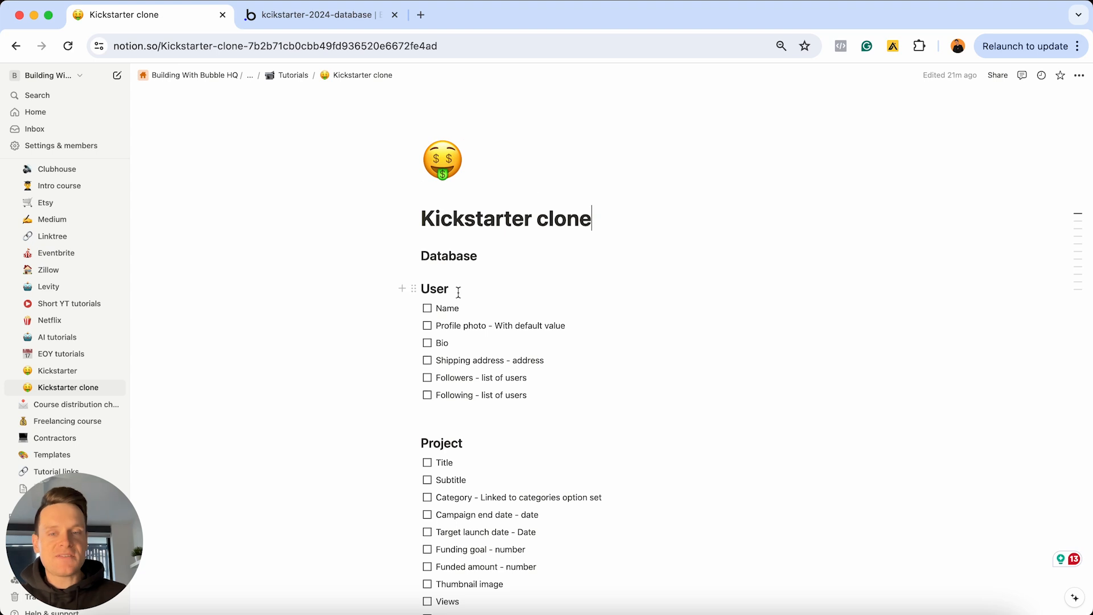
Scroll down the Notion plan and toggle the project update posts and popup subtasks, leaving them unchecked
scroll(456, 293, "down", 3)
scroll(444, 239, "down", 3)
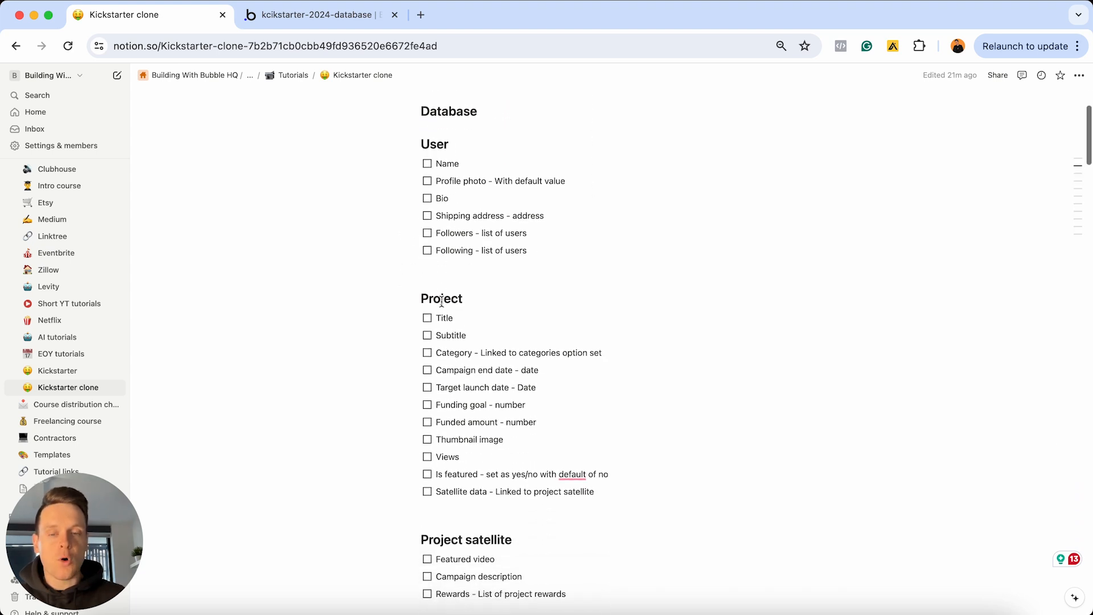
scroll(467, 324, "down", 8)
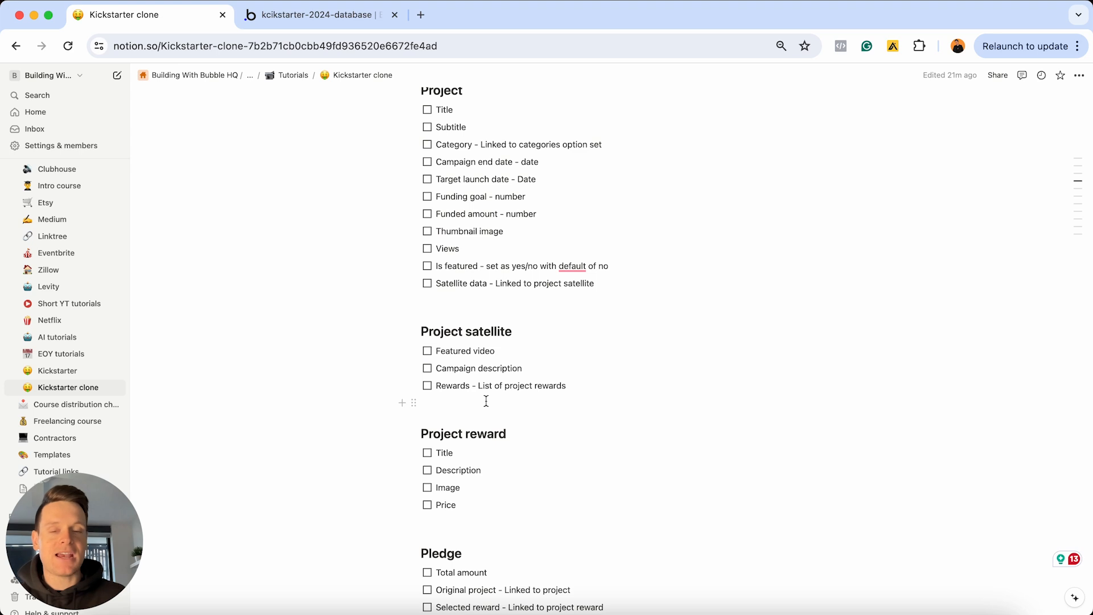
scroll(486, 401, "down", 15)
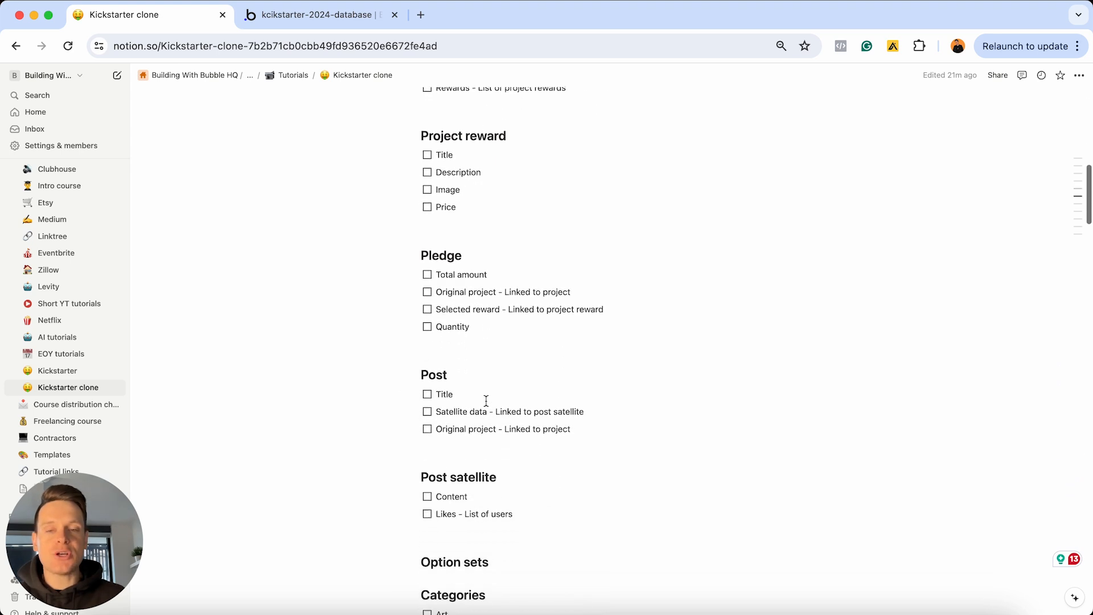
scroll(487, 402, "down", 4)
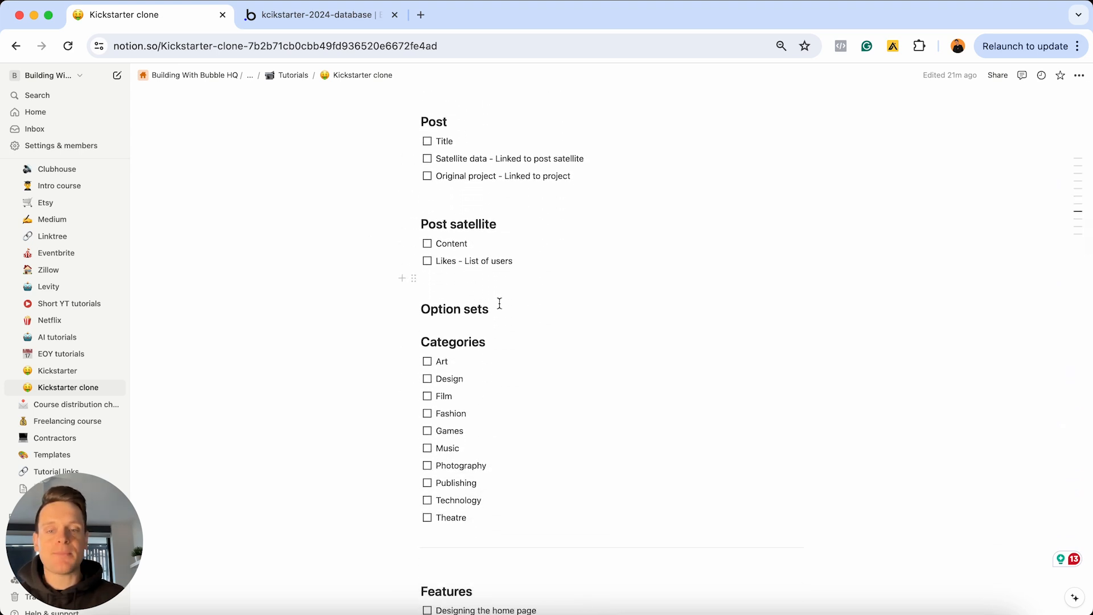
scroll(500, 305, "down", 9)
scroll(499, 303, "down", 10)
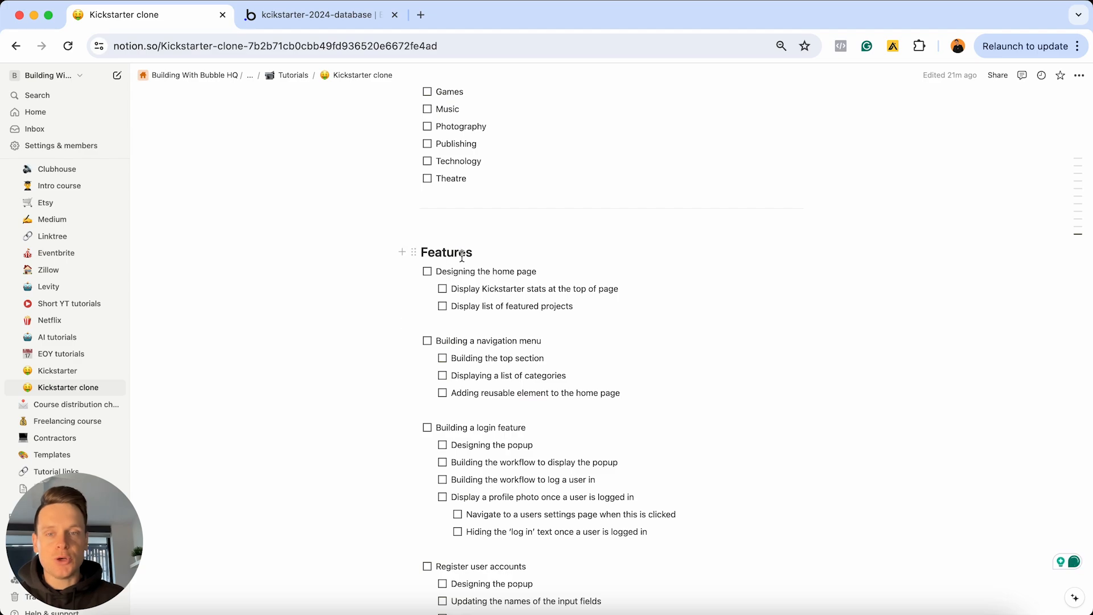
scroll(487, 308, "down", 20)
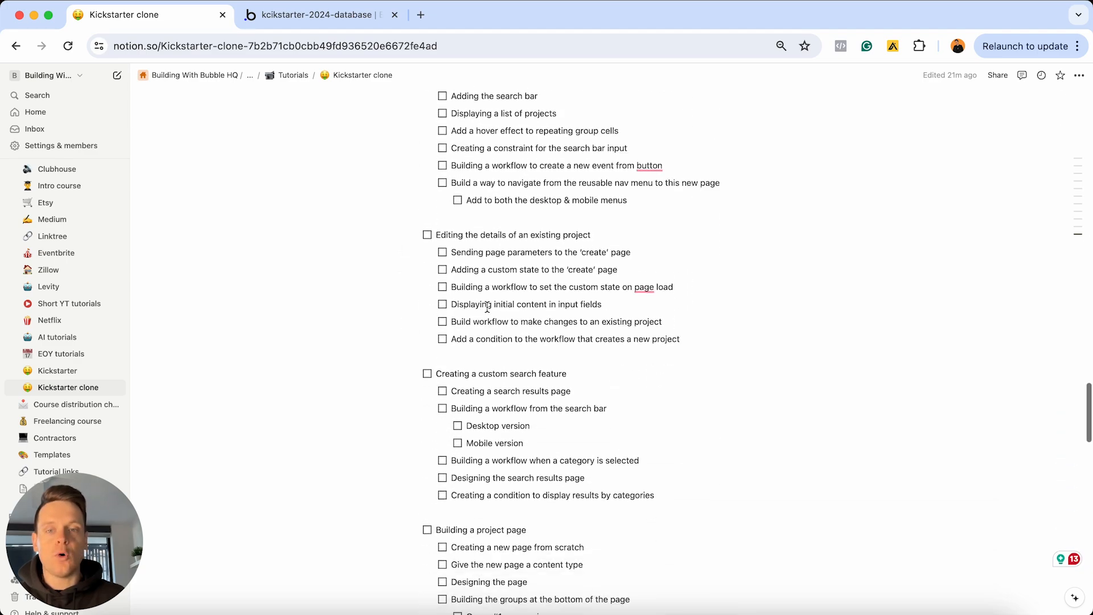
scroll(487, 307, "down", 20)
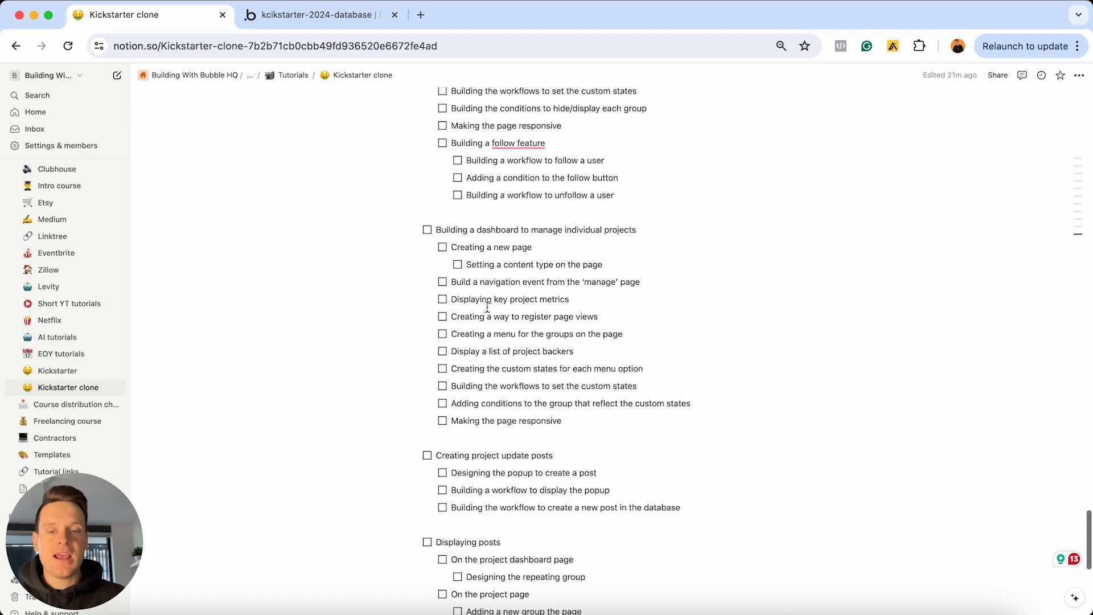
scroll(487, 308, "down", 8)
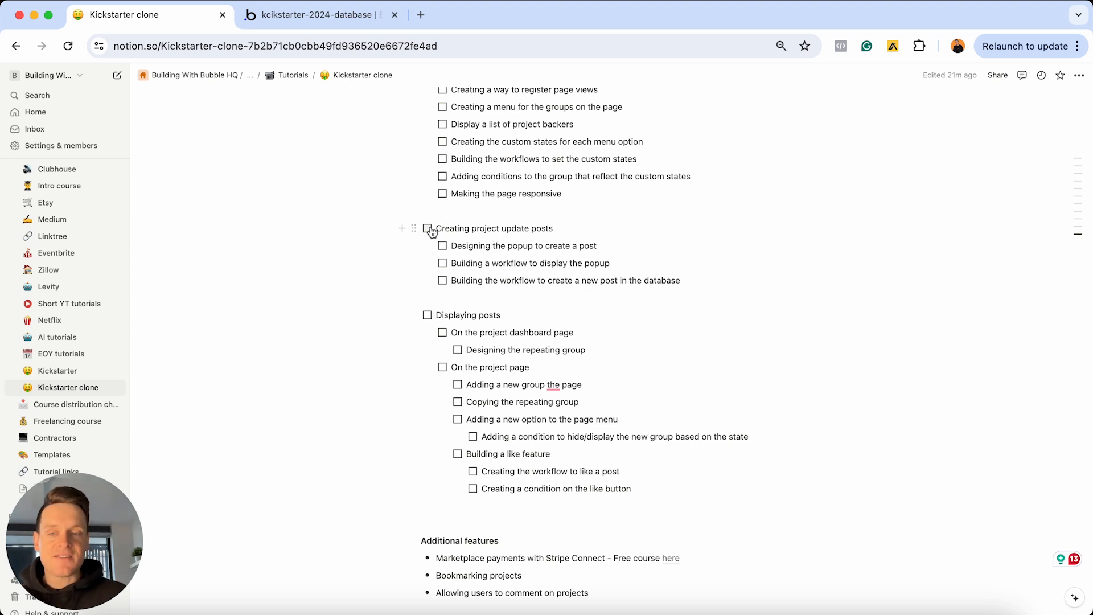
left_click(428, 228)
left_click(443, 246)
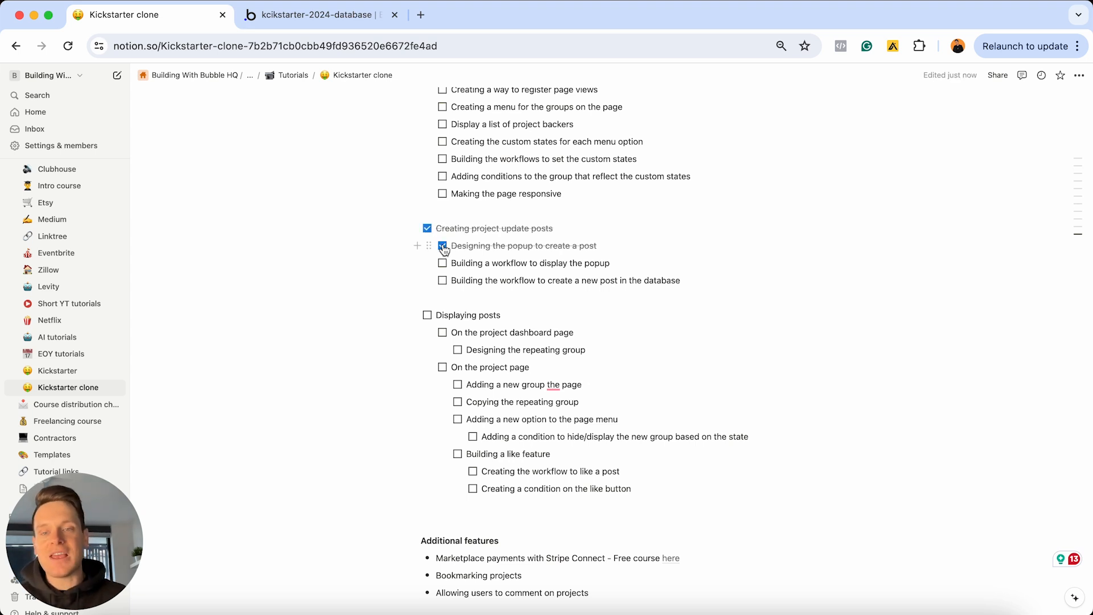
left_click(443, 246)
left_click(427, 228)
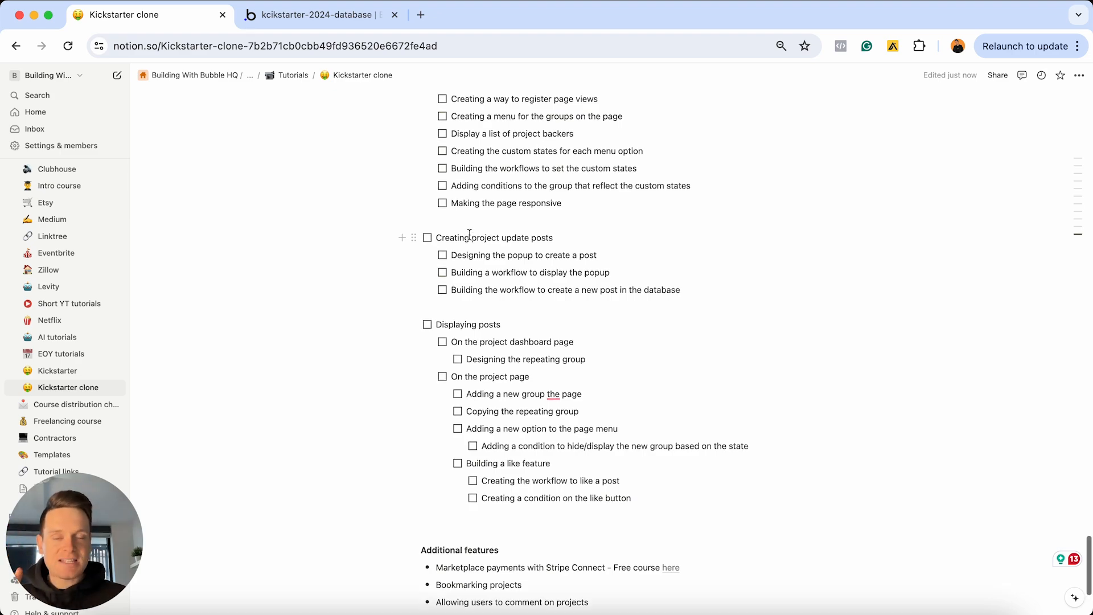
Tick and untick the Following - list of users field, then highlight the User heading
scroll(469, 235, "up", 20)
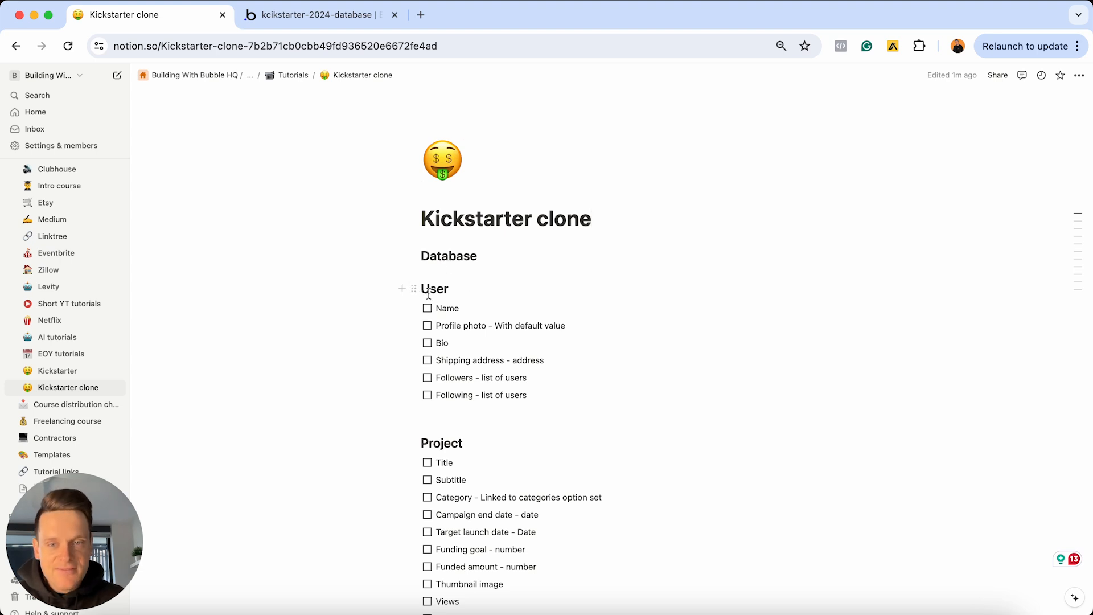
left_click(427, 396)
left_click(427, 396)
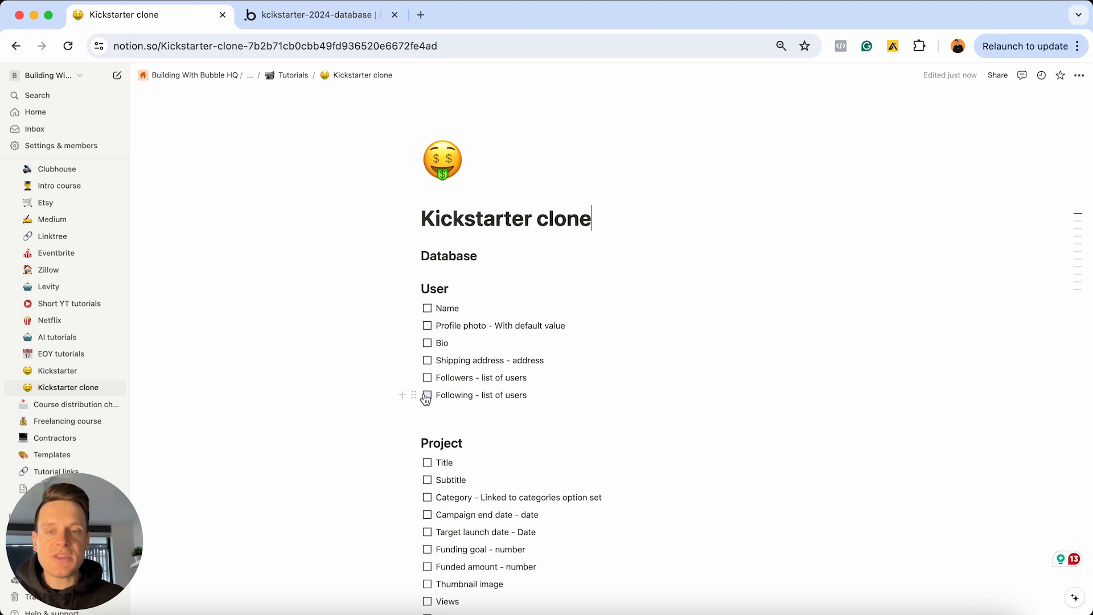
left_click_drag(448, 288, 418, 288)
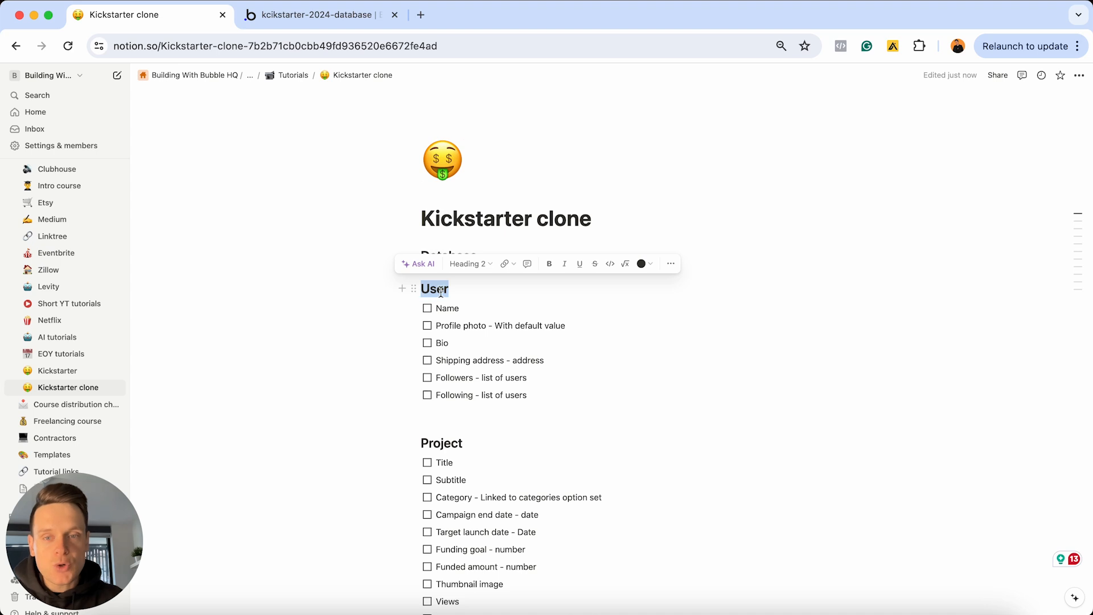
Highlight the Project heading word in the plan, then clear the selection
scroll(458, 291, "down", 3)
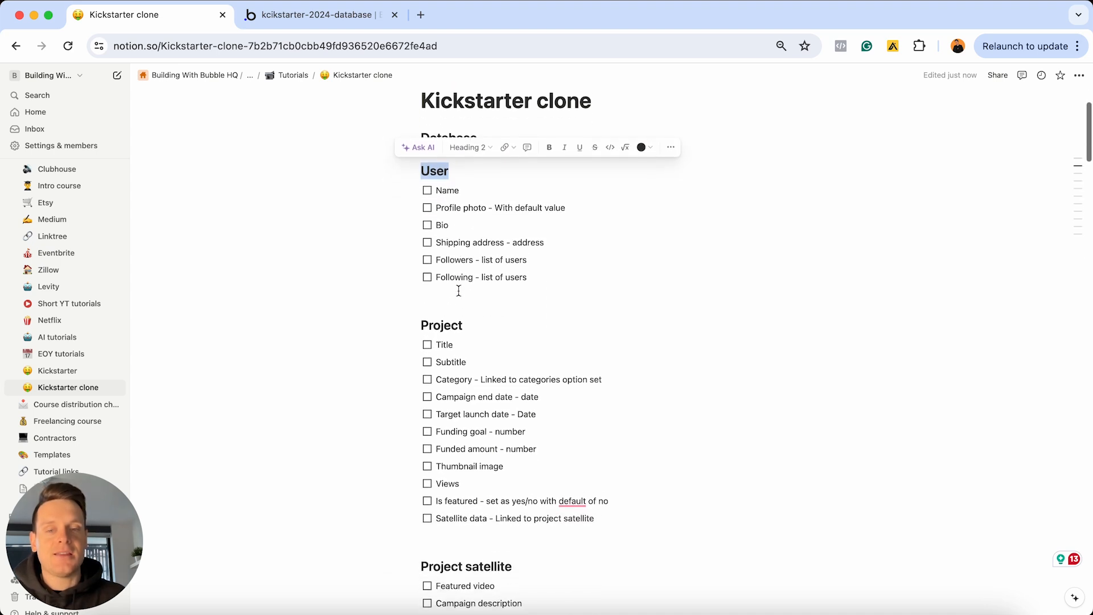
left_click(473, 320)
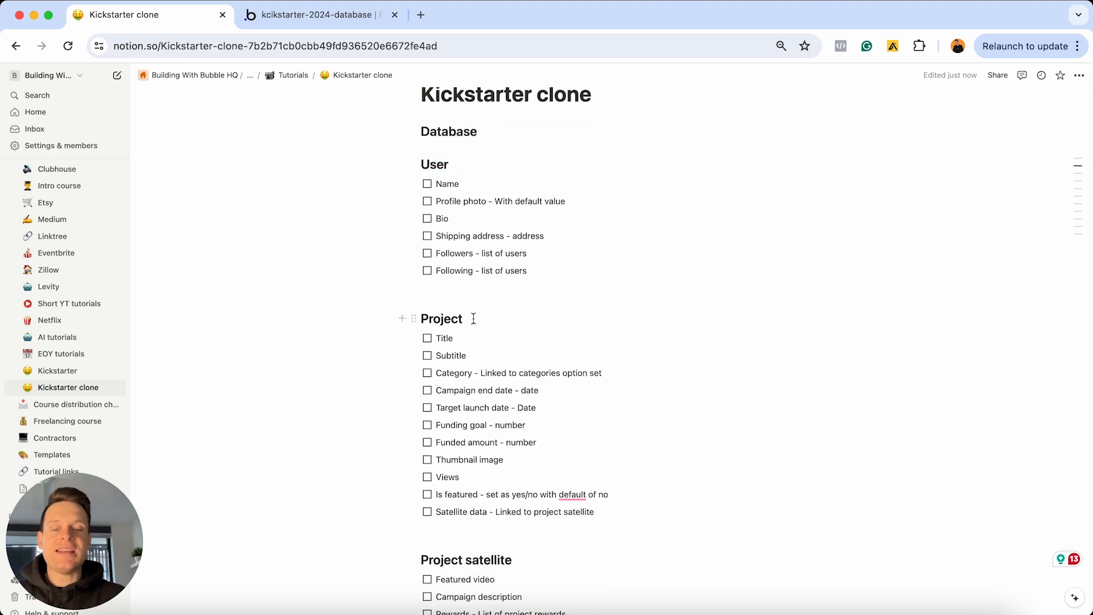
double_click(473, 320)
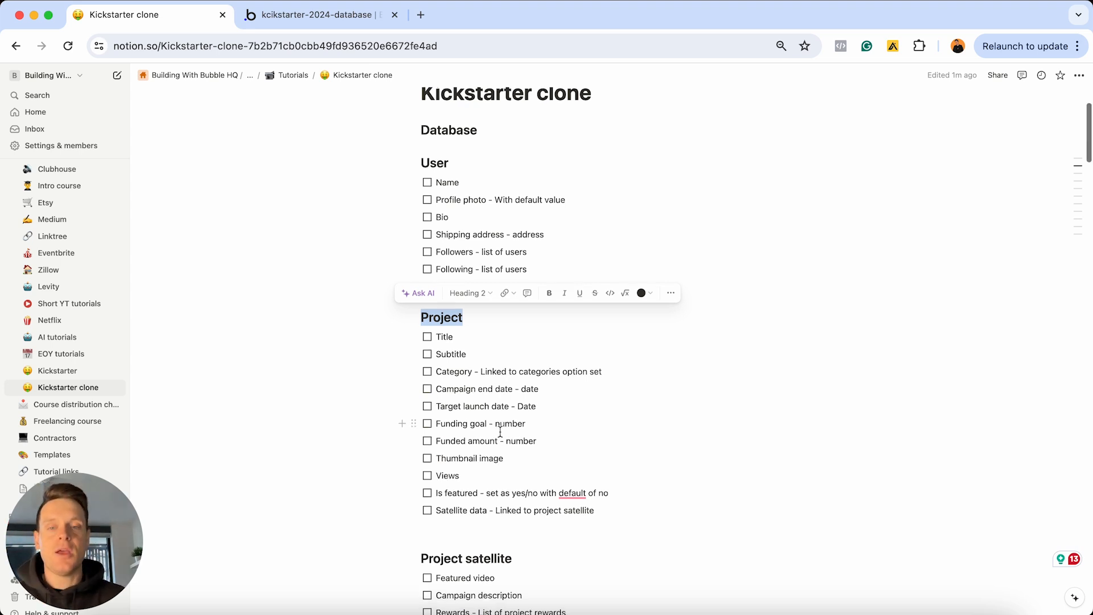
scroll(500, 431, "down", 3)
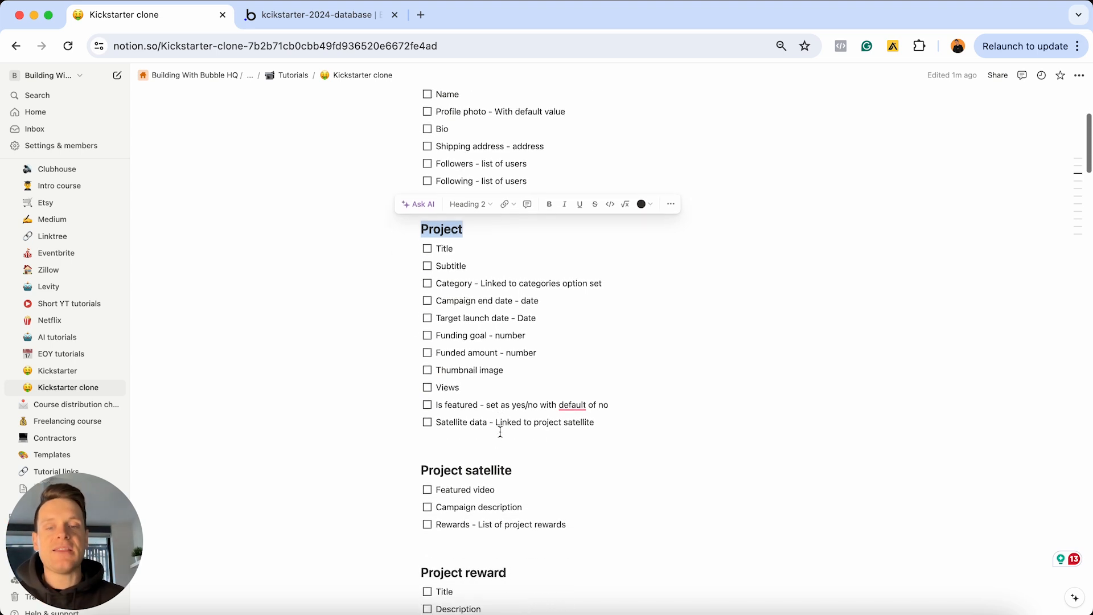
left_click(519, 470)
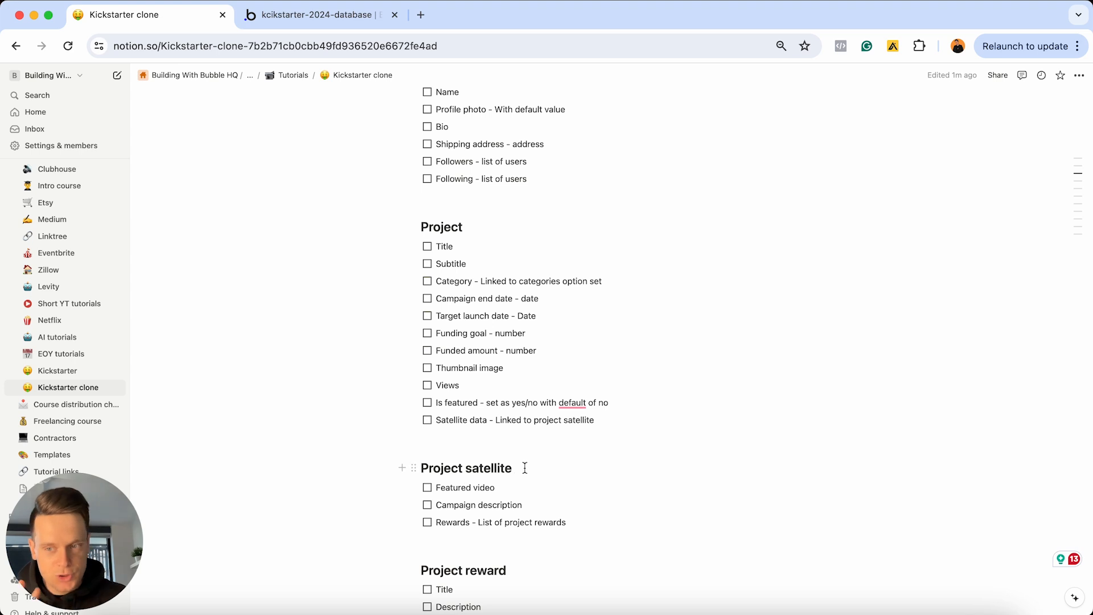
Highlight the Project reward, Pledge, Post and Post satellite headings, then switch to the Bubble editor
scroll(493, 470, "down", 5)
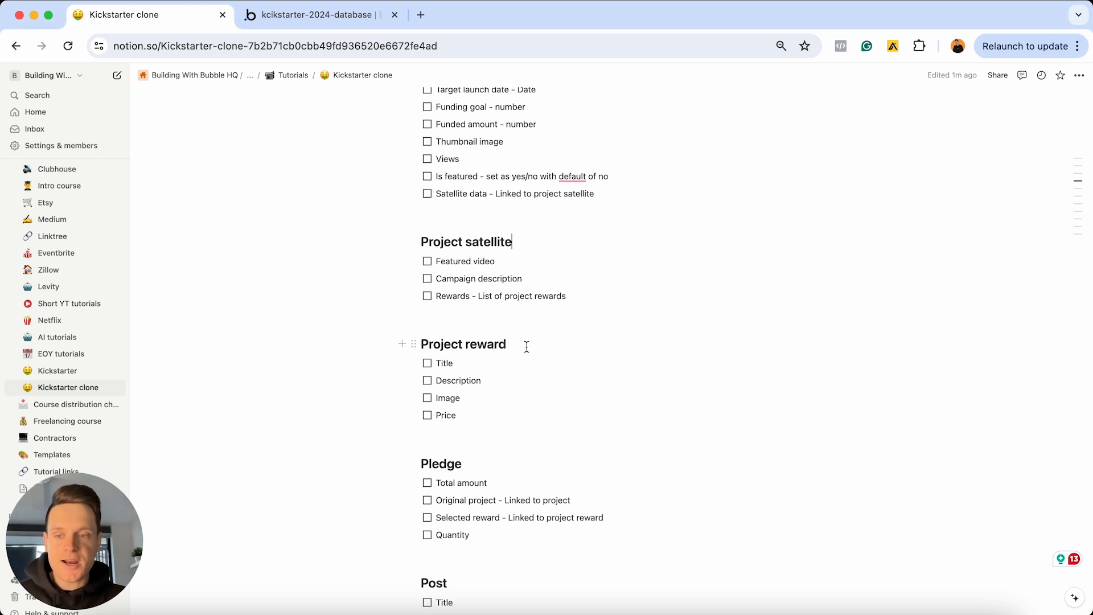
left_click_drag(526, 347, 442, 346)
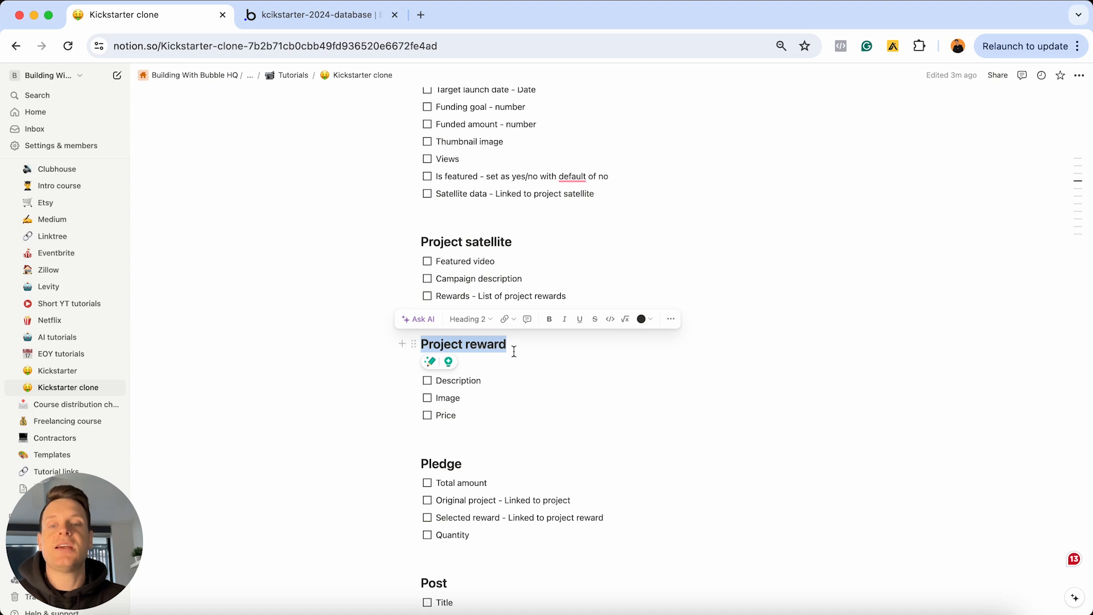
scroll(502, 344, "down", 2)
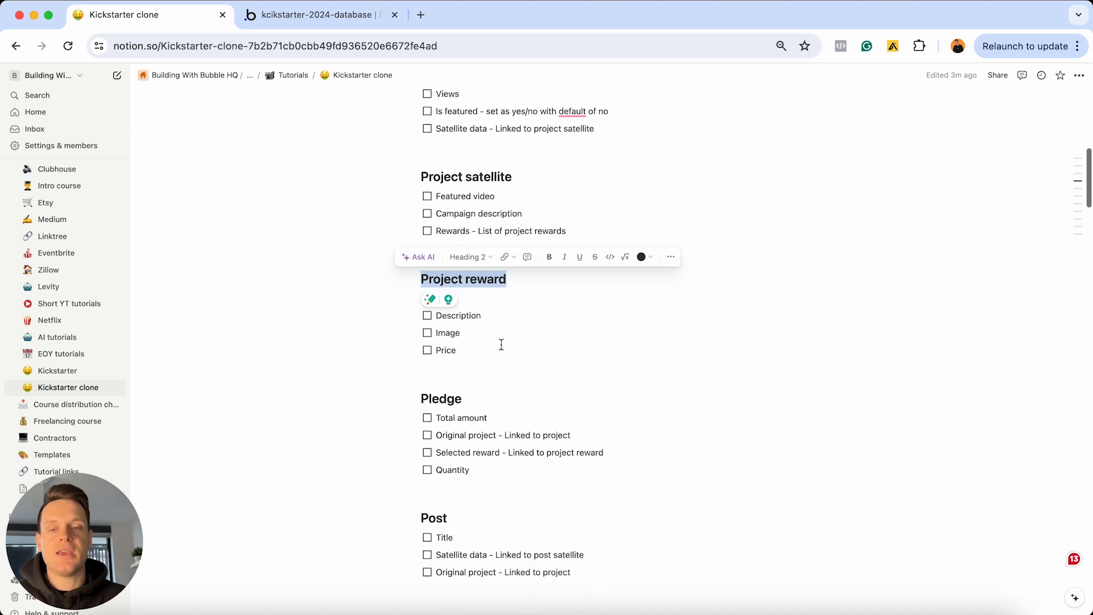
left_click_drag(462, 365, 414, 363)
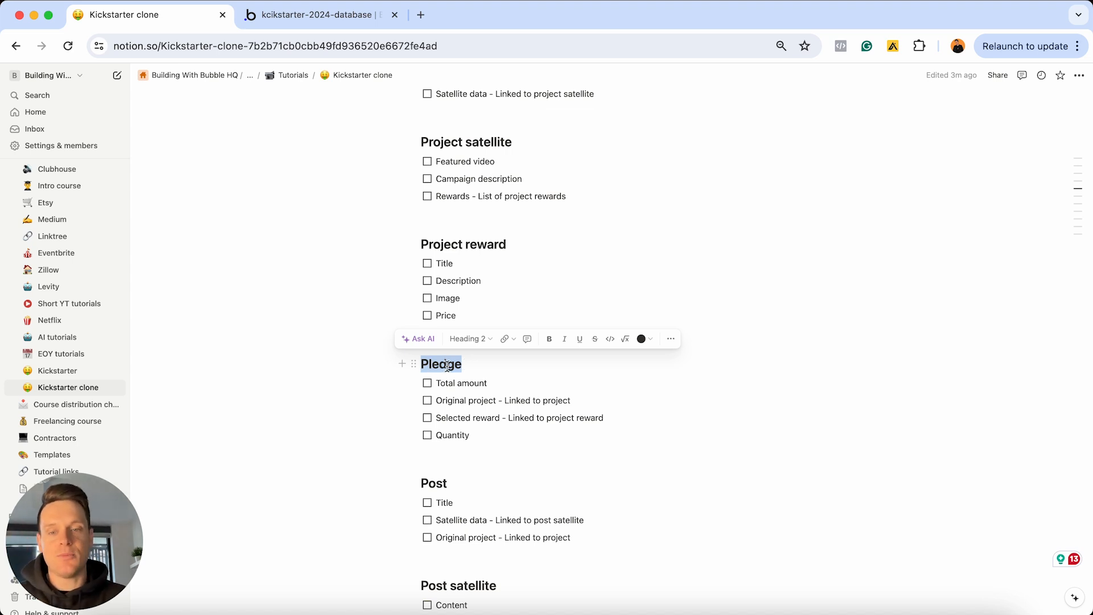
scroll(450, 371, "up", 1)
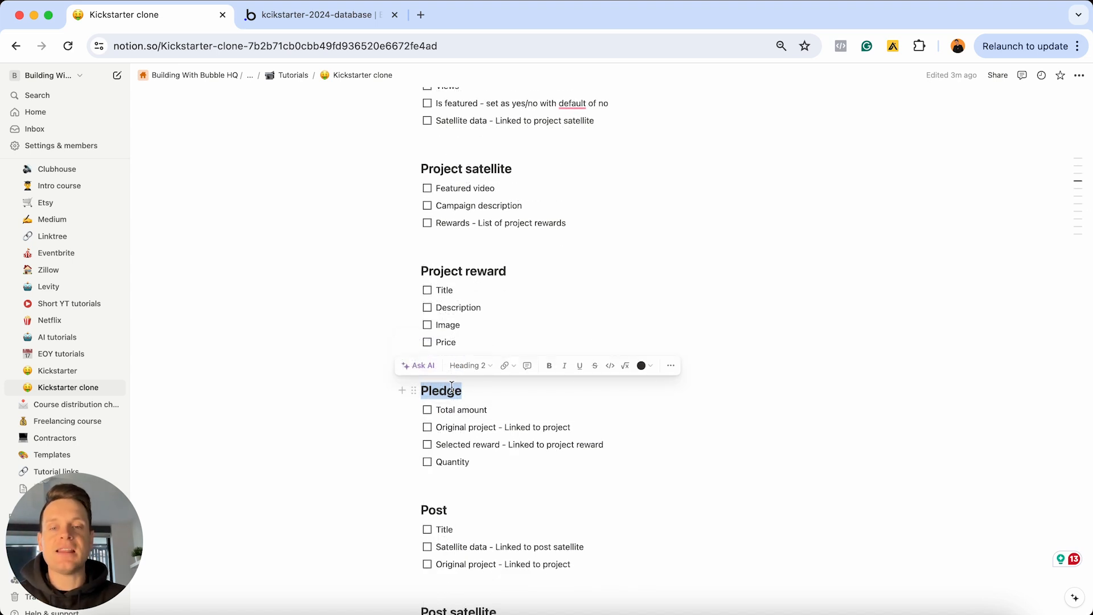
scroll(452, 399, "down", 2)
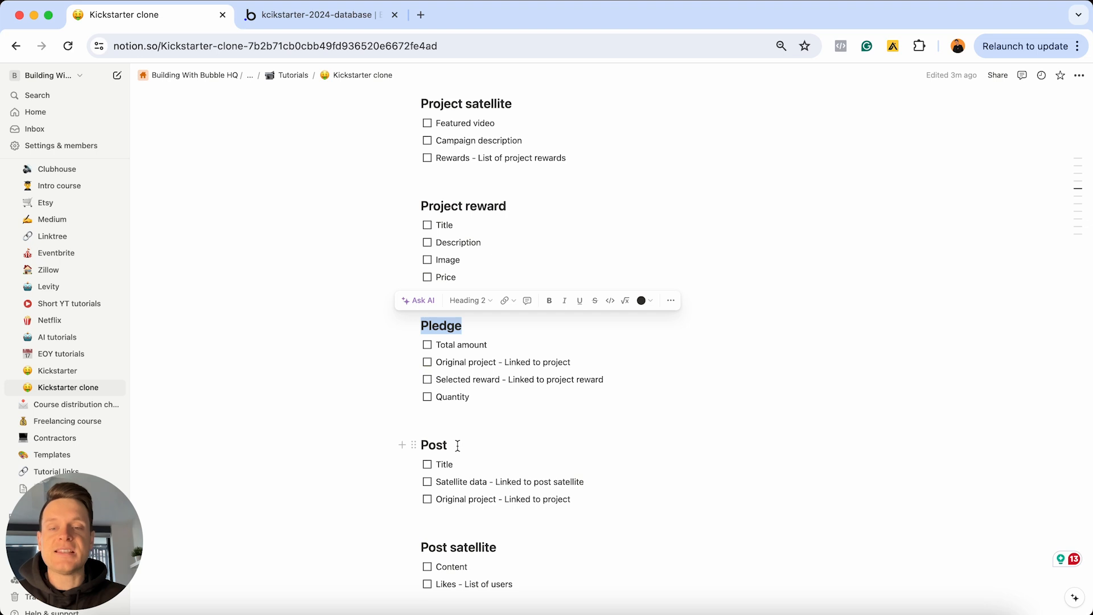
left_click_drag(458, 445, 420, 445)
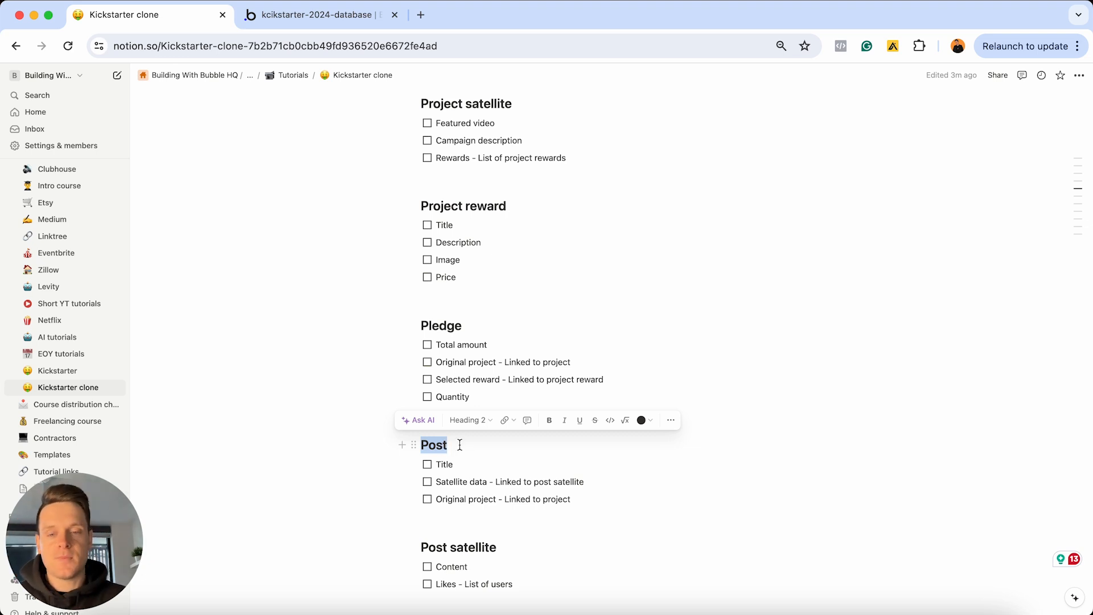
left_click_drag(503, 546, 420, 543)
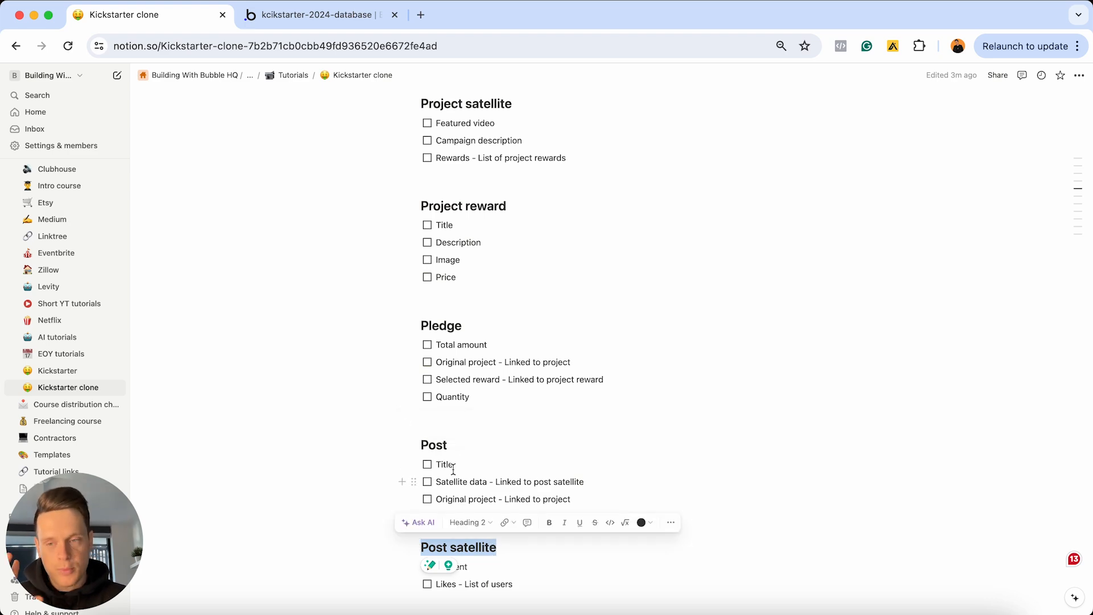
scroll(459, 454, "up", 20)
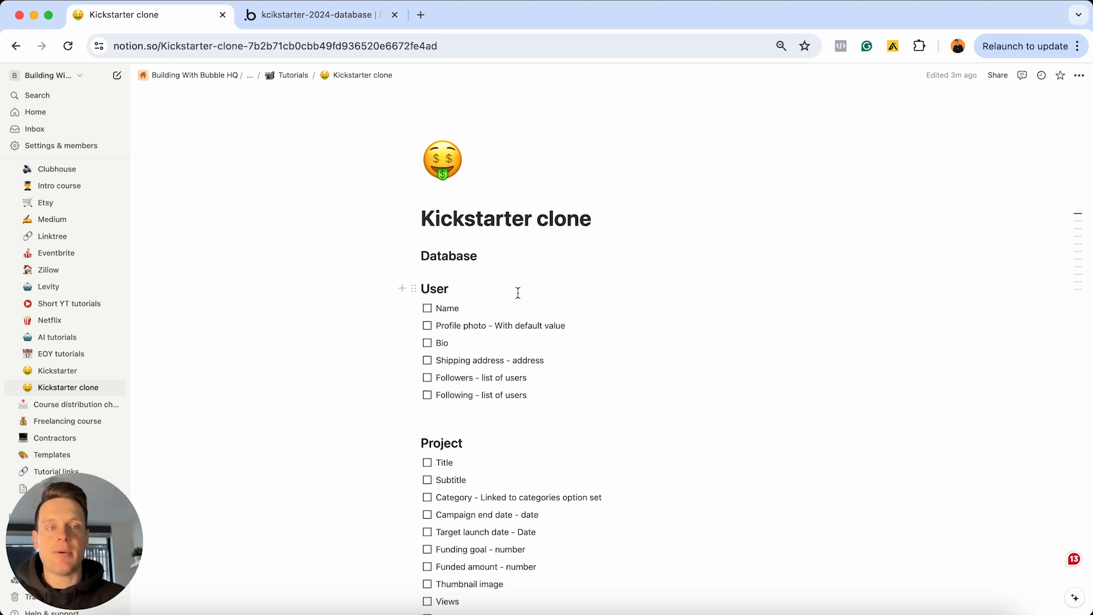
left_click(344, 17)
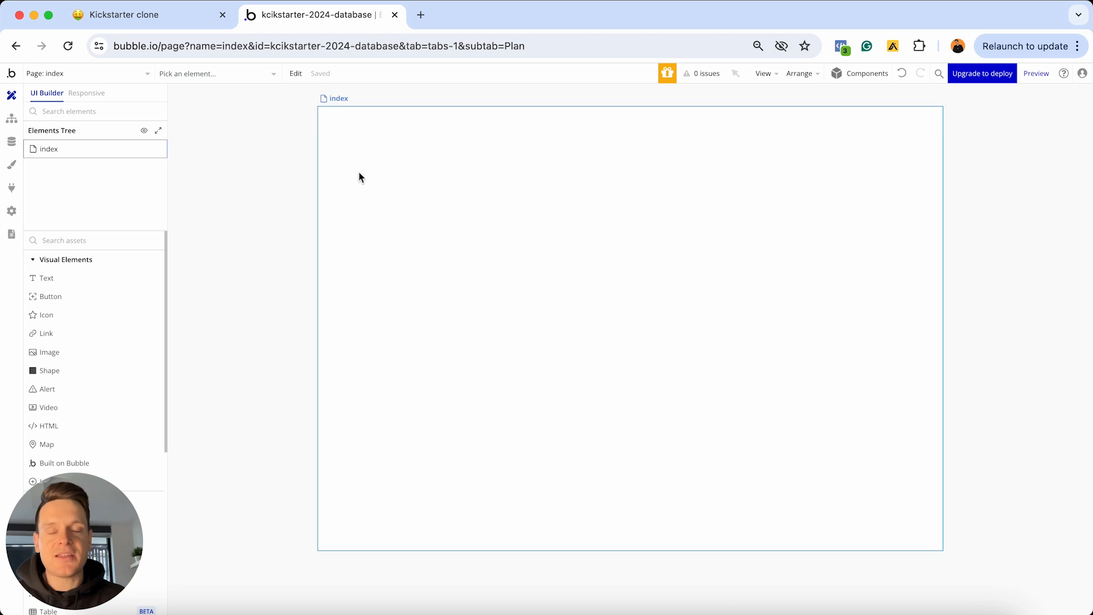
Open the Data section to view the app's data types, currently only User
left_click(12, 141)
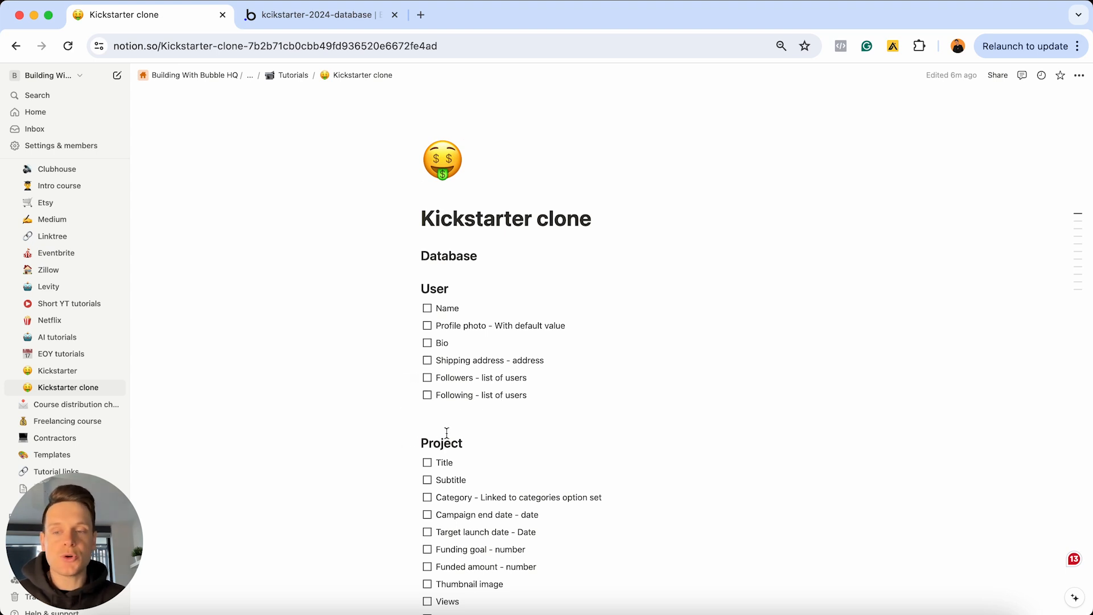
Highlight the 'Project' heading in Notion and return to Bubble's database editor
left_click_drag(468, 441, 422, 440)
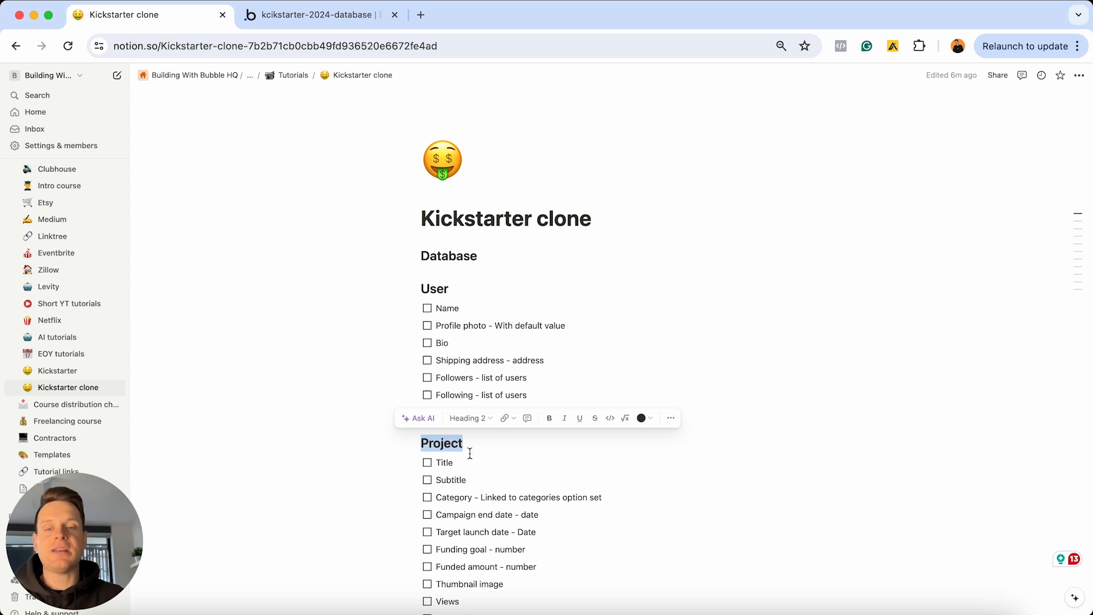
left_click(353, 20)
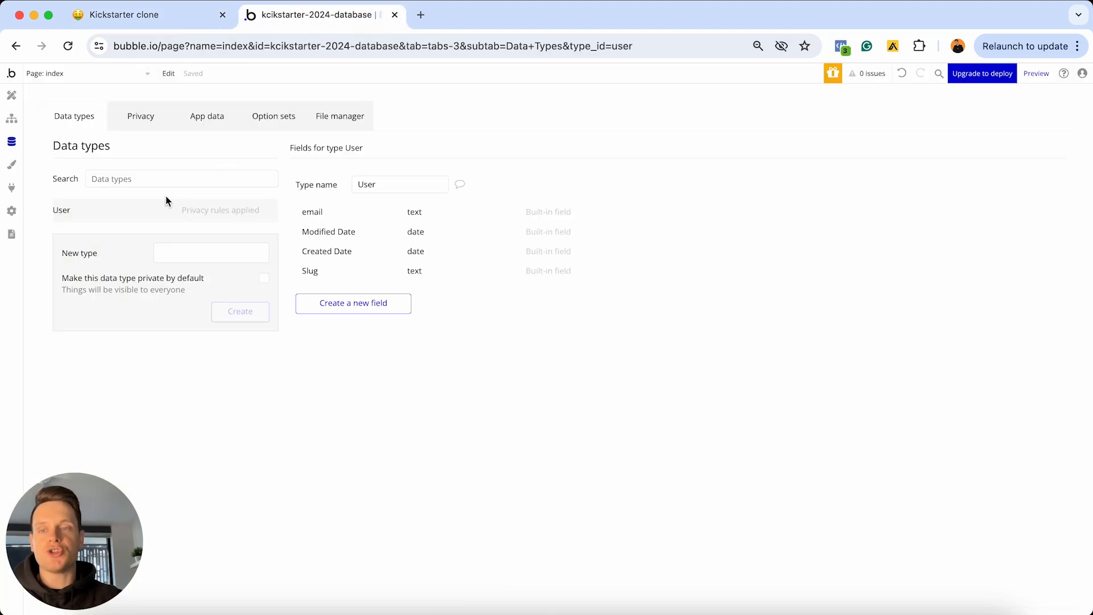
Create a new data type named 'Project' in Bubble
left_click(181, 256)
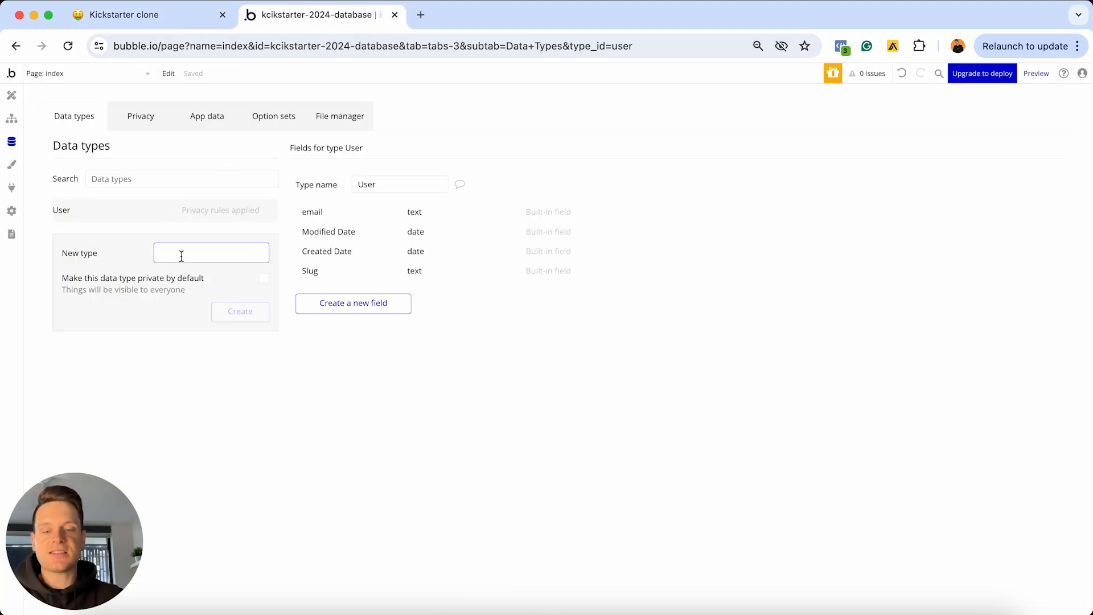
type("Project")
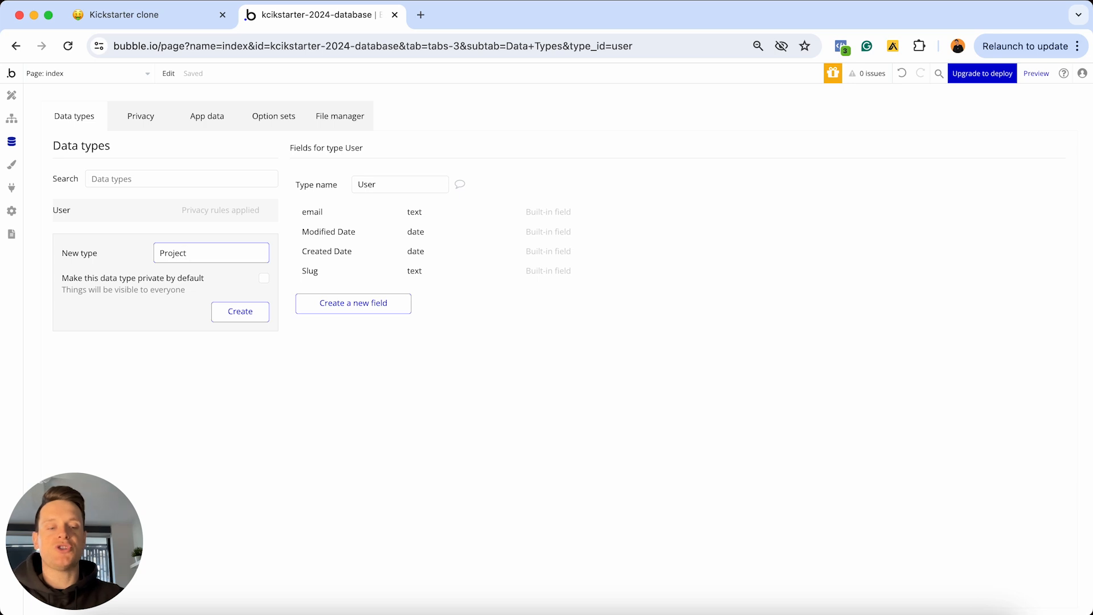
key("Return")
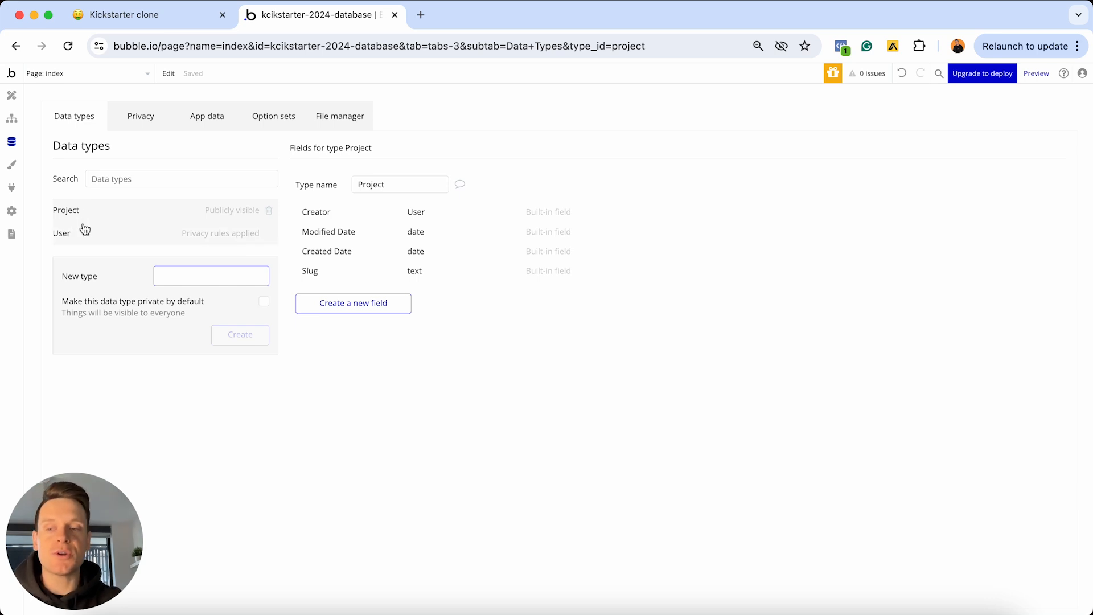
Return to the Notion plan and select the Project heading text above its field checklist
left_click(122, 14)
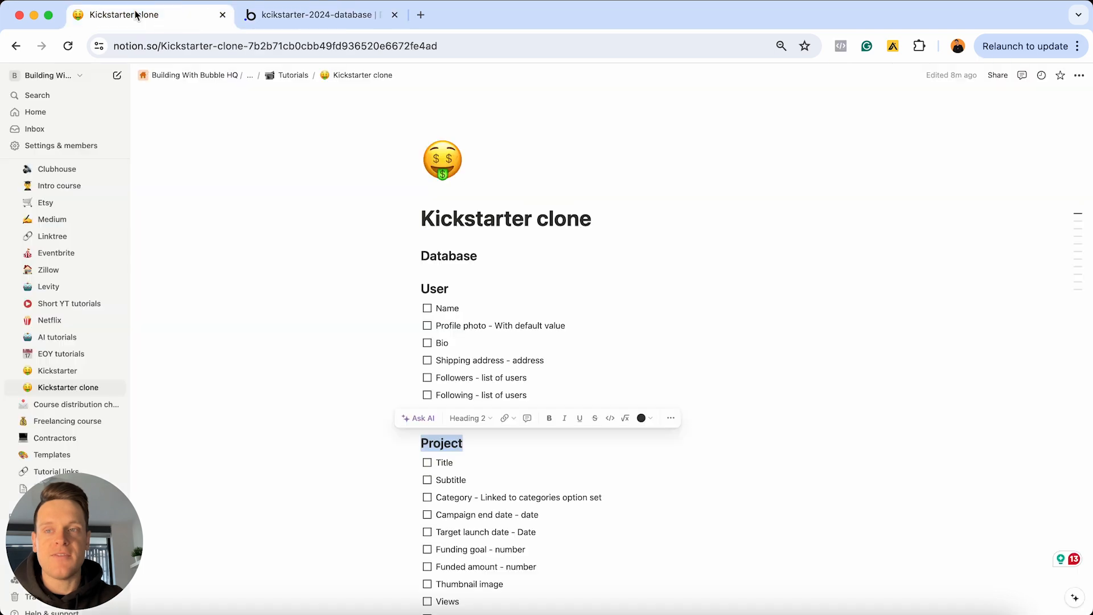
scroll(430, 295, "down", 5)
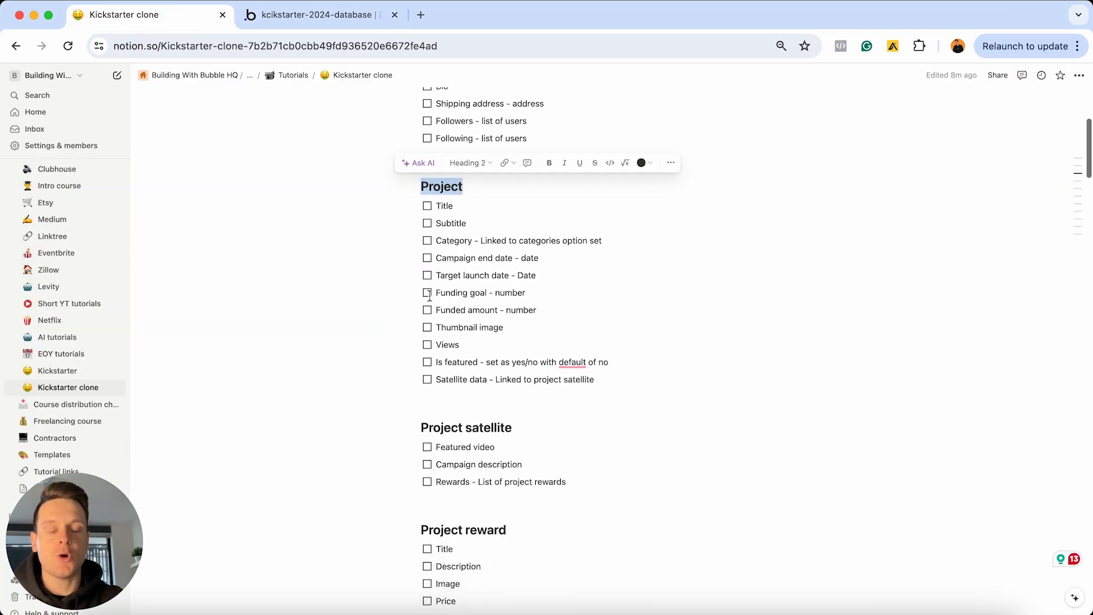
left_click_drag(531, 409, 424, 407)
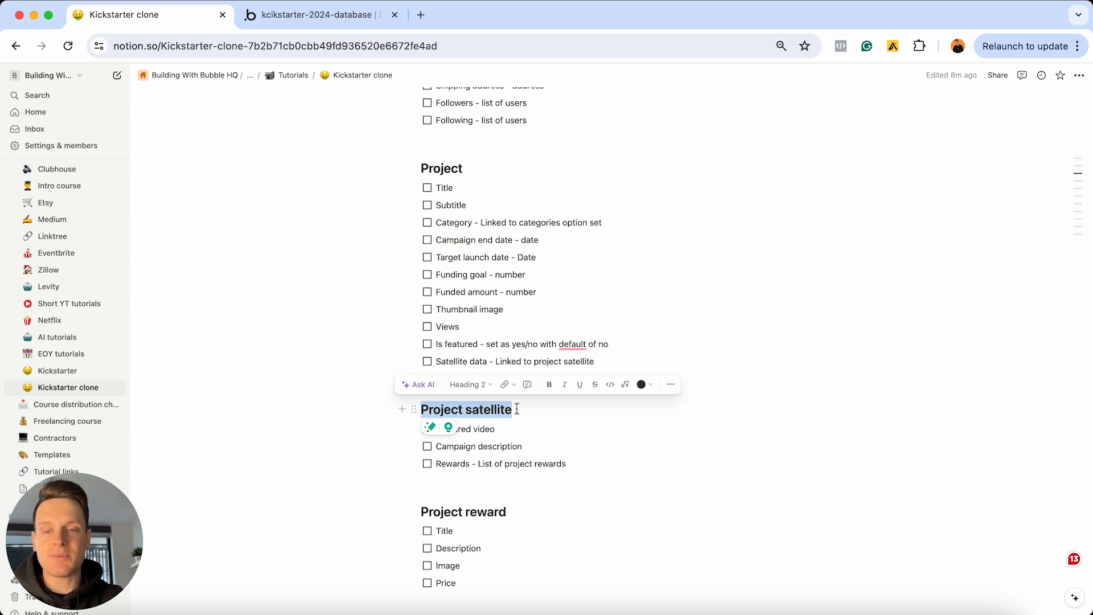
left_click(473, 166)
left_click_drag(474, 167, 420, 166)
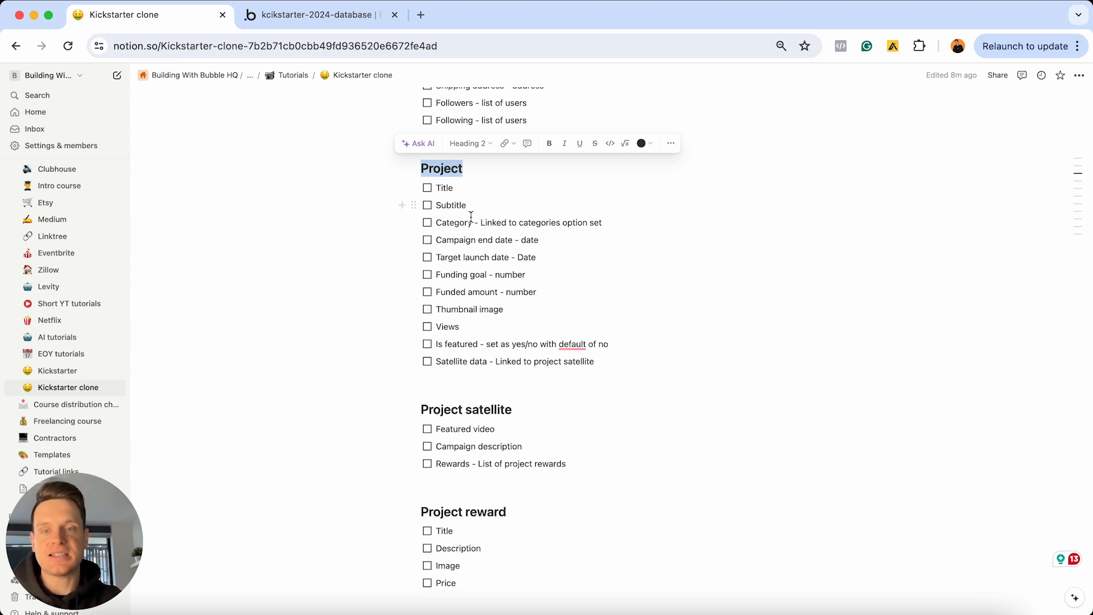
double_click(459, 187)
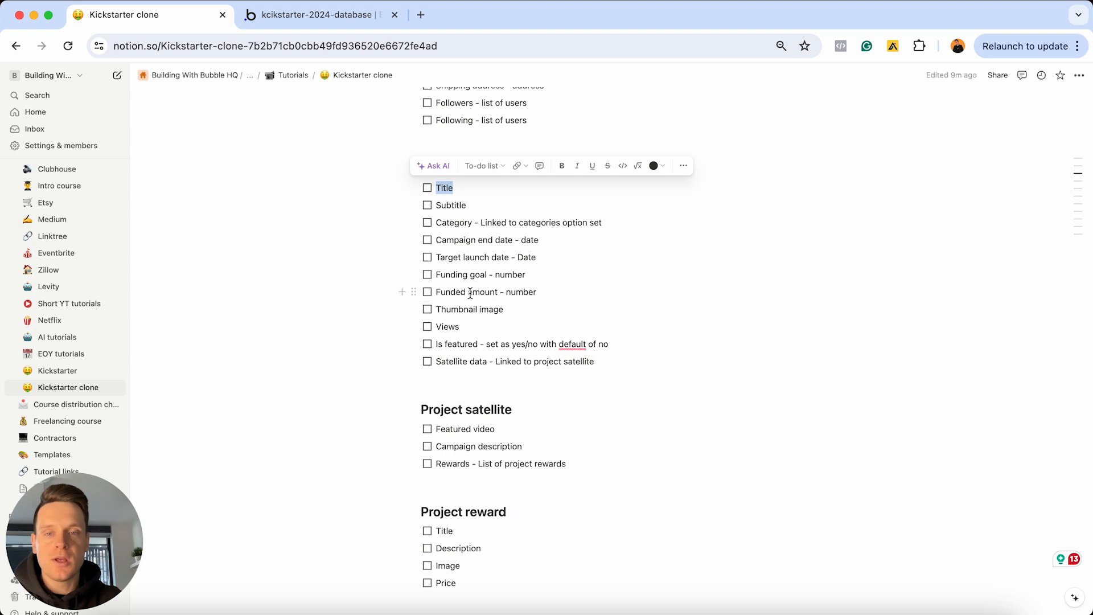
triple_click(532, 275)
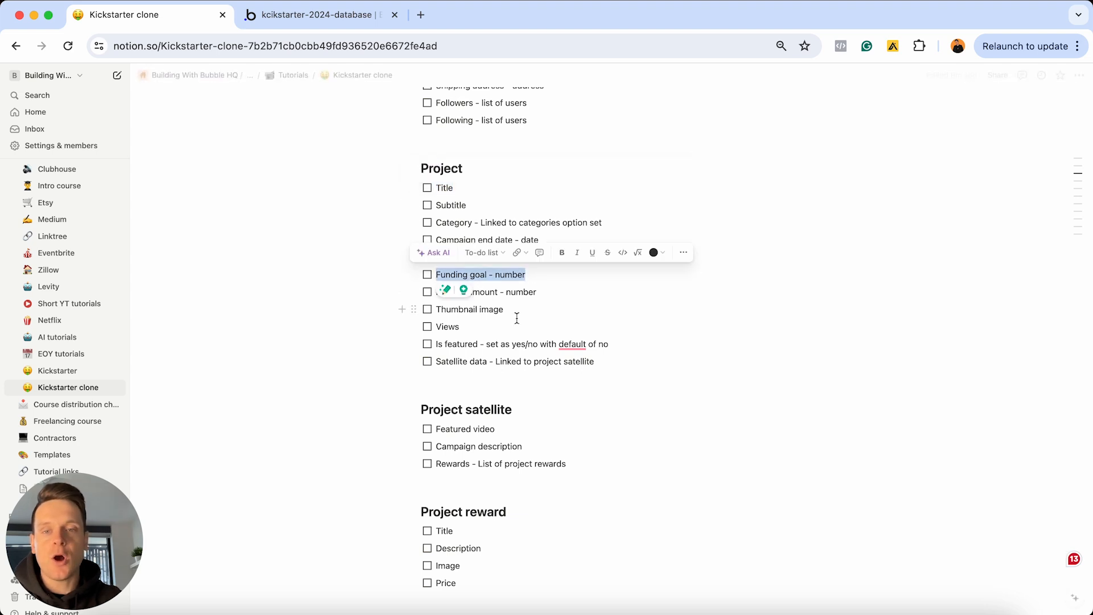
left_click(515, 311)
triple_click(516, 311)
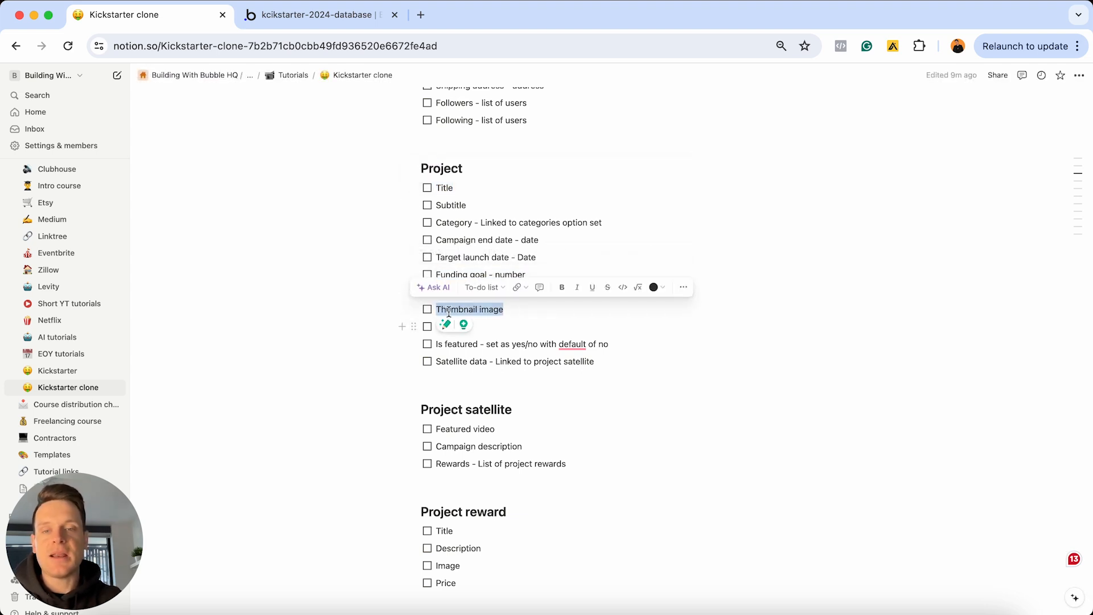
left_click(509, 311)
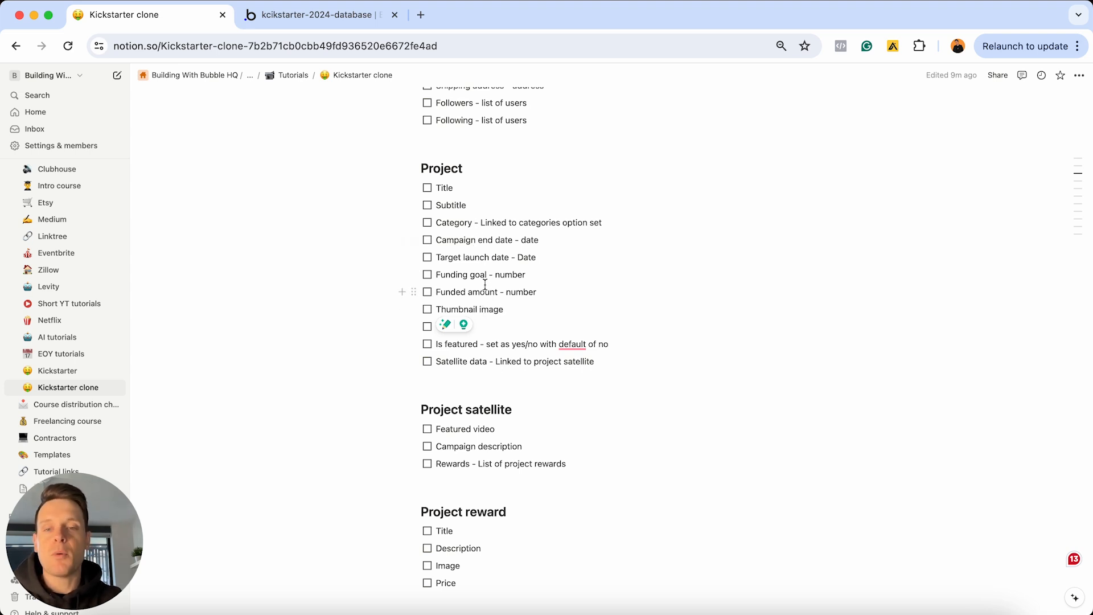
triple_click(501, 430)
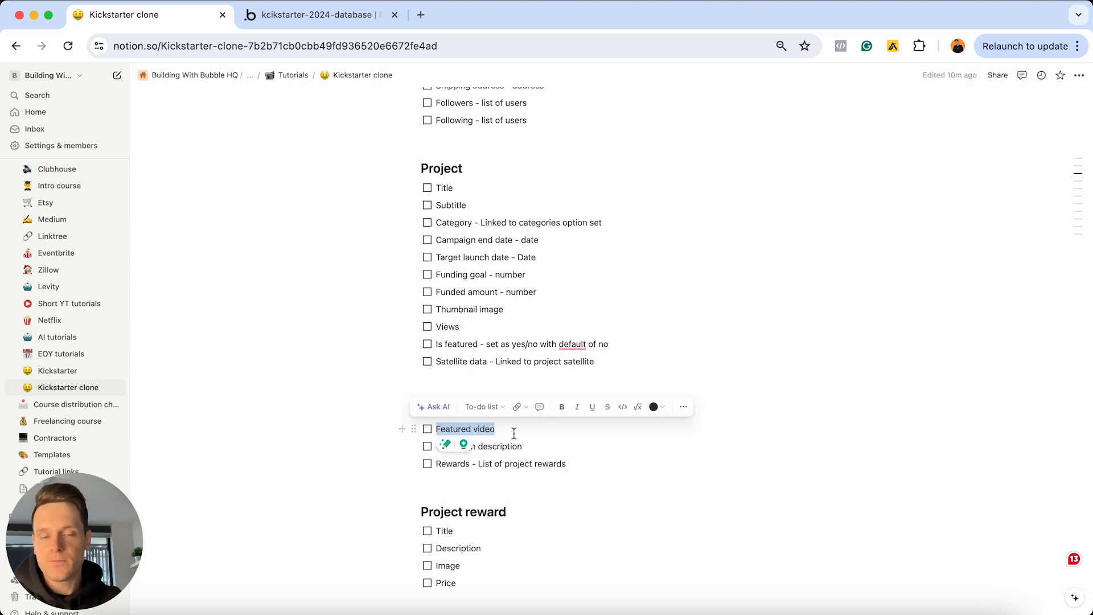
triple_click(535, 447)
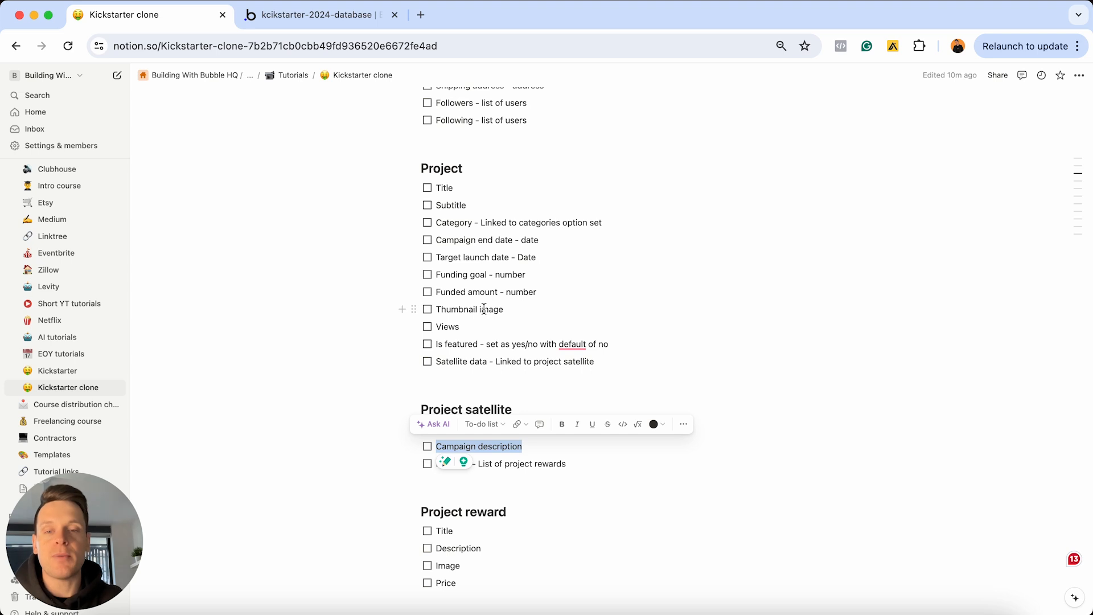
left_click(526, 447)
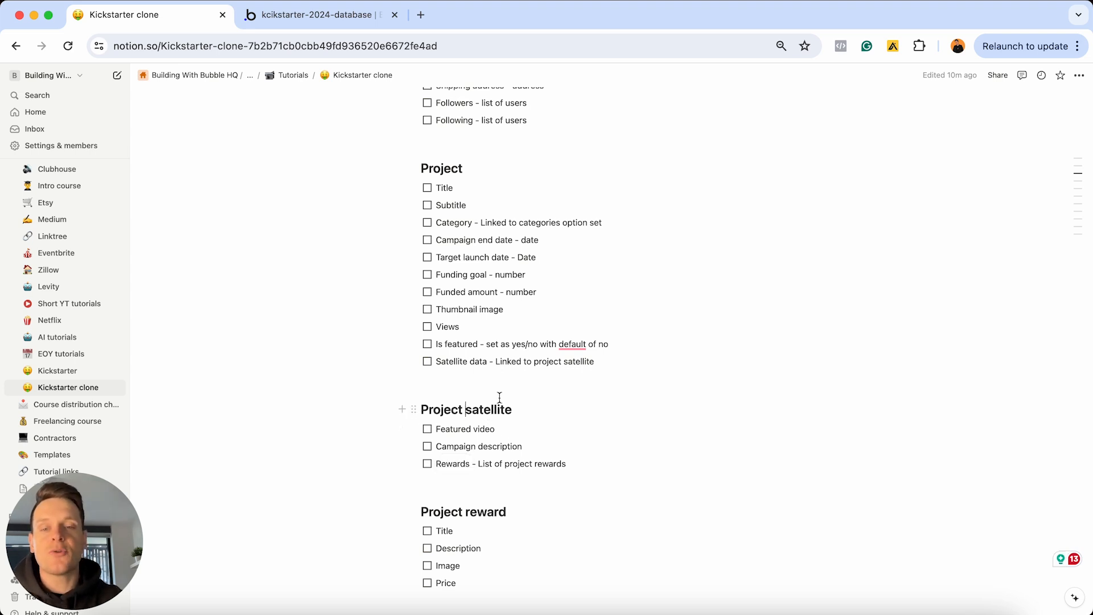
double_click(517, 395)
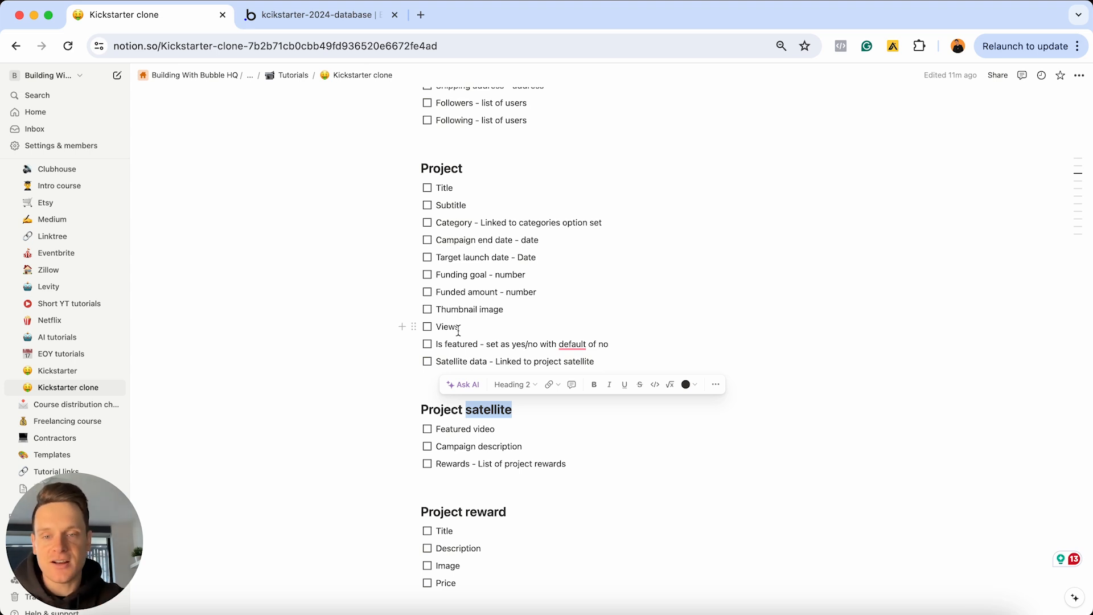
Copy the Project satellite heading and create a 'Project satellite' data type in Bubble
left_click(522, 410)
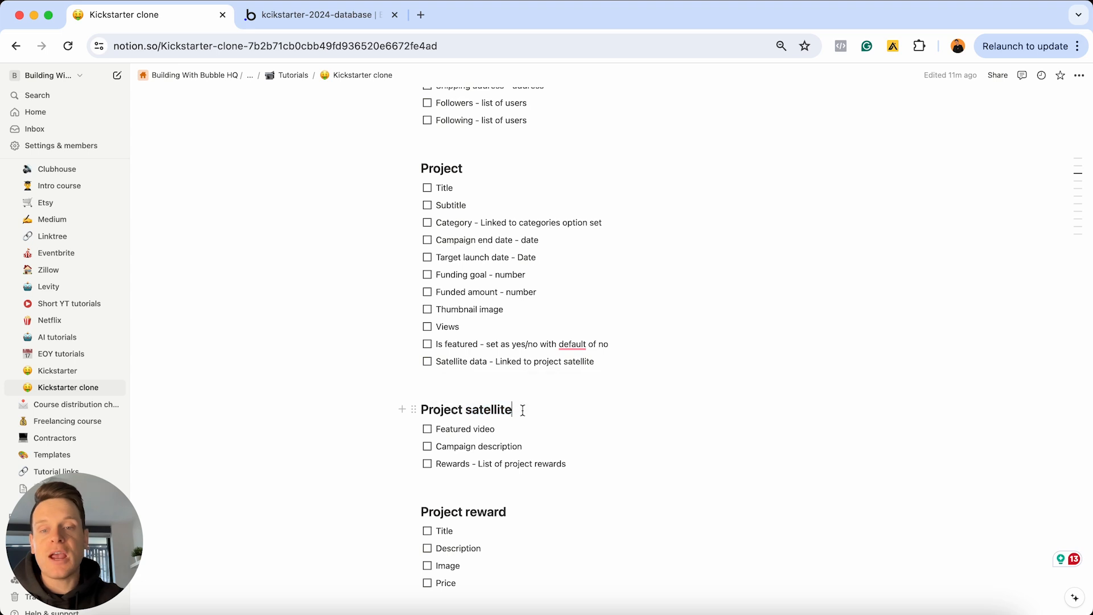
triple_click(523, 410)
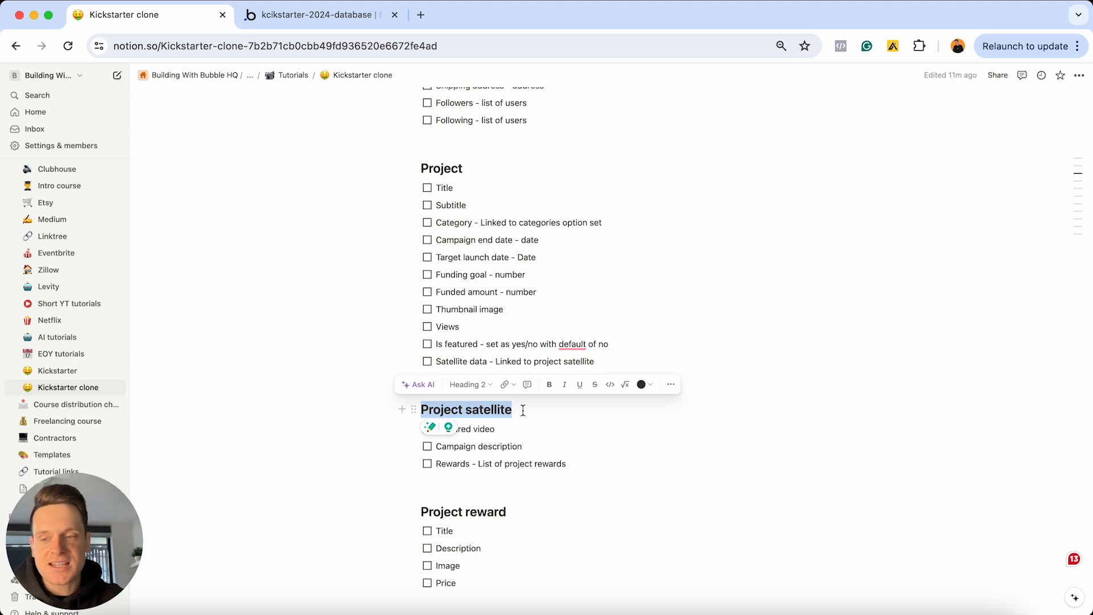
left_click(339, 16)
left_click(176, 271)
type("Pro")
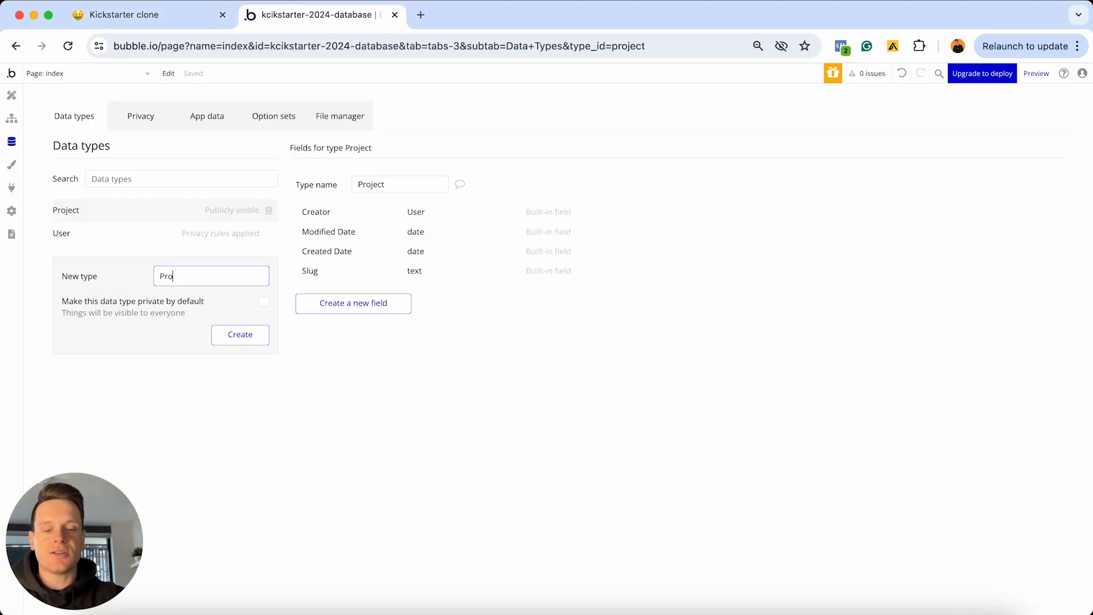
type("ject sa")
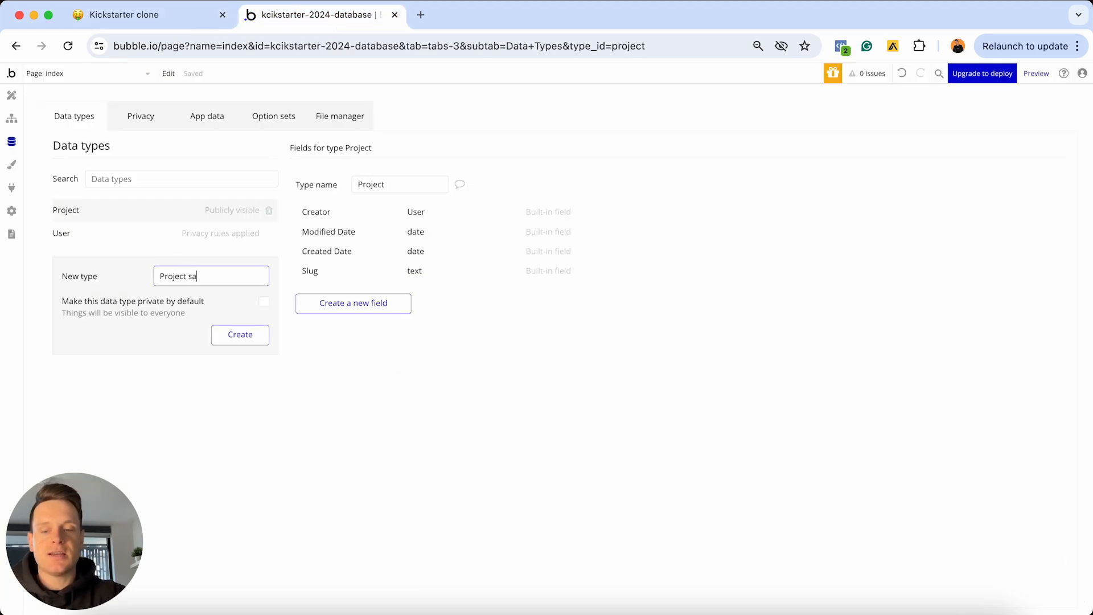
type("tellite")
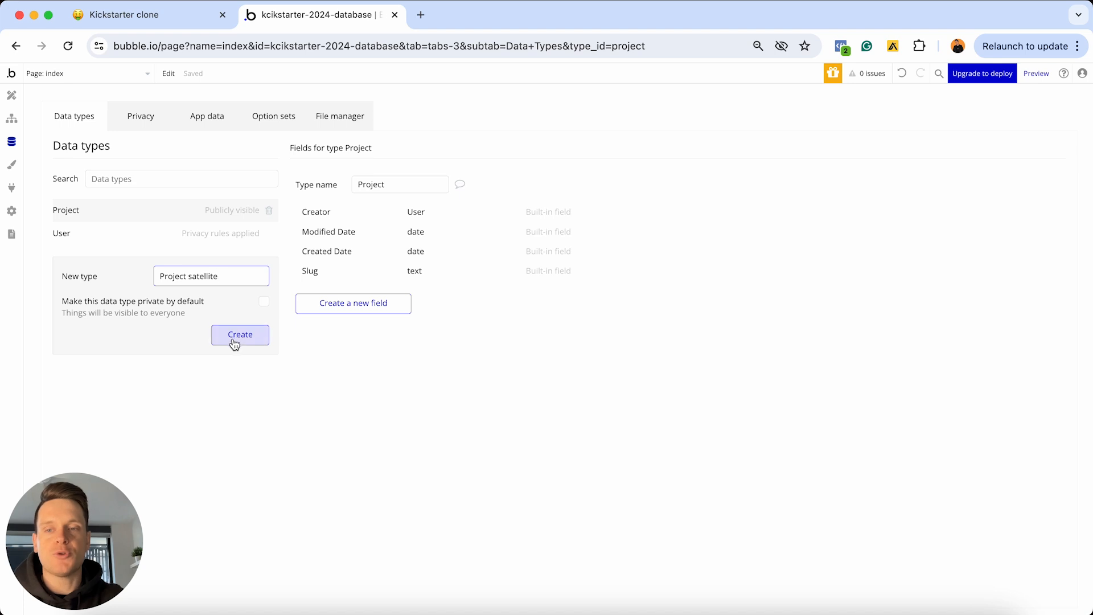
left_click(234, 343)
Back in Notion, select the Project reward heading text
left_click(181, 17)
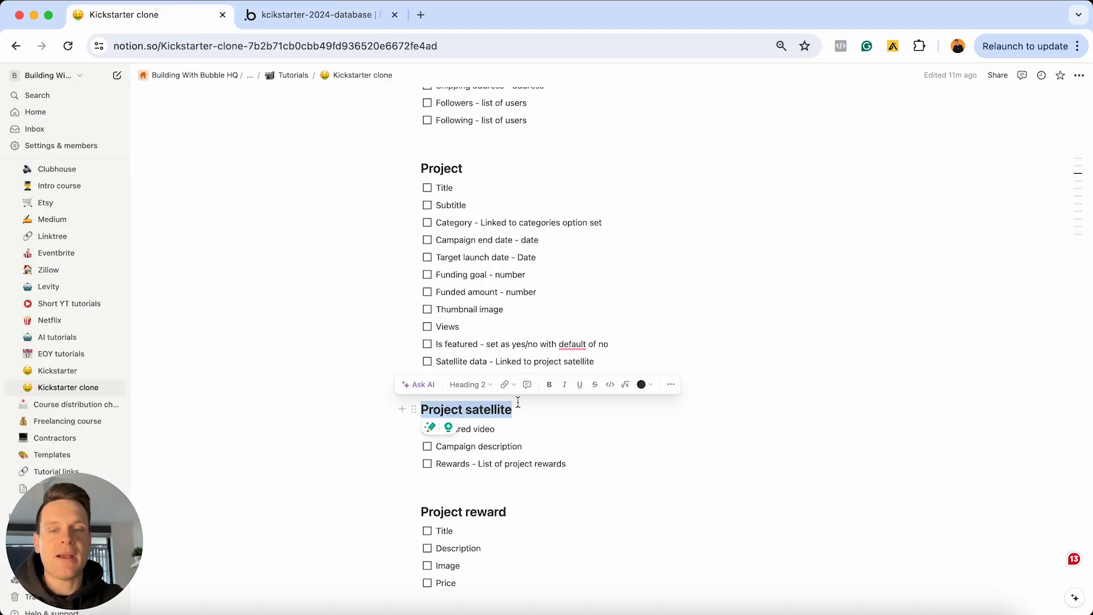
scroll(528, 413, "down", 2)
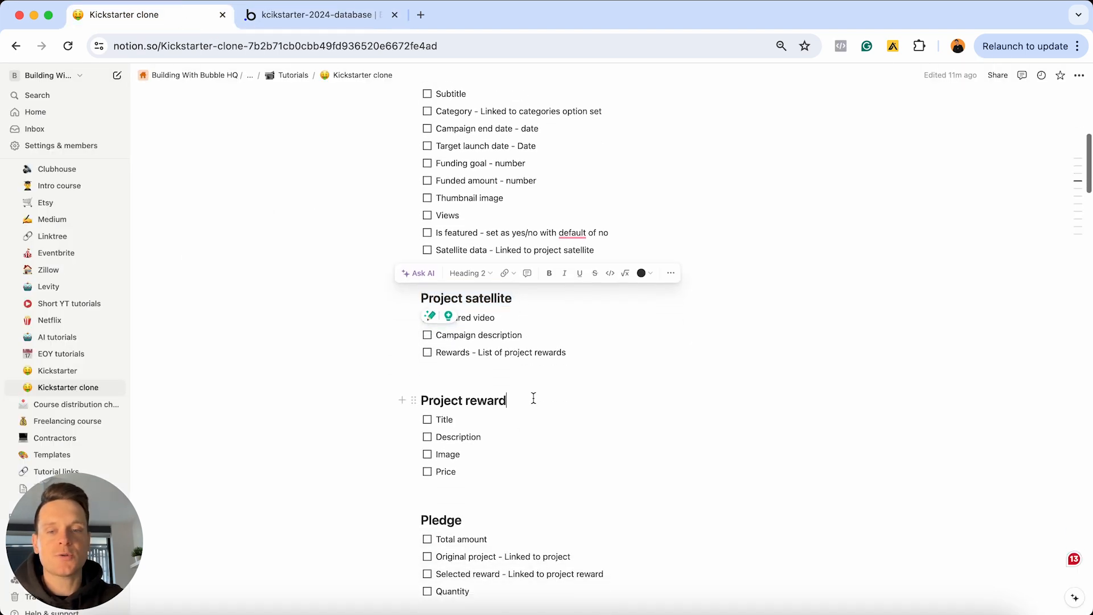
left_click(533, 398)
triple_click(534, 398)
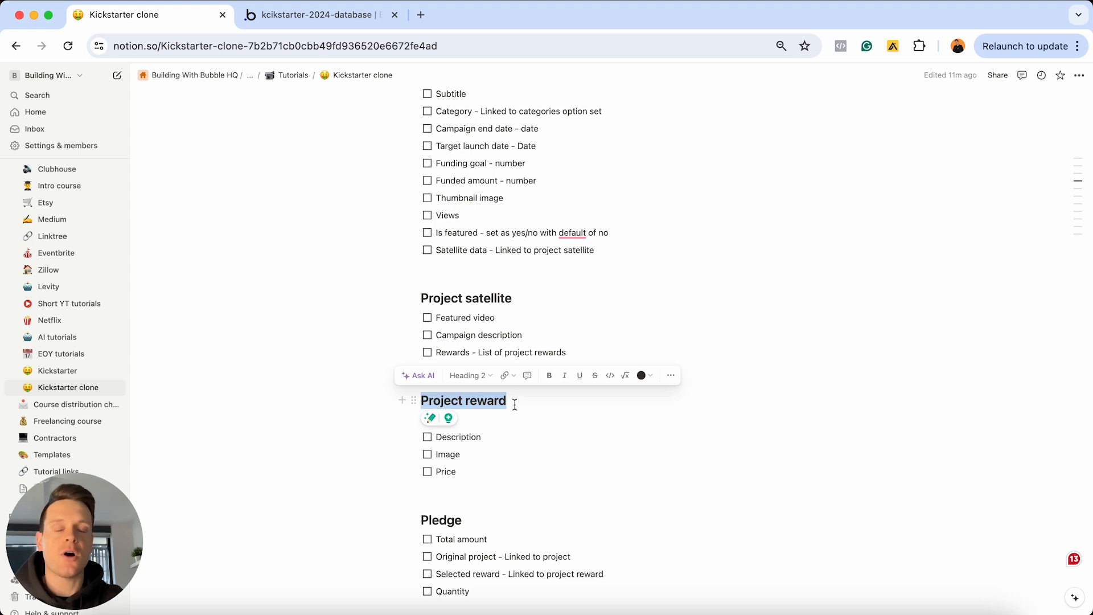
Create a 'Project reward' data type in Bubble
left_click(329, 23)
left_click(213, 293)
type("Pro")
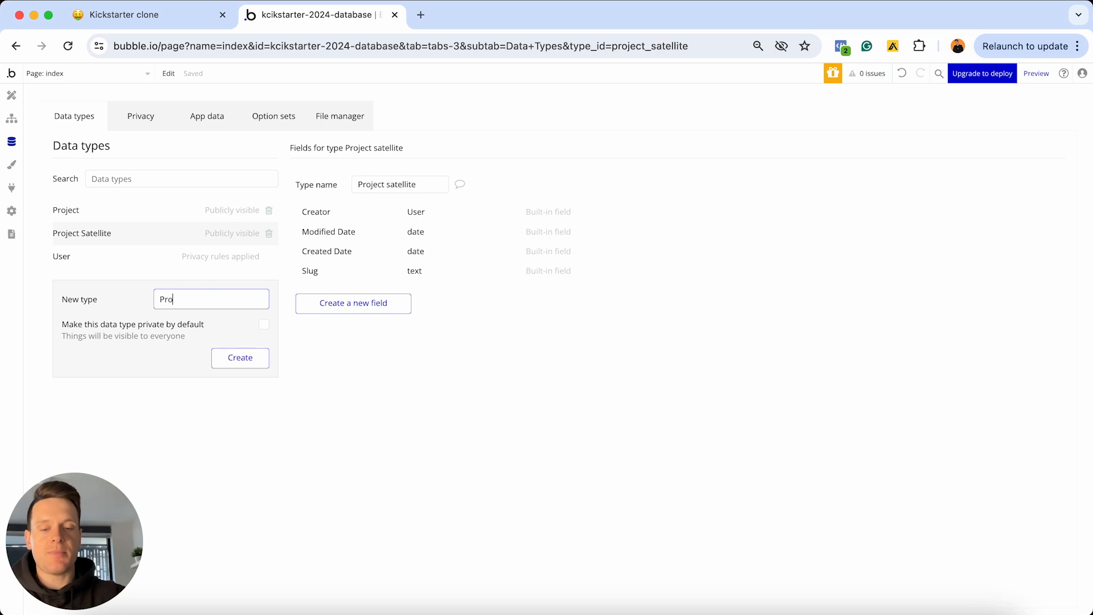
type("ject reward")
key("Return")
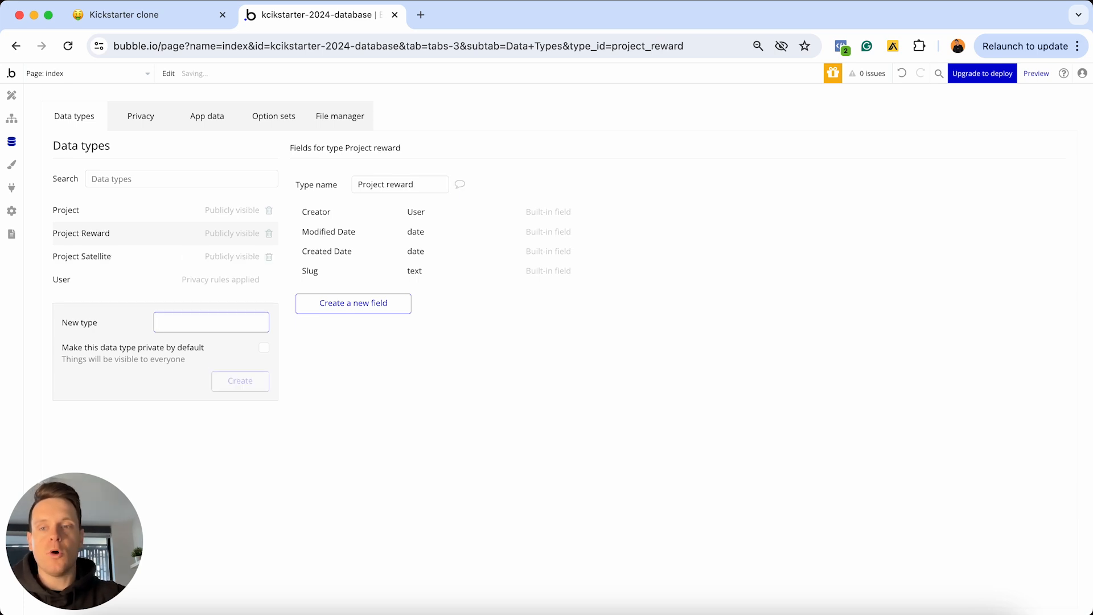
Return to the Notion plan and select the Pledge heading
left_click(185, 27)
scroll(521, 414, "down", 3)
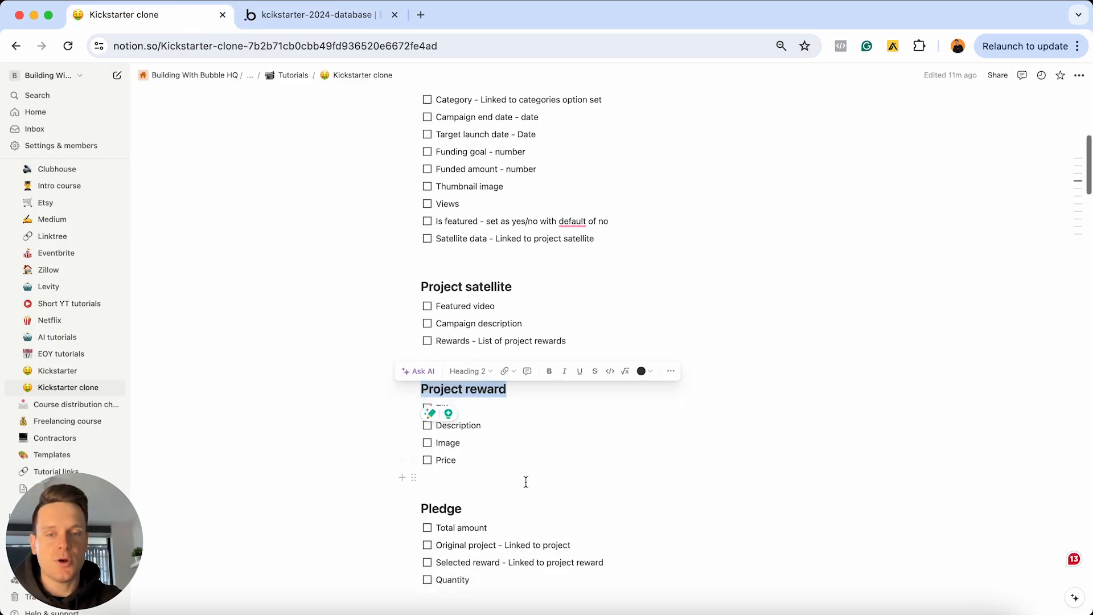
left_click(516, 418)
double_click(516, 418)
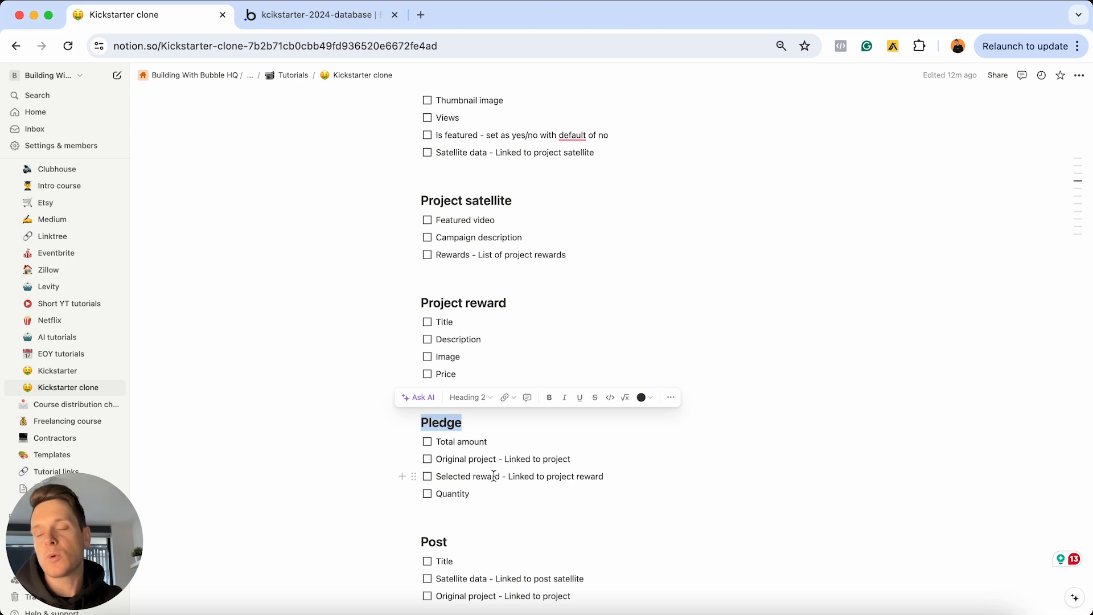
Create a 'Pledge' data type in Bubble
left_click(319, 15)
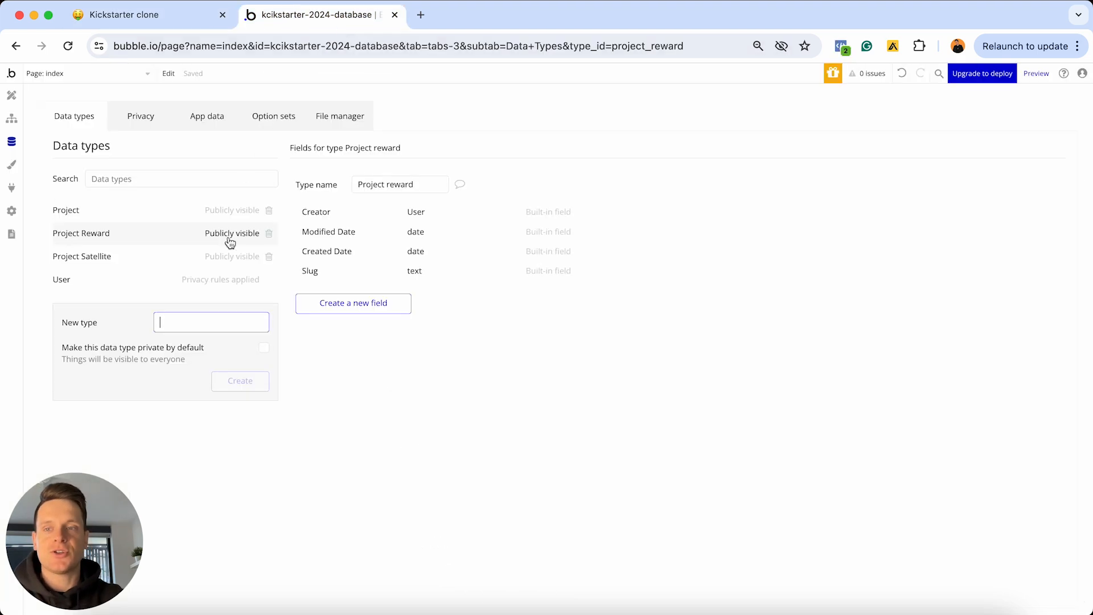
type("Pledge")
key("Return")
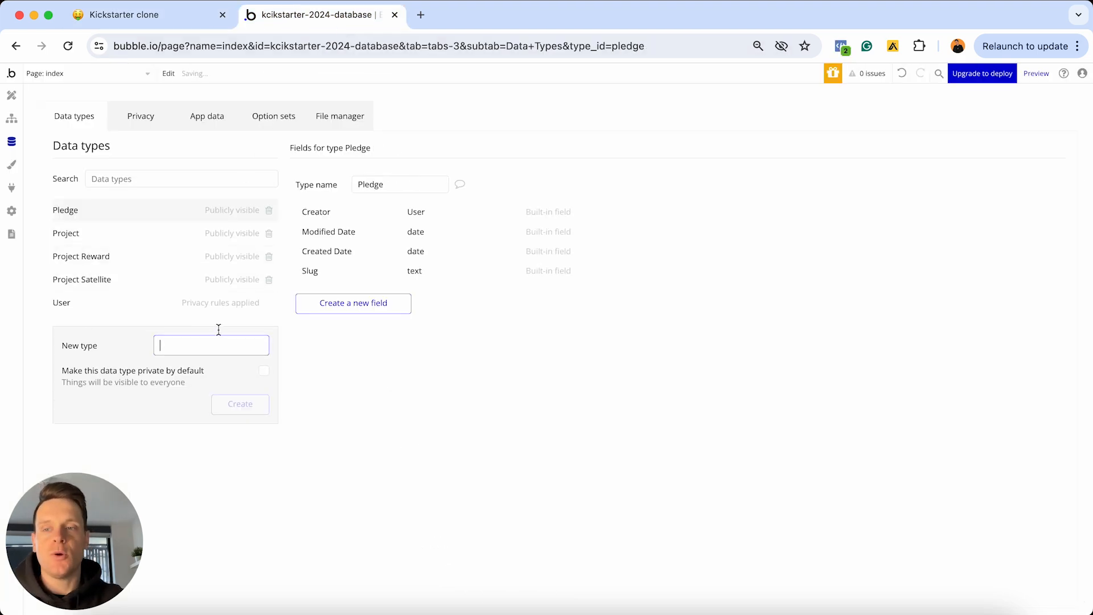
Return to the Notion plan and select the word Post in the Post heading
left_click(188, 14)
scroll(501, 499, "down", 5)
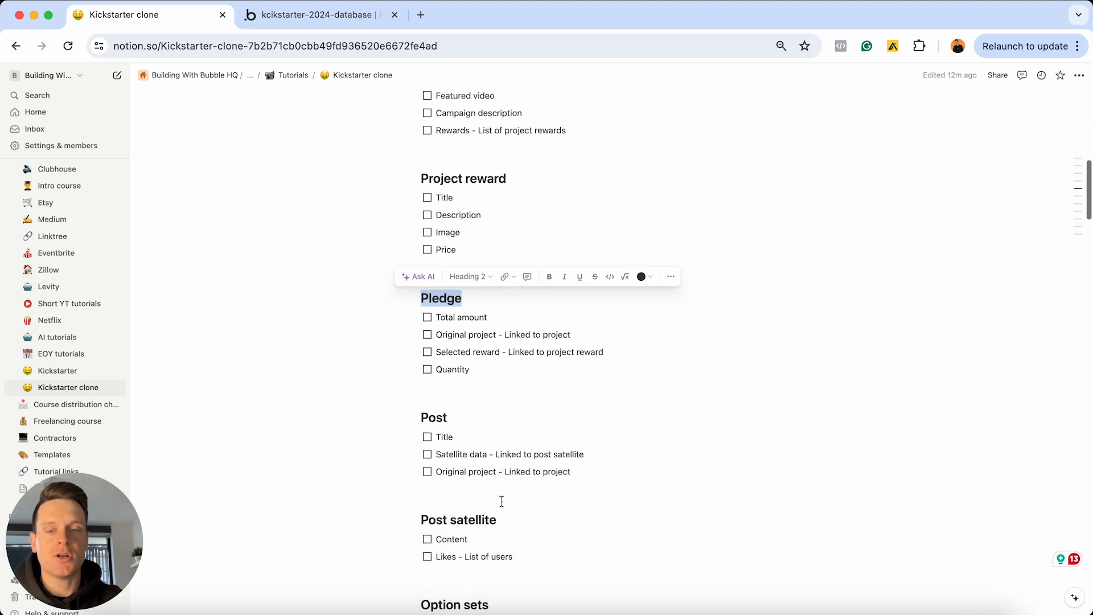
left_click(470, 397)
double_click(470, 394)
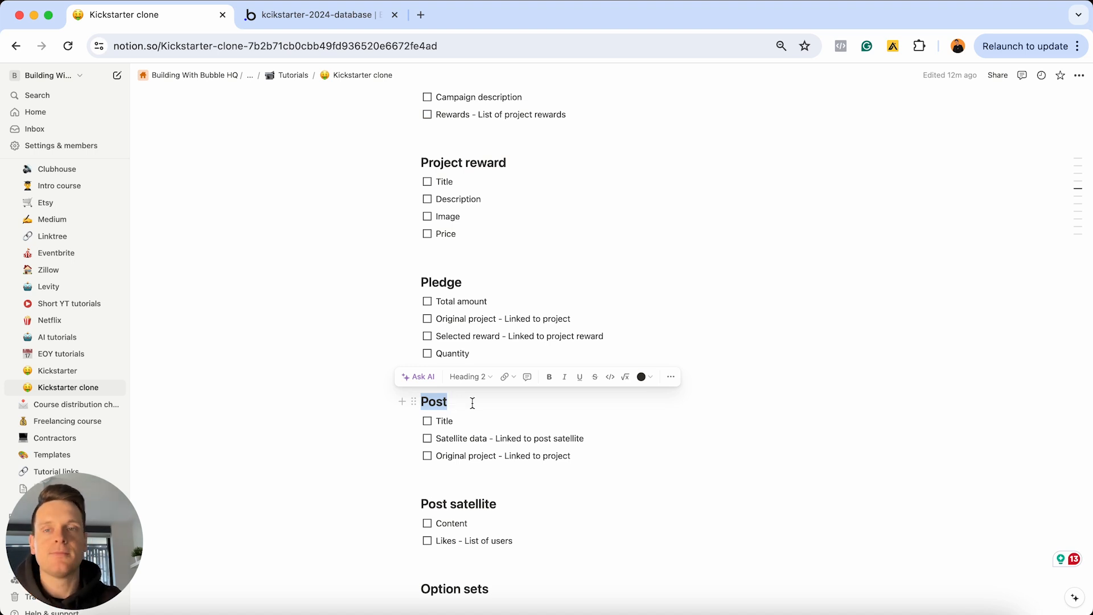
Create a 'Post' data type in Bubble
left_click(316, 14)
type("Post")
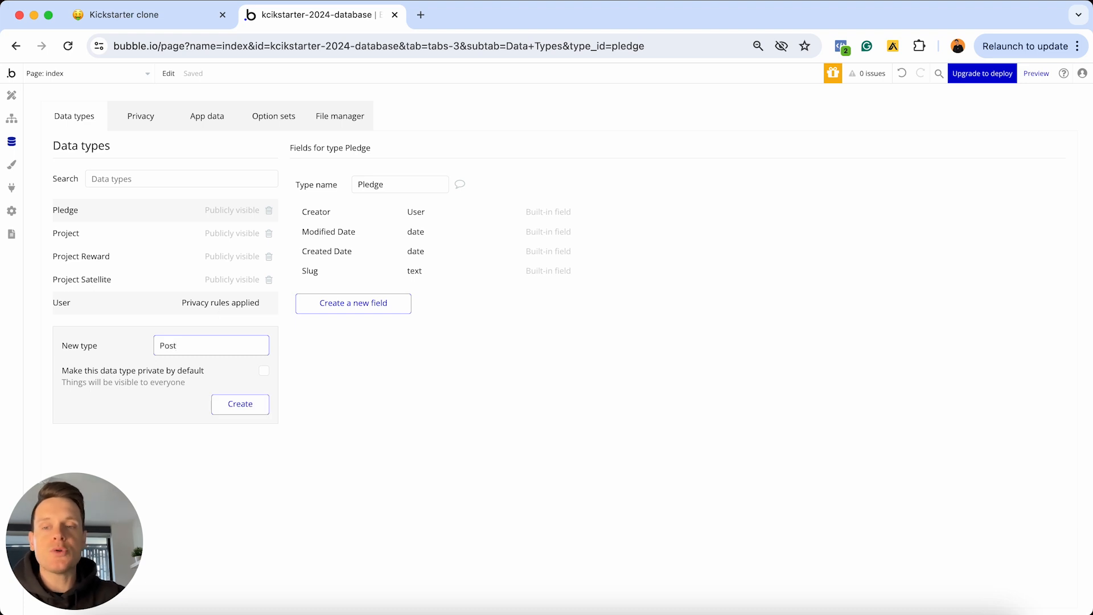
key("Return")
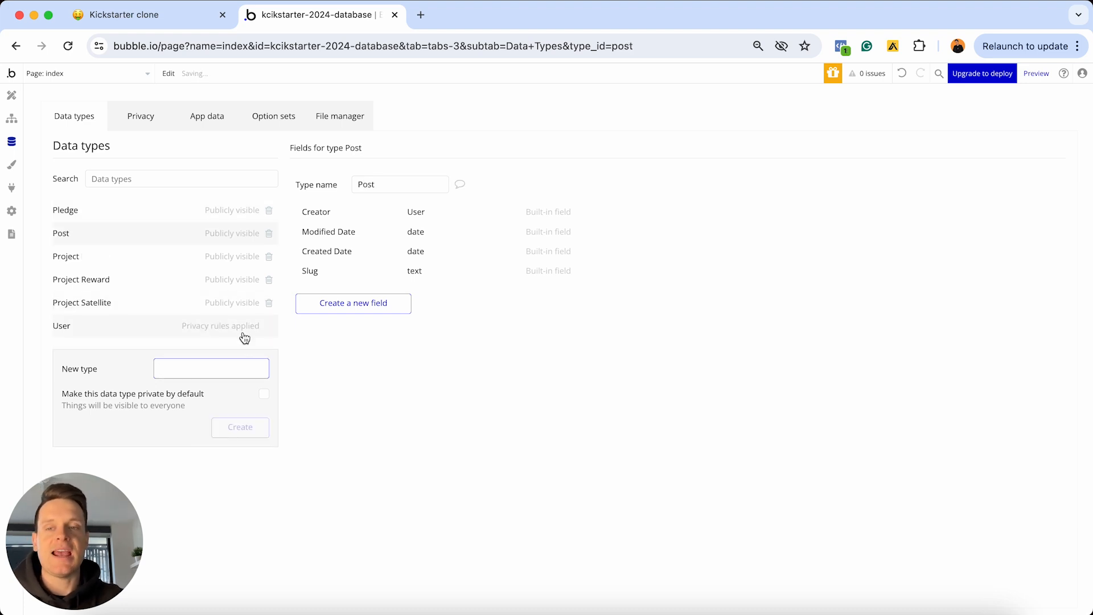
Back in Notion, select the whole Post satellite heading
left_click(155, 22)
scroll(427, 330, "down", 3)
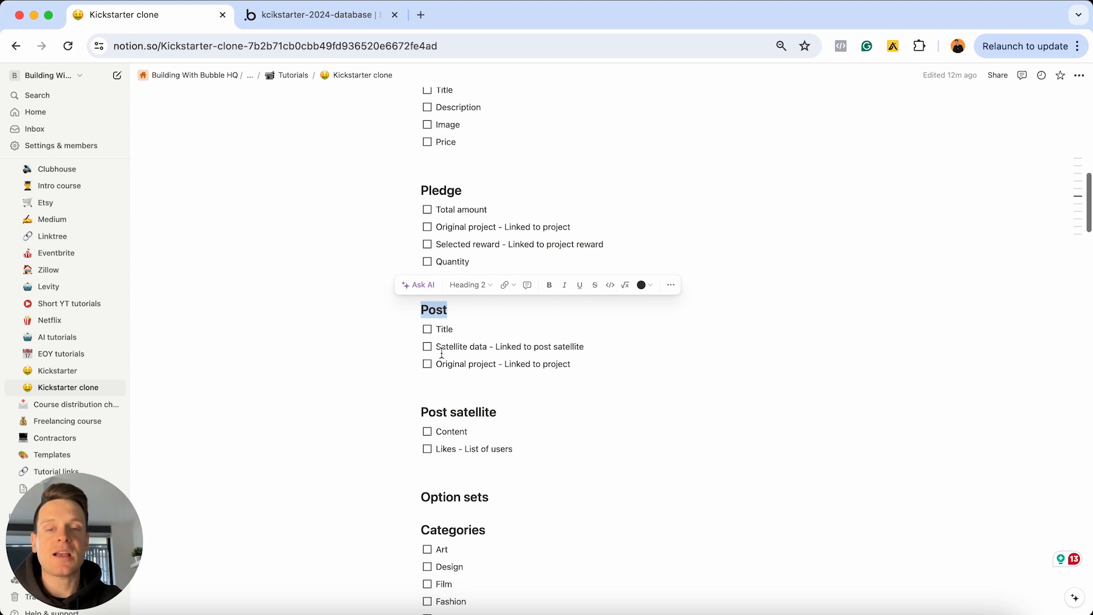
left_click(512, 412)
triple_click(512, 412)
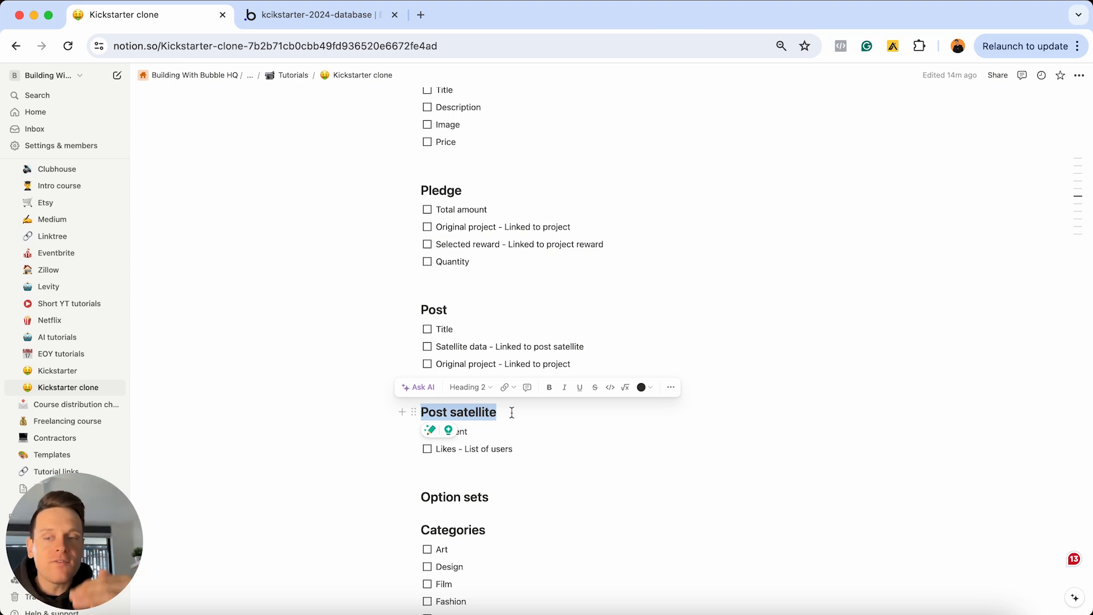
Review the Post satellite fields Content and Likes - List of users, then clear the selection
left_click(511, 412)
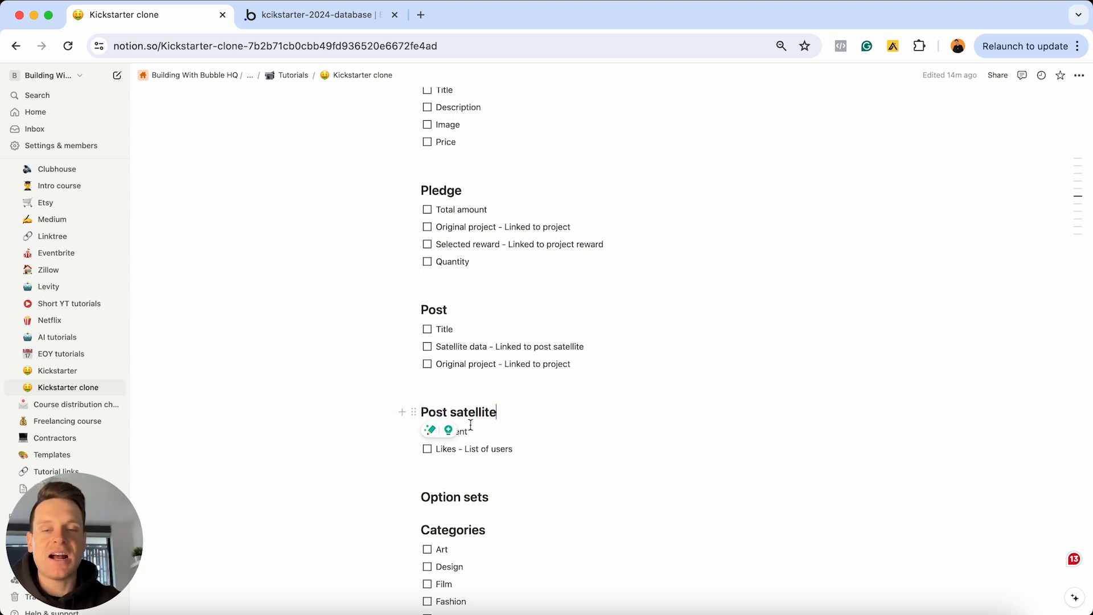
left_click(486, 427)
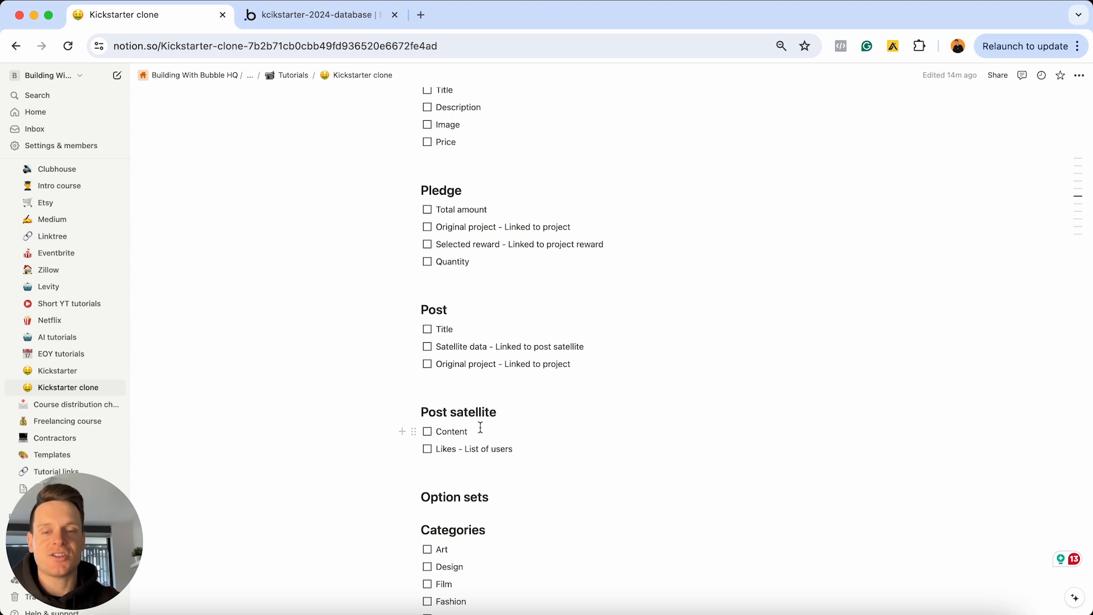
double_click(468, 429)
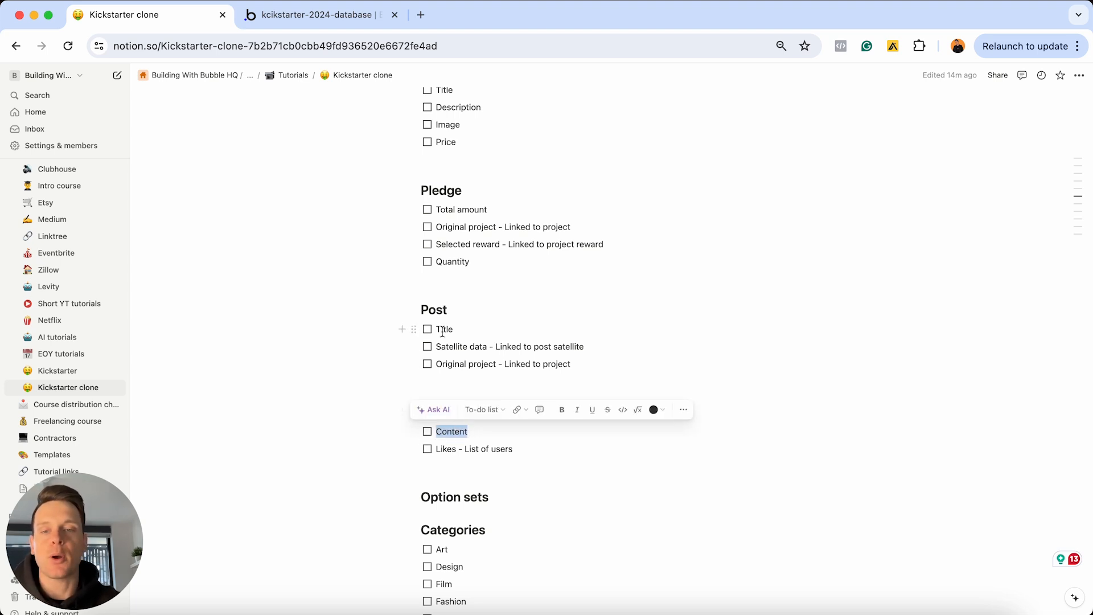
left_click(515, 449)
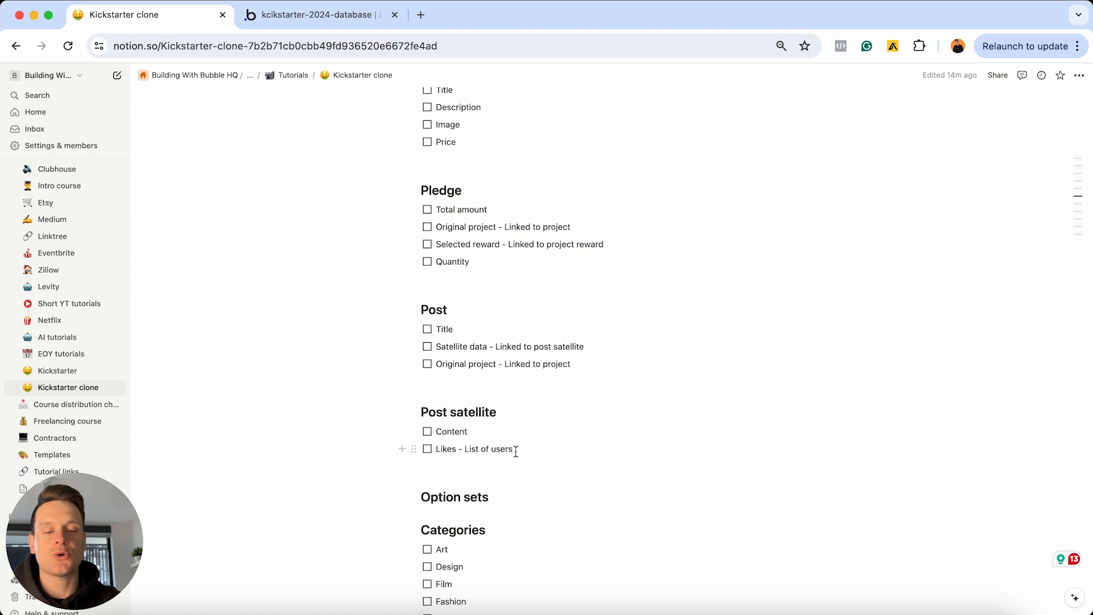
triple_click(515, 449)
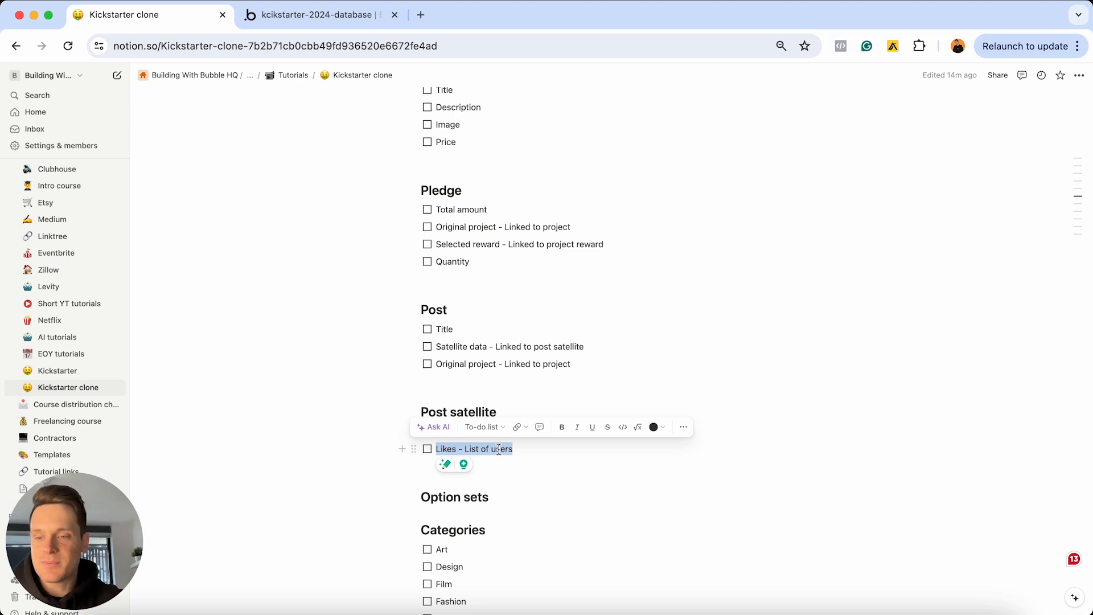
left_click(508, 411)
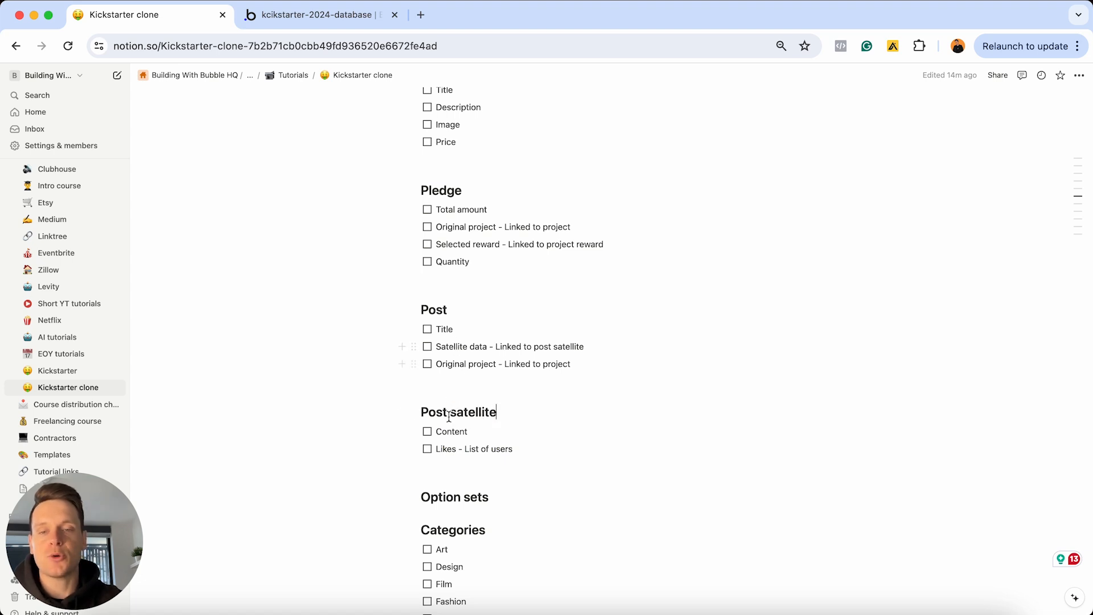
Create a 'Post satellite' data type in Bubble, then scroll the Notion plan back to the top
triple_click(505, 415)
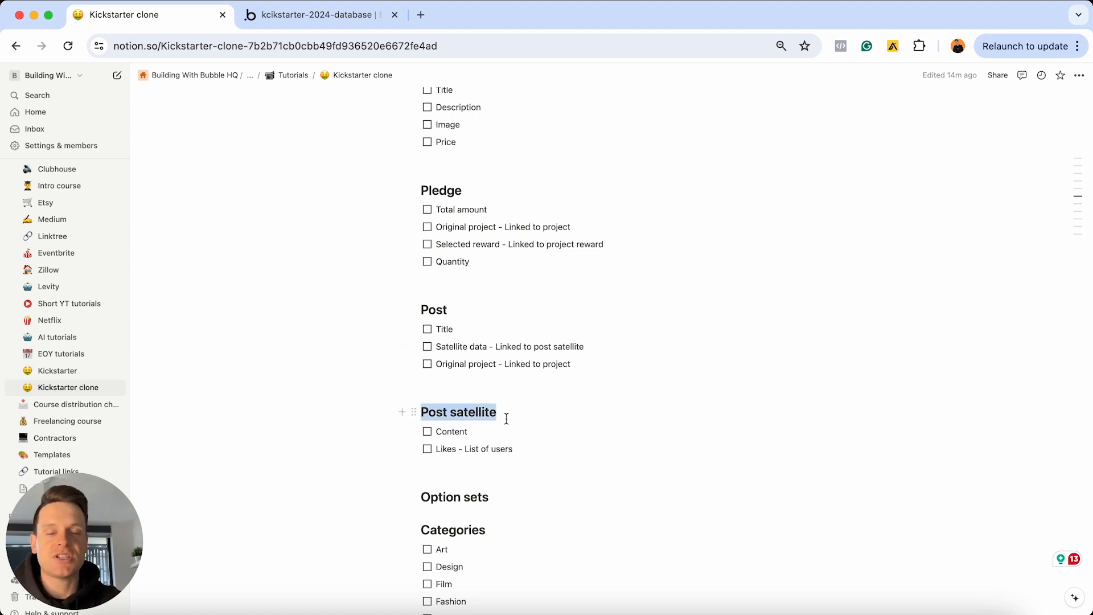
left_click(347, 22)
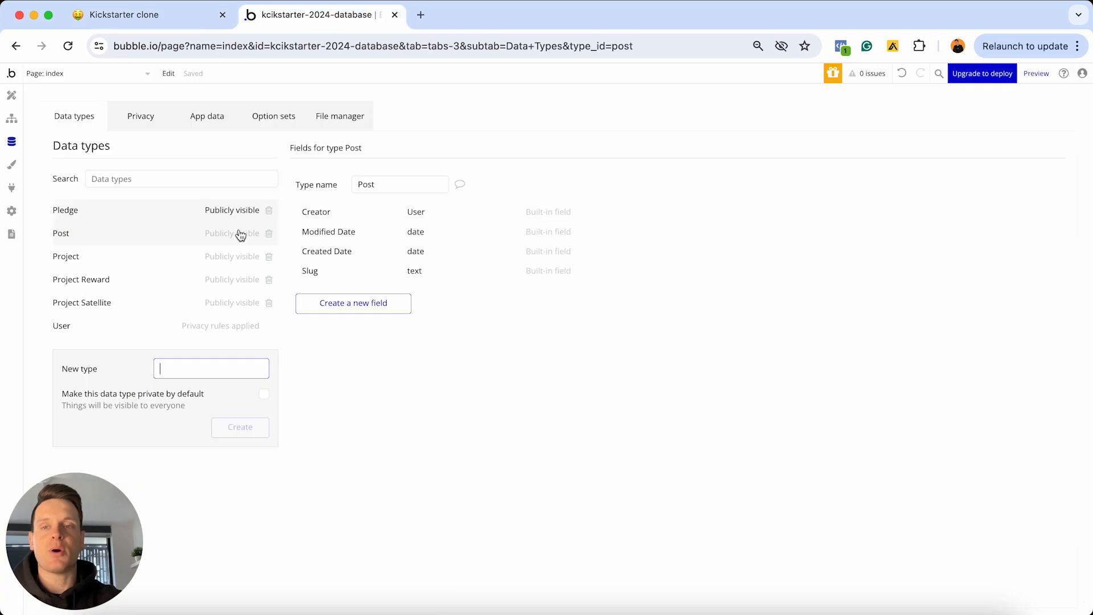
left_click(195, 369)
type("Post sa")
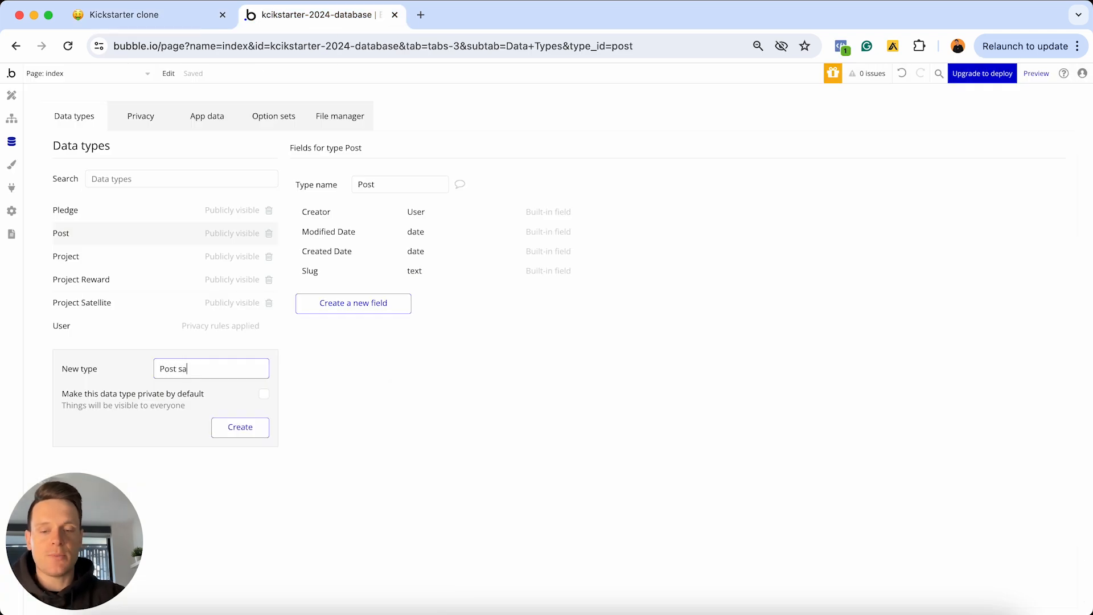
type("tellite")
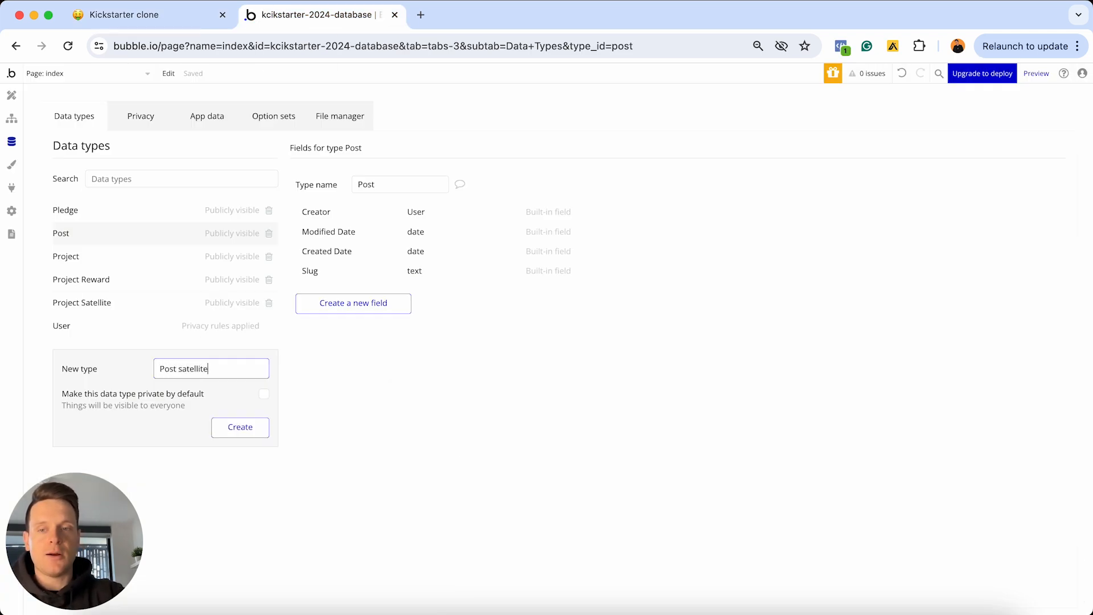
key("Return")
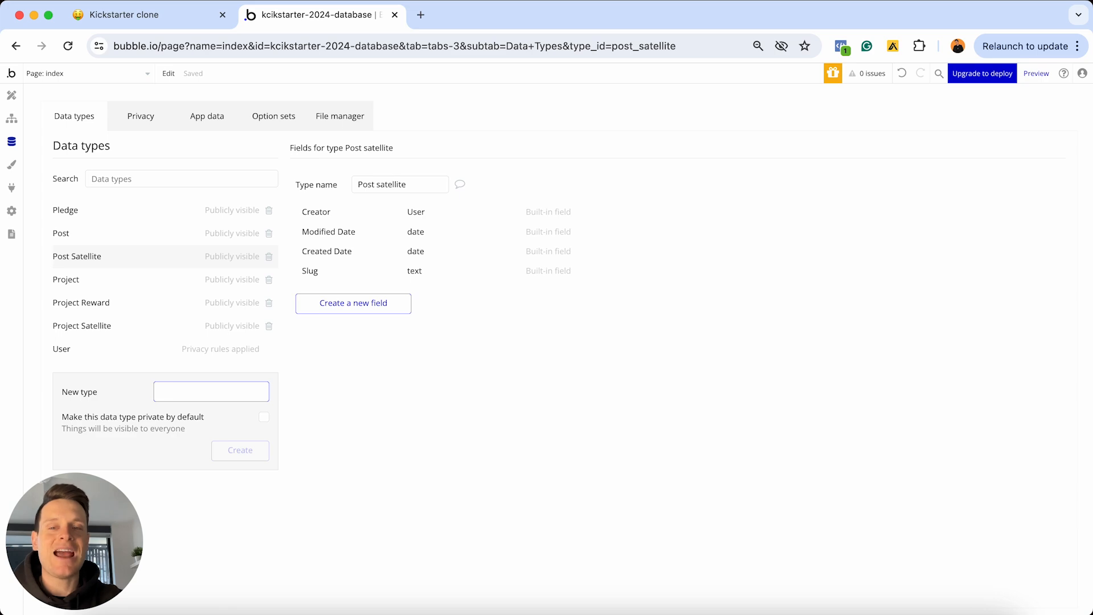
left_click(171, 21)
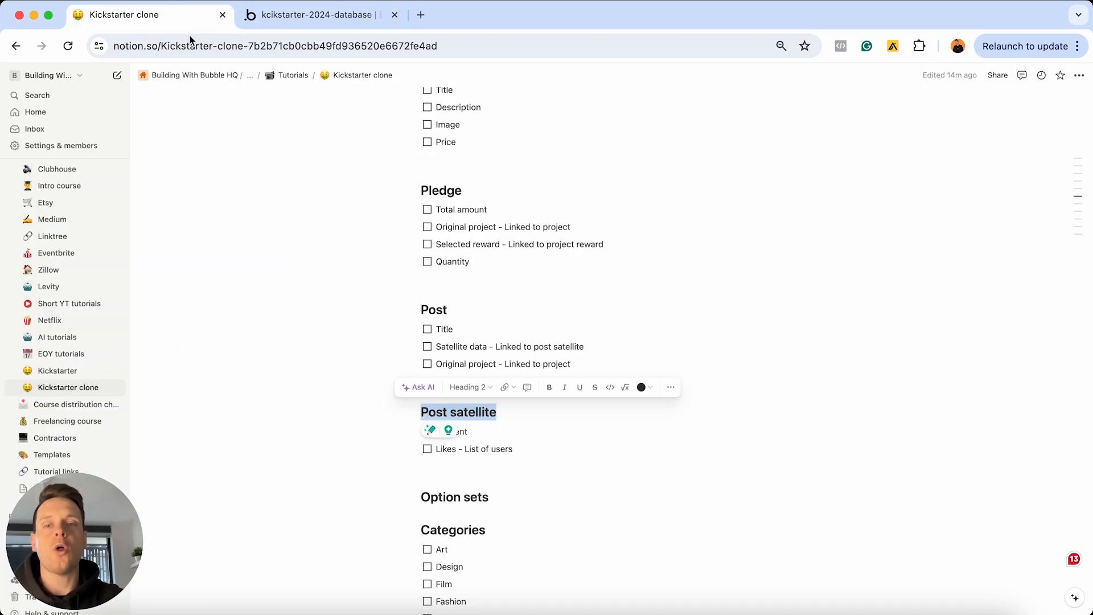
scroll(454, 463, "up", 15)
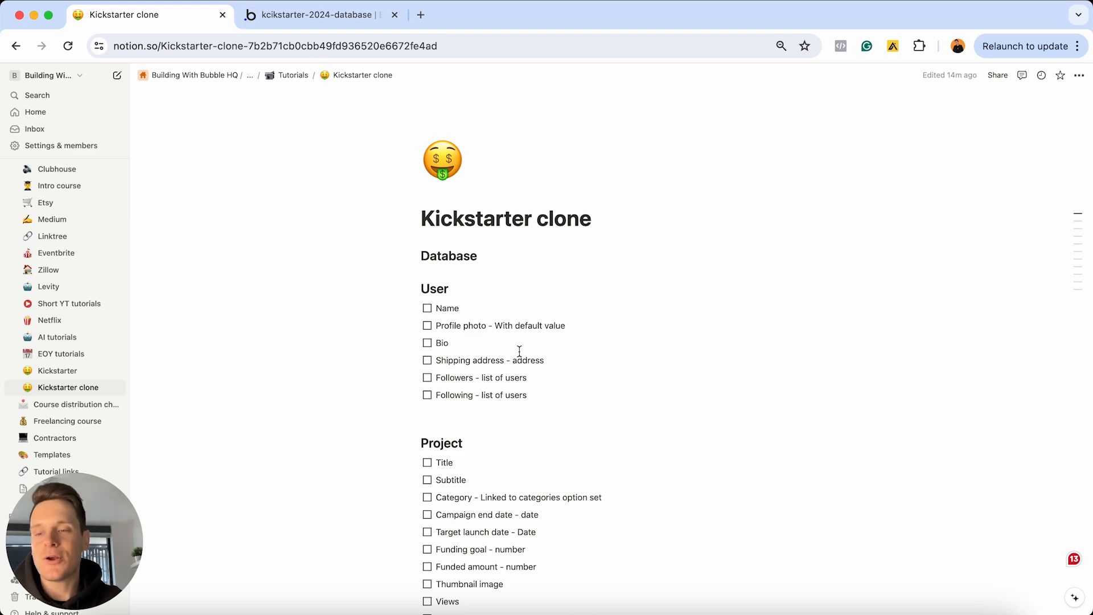
scroll(519, 351, "down", 15)
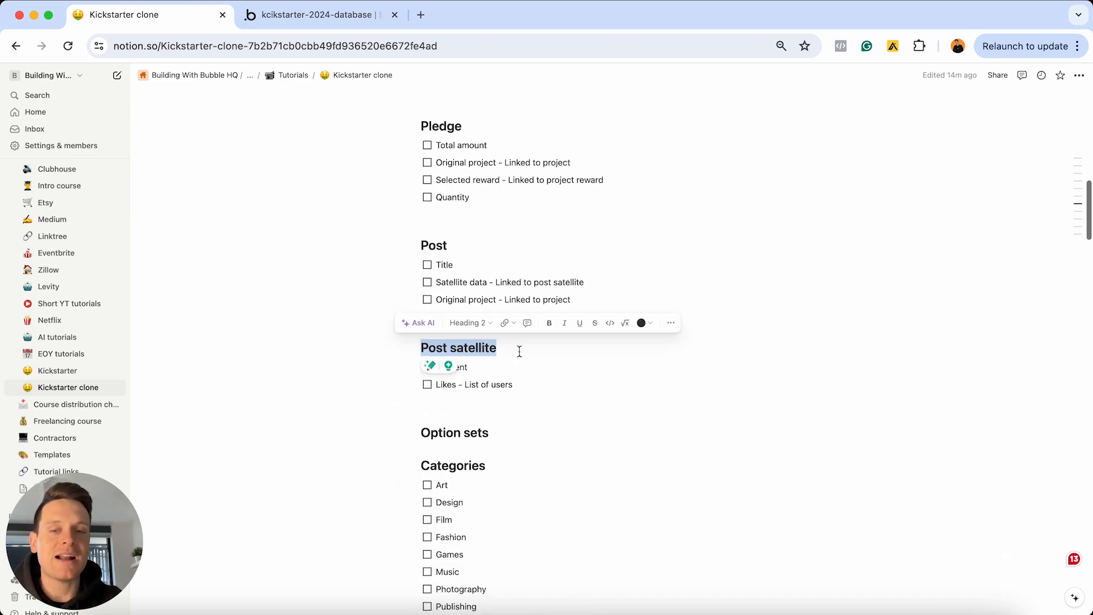
scroll(520, 242, "down", 5)
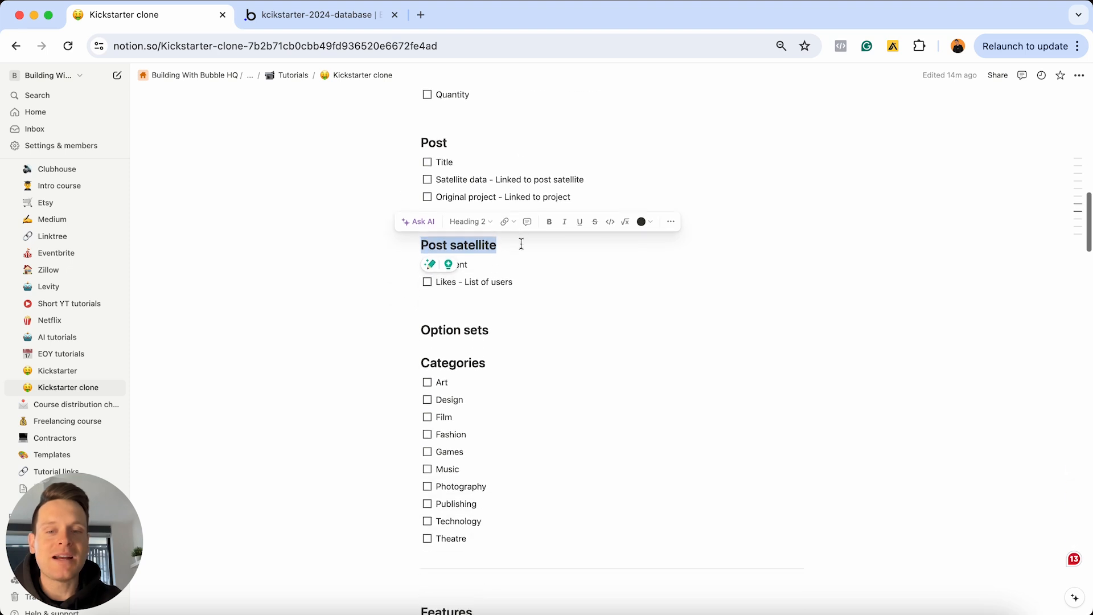
left_click(512, 277)
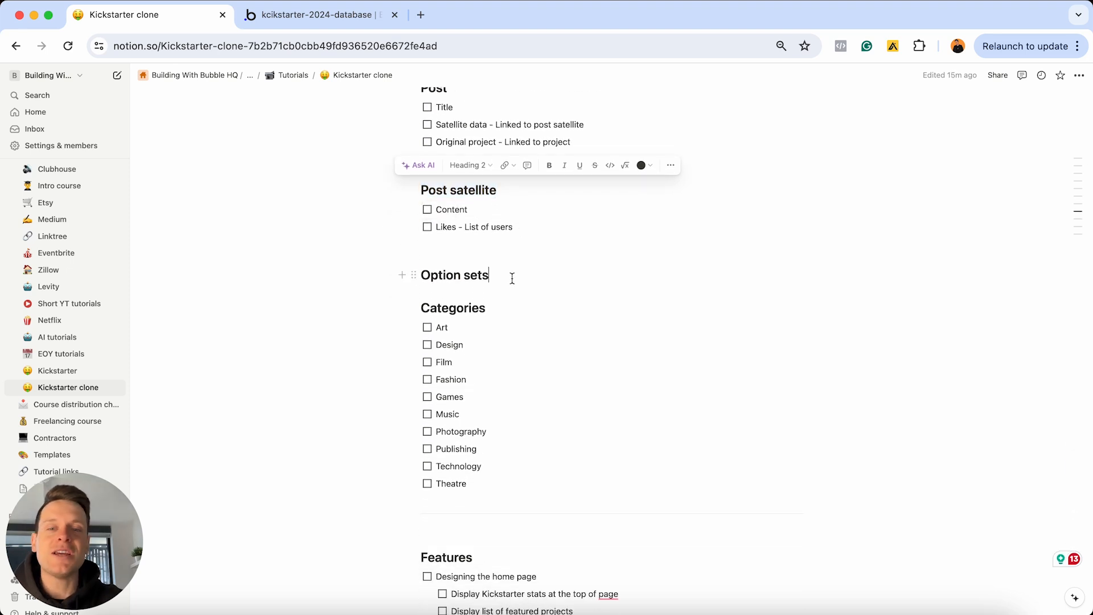
triple_click(512, 277)
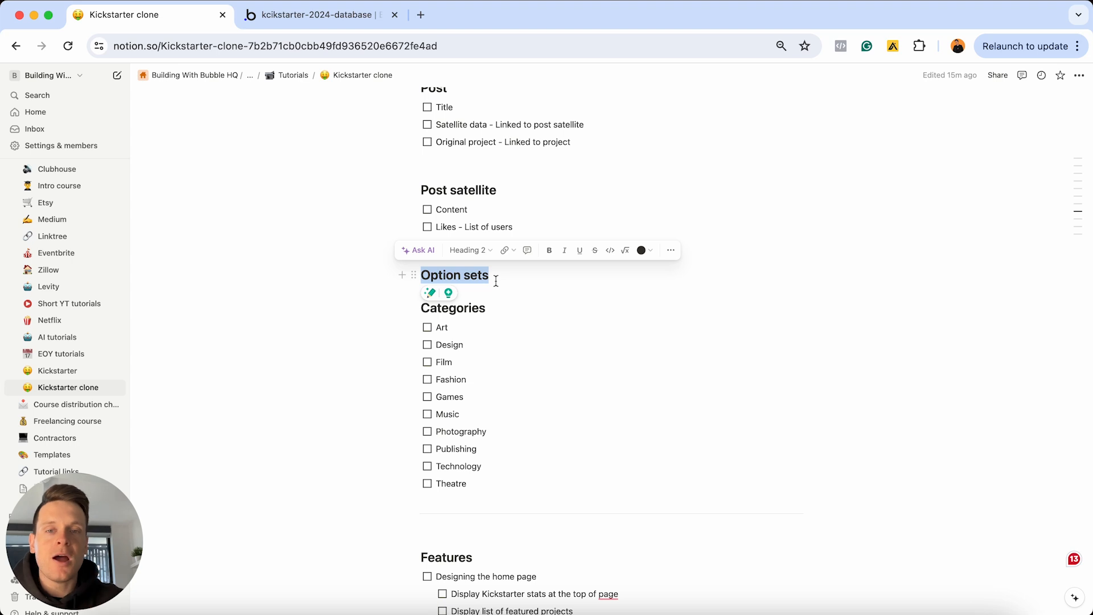
scroll(496, 280, "up", 3)
left_click(469, 185)
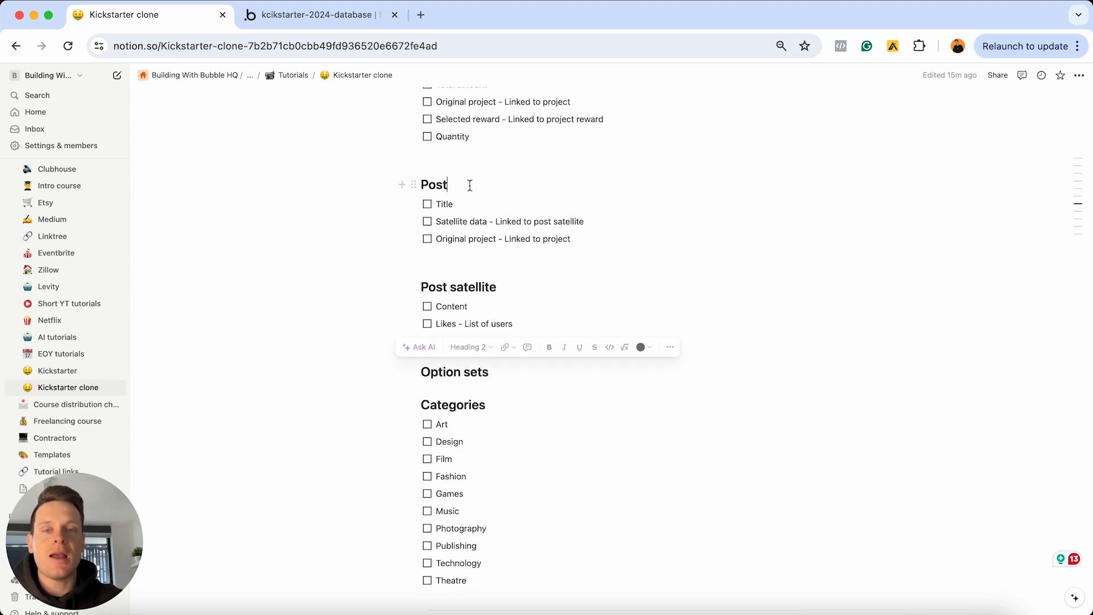
double_click(470, 185)
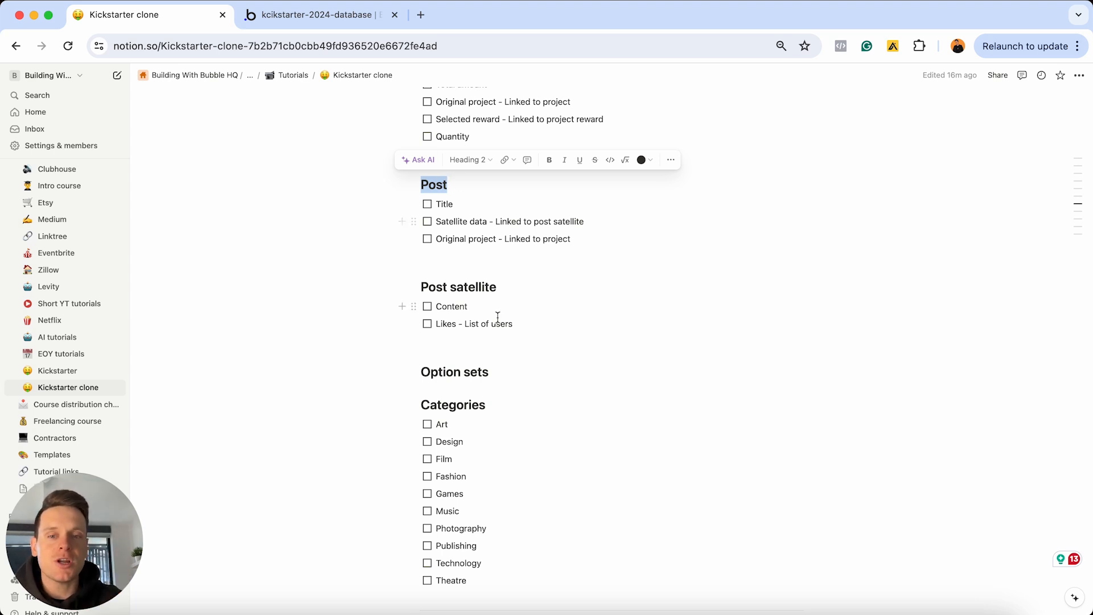
left_click(505, 373)
key("super+a")
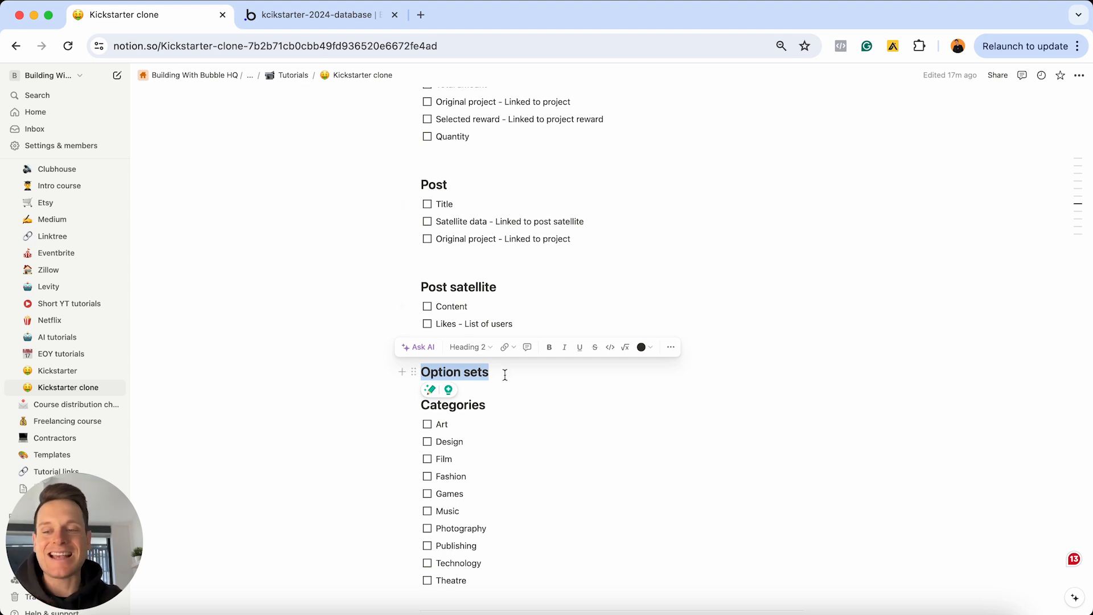
left_click(497, 406)
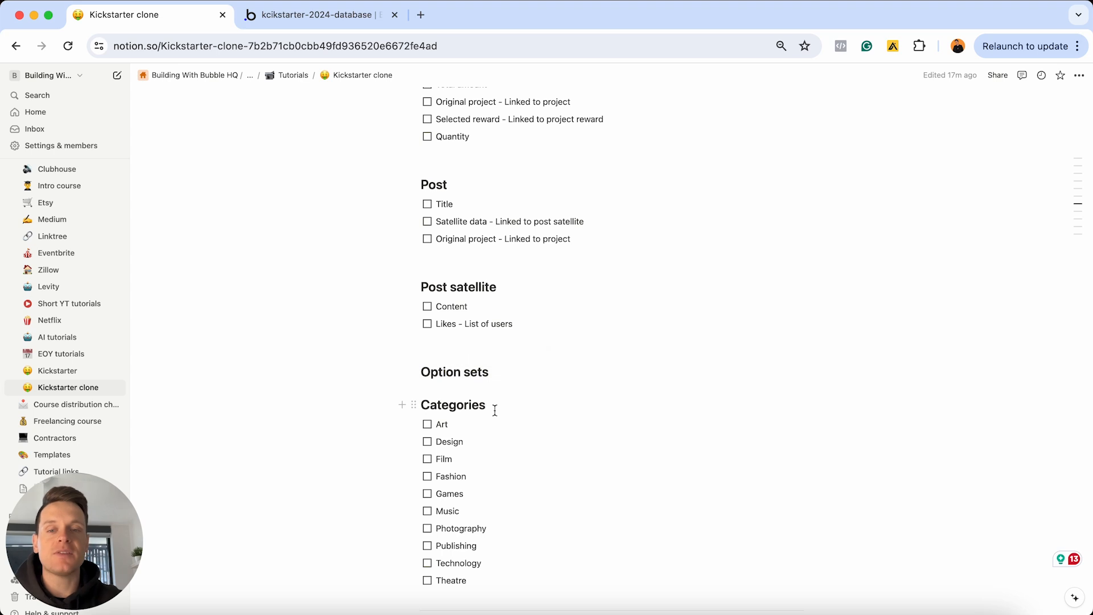
double_click(477, 411)
scroll(468, 418, "down", 1)
left_click(493, 411)
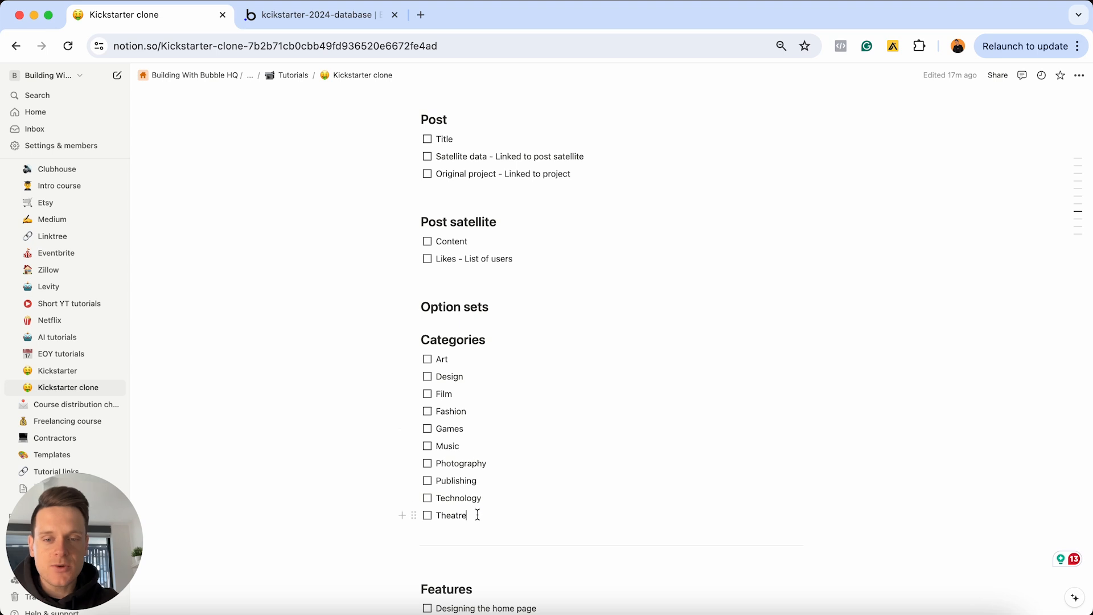
left_click_drag(476, 515, 437, 357)
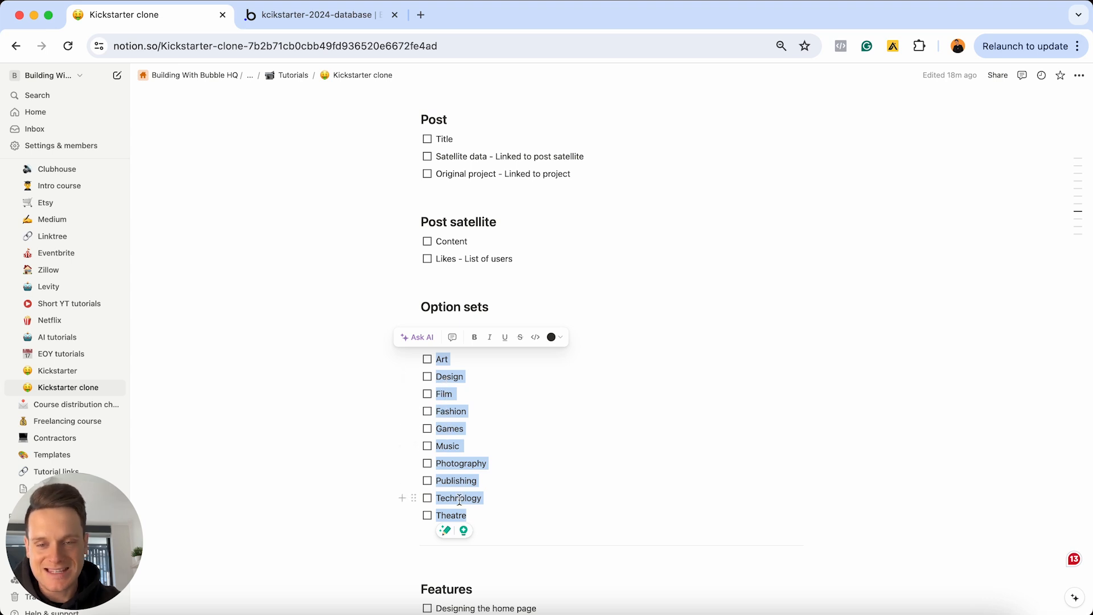
Edit the art and Desing entries and add two new Design lines to the Categories list
left_click(456, 359)
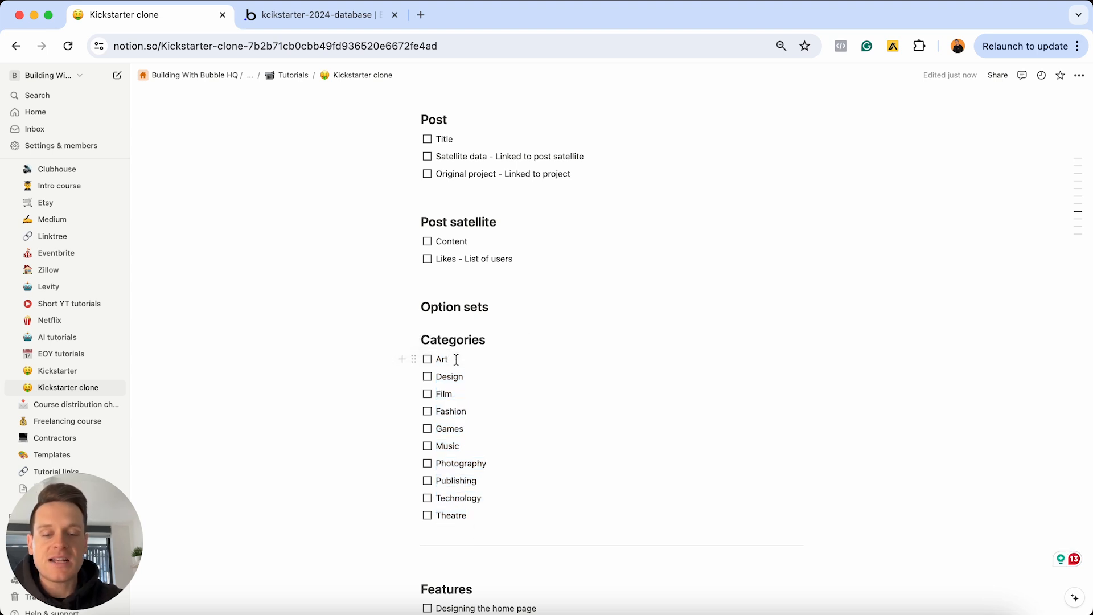
key("Delete")
type("a")
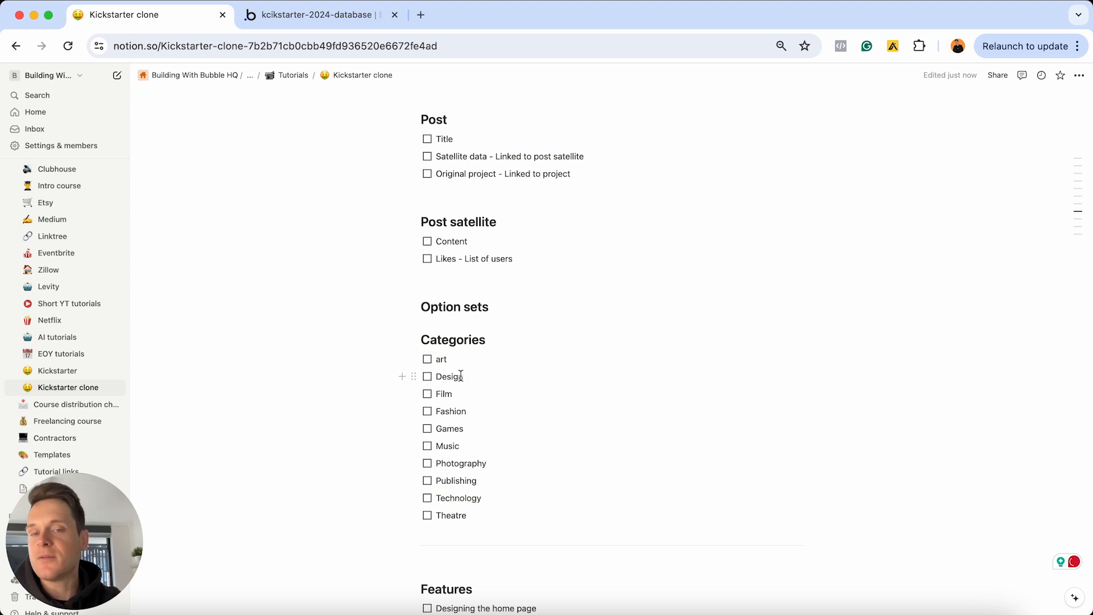
left_click(458, 377)
key("BackSpace")
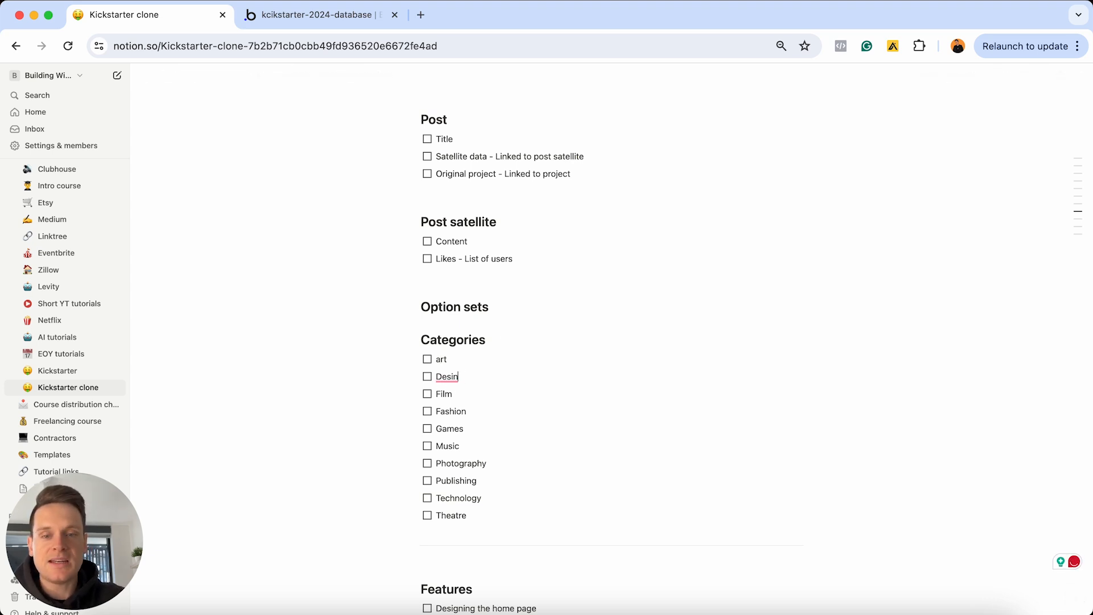
type("g")
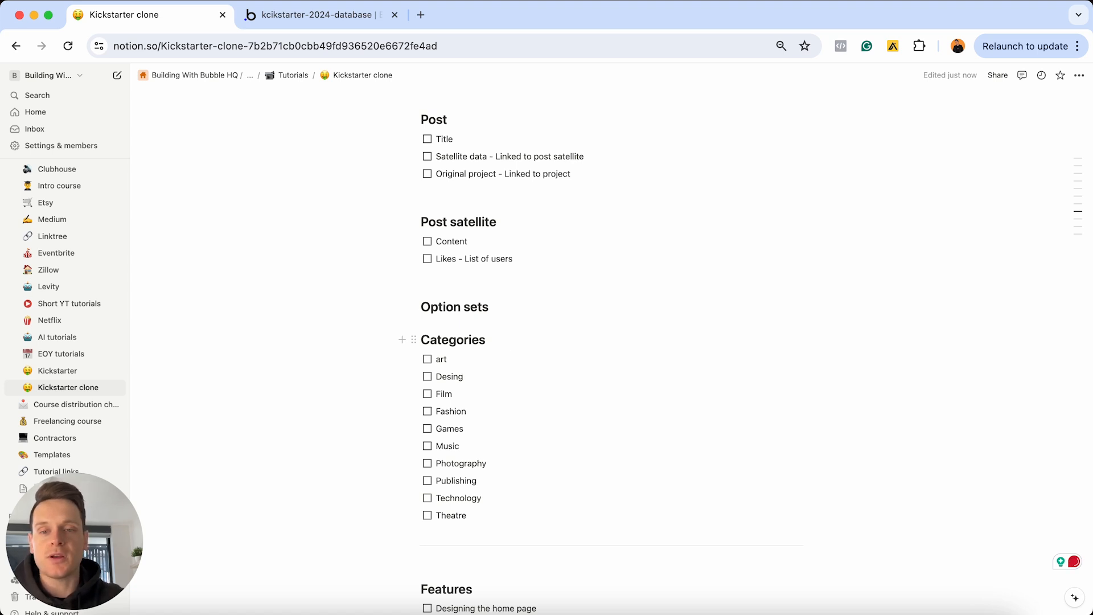
key("Return")
type("Design")
key("Return")
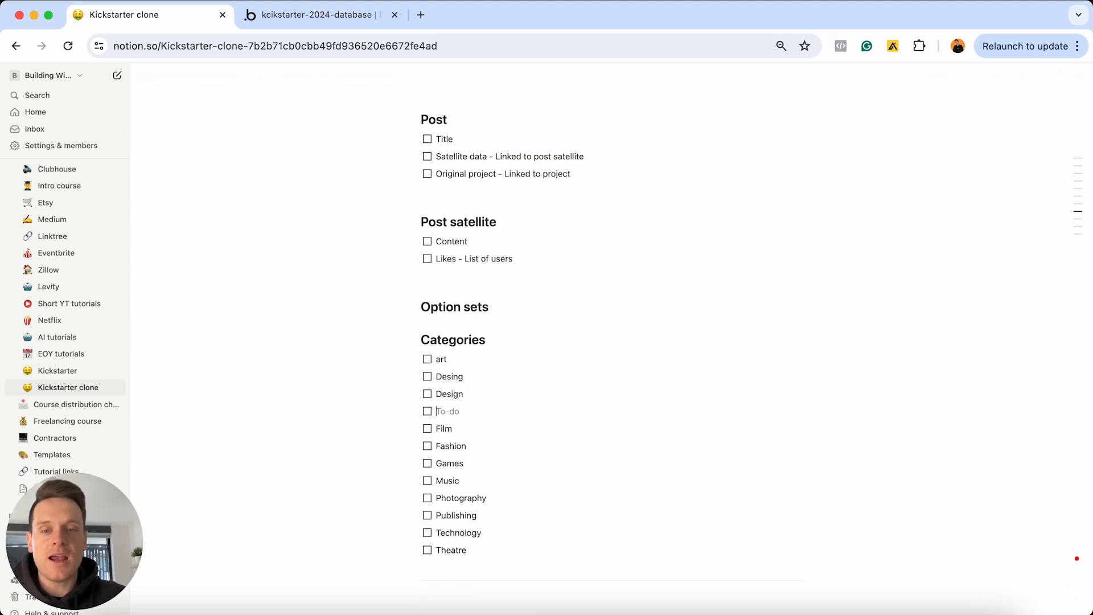
type("Design")
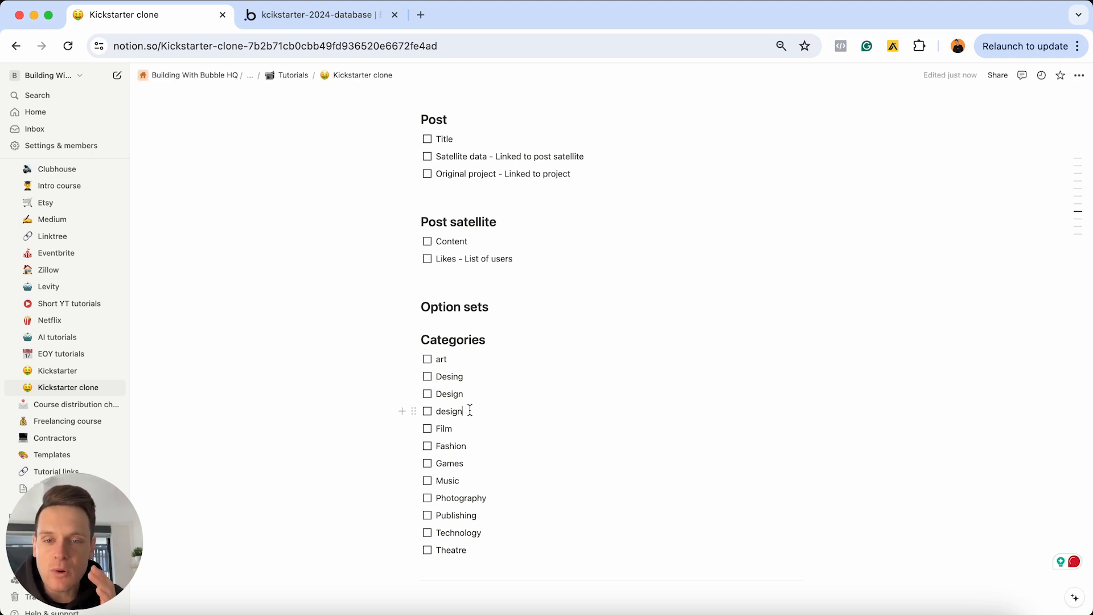
Delete the extra Design lines, correct 'Desing' to 'Design', and capitalise 'art' to 'Art'
key("super+shift+Left")
key("BackSpace")
key("BackSpace")
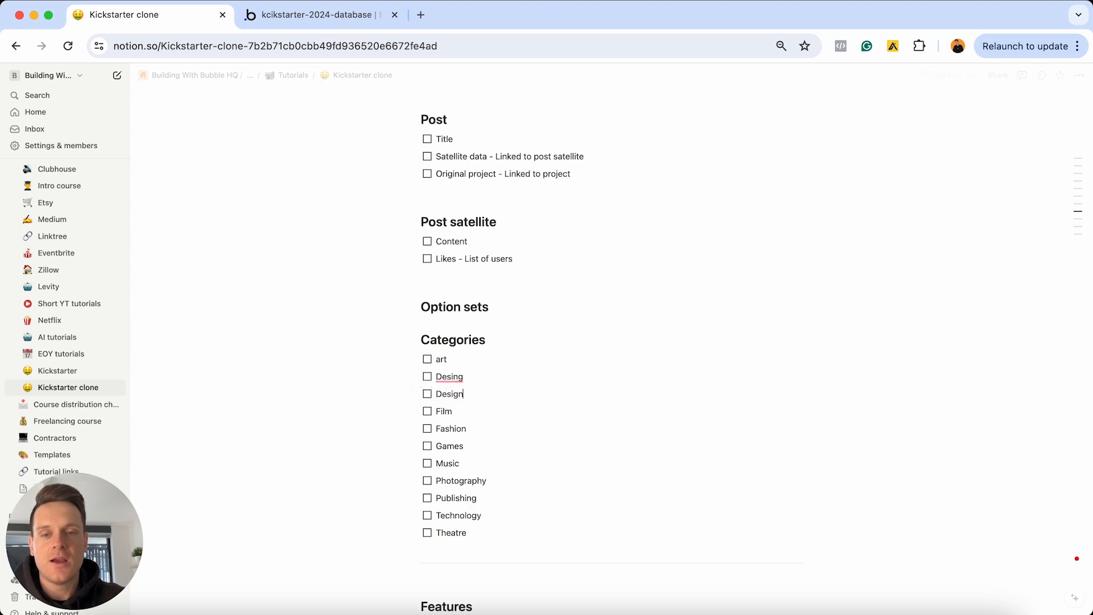
key("super+shift+Left")
key("BackSpace")
key("BackSpace")
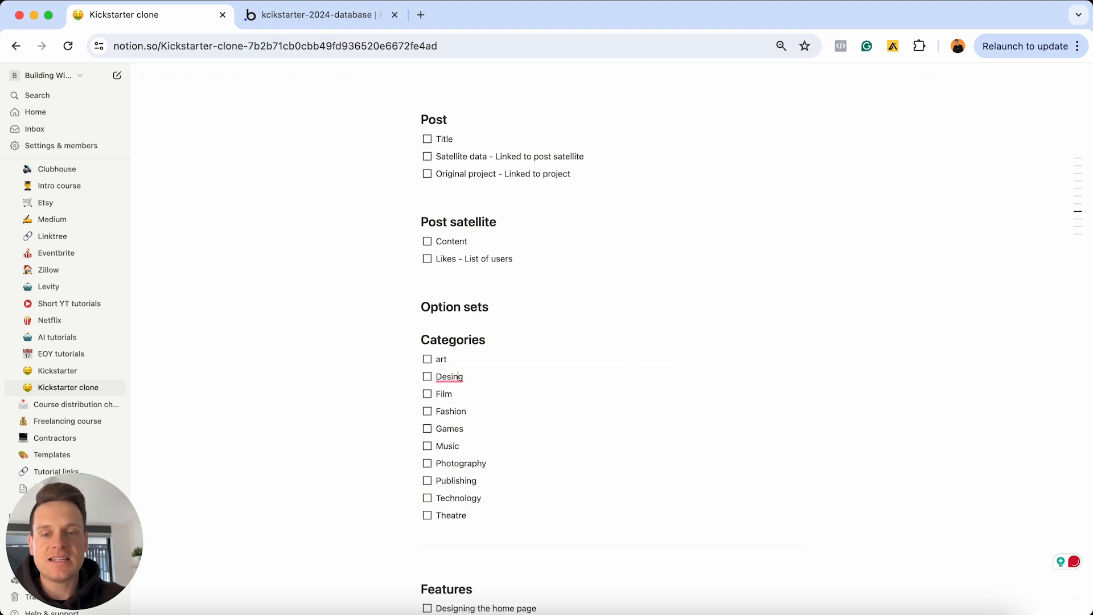
key("BackSpace")
key("BackSpace")
type("gn")
key("Up")
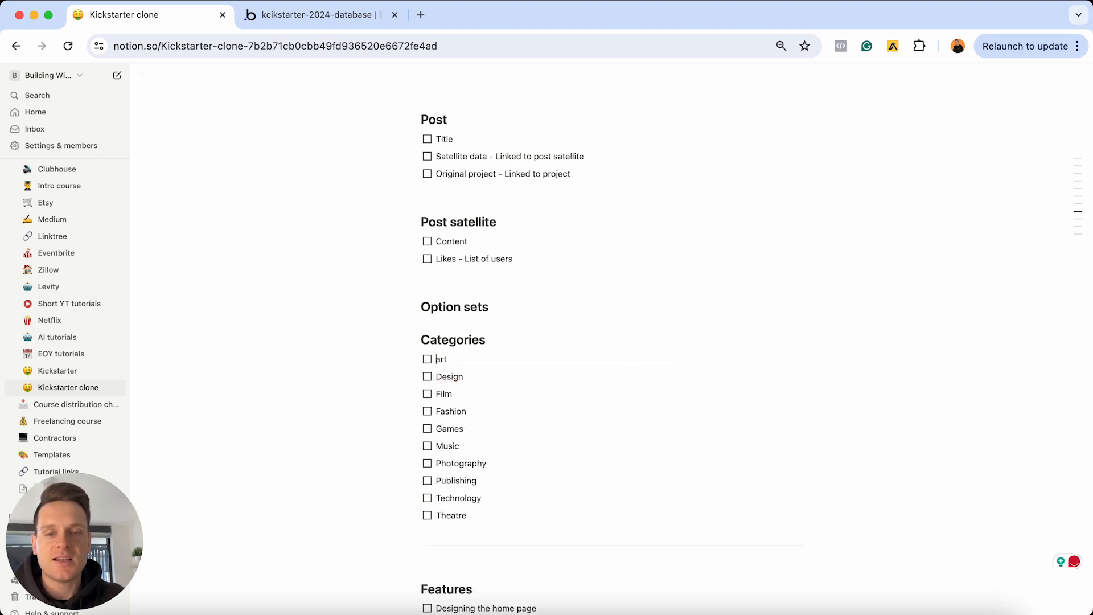
key("BackSpace")
key("BackSpace")
key("BackSpace")
type("Art")
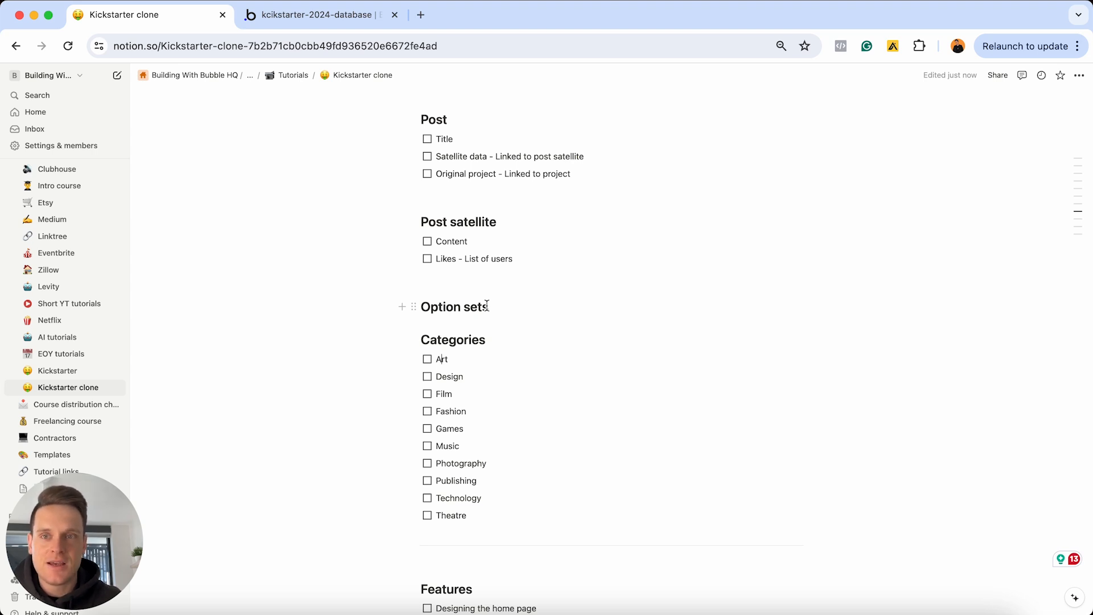
In Bubble's database editor, reach the Option sets page past the tutorial and start a new option set
left_click(340, 17)
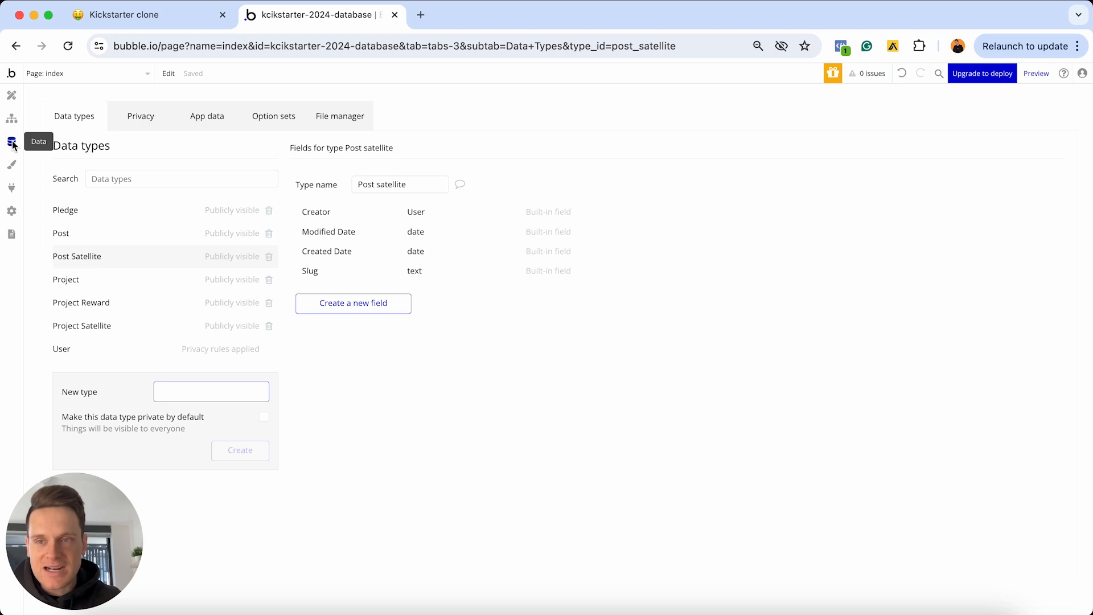
left_click(276, 119)
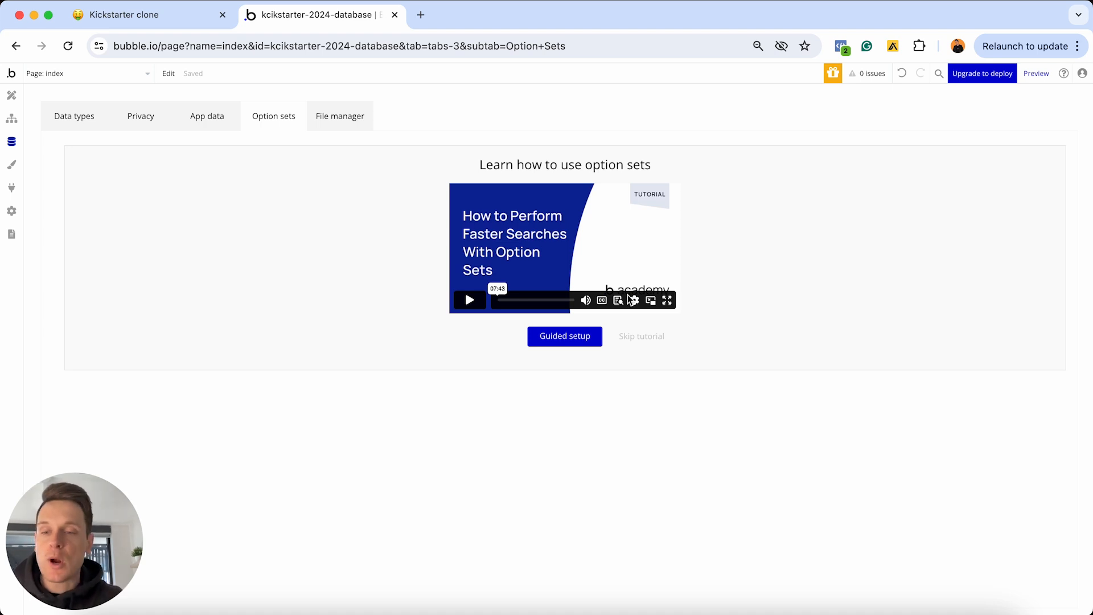
left_click(646, 338)
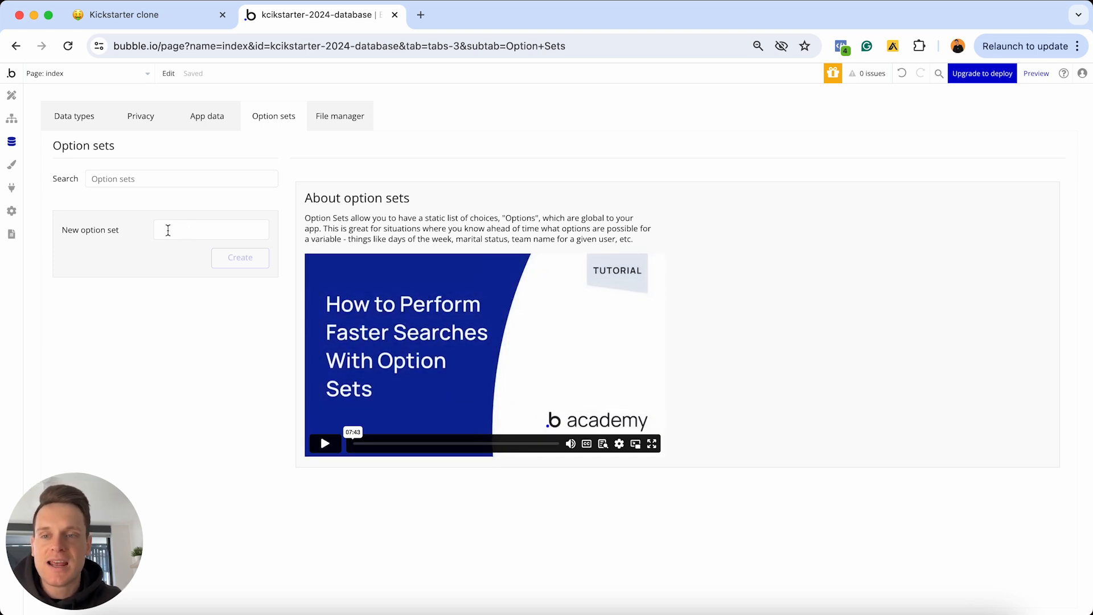
left_click(79, 116)
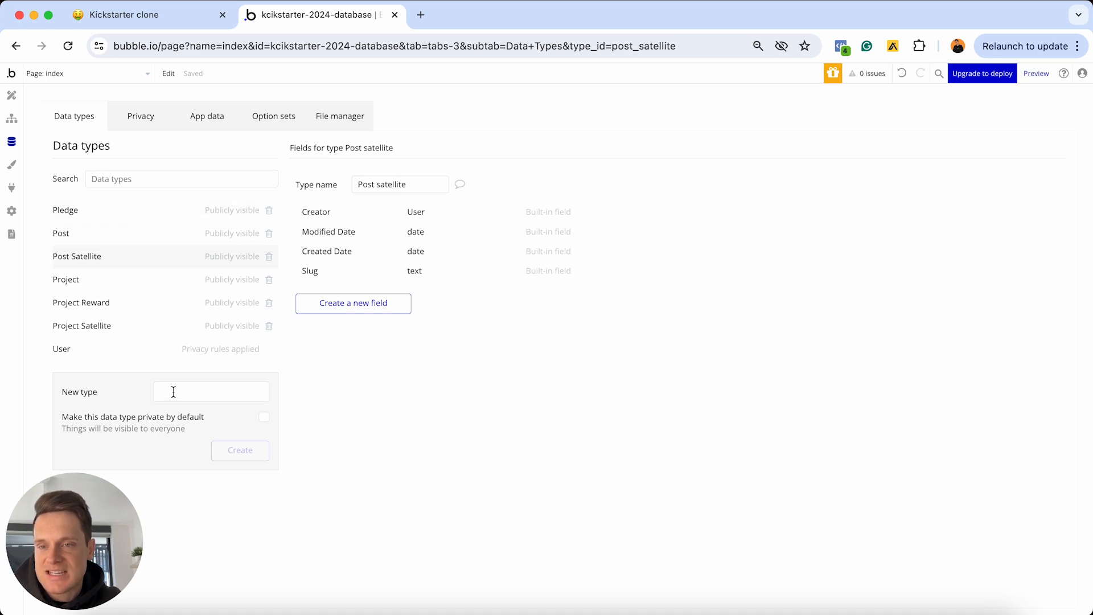
left_click(263, 123)
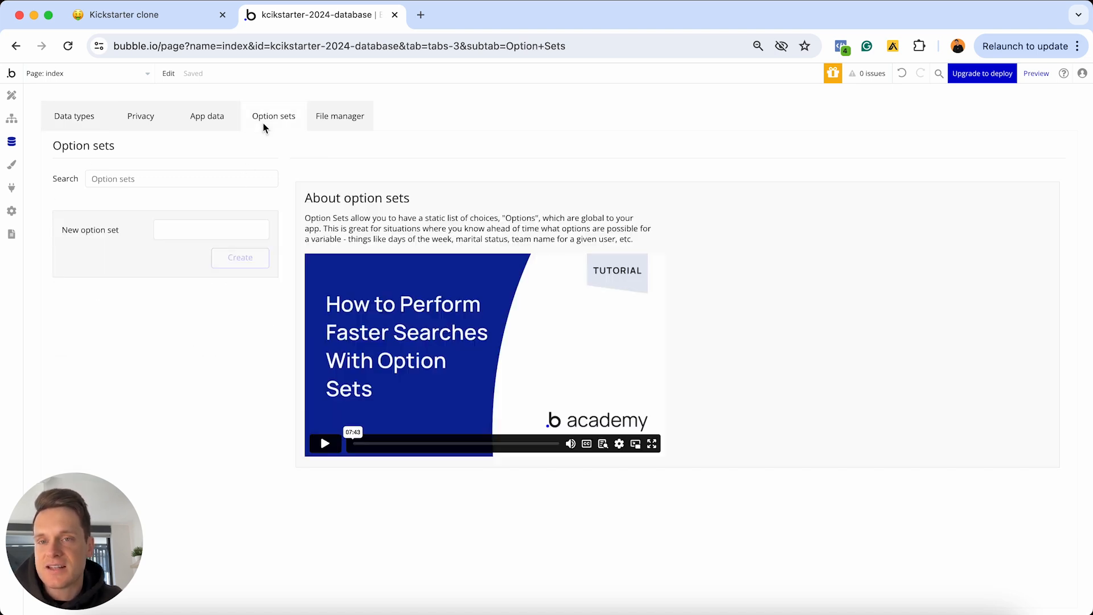
left_click(200, 225)
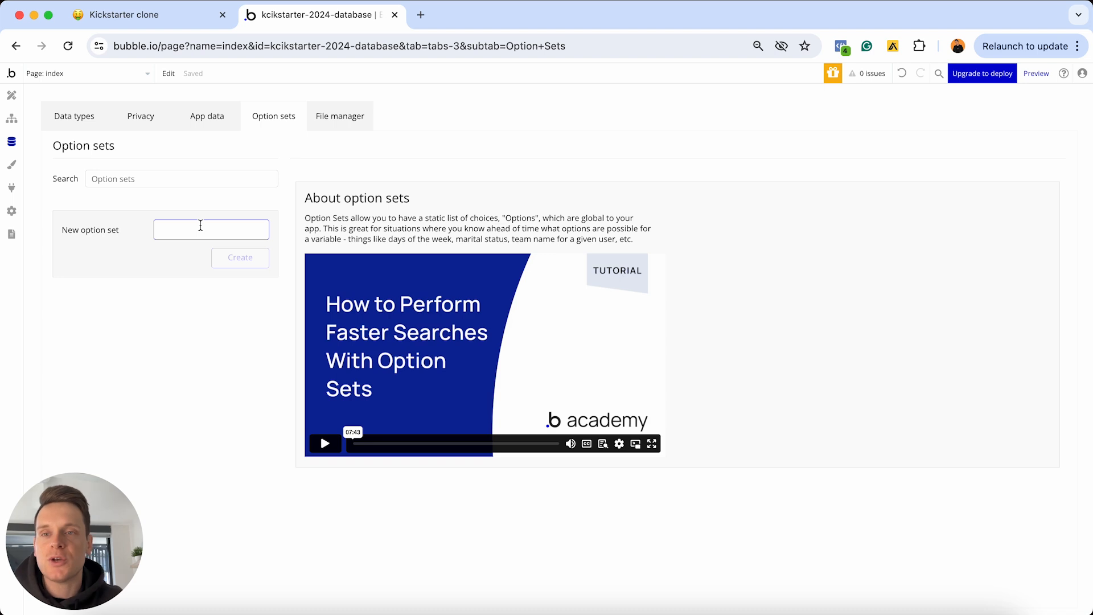
Create the 'Category' option set, then select the category items in the Notion plan
type("Ca")
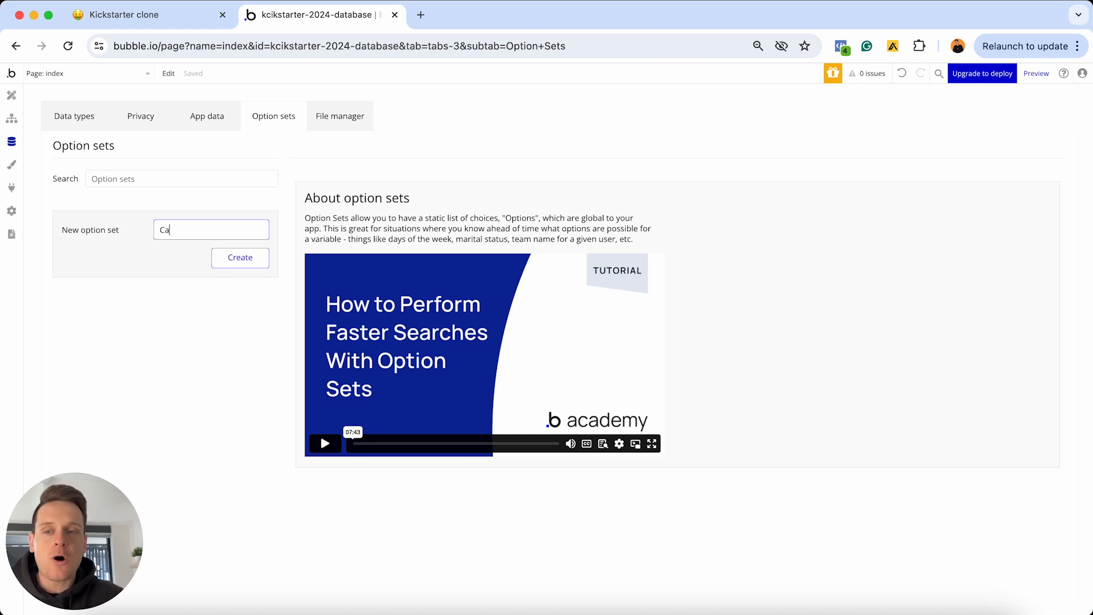
type("tegory")
key("Return")
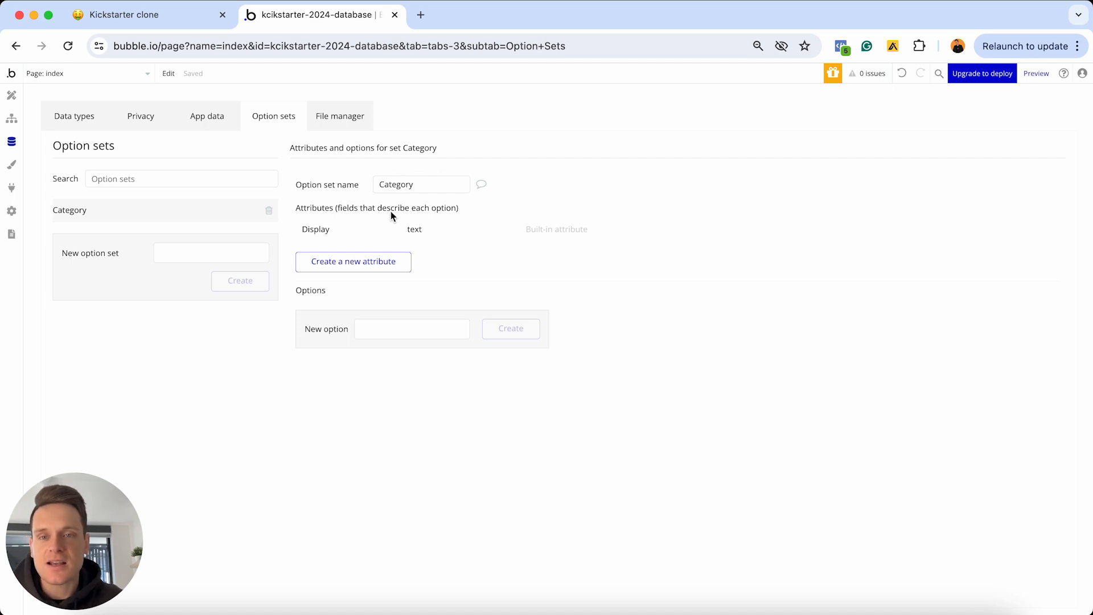
left_click(83, 122)
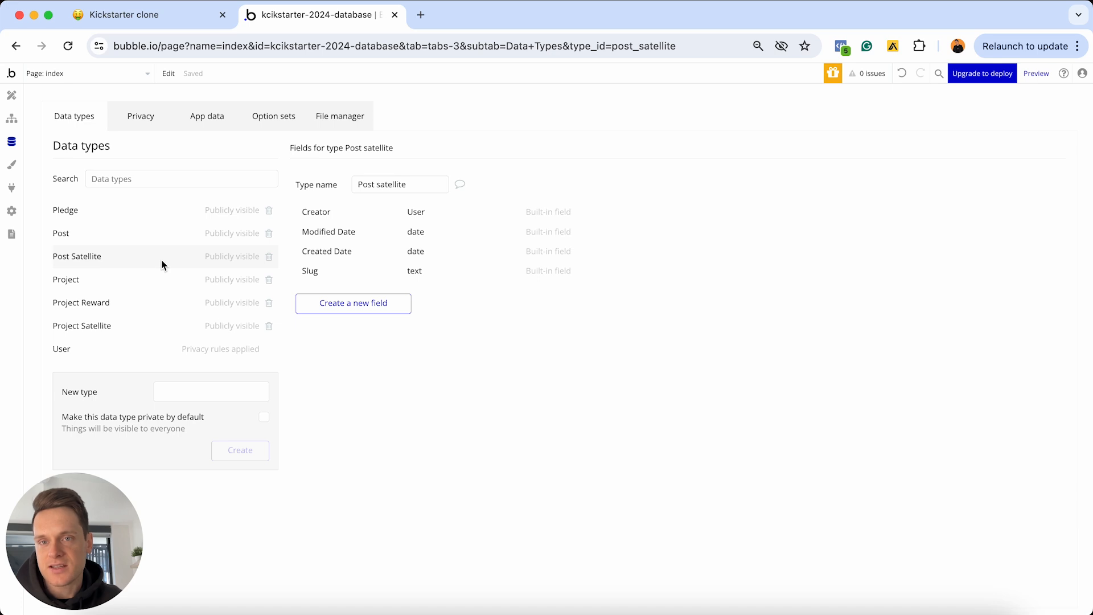
left_click(278, 116)
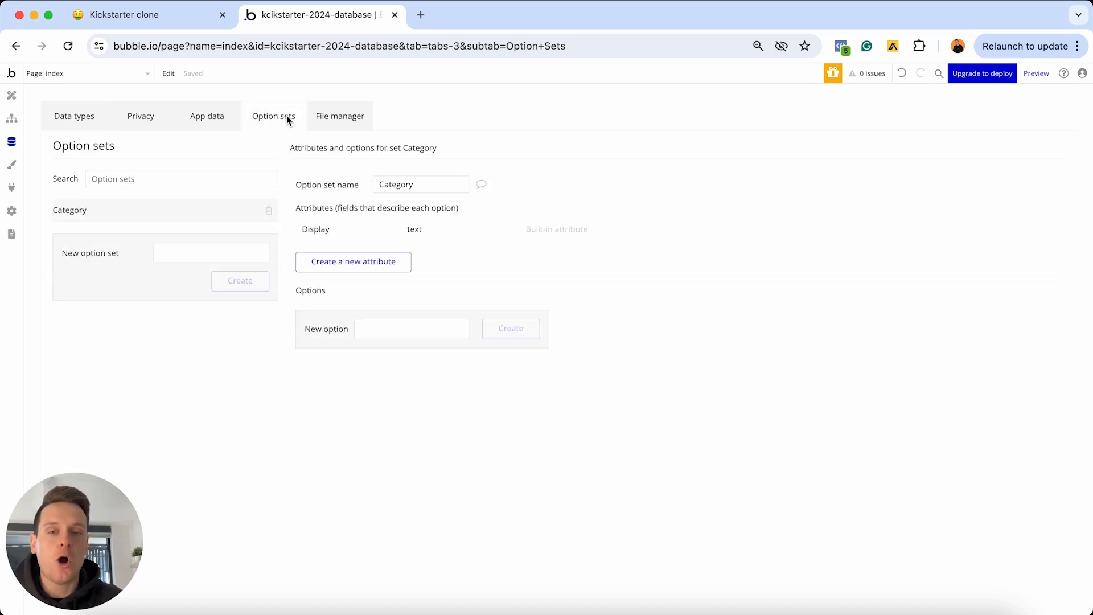
left_click(402, 330)
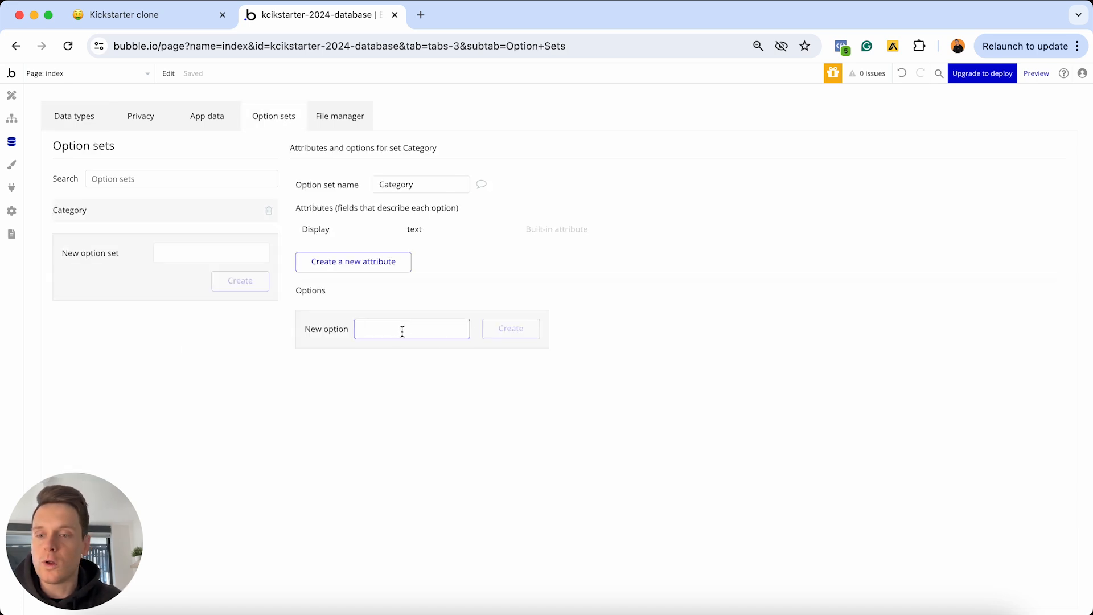
left_click(165, 17)
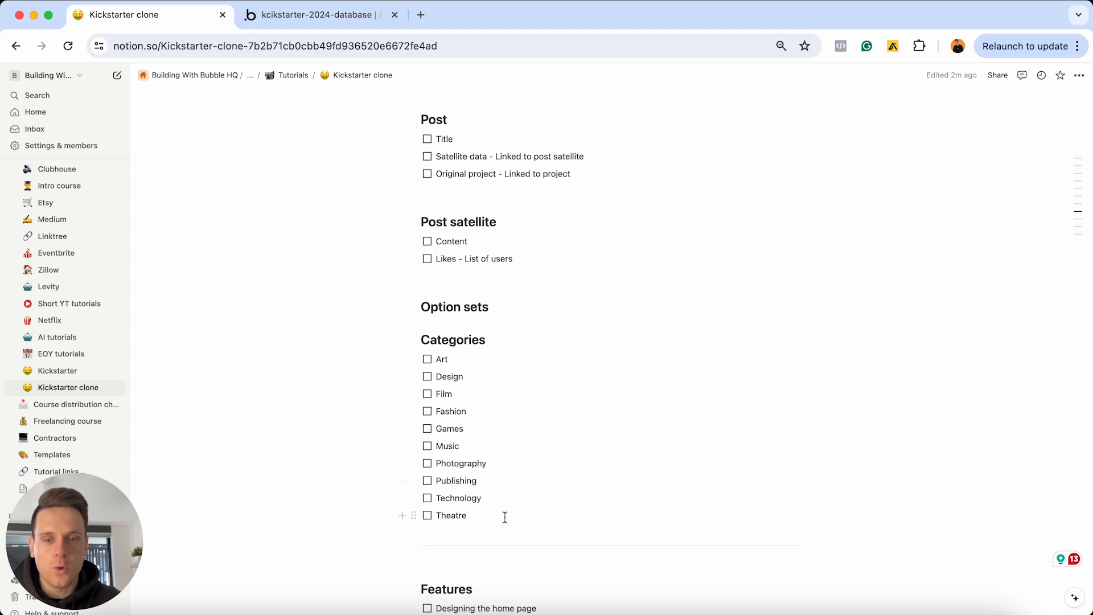
mouse_move(466, 516)
left_mouse_down()
mouse_move(464, 419)
mouse_move(432, 359)
left_mouse_up()
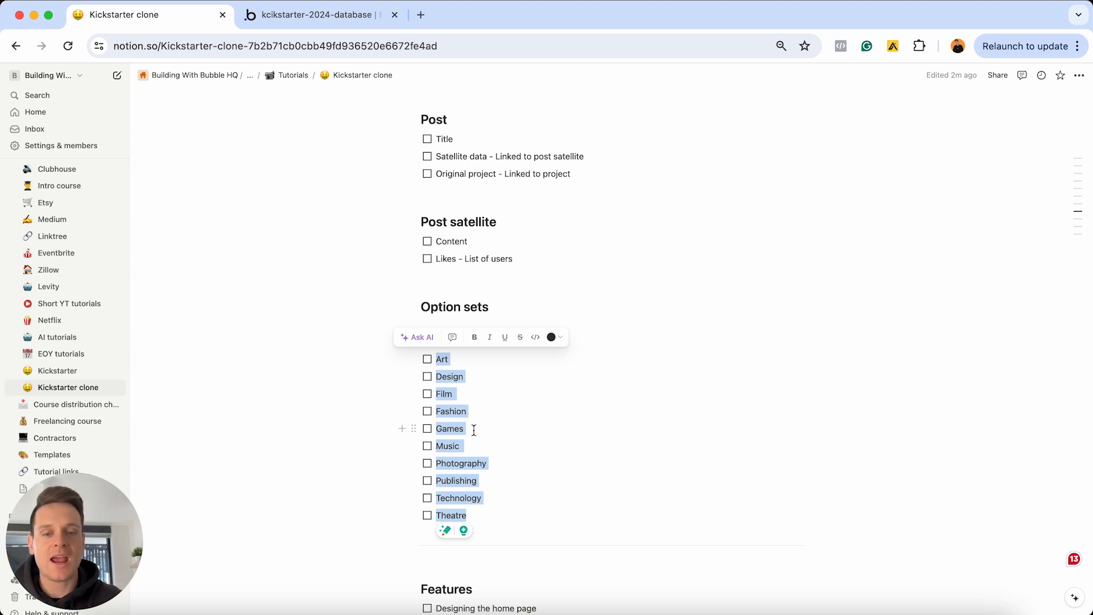
Add Art, Design, Film, Fashion and Games as options in the Category set
left_click(335, 16)
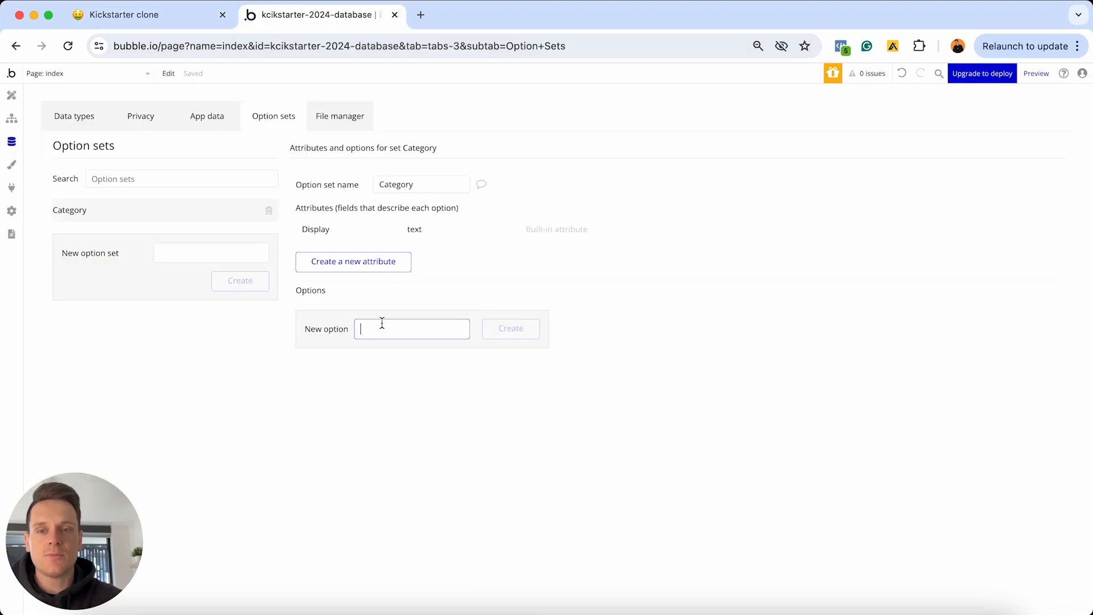
type("Art")
key("Return")
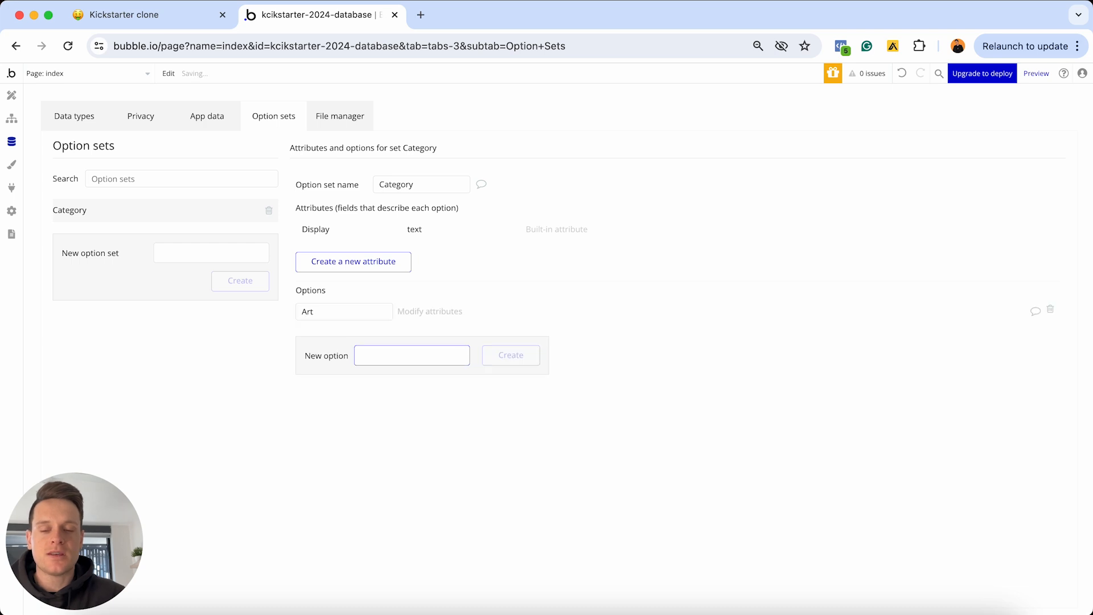
type("Design")
key("Return")
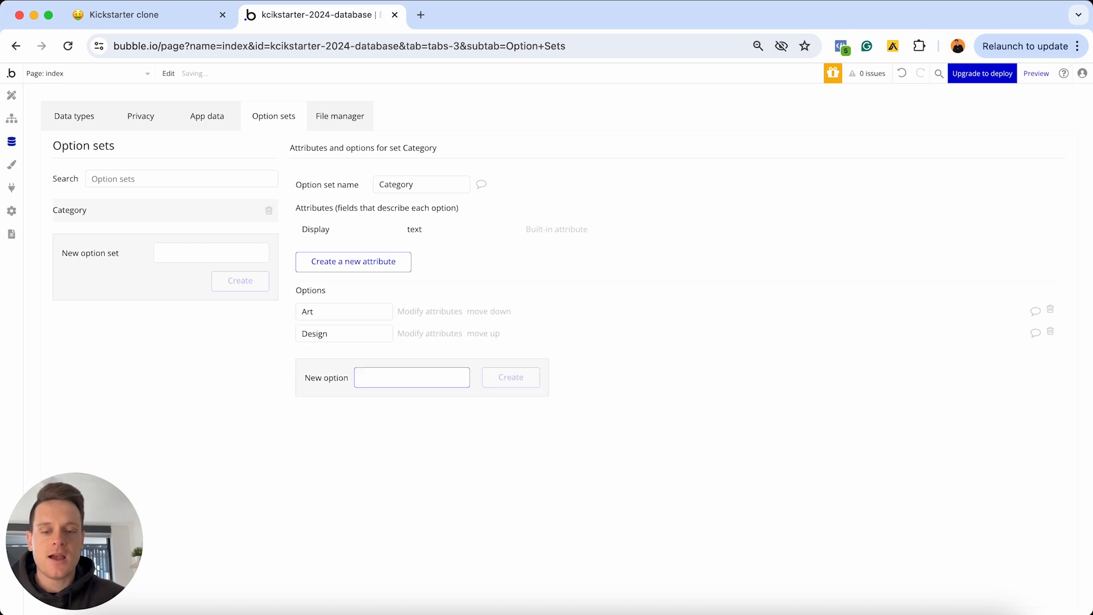
type("Film")
key("Return")
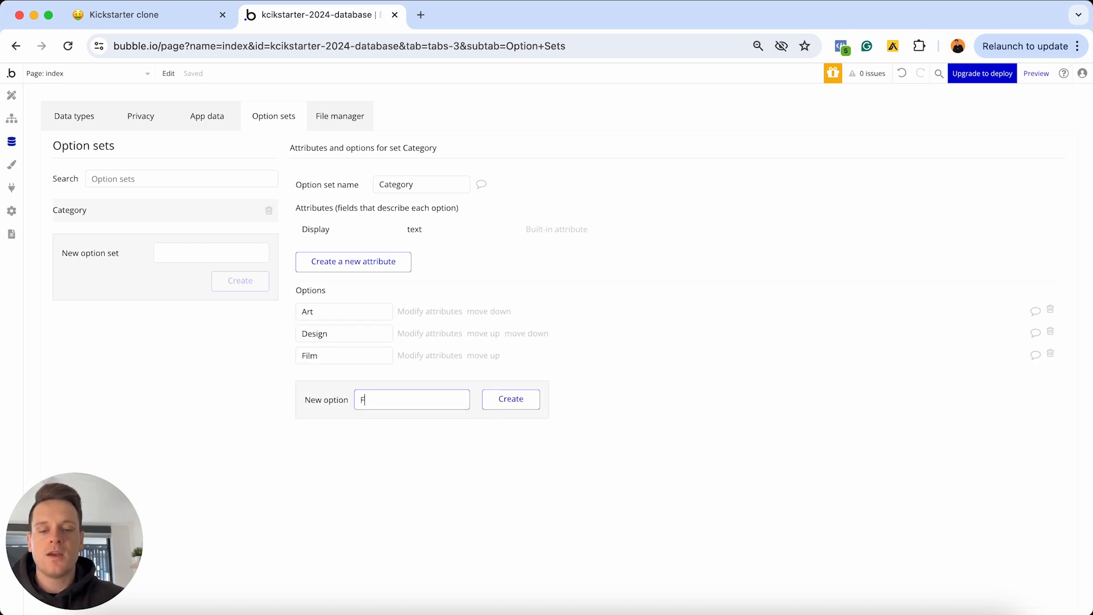
type("Fashion")
key("Return")
type("Games")
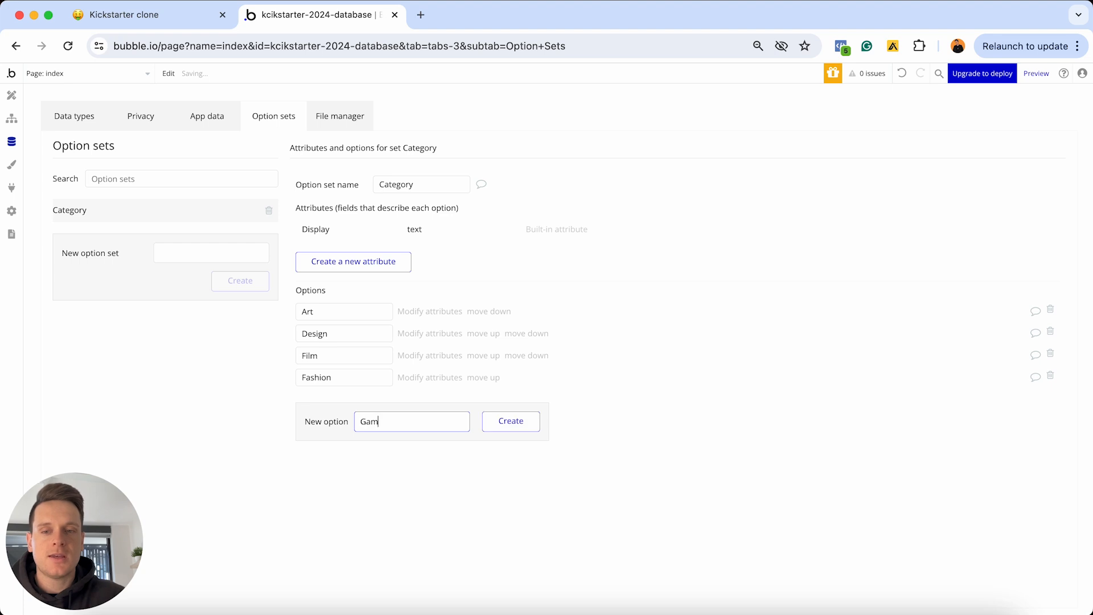
key("Return")
Add Music, Photography, Publishing, Technology and Theatre as Category options
type("Music")
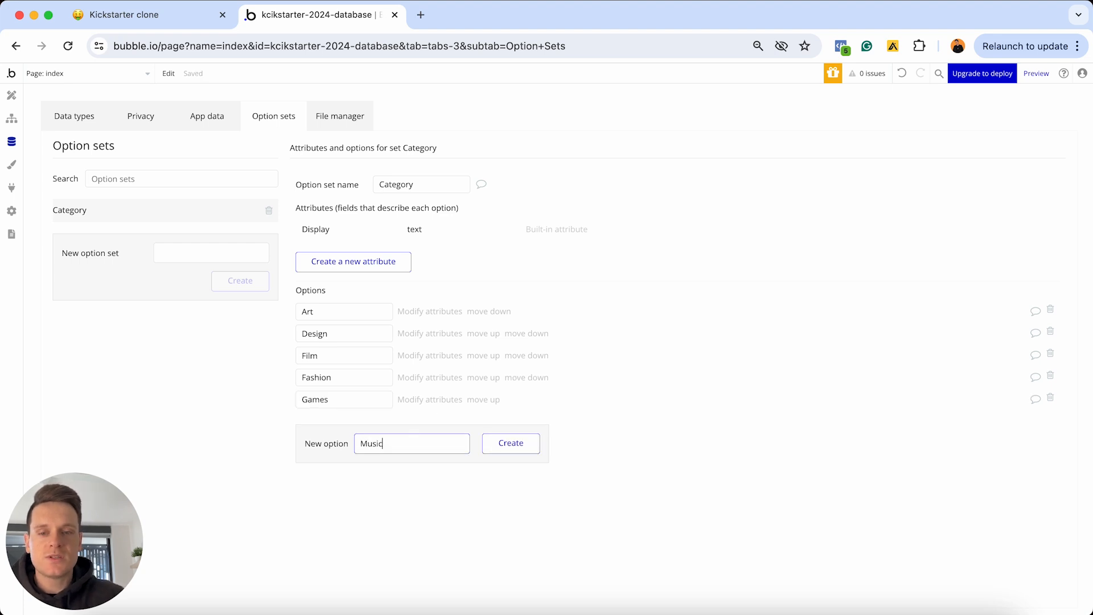
key("Return")
type("Photography")
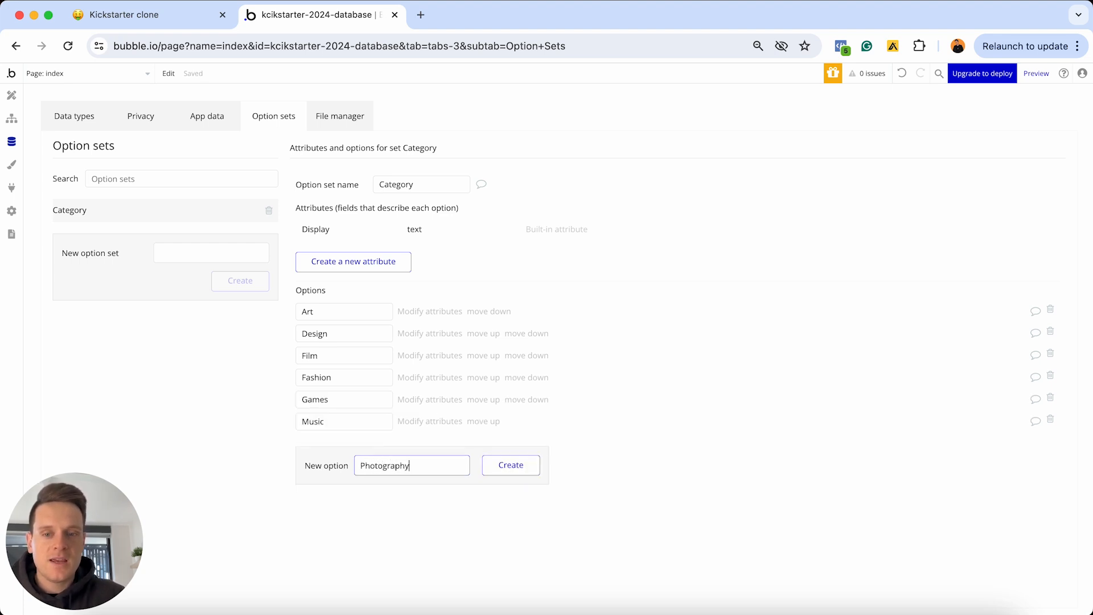
key("Return")
type("Publishing")
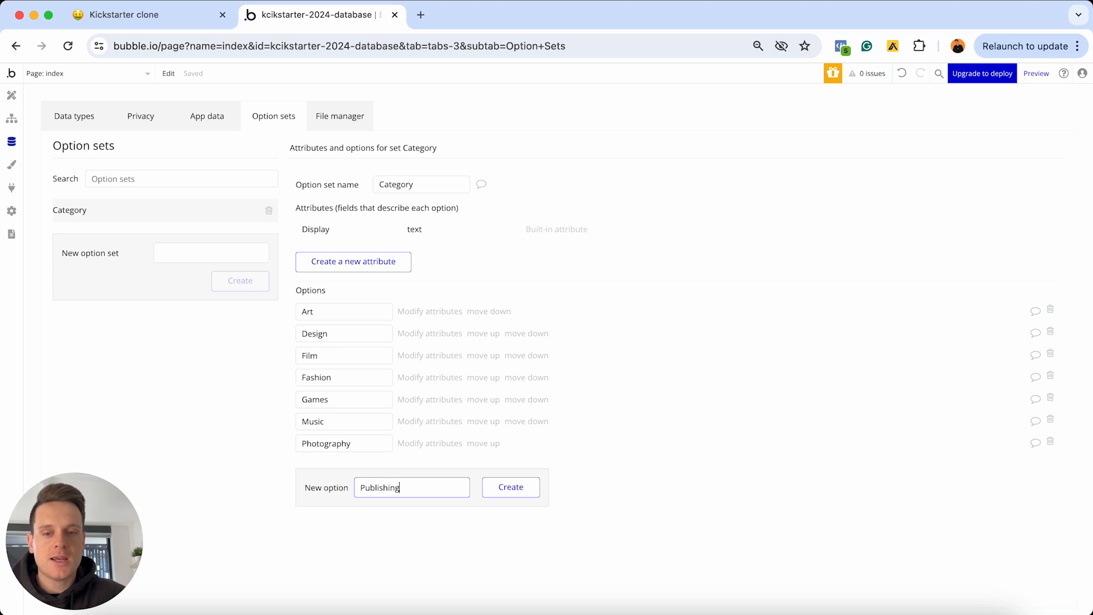
key("Return")
type("Technology")
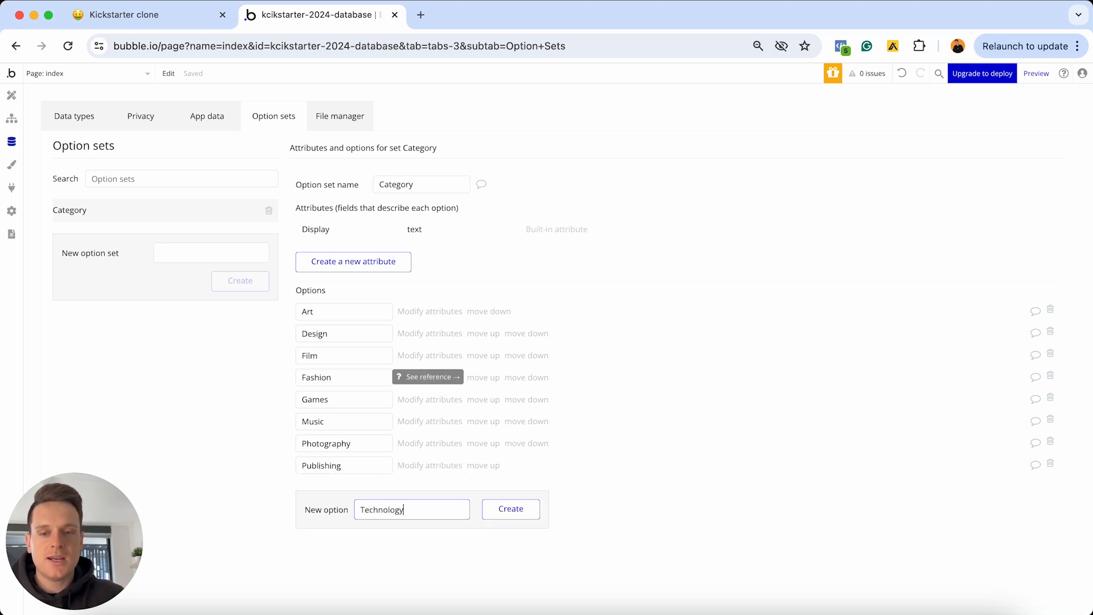
key("Return")
type("Theatre")
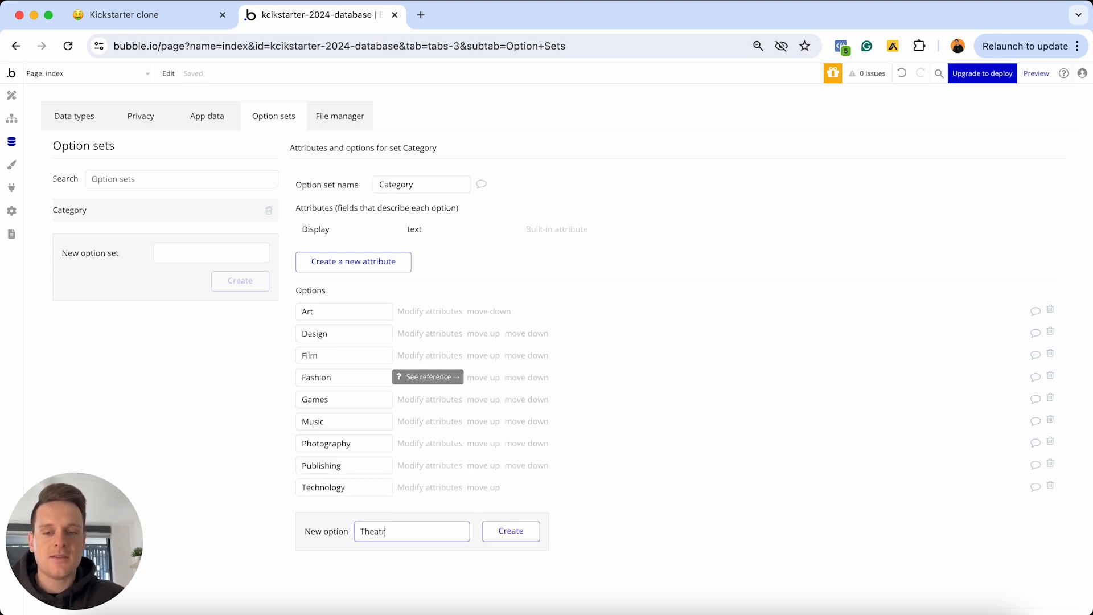
key("Return")
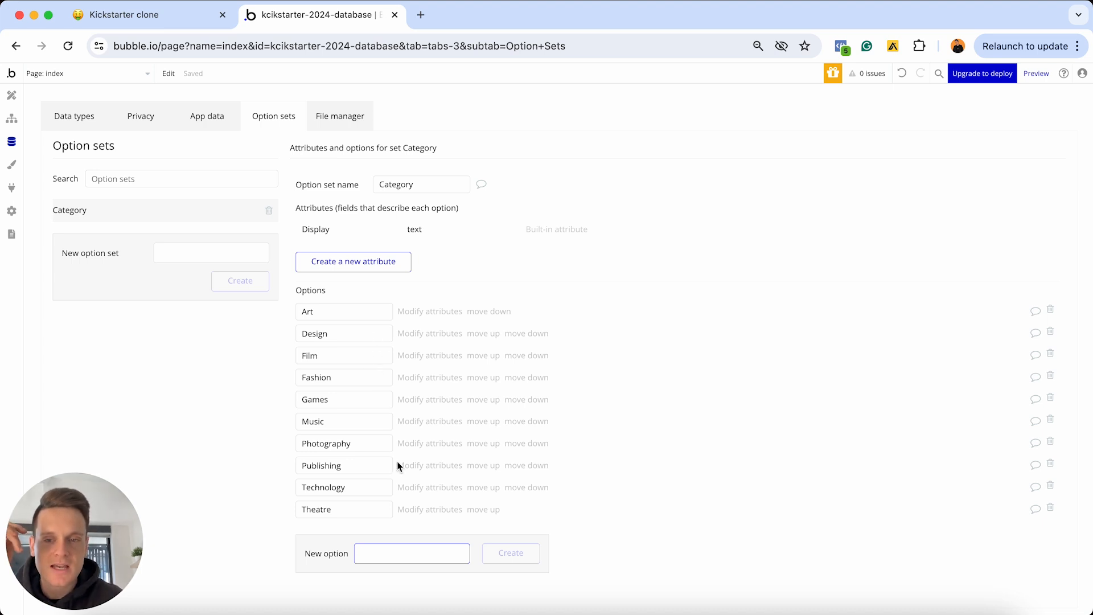
left_click(171, 16)
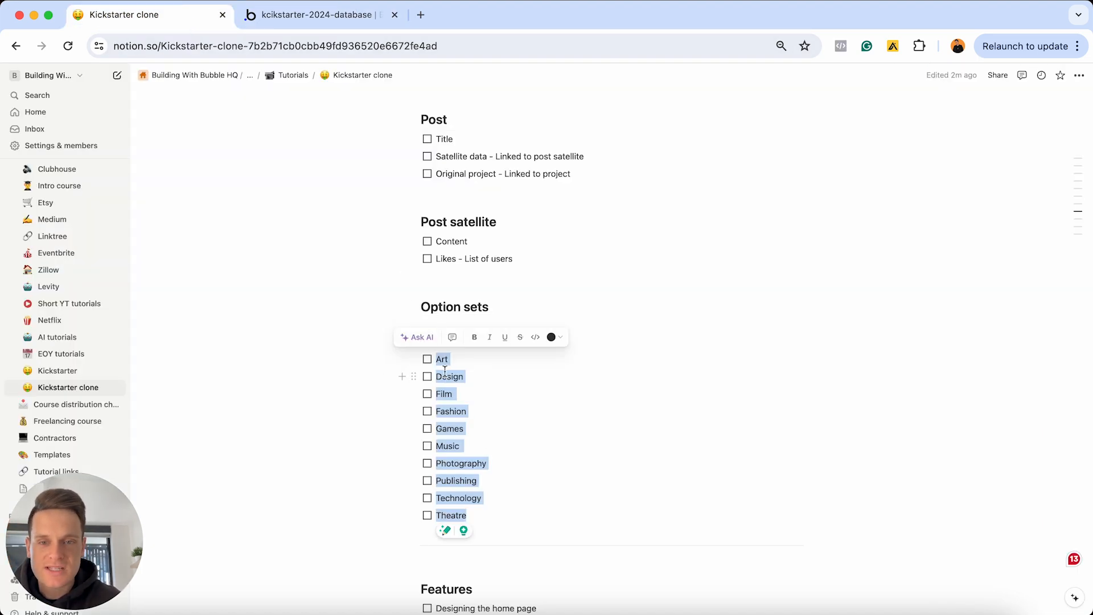
Tick all ten Categories items in Notion, then compare with Bubble's Category set and data types
left_click(427, 359)
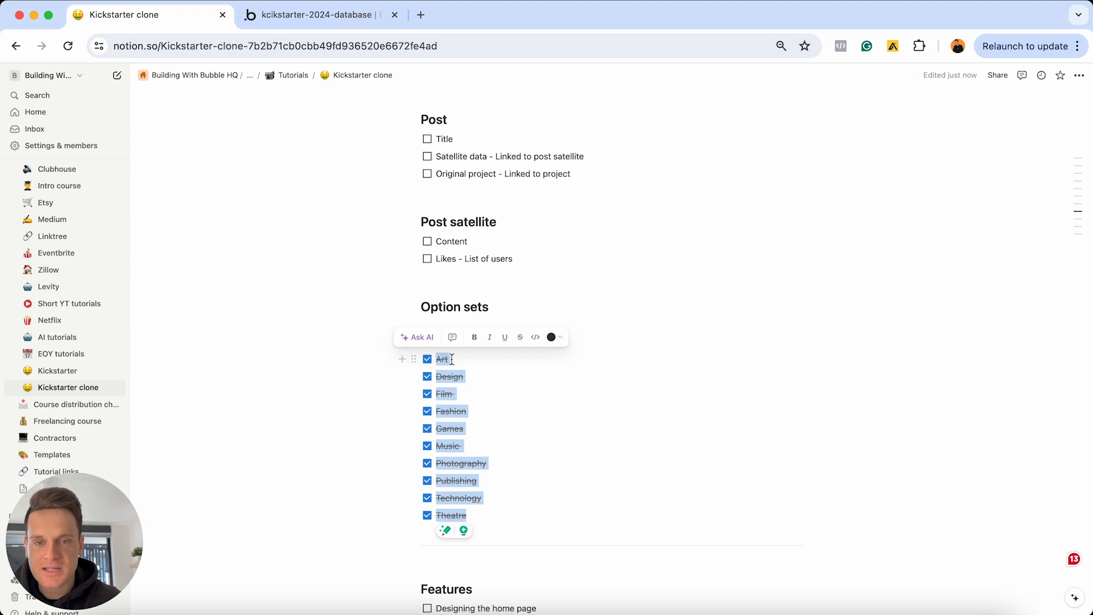
left_click(451, 359)
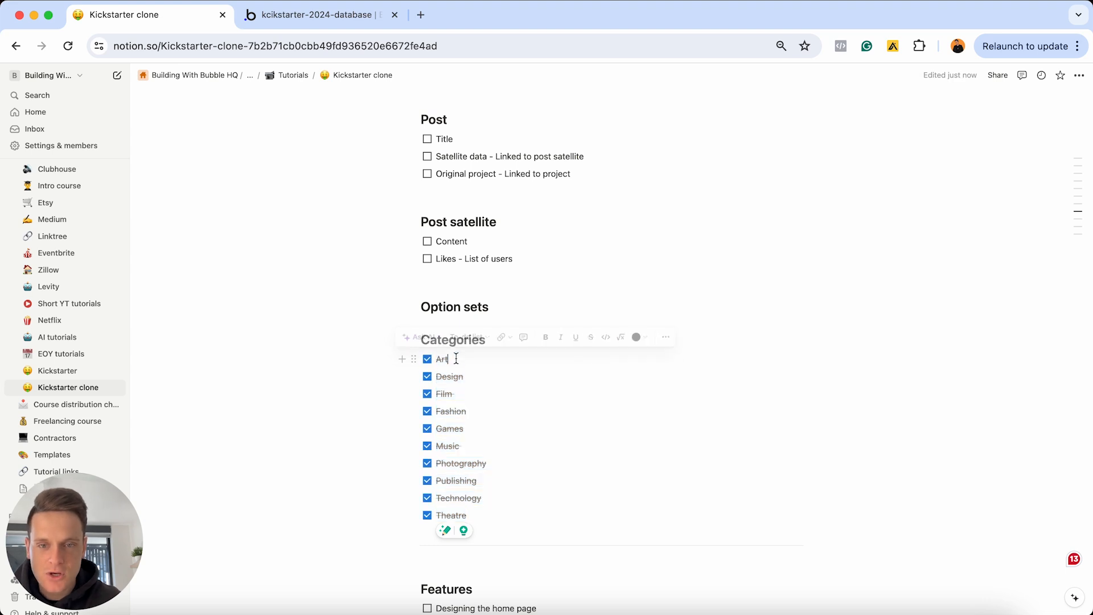
left_click(353, 26)
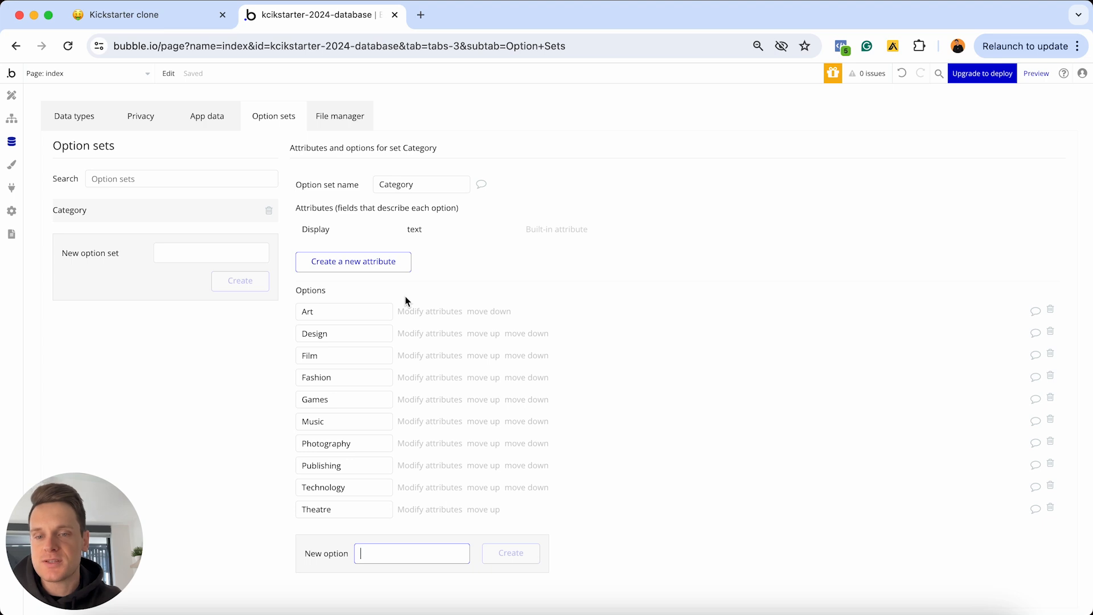
left_click(74, 121)
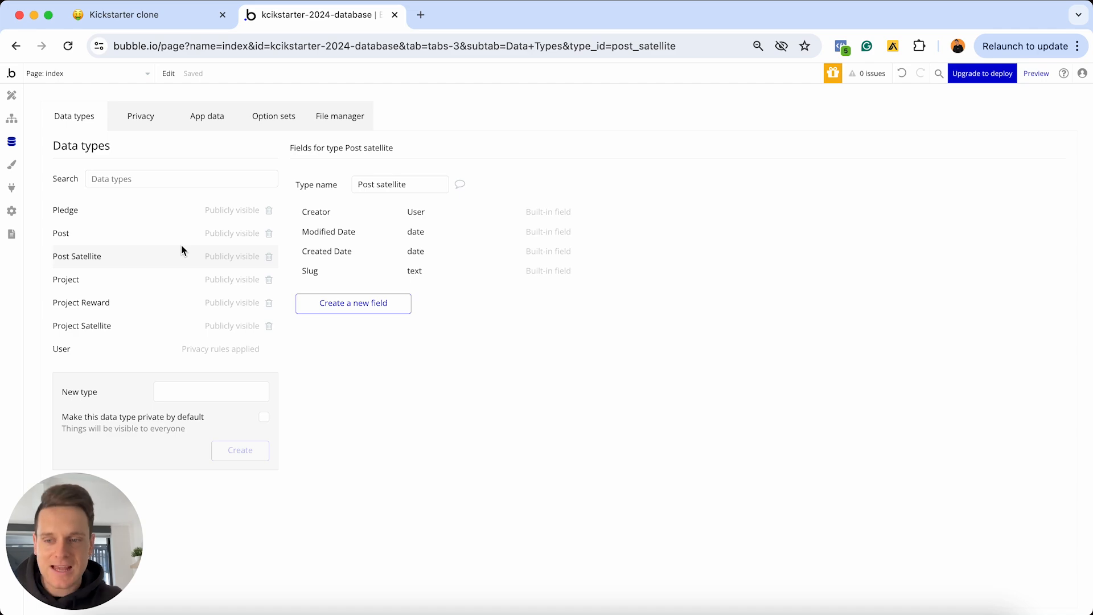
left_click(170, 14)
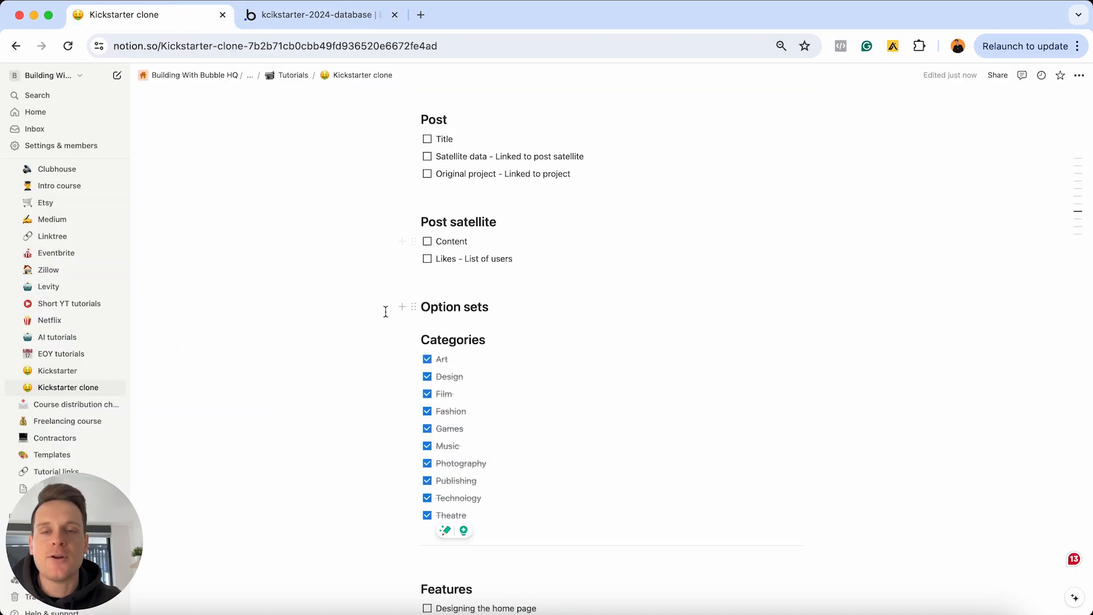
Scroll to the top of the Notion plan and select the User field list
scroll(385, 311, "up", 20)
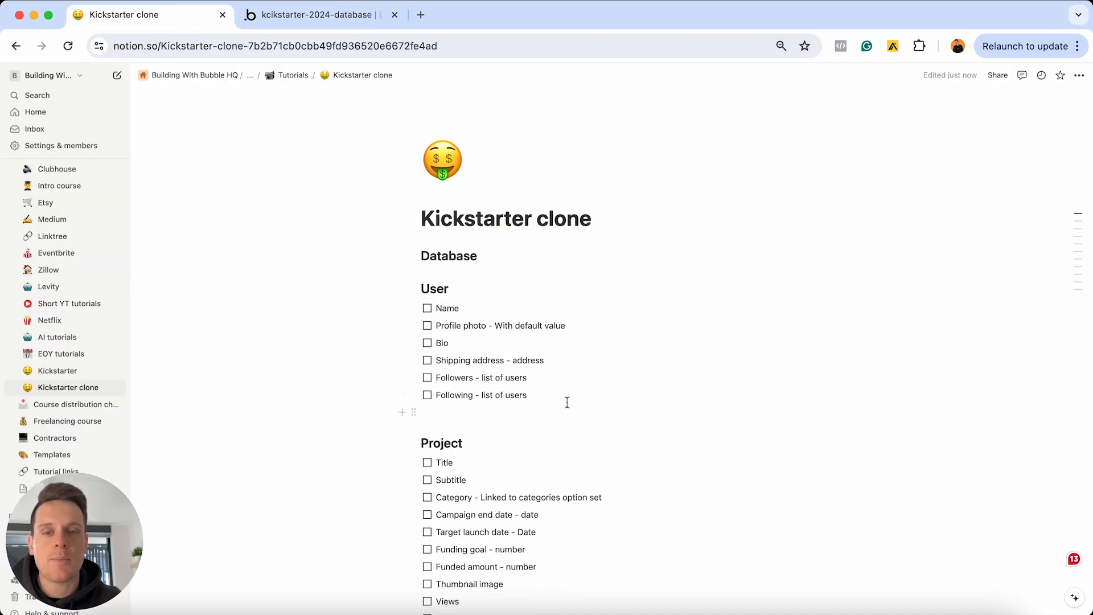
left_click_drag(567, 402, 427, 308)
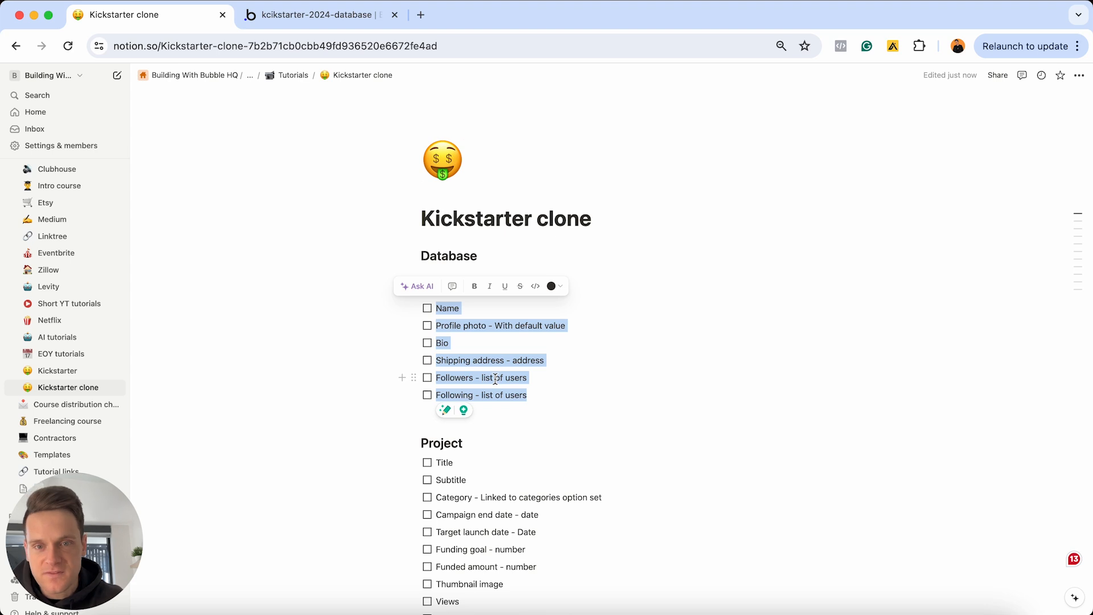
Add a text field called 'Name' to Bubble's User data type
left_click(336, 8)
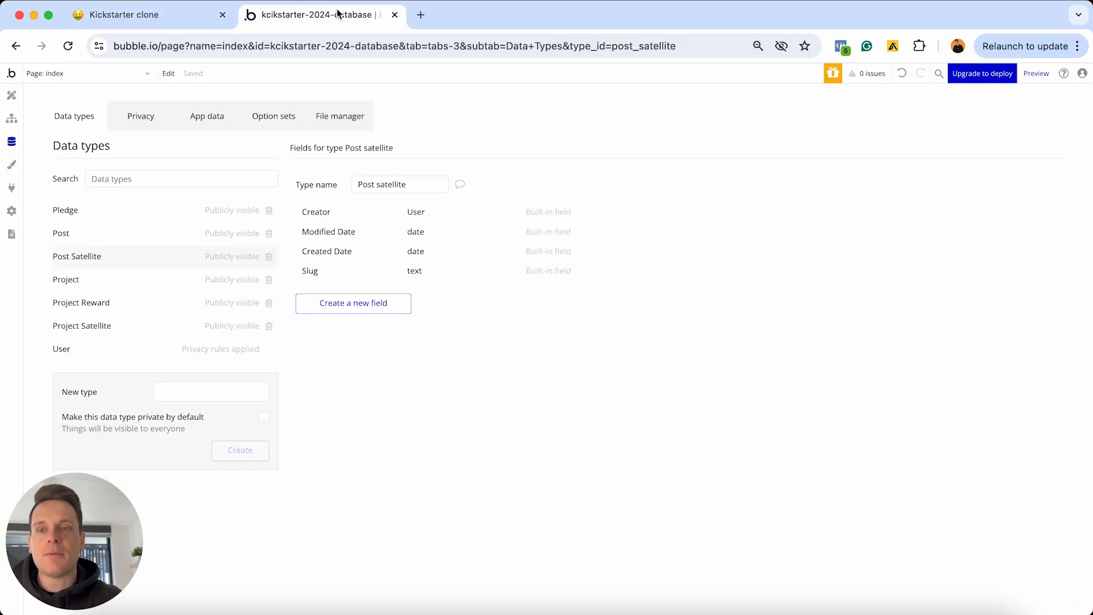
left_click(82, 350)
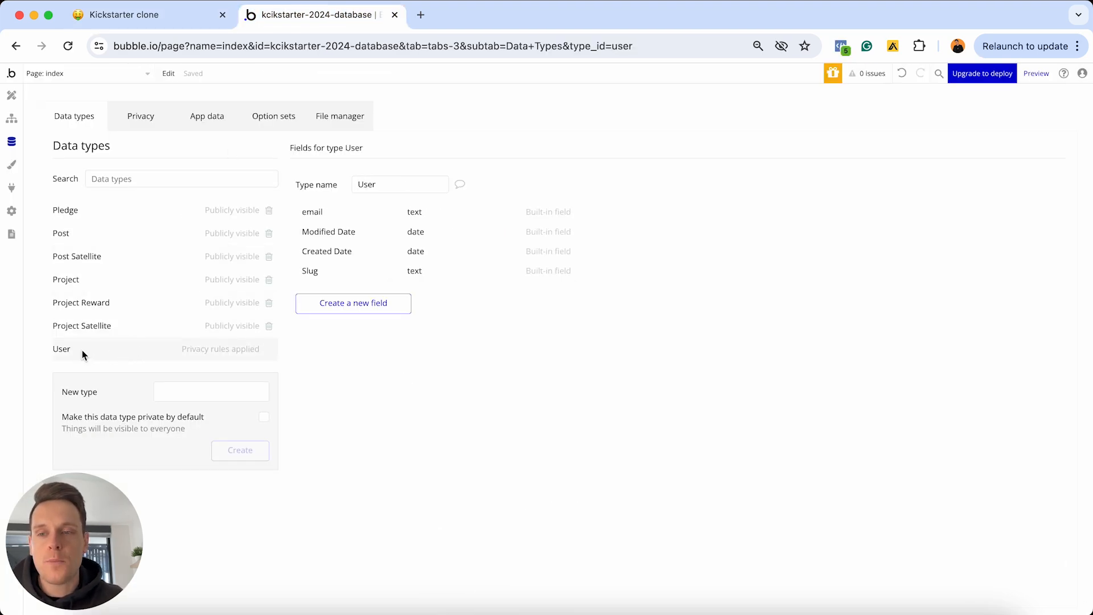
left_click(333, 304)
type("Name")
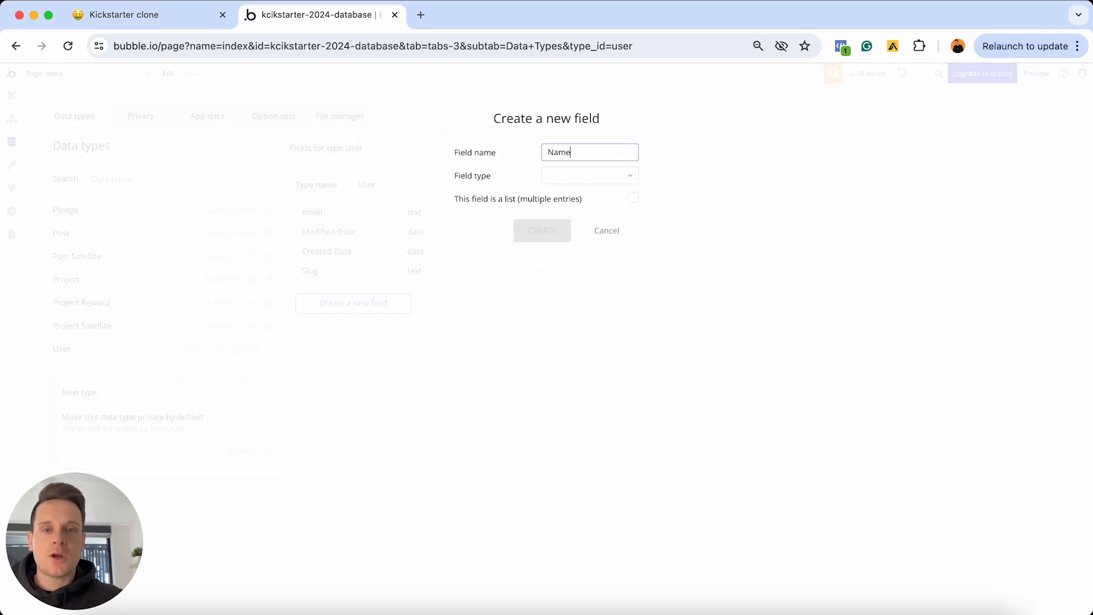
left_click(576, 177)
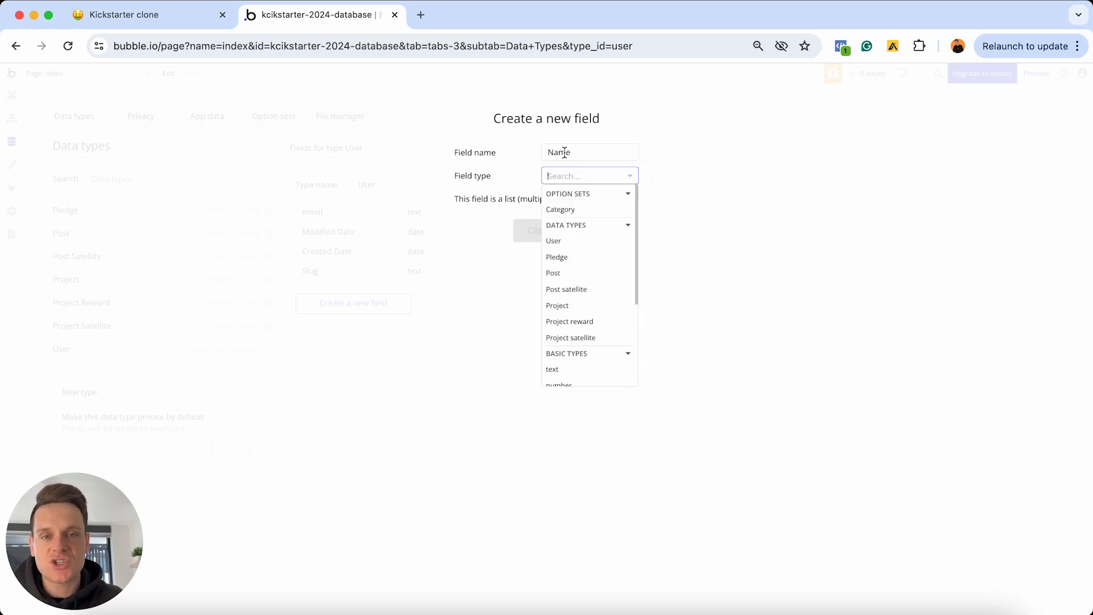
scroll(582, 267, "down", 3)
scroll(581, 268, "down", 1)
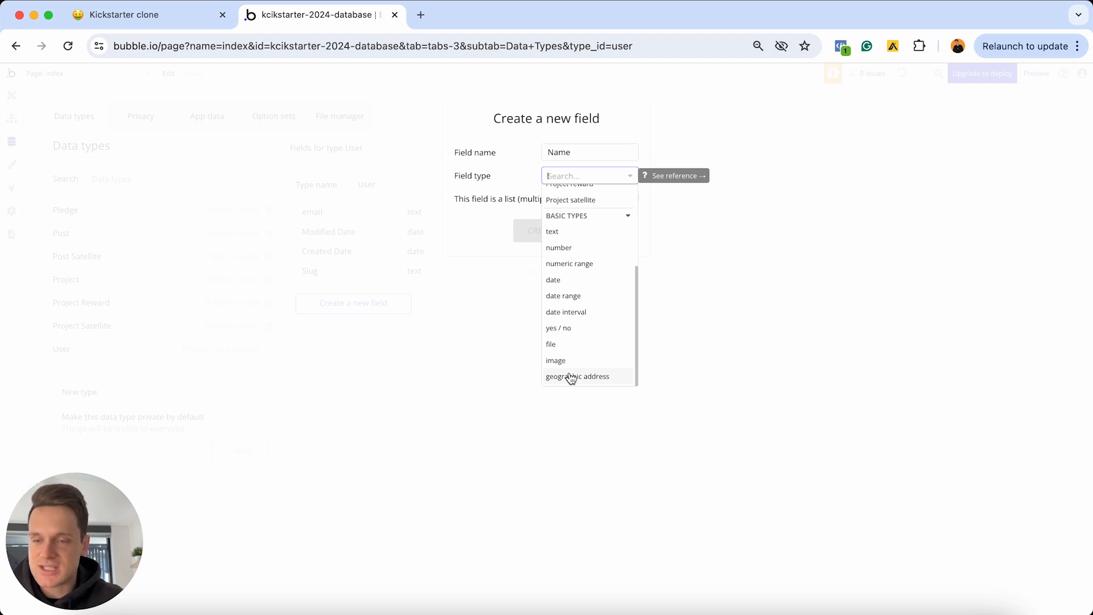
left_click(553, 233)
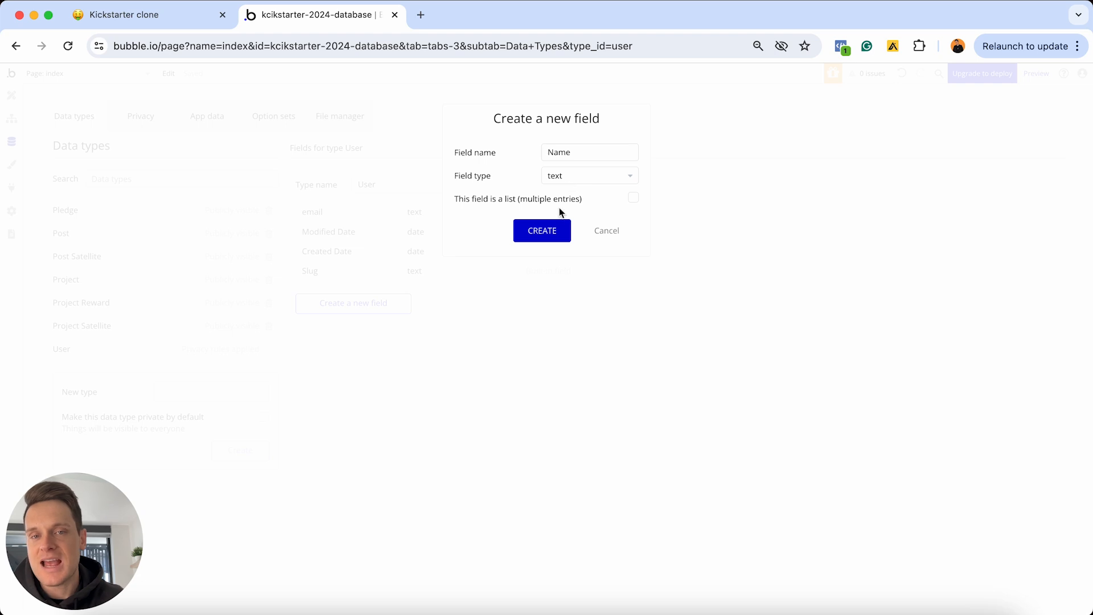
left_click(551, 232)
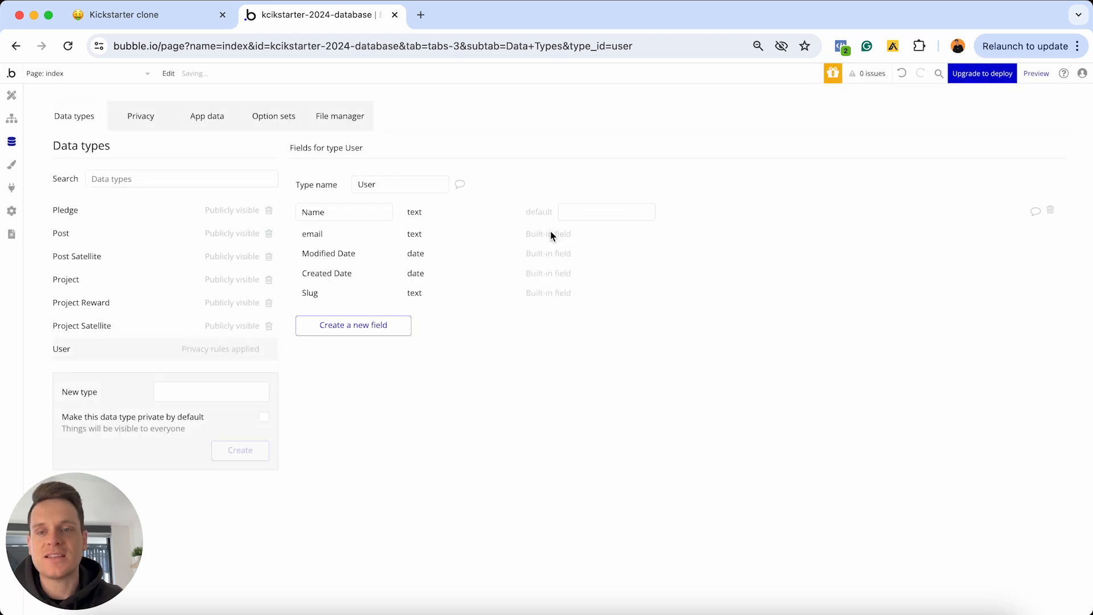
Add an image field named 'Profile-photo' to the User data type
left_click(377, 329)
type("Profile-")
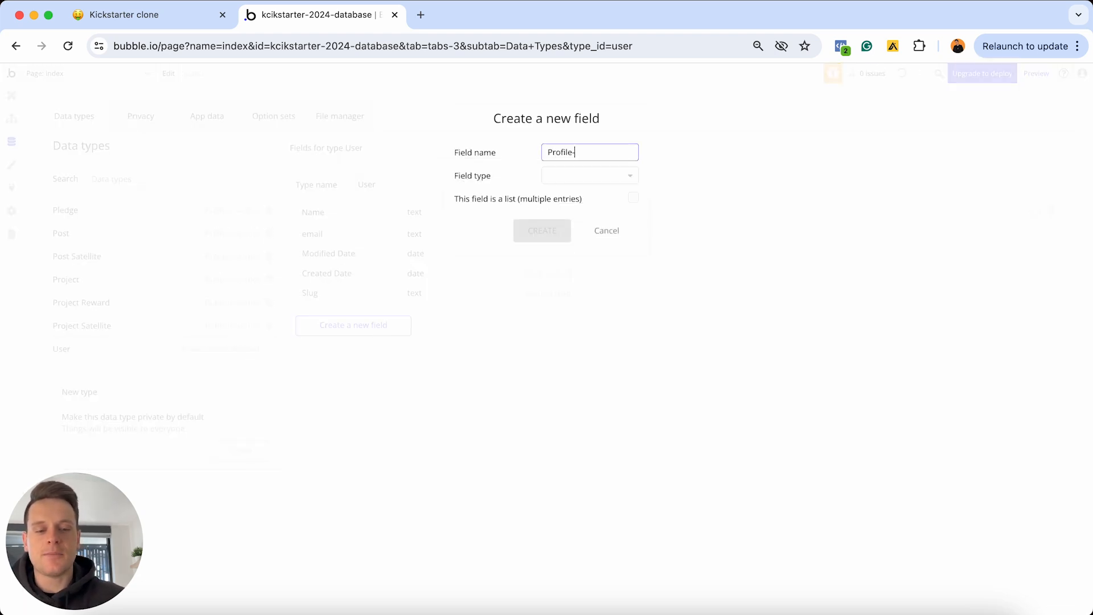
type("photo")
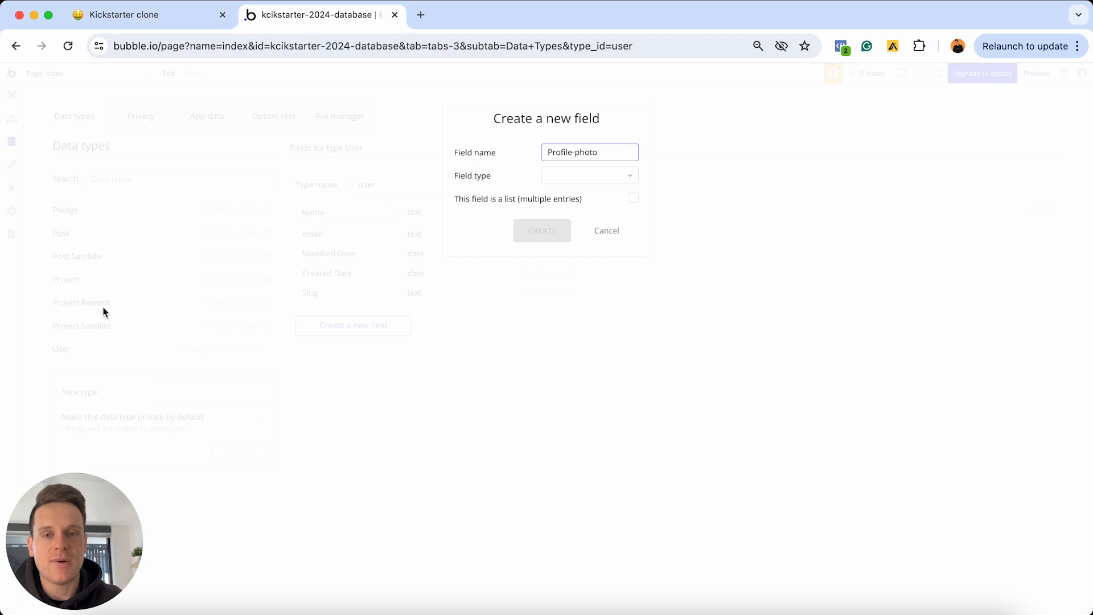
left_click(552, 176)
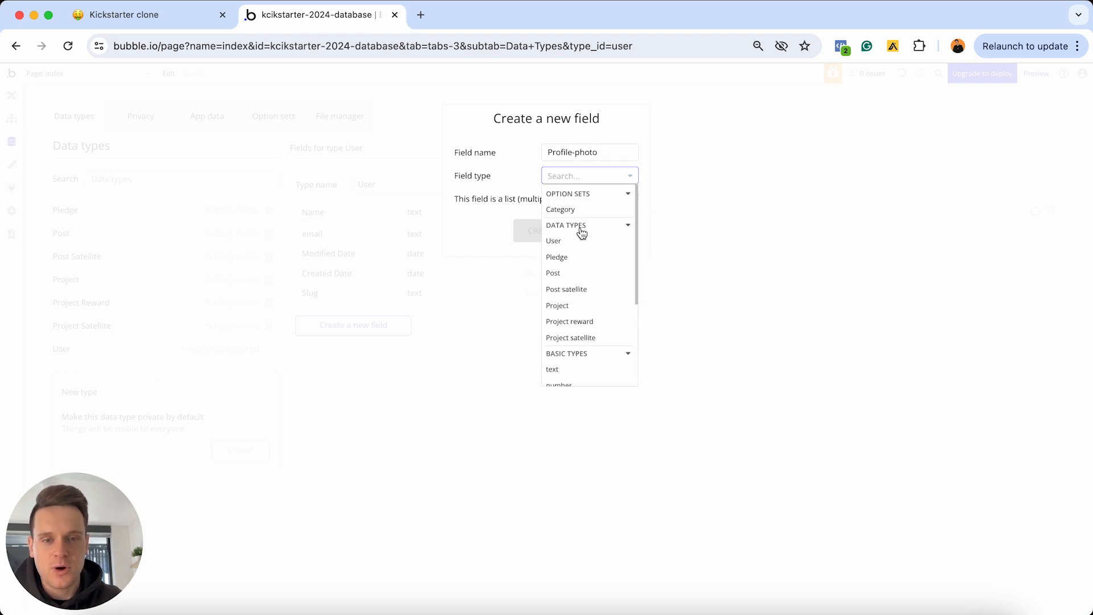
scroll(576, 298, "down", 5)
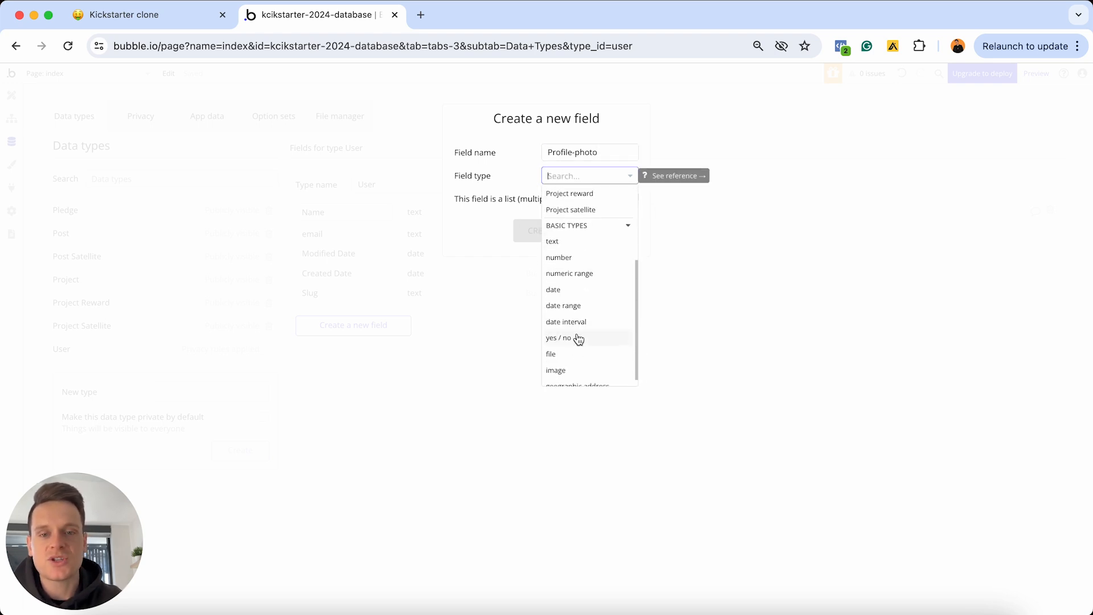
left_click(561, 372)
left_click(542, 230)
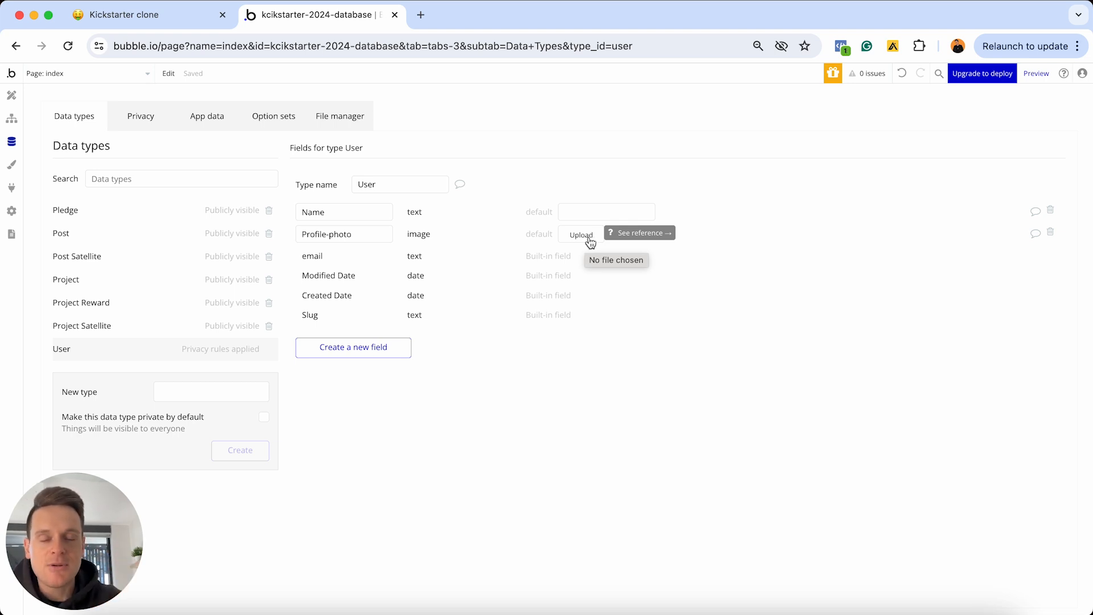
left_click(421, 15)
Load the Kickstarter Clone Assets Drive folder, preview User-avatar.png, and close the Drive tab
key("Return")
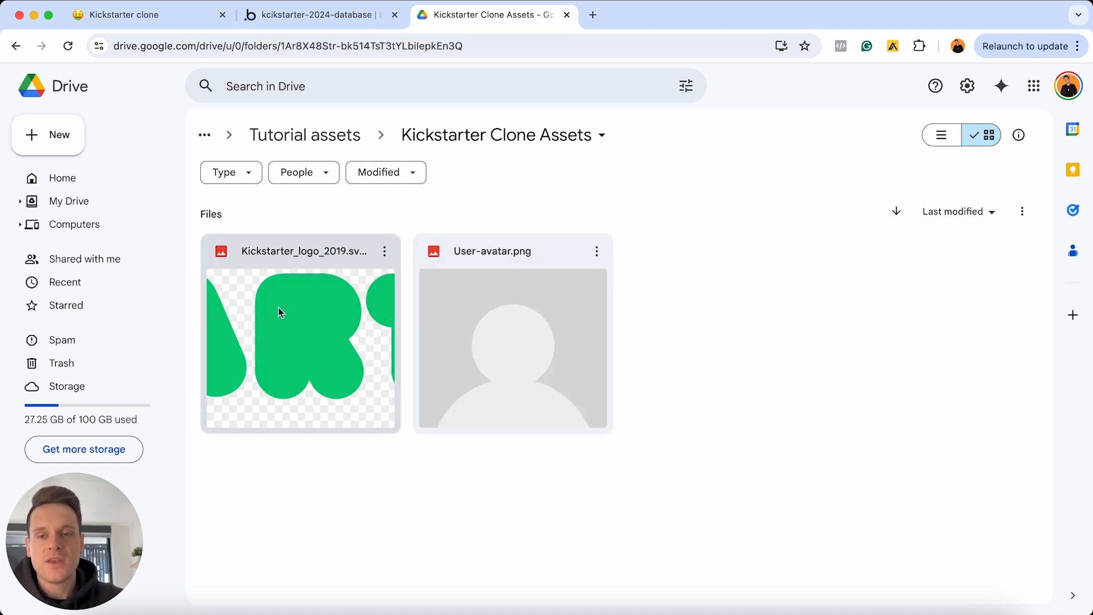
double_click(538, 330)
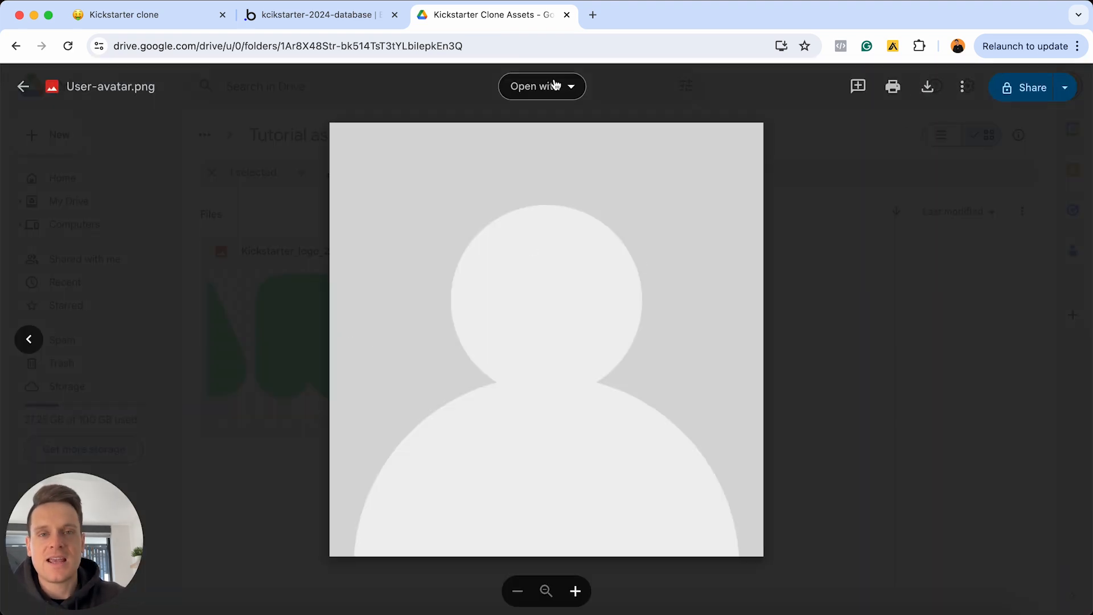
left_click(568, 15)
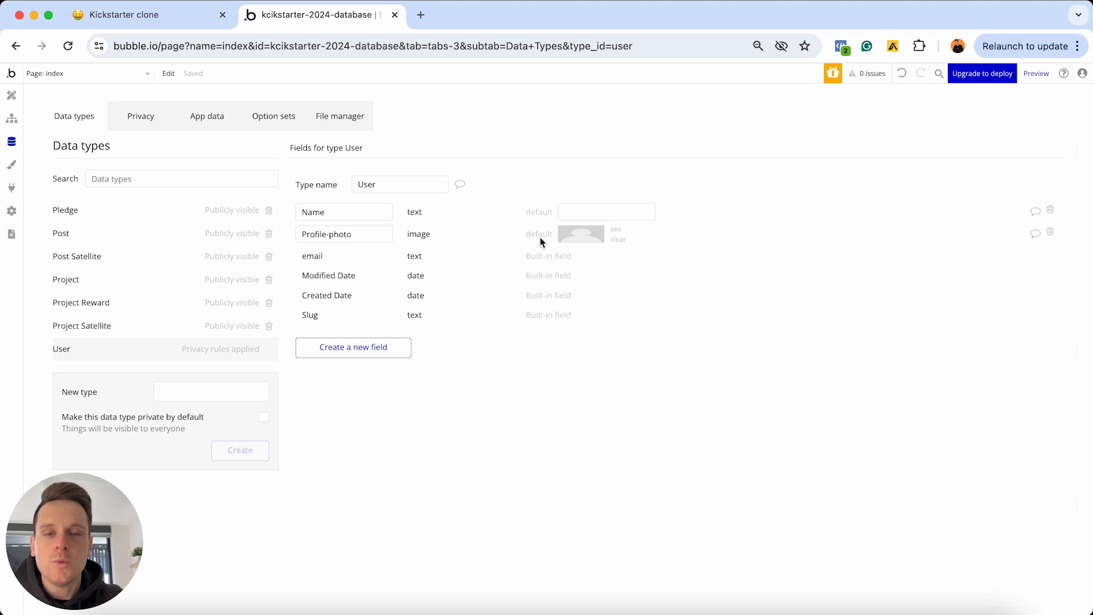
Add a text field named 'Bio' to the User data type
left_click(361, 348)
type("Bio")
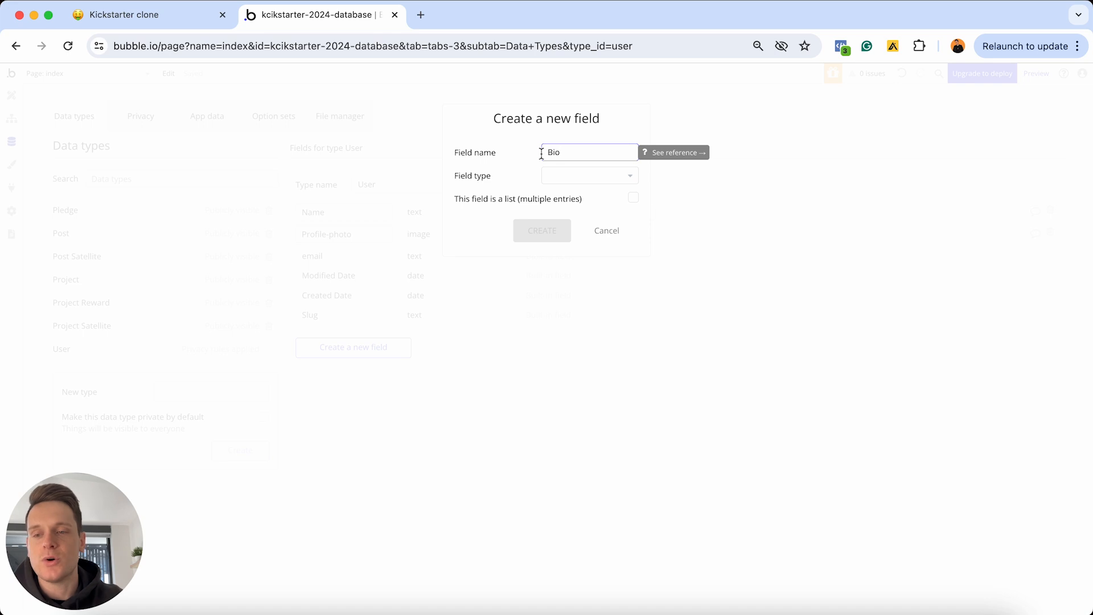
left_click(578, 176)
scroll(559, 240, "down", 2)
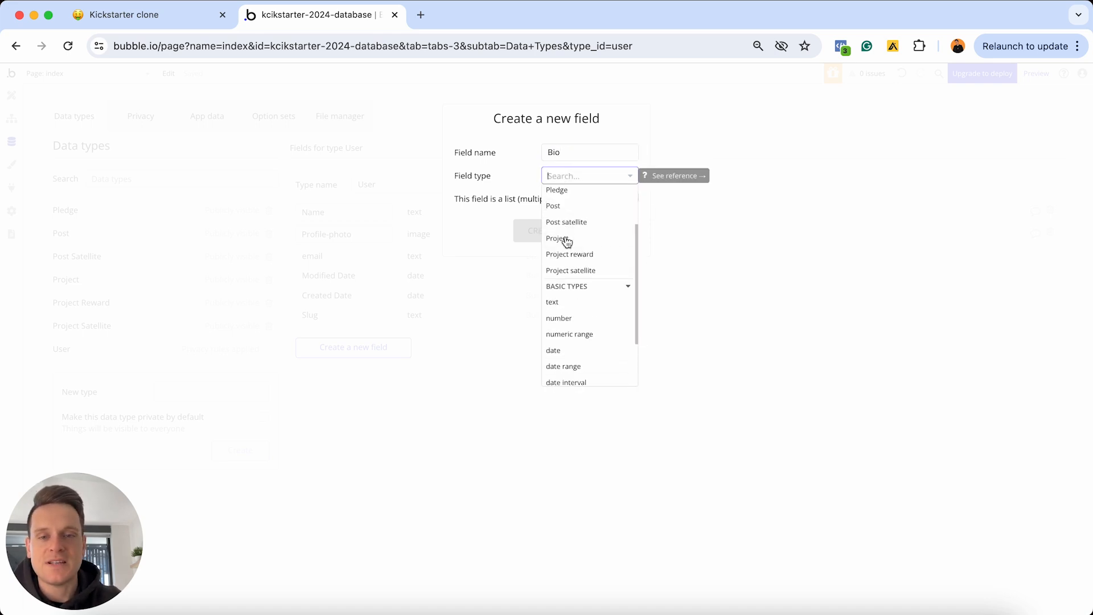
left_click(562, 307)
left_click(541, 232)
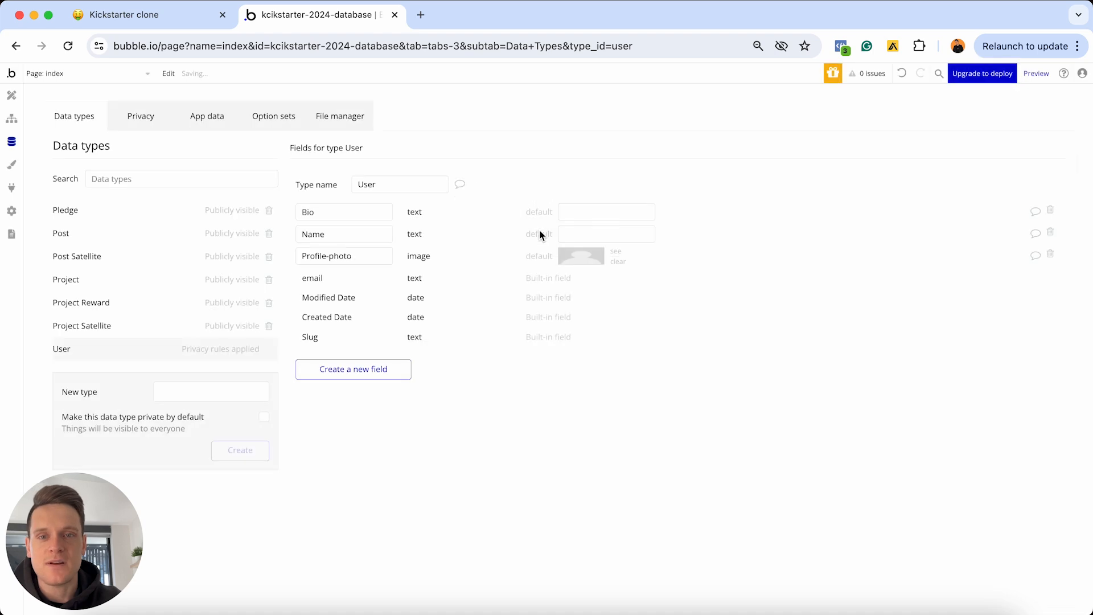
Add a 'Shipping-address' field of type geographic address to User
left_click(388, 370)
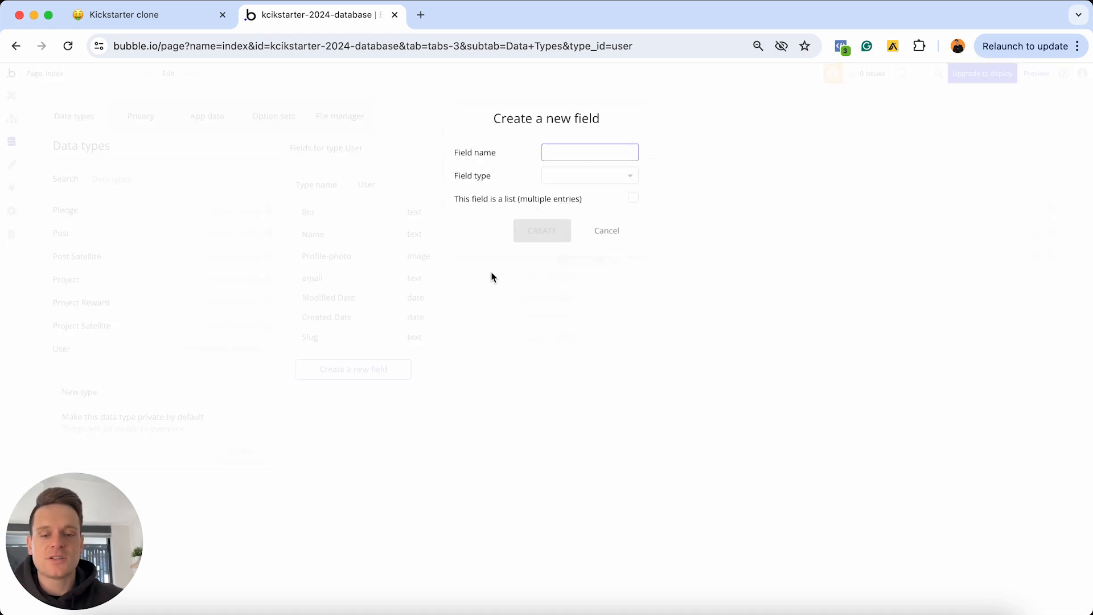
type("Shoi")
key("BackSpace")
key("BackSpace")
type("i")
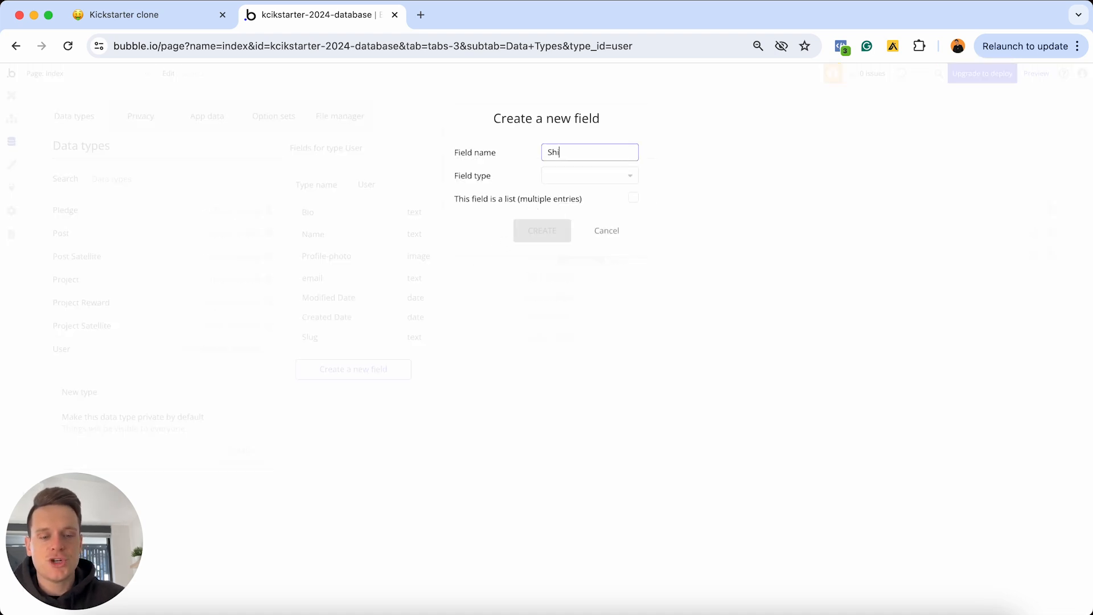
type("pping-address")
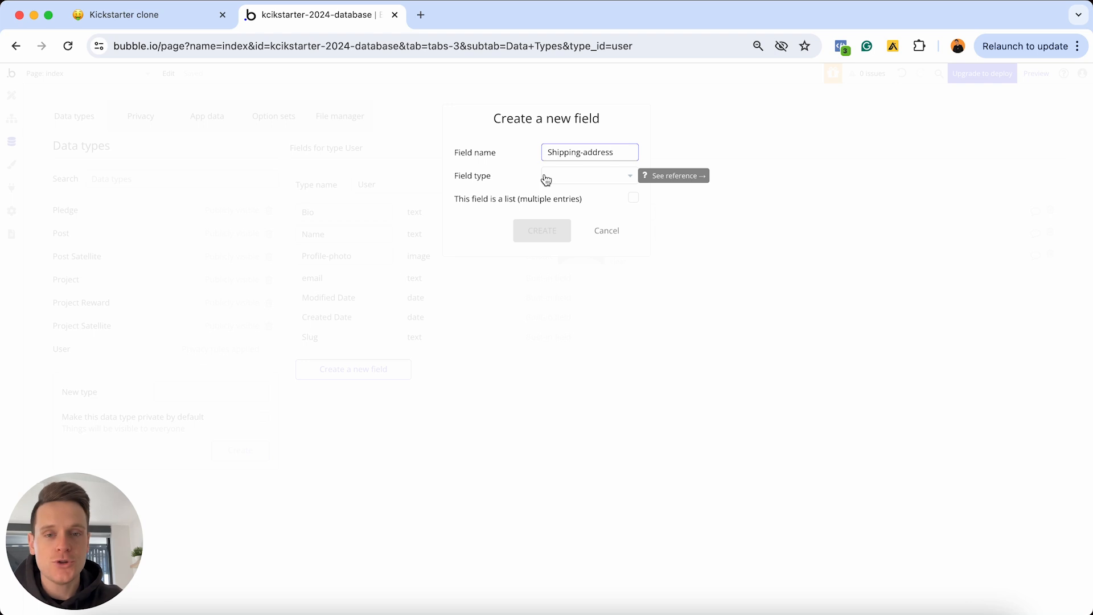
left_click(569, 176)
scroll(573, 241, "down", 5)
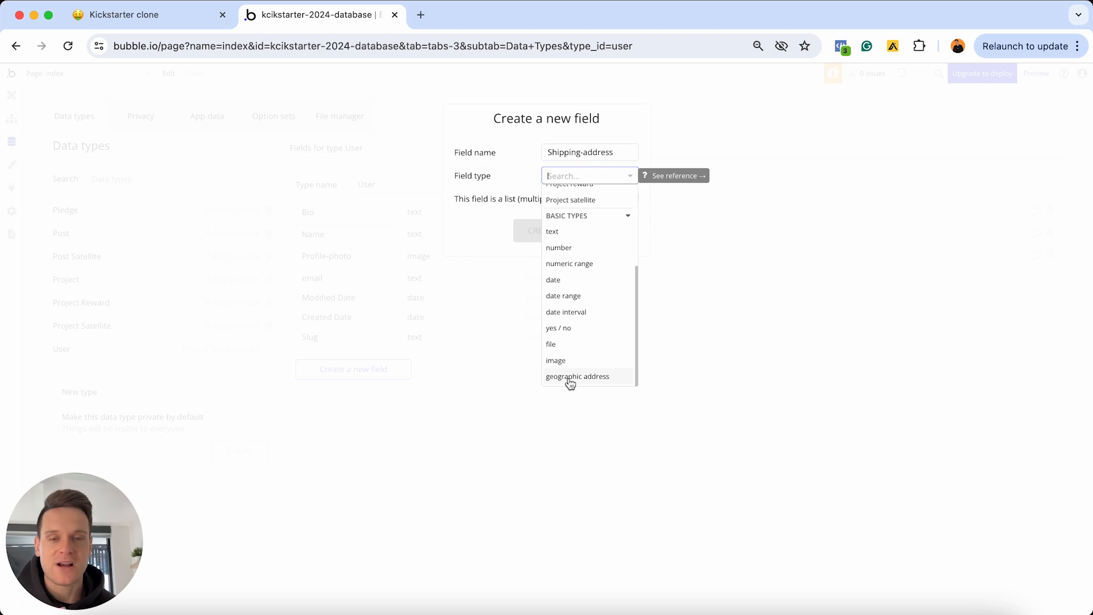
left_click(569, 376)
left_click(541, 230)
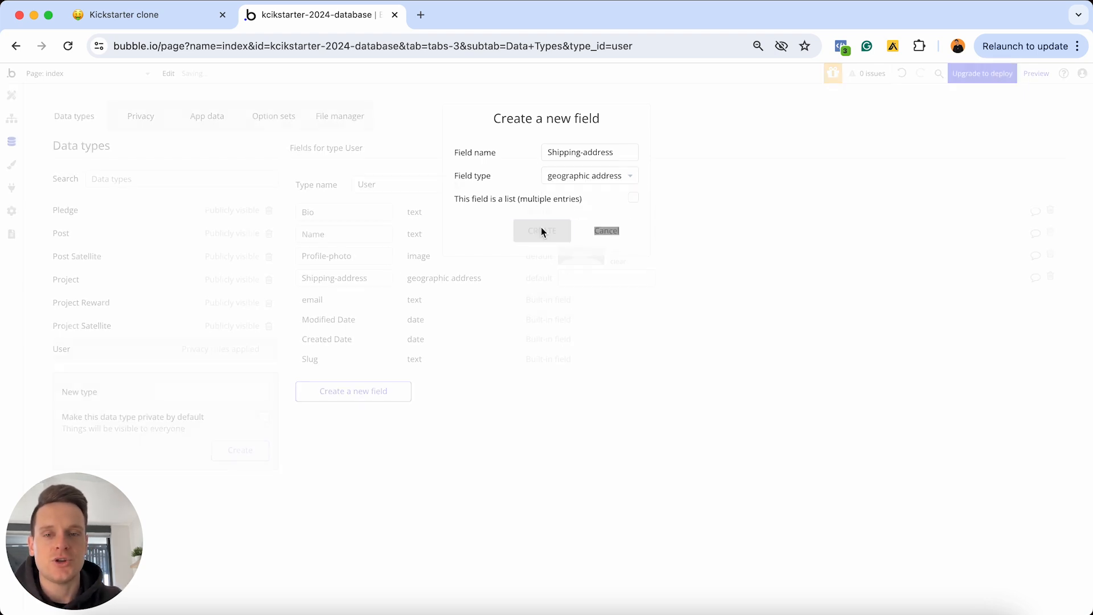
Add Followers and Following fields to User, each a list of Users, then return to the Notion notes
left_click(375, 394)
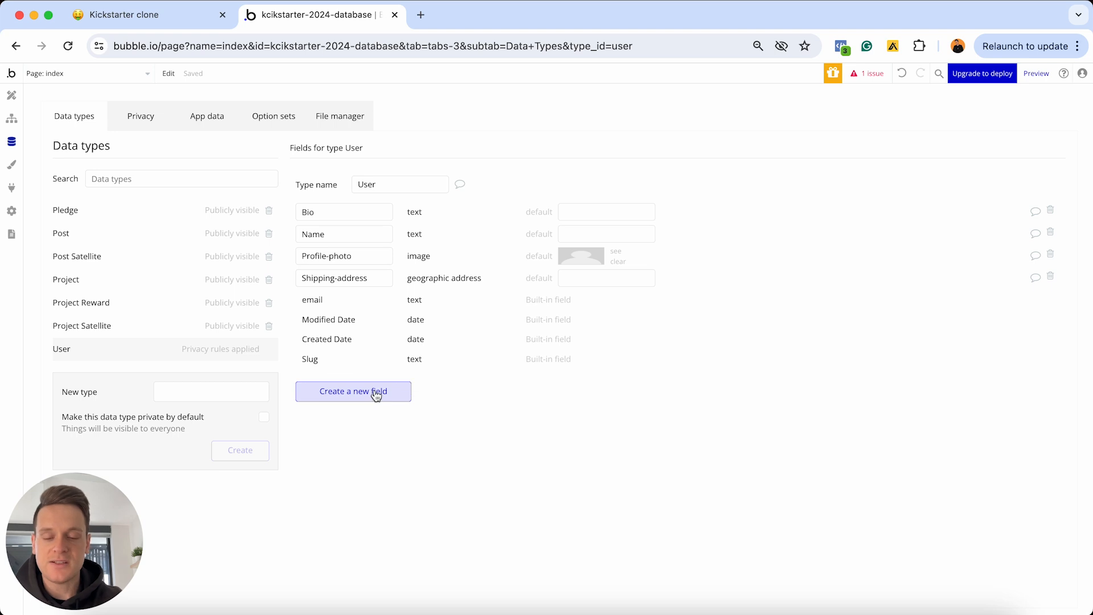
type("Foll")
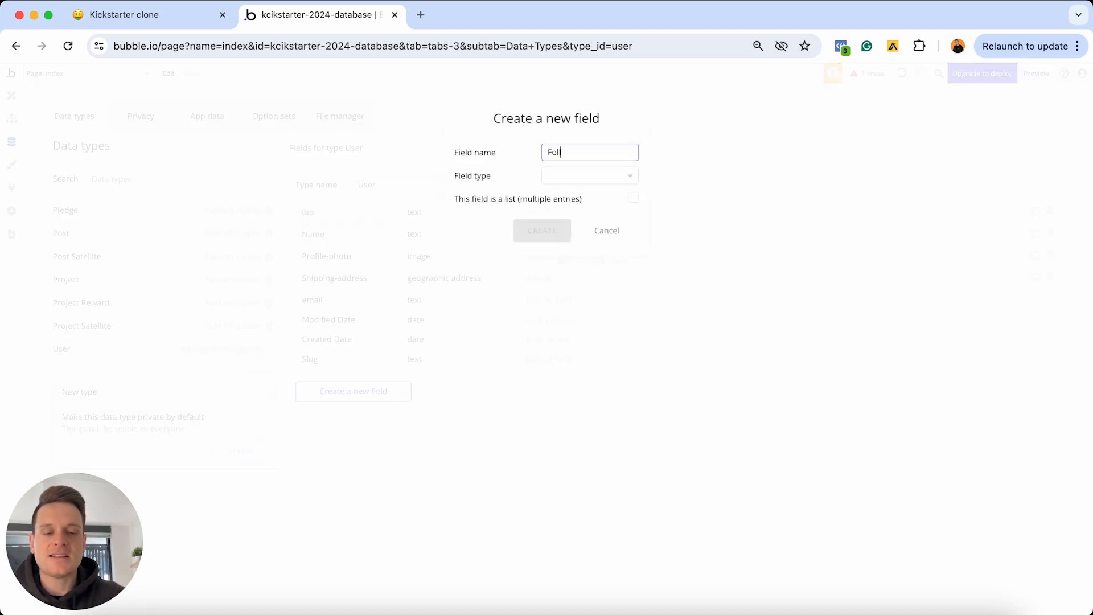
type("owers")
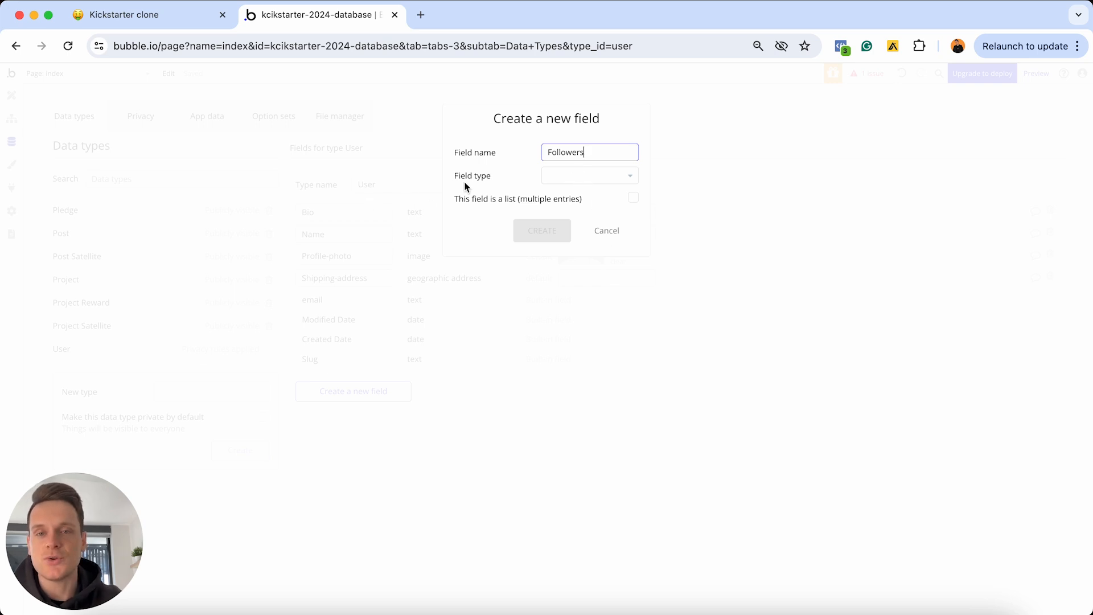
left_click(565, 174)
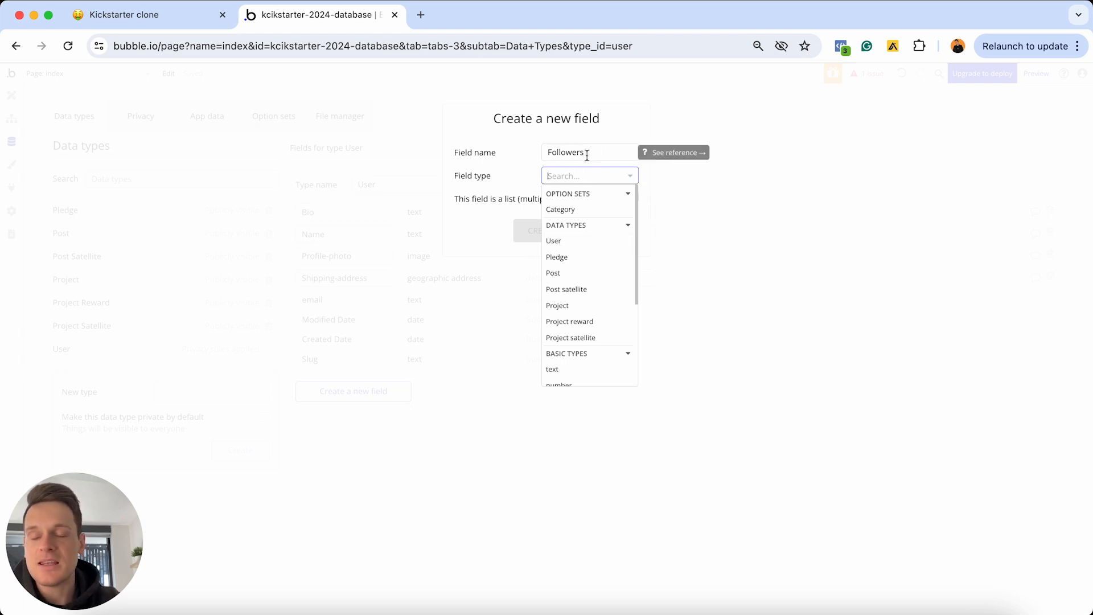
left_click(561, 243)
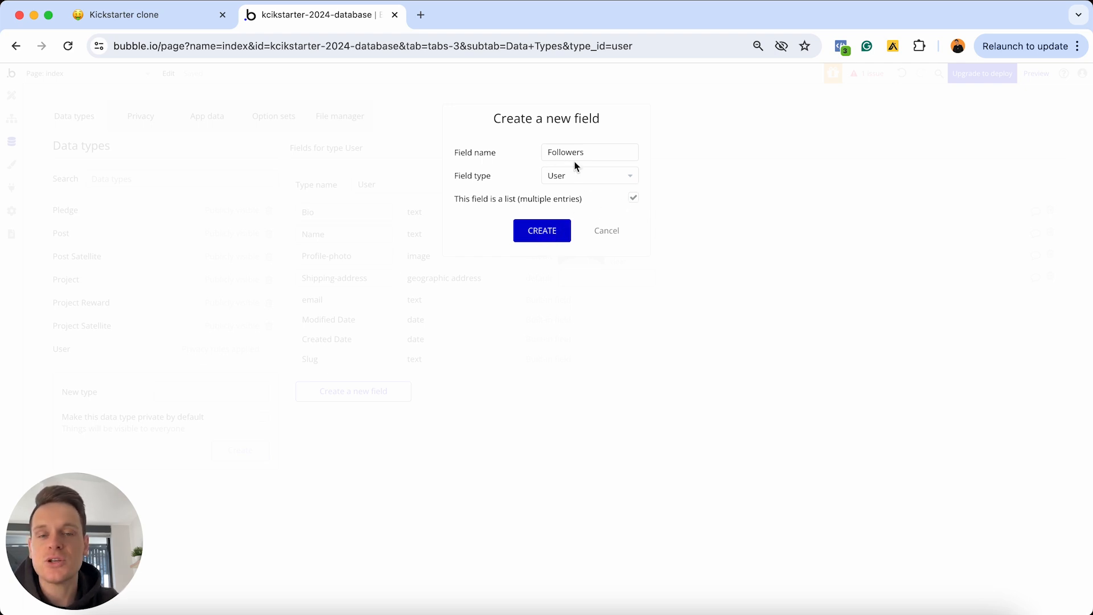
left_click(542, 235)
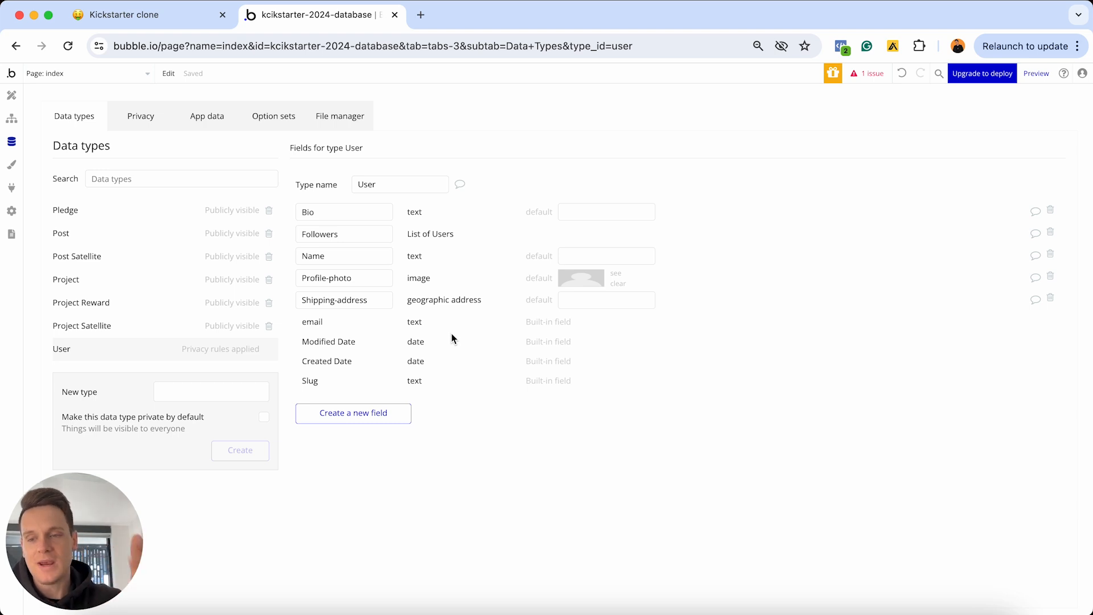
left_click(380, 414)
type("Following")
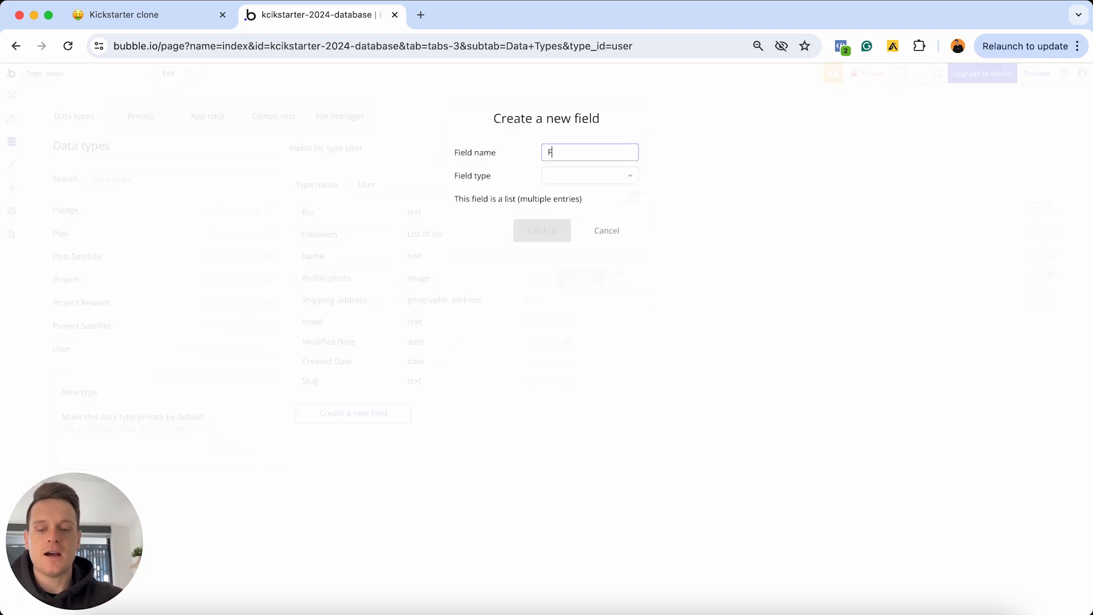
left_click(597, 177)
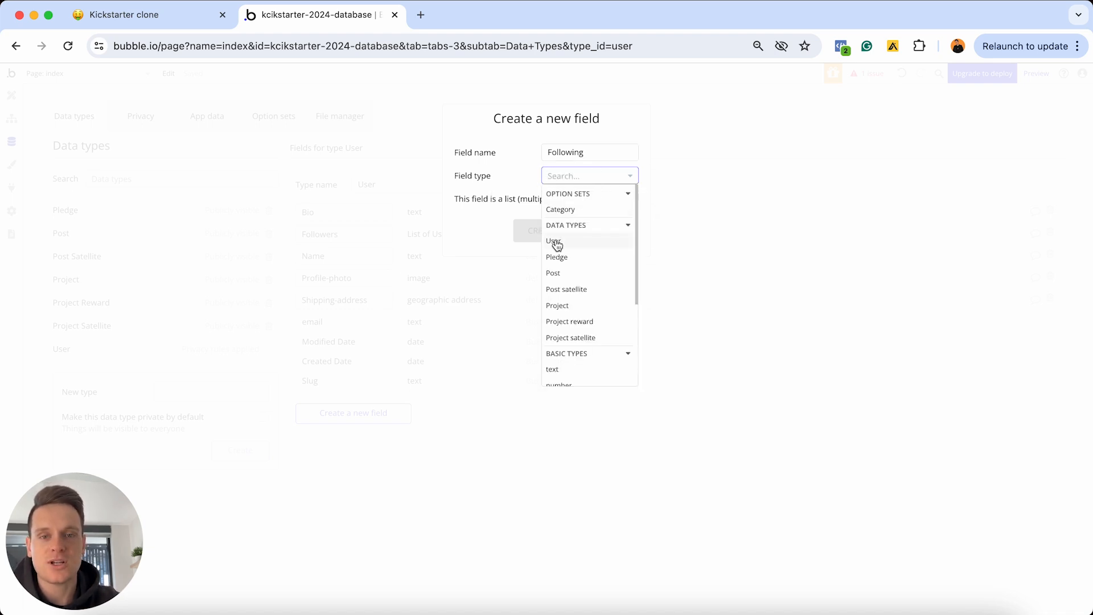
left_click(574, 245)
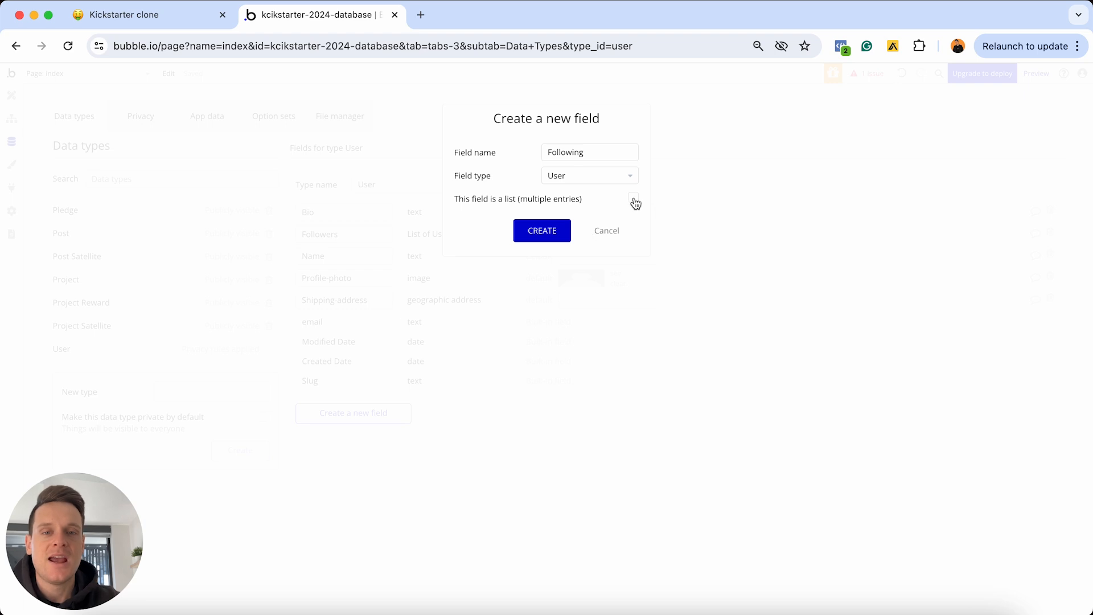
left_click(551, 232)
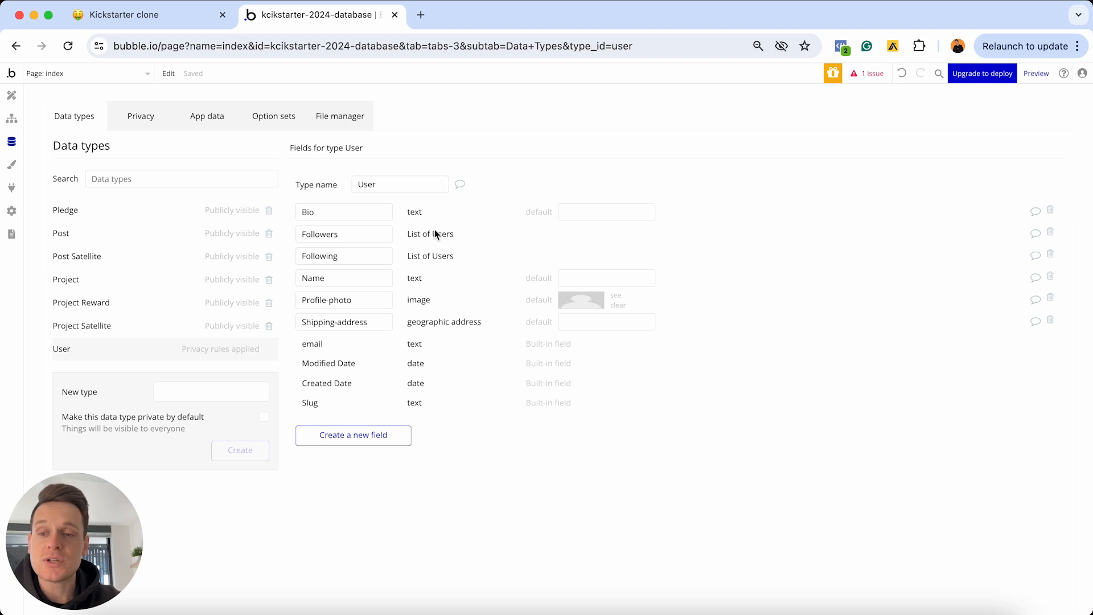
left_click(195, 23)
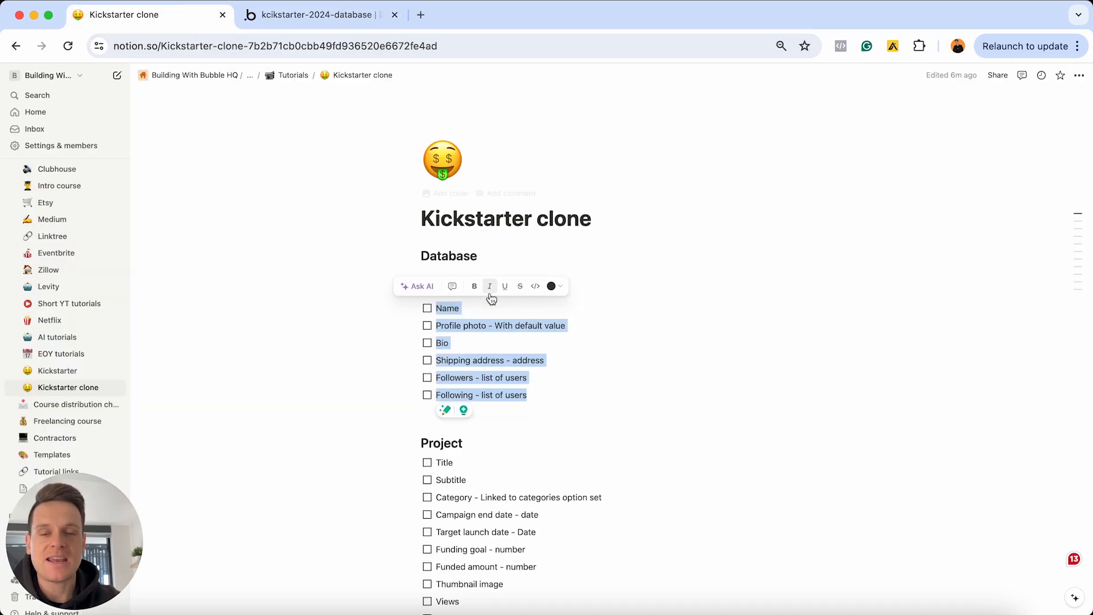
Tick off the remaining User checklist items in Notion, select the Project items, and return to Bubble
left_click(429, 312)
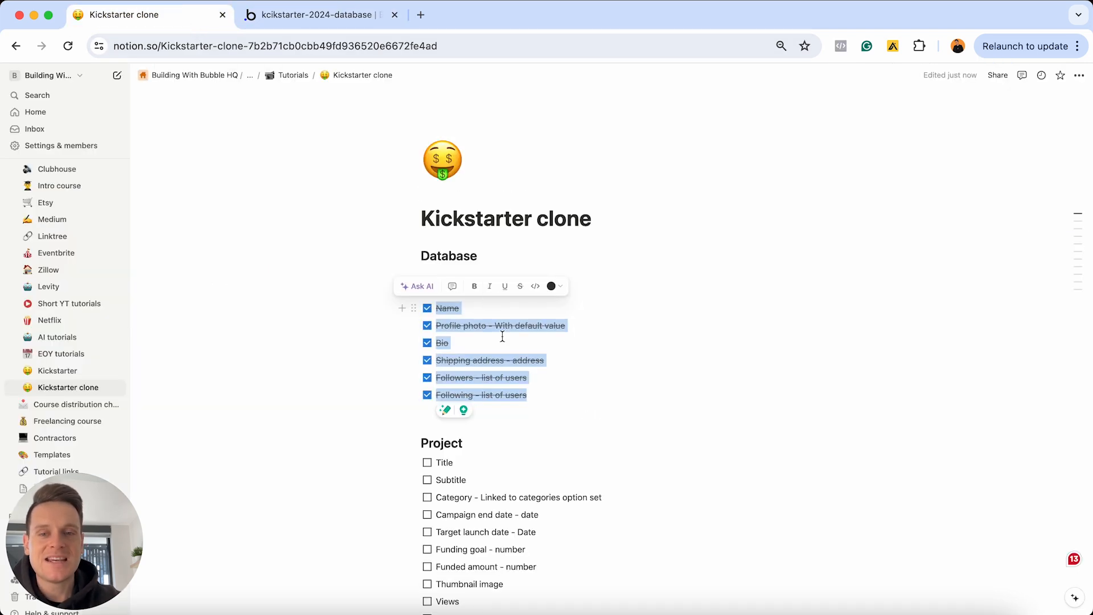
left_click(519, 347)
scroll(523, 349, "down", 3)
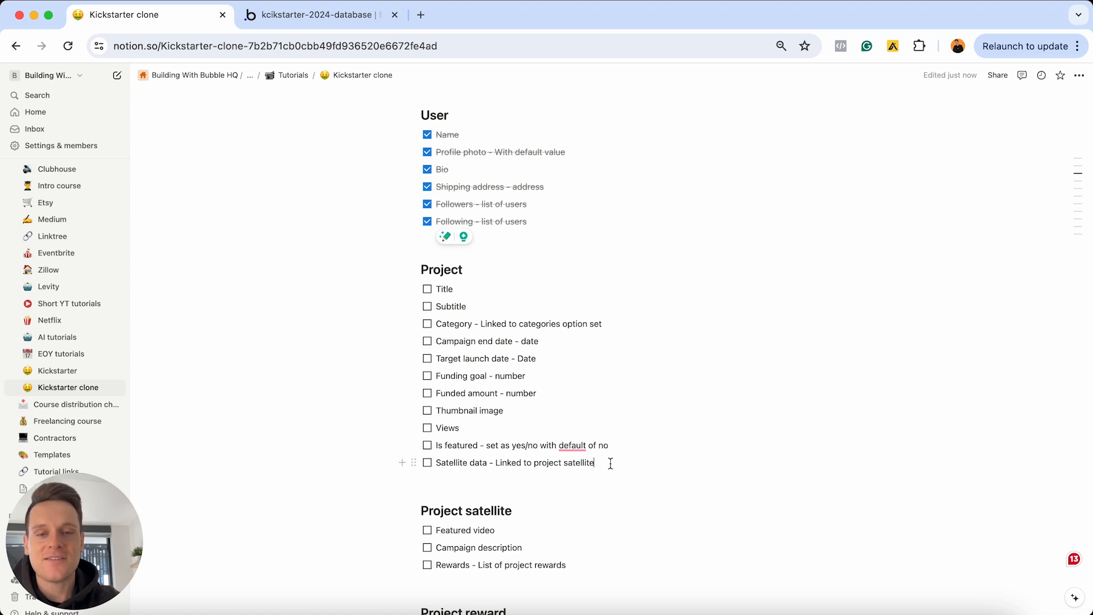
left_click_drag(610, 463, 436, 289)
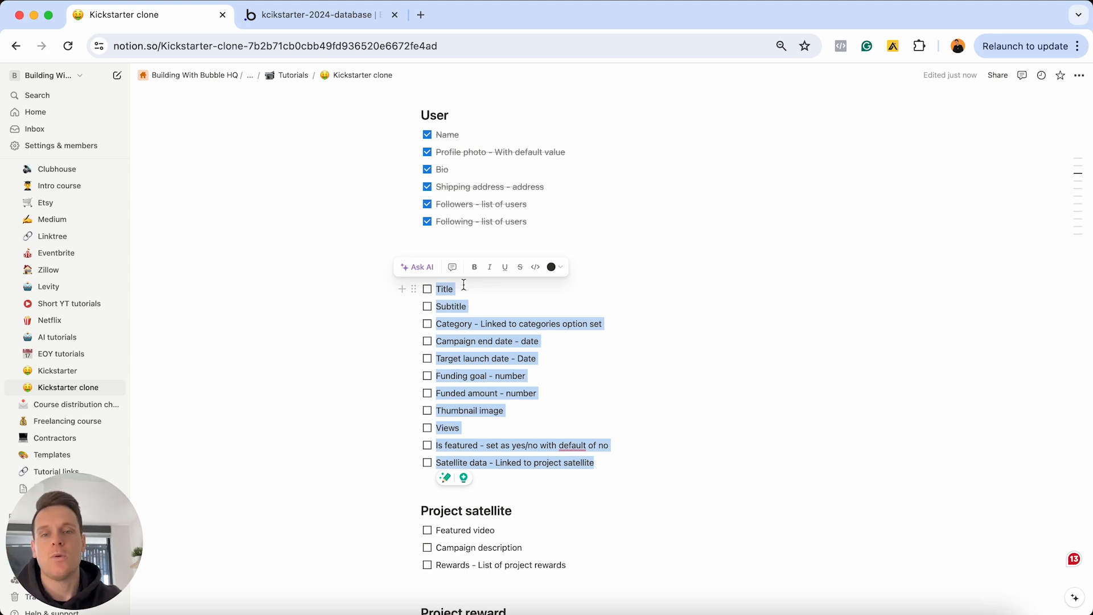
left_click(351, 21)
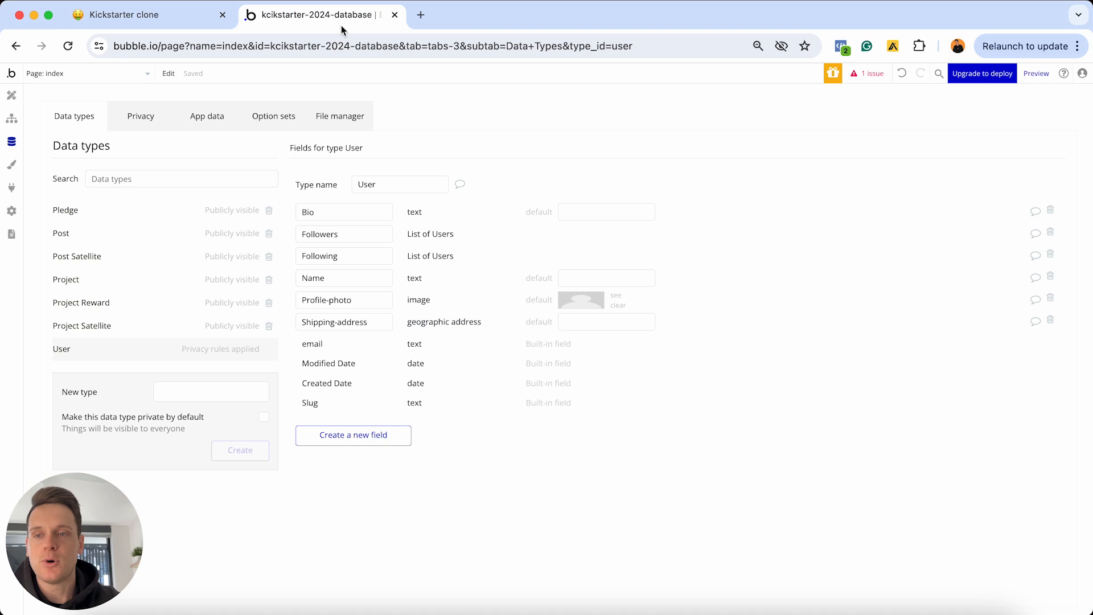
On the Project data type, add Title and Subtitle fields of type text
left_click(86, 281)
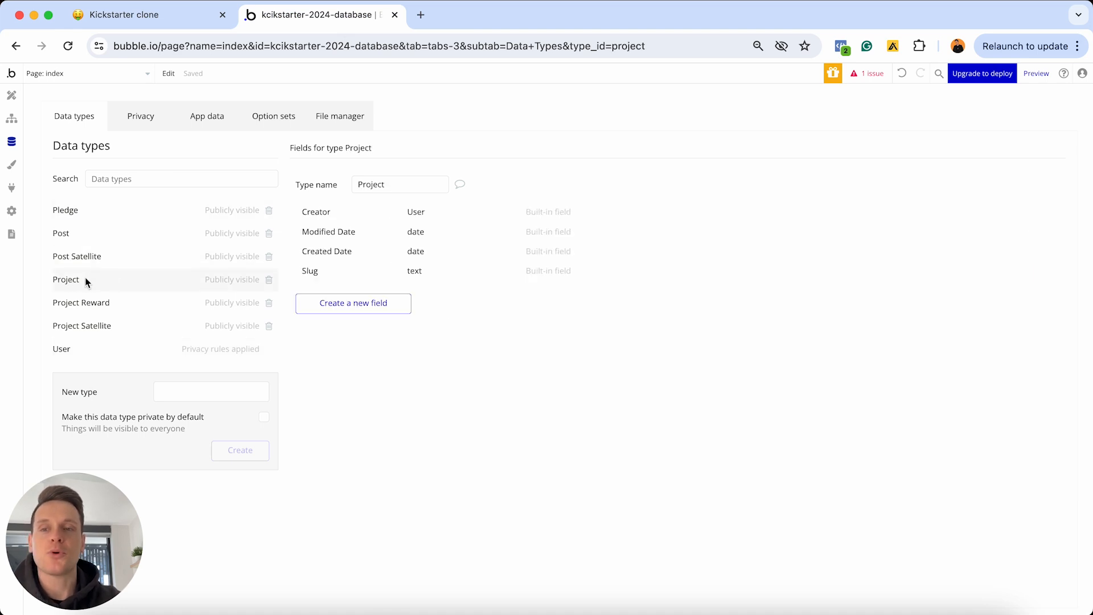
left_click(354, 302)
type("Title")
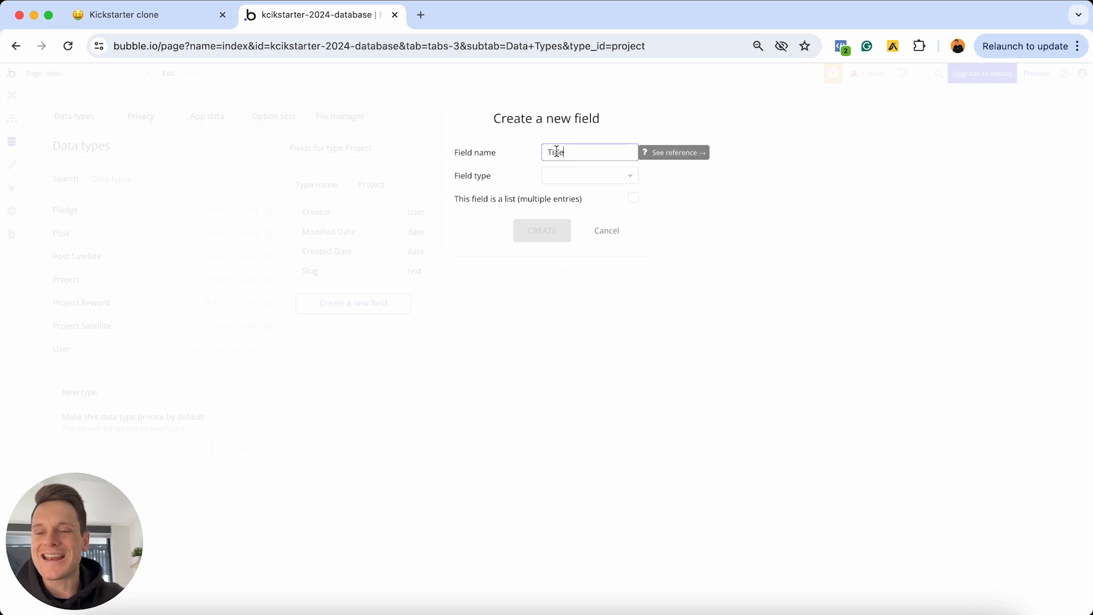
left_click(556, 181)
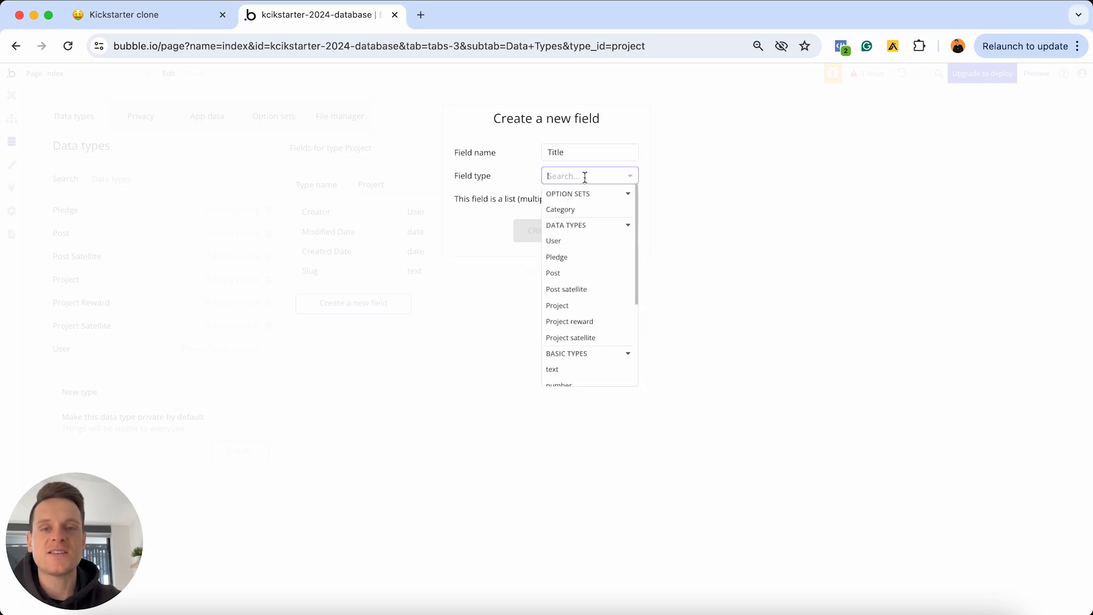
scroll(560, 299, "down", 2)
left_click(562, 325)
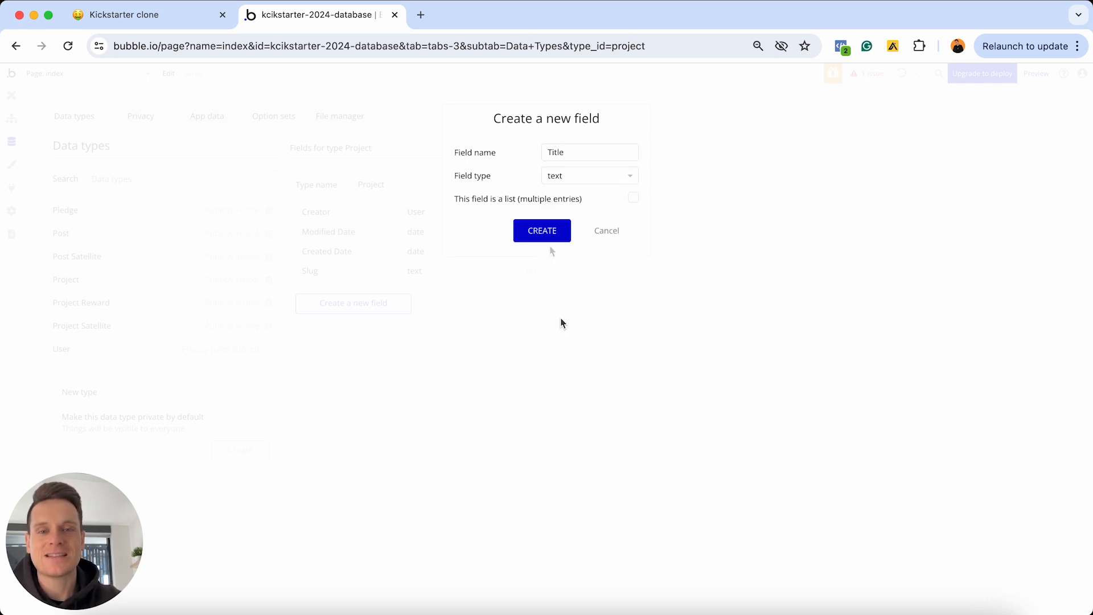
left_click(544, 231)
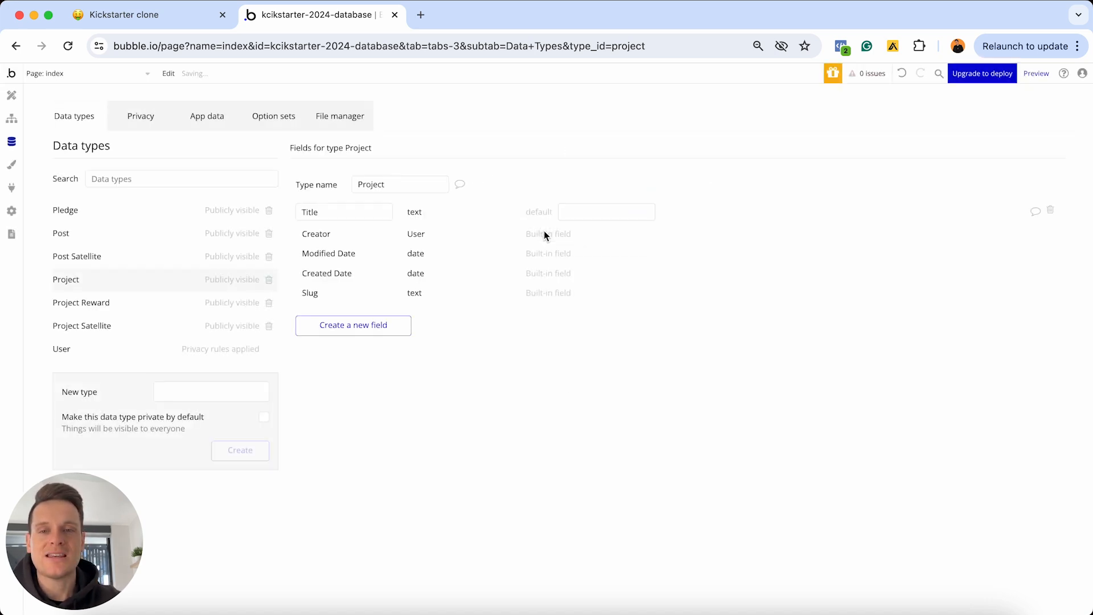
left_click(409, 331)
type("Subtitle")
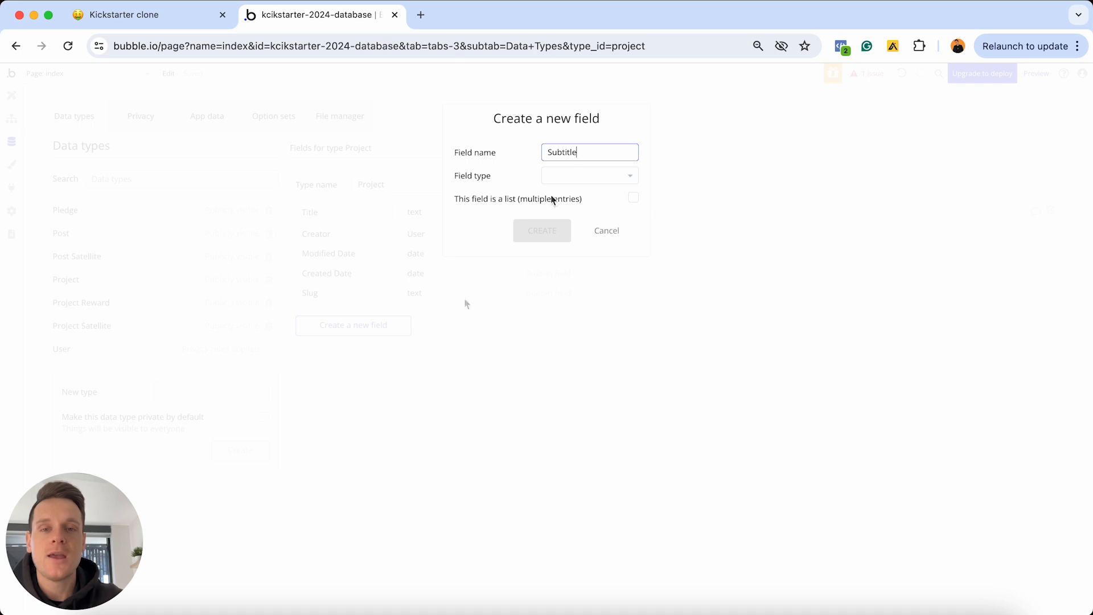
left_click(575, 176)
scroll(575, 297, "down", 4)
left_click(563, 305)
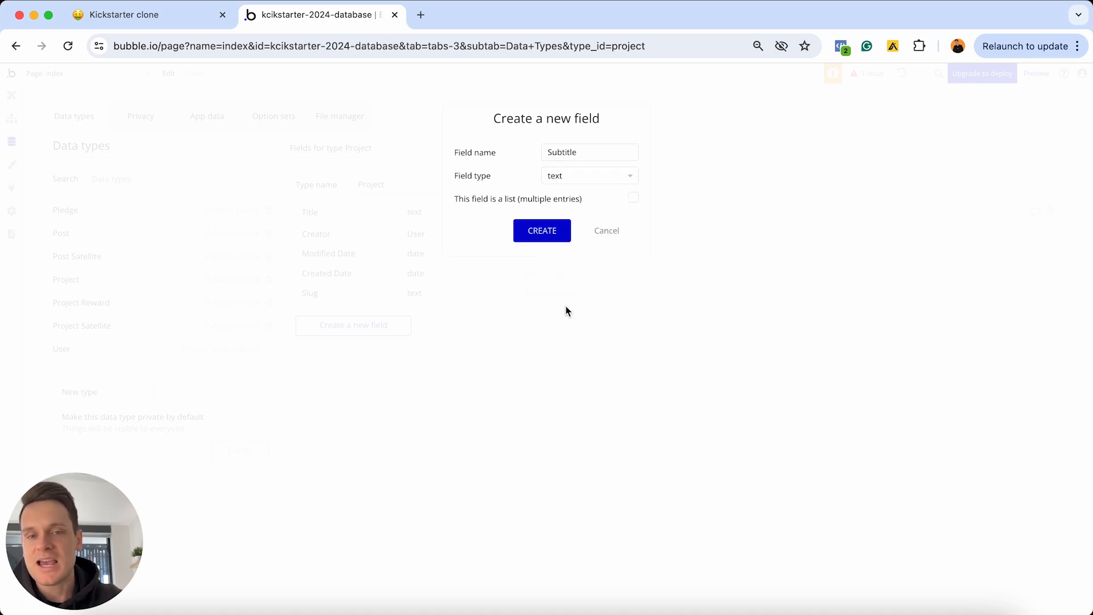
left_click(550, 232)
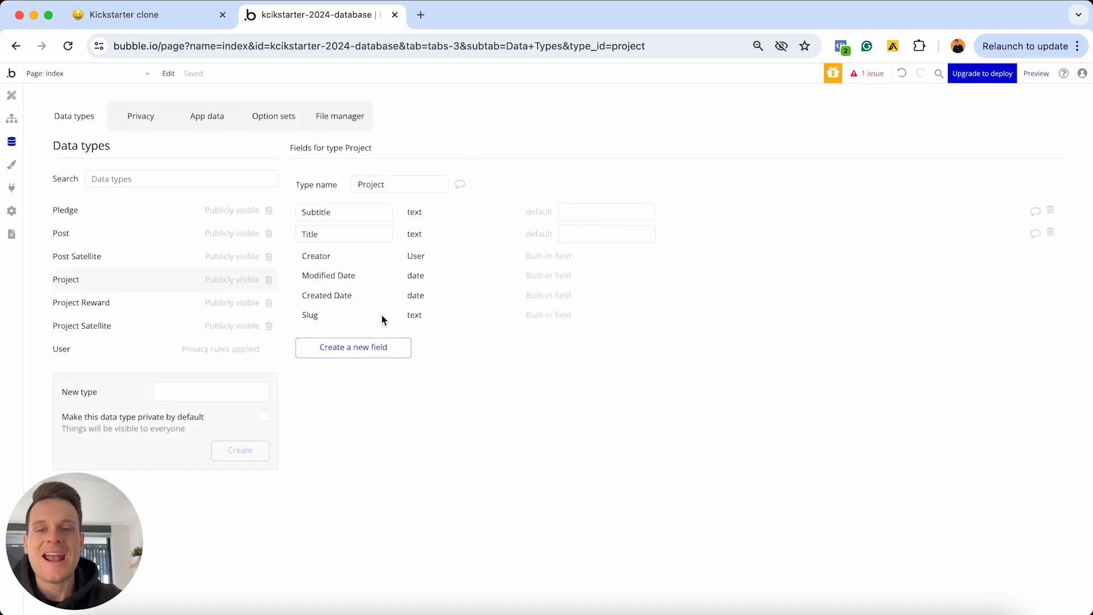
Add a Category field to Project using the Category option set
left_click(367, 347)
type("Category")
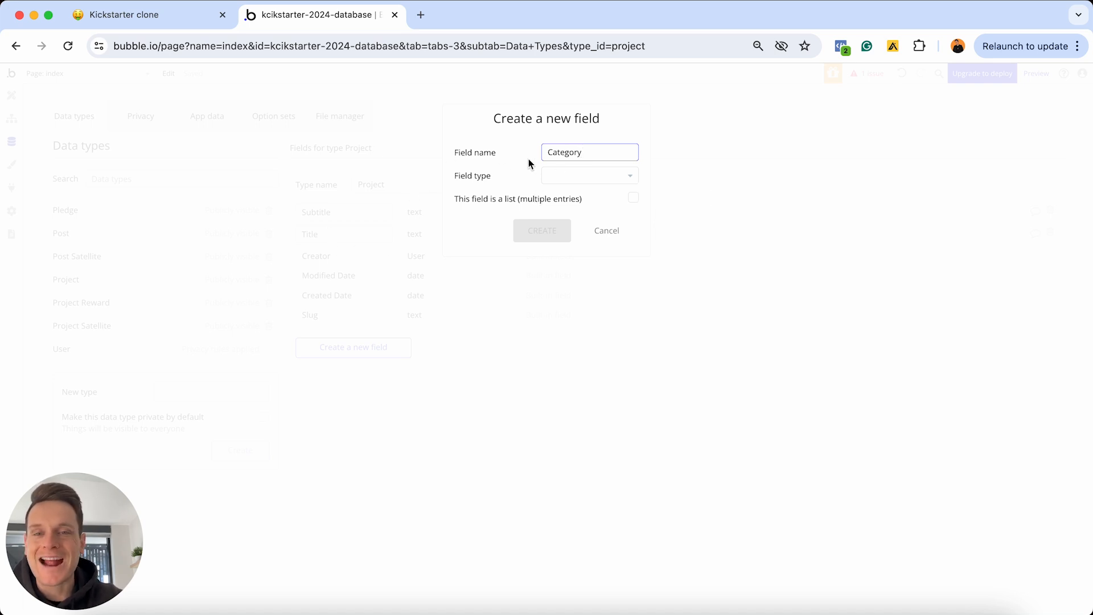
left_click(566, 177)
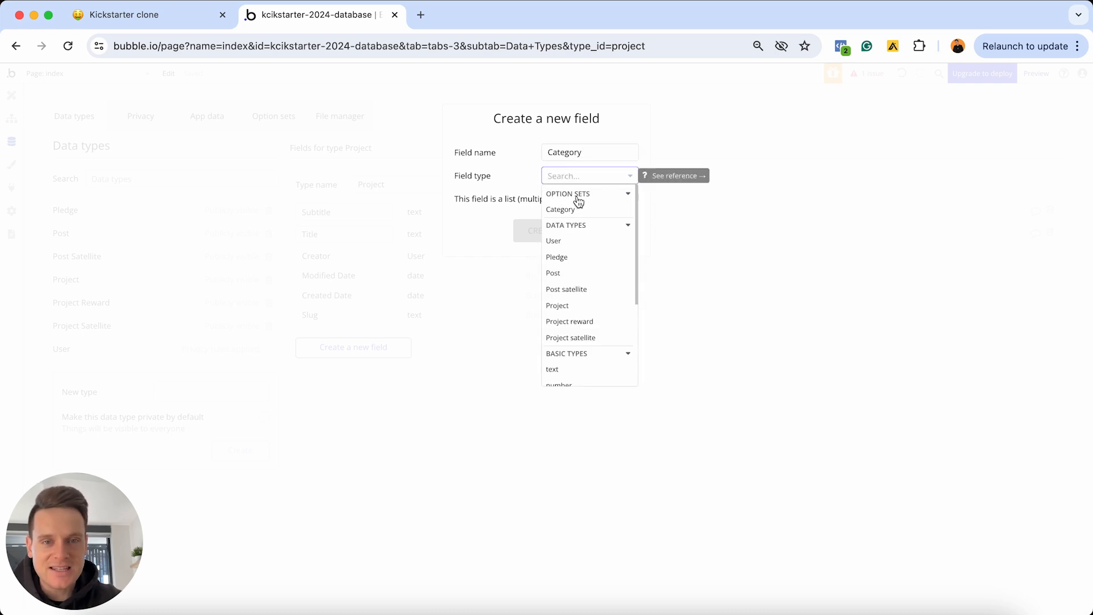
left_click(571, 210)
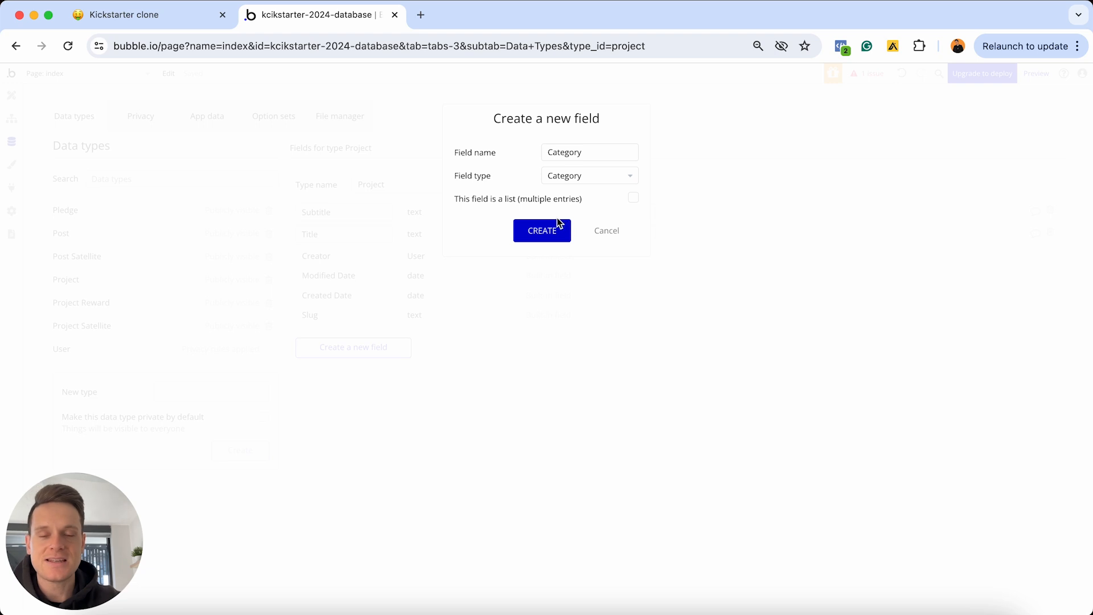
left_click(540, 232)
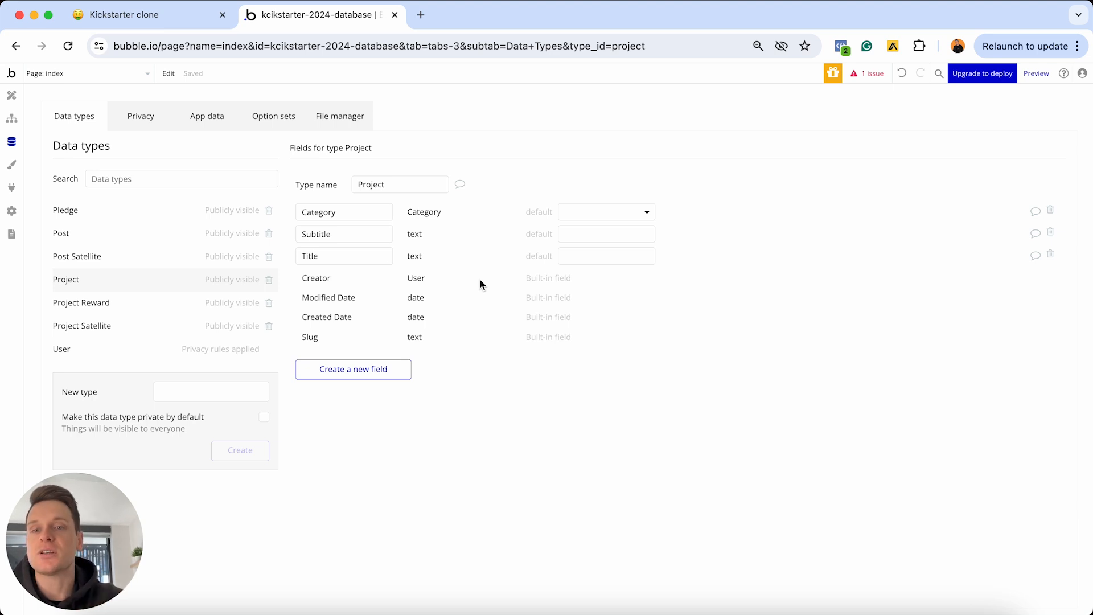
Add Campaign-end-date and Target-launch-date date fields to Project
left_click(357, 376)
left_click(554, 153)
type("C")
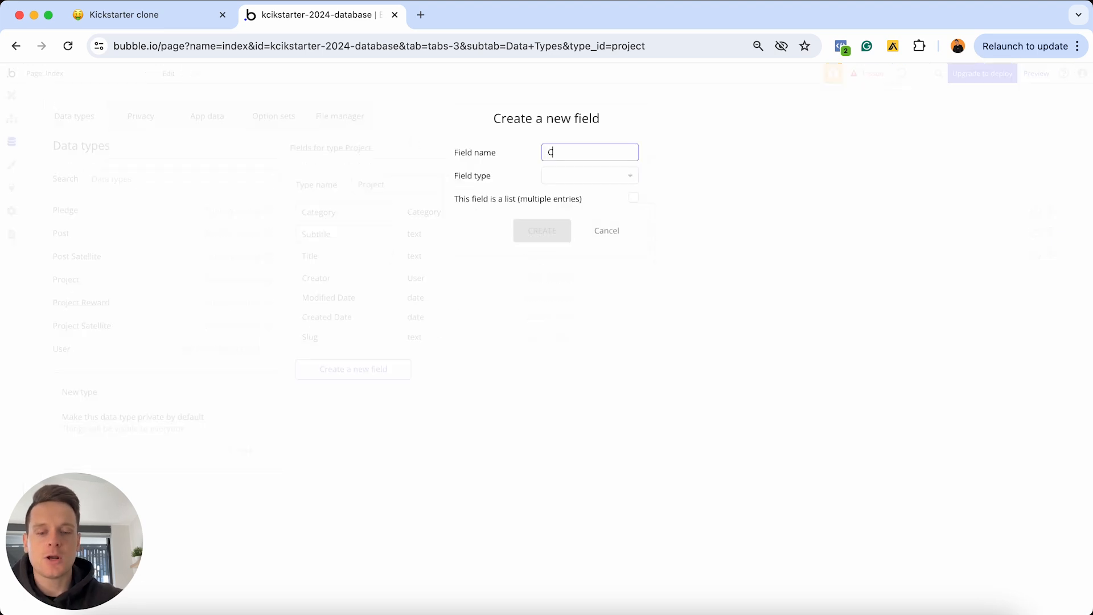
type("ampaign-end-date")
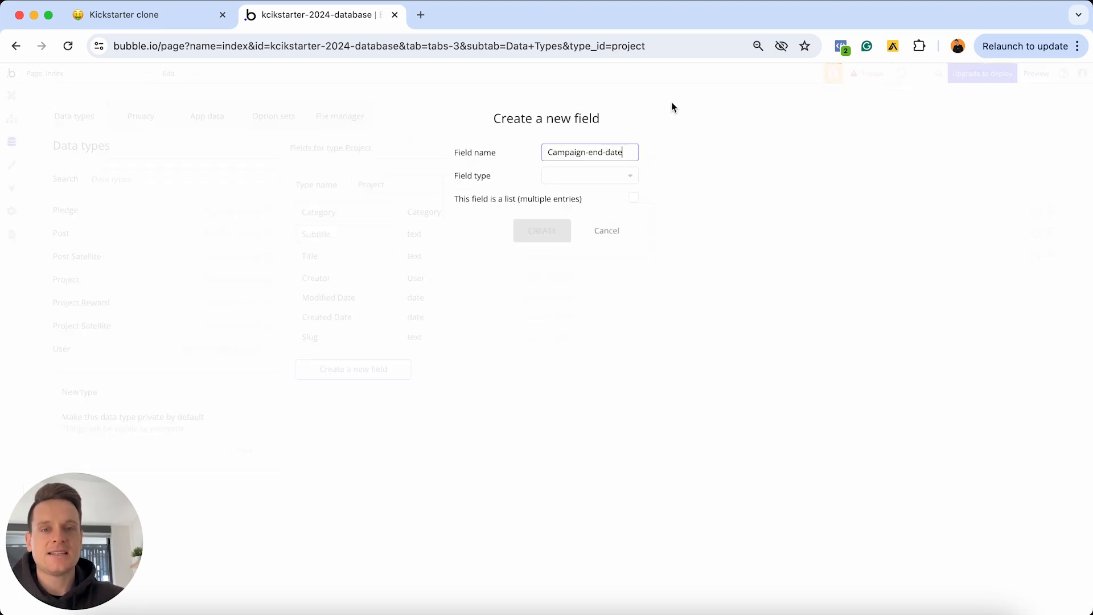
left_click(602, 174)
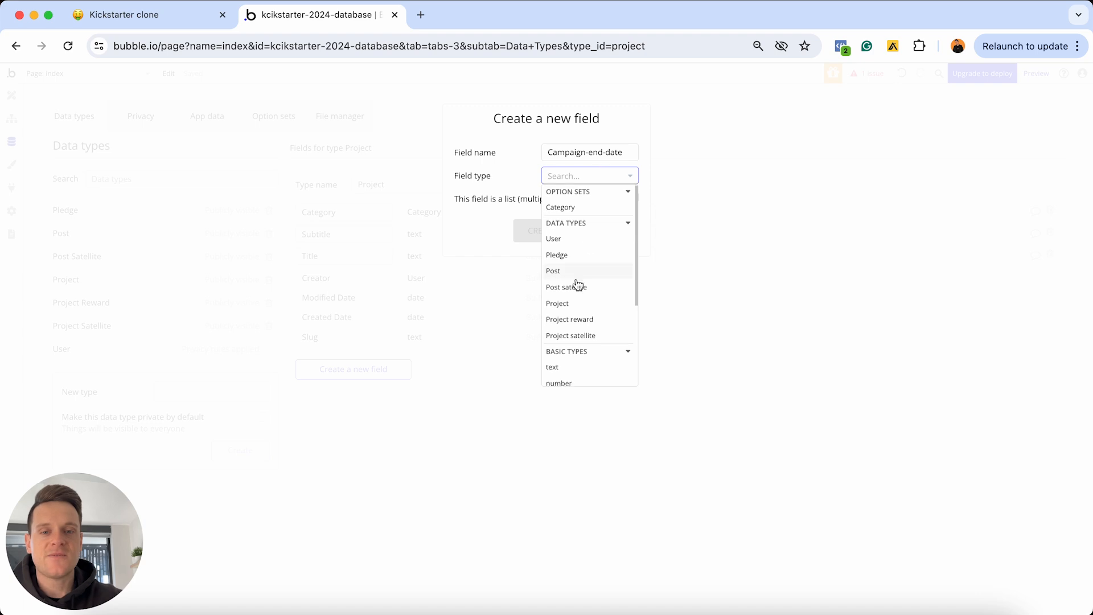
scroll(578, 285, "down", 3)
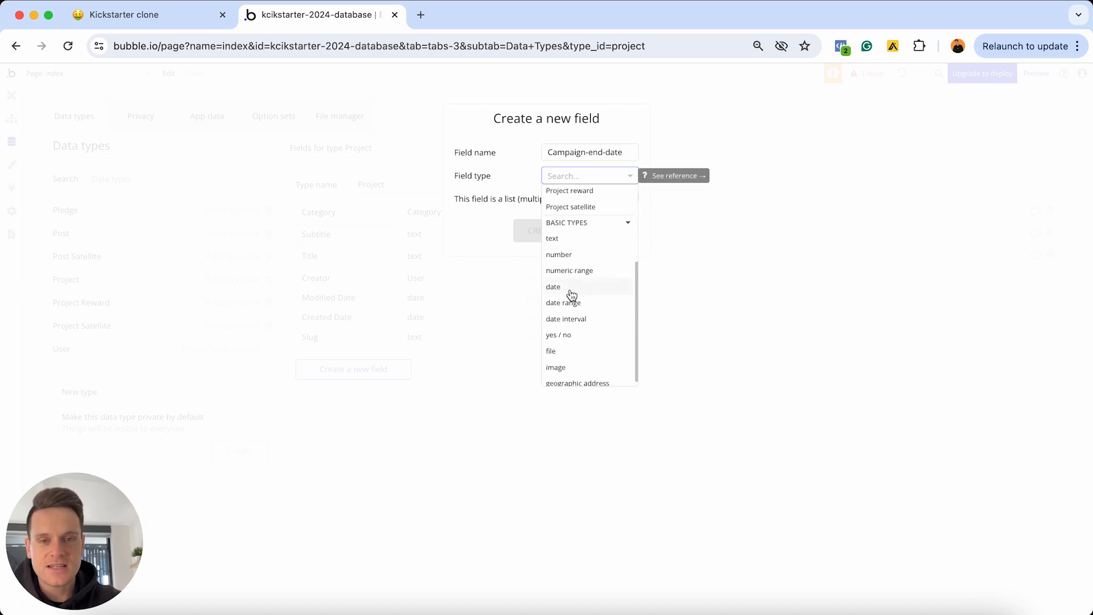
left_click(571, 292)
left_click(545, 233)
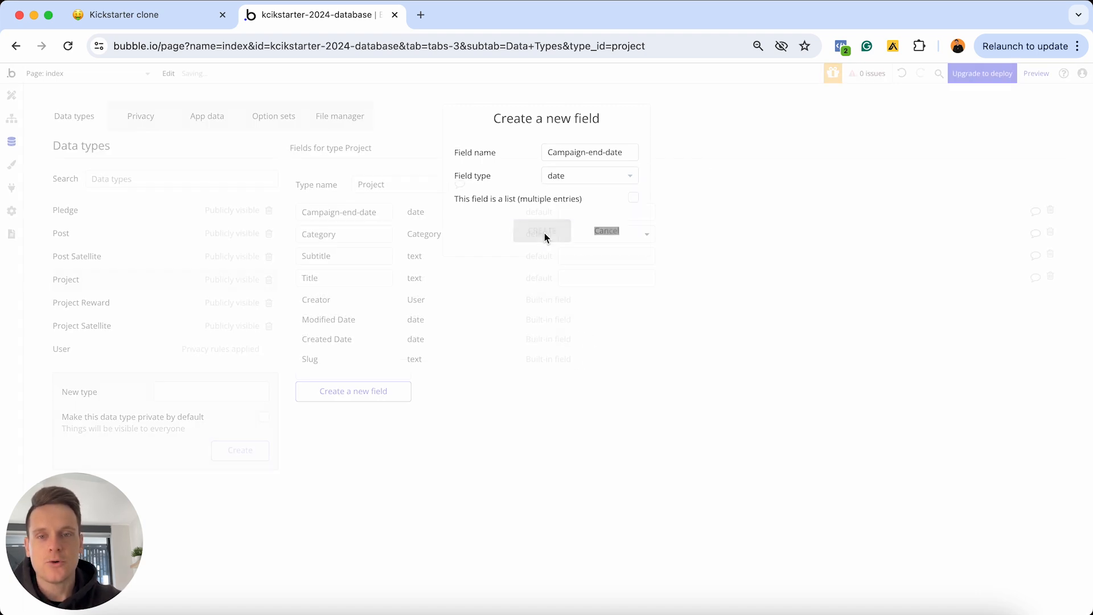
left_click(377, 394)
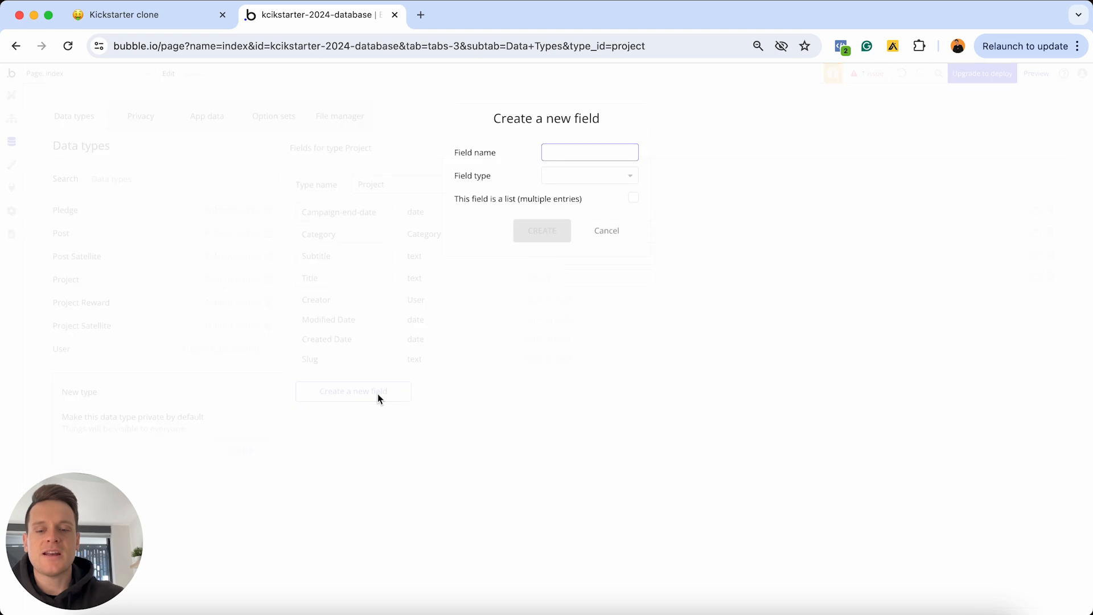
type("Target-launch-date")
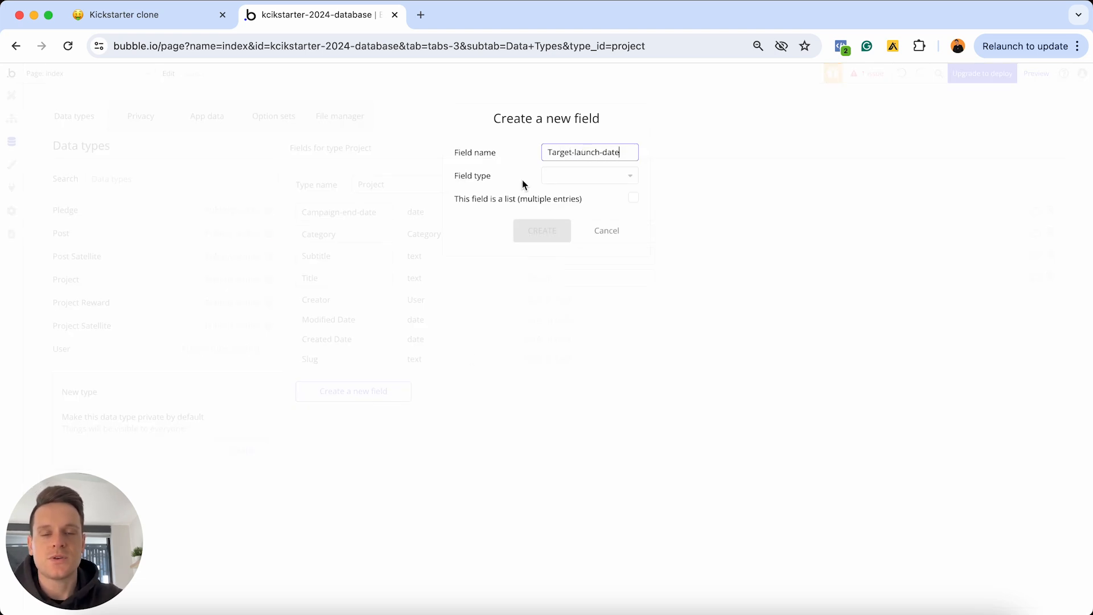
left_click(562, 176)
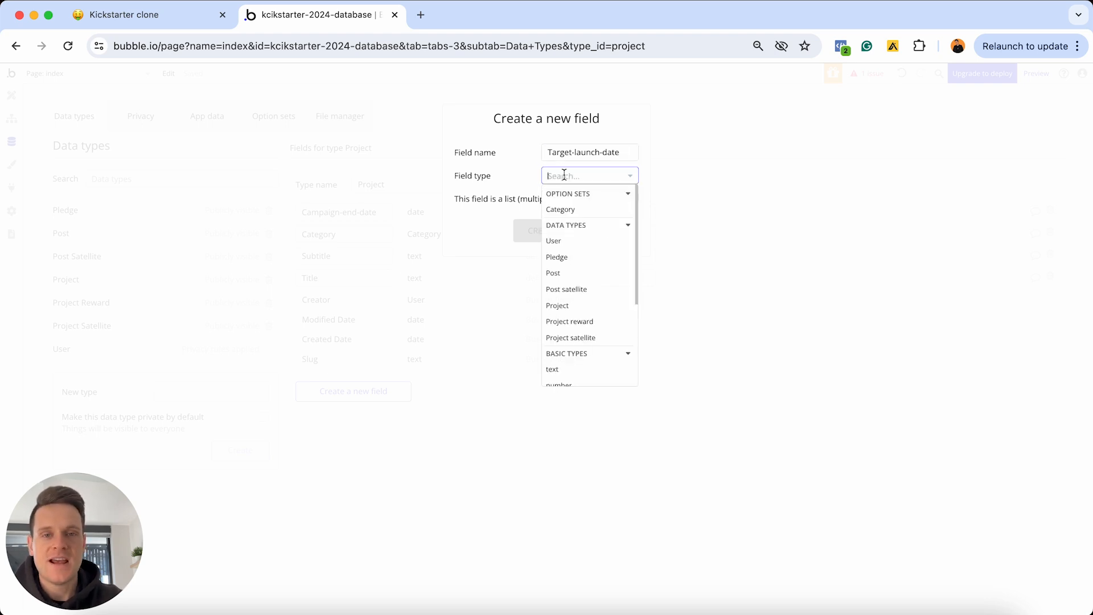
scroll(568, 219, "down", 3)
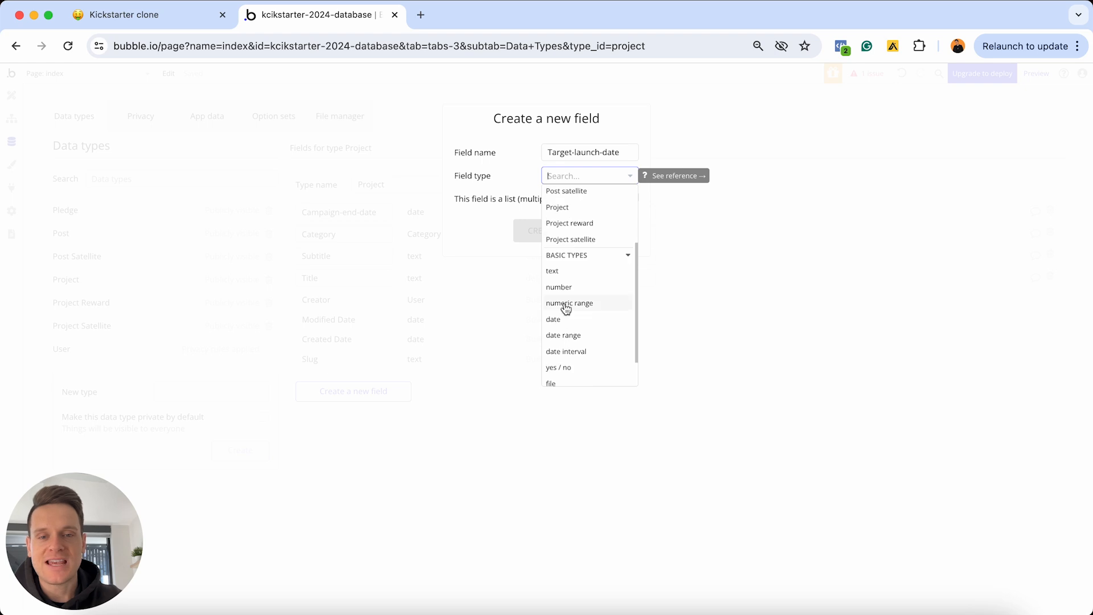
left_click(567, 320)
left_click(541, 236)
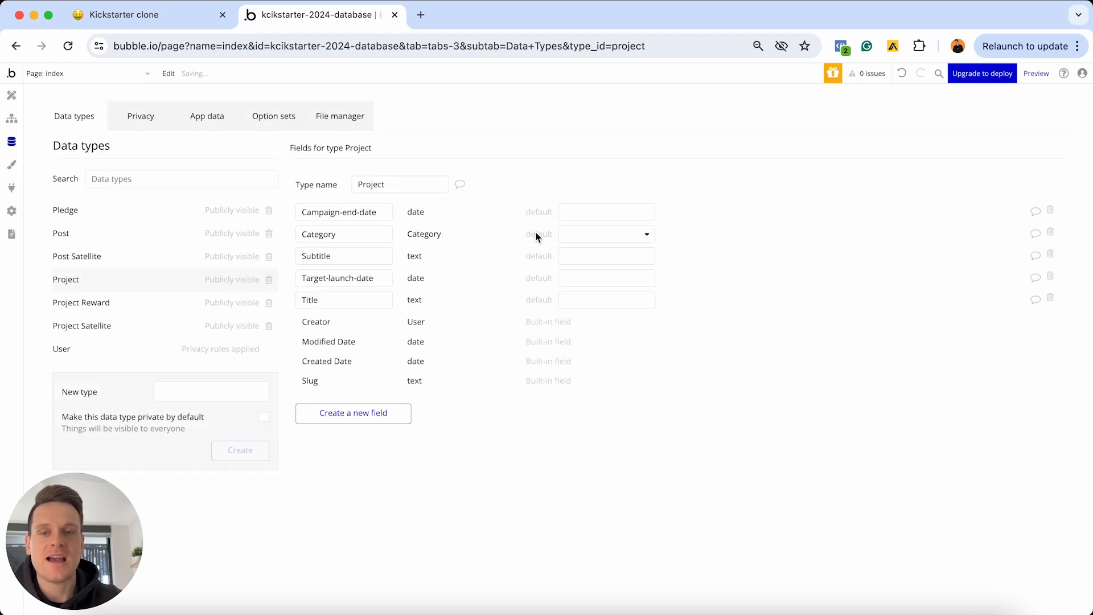
Add a Funding-goal number field to Project
left_click(368, 410)
type("Fund")
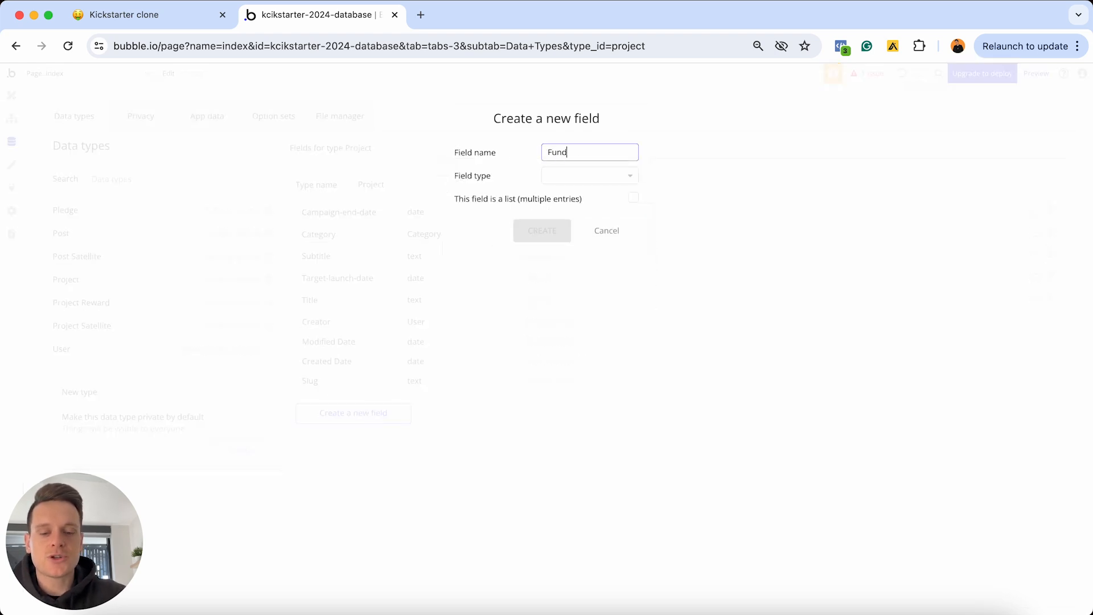
type("ing-goal")
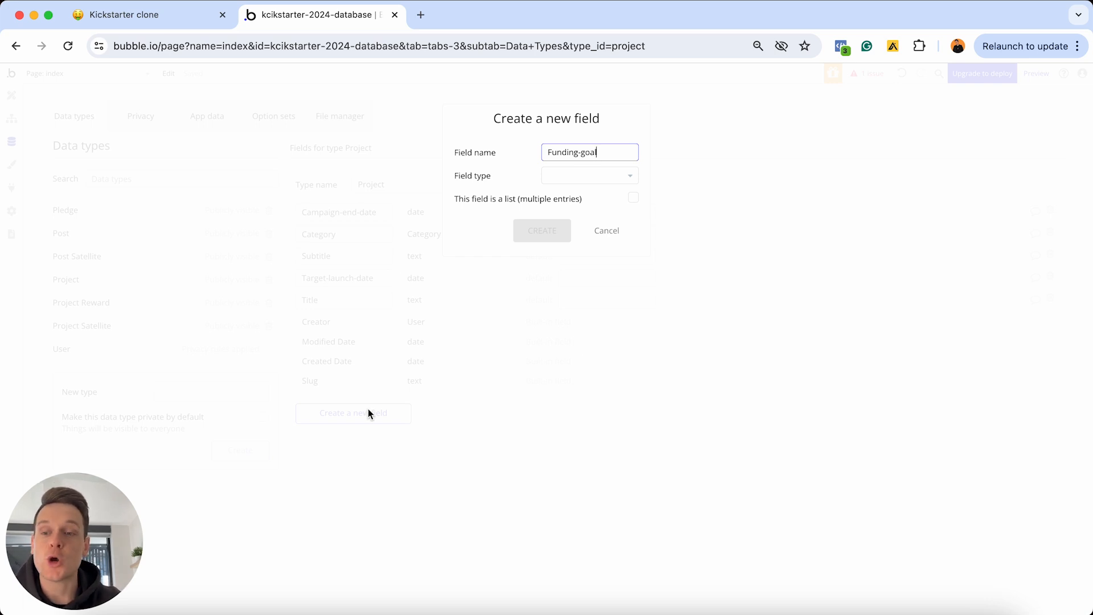
left_click(585, 177)
scroll(603, 249, "down", 3)
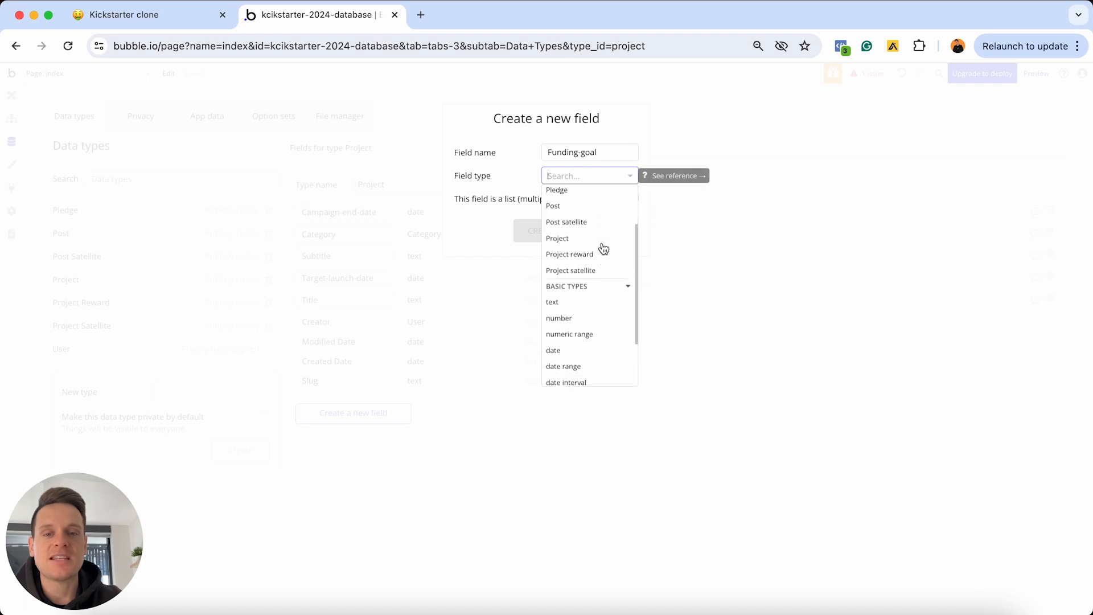
left_click(572, 306)
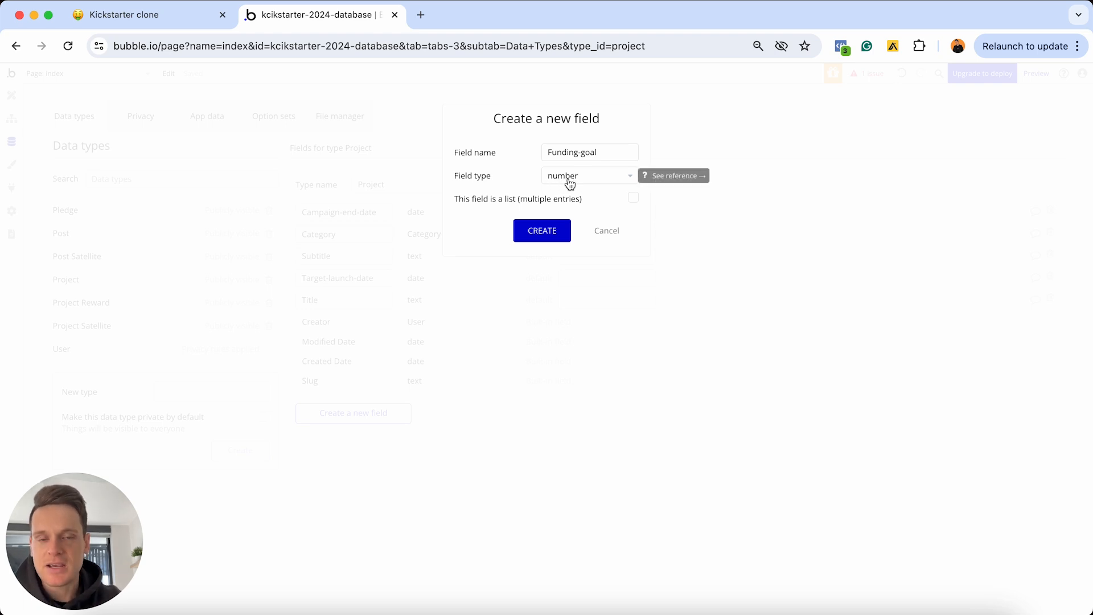
left_click(543, 233)
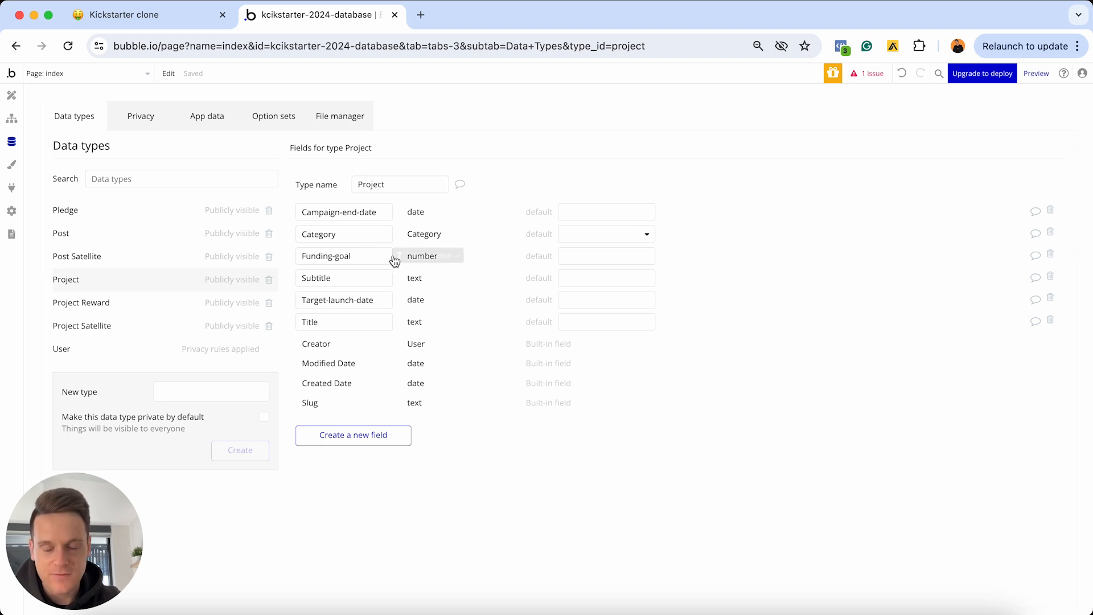
Add a Funded-amount number field and a Thumbnail-image image field to Project
left_click(357, 438)
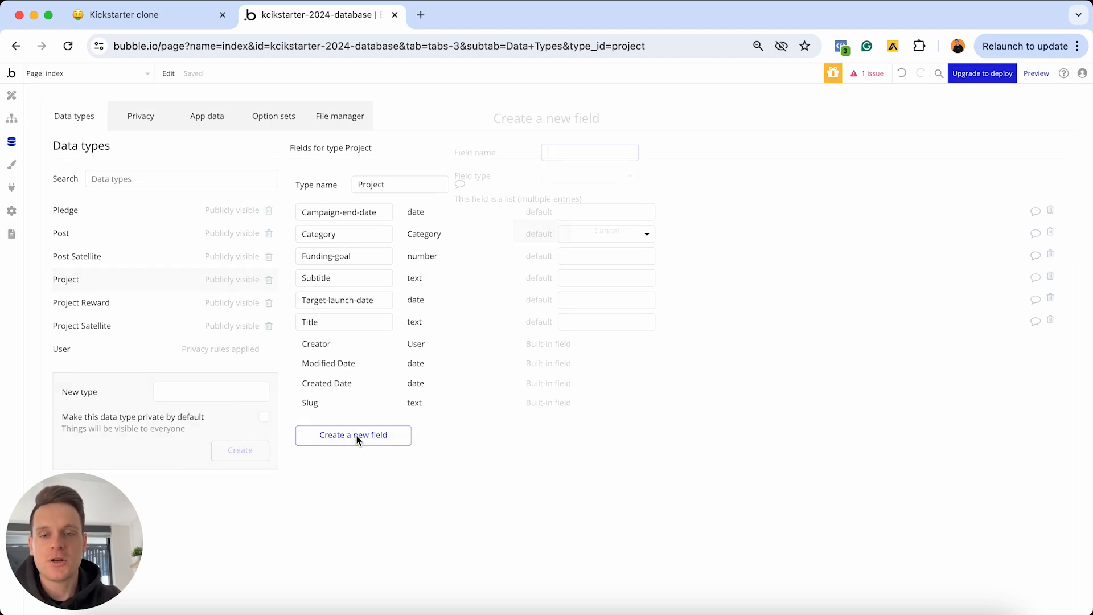
type("Fund")
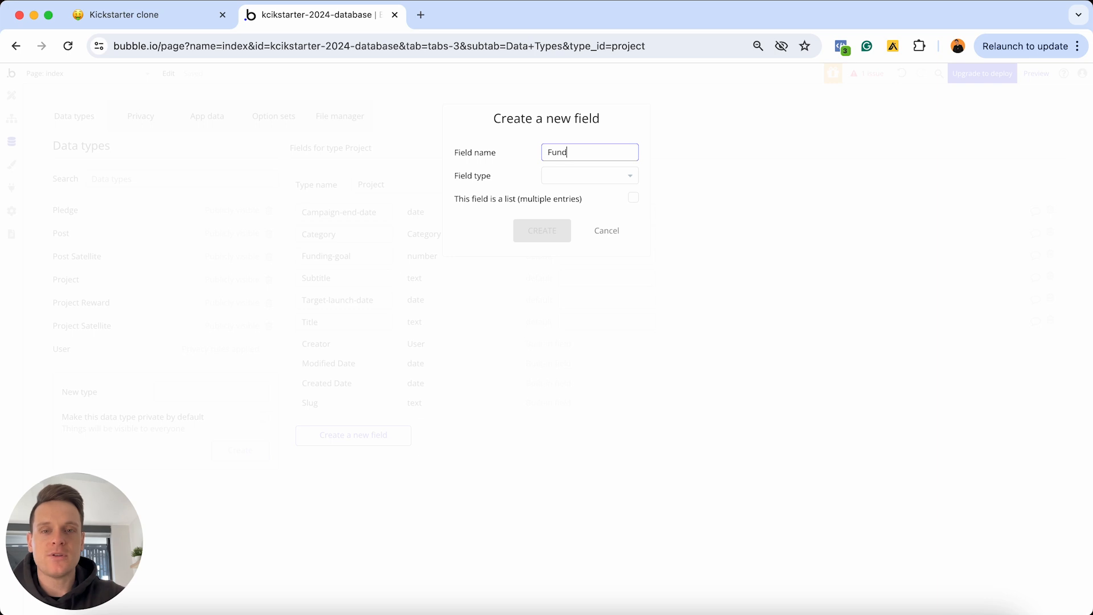
type("ed-am")
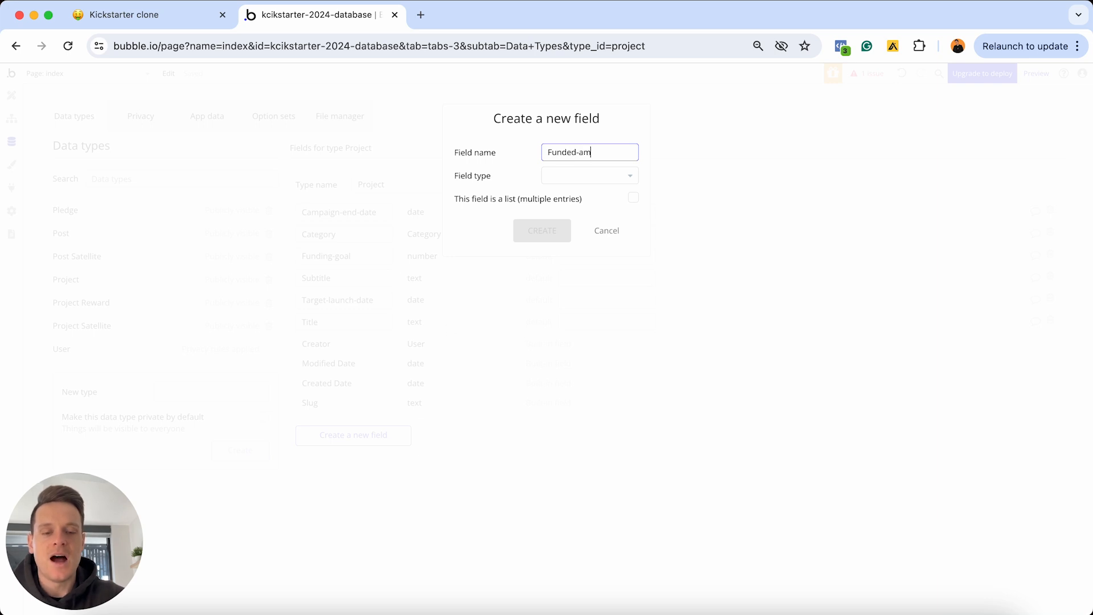
type("ount")
left_click(593, 176)
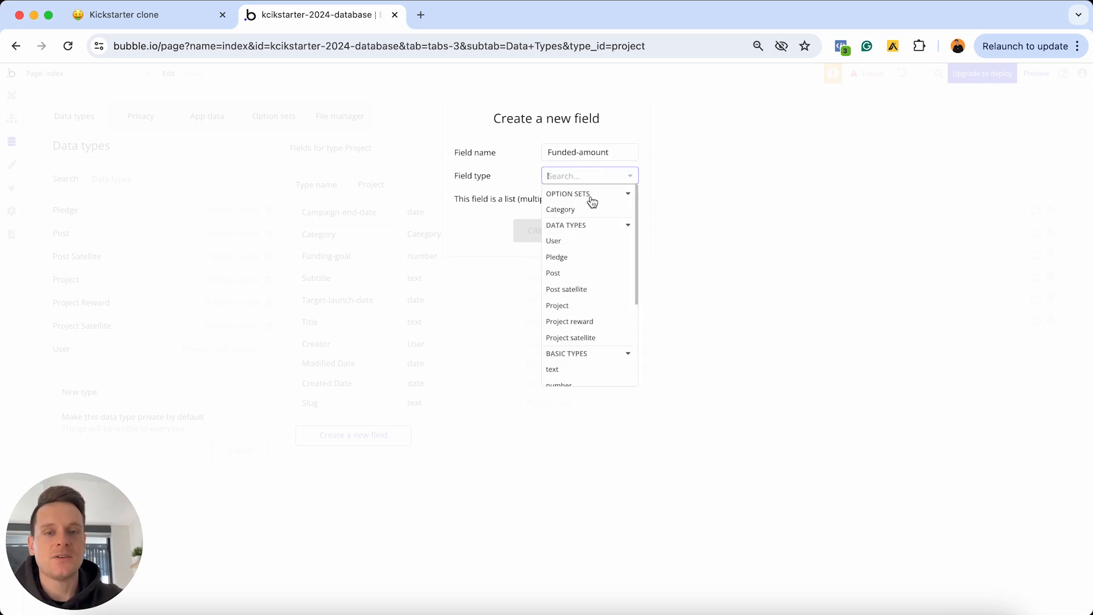
scroll(579, 256, "down", 2)
left_click(563, 312)
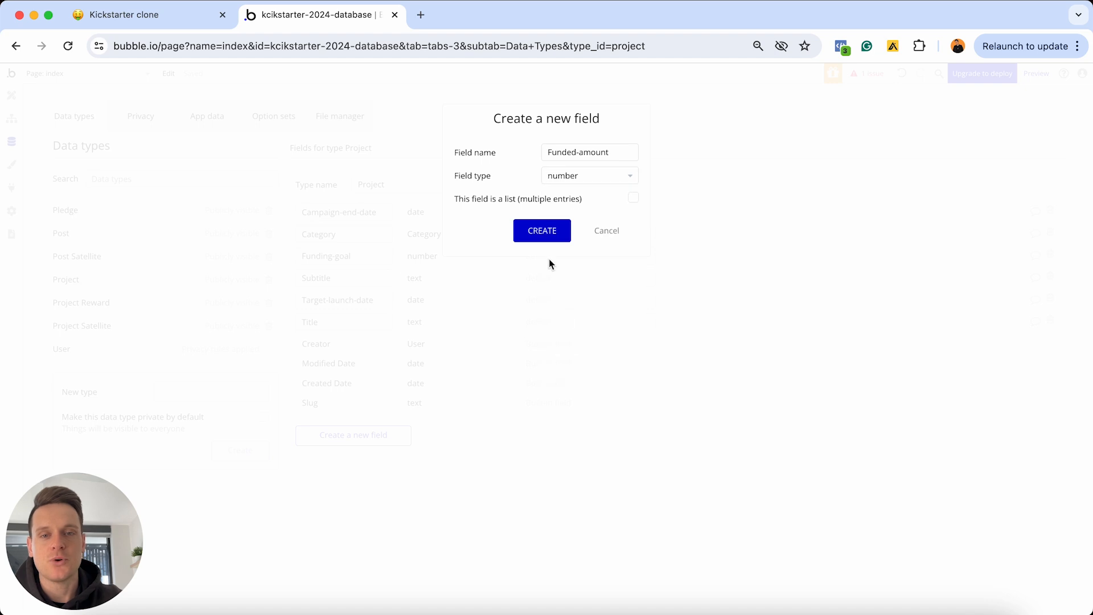
left_click(545, 232)
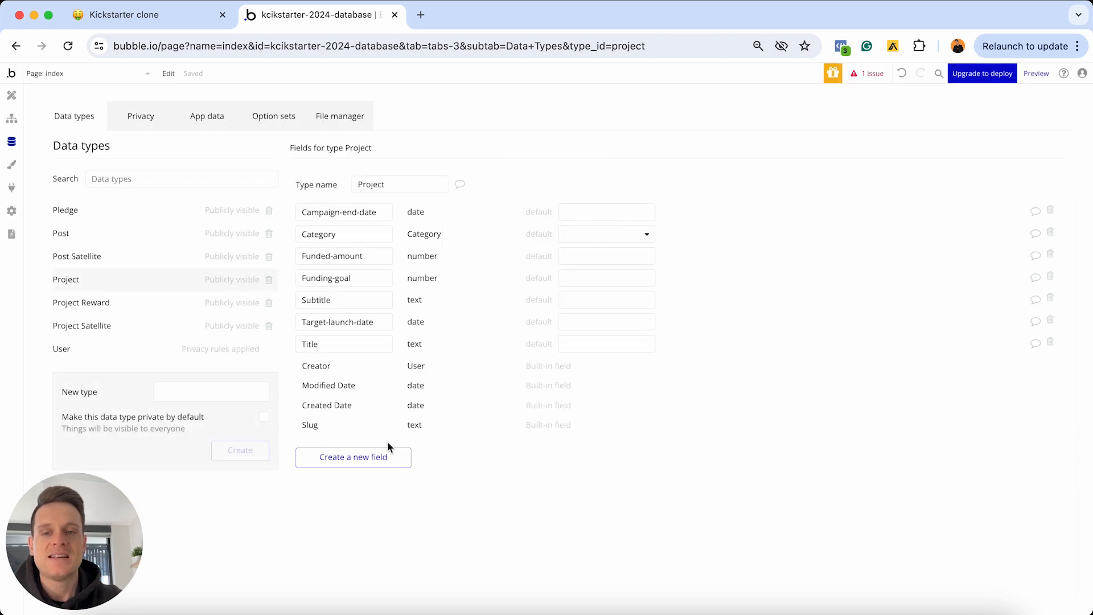
left_click(379, 455)
type("Thum")
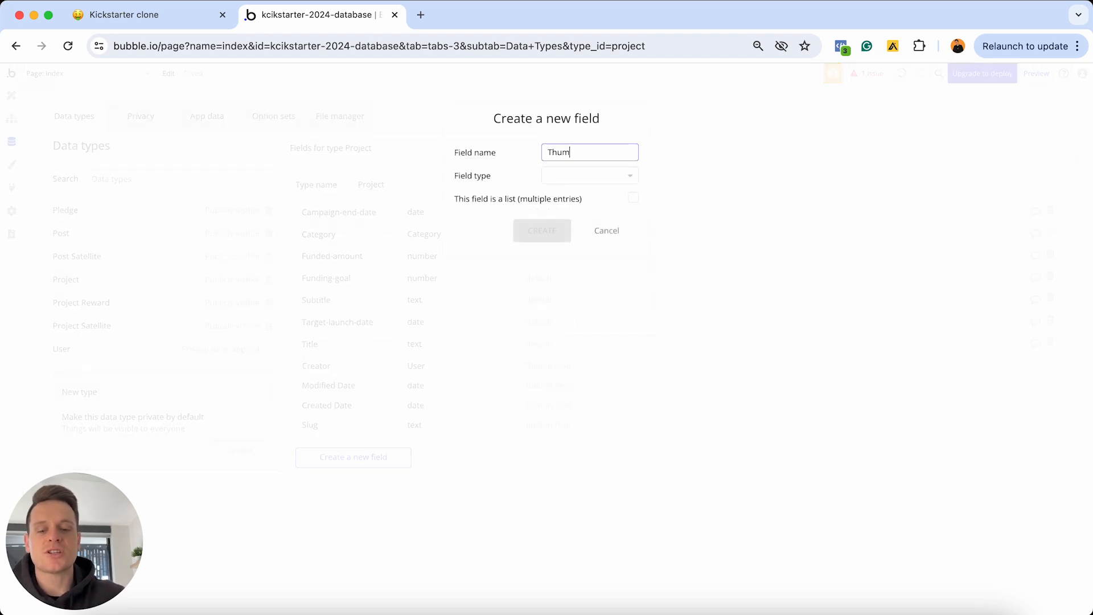
type("bnail-image")
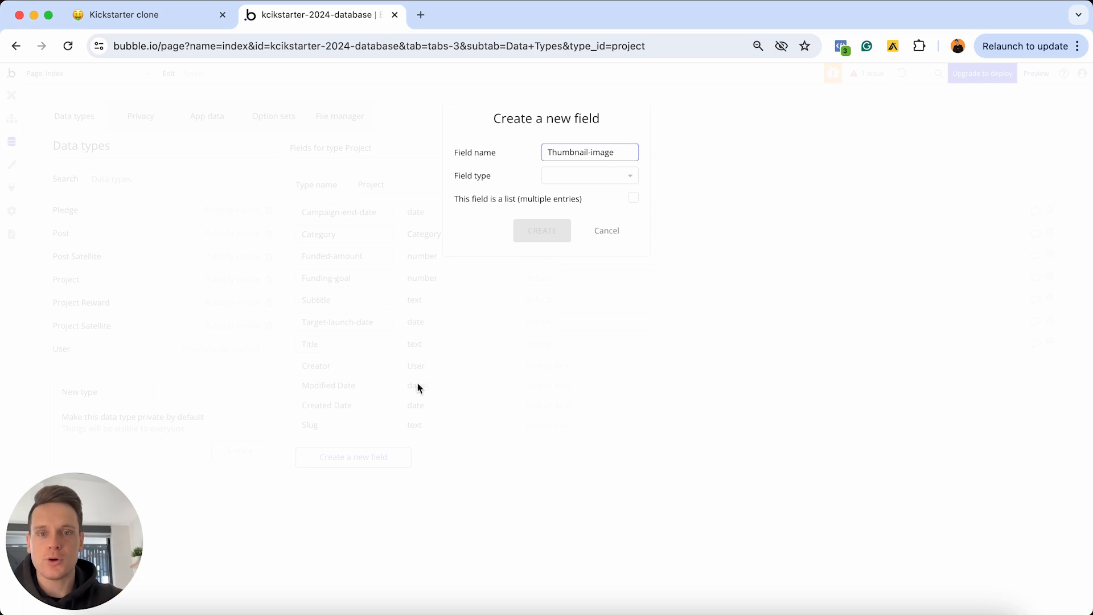
left_click(585, 178)
scroll(585, 256, "down", 5)
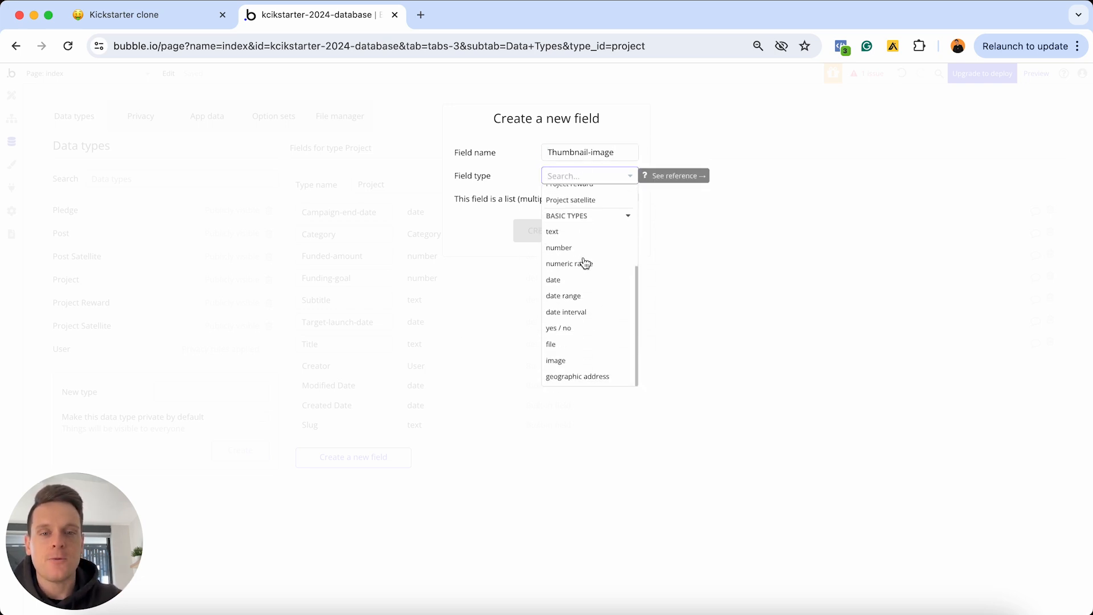
left_click(565, 361)
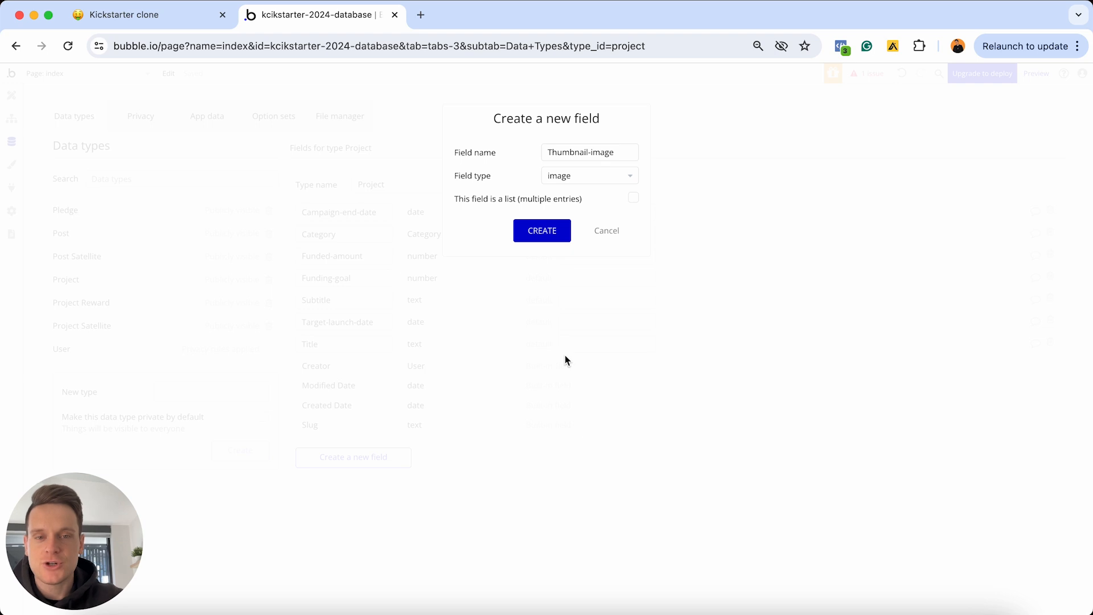
left_click(543, 231)
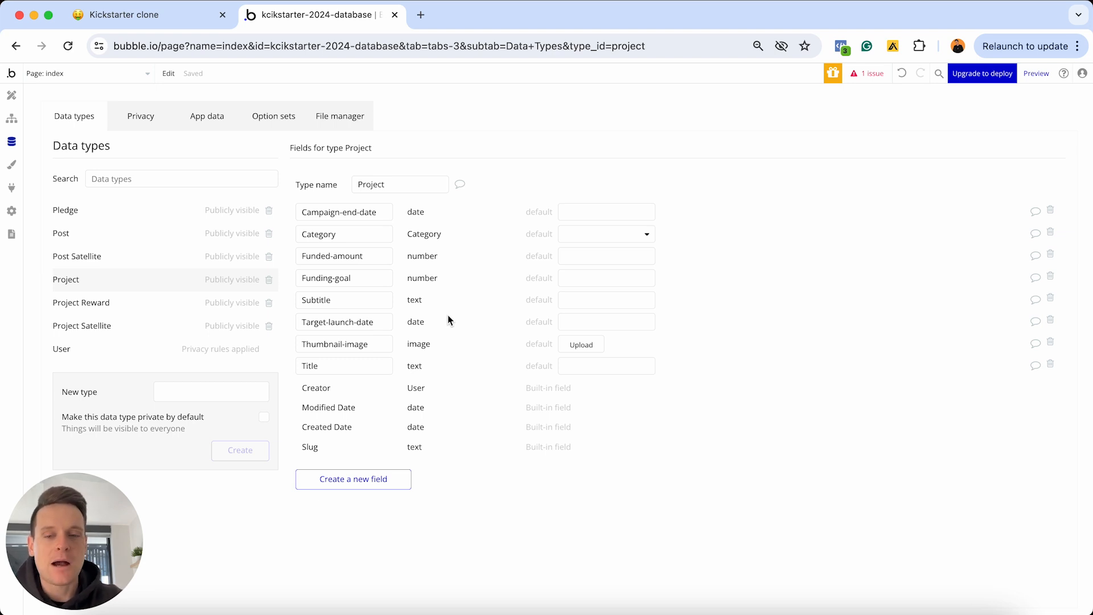
Add a Views number field, then start a new field named Is-featured
left_click(353, 482)
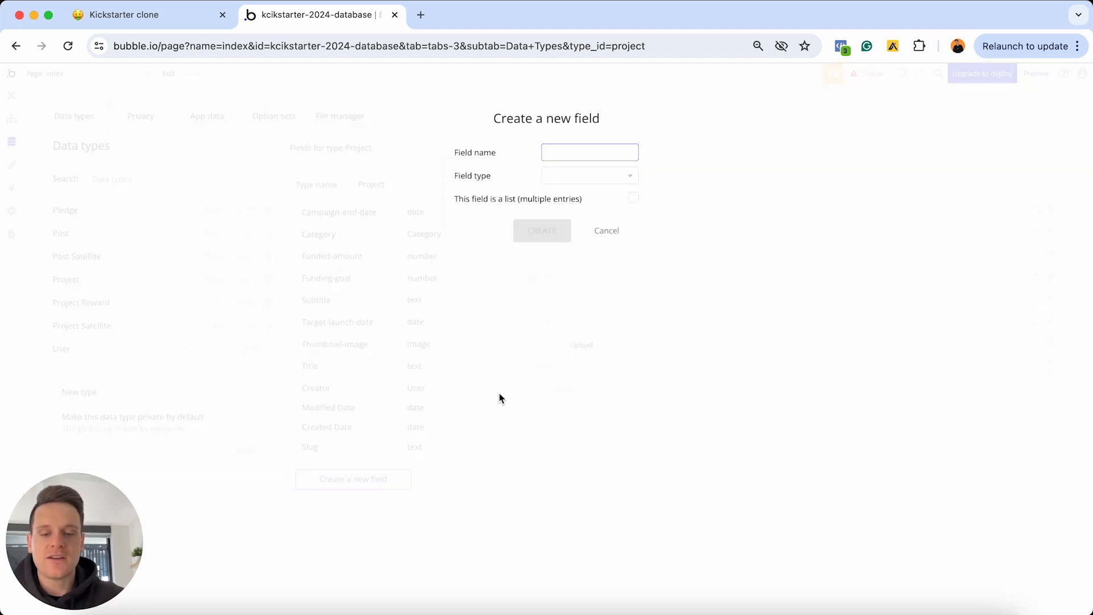
type("Views")
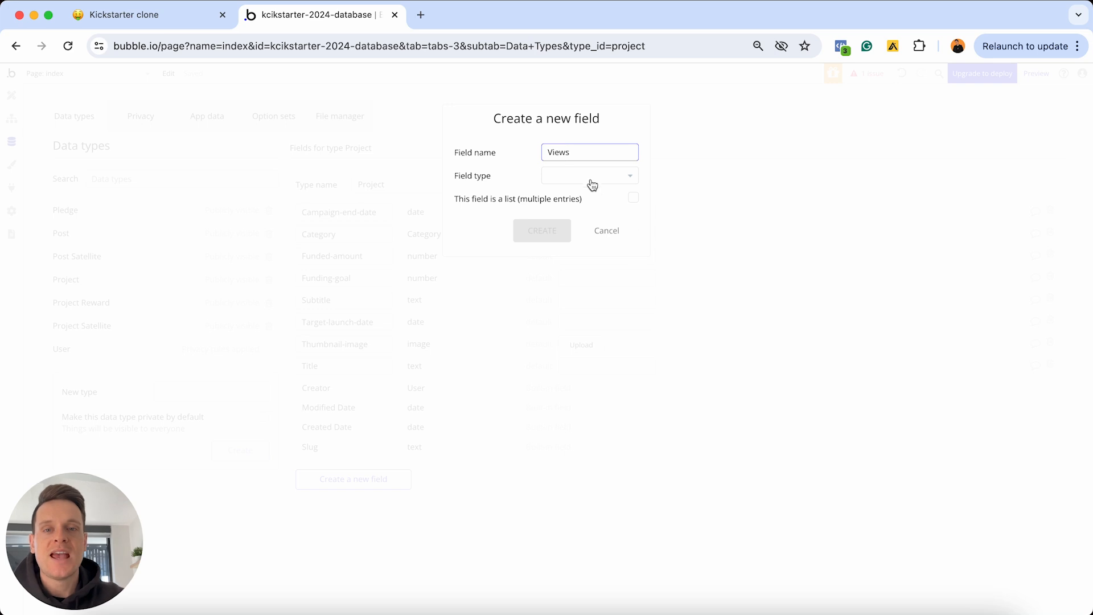
left_click(592, 184)
scroll(586, 285, "down", 3)
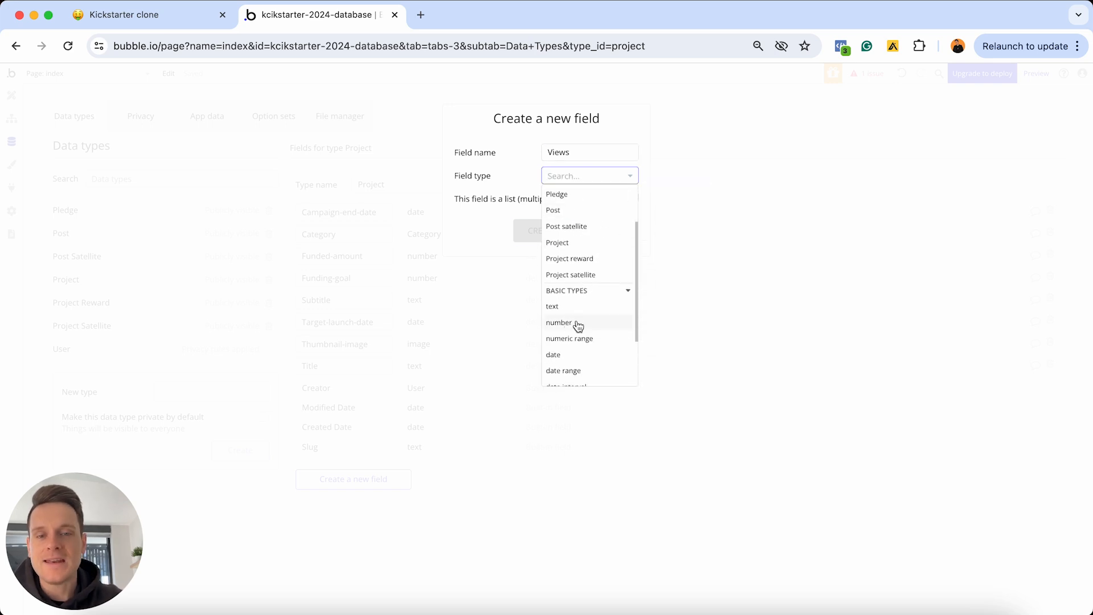
left_click(578, 325)
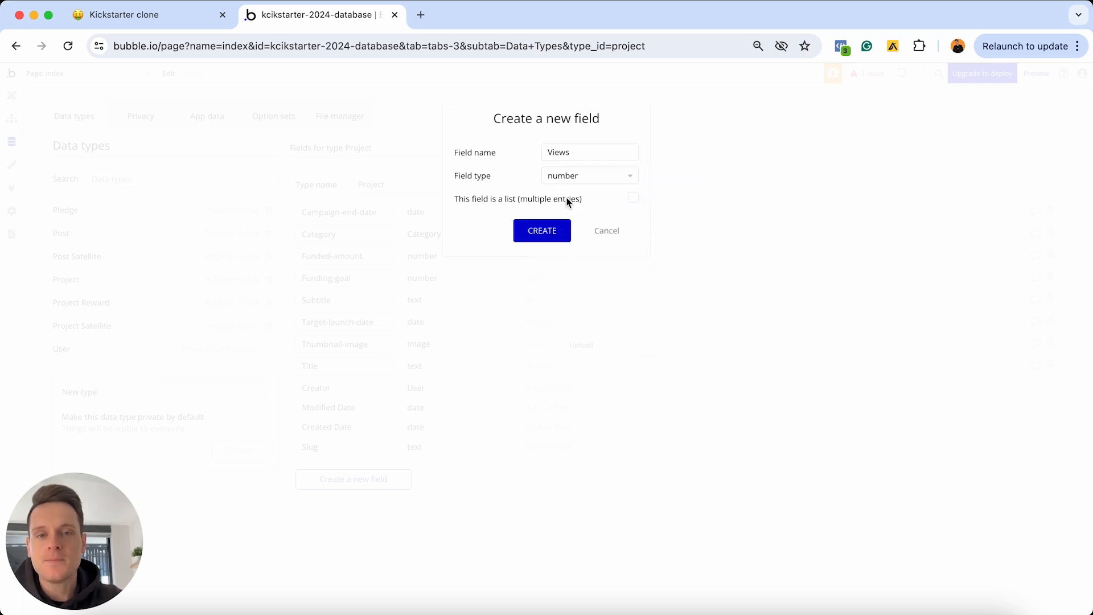
left_click(545, 232)
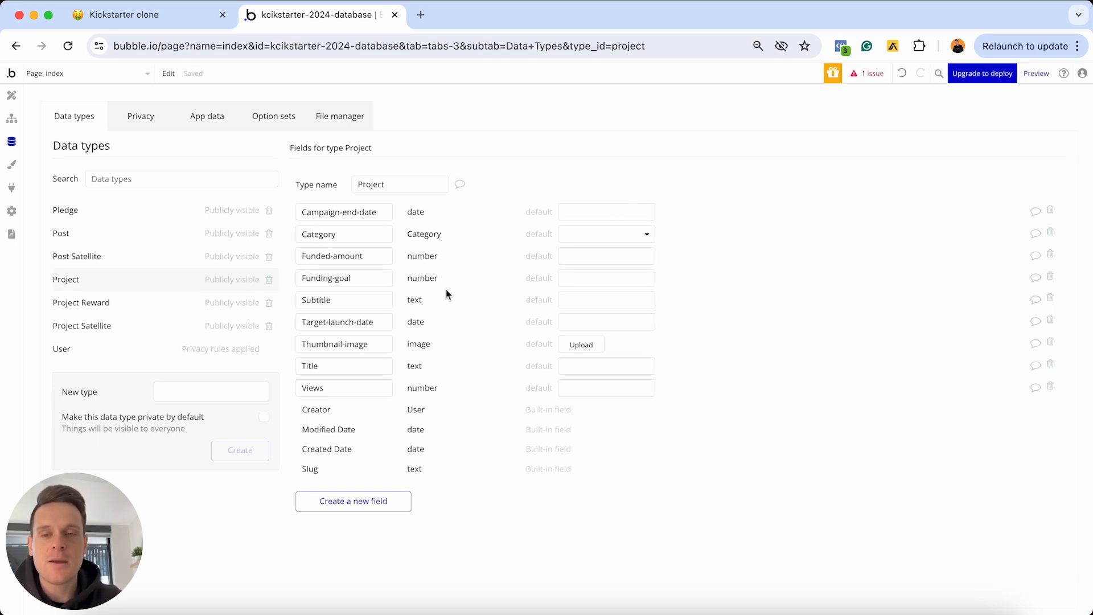
left_click(359, 509)
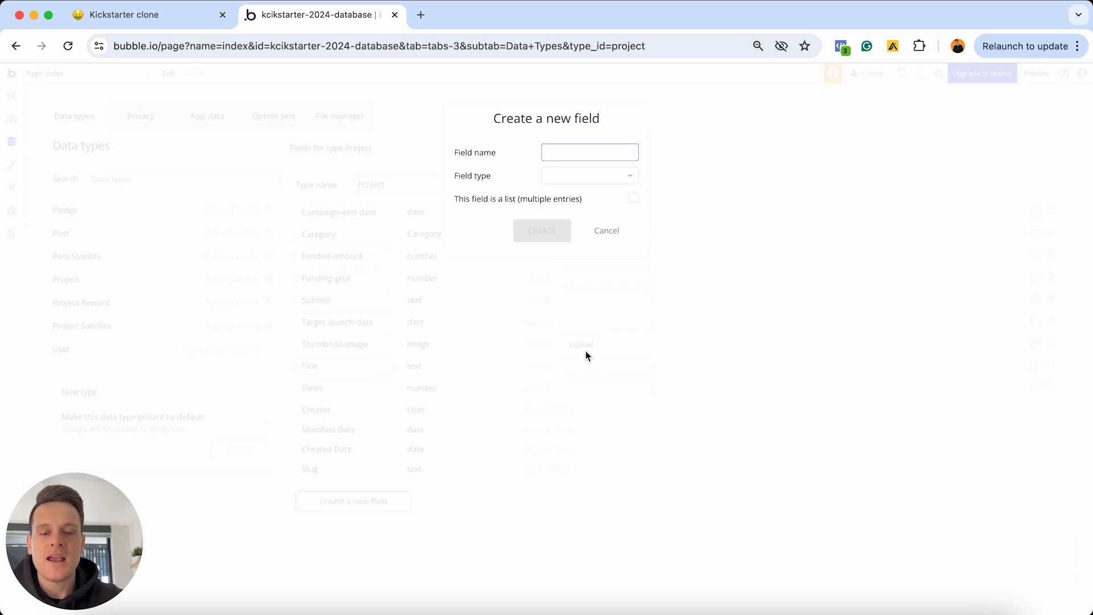
type("Is-featured")
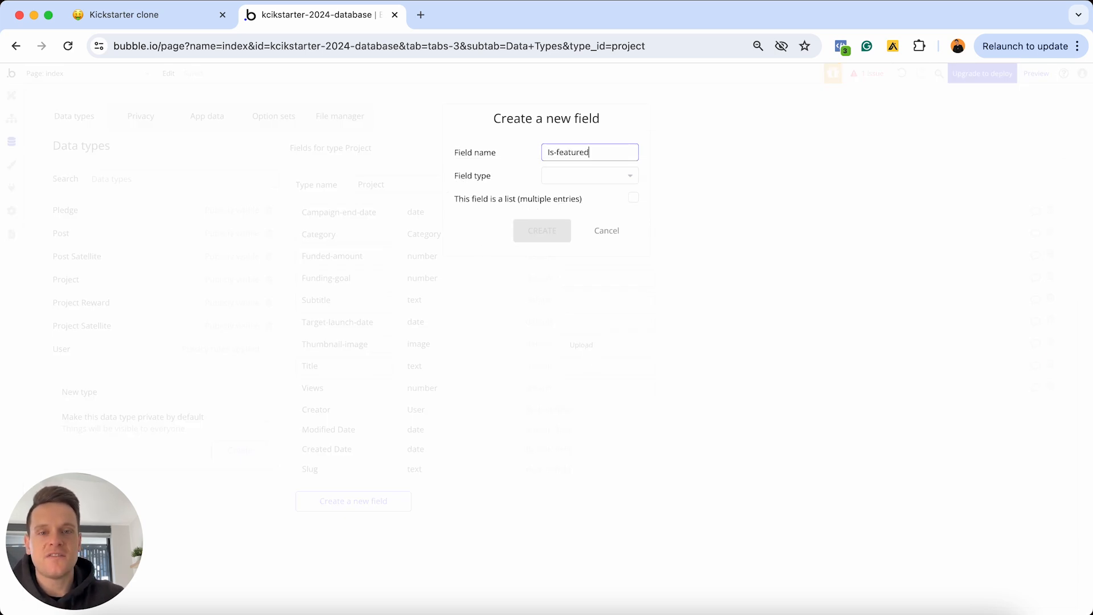
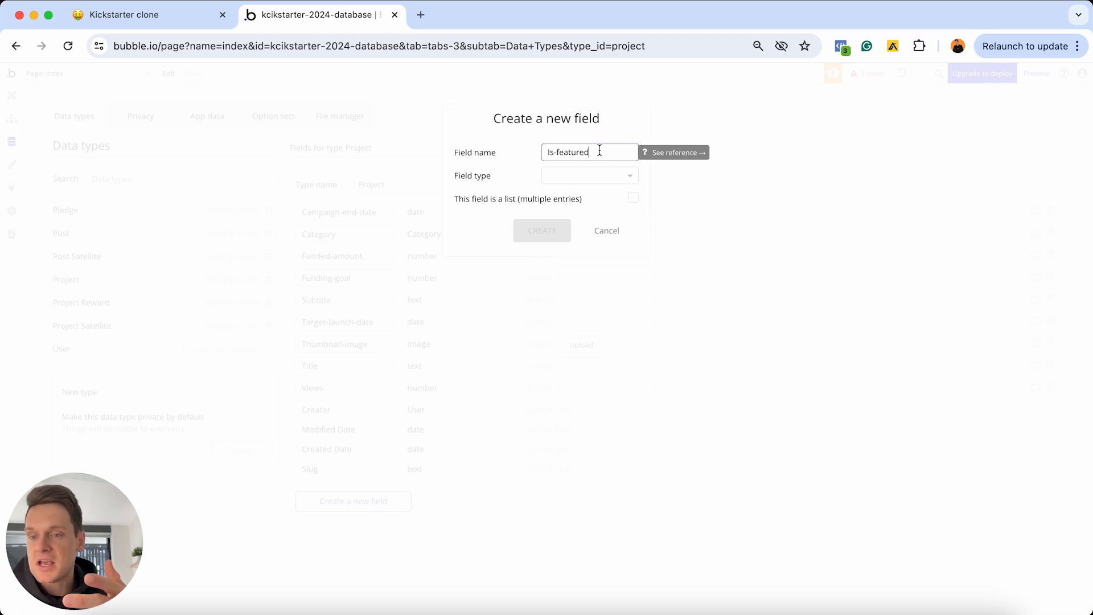
Create the Is-featured field on Project as a yes / no type
left_click(553, 179)
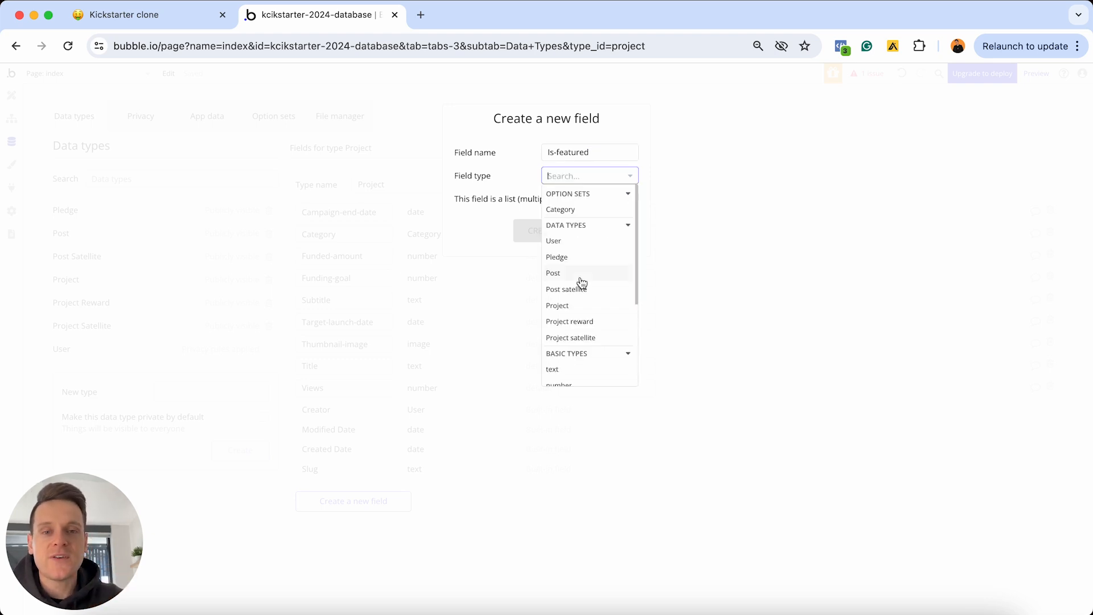
scroll(581, 283, "down", 5)
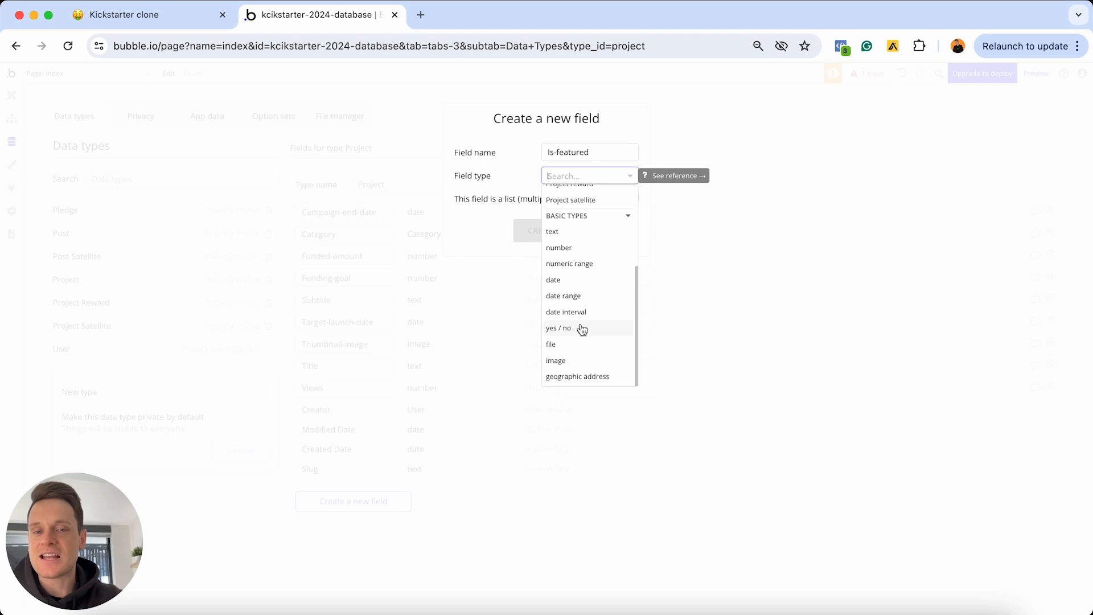
left_click(583, 333)
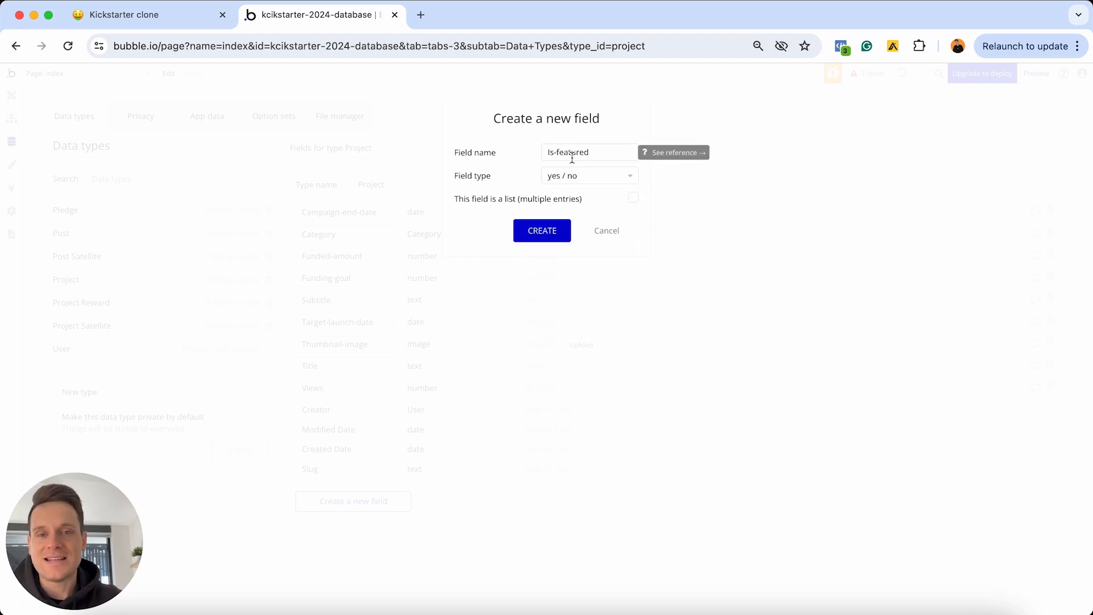
left_click(543, 234)
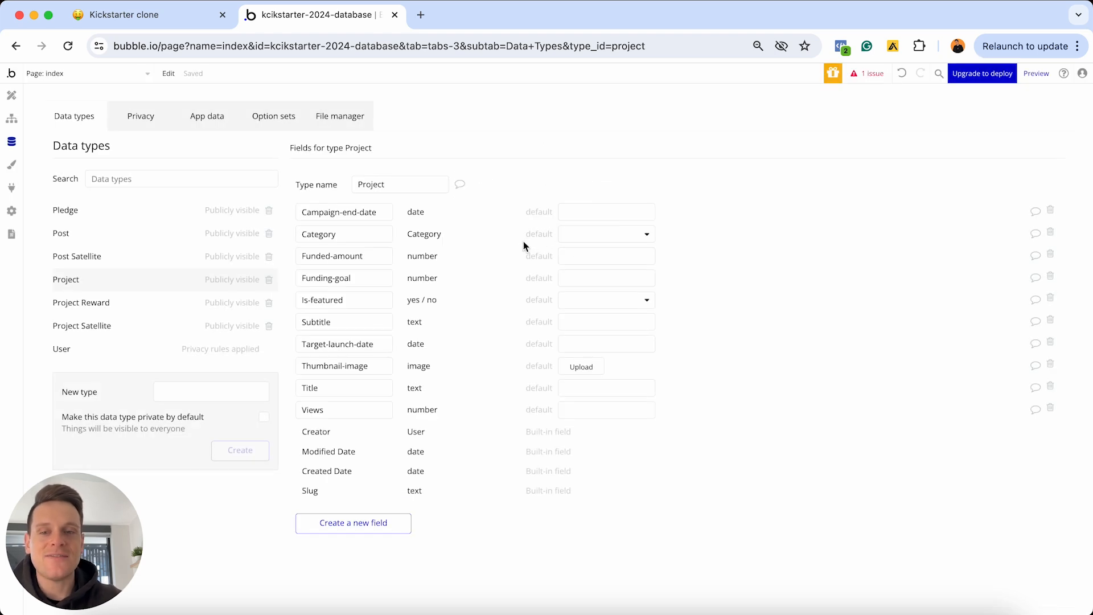
Set Is-featured's default value to no
left_click_drag(347, 300, 301, 300)
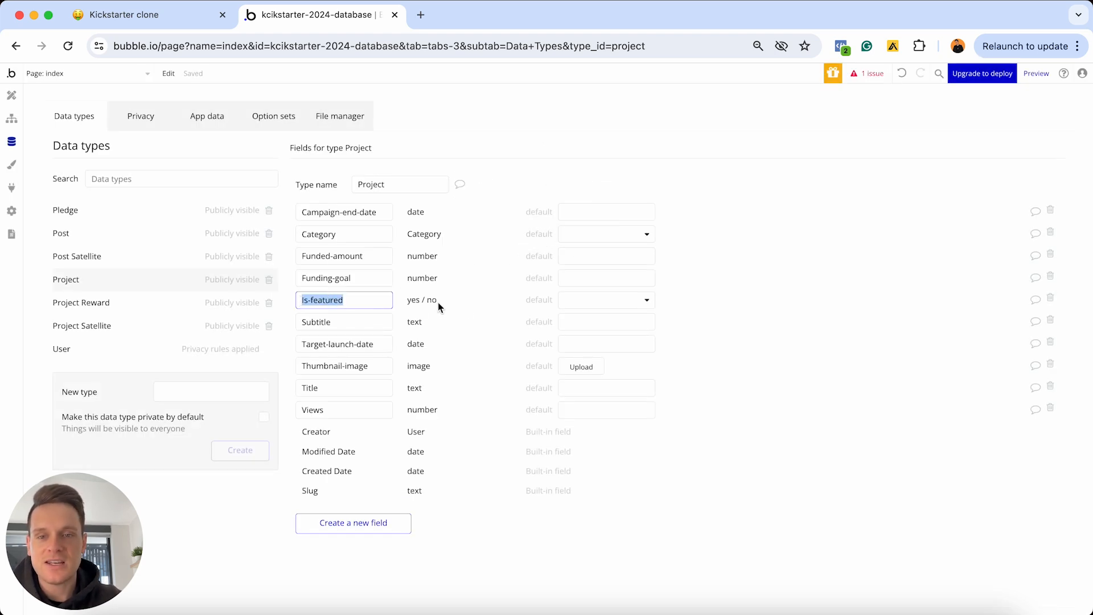
left_click(586, 300)
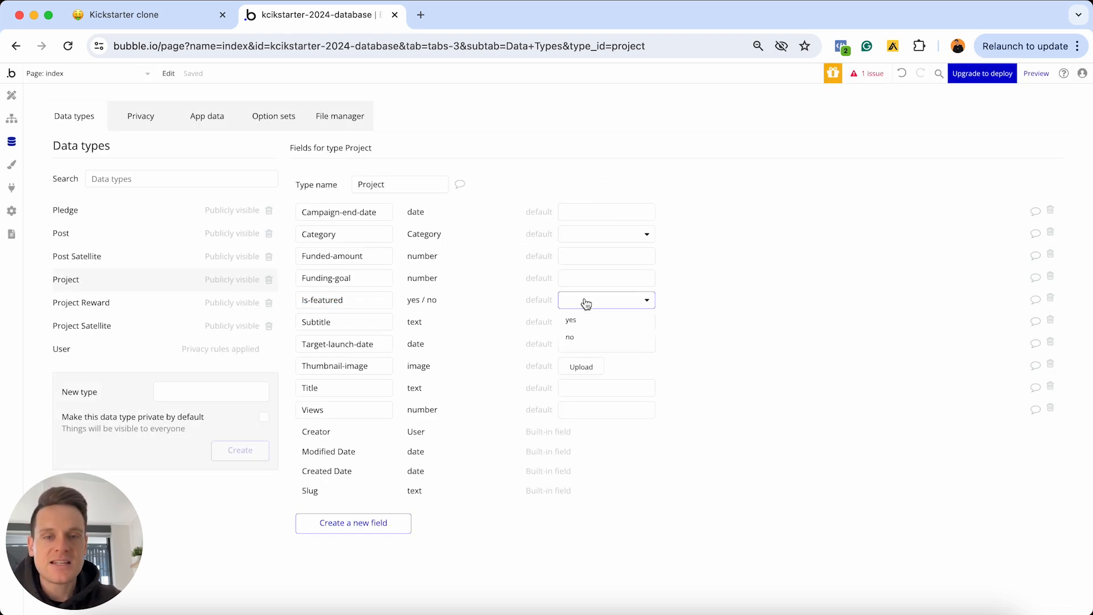
left_click(579, 338)
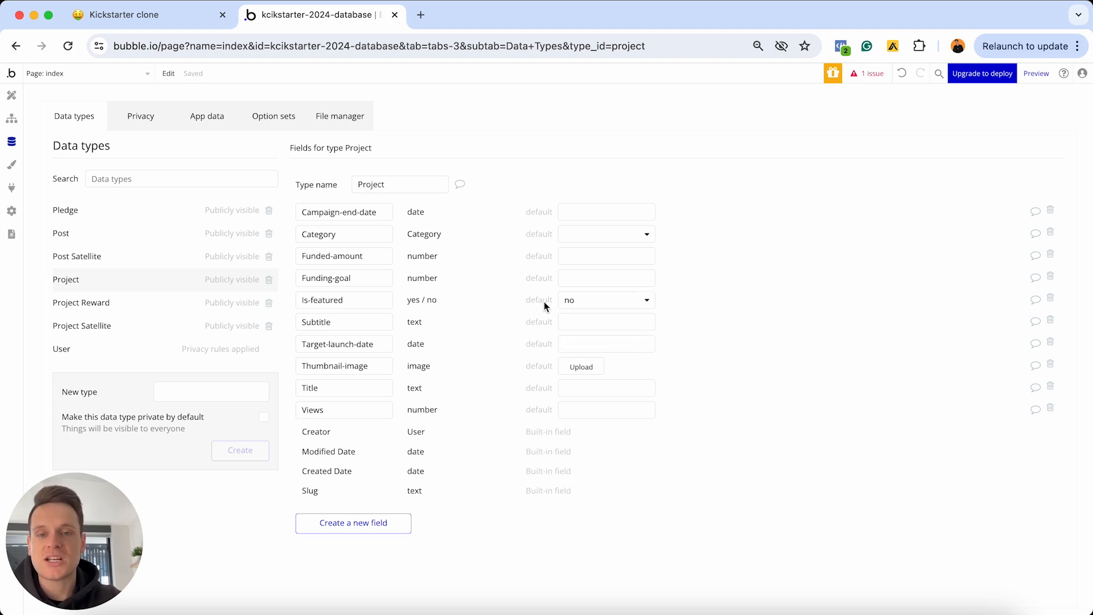
left_click(587, 303)
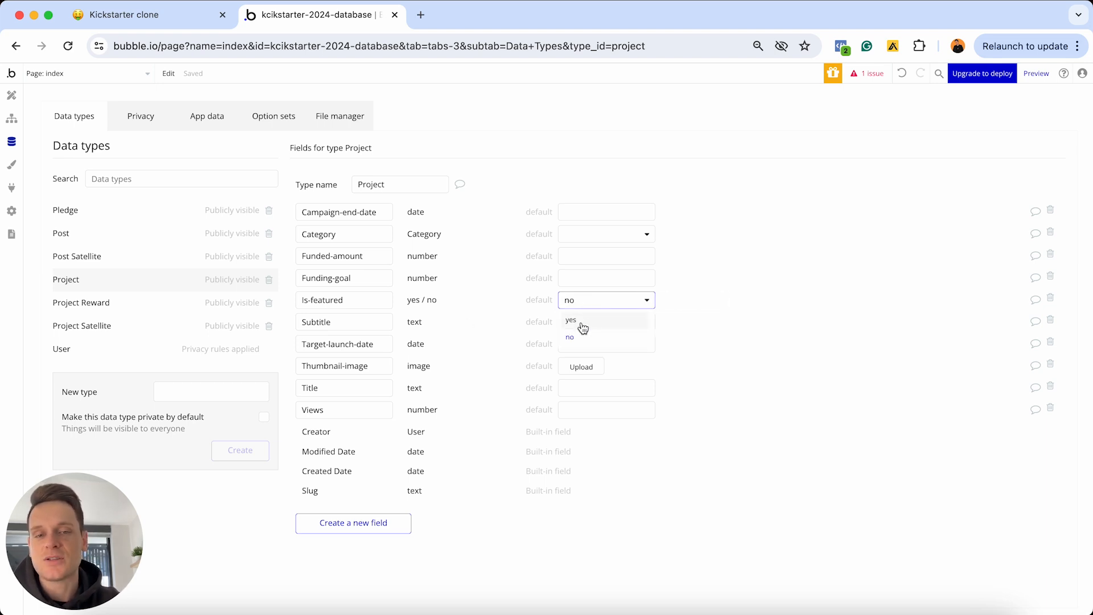
left_click(483, 300)
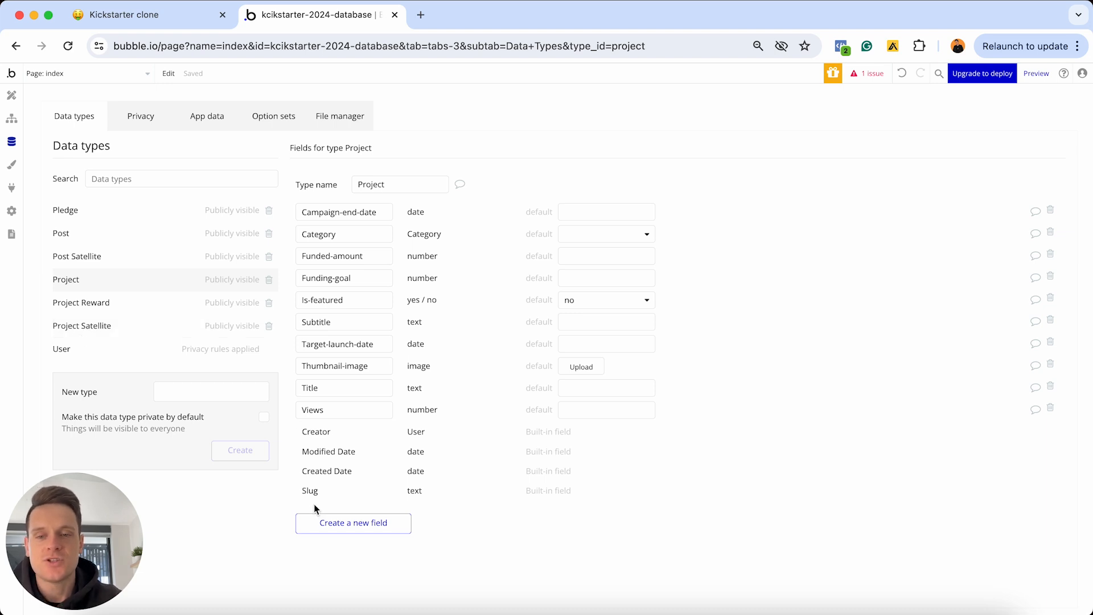
Add a Satellite-data field of type Project satellite to Project, then return to the Notion plan
left_click(320, 523)
type("Sate")
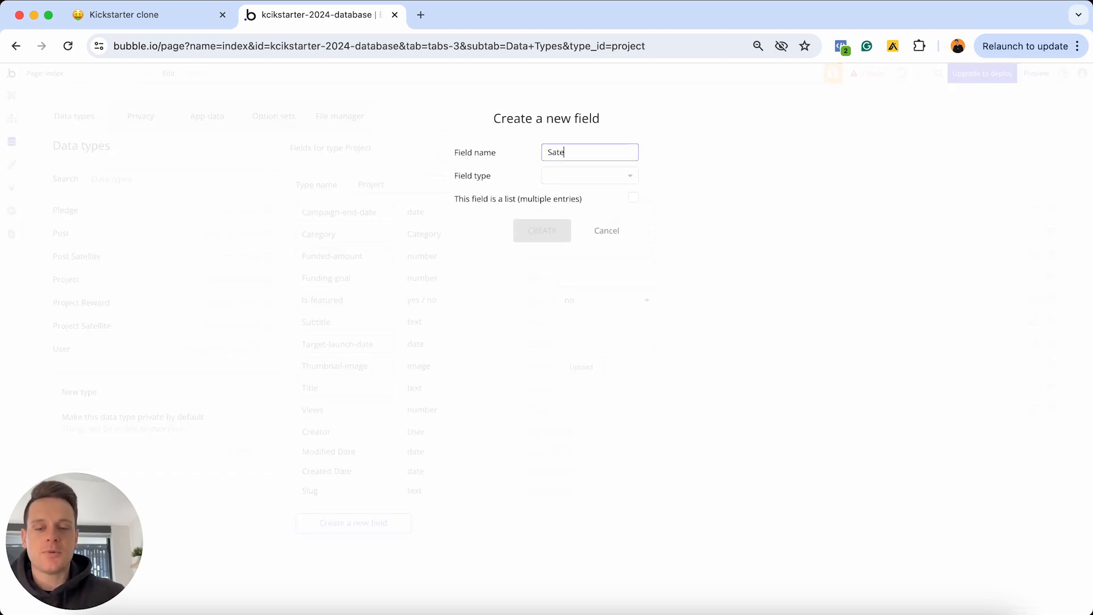
type("llite-data")
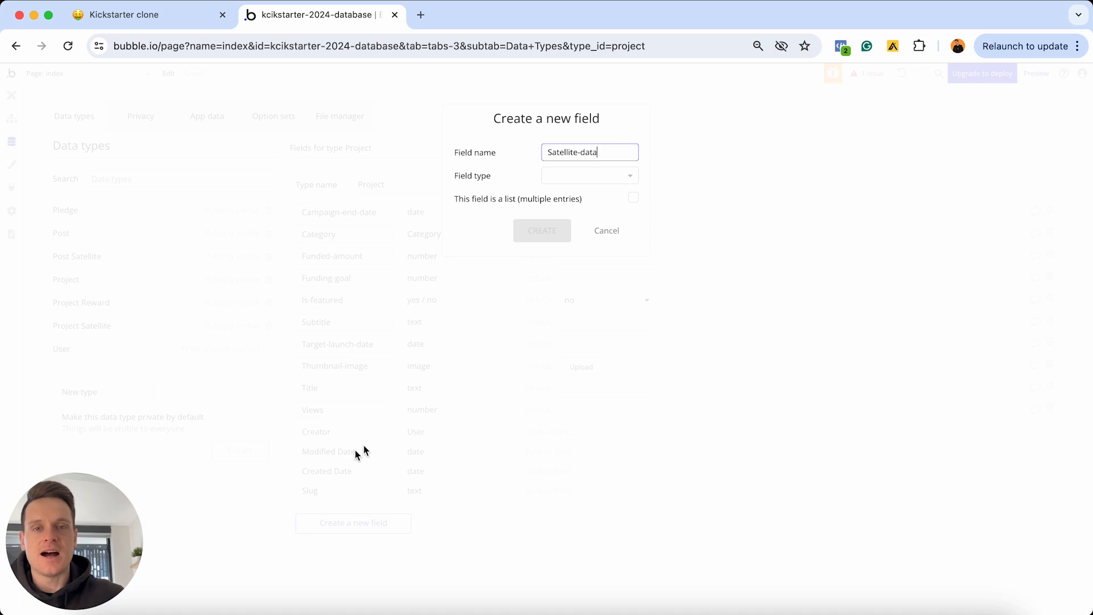
left_click(552, 175)
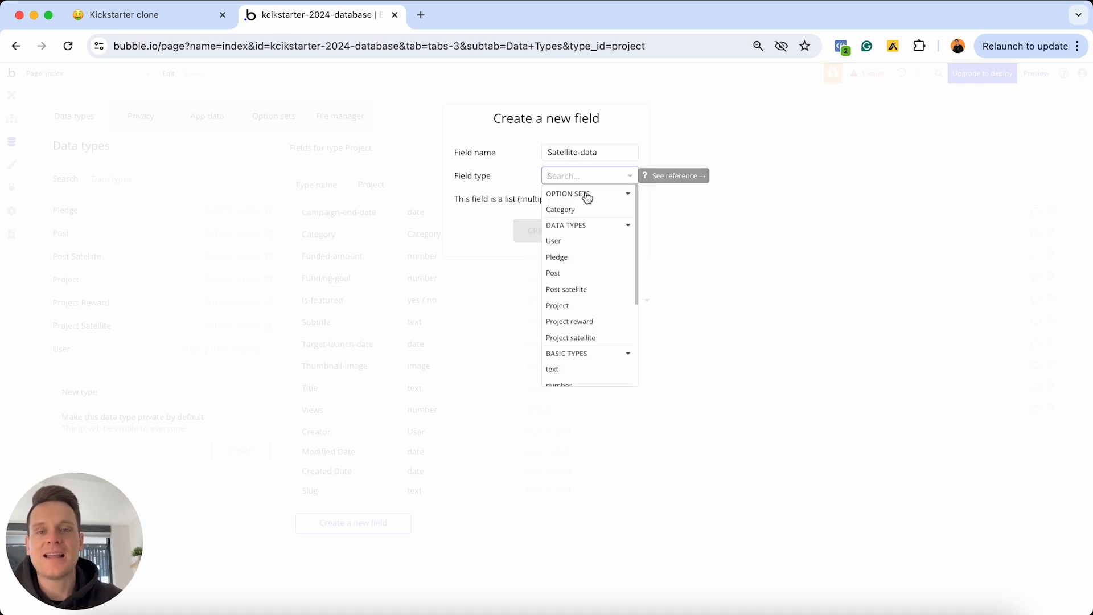
left_click(572, 338)
left_click(537, 232)
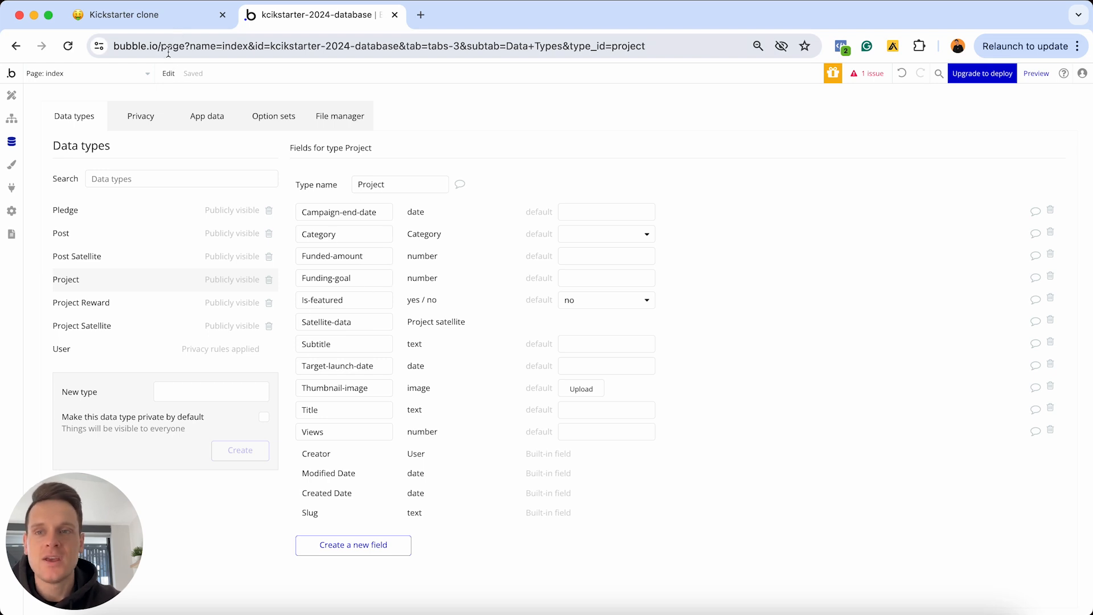
left_click(177, 19)
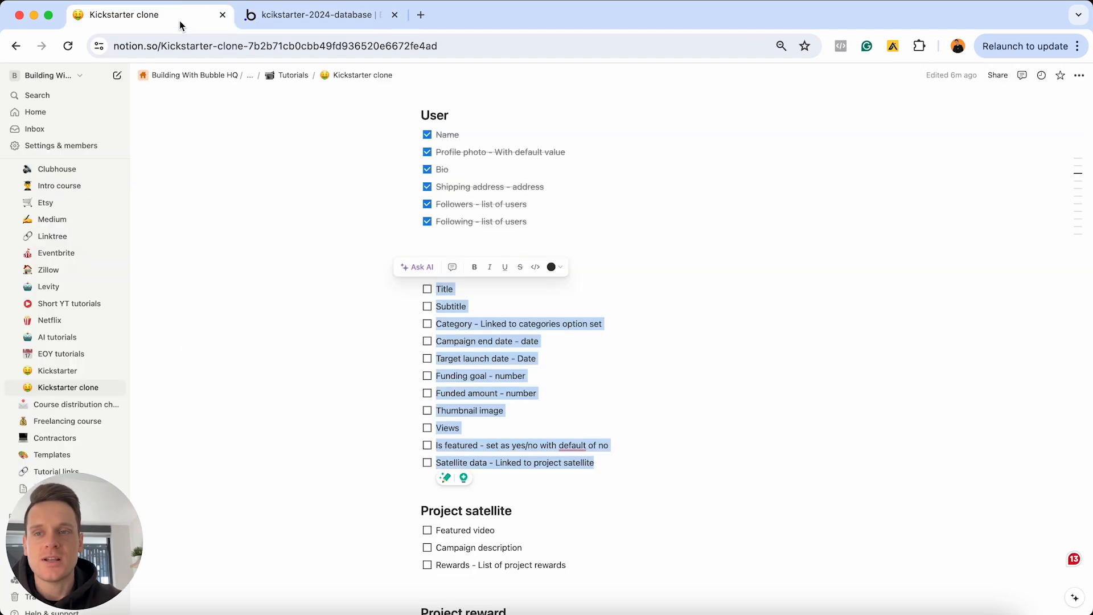
Check off the Project to-dos from Title to Satellite data in Notion, then return to Bubble
left_click(427, 289)
scroll(513, 349, "down", 5)
scroll(513, 348, "down", 5)
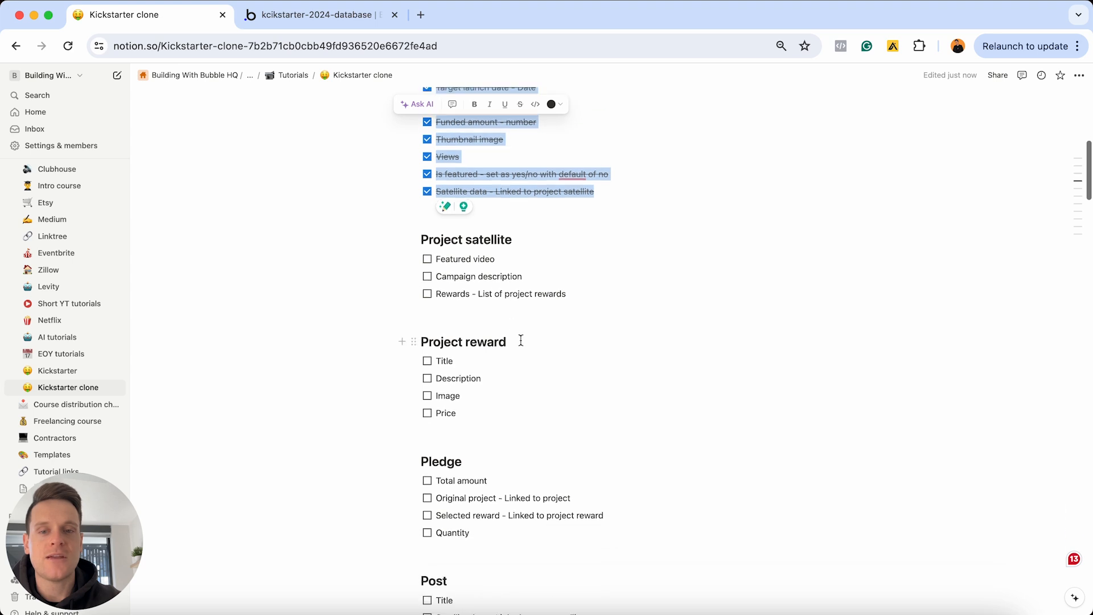
scroll(503, 474, "up", 3)
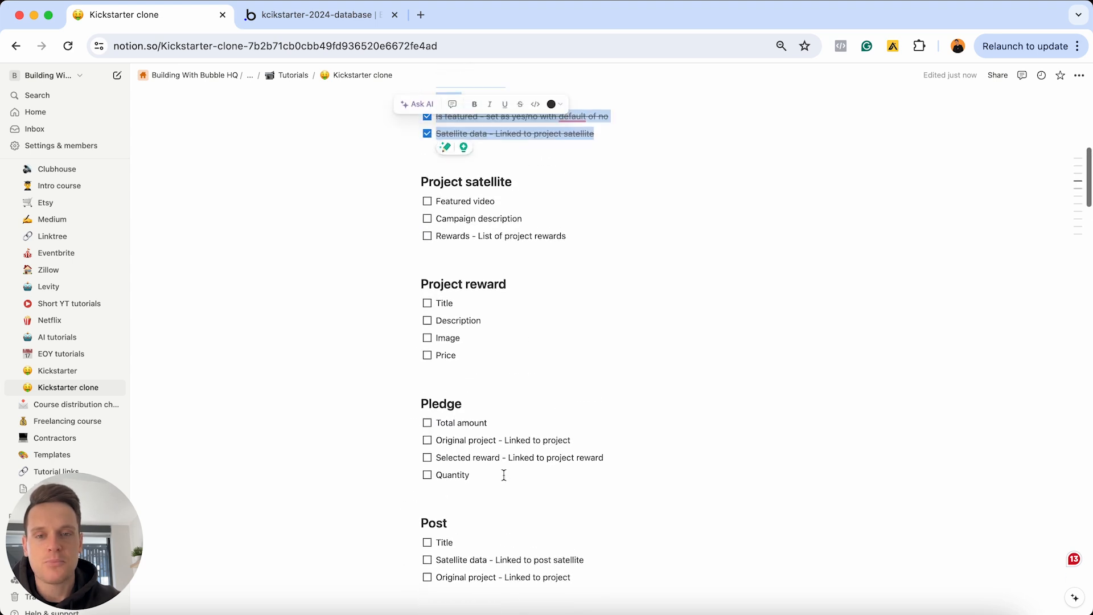
left_click(574, 276)
left_click_drag(584, 277, 503, 234)
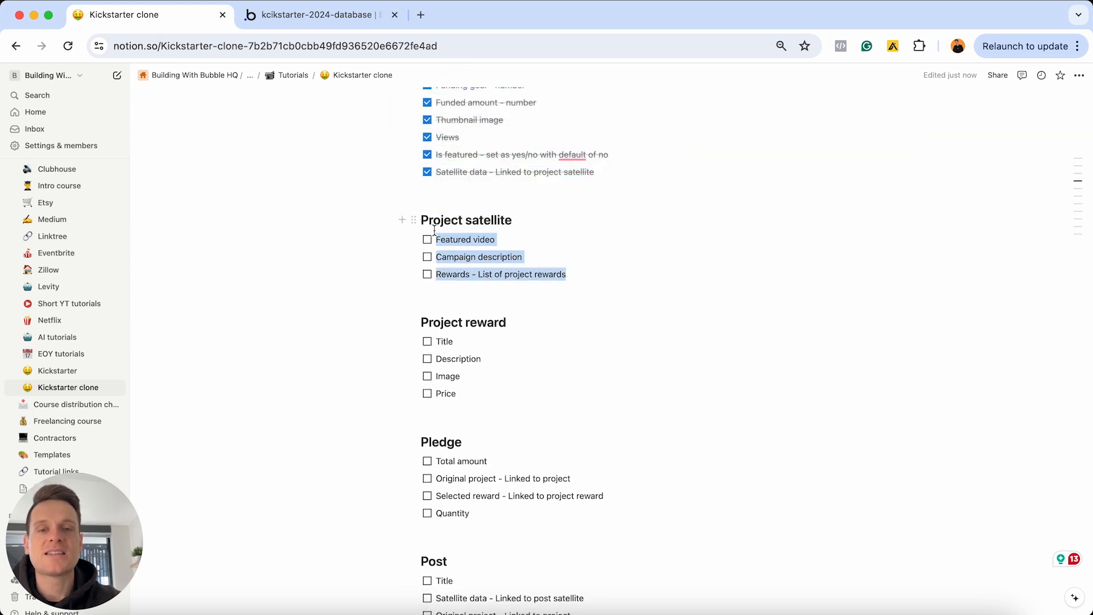
left_click(517, 239)
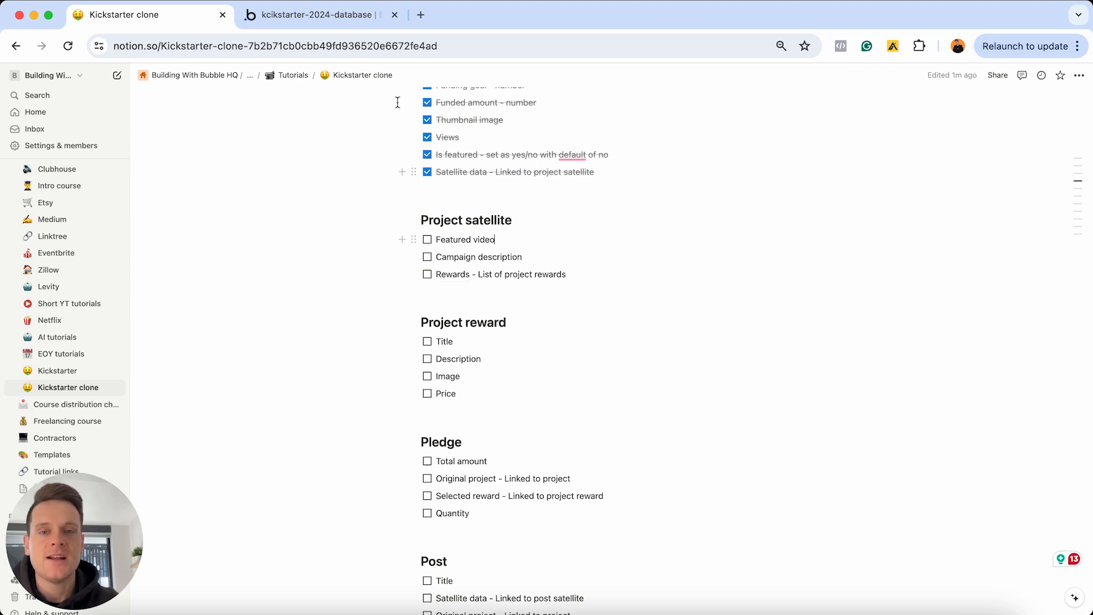
left_click(348, 19)
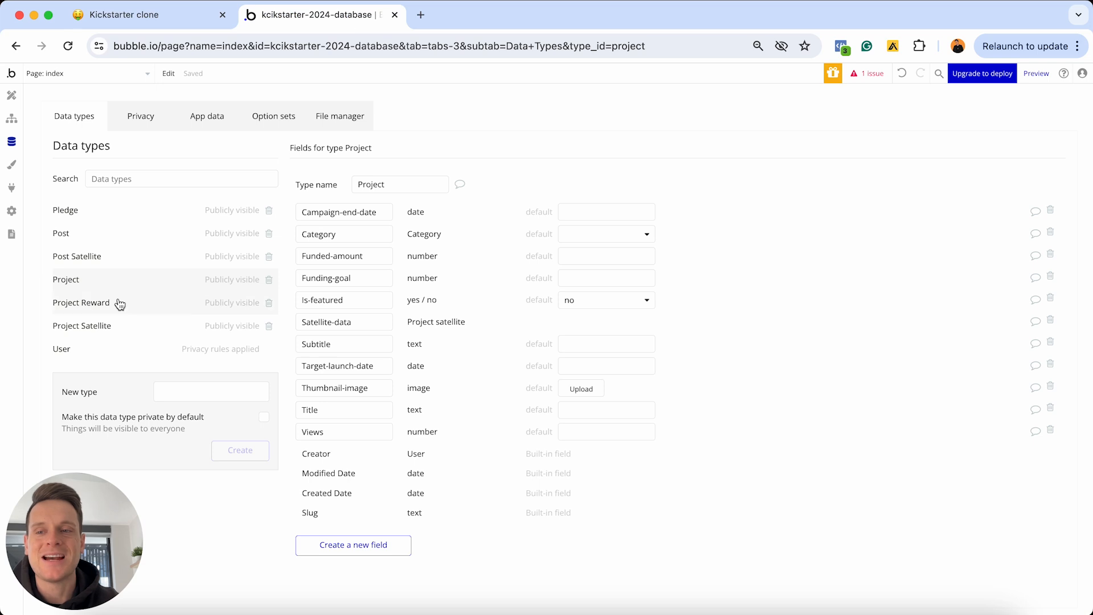
Give the Project satellite type a Featured-video field of type file
left_click(99, 331)
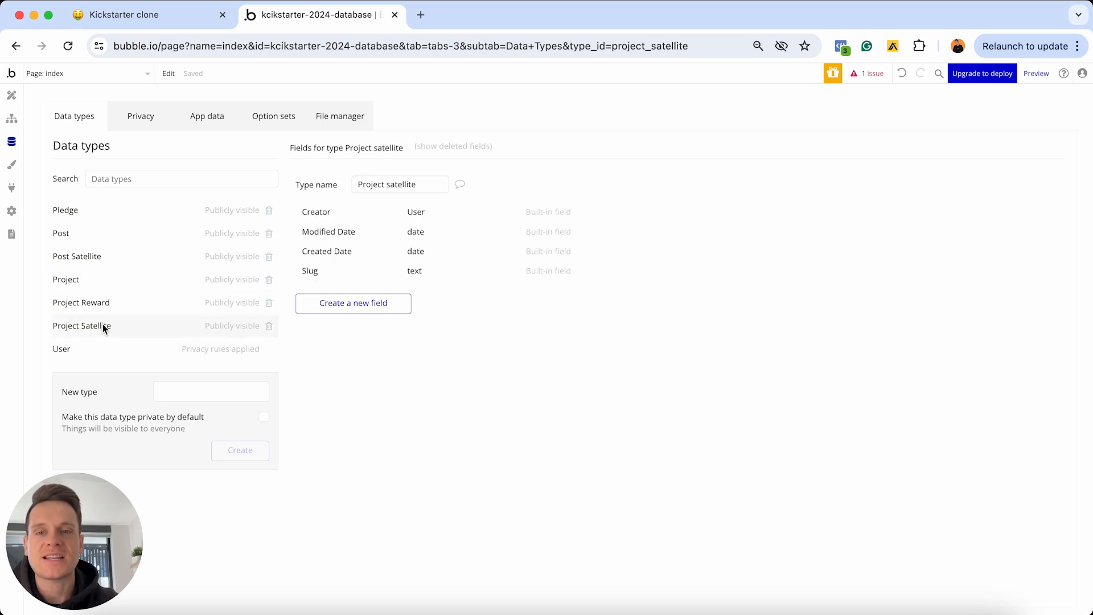
left_click(393, 308)
type("Feat")
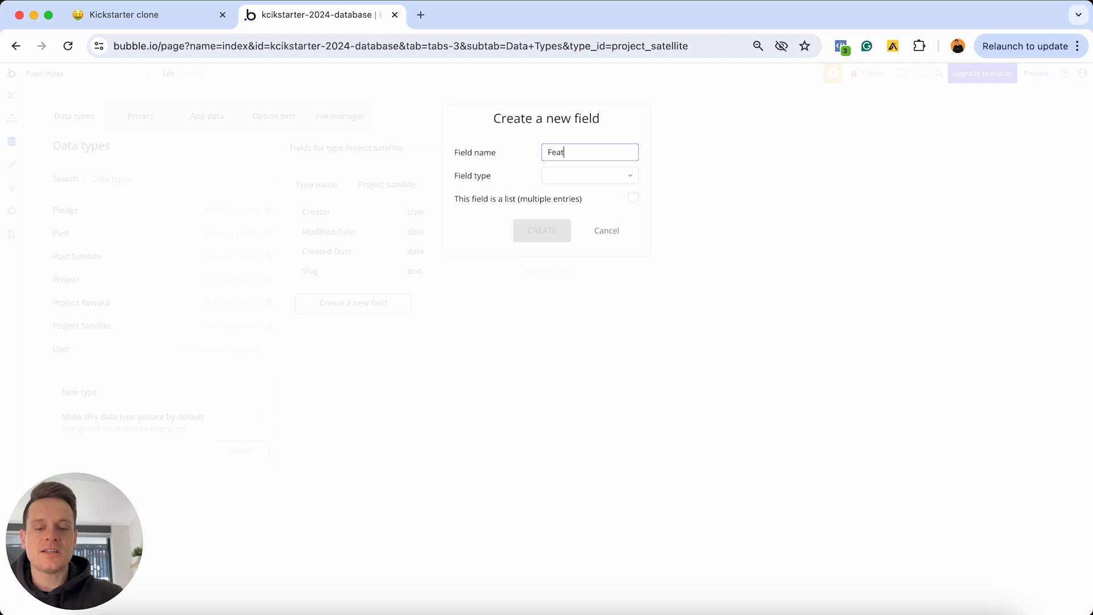
type("ured")
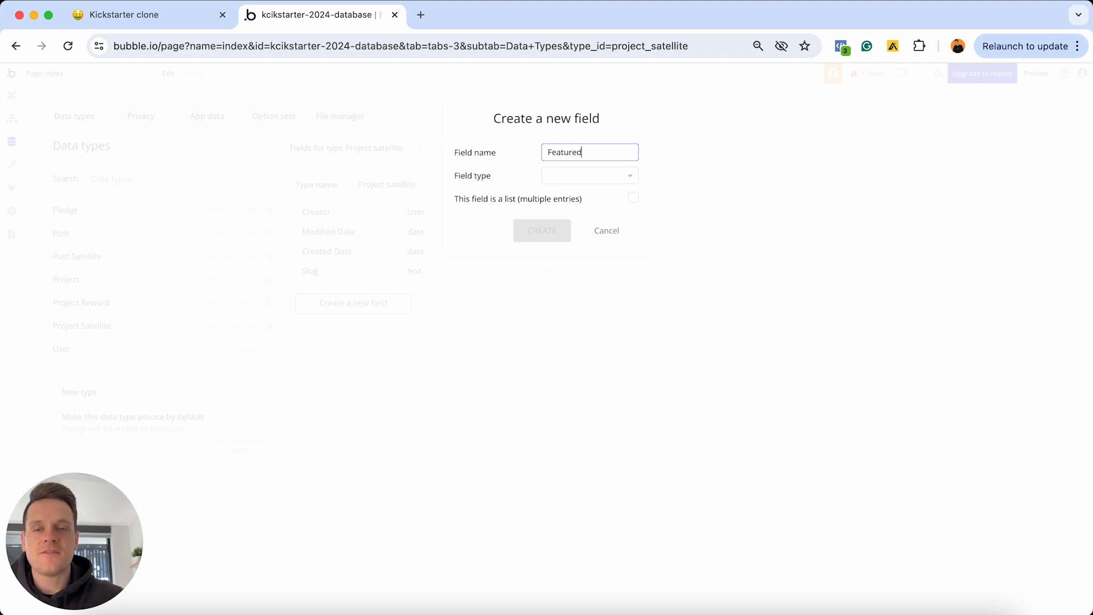
type("-video")
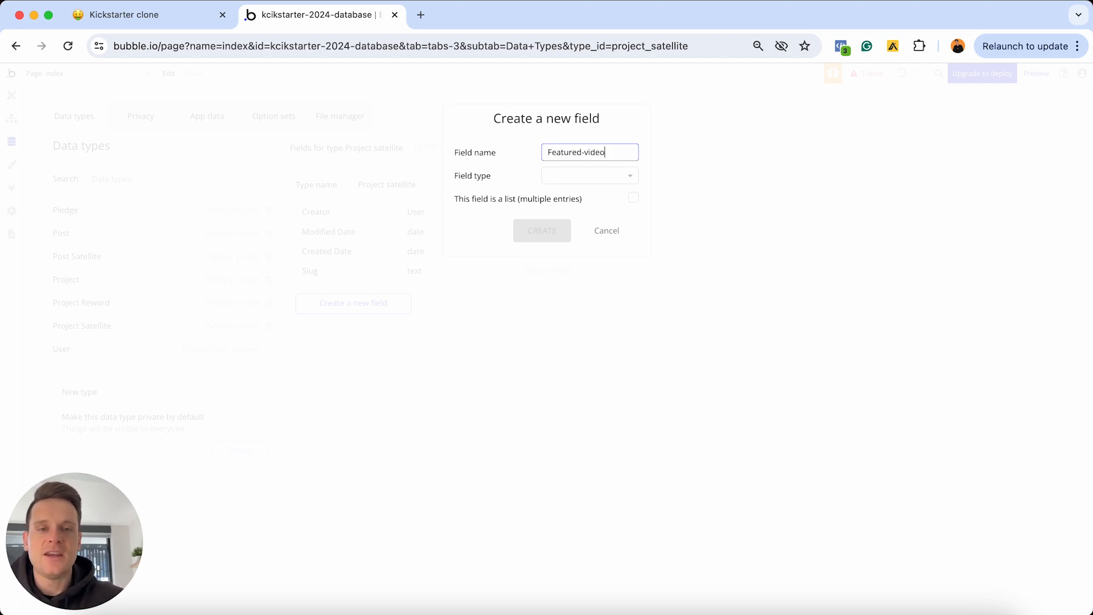
left_click(572, 178)
scroll(577, 283, "down", 2)
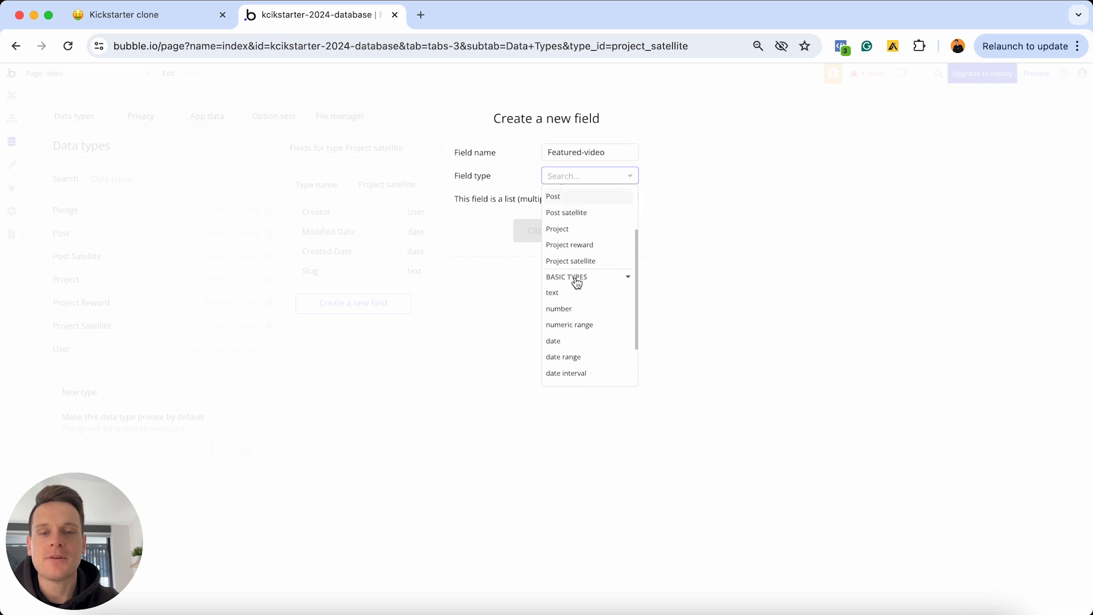
scroll(576, 283, "down", 2)
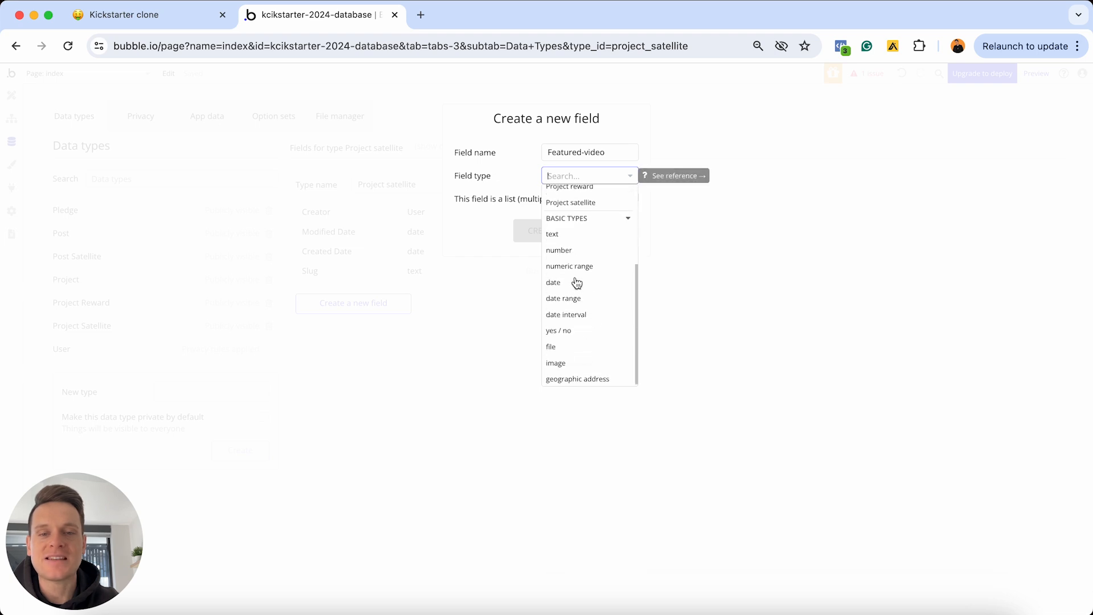
left_click(562, 348)
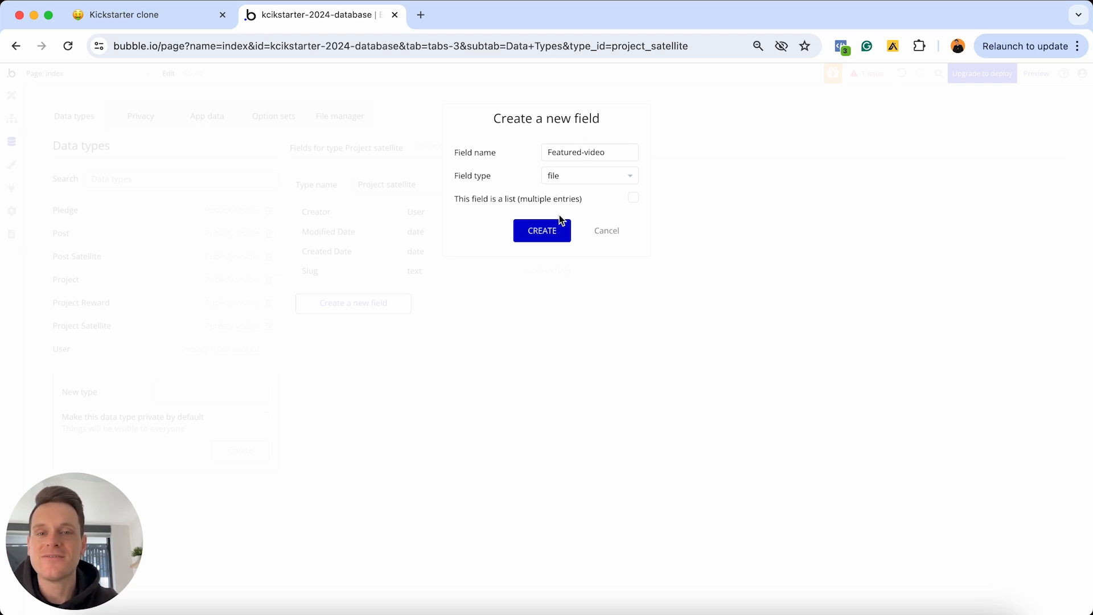
left_click(551, 230)
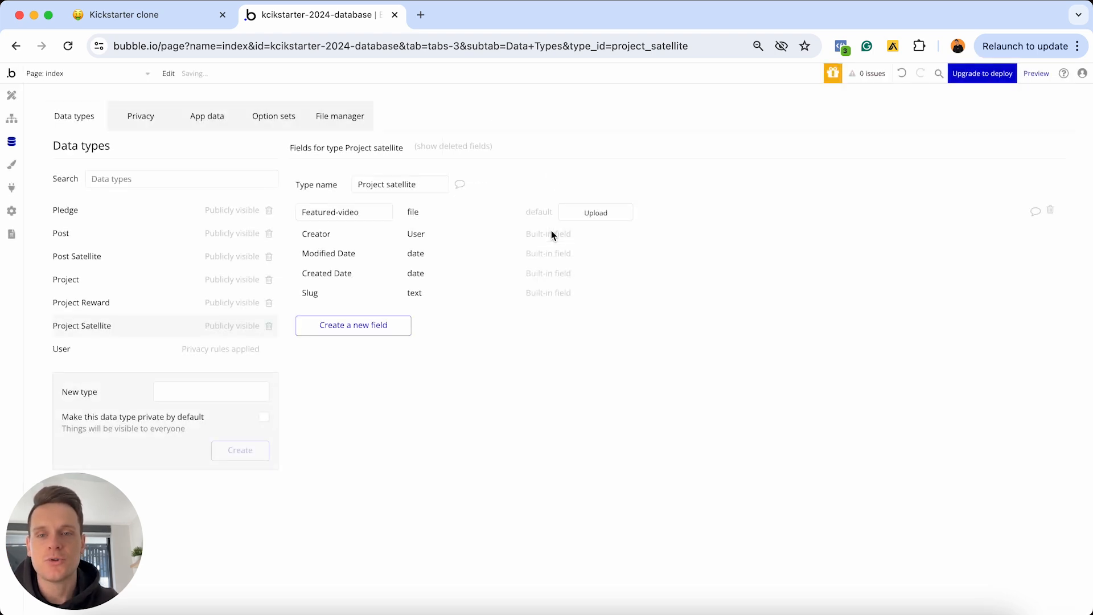
Add Campaign-description as a text field on Project satellite, next to Featured-video
left_click(381, 323)
type("Cam")
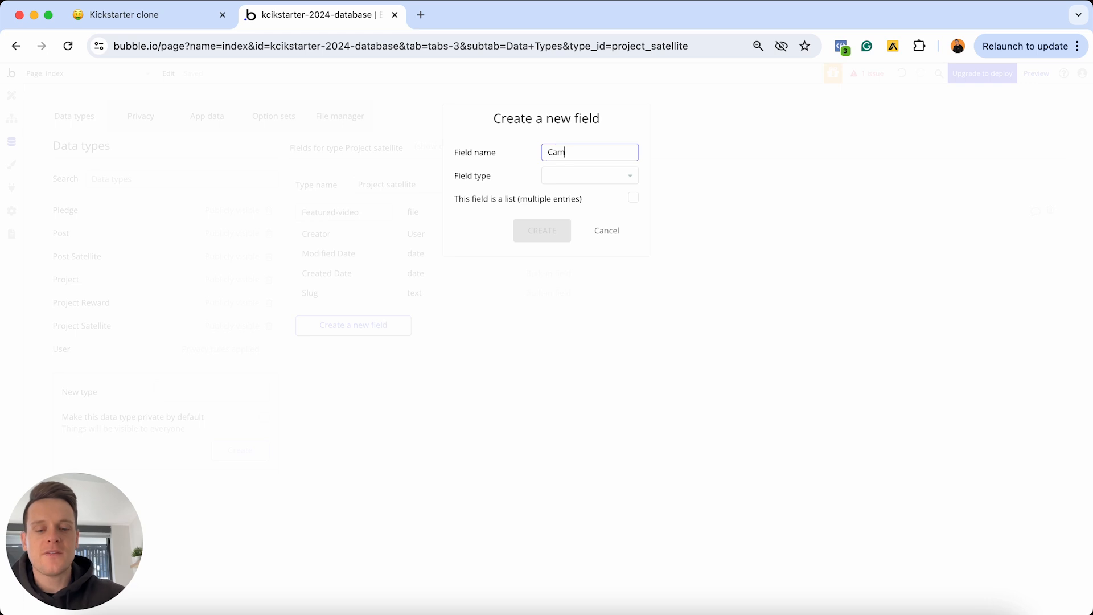
type("paign-descri")
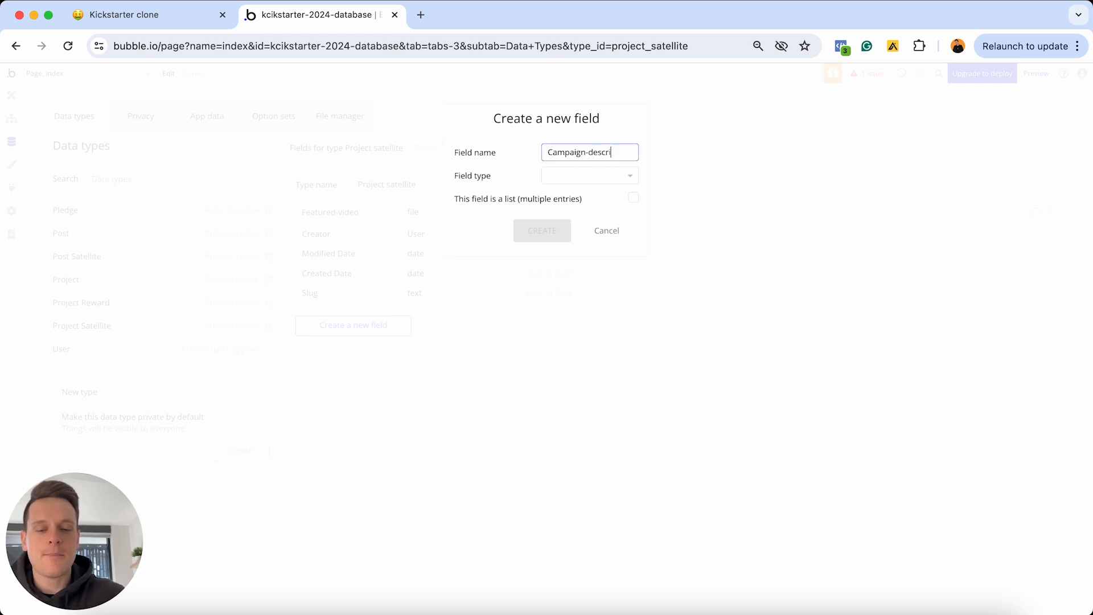
type("ption")
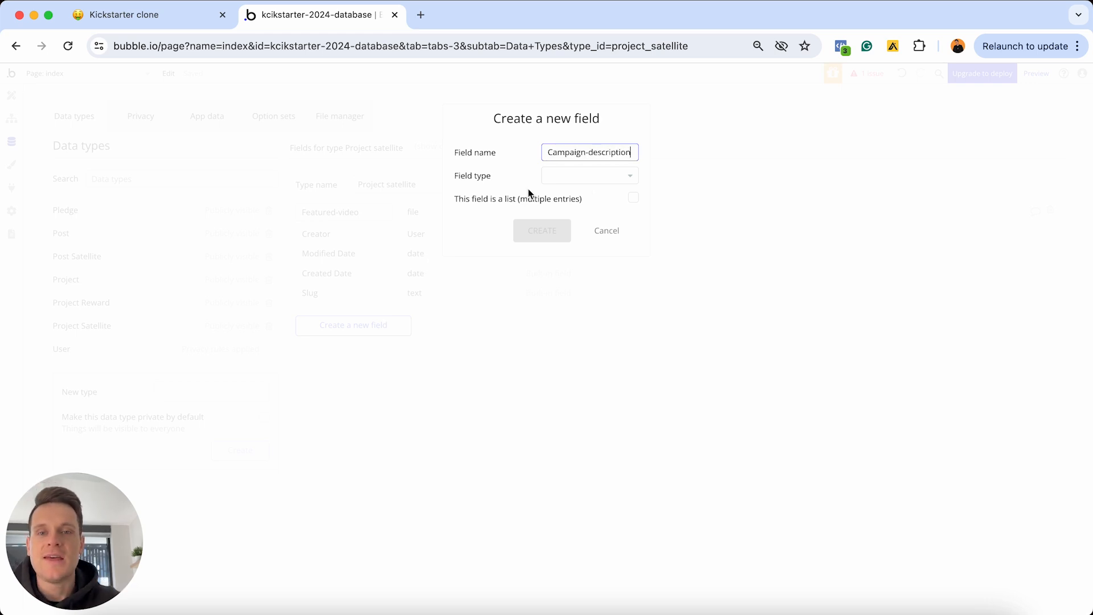
left_click(556, 177)
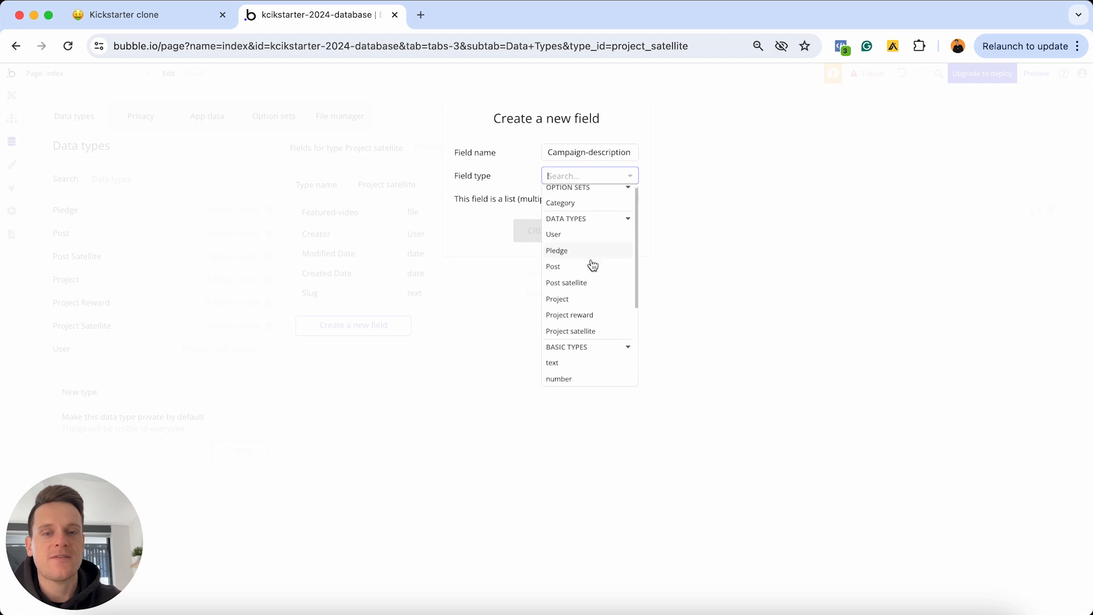
scroll(592, 265, "down", 2)
left_click(582, 315)
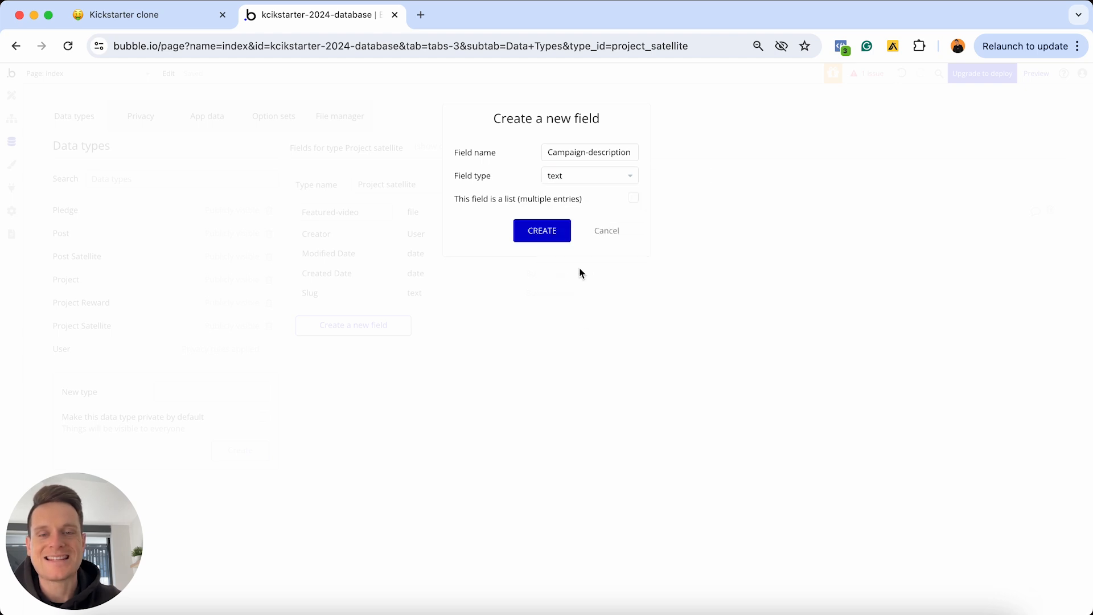
left_click(550, 231)
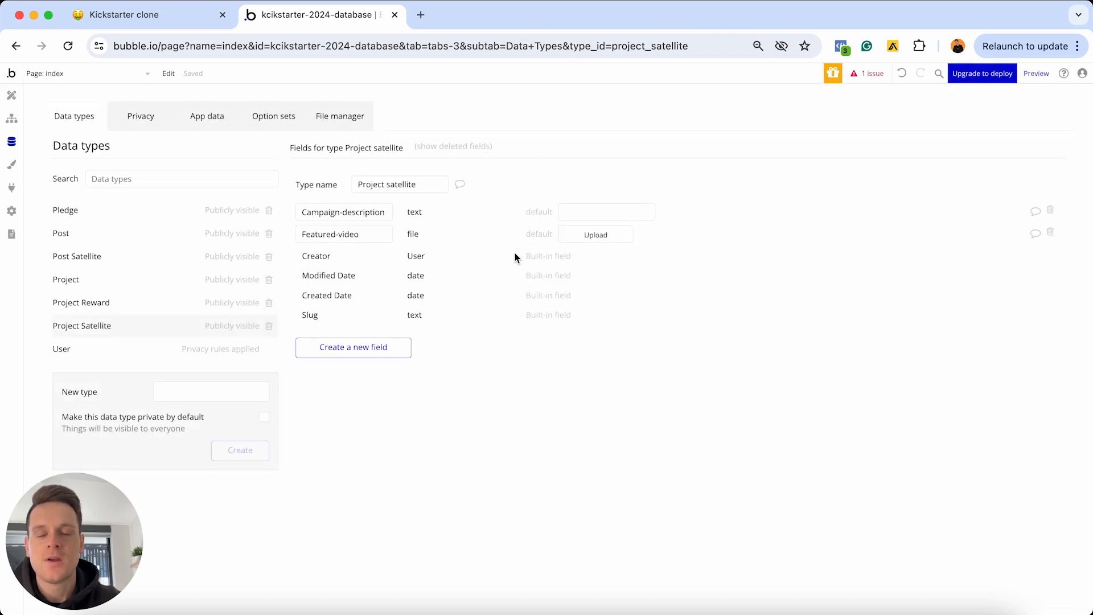
Add a Rewards field to Project satellite holding a list of Project reward
left_click(399, 347)
type("Rew")
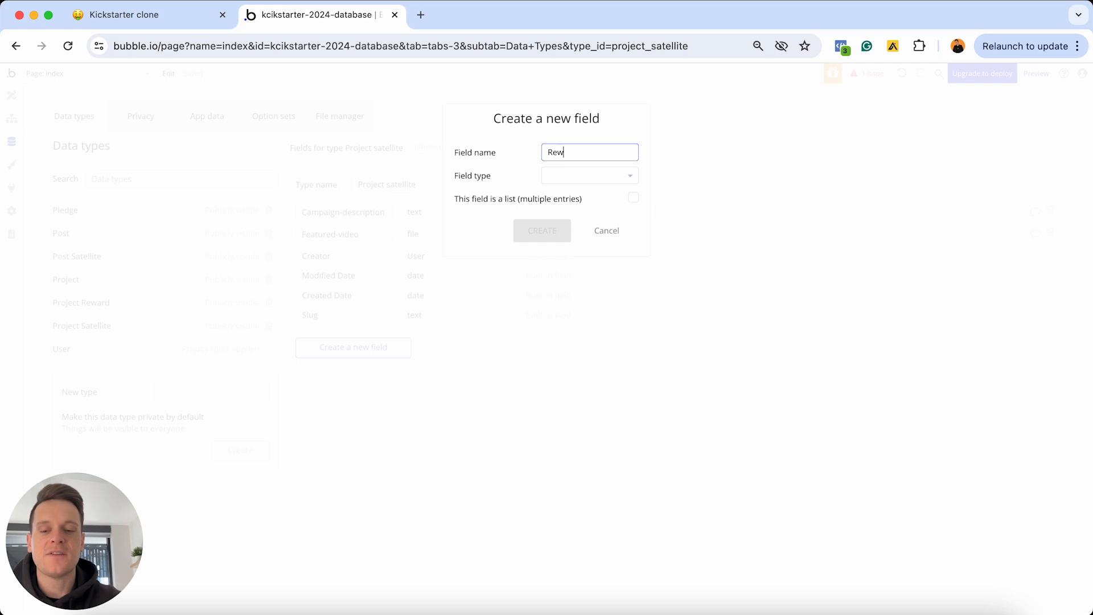
type("ards")
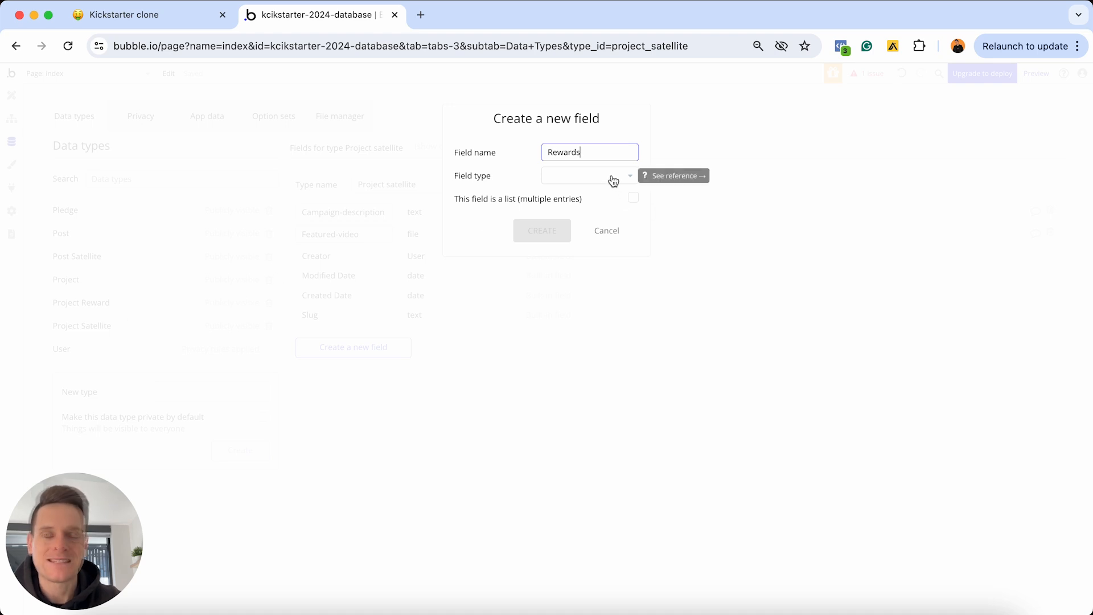
left_click(582, 176)
scroll(587, 269, "down", 1)
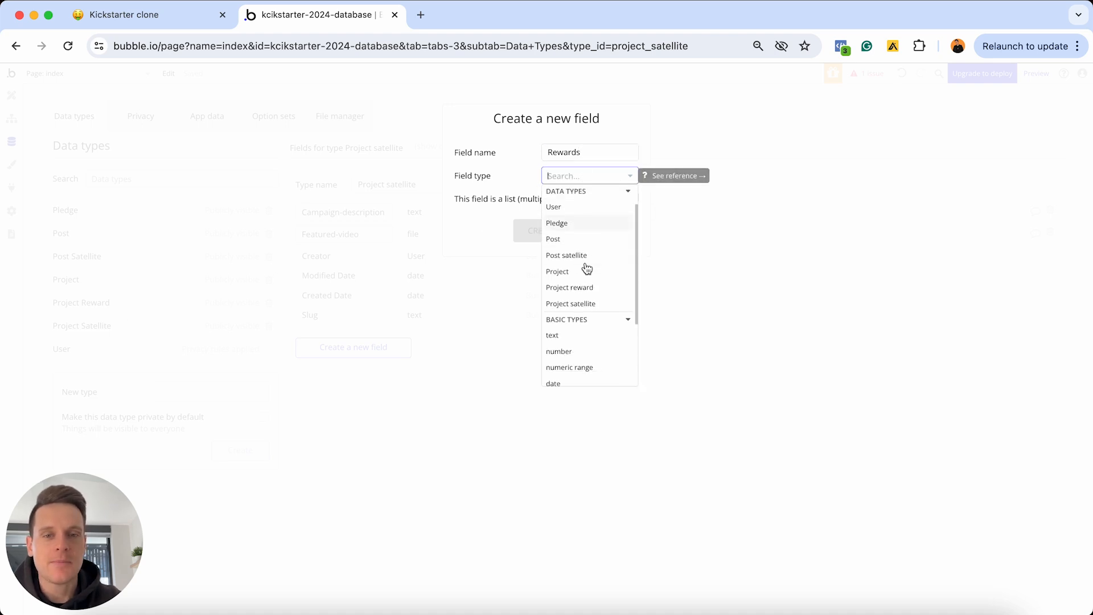
left_click(569, 292)
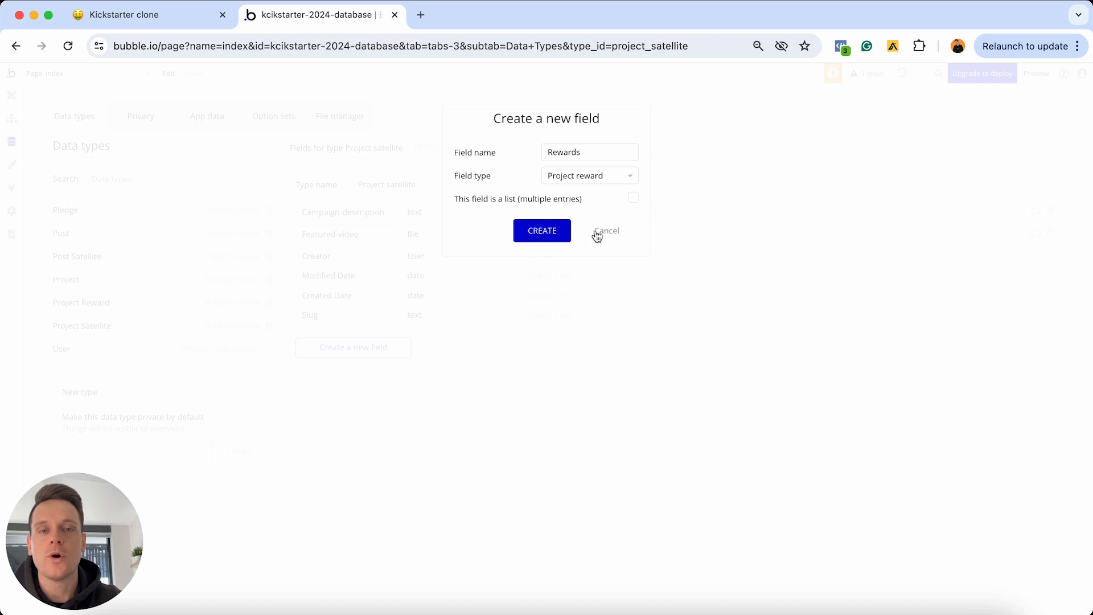
left_click(633, 198)
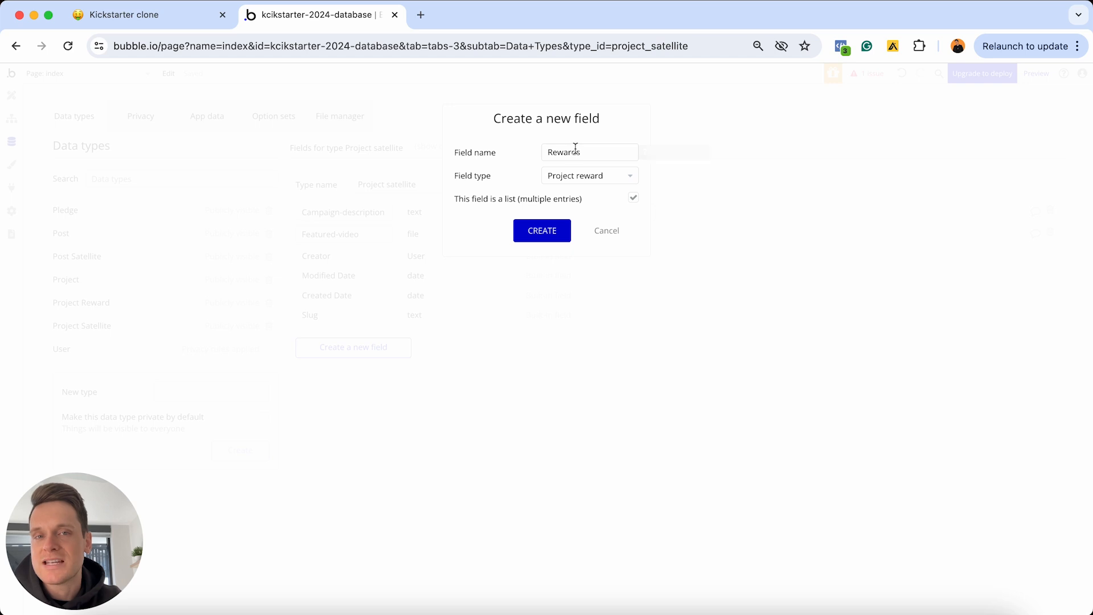
left_click(542, 231)
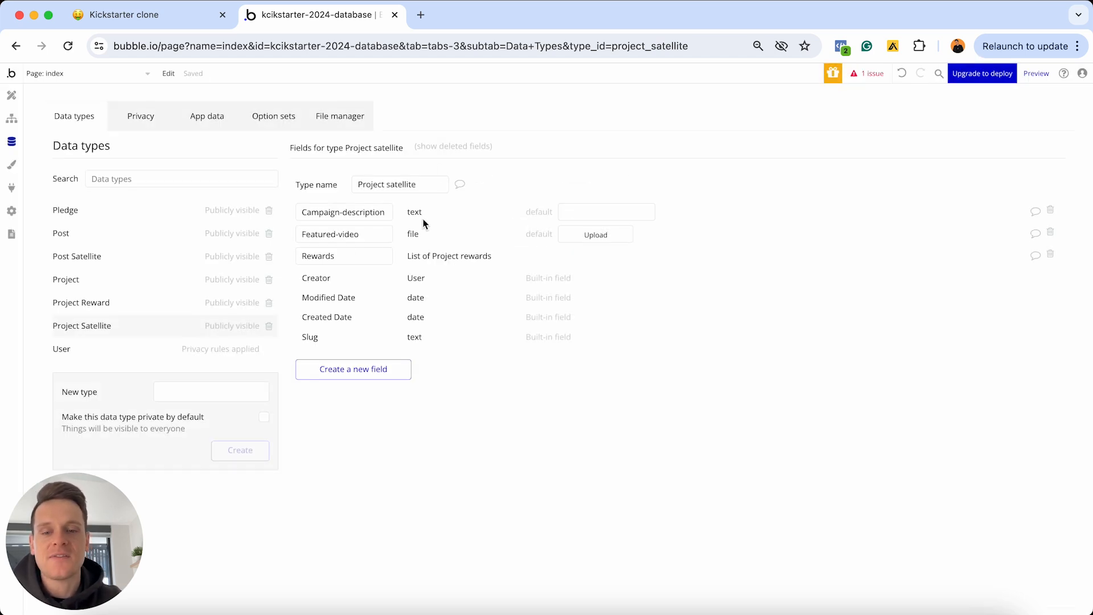
Mark the Featured video, Campaign description and Rewards to-dos done in Notion, then return to Bubble
left_click(196, 15)
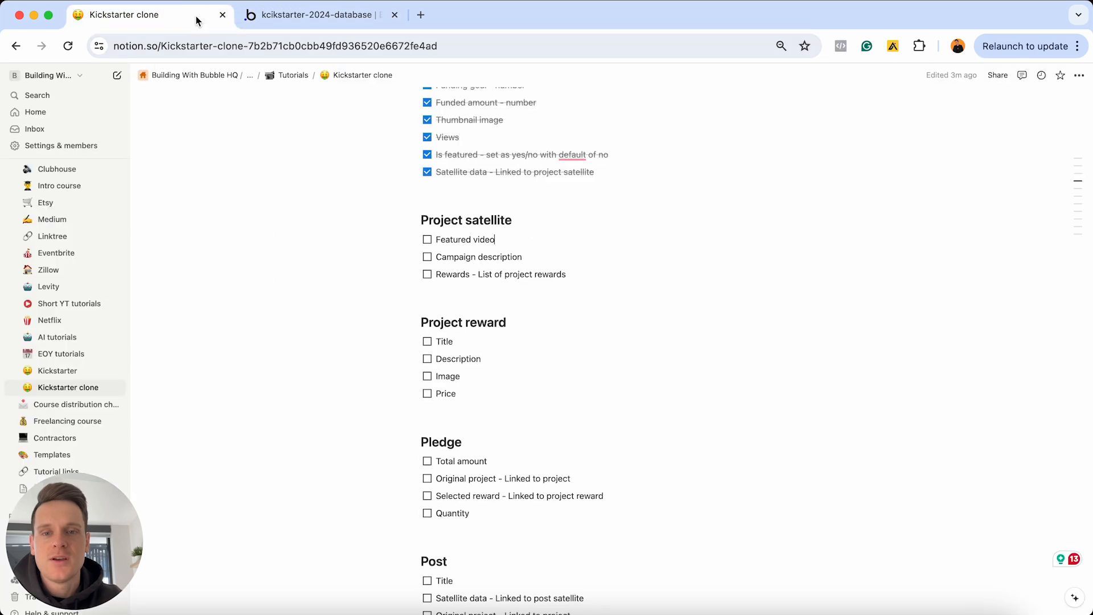
left_click_drag(578, 276, 442, 235)
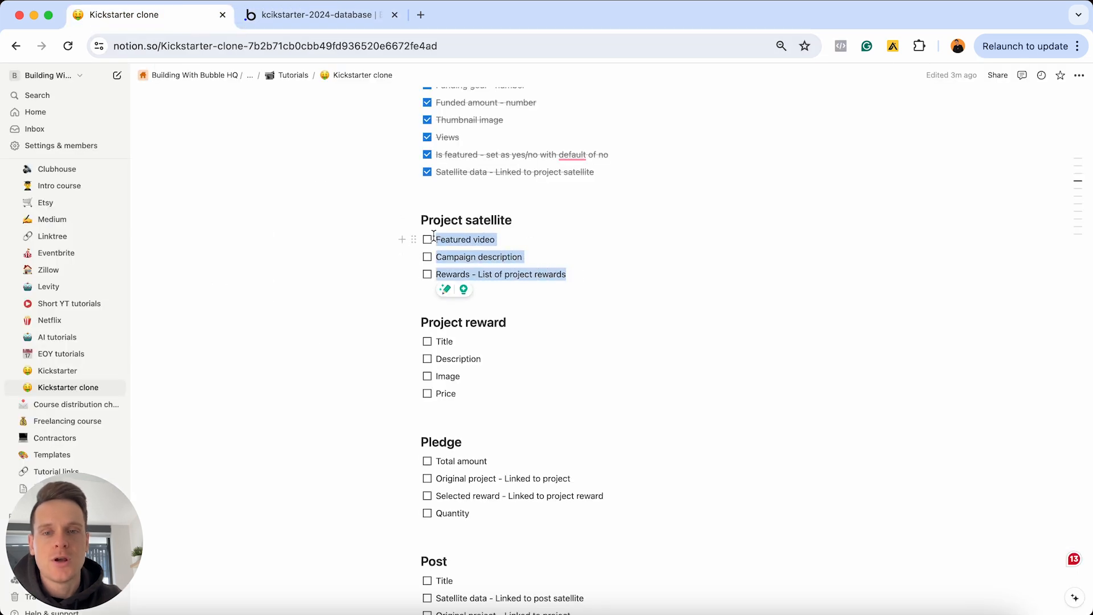
key("super+Return")
left_click(512, 254)
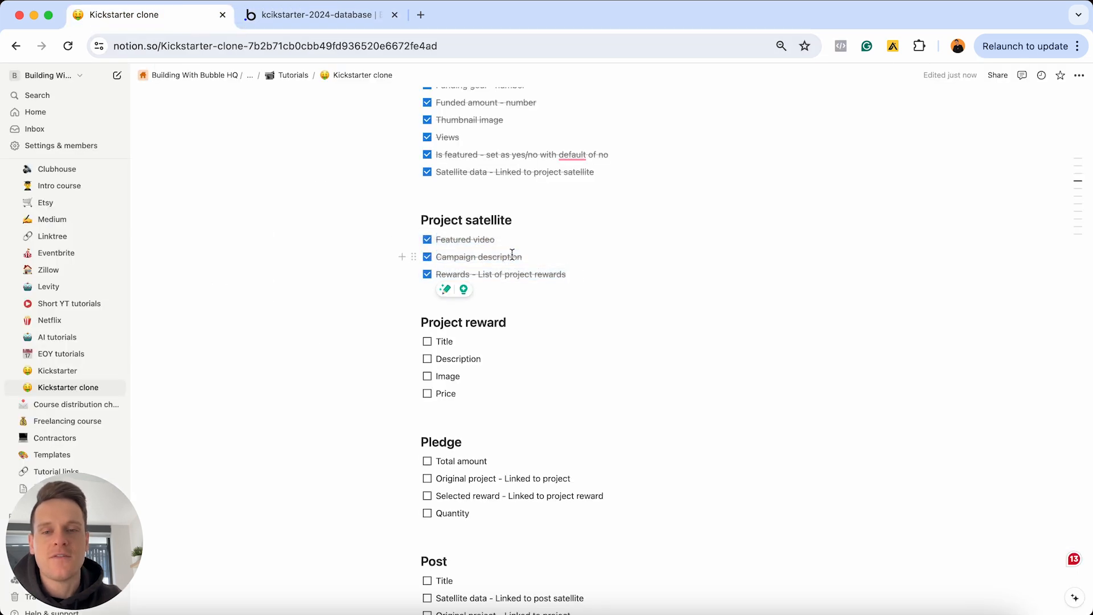
scroll(504, 279, "down", 1)
left_click_drag(480, 357, 443, 306)
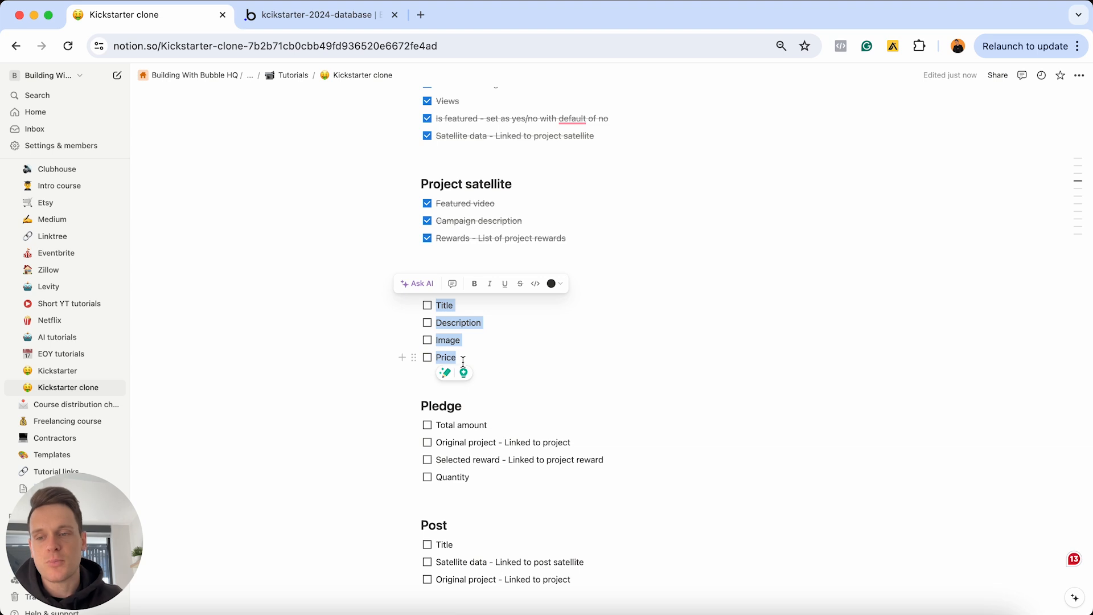
left_click(457, 305)
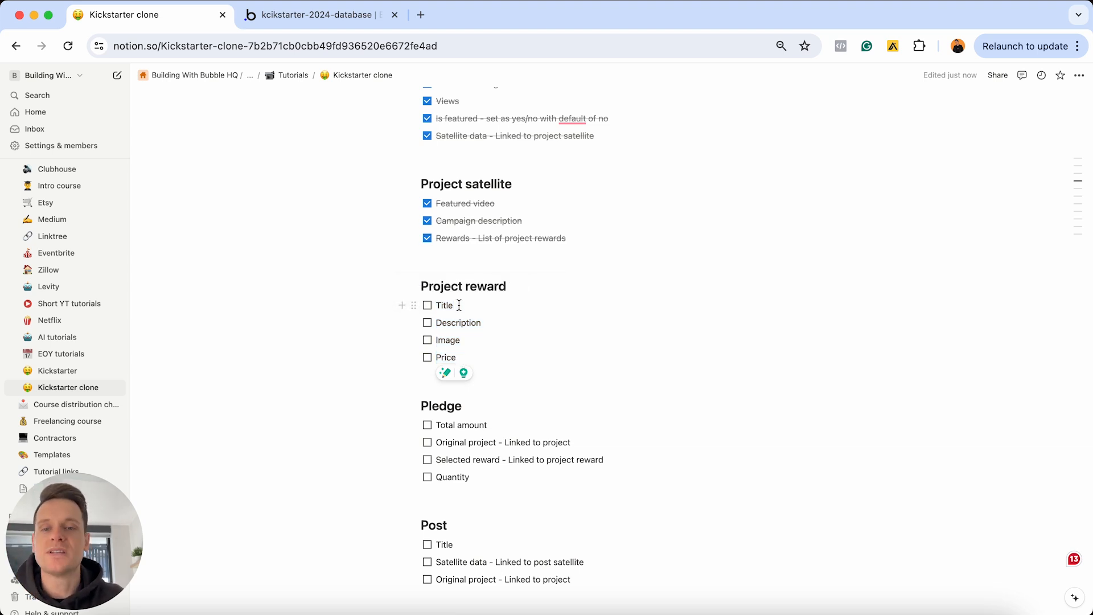
left_click(354, 17)
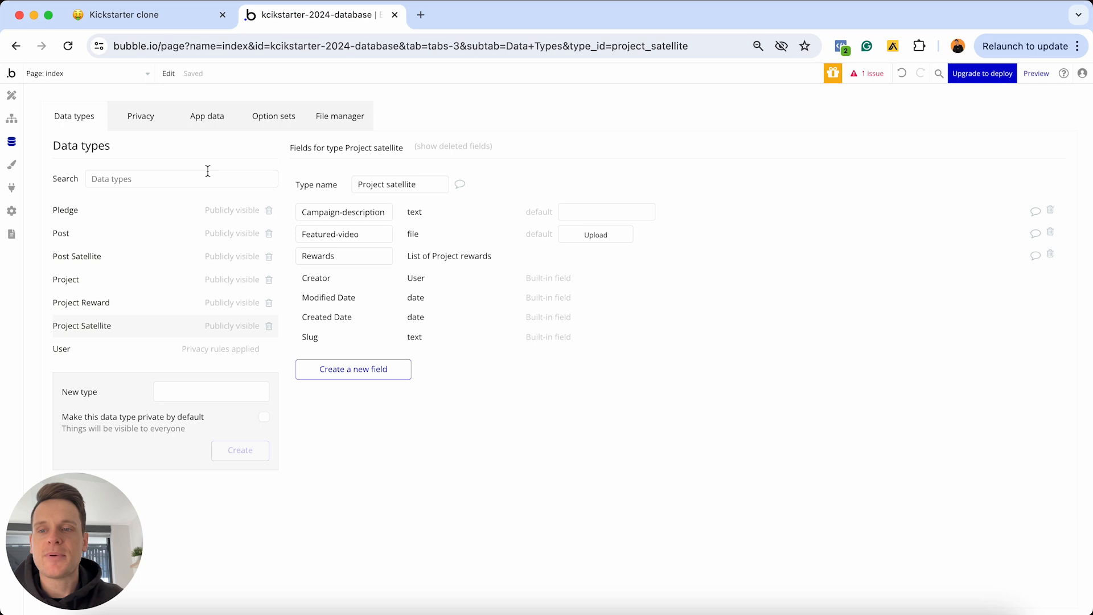
Add Title and Description text fields to the Project reward type
left_click(84, 304)
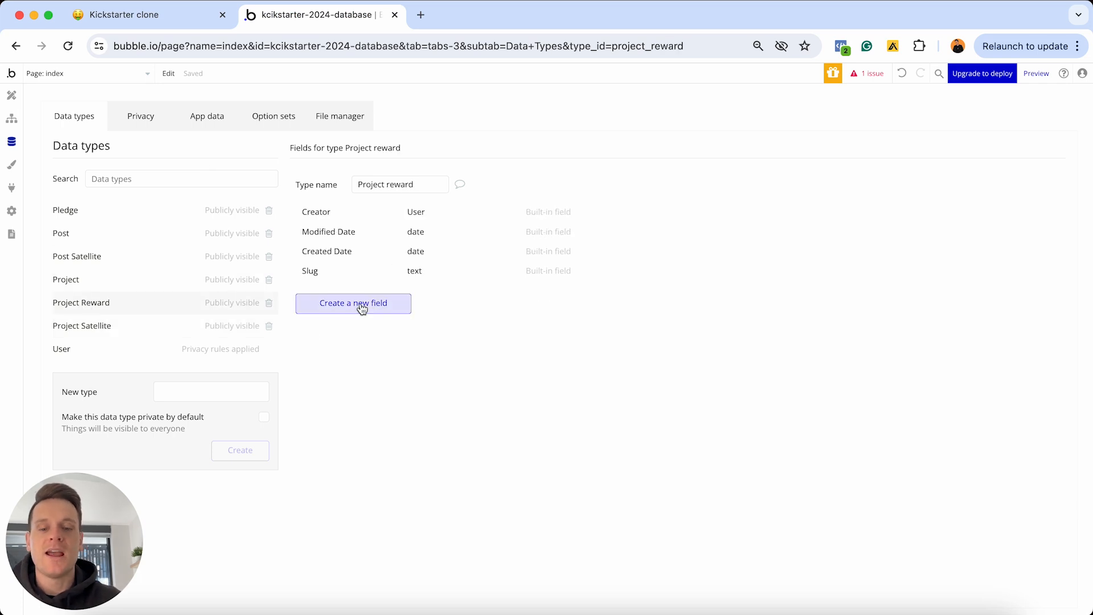
left_click(362, 308)
type("Title")
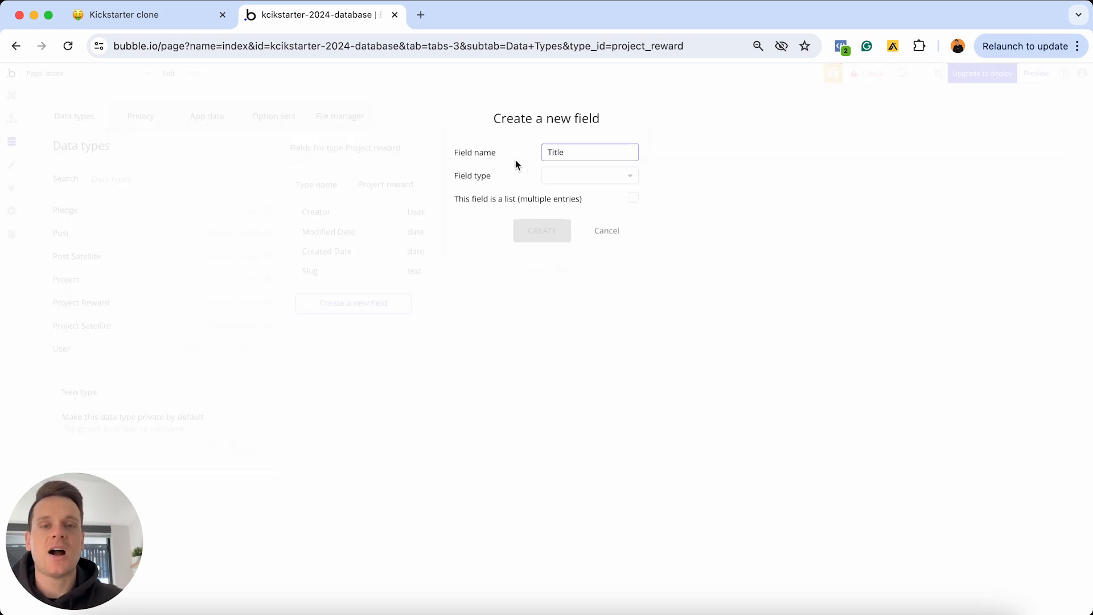
left_click(564, 176)
scroll(586, 262, "down", 2)
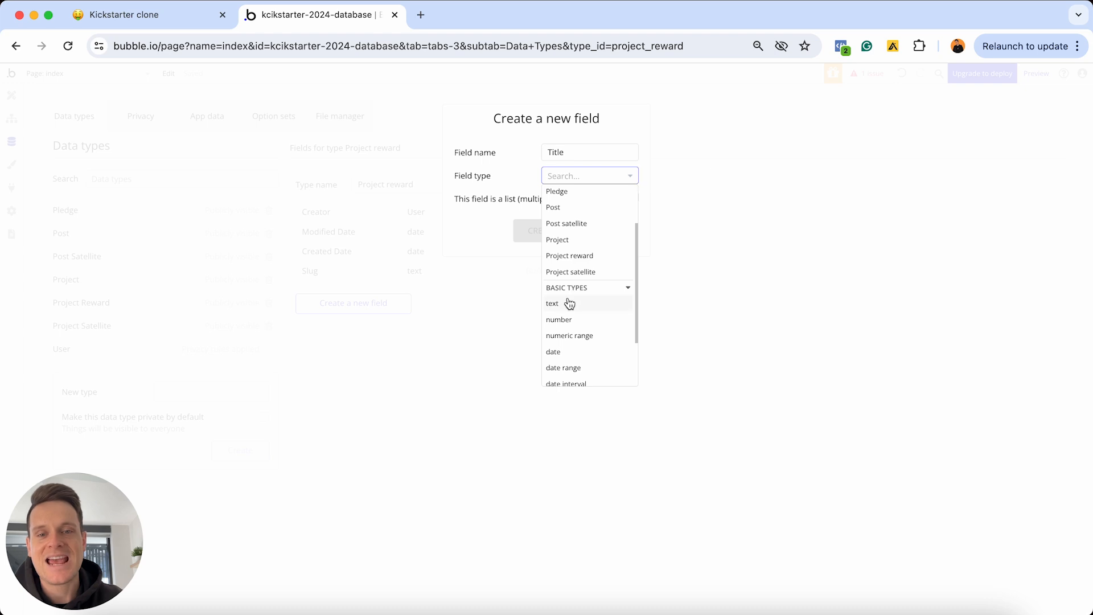
left_click(569, 303)
left_click(544, 231)
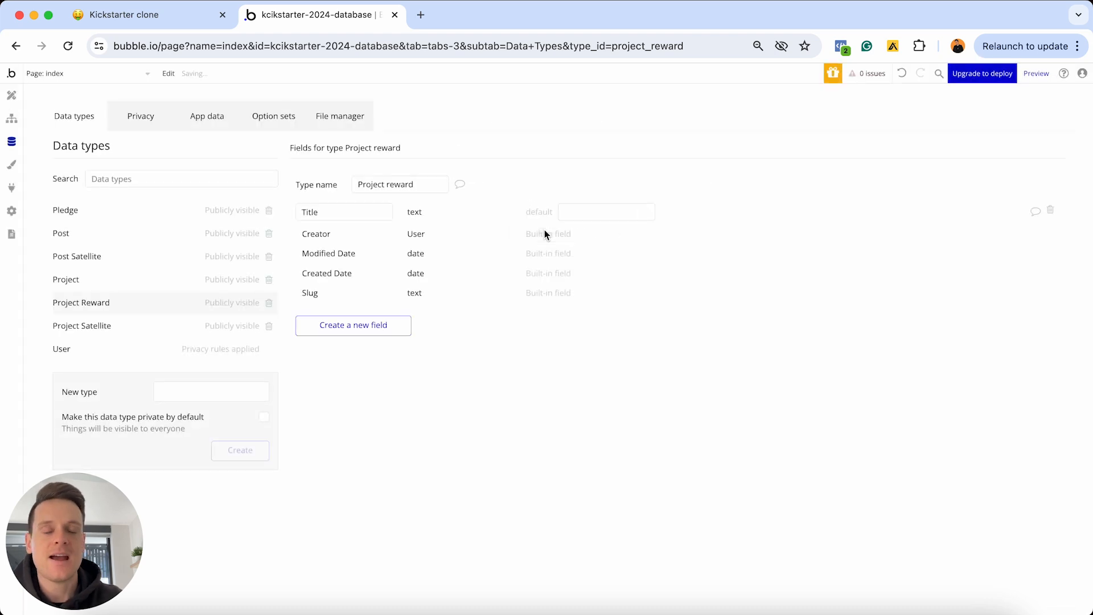
left_click(370, 324)
type("Des")
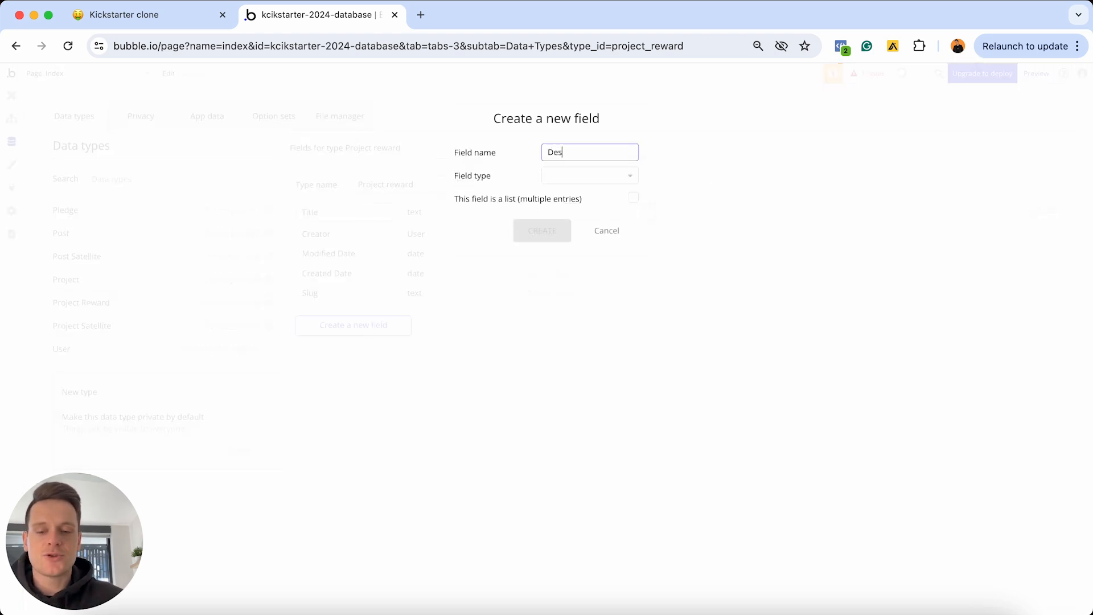
type("cription")
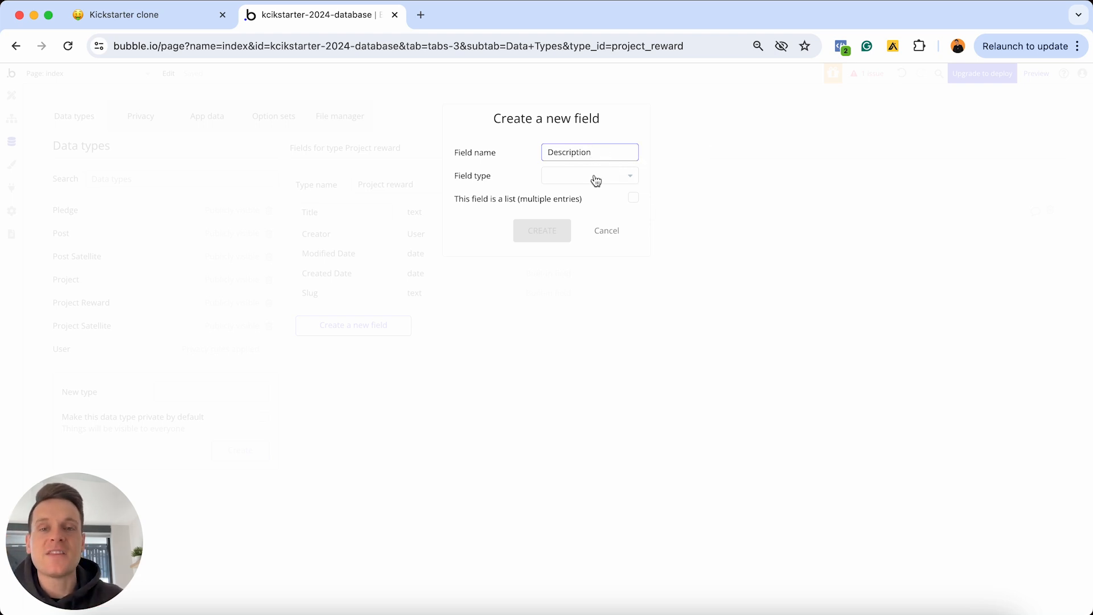
left_click(593, 176)
scroll(589, 275, "down", 1)
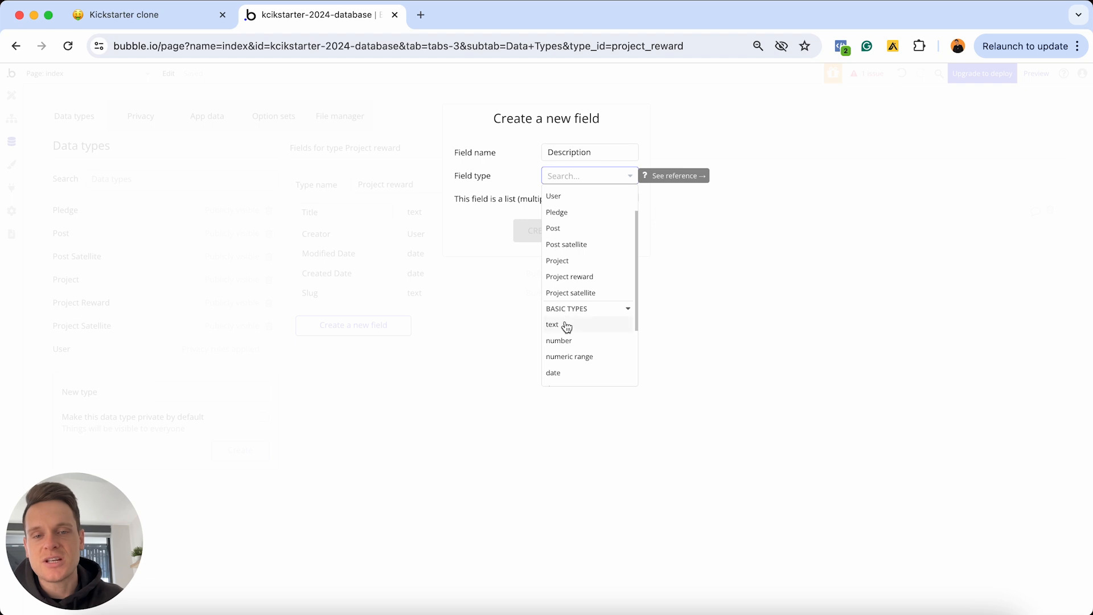
left_click(565, 325)
left_click(547, 236)
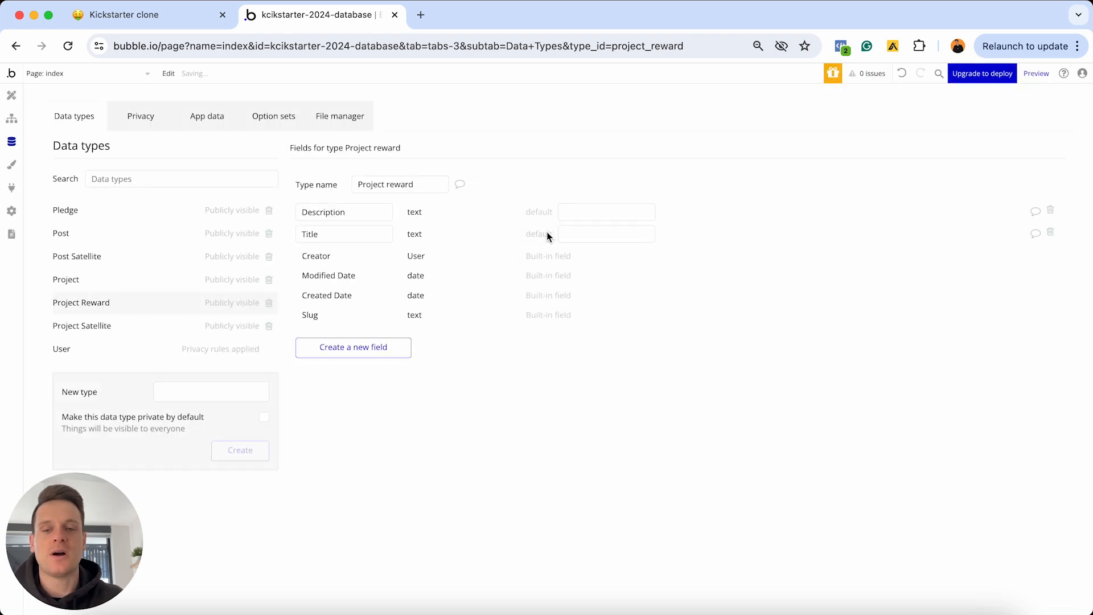
Add an Image field of type image and a Price number field to Project reward
left_click(366, 348)
type("Image")
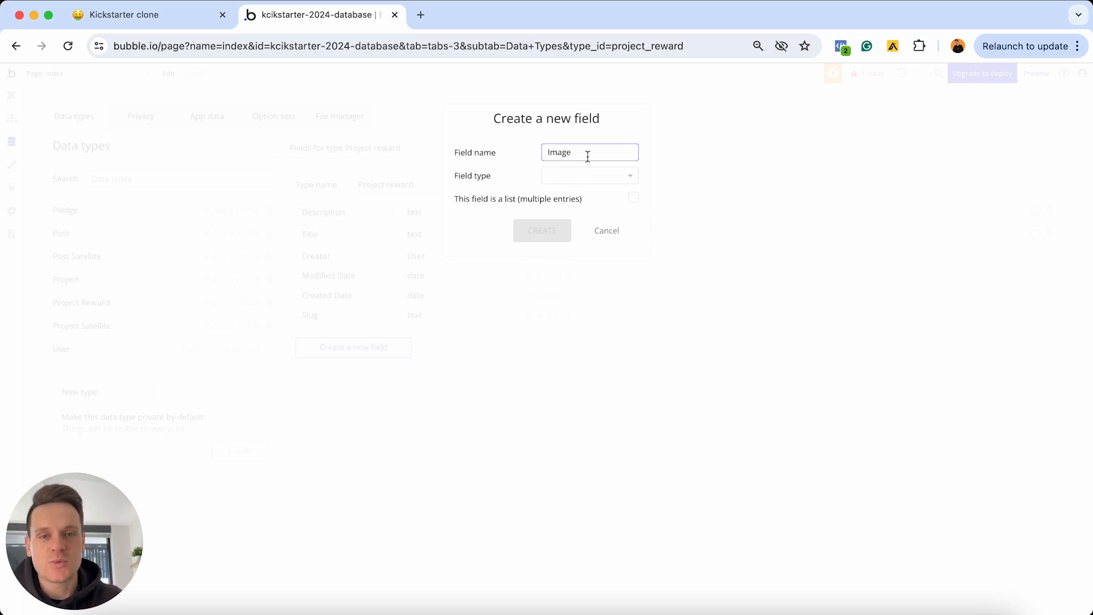
left_click(569, 175)
scroll(593, 246, "down", 2)
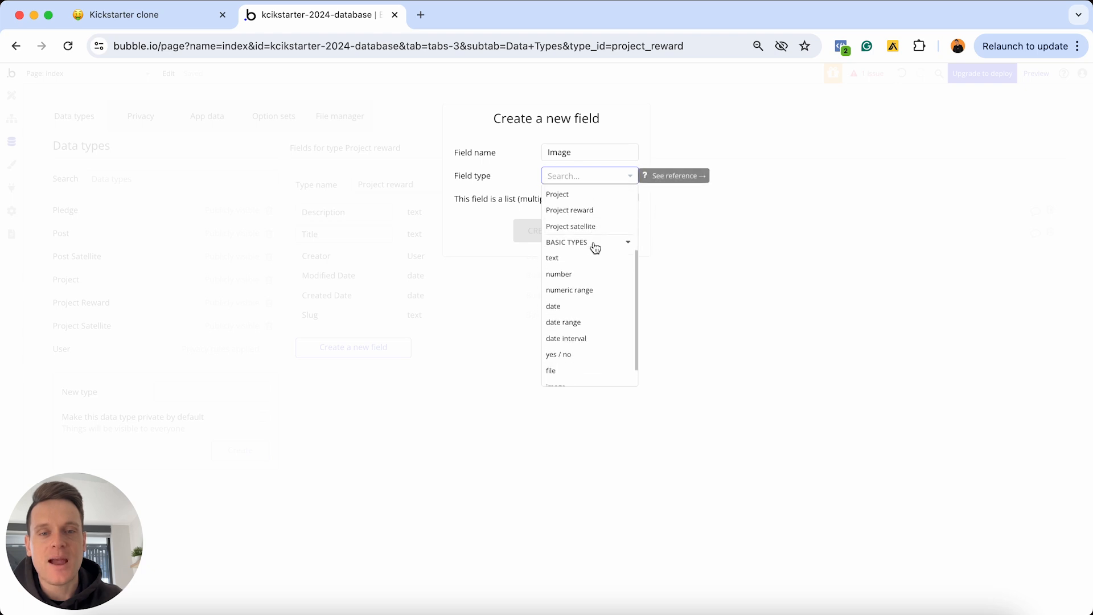
scroll(562, 370, "down", 1)
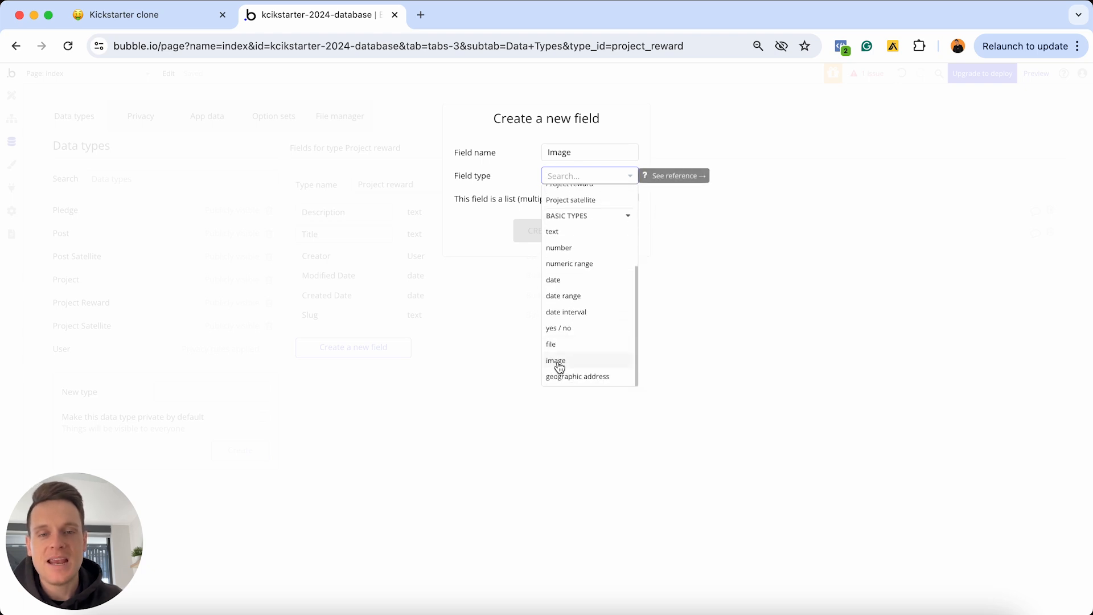
left_click(559, 366)
left_click(542, 230)
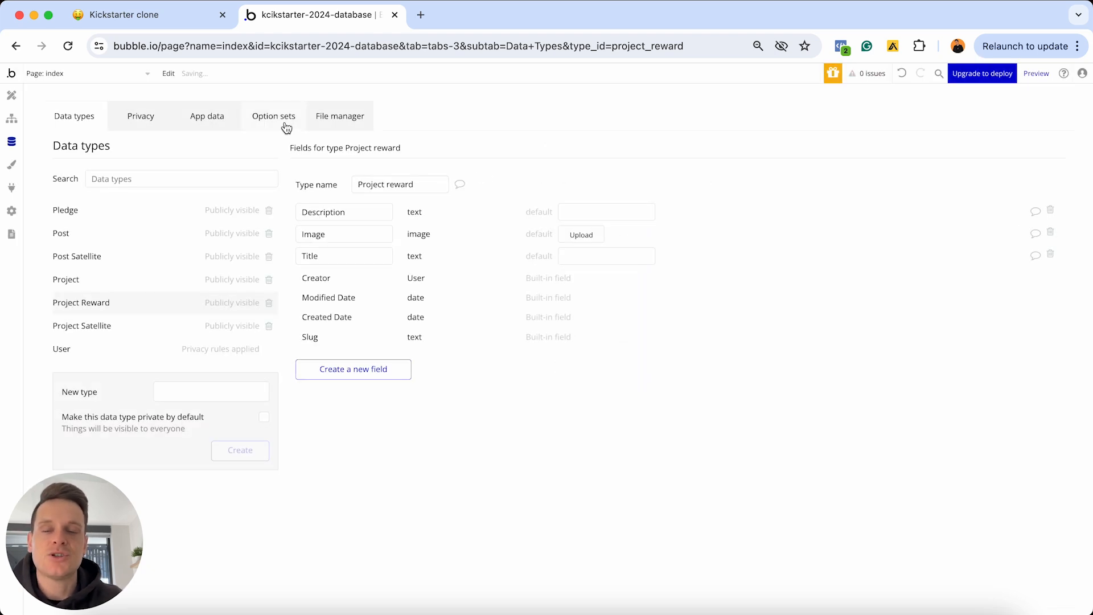
left_click(368, 373)
type("Price")
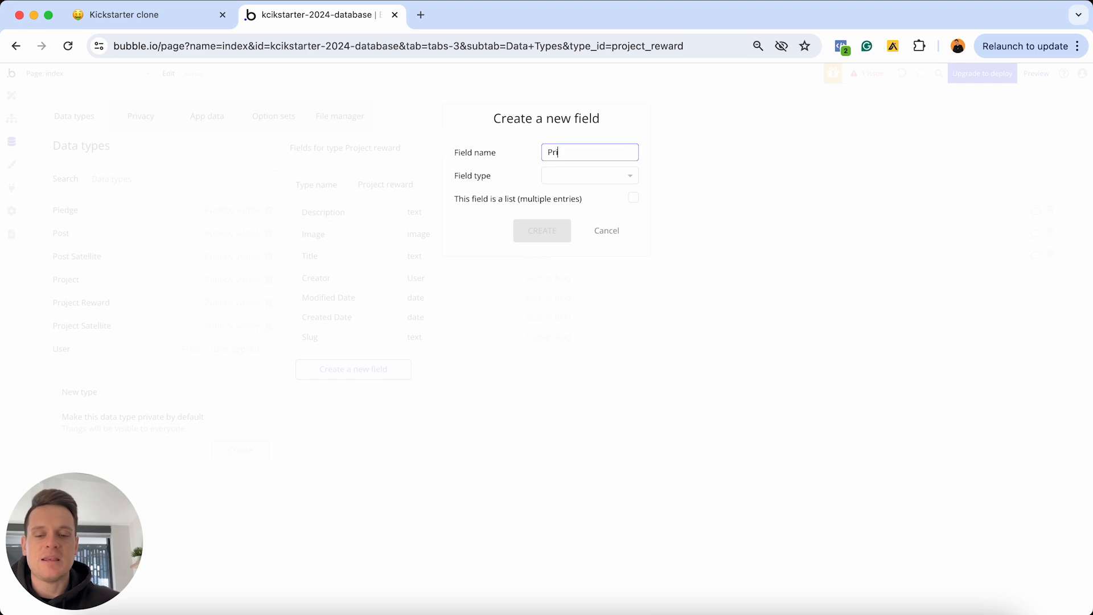
left_click(598, 180)
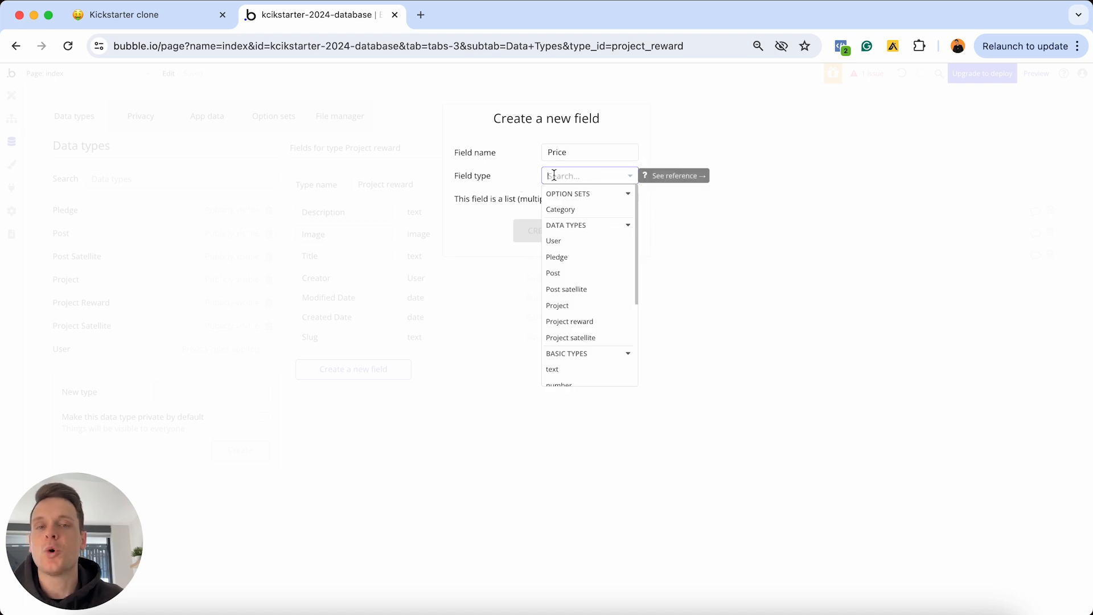
scroll(600, 251, "down", 3)
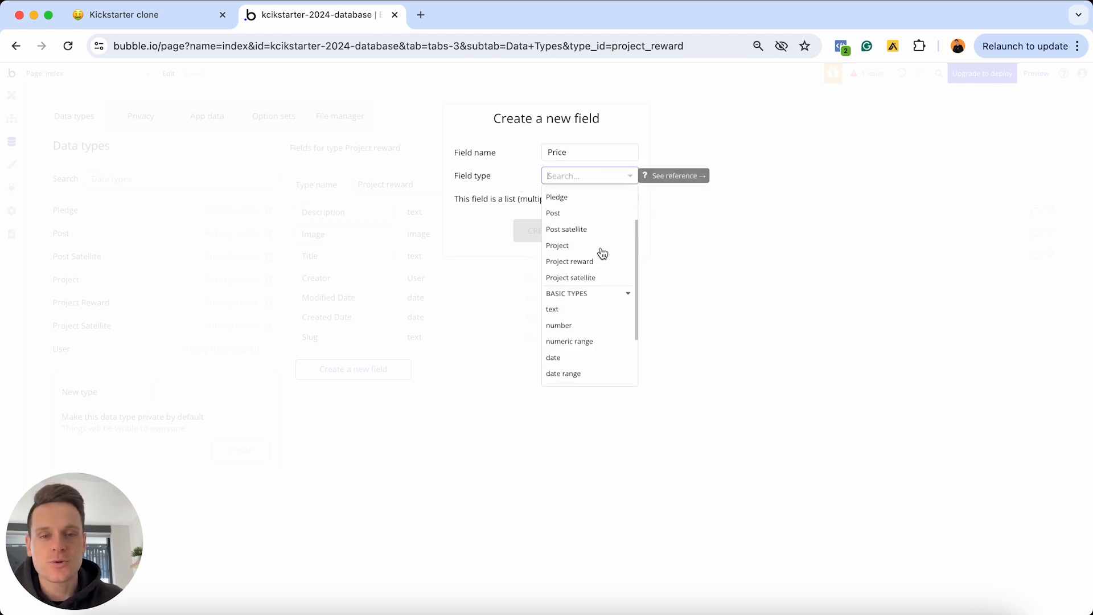
left_click(570, 308)
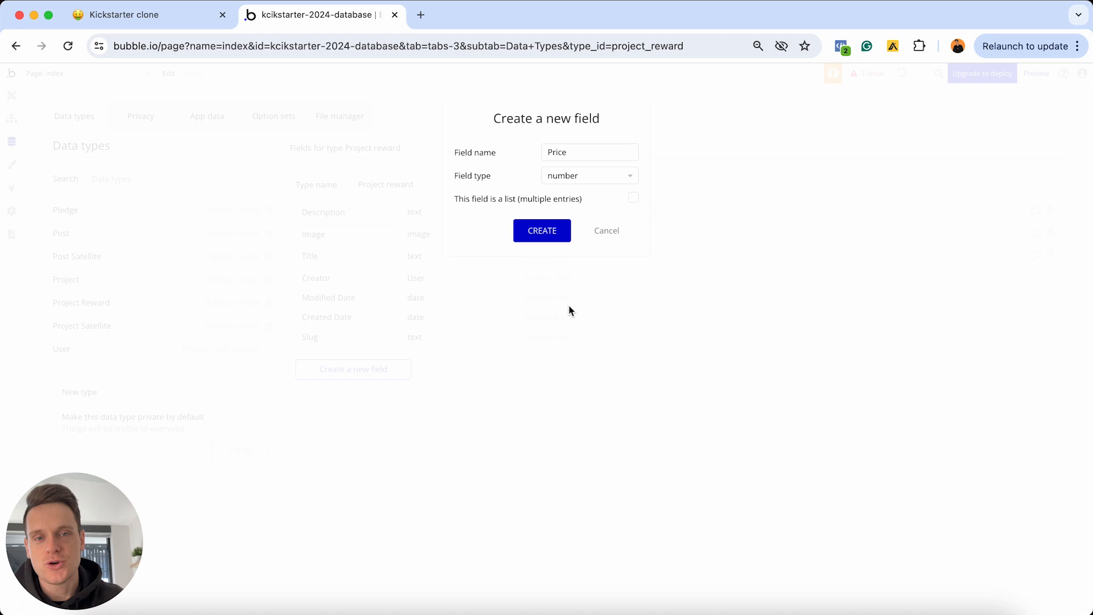
left_click(538, 231)
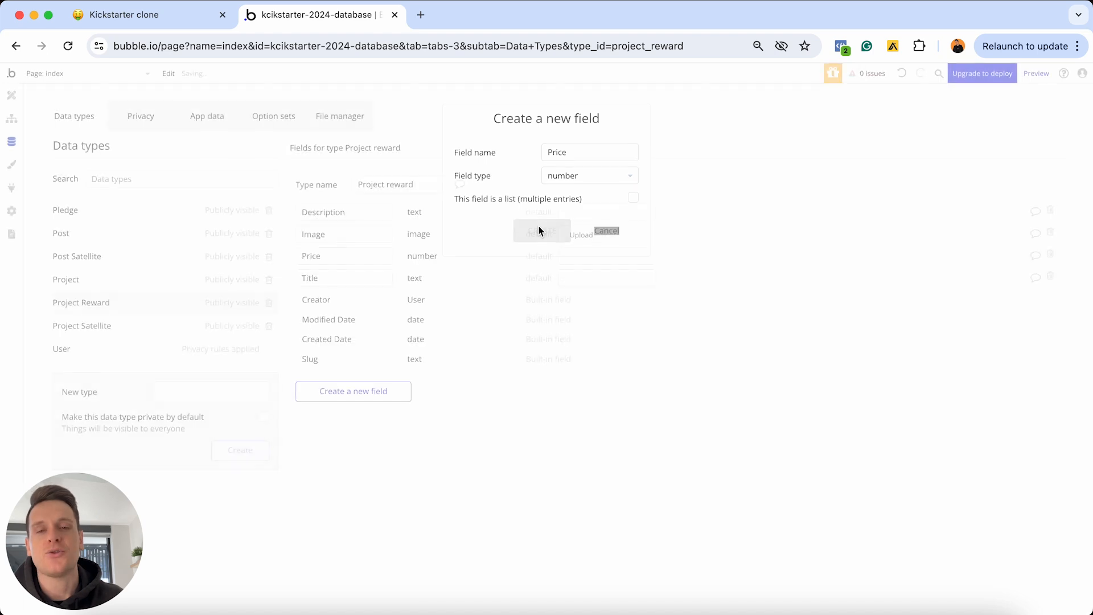
left_click(141, 22)
Tick off the Title, Description, Image and Price Project reward to-dos in Notion
left_click_drag(471, 357, 429, 308)
left_click(429, 308)
left_click(479, 336)
scroll(479, 337, "down", 5)
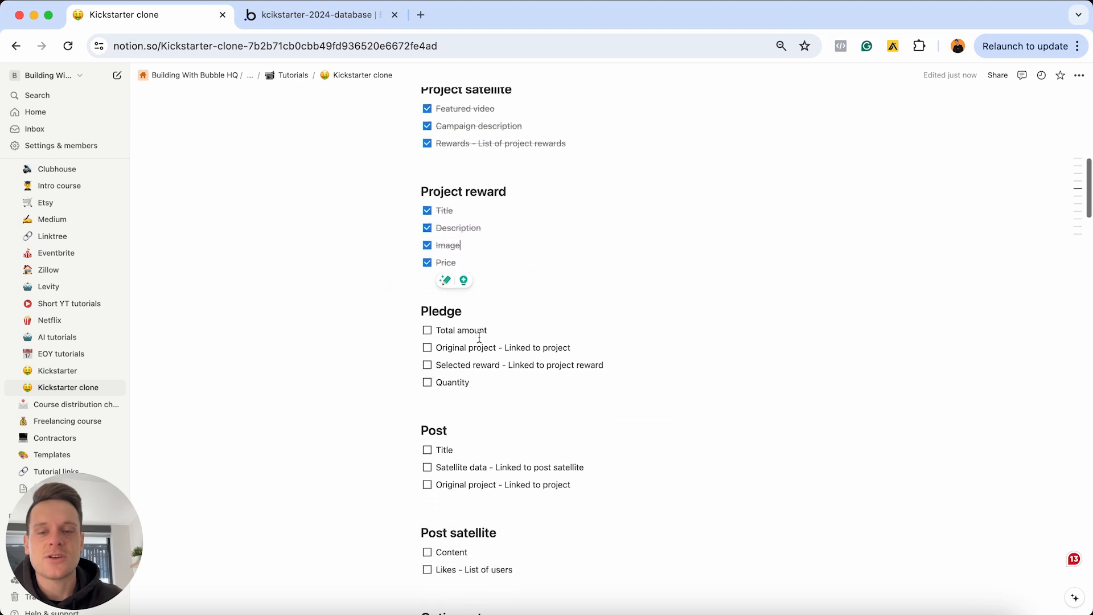
scroll(479, 337, "up", 1)
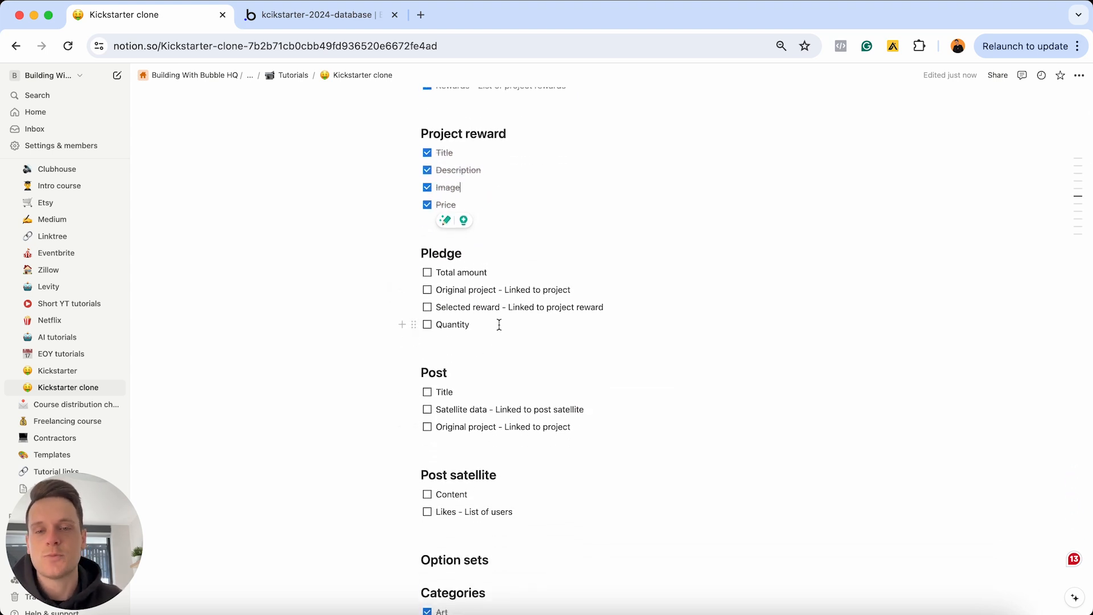
Review the Pledge to-dos, selecting the Original project and Selected reward lines
left_click_drag(488, 322, 431, 274)
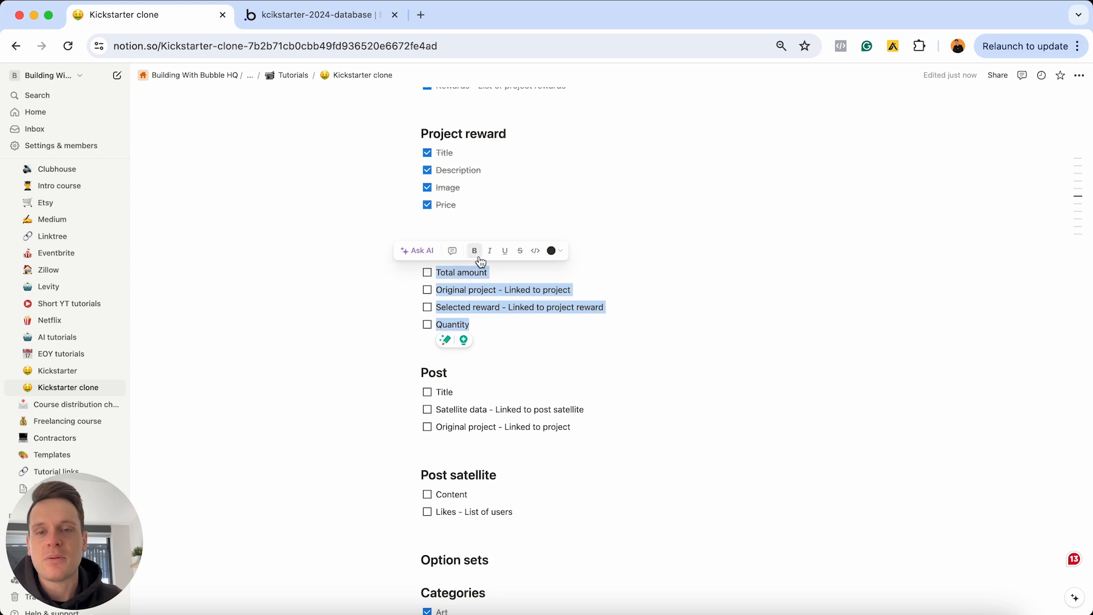
left_click(499, 272)
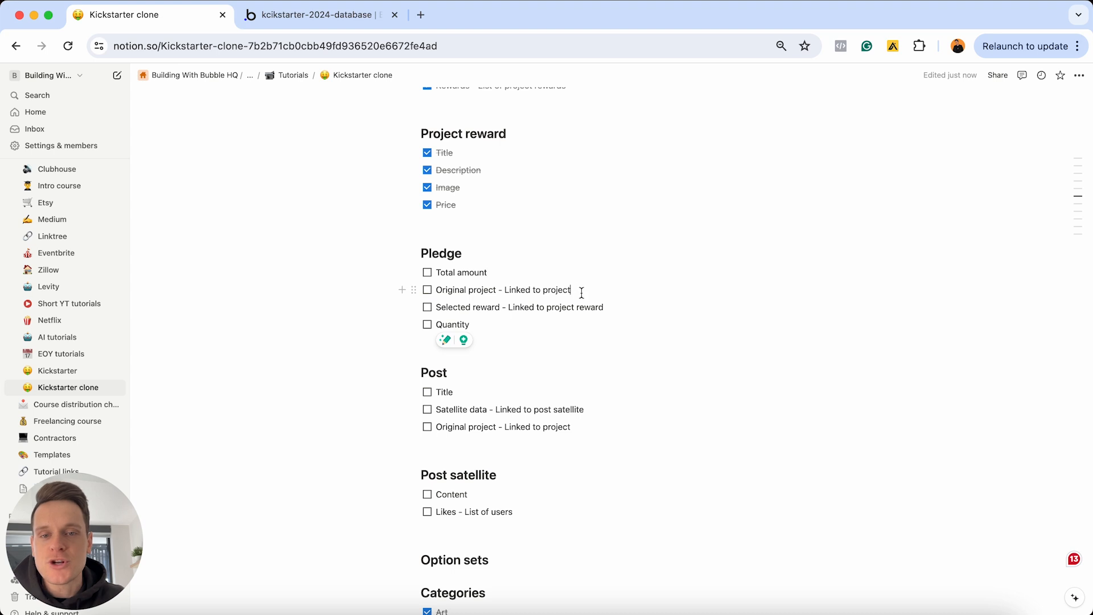
left_click_drag(571, 290, 436, 291)
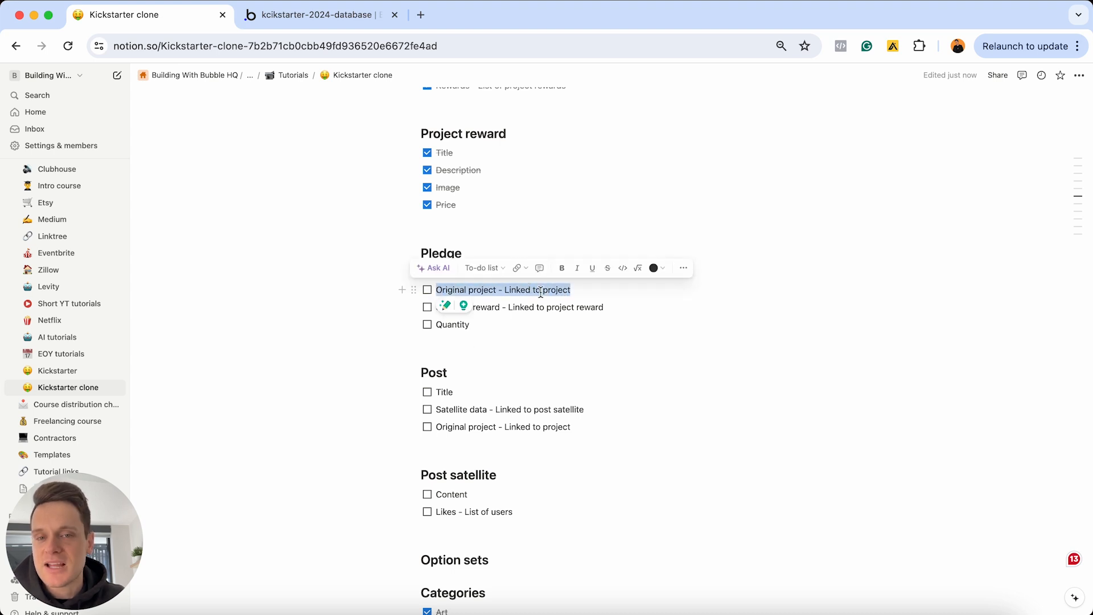
left_click_drag(610, 306, 433, 306)
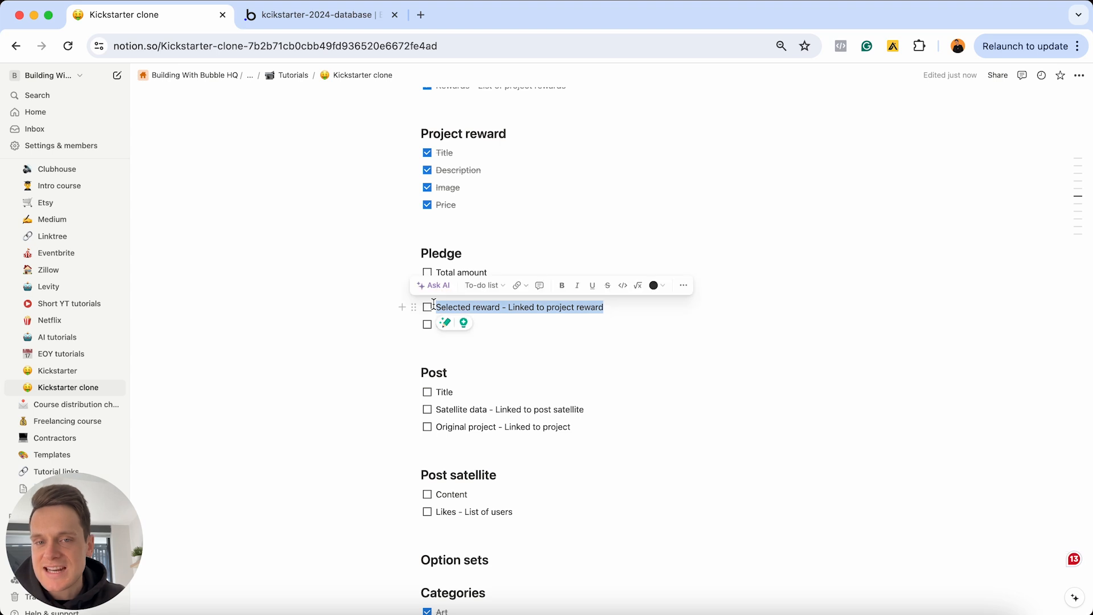
left_click(484, 322)
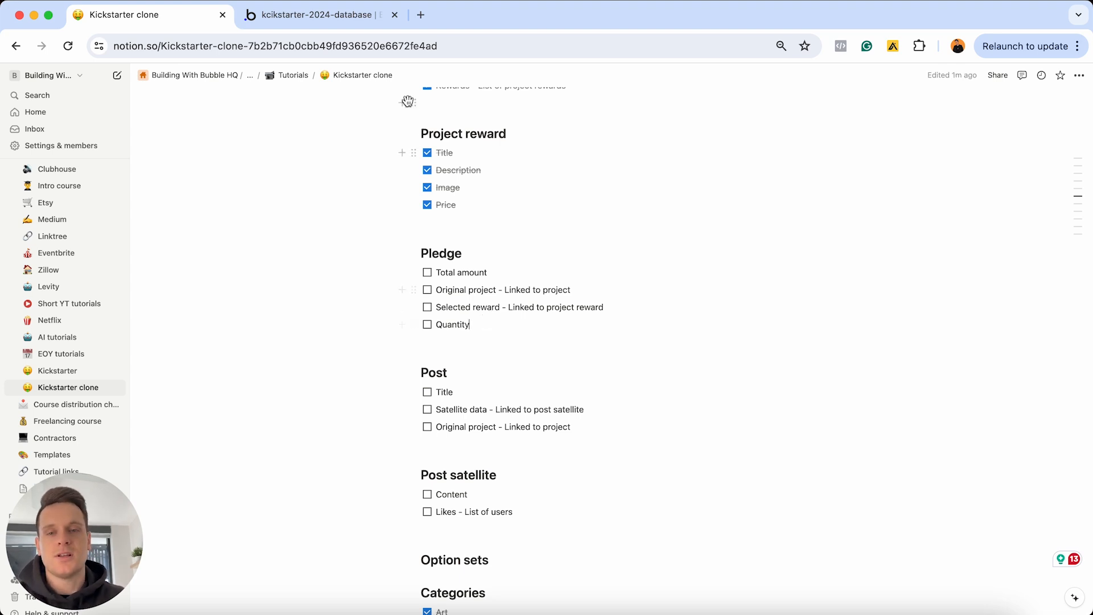
Add a Total-amount number field to the Pledge data type
left_click(345, 16)
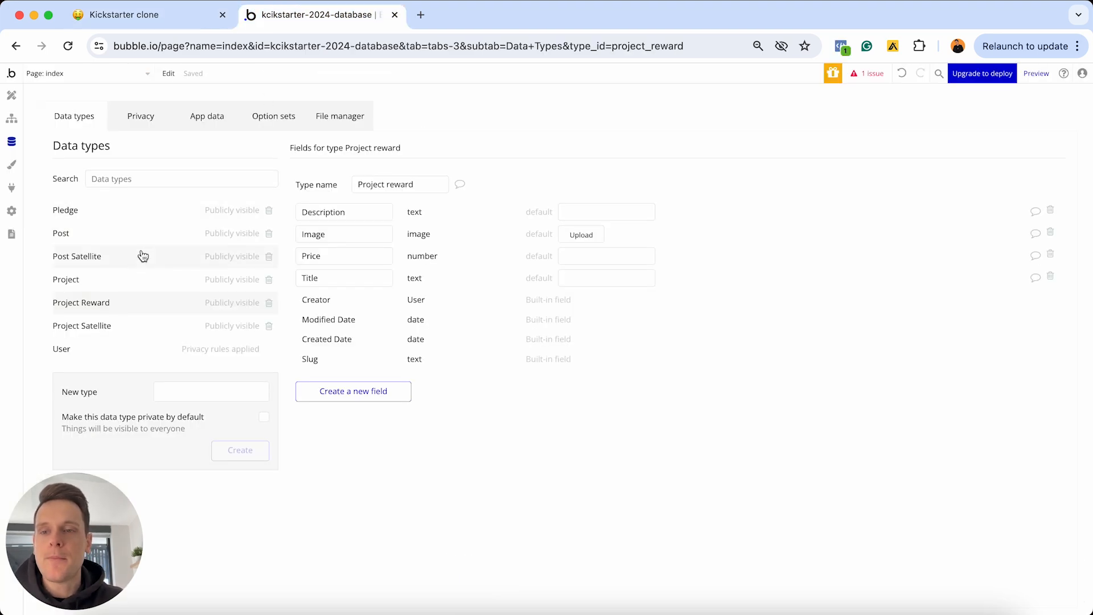
left_click(108, 211)
left_click(359, 310)
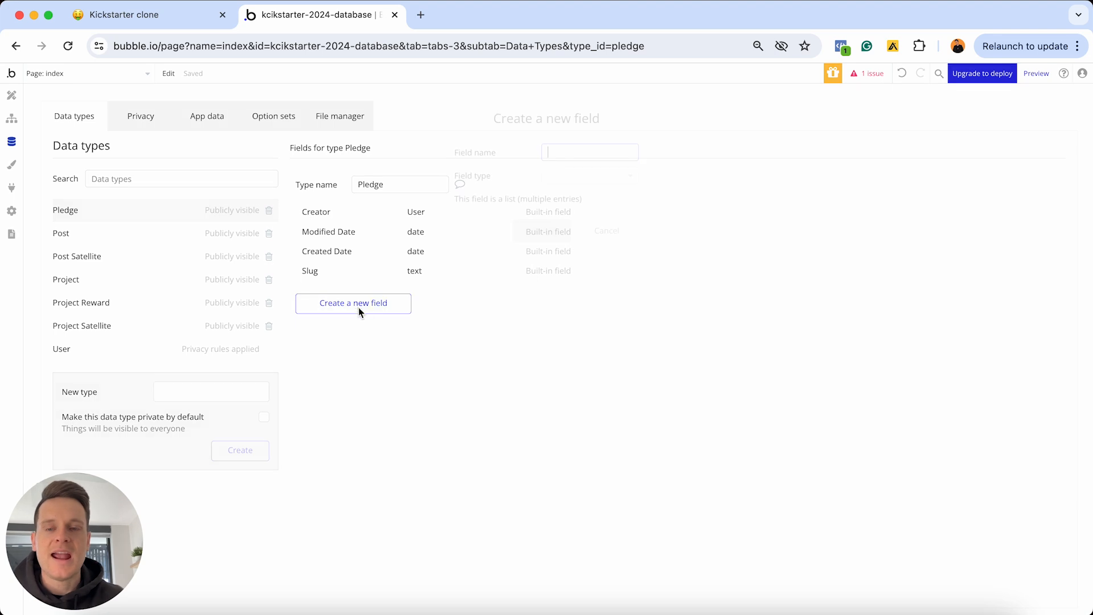
type("Total-a")
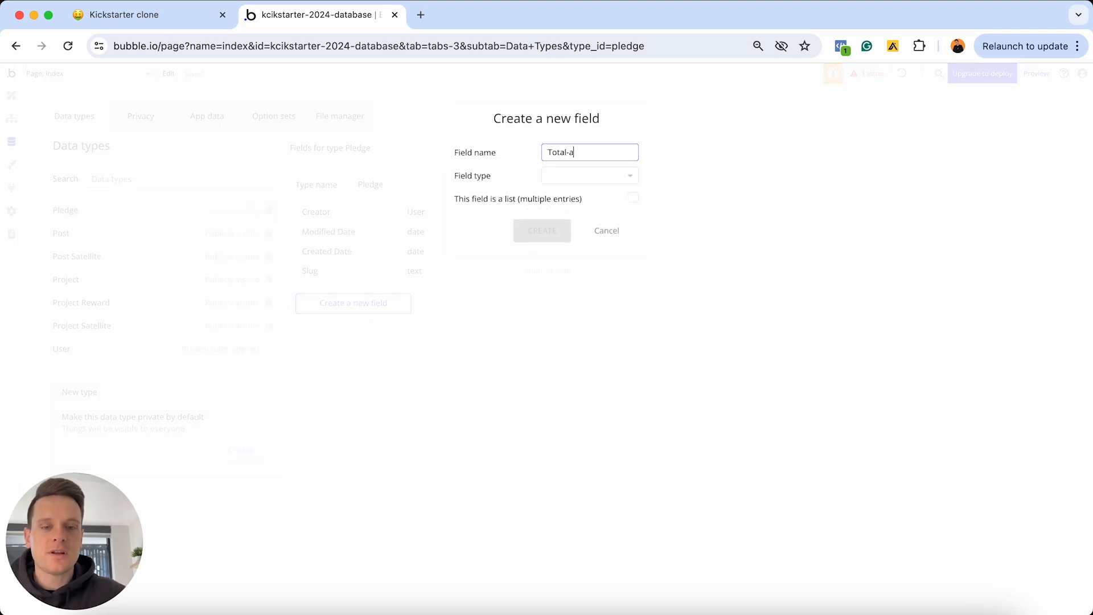
type("mount")
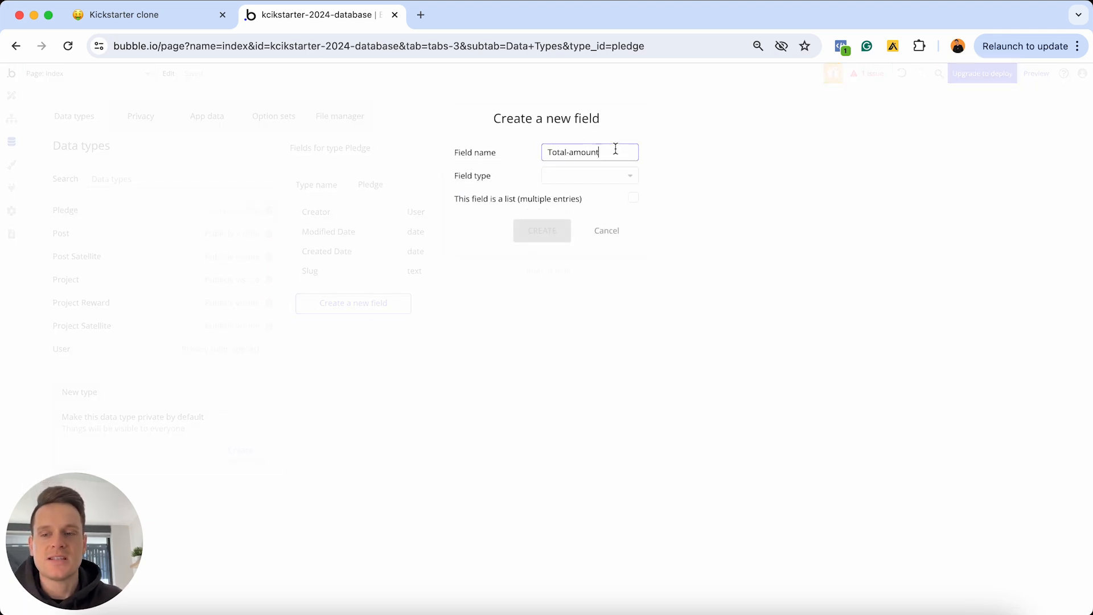
left_click(609, 179)
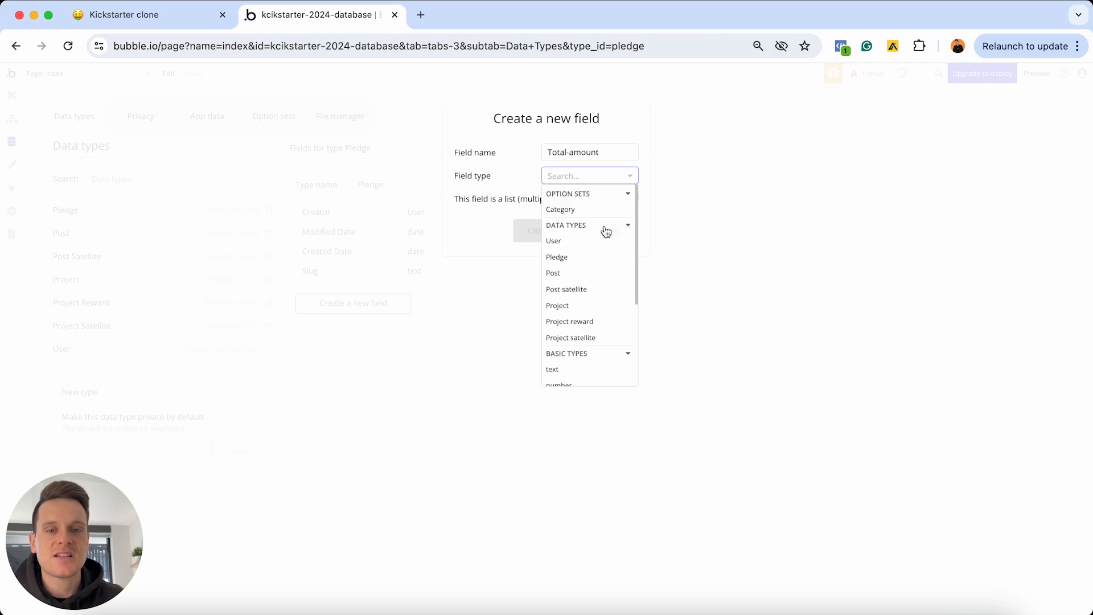
scroll(604, 248, "down", 2)
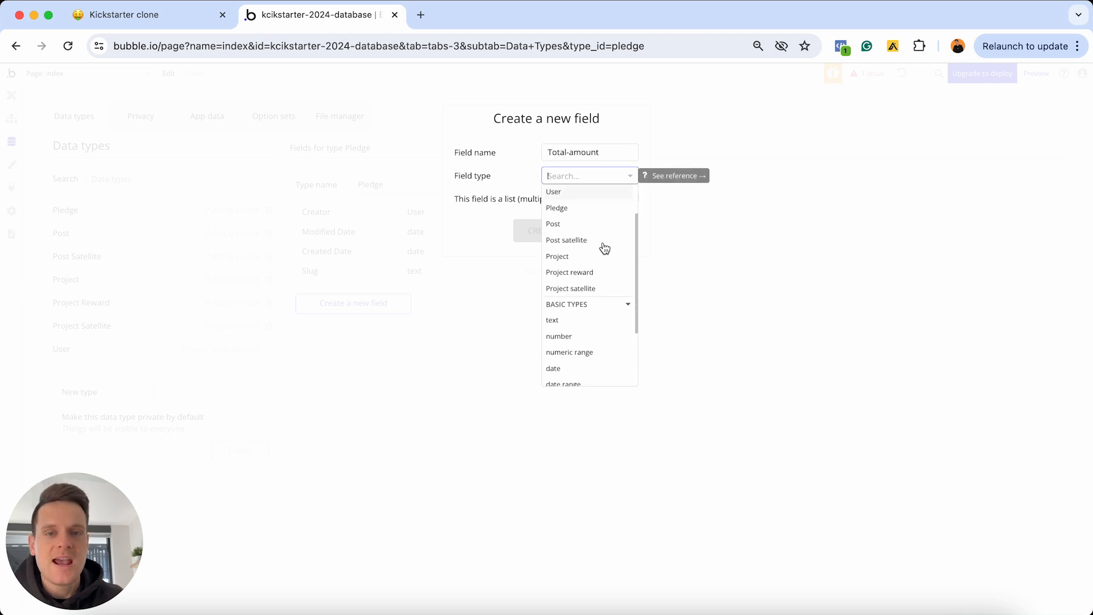
left_click(568, 339)
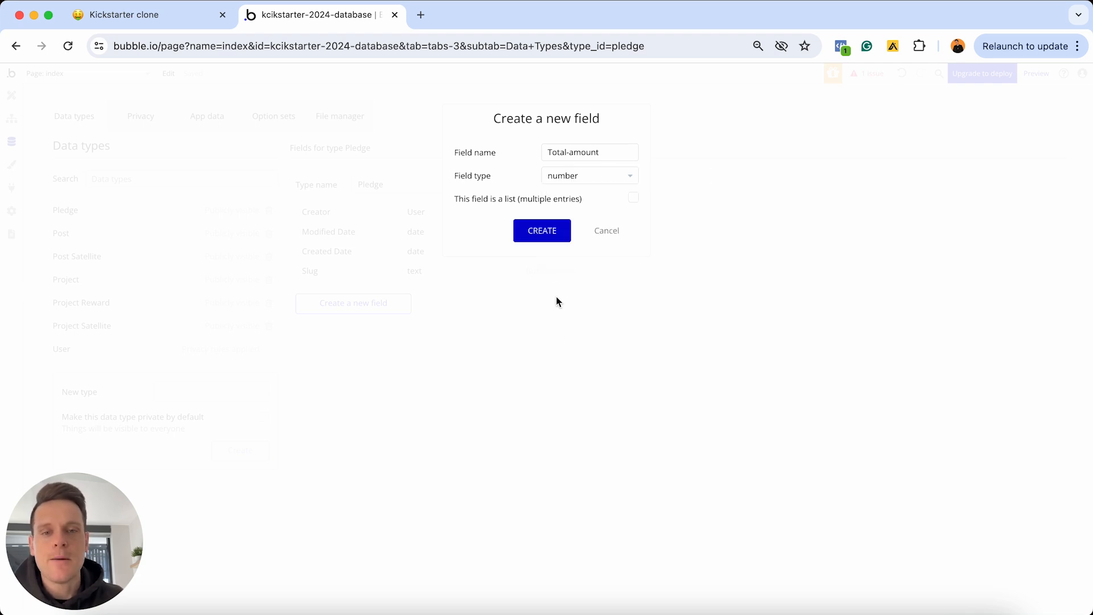
left_click(536, 229)
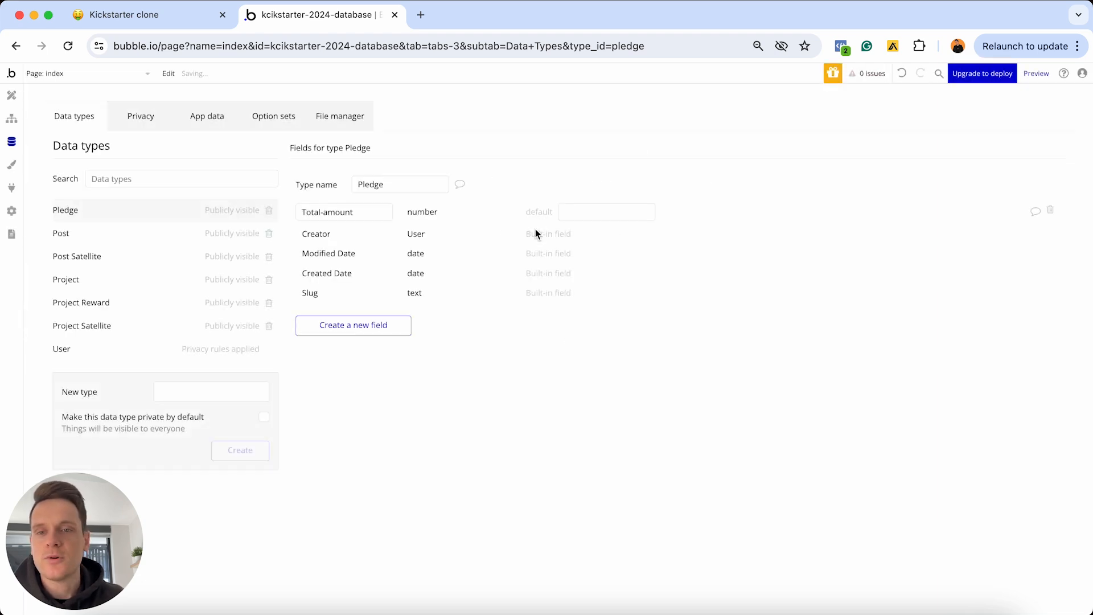
Add a Selected-reward field of type Project reward to Pledge
left_click(385, 325)
type("Selected")
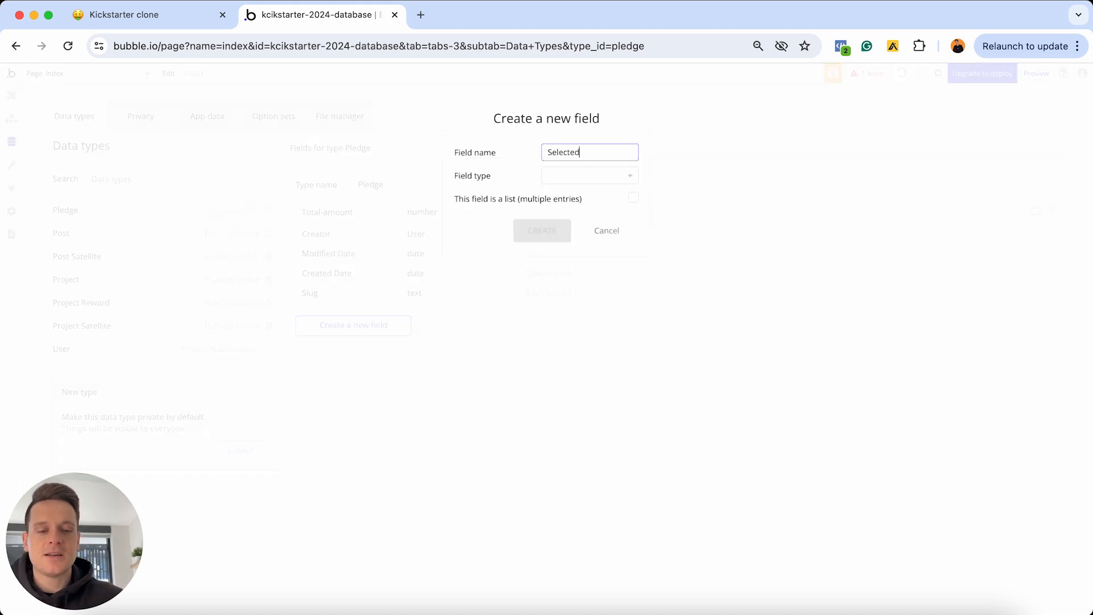
type("-reward")
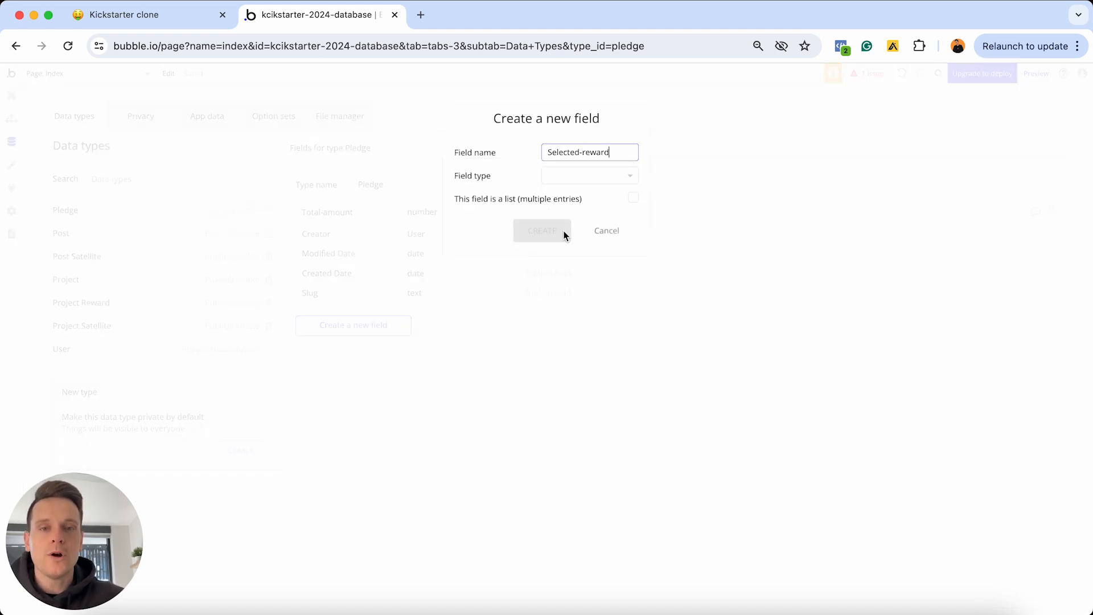
left_click(593, 172)
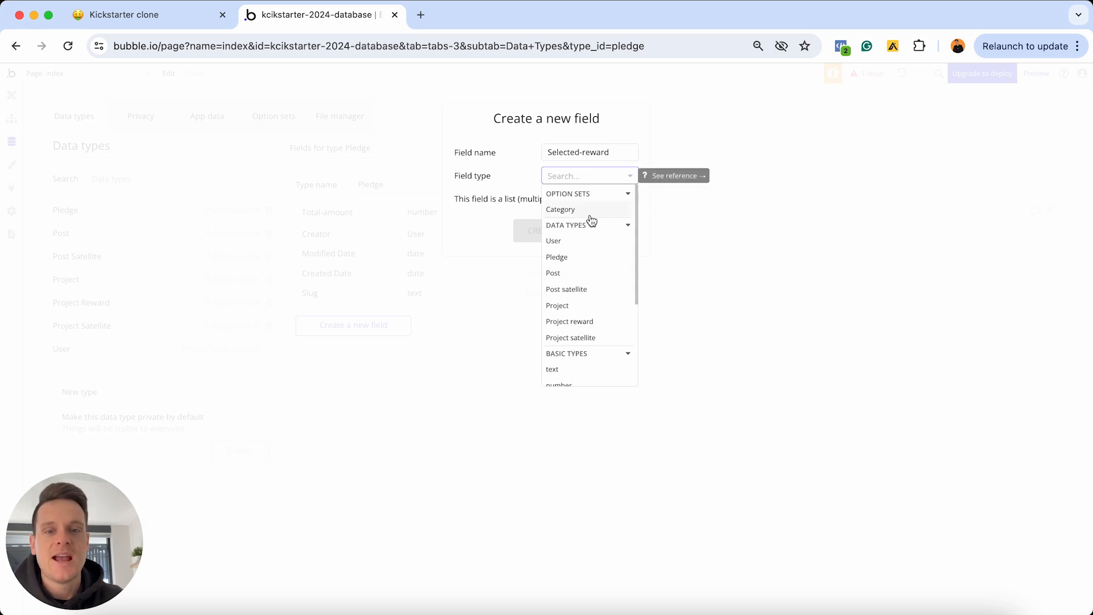
left_click(579, 323)
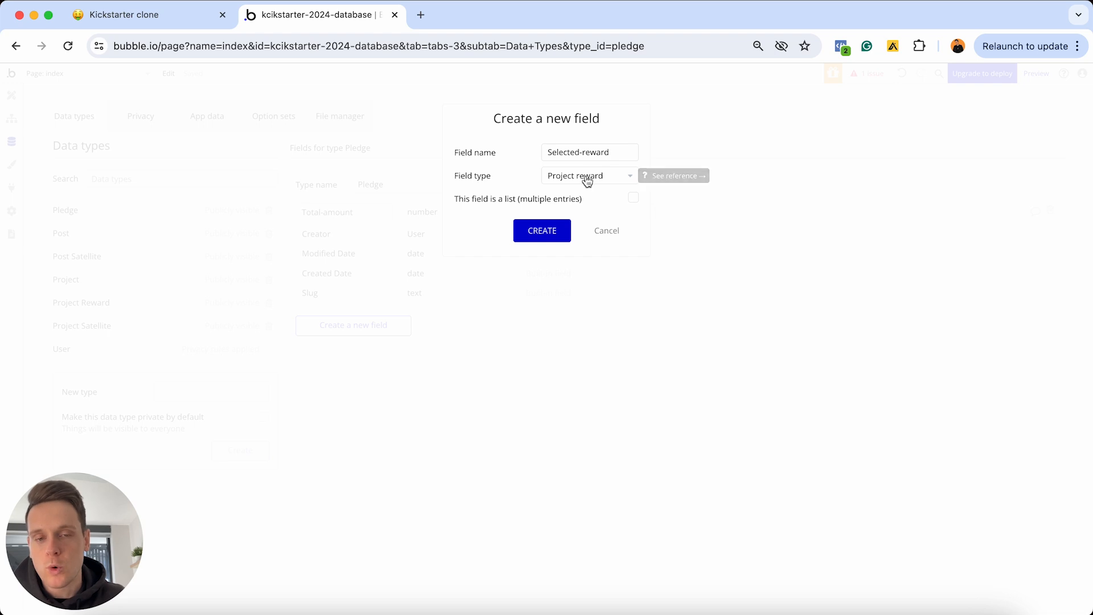
left_click(542, 230)
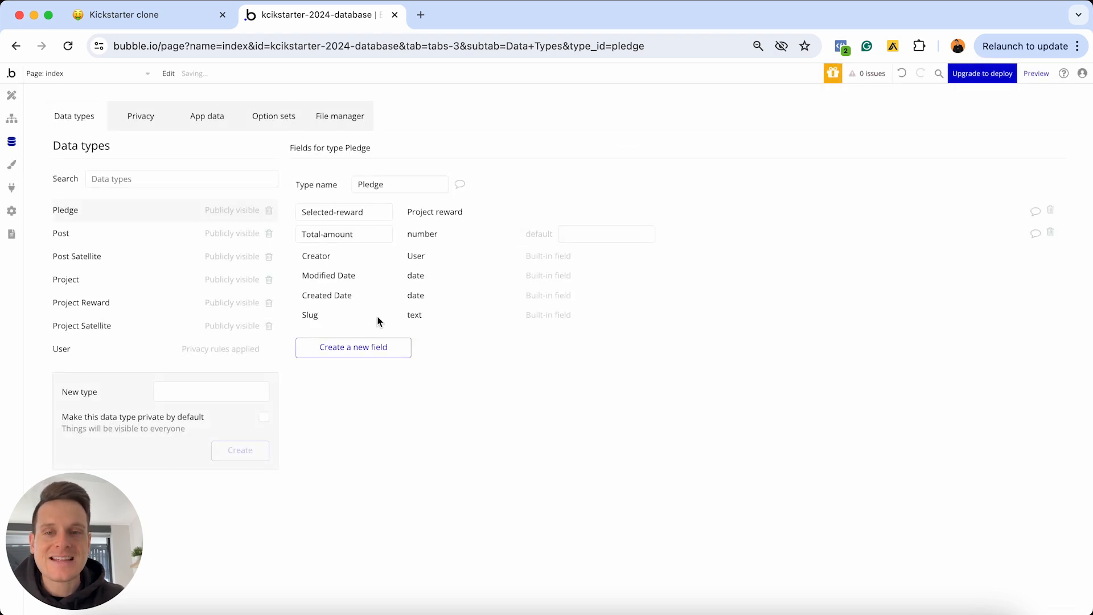
Add a Quantity field of type number to Pledge, fixing the mistyped first letter
left_click(349, 347)
type("Wuan")
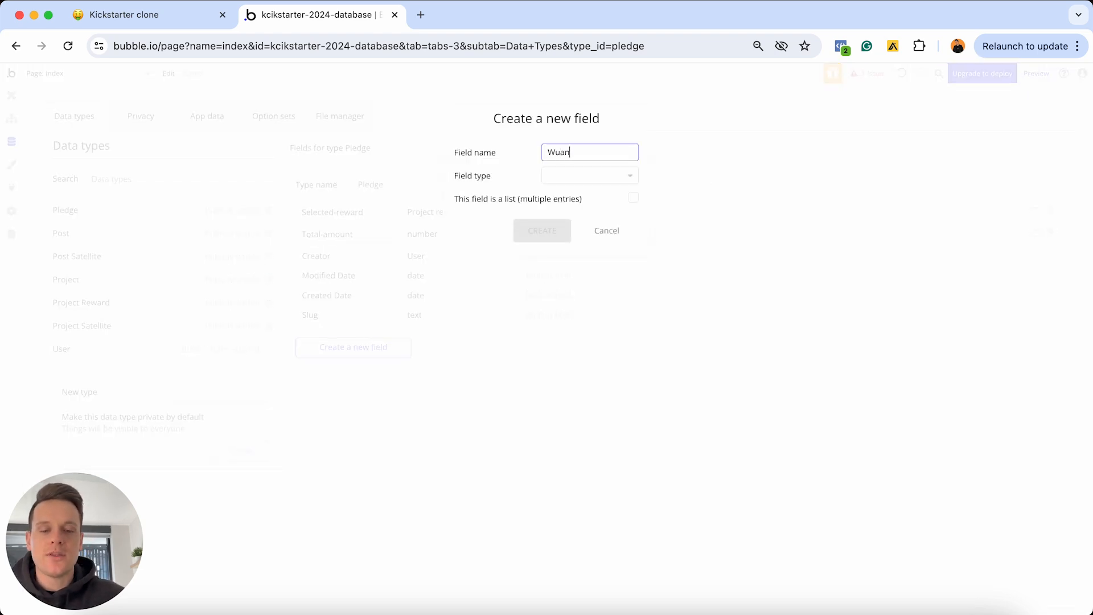
type("tity")
key("super+Left")
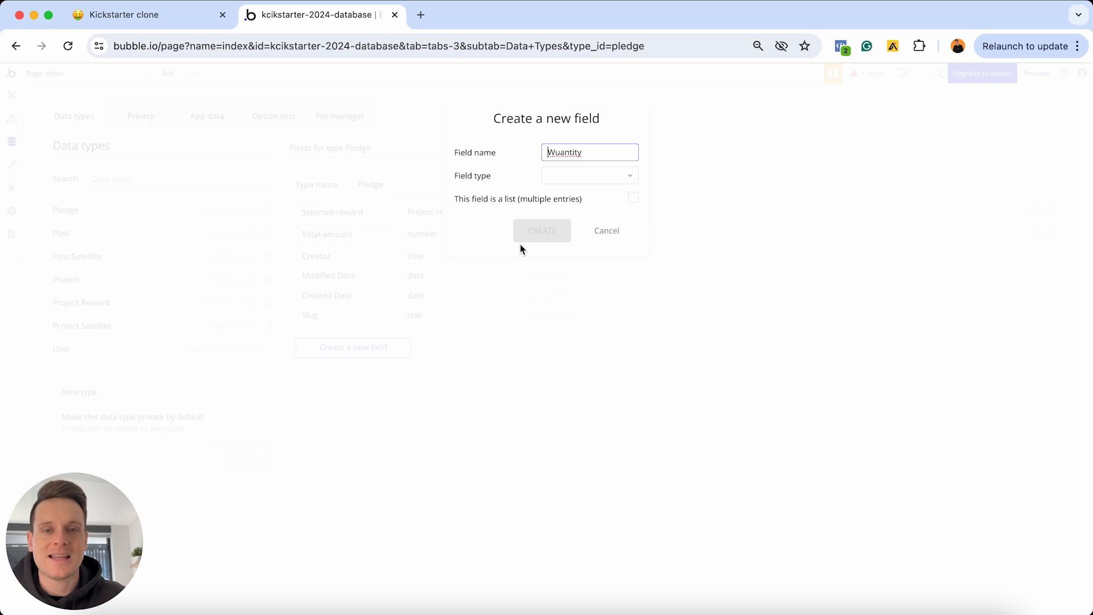
key("Right")
key("BackSpace")
type("Q")
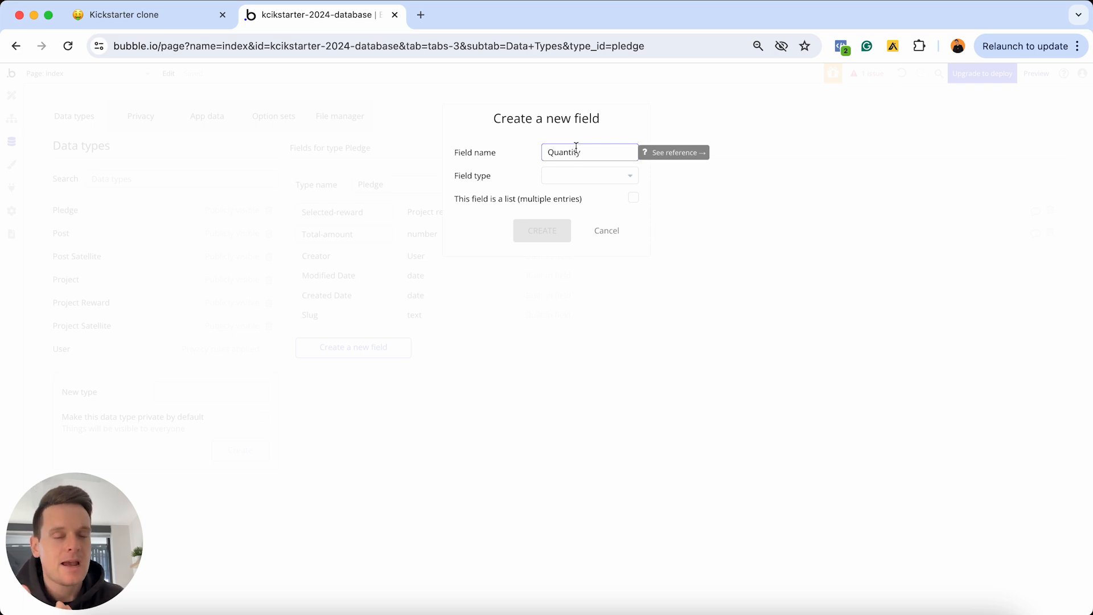
left_click(562, 179)
scroll(571, 273, "down", 2)
left_click(578, 328)
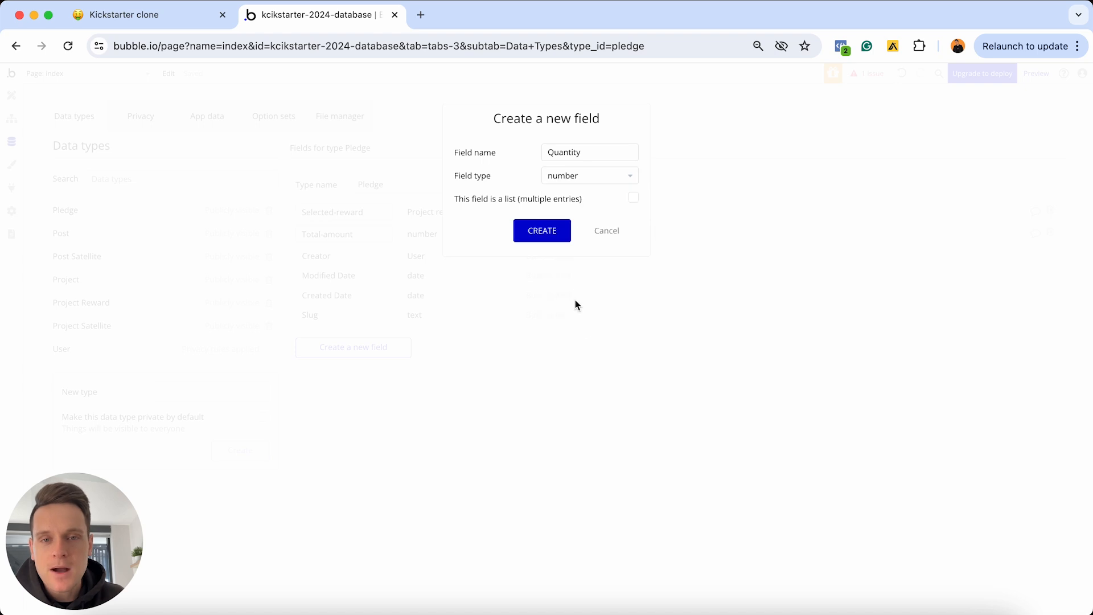
left_click(550, 235)
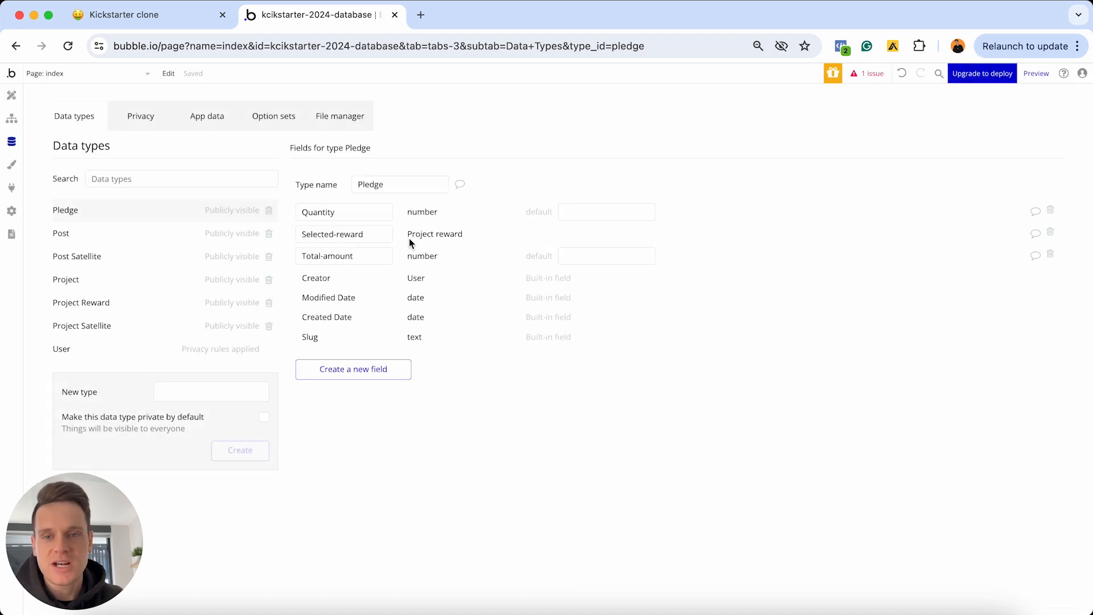
mouse_move(358, 219)
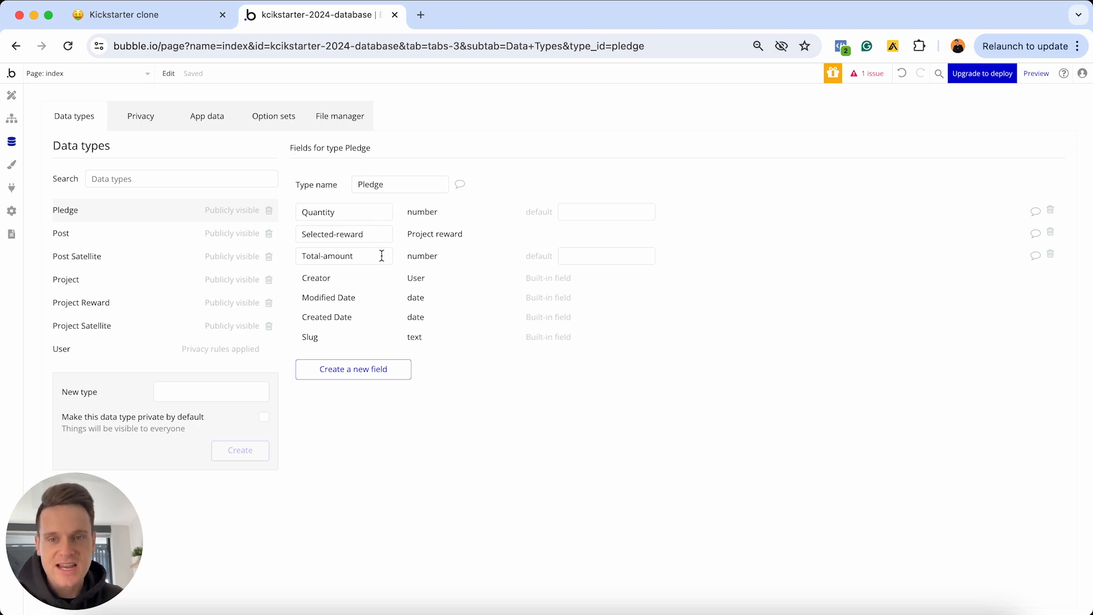
mouse_move(380, 257)
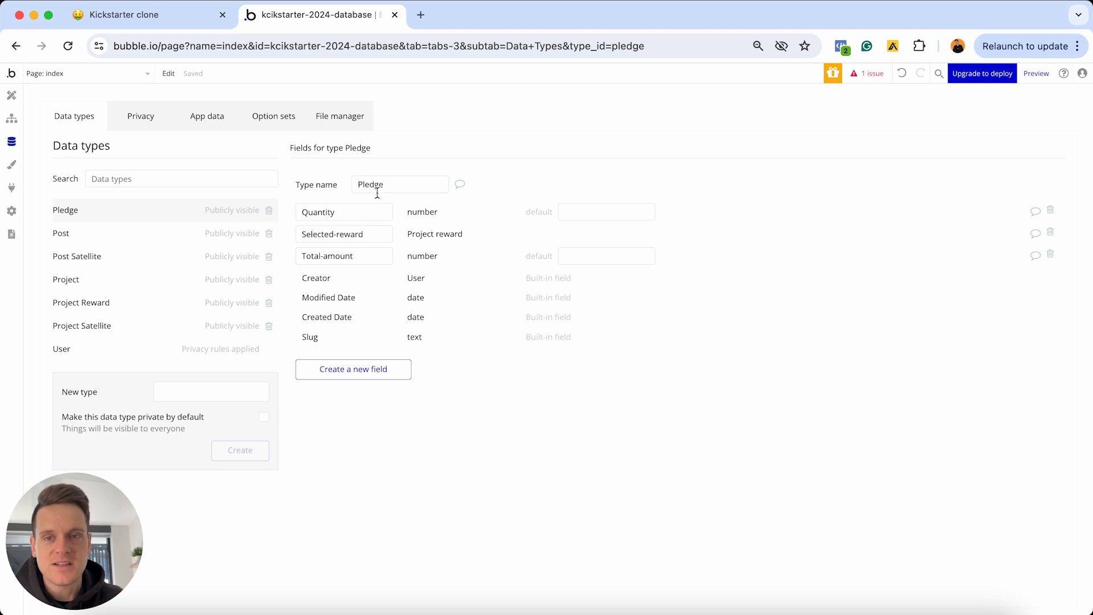
Add an OG-project field referencing Project to Pledge, then go back to the Notion plan
left_click(356, 371)
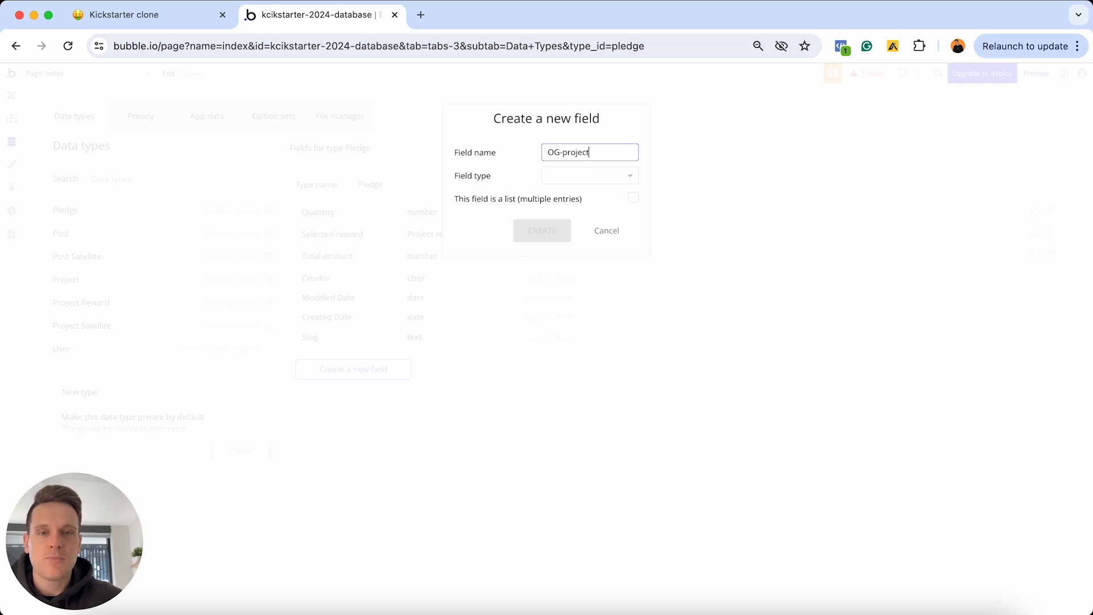
left_click(592, 177)
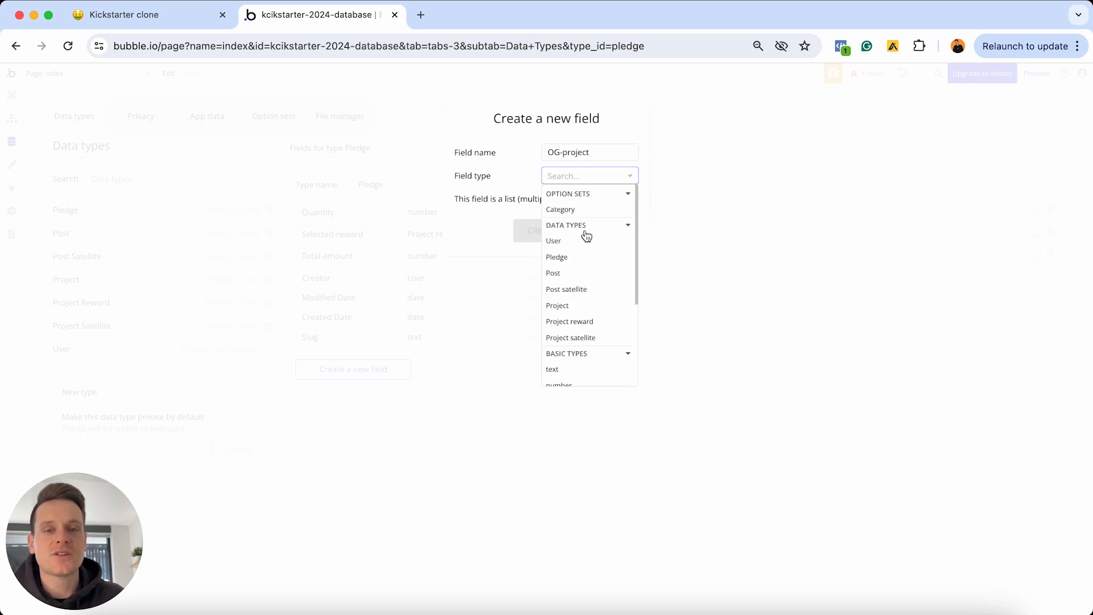
left_click(574, 306)
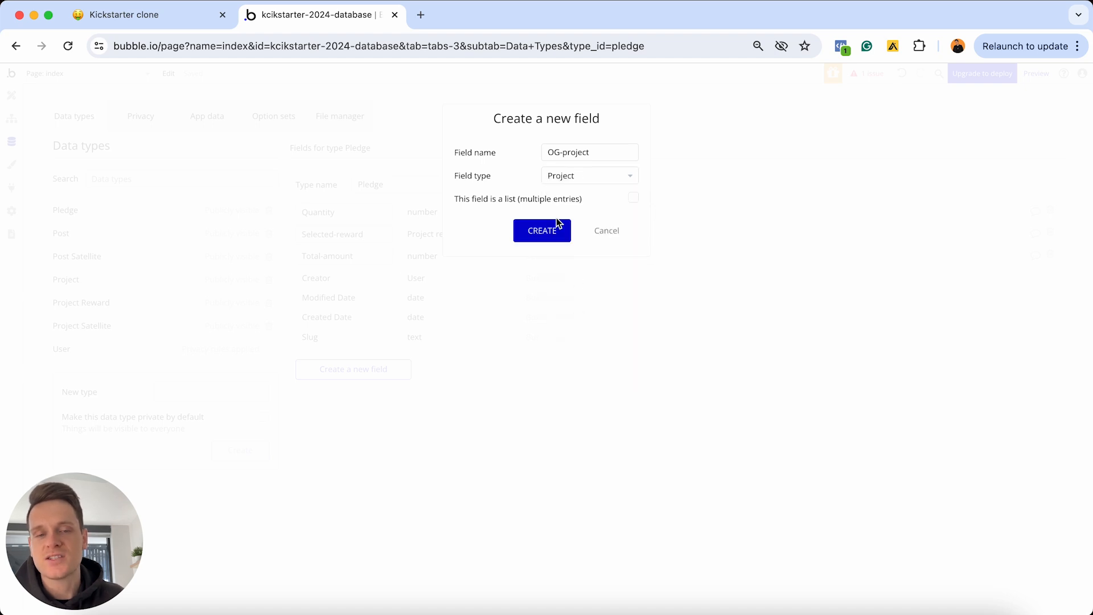
left_click(538, 238)
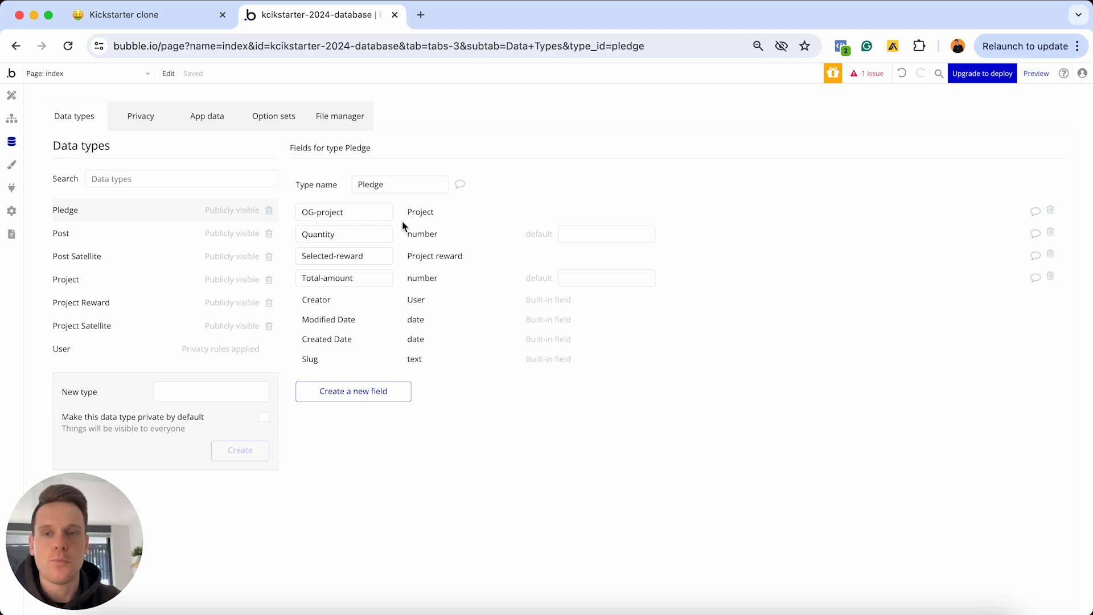
left_click(181, 23)
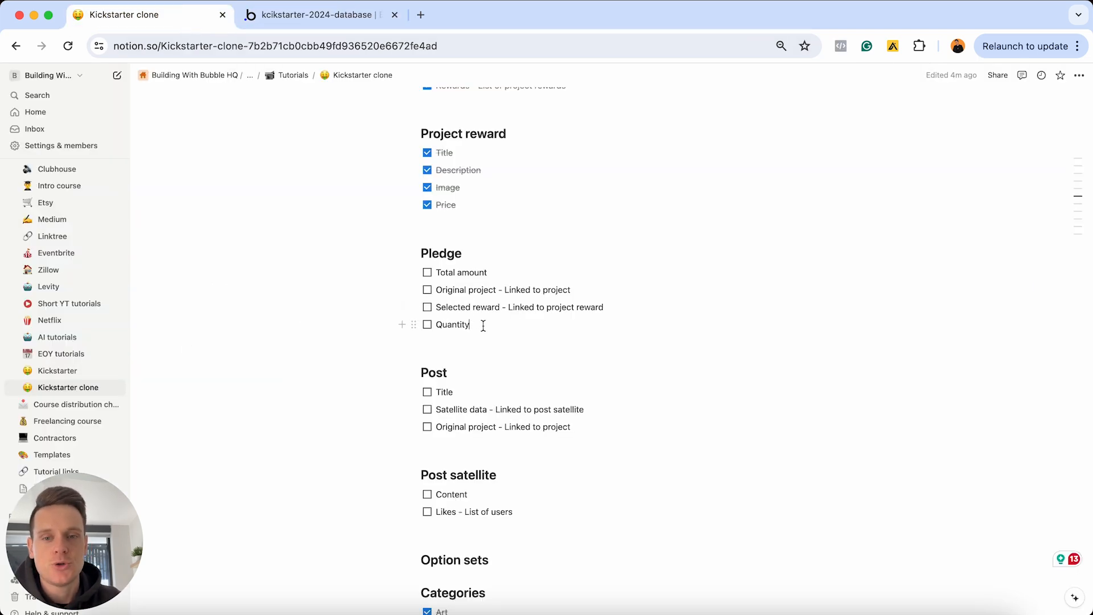
Select the four Pledge to-dos and mark them all done
left_click_drag(483, 326, 428, 265)
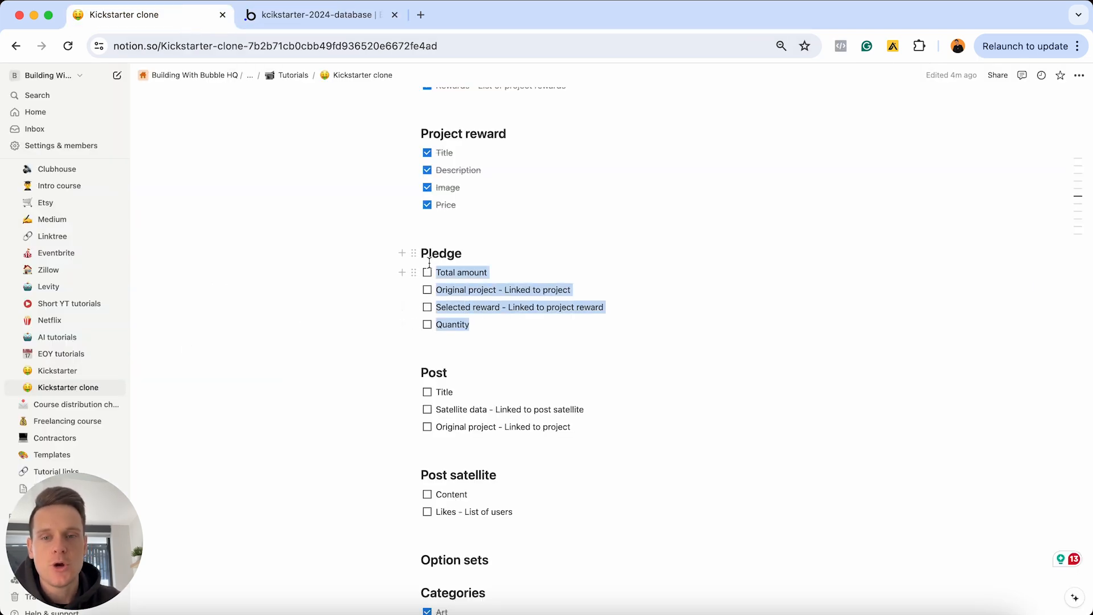
left_click(428, 291)
scroll(495, 335, "down", 3)
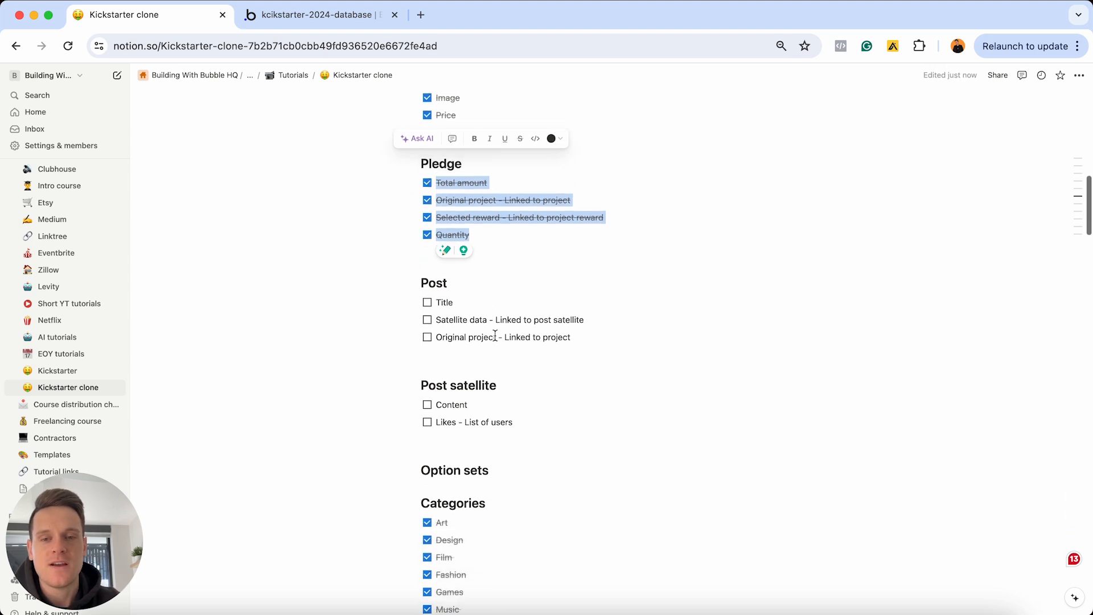
Select the Post heading and its three to-dos to review the Post checklist
left_click(590, 337)
left_click_drag(592, 339, 468, 299)
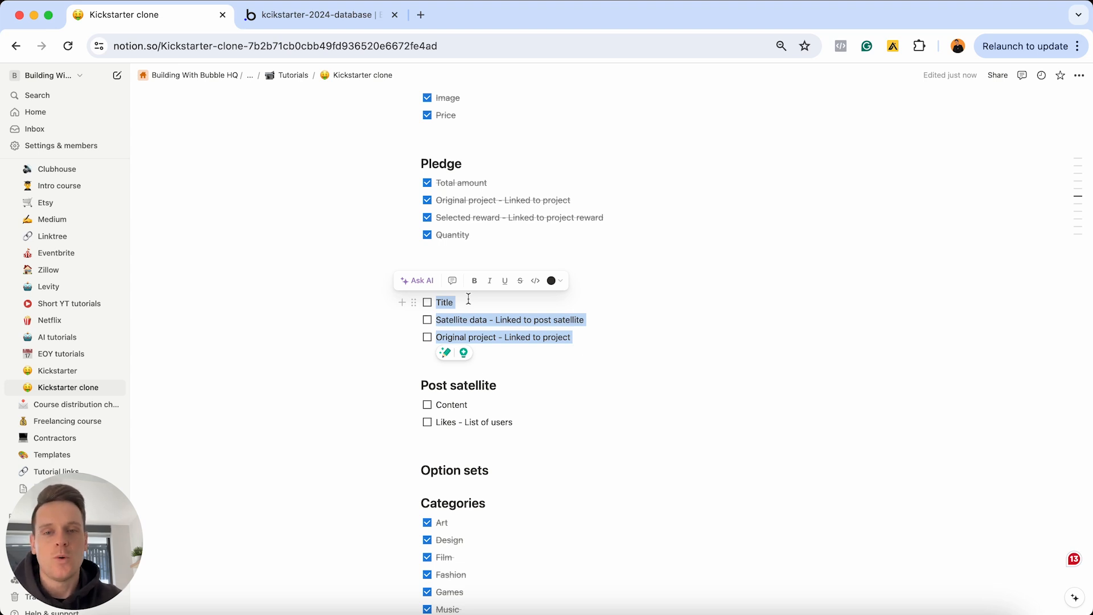
left_click(469, 299)
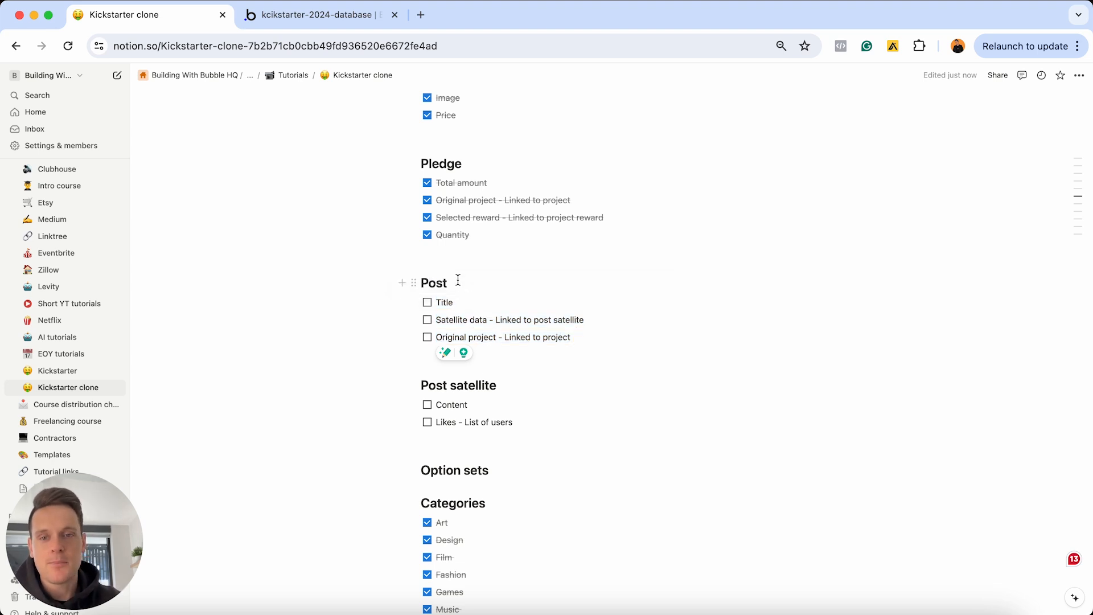
double_click(438, 282)
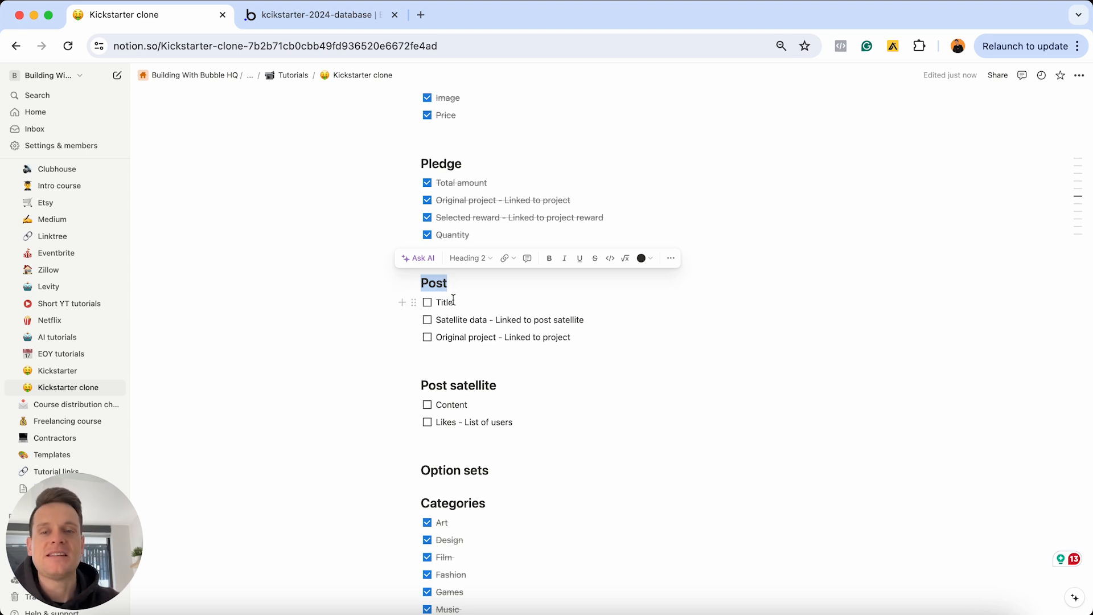
left_click_drag(572, 337, 435, 302)
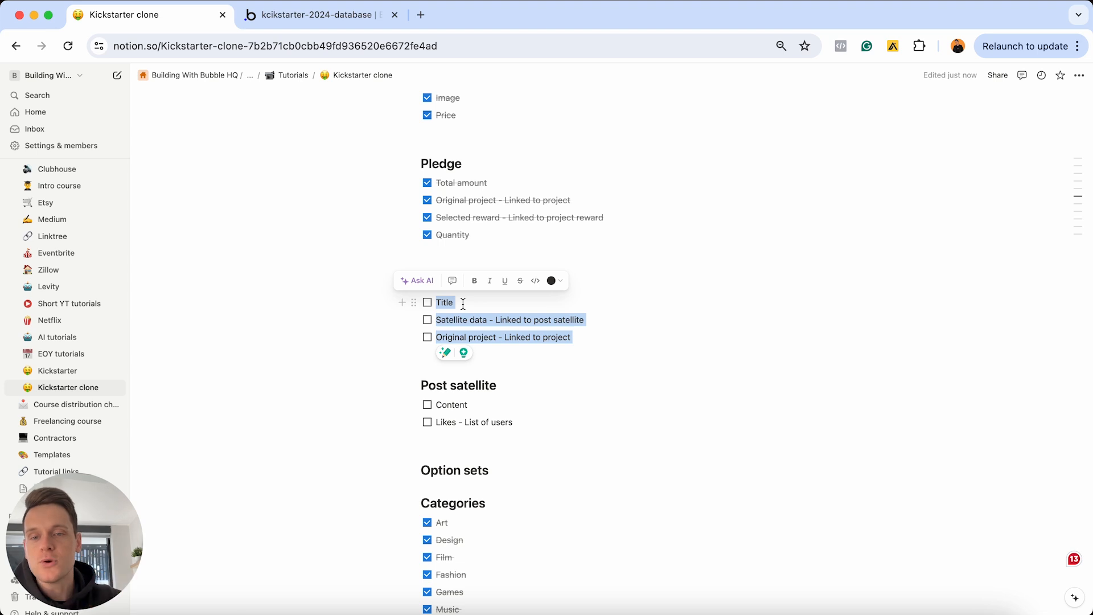
left_click(472, 404)
Review the Content, Likes and Original project lines, then return to the Bubble data editor
left_click_drag(475, 404, 436, 403)
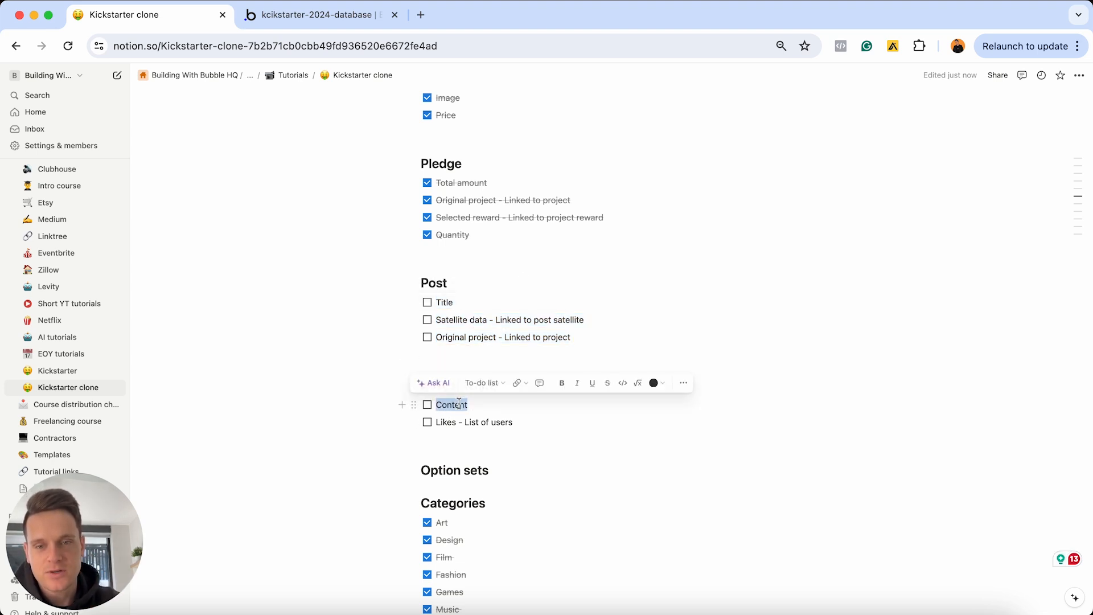
left_click_drag(513, 421, 433, 422)
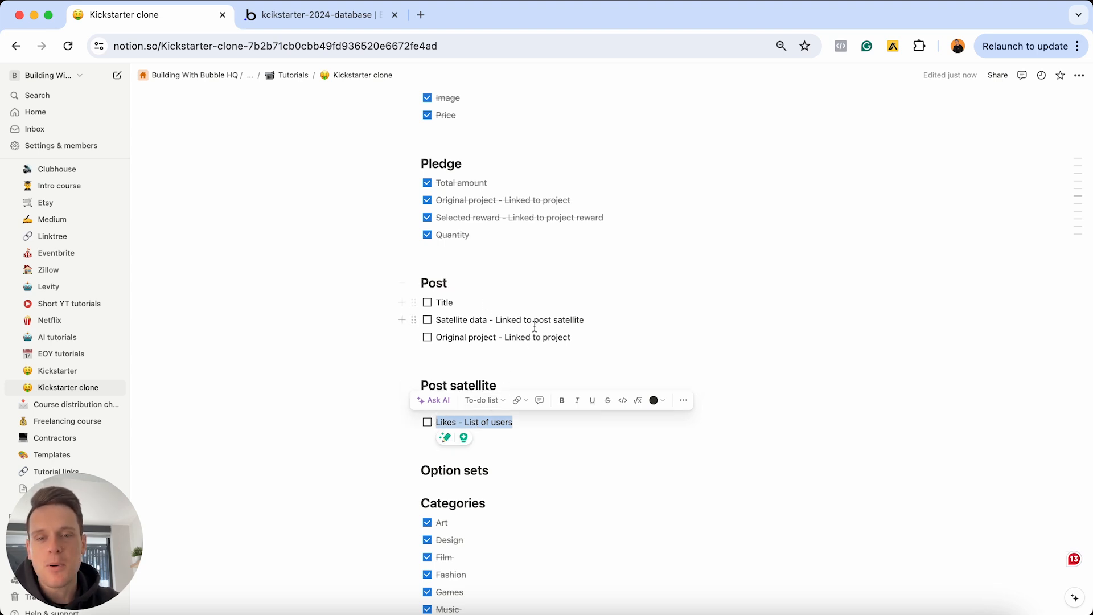
left_click(571, 337)
triple_click(568, 336)
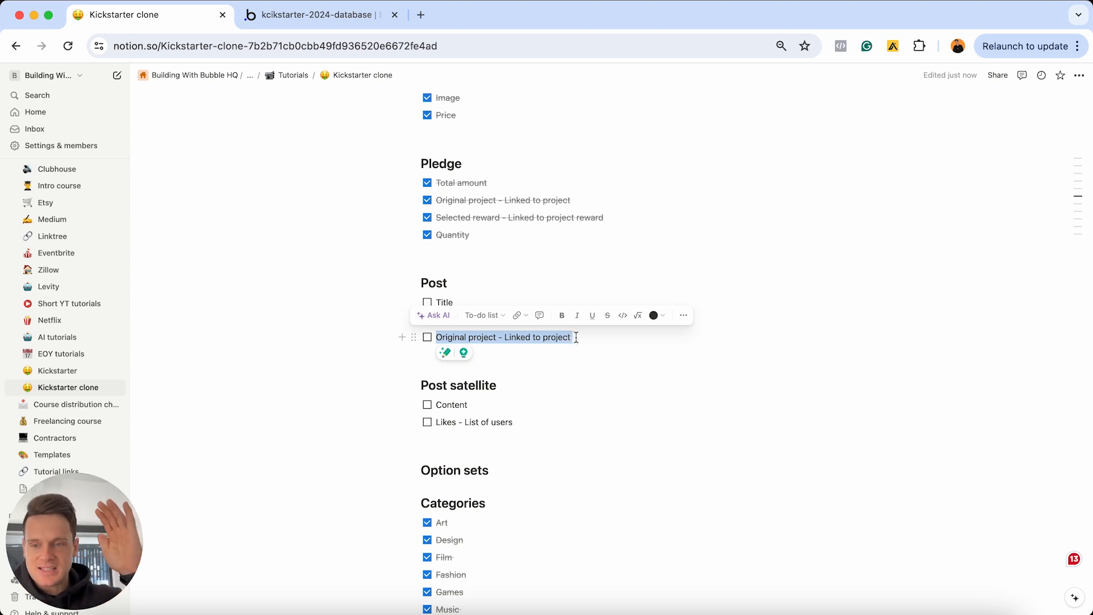
left_click(574, 337)
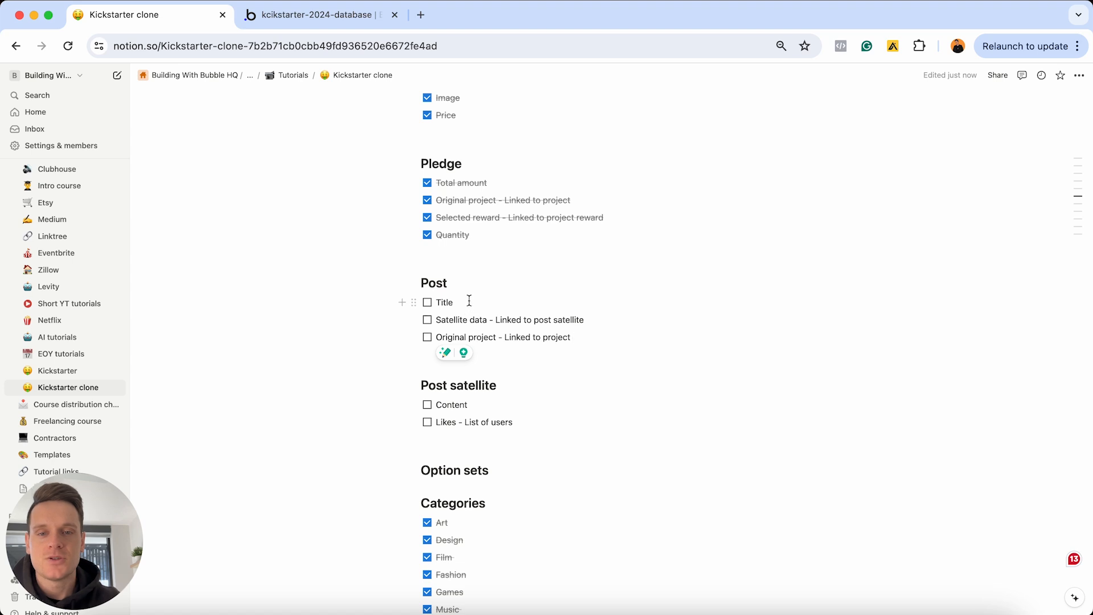
left_click(341, 16)
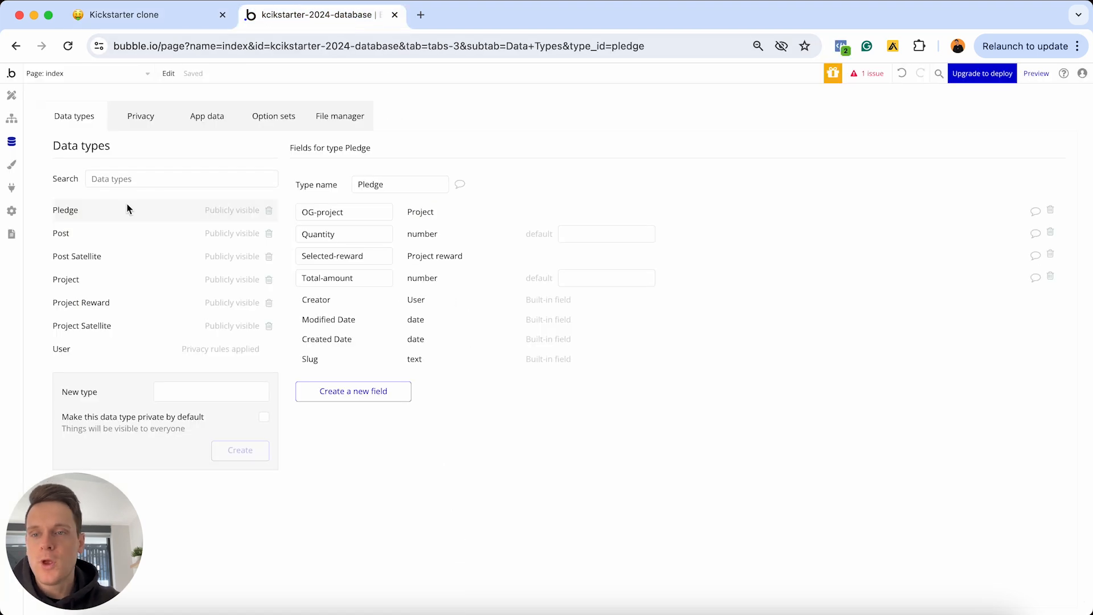
Open the Post data type and create a Title field of type text
left_click(102, 235)
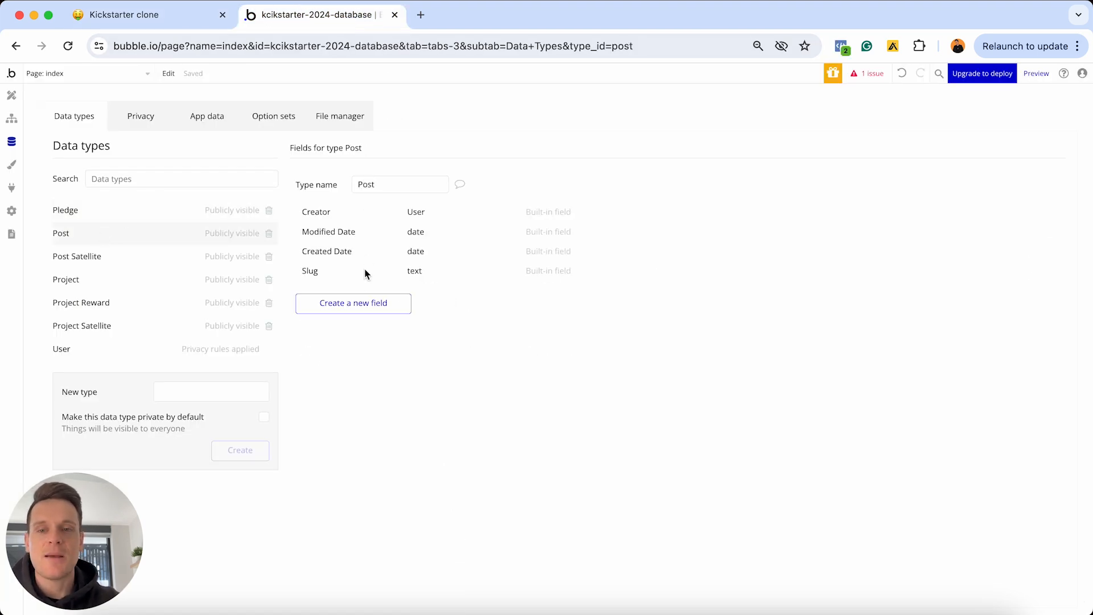
left_click(365, 298)
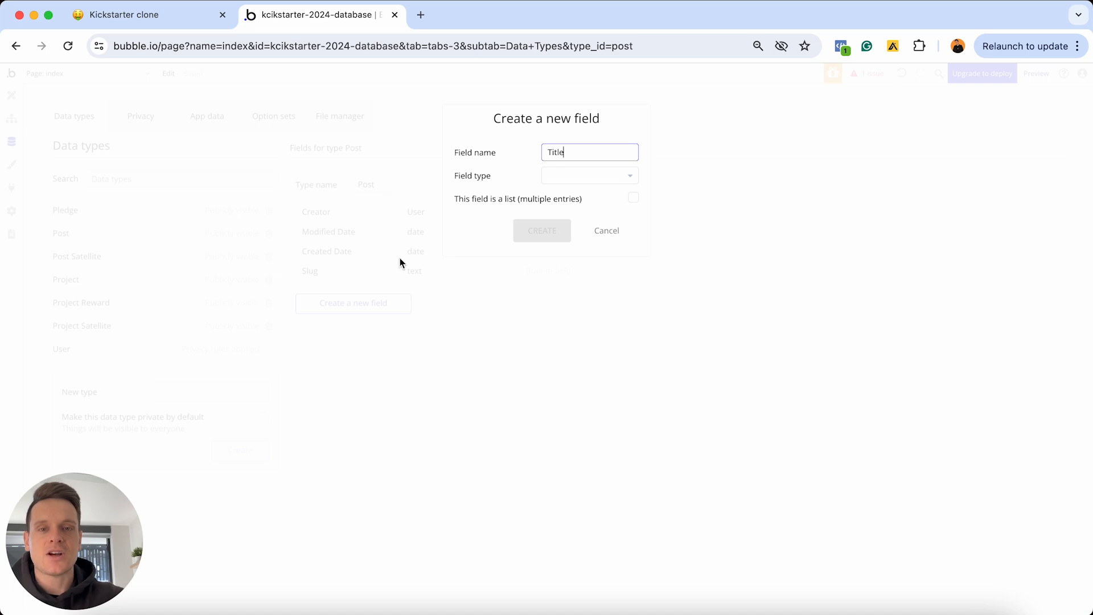
left_click(563, 178)
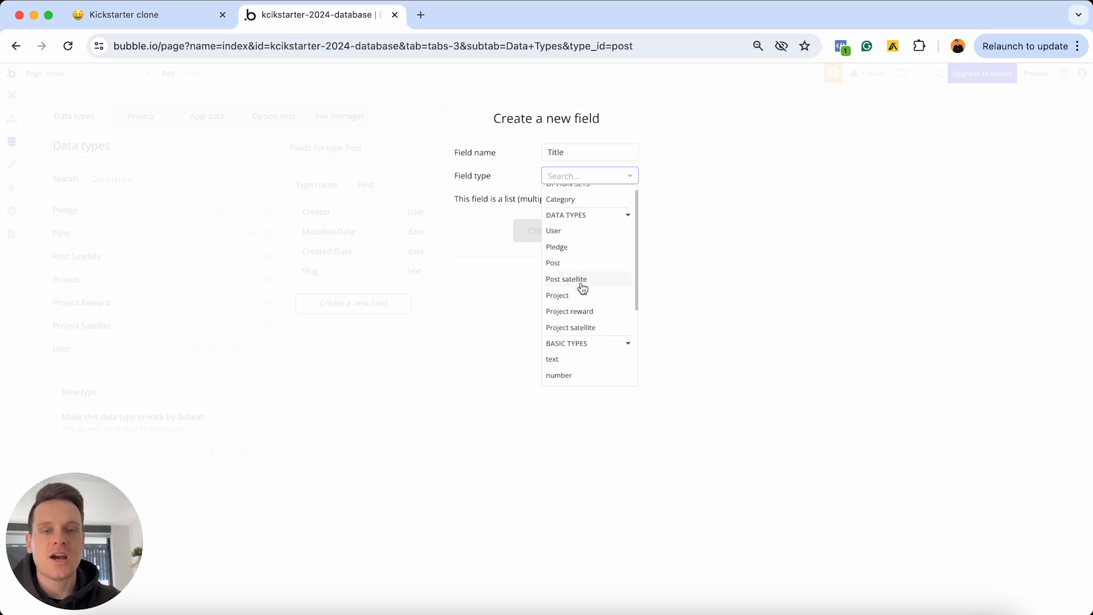
scroll(582, 288, "down", 2)
left_click(577, 320)
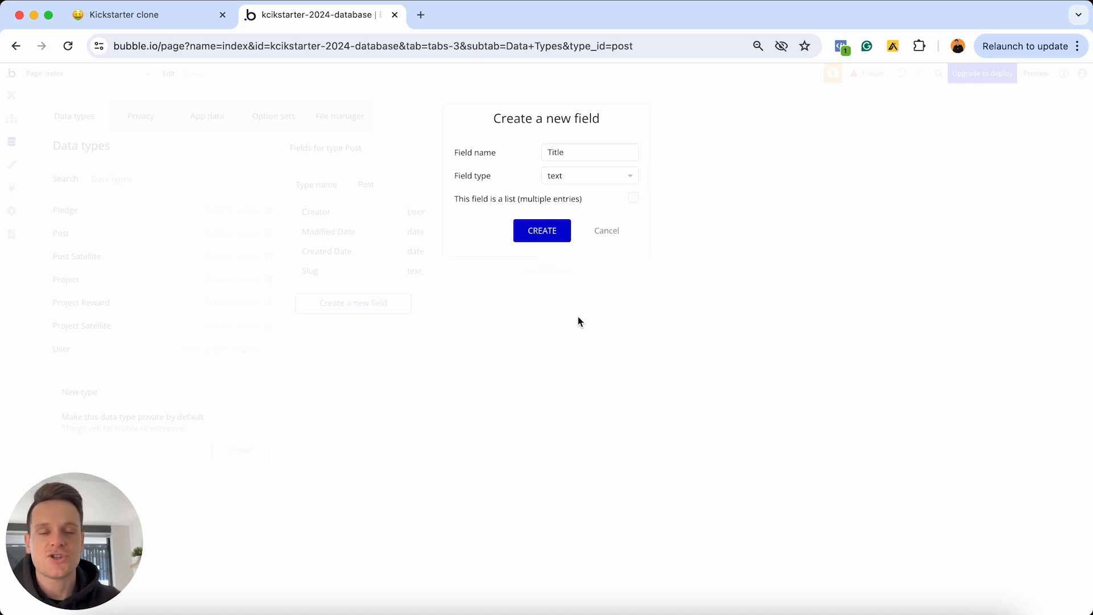
left_click(530, 232)
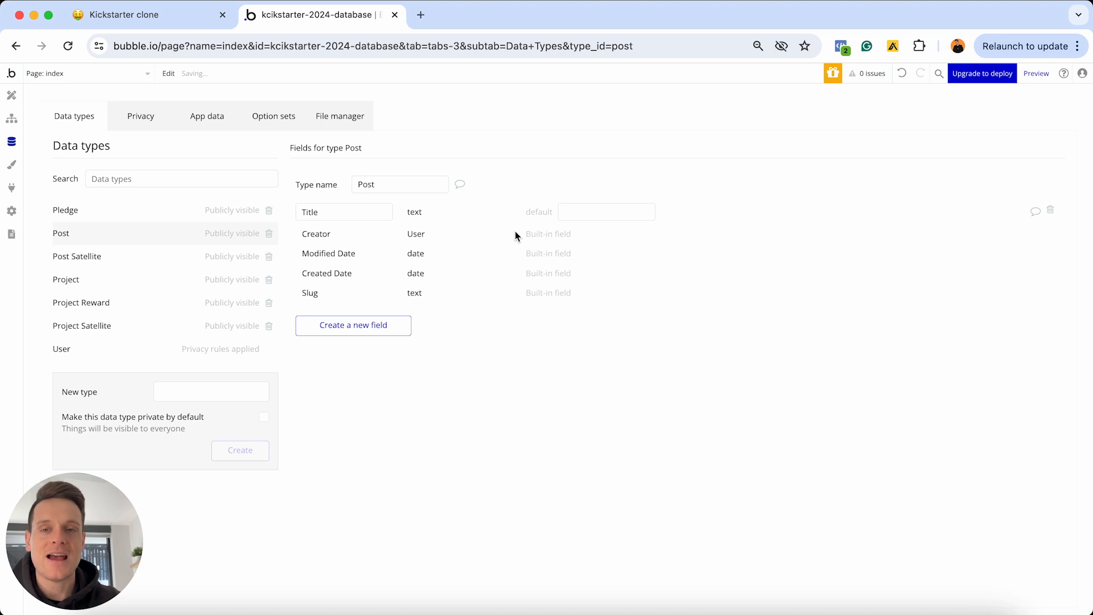
Add an OG-project field linked to Project on Post
left_click(363, 324)
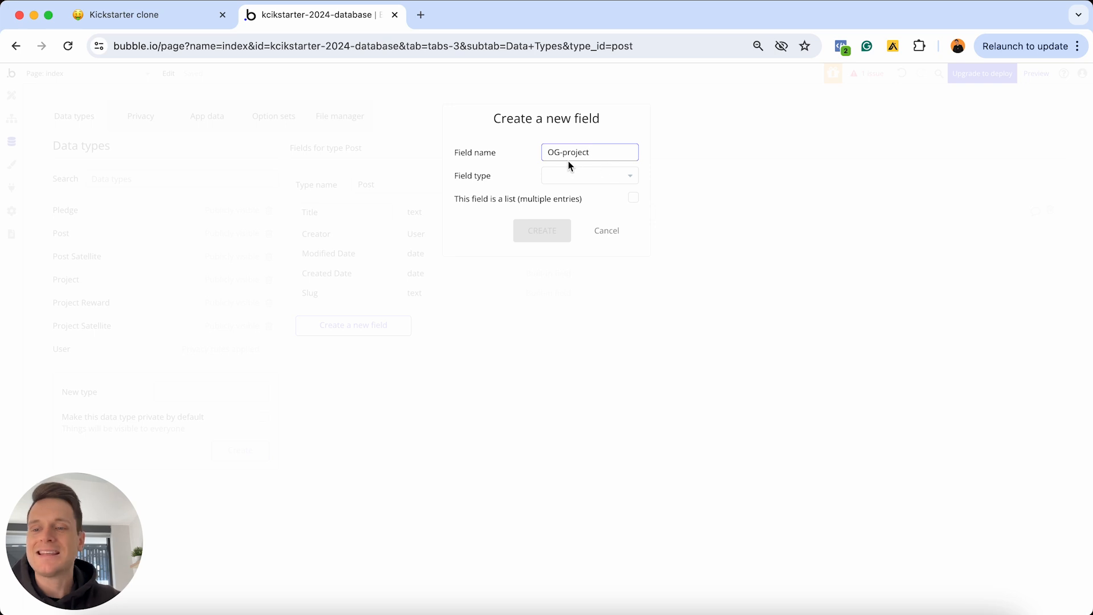
left_click(586, 176)
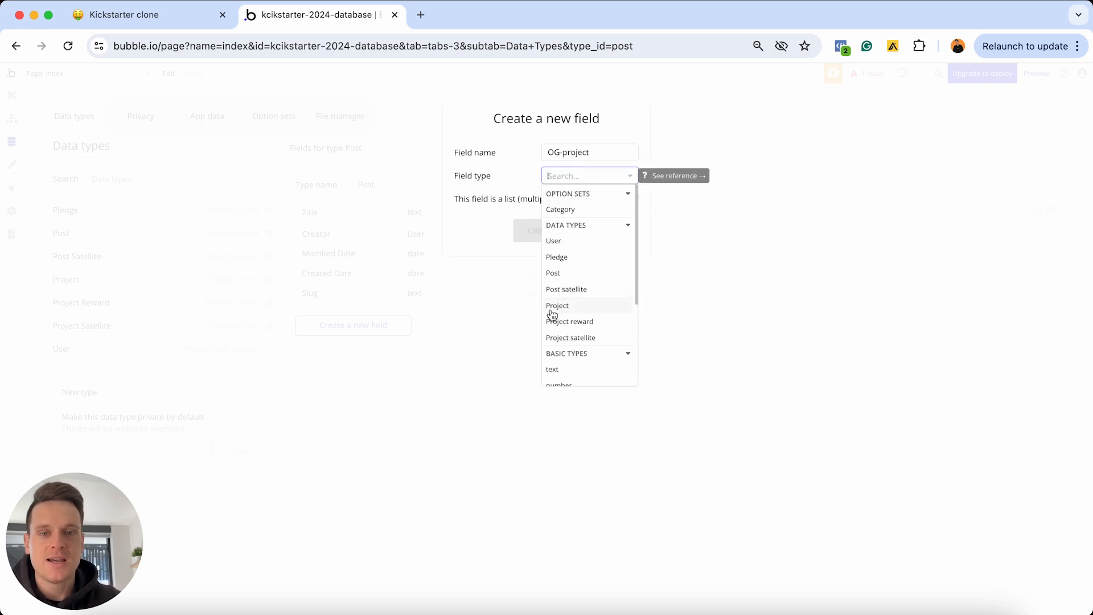
left_click(569, 311)
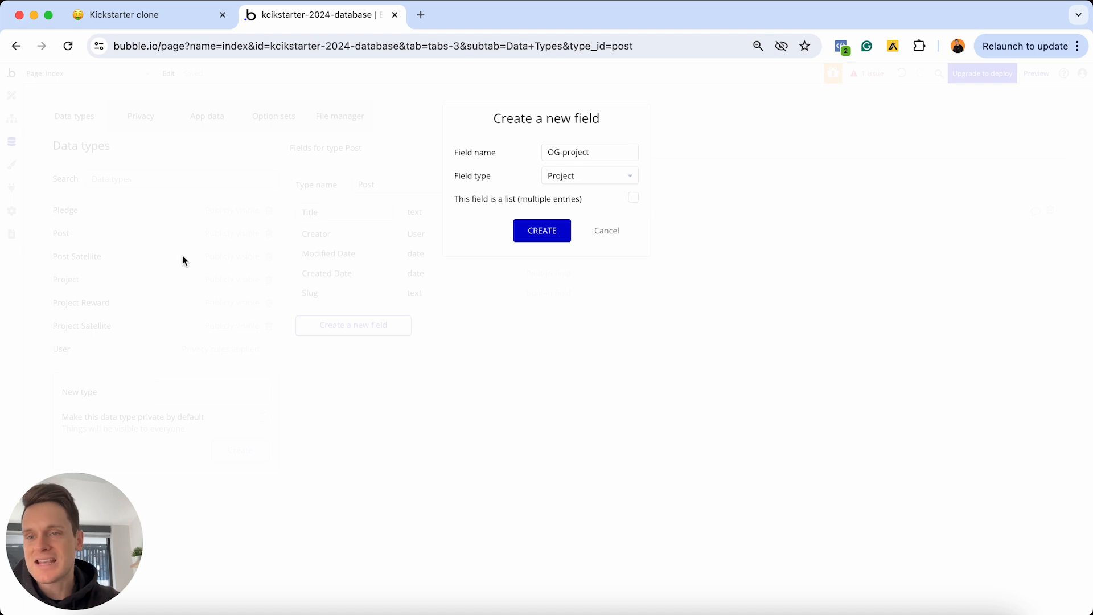
left_click(542, 229)
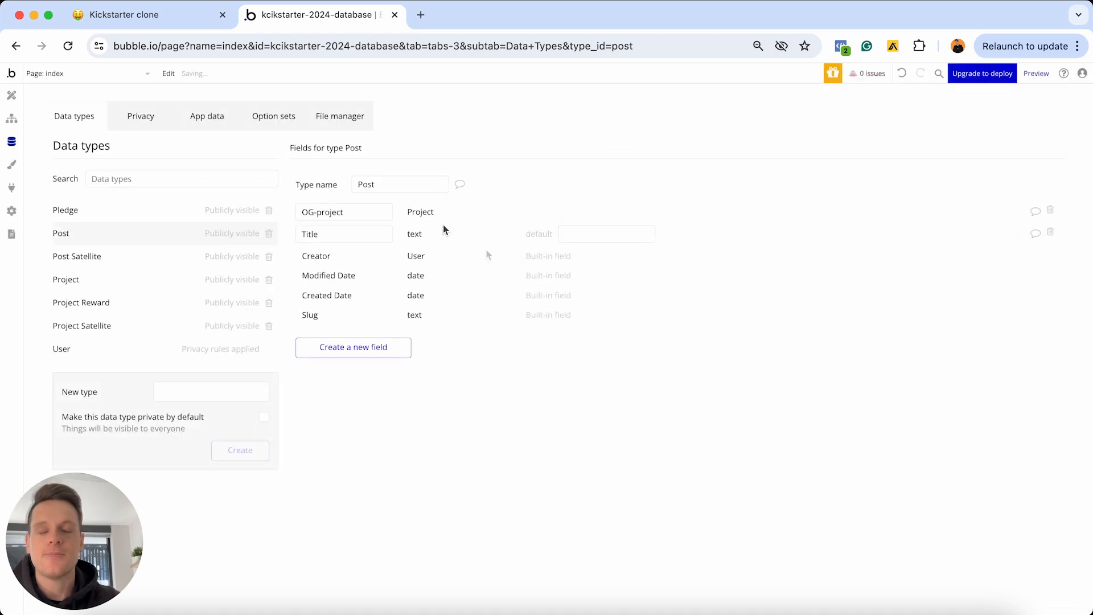
Add a Satellite-data field linked to Post satellite on Post
left_click(410, 352)
type("Sat")
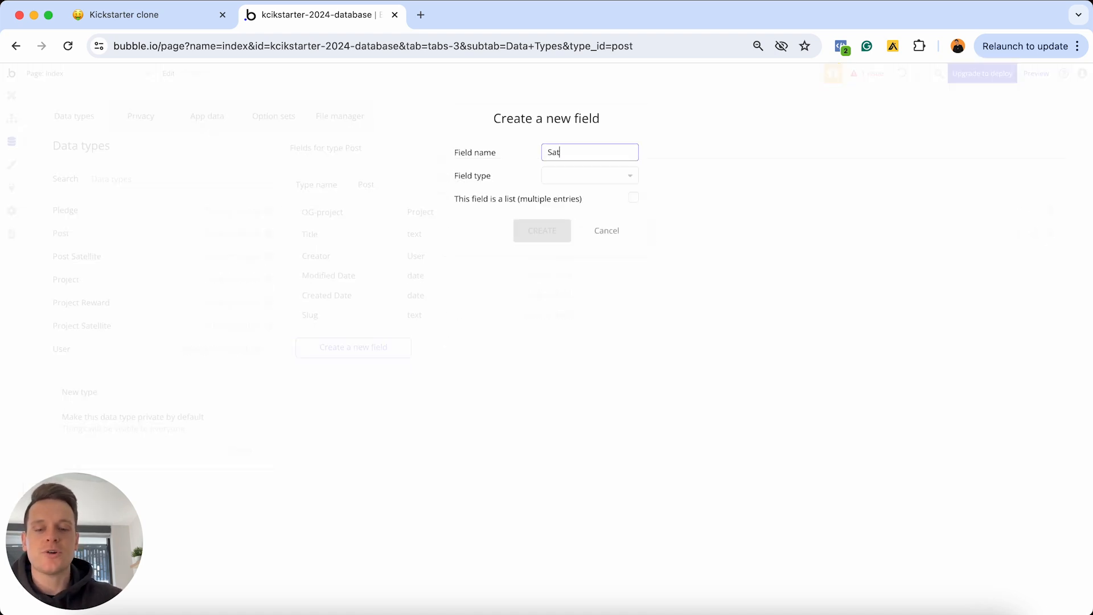
type("ellite-data")
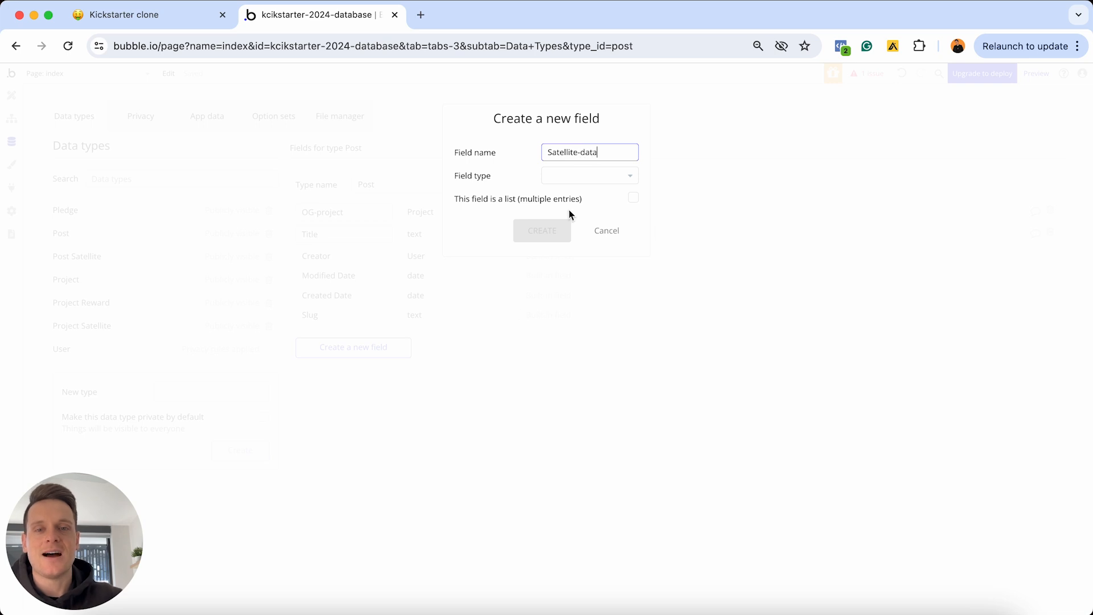
left_click(583, 175)
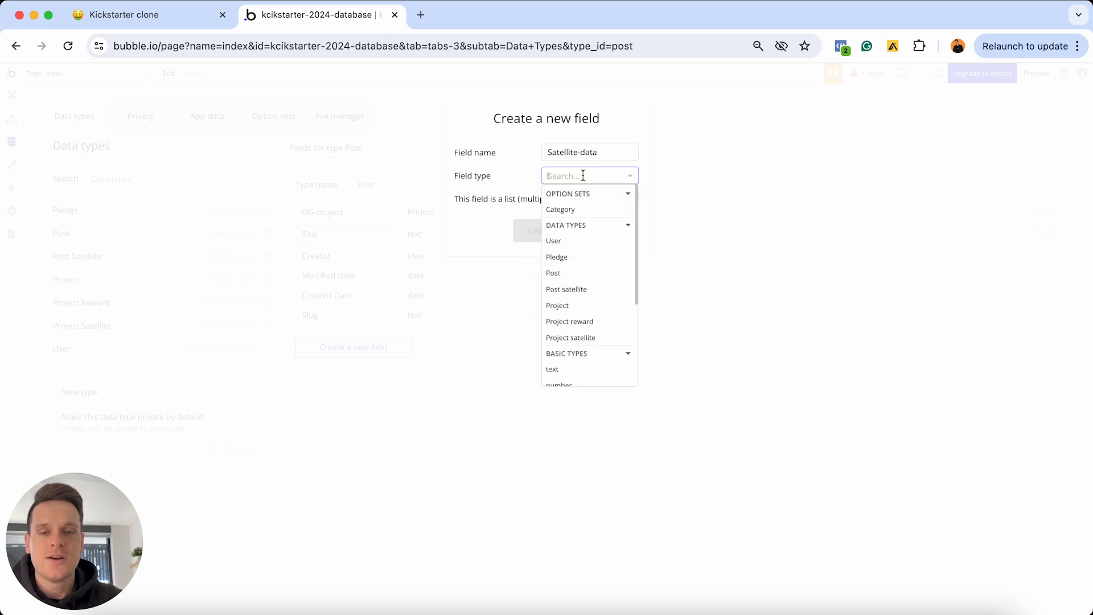
left_click(571, 290)
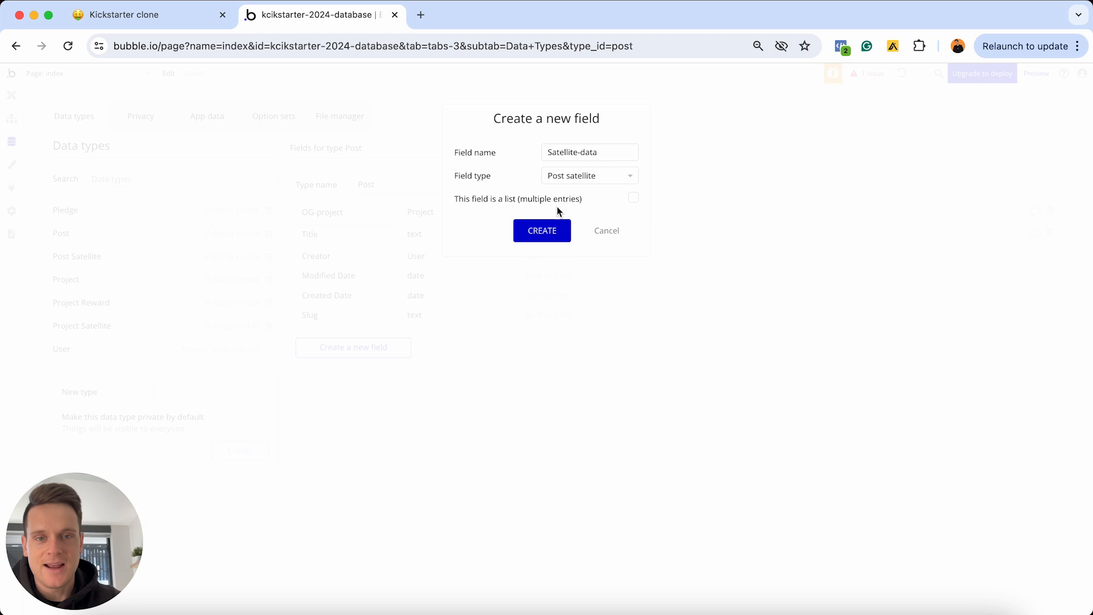
left_click(545, 232)
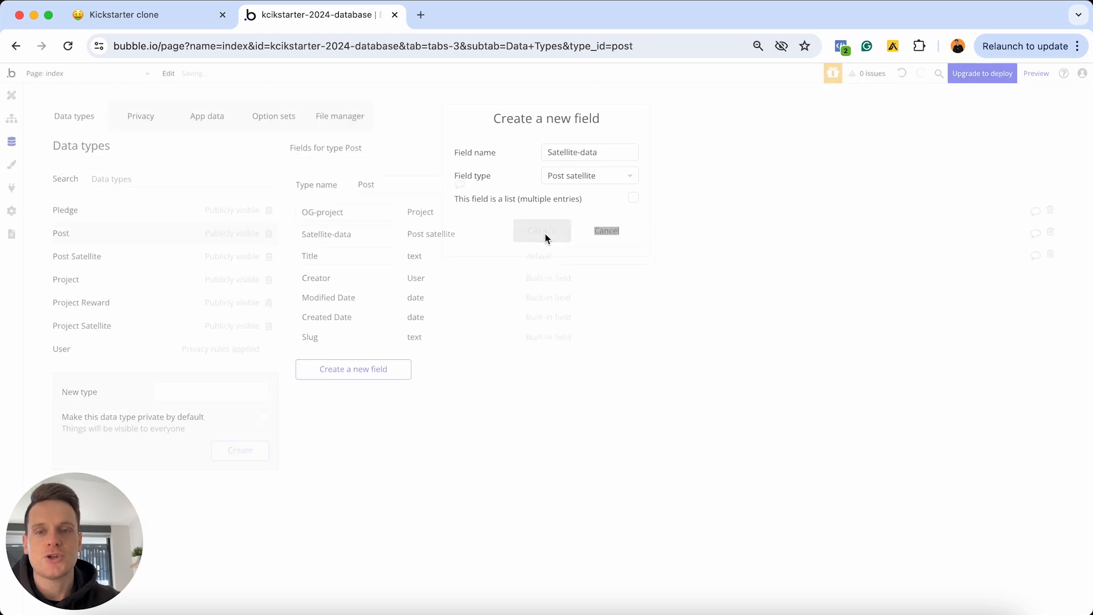
In Notion, tick the Title, Satellite data and Original project to-dos, then return to Bubble
left_click(206, 23)
left_click(427, 303)
left_click(426, 320)
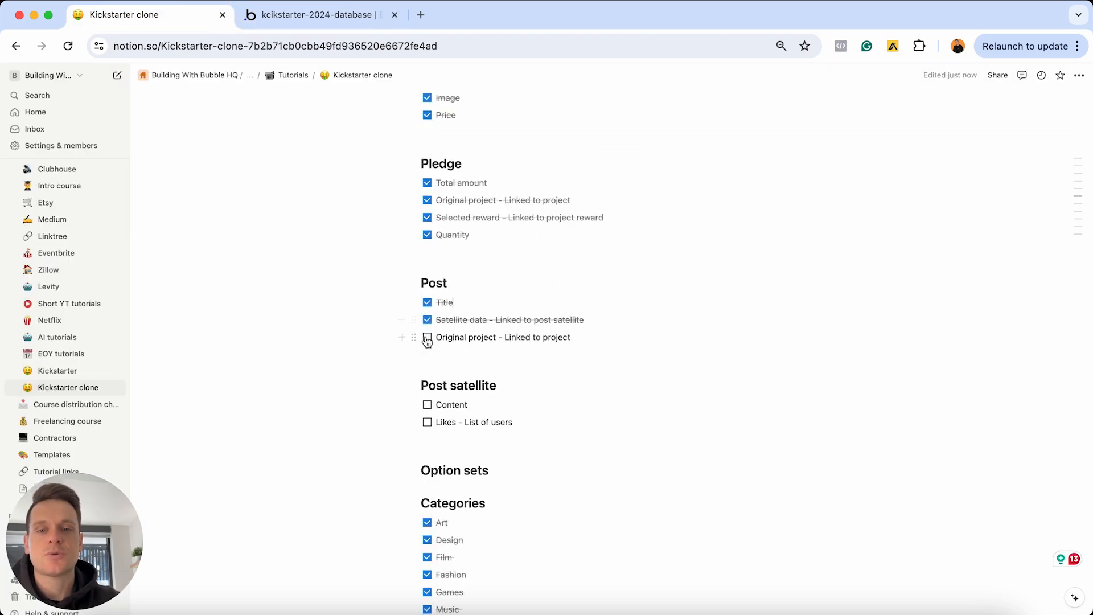
left_click(427, 337)
left_click_drag(524, 426, 430, 403)
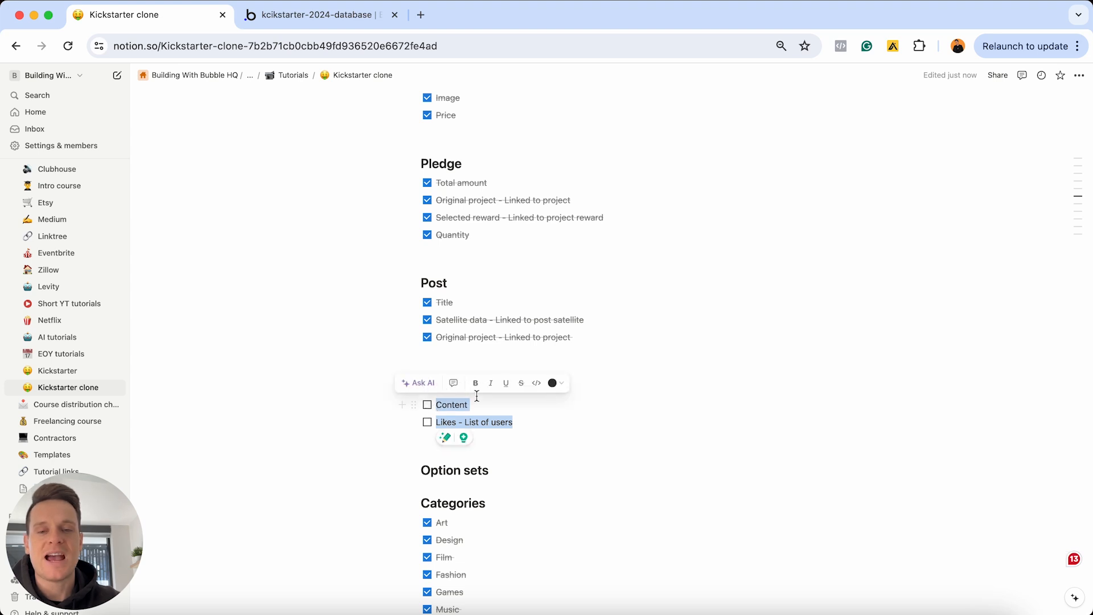
left_click(347, 14)
Open Post satellite and add a Content field of type text
left_click(80, 257)
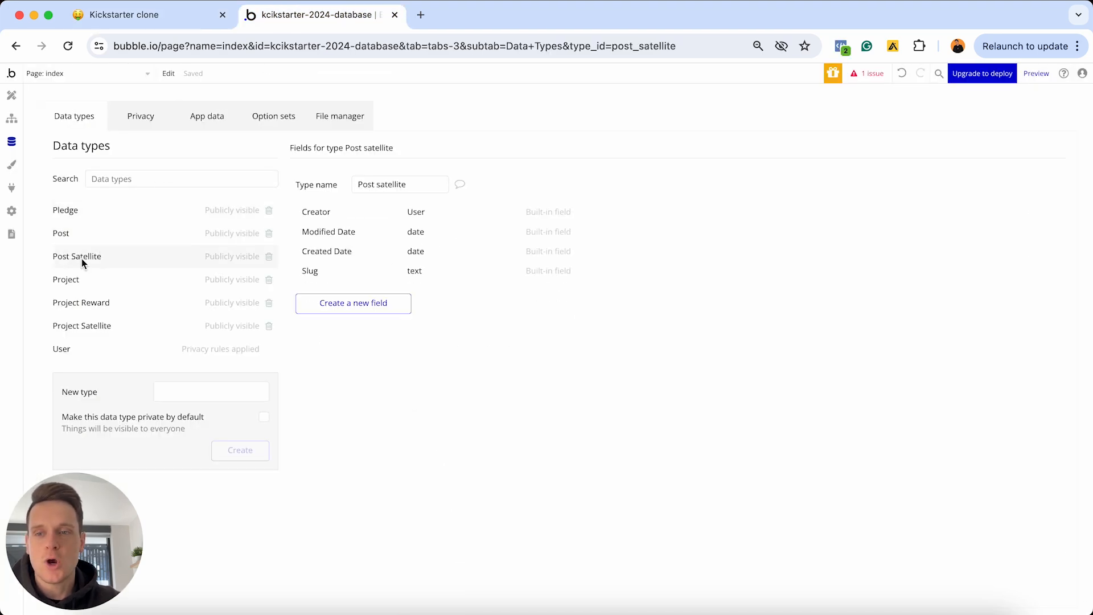
left_click(391, 306)
type("Content")
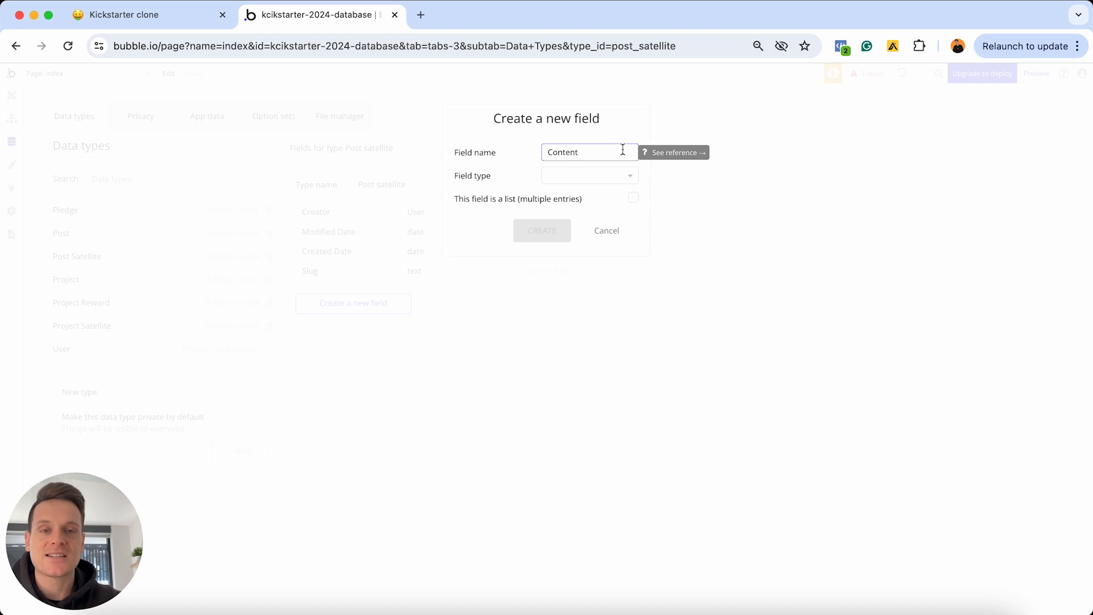
left_click(575, 180)
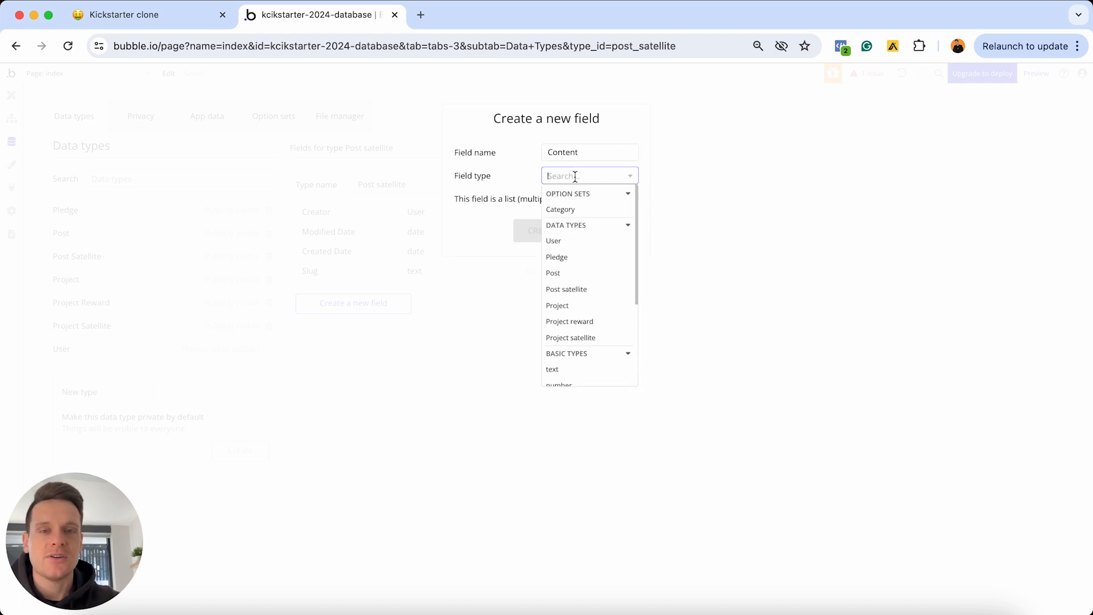
scroll(576, 239, "down", 2)
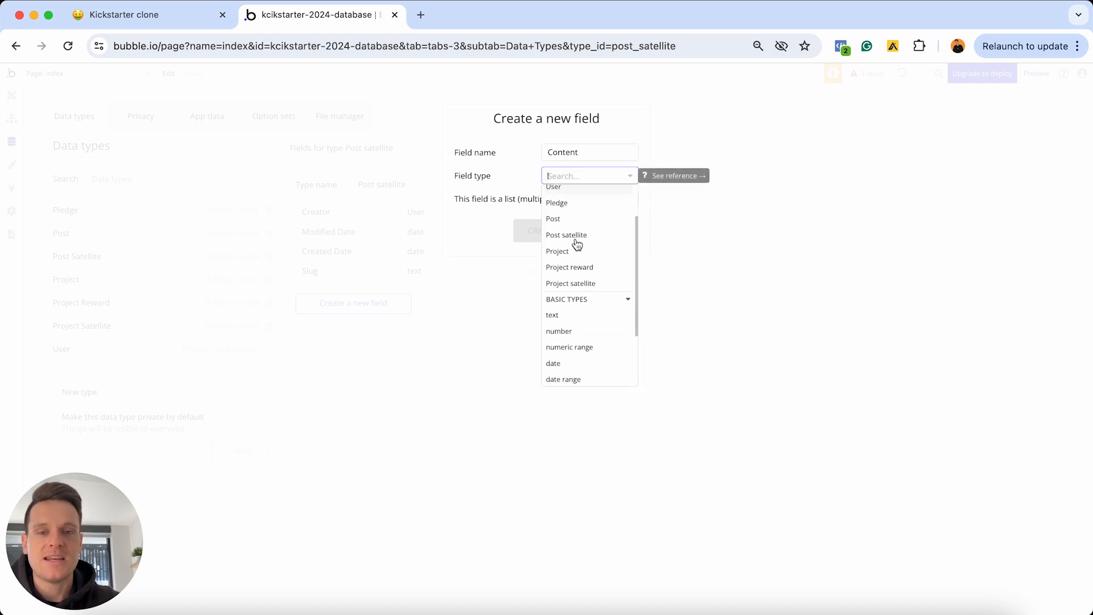
left_click(569, 314)
left_click(544, 230)
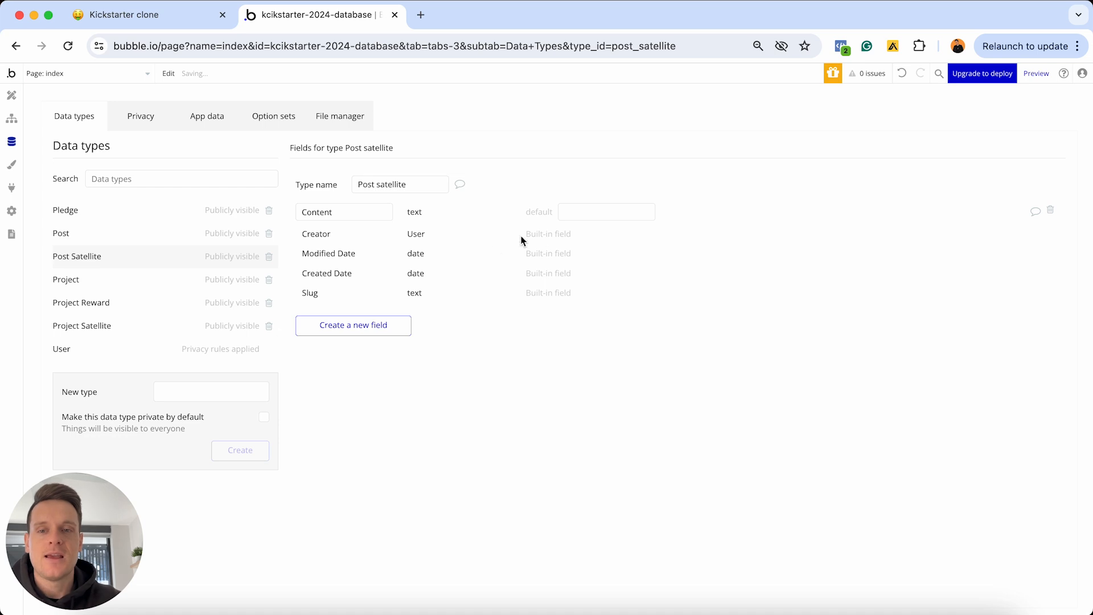
Add a Likes field to Post satellite as a list of Users
left_click(386, 324)
type("Likes")
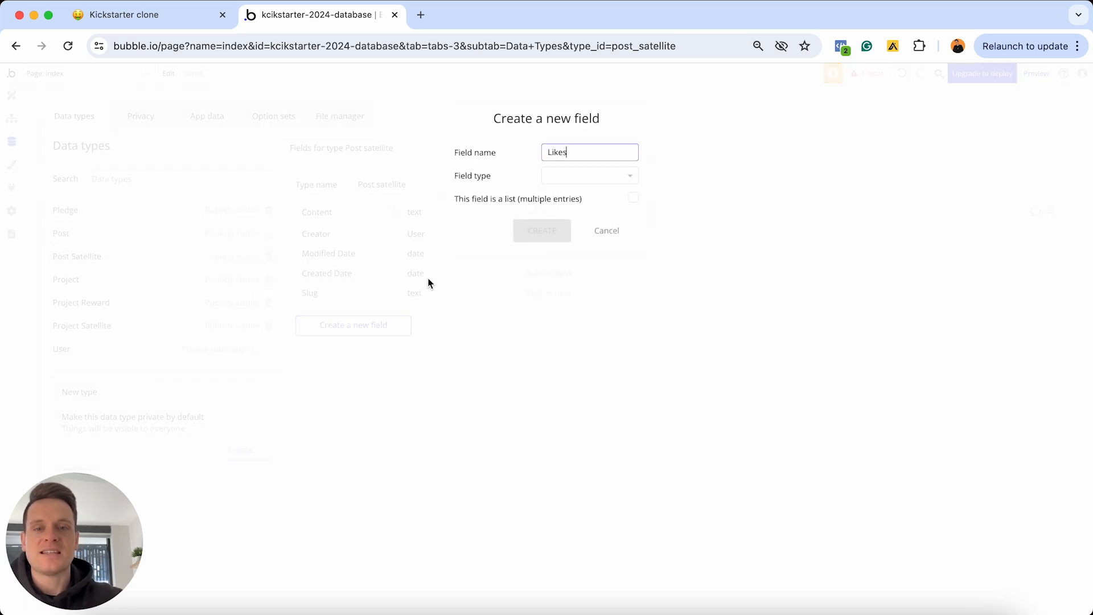
left_click(574, 175)
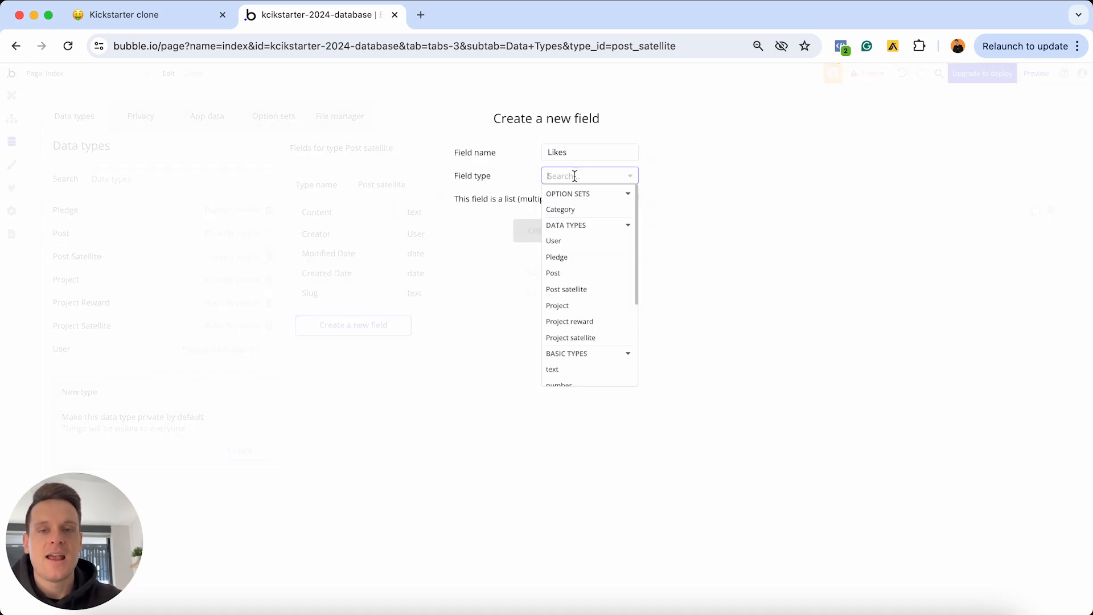
left_click(570, 246)
left_click(633, 199)
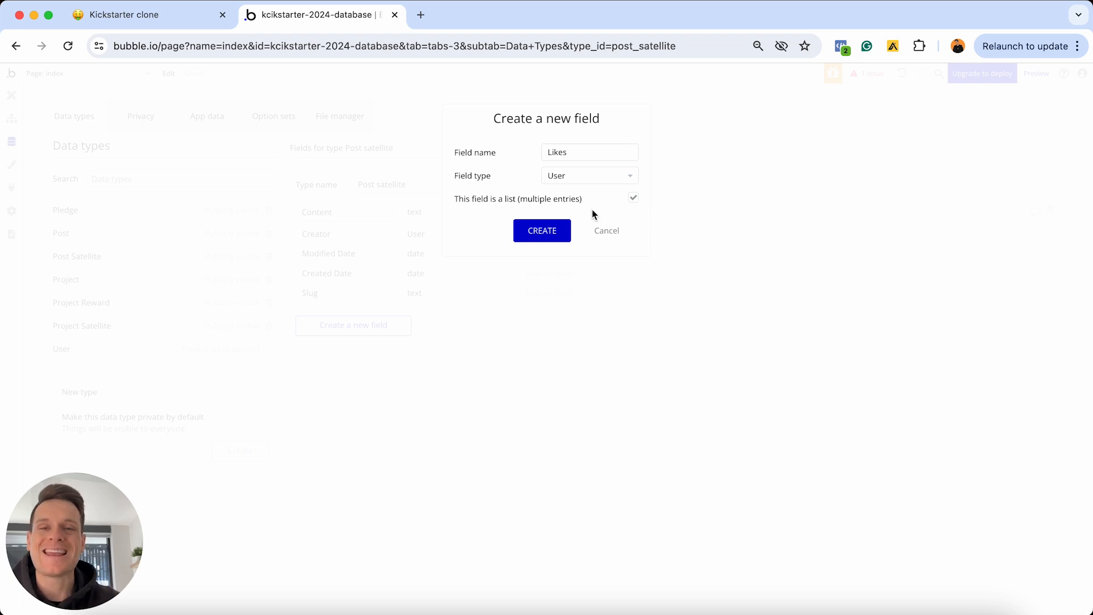
left_click(540, 233)
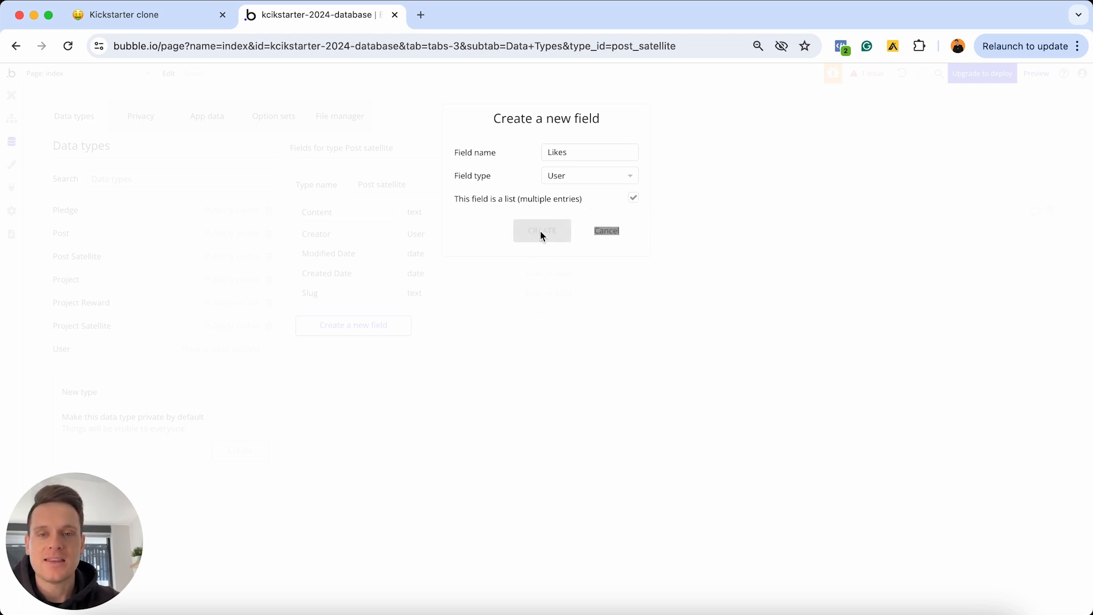
Tick the Content and Likes to-dos in the Notion plan, then return to Bubble
left_click(133, 22)
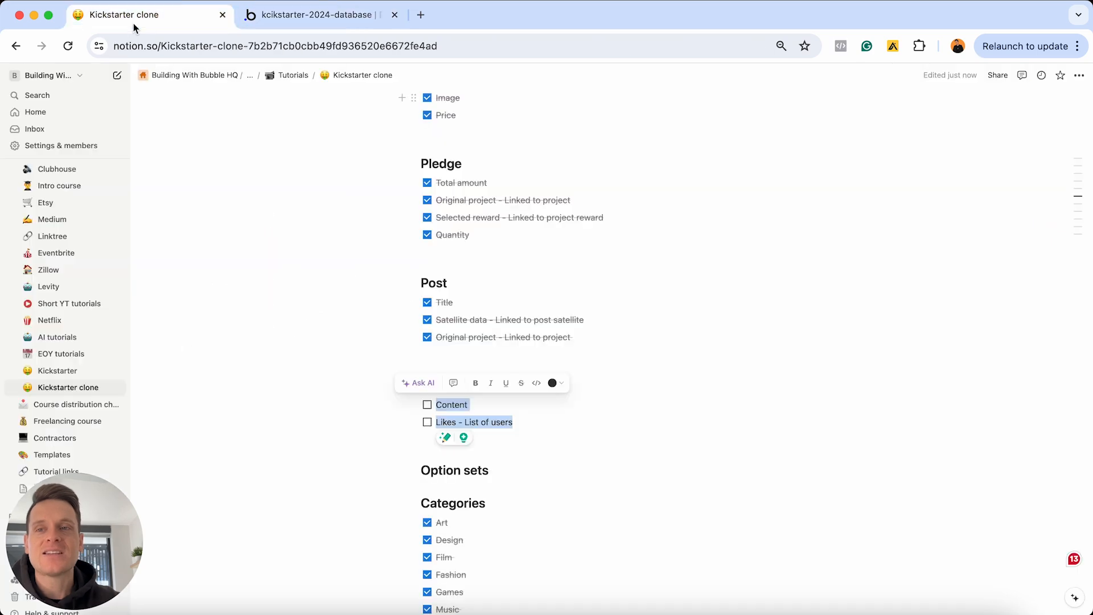
left_click(427, 422)
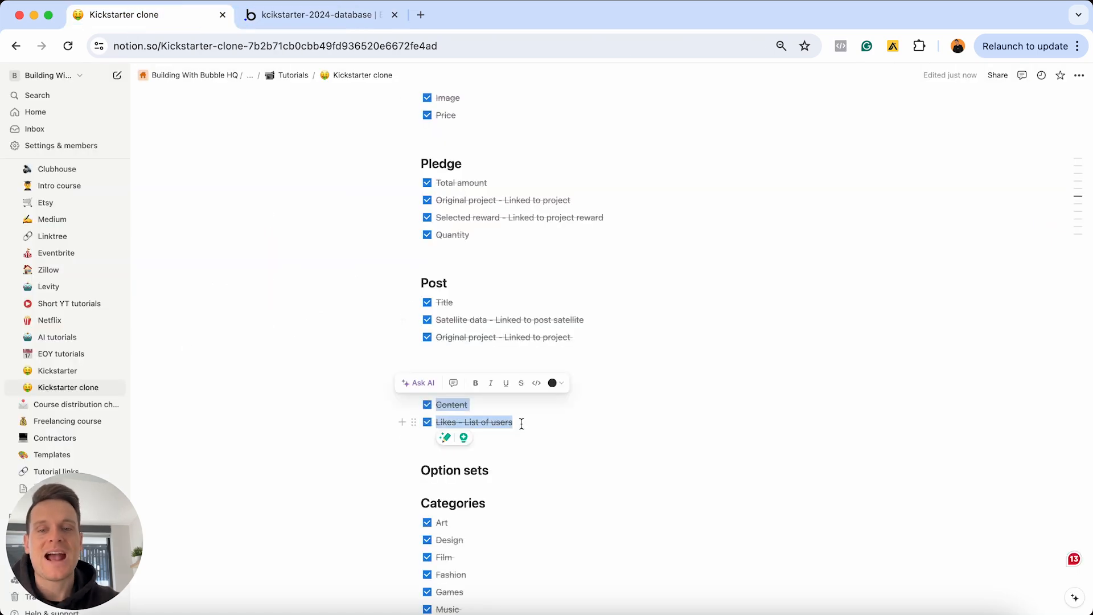
left_click(521, 422)
scroll(522, 427, "down", 4)
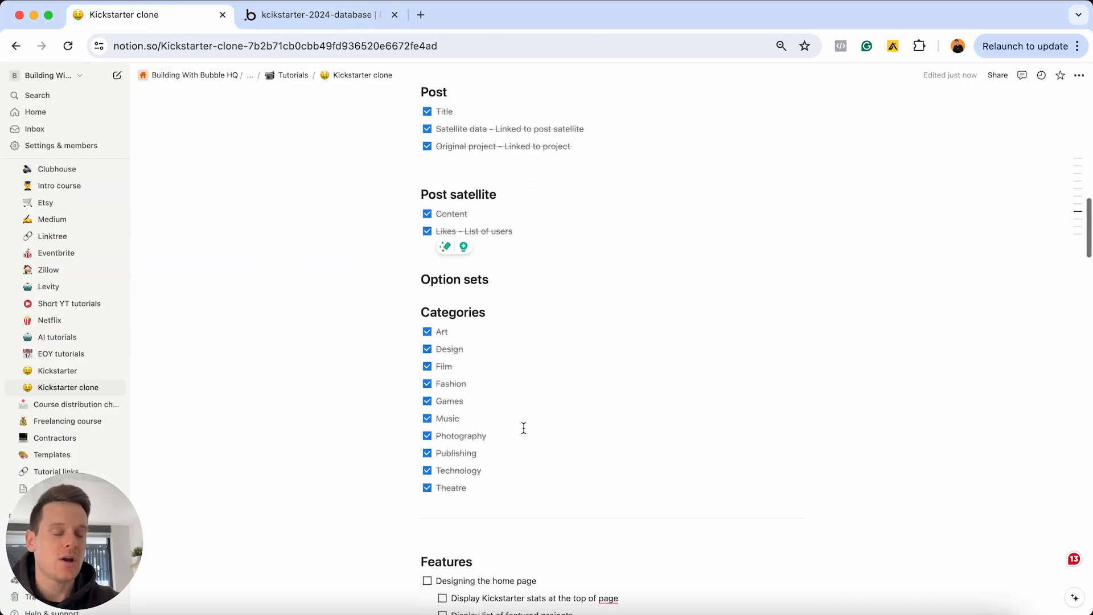
scroll(524, 428, "up", 15)
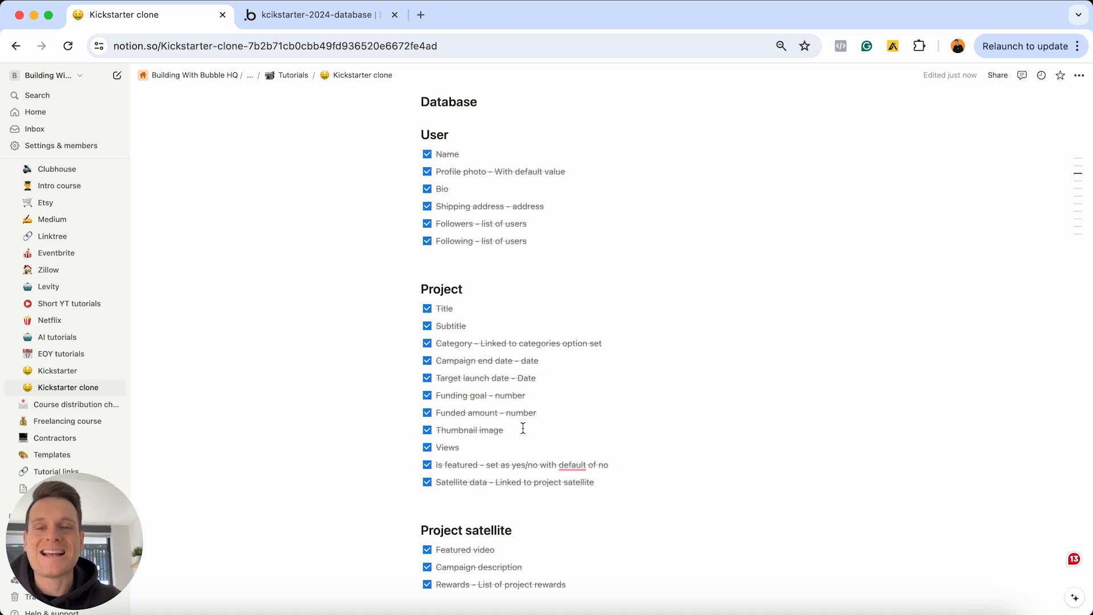
left_click(329, 17)
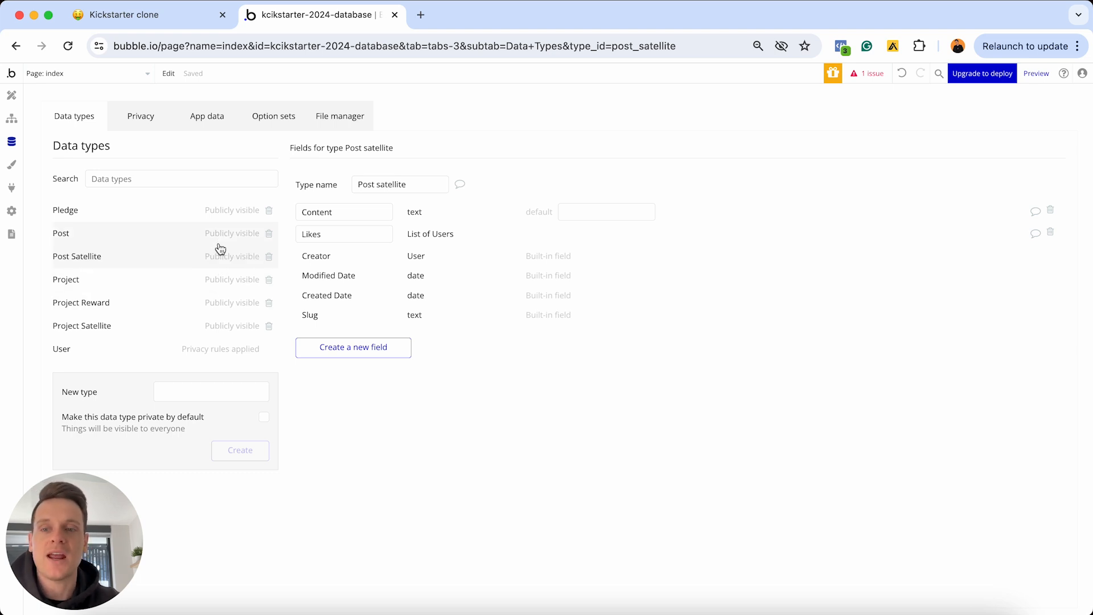
Open the privacy rules applied to the User data type
left_click(230, 351)
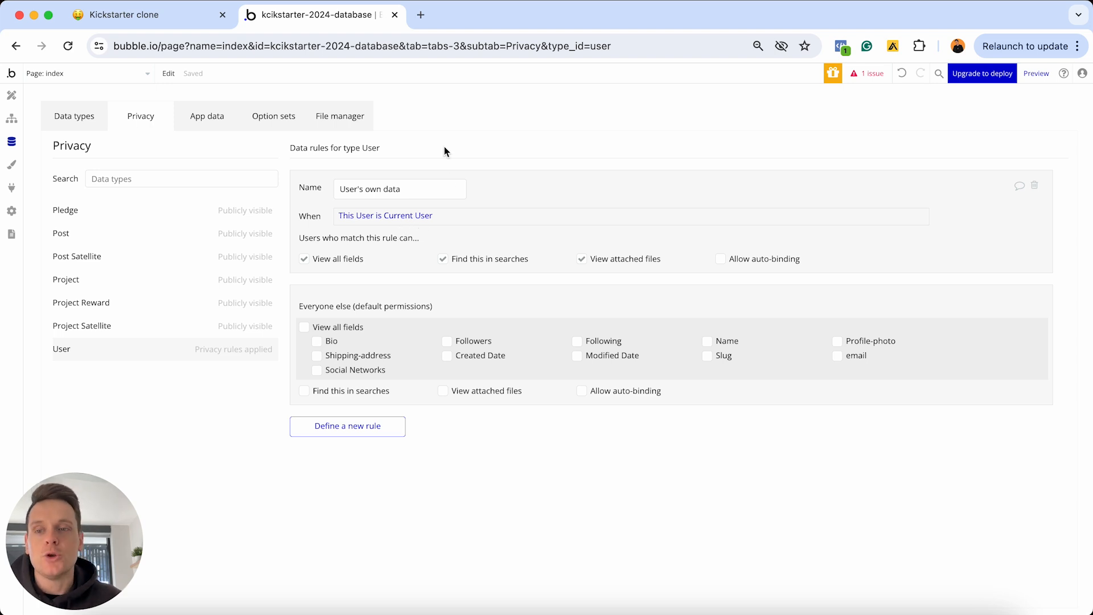
Delete User's own data privacy rule and go back to the data types list
left_click(1035, 187)
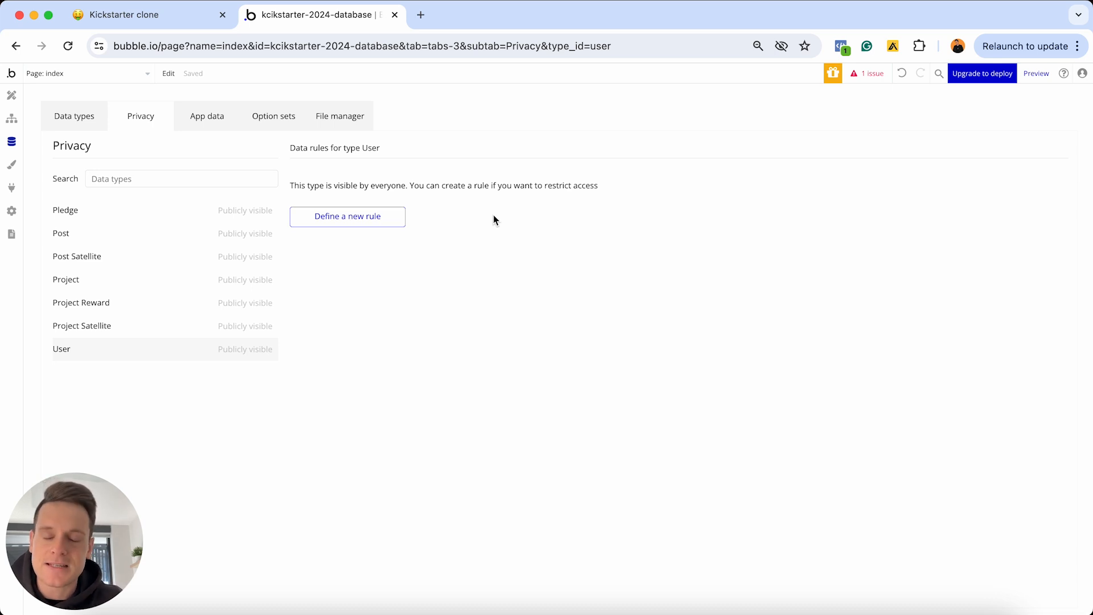
left_click(96, 121)
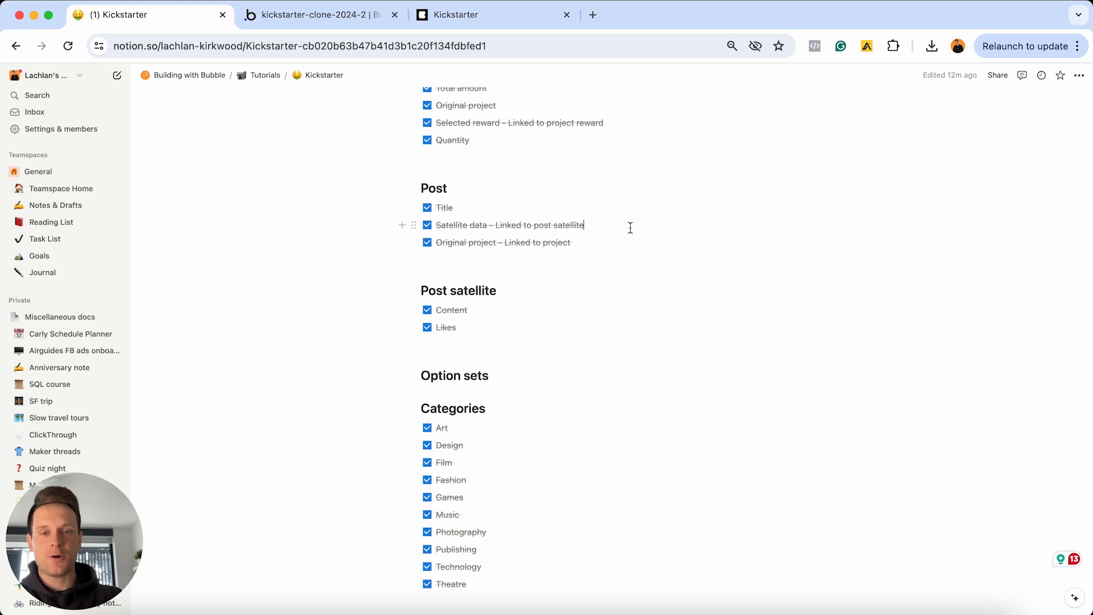
Review the Features checklist, select 'Designing the home page', then open the live Kickstarter homepage
scroll(630, 227, "down", 6)
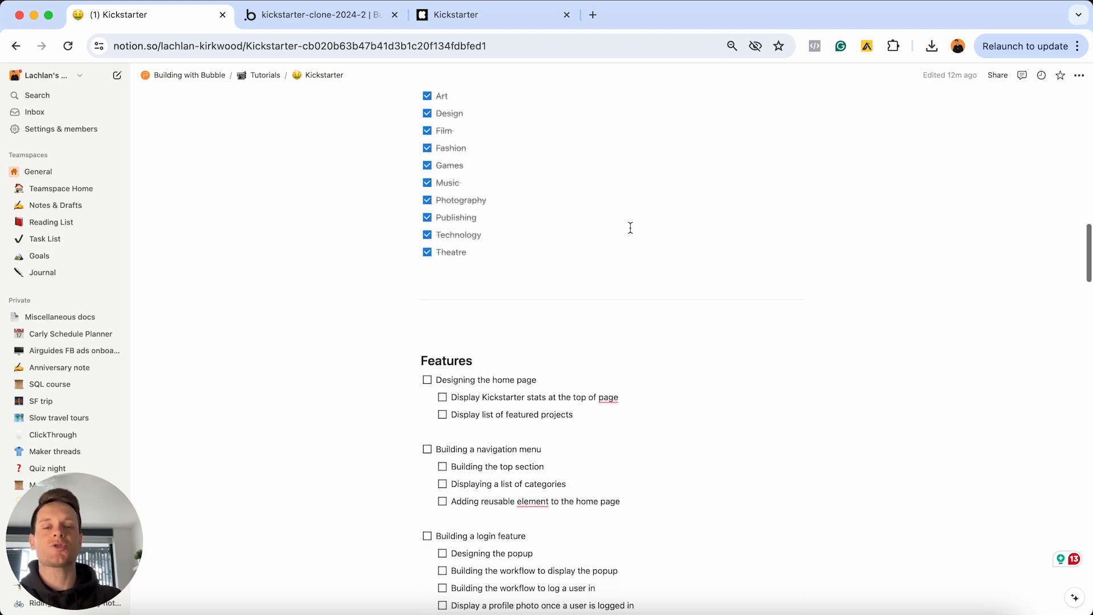
scroll(630, 228, "down", 4)
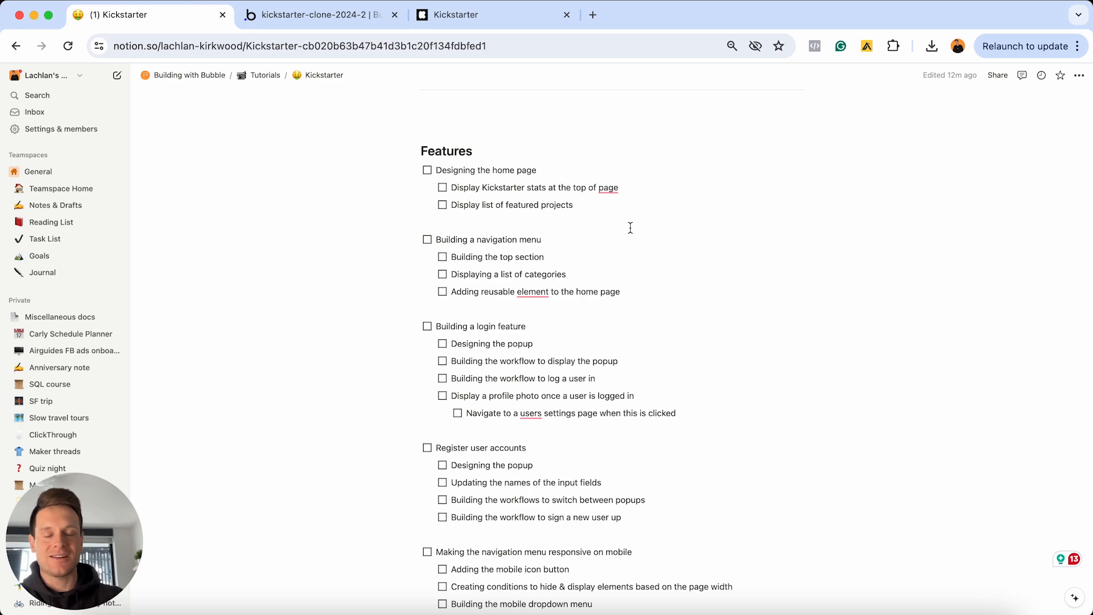
scroll(630, 227, "down", 18)
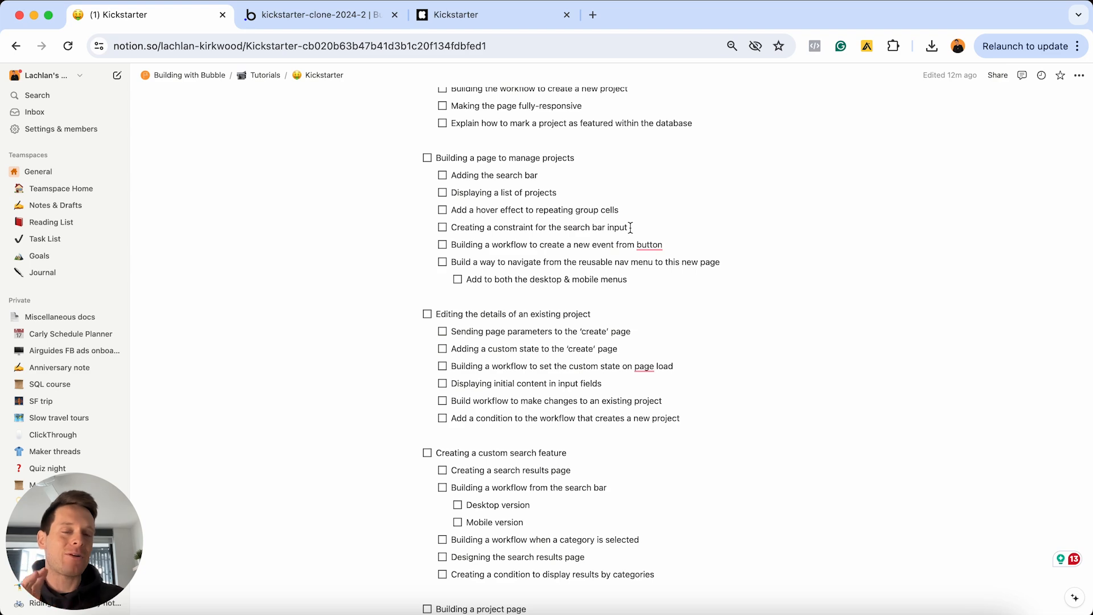
scroll(631, 227, "up", 17)
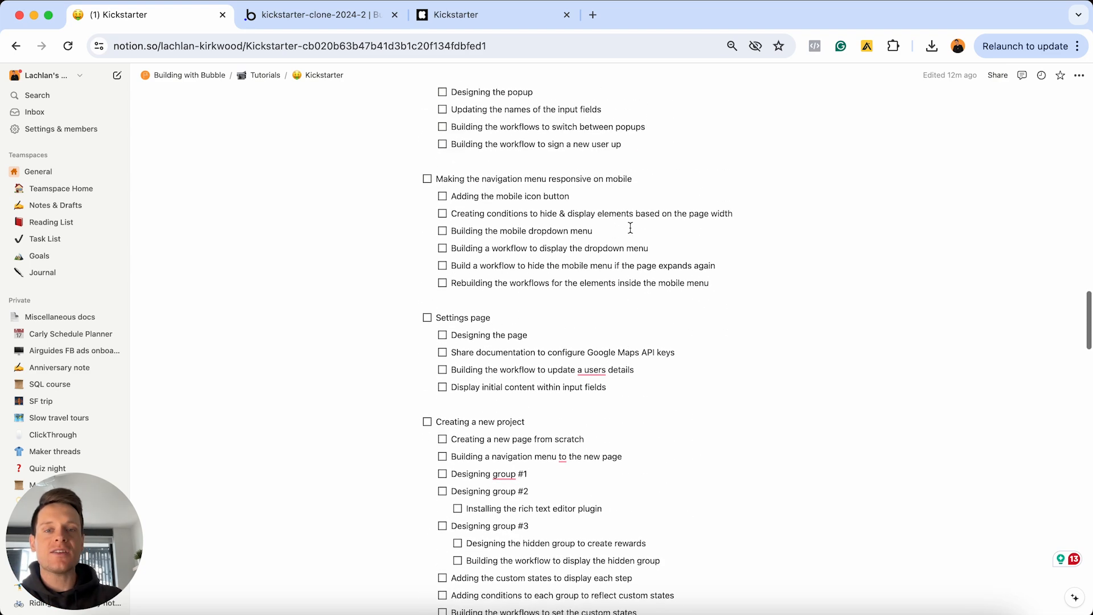
scroll(630, 228, "up", 3)
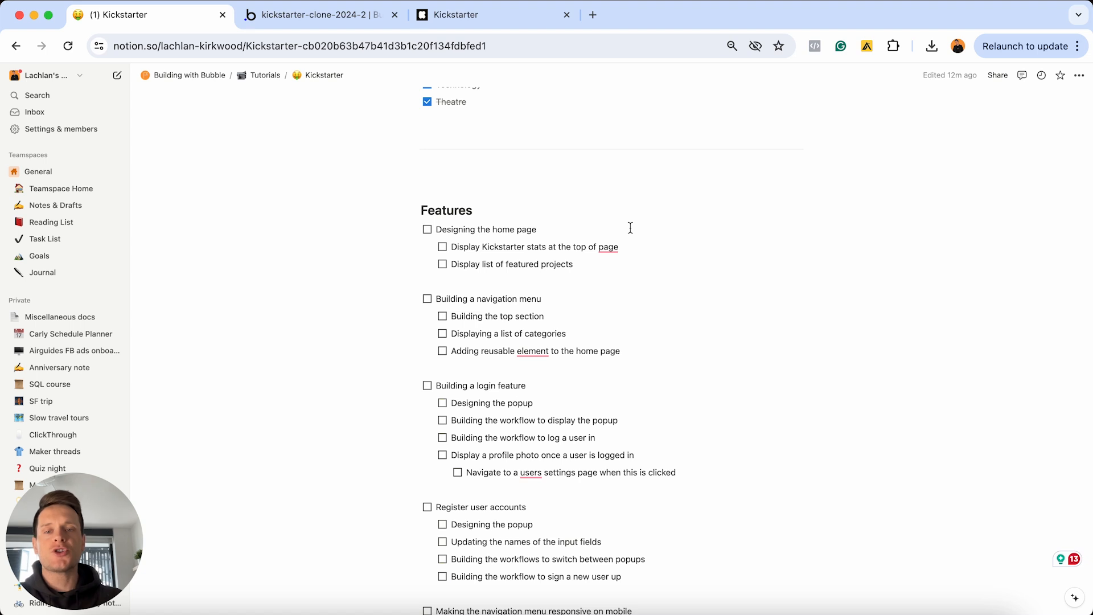
triple_click(631, 228)
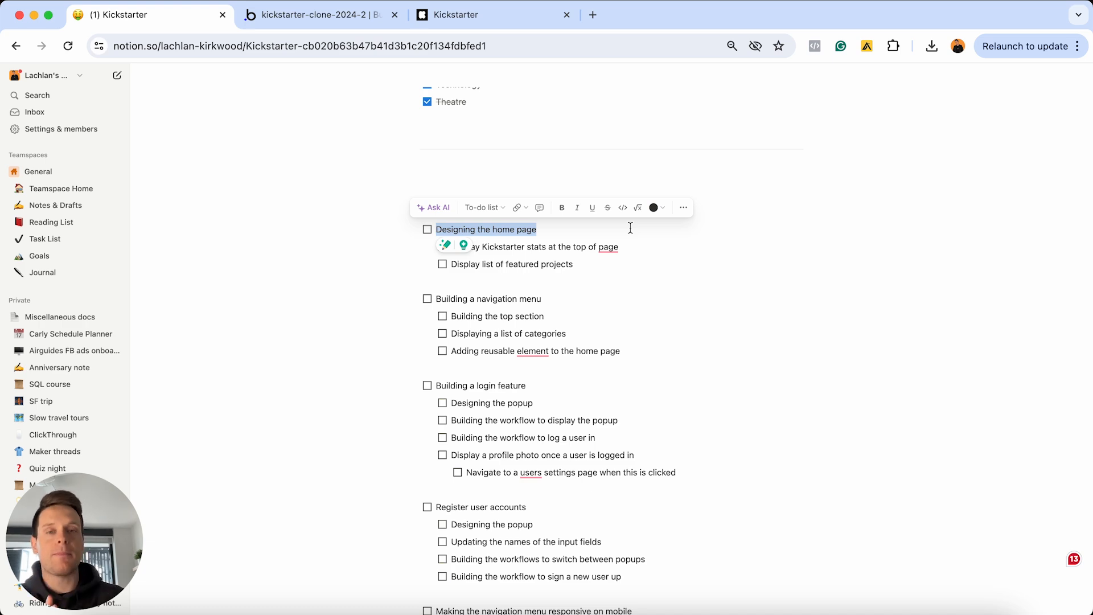
left_click(489, 17)
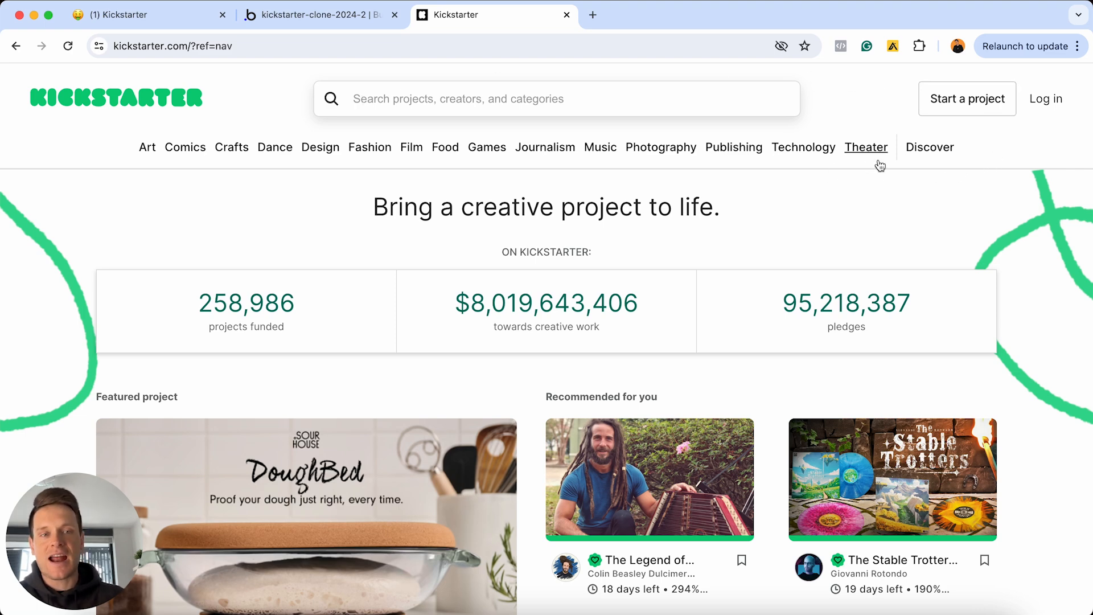
Study the Kickstarter homepage's 'Bring a creative project to life' headline and stats, then return to Bubble
mouse_move(876, 164)
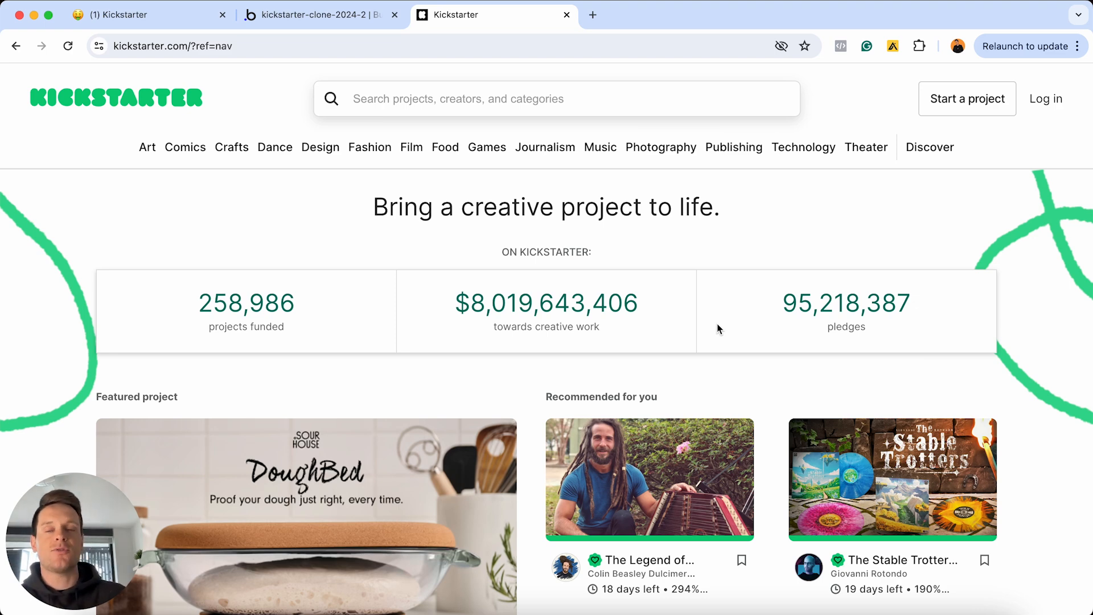
scroll(718, 329, "down", 3)
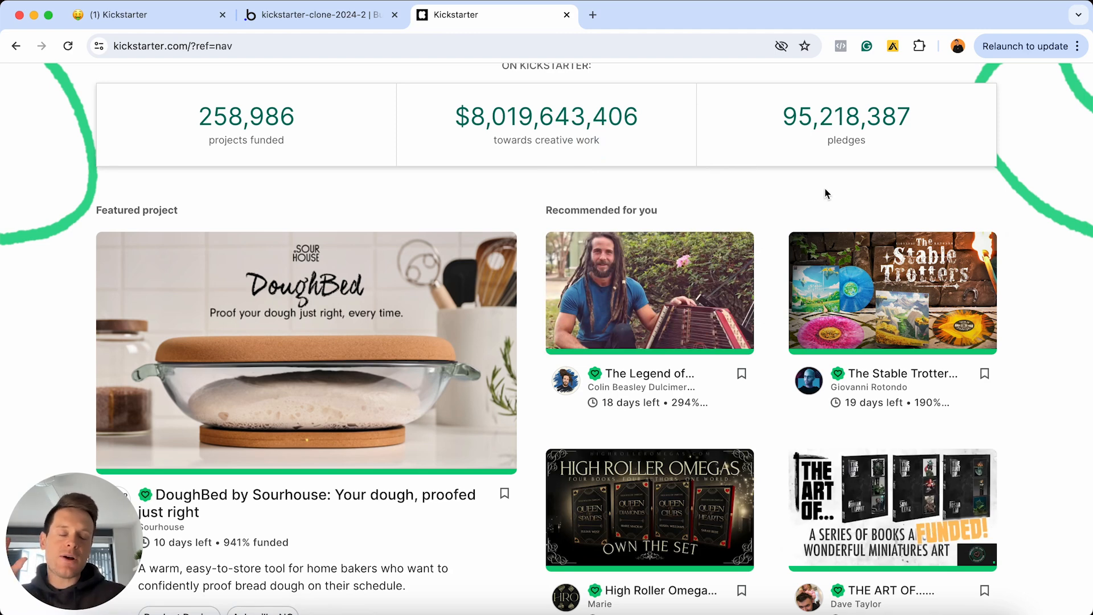
scroll(827, 194, "up", 2)
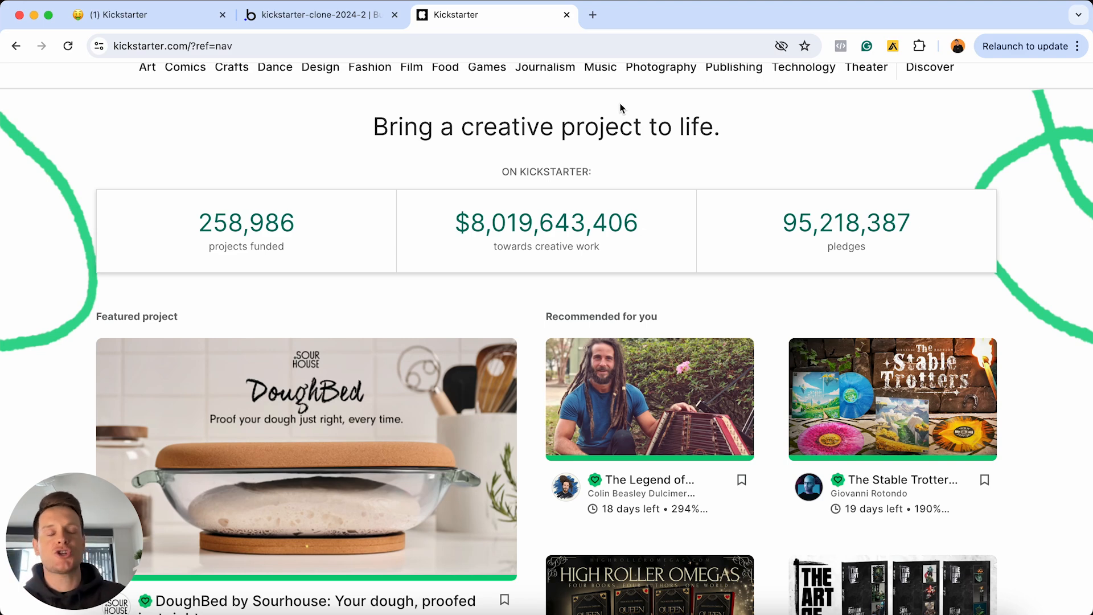
scroll(620, 107, "up", 2)
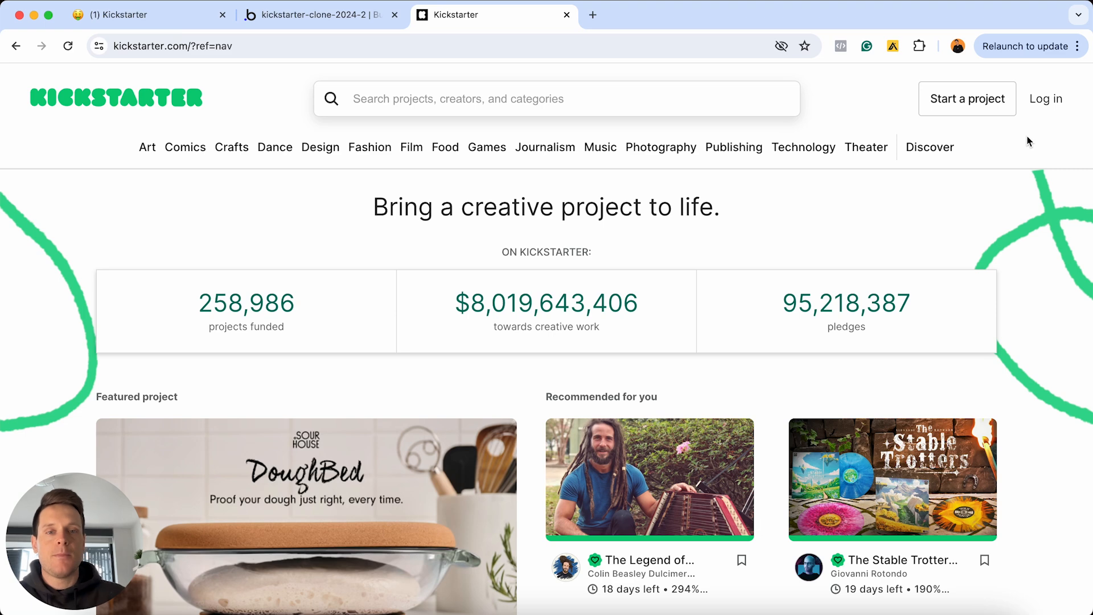
scroll(1029, 141, "down", 3)
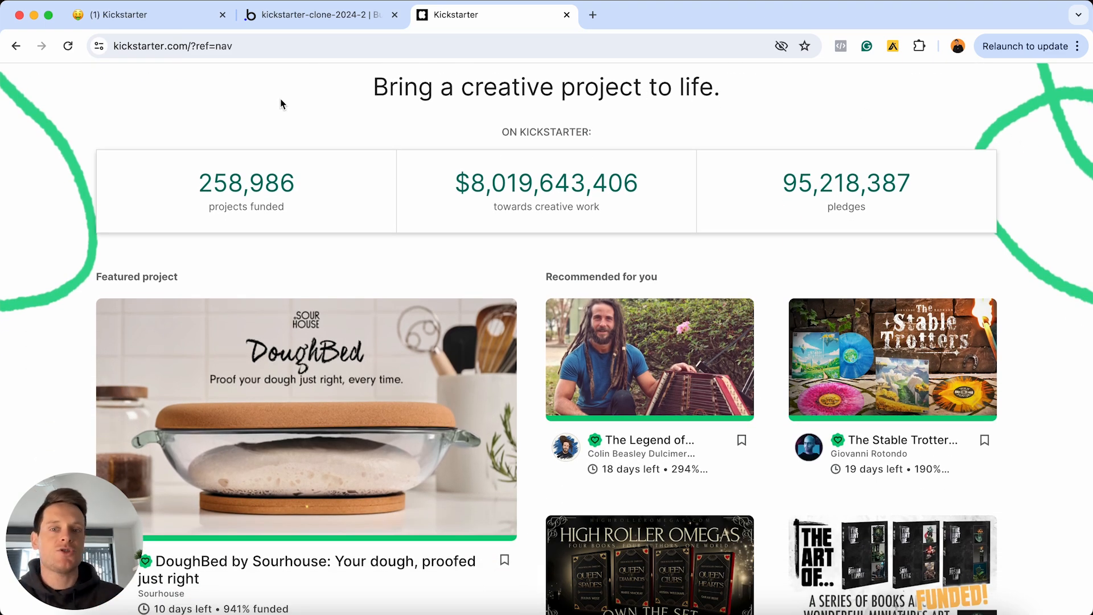
left_click_drag(369, 86, 696, 114)
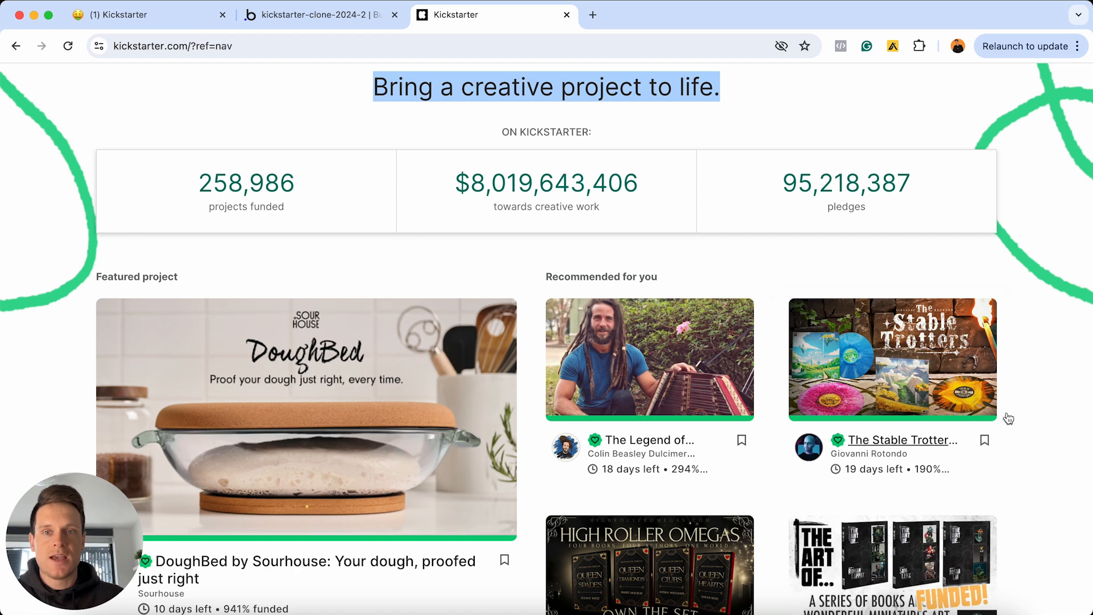
left_click(347, 15)
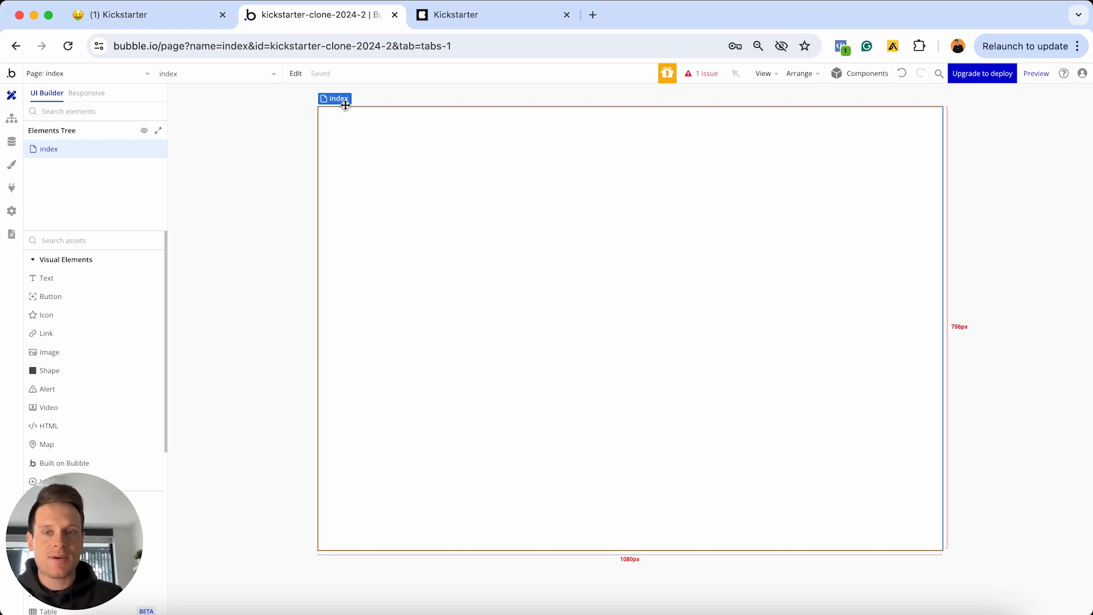
Open the index page's properties, showing page title 'Bubble | No-code apps' and white background
left_click(140, 74)
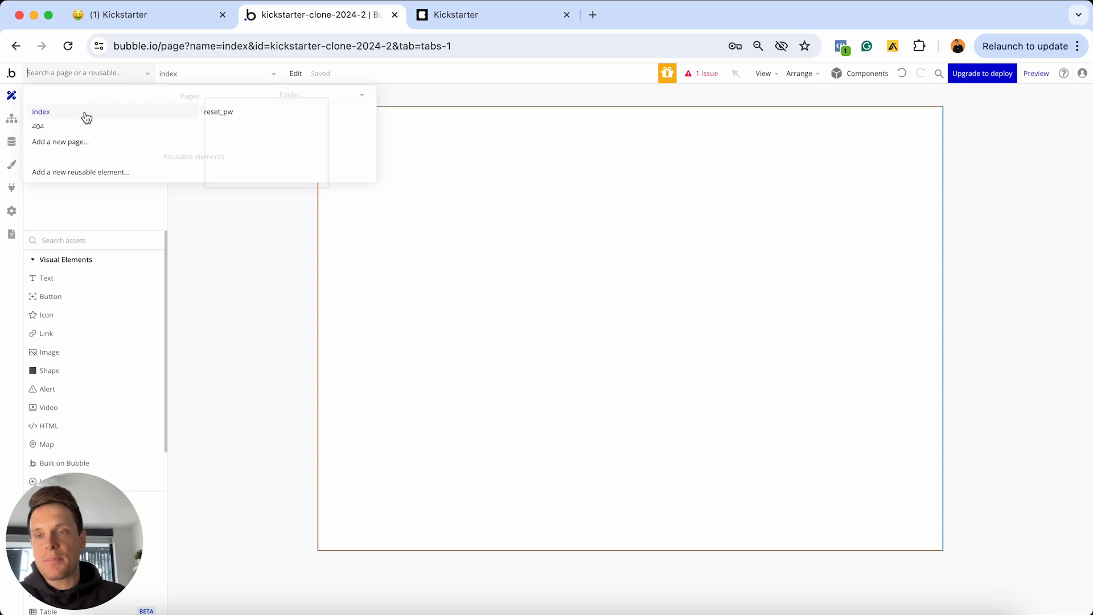
mouse_move(79, 116)
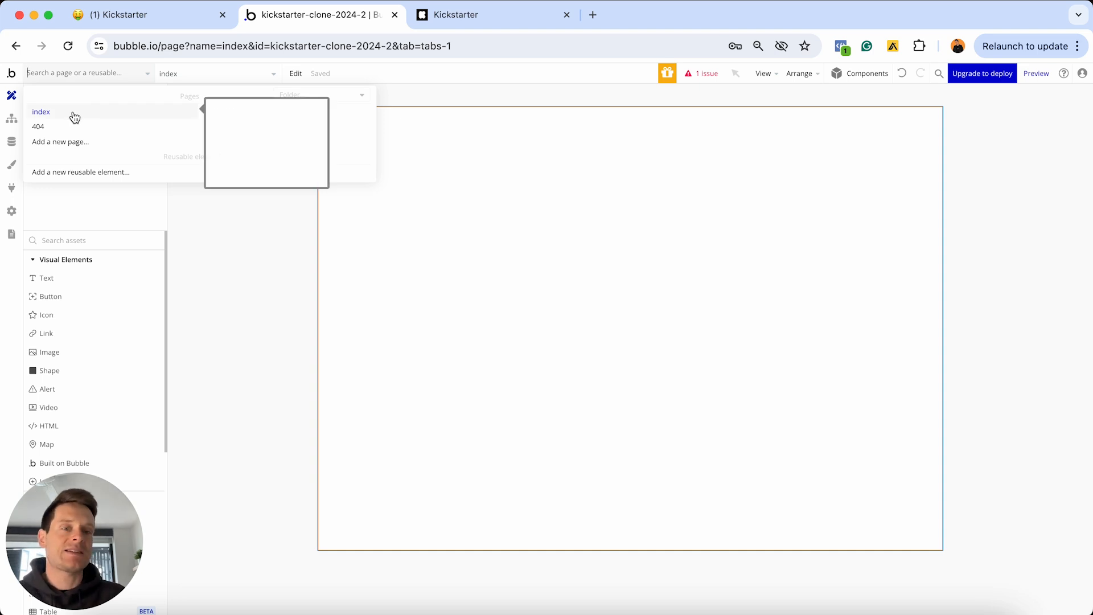
left_click(449, 213)
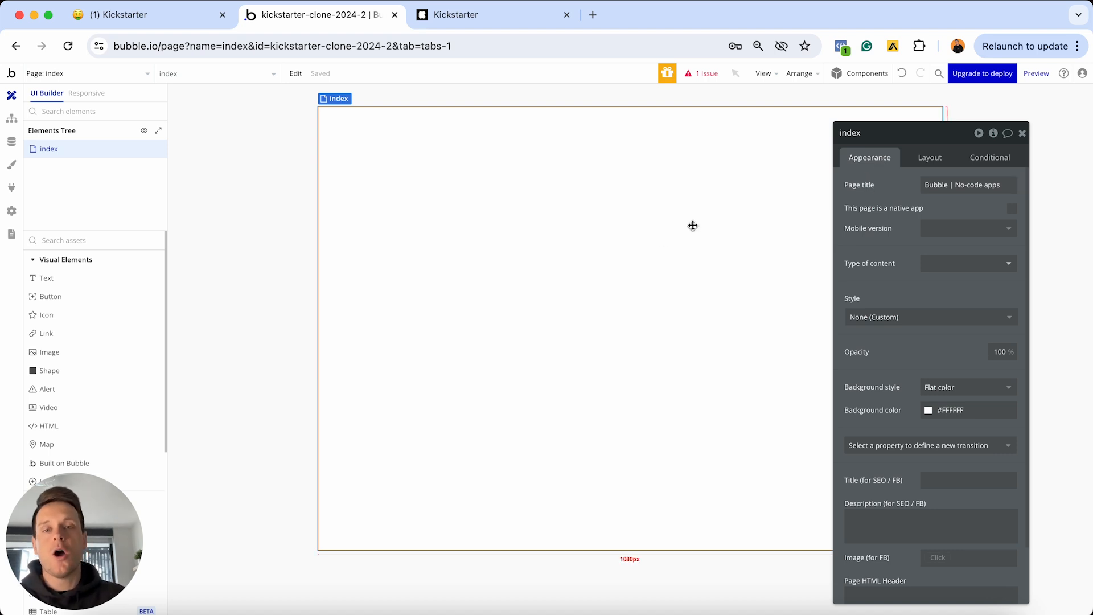
Show the index page's layout settings: Fixed container, width 1080, height 767
left_click(915, 166)
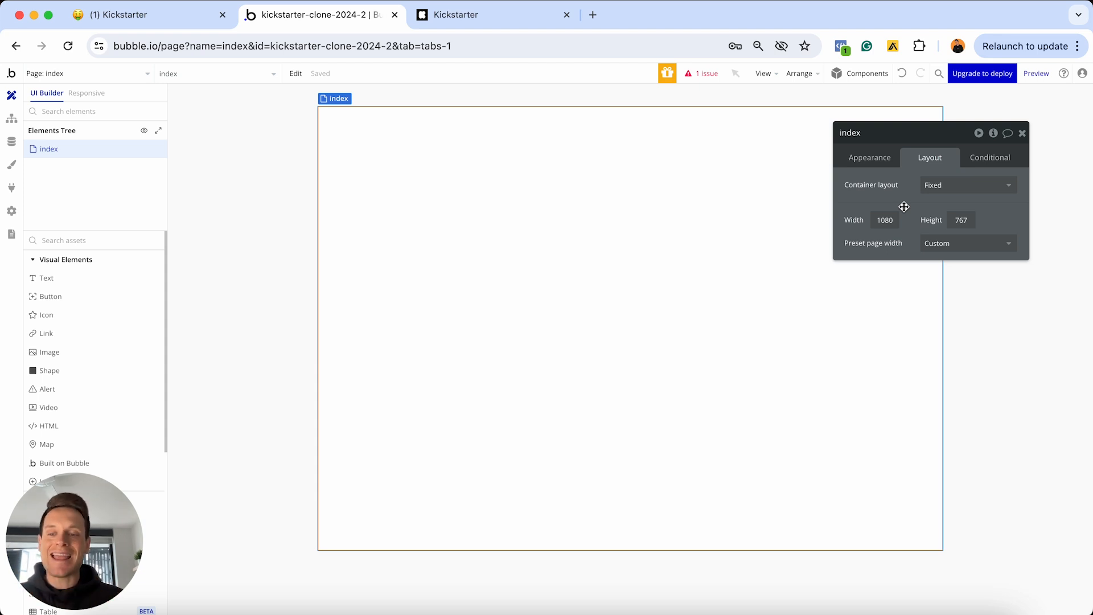
left_click(976, 163)
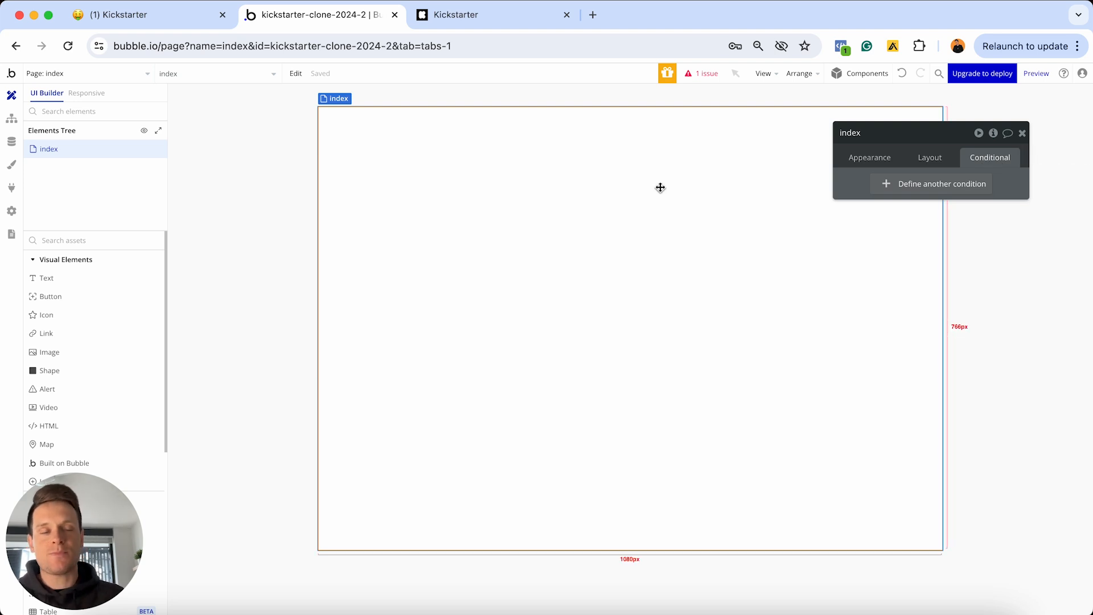
left_click(931, 160)
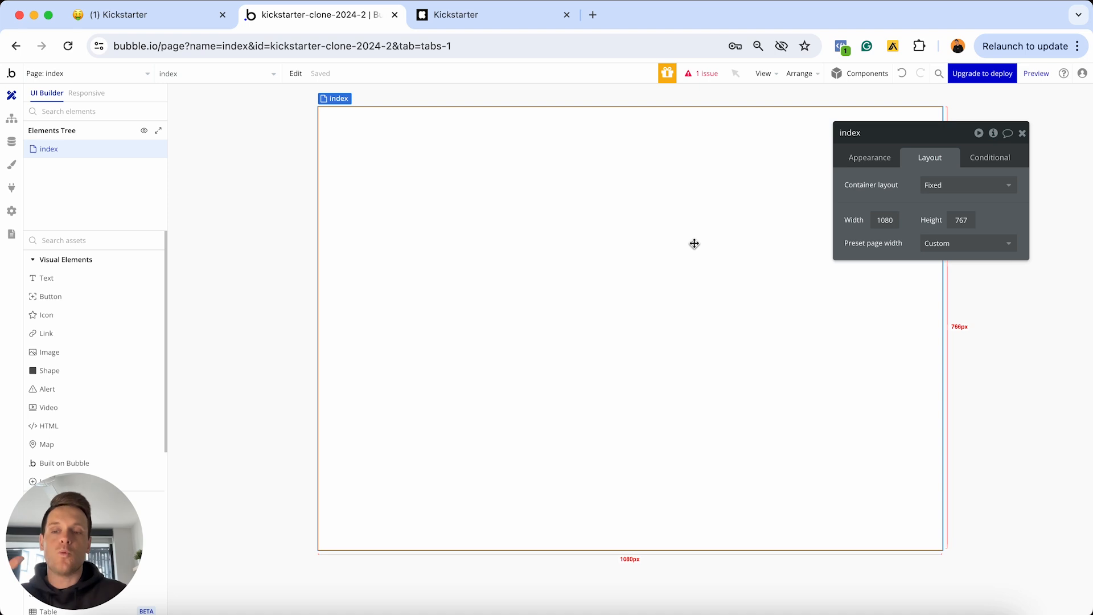
Change the index page's container layout from Fixed to Column
left_click(933, 194)
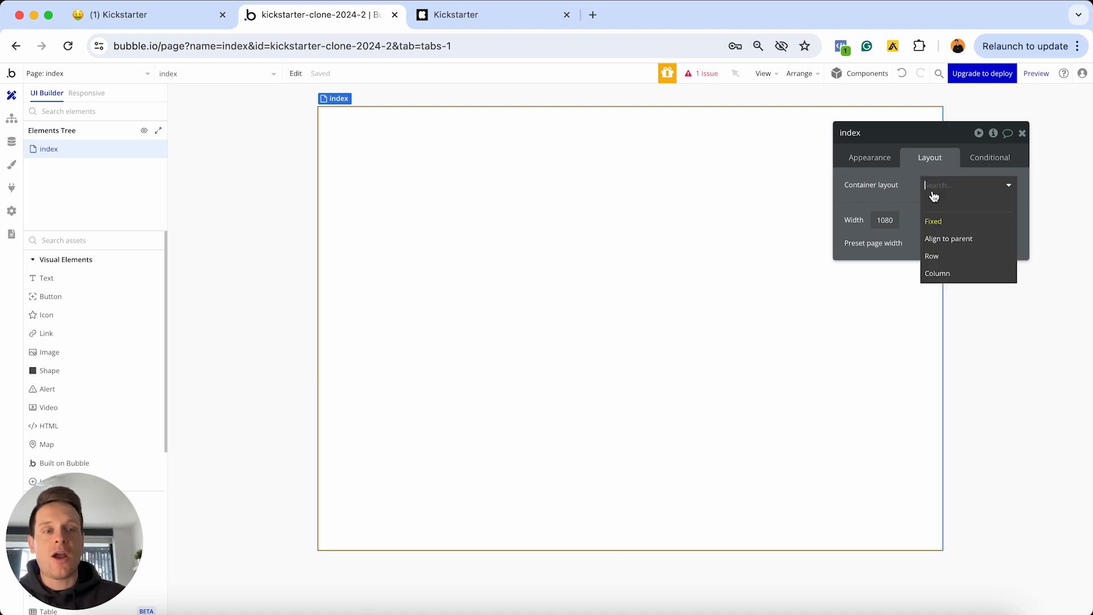
left_click(947, 275)
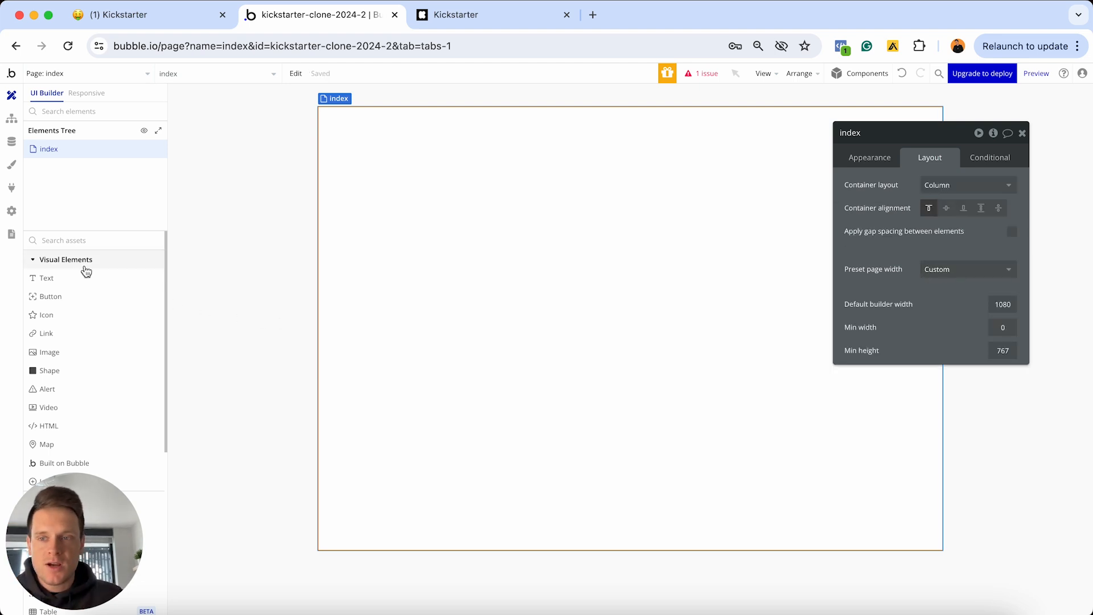
Add two test buttons, Button A and Button B, to the index page
left_click(67, 299)
left_click(390, 222)
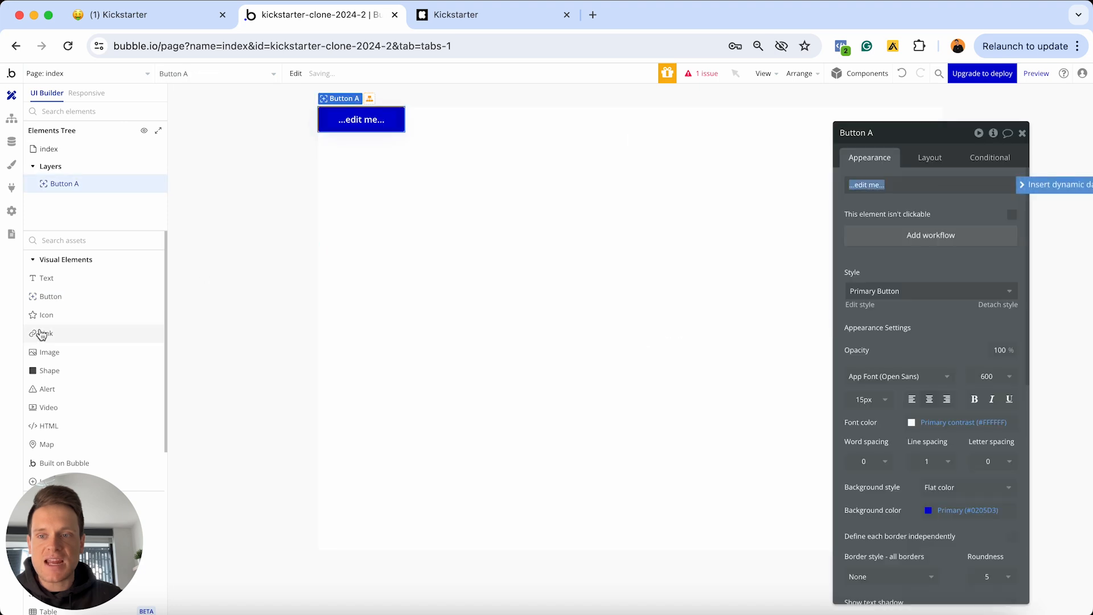
left_click(51, 296)
left_click(406, 248)
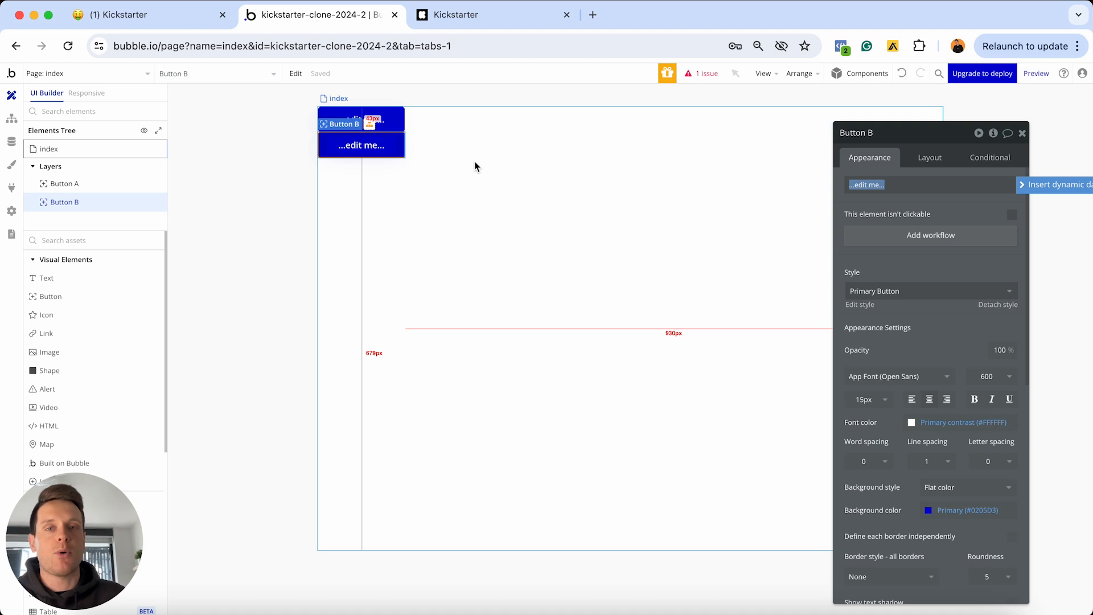
Review the index page's Column layout options and try repositioning Button B
left_click(502, 161)
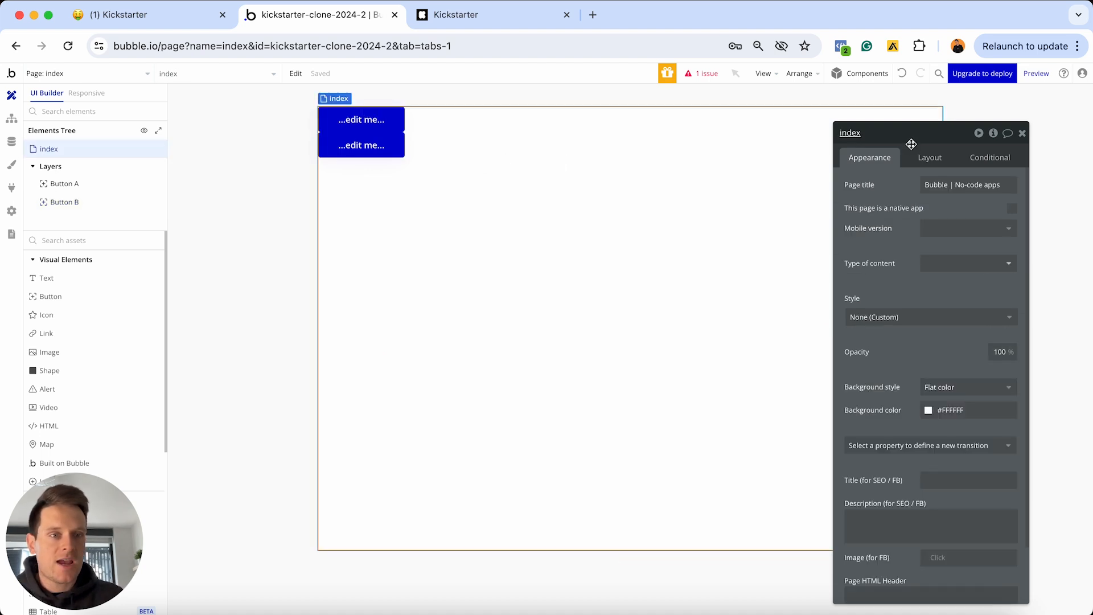
left_click(926, 156)
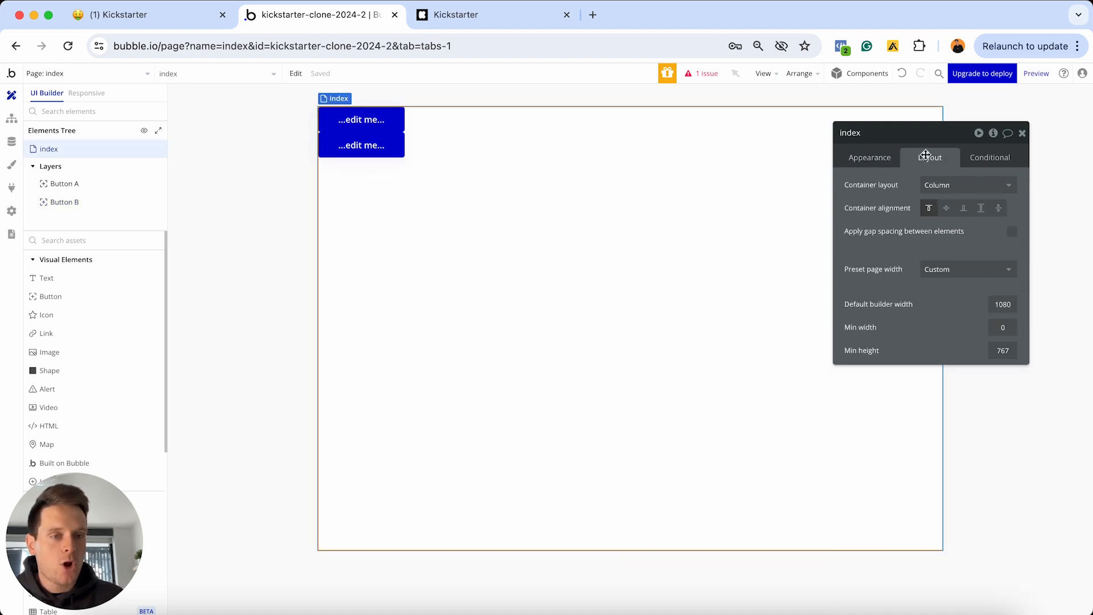
left_click(938, 184)
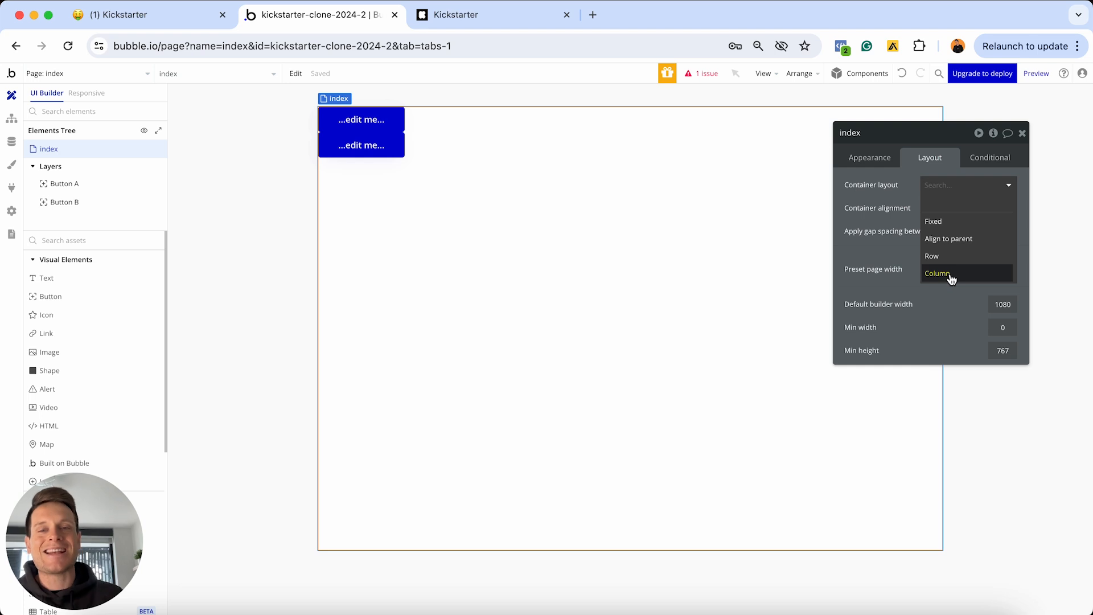
left_click_drag(401, 115, 372, 143)
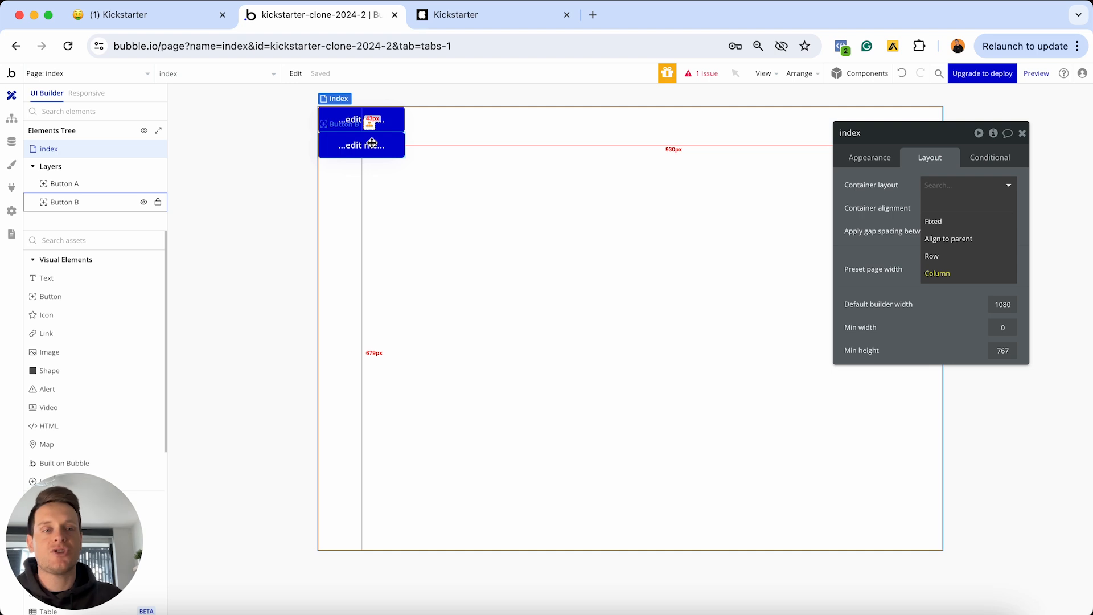
left_click(946, 257)
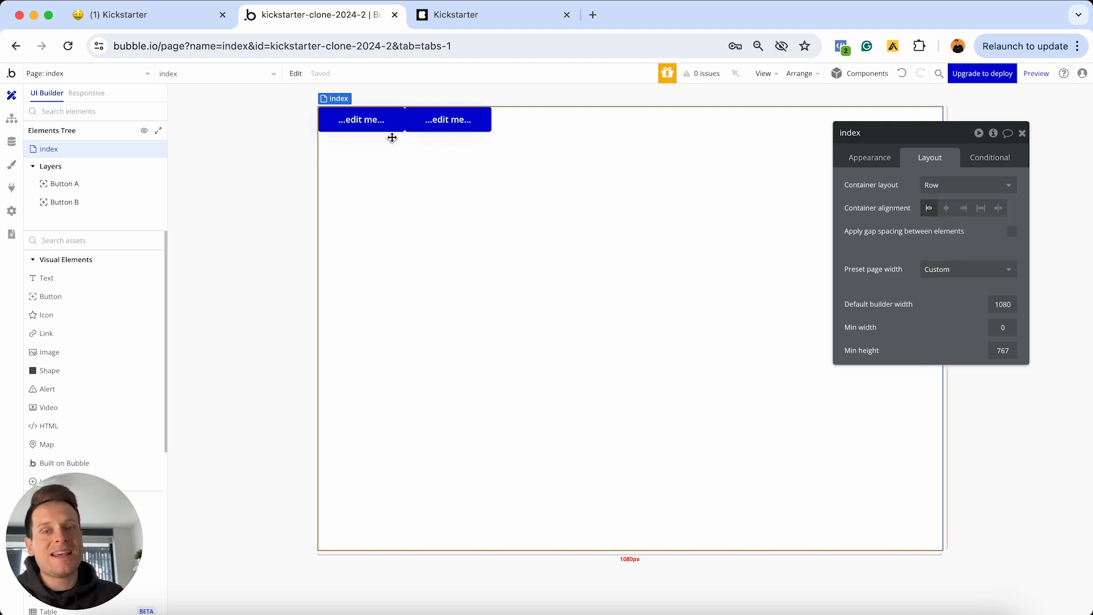
left_click_drag(392, 138, 436, 126)
left_click(967, 185)
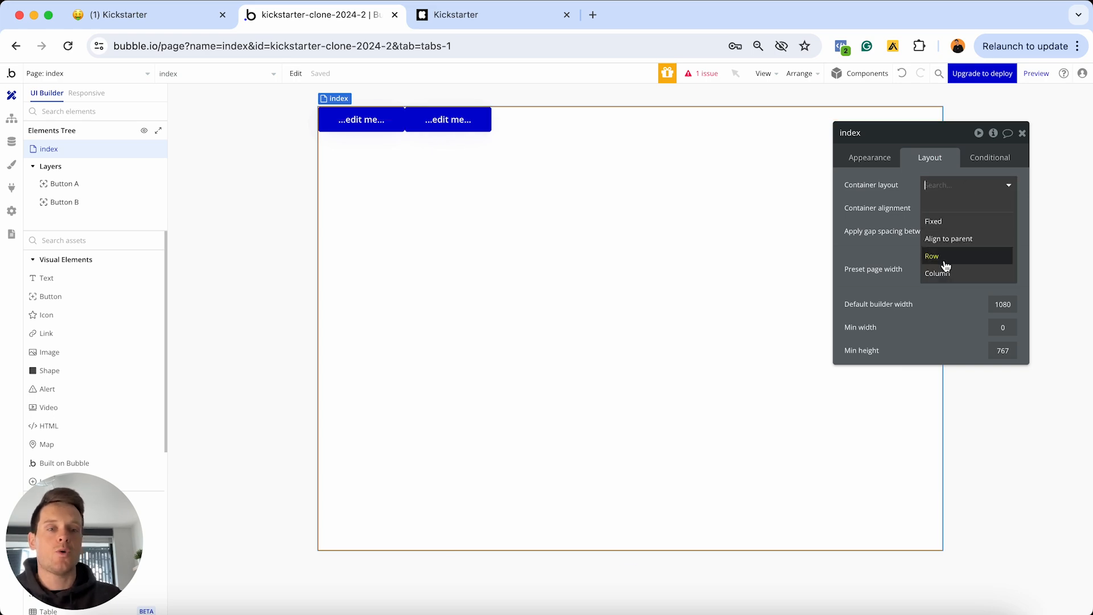
left_click(501, 16)
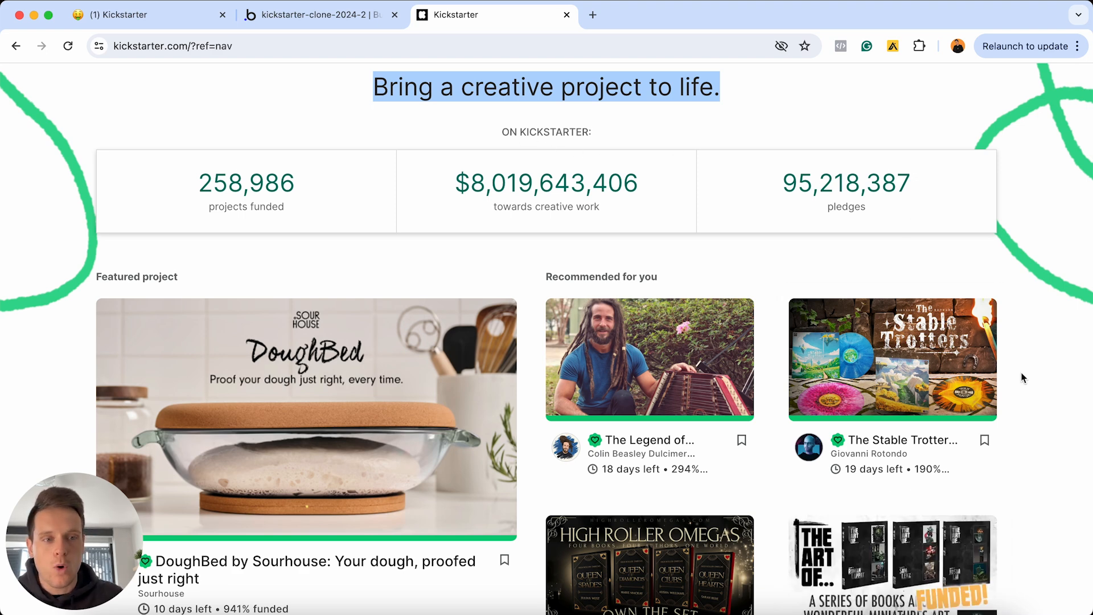
left_click(318, 15)
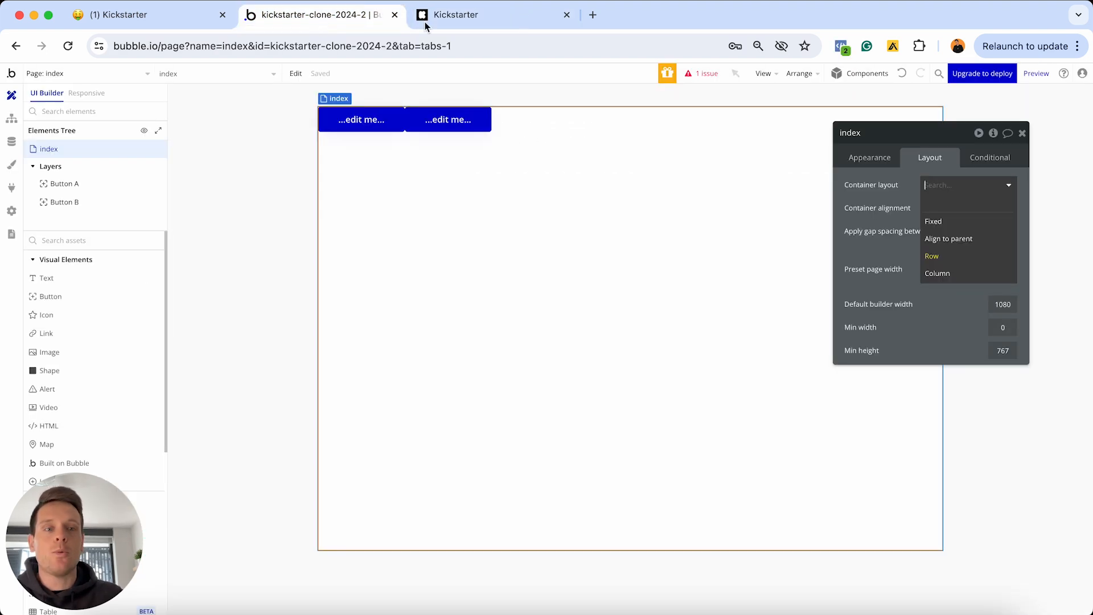
left_click(957, 275)
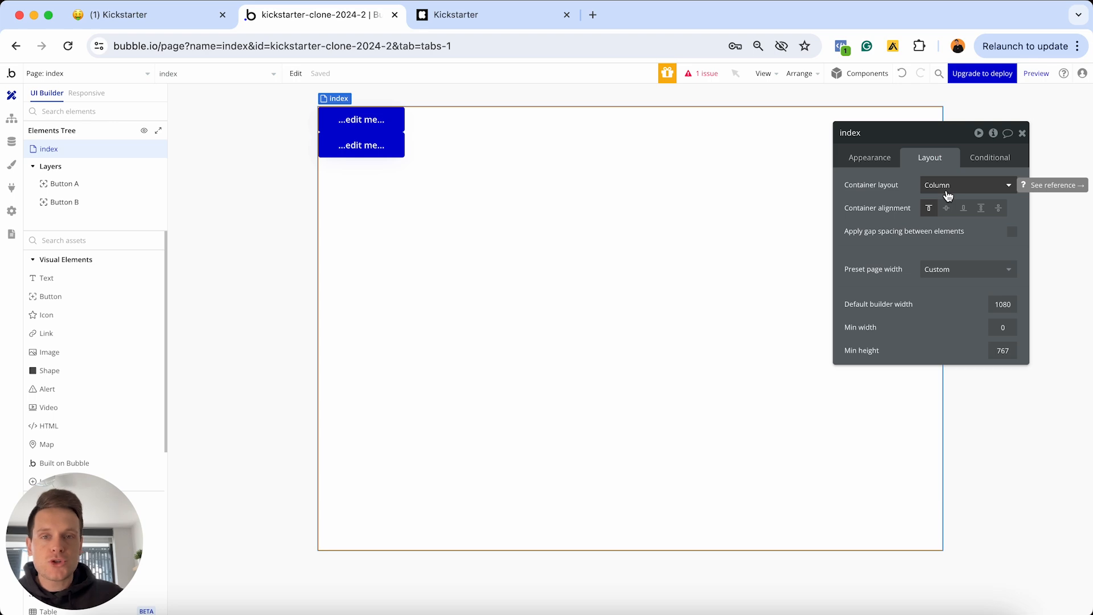
left_click(478, 16)
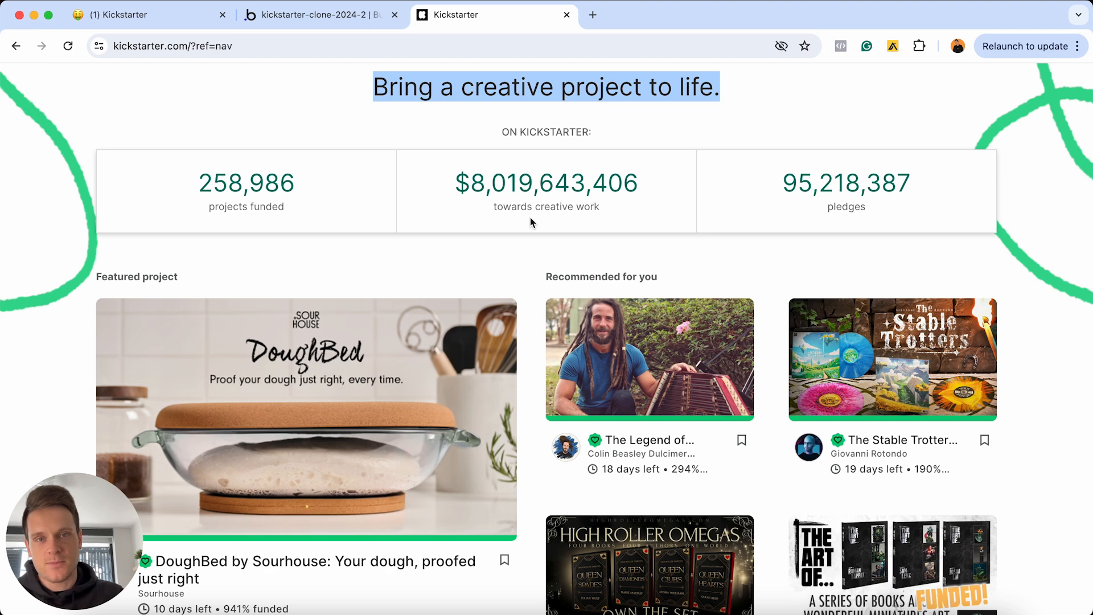
left_click(481, 132)
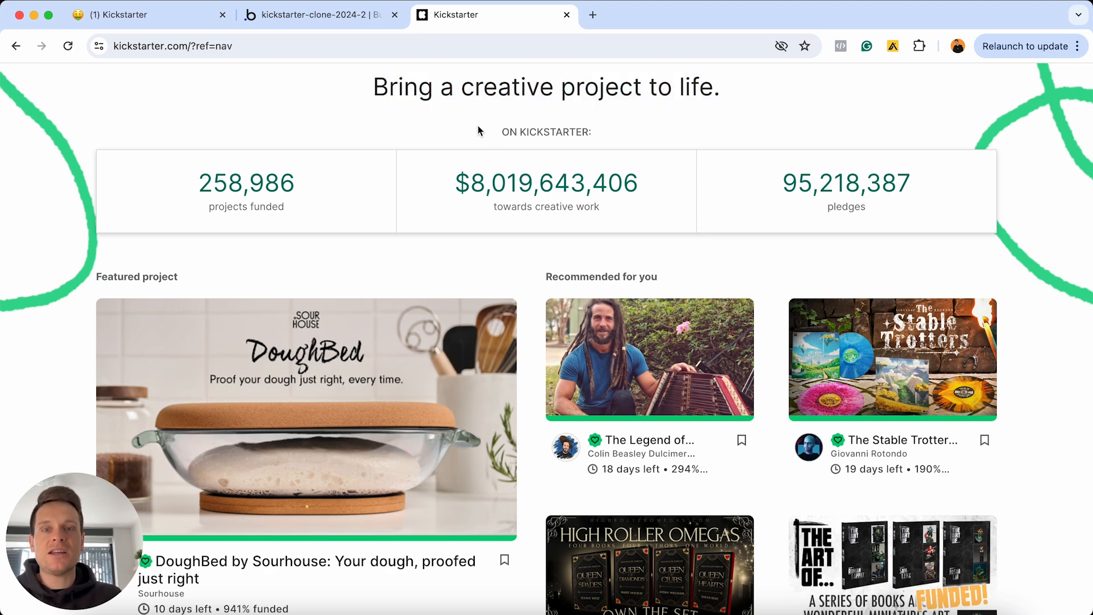
left_click_drag(373, 86, 723, 91)
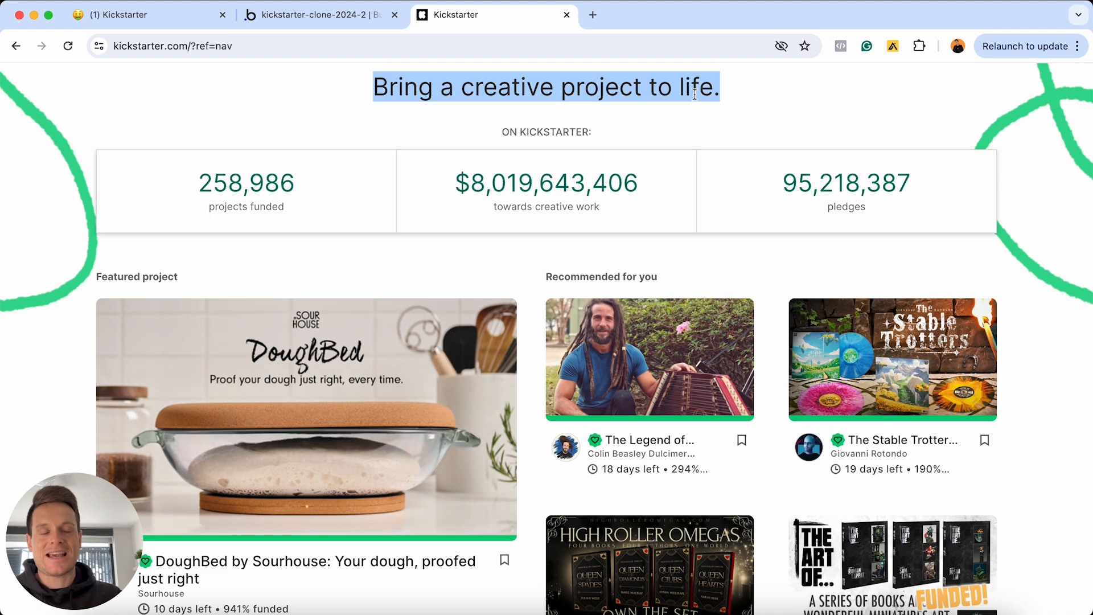
Delete the two test buttons from the index page
left_click(319, 15)
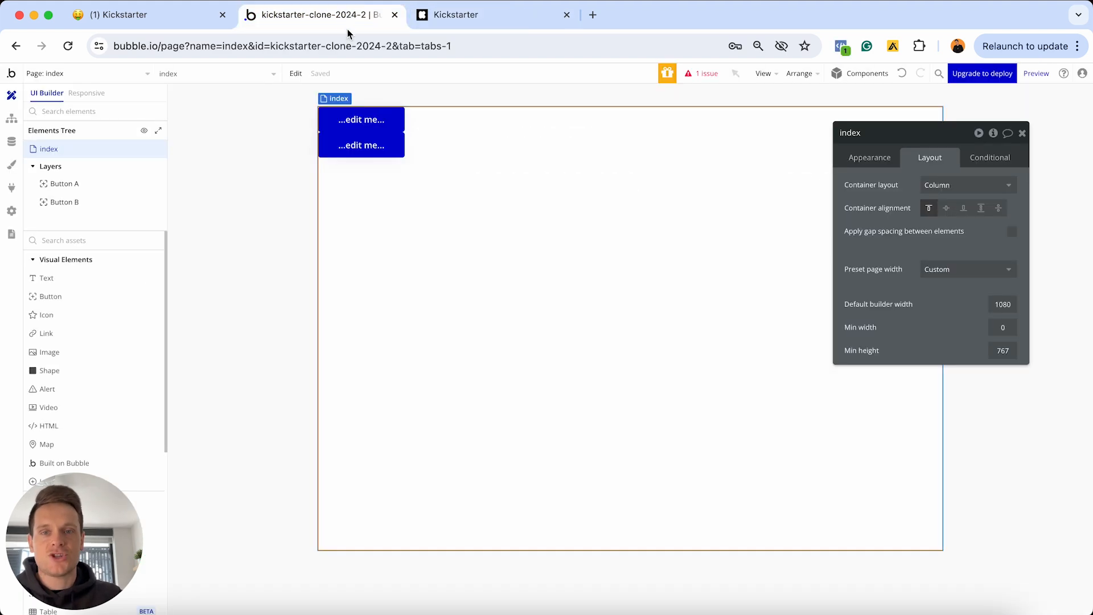
left_click(359, 120)
key("Delete")
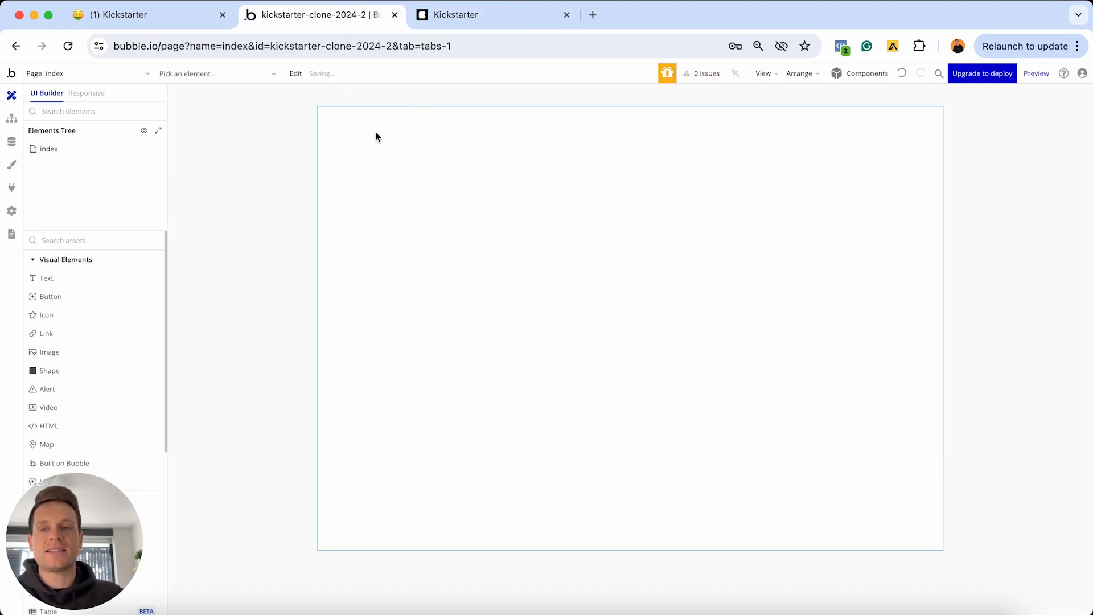
Add a text element reading 'Bring a creative project to life.' and compare it with Kickstarter's headline
left_click(47, 278)
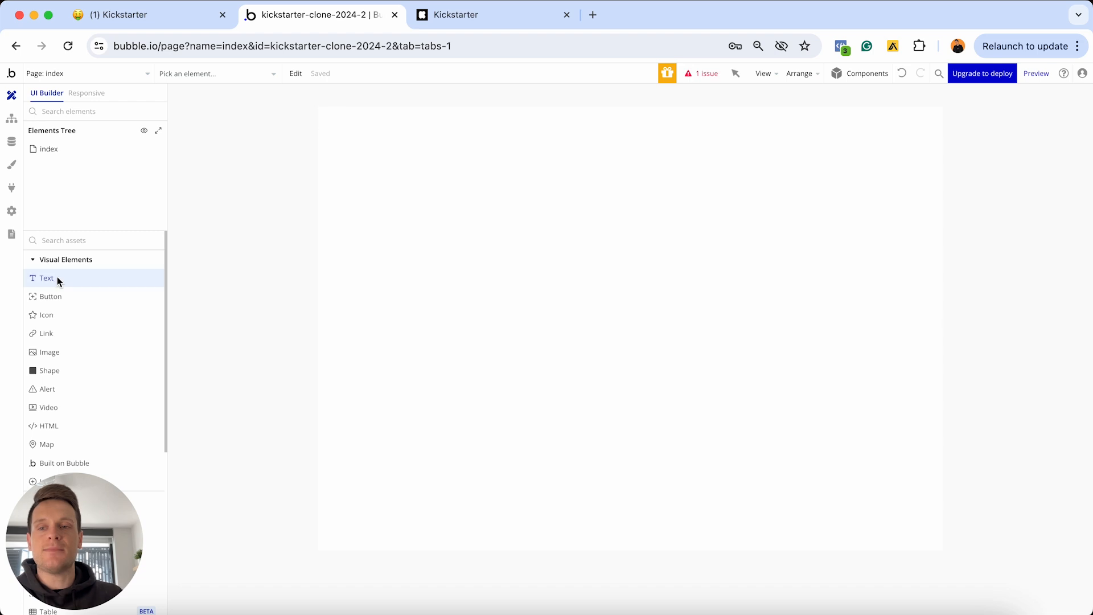
left_click(521, 171)
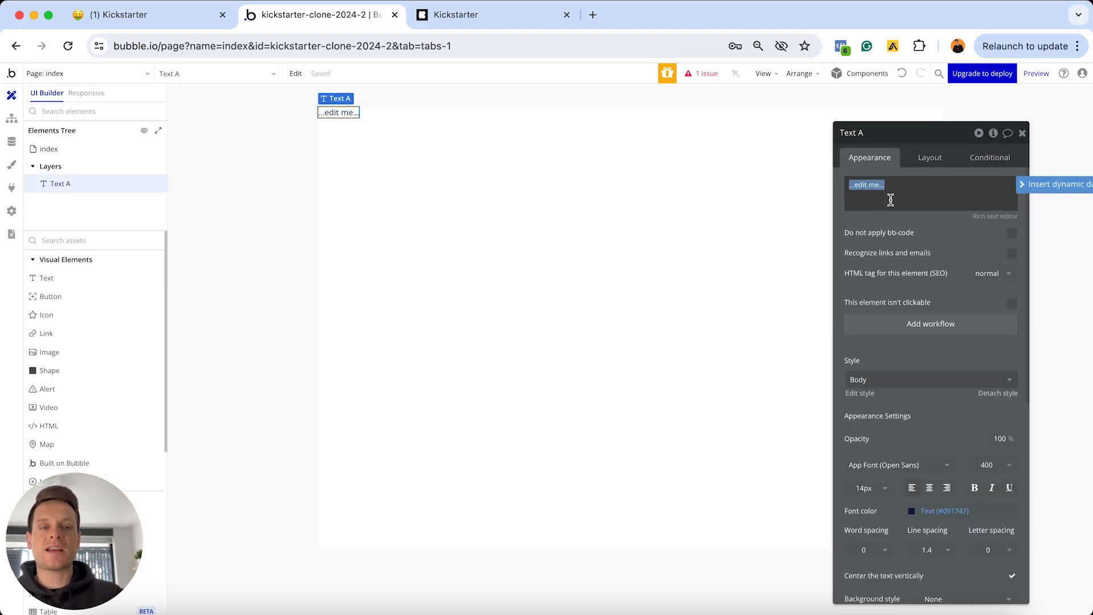
type("Br")
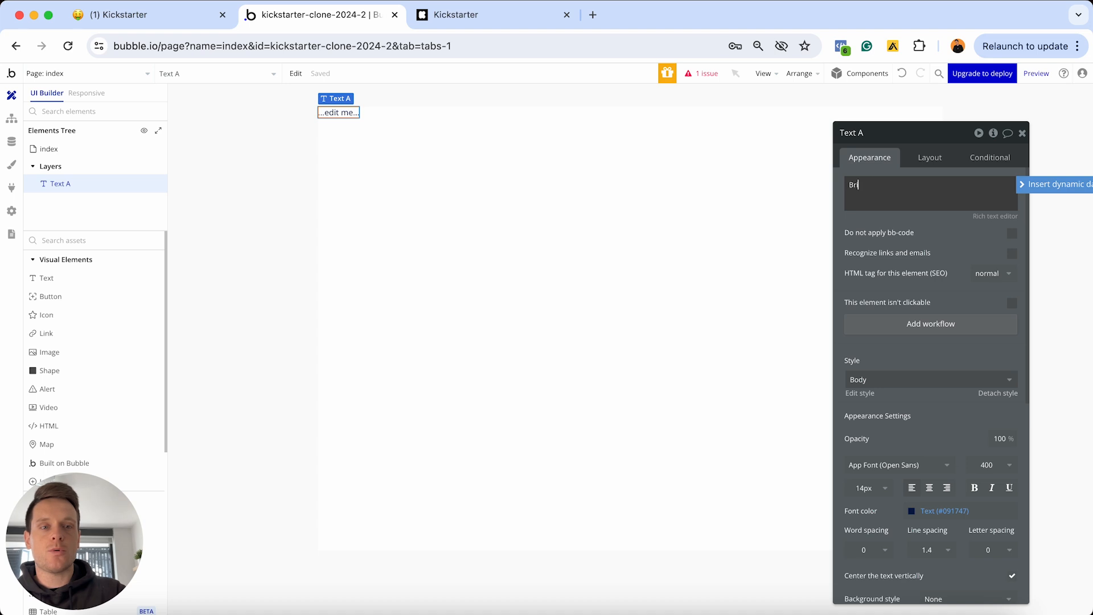
type("ing a creative p")
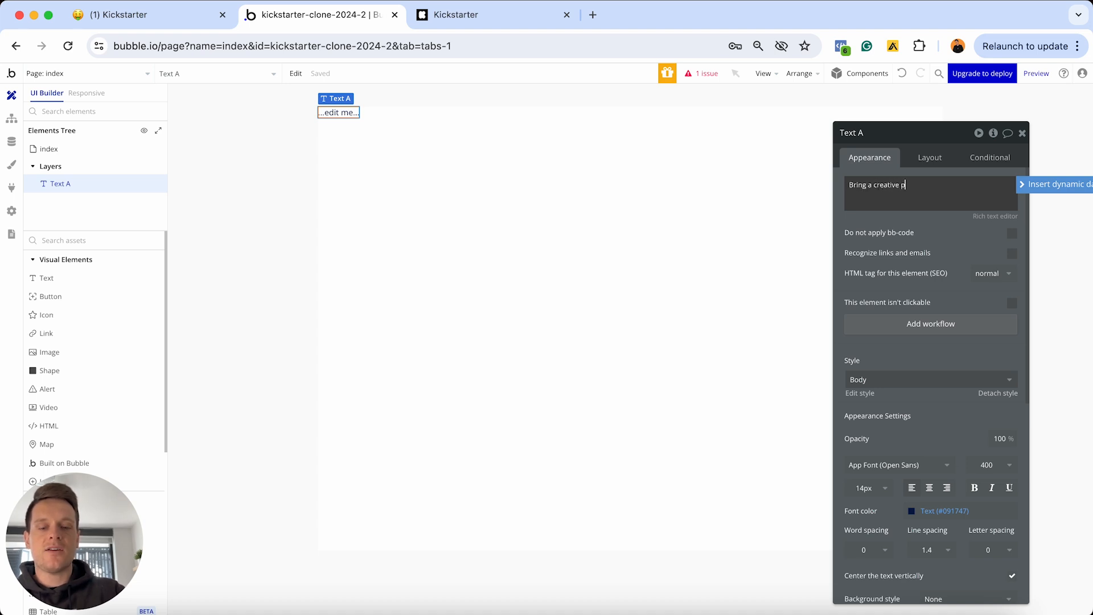
type("roject to life.")
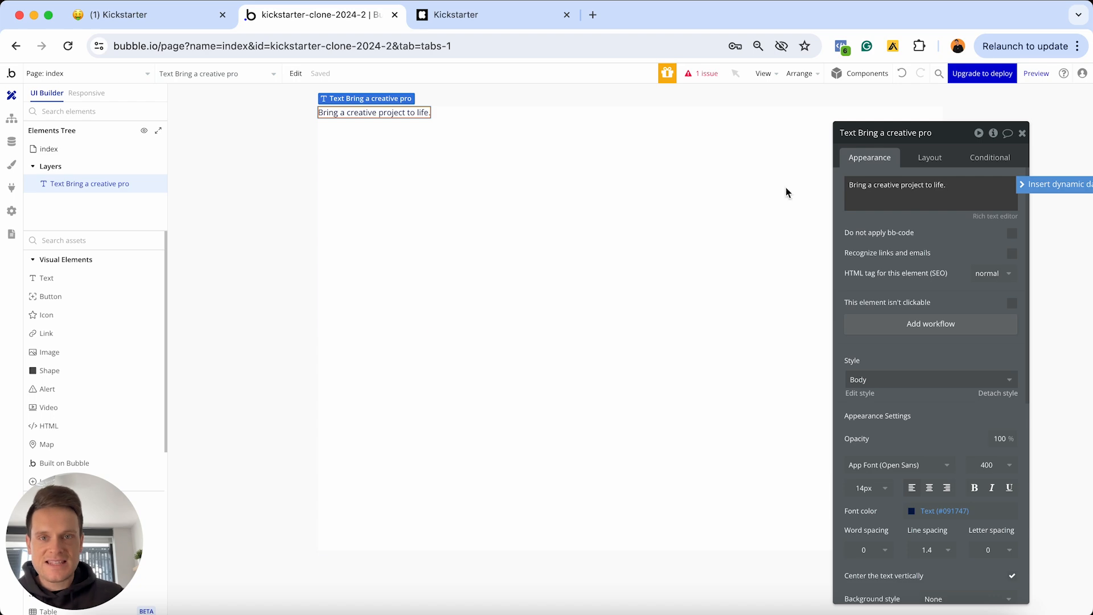
left_click(476, 17)
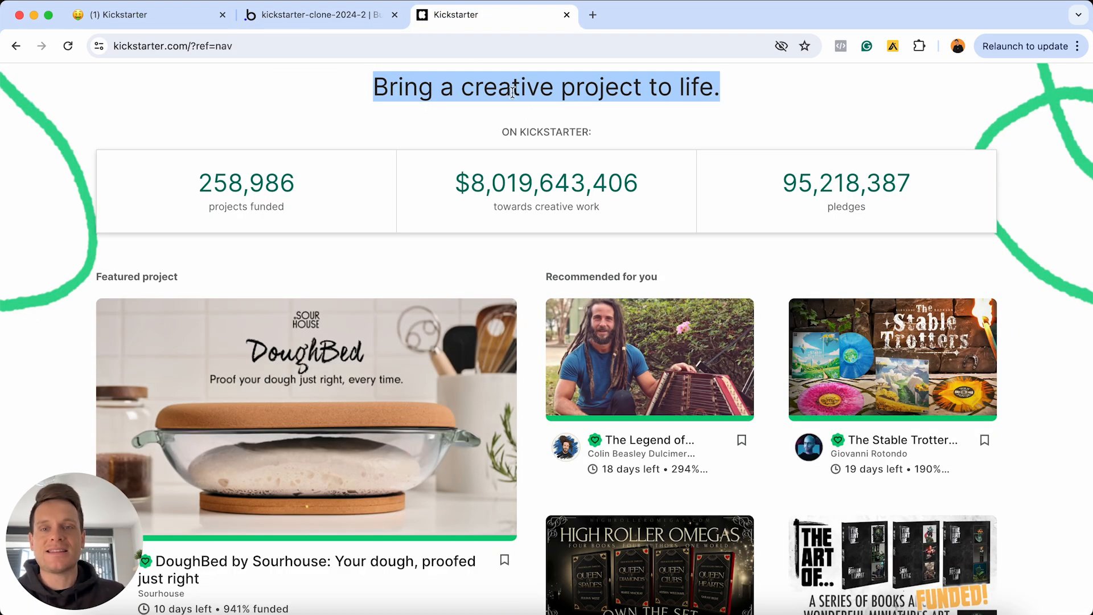
Detach the headline from the Body style and set its font size to 36
left_click(349, 21)
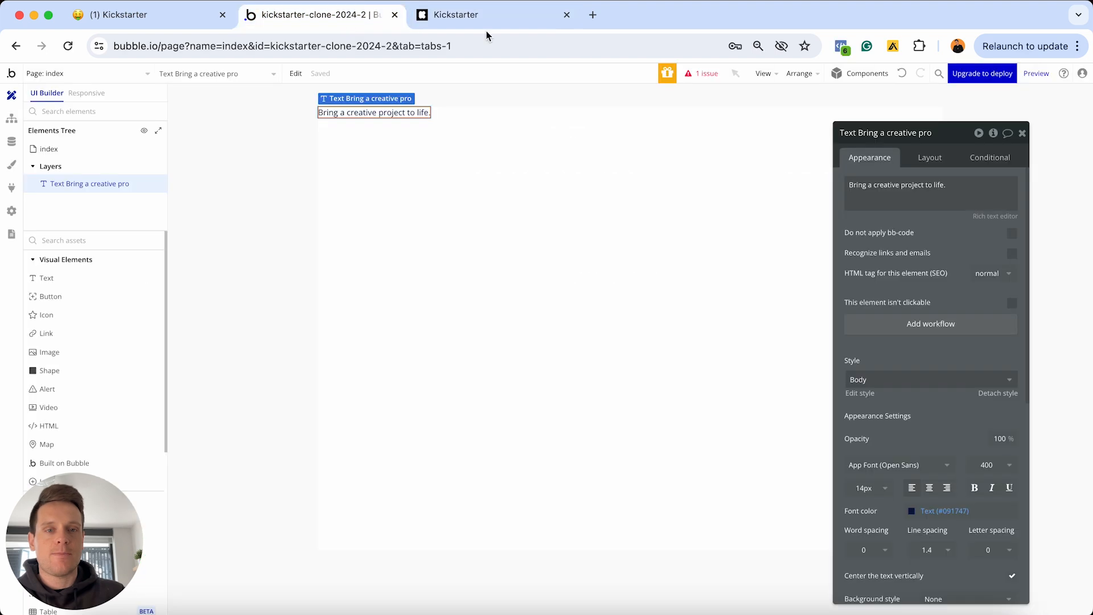
scroll(945, 228, "down", 3)
scroll(945, 228, "down", 1)
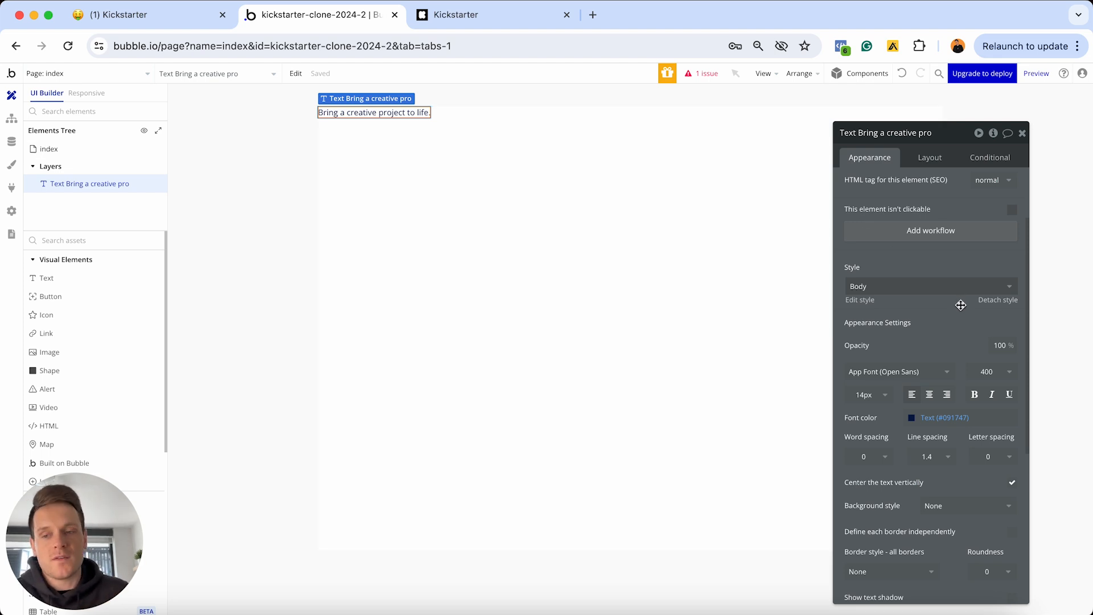
left_click(995, 301)
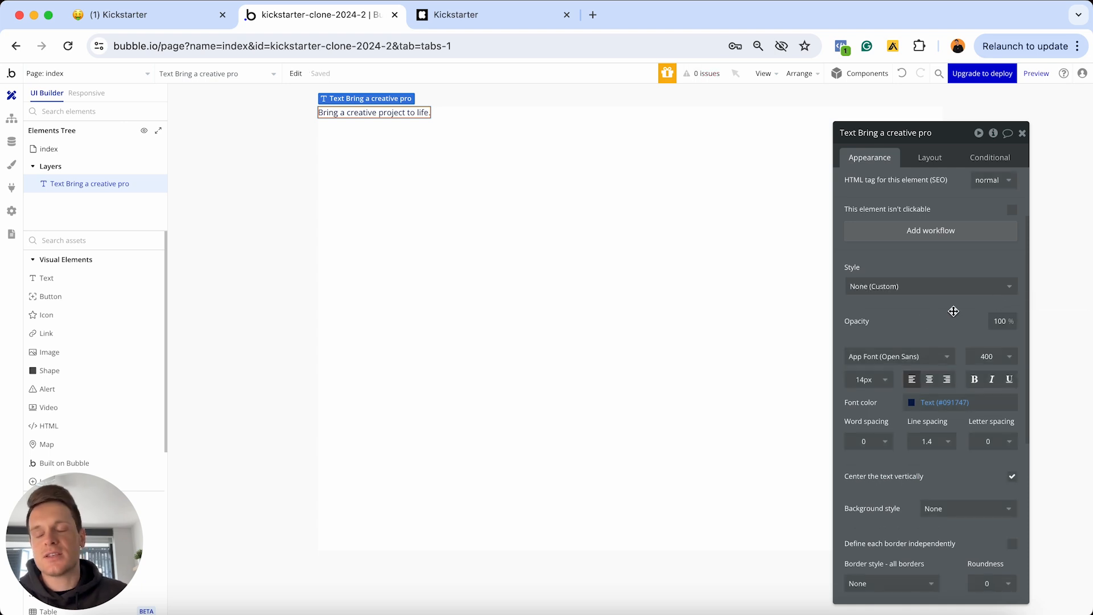
left_click(865, 380)
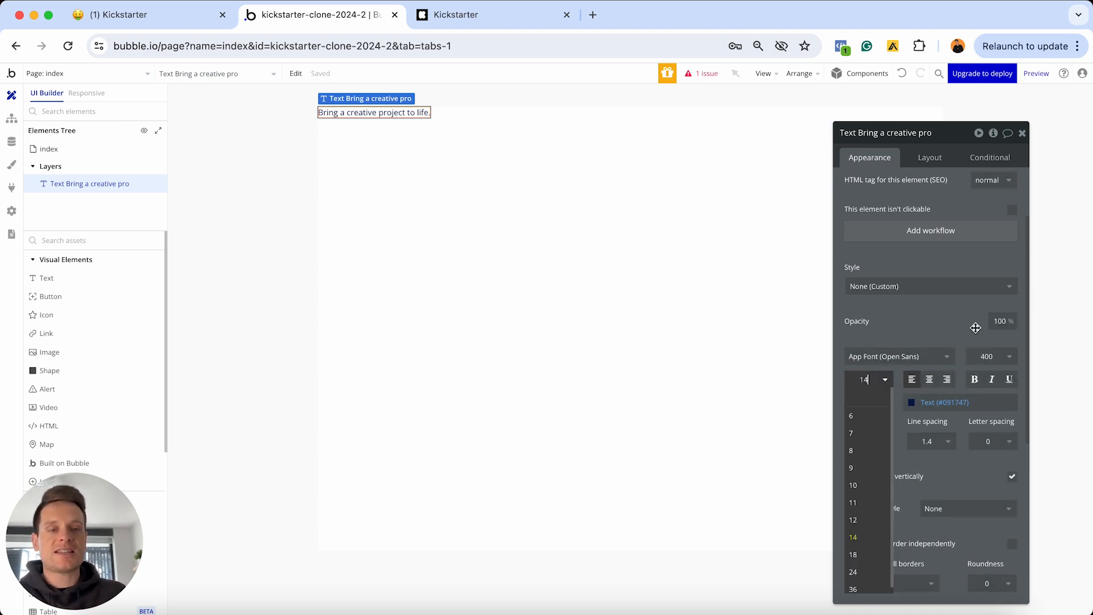
type("36")
key("Return")
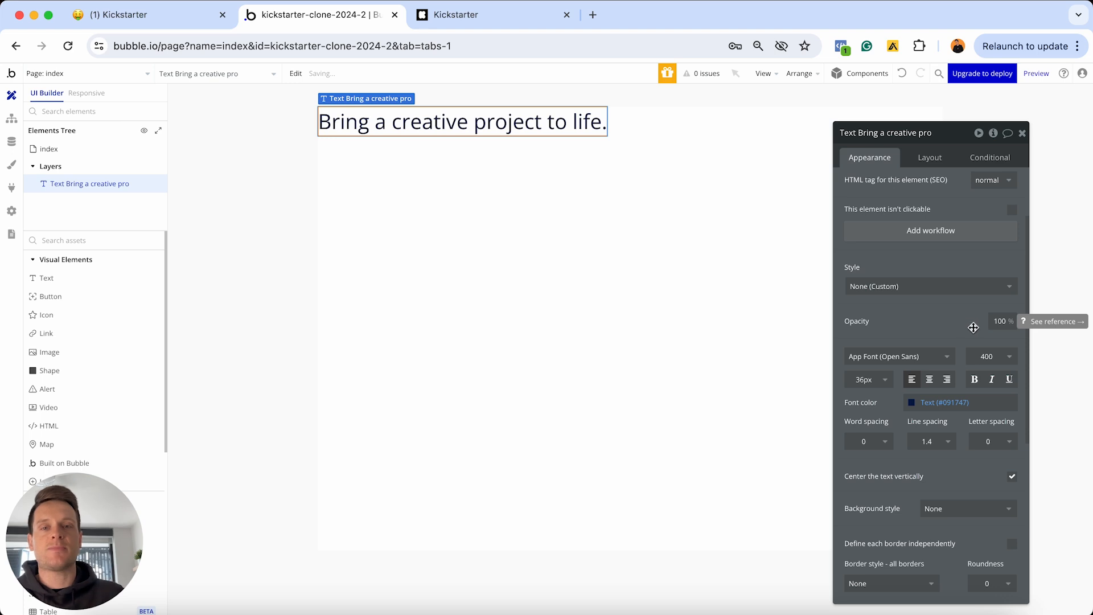
Center-align the headline text and bring up its layout settings
left_click(929, 379)
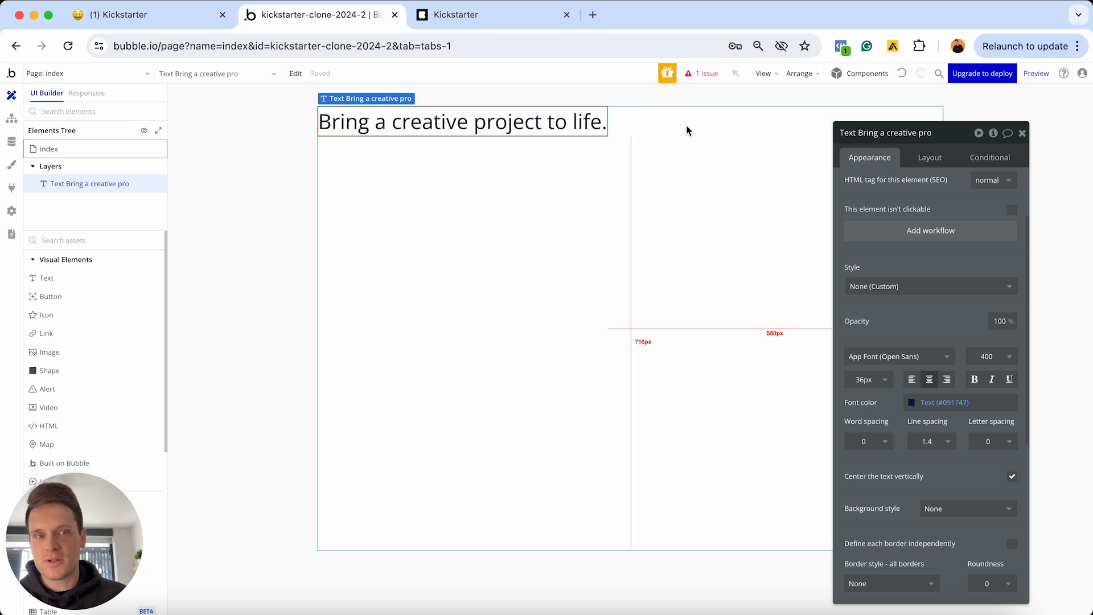
left_click(920, 162)
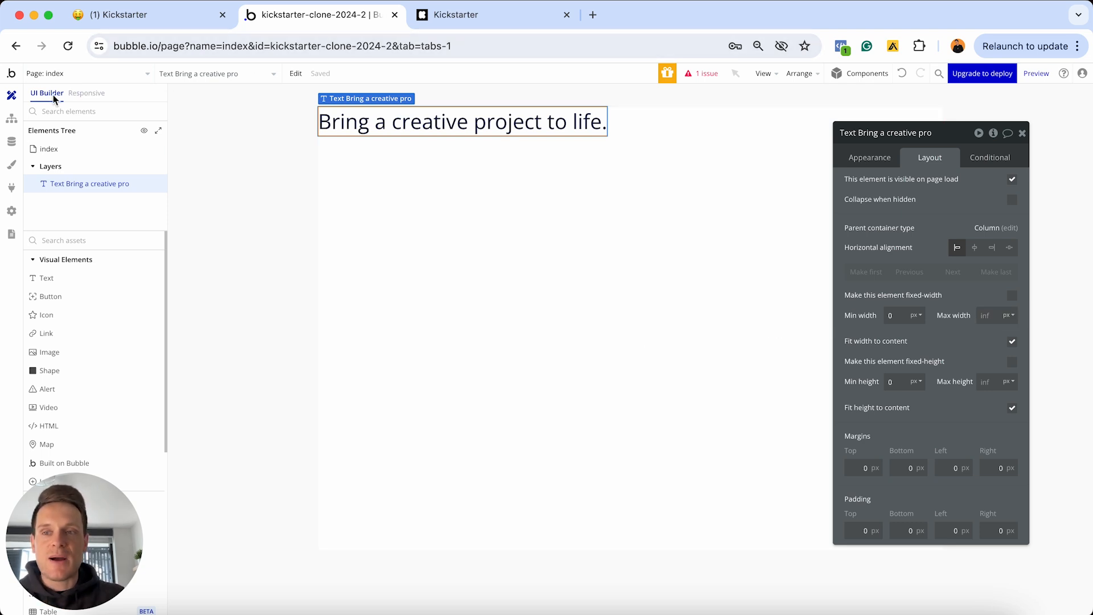
left_click(83, 94)
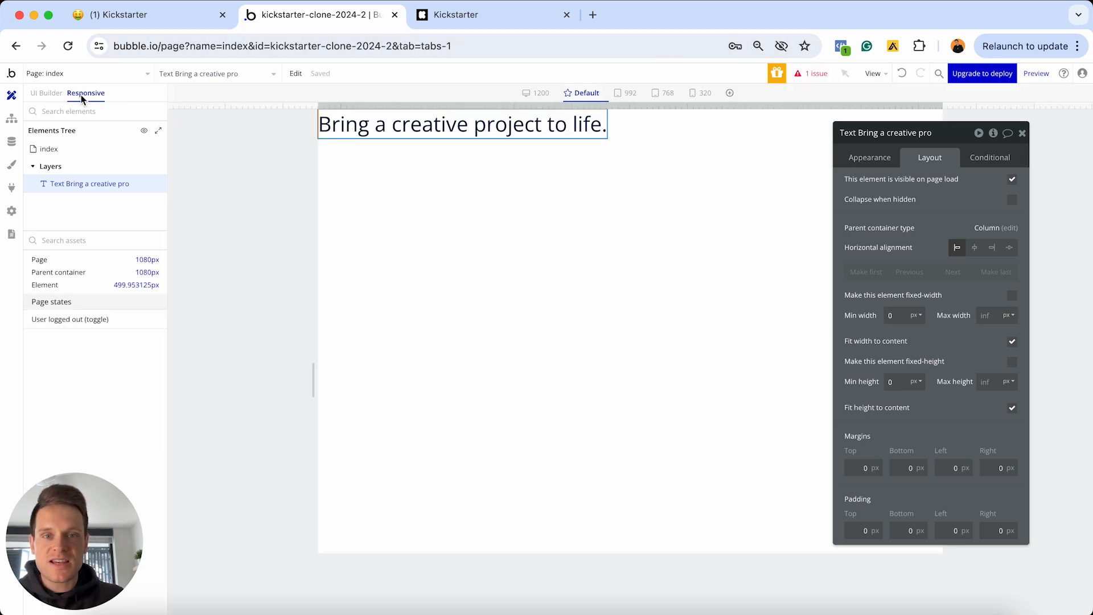
left_click(1022, 134)
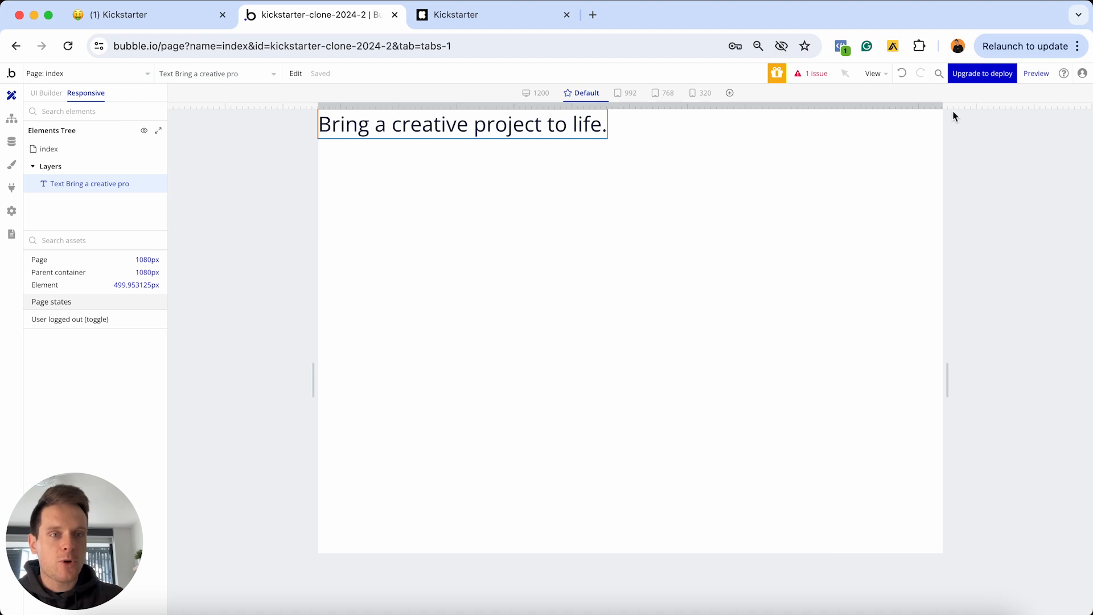
left_click_drag(943, 106, 856, 102)
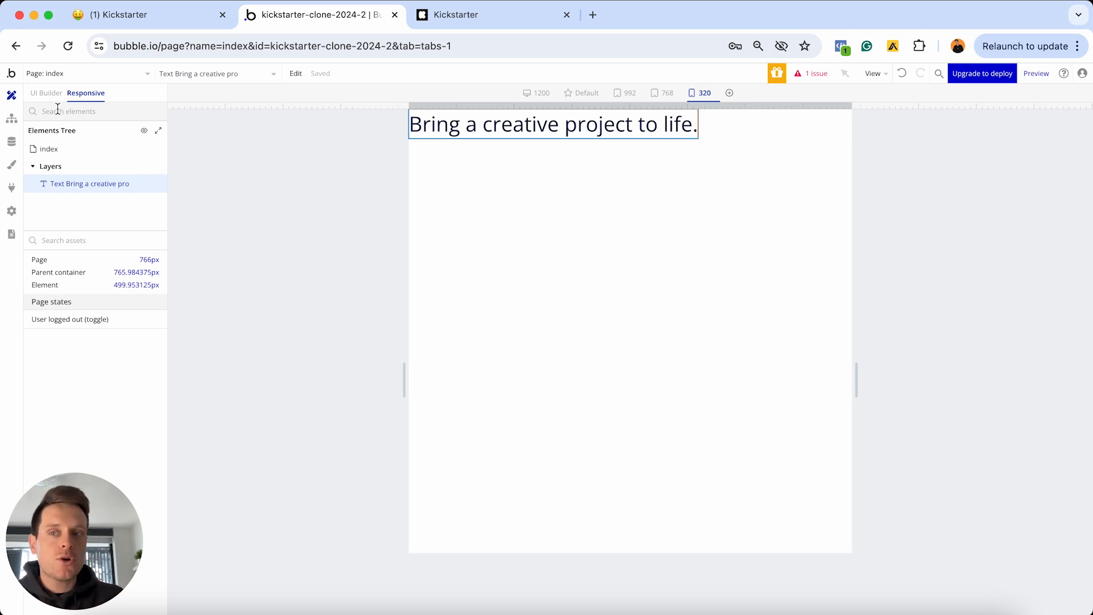
left_click(46, 93)
Uncheck 'Fit width to content' so the headline spans the full 1080px page width
double_click(479, 125)
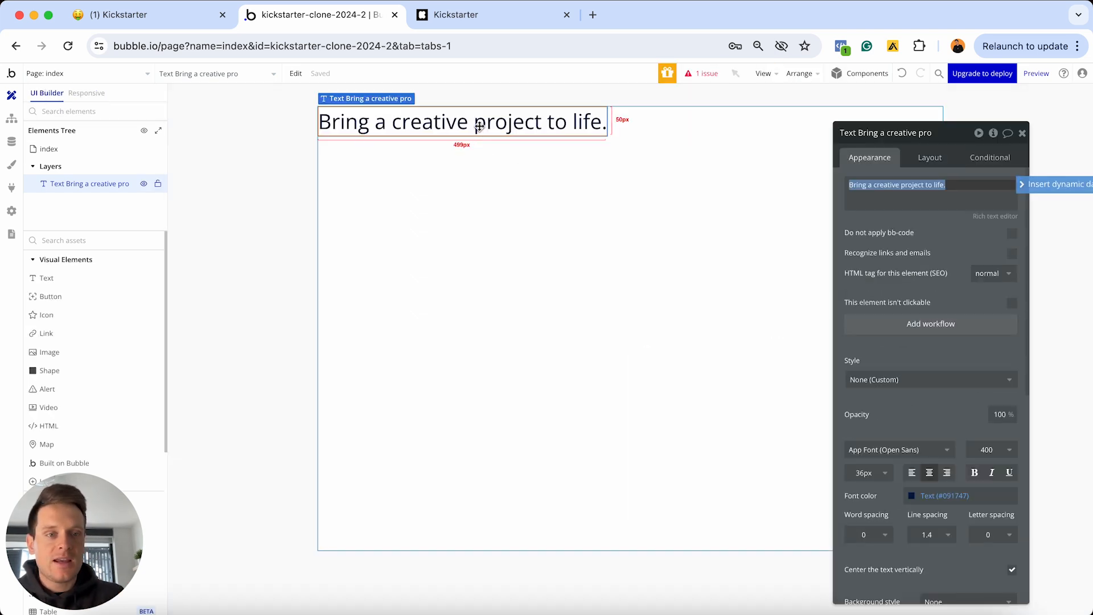
left_click(930, 160)
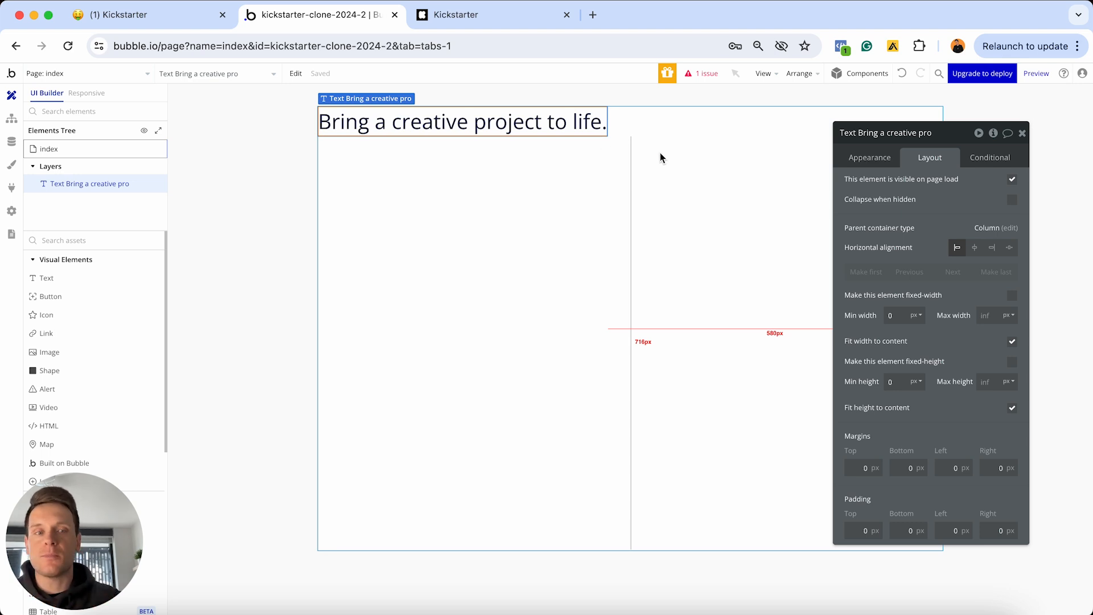
left_click(1013, 341)
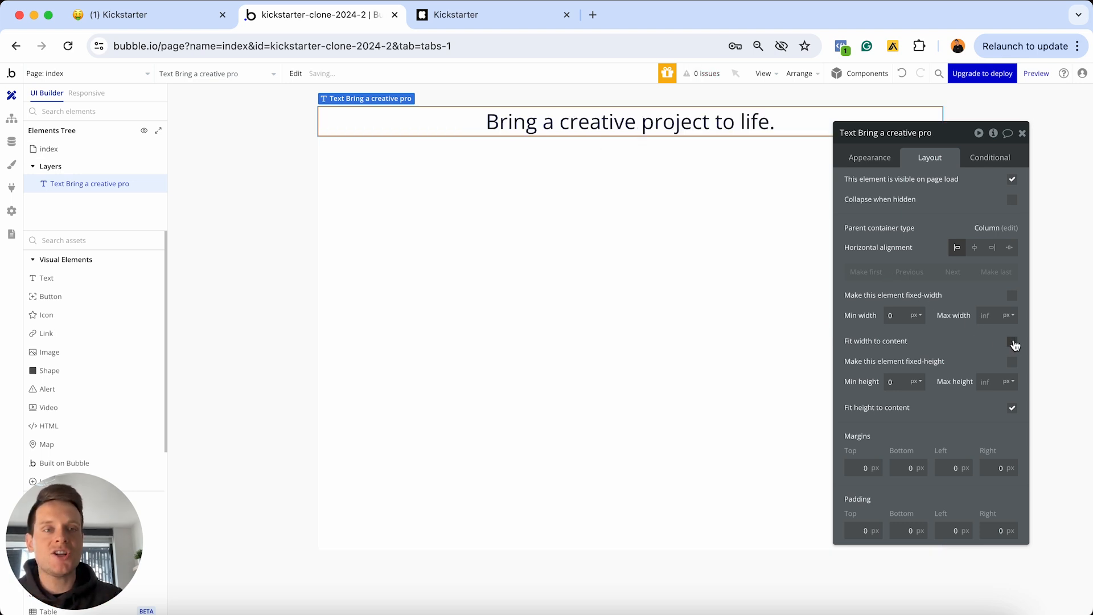
left_click_drag(954, 139, 849, 201)
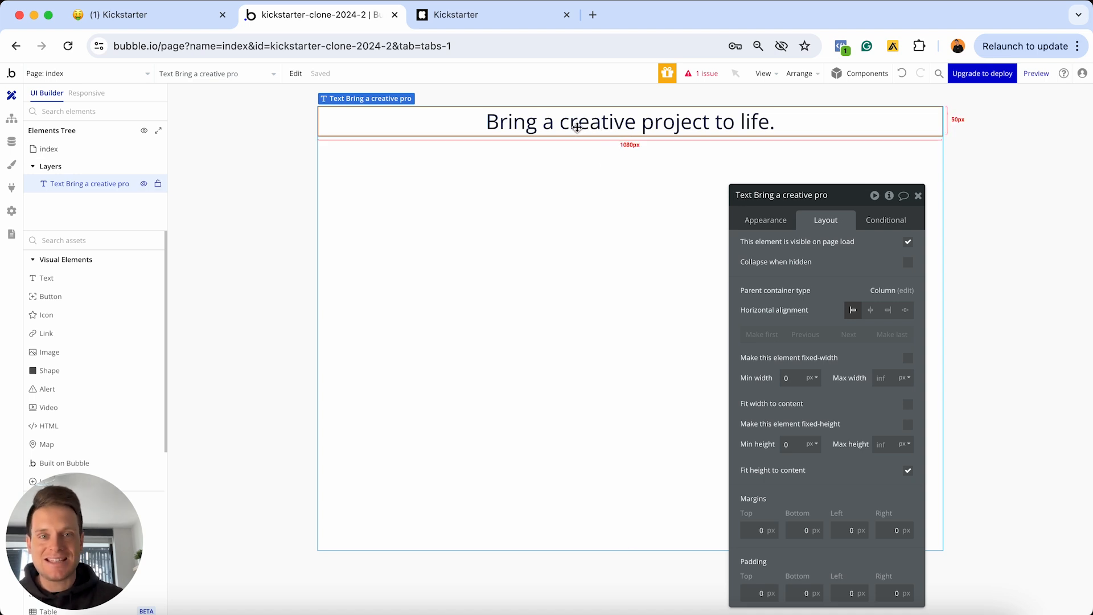
left_click(97, 94)
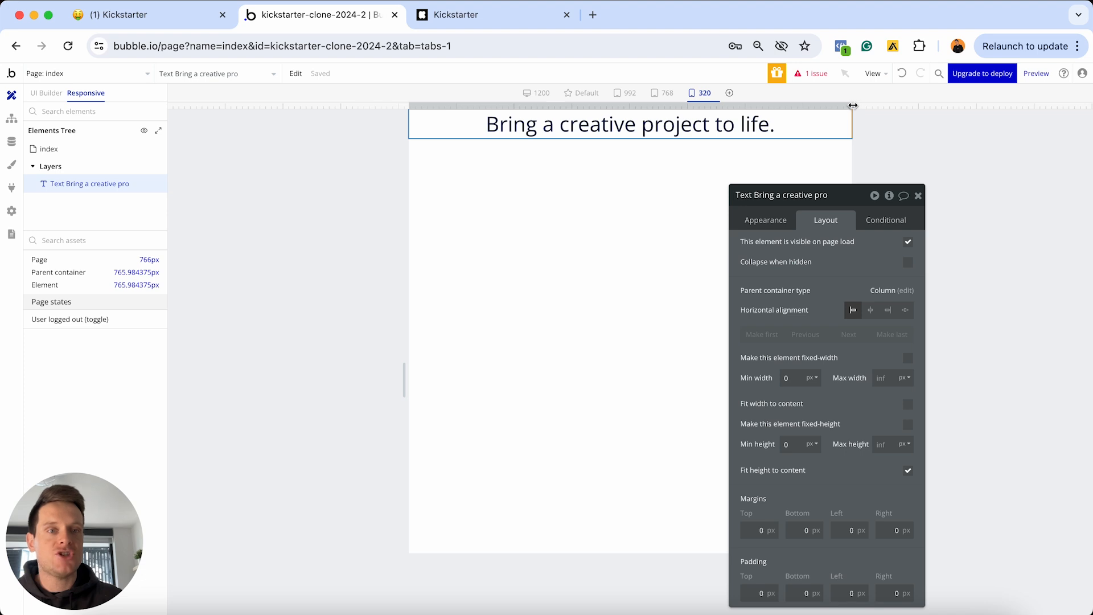
left_click_drag(852, 106, 1018, 90)
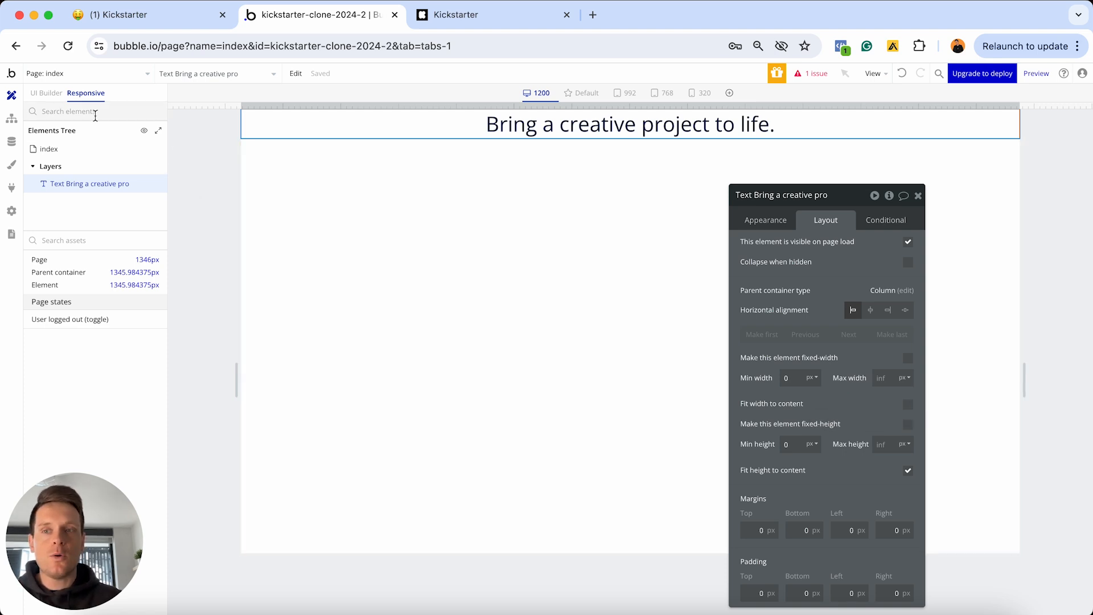
left_click(43, 98)
double_click(711, 129)
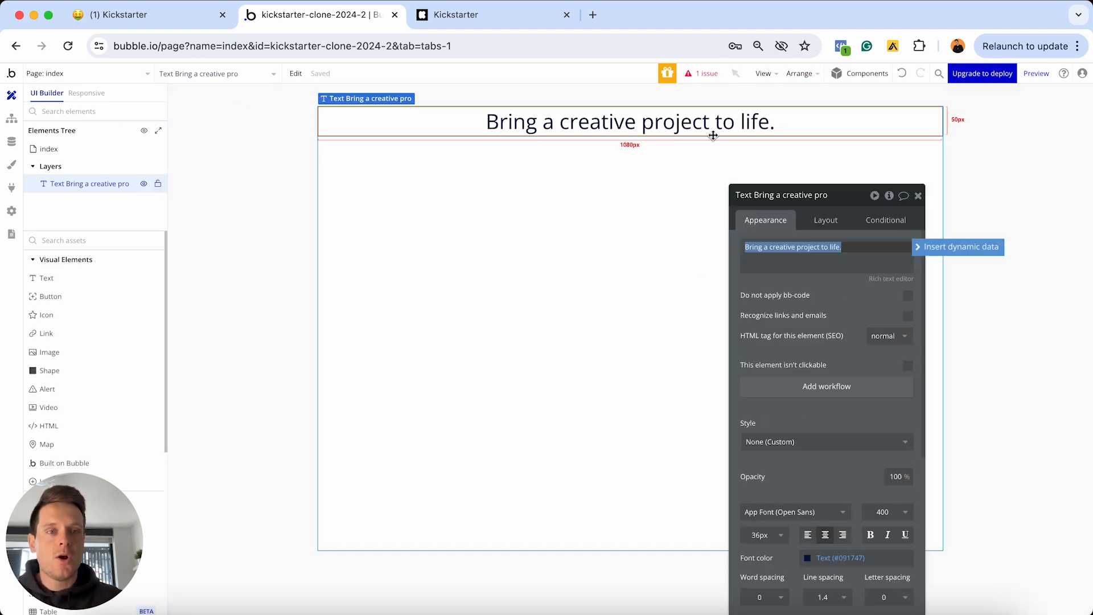
left_click(825, 221)
Give the headline a 30px top margin and 20px left and right margins
left_click_drag(829, 195, 854, 118)
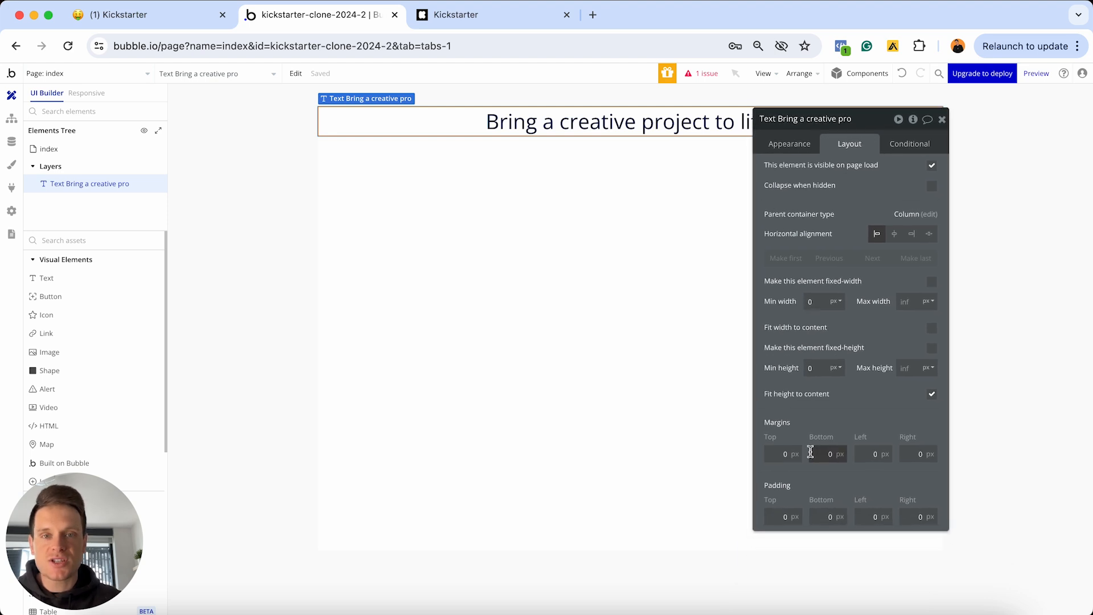
left_click_drag(858, 128, 846, 219)
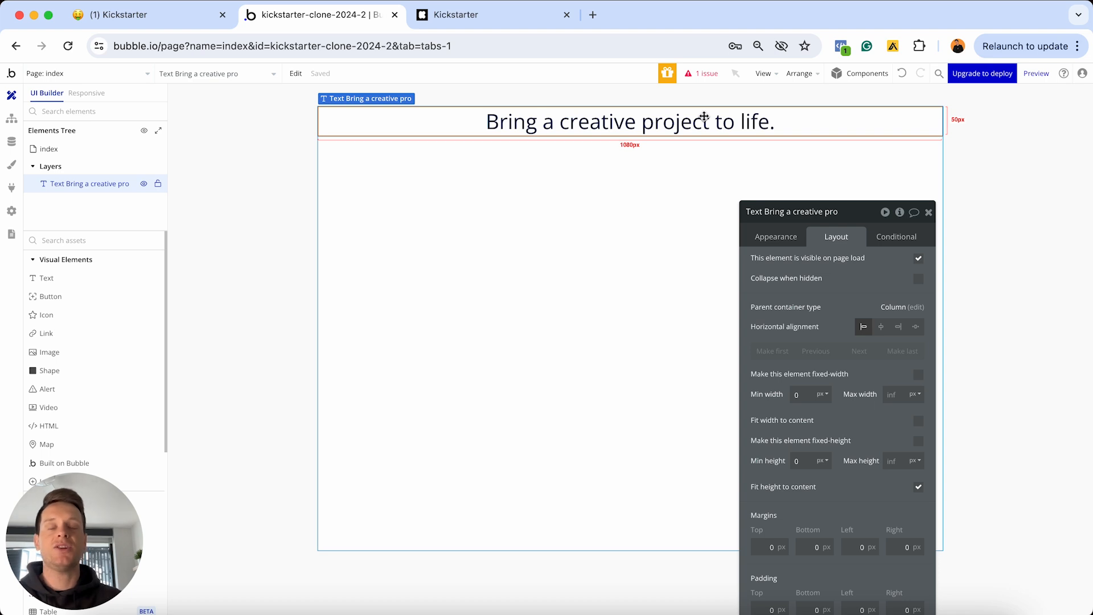
left_click_drag(864, 226, 903, 112)
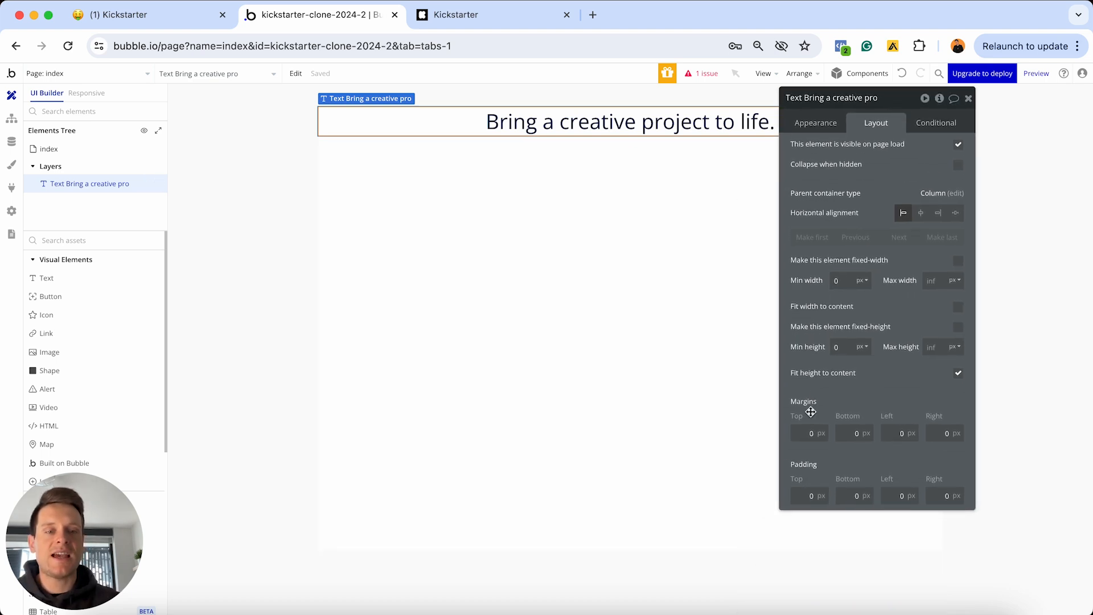
left_click(801, 433)
type("3")
left_click(895, 433)
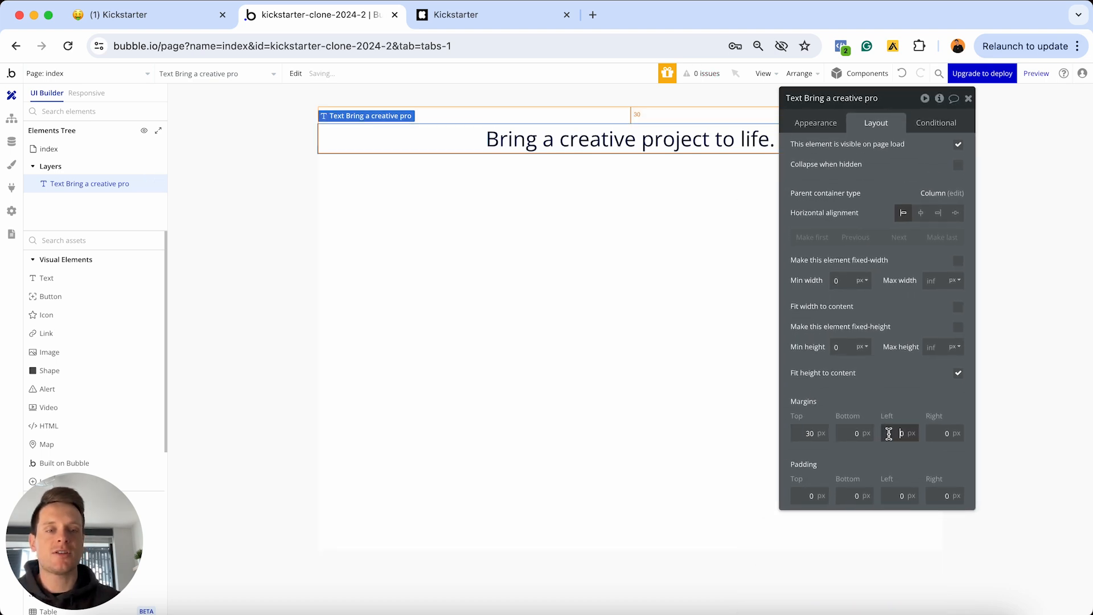
type("2")
left_click(942, 433)
type("2")
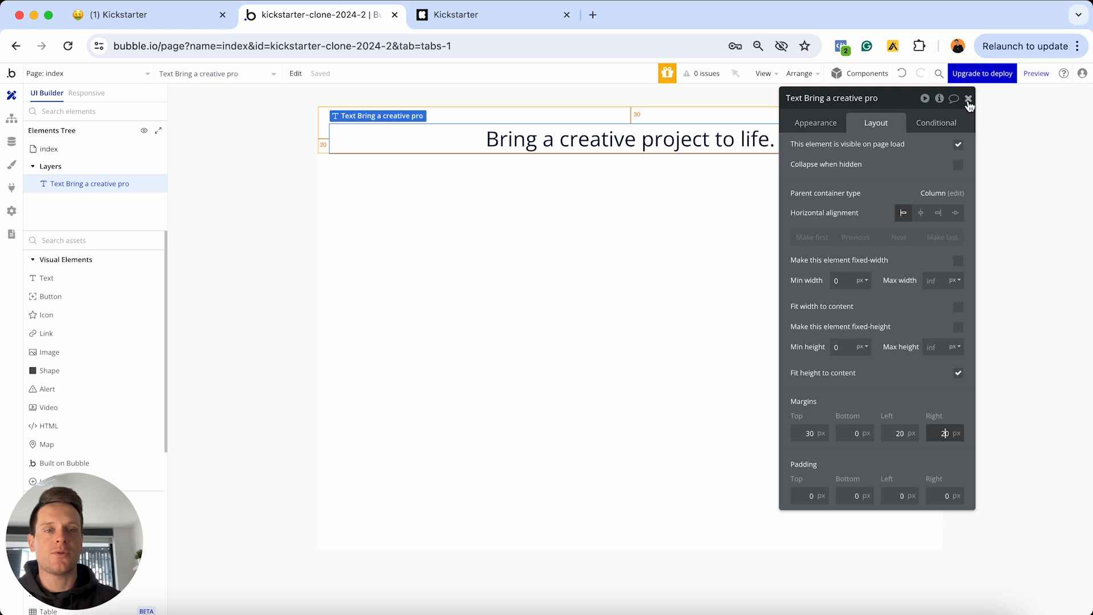
Check the headline wraps at 320px width in Responsive view, then return to UI Builder
left_click(968, 98)
left_click(86, 93)
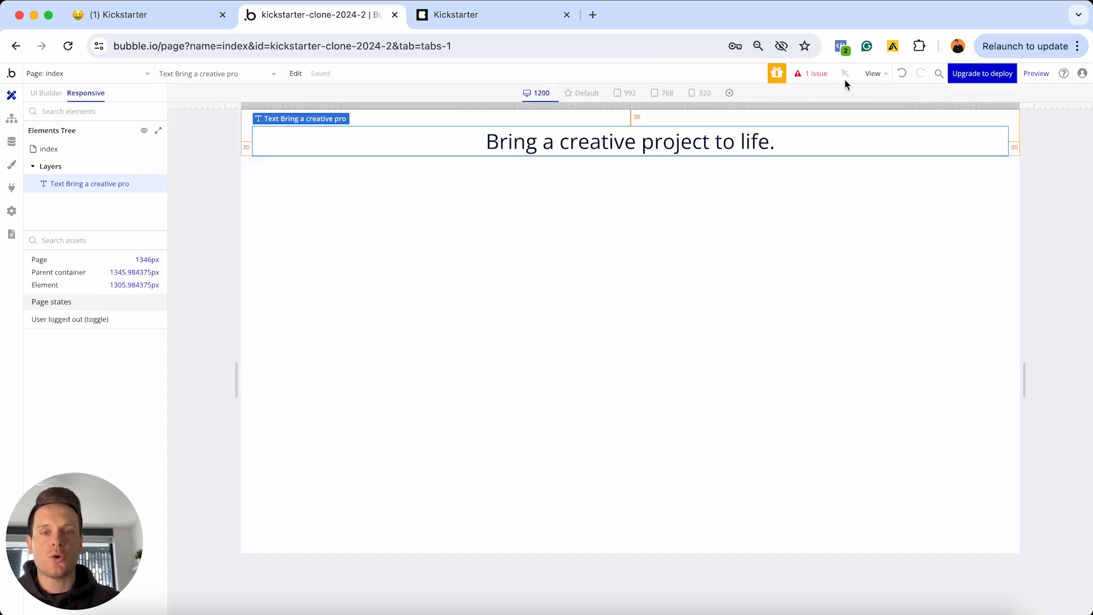
left_click_drag(1023, 107, 699, 106)
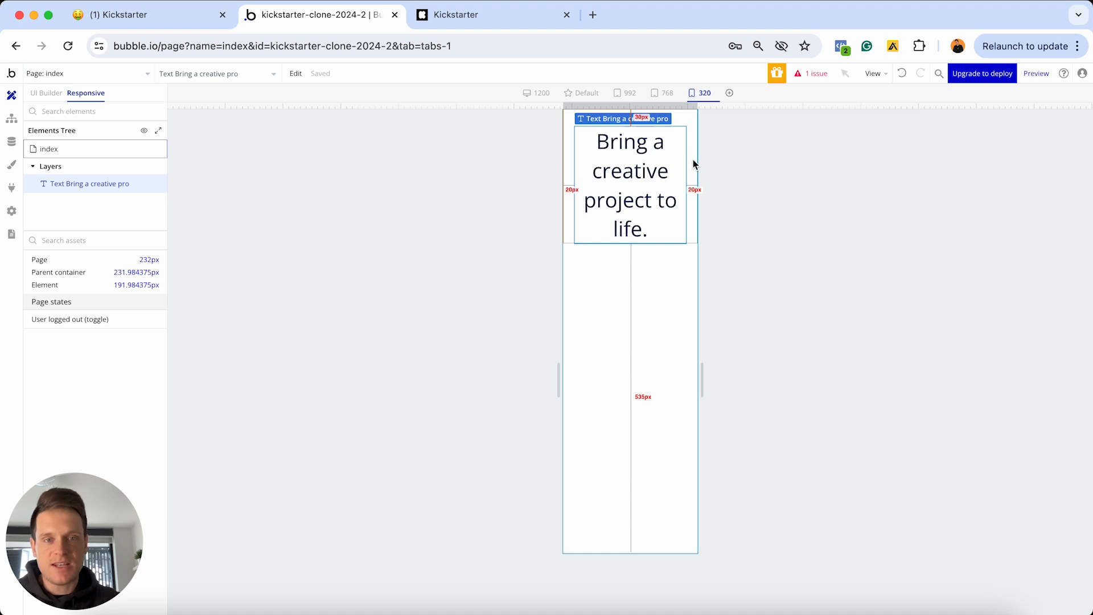
left_click_drag(698, 104, 962, 106)
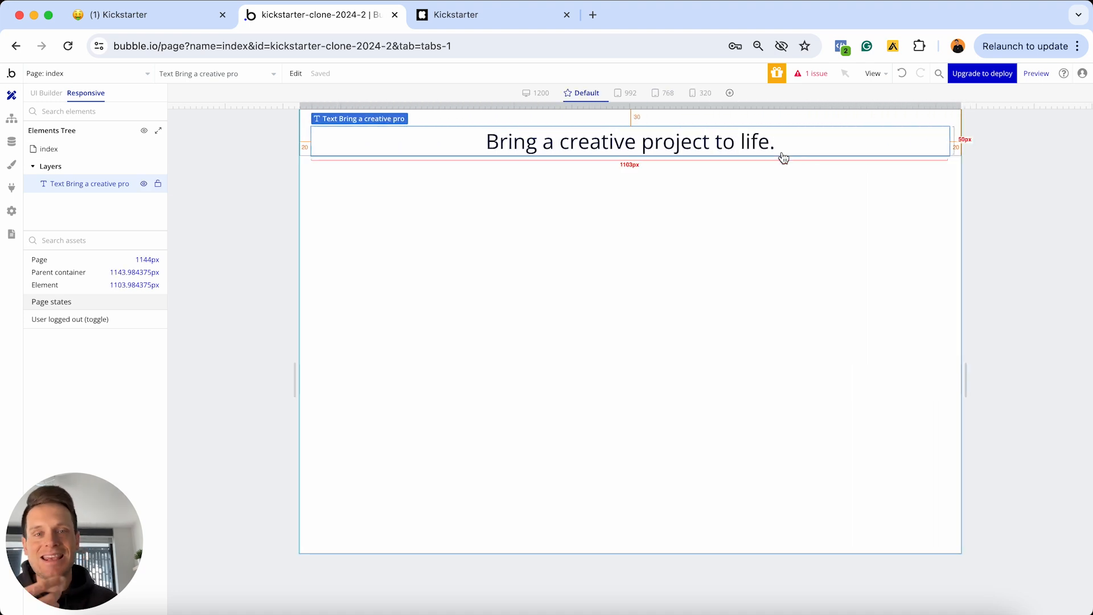
left_click(48, 93)
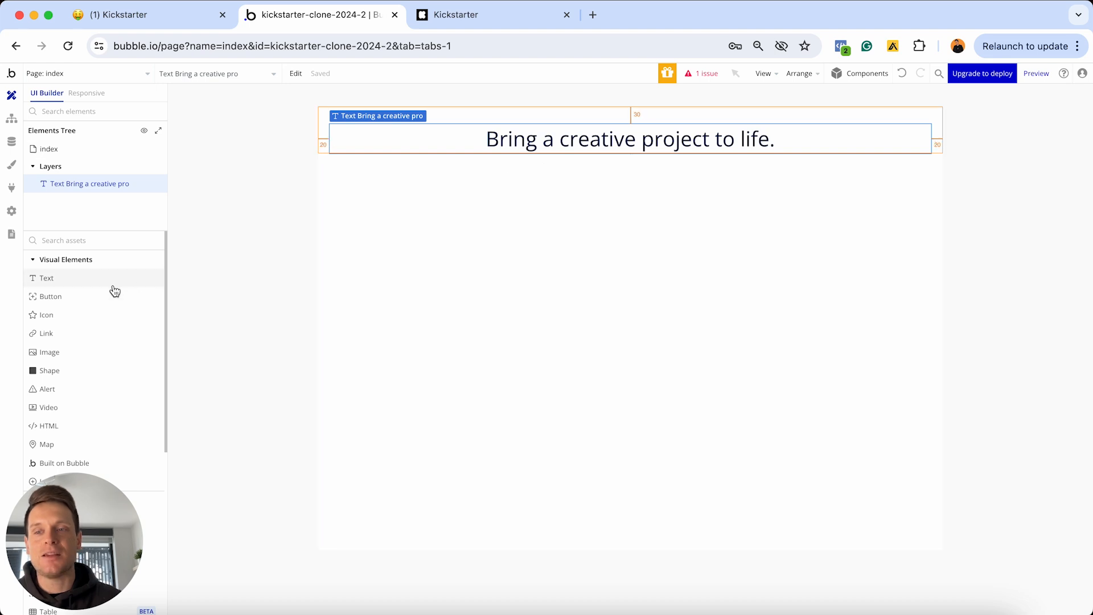
Add a text element reading 'ON KICKSTARTER:' below the heading, correcting a typo
left_click(73, 278)
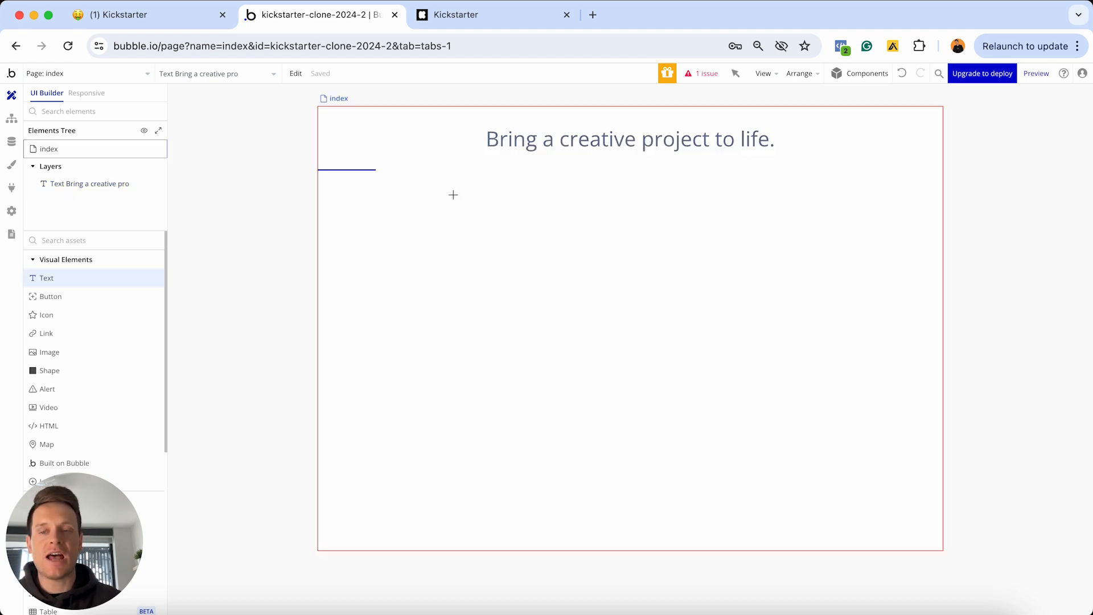
left_click(529, 188)
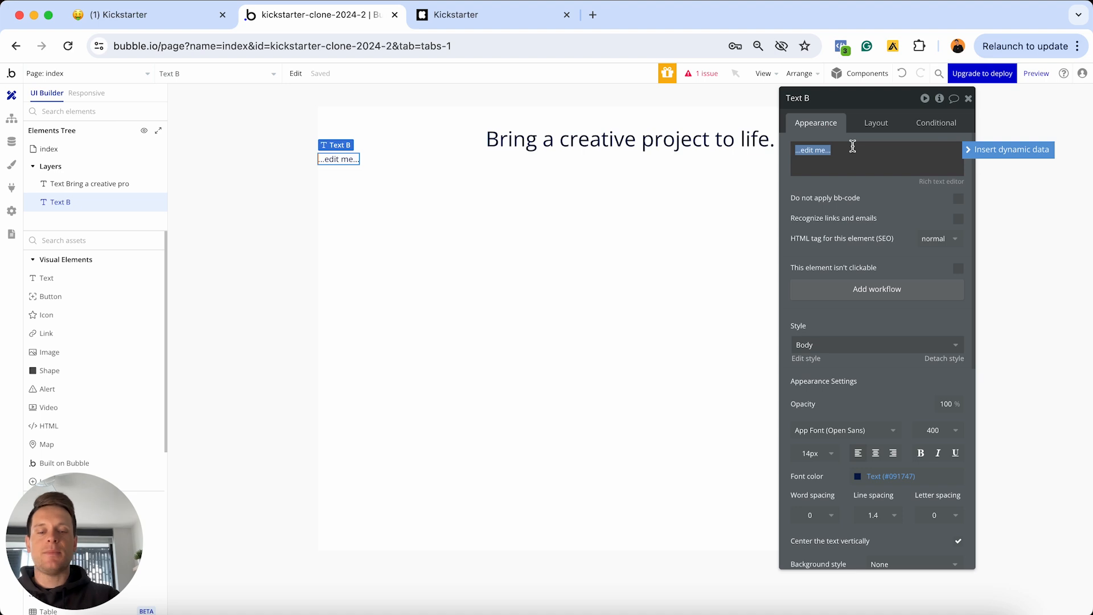
type("ON")
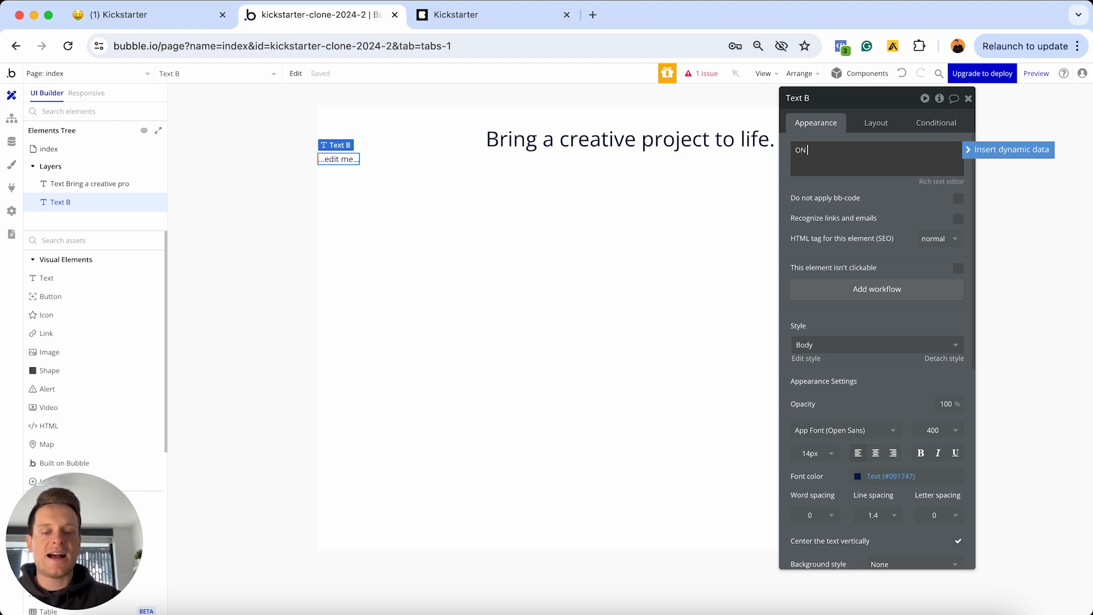
type(" KICK")
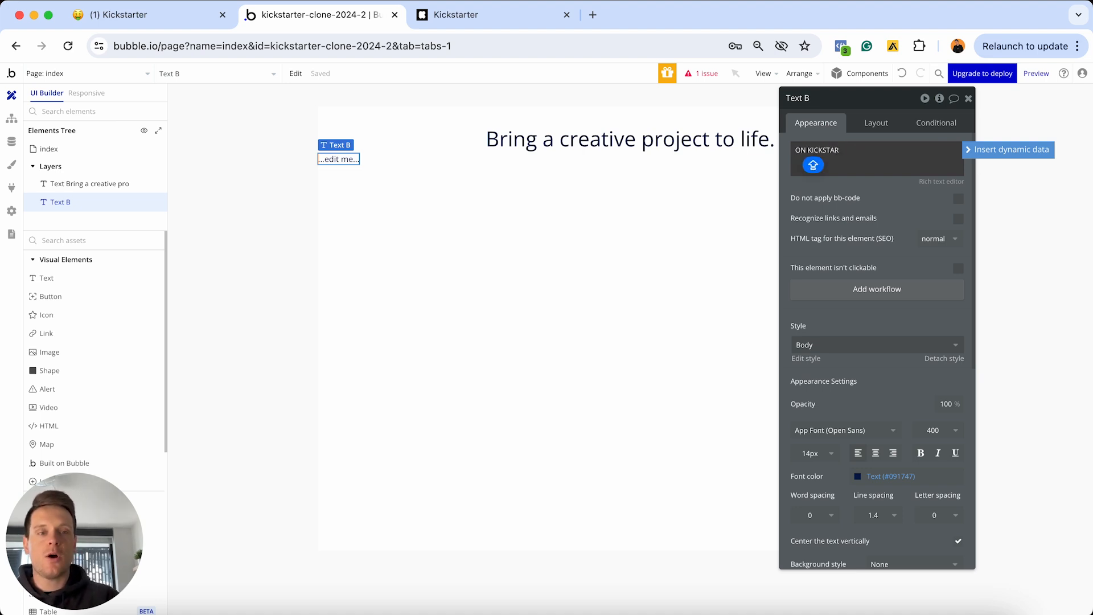
type("STAR")
type("TER")
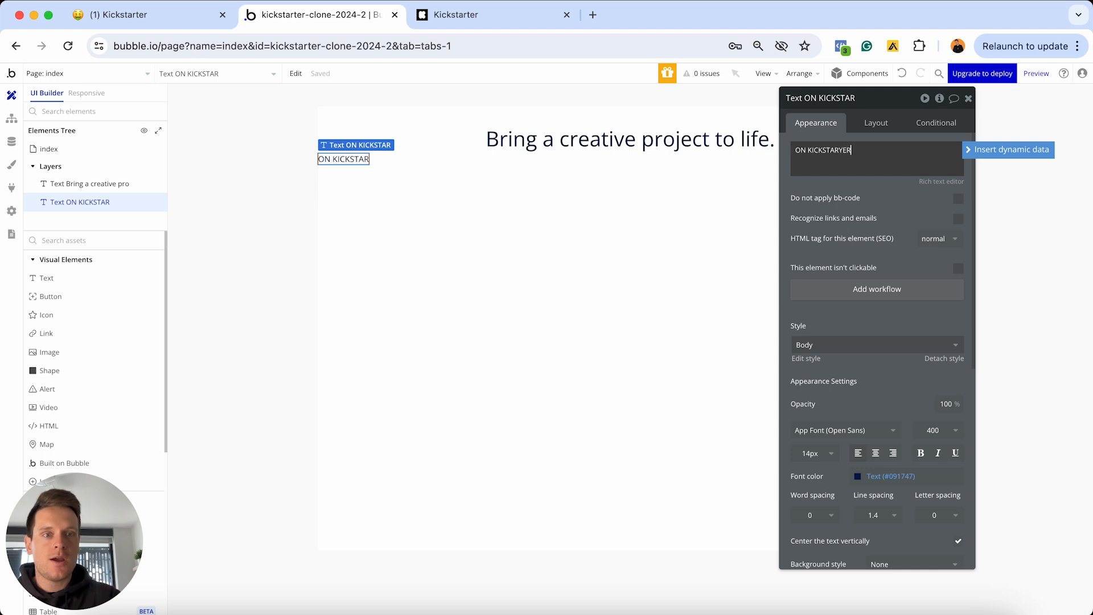
type(":")
key("Left")
key("Left")
key("Left")
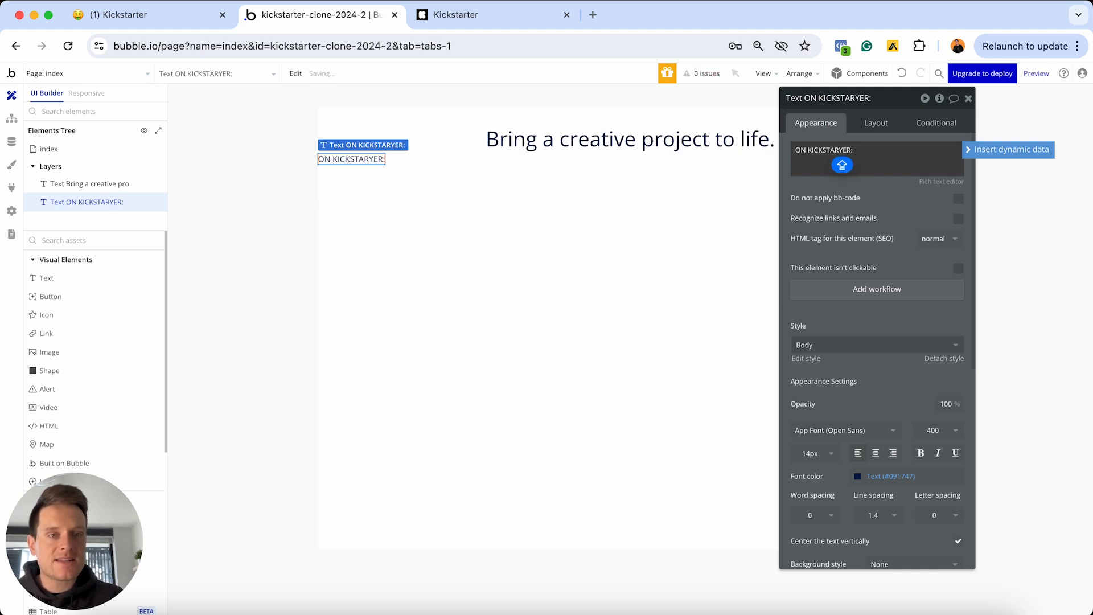
key("BackSpace")
type("T")
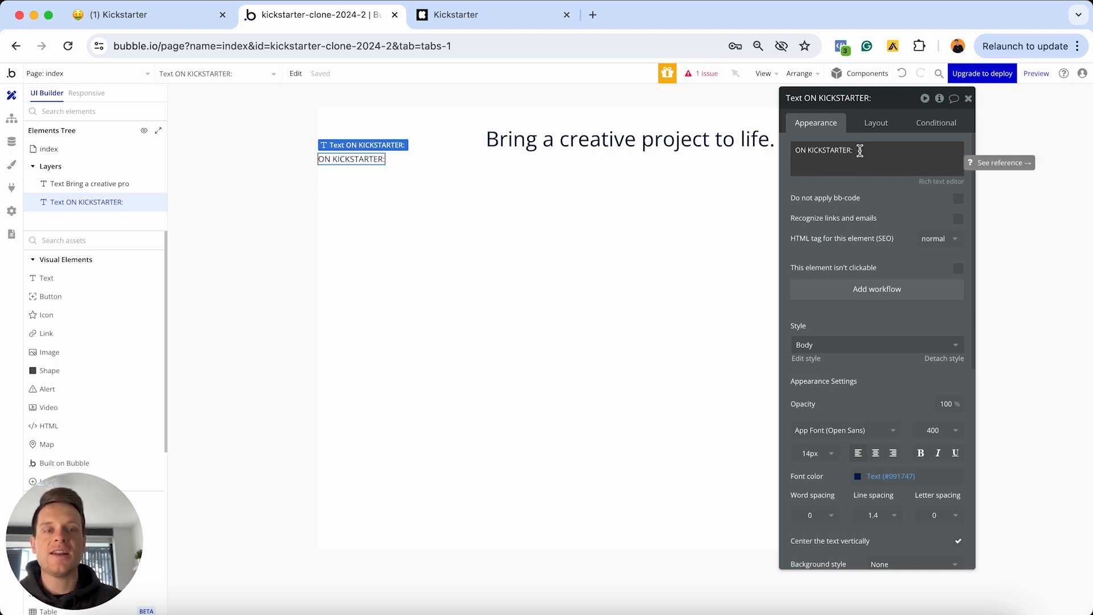
Detach the text from Body style, set it to 16px and centre-align it
scroll(892, 327, "down", 1)
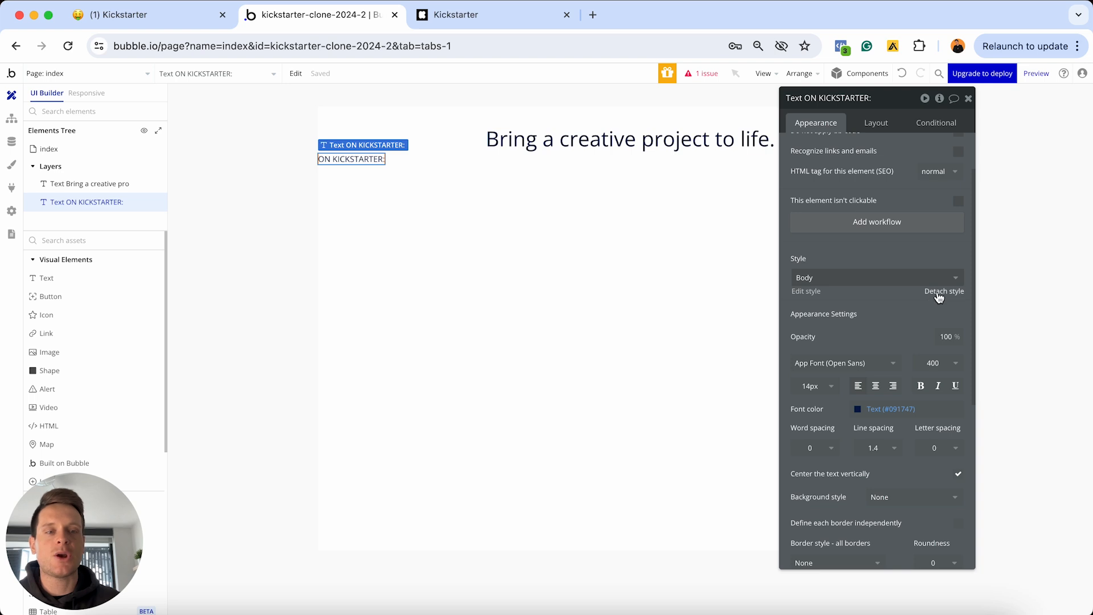
left_click(936, 293)
left_click(813, 373)
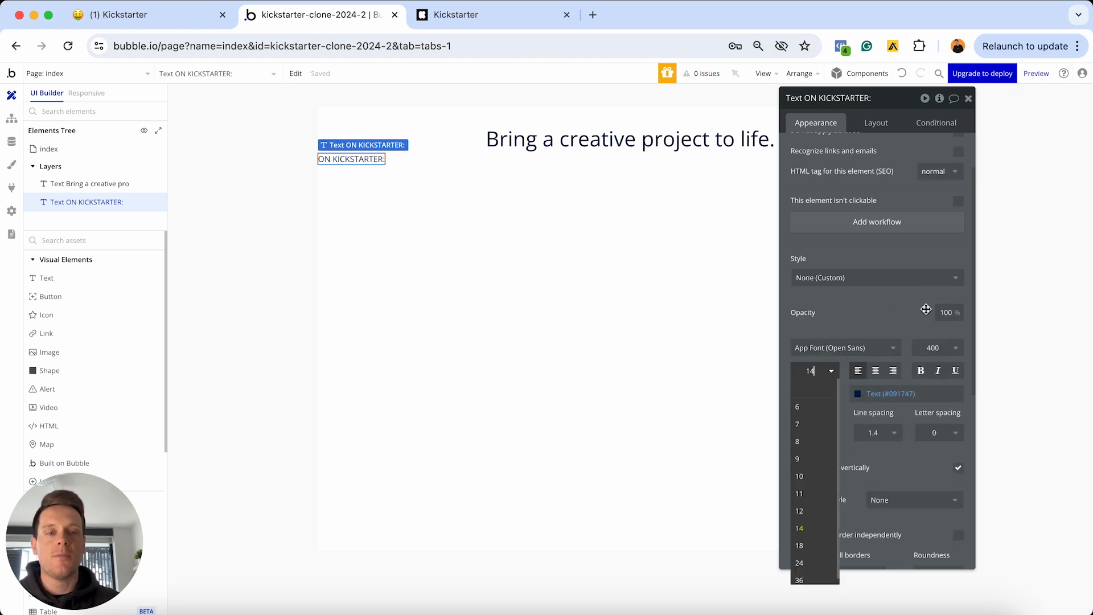
type("16")
key("Return")
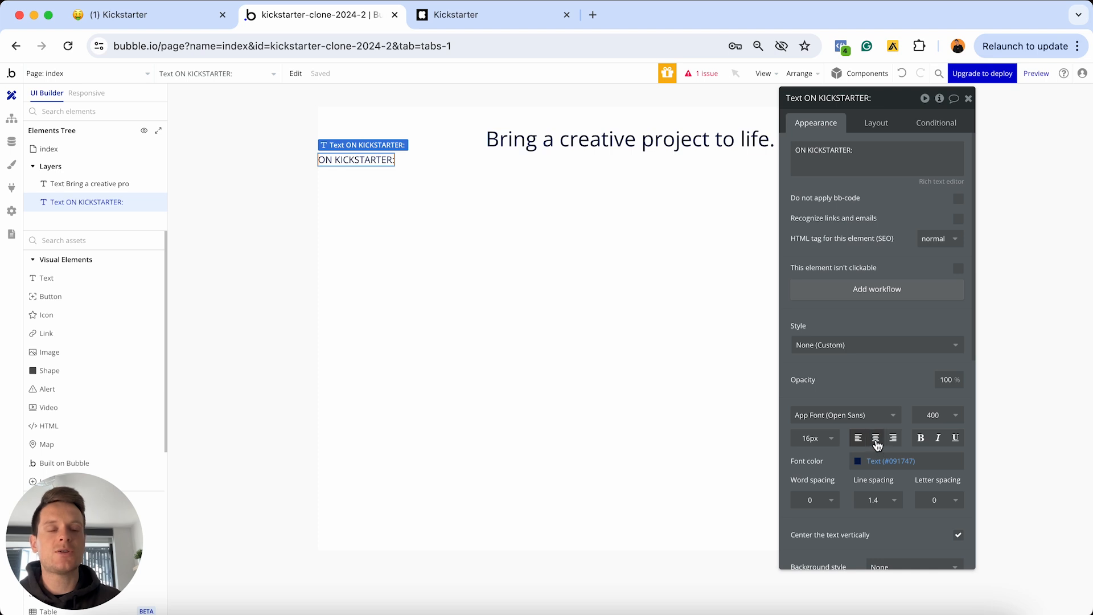
left_click(876, 438)
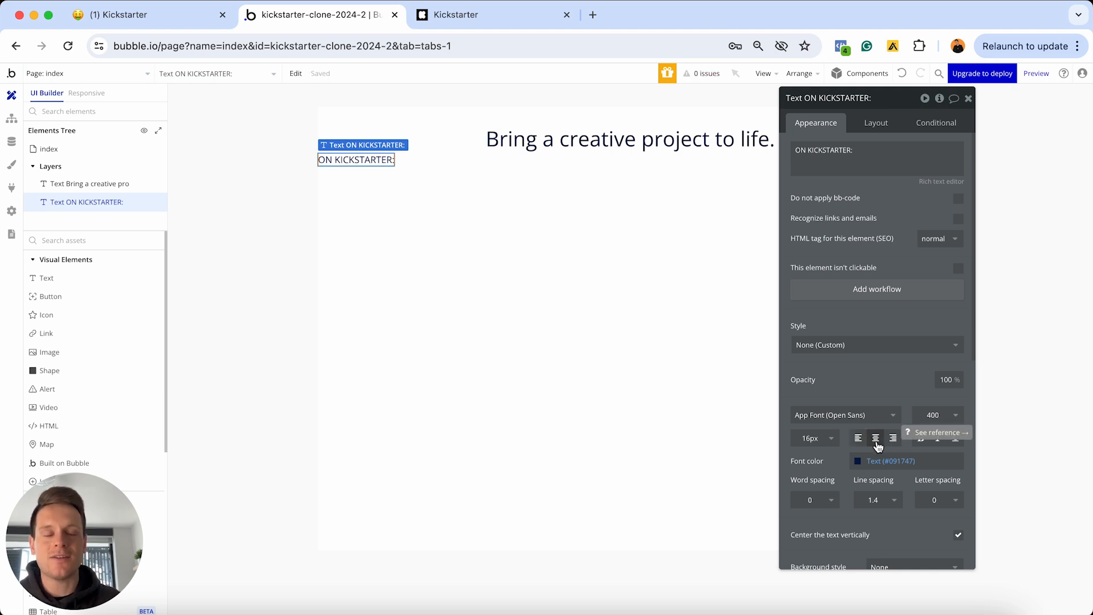
left_click(876, 124)
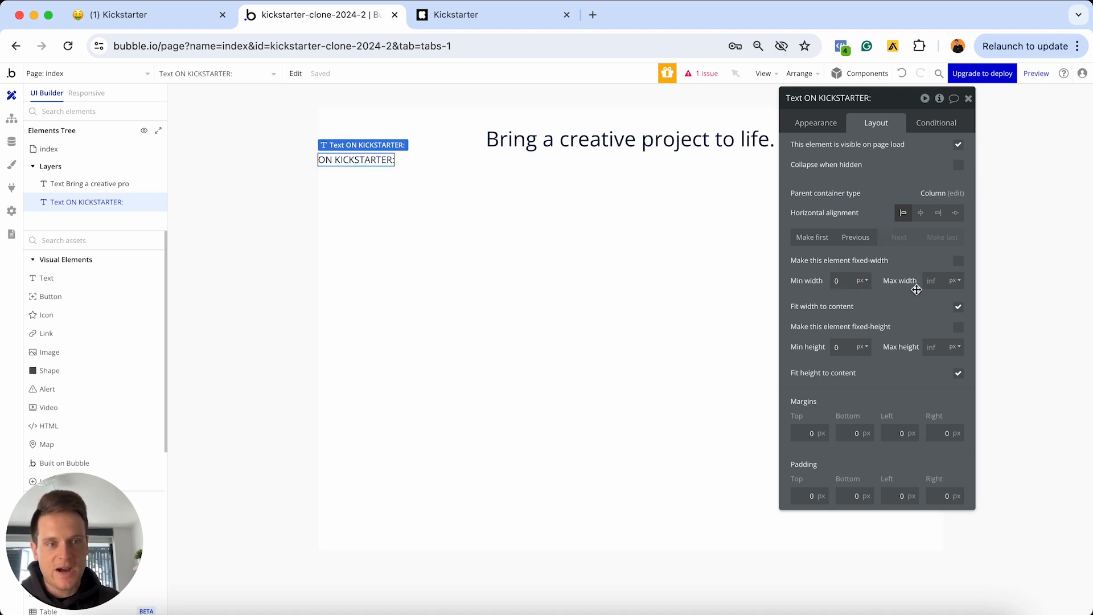
Stretch 'ON KICKSTARTER:' to full width with 20px top, left and right margins
left_click(959, 309)
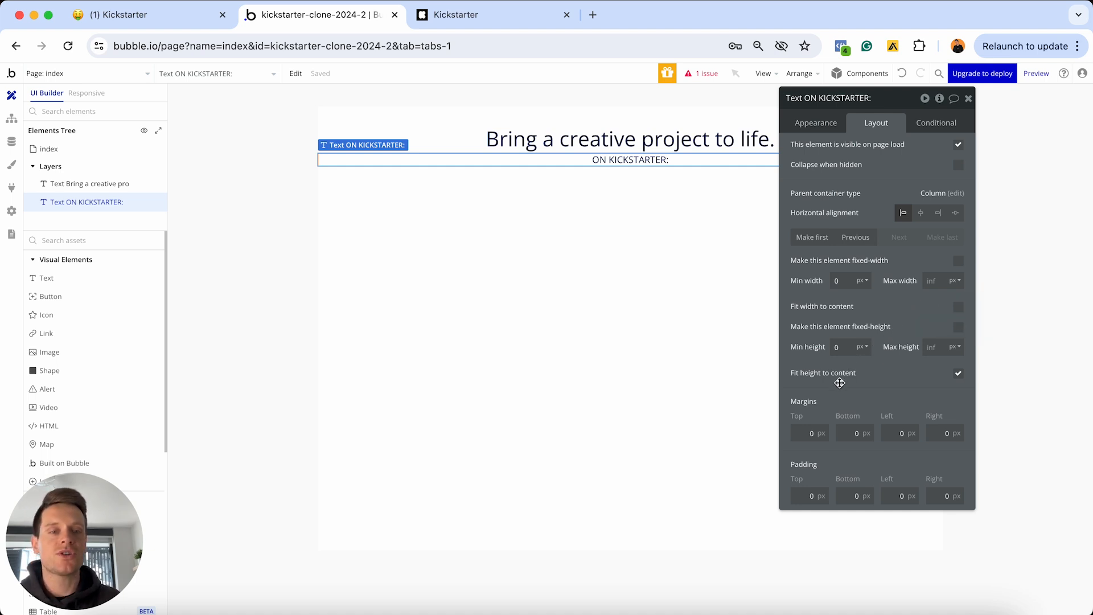
left_click(803, 433)
type("20")
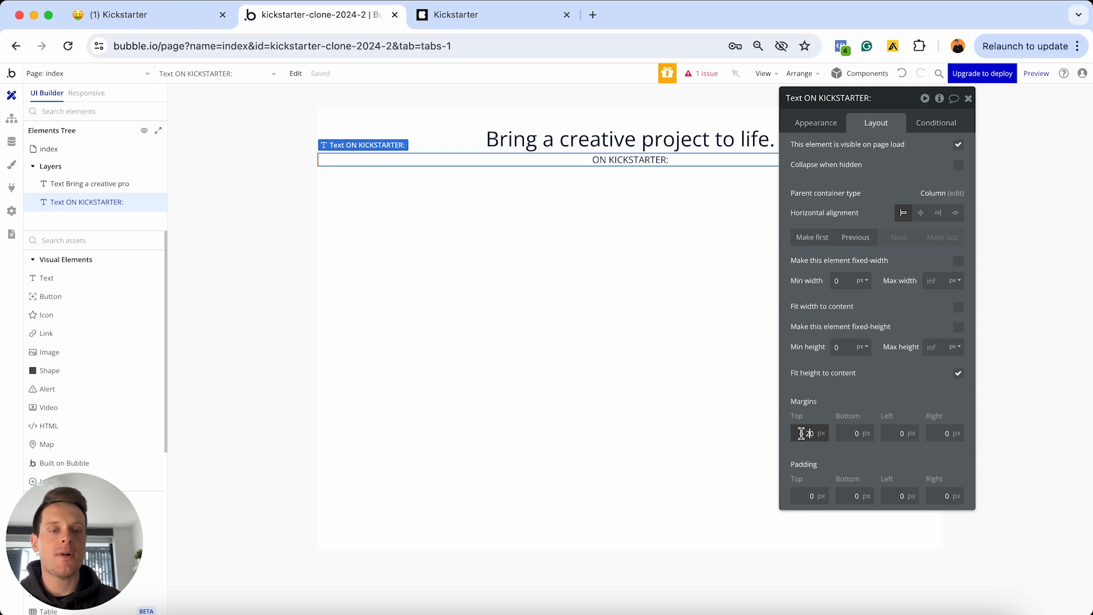
left_click(899, 433)
type("20")
left_click(945, 433)
type("20")
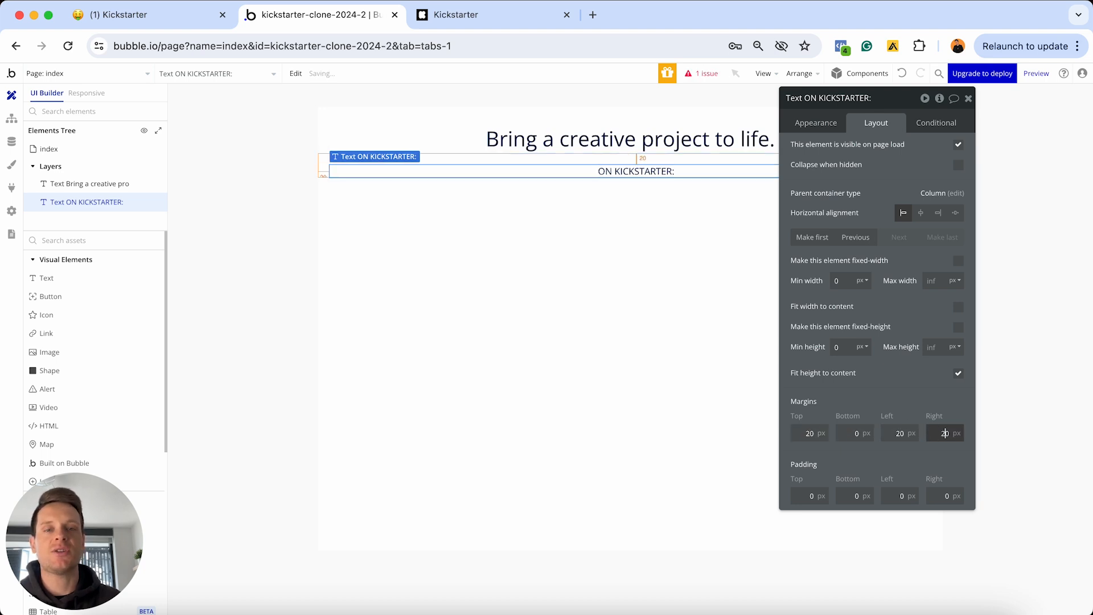
left_click(968, 100)
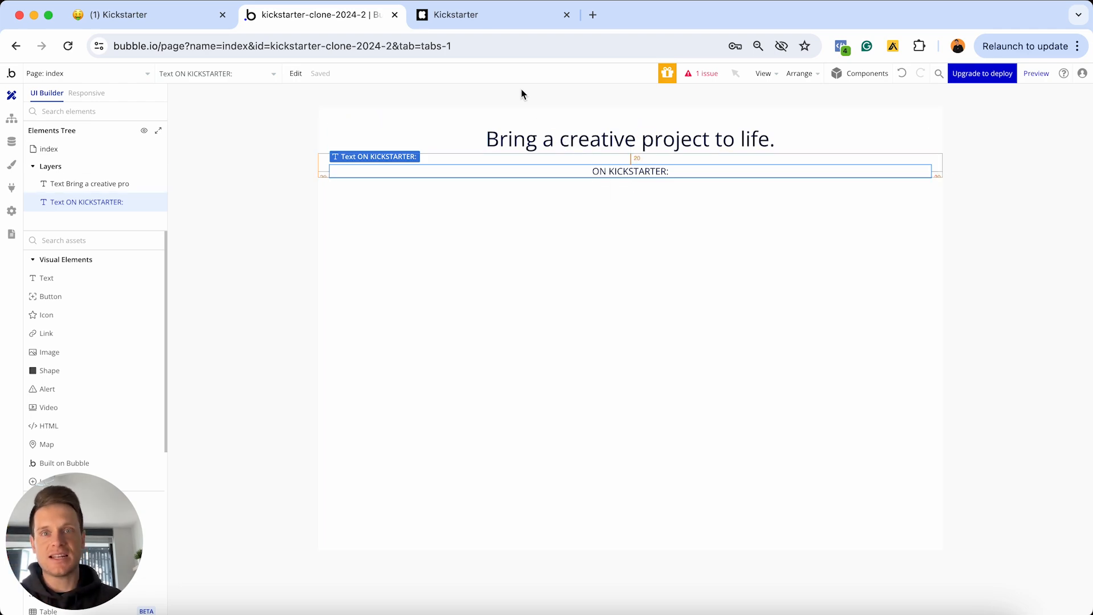
left_click(476, 18)
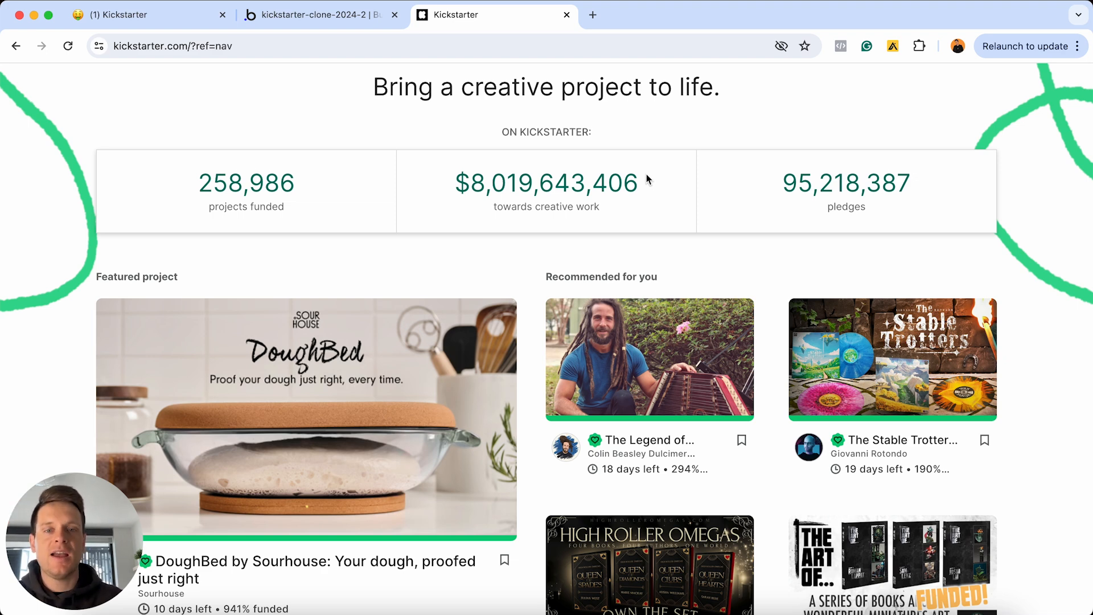
Return to the Bubble editor after reviewing Kickstarter's three-stat row
left_click(348, 19)
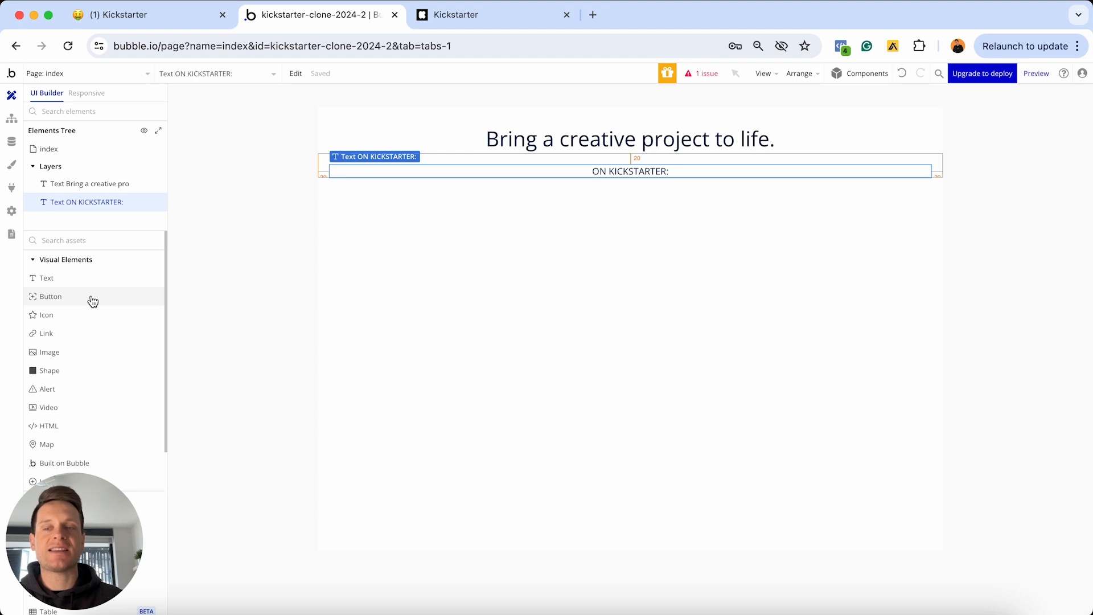
Draw a new Group container on the canvas below the 'ON KICKSTARTER:' text
scroll(93, 301, "down", 7)
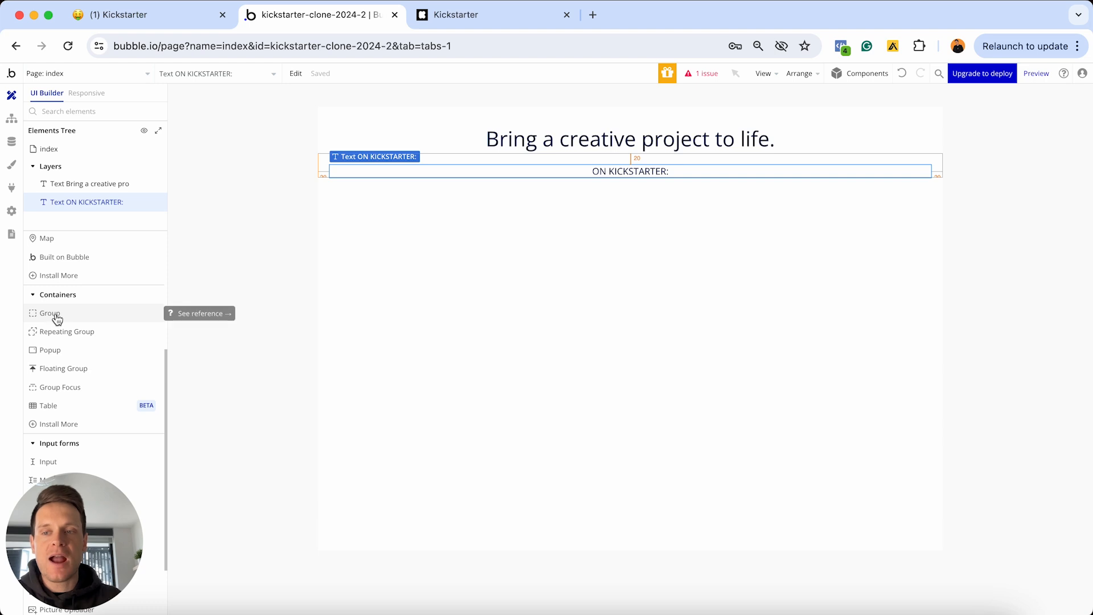
left_click(54, 314)
left_click_drag(374, 258, 384, 262)
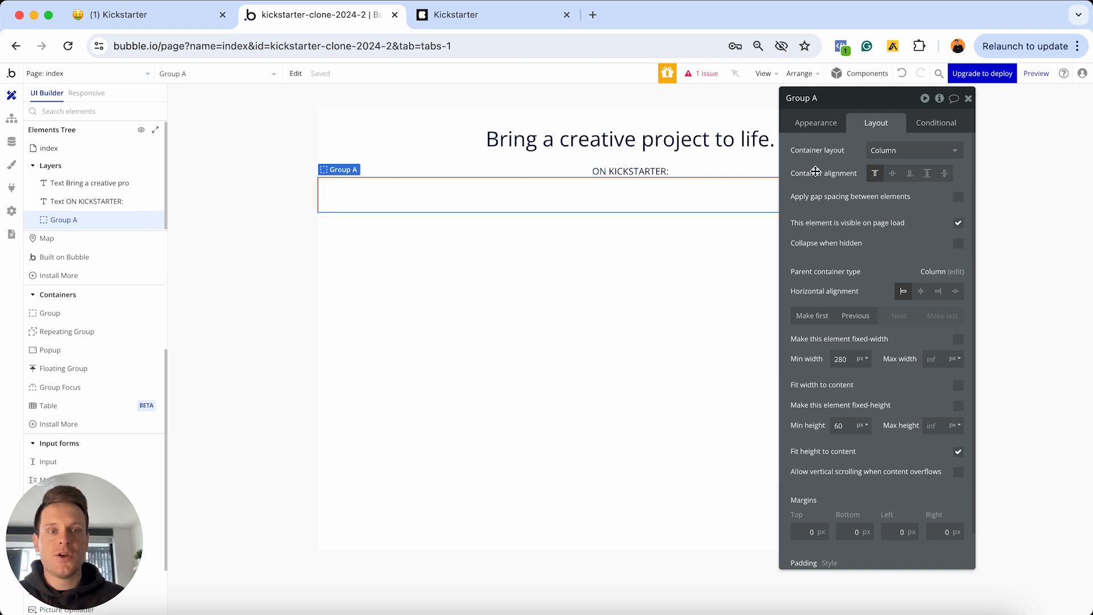
Switch Group A's container layout from Column to Row
left_click(885, 151)
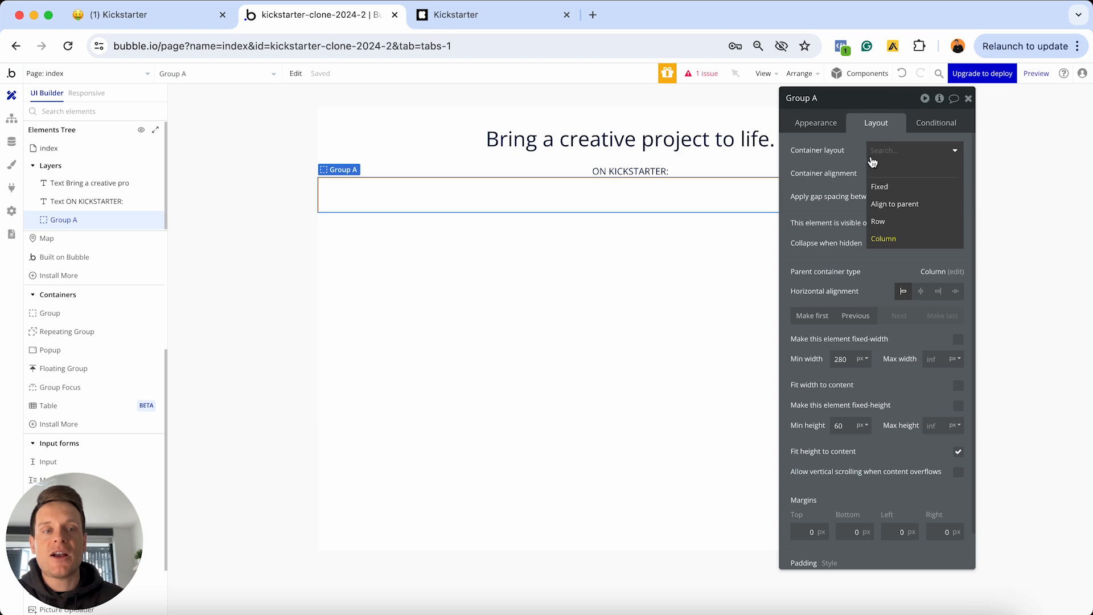
left_click(890, 226)
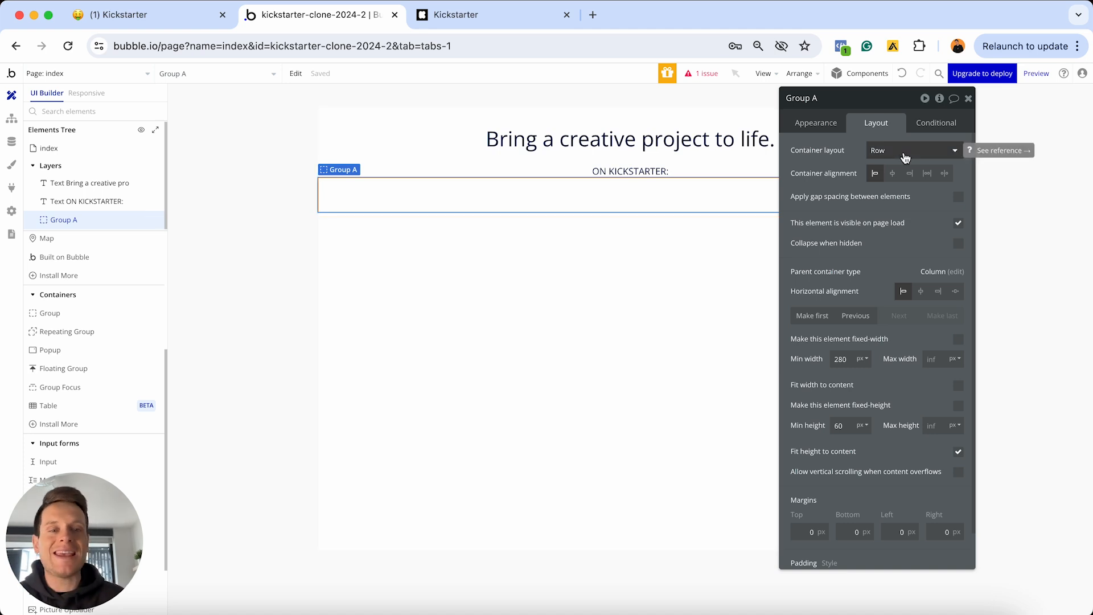
left_click(820, 125)
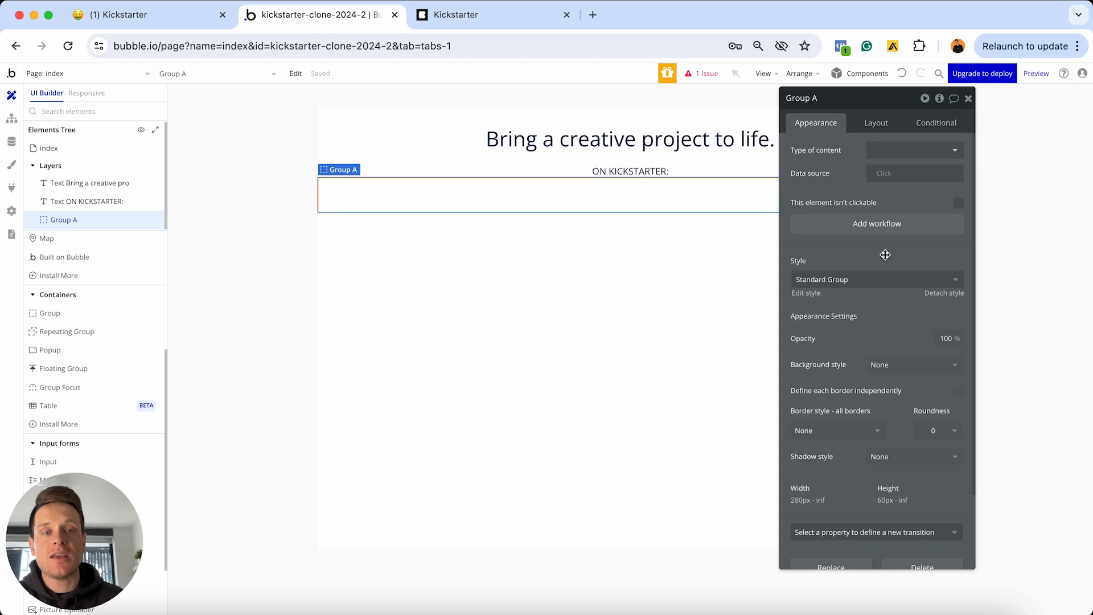
Detach Group A's style and give it a flat #FFECEC pink background
left_click(932, 294)
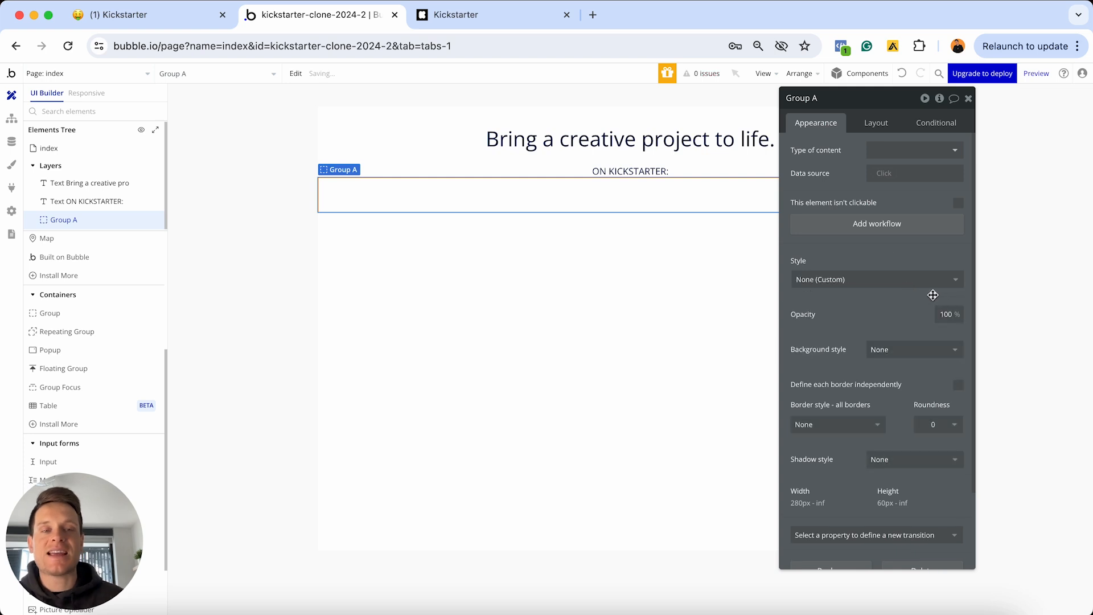
left_click(890, 349)
left_click(888, 404)
left_click(894, 375)
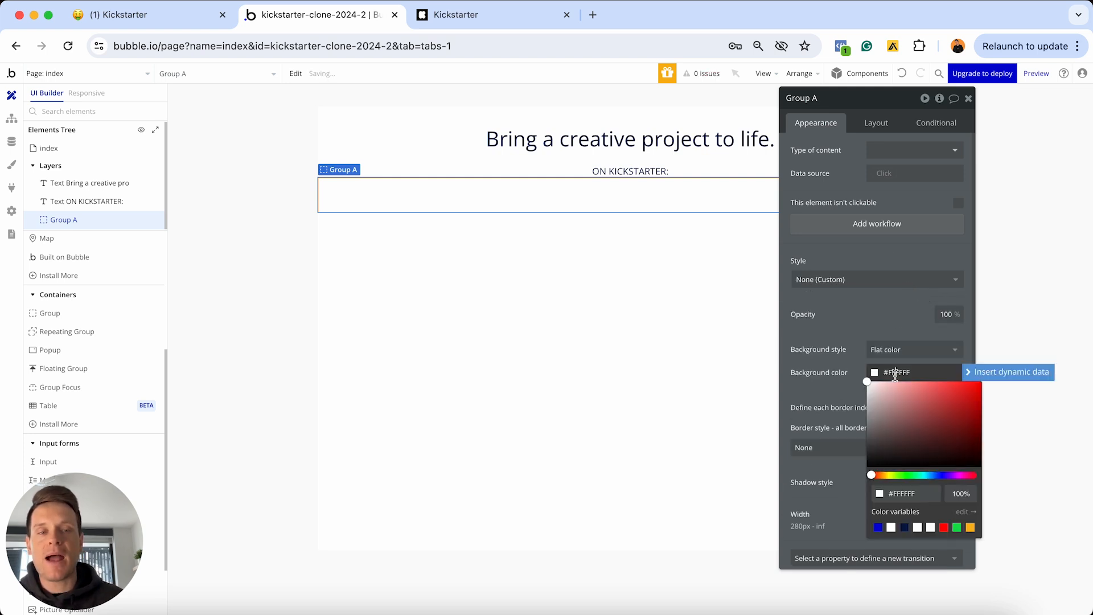
left_click(877, 384)
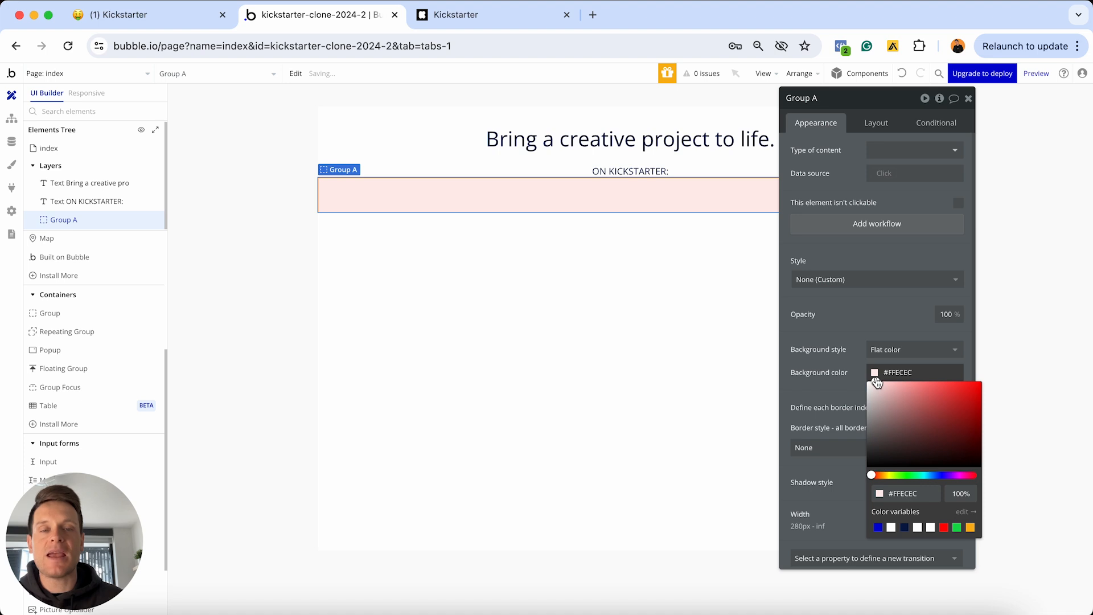
left_click(968, 98)
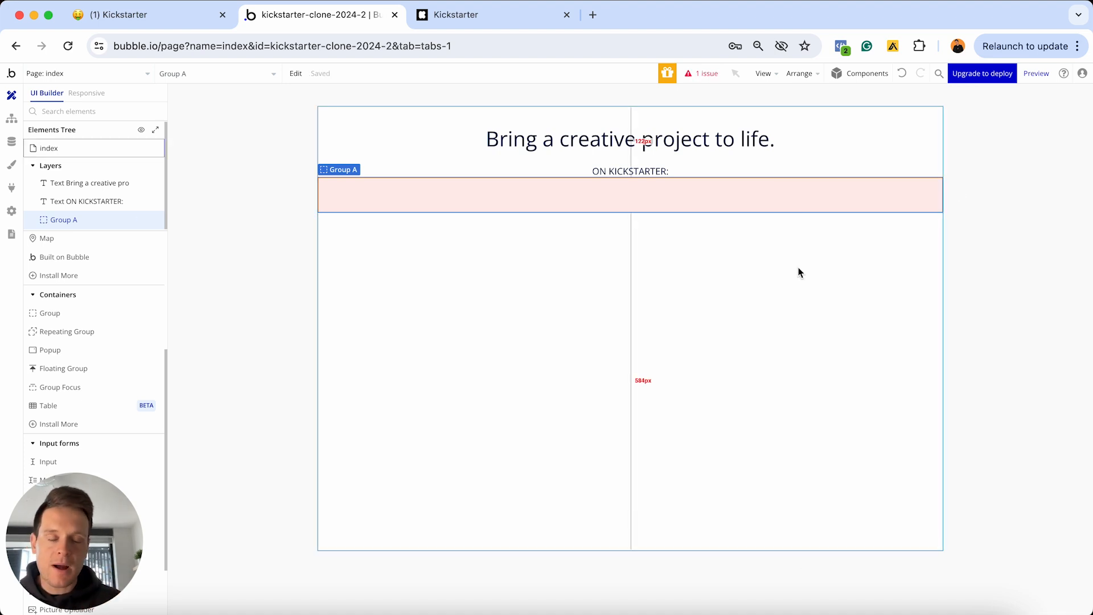
Reopen Group A, remove then restore its flat pink background, and view Kickstarter
double_click(621, 198)
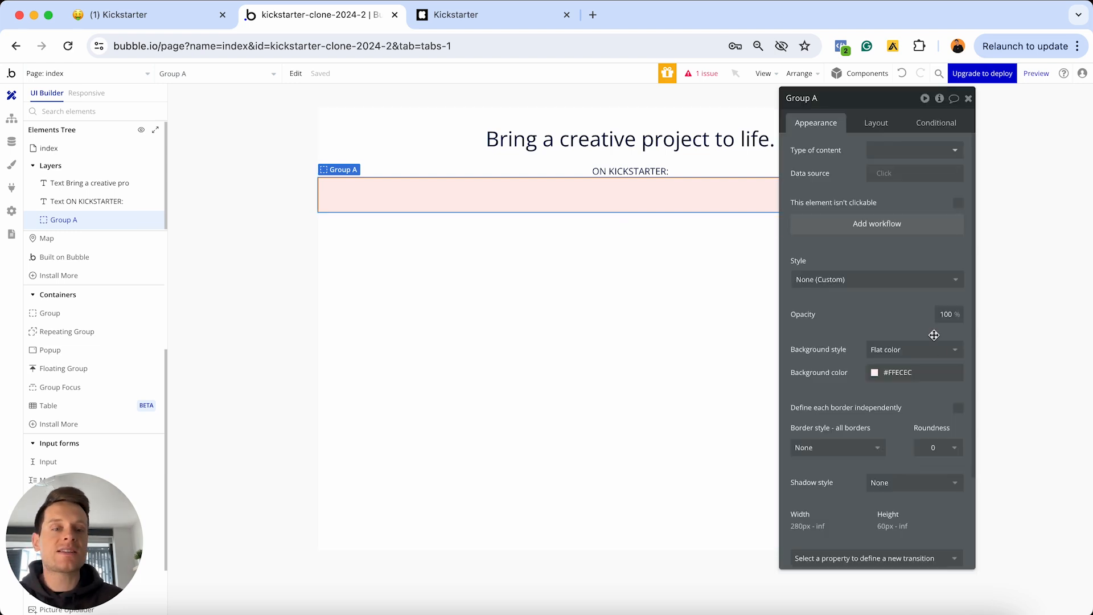
left_click(910, 349)
left_click(893, 385)
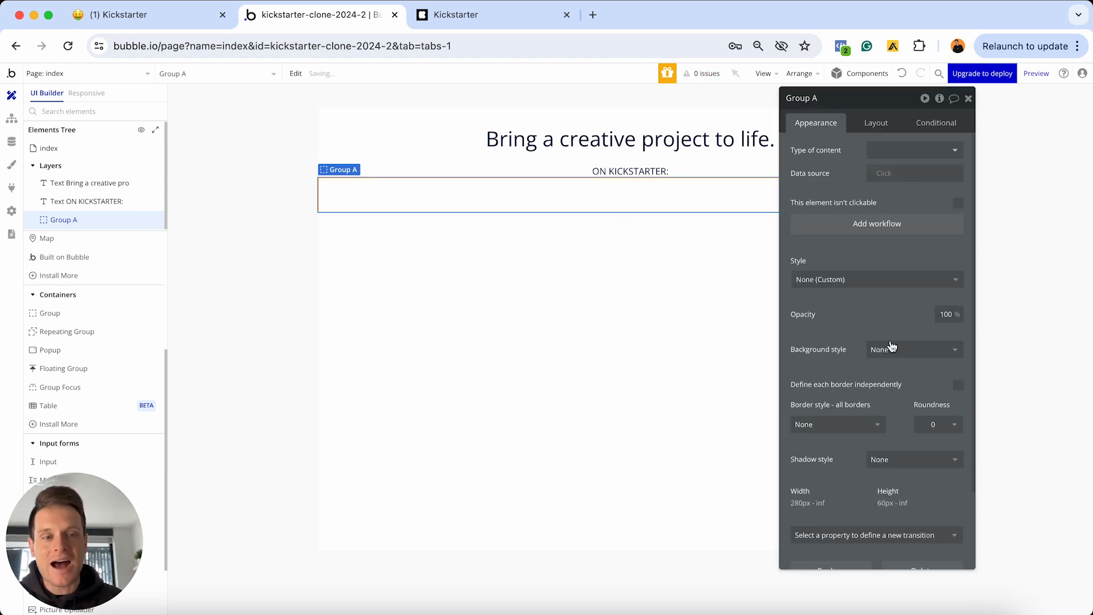
left_click(894, 350)
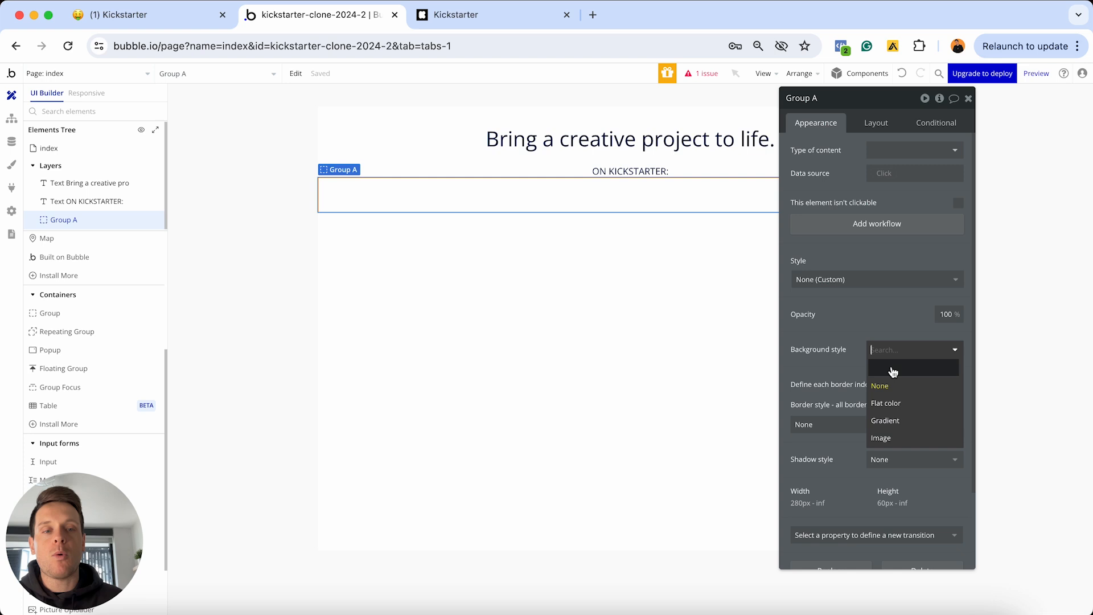
left_click(891, 403)
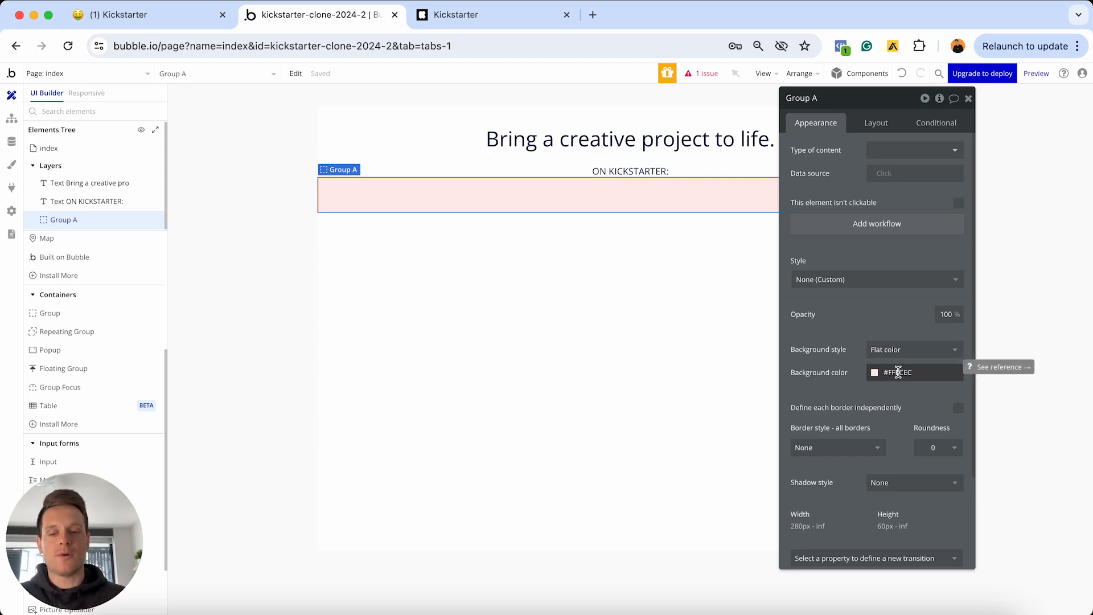
left_click(479, 17)
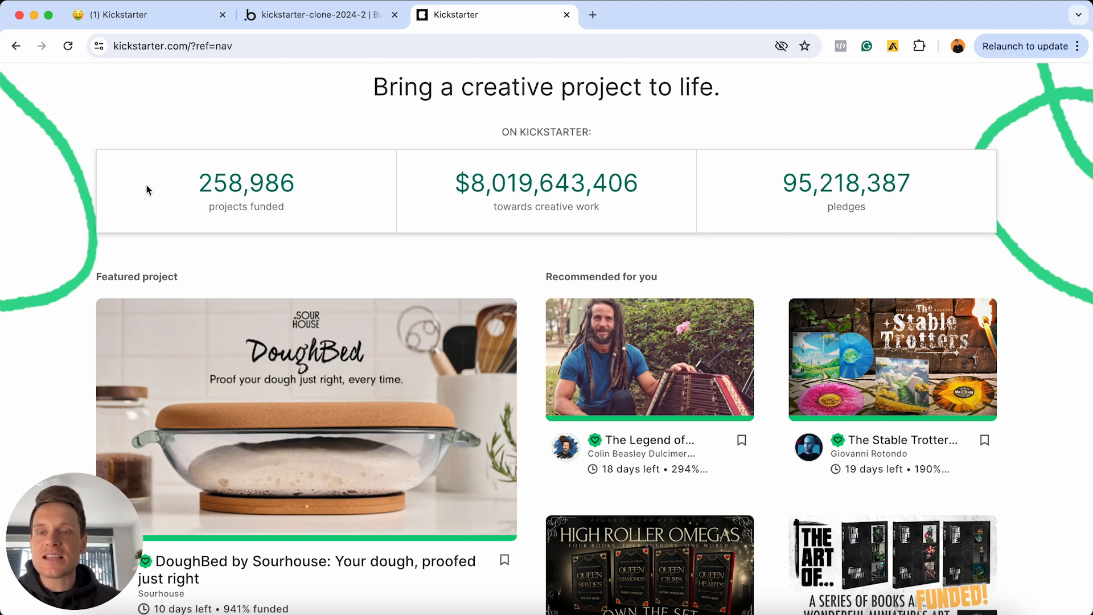
Highlight Kickstarter's 258,986 figure and 'projects funded' label, then return to Bubble
left_click_drag(197, 183, 302, 185)
left_click_drag(206, 206, 288, 207)
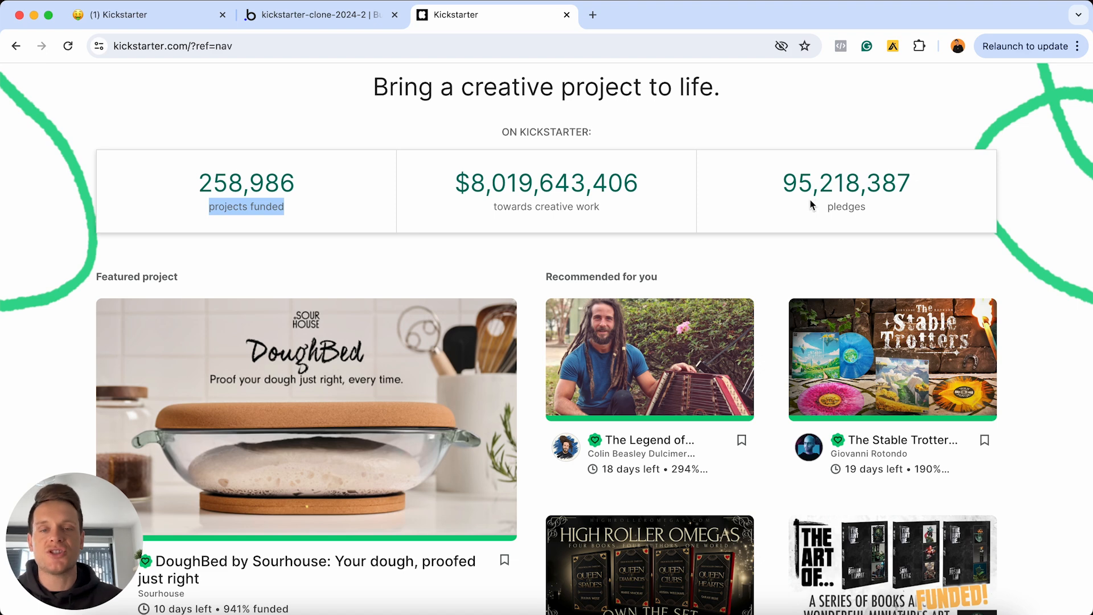
left_click(335, 18)
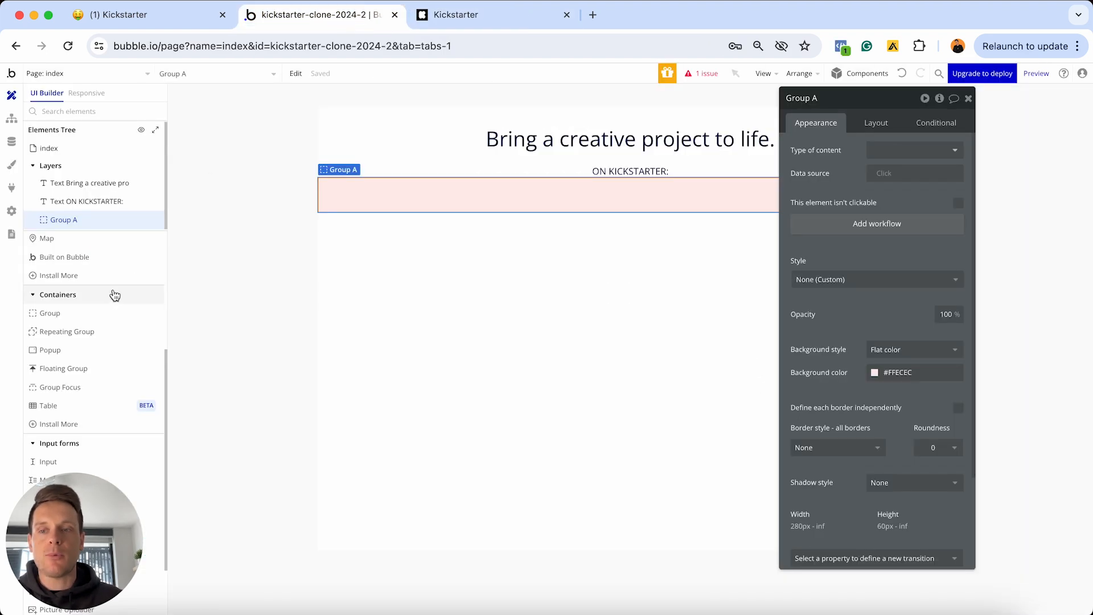
Place a new group inside Group A and rename it 'Group - Projects-funded'
left_click(59, 317)
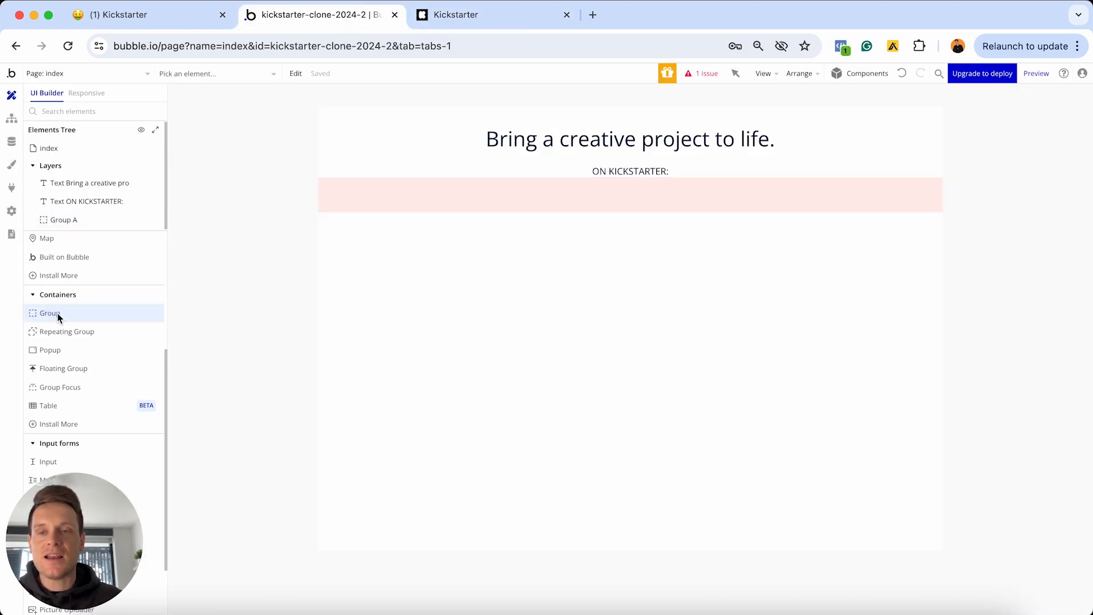
left_click(368, 184)
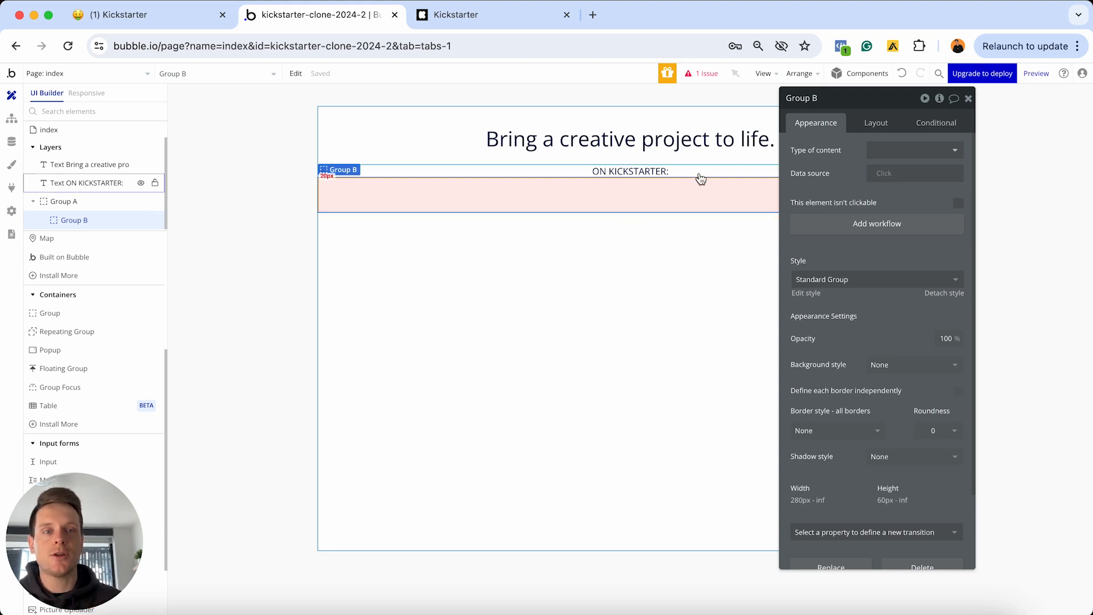
left_click(818, 104)
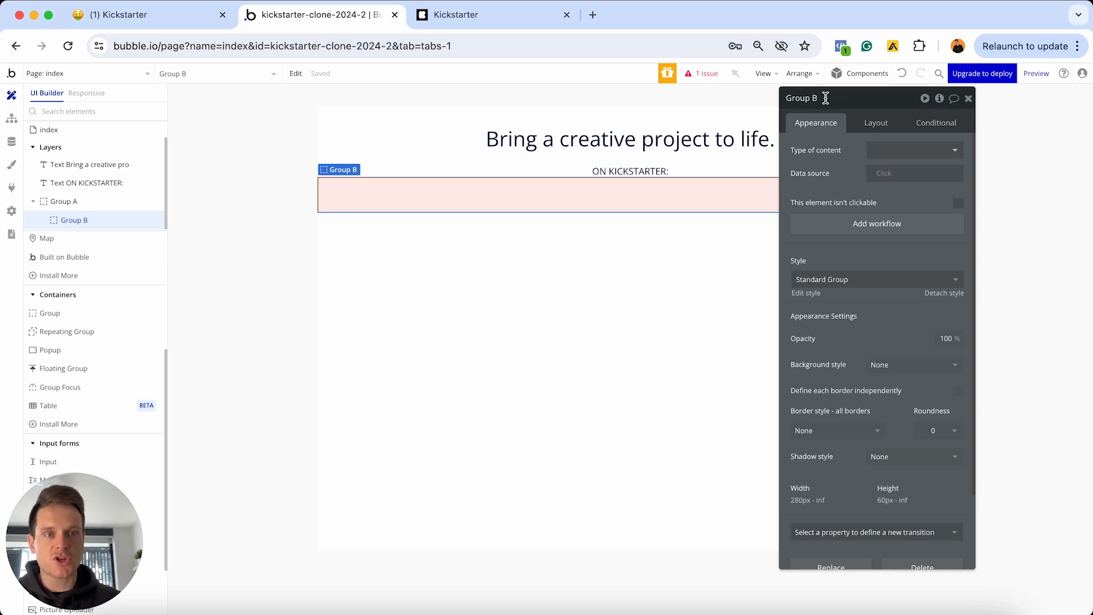
key("BackSpace")
type("-")
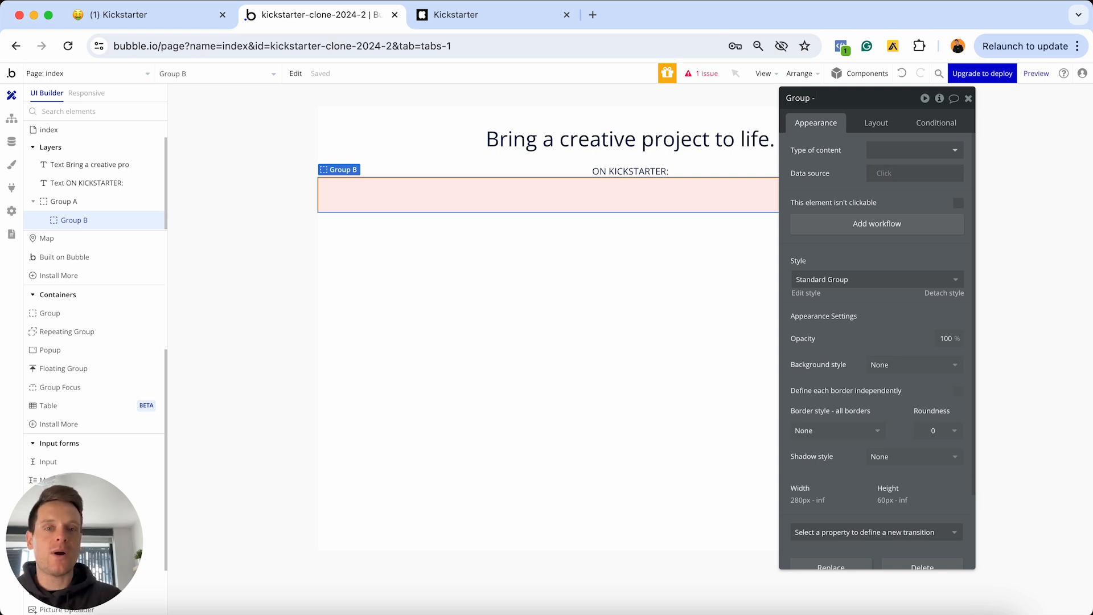
type(" Project")
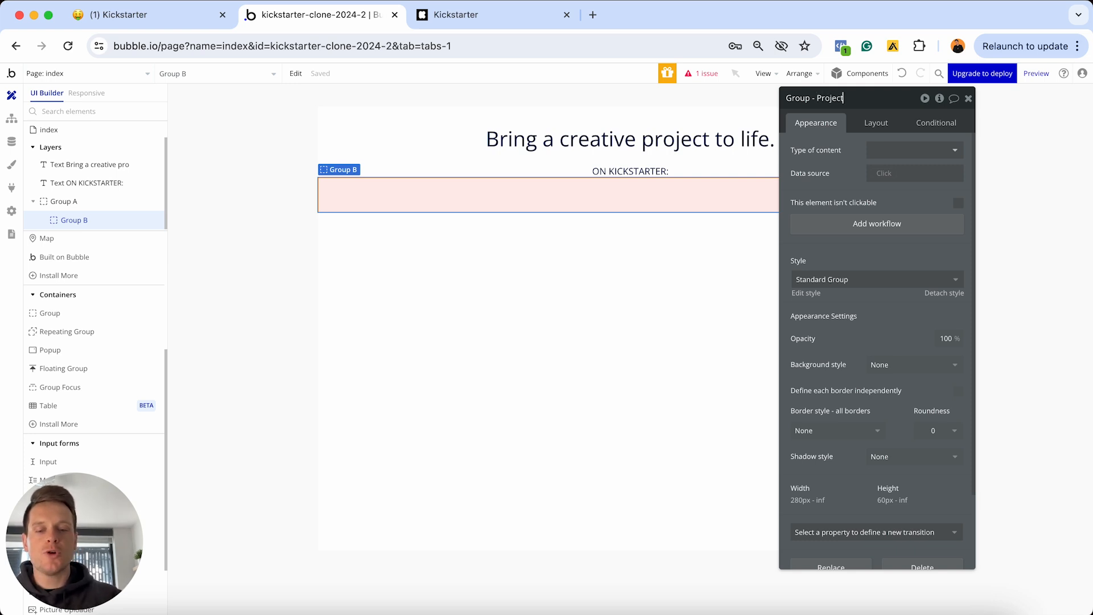
type("s-funded")
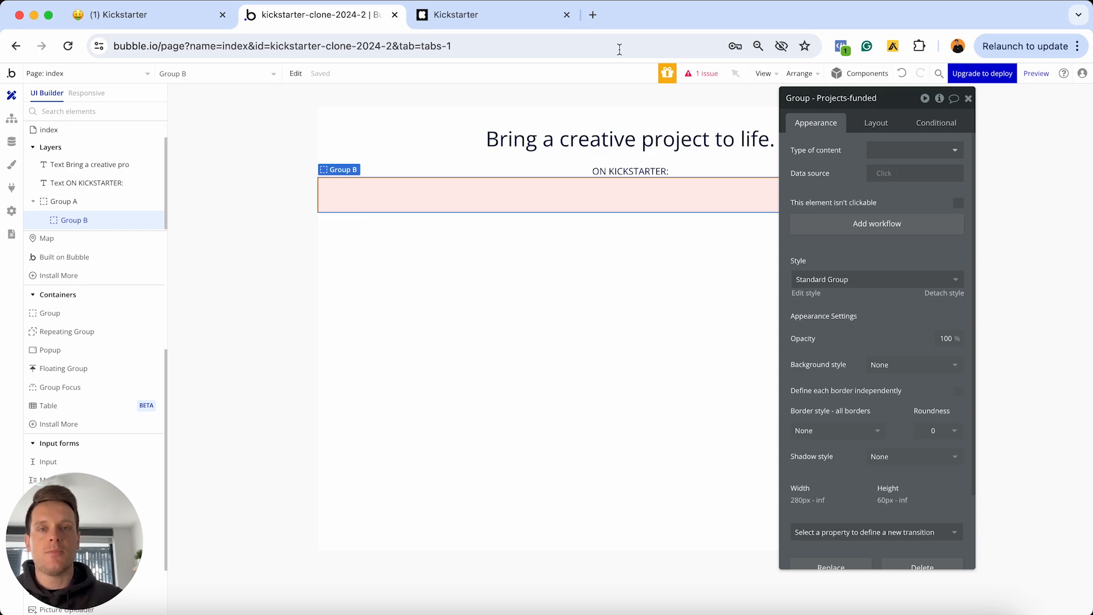
Clear the Kickstarter text highlight, then deselect the group in Bubble
left_click(503, 16)
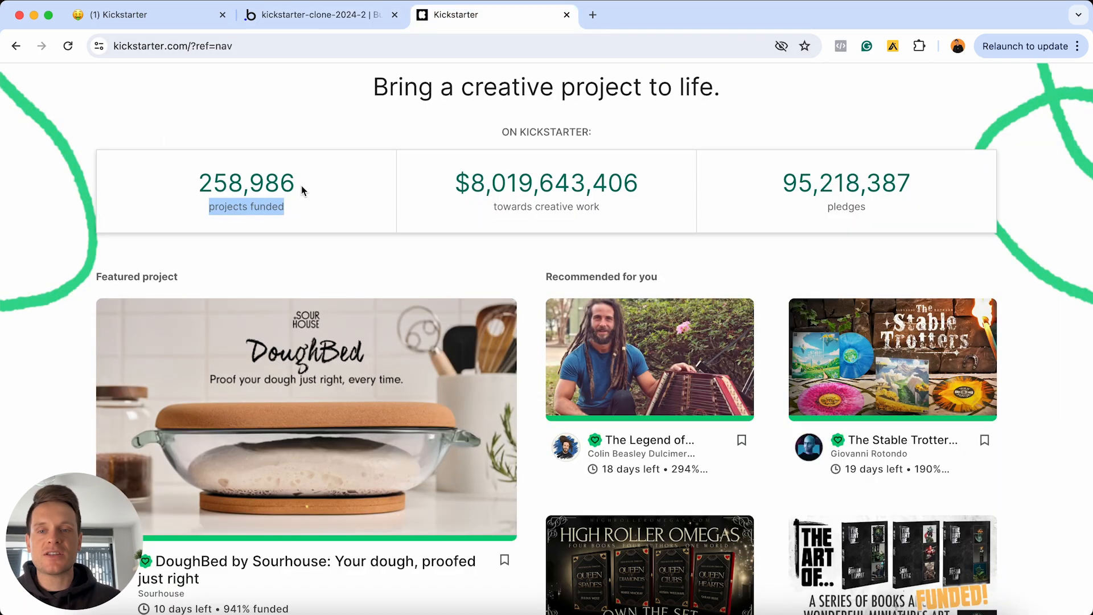
left_click(258, 165)
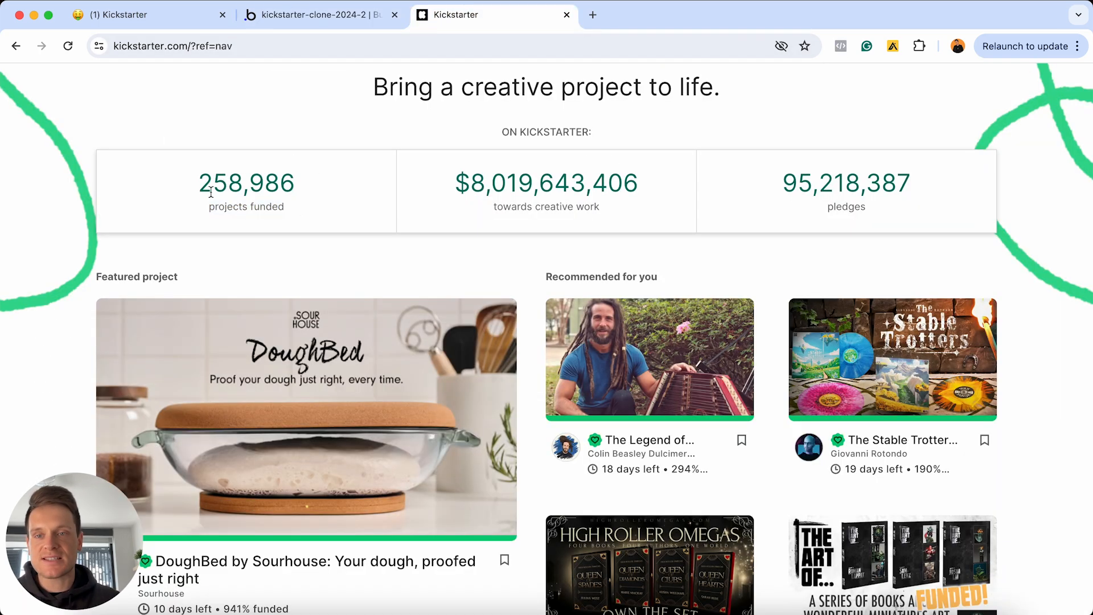
left_click(354, 20)
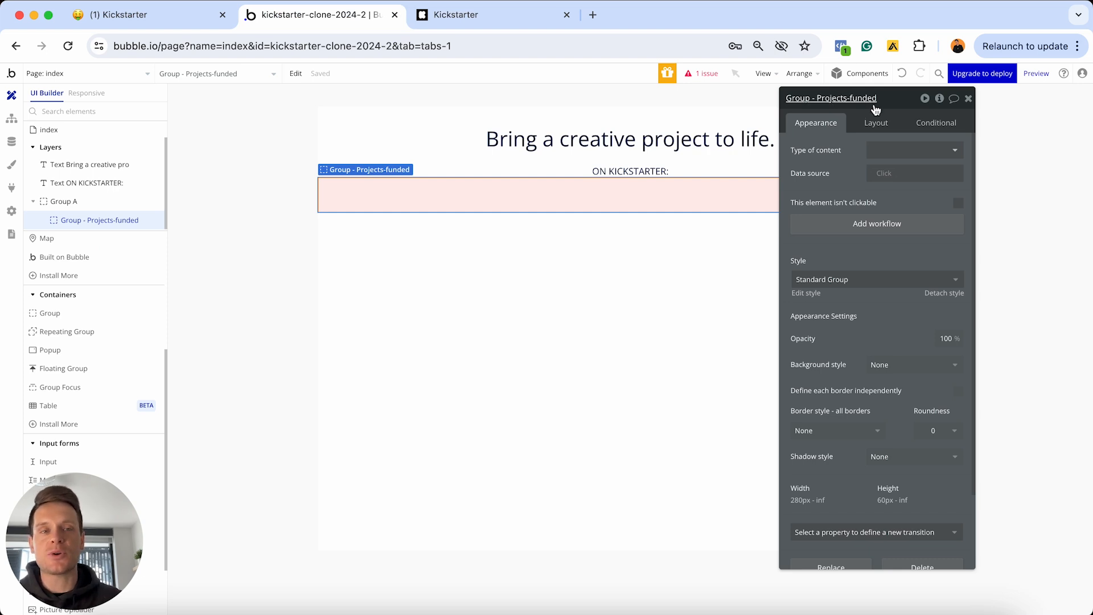
left_click(688, 268)
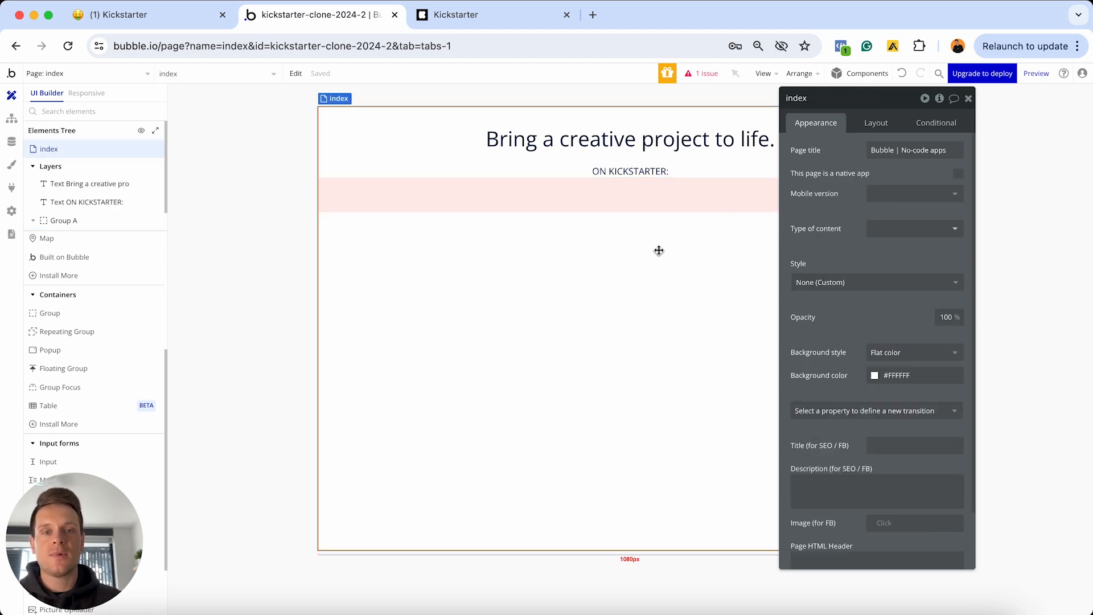
Detach Group - Projects-funded's style and give it a flat light-green #EAFFE5 fill
left_click(551, 190)
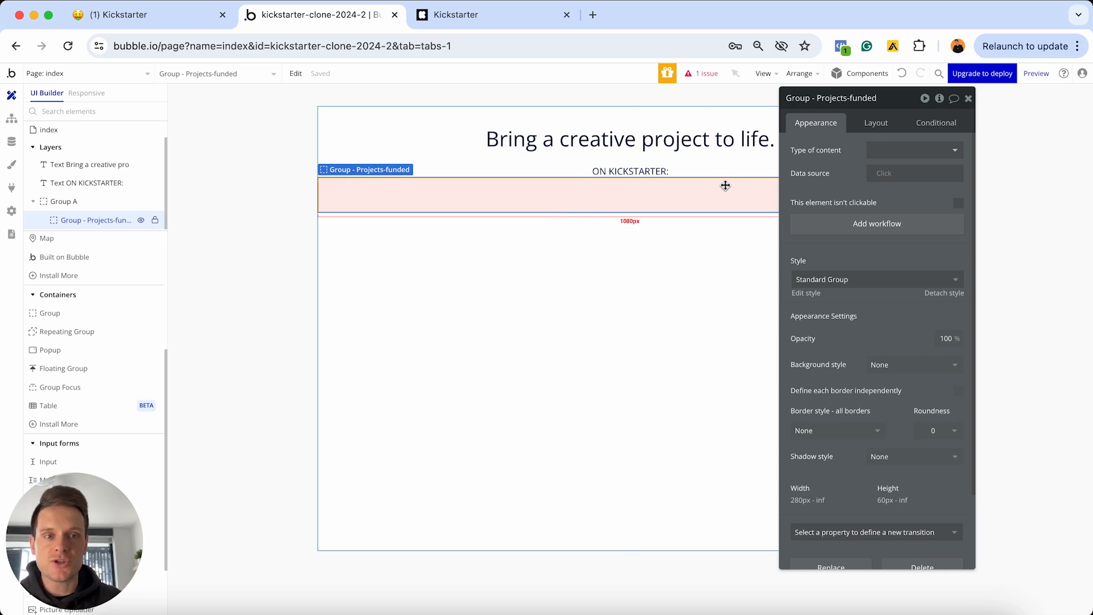
left_click(945, 294)
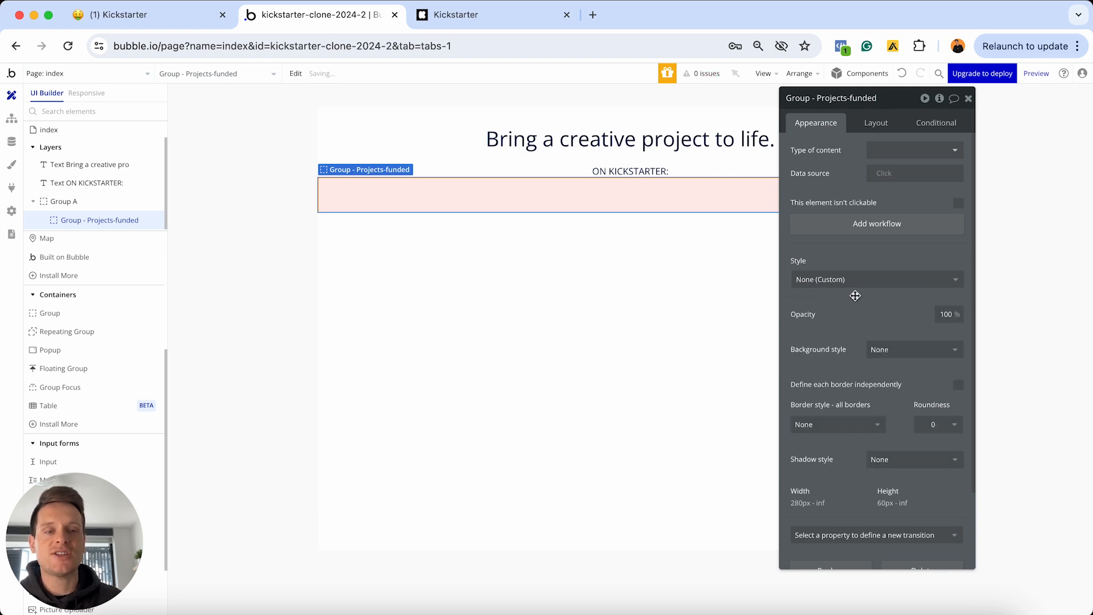
left_click(877, 349)
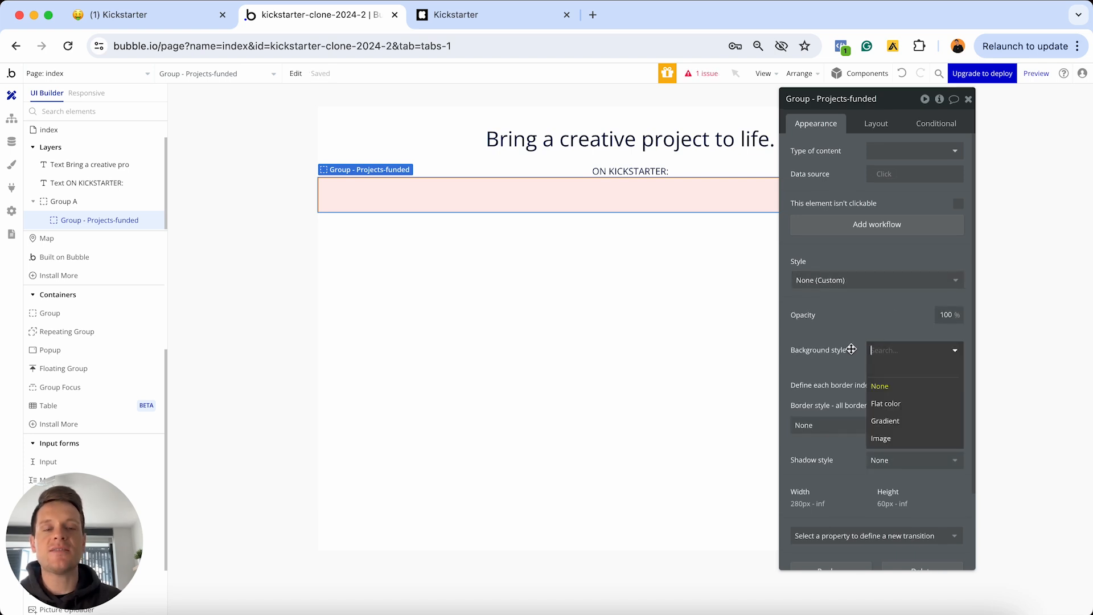
left_click(894, 405)
left_click(891, 373)
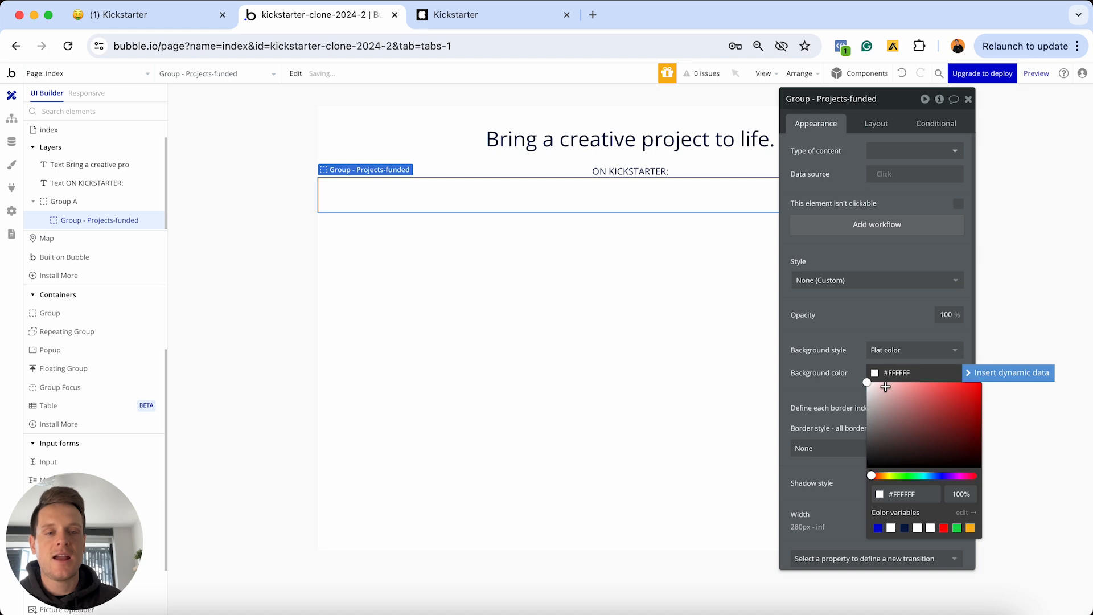
left_click(878, 382)
left_click(903, 475)
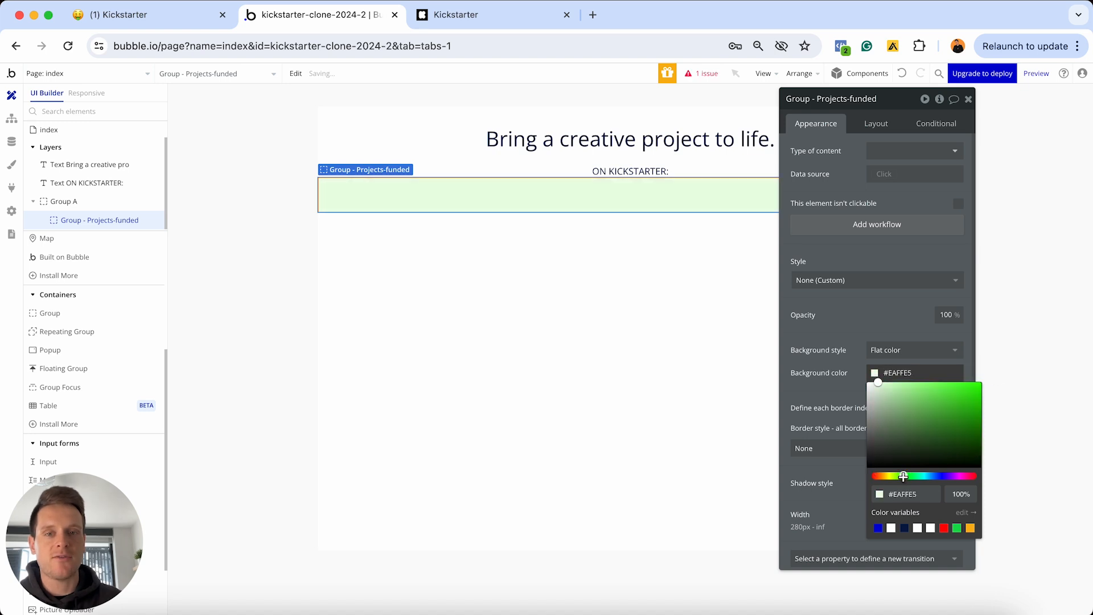
left_click(842, 397)
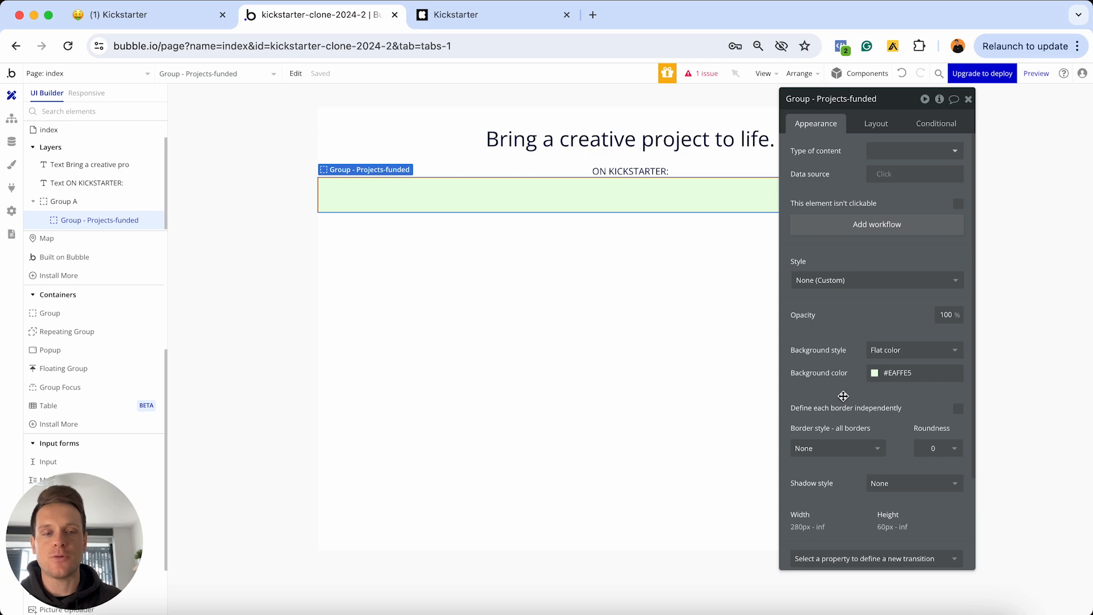
Give the group a solid 1px #6B6B6B border and compare with Kickstarter
left_click(837, 448)
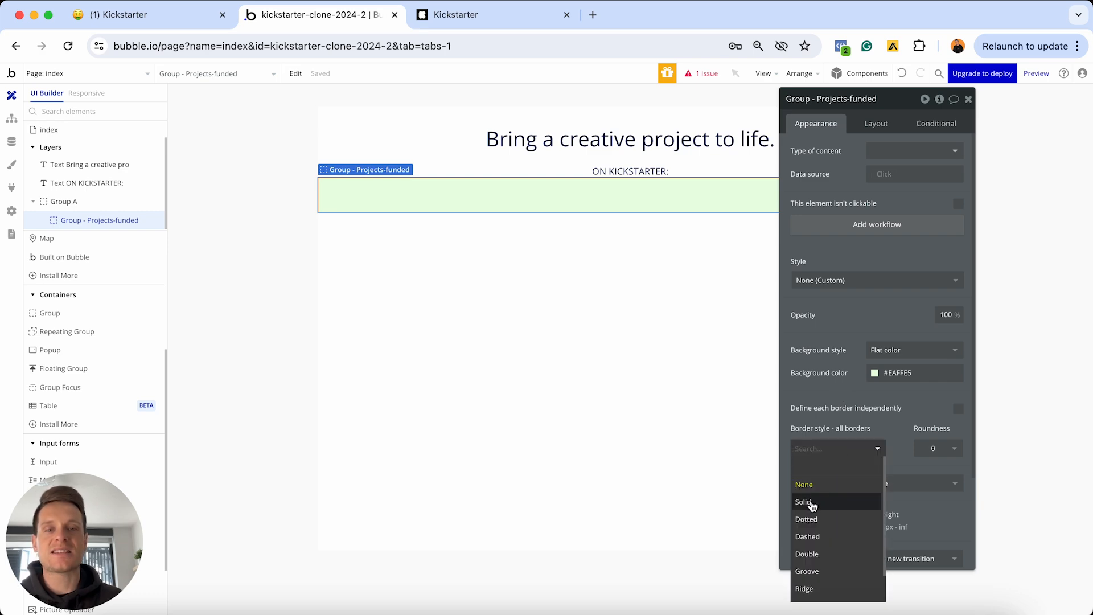
left_click(812, 503)
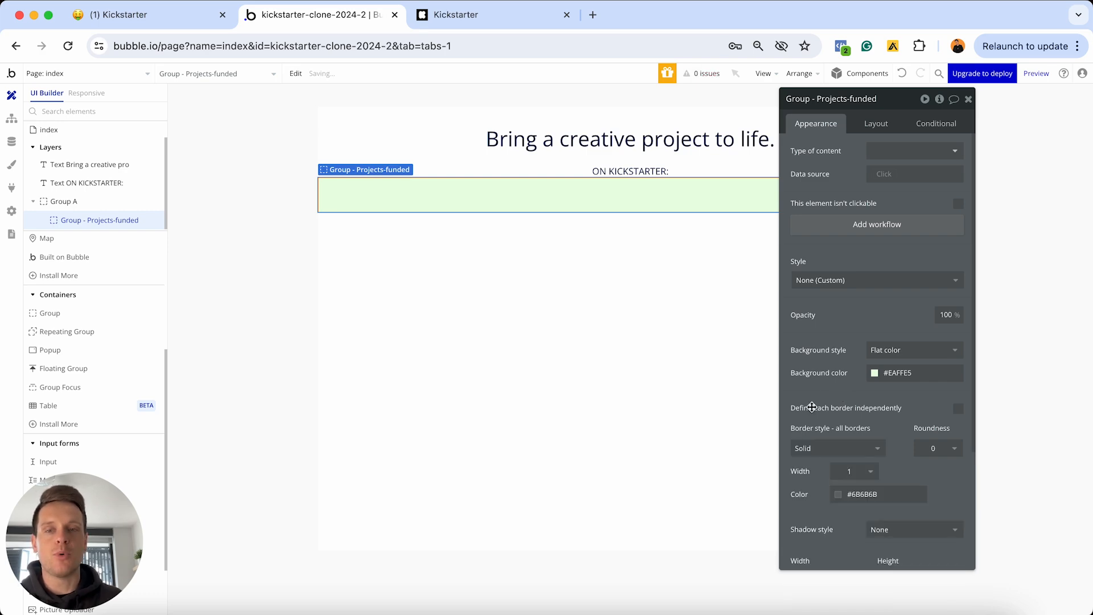
left_click(449, 17)
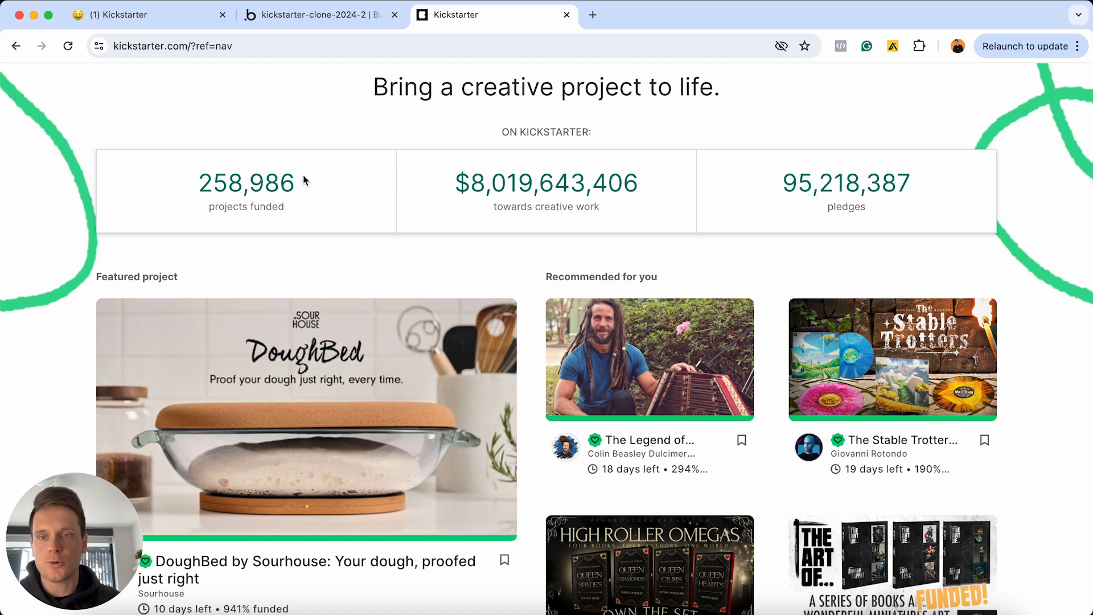
left_click(329, 15)
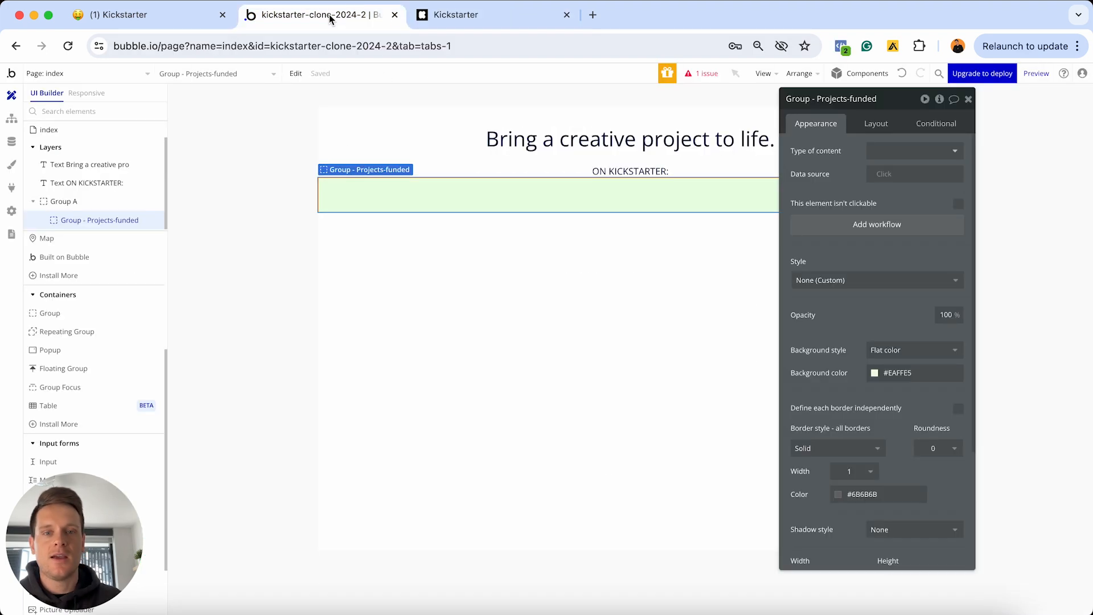
Cap Group - Projects-funded's maximum width at 400px in its Layout settings
left_click(875, 125)
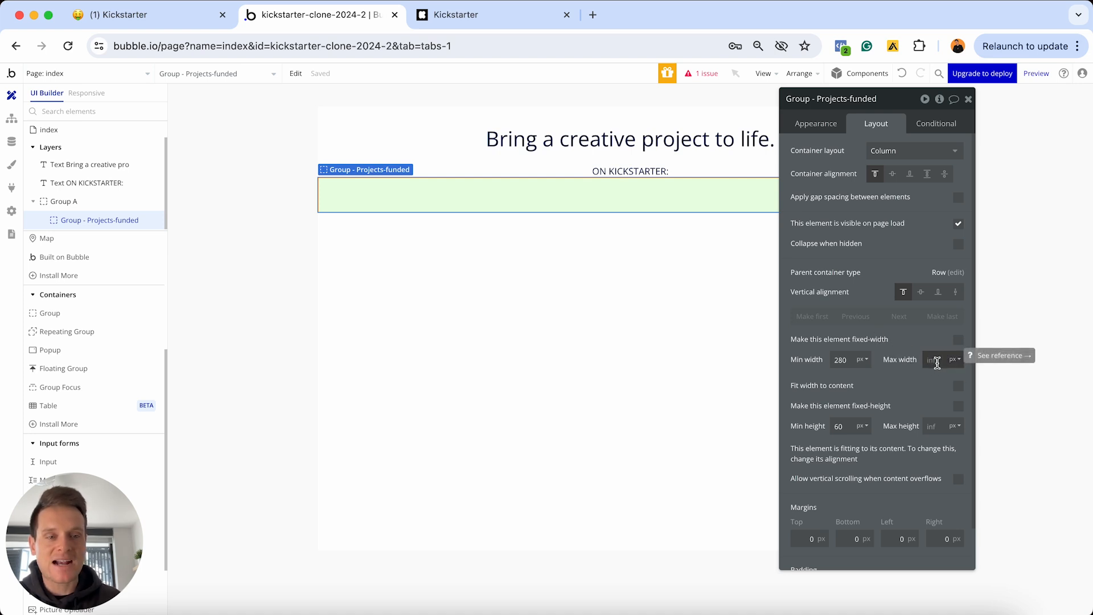
left_click_drag(891, 101, 747, 268)
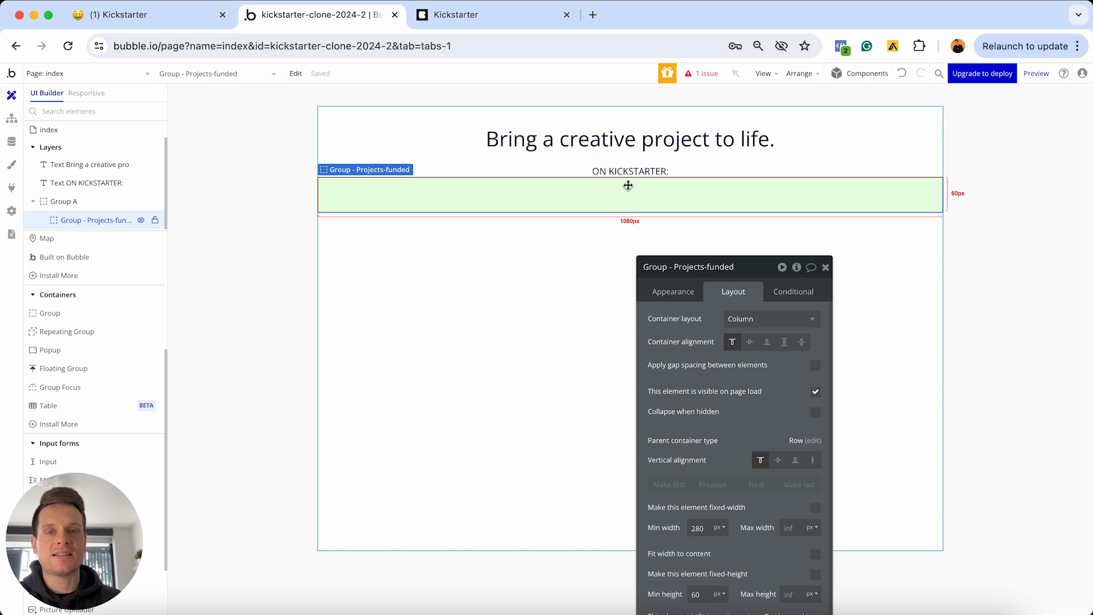
left_click(490, 22)
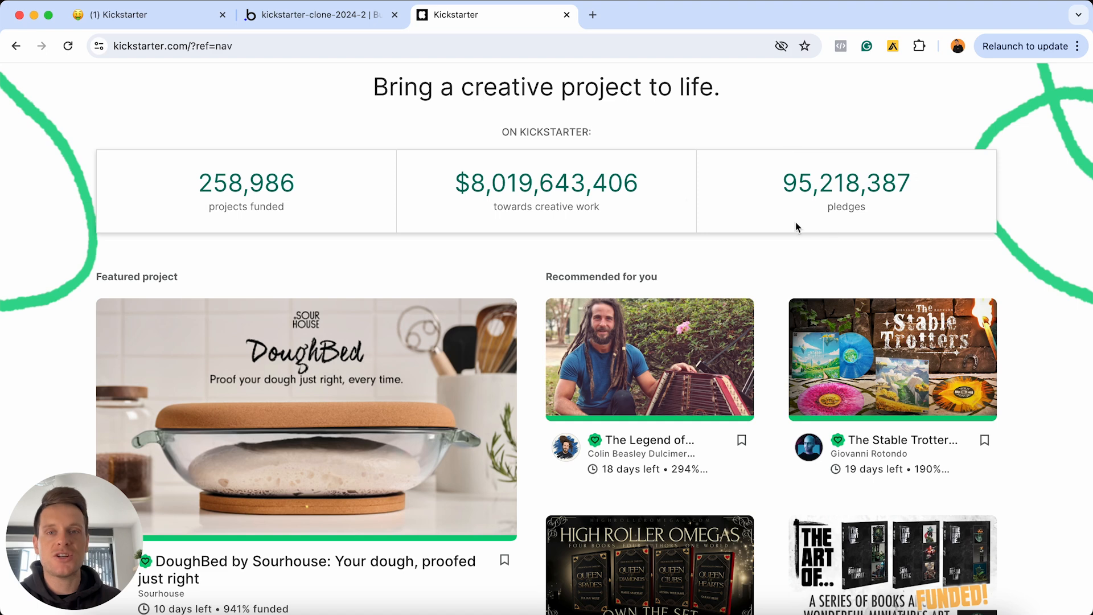
left_click(339, 6)
left_click(792, 527)
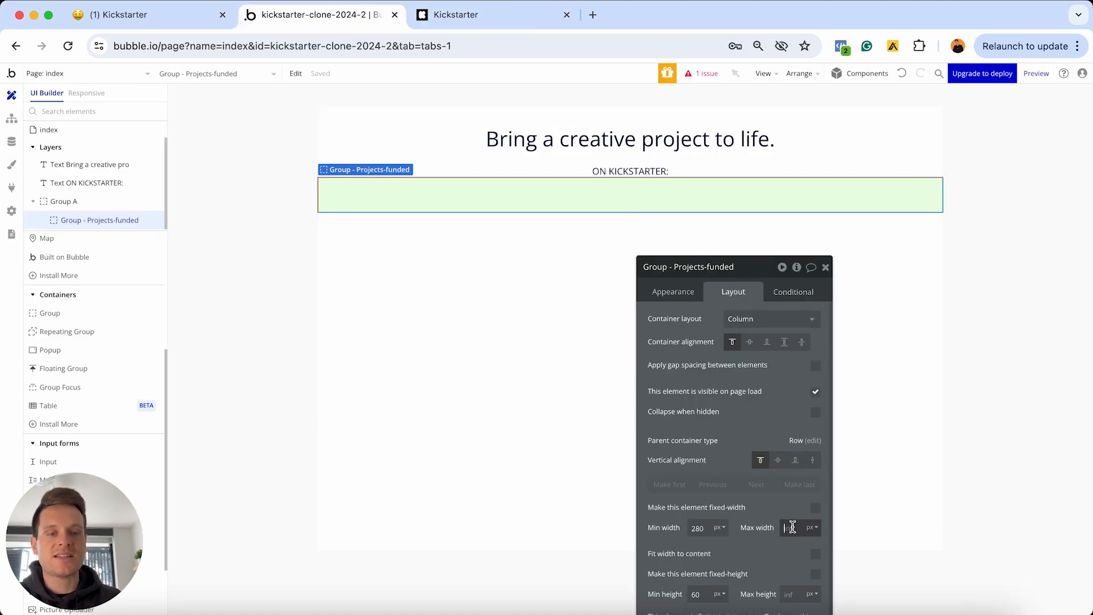
type("400")
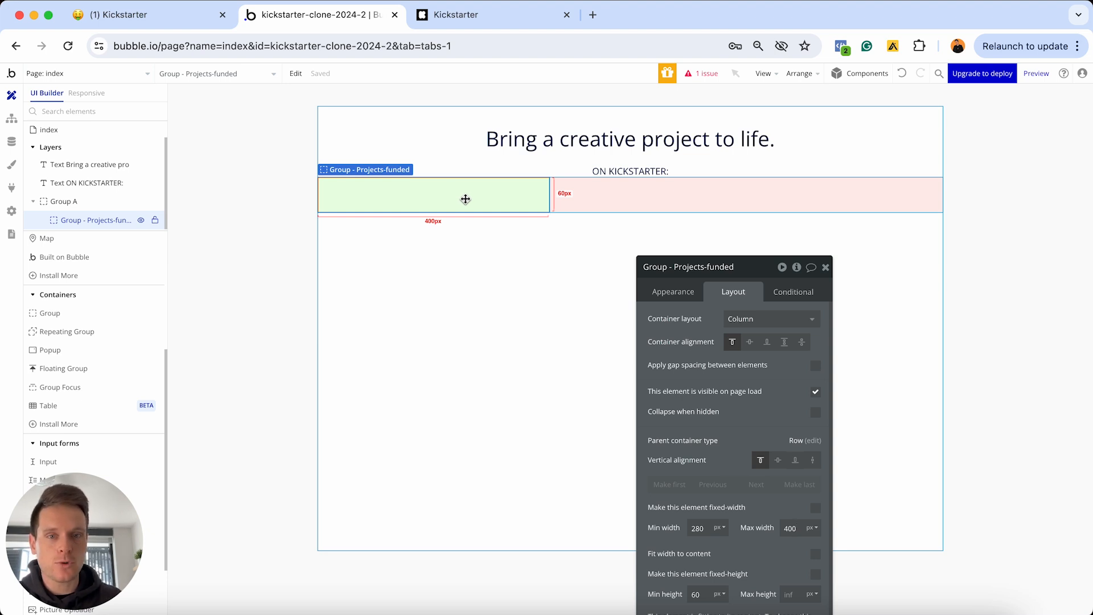
left_click_drag(725, 268, 747, 146)
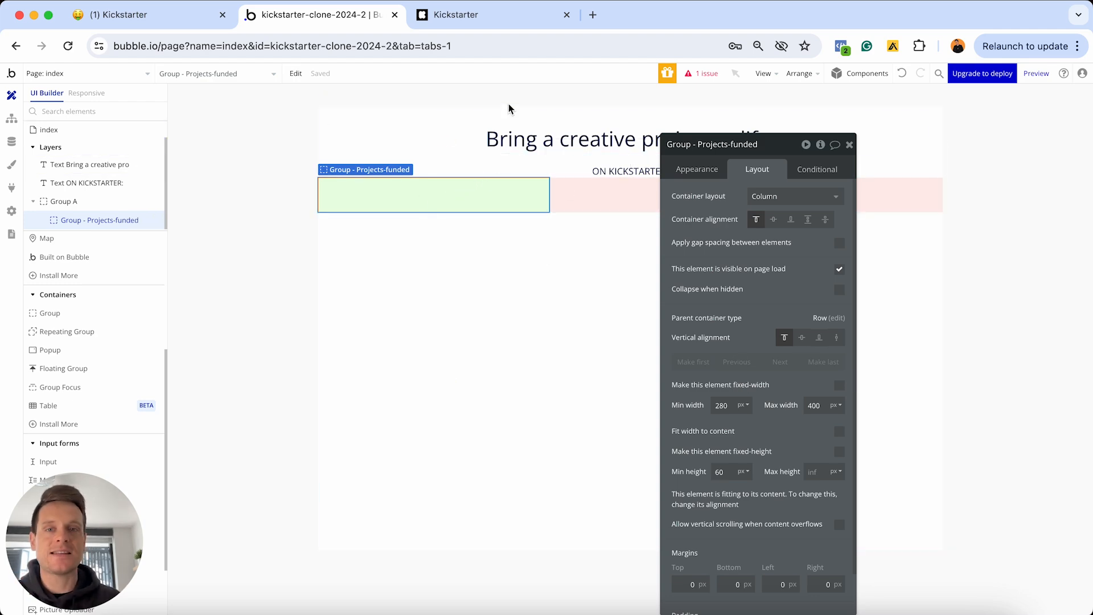
On the Kickstarter homepage, select the 258,986 figure and its projects funded label
left_click(477, 14)
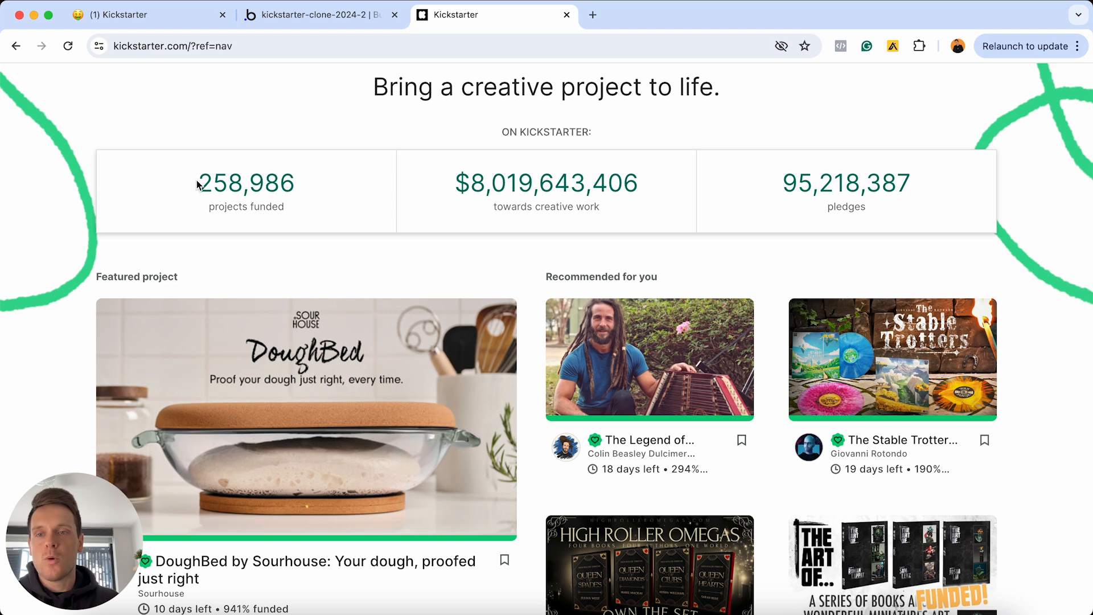
left_click_drag(198, 183, 298, 183)
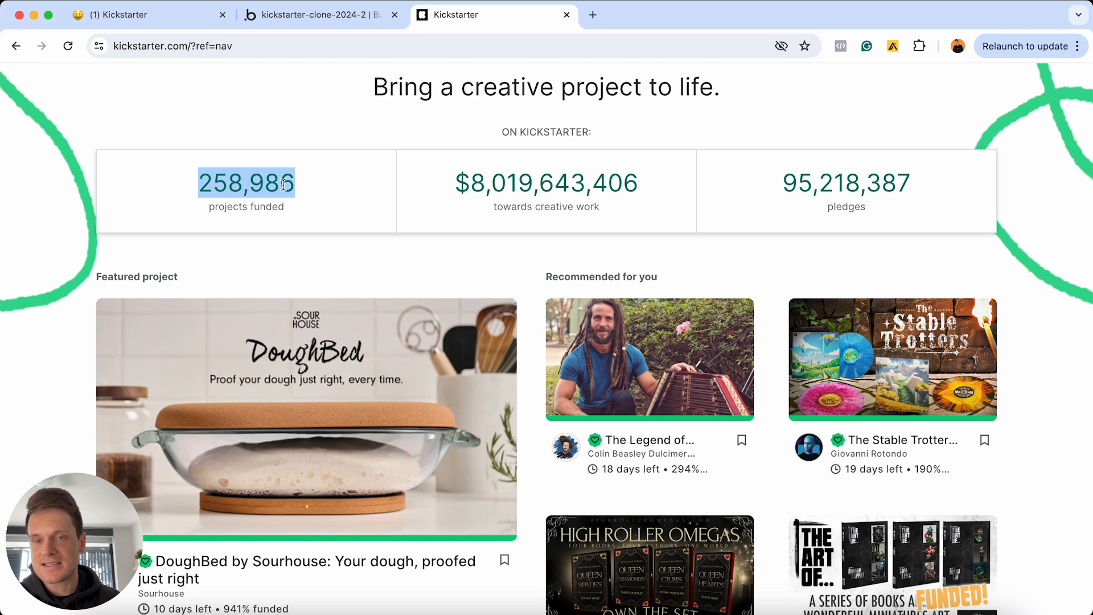
left_click_drag(205, 208, 300, 209)
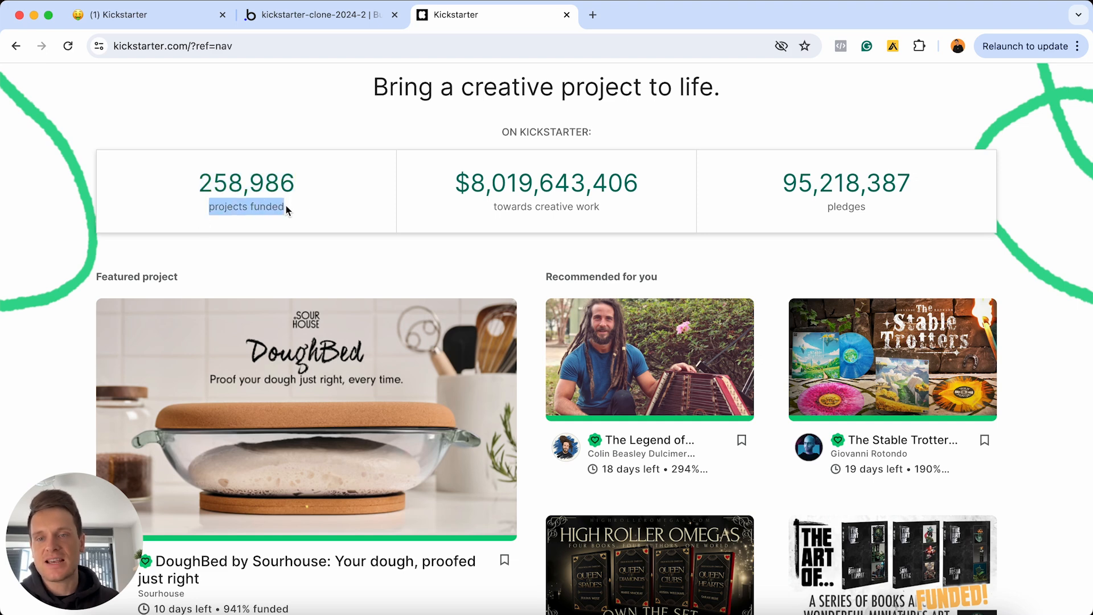
Place a new Text element inside Group - Projects-funded and open Insert dynamic data for it
left_click(341, 17)
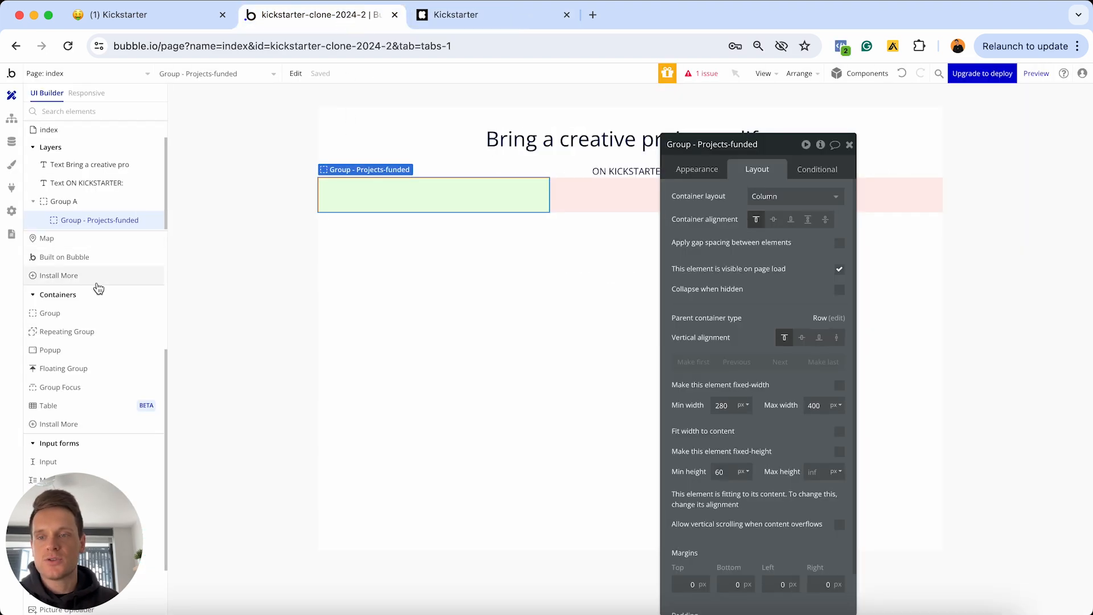
scroll(98, 289, "up", 5)
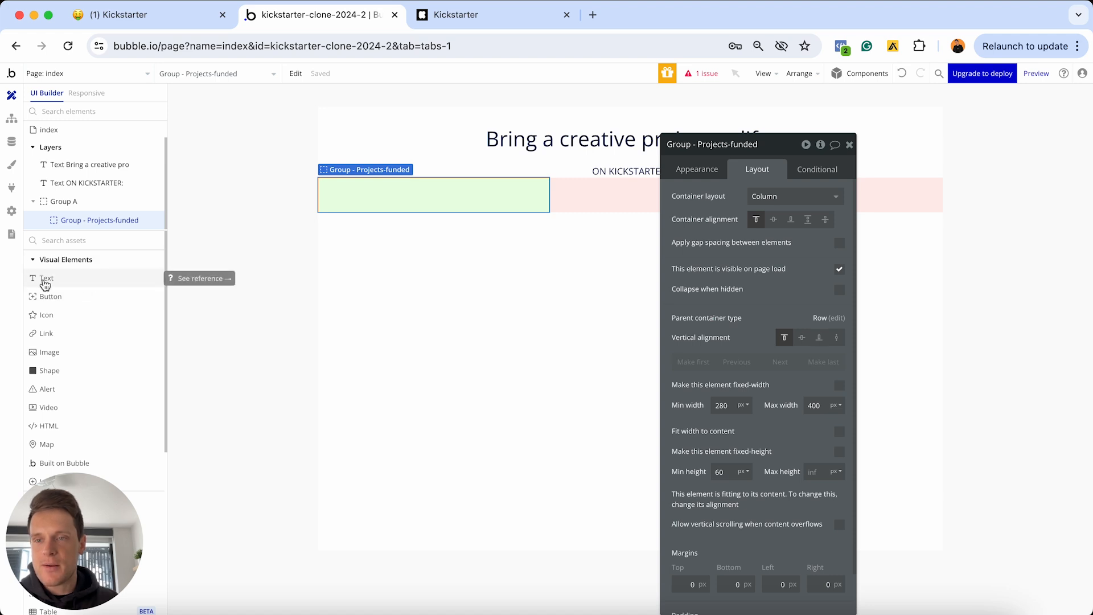
left_click(44, 281)
left_click(370, 186)
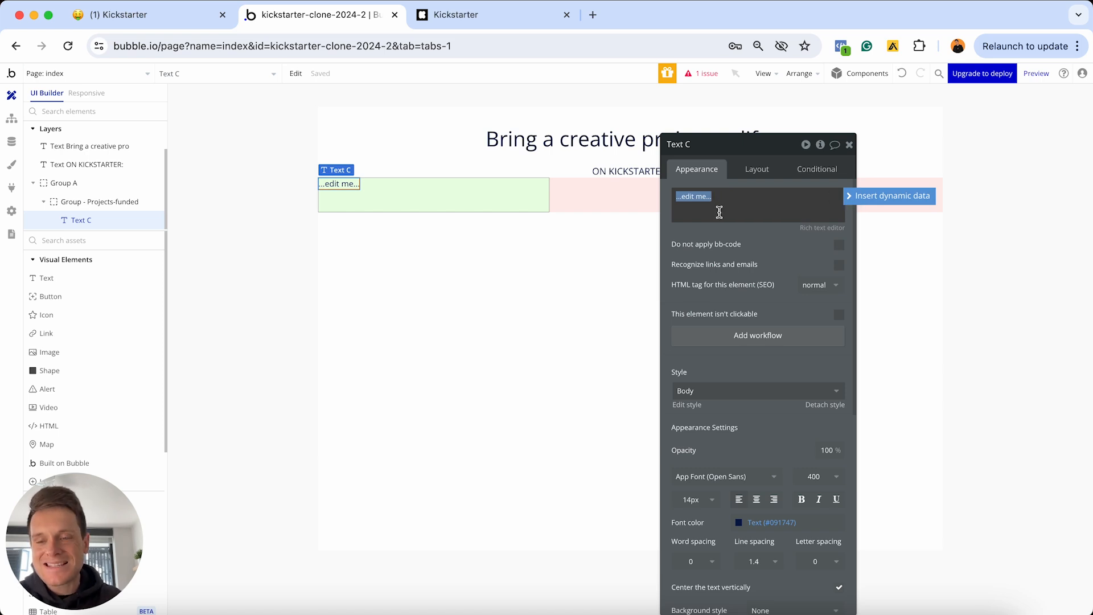
left_click(857, 197)
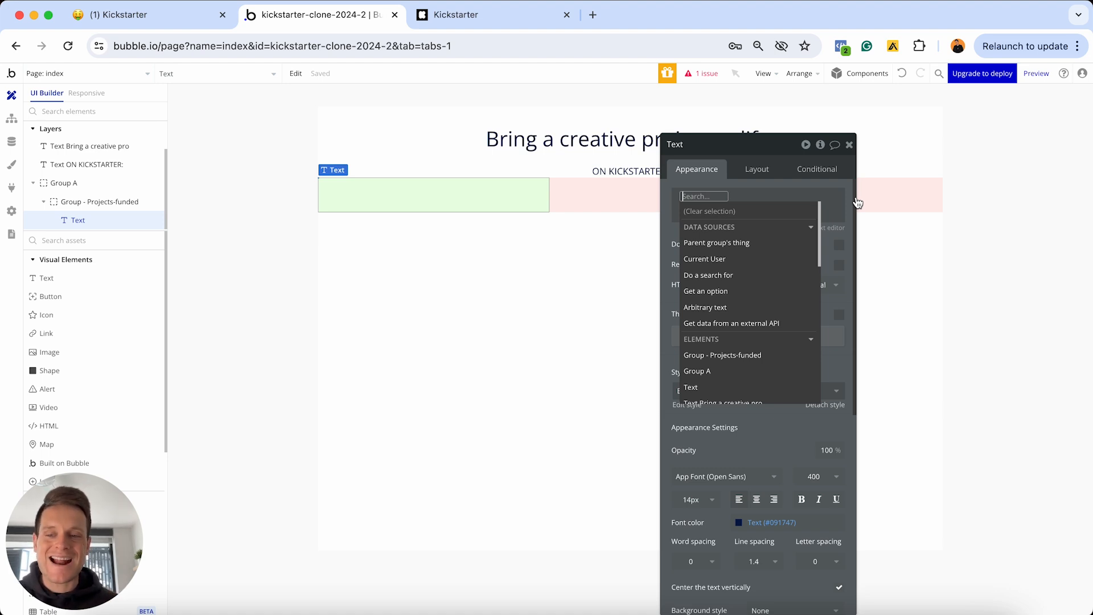
Back on Kickstarter, reselect the projects funded label and the 258,986 figure
left_click(476, 15)
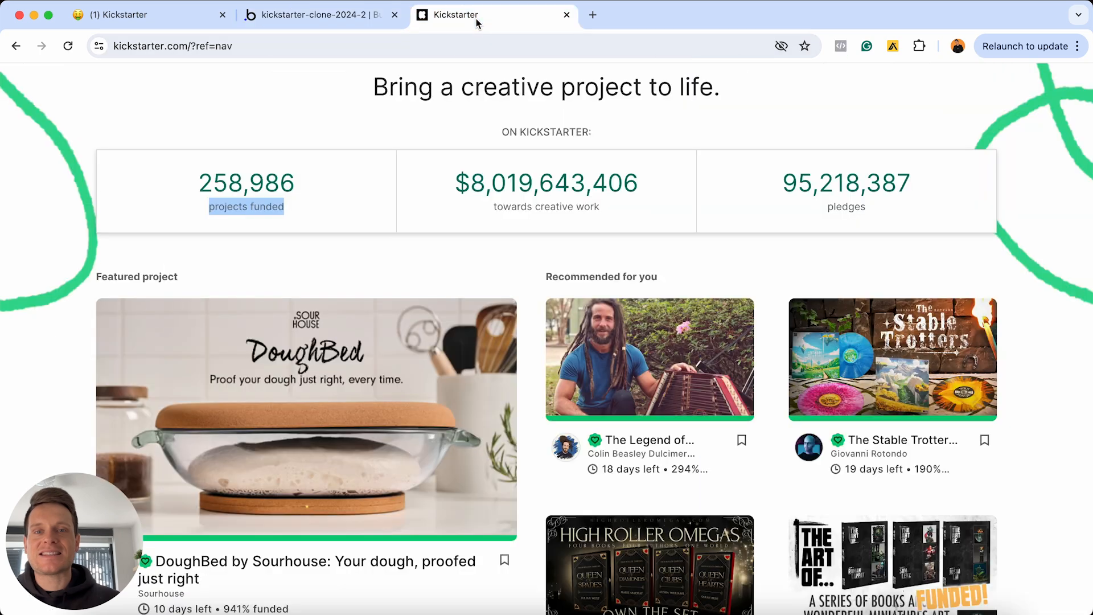
left_click(289, 208)
left_click_drag(289, 209, 214, 212)
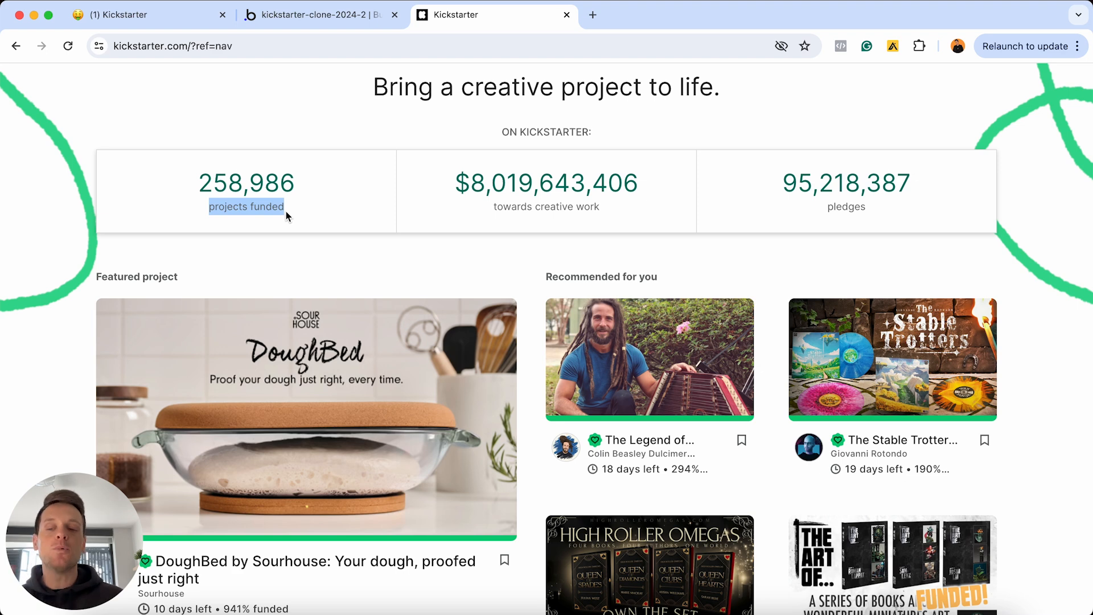
left_click_drag(296, 187, 206, 182)
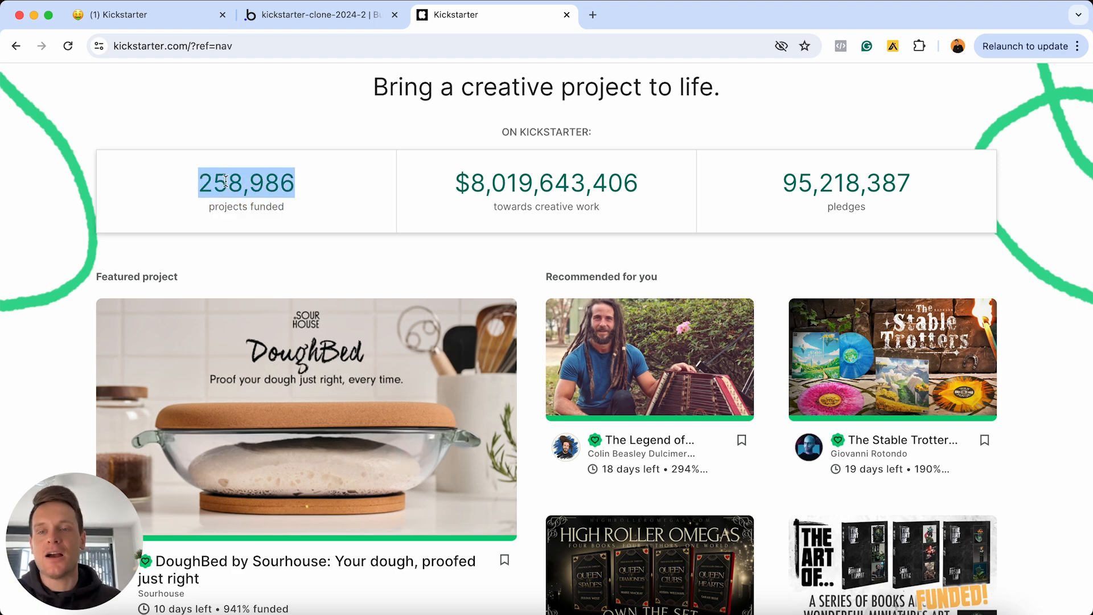
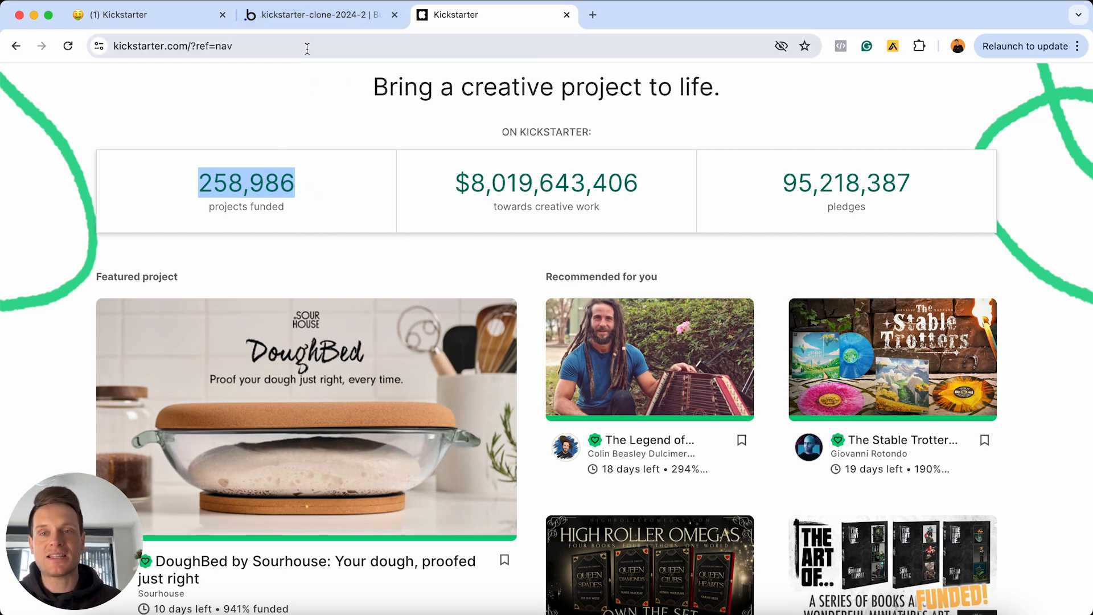
Set the text's dynamic content to a search for Projects
left_click(306, 16)
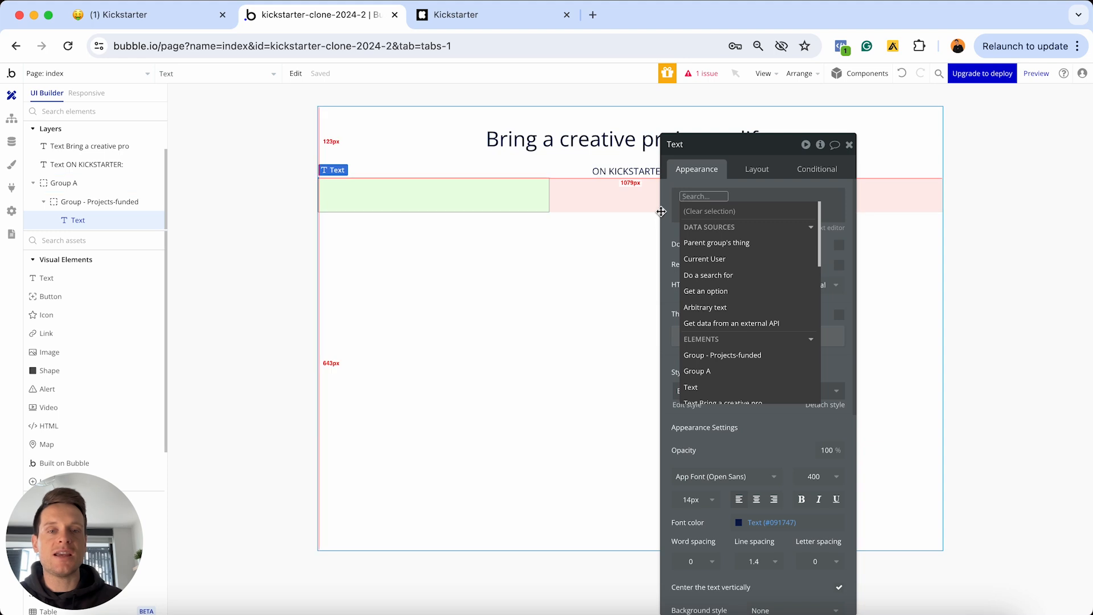
left_click(710, 275)
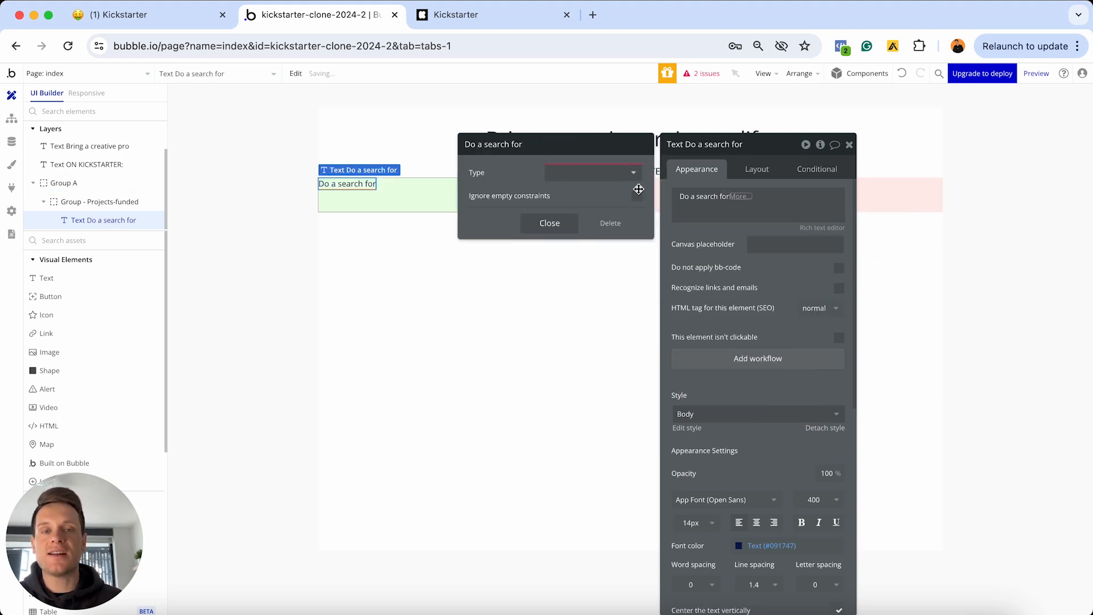
left_click(624, 180)
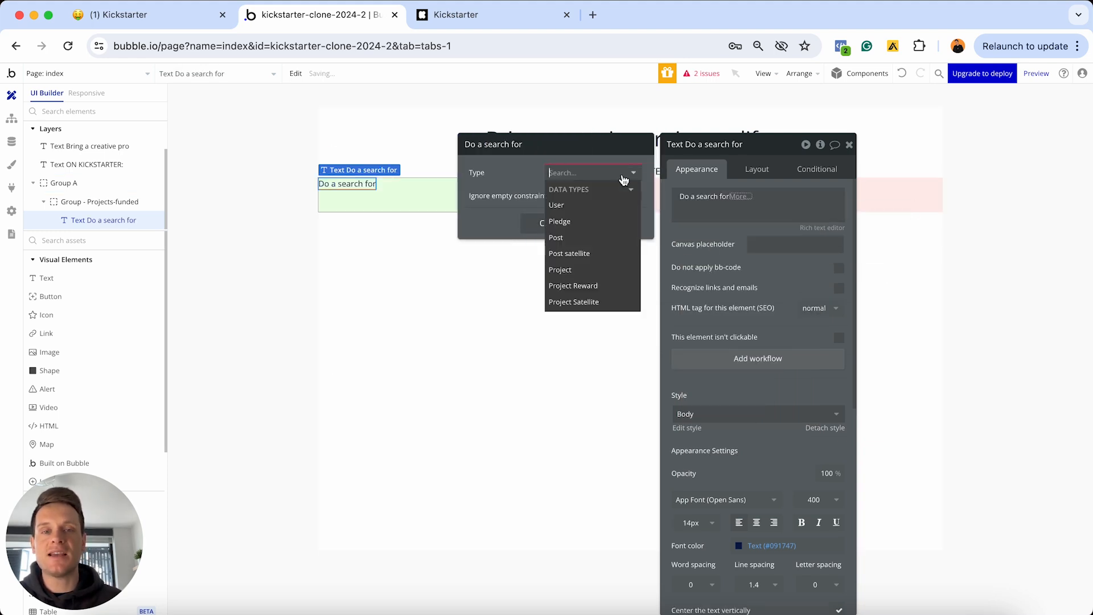
left_click(574, 270)
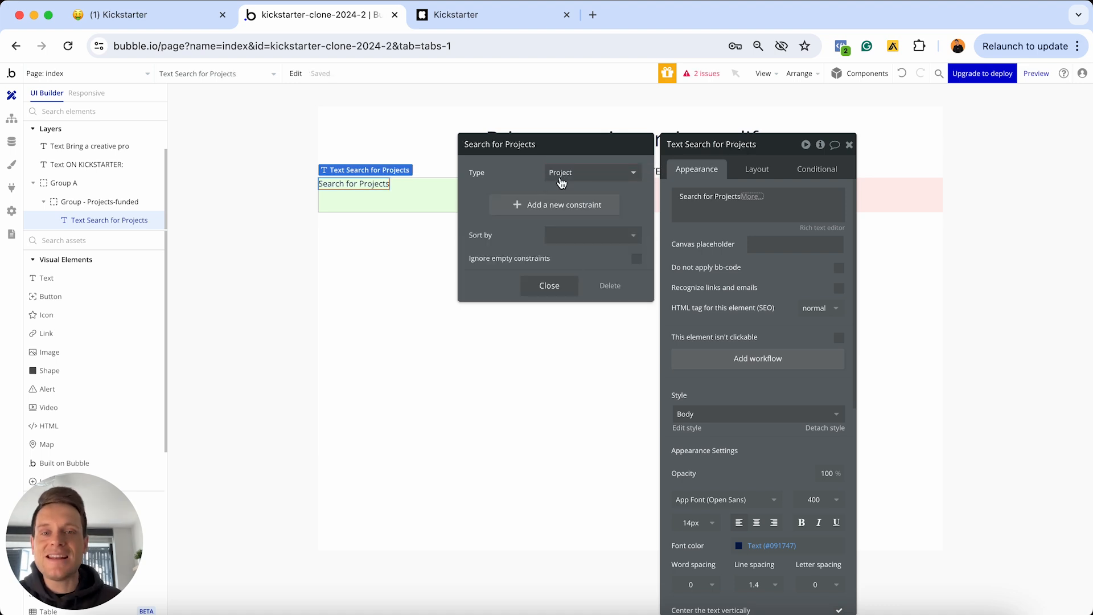
Constrain the Projects search to Funded-amount greater than 0
left_click(536, 212)
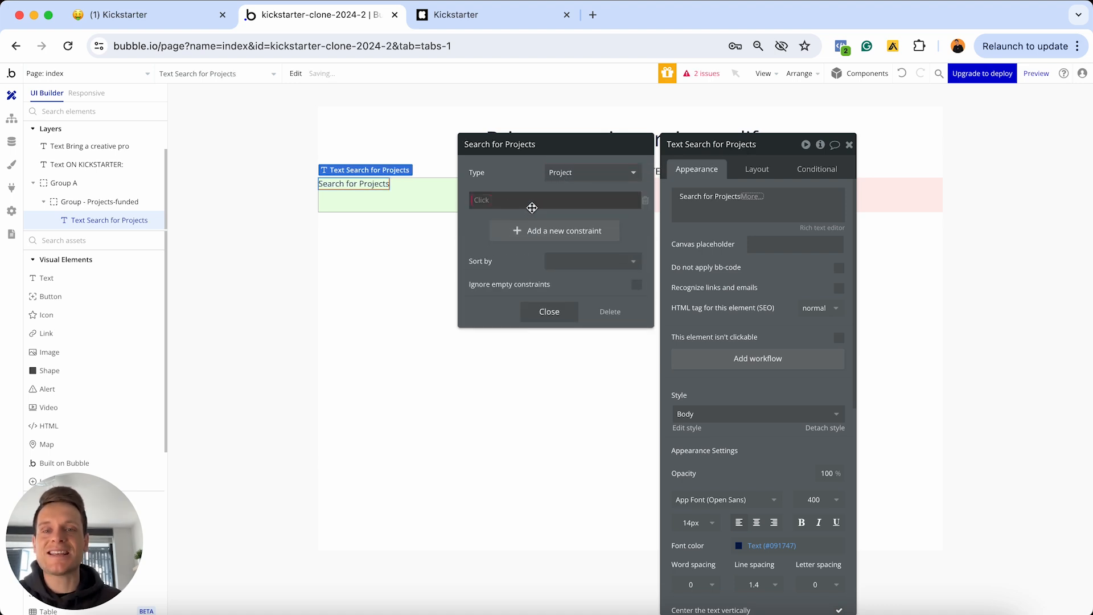
left_click(487, 199)
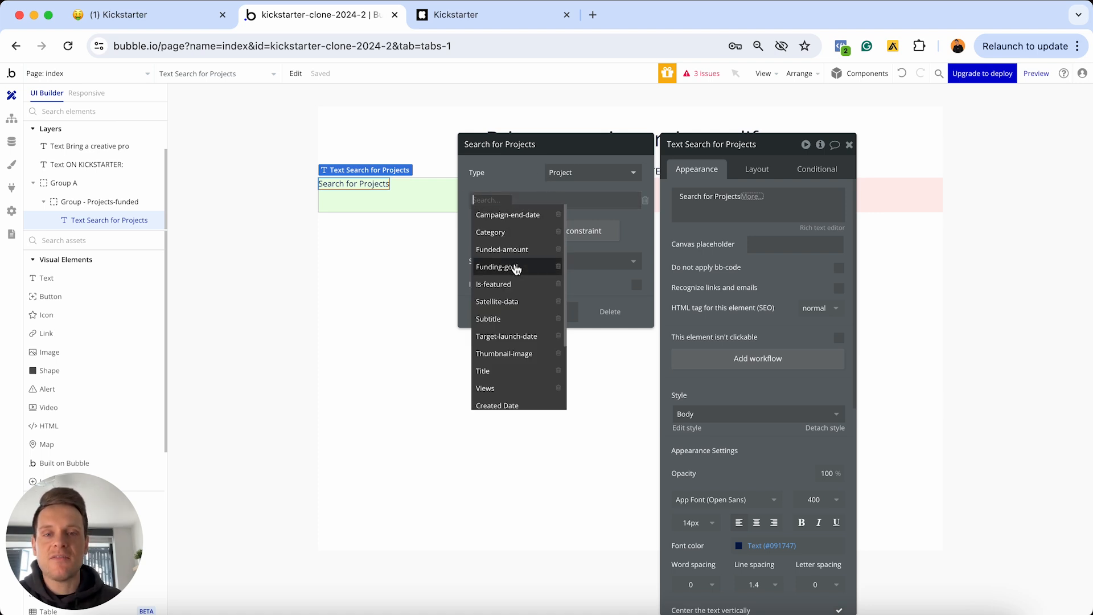
left_click(500, 250)
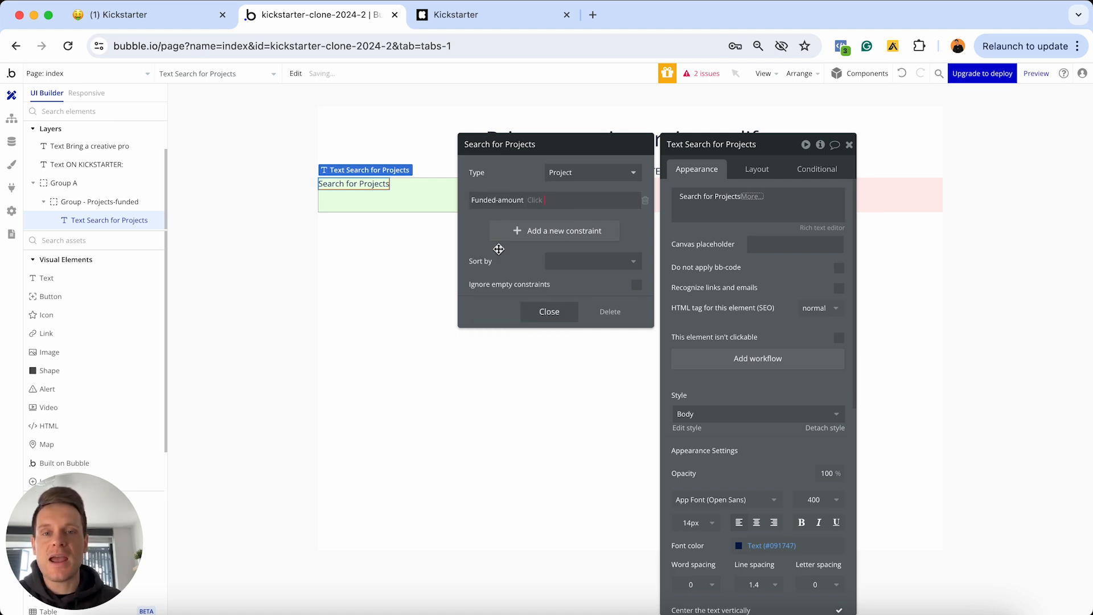
left_click(534, 205)
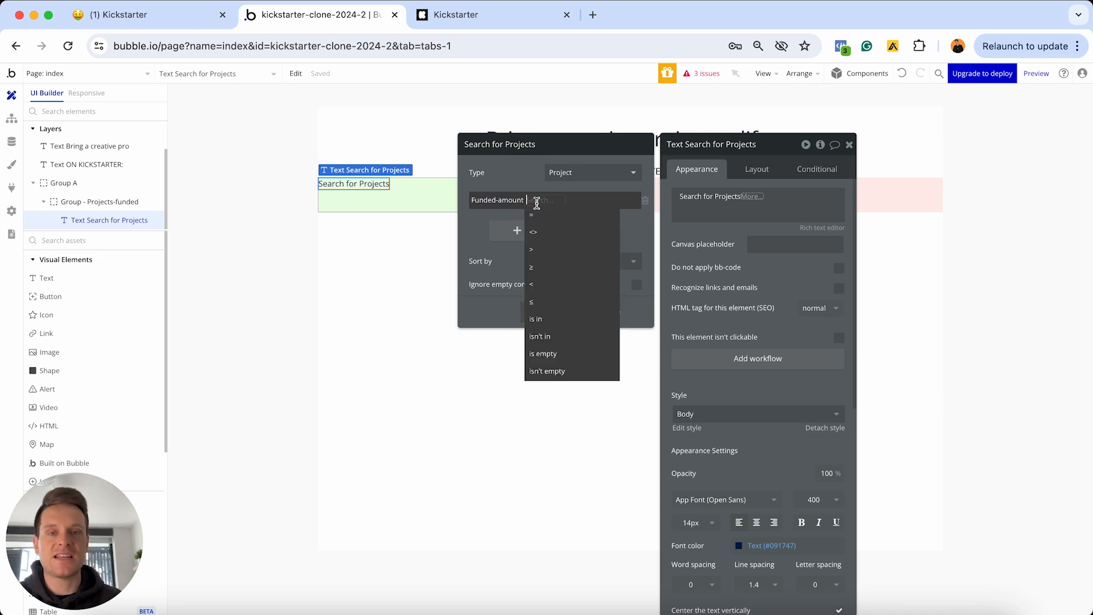
left_click(538, 250)
left_click(543, 199)
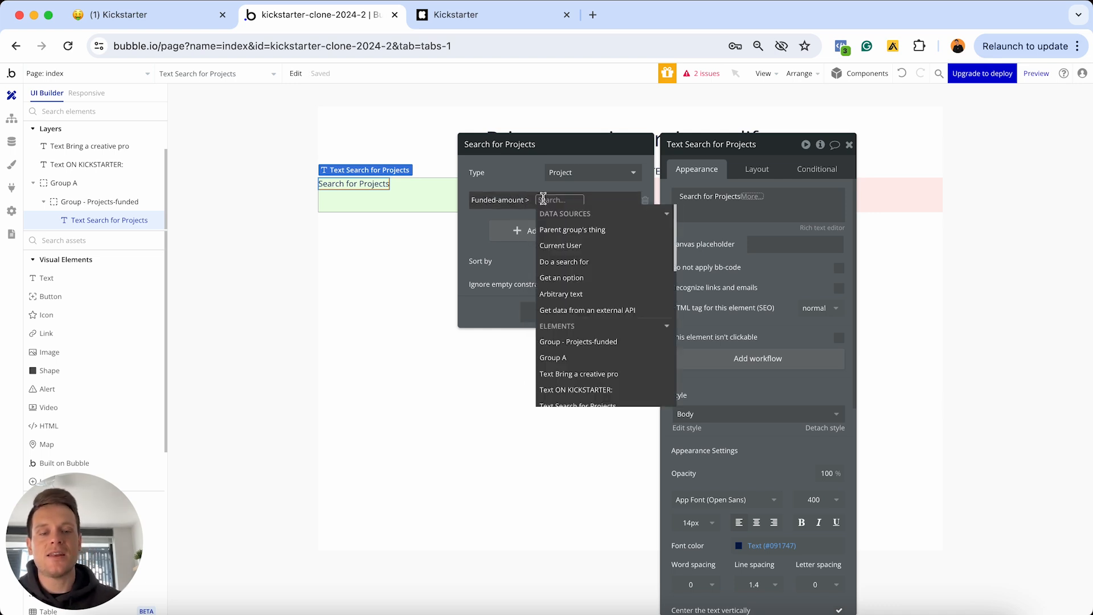
type("0")
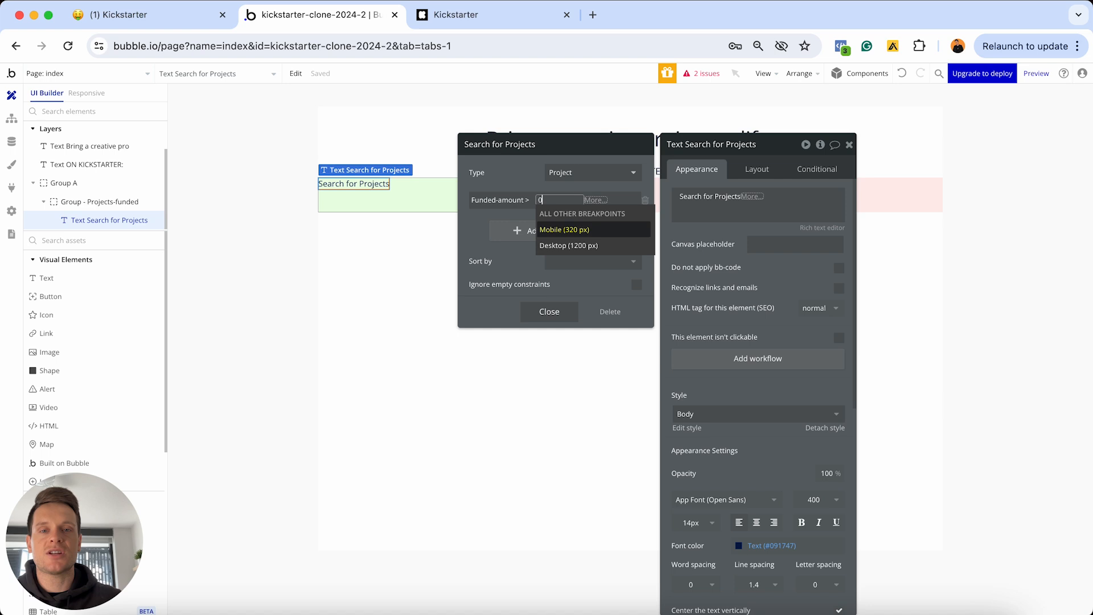
left_click(528, 184)
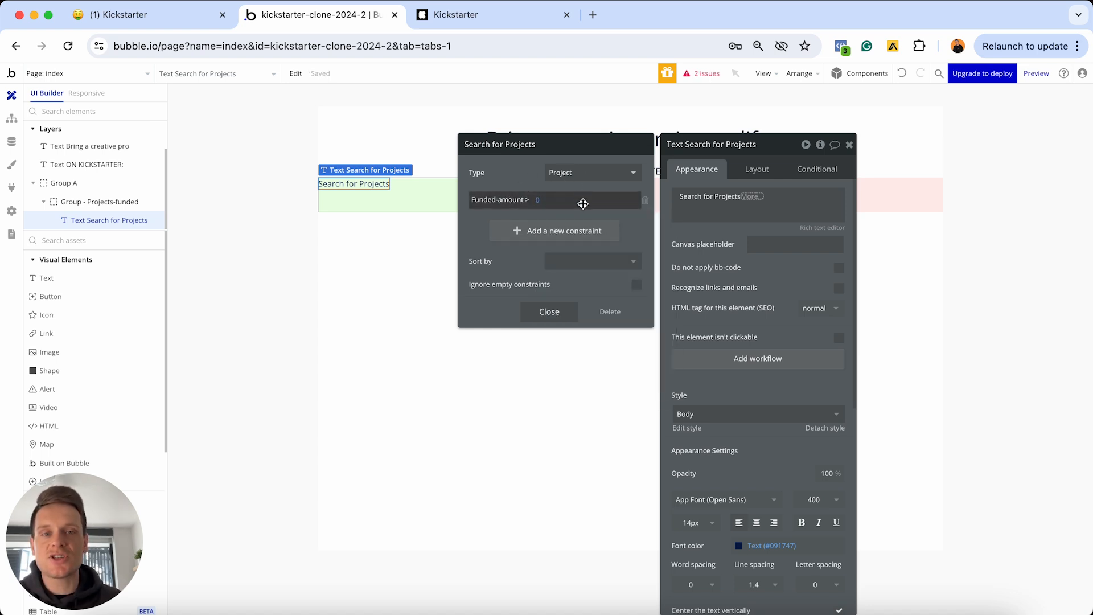
Append :count to the search so the text shows the number of projects
left_click(752, 196)
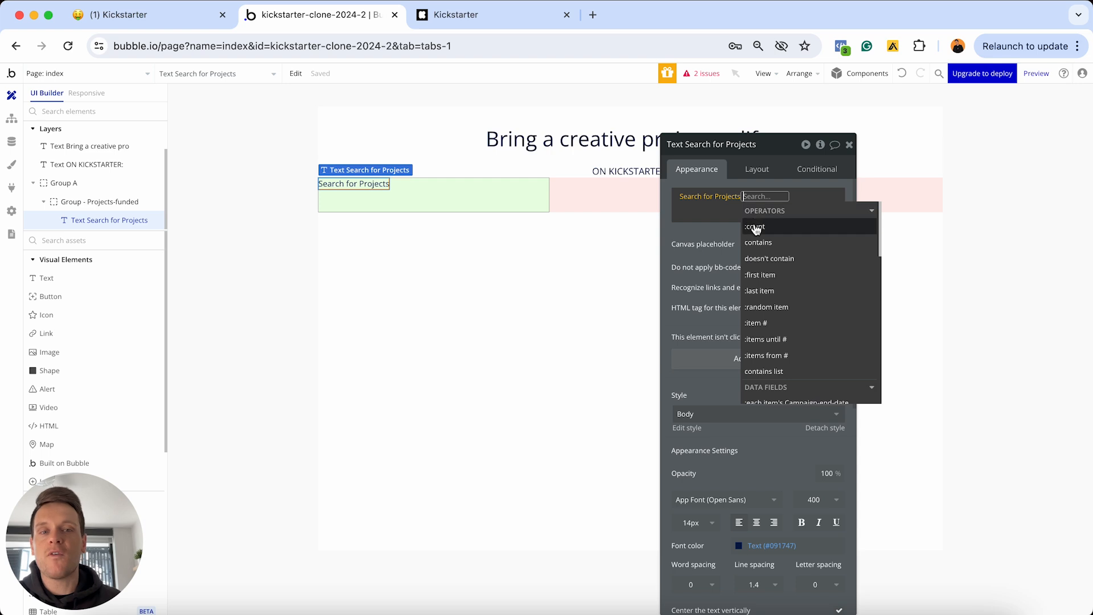
left_click(753, 226)
left_click(716, 202)
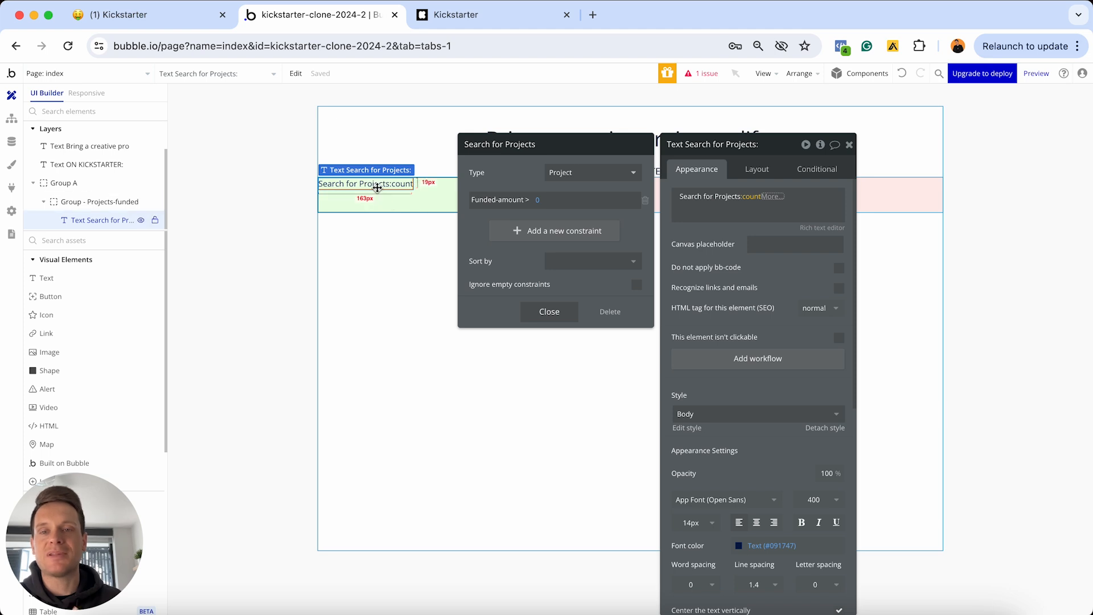
Detach the count text's style and make it 30px, centered, colour #037362
left_click(549, 311)
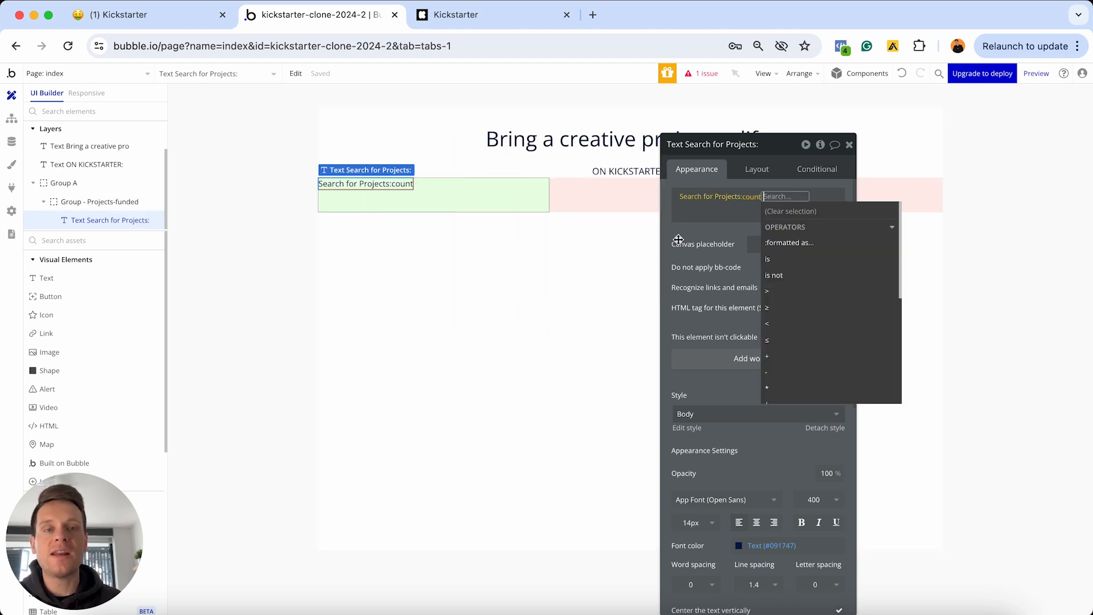
left_click(711, 230)
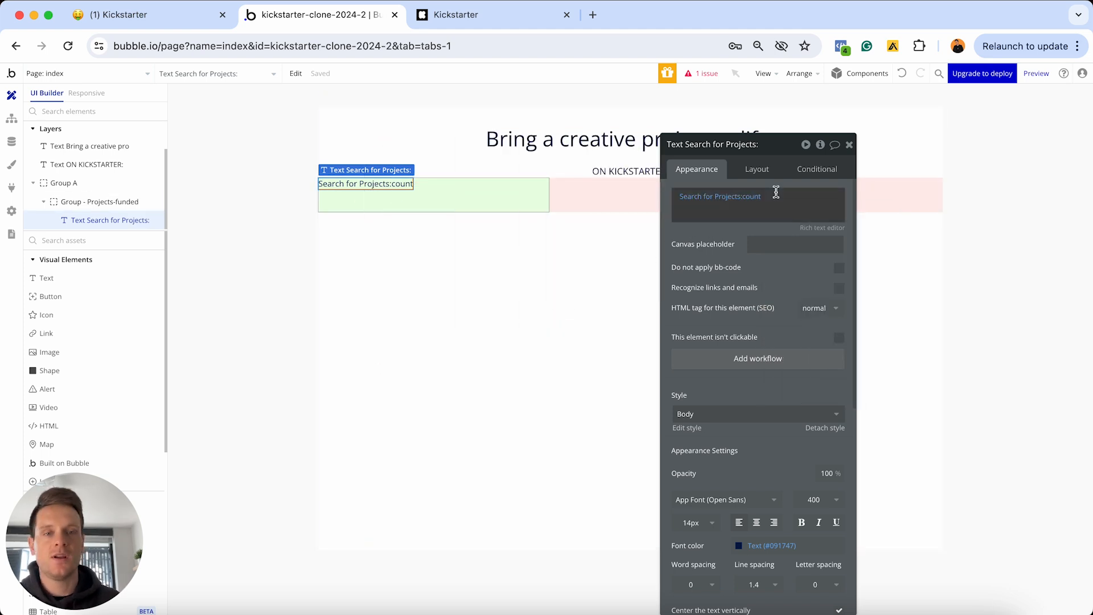
scroll(740, 233, "down", 3)
scroll(761, 235, "down", 3)
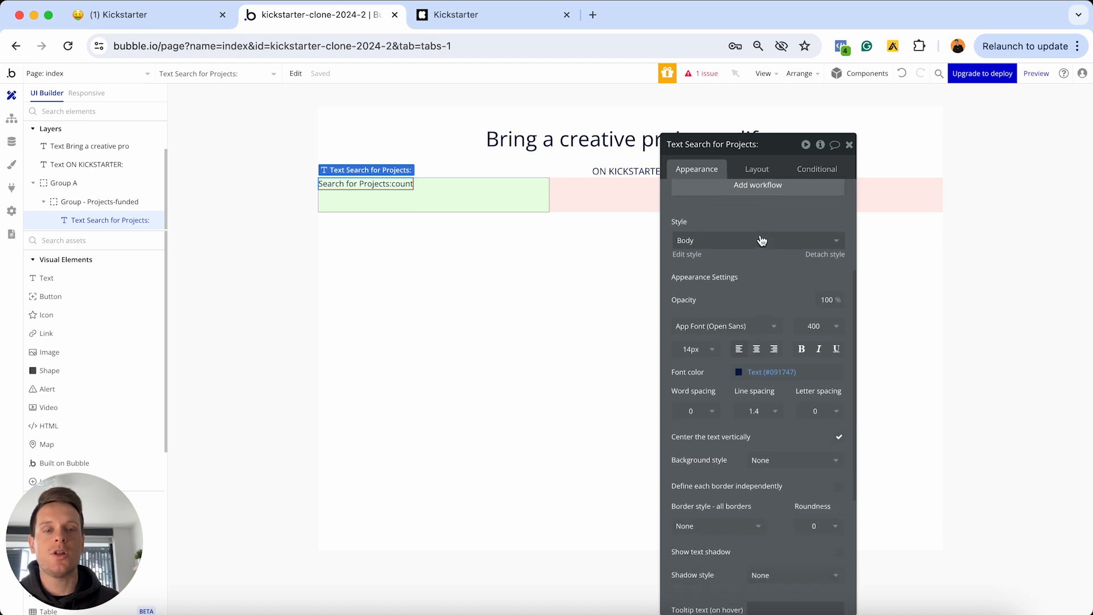
left_click(822, 253)
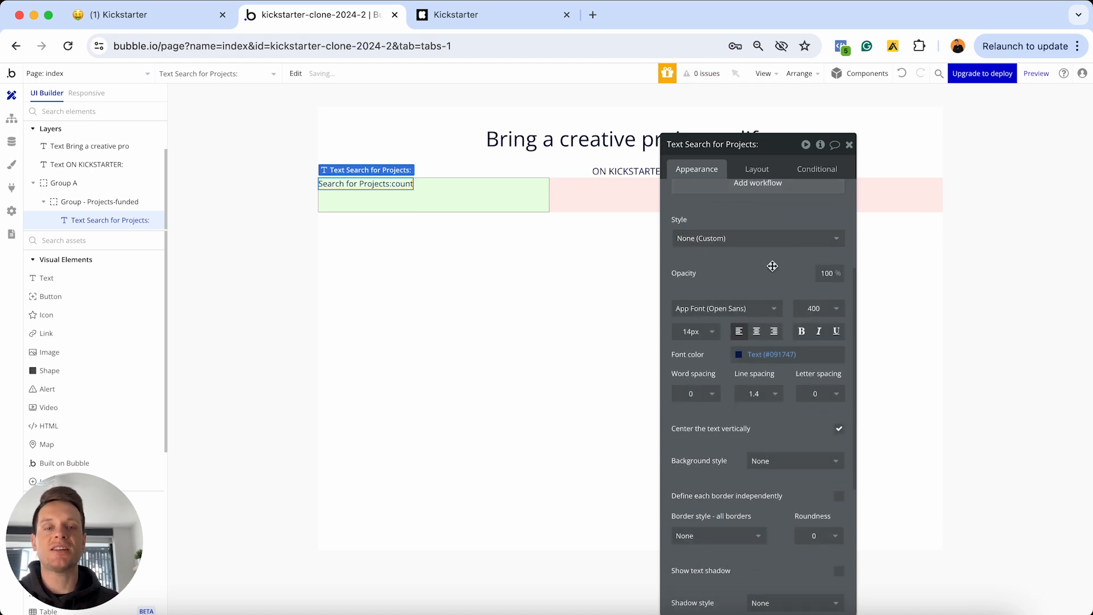
left_click(691, 331)
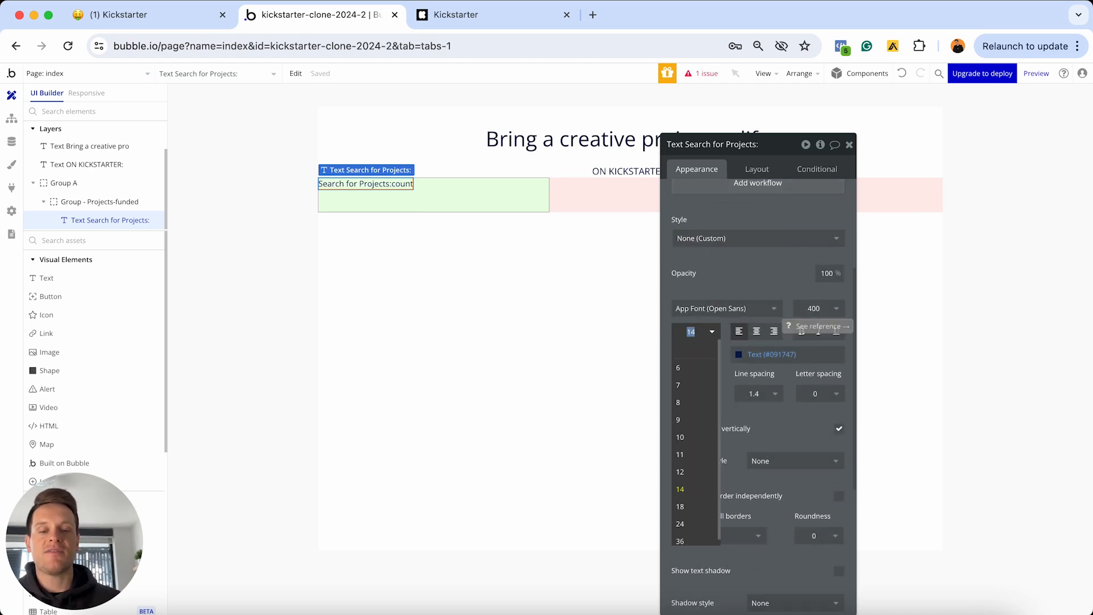
type("30")
key("Return")
left_click(756, 333)
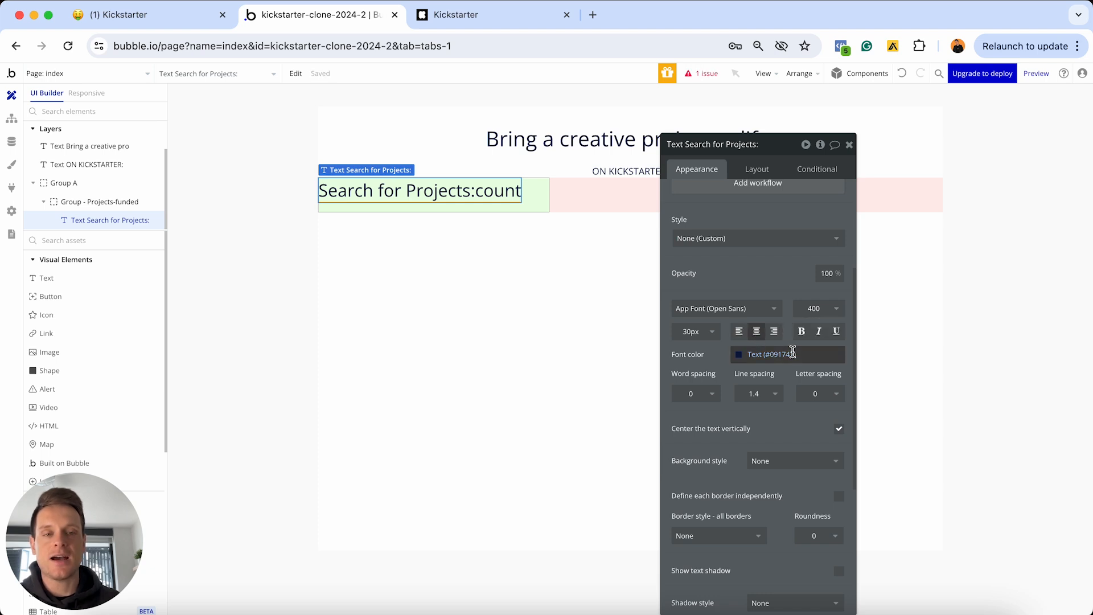
left_click(801, 354)
key("super+a")
key("BackSpace")
type("#037362")
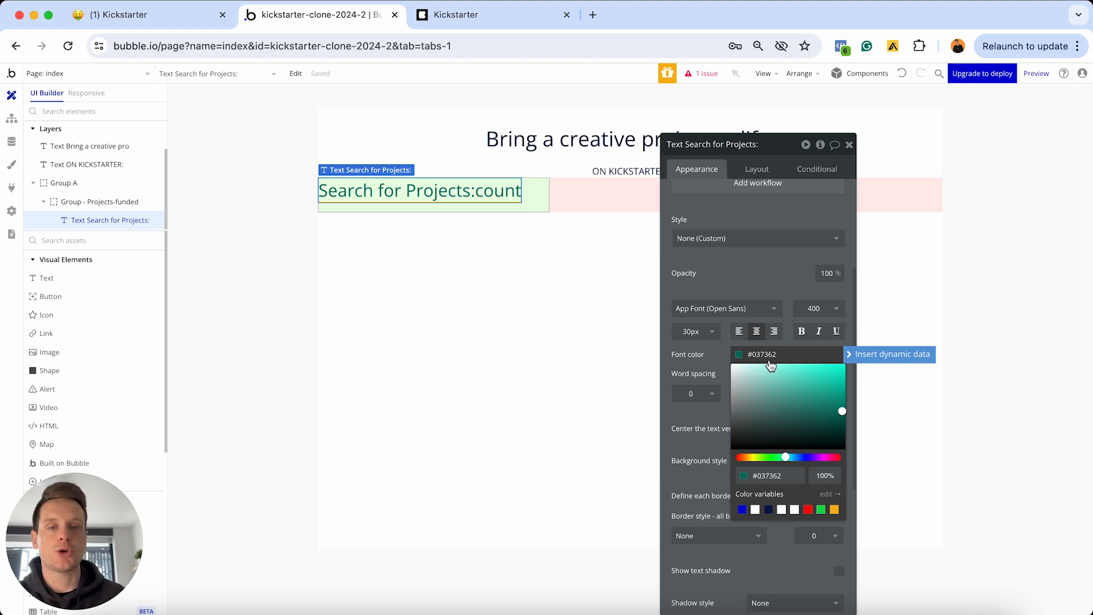
left_click(756, 169)
Uncheck Fit width to content and set 20px top, left and right margins
left_click(756, 169)
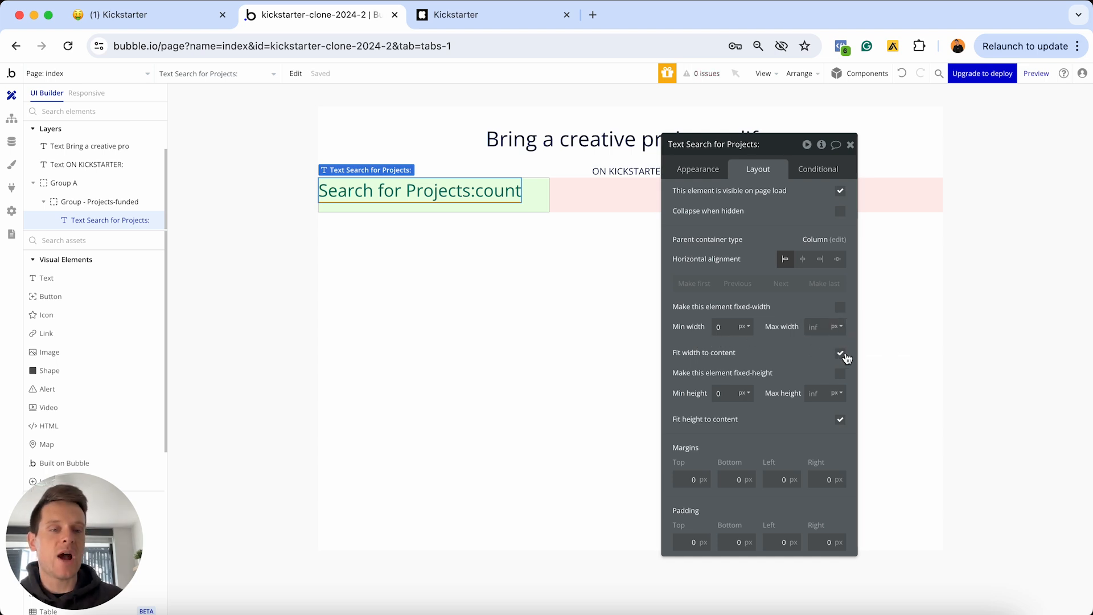
left_click(842, 354)
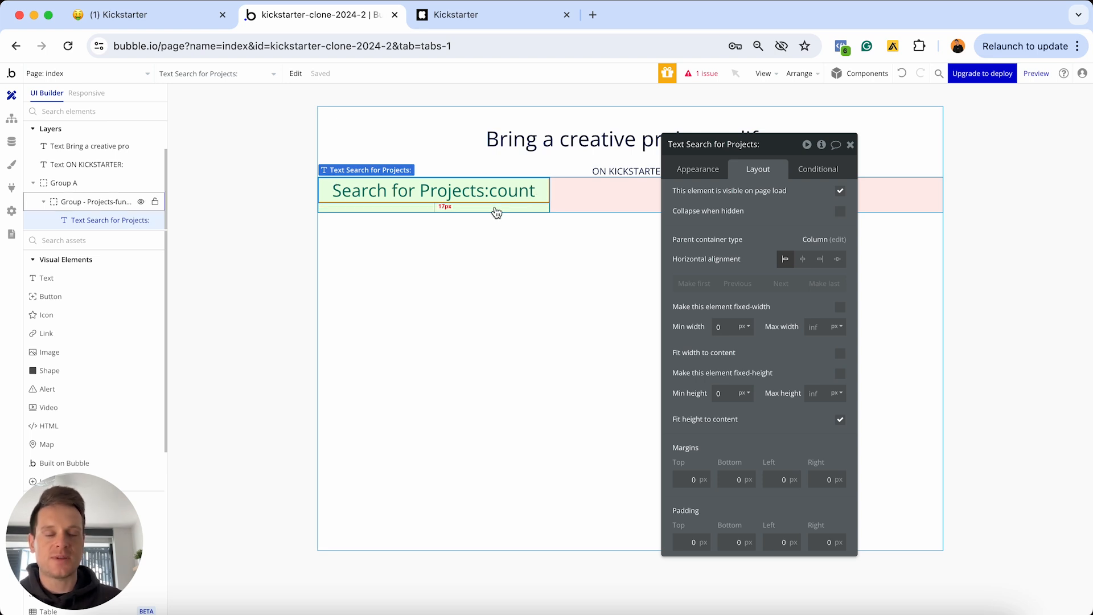
left_click(684, 478)
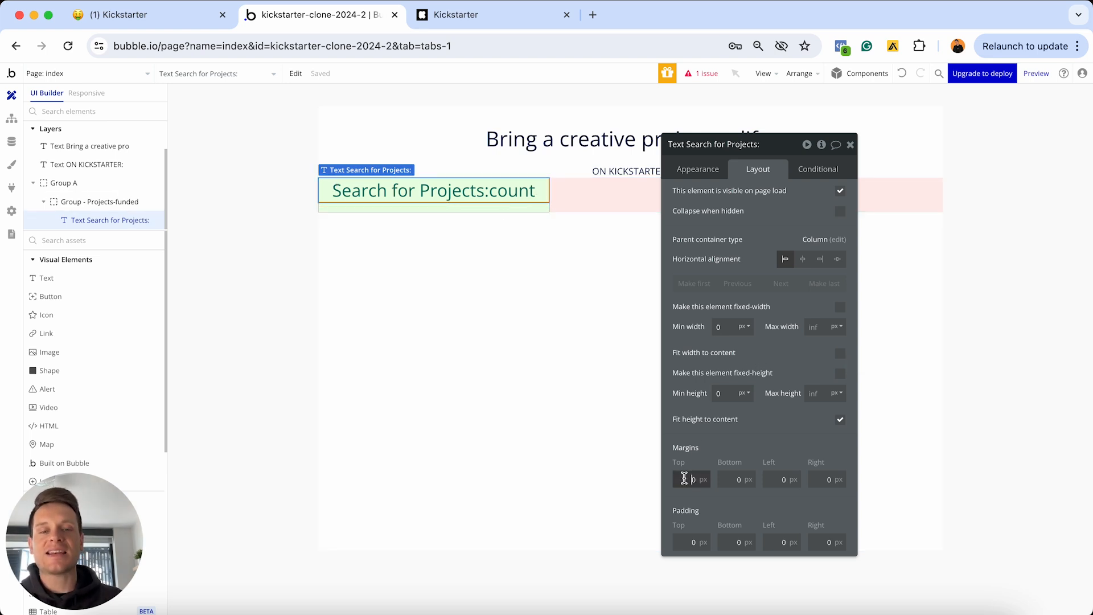
type("2")
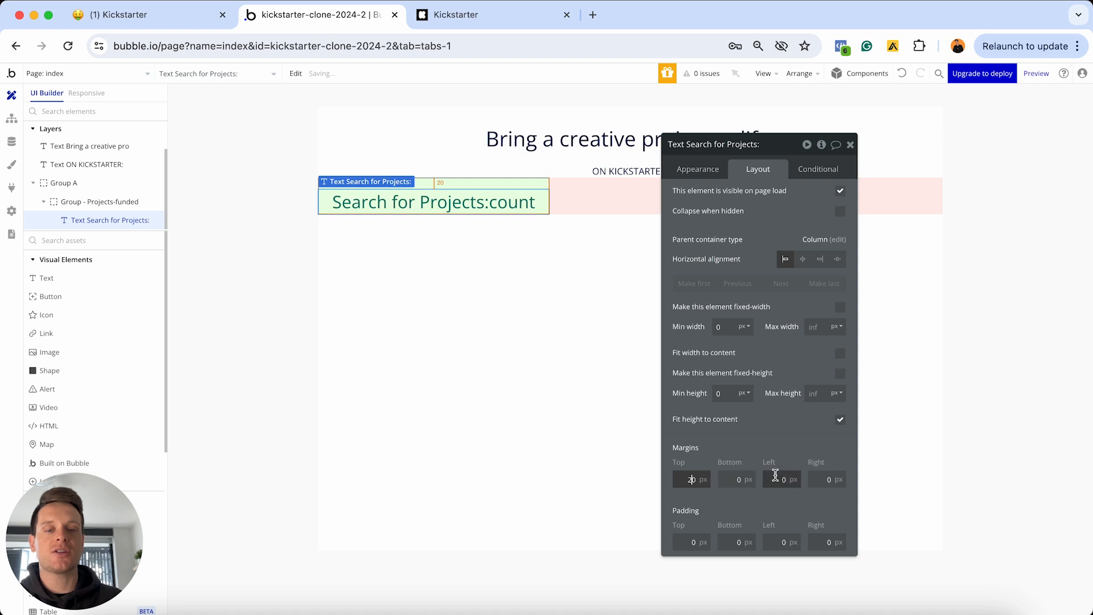
key("Tab")
key("Tab")
type("2")
key("Tab")
type("2")
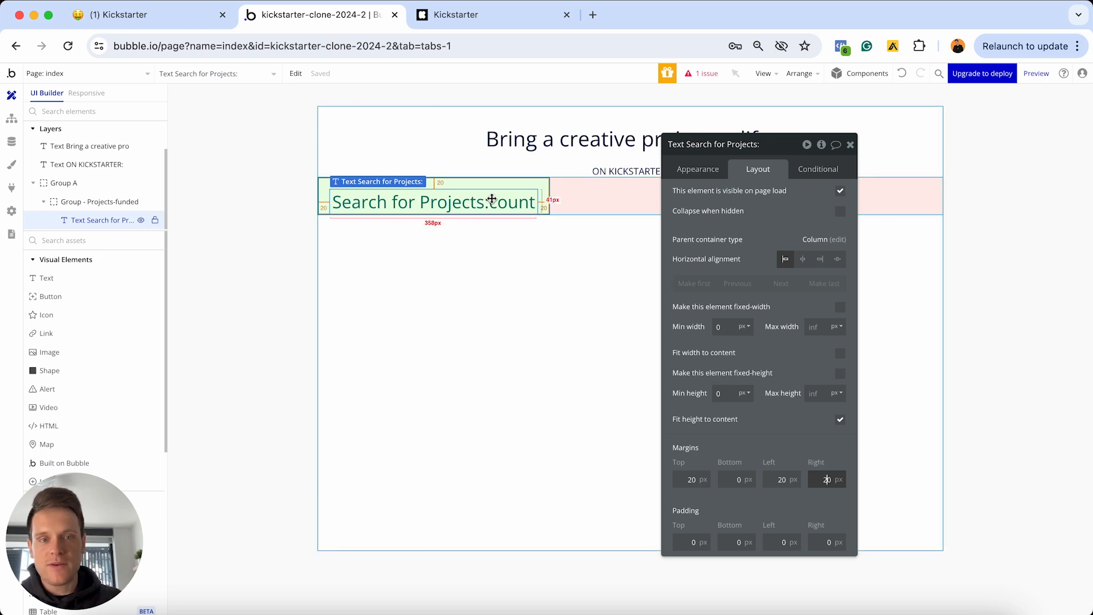
left_click(698, 174)
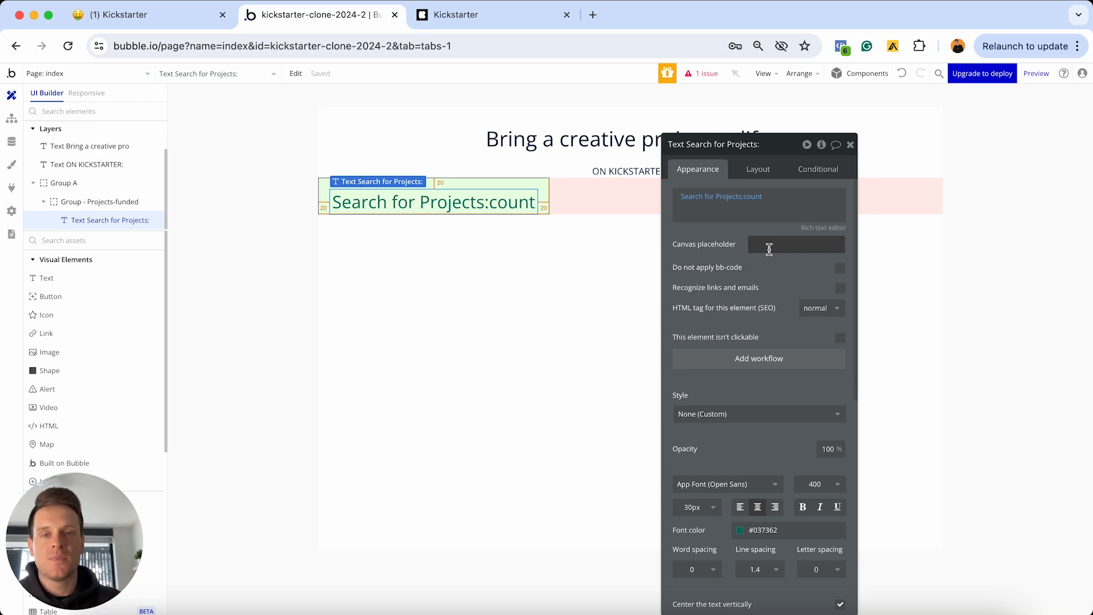
Paste 258,986 from the live Kickstarter page as the count's canvas placeholder
left_click(486, 13)
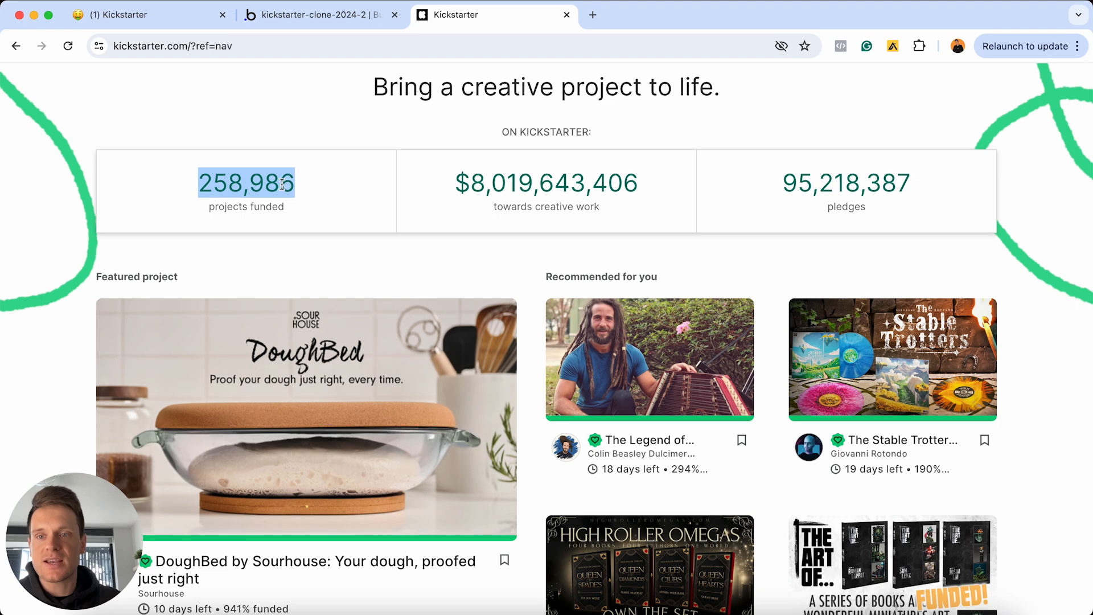
left_click(356, 16)
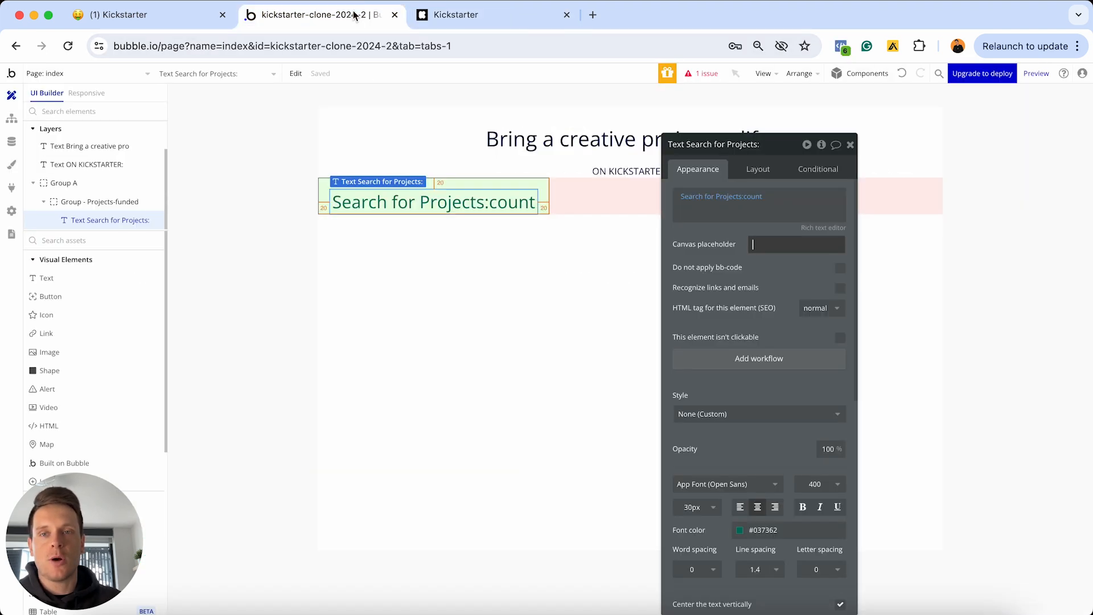
type("258,986")
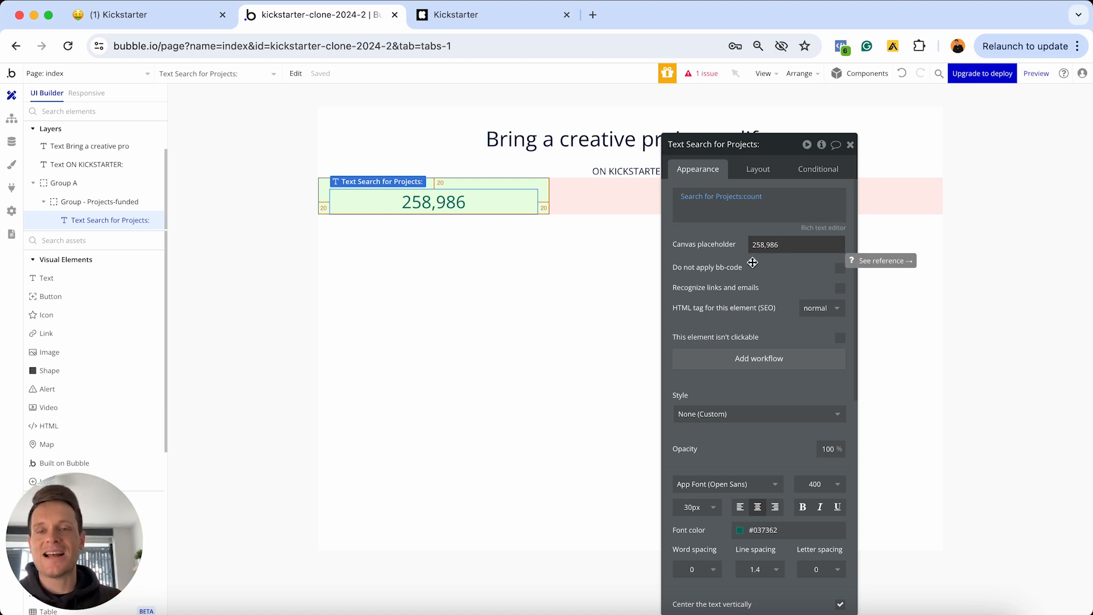
Add a Text element under the count reading 'projects funded'
left_click(121, 280)
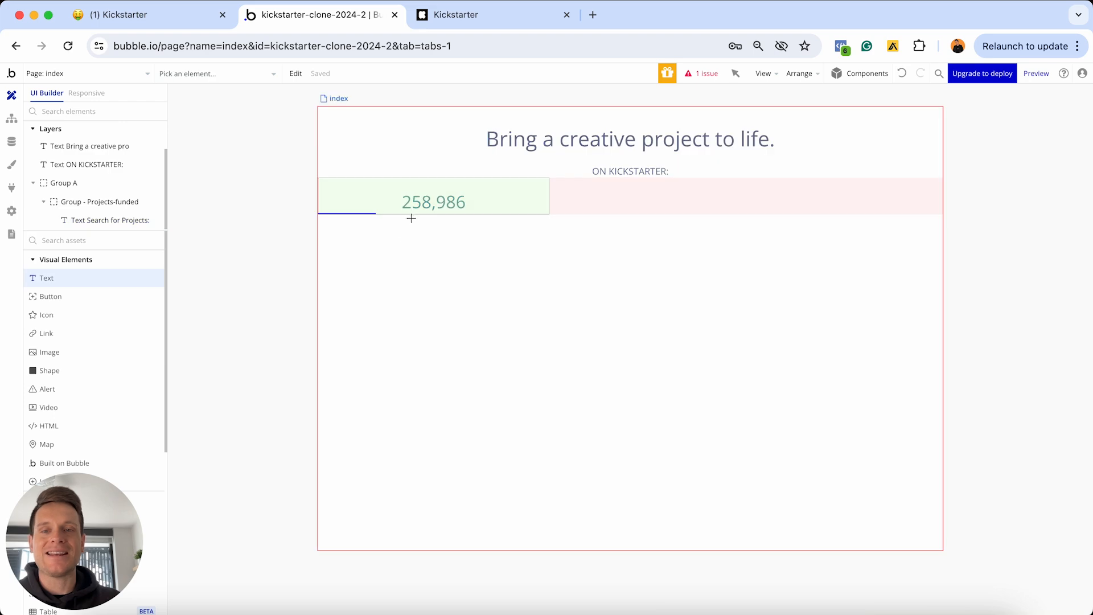
left_click(410, 209)
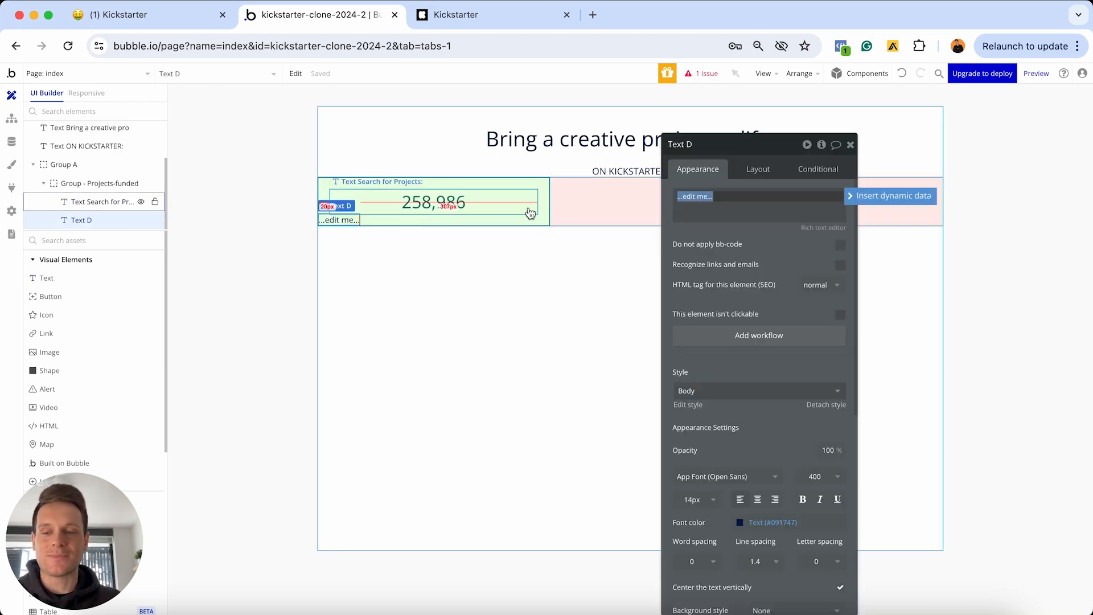
left_click(495, 4)
left_click_drag(300, 207, 209, 206)
left_click(333, 25)
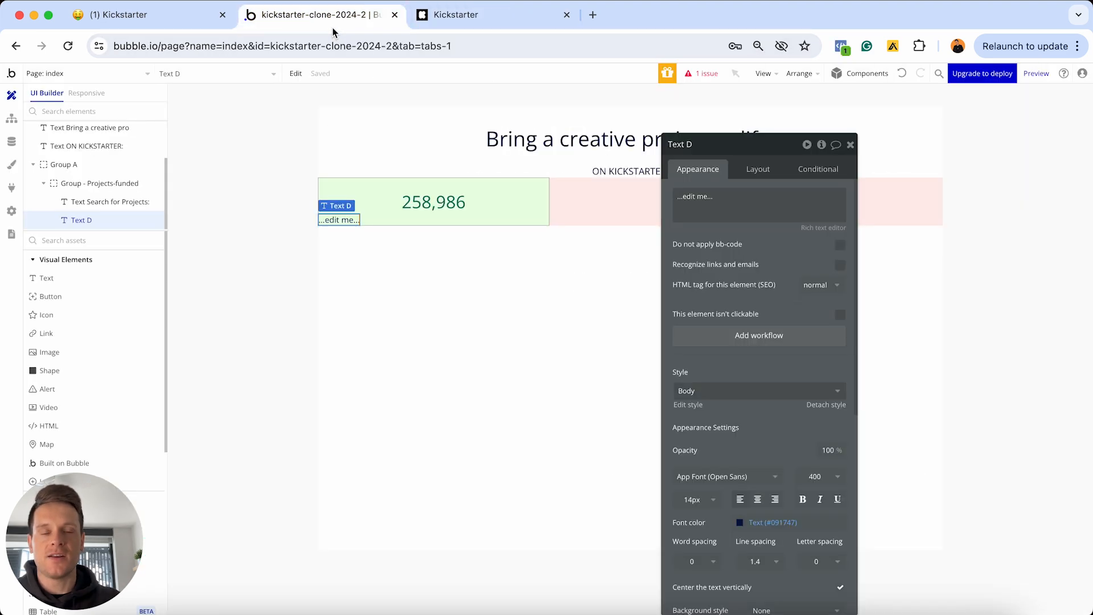
triple_click(766, 208)
type("projects")
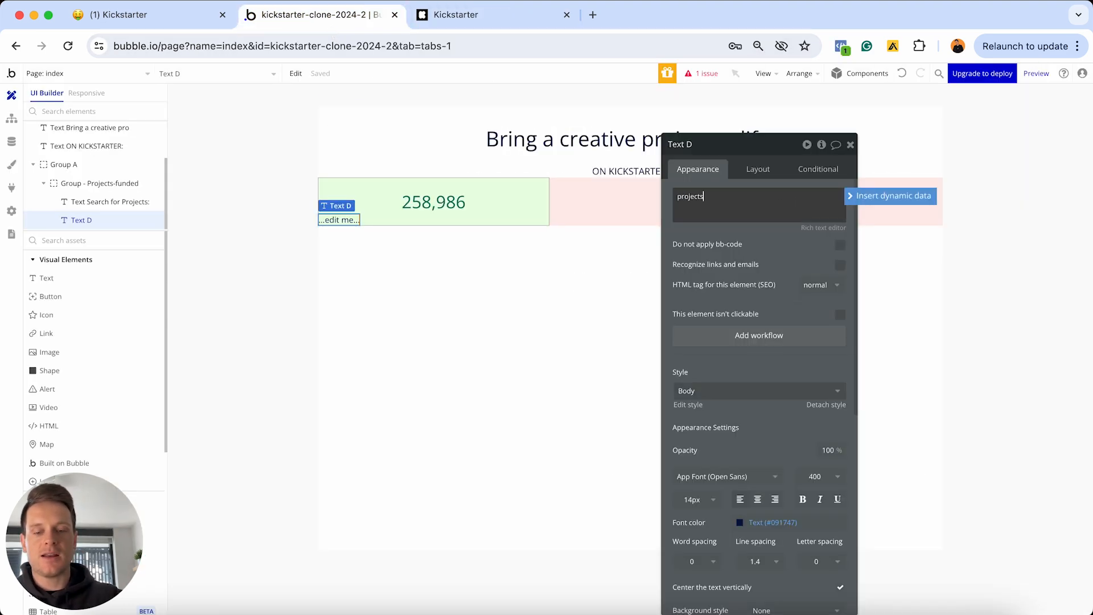
type(" funded")
Detach the label's style and make it 16px and centered
scroll(816, 292, "down", 3)
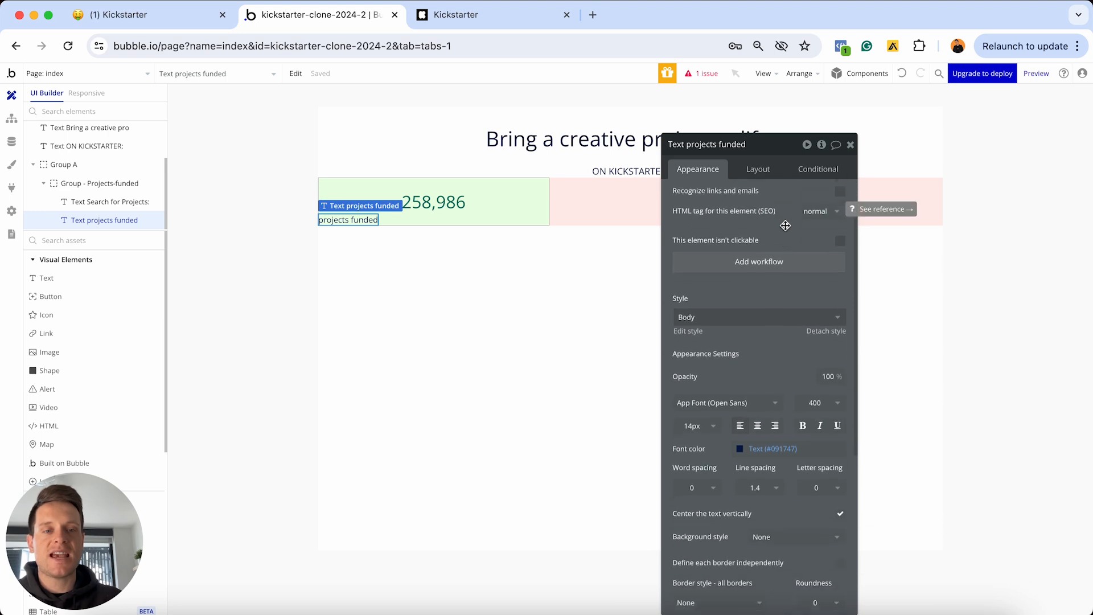
left_click(826, 316)
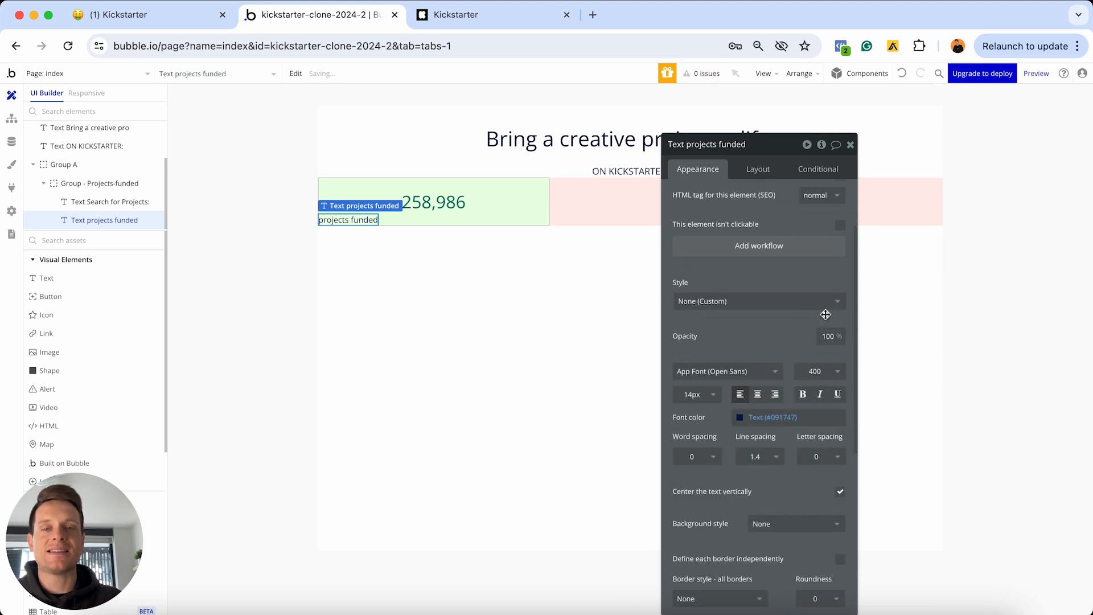
left_click(697, 398)
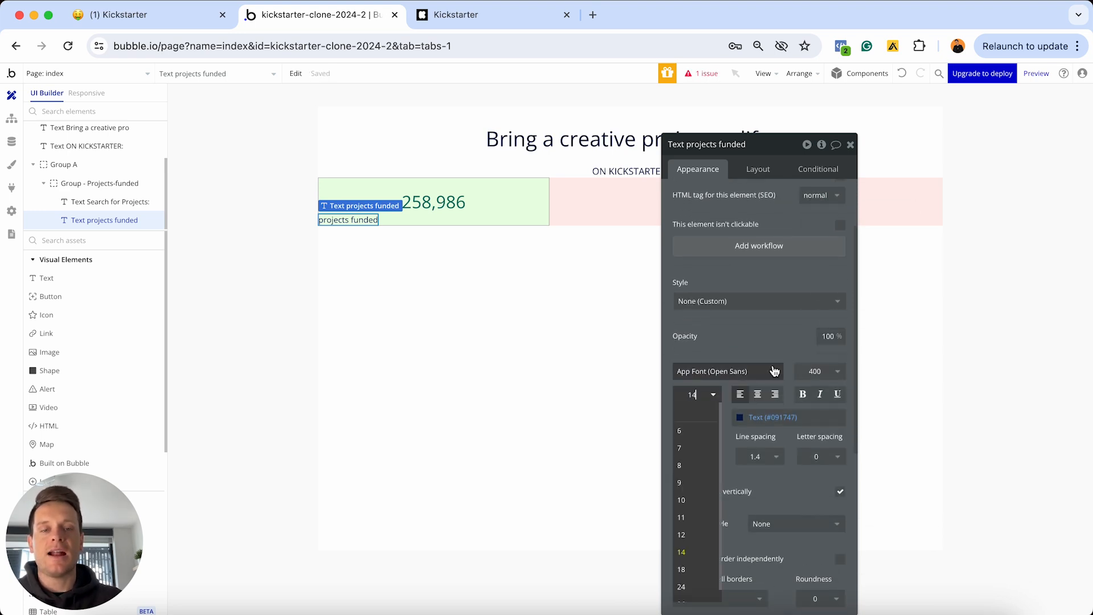
key("super+a")
type("16")
key("Return")
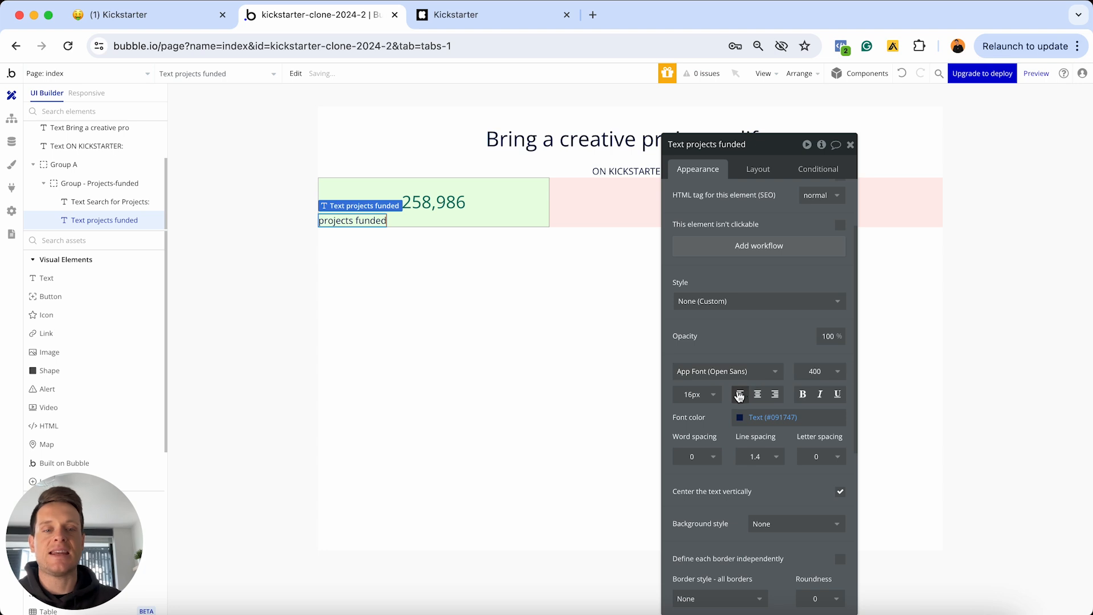
left_click(758, 396)
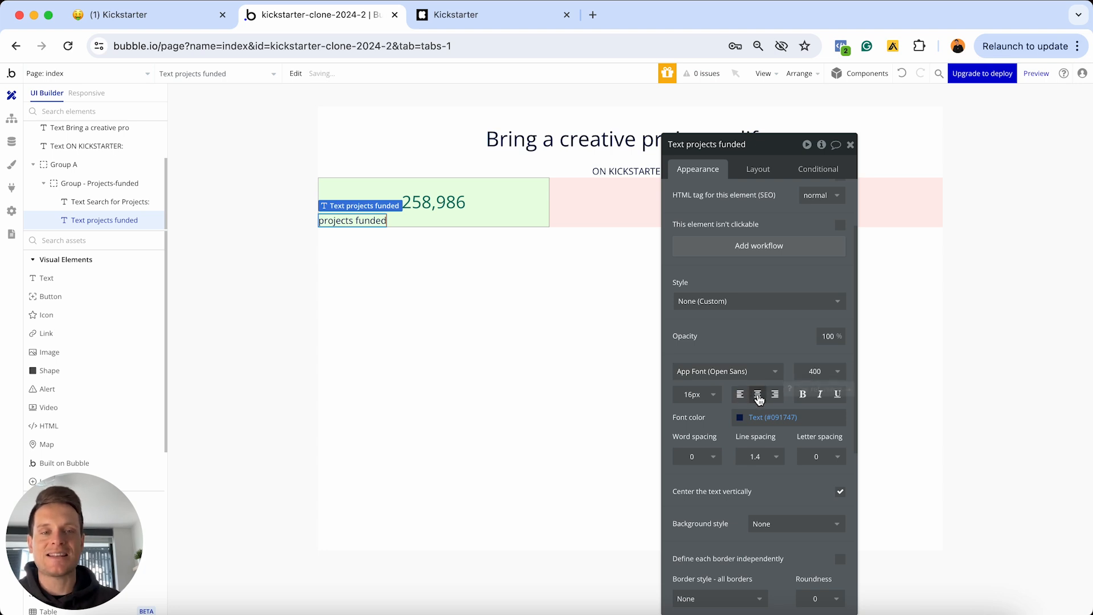
Stretch the label across the group with margins 10 top and 20 bottom, left, right
left_click(756, 171)
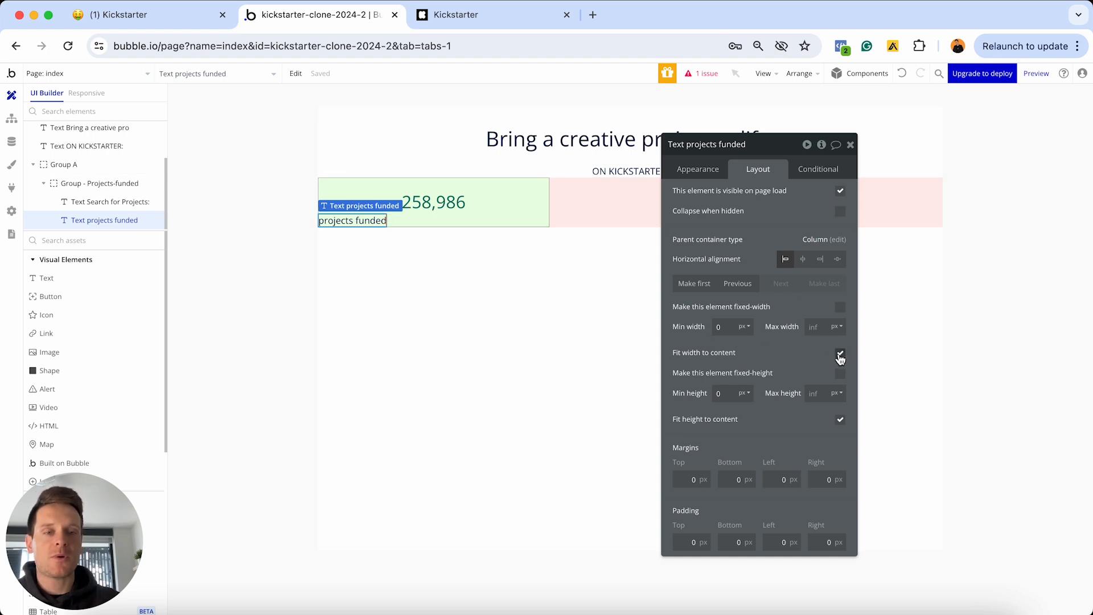
left_click(839, 354)
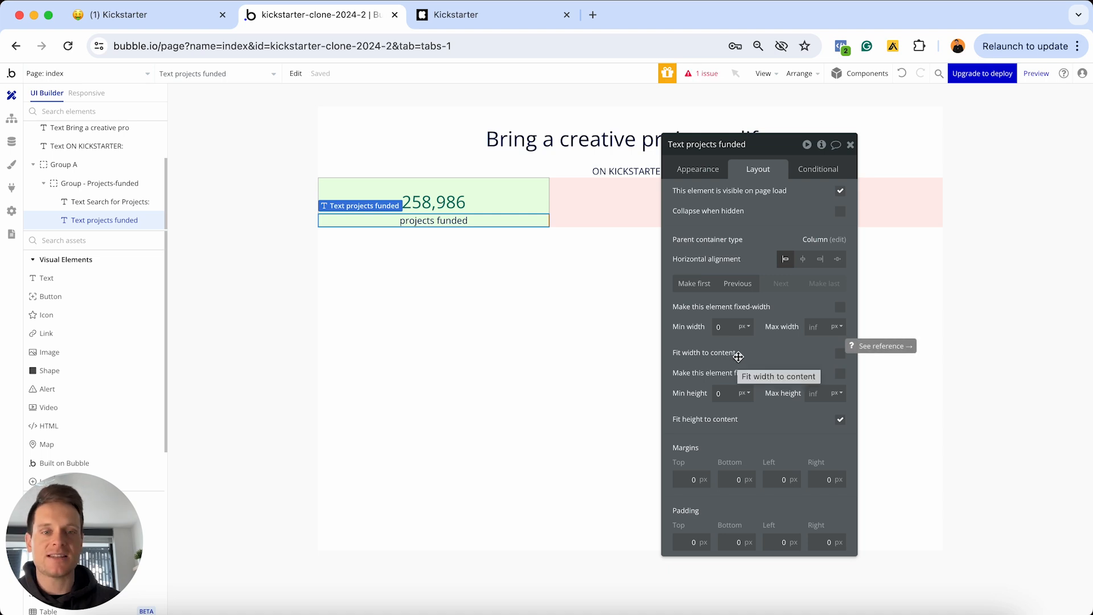
left_click(683, 477)
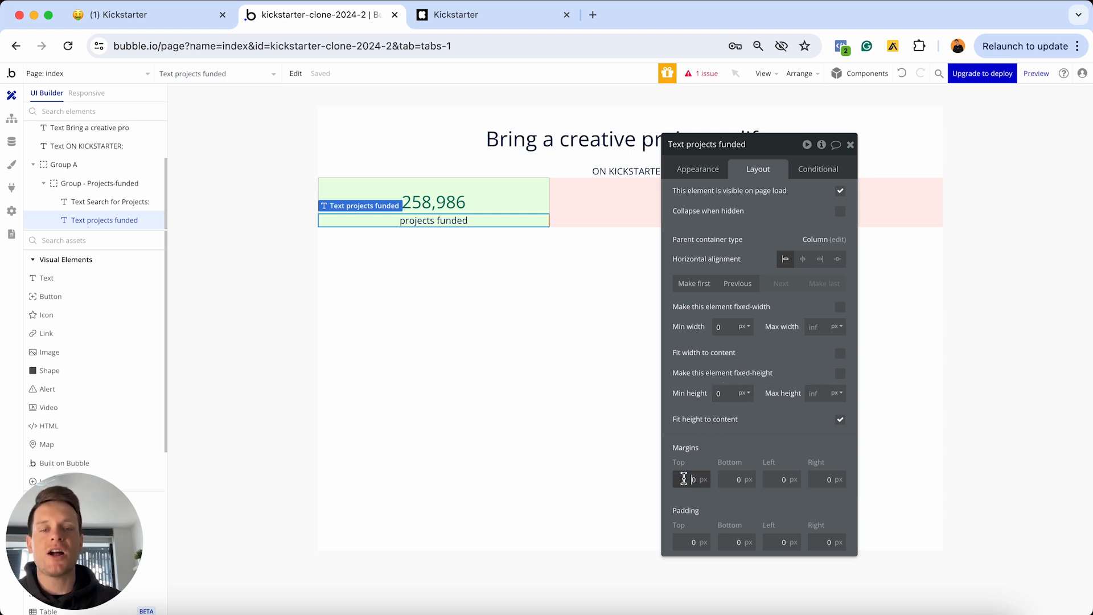
type("1")
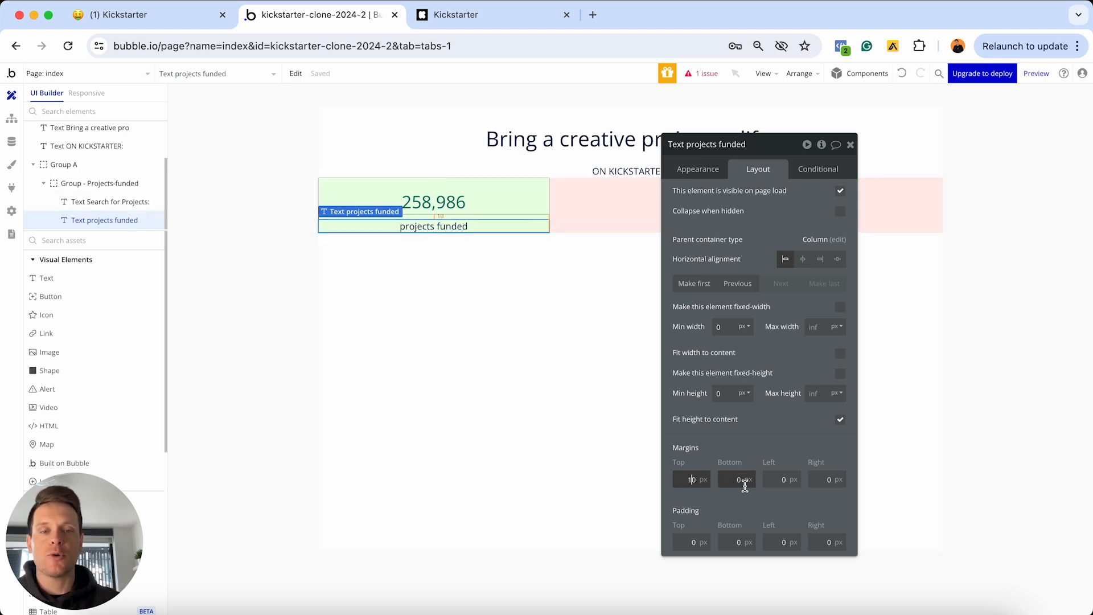
left_click(730, 480)
type("2")
left_click(774, 480)
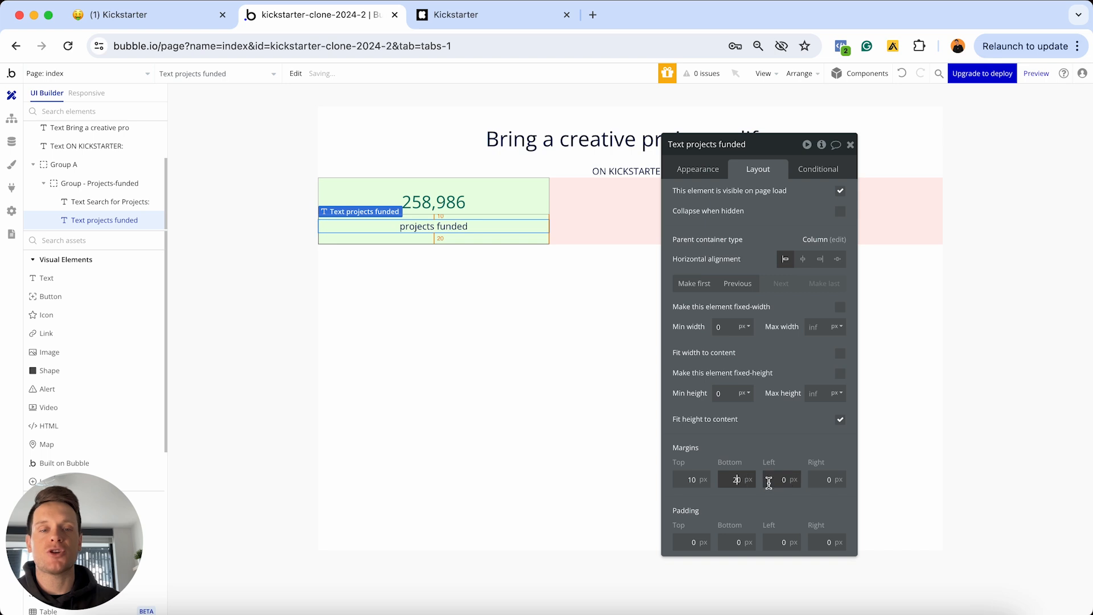
type("2")
left_click(820, 480)
type("2")
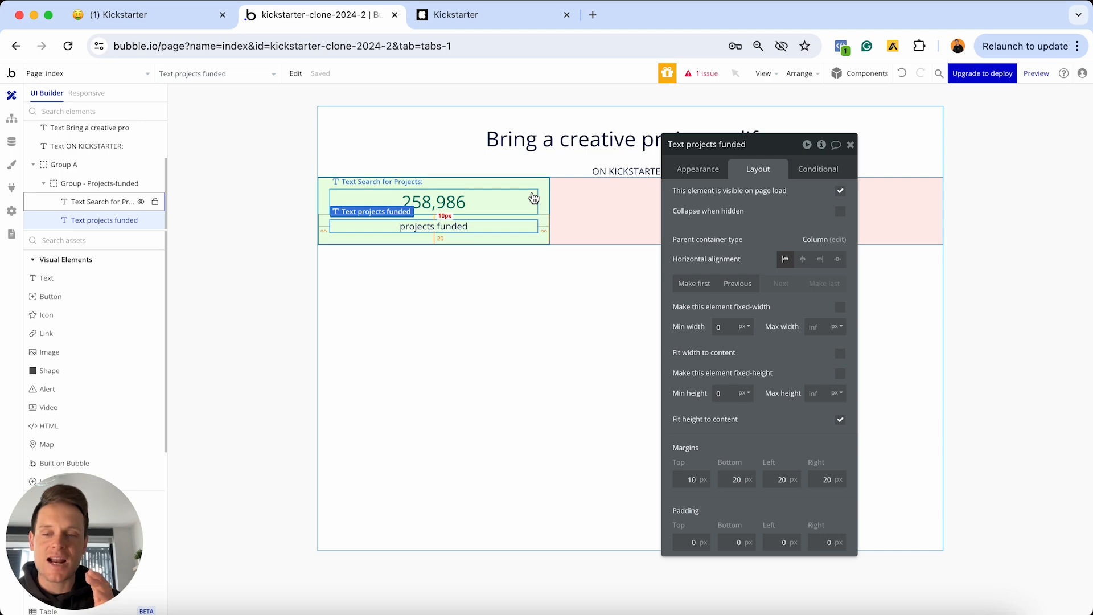
Compare with the live Kickstarter stats row and select the Projects-funded group
left_click(509, 17)
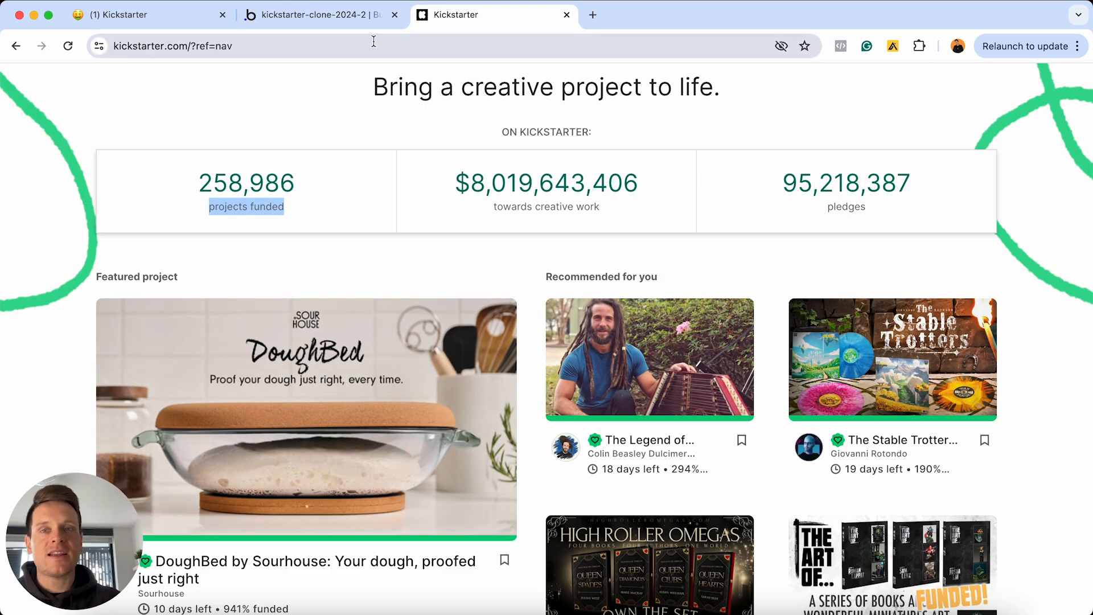
left_click(367, 17)
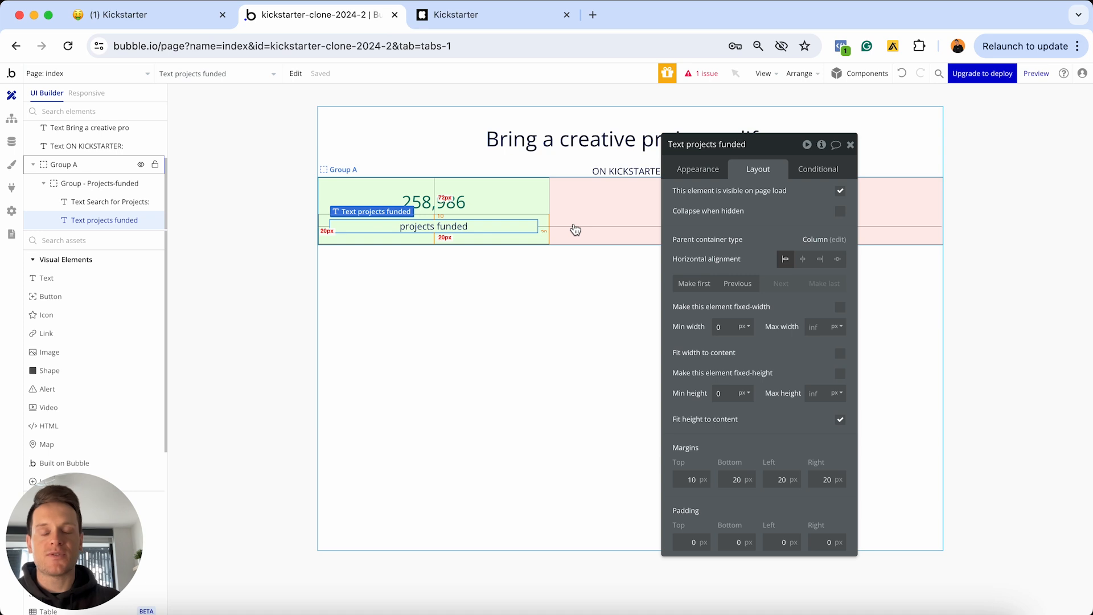
left_click(547, 213)
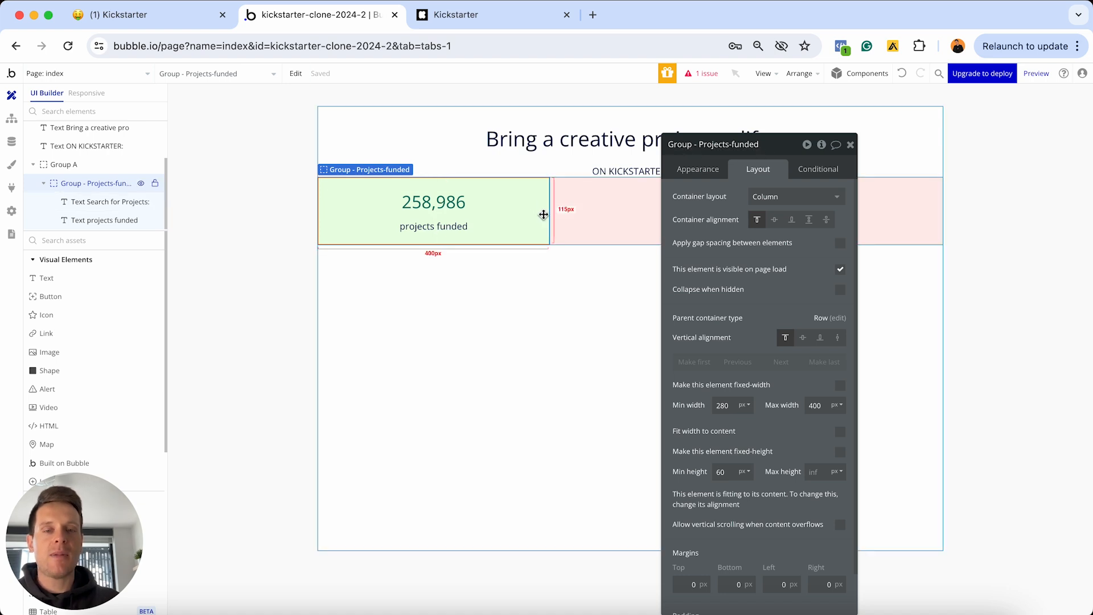
Paste a copy of Group - Projects-funded into Group A and rename it 'Group - Total-funds'
left_click(850, 146)
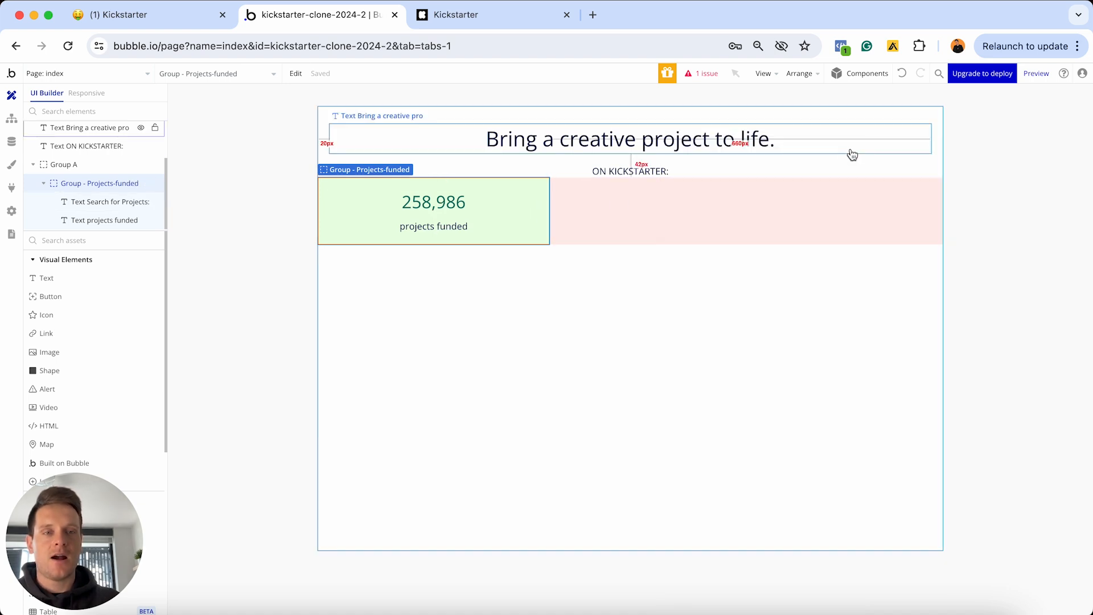
double_click(655, 227)
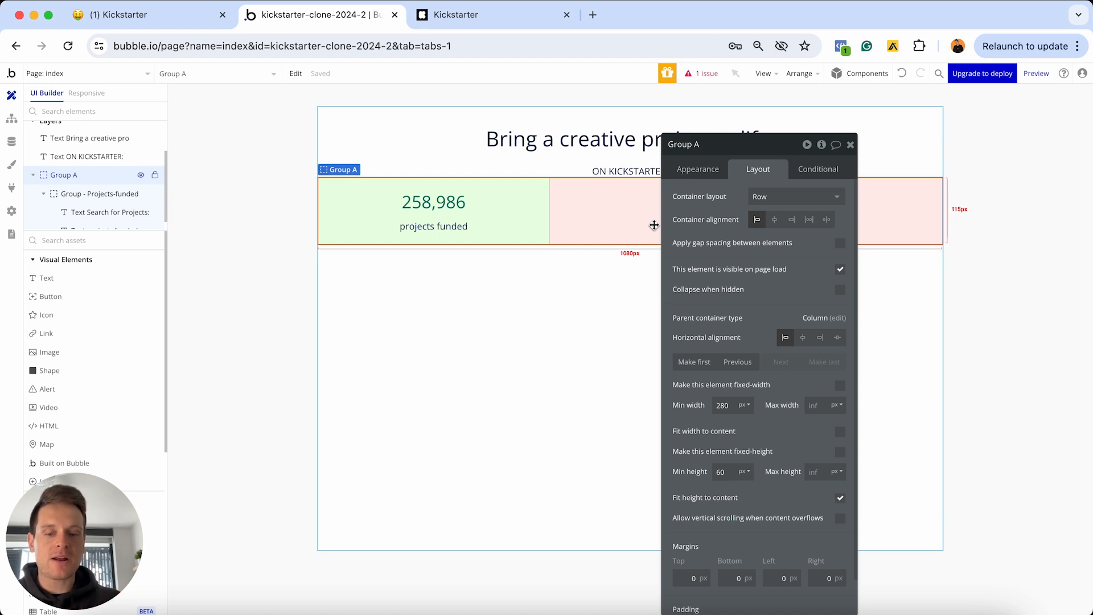
key("super+v")
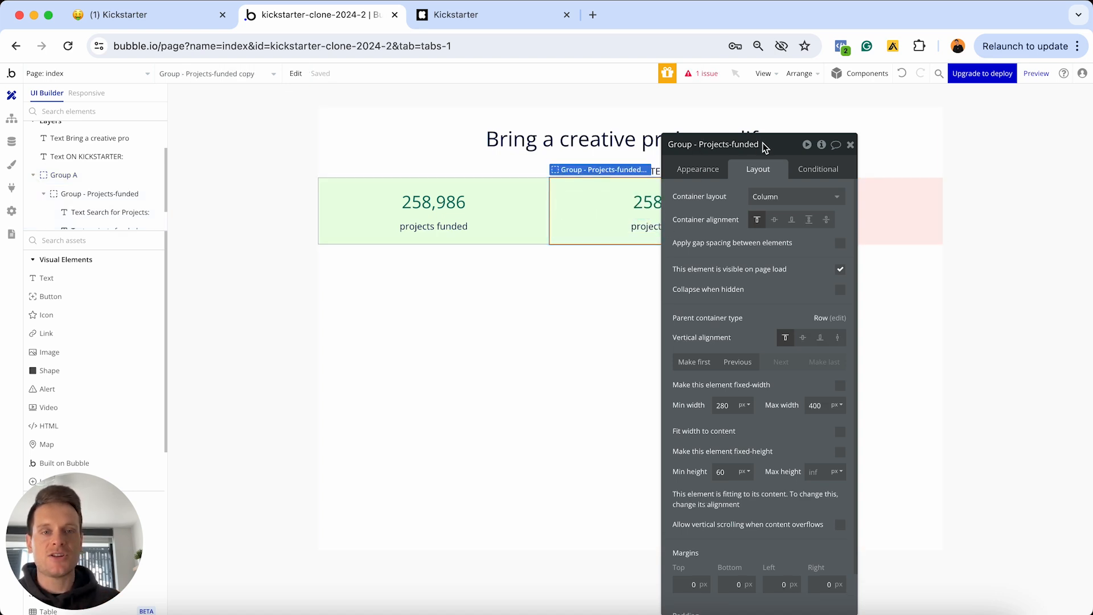
left_click_drag(764, 147, 402, 282)
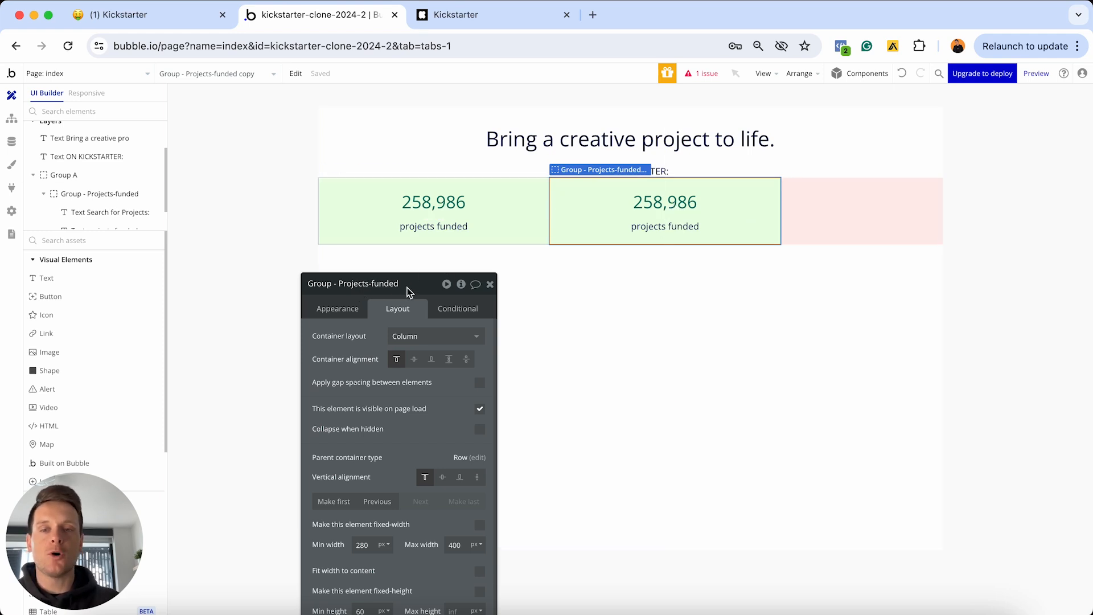
left_click_drag(408, 288, 312, 182)
left_click(339, 184)
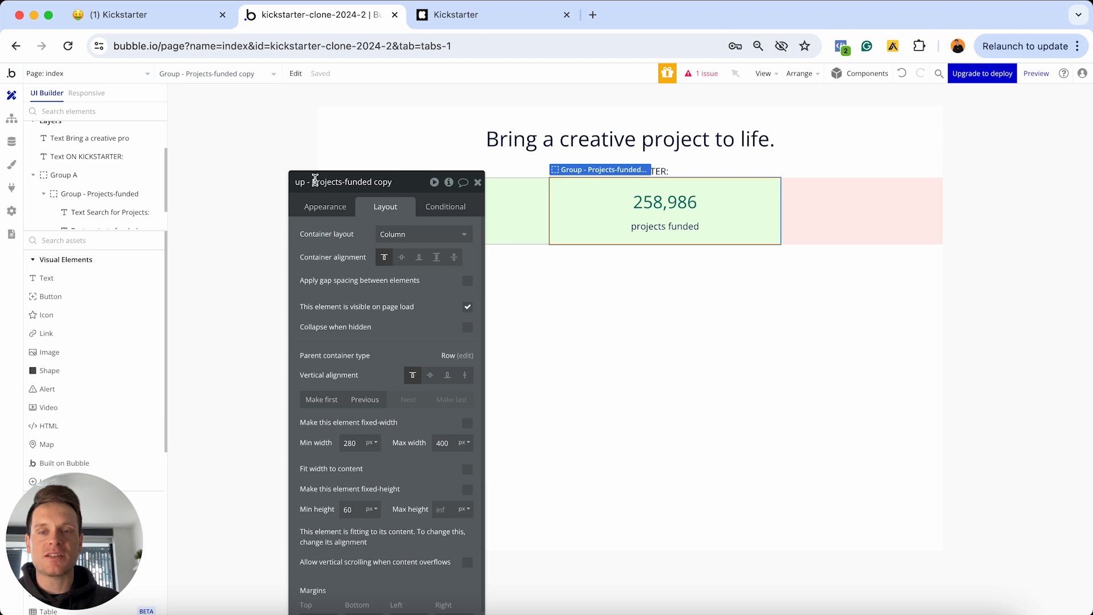
type("Total")
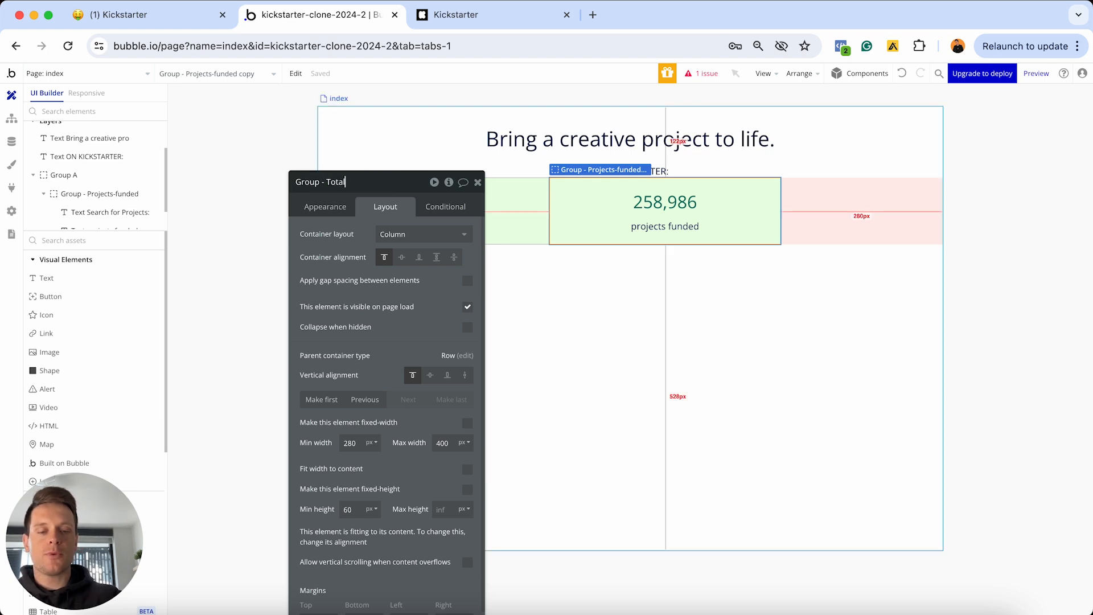
type("-funds")
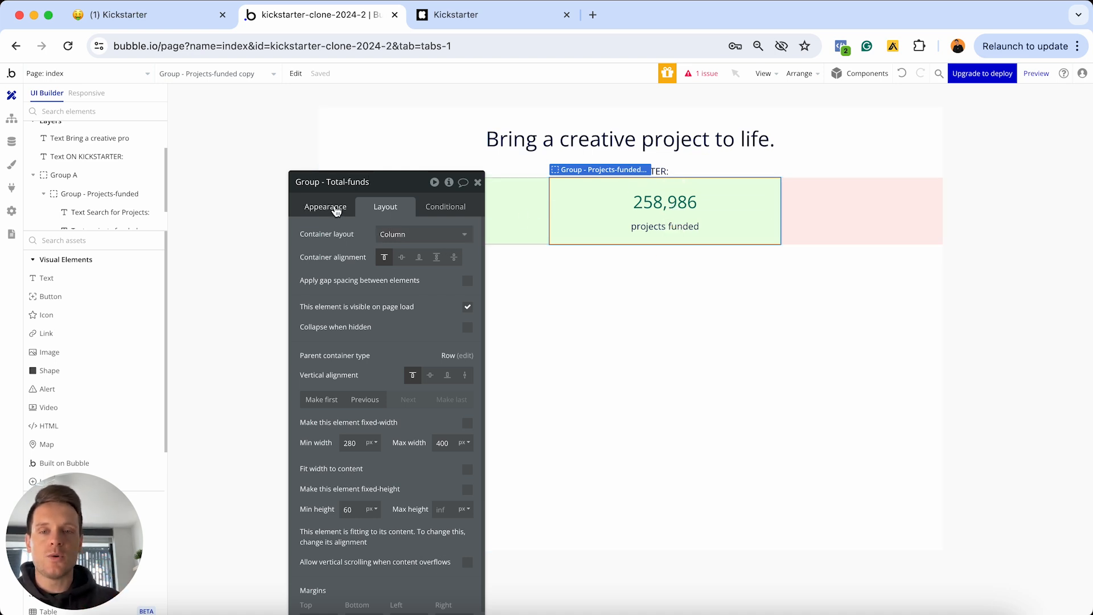
left_click(335, 207)
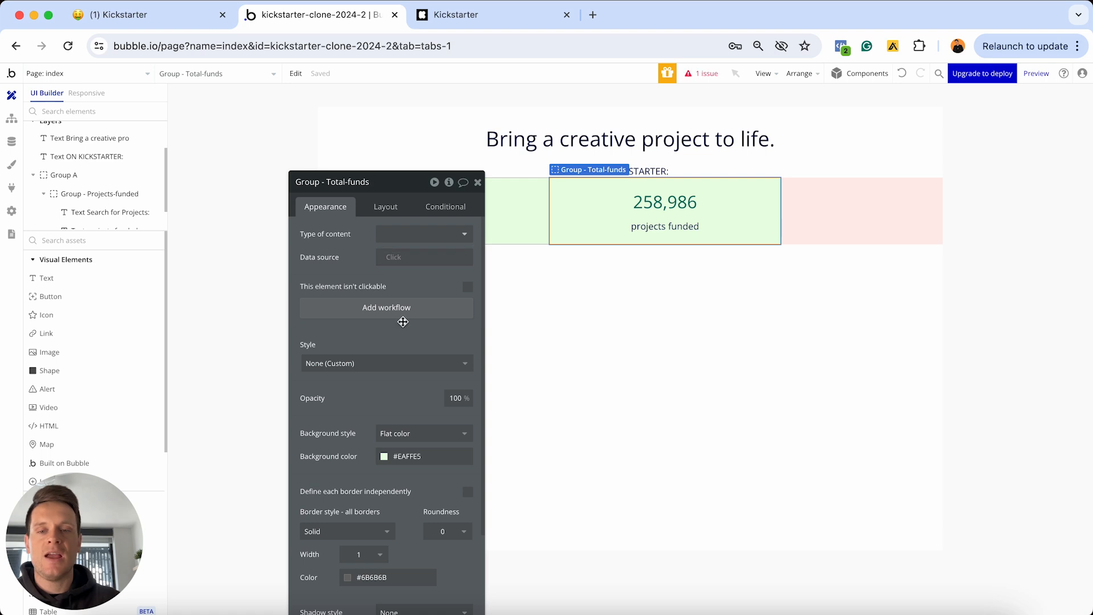
Give the Total-funds group a light blue background, then open its number text's settings
scroll(427, 395, "down", 3)
left_click(407, 384)
left_click_drag(414, 488, 444, 486)
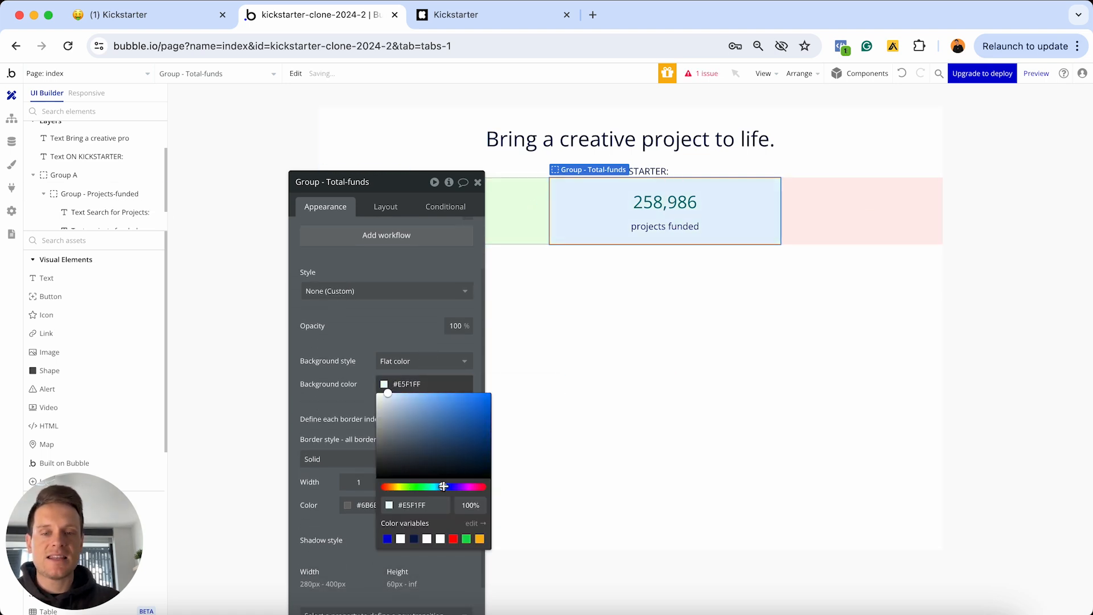
left_click(412, 336)
left_click(478, 184)
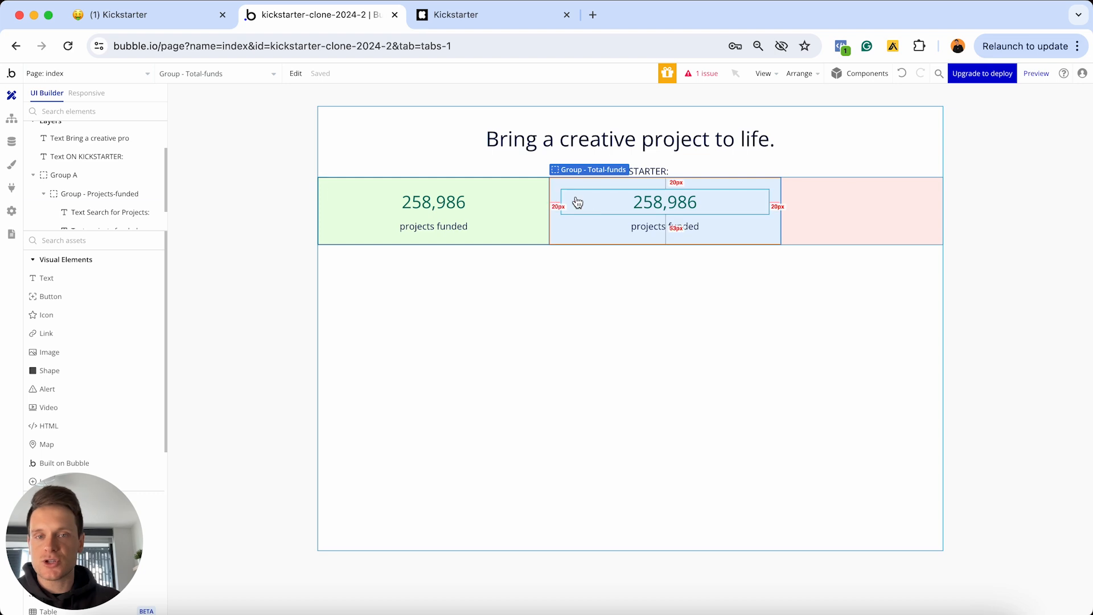
left_click(654, 231)
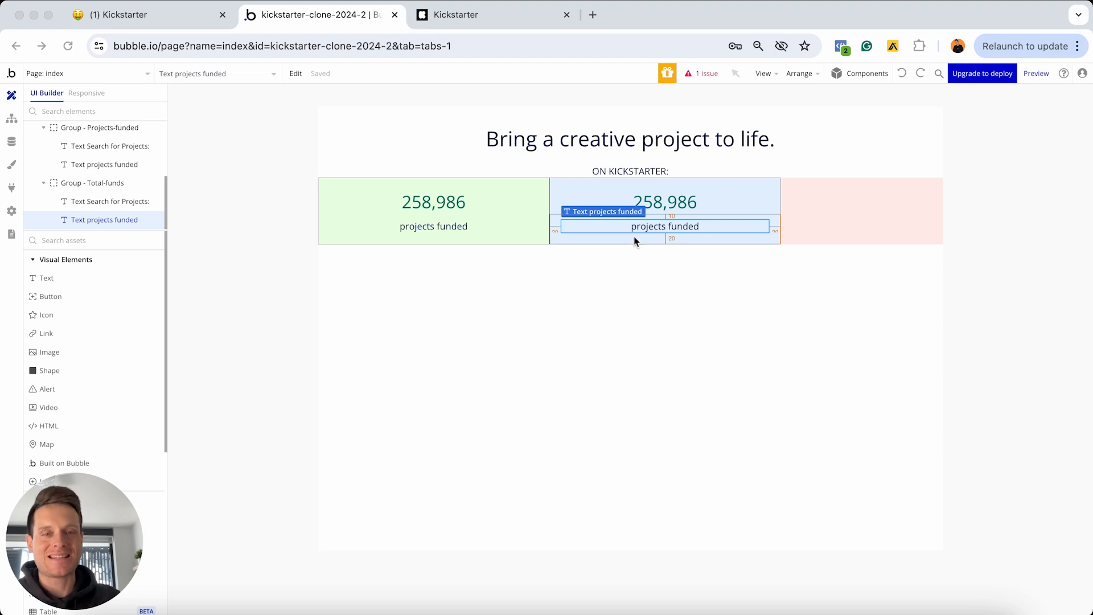
double_click(669, 208)
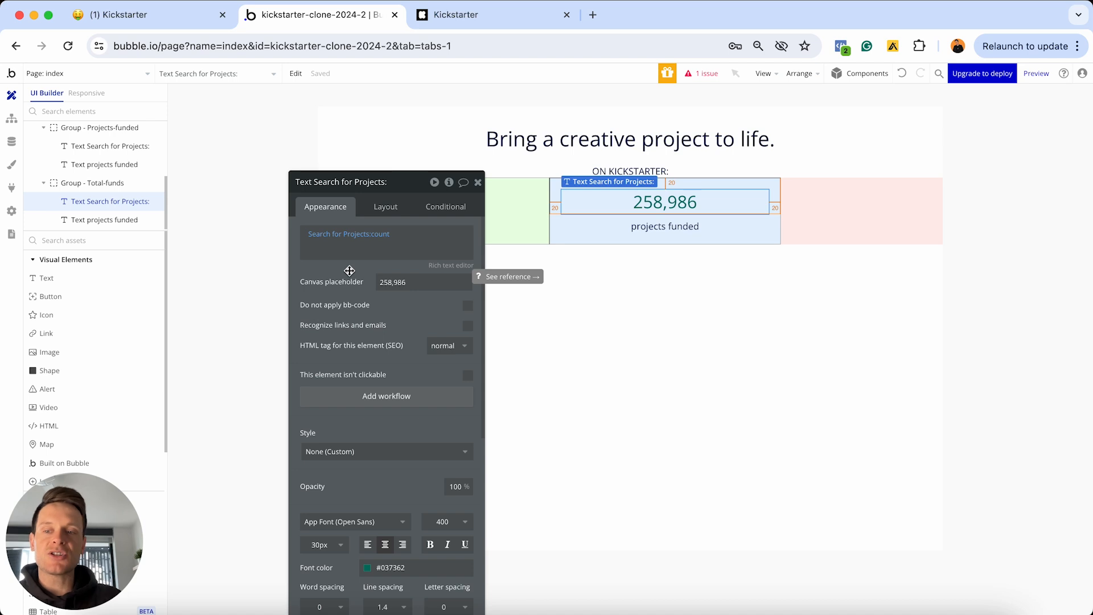
Replace :count with :each item's Funded-amount and append :sum to the expression
left_click(360, 240)
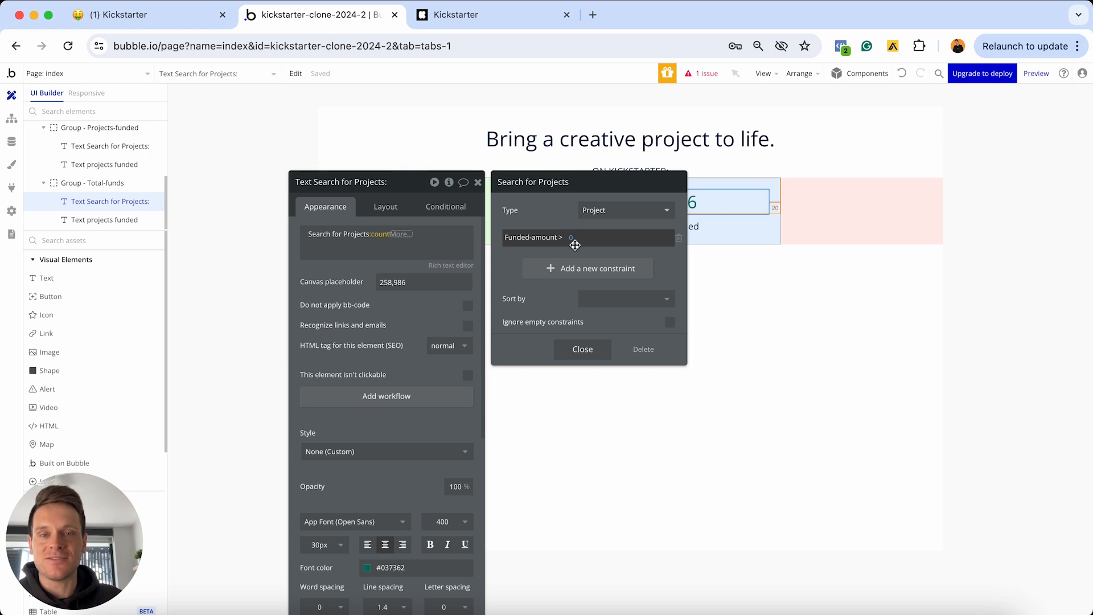
left_click(583, 349)
left_click(402, 234)
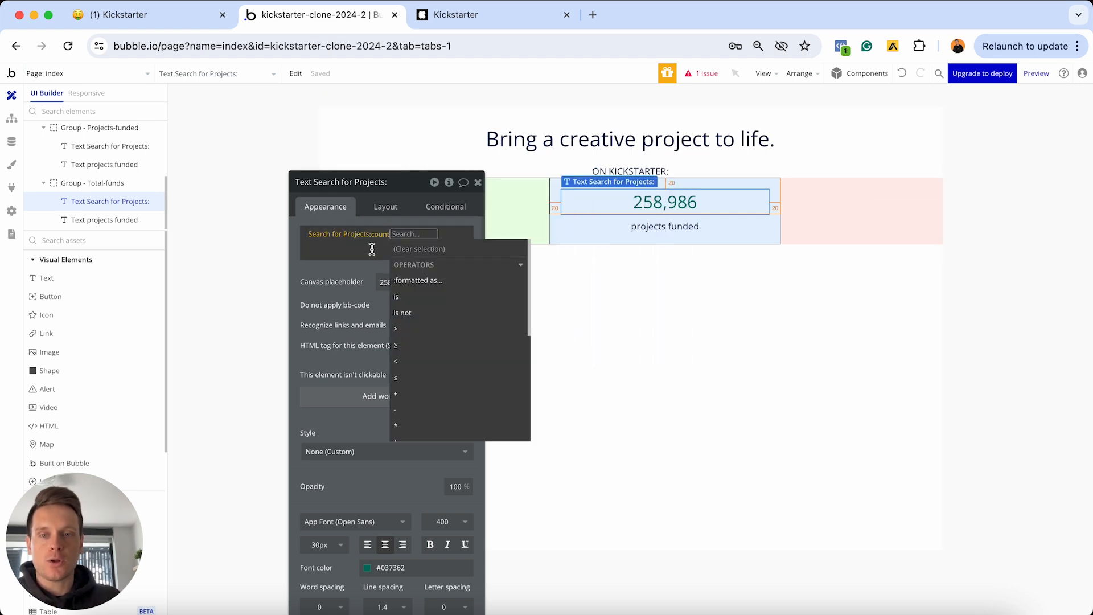
left_click(380, 234)
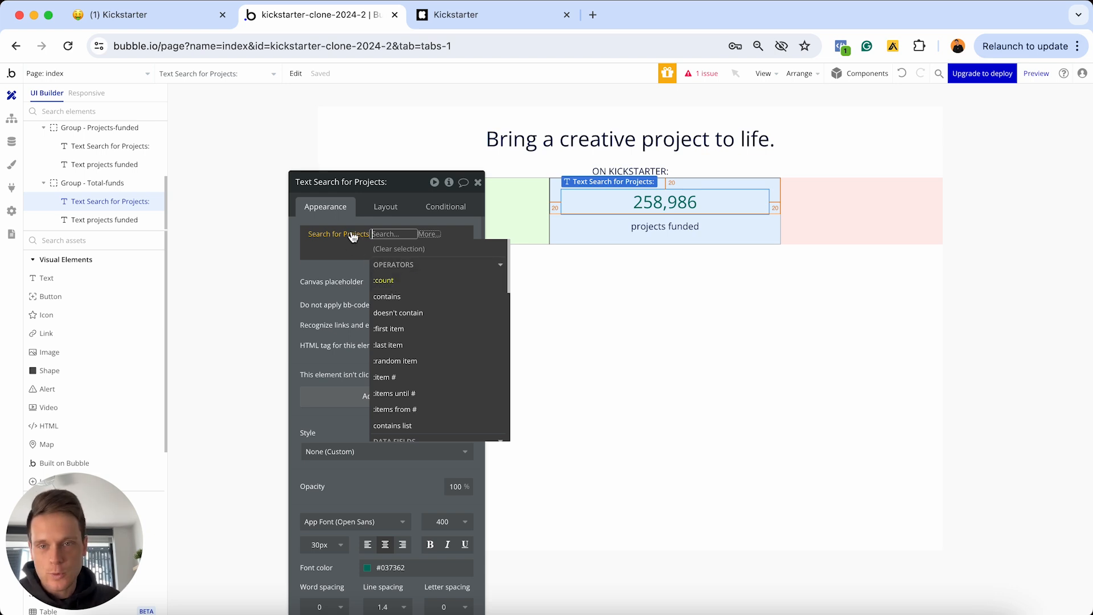
scroll(401, 283, "down", 4)
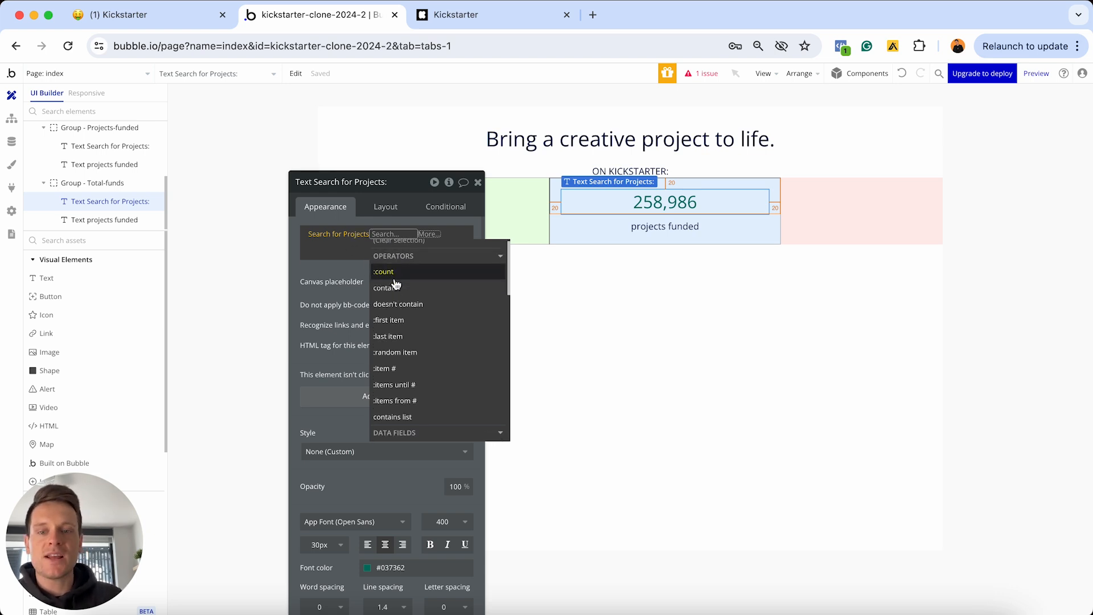
scroll(396, 283, "down", 2)
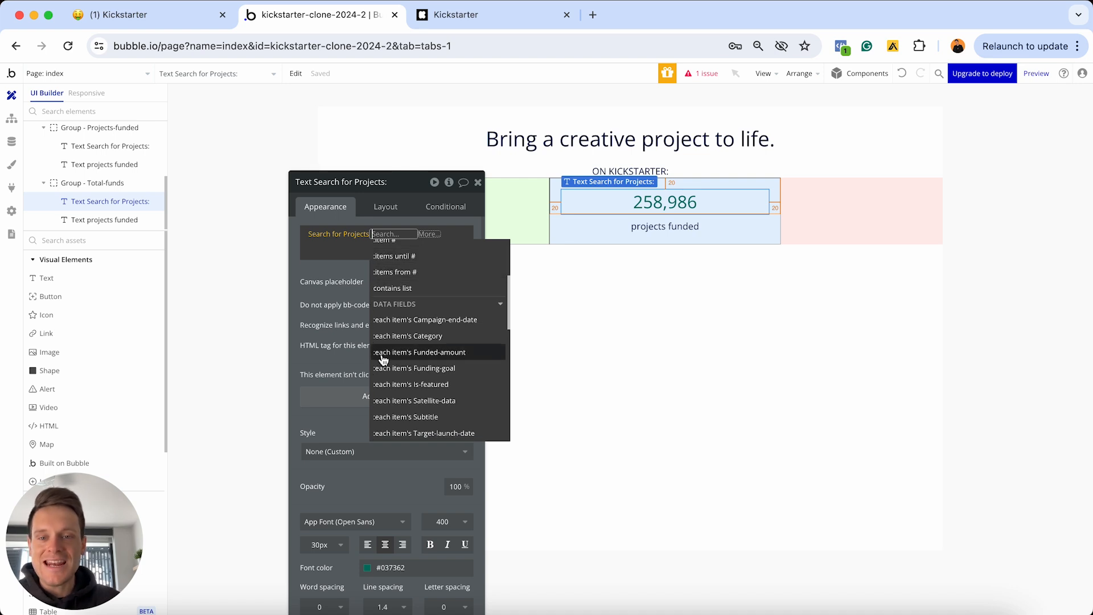
left_click(426, 358)
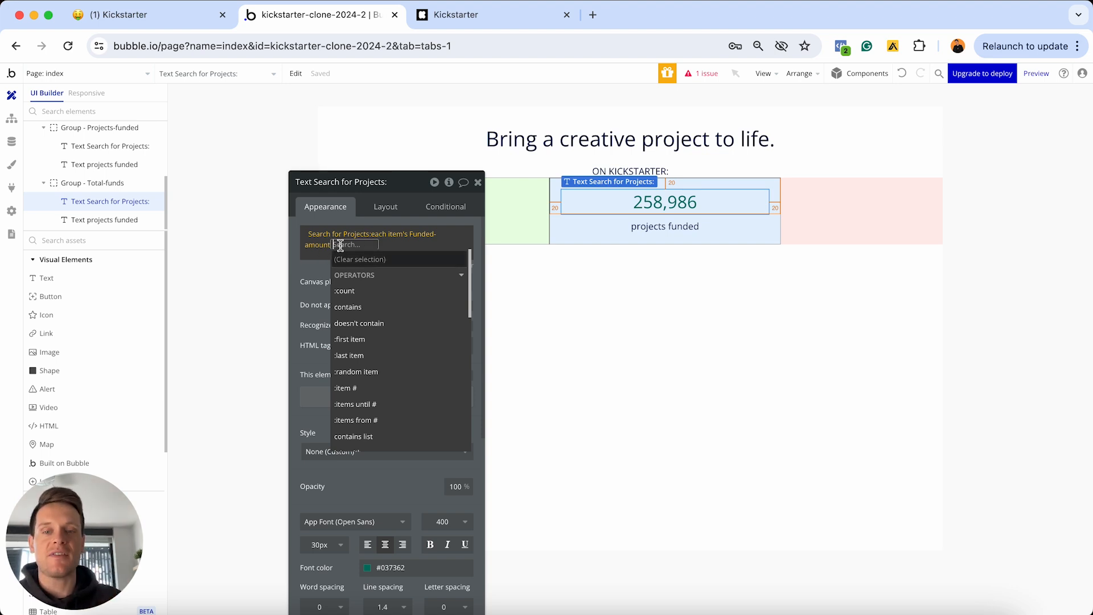
scroll(350, 279, "down", 5)
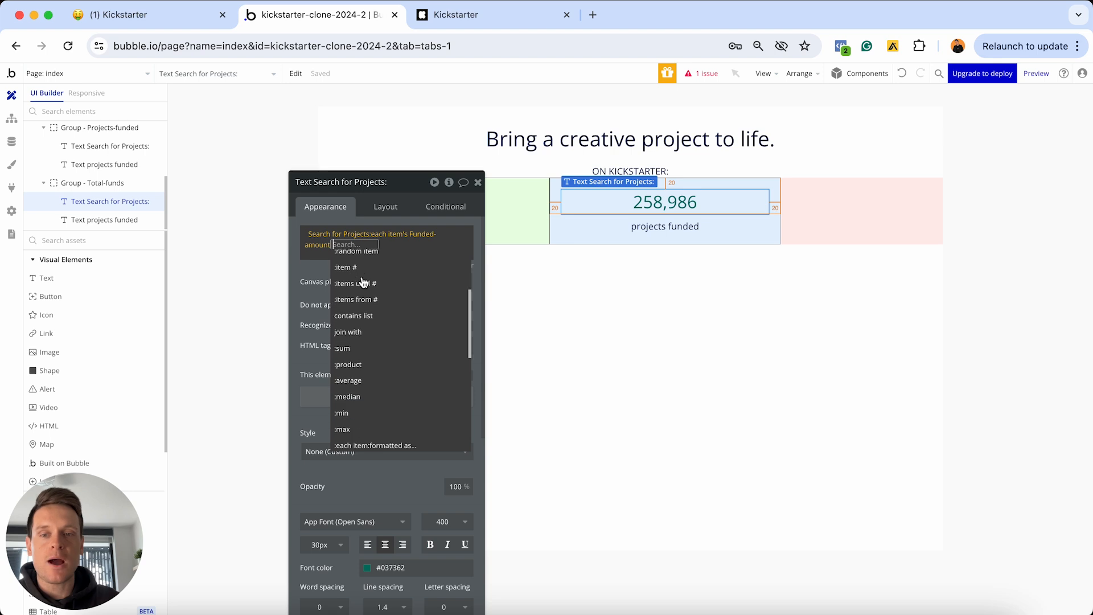
left_click(352, 351)
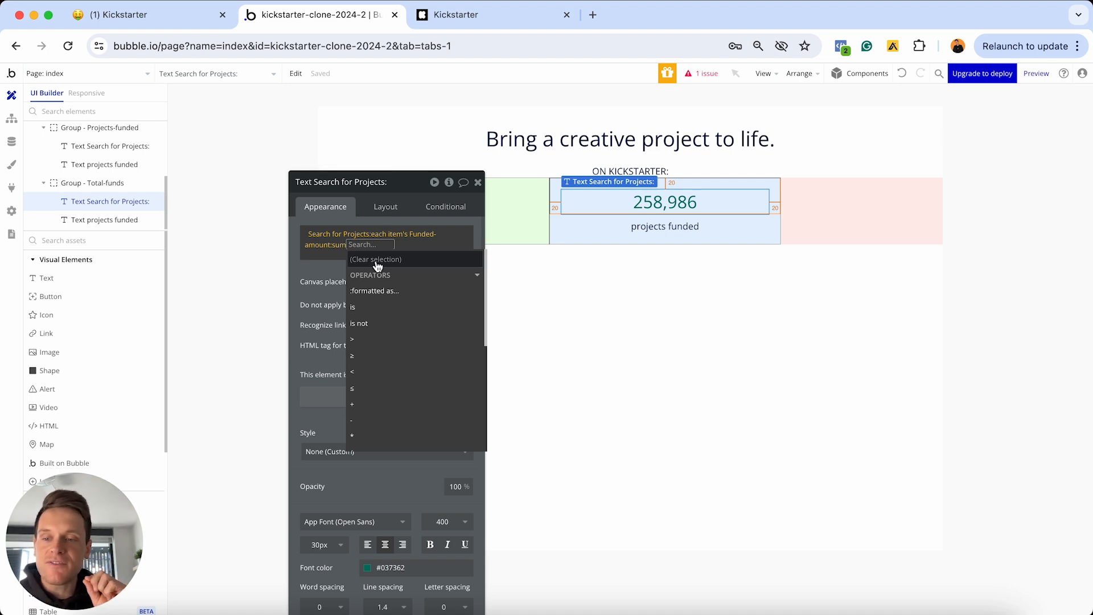
Format the sum as Currency with comma thousand separators and $, previewing $1,028.58
left_click(385, 294)
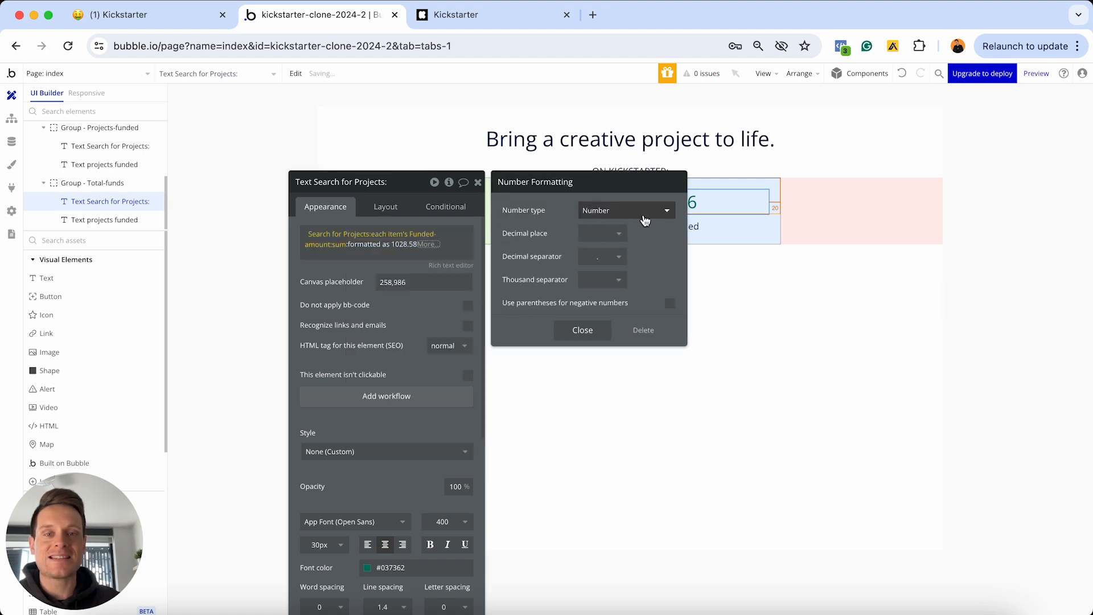
left_click(640, 216)
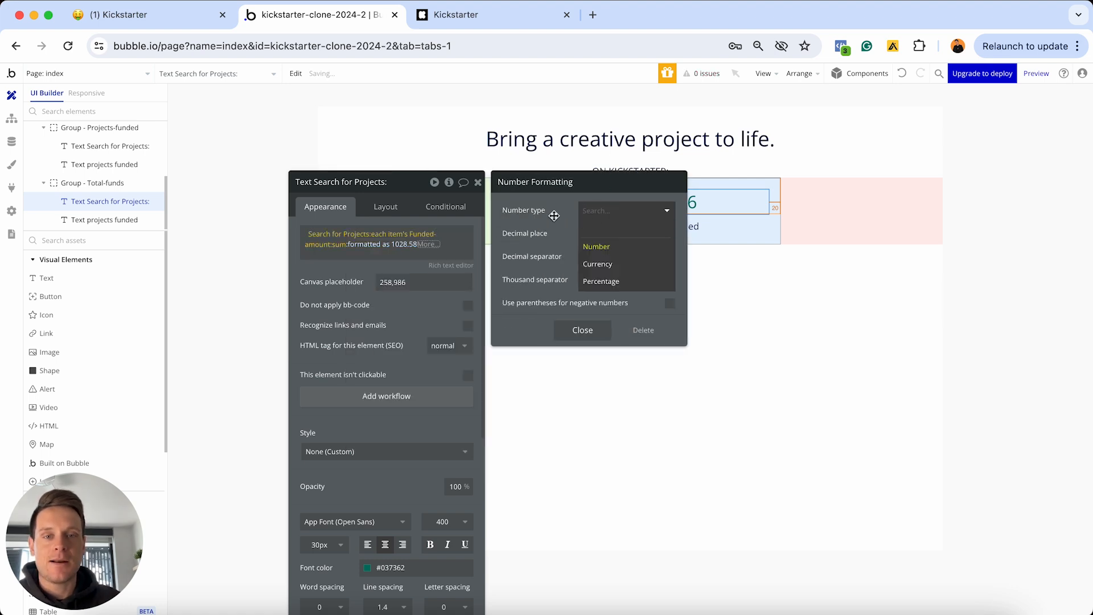
left_click(604, 264)
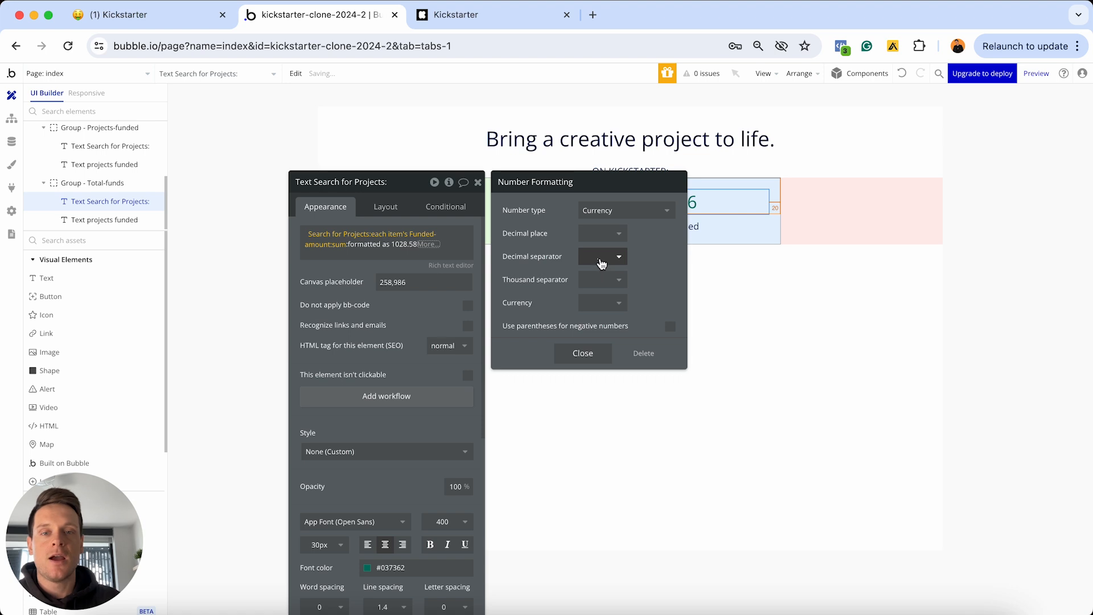
left_click(618, 279)
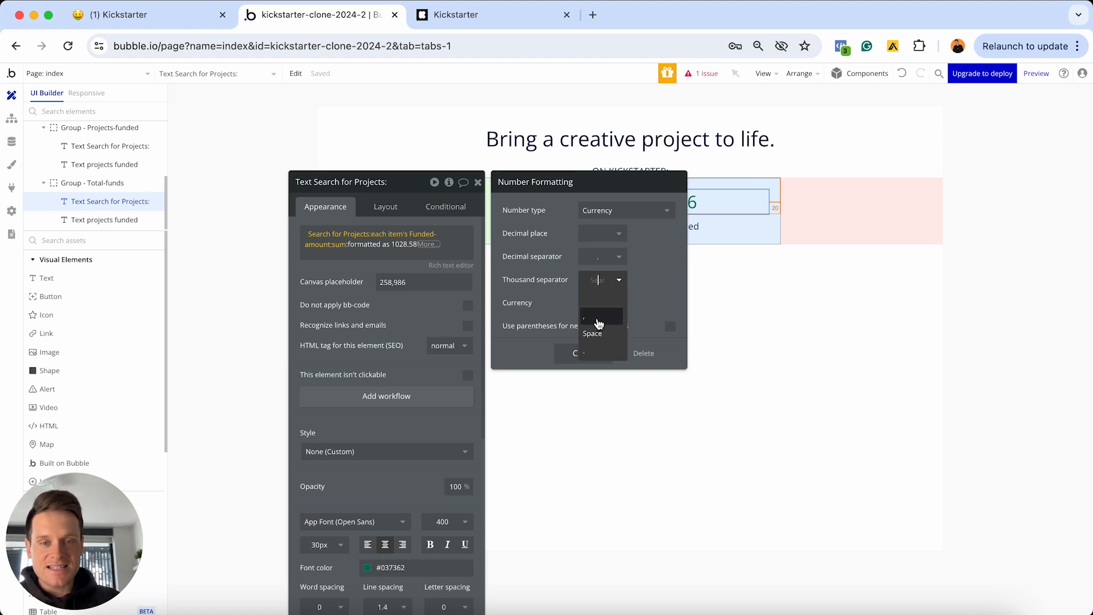
left_click(592, 314)
left_click(595, 307)
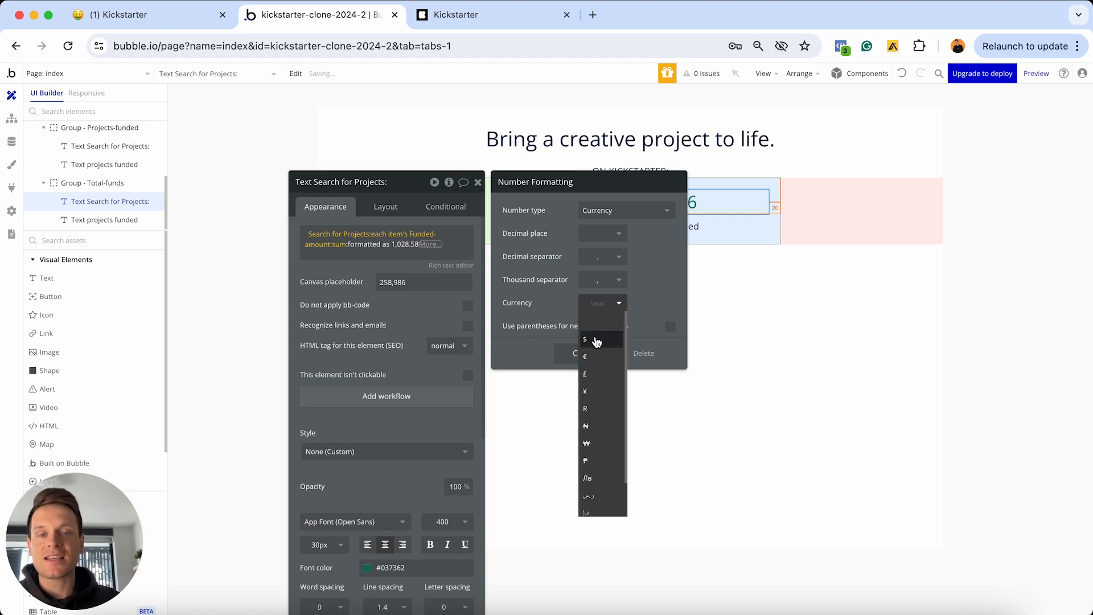
left_click(596, 341)
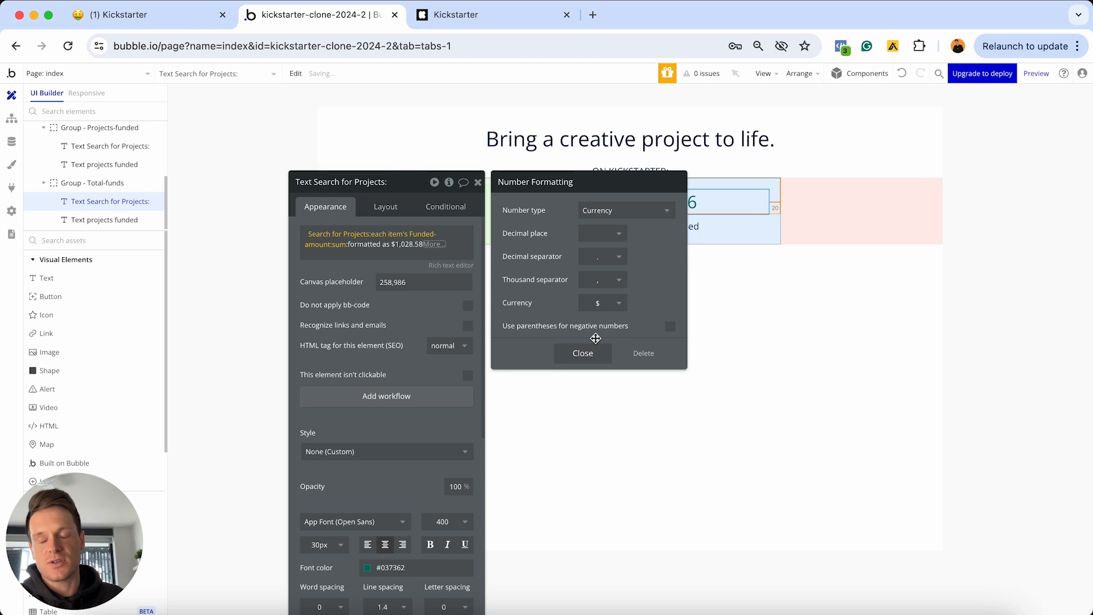
left_click(604, 304)
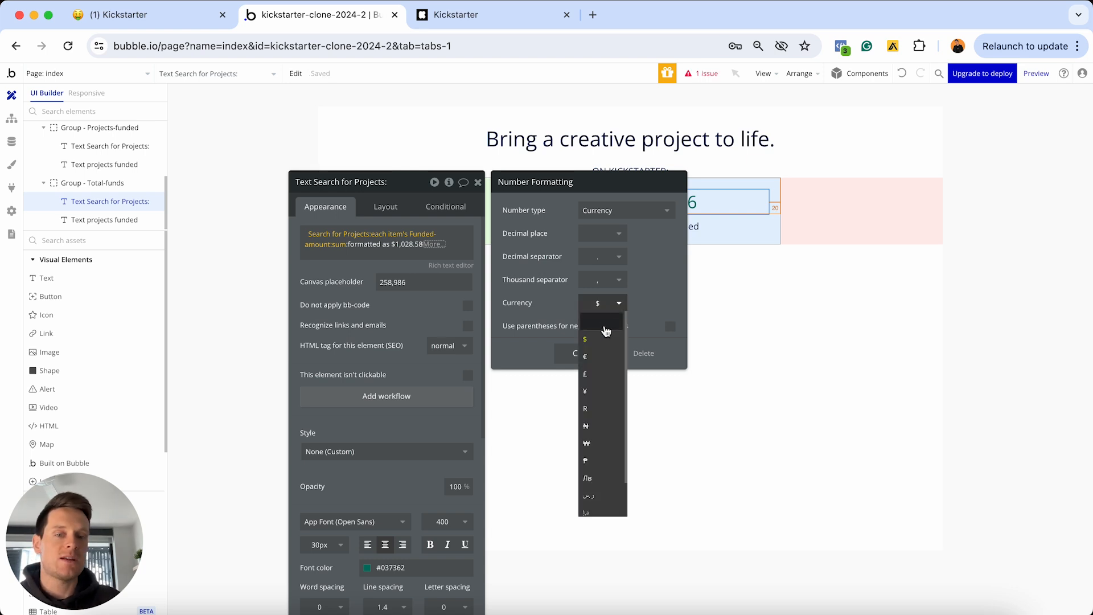
left_click(651, 296)
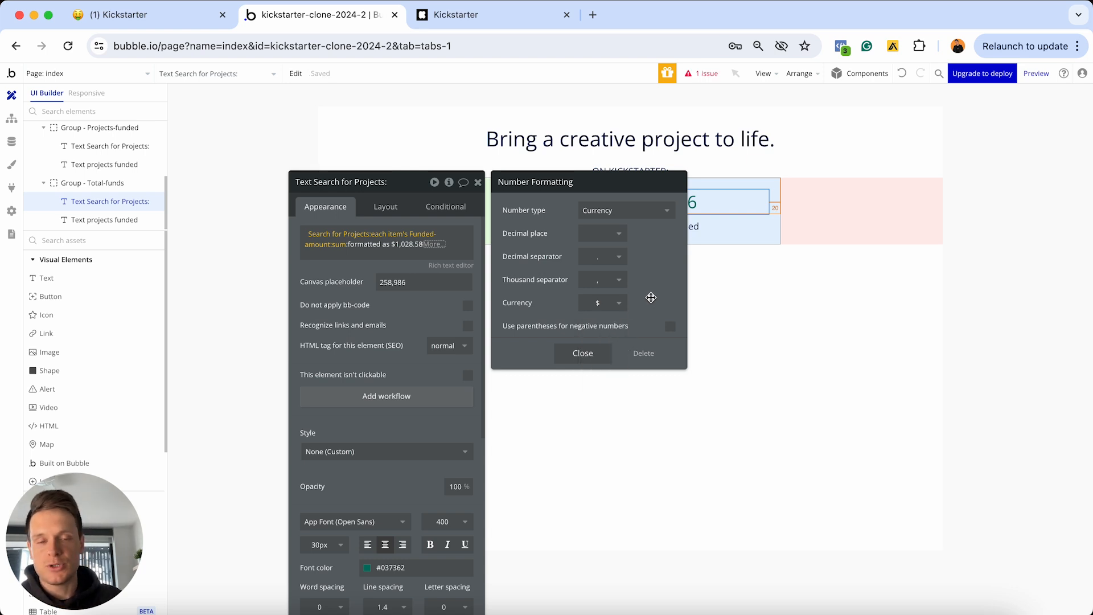
left_click(582, 353)
left_click(433, 245)
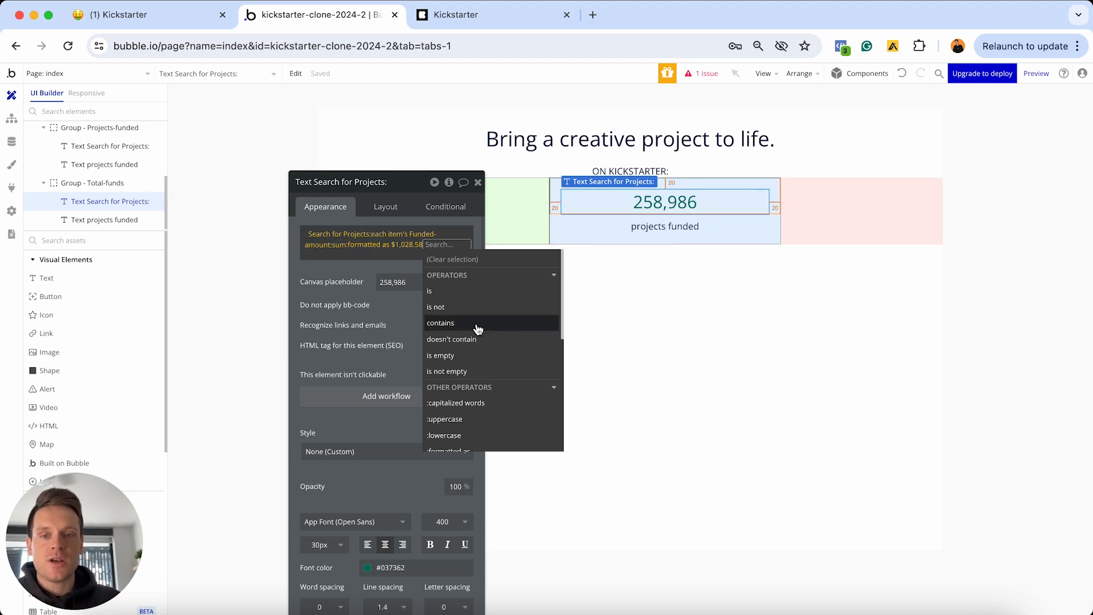
Add 'defaulting to $0' to the expression, then copy $8,019,643,406 from live Kickstarter
scroll(461, 307, "down", 1)
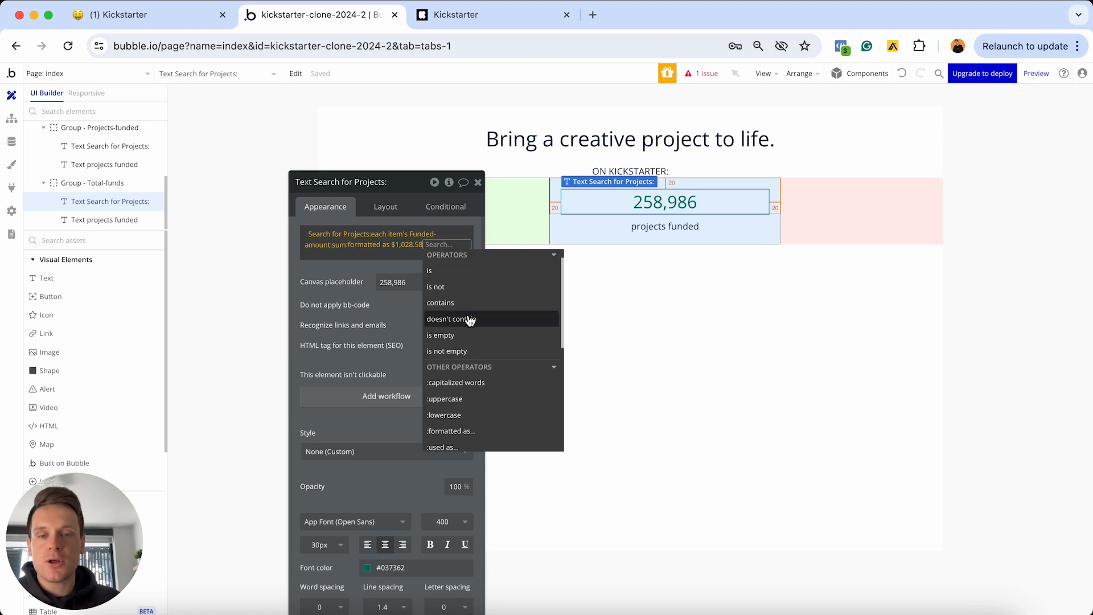
scroll(469, 318, "down", 5)
scroll(468, 320, "down", 4)
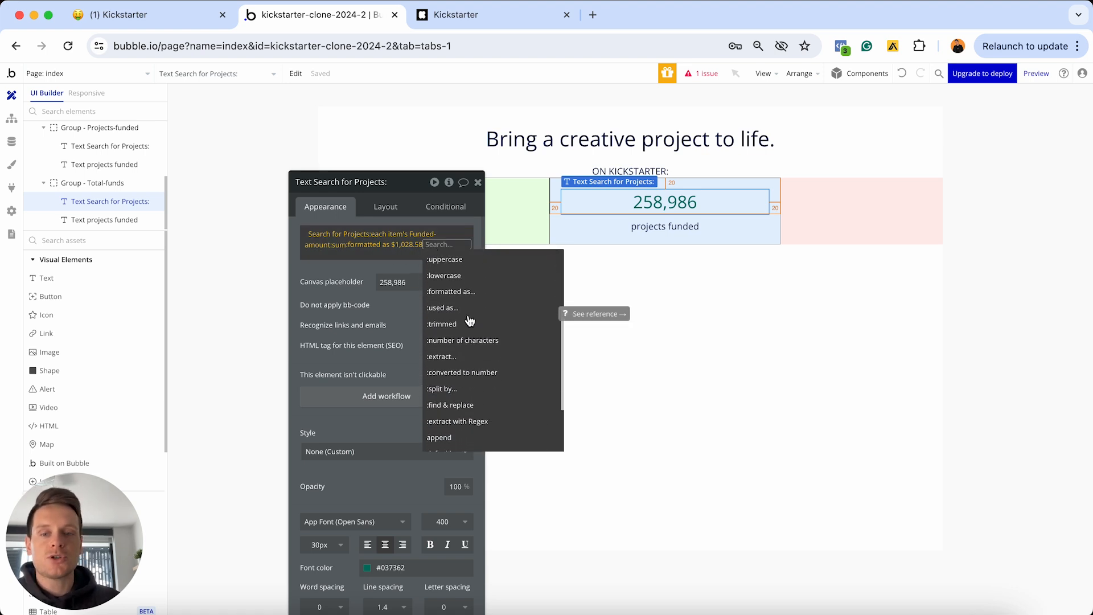
type("def")
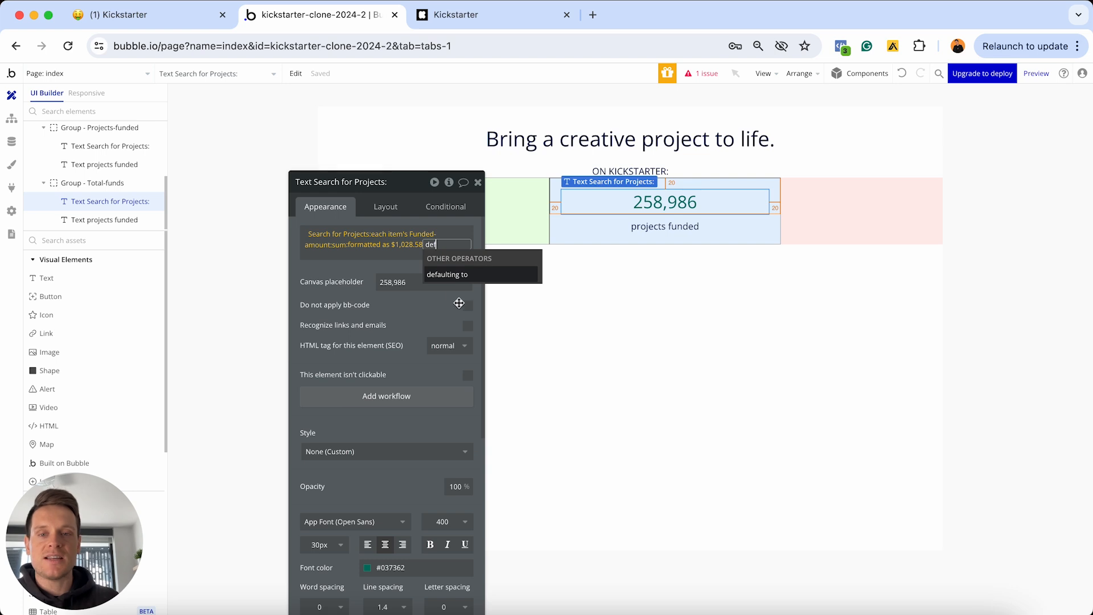
left_click(438, 274)
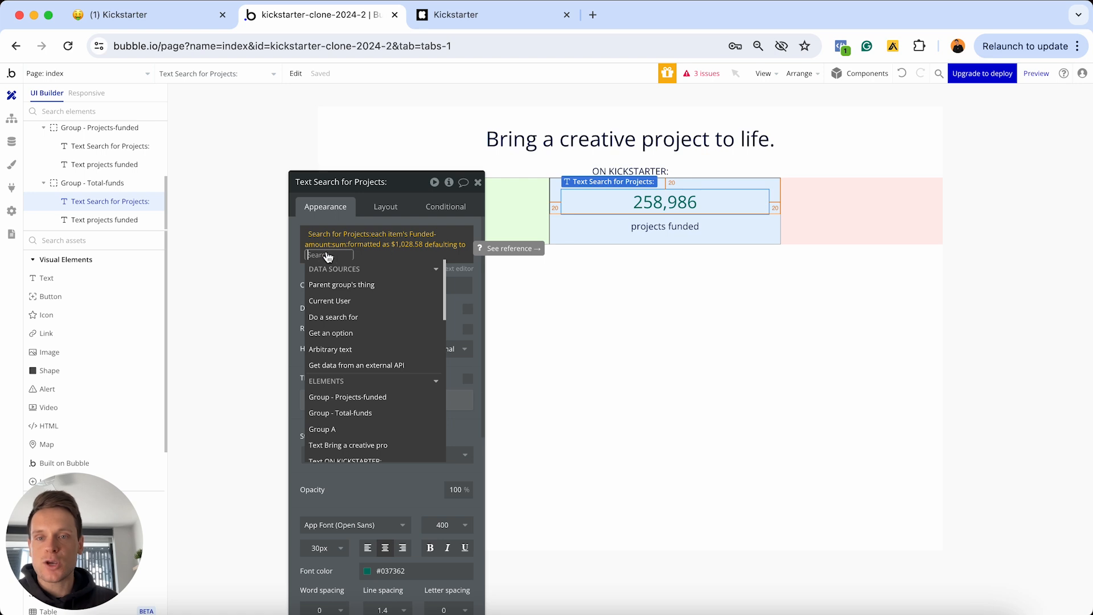
type("$")
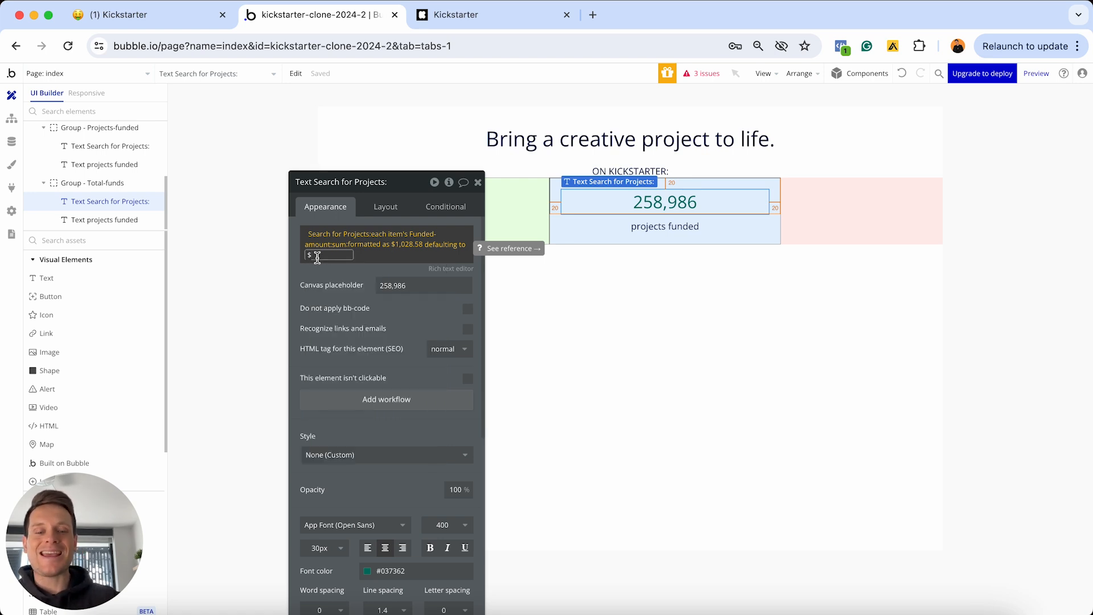
type("0")
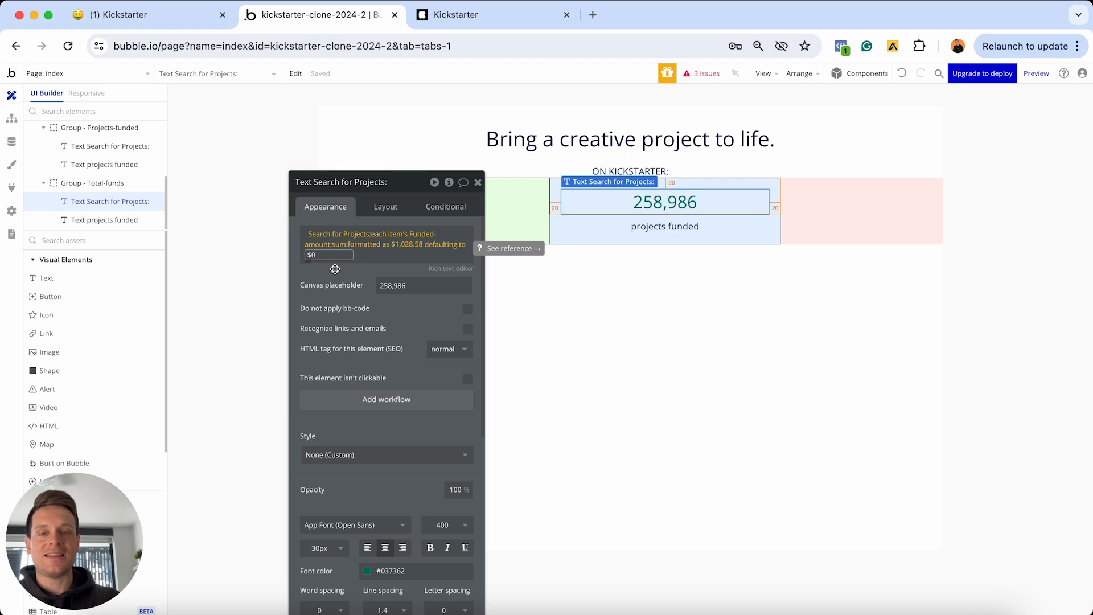
key("Return")
left_click(308, 268)
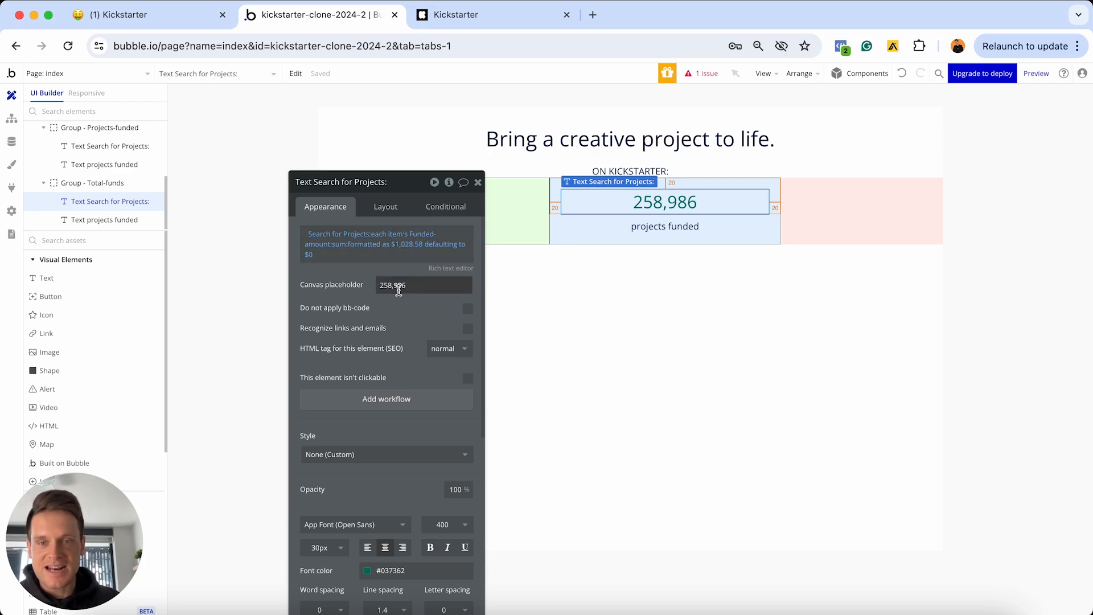
left_click(480, 17)
left_click_drag(647, 187, 450, 180)
key("ctrl+c")
Replace the 258,986 placeholder with the copied $8,019,643,406 amount
left_click(367, 17)
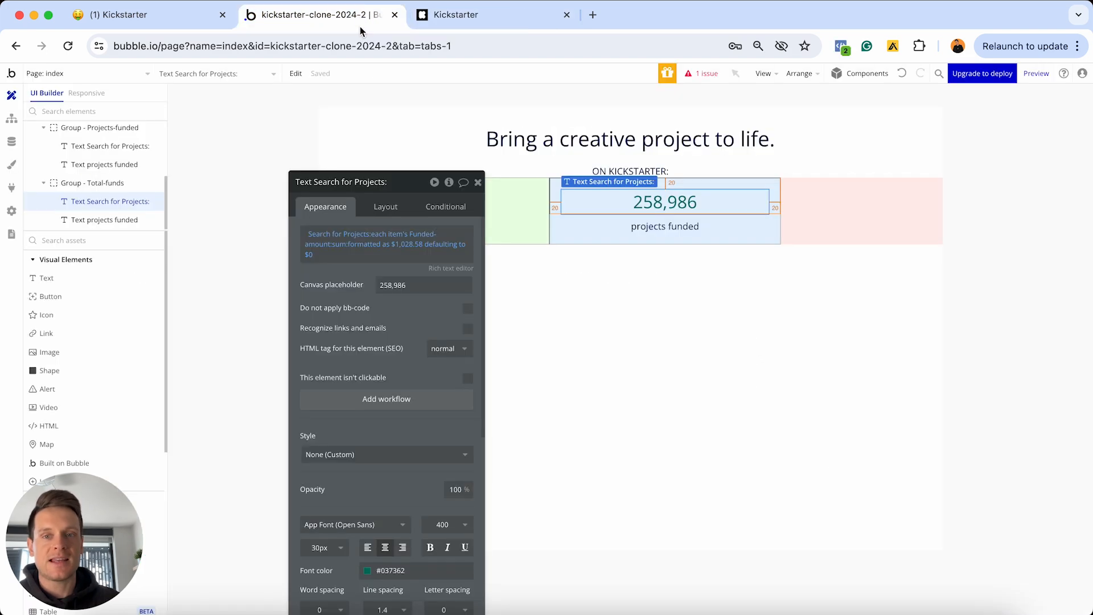
double_click(420, 285)
key("ctrl+v")
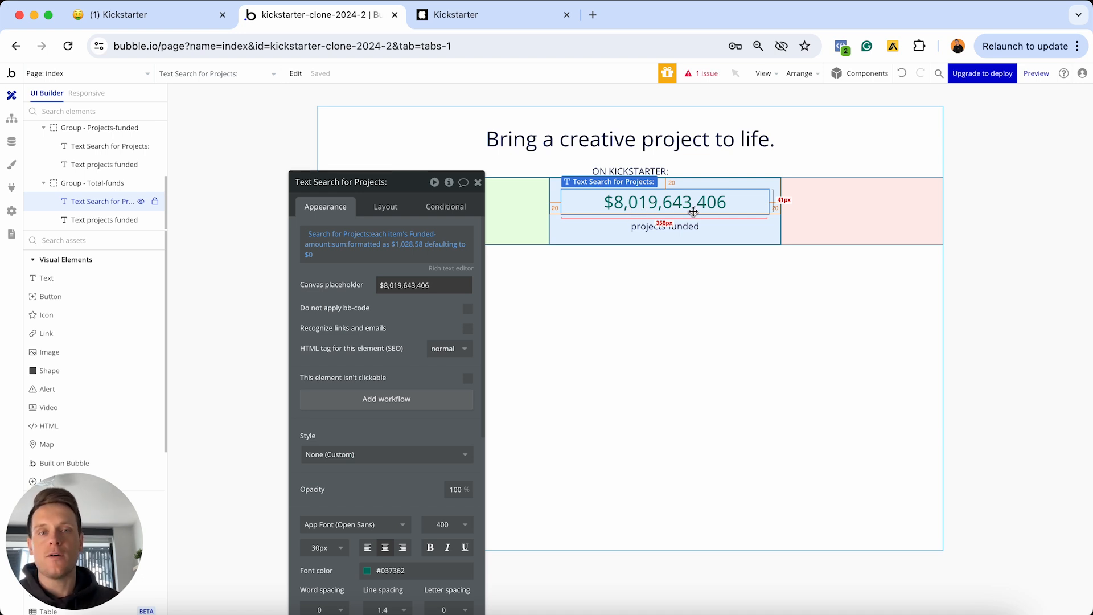
Change the second box's caption from 'projects funded' to 'towards creative work'
left_click(630, 227)
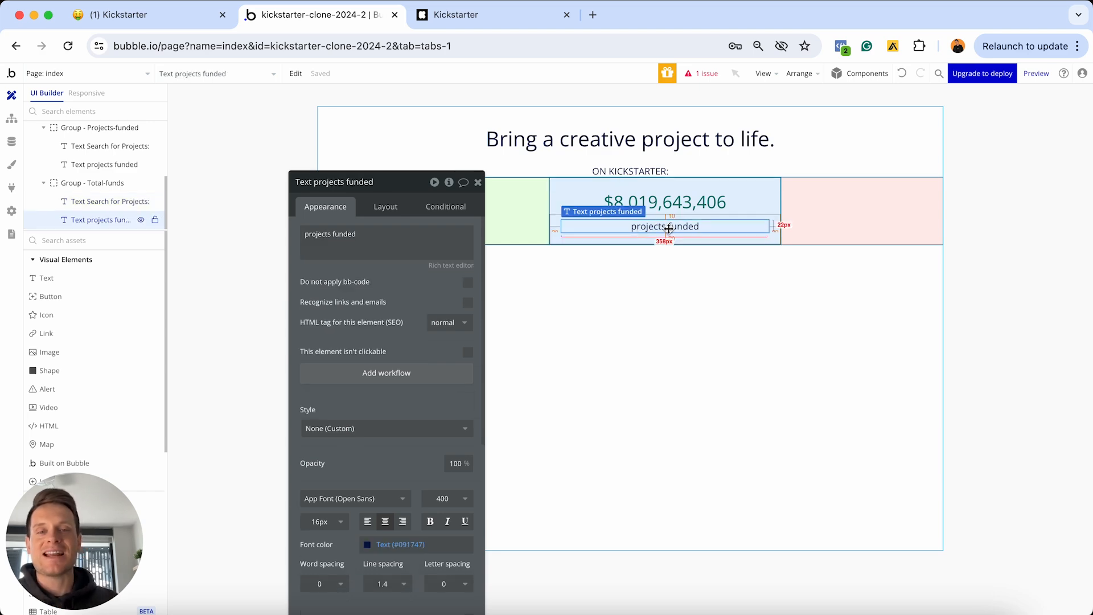
left_click(504, 23)
left_click_drag(604, 208, 480, 210)
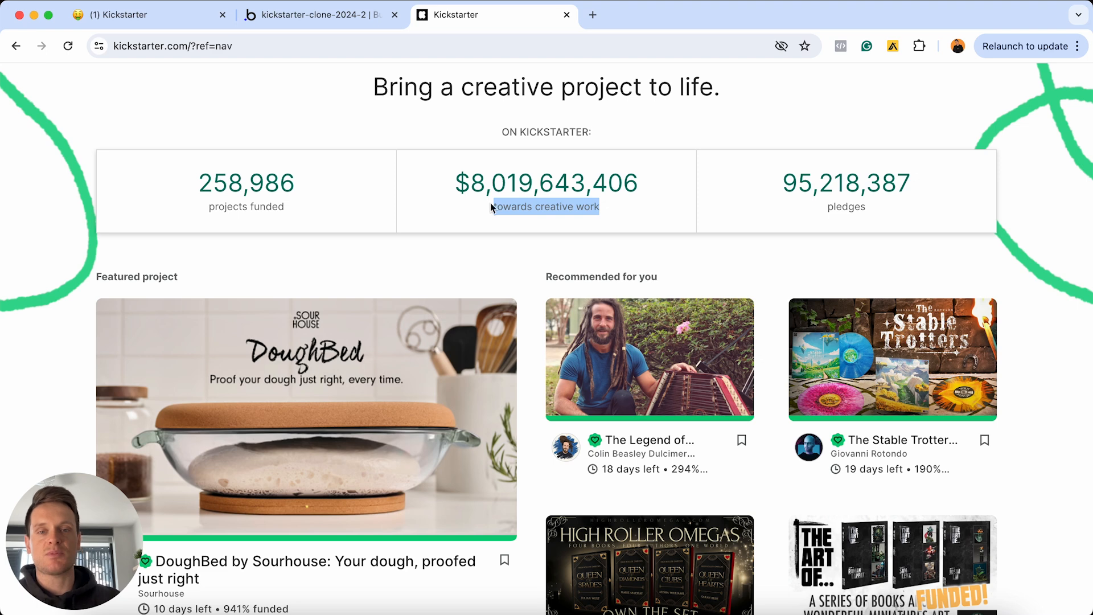
left_click(326, 17)
triple_click(366, 236)
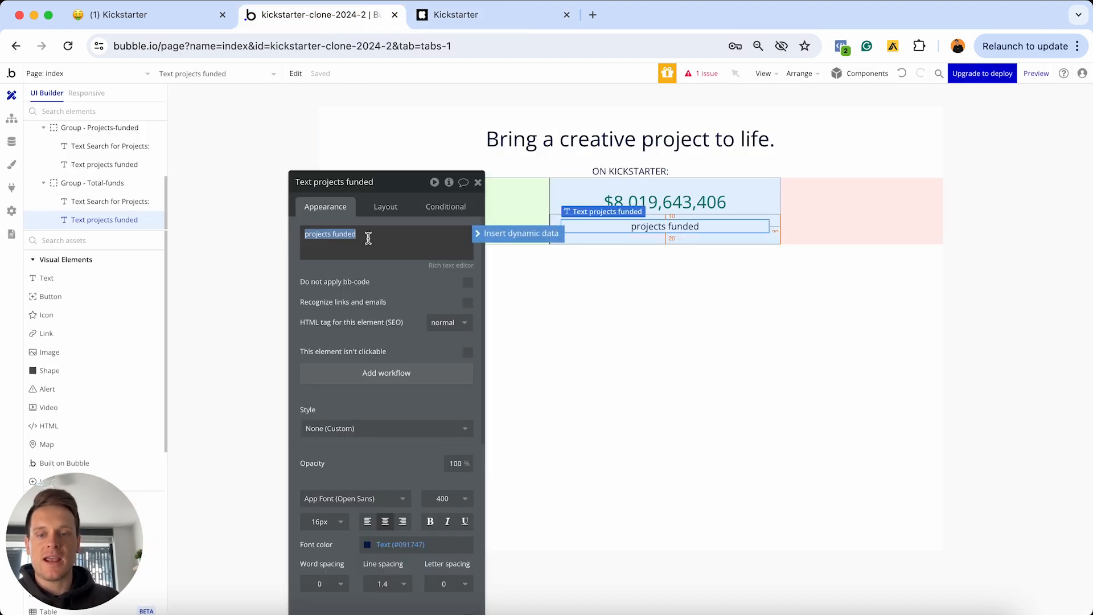
type("towards creative work")
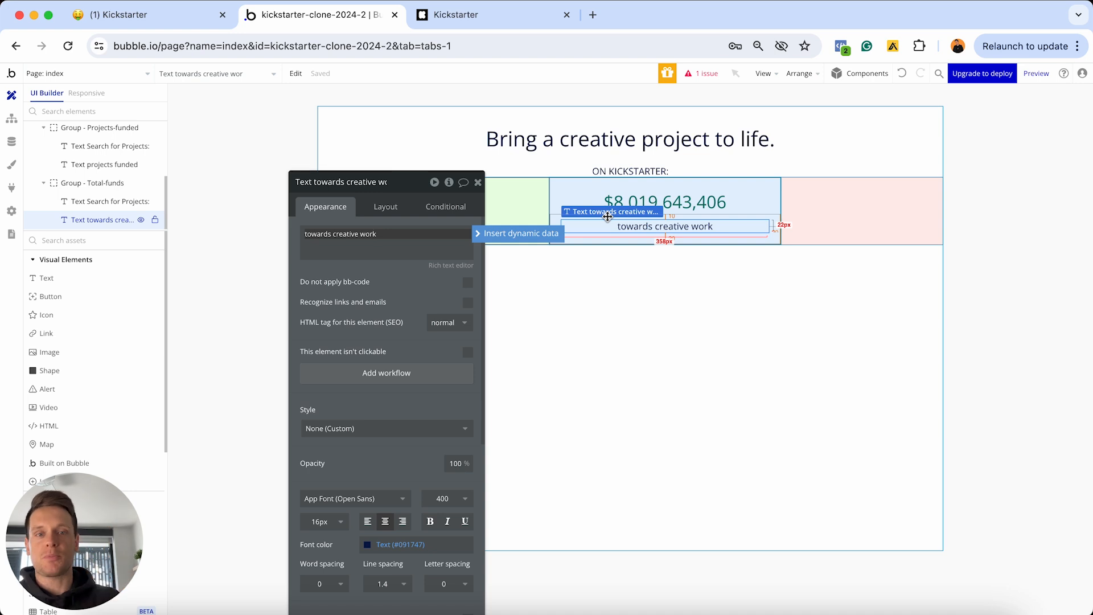
left_click(761, 215)
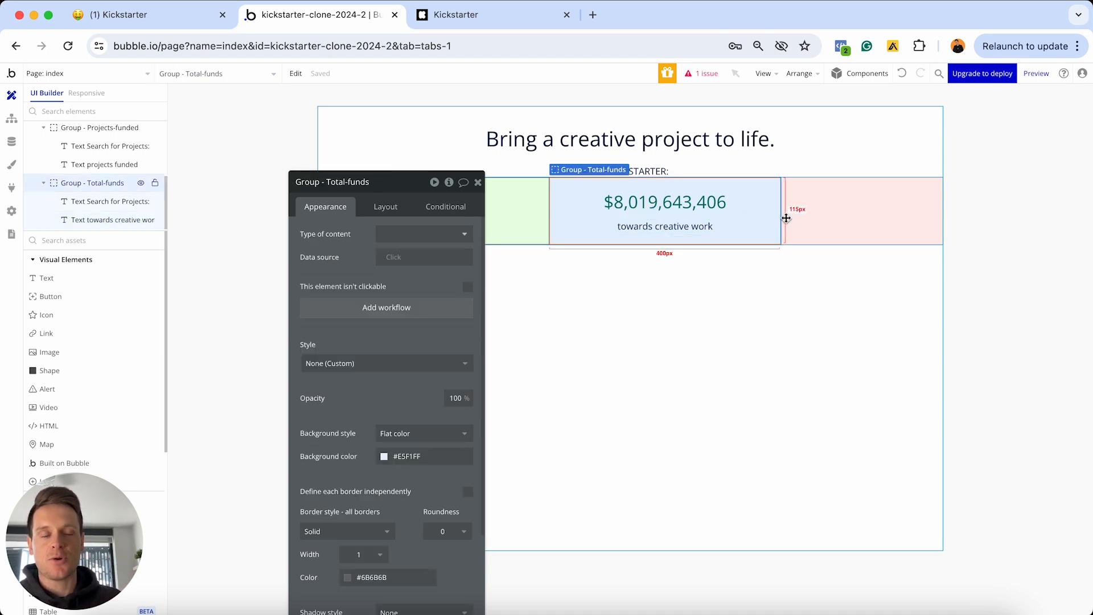
Paste a copy of the Total-funds box into the empty stats slot and rename it 'Group - Pledges'
left_click(853, 207)
key("ctrl+v")
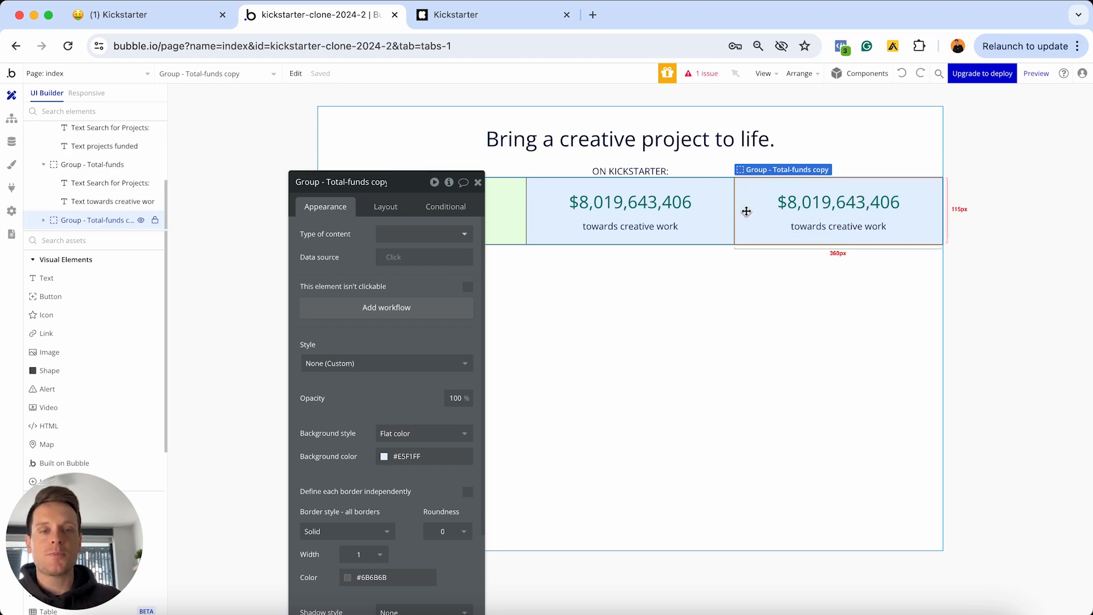
left_click(332, 181)
left_click_drag(327, 181, 390, 181)
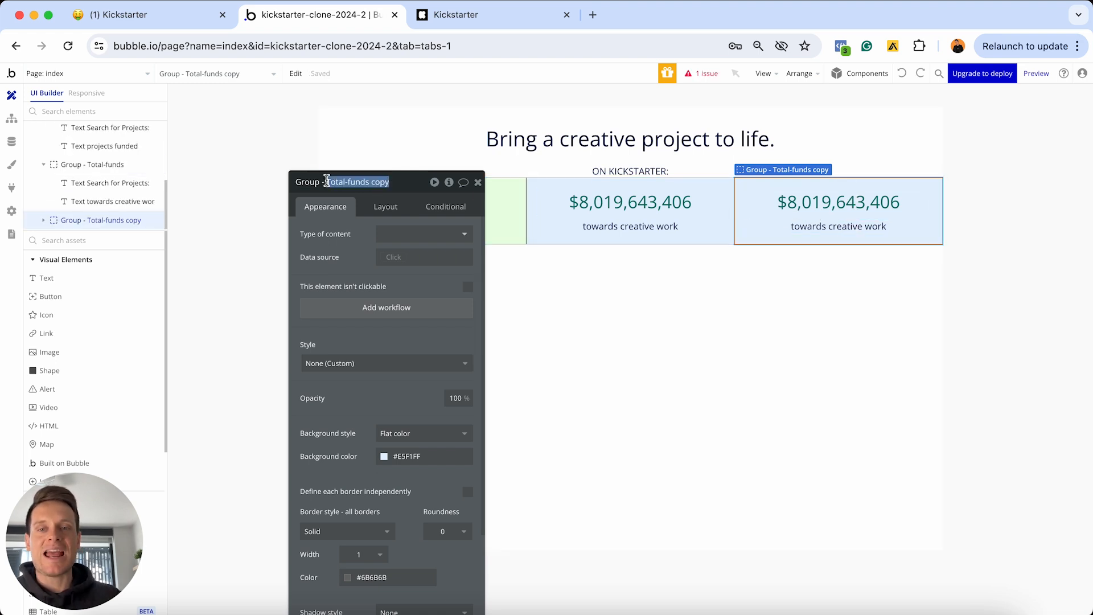
type("Pledges")
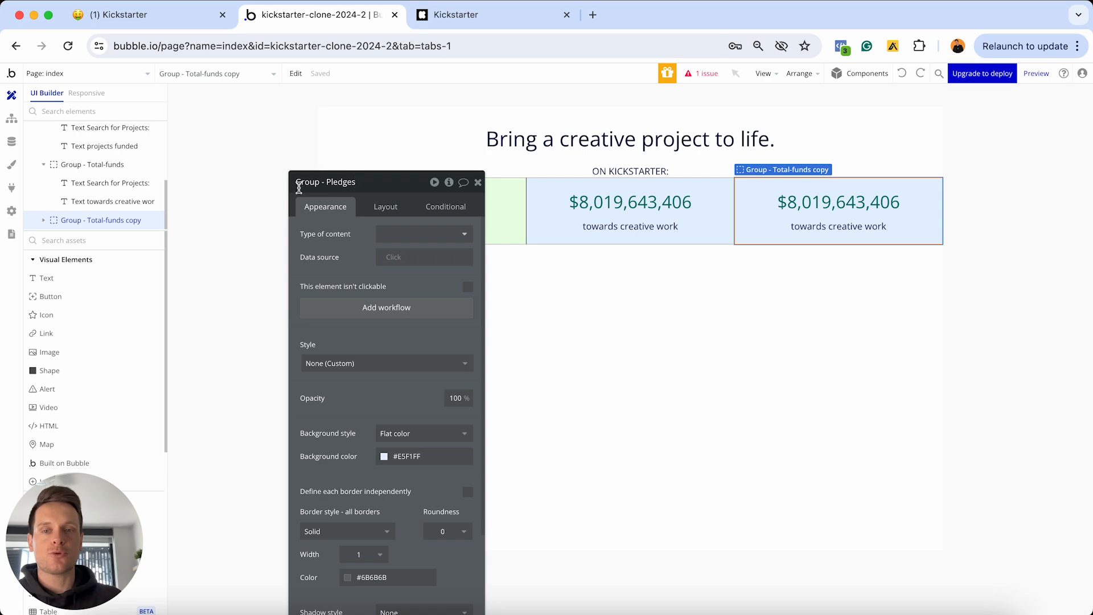
key("Return")
Copy the 95,218,387 pledges figure from the Kickstarter homepage
left_click(452, 17)
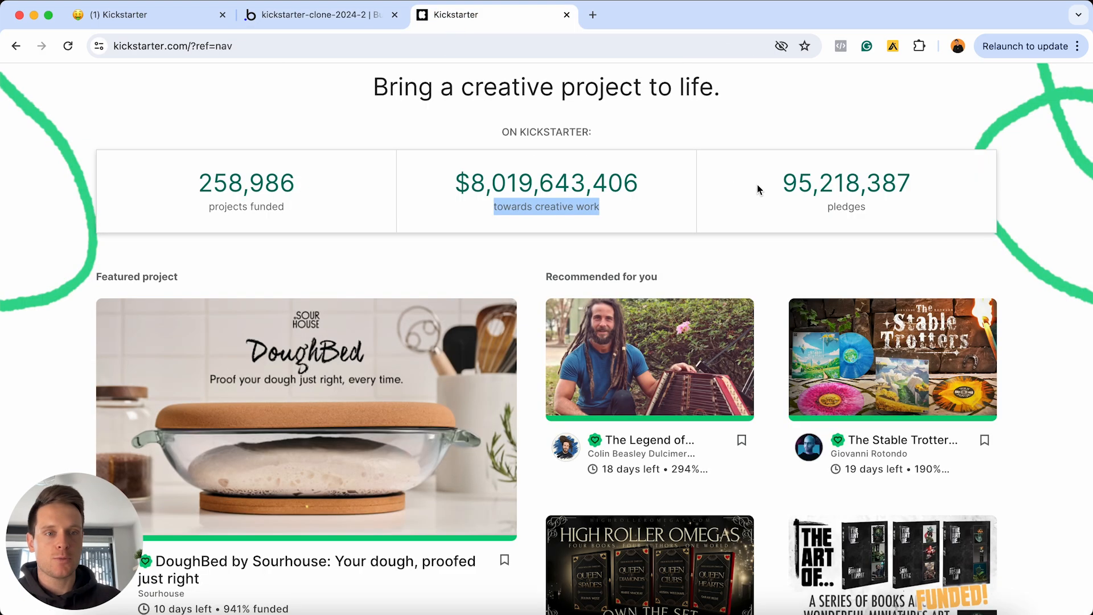
left_click_drag(783, 182, 919, 181)
key("super+c")
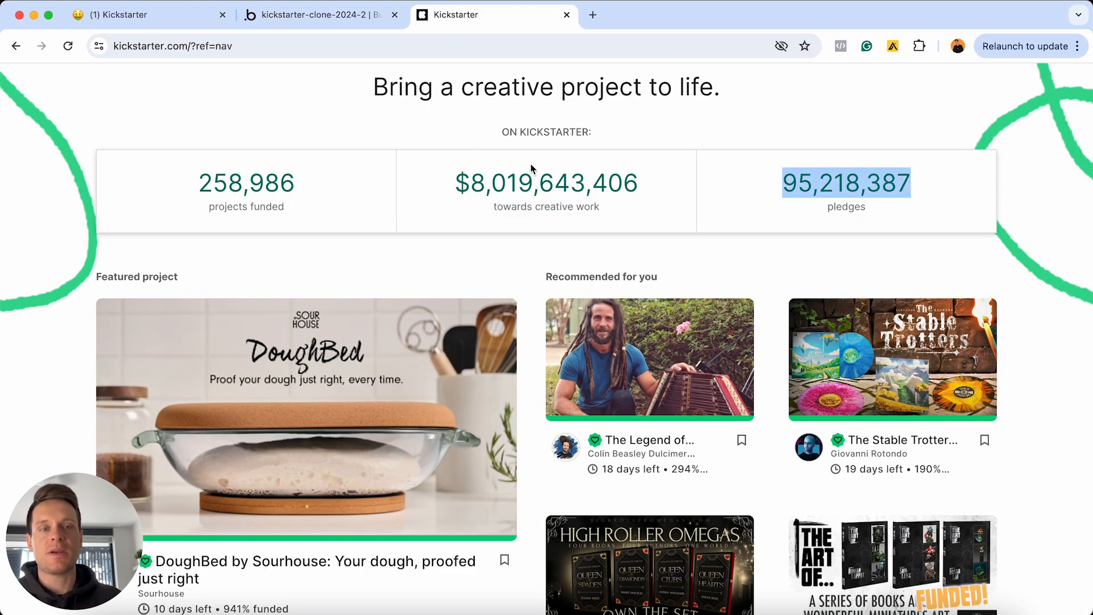
left_click(316, 14)
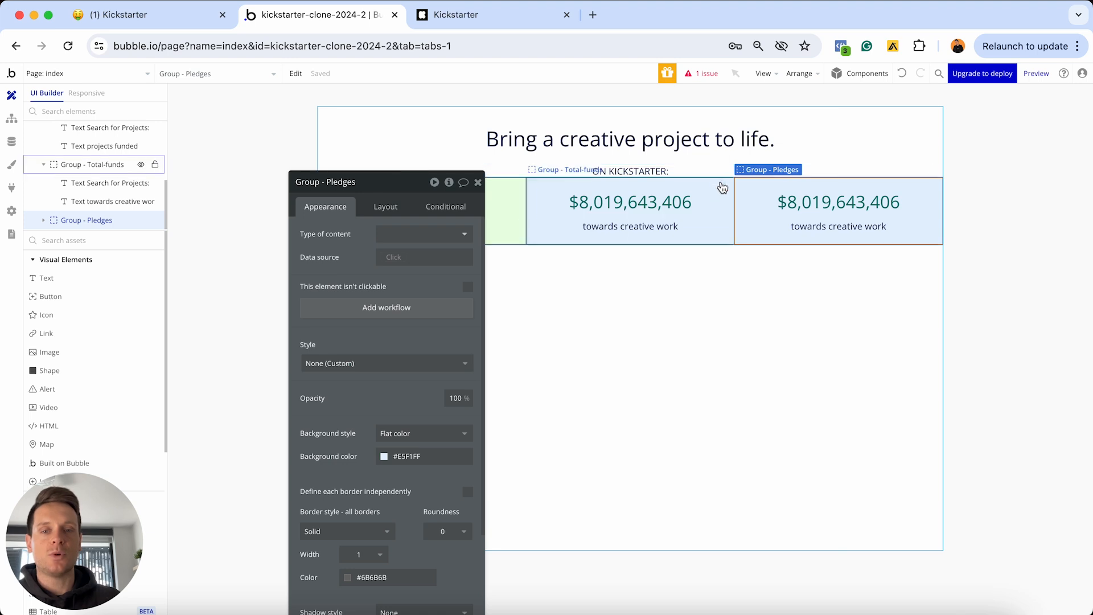
Give the Pledges box a pale yellow #FFFFE5 background
scroll(426, 340, "down", 2)
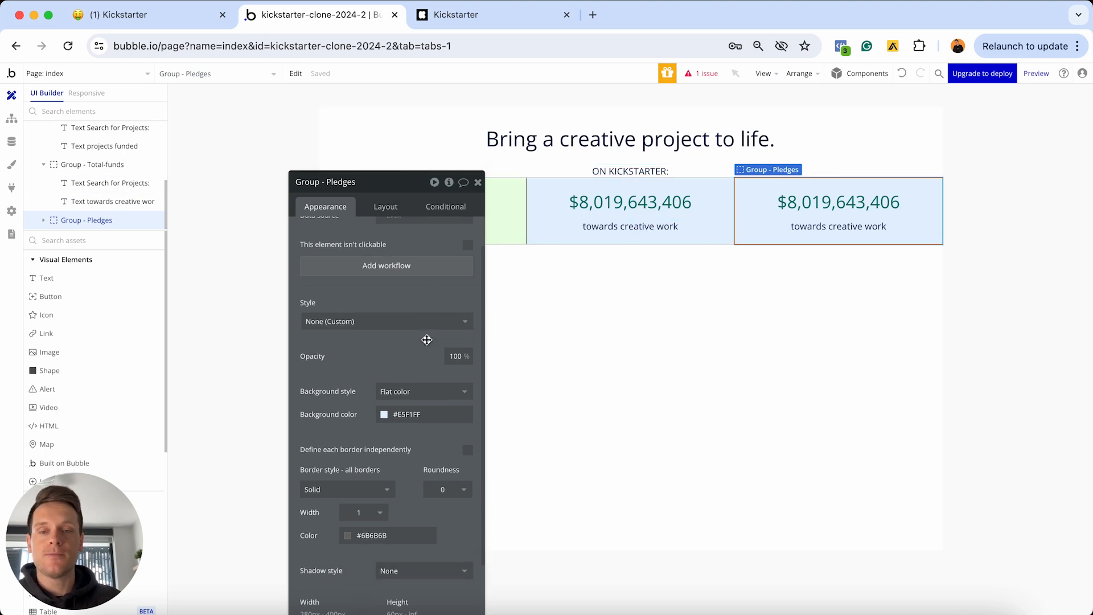
left_click(415, 414)
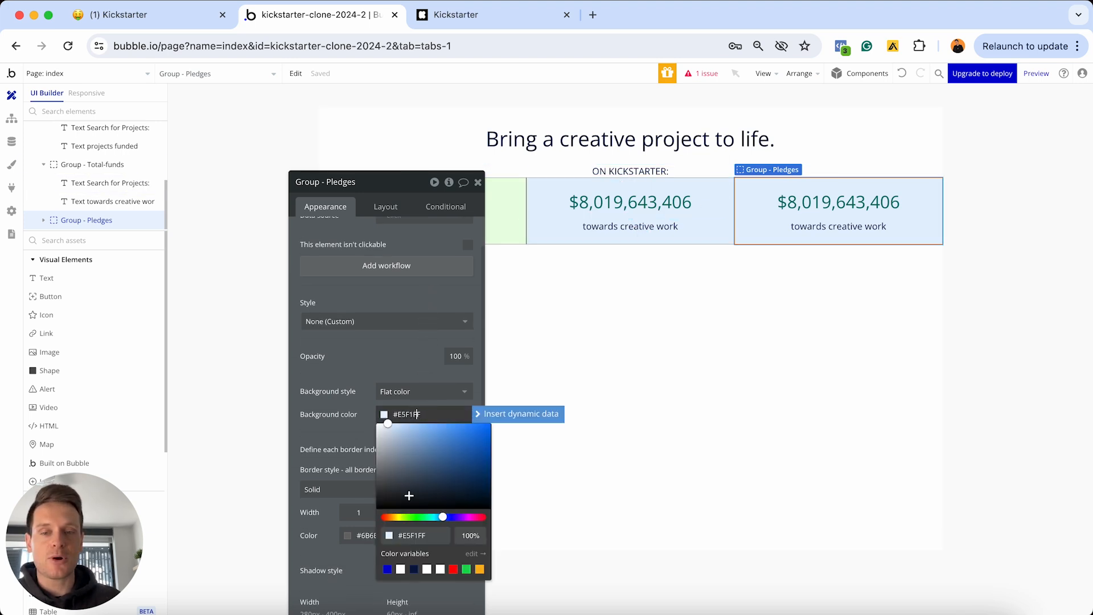
left_click(398, 517)
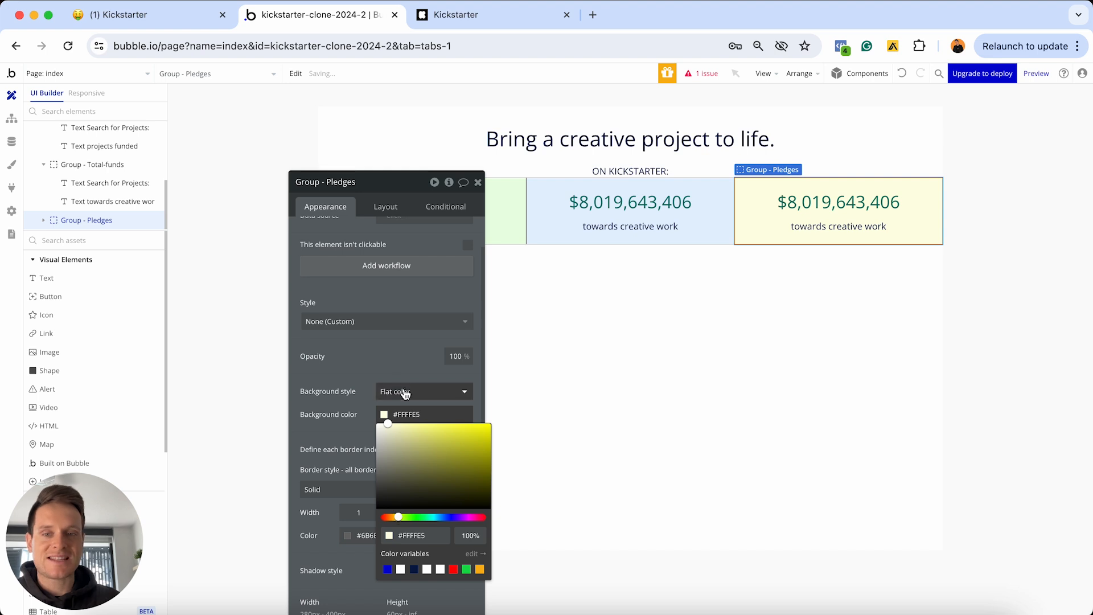
left_click(395, 370)
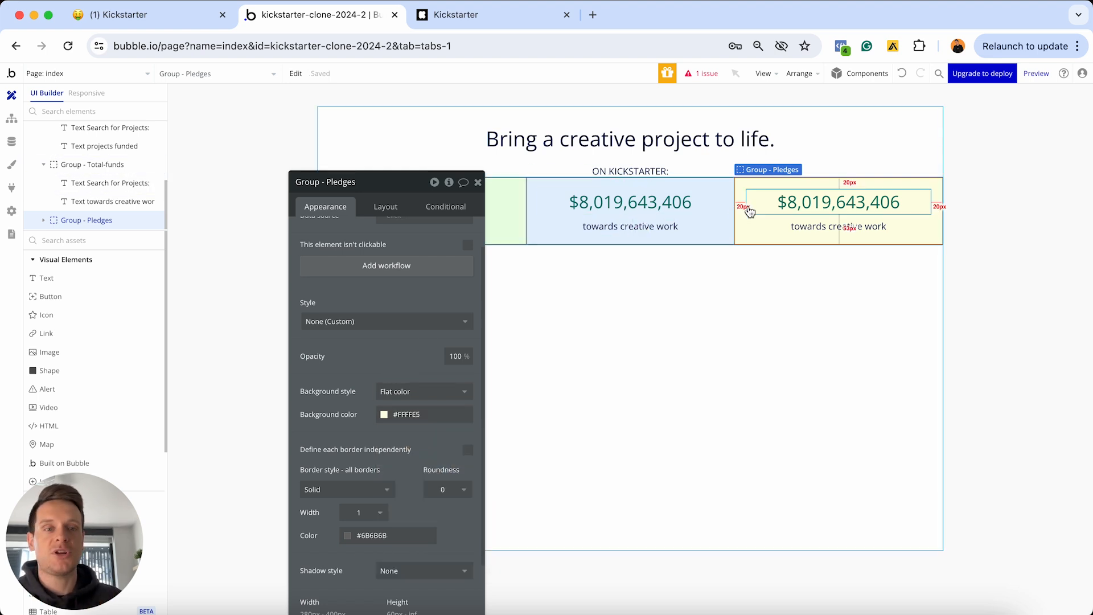
Clear the copied funds expression from the Pledges box's number text
left_click(777, 209)
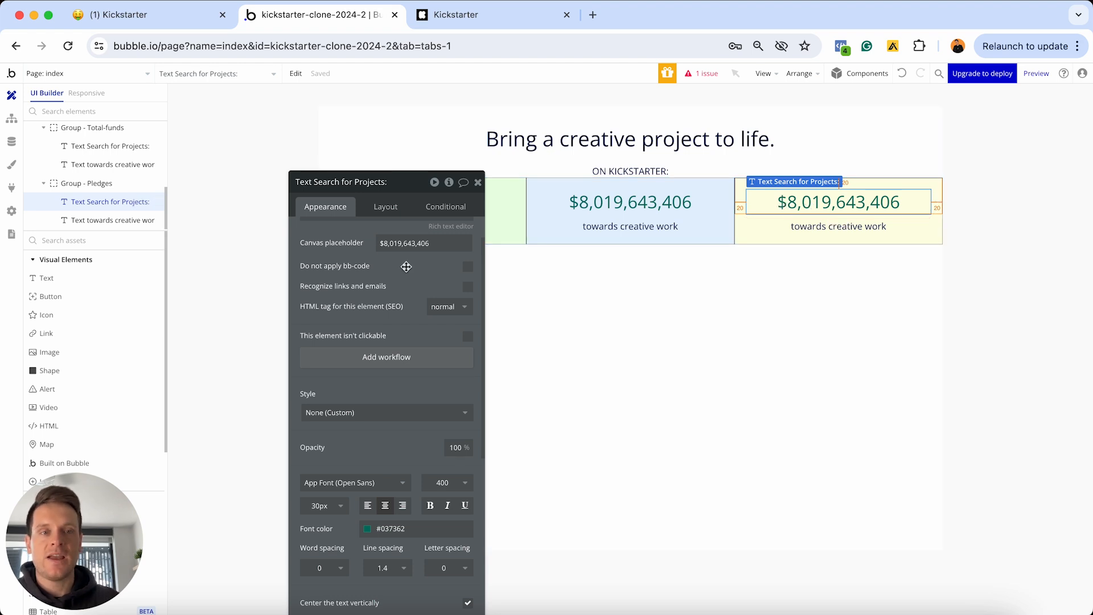
scroll(399, 260, "up", 2)
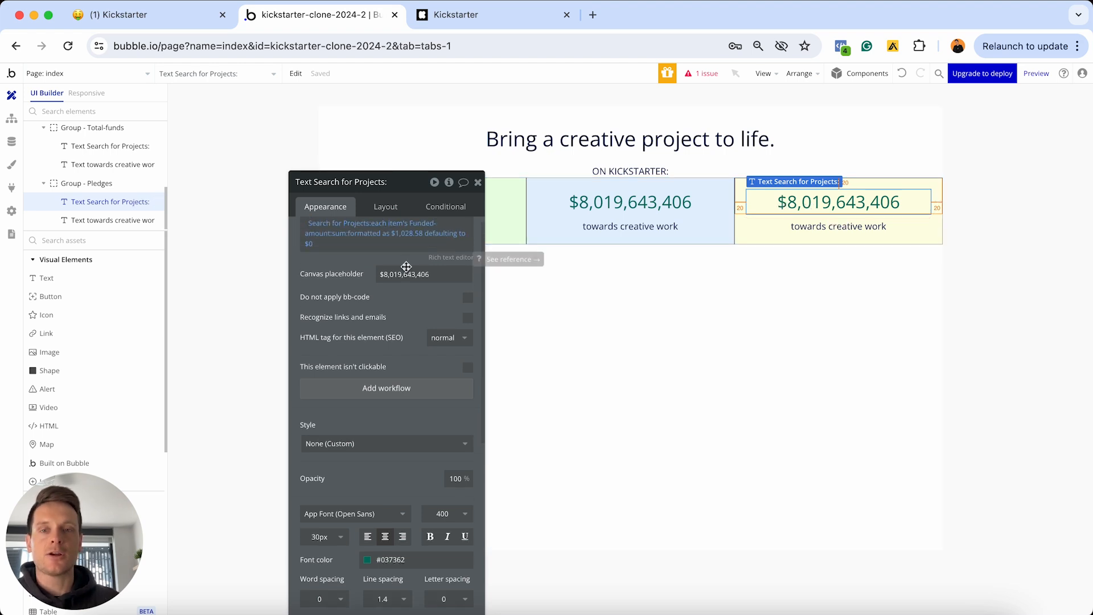
right_click(360, 255)
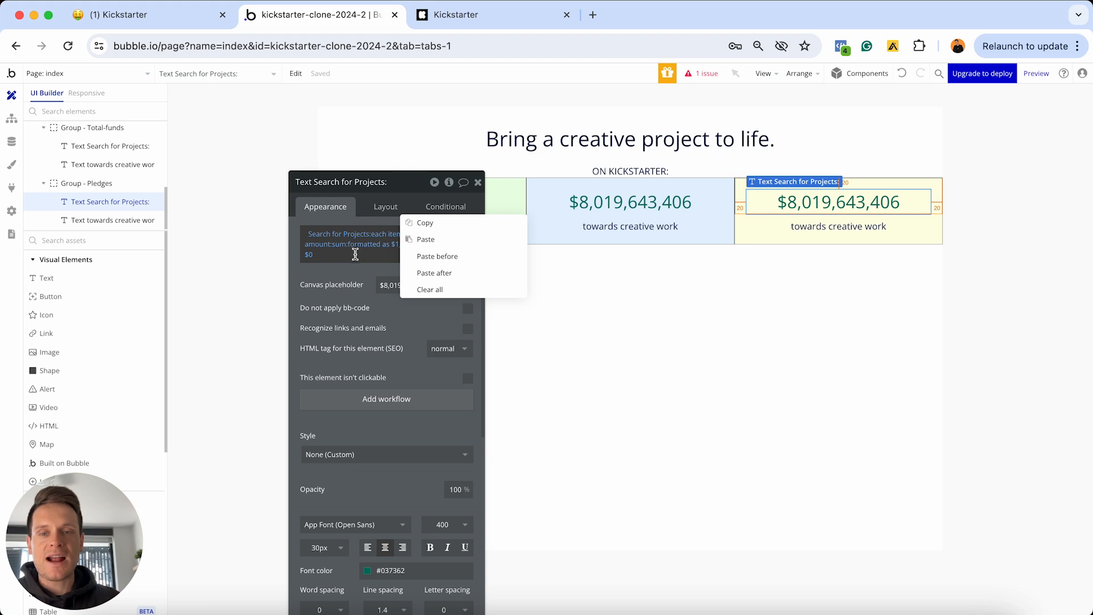
left_click(440, 291)
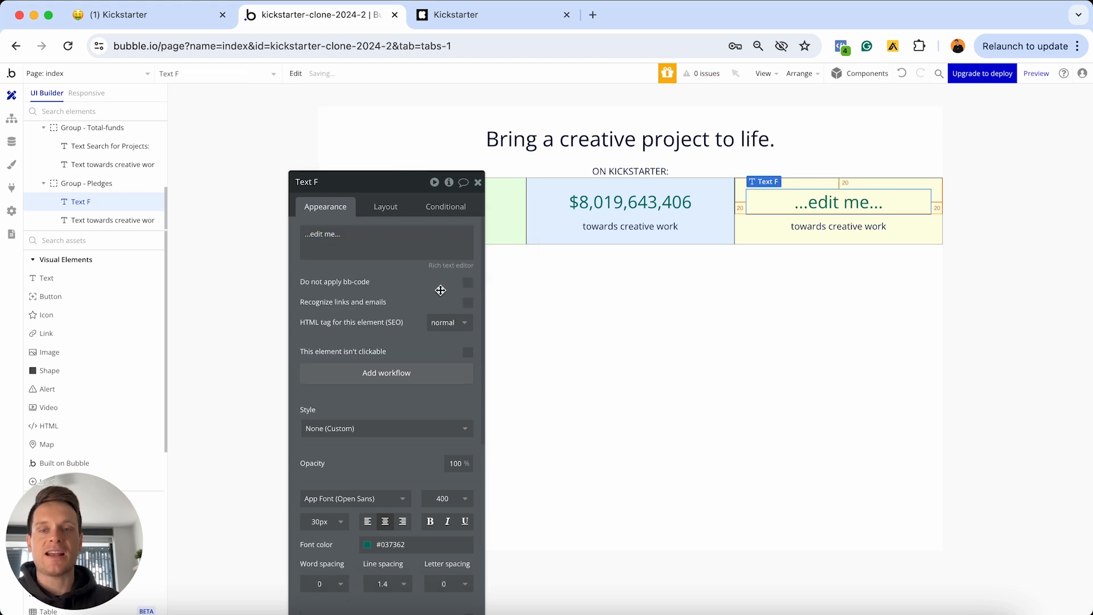
Make the number text show Search for Pledges:count
left_click(334, 238)
triple_click(335, 238)
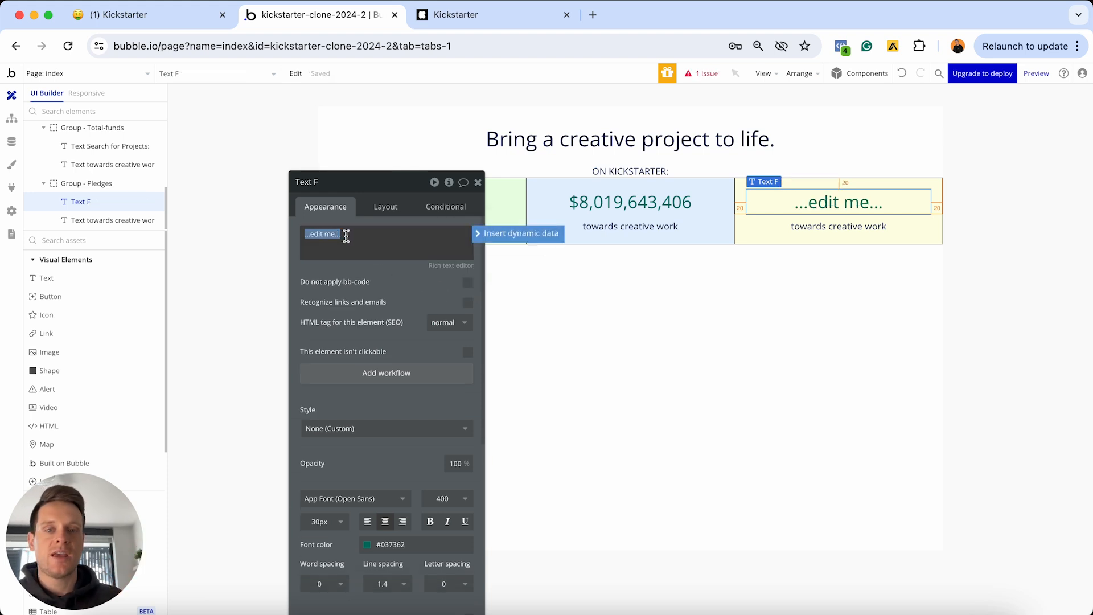
left_click(480, 234)
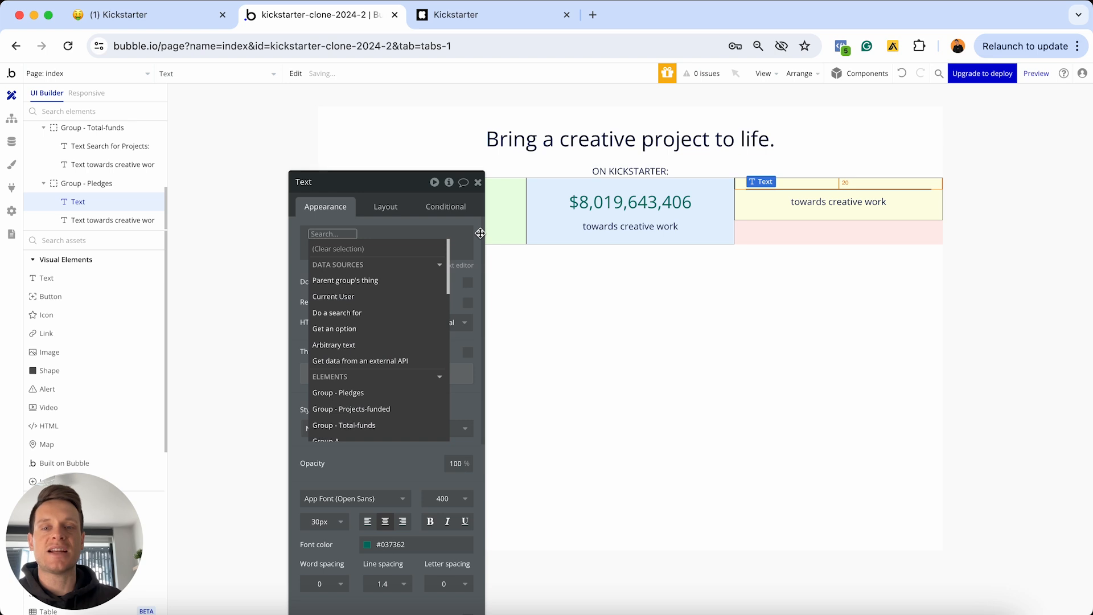
left_click(353, 313)
left_click(607, 210)
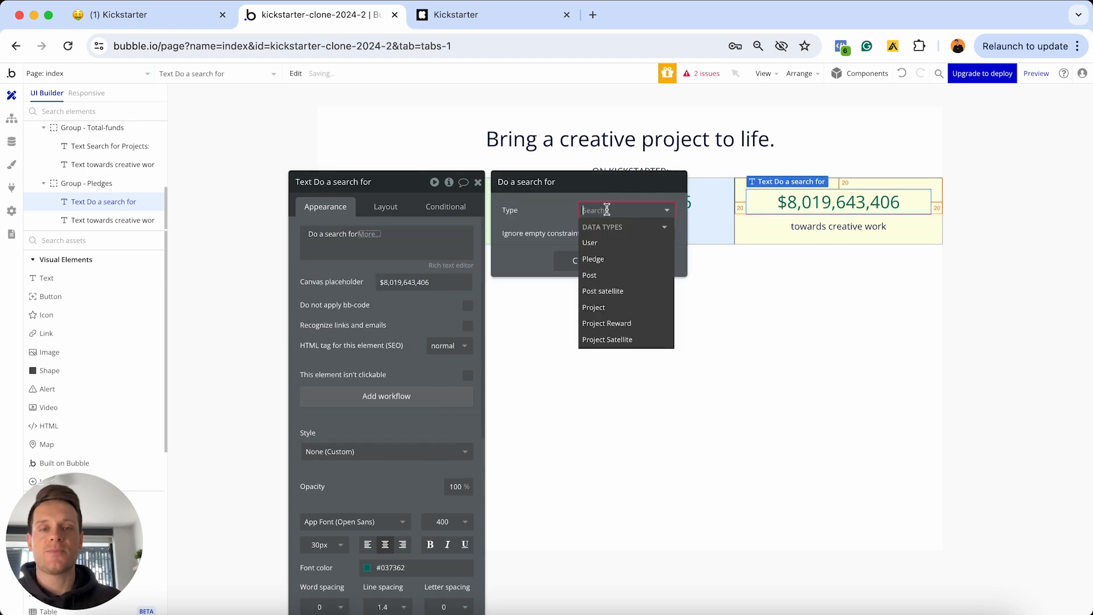
left_click(606, 262)
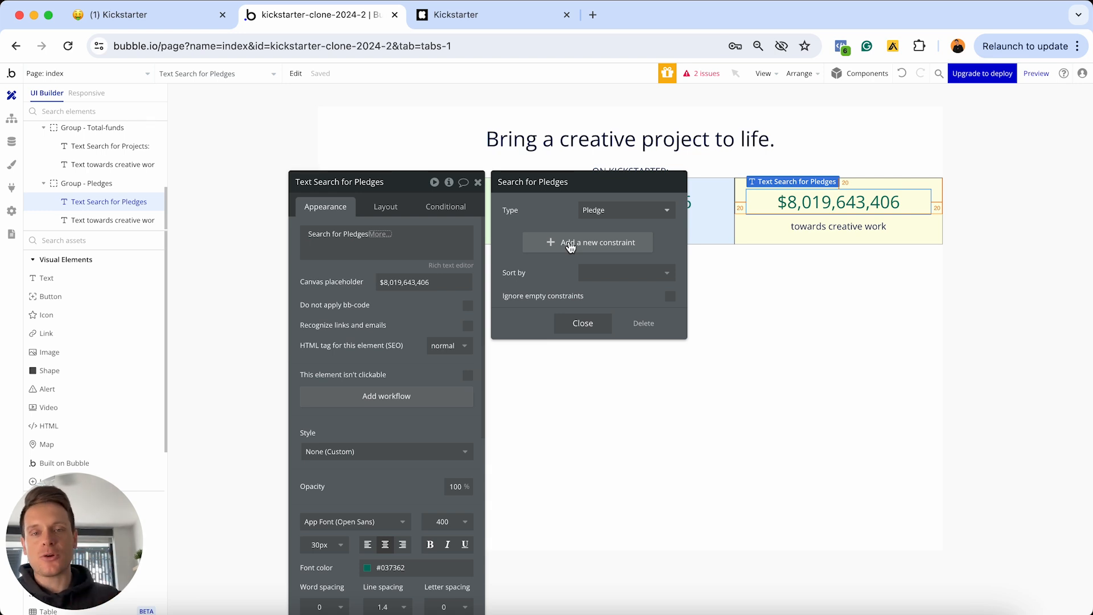
left_click(379, 235)
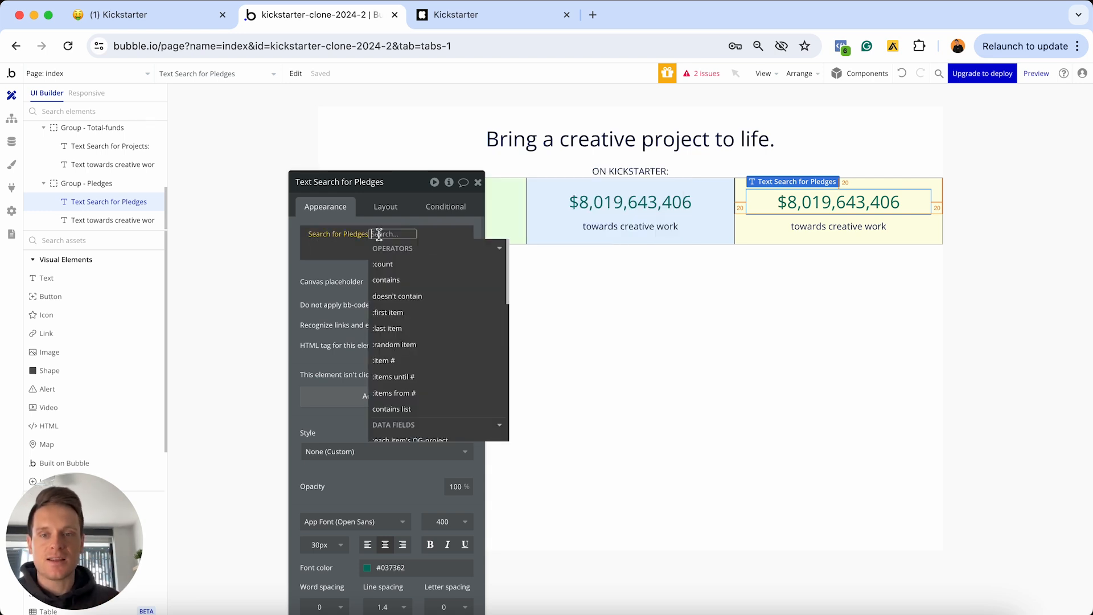
left_click(385, 264)
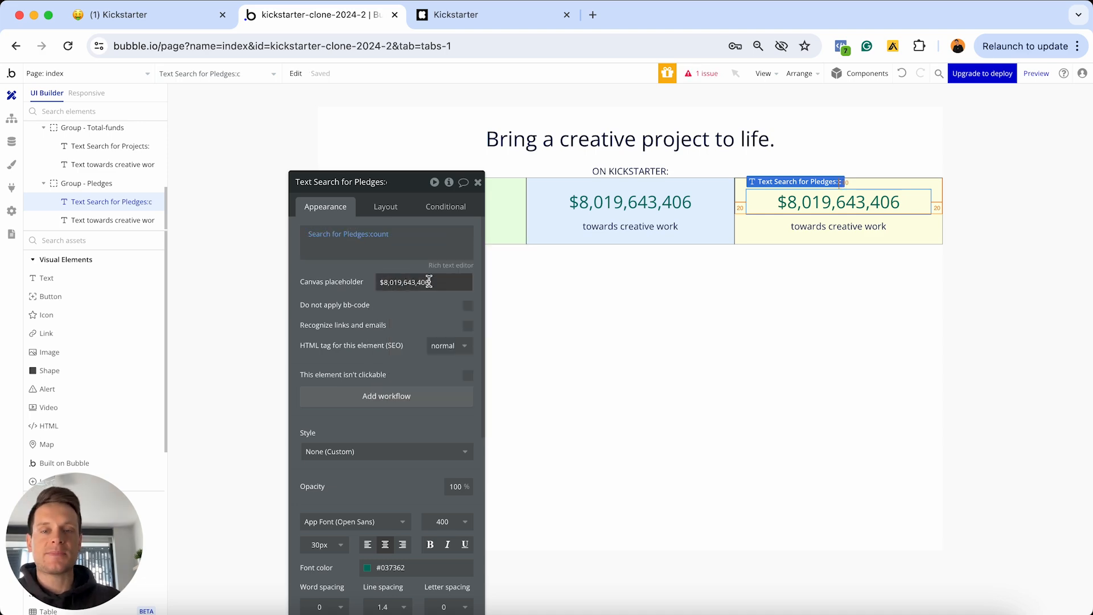
Set the number's canvas placeholder to 95,218,387
left_click(481, 14)
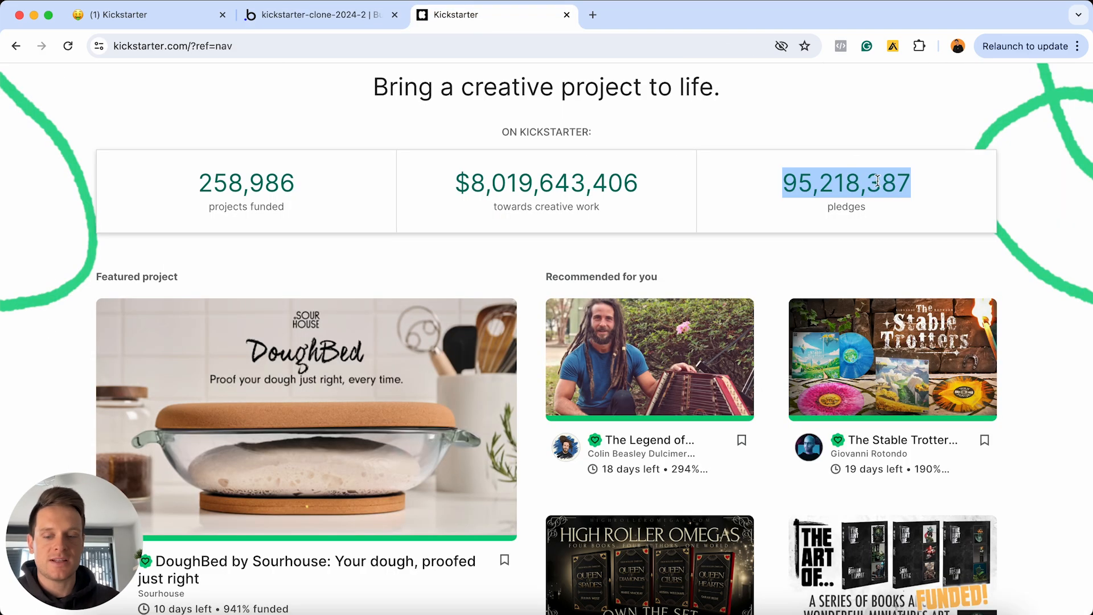
left_click(328, 14)
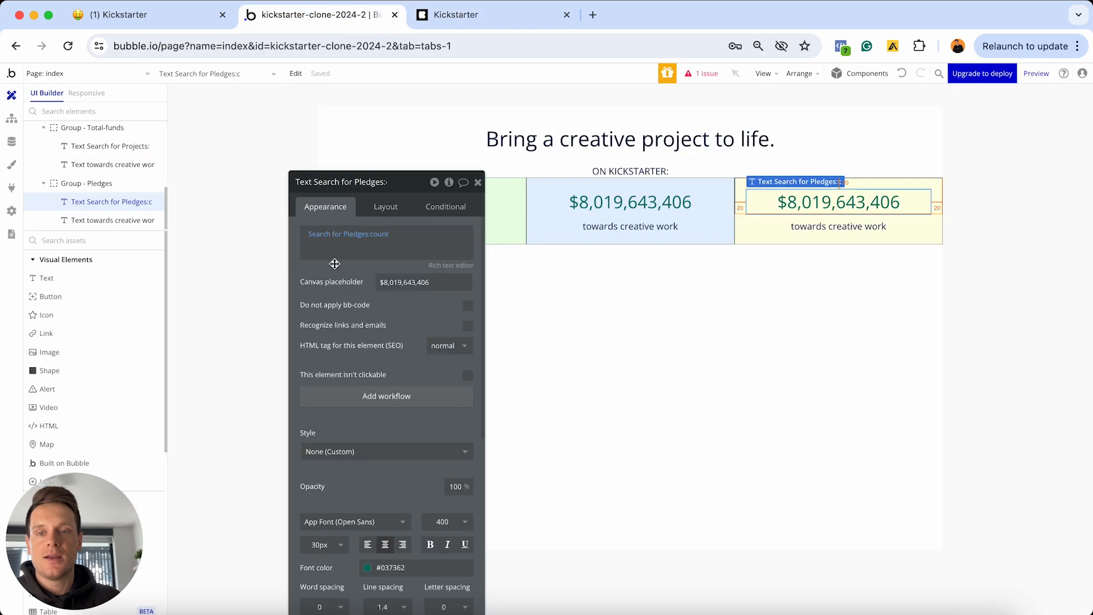
left_click(422, 281)
key("super+a")
key("super+v")
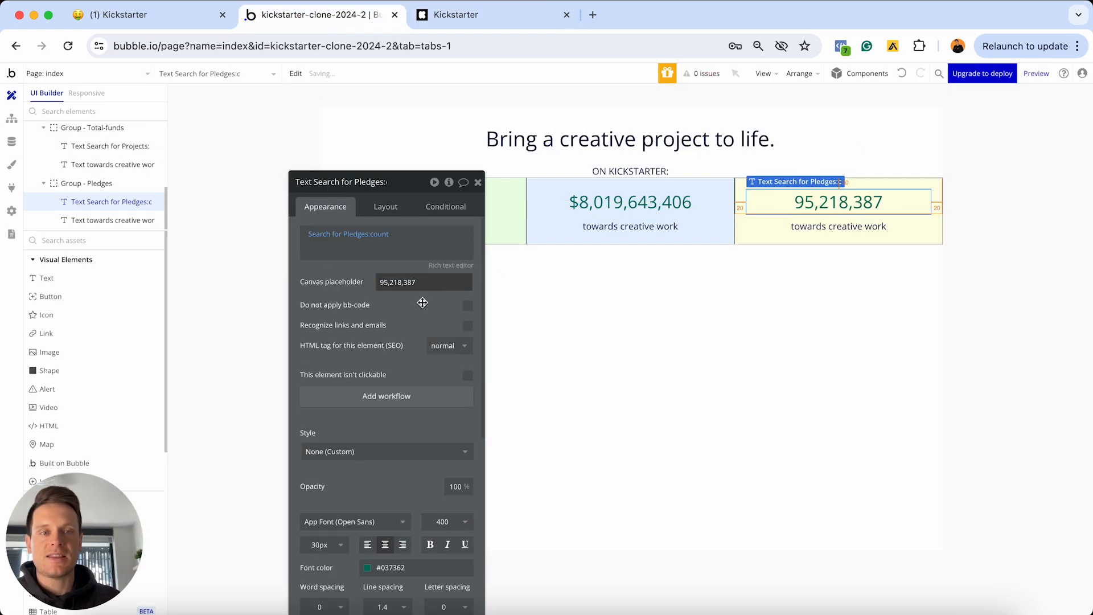
left_click(826, 225)
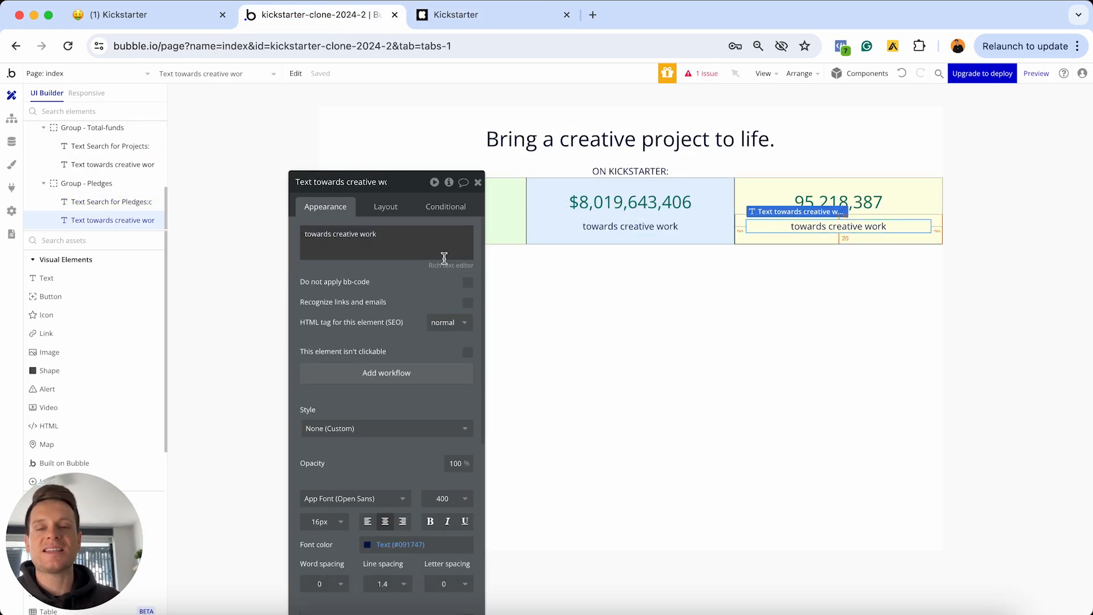
Change the caption under 95,218,387 to 'pledges' and move the property editor off the stats row
triple_click(385, 244)
type("pledges")
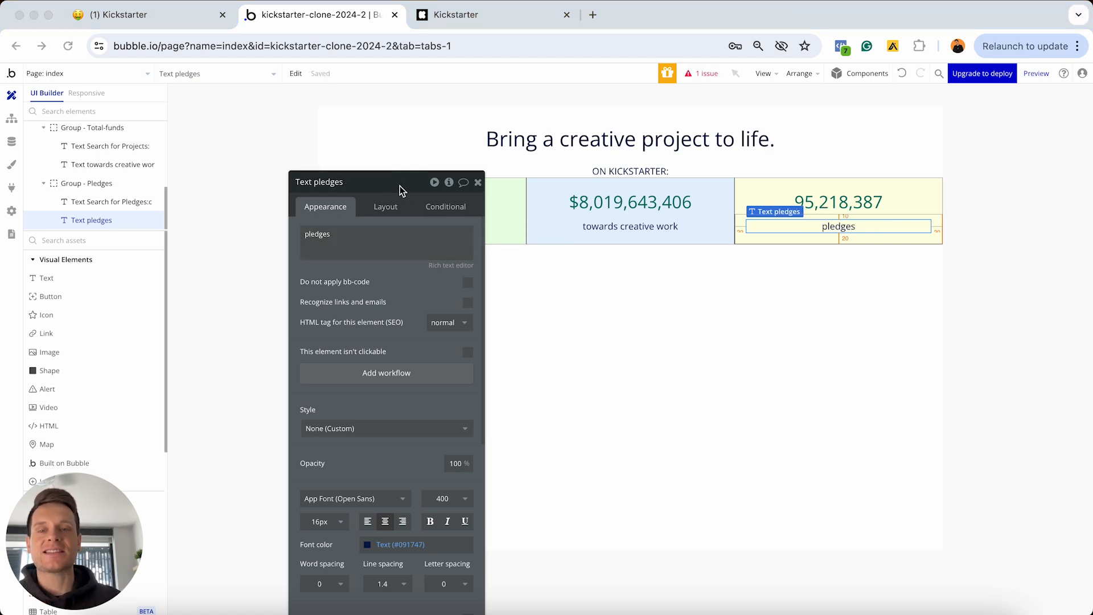
left_click_drag(400, 186, 396, 311)
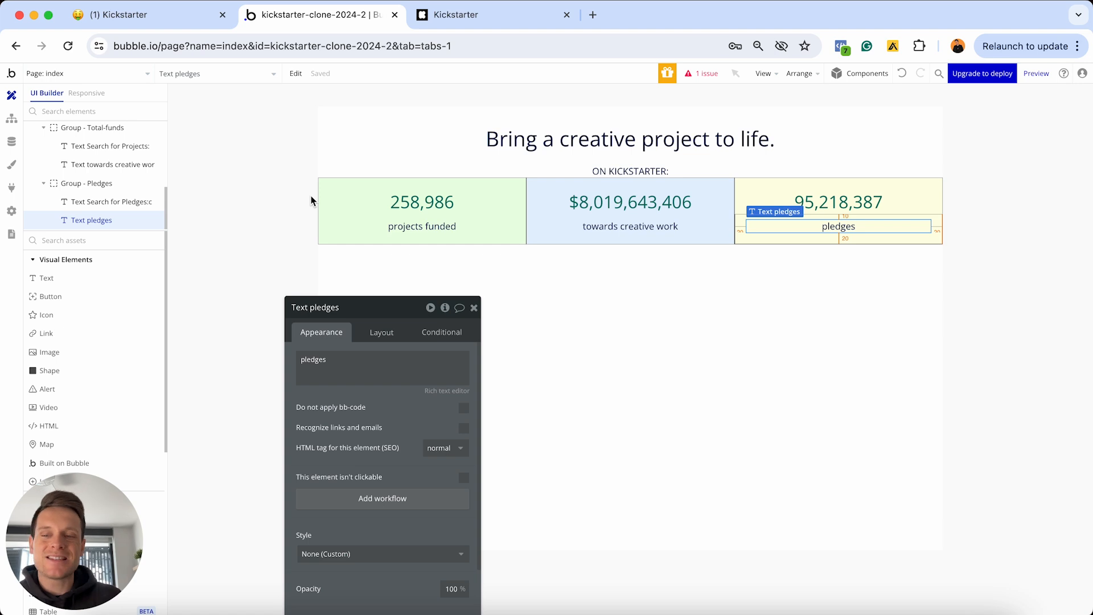
left_click_drag(388, 316, 312, 164)
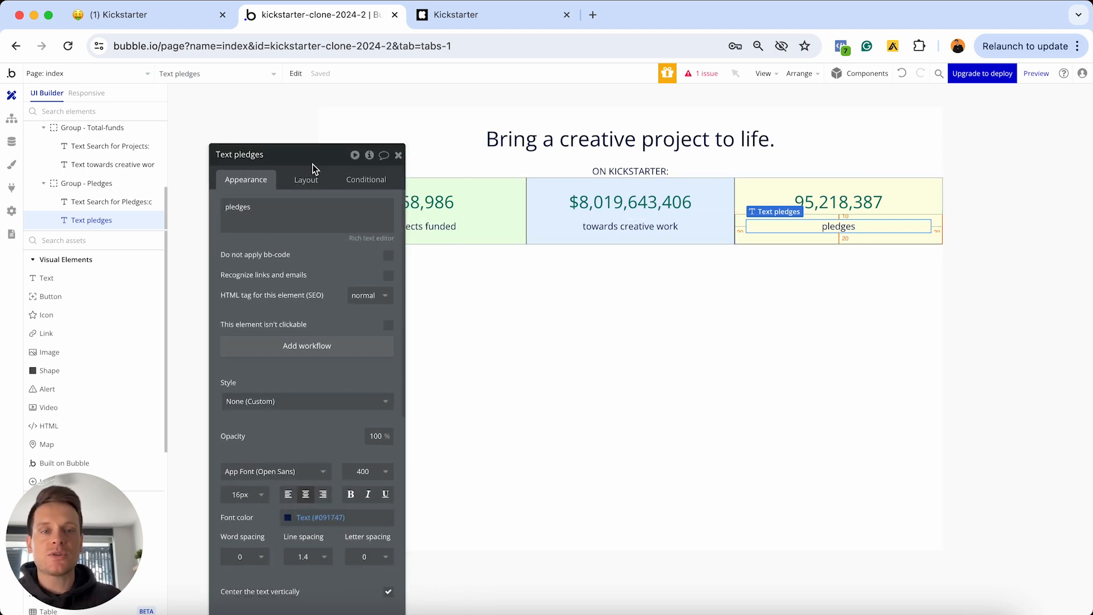
Set the Pledges group's minimum height to 0 in its Layout settings
left_click(743, 208)
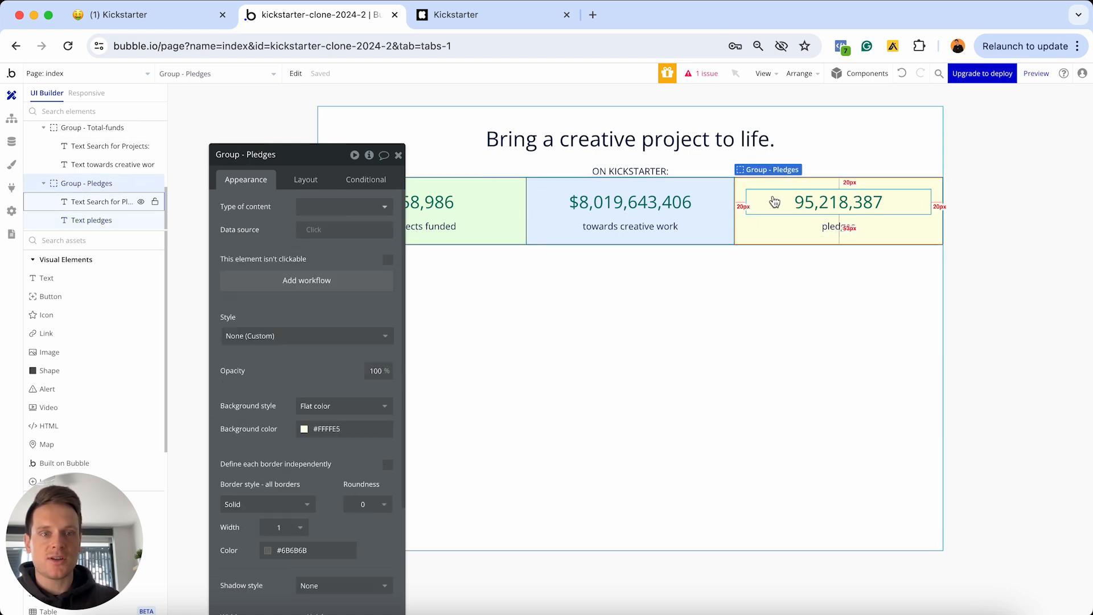
left_click(298, 179)
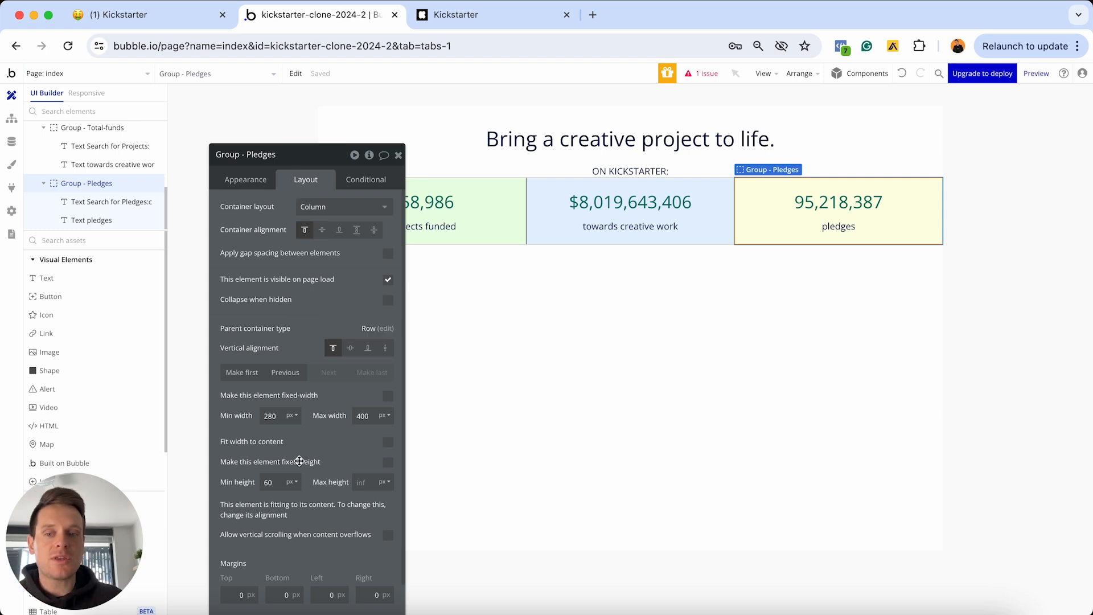
left_click(272, 481)
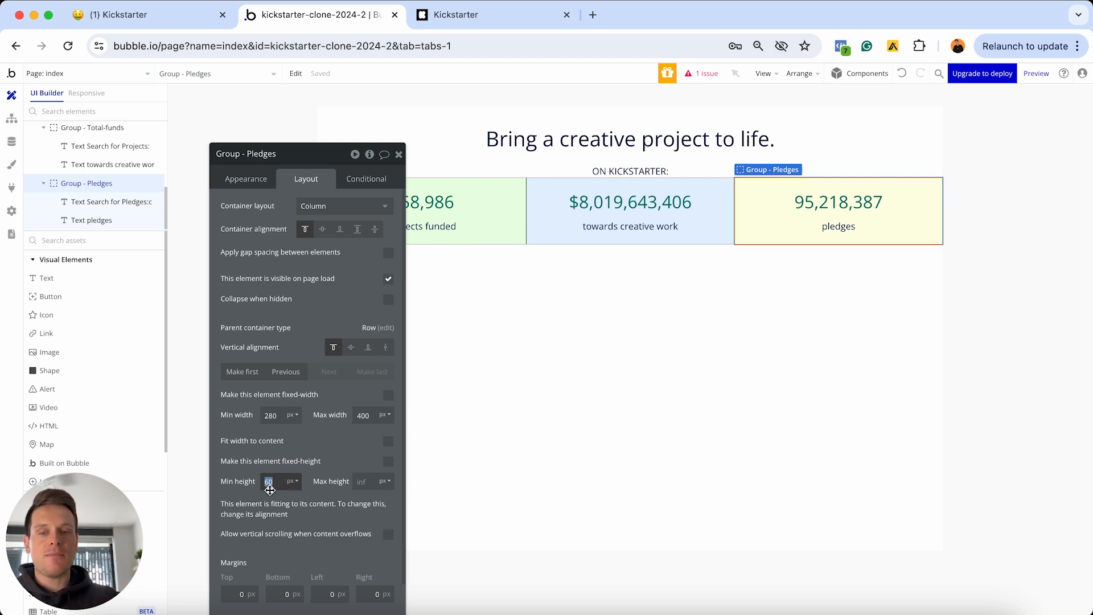
type("0")
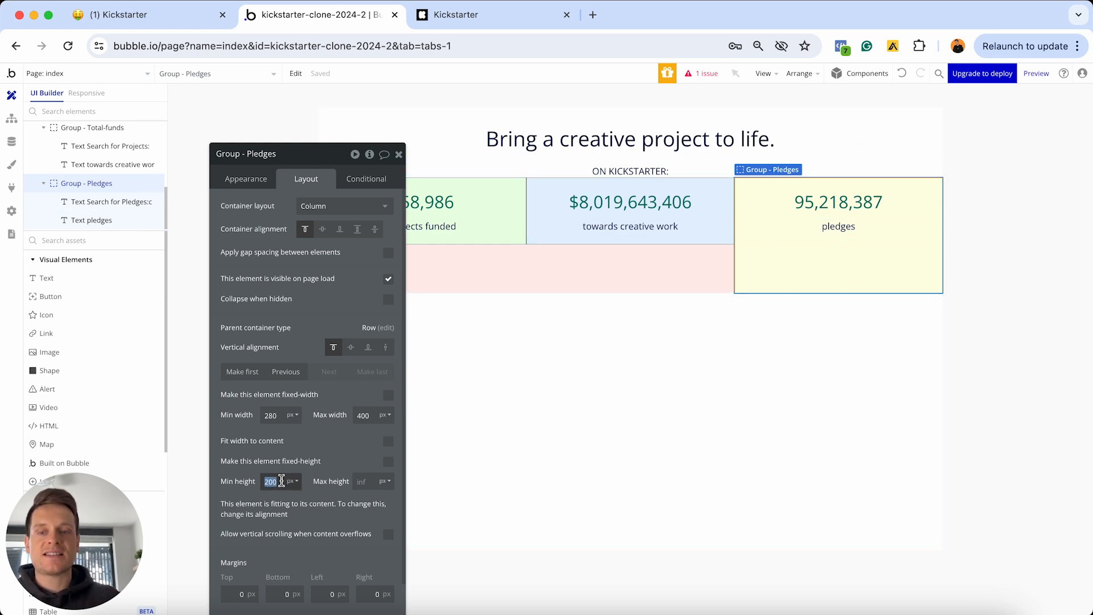
type("0")
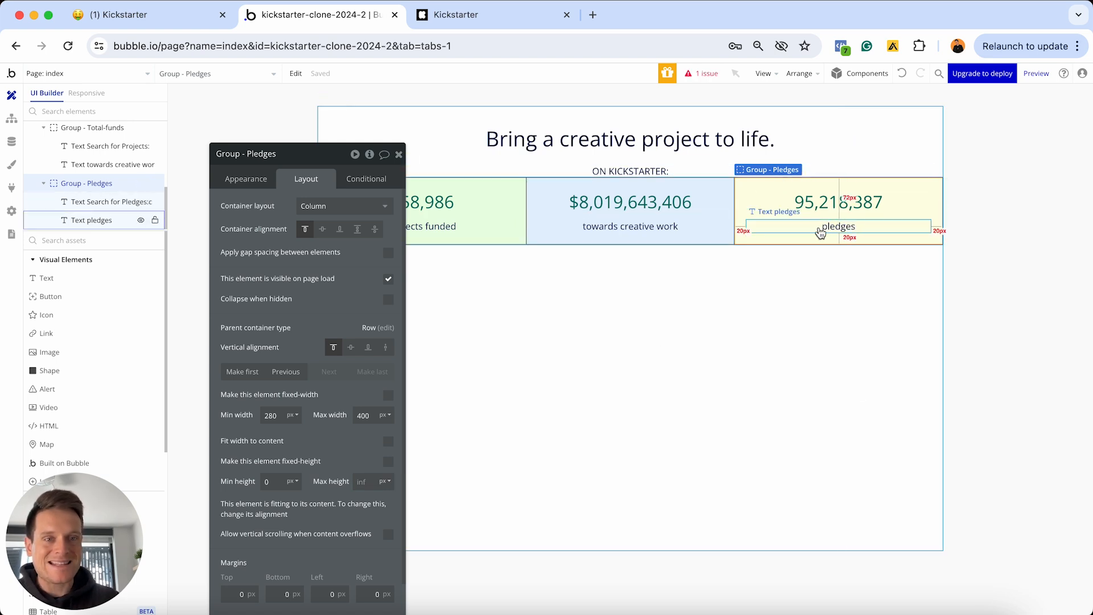
left_click(832, 230)
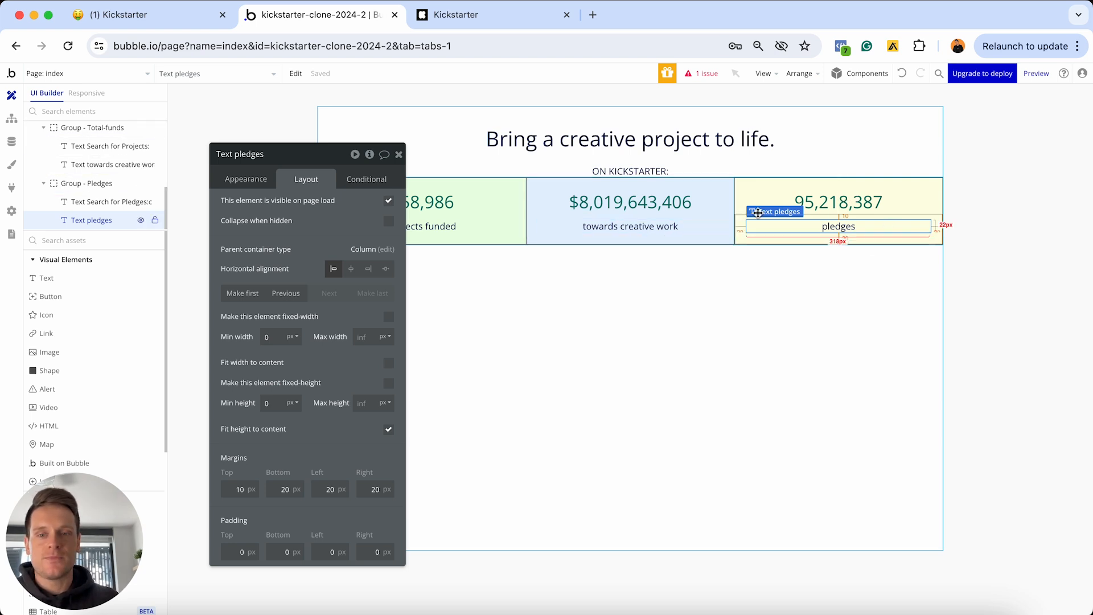
left_click(714, 216)
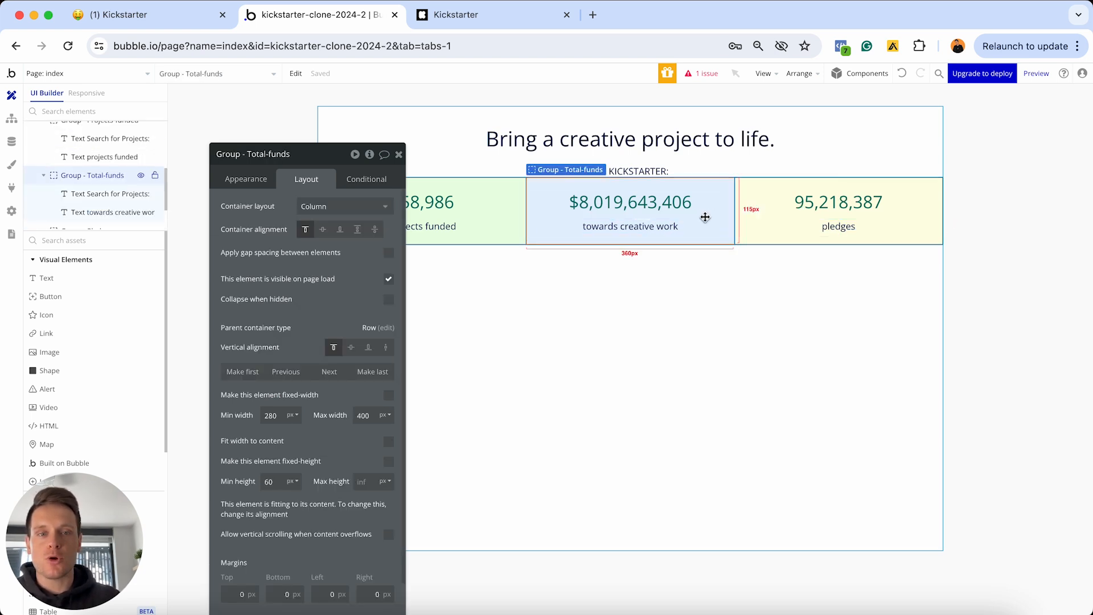
Set minimum height to 0 on the Total-funds and Projects-funded groups
left_click(284, 478)
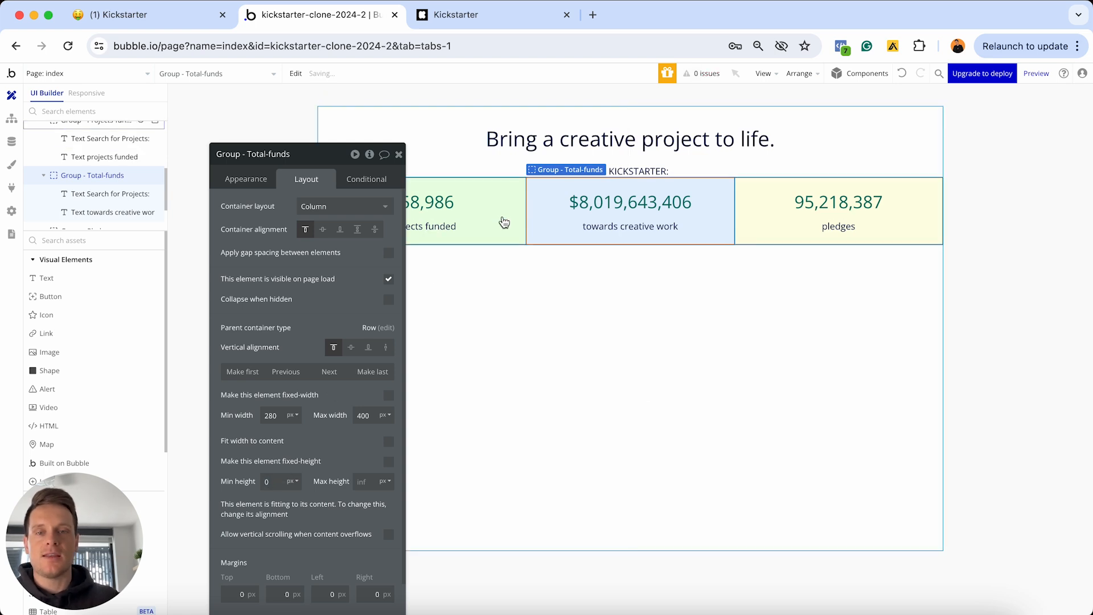
left_click(500, 222)
left_click(279, 480)
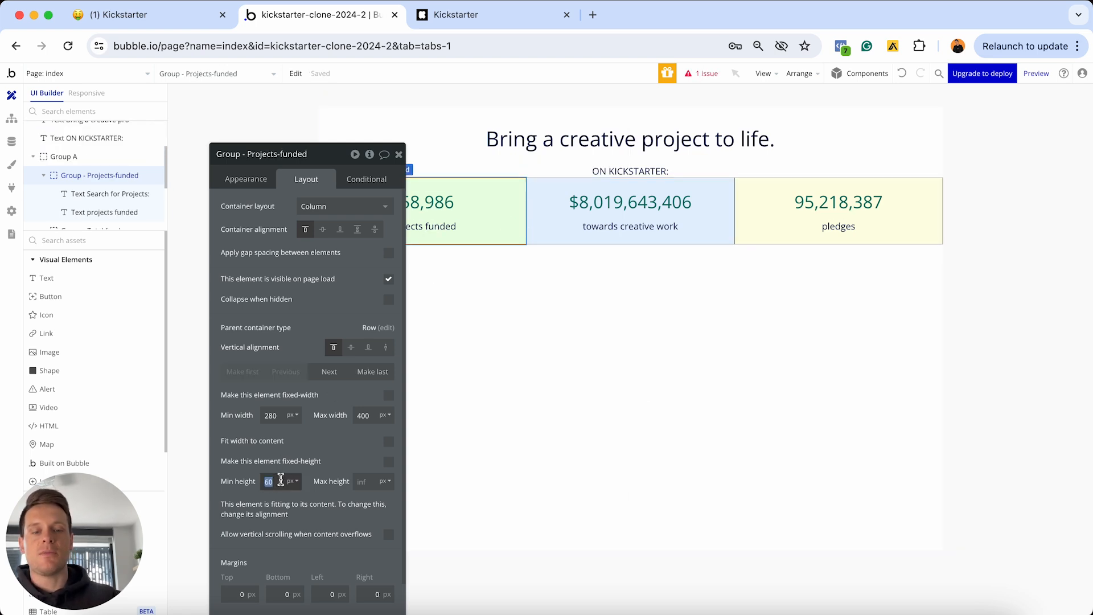
type("0")
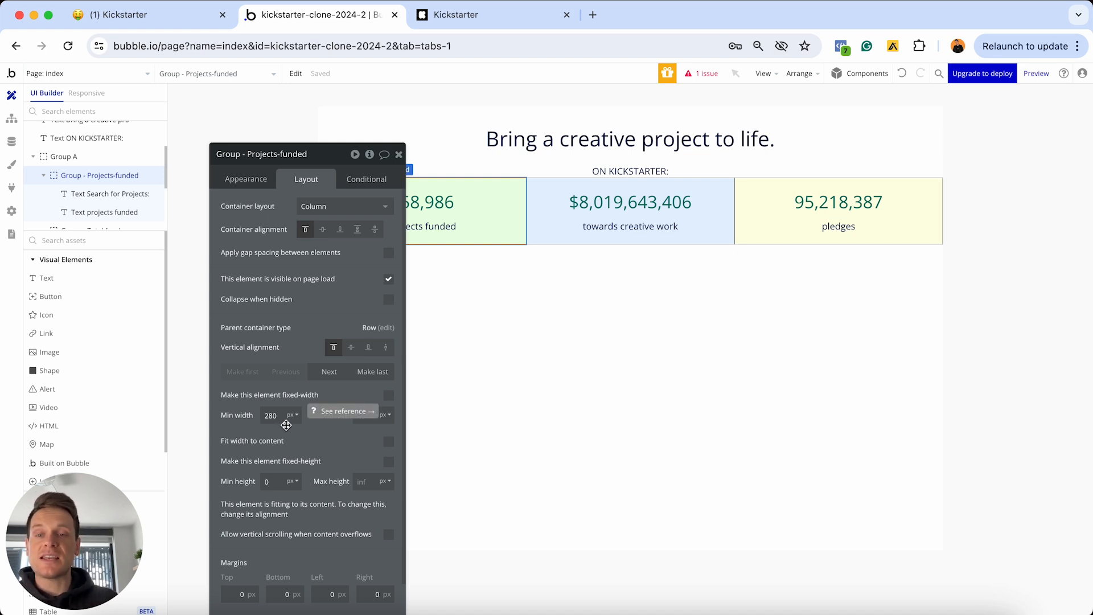
left_click(587, 148)
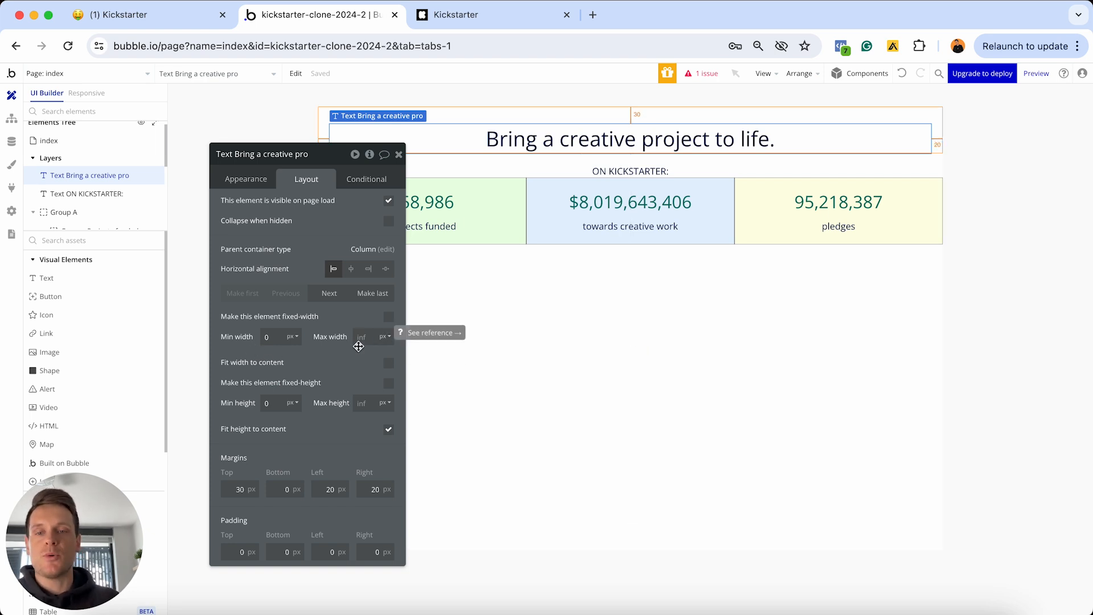
Set minimum width to 0 on the Projects-funded and Pledges groups
left_click(494, 220)
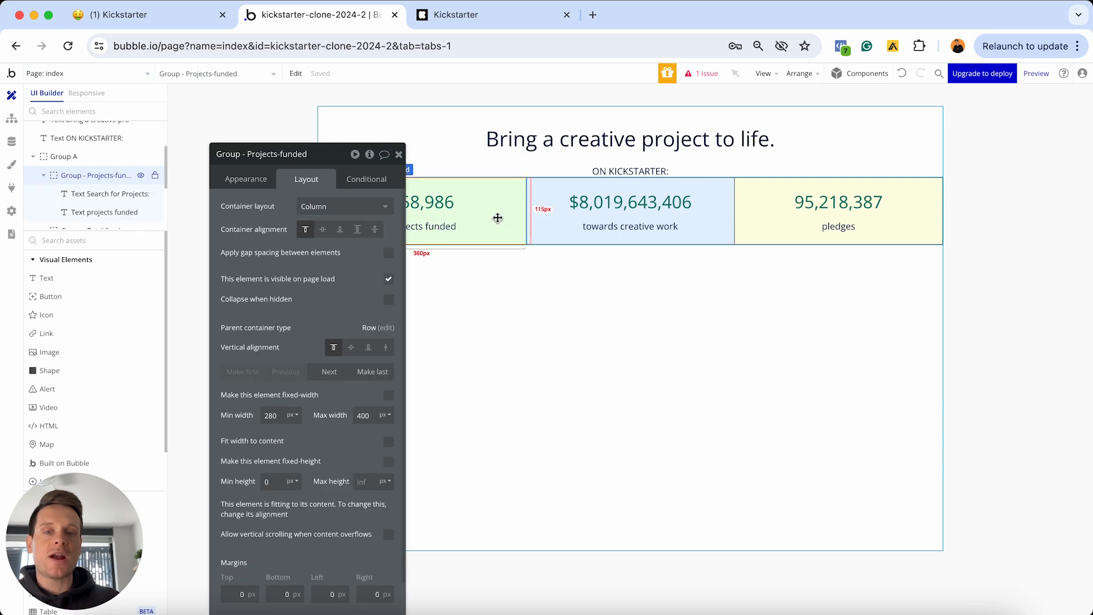
left_click(276, 415)
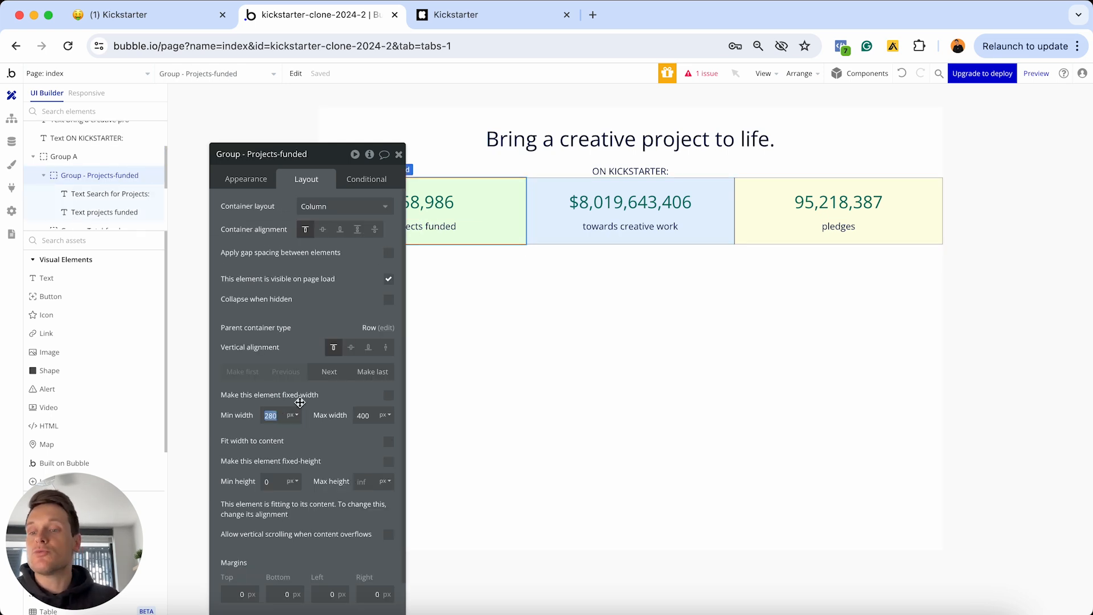
key("BackSpace")
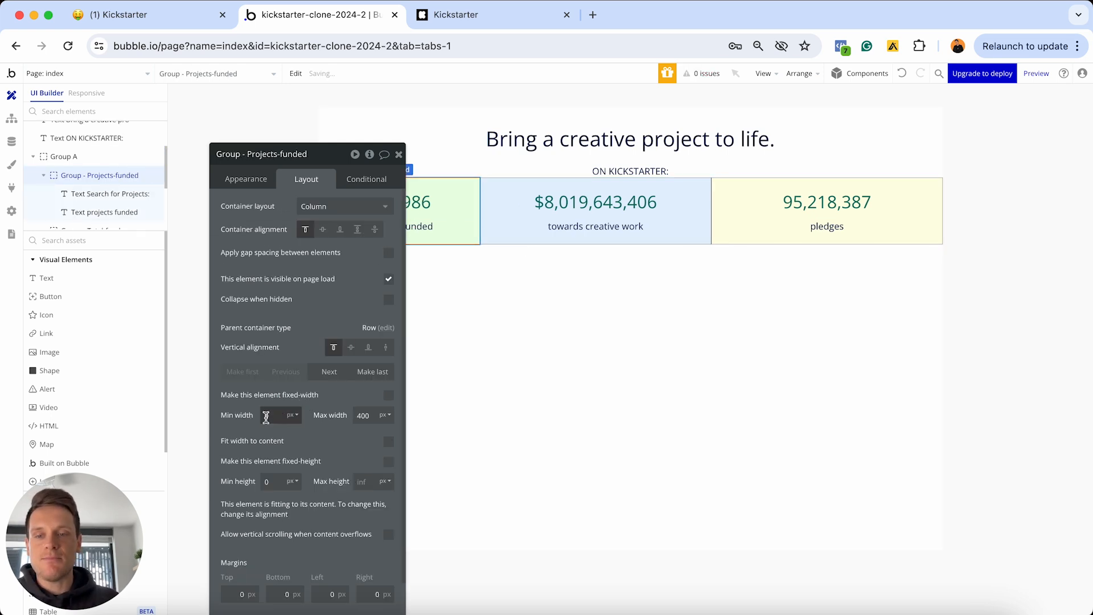
left_click(488, 227)
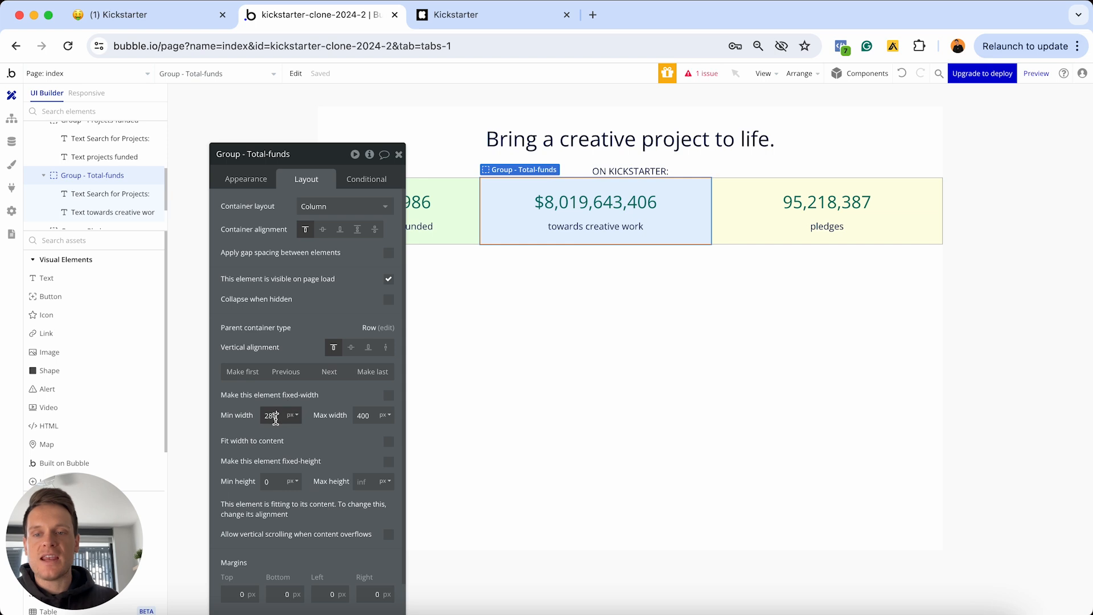
left_click(742, 217)
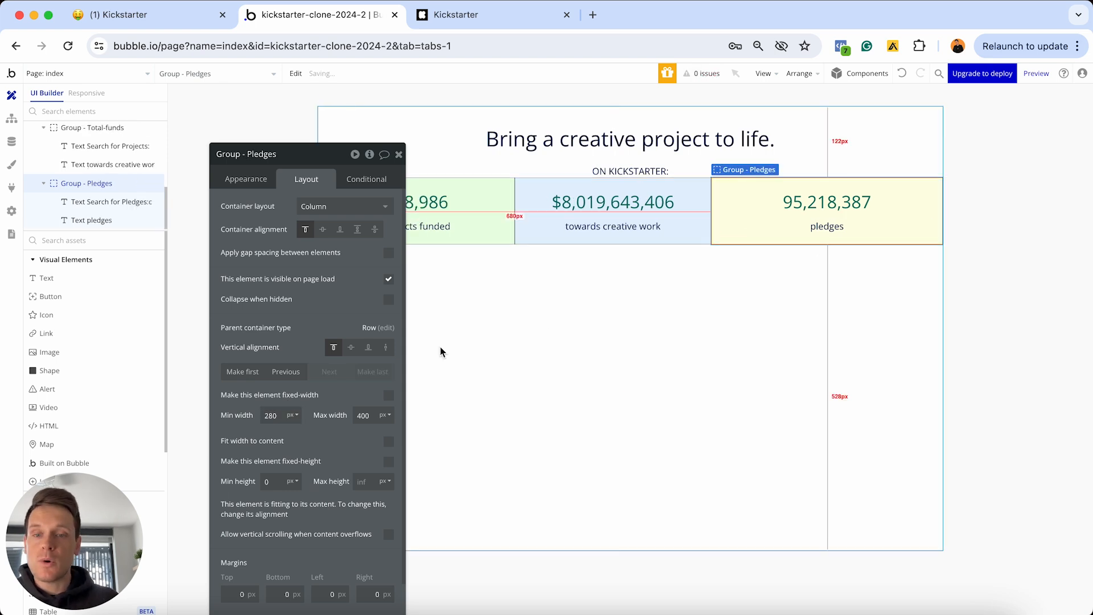
type("0")
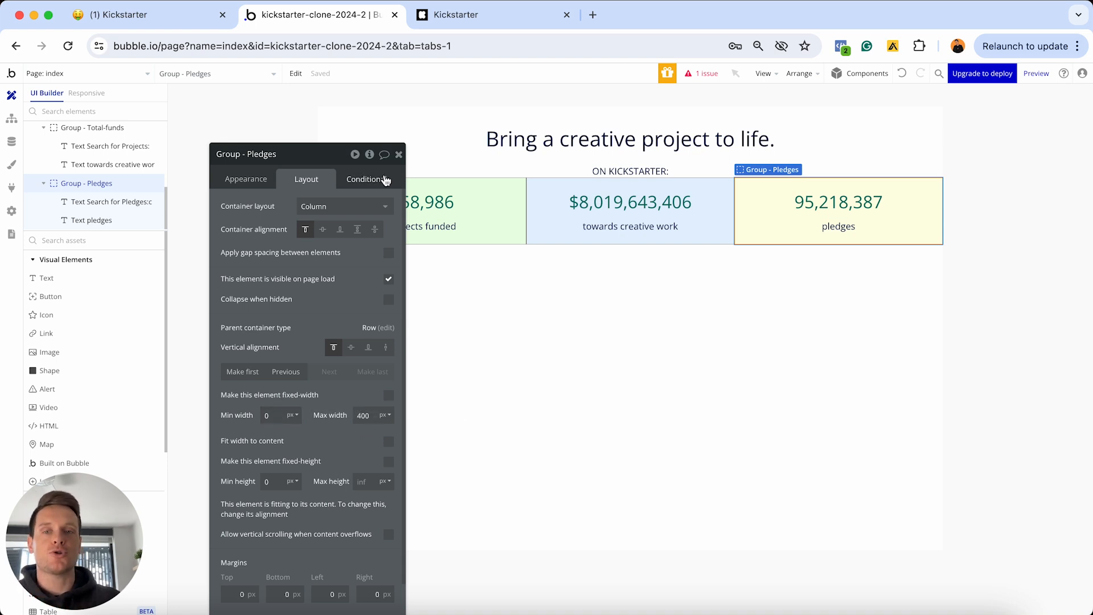
left_click(398, 155)
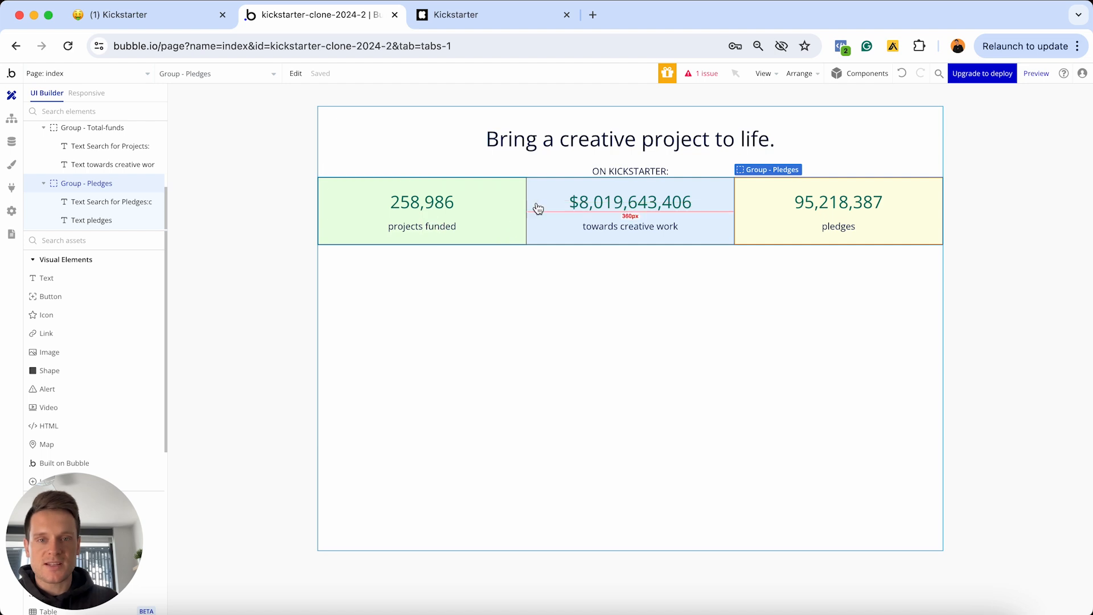
double_click(752, 217)
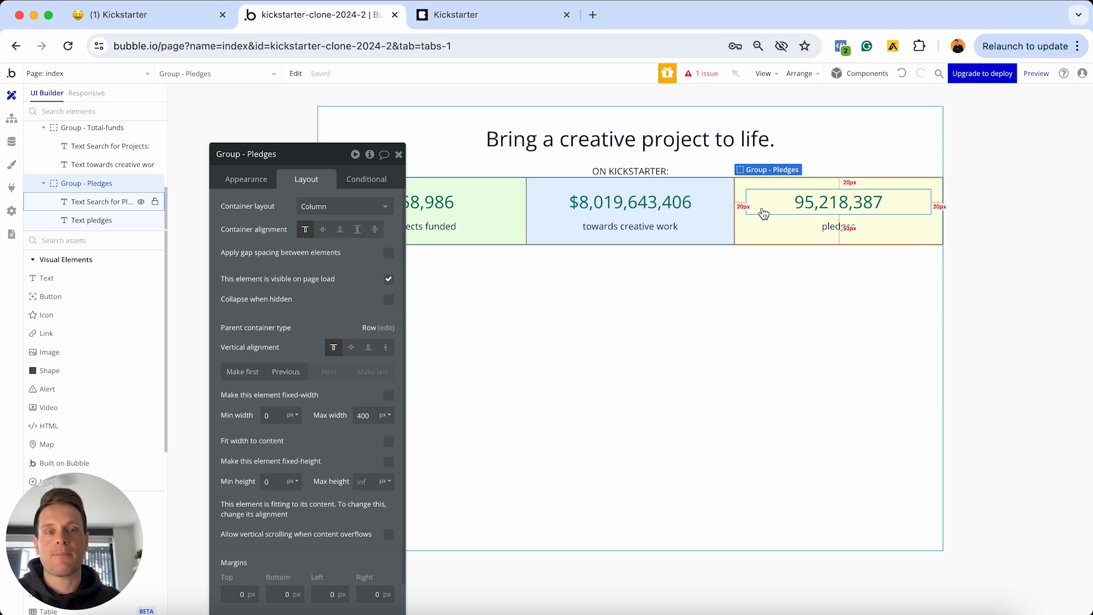
Select the parent stats row group and trim its name to Group - Red
right_click(742, 188)
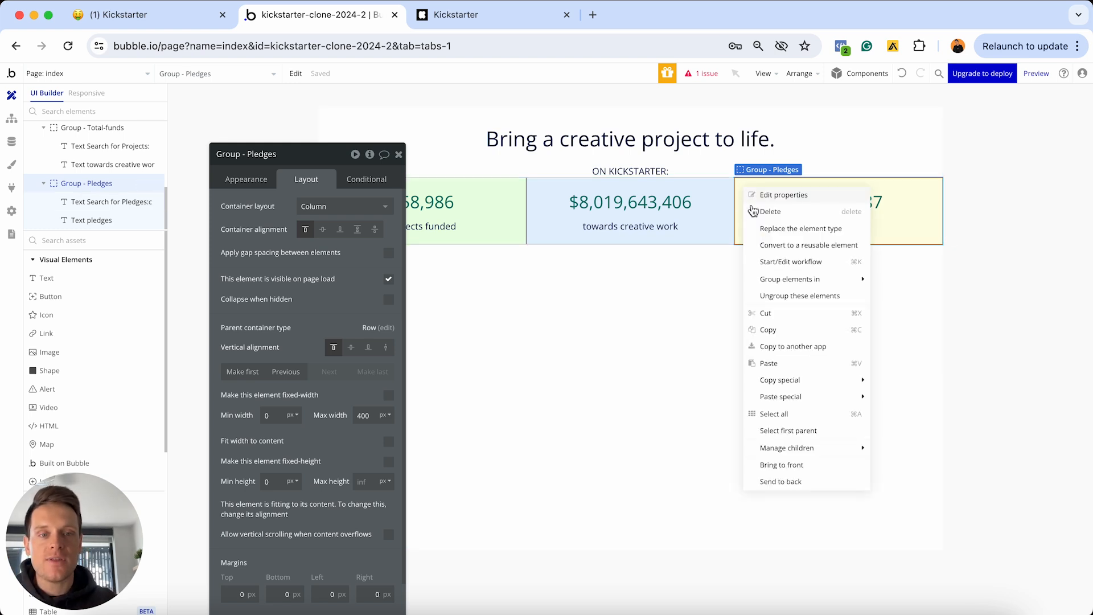
left_click(788, 431)
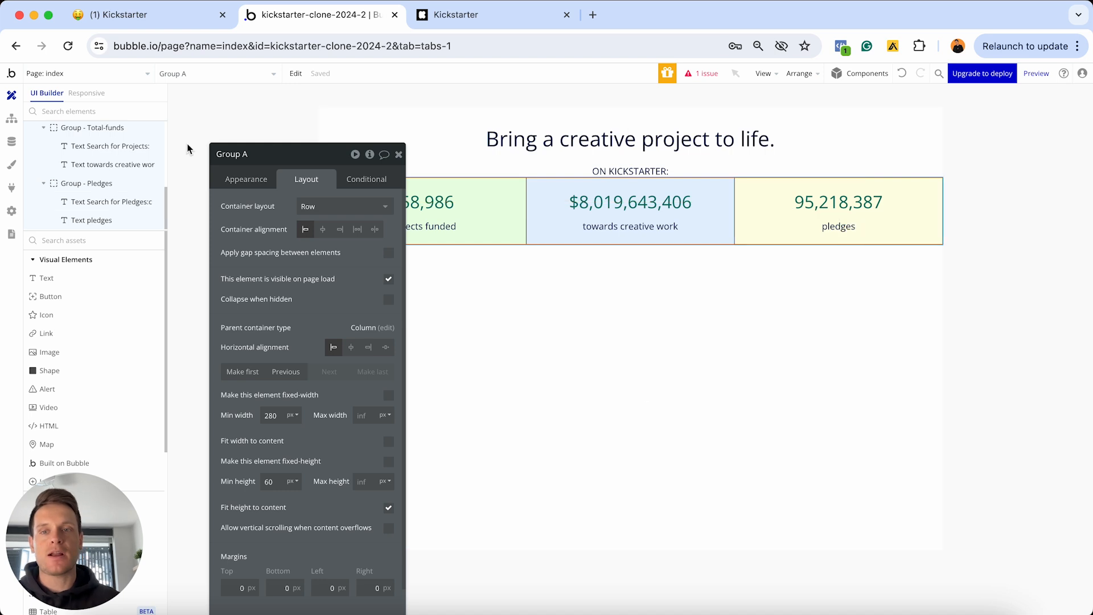
left_click(258, 159)
key("BackSpace")
key("BackSpace")
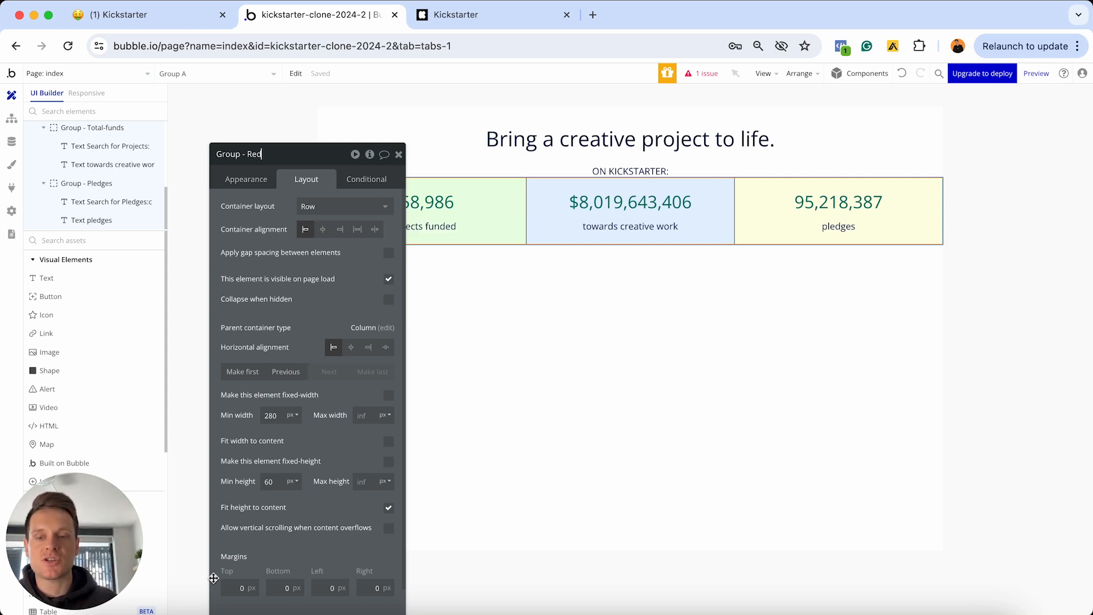
Give the stats row 20px top, left and right margins
scroll(232, 544, "down", 2)
left_click(231, 544)
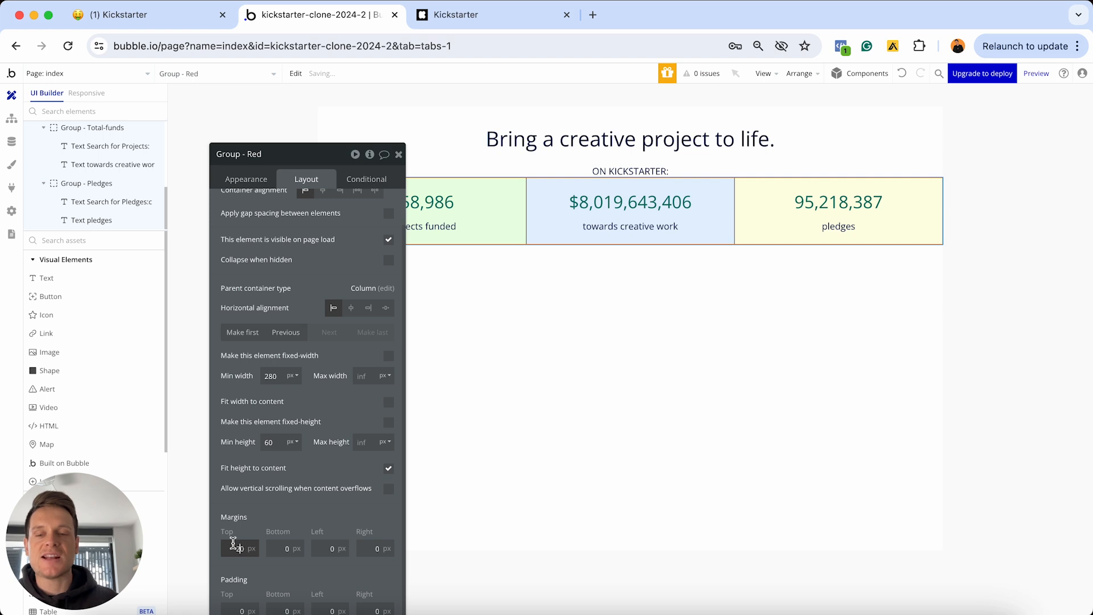
left_click(328, 548)
type("2")
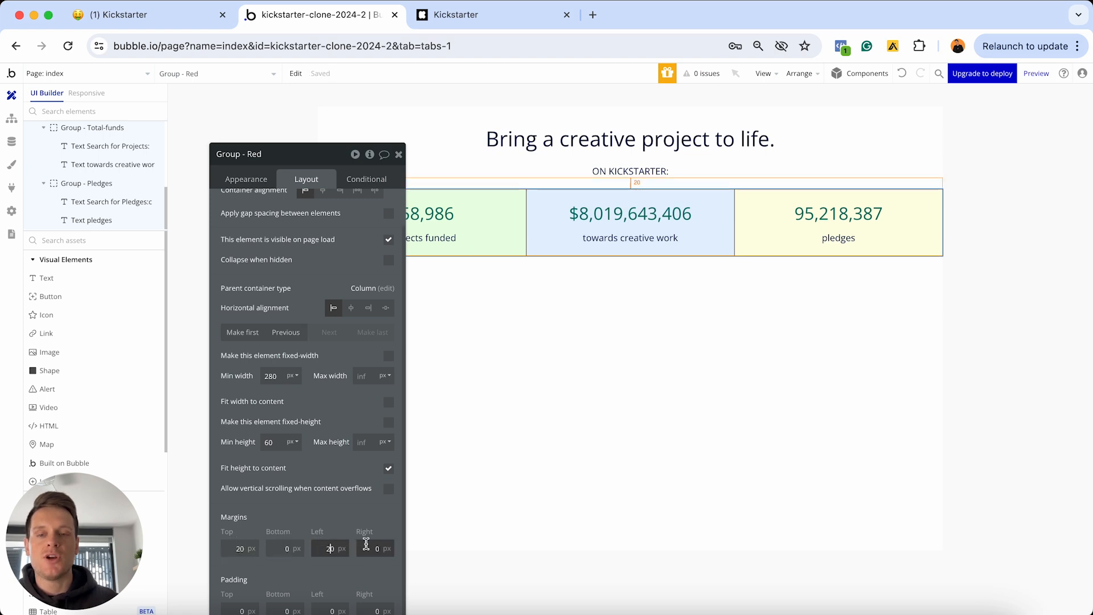
left_click(366, 545)
type("20")
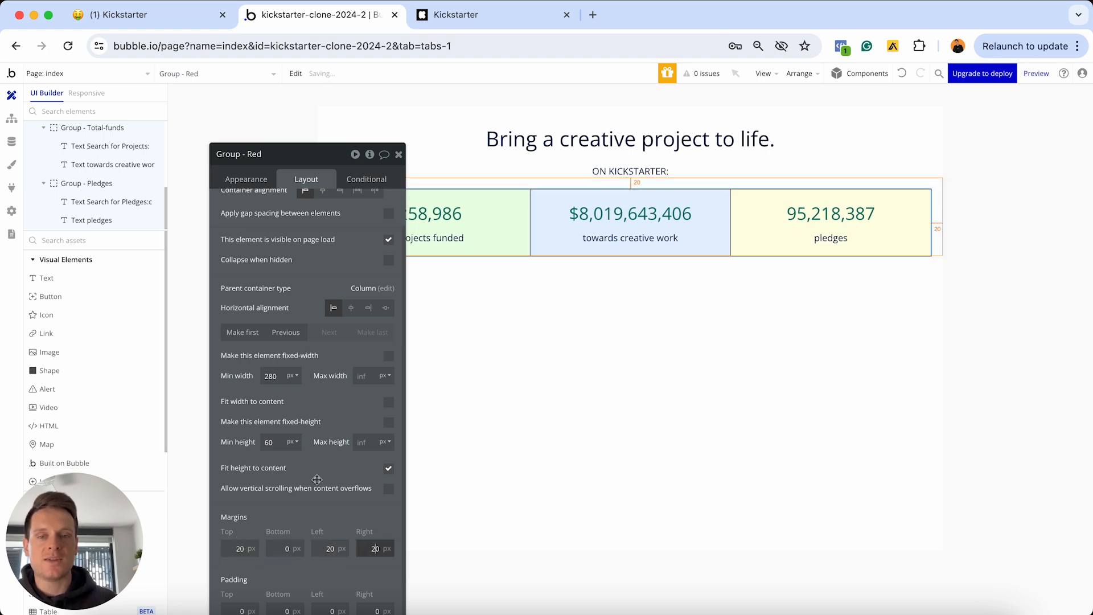
Set the stats row's minimum height and minimum width to 0, then close its editor
left_click(274, 441)
key("BackSpace")
key("BackSpace")
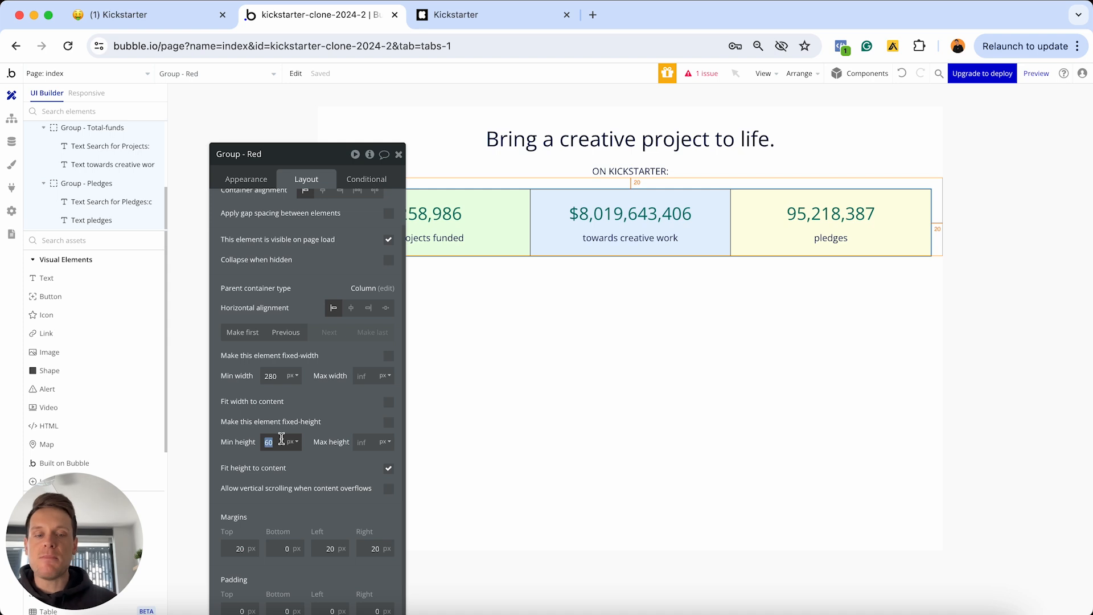
type("0")
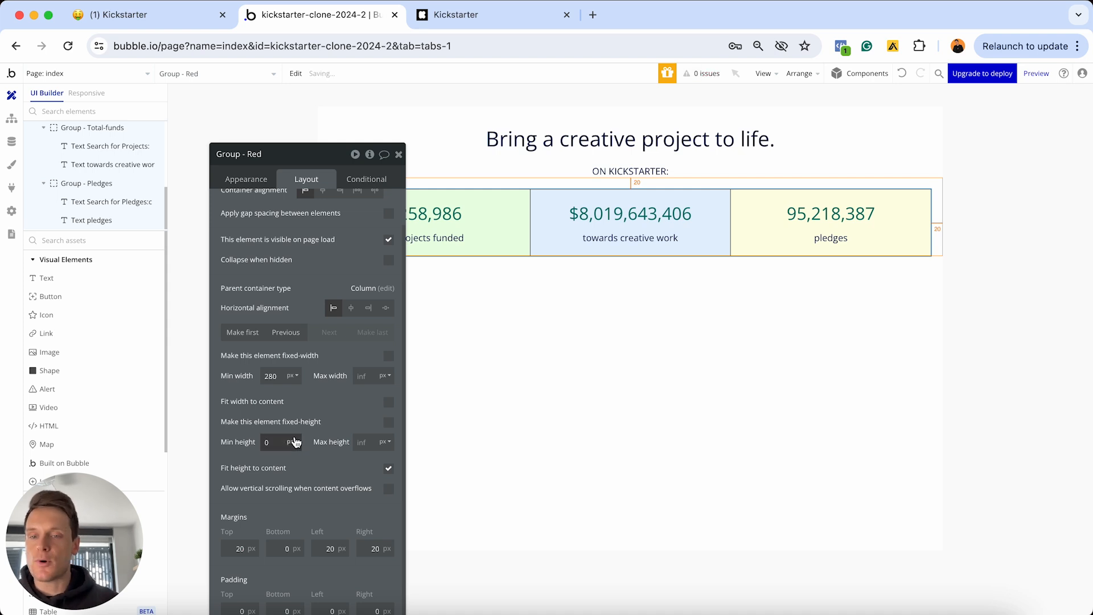
double_click(278, 376)
key("BackSpace")
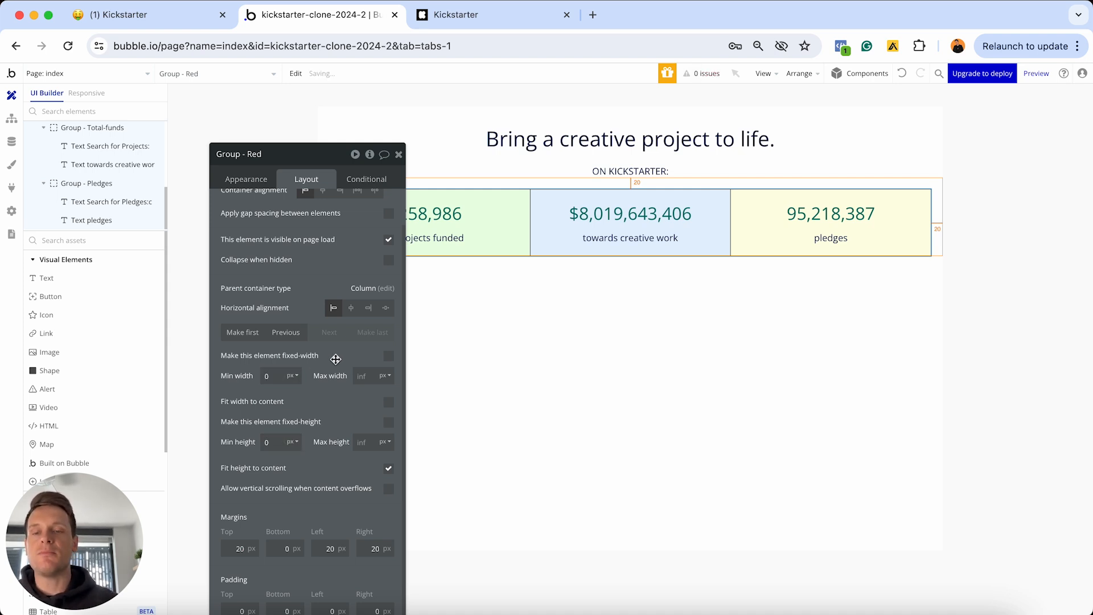
type("0")
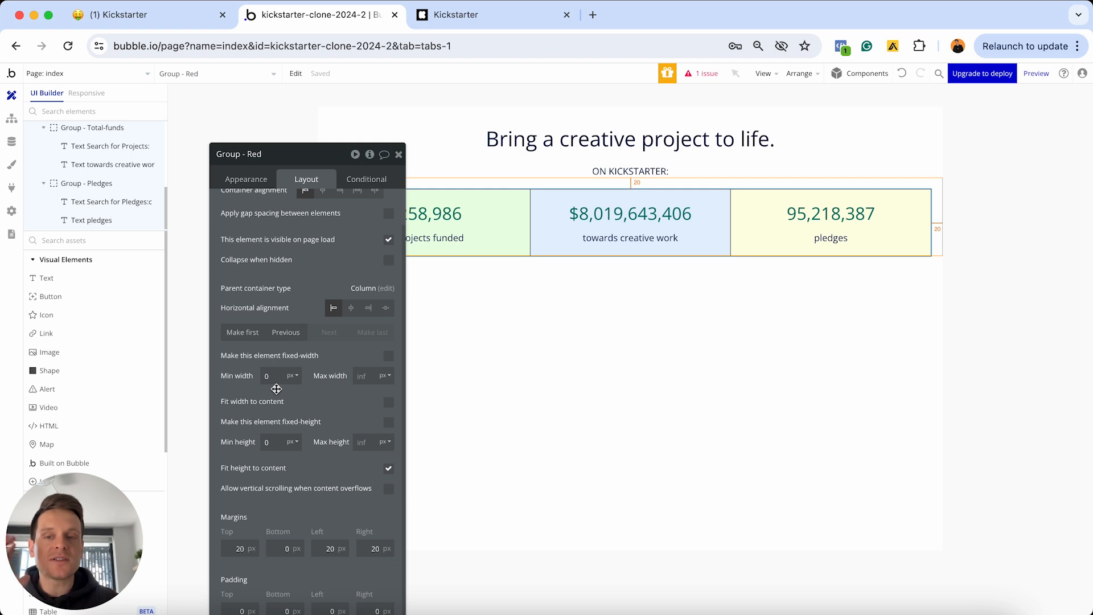
left_click(397, 155)
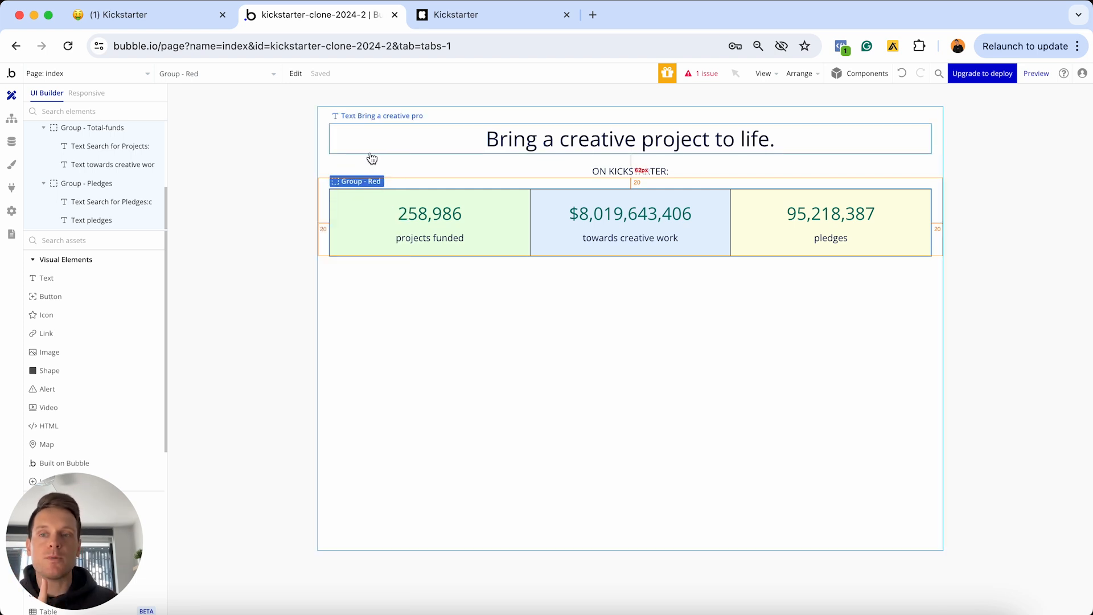
Preview the page at the 1200 breakpoint and bring up Group - Red's Row layout settings
left_click(90, 94)
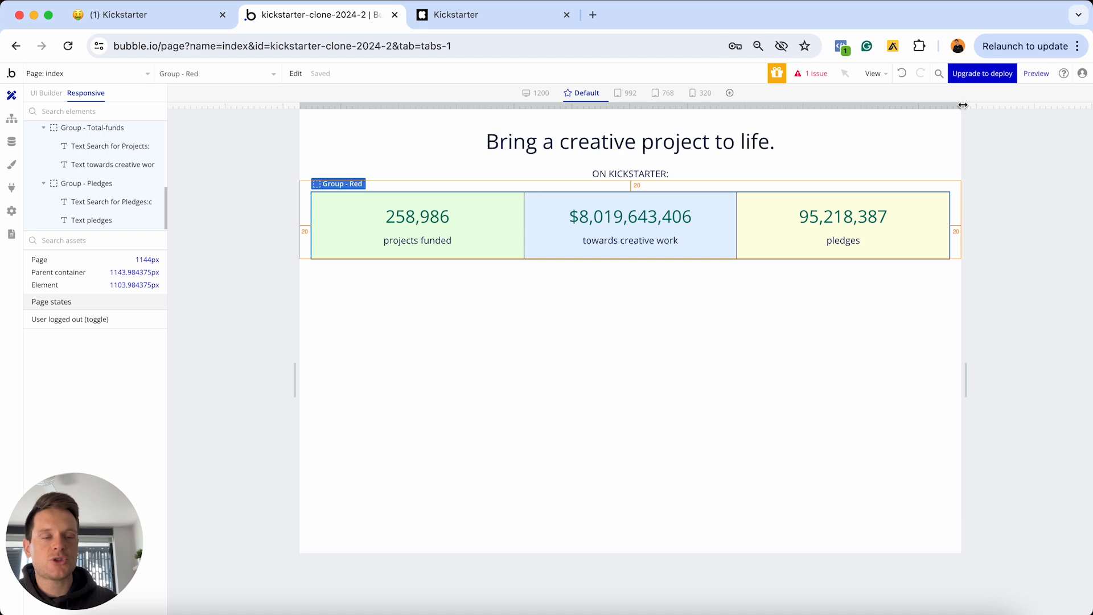
left_click_drag(962, 106, 1056, 106)
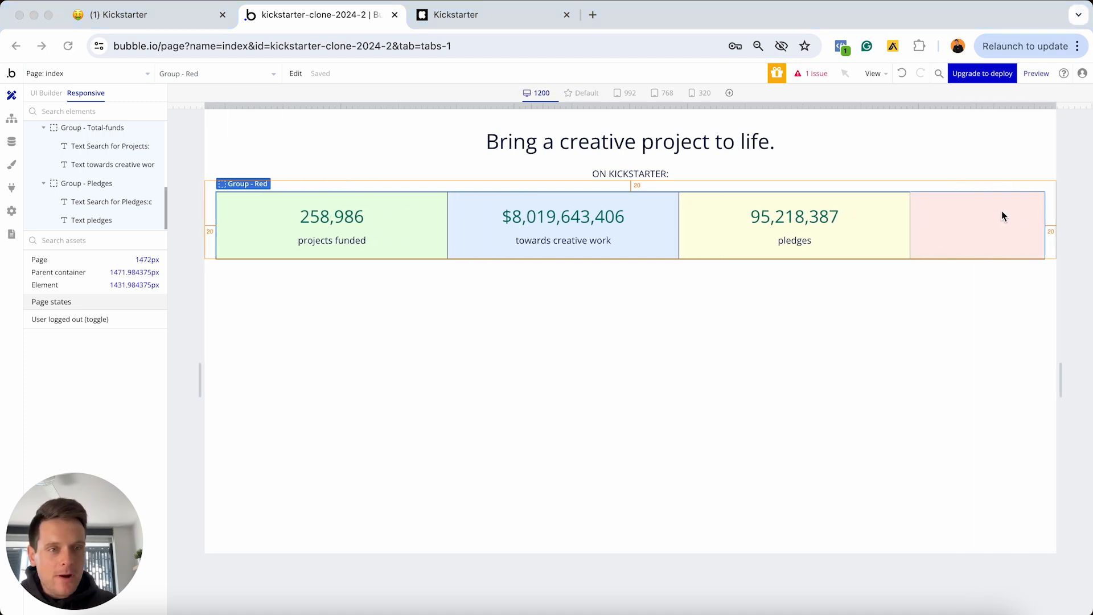
double_click(972, 226)
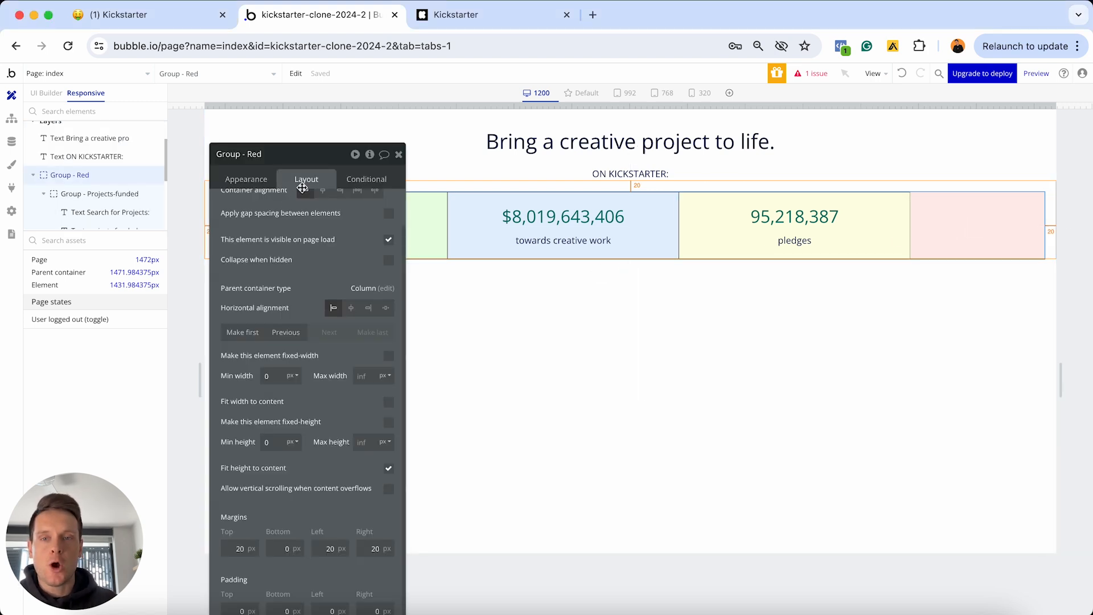
scroll(304, 264, "up", 2)
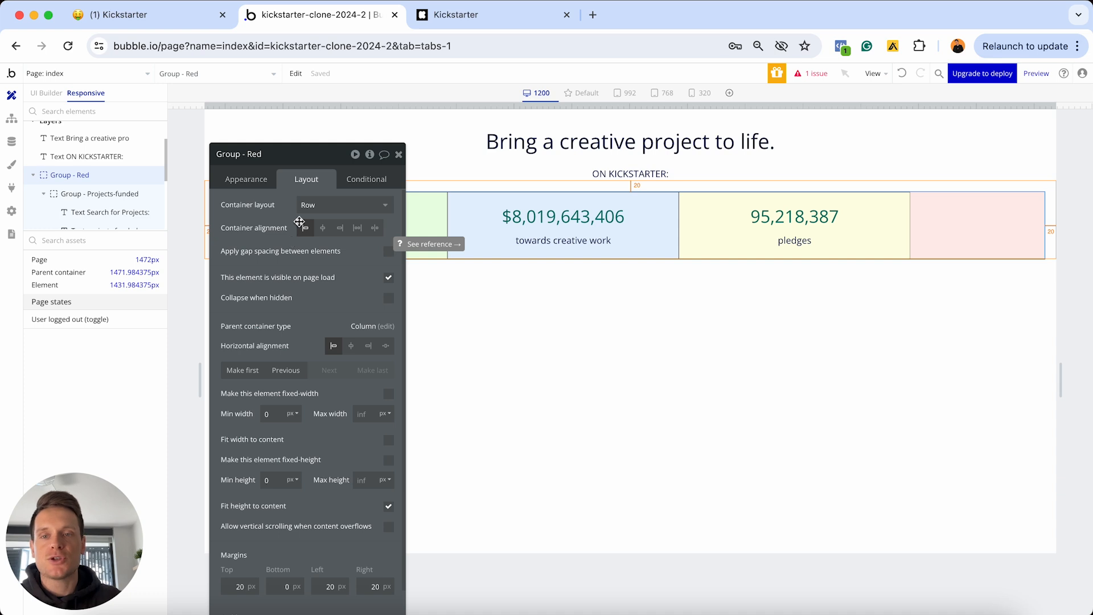
Set Group - Red's container alignment to Centered and its horizontal alignment to center
left_click_drag(313, 157, 360, 288)
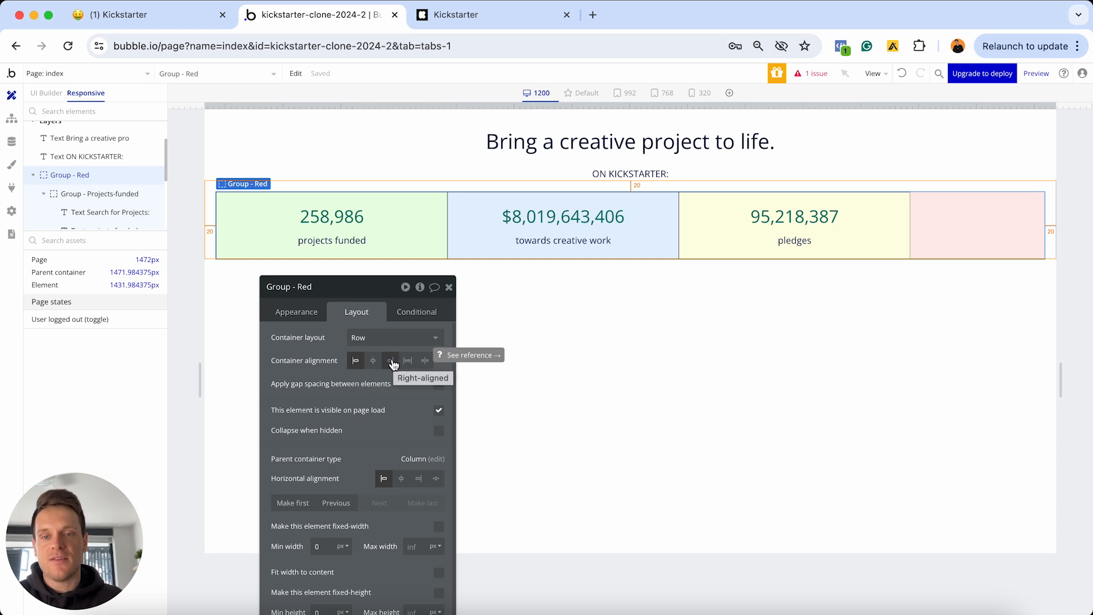
left_click(390, 360)
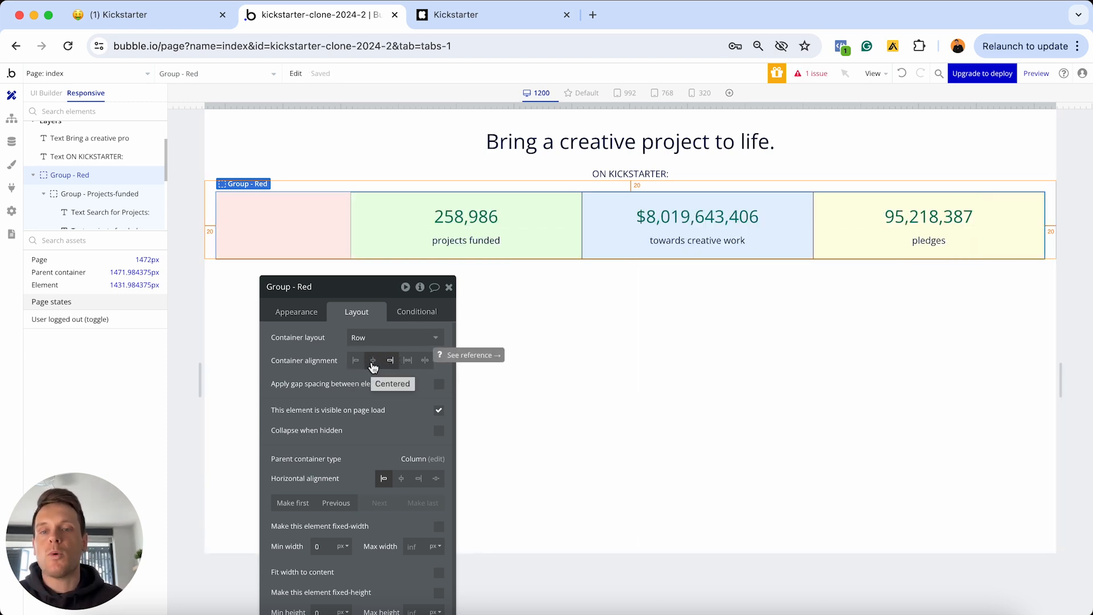
left_click(373, 361)
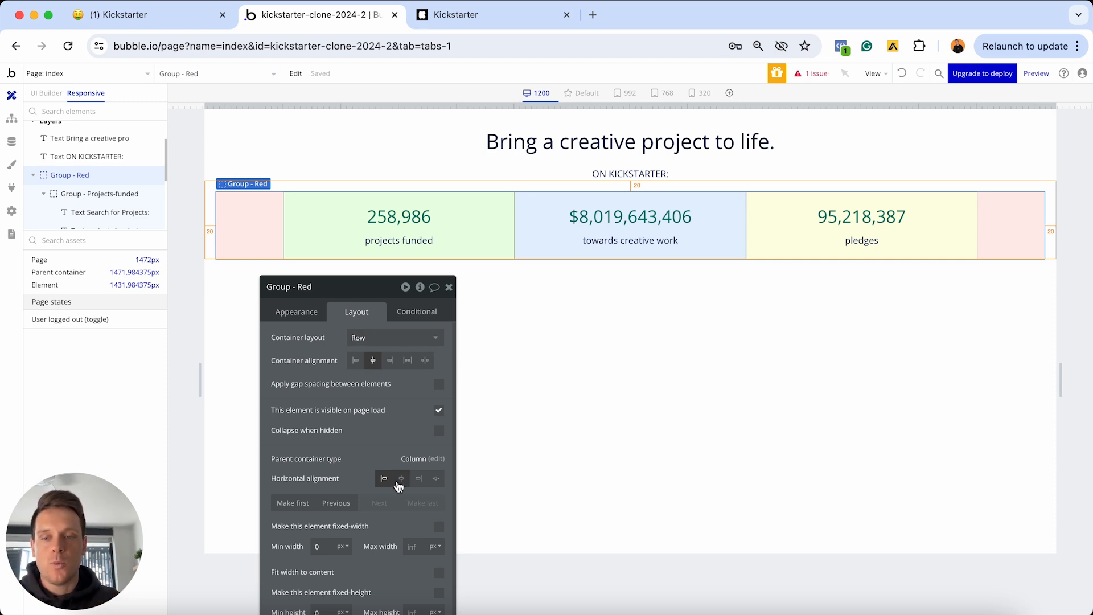
left_click(402, 479)
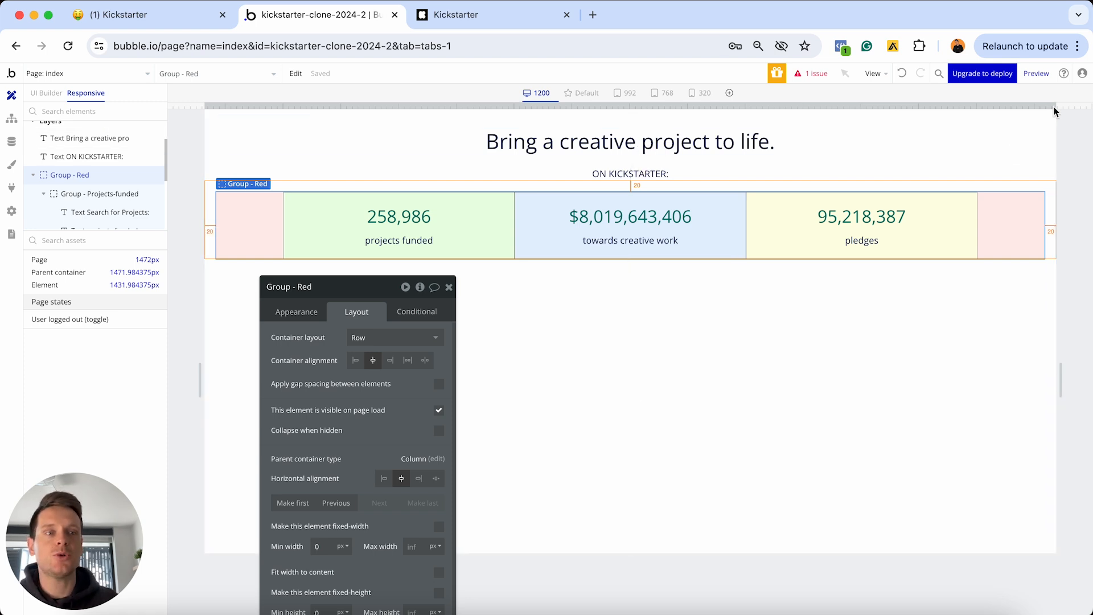
left_click_drag(1054, 111, 710, 91)
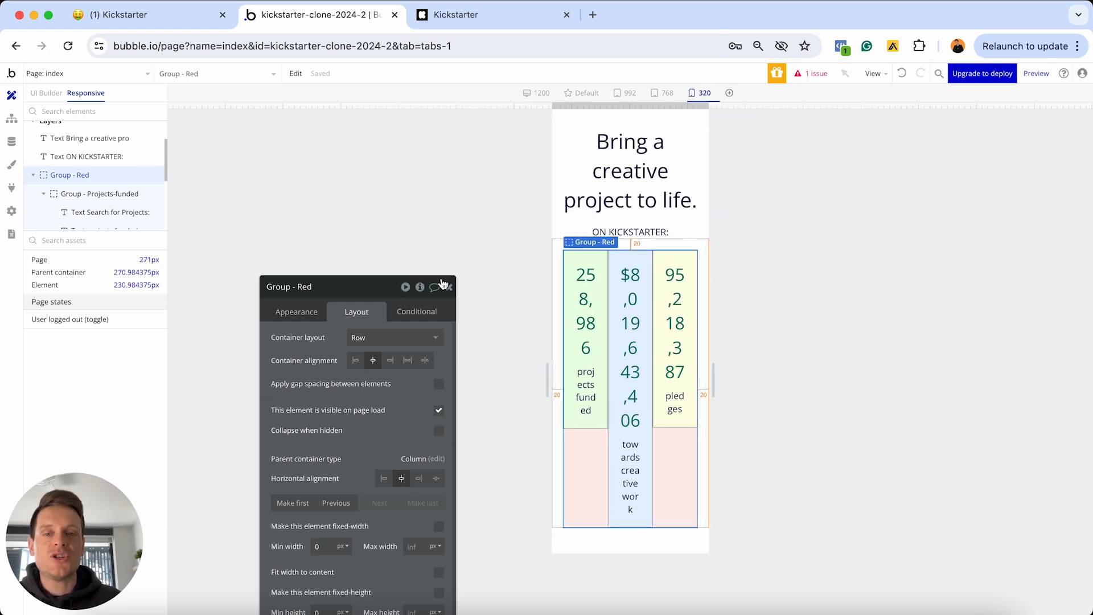
Return the preview to the 1200 breakpoint and review Group - Pledges' min width 0 and max width 400px
left_click_drag(367, 294, 382, 134)
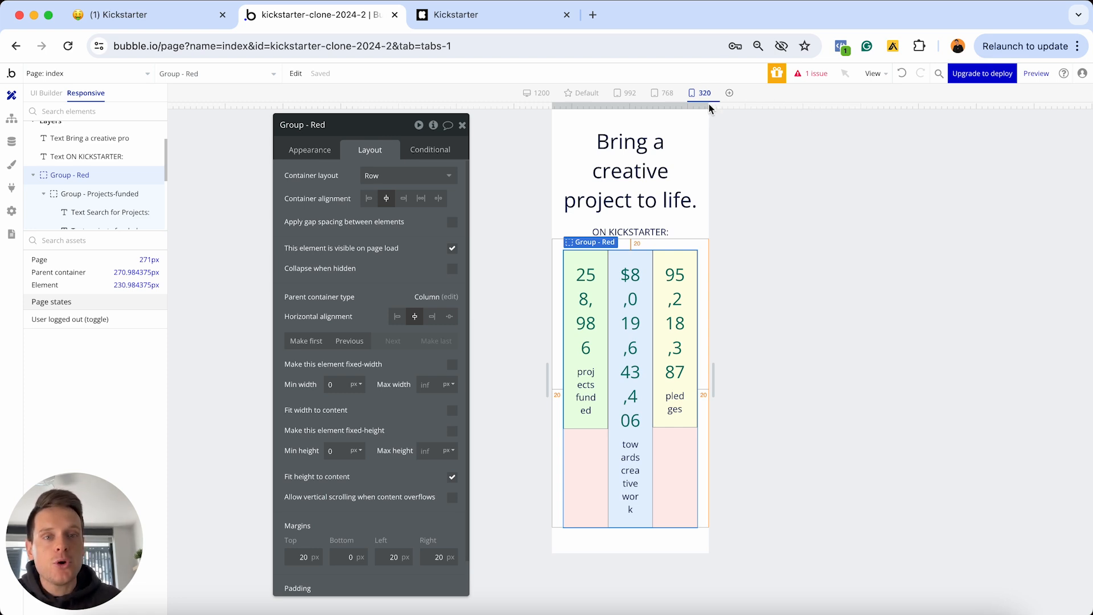
left_click_drag(709, 103, 996, 103)
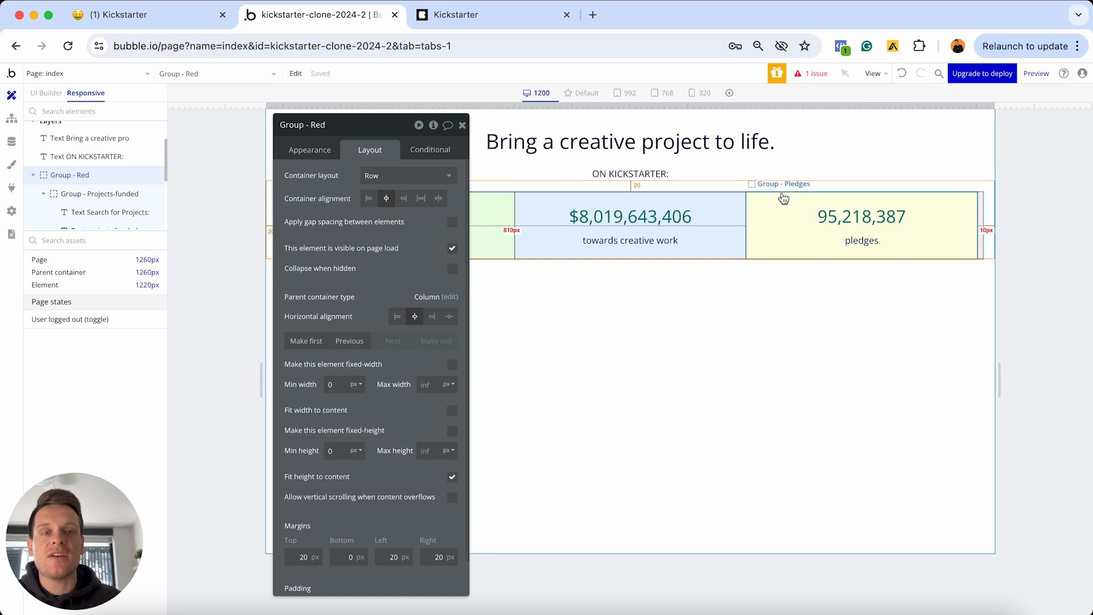
left_click(759, 236)
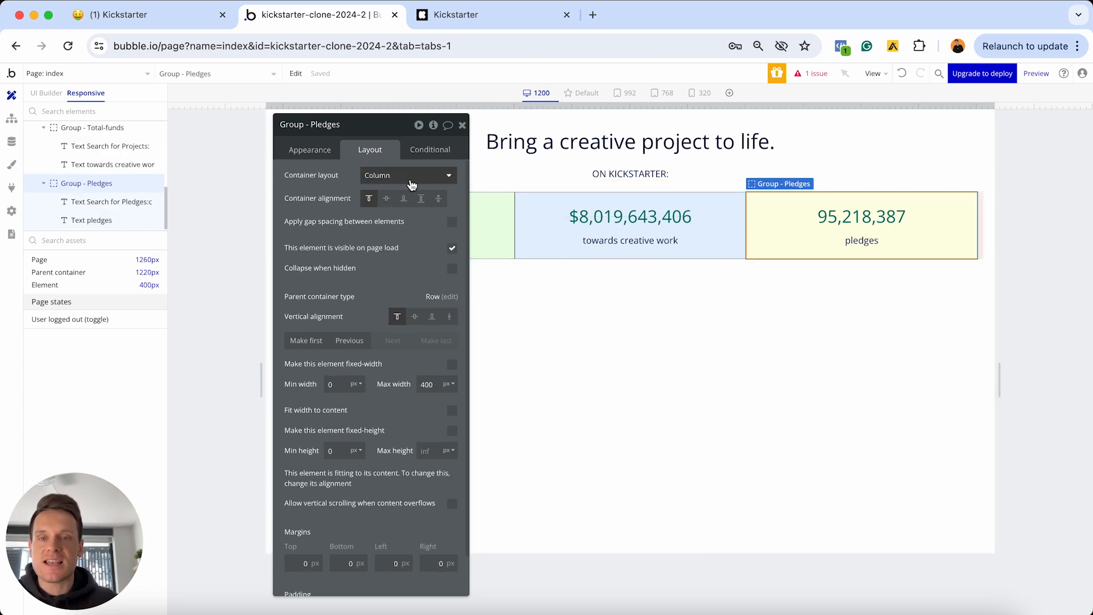
scroll(354, 326, "down", 1)
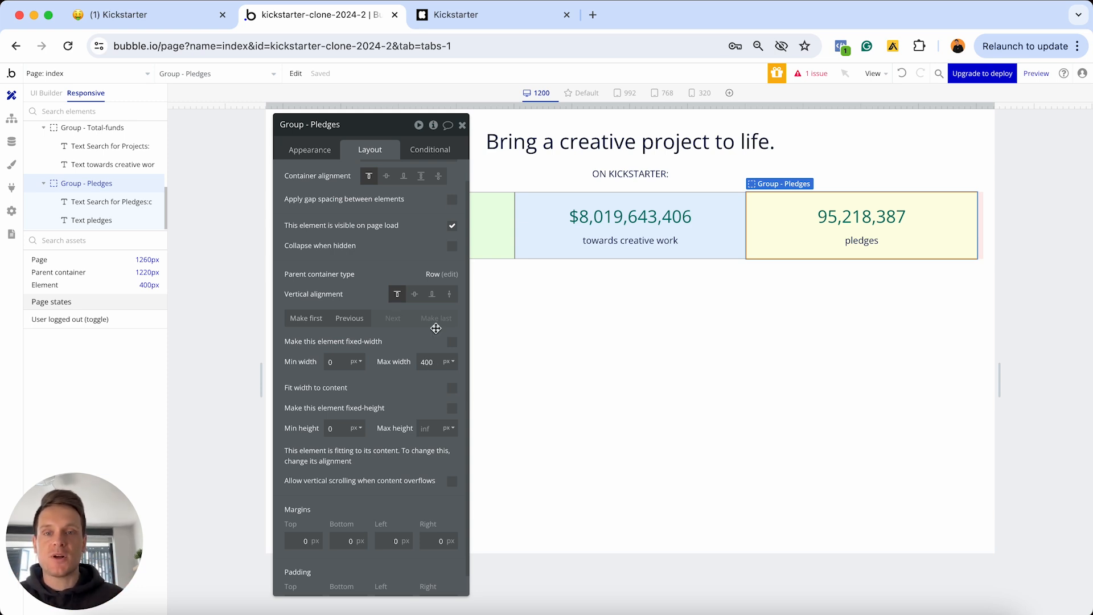
left_click(461, 124)
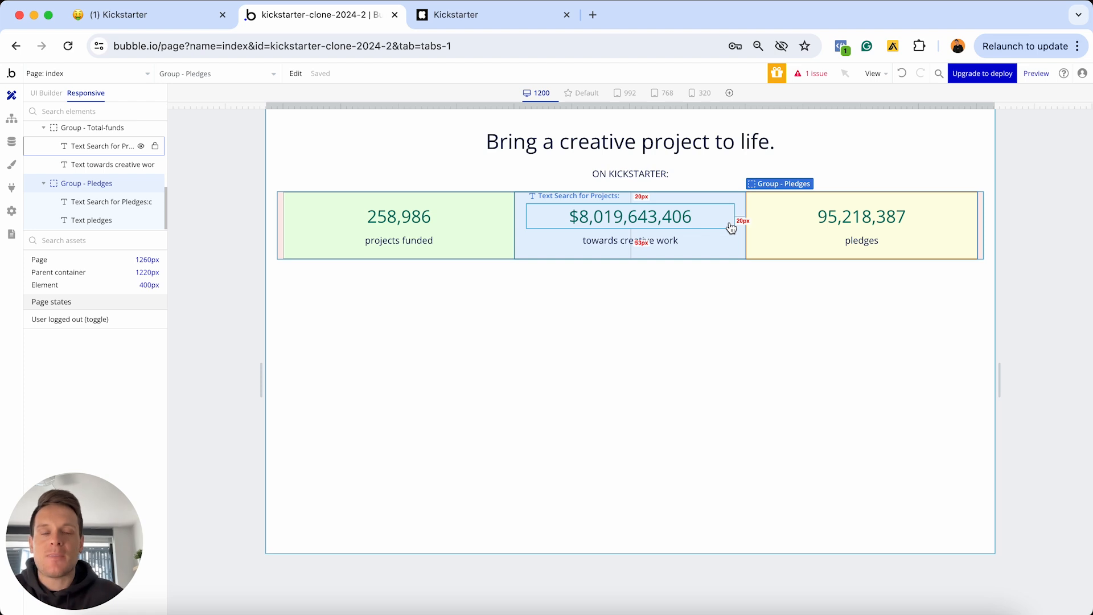
double_click(764, 237)
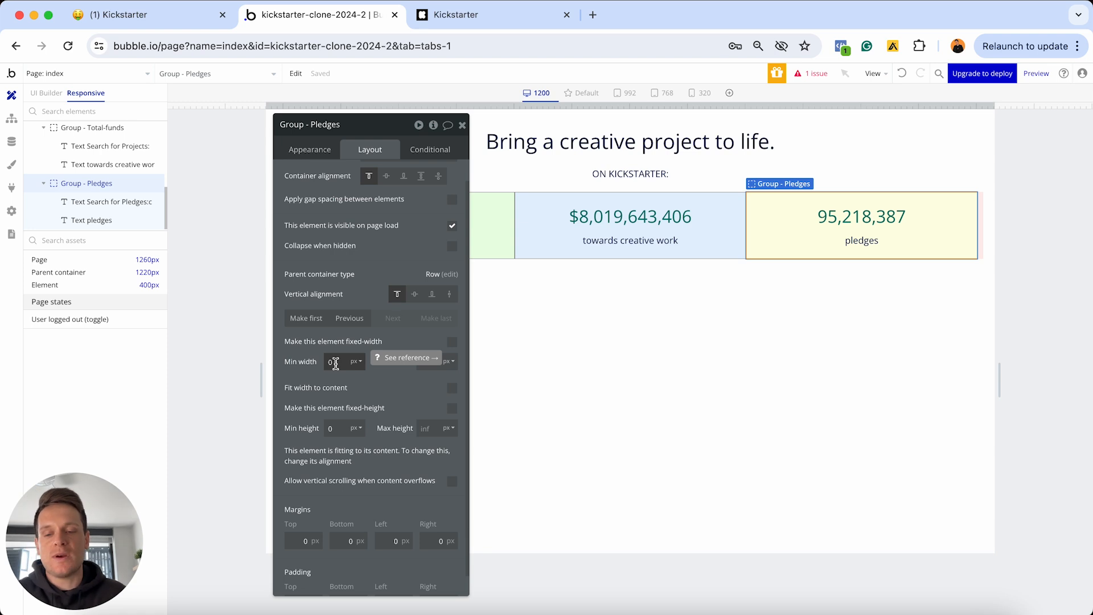
In the 320 px mobile preview, give Group - Pledges a 280 px minimum width
left_click(463, 125)
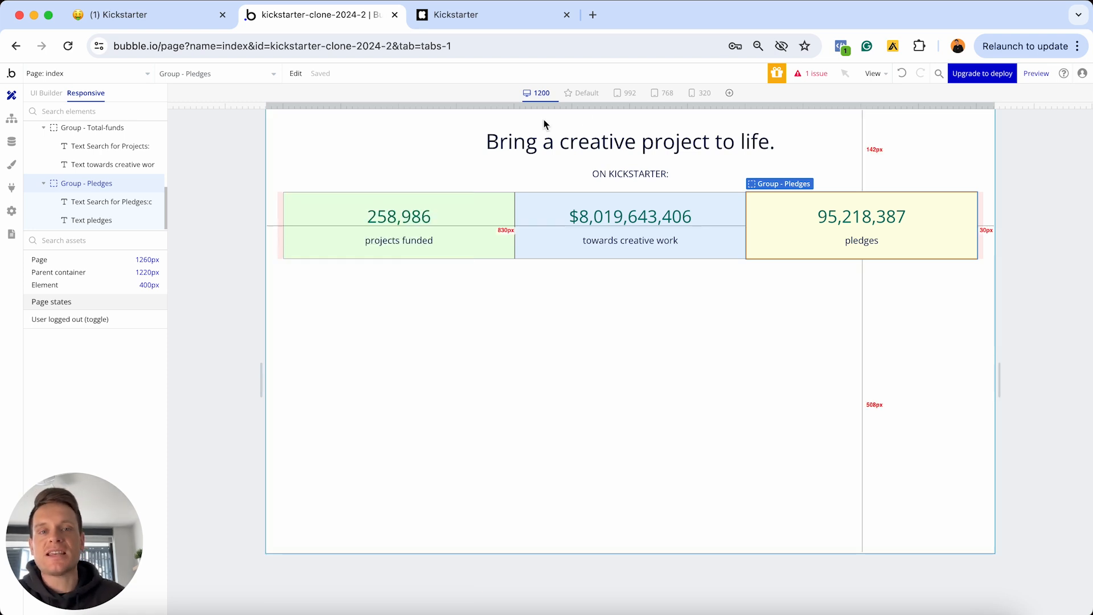
left_click(700, 98)
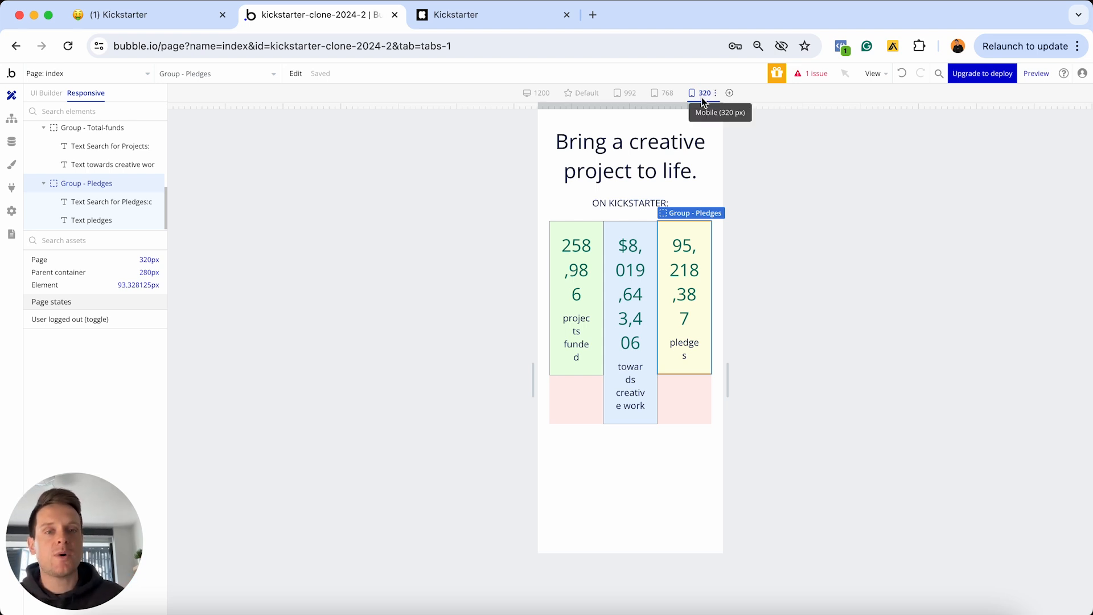
double_click(685, 404)
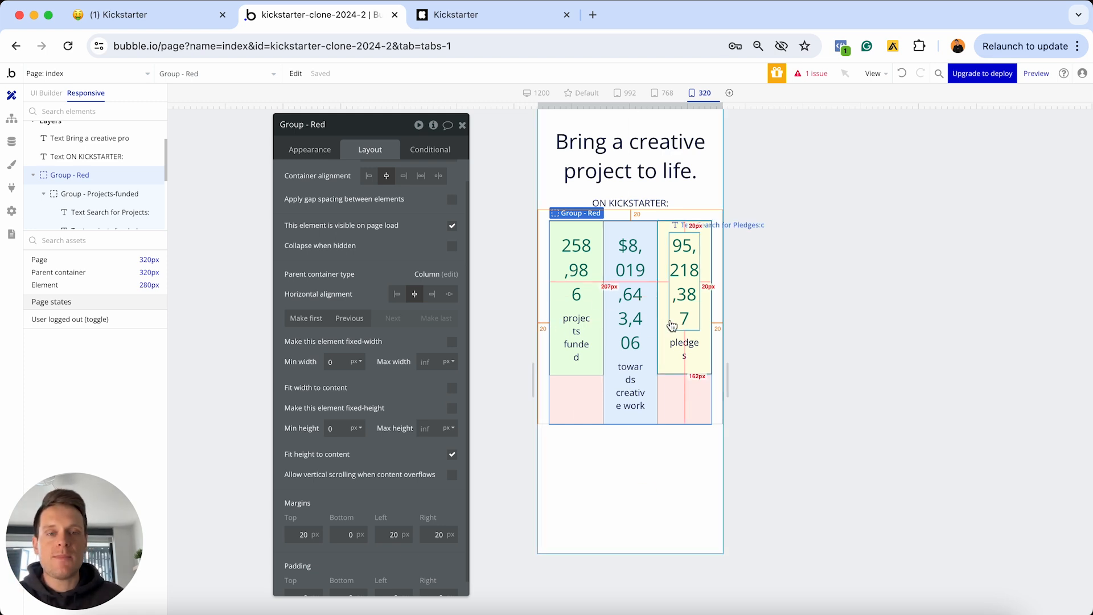
left_click(665, 330)
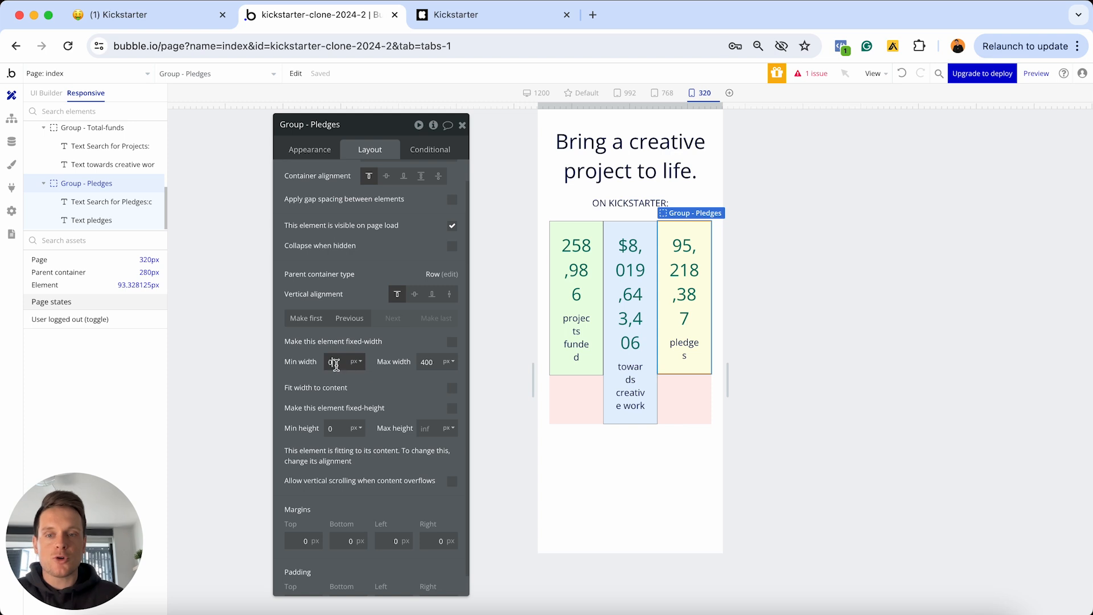
double_click(331, 363)
type("28")
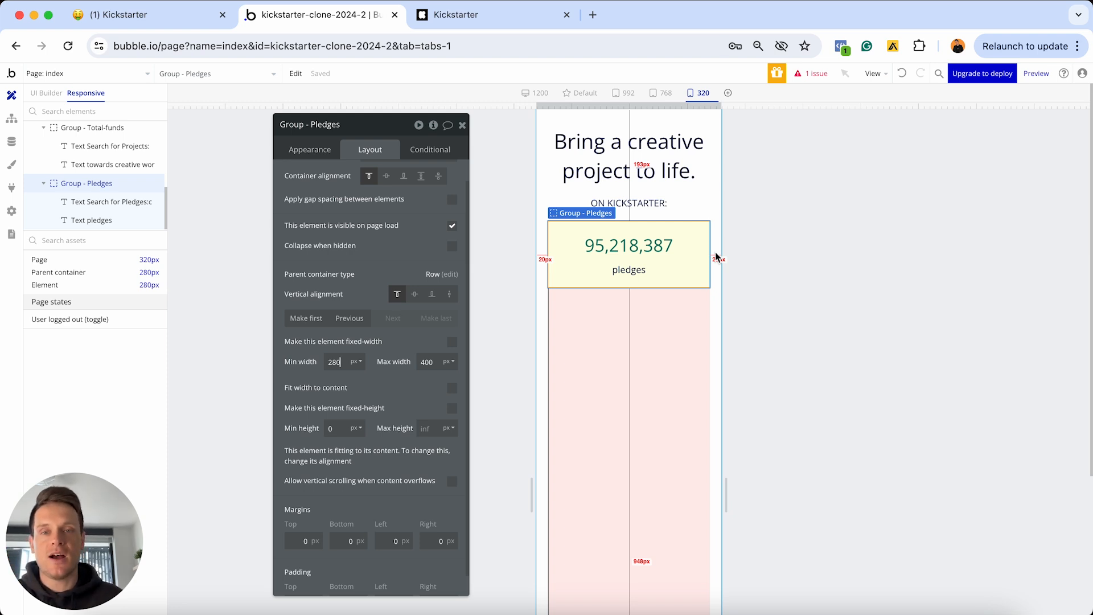
Give the Total-funds and Projects-funded boxes a 280 px minimum width, then preview at 768 px
left_click_drag(722, 106, 981, 105)
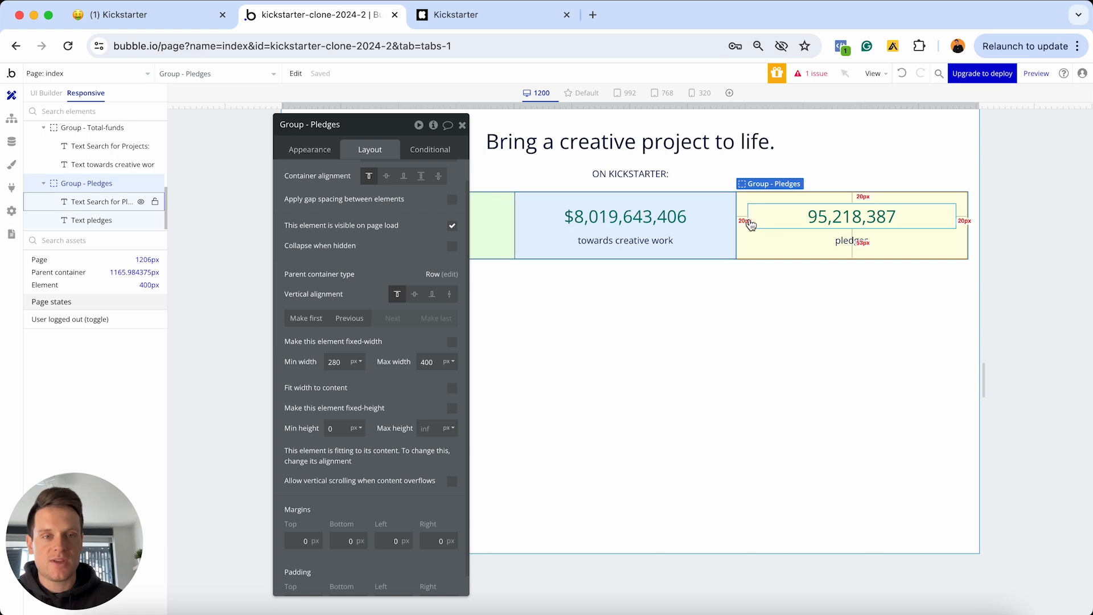
left_click(712, 235)
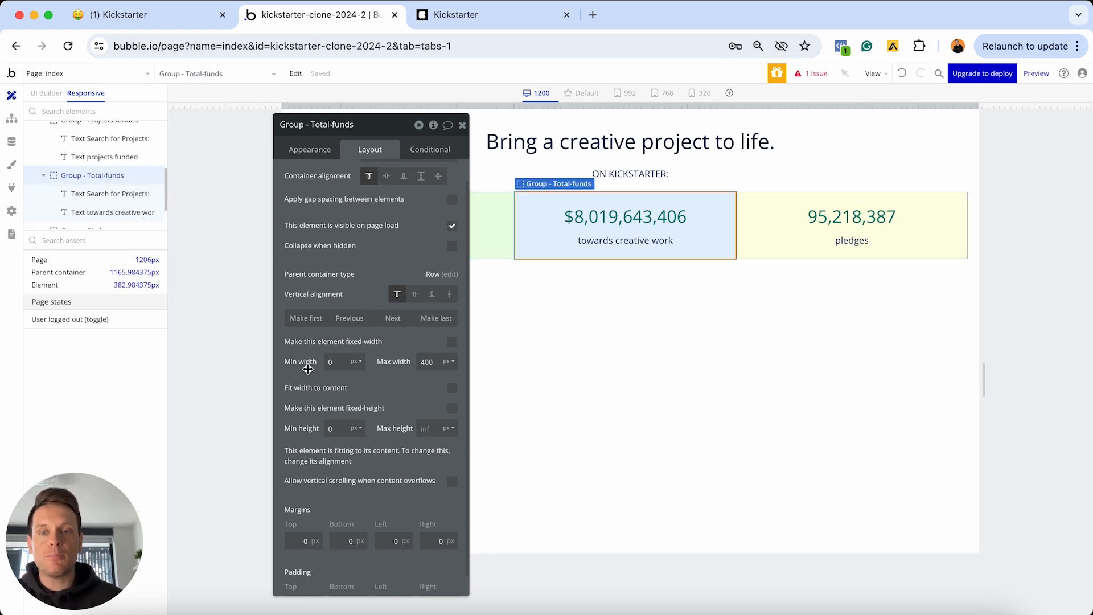
left_click(335, 362)
type("280")
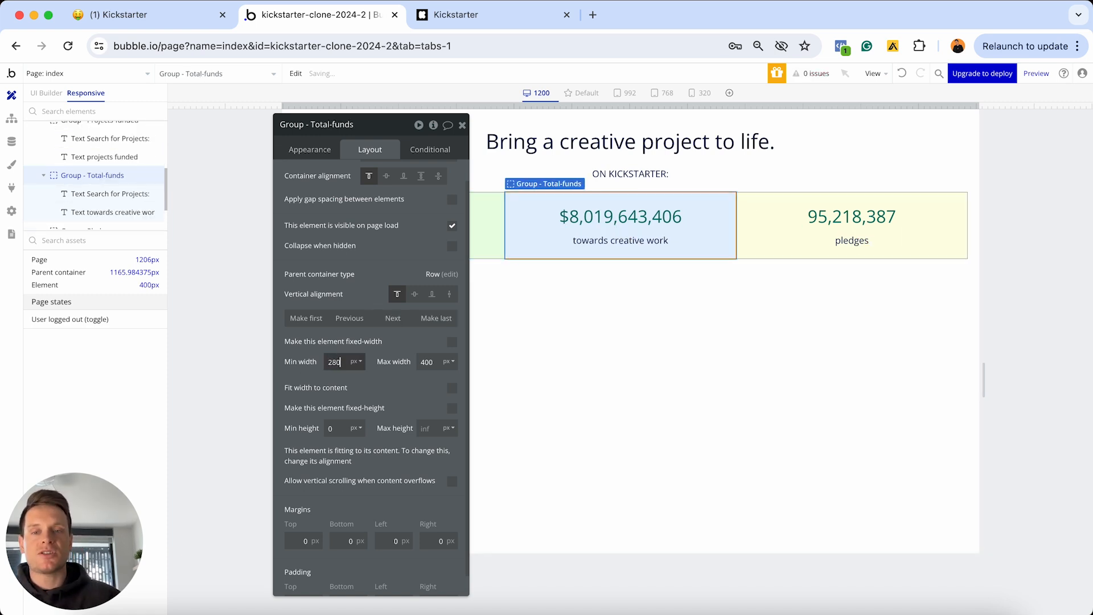
left_click_drag(378, 123, 725, 124)
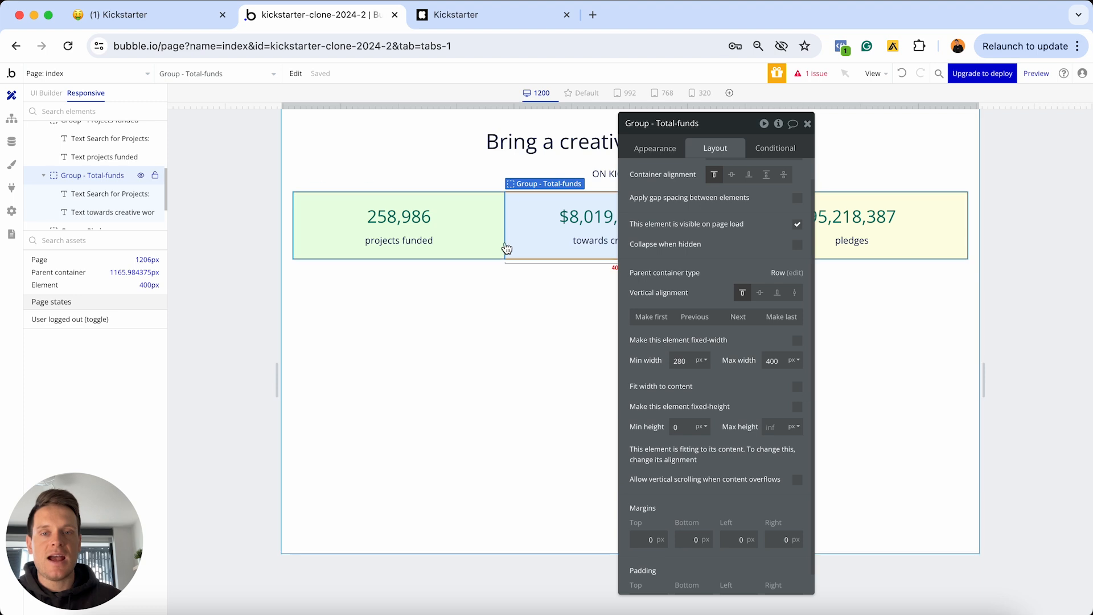
left_click(455, 245)
left_click(683, 361)
type("280")
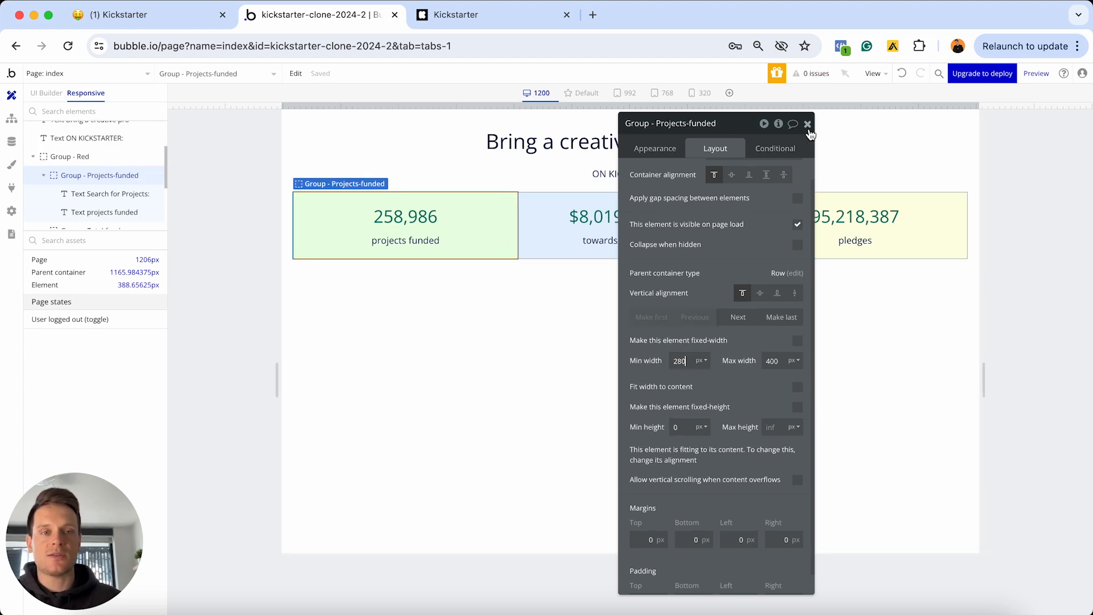
left_click(807, 124)
left_click_drag(984, 105, 859, 104)
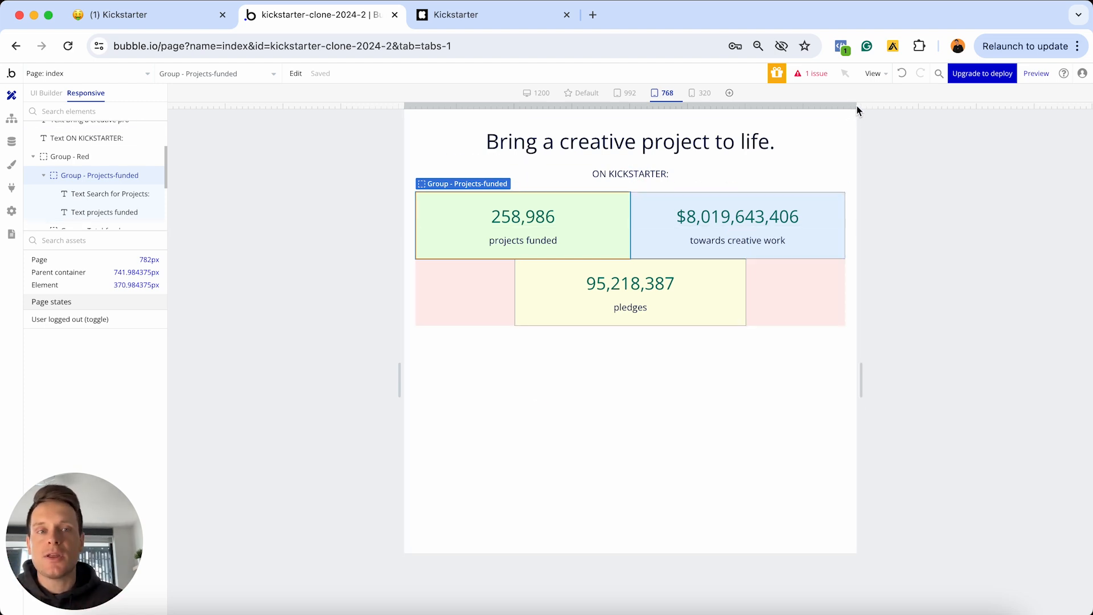
Return the page preview to full desktop width and go back to the UI Builder
left_click_drag(855, 106, 756, 98)
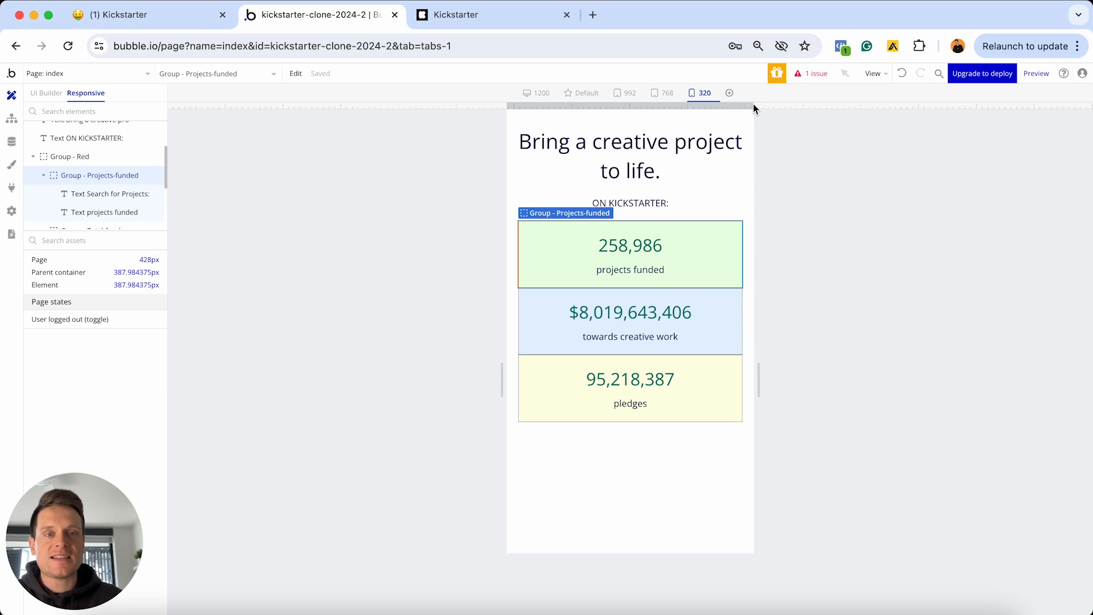
left_click_drag(753, 104, 1084, 3)
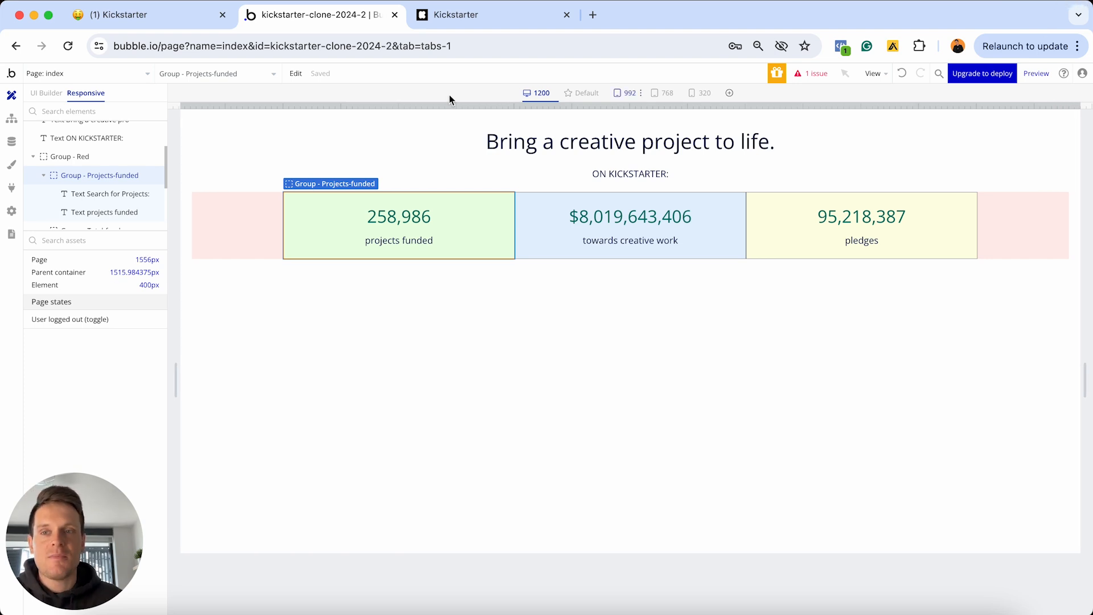
left_click(48, 94)
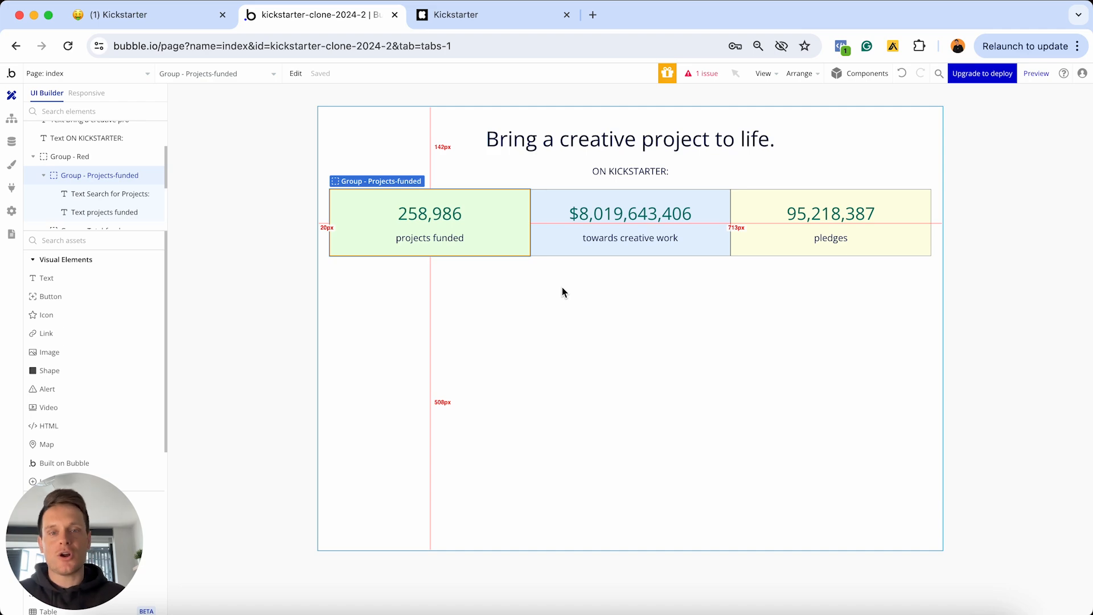
left_click(531, 15)
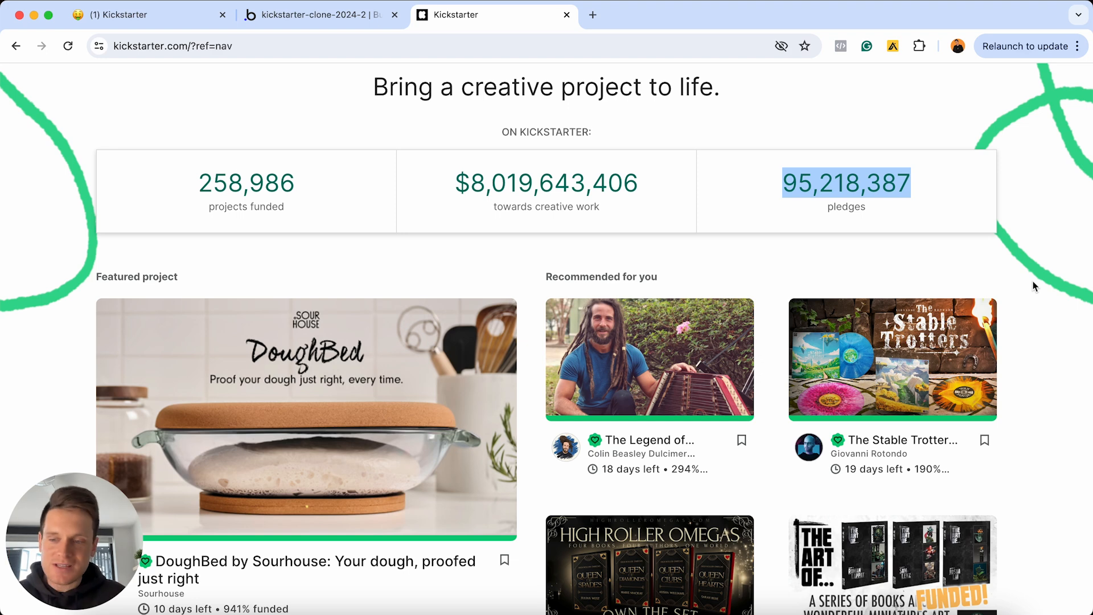
left_click(335, 21)
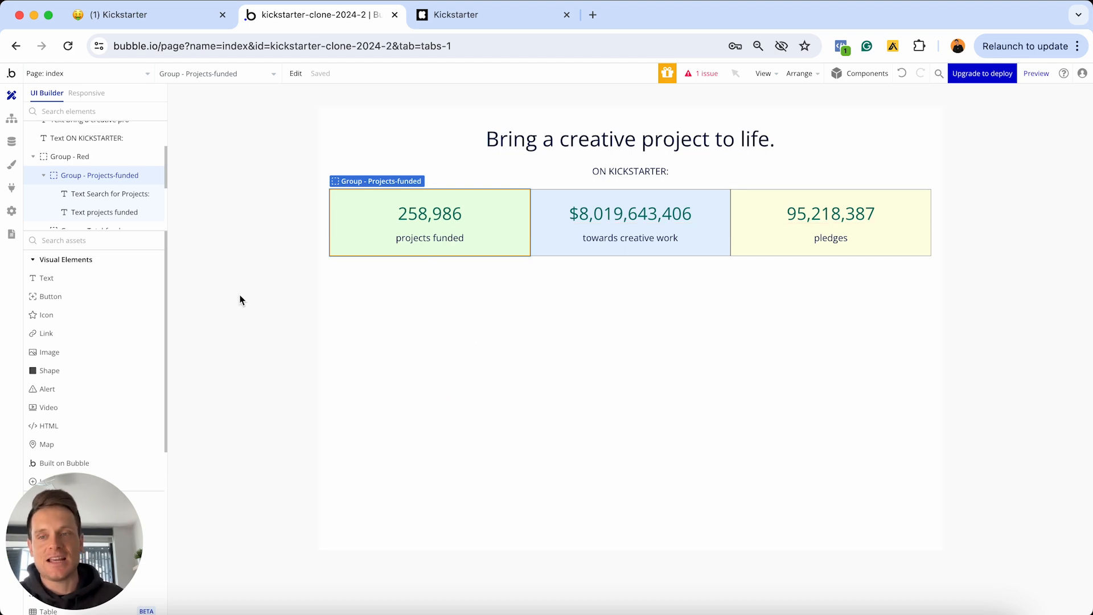
Add a 'Featured Projects' text element below the stats row, correcting its typos
left_click(62, 278)
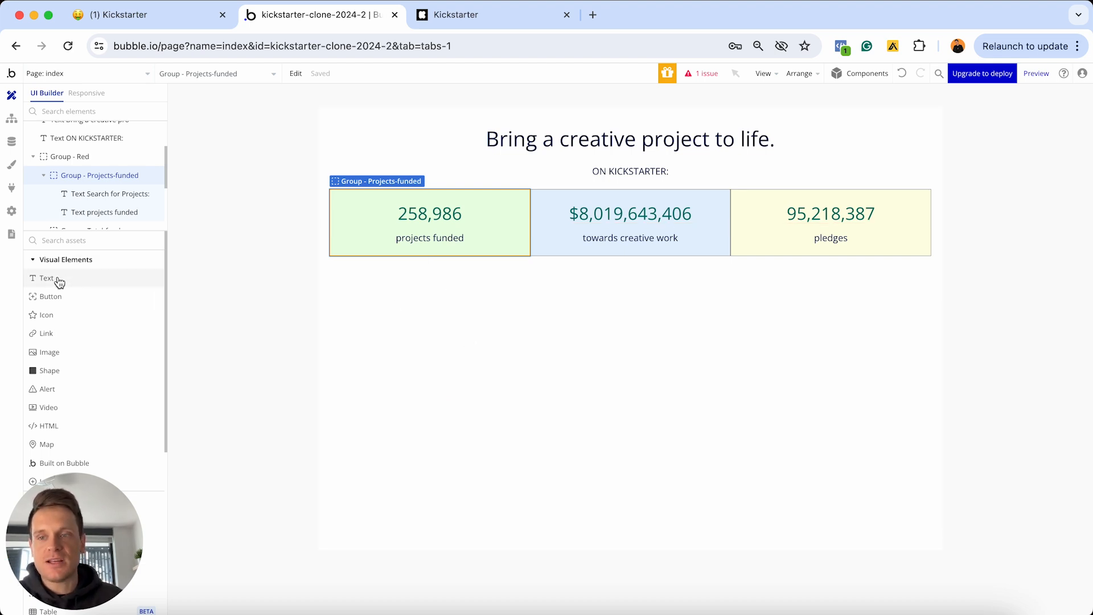
left_click(492, 308)
type("Feta")
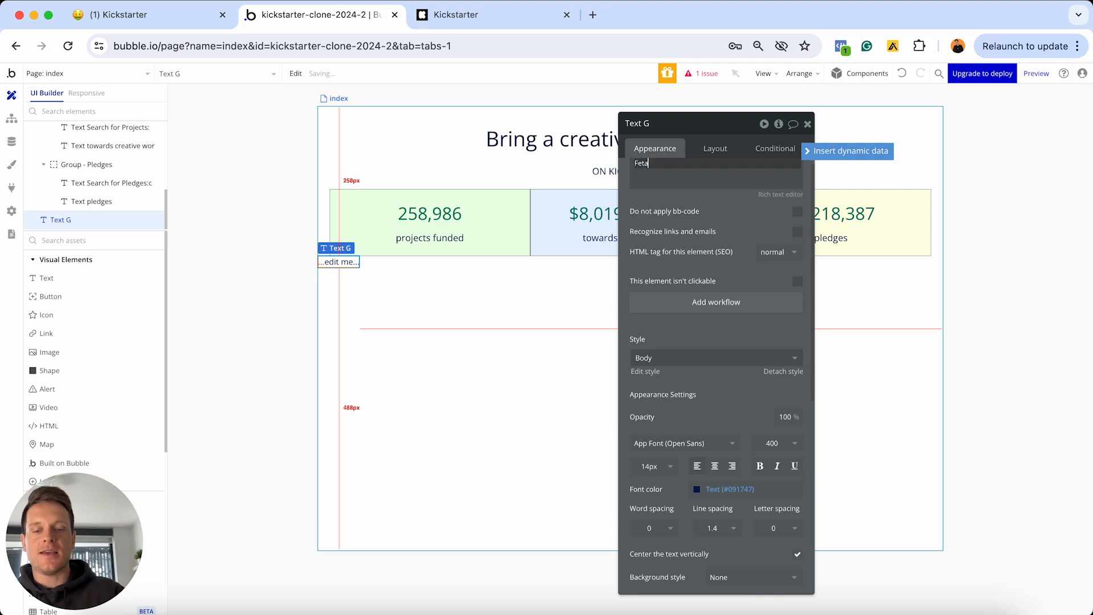
type("ured projects")
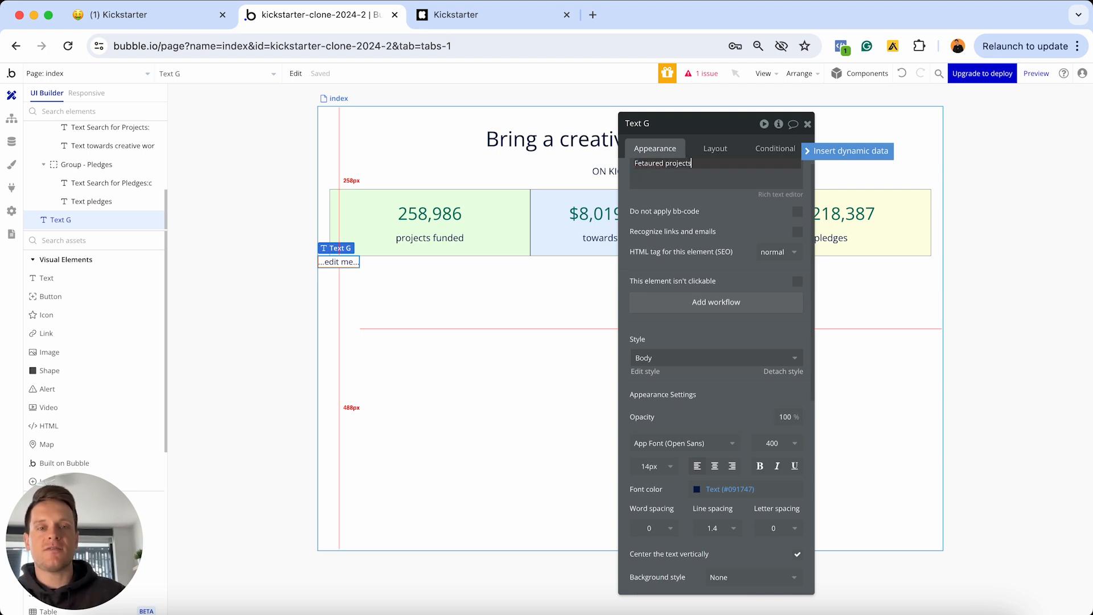
left_click(652, 149)
left_click(645, 163)
key("BackSpace")
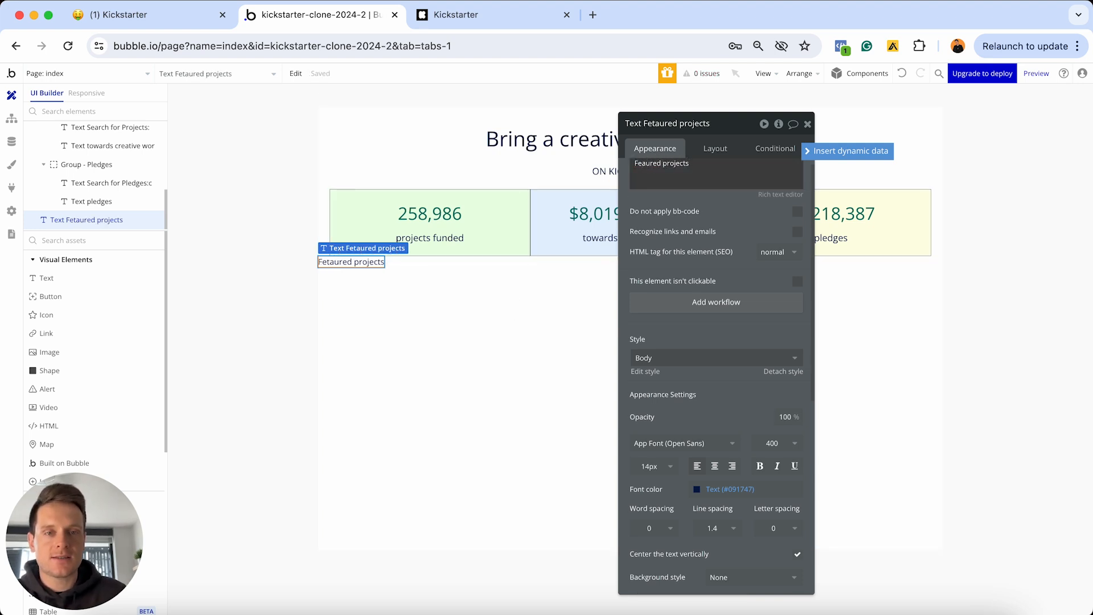
key("Right")
type("t")
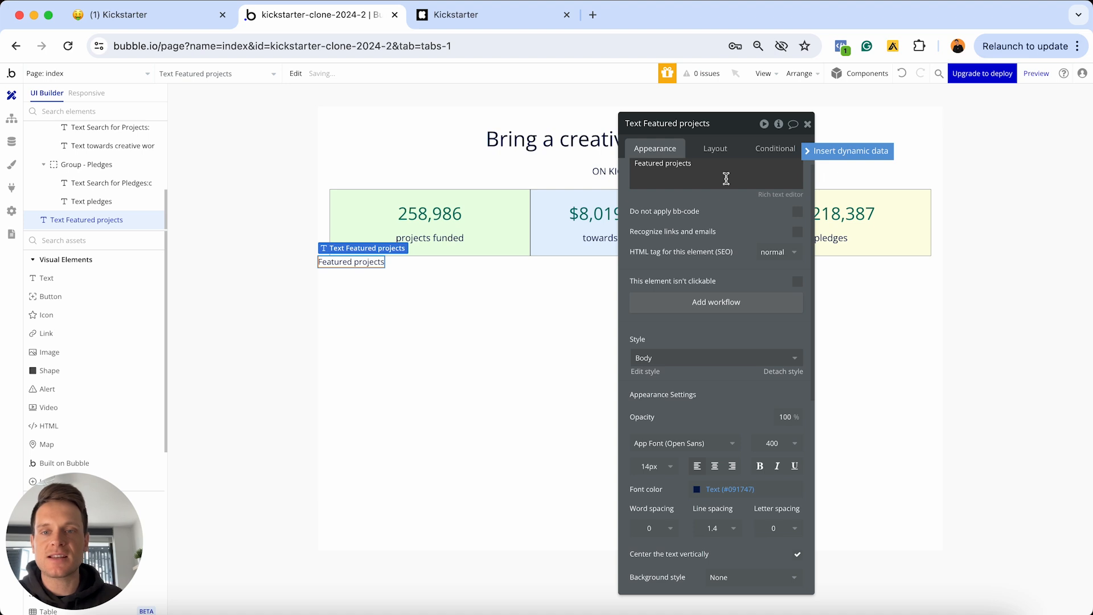
left_click(678, 164)
left_click(671, 163)
key("BackSpace")
type("P")
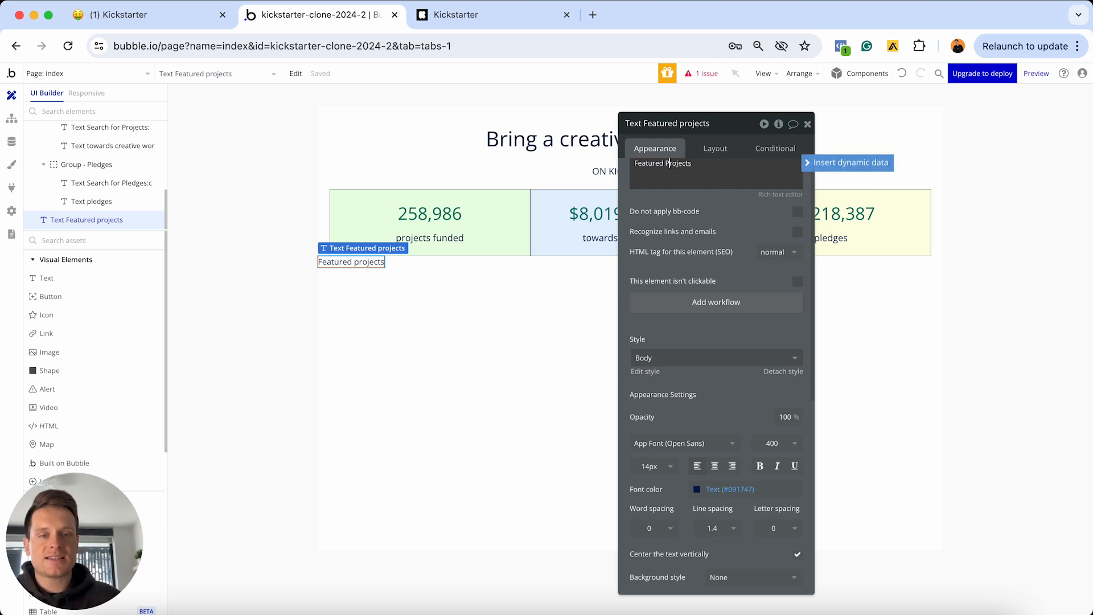
Detach the heading from its shared text style and set its font size to 20
scroll(723, 291, "down", 1)
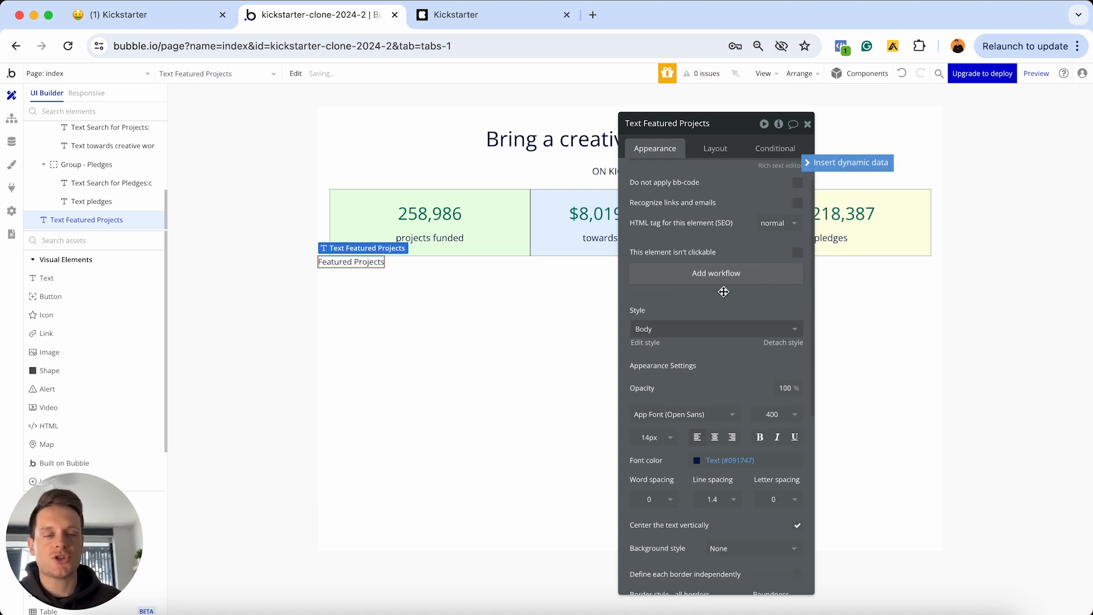
scroll(723, 291, "down", 2)
left_click(787, 296)
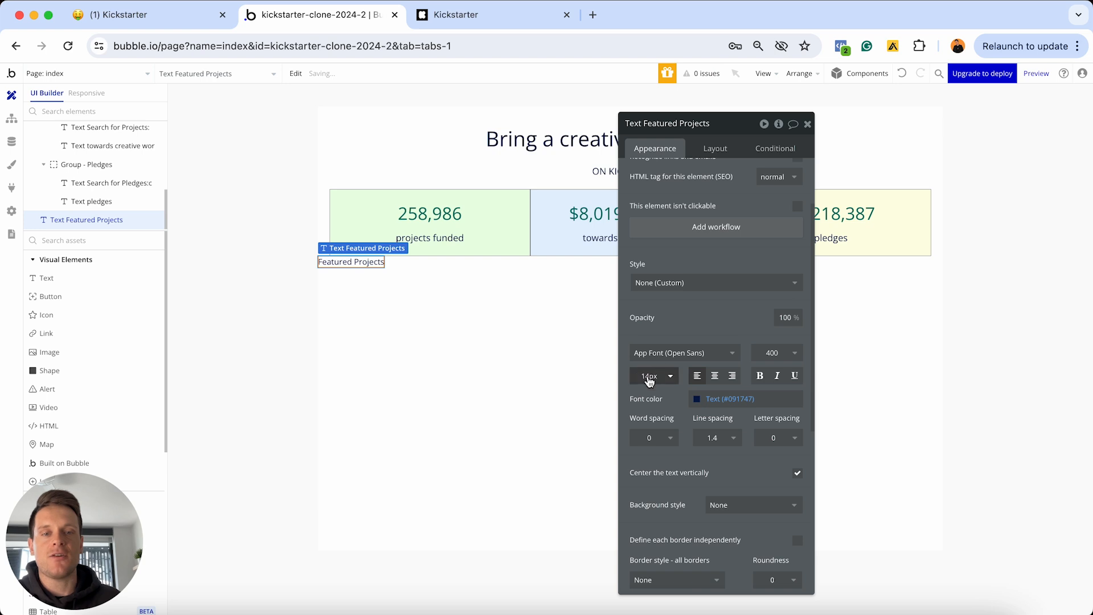
left_click(649, 380)
key("super+a")
type("20")
key("Return")
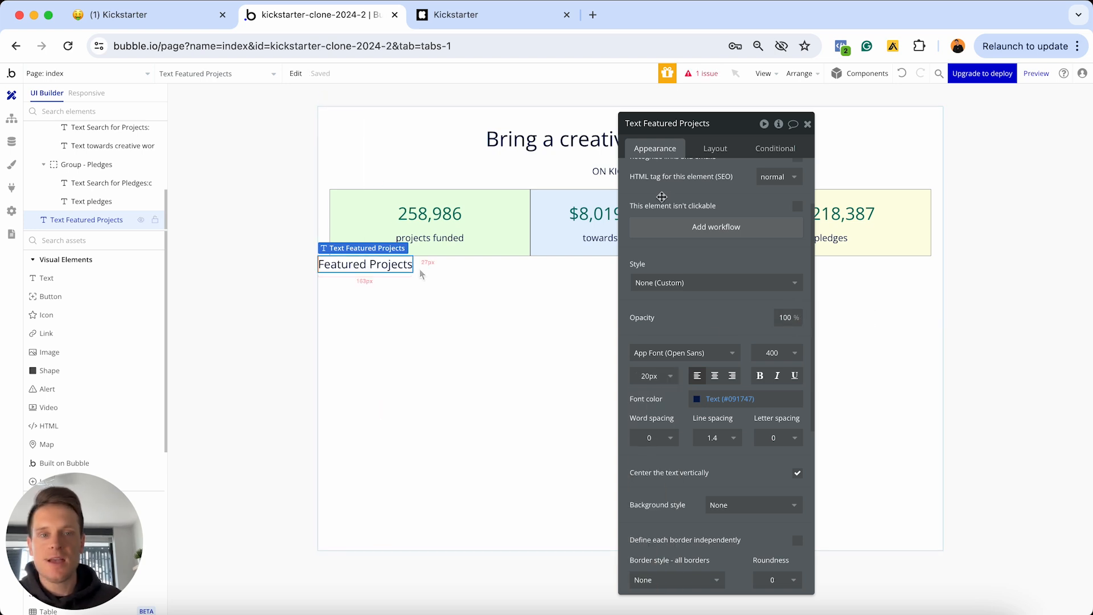
left_click(708, 149)
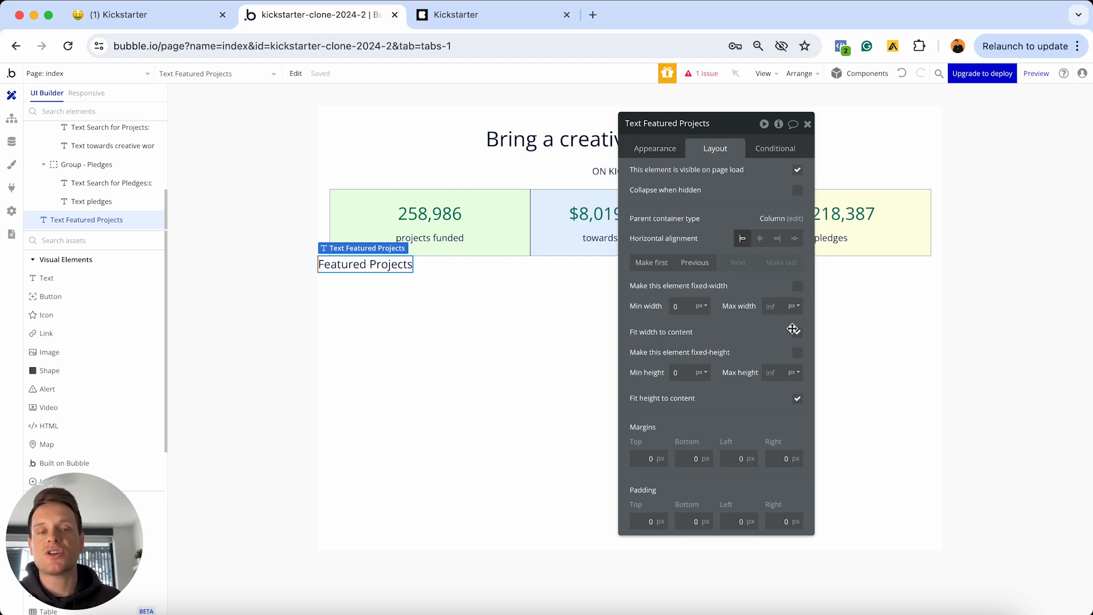
Make the heading stretch full width with a 40 px top margin and 20 px side margins
left_click(797, 333)
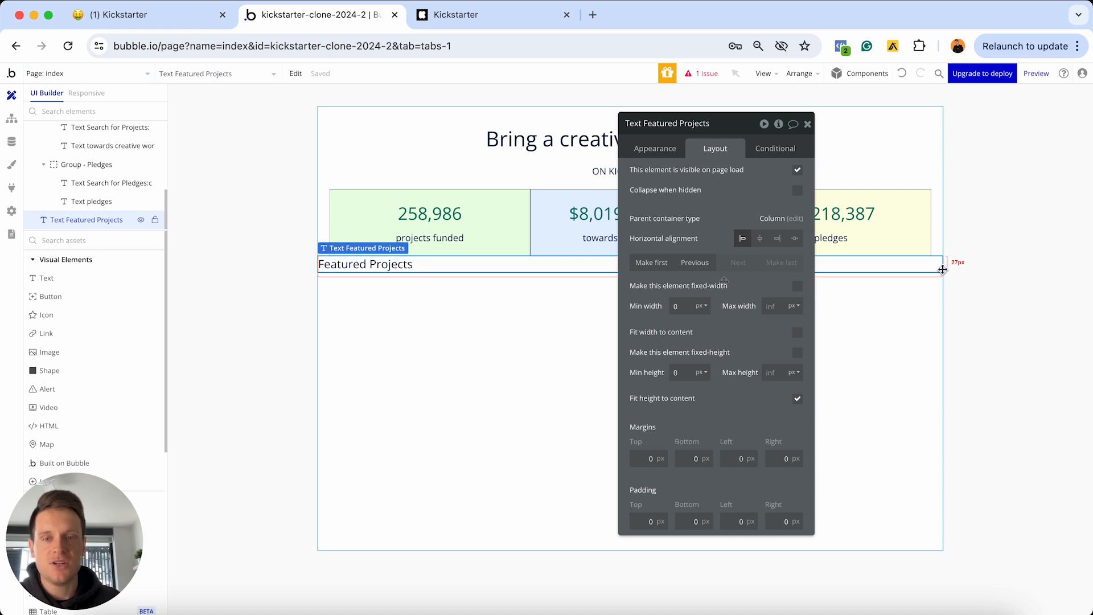
left_click(643, 458)
type("4")
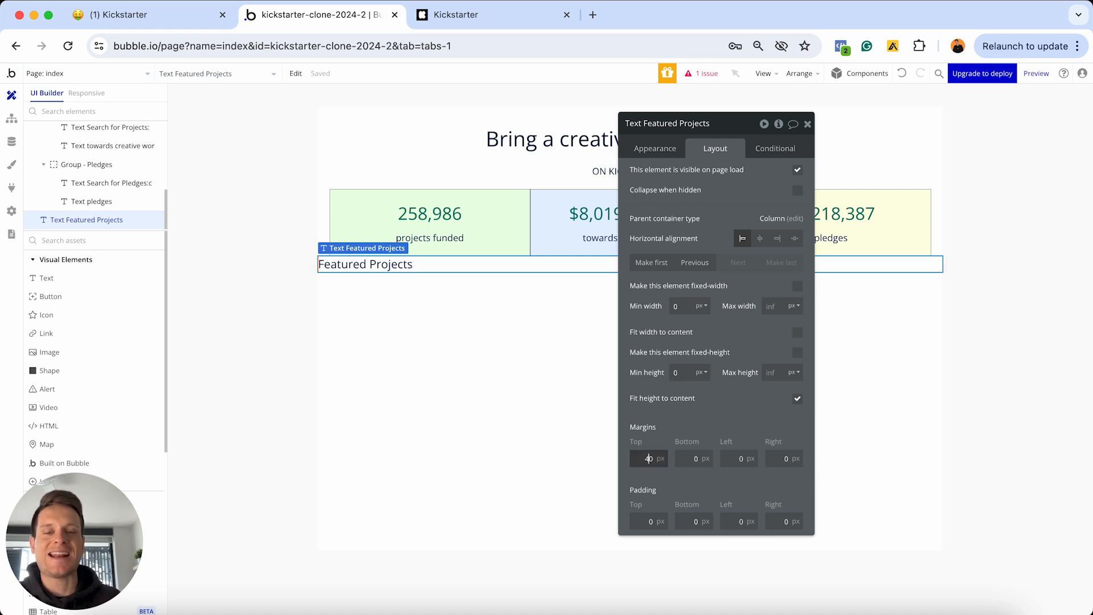
left_click(698, 458)
left_click(734, 459)
type("2")
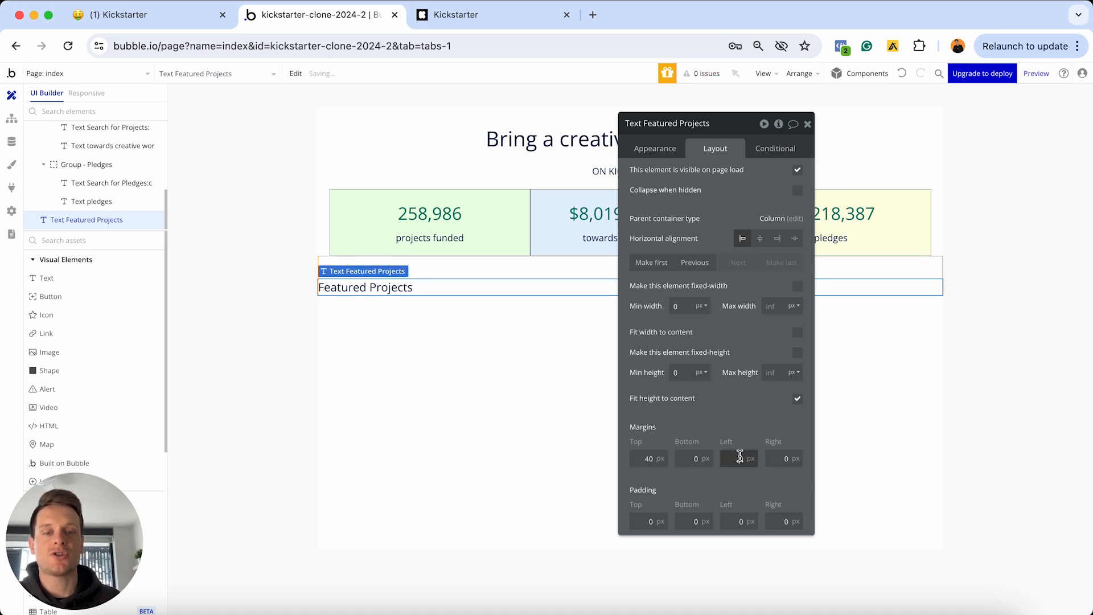
left_click(768, 458)
type("2")
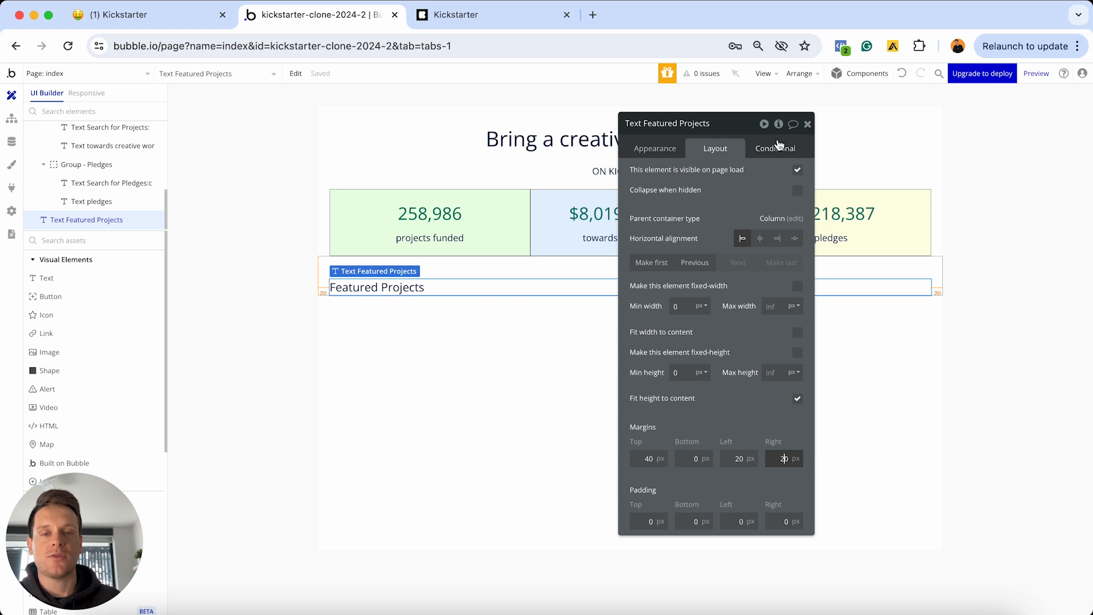
left_click(805, 124)
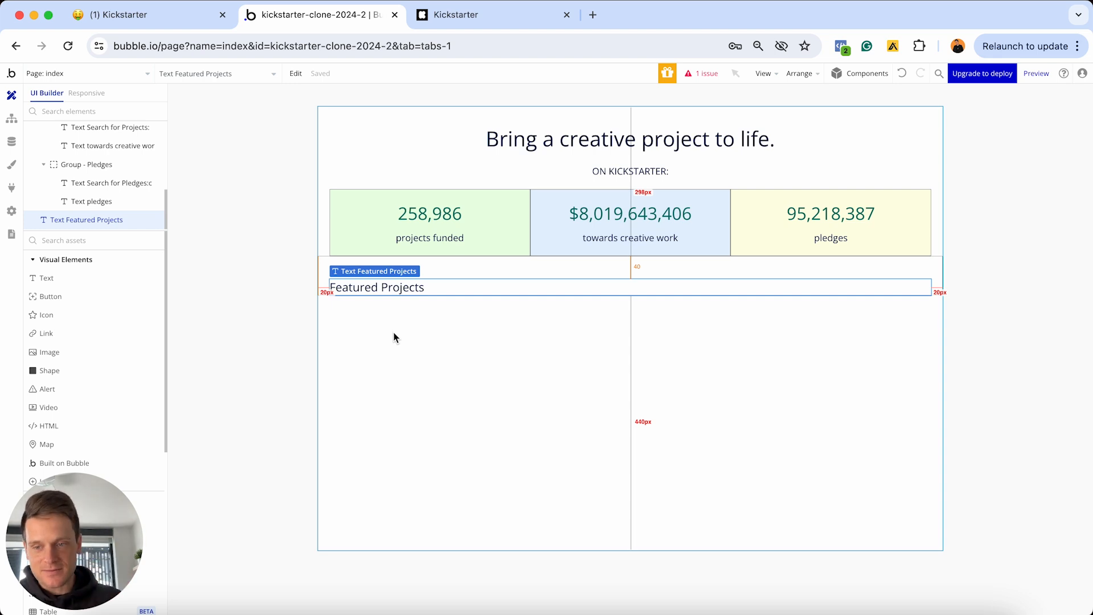
Drop a four-row Repeating Group from Containers beneath the Featured Projects heading
scroll(126, 331, "down", 5)
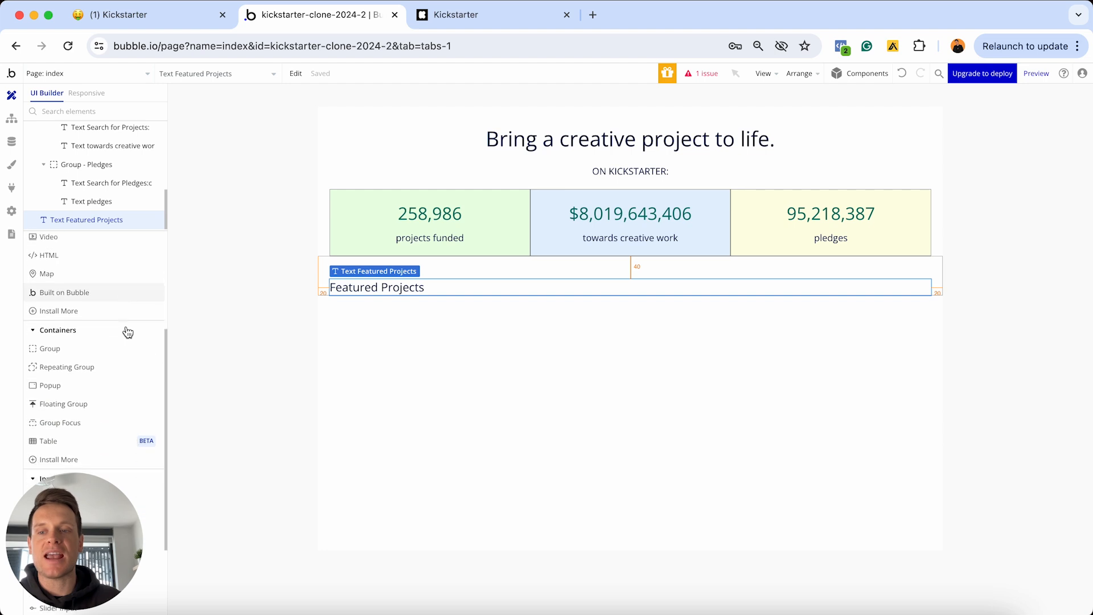
scroll(127, 332, "down", 2)
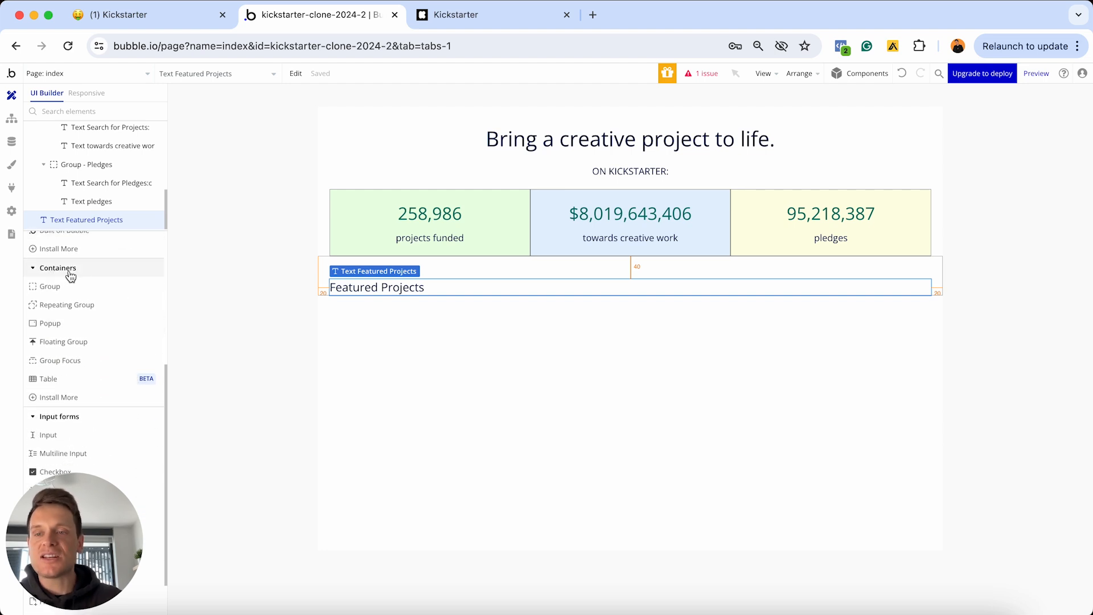
left_click_drag(80, 305, 335, 335)
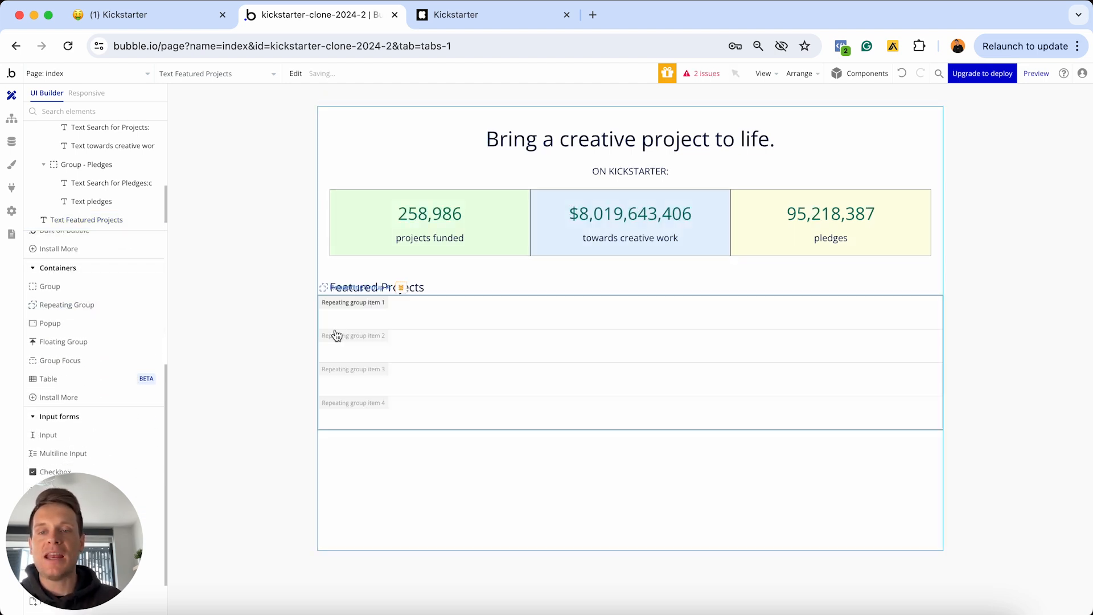
left_click_drag(735, 124, 870, 164)
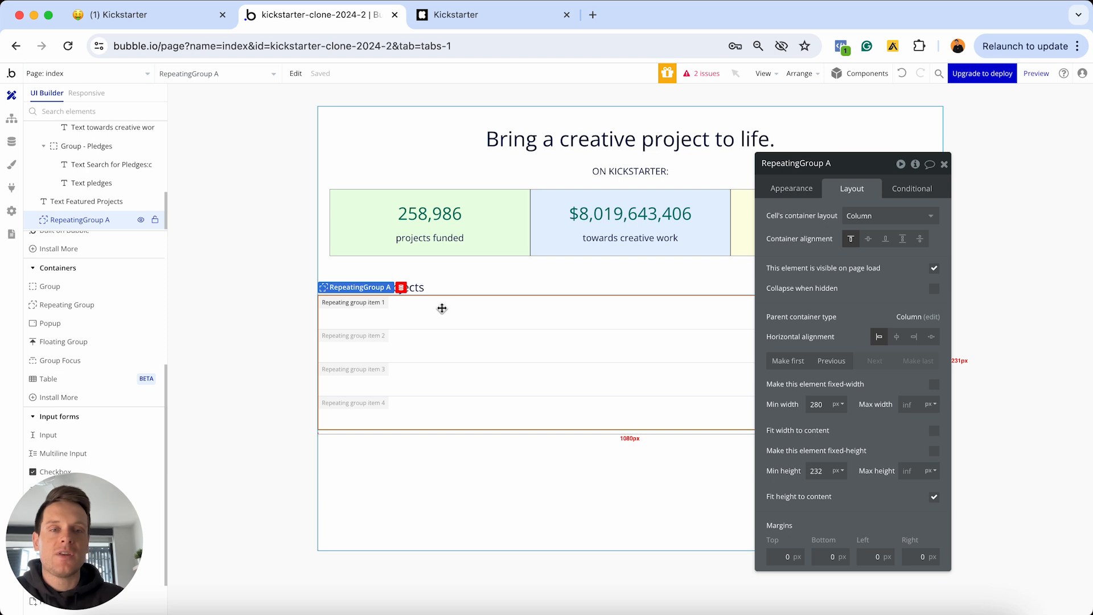
Set the repeating group's content type to Project and its data source to 'Do a search for'
left_click(808, 194)
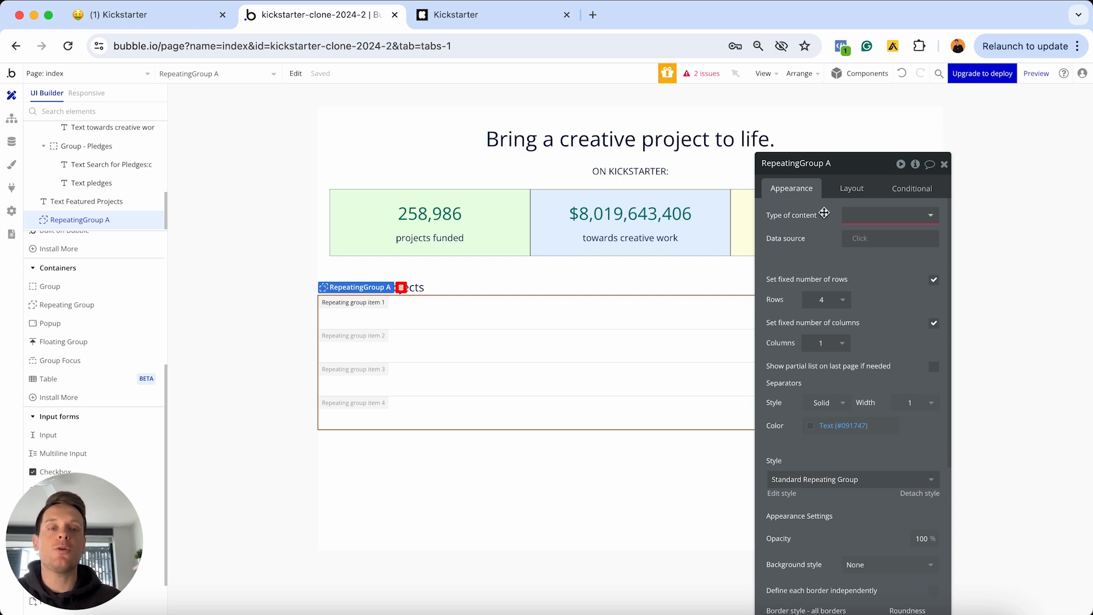
left_click(853, 219)
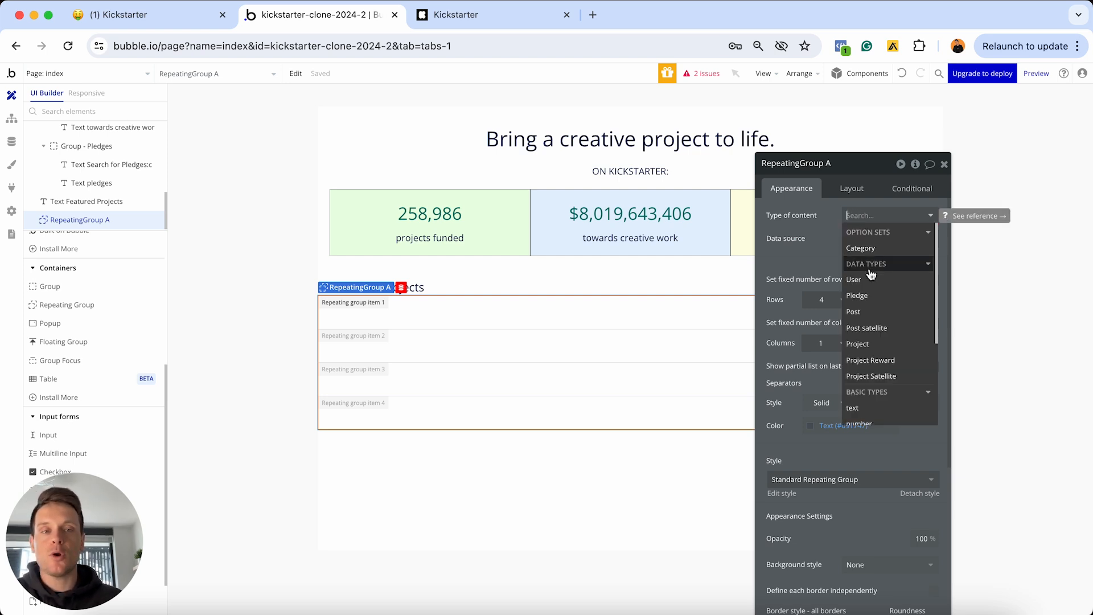
left_click(866, 345)
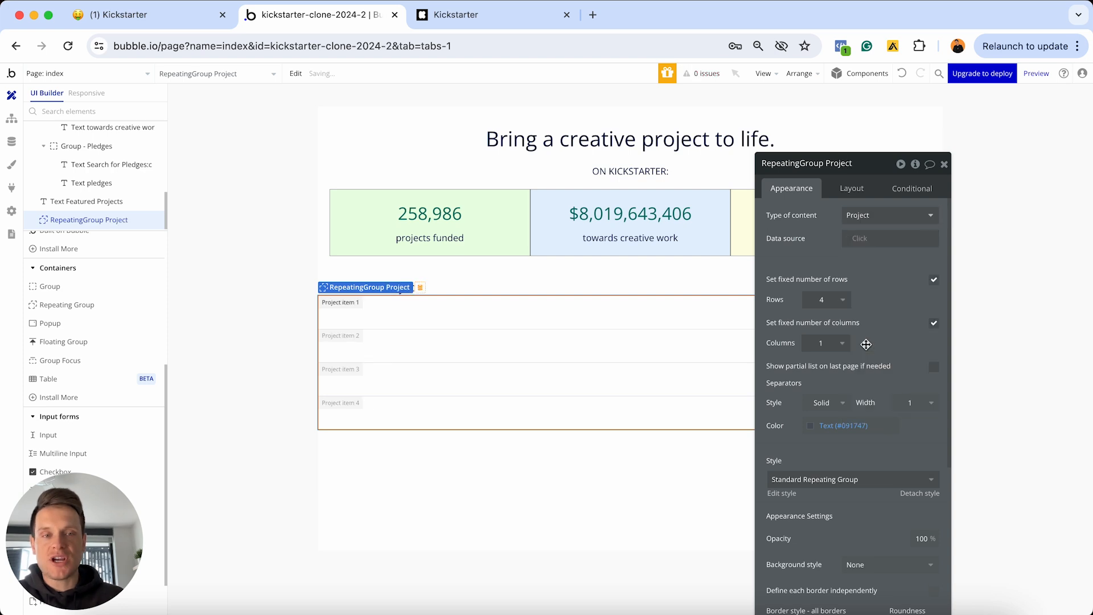
left_click(860, 243)
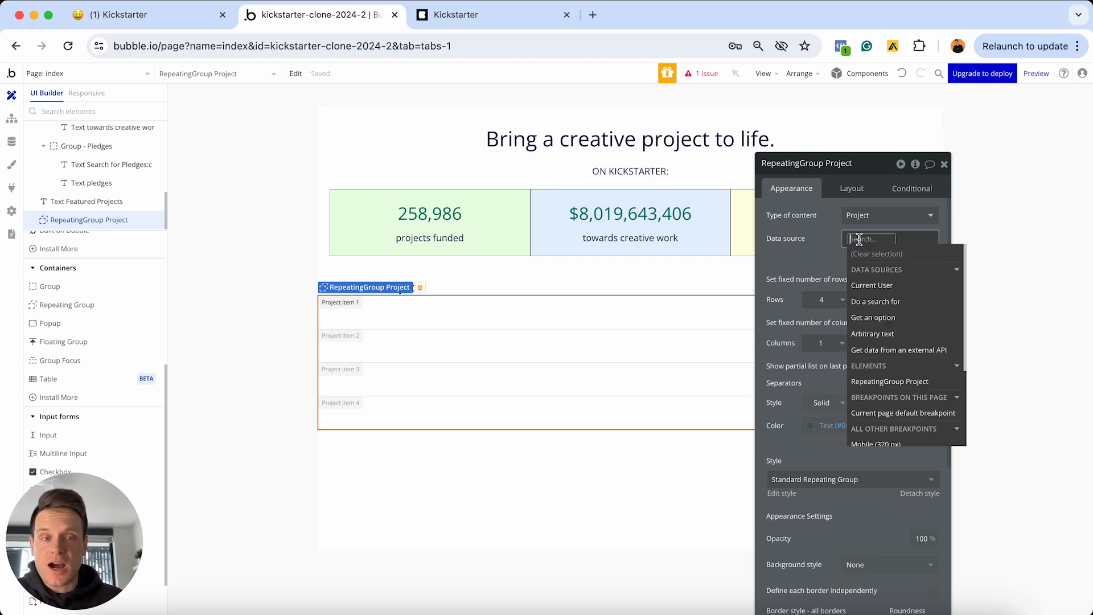
left_click(877, 303)
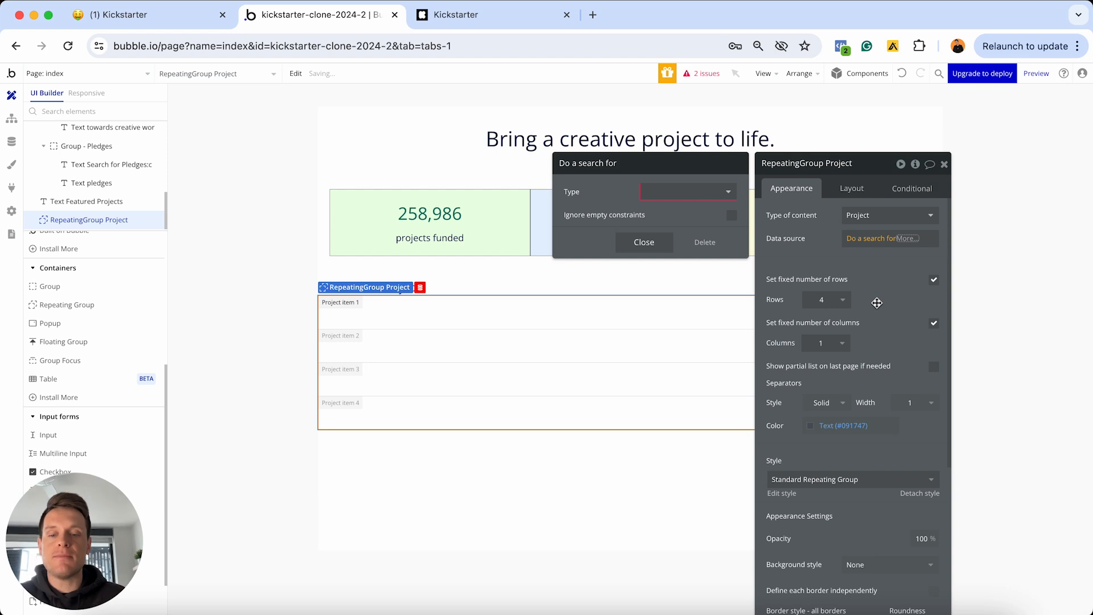
Make the search look for Projects with the constraint Is-featured = yes
left_click(702, 193)
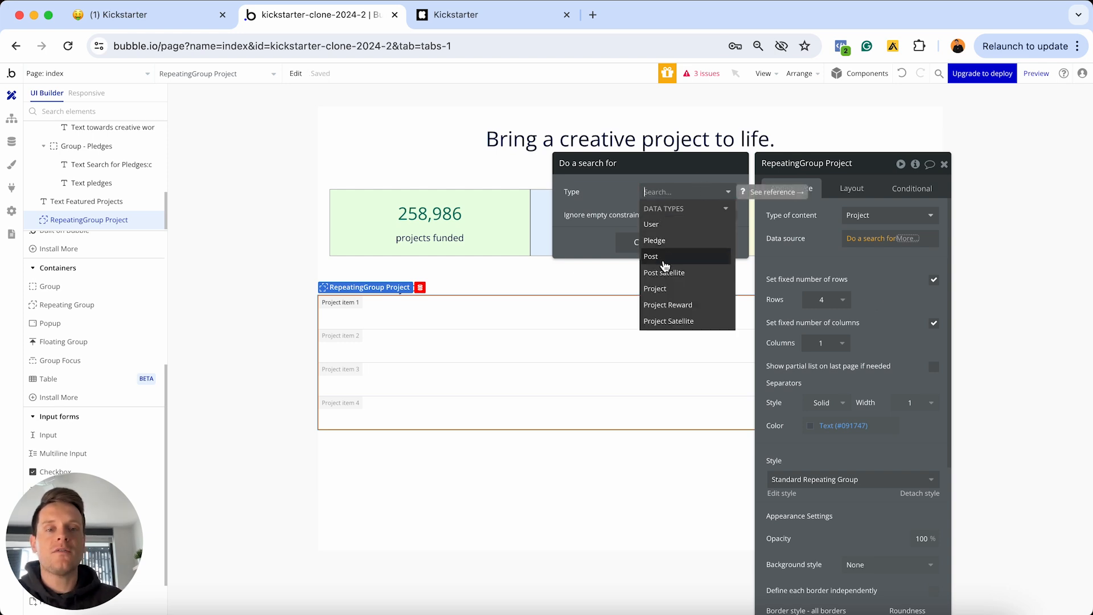
left_click(661, 289)
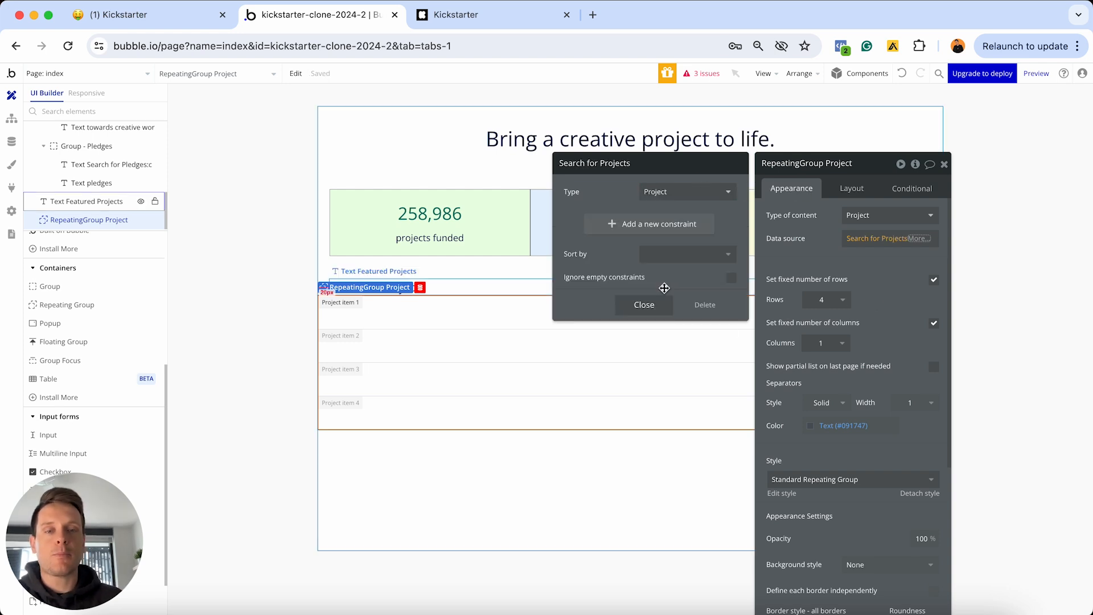
left_click(612, 226)
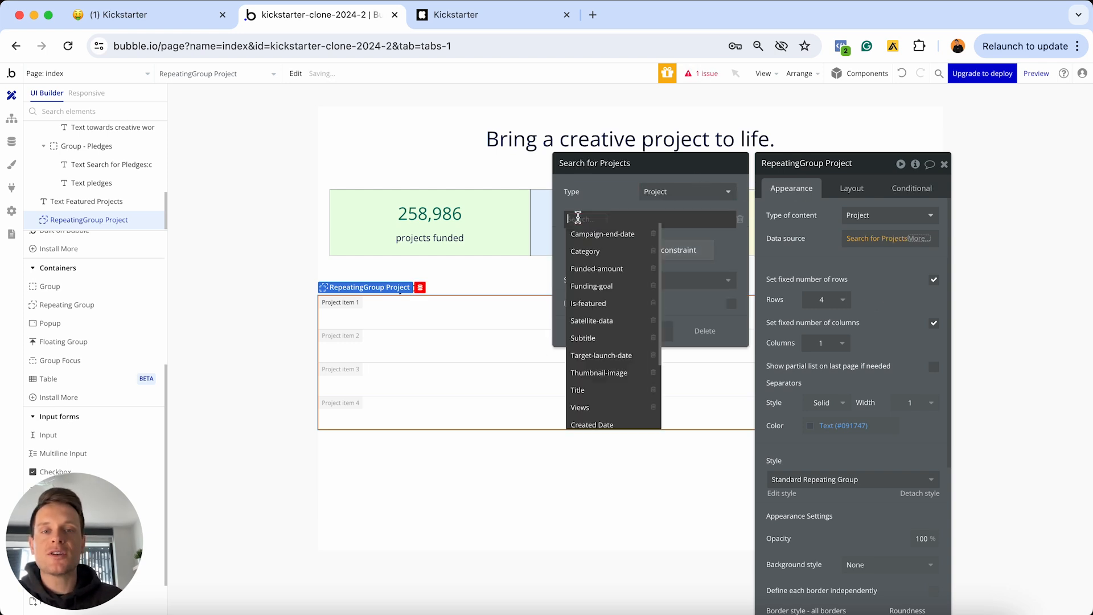
left_click(580, 309)
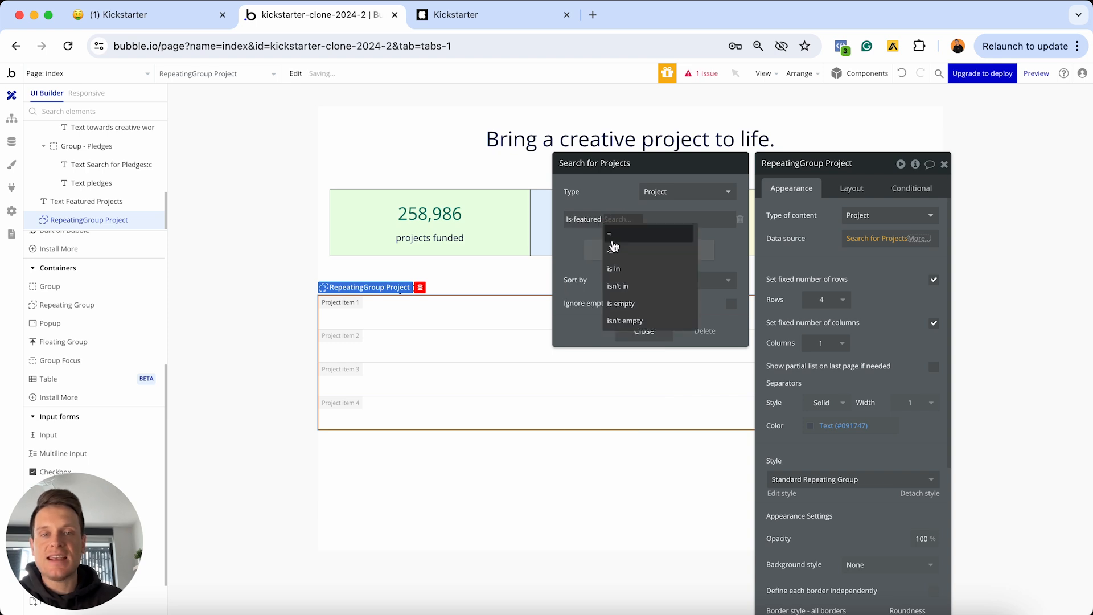
left_click(612, 234)
left_click(613, 220)
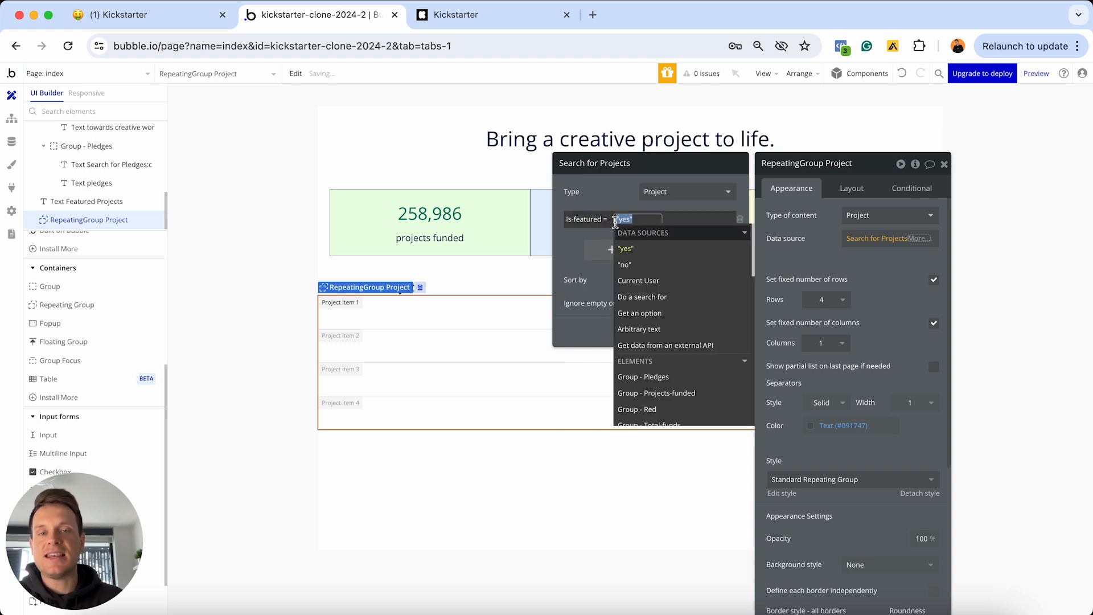
left_click(608, 197)
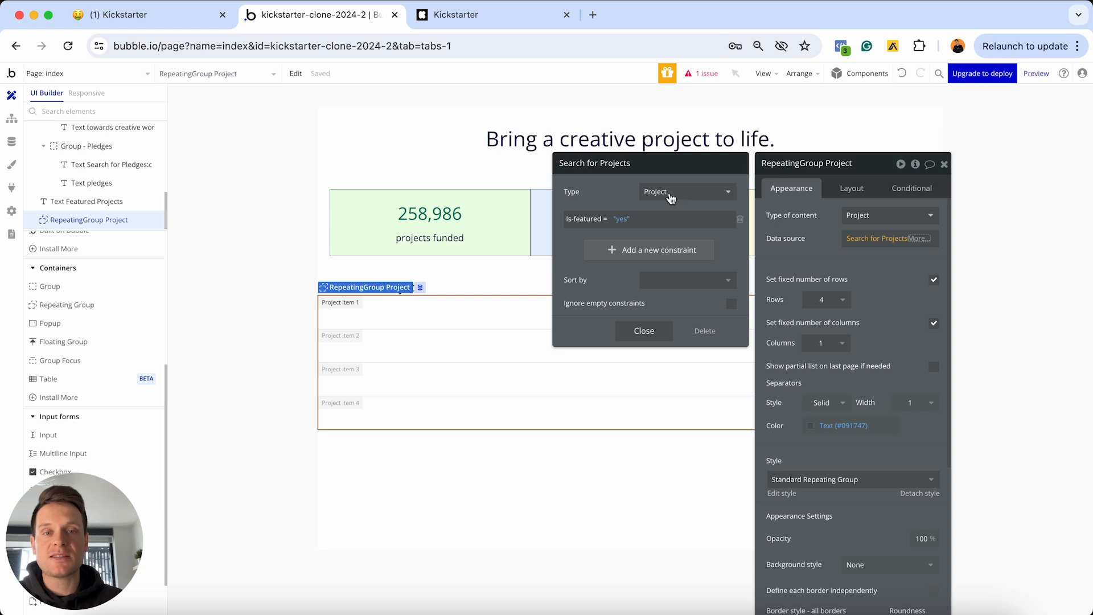
Add a Campaign-end-date > Current date/time constraint to the project search
left_click(604, 251)
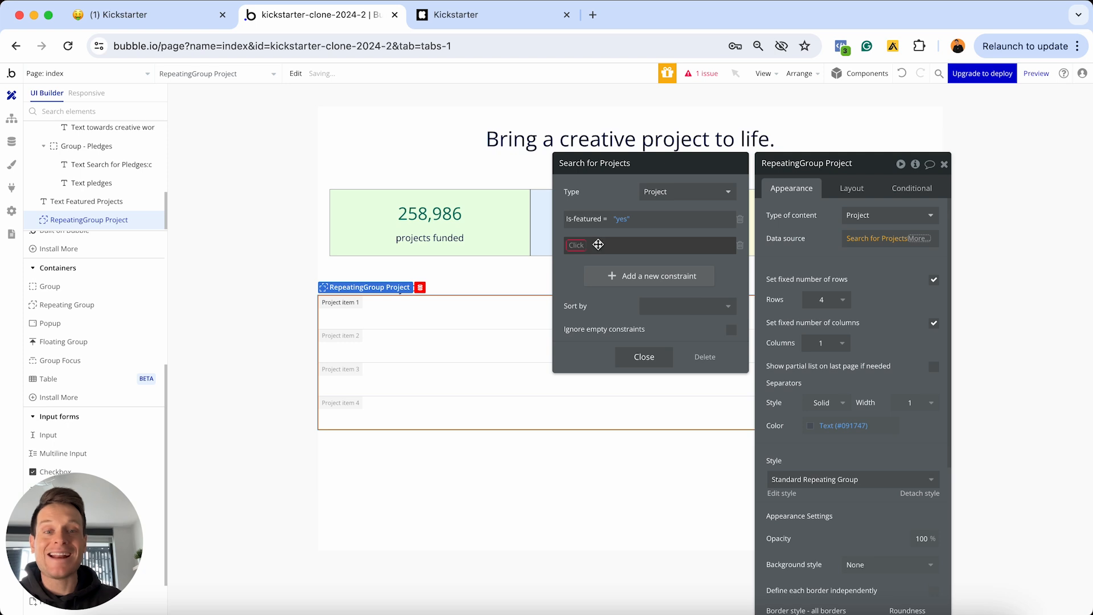
left_click(598, 244)
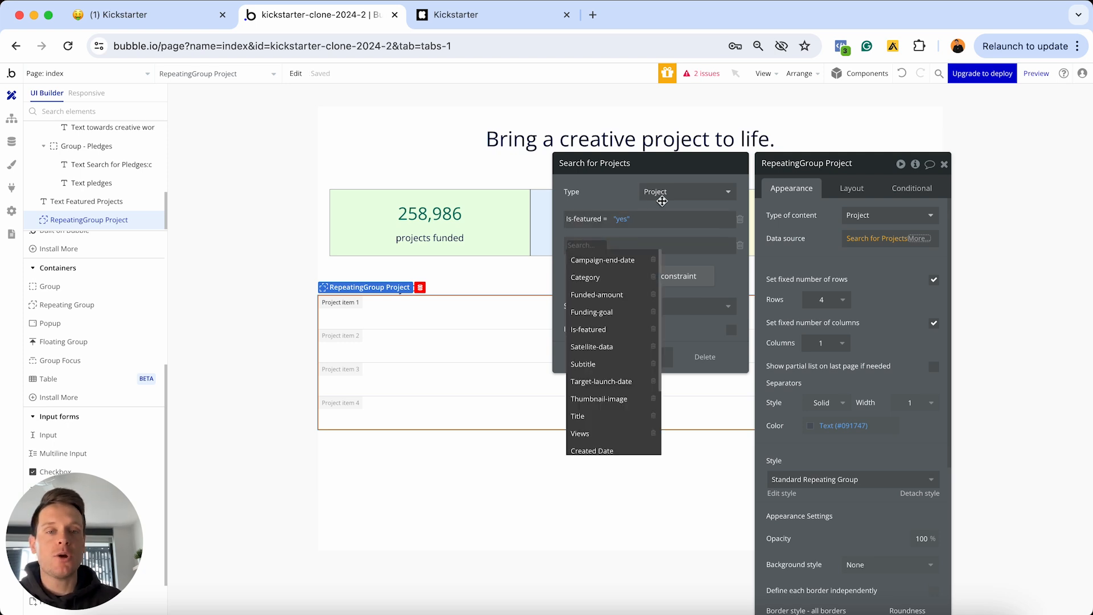
left_click(604, 261)
left_click(638, 246)
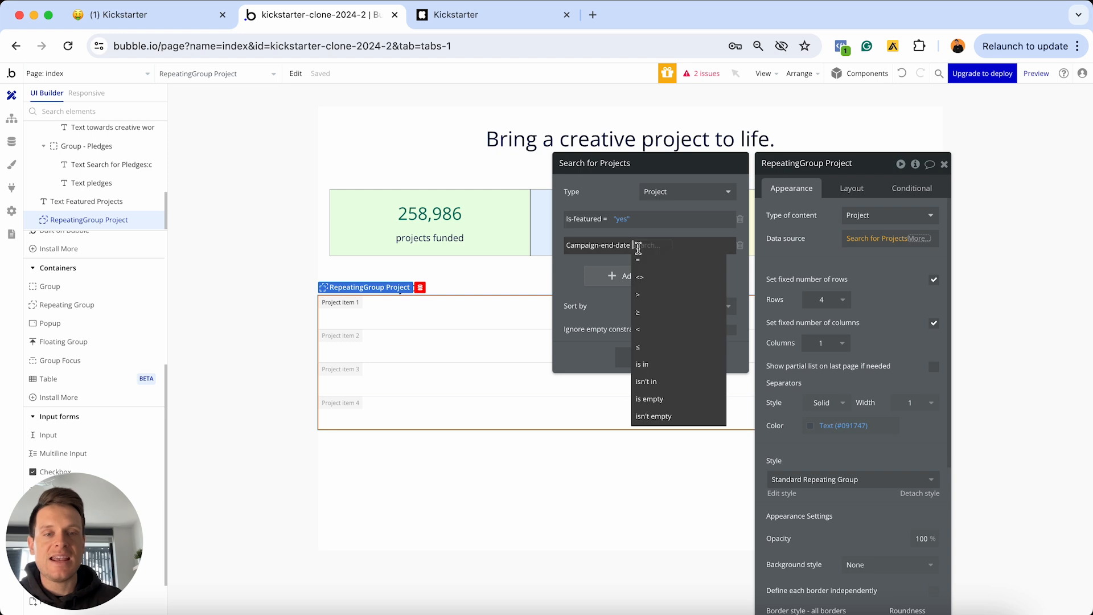
left_click(641, 296)
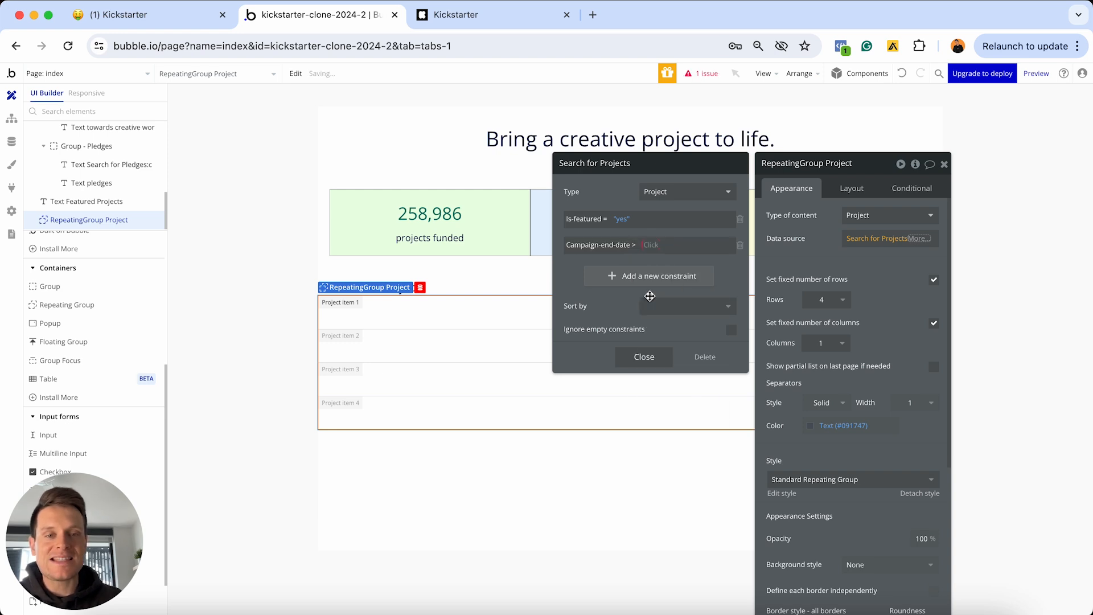
left_click(650, 246)
type("dat")
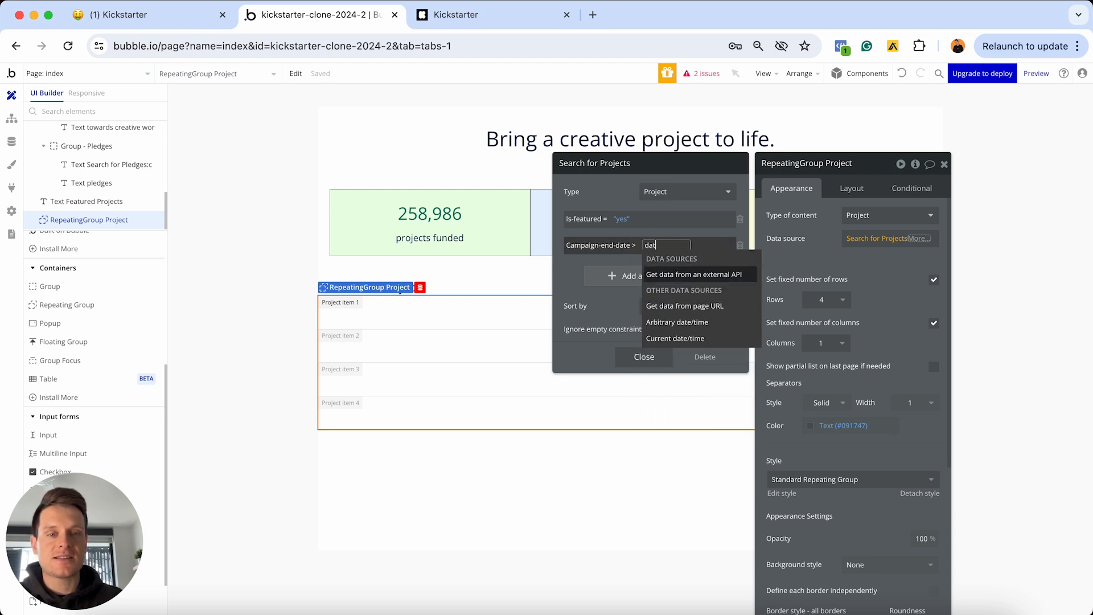
type("e")
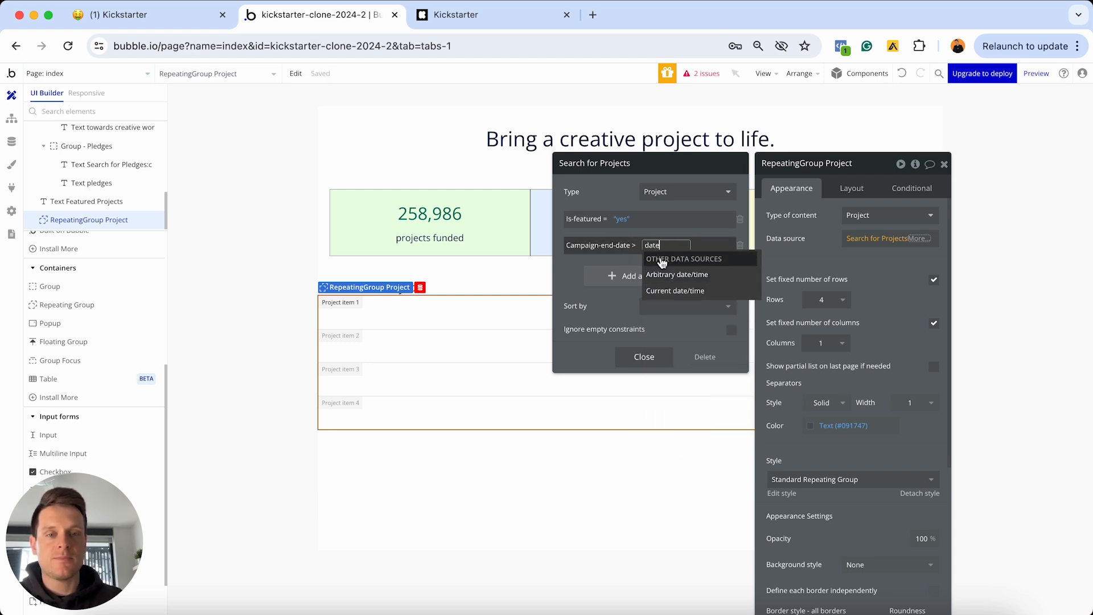
left_click(659, 293)
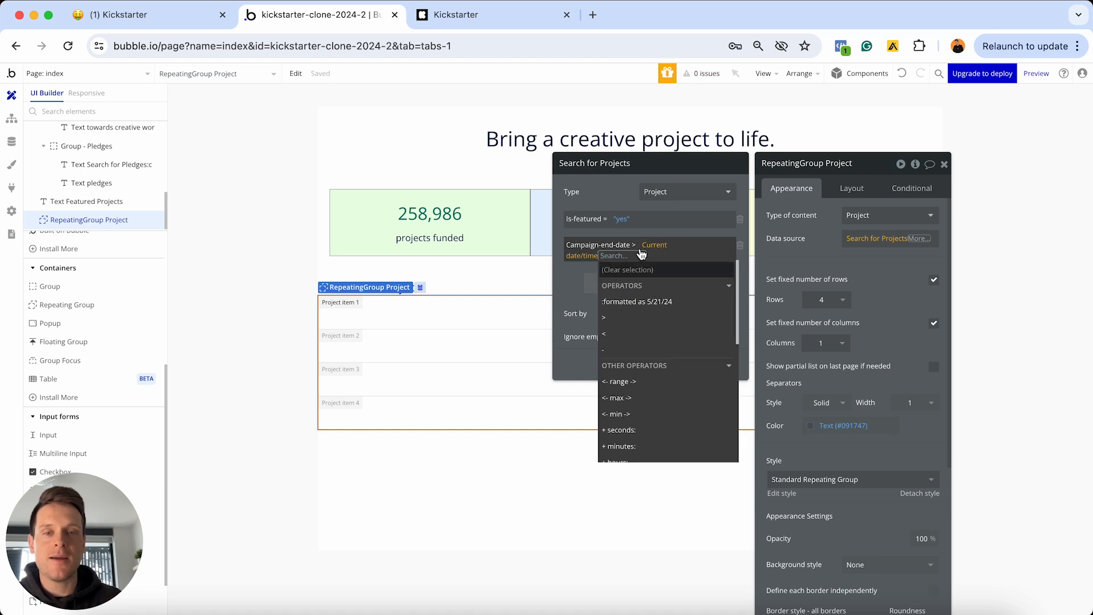
left_click(580, 265)
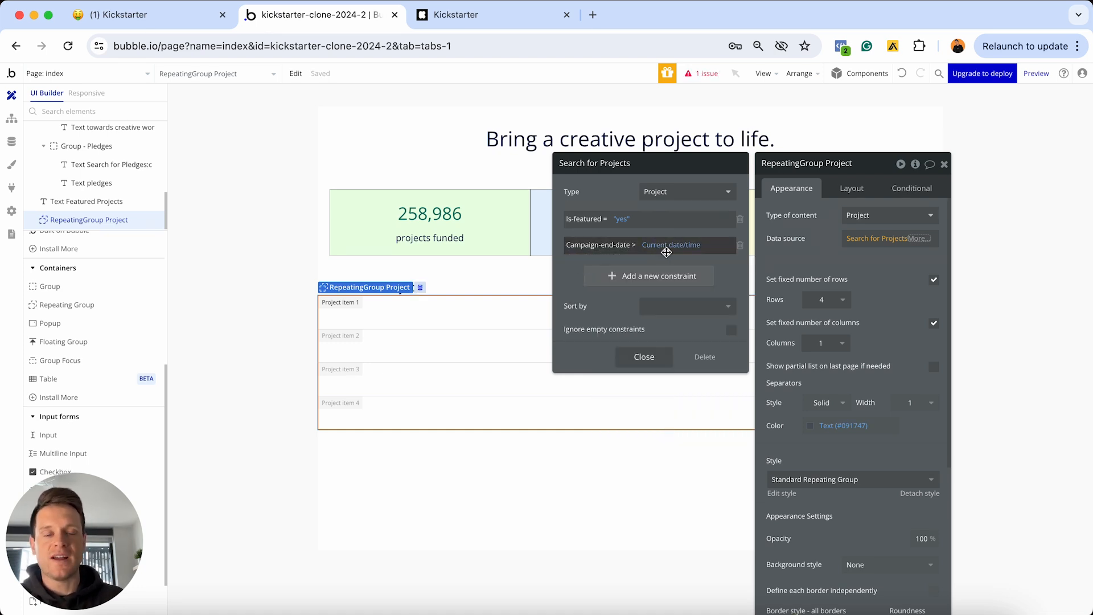
Sort the search results with Random sorting
left_click(660, 311)
scroll(691, 366, "down", 3)
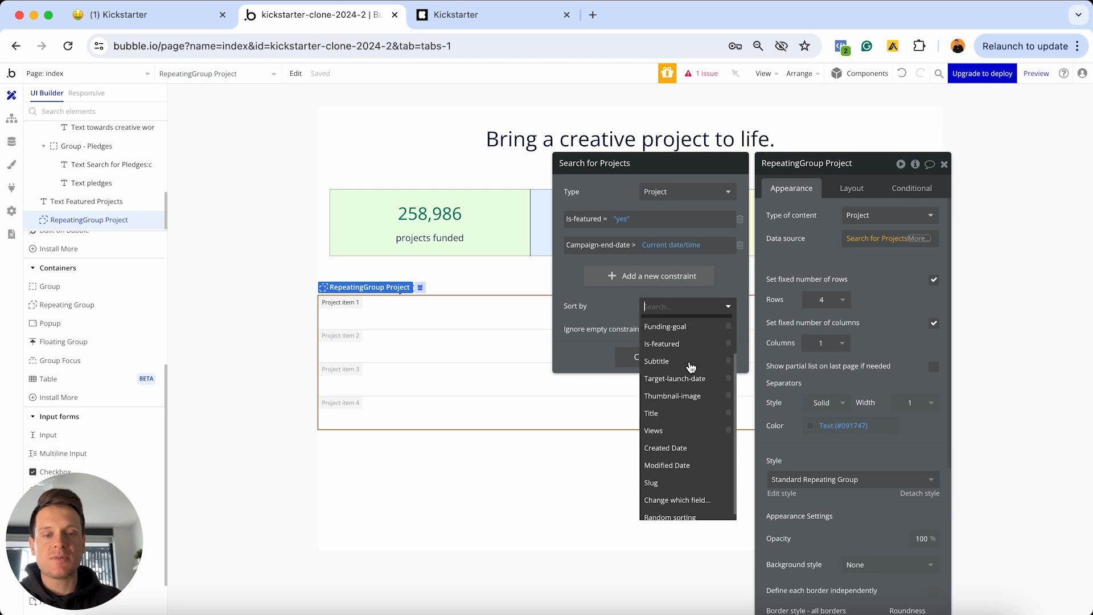
left_click(669, 509)
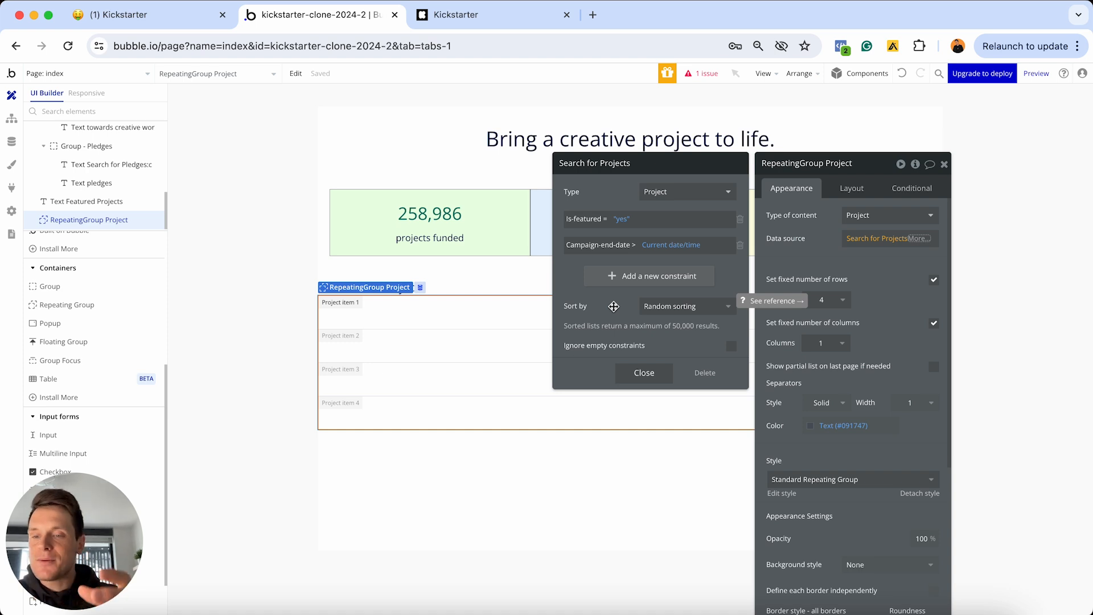
Close the search and repeating group settings, then view the live Kickstarter homepage for reference
left_click(653, 373)
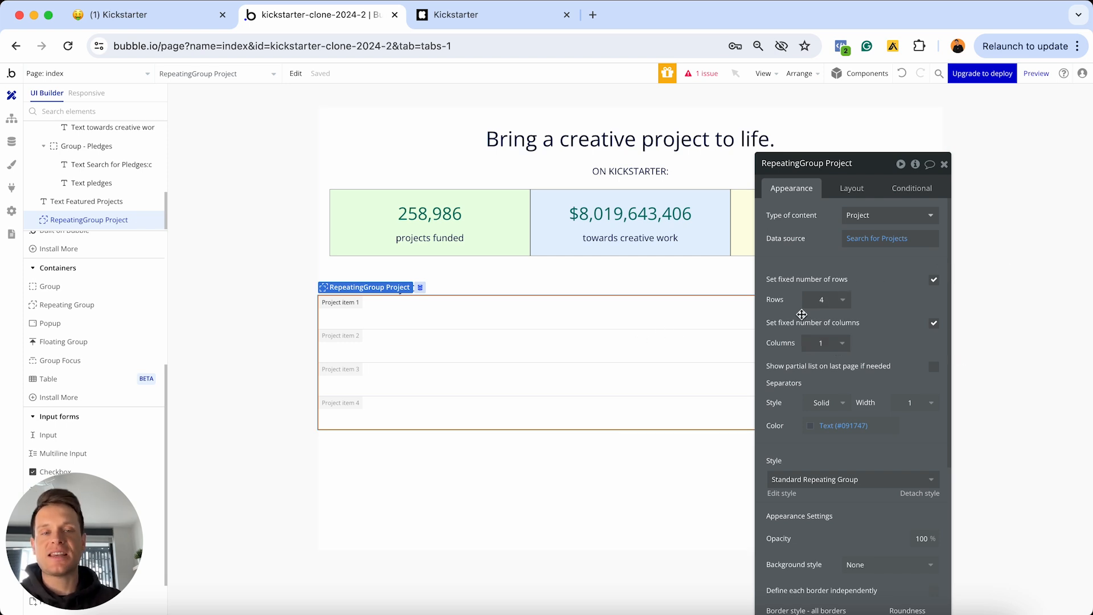
left_click(944, 165)
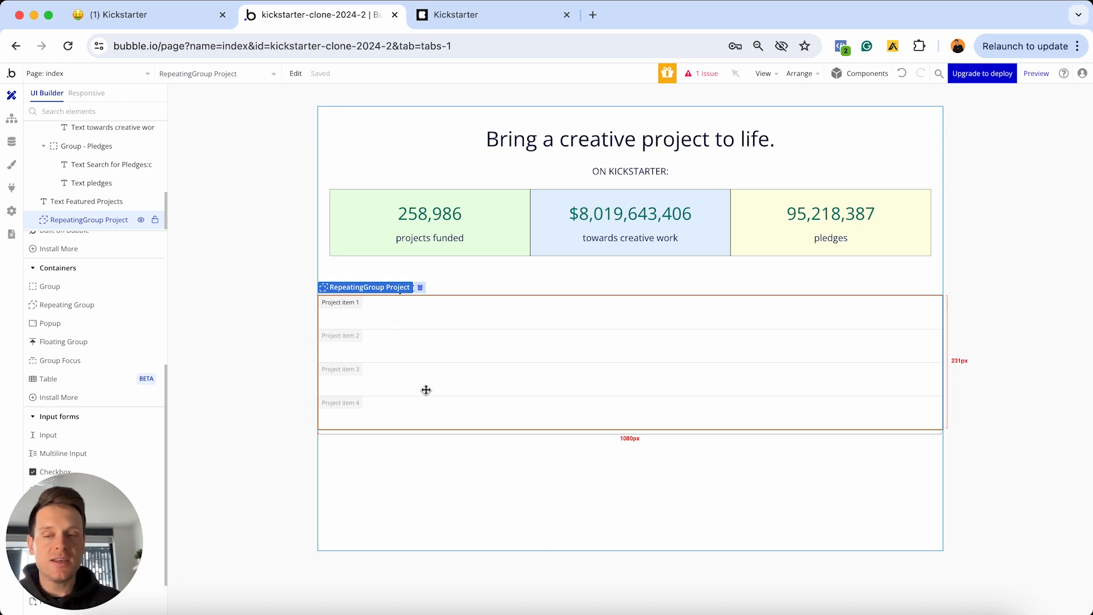
left_click(455, 14)
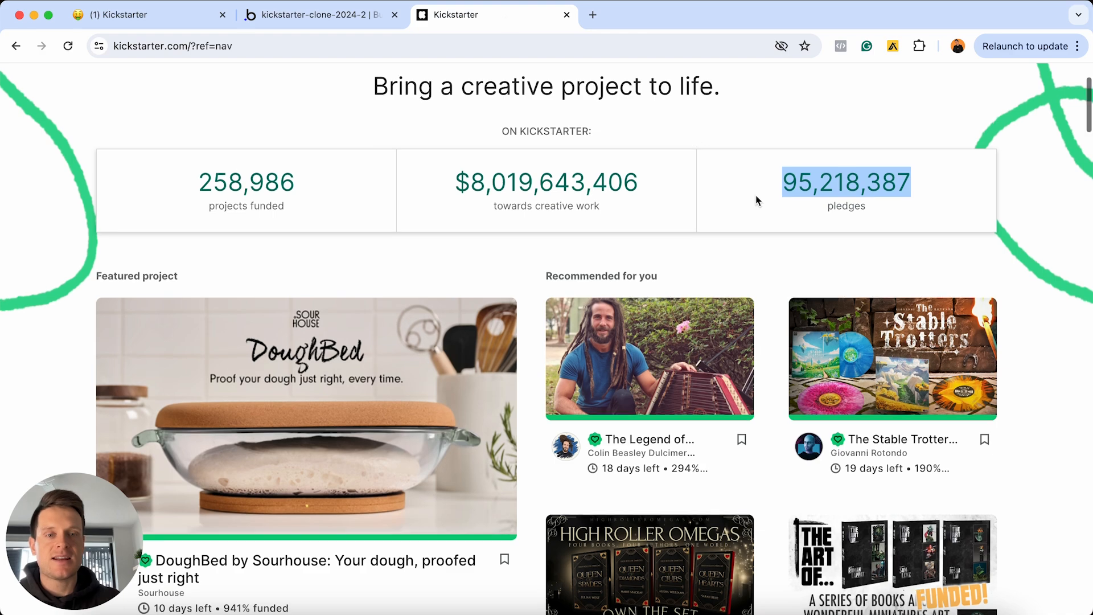
Scroll down Kickstarter's homepage to review the featured and recommended project cards
scroll(999, 132, "down", 2)
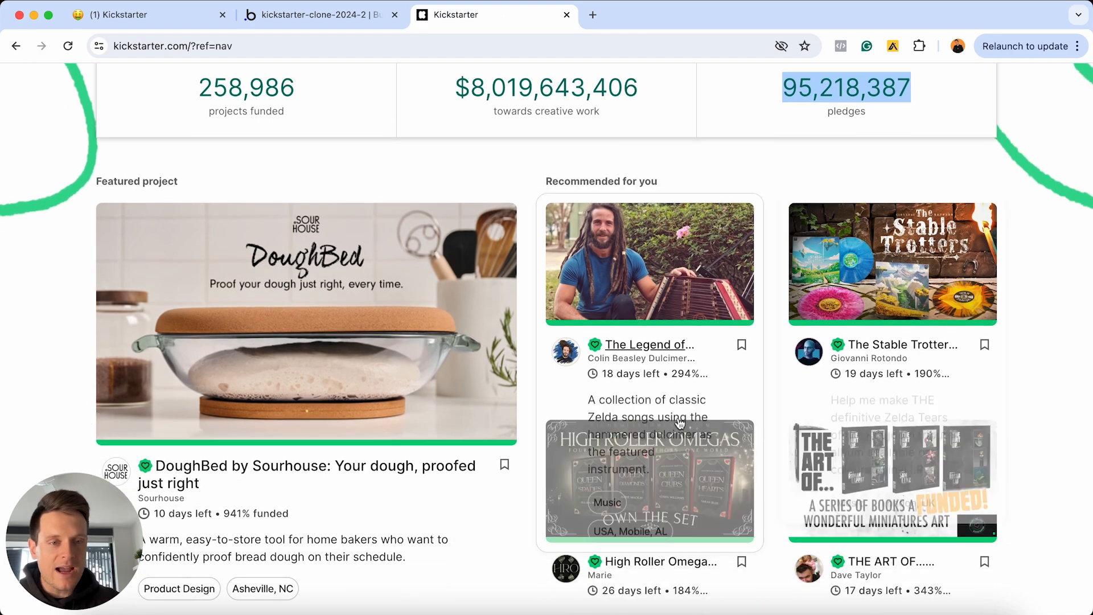
scroll(1053, 209, "down", 1)
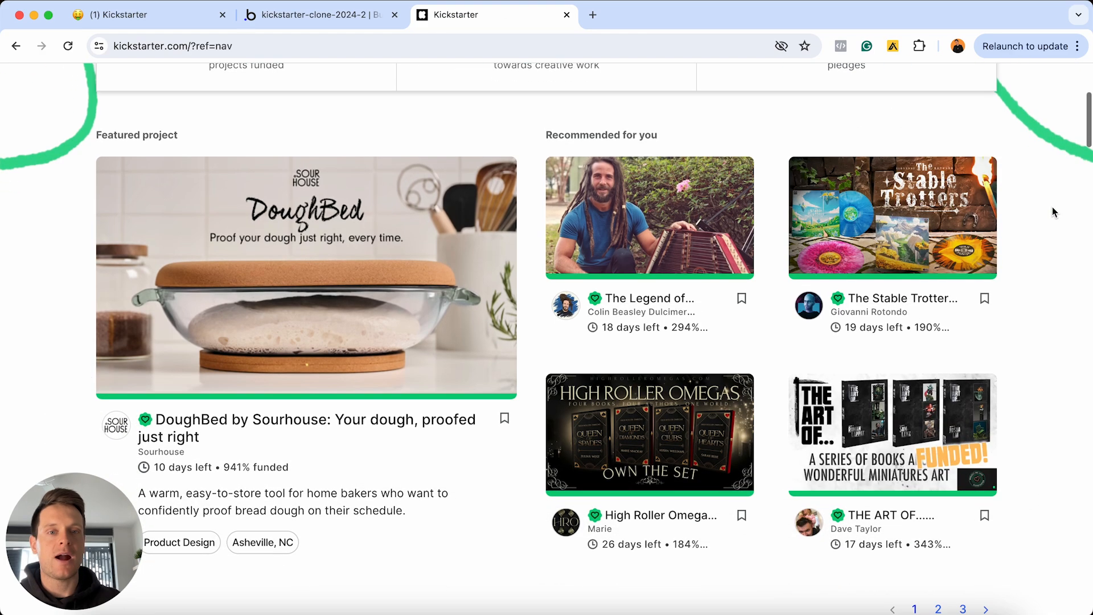
mouse_move(720, 239)
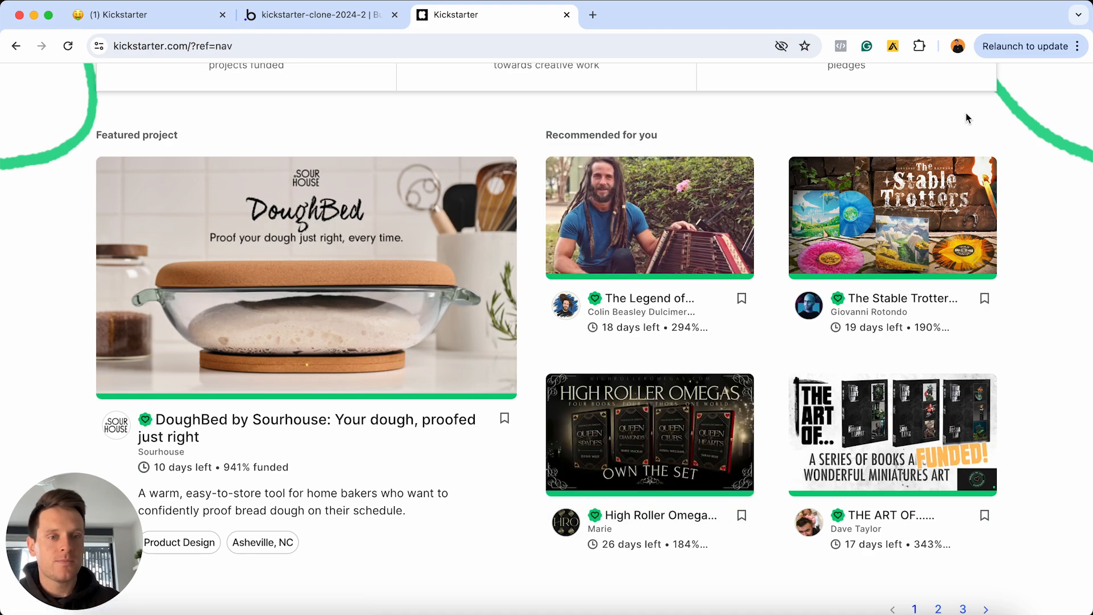
mouse_move(681, 212)
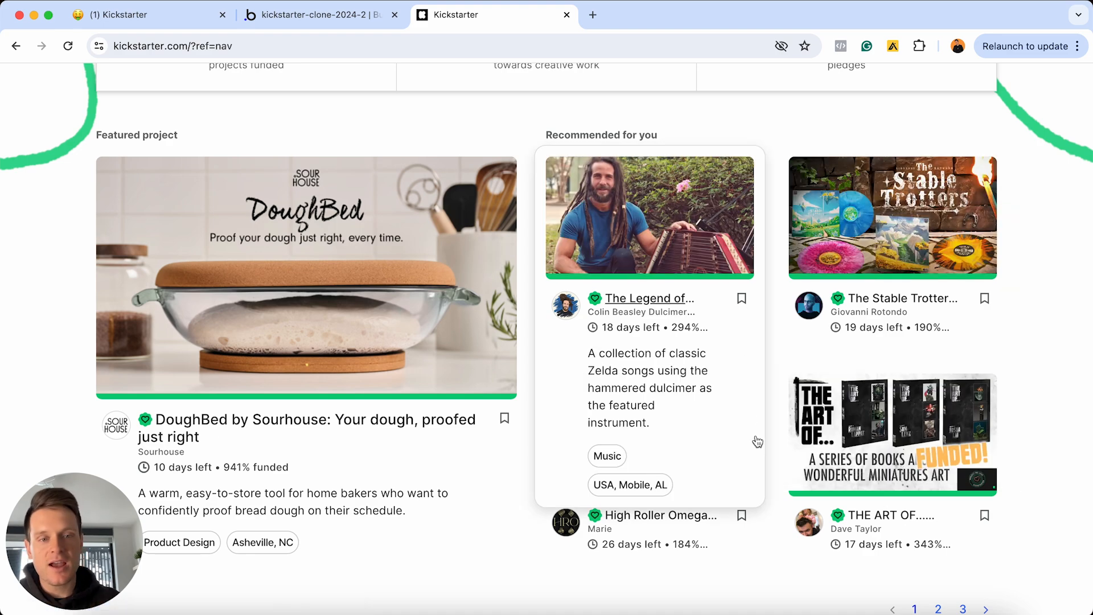
In Bubble, check RepeatingGroup Project's data source, then disable fixed rows and fixed columns
left_click(325, 15)
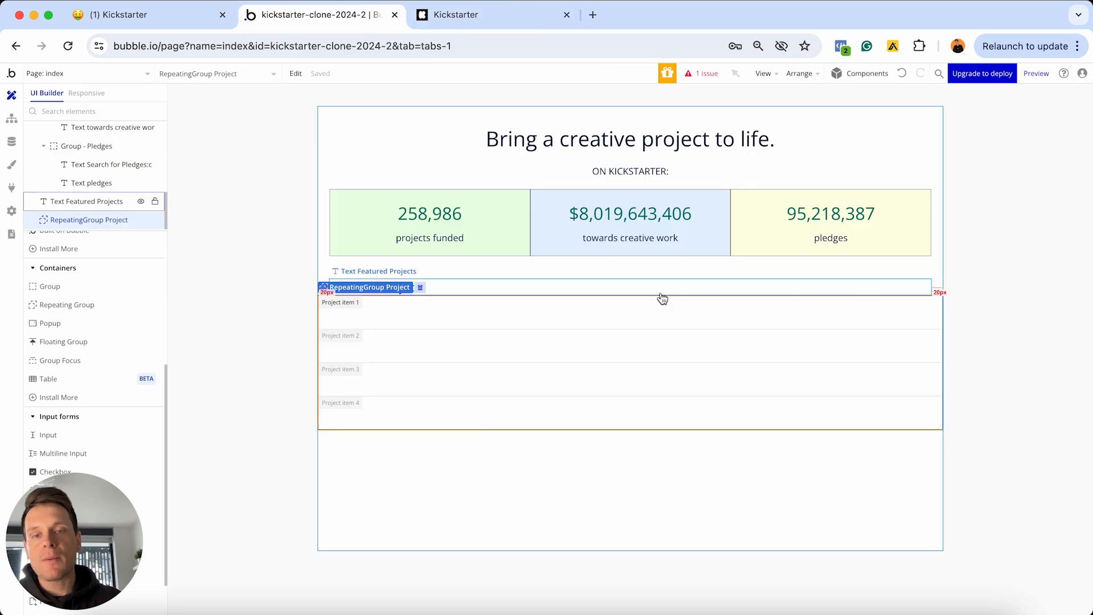
double_click(635, 328)
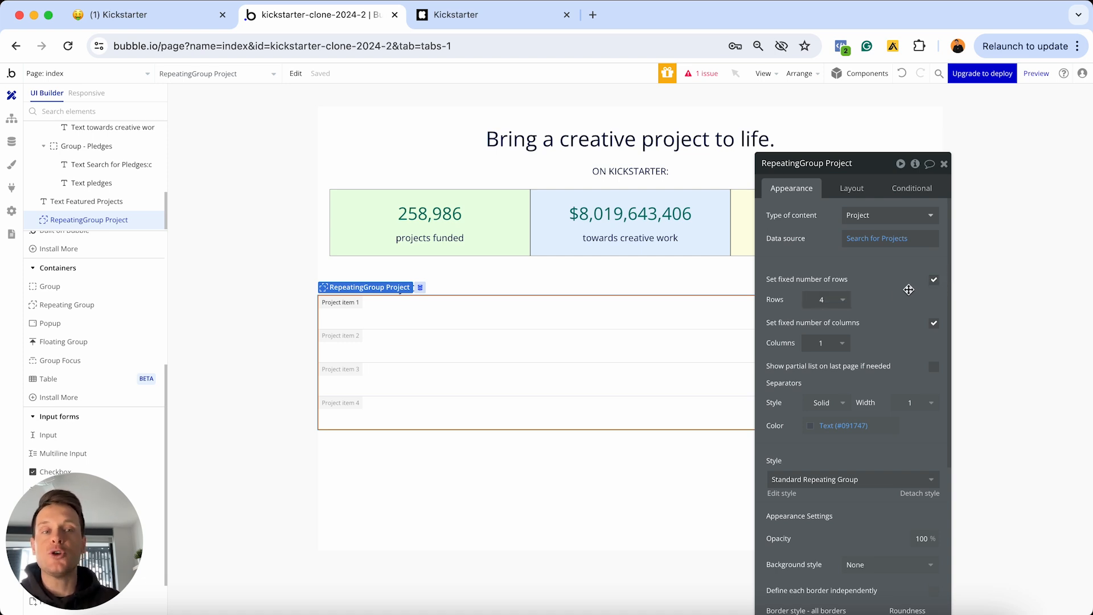
left_click(874, 238)
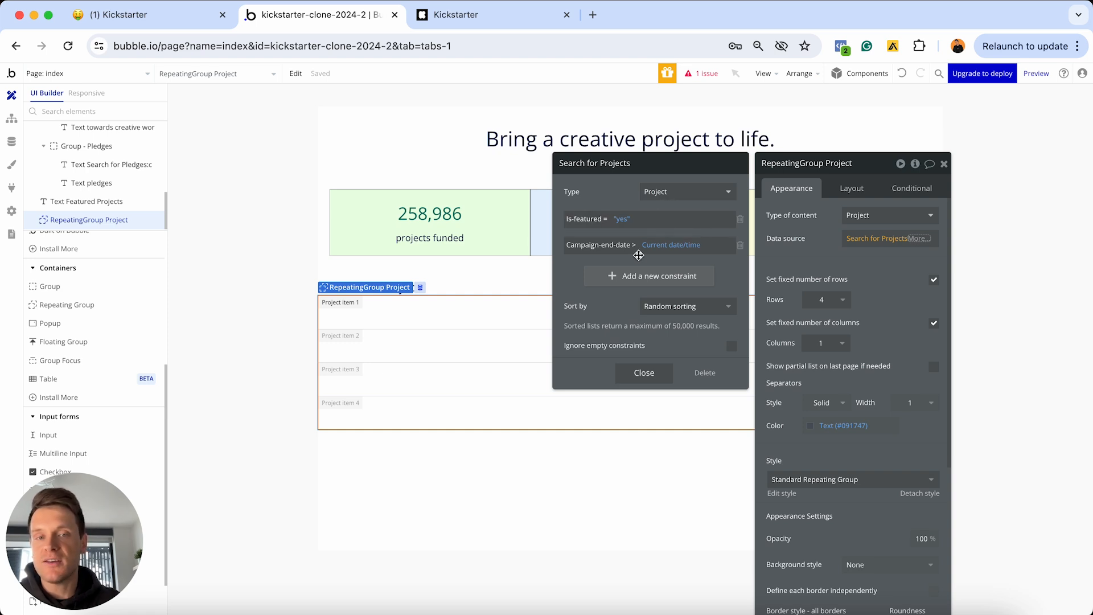
left_click(639, 374)
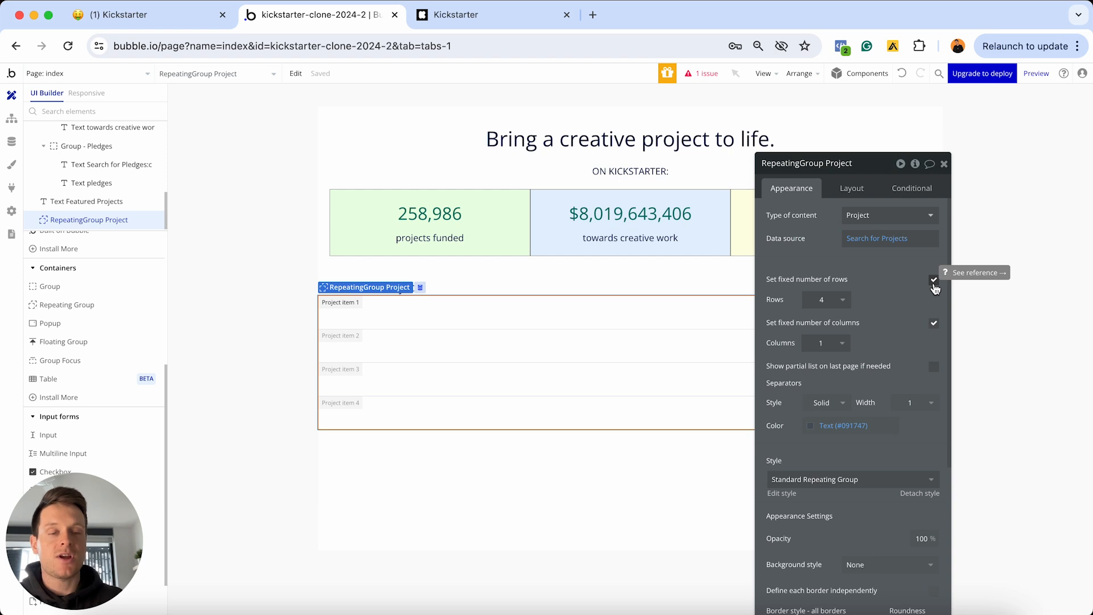
left_click(934, 280)
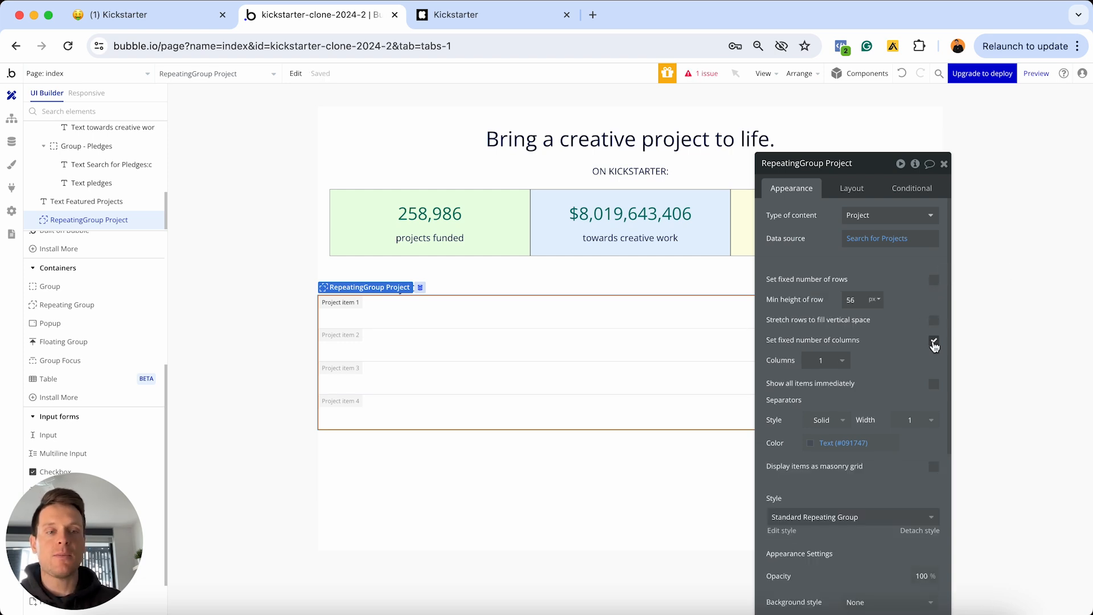
left_click(934, 341)
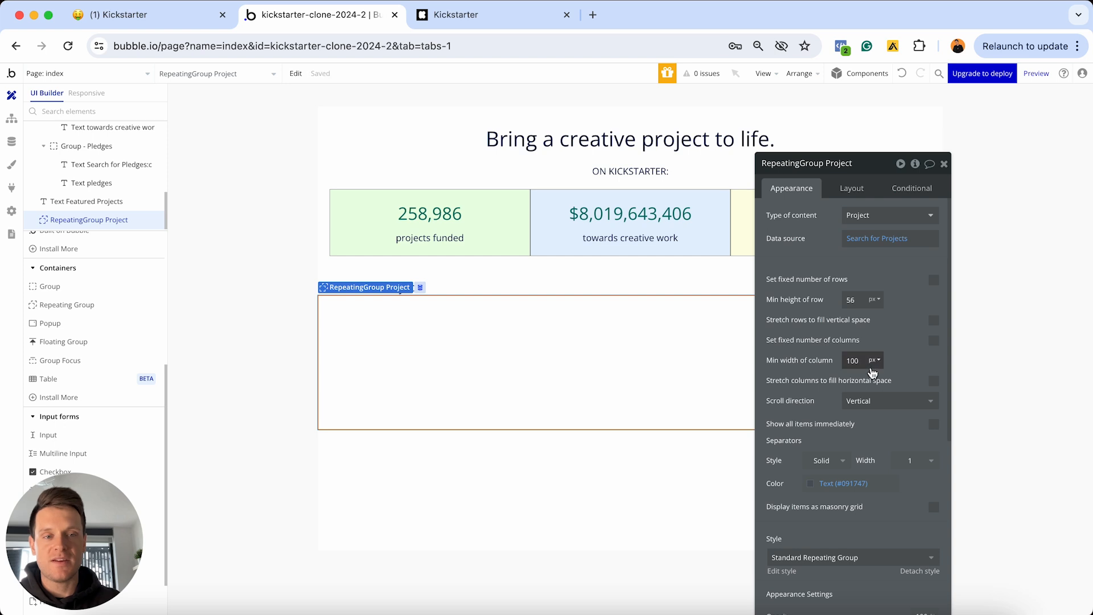
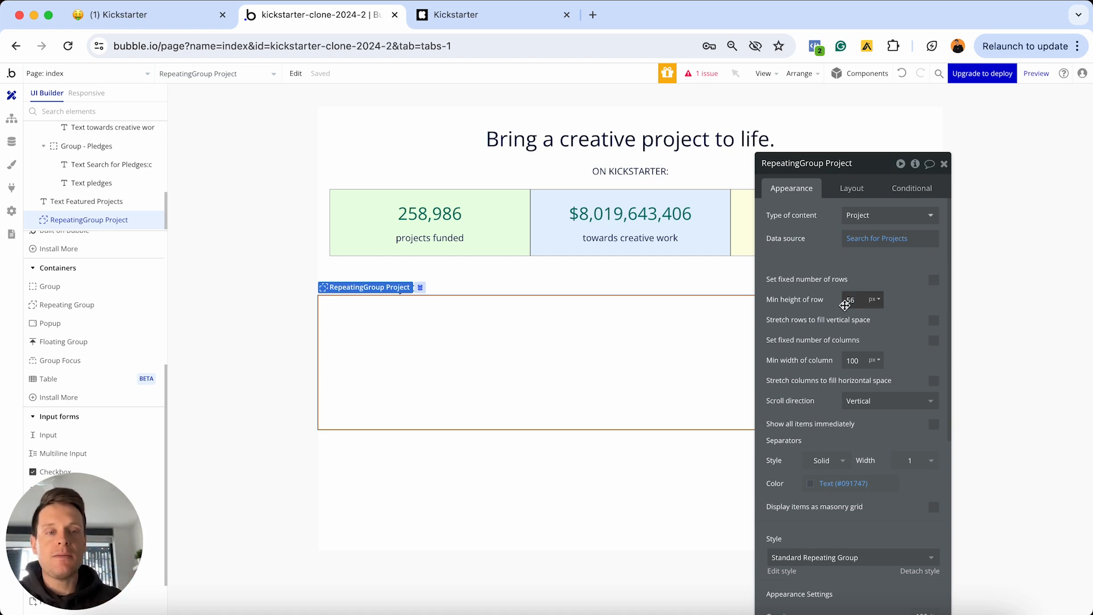
Give RepeatingGroup Project a 300 px minimum row height and a 300 px minimum column width
left_click(850, 300)
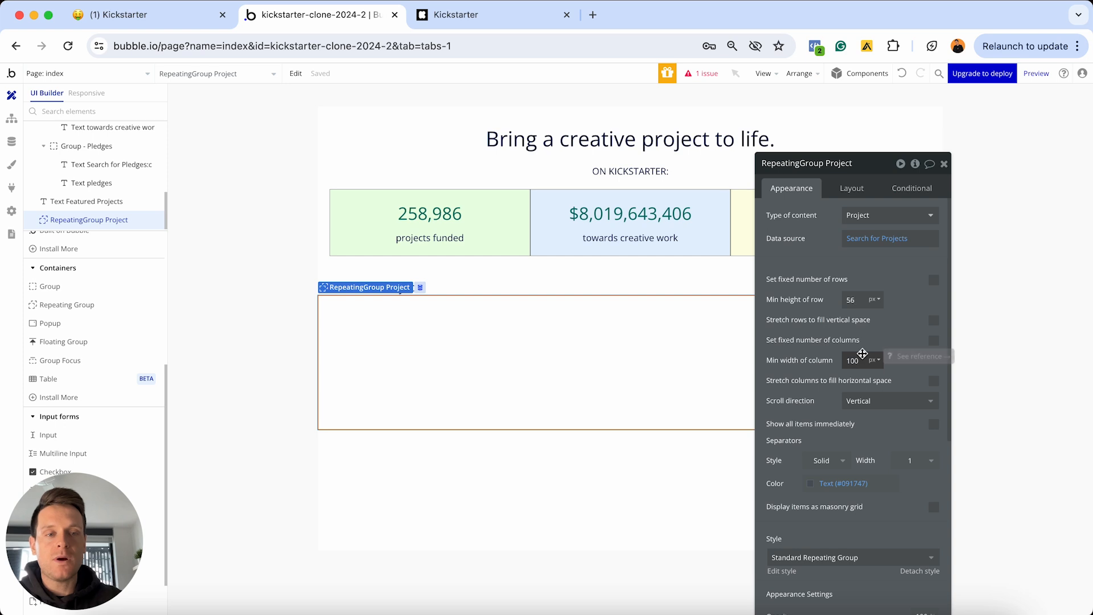
key("super+a")
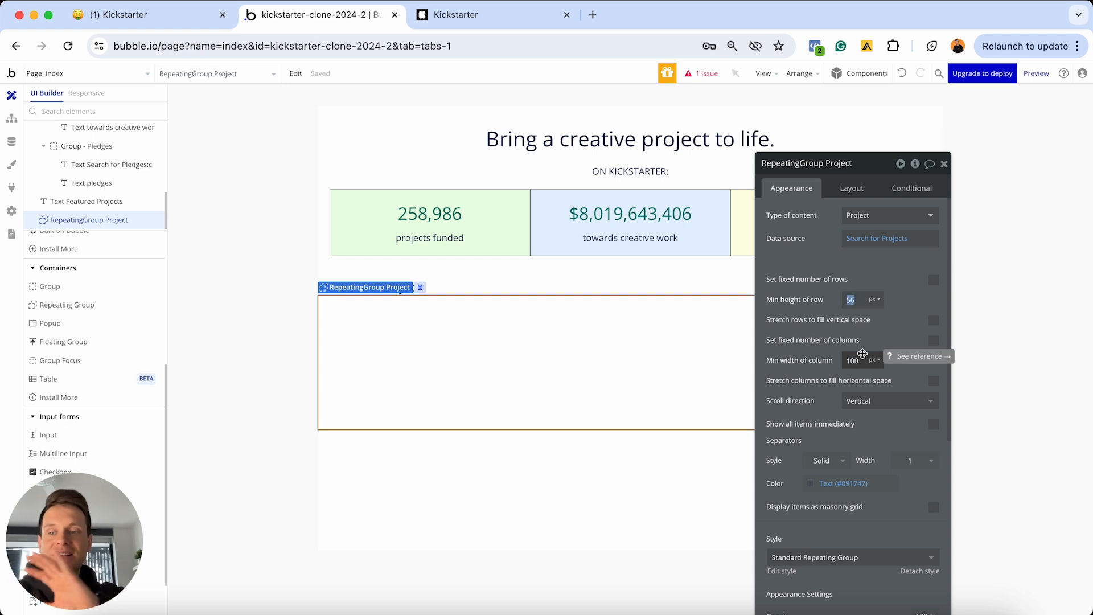
type("300")
left_click(863, 358)
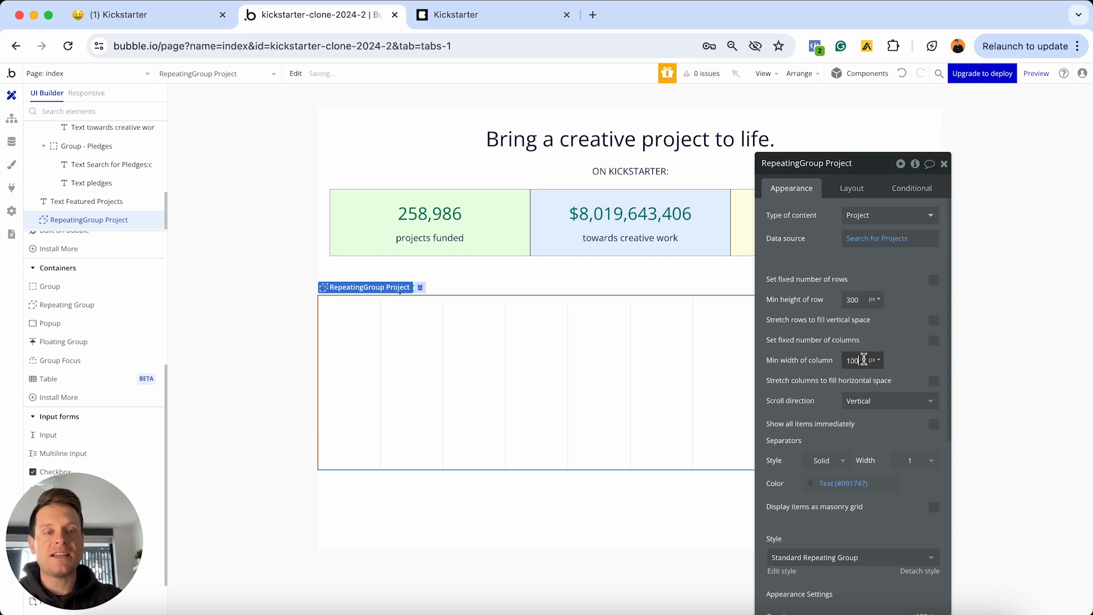
key("super+a")
type("300")
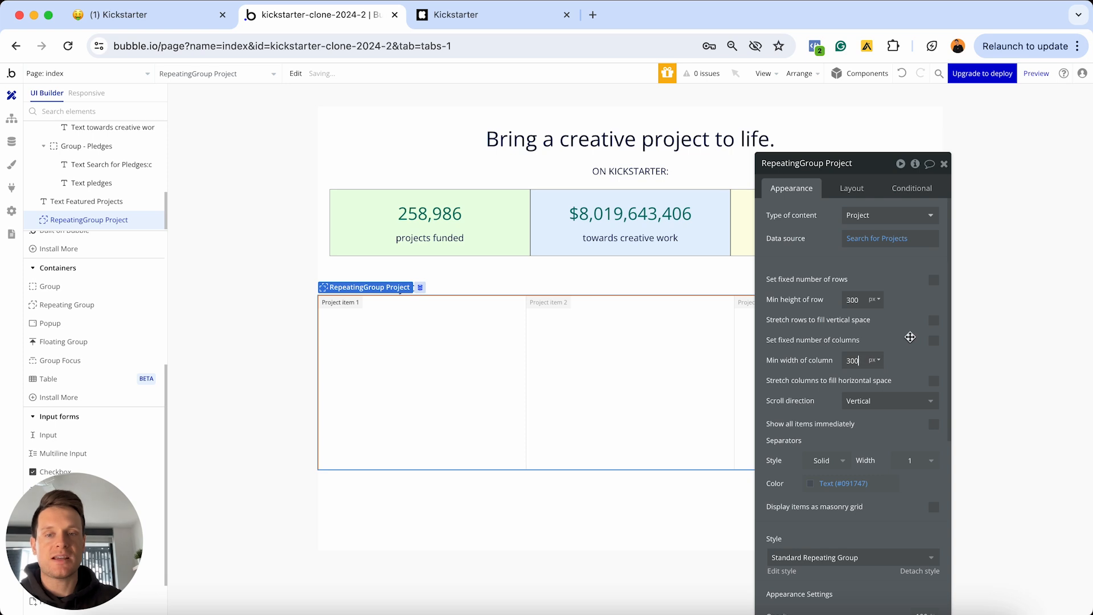
left_click_drag(876, 170, 967, 164)
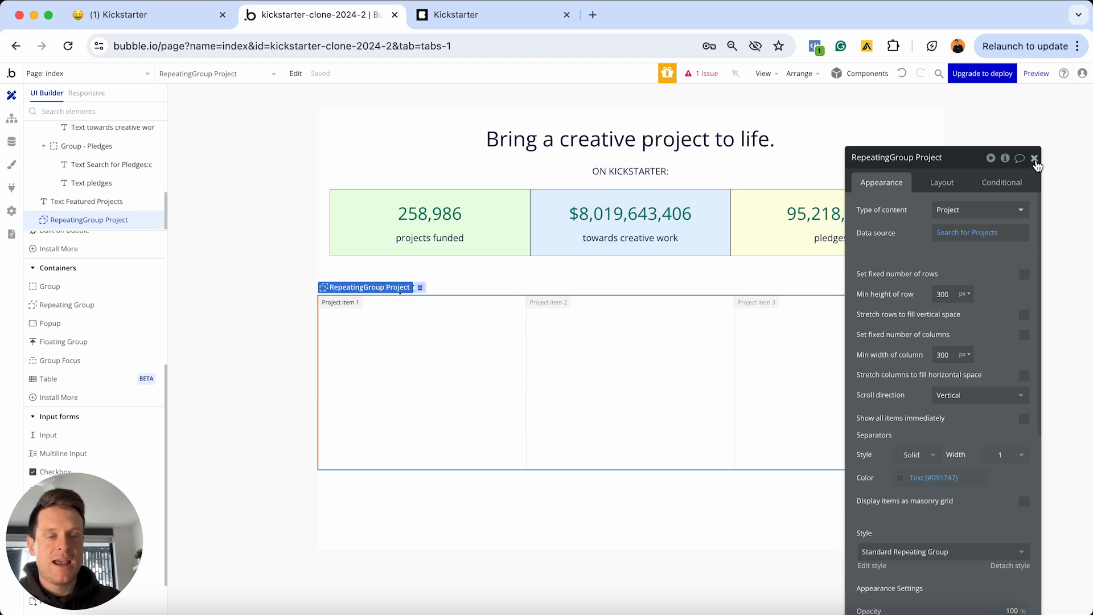
left_click(1034, 157)
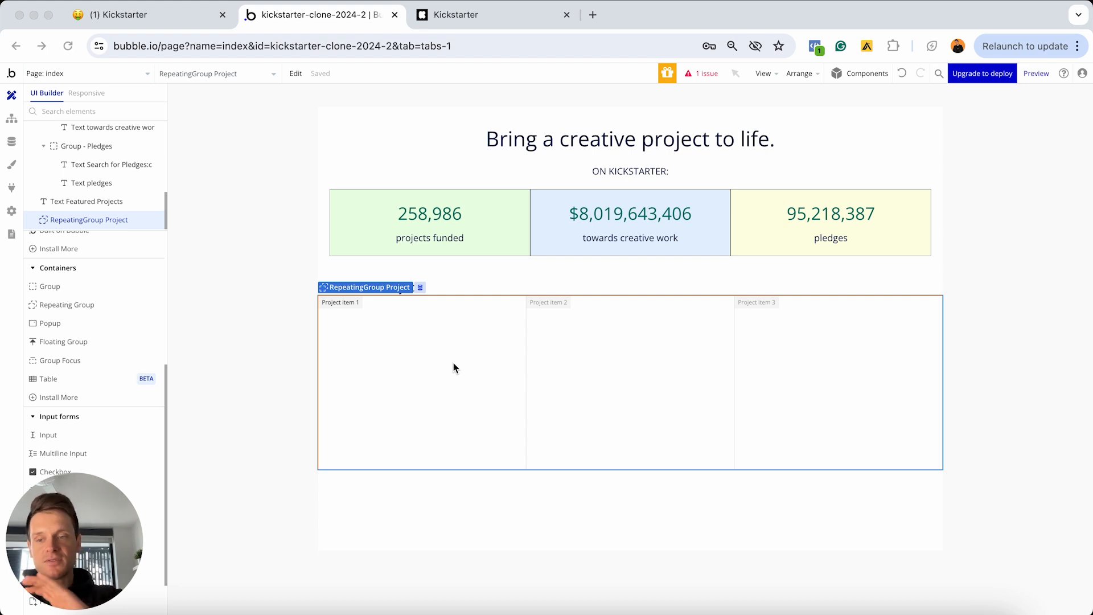
double_click(454, 364)
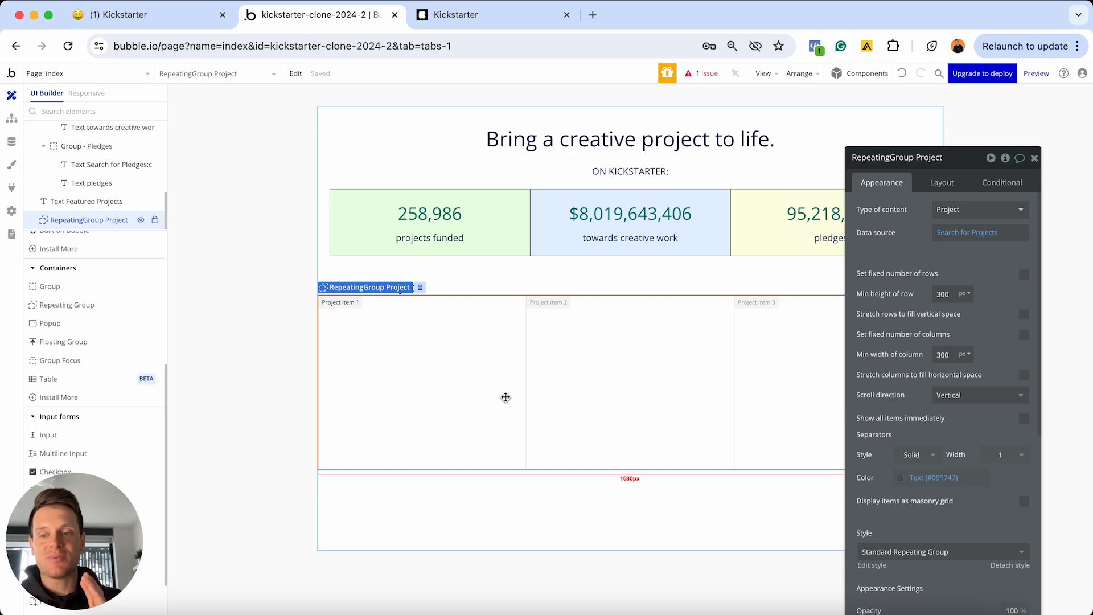
left_click(505, 23)
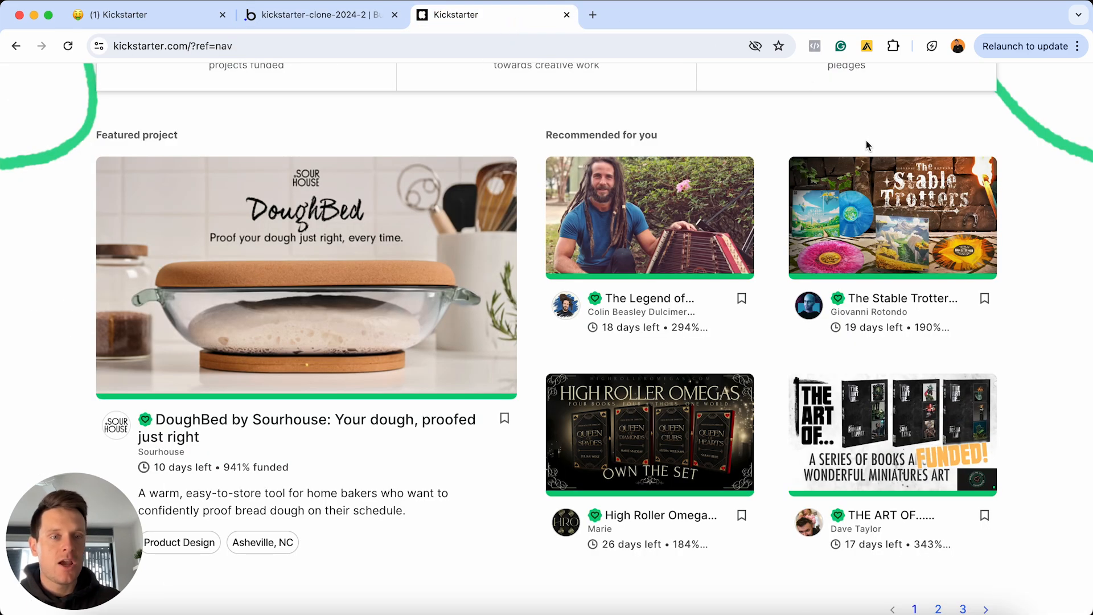
mouse_move(850, 152)
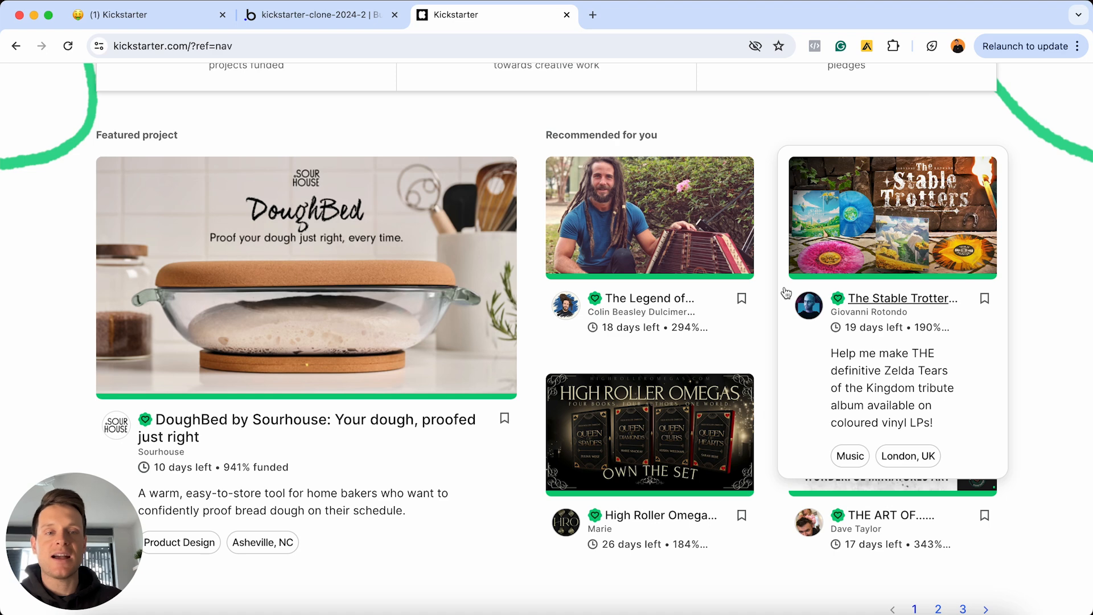
left_click(316, 14)
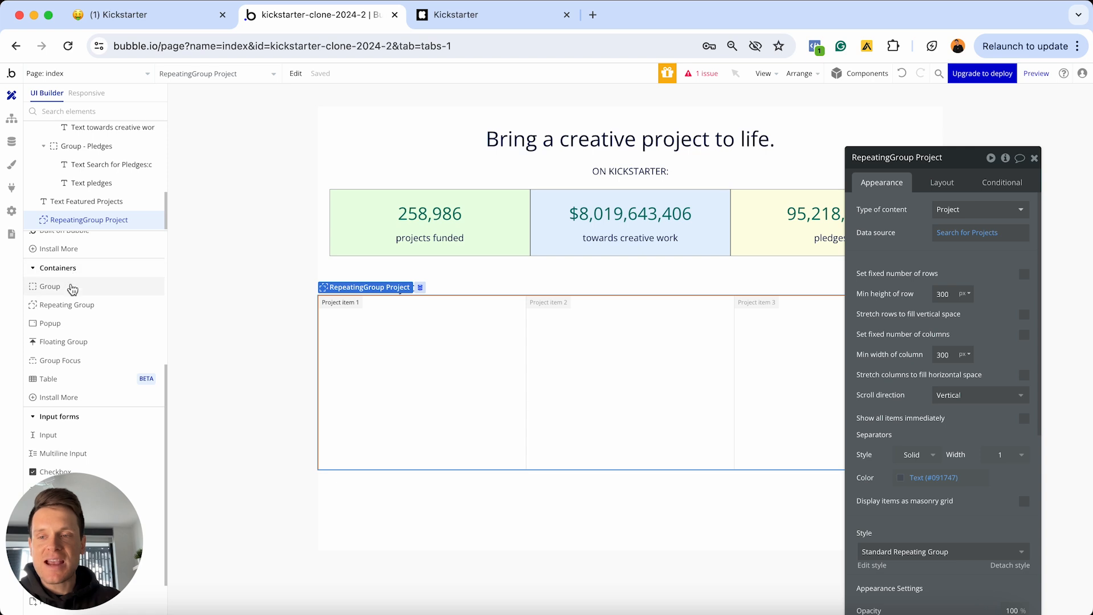
Add a new Group E inside the first project cell
left_click(72, 292)
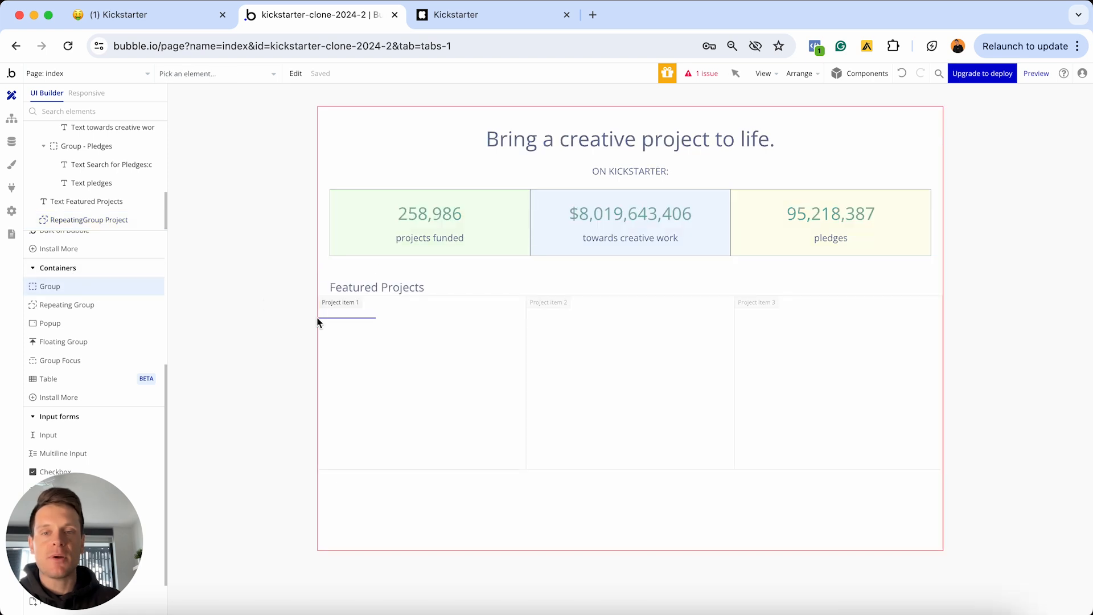
left_click(369, 341)
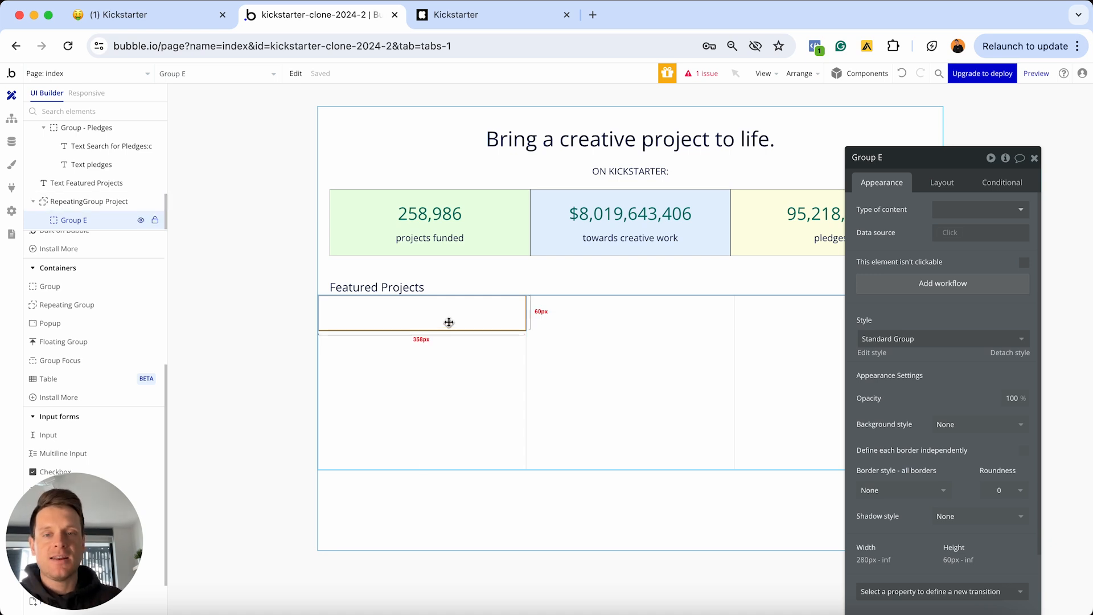
scroll(957, 320, "down", 2)
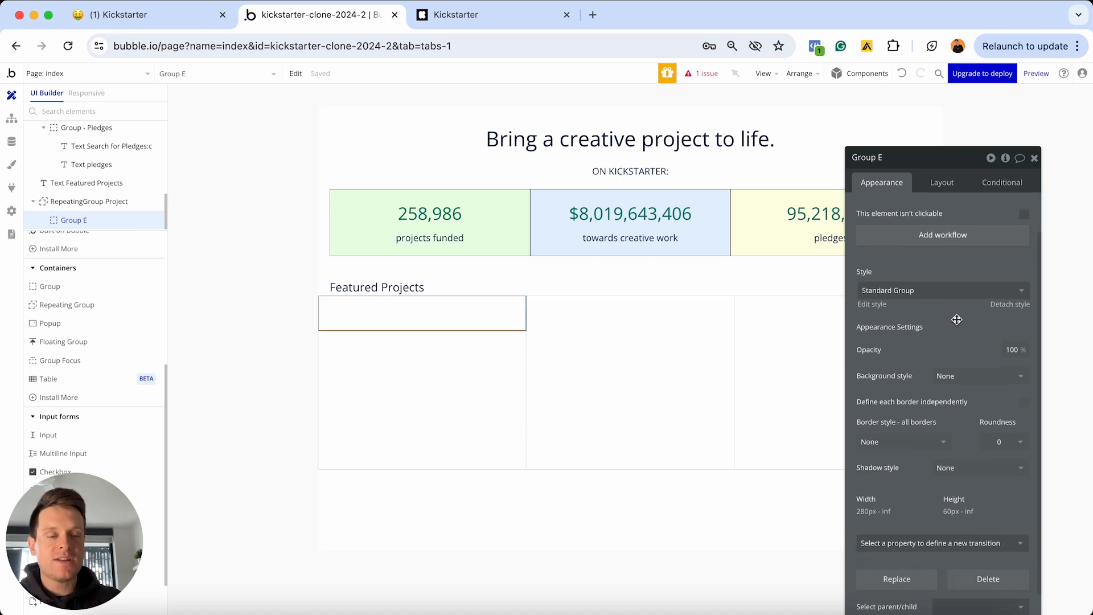
Detach Group E's style, keep no background, and give it a solid border
left_click(1006, 305)
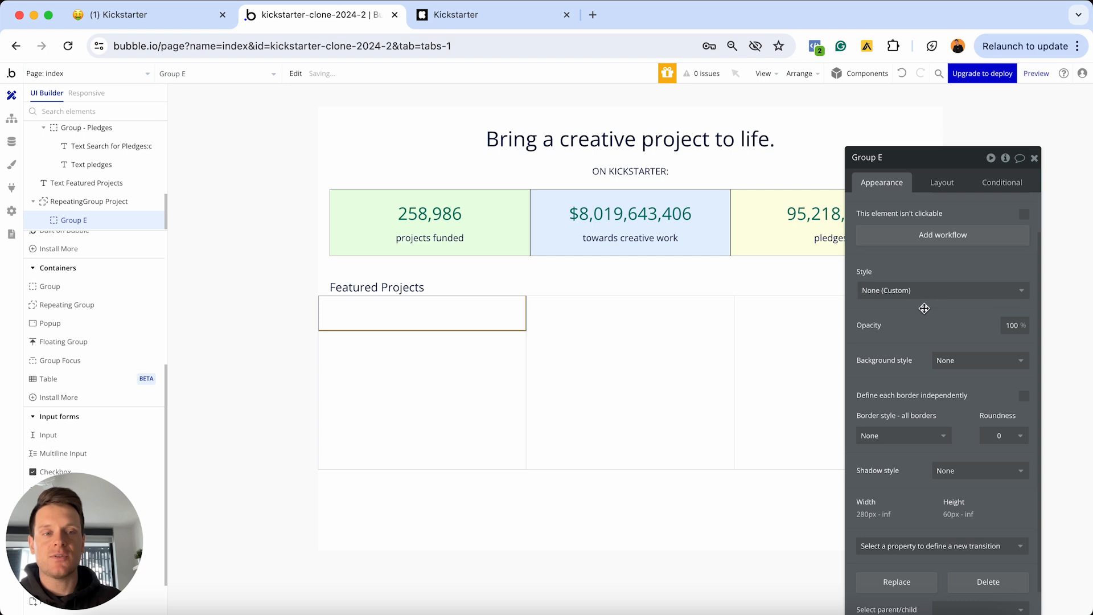
scroll(926, 309, "down", 2)
left_click(948, 316)
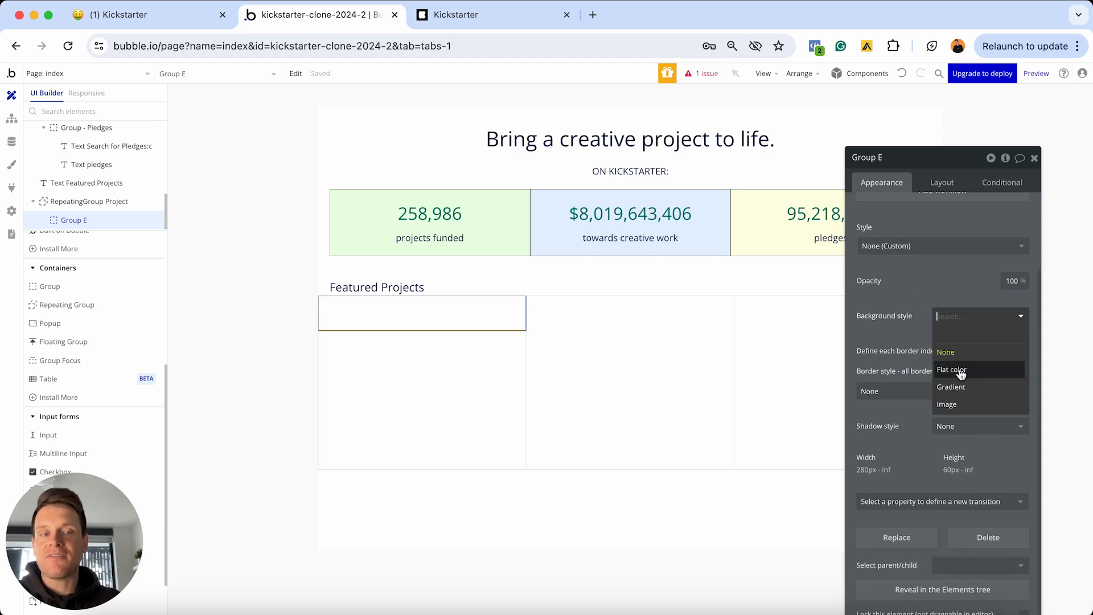
left_click(906, 343)
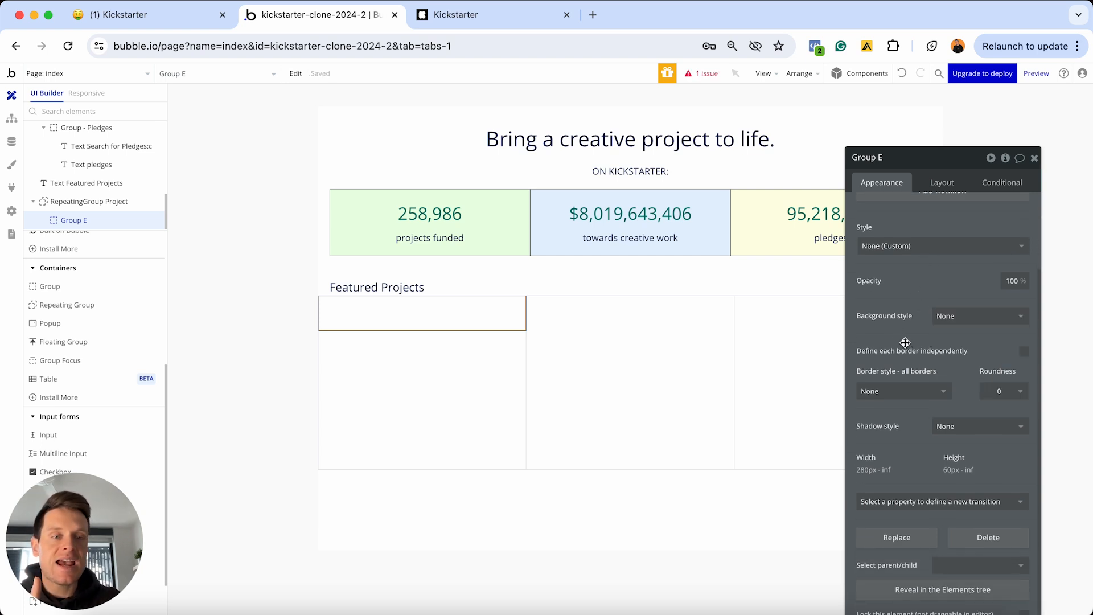
left_click(911, 392)
left_click(878, 447)
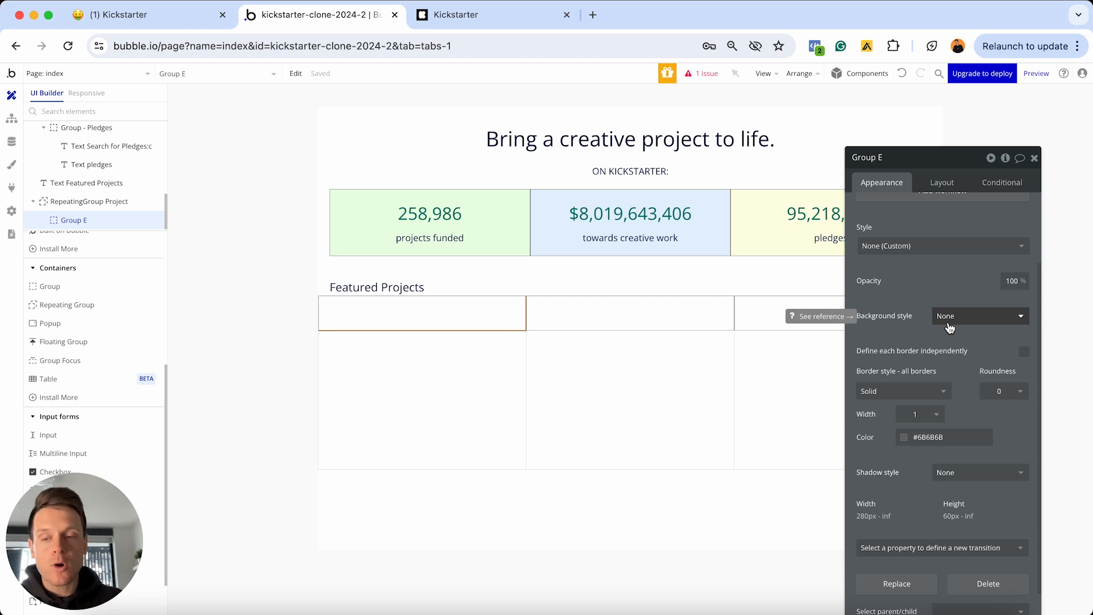
Set Group E's corner roundness to 10
left_click(520, 385)
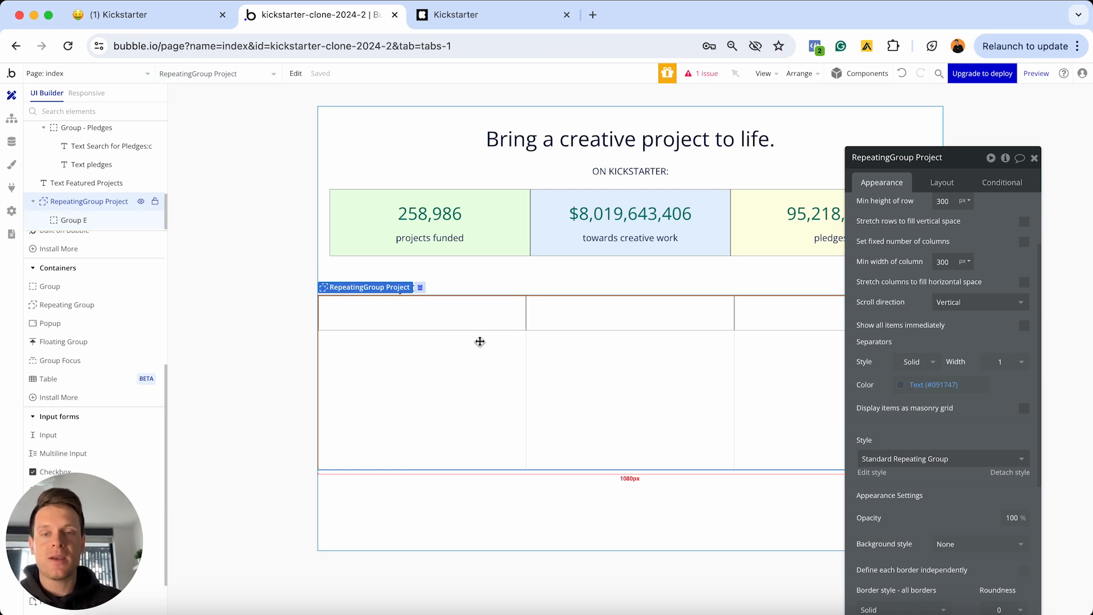
left_click(472, 318)
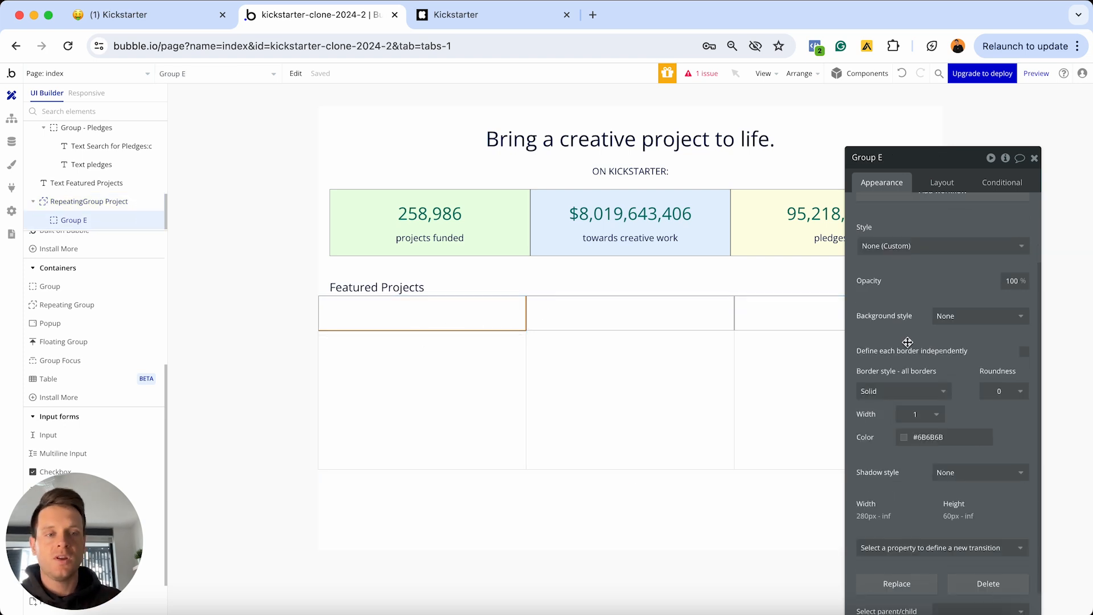
left_click(995, 391)
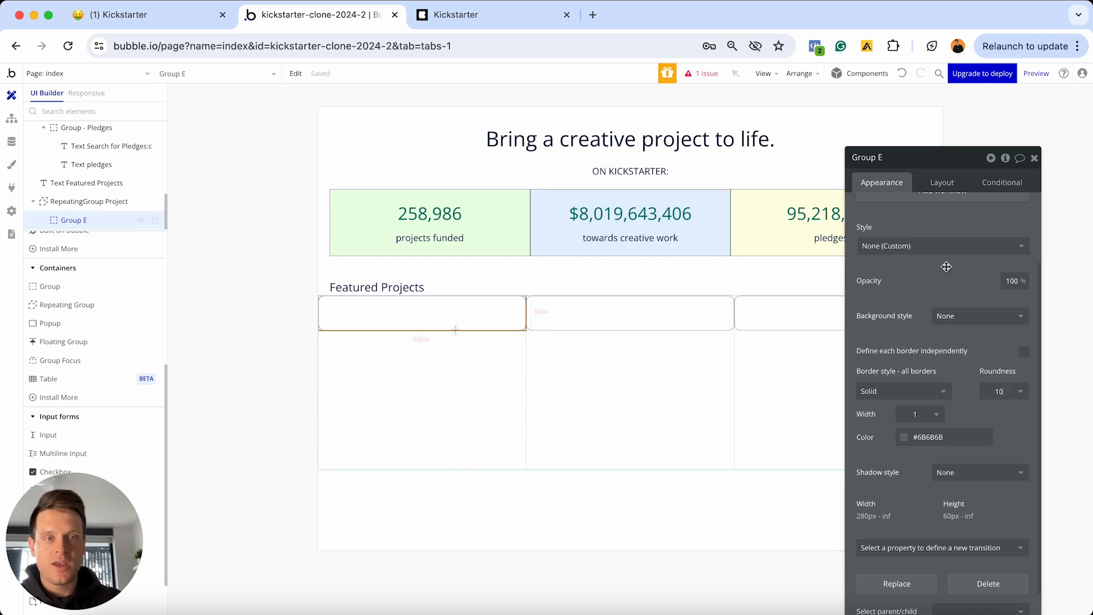
scroll(946, 266, "up", 3)
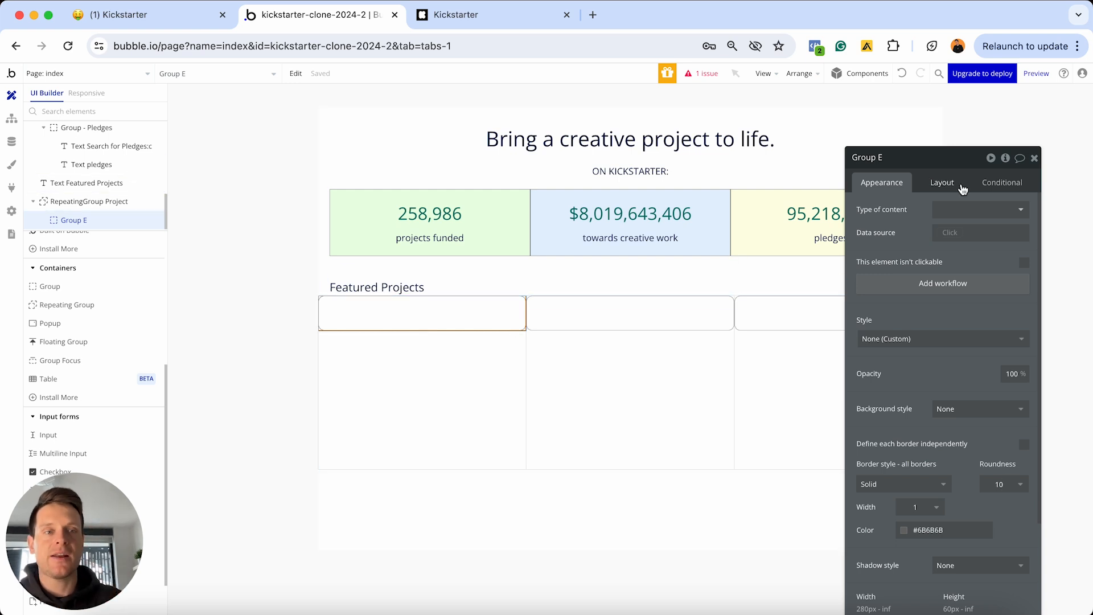
Set Group E's top, bottom, left and right margins to 10
left_click(931, 184)
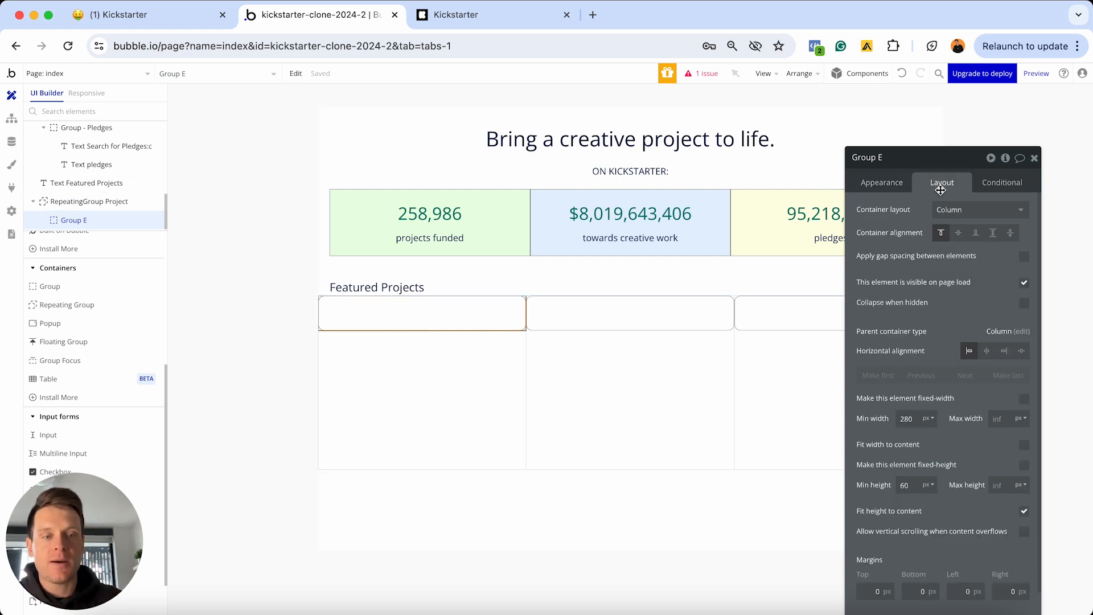
scroll(940, 304, "down", 2)
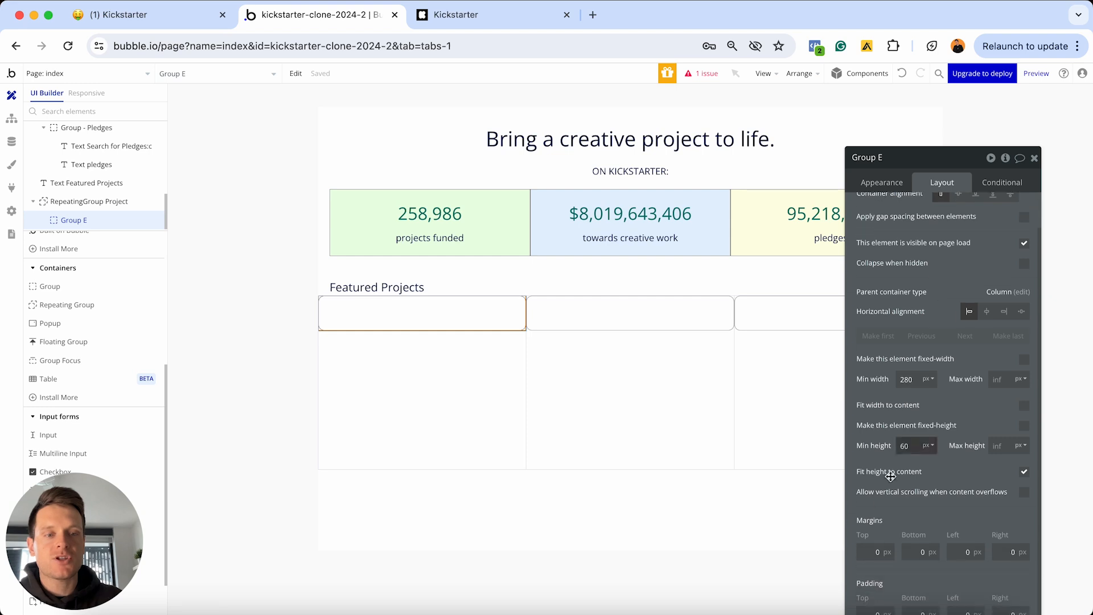
left_click(879, 549)
type("10")
key("Tab")
type("10")
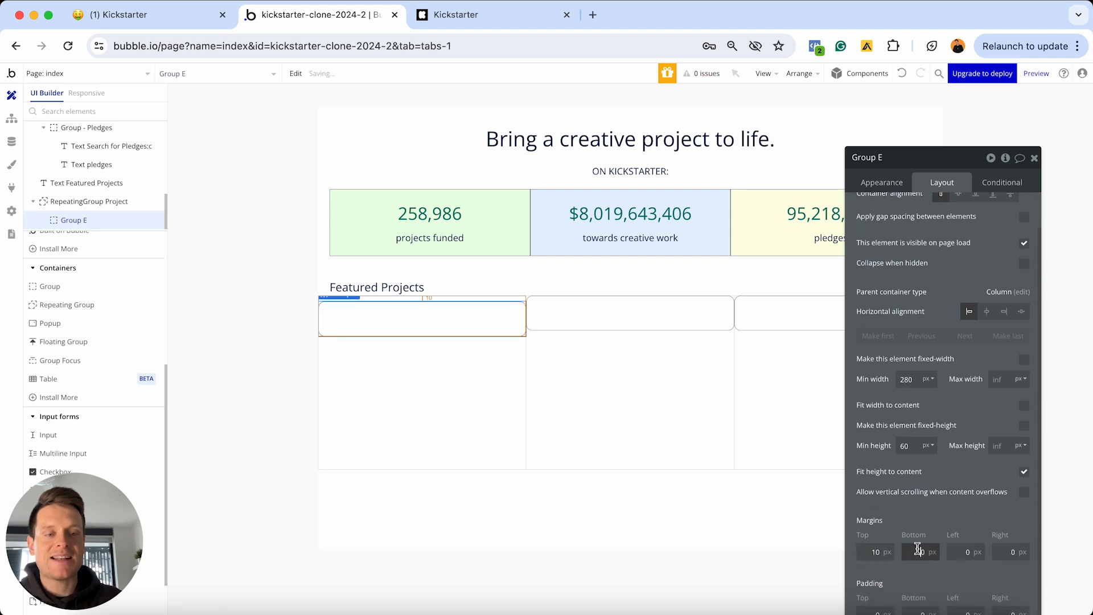
key("Tab")
type("10")
key("Tab")
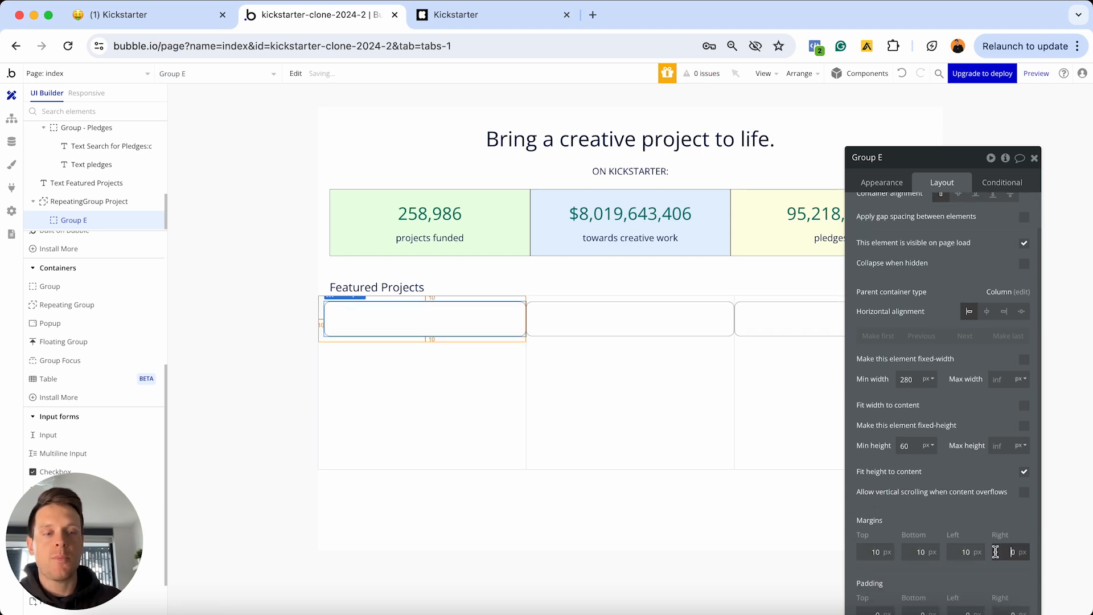
type("10")
Compare the Bubble cards against Kickstarter's project cards, then return to the editor
left_click(612, 403)
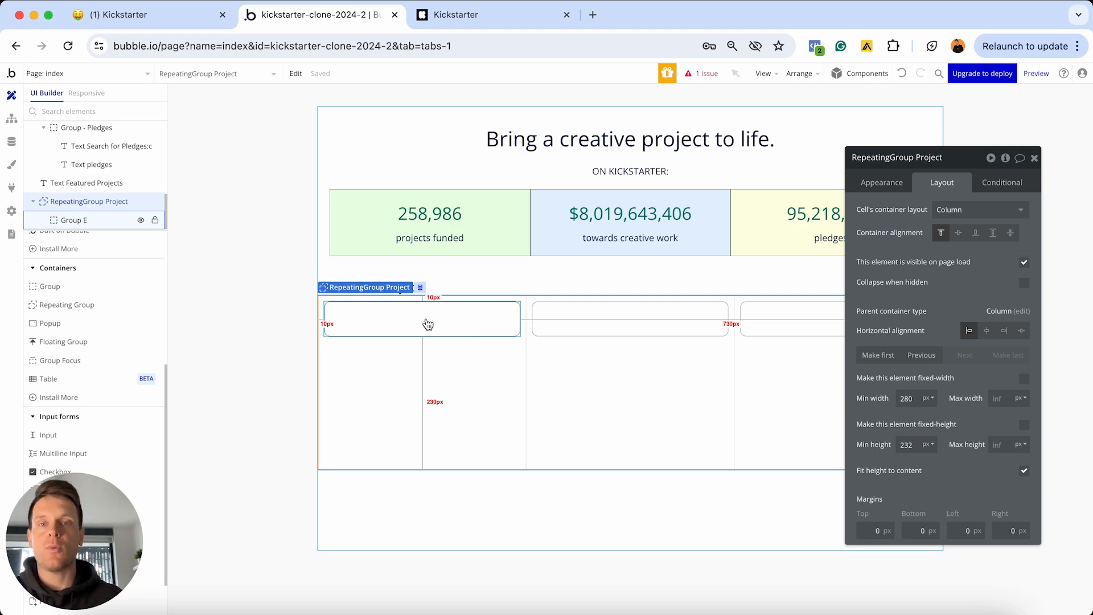
left_click(491, 14)
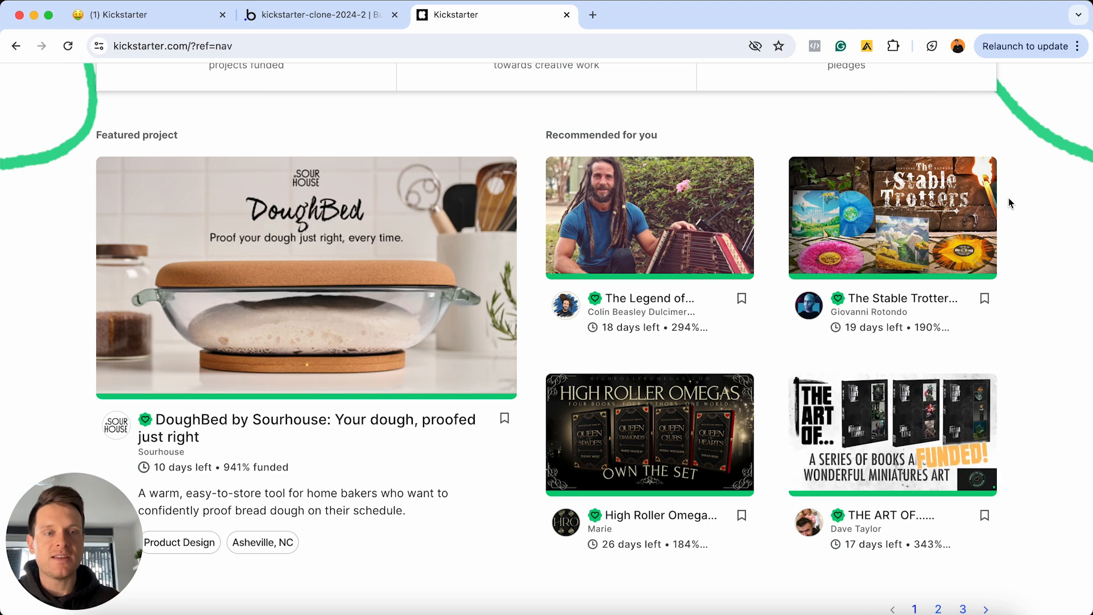
left_click(353, 16)
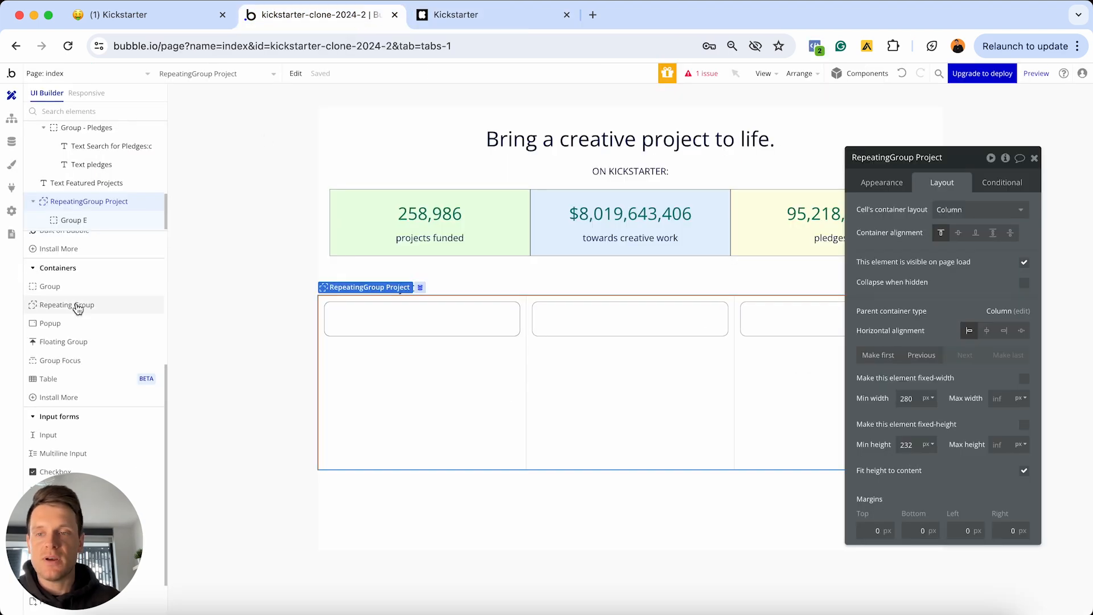
scroll(80, 315, "up", 5)
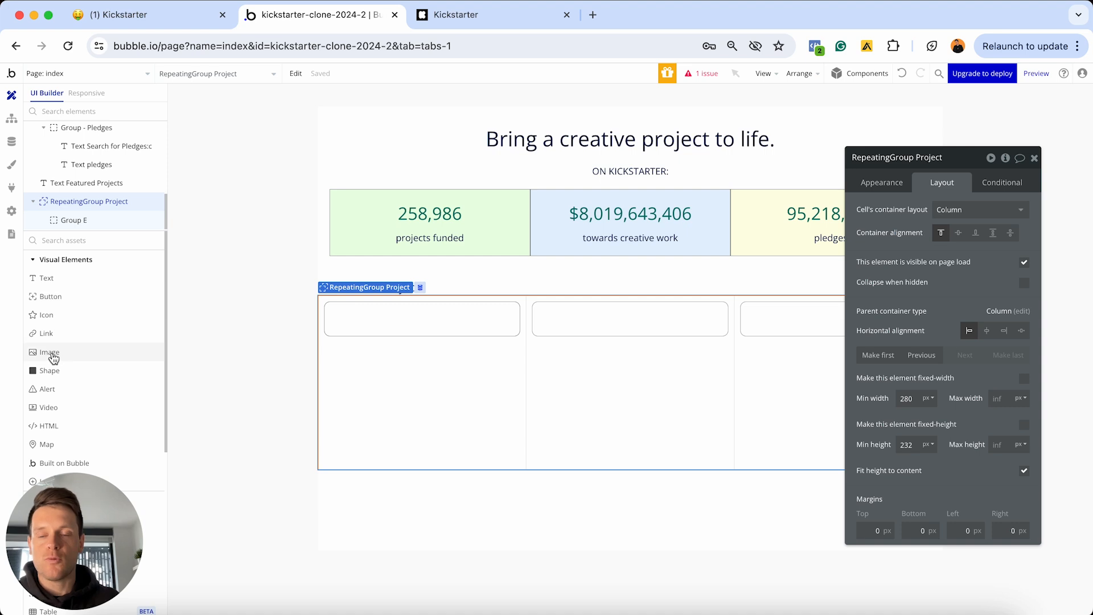
left_click(53, 357)
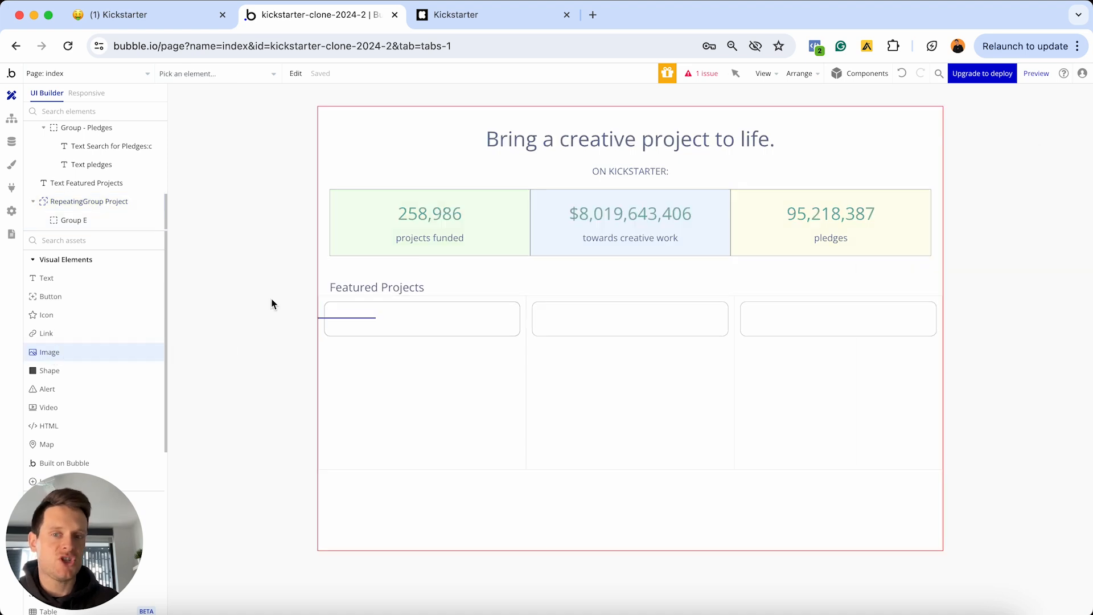
left_click(385, 314)
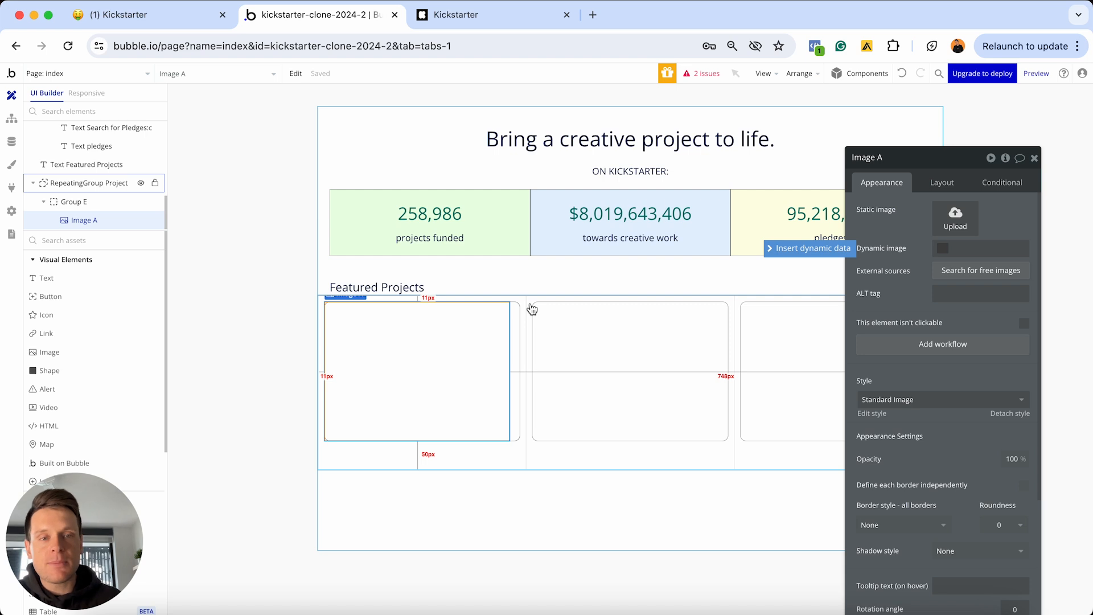
left_click(795, 249)
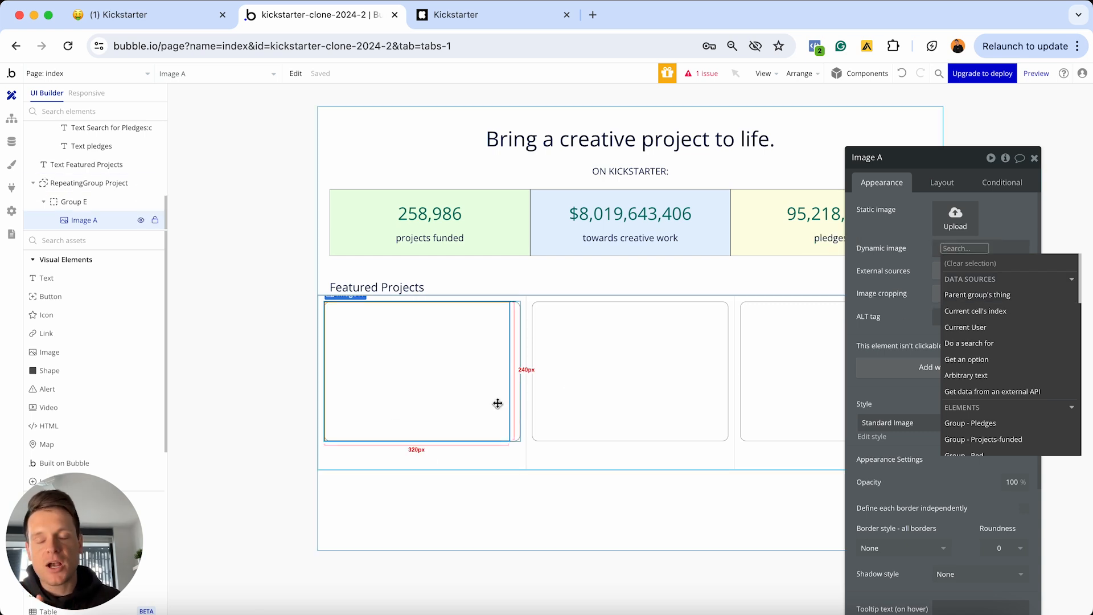
left_click_drag(91, 361, 349, 451)
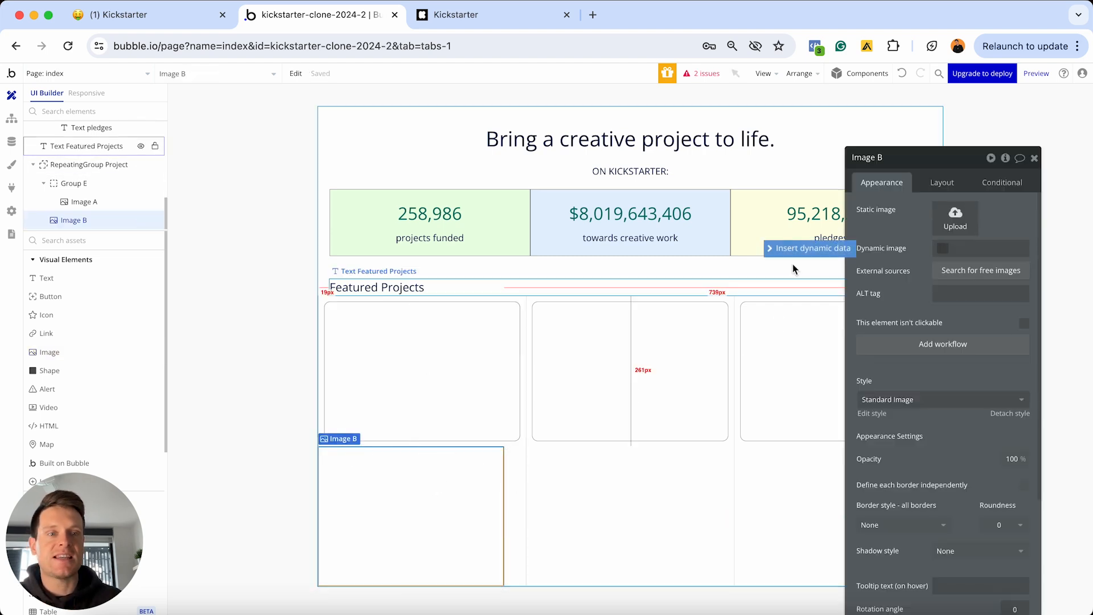
left_click(805, 249)
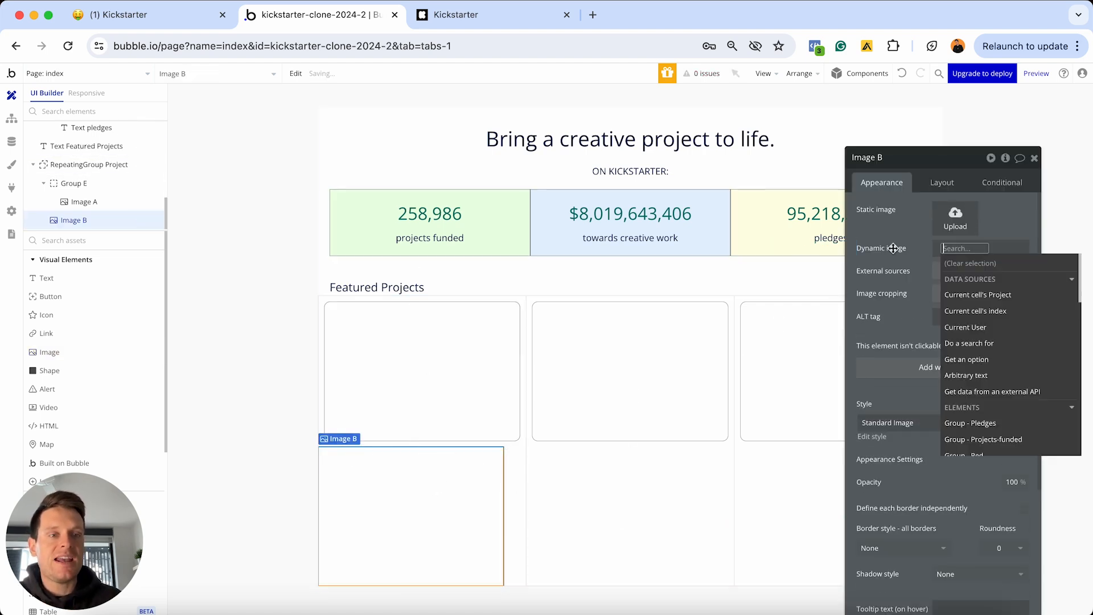
left_click(966, 296)
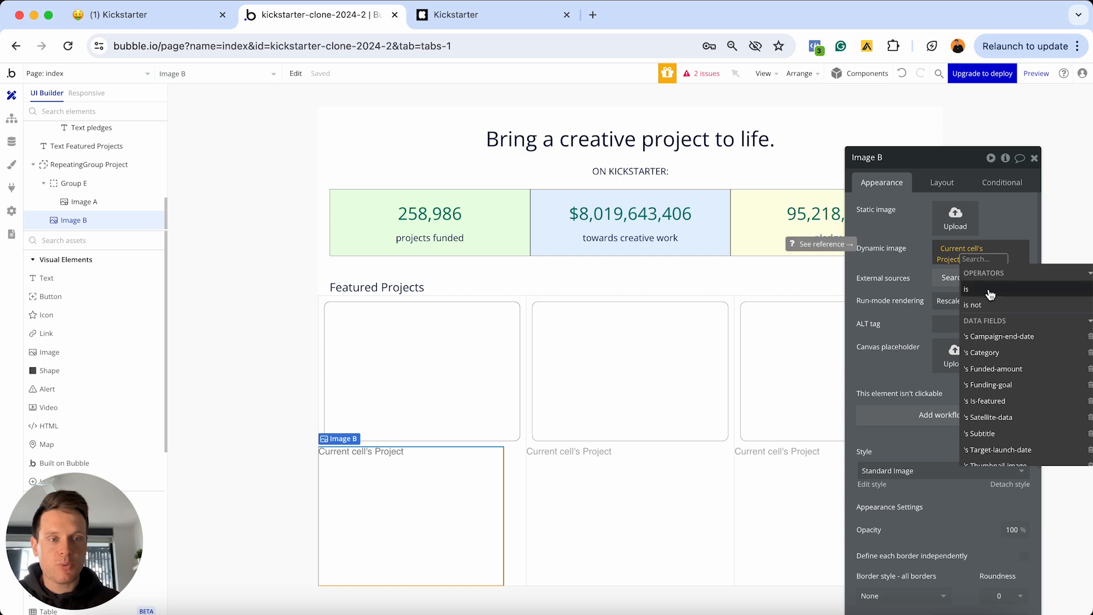
scroll(1000, 355, "down", 1)
scroll(1001, 355, "down", 1)
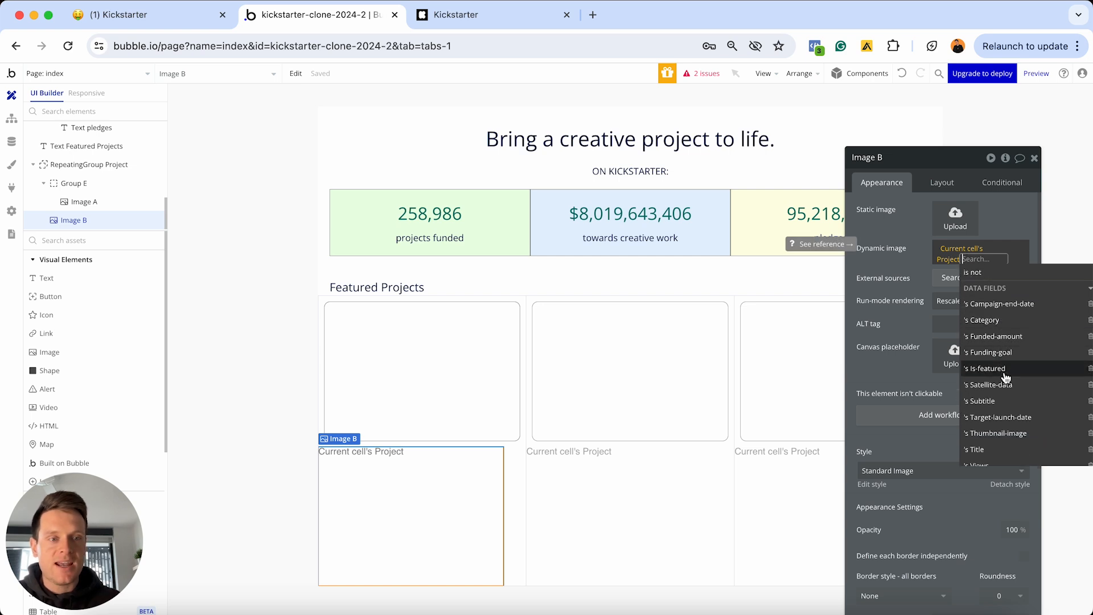
left_click(991, 436)
left_click(905, 272)
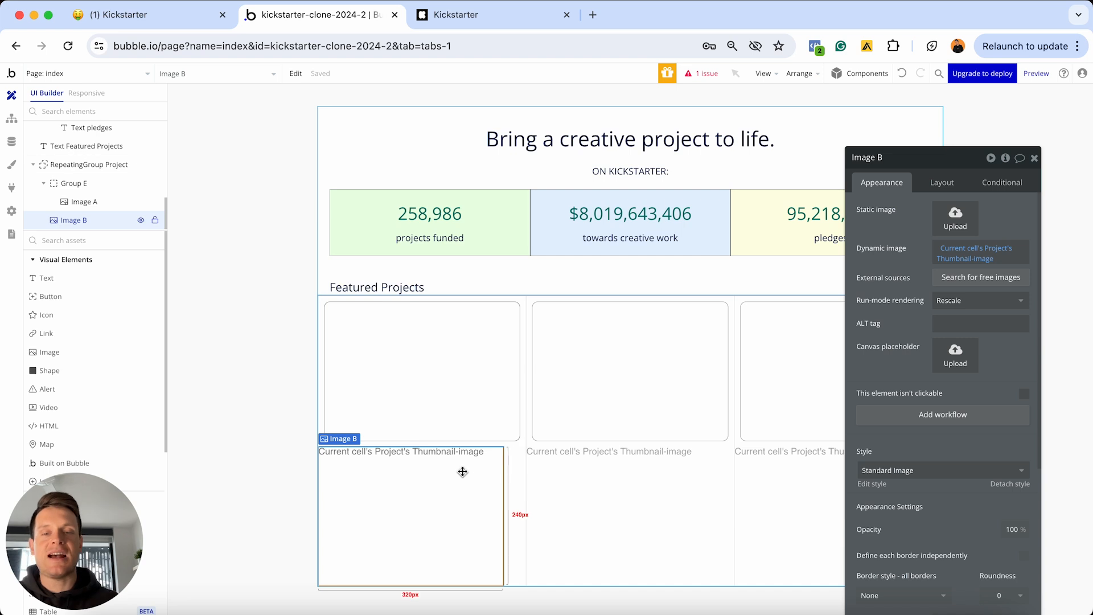
key("Delete")
Check the card image's dynamic data sources and switch between the image and its card group
left_click(432, 374)
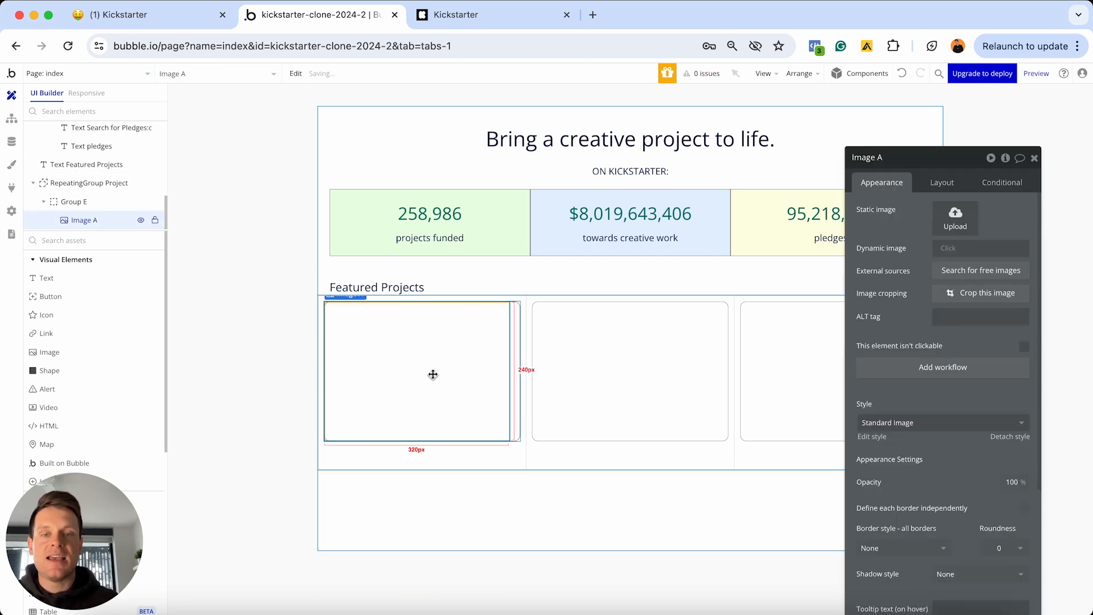
left_click(943, 250)
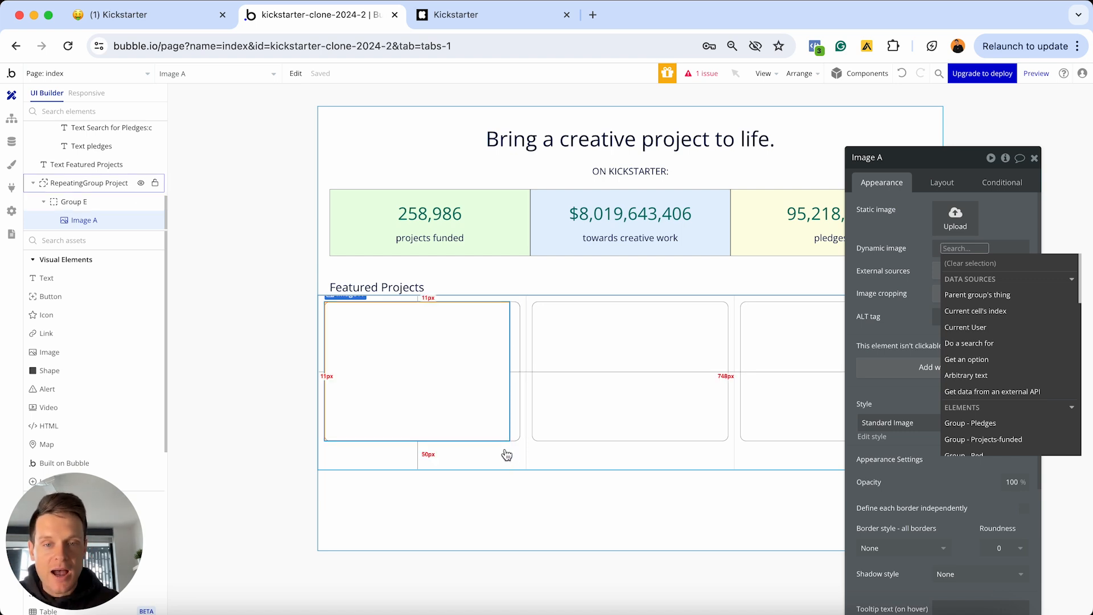
left_click(517, 398)
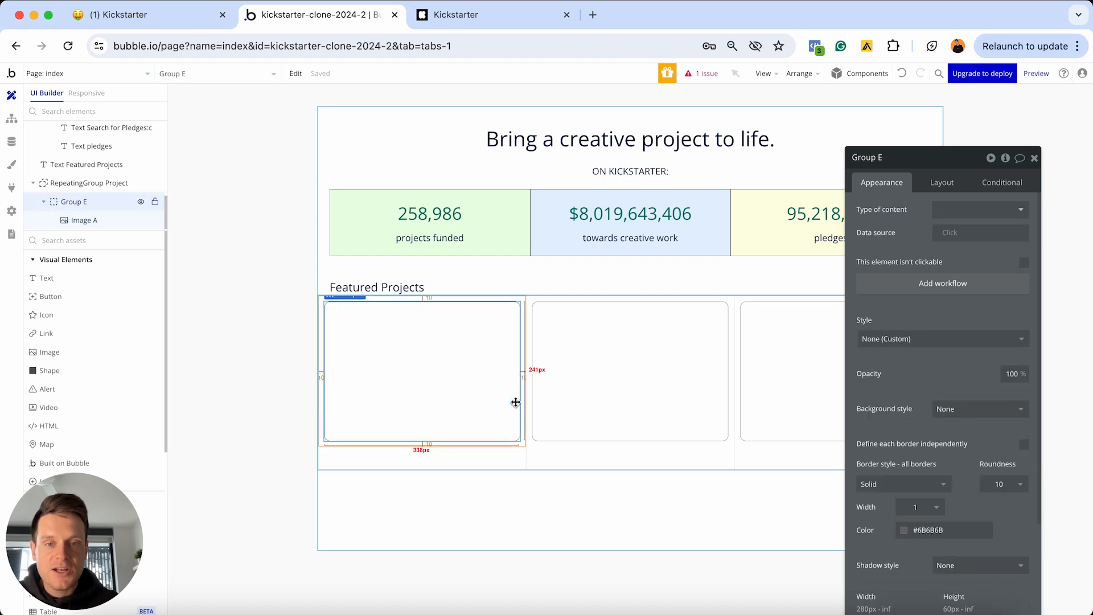
left_click(411, 355)
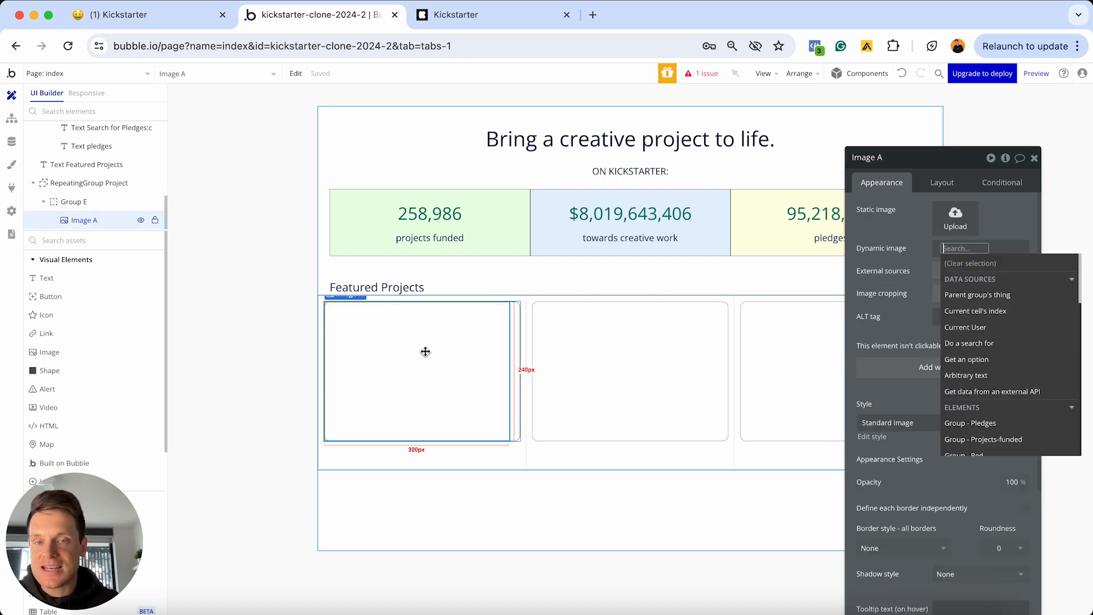
left_click(519, 340)
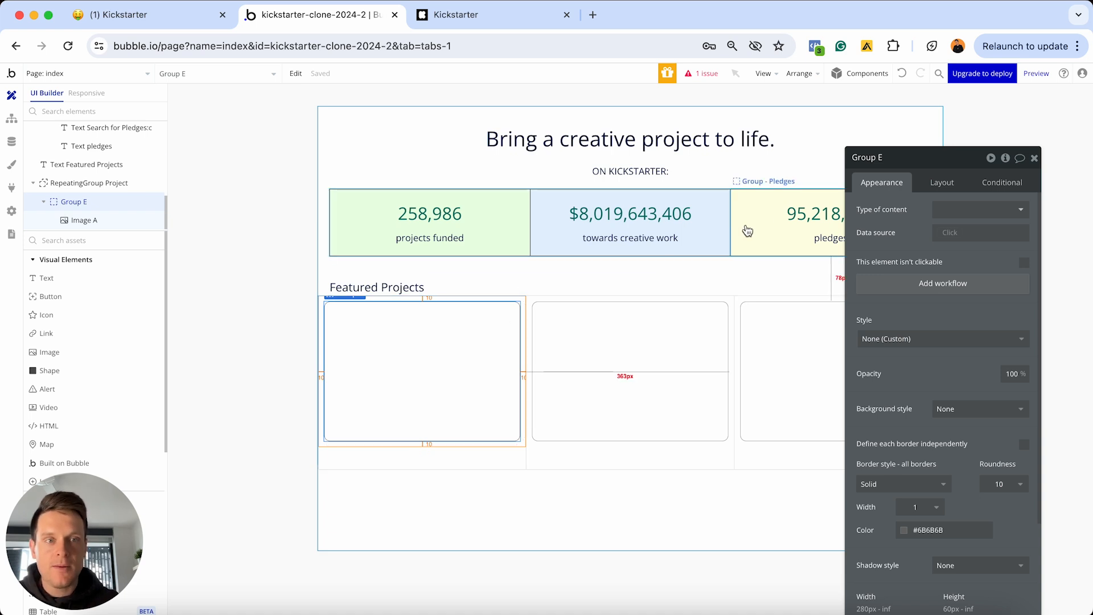
Rename Group E to 'Group - Card'
left_click(879, 157)
key("BackSpace")
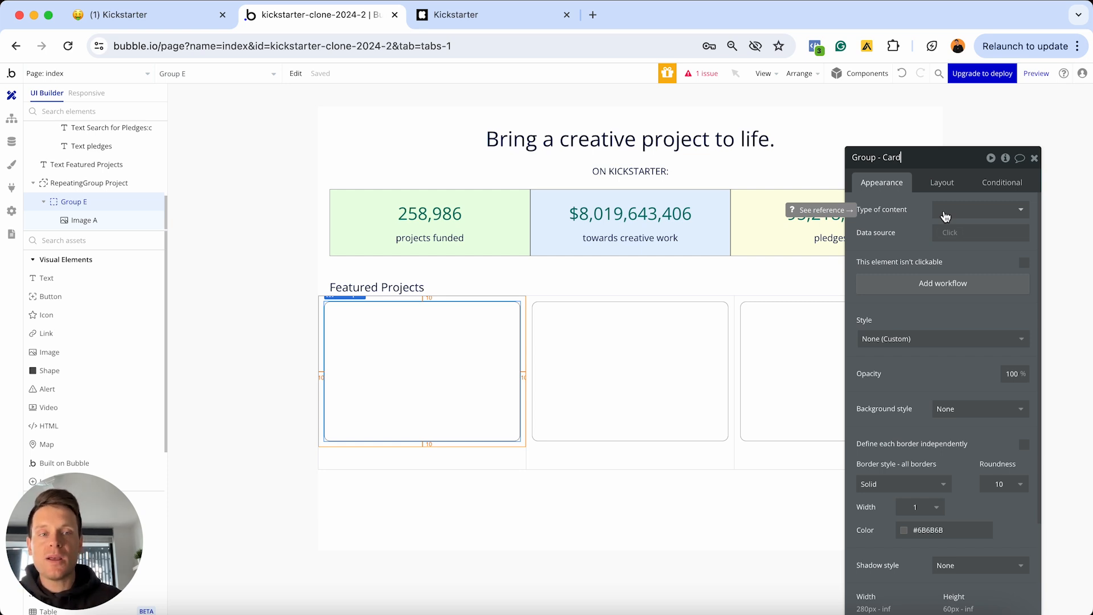
left_click(945, 216)
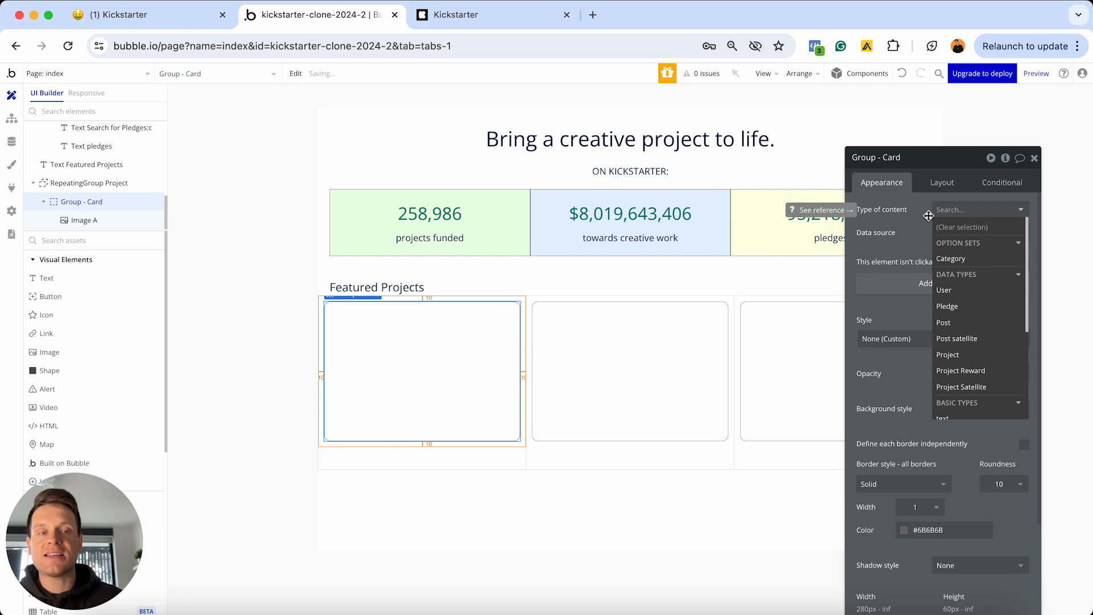
Set Group - Card's content type to Project and its data source to Current cell's Project
left_click(954, 355)
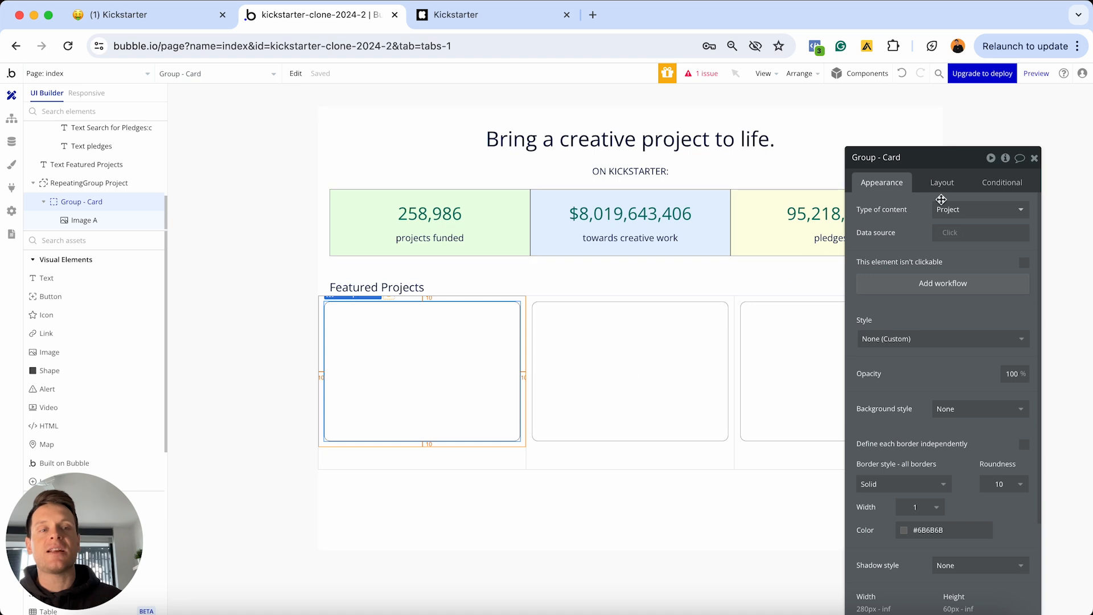
left_click(945, 231)
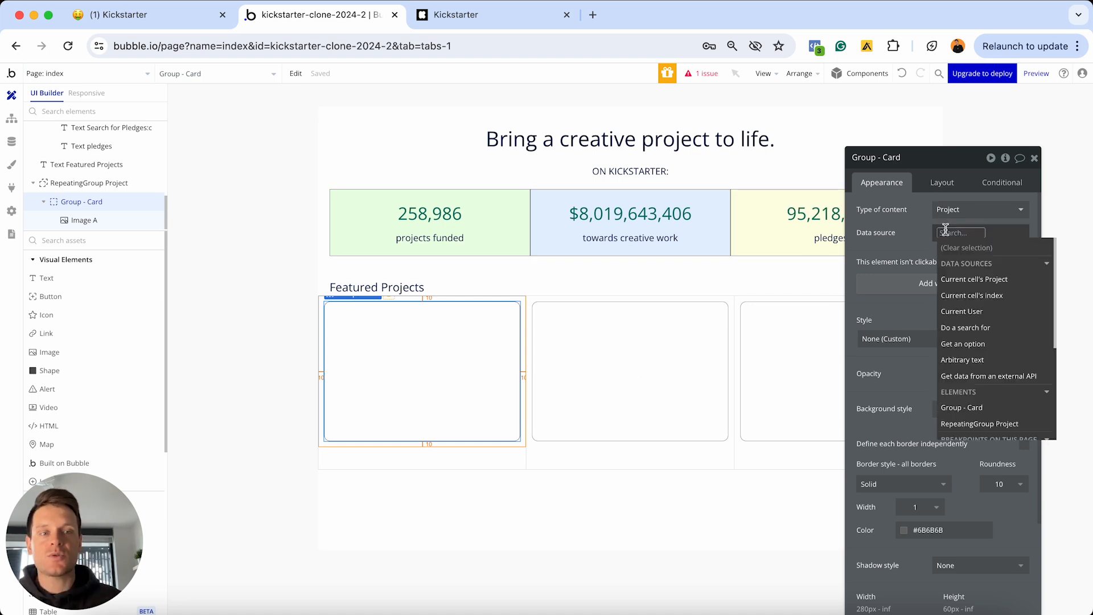
left_click(952, 279)
left_click(883, 247)
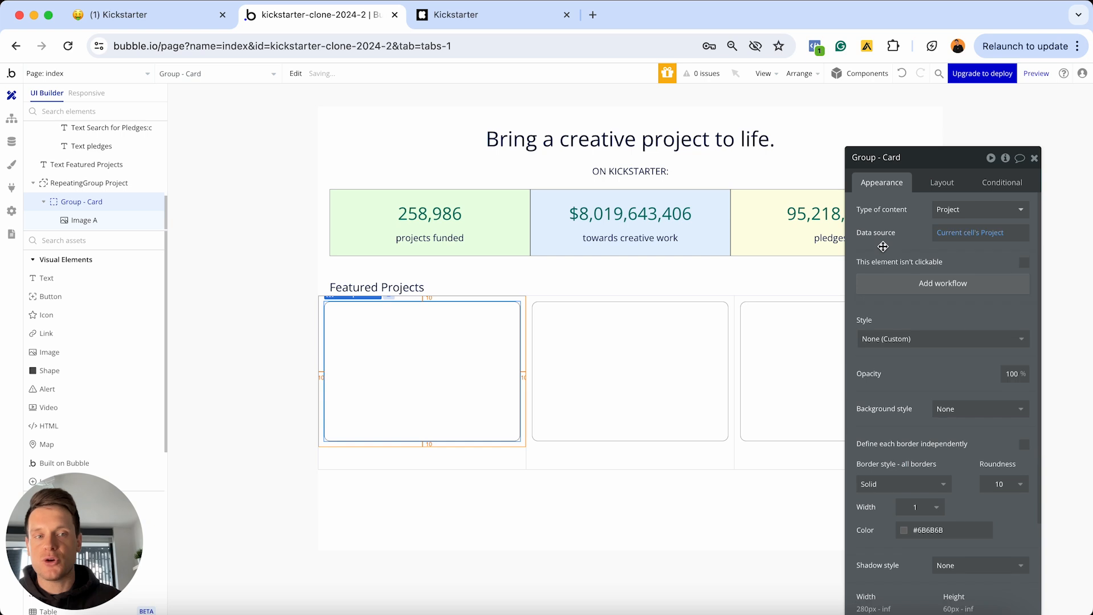
left_click(397, 367)
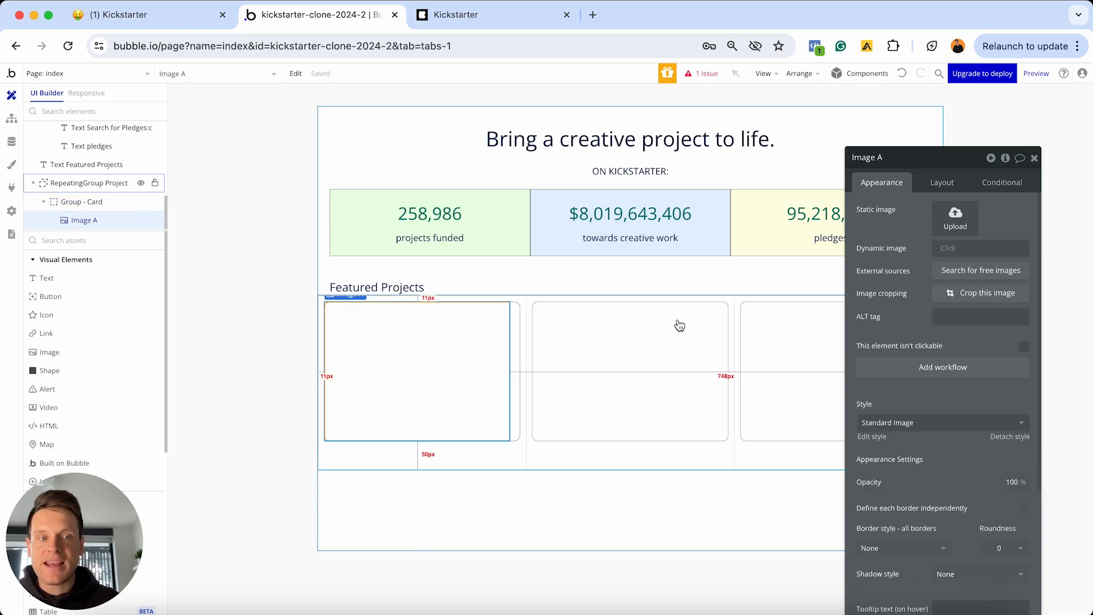
Bind Image A to Parent group's Project's Thumbnail-image, processed with Imgix and cropped to fit
left_click(952, 249)
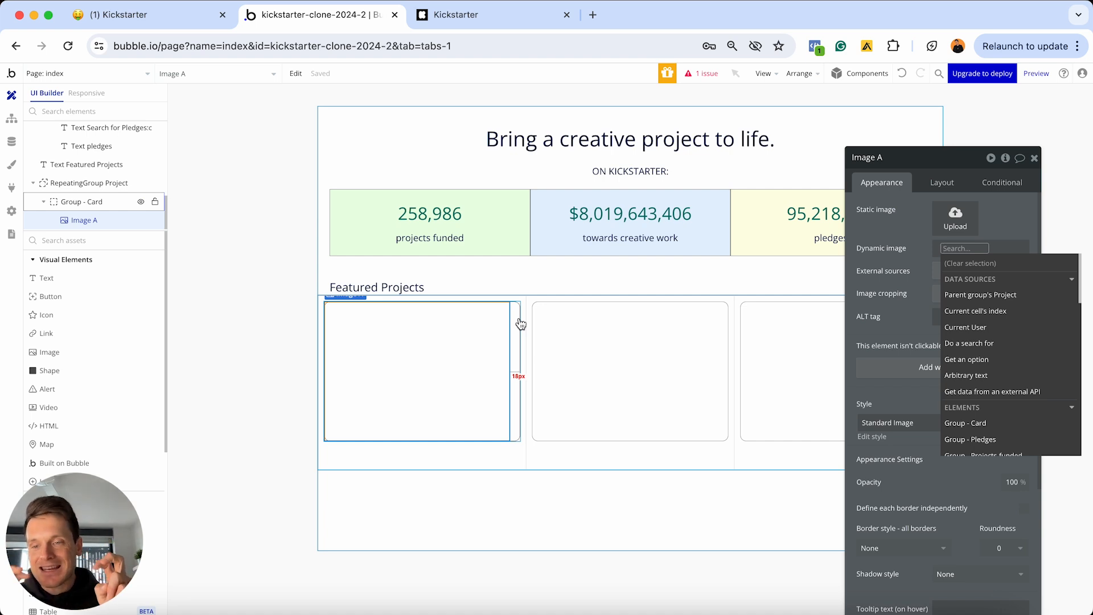
left_click(972, 294)
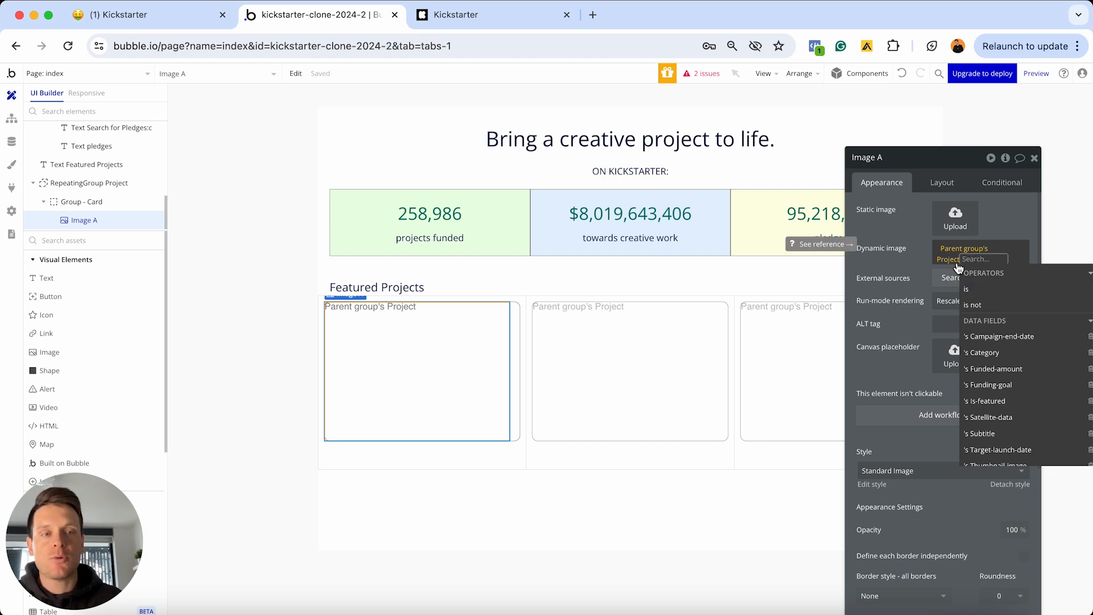
scroll(1006, 387, "down", 1)
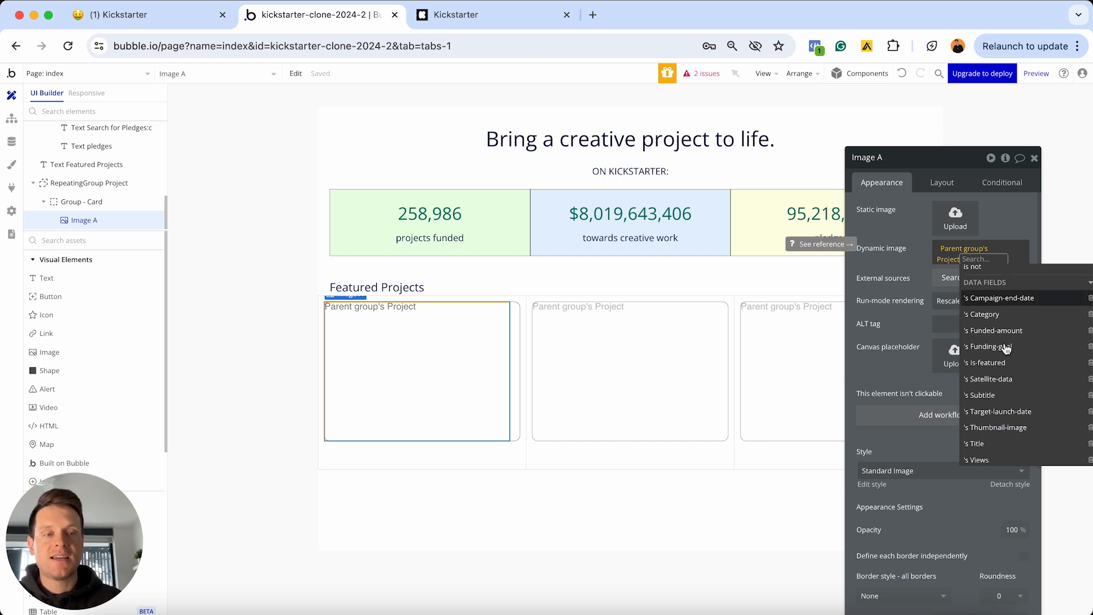
left_click(1003, 434)
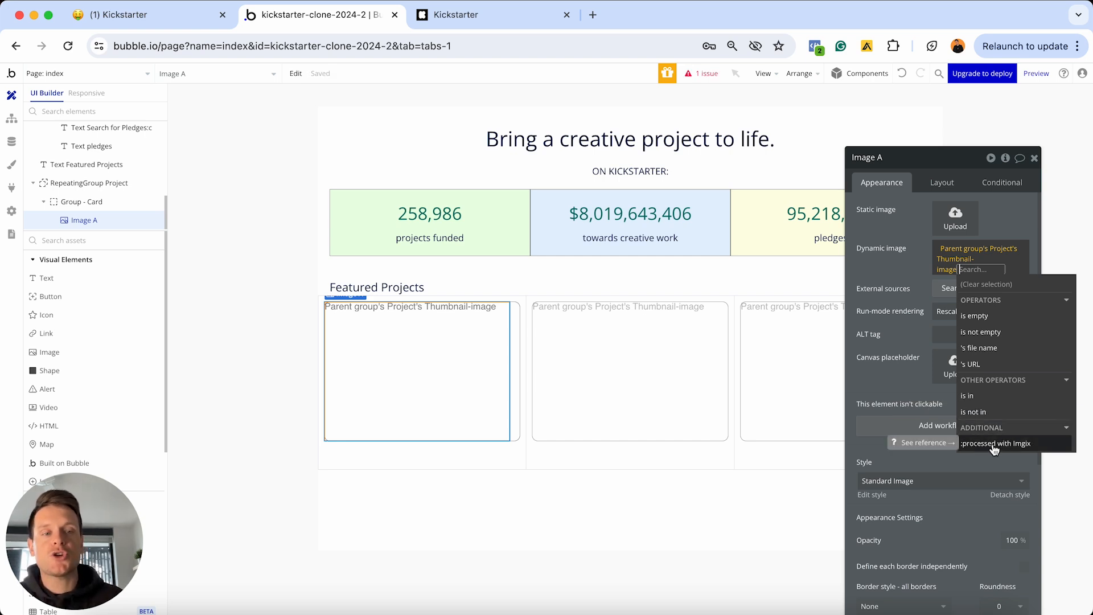
left_click(997, 444)
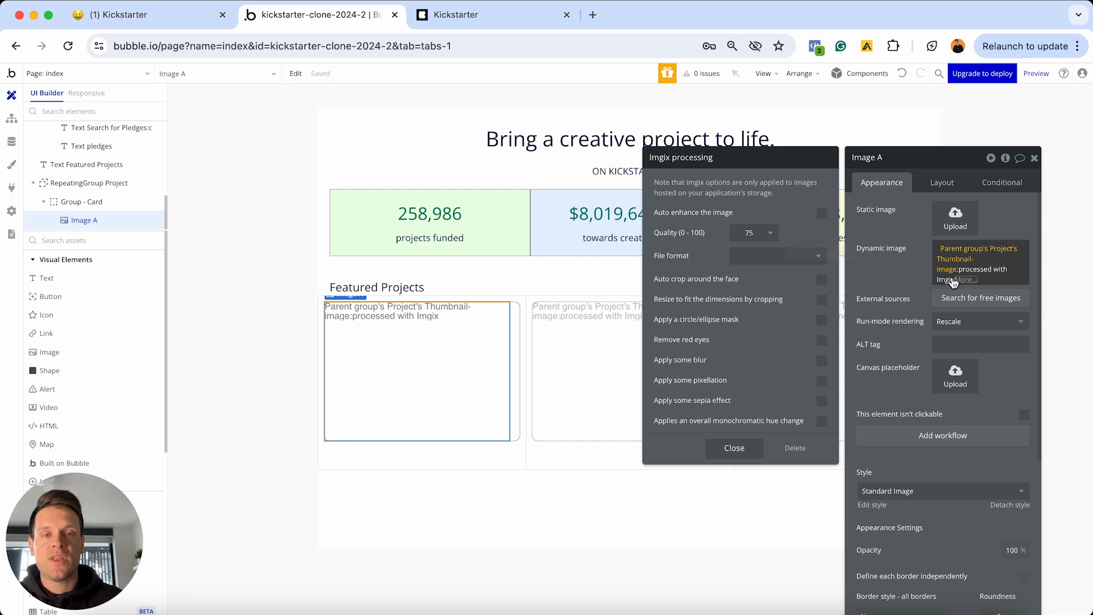
left_click(821, 300)
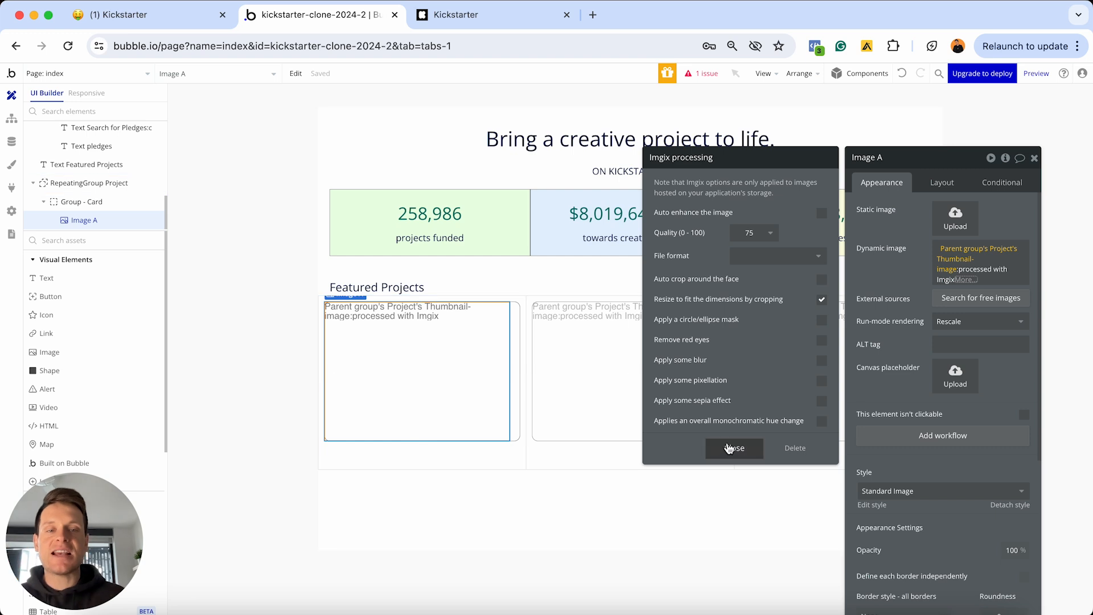
left_click(734, 447)
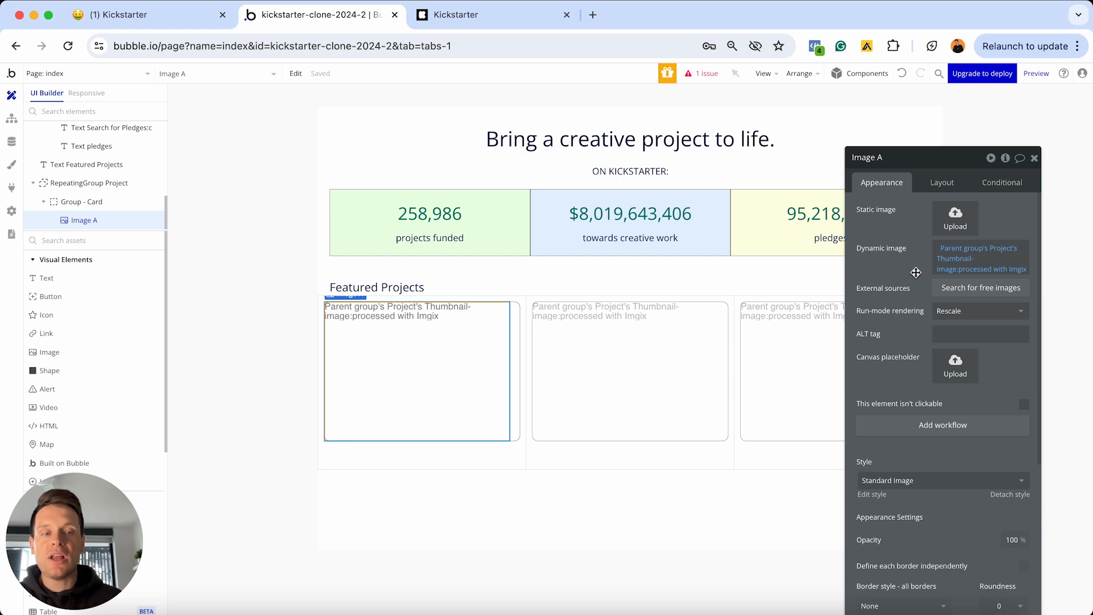
Detach Image A's style and give it a solid border with corner roundness 10
scroll(915, 273, "down", 5)
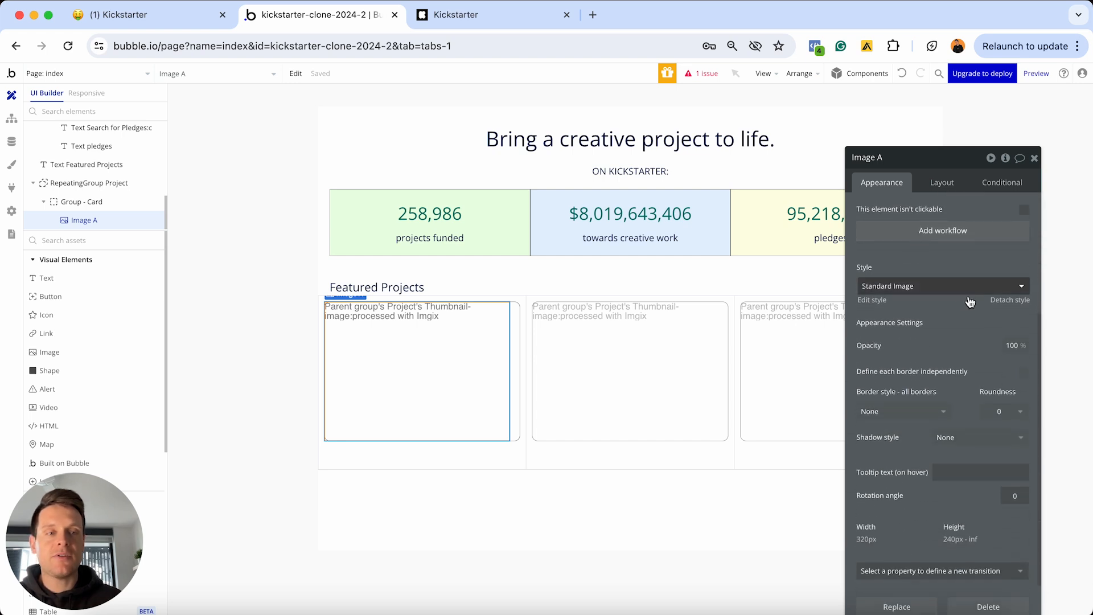
left_click(1006, 300)
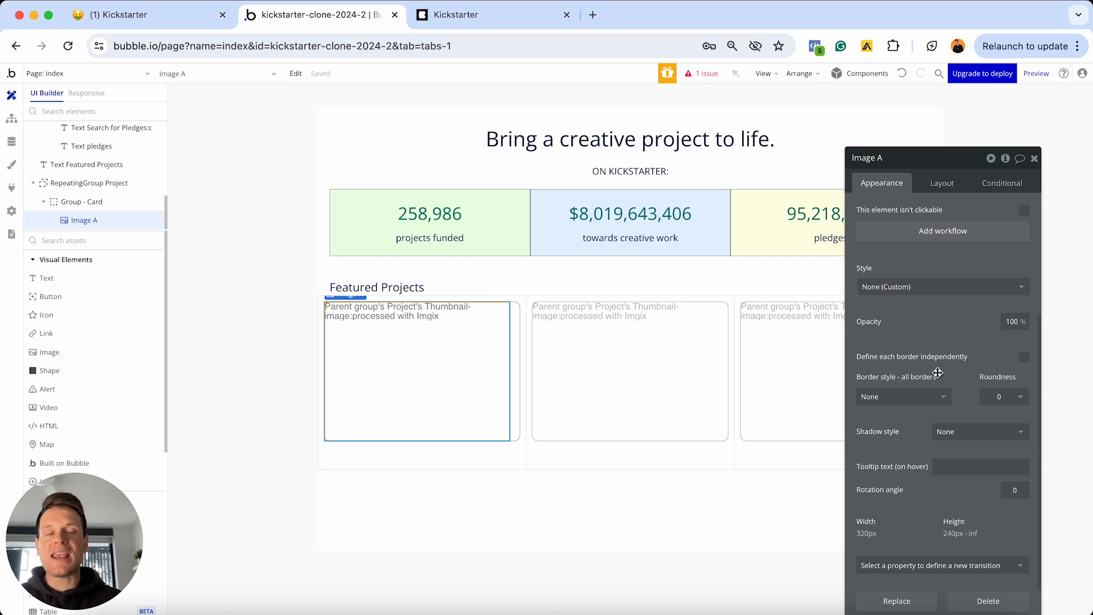
left_click(899, 397)
left_click(877, 449)
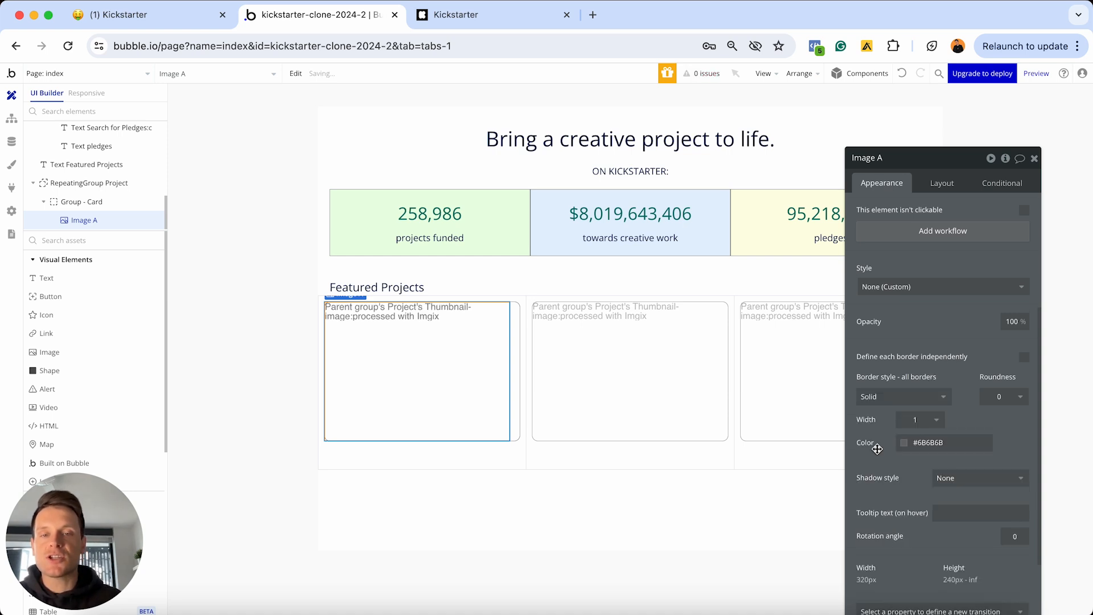
left_click(564, 454)
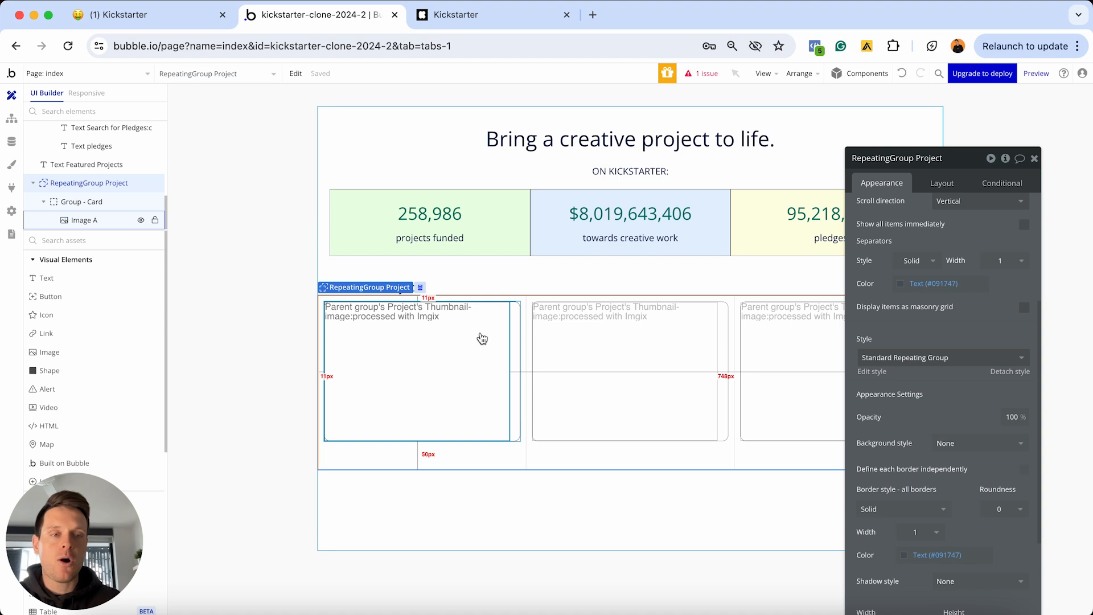
left_click(481, 338)
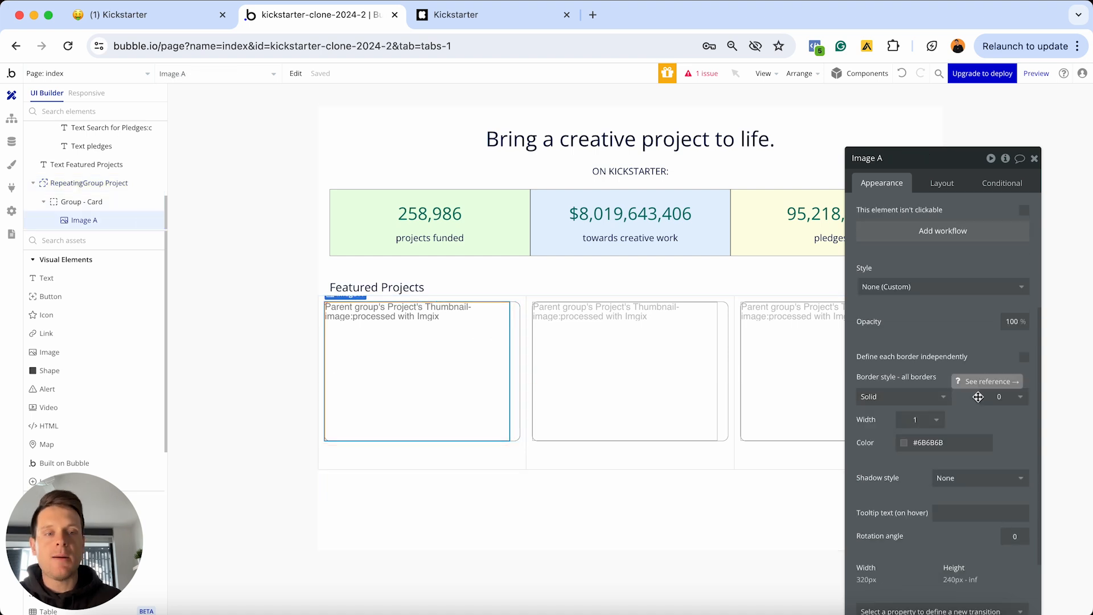
left_click(1003, 397)
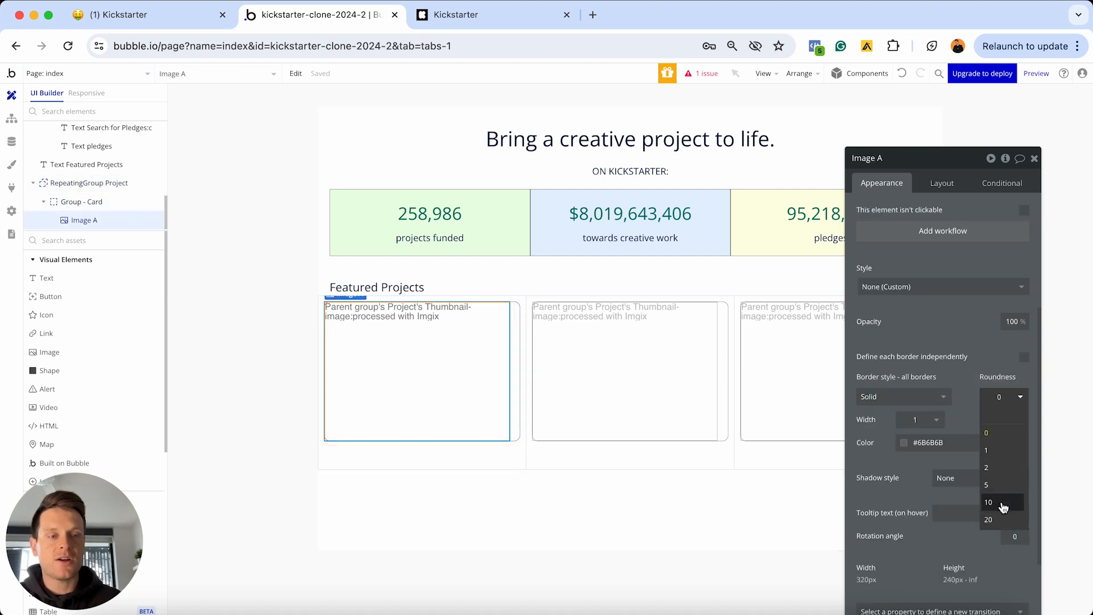
left_click(1004, 503)
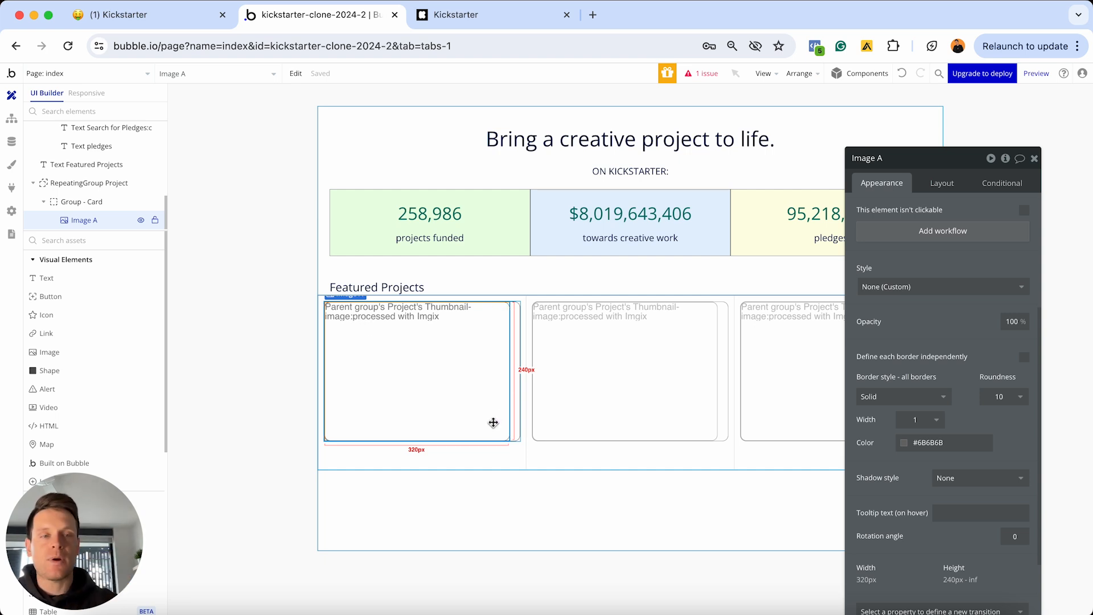
left_click(942, 183)
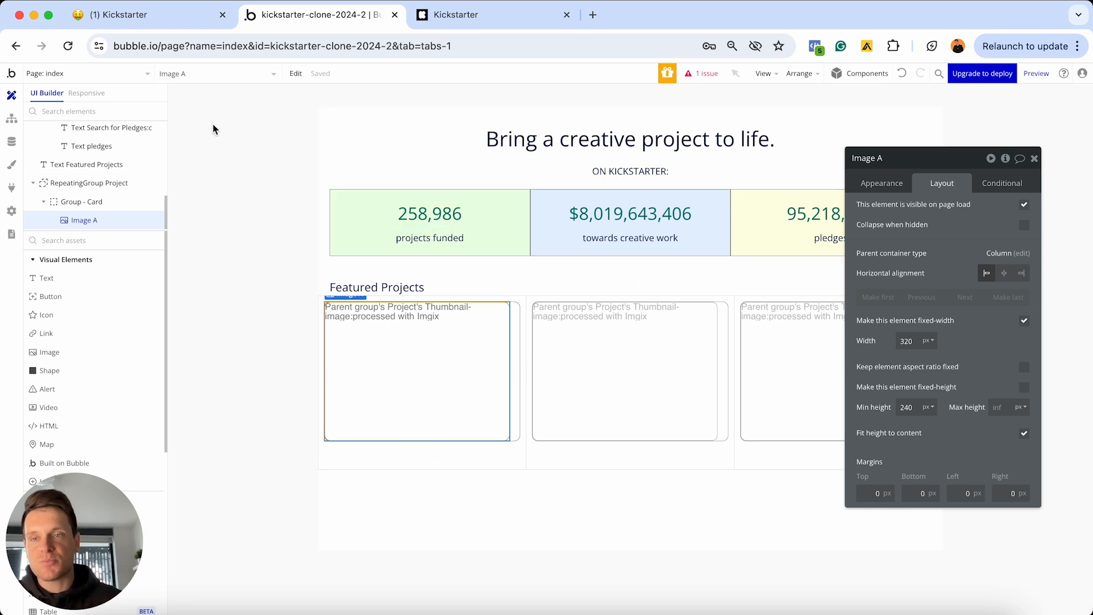
Preview the page in Responsive mode at about 320 px width
left_click(90, 94)
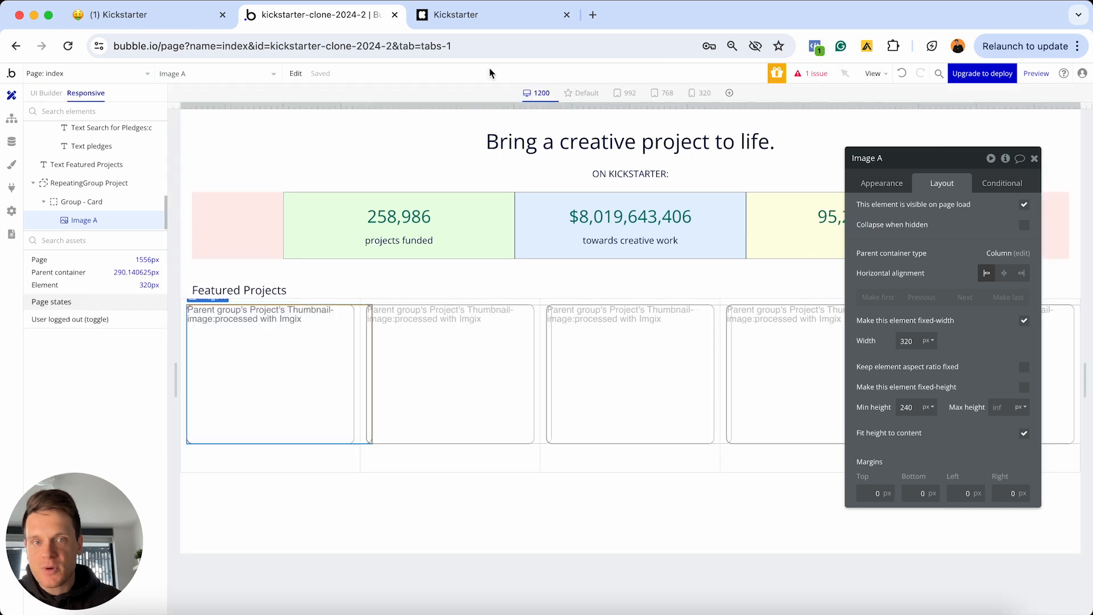
left_click_drag(1083, 105, 722, 103)
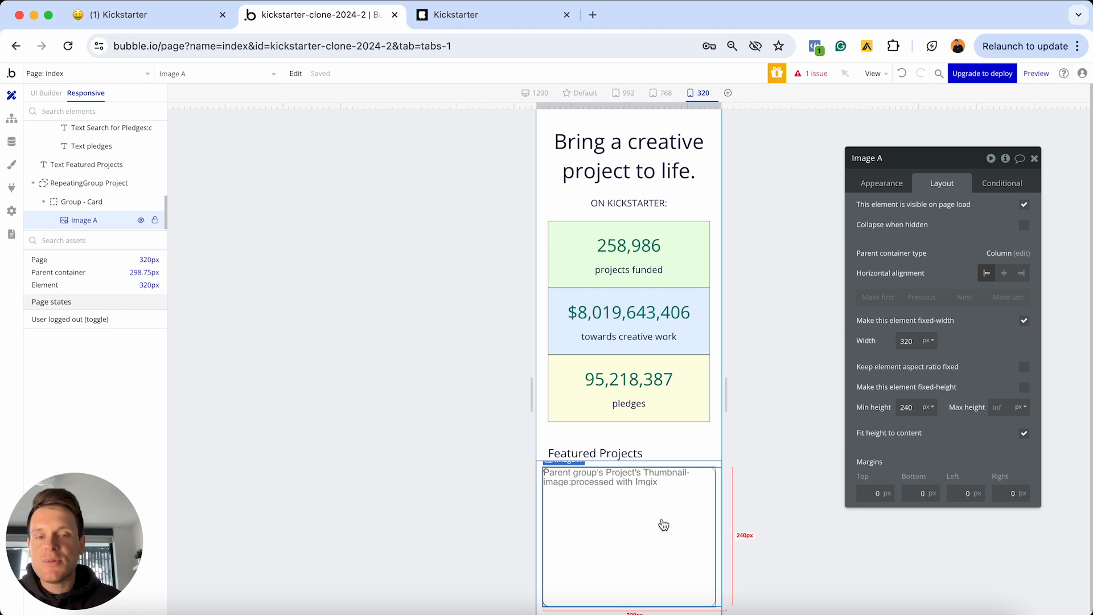
left_click_drag(723, 107, 701, 107)
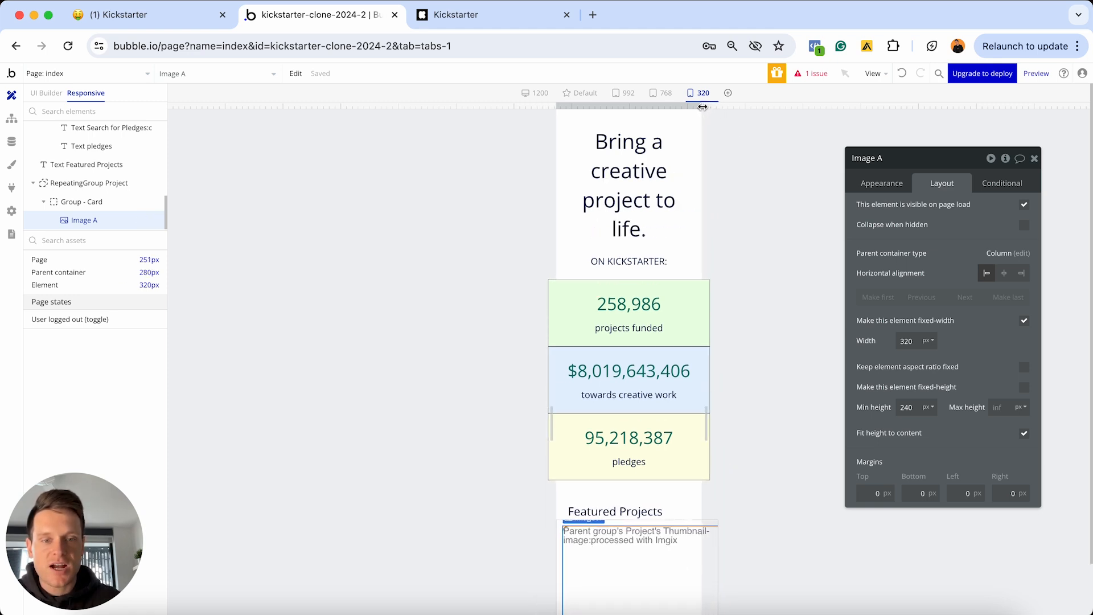
scroll(749, 263, "down", 2)
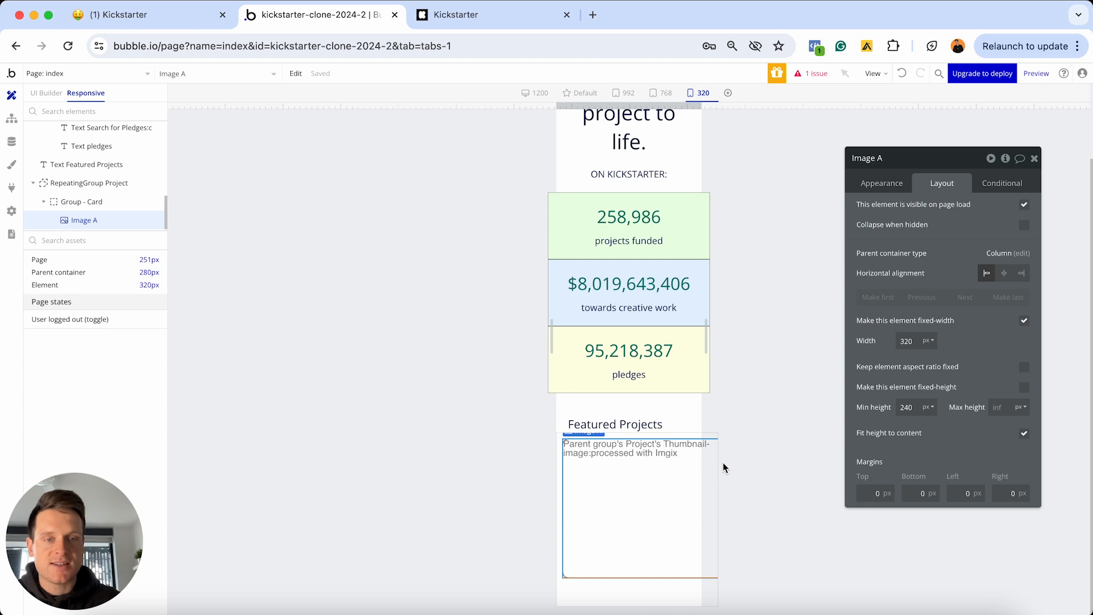
left_click(41, 94)
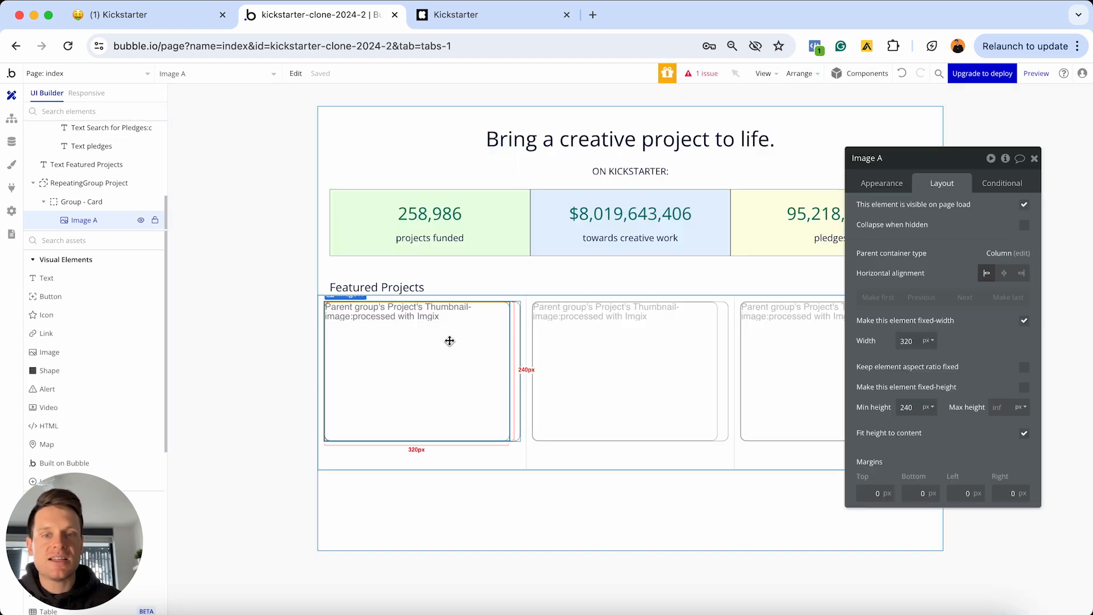
Make Image A's width stretch with 0 minimum width and lock its aspect ratio to 2:1
left_click(450, 341)
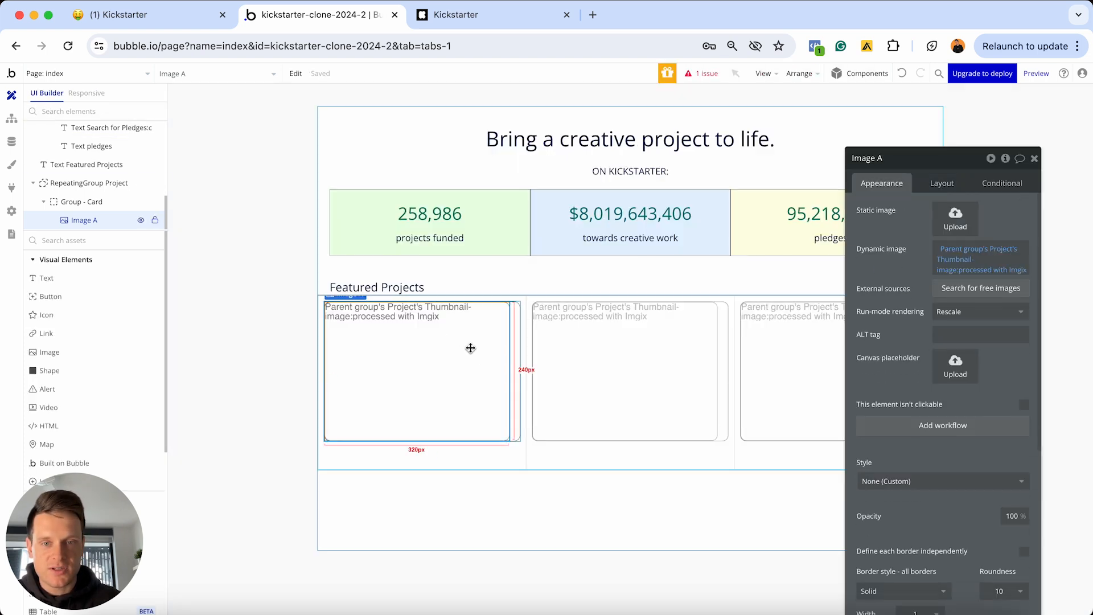
left_click(942, 183)
left_click_drag(950, 165, 694, 151)
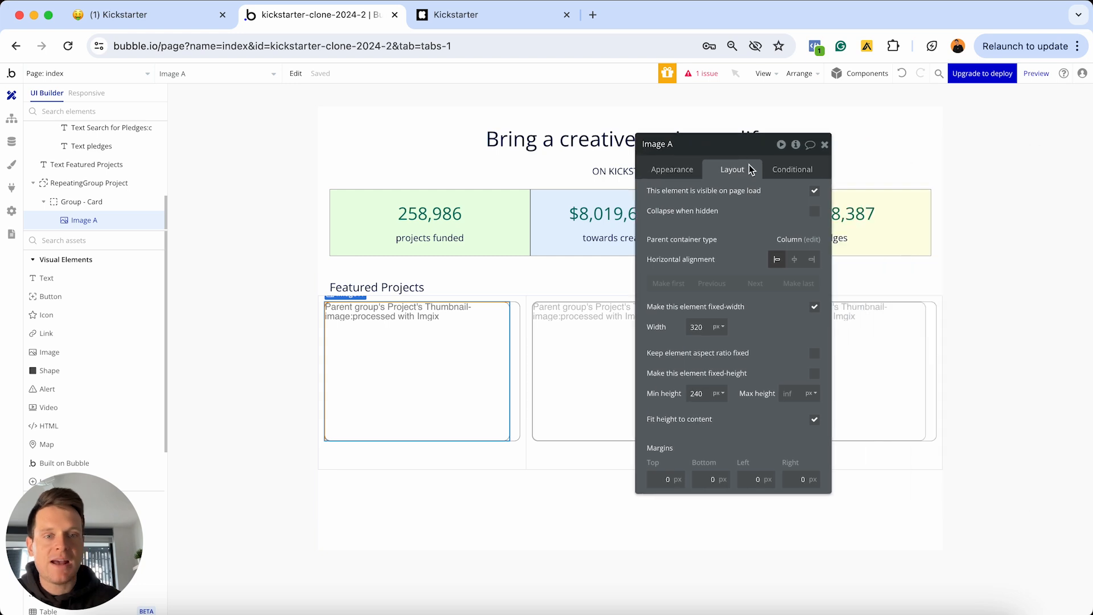
left_click(814, 308)
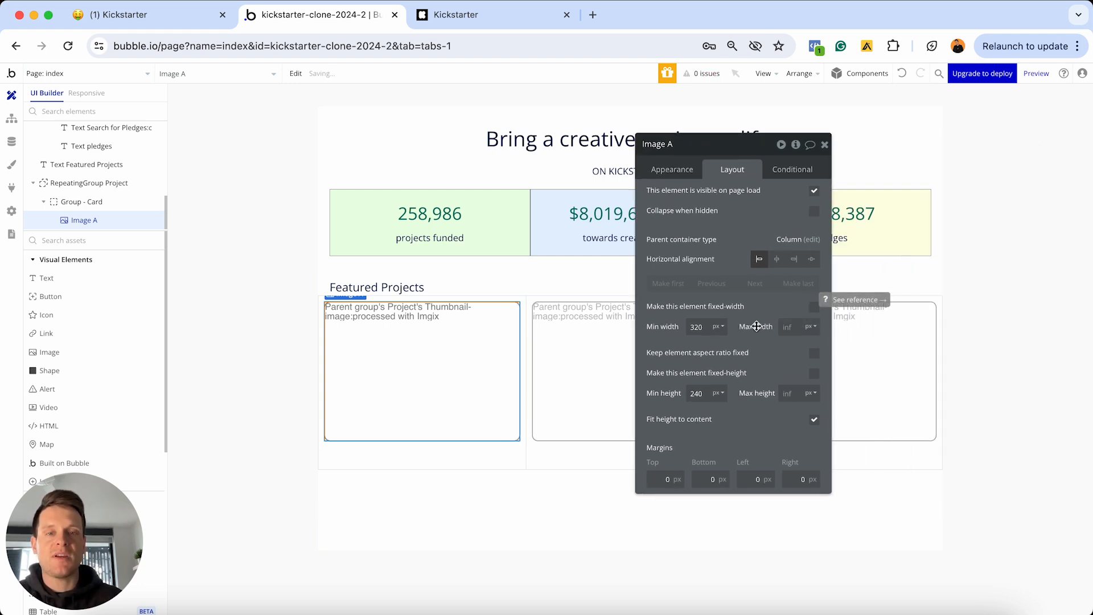
left_click(707, 327)
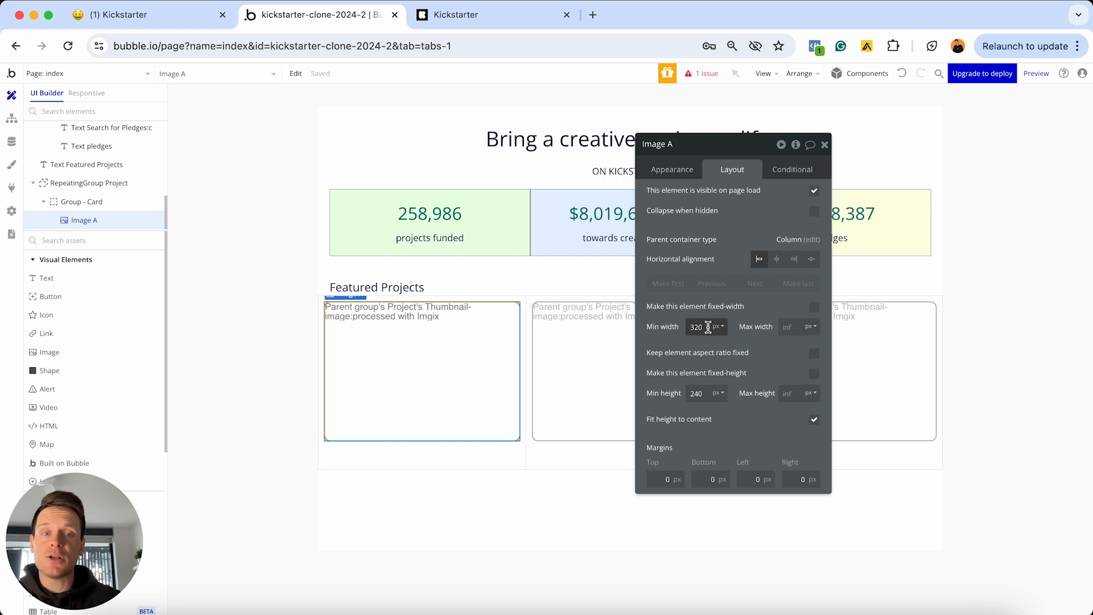
double_click(708, 327)
type("0")
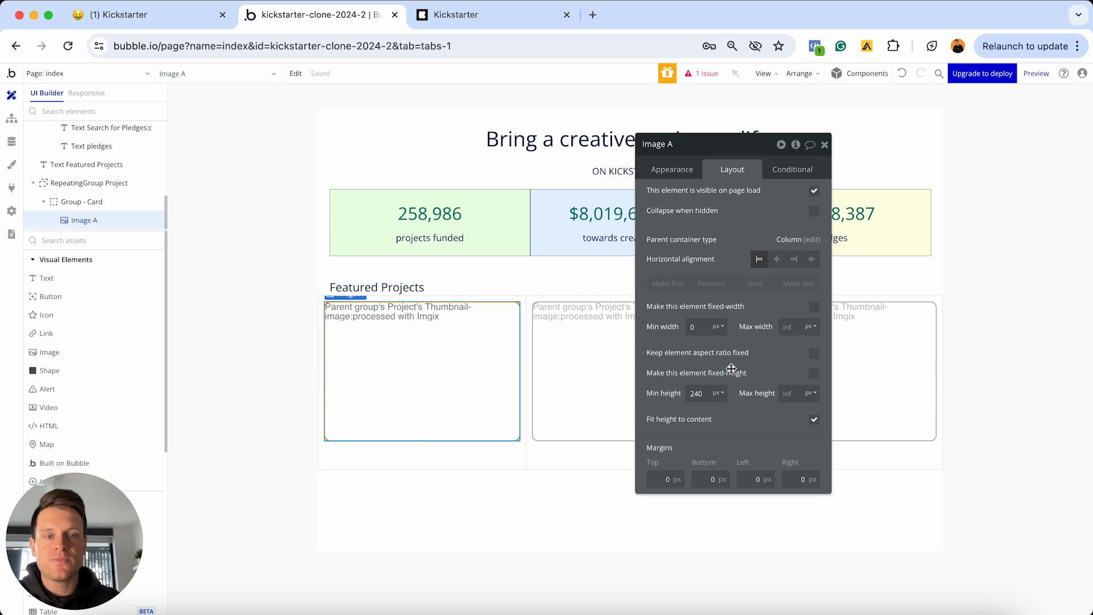
left_click(814, 353)
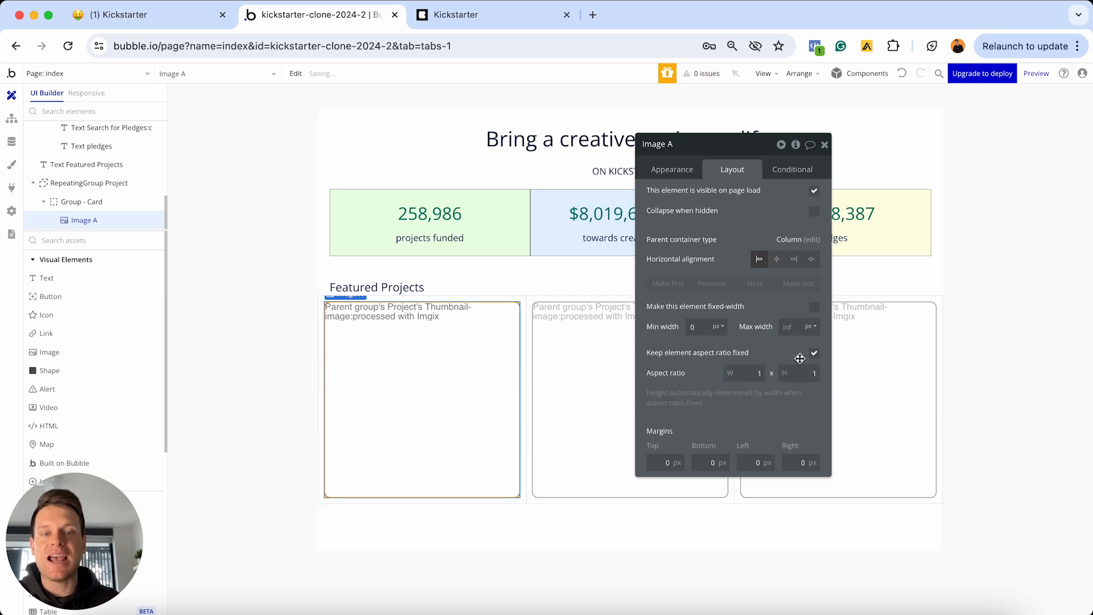
left_click(749, 373)
key("BackSpace")
type("2")
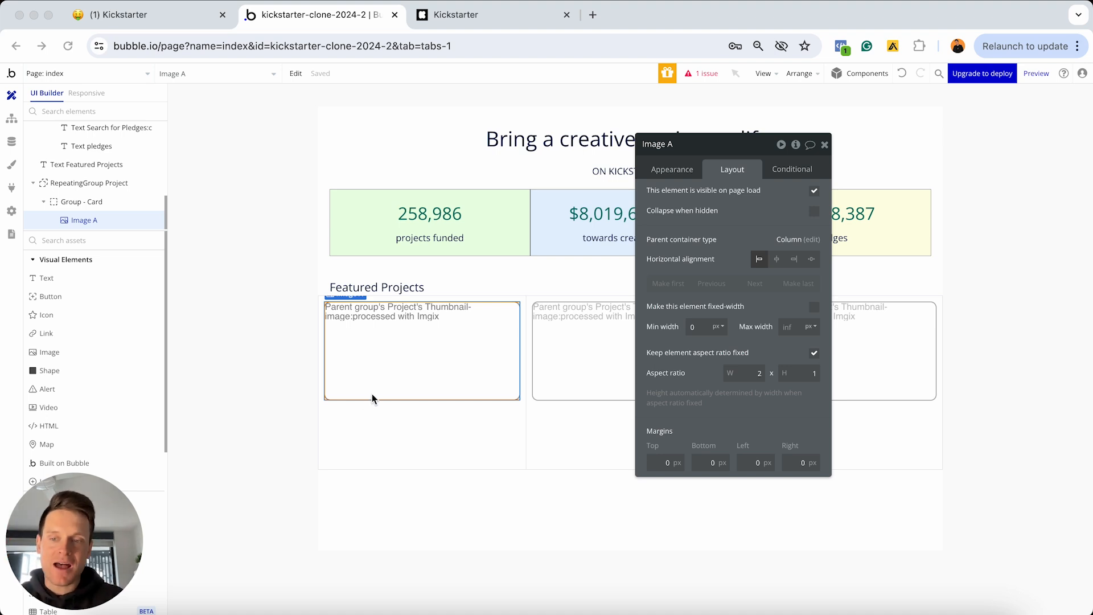
left_click(483, 19)
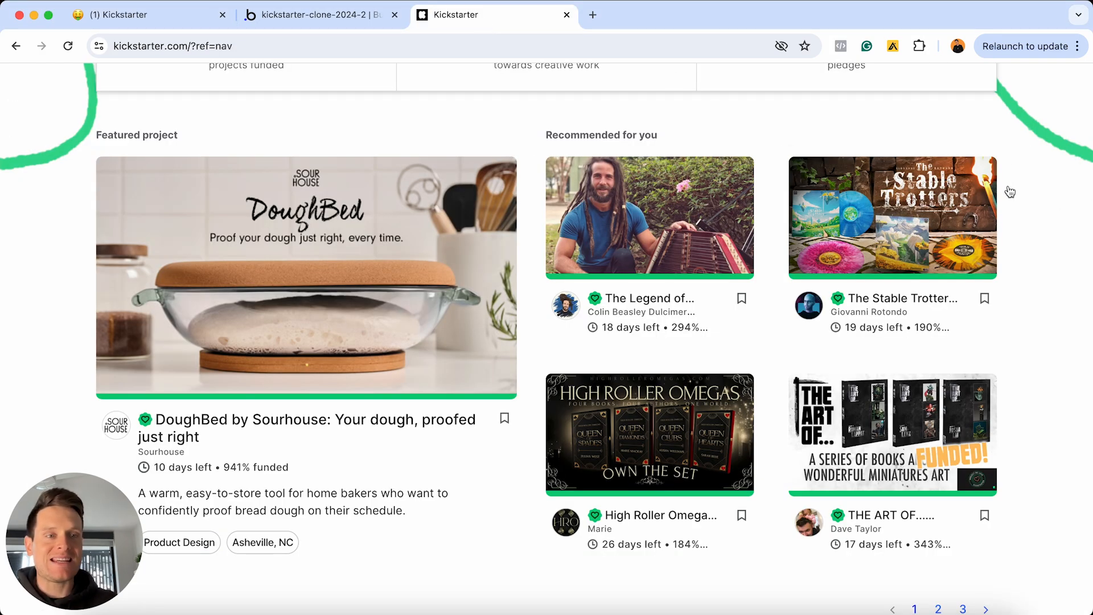
Study the layout of Kickstarter's recommended project cards
mouse_move(1007, 192)
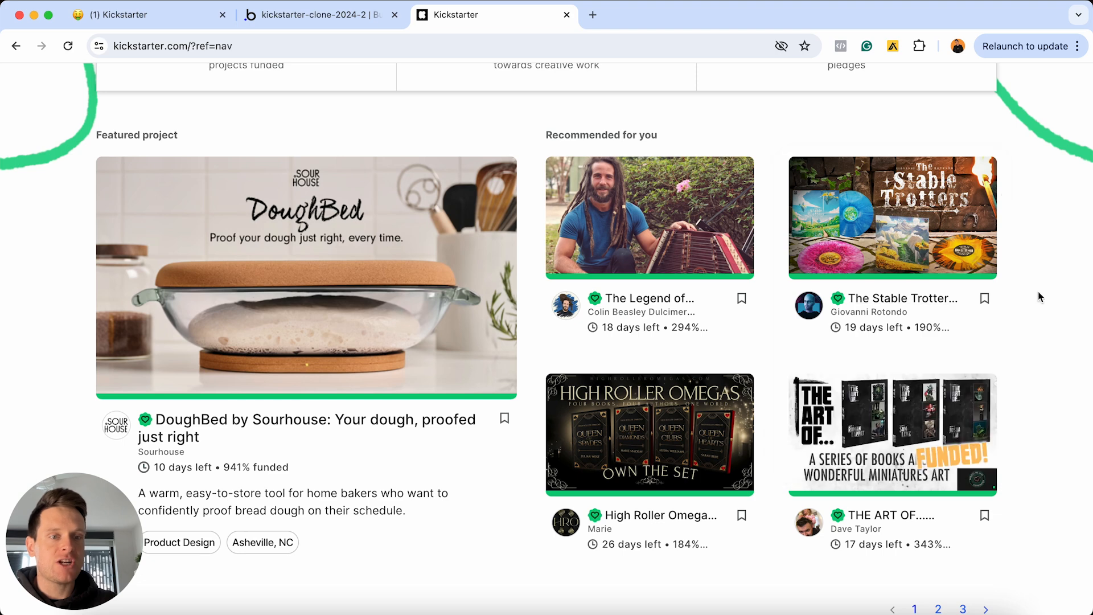
mouse_move(809, 305)
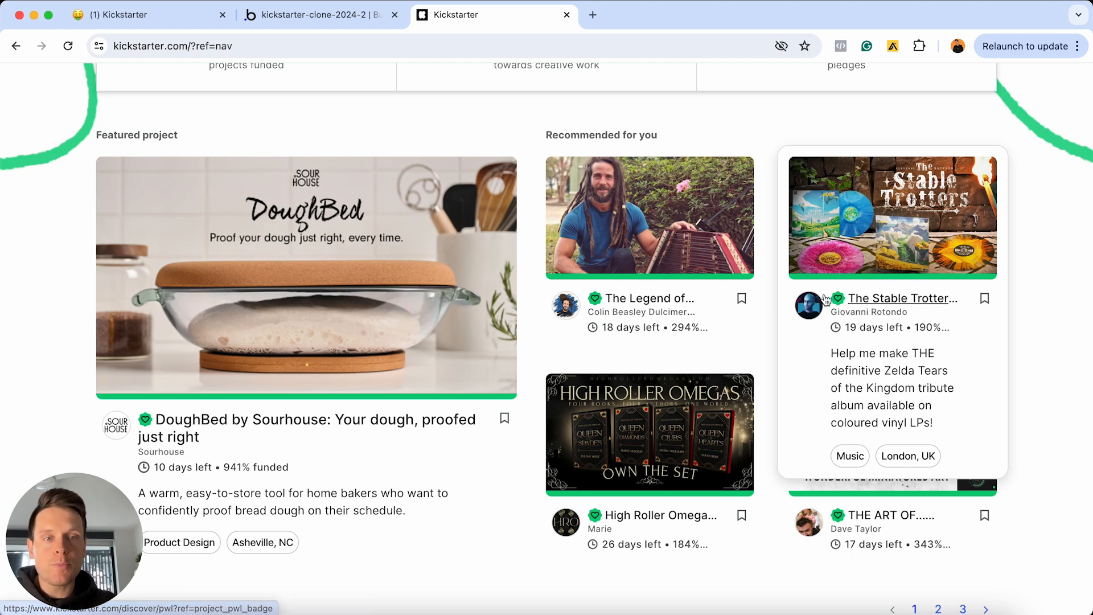
mouse_move(809, 377)
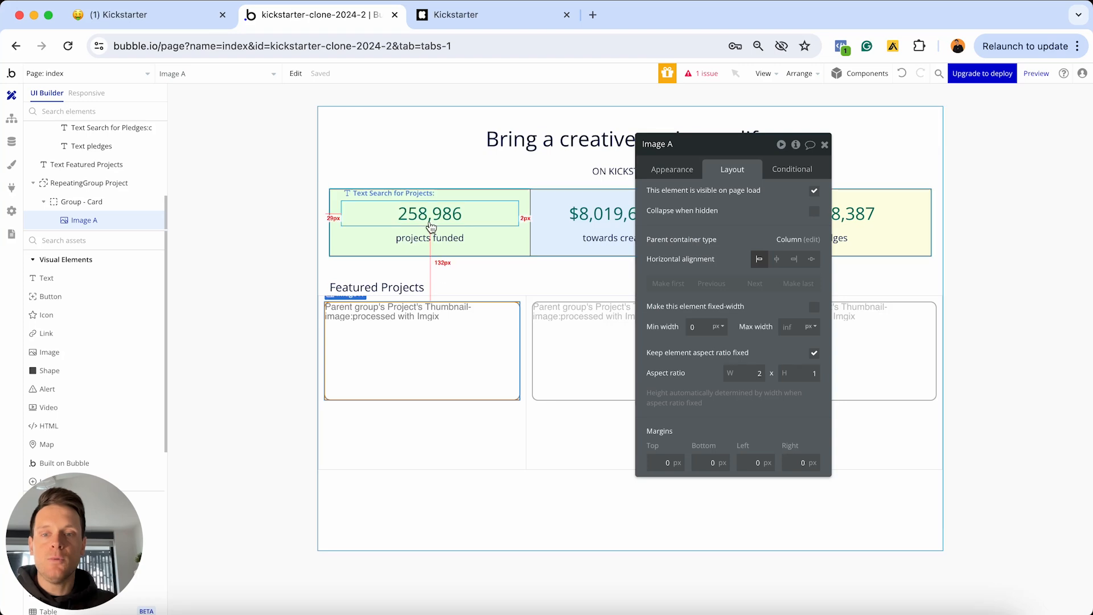
Add a new Group F at the top of the first project card
scroll(104, 302, "down", 3)
scroll(104, 302, "down", 2)
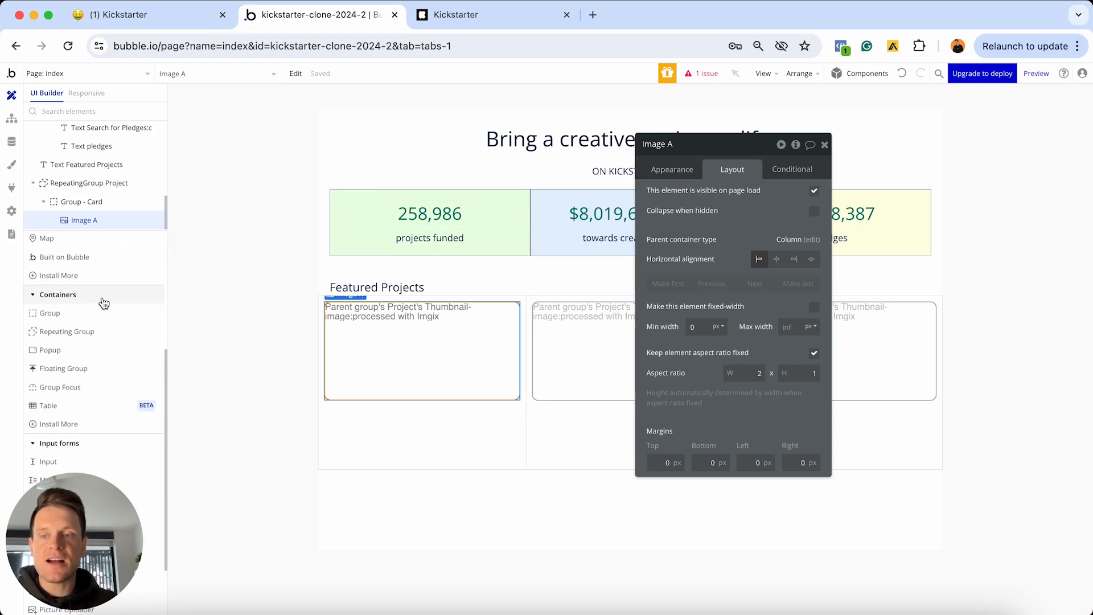
left_click(63, 316)
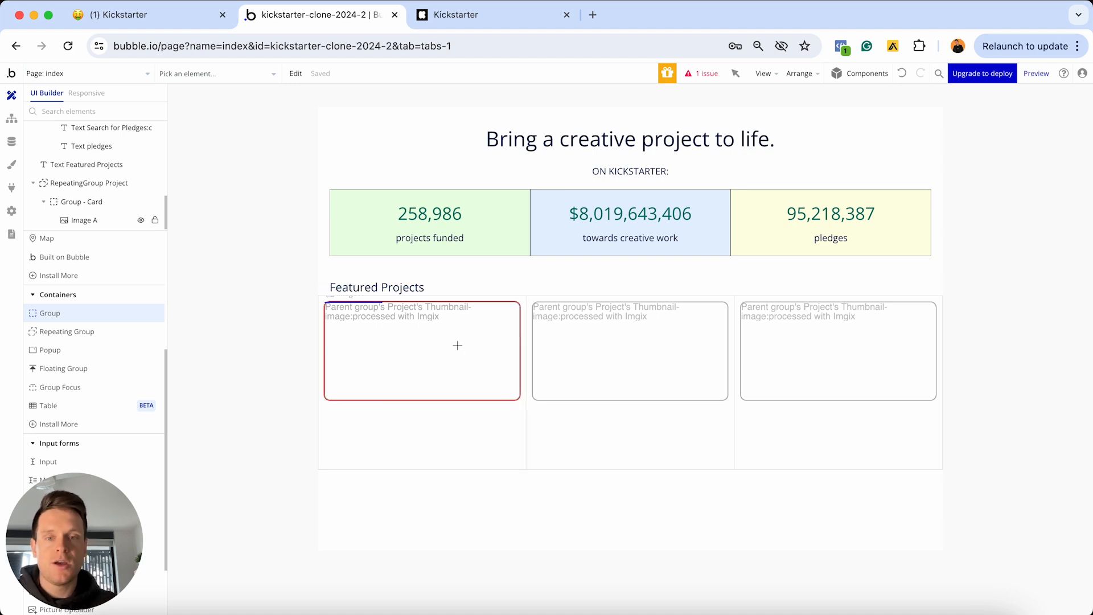
left_click(411, 328)
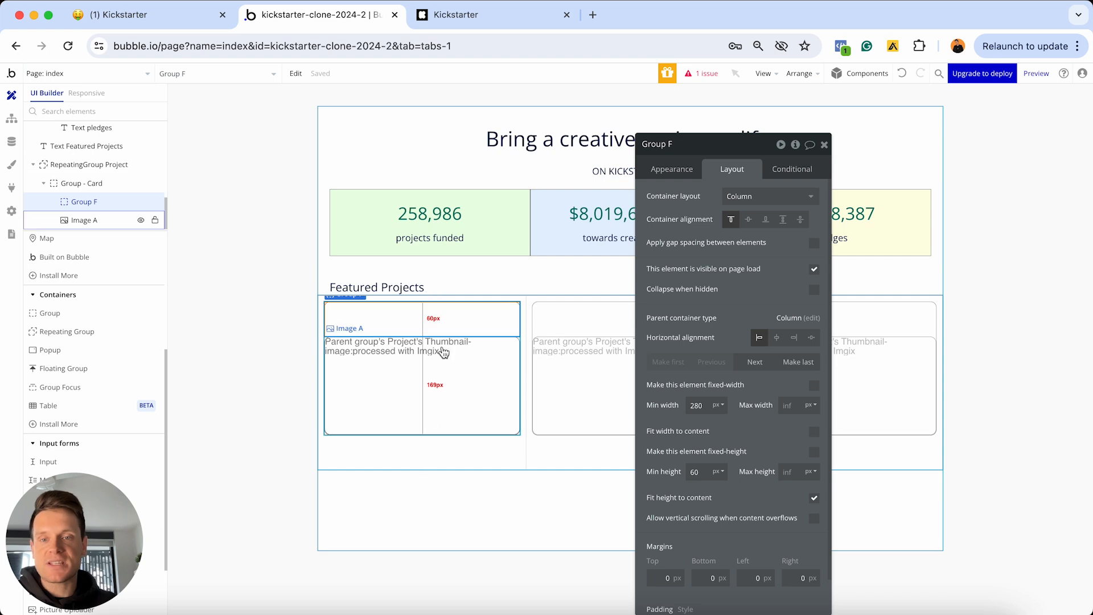
right_click(443, 322)
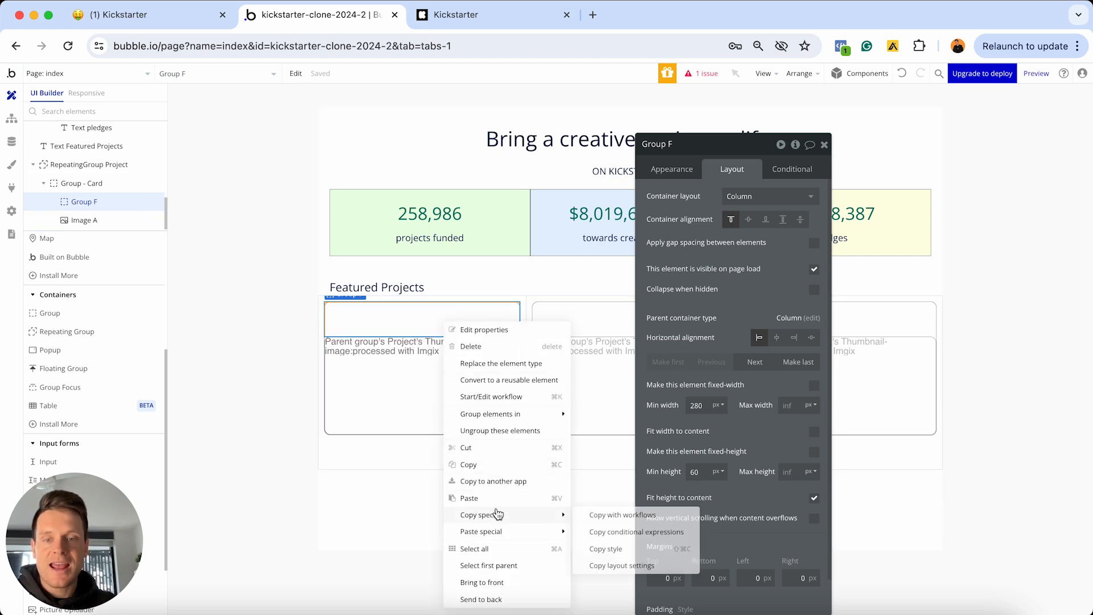
left_click(488, 566)
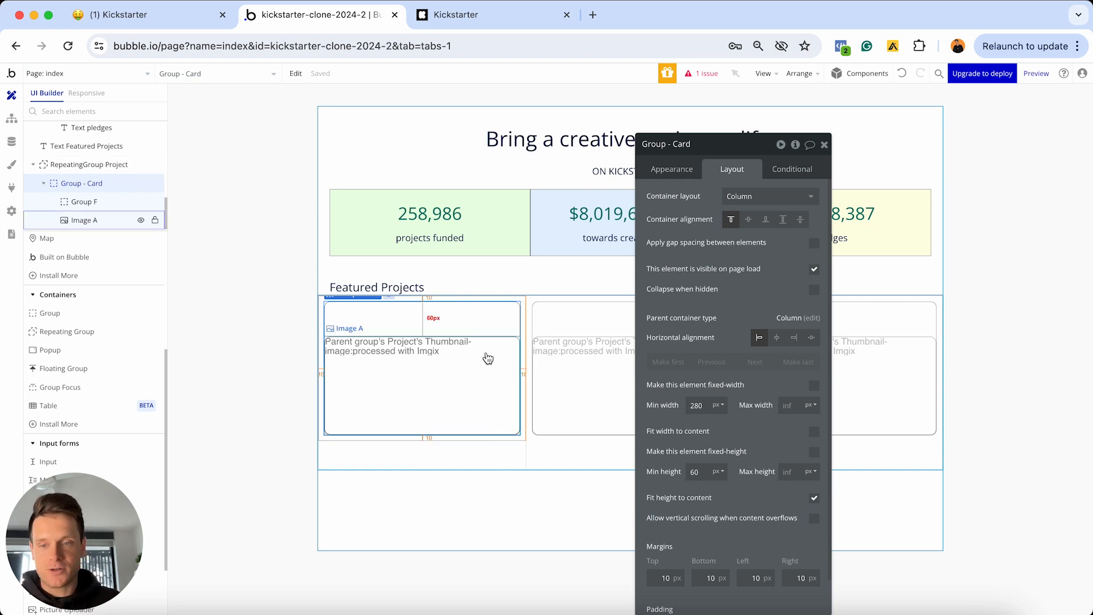
left_click(421, 323)
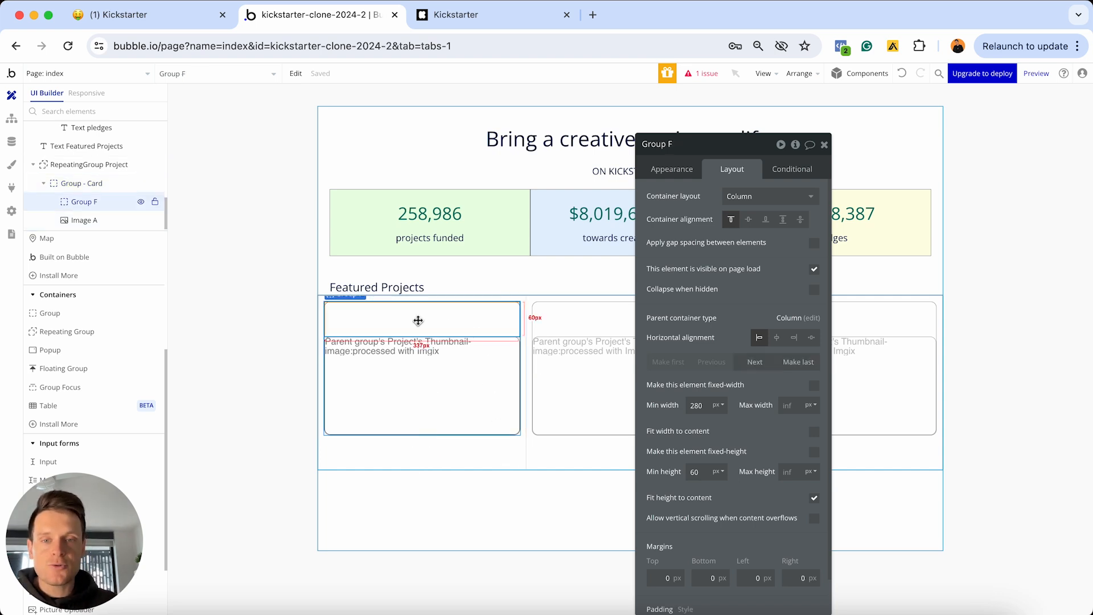
Detach Group F's style and give it a flat light green background
left_click(683, 172)
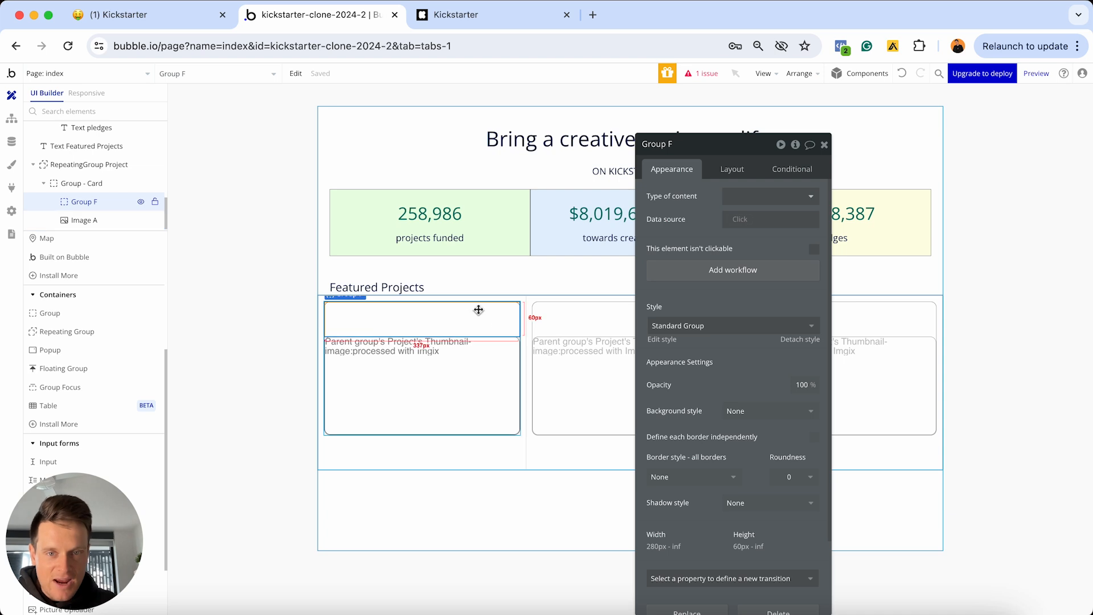
left_click(789, 340)
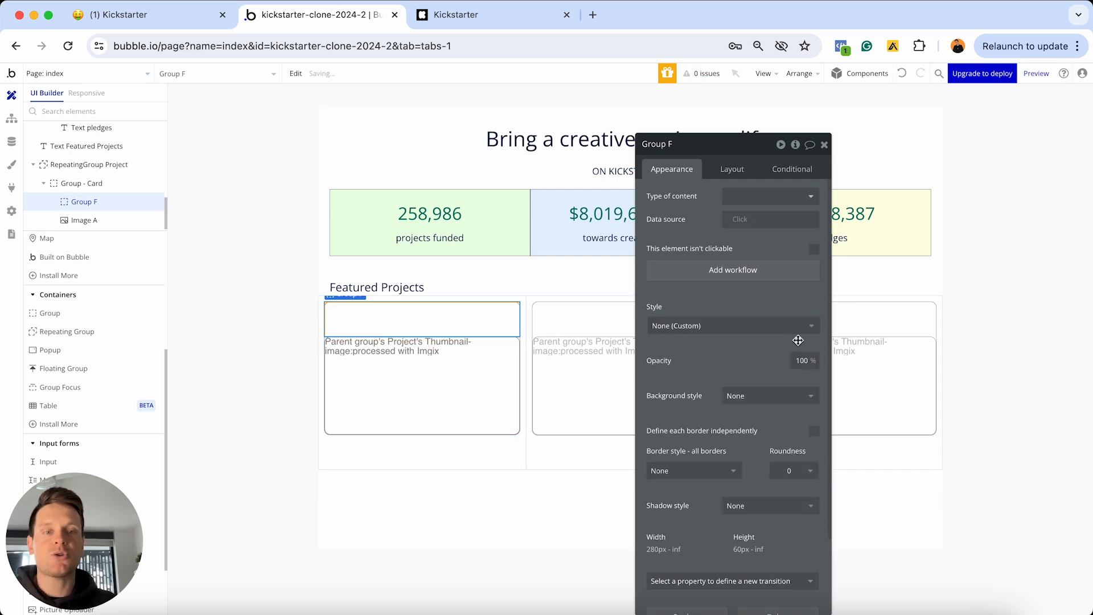
scroll(763, 347, "down", 2)
left_click(745, 324)
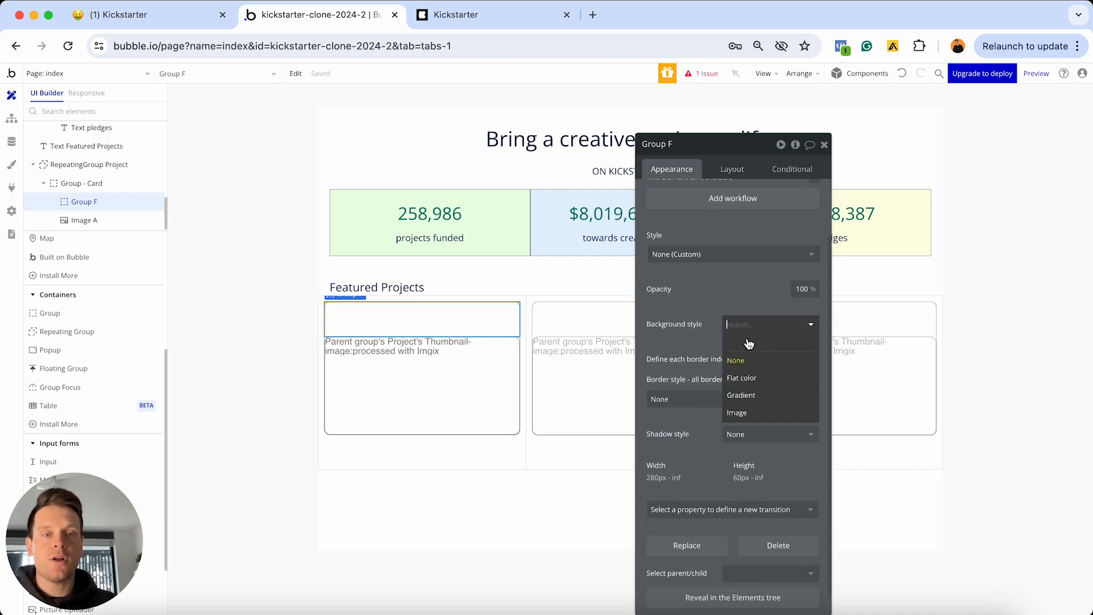
left_click(750, 378)
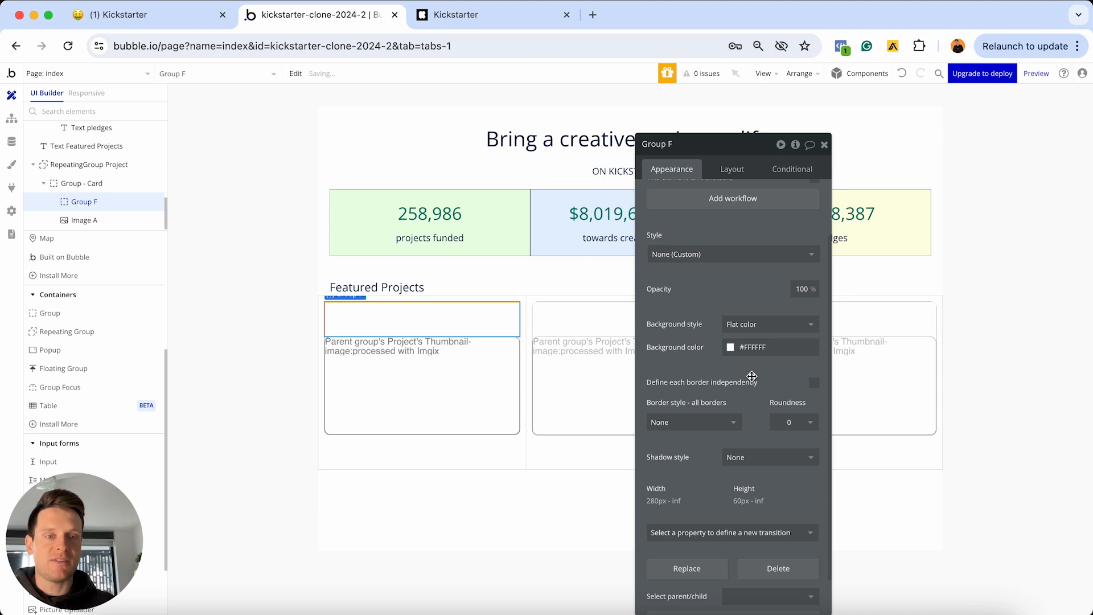
left_click(745, 347)
left_click(758, 450)
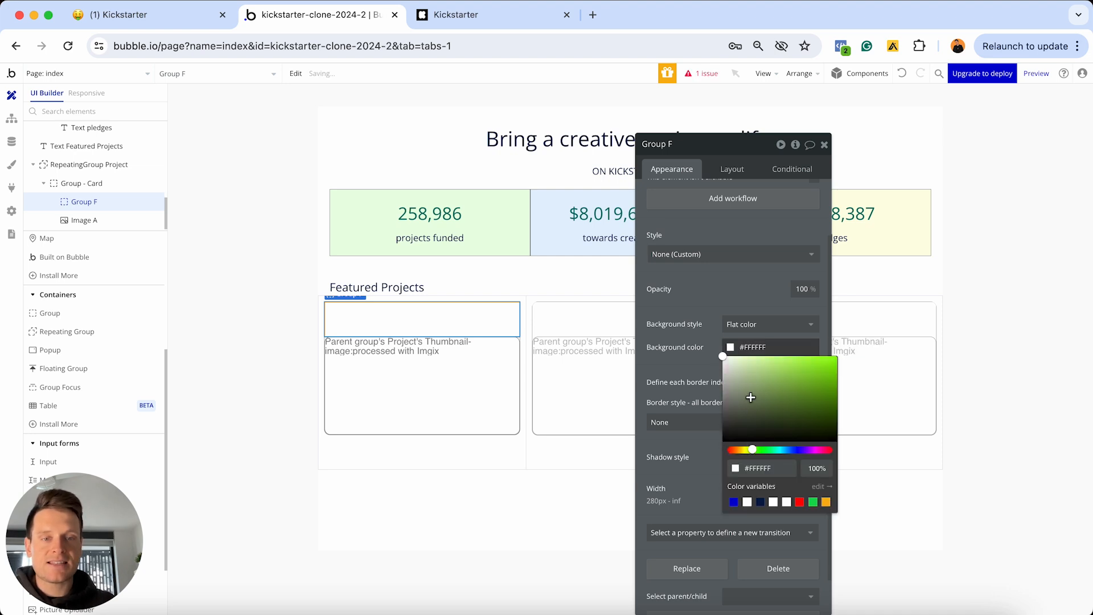
left_click_drag(750, 397, 731, 338)
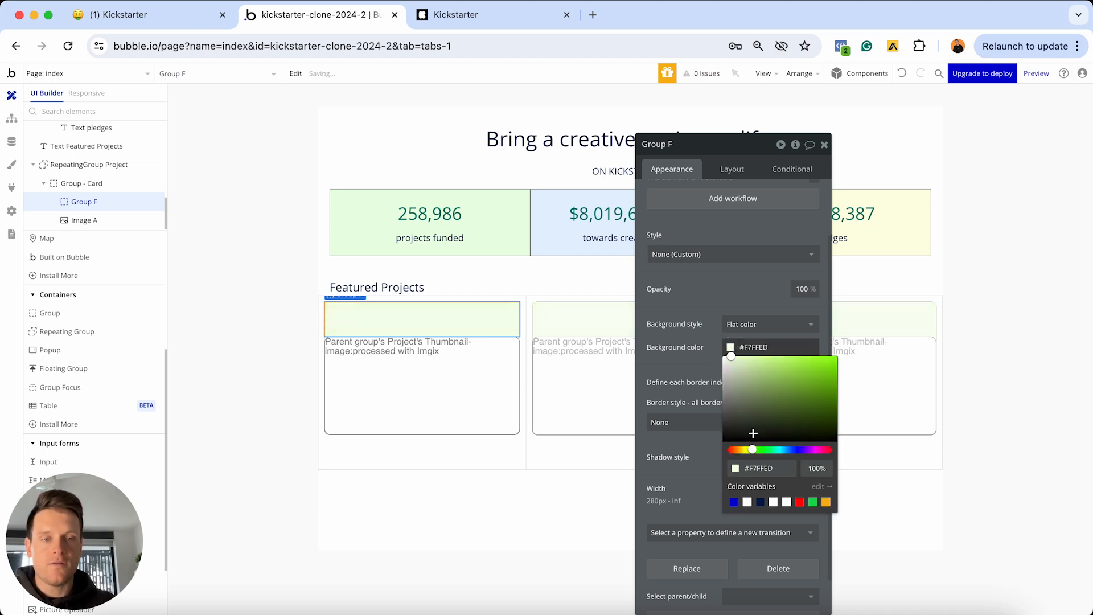
left_click(758, 450)
left_click(735, 296)
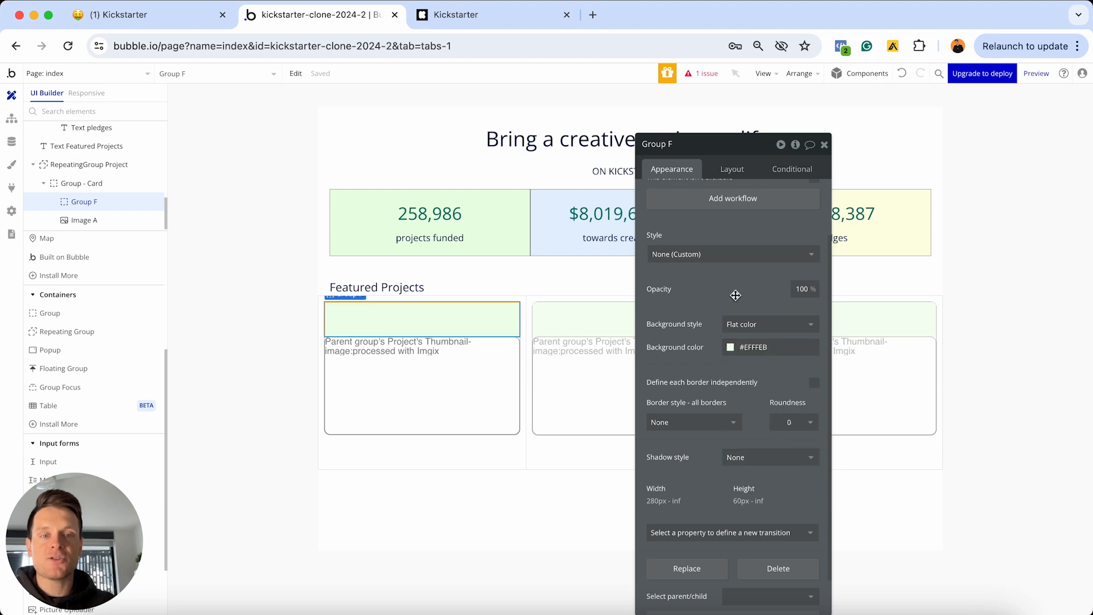
Set Group F to a row layout and move it below Image A
left_click(728, 169)
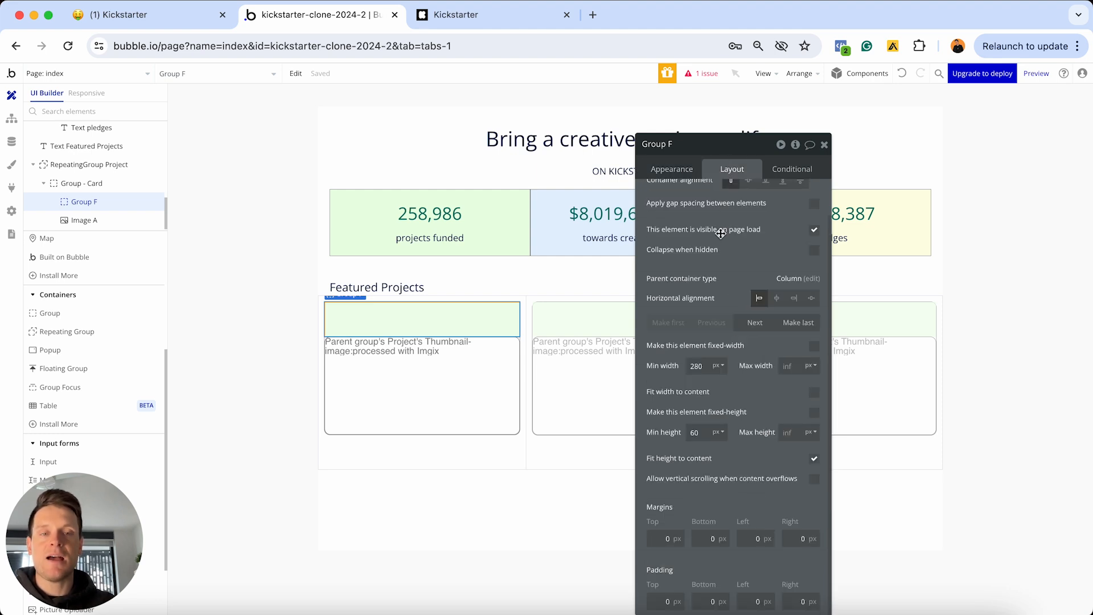
scroll(720, 233, "up", 2)
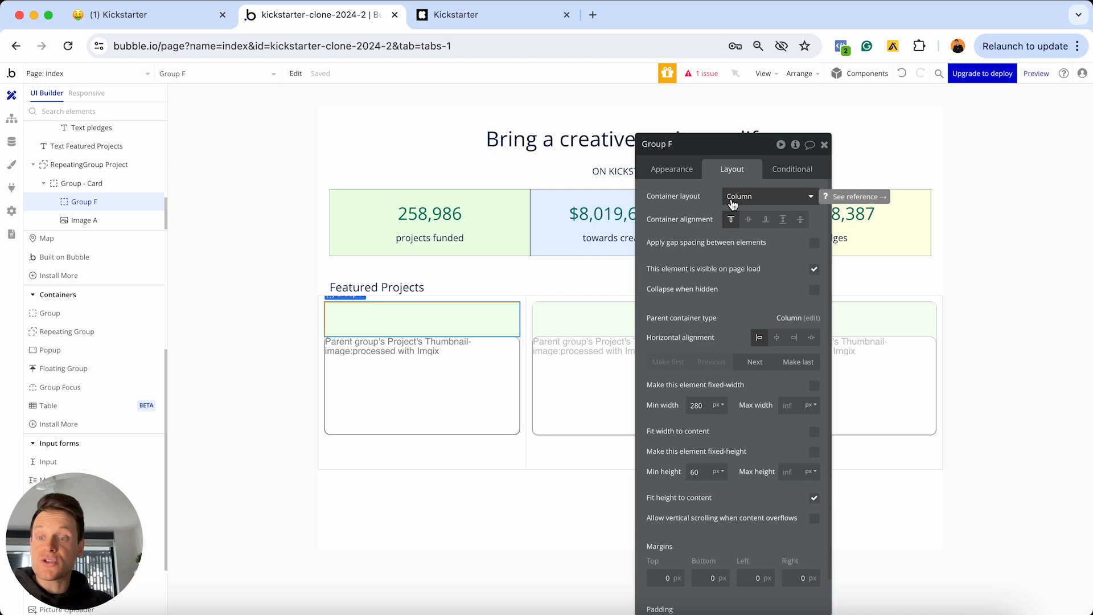
left_click(733, 203)
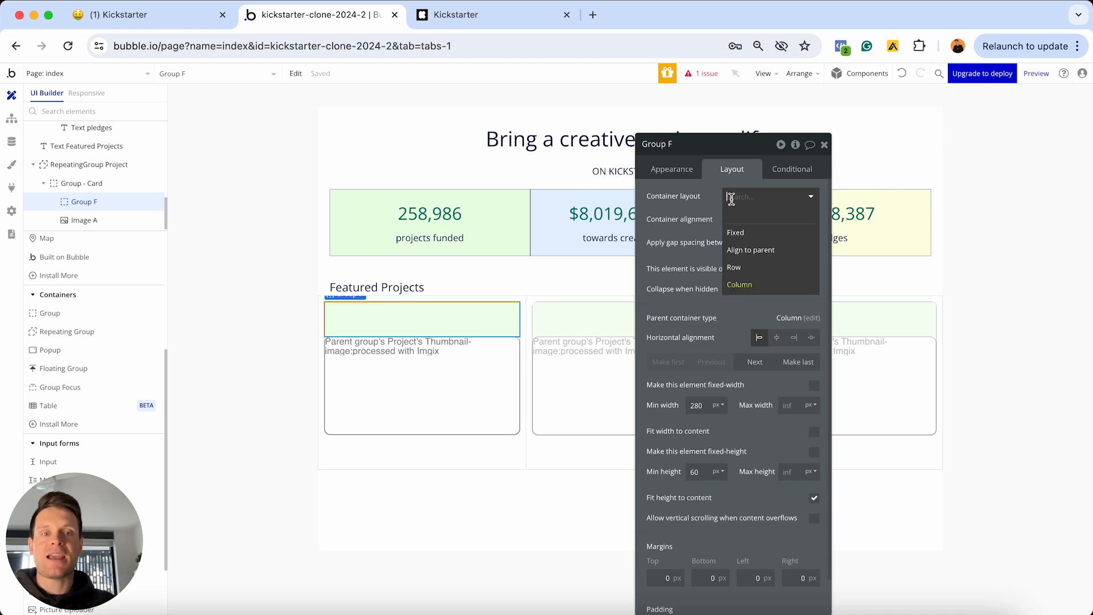
left_click(743, 269)
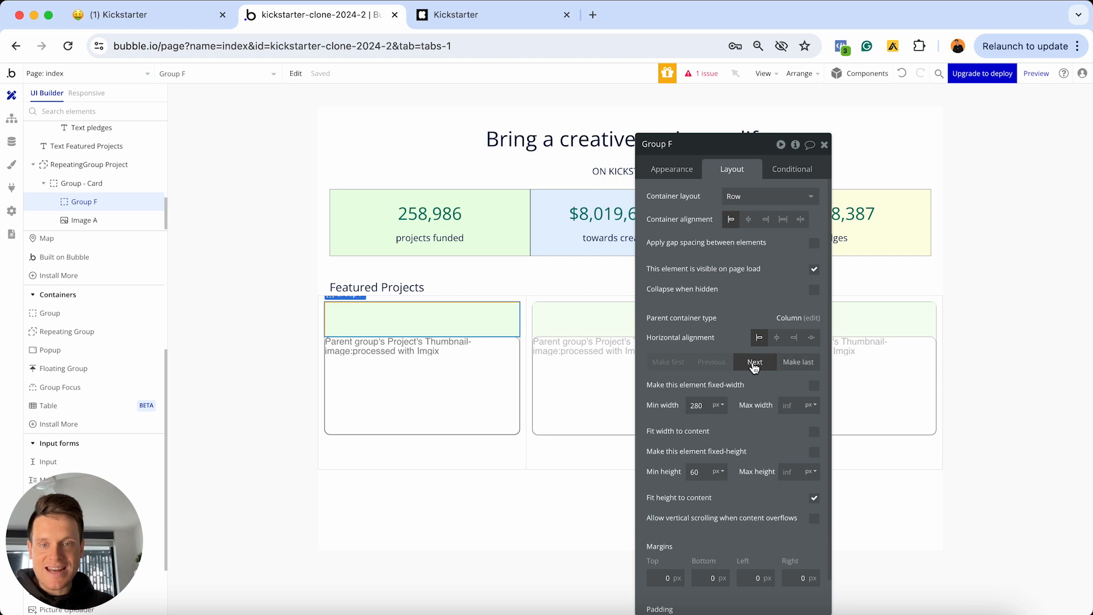
left_click(754, 362)
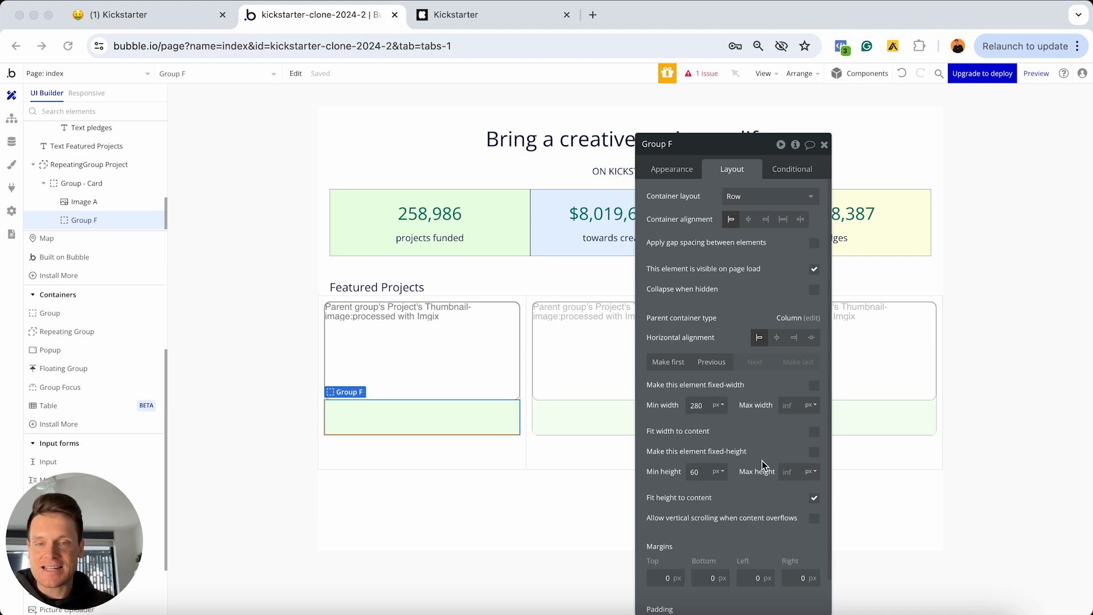
Place a new Image element, Image B, inside Group F's green row below the card thumbnail
scroll(43, 310, "up", 4)
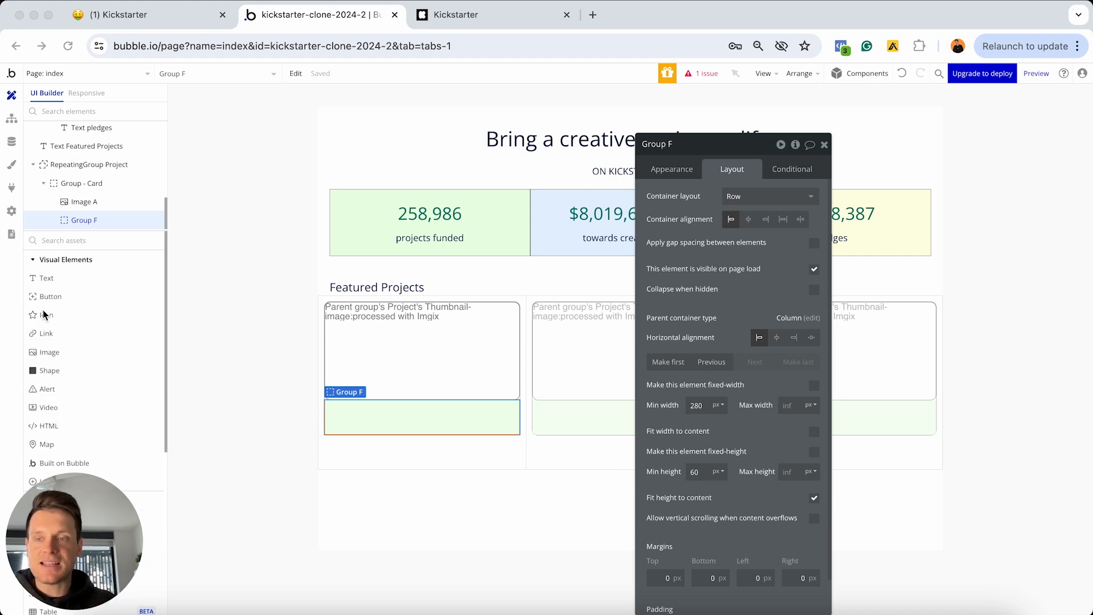
left_click(51, 353)
left_click(408, 417)
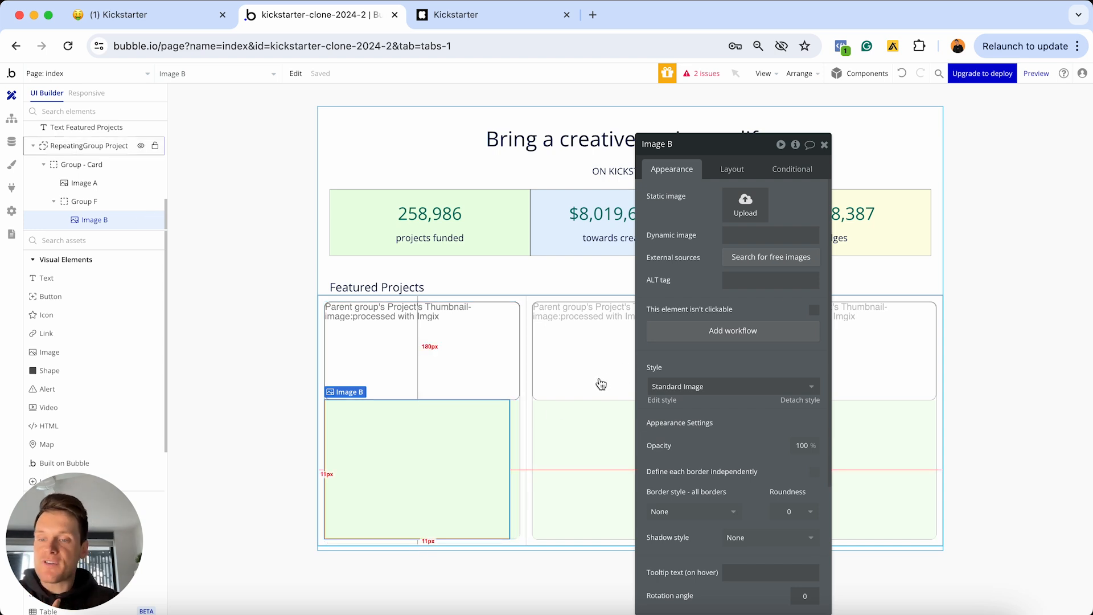
left_click(738, 234)
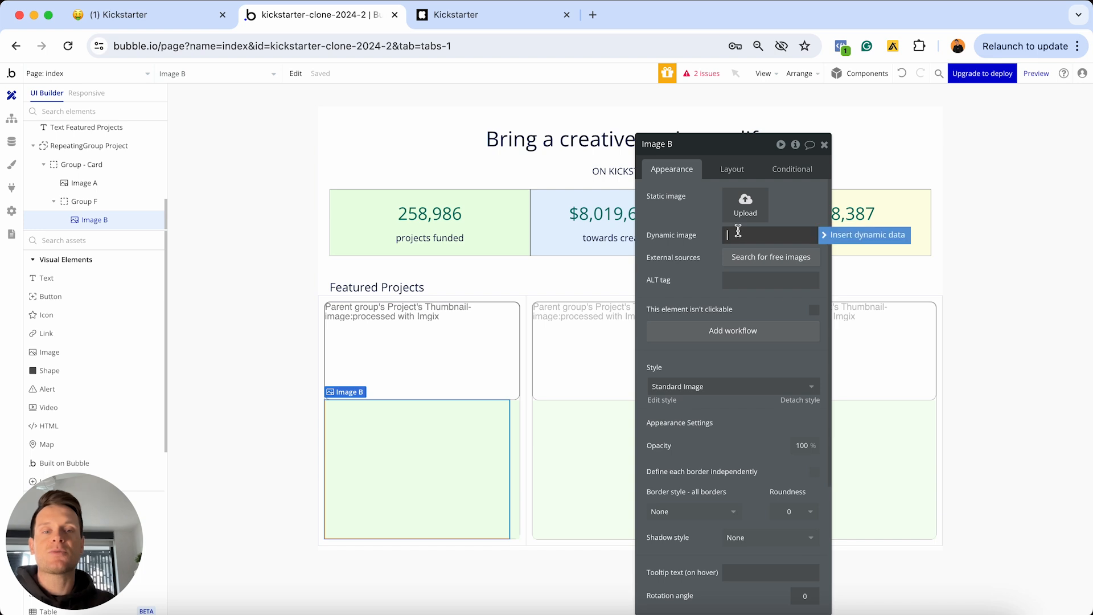
left_click(825, 235)
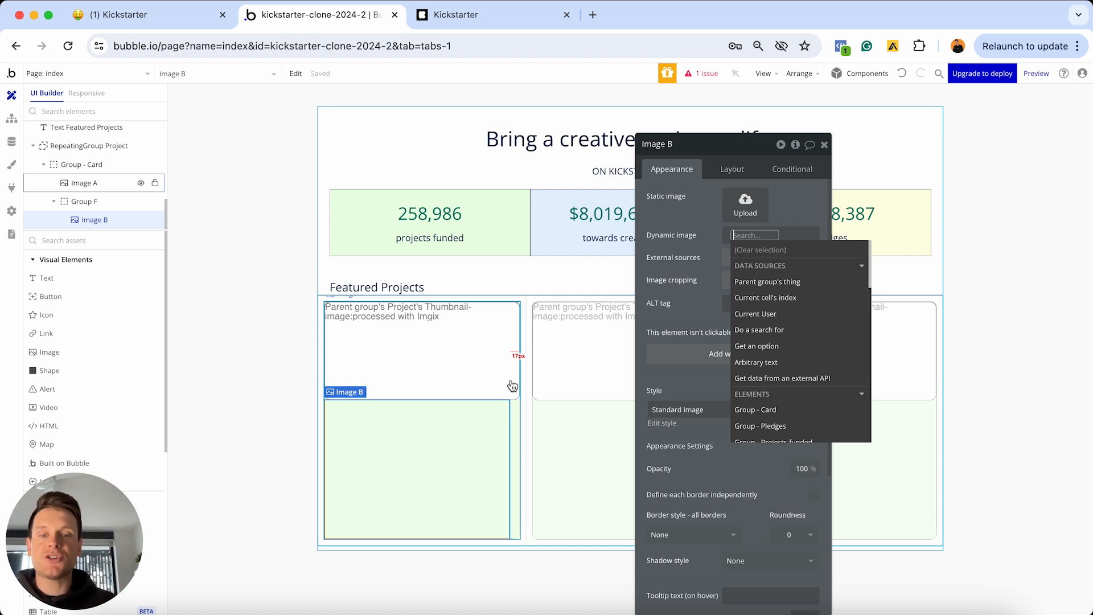
left_click(515, 519)
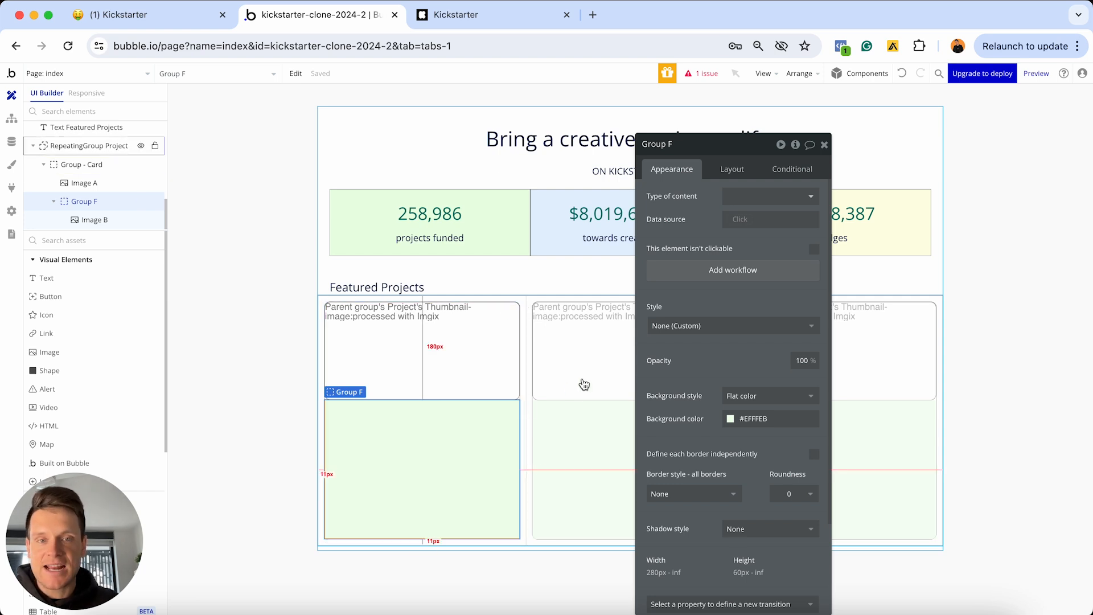
Set Group F's content type to Project with data source Parent group's Project
left_click(768, 197)
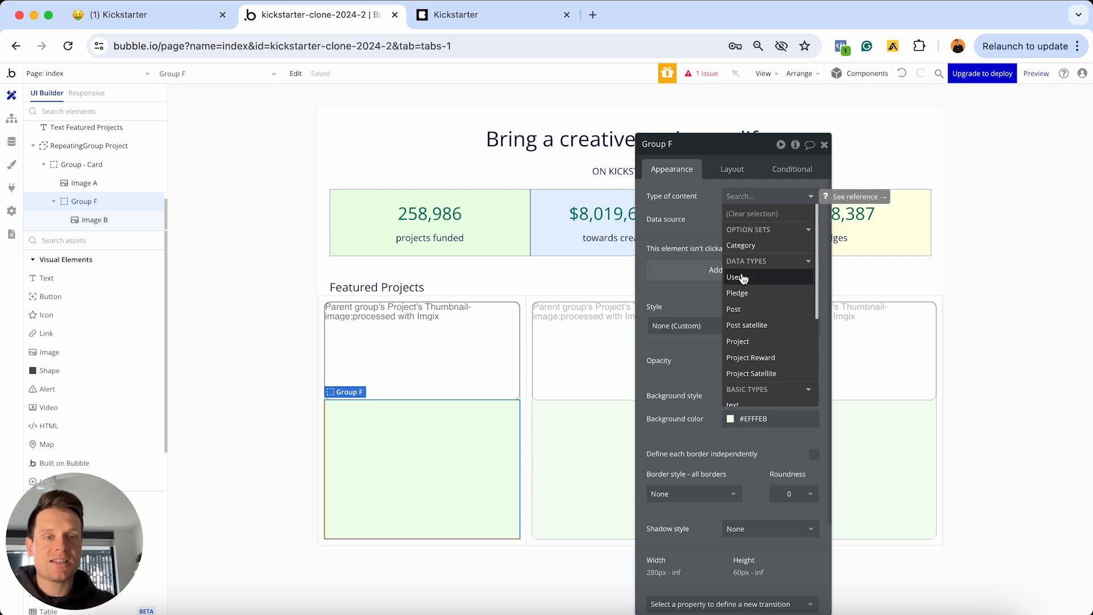
left_click(739, 341)
left_click(737, 217)
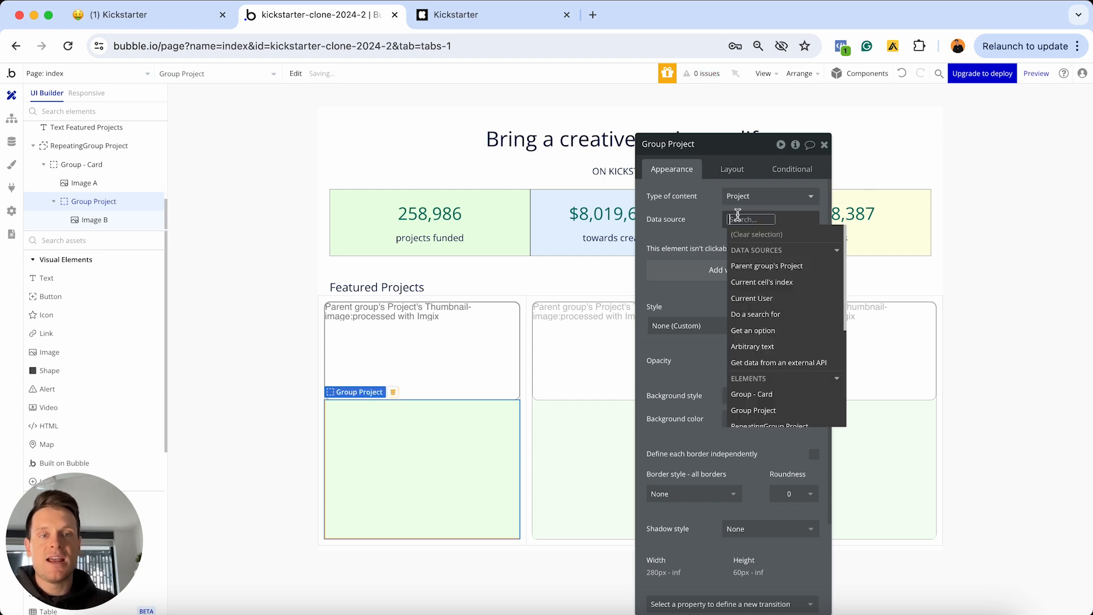
left_click(759, 267)
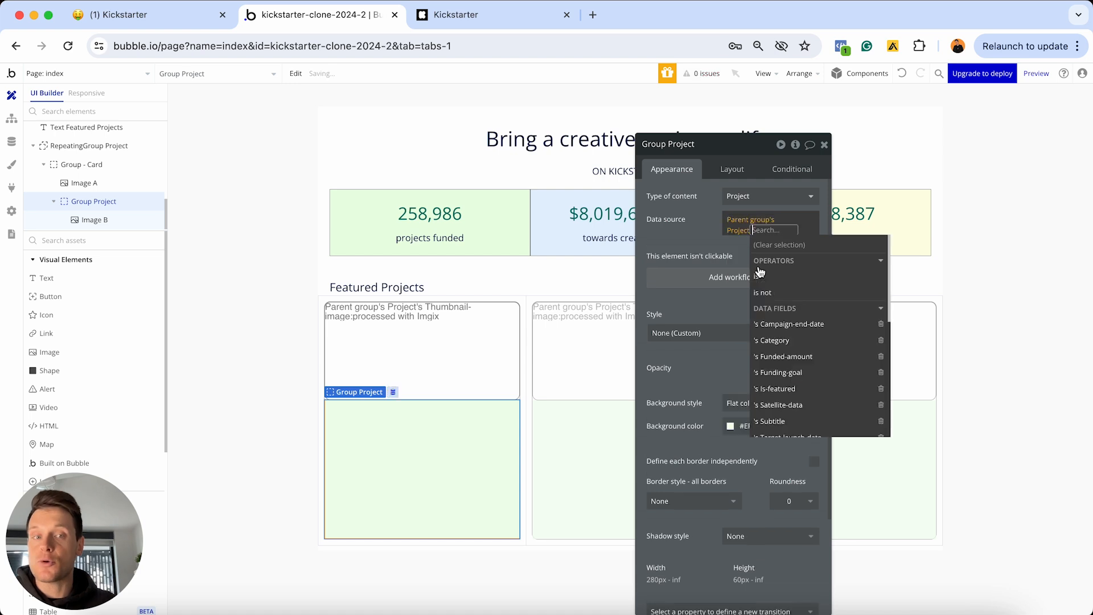
left_click(686, 220)
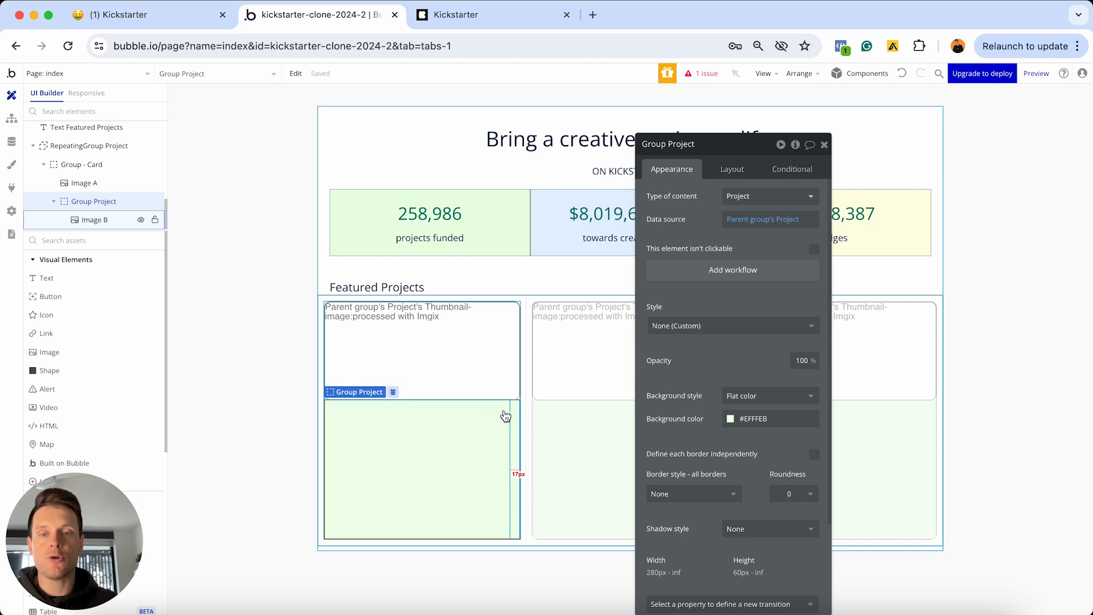
Set Image B's source to Parent group's Project's Creator's Profile-photo, Imgix-processed with crop to fit
left_click(419, 426)
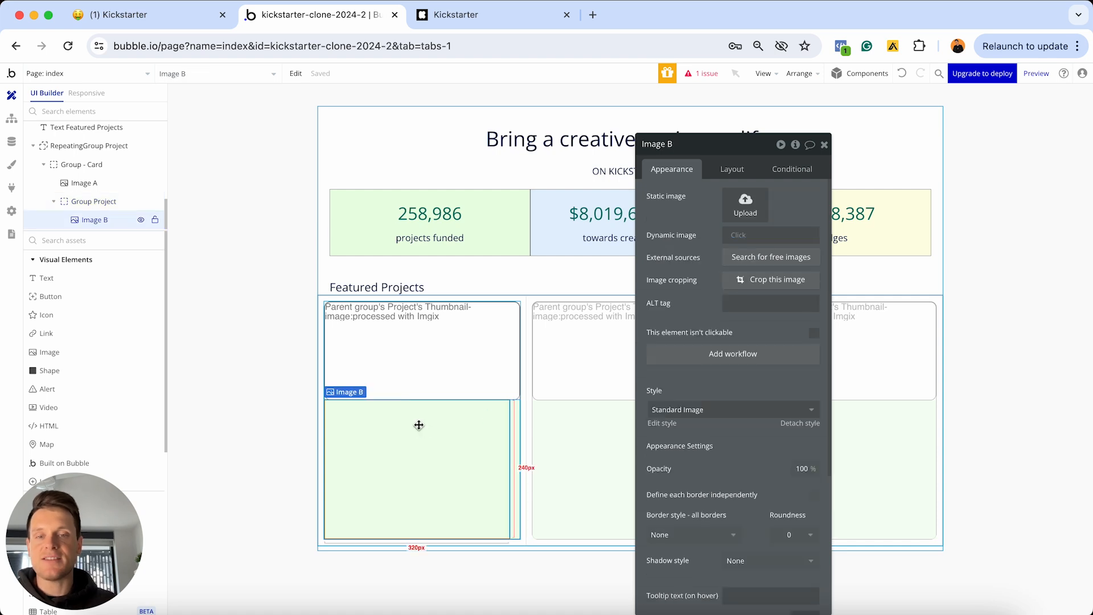
left_click(738, 235)
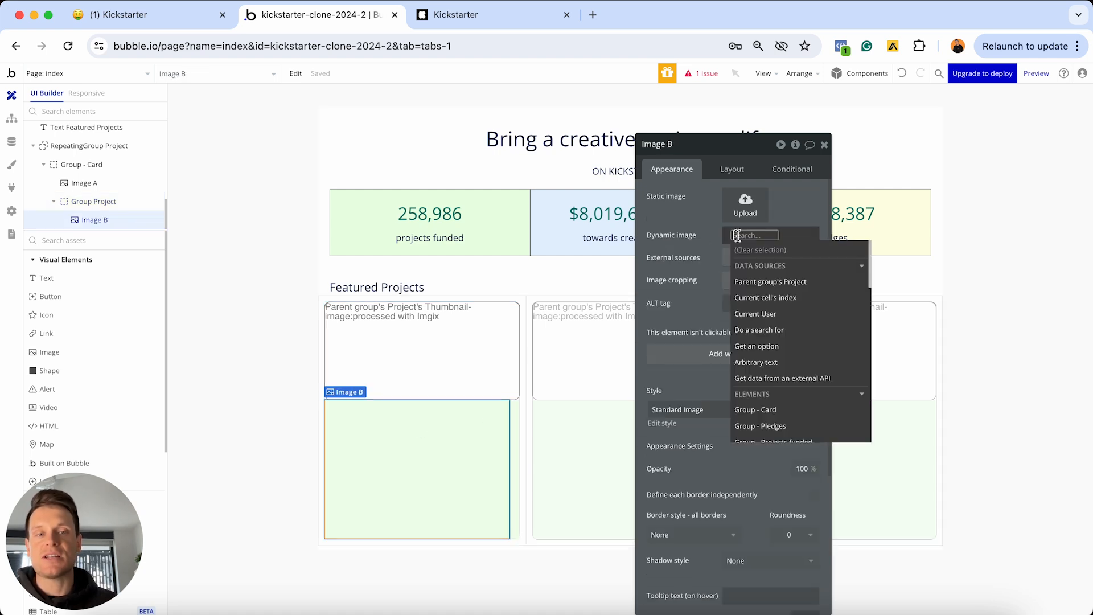
left_click(774, 282)
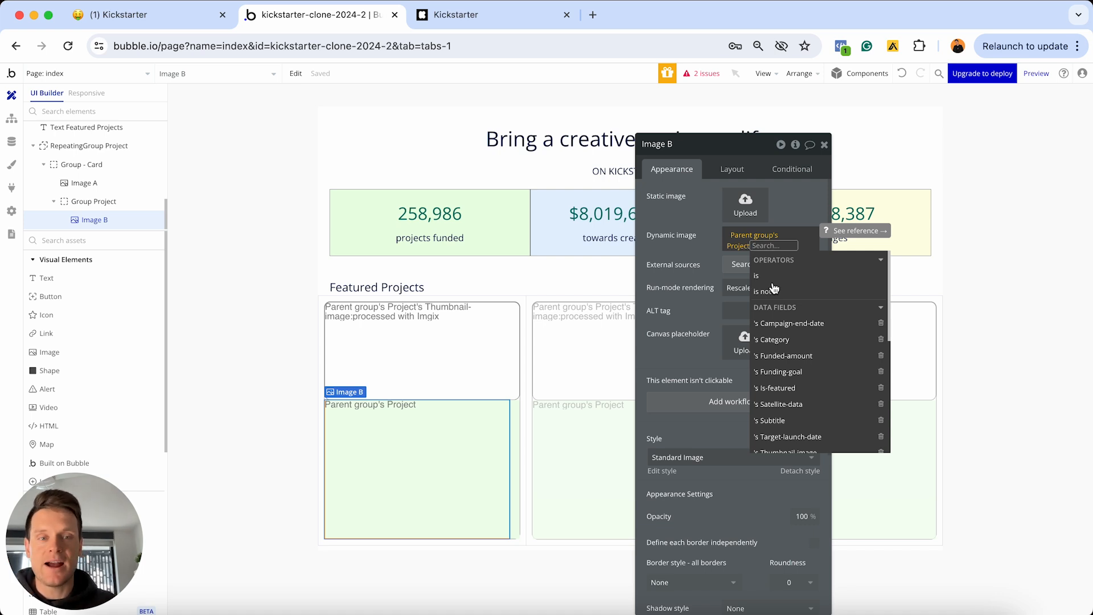
scroll(772, 342, "down", 5)
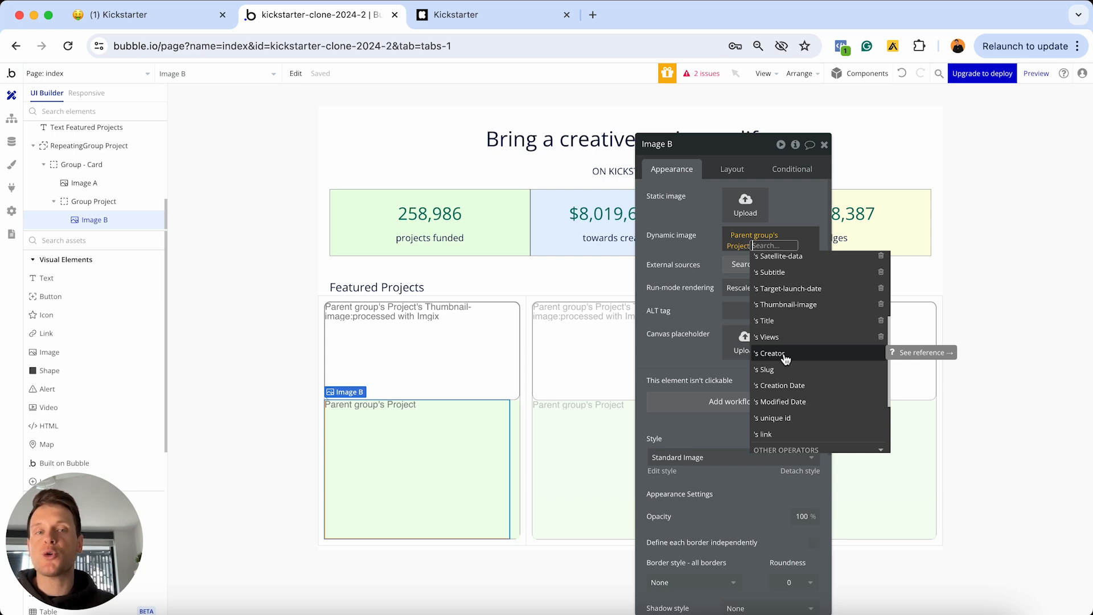
left_click(785, 355)
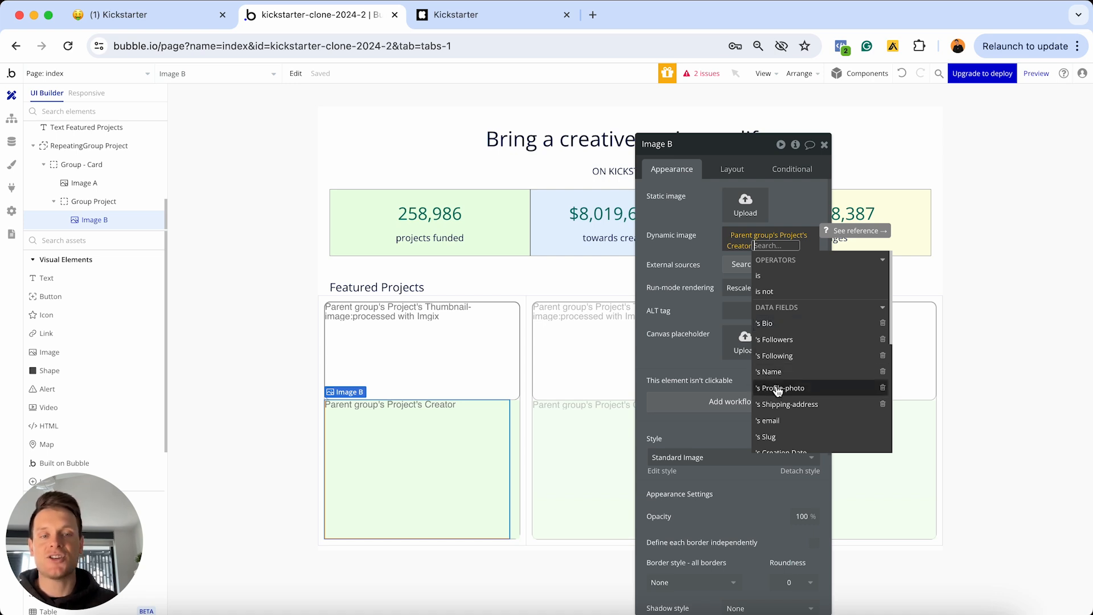
left_click(804, 389)
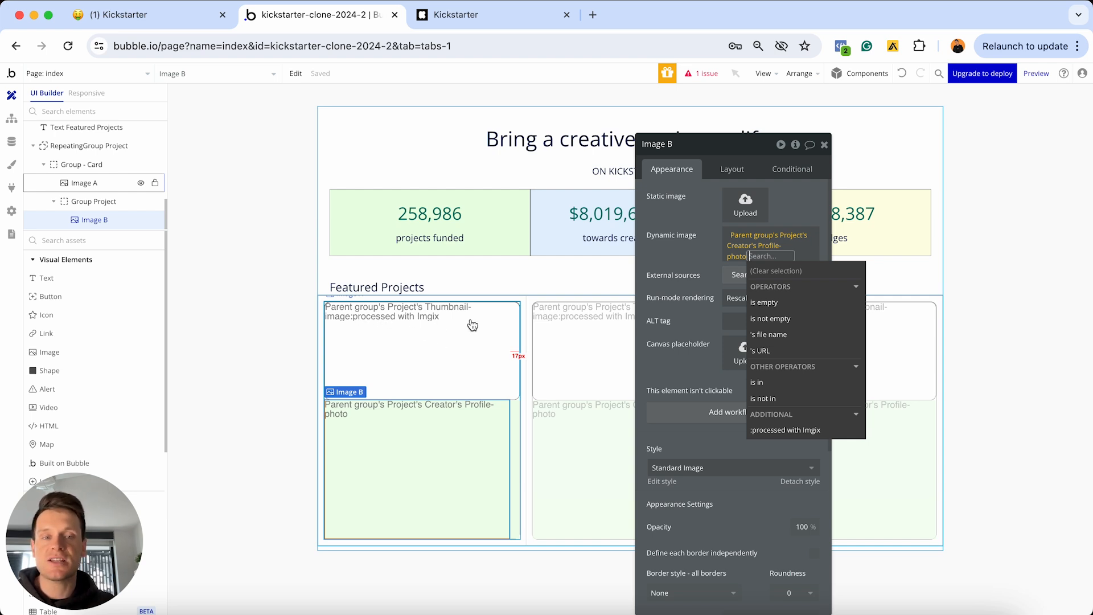
left_click(785, 430)
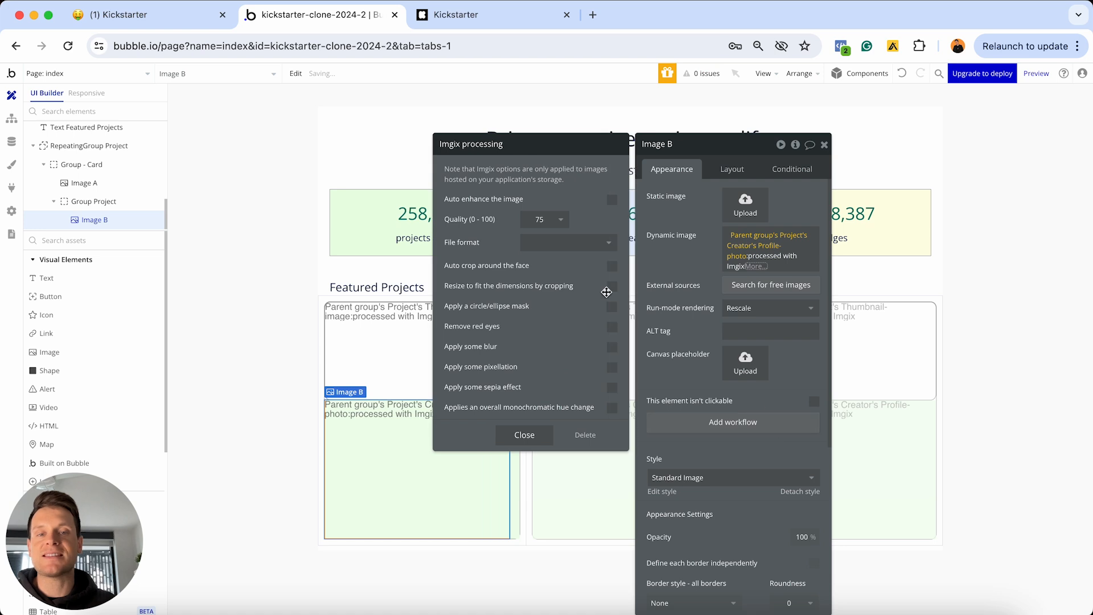
left_click(612, 288)
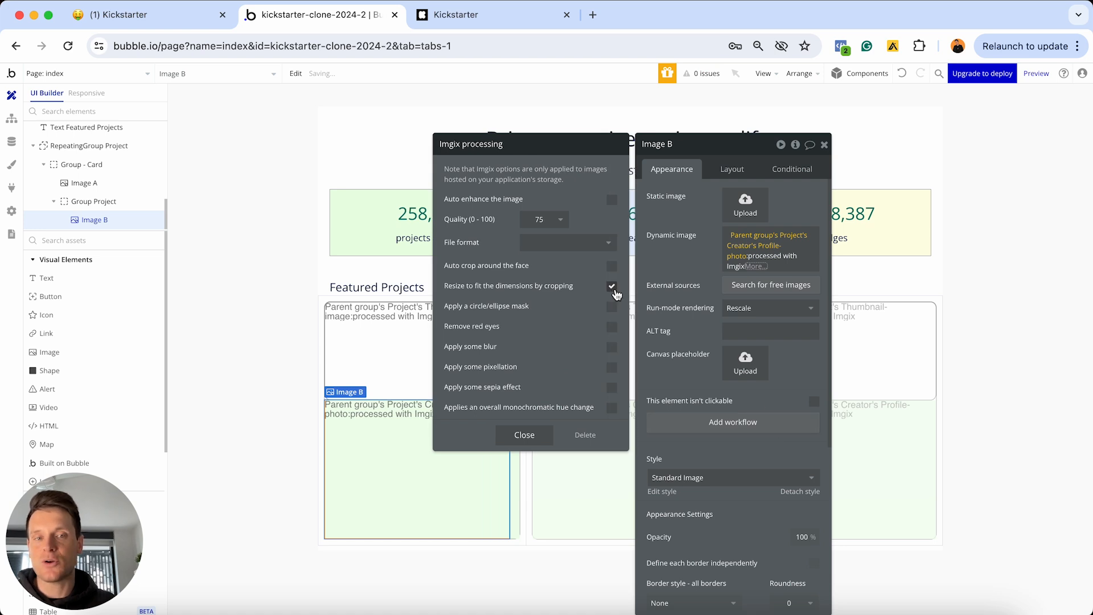
left_click(522, 440)
left_click(685, 244)
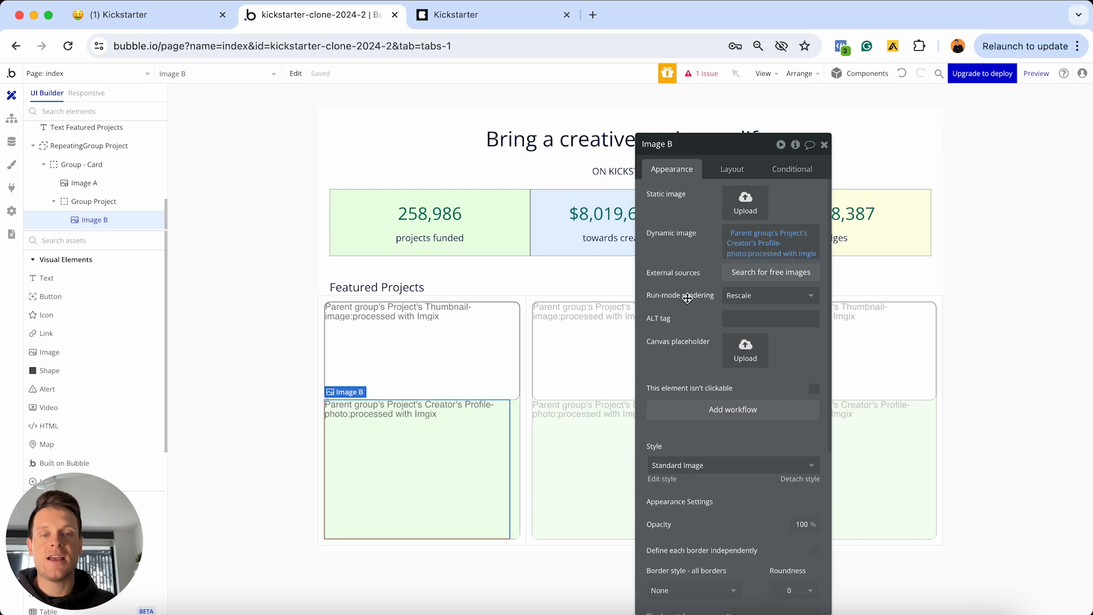
Give Image B a solid border and roundness 100
scroll(692, 295, "down", 5)
scroll(687, 298, "down", 1)
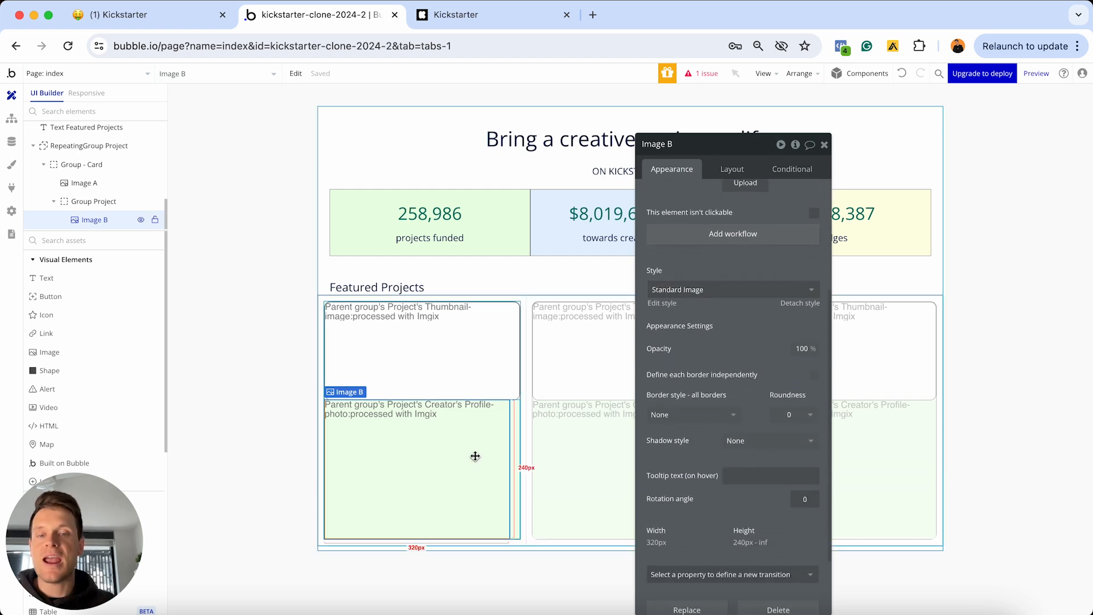
left_click(695, 416)
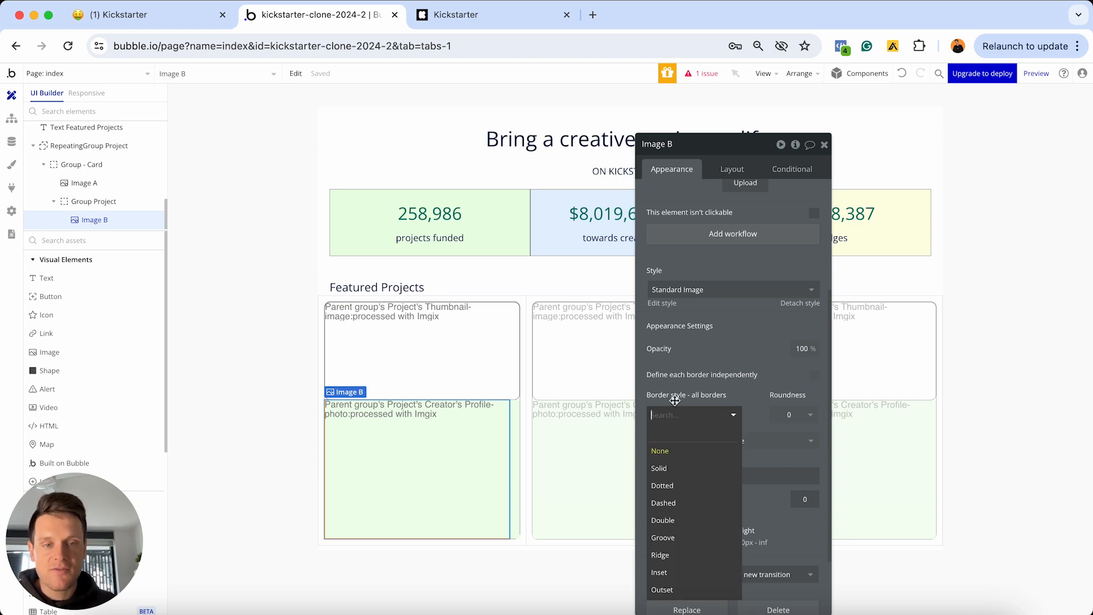
left_click(662, 468)
left_click(790, 415)
type("100")
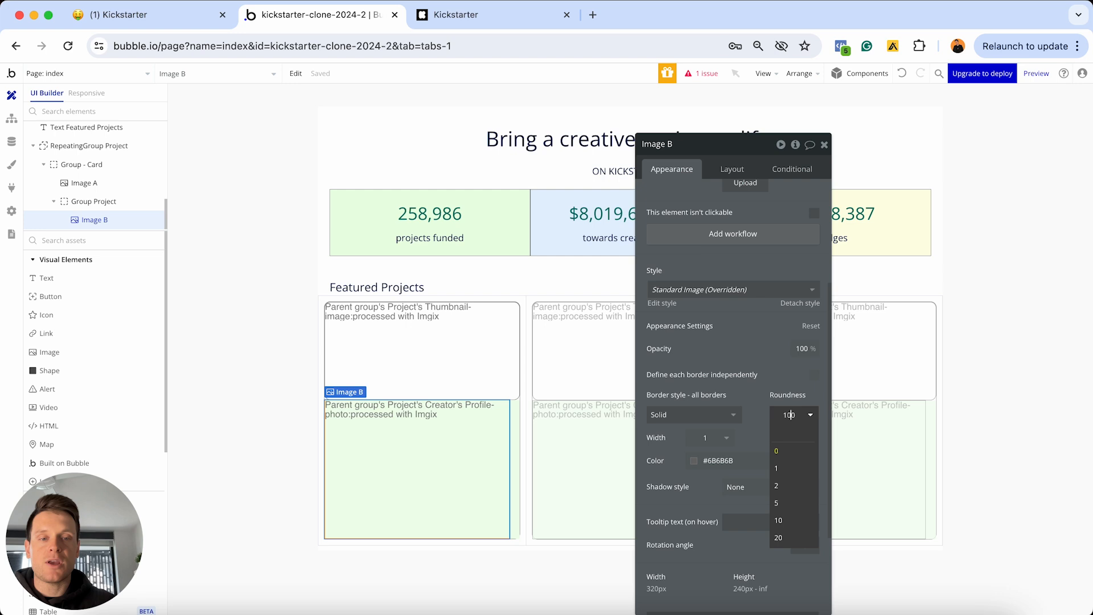
key("Return")
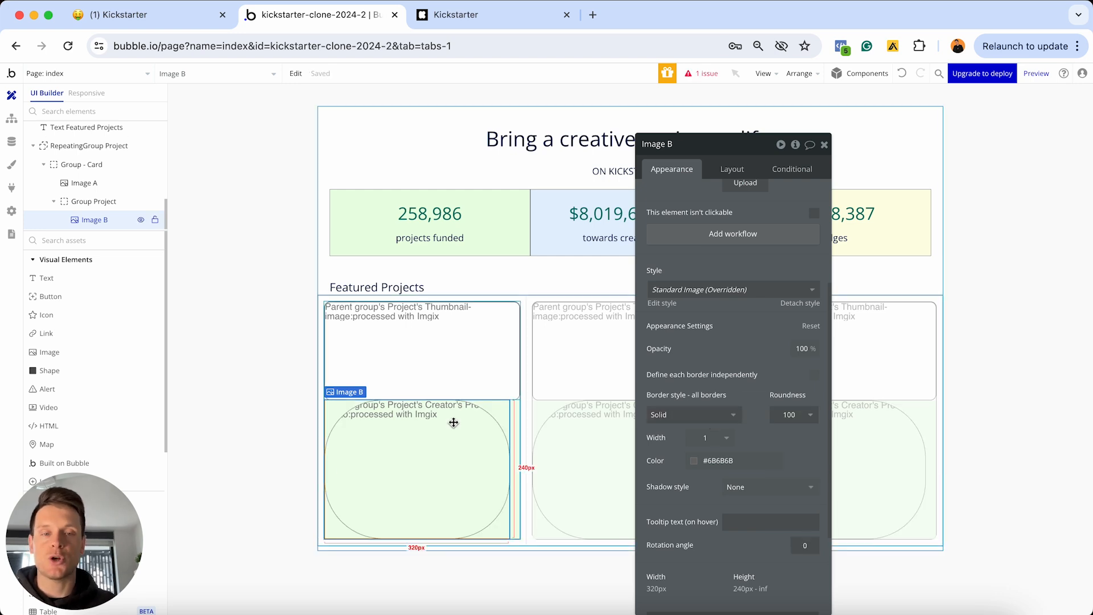
Make Image B 50 px wide, keep aspect ratio, centre it vertically, with a 10 px right margin
left_click(732, 170)
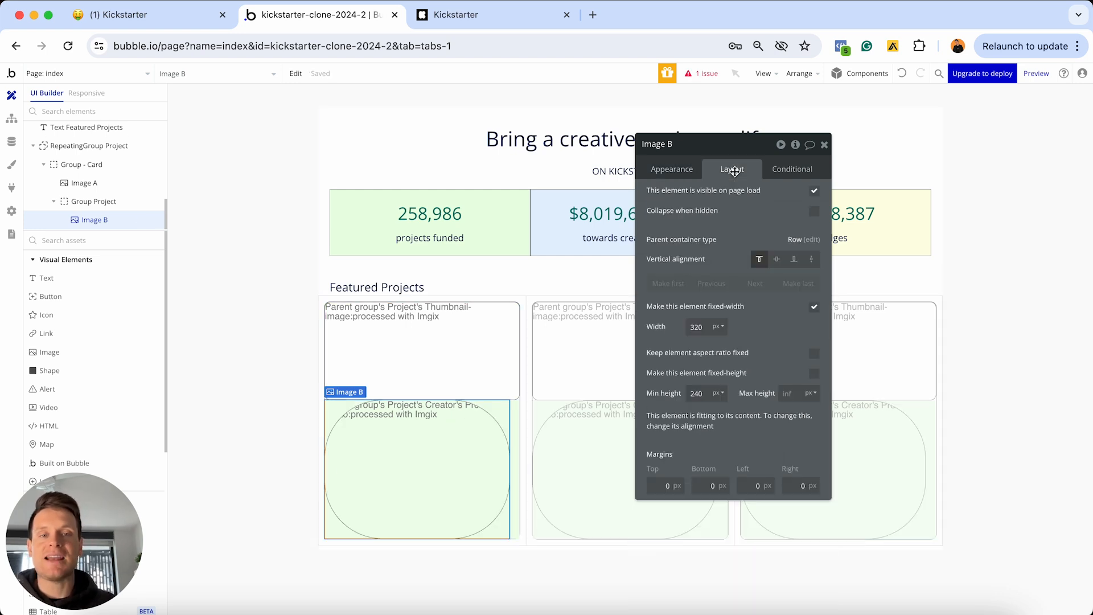
double_click(696, 327)
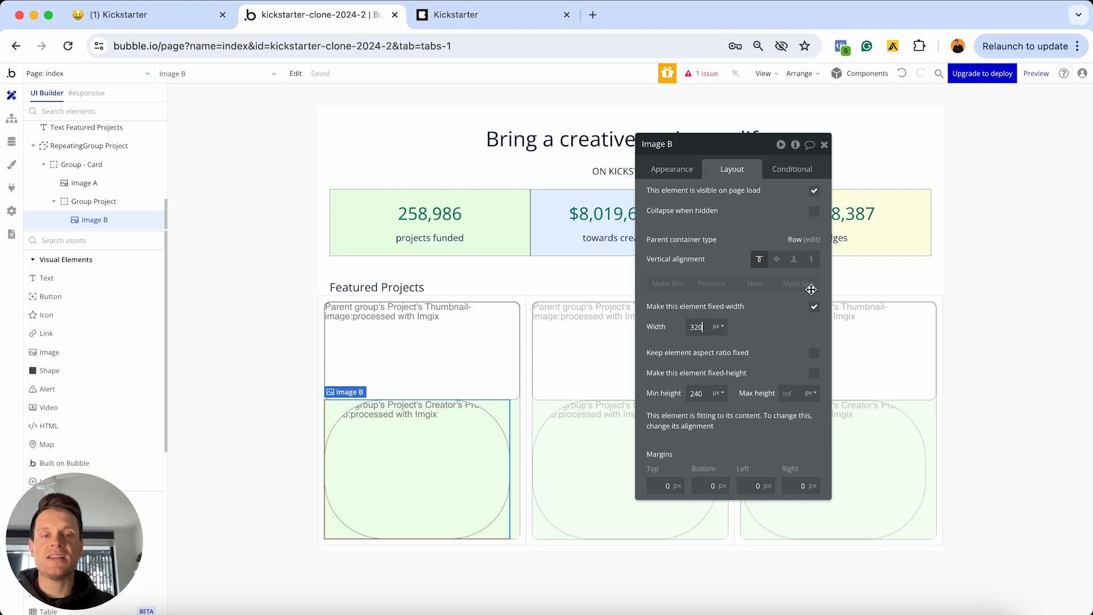
type("50")
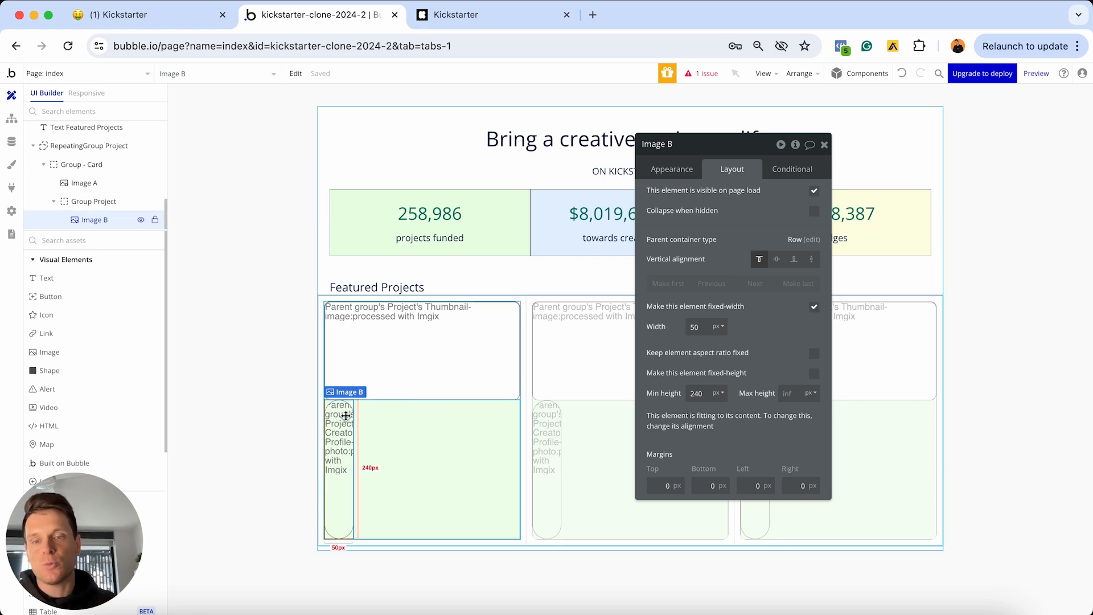
left_click(814, 354)
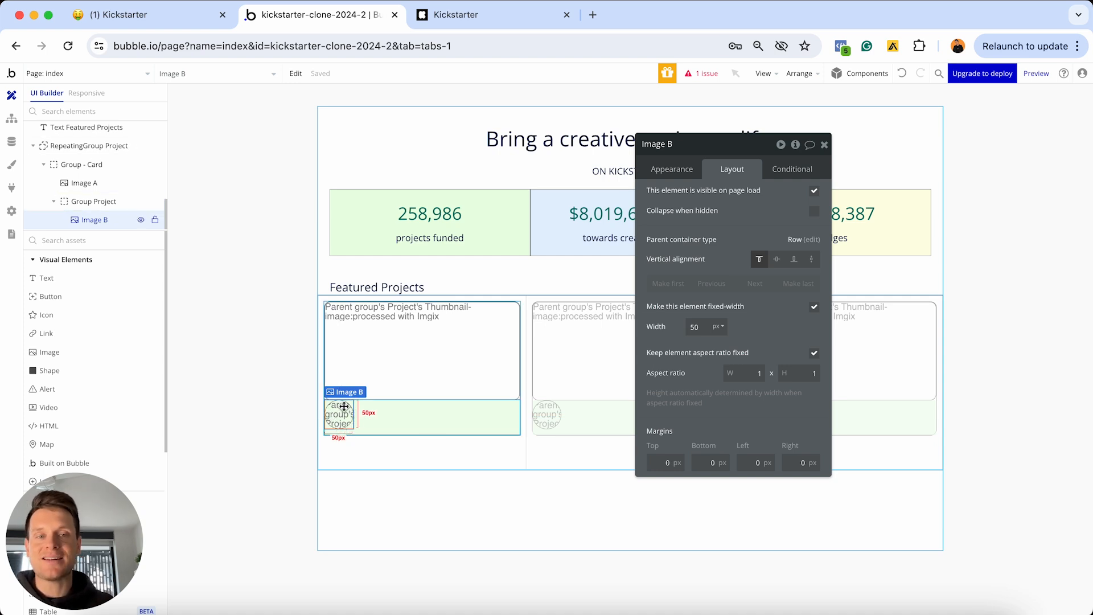
left_click(774, 266)
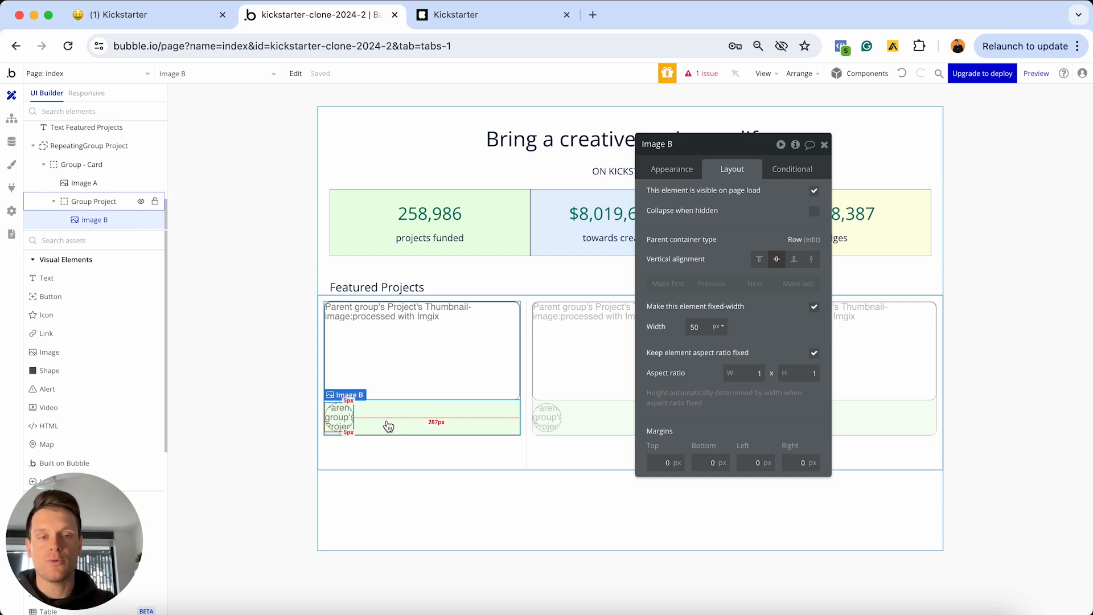
left_click(800, 462)
type("1")
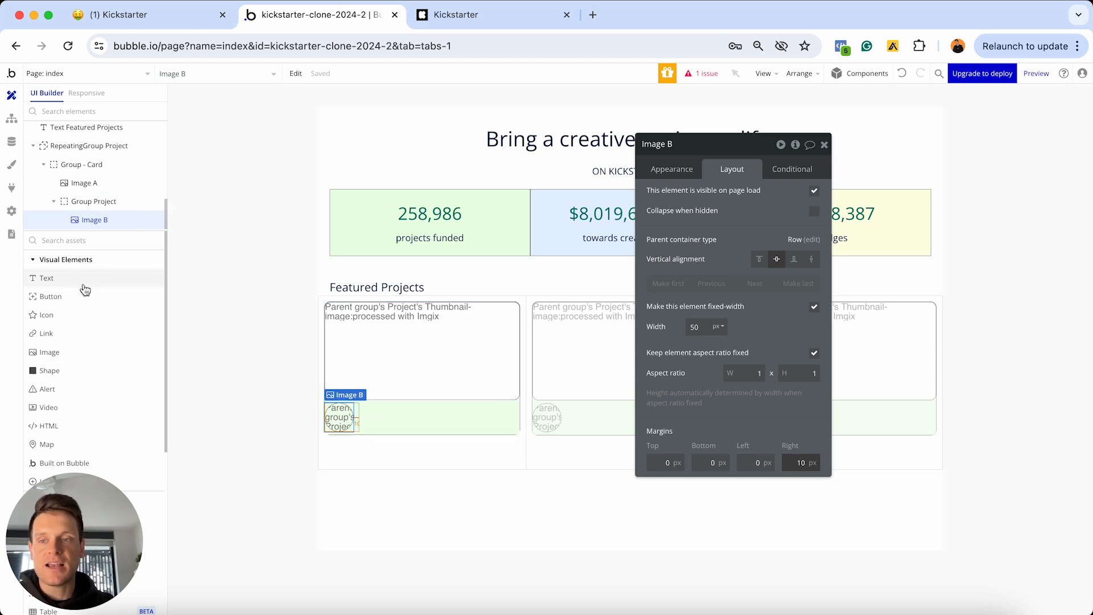
Add a text beside the avatar showing Parent group's Project's Creator's Name
left_click(64, 277)
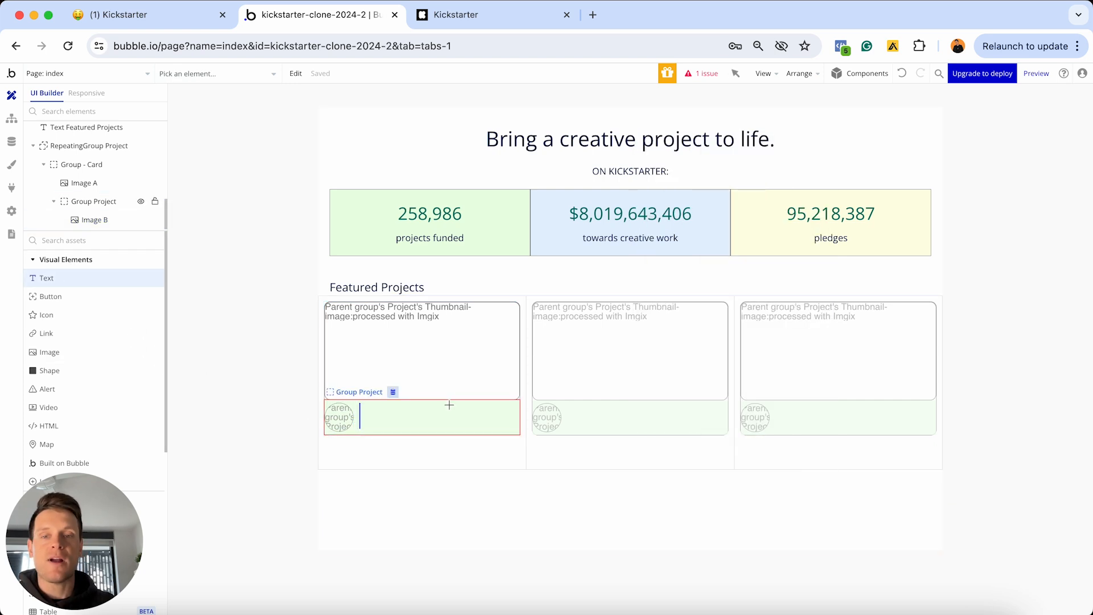
left_click(441, 419)
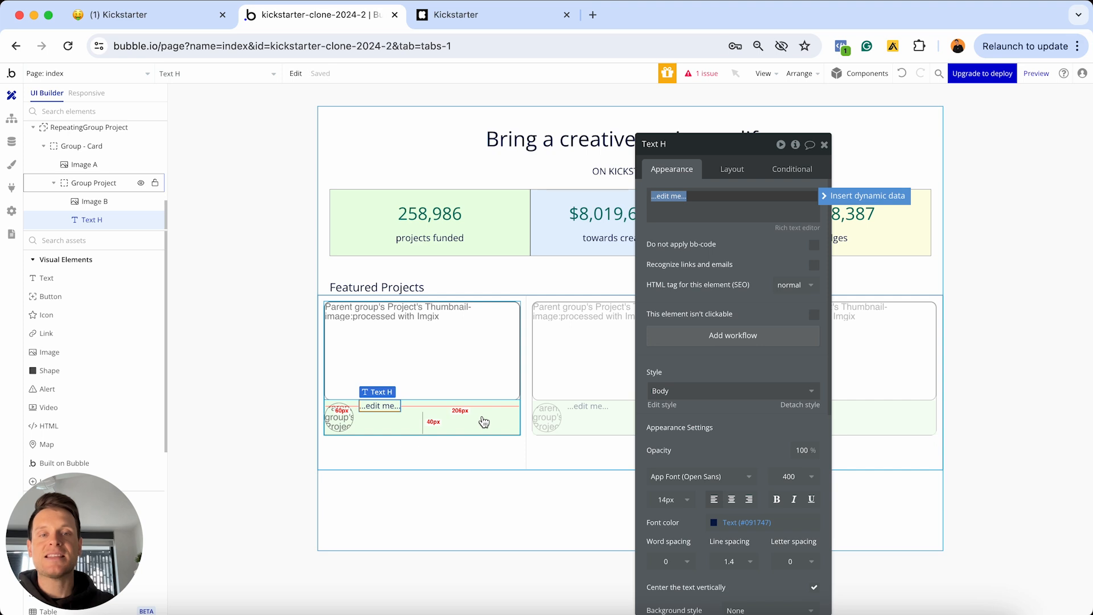
left_click(831, 199)
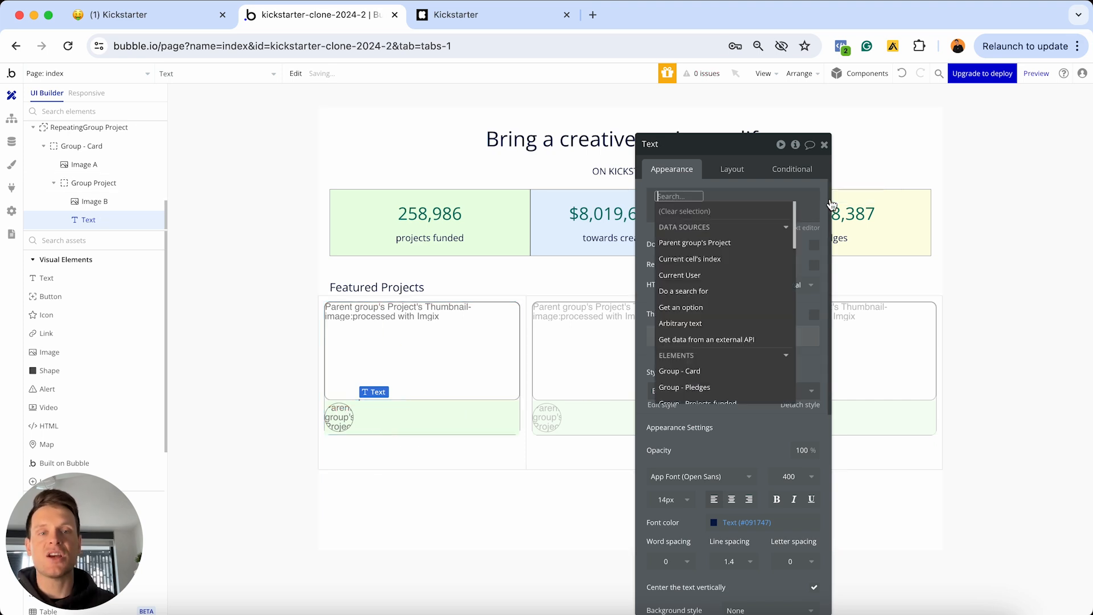
left_click(705, 243)
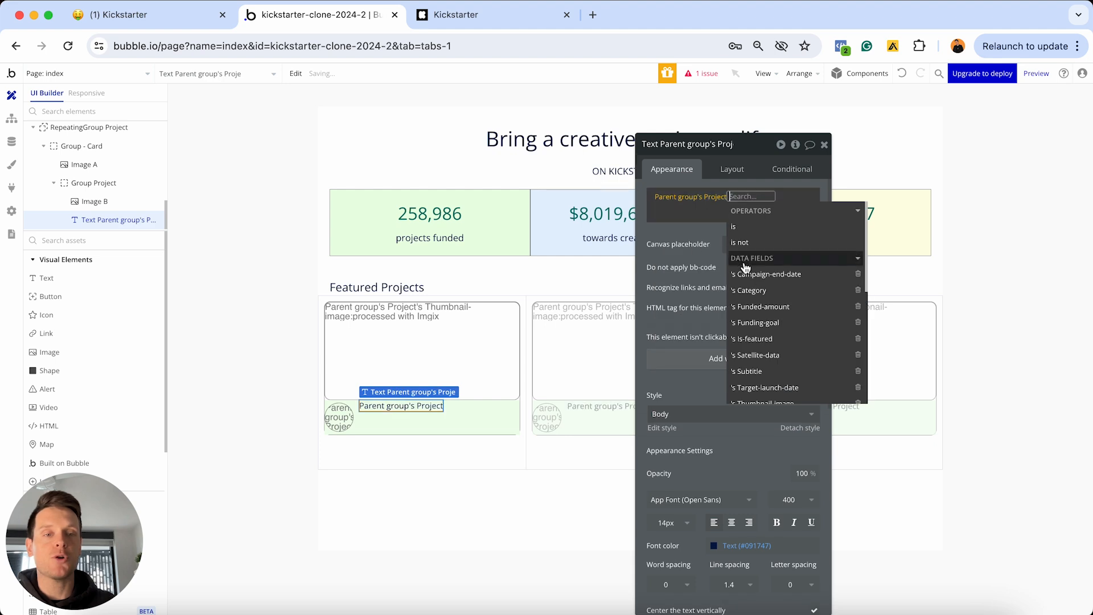
scroll(757, 302, "down", 5)
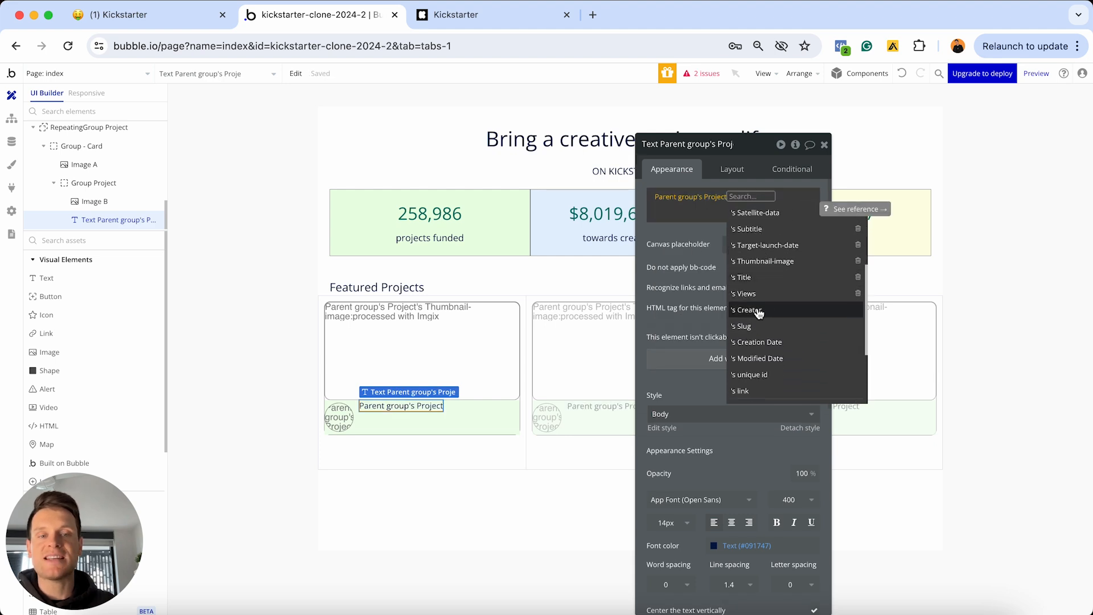
left_click(765, 309)
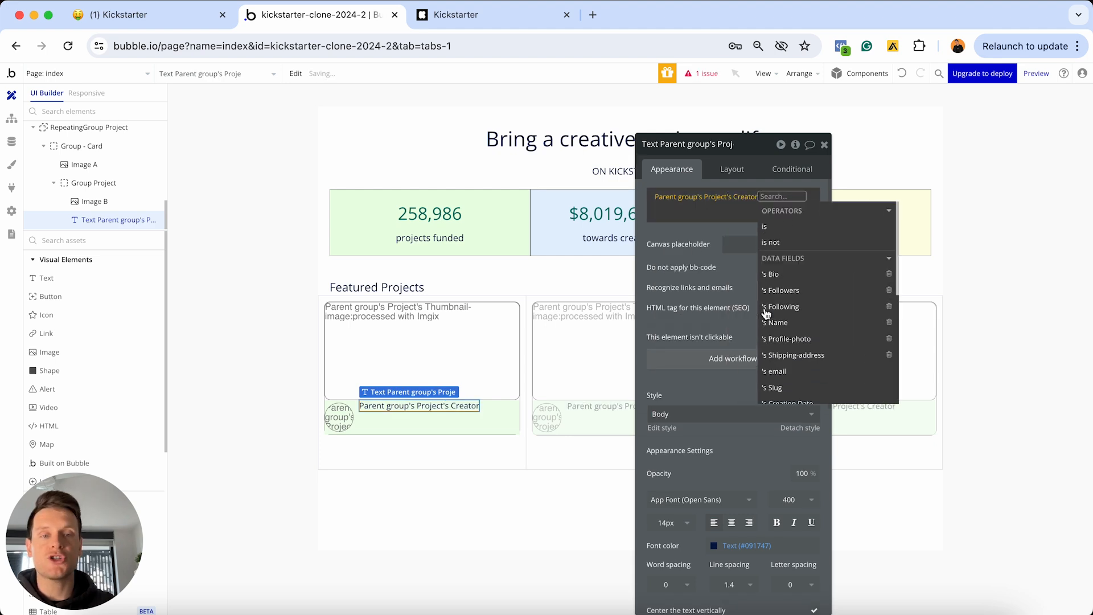
left_click(782, 323)
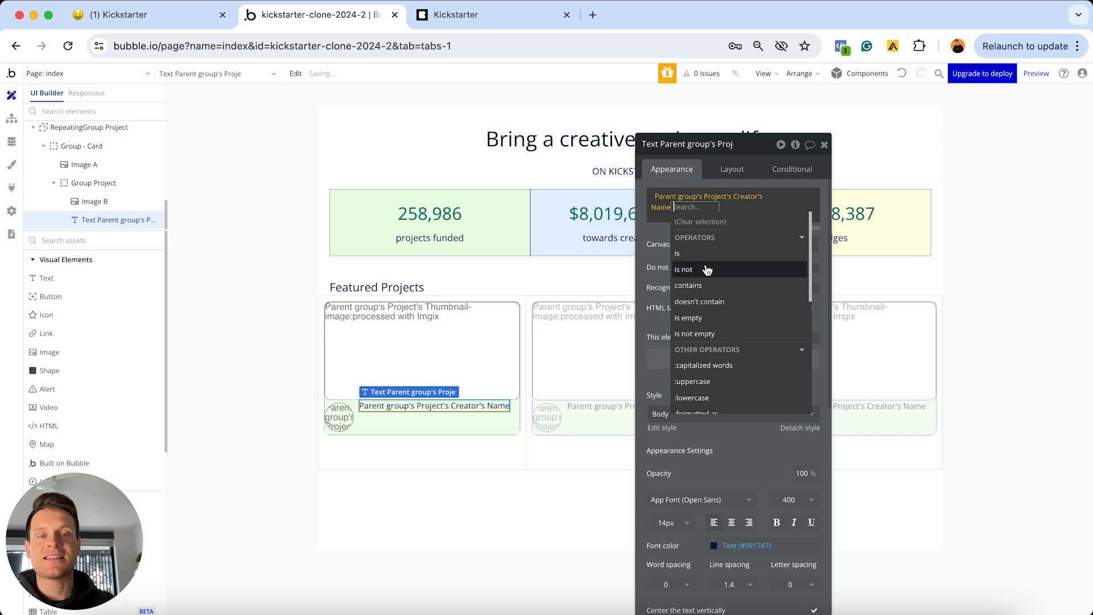
left_click(655, 231)
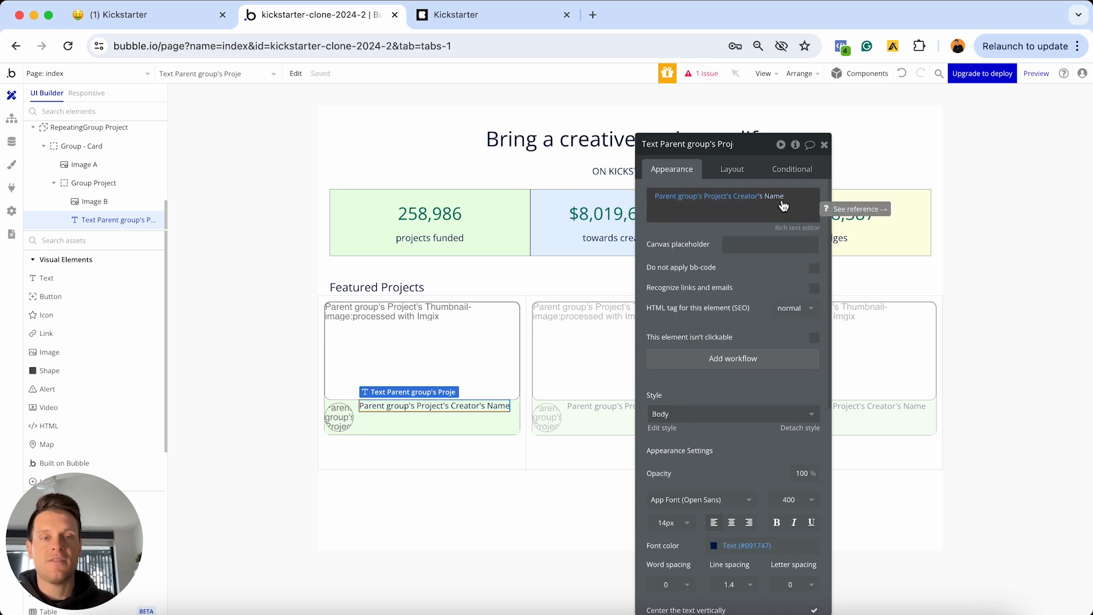
Detach the creator name text from its shared style and make it bold
scroll(734, 284, "down", 3)
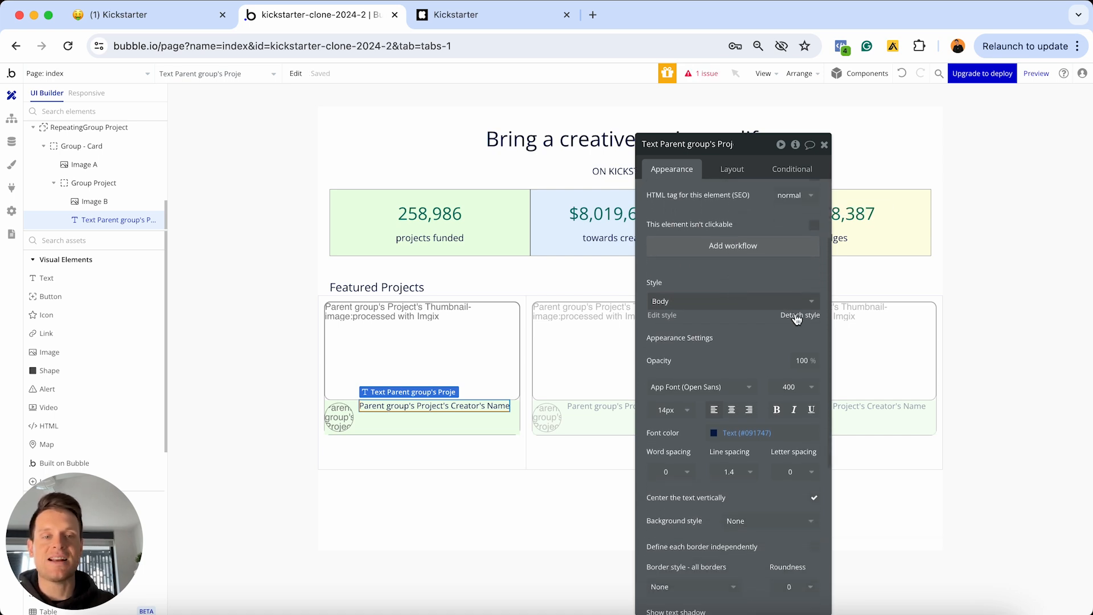
left_click(799, 315)
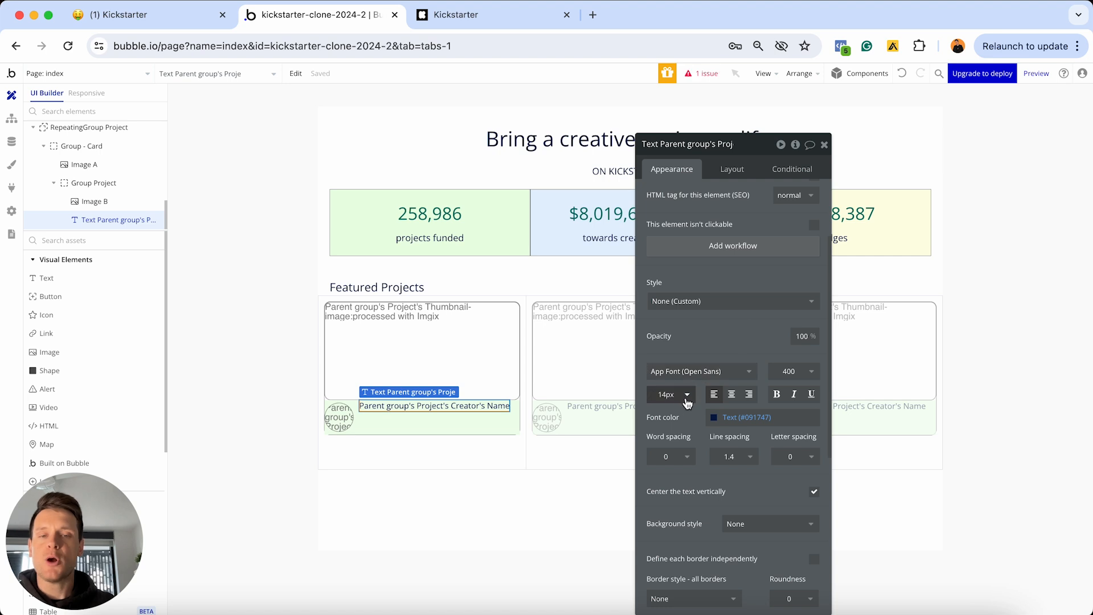
left_click(776, 395)
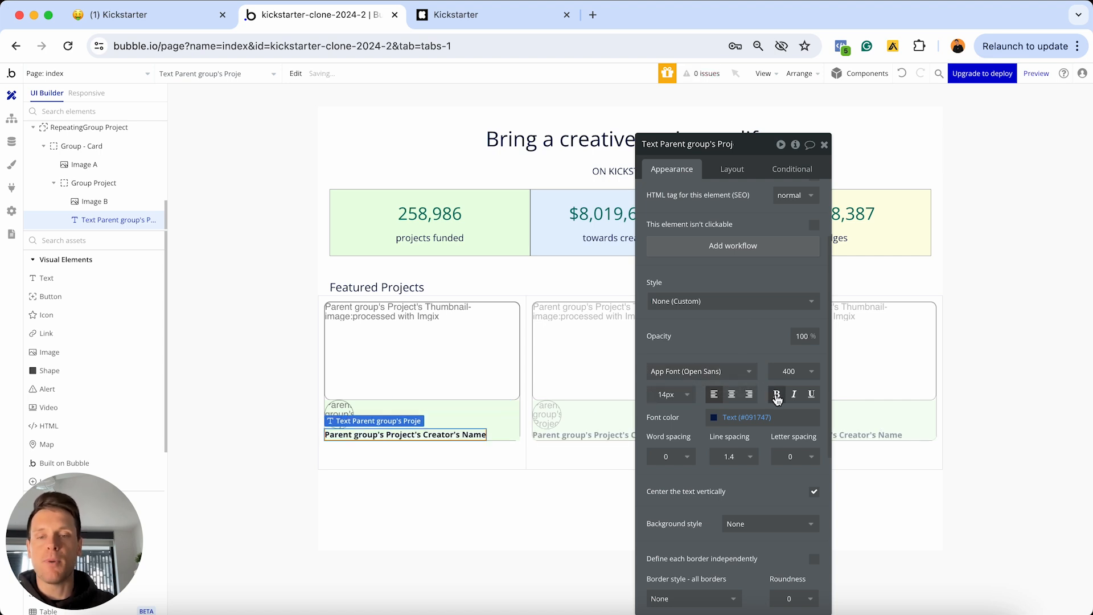
left_click(736, 169)
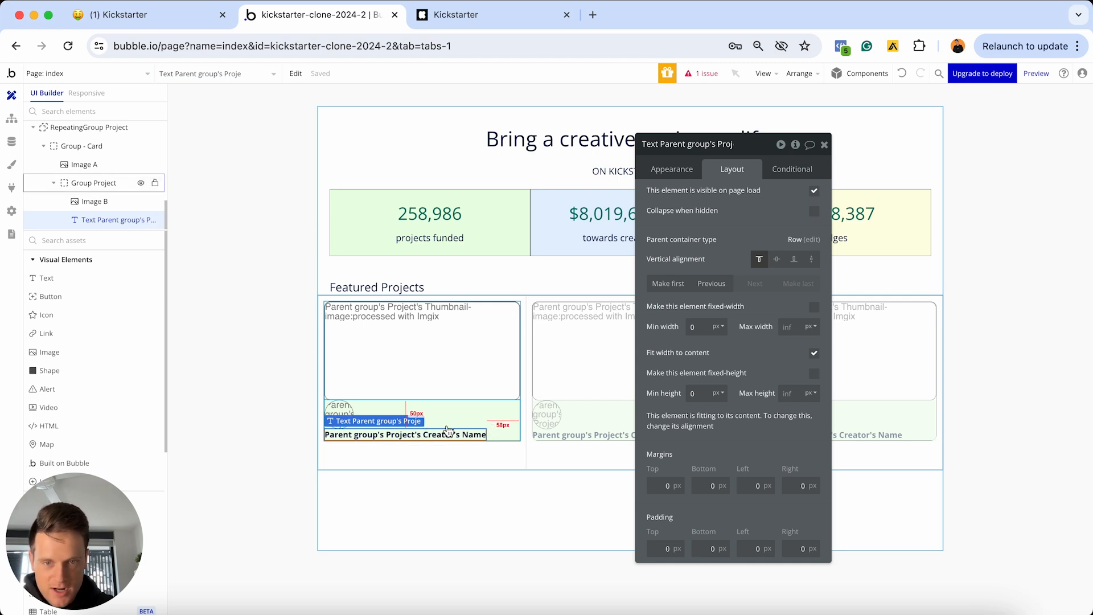
Uncheck Fit width to content, centre the name vertically, and set the creator row's minimum width and height to 0
left_click(814, 356)
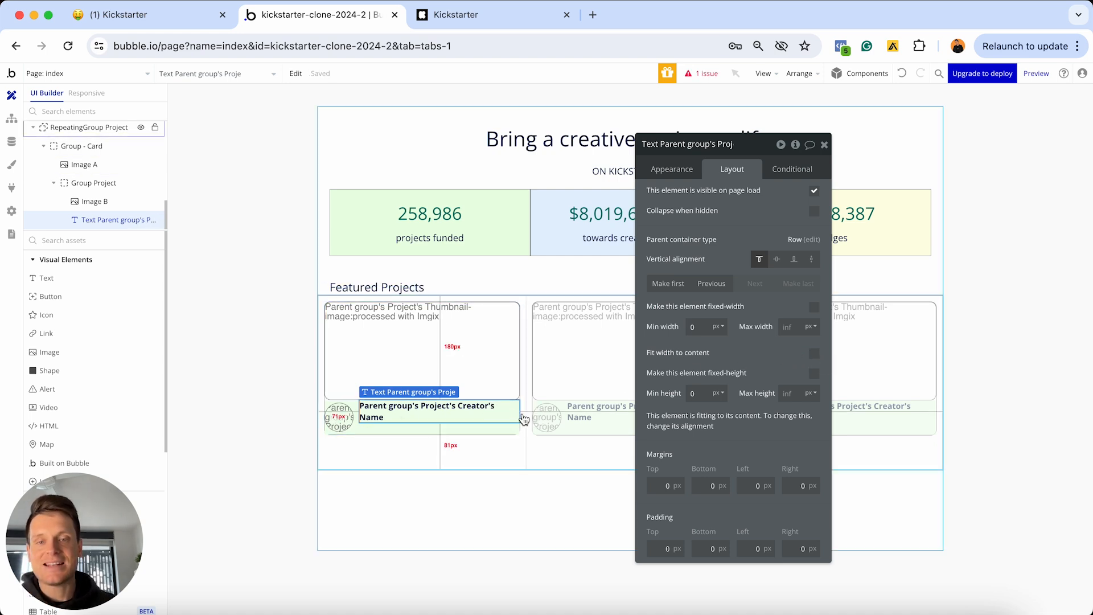
left_click(776, 260)
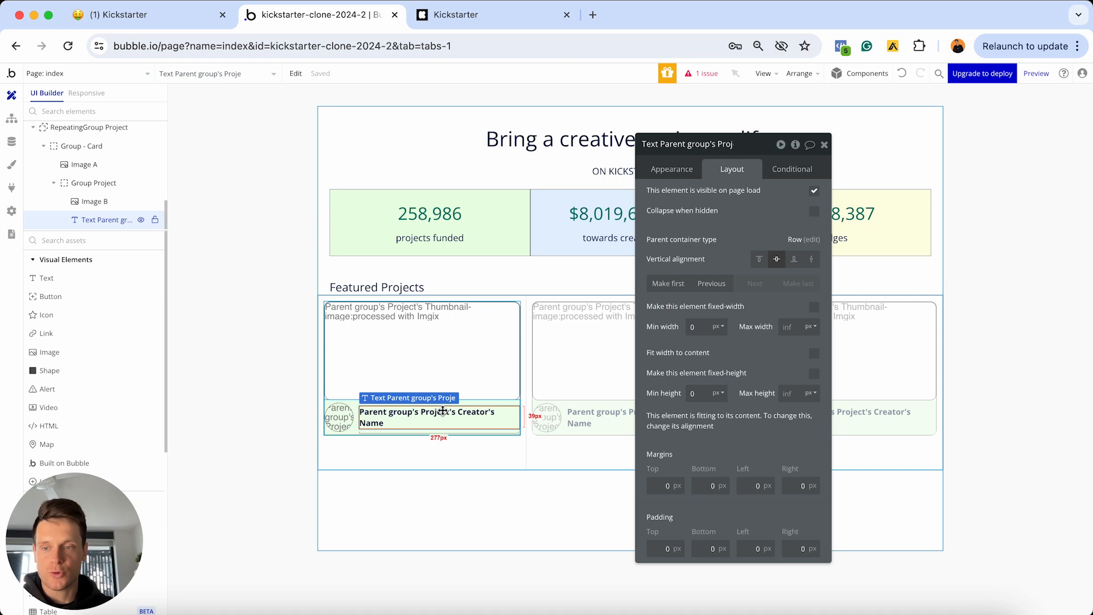
left_click(513, 406)
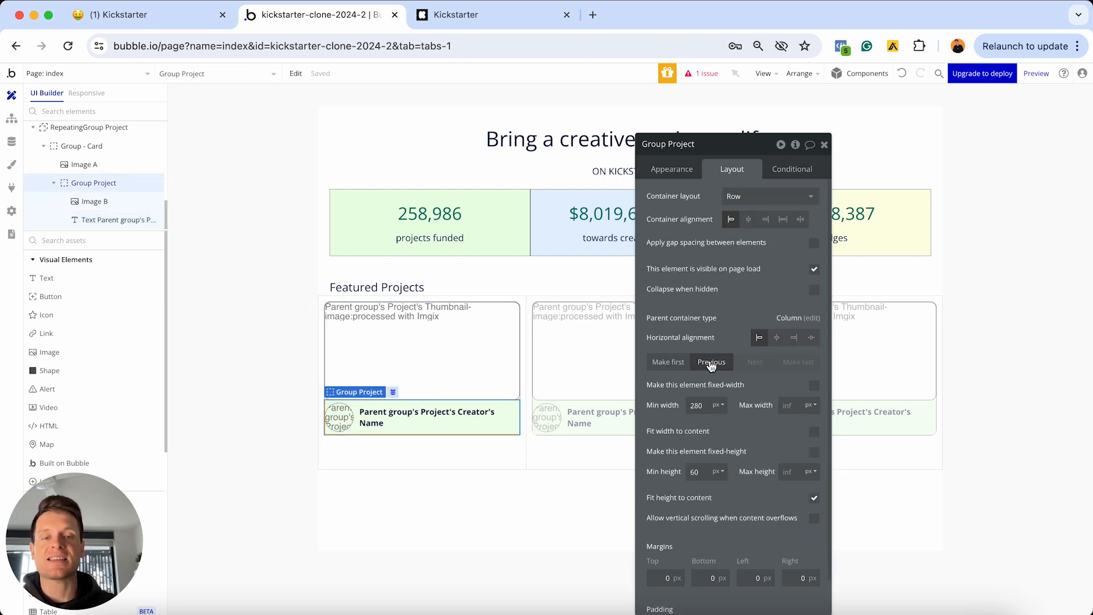
left_click(703, 407)
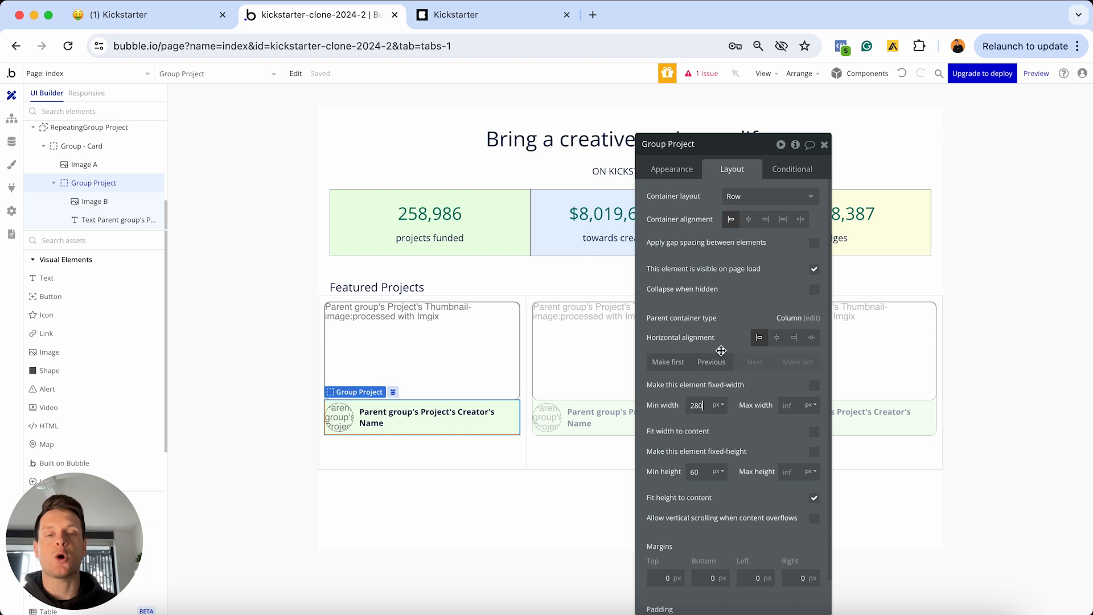
key("super+a")
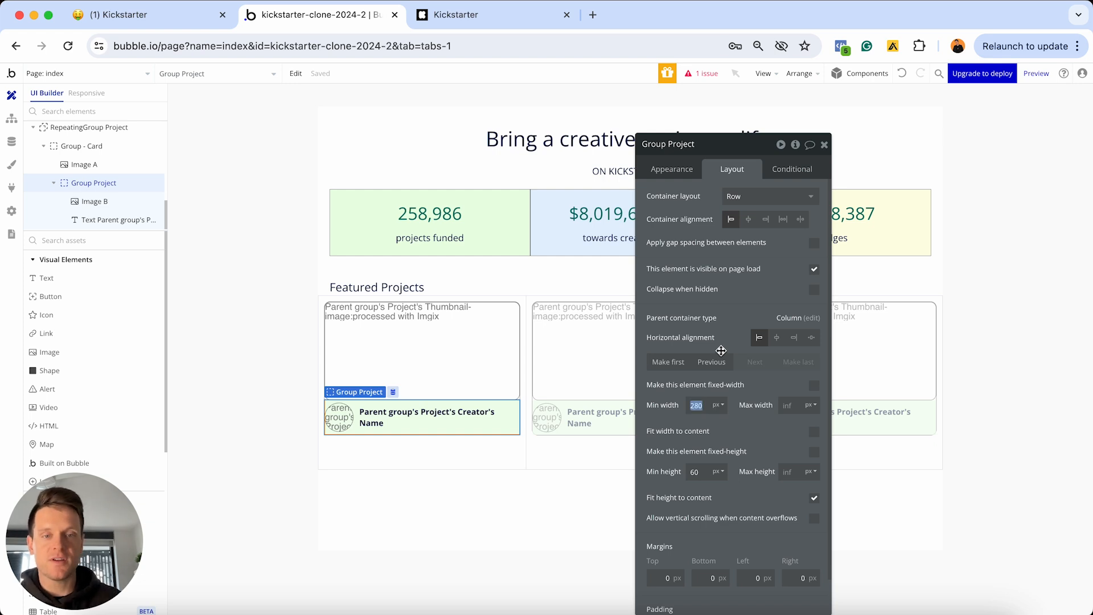
type("0")
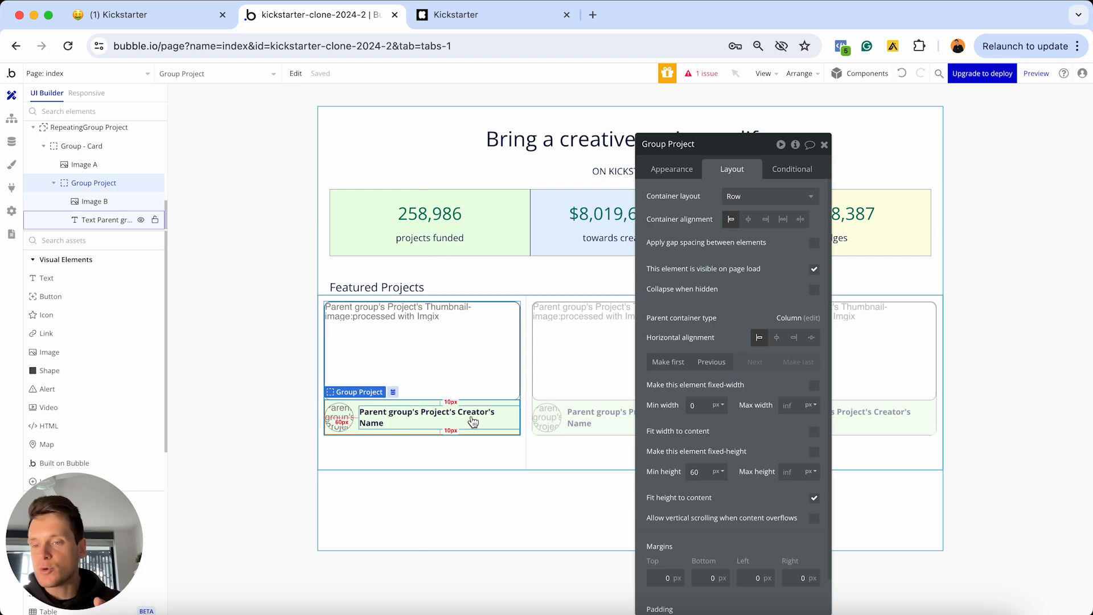
left_click(706, 472)
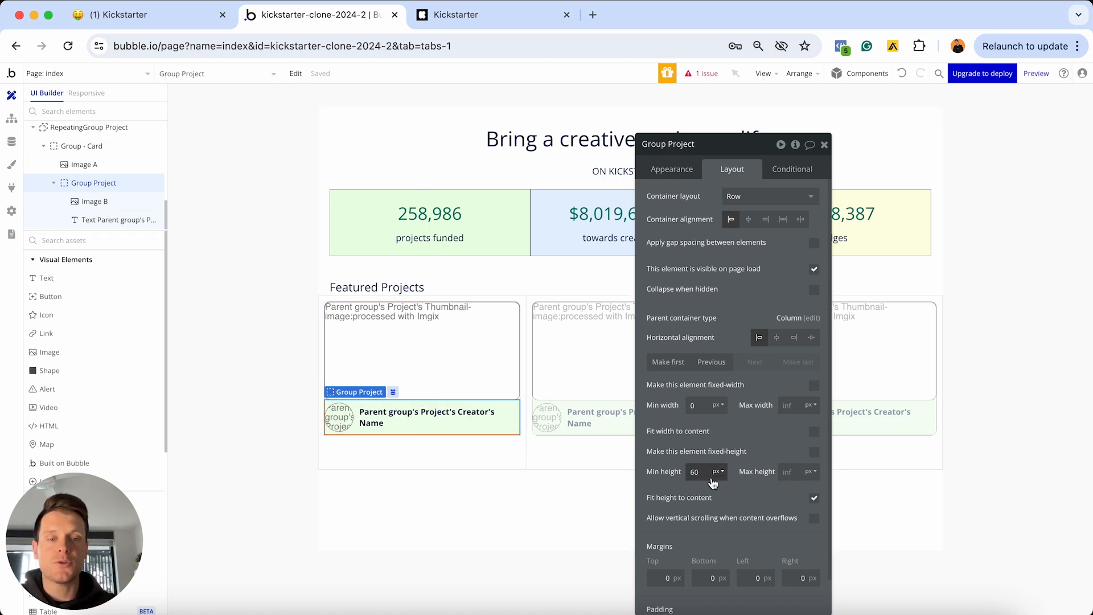
type("0")
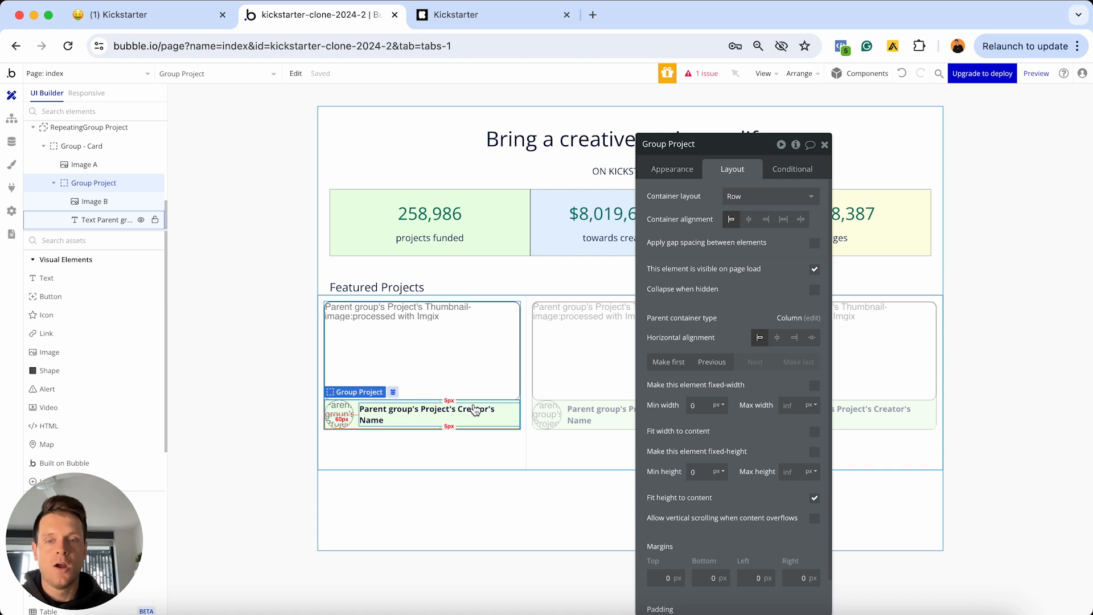
Give the creator row 10 px top, left and right margins
scroll(664, 535, "down", 2)
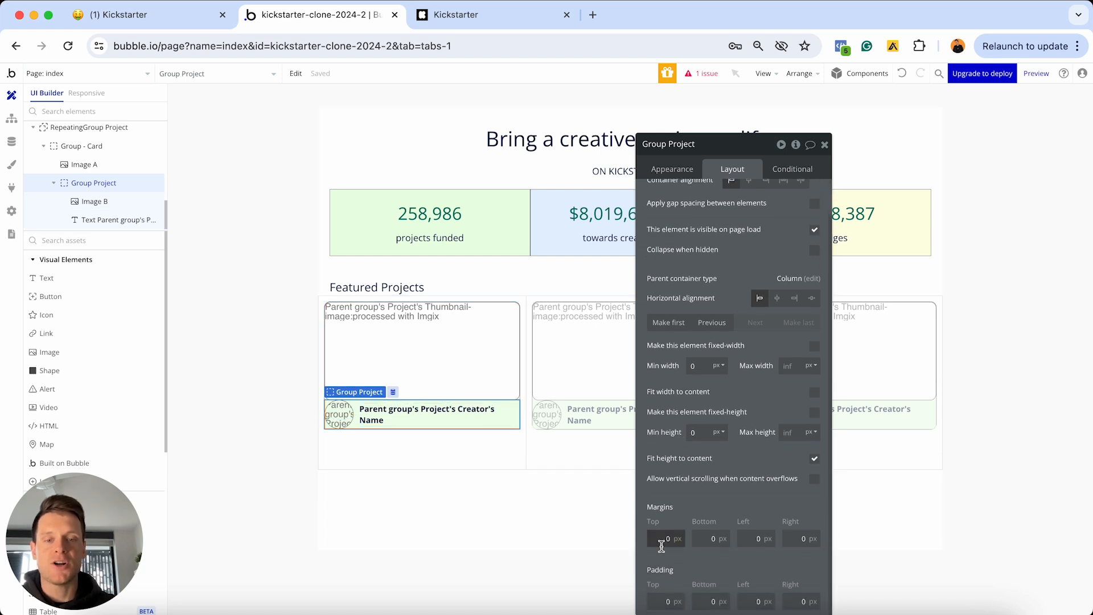
left_click(660, 538)
type("1")
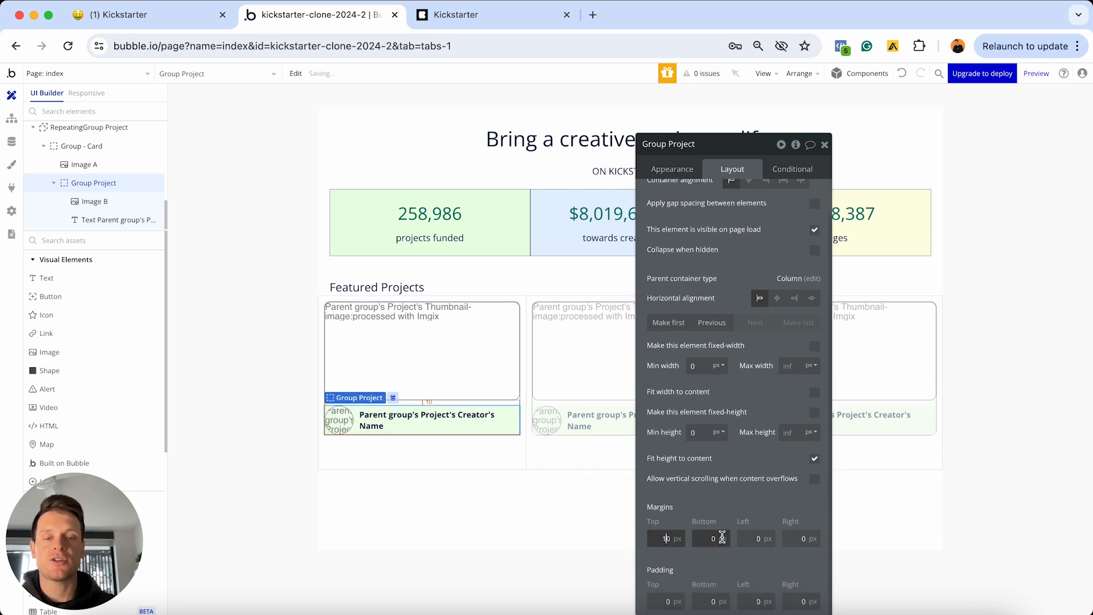
left_click(748, 538)
type("1")
left_click(800, 538)
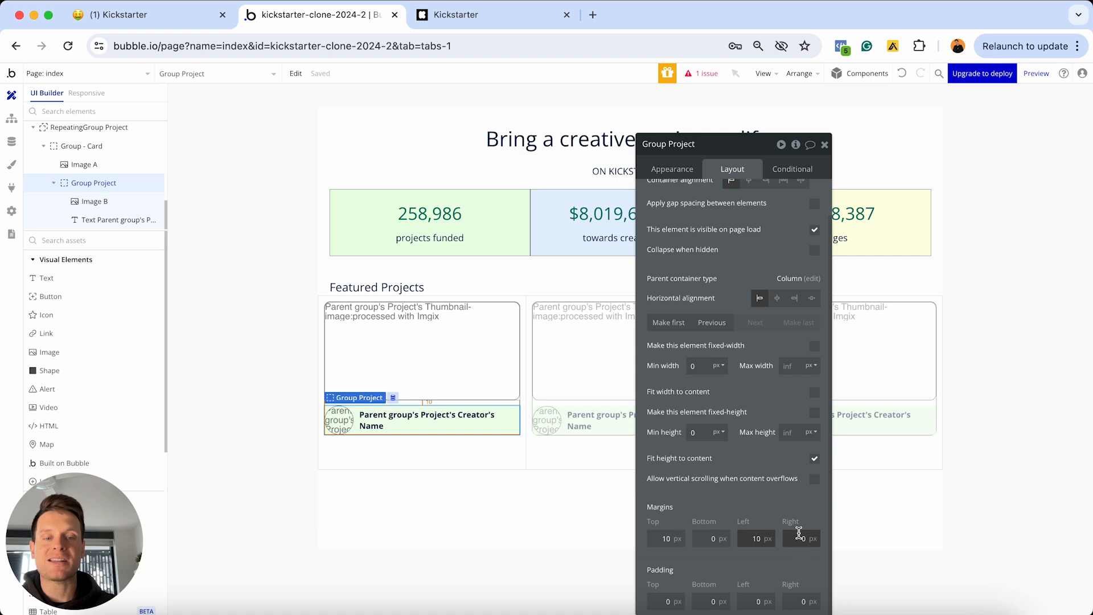
type("1")
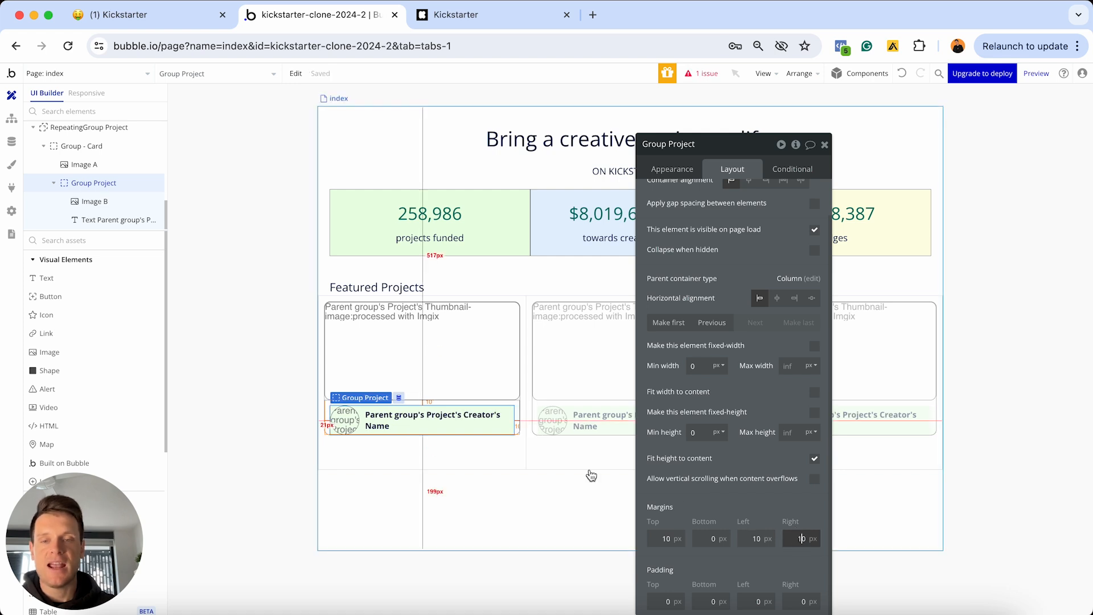
left_click(589, 466)
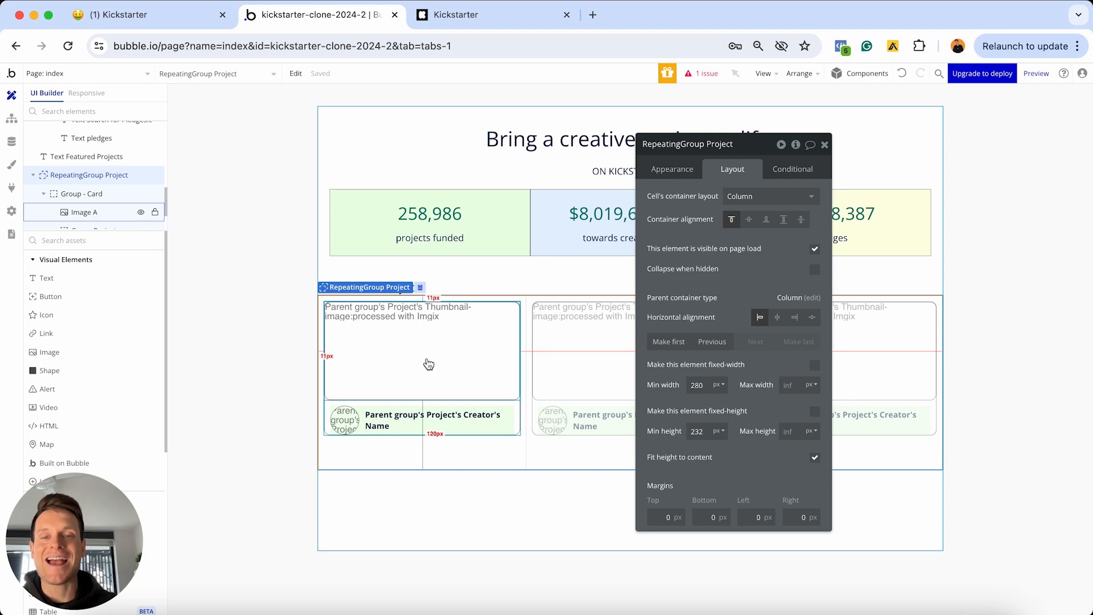
Check the live Kickstarter cards for reference, then return to the Bubble editor to add text
left_click(491, 12)
mouse_move(997, 329)
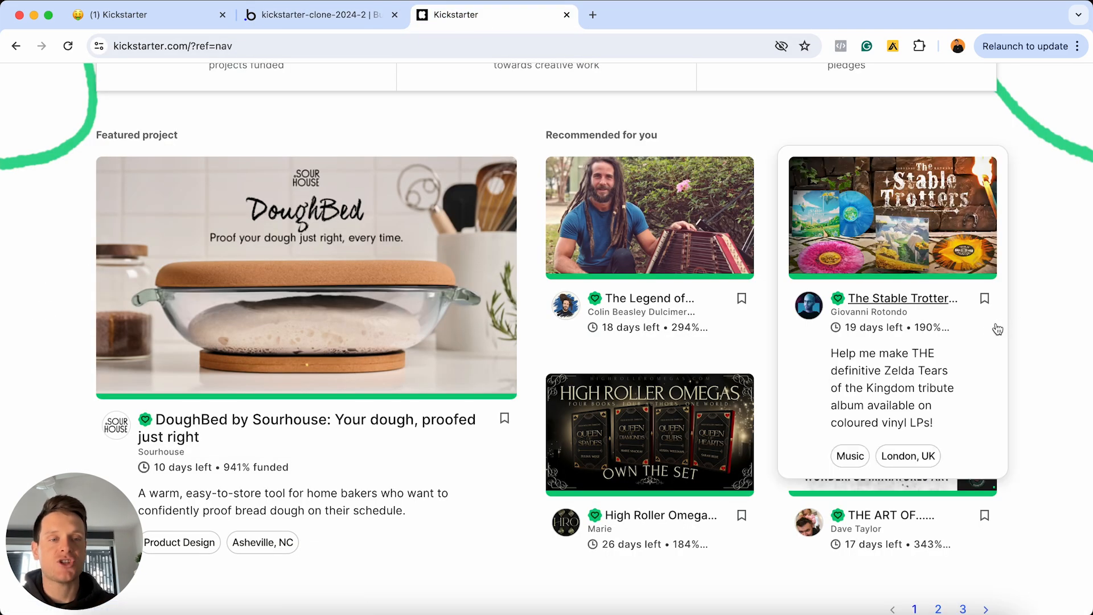
left_click(319, 14)
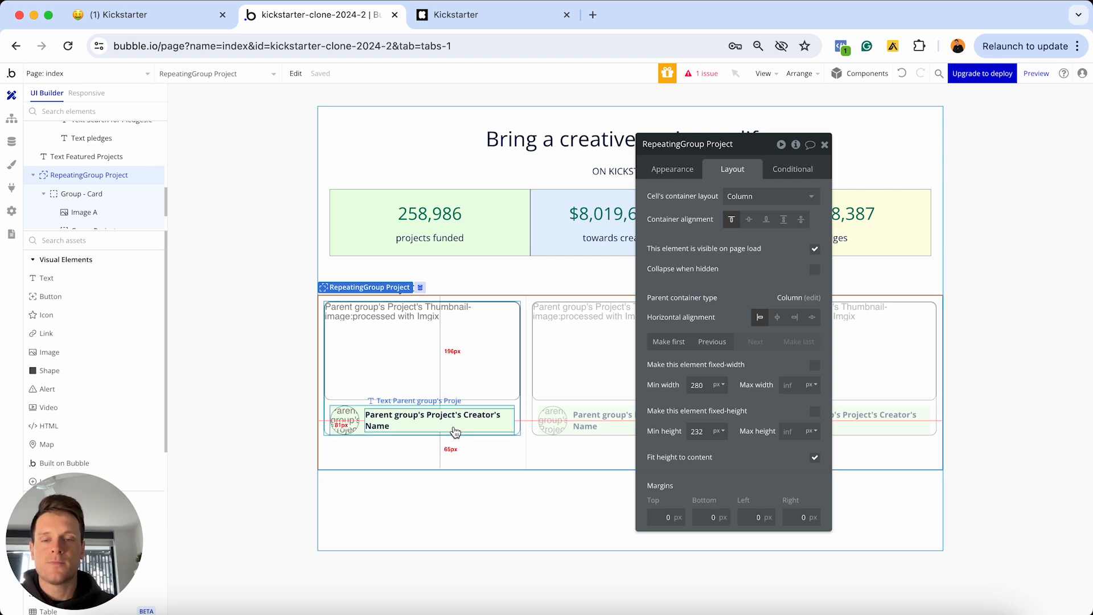
left_click(88, 283)
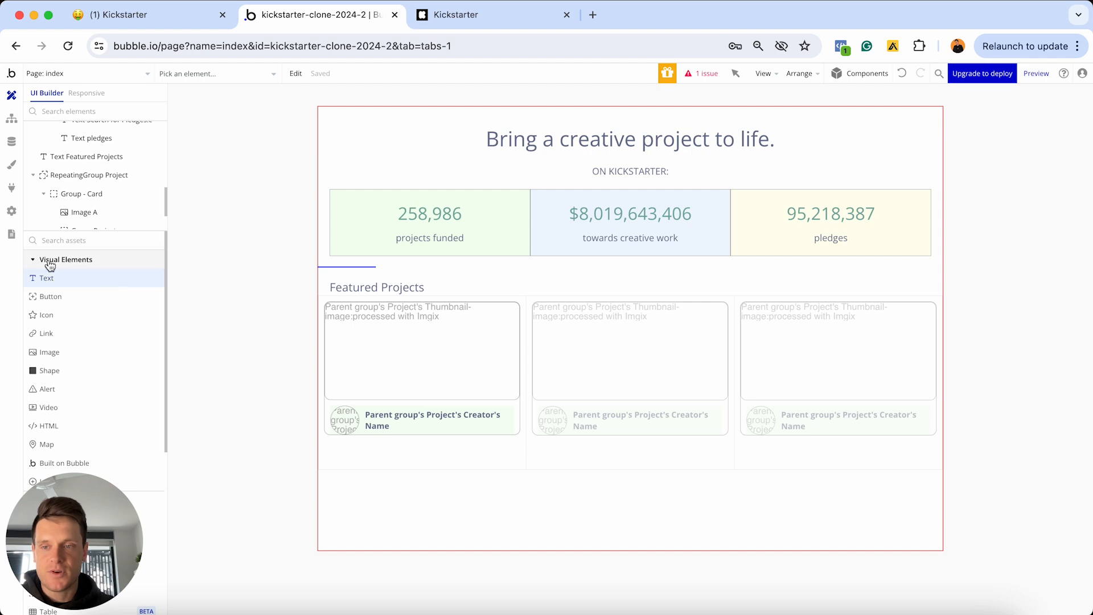
Draw a new Text element in the first card and move it after Group Project
left_click(437, 398)
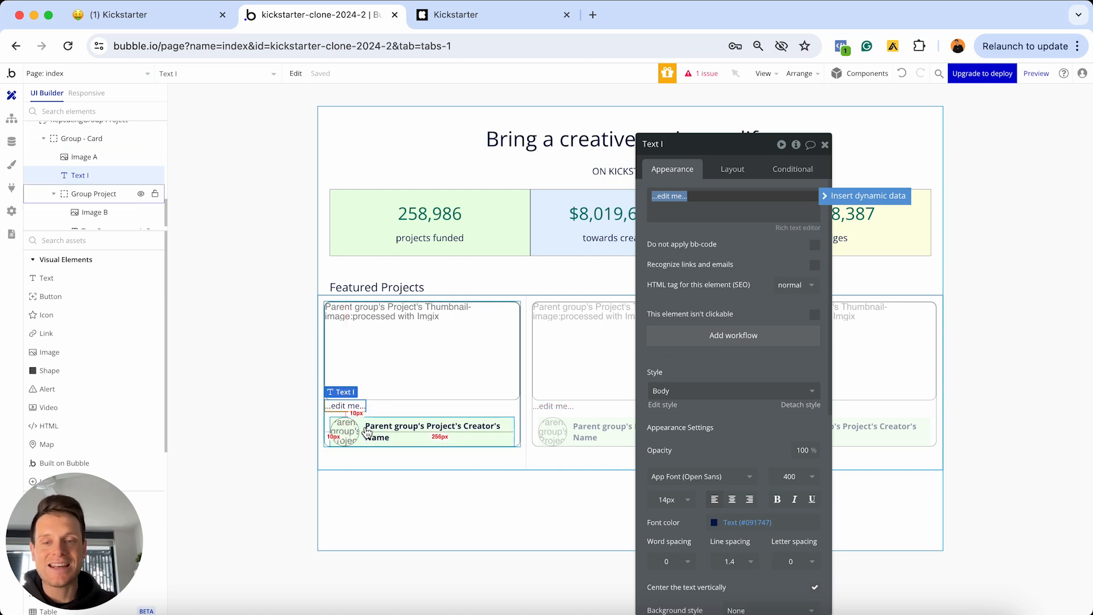
left_click(732, 170)
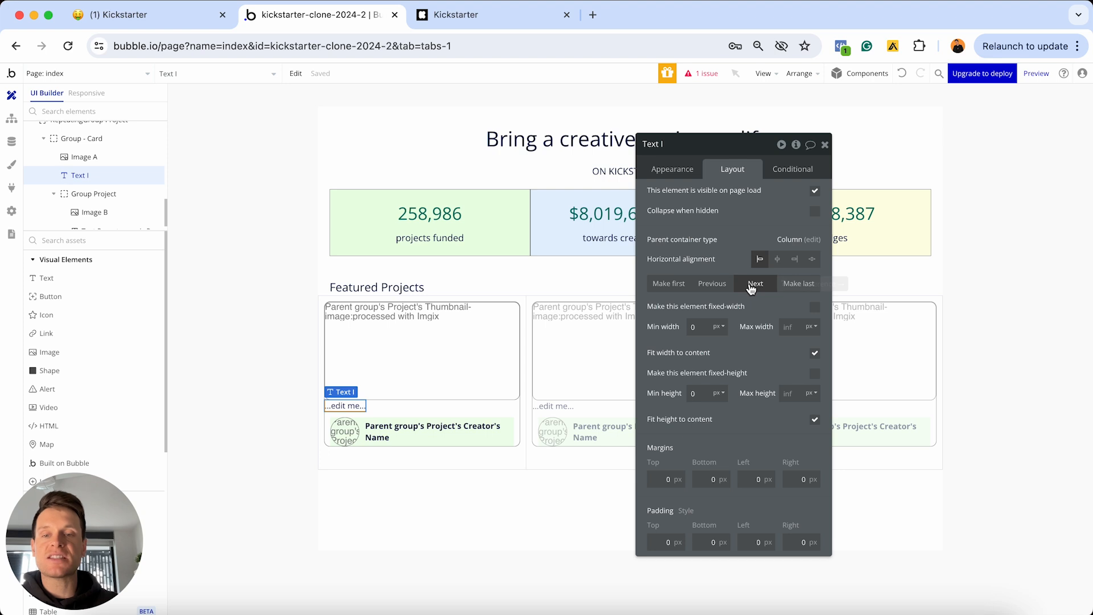
left_click(747, 284)
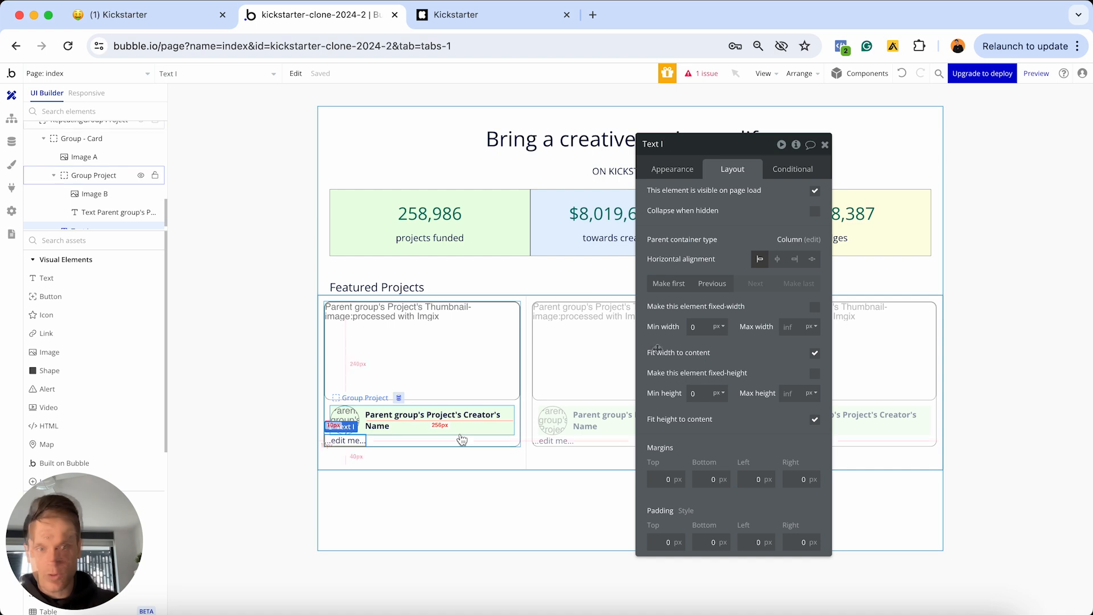
left_click(671, 169)
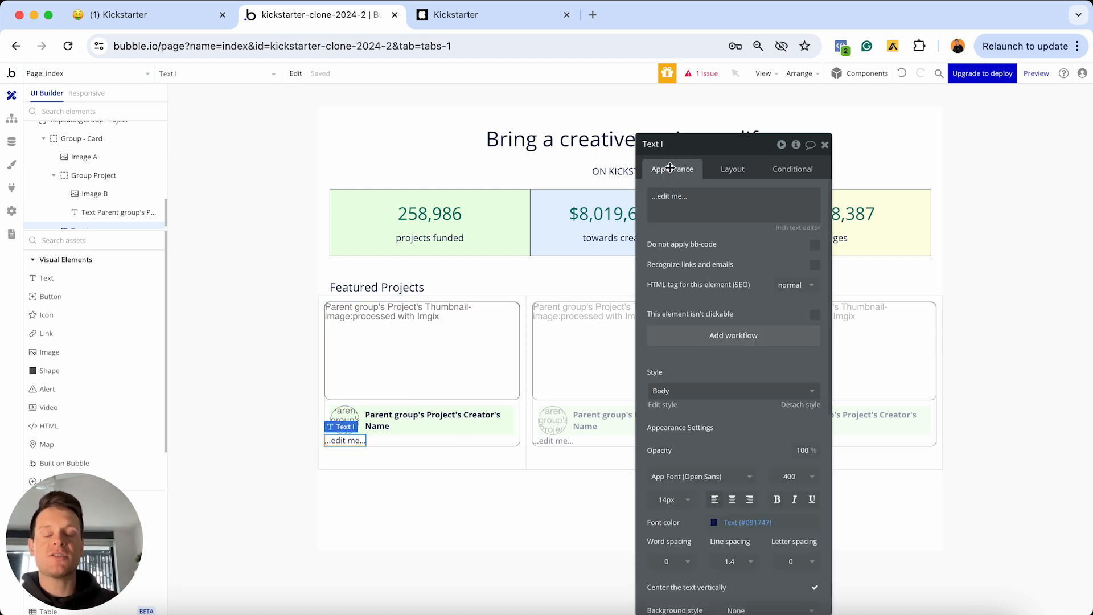
Replace the placeholder text with dynamic data Parent group's Project's Title
triple_click(682, 205)
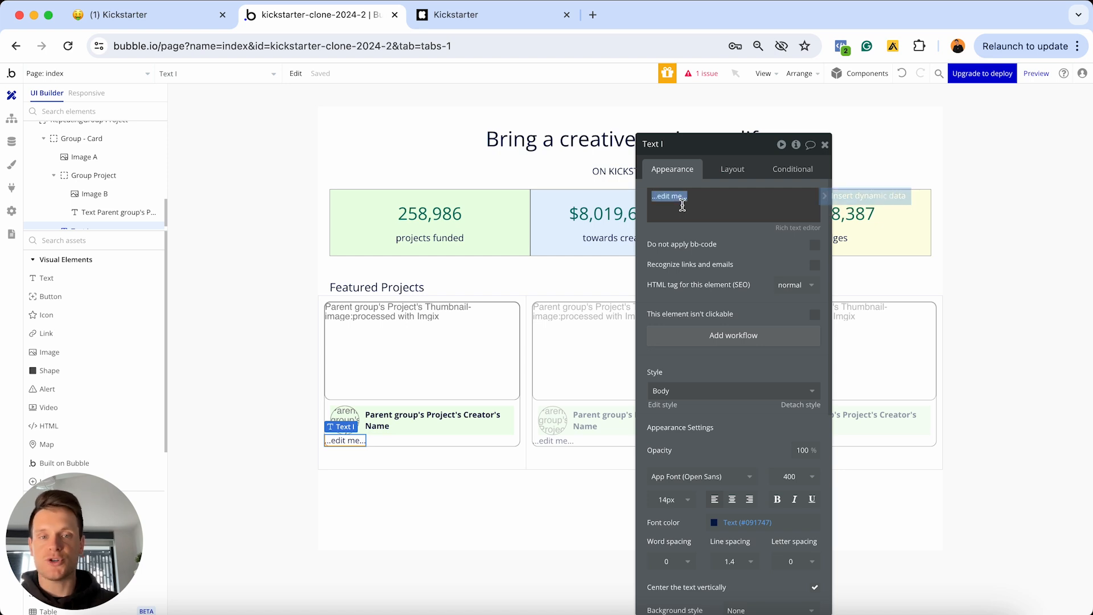
left_click(835, 205)
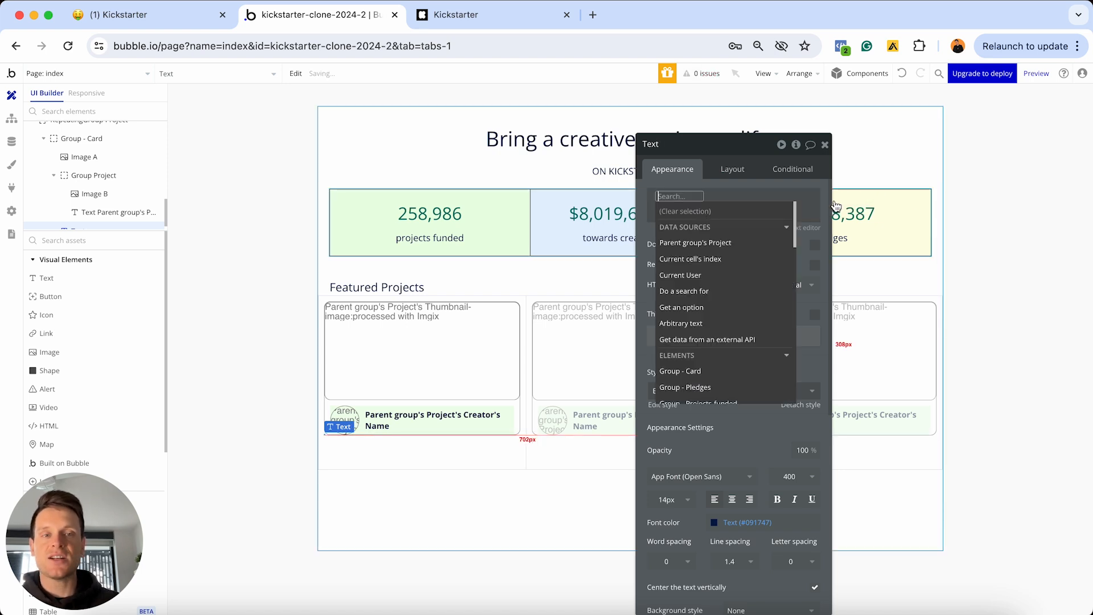
left_click(697, 244)
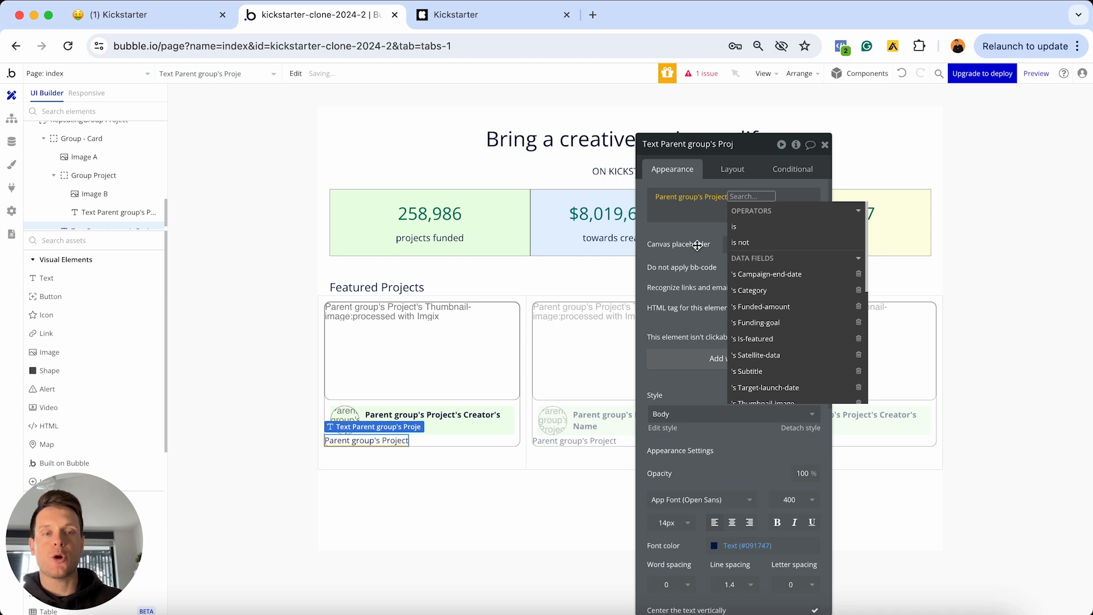
scroll(768, 320, "down", 2)
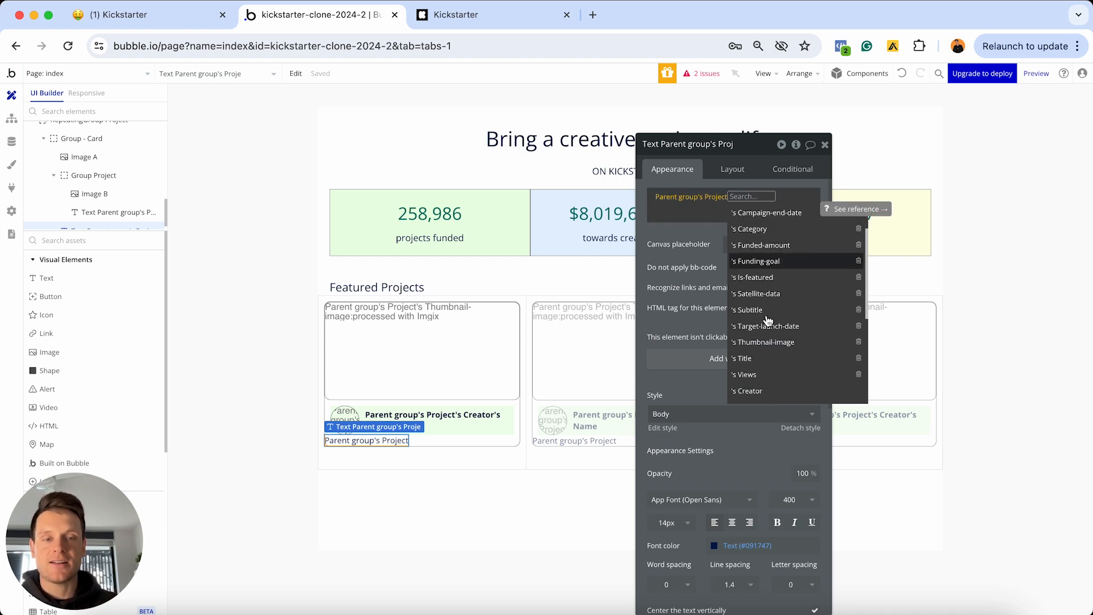
left_click(761, 353)
left_click(742, 237)
Detach the title from the Body style and make it bold at font size 16
scroll(743, 262, "down", 1)
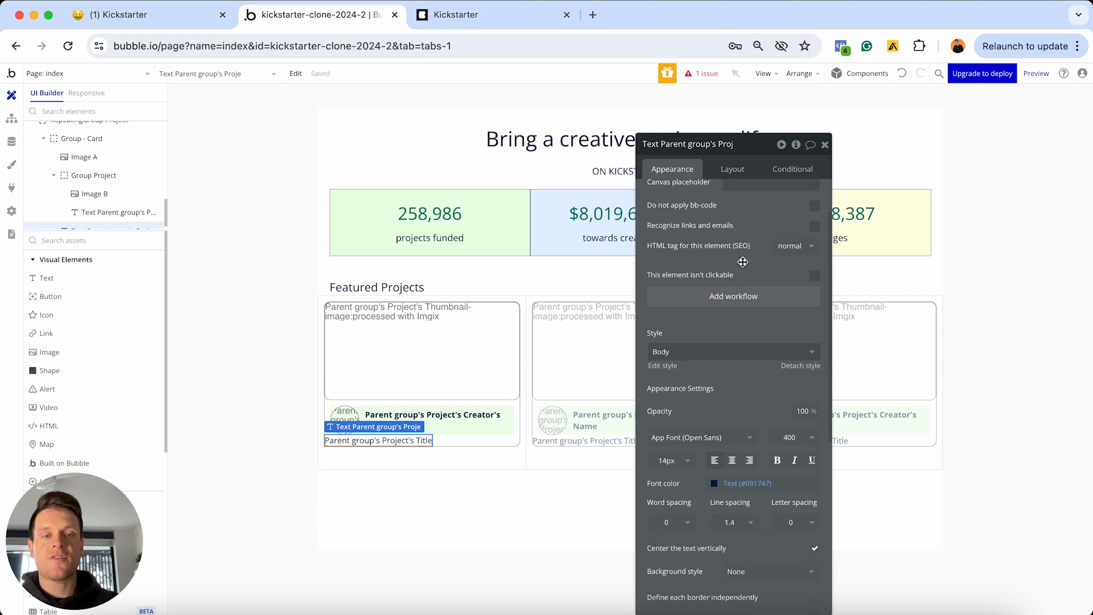
scroll(743, 262, "down", 2)
left_click(799, 303)
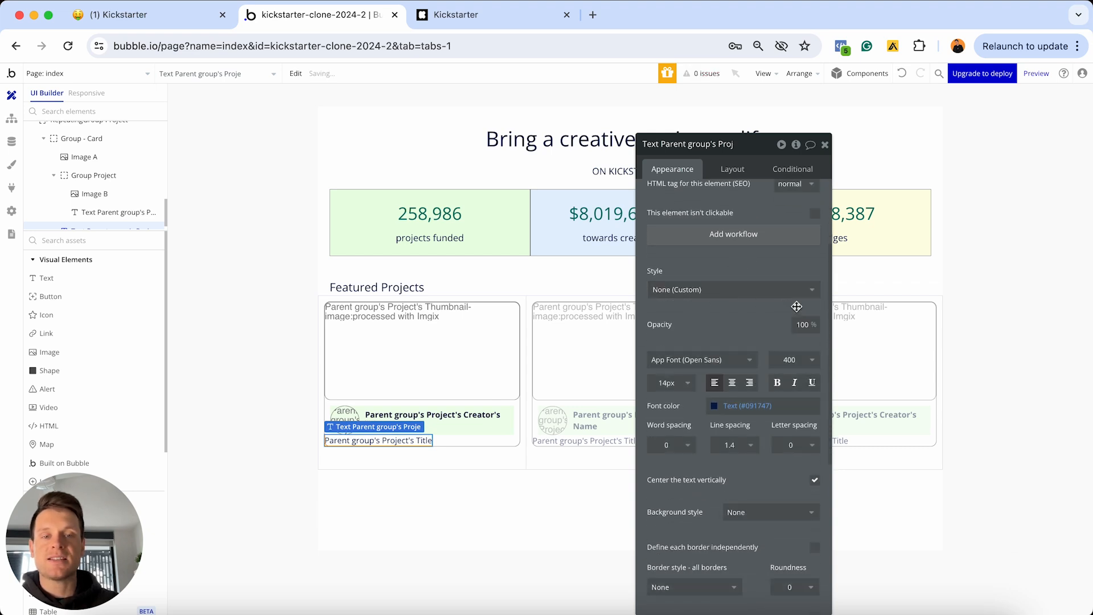
left_click(669, 382)
type("1")
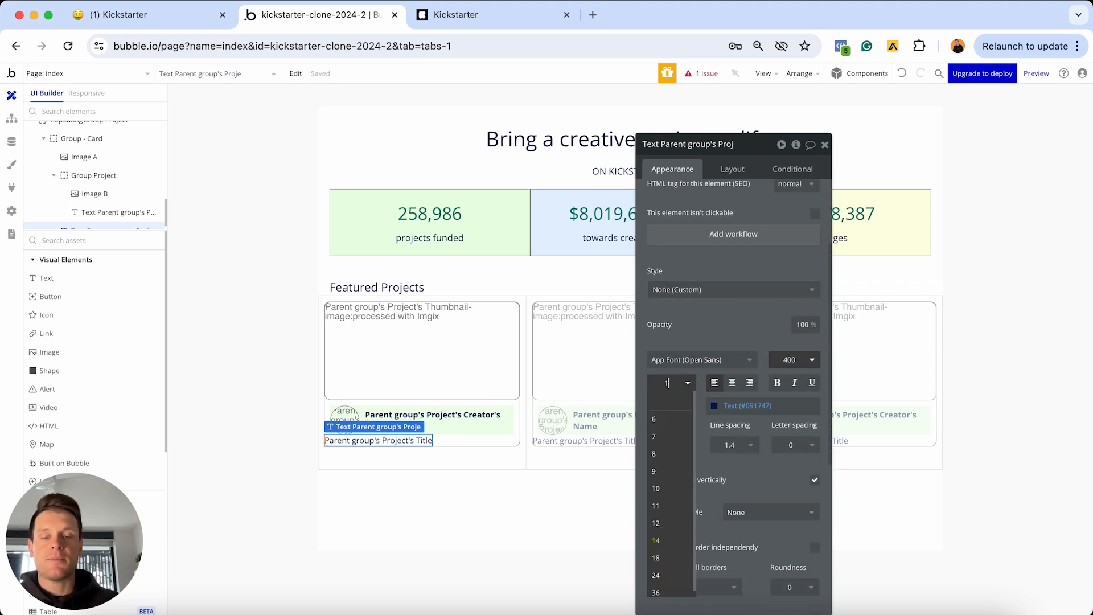
type("6")
key("Return")
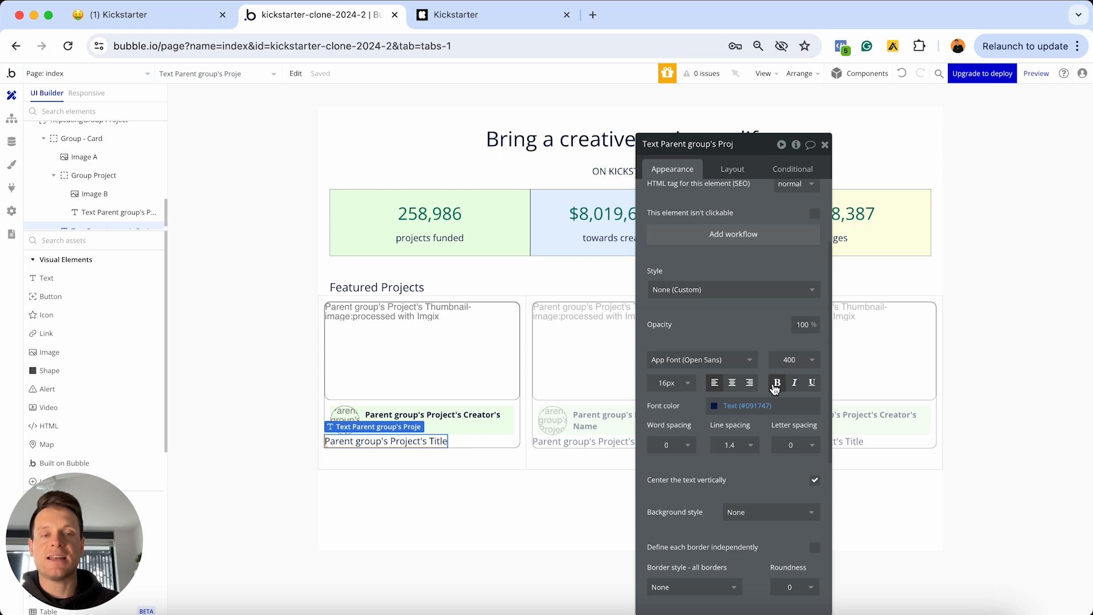
left_click(775, 386)
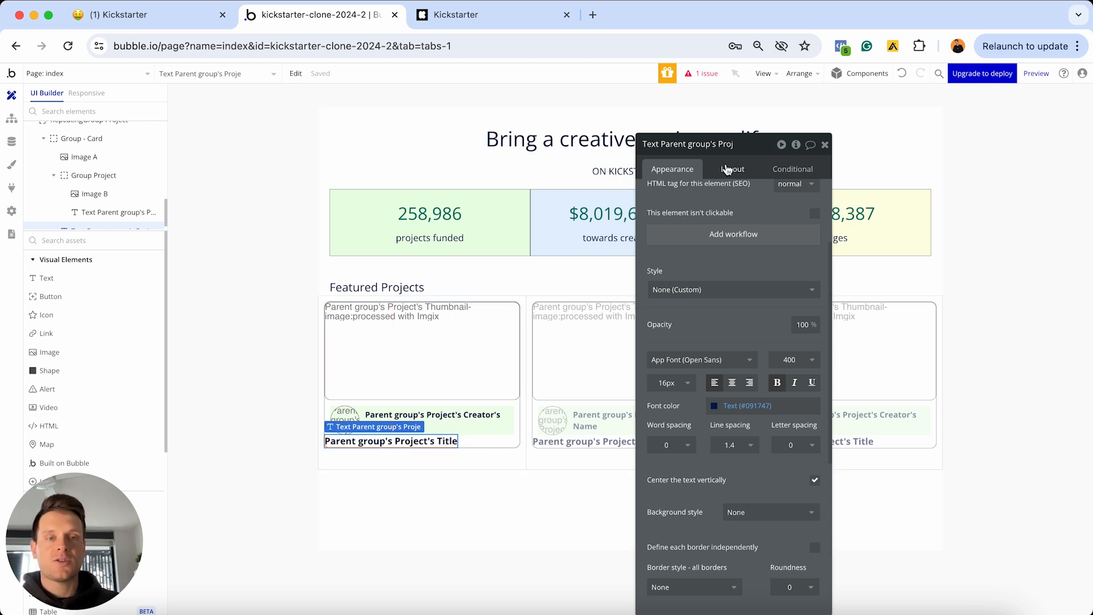
left_click(729, 170)
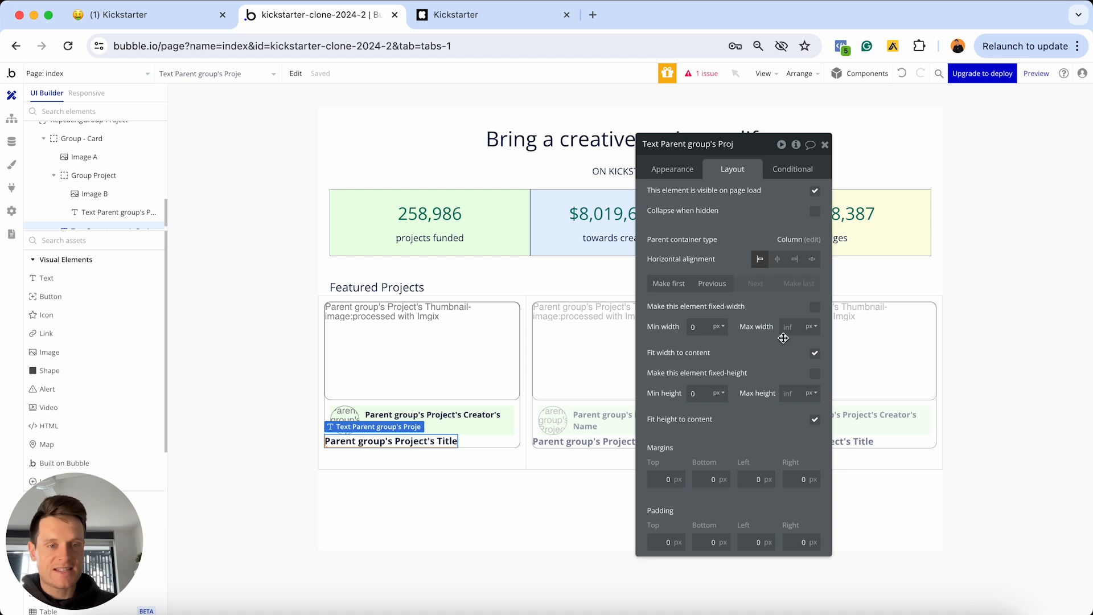
Turn off Fit width to content on the title and set 10 px top, left and right margins
left_click(814, 354)
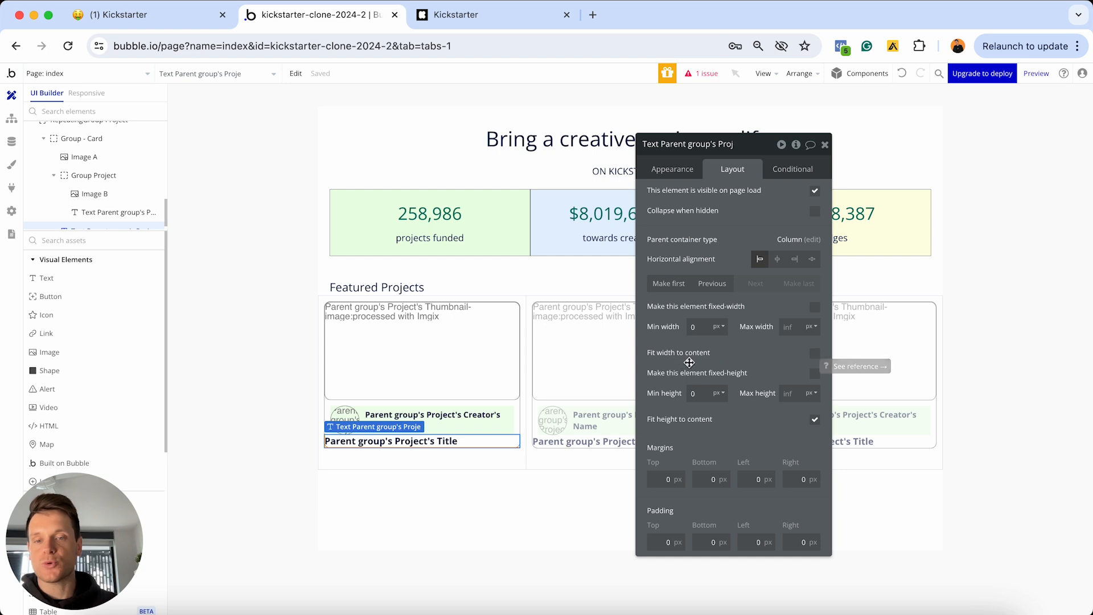
left_click(652, 480)
type("1")
left_click(705, 480)
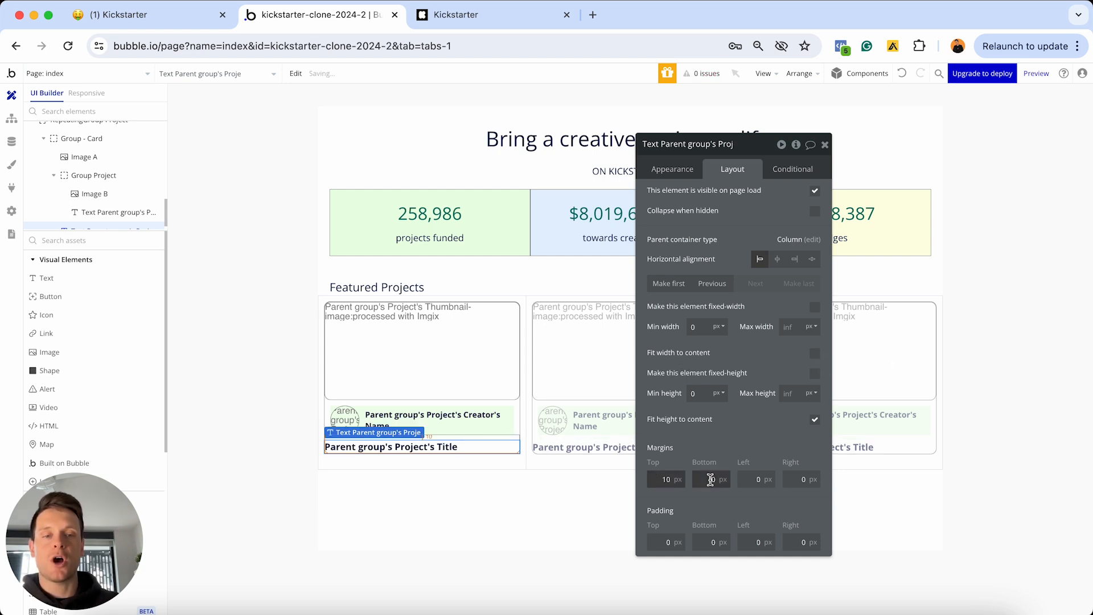
left_click(744, 480)
type("1")
left_click(791, 479)
type("1")
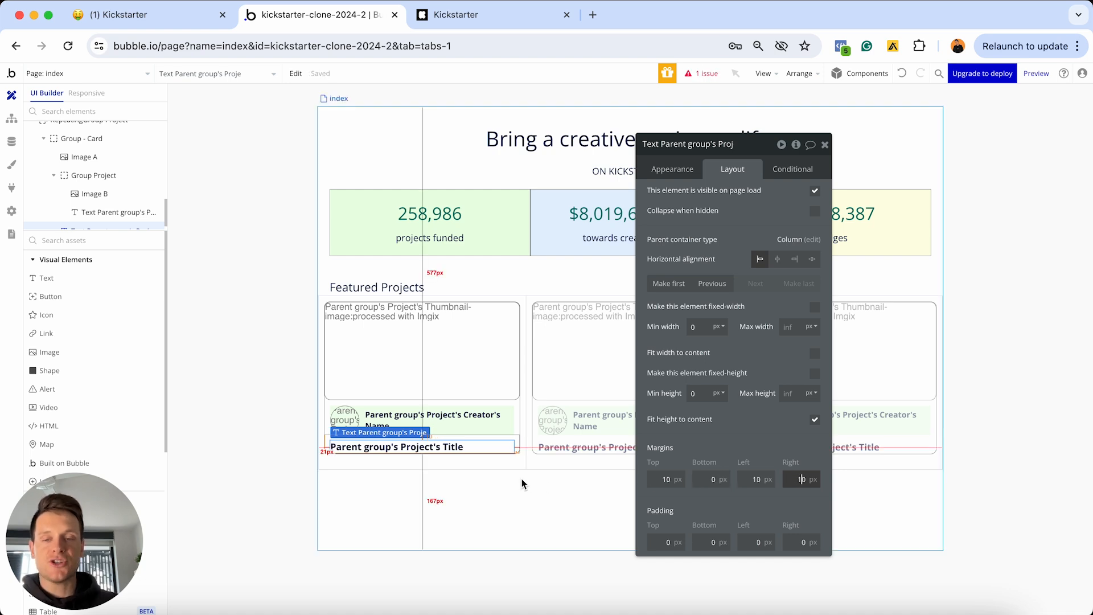
left_click(488, 508)
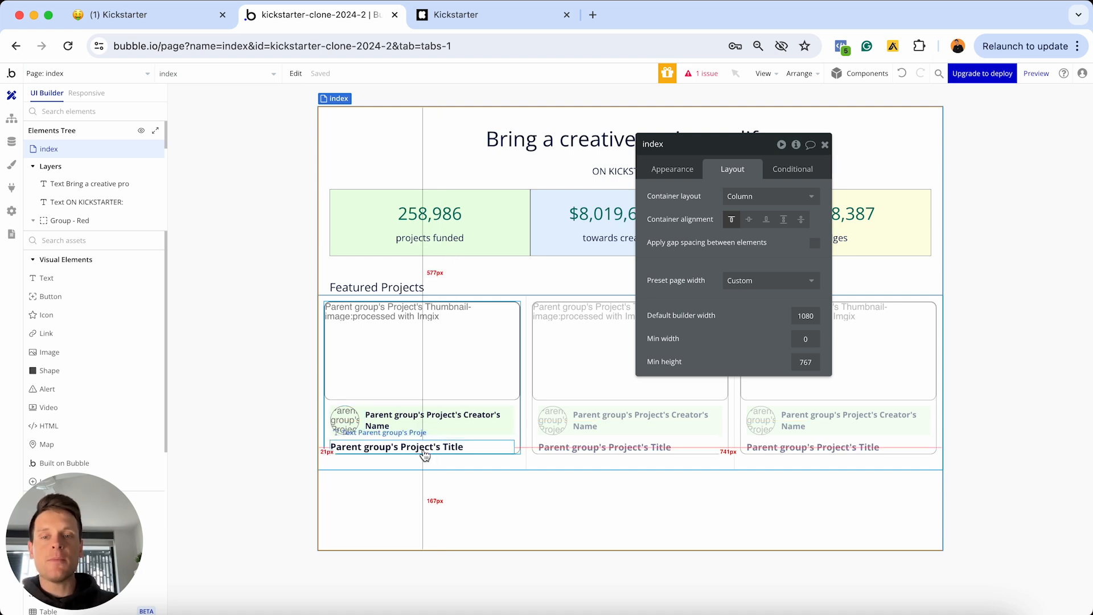
Drag a Text element (Text J) into the first card below the project title
left_click(105, 279)
left_click_drag(106, 279, 417, 457)
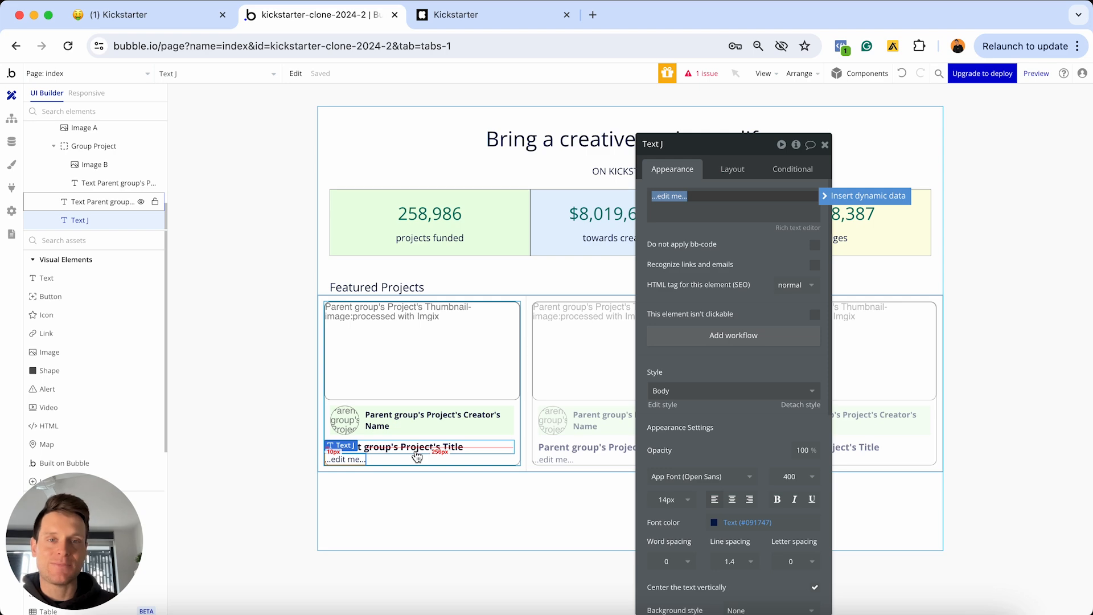
left_click(484, 17)
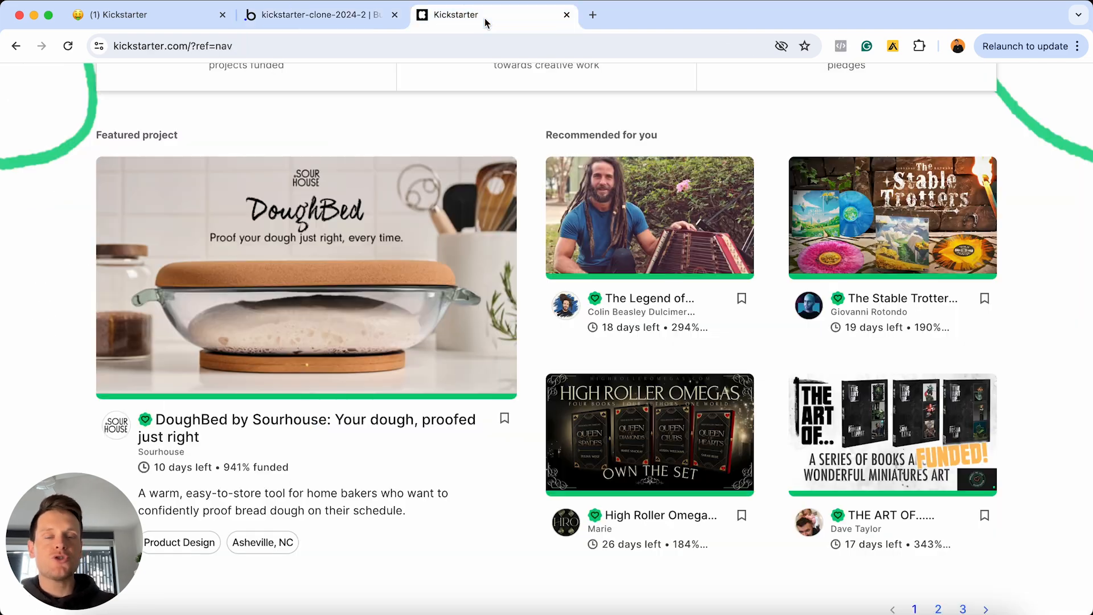
mouse_move(821, 188)
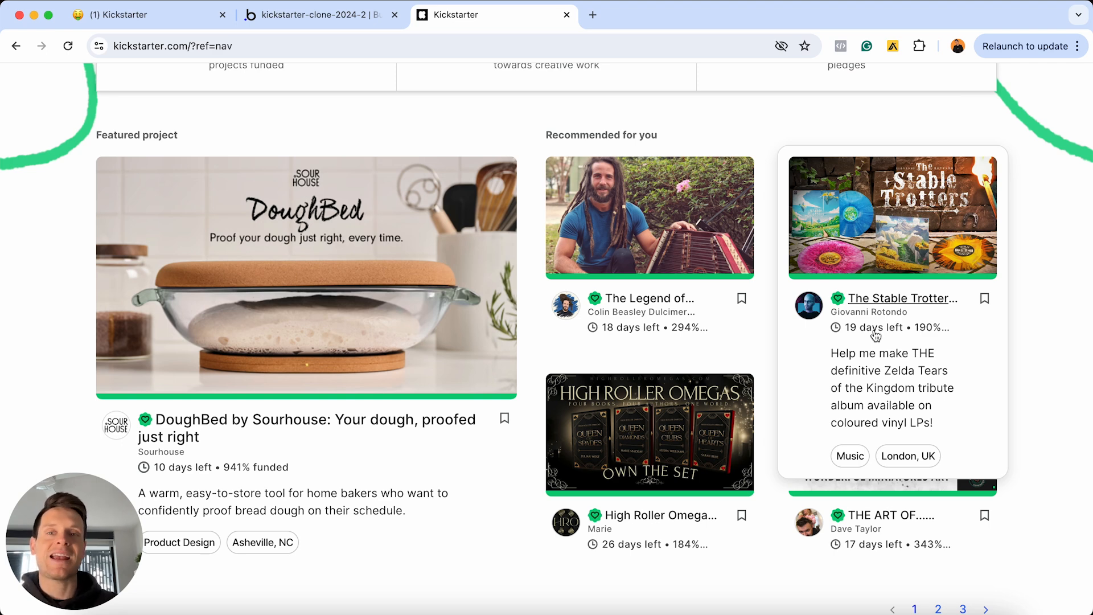
left_click(337, 19)
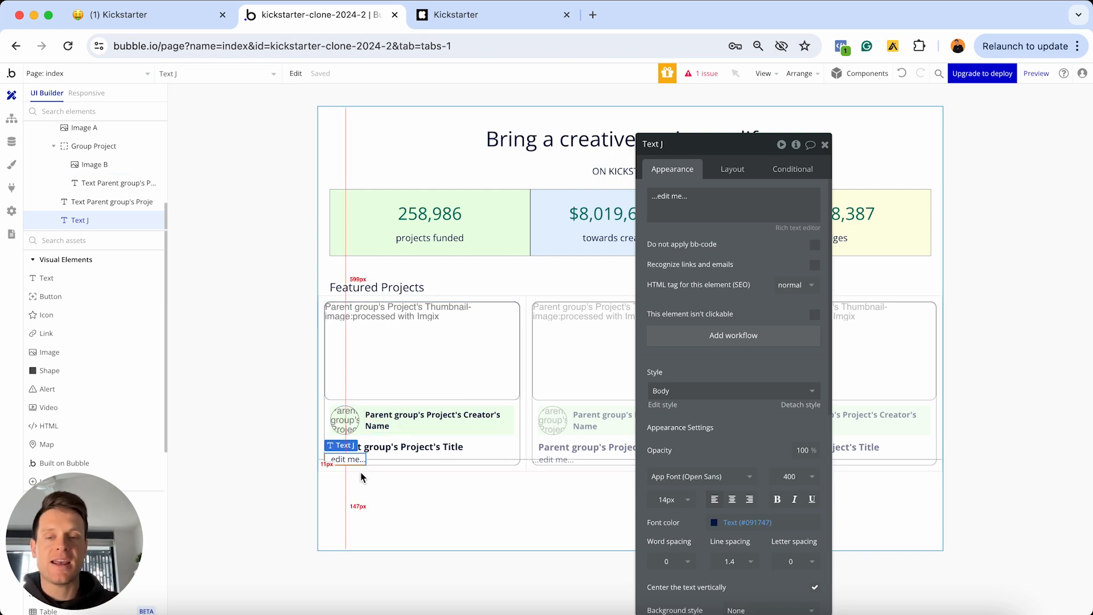
Replace the '...edit me...' placeholder under the card title with the '[fa]' shortcode text
left_click(669, 205)
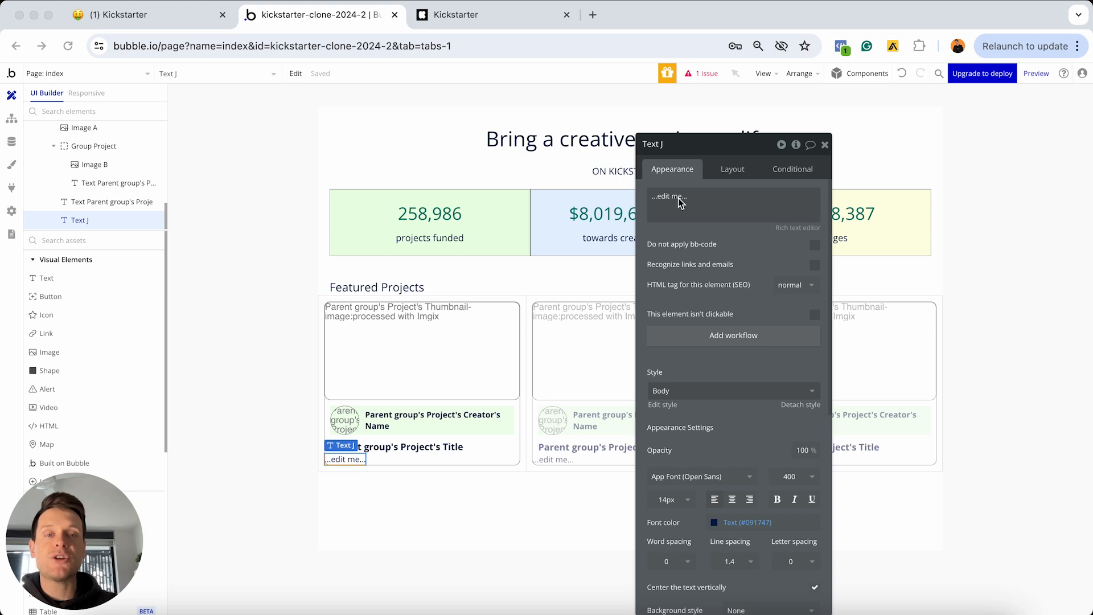
left_click(679, 199)
left_click(680, 198)
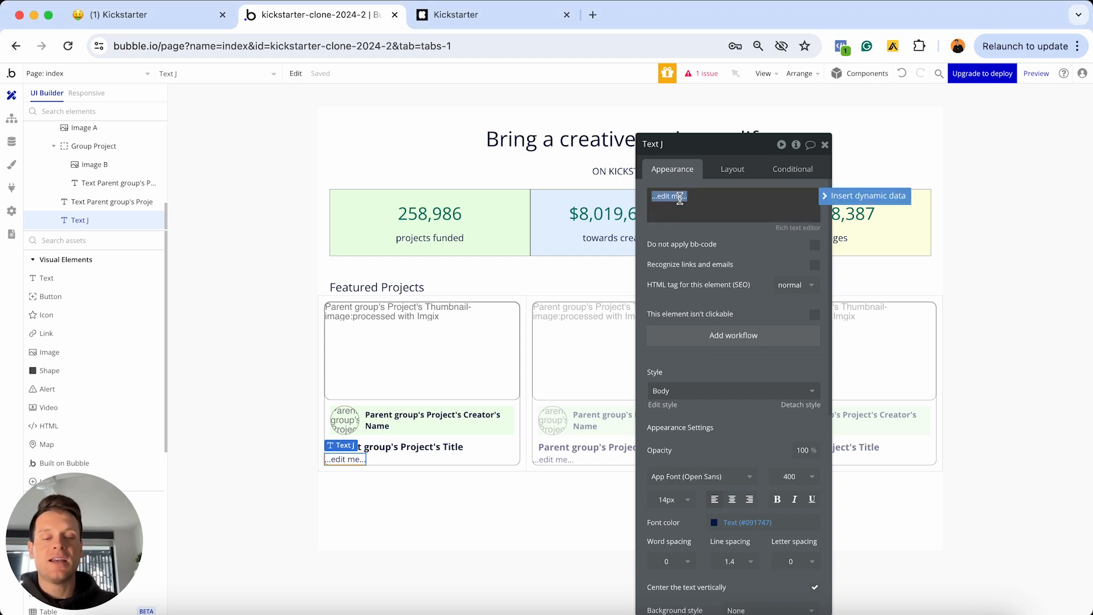
type("[")
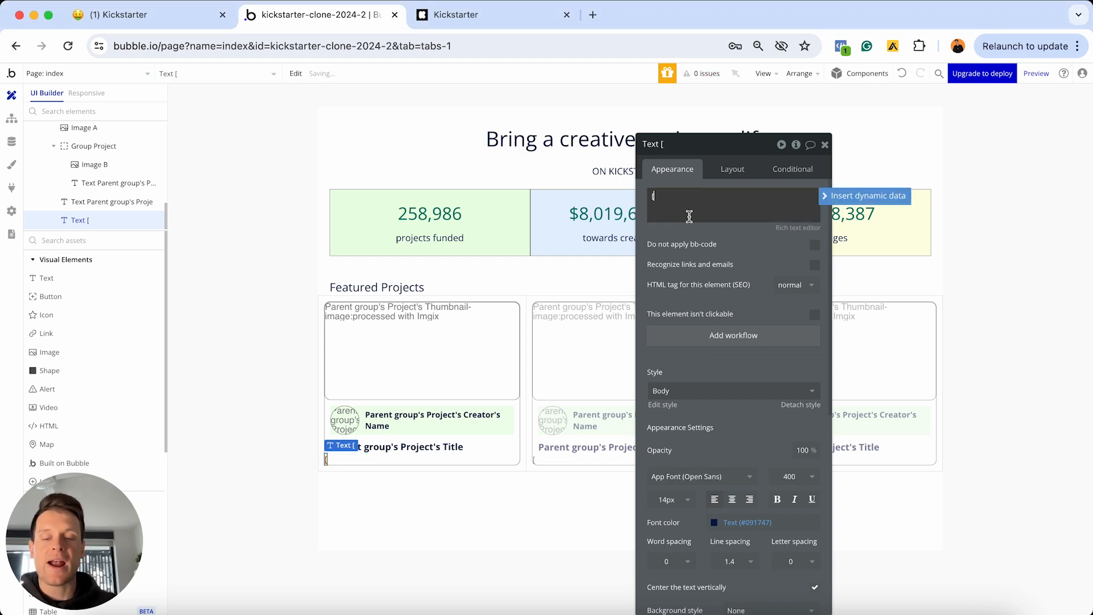
type("fa")
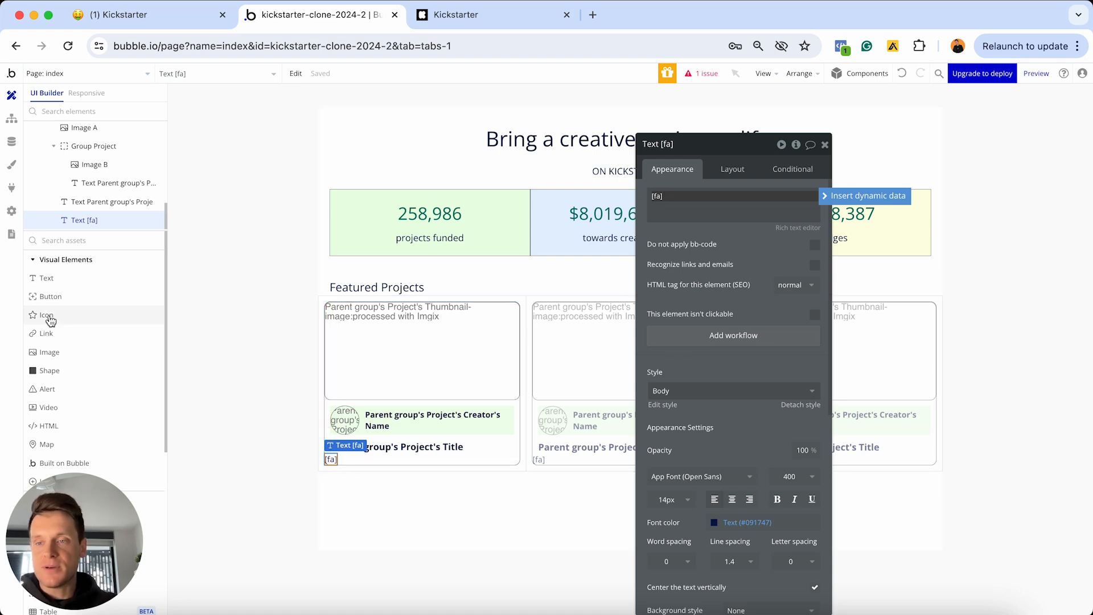
Add an icon to the project card and pick the clock icon from a 'clock' search
left_click_drag(47, 315, 393, 393)
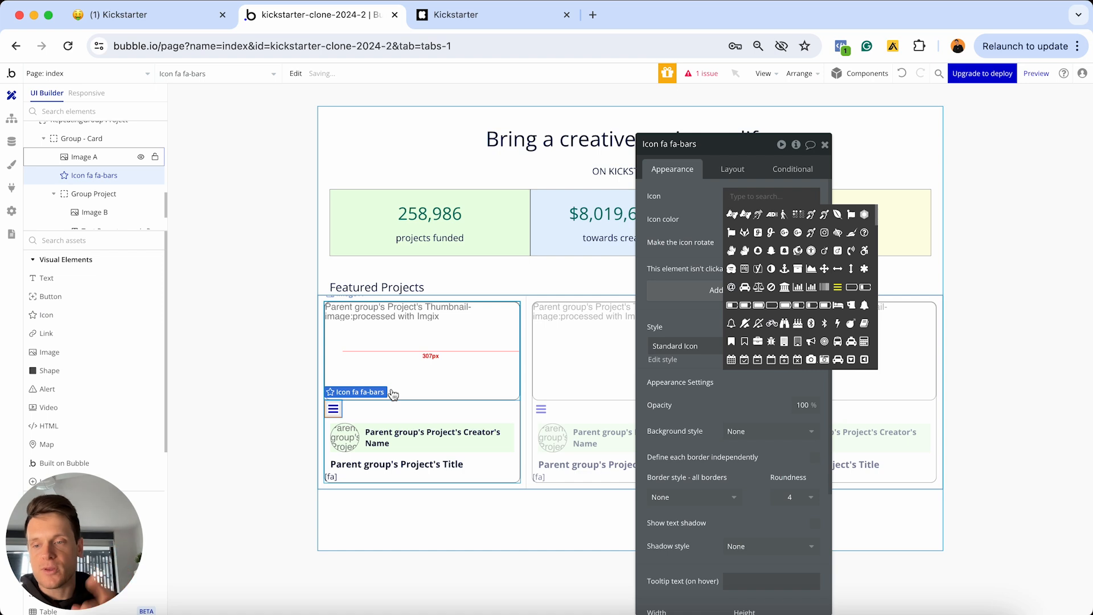
type("clock")
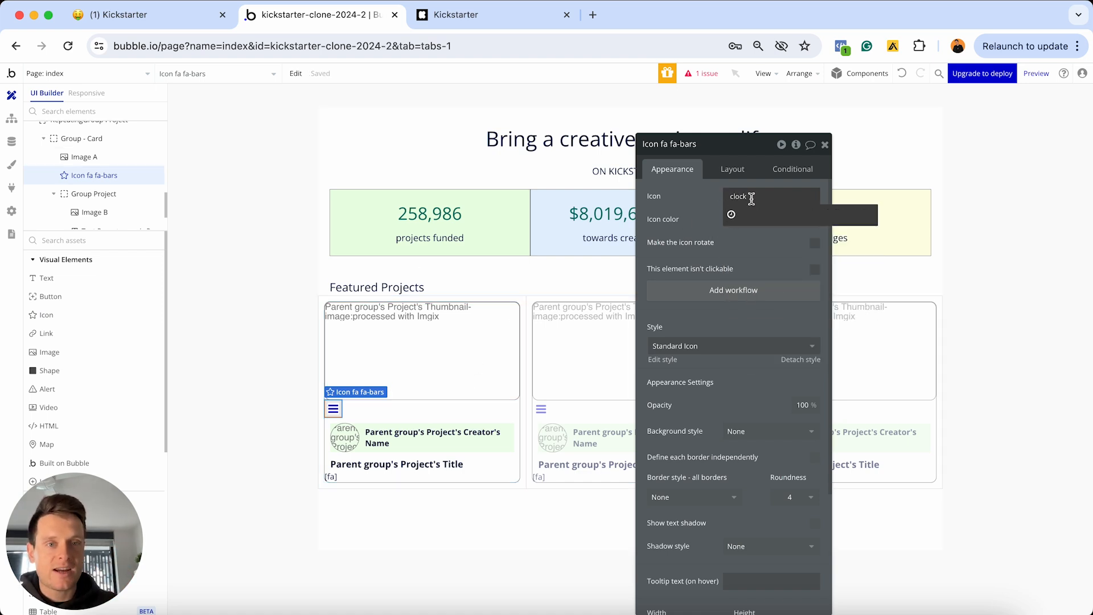
left_click(733, 215)
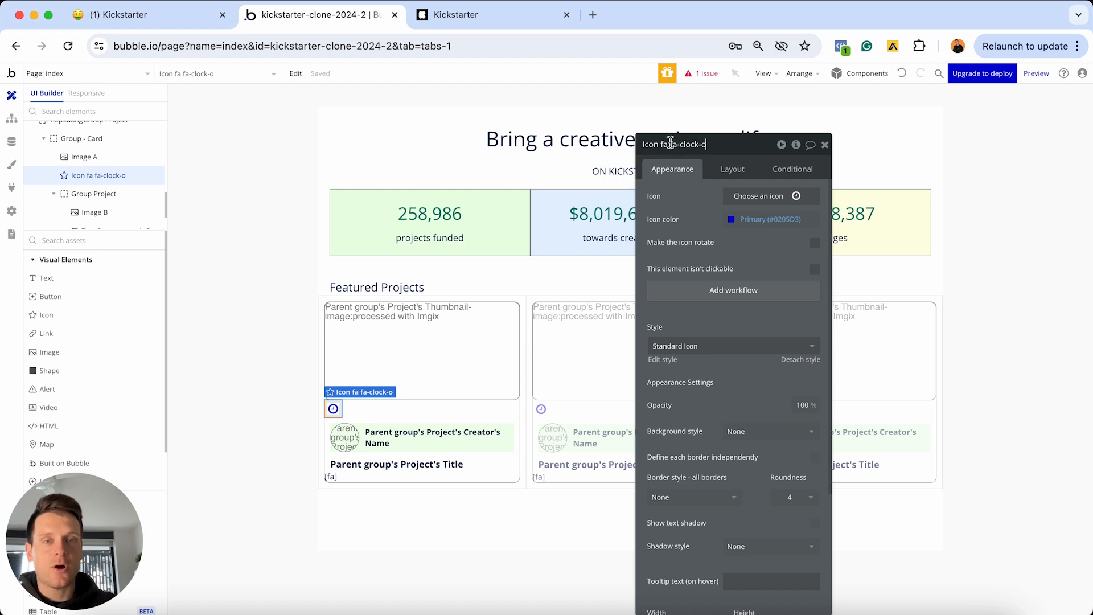
Copy 'clock-o' from the icon's name and put the caret in the [fa] text
double_click(674, 144)
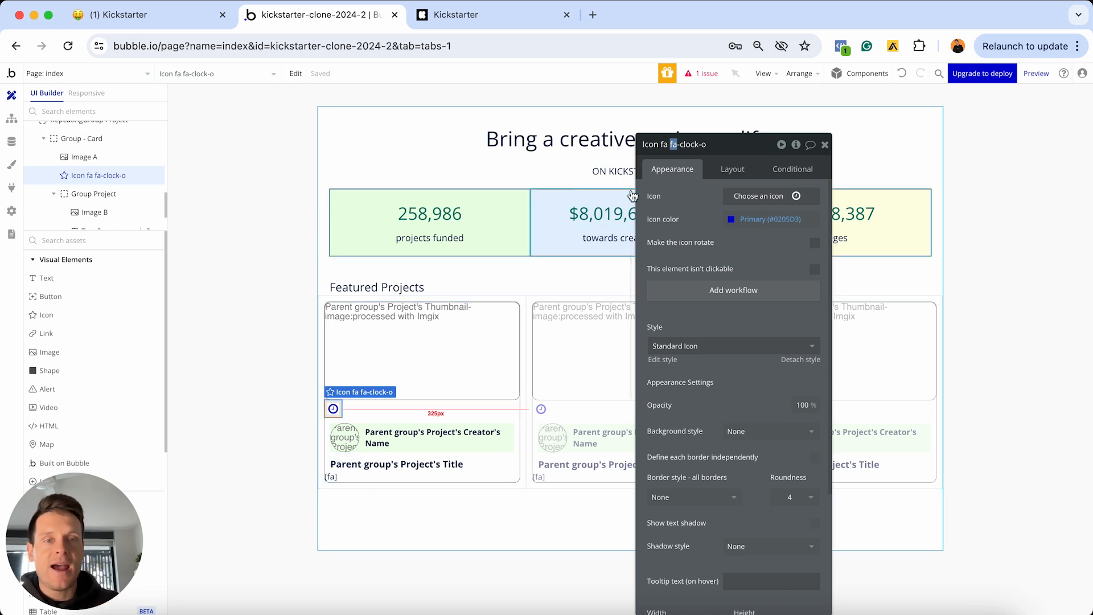
left_click_drag(681, 145, 798, 148)
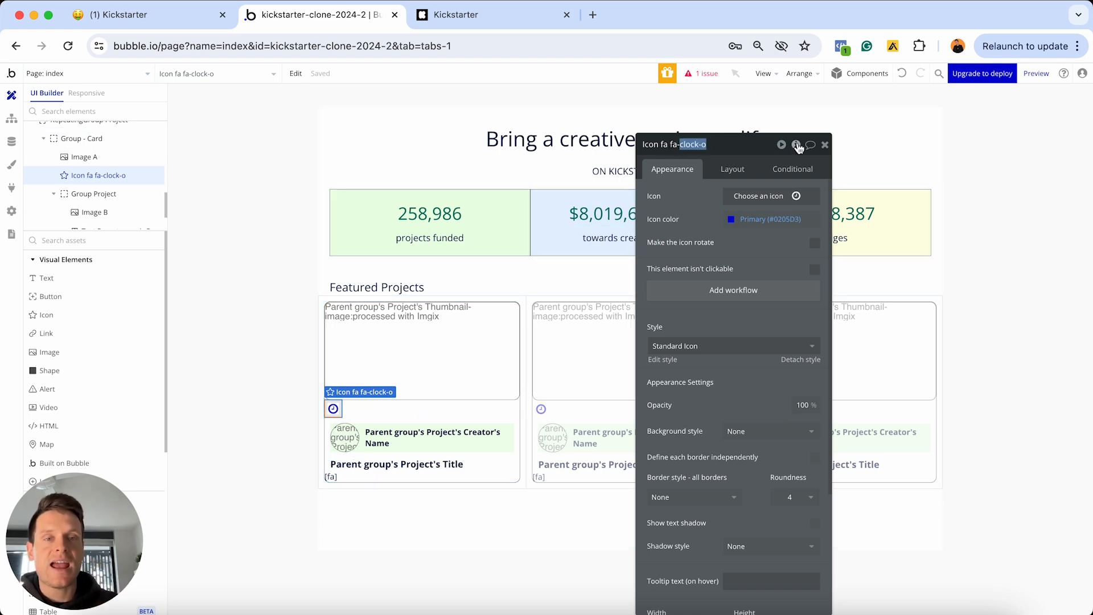
left_click(683, 144)
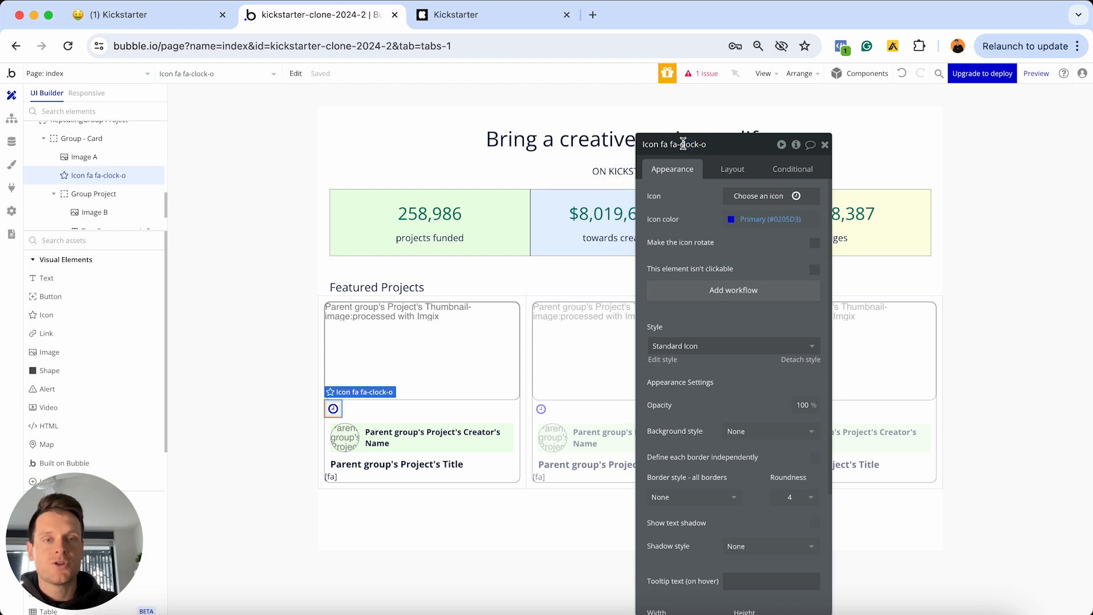
left_click_drag(682, 144, 707, 144)
key("super+c")
left_click(678, 143)
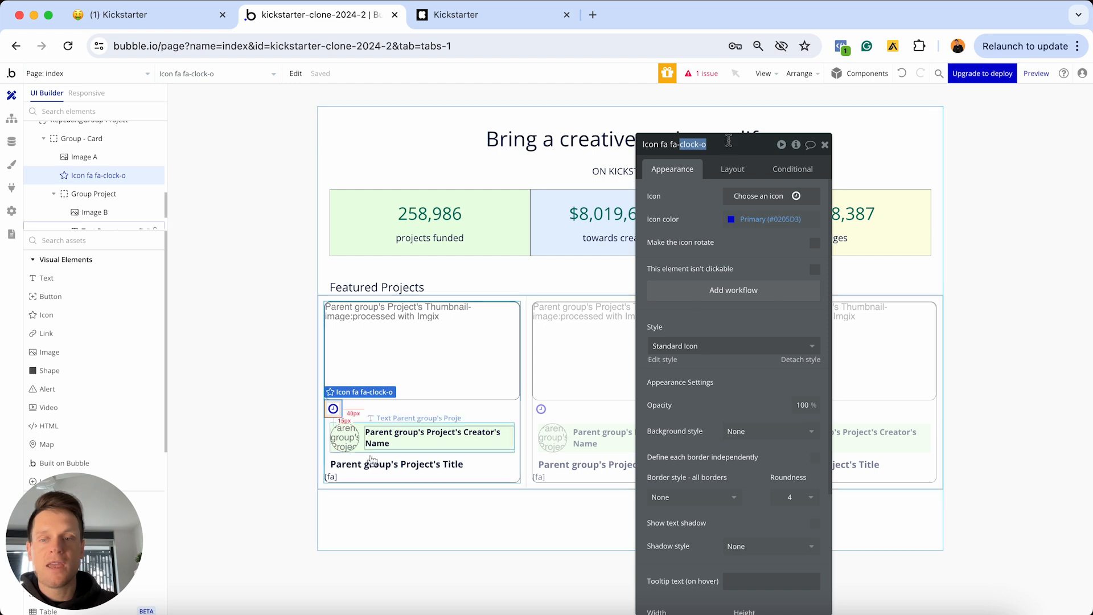
left_click(333, 478)
left_click(722, 193)
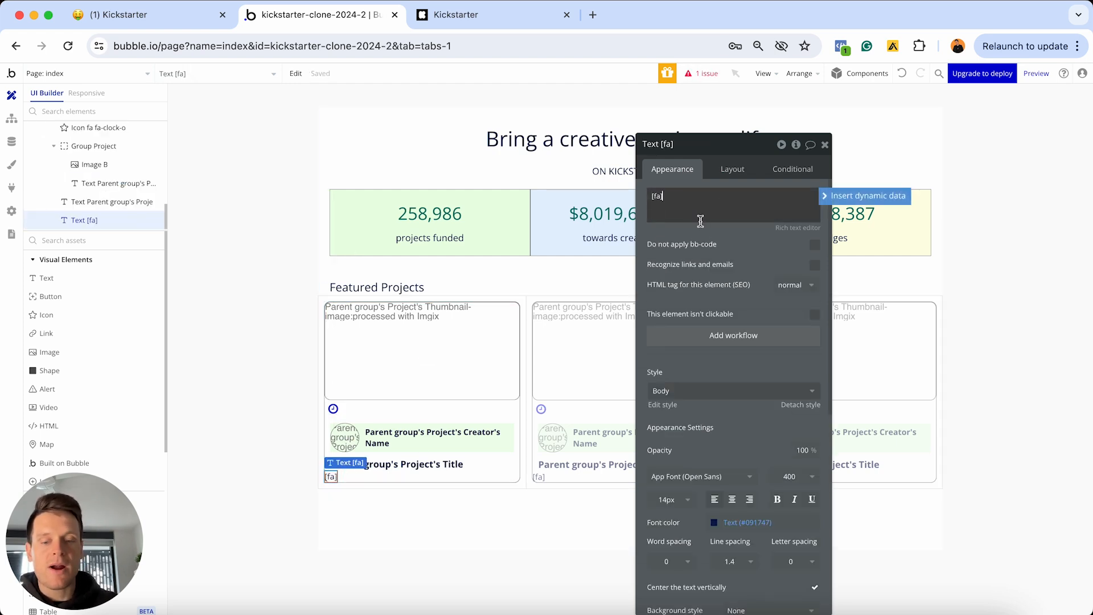
Paste clock-o so the text reads '[fa]clock-o[/fa]', and delete the standalone clock icon
key("super+v")
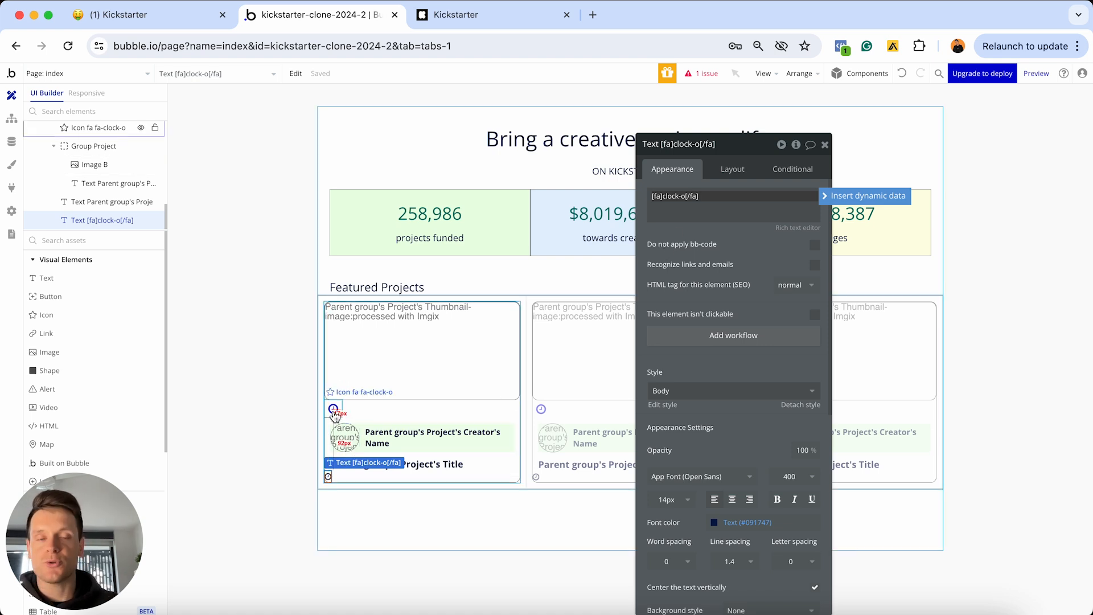
left_click(703, 218)
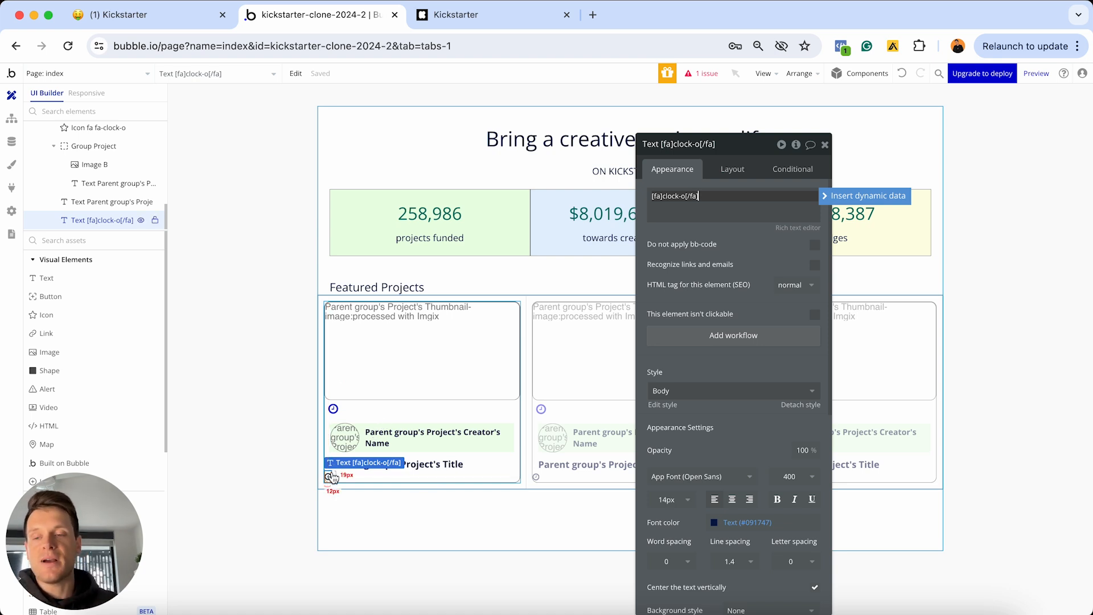
left_click(335, 410)
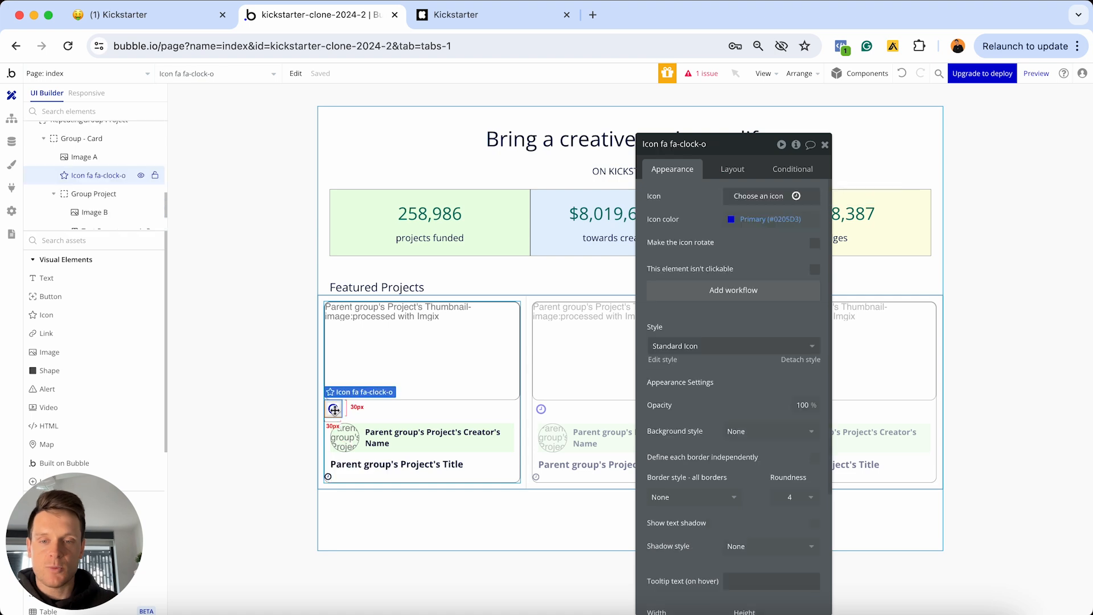
key("Delete")
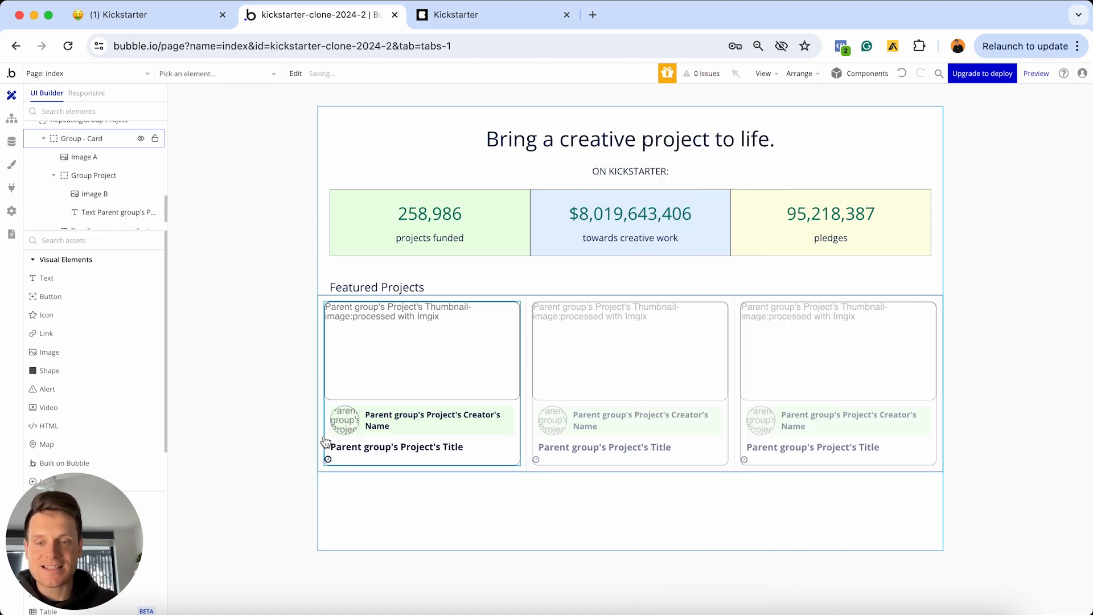
left_click(329, 460)
left_click(729, 204)
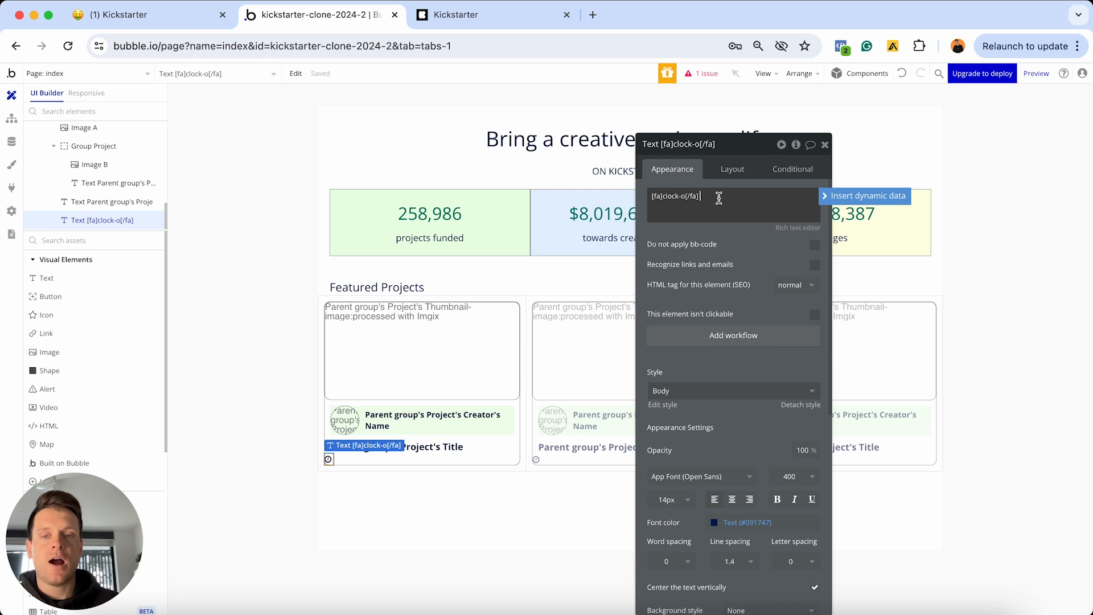
Append Parent group's Project's Campaign-end-date minus Current date/time, formatted as days, after the icon
left_click(833, 199)
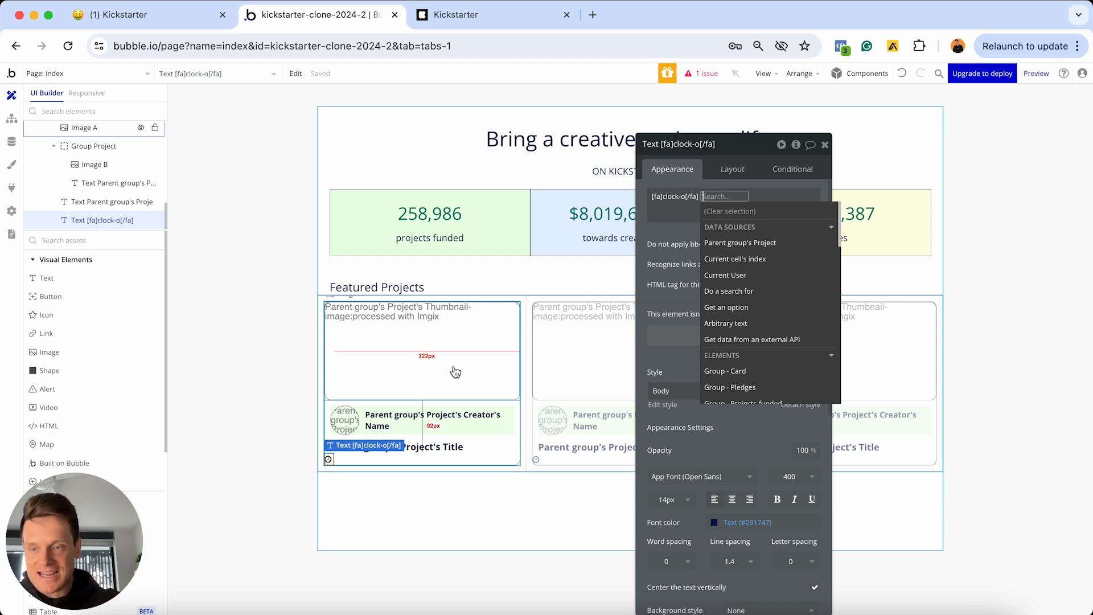
left_click(739, 243)
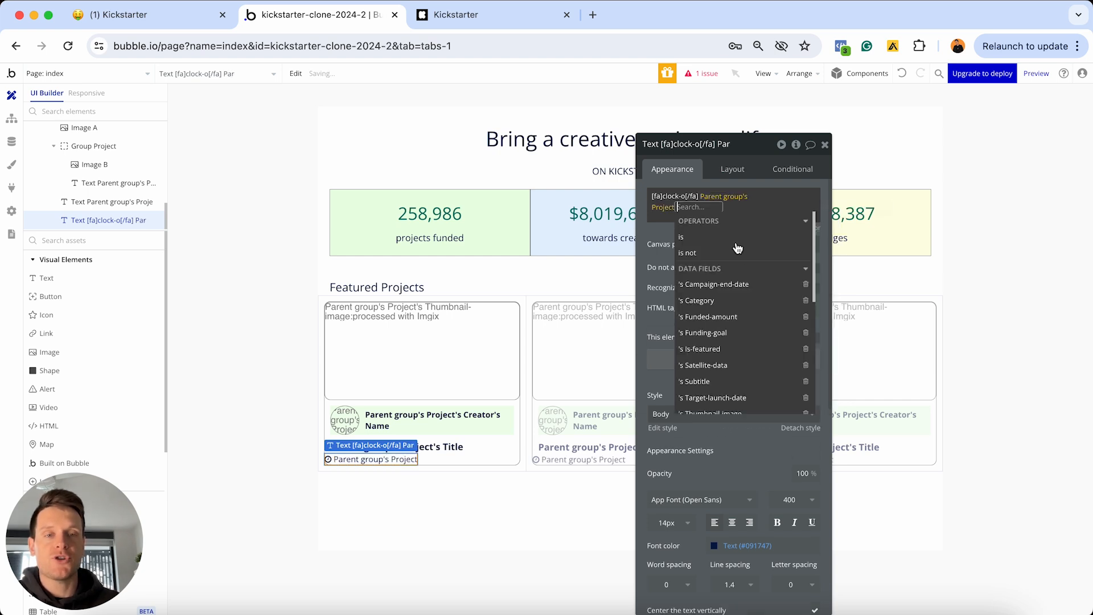
left_click(720, 284)
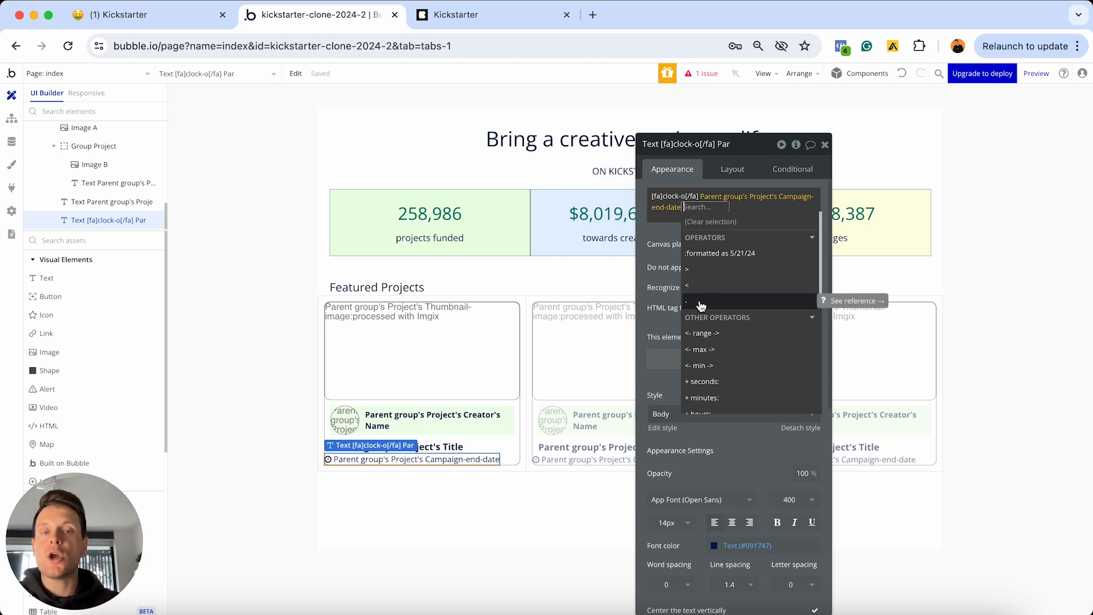
left_click(709, 303)
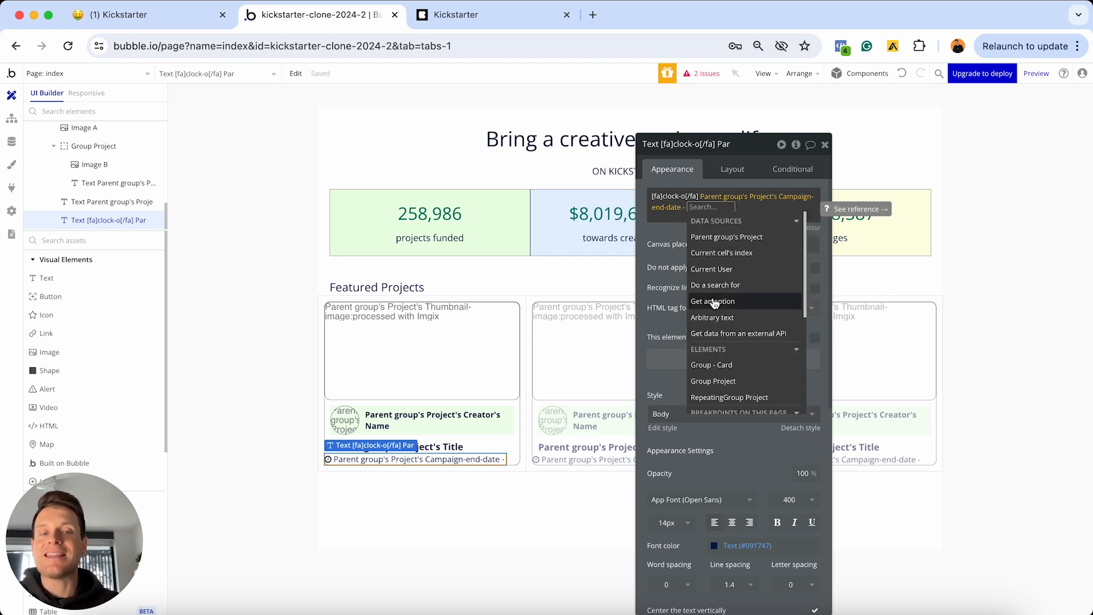
scroll(713, 302, "down", 5)
scroll(714, 302, "down", 1)
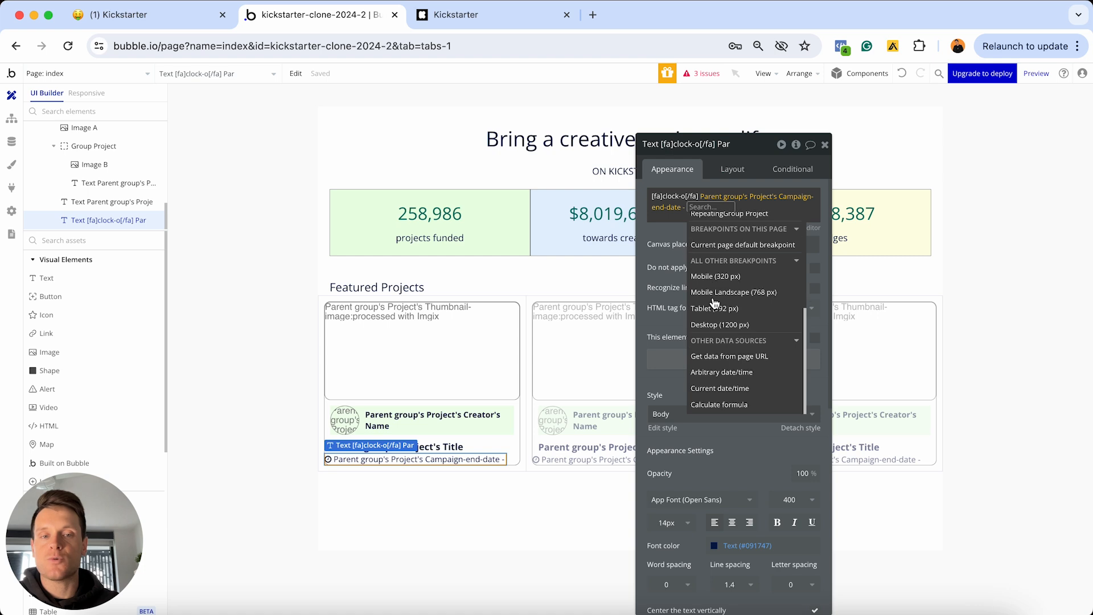
left_click(719, 389)
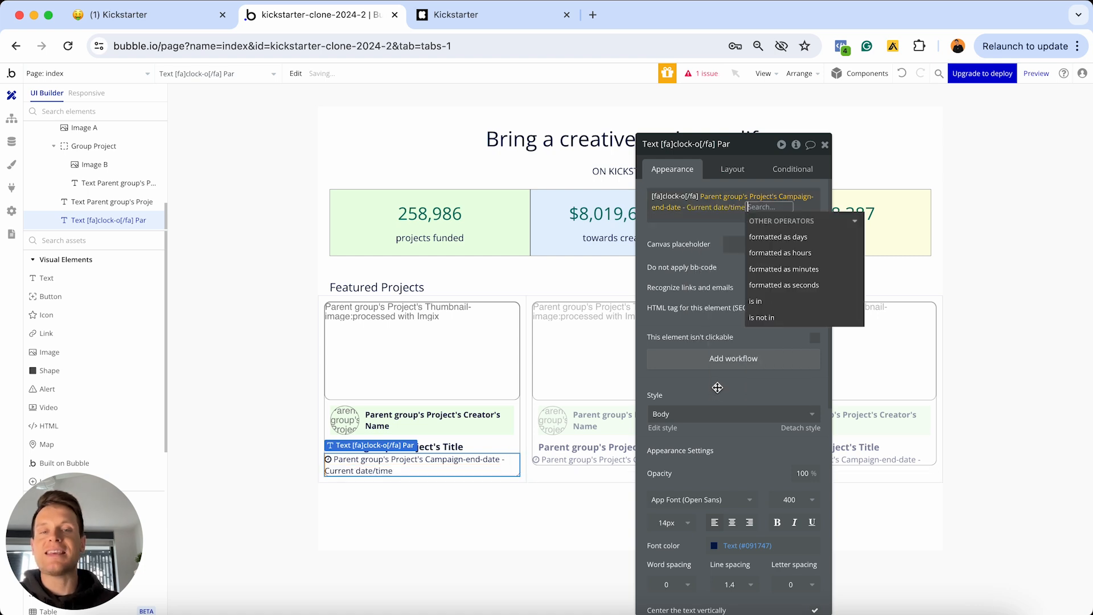
left_click(777, 238)
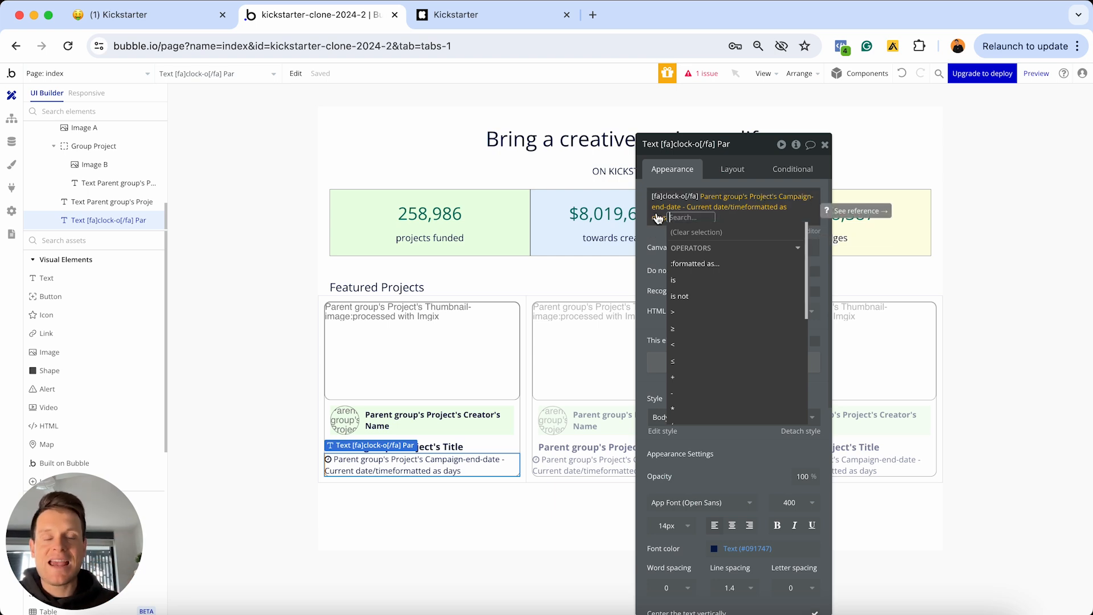
left_click(716, 208)
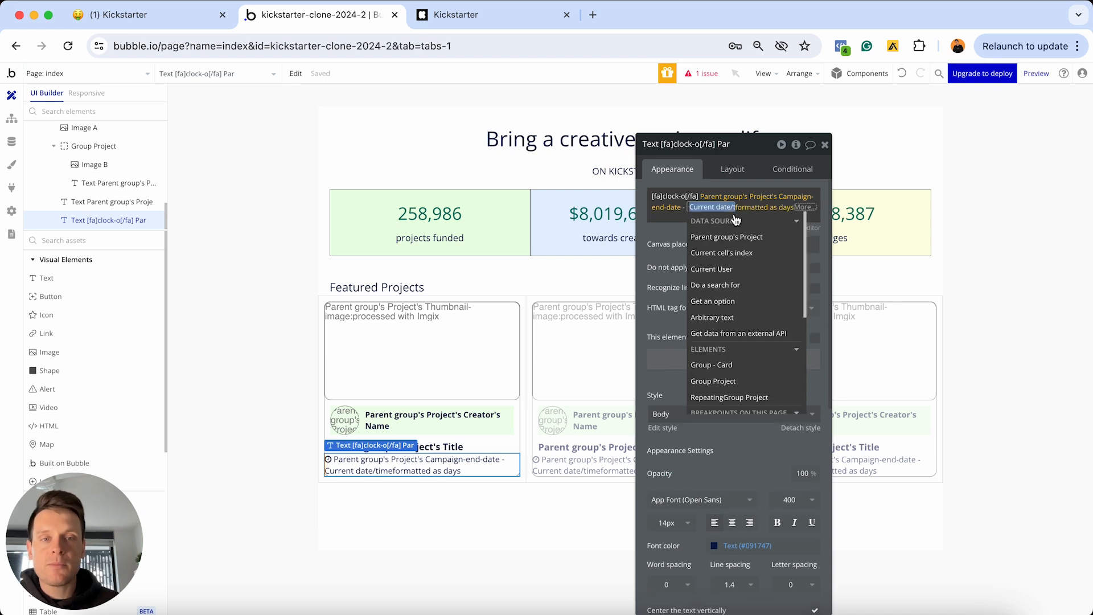
left_click(664, 221)
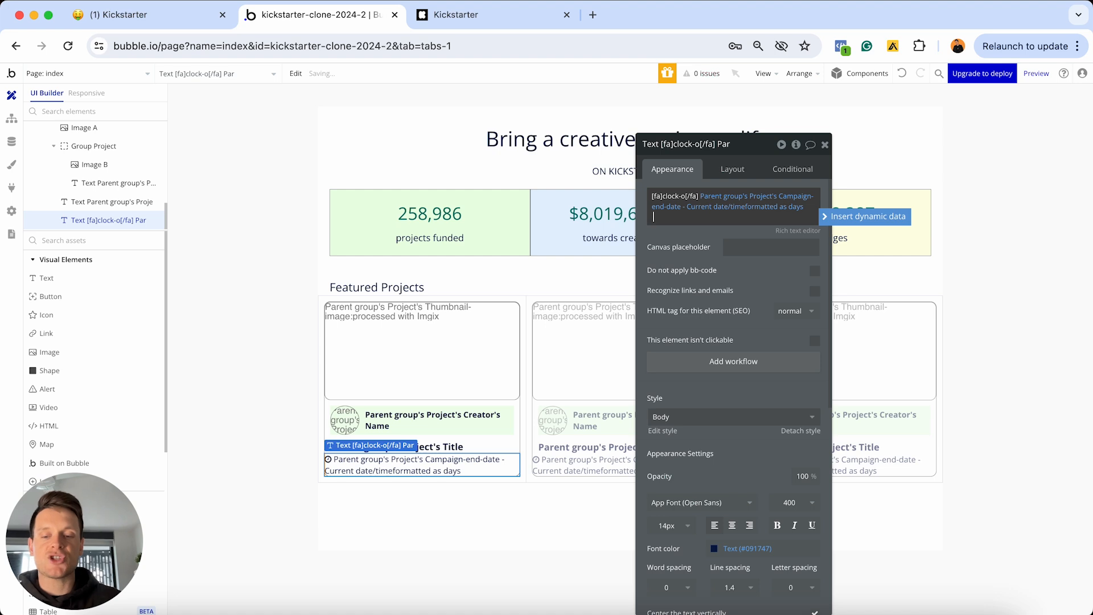
Add 'days left' after the day count and switch to the Data types view
type("days")
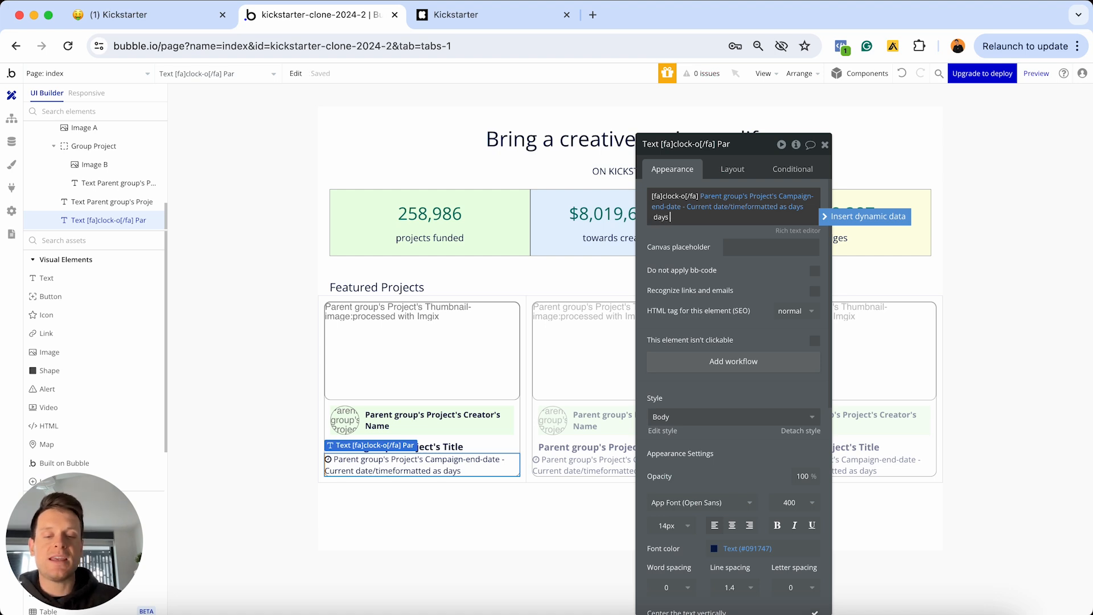
type(" left -")
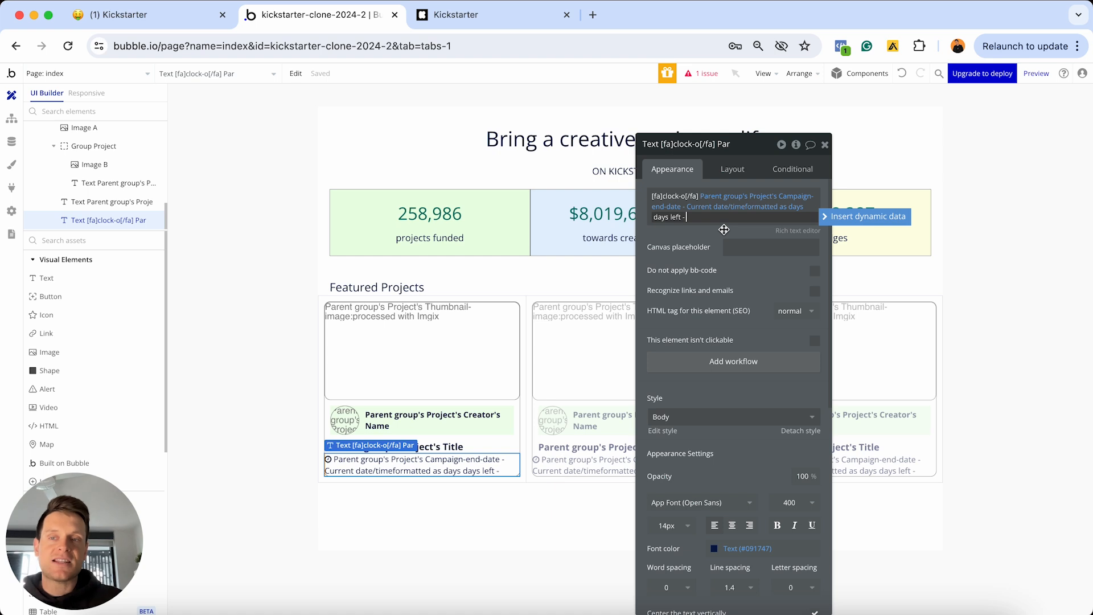
left_click(12, 144)
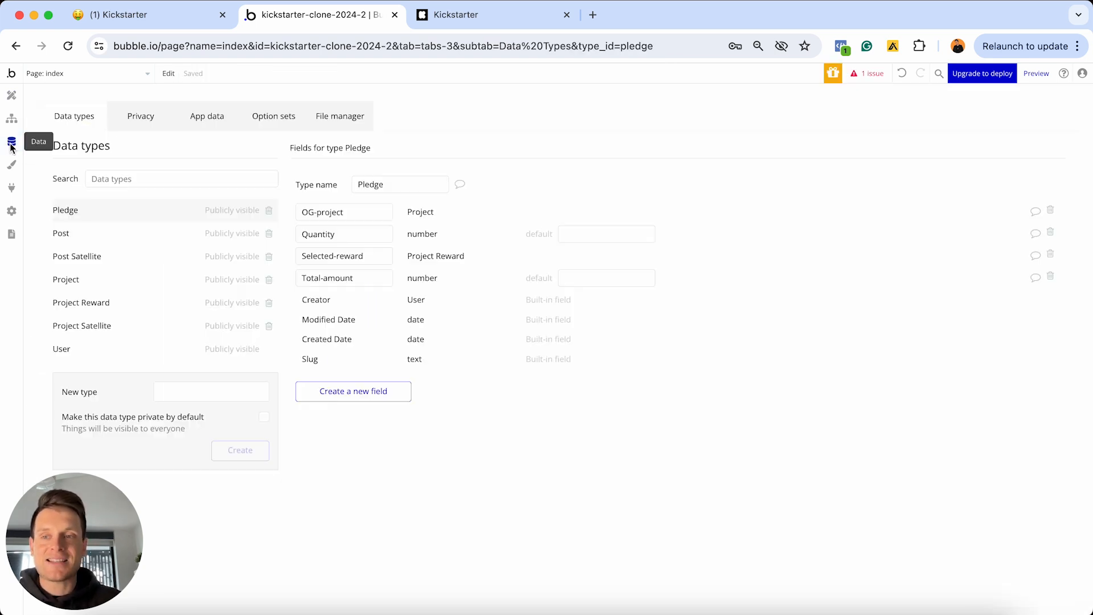
Review the Project type's Funding-goal and Funded-amount fields, then return to the index page design
left_click(86, 282)
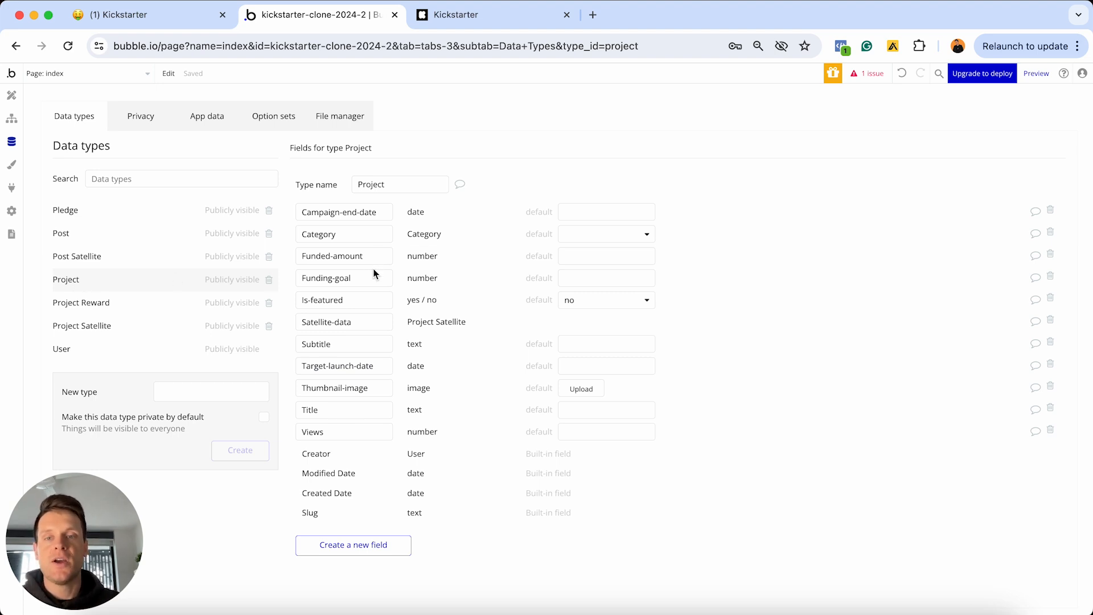
left_click_drag(373, 279, 298, 280)
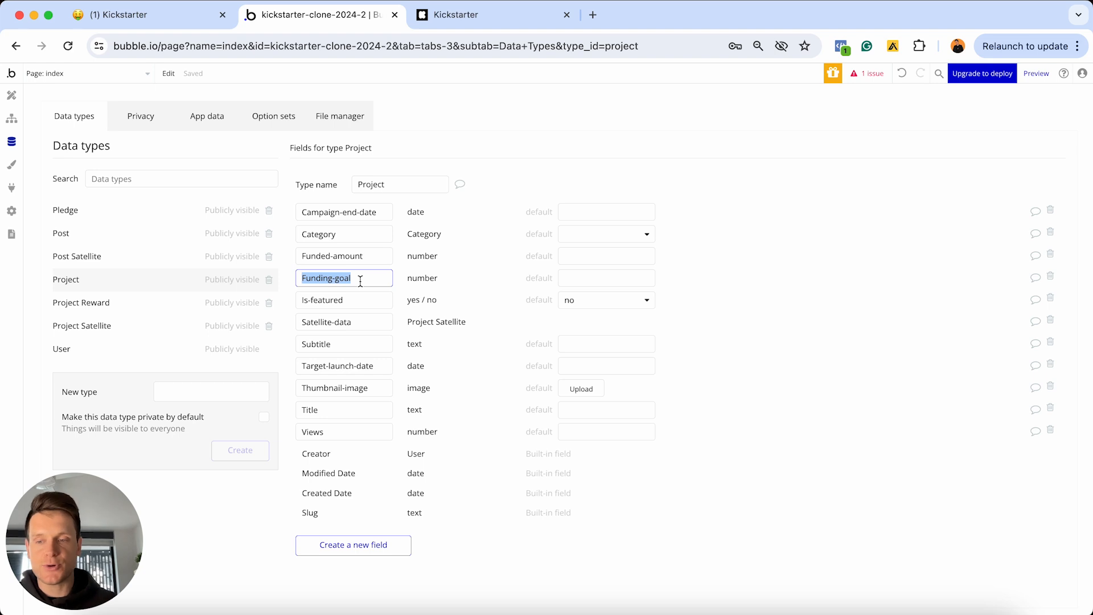
left_click_drag(375, 258, 299, 249)
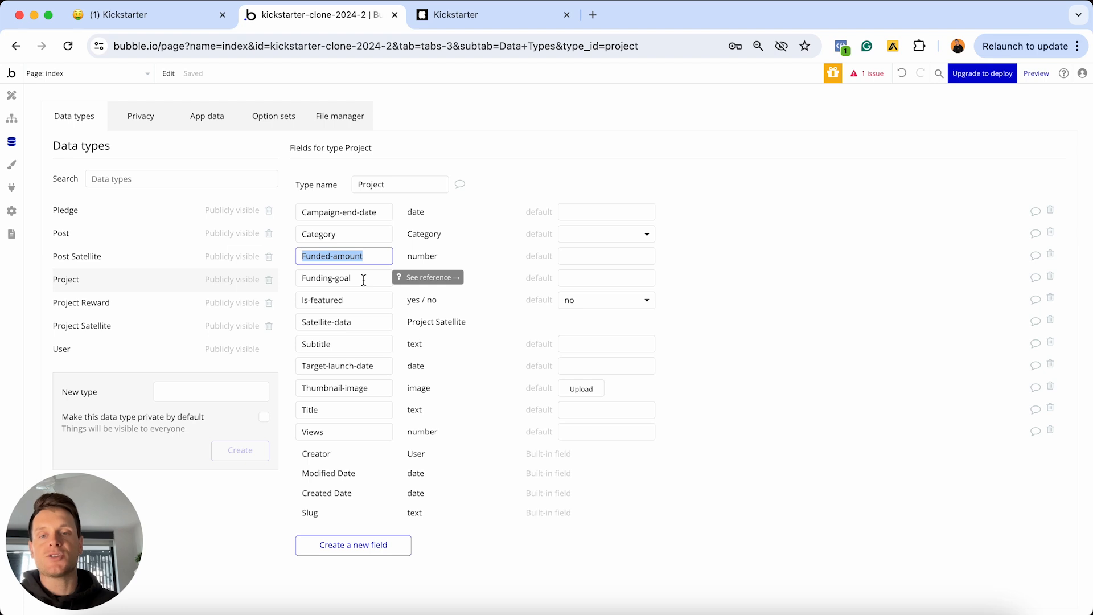
left_click(363, 280)
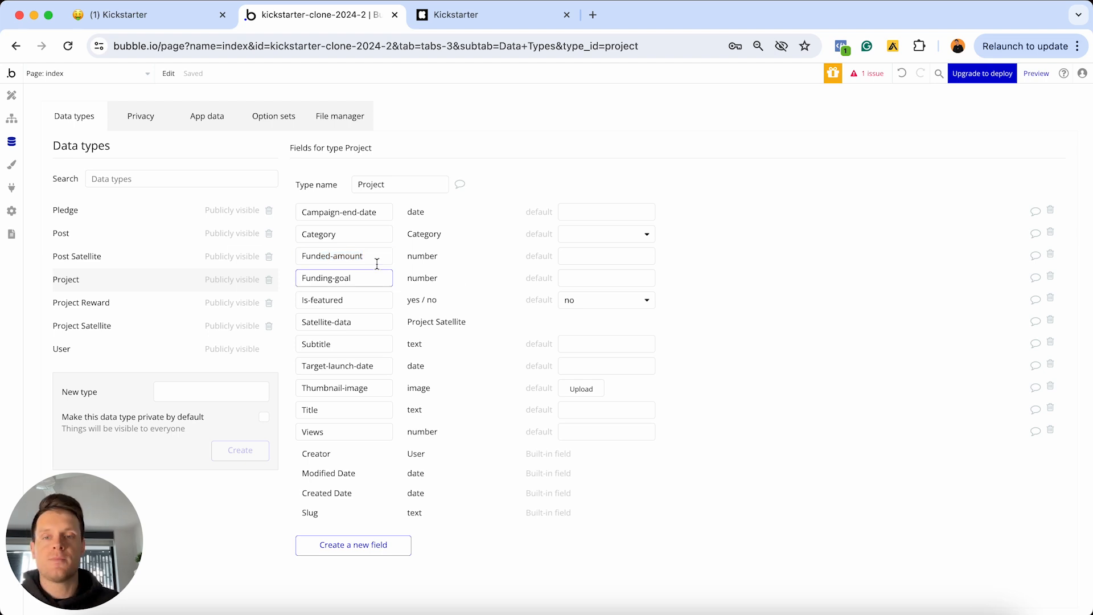
left_click_drag(377, 257, 295, 262)
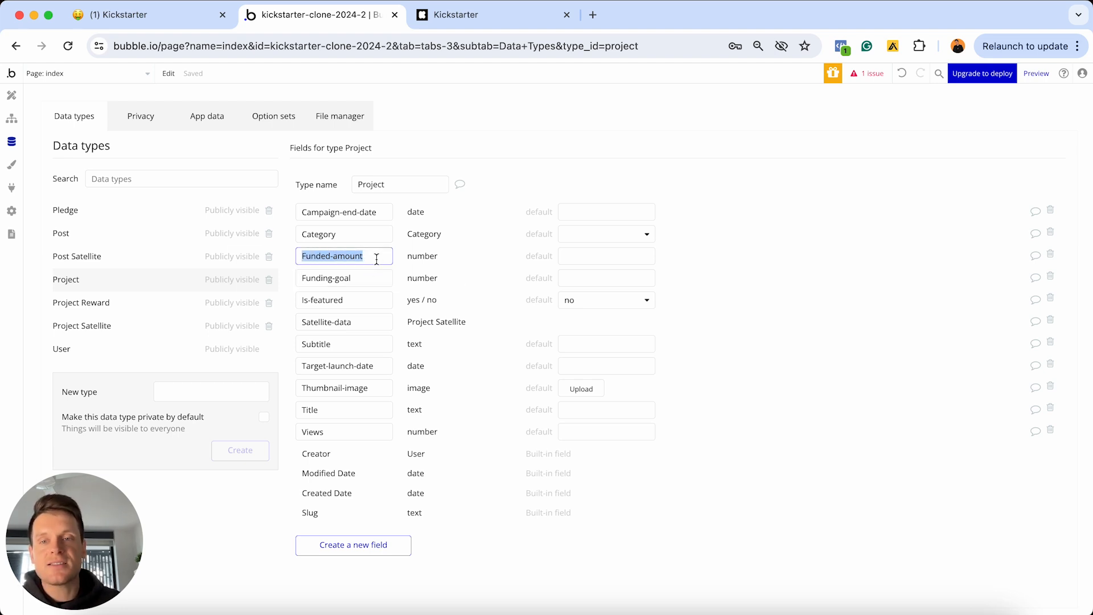
left_click_drag(371, 279, 297, 282)
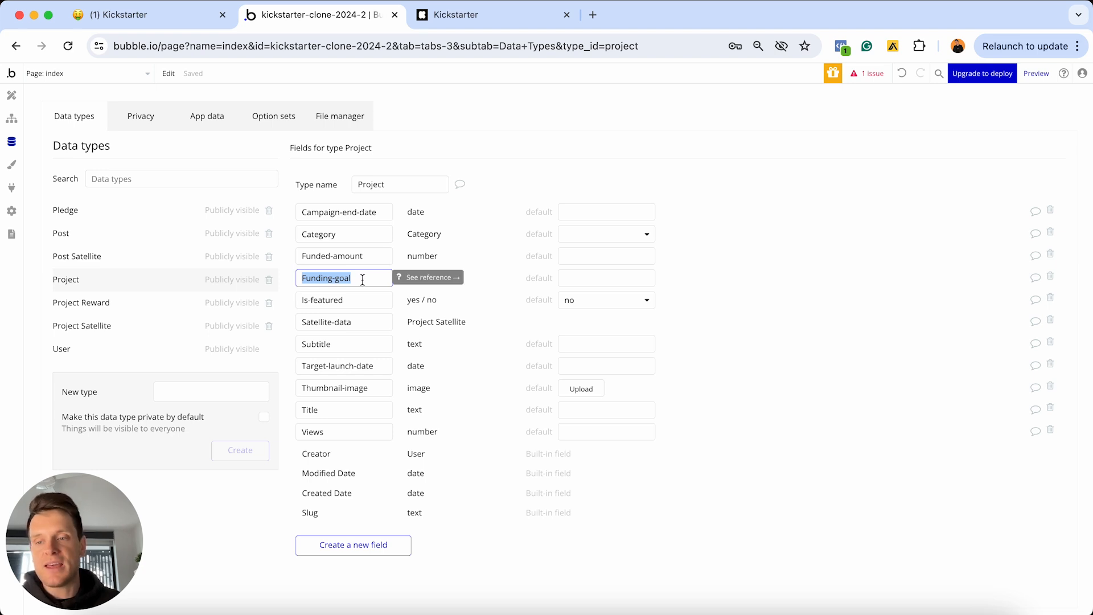
left_click(13, 98)
Append an empty Arbitrary text expression after 'days left -' in the clock text
left_click(741, 214)
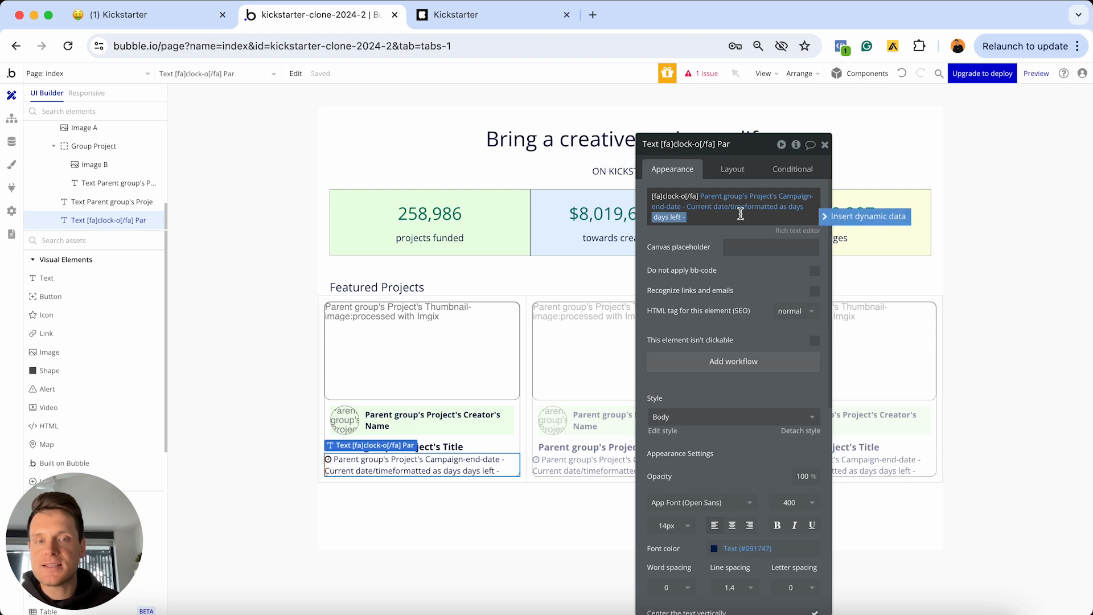
key("Right")
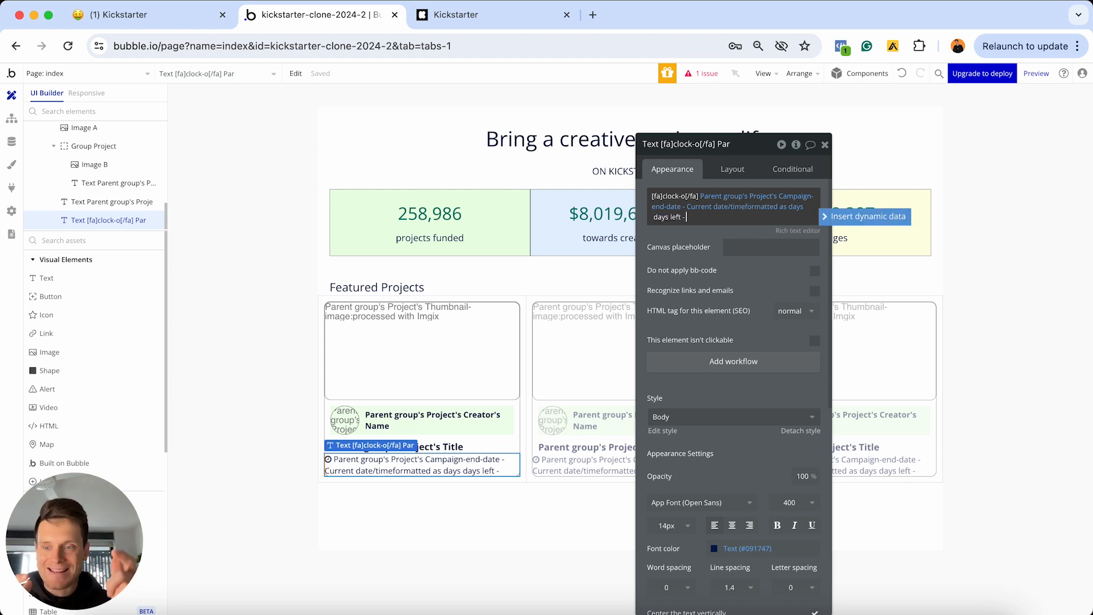
type("(")
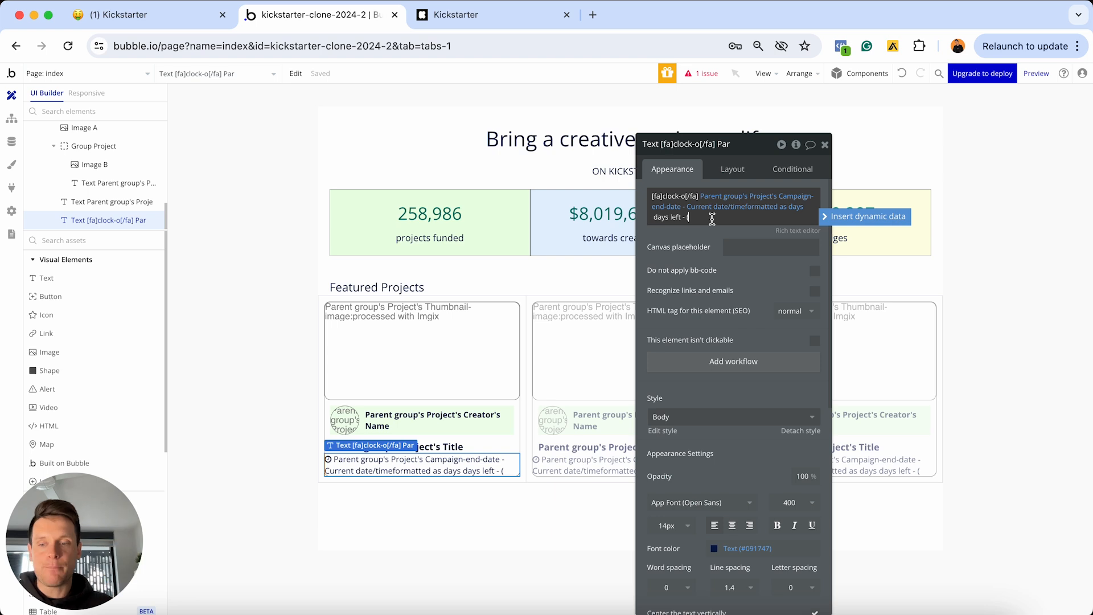
key("BackSpace")
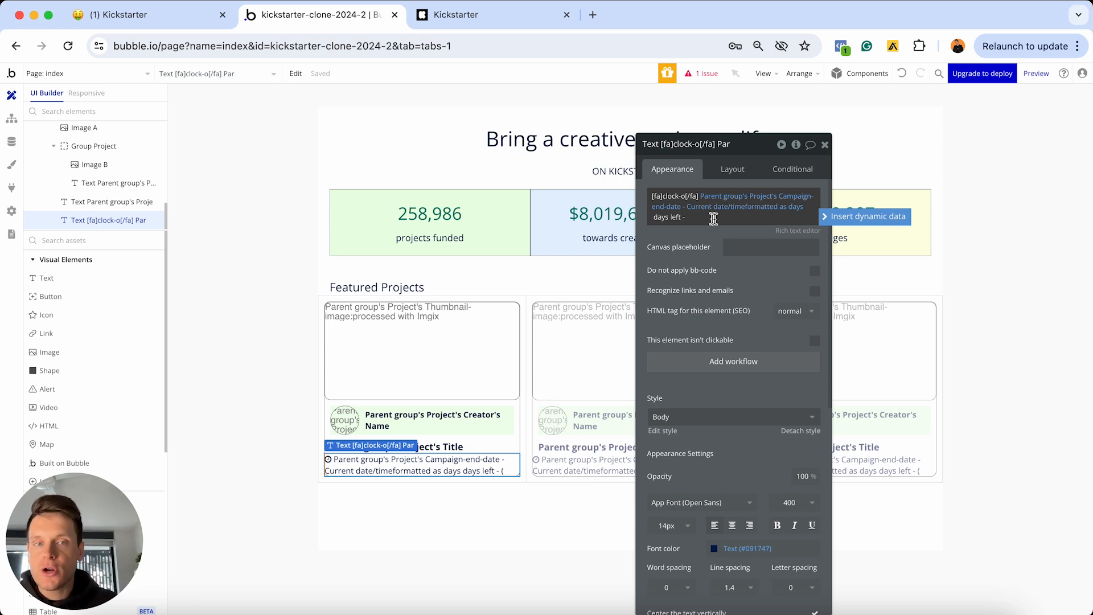
left_click(826, 217)
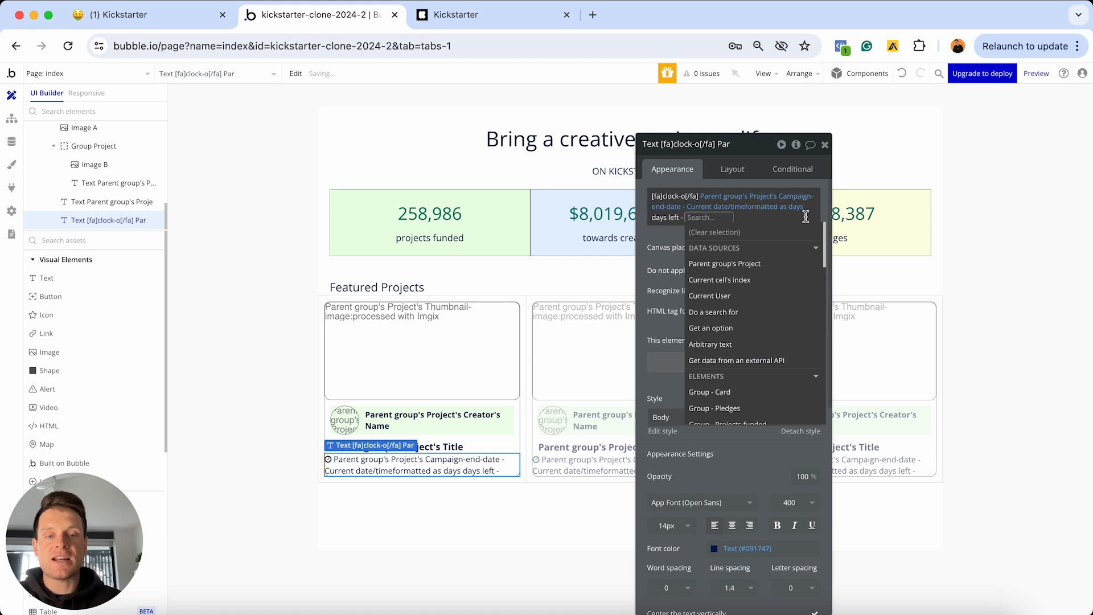
type("arb")
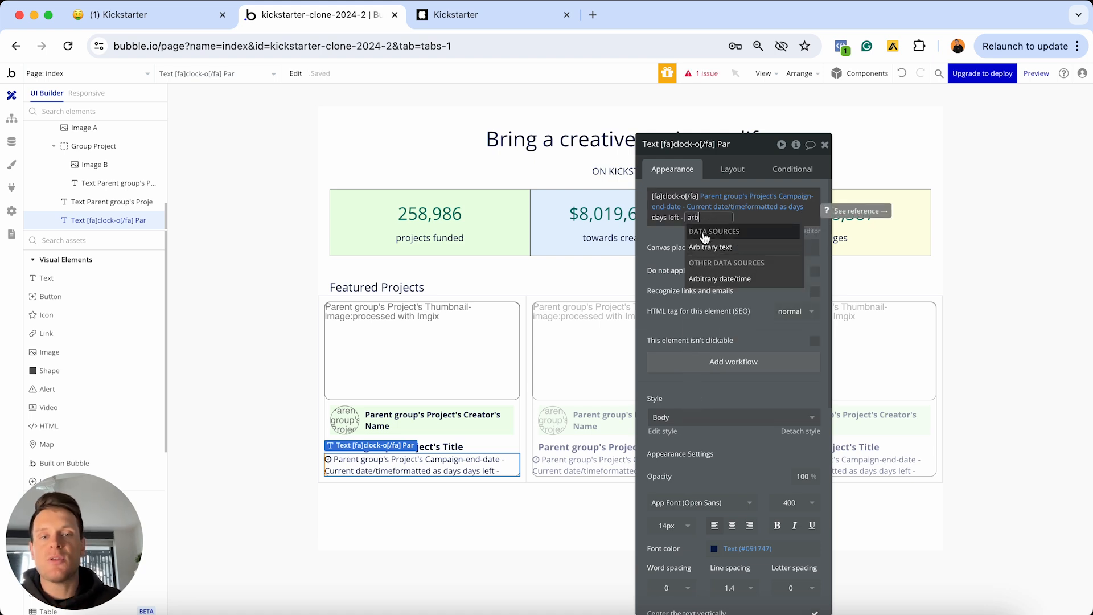
left_click(746, 247)
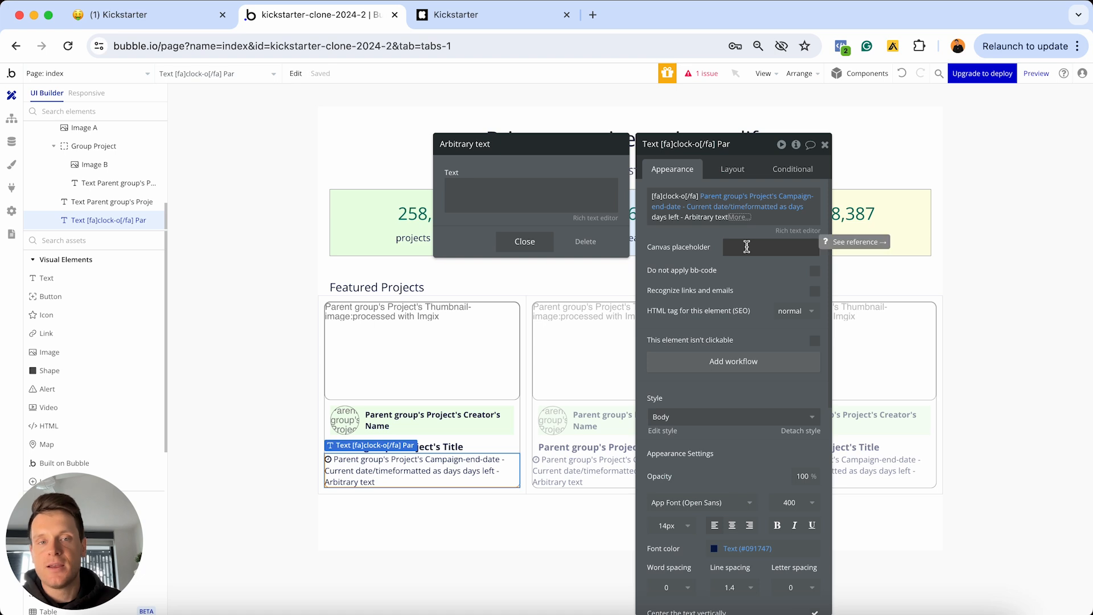
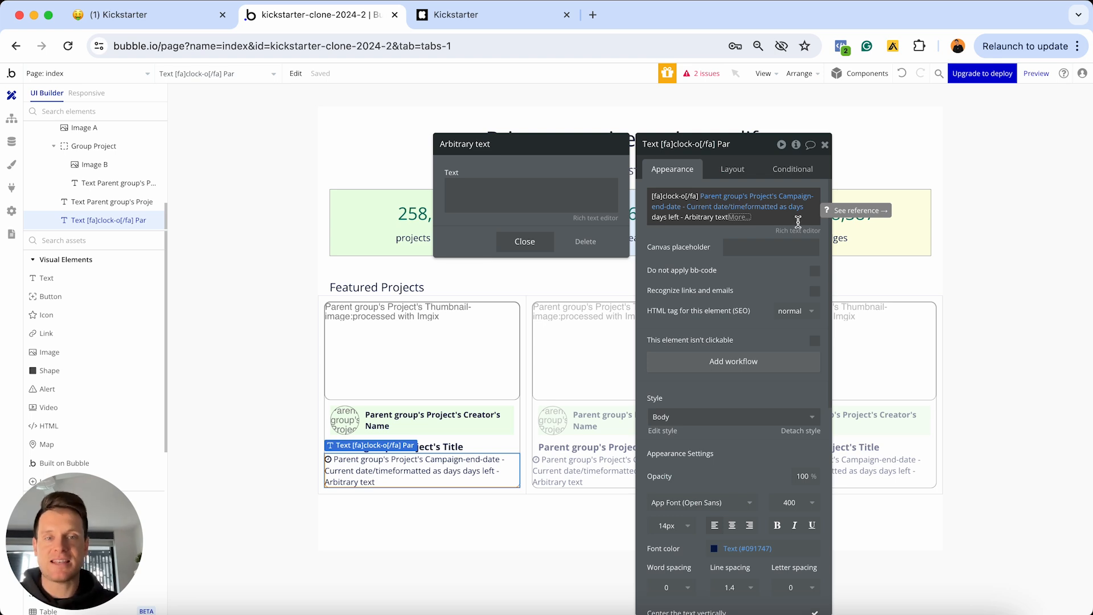
Make the arbitrary text Parent group's Project's Funded-amount divided by its Funding-goal
left_click(454, 182)
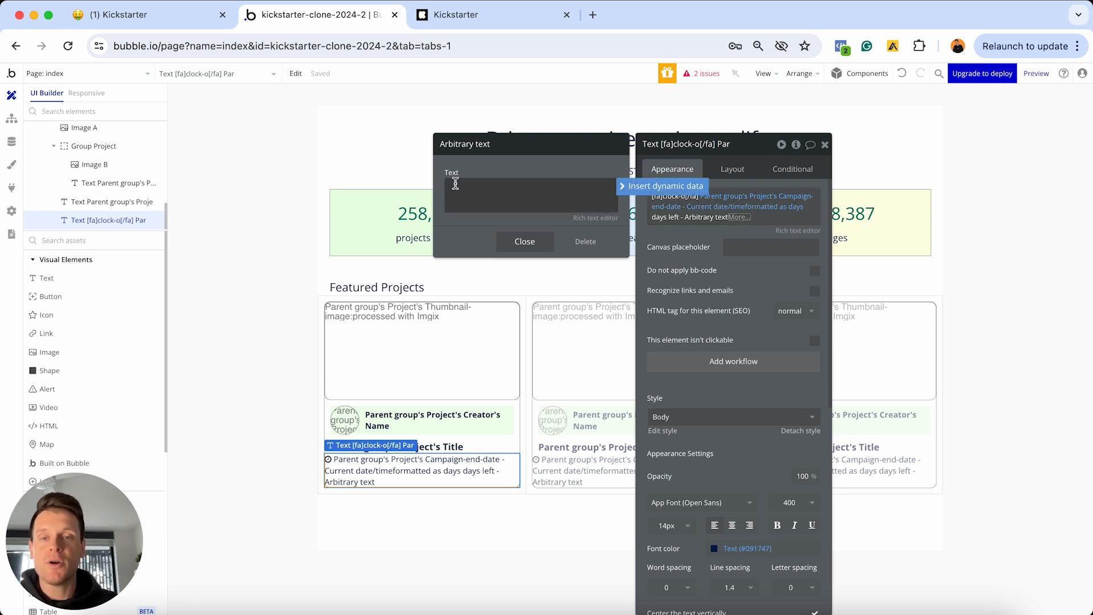
left_click(623, 186)
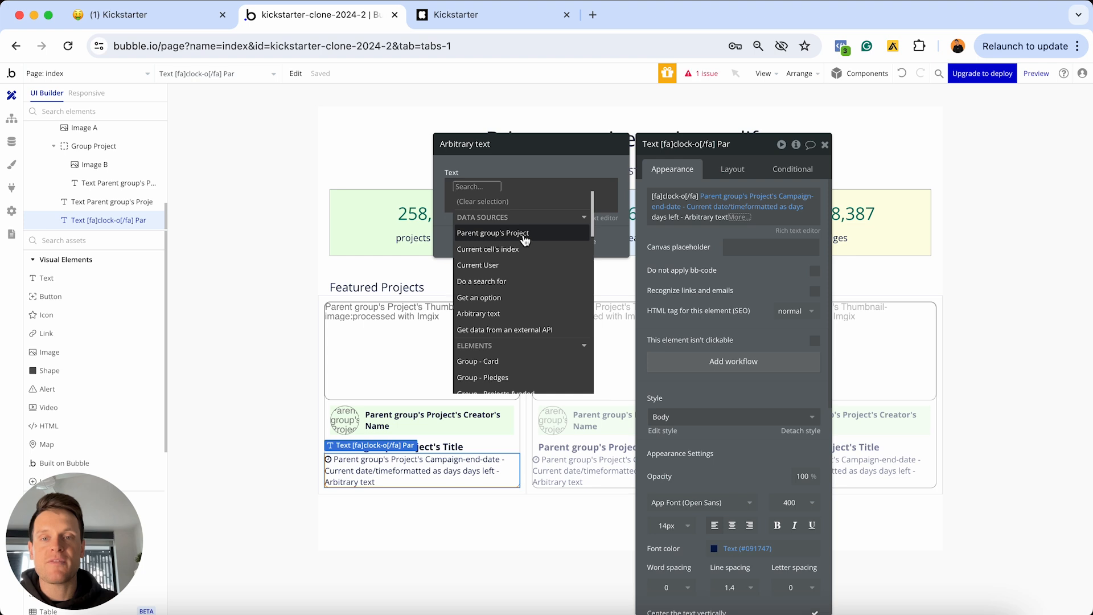
left_click(523, 235)
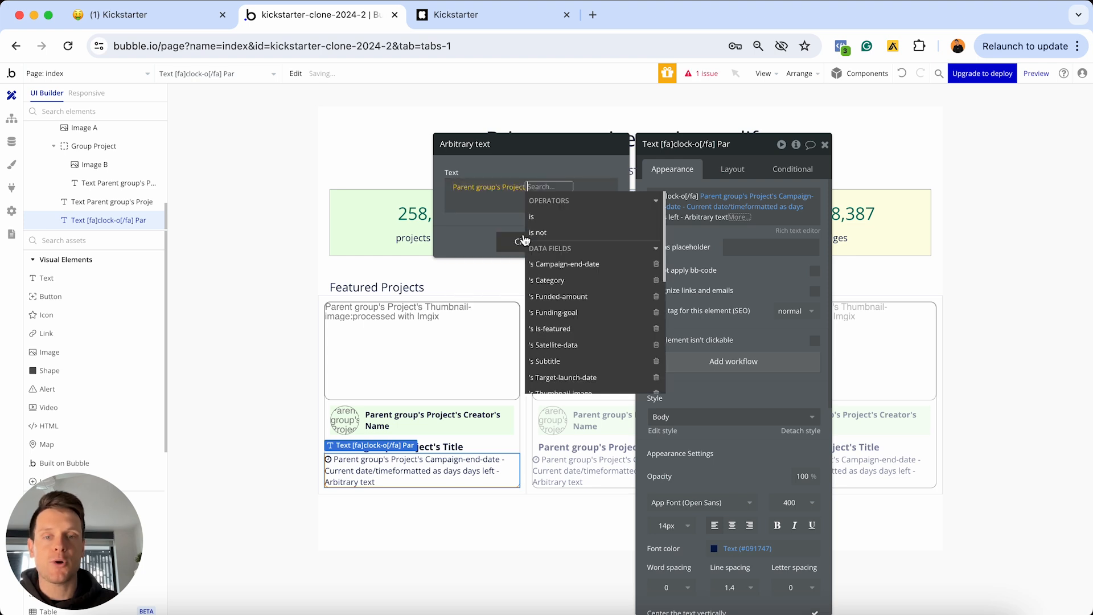
left_click(559, 298)
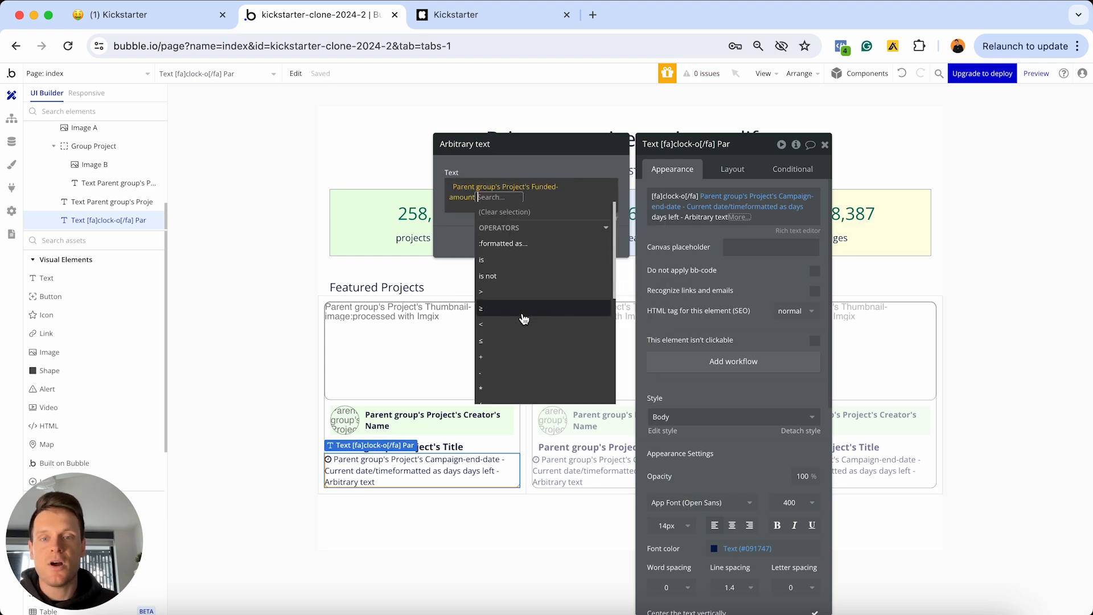
scroll(500, 338, "down", 1)
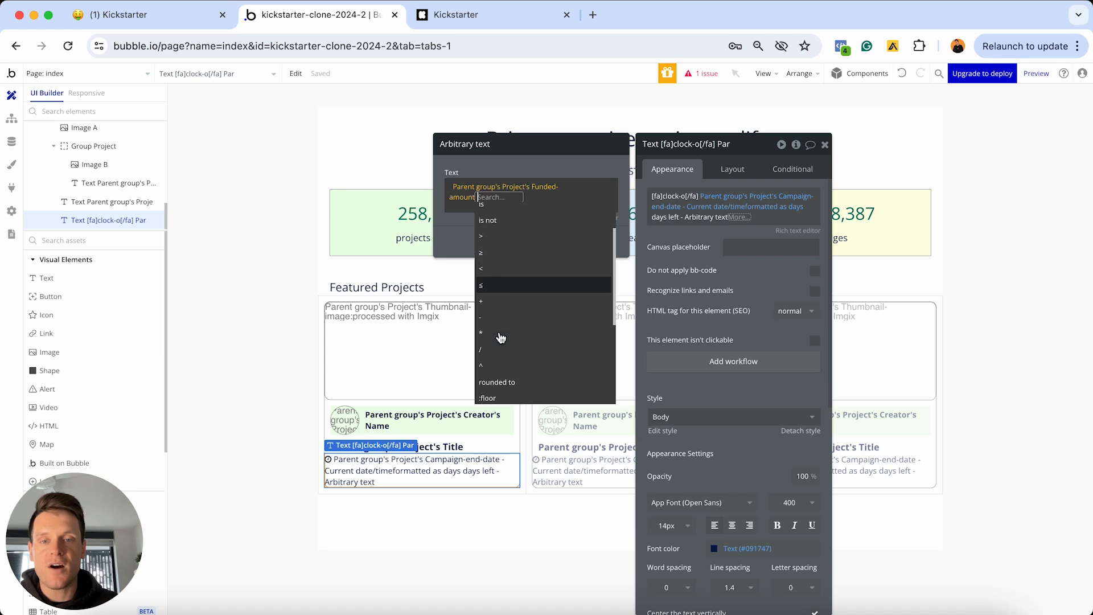
left_click(491, 353)
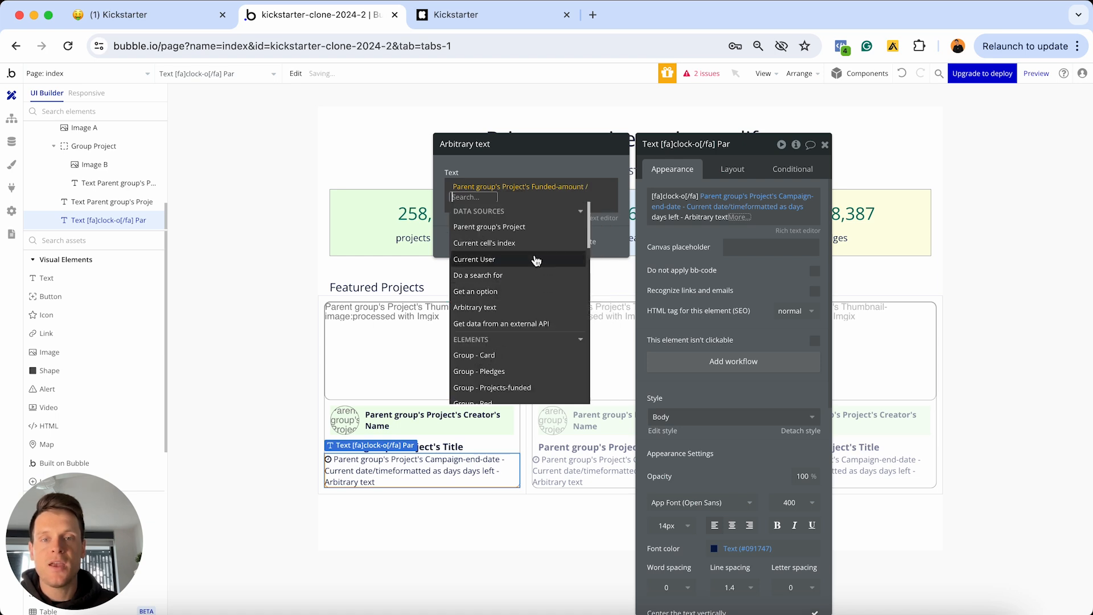
left_click(523, 227)
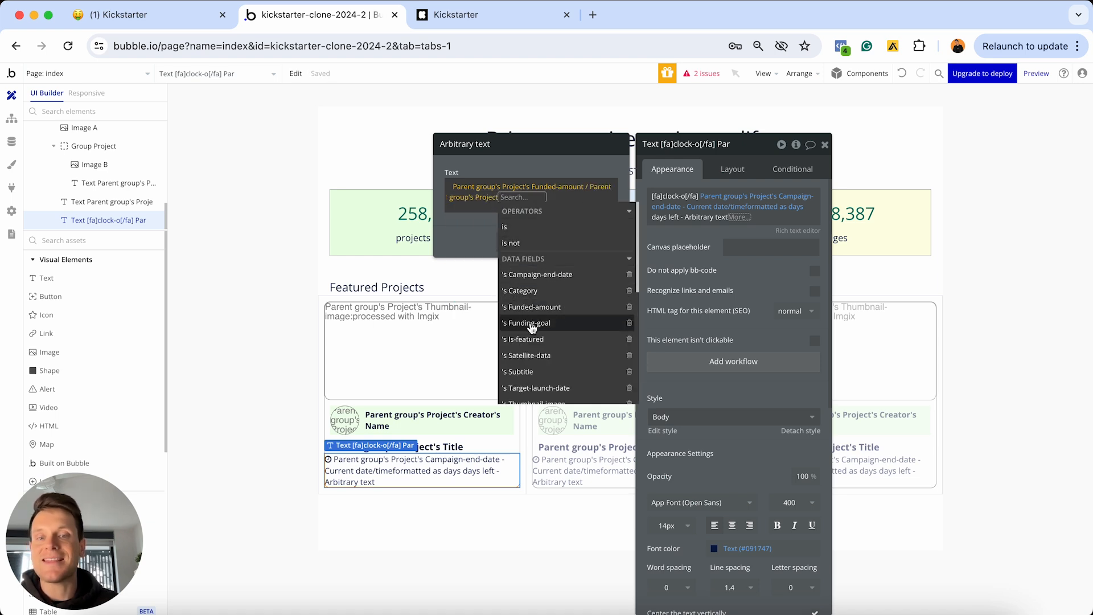
left_click(530, 323)
left_click(524, 223)
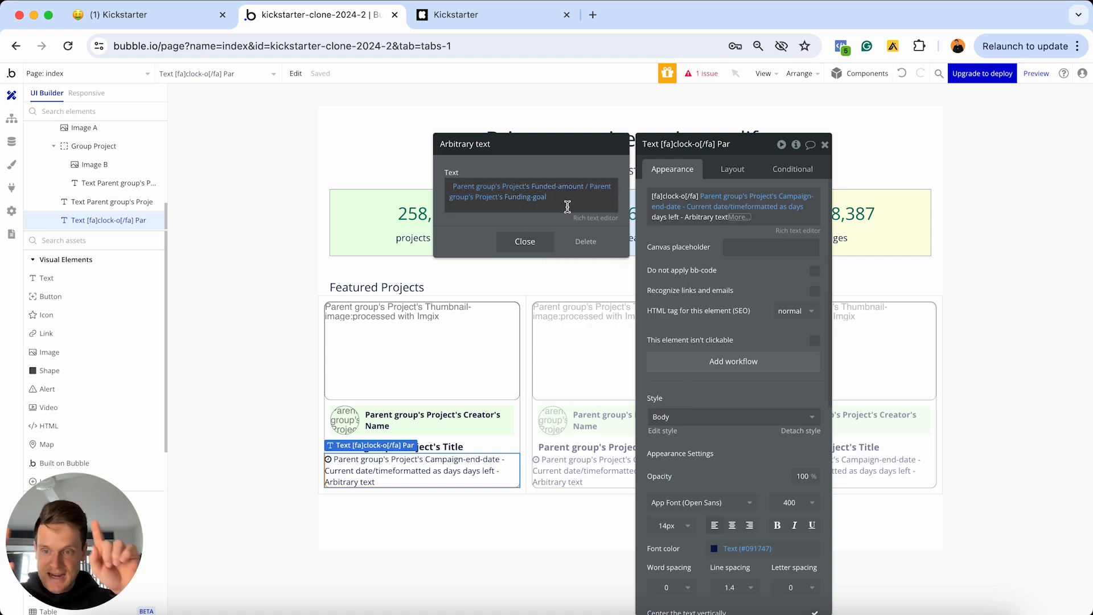
left_click(521, 240)
left_click(741, 217)
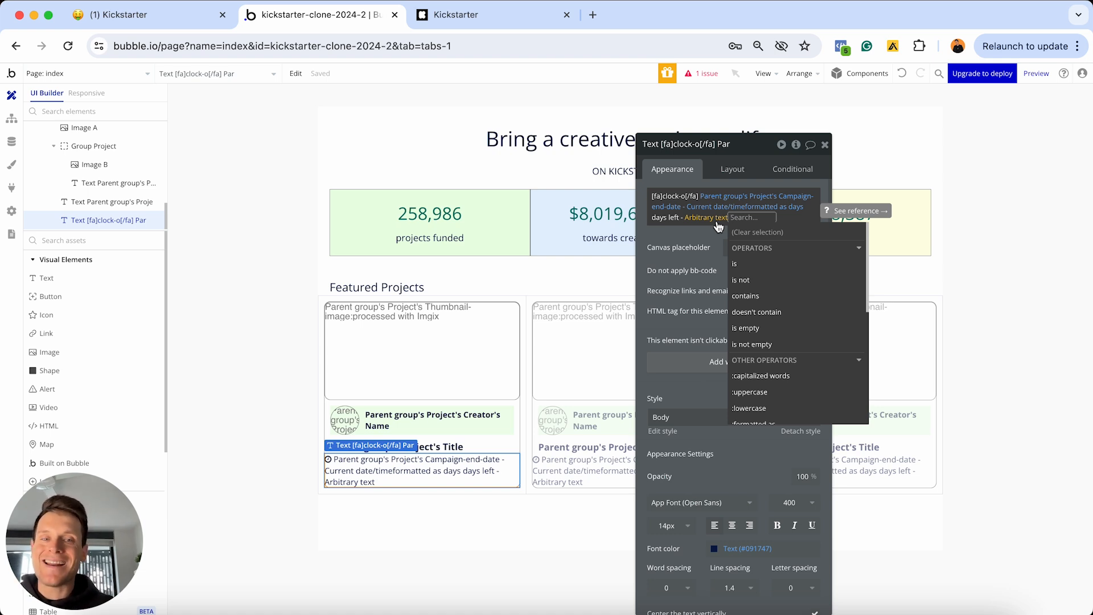
Convert the Arbitrary text ratio to a number and multiply it by 100
scroll(777, 310, "down", 3)
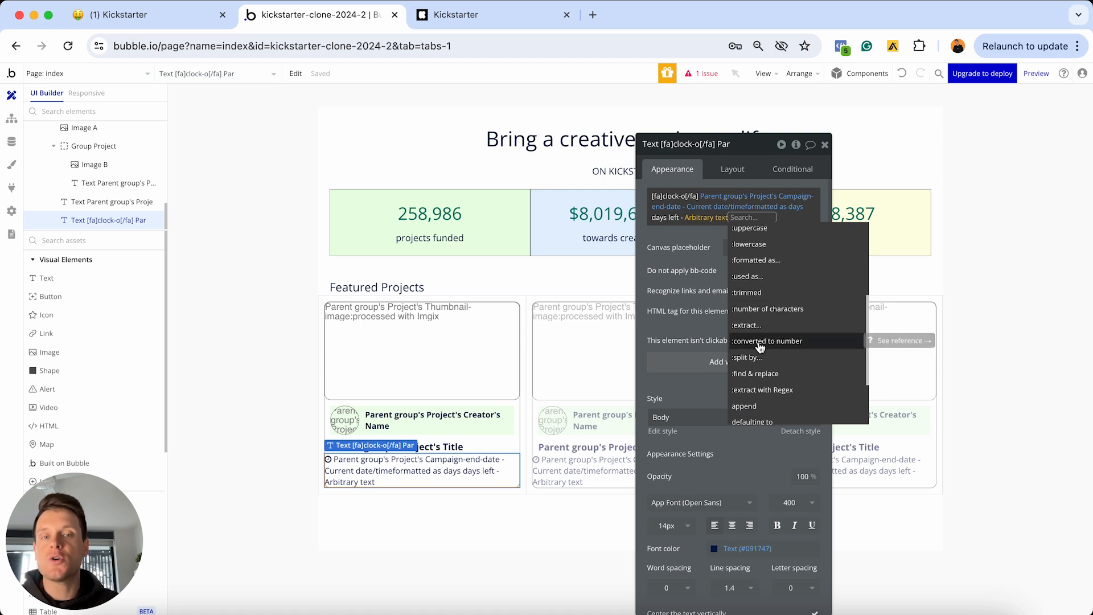
left_click(761, 342)
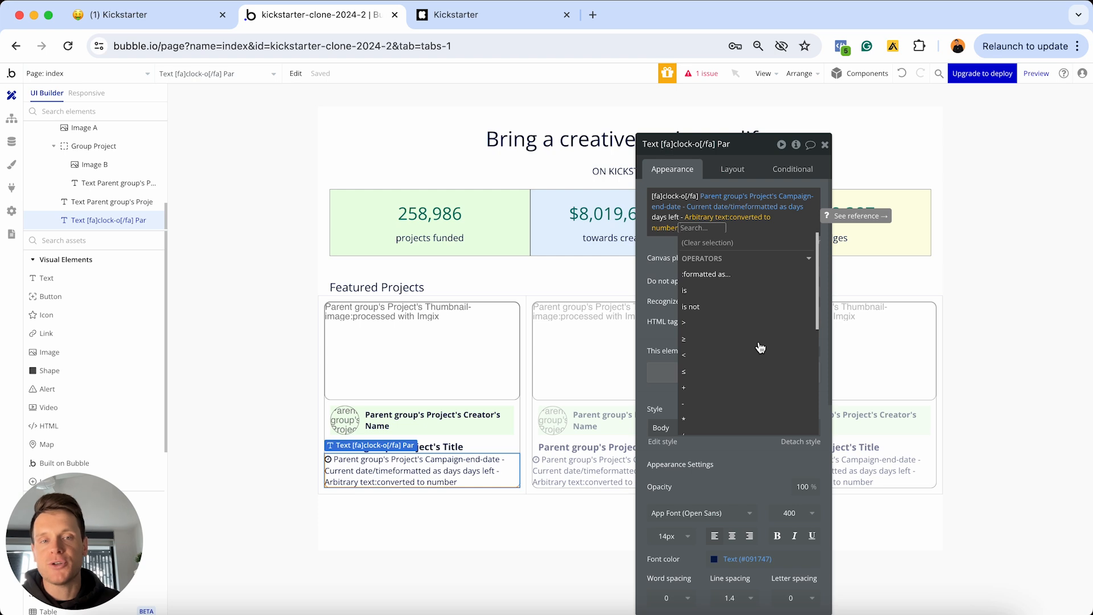
left_click(706, 421)
type("100")
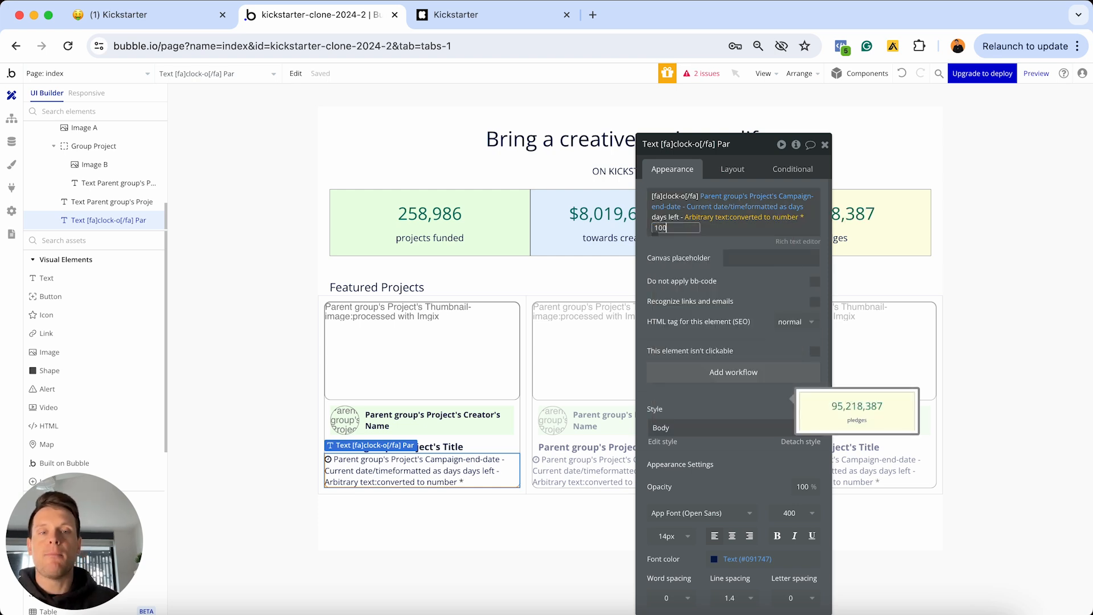
key("Return")
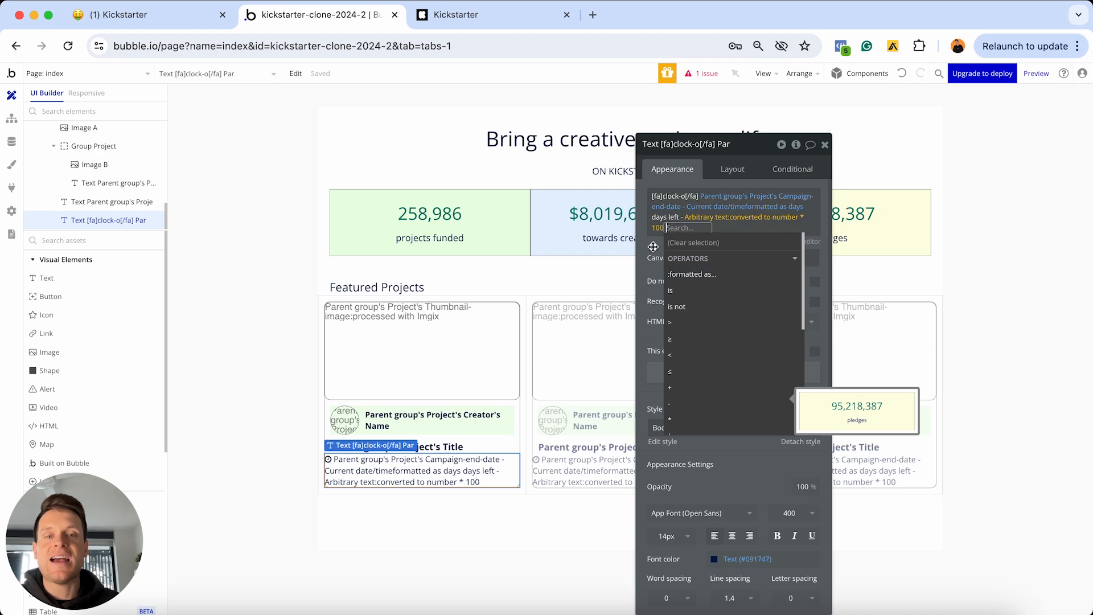
left_click(651, 245)
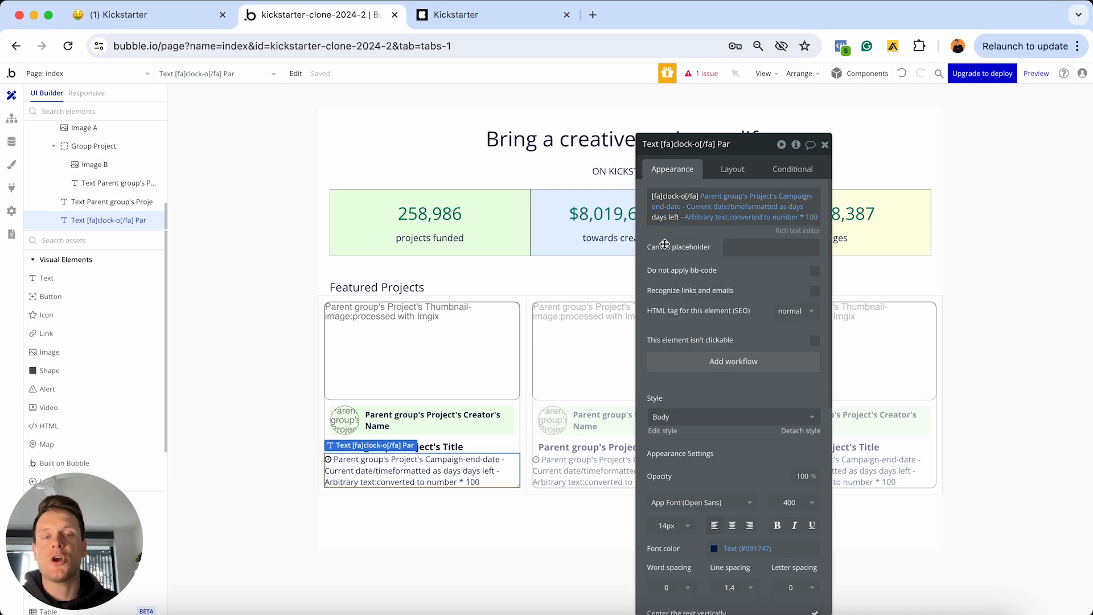
Append the static text '% funded' after the expression
left_click(726, 225)
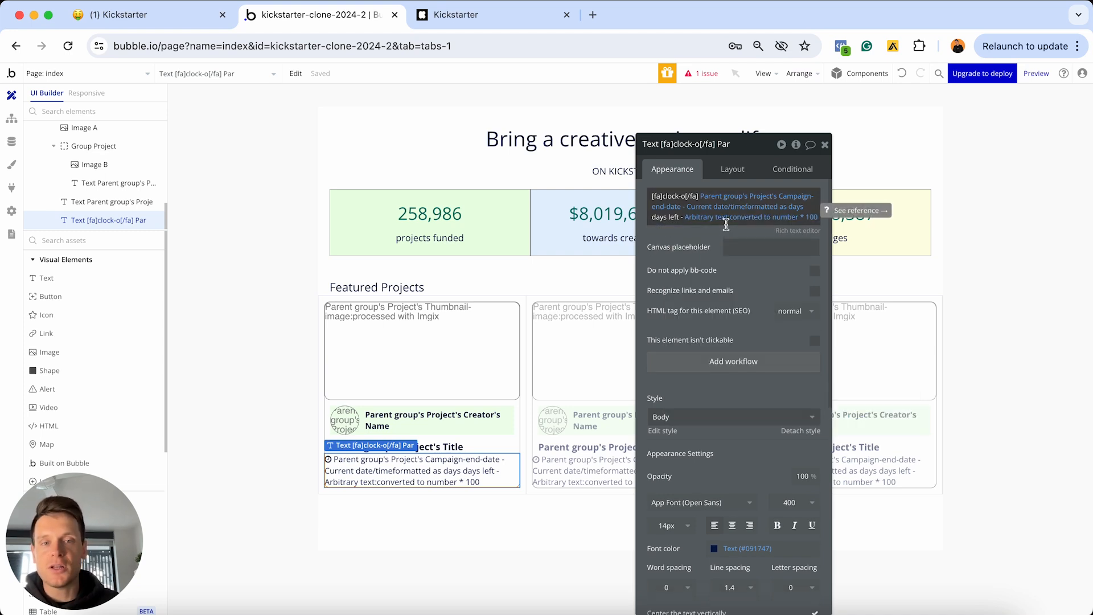
key("Return")
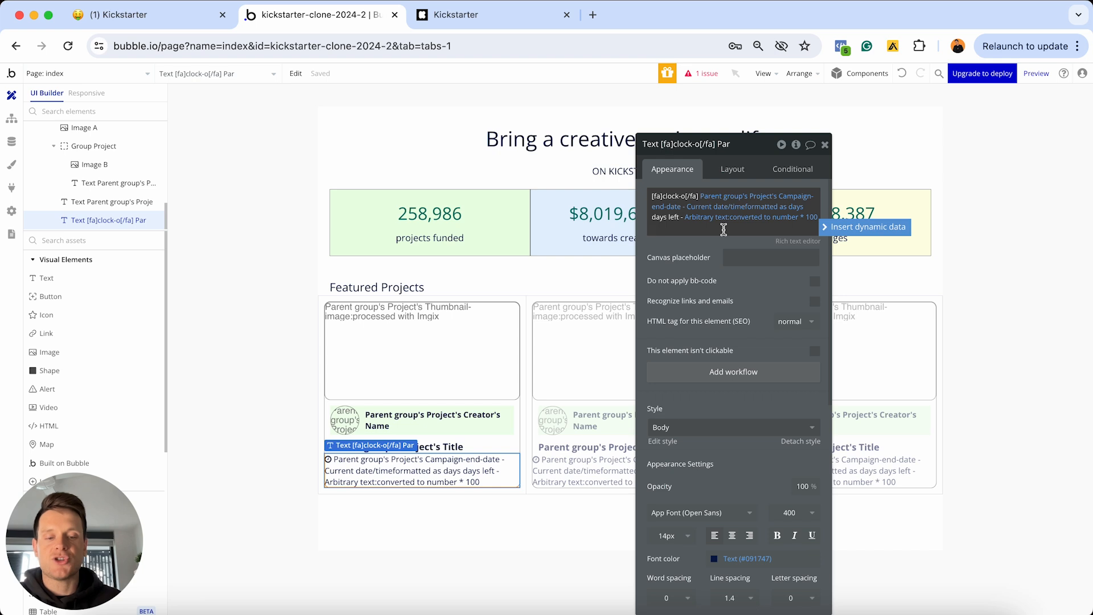
type("%")
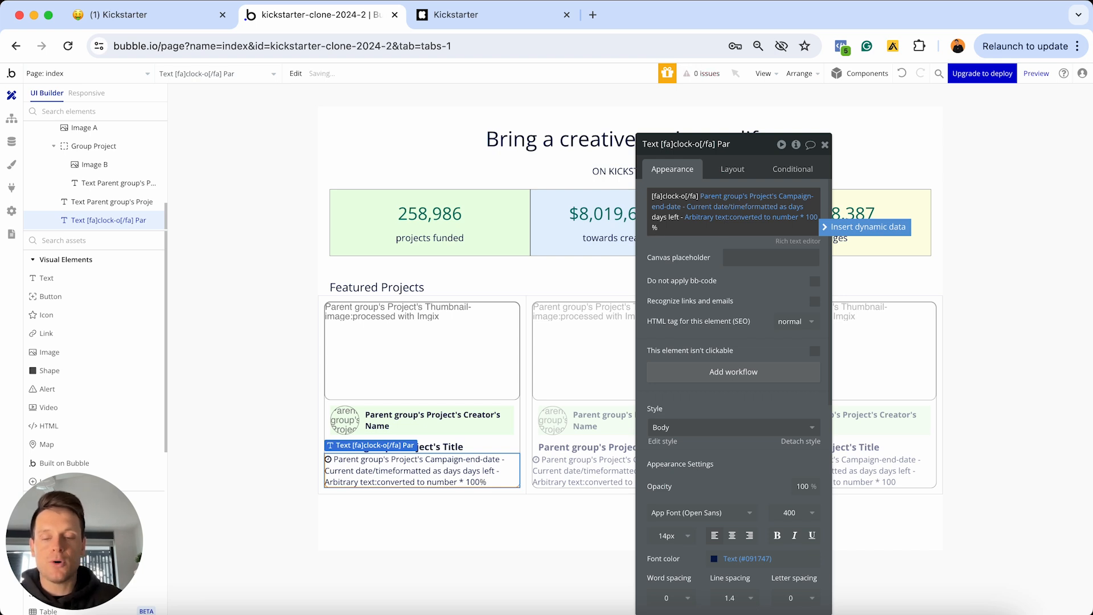
type(" funded")
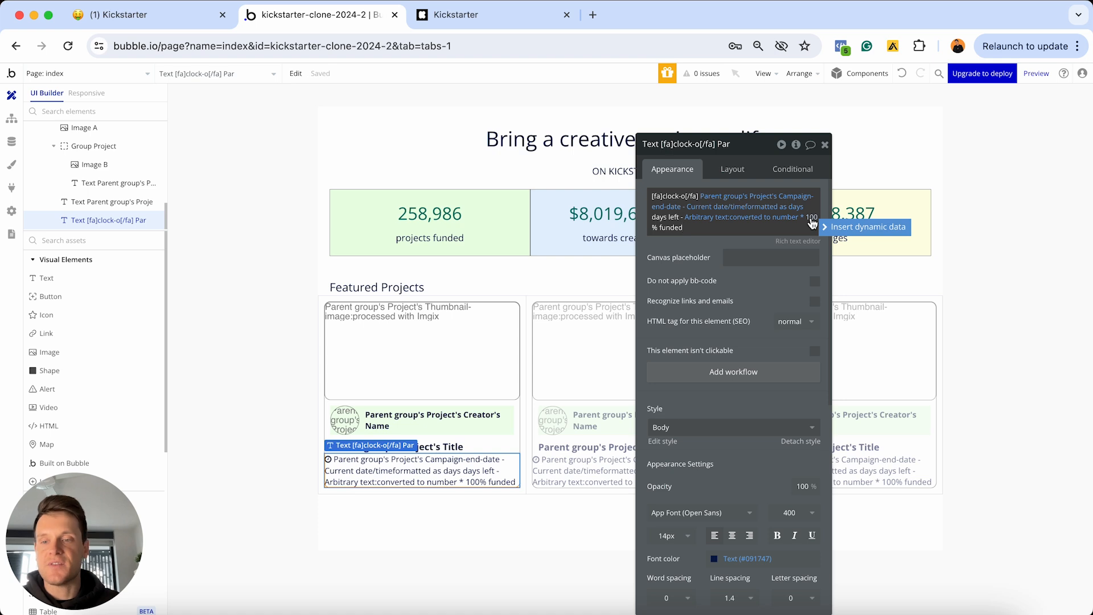
left_click(670, 226)
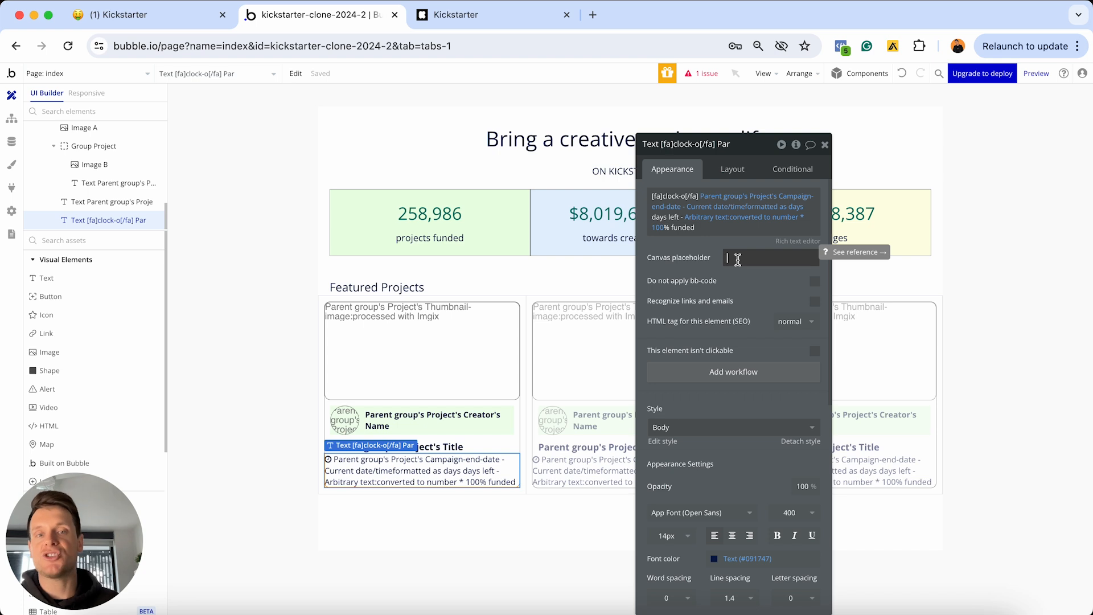
Set the canvas placeholder to the [fa]clock-o[/fa] icon code plus '10 days left - 50% funded'
left_click(692, 195)
left_click(700, 195)
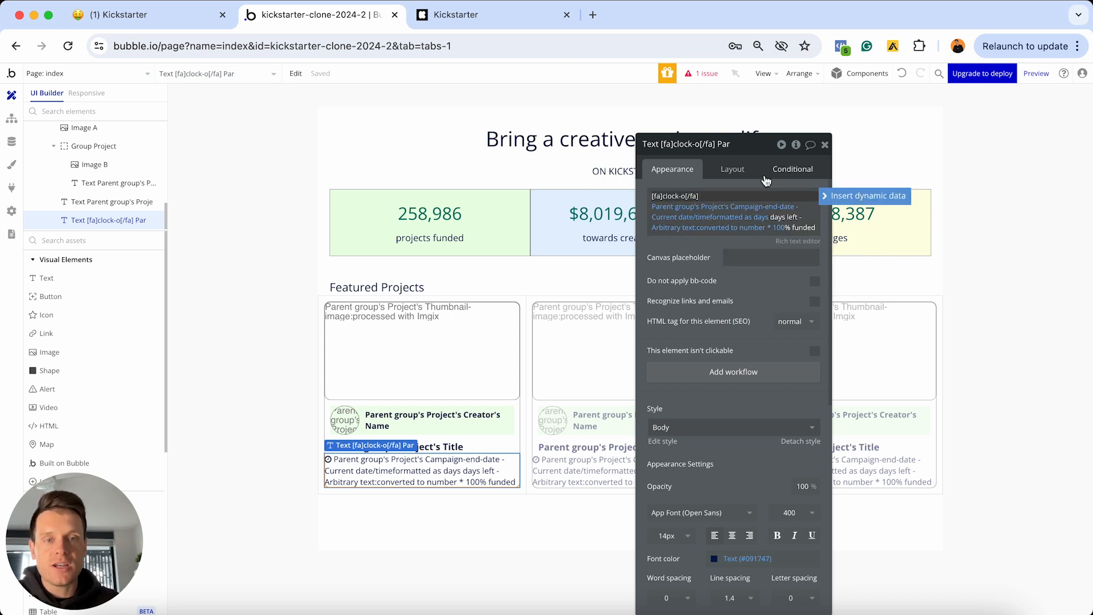
key("super+a")
key("super+c")
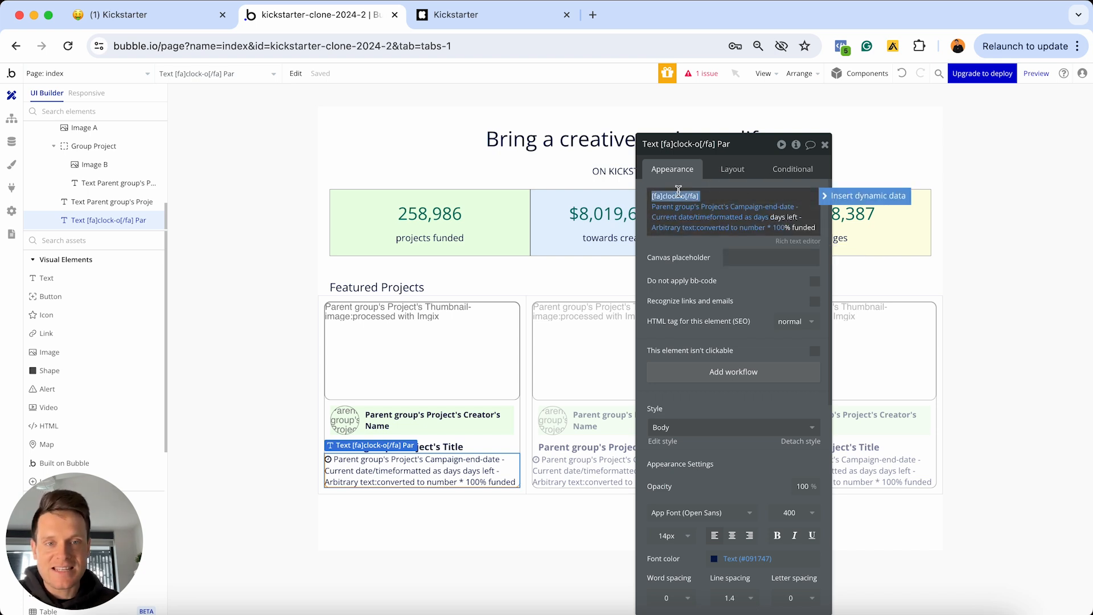
left_click(737, 252)
key("super+v")
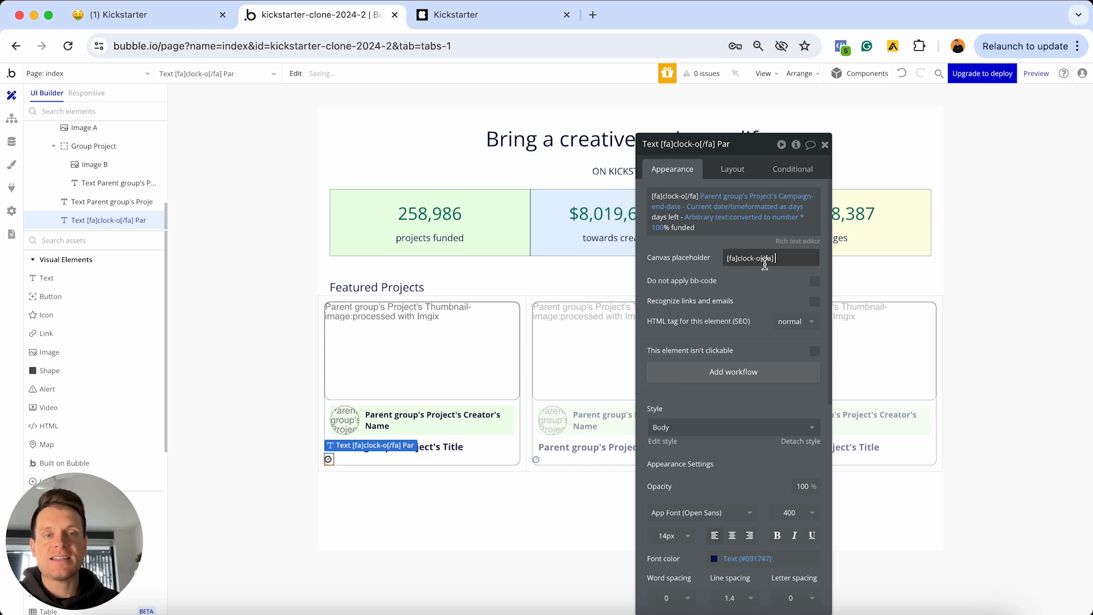
type("1")
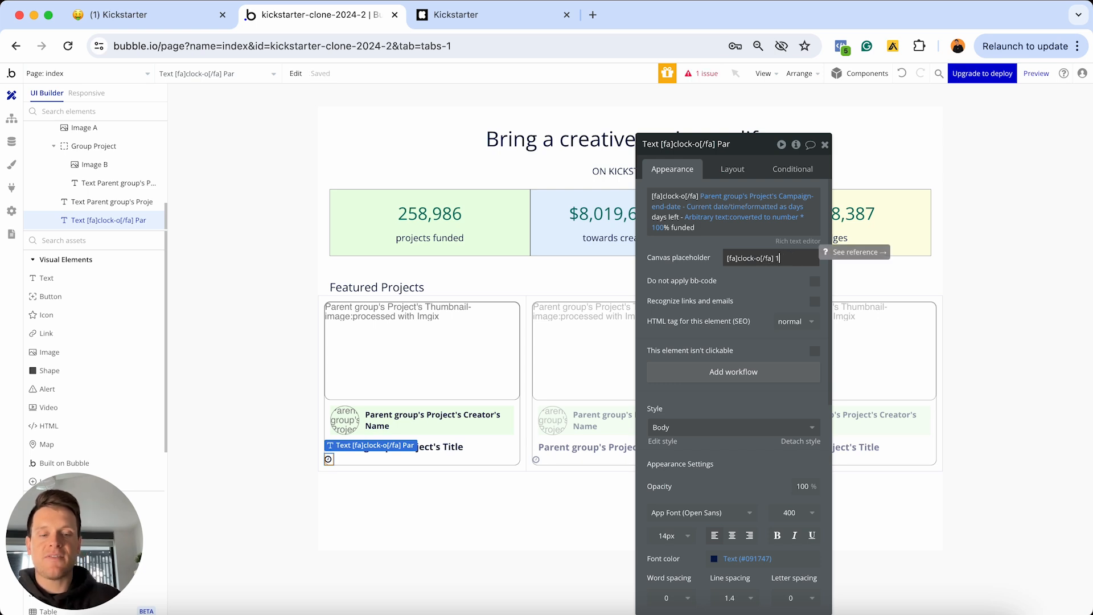
type("0 day")
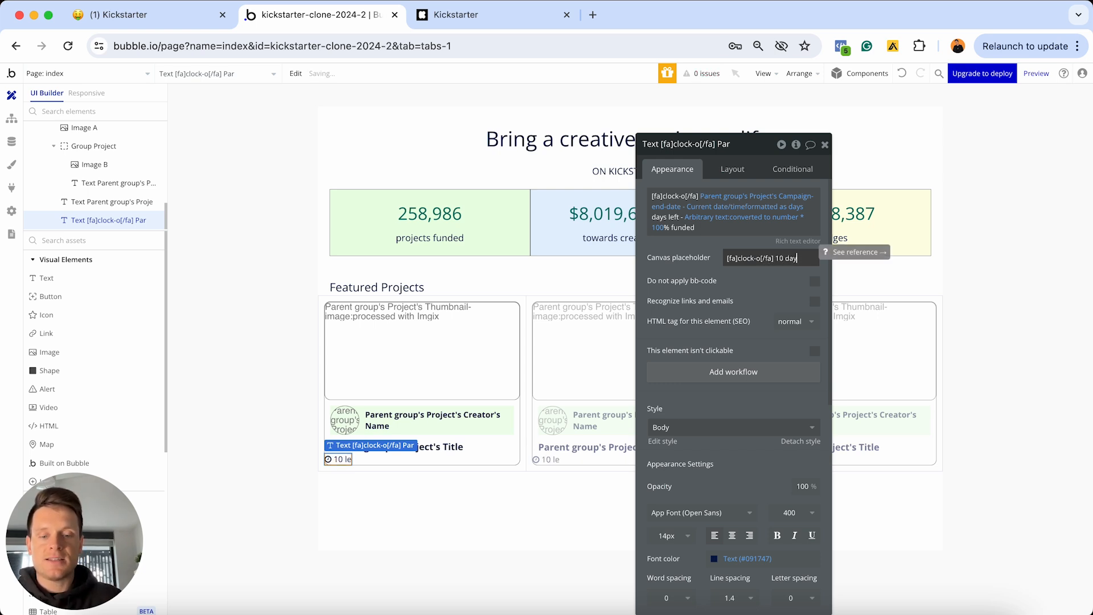
type("s left")
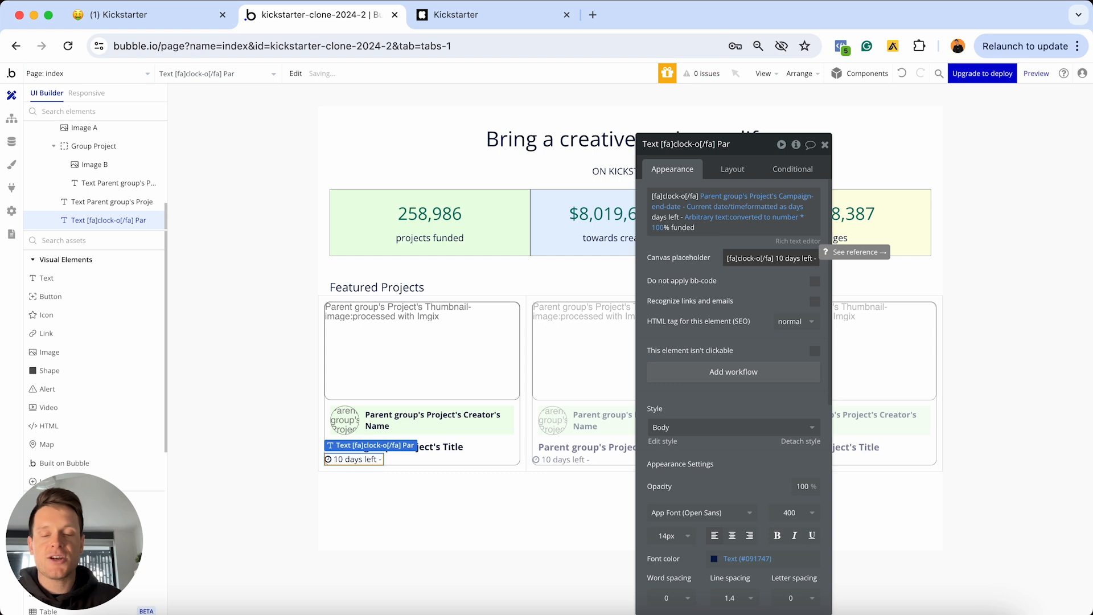
type(" - 50% fun")
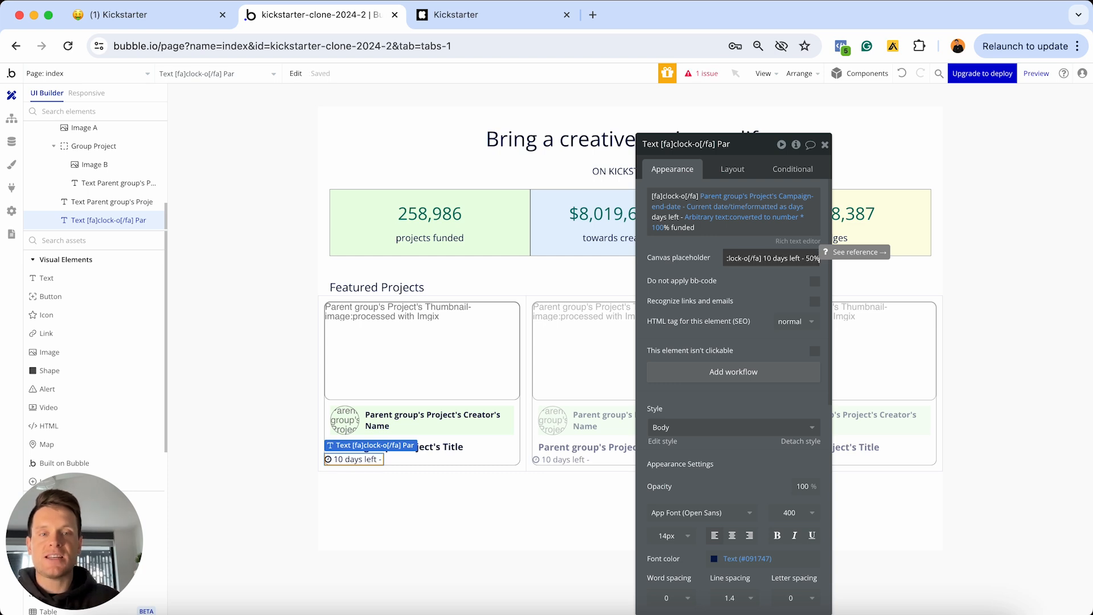
type("ded")
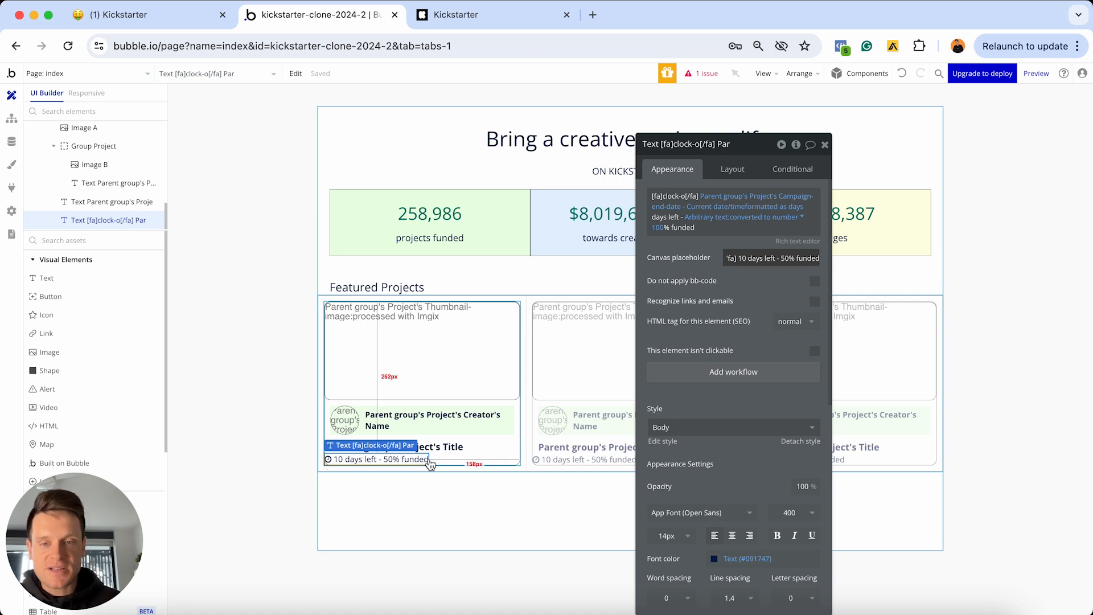
Uncheck Fit width to content and give the funding text 10px margins on all sides
left_click(731, 170)
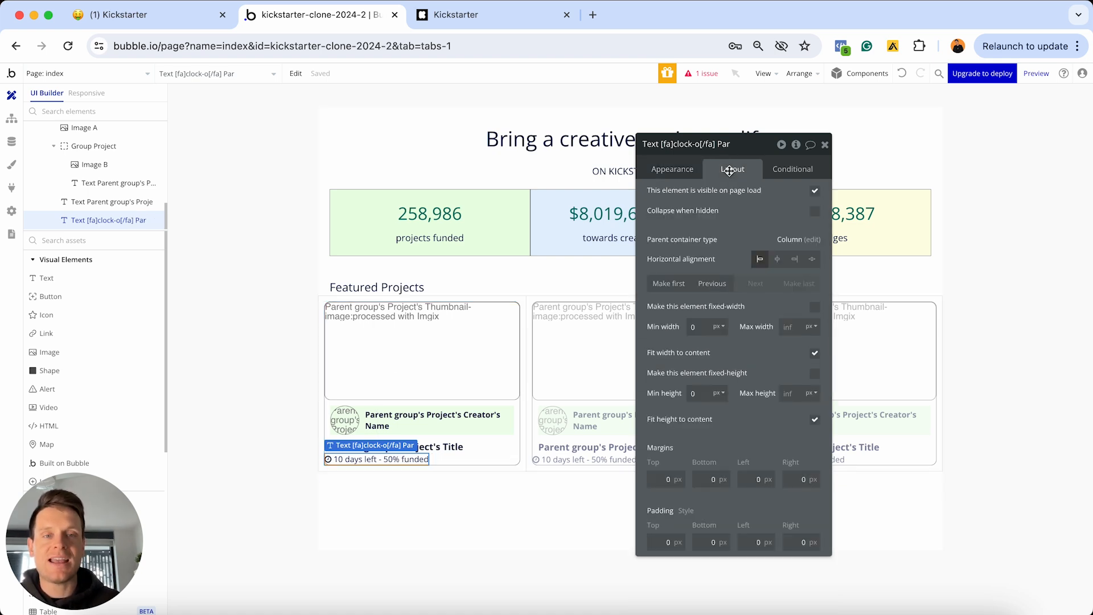
left_click(814, 355)
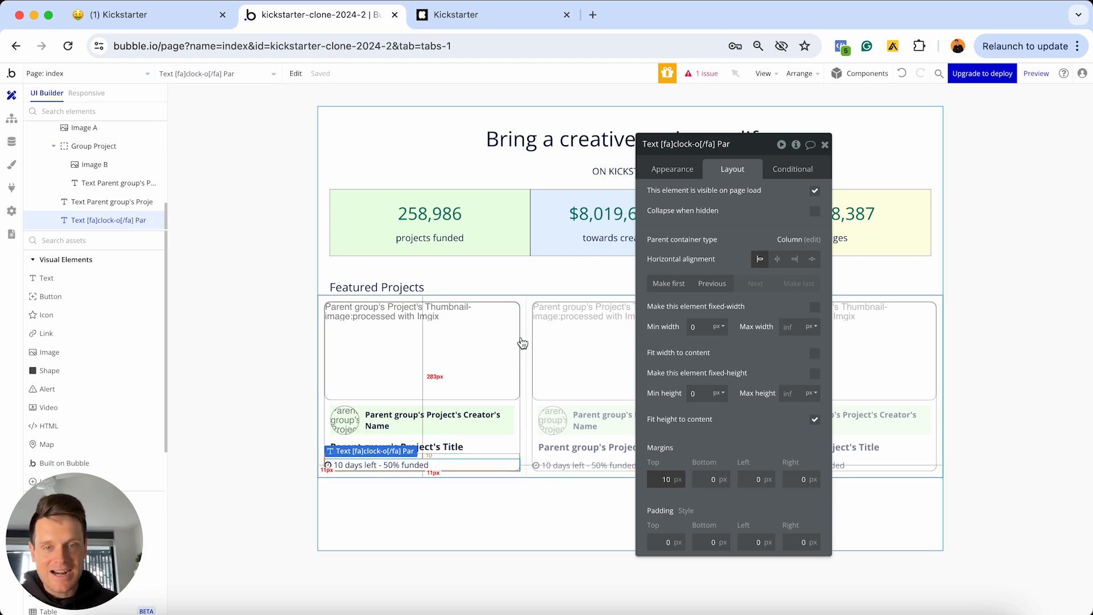
left_click(701, 477)
type("1")
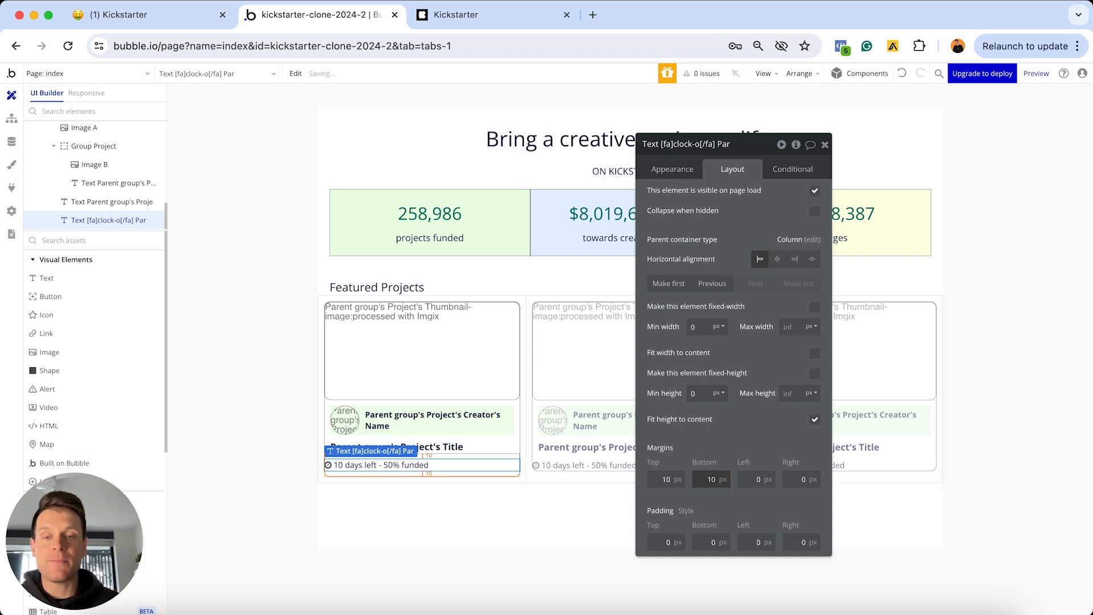
left_click(749, 479)
type("1")
left_click(799, 479)
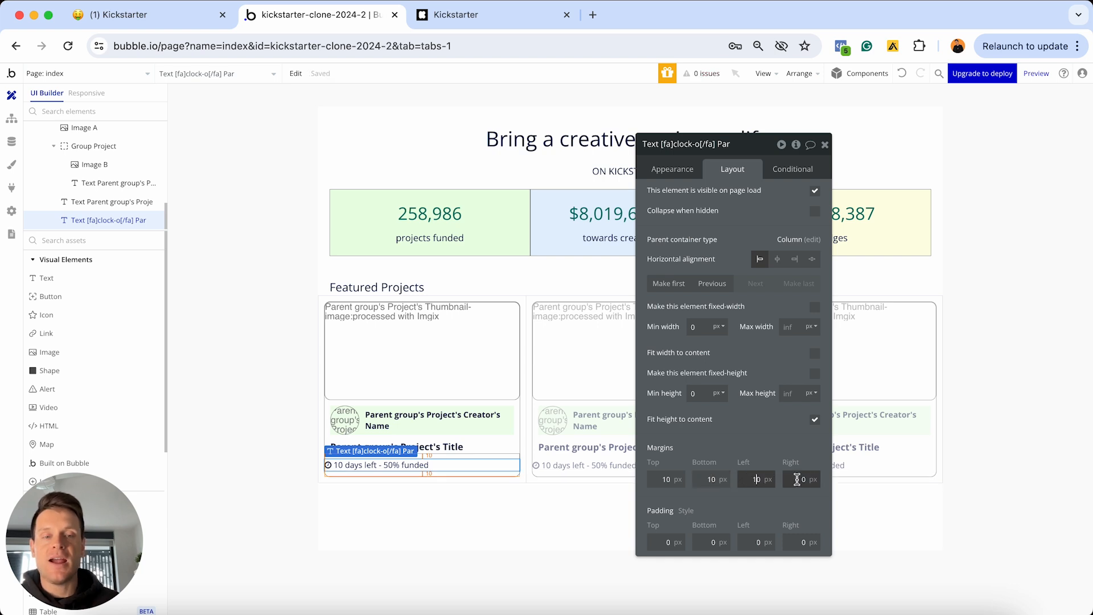
type("1")
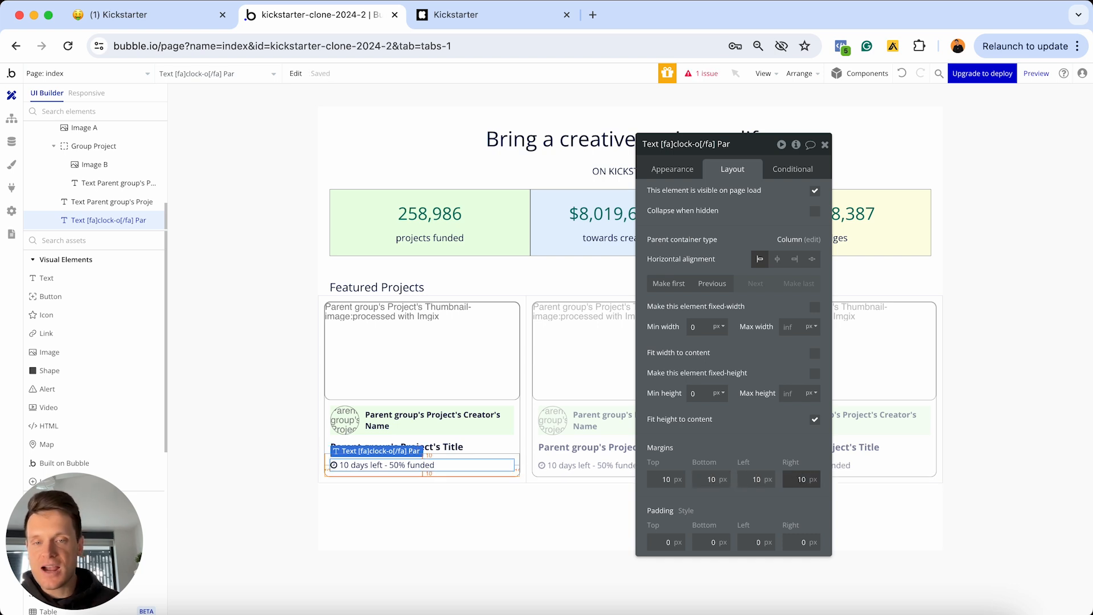
left_click(583, 518)
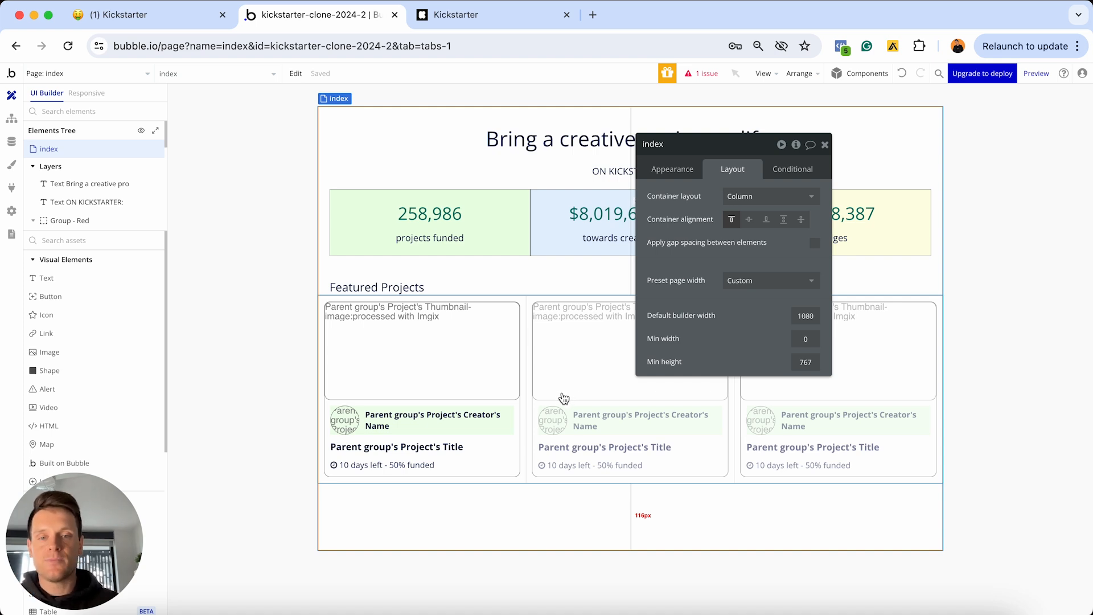
Set Group - Card's minimum width and minimum height to 0
left_click(504, 459)
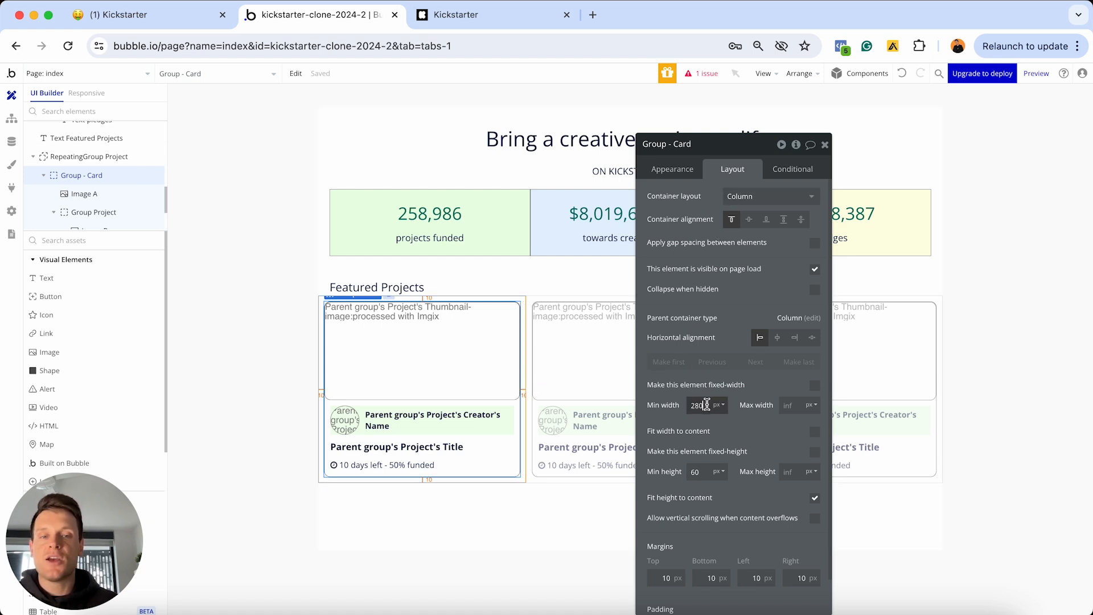
type("0")
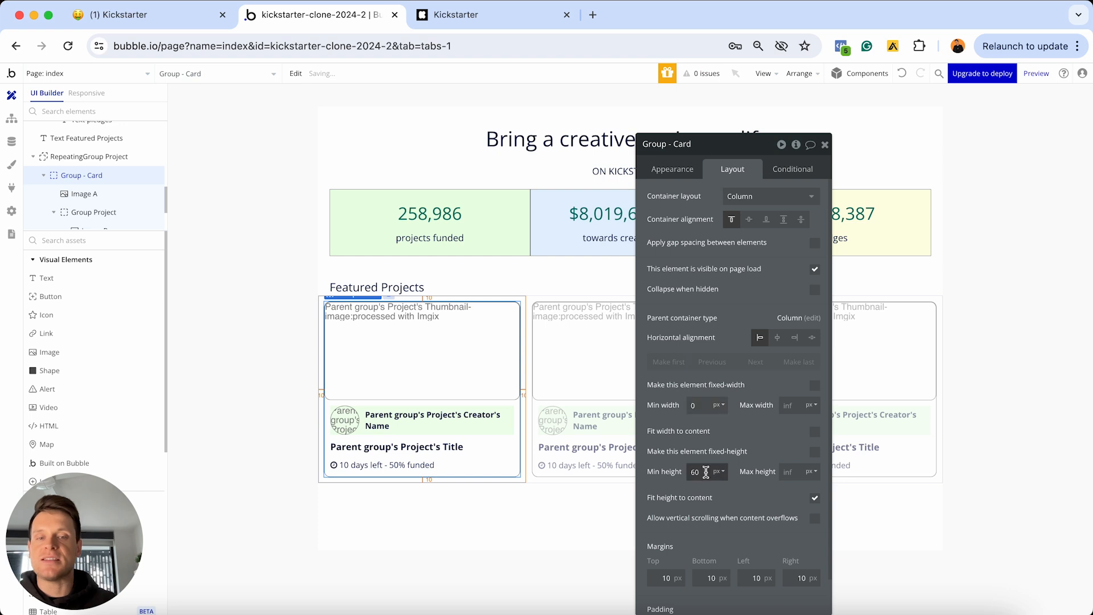
type("0")
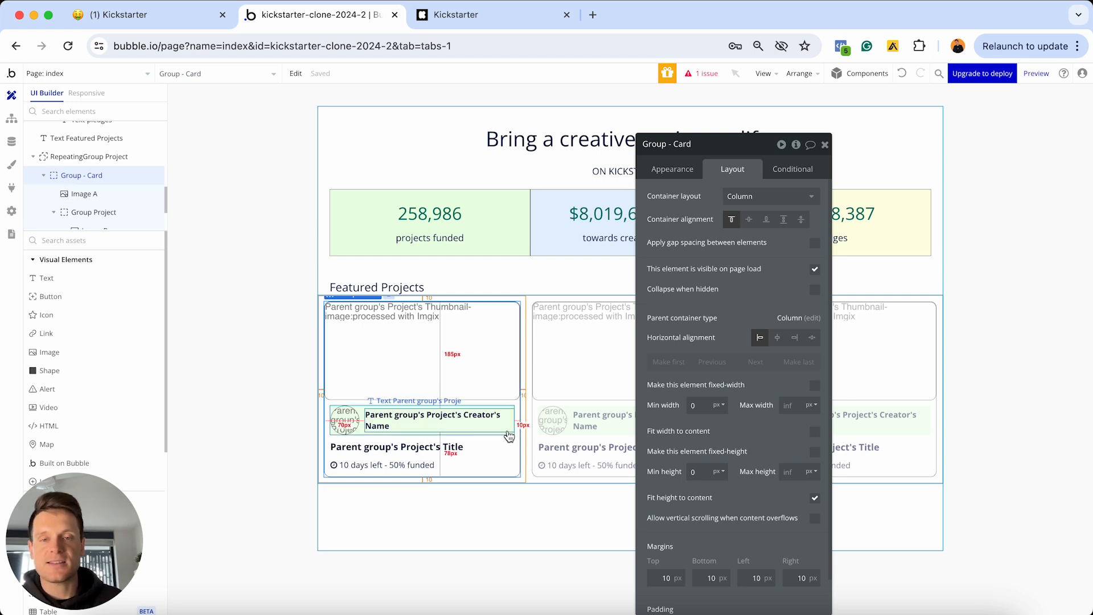
left_click(586, 385)
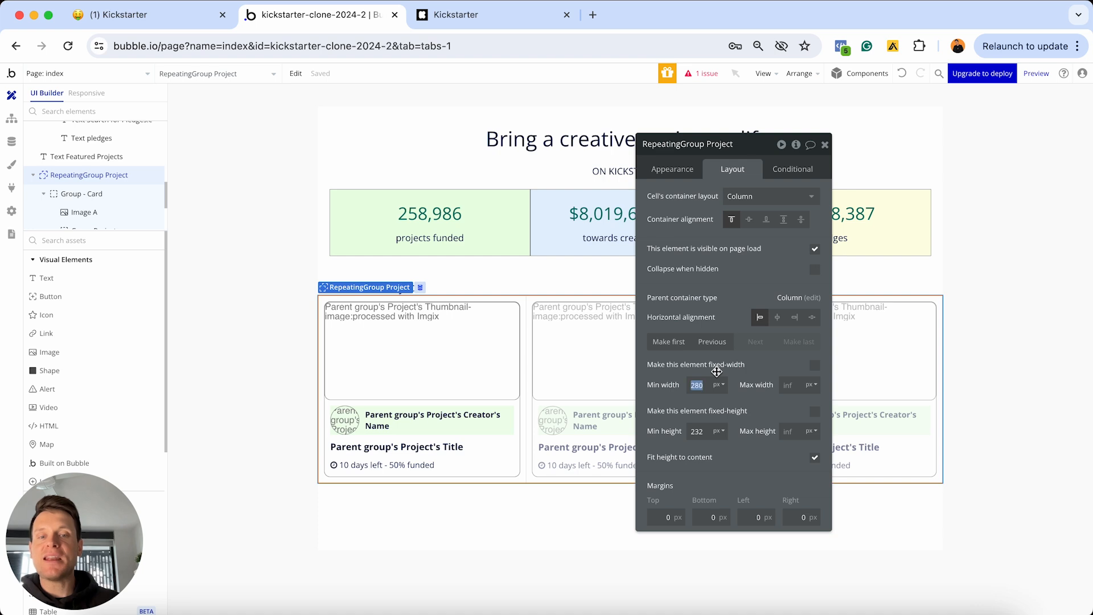
Set RepeatingGroup Project's minimum width and minimum height to 0
type("0")
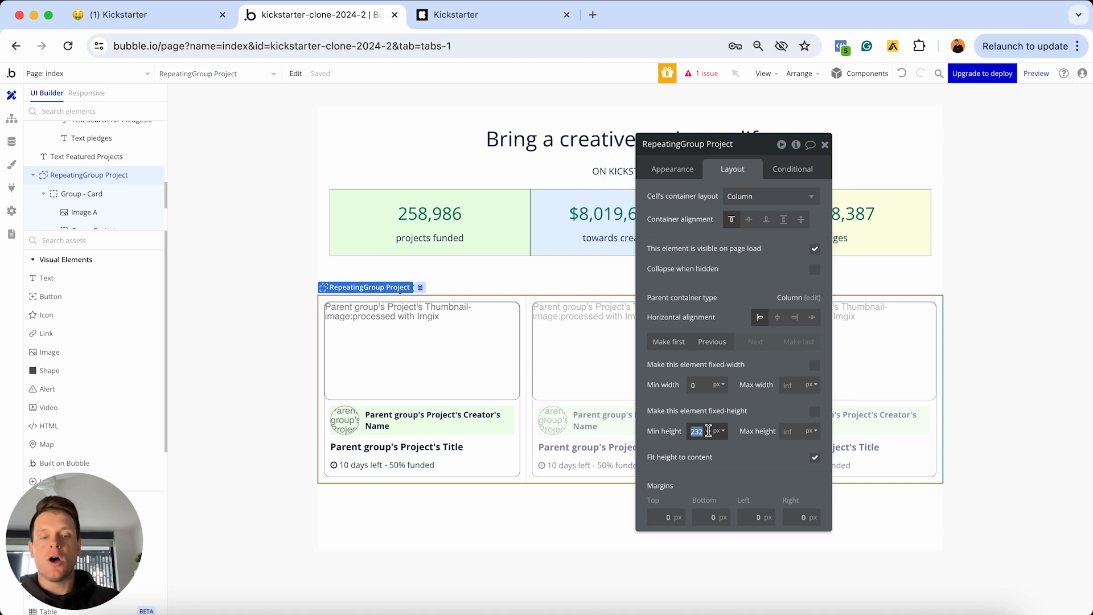
type("0")
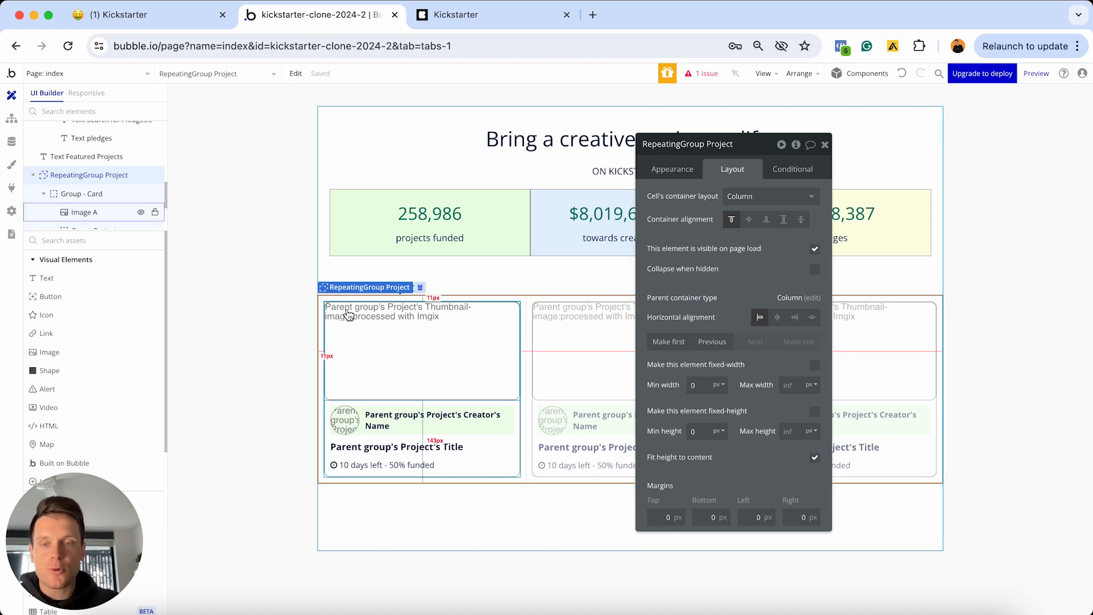
left_click(518, 466)
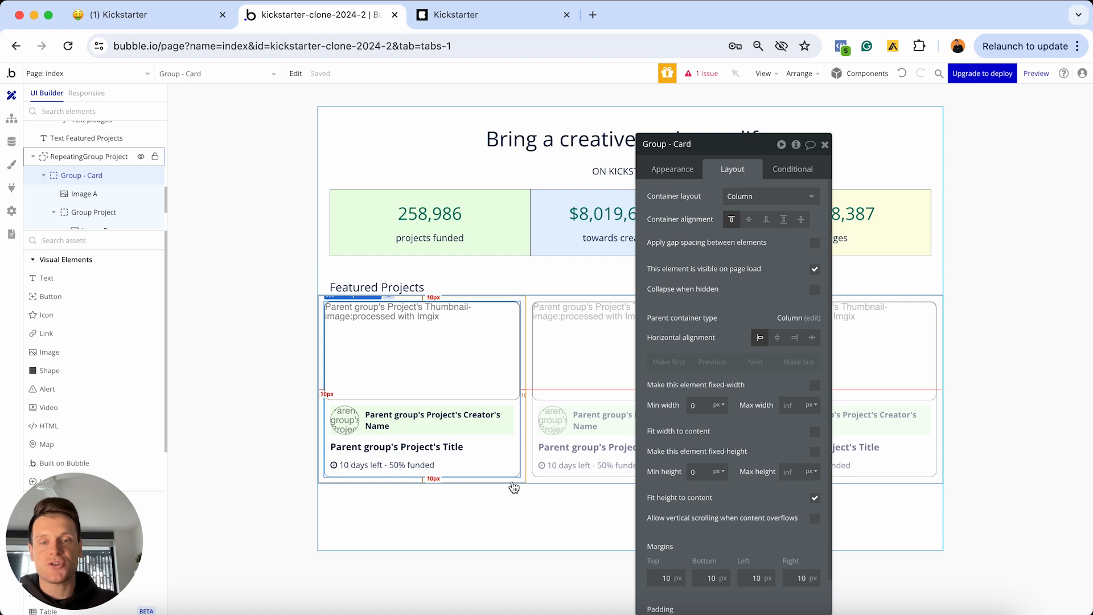
left_click(561, 418)
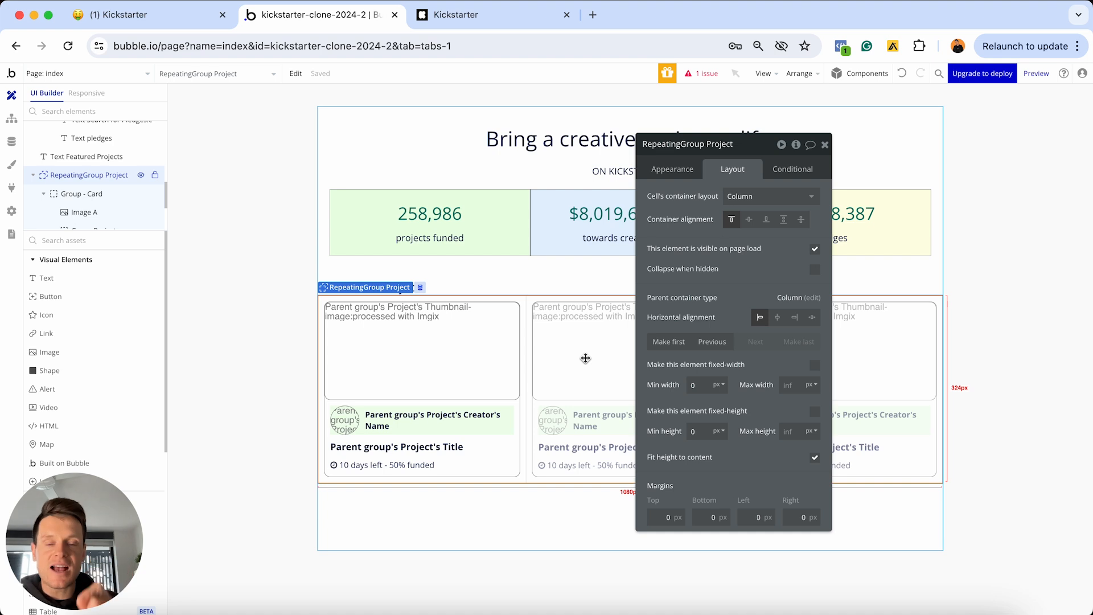
Set the repeating group's minimum column width to 320px
left_click(668, 171)
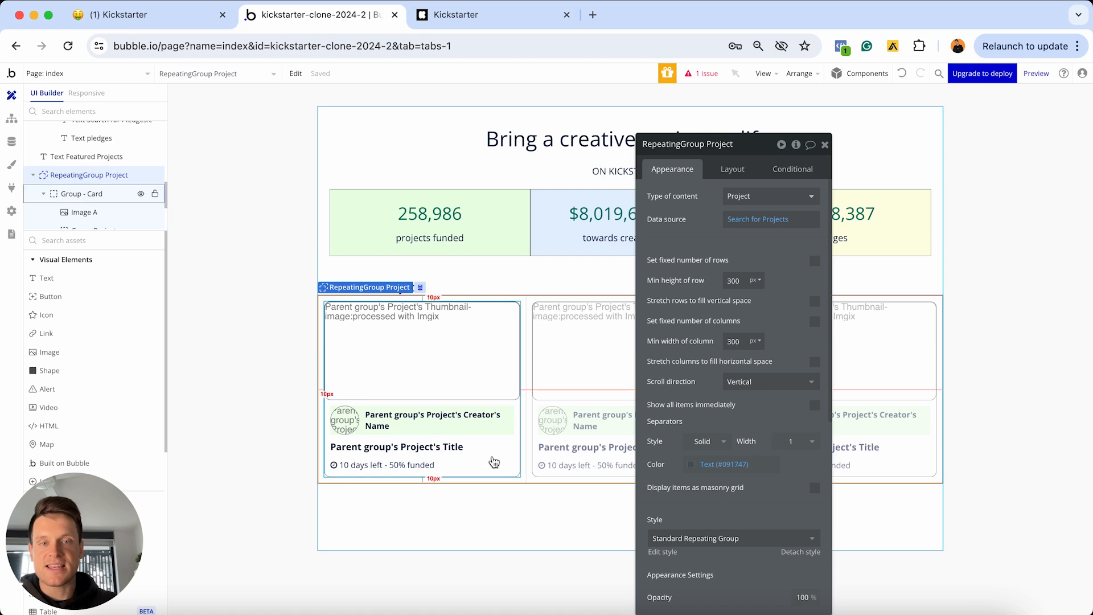
left_click(733, 171)
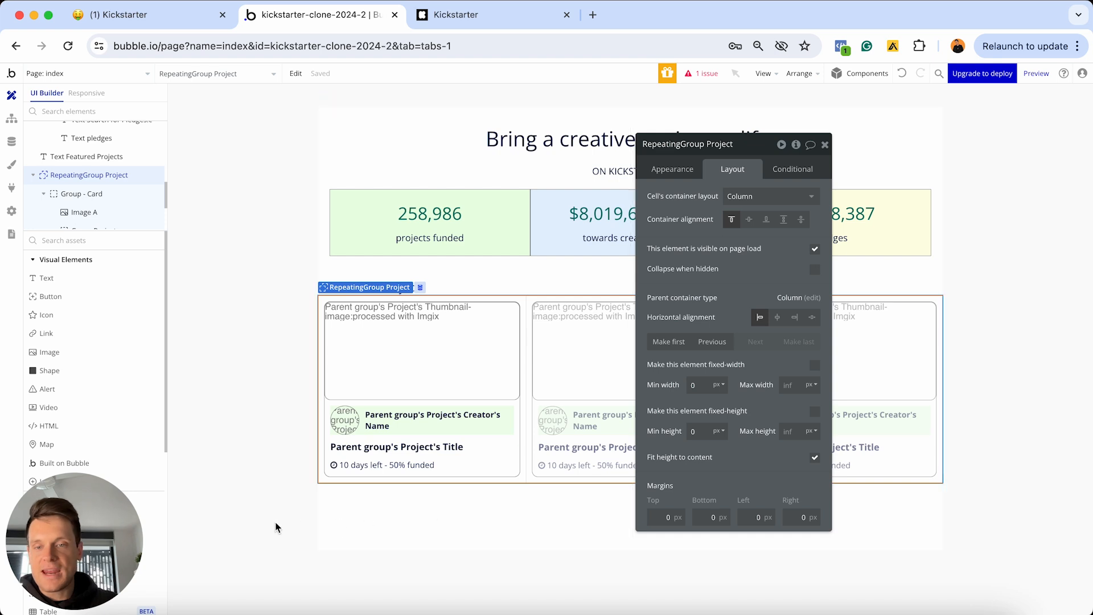
left_click(665, 172)
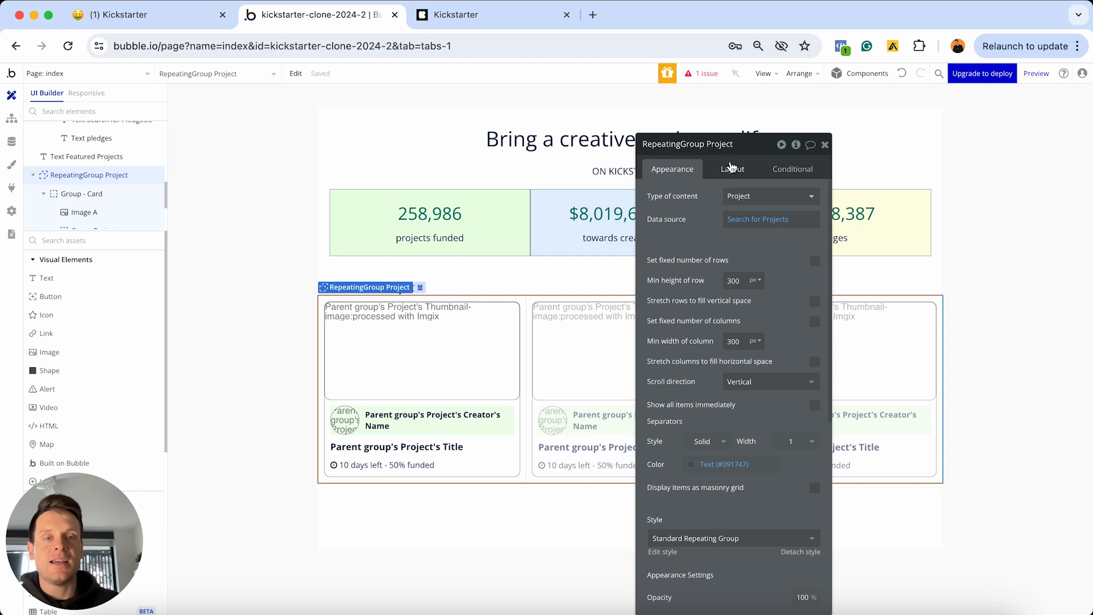
left_click(732, 169)
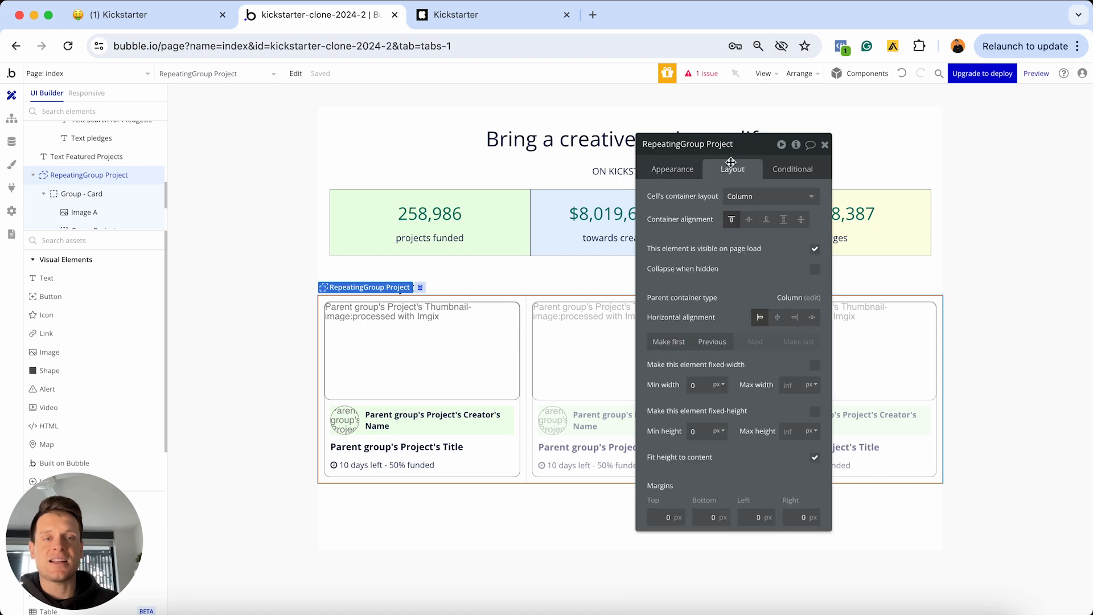
left_click(671, 169)
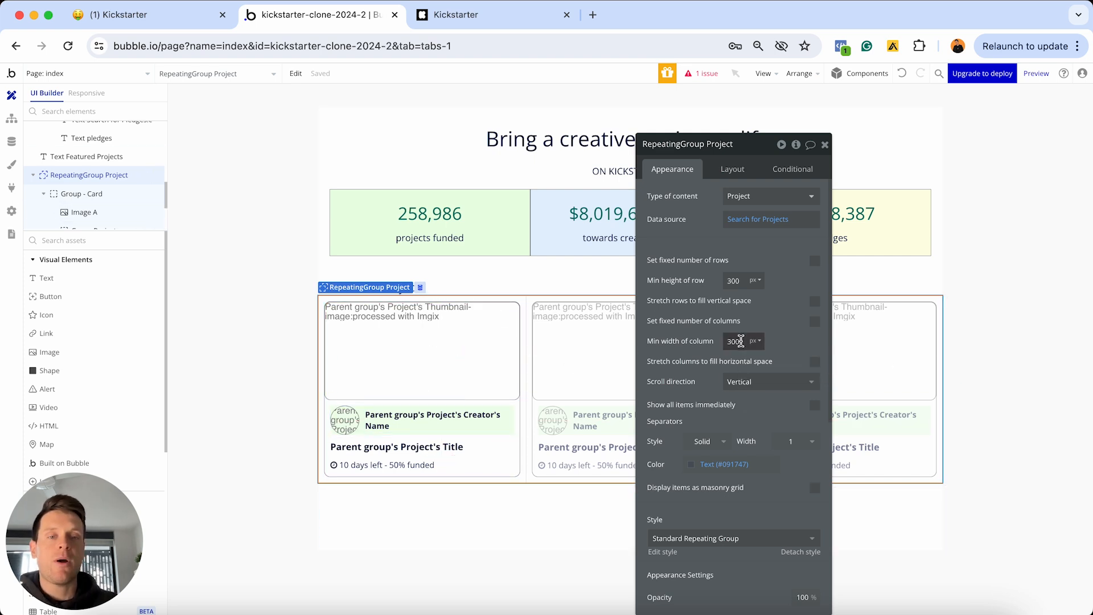
left_click(740, 339)
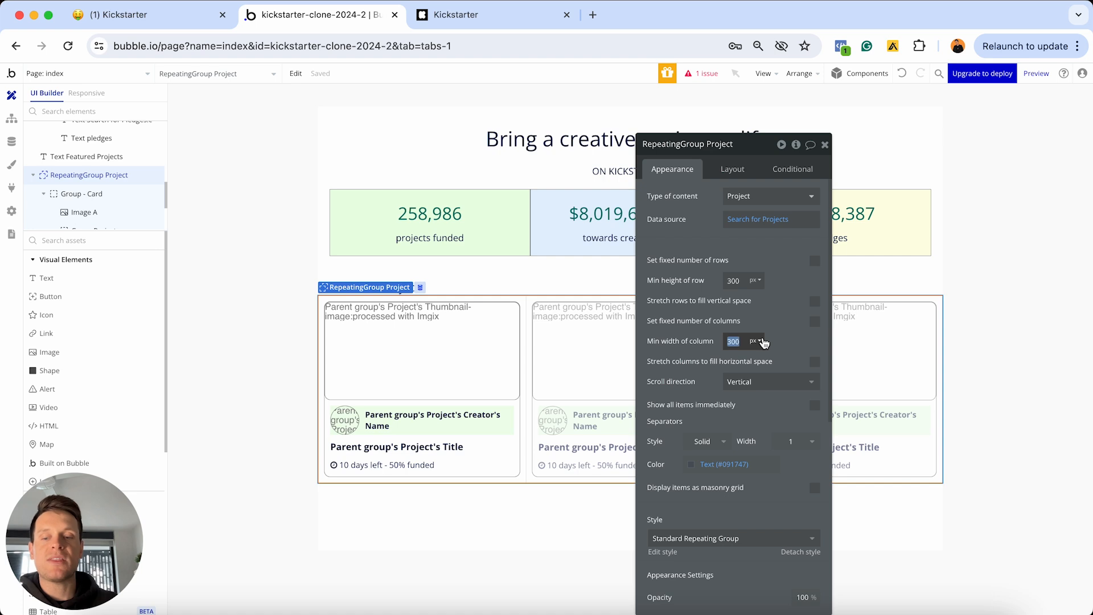
type("320")
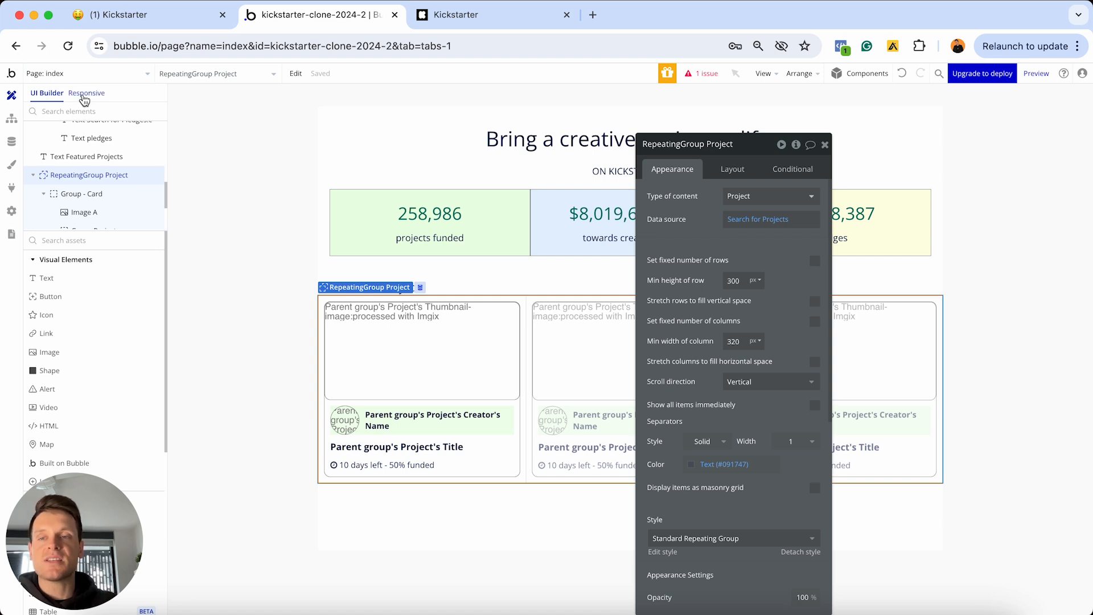
Preview the page at 320px mobile width and open the Project repeating group's properties
left_click(85, 94)
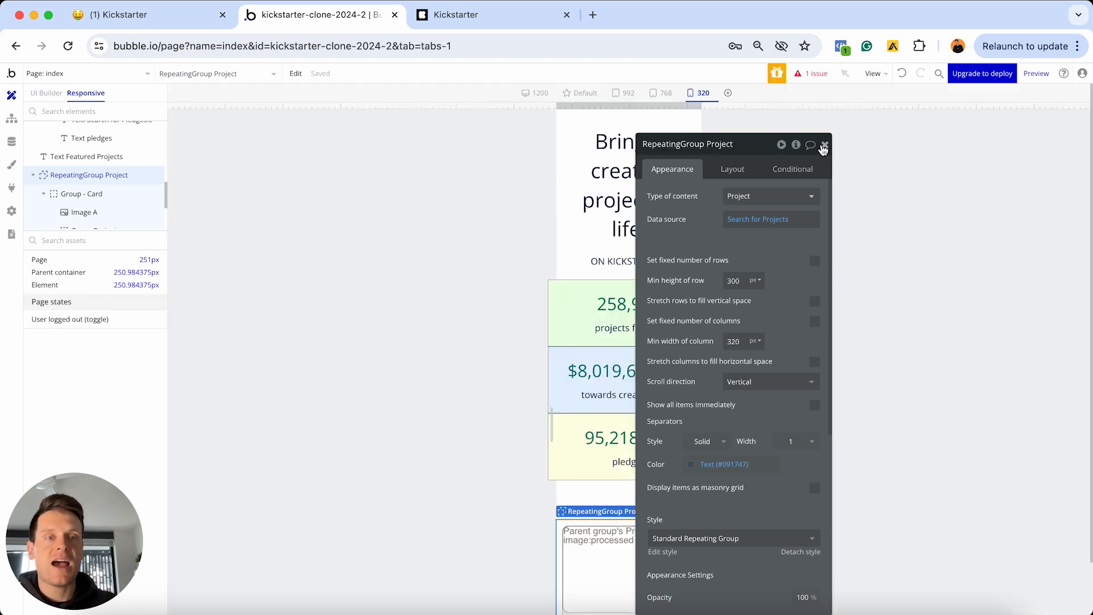
left_click(824, 145)
left_click(703, 94)
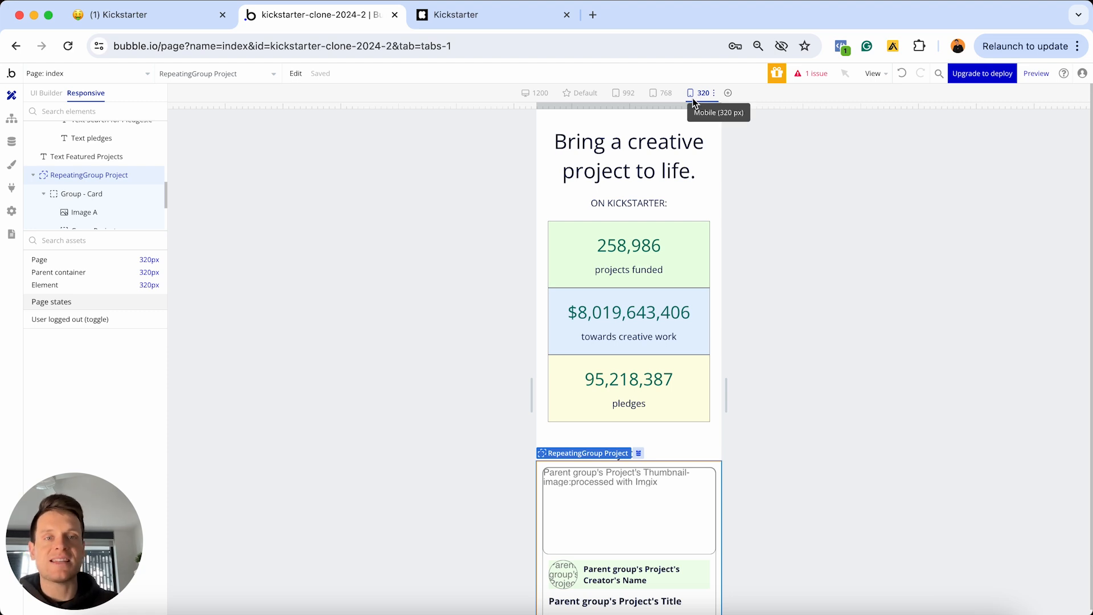
scroll(665, 371, "down", 1)
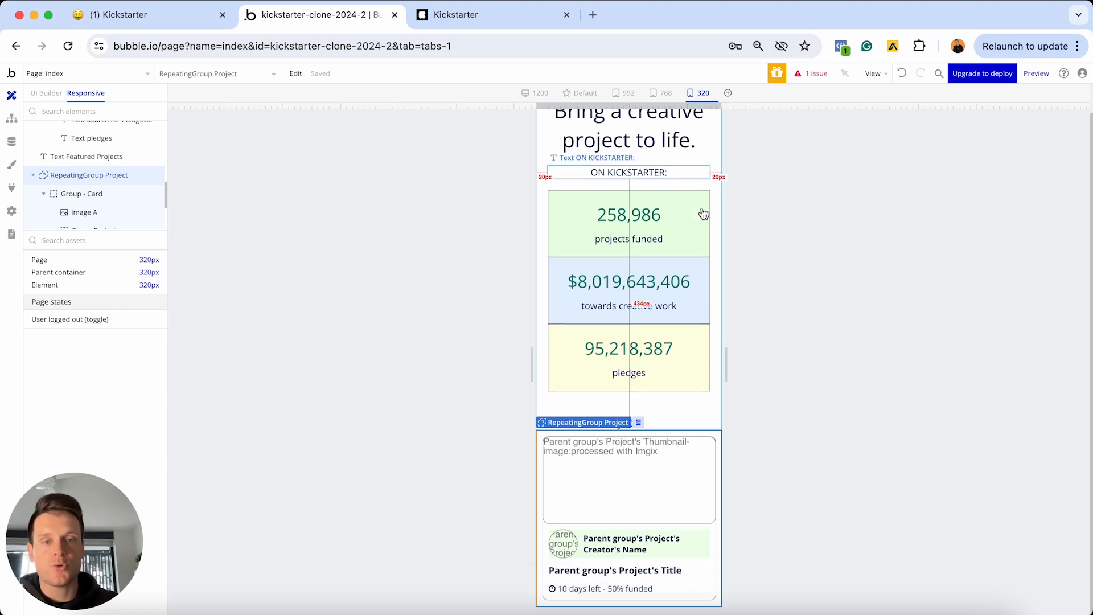
double_click(719, 440)
left_click_drag(747, 145, 915, 126)
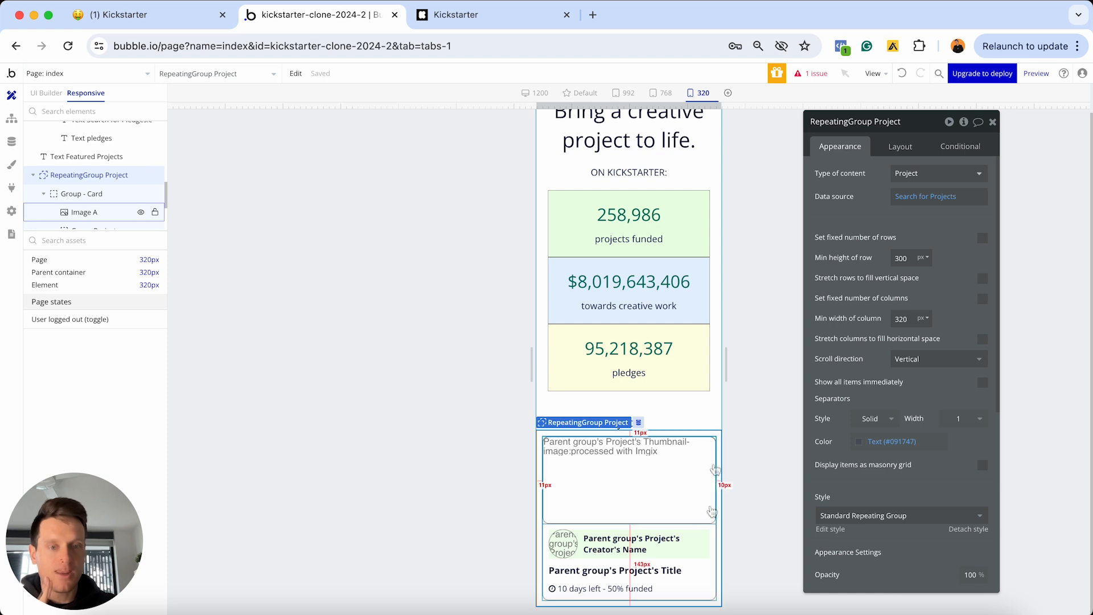
Give the Project repeating group 10px left and right margins
left_click(715, 529)
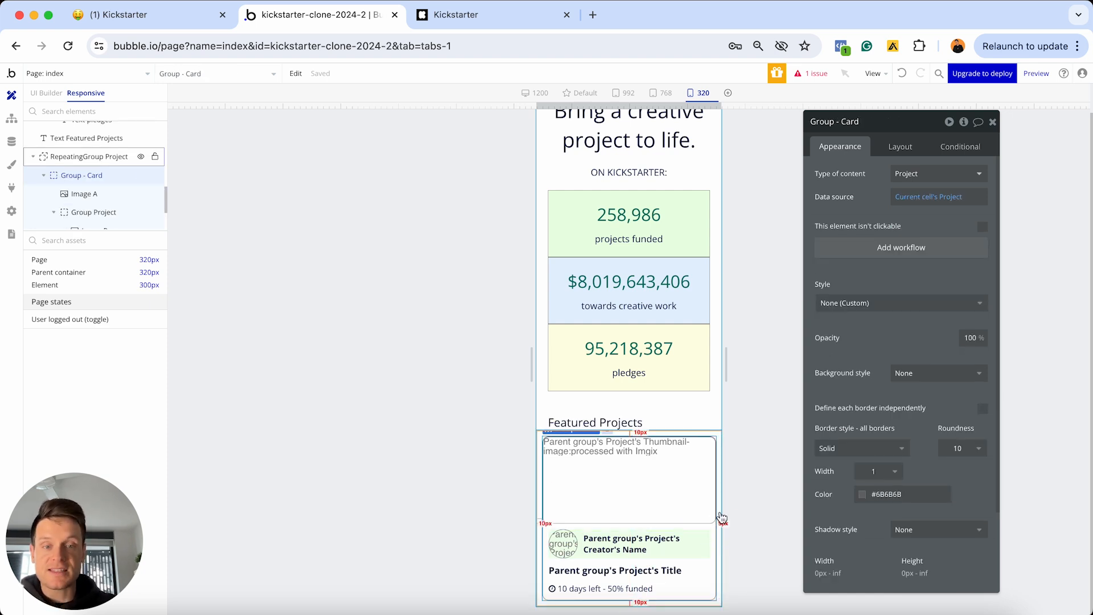
left_click(718, 443)
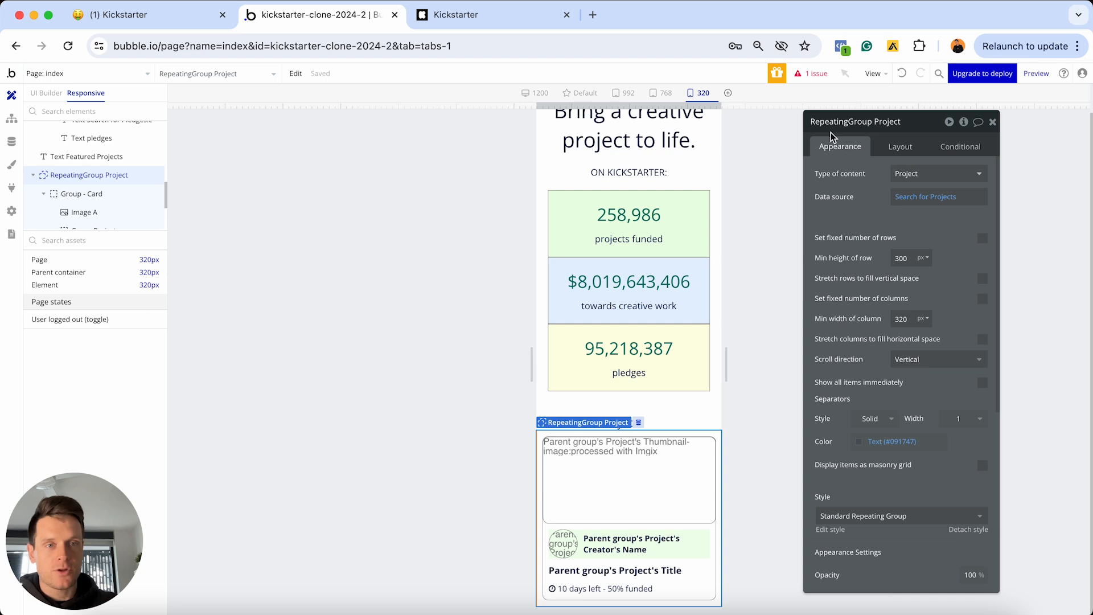
left_click(899, 149)
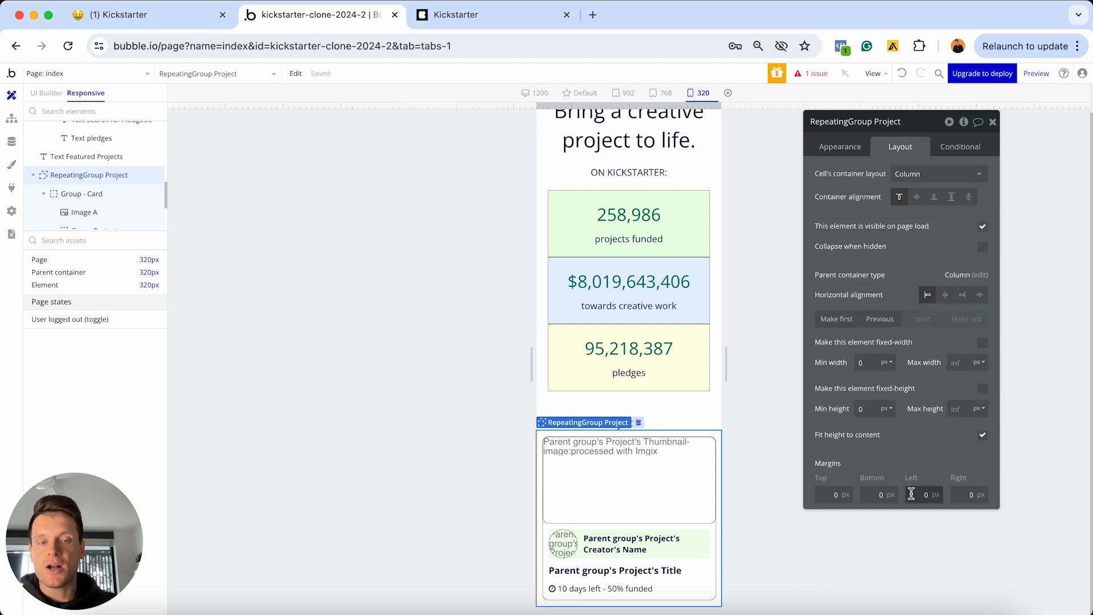
type("1")
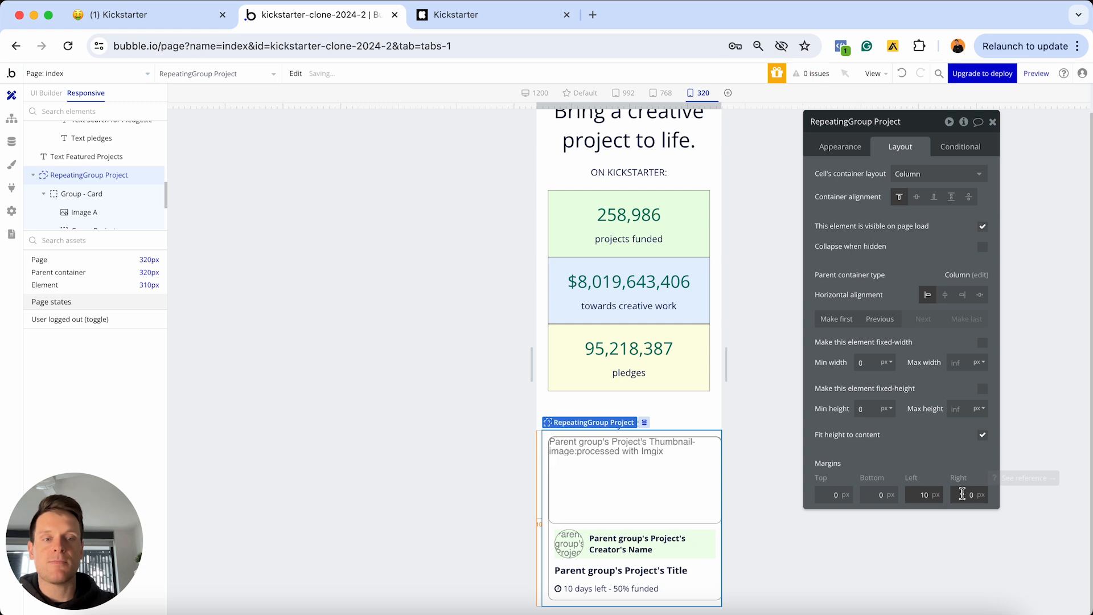
left_click(963, 494)
type("1")
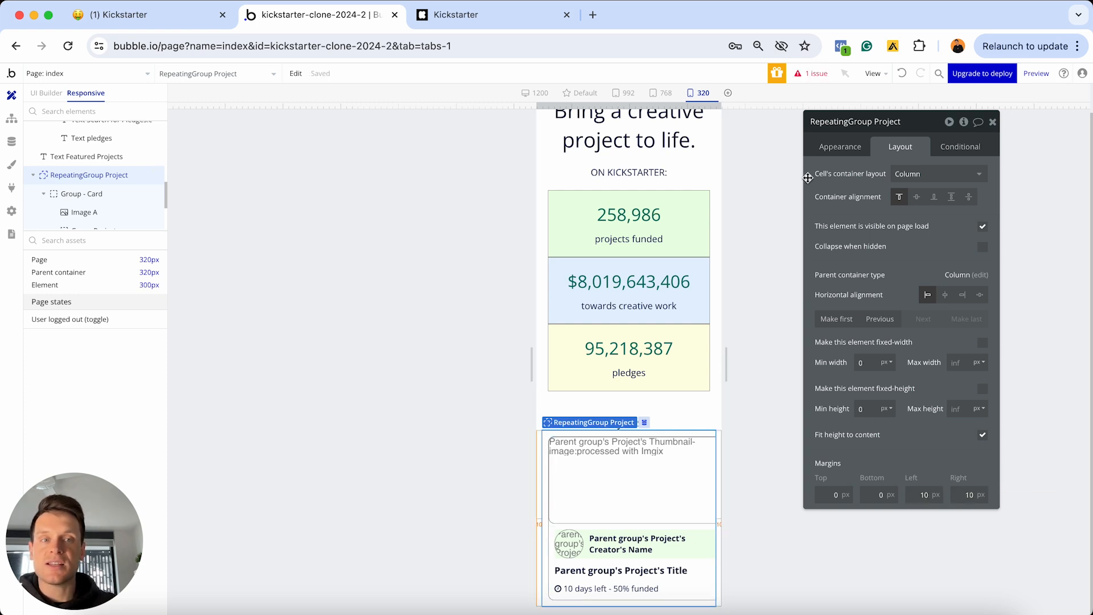
Keep the repeating group's minimum column width at 320
left_click(835, 148)
double_click(901, 318)
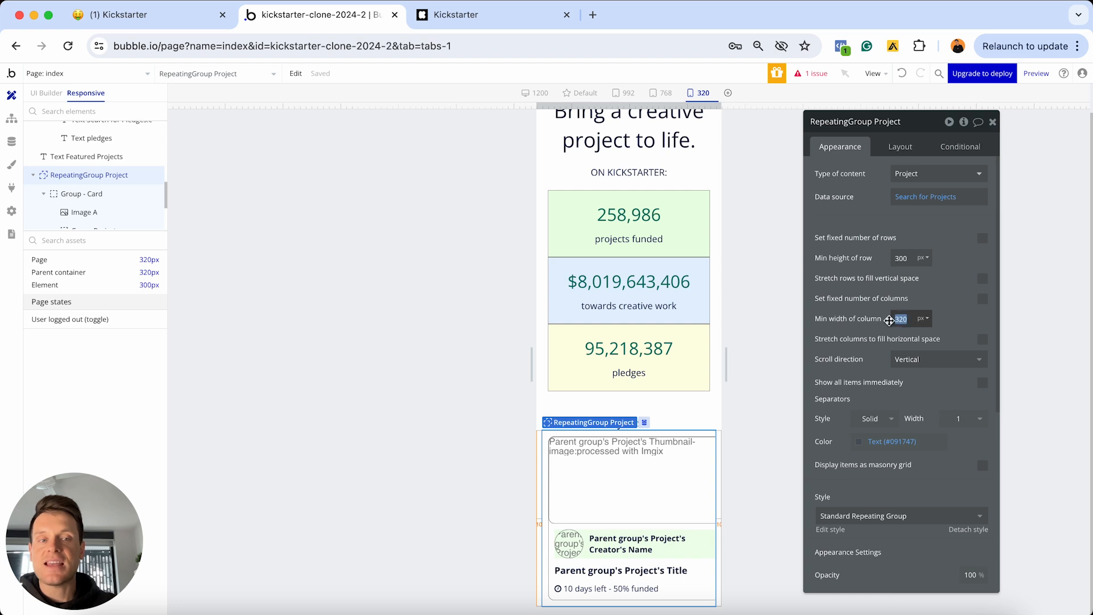
type("300")
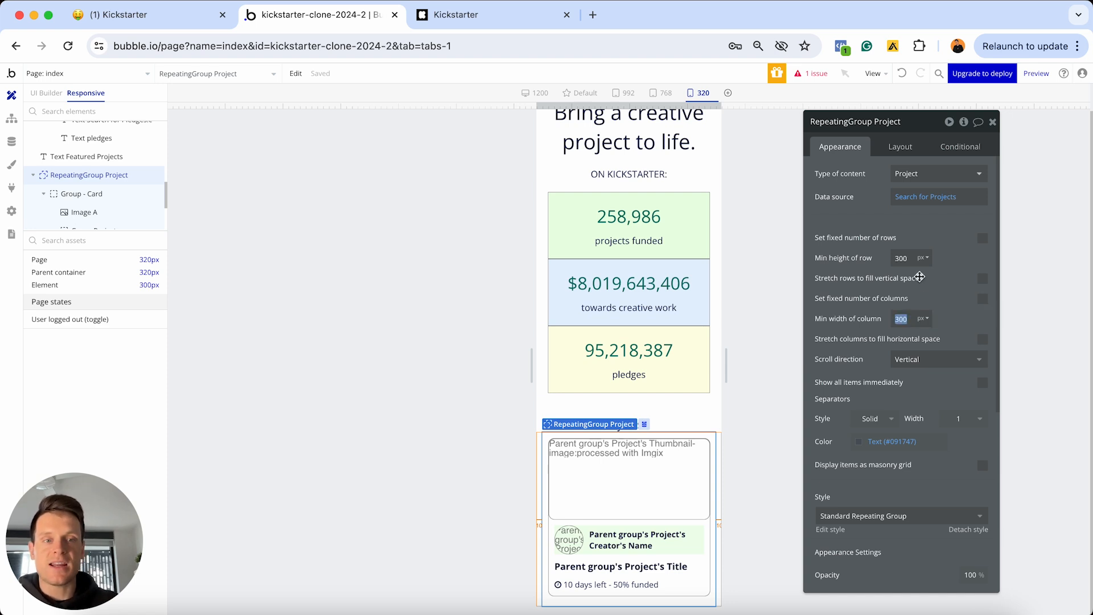
type("320")
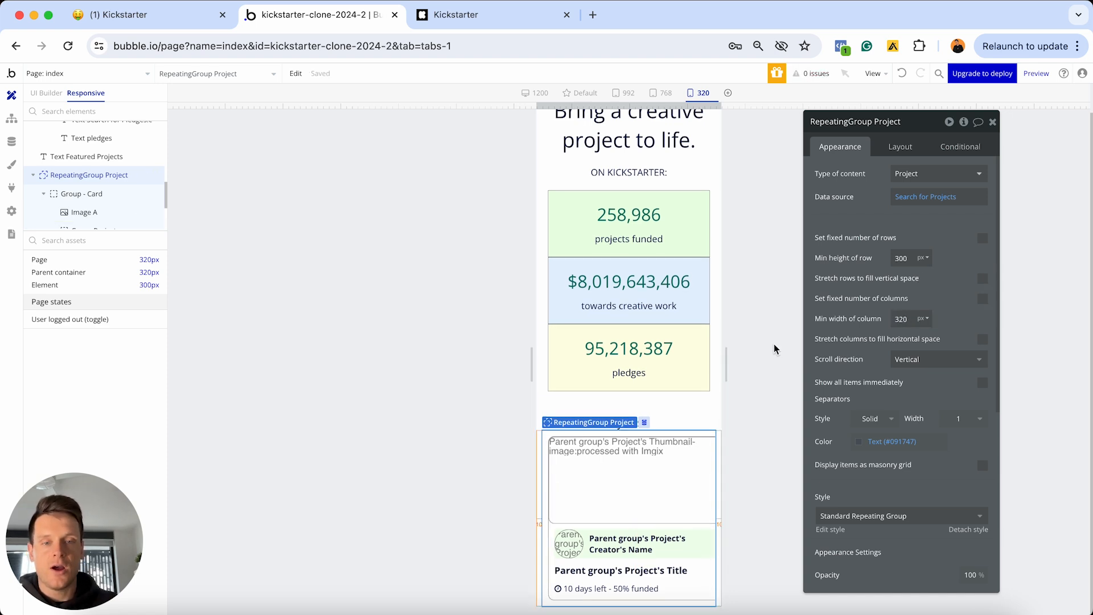
Clear the repeating group's left and right margins to 0
left_click(900, 147)
left_click(913, 493)
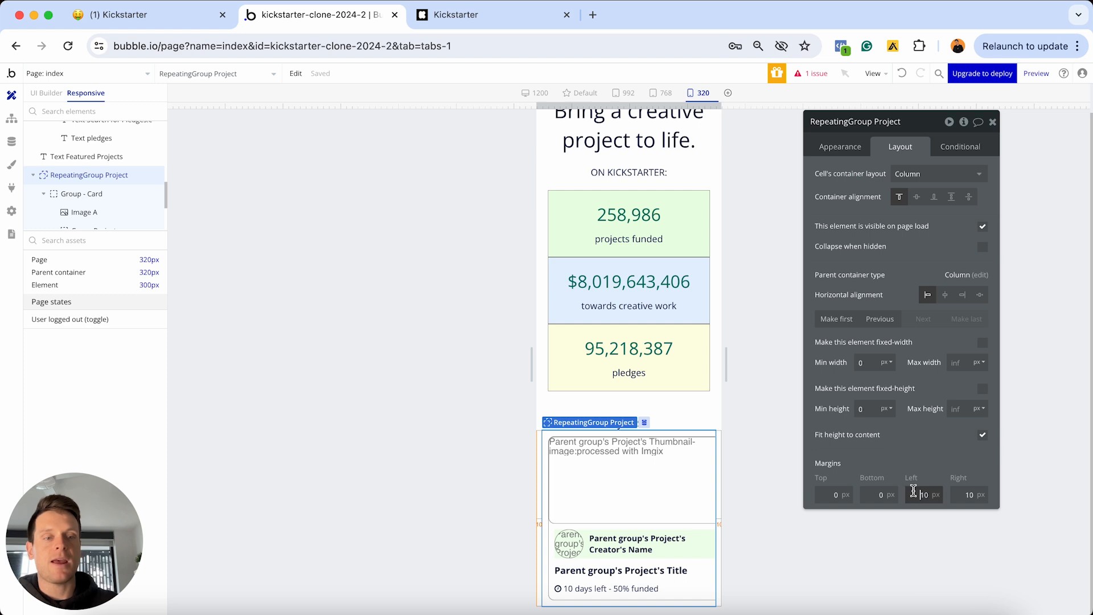
key("Delete")
left_click(962, 493)
key("Delete")
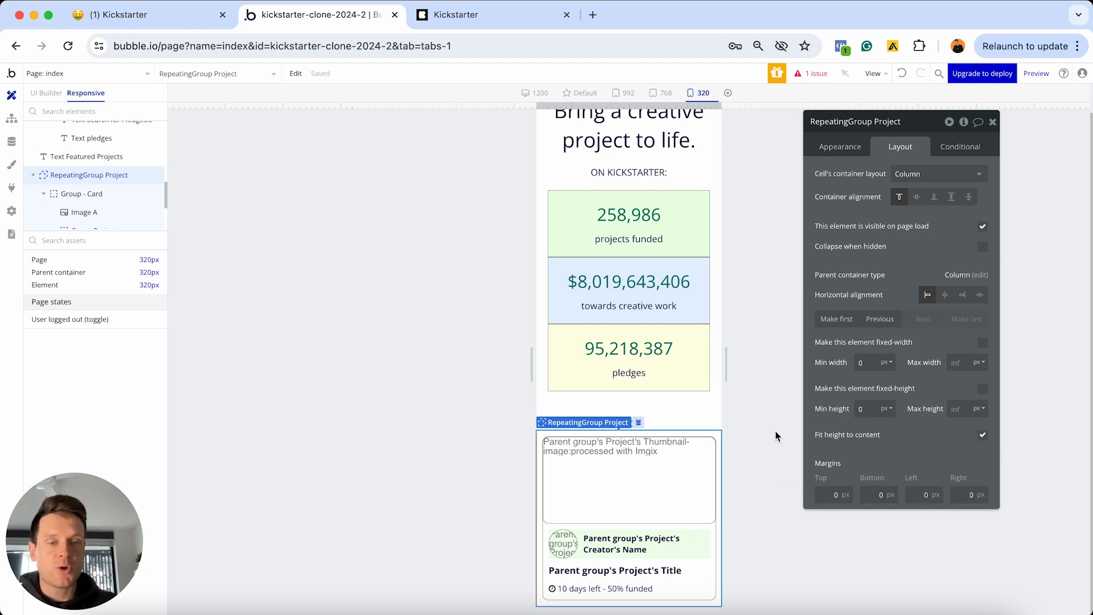
Set the repeating group's border style for all borders to None
left_click(836, 149)
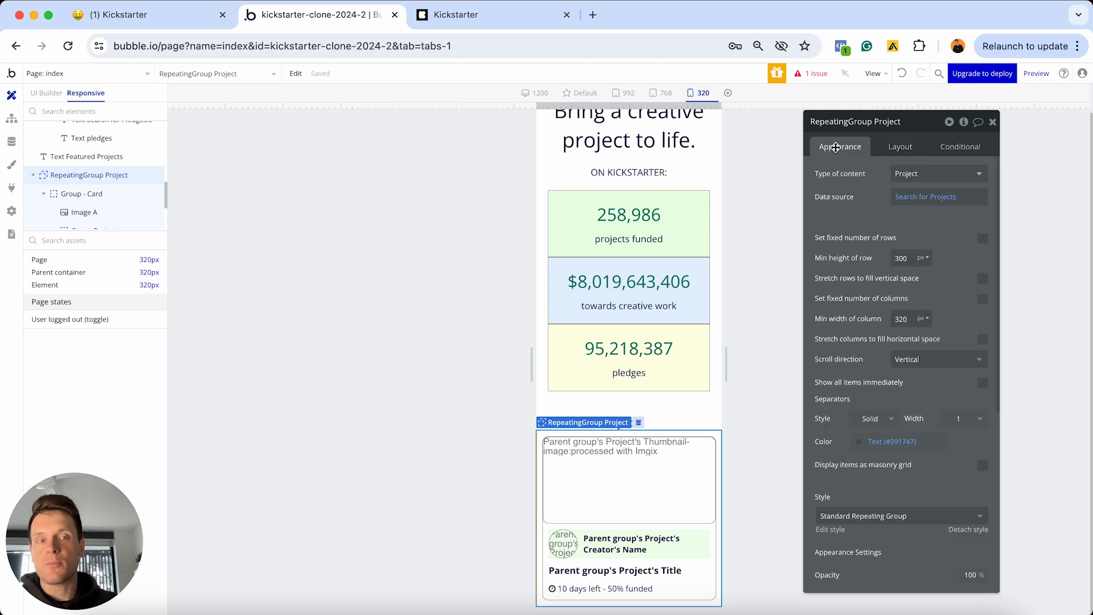
scroll(910, 288, "down", 5)
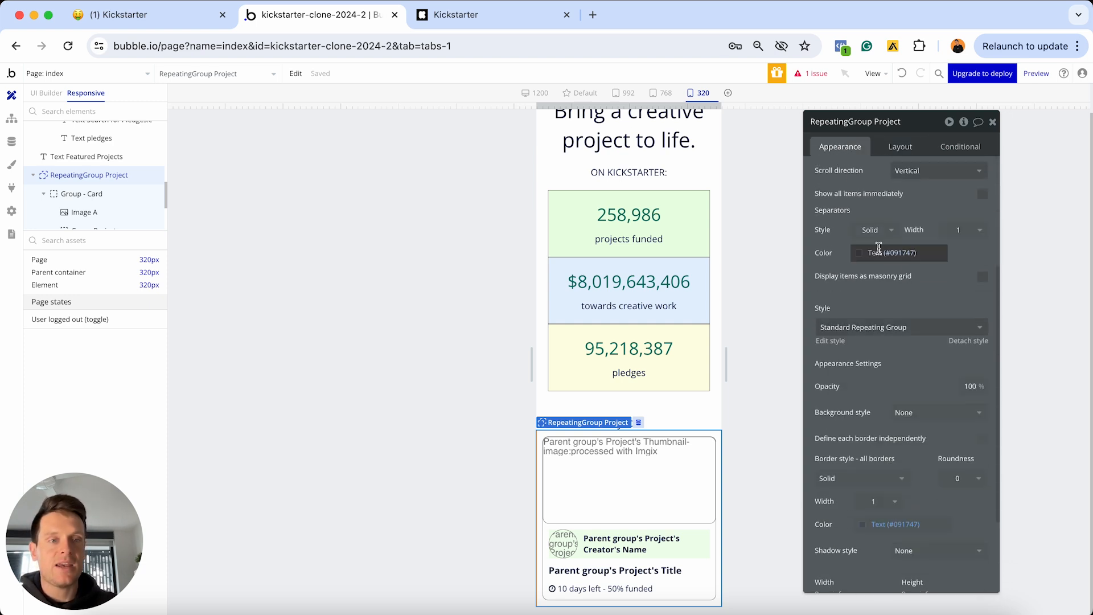
scroll(879, 273, "down", 3)
left_click(857, 414)
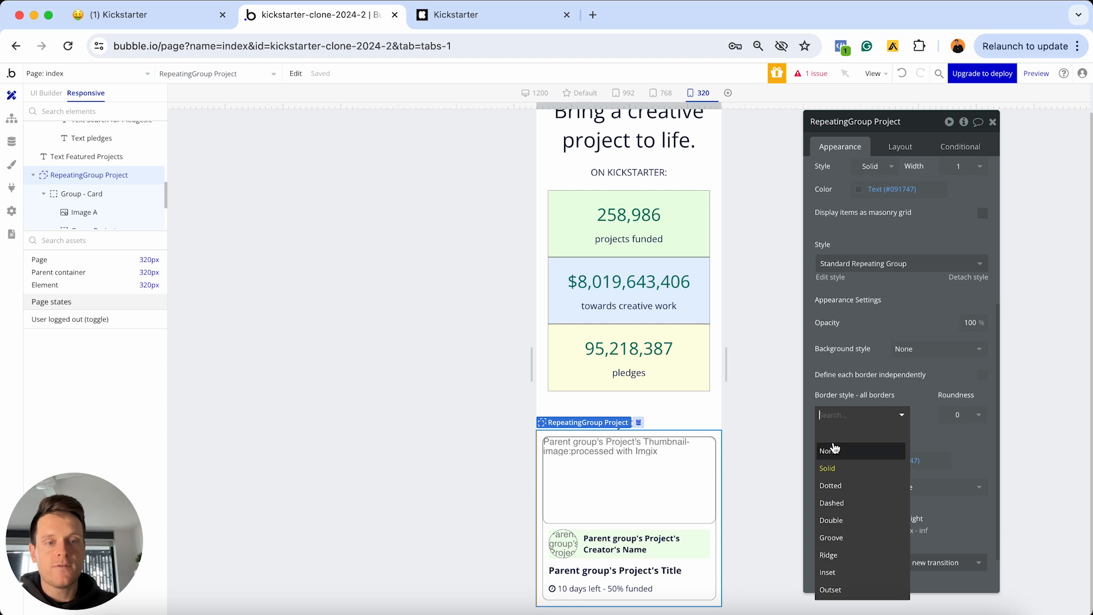
left_click(834, 449)
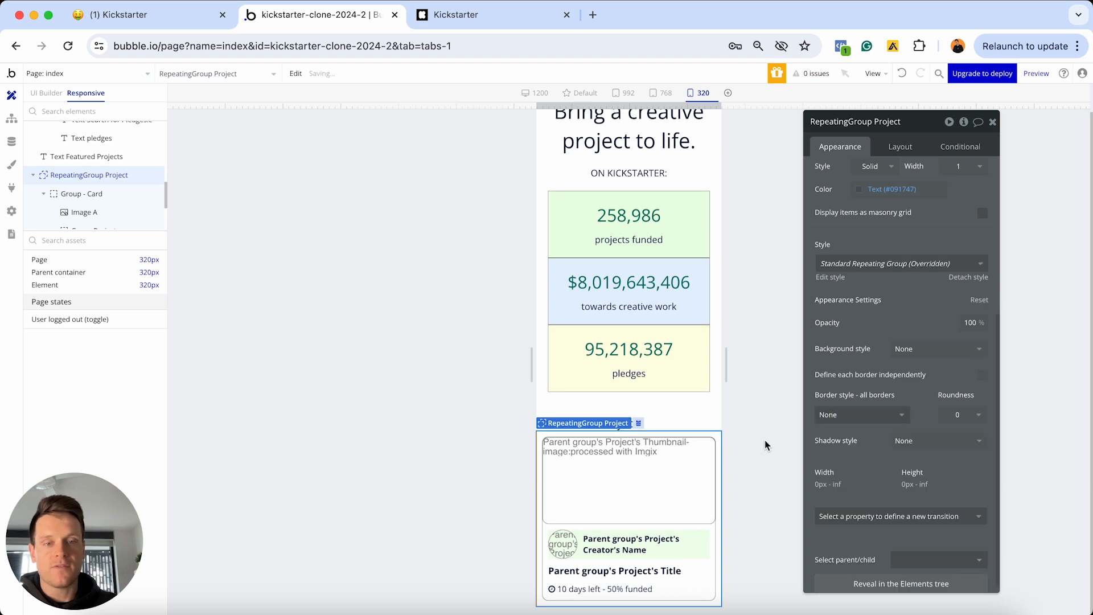
left_click(711, 401)
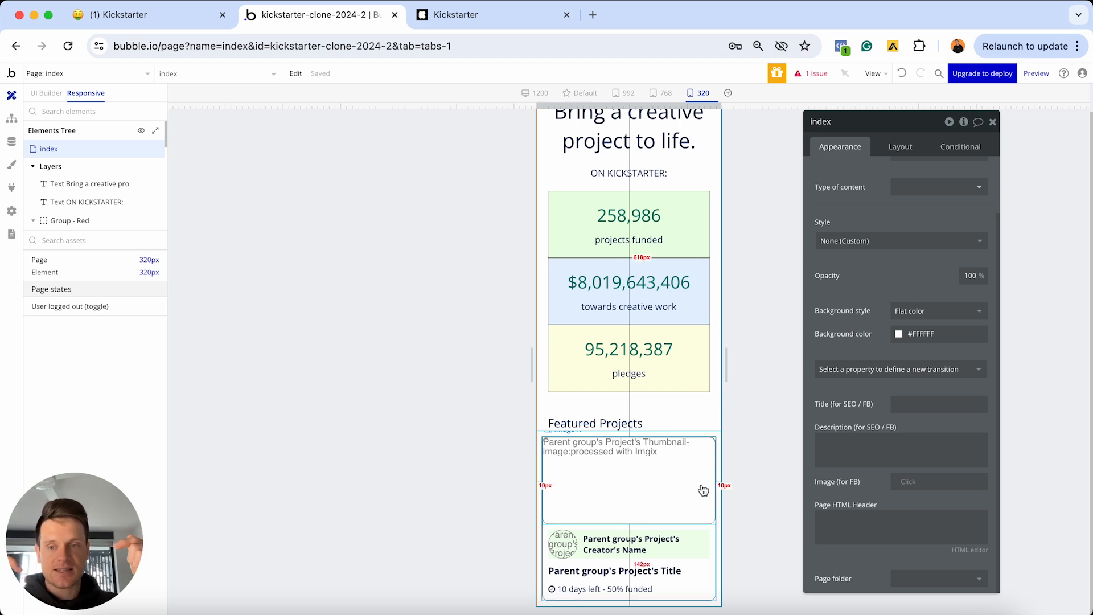
left_click(900, 76)
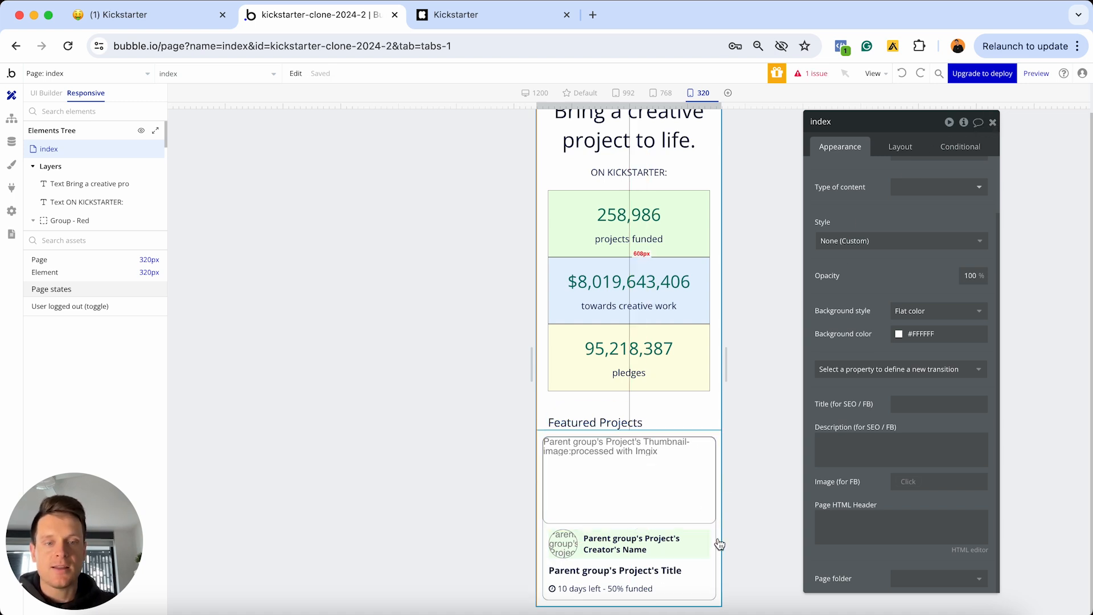
Change the repeating group's minimum row height from 300 to 0
left_click(719, 520)
scroll(828, 203, "up", 5)
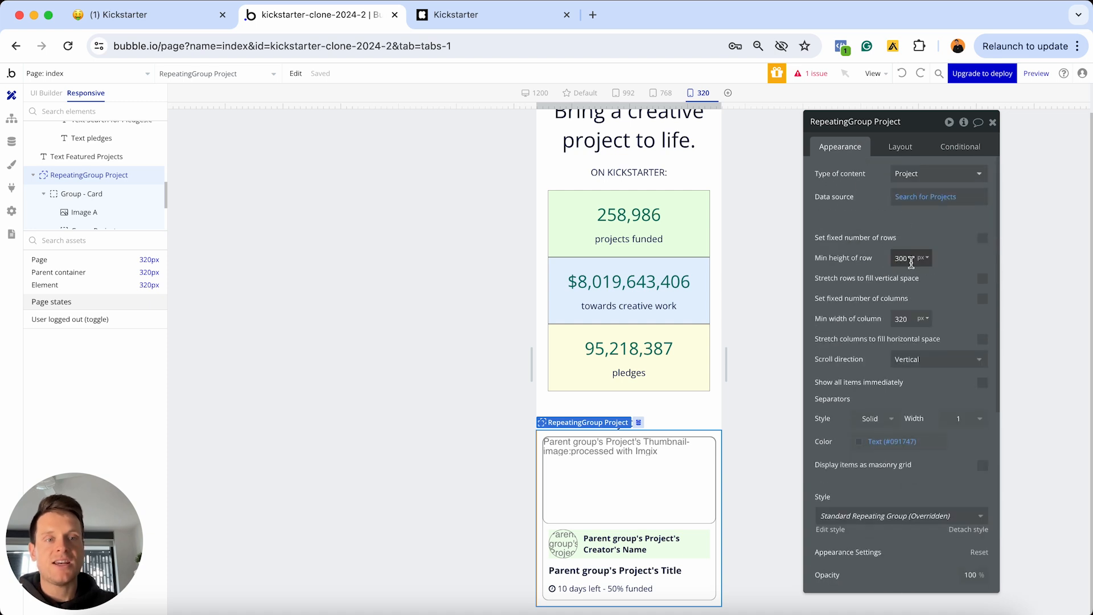
double_click(906, 258)
type("0")
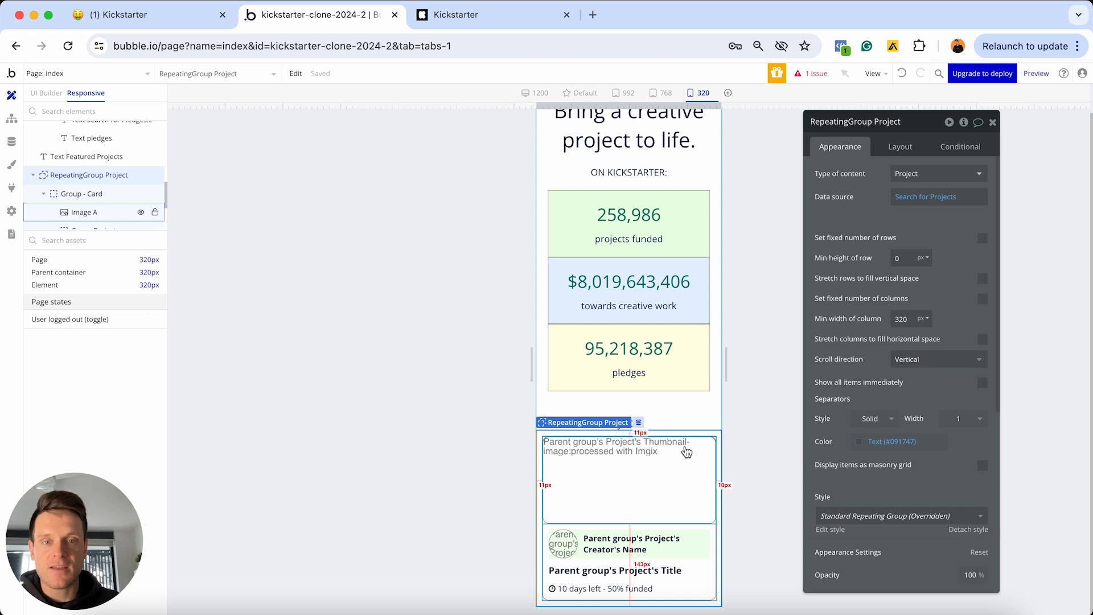
Widen the page preview to desktop width so project cards show four per row
left_click(993, 122)
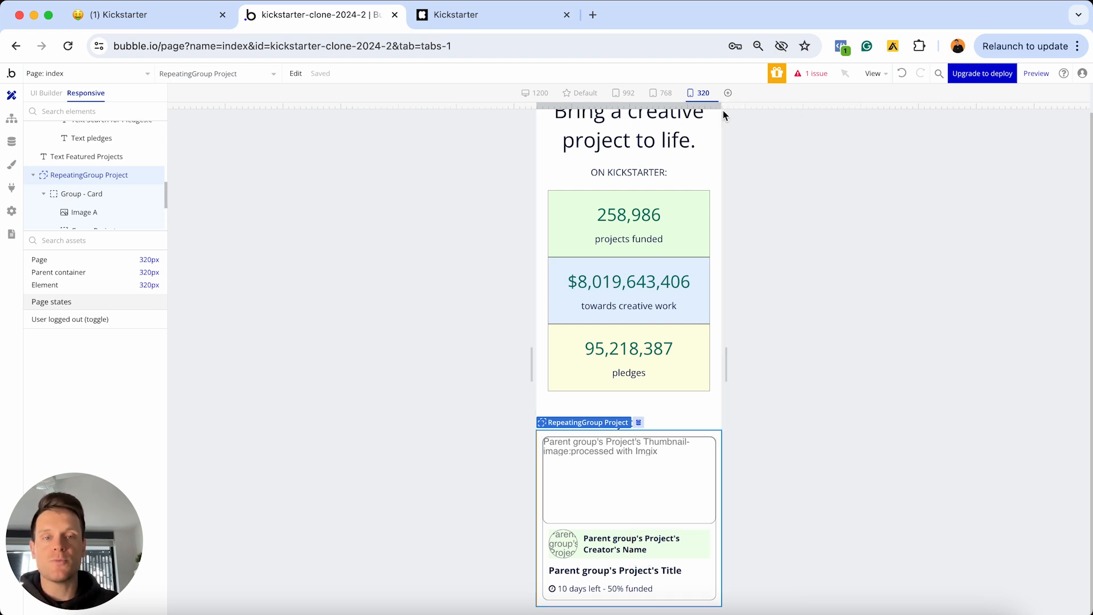
scroll(681, 222, "up", 1)
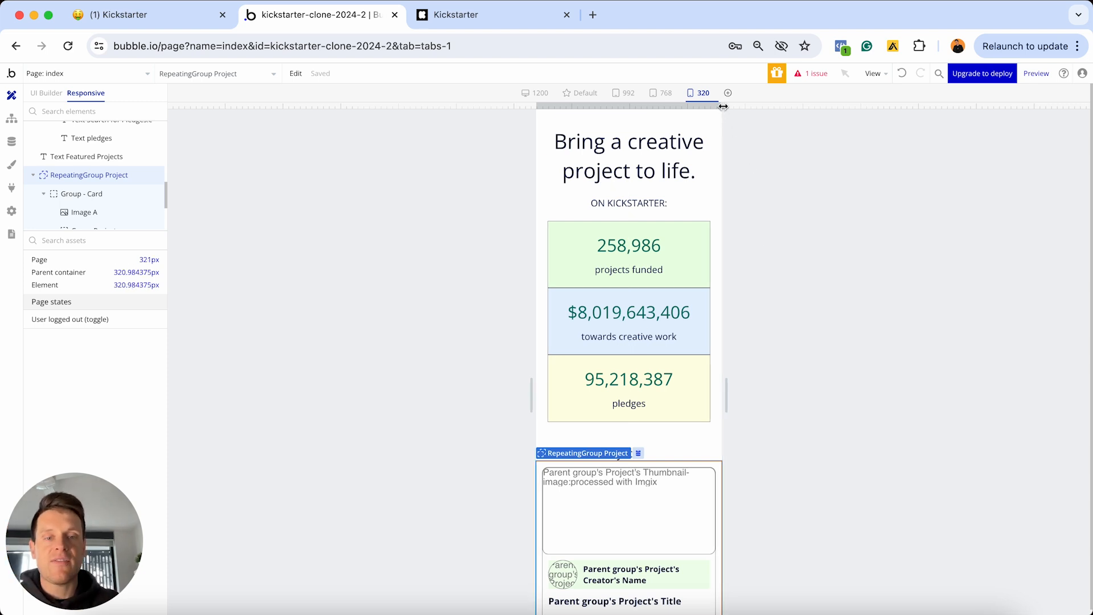
left_click_drag(722, 106, 1081, 107)
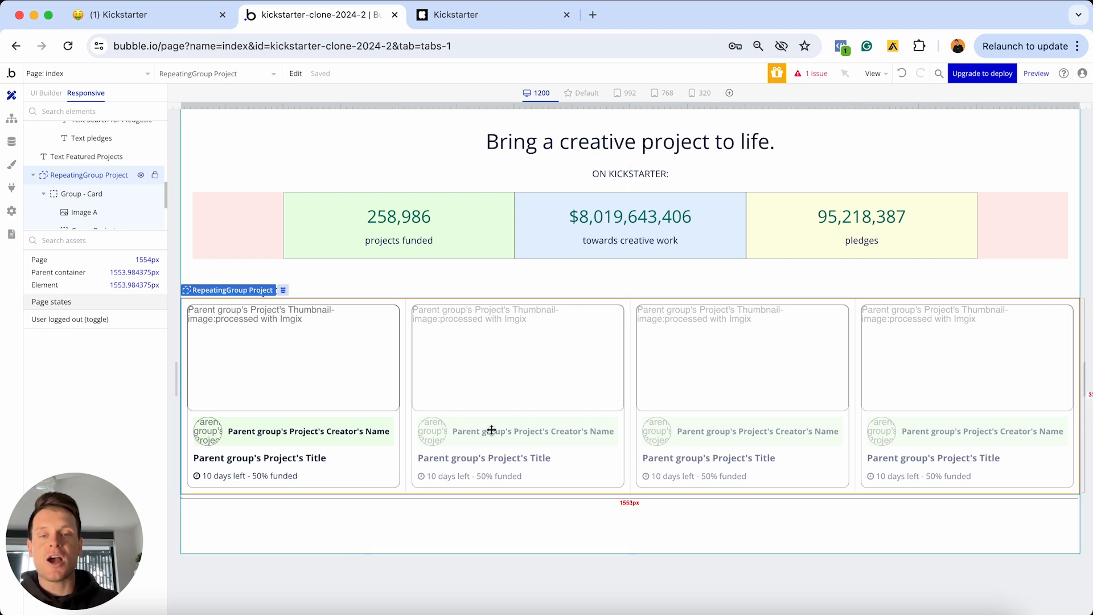
mouse_move(1083, 106)
left_mouse_down()
mouse_move(842, 106)
mouse_move(1090, 106)
left_mouse_up()
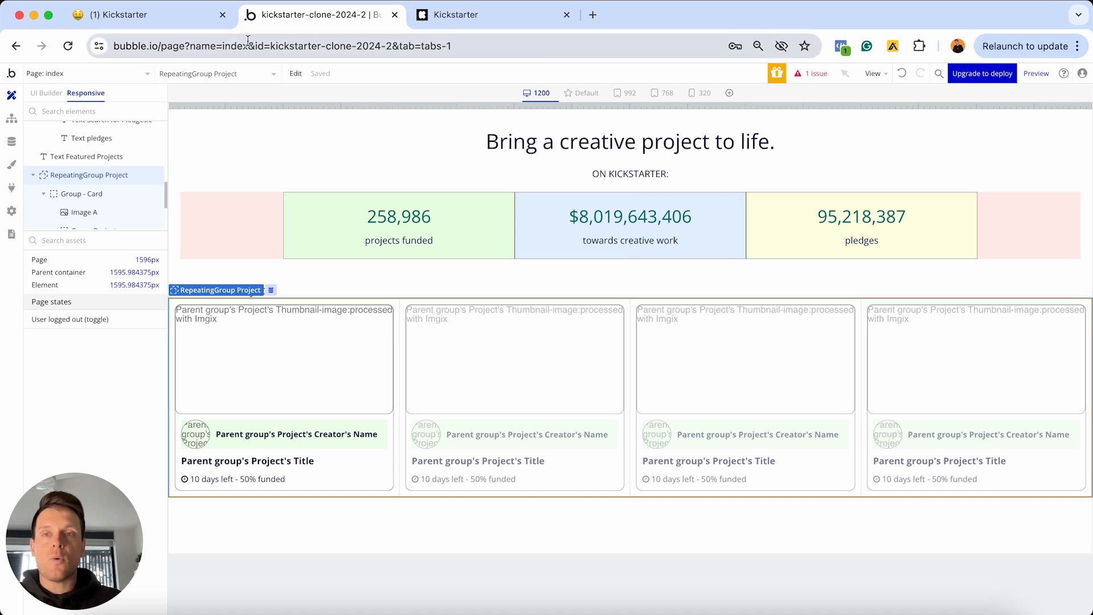
In Notion, tick off Designing the home page and its two subtasks
left_click(196, 22)
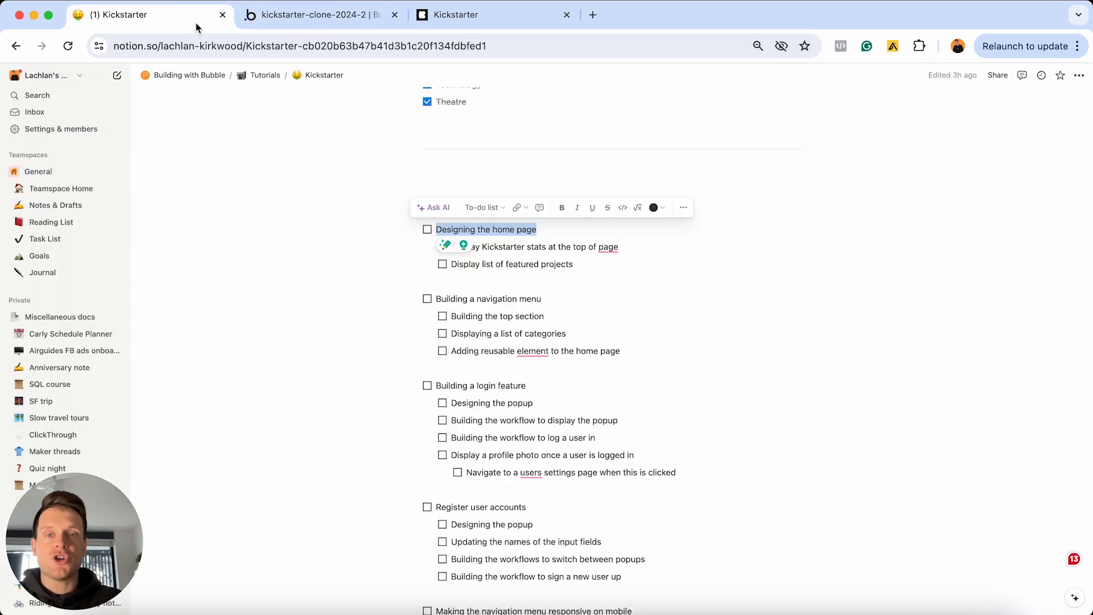
left_click(430, 229)
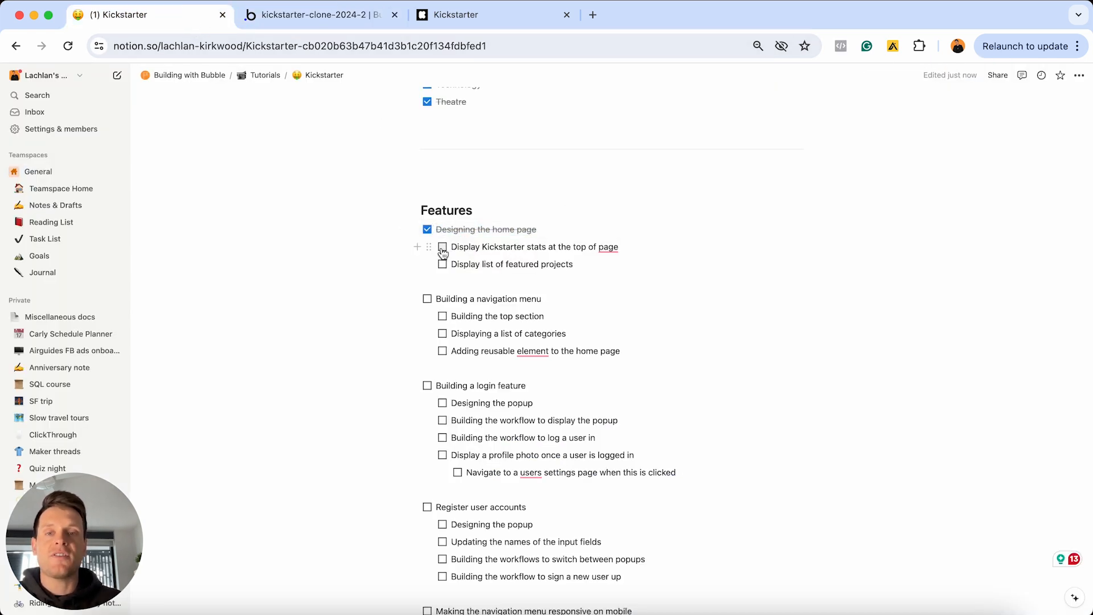
left_click(443, 248)
left_click(442, 265)
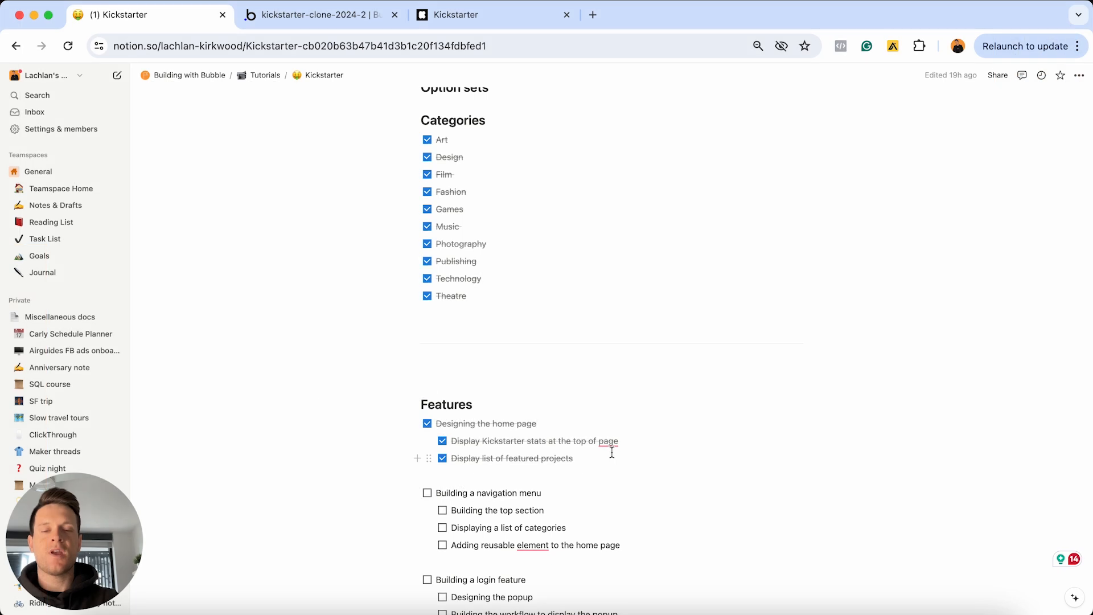
scroll(612, 452, "down", 3)
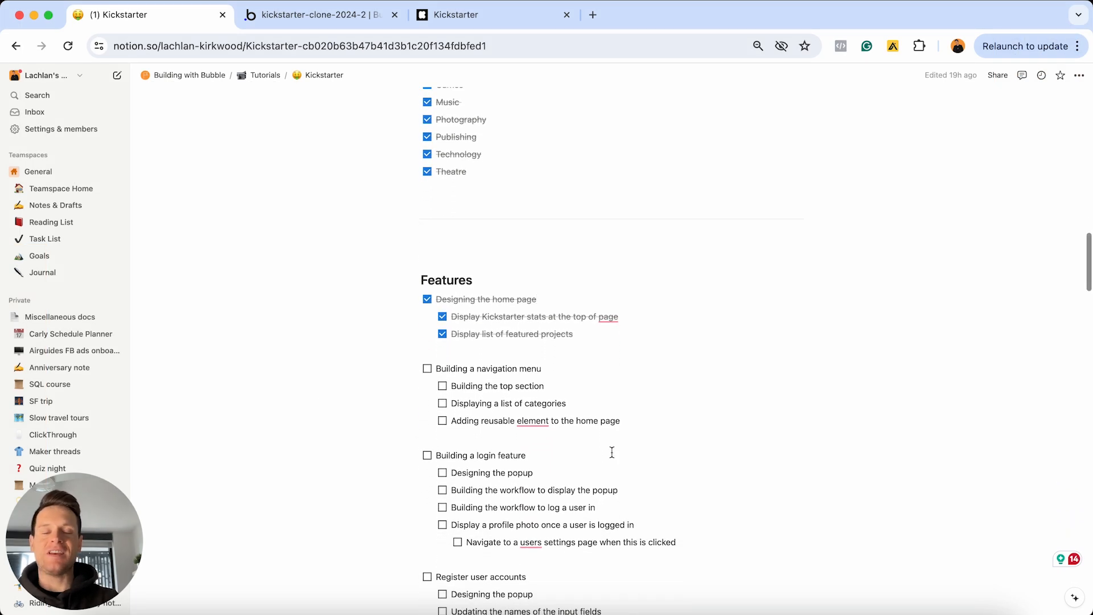
triple_click(584, 370)
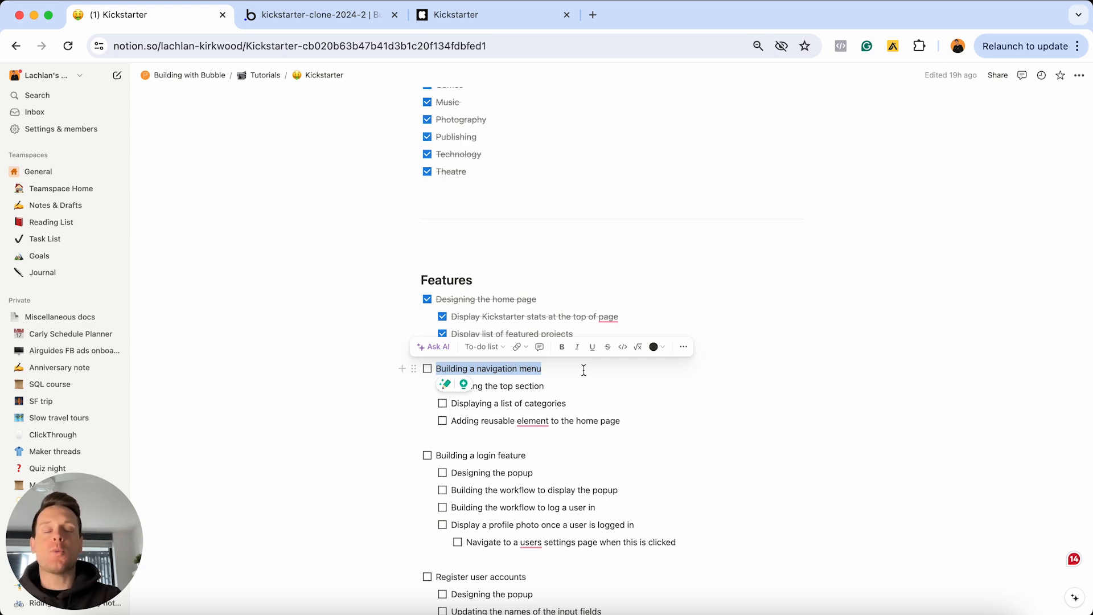
Switch to the live kickstarter.com homepage to reference its logo, search bar, Start a project and Log in
left_click(465, 23)
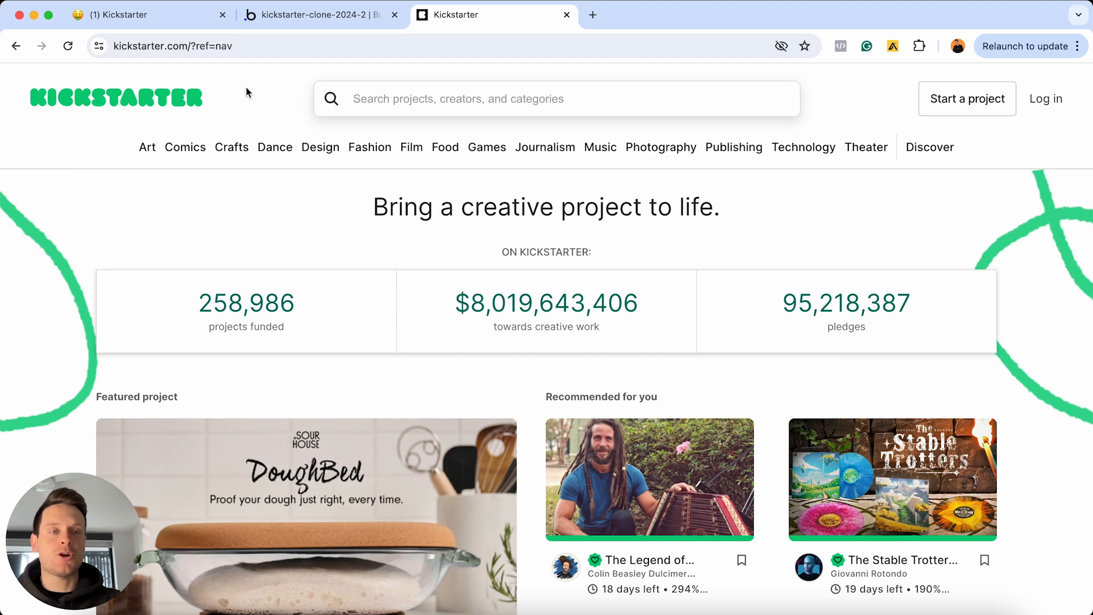
Return to the kickstarter-clone-2024-2 Bubble editor tab showing the index page
left_click(312, 12)
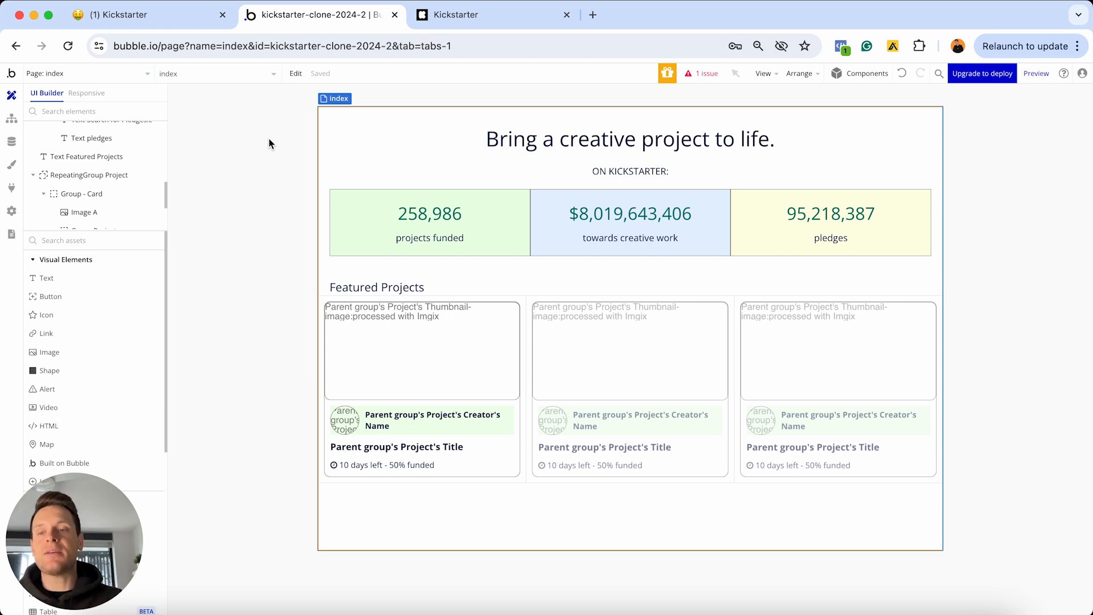
scroll(110, 373, "down", 5)
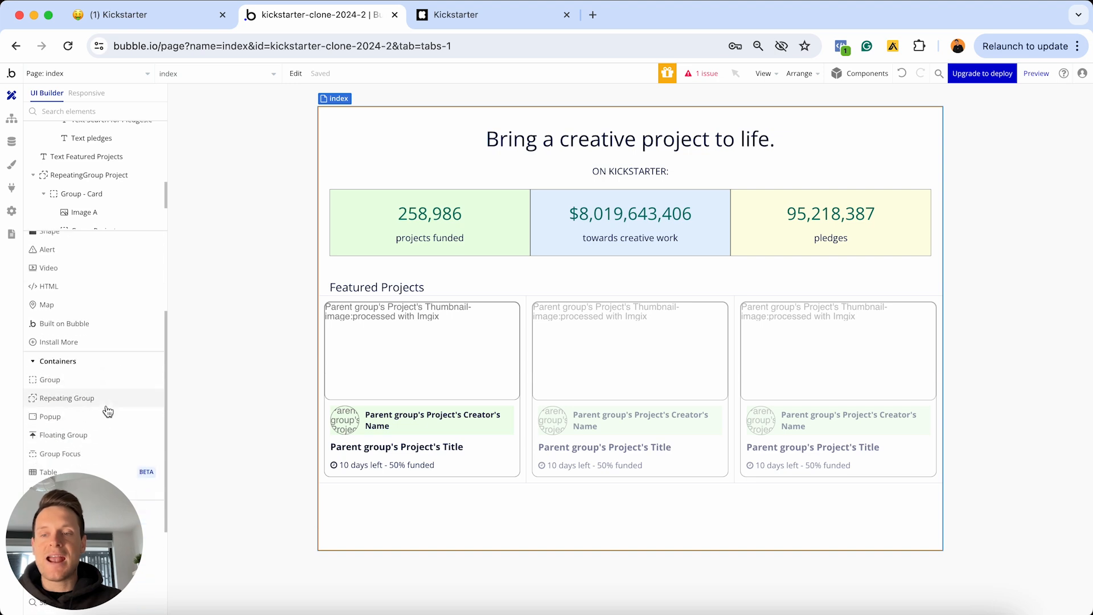
left_click_drag(97, 385, 328, 120)
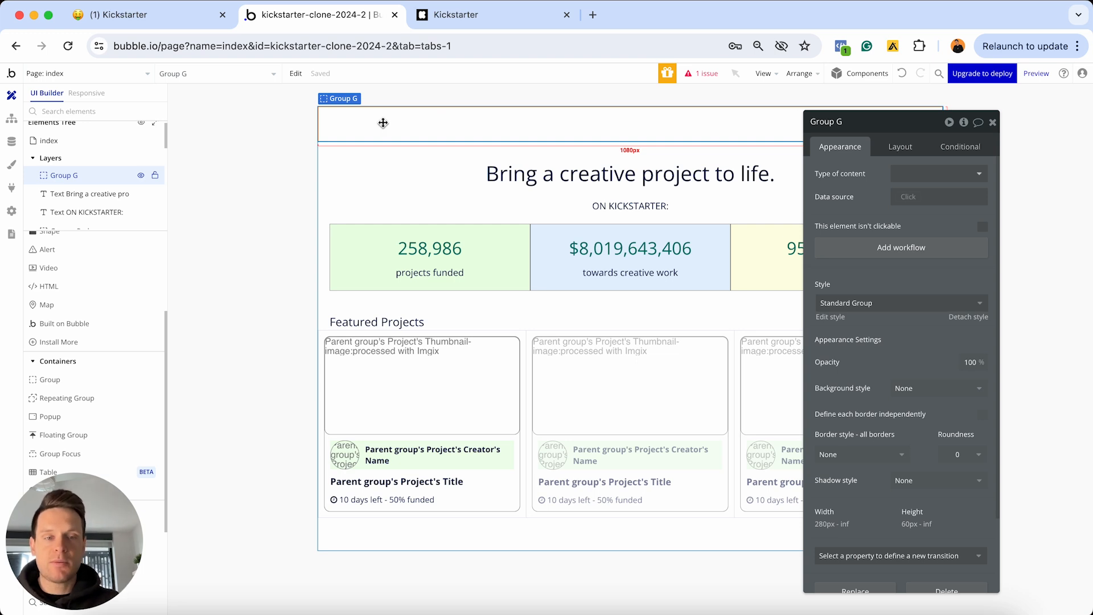
key("Delete")
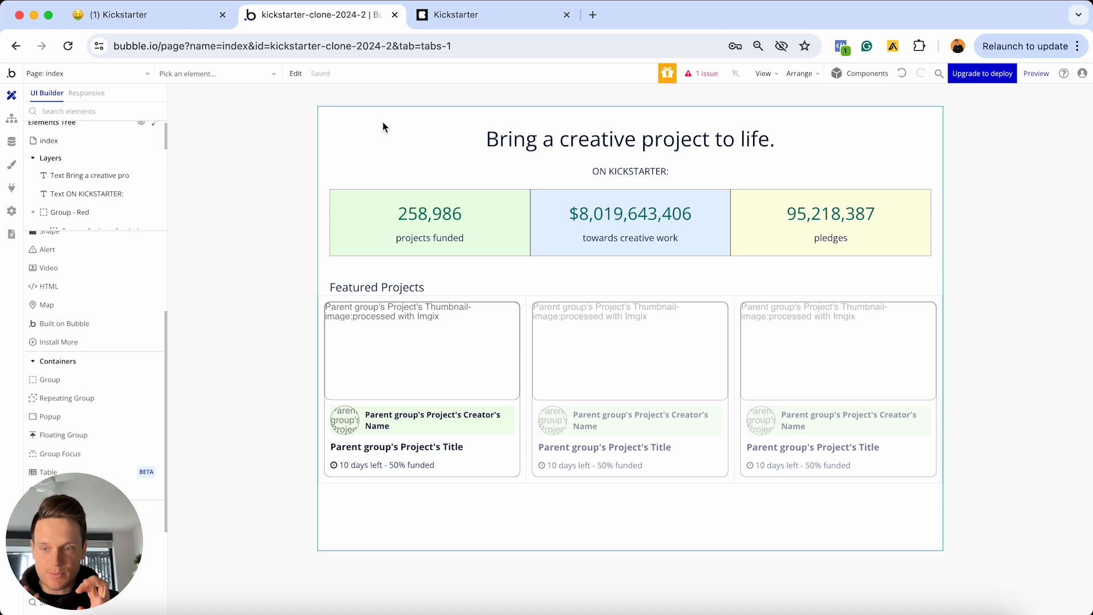
Start a new reusable element from the Page dropdown and name it Nav-menu
left_click(107, 74)
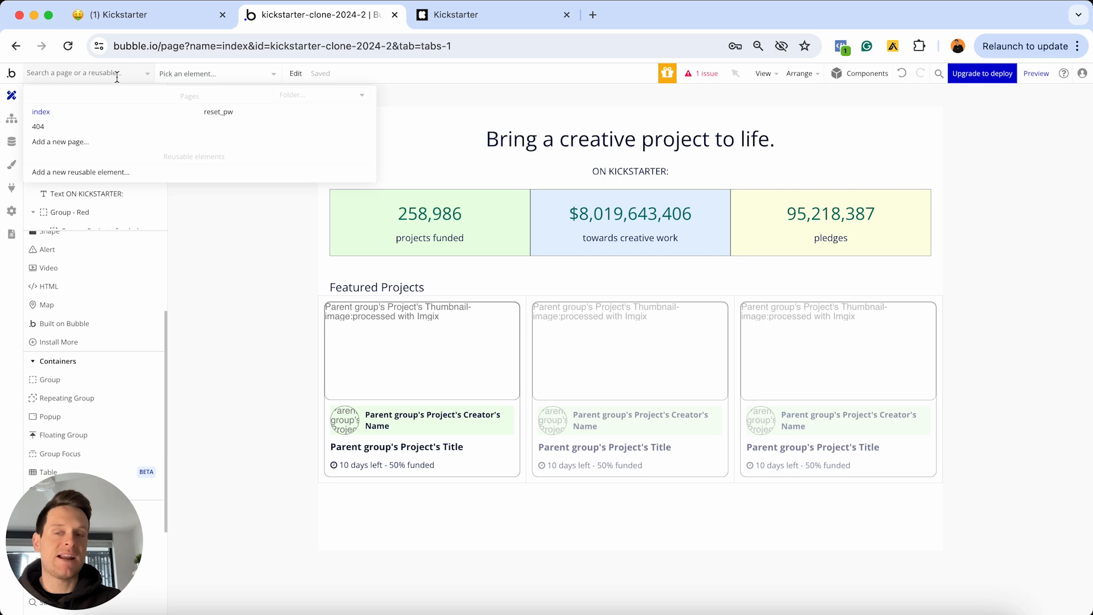
left_click(99, 173)
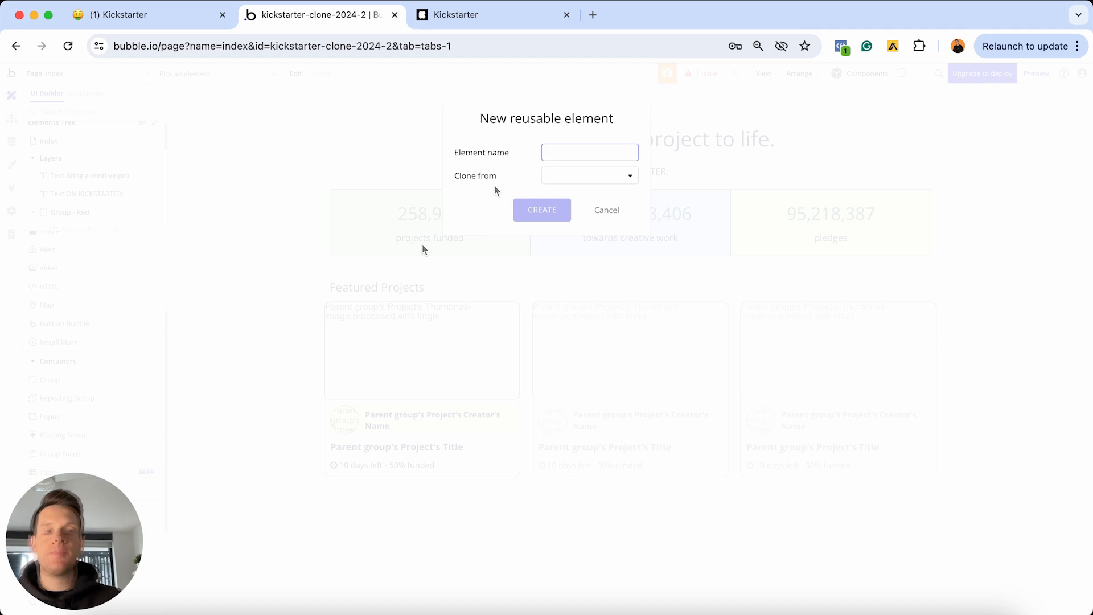
type("Nav-menu")
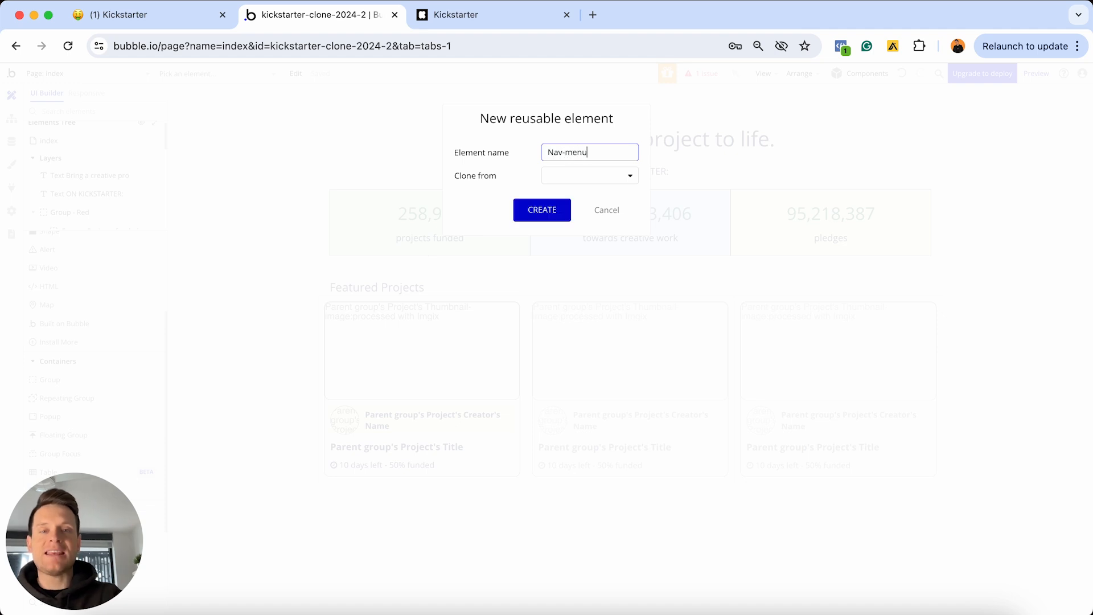
Create the Nav-menu reusable element and keep its element type as Group
left_click(547, 208)
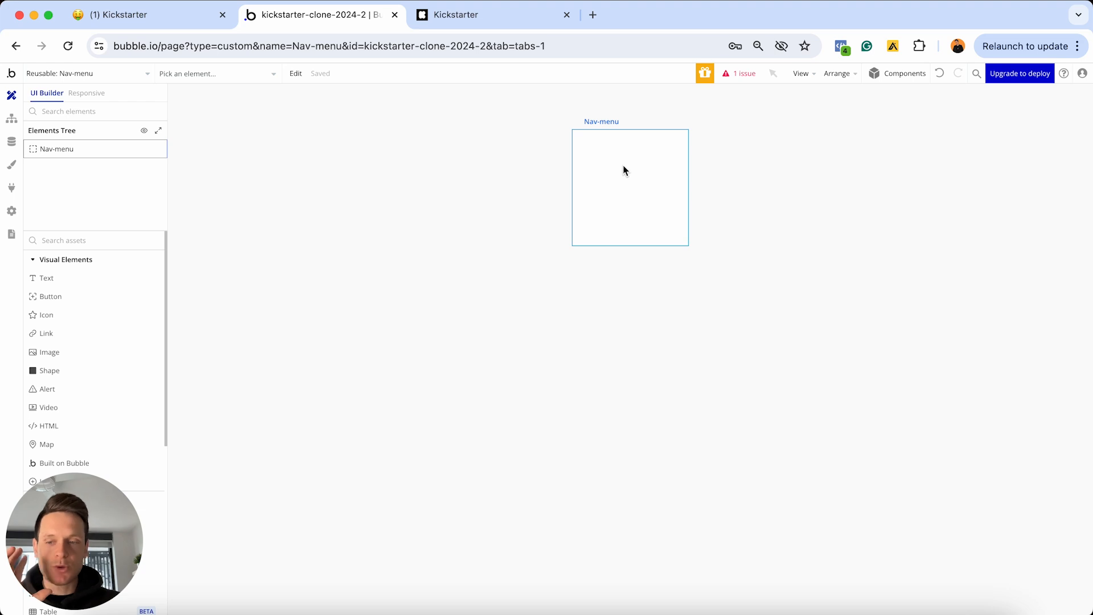
left_click(616, 195)
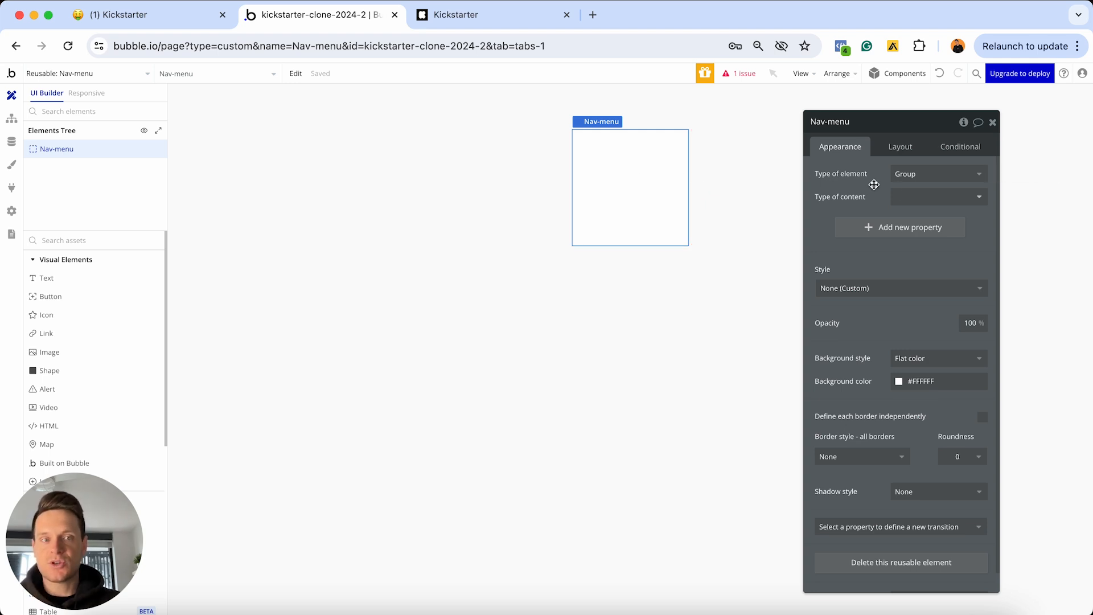
left_click(912, 180)
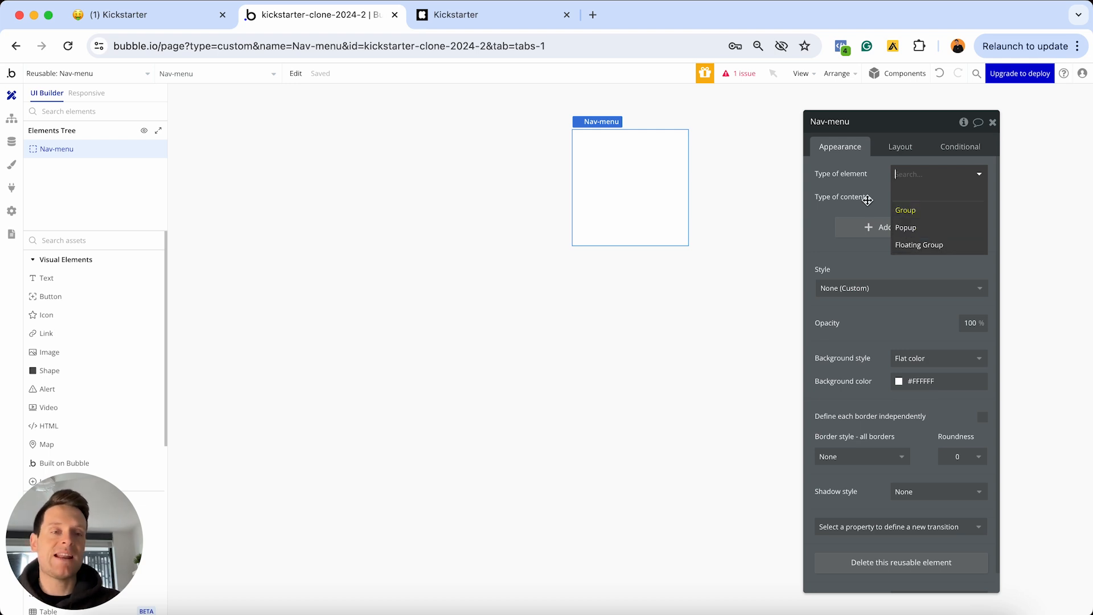
left_click(878, 181)
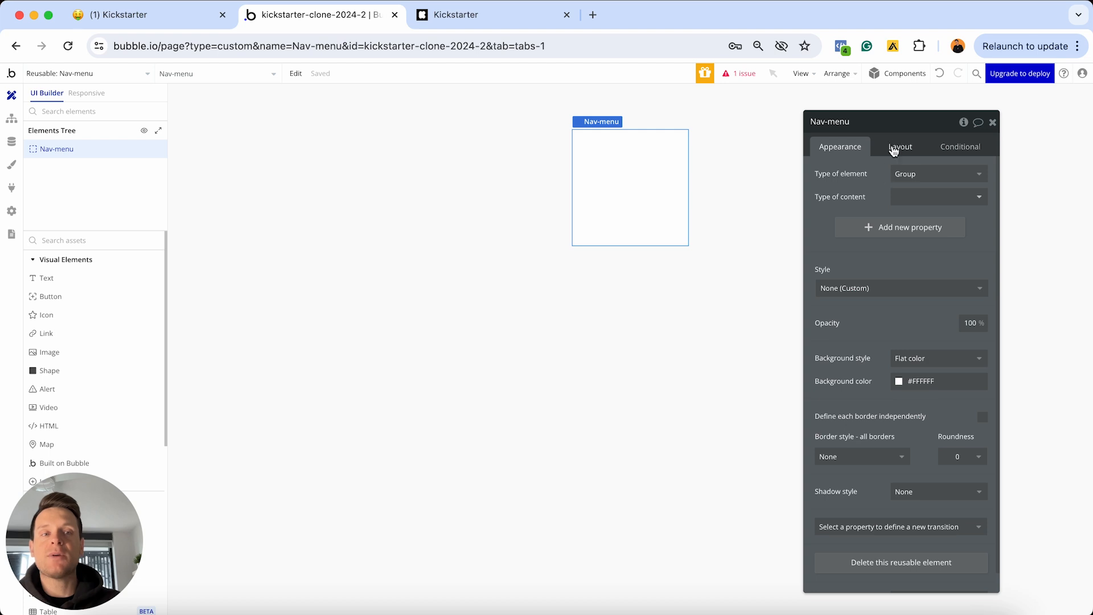
Review Nav-menu's layout settings and container layout options against the live Kickstarter page
left_click(907, 146)
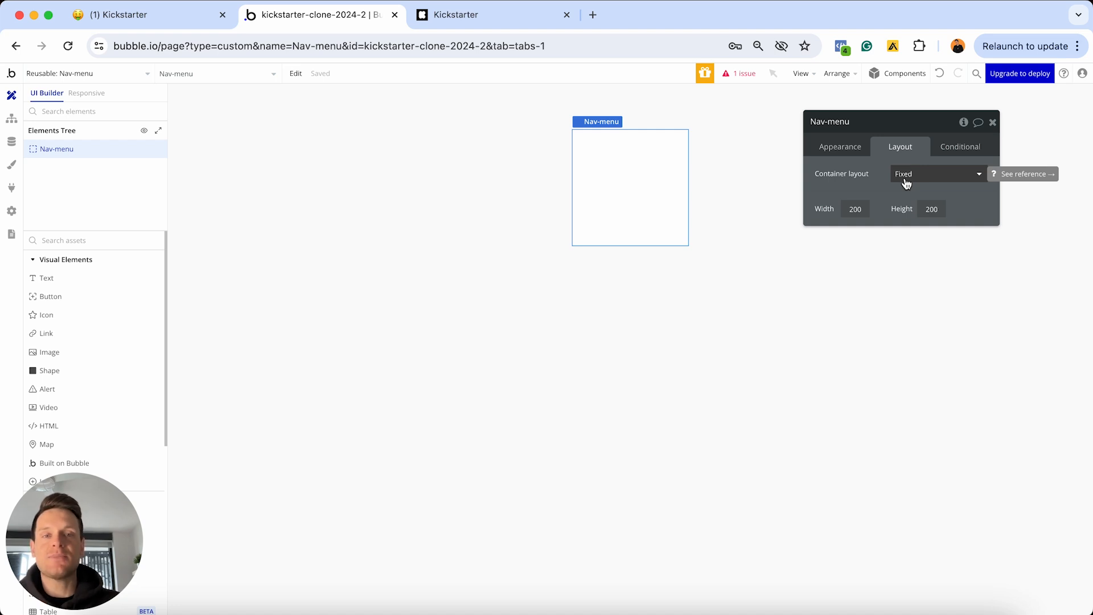
left_click(453, 15)
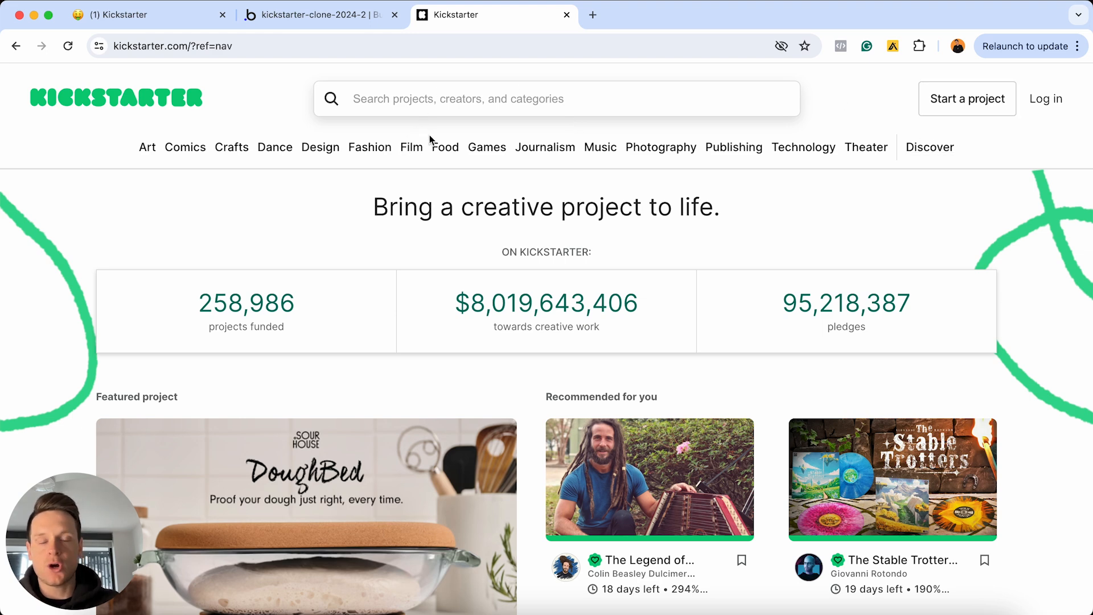
left_click(350, 15)
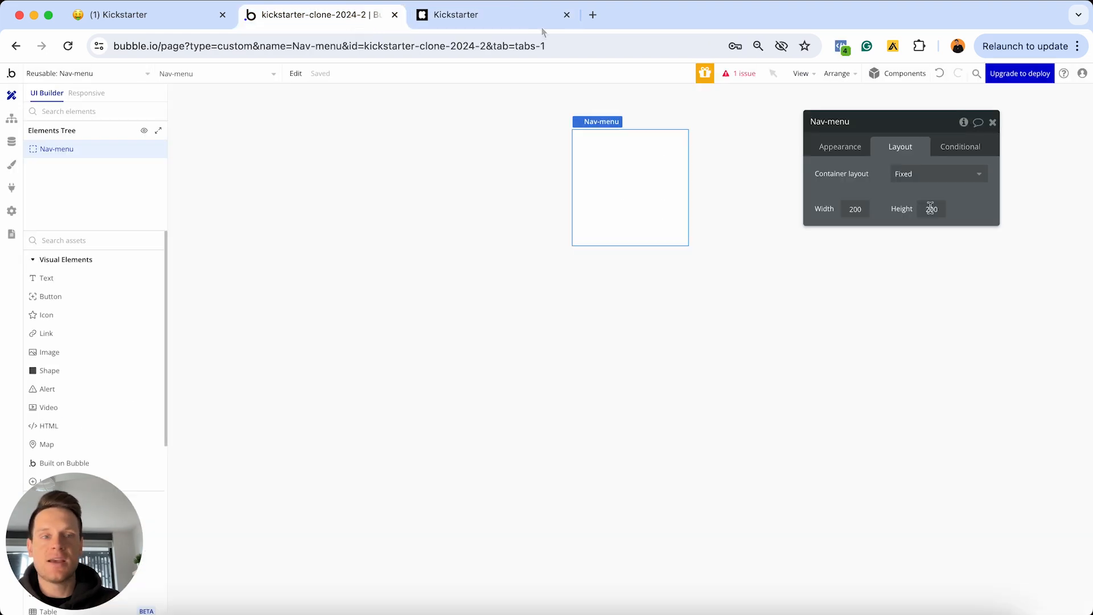
left_click(927, 172)
Make Nav-menu a column layout and preview it at the 1200 px responsive breakpoint
left_click(907, 262)
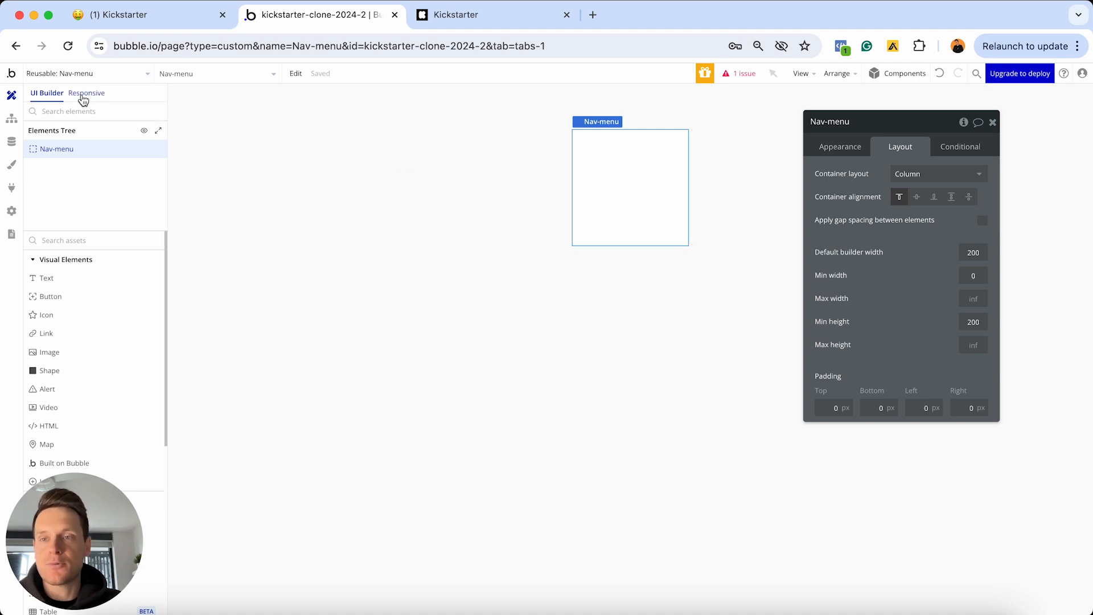
left_click(84, 94)
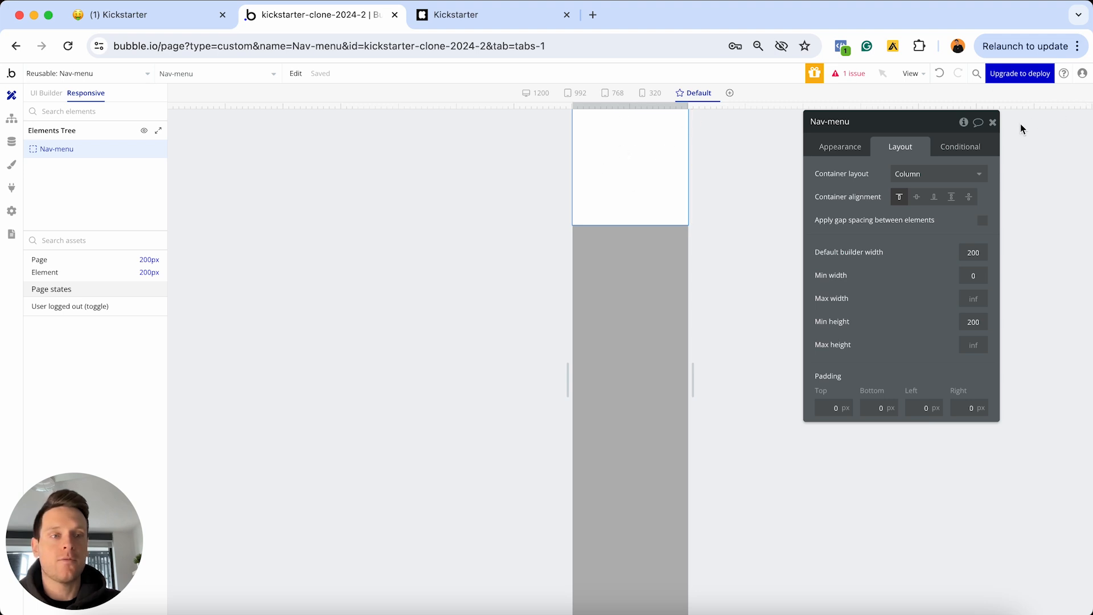
left_click(992, 122)
left_click_drag(698, 107, 804, 82)
left_click(49, 93)
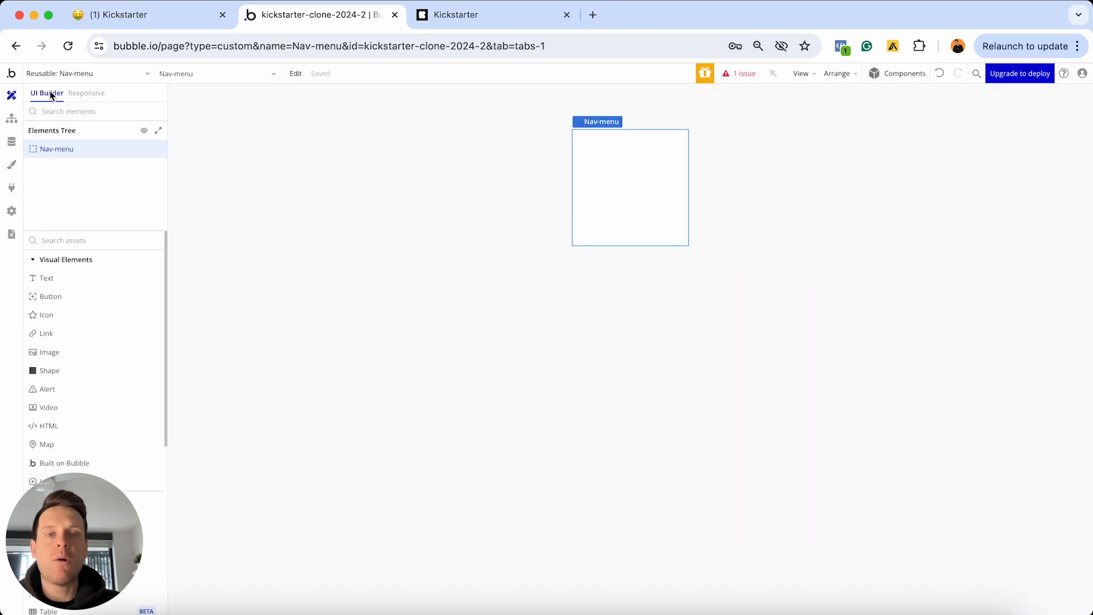
Set Nav-menu's default builder width to 1200 with a 200 px minimum height
double_click(582, 164)
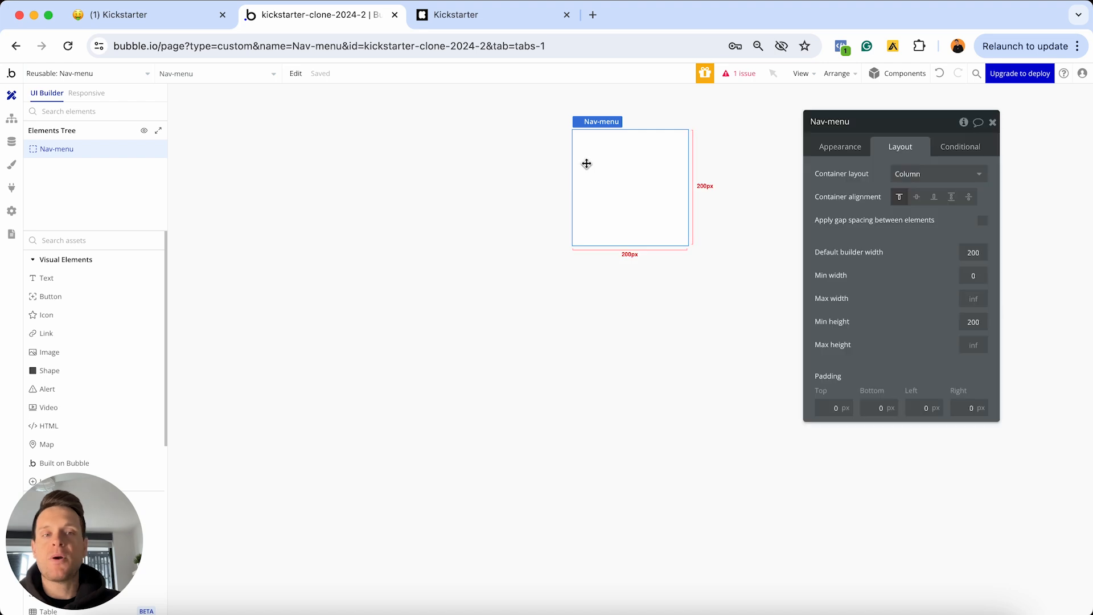
left_click(967, 252)
type("1")
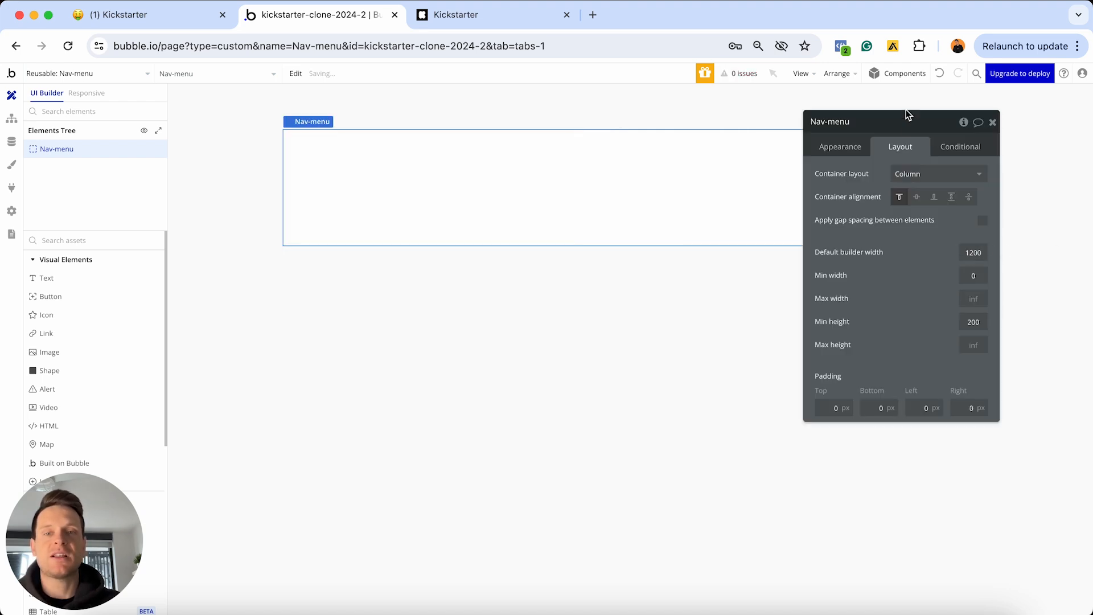
left_click_drag(912, 111, 920, 276)
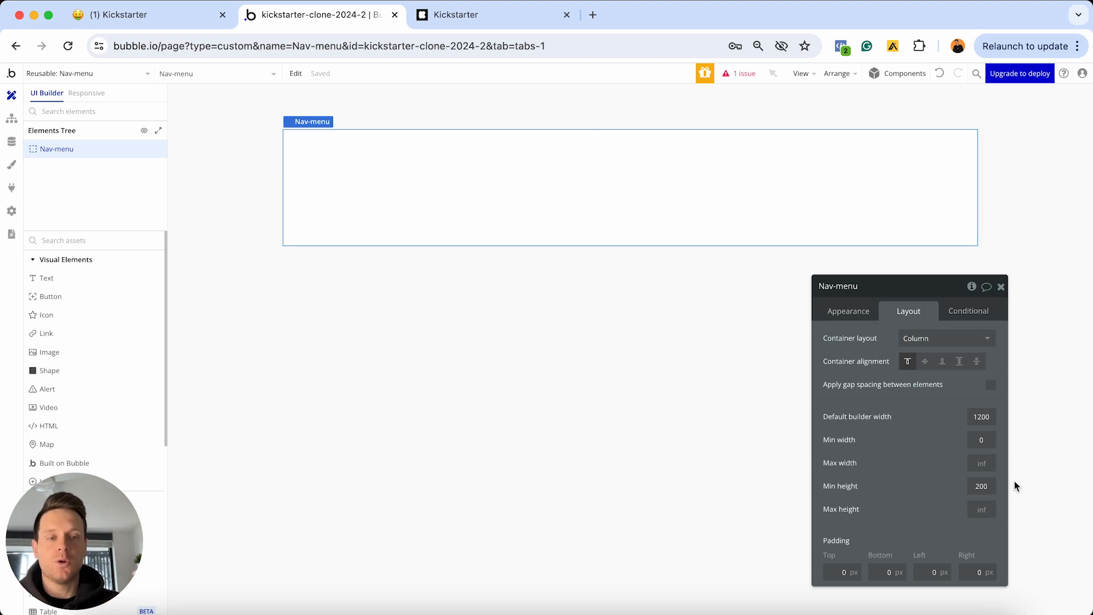
left_click(985, 488)
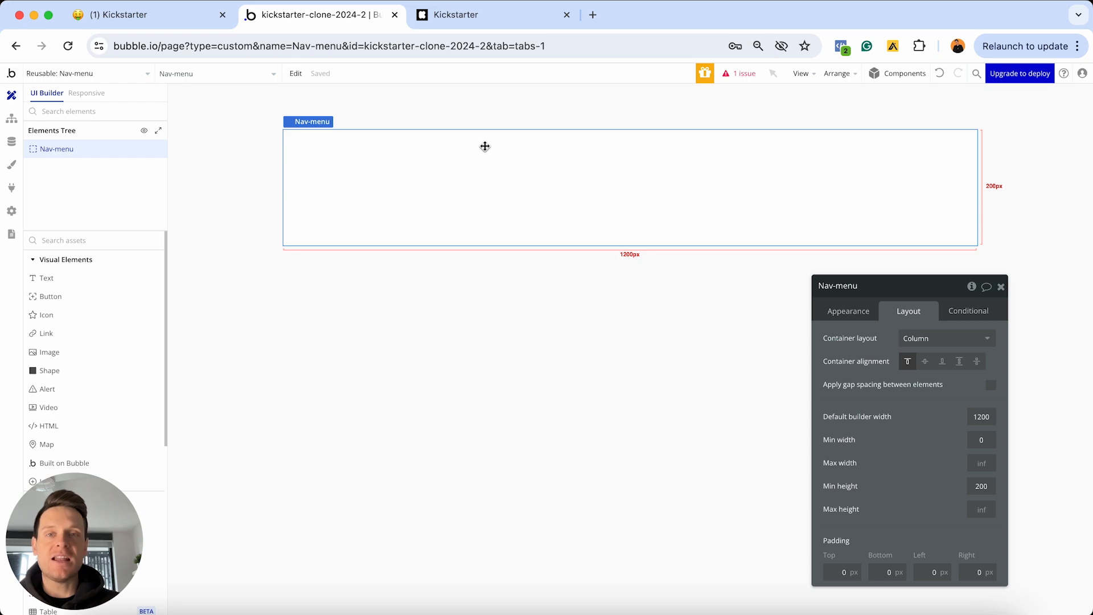
left_click(455, 21)
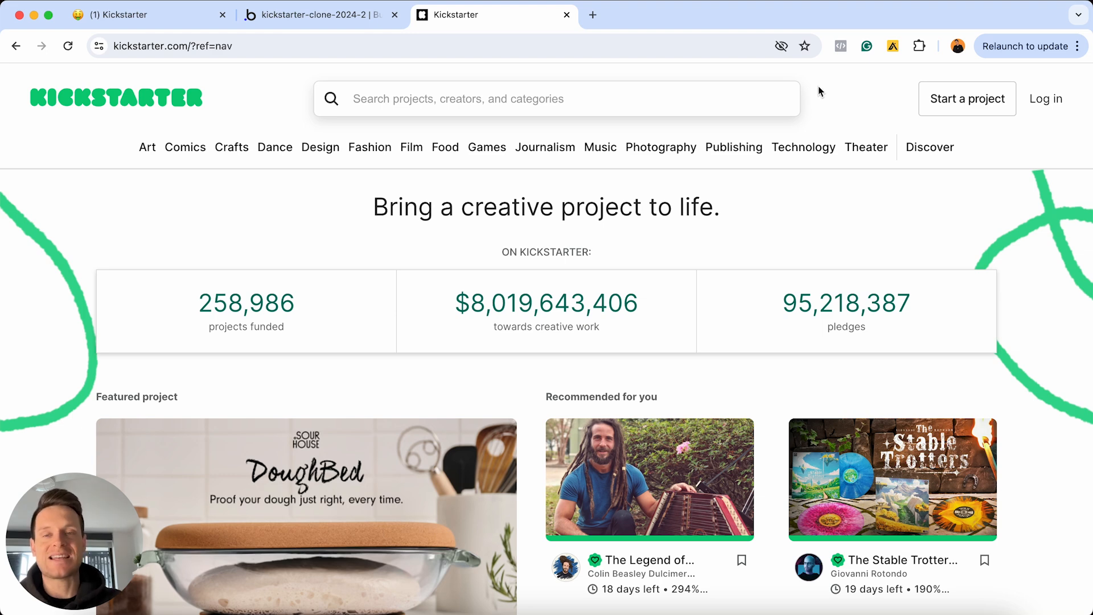
left_click(359, 22)
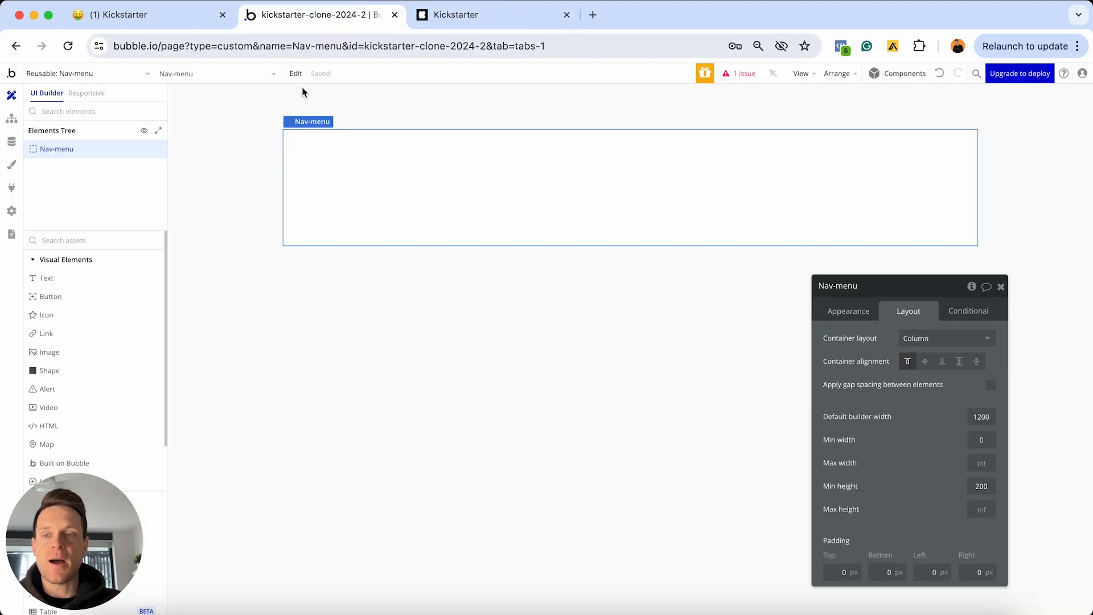
scroll(87, 275, "down", 5)
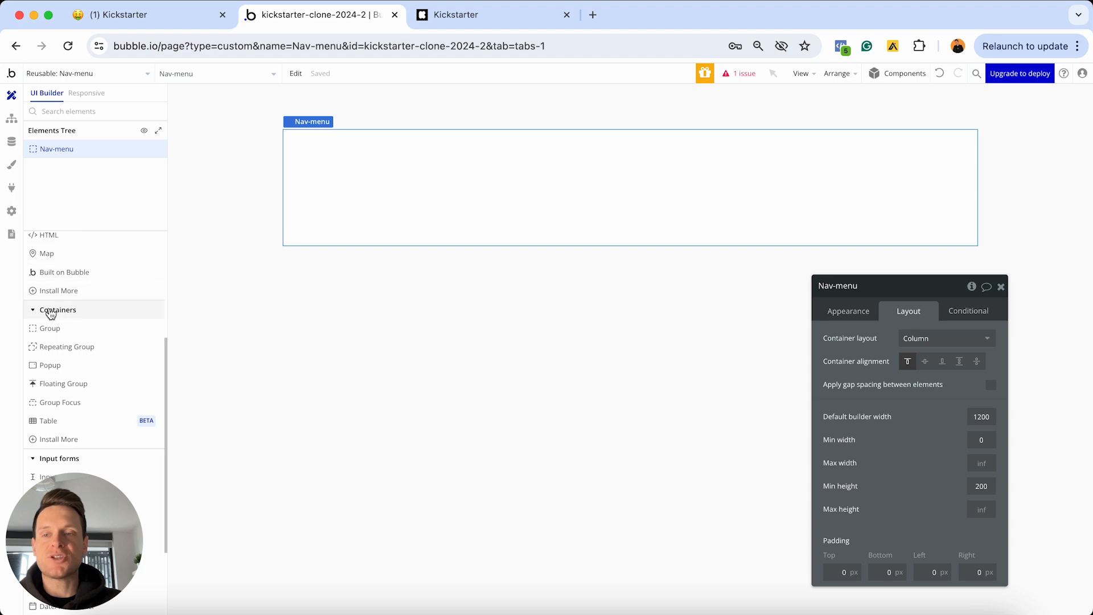
Draw Group A across the top of Nav-menu and give it a row layout
left_click(56, 328)
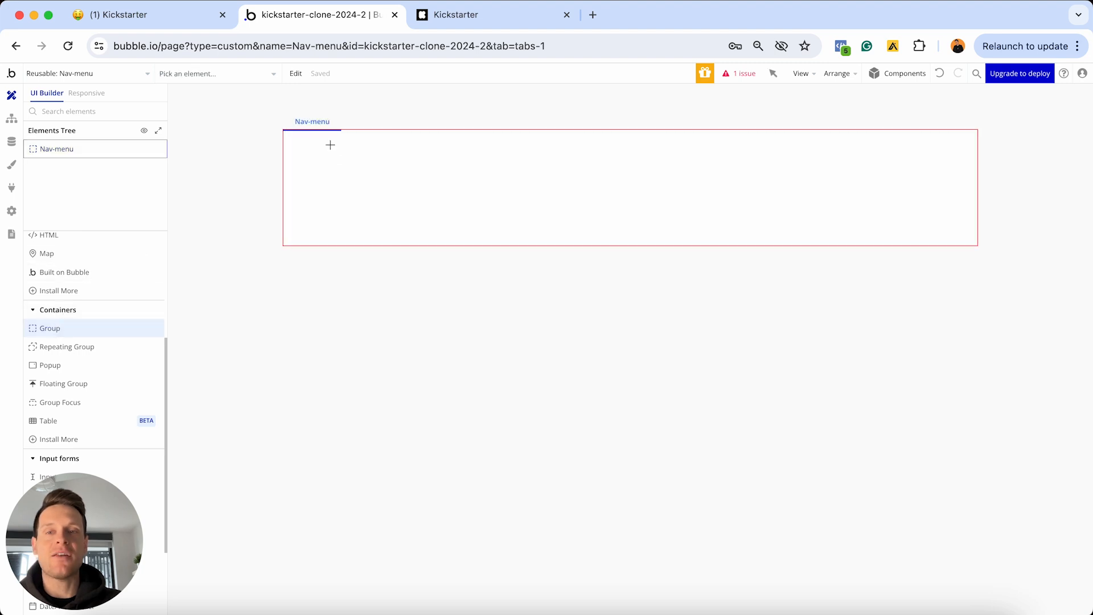
left_click_drag(330, 144, 329, 150)
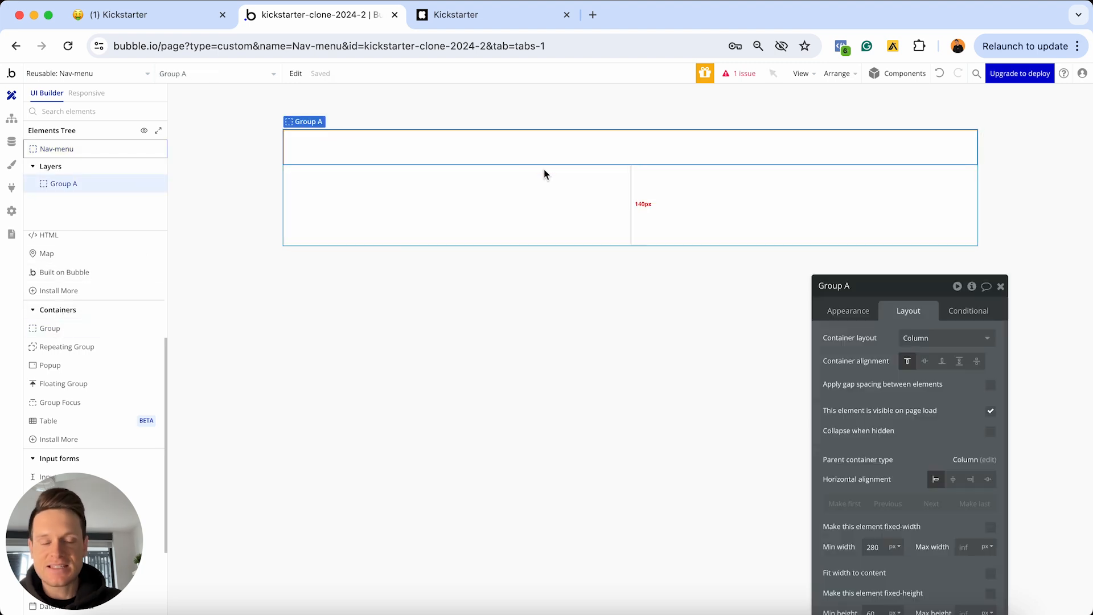
left_click_drag(904, 296, 879, 181)
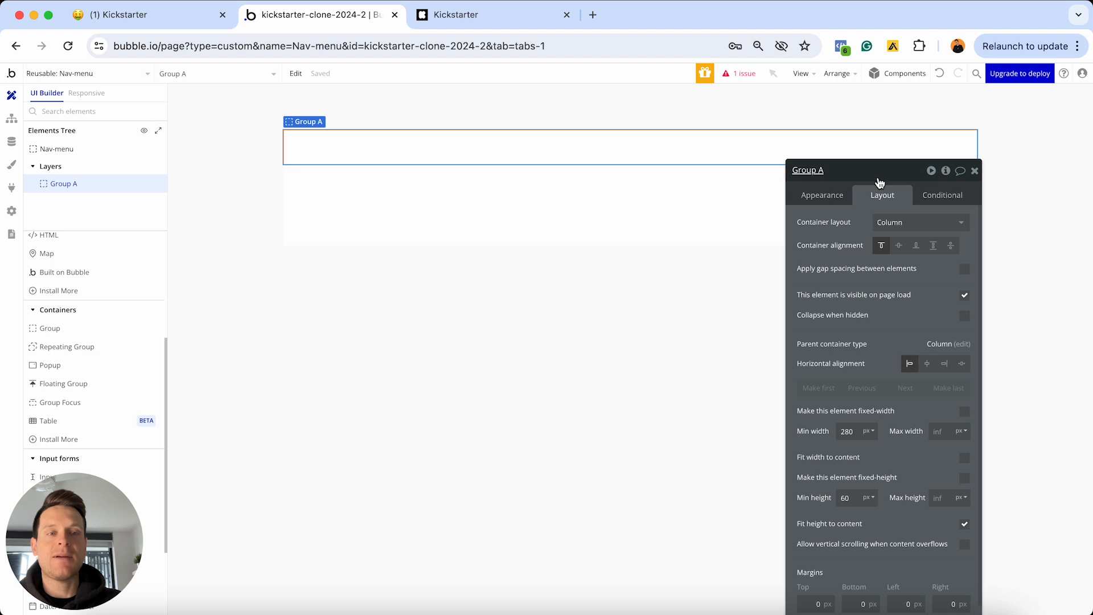
left_click(886, 223)
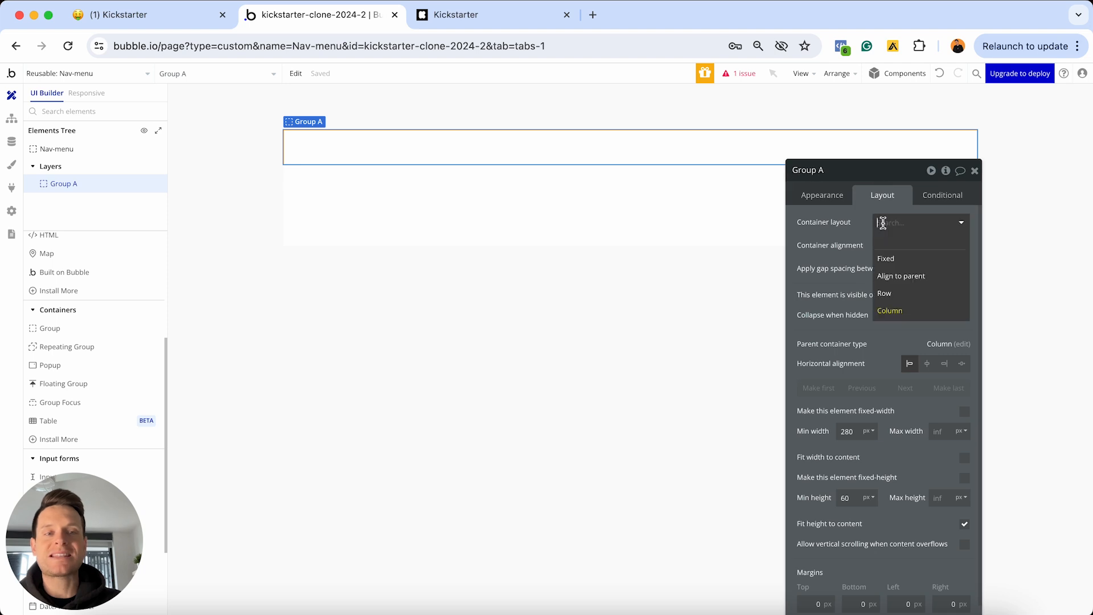
left_click(887, 290)
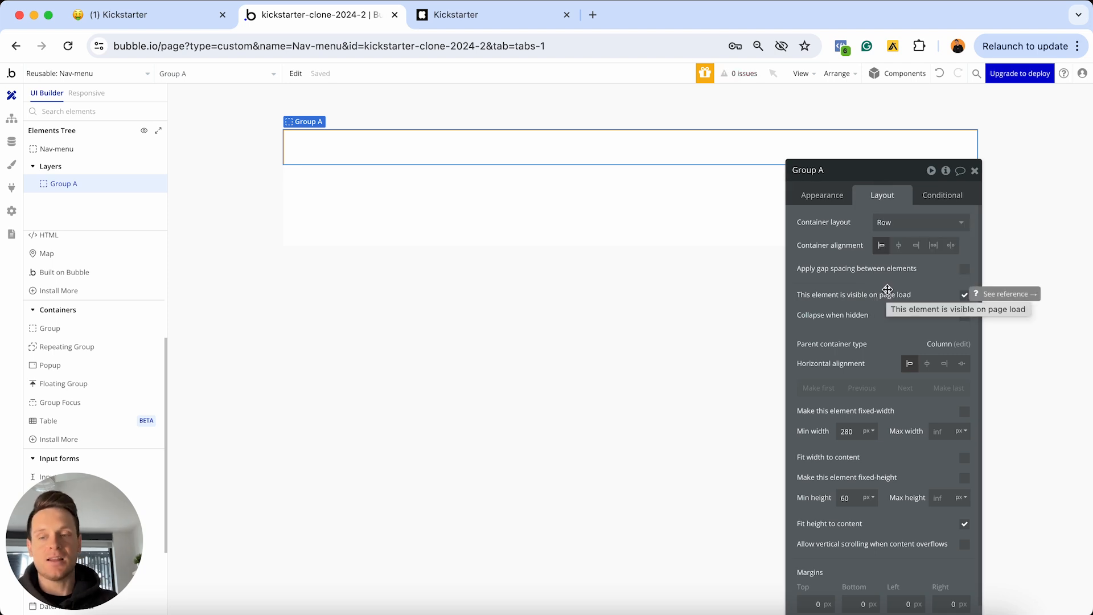
Detach Group A from its style and give it a flat light pink #FFE4E4 background
left_click(825, 195)
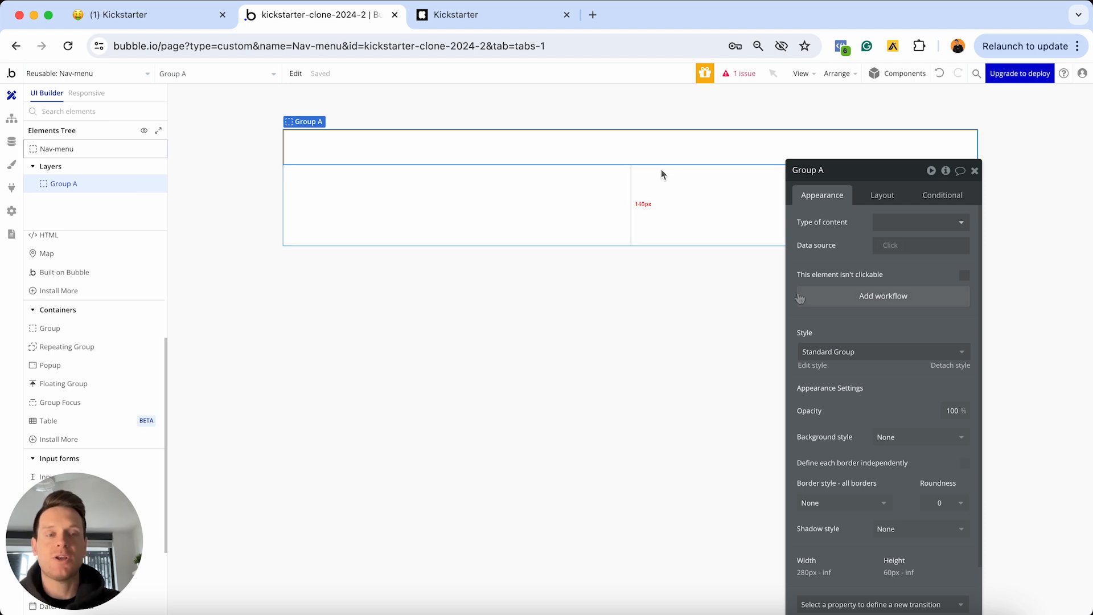
left_click(949, 366)
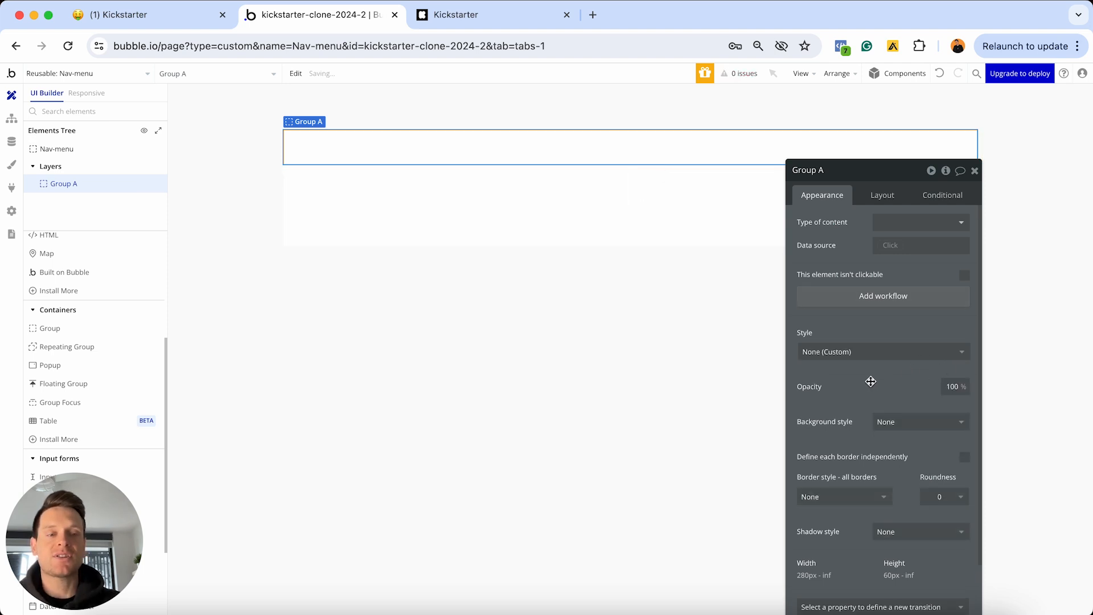
scroll(911, 370, "down", 2)
left_click(900, 336)
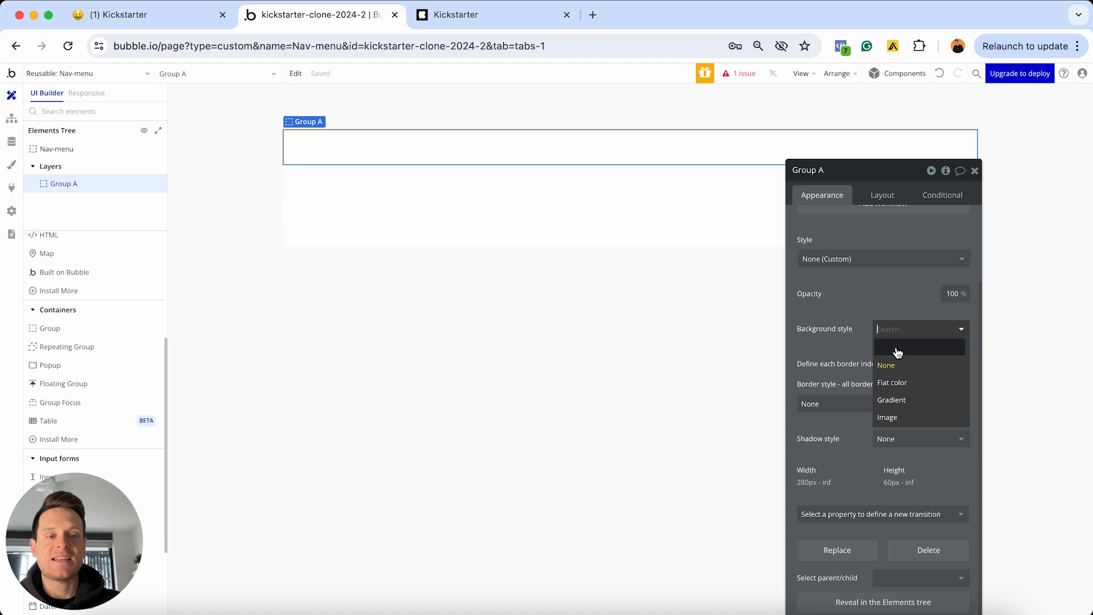
left_click(893, 382)
left_click(899, 358)
left_click_drag(899, 363, 885, 361)
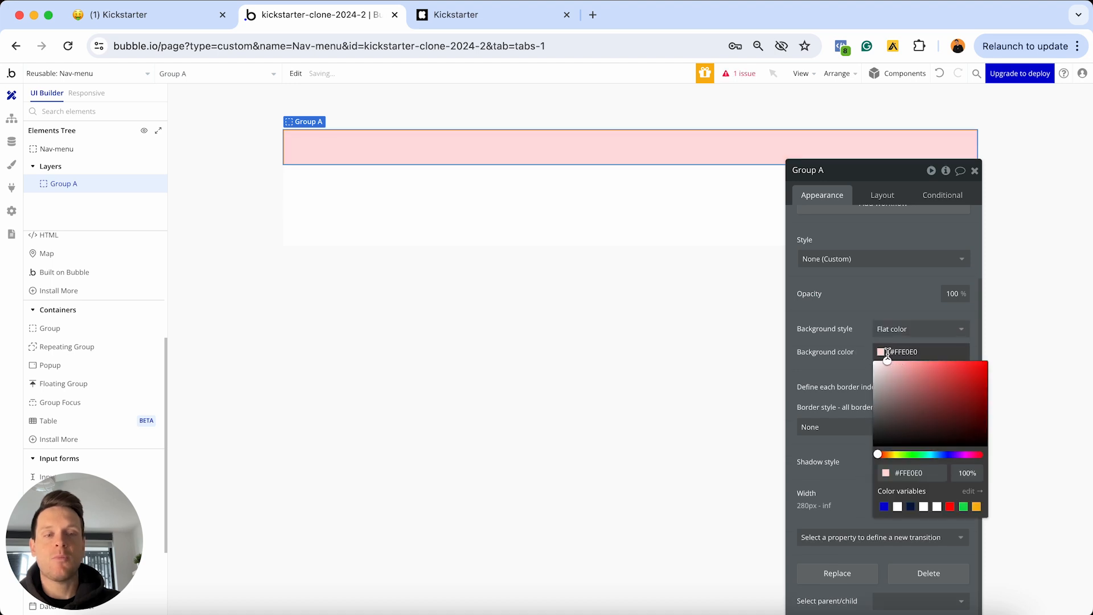
left_click(822, 239)
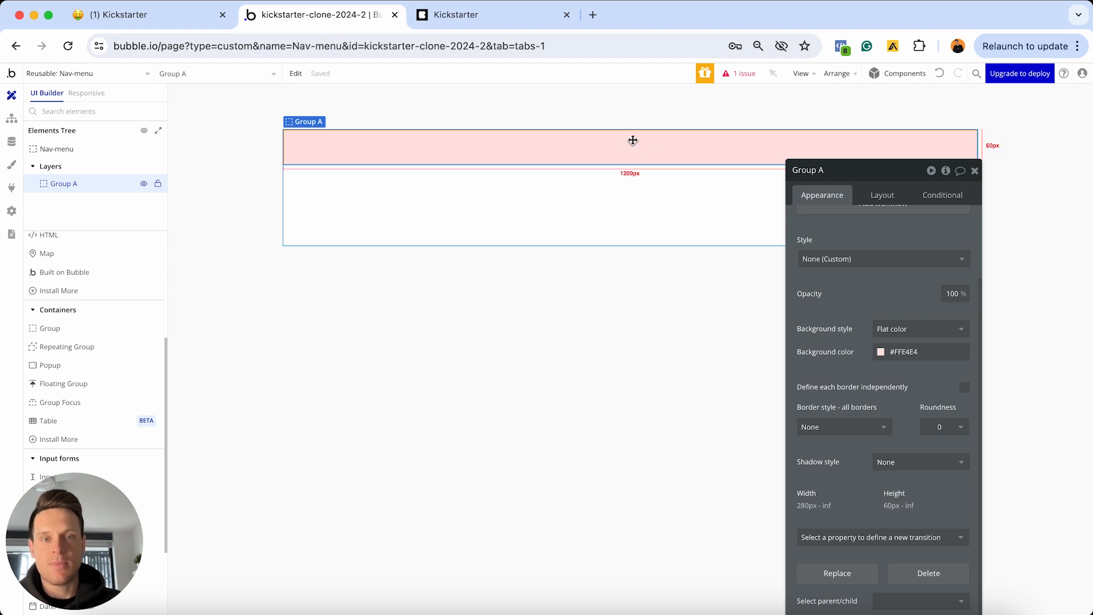
Check Group A's layout: 1200 px wide, 60 px minimum height, 280 px minimum width
left_click(873, 195)
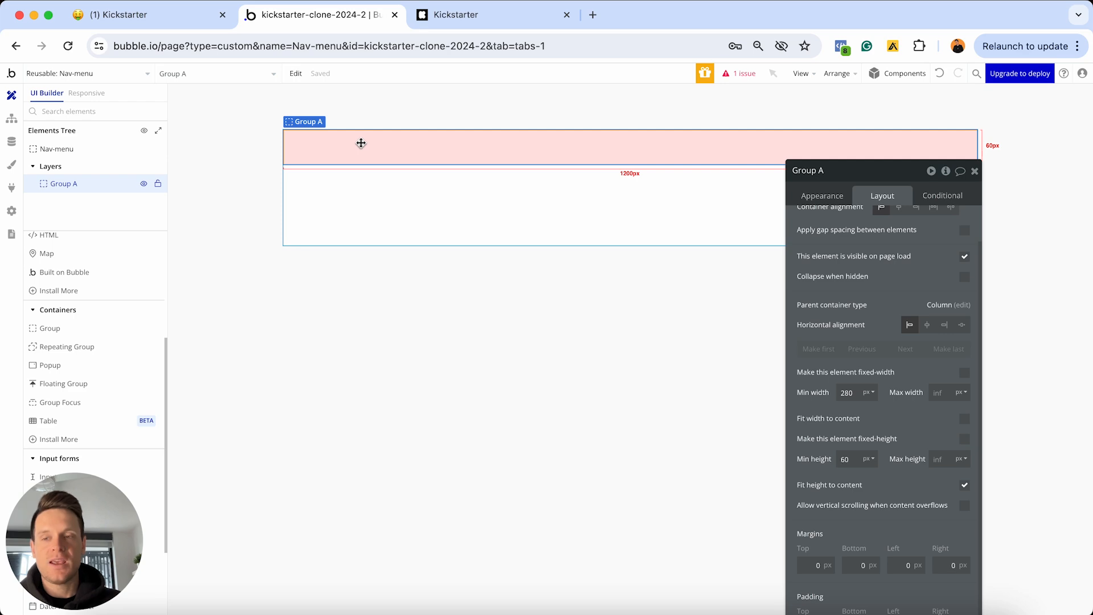
left_click(456, 15)
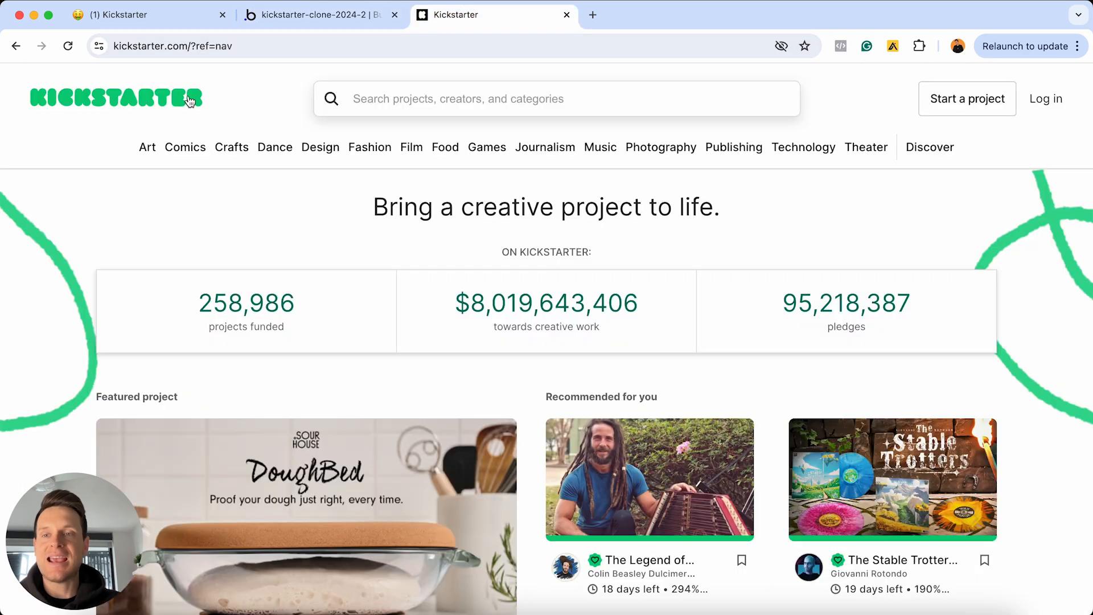
left_click(296, 16)
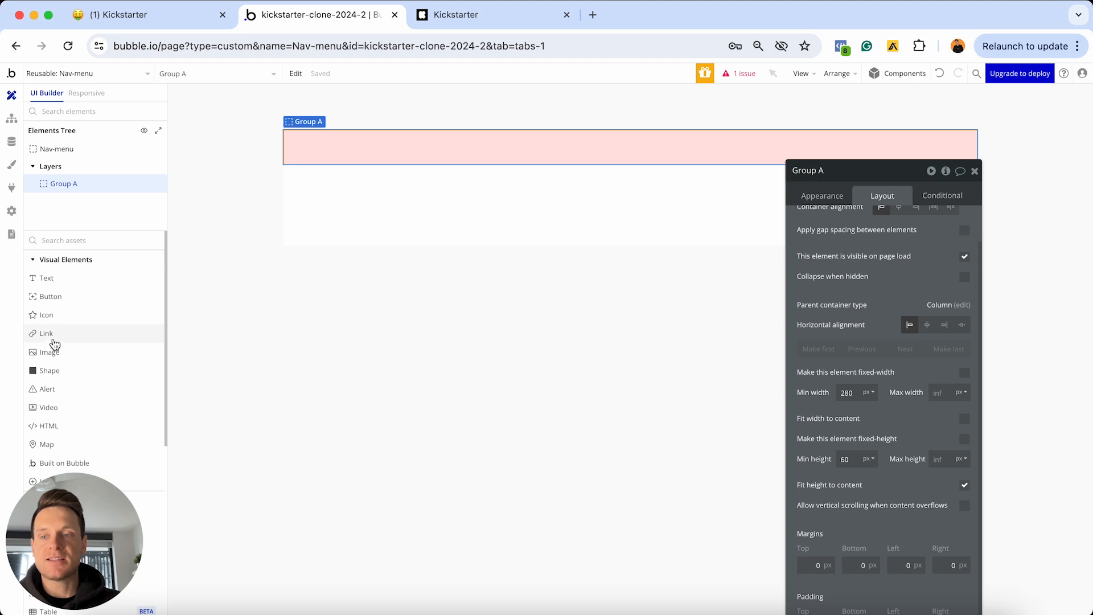
Place an empty Image A element at the left of Group A
left_click(55, 353)
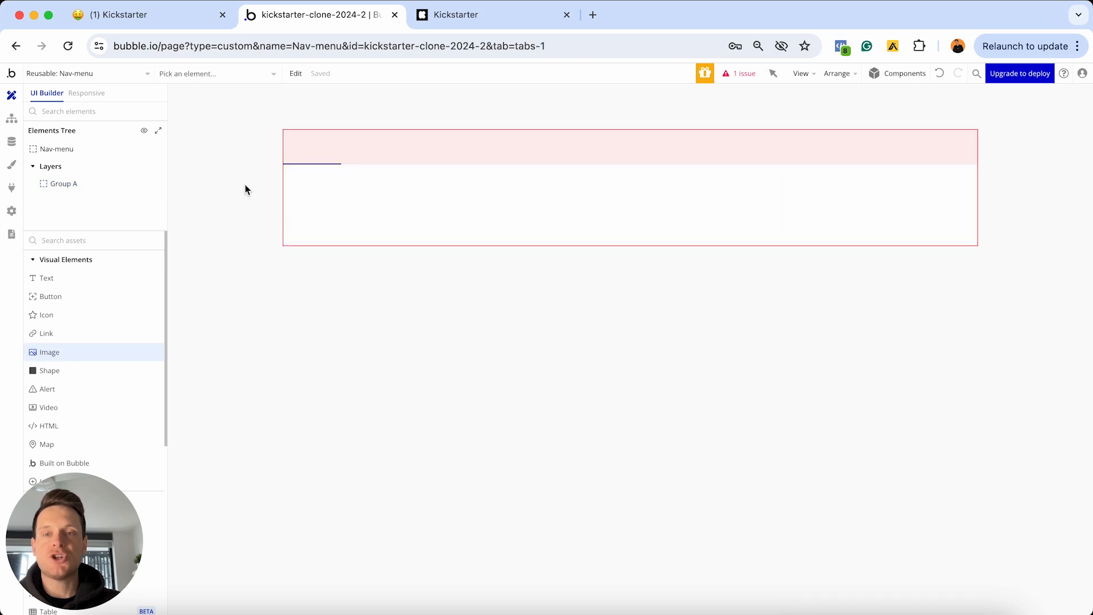
left_click(305, 140)
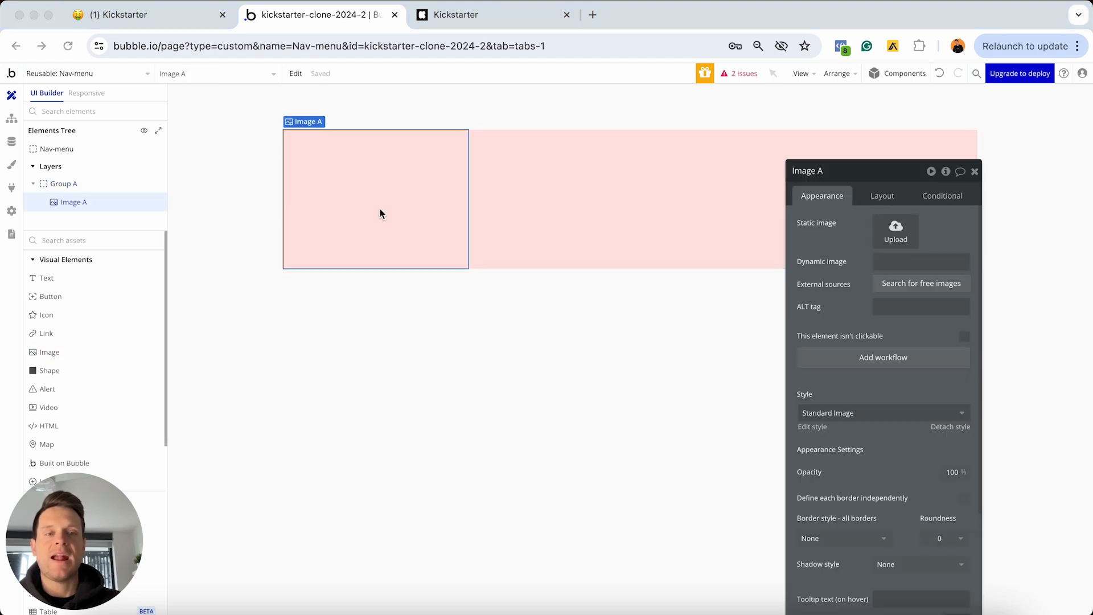
left_click(836, 243)
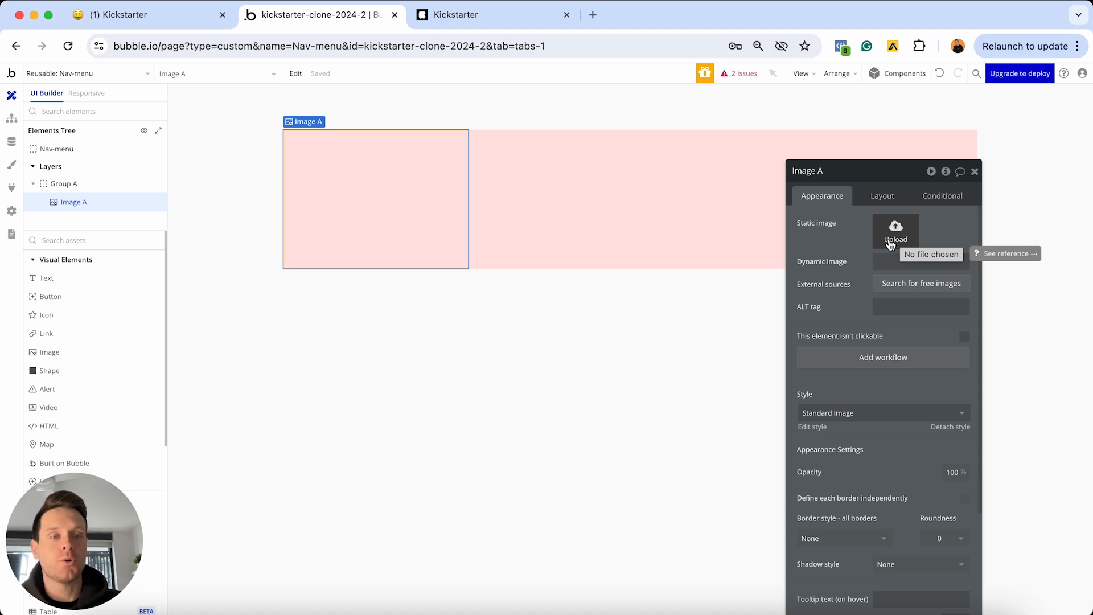
Open the Google Drive assets folder in a new tab and preview the Kickstarter logo
left_click(593, 14)
key("Return")
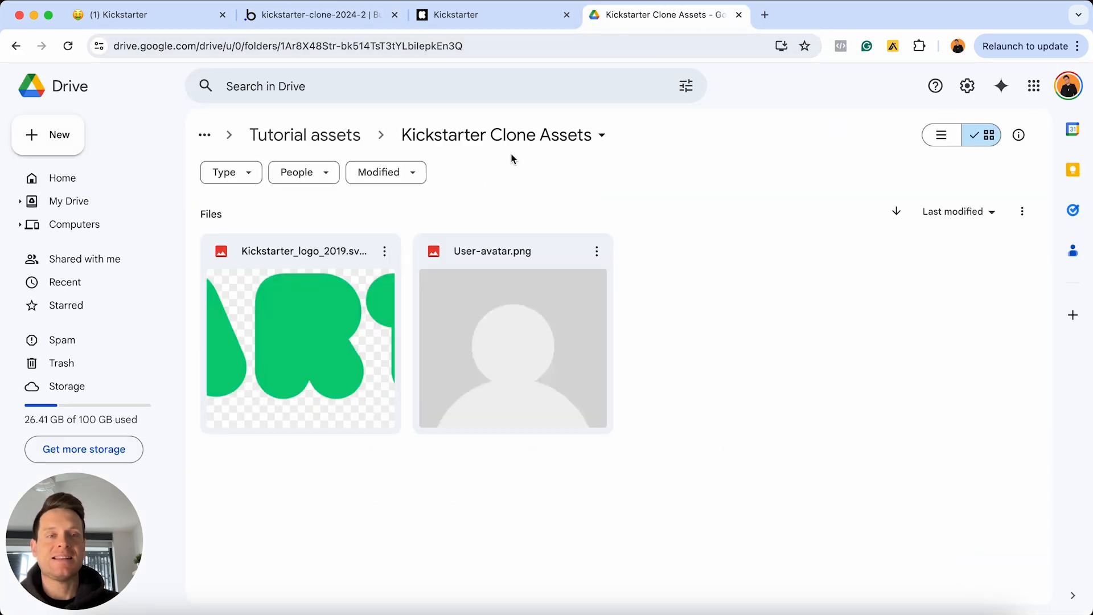
double_click(274, 342)
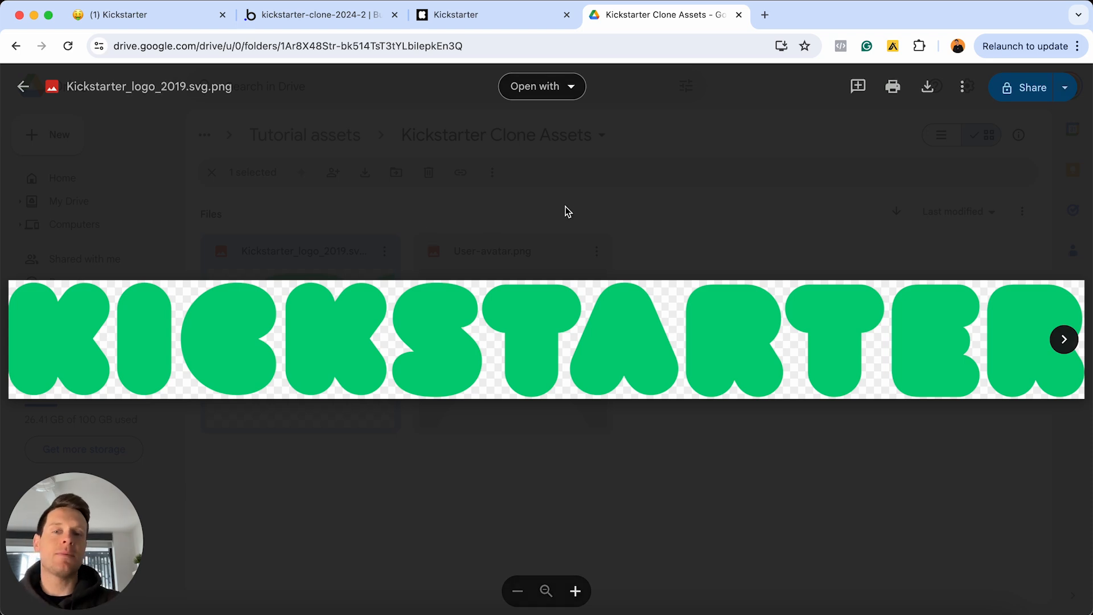
left_click(739, 15)
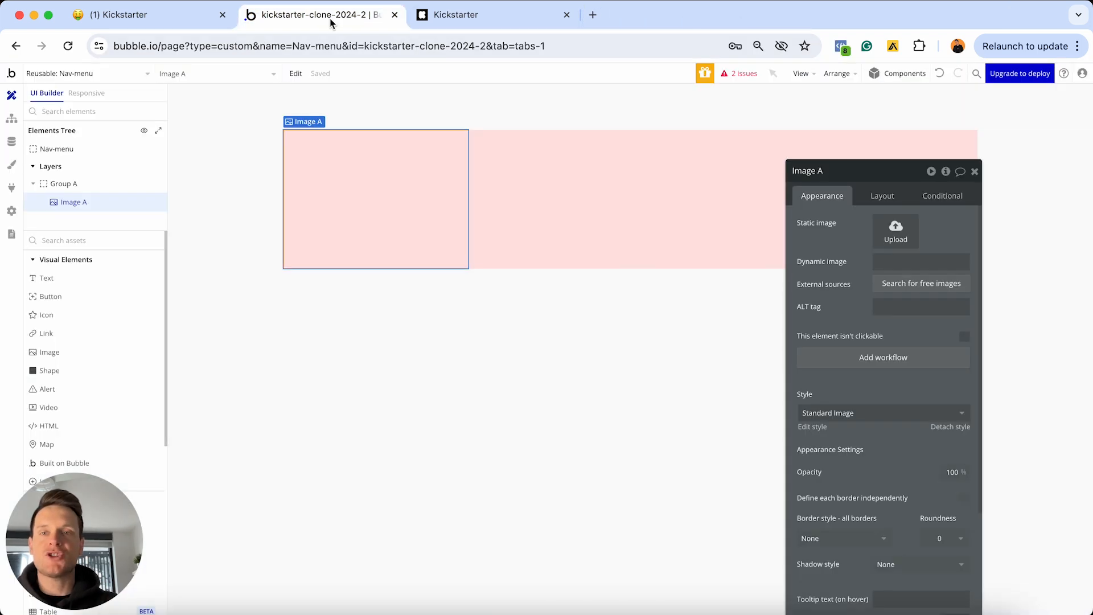
Upload the Kickstarter logo into Image A with a fixed aspect ratio, centred vertically
left_click(885, 239)
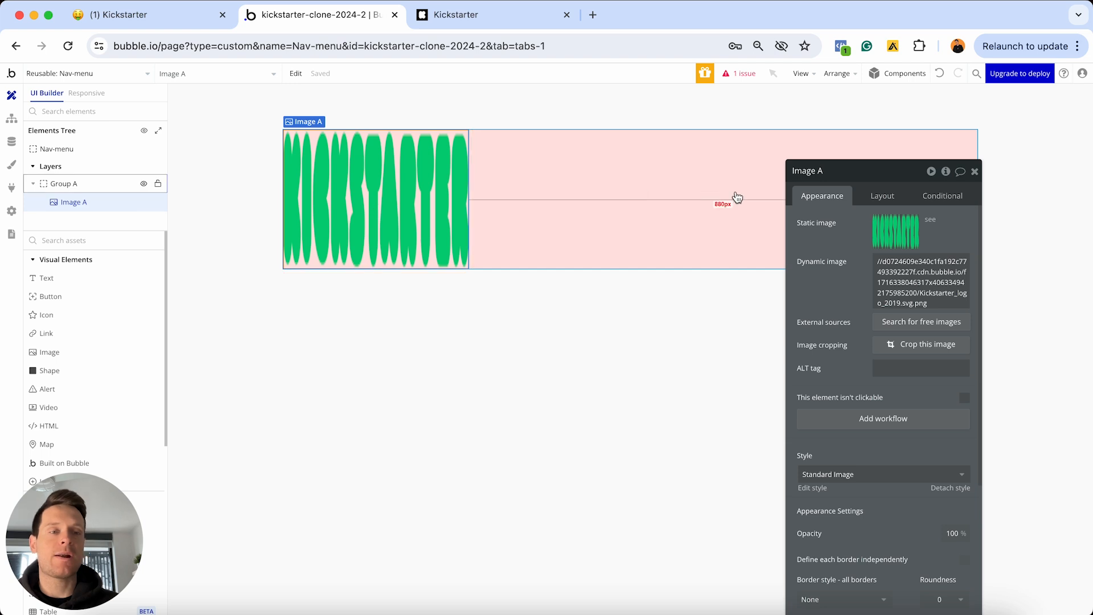
left_click(883, 196)
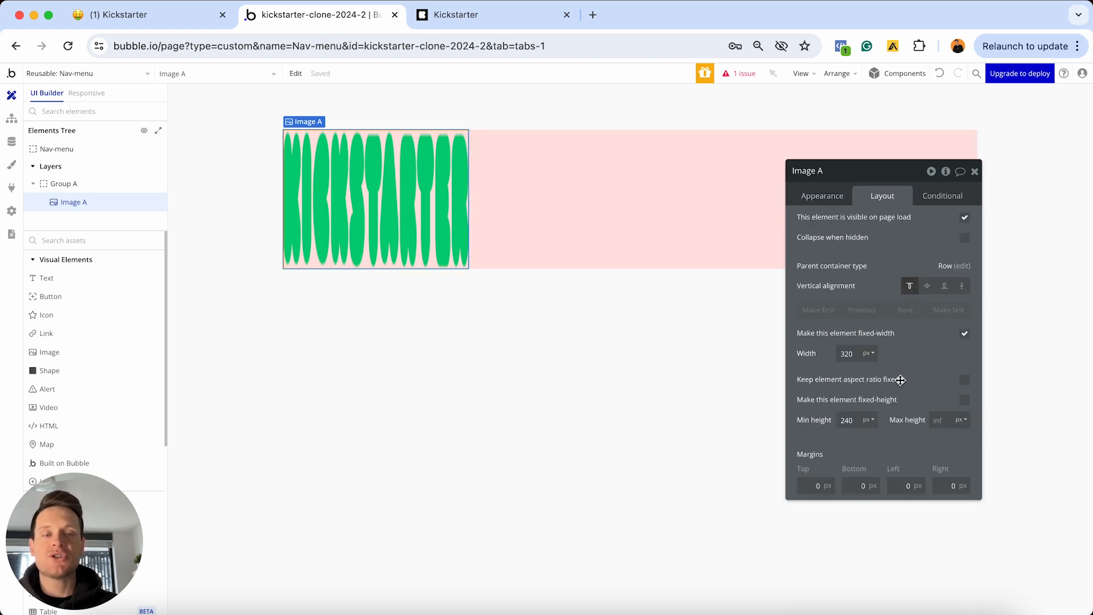
left_click(964, 381)
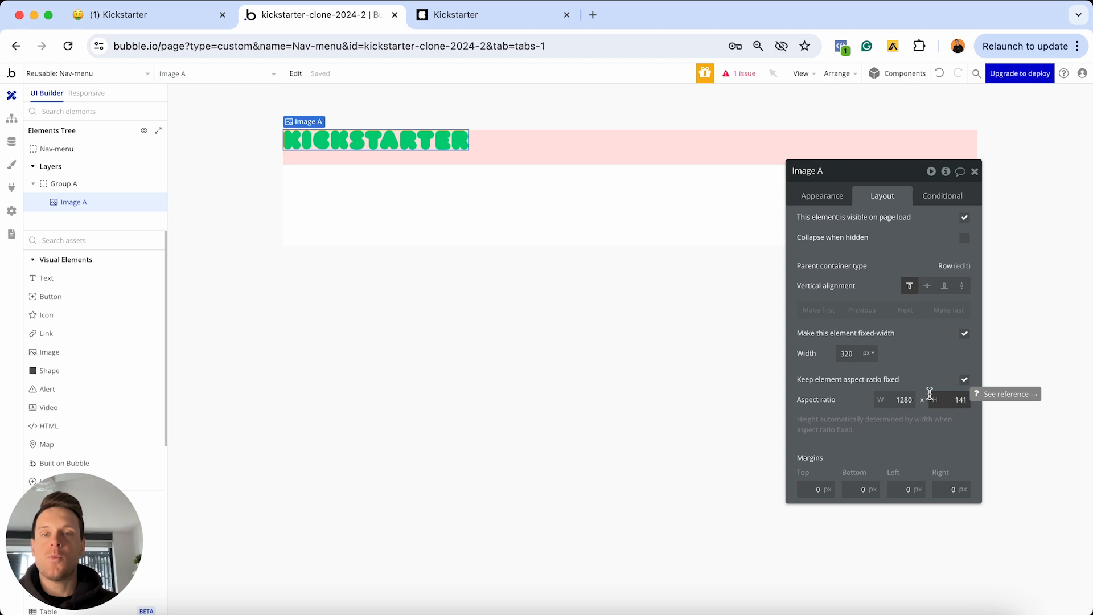
left_click(926, 287)
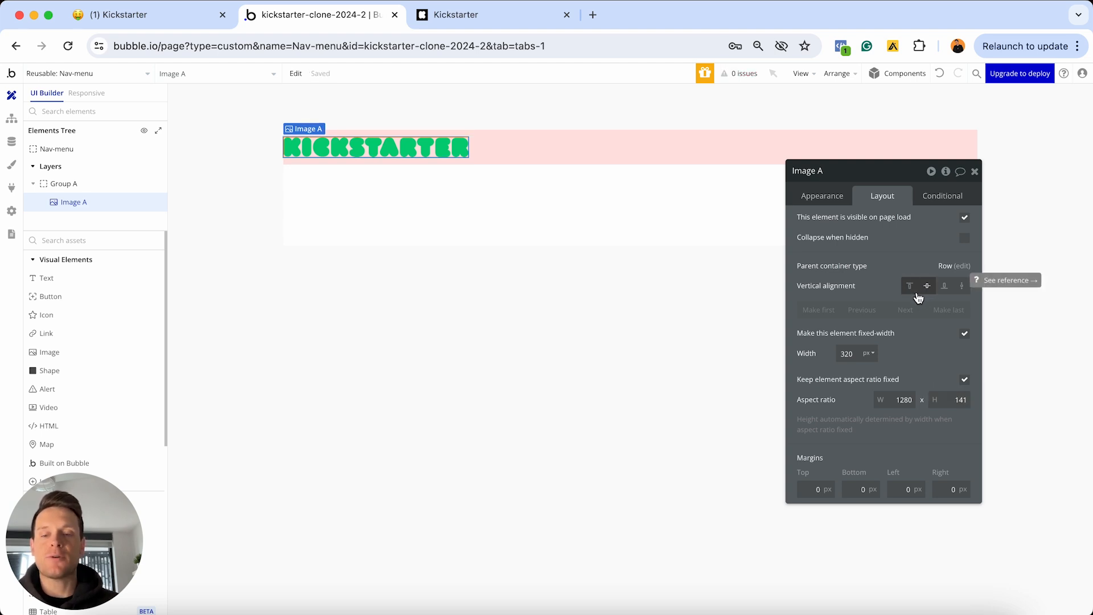
Set the logo's top, bottom, left and right margins to 20 px
left_click(814, 489)
type("2")
left_click(849, 489)
type("2")
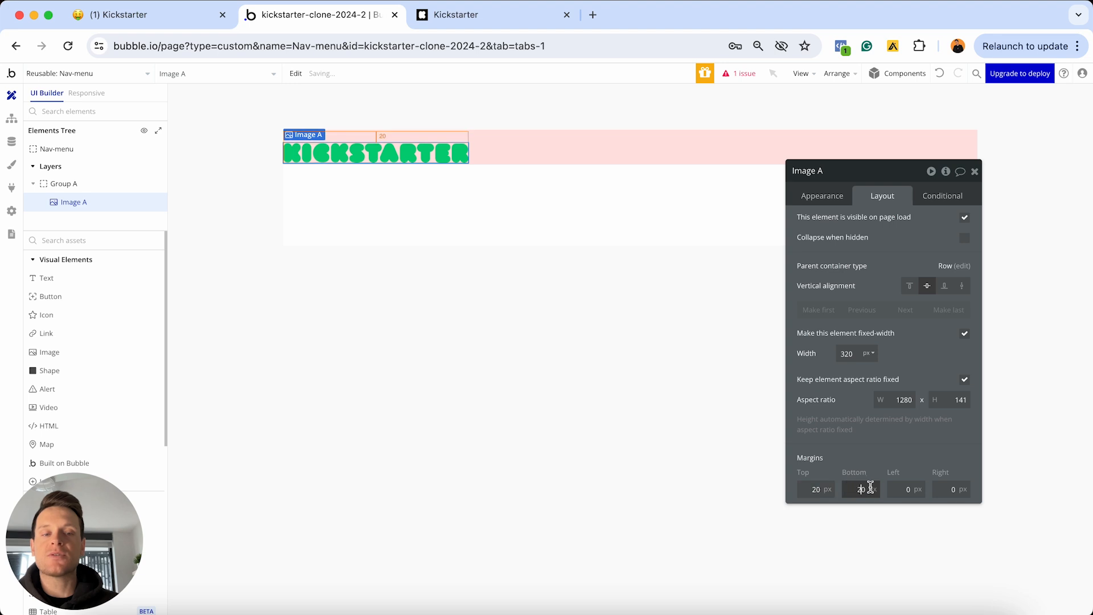
left_click(900, 489)
type("2")
left_click(946, 489)
type("2")
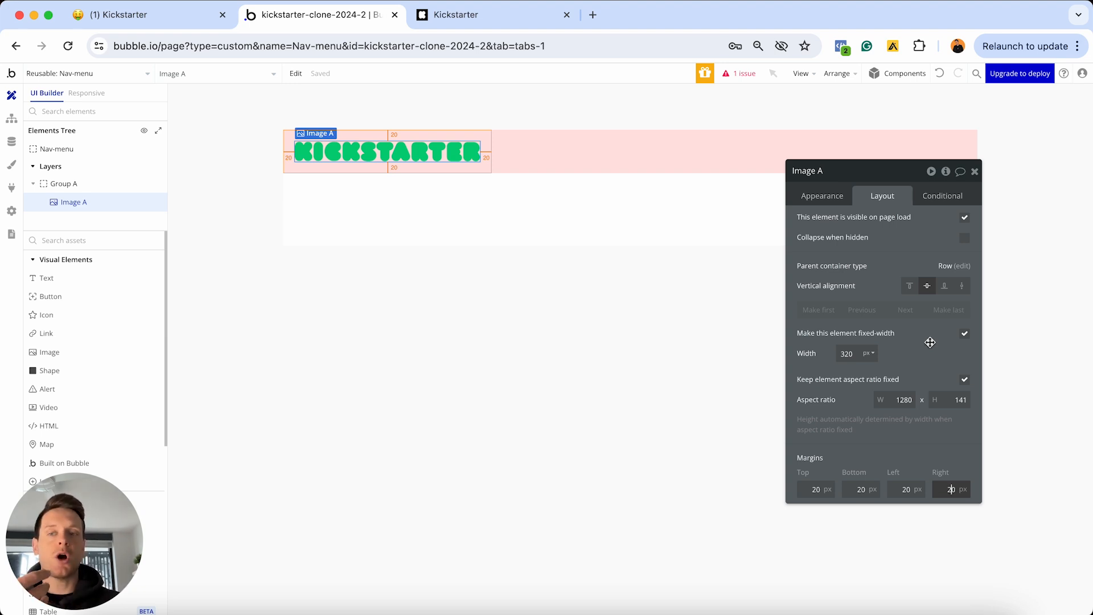
At the 320 px view, unfix the logo width with 280 min and 320 max, then test resizing
left_click(93, 94)
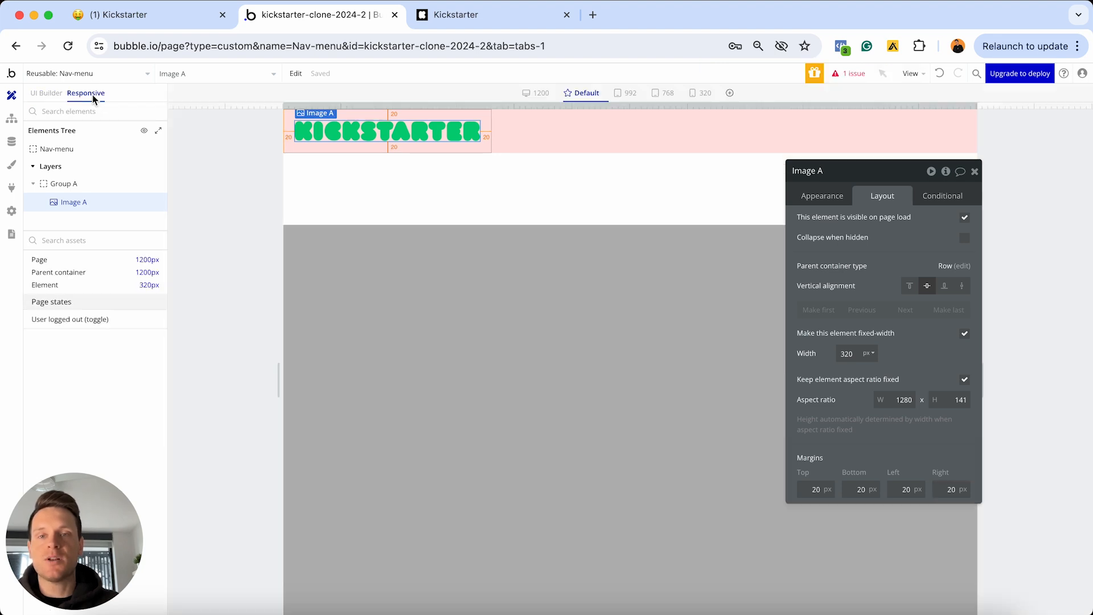
left_click(702, 94)
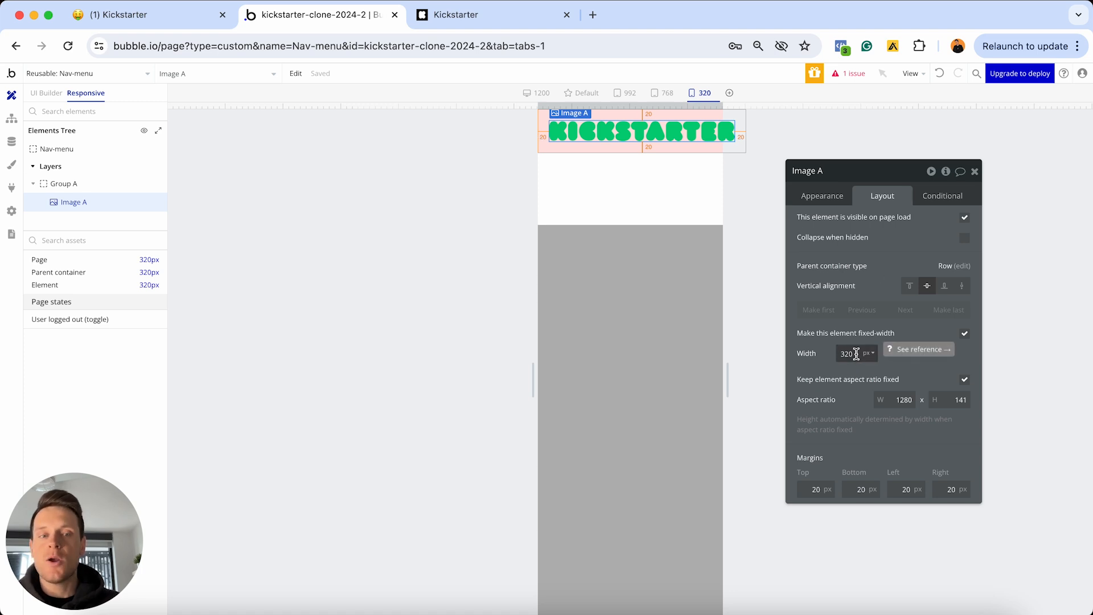
left_click(965, 333)
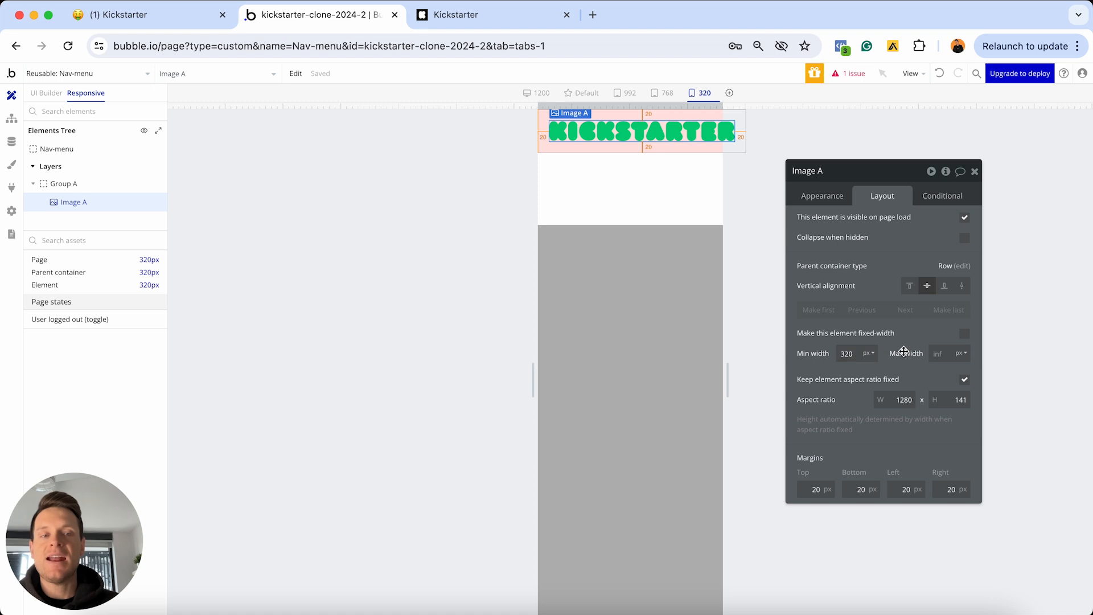
left_click(940, 354)
type("3")
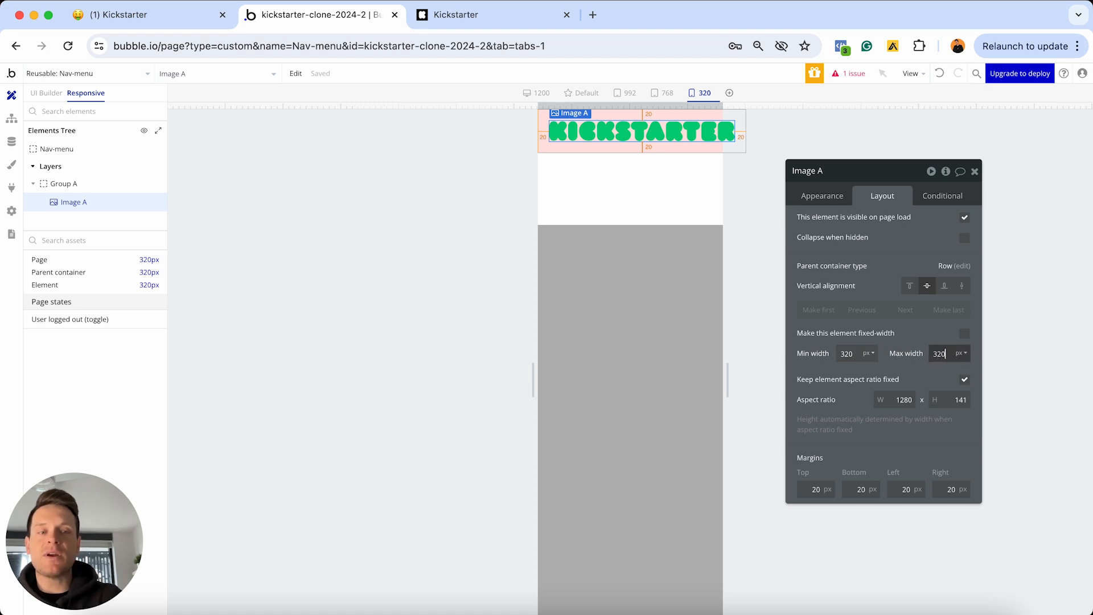
type("20")
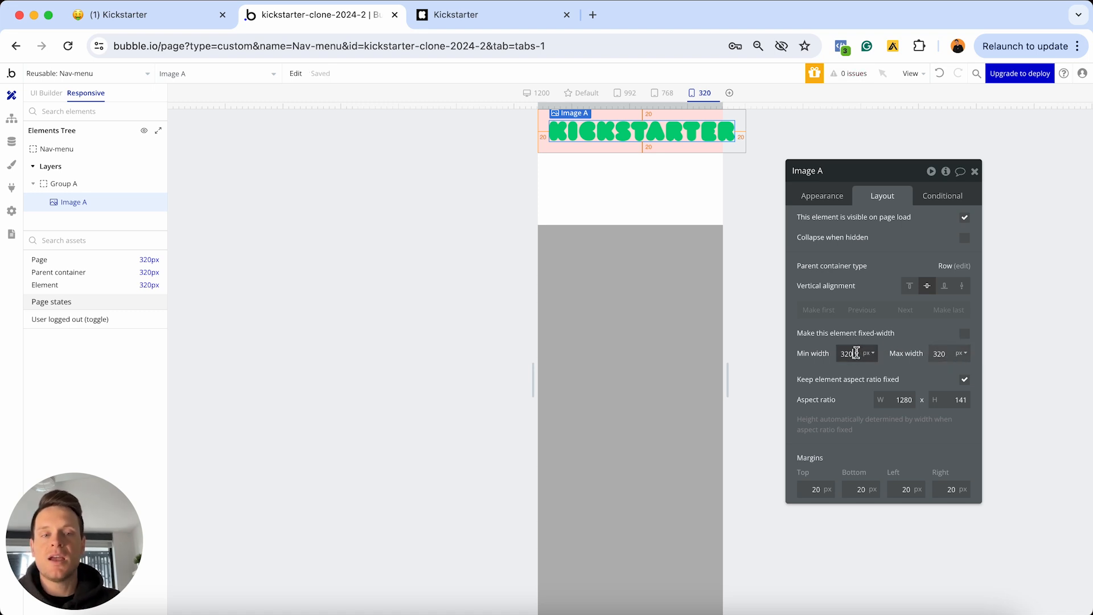
left_click(856, 354)
type("2")
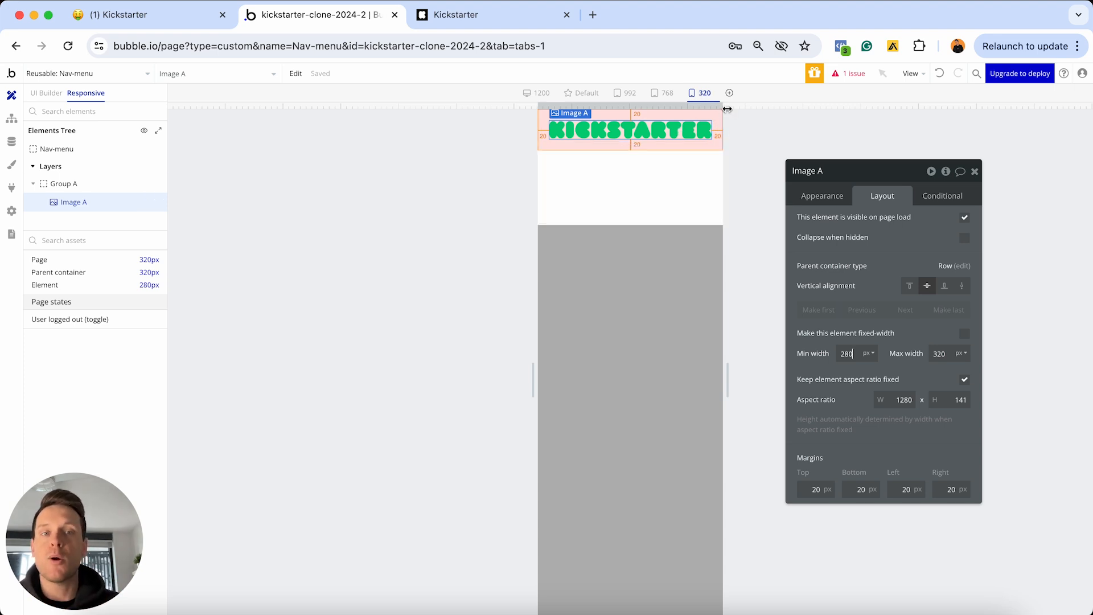
left_click_drag(728, 108, 760, 106)
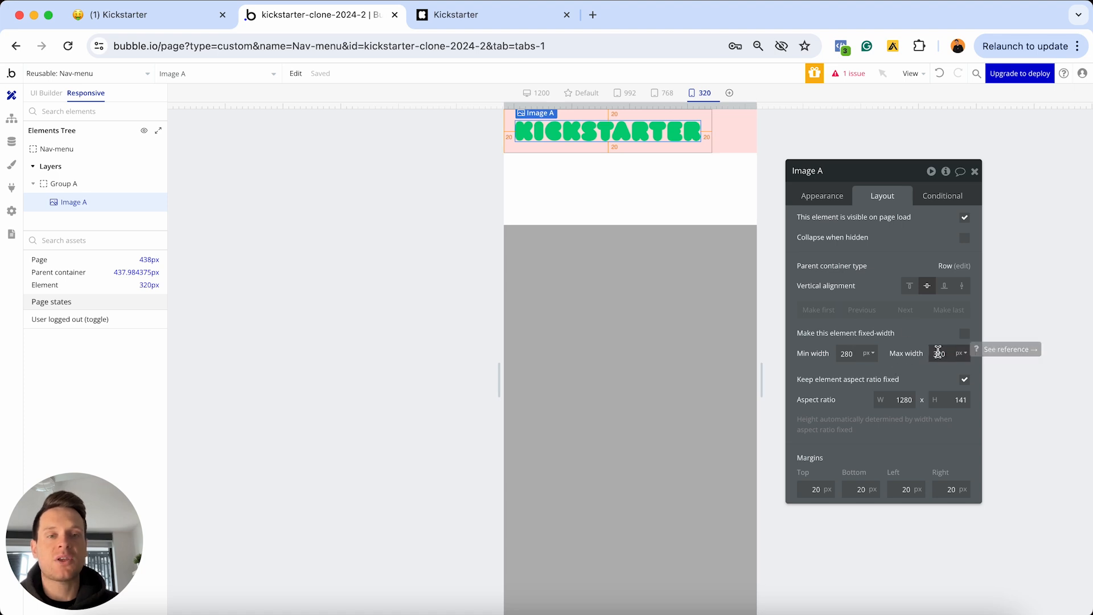
left_click_drag(755, 106, 908, 107)
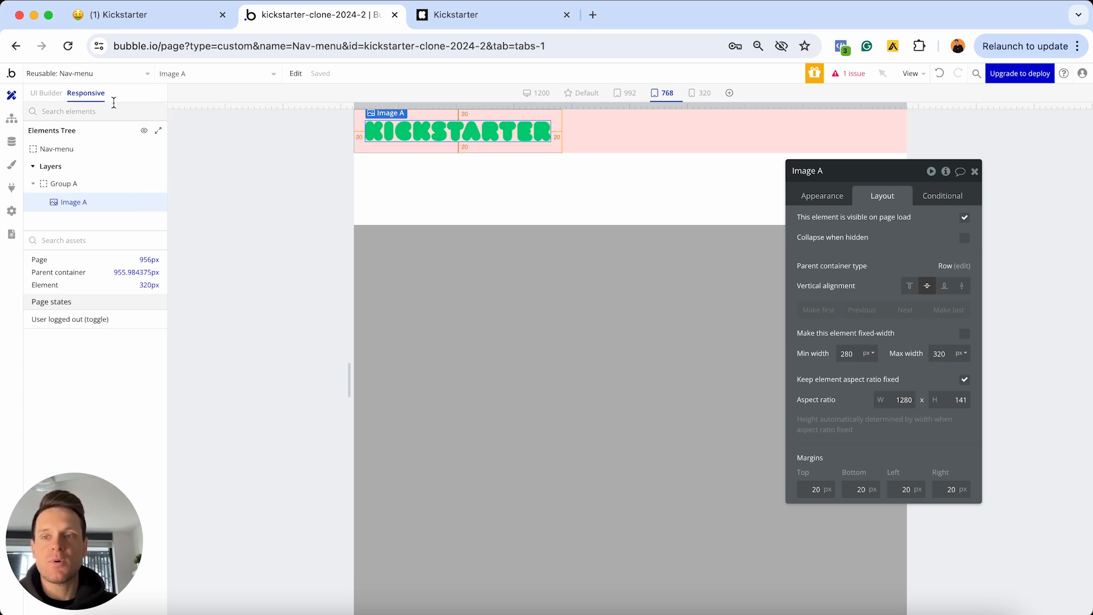
left_click(46, 92)
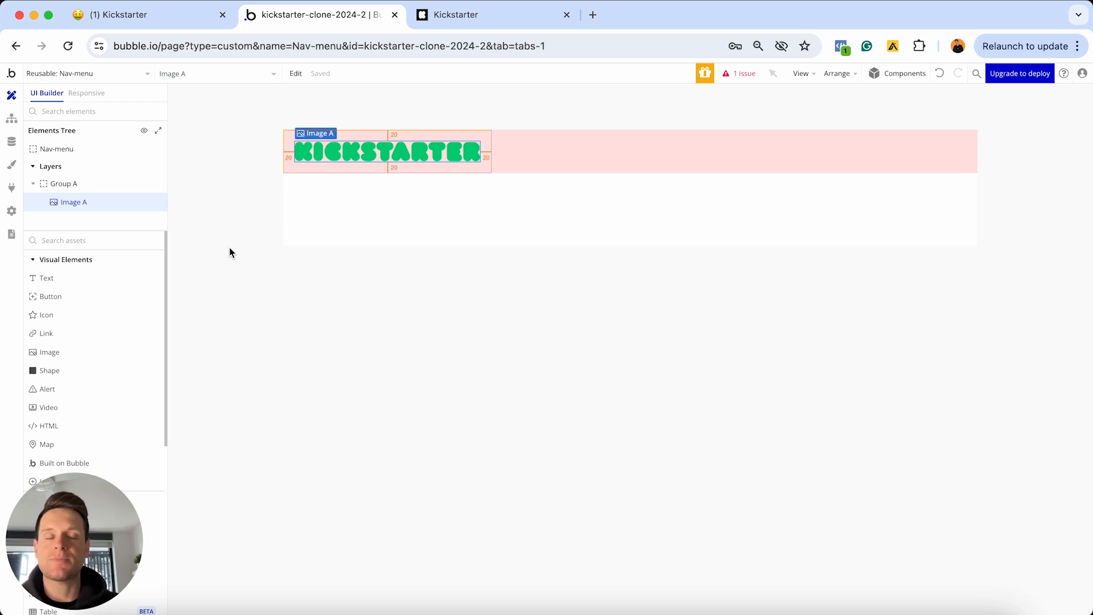
Add a text input into Group A beside the logo and rename it Input - Search
scroll(115, 313, "down", 6)
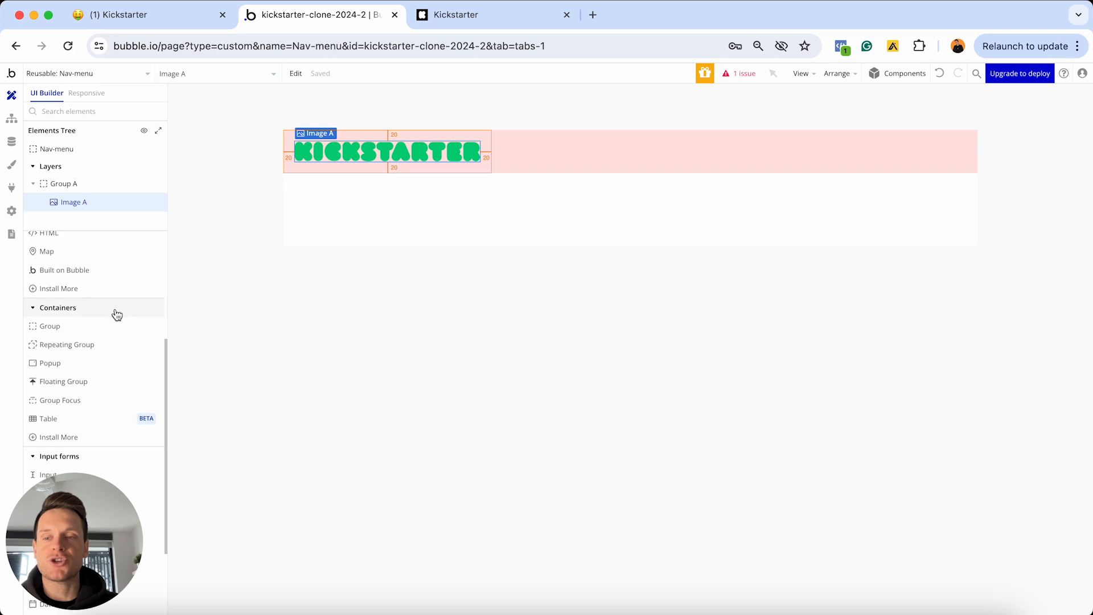
scroll(116, 313, "down", 3)
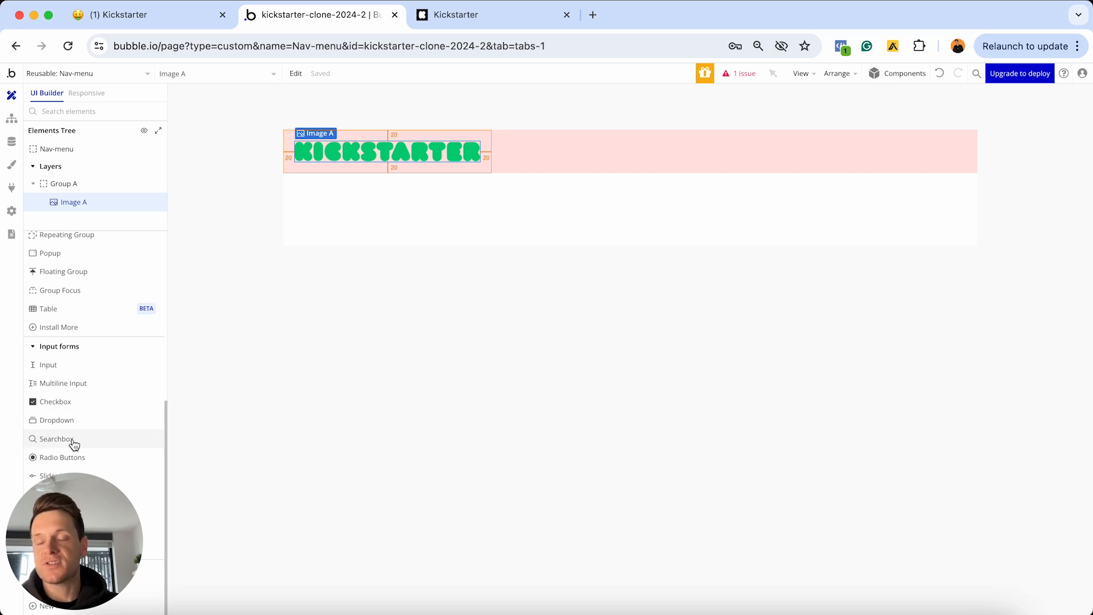
left_click(65, 367)
left_click(532, 149)
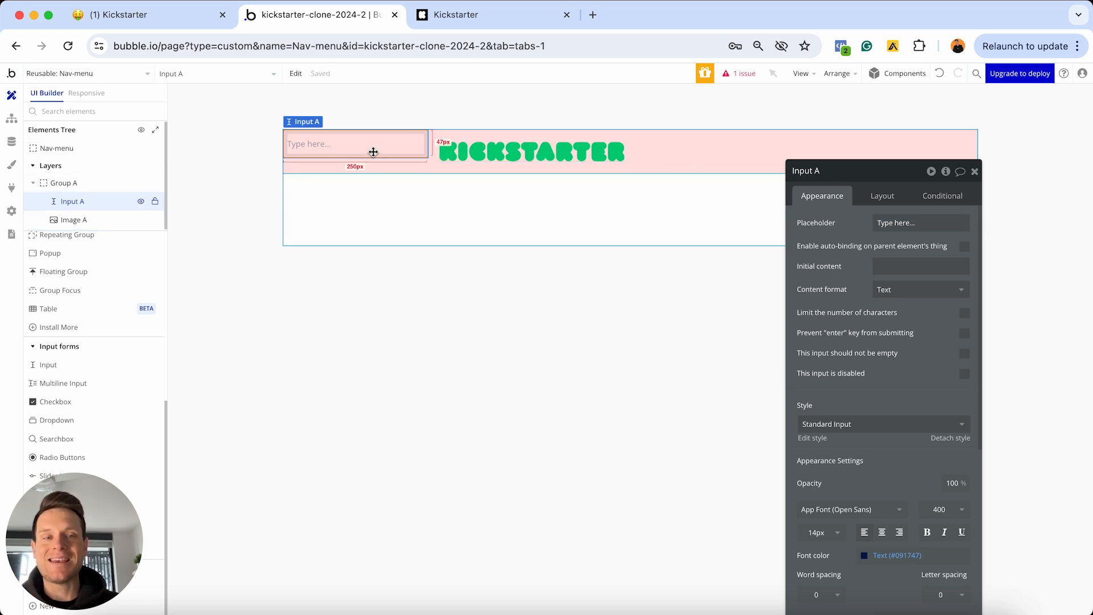
left_click(829, 173)
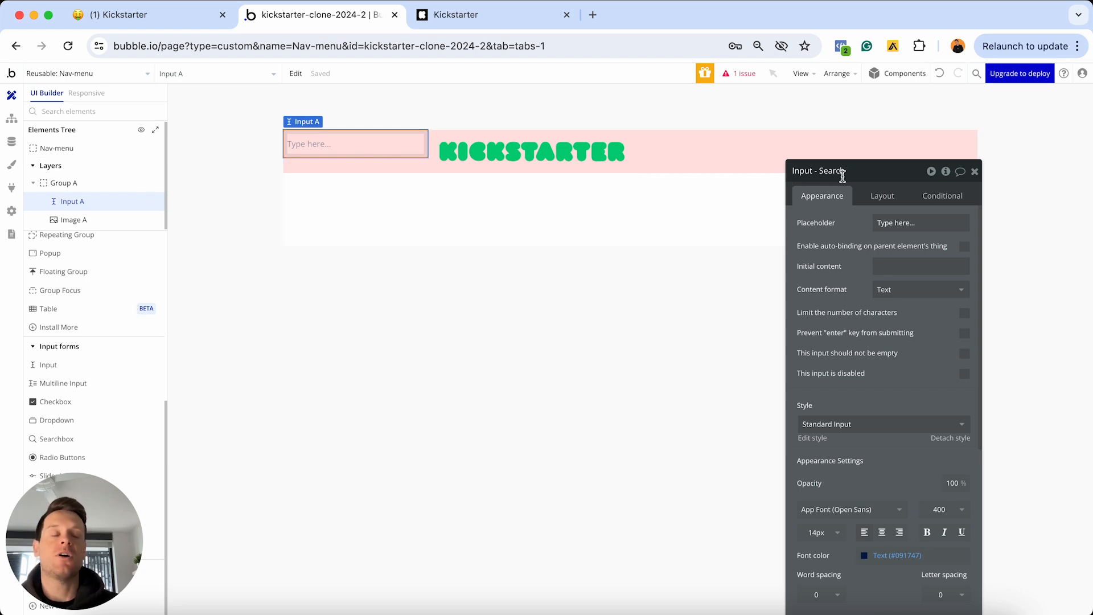
Move the Input - Search element to sit right after the KICKSTARTER logo (Image A)
left_click(557, 152)
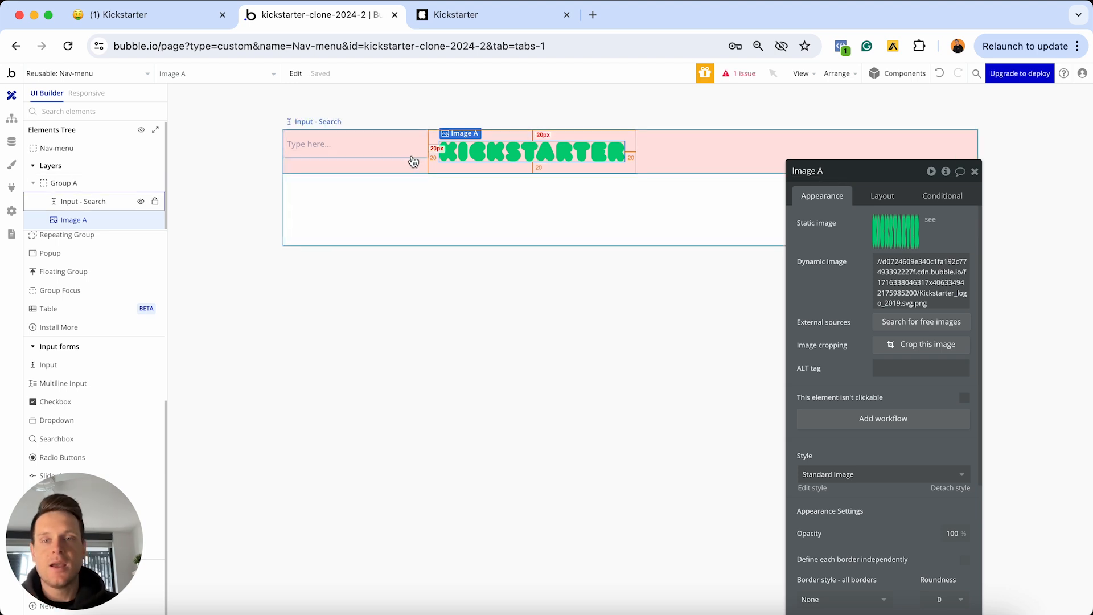
left_click(393, 149)
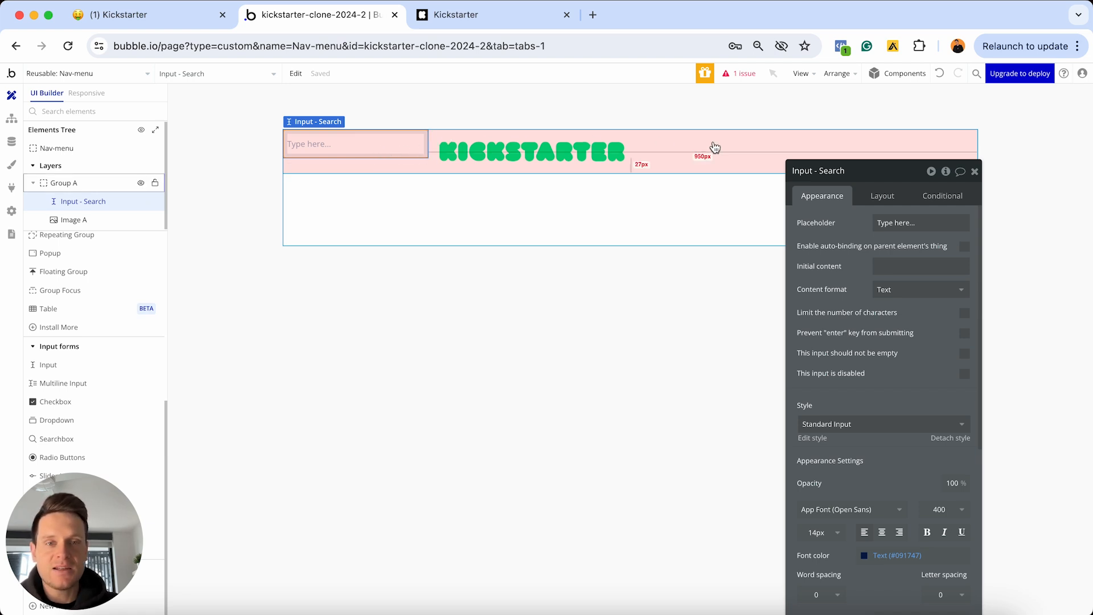
left_click(881, 199)
left_click(905, 311)
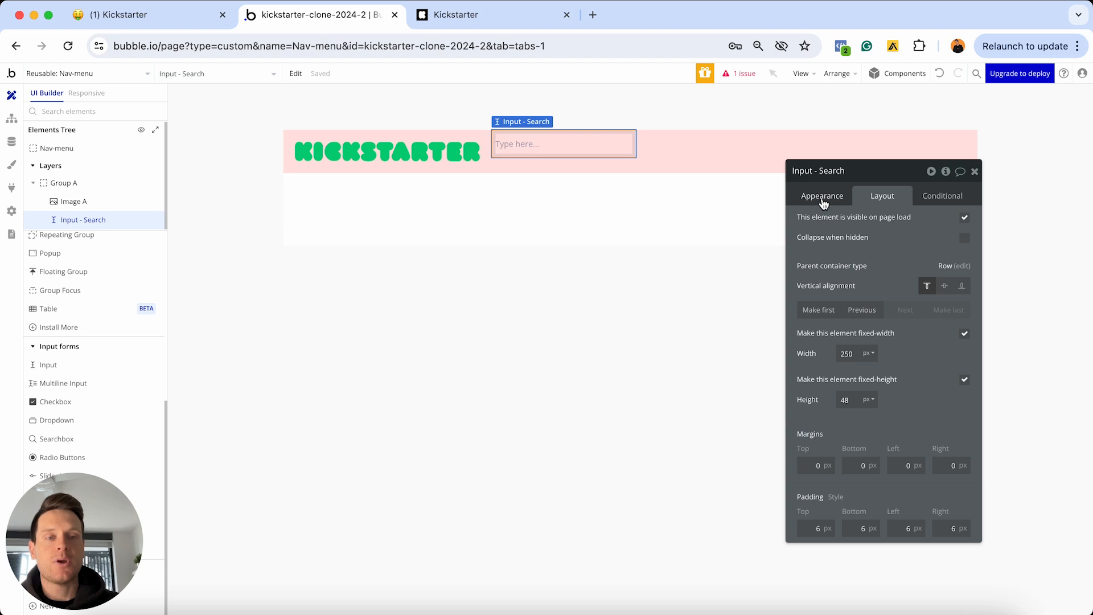
left_click(823, 196)
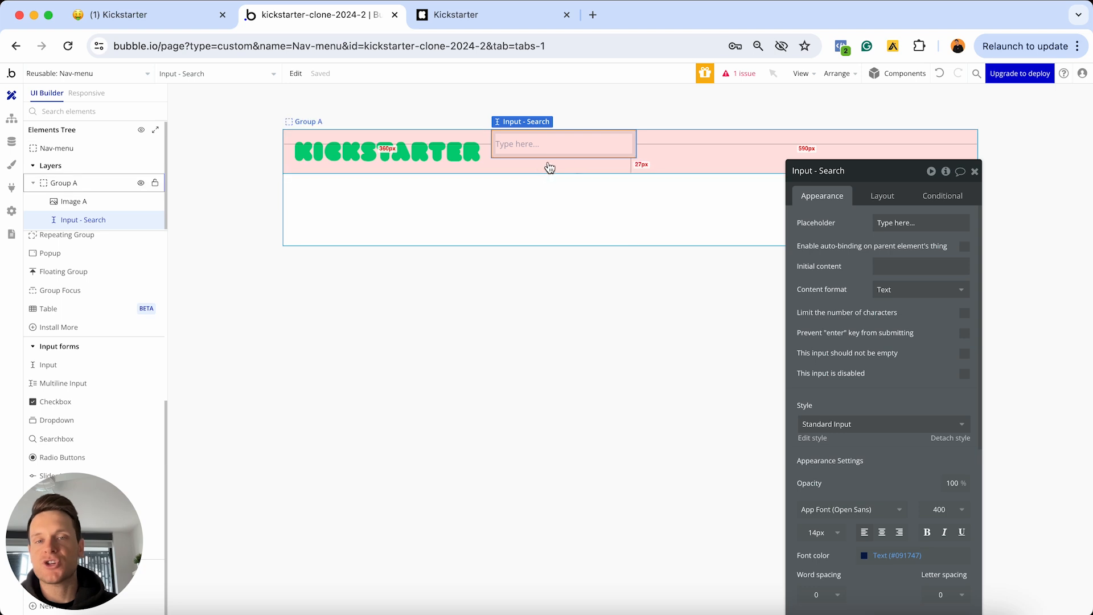
Replace the search input's 'Type here...' placeholder with 'Search projects...'
left_click(911, 223)
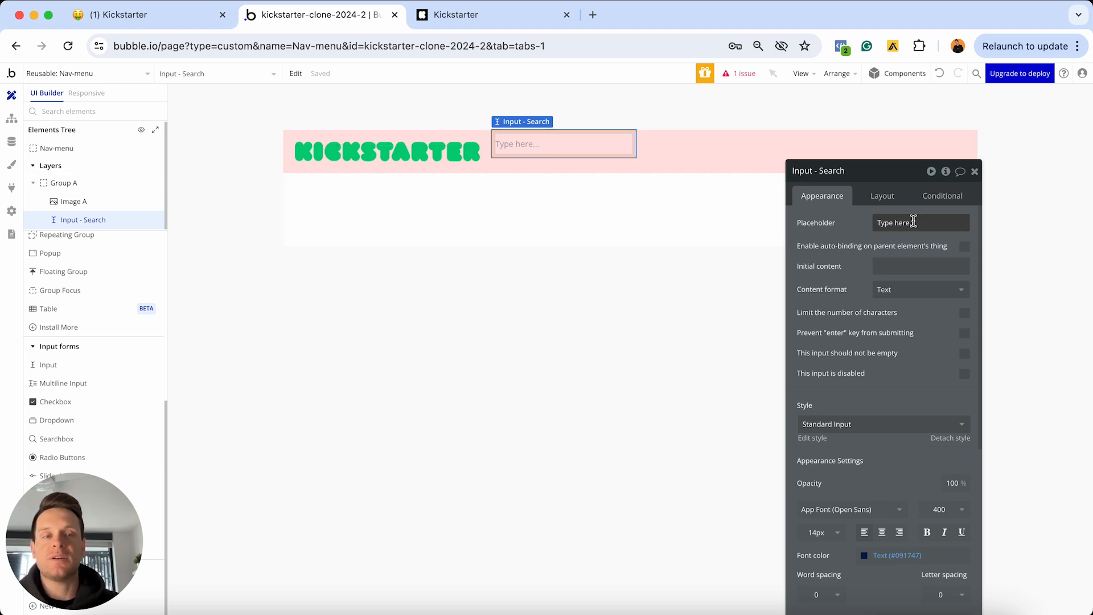
key("super+a")
type("Search")
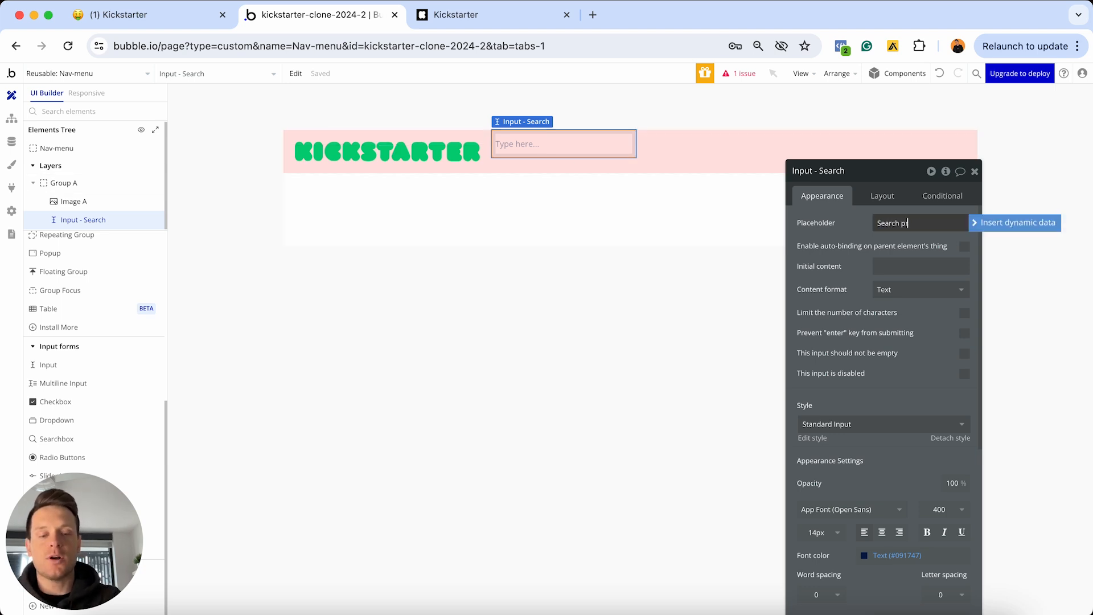
type(" projects")
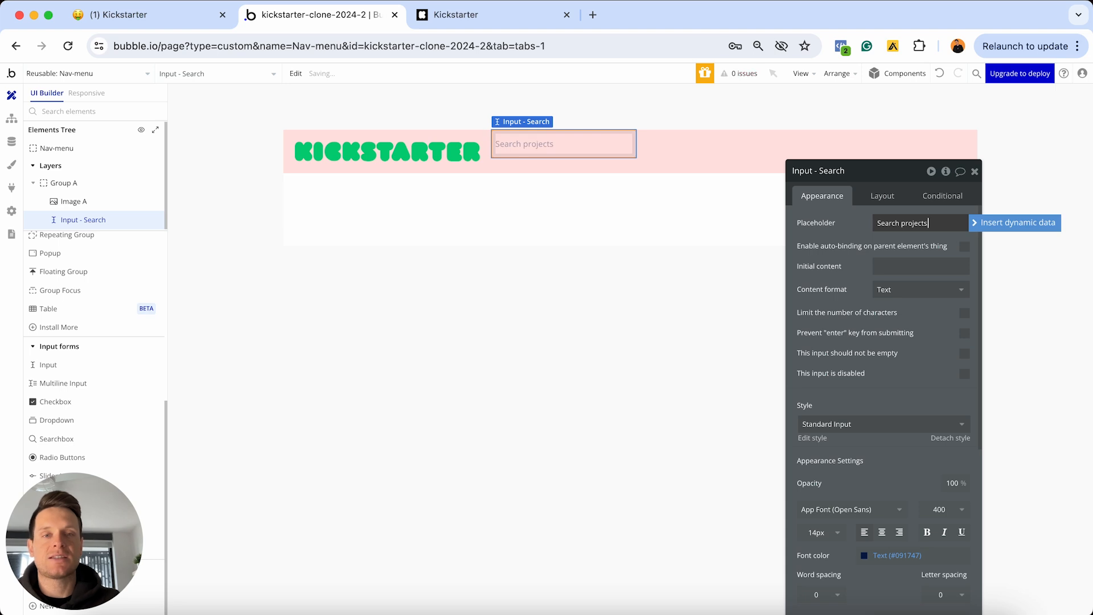
type("...")
left_click(881, 195)
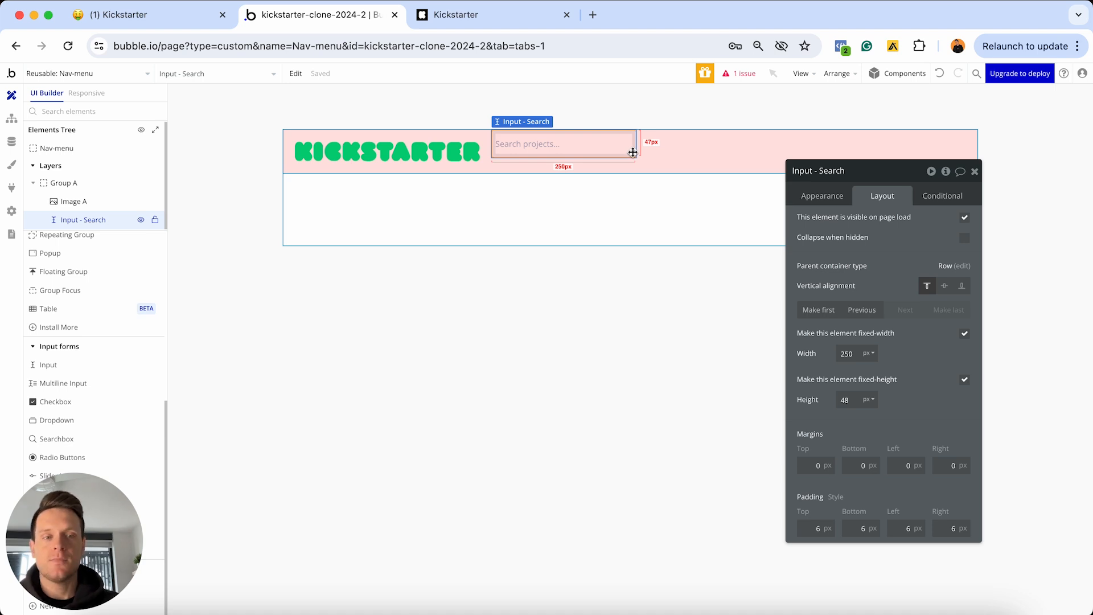
Make the search input flexible-width with a 280px minimum, then view the live Kickstarter homepage
left_click(965, 336)
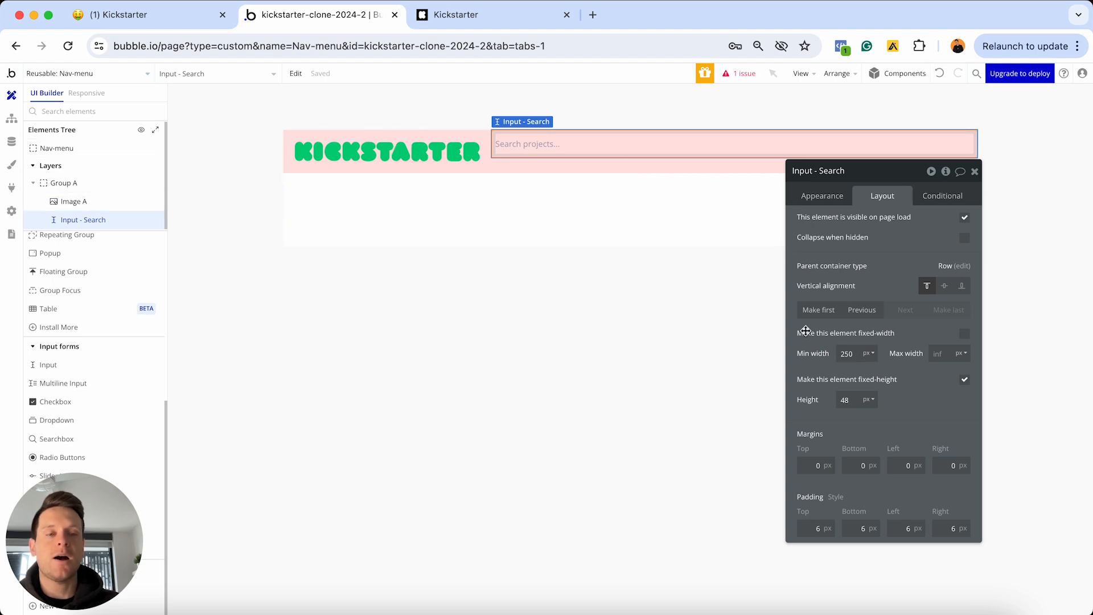
left_click(852, 354)
key("super+a")
type("280")
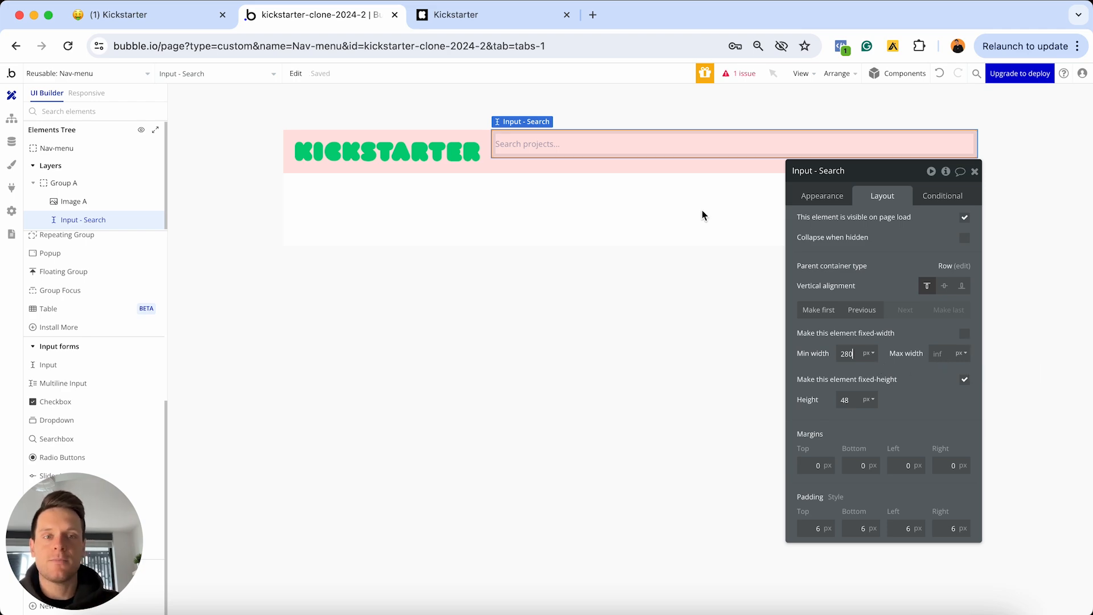
left_click(505, 17)
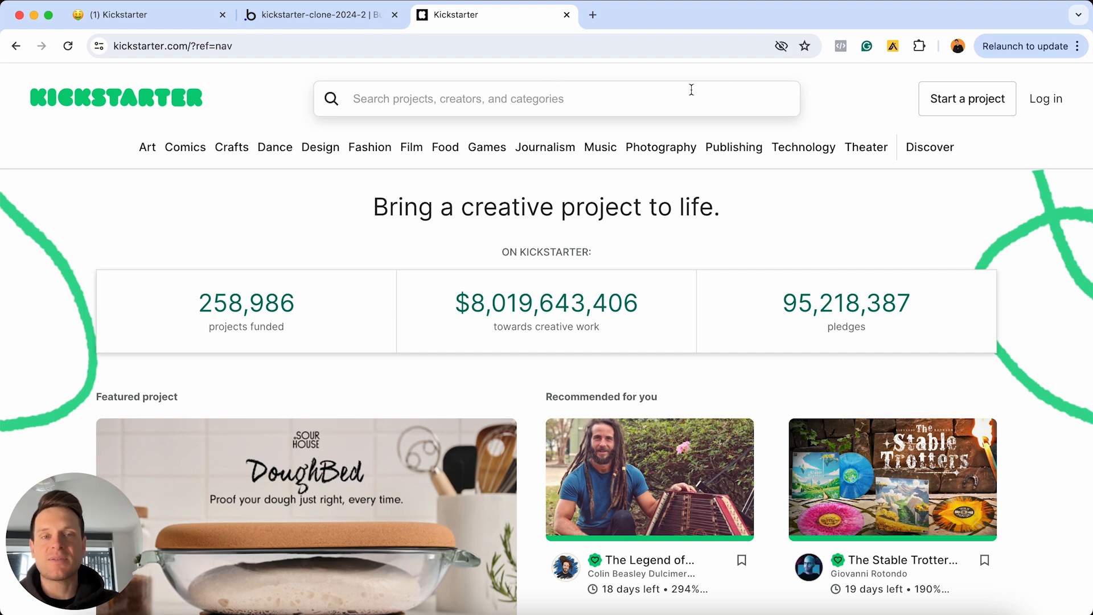
Go from the Kickstarter reference page back to the kickstarter-clone Bubble editor
left_click(285, 18)
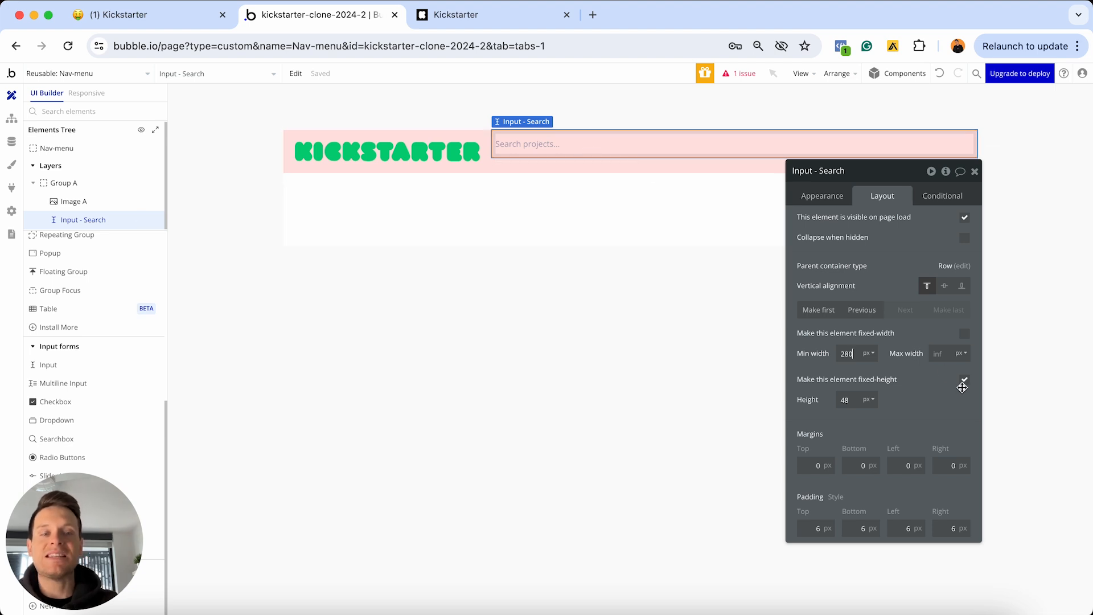
Give the search input 10px top, bottom, left and right margins
left_click(813, 464)
type("1")
left_click(861, 464)
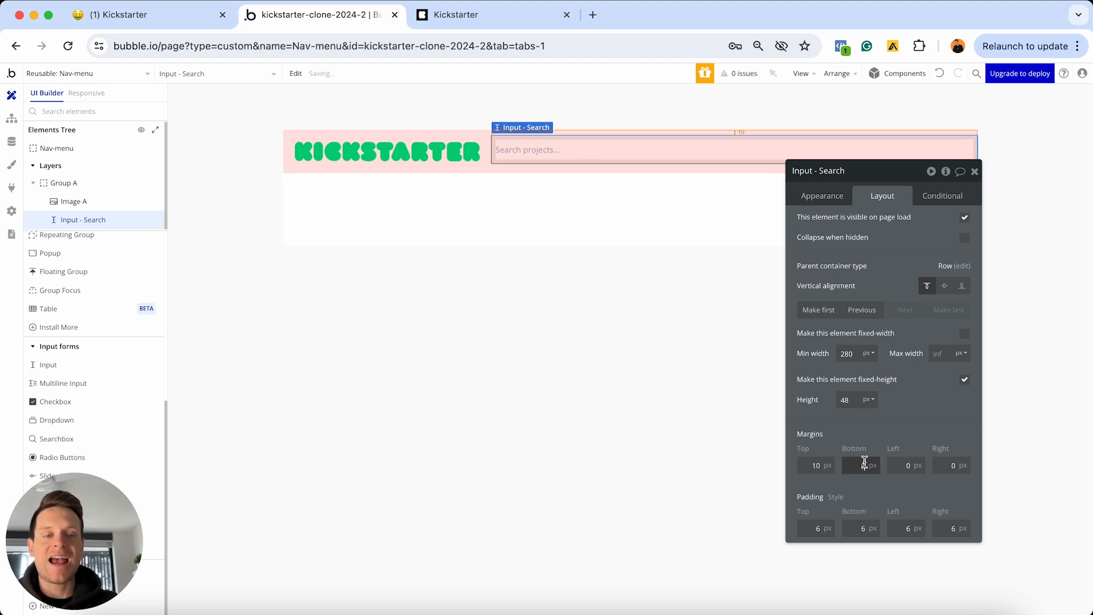
type("1")
left_click(903, 463)
type("1")
left_click(939, 463)
type("1")
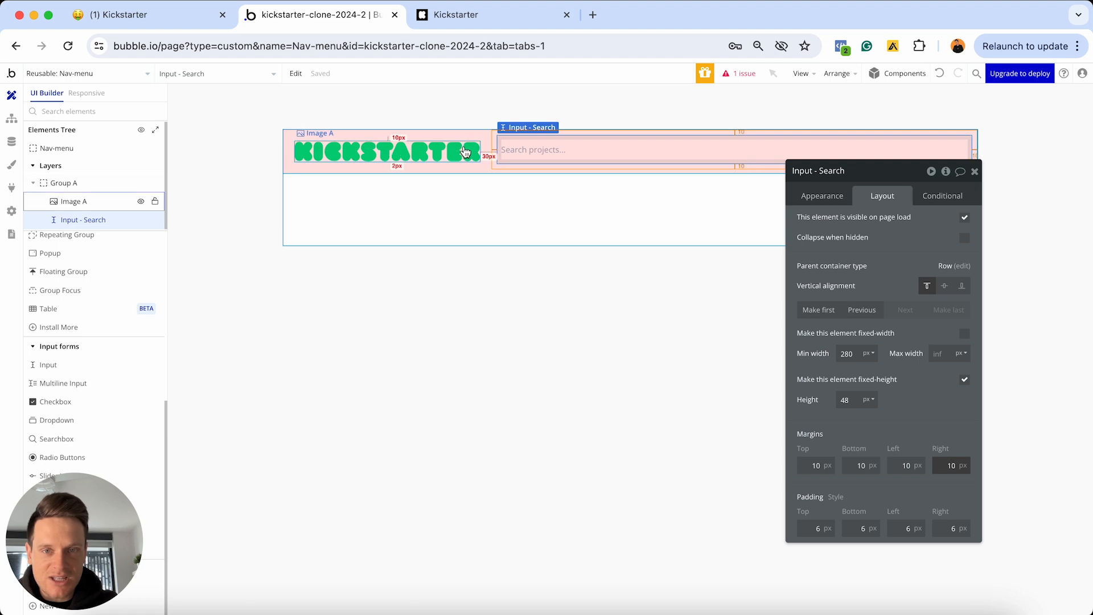
Vertically centre the search input in the header and compare with the live Kickstarter nav bar
left_click(471, 150)
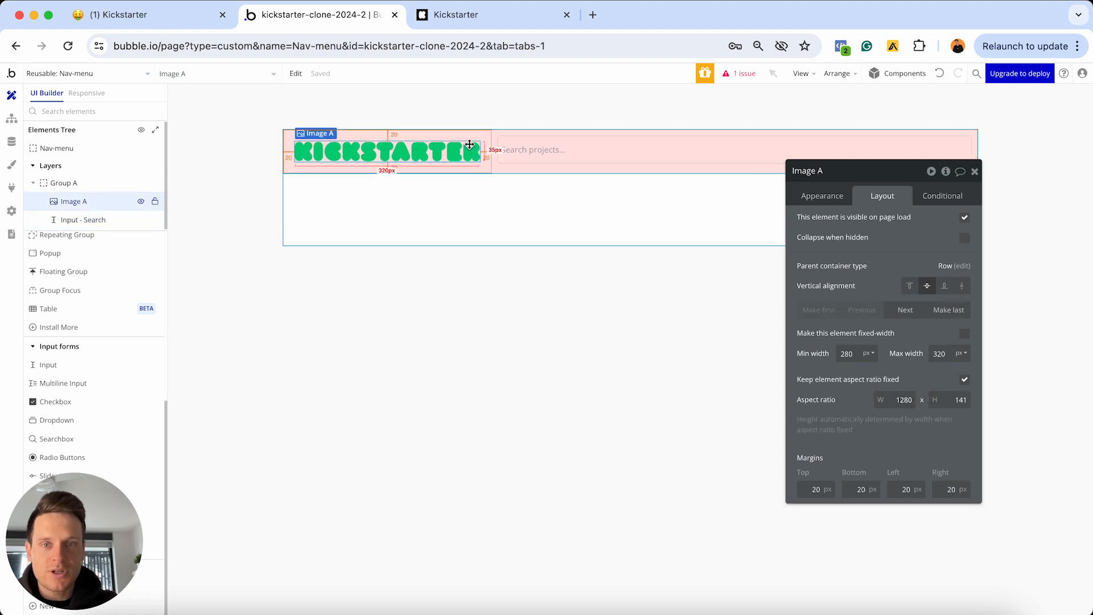
left_click(510, 146)
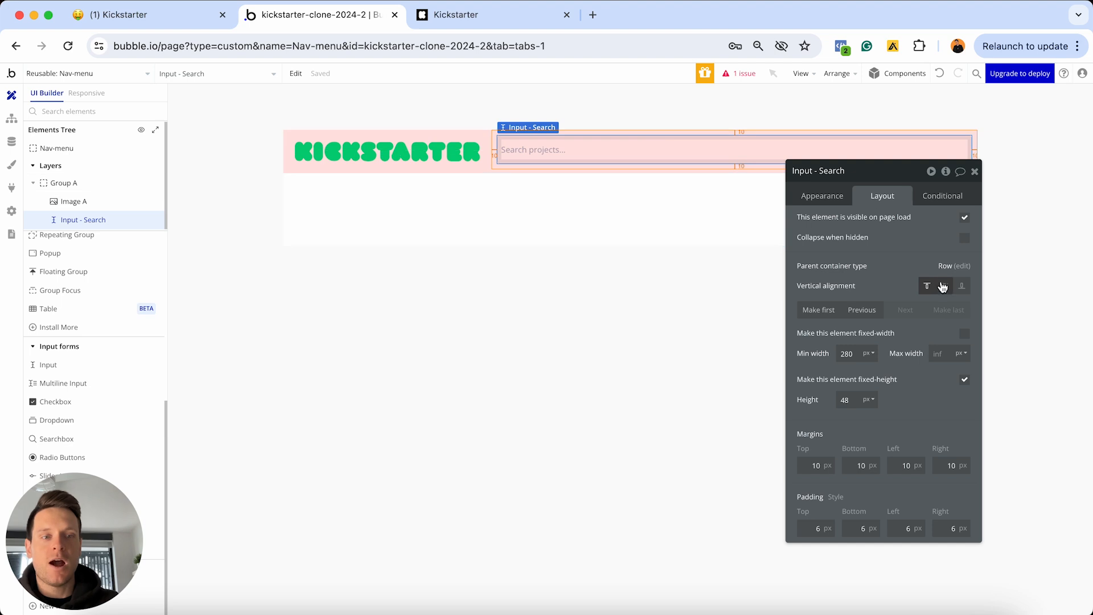
left_click(945, 290)
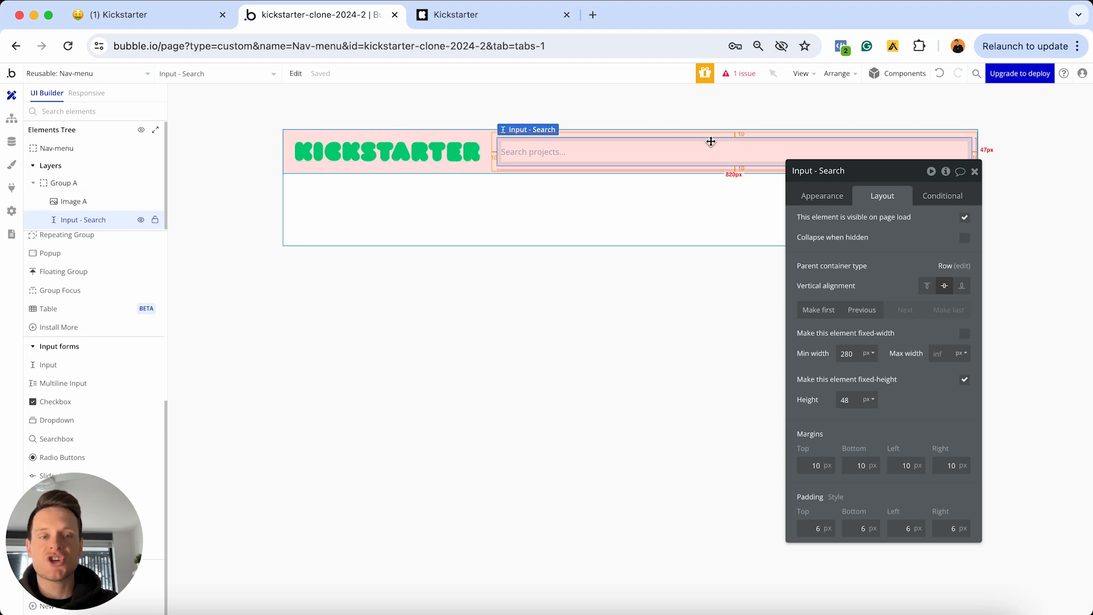
left_click(974, 172)
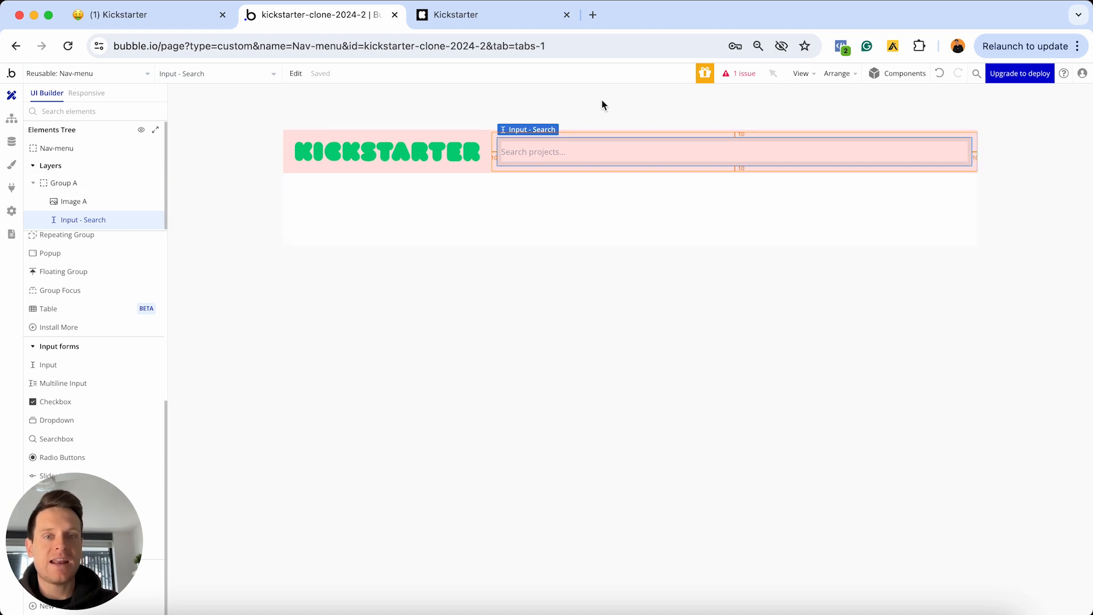
left_click(493, 15)
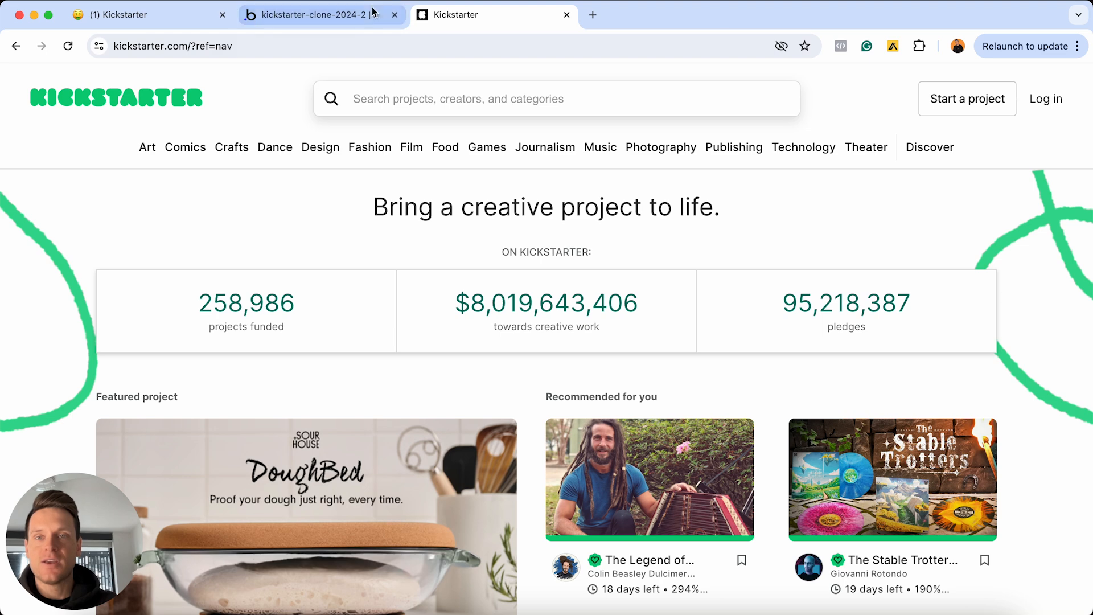
Add a new group to the header with a flat light-blue background
left_click(318, 14)
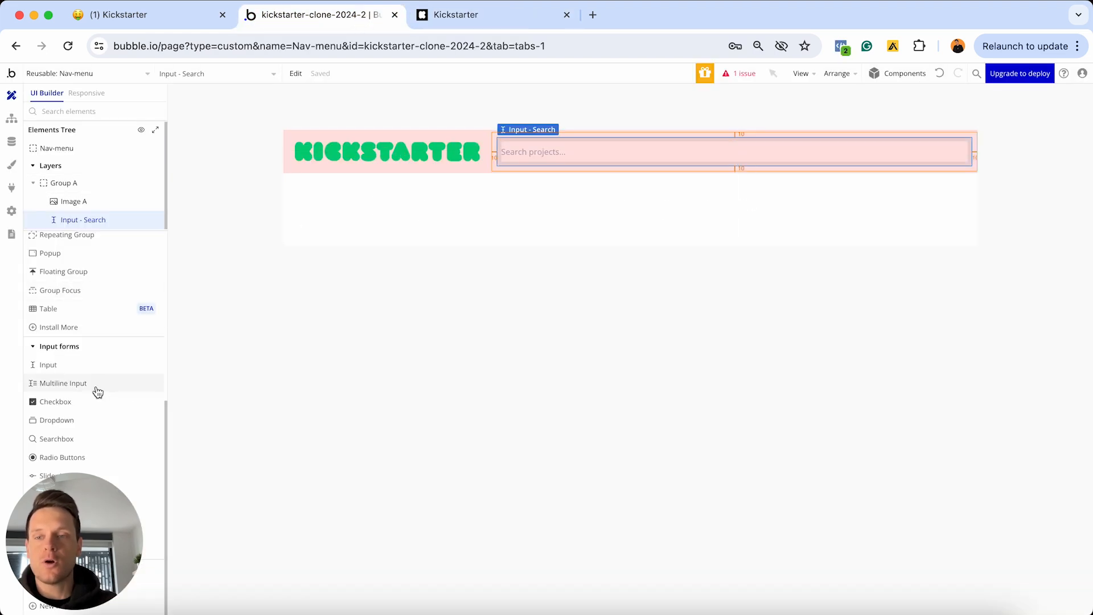
scroll(97, 392, "up", 5)
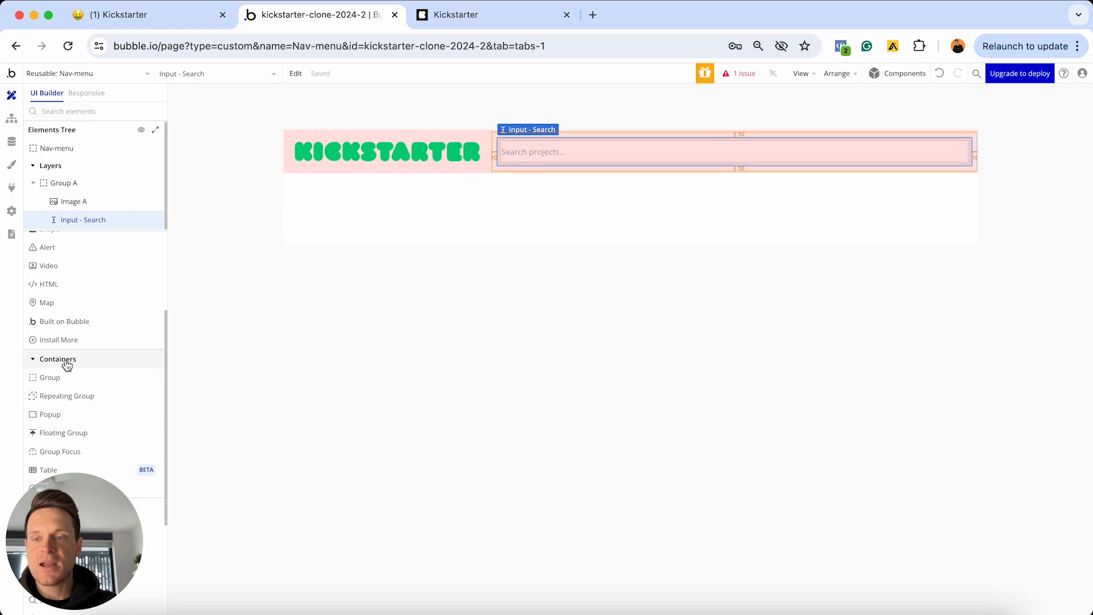
mouse_move(50, 380)
left_mouse_down()
mouse_move(507, 220)
mouse_move(489, 165)
left_mouse_up()
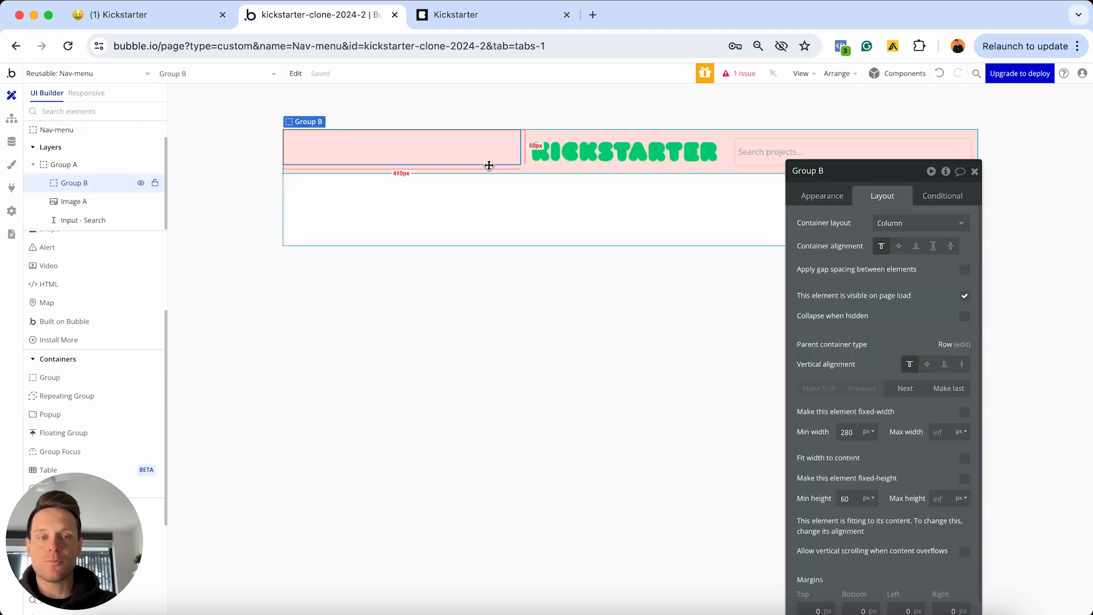
left_click(821, 196)
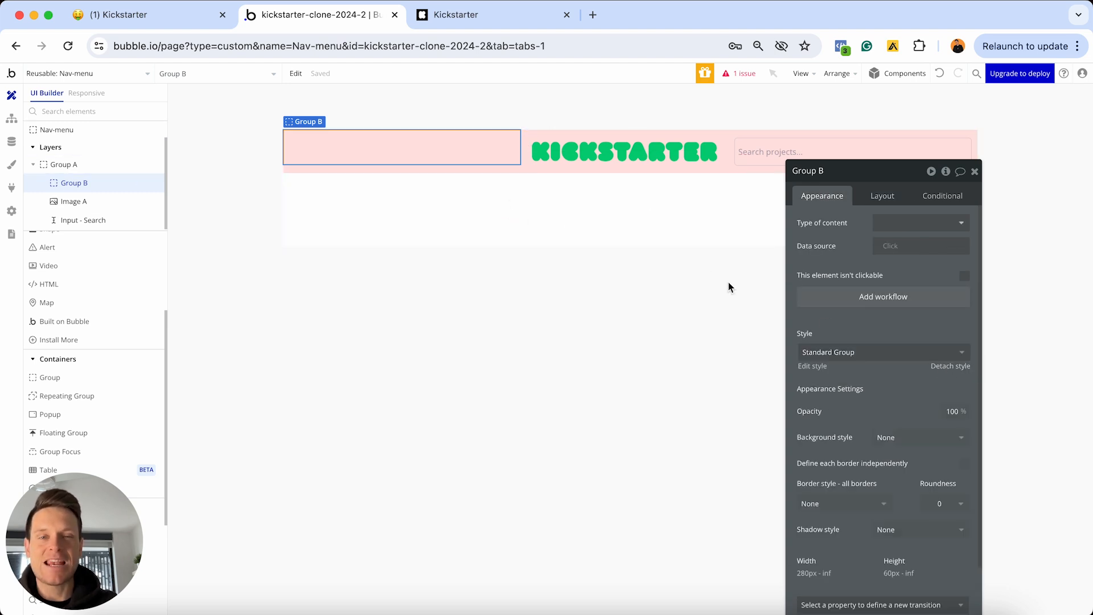
left_click(947, 368)
left_click(900, 422)
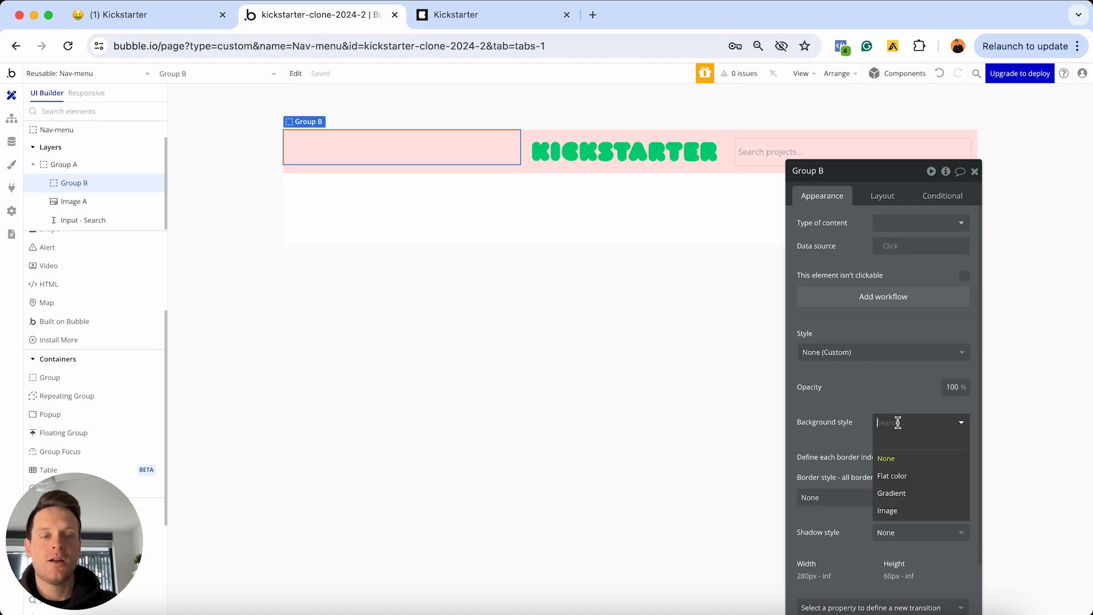
left_click(899, 481)
left_click(886, 445)
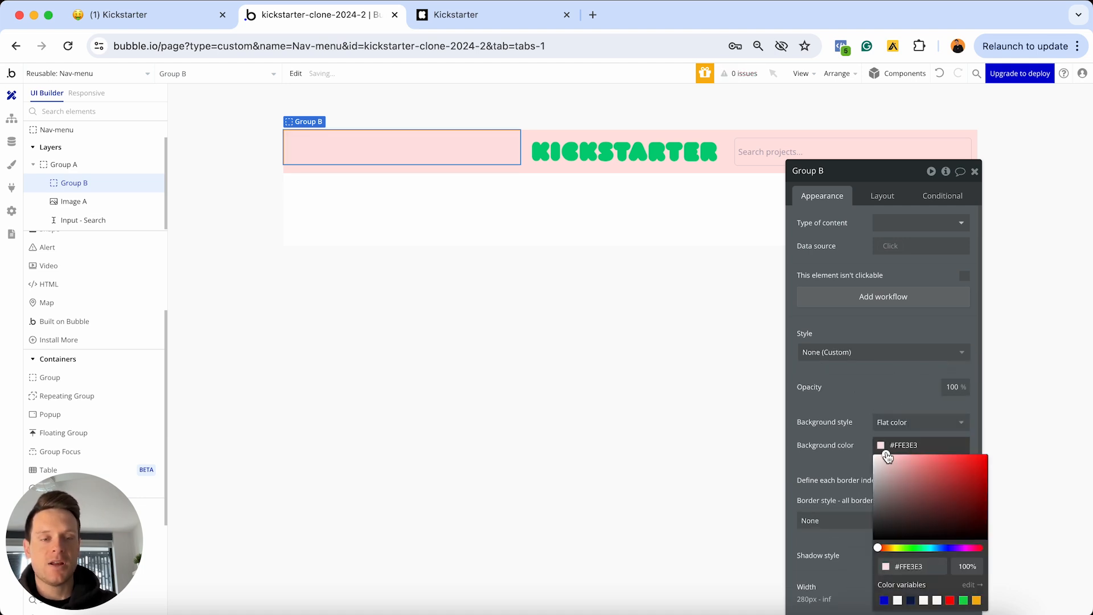
left_click(936, 548)
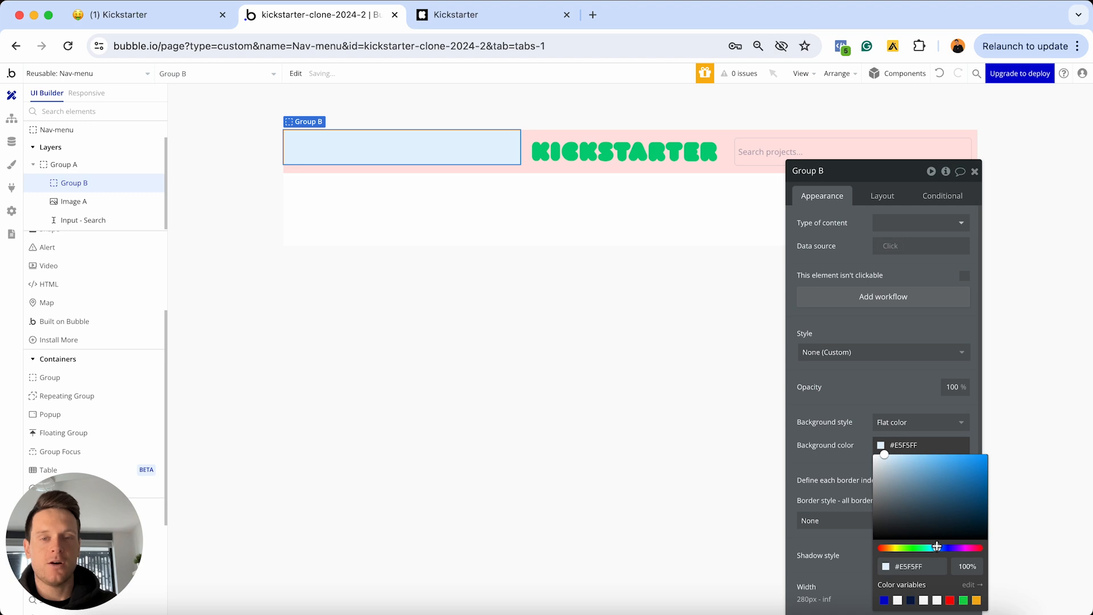
Make Group B the last element of Group A, after the search input
left_click(883, 195)
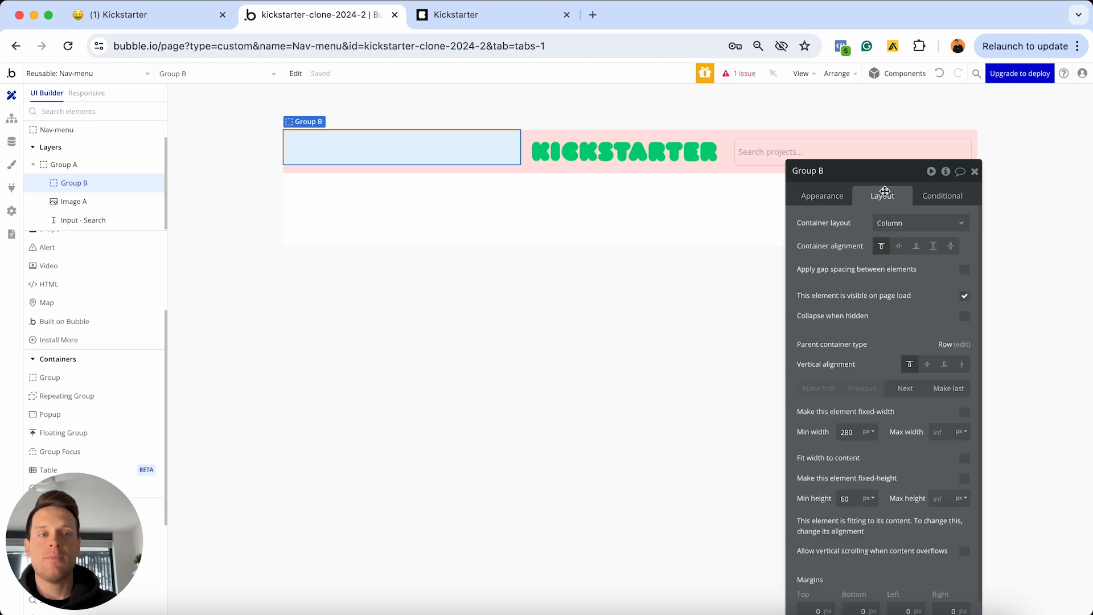
left_click_drag(885, 191, 662, 227)
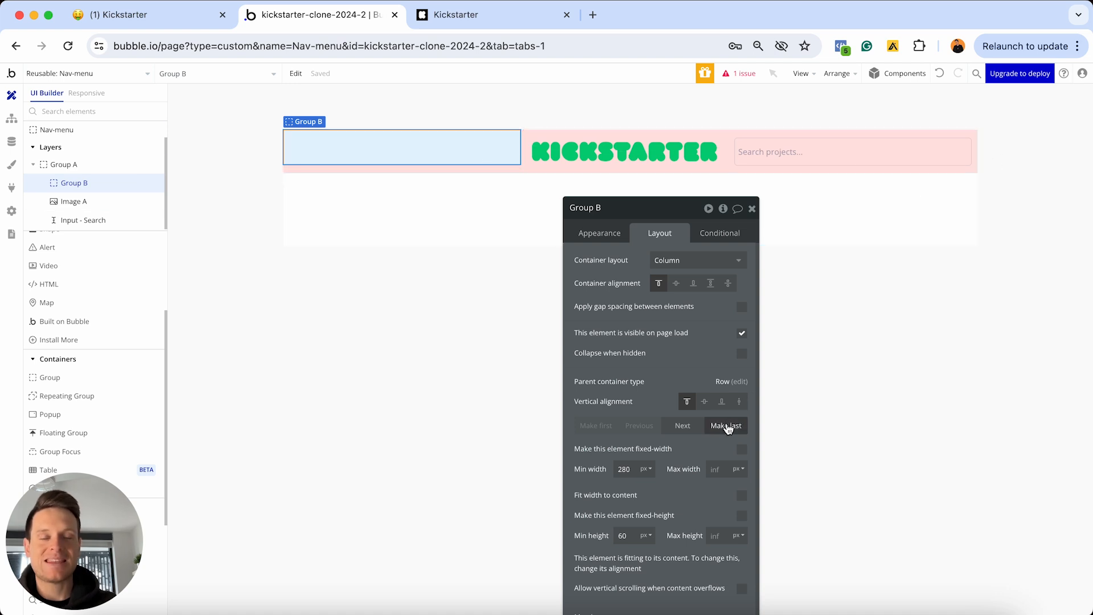
left_click(727, 427)
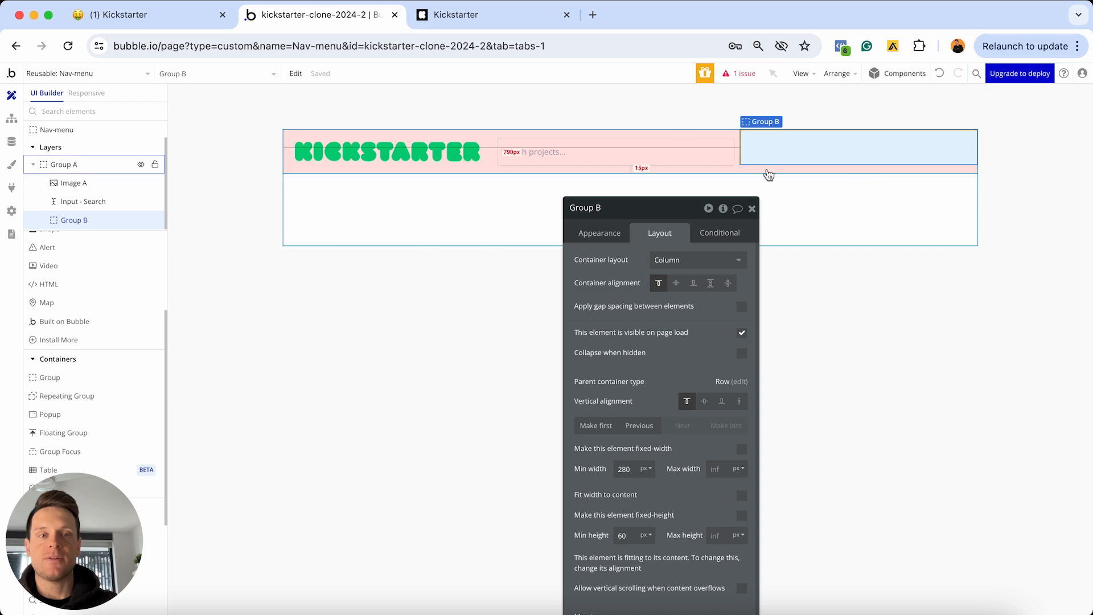
Drag a button into Group B and label it 'Start a project', checking Kickstarter for reference
key("ctrl+Tab")
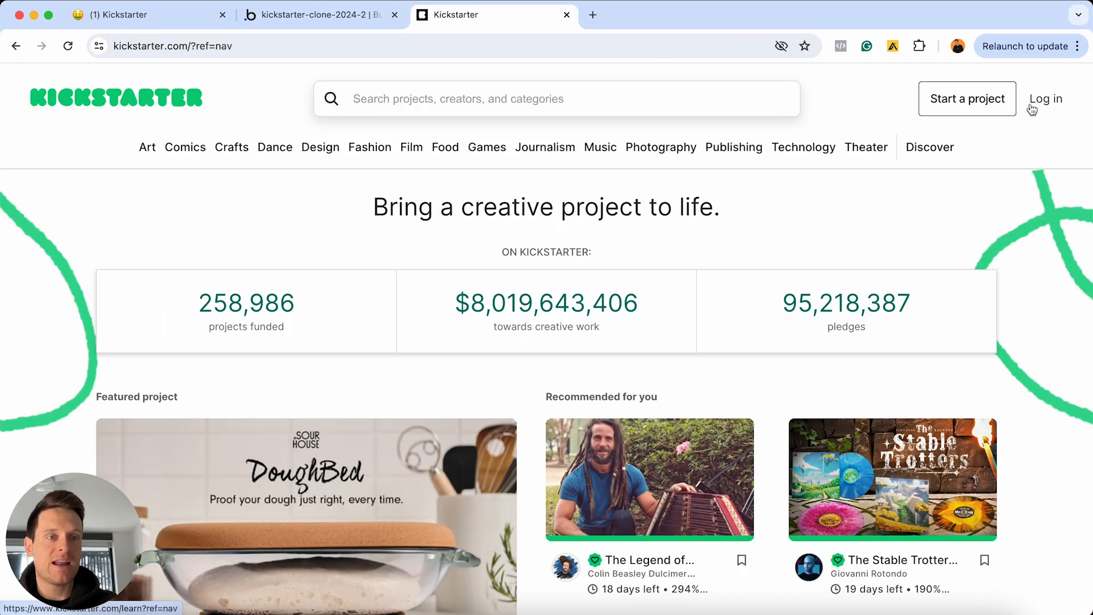
left_click(319, 16)
scroll(84, 299, "up", 3)
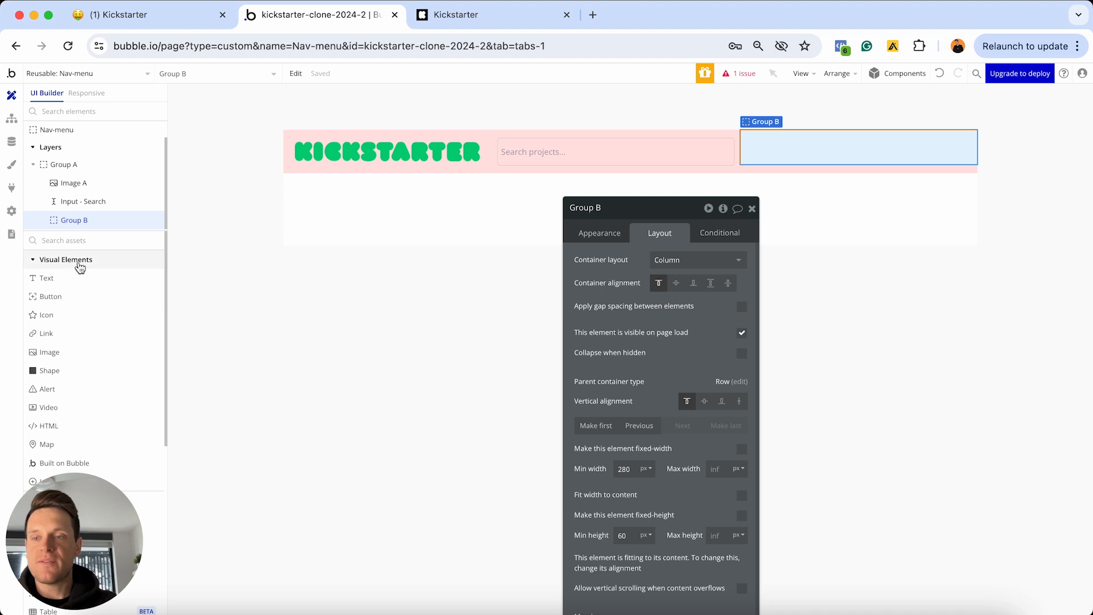
left_click_drag(61, 302, 776, 150)
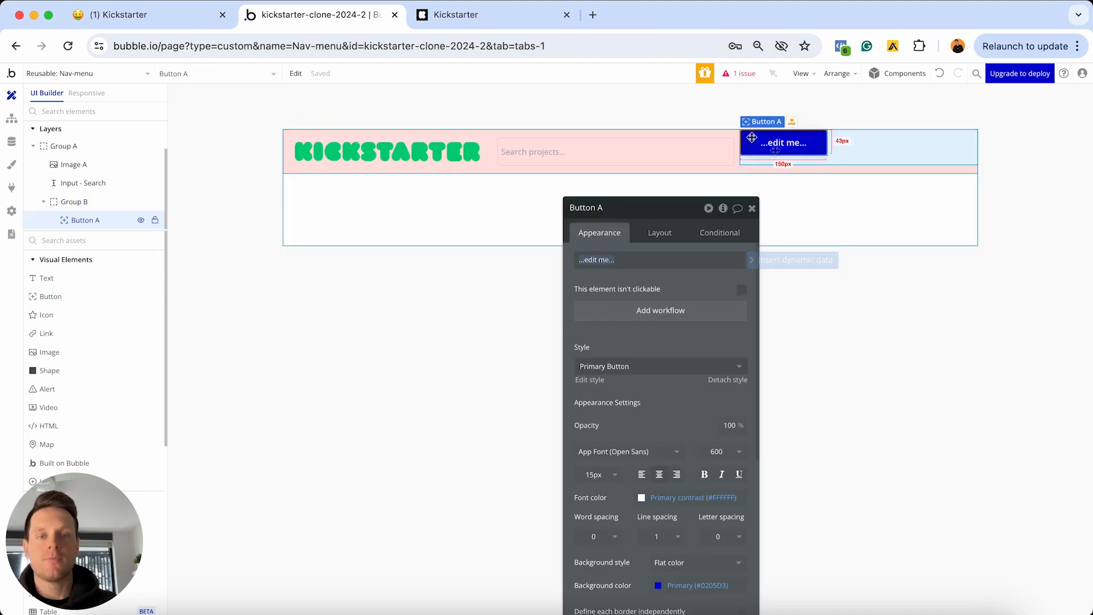
type("Start")
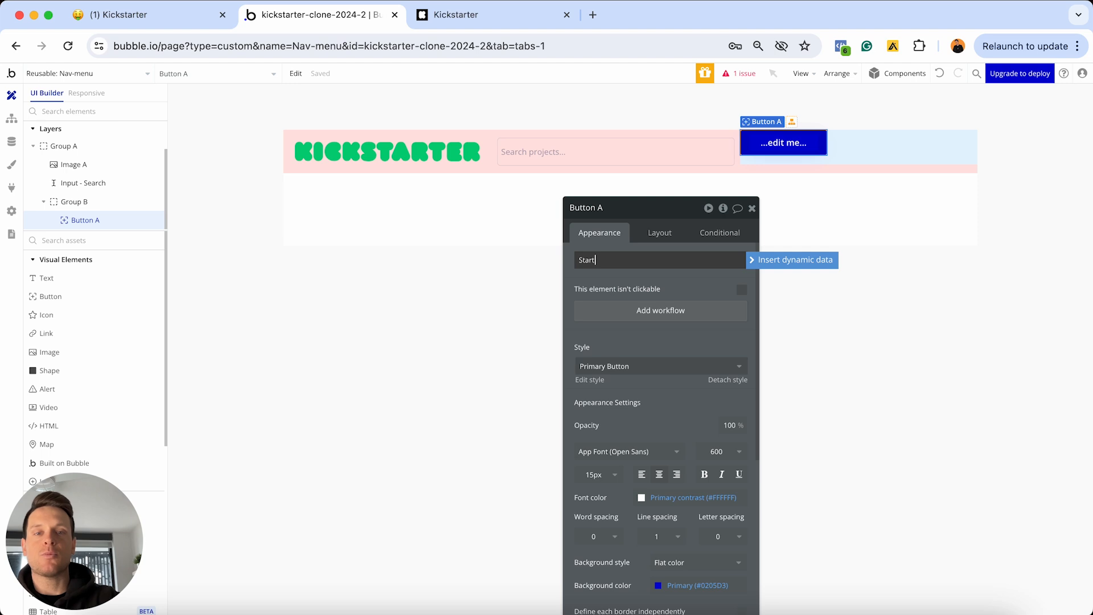
type(" project")
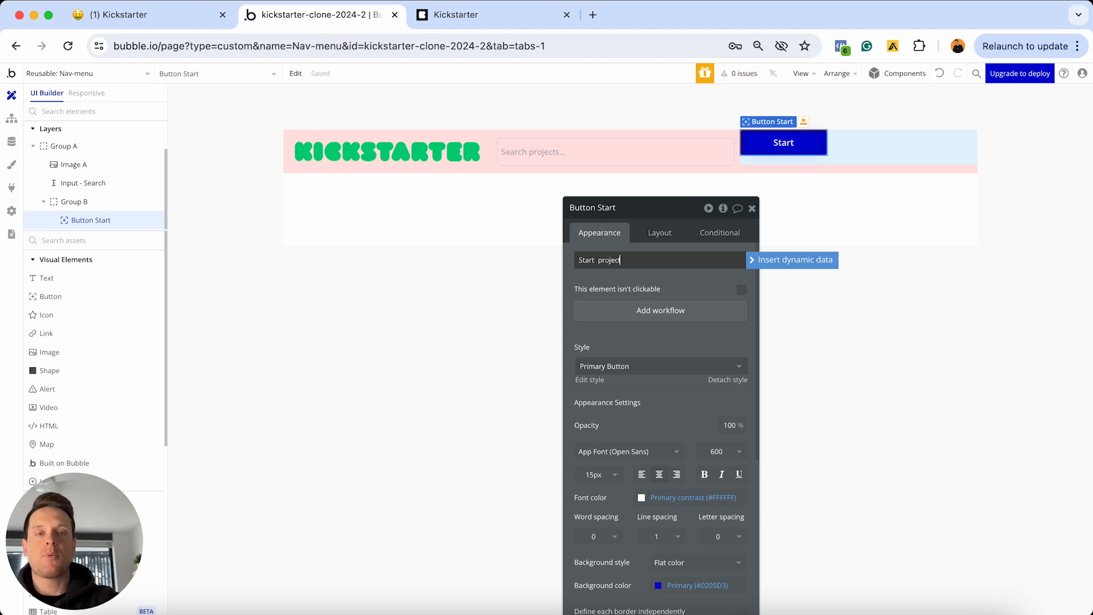
left_click(598, 259)
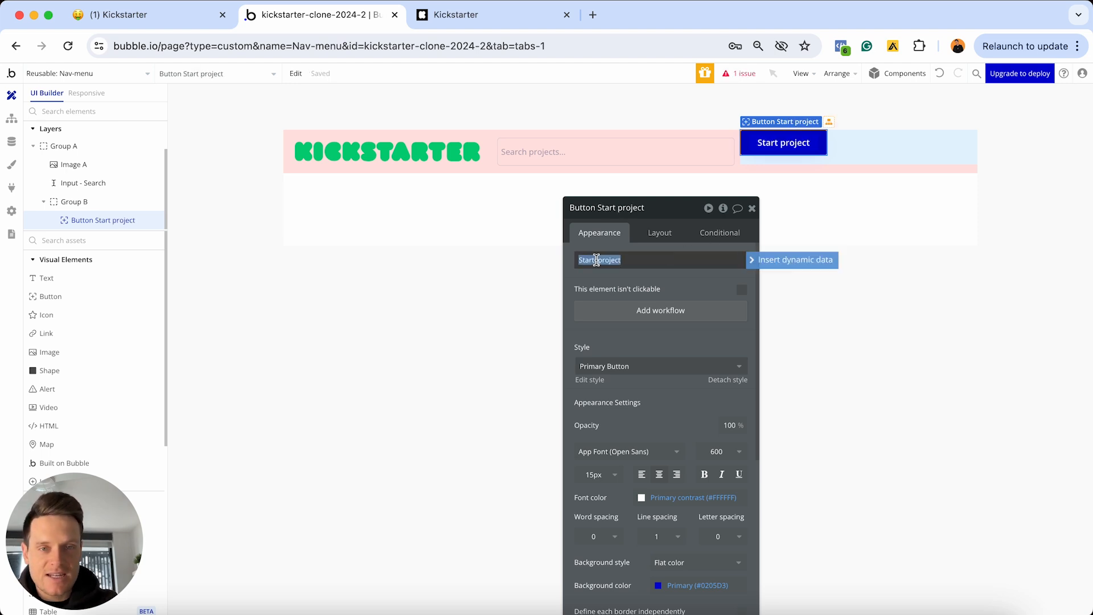
type("a")
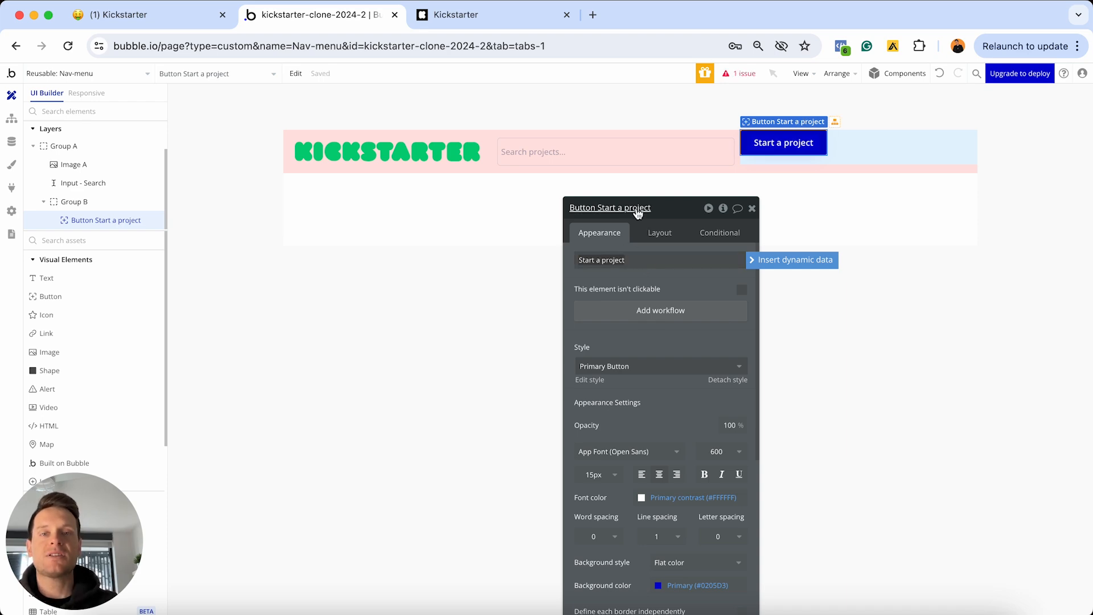
key("ctrl+Tab")
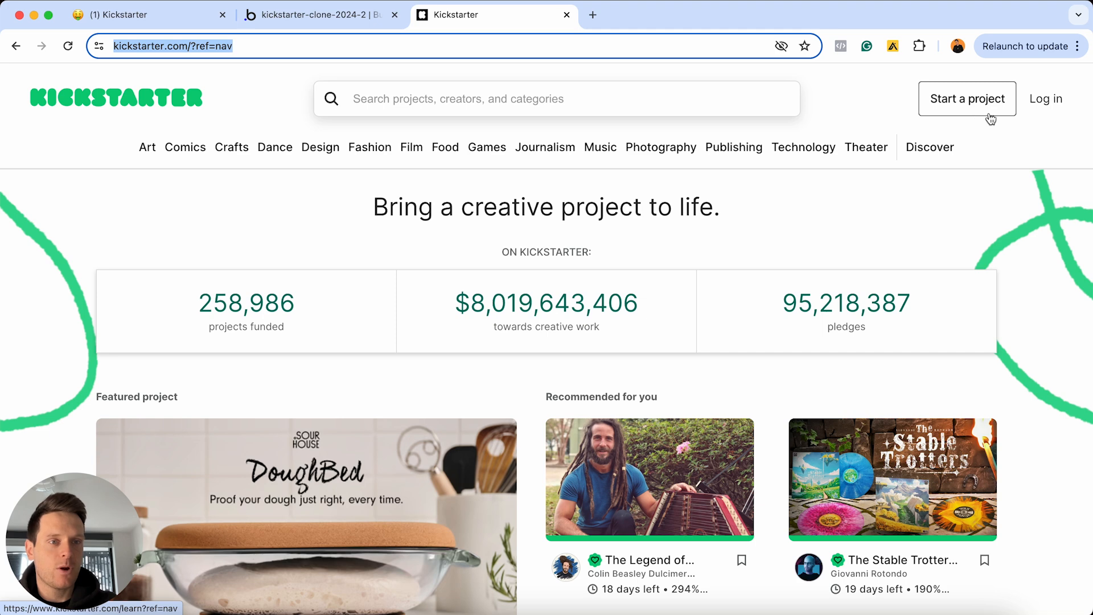
left_click(360, 16)
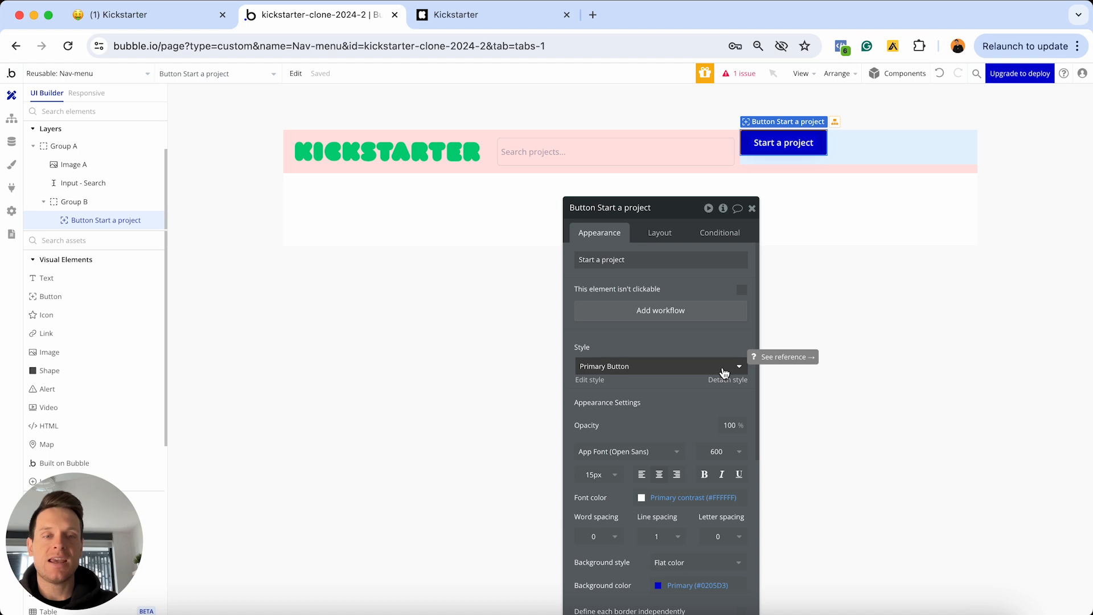
left_click_drag(687, 217, 613, 131)
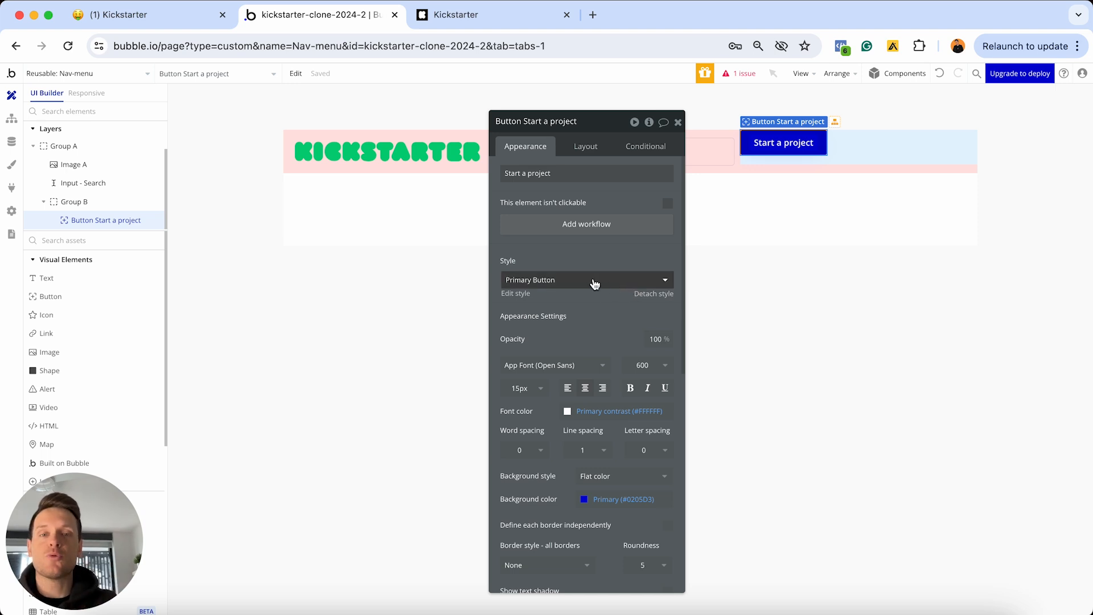
left_click(625, 283)
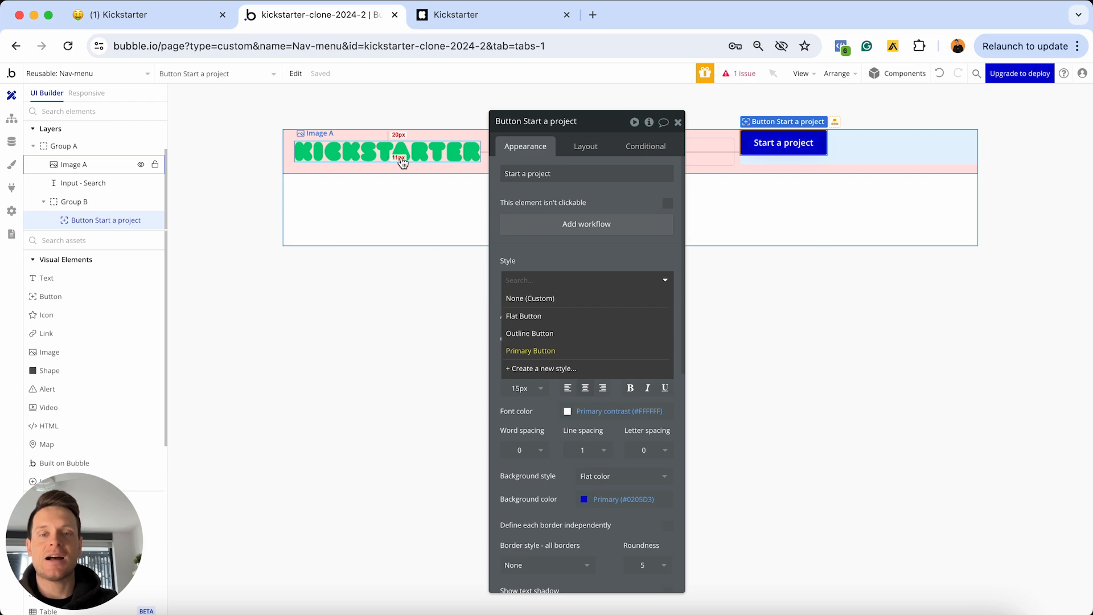
Apply the Outline Button style to the Start a project button and compare with Kickstarter
left_click(534, 336)
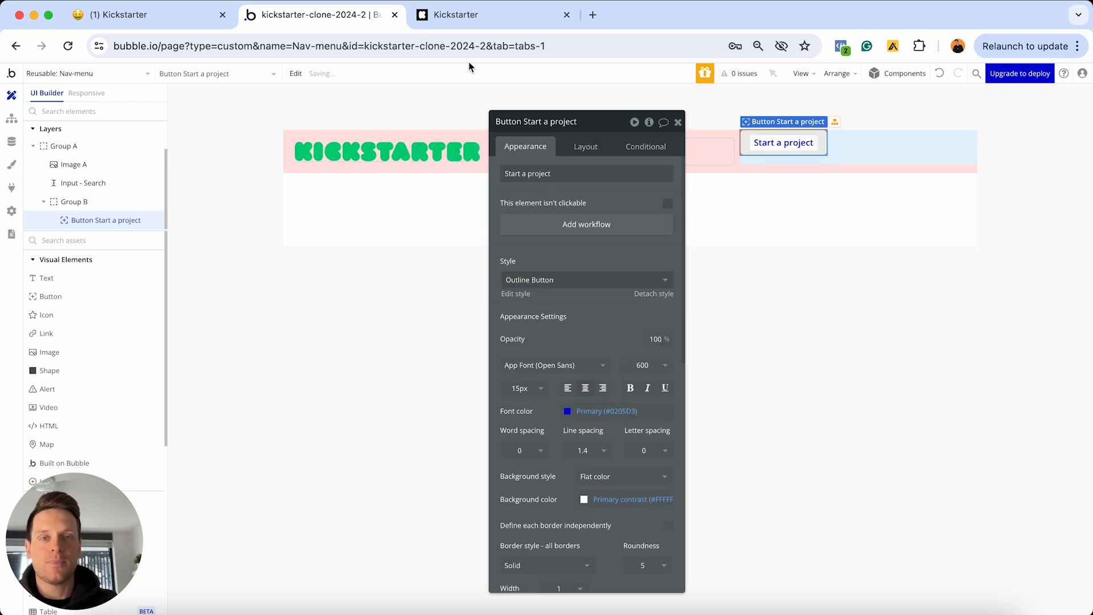
left_click(474, 18)
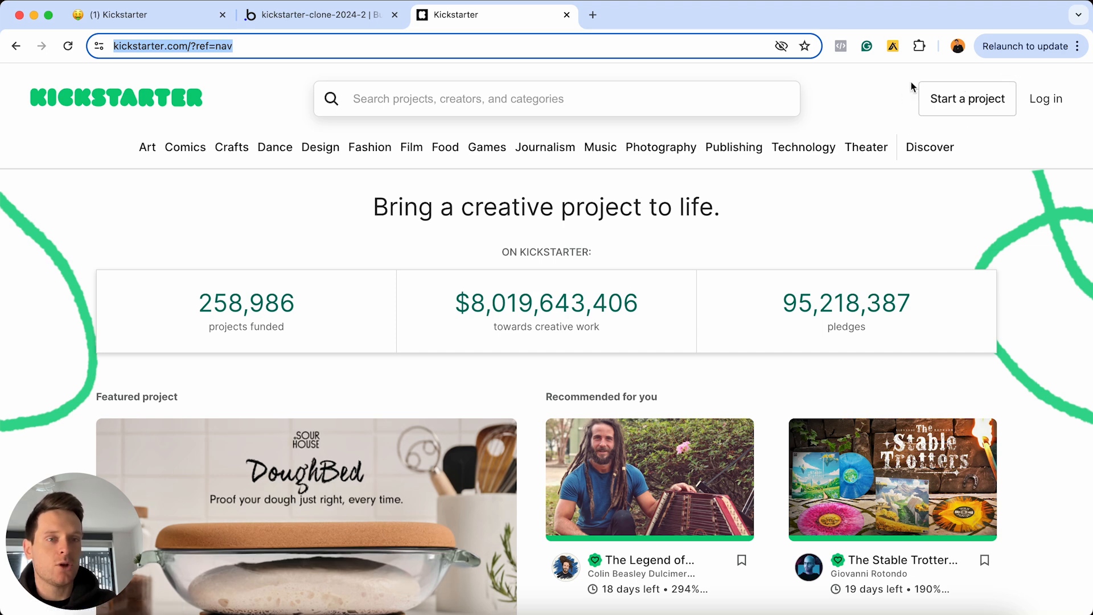
left_click(297, 16)
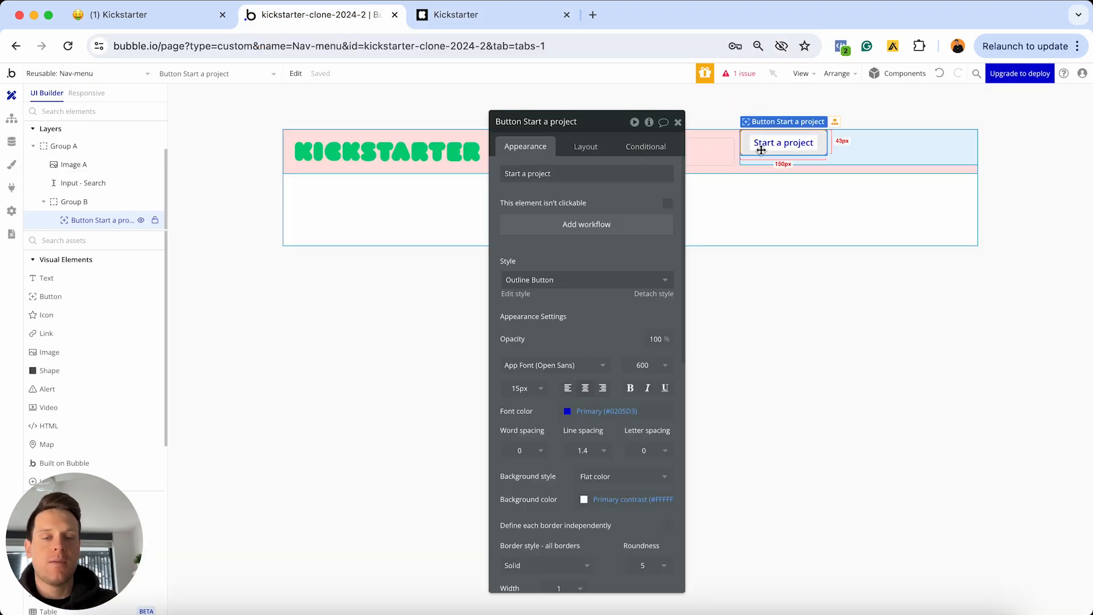
left_click(757, 200)
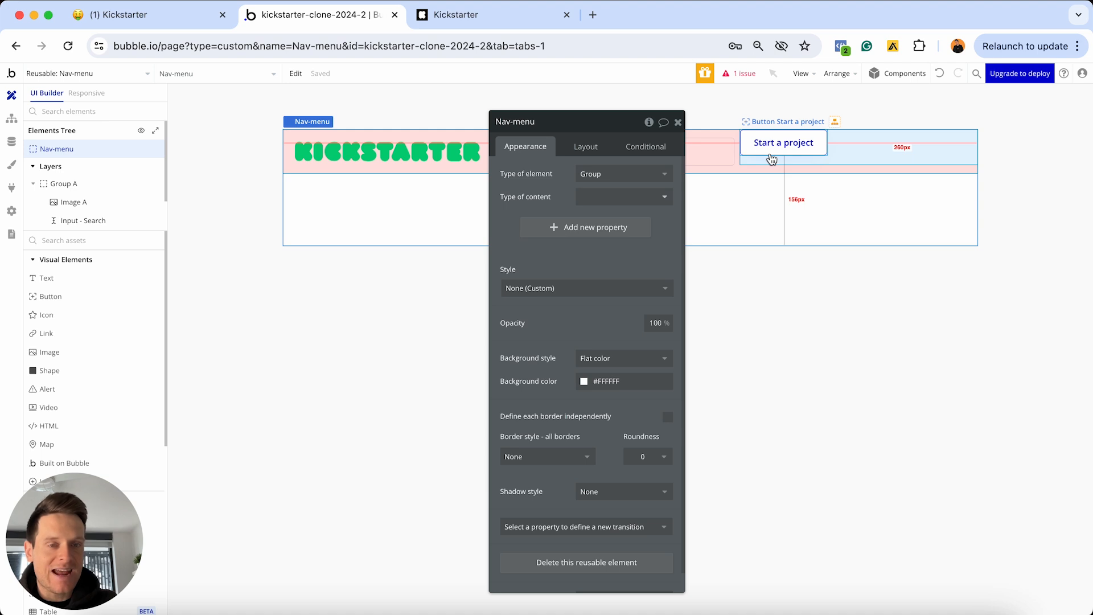
left_click(763, 149)
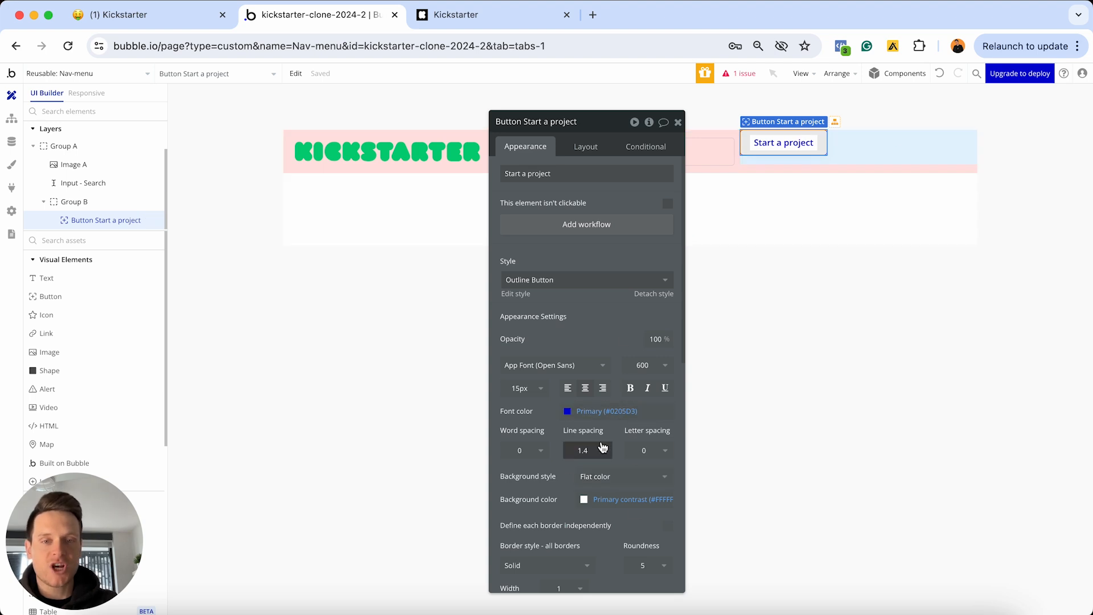
Edit the Outline Button style: #484848 font and border colour, corner roundness 0
left_click(518, 294)
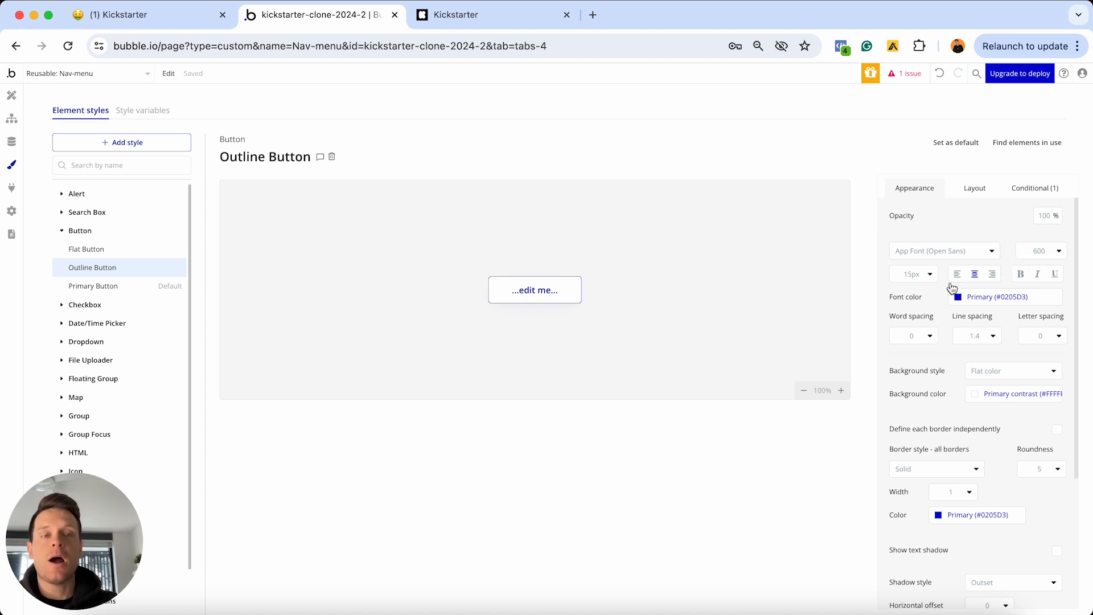
left_click(1033, 294)
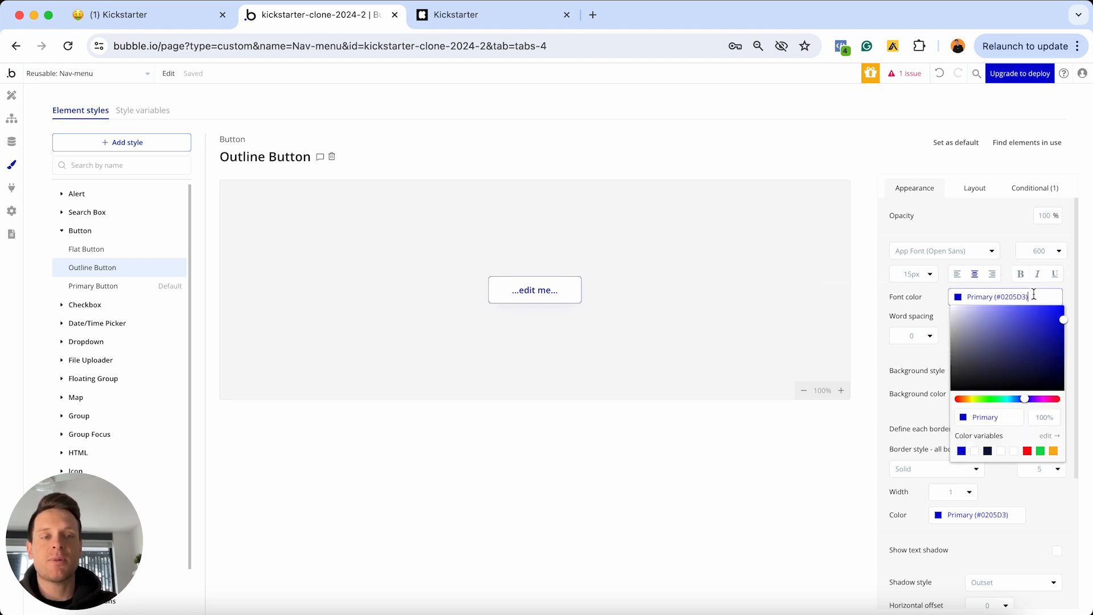
key("BackSpace")
type("#484848")
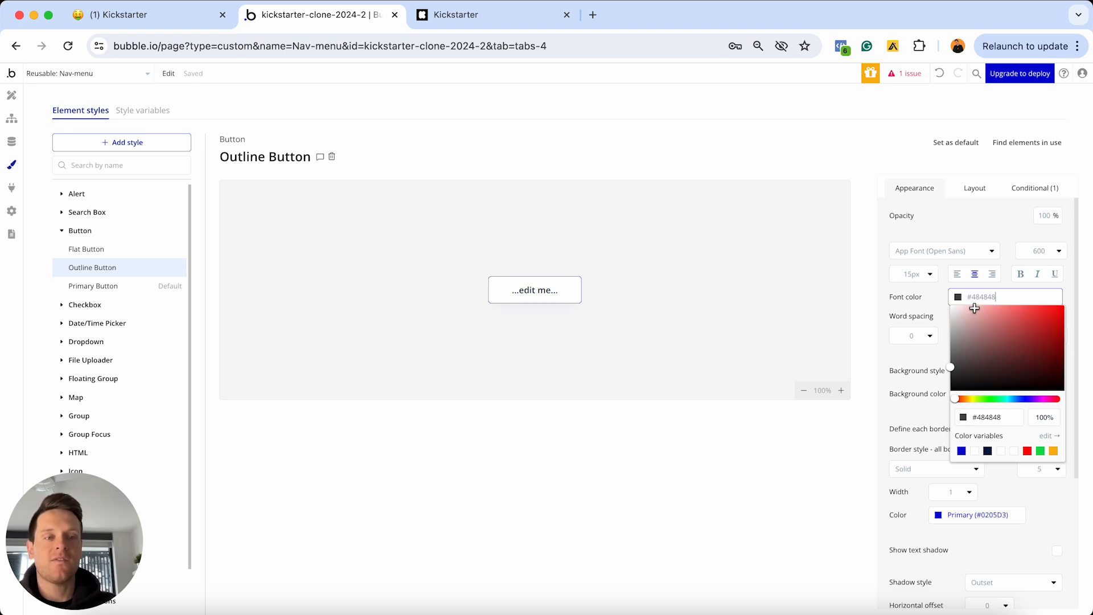
left_click(941, 307)
scroll(942, 308, "down", 2)
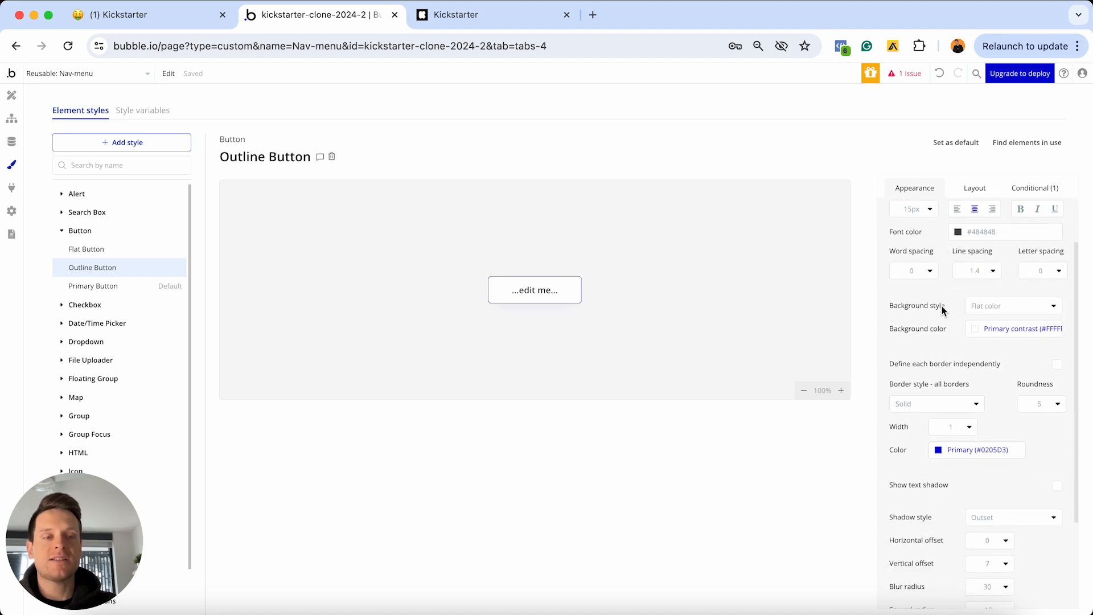
left_click(977, 450)
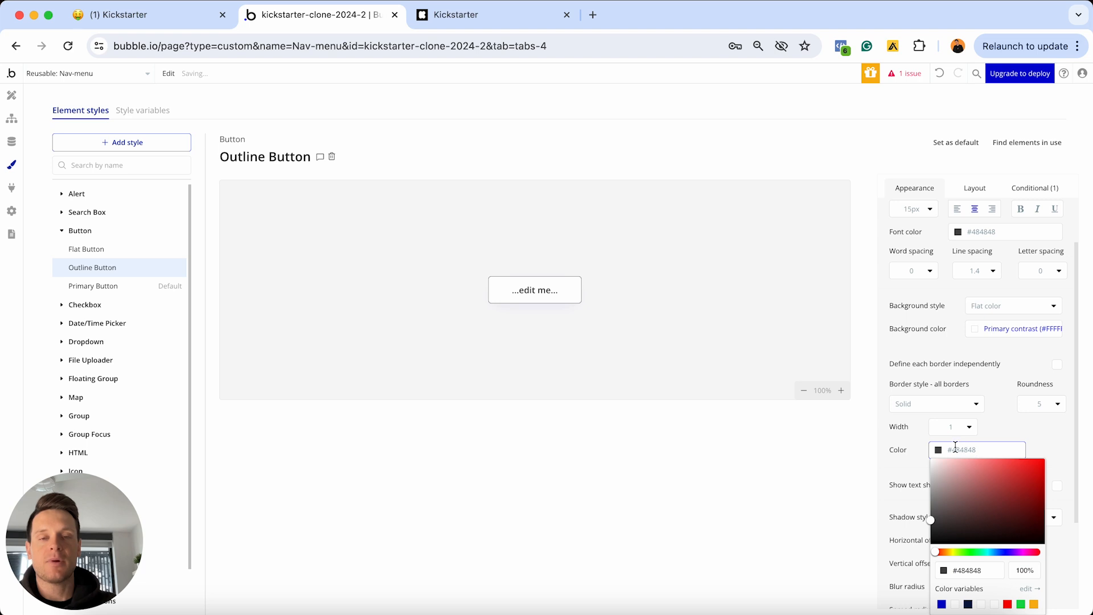
left_click(909, 455)
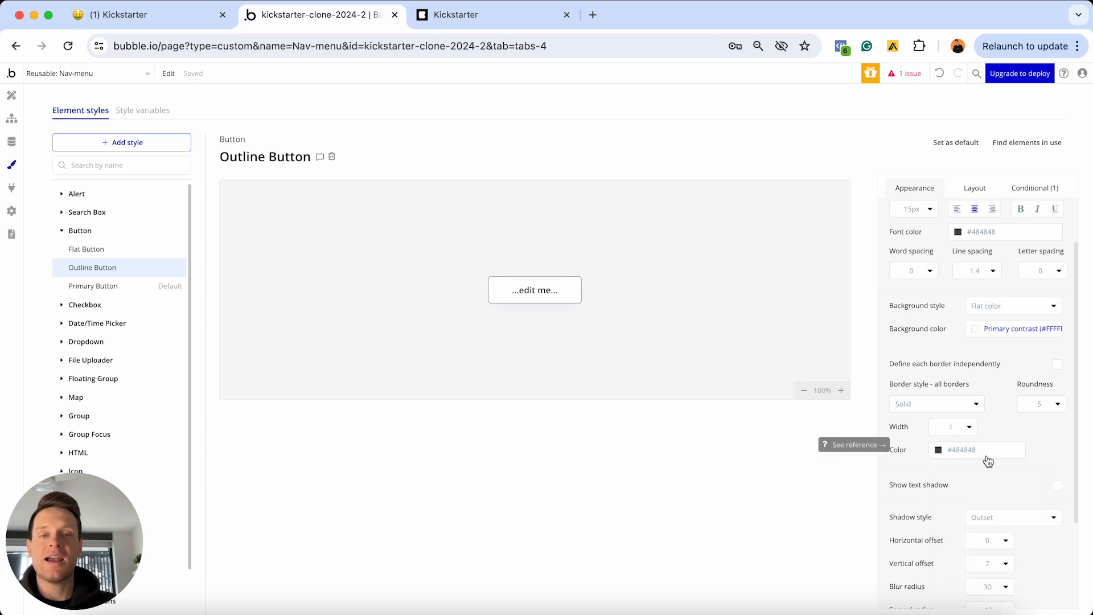
left_click(1036, 406)
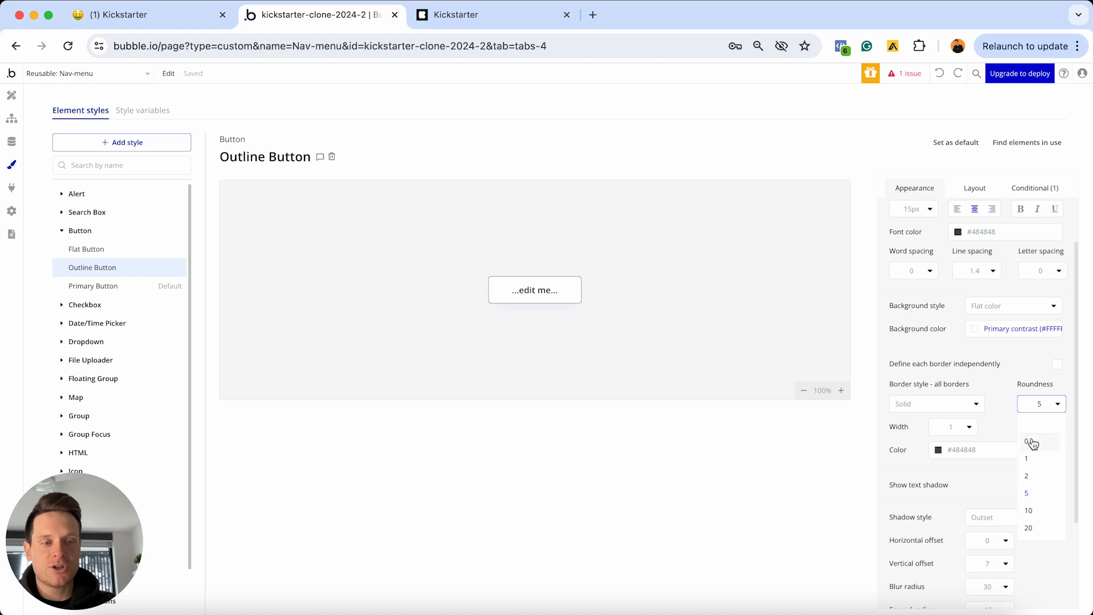
left_click(1038, 442)
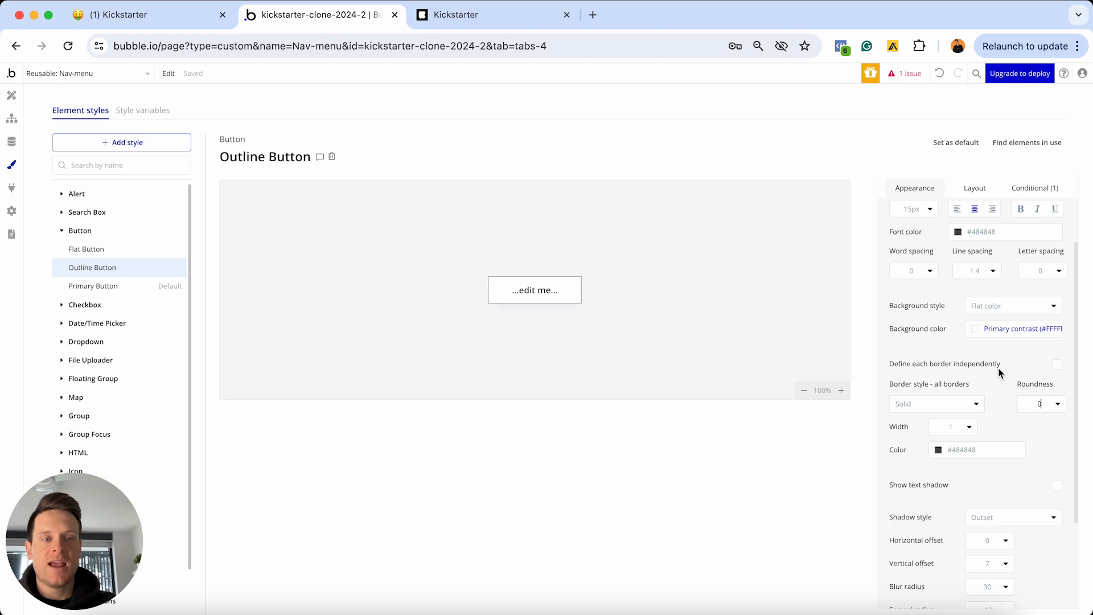
Delete the Outline Button style's hover condition and go back to the Design tab
scroll(967, 372, "up", 1)
left_click(1032, 189)
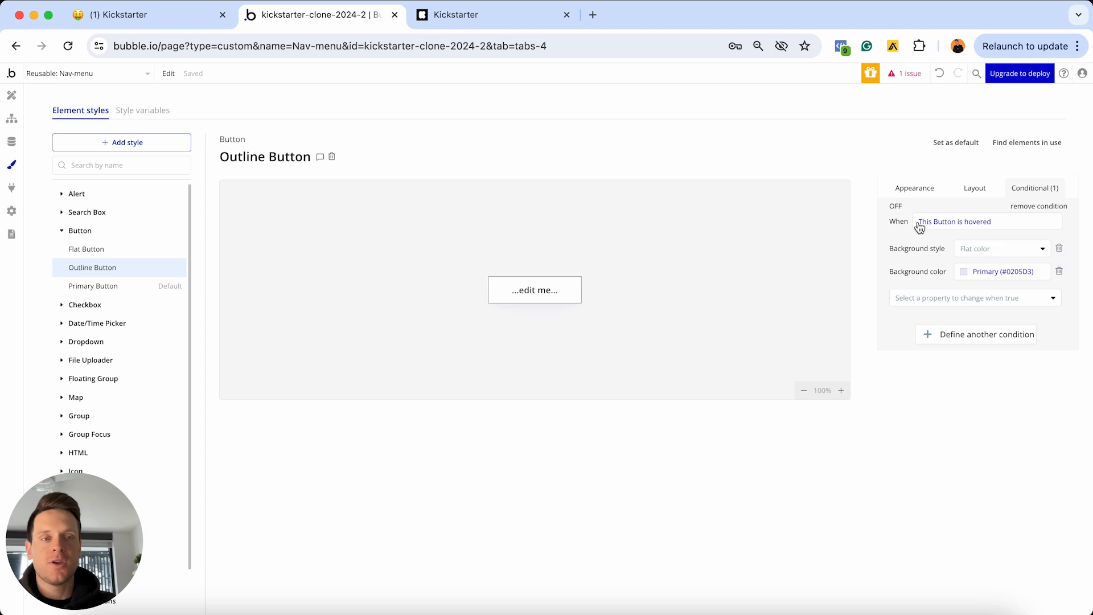
left_click(896, 207)
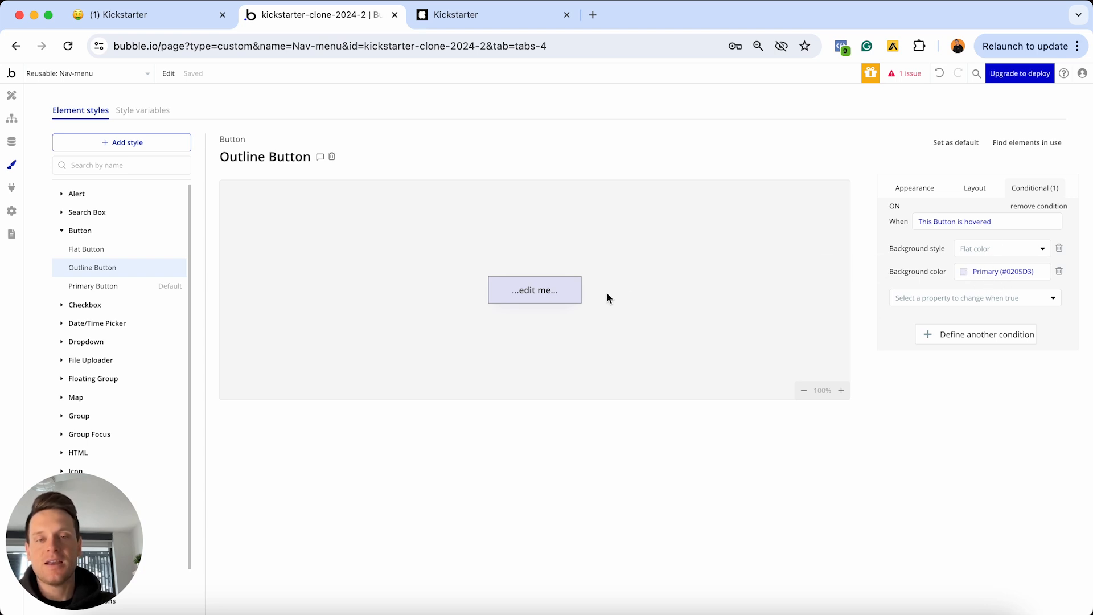
left_click(1033, 207)
left_click(927, 188)
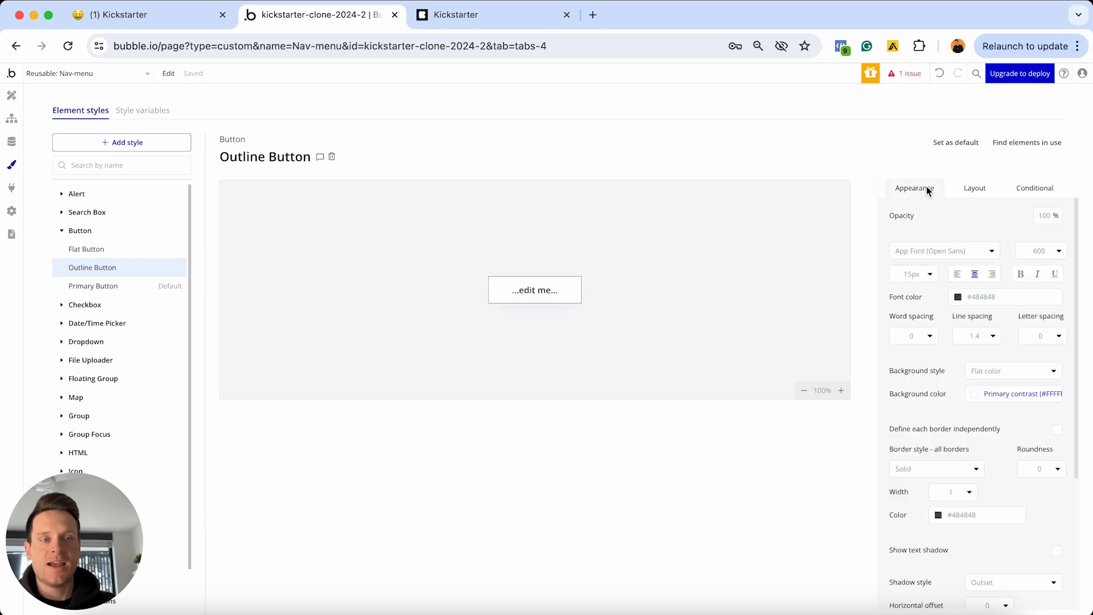
left_click(12, 95)
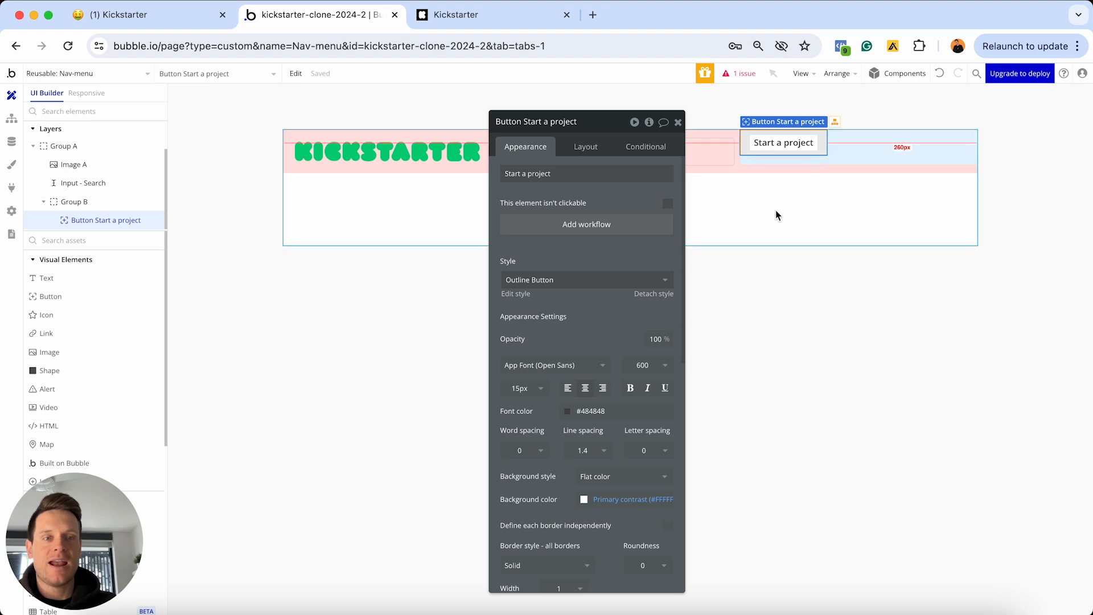
left_click(768, 231)
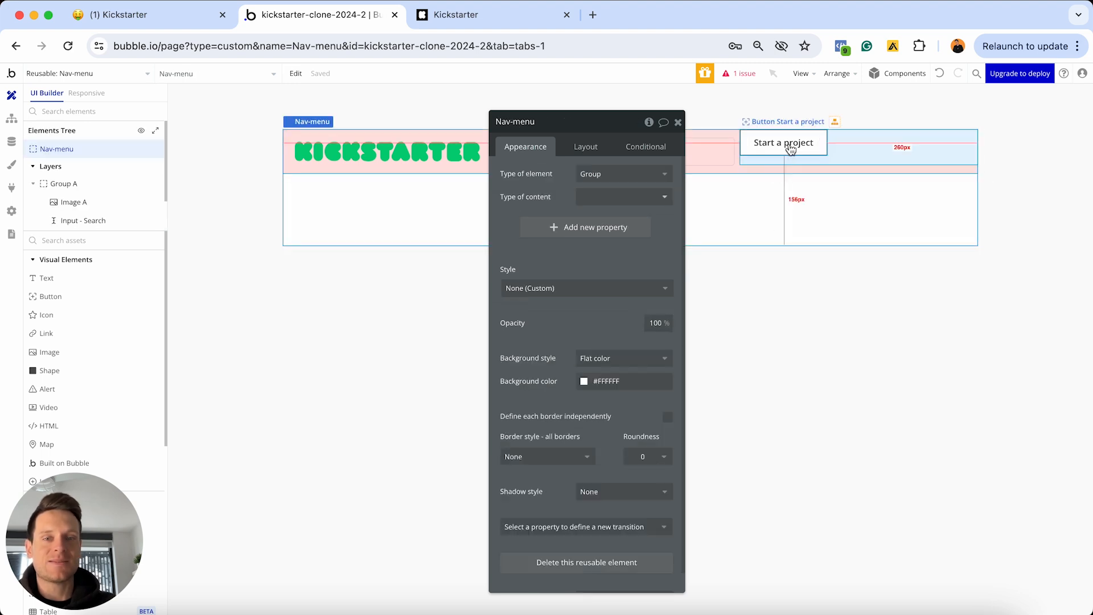
left_click(77, 296)
left_click(337, 207)
left_click(581, 280)
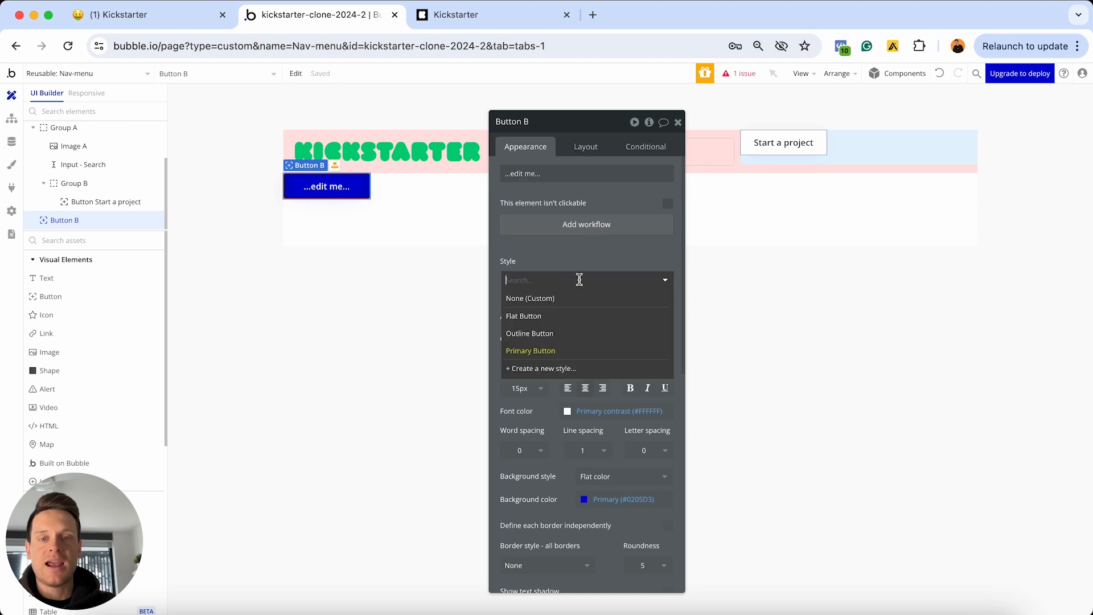
left_click(550, 335)
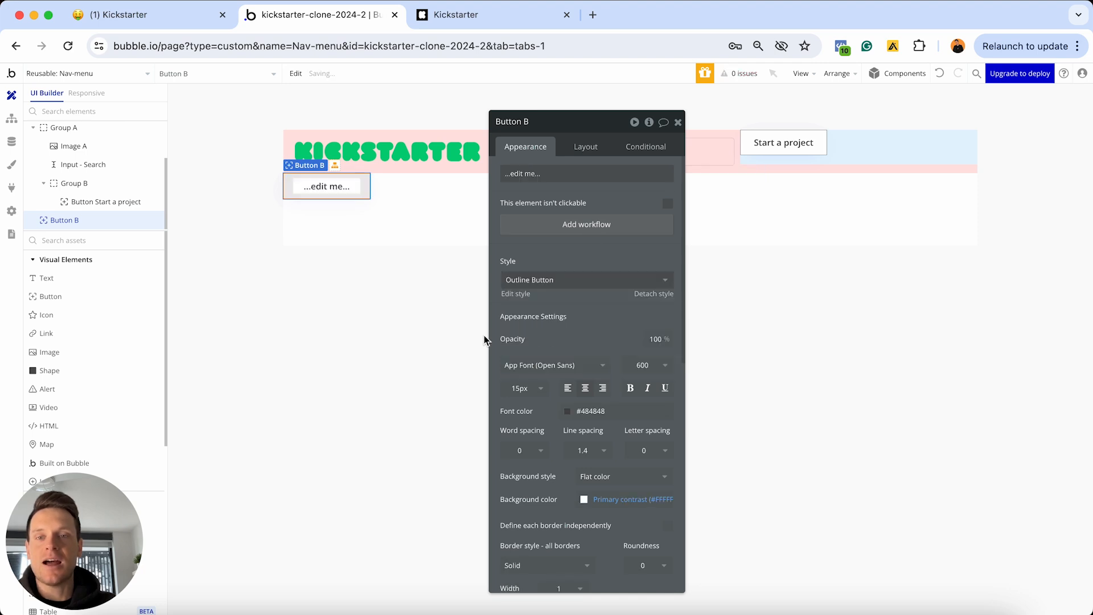
left_click(376, 322)
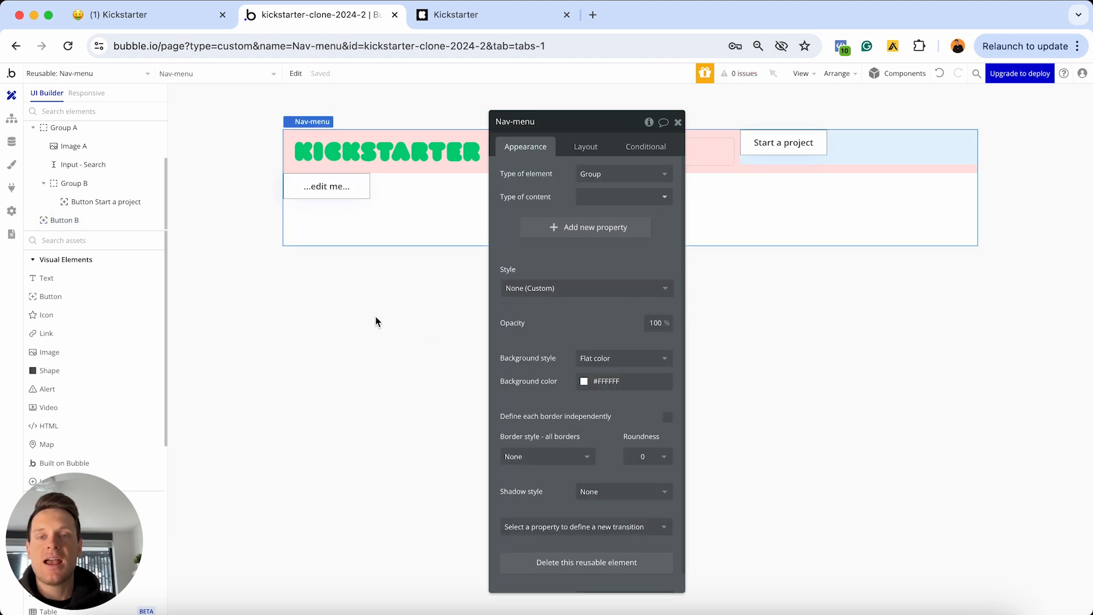
left_click(327, 192)
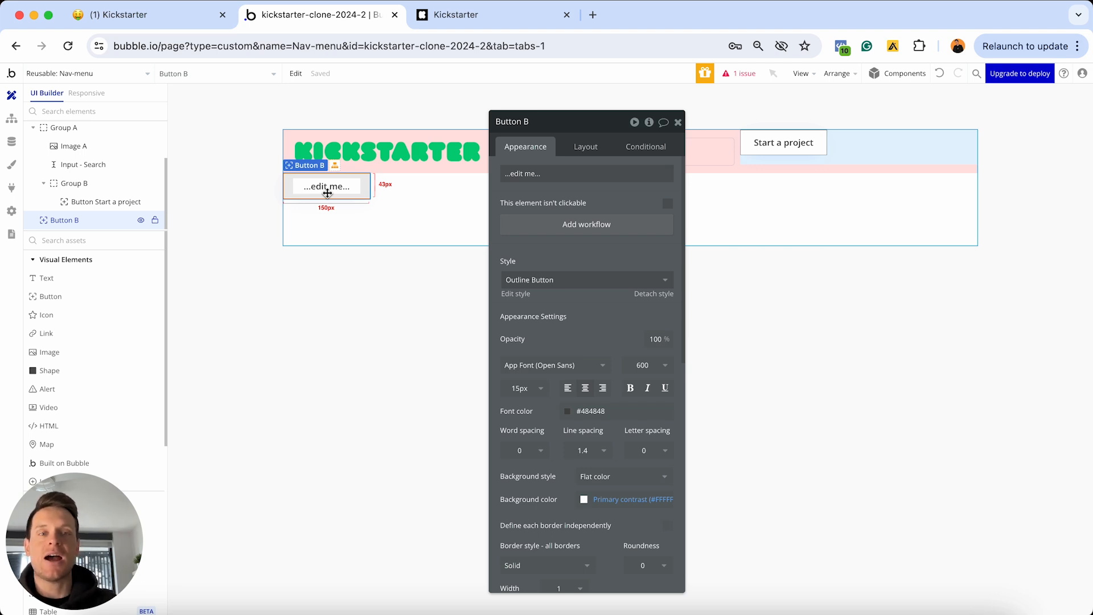
key("Delete")
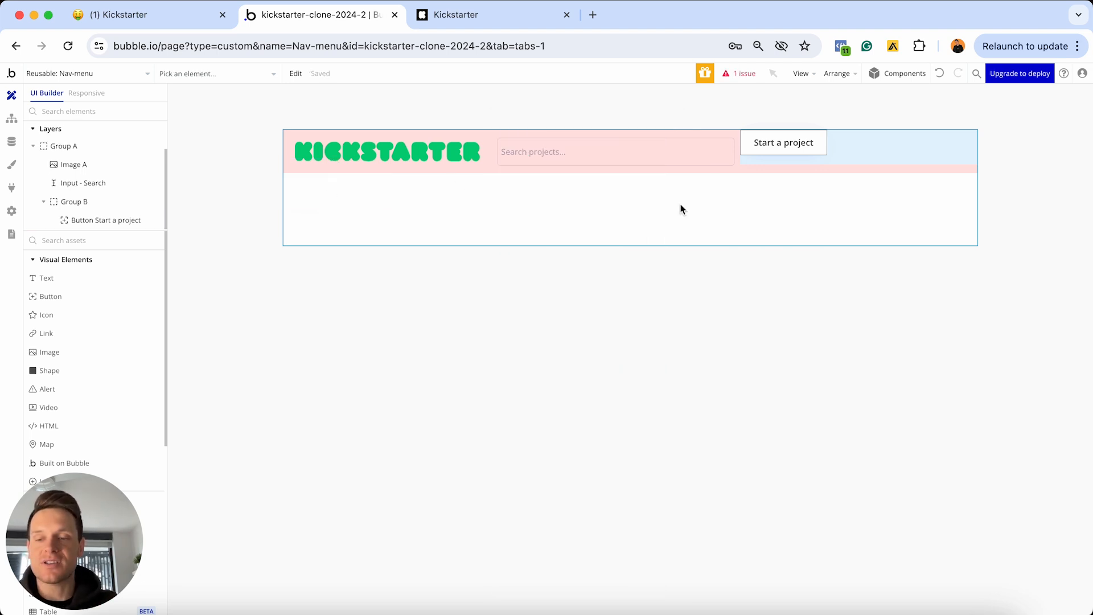
Give the Start a project button a fixed 50px height
double_click(768, 149)
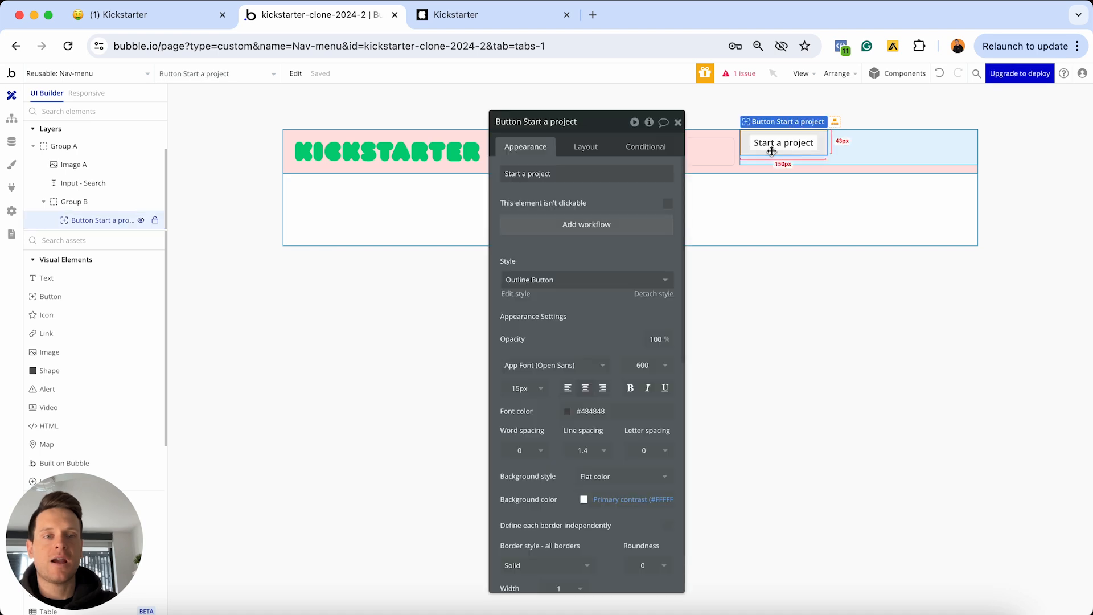
left_click(580, 149)
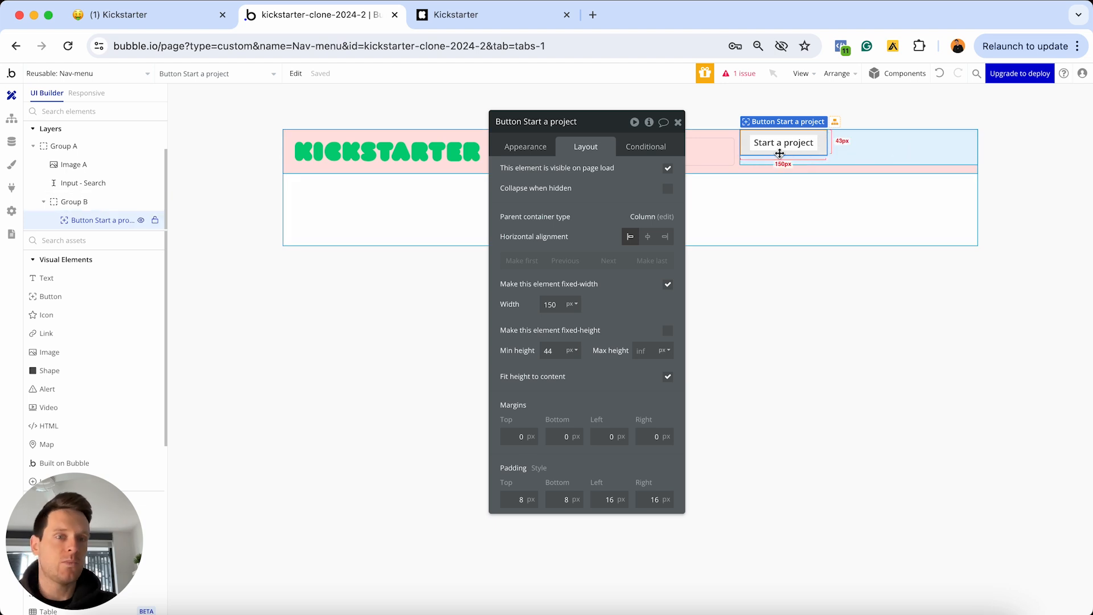
left_click(776, 202)
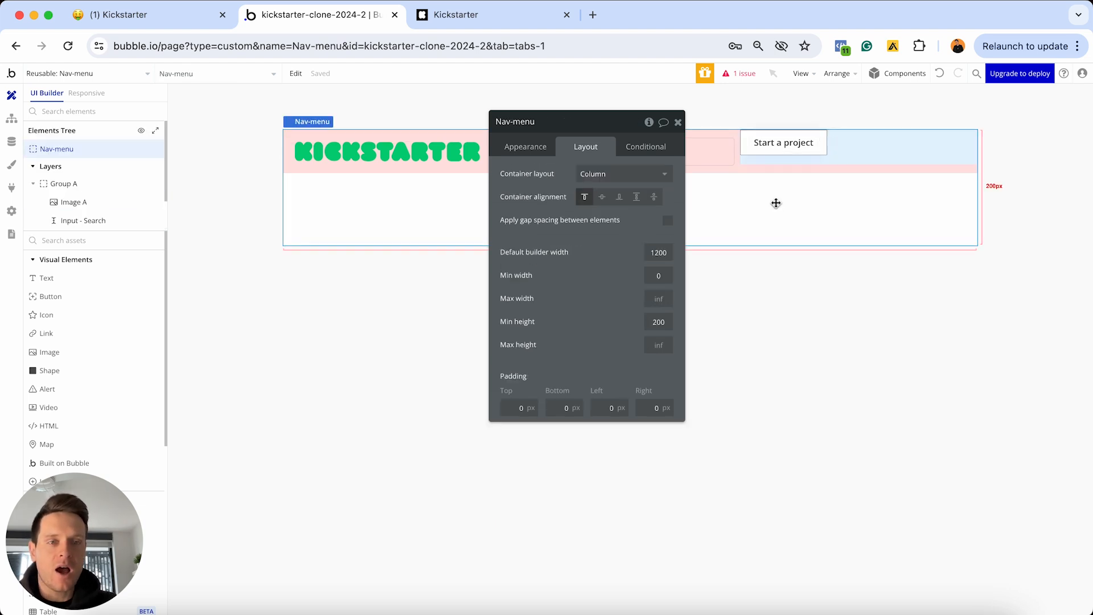
left_click(775, 155)
left_click(551, 351)
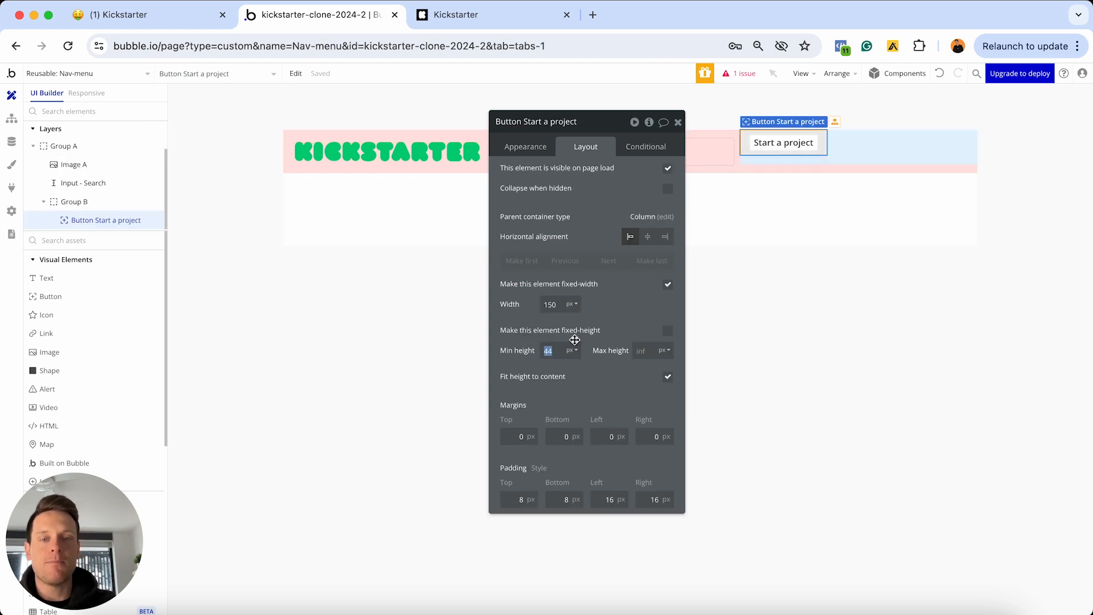
type("50")
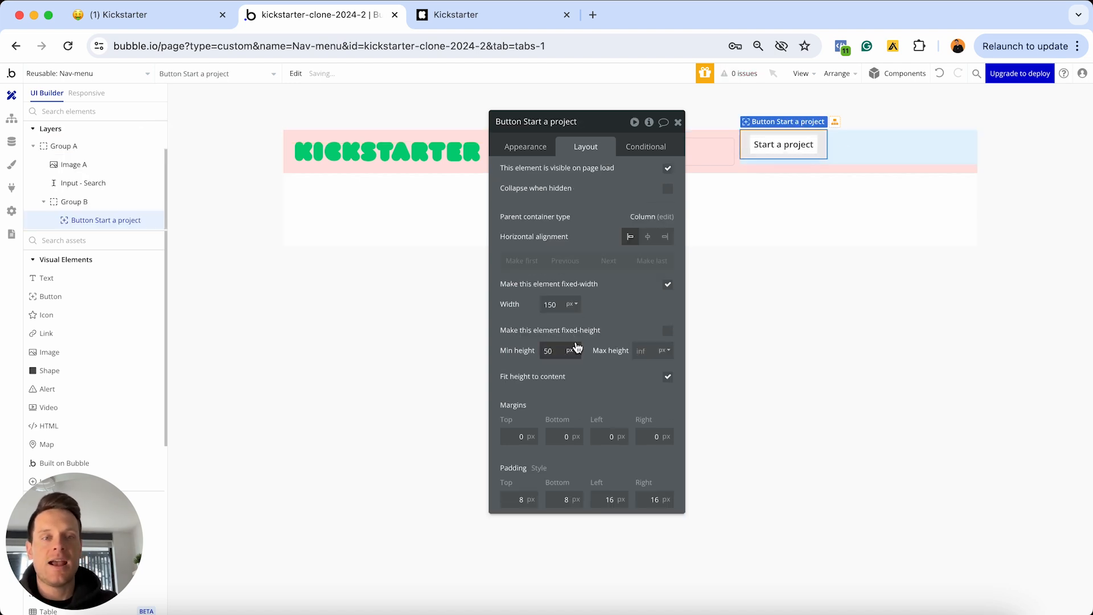
left_click(667, 331)
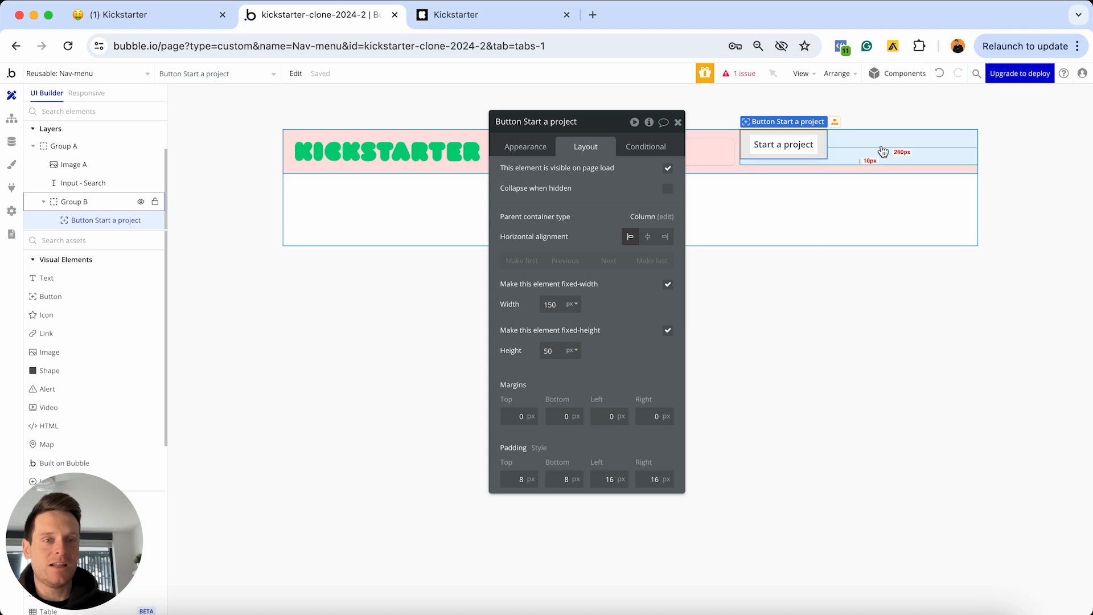
Set Group B's container layout to Row and vertically centre the button within it
left_click(852, 149)
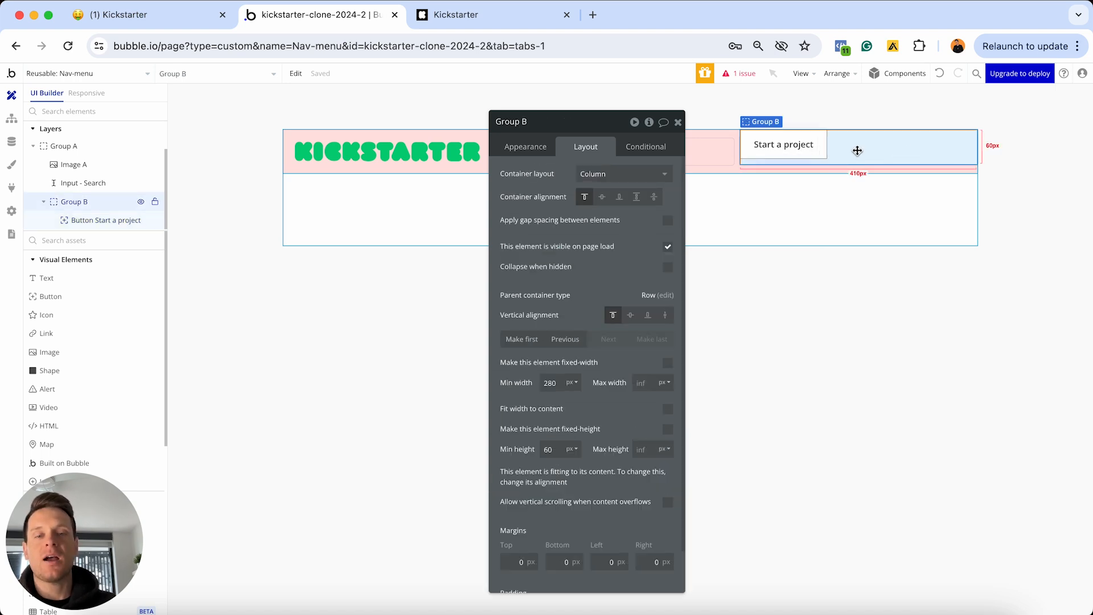
left_click(615, 176)
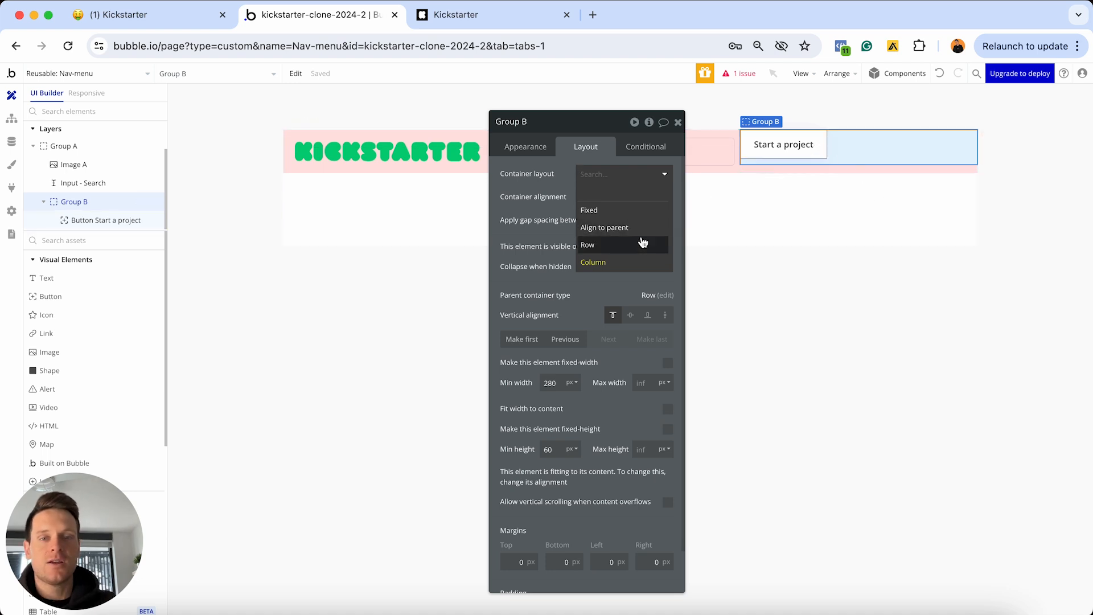
left_click(625, 248)
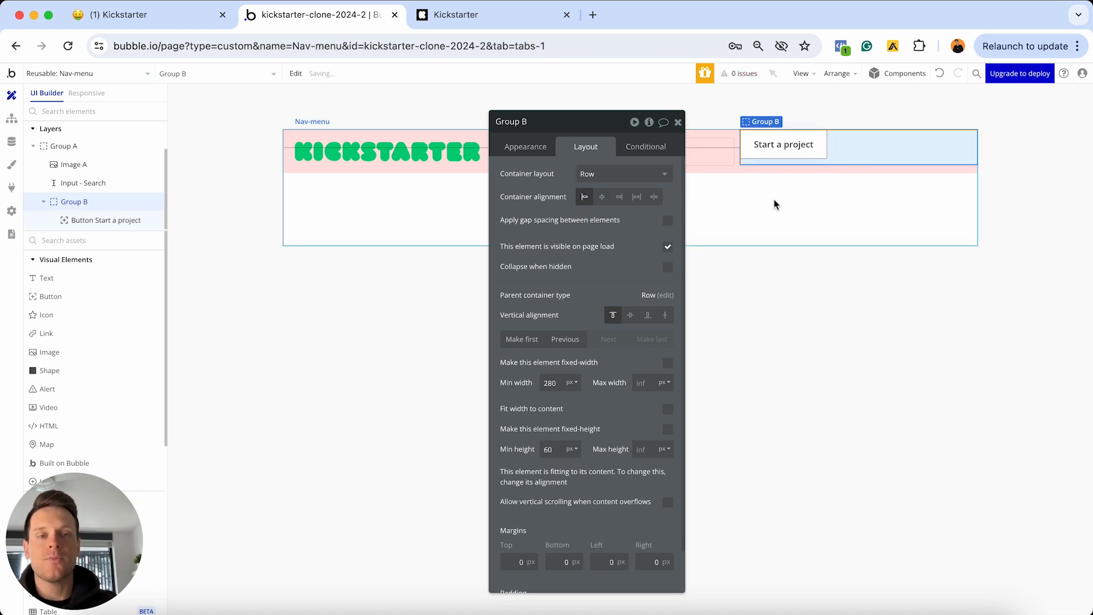
left_click(786, 152)
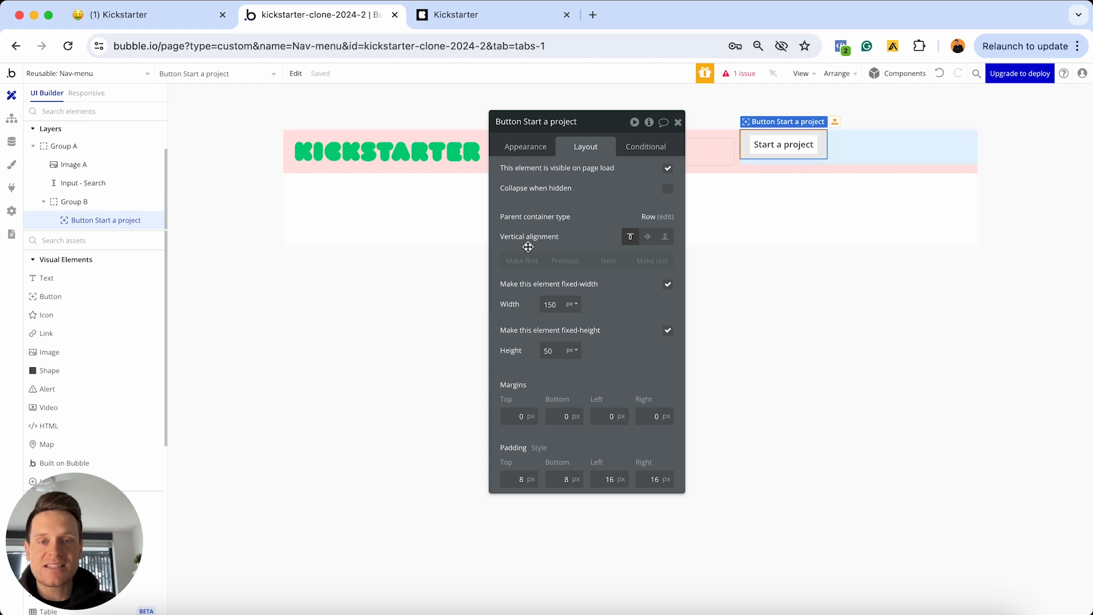
left_click(648, 237)
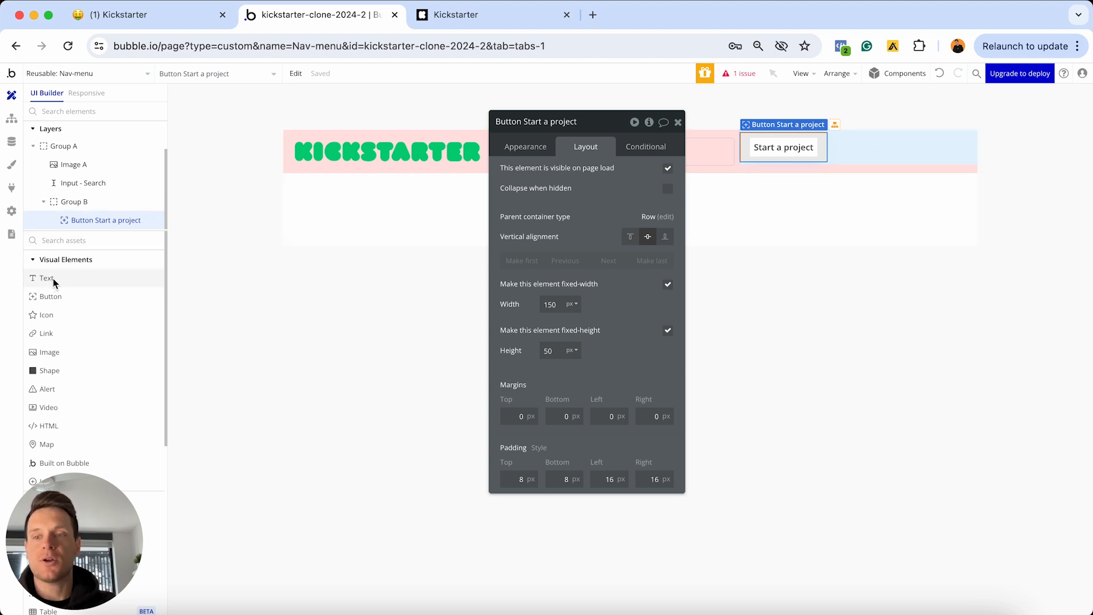
Place a Text element in Group B beside the Start a project button, reading 'Log in'
left_click_drag(54, 281, 849, 154)
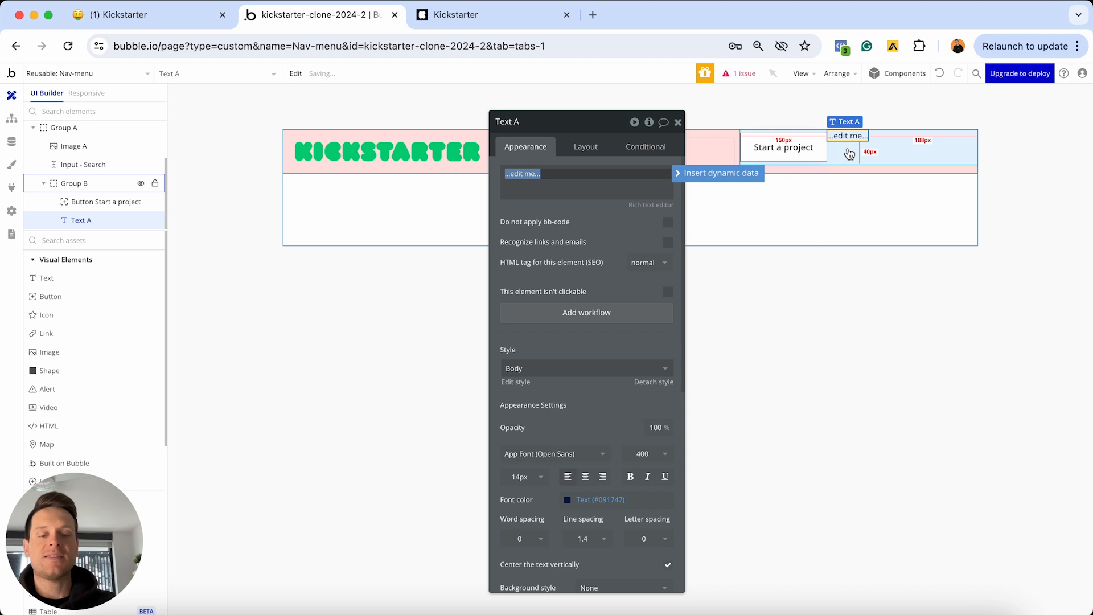
type("Log in")
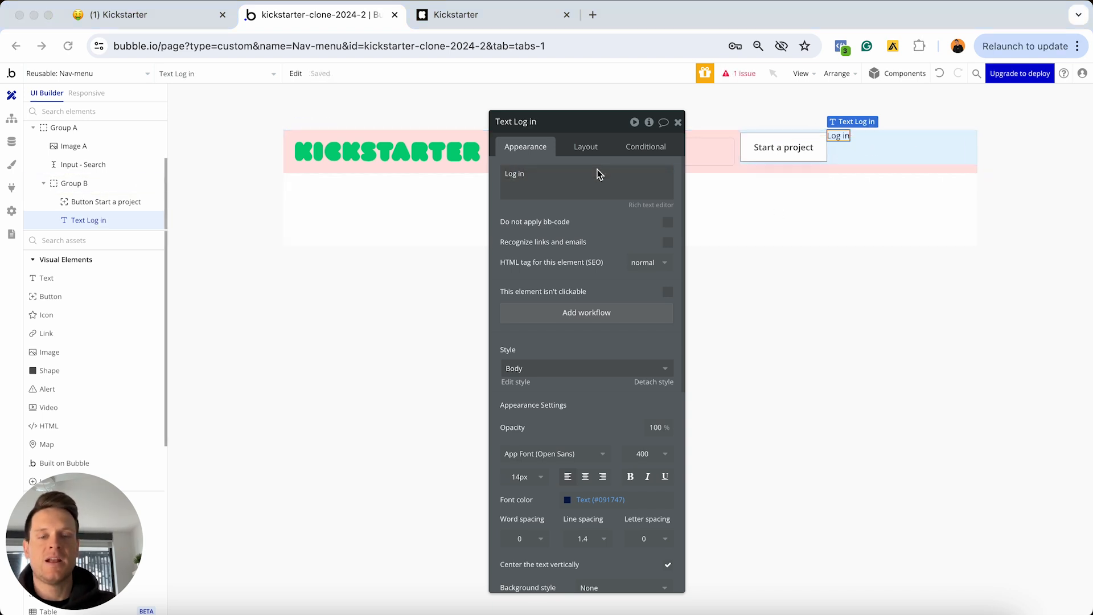
scroll(565, 262, "down", 3)
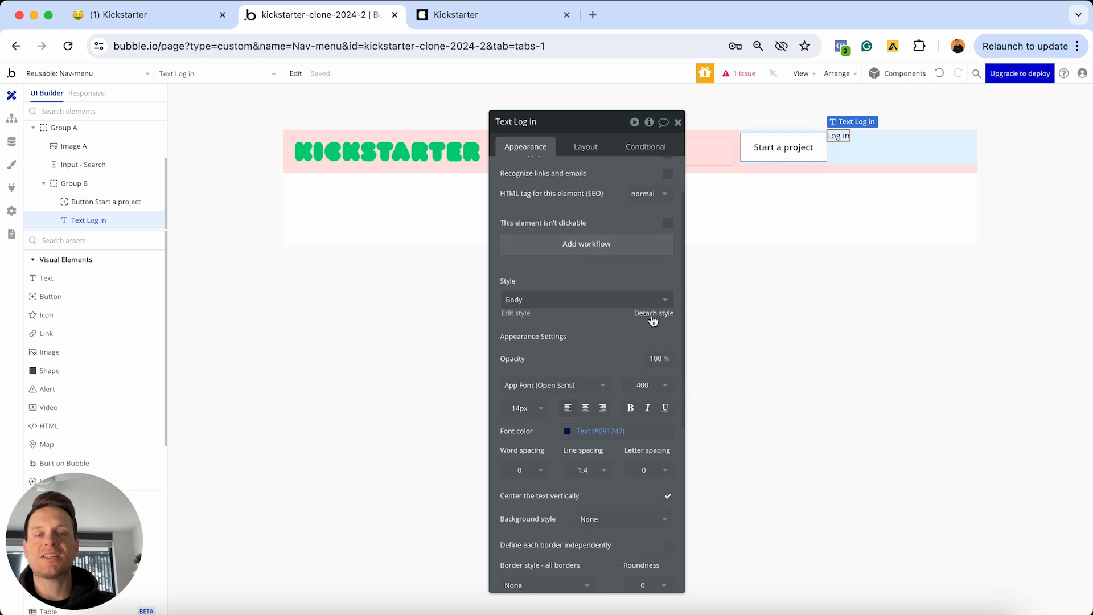
Detach the Log in text from its shared style and set its font size to 20
left_click(653, 314)
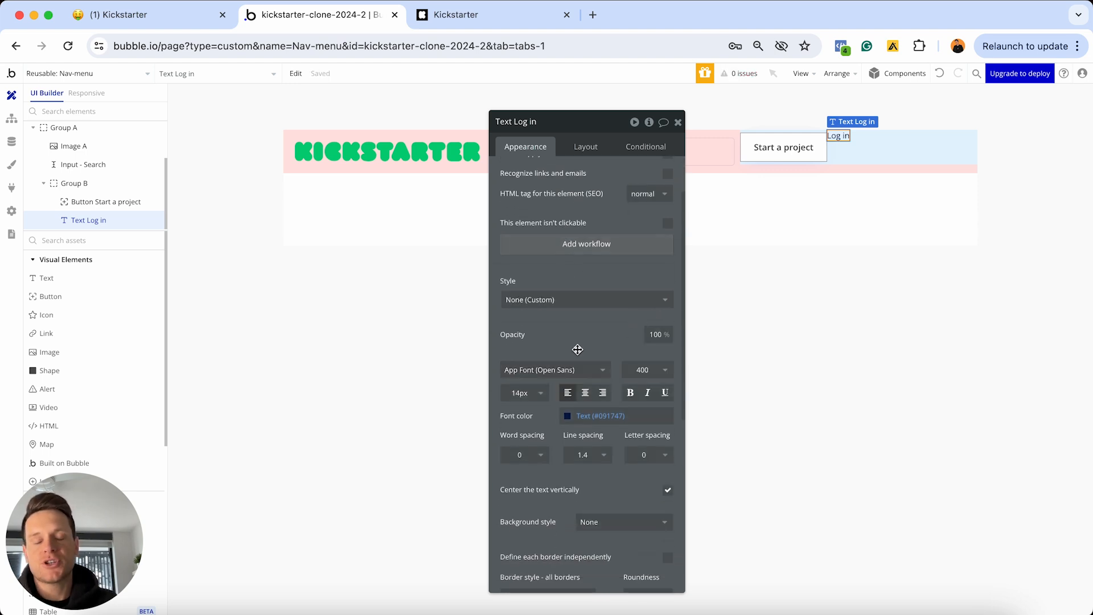
left_click(532, 393)
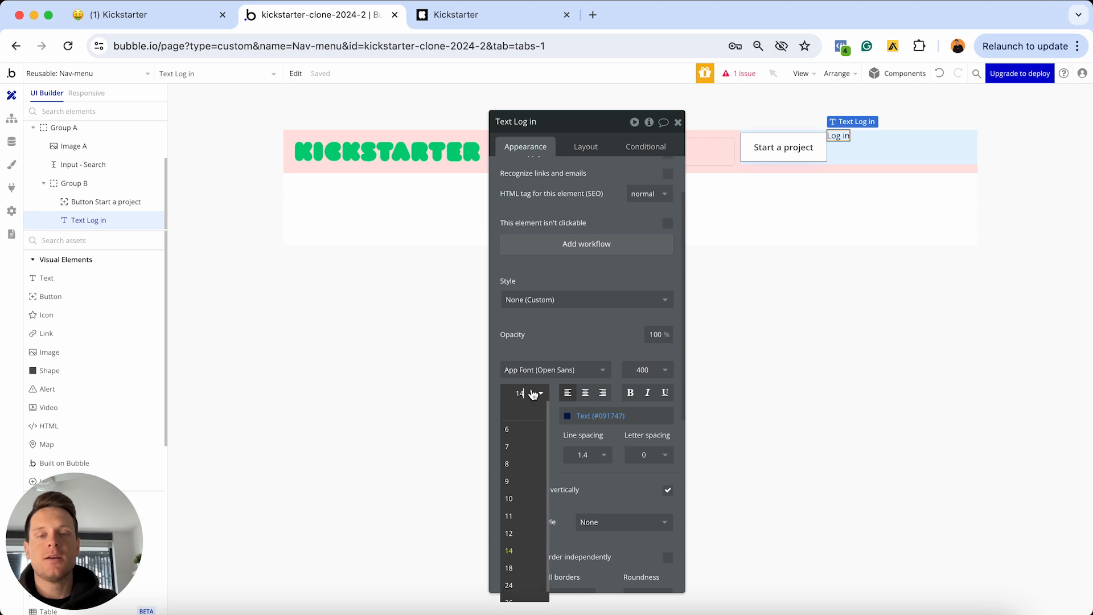
type("20")
key("Return")
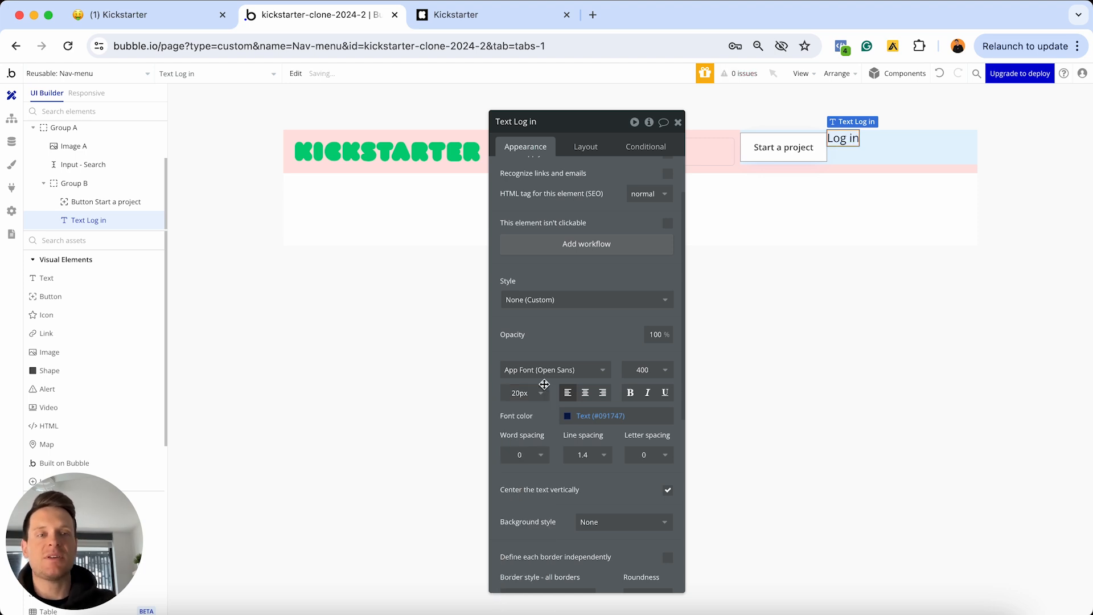
left_click(586, 147)
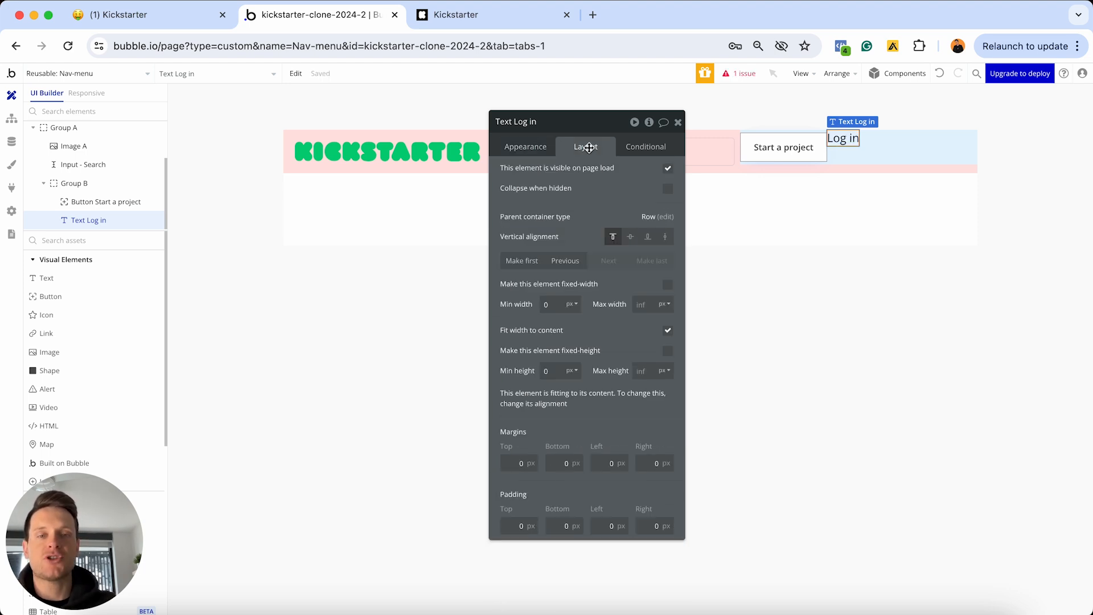
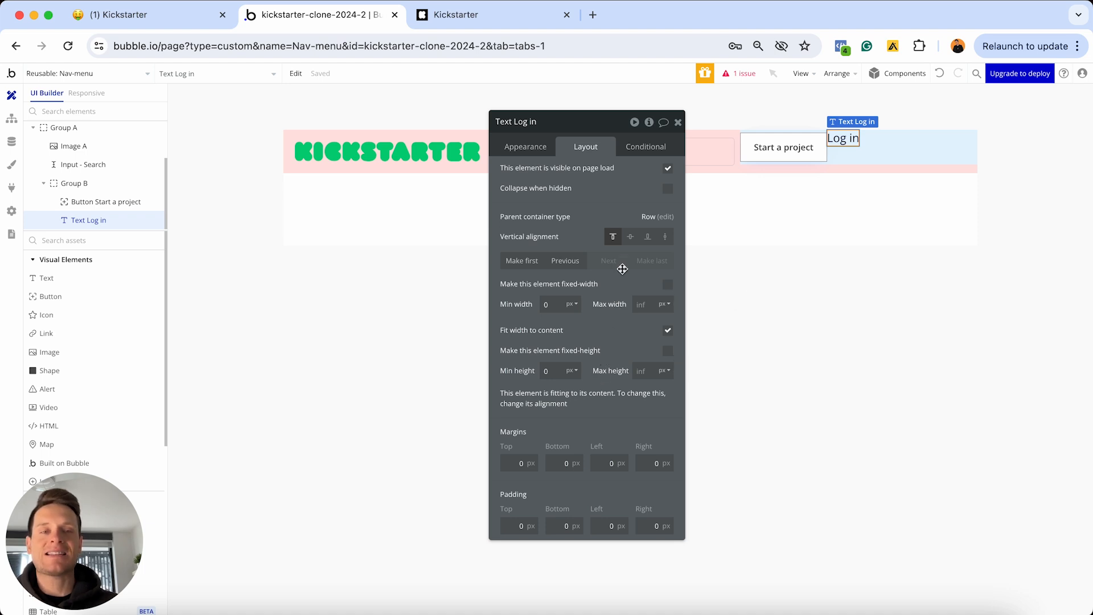
Vertically centre the Log in text and give it a 20 px left margin
left_click(630, 237)
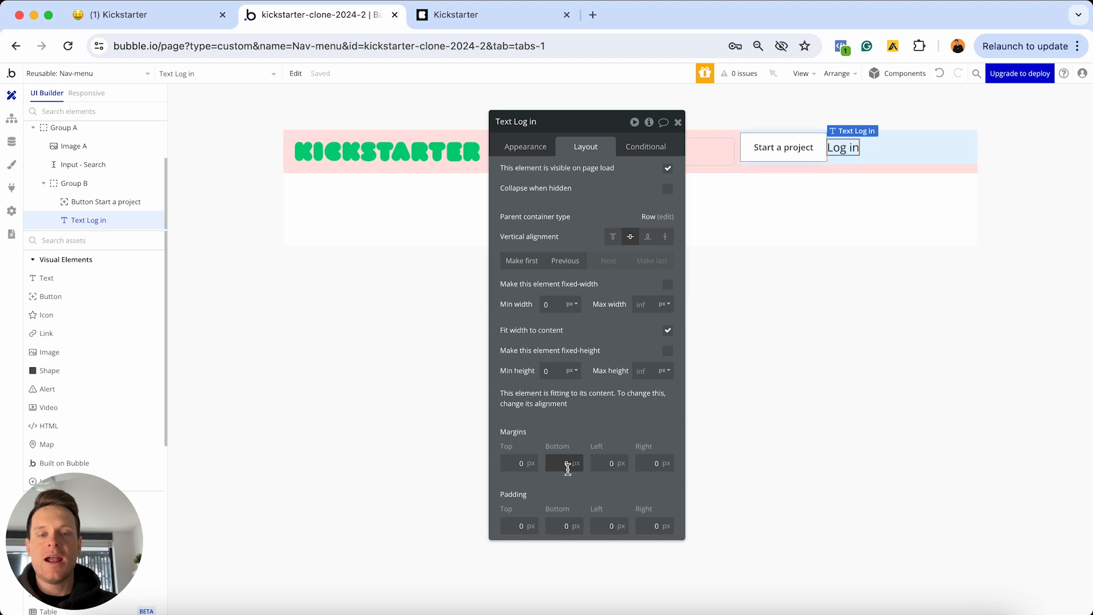
left_click(603, 459)
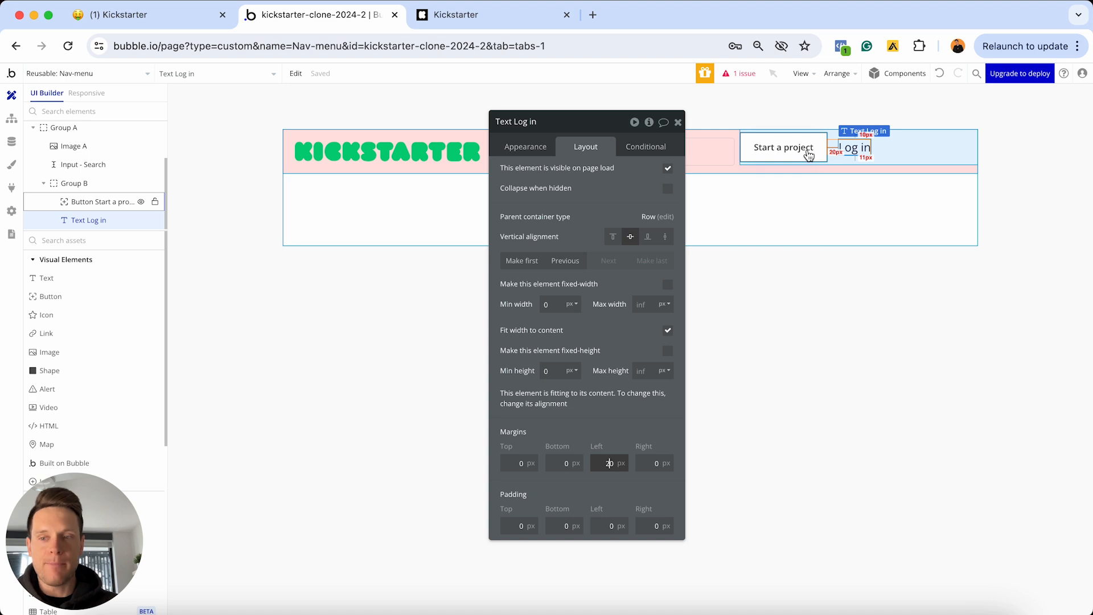
left_click(906, 152)
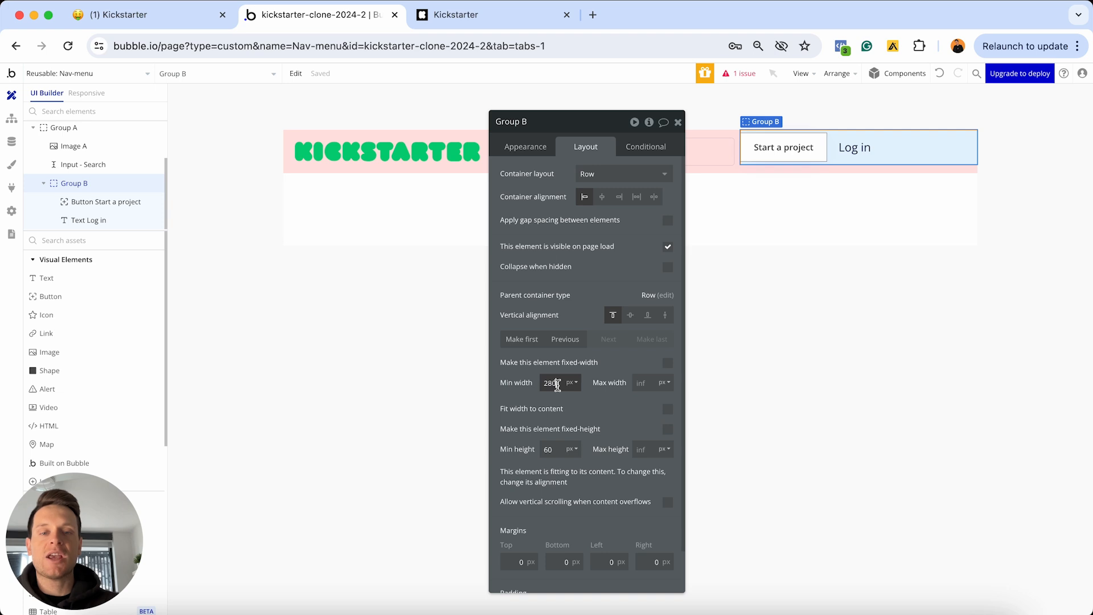
Give Group B 0 minimum width and height, fit its width to content, and centre it vertically
left_click(558, 385)
key("super+a")
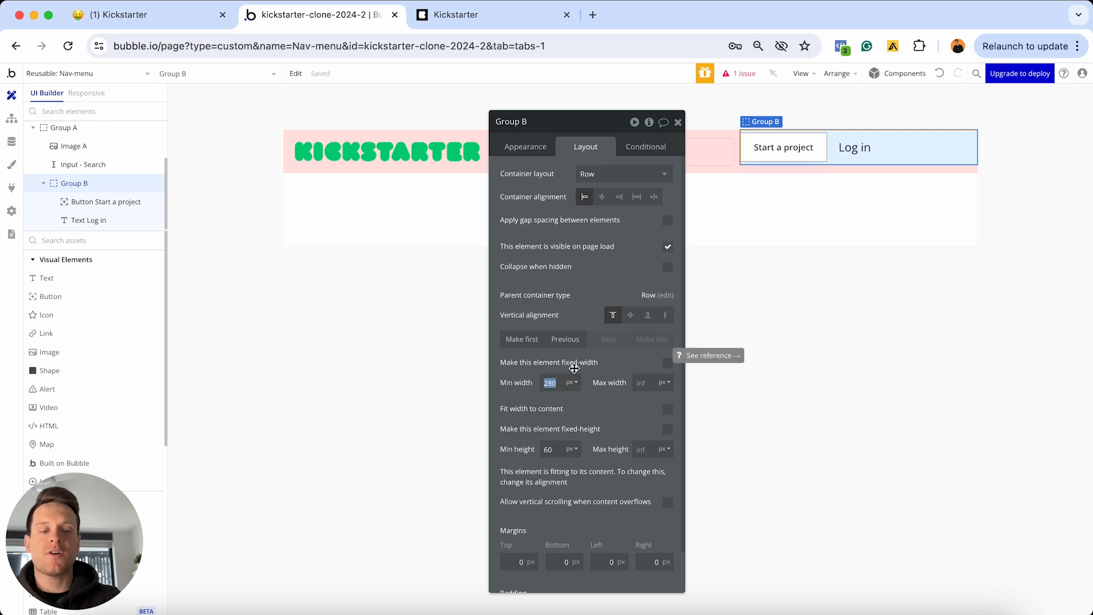
key("BackSpace")
type("0")
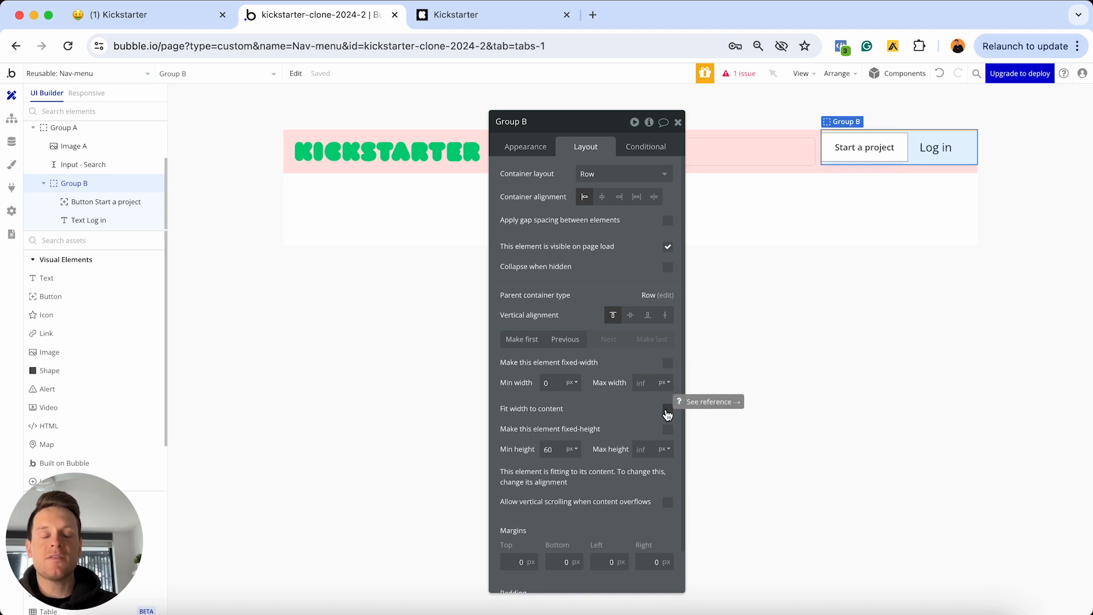
left_click(668, 410)
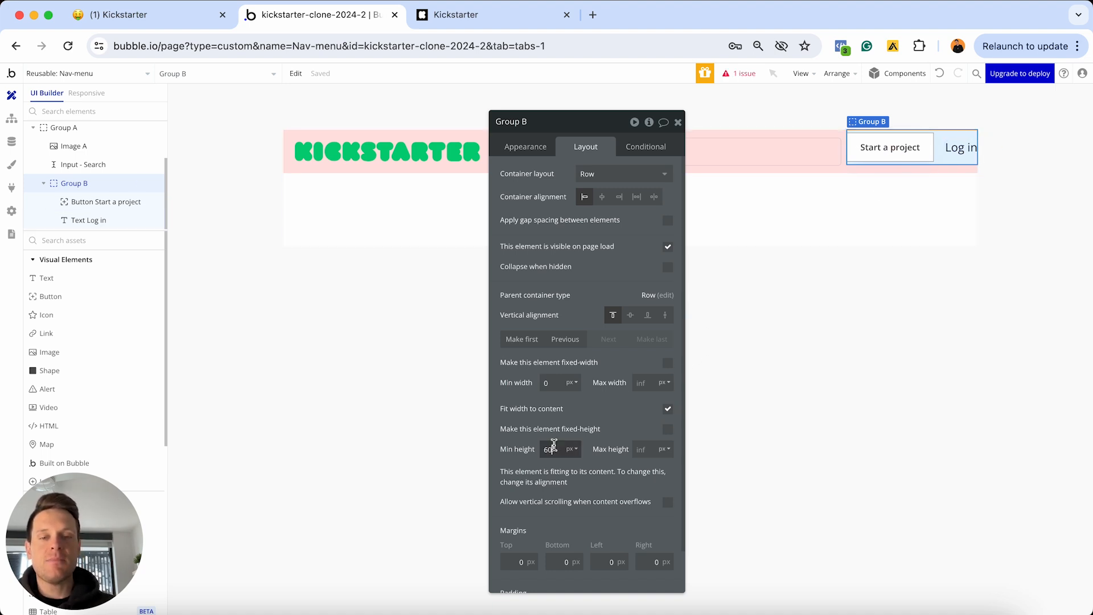
type("0")
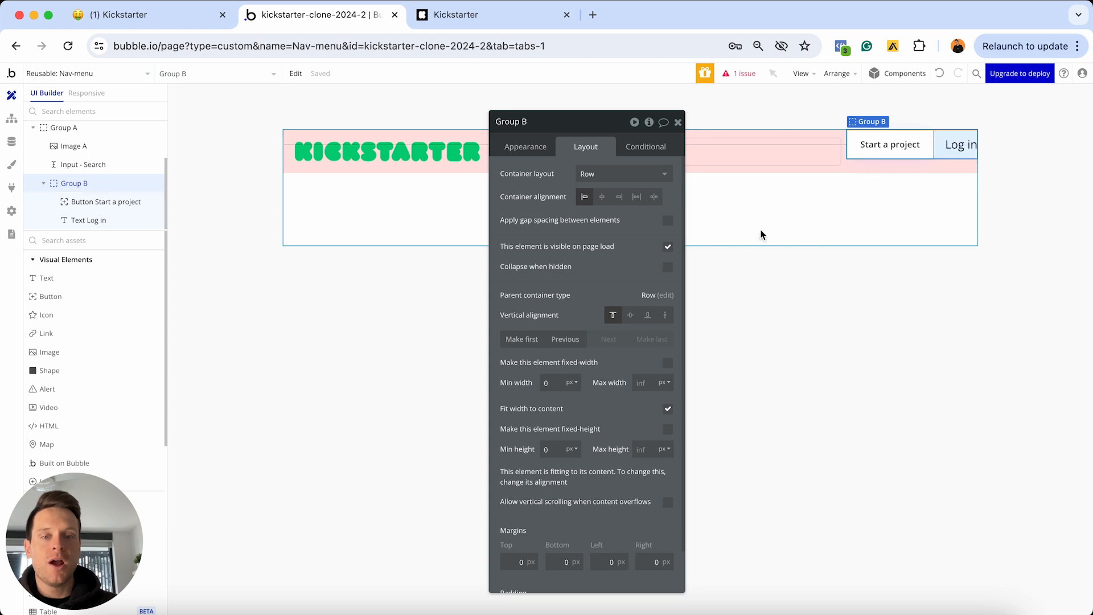
left_click(630, 316)
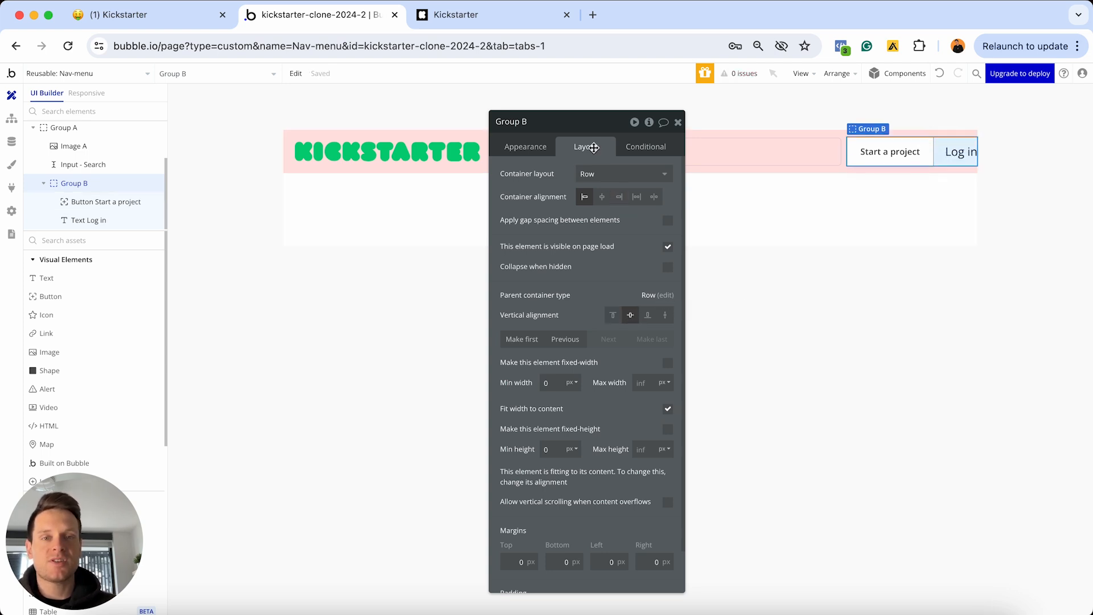
left_click_drag(592, 128, 597, 157)
Set Group B's top, bottom, left and right margins to 20 each
left_click(513, 575)
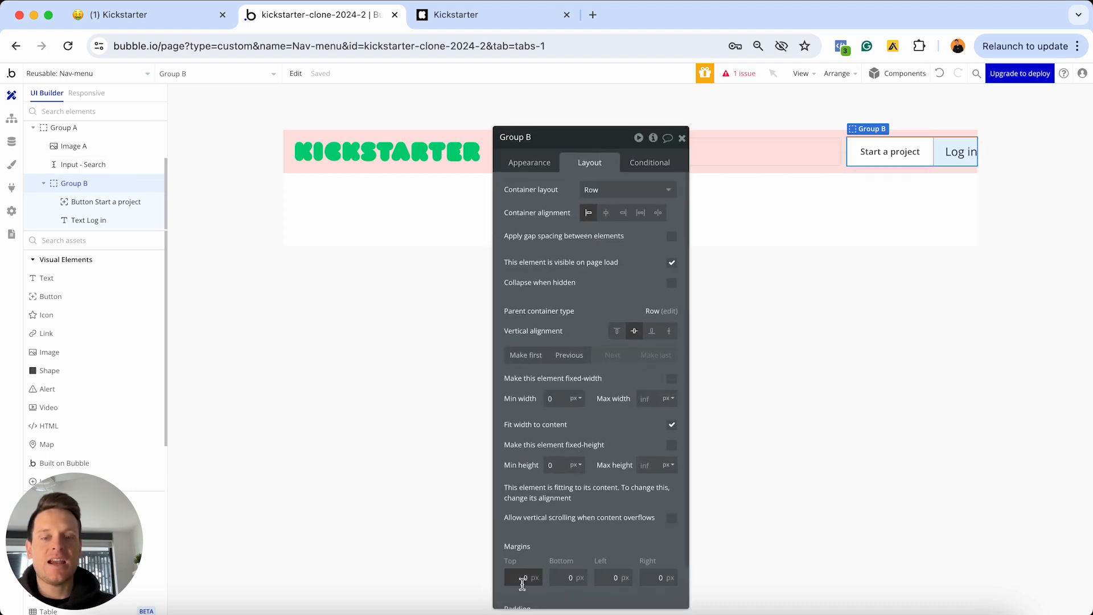
type("20")
left_click(543, 576)
type("20")
left_click(599, 576)
type("20")
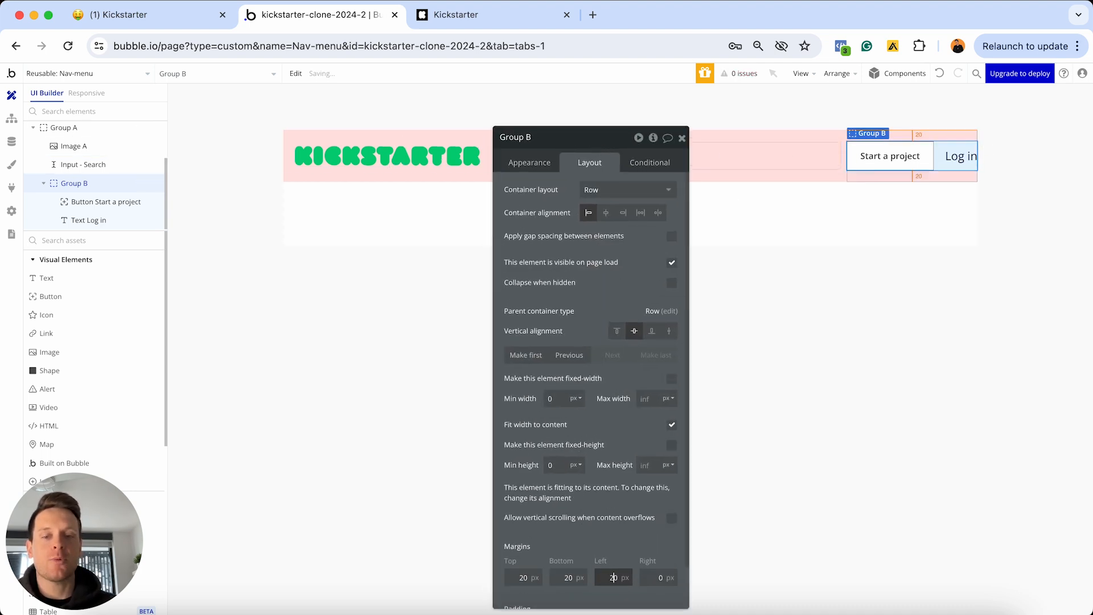
left_click(655, 575)
type("20")
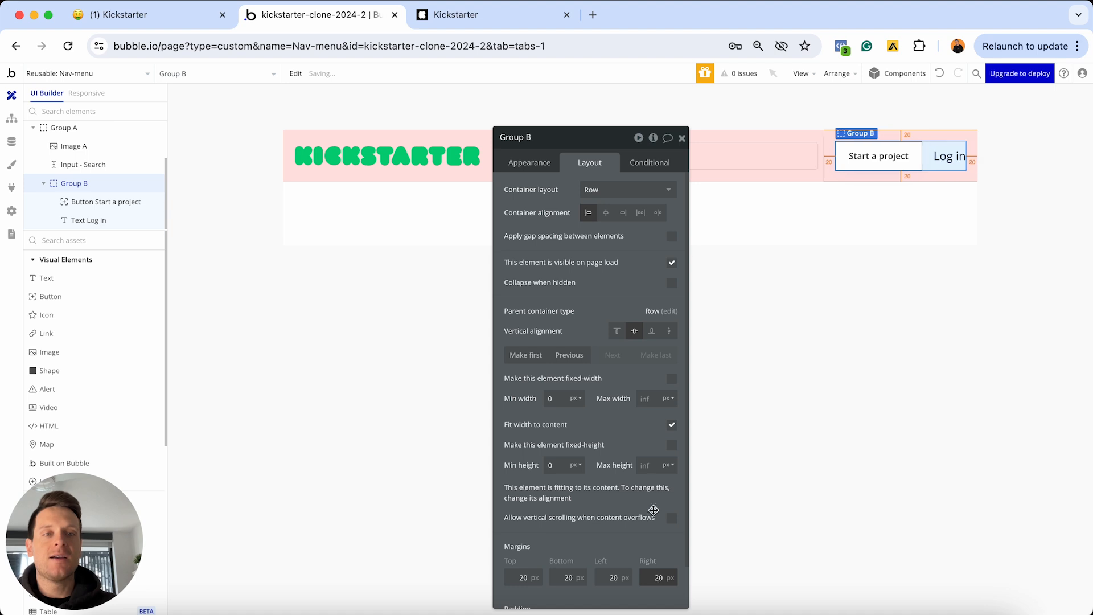
left_click(682, 138)
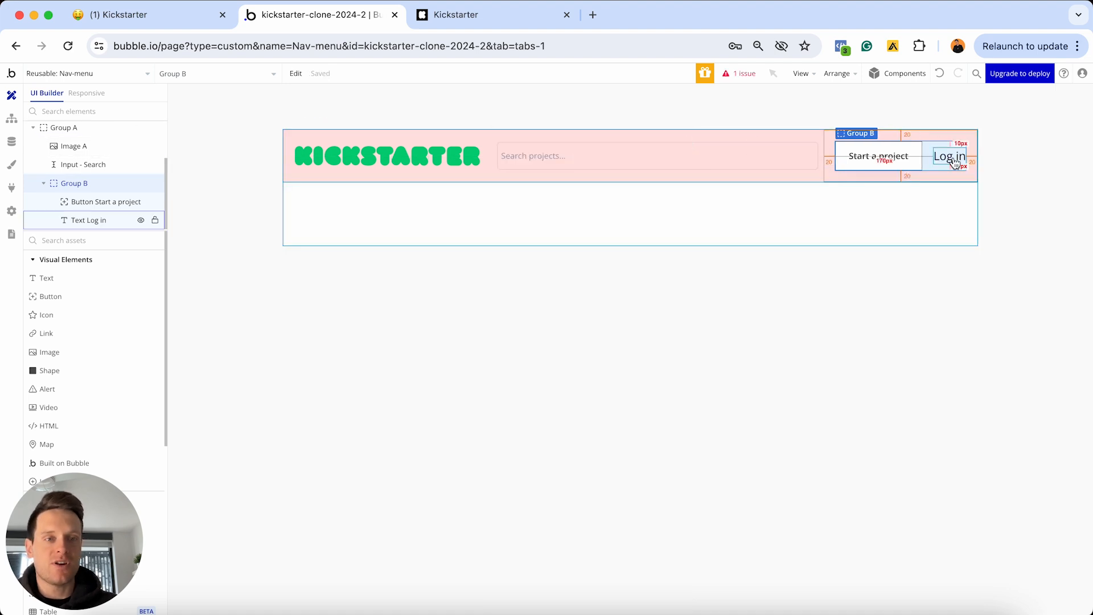
Change Group A's minimum width from 280 to 0 and minimum height from 60 to 0
double_click(769, 181)
left_click_drag(586, 142, 586, 283)
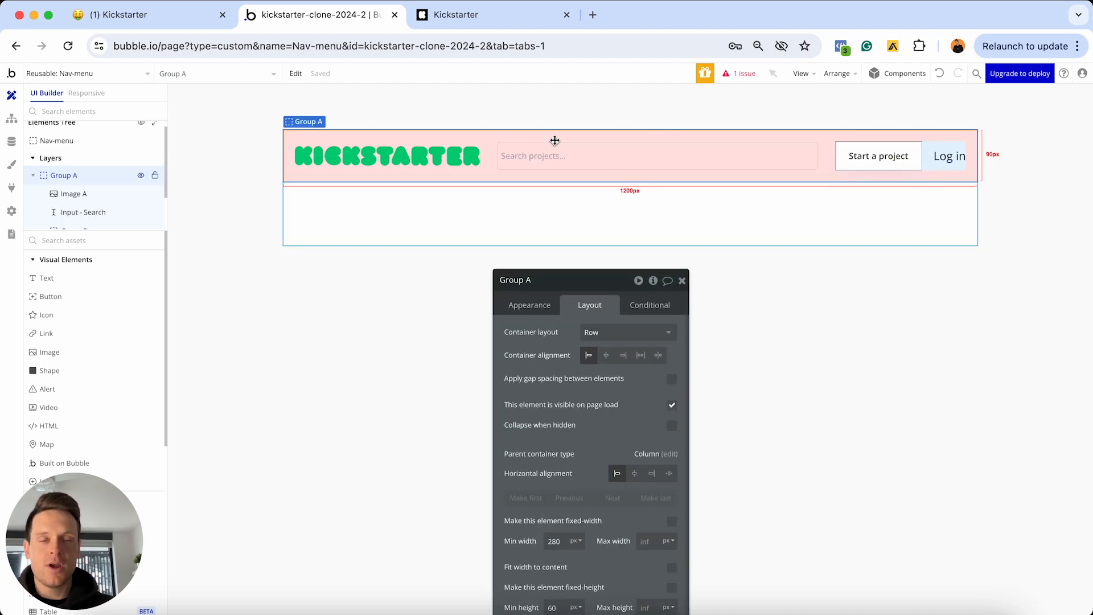
left_click_drag(593, 275, 462, 98)
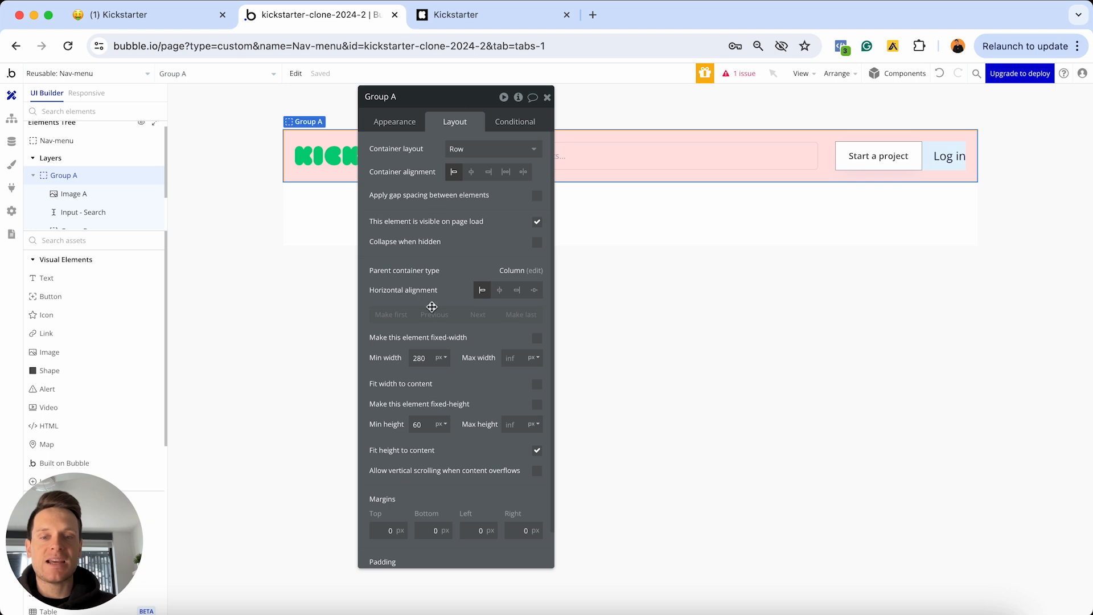
left_click(426, 356)
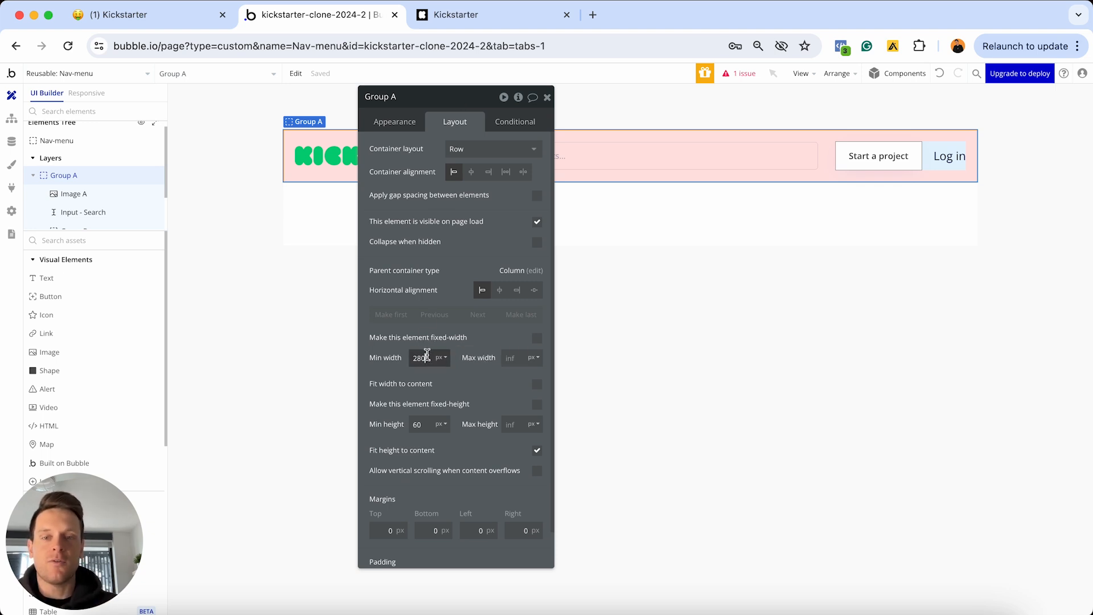
double_click(427, 354)
type("0")
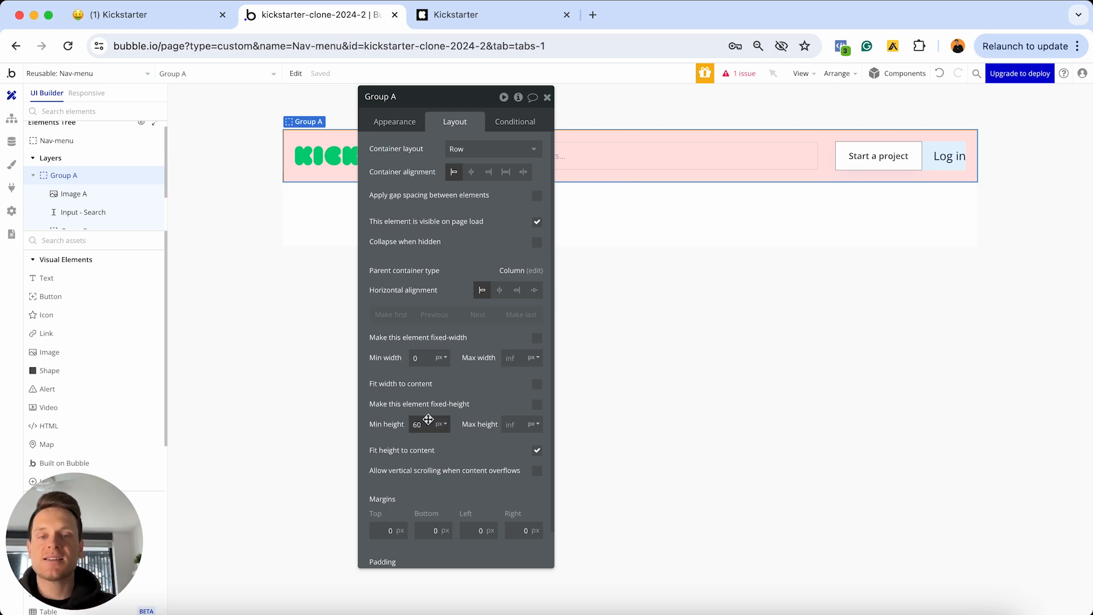
type("0")
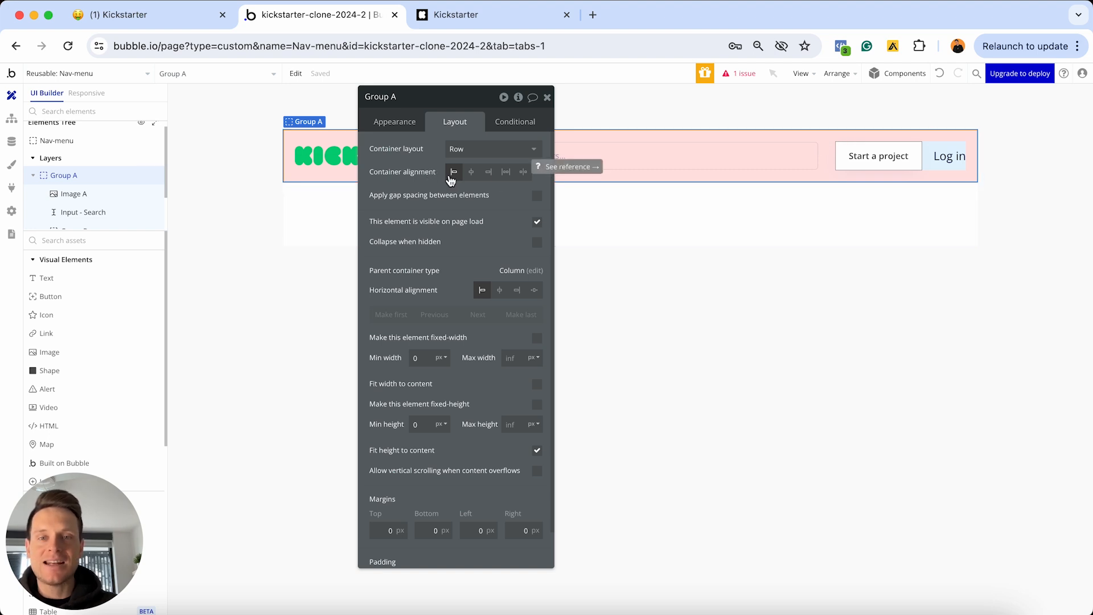
left_click_drag(453, 102, 454, 210)
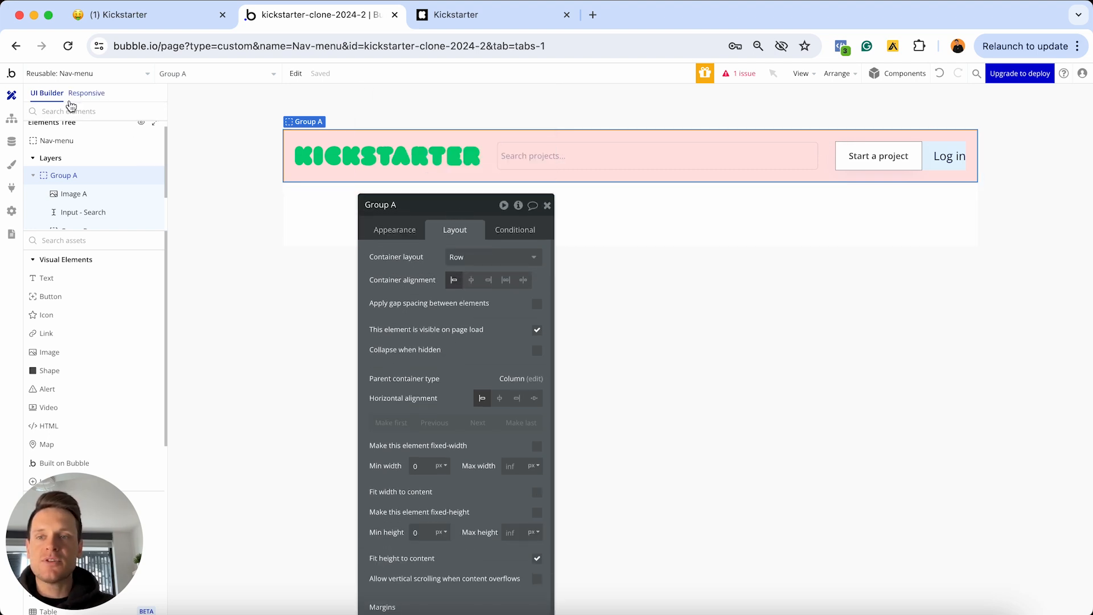
In the Responsive view, widen the canvas and set Group A's container alignment to Space between
left_click(76, 96)
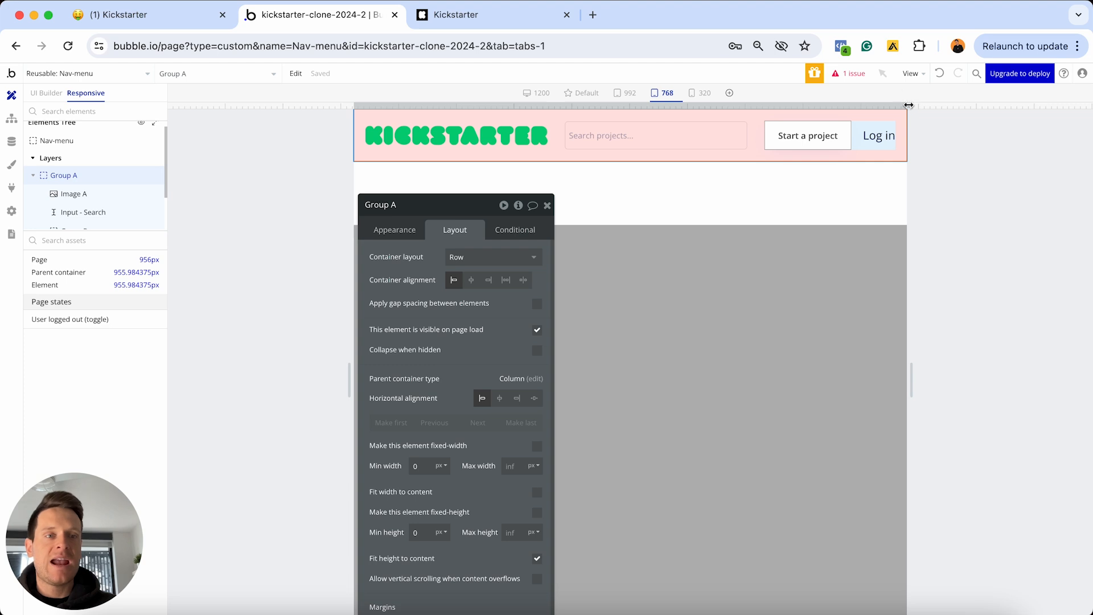
left_click_drag(911, 105, 1089, 82)
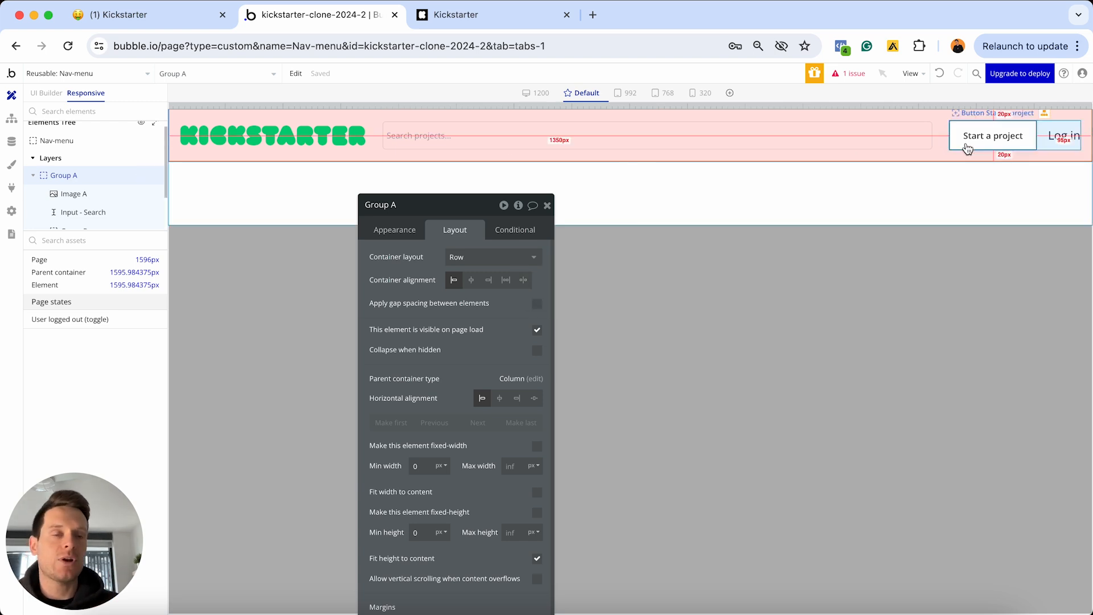
left_click(521, 282)
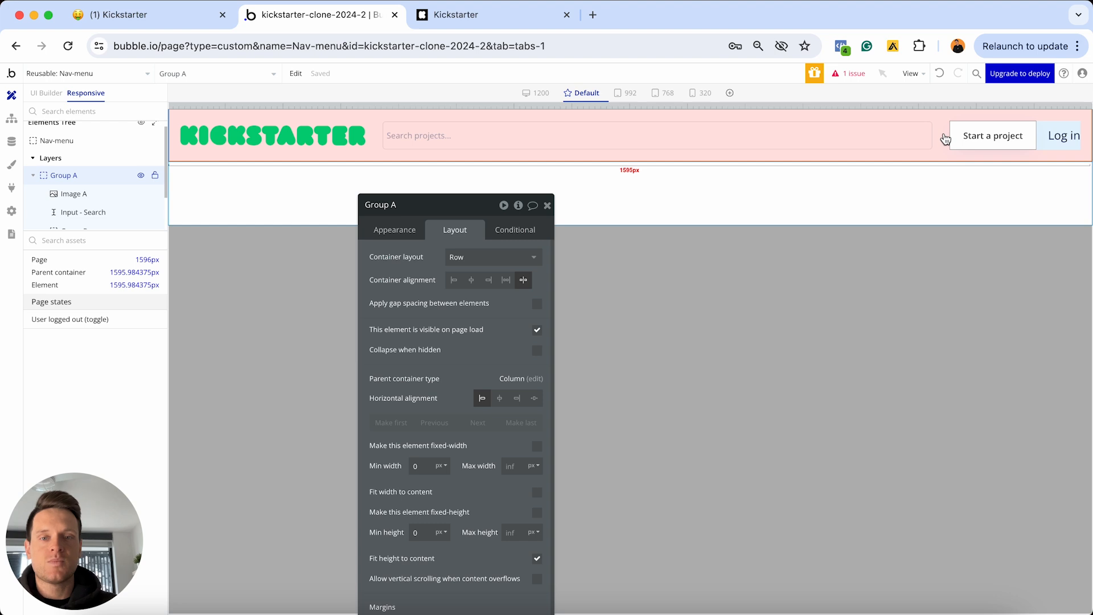
left_click(454, 281)
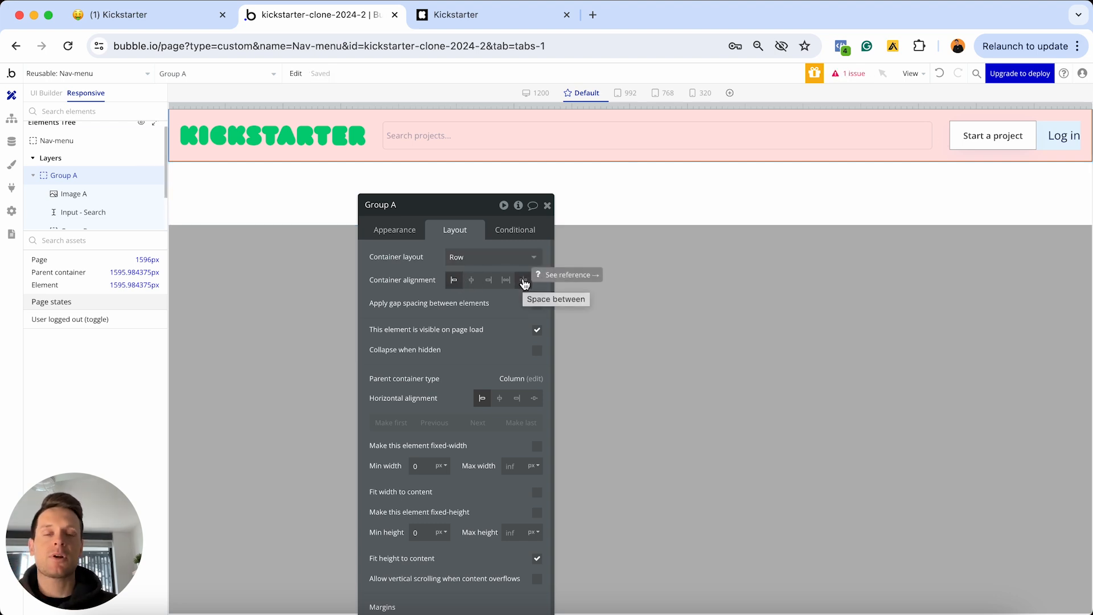
left_click(524, 281)
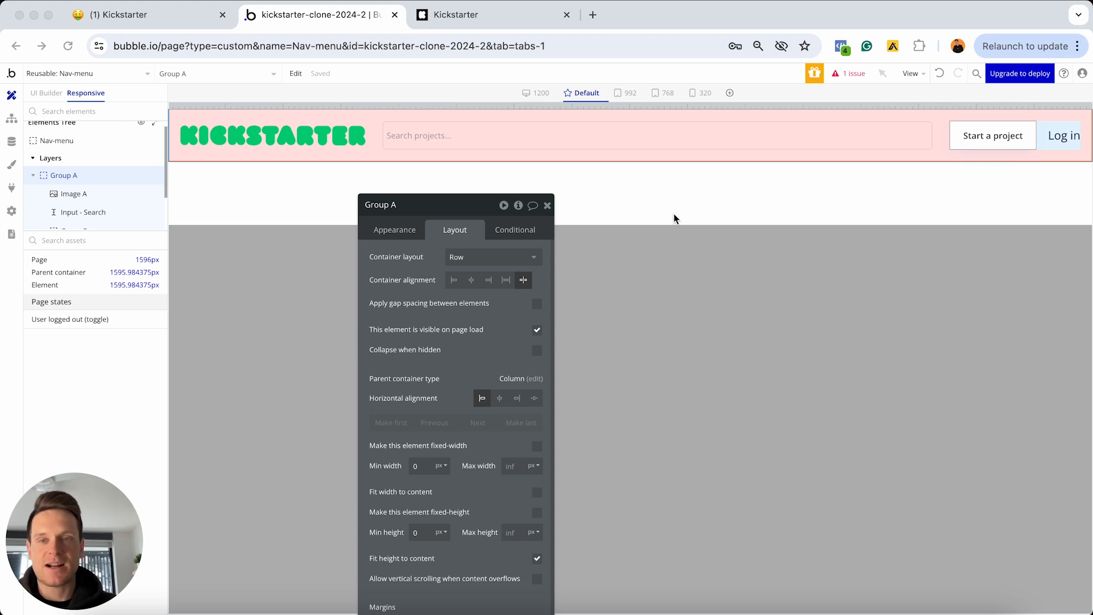
Add a new click workflow to the Kickstarter logo (Image A) from its Appearance settings
left_click(47, 94)
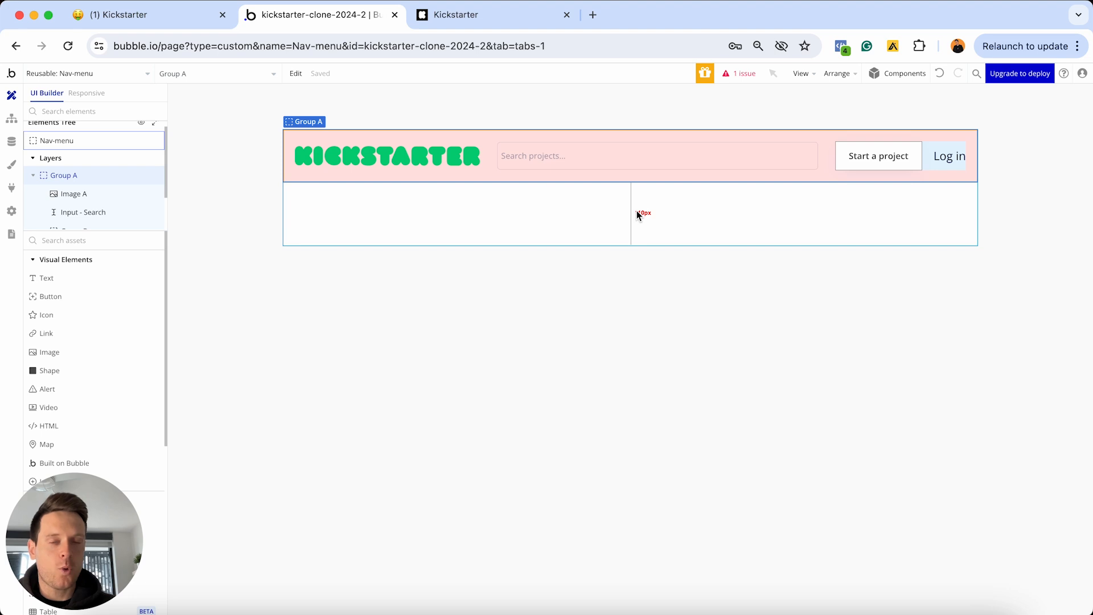
left_click(637, 214)
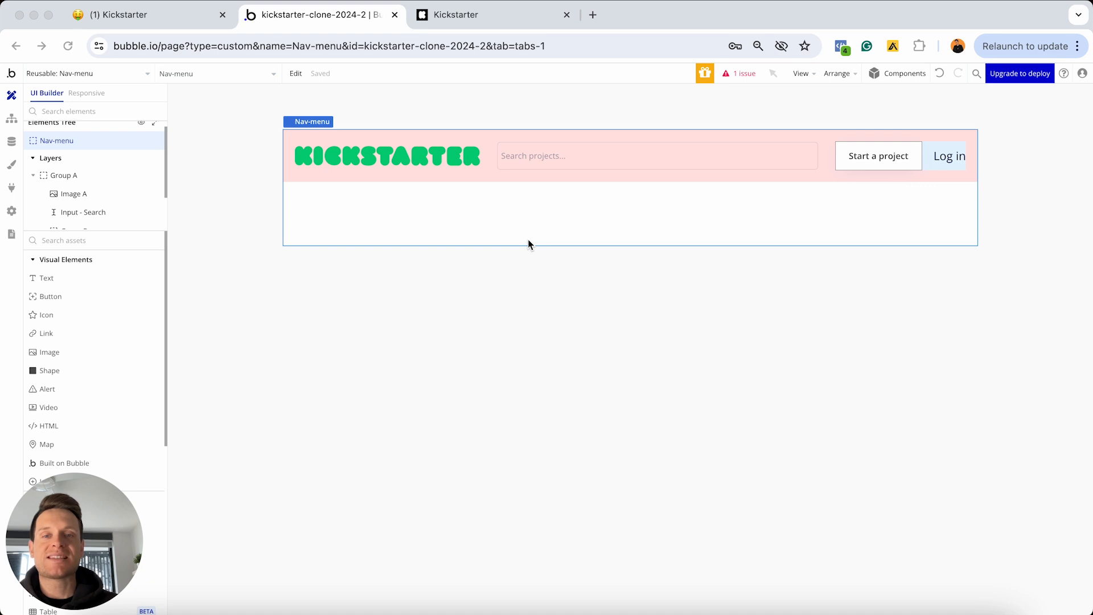
double_click(402, 156)
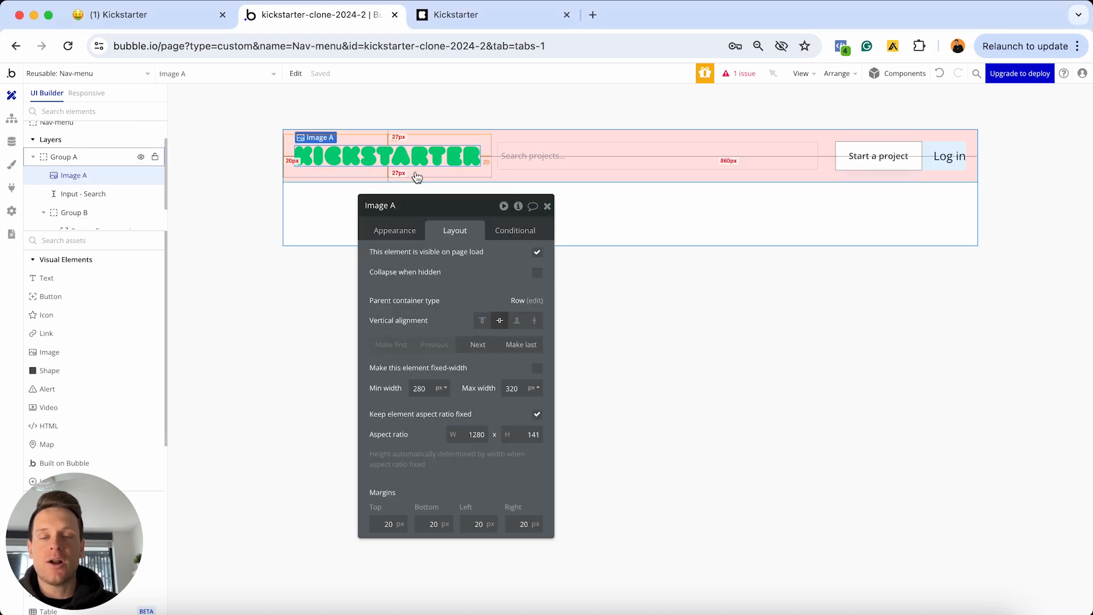
left_click_drag(410, 205, 636, 118)
left_click(627, 149)
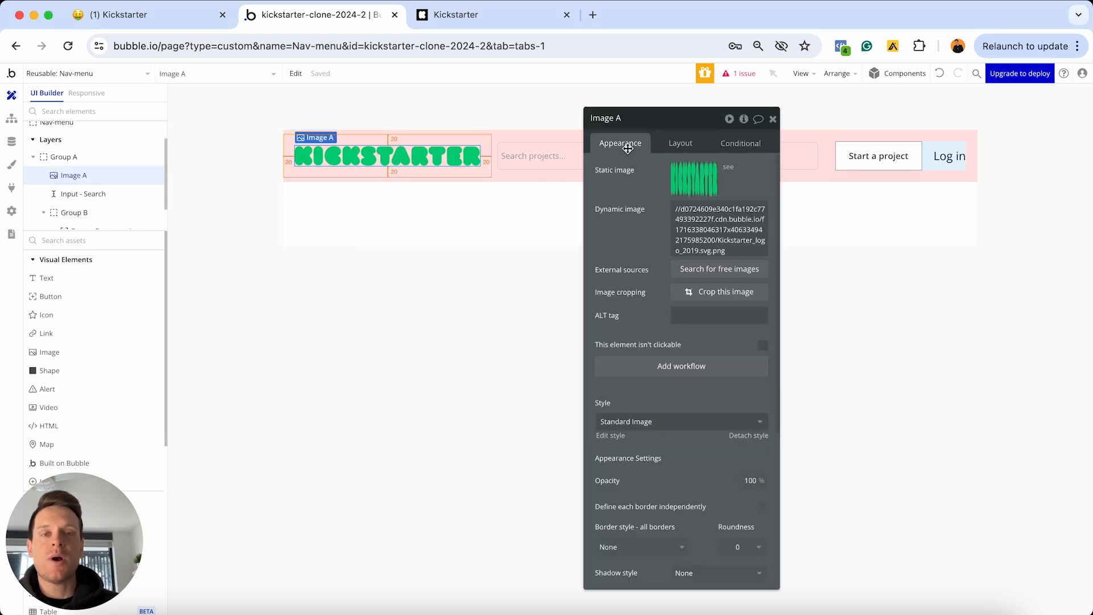
left_click(650, 371)
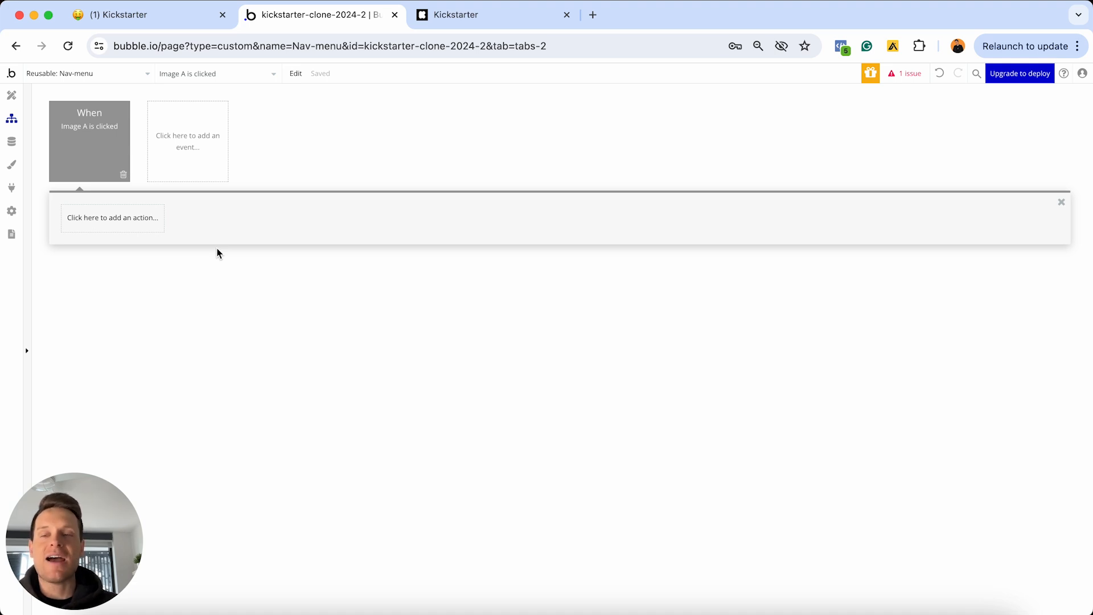
Add a Go to page action that sends logo clicks to the index page
left_click(133, 224)
mouse_move(113, 283)
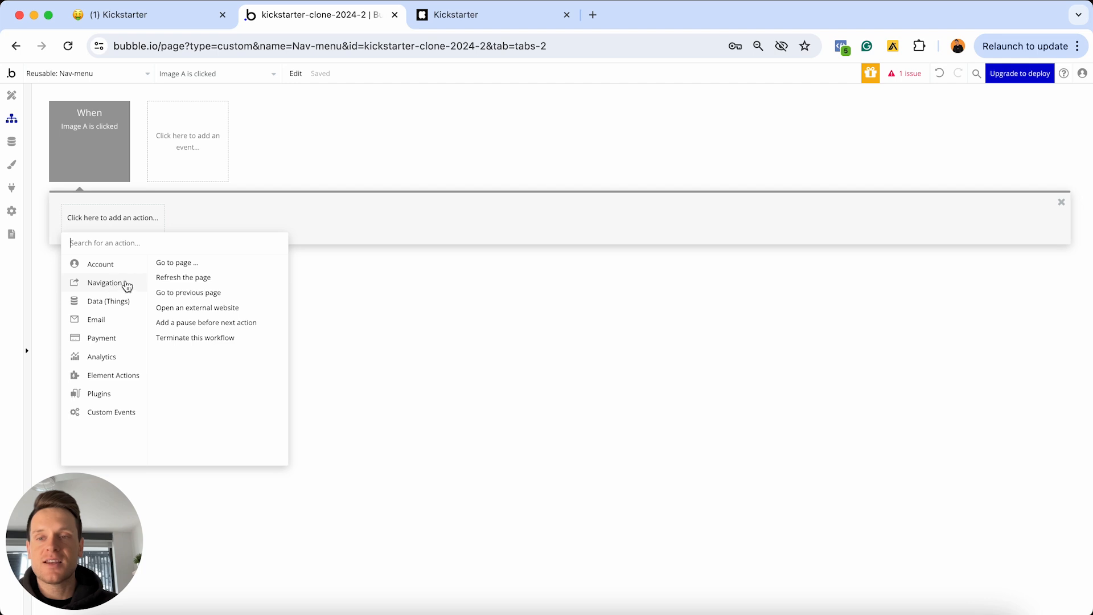
left_click(184, 267)
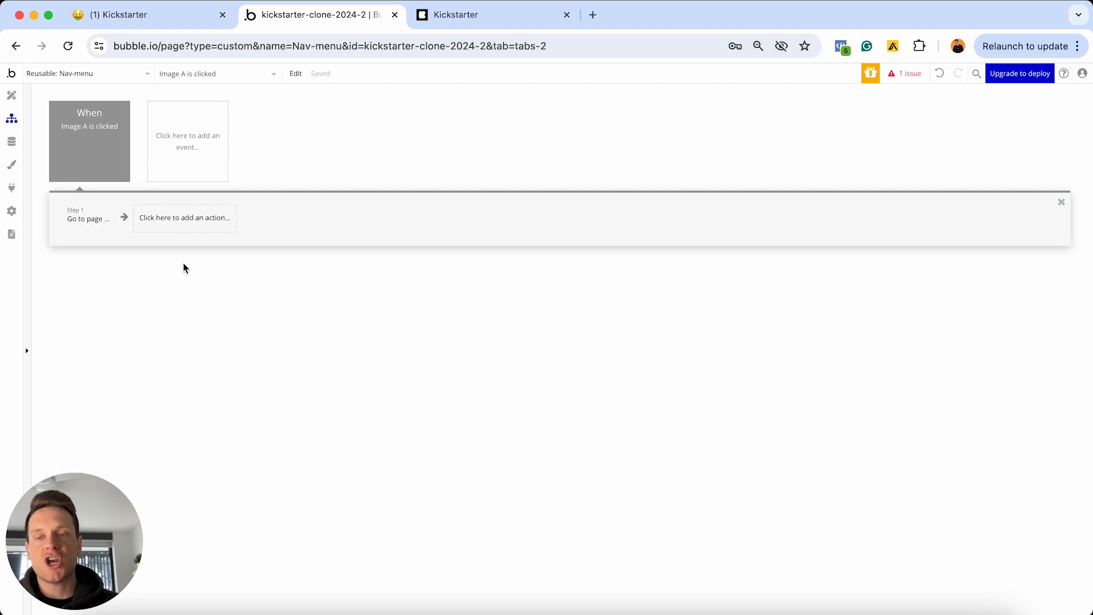
left_click(706, 147)
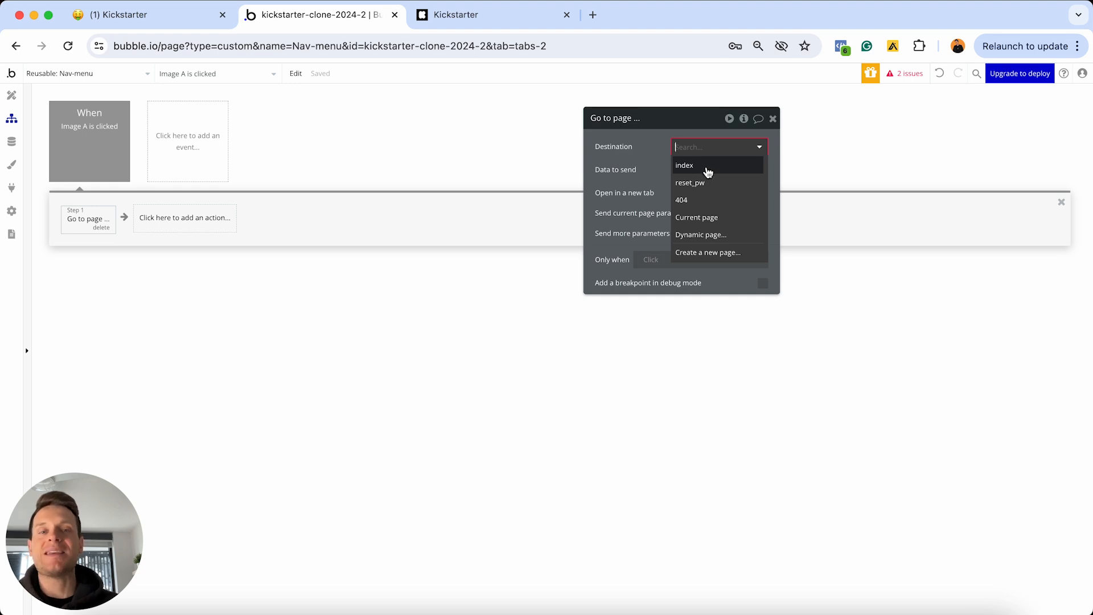
left_click(707, 169)
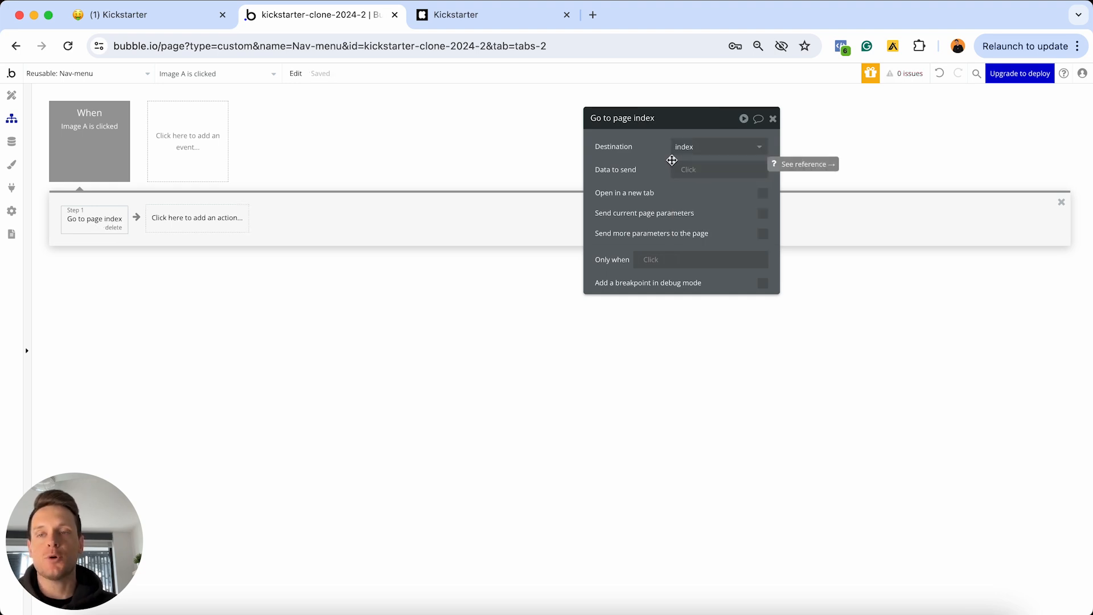
left_click(122, 73)
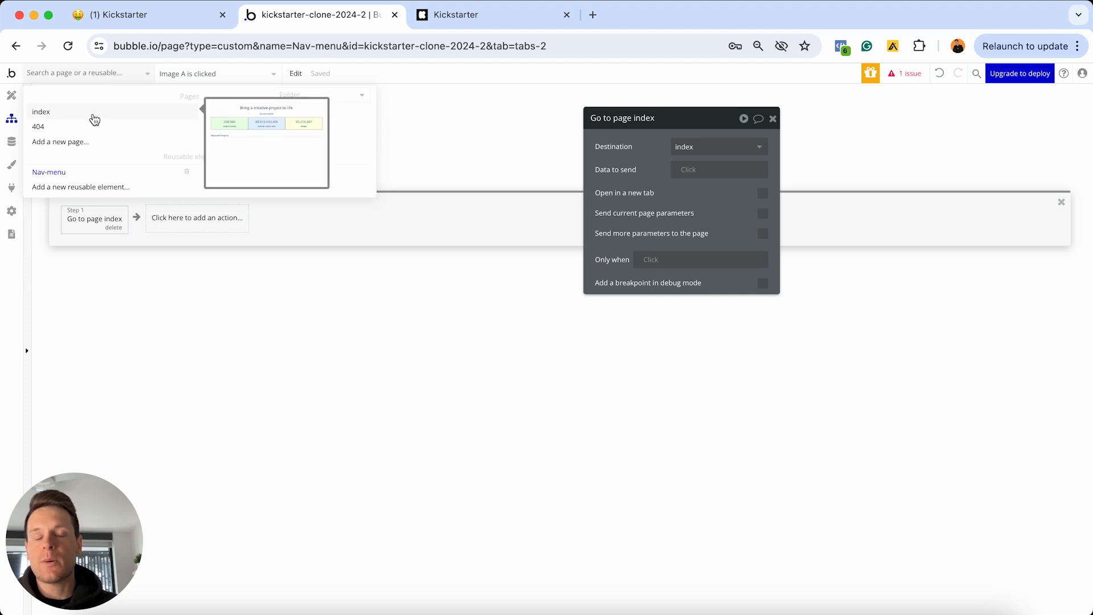
left_click(643, 162)
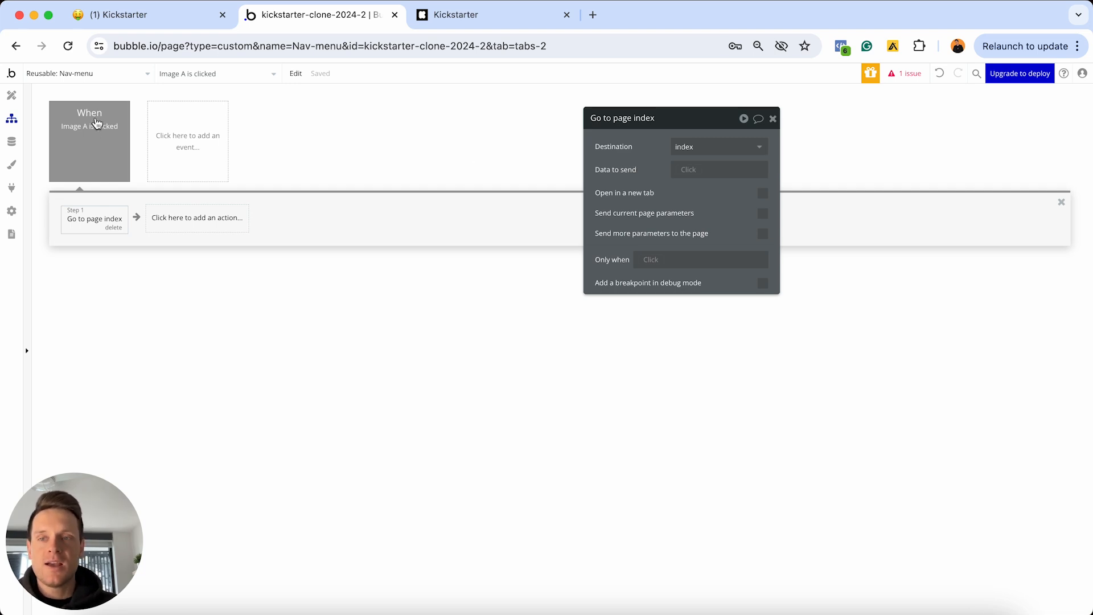
Colour the logo-click event red, then return to the Nav-menu design and close the logo editor
left_click(93, 127)
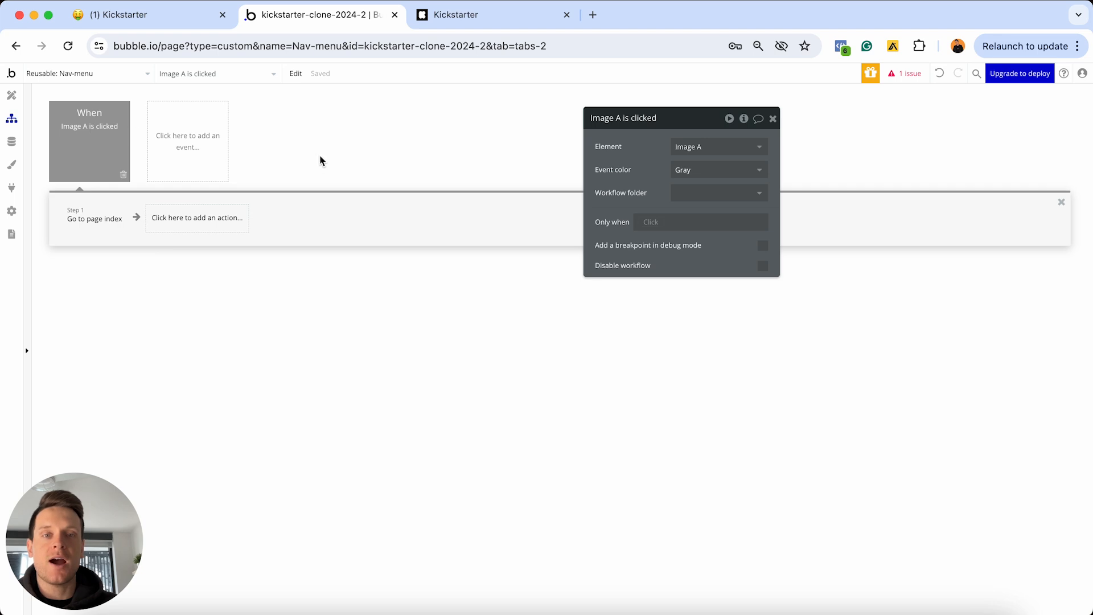
left_click(673, 170)
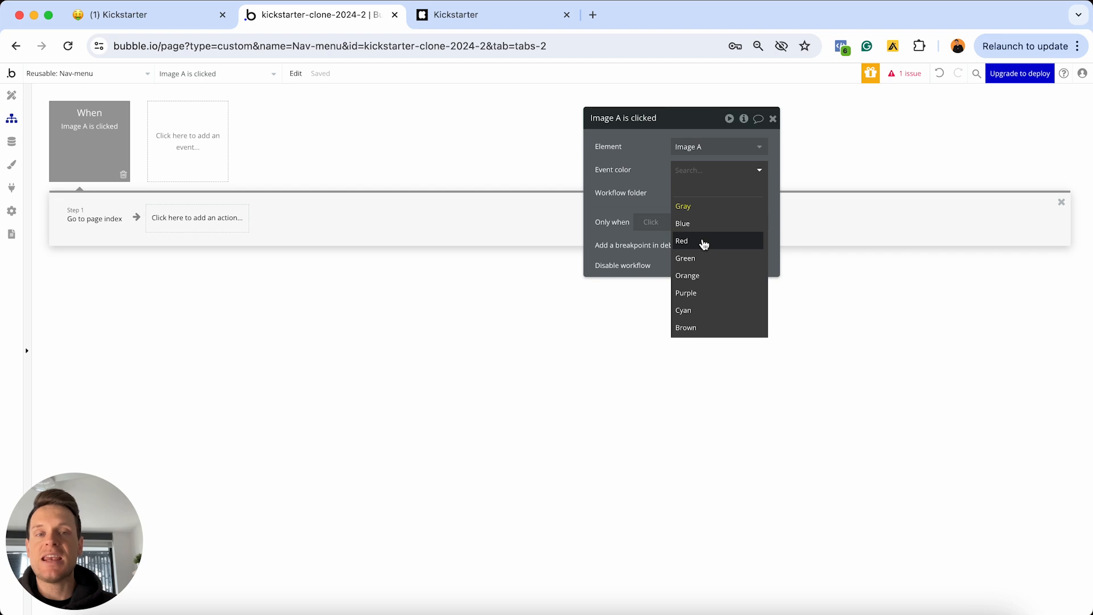
left_click(704, 244)
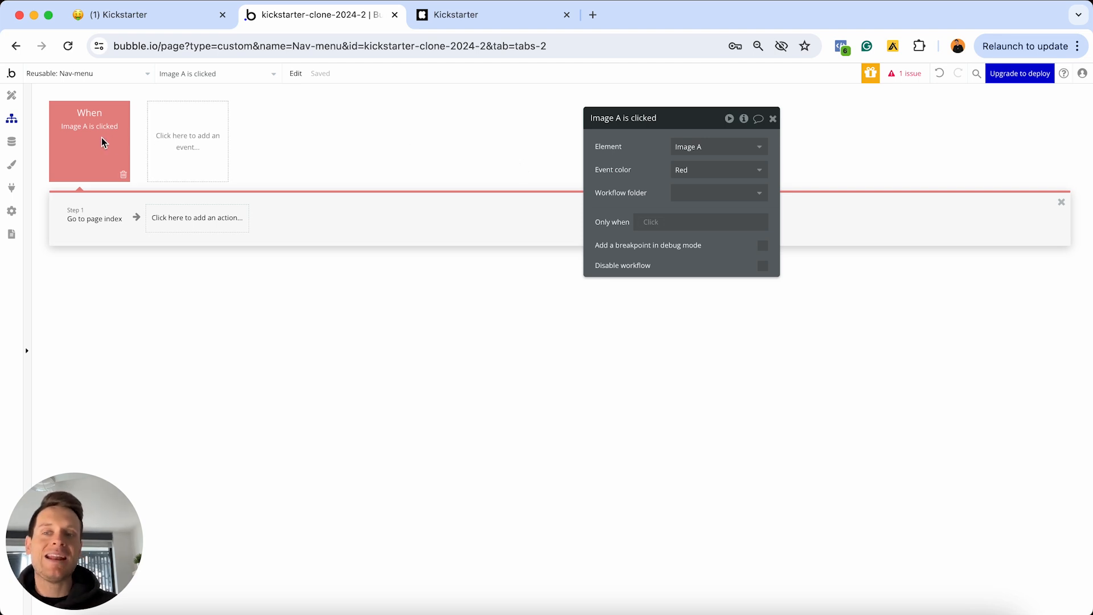
mouse_move(104, 142)
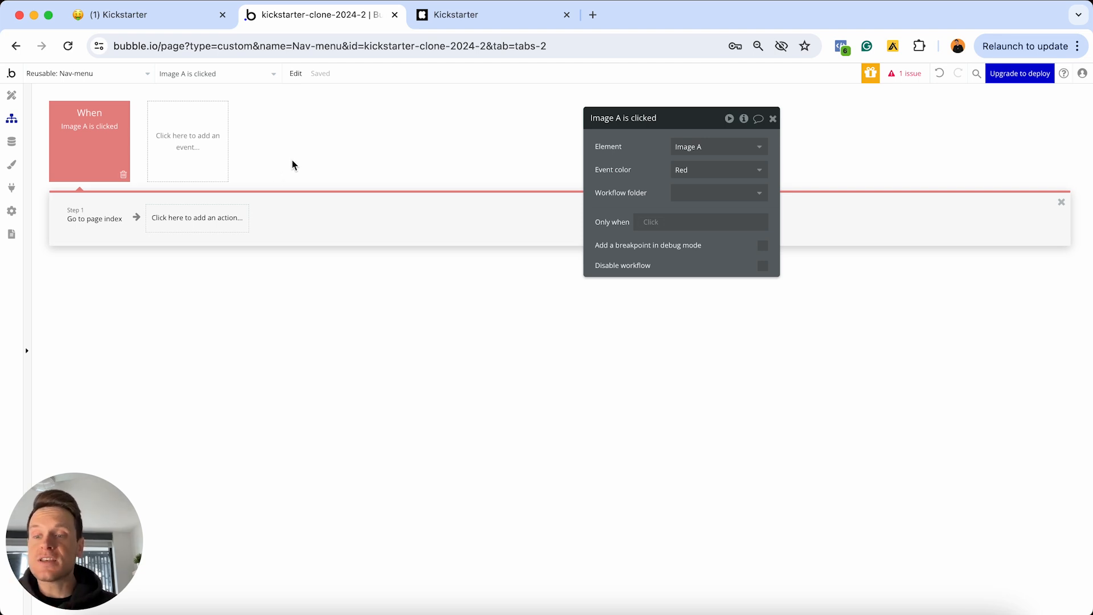
left_click(11, 95)
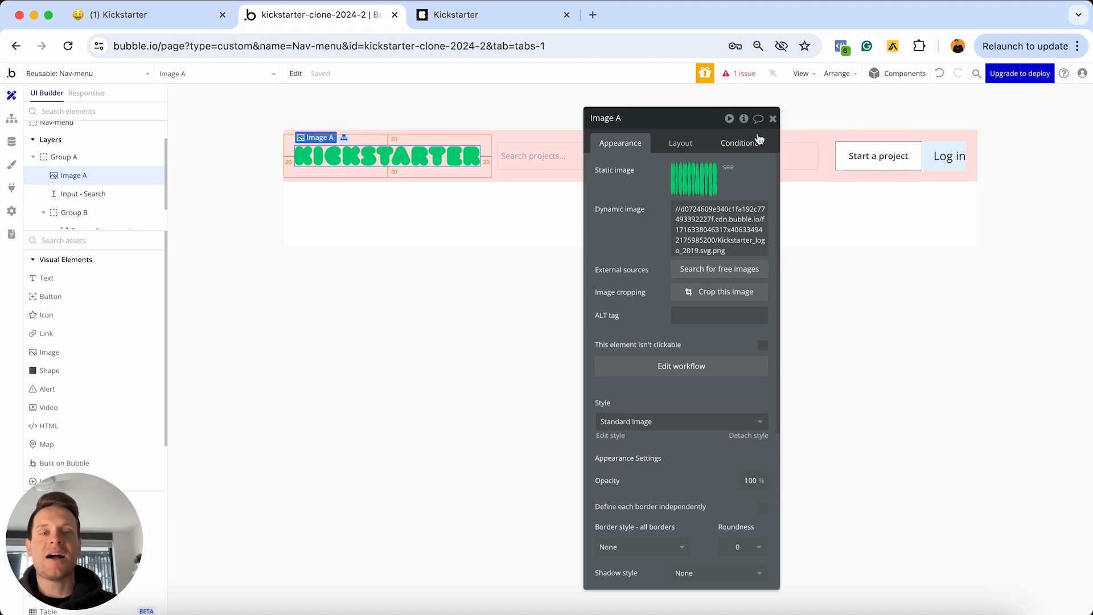
left_click(773, 119)
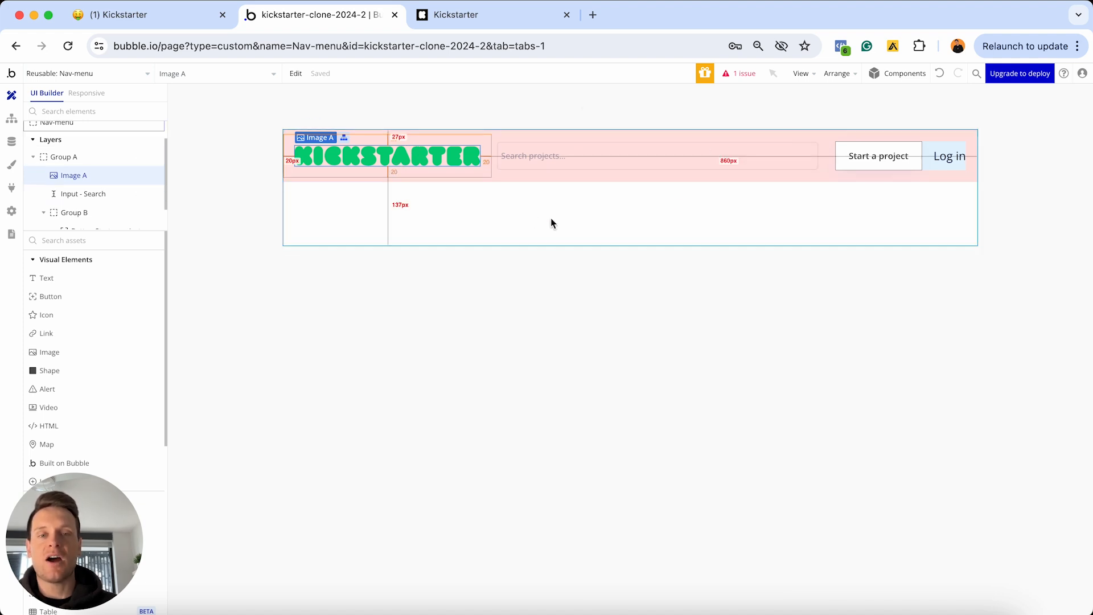
left_click(517, 15)
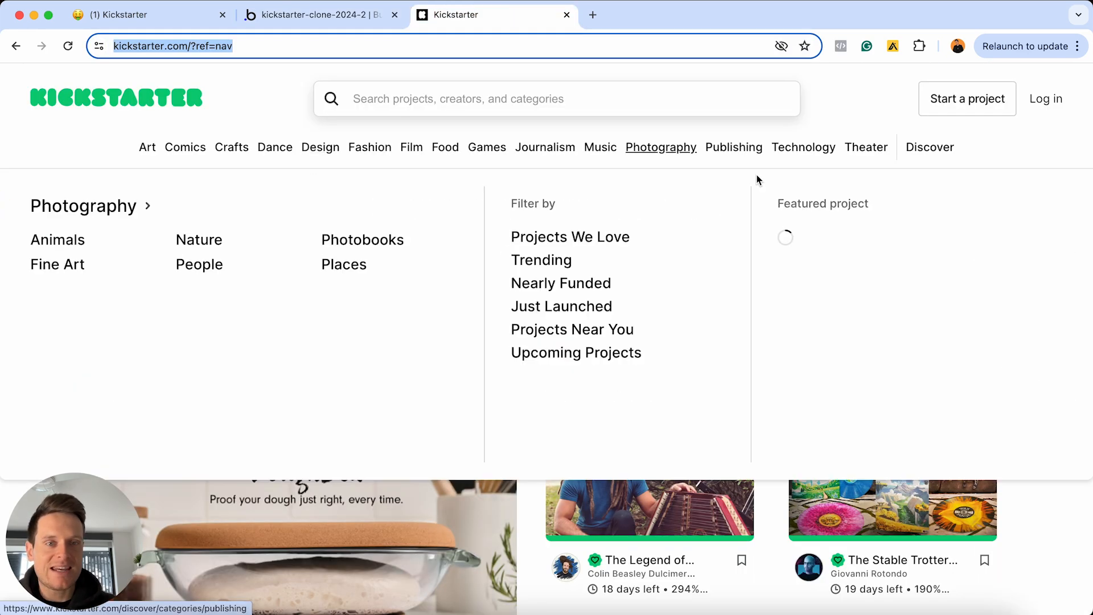
left_click(322, 17)
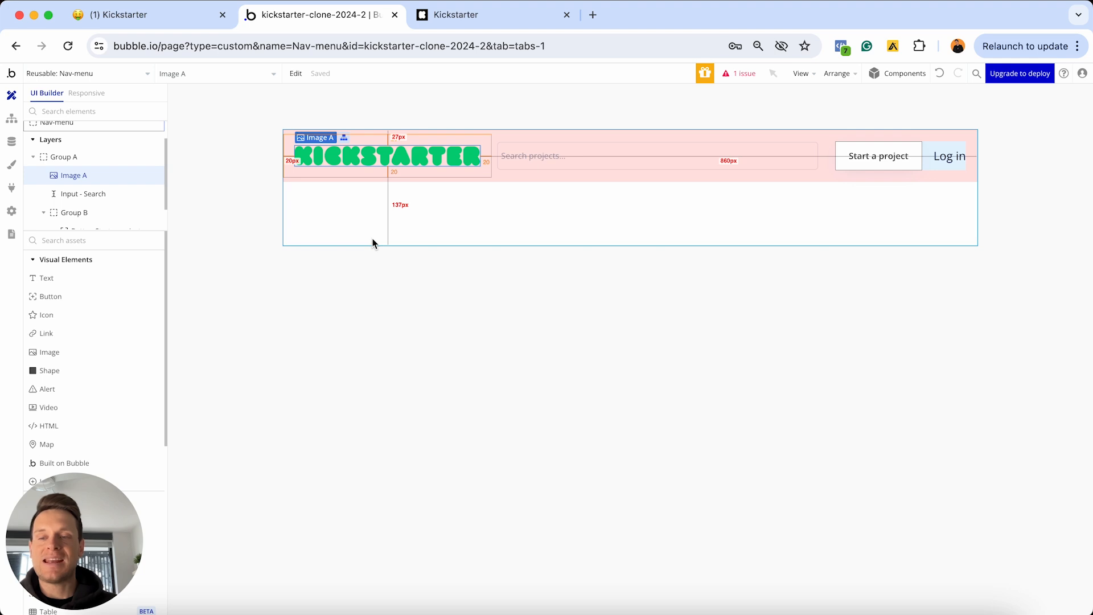
left_click(12, 141)
left_click(253, 118)
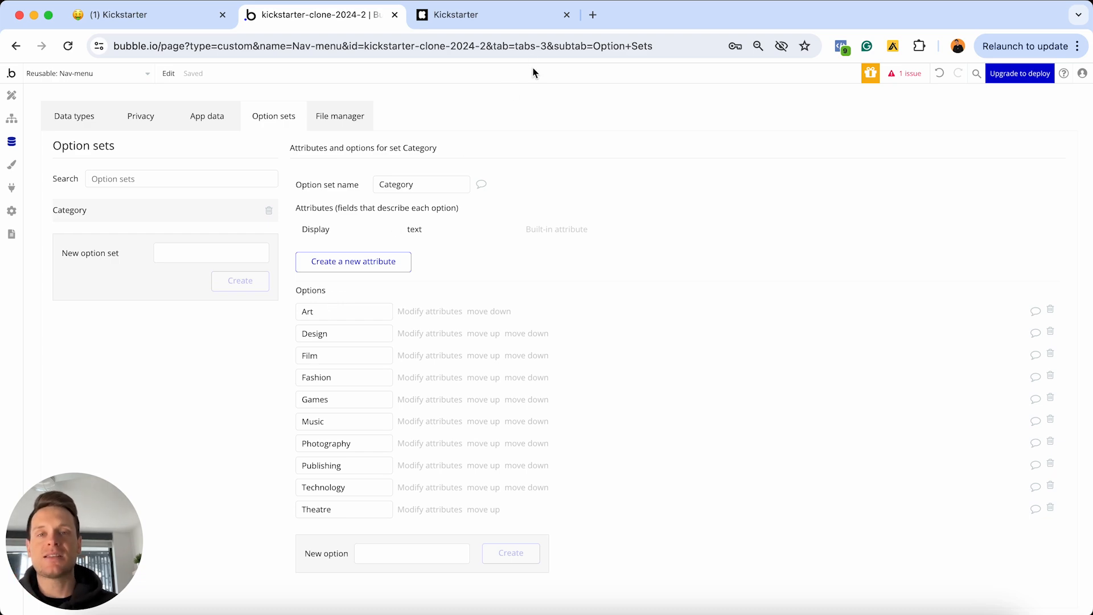
left_click(512, 15)
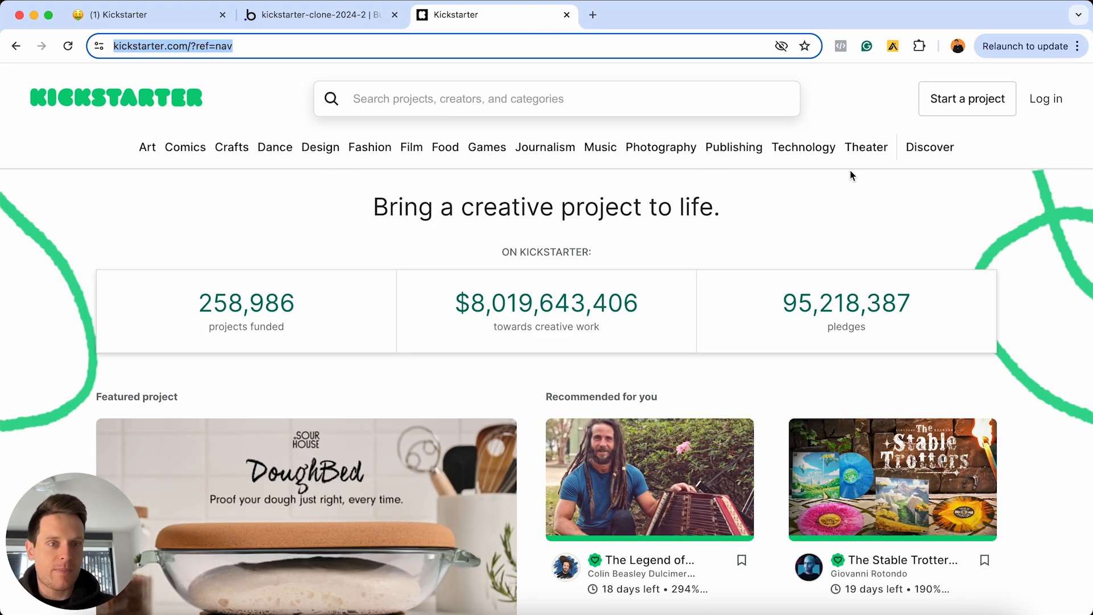
left_click(329, 23)
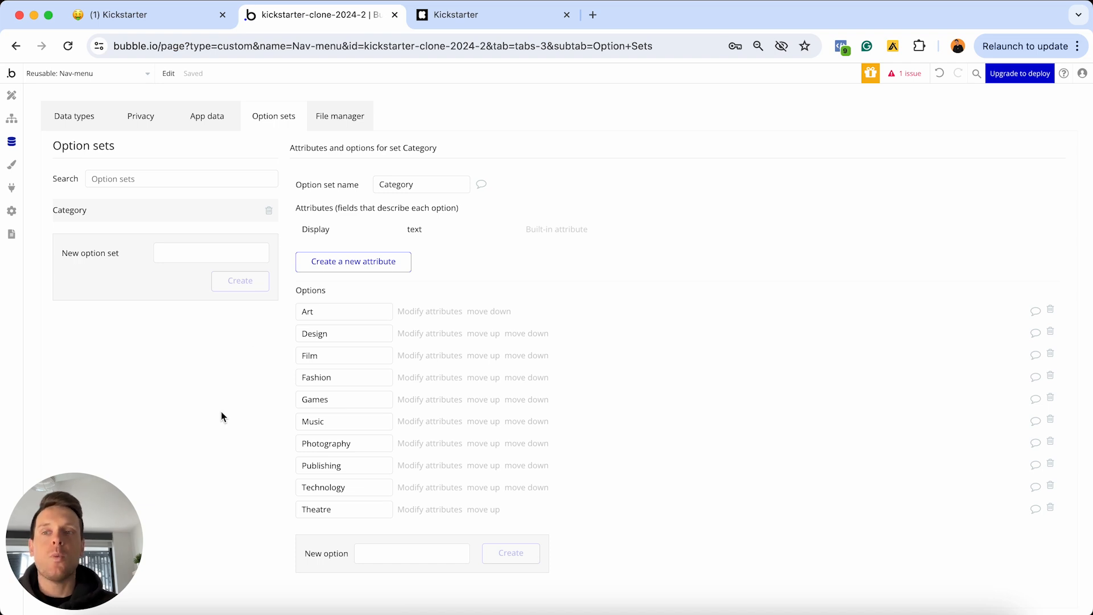
left_click(11, 102)
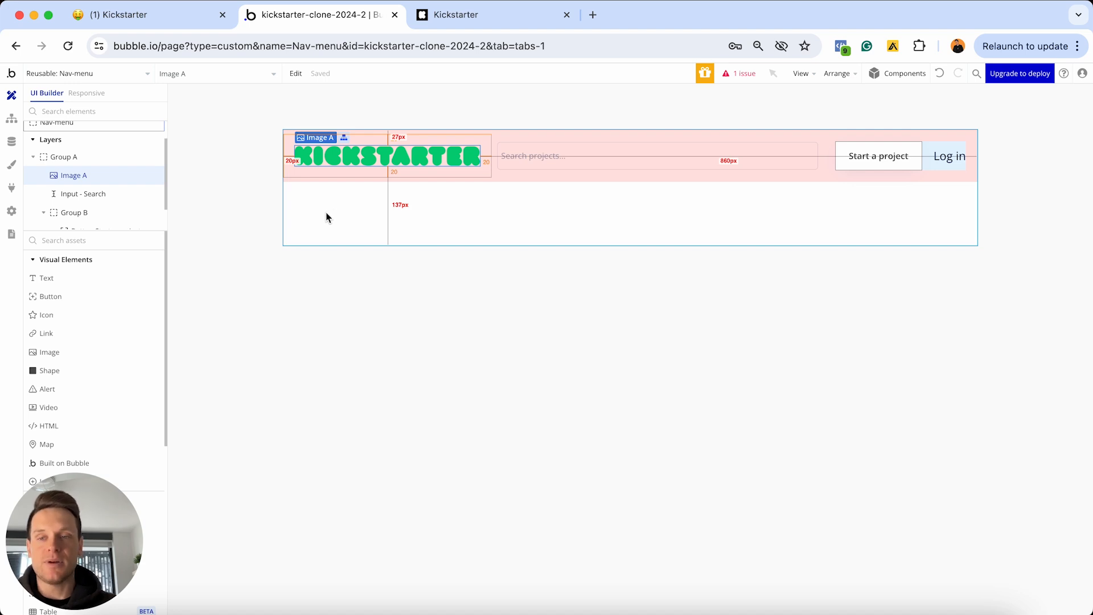
Add a repeating group to Nav-menu and position it below the Kickstarter header
scroll(111, 343, "down", 5)
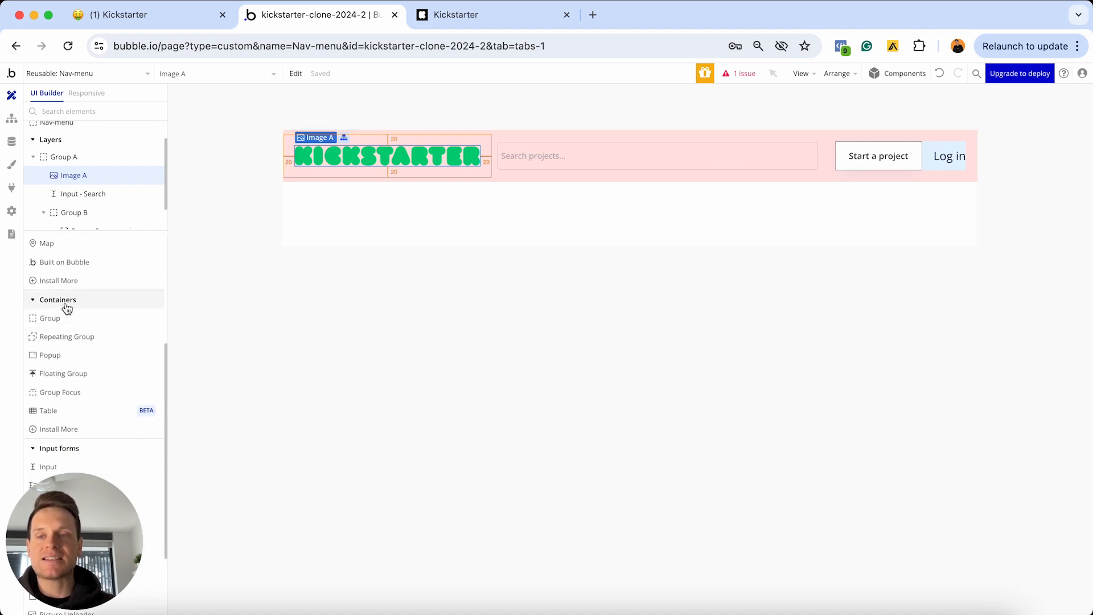
left_click(54, 339)
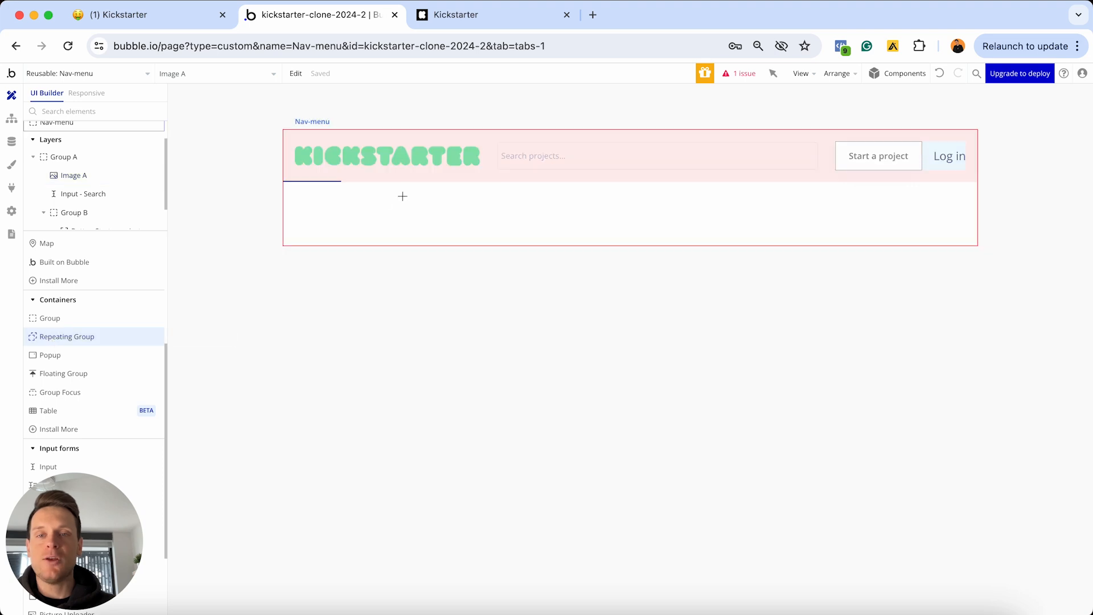
left_click(437, 211)
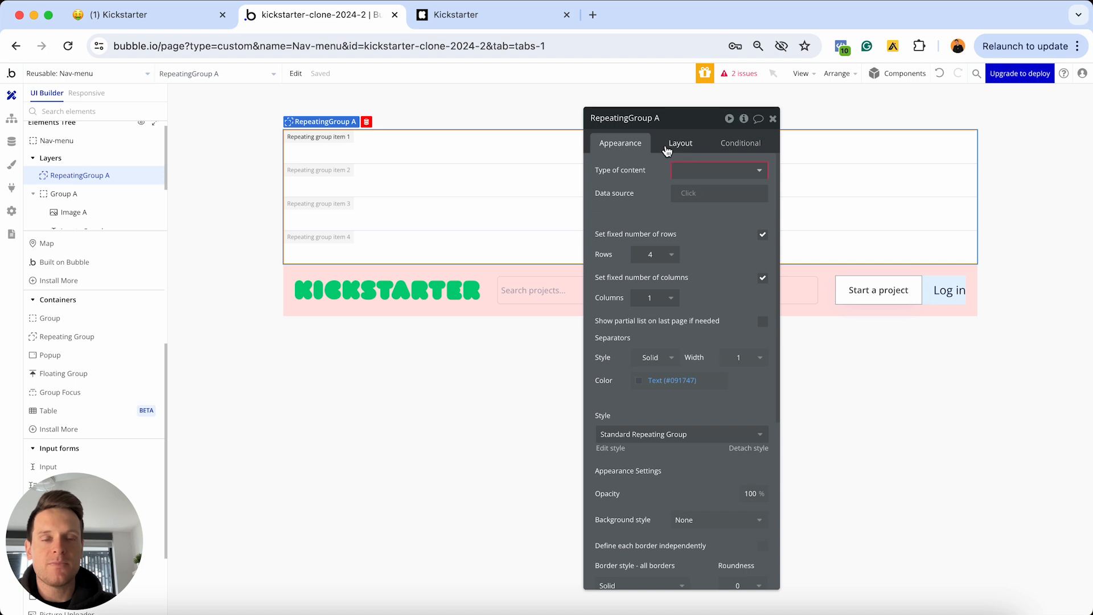
left_click(669, 147)
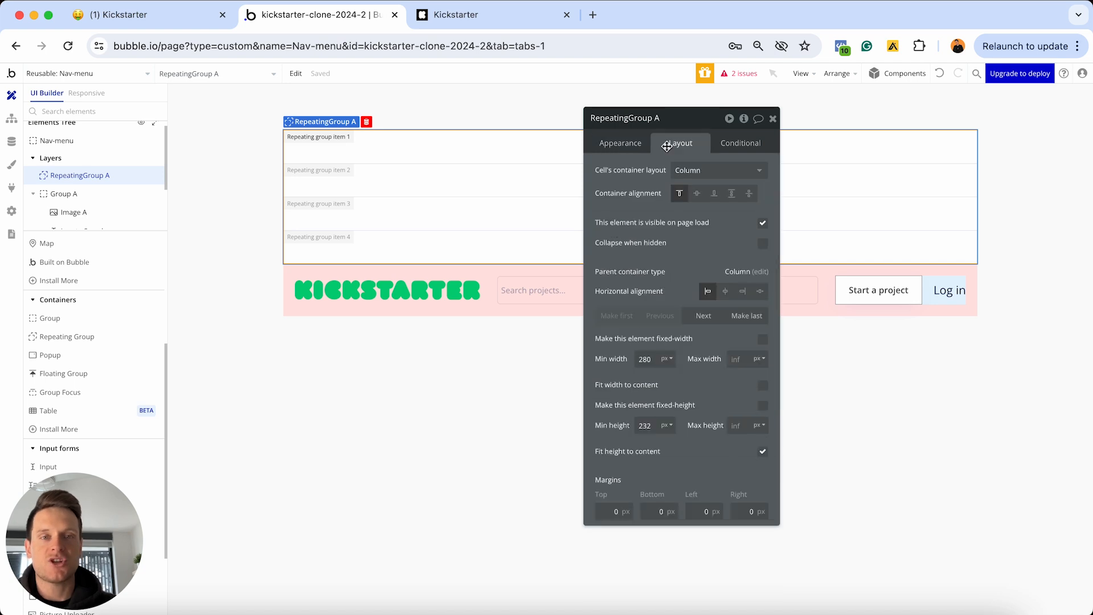
left_click(704, 317)
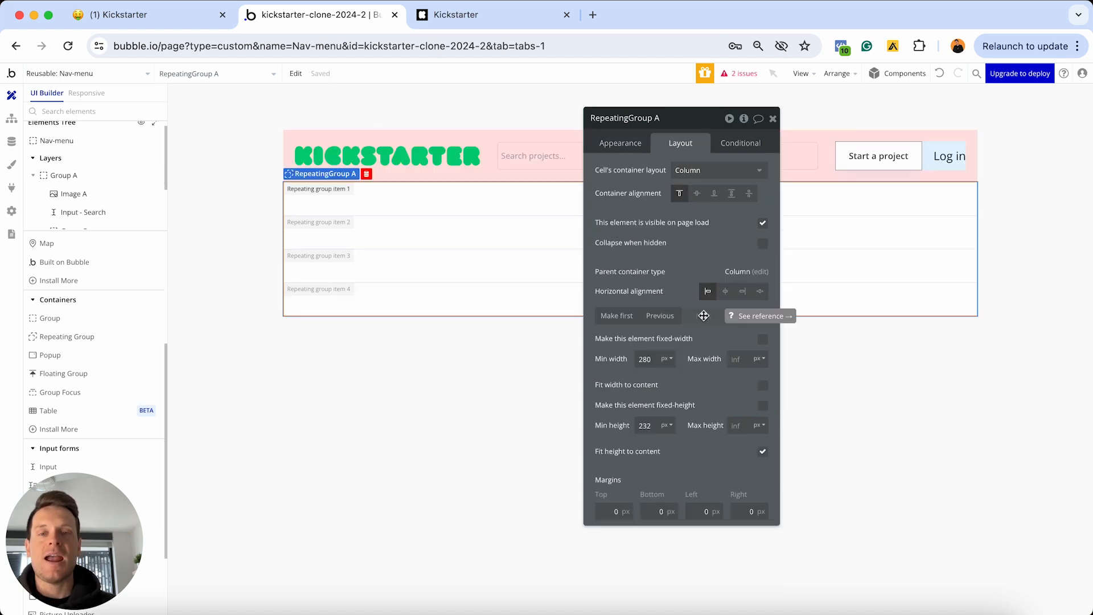
left_click_drag(693, 123, 780, 213)
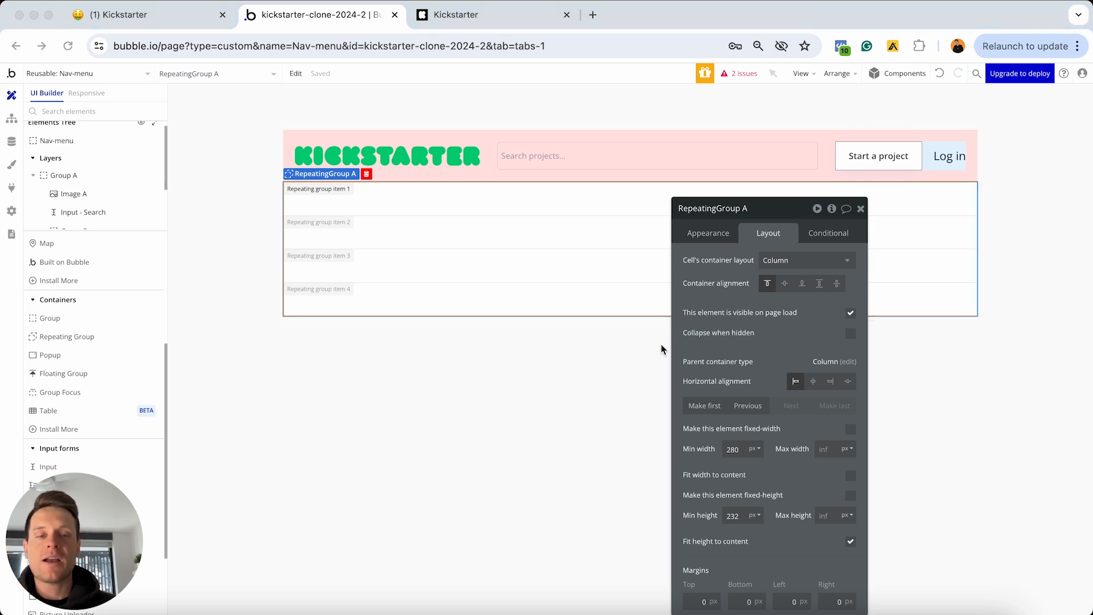
left_click(707, 235)
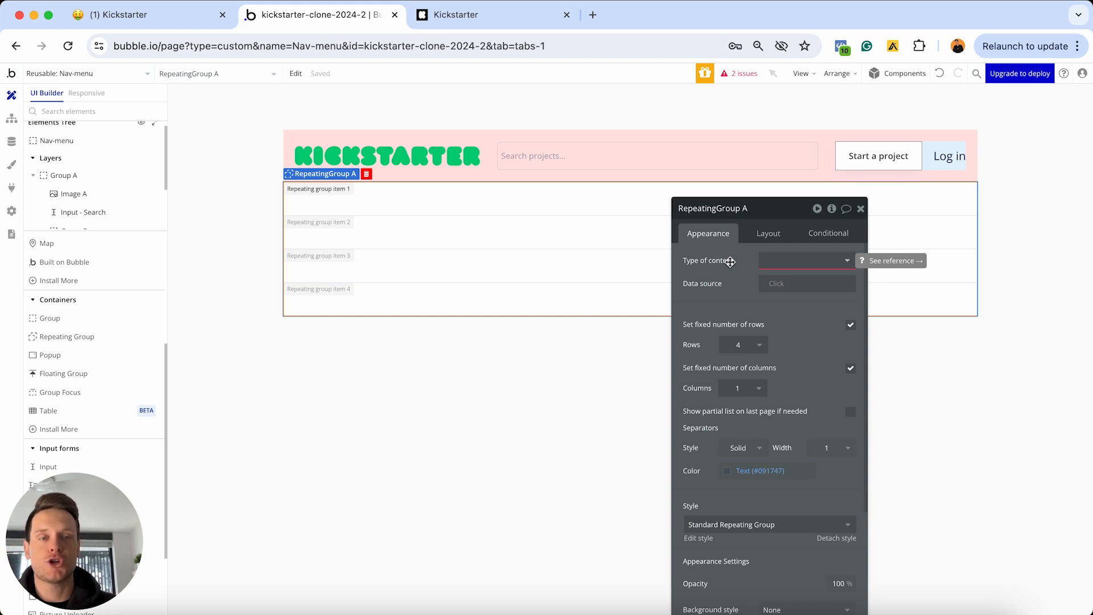
left_click(781, 260)
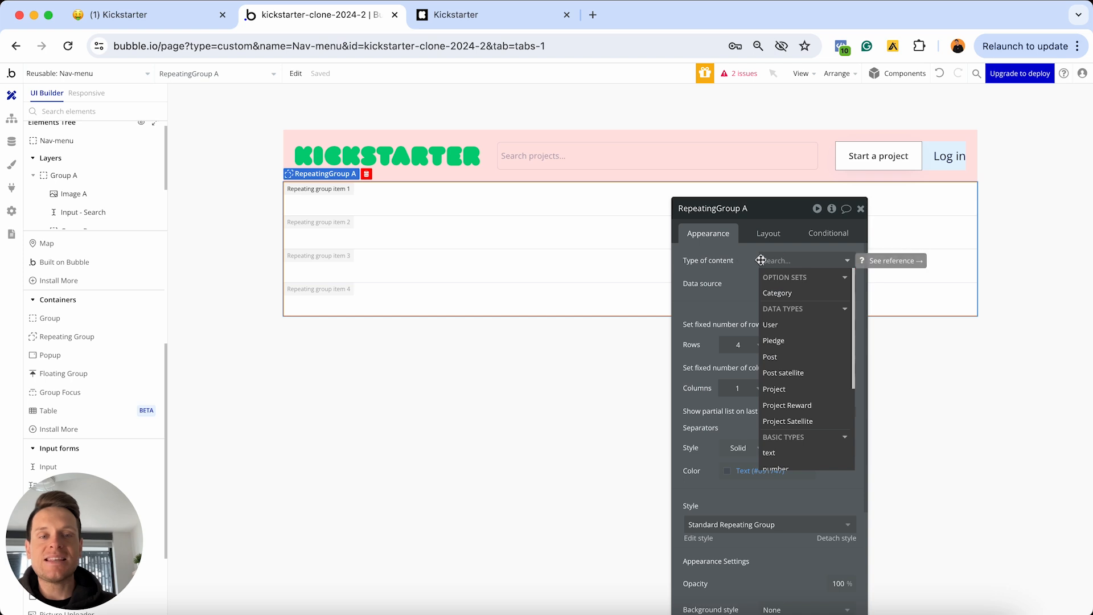
Make the repeating group show All Category options, unfixed rows and columns, scrolling horizontally
left_click(796, 294)
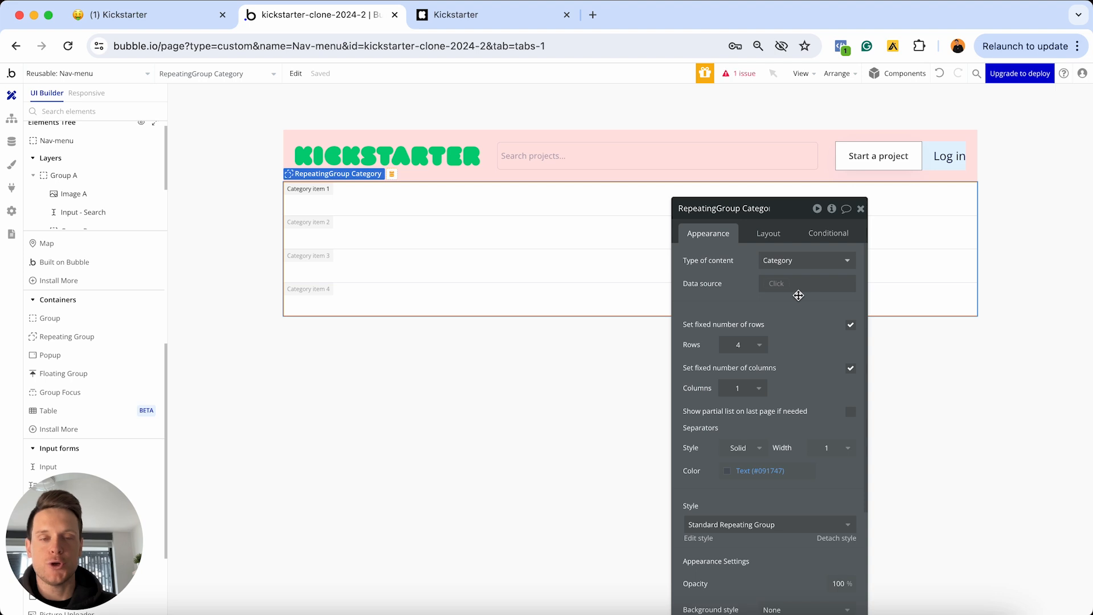
left_click(775, 283)
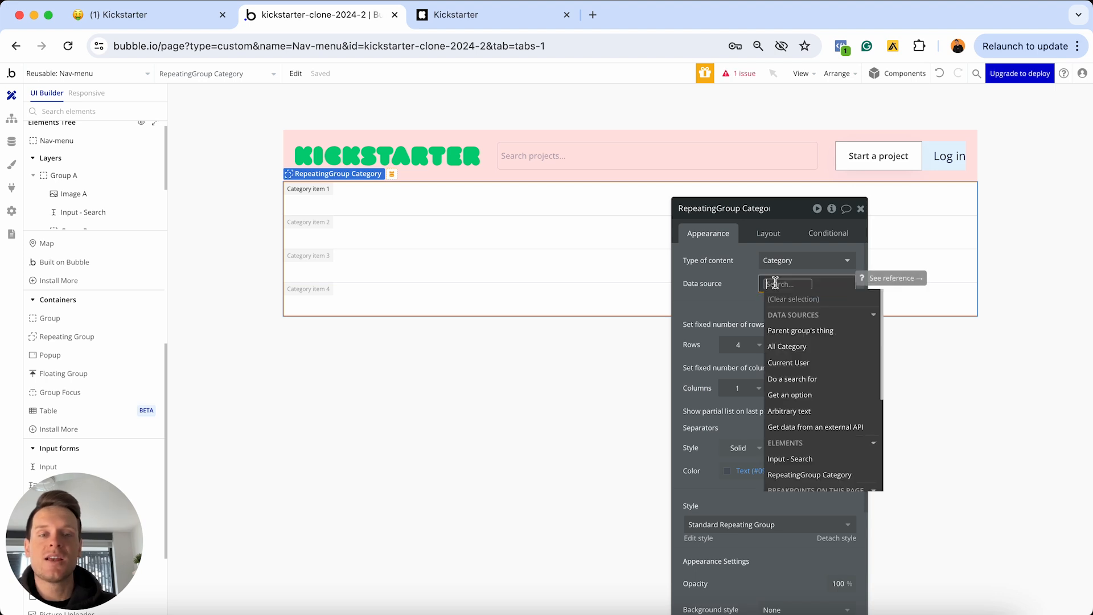
left_click(783, 348)
left_click(736, 302)
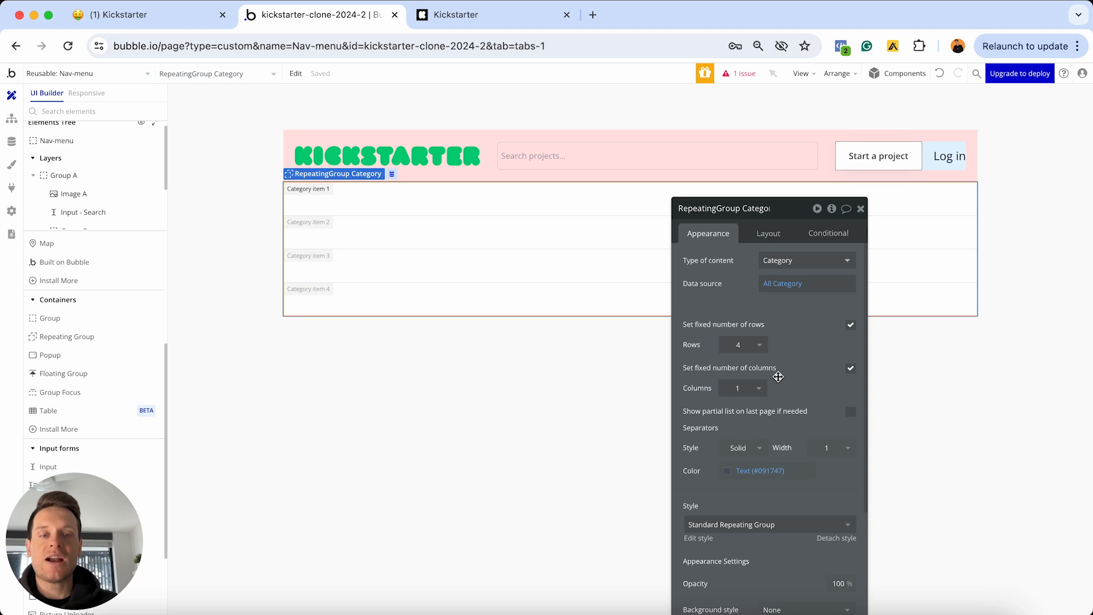
left_click(851, 324)
left_click(852, 386)
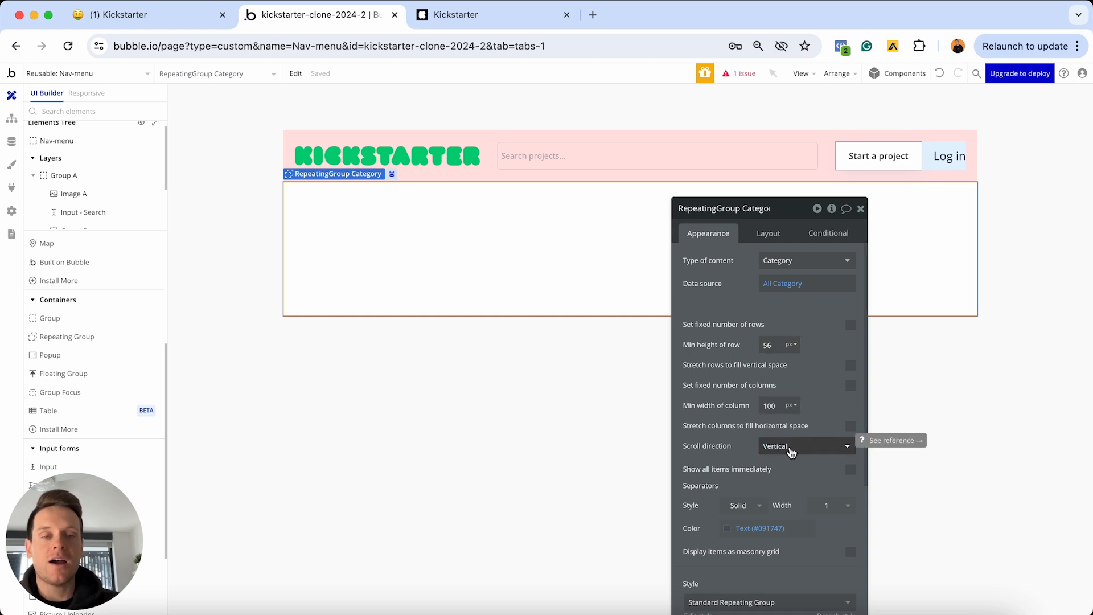
left_click(791, 448)
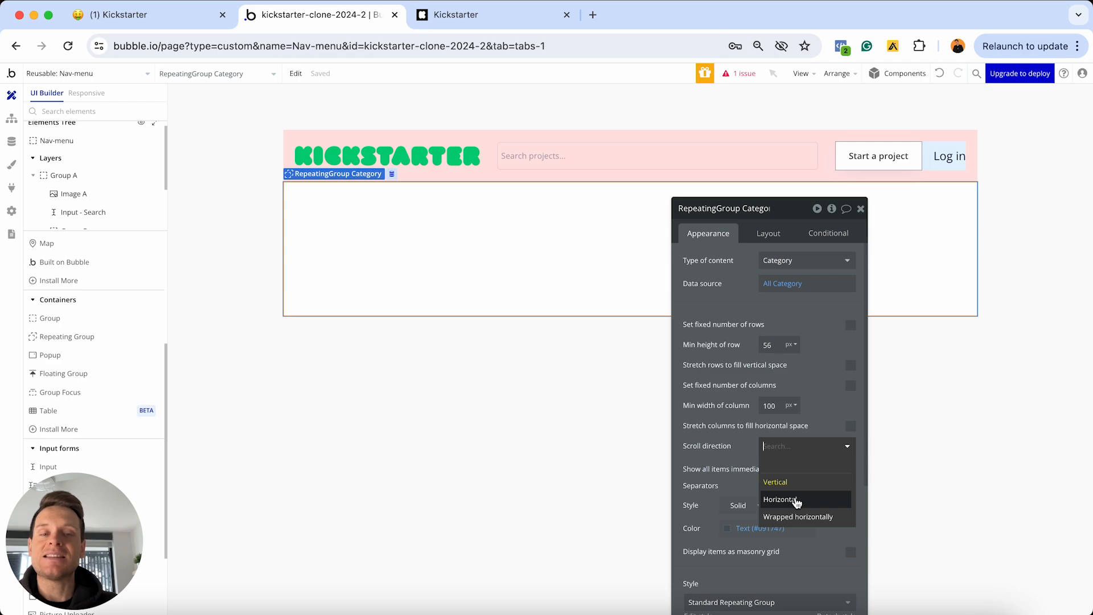
left_click(789, 500)
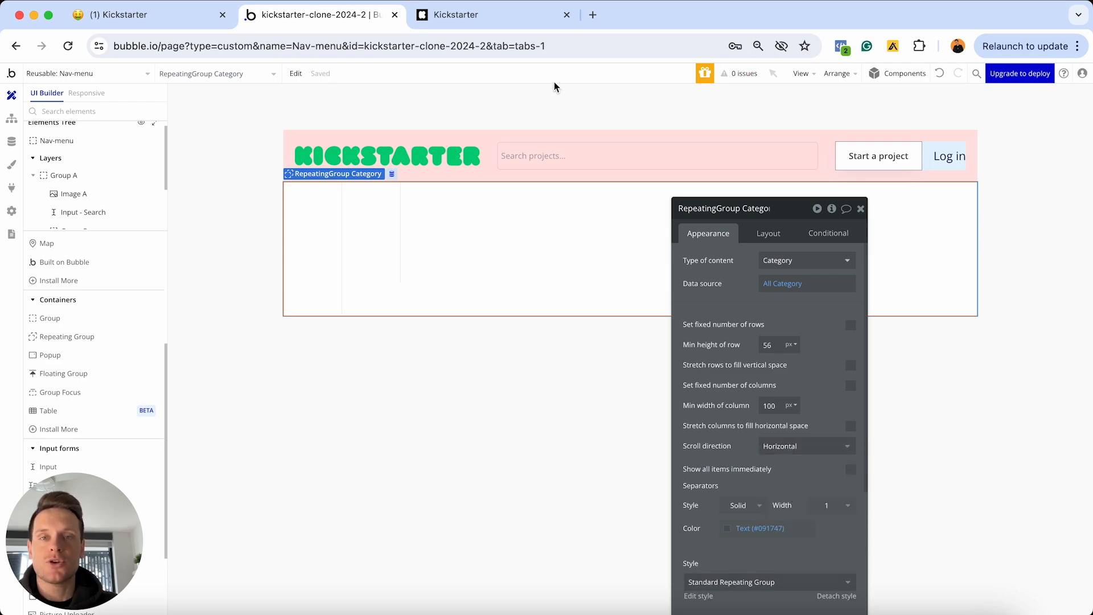
left_click(501, 16)
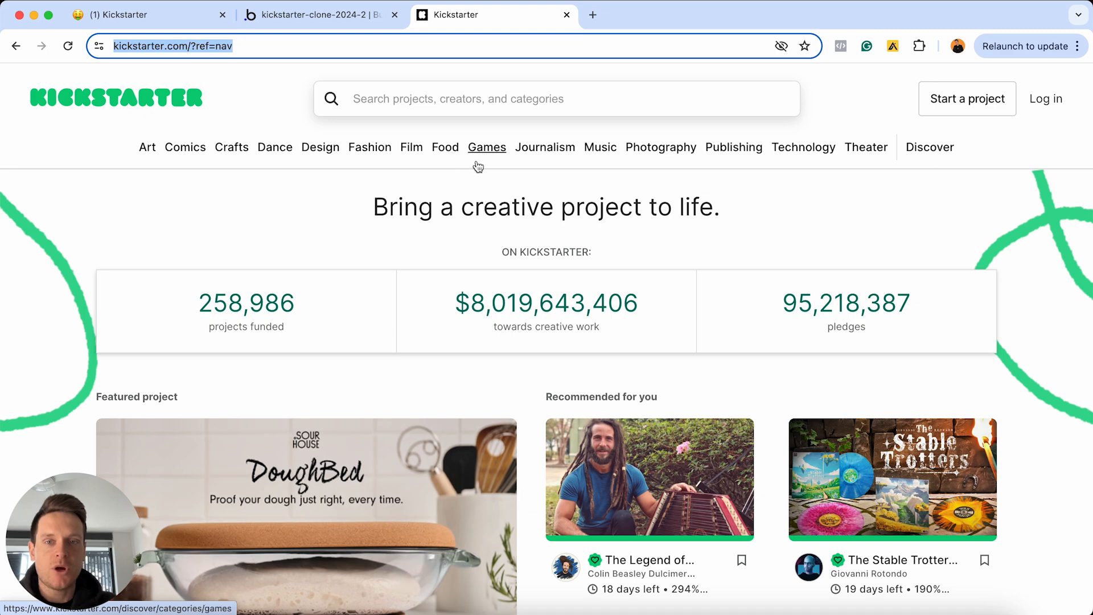
Set the repeating group's minimum row height and column width to 200
mouse_move(477, 165)
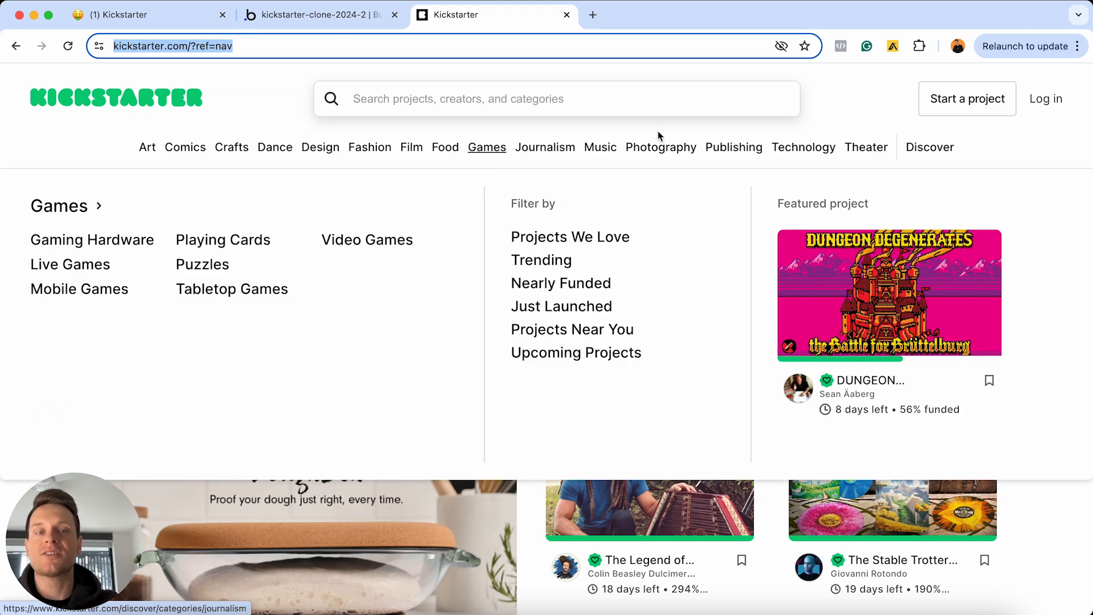
left_click(834, 115)
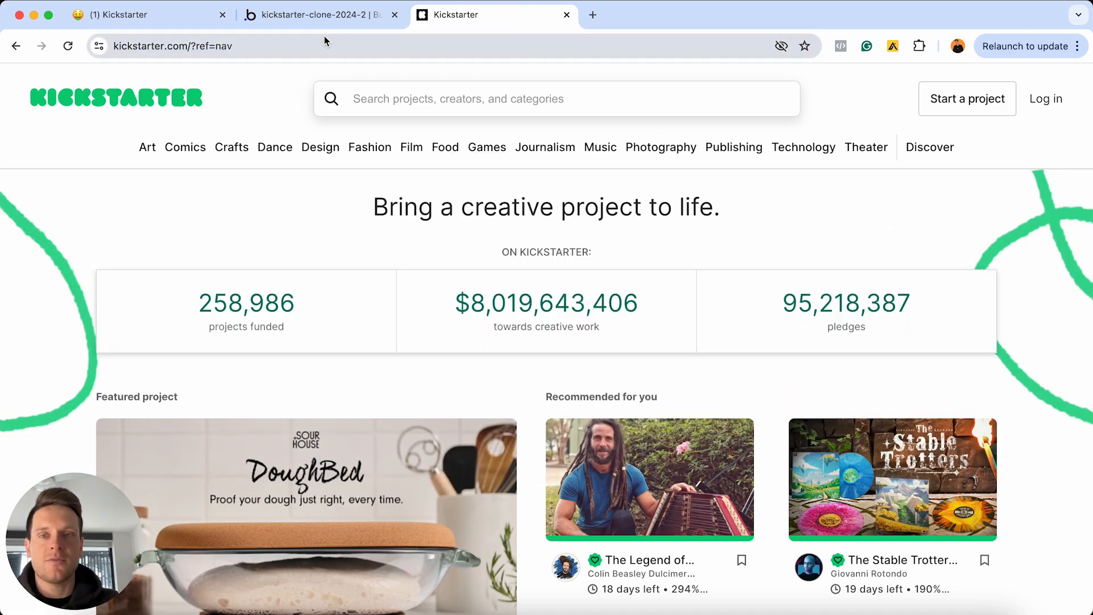
left_click(316, 15)
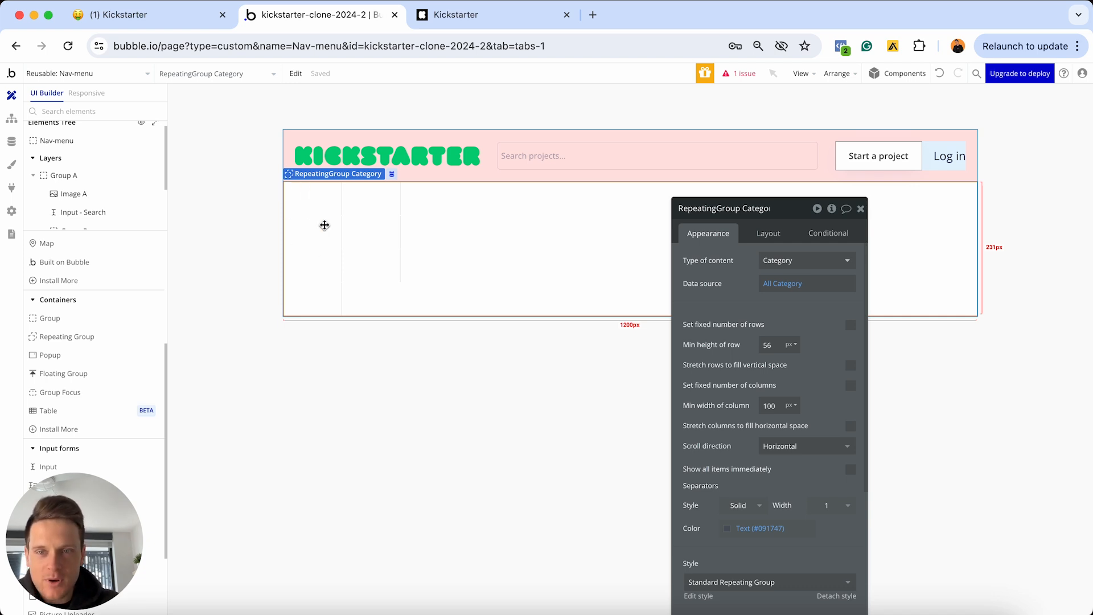
double_click(775, 345)
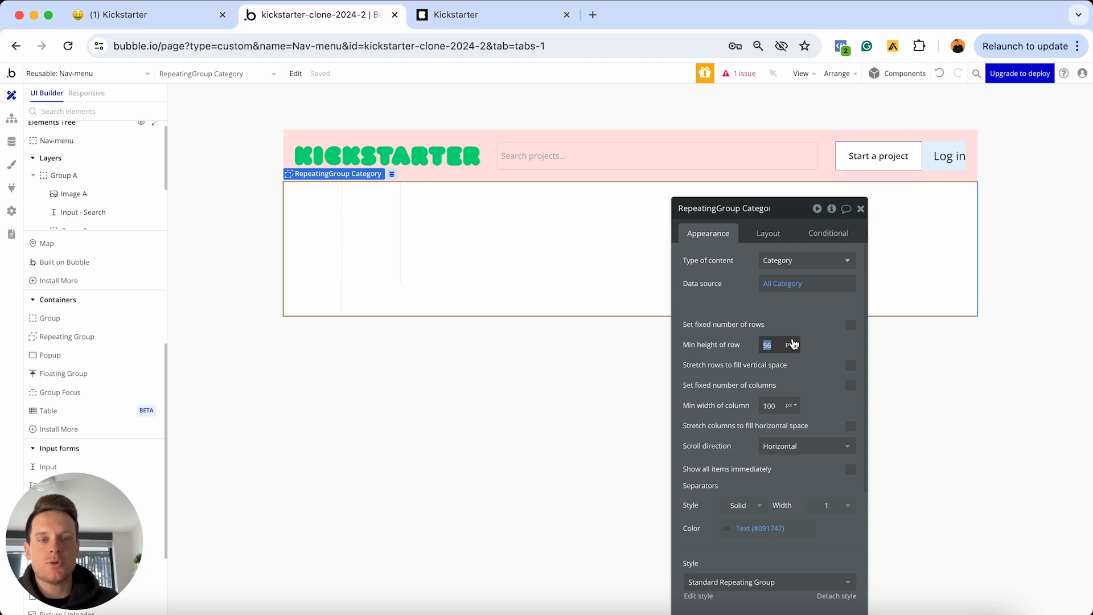
type("200")
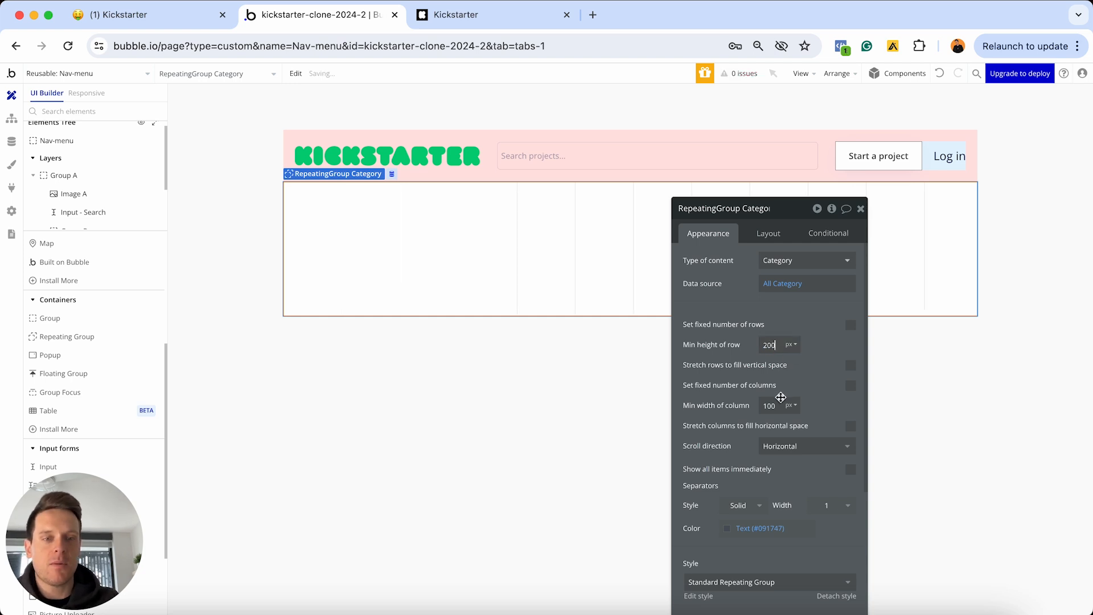
double_click(770, 405)
type("200")
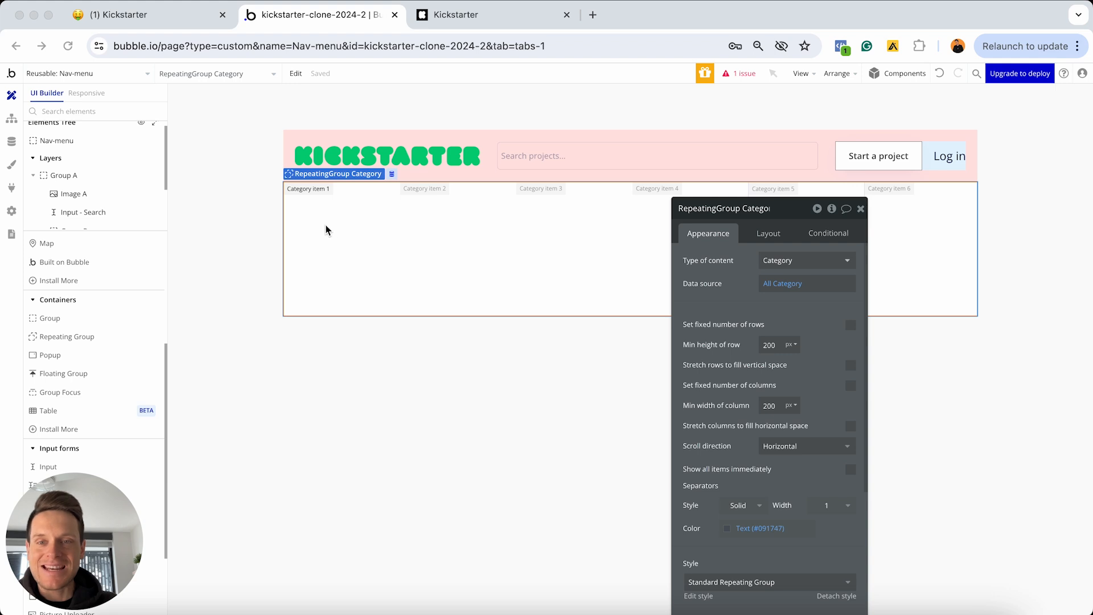
Set the repeating group cells' container layout to Row
left_click(769, 233)
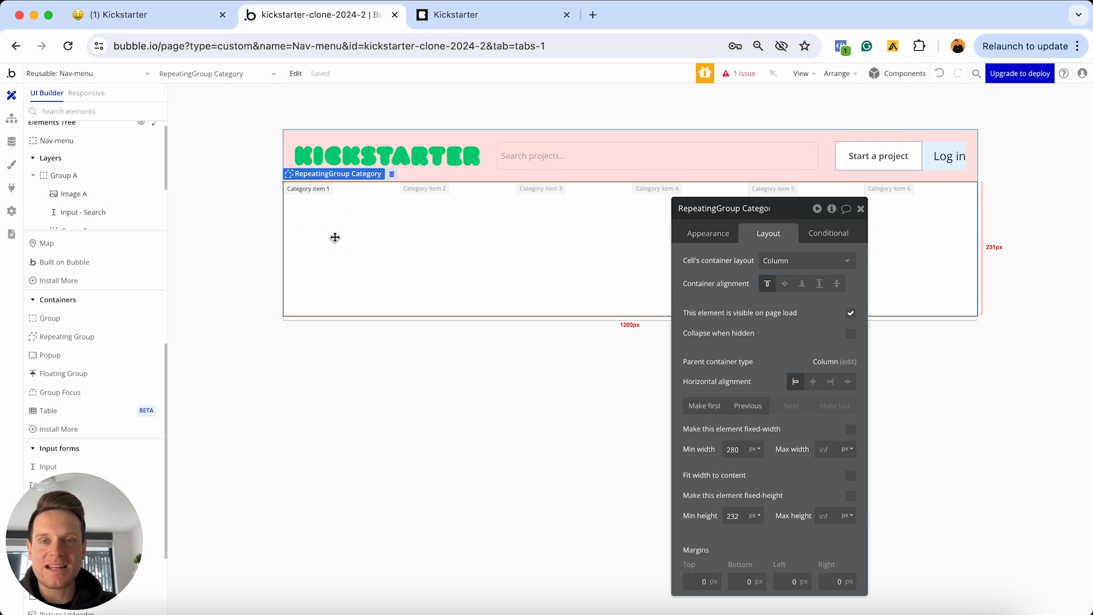
key("ctrl+Tab")
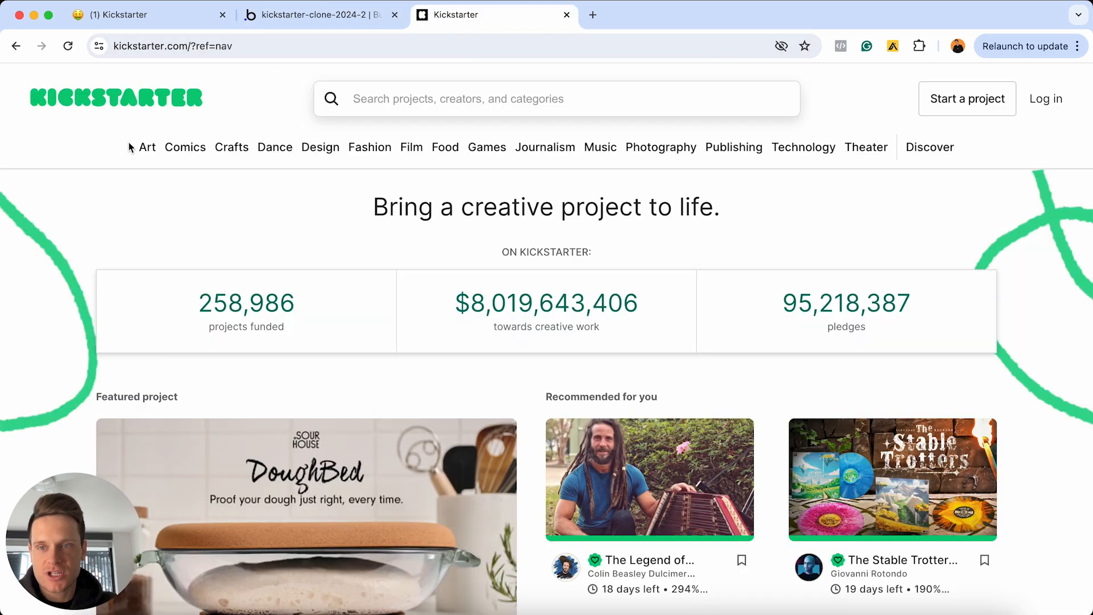
key("ctrl+shift+Tab")
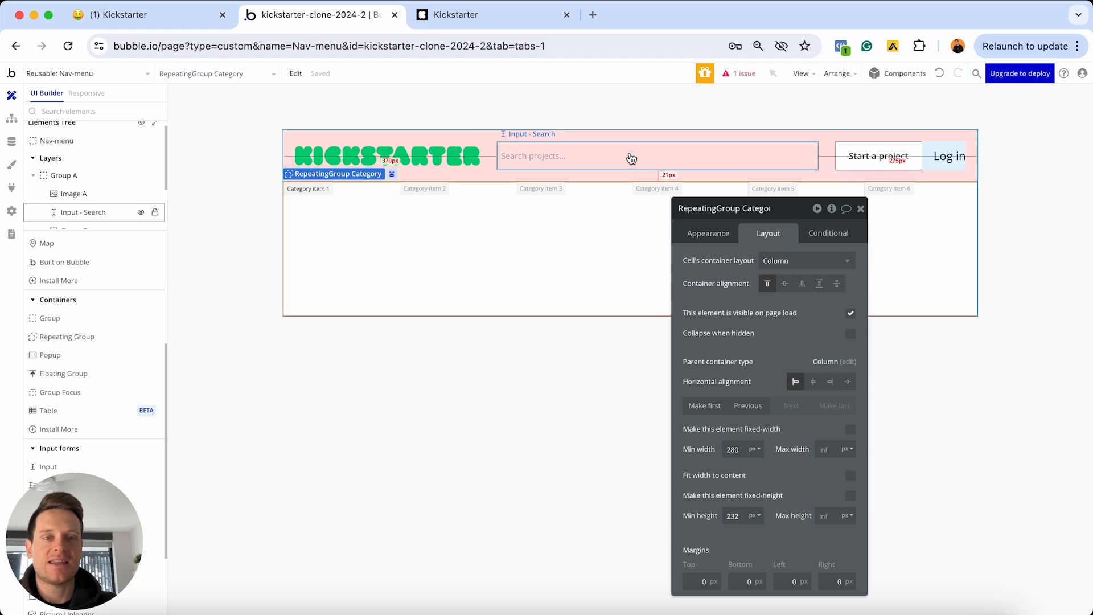
left_click(769, 261)
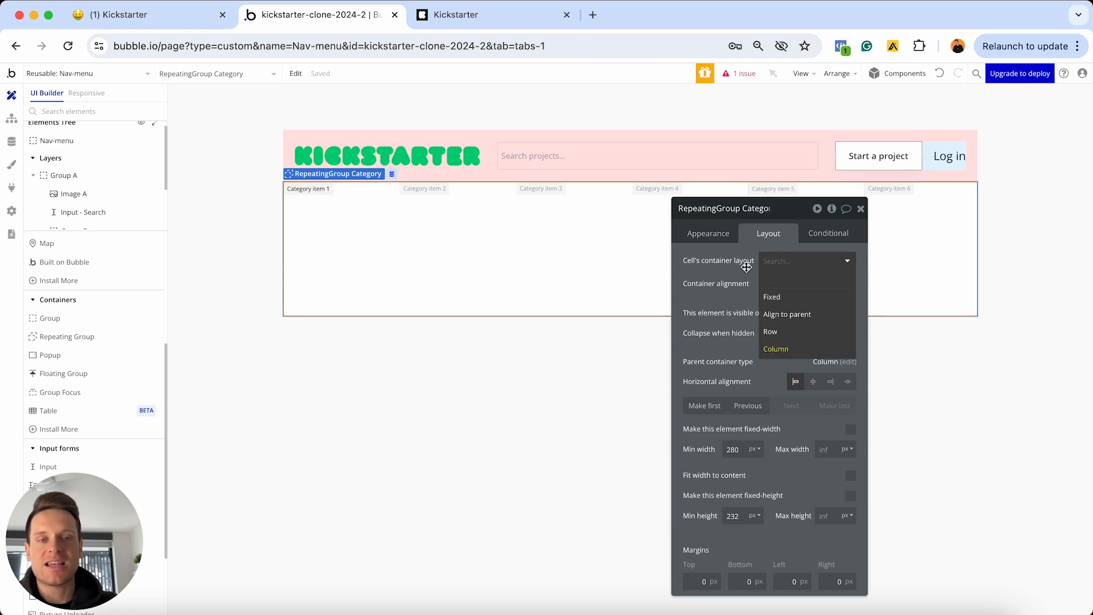
left_click(794, 336)
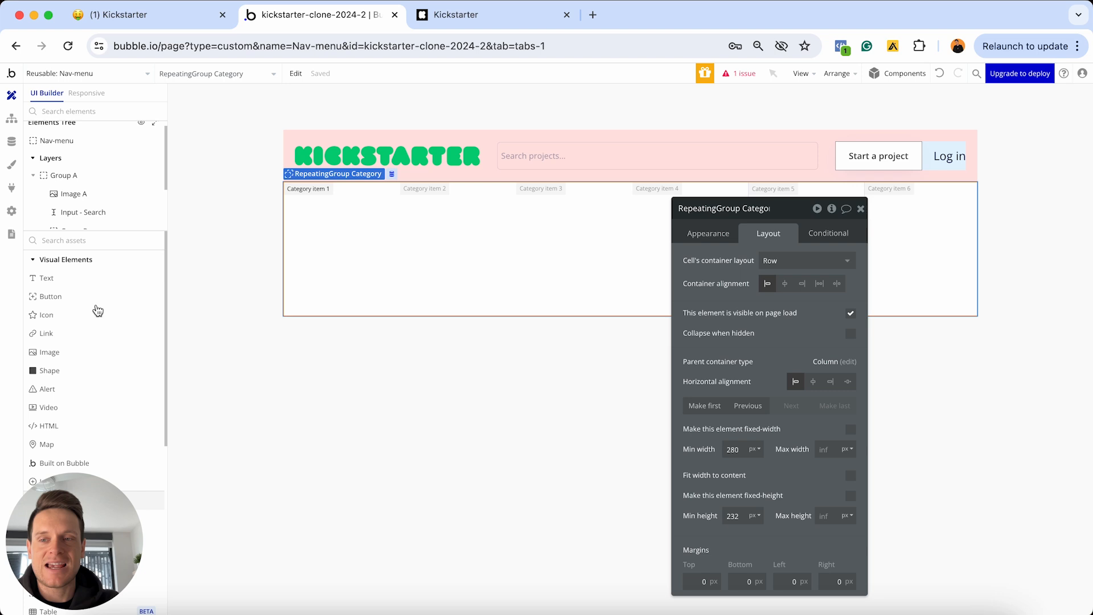
Add a text to the first cell showing Current cell's Category's Display
left_click(69, 281)
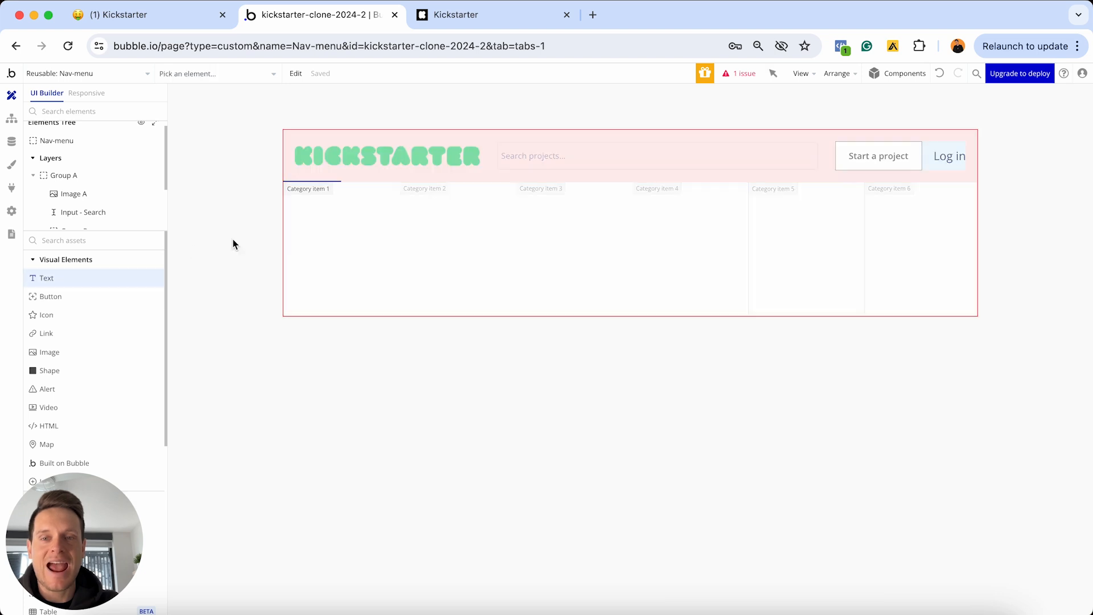
left_click(314, 222)
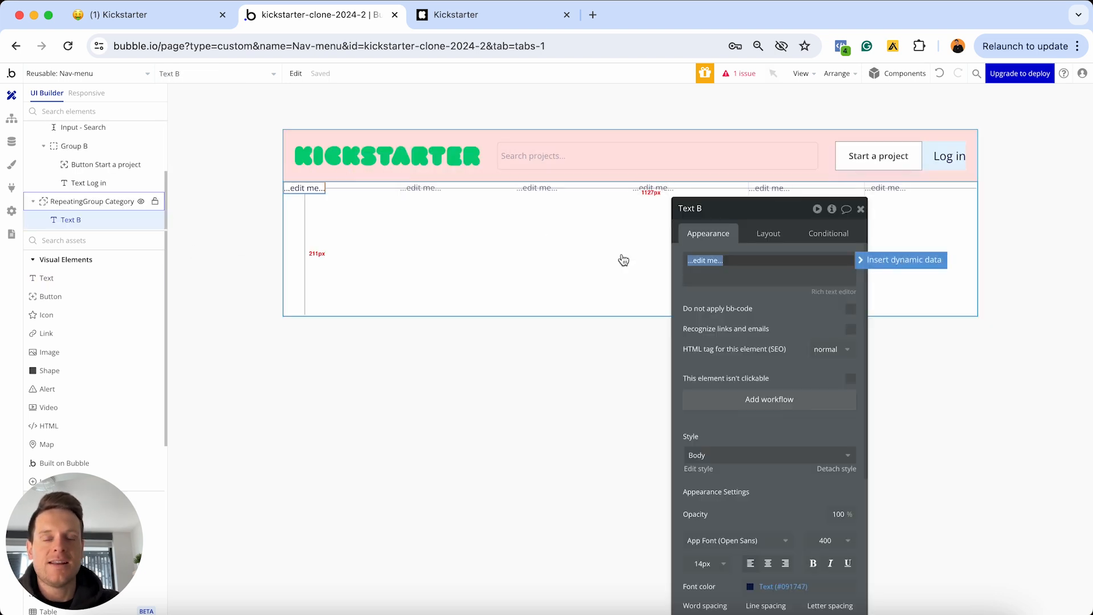
left_click(859, 260)
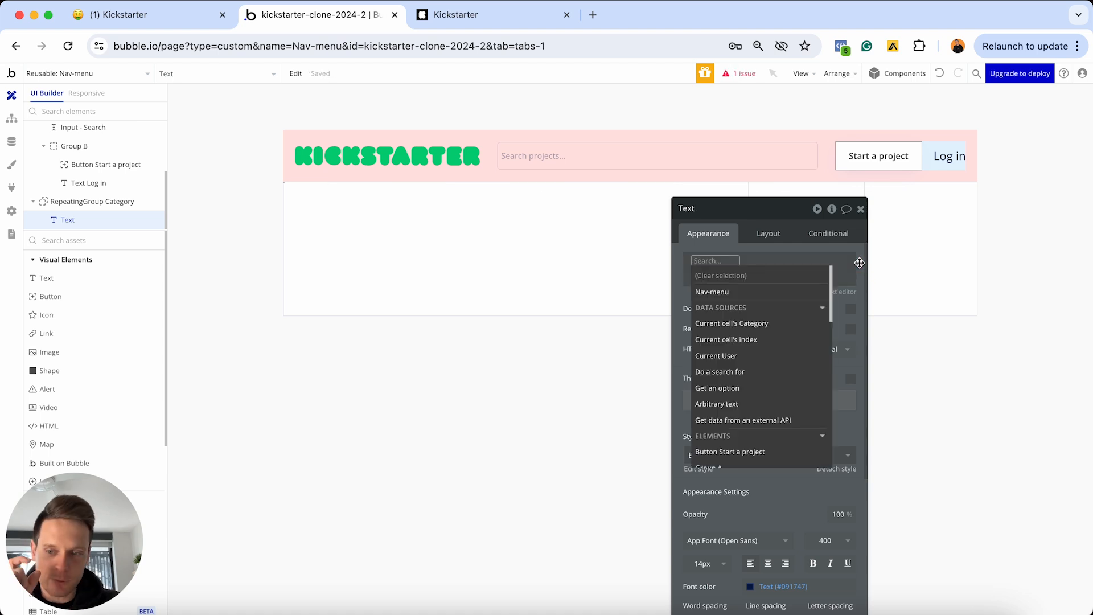
left_click(746, 325)
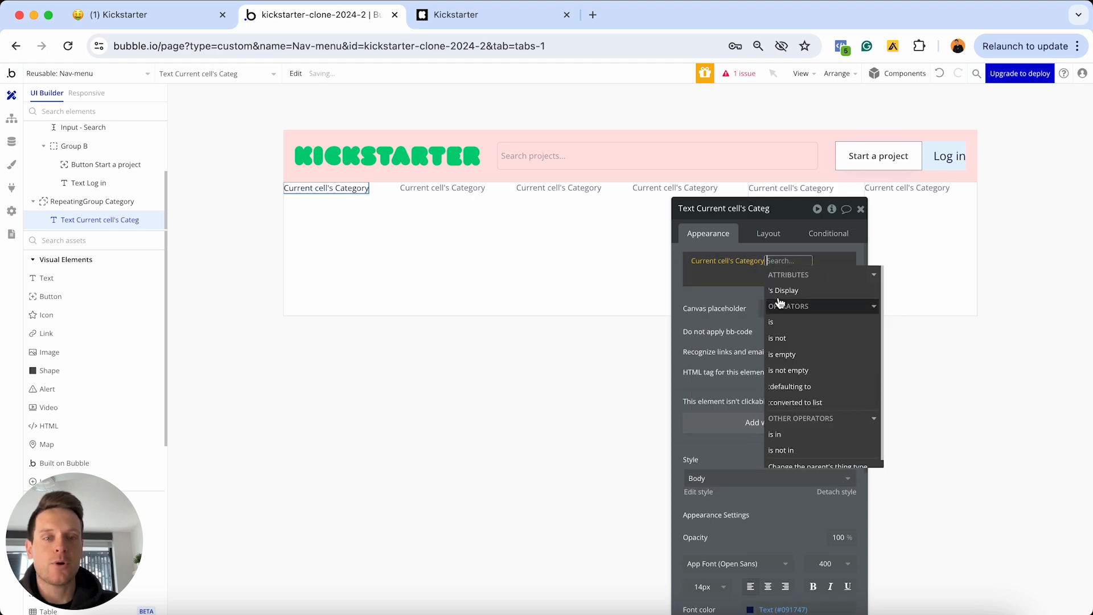
left_click(9, 144)
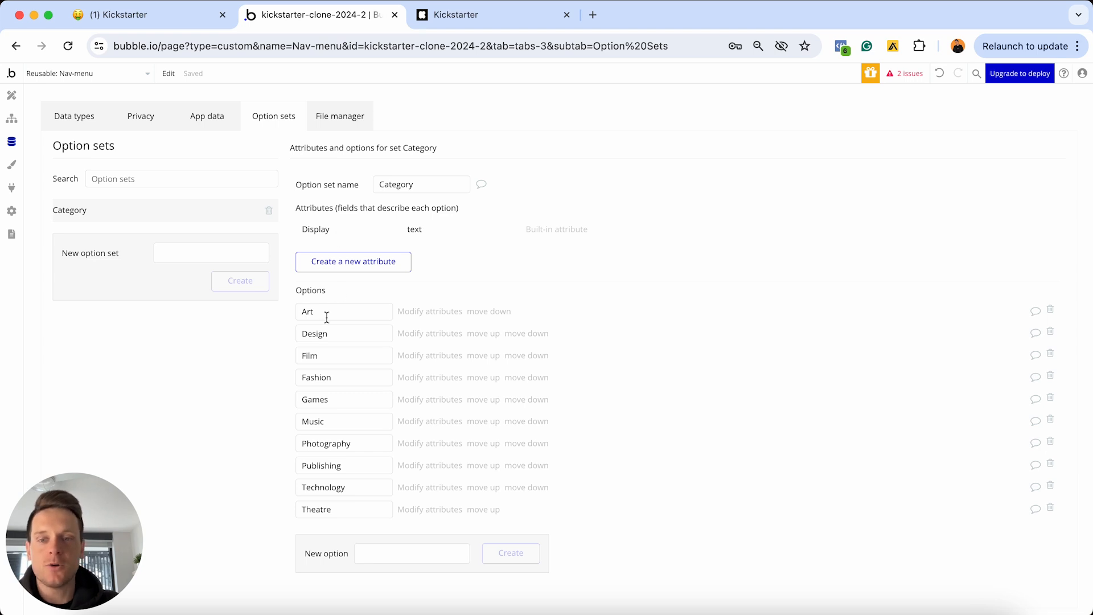
left_click_drag(327, 317, 283, 320)
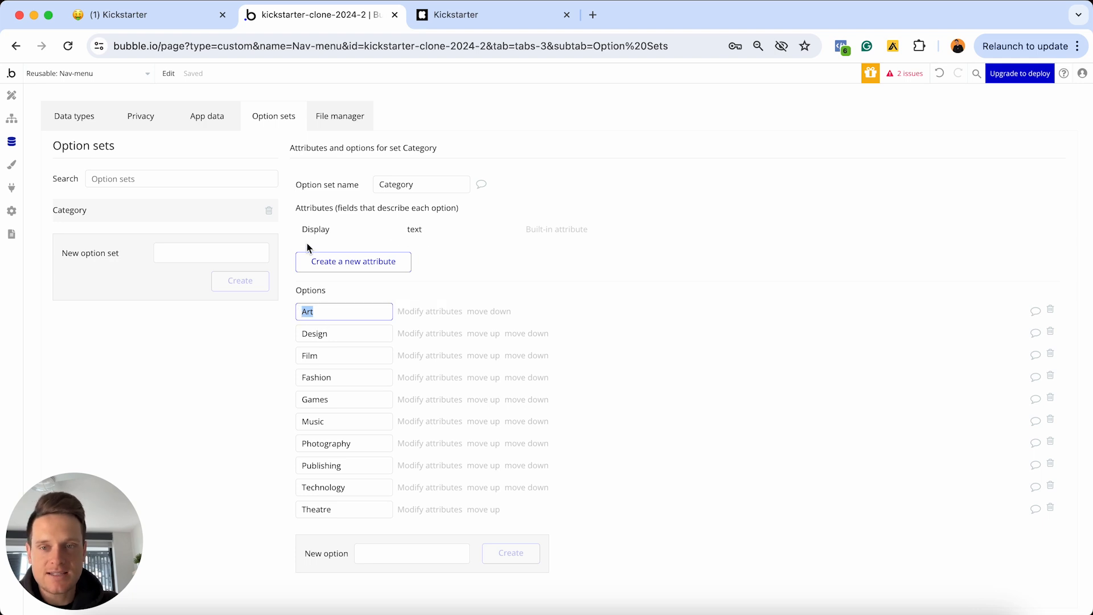
left_click(11, 95)
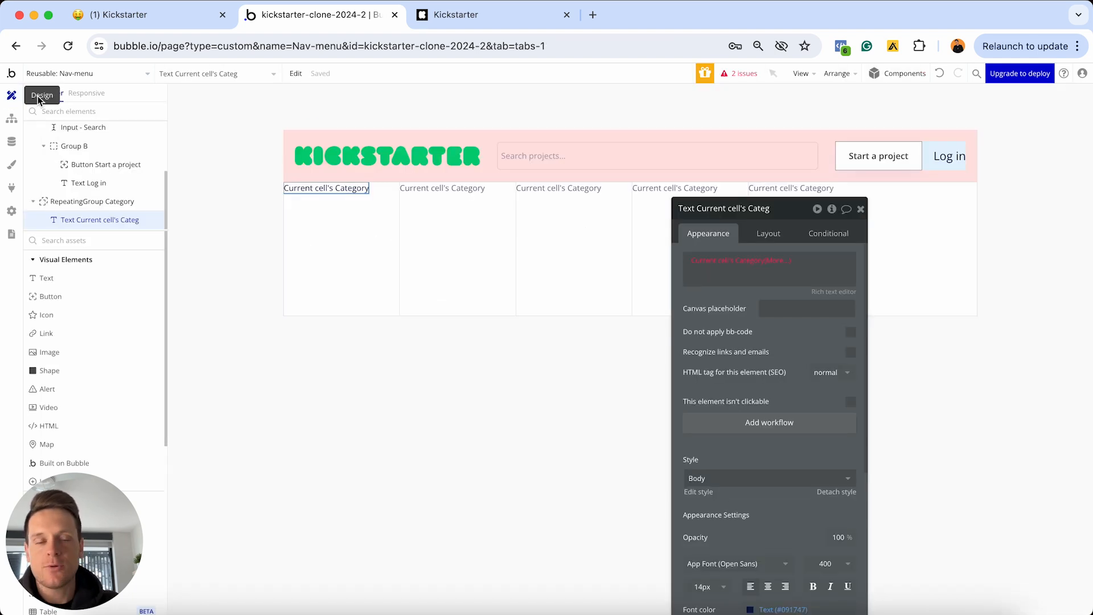
left_click(749, 262)
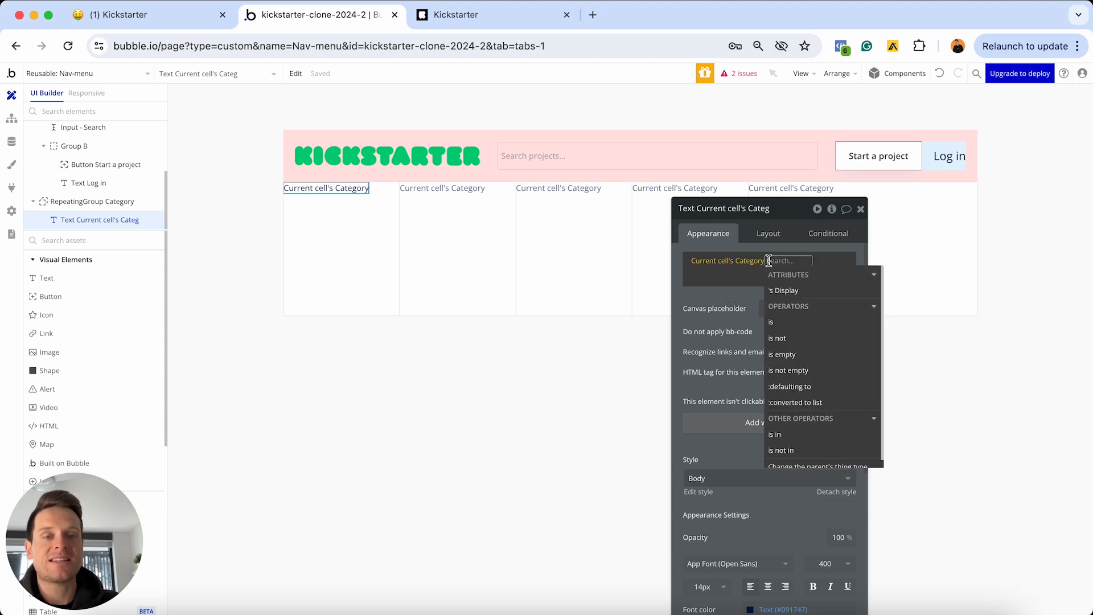
left_click(797, 291)
left_click(751, 297)
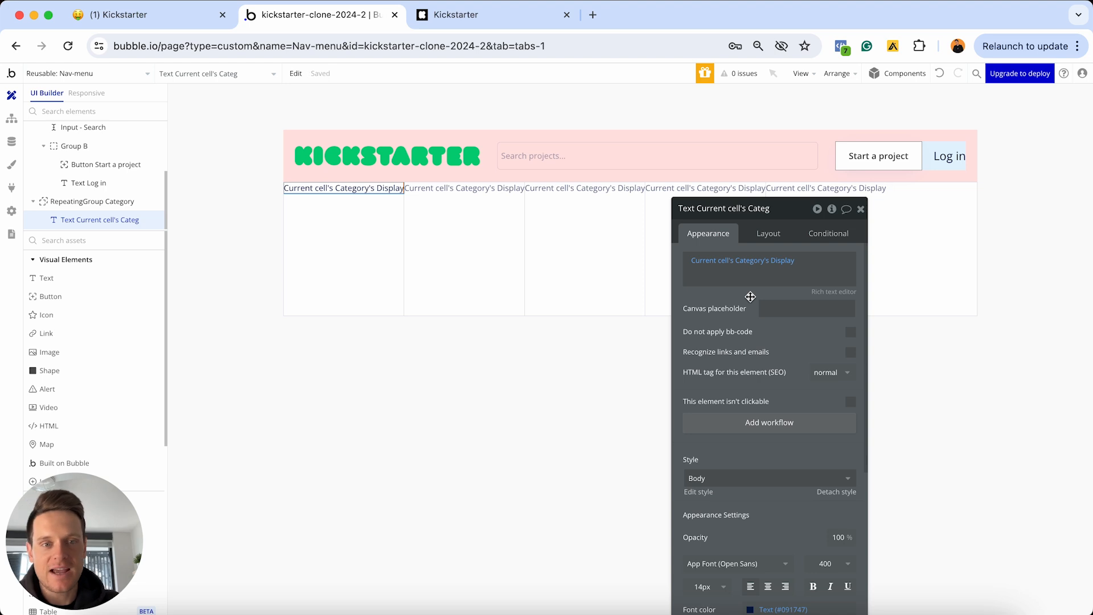
left_click_drag(780, 217, 780, 131)
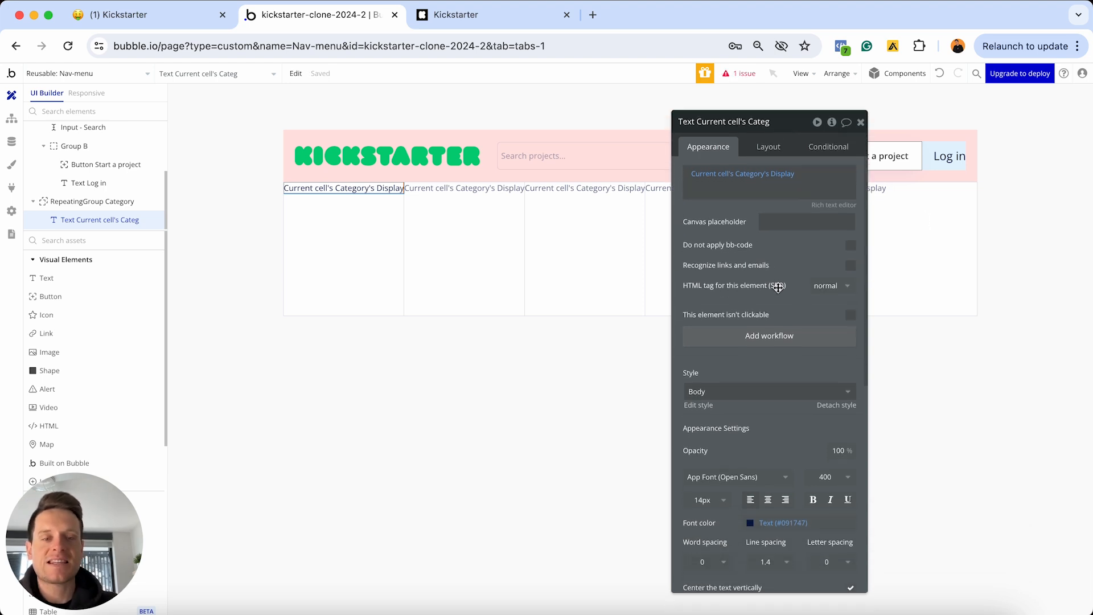
Detach the category text from its shared style, make it bold and centre-aligned, and centre it vertically
scroll(789, 407, "down", 2)
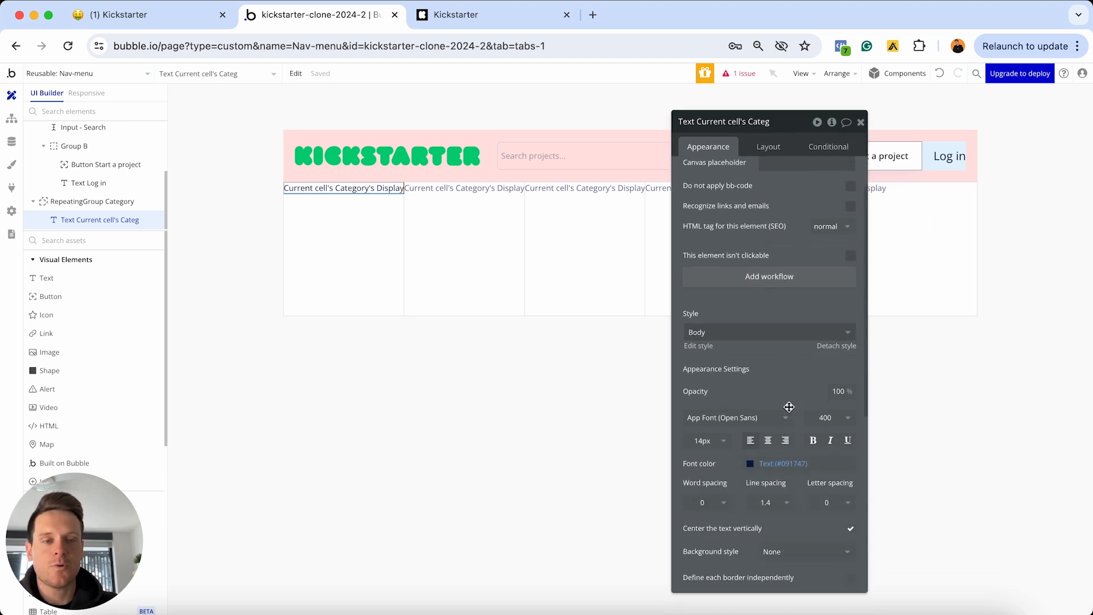
left_click(834, 347)
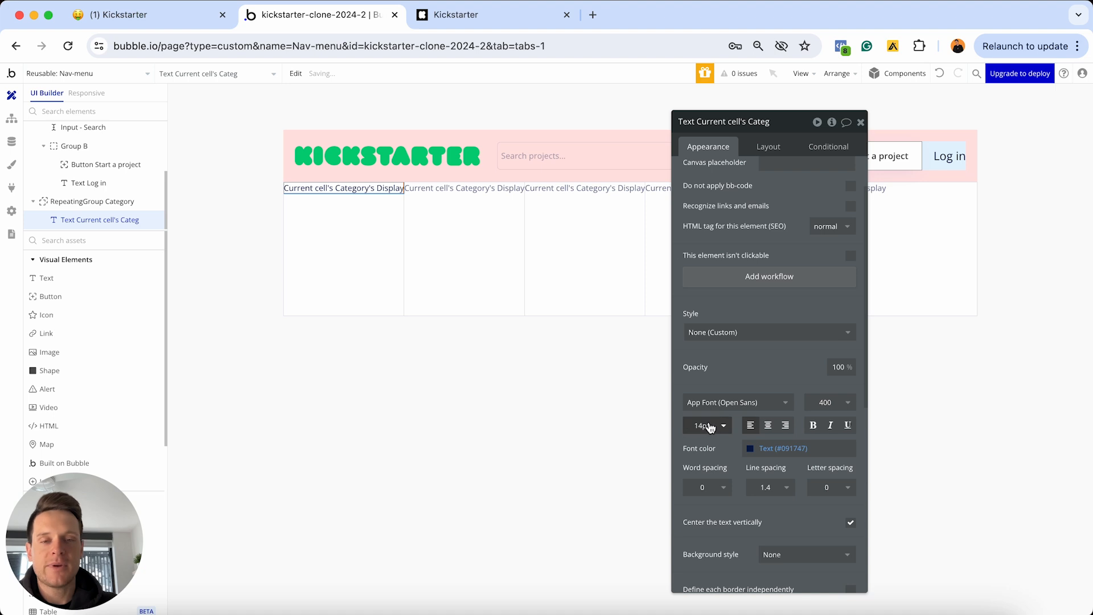
left_click(769, 427)
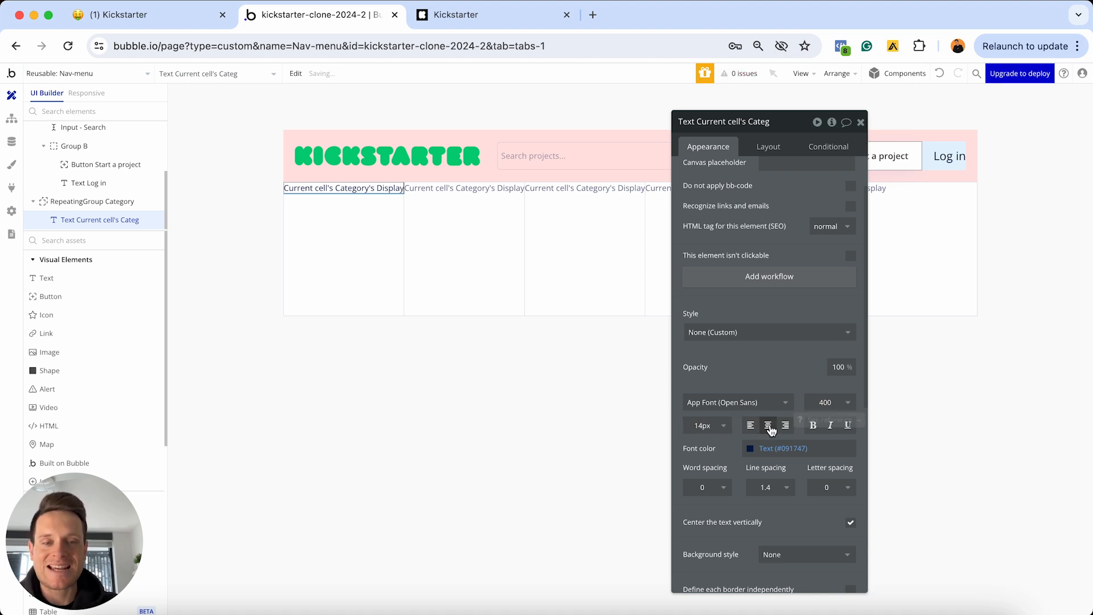
left_click(813, 427)
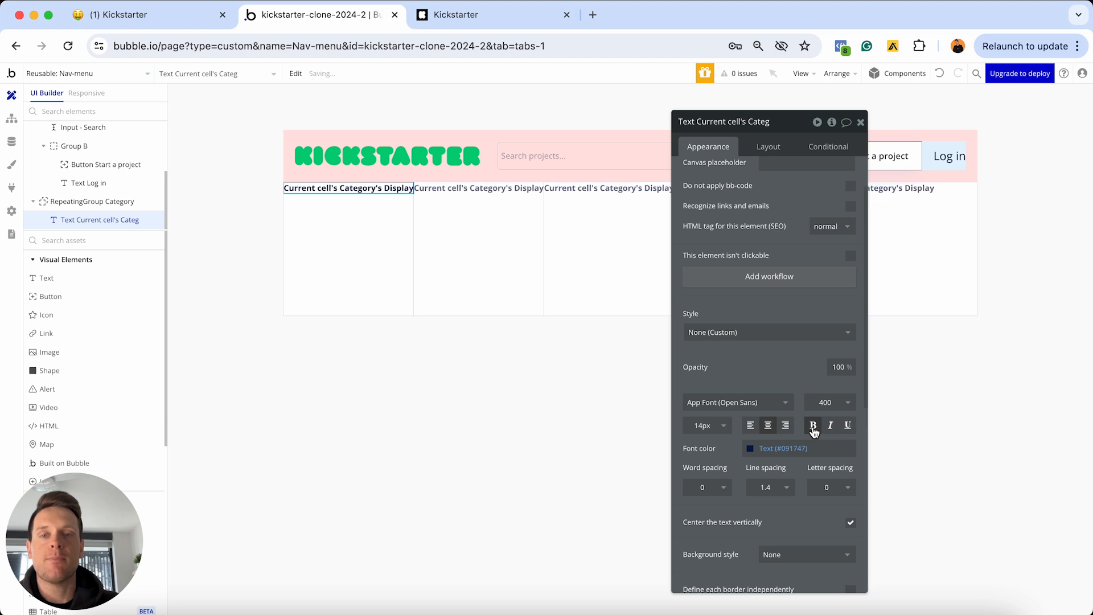
left_click(774, 146)
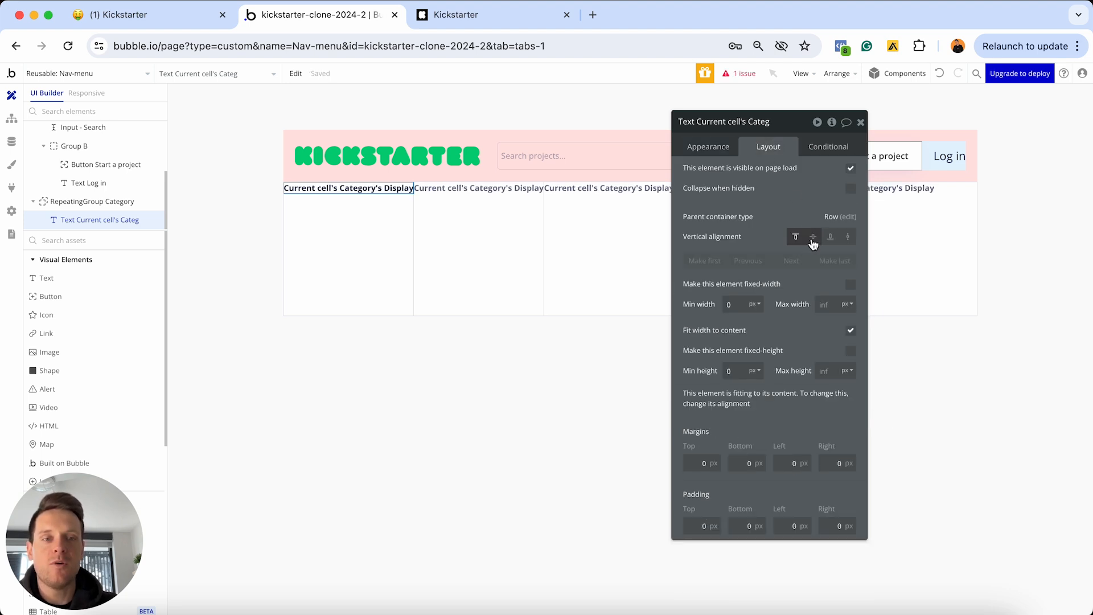
left_click(813, 238)
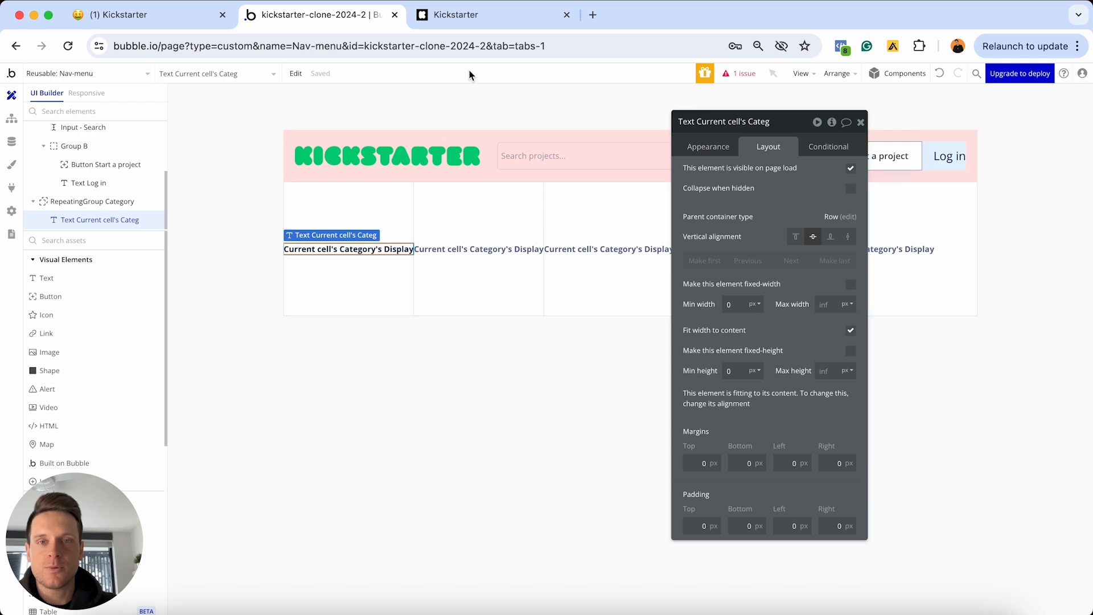
left_click(468, 17)
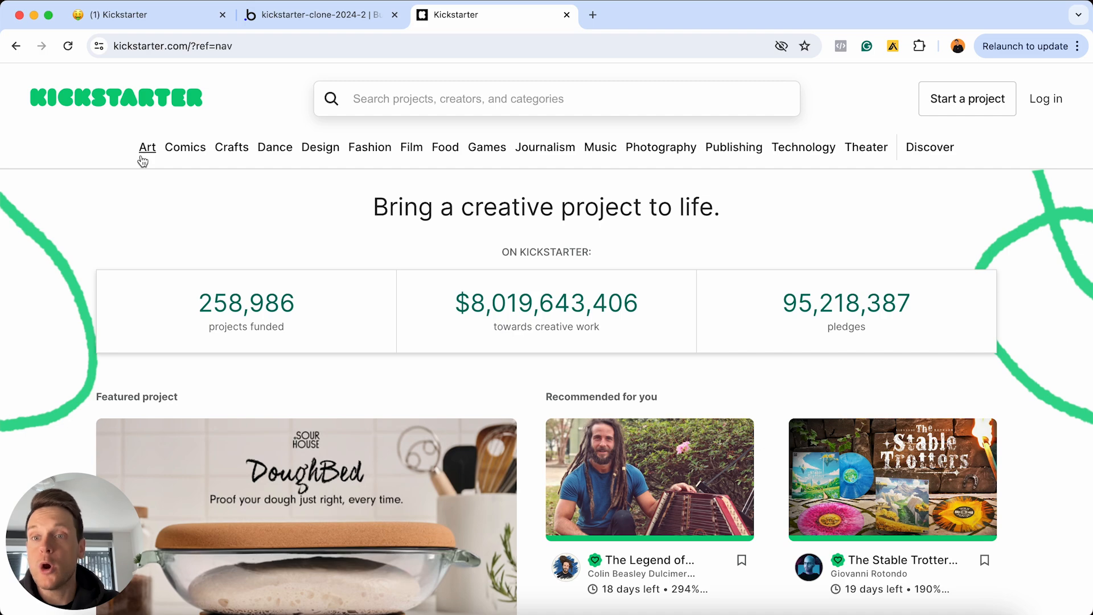
mouse_move(141, 157)
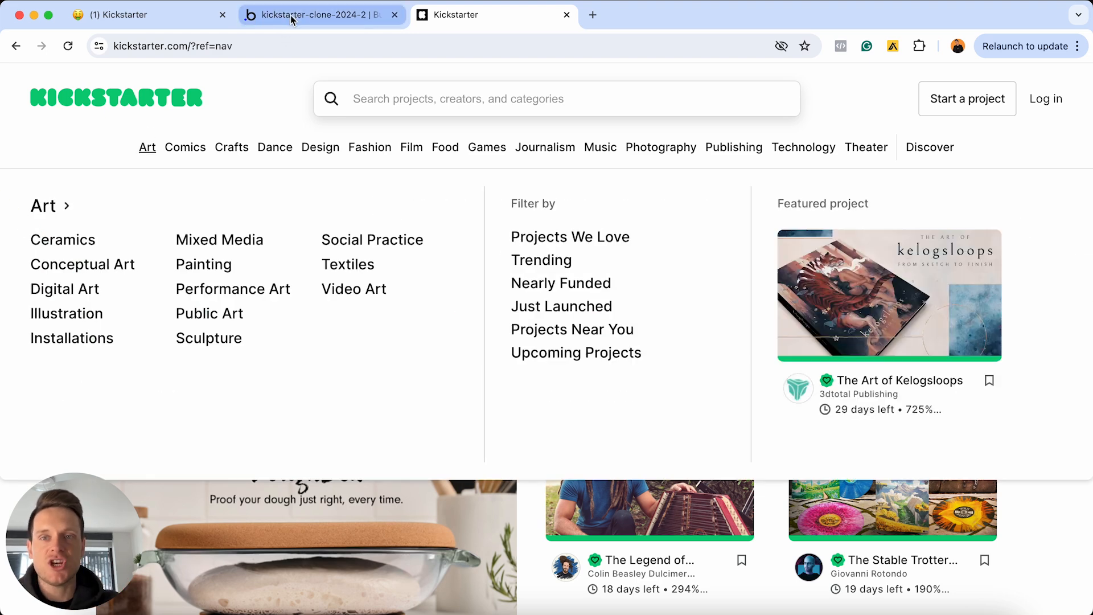
left_click(290, 15)
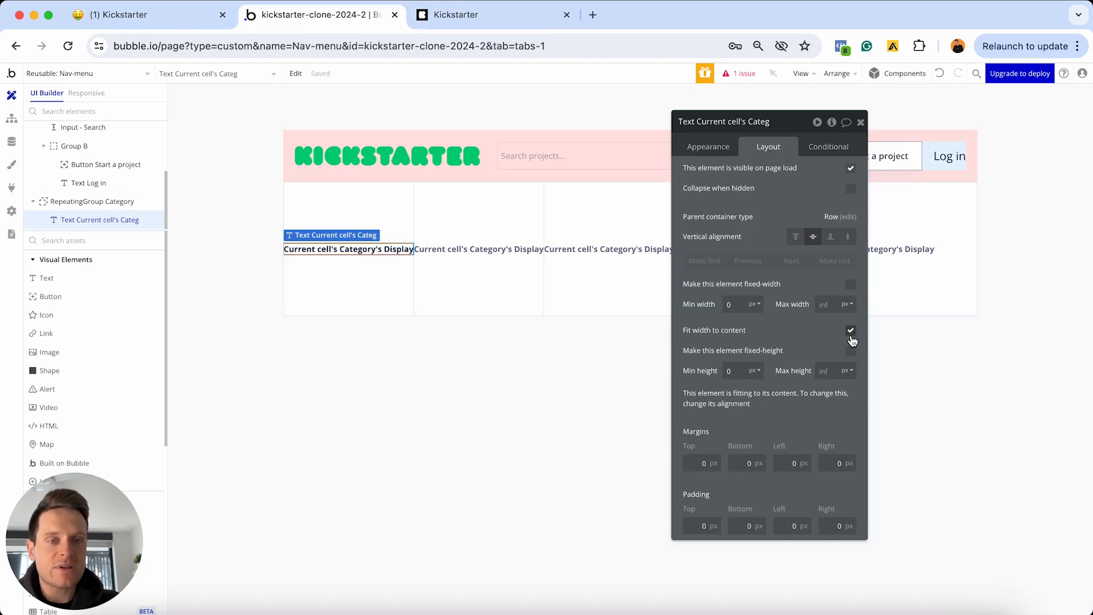
Set the category text's top, bottom, left and right margins to 10 px each
left_click(701, 463)
type("10")
left_click(735, 463)
type("10")
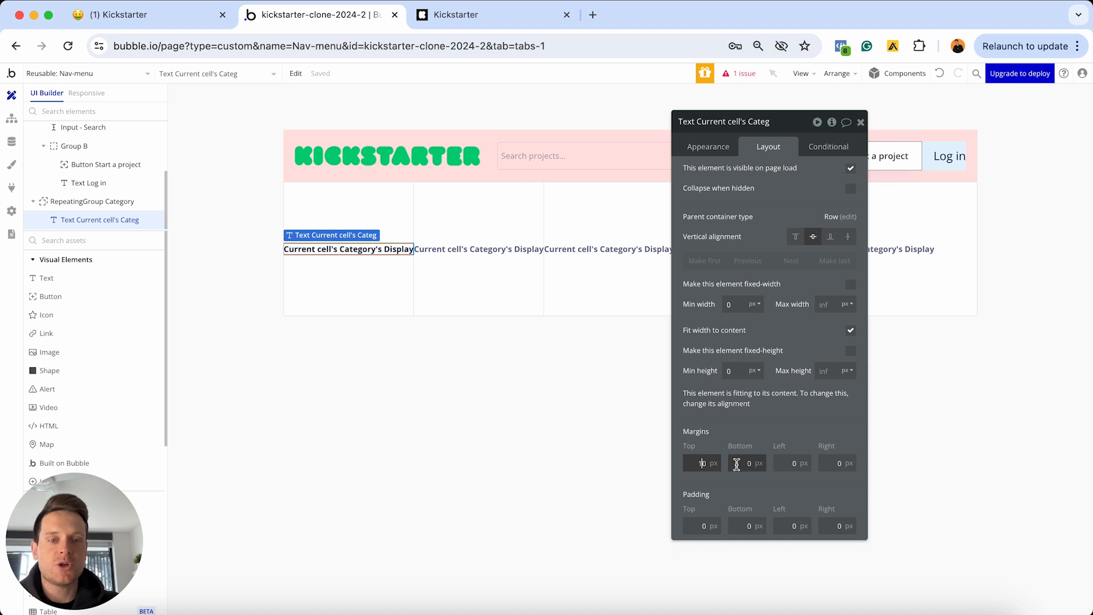
left_click(787, 463)
type("10")
left_click(820, 462)
type("10")
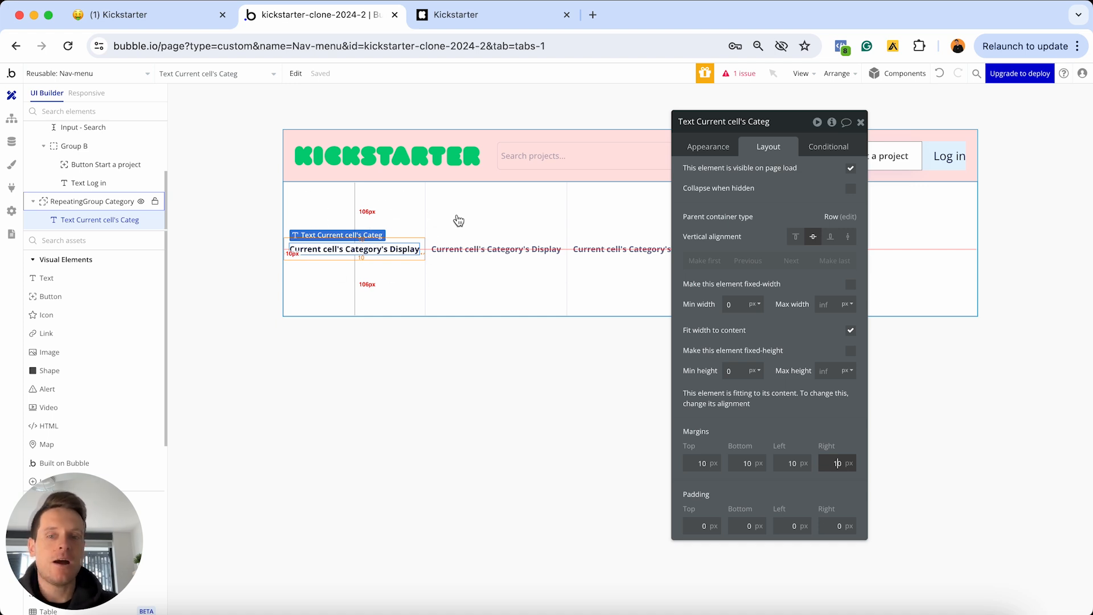
left_click(493, 220)
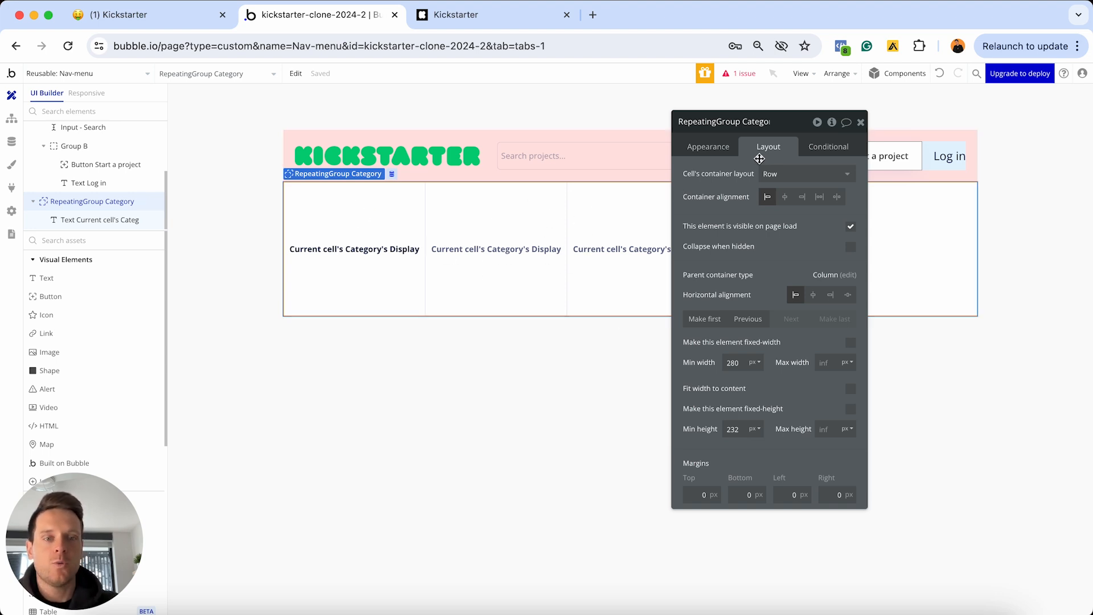
Change the Category repeating group's minimum width from 280 to 0 px
left_click(731, 363)
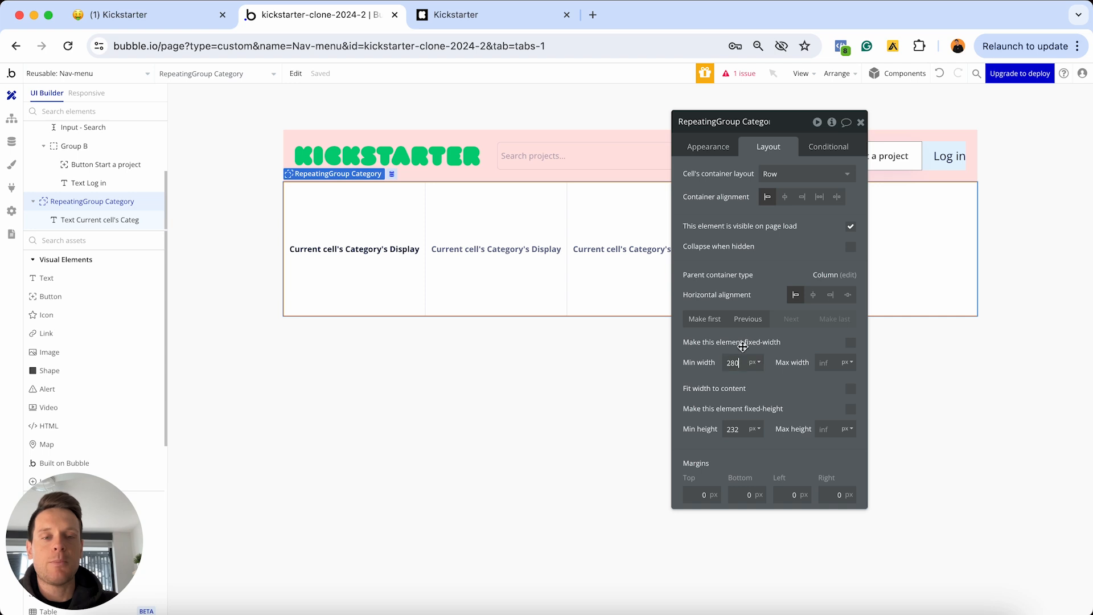
key("super+a")
type("0")
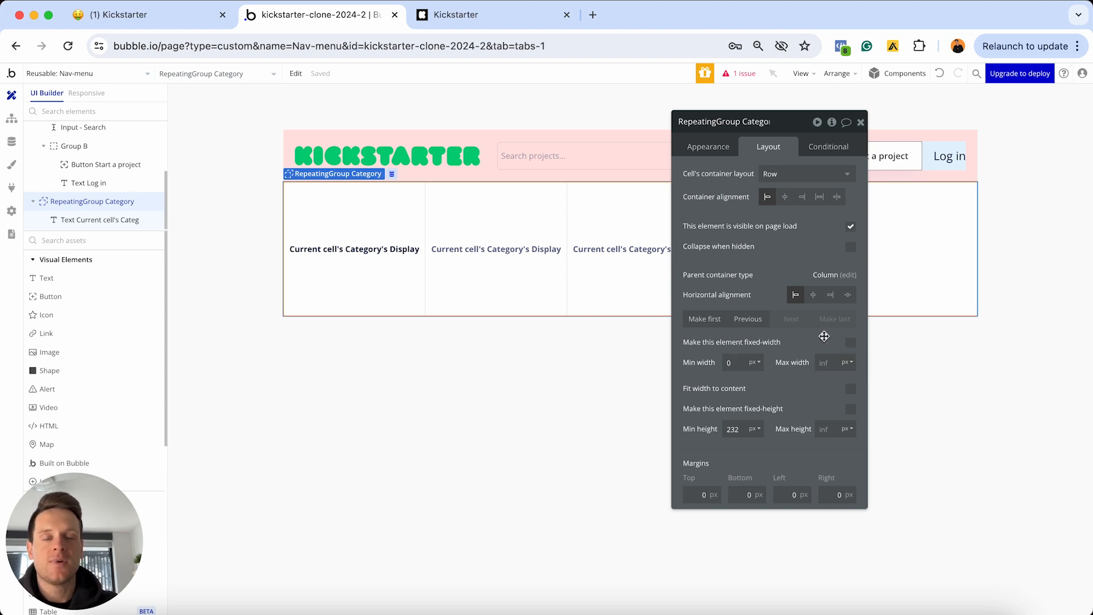
Check the category bar on the live Kickstarter homepage for reference, then return to Bubble
left_click(476, 20)
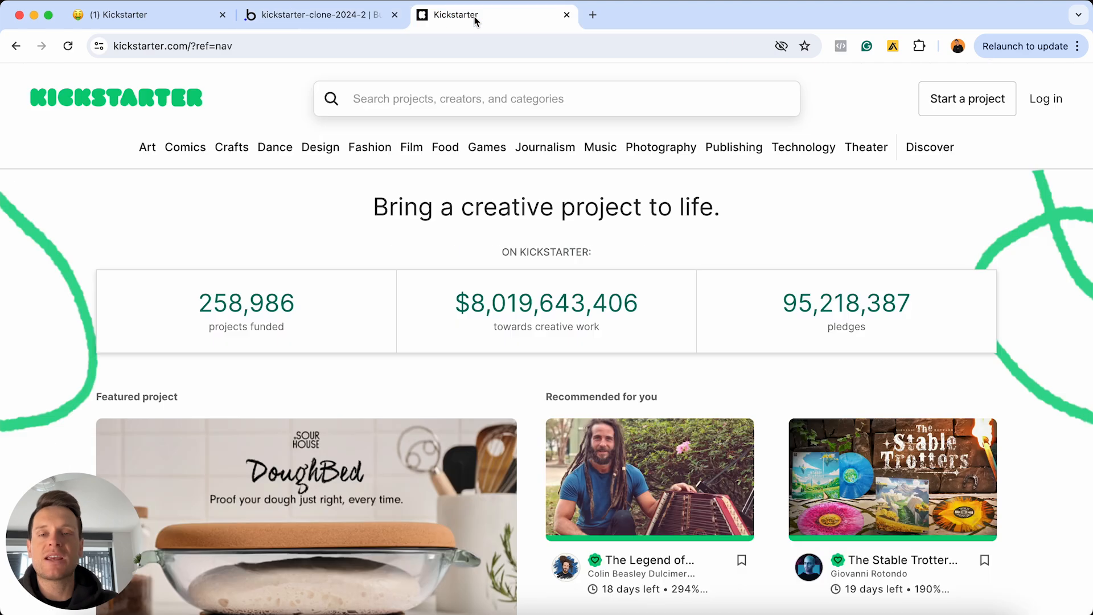
mouse_move(800, 149)
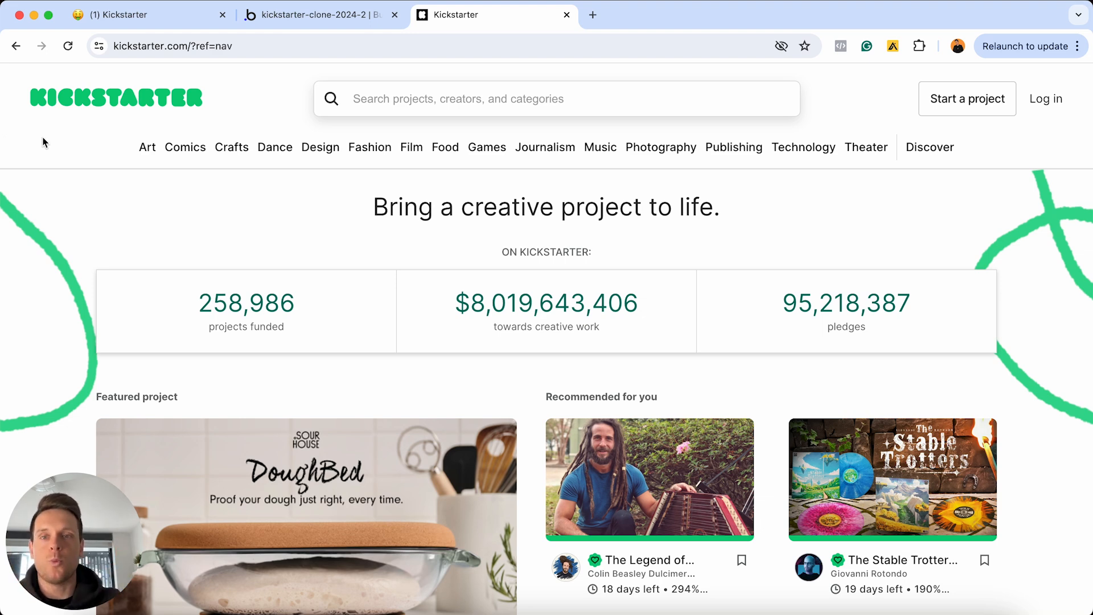
left_click(296, 15)
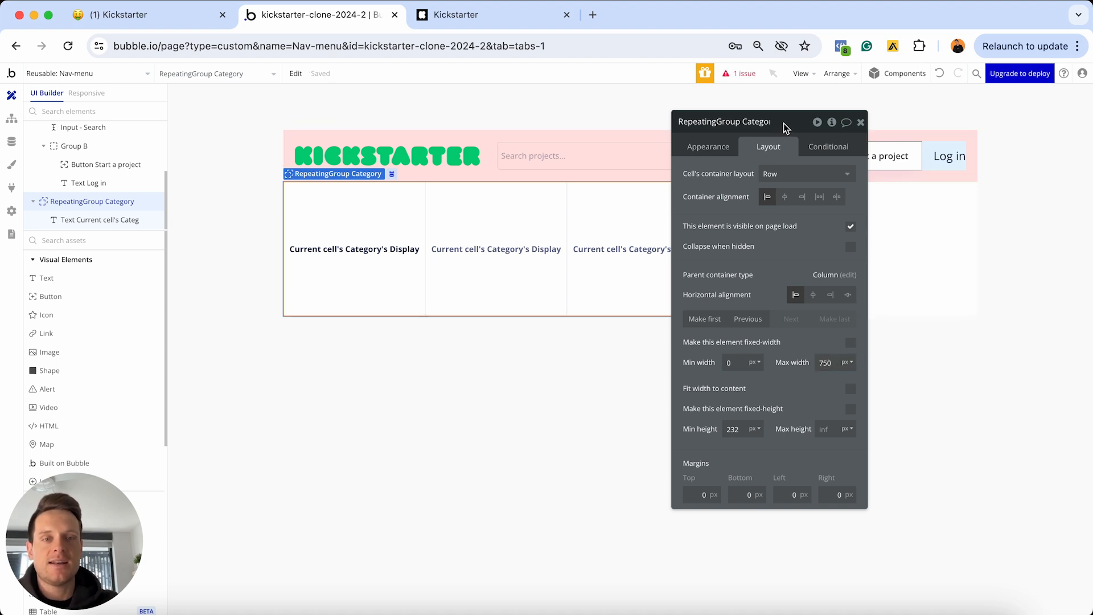
Set the repeating group's minimum height to 0, with 20 px top/bottom and 50 px side margins
left_click_drag(783, 123, 768, 239)
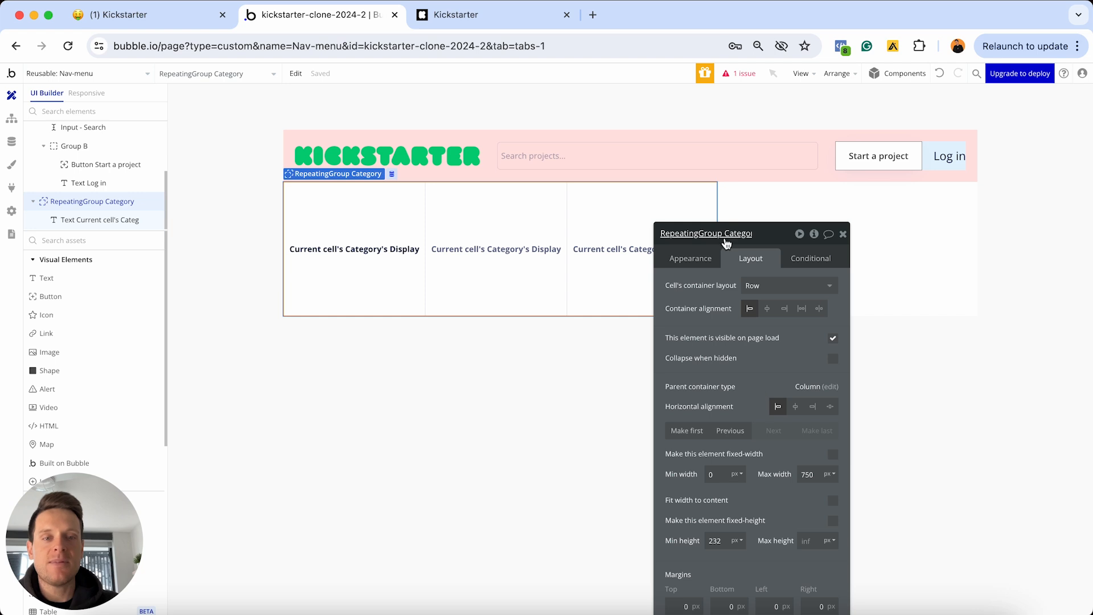
scroll(735, 388, "down", 3)
left_click(718, 464)
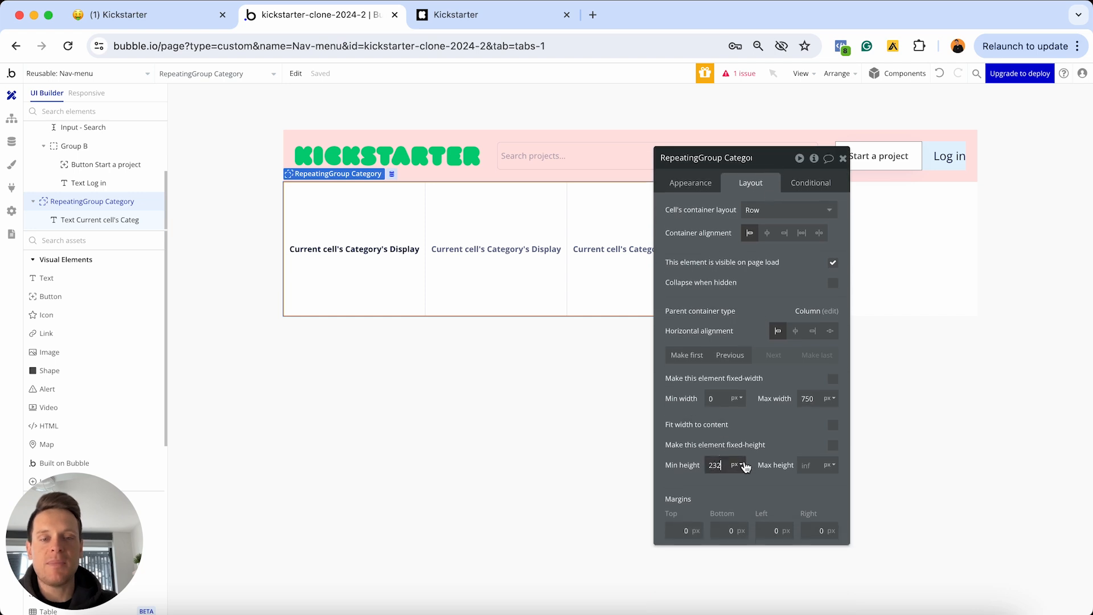
type("0")
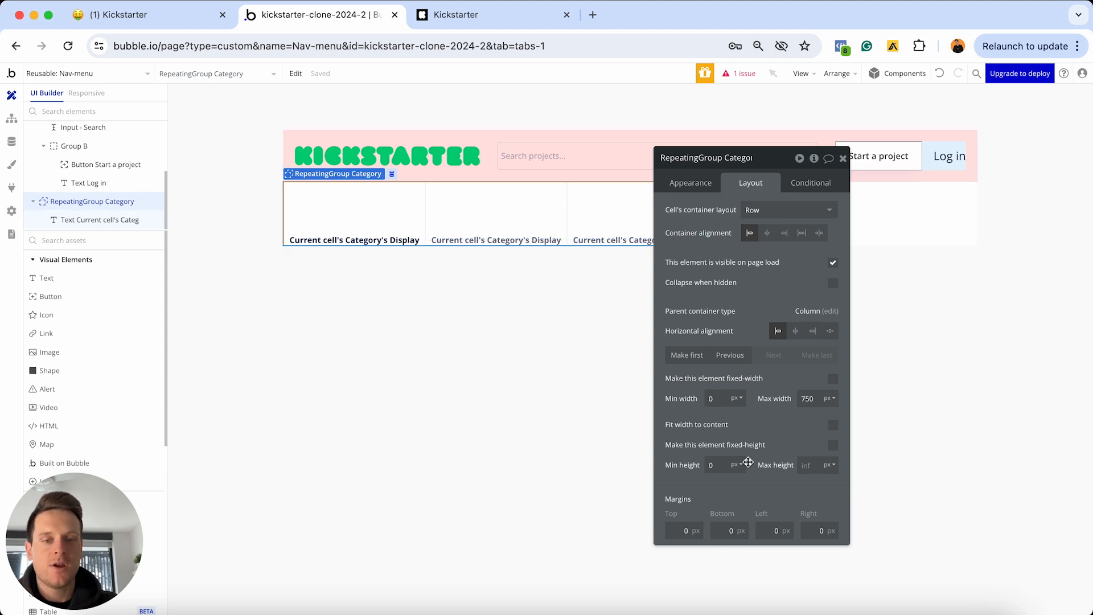
type("2")
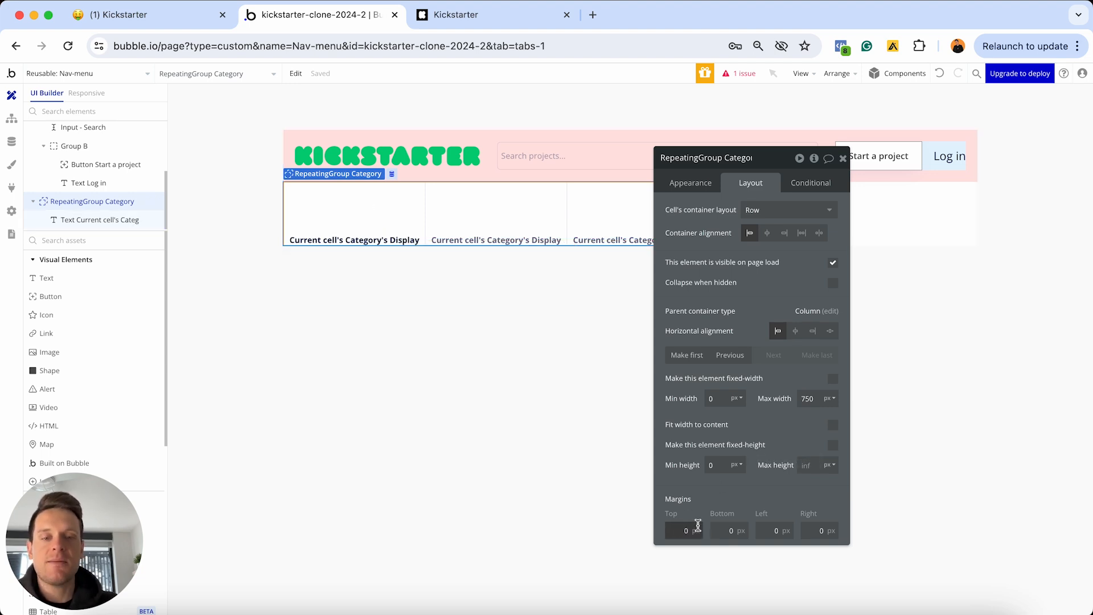
left_click(720, 530)
type("20")
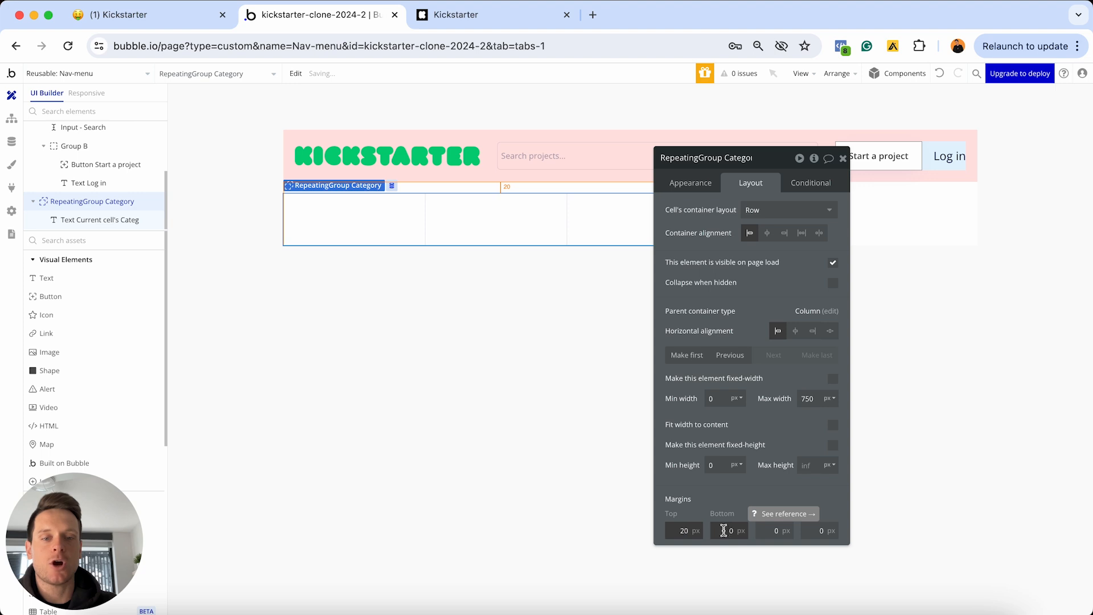
left_click(763, 524)
type("5")
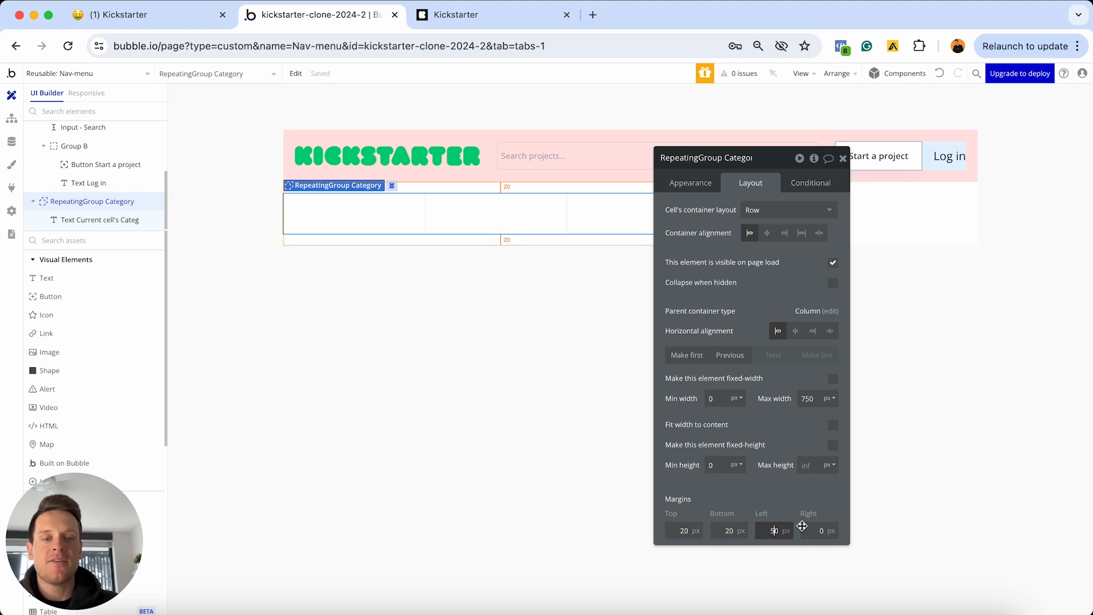
key("Tab")
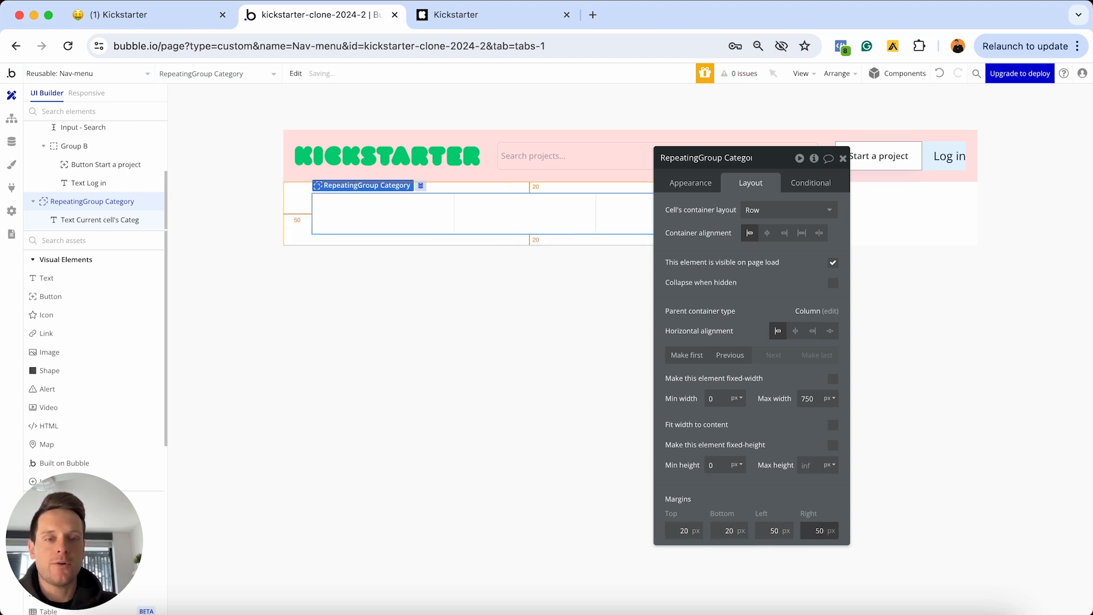
type("50")
Centre the Category repeating group horizontally
left_click_drag(778, 157, 962, 217)
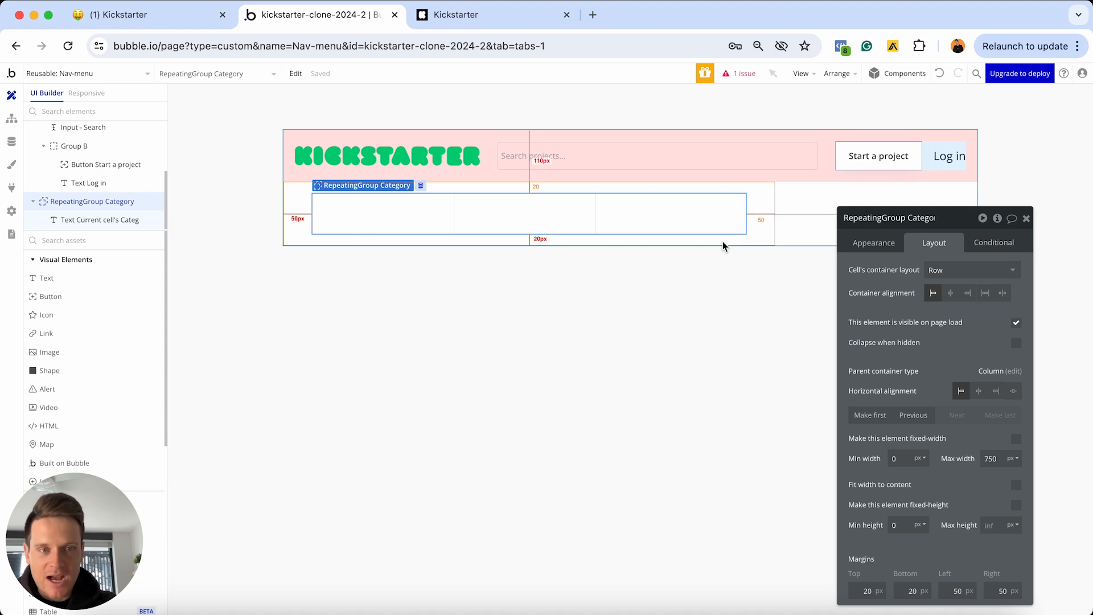
left_click(885, 245)
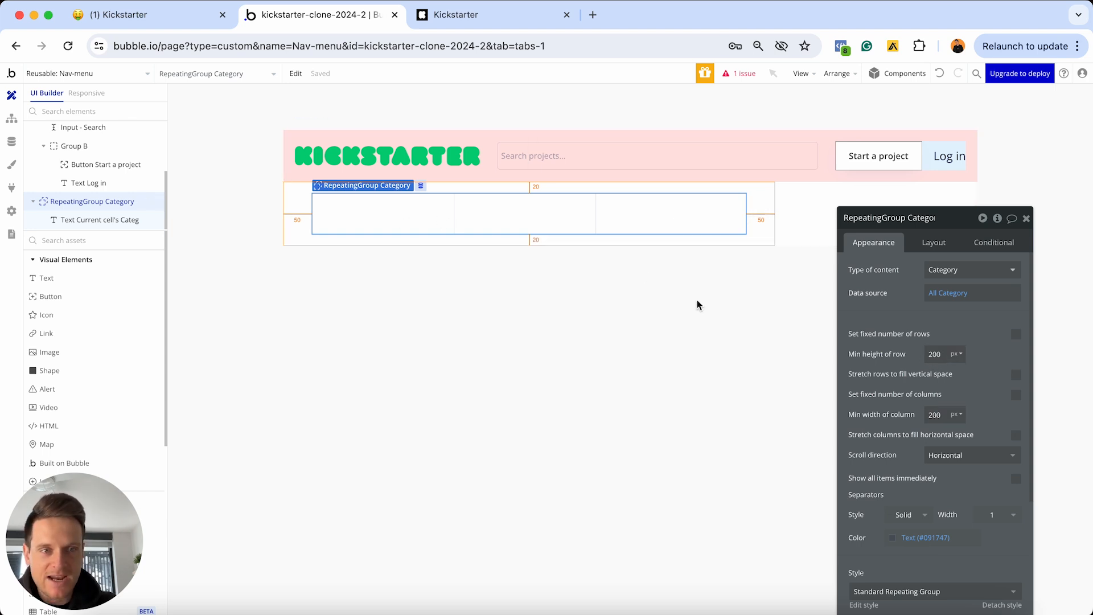
left_click(937, 245)
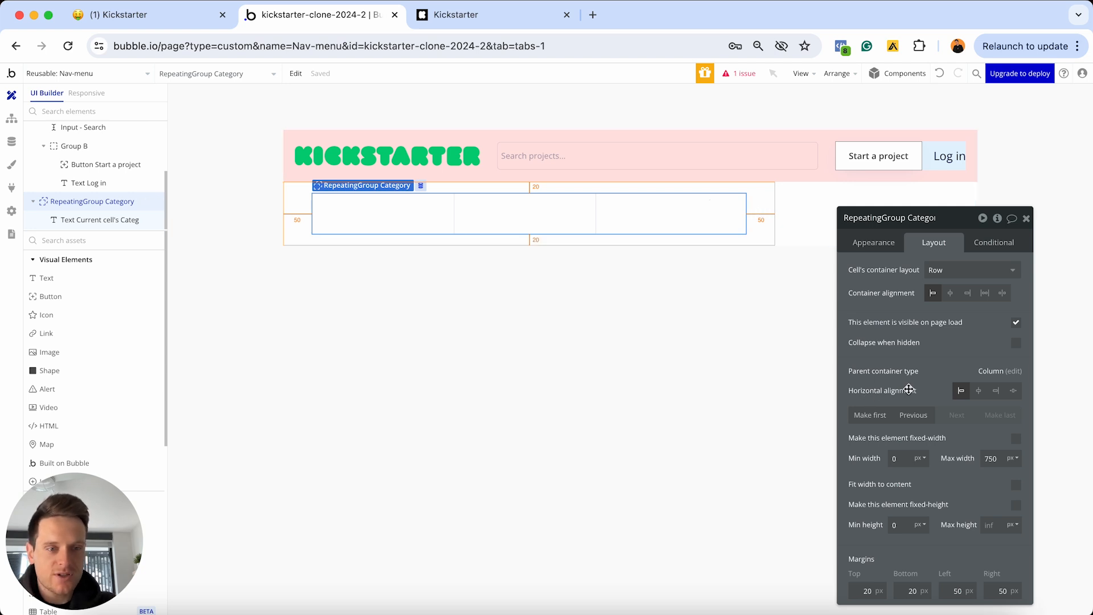
left_click(978, 391)
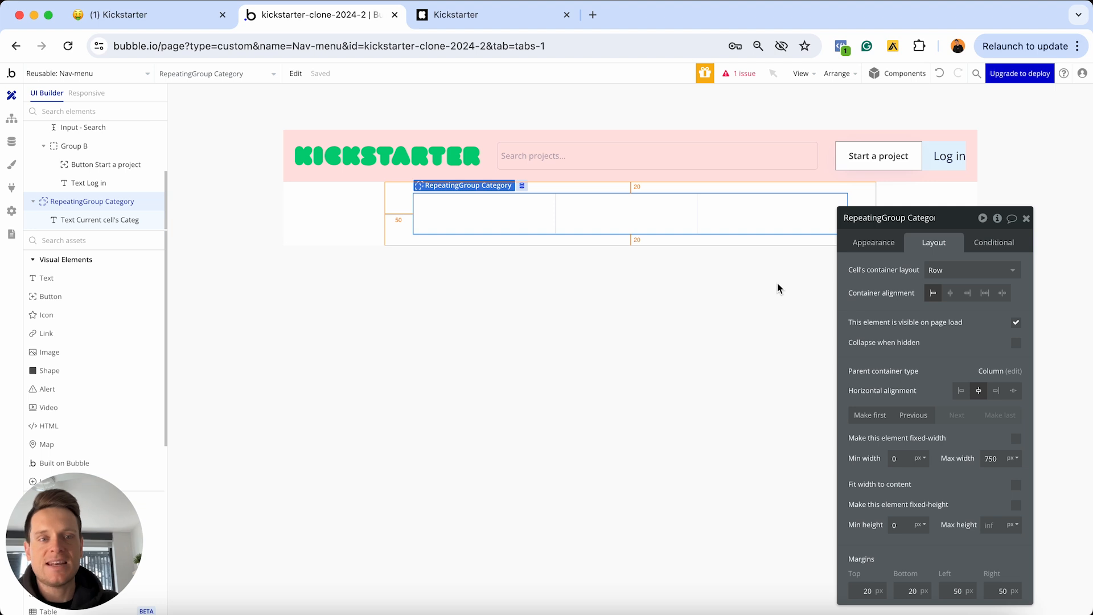
left_click(869, 242)
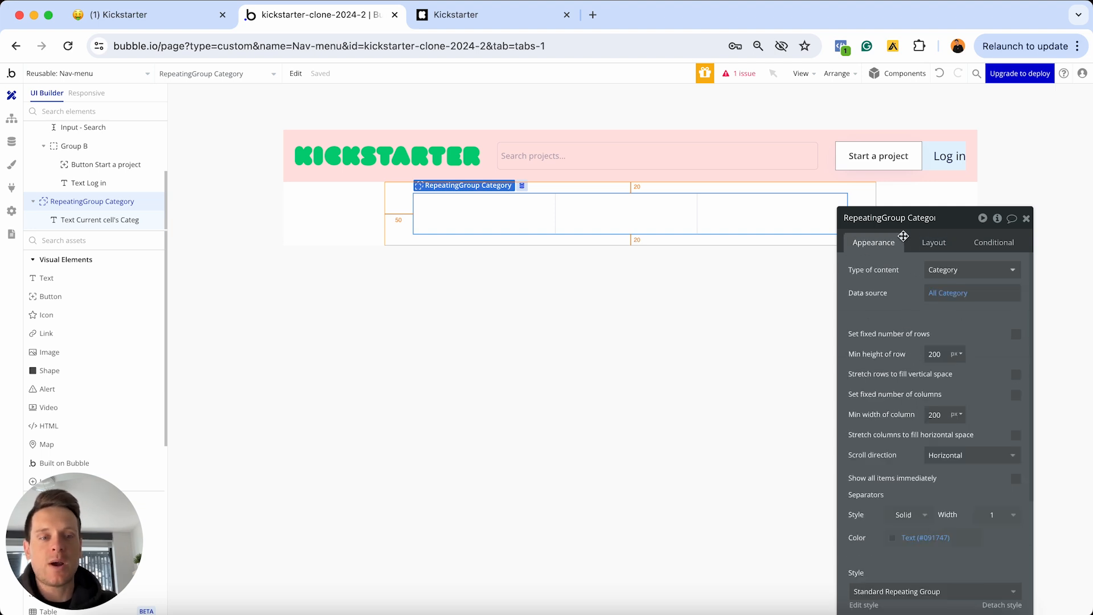
left_click_drag(926, 216, 896, 169)
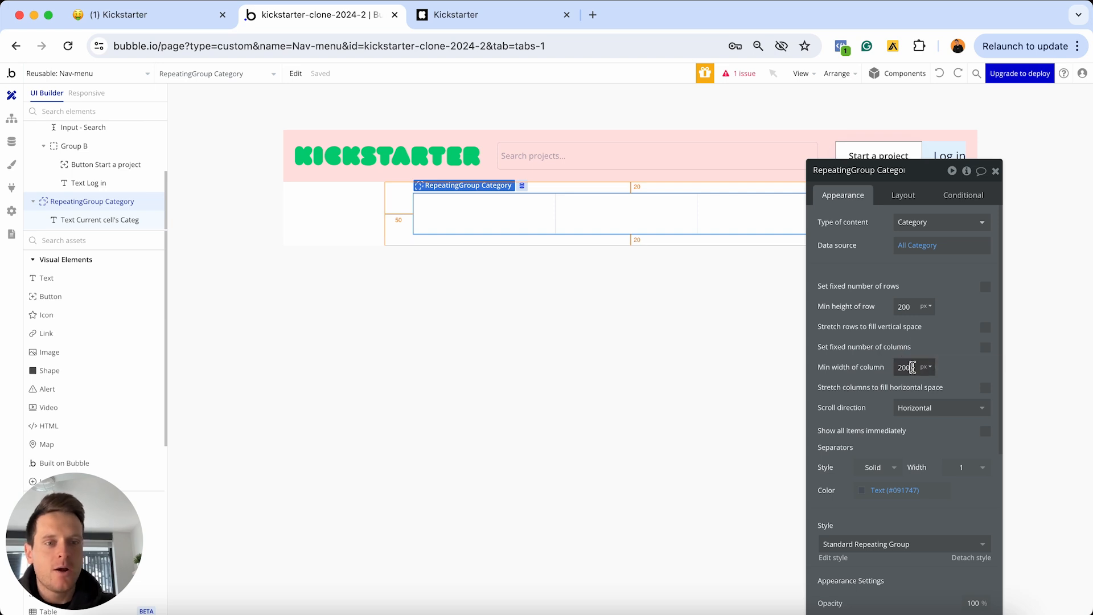
Set the repeating group's minimum column width to 0 and minimum row height to 100
left_click(922, 368)
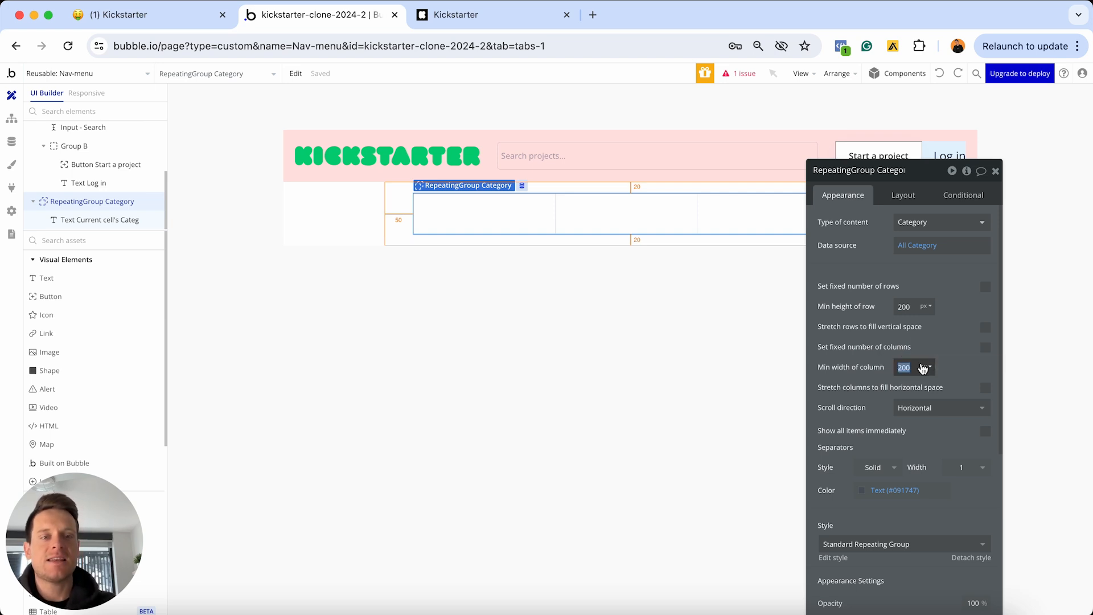
type("0")
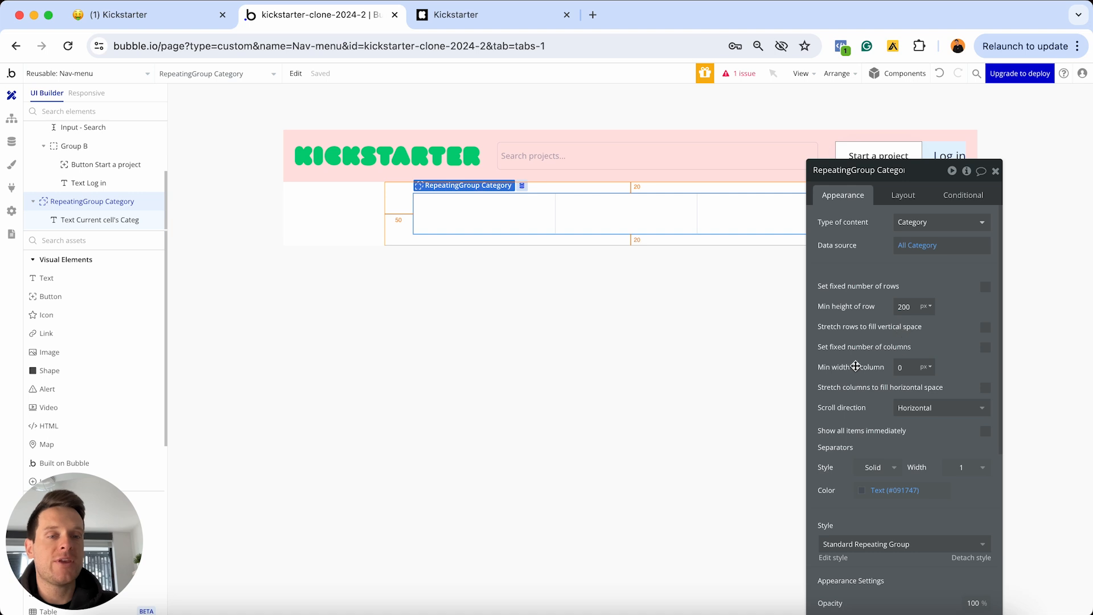
left_click(907, 306)
type("0")
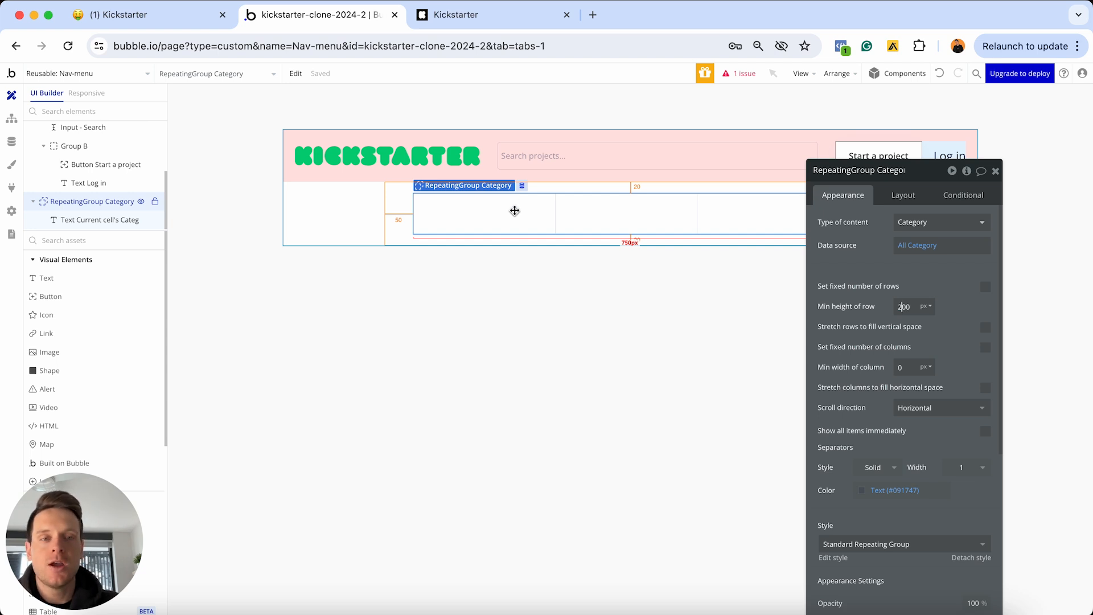
key("BackSpace")
type("1")
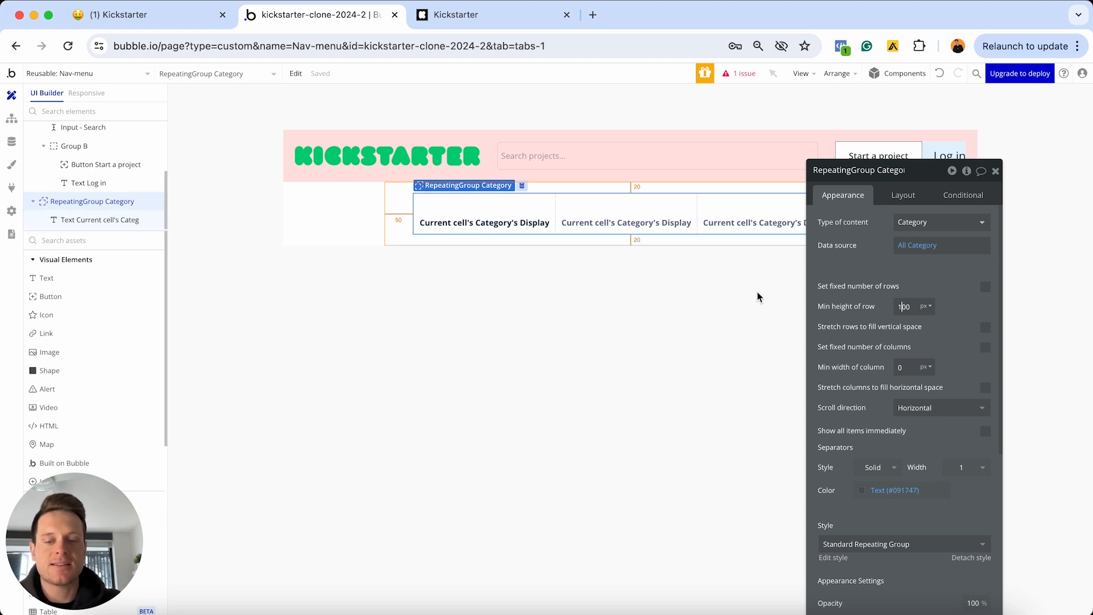
left_click(899, 200)
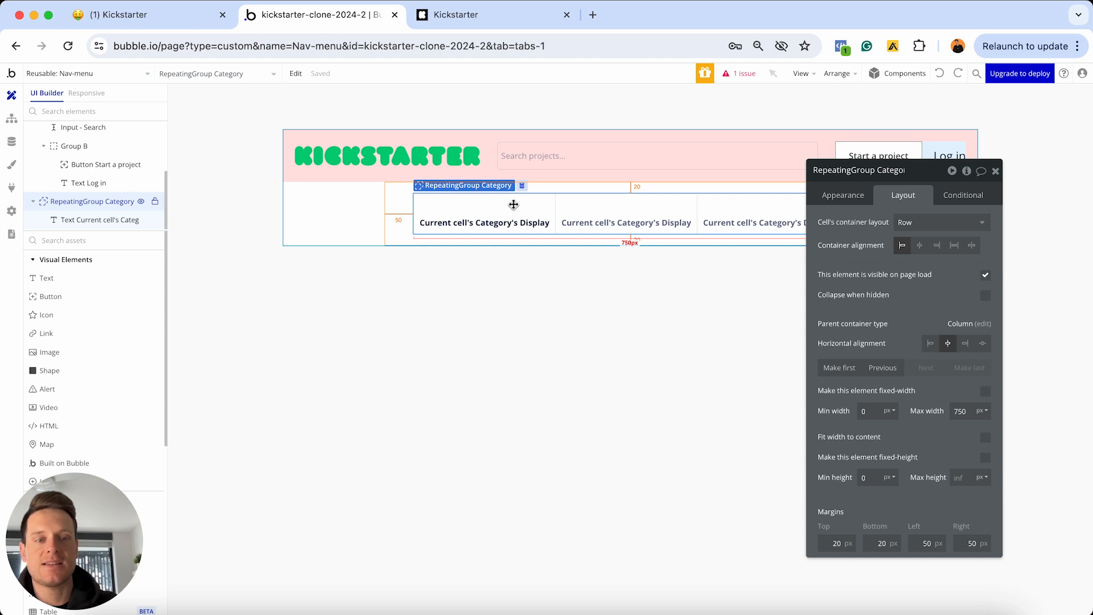
Give the Category repeating group a fixed height, trying 100, 80 and 40 before settling on 50
left_click(985, 459)
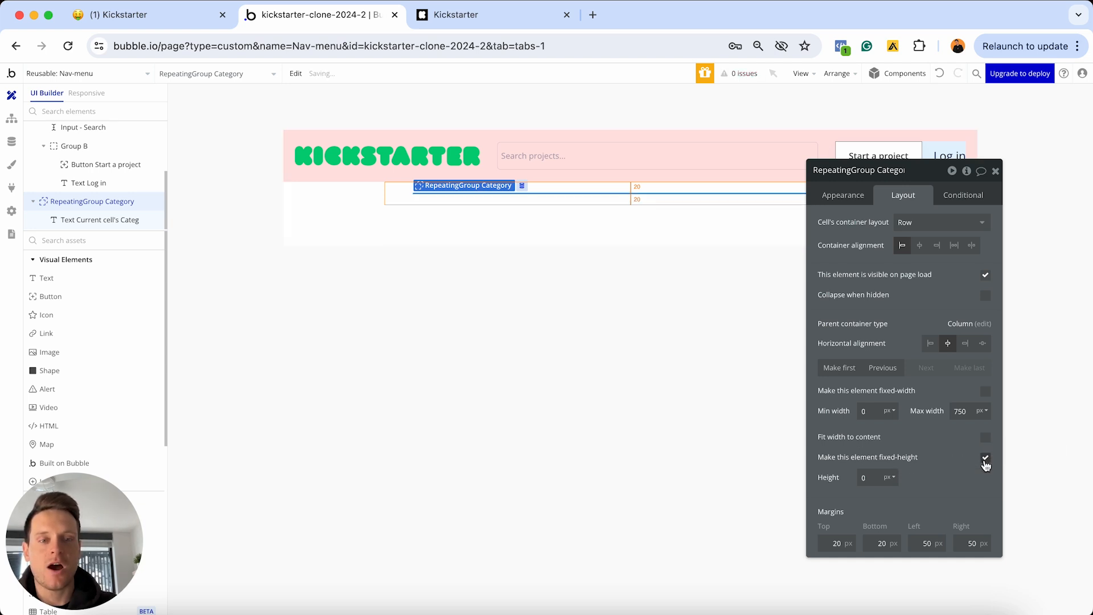
left_click(865, 477)
type("100")
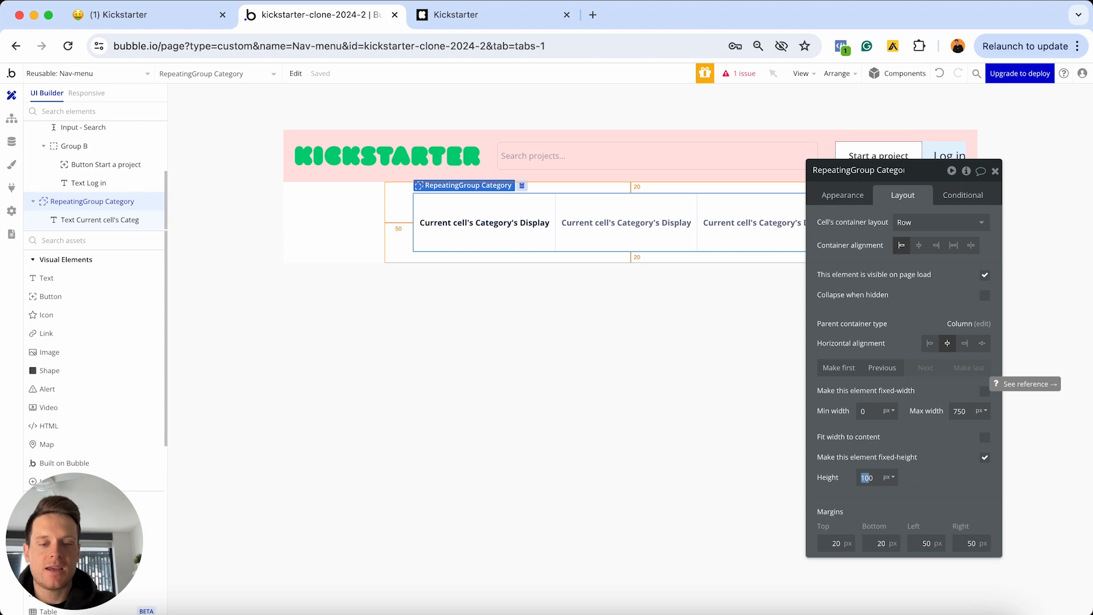
type("800")
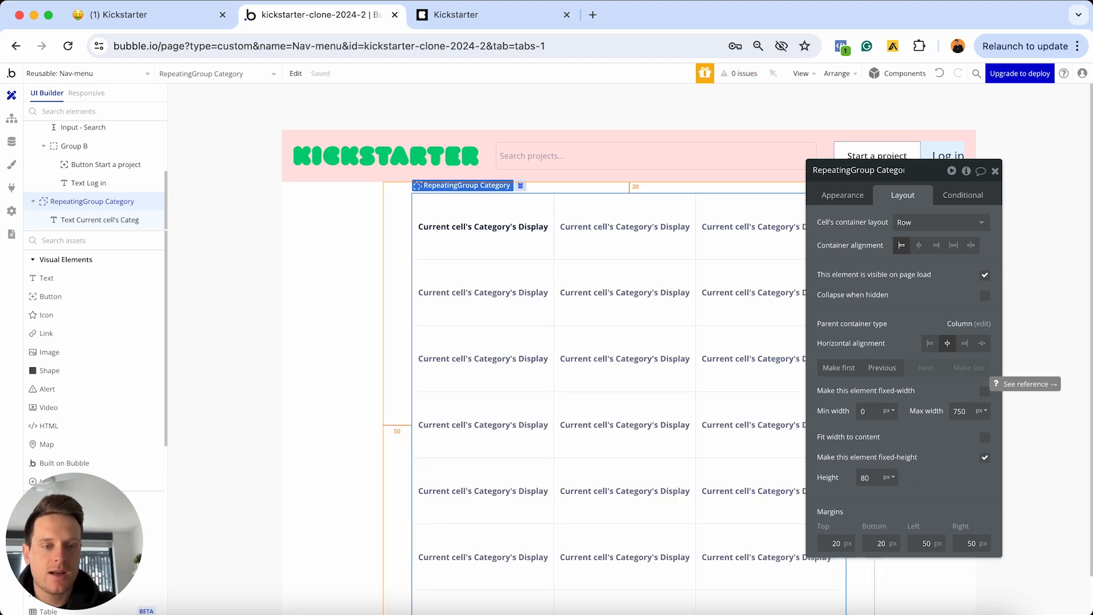
key("BackSpace")
left_click(865, 477)
key("BackSpace")
type("5")
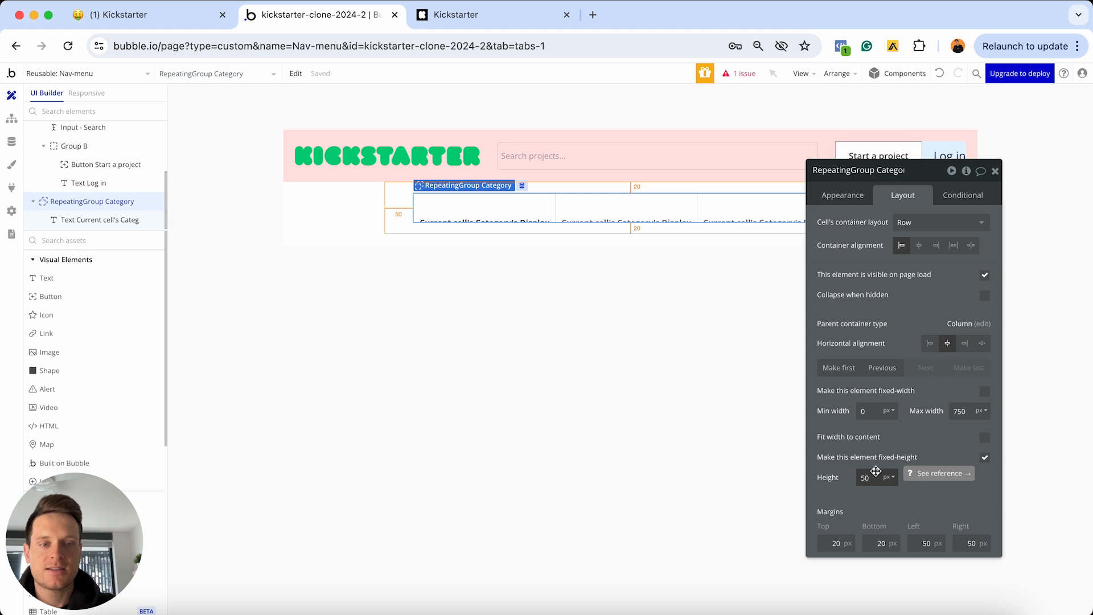
key("BackSpace")
type("4")
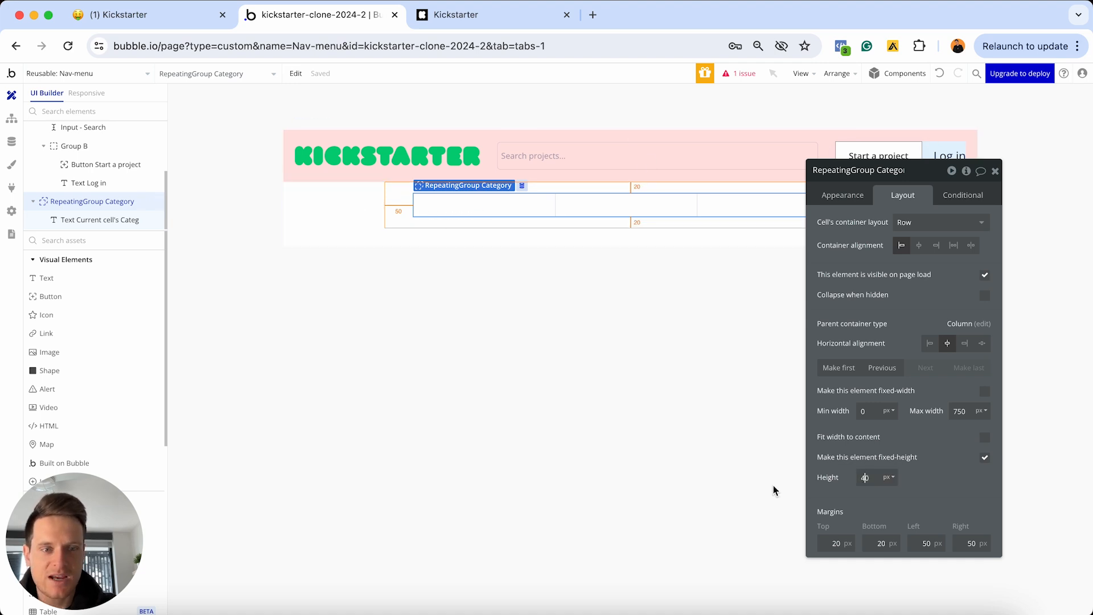
key("BackSpace")
type("5")
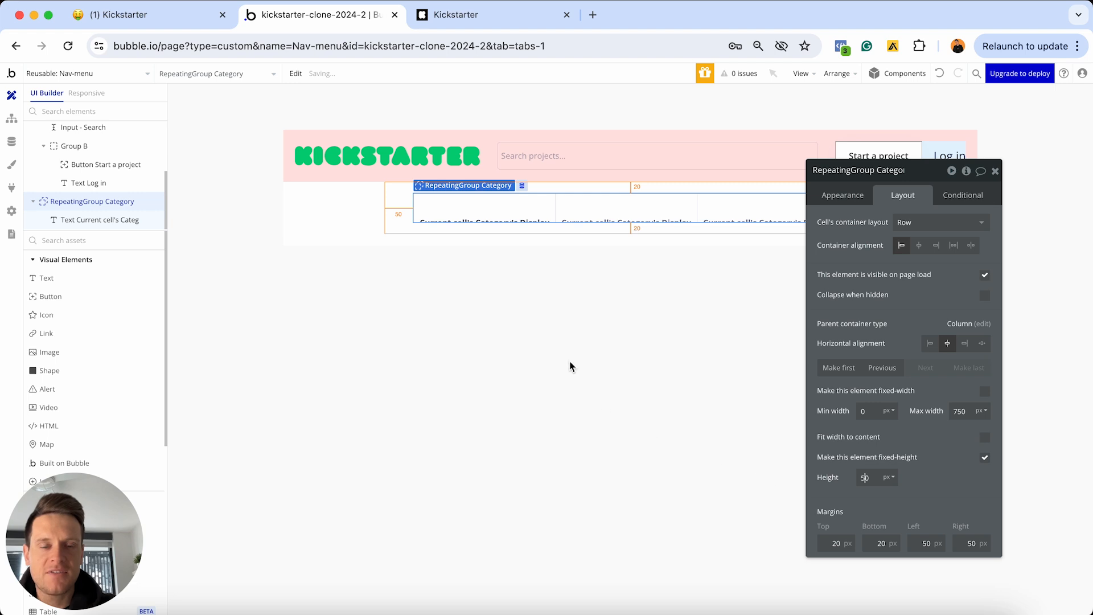
Top-align the category text within its row
left_click(519, 220)
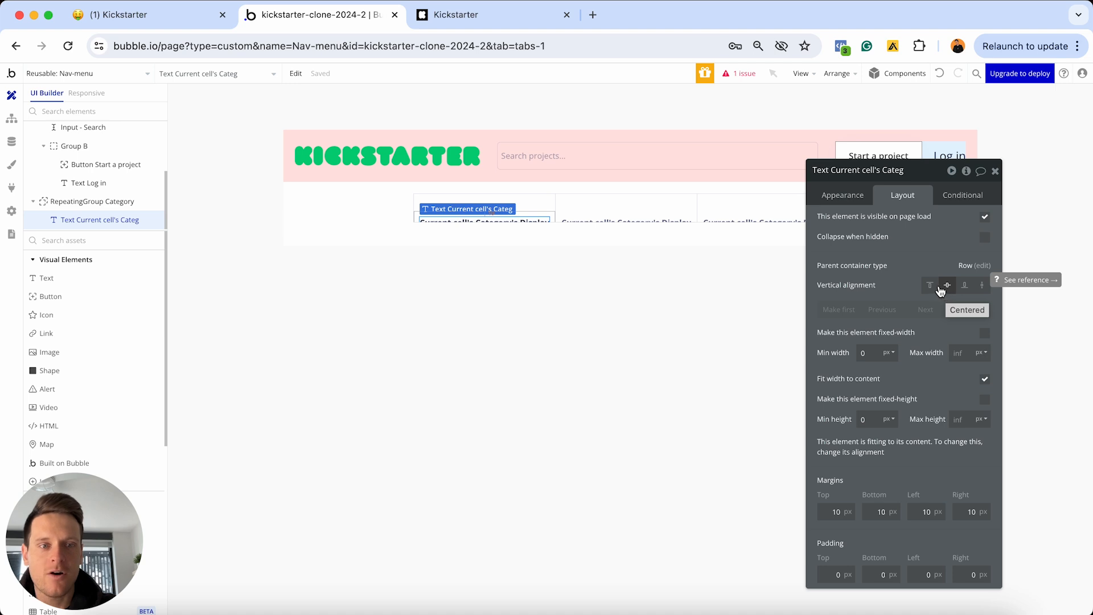
left_click(931, 286)
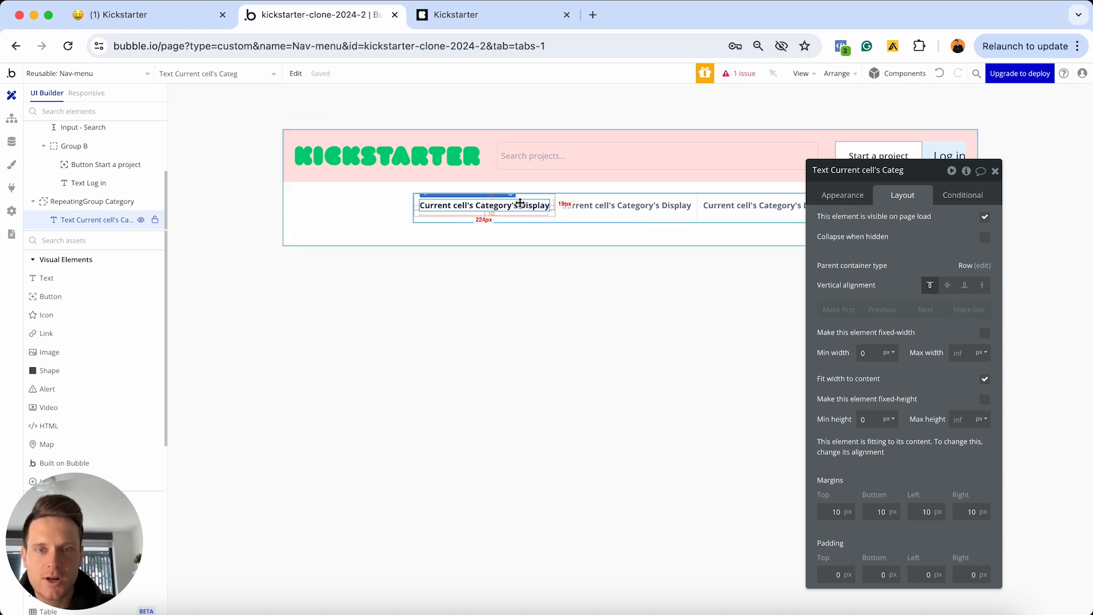
left_click(568, 208)
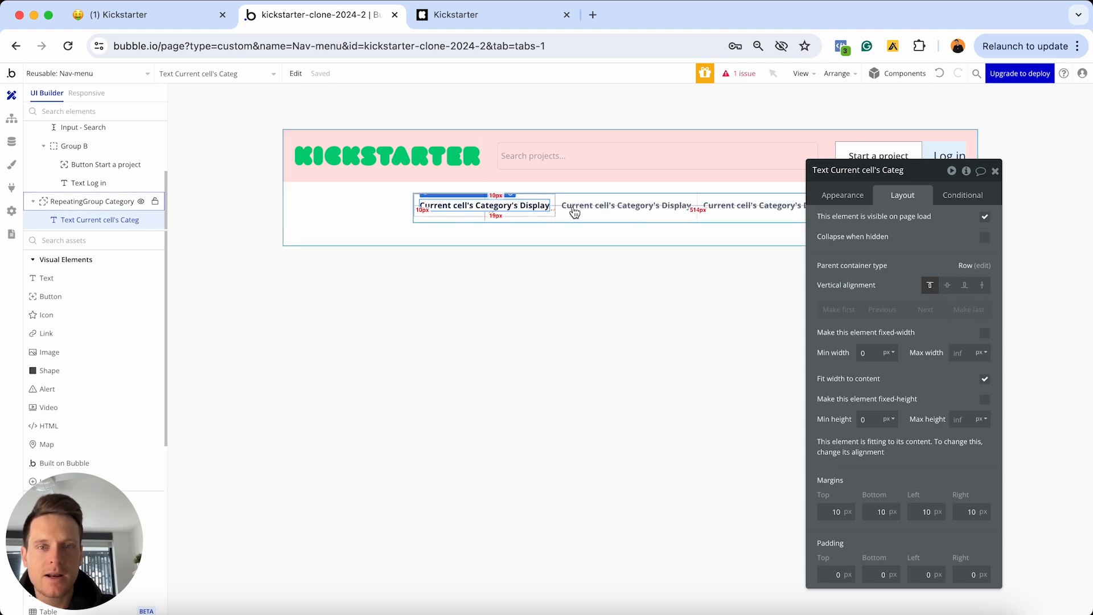
left_click(515, 212)
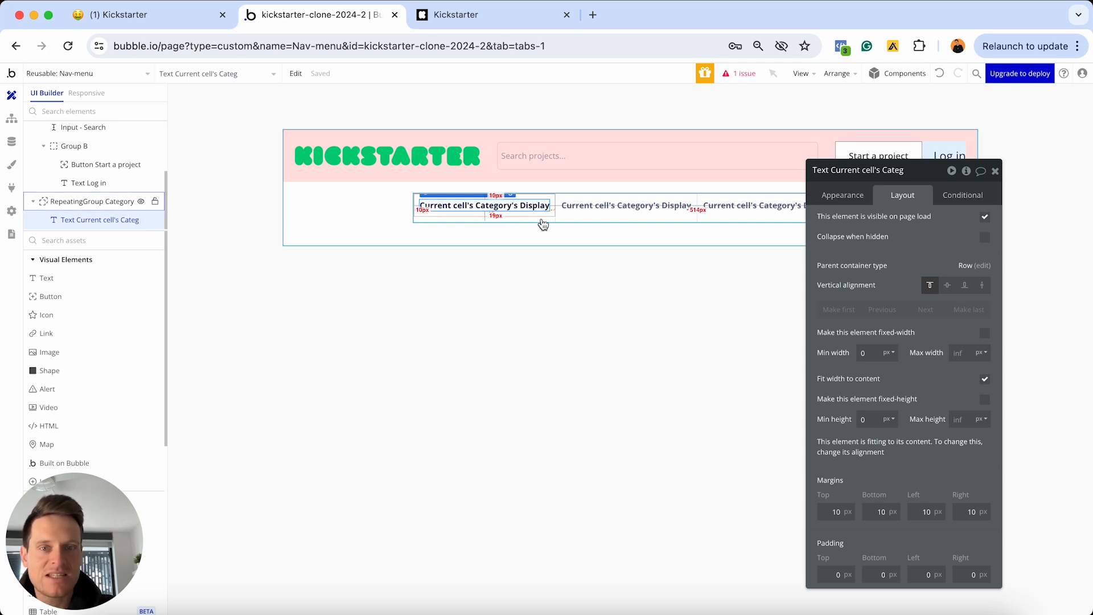
Reduce the Category repeating group's fixed height from 50 to 40 px
left_click(565, 217)
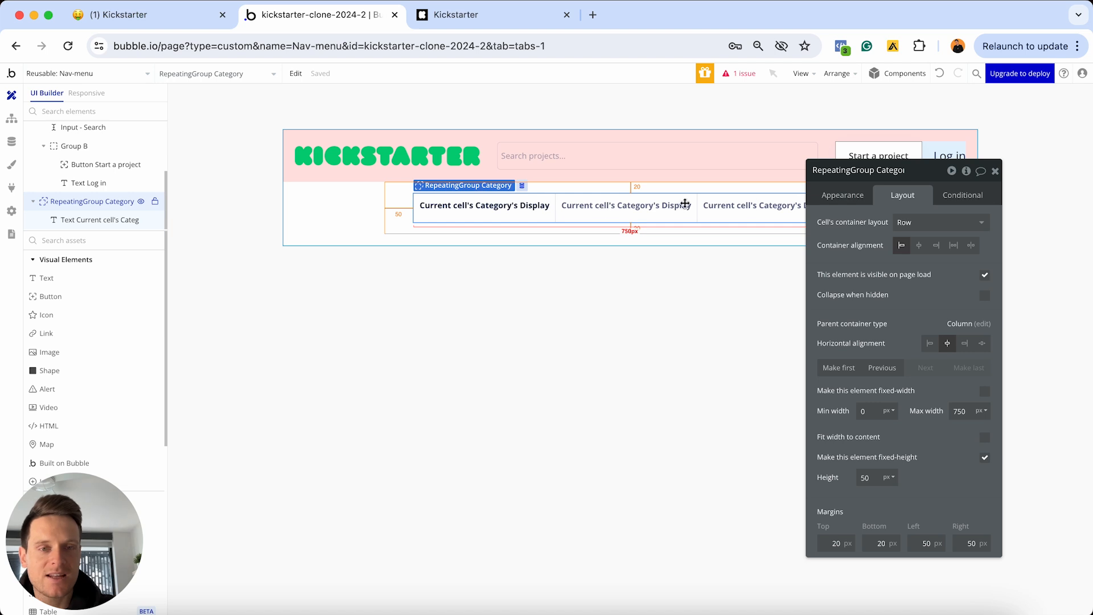
left_click(869, 475)
key("BackSpace")
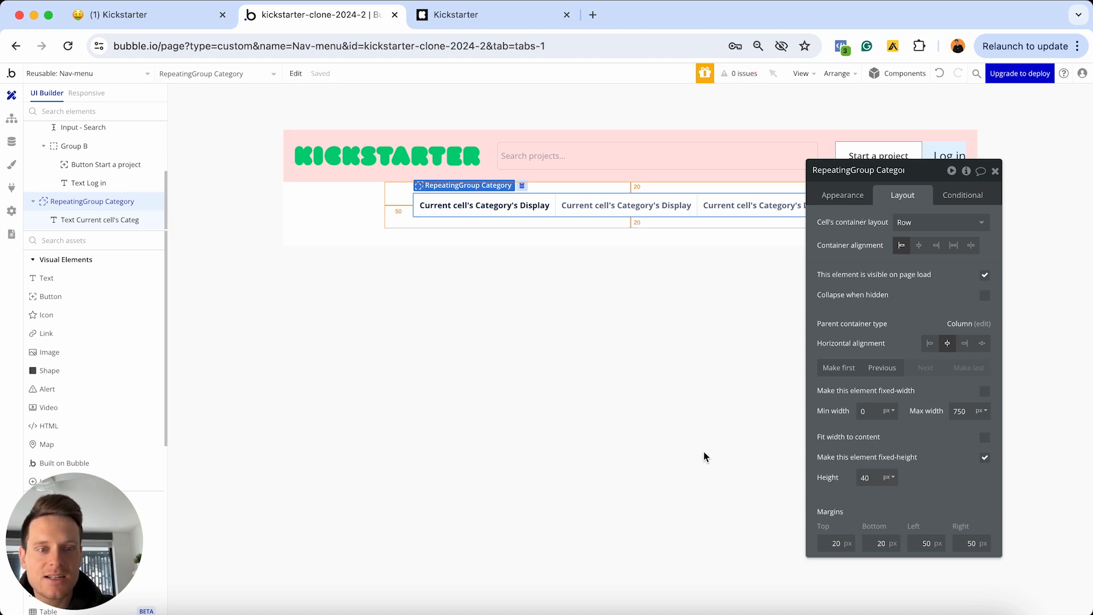
left_click(501, 212)
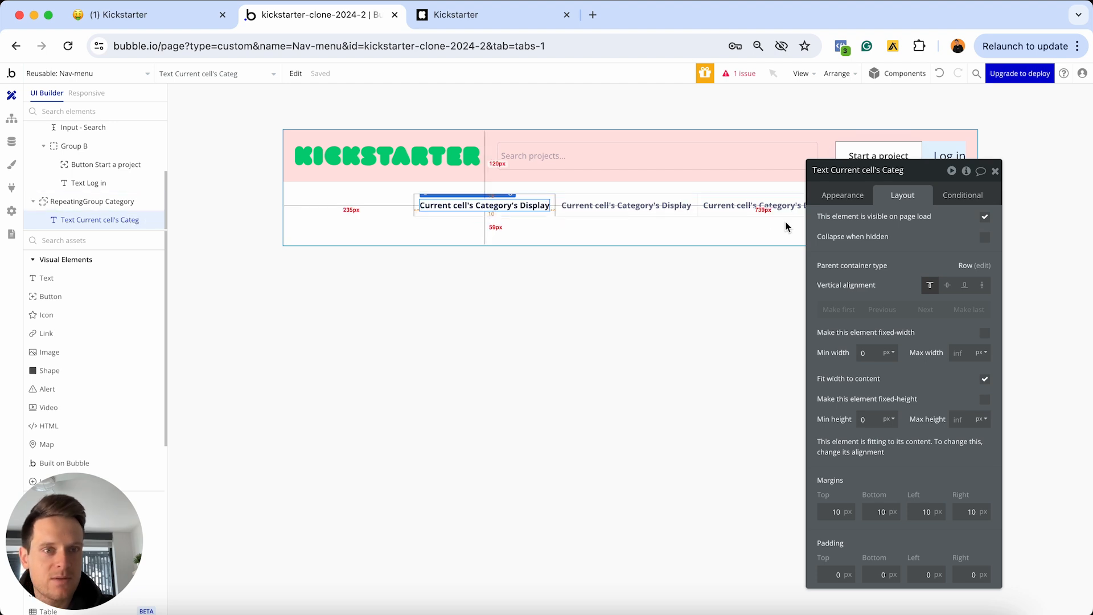
left_click(593, 207)
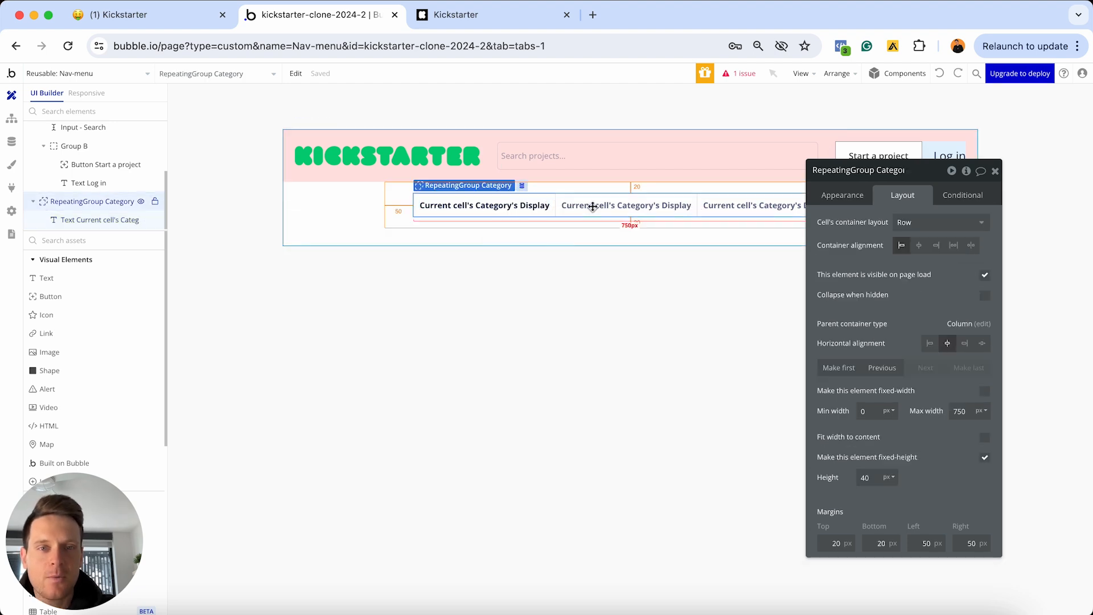
Lower the repeating group's minimum row height from 100 to 40 and close its properties
left_click(835, 196)
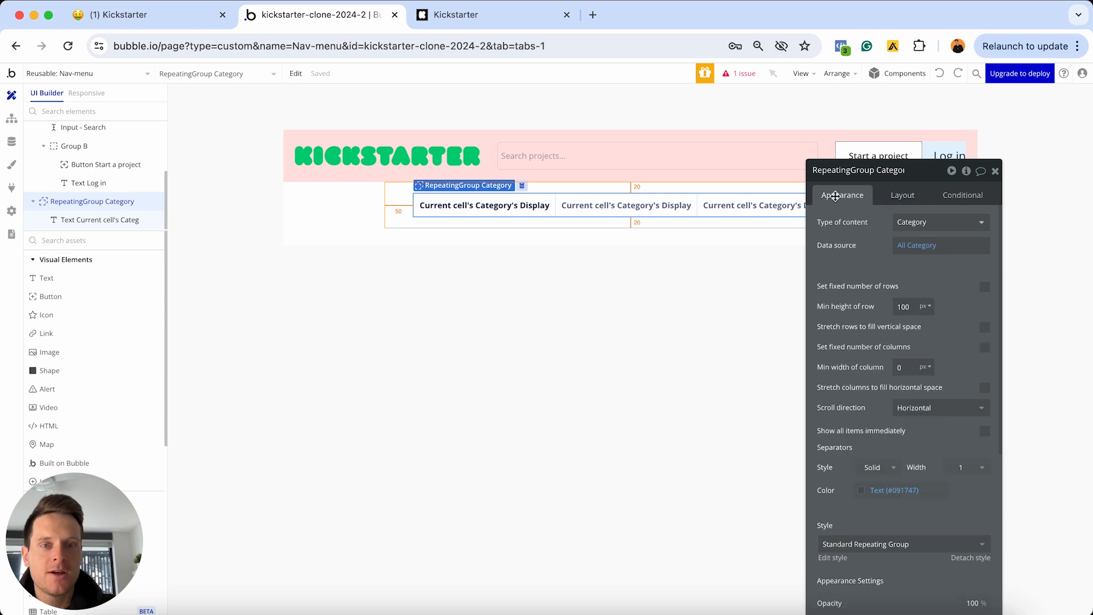
double_click(903, 307)
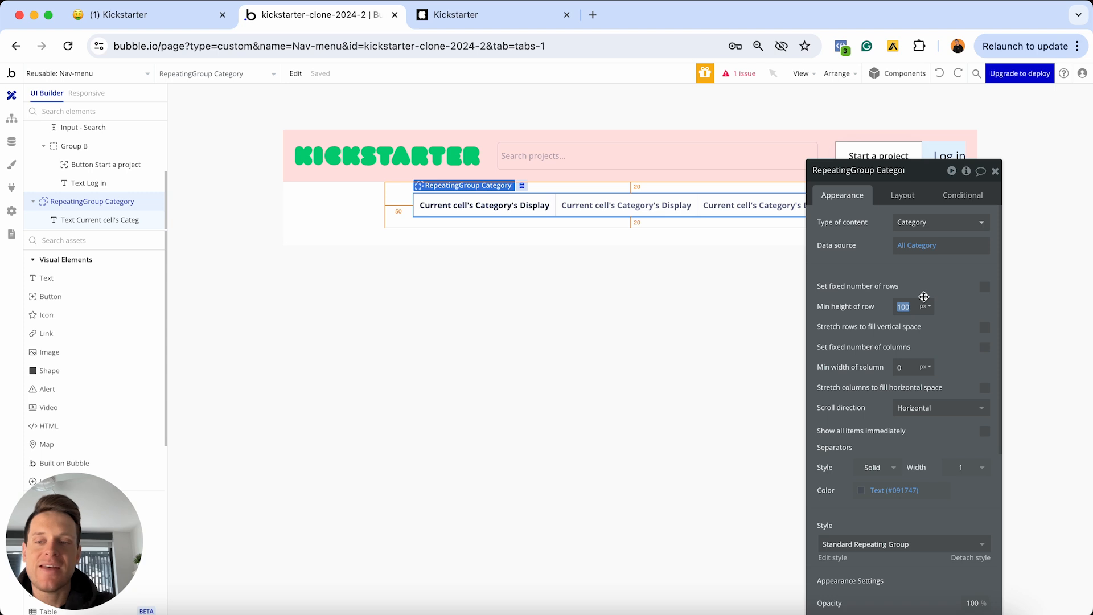
type("40")
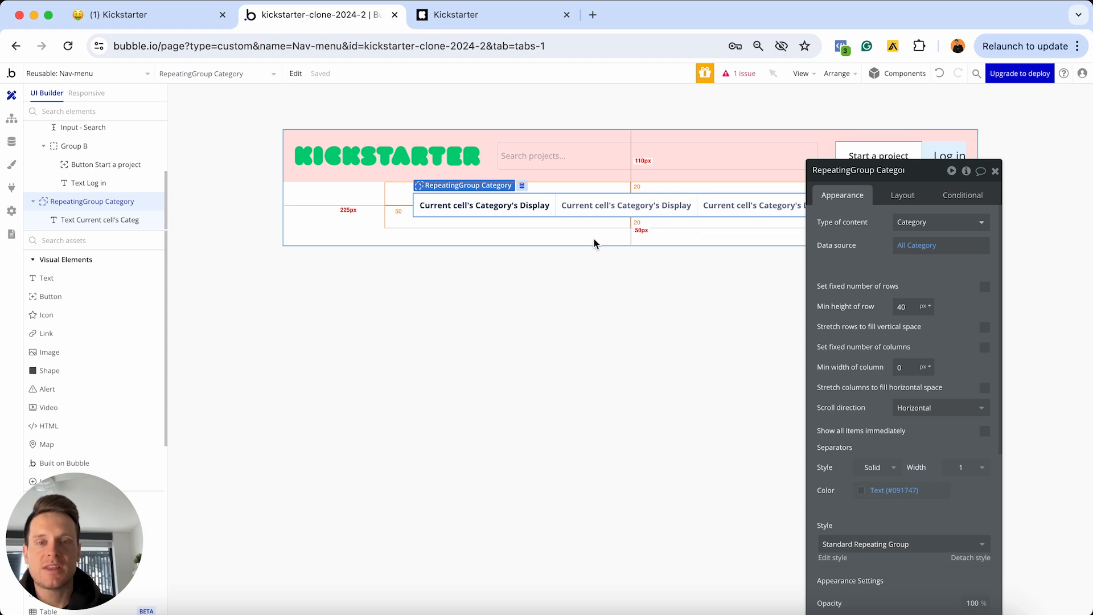
left_click(995, 172)
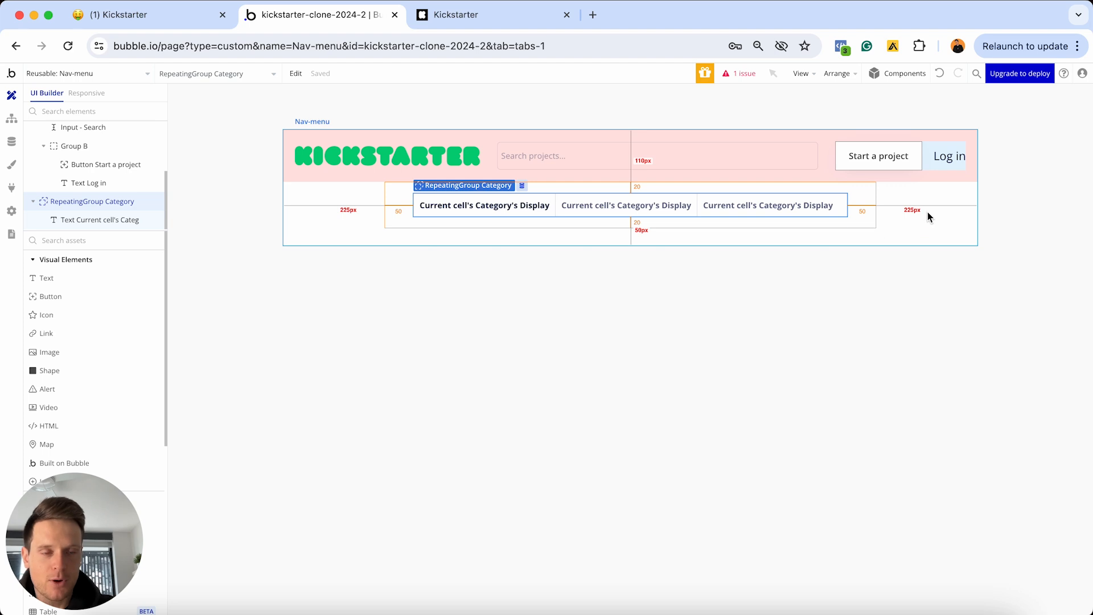
Change the Nav-menu element's minimum height from 200 to 0
double_click(906, 210)
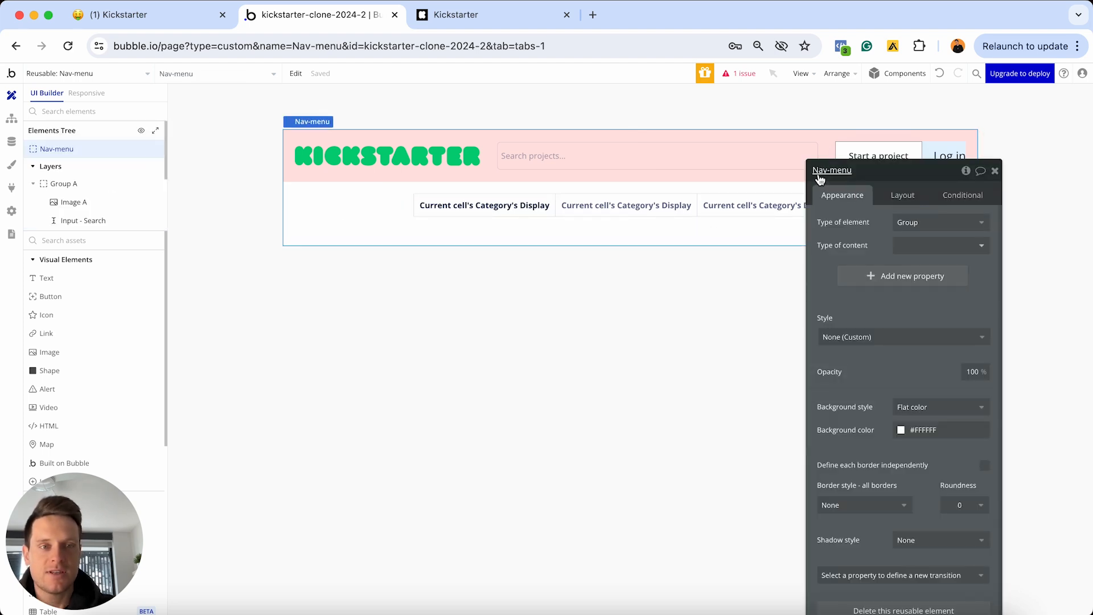
left_click(904, 195)
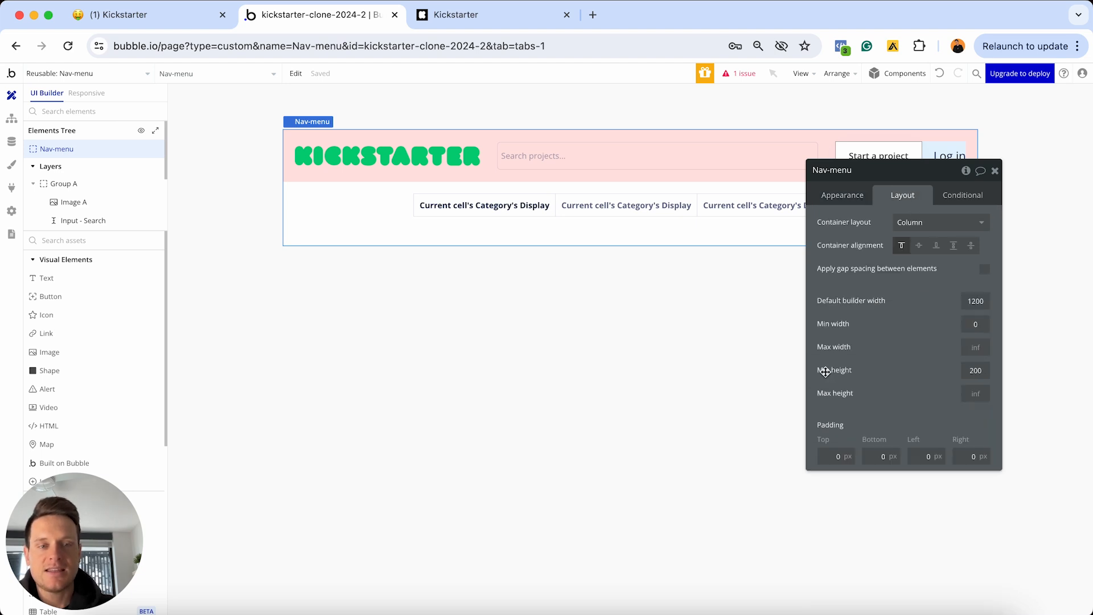
left_click(984, 369)
key("super+a")
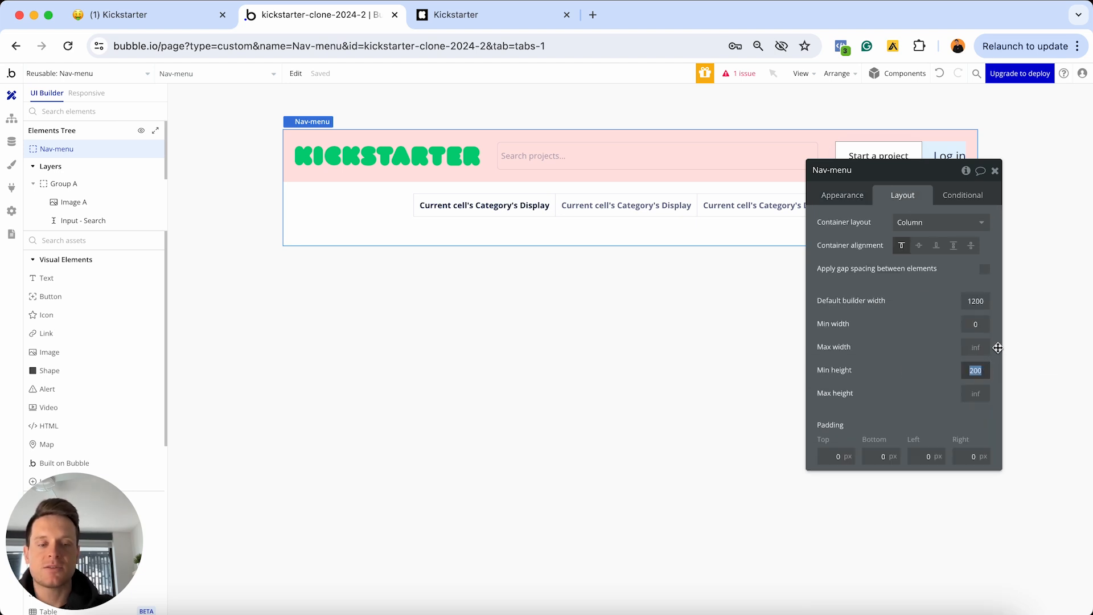
type("0")
key("Return")
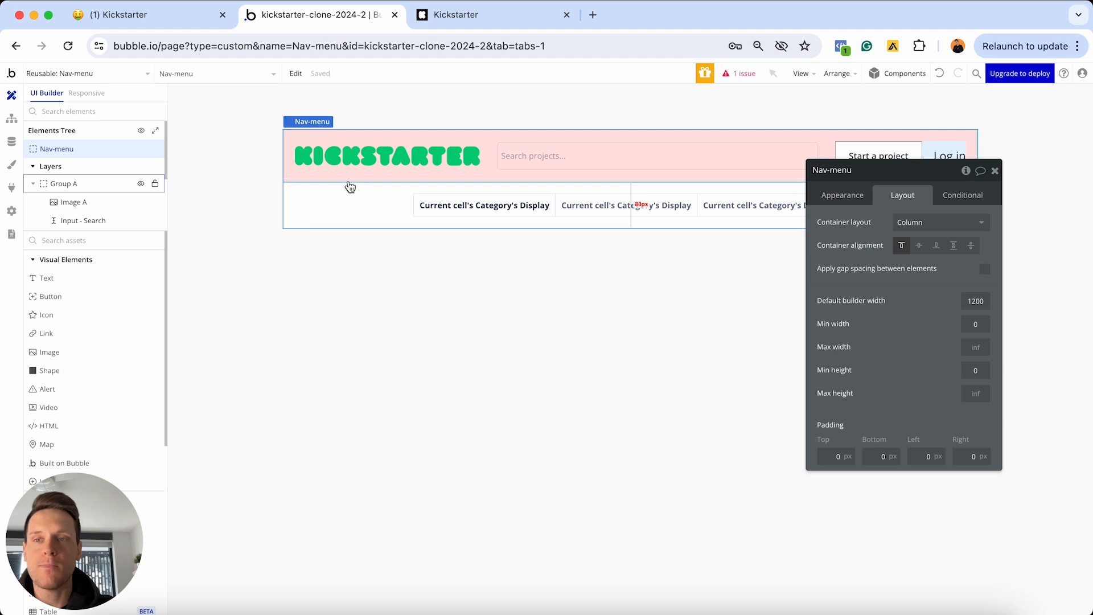
left_click(136, 74)
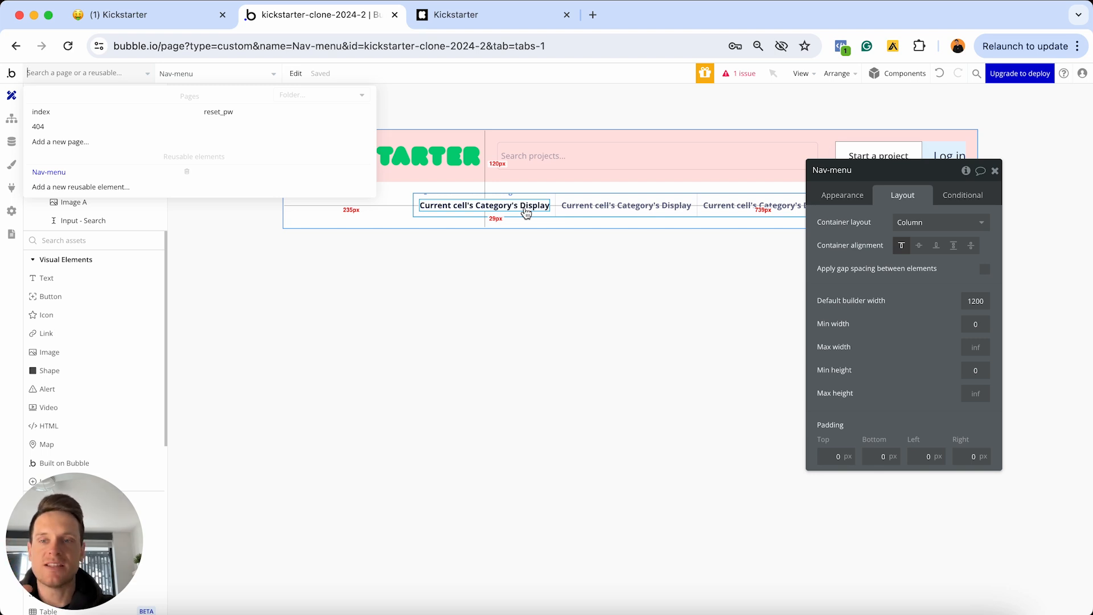
Insert the Nav-menu reusable element at the top of the index page, above the hero heading
left_click(117, 112)
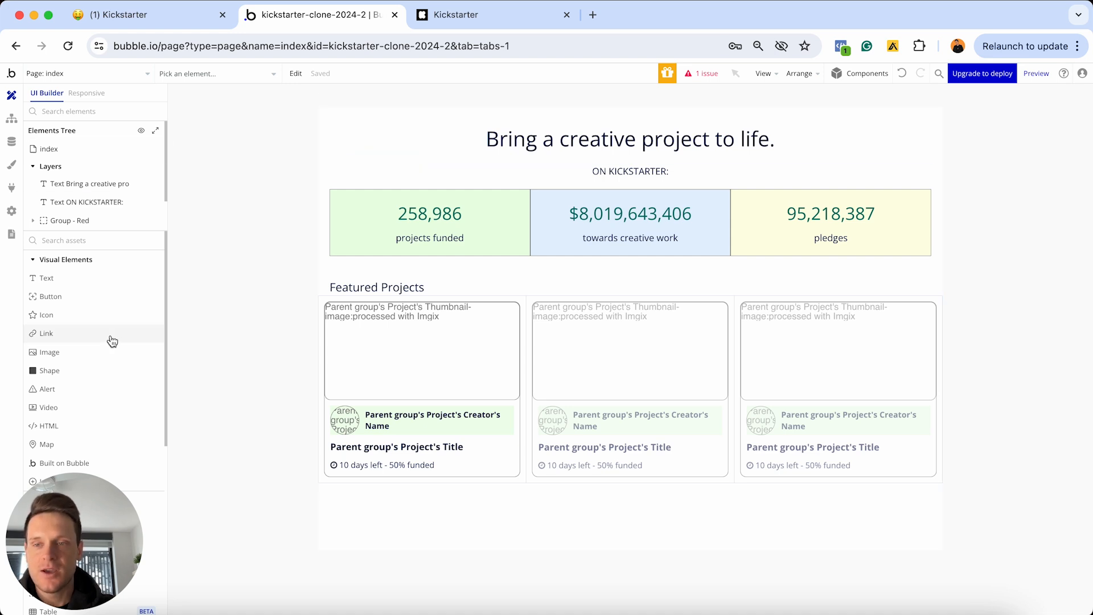
scroll(112, 340, "down", 5)
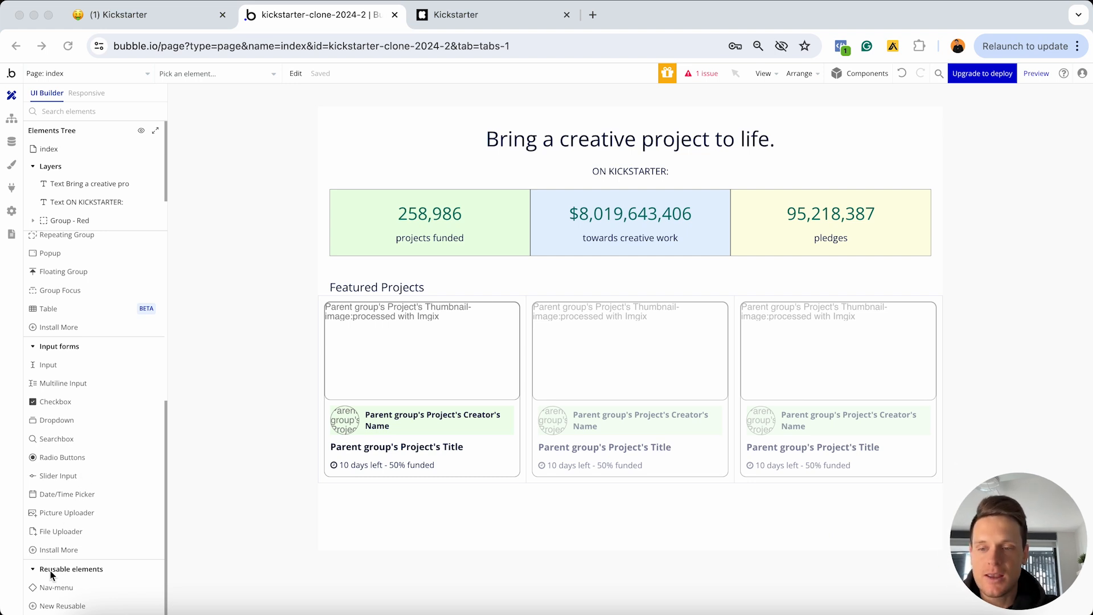
left_click(75, 570)
mouse_move(68, 588)
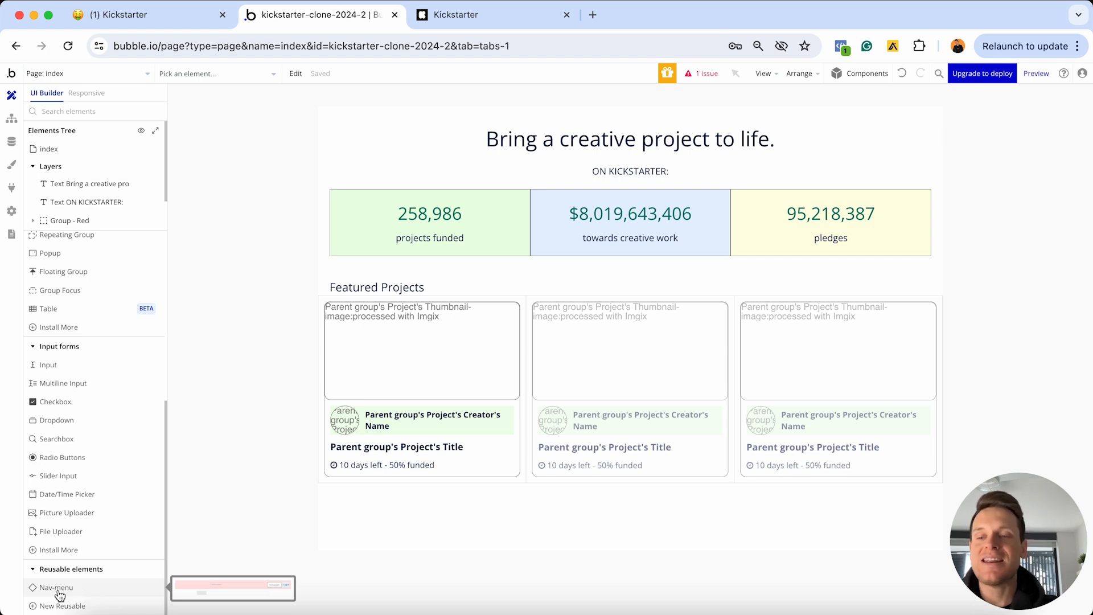
left_click(60, 590)
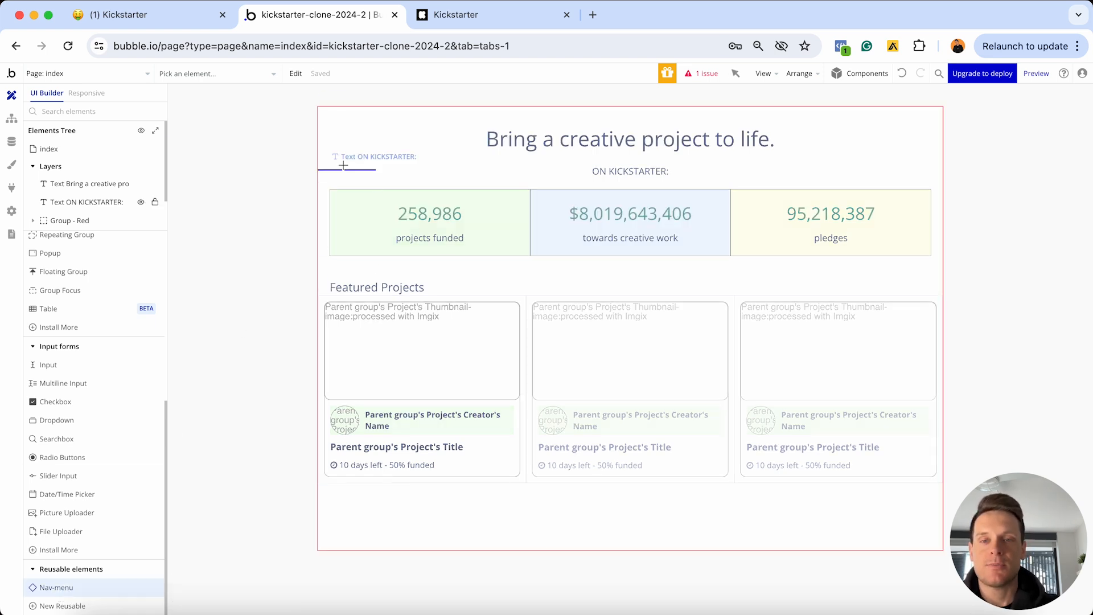
left_click(336, 122)
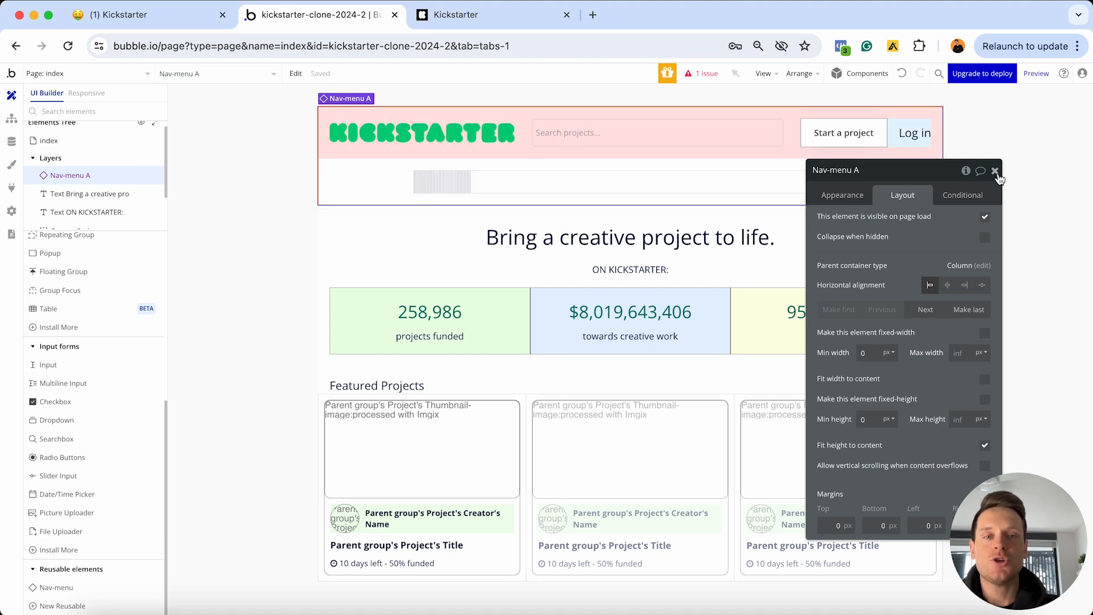
left_click(995, 171)
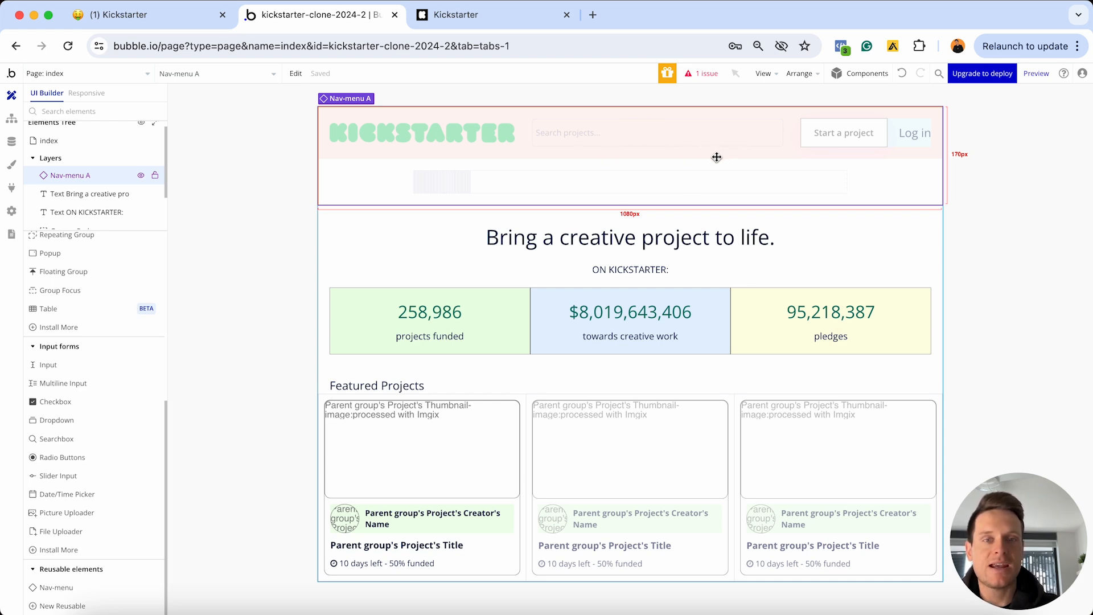
double_click(558, 154)
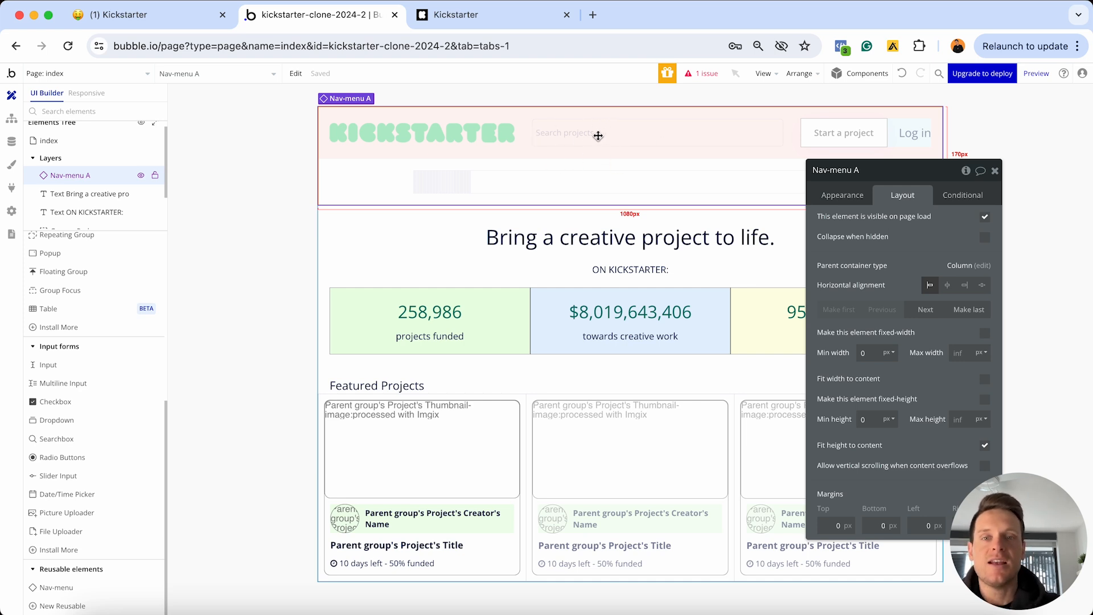
left_click(119, 74)
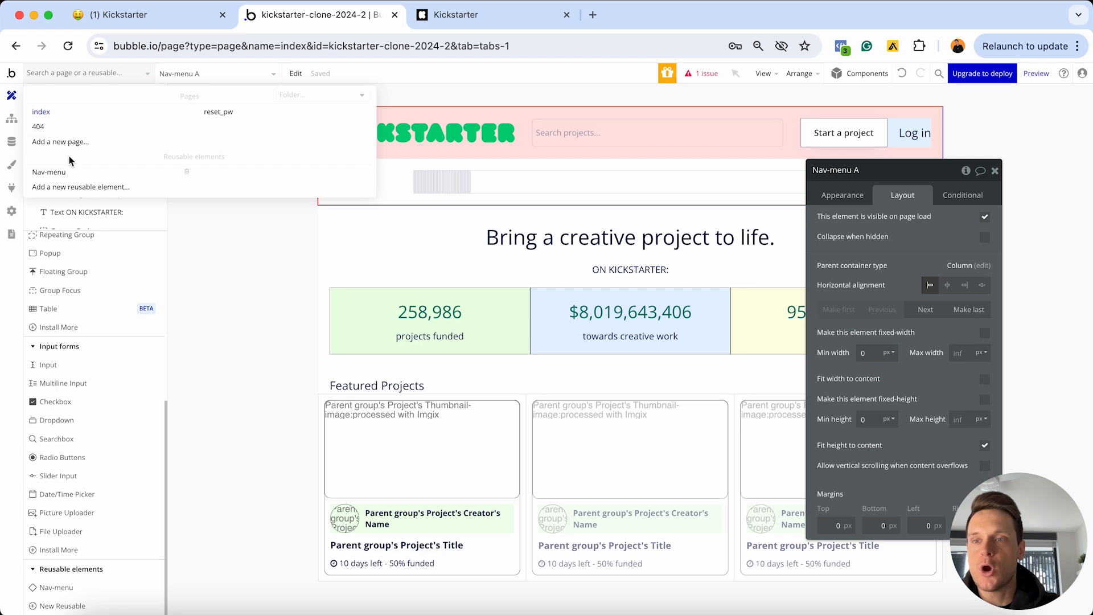
left_click(66, 174)
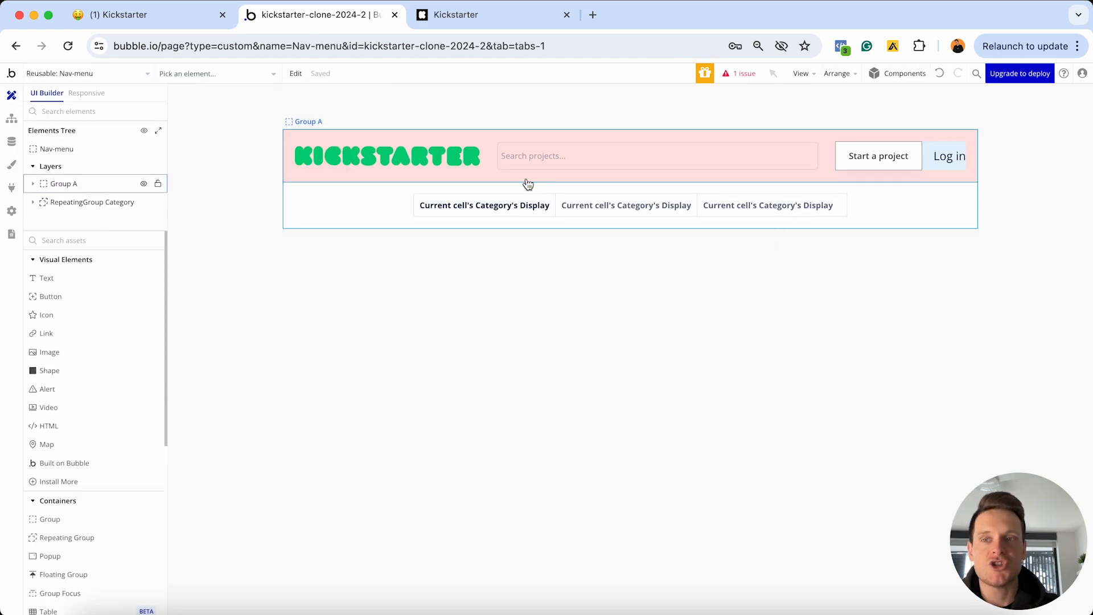
left_click(84, 72)
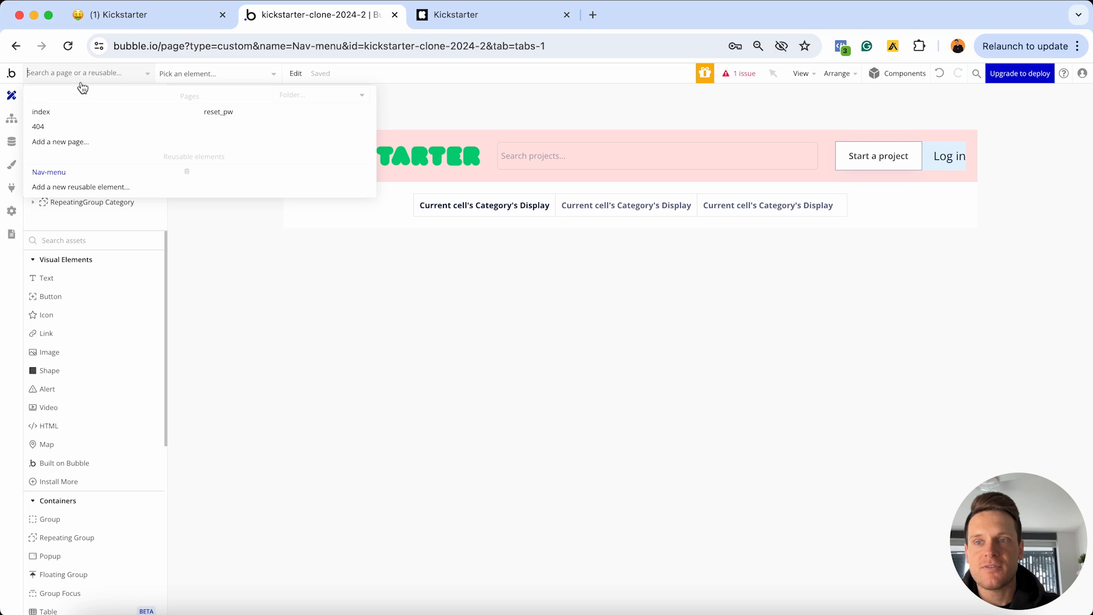
left_click(75, 112)
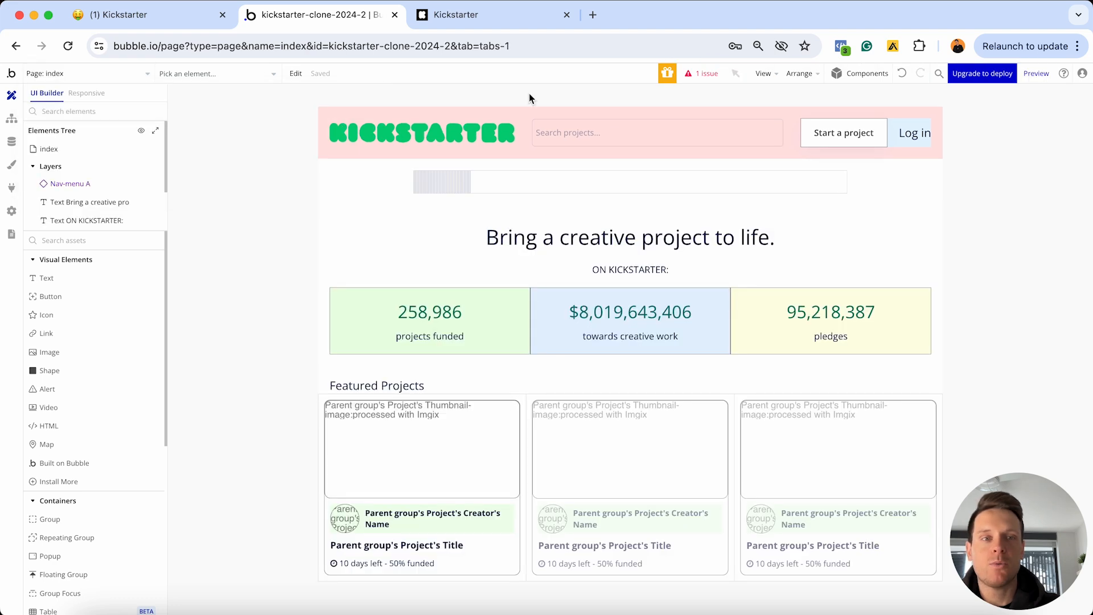
Preview the index page with its category bar, then compare it with the live Kickstarter homepage
left_click(1036, 75)
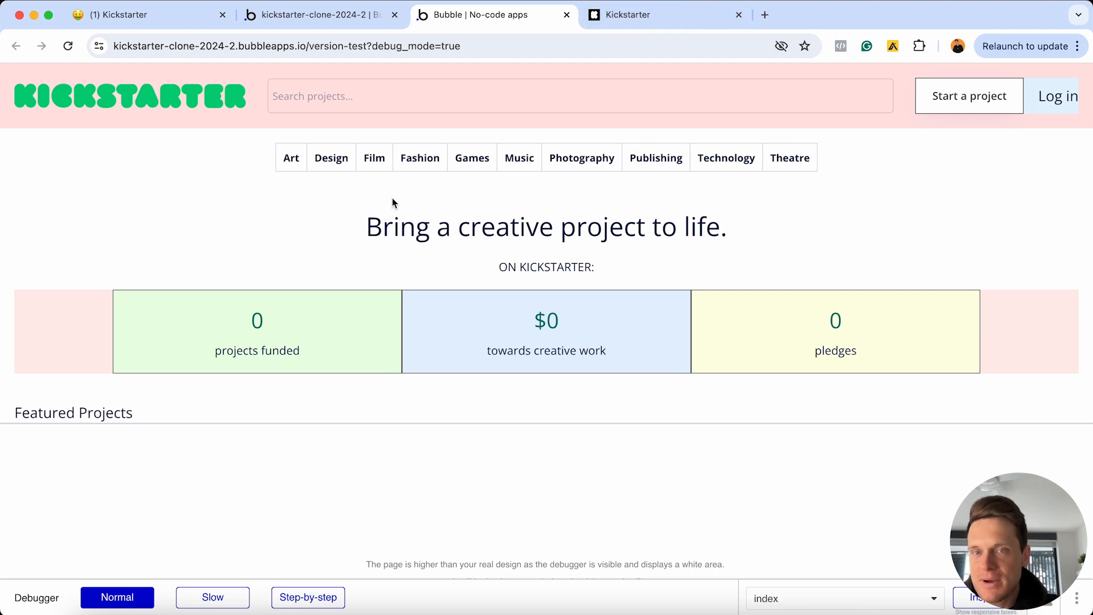
left_click(643, 22)
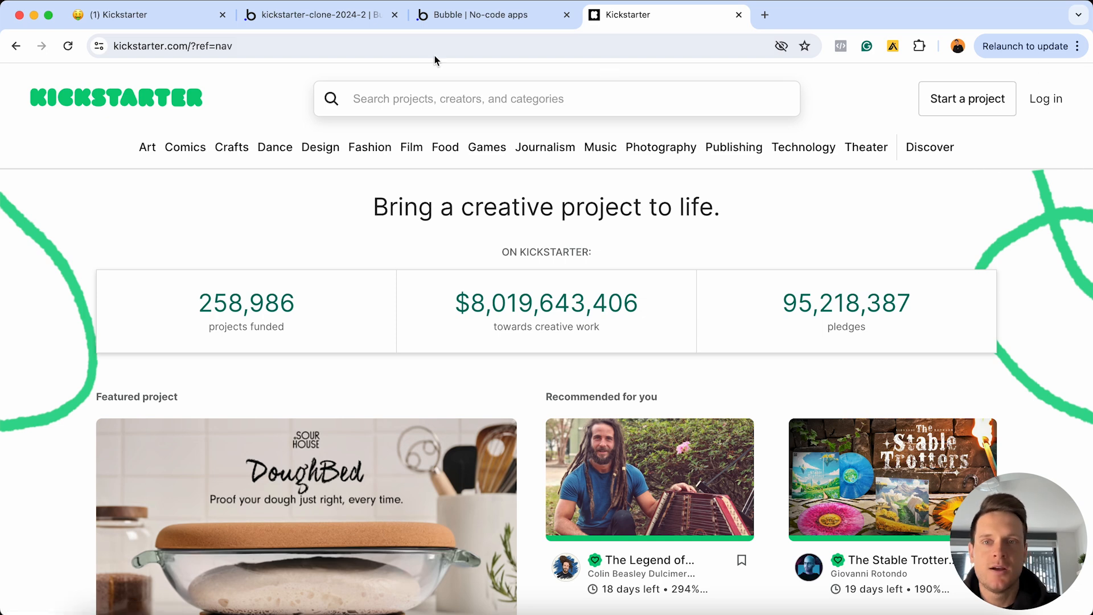
Set the Nav-menu reusable element's 'Border style - all borders' to Solid
left_click(330, 17)
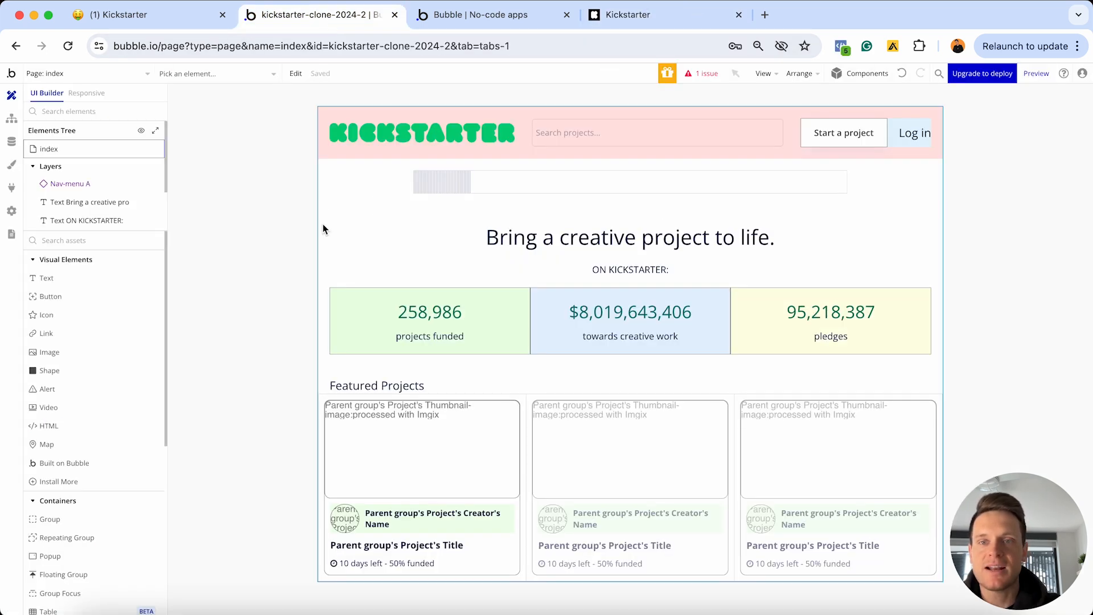
left_click(125, 74)
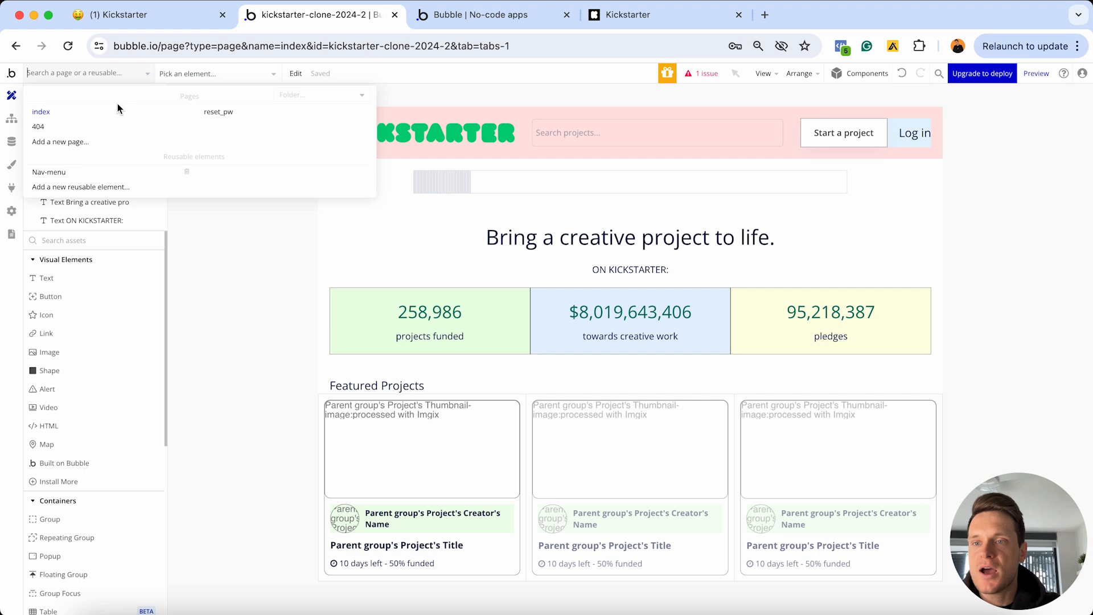
left_click(81, 179)
double_click(289, 207)
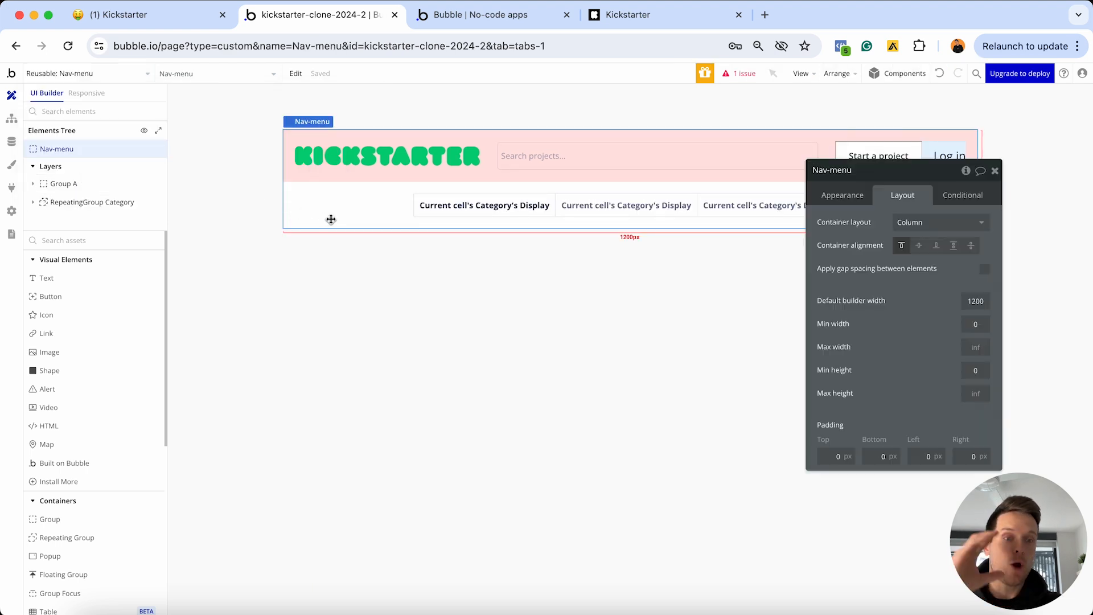
left_click(842, 195)
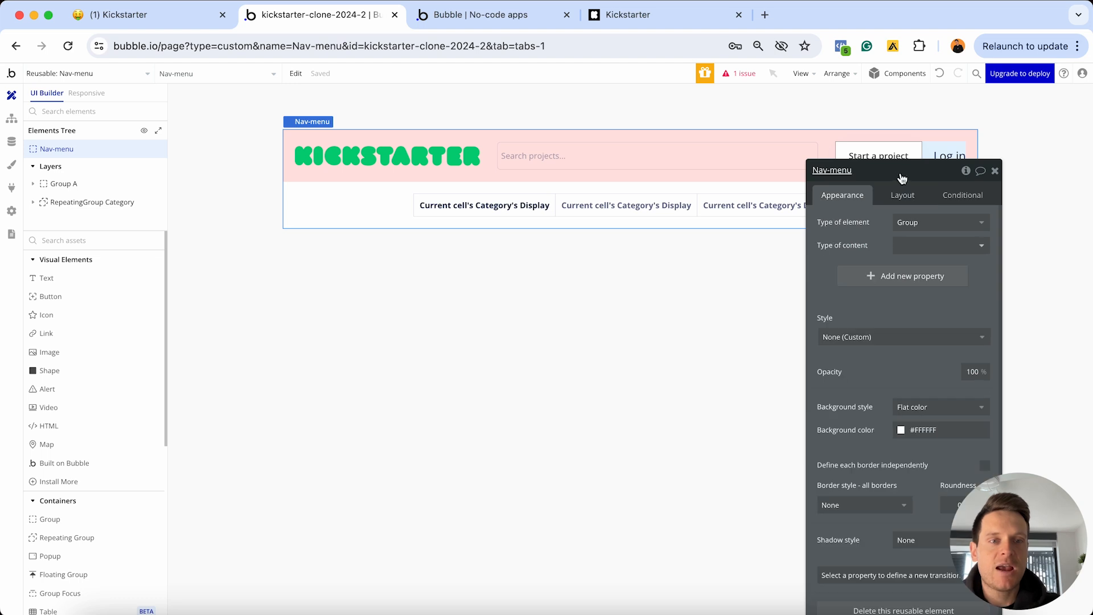
left_click_drag(905, 172, 790, 113)
left_click(752, 446)
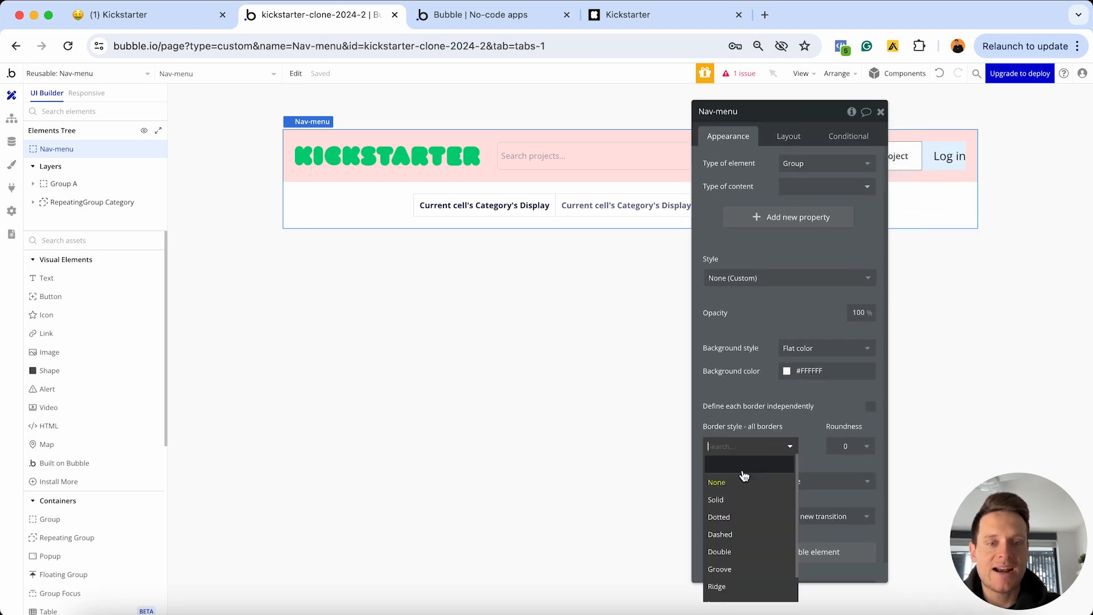
left_click(733, 500)
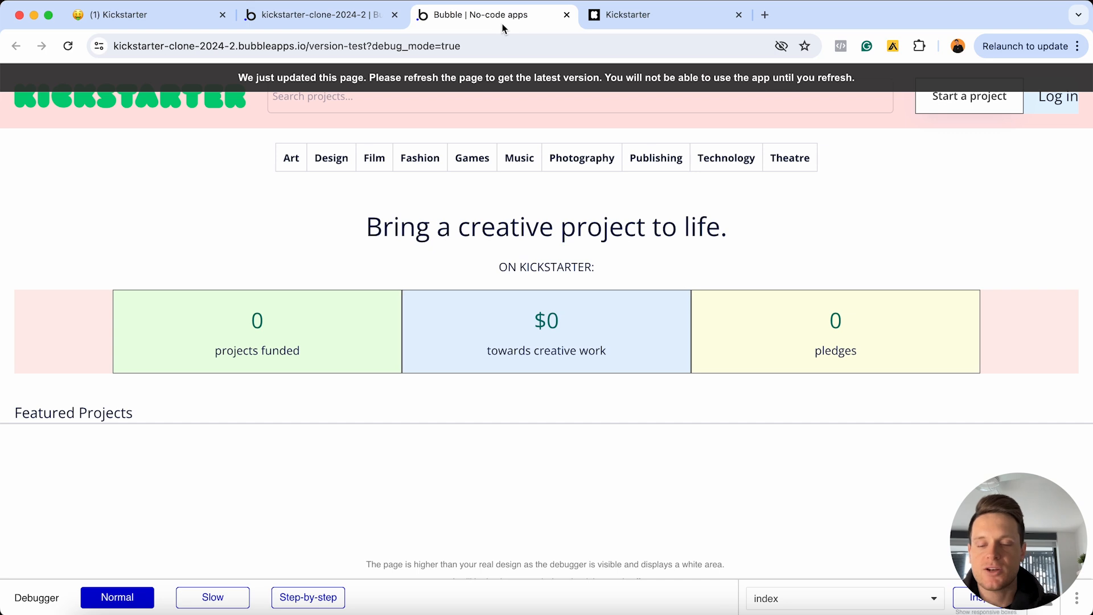
Reload the preview to check the new grey border around the header and category row
key("super+r")
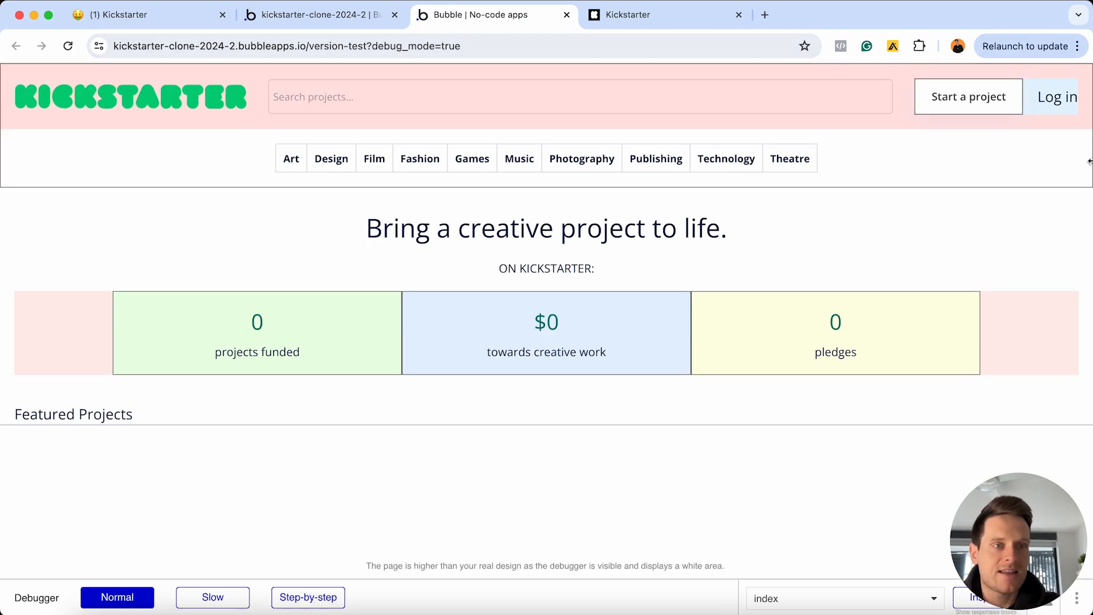
left_click(251, 213)
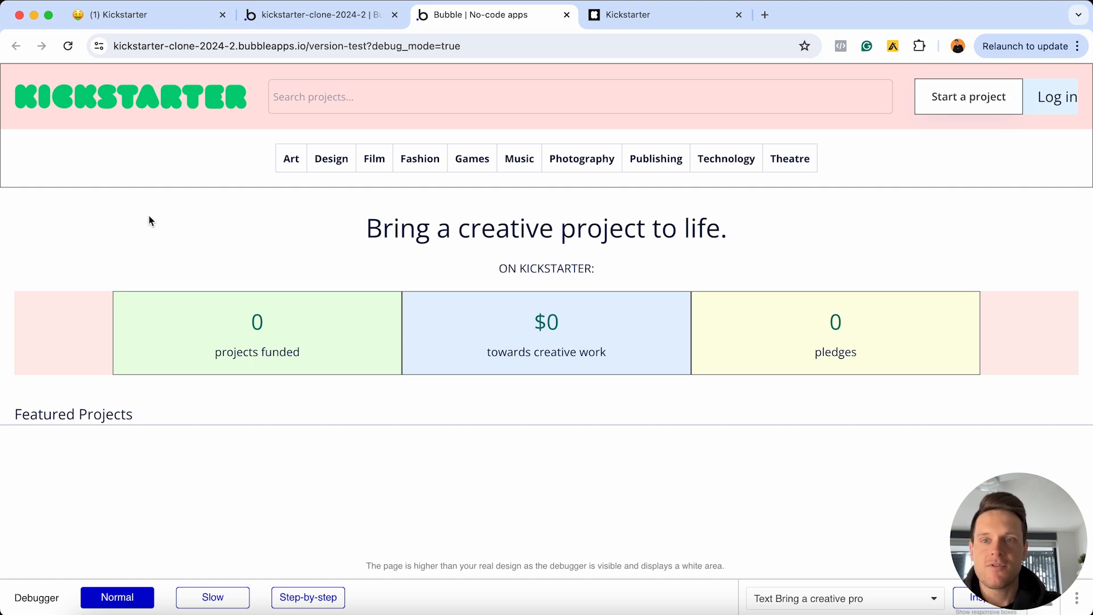
Tick Building a navigation menu plus its sub-tasks: top section, categories list, reusable element on home page
left_click(138, 18)
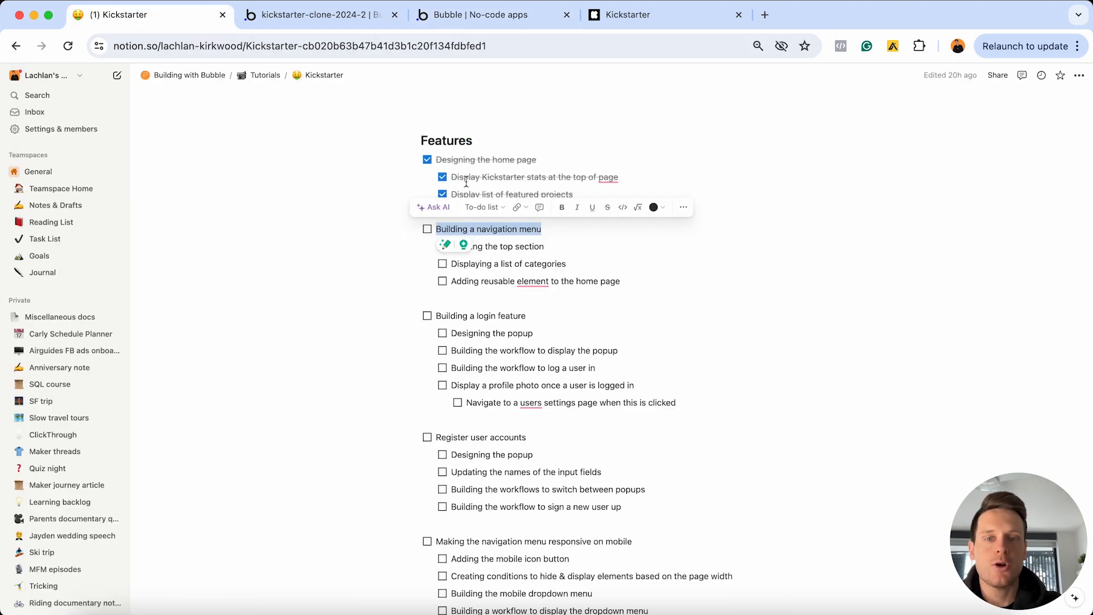
left_click(427, 229)
left_click(563, 240)
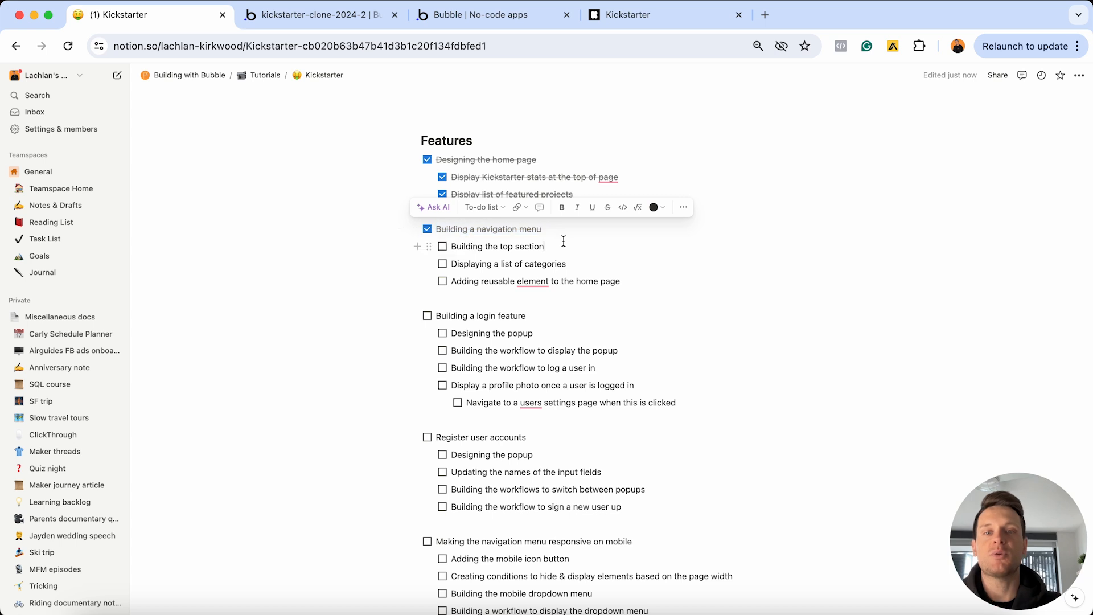
left_click(442, 247)
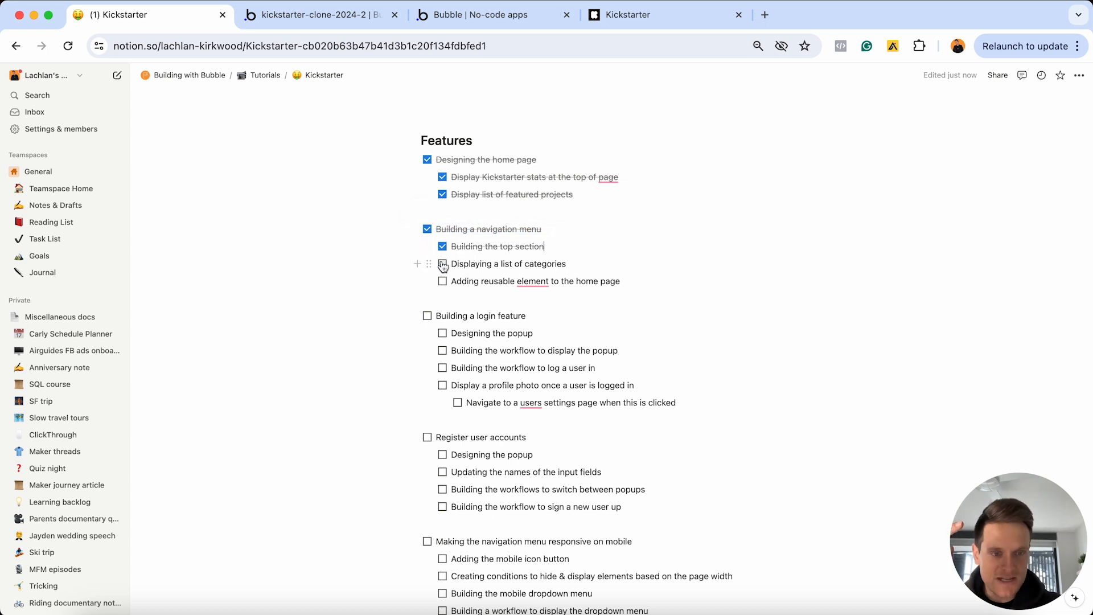
left_click(442, 265)
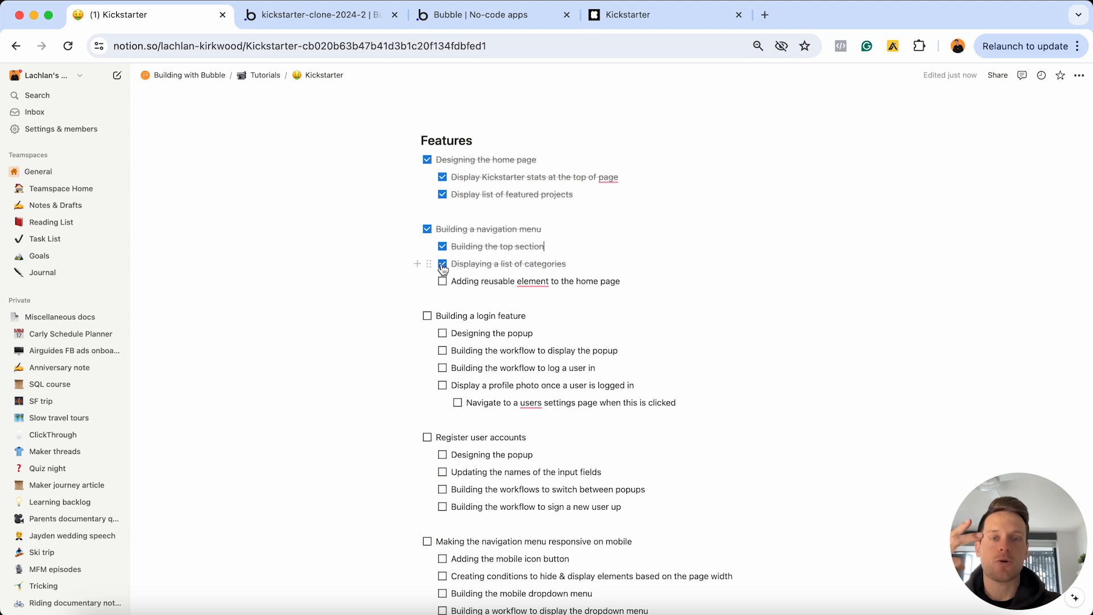
left_click(442, 282)
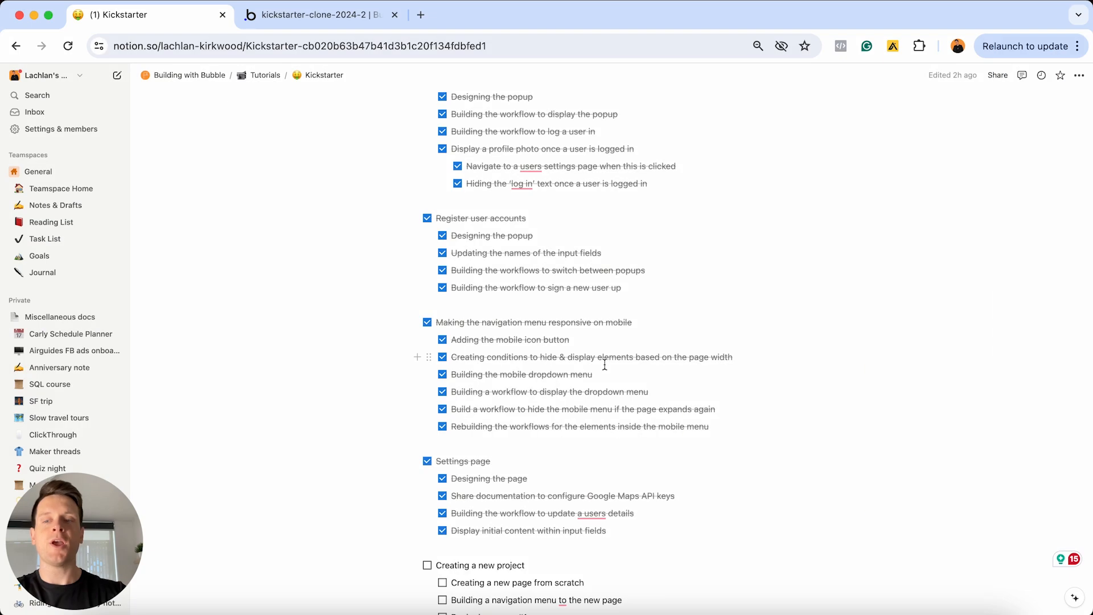
scroll(605, 363, "down", 5)
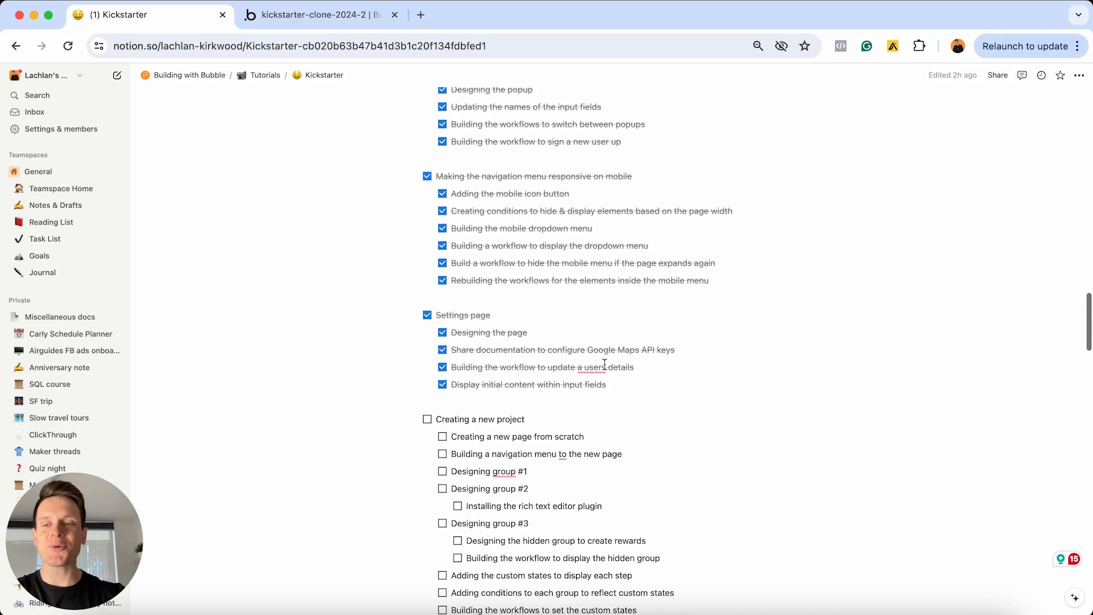
Scroll down to the Creating a new project section and select its heading line
scroll(604, 363, "down", 7)
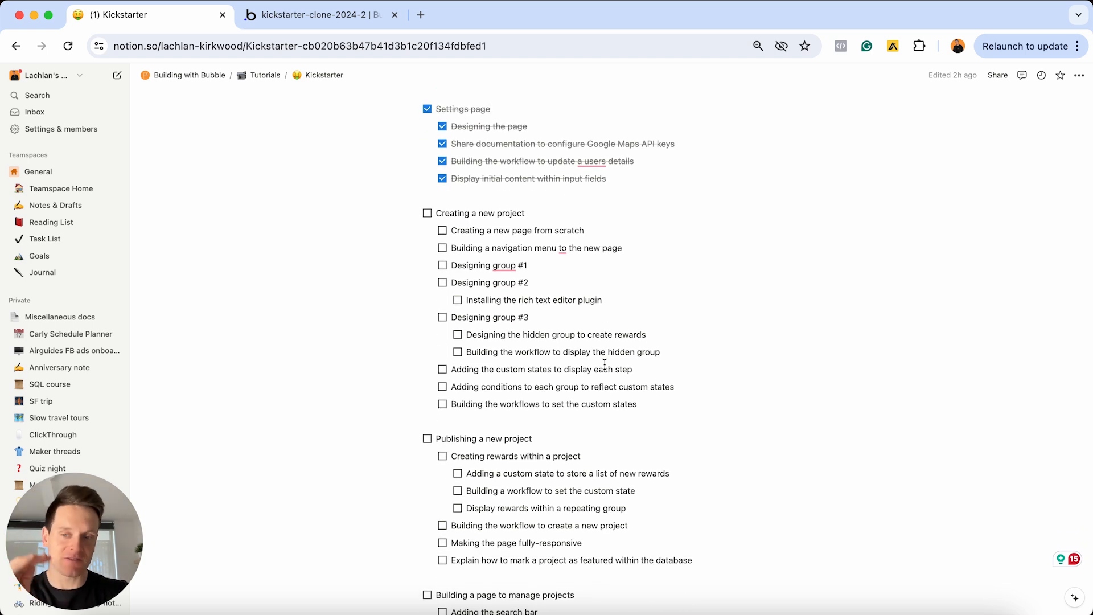
triple_click(549, 218)
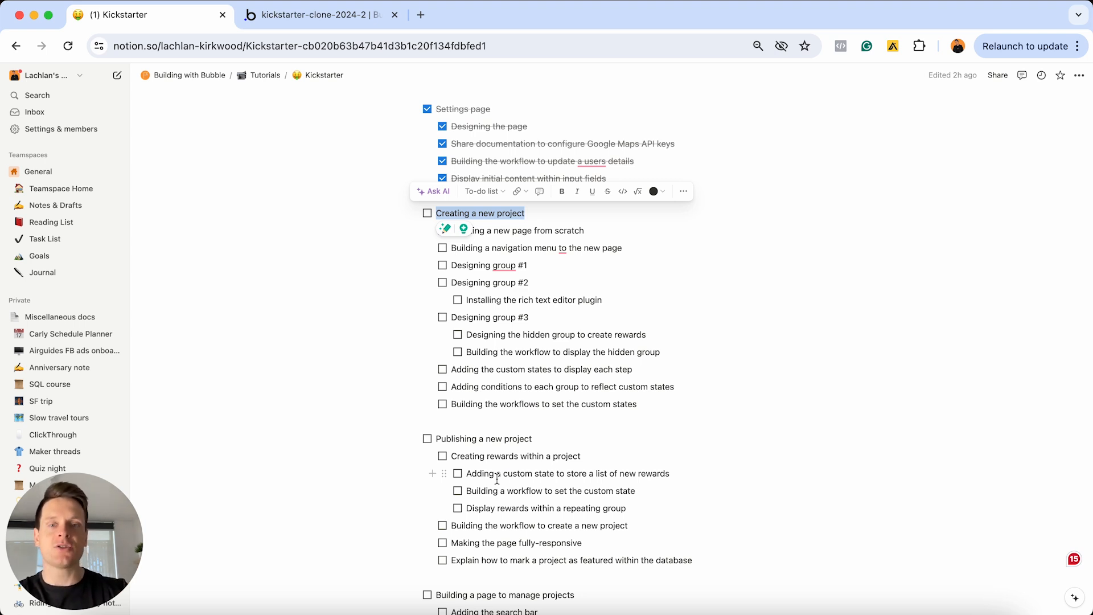
Bring up the create-page preview and advance the form twice to 'Let's talk about money'
key("ctrl+Up")
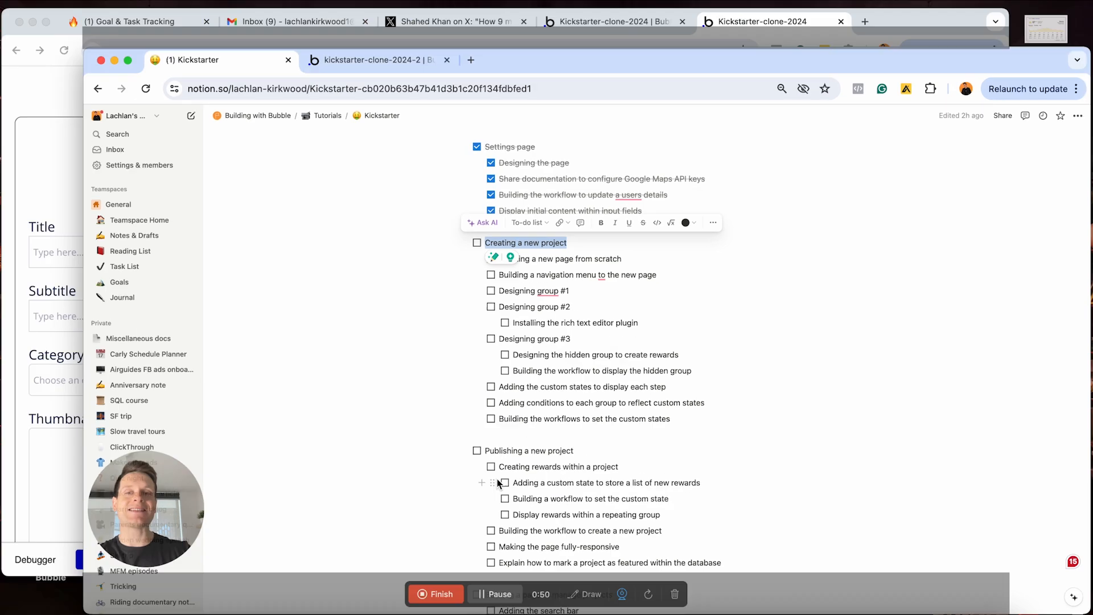
left_click(370, 306)
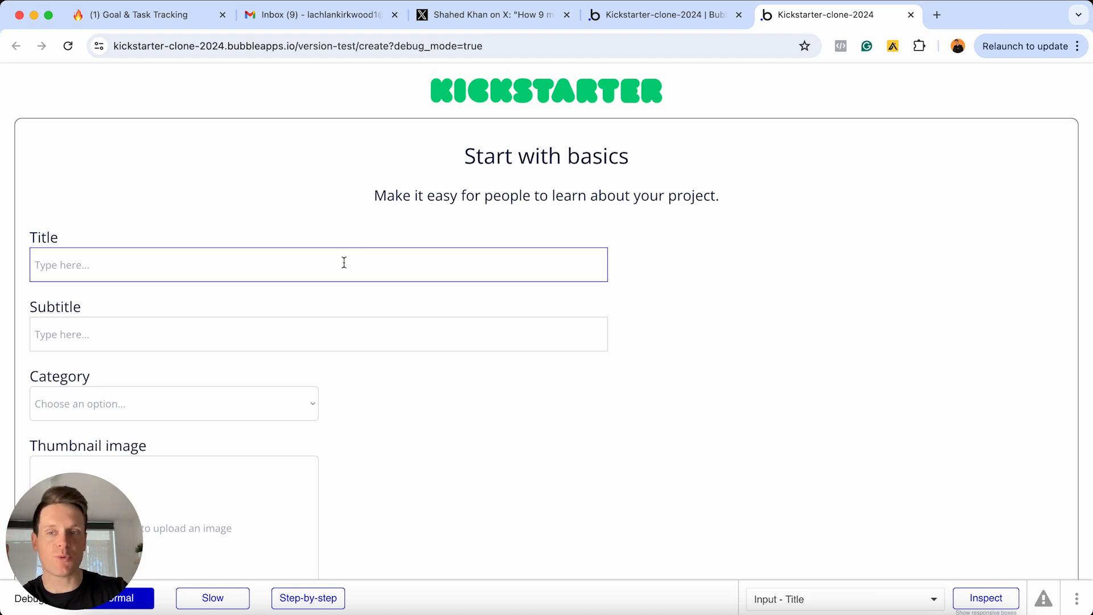
scroll(344, 263, "down", 3)
scroll(97, 159, "down", 3)
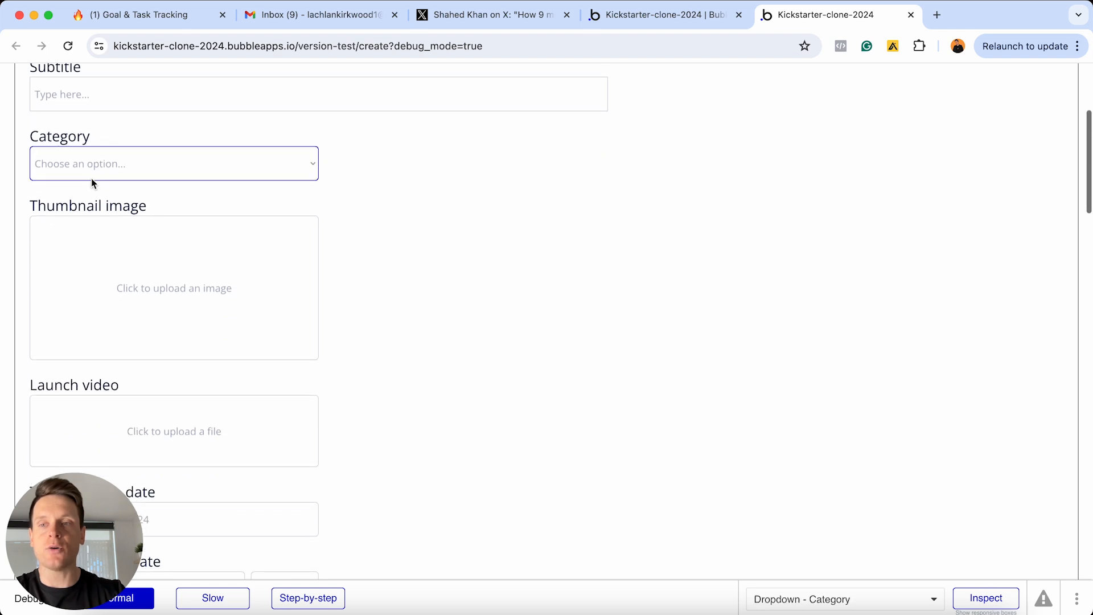
scroll(121, 188, "down", 2)
scroll(174, 273, "down", 2)
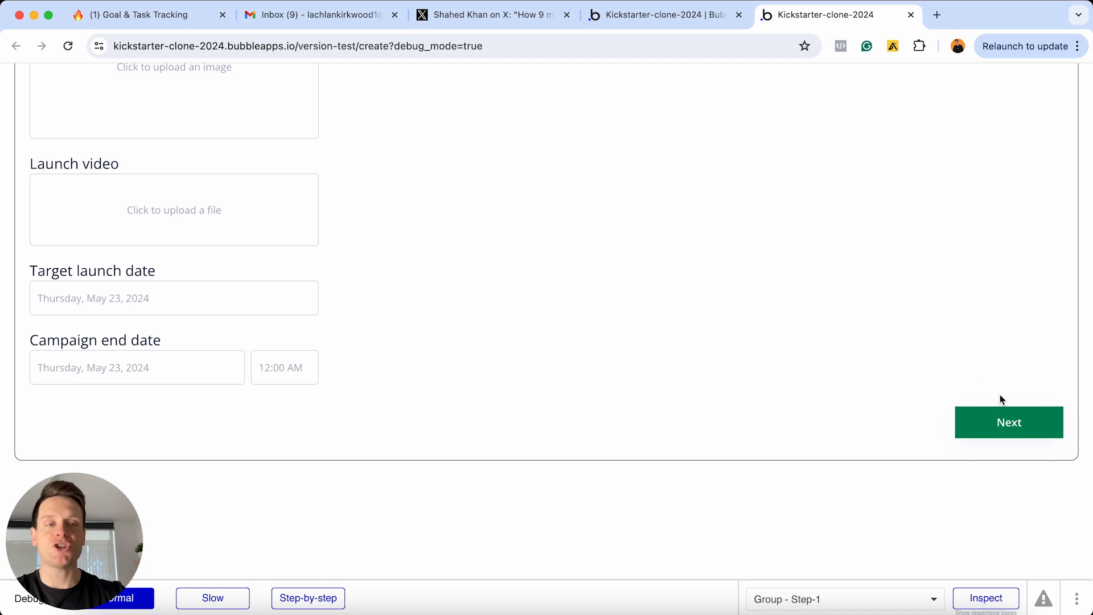
left_click(996, 427)
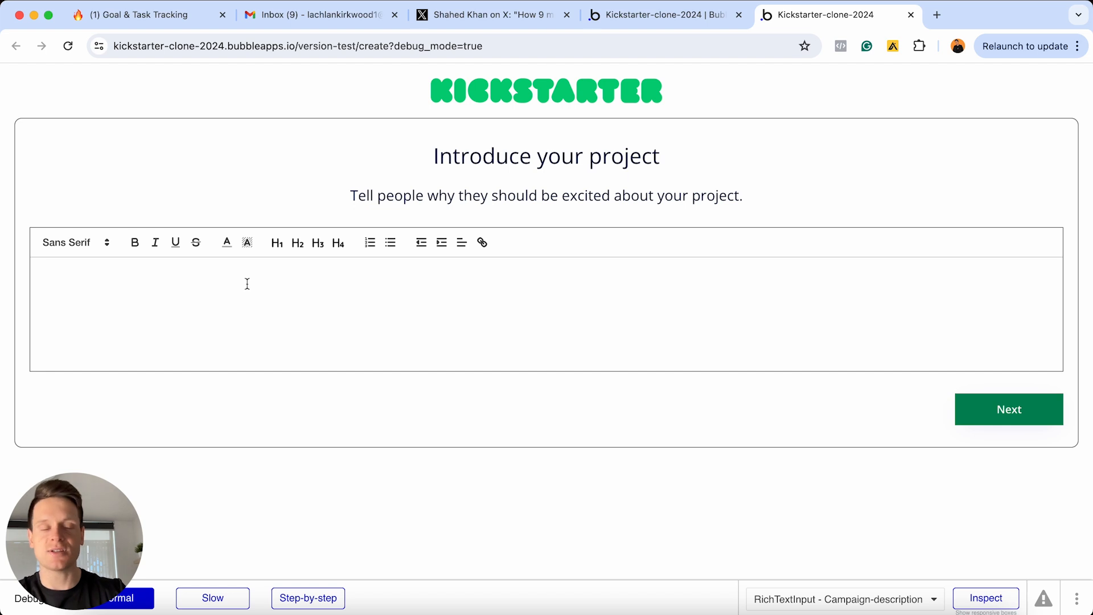
left_click(1003, 406)
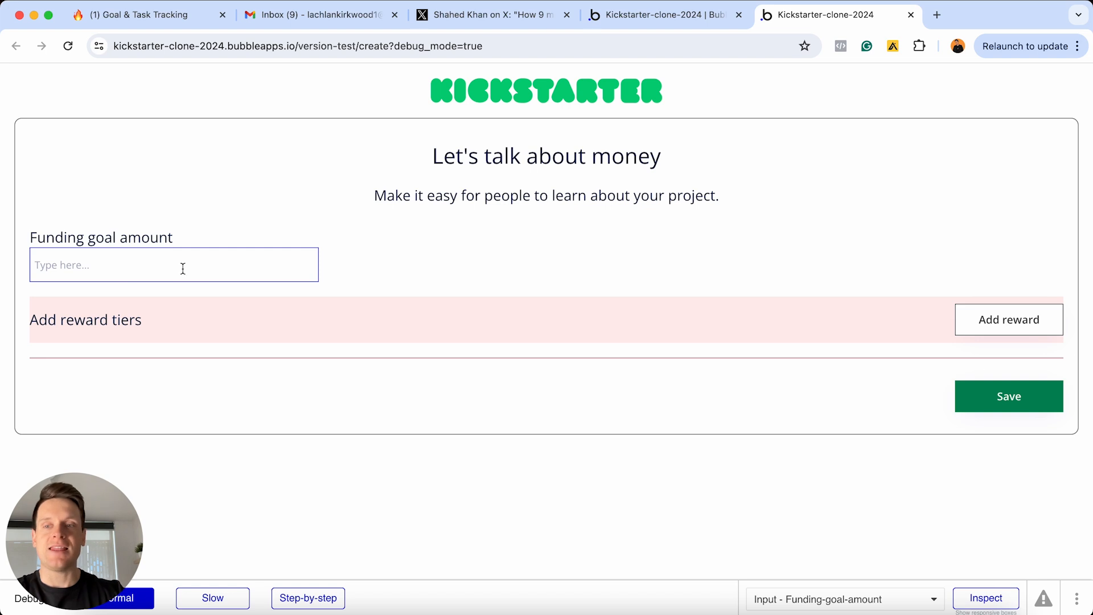
Add a reward tier and try saving the funding step
left_click(1003, 320)
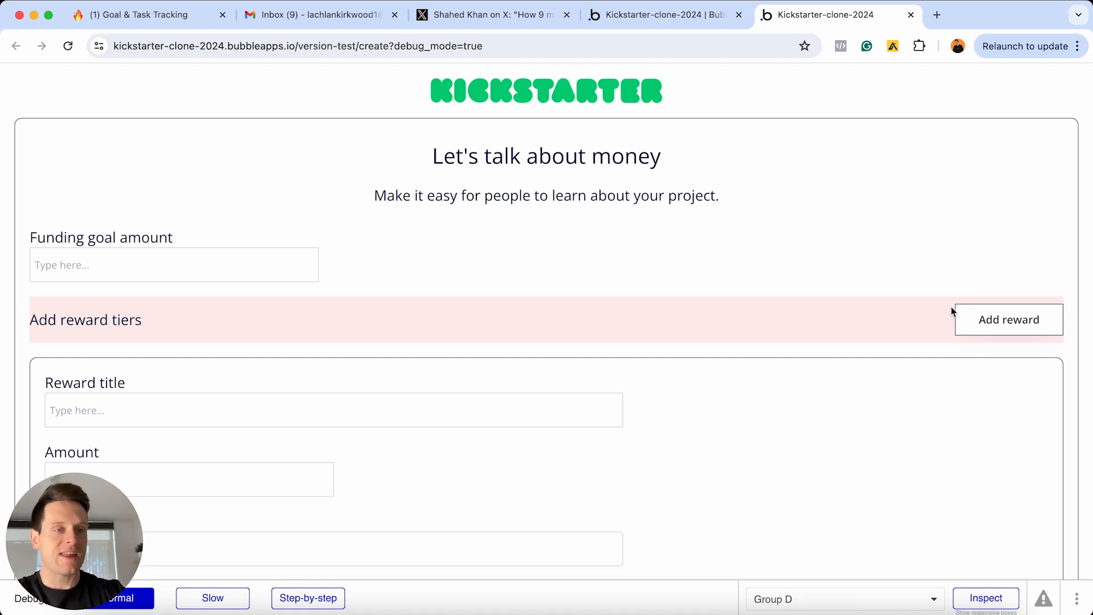
scroll(449, 320, "down", 5)
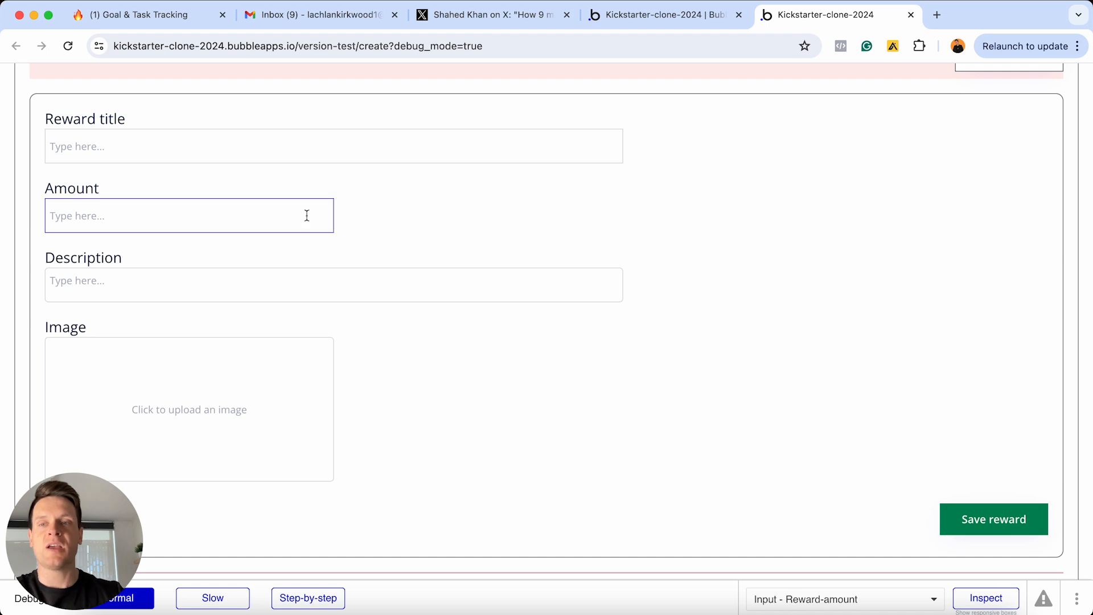
scroll(256, 273, "down", 4)
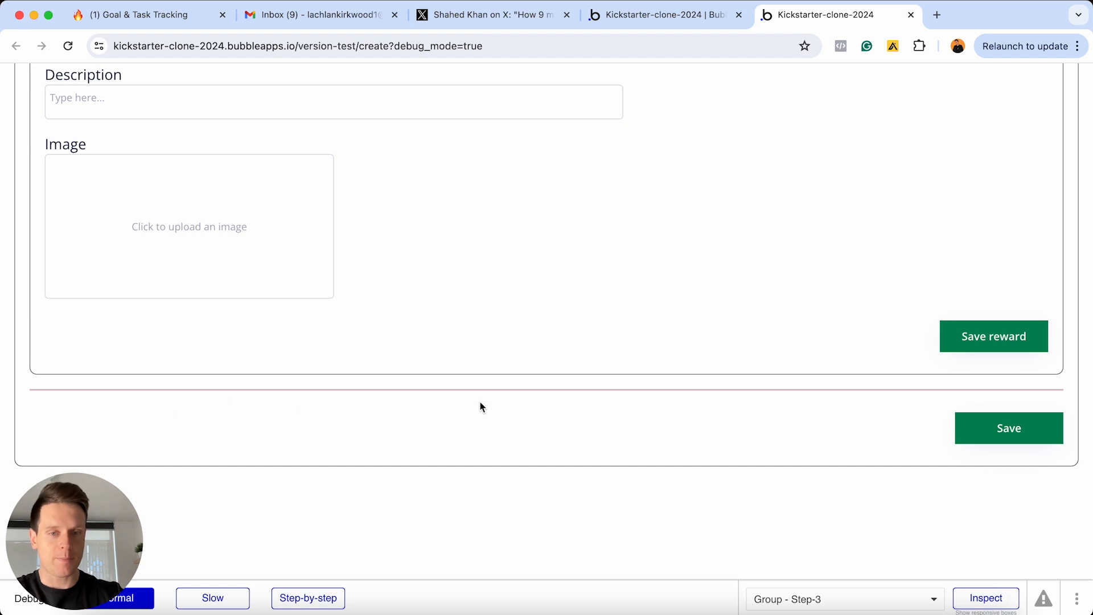
left_click(1002, 440)
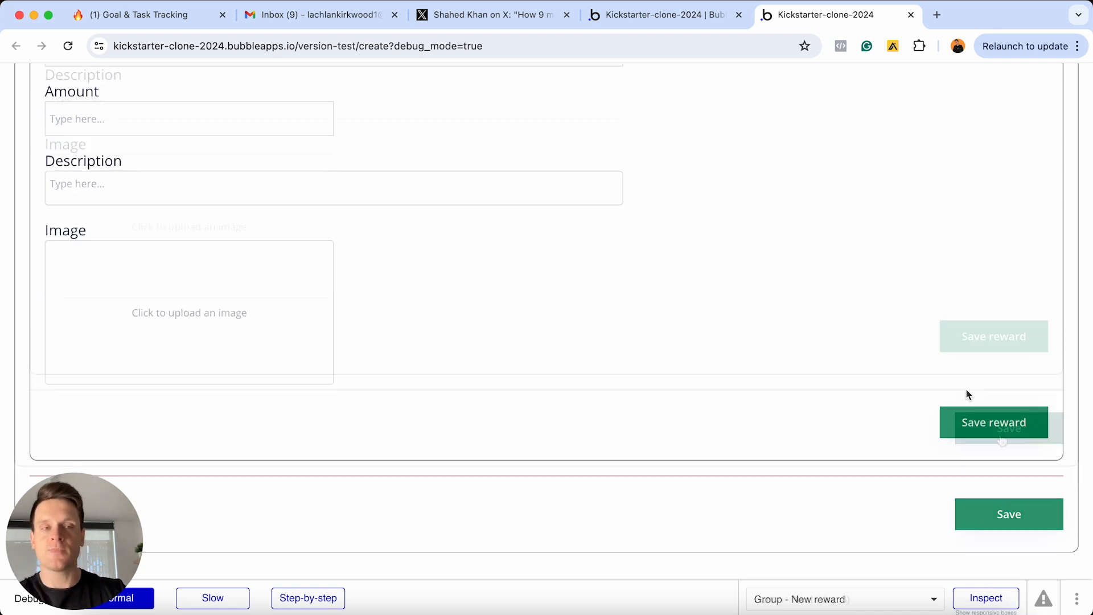
scroll(966, 393, "up", 5)
scroll(965, 389, "up", 2)
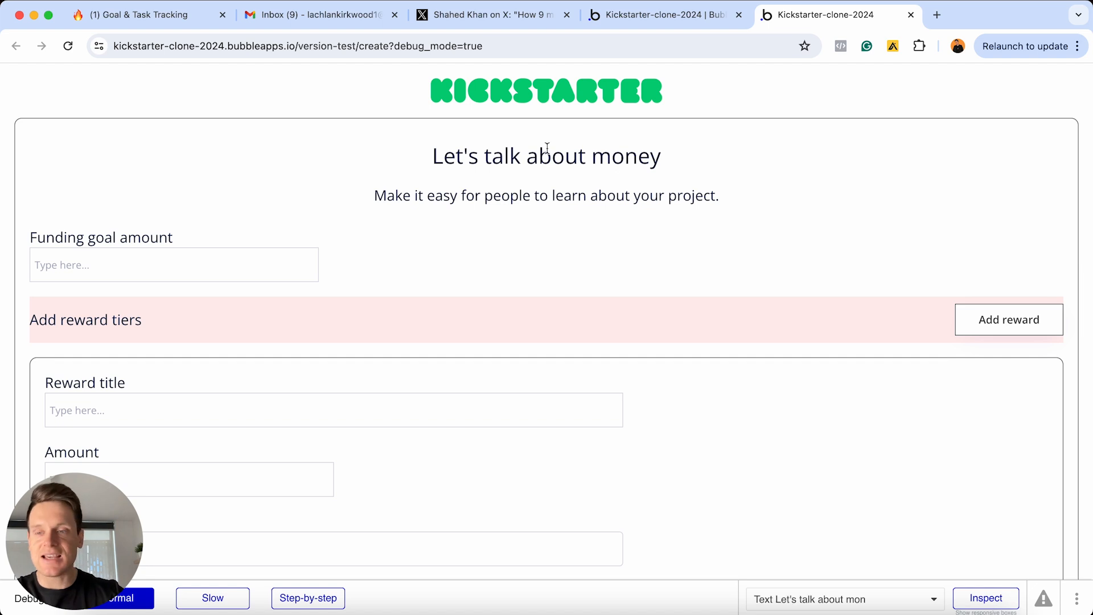
scroll(547, 146, "down", 3)
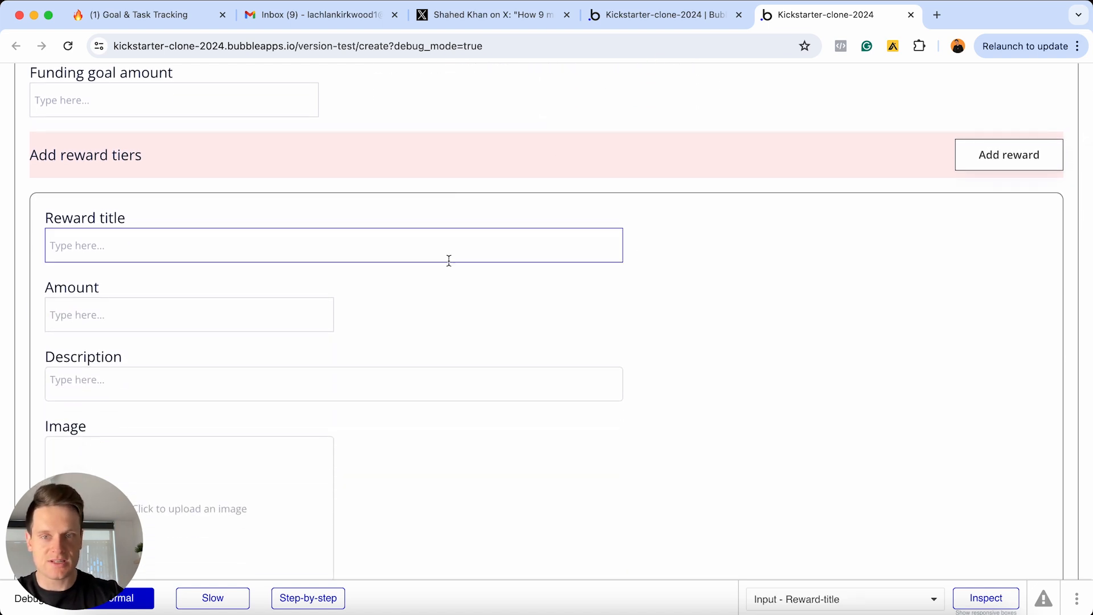
scroll(666, 216, "up", 3)
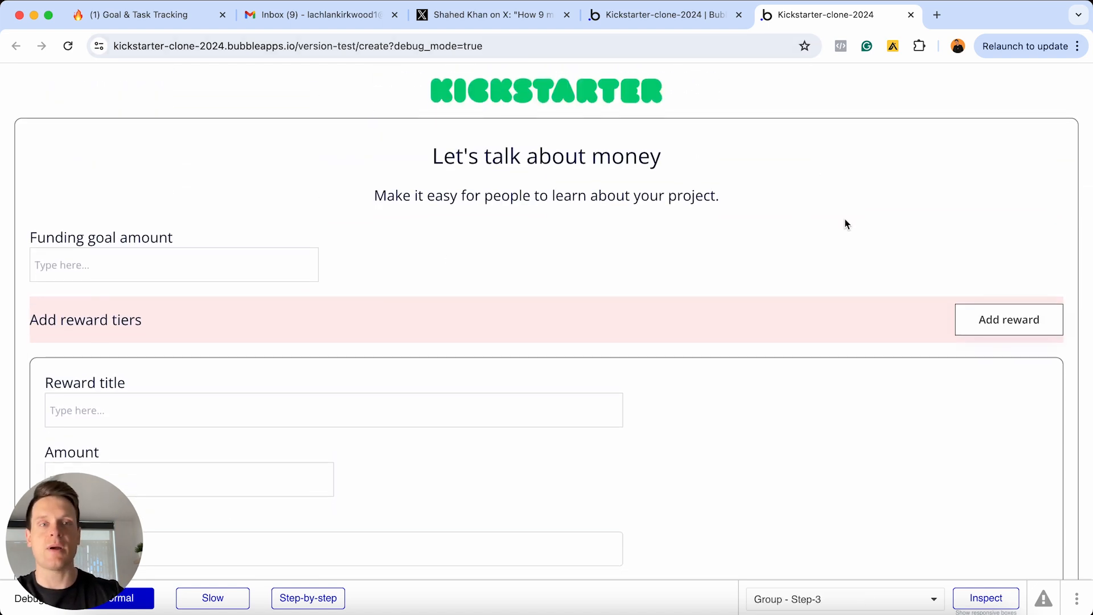
Reload the create-page preview and advance from the basics step to Introduce your project
key("super+r")
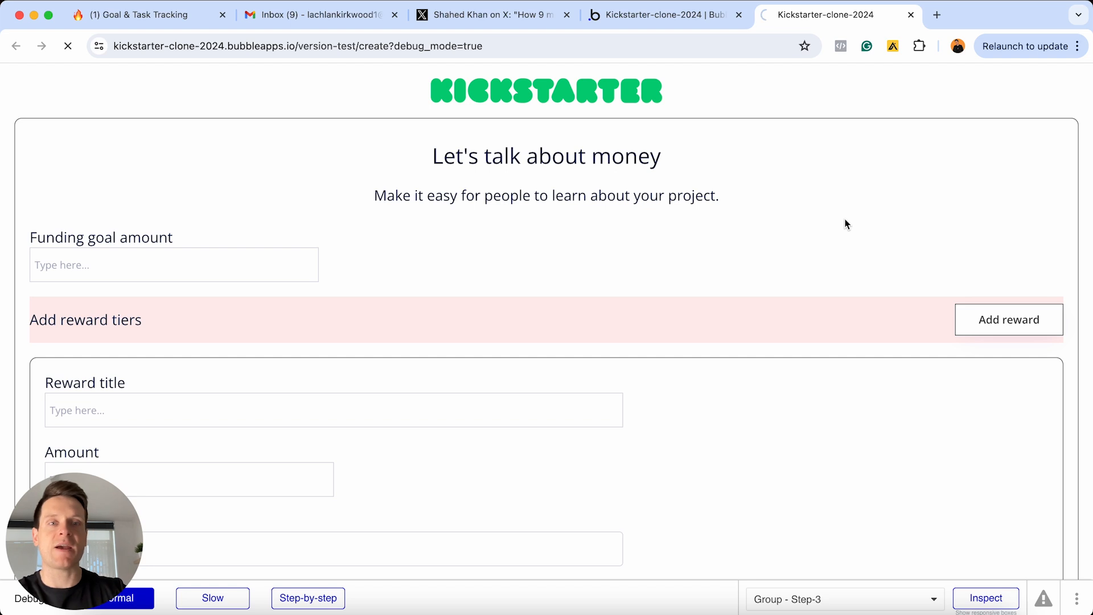
scroll(759, 210, "down", 2)
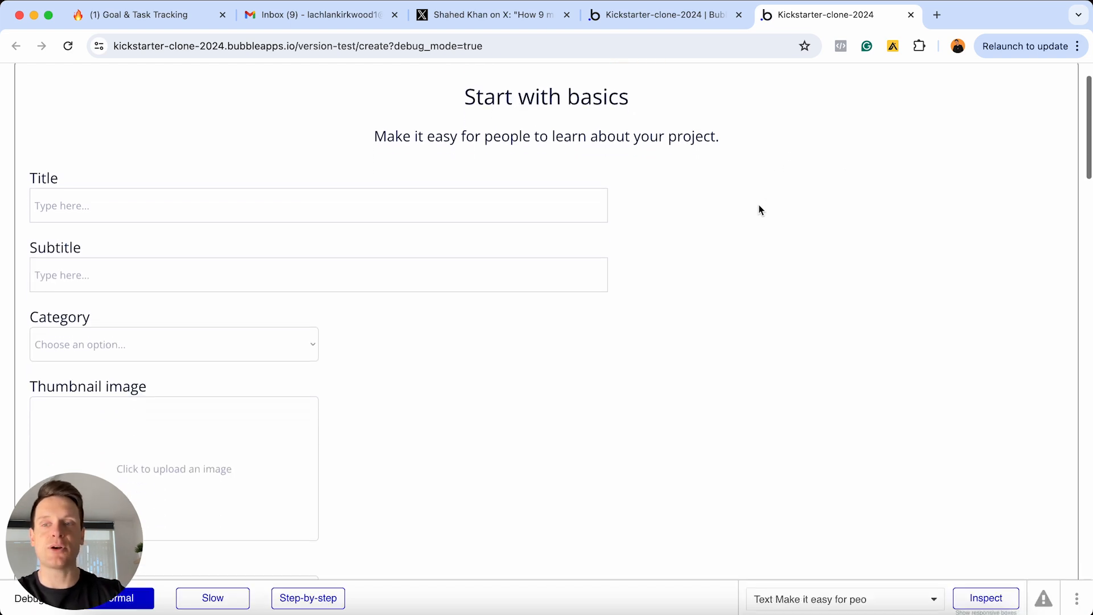
scroll(719, 453, "down", 7)
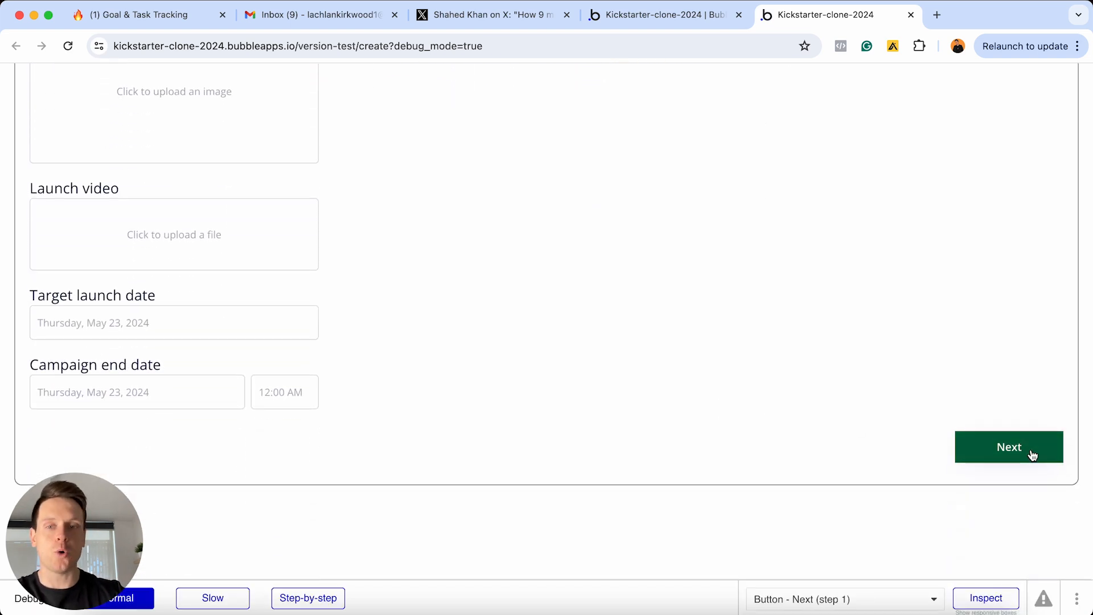
left_click(1033, 455)
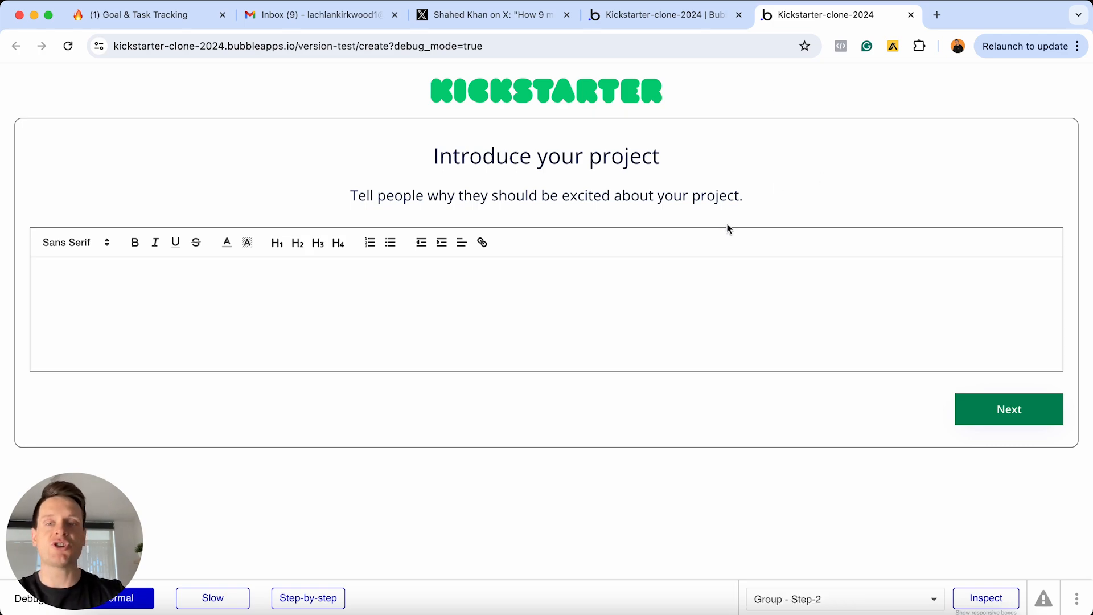
key("ctrl+Up")
Review the Notion checklist, then return to the Bubble editor's index page
left_click(369, 418)
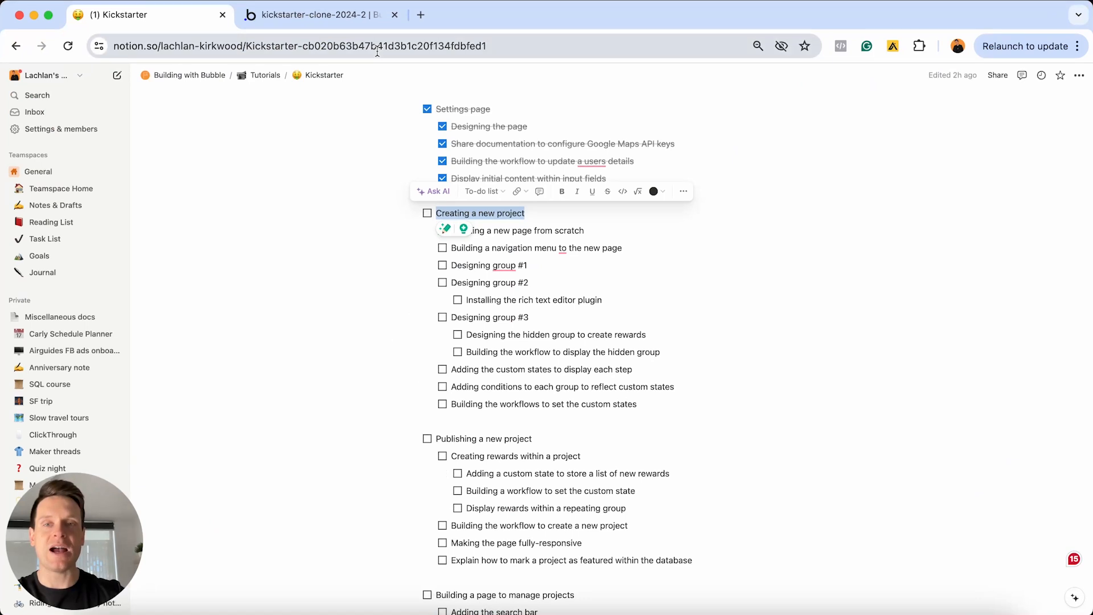
left_click(342, 22)
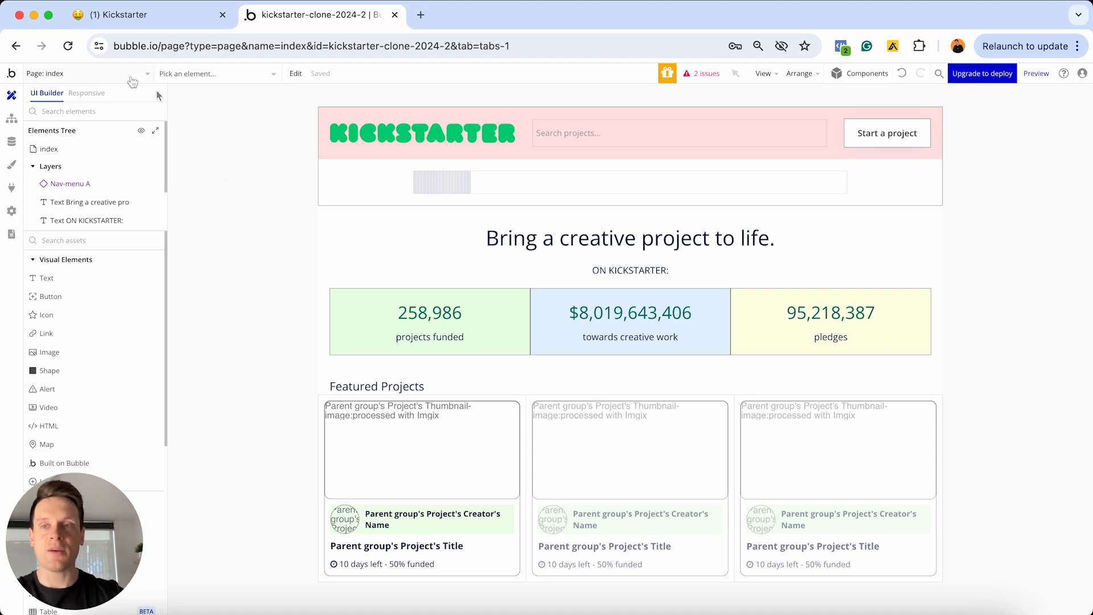
Add a new blank page named 'create' from the Page dropdown
left_click(114, 74)
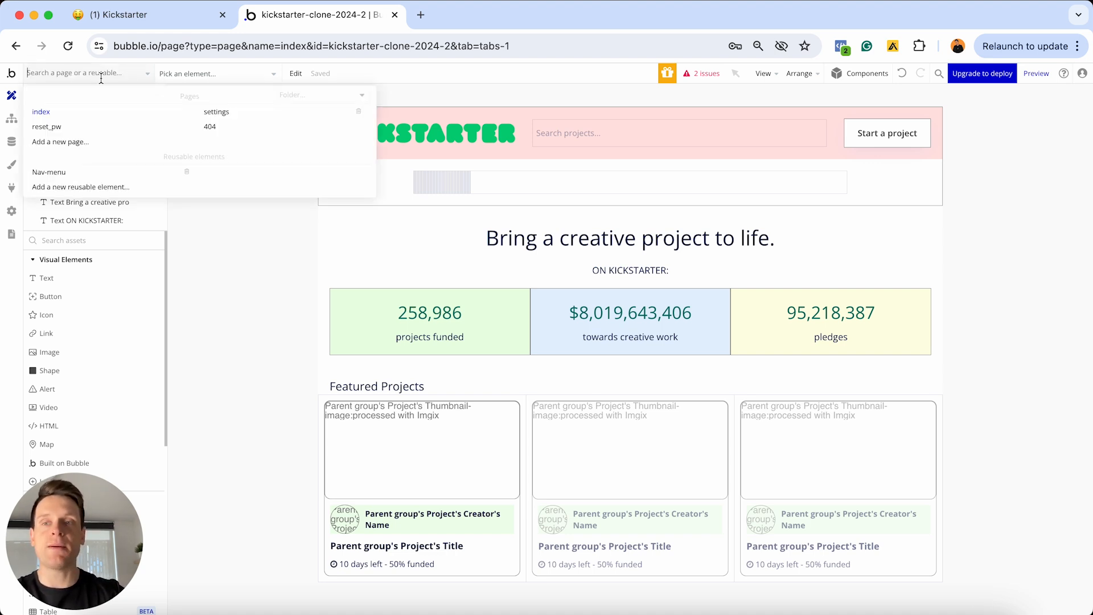
left_click(73, 147)
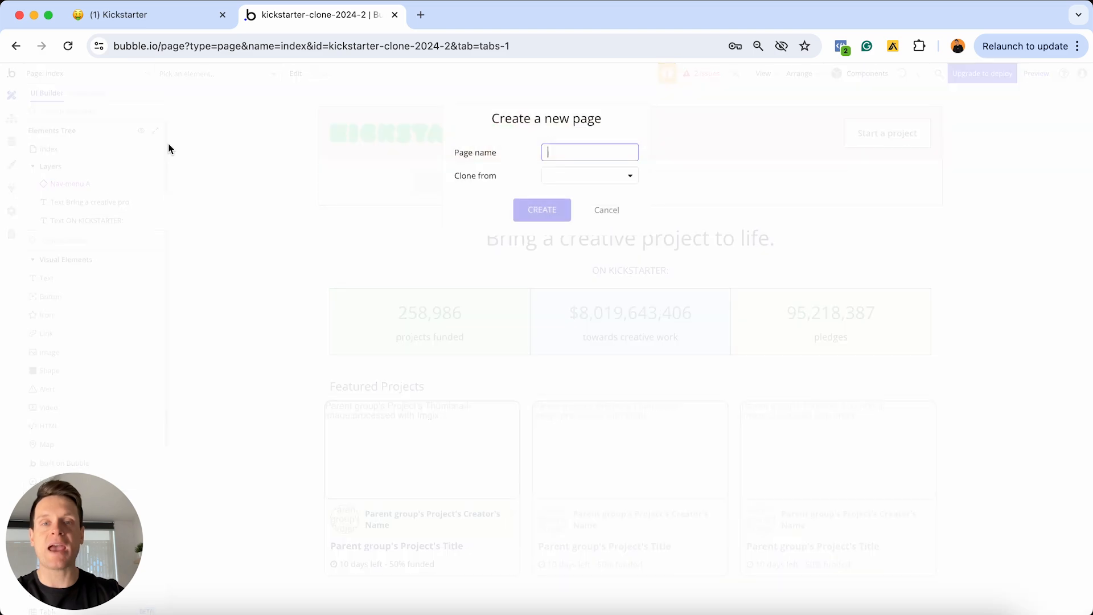
type("te")
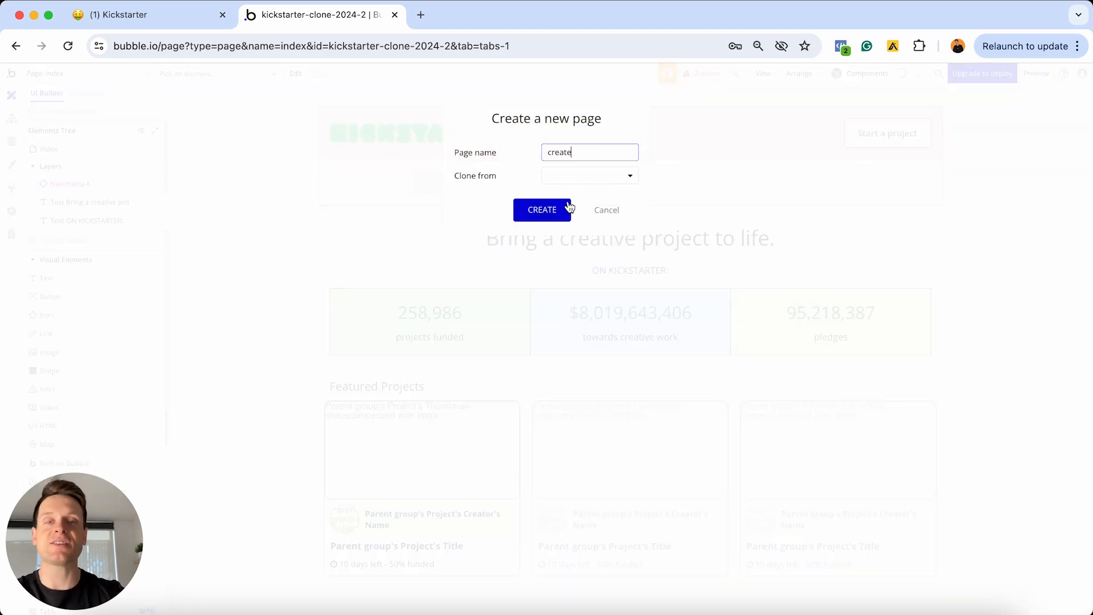
left_click(564, 210)
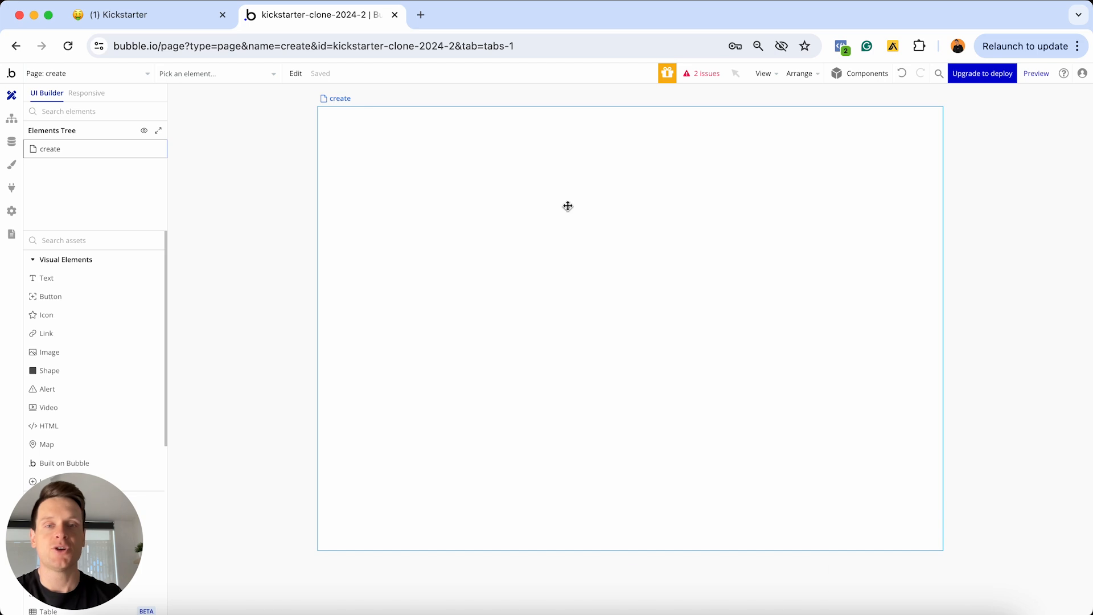
Set the create page's container layout to Column and add an empty Image element, Image A
double_click(567, 207)
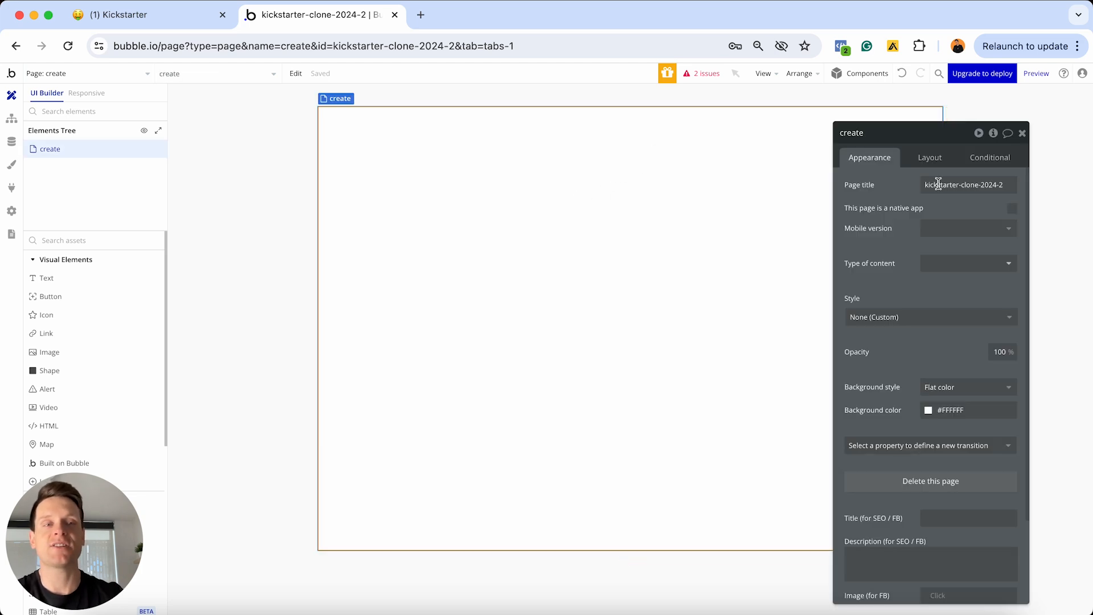
left_click(930, 159)
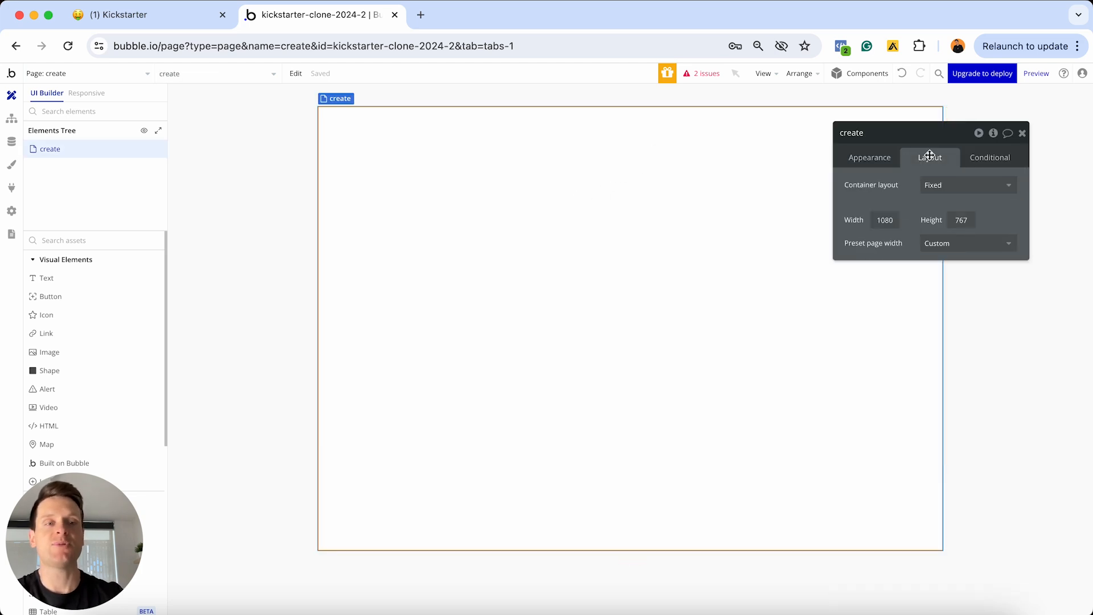
left_click(940, 186)
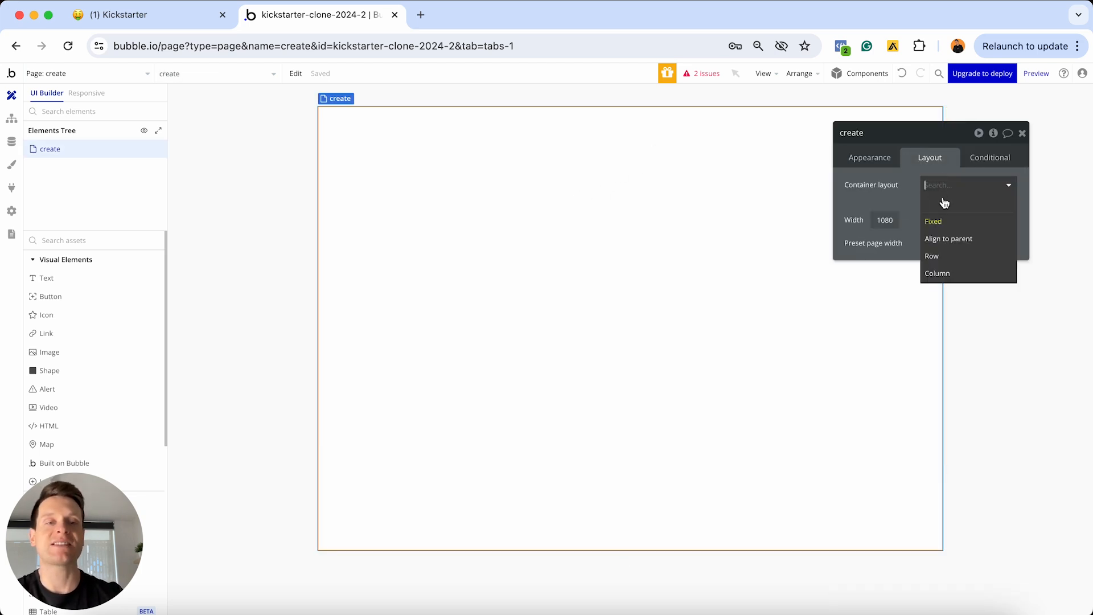
left_click(942, 274)
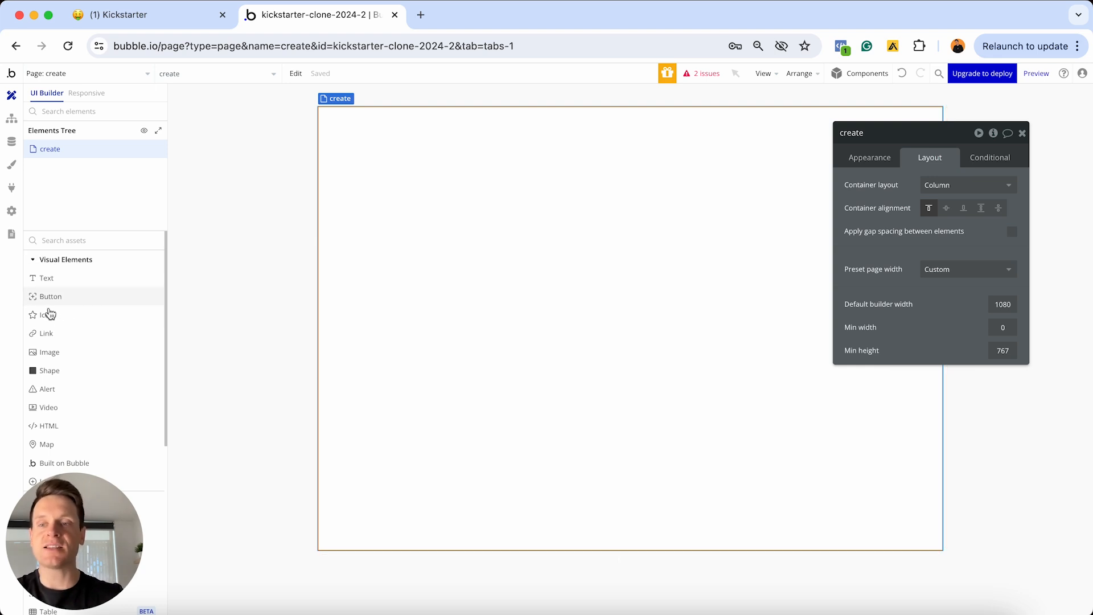
left_click(49, 352)
left_click(528, 178)
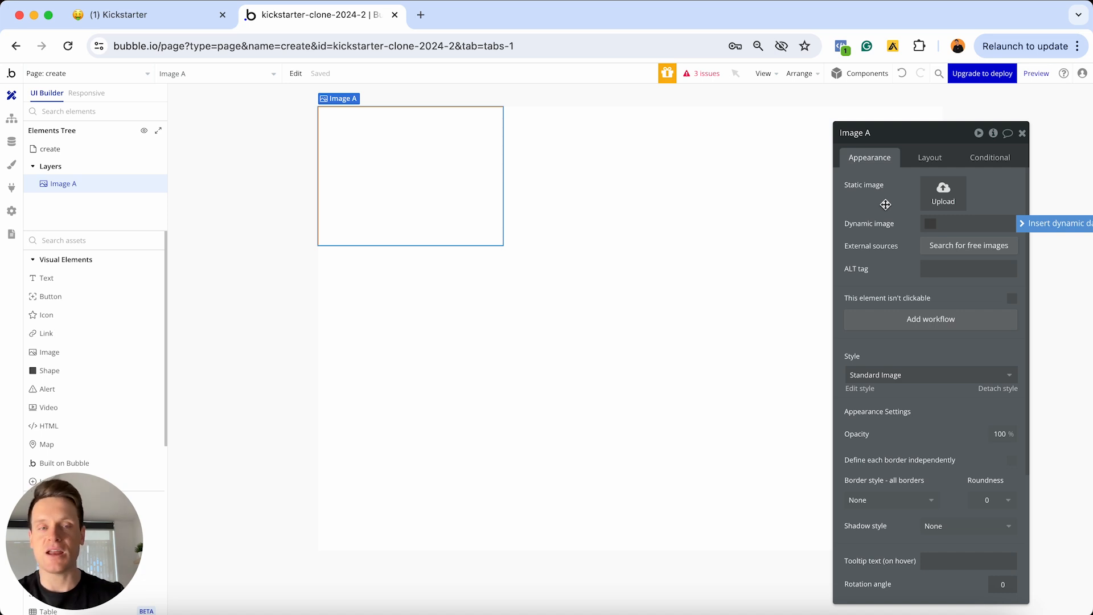
Upload the Kickstarter logo into Image A, lock its aspect ratio and centre it horizontally
left_click_drag(886, 204, 936, 197)
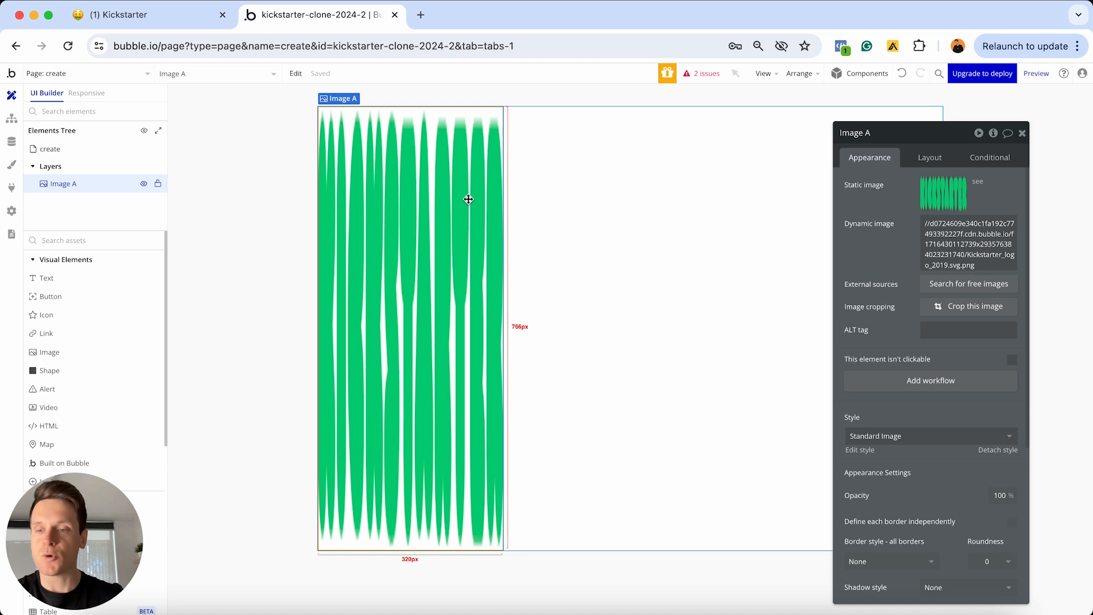
left_click(929, 160)
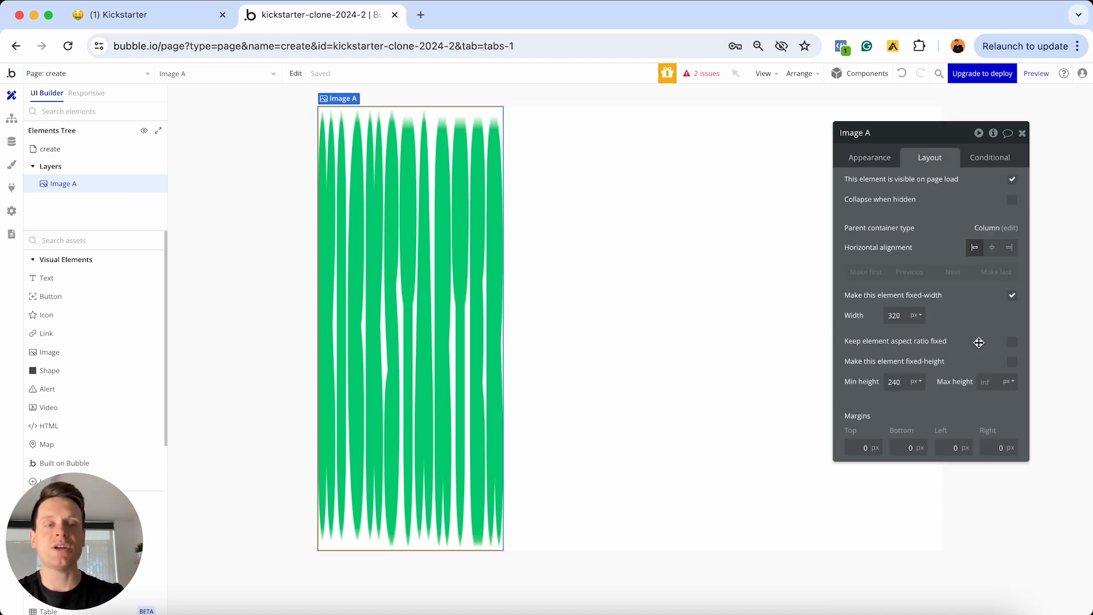
left_click(1013, 343)
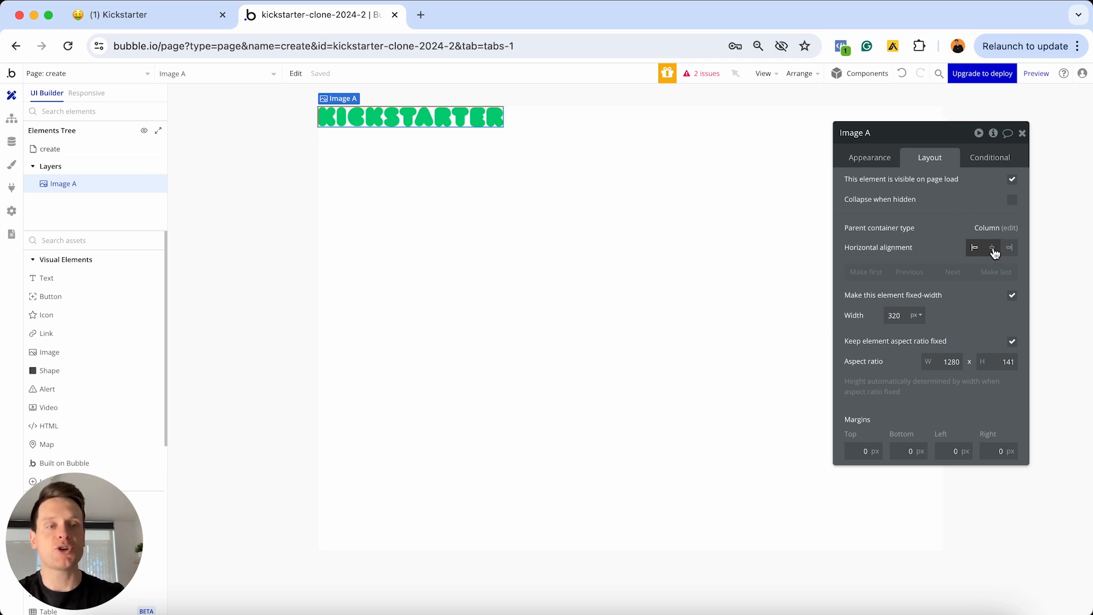
left_click(992, 249)
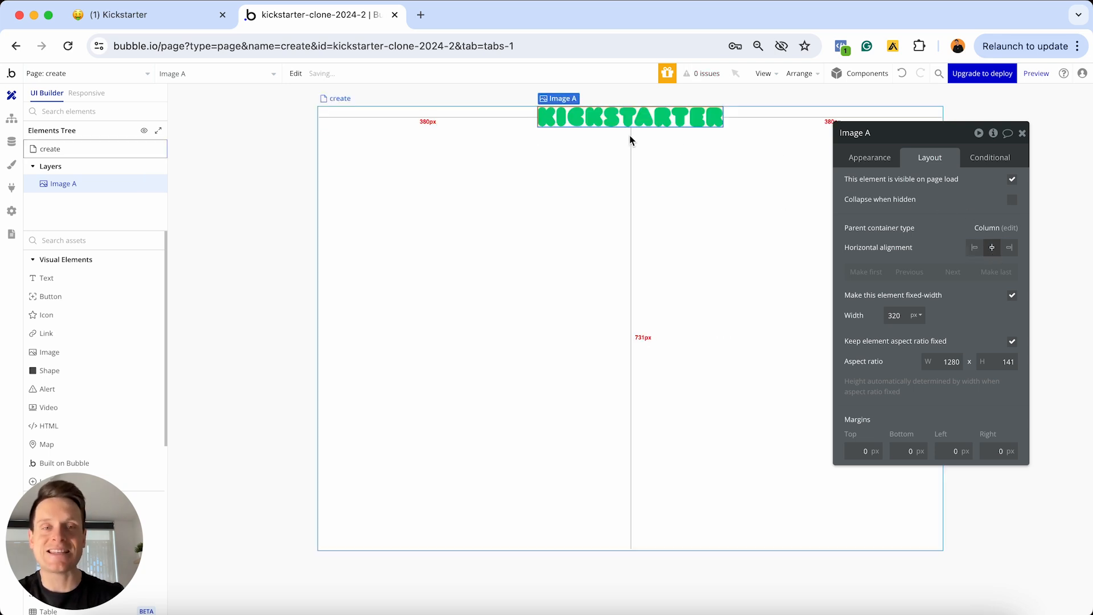
Give the logo 20 px top, left and right margins
left_click(863, 451)
type("20")
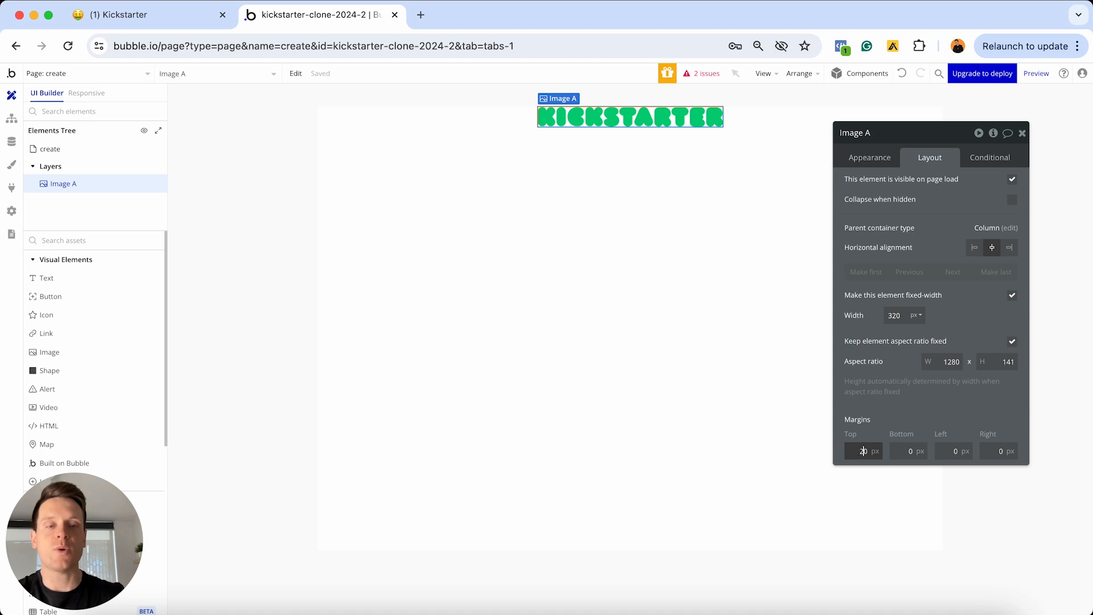
left_click(951, 450)
type("20")
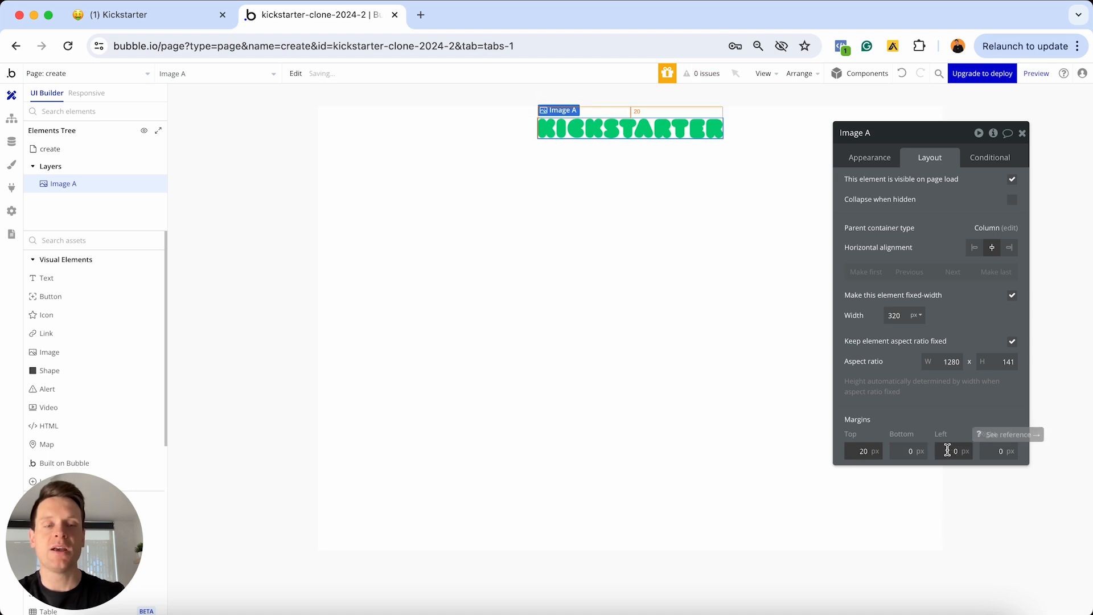
left_click(986, 451)
type("20")
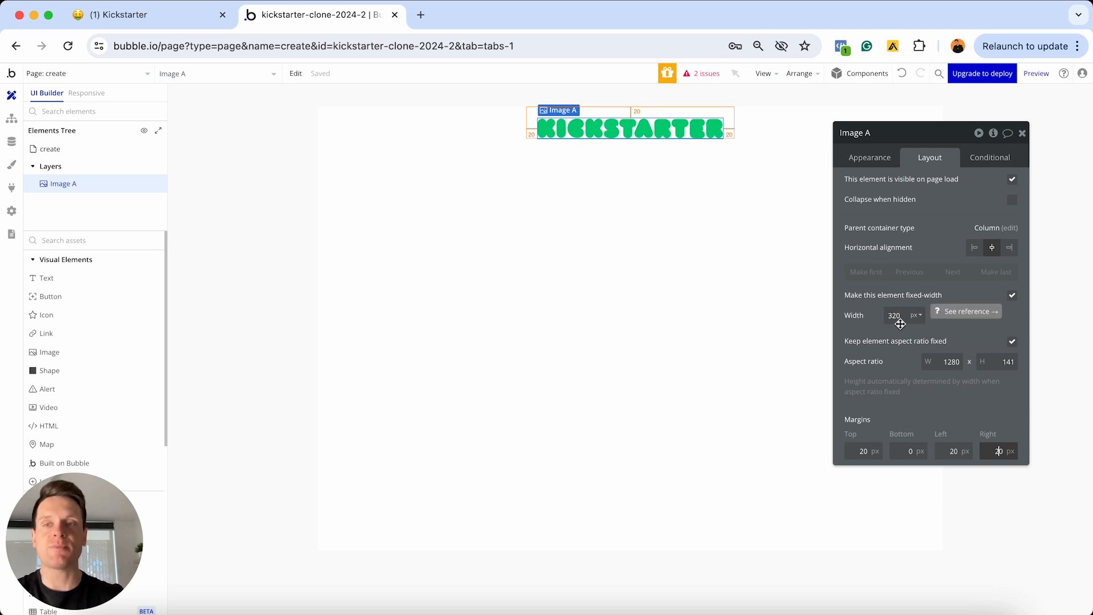
Preview the create page in the Responsive view at the 320px breakpoint
left_click(86, 93)
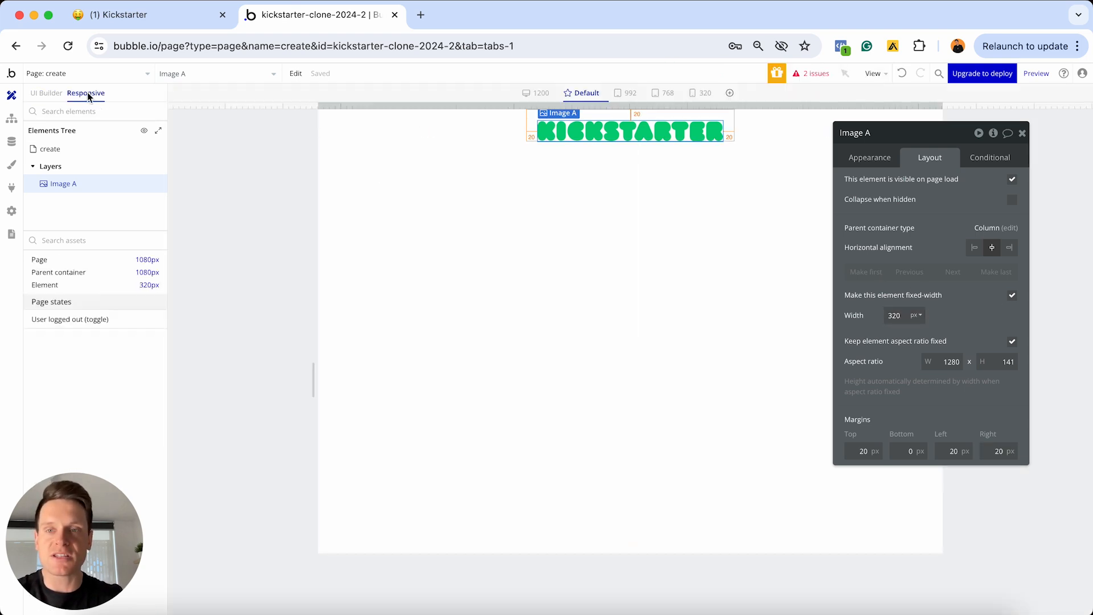
left_click(1022, 132)
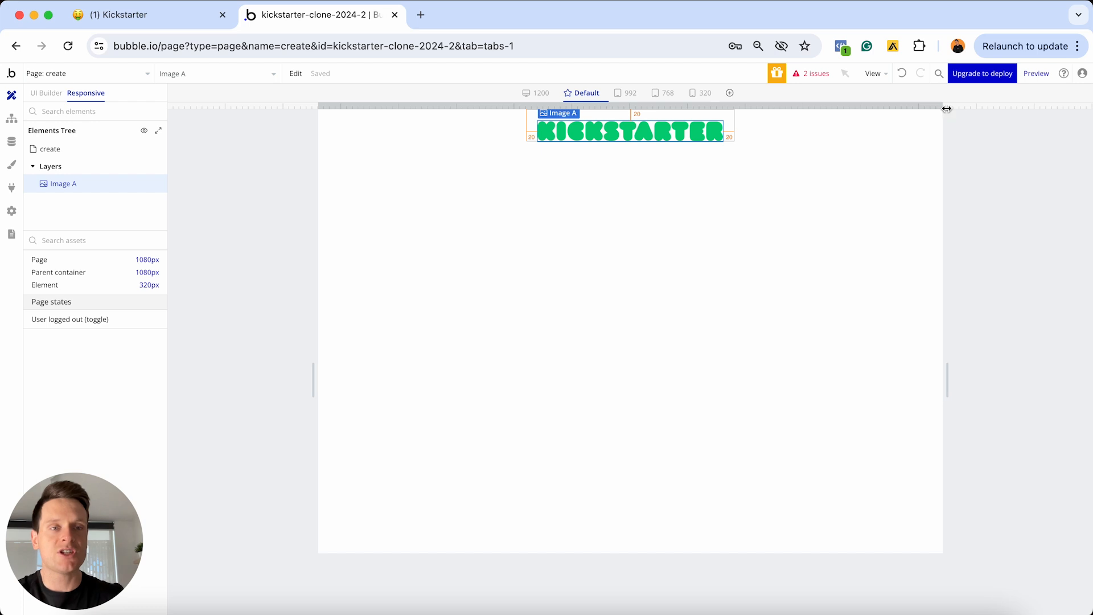
left_click_drag(947, 109, 734, 106)
left_click(703, 94)
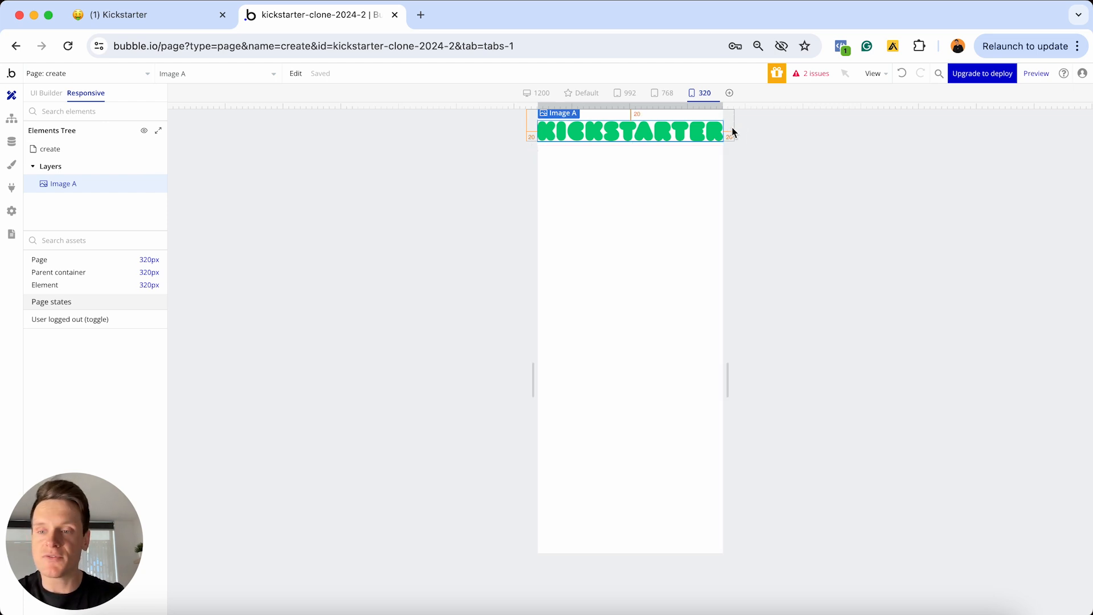
Make the logo flexible-width with a 280px minimum and 320px maximum width, testing it wider
double_click(673, 137)
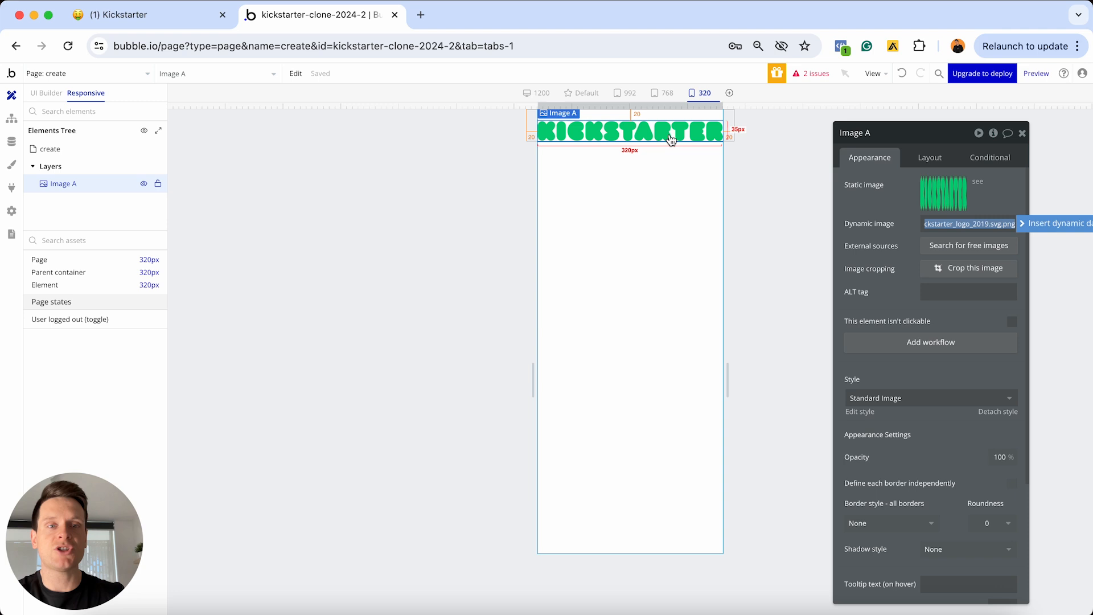
left_click(926, 157)
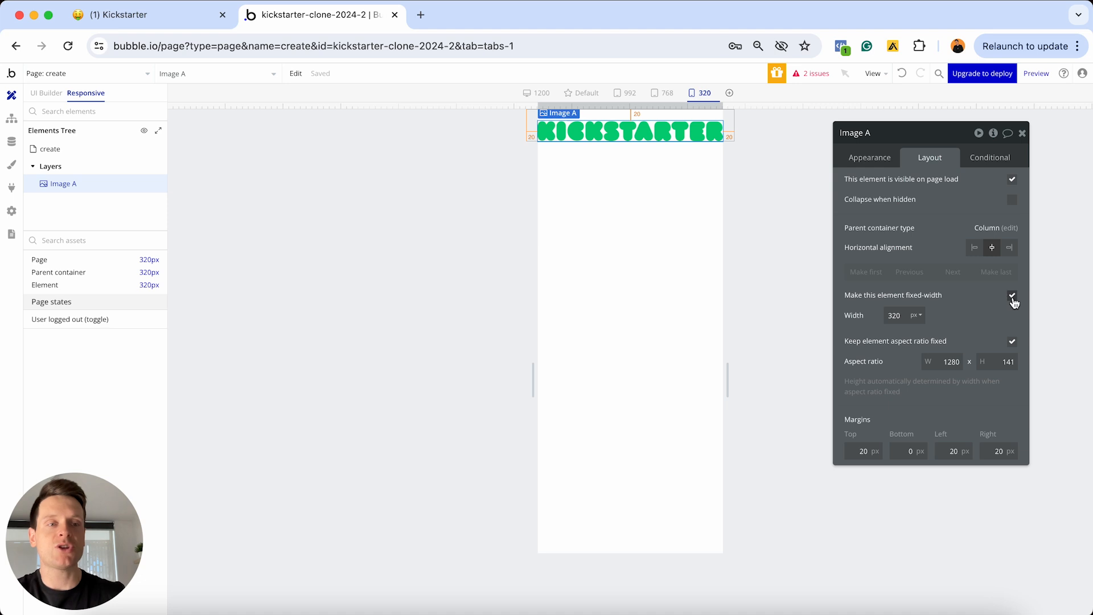
left_click(1012, 295)
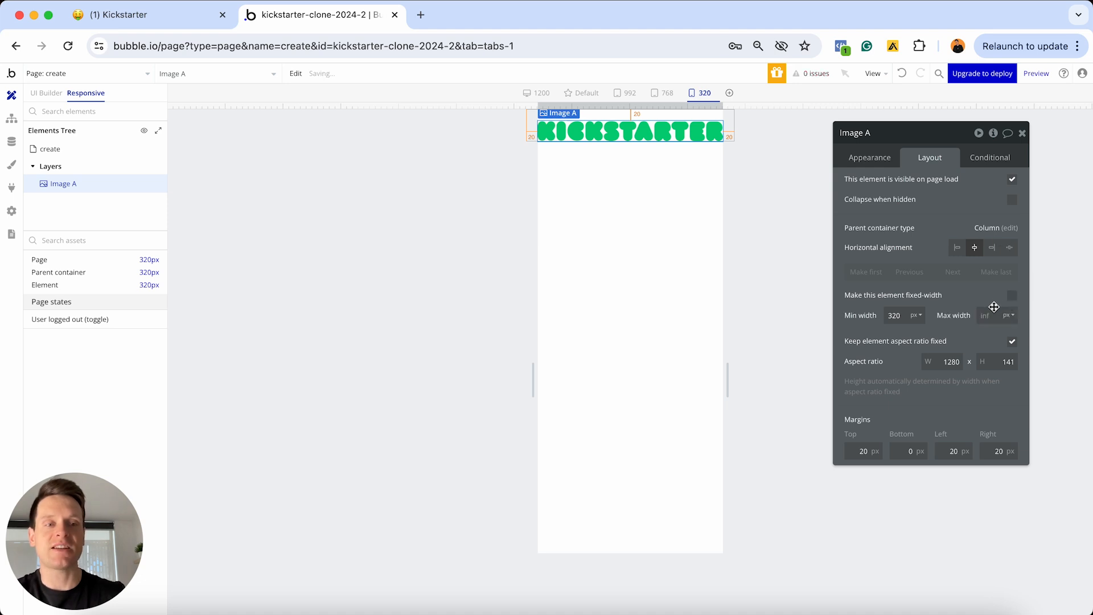
left_click(990, 315)
type("320")
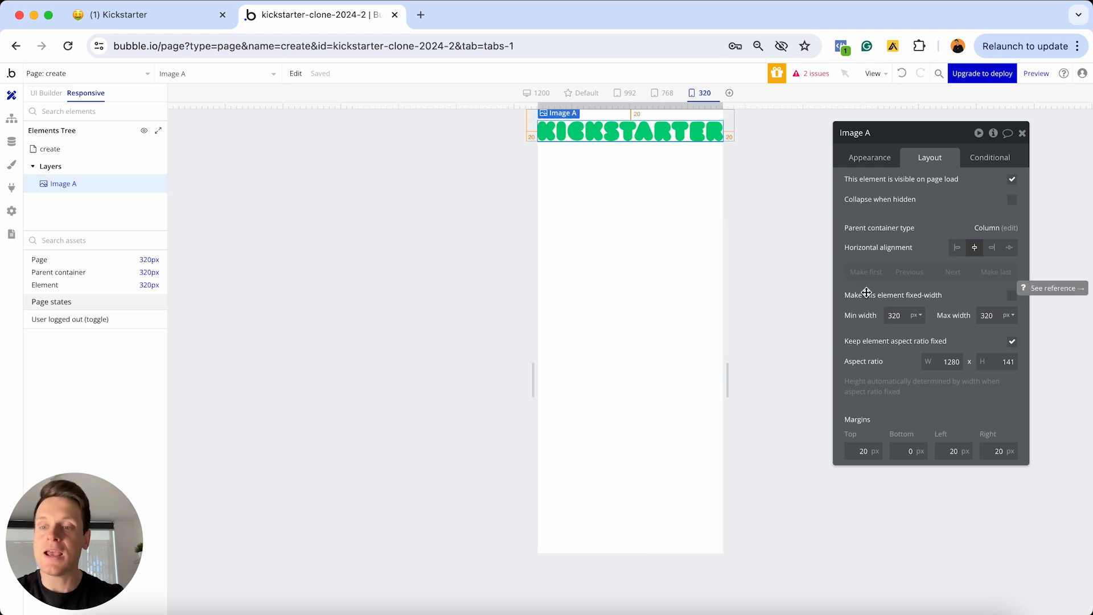
left_click(902, 316)
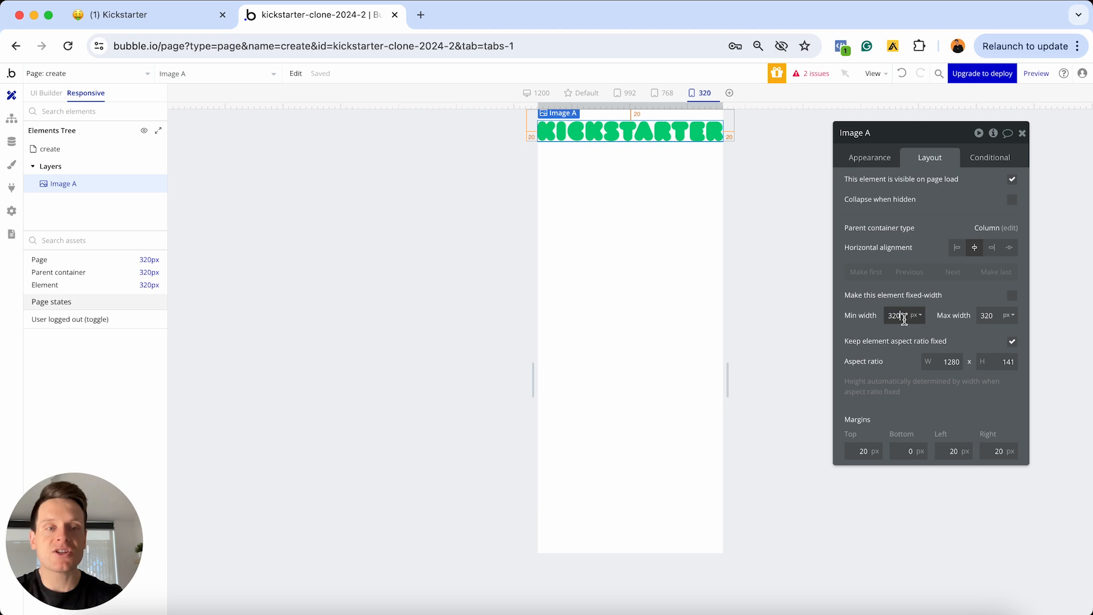
type("280")
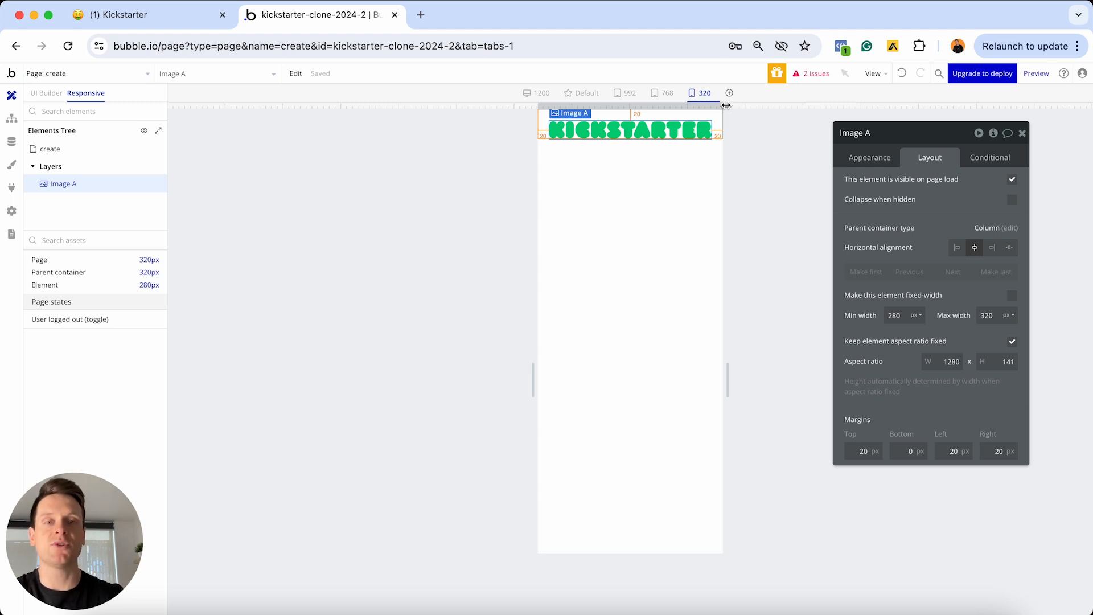
left_click_drag(726, 105, 803, 105)
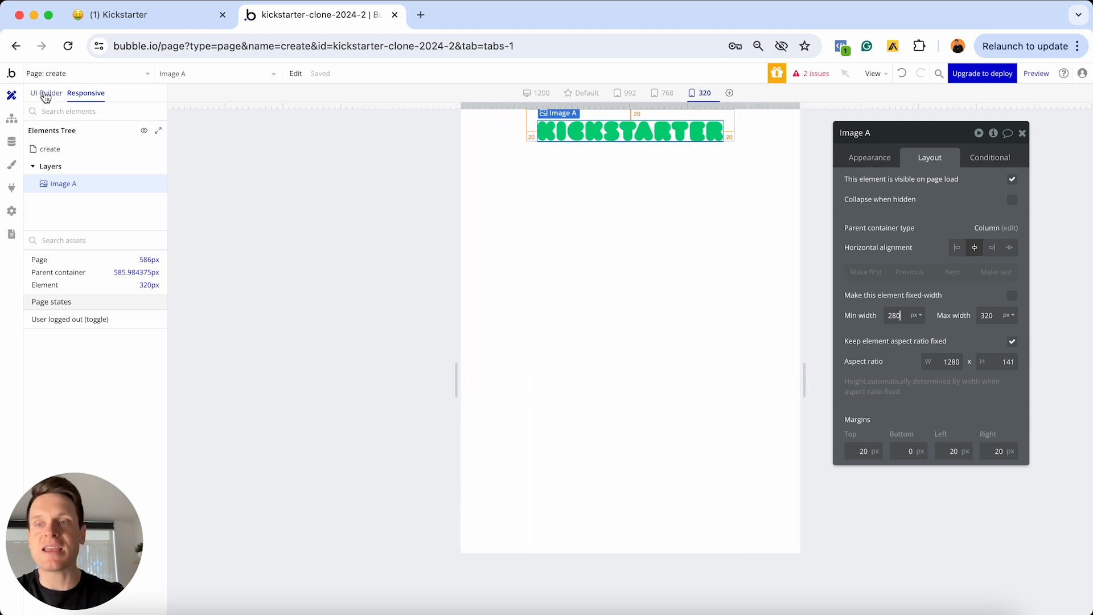
left_click(47, 93)
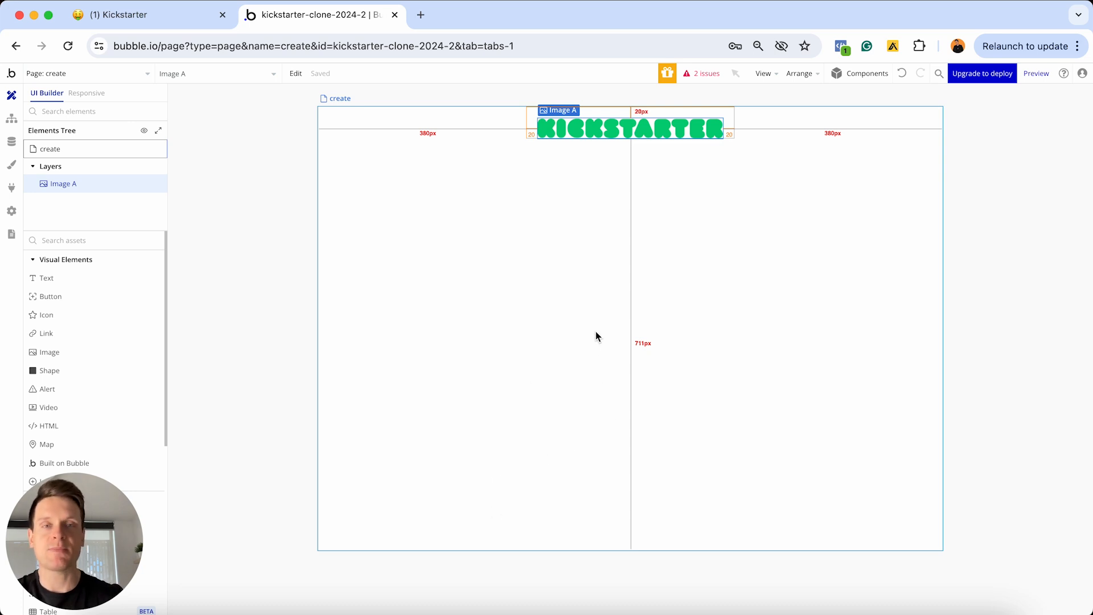
Raise the create page's minimum height from 767 to 2500 px
double_click(605, 288)
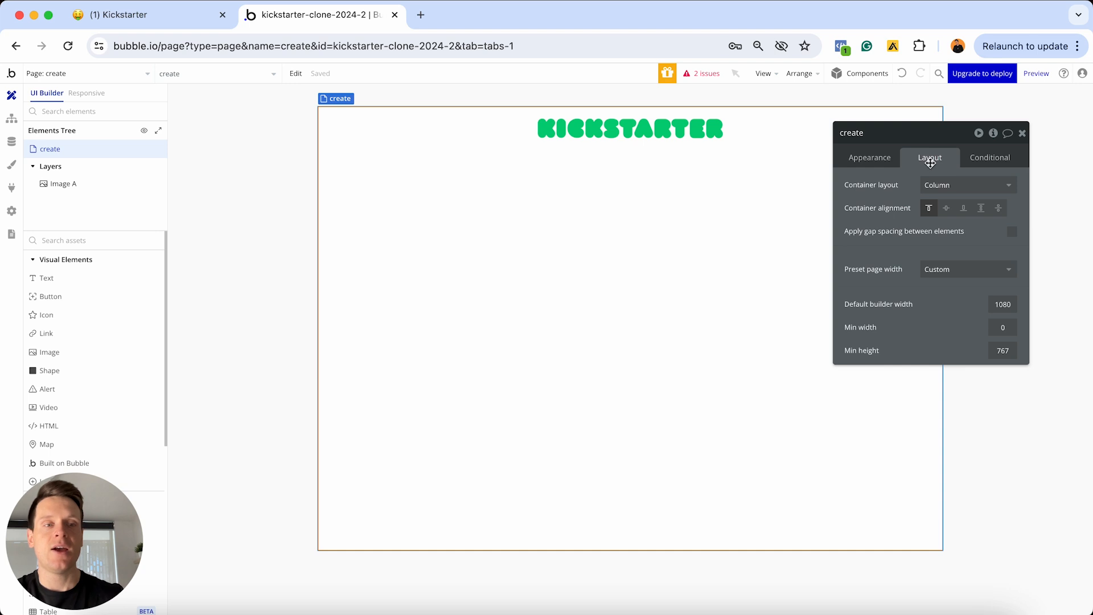
left_click(1002, 350)
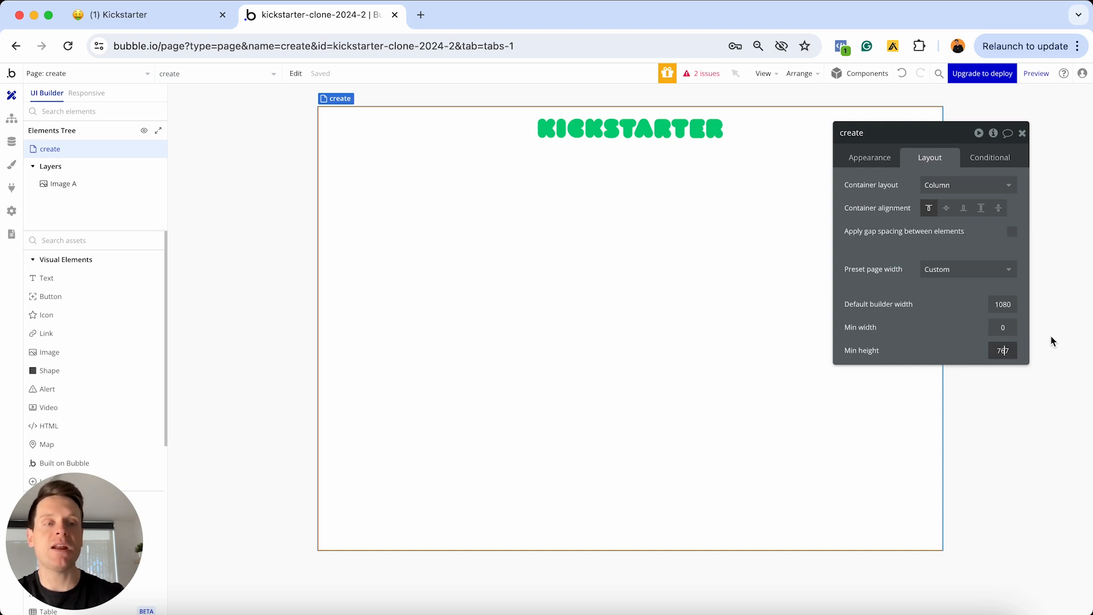
type("2500")
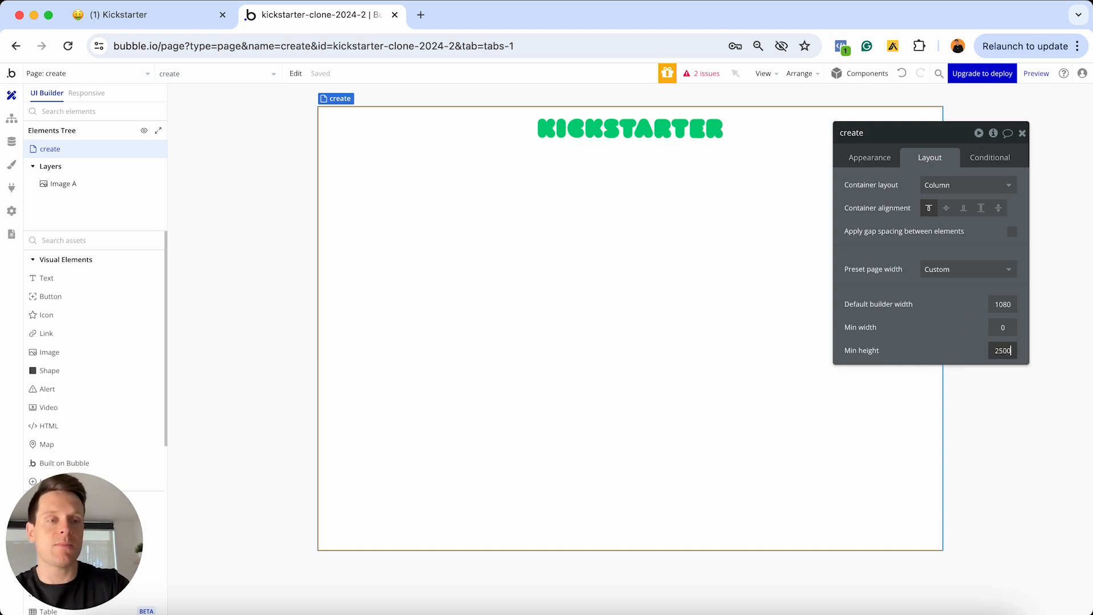
key("Return")
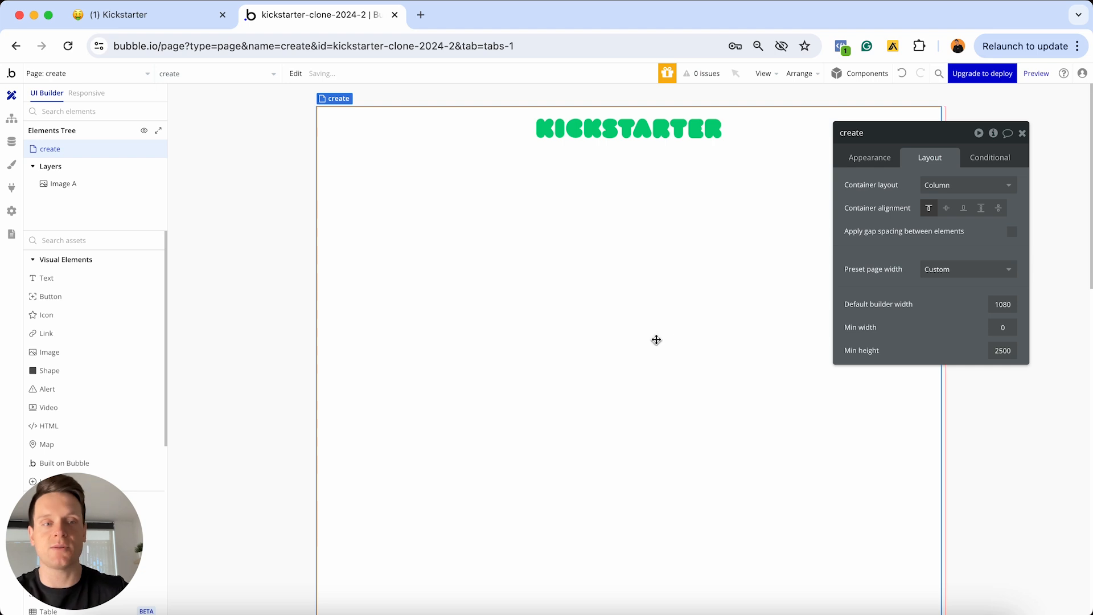
scroll(655, 339, "down", 15)
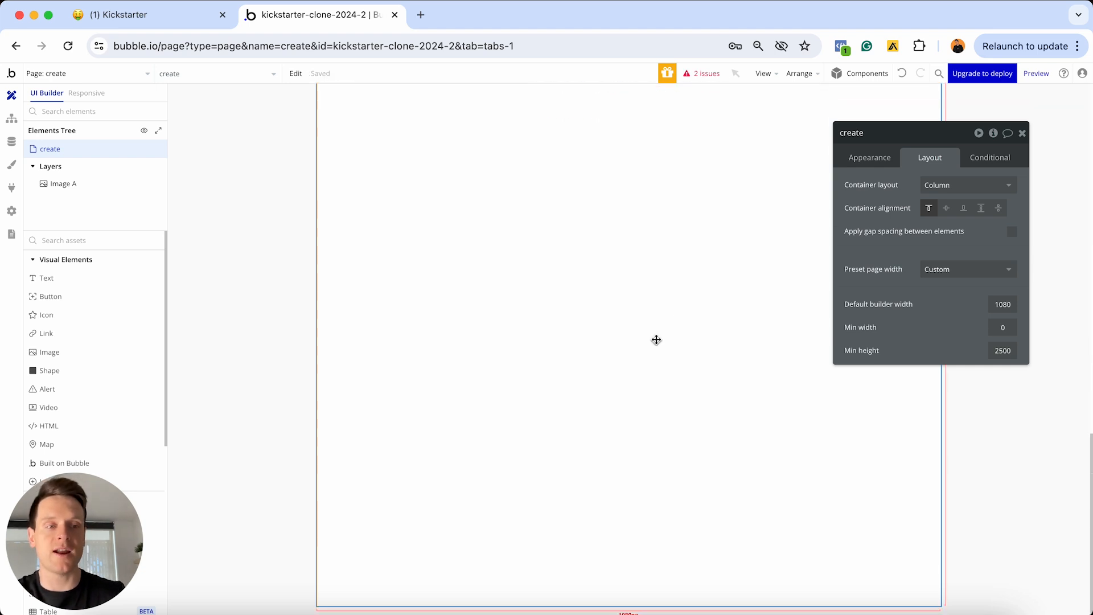
scroll(657, 340, "up", 15)
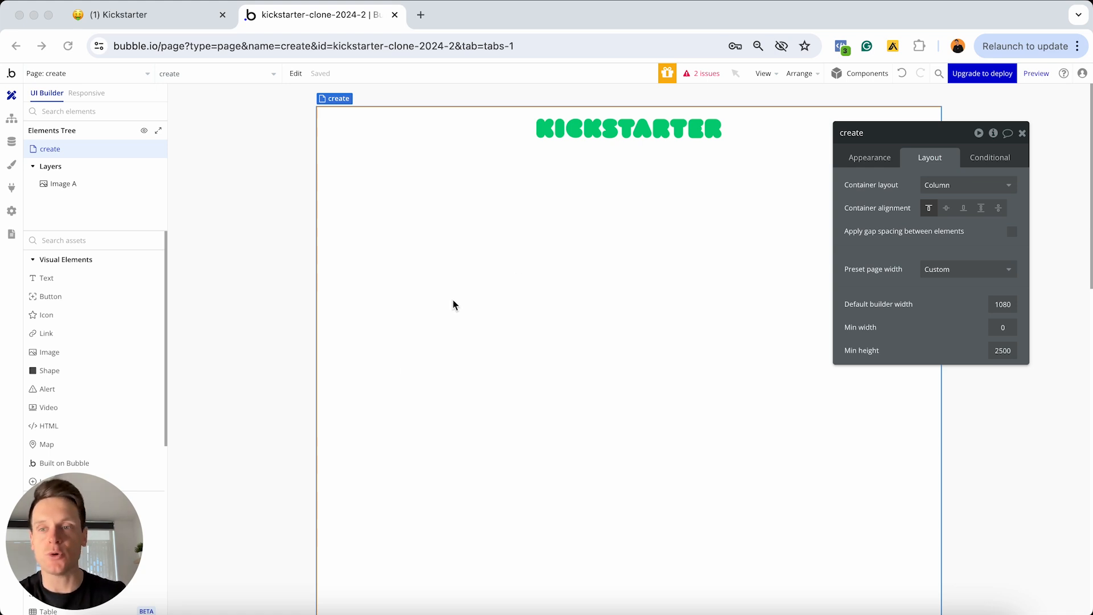
scroll(94, 342, "down", 5)
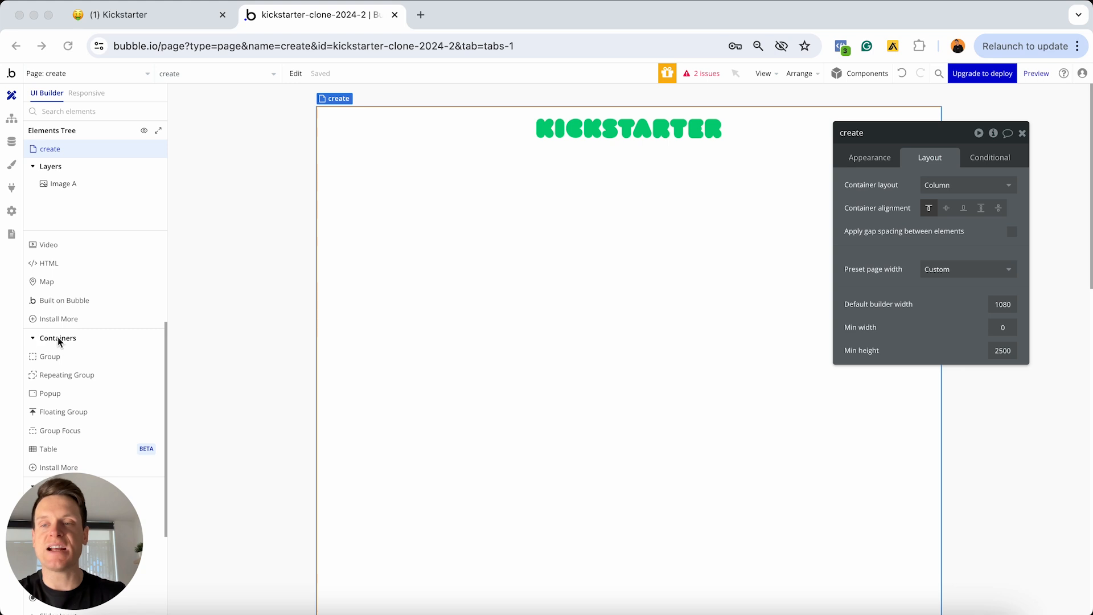
Add a group under the logo and name it 'Group - Step-1'
left_click(50, 356)
left_click(392, 277)
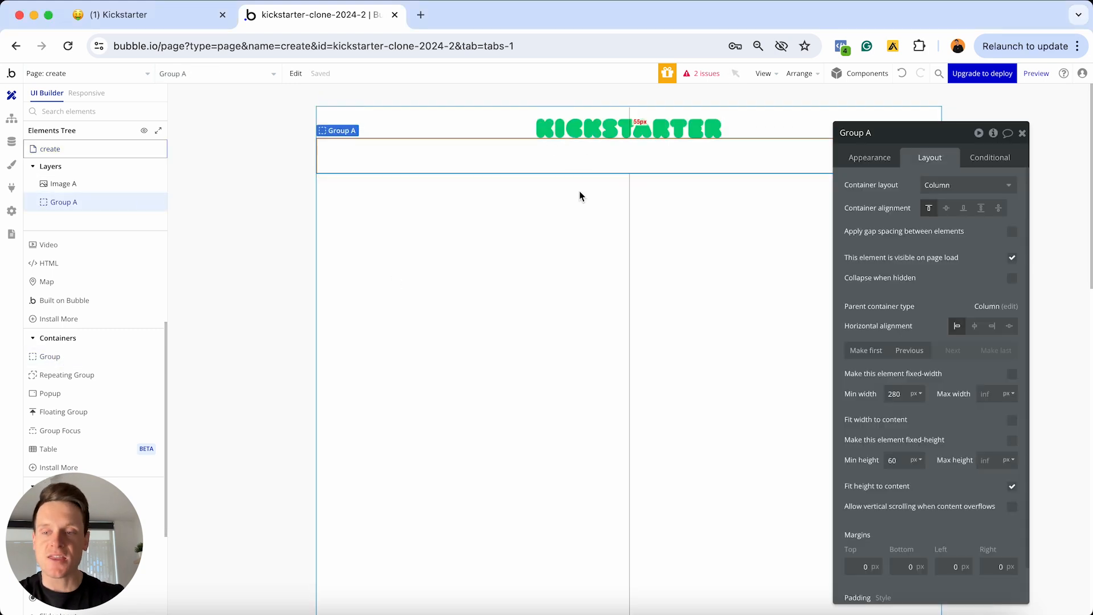
left_click(879, 134)
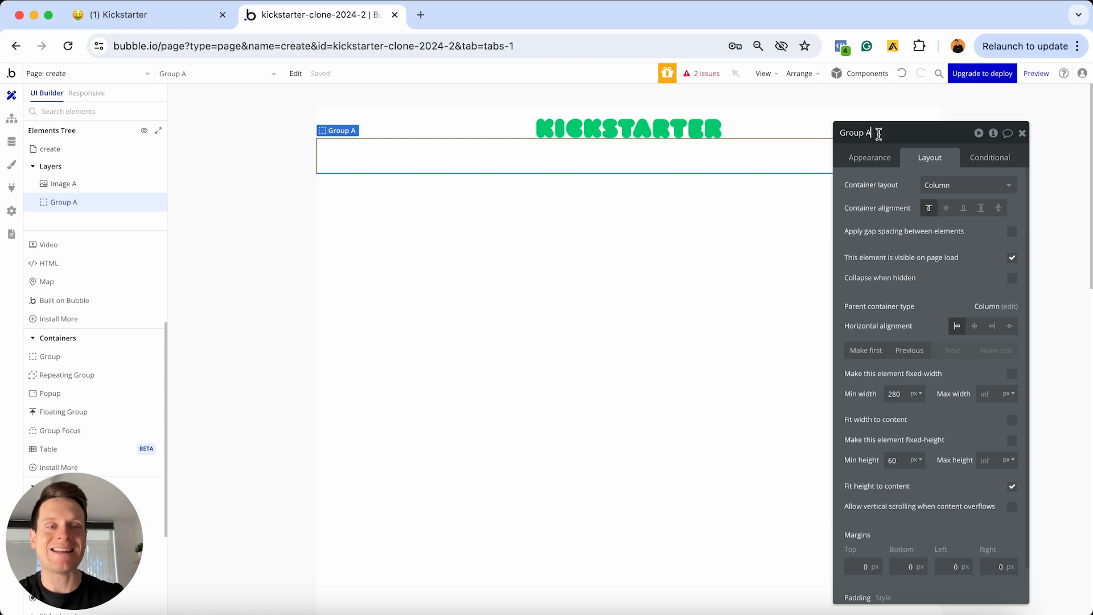
key("BackSpace")
type("- Step-1")
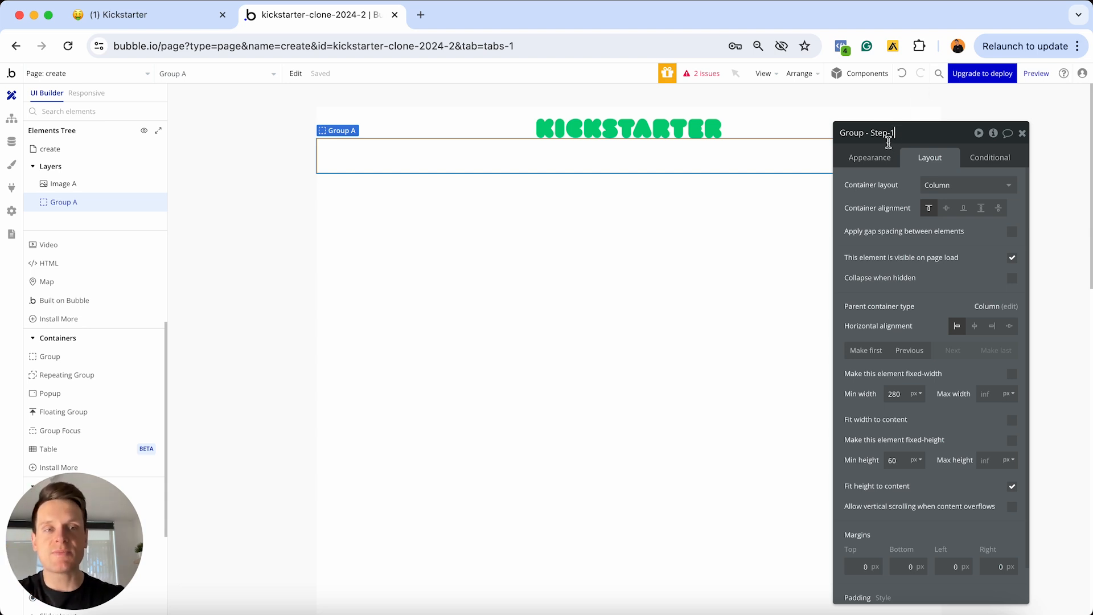
left_click(884, 139)
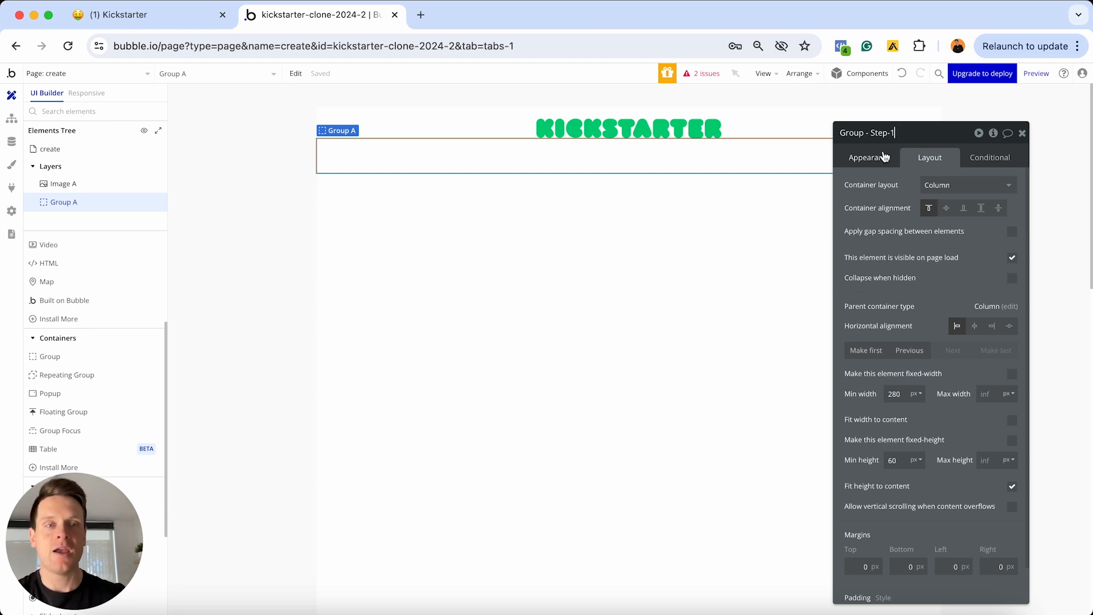
left_click(879, 158)
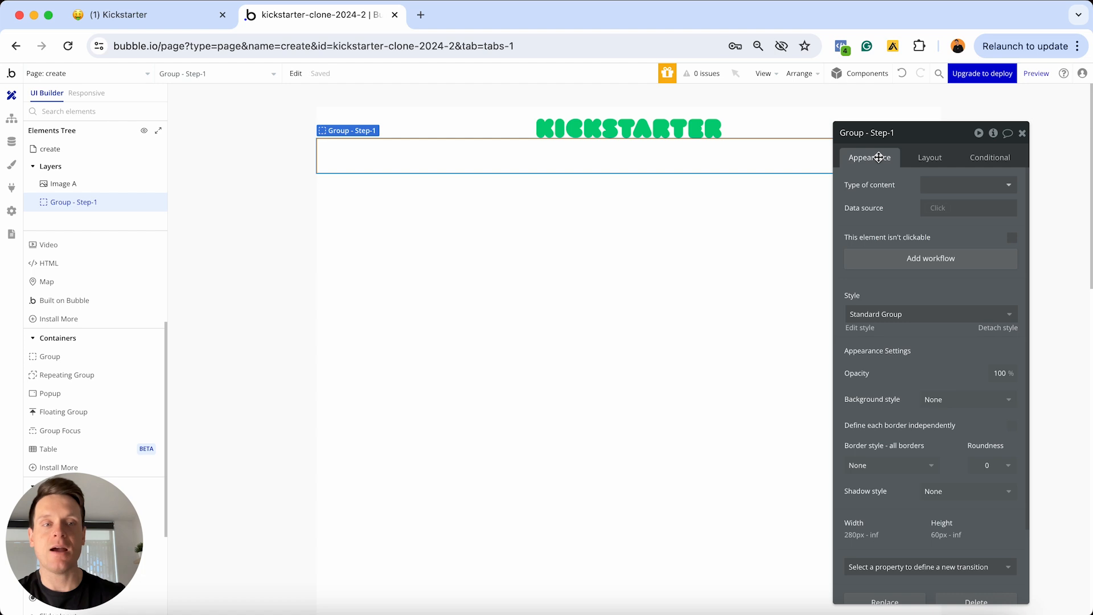
Detach the group's style and give it a solid border with roundness 10
left_click(992, 329)
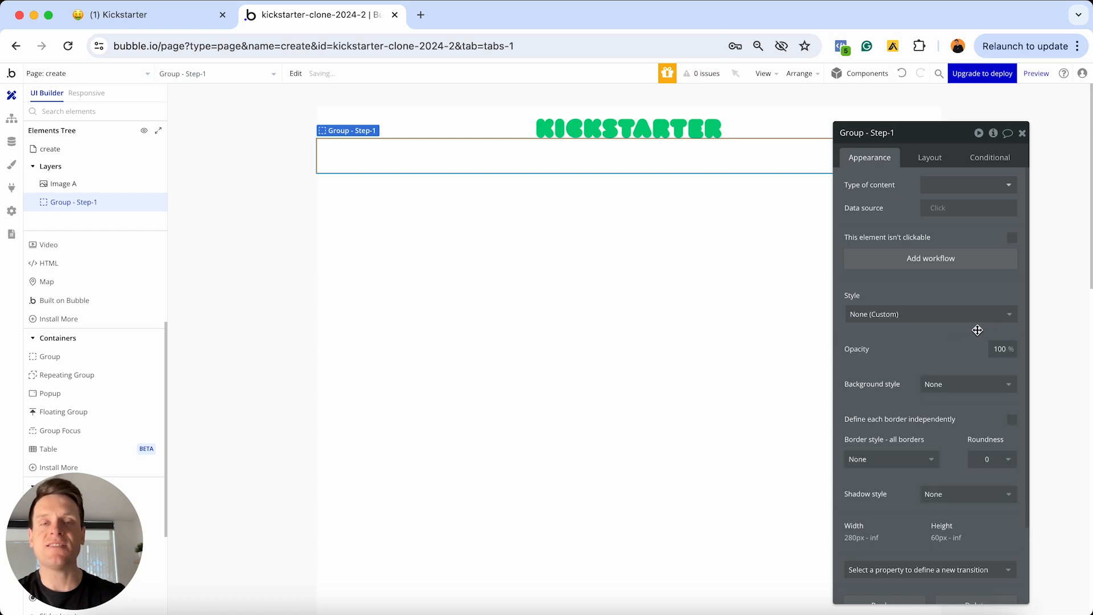
scroll(949, 333, "down", 3)
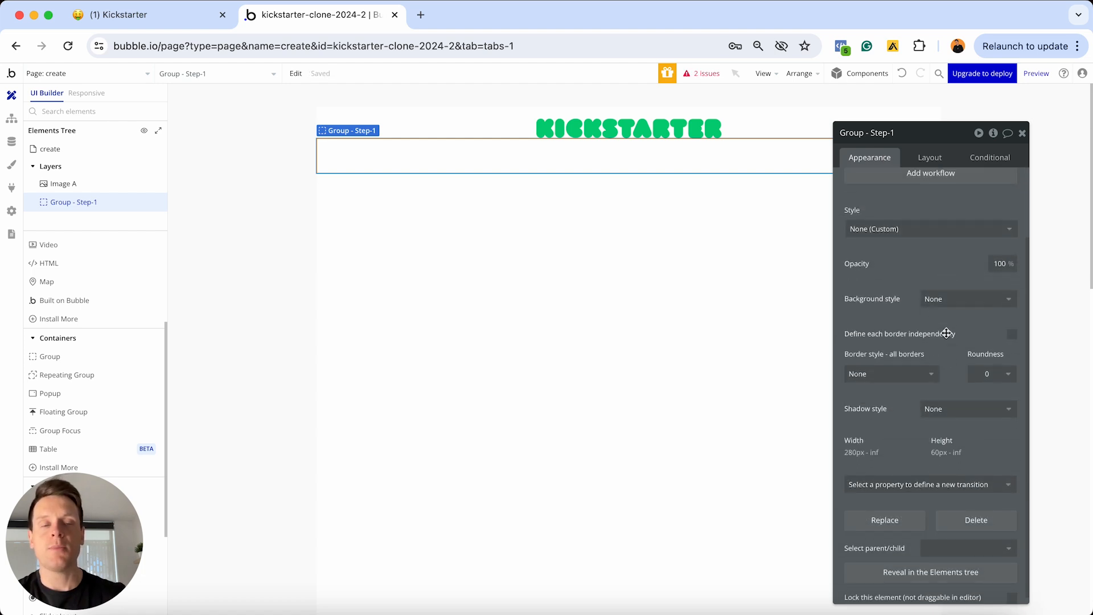
left_click(903, 376)
left_click(867, 426)
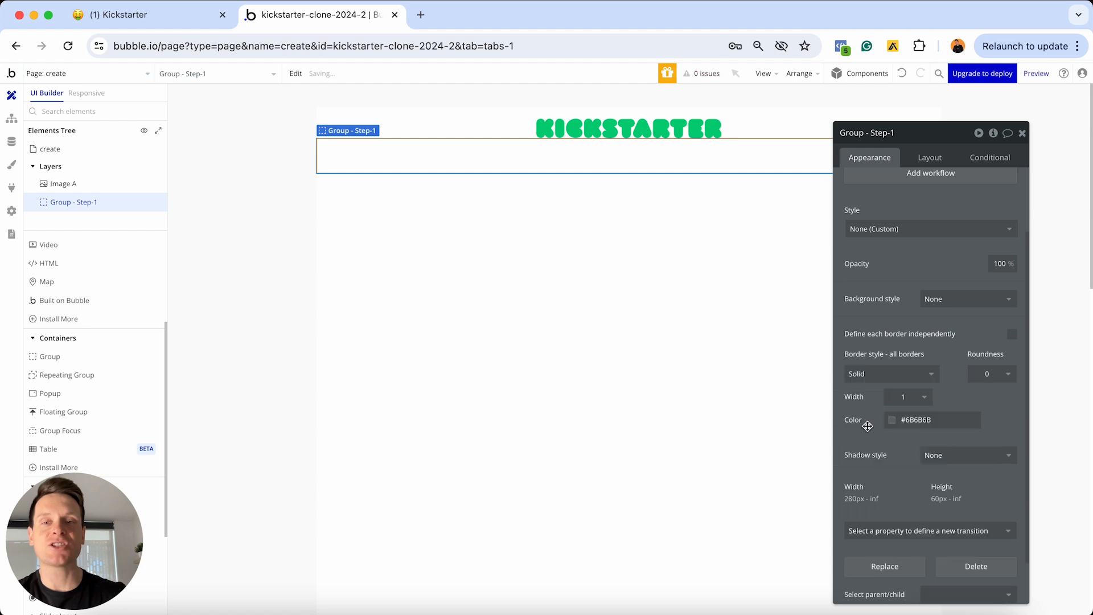
left_click(780, 335)
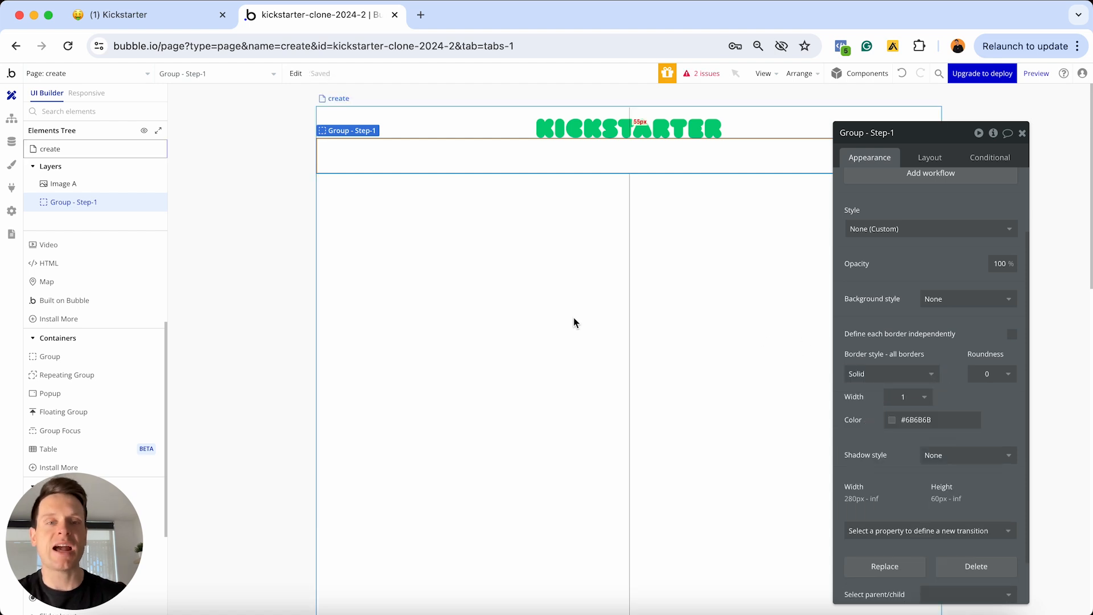
left_click(609, 176)
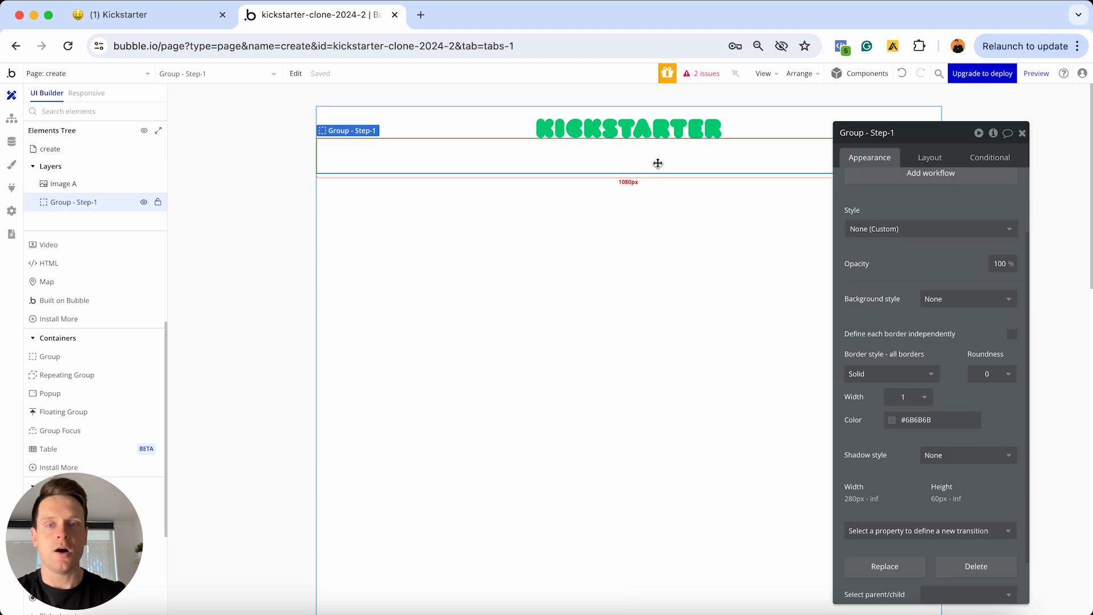
left_click(987, 375)
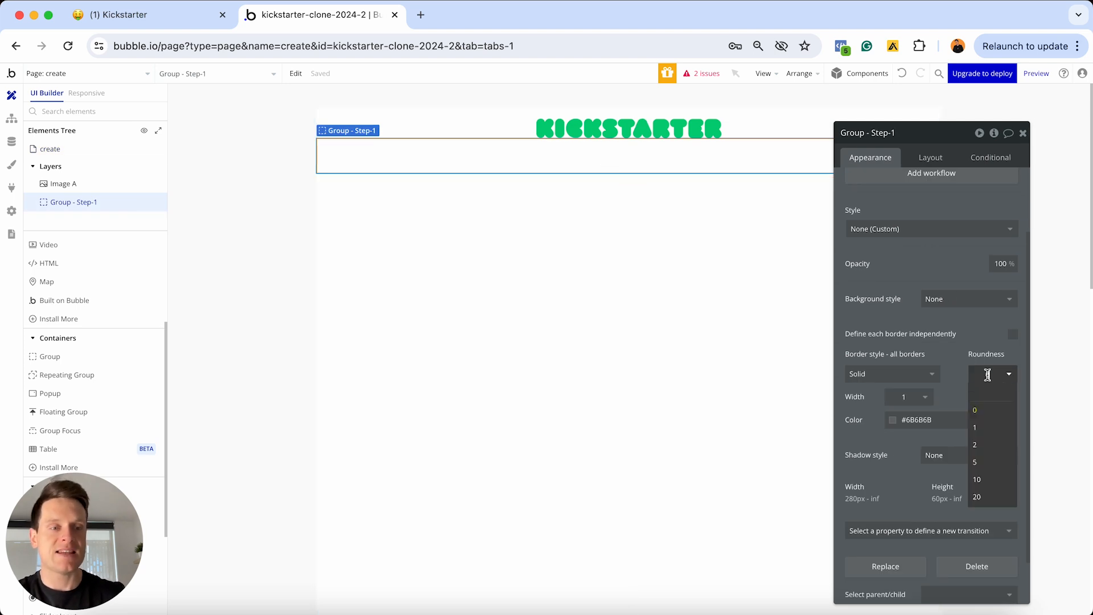
left_click(987, 480)
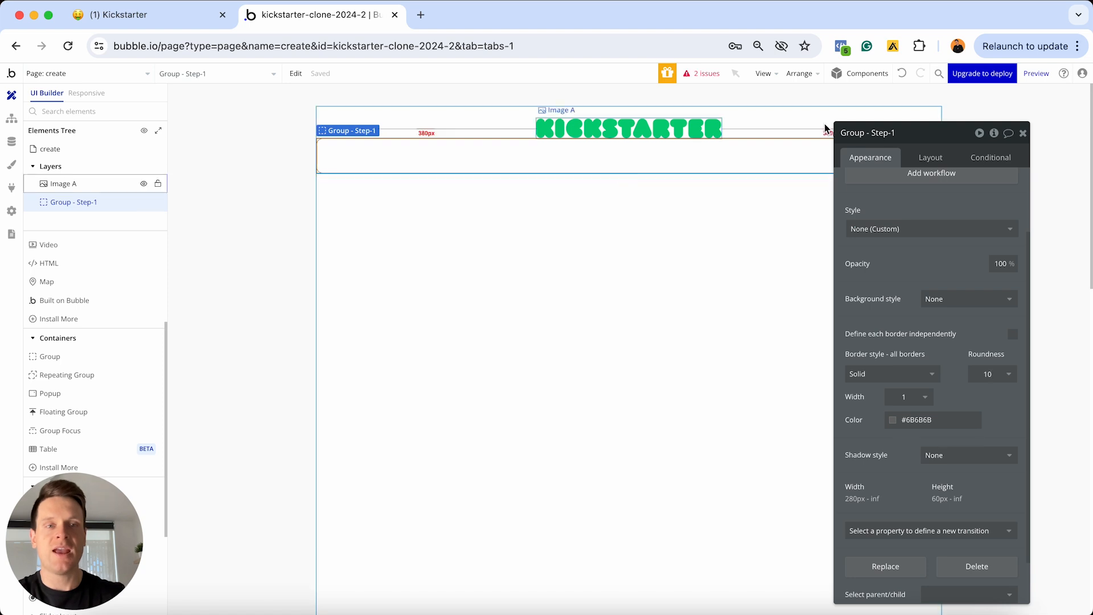
Set the Step-1 group's container layout to Column
left_click(934, 159)
scroll(941, 243, "up", 2)
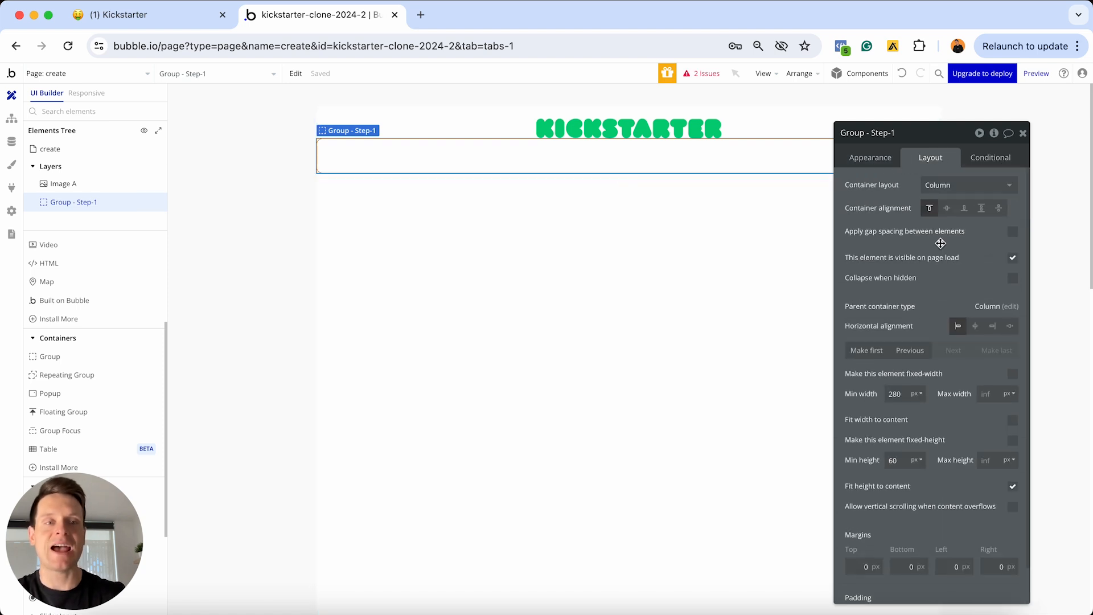
left_click(944, 188)
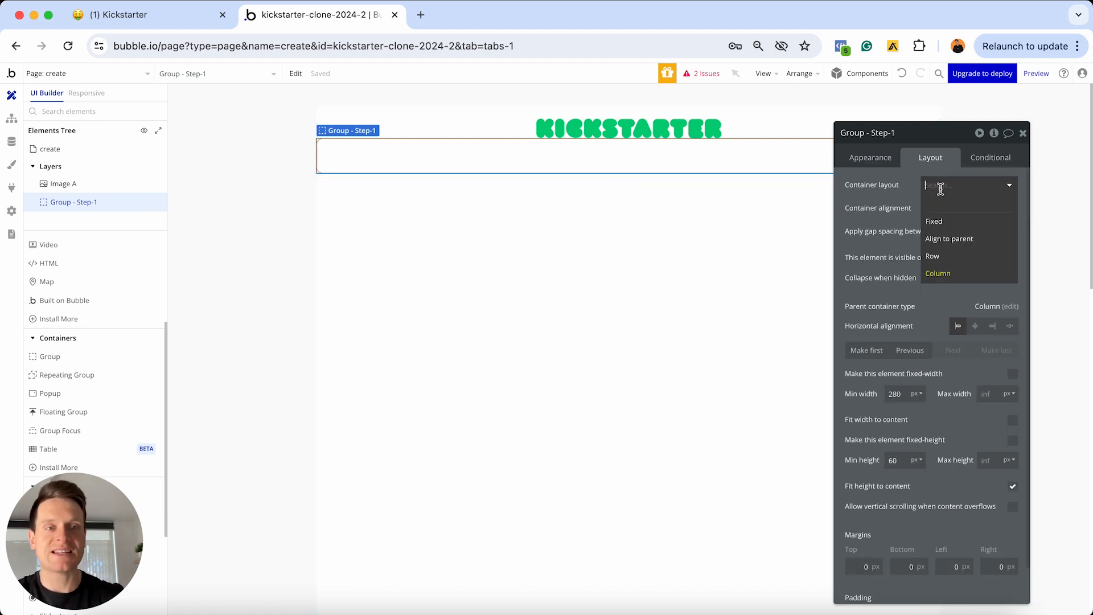
left_click(946, 276)
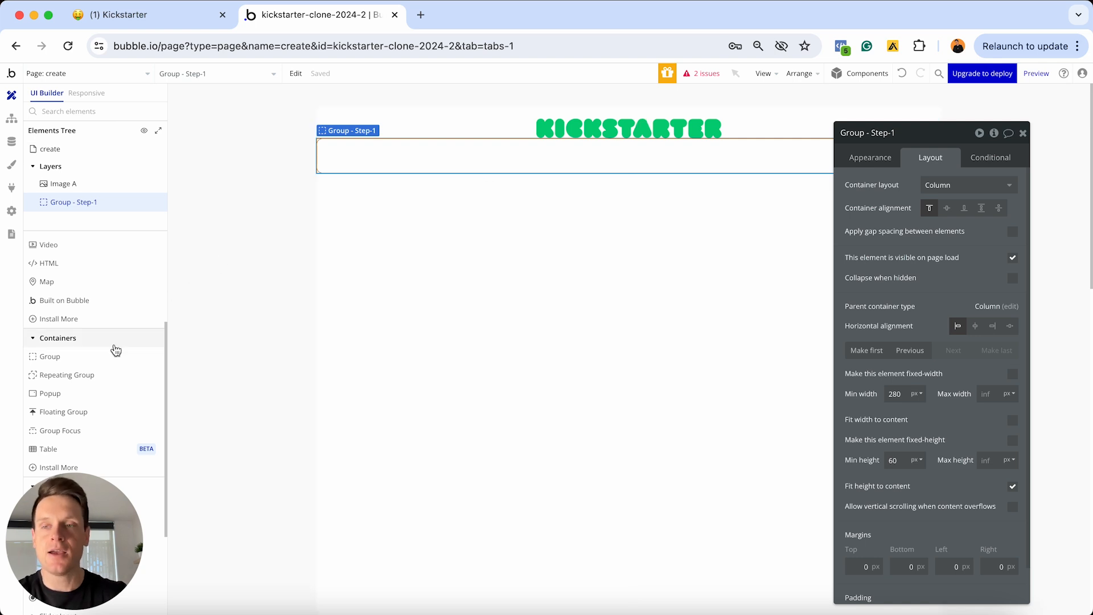
scroll(114, 349, "up", 5)
Add a text element reading 'Start with basics' inside Group - Step-1
left_click(128, 276)
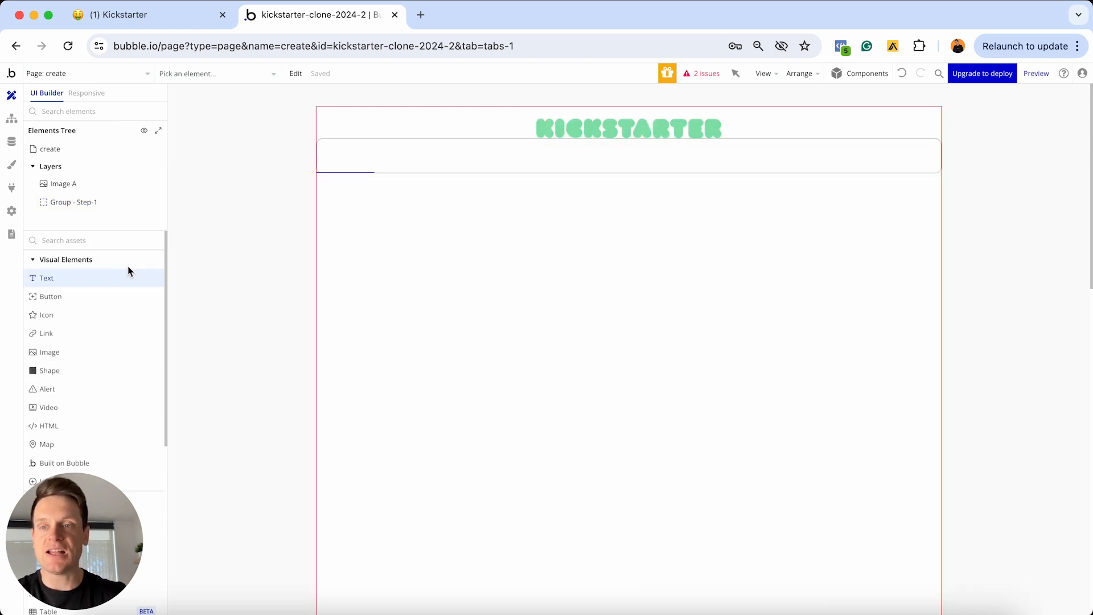
left_click(415, 159)
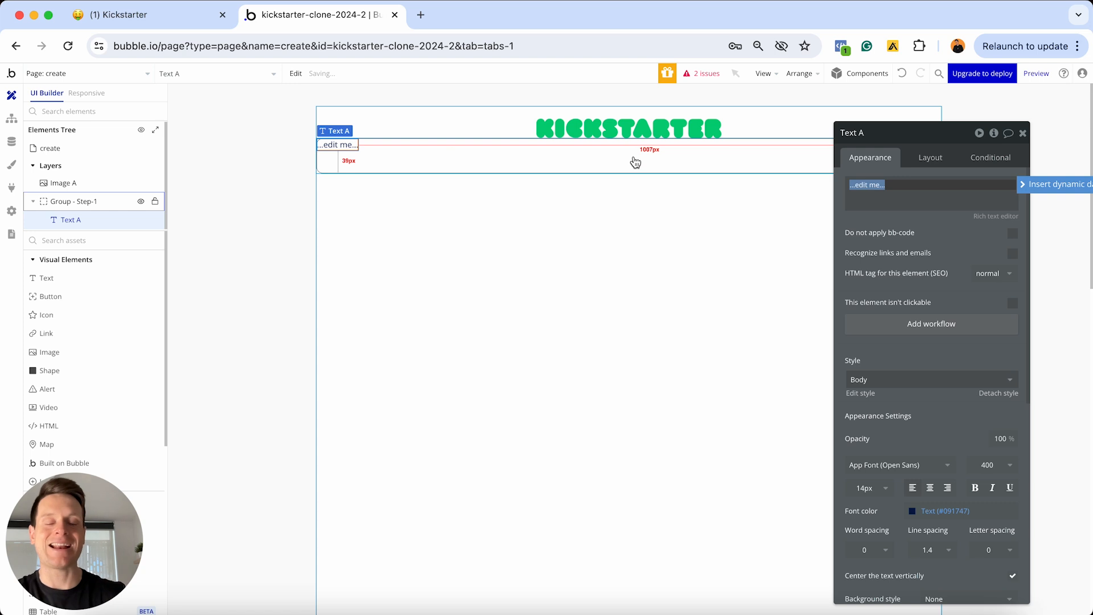
type("Start with basics")
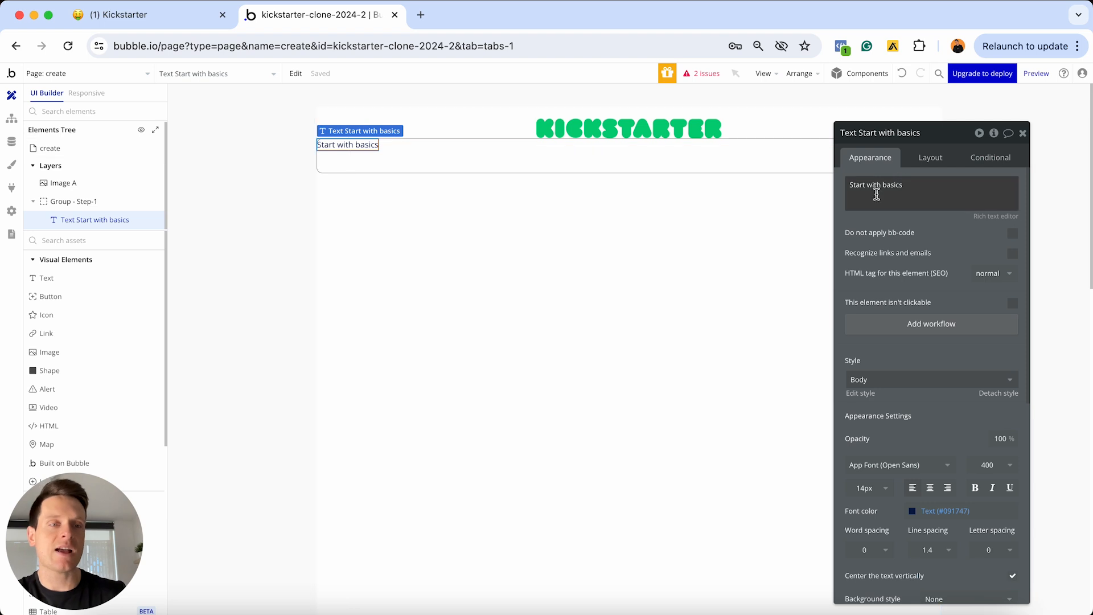
scroll(933, 236, "down", 4)
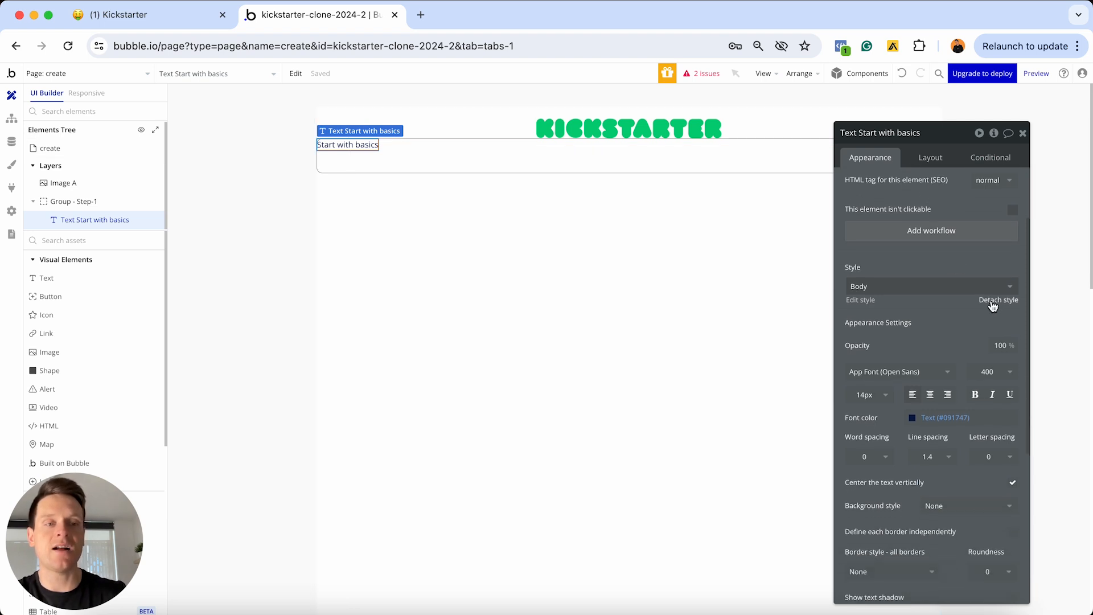
Detach the heading from the Body style and set its font size to 30
left_click(991, 301)
left_click(887, 380)
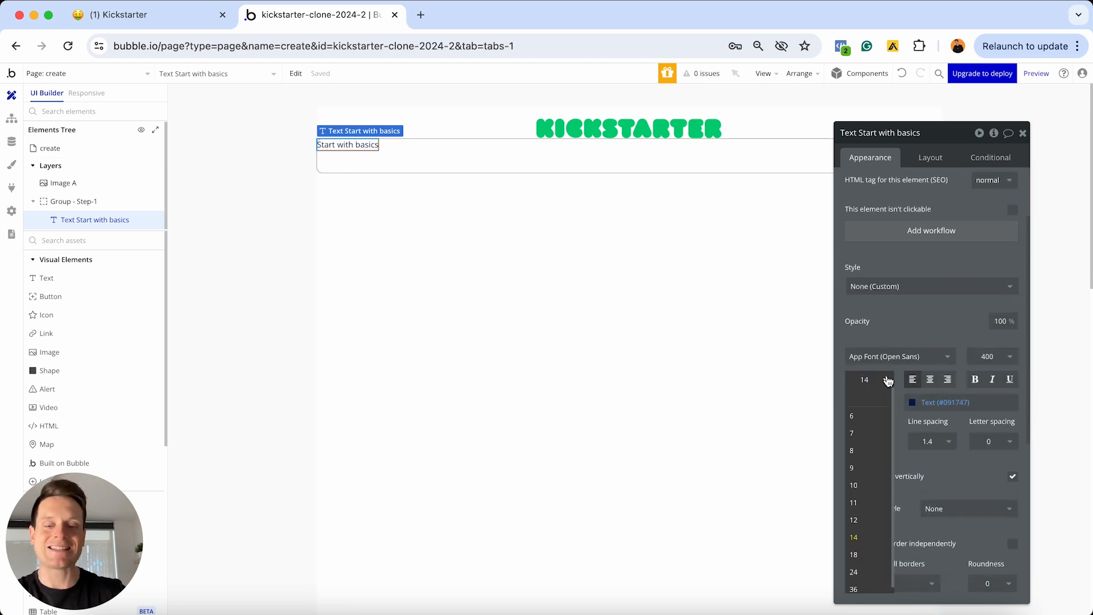
type("30")
key("Return")
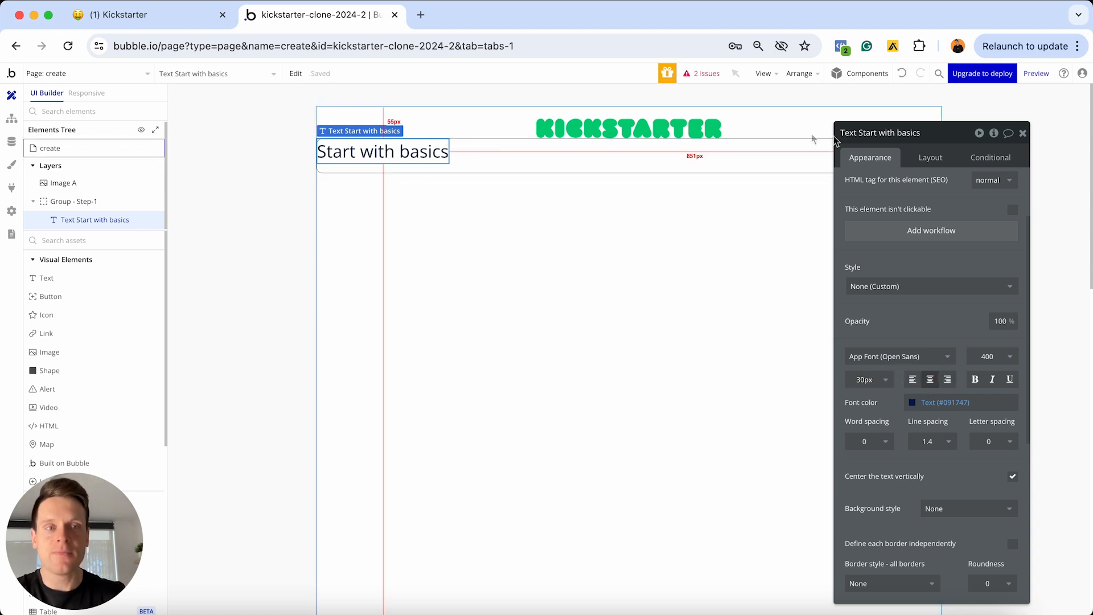
left_click(927, 159)
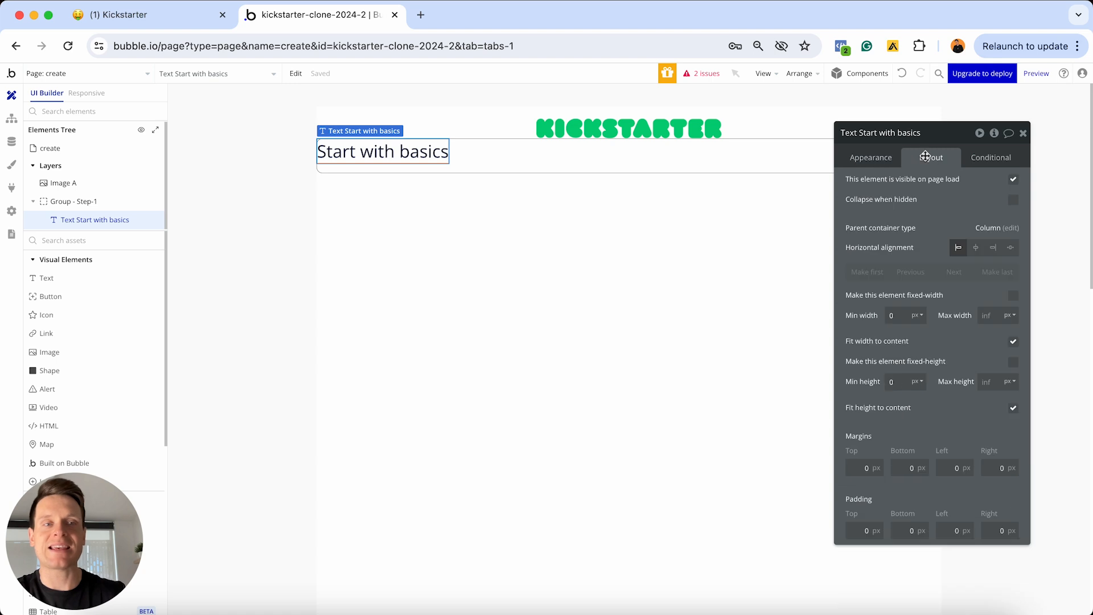
left_click_drag(931, 133, 895, 191)
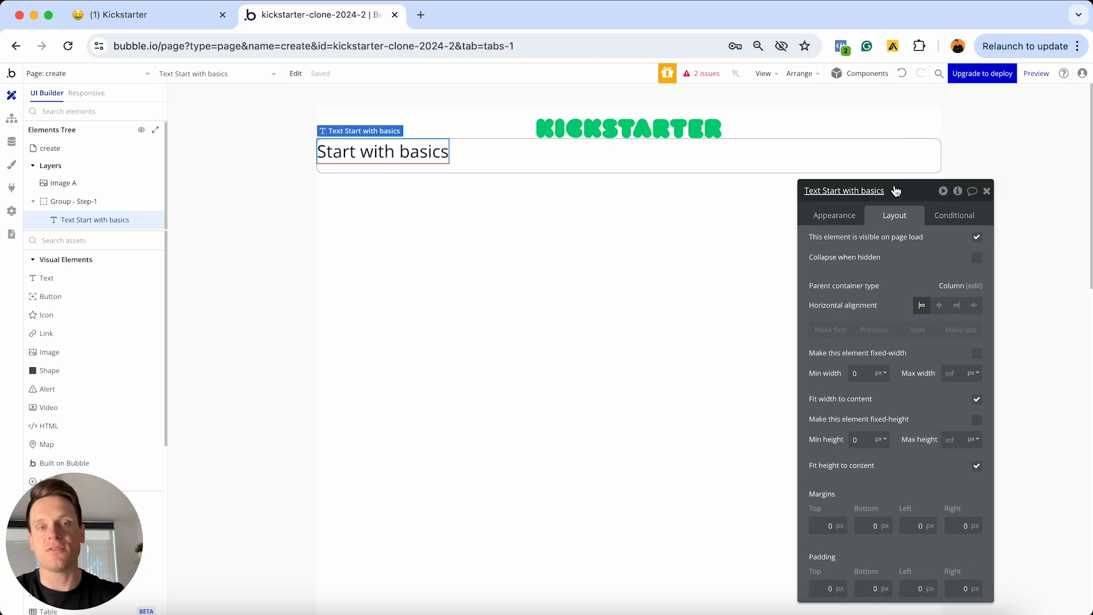
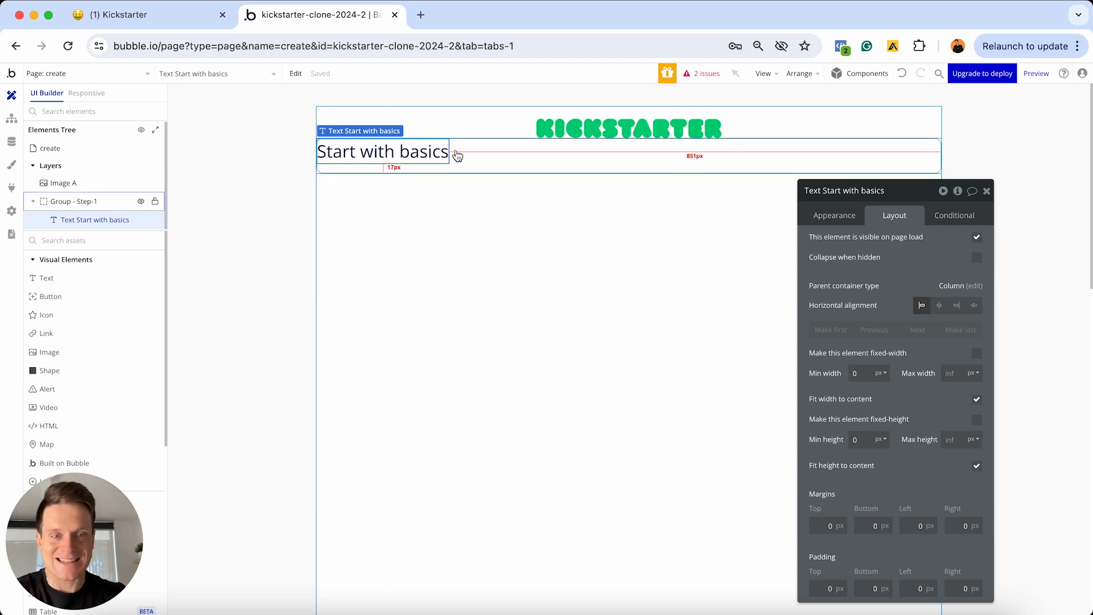
Make the 'Start with basics' heading full width with a 30 top margin and 20 side margins
left_click(977, 399)
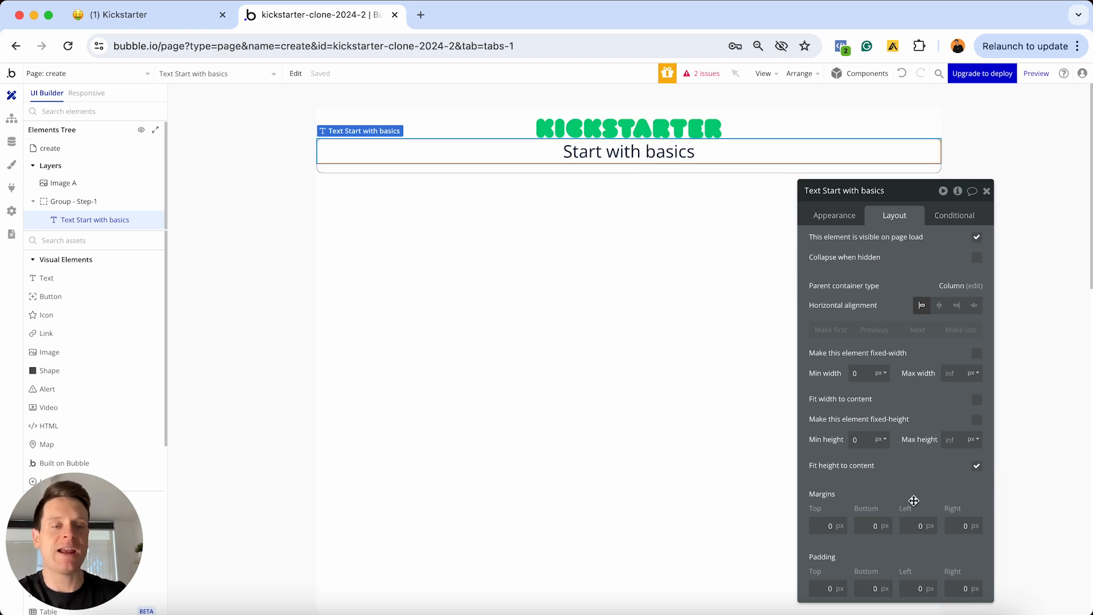
left_click(822, 523)
type("3")
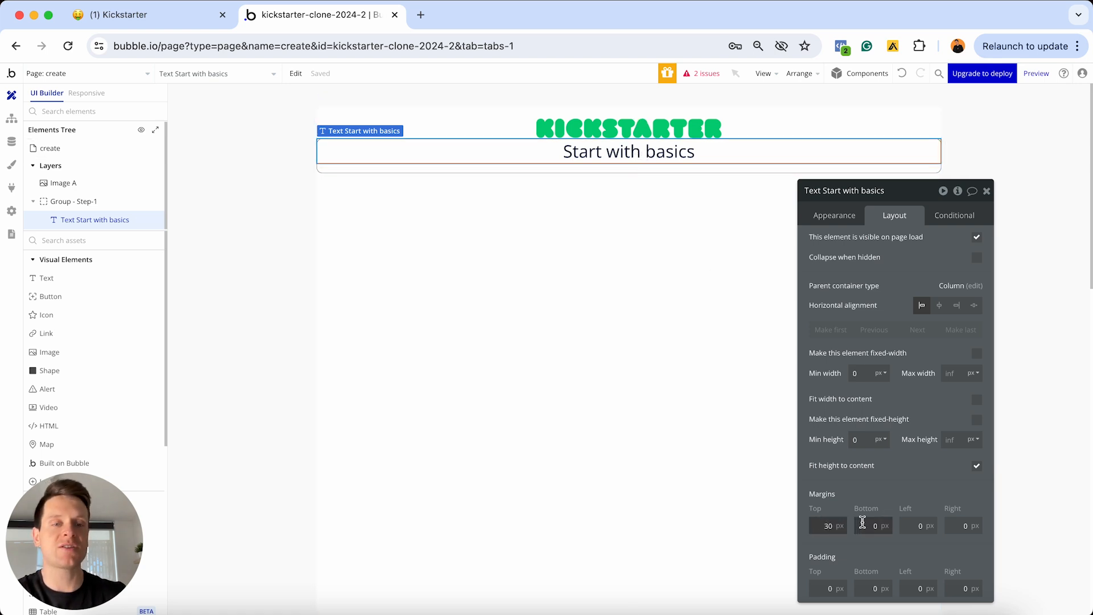
left_click(917, 525)
type("2")
left_click(948, 525)
type("2")
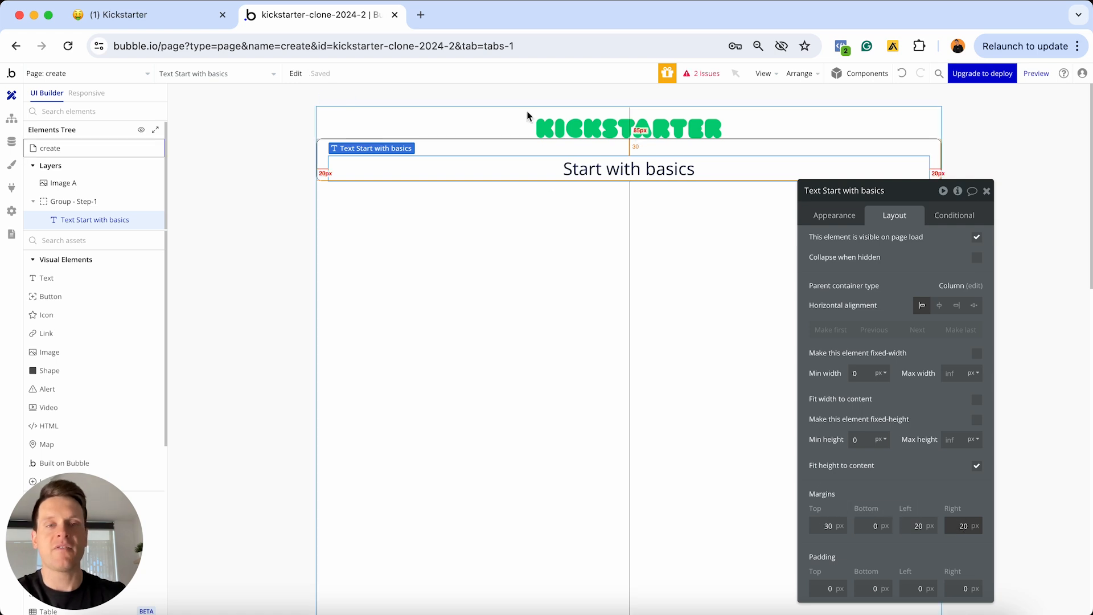
Duplicate the heading with copy and paste
left_click(579, 171)
key("super+c")
key("super+v")
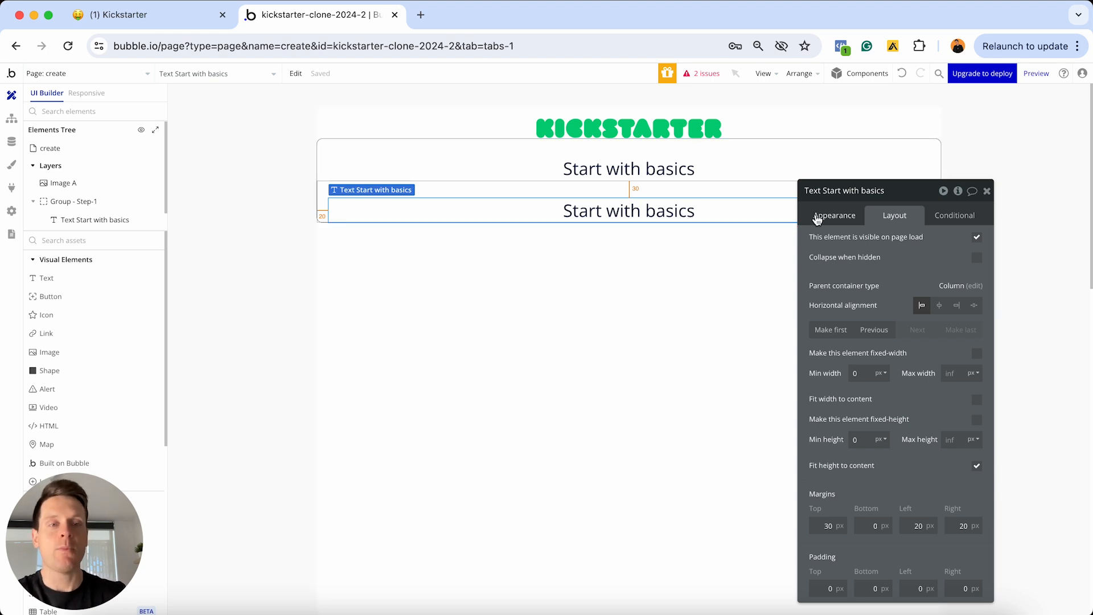
Replace the duplicate's text with 'Make it easy for people to learn about your project'
left_click(834, 215)
triple_click(851, 252)
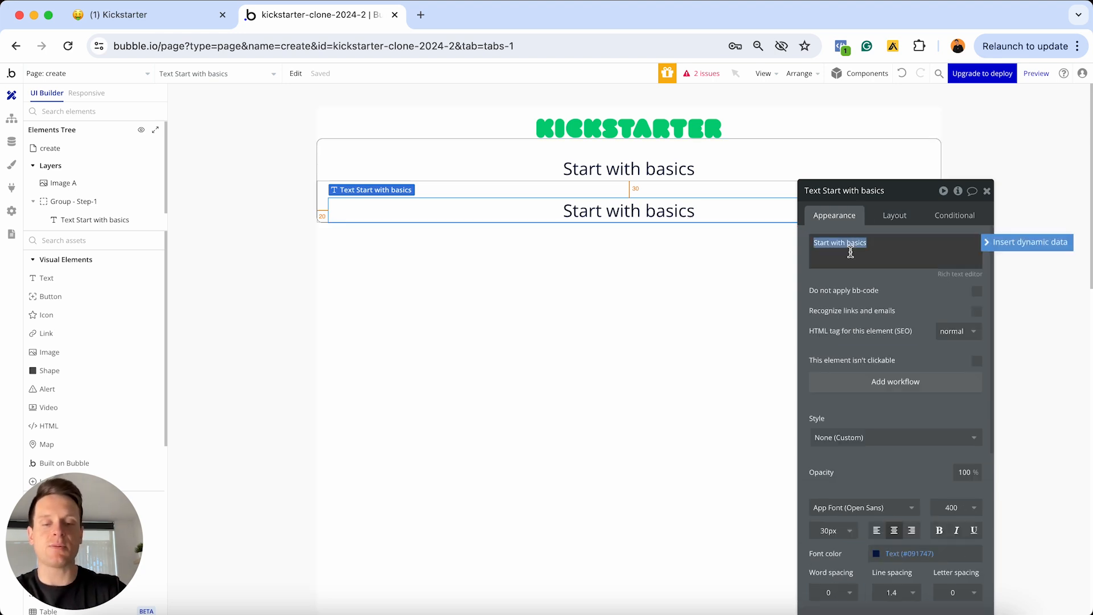
type("Make it ea")
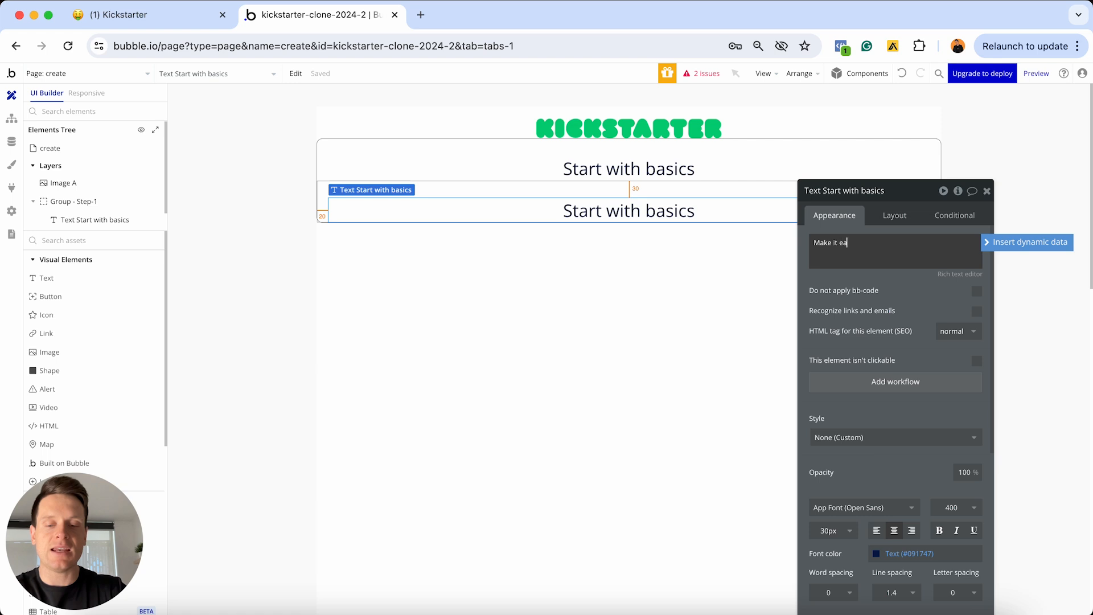
type("sy for peop")
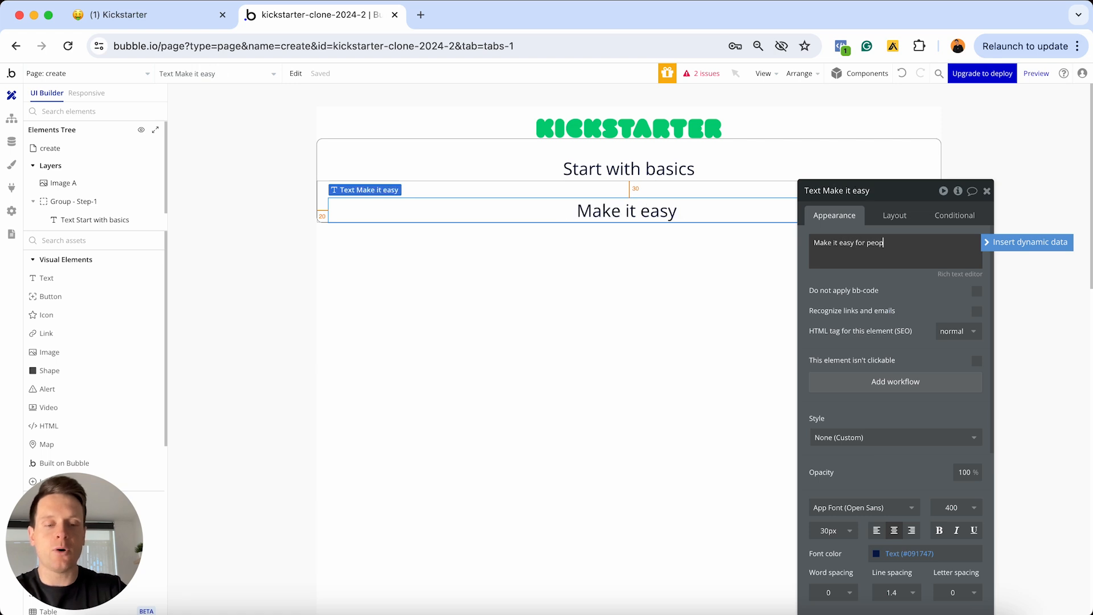
type("le ot learn about your project")
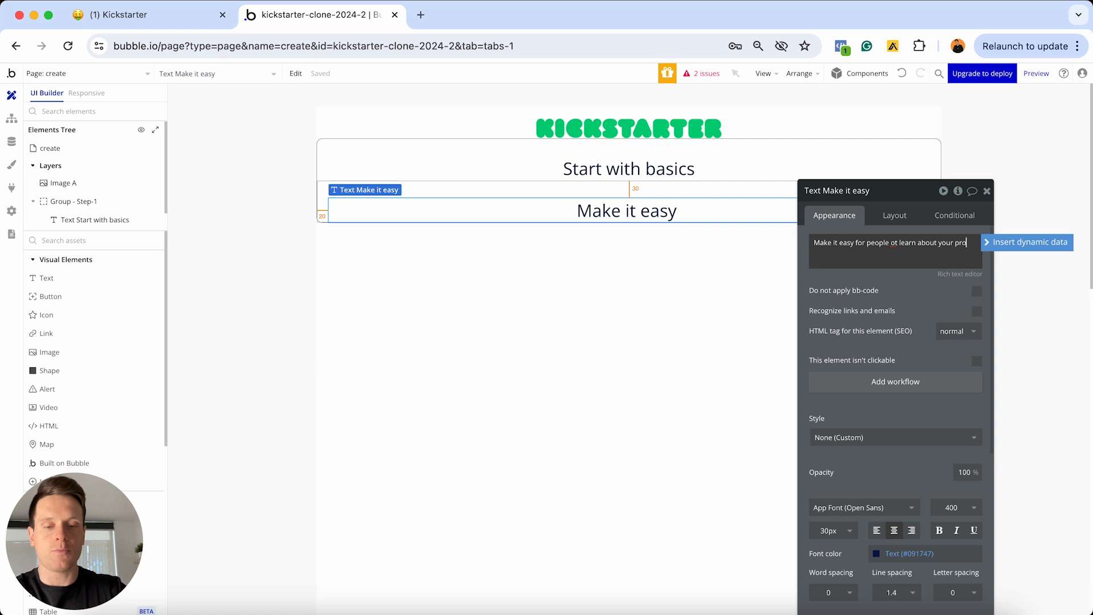
left_click(895, 242)
key("BackSpace")
type("o")
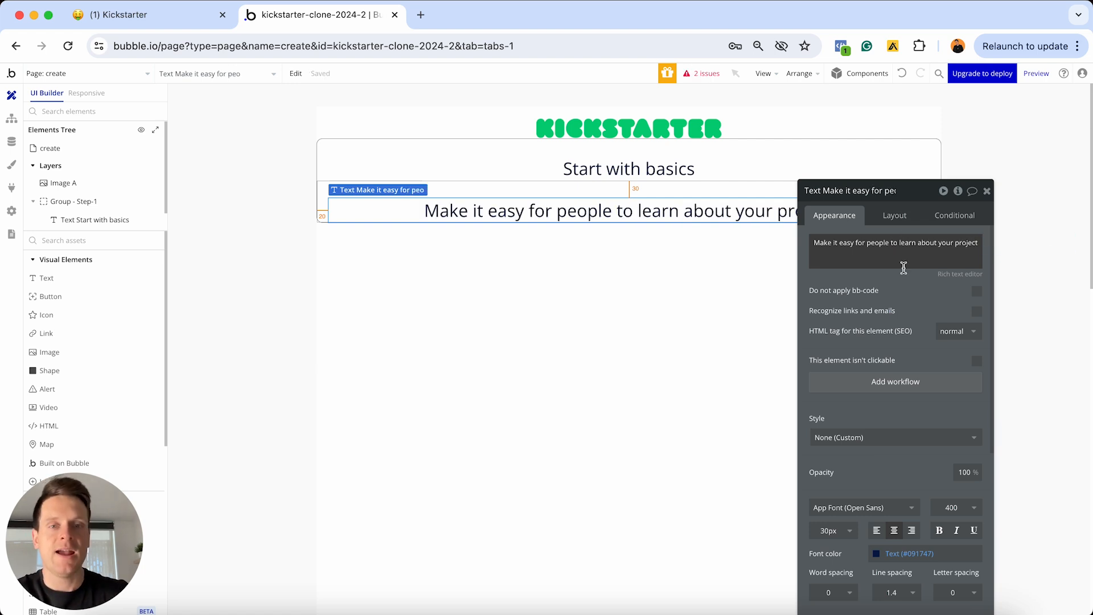
left_click(877, 272)
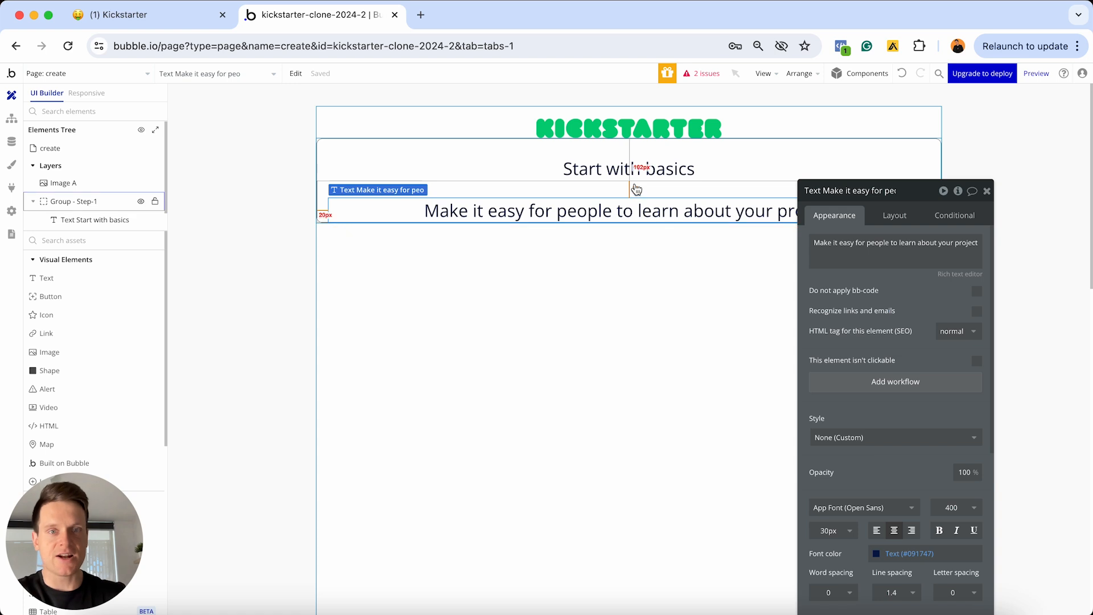
Set the subtitle's font size to 20px
scroll(860, 334, "down", 2)
left_click(831, 427)
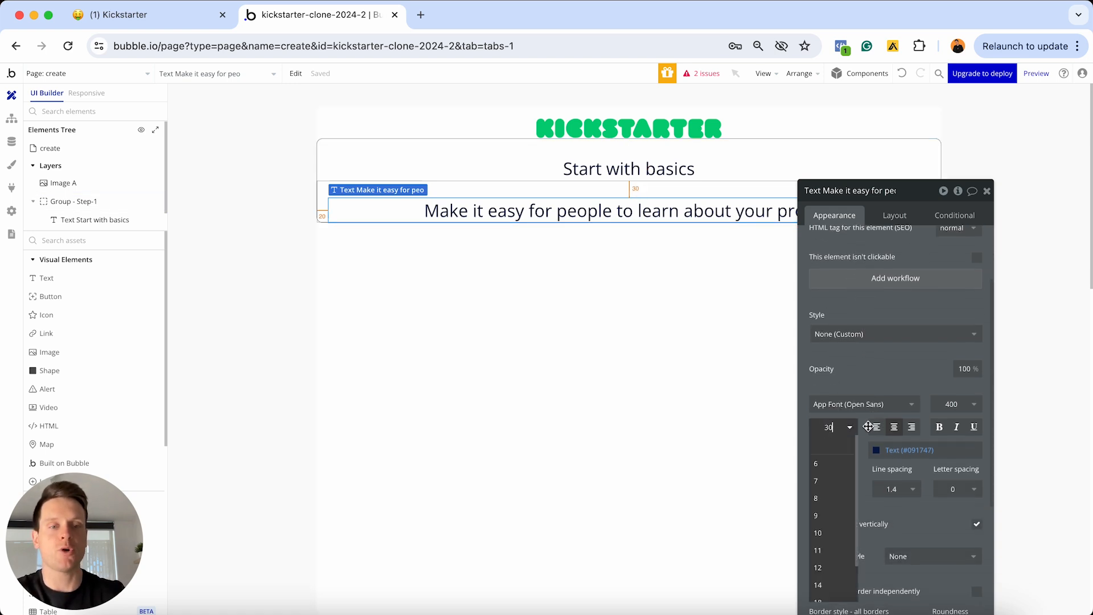
type("20")
key("Return")
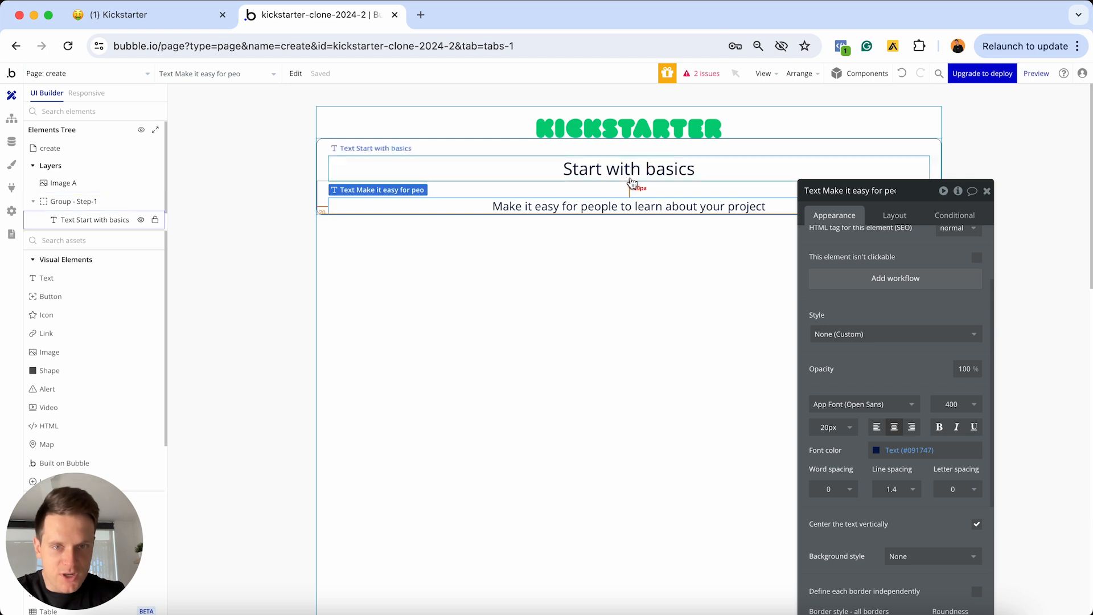
Give the subtitle a 20px top margin
left_click(892, 215)
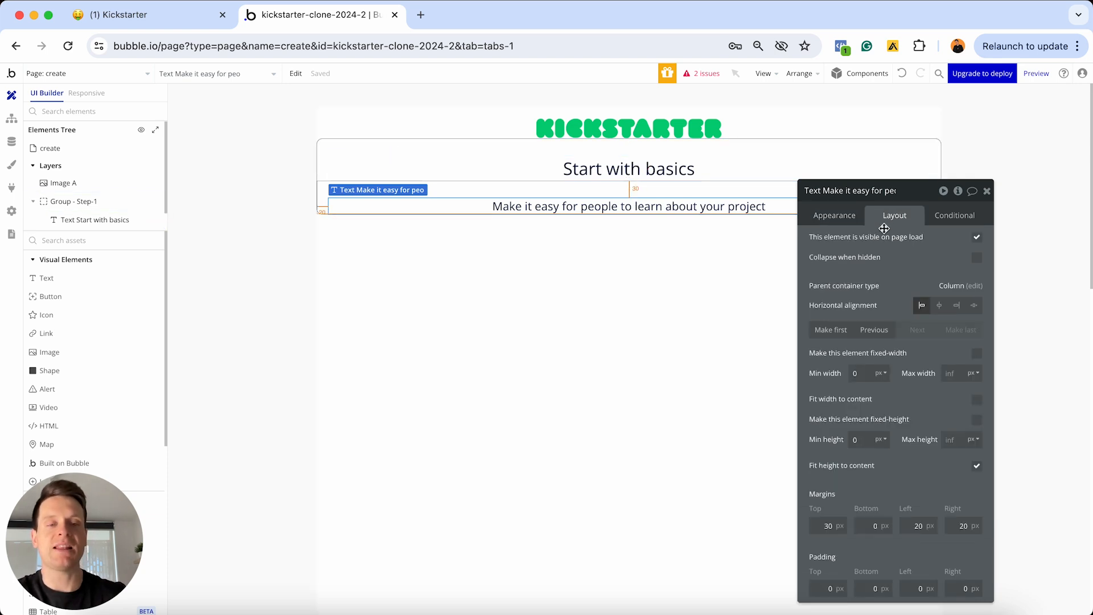
left_click(818, 527)
key("super+a")
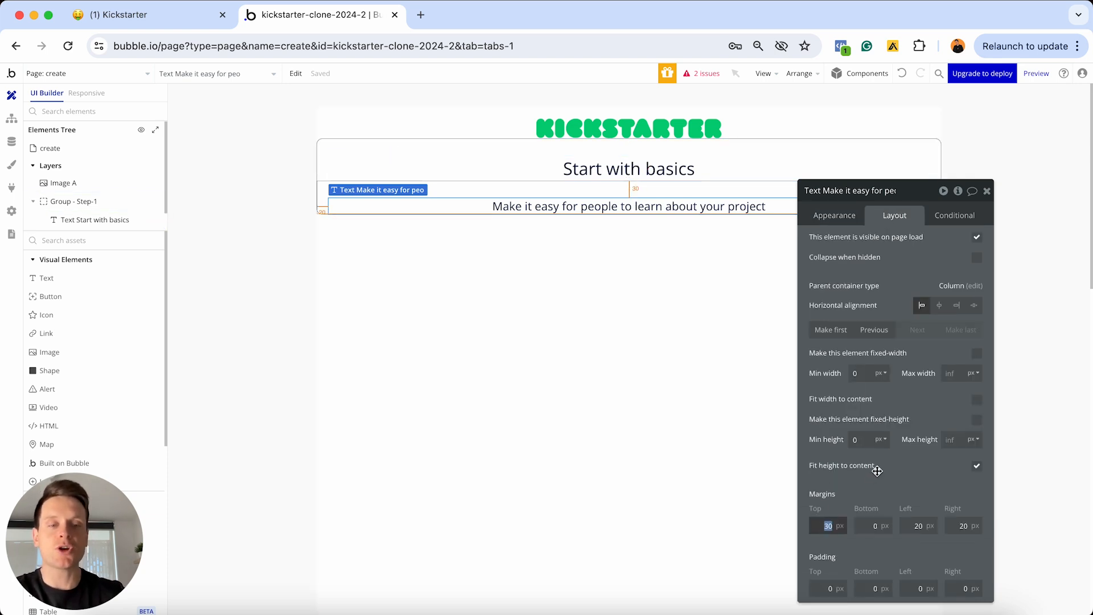
type("20")
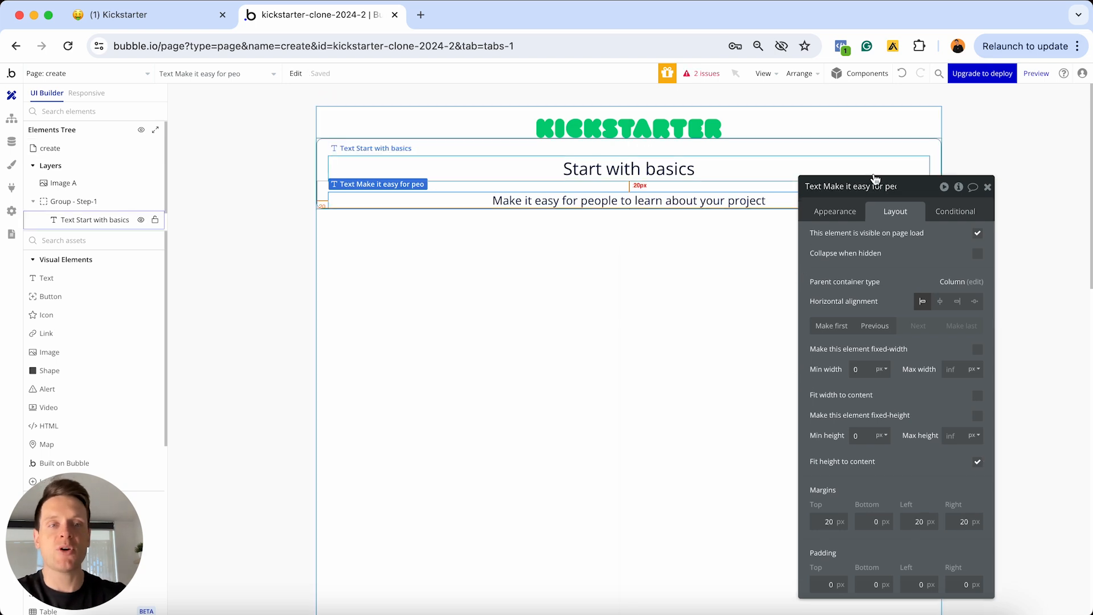
left_click_drag(874, 195, 835, 312)
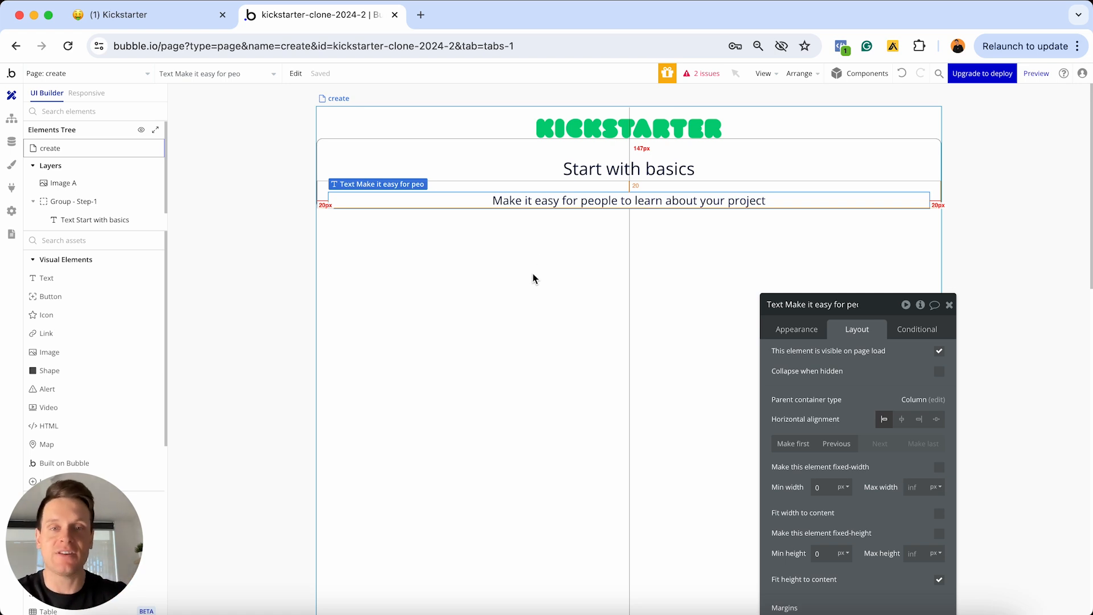
Change the copied subtitle's text to 'Title' and left-align it
left_click(541, 202)
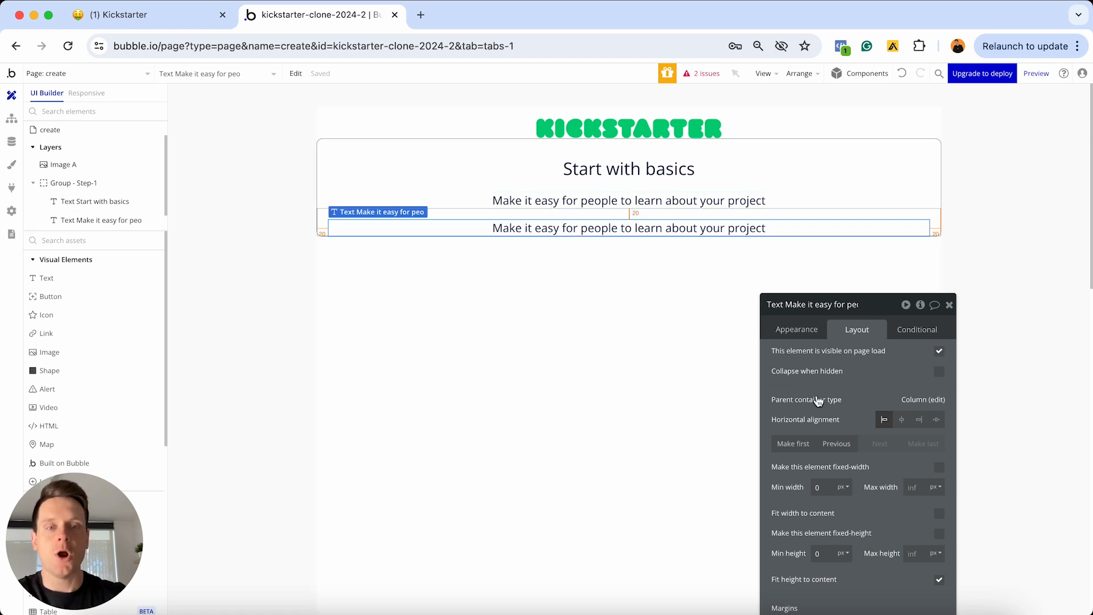
left_click(800, 333)
triple_click(840, 357)
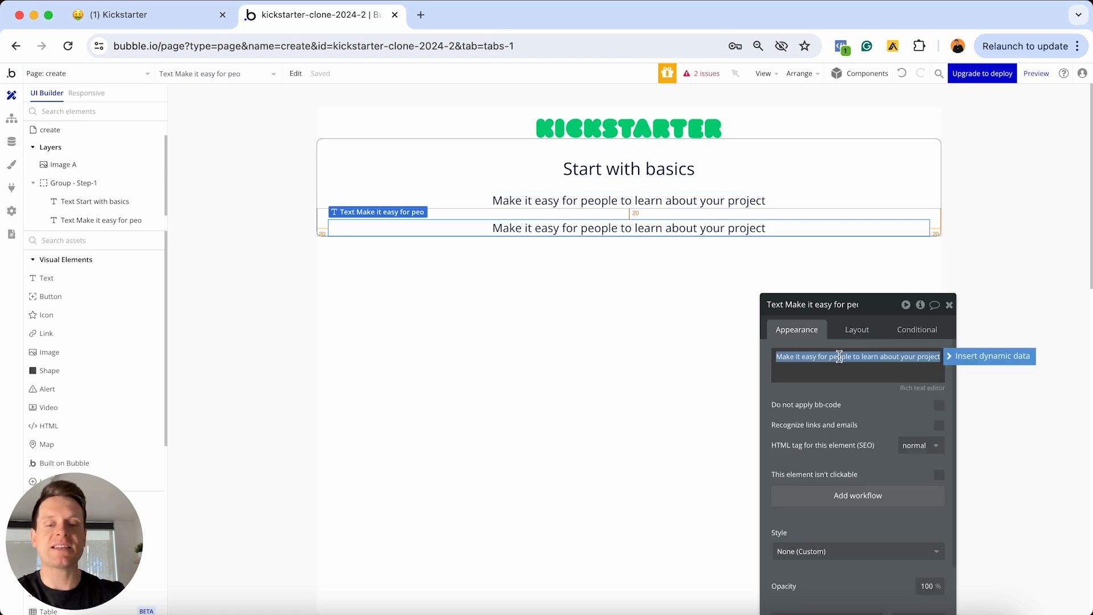
type("Title")
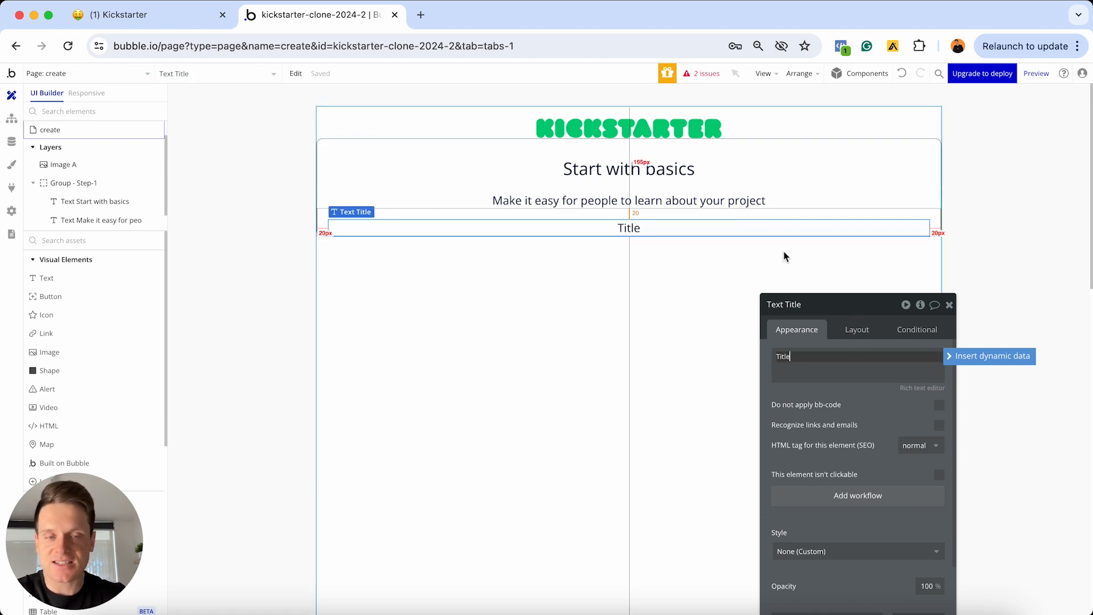
left_click_drag(837, 309, 841, 111)
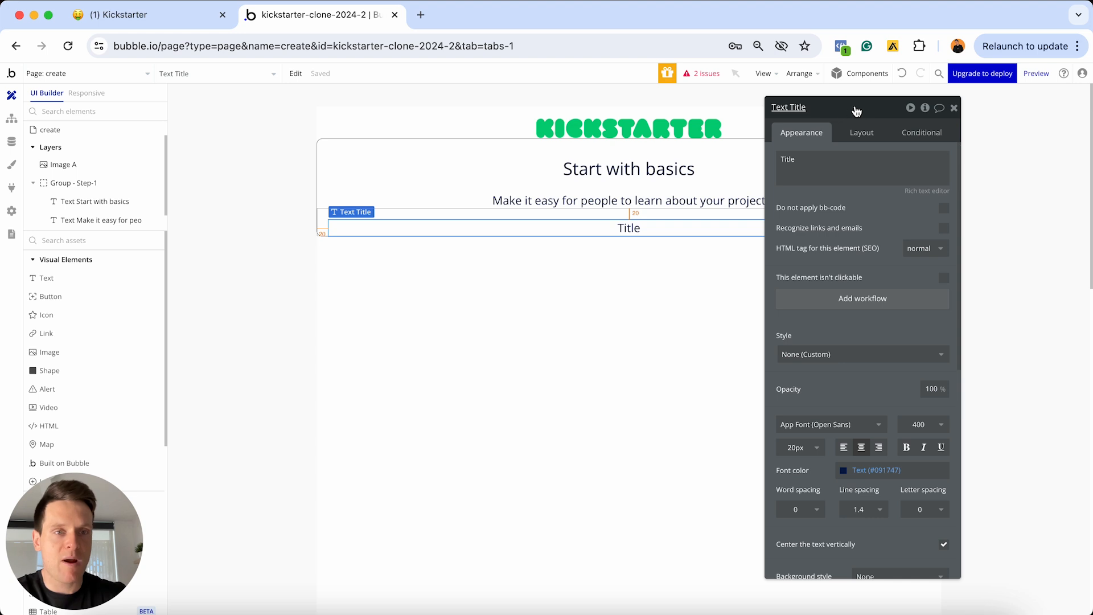
left_click(845, 449)
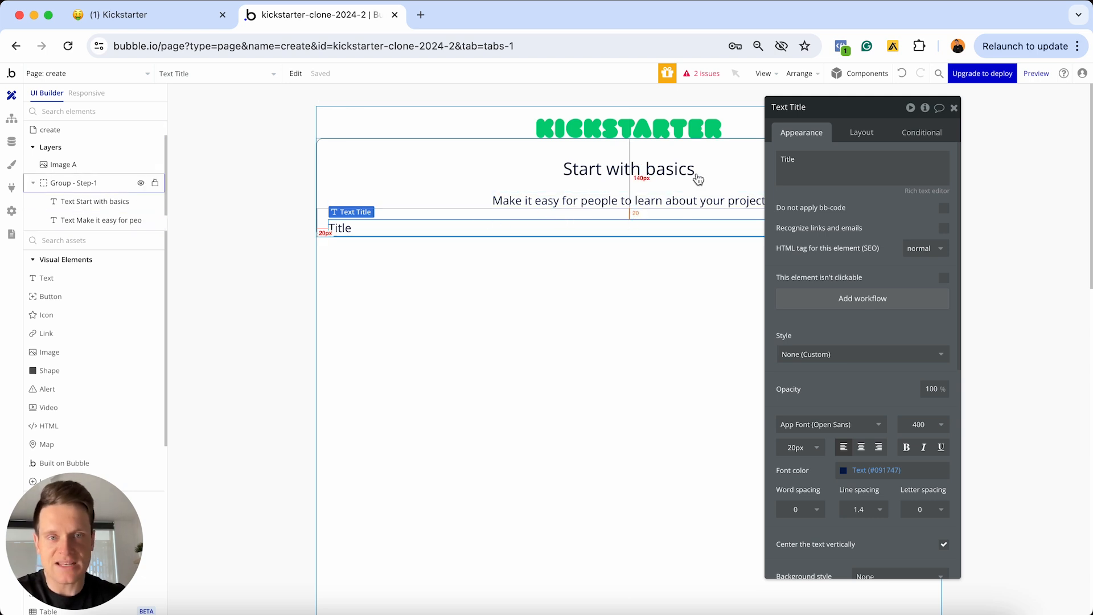
Set the Title text's top margin to 30
left_click(855, 135)
left_click(790, 442)
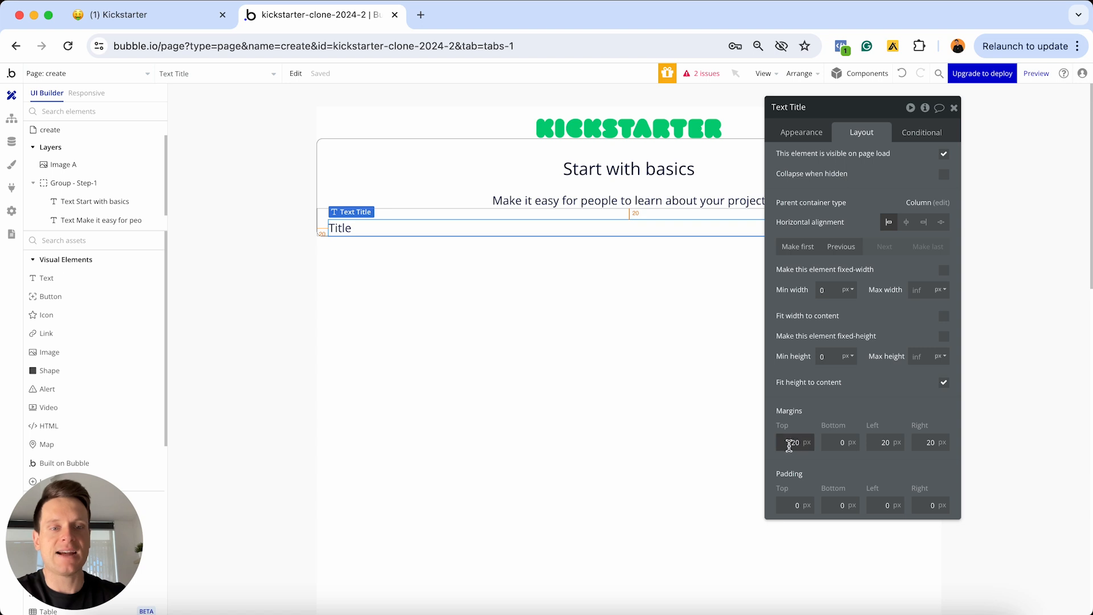
type("30")
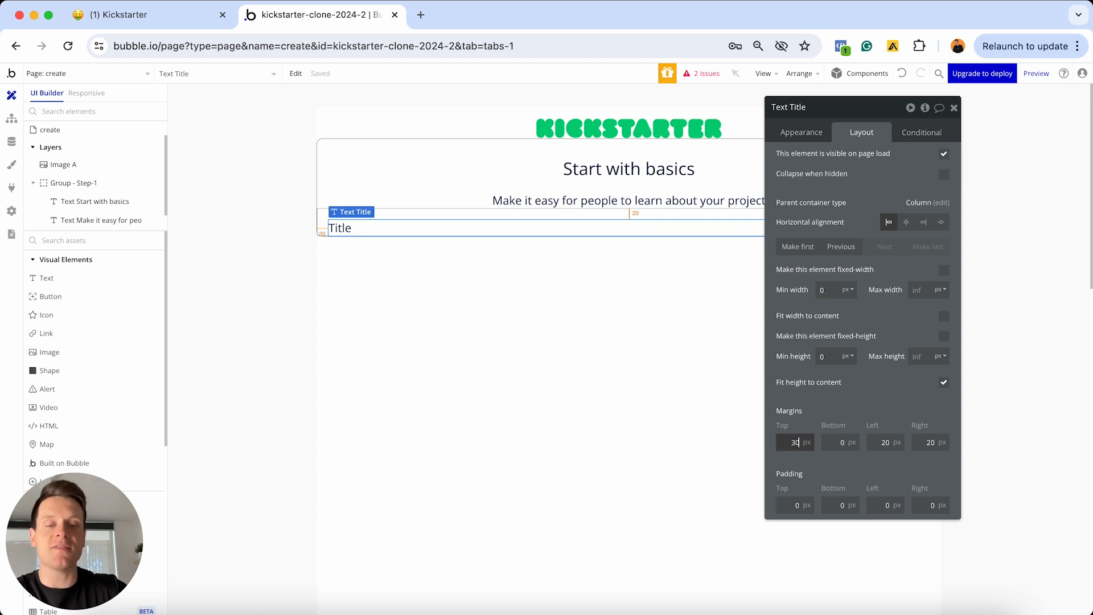
key("Return")
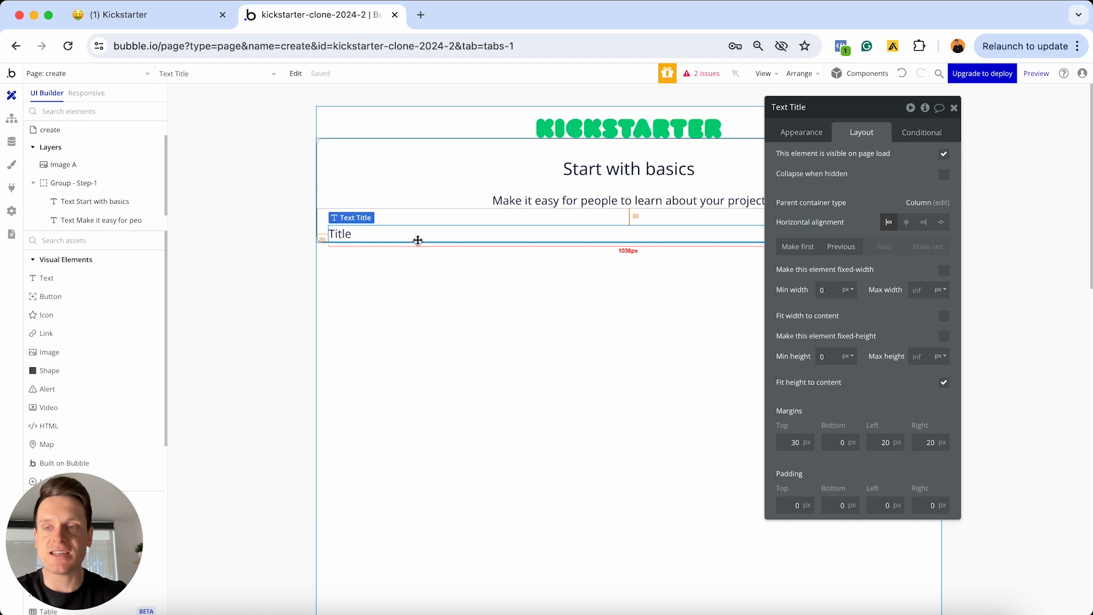
scroll(112, 332, "down", 5)
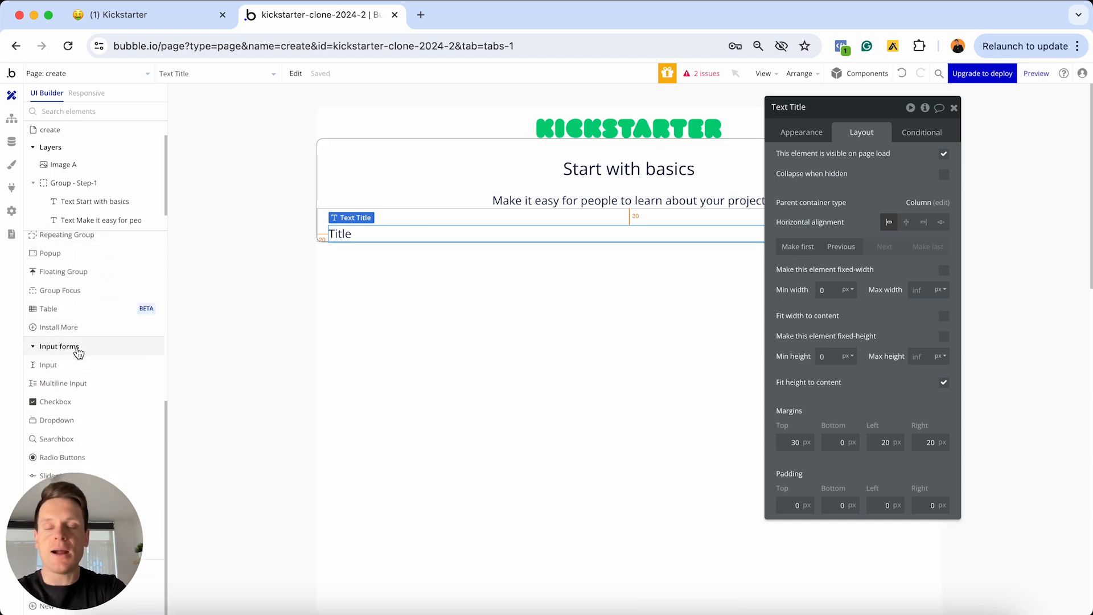
Add a text input named 'Input - Title' to the Step-1 group, placed below the Title label
left_click(77, 365)
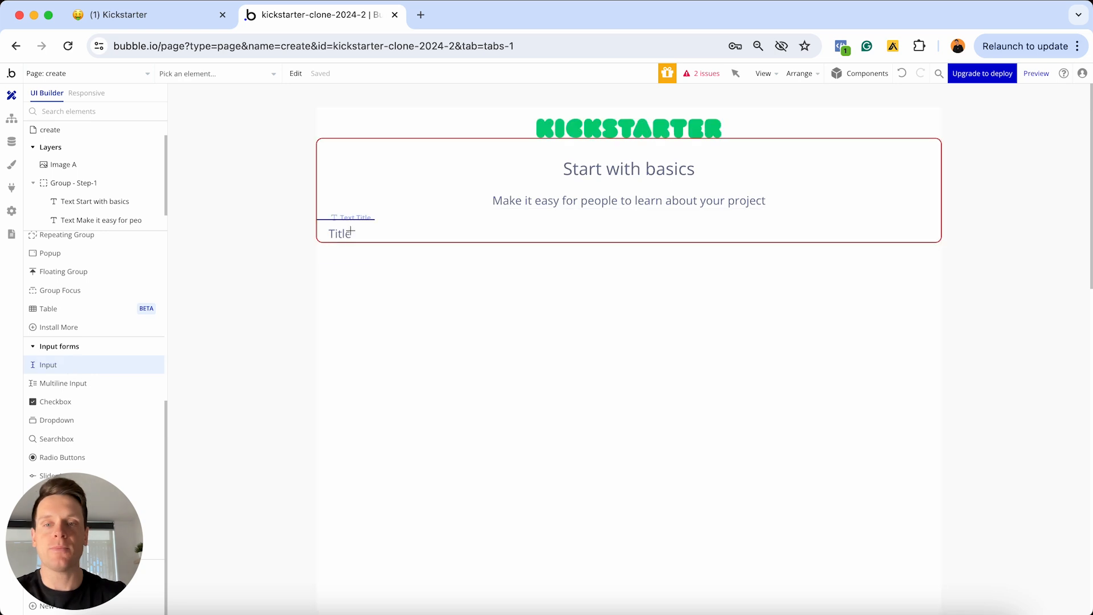
left_click(353, 230)
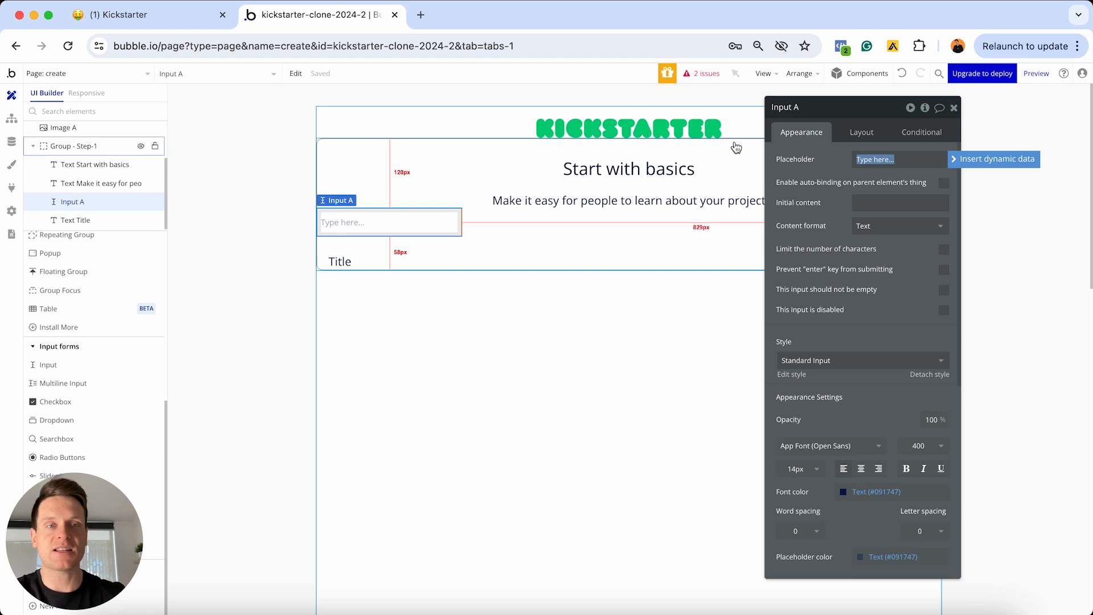
left_click(801, 111)
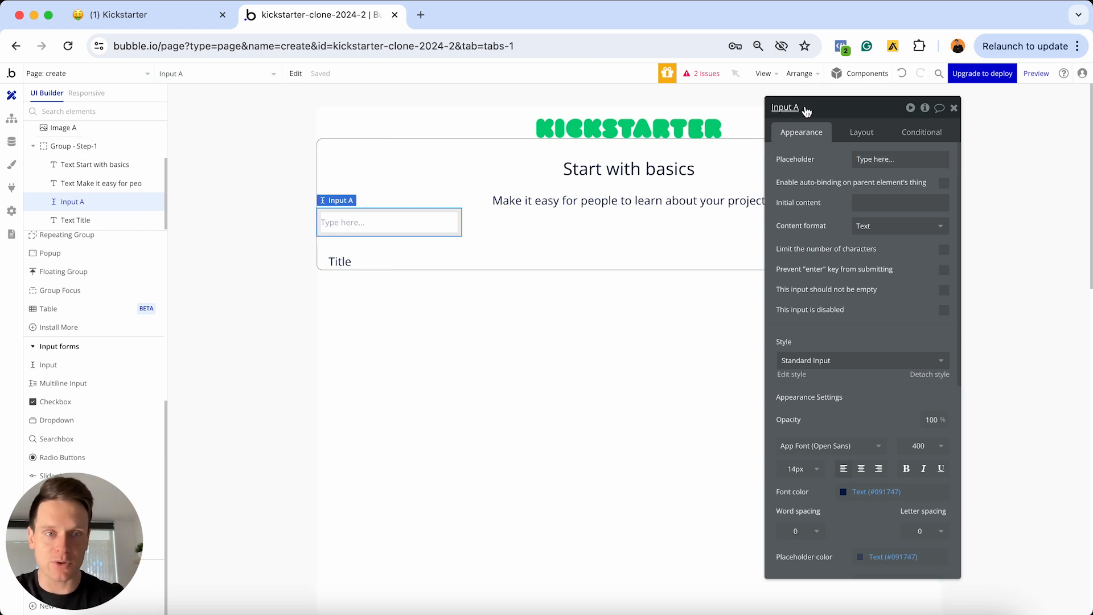
key("BackSpace")
key("BackSpace")
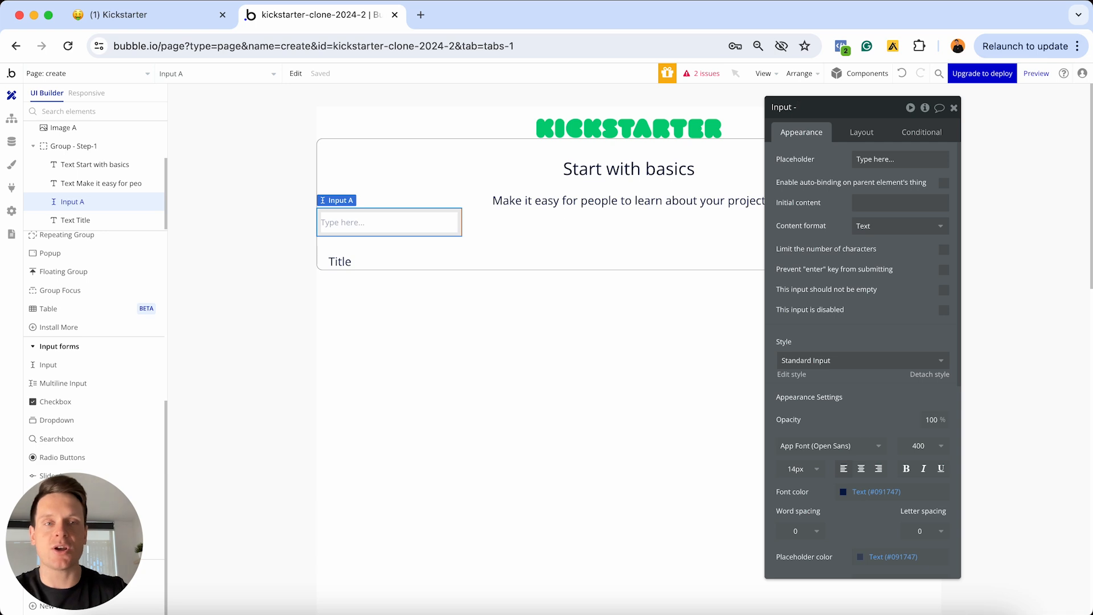
type("- Title")
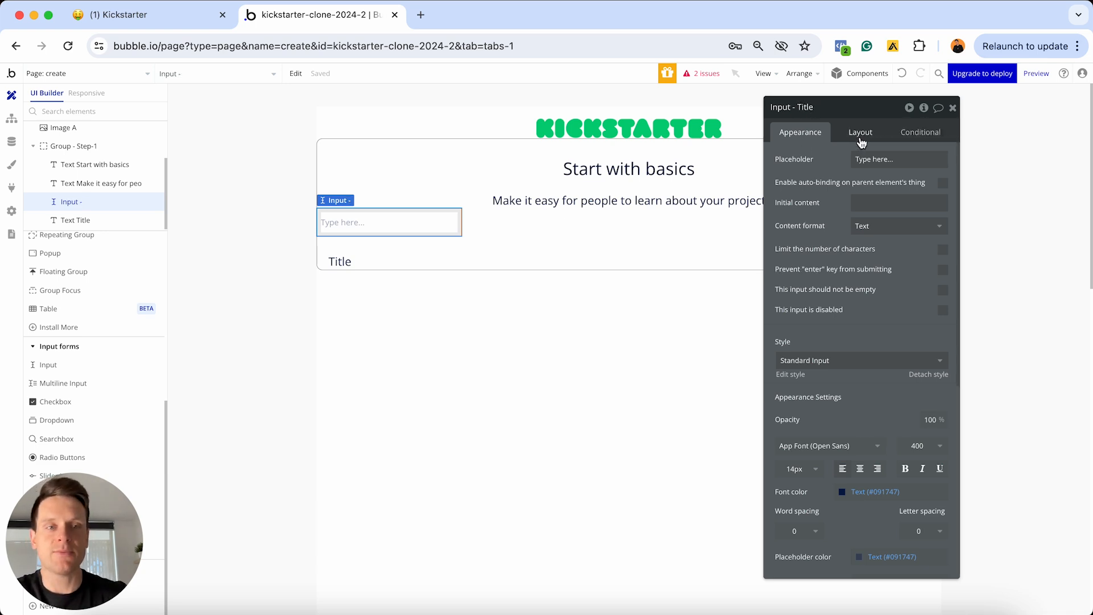
left_click(861, 136)
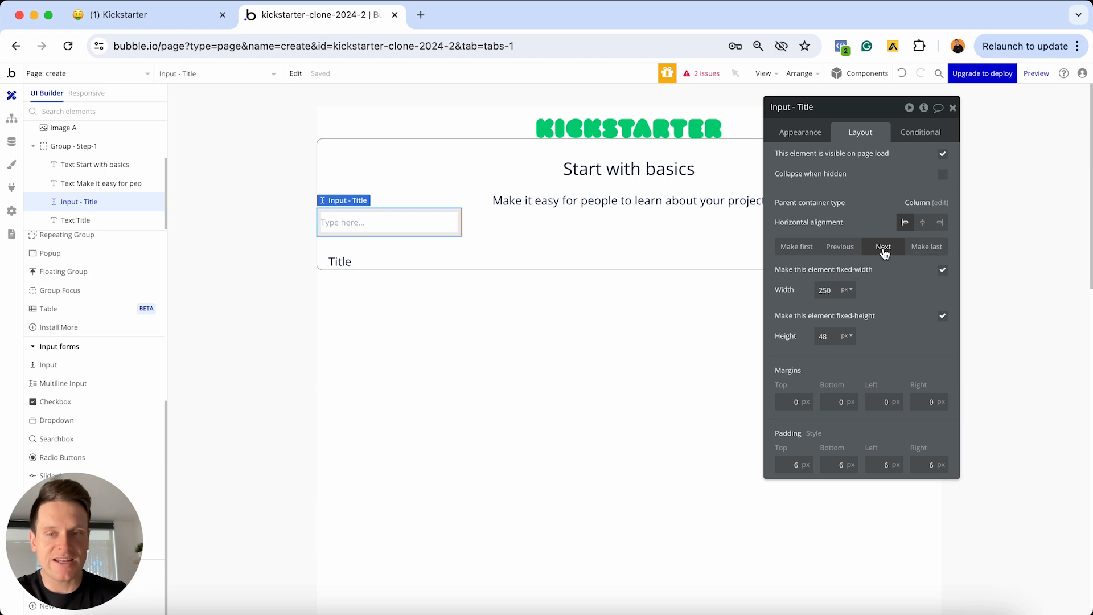
left_click(884, 248)
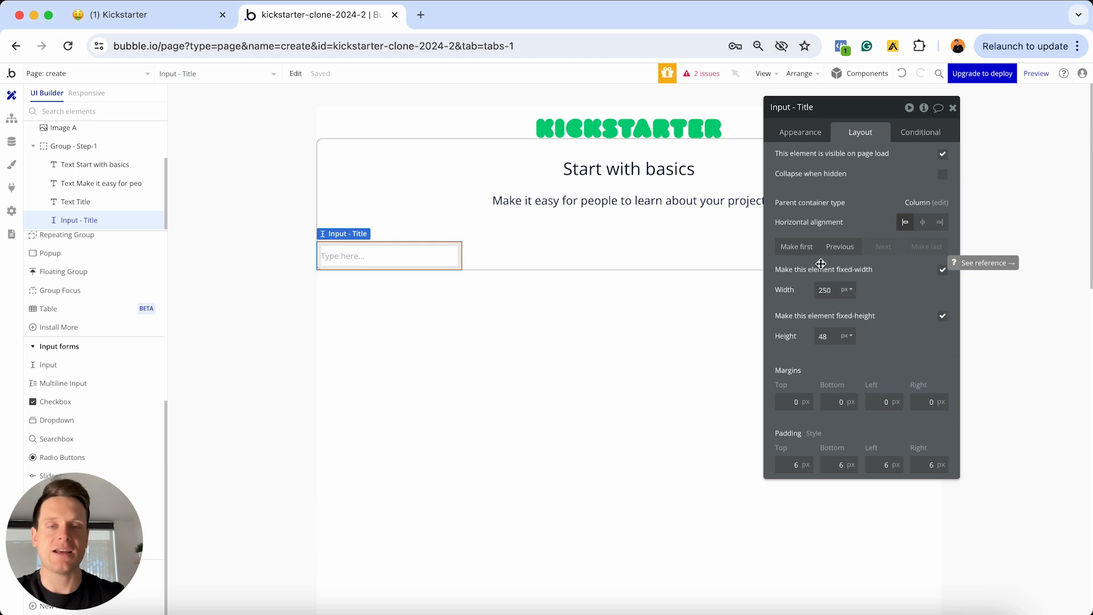
Make the Title input stretch, with min width 0 and max width 800
left_click(940, 277)
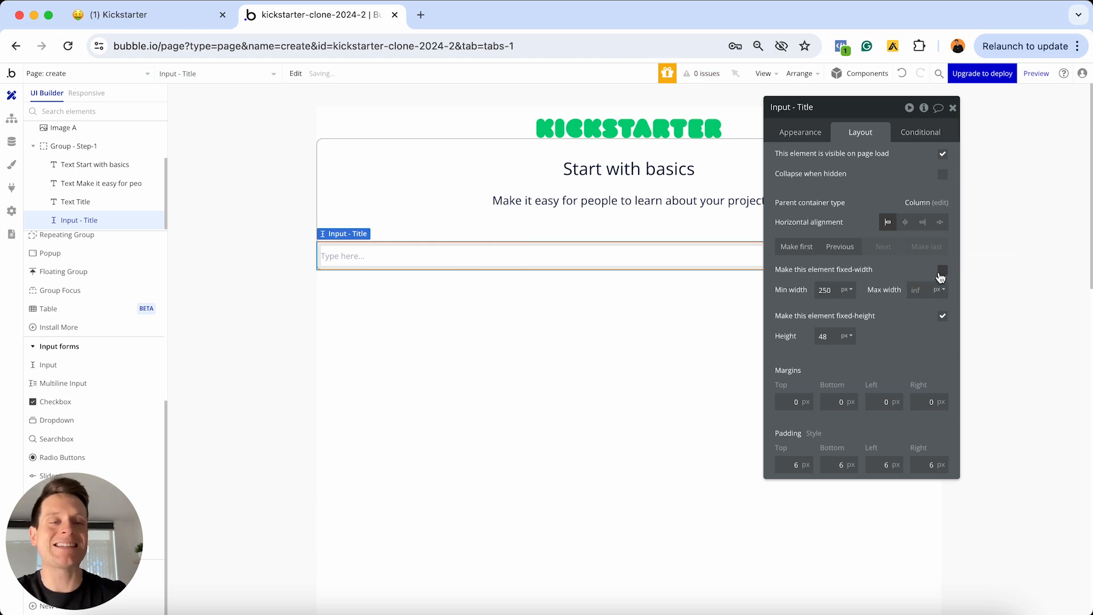
left_click(837, 289)
key("super+a")
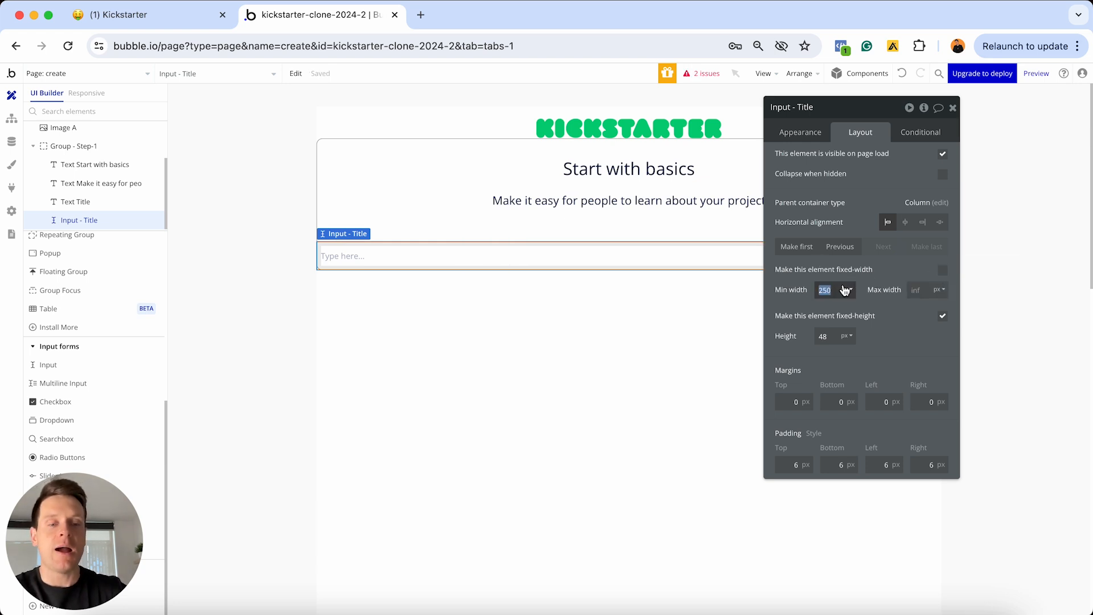
type("0")
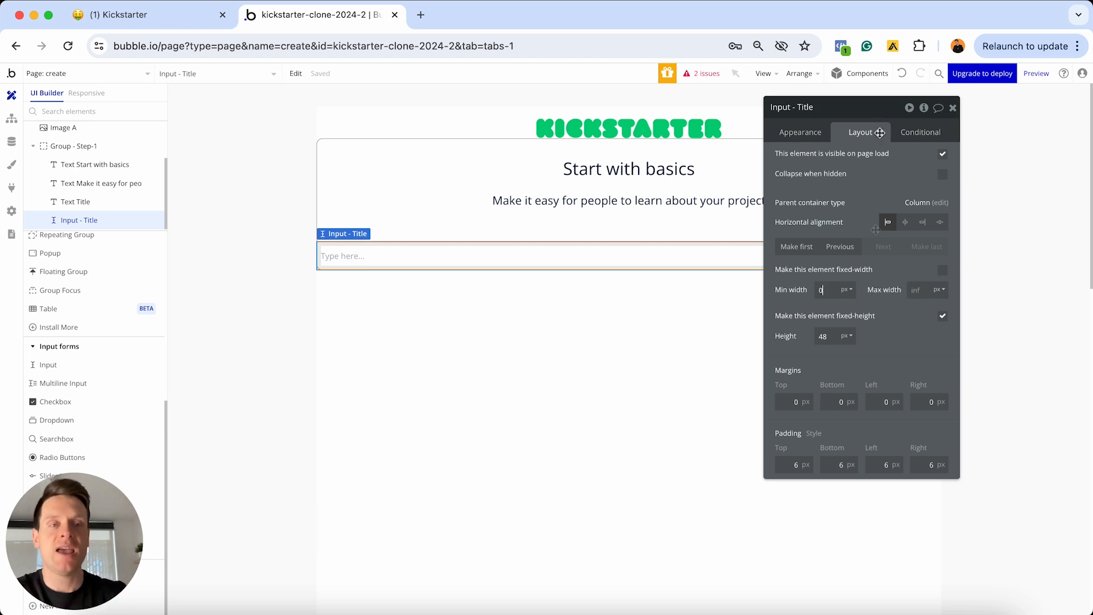
left_click_drag(877, 112, 794, 317)
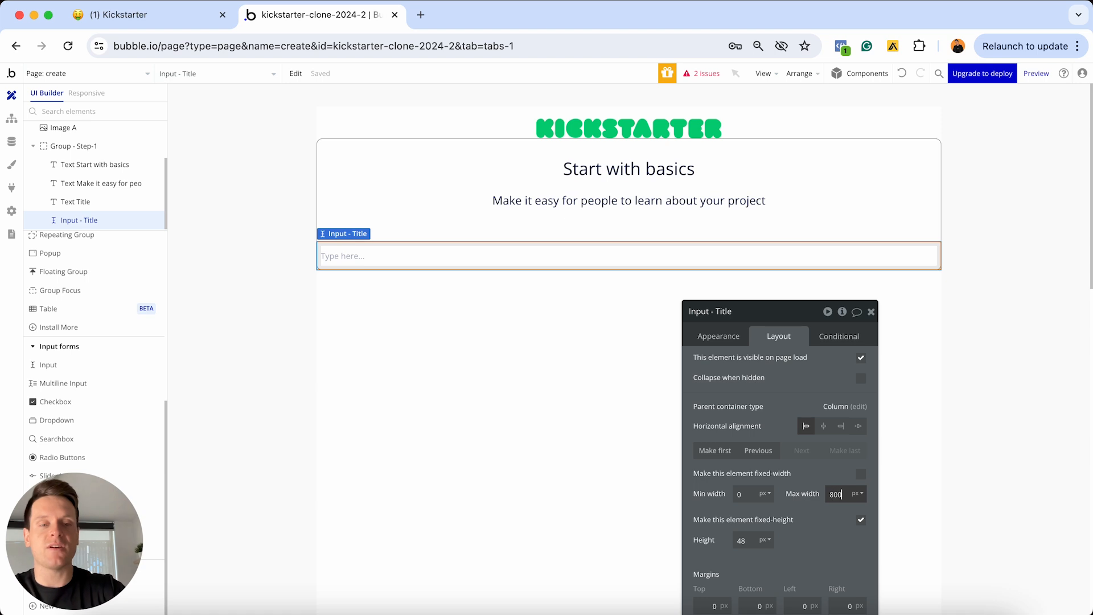
left_click(841, 510)
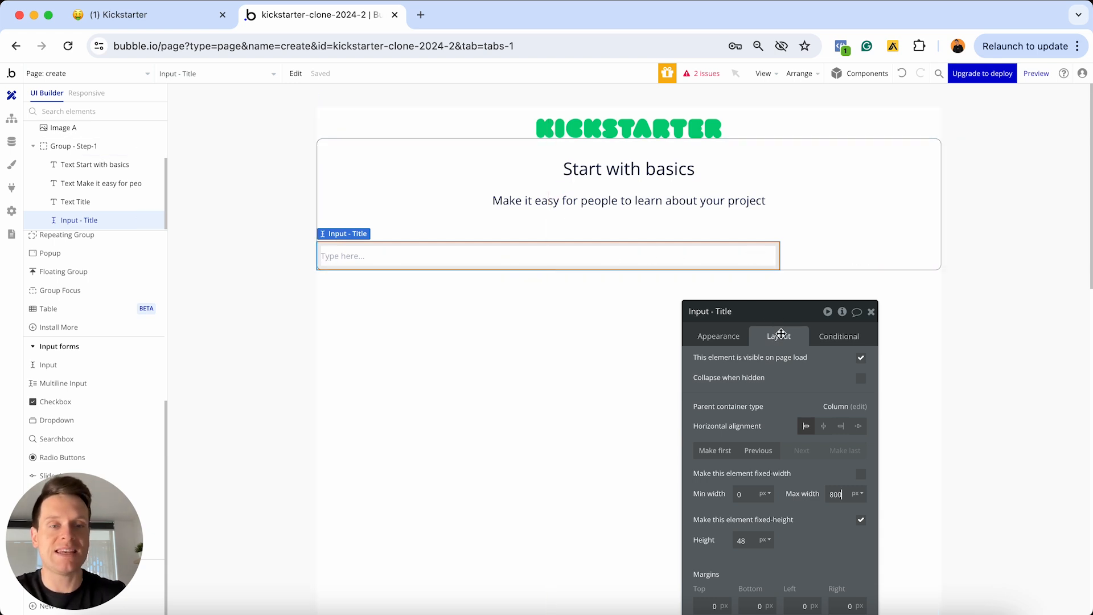
Give the Title input 20px left and right margins
left_click_drag(780, 334, 878, 166)
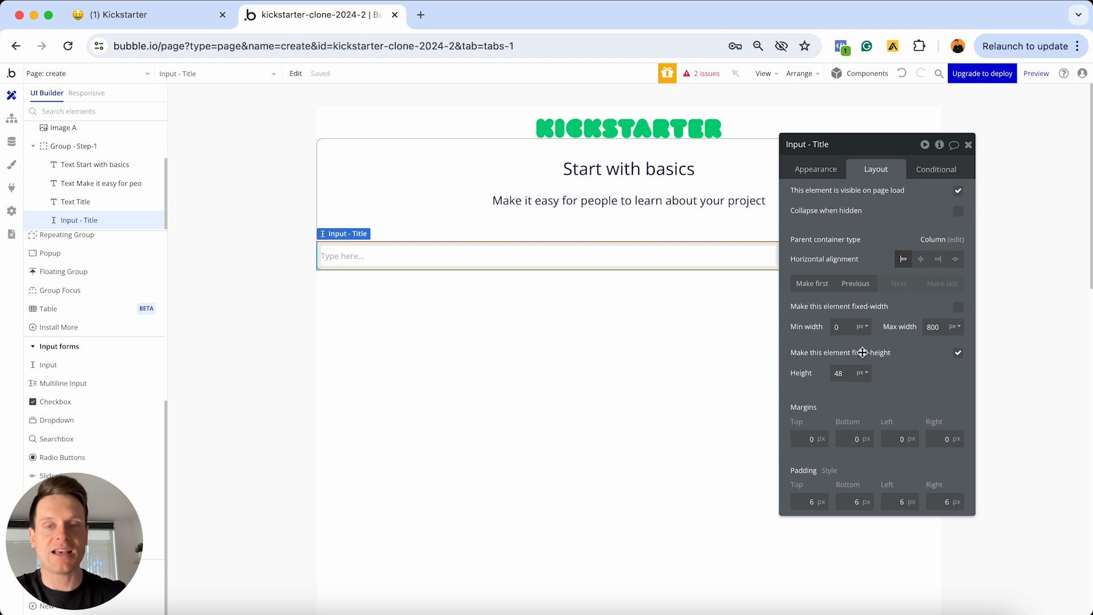
left_click(893, 439)
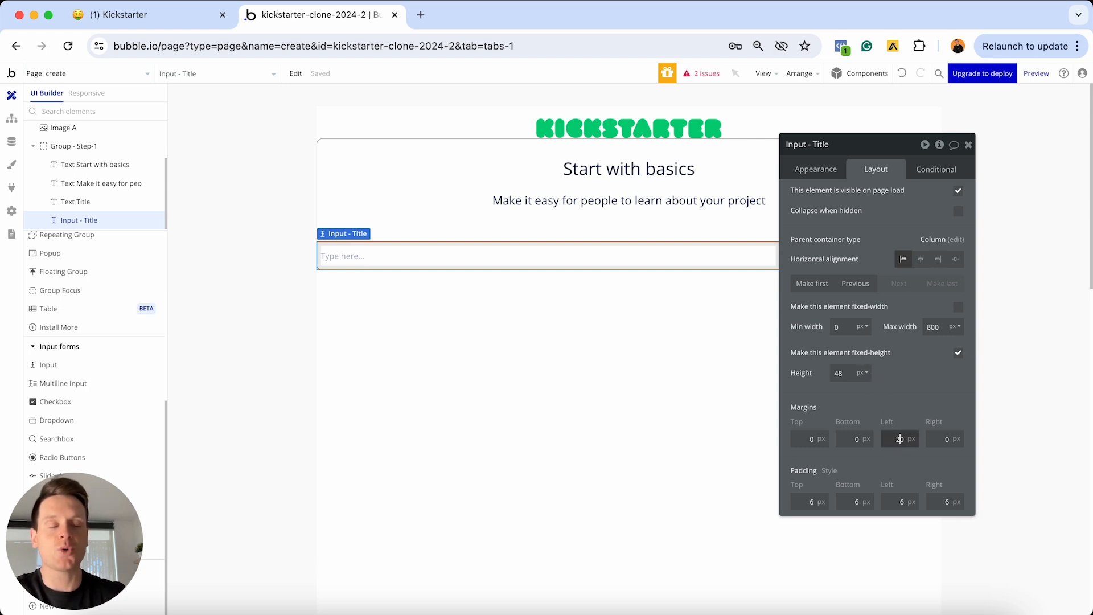
type("2")
left_click(934, 439)
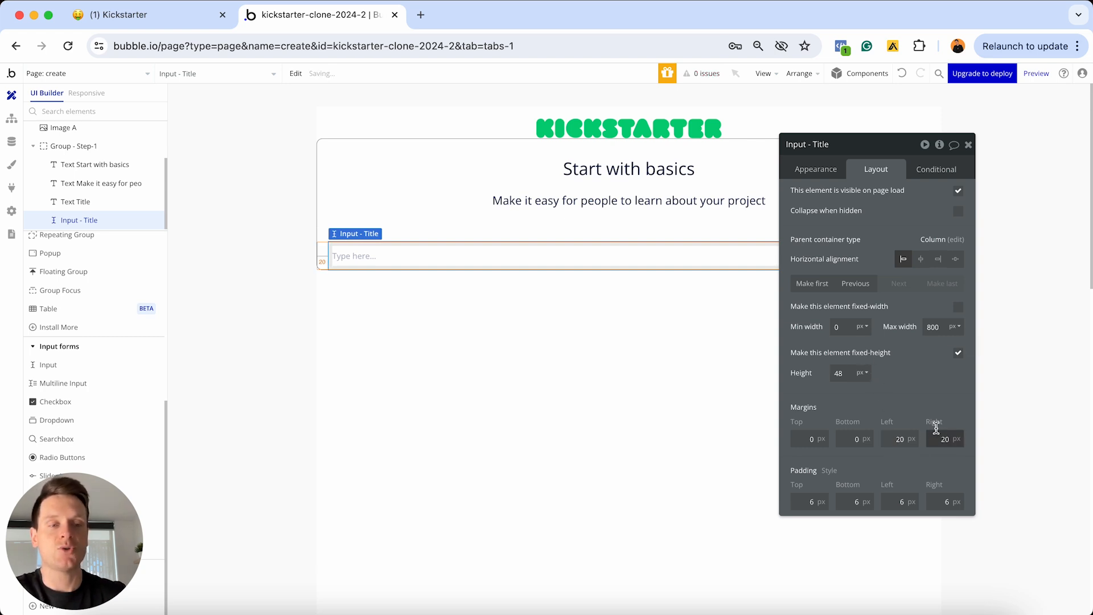
type("2")
left_click(968, 145)
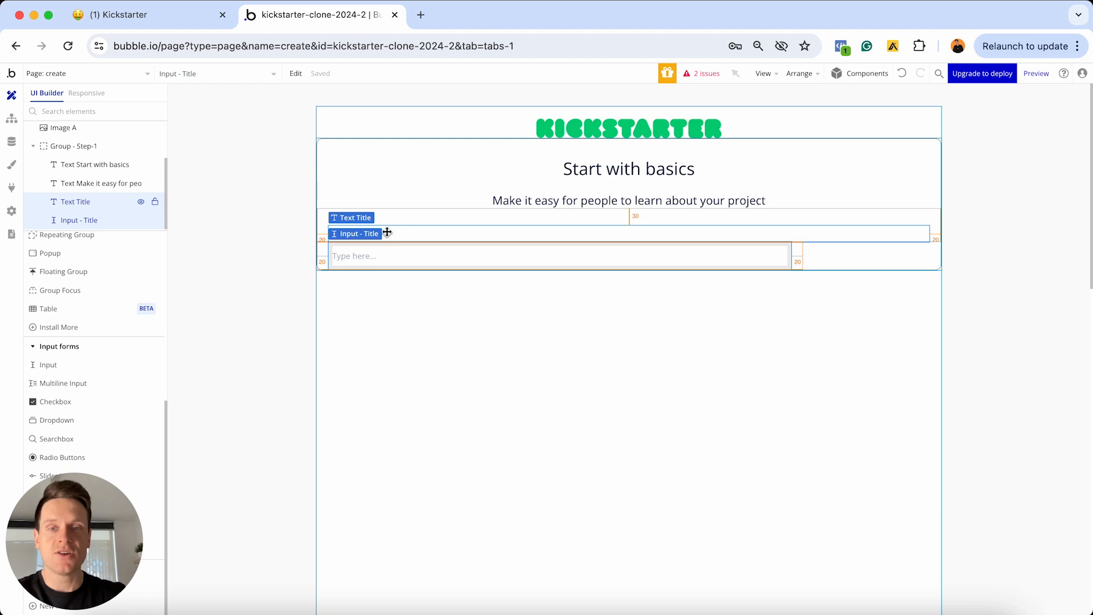
Duplicate the Title label and input, ordering the copied input below the copied label
key("super+d")
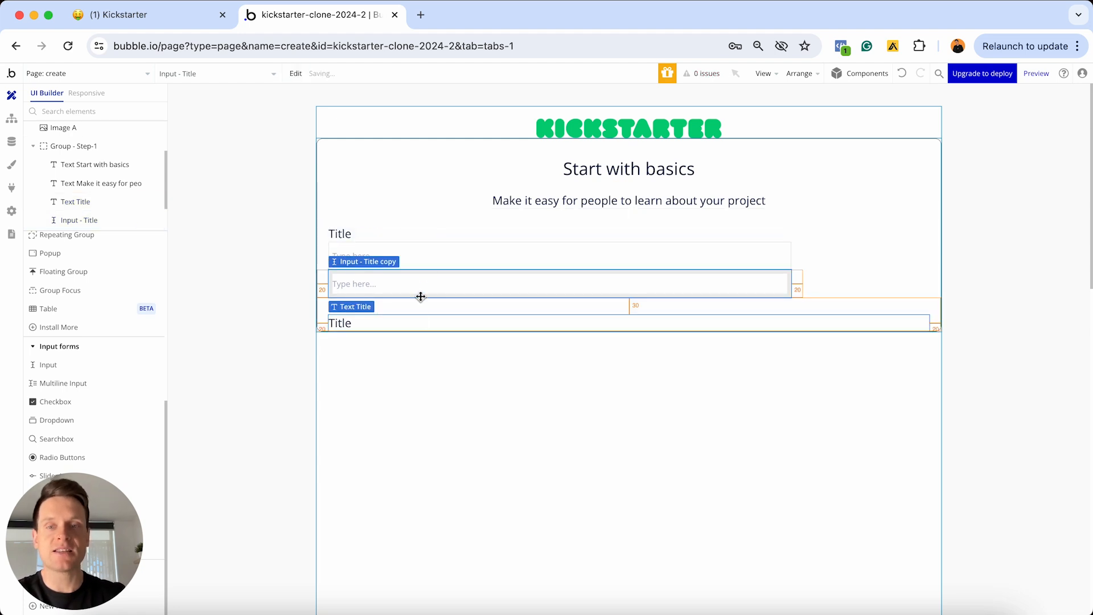
double_click(465, 288)
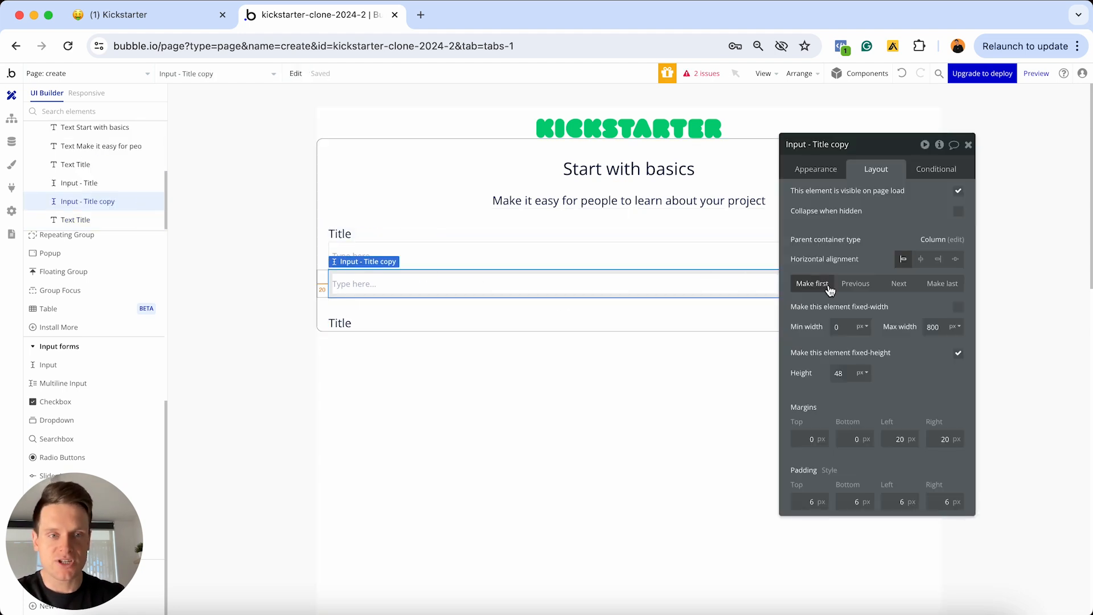
left_click(889, 282)
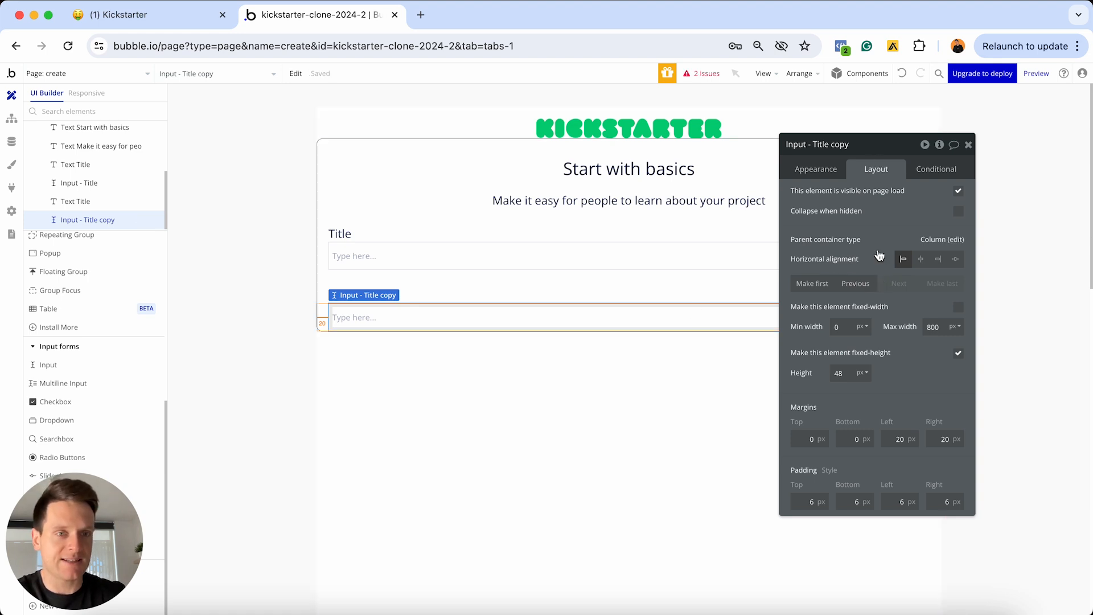
left_click(855, 284)
left_click(889, 285)
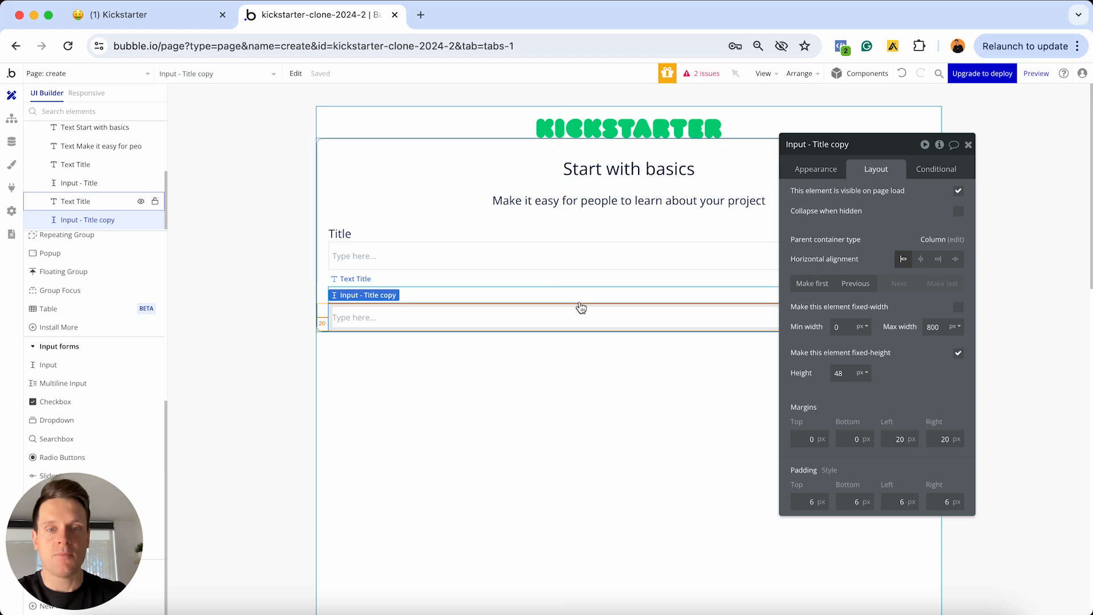
Change the copied label's text to 'Subtitle'
left_click(576, 298)
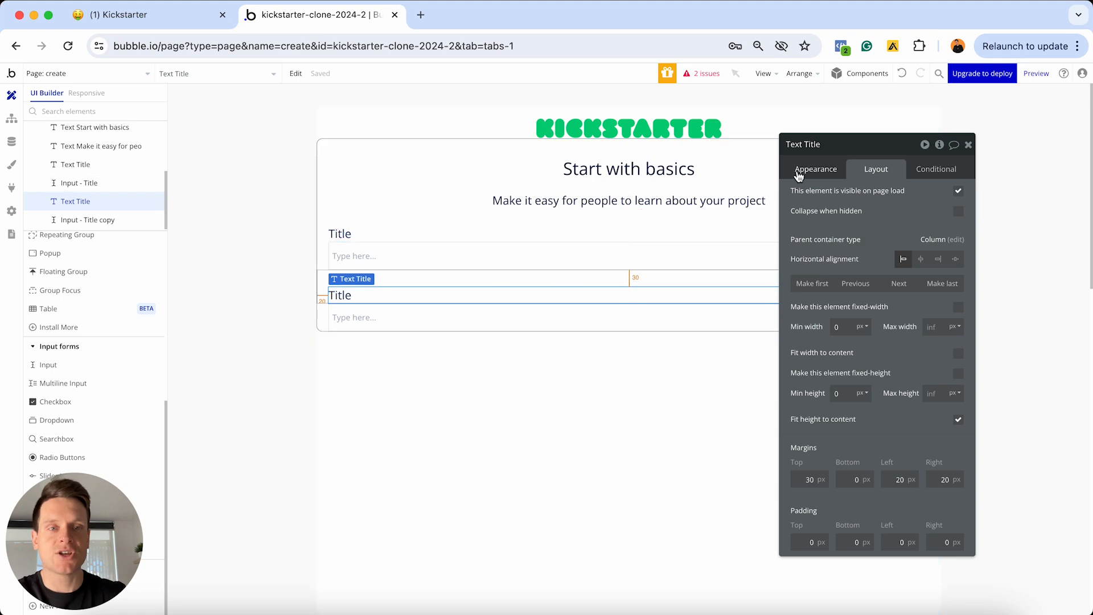
left_click(811, 169)
left_click(834, 198)
type("Subtitle")
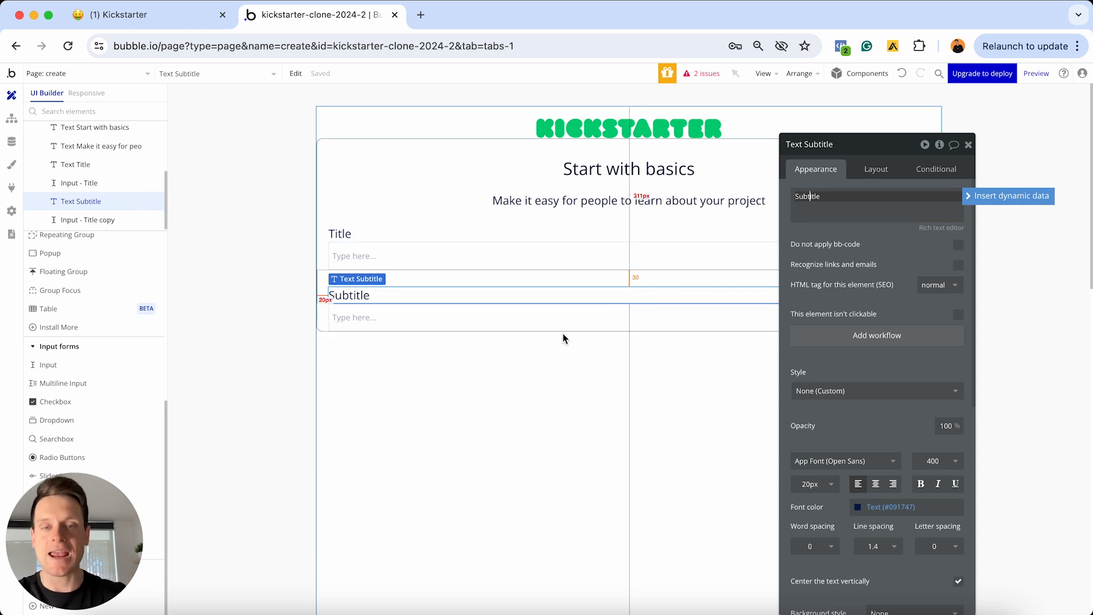
Rename the copied input 'Input - Subtitle'
left_click(576, 316)
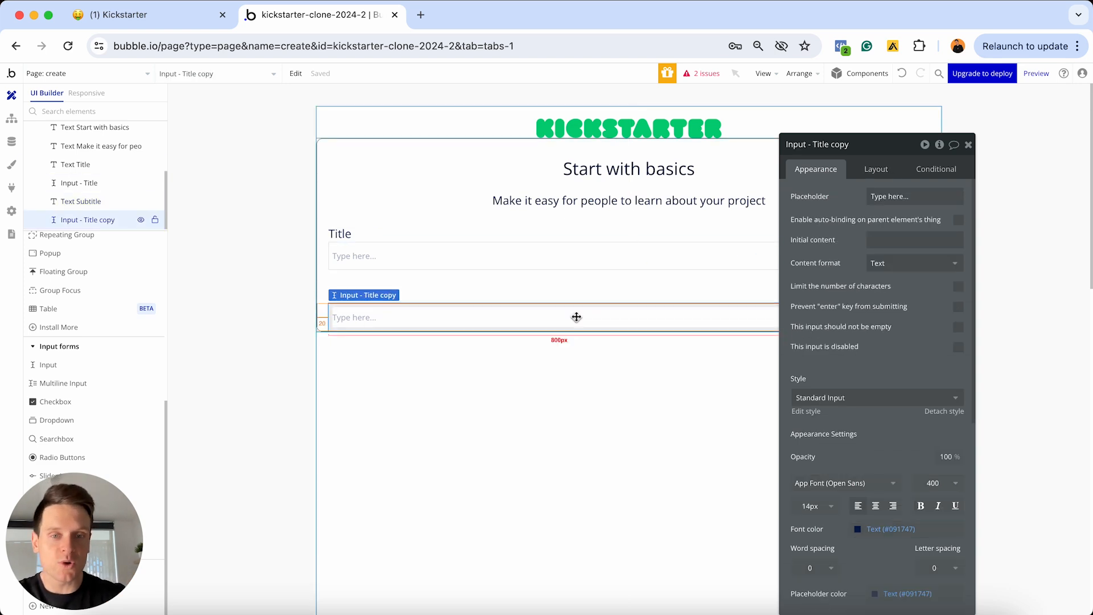
left_click(830, 147)
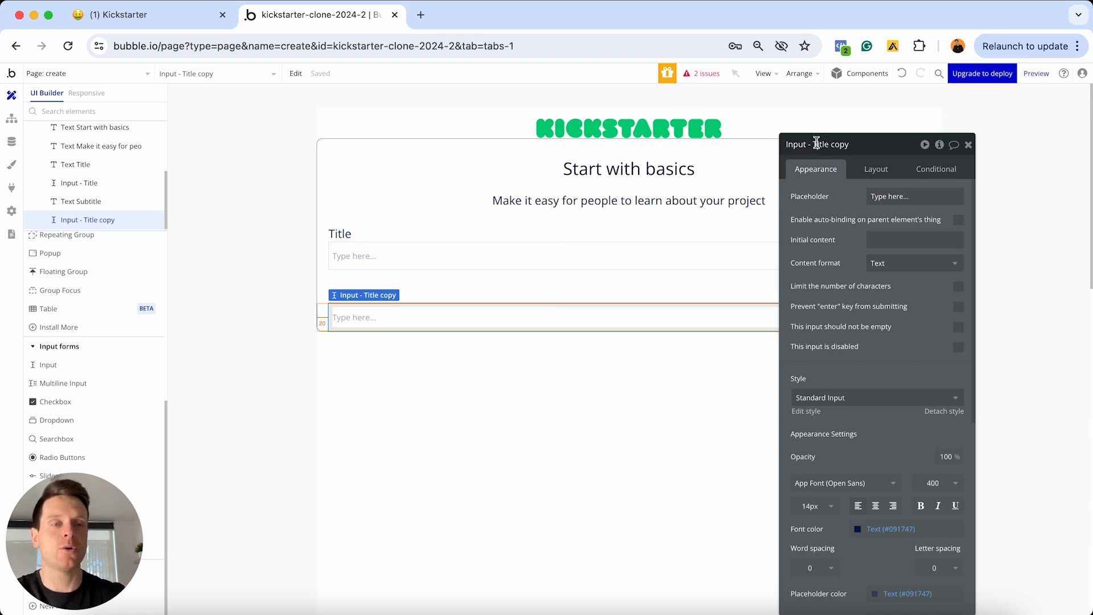
left_click_drag(812, 144, 848, 144)
type("Subt")
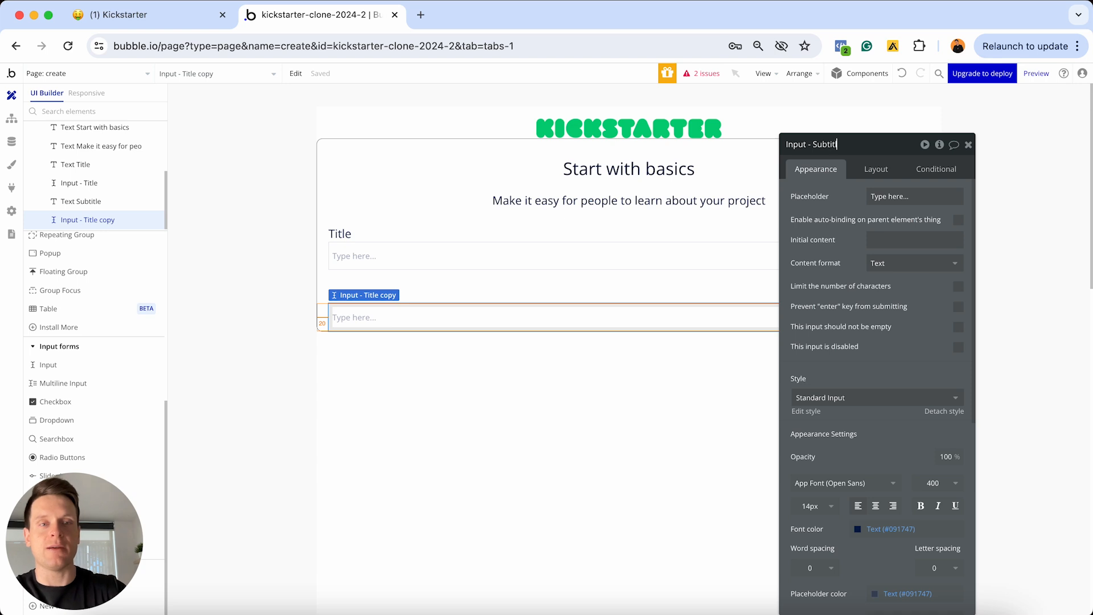
type("itle")
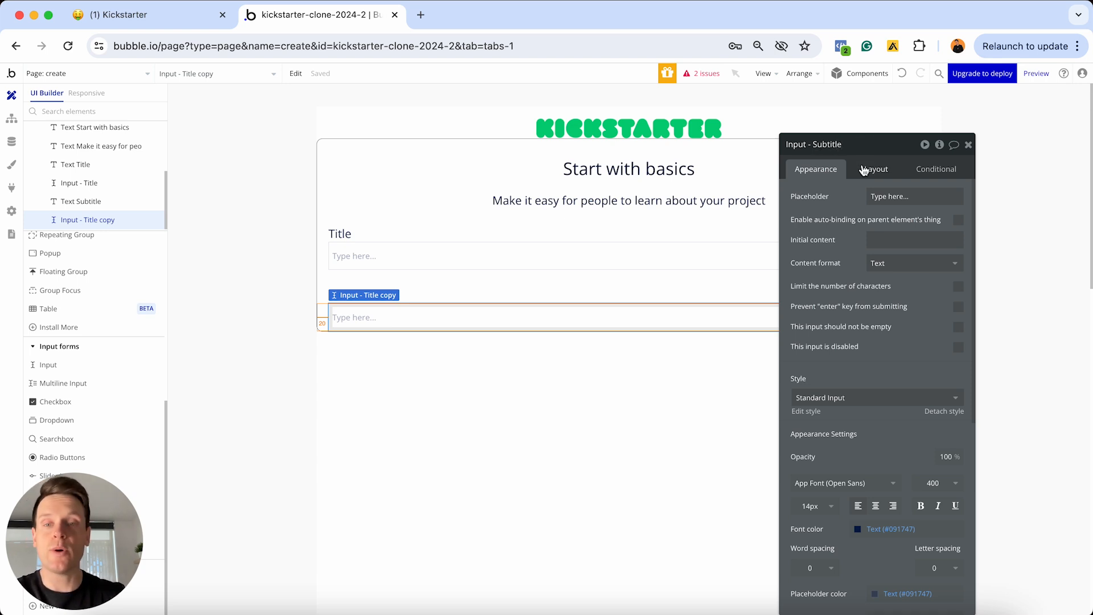
left_click(967, 144)
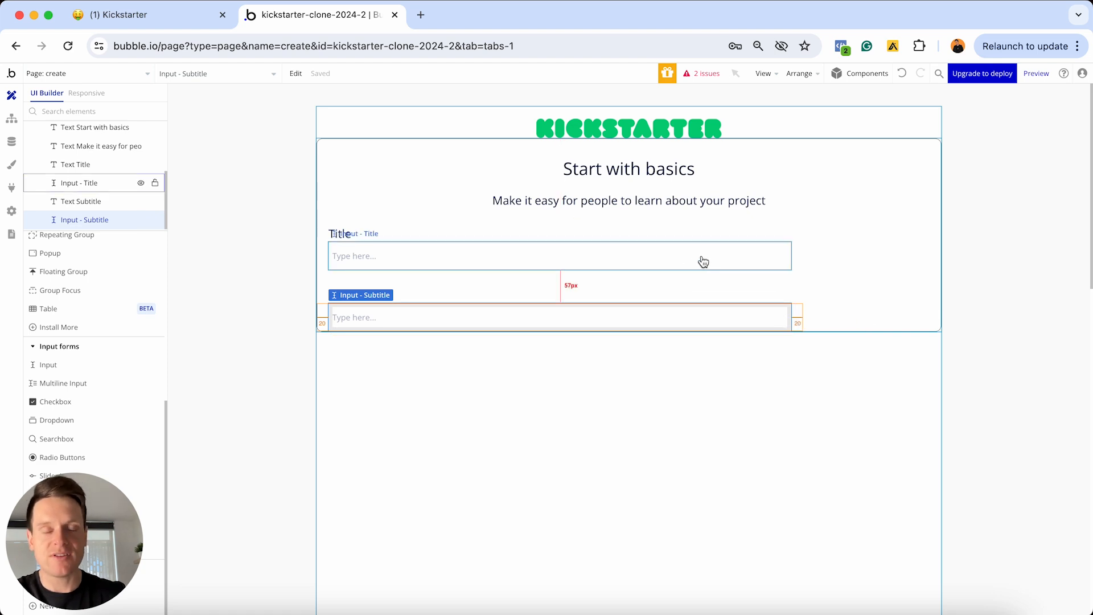
Duplicate the Subtitle label and change its text to 'Category'
left_click(543, 300)
key("super+c")
key("super+v")
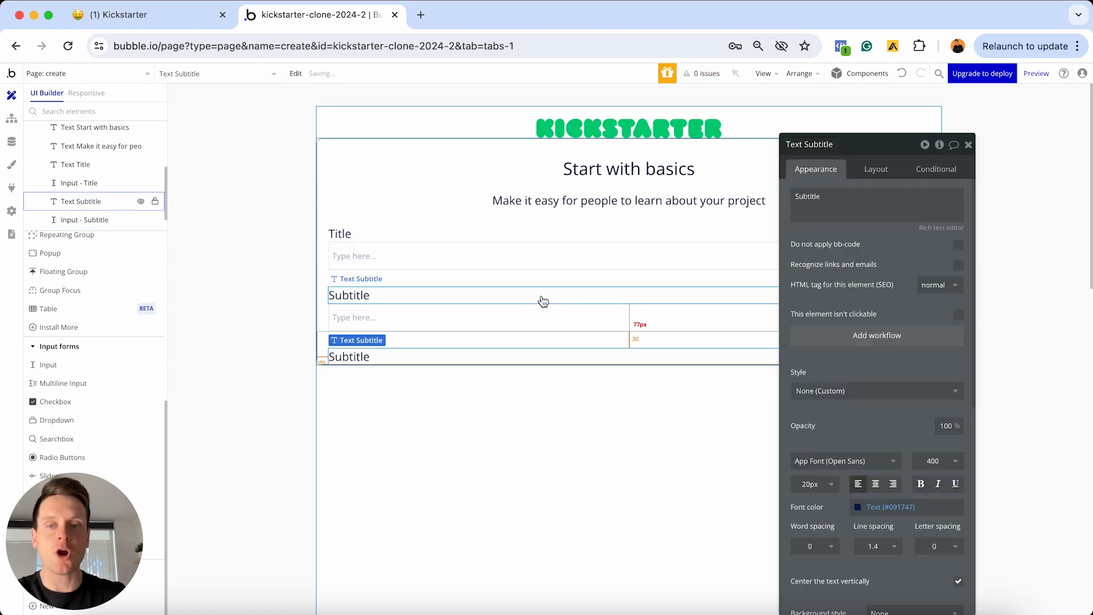
double_click(841, 193)
type("Category")
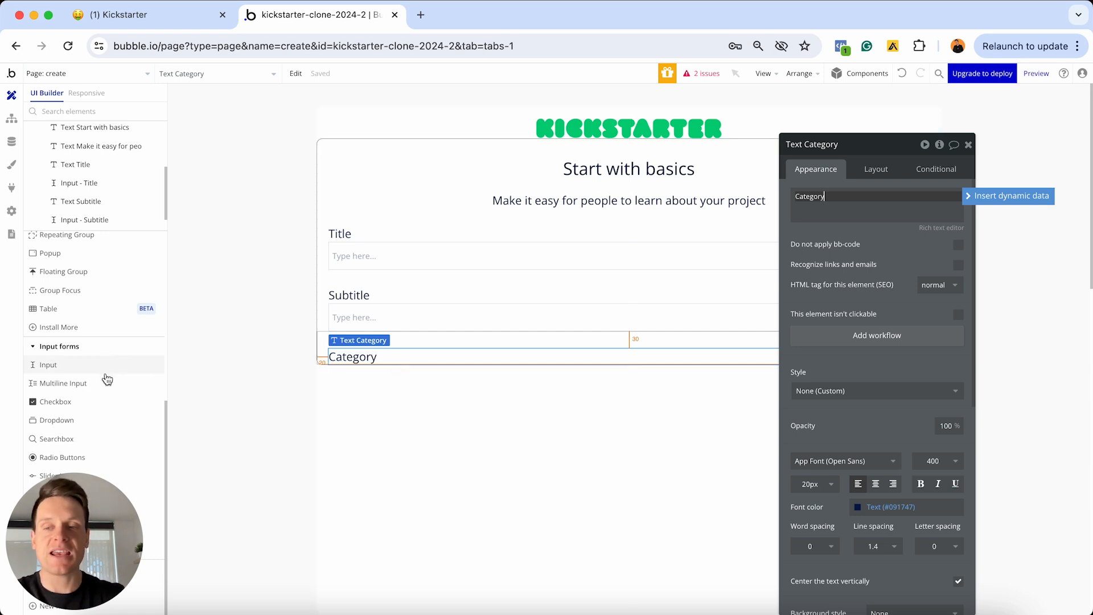
Add a dropdown to the group and name it 'Dropdown - Category'
left_click(55, 421)
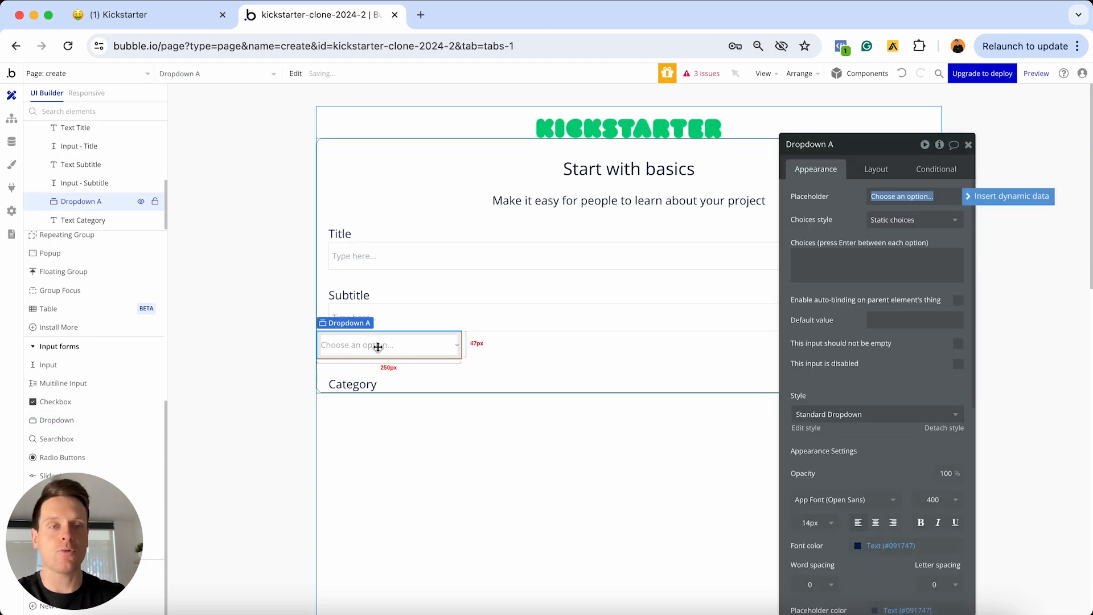
left_click(834, 144)
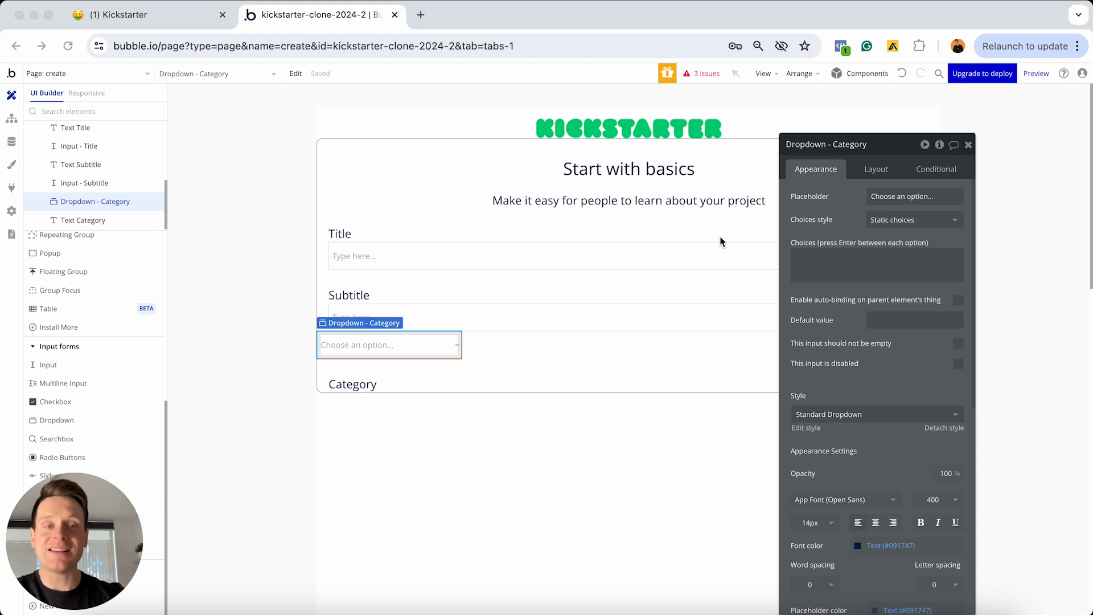
left_click(820, 255)
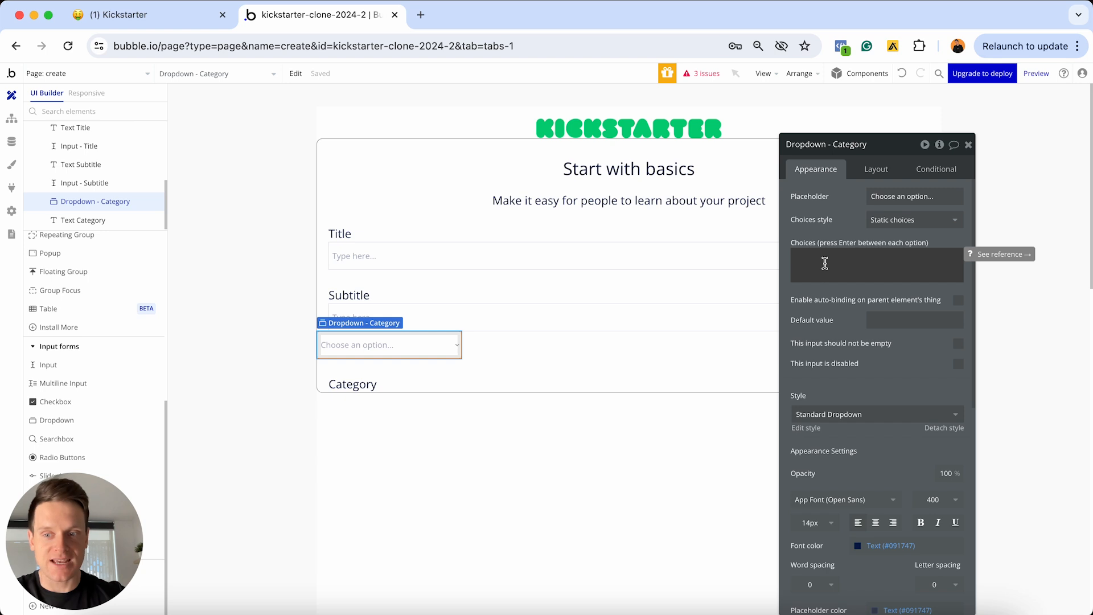
left_click(11, 142)
left_click(273, 117)
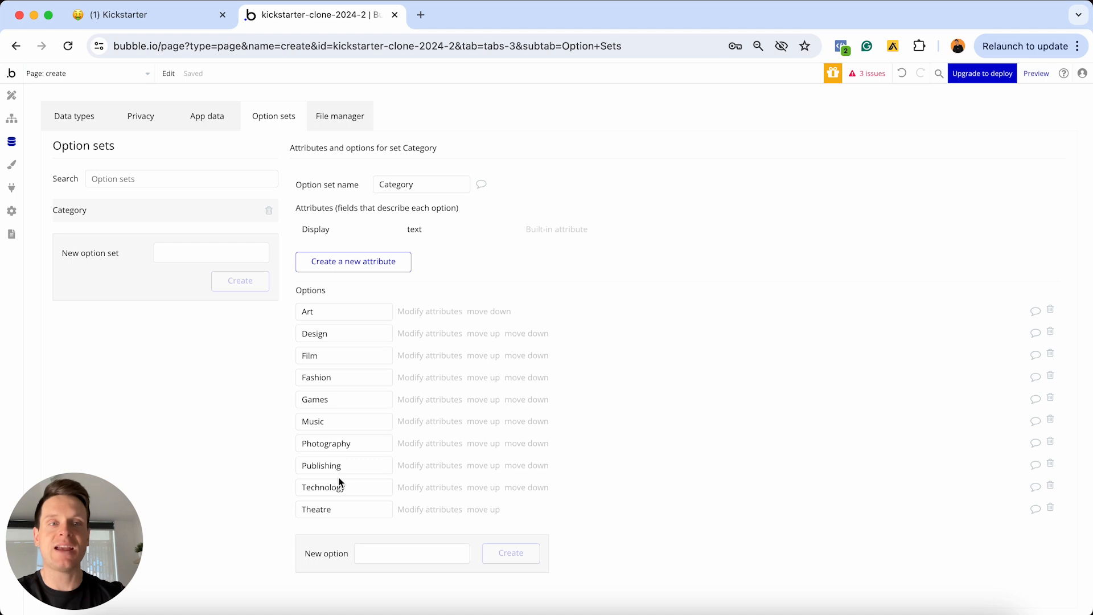
left_click(11, 95)
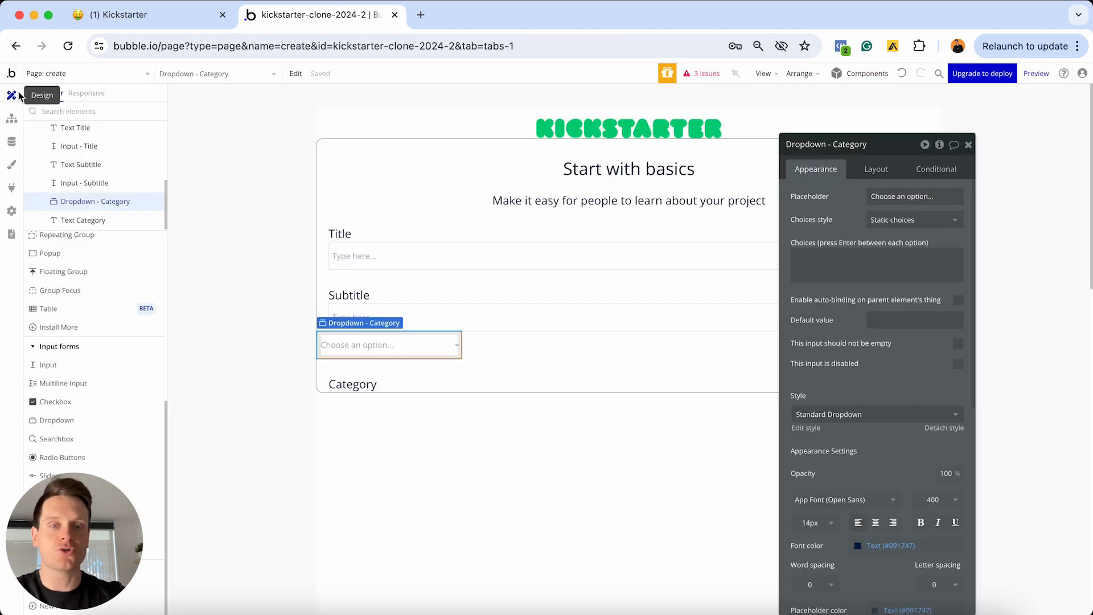
Switch the dropdown to dynamic Category choices from All Category, captioned by Display
left_click(892, 219)
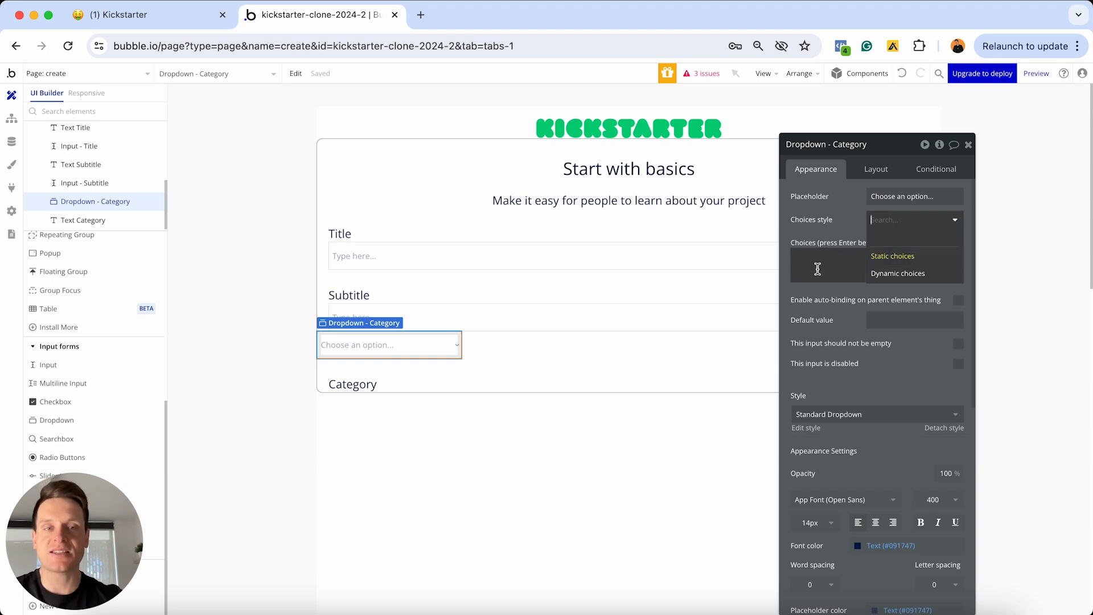
left_click(893, 273)
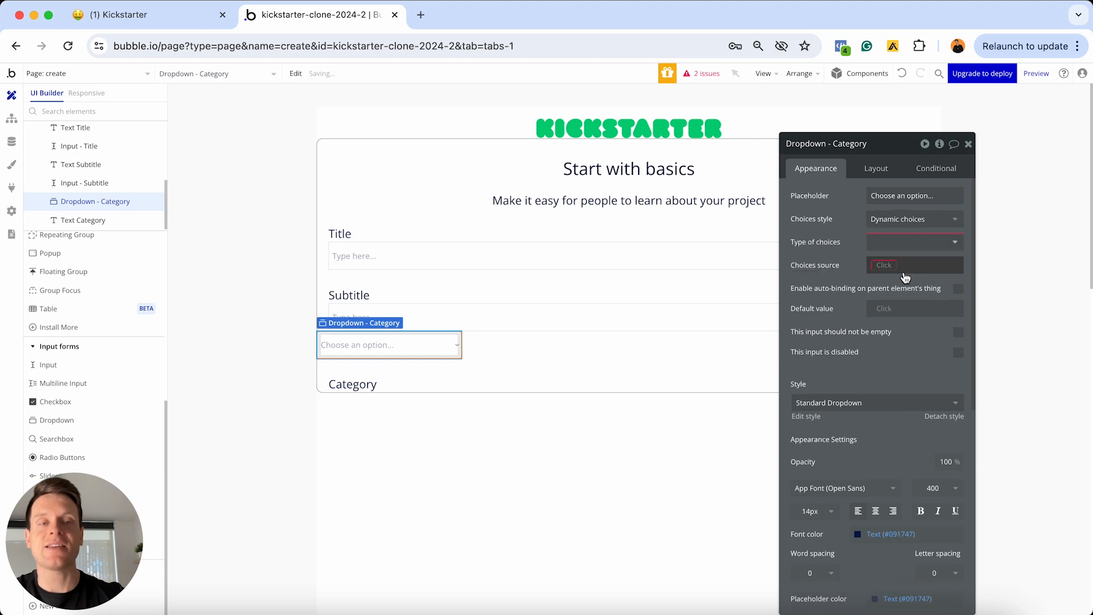
left_click(881, 244)
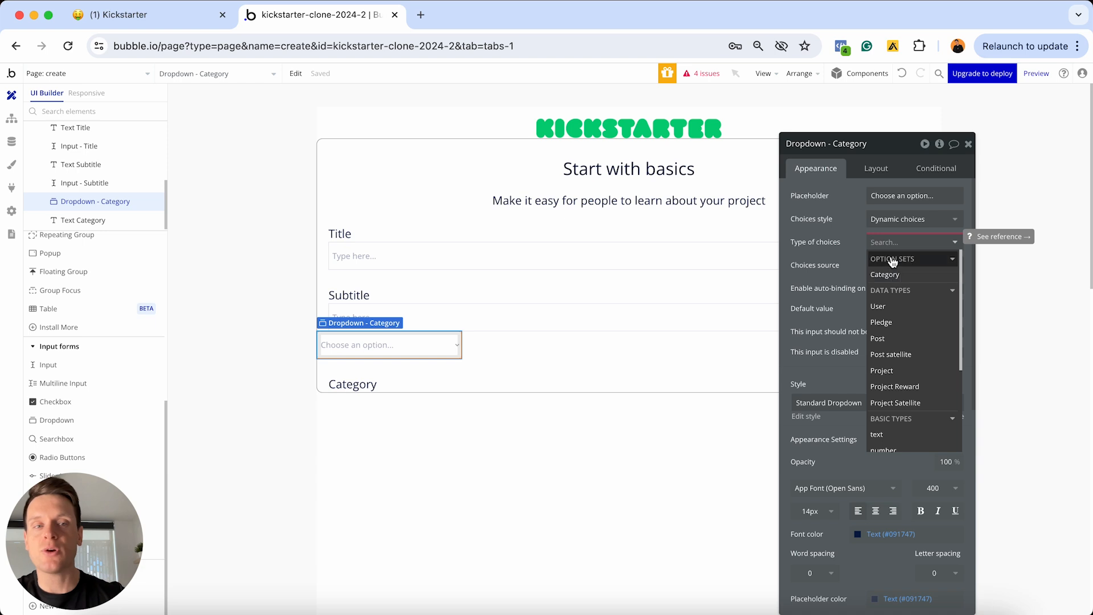
left_click(893, 276)
left_click(880, 266)
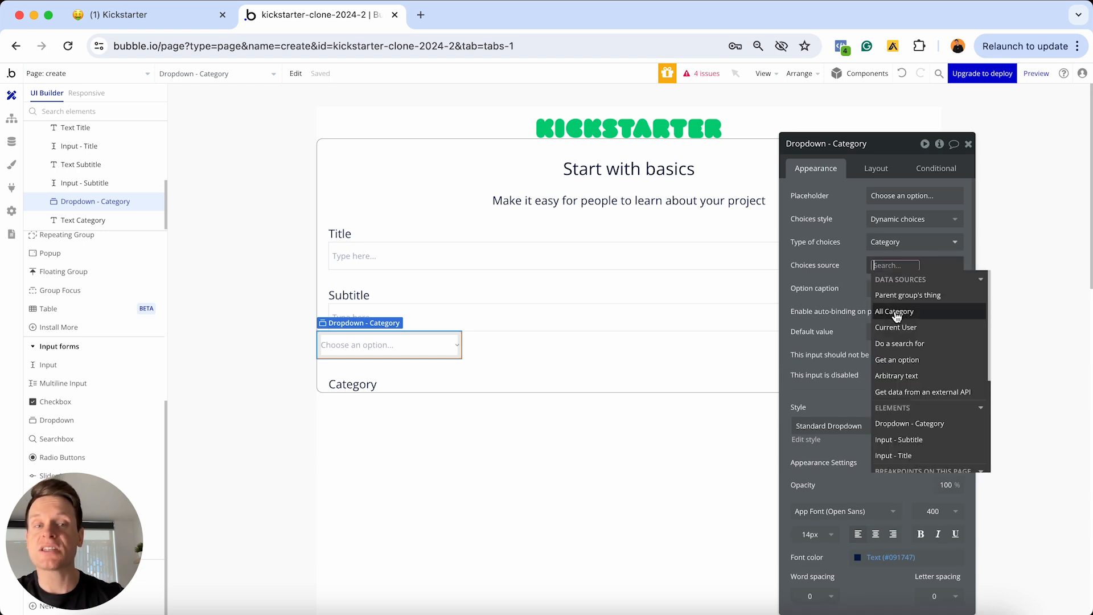
left_click(898, 312)
left_click(863, 285)
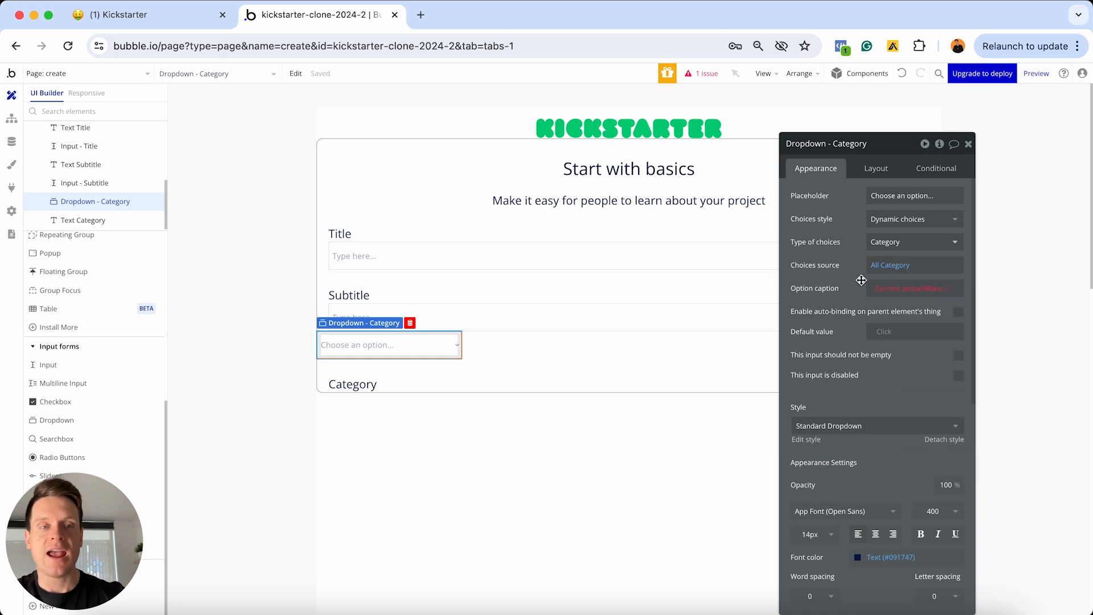
left_click(929, 297)
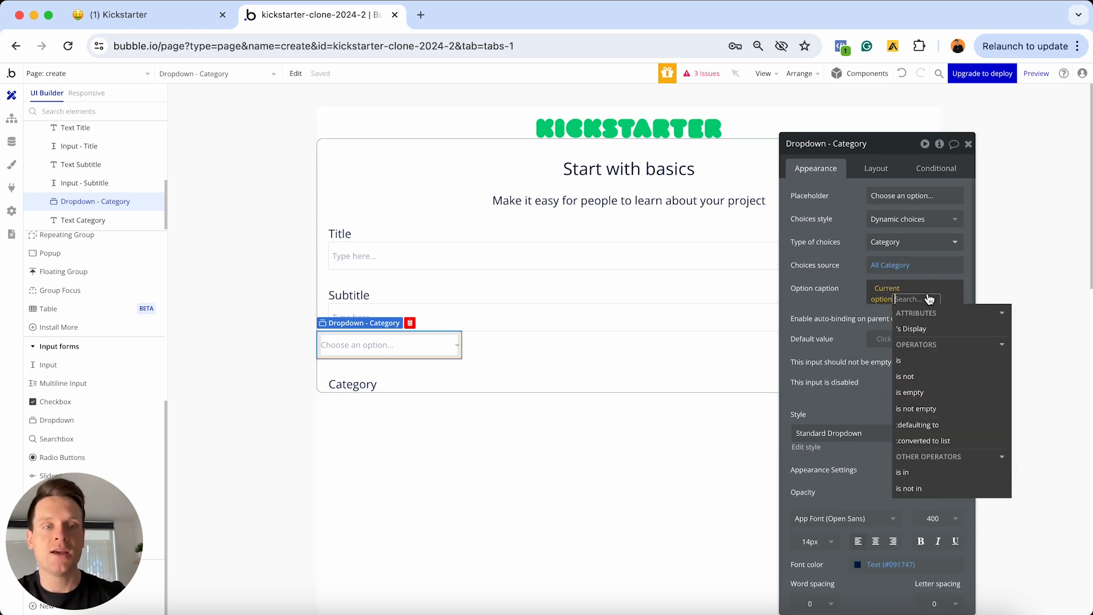
left_click(927, 329)
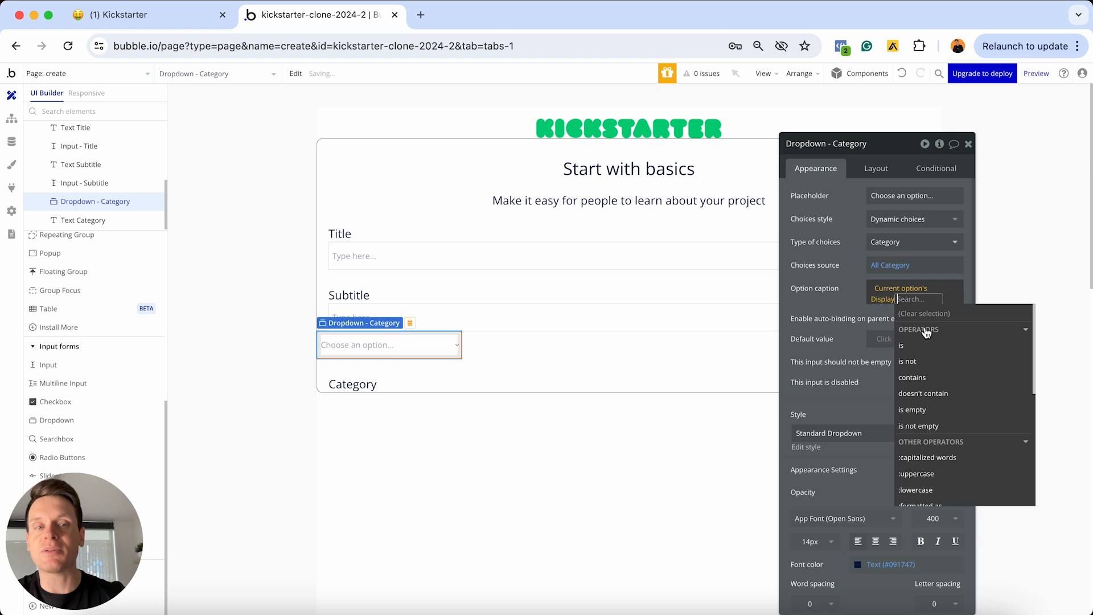
left_click(829, 309)
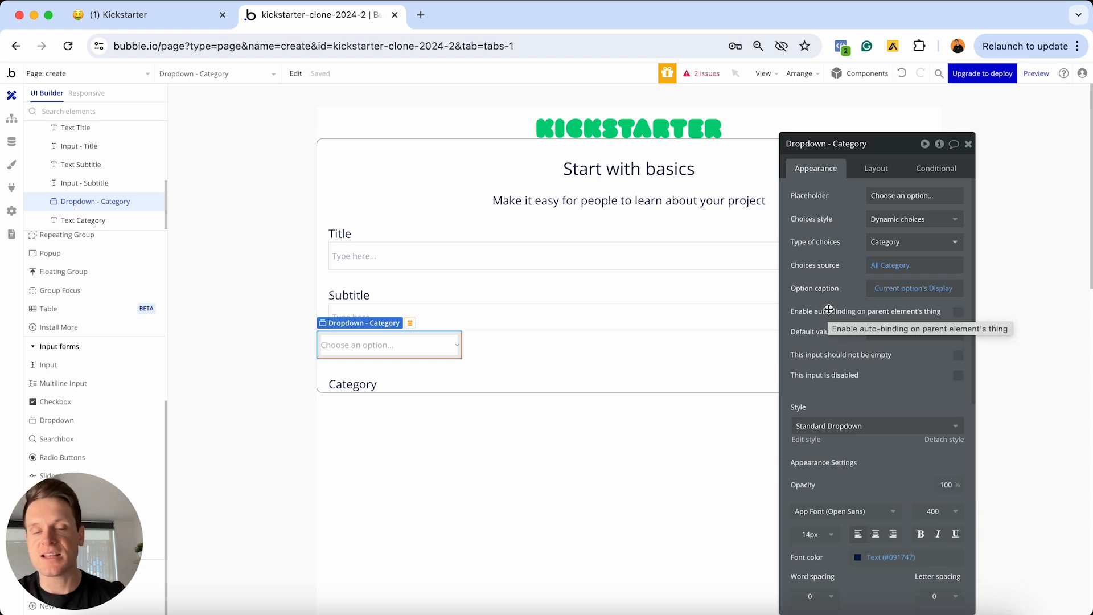
Move the dropdown below the Category label and let it stretch from 0 to 400px
left_click(876, 169)
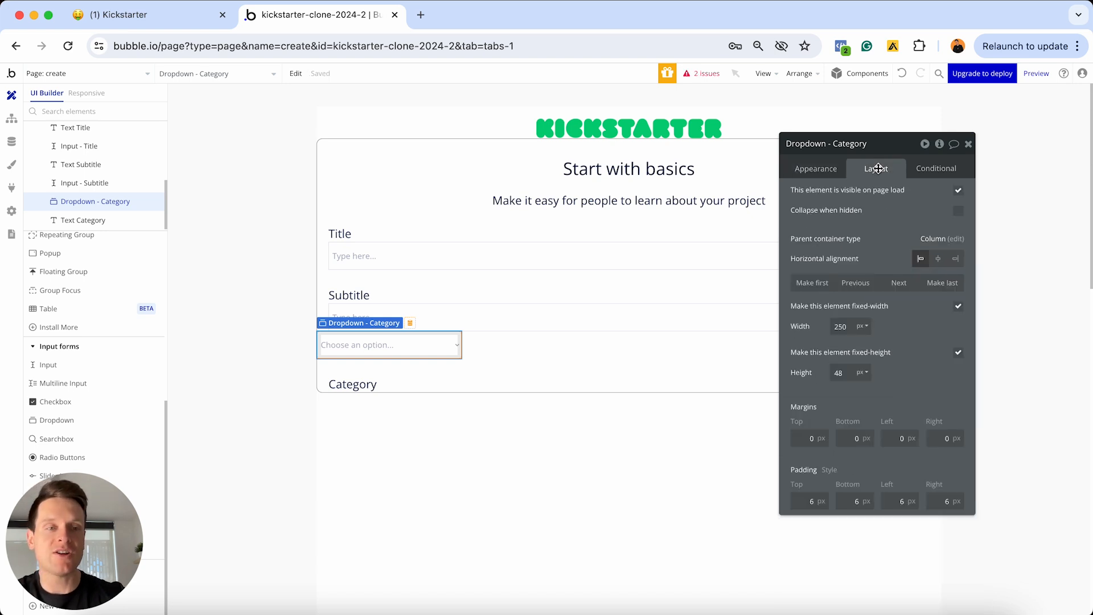
left_click(899, 283)
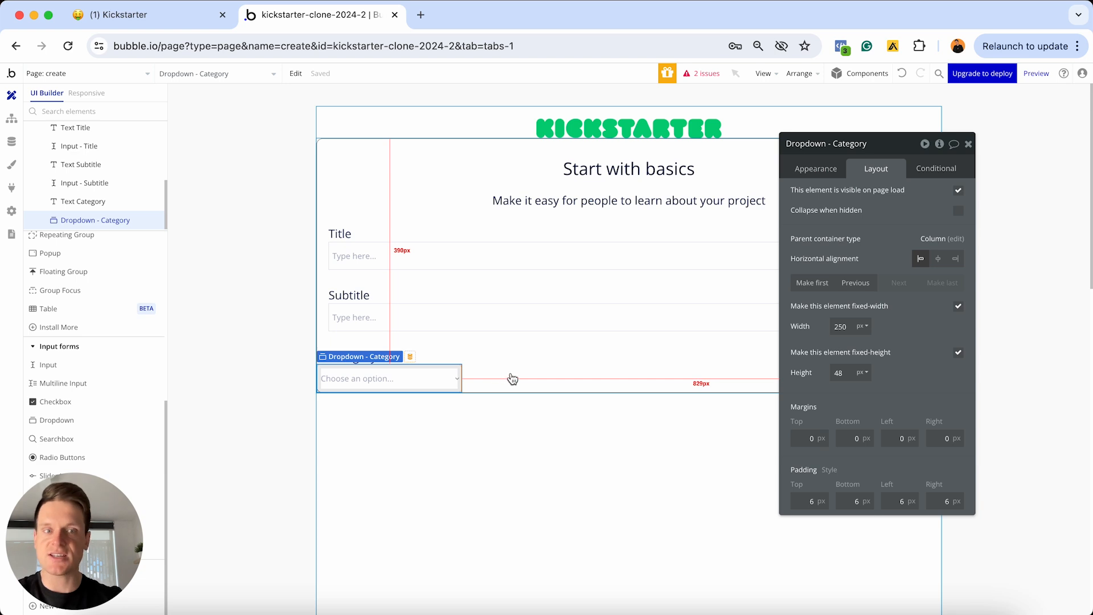
left_click(958, 306)
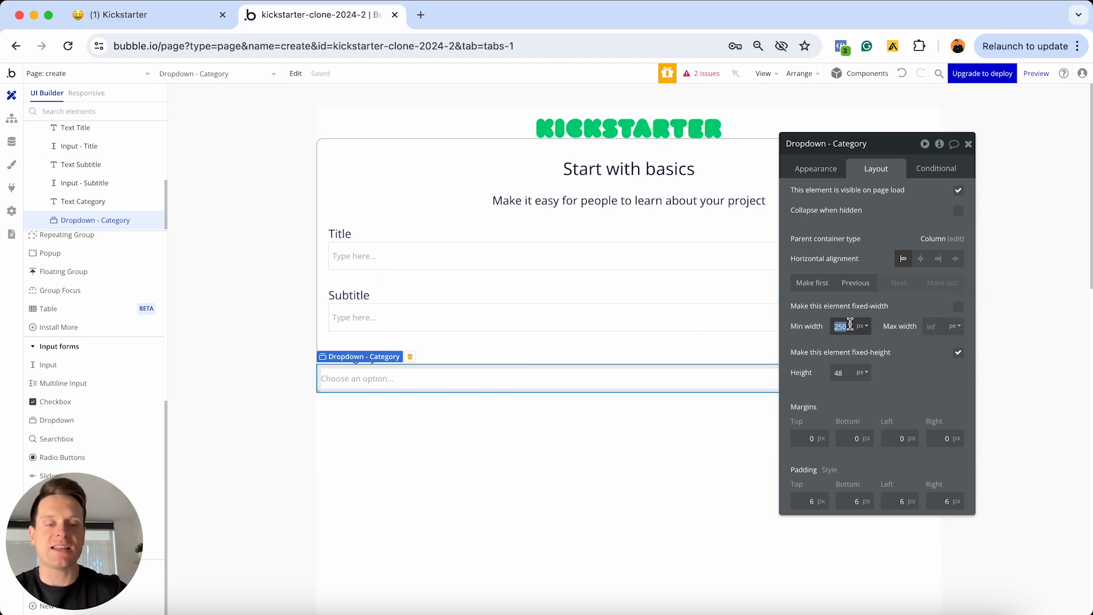
type("0")
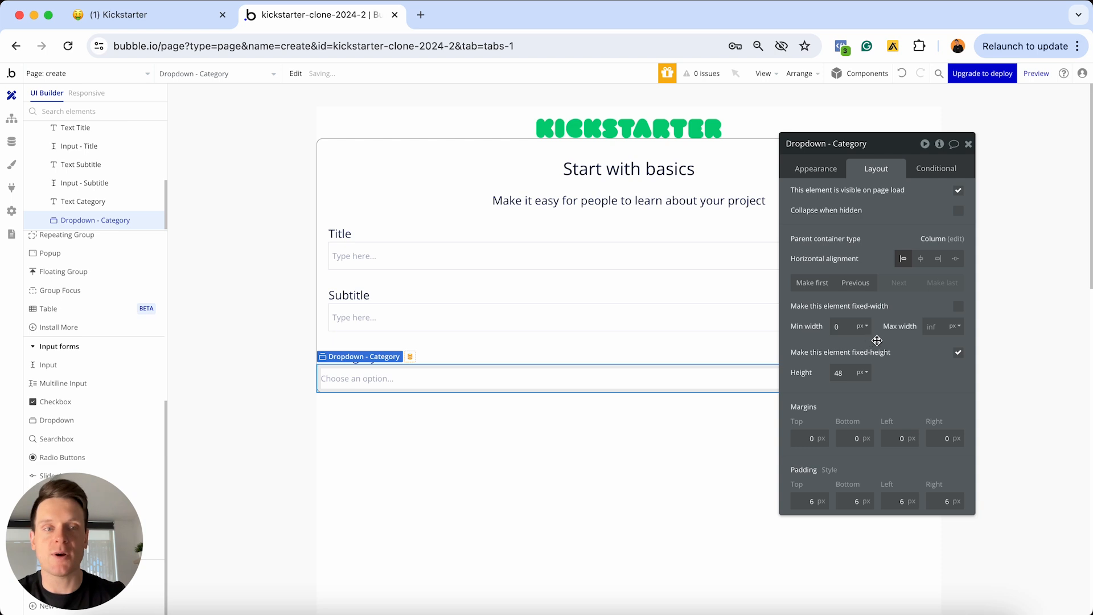
left_click(935, 326)
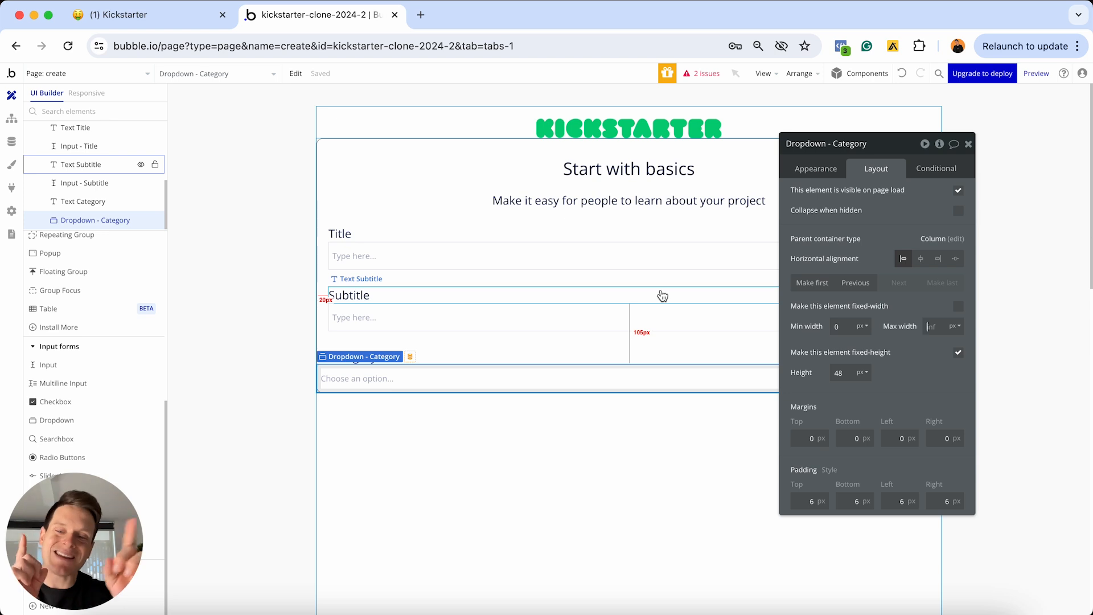
type("4")
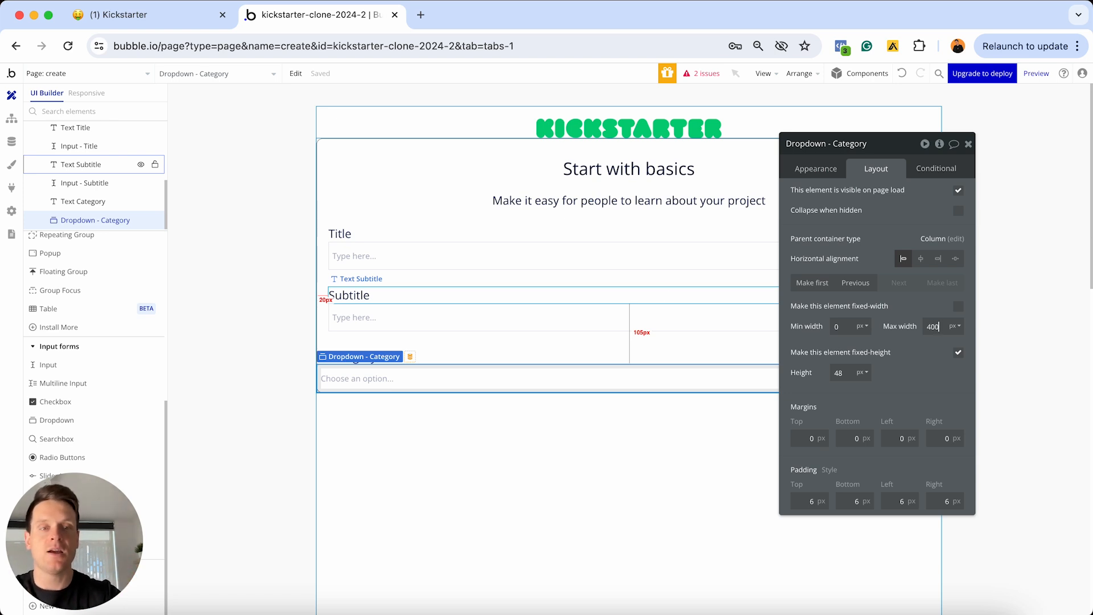
type("00")
key("Return")
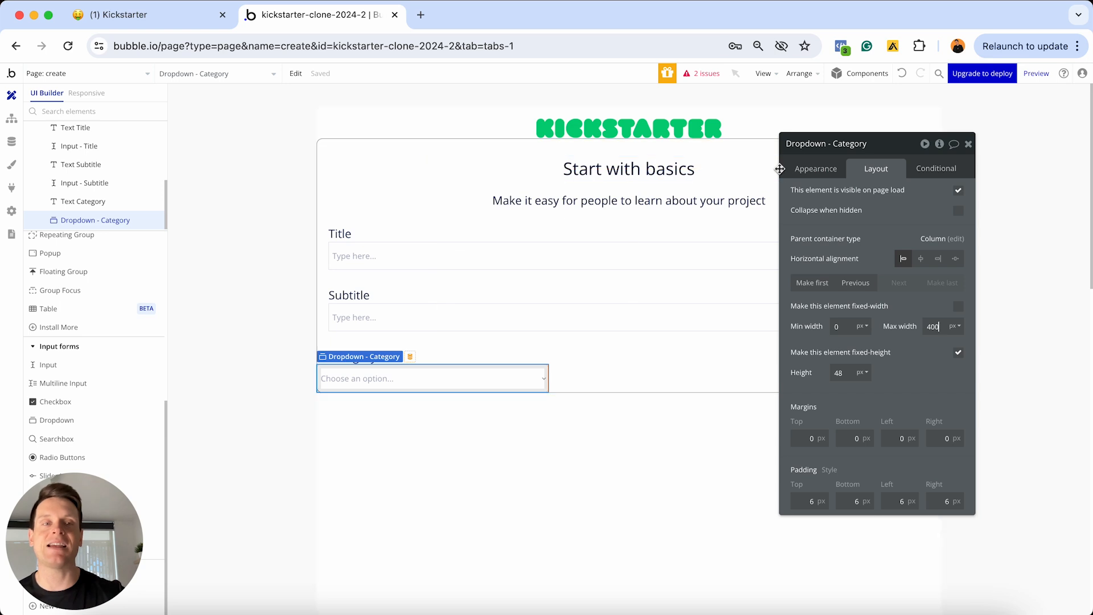
Give the dropdown 20px left and right margins
left_click(897, 437)
type("20")
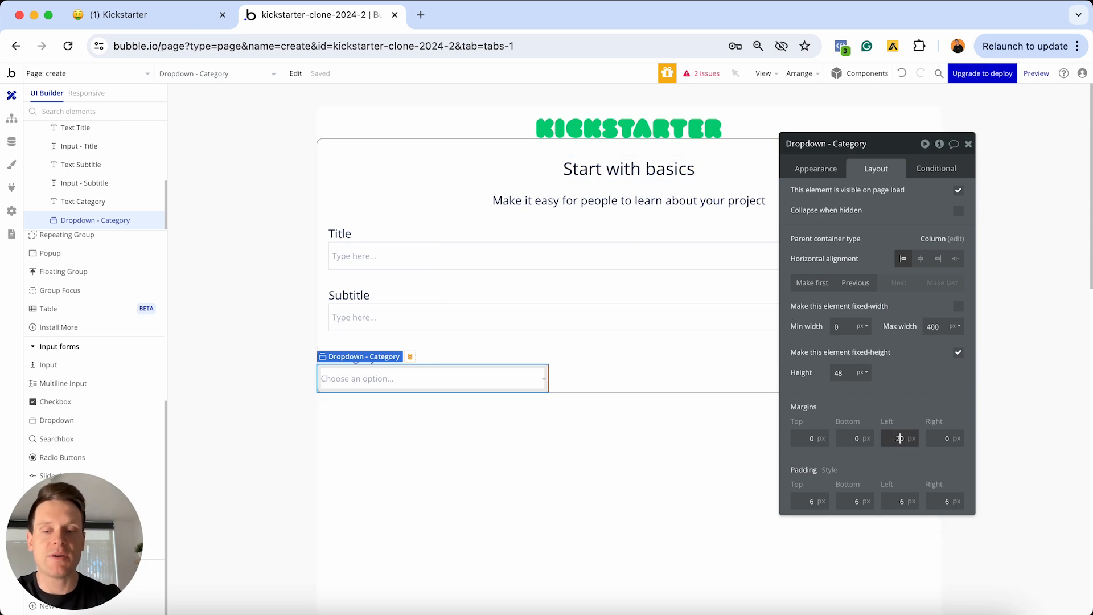
left_click(961, 443)
type("20")
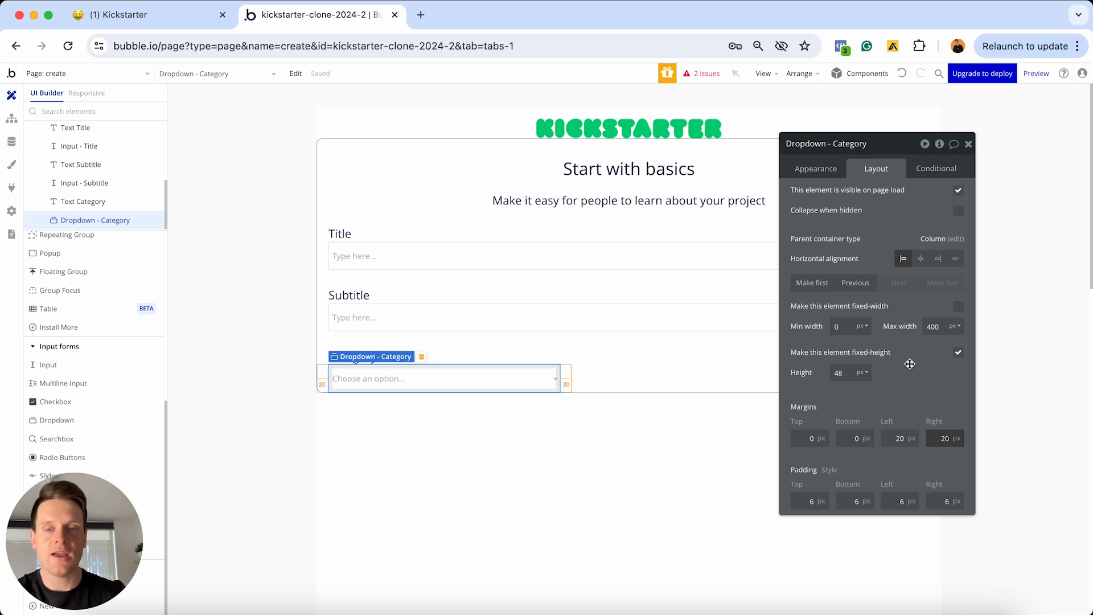
left_click(474, 358)
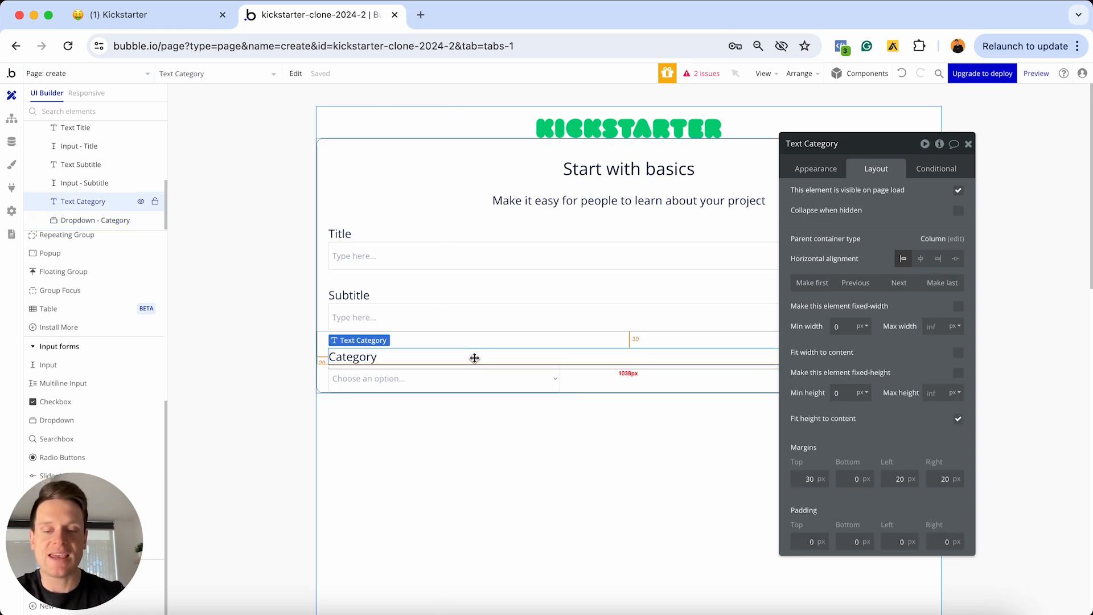
Alt-drag a copy of the Category label below the dropdown and change its text to 'Thumbnail image'
left_click_drag(474, 357, 393, 418)
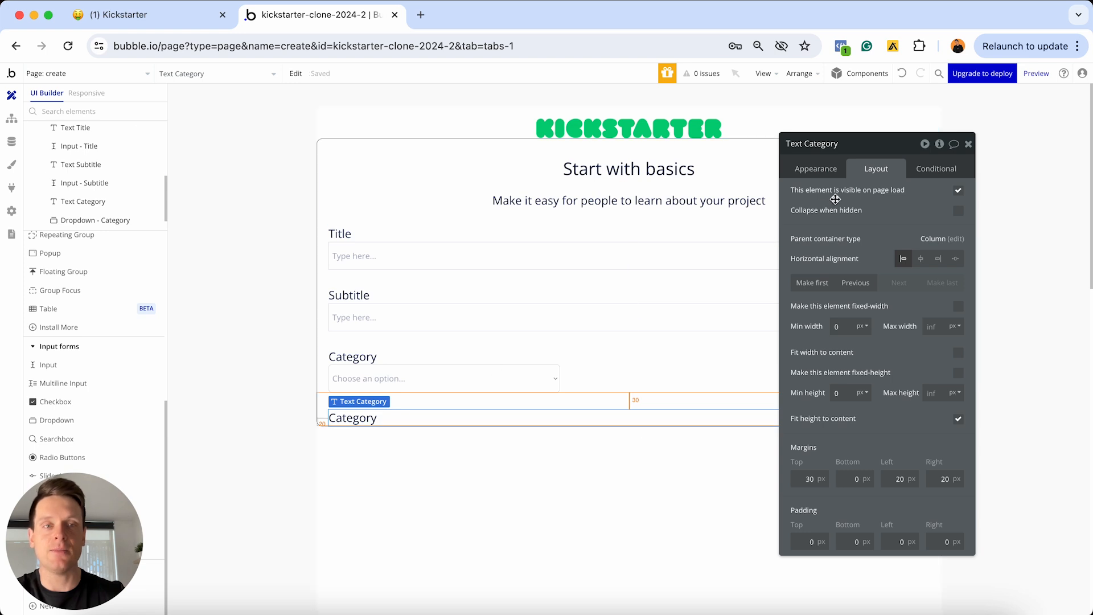
left_click(815, 168)
type("Thu")
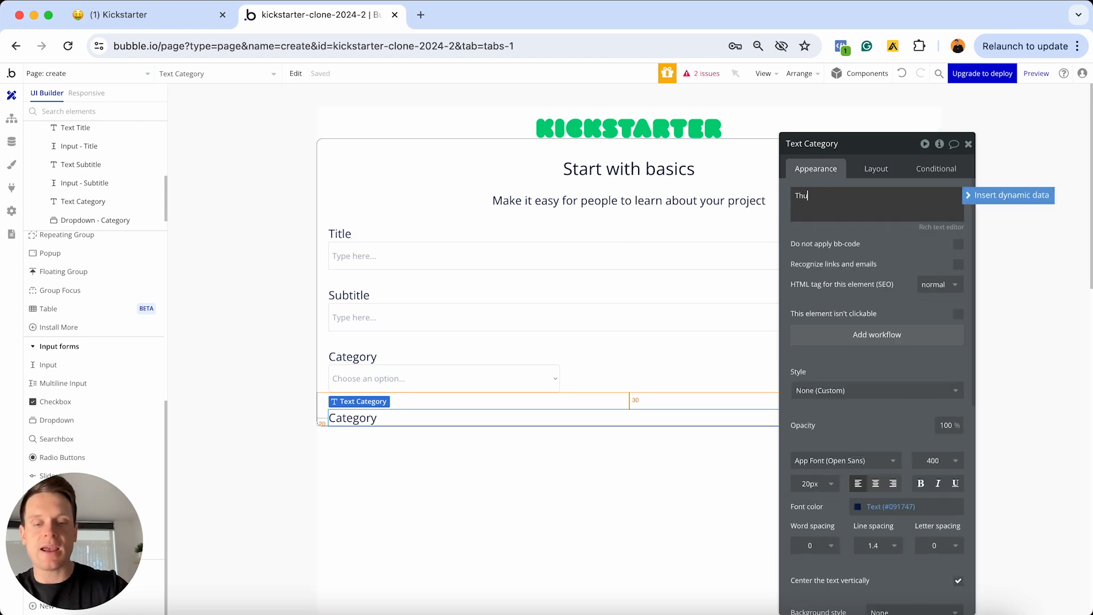
type("mbnail image")
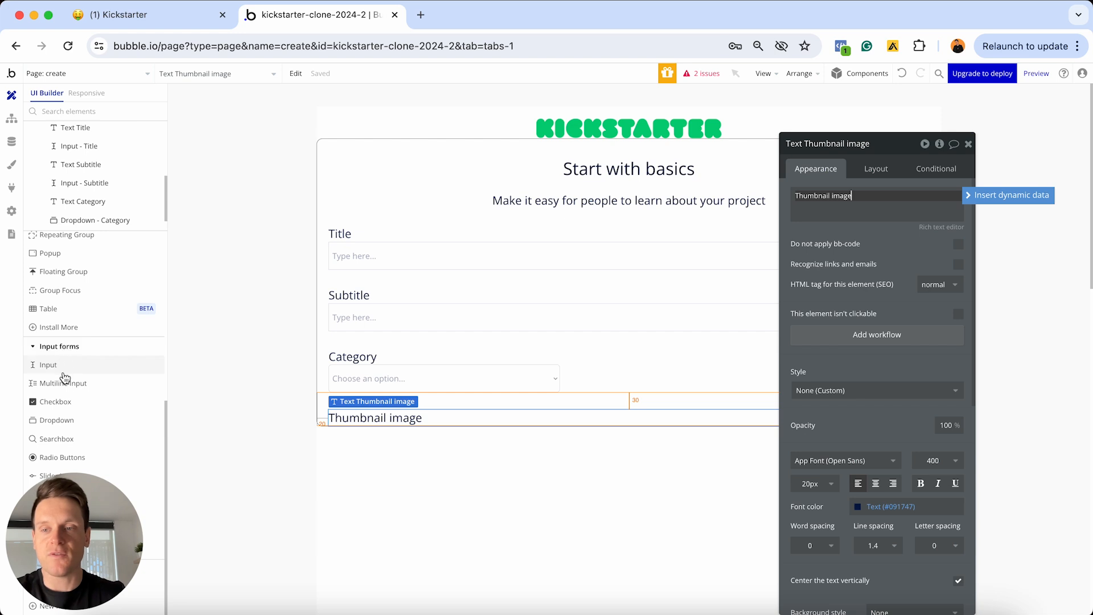
left_click_drag(50, 496, 656, 392)
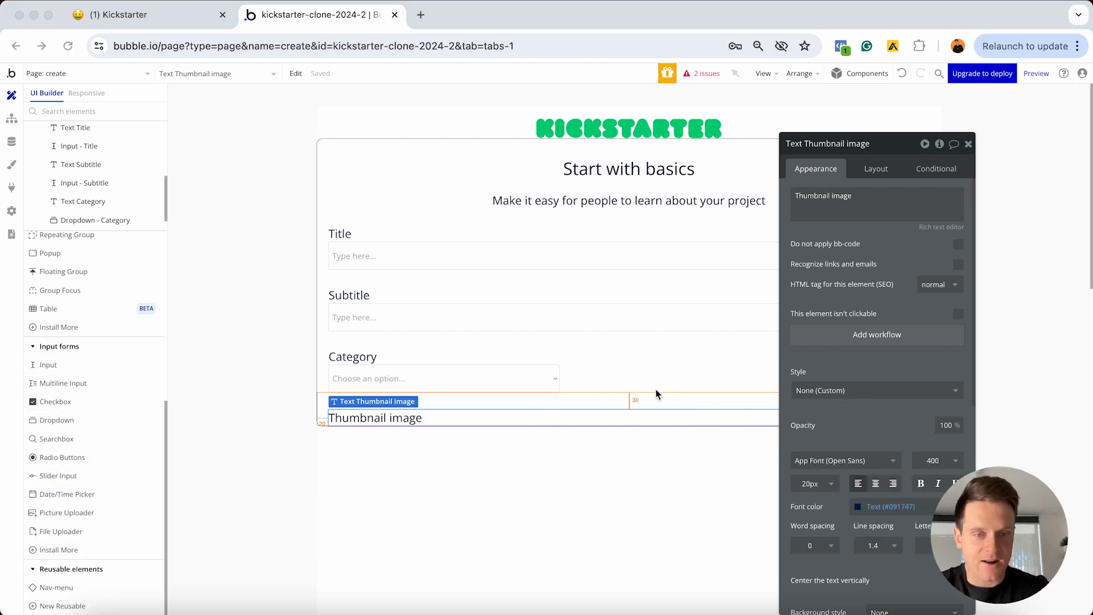
Add a picture uploader below the Category dropdown and name it 'PictureUploader - Thumbnail-image'
left_click(49, 512)
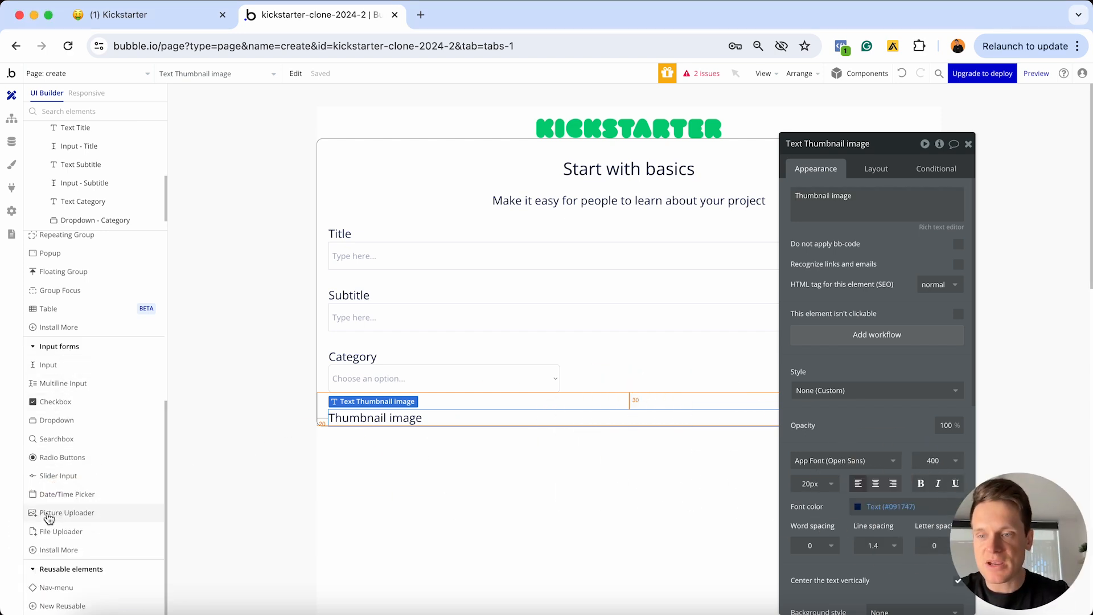
left_click(419, 427)
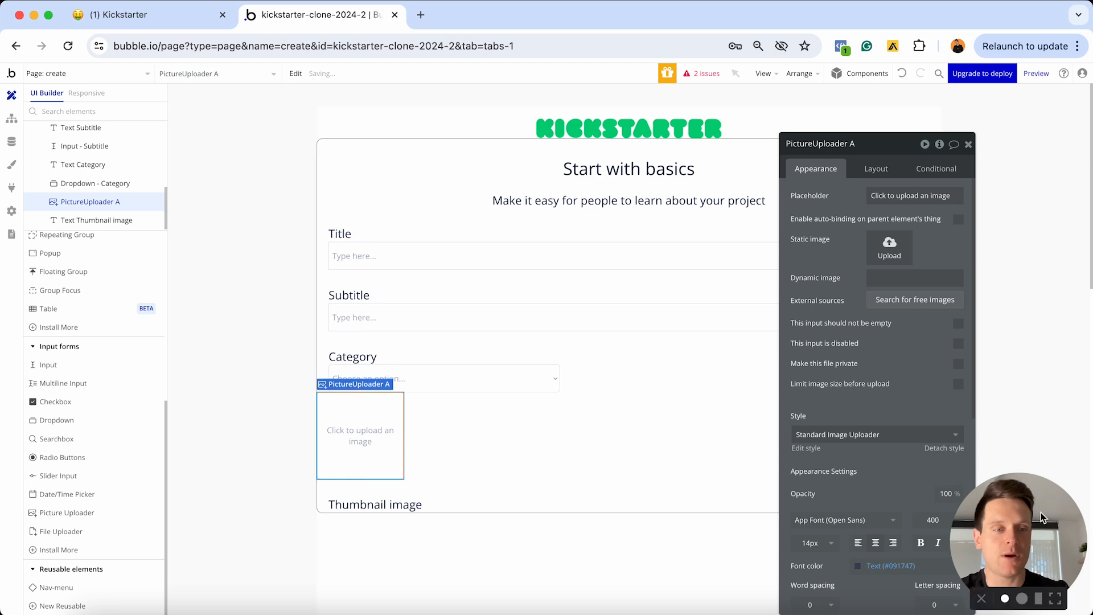
left_click_drag(1040, 513, 184, 495)
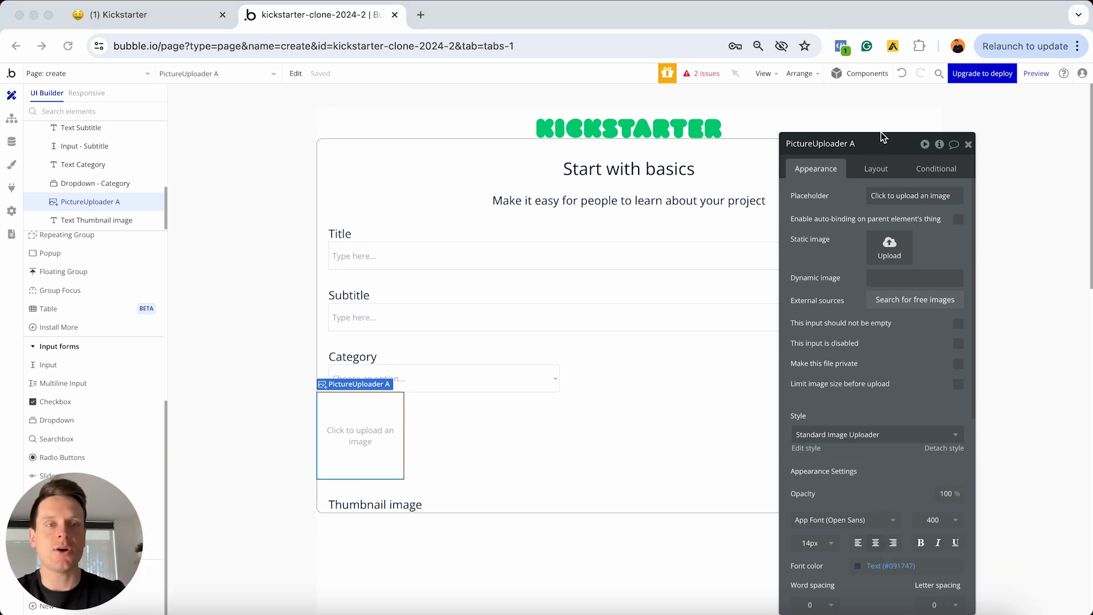
left_click(855, 147)
left_click(856, 147)
key("BackSpace")
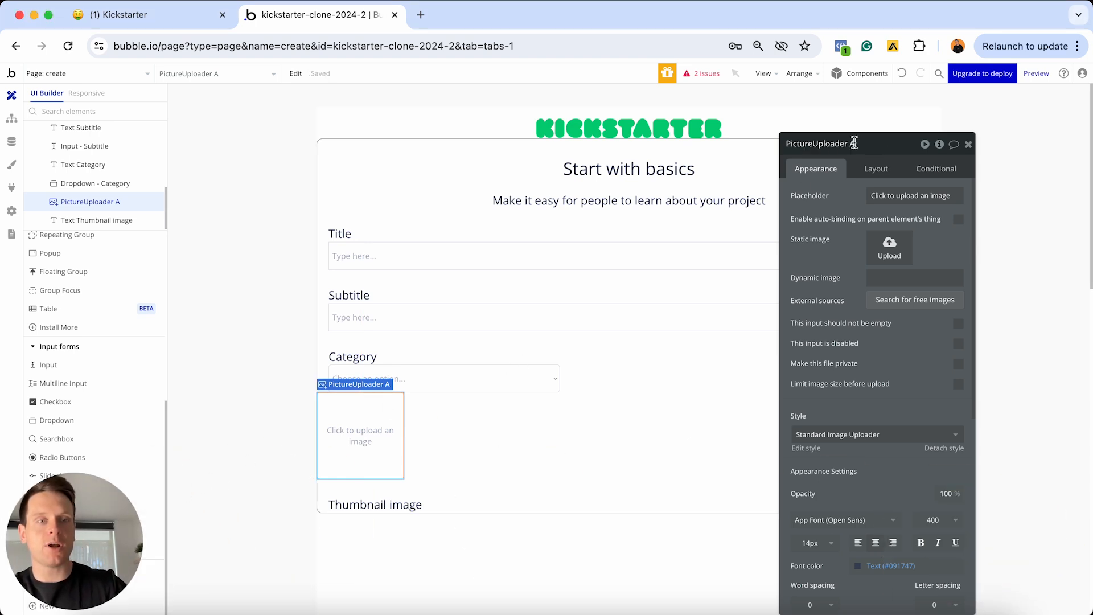
type("- Thumbna")
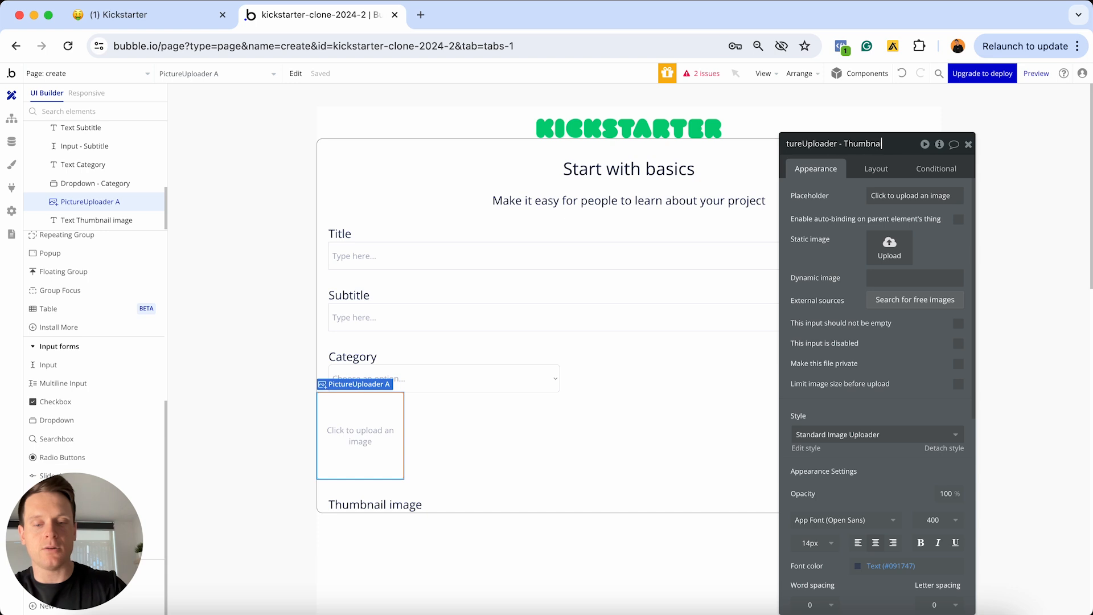
type("il-image")
key("Return")
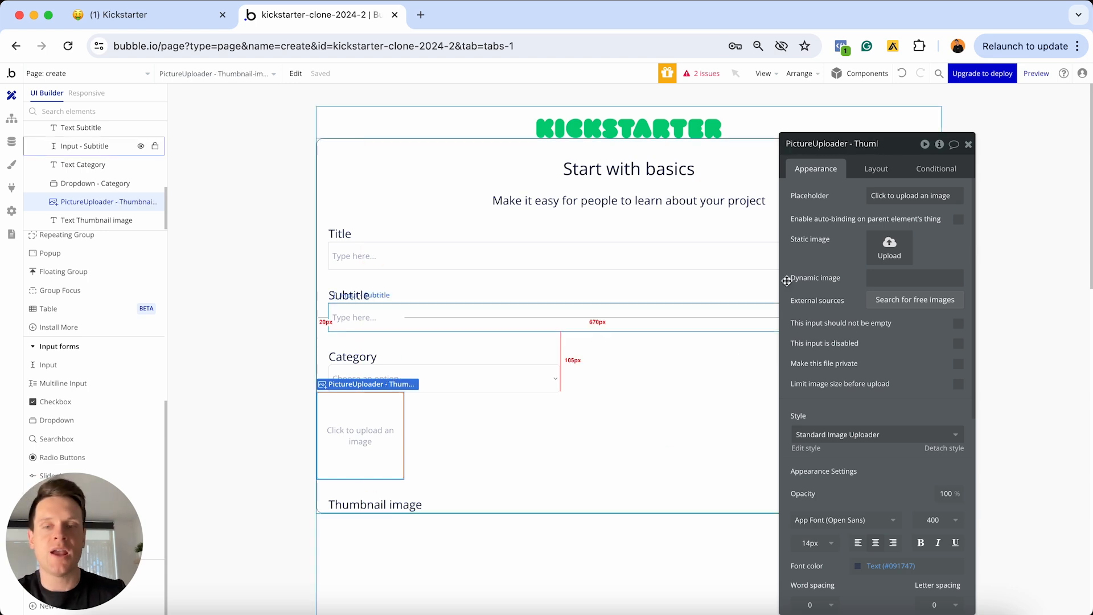
Move the uploader under the Thumbnail image label: 0–400px wide, 200px tall, 20px margins; copy that heading
left_click(868, 170)
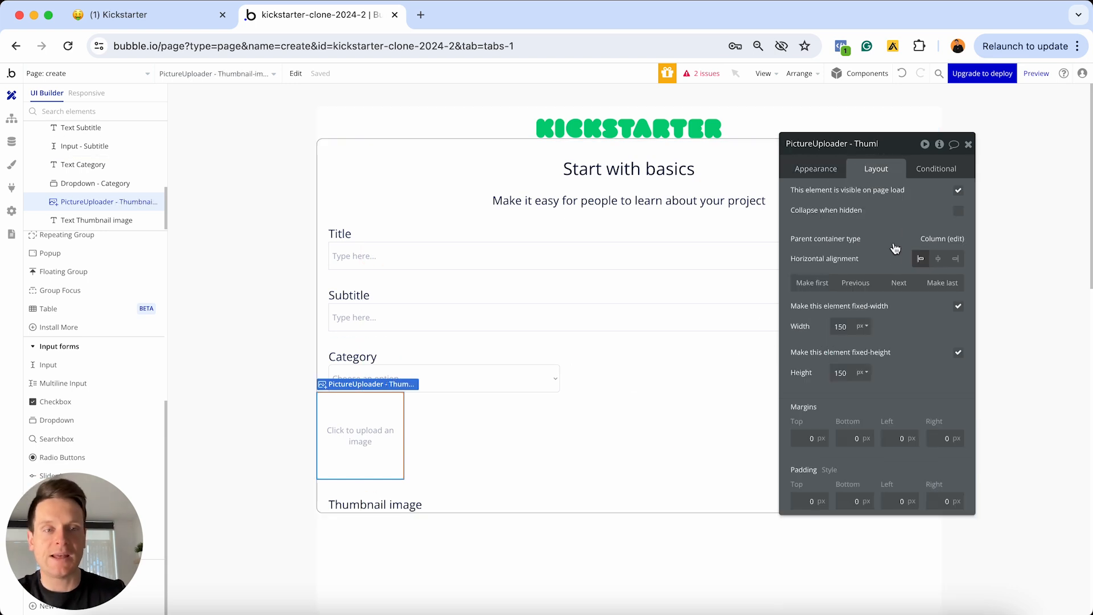
left_click(896, 284)
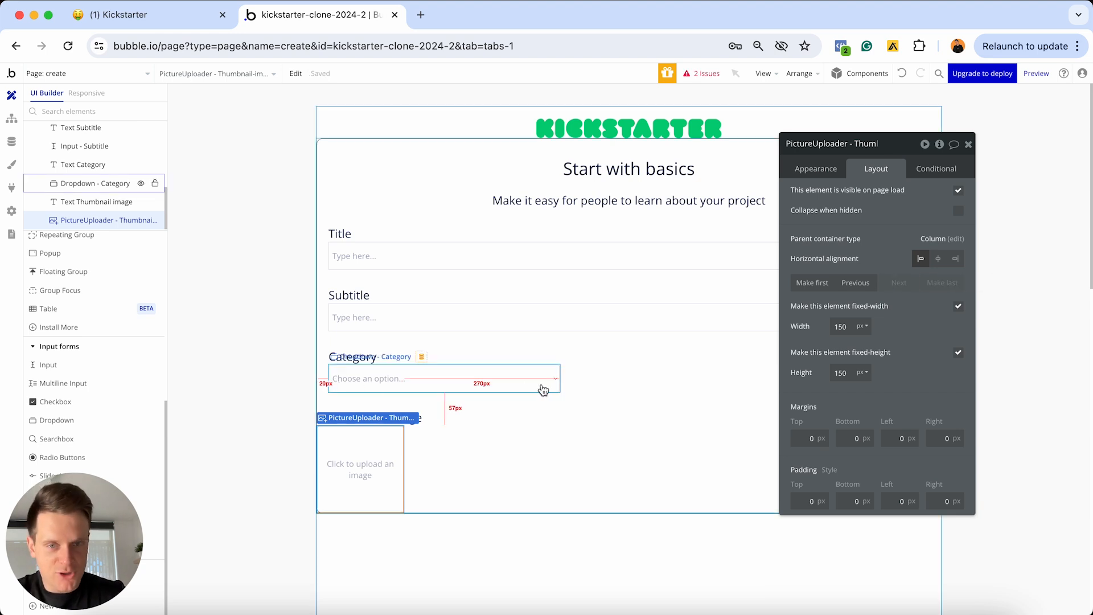
left_click(958, 307)
left_click(842, 325)
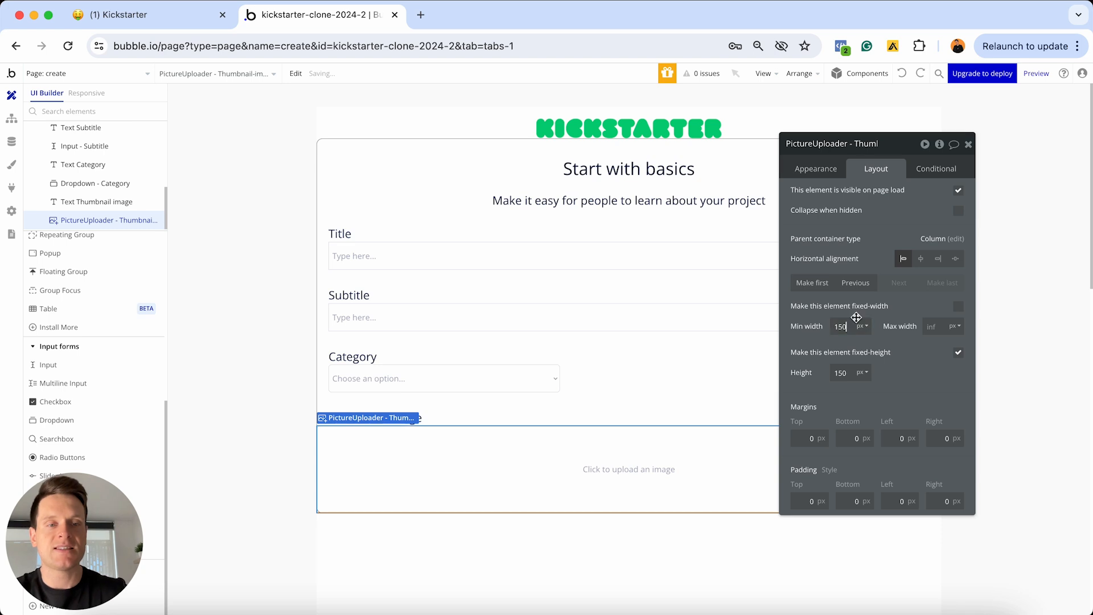
key("super+a")
type("0")
left_click(931, 325)
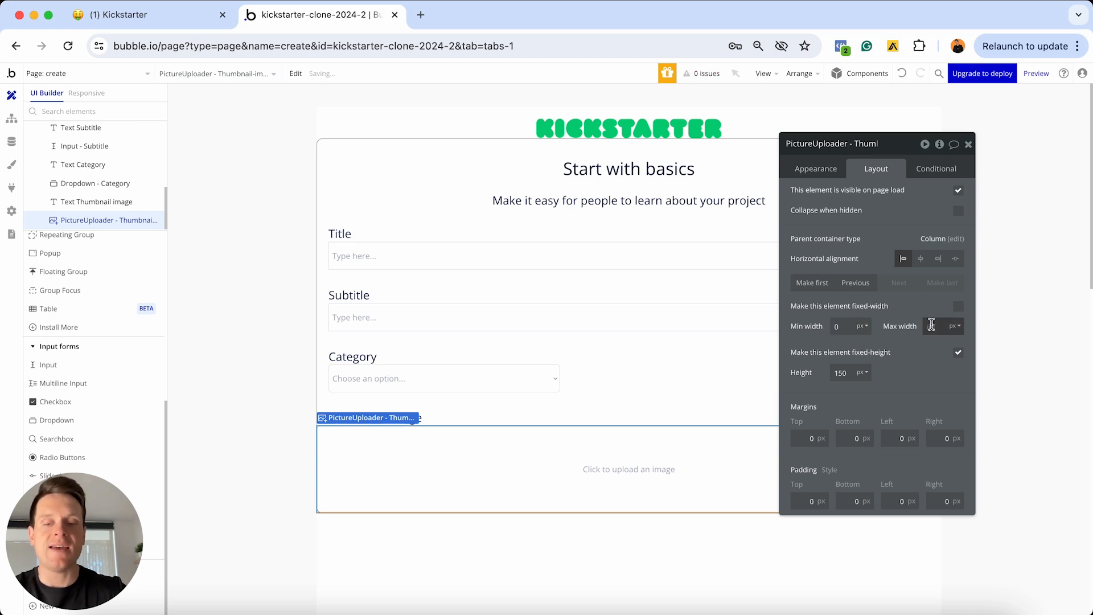
type("400")
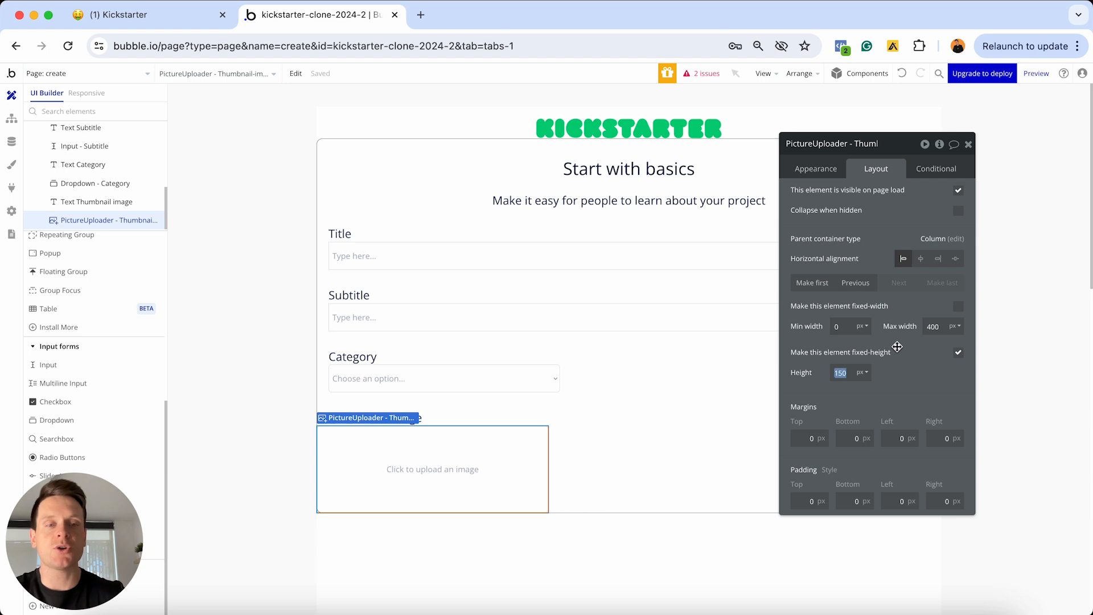
type("200")
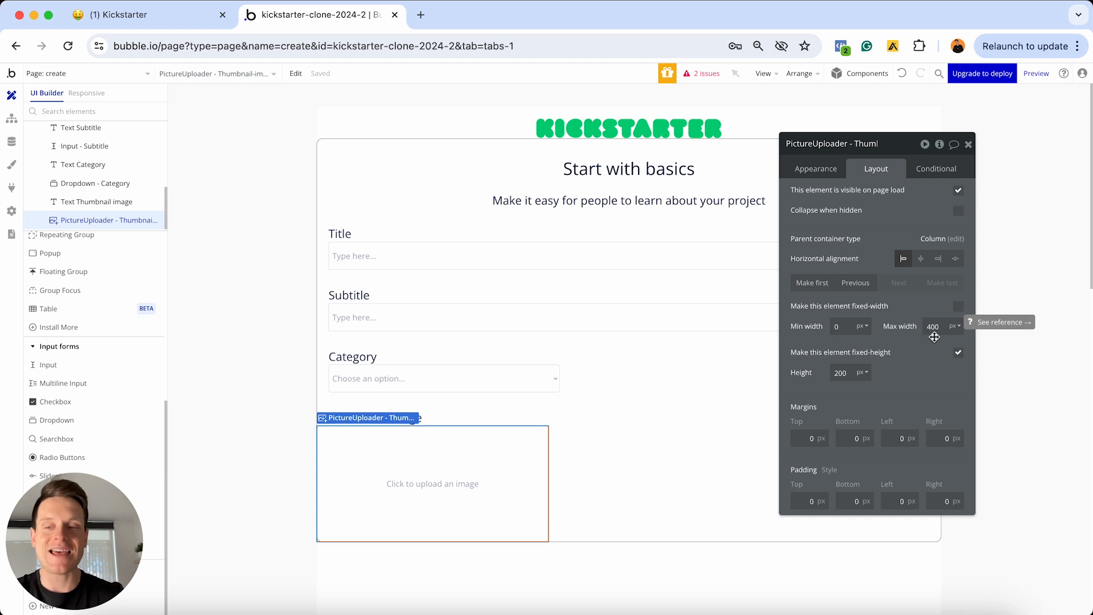
left_click(848, 376)
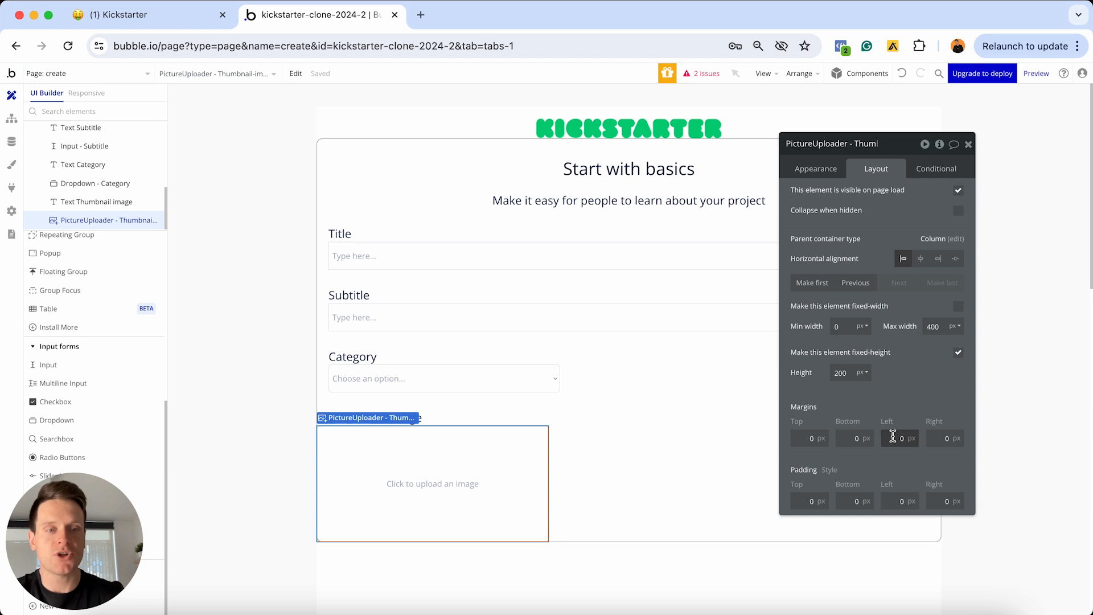
left_click(937, 439)
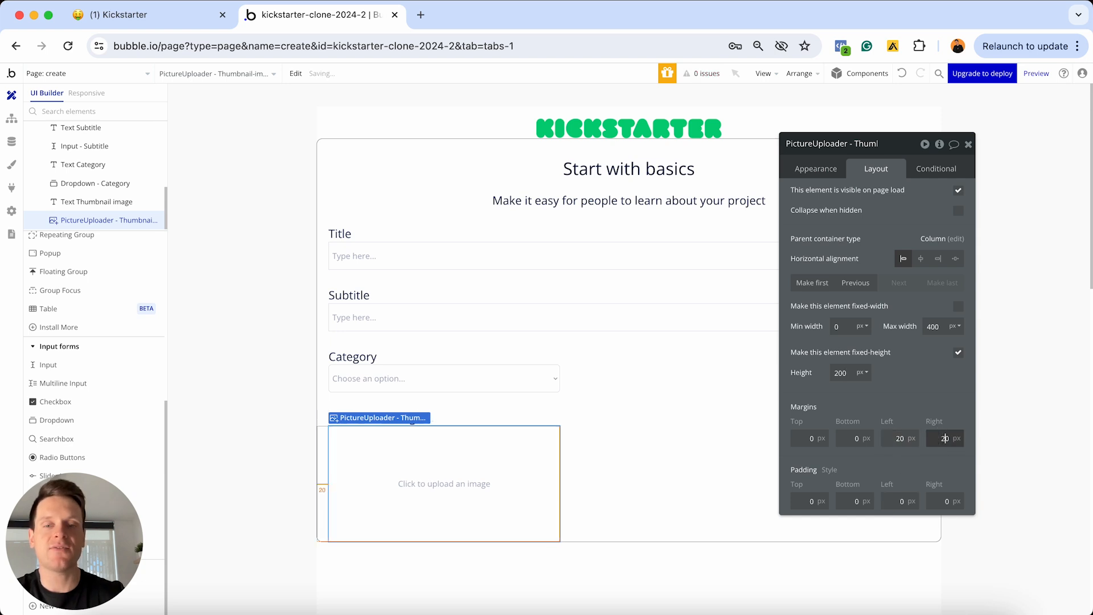
key("Return")
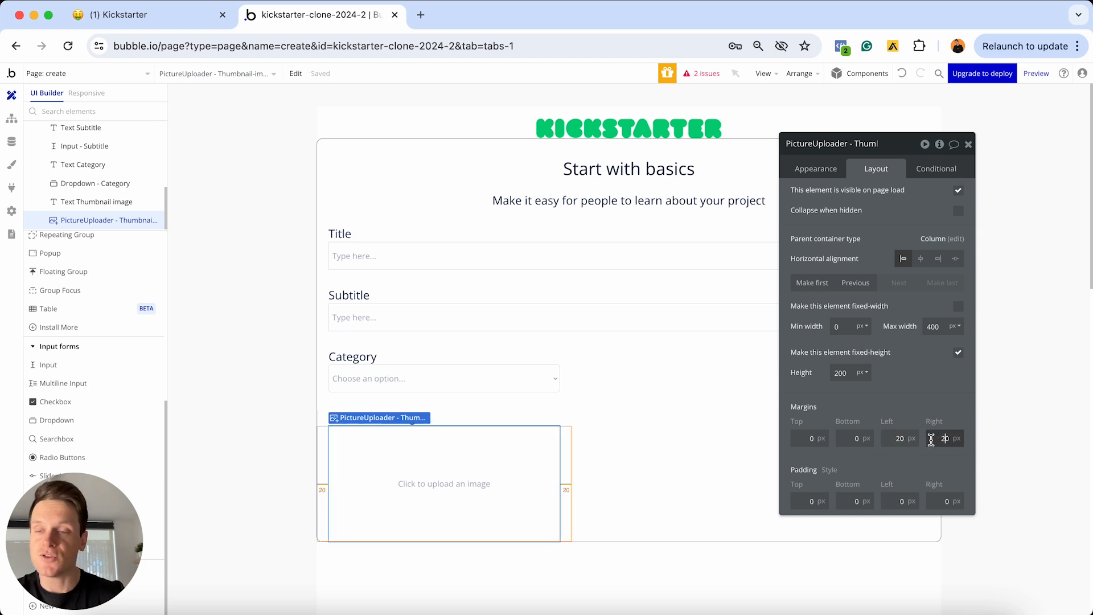
left_click(546, 423)
key("super+c")
Paste the heading copy below the thumbnail uploader and change its text to 'Launch video'
key("super+v")
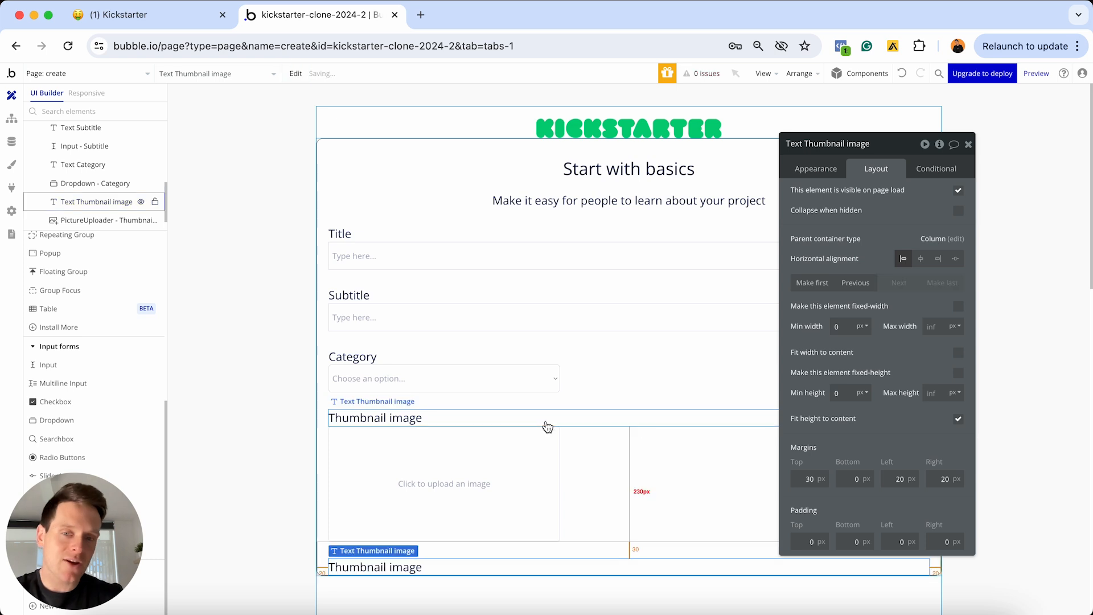
scroll(513, 416, "down", 5)
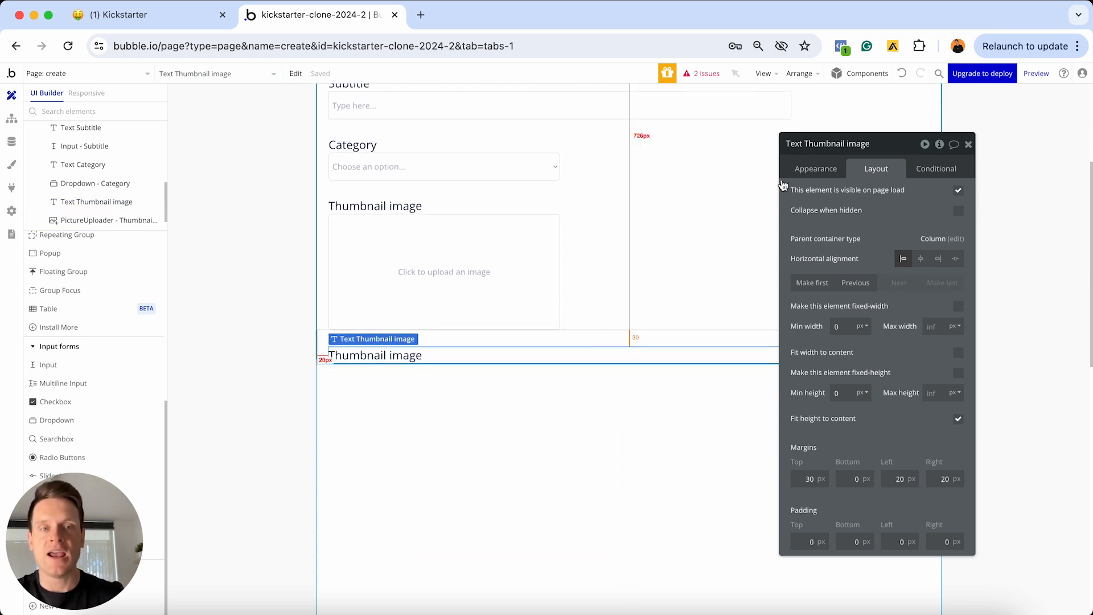
left_click(815, 169)
triple_click(825, 197)
type("Launch video")
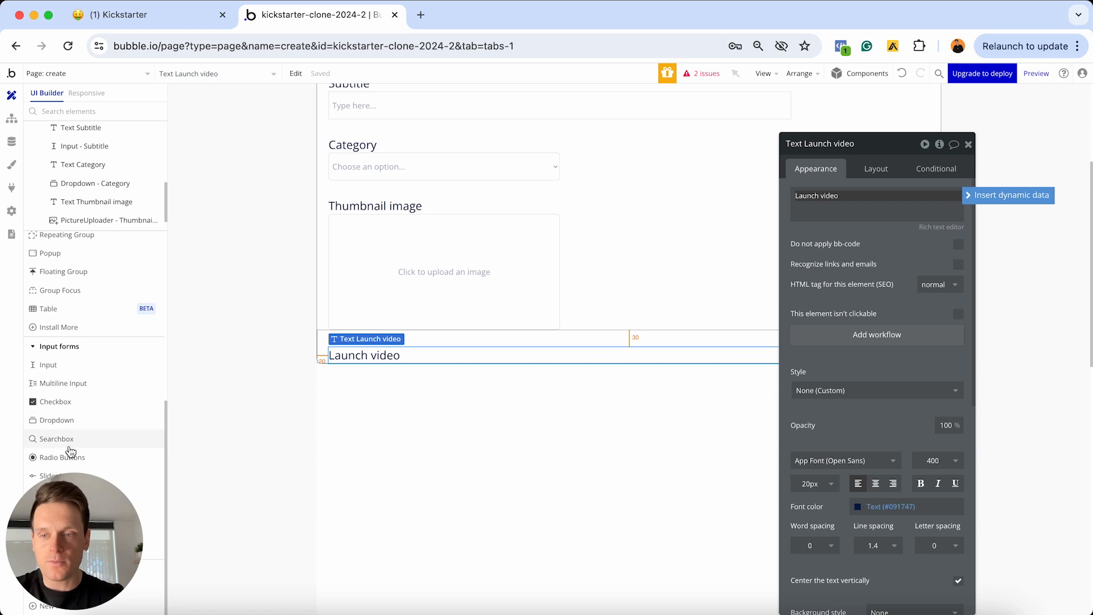
left_click_drag(60, 497, 715, 407)
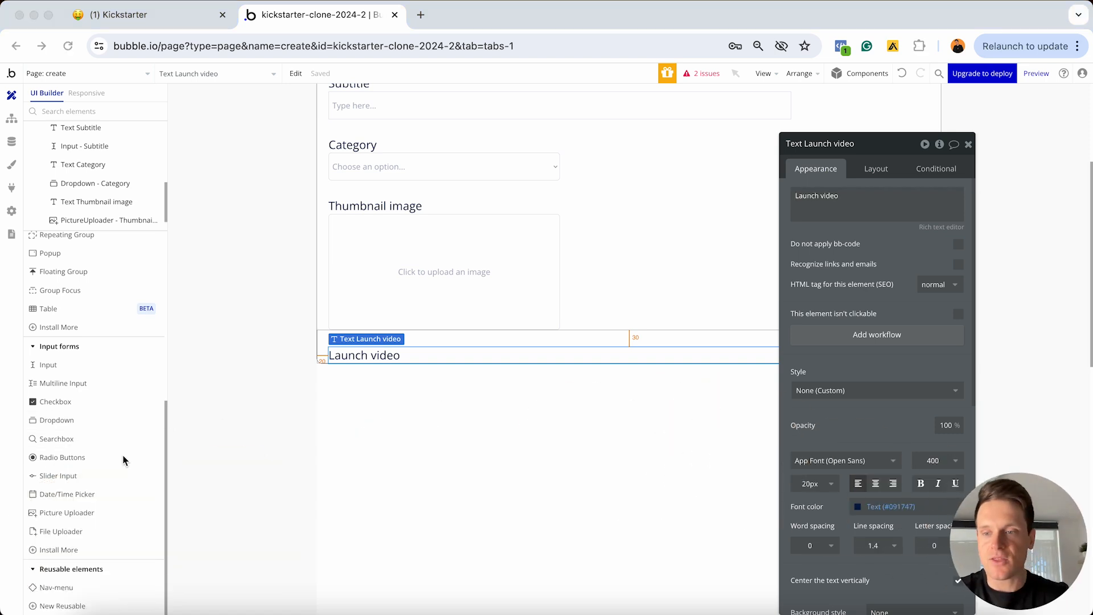
Add a file uploader below the thumbnail uploader and name it 'FileUploader - Launch-video'
left_click(65, 537)
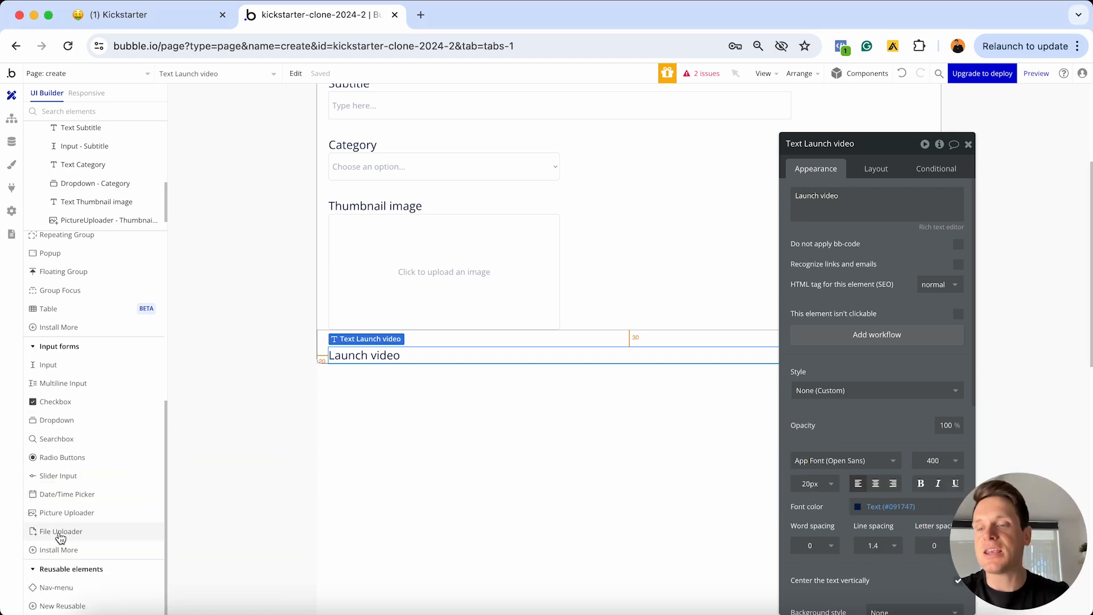
left_click(65, 537)
left_click(430, 330)
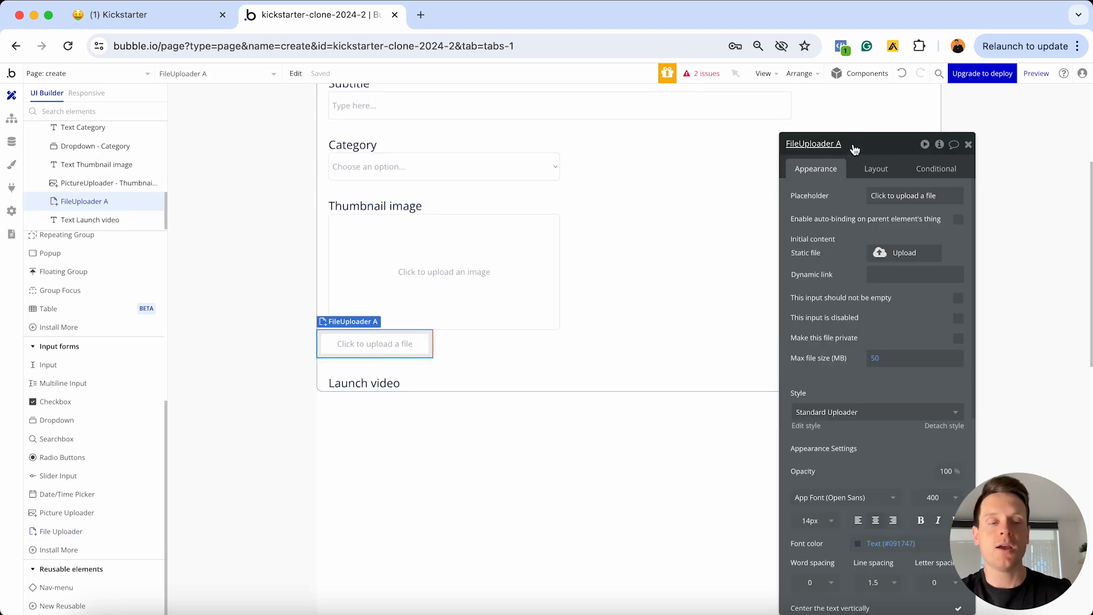
left_click(853, 149)
key("BackSpace")
type("-")
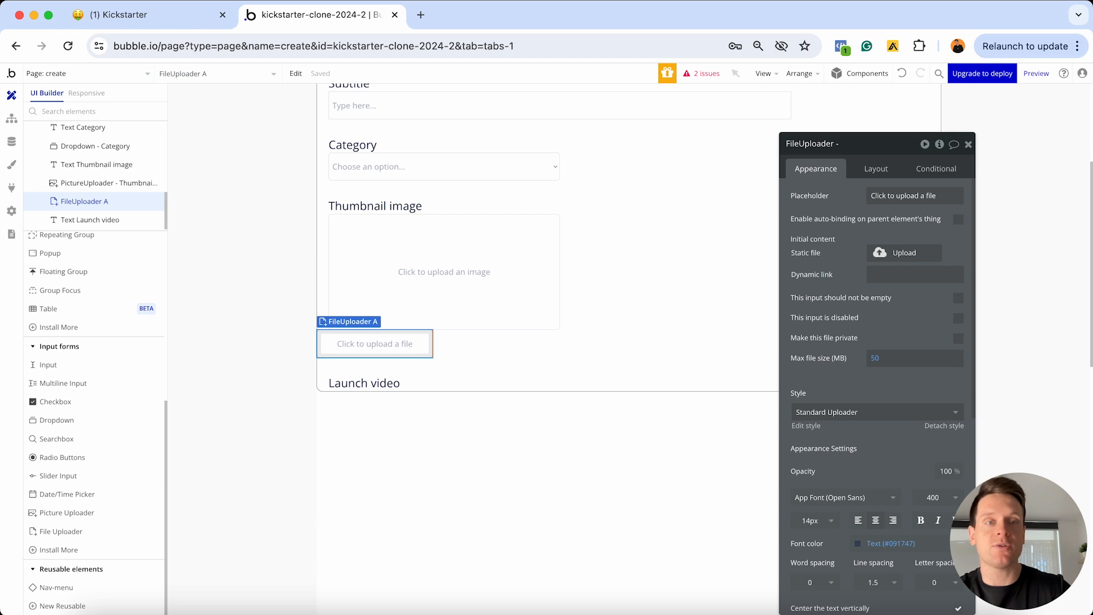
type(" Launch-")
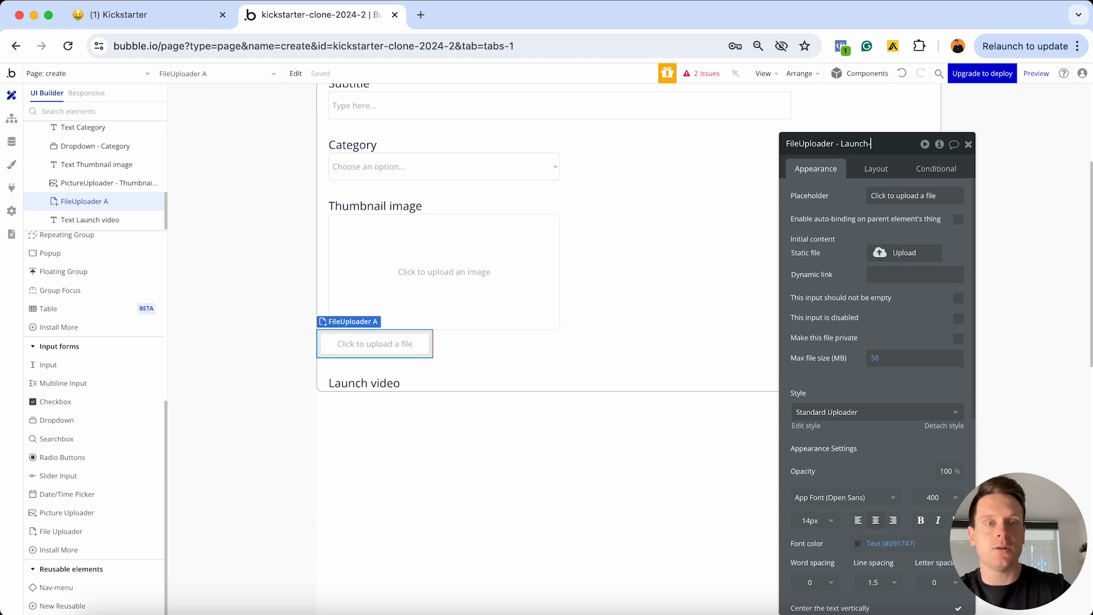
type("video")
key("Return")
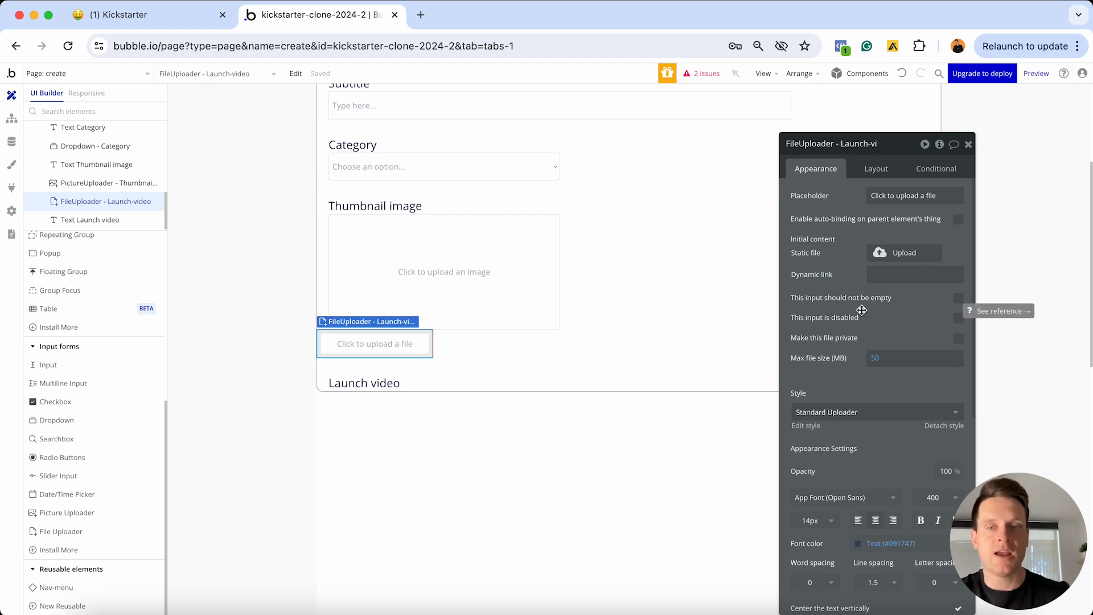
Make the file uploader non-fixed width with minimum 0 and maximum 400
left_click(876, 169)
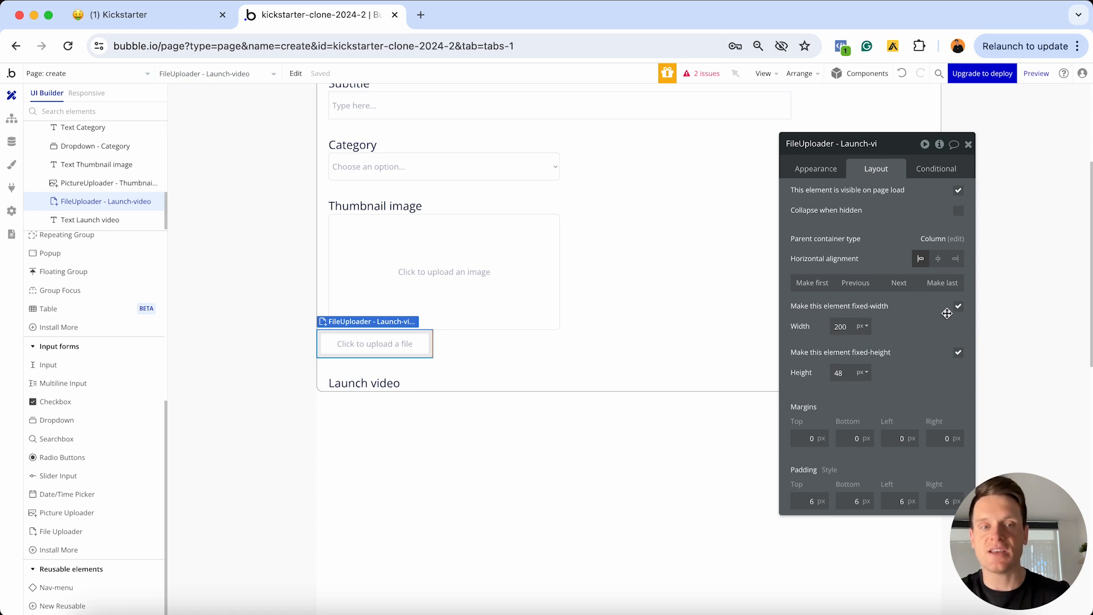
left_click(958, 308)
left_click(842, 326)
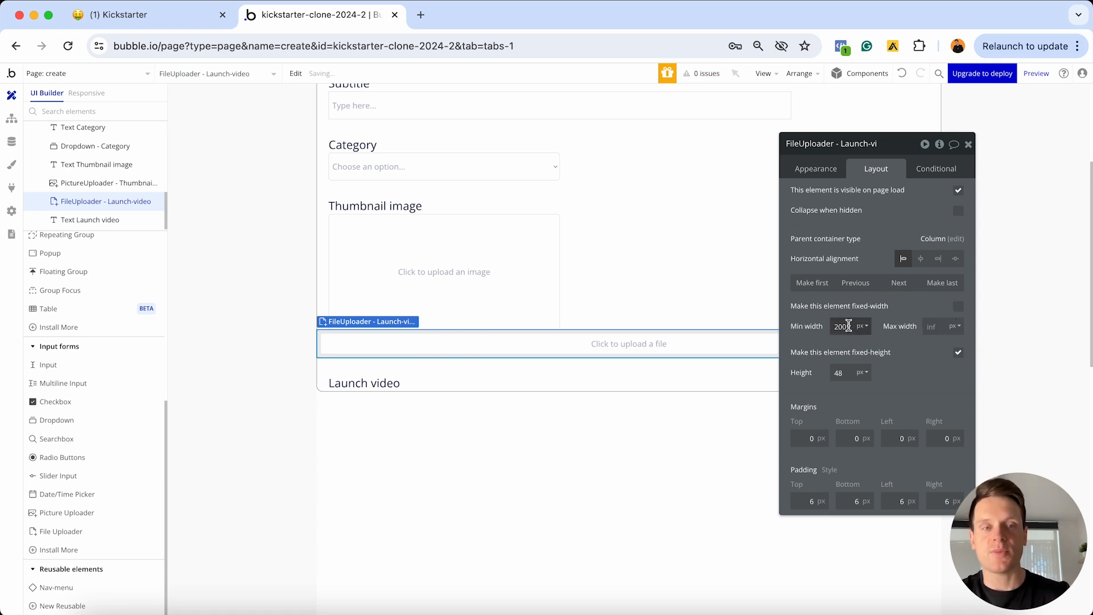
key("super+a")
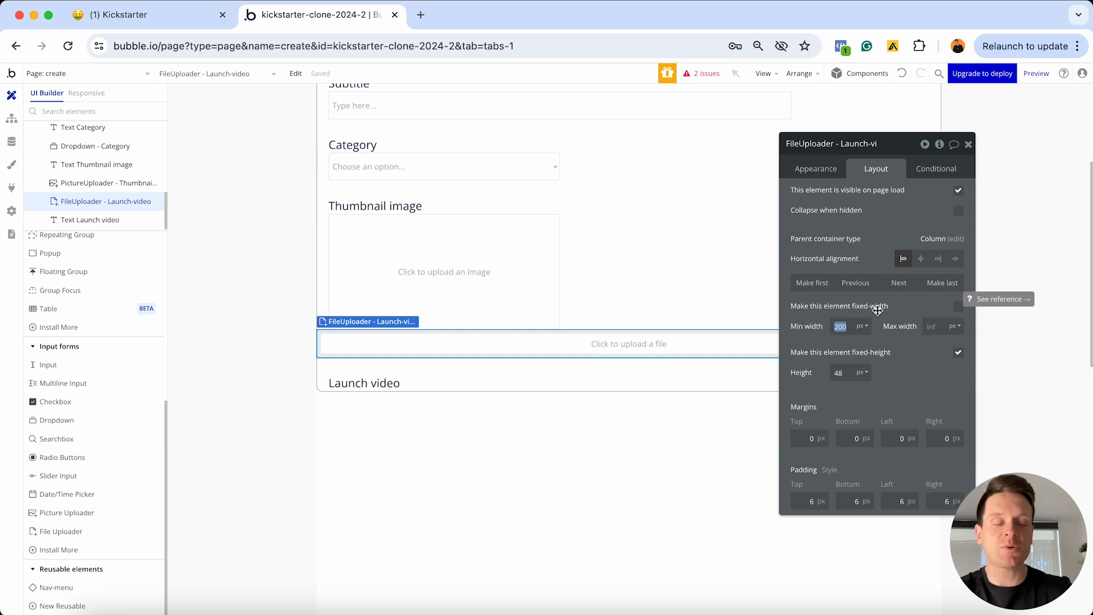
type("0")
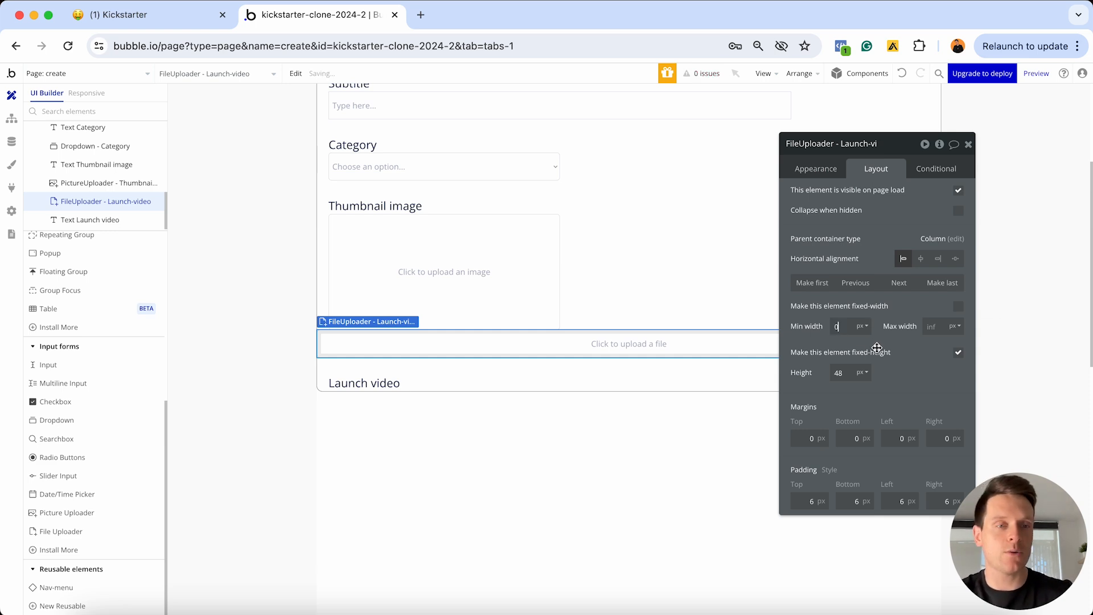
left_click(935, 326)
type("400")
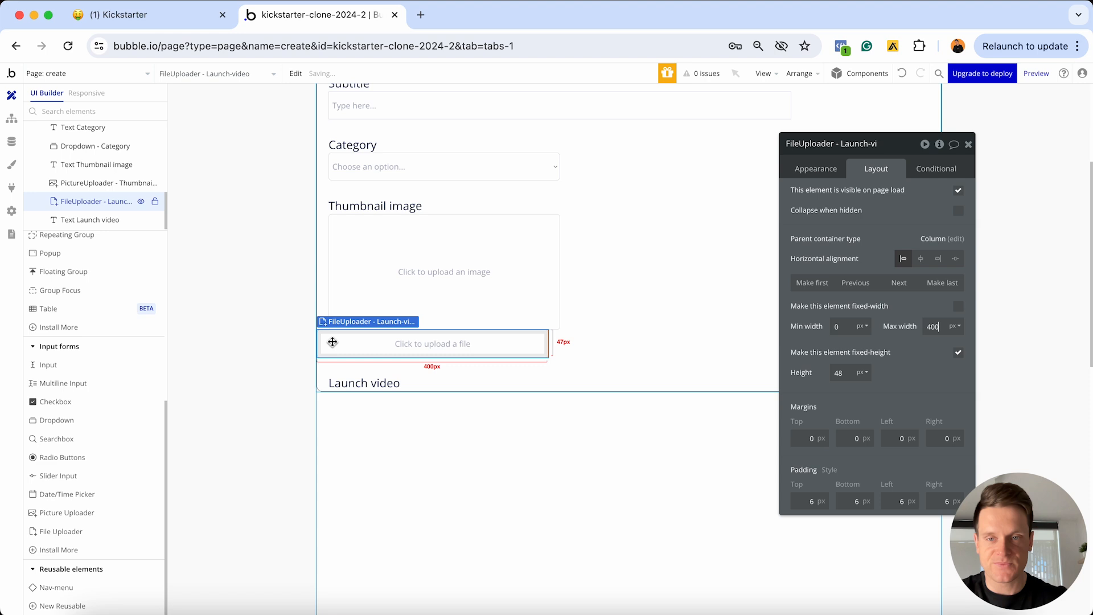
left_click_drag(332, 342, 649, 351)
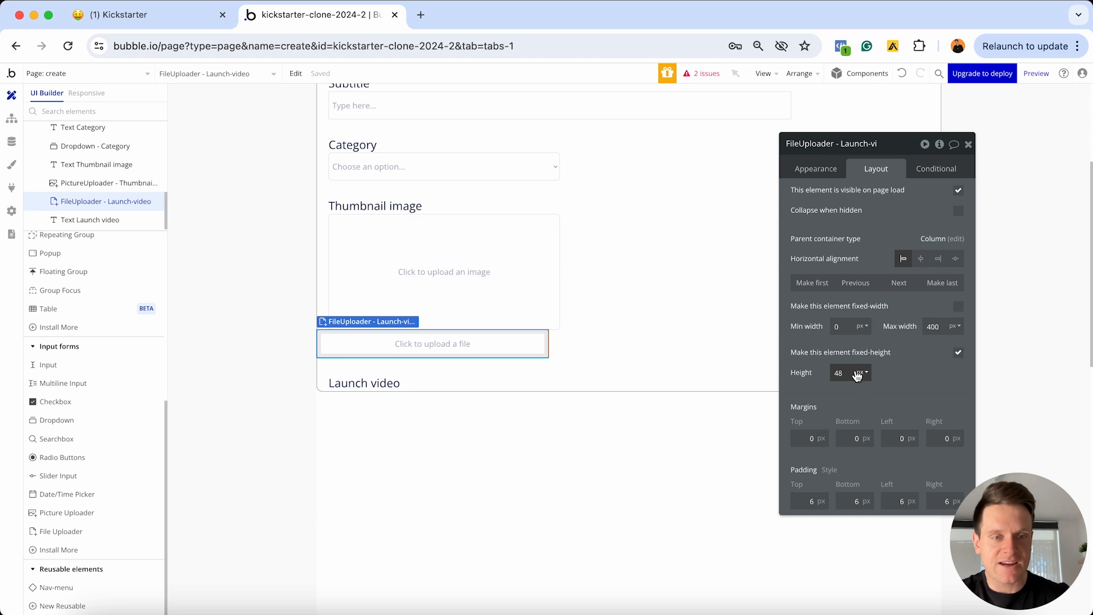
Set its height to 100 and side margins to 20, and move it below the Launch video heading
double_click(850, 372)
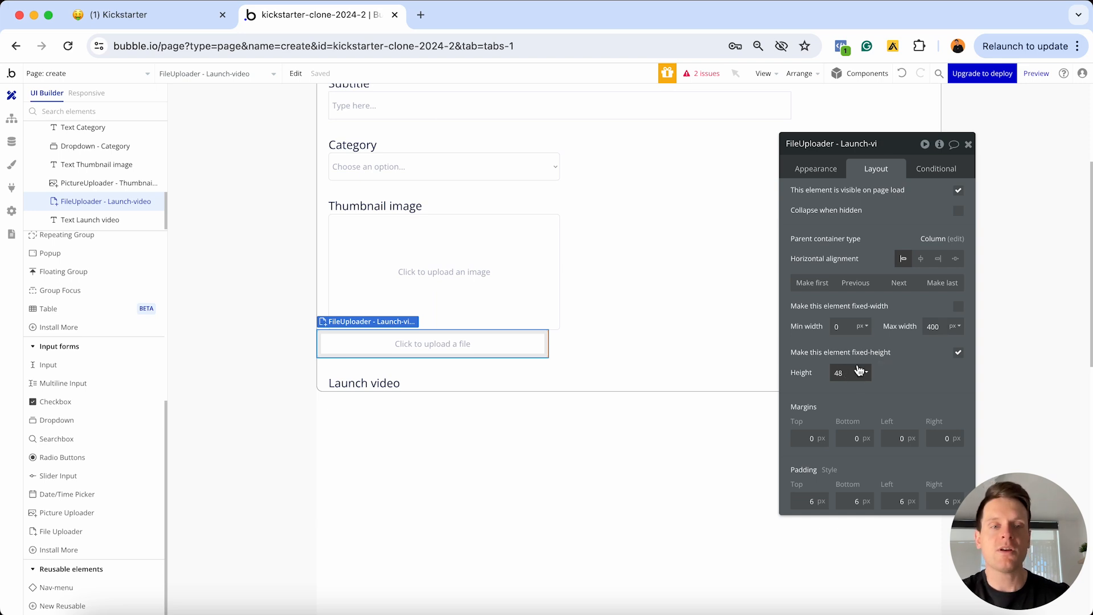
type("100")
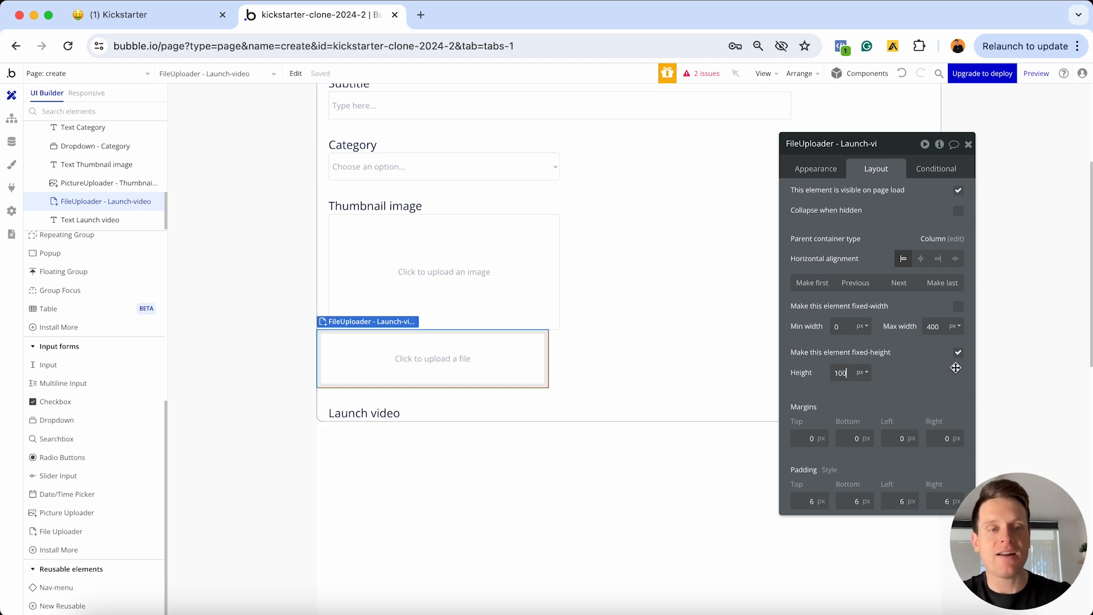
left_click(890, 435)
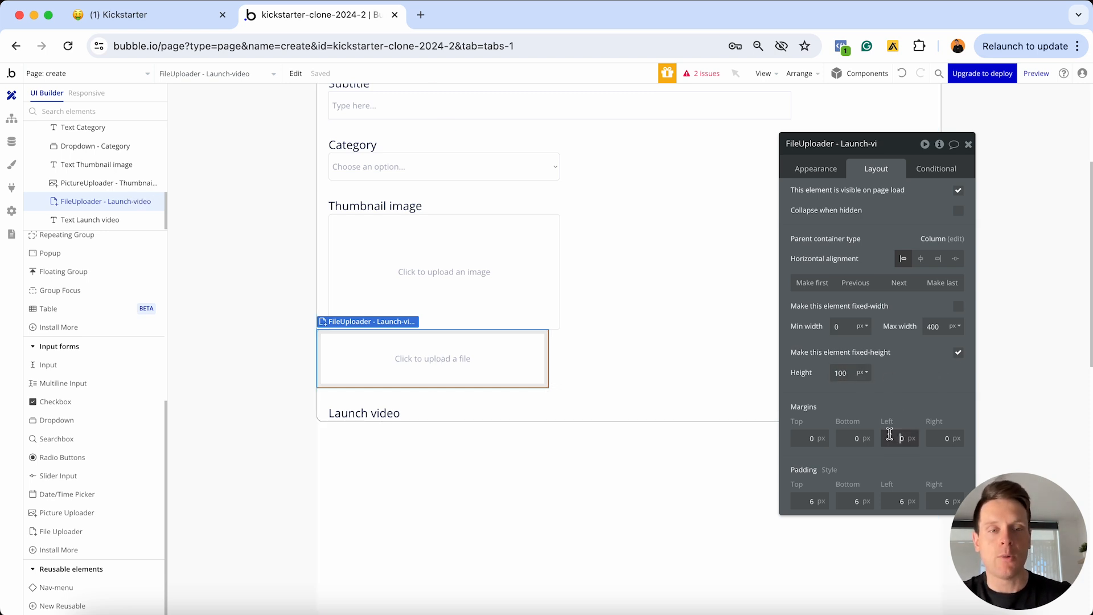
type("2")
left_click(935, 438)
type("2")
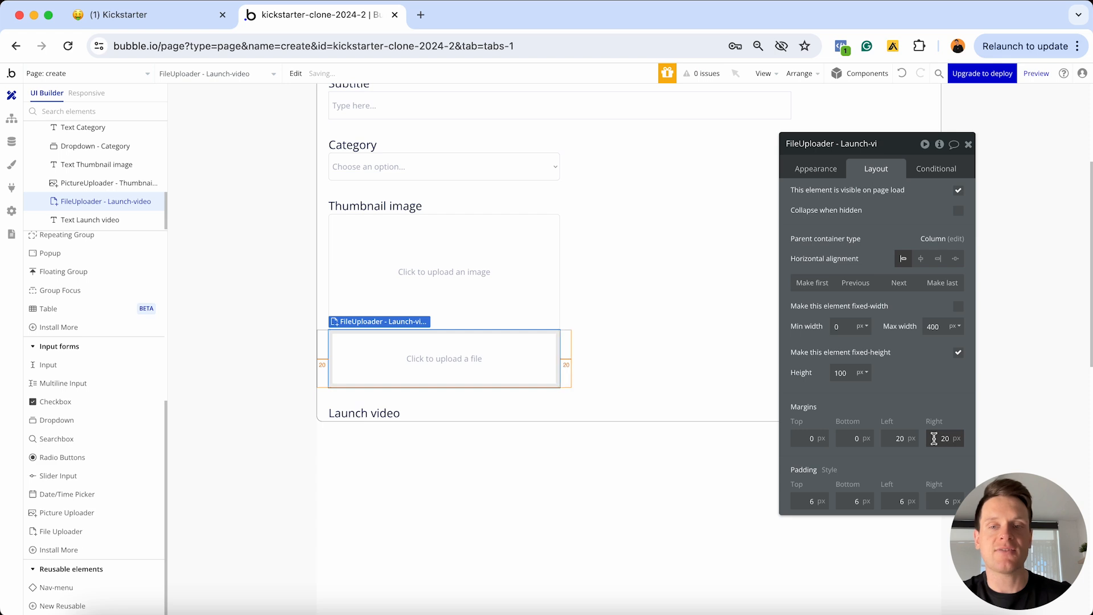
left_click(893, 281)
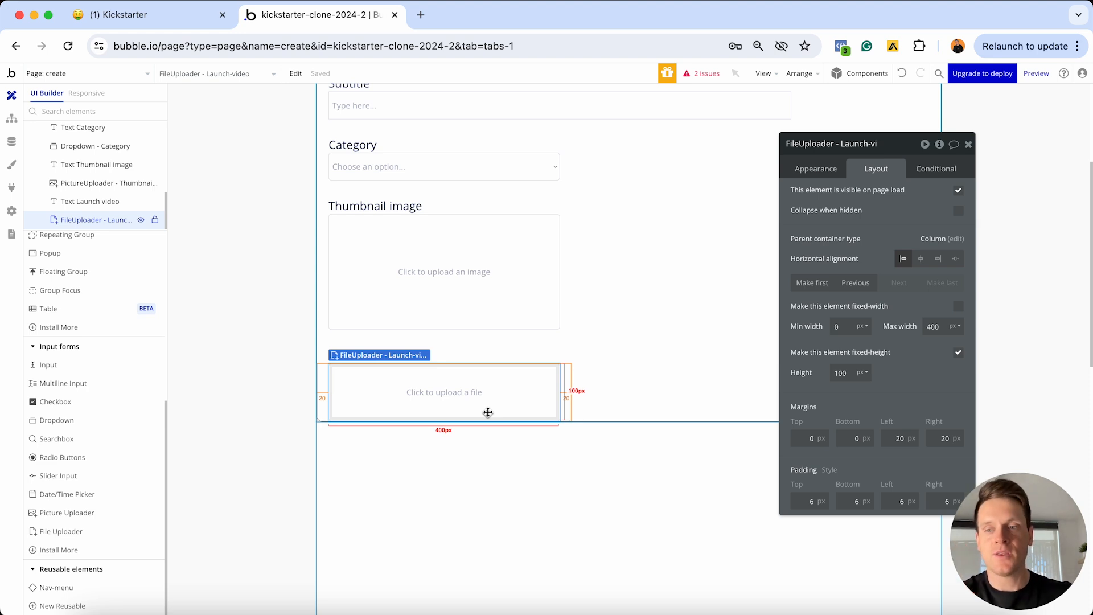
Duplicate the Launch video heading and change the copy's text to 'Target launch date'
left_click(480, 358)
key("ctrl+d")
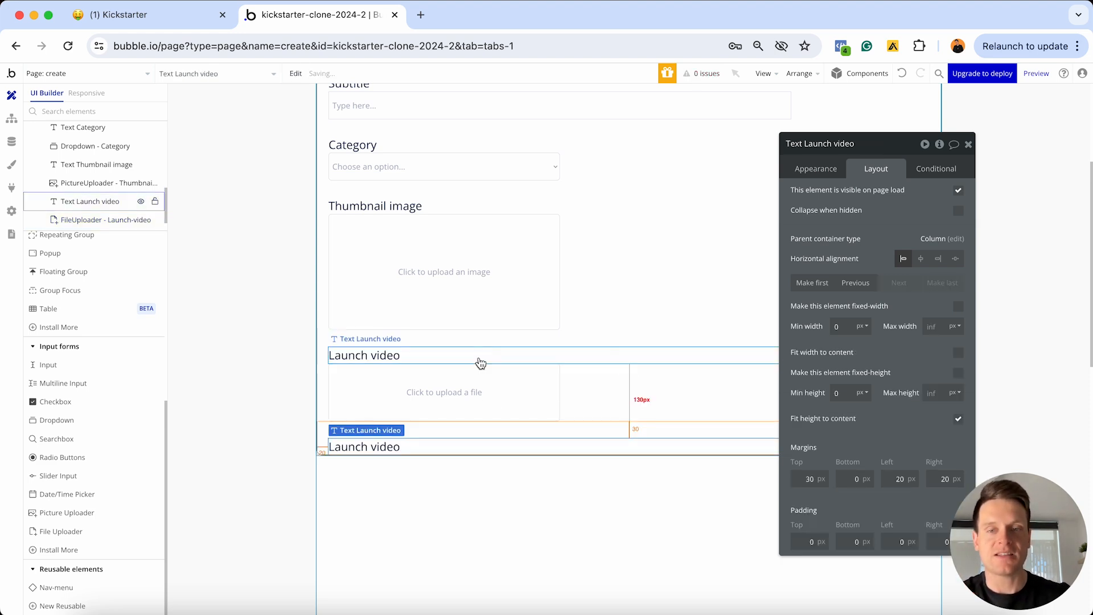
left_click(816, 168)
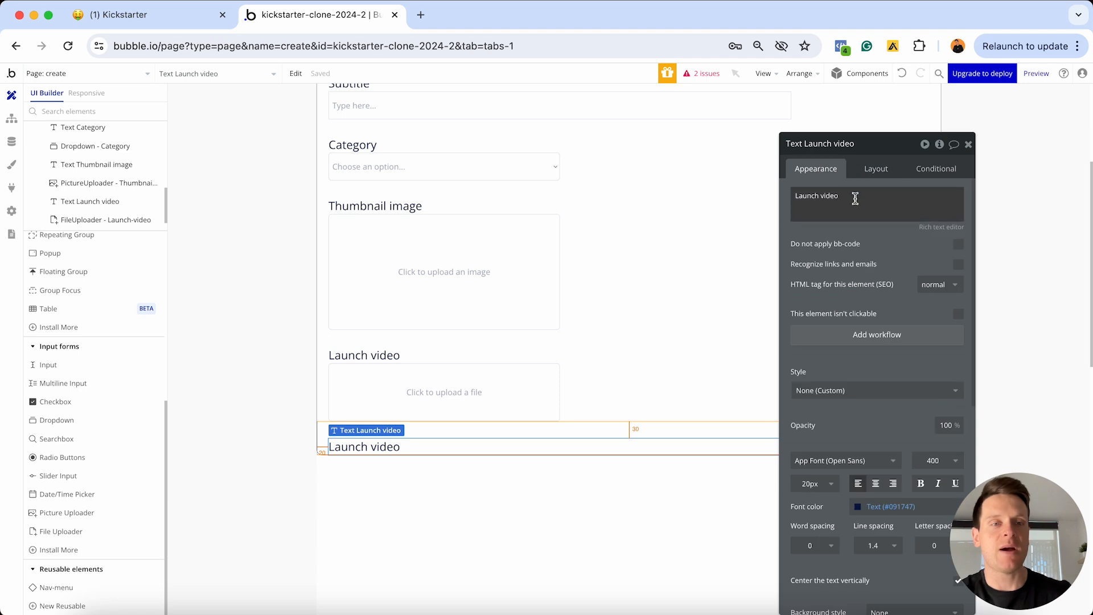
left_click(855, 198)
type("Target")
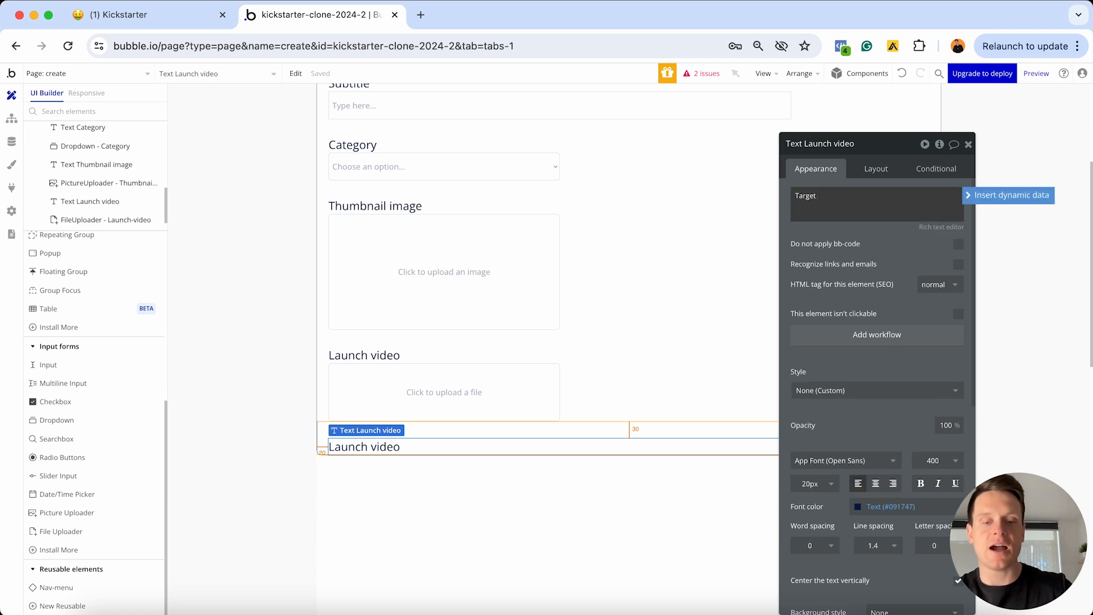
type(" launch date")
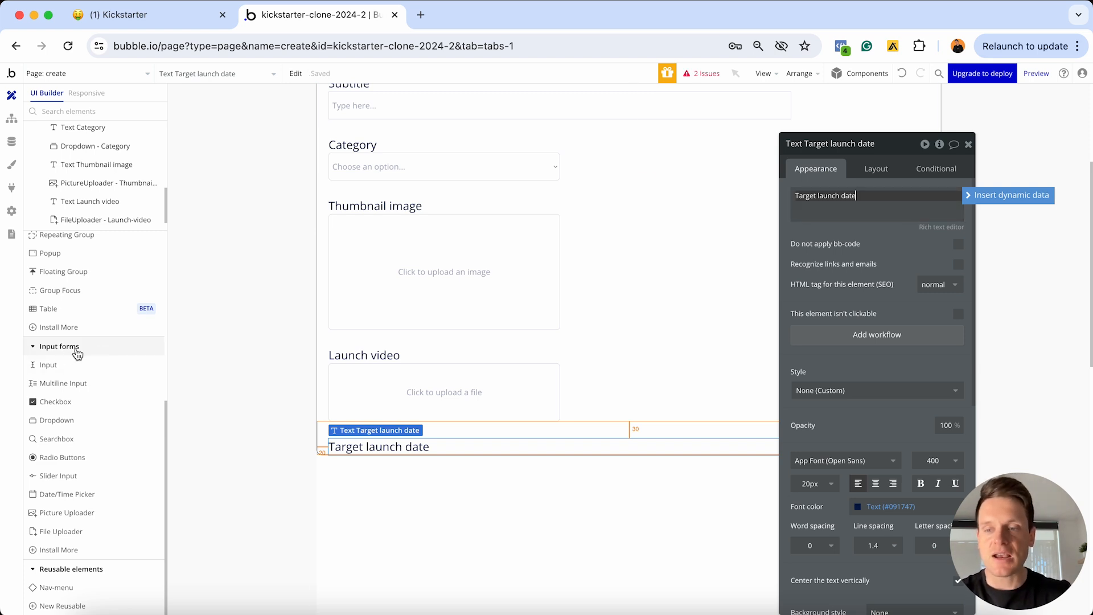
Add a date picker to the form and name it 'Date/TimePicker - Launch-date'
left_click(59, 494)
left_click(396, 443)
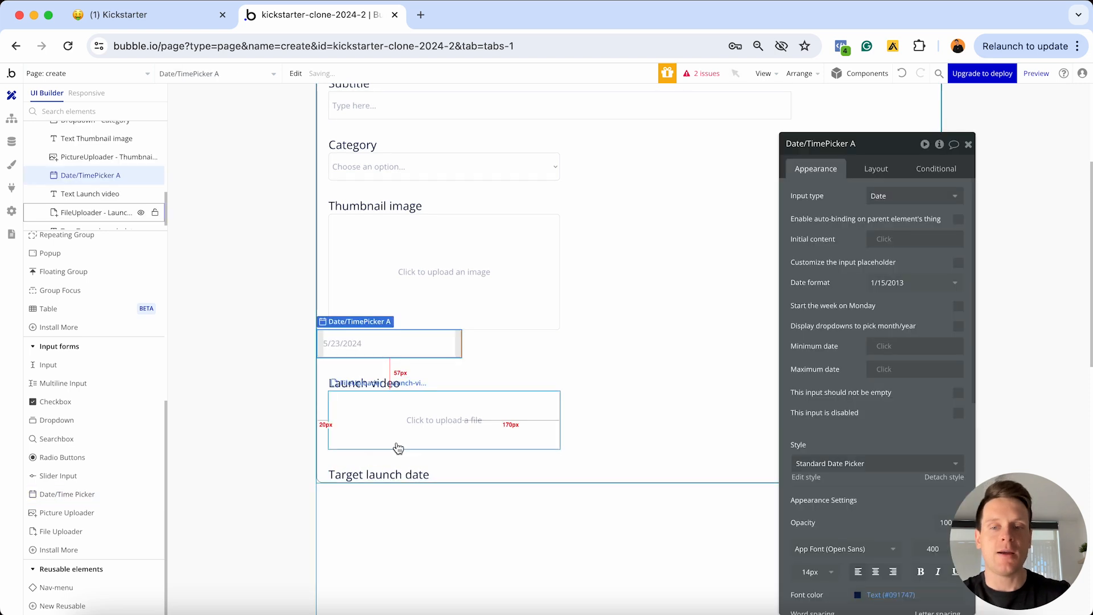
left_click(848, 145)
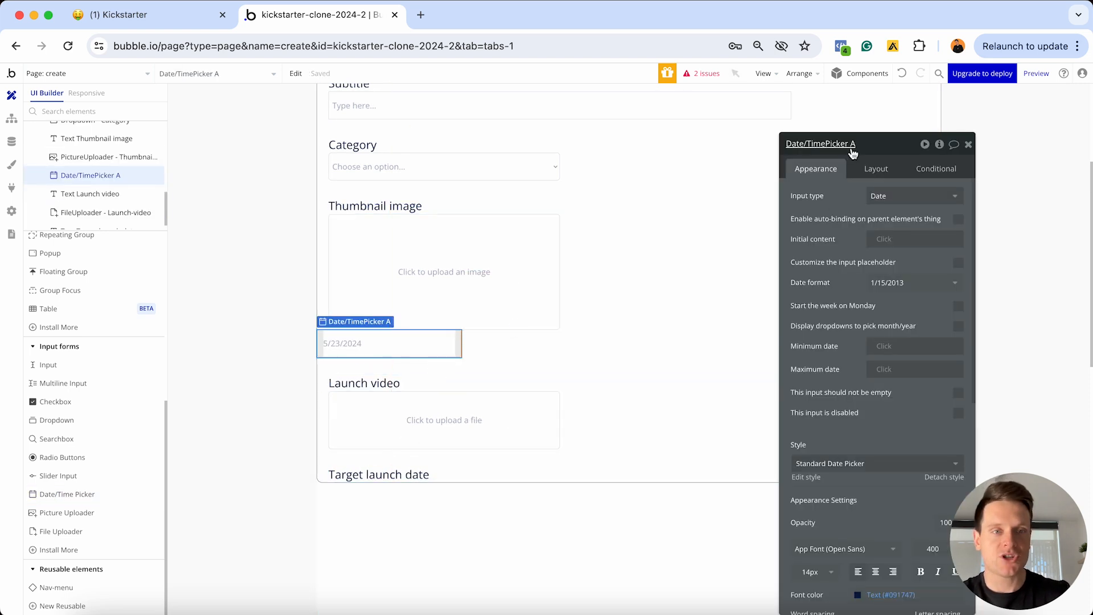
type("-")
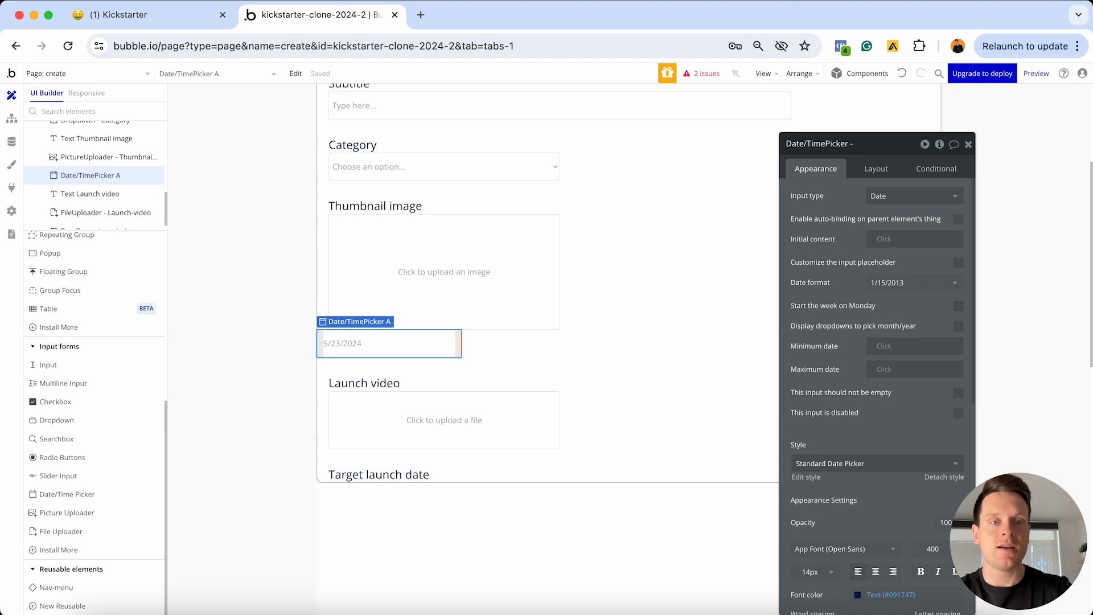
type(" Launch-date")
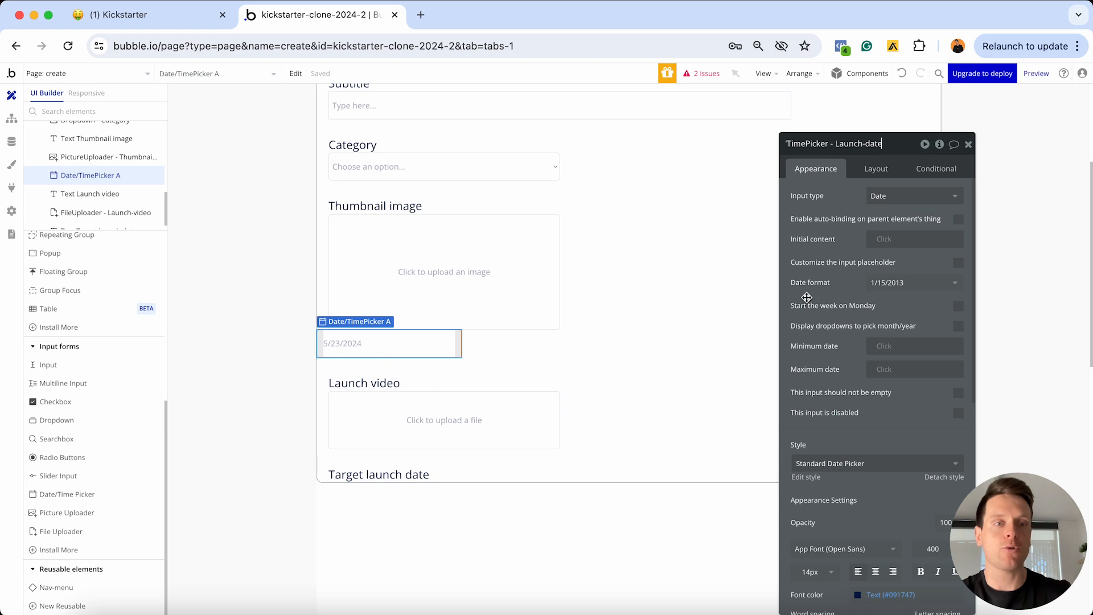
Move the Launch-date picker down until it sits under the Target launch date label
left_click(877, 170)
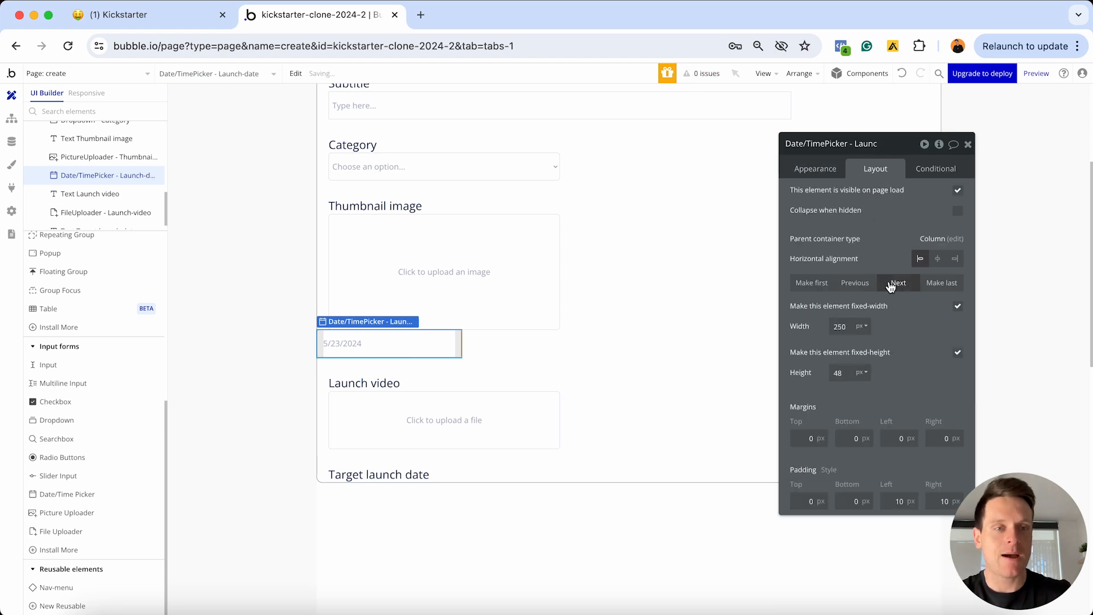
left_click(892, 285)
left_click(891, 284)
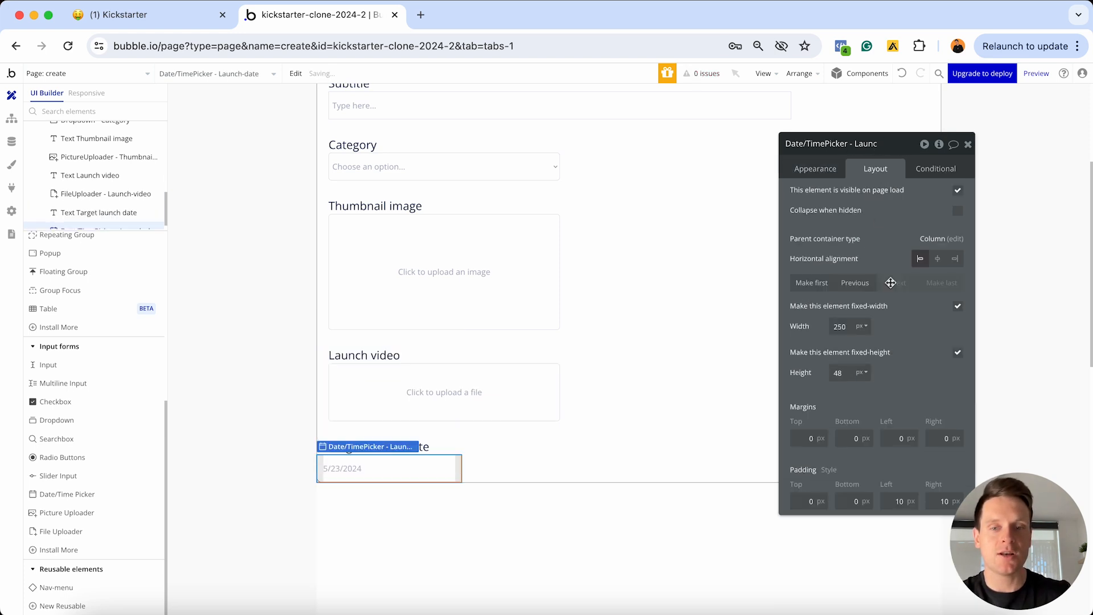
left_click(890, 284)
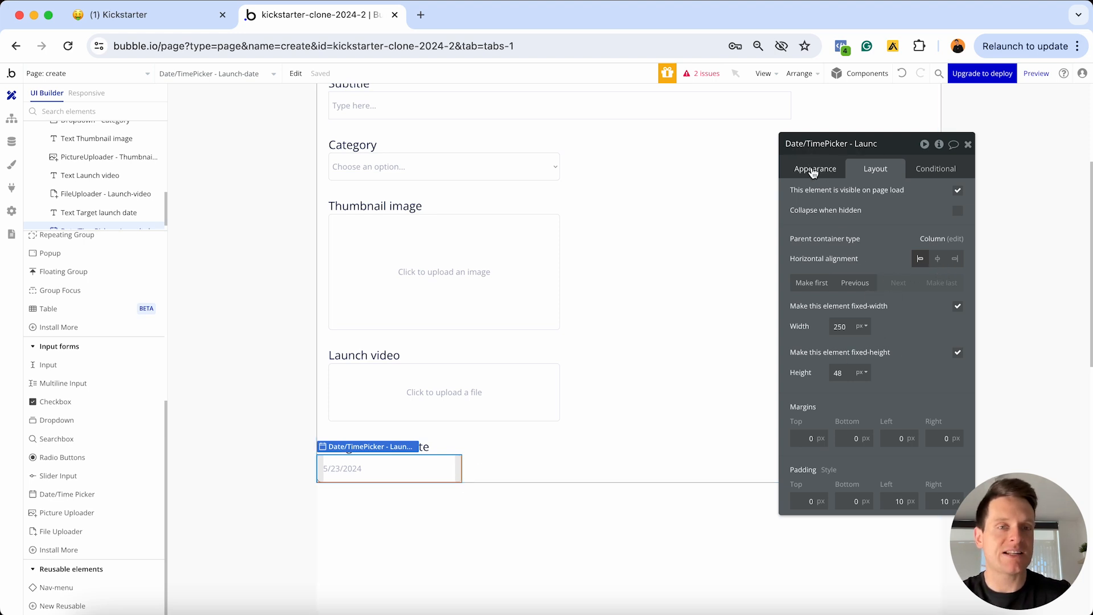
Set the picker's date format to 'Tuesday, January 15, 2013'
left_click(812, 166)
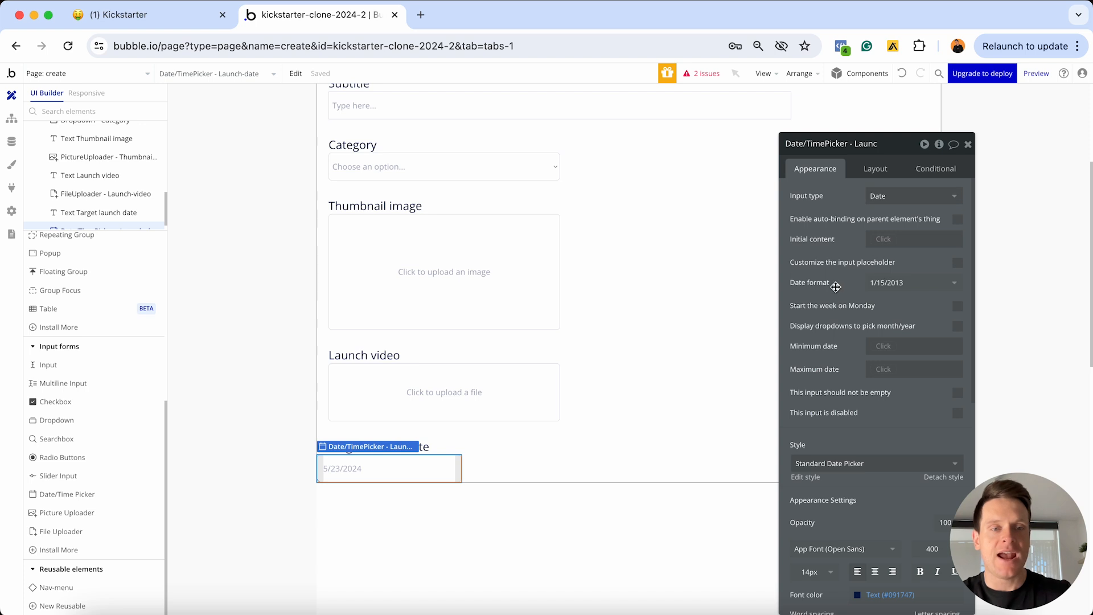
left_click(877, 285)
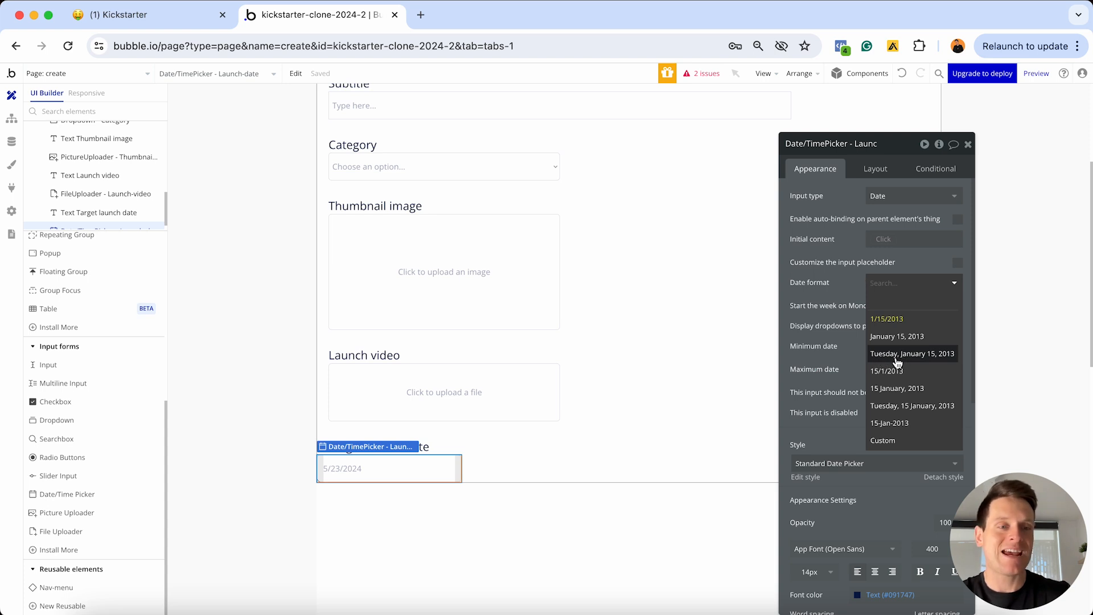
left_click(944, 355)
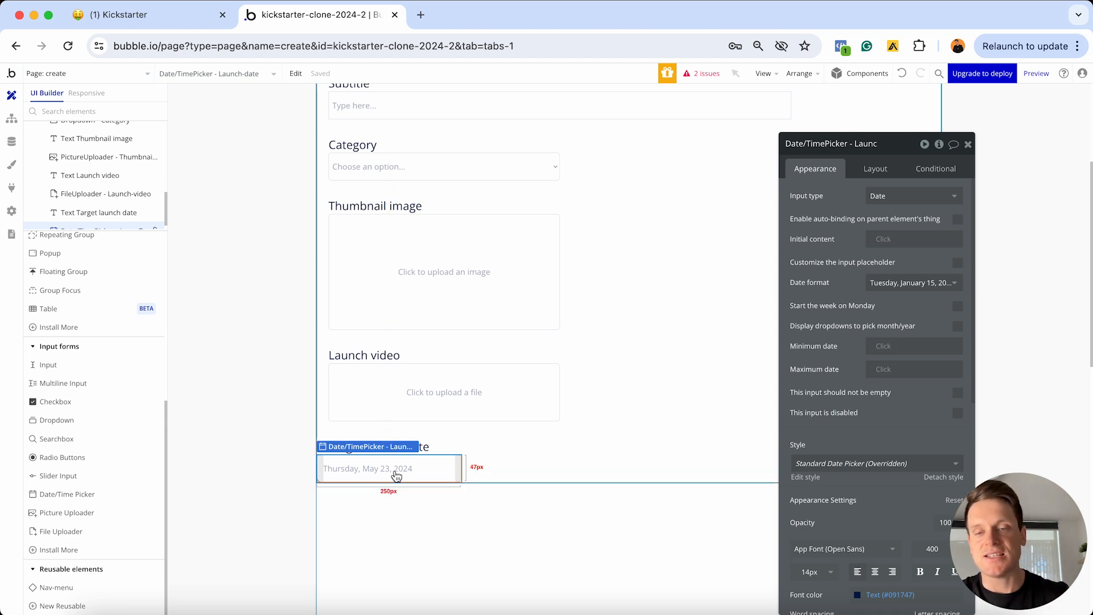
left_click(868, 171)
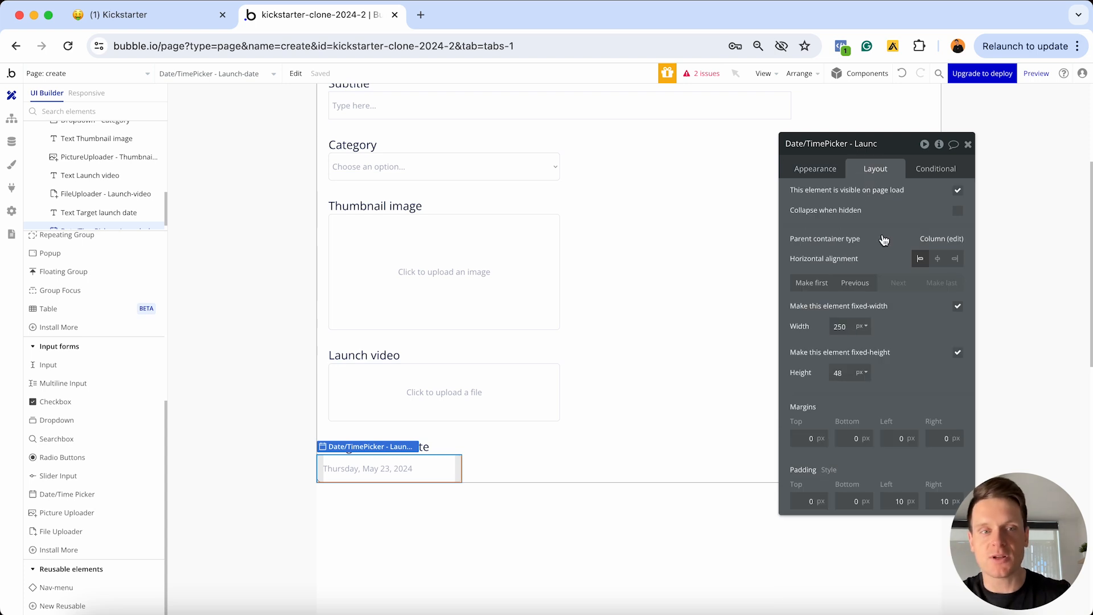
Make the Launch-date picker non-fixed width, with min width 0 and max width 400
left_click(958, 308)
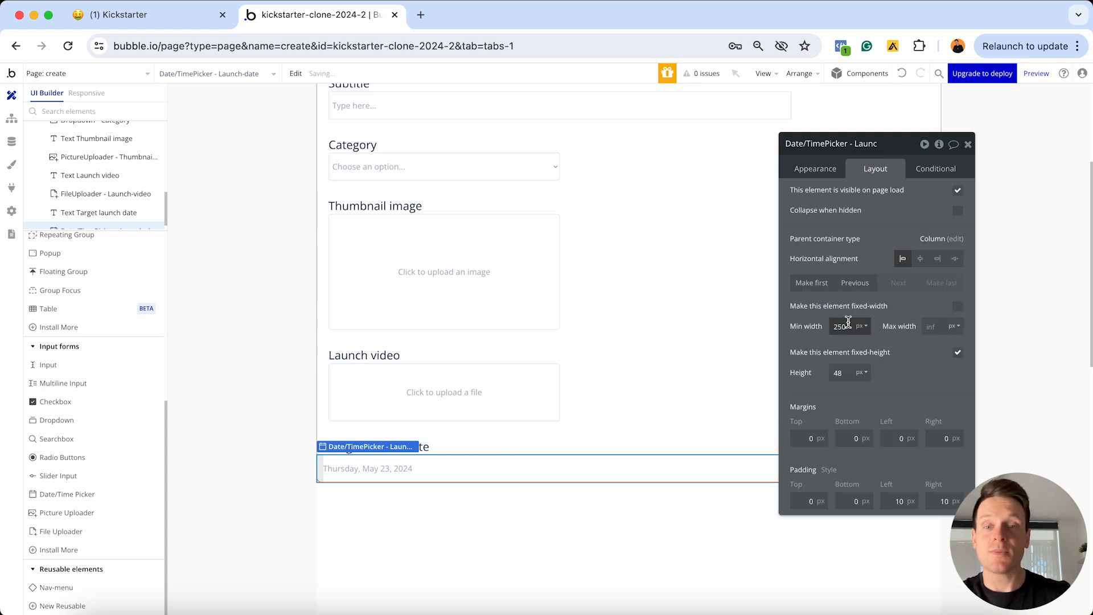
double_click(850, 325)
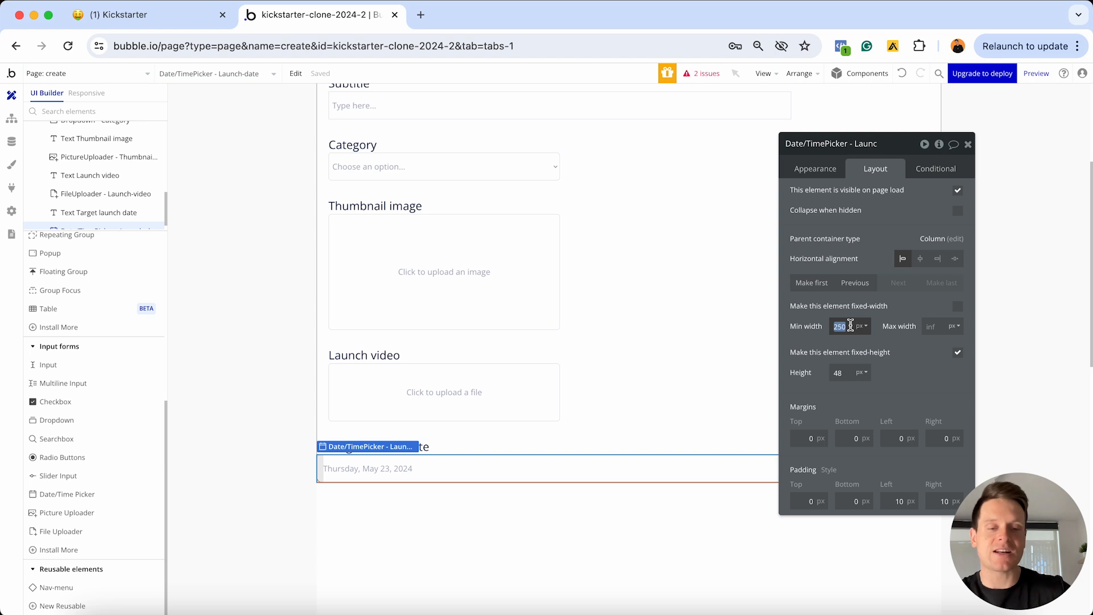
type("0")
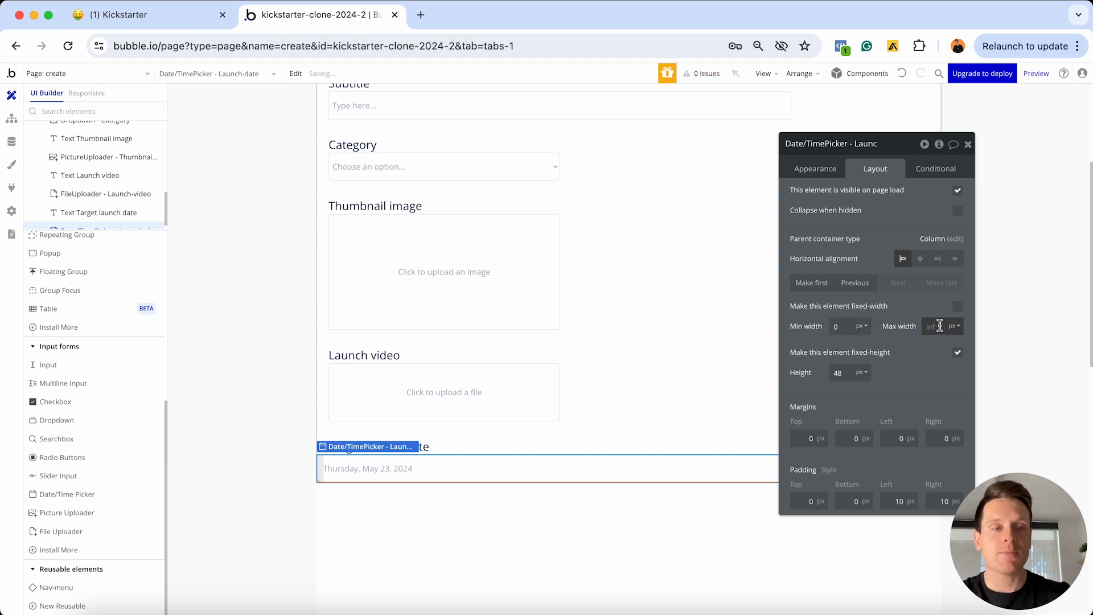
left_click(940, 325)
type("400")
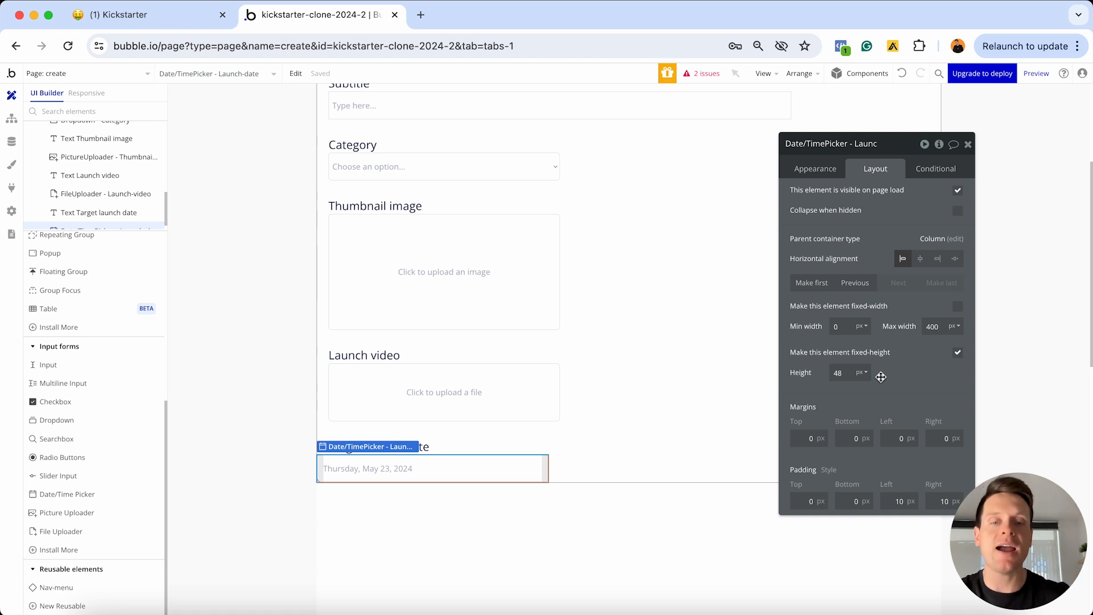
Give the picker 20px left and right margins, then copy the Target launch date label
left_click(899, 438)
type("20")
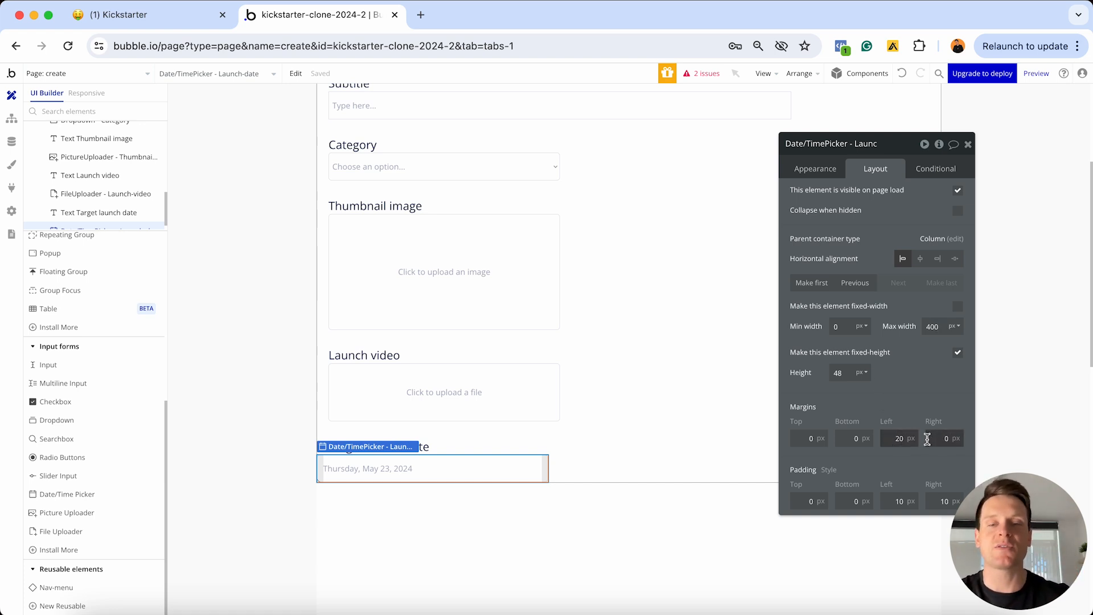
left_click(934, 438)
type("20")
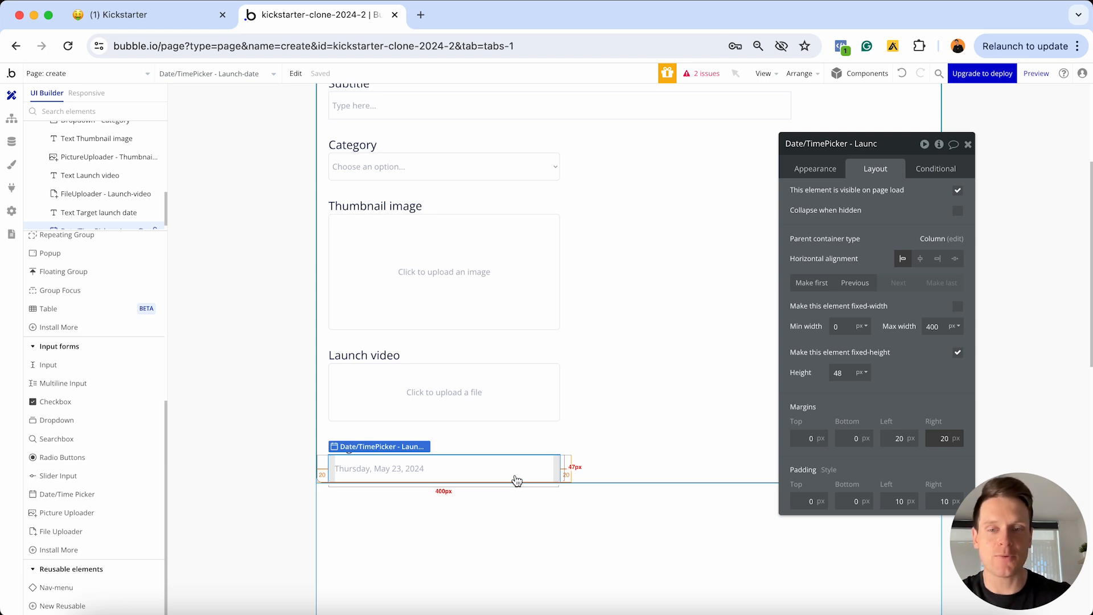
left_click(515, 447)
key("super+c")
Paste the label copy below the picker and change its text to 'Campaign end date'
key("super+v")
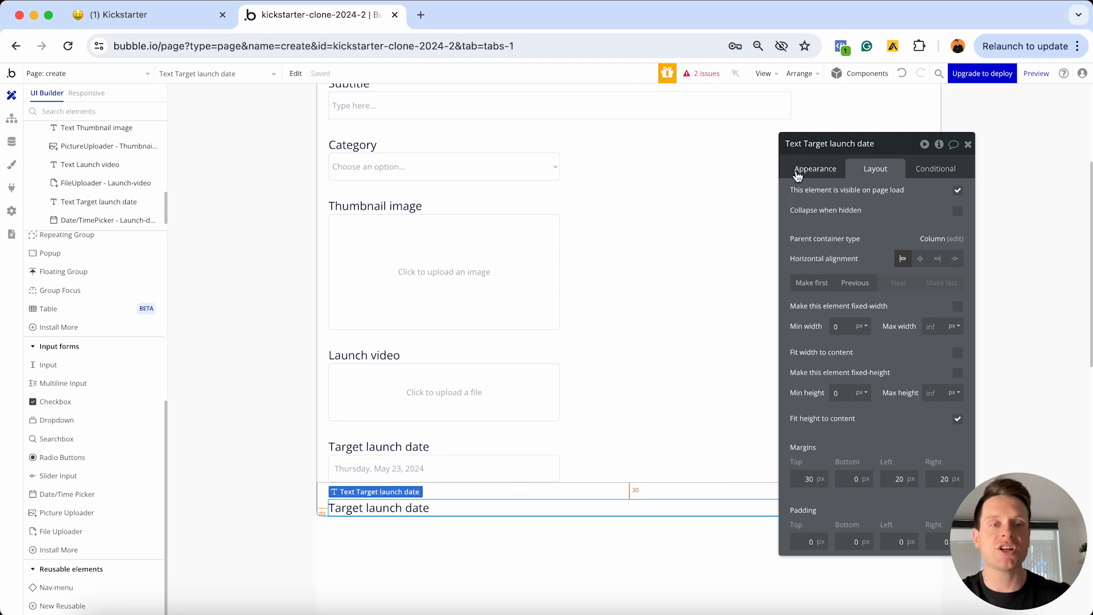
left_click(808, 169)
triple_click(841, 210)
type("Campaign end date")
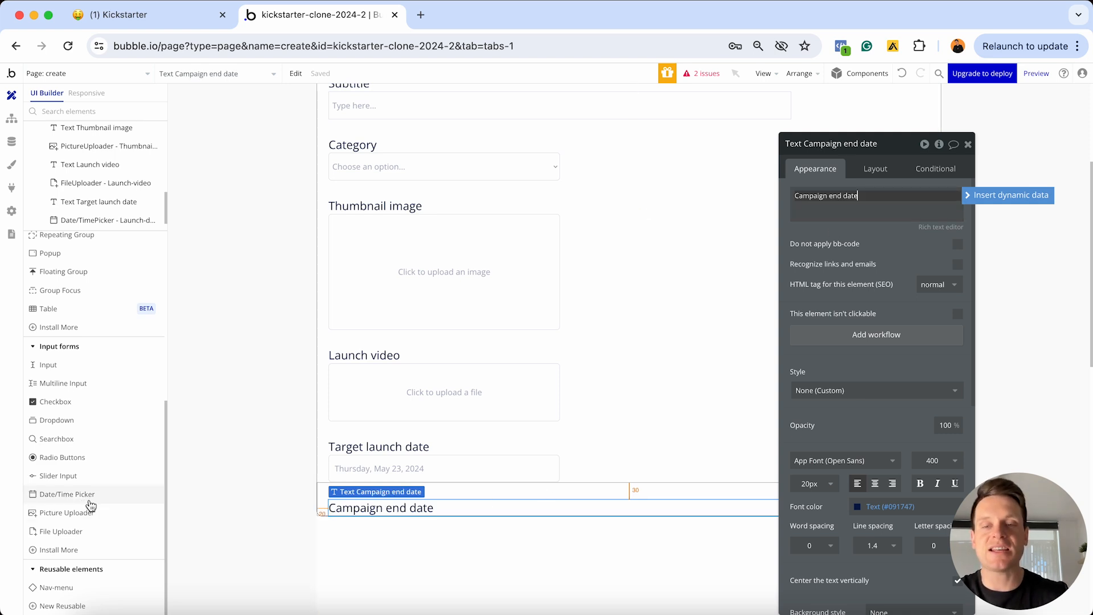
Copy the Launch-date picker and paste a duplicate below Campaign end date
left_click(404, 472)
key("ctrl+c")
key("ctrl+v")
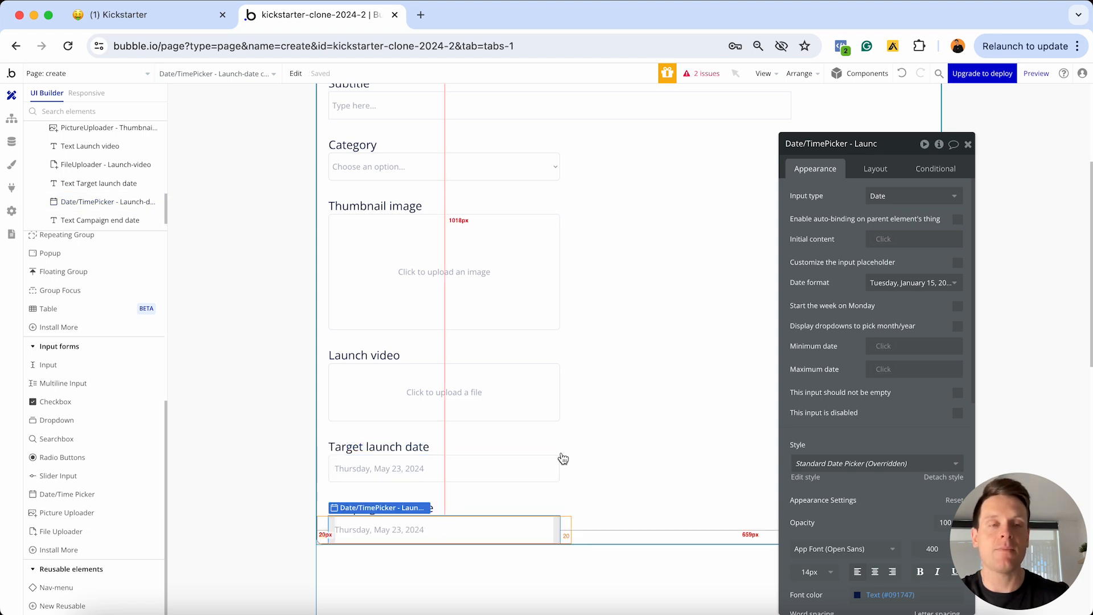
Rename the copied picker to 'Date/TimePicker - Campaign-end-date'
left_click(830, 144)
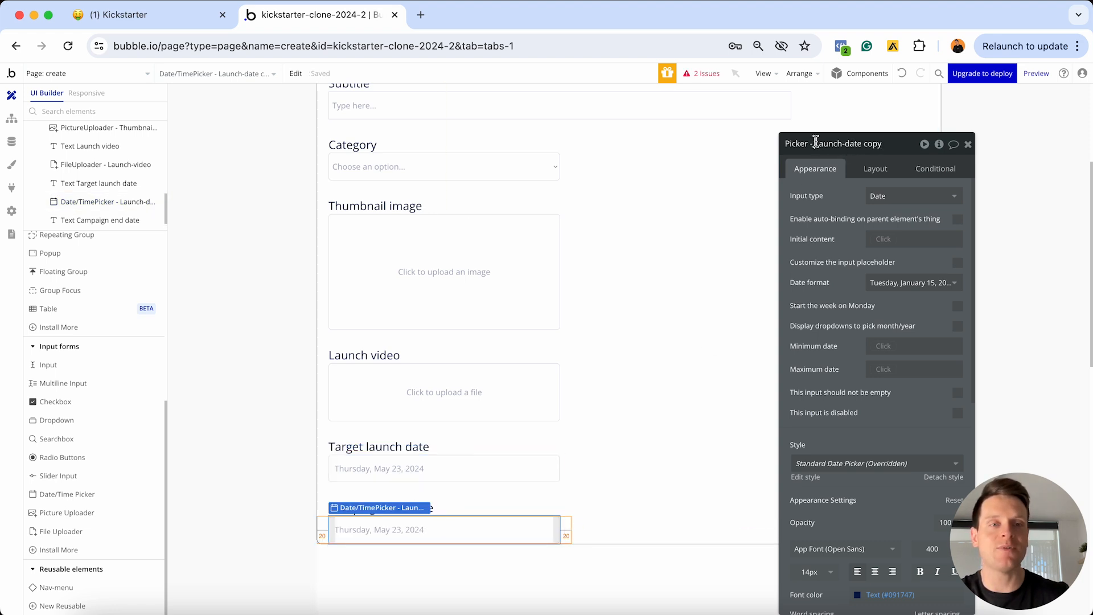
left_click_drag(815, 144, 919, 115)
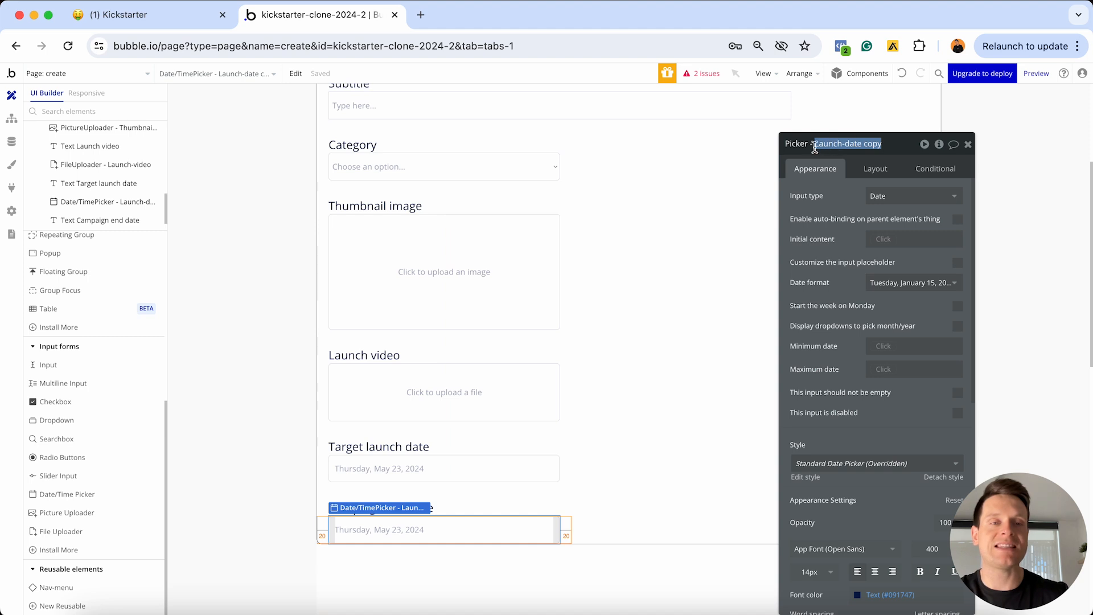
type("C")
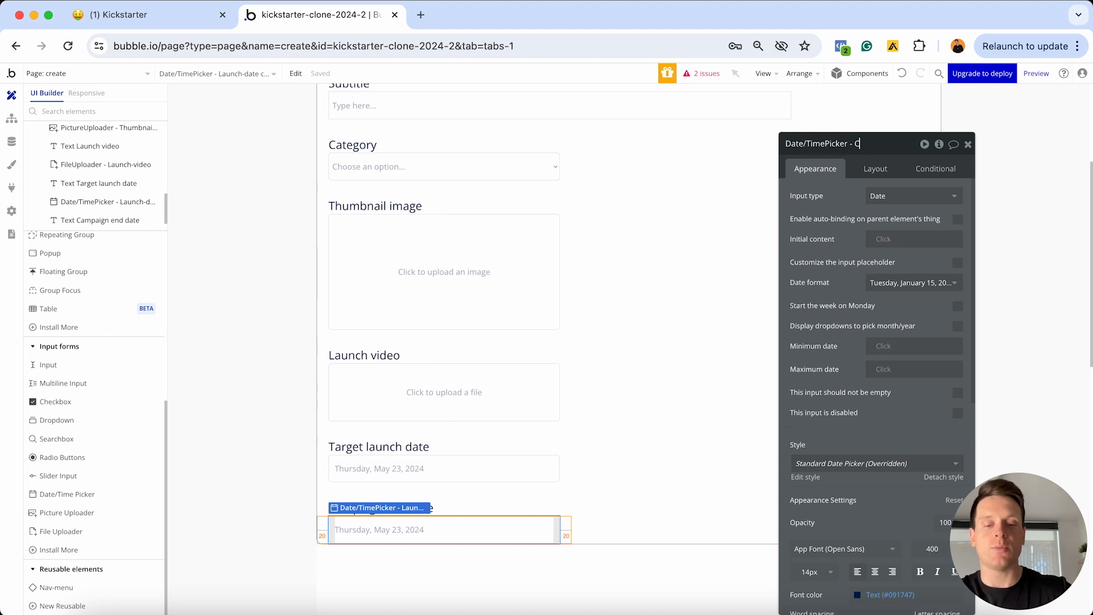
type("ampaign-end-date")
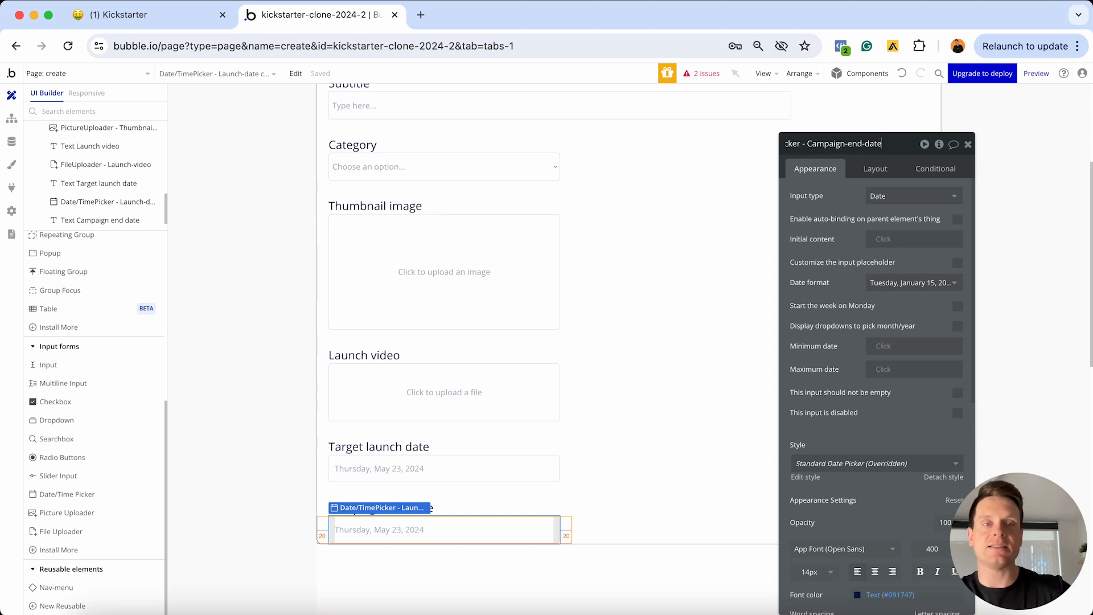
key("Return")
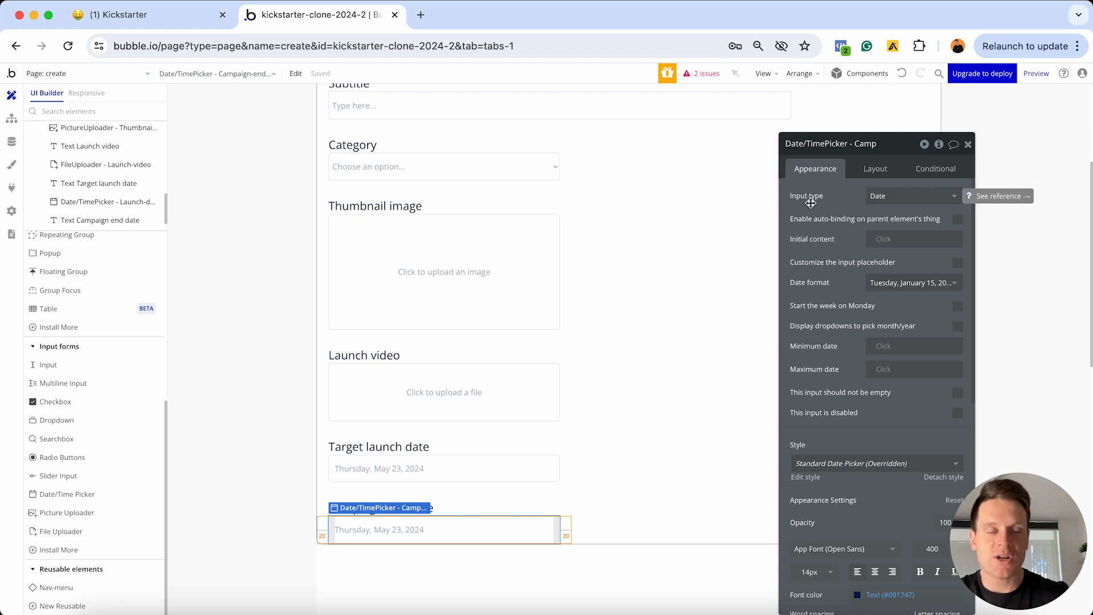
Set the picker's input type to Date & Time with the 12-hour '5:26 PM' time format
left_click(879, 201)
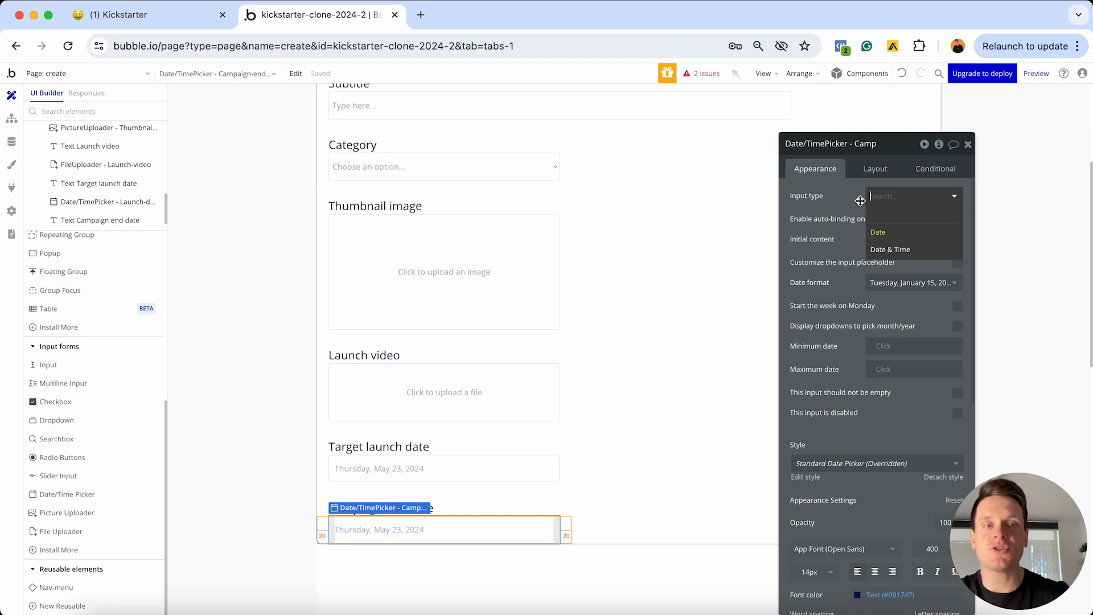
left_click(896, 250)
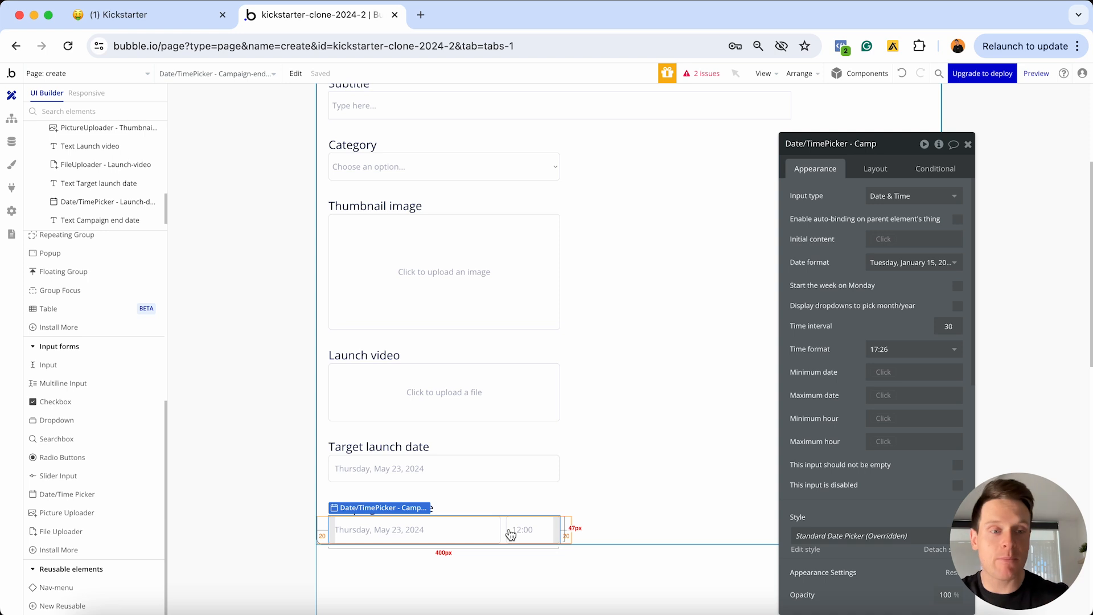
mouse_move(511, 533)
left_mouse_down()
mouse_move(547, 488)
mouse_move(481, 476)
mouse_move(505, 530)
mouse_move(522, 541)
left_mouse_up()
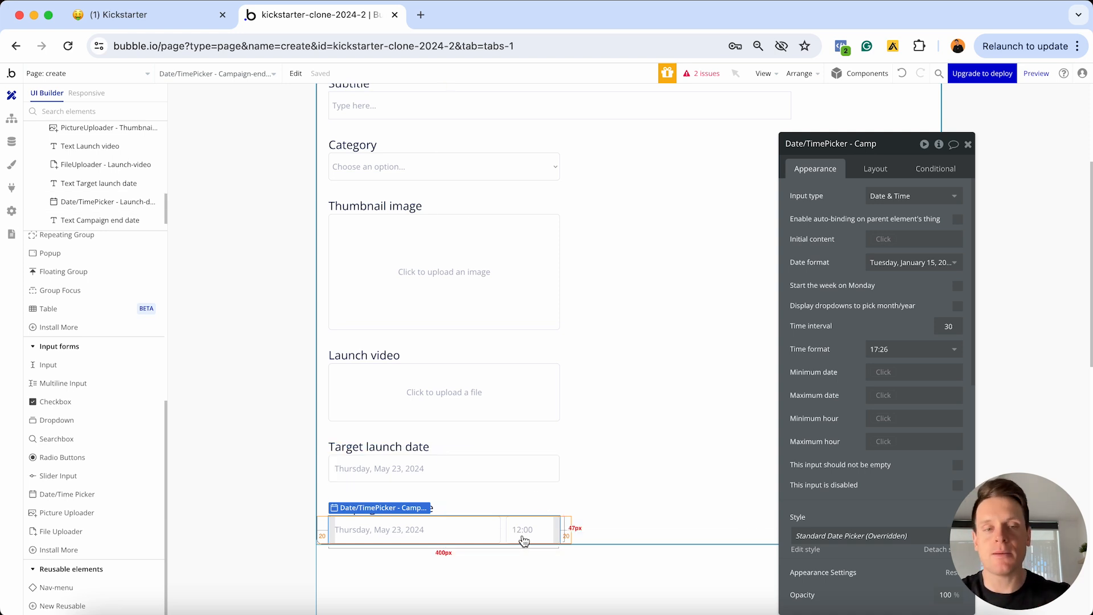
left_click_drag(523, 541, 484, 527)
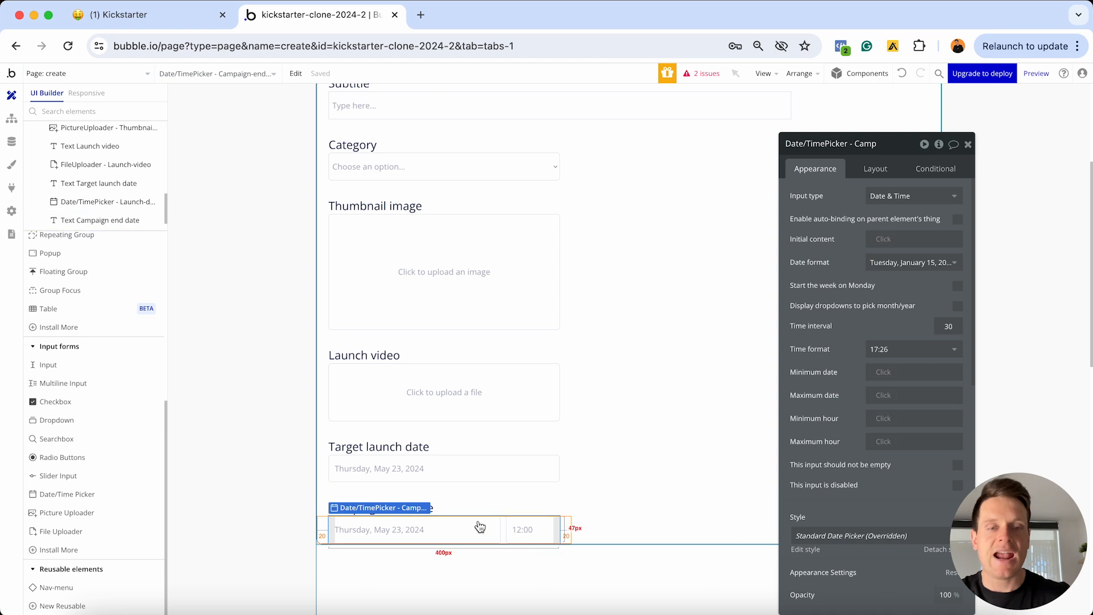
left_click(903, 349)
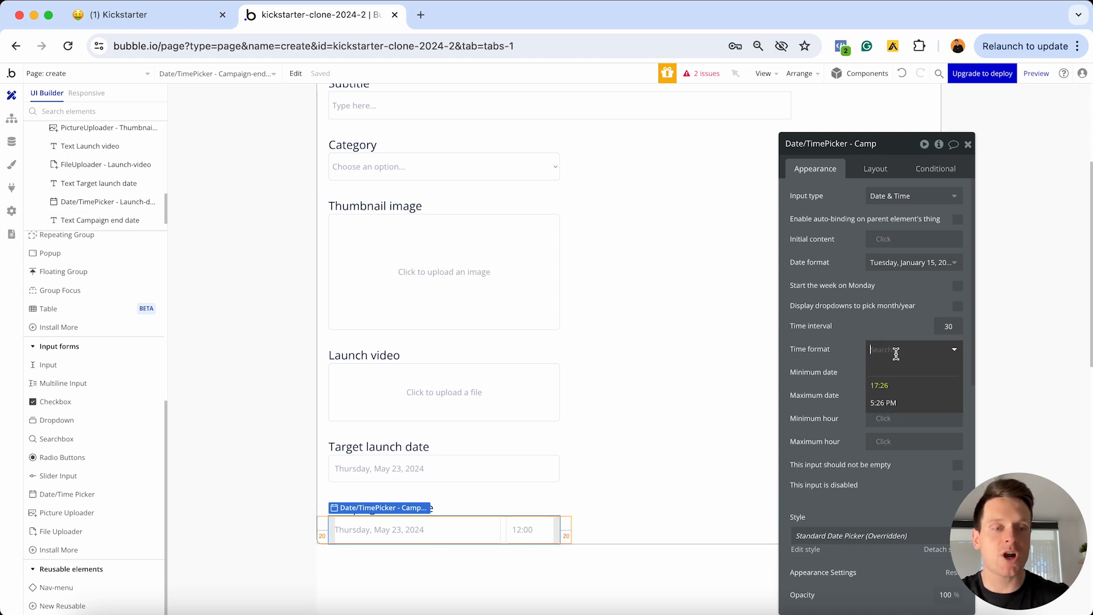
left_click(894, 405)
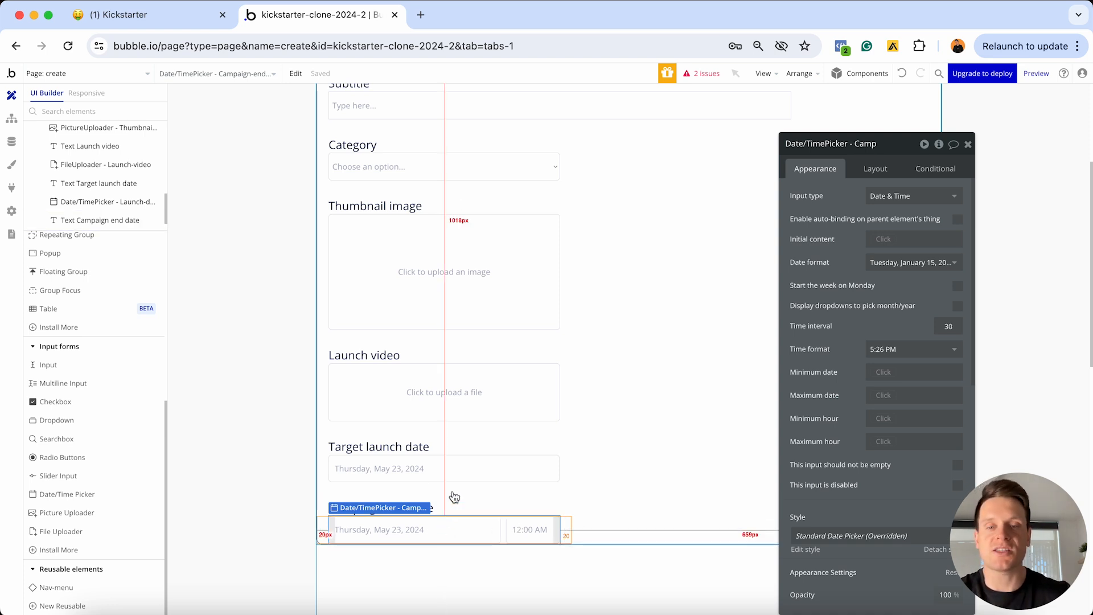
Review the form on the canvas and close the Campaign-end-date picker's property editor
scroll(455, 498, "up", 5)
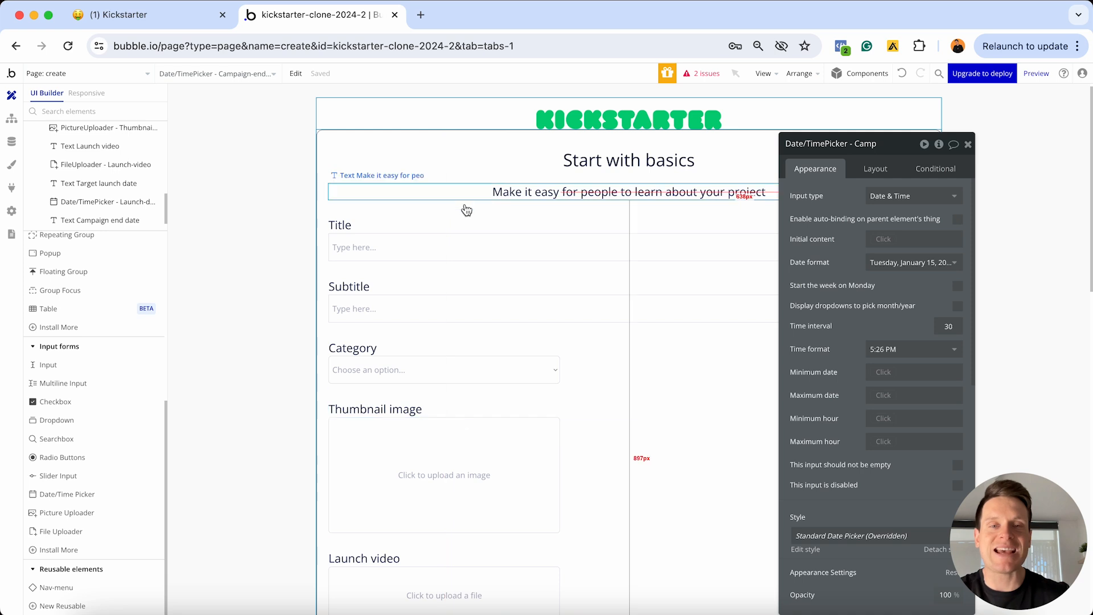
scroll(460, 371, "down", 8)
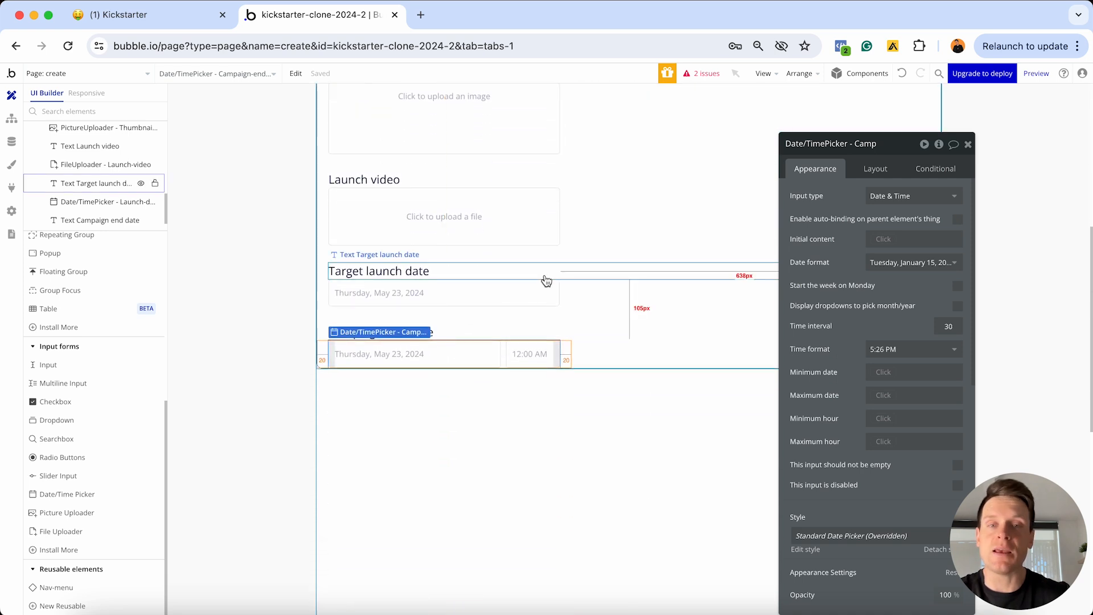
left_click(968, 144)
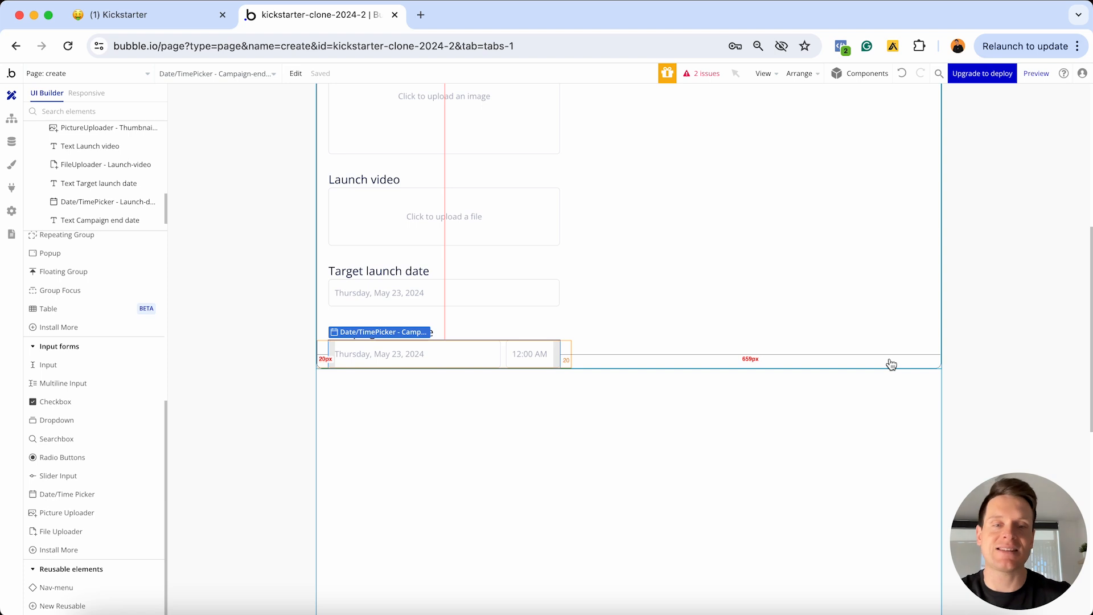
scroll(130, 415, "up", 6)
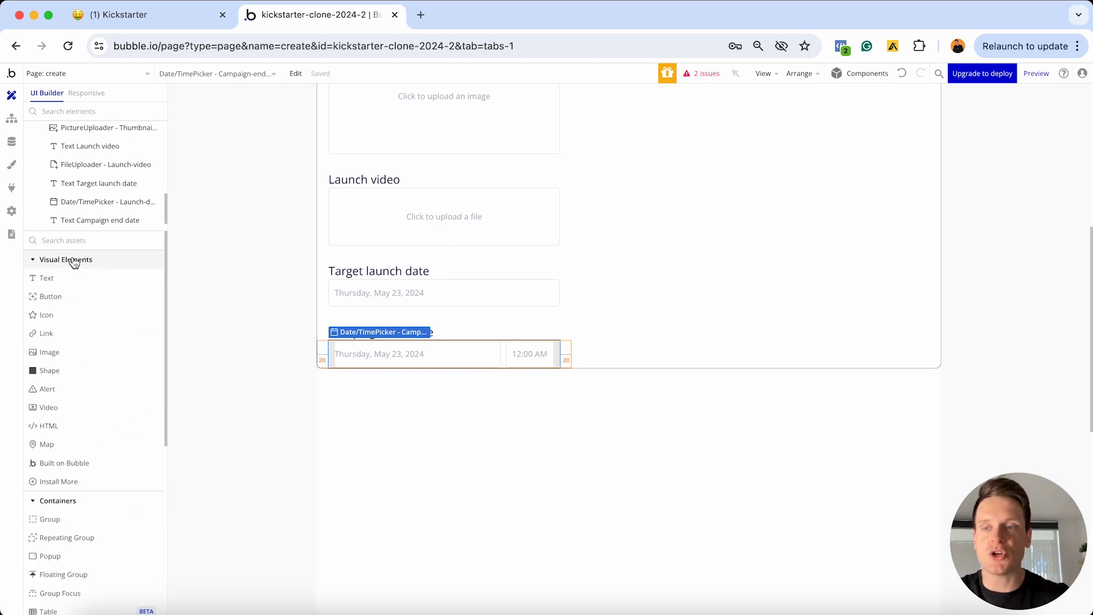
Add a button labelled 'Next' to the Step-1 group and make it the last element
left_click(53, 297)
left_click(884, 354)
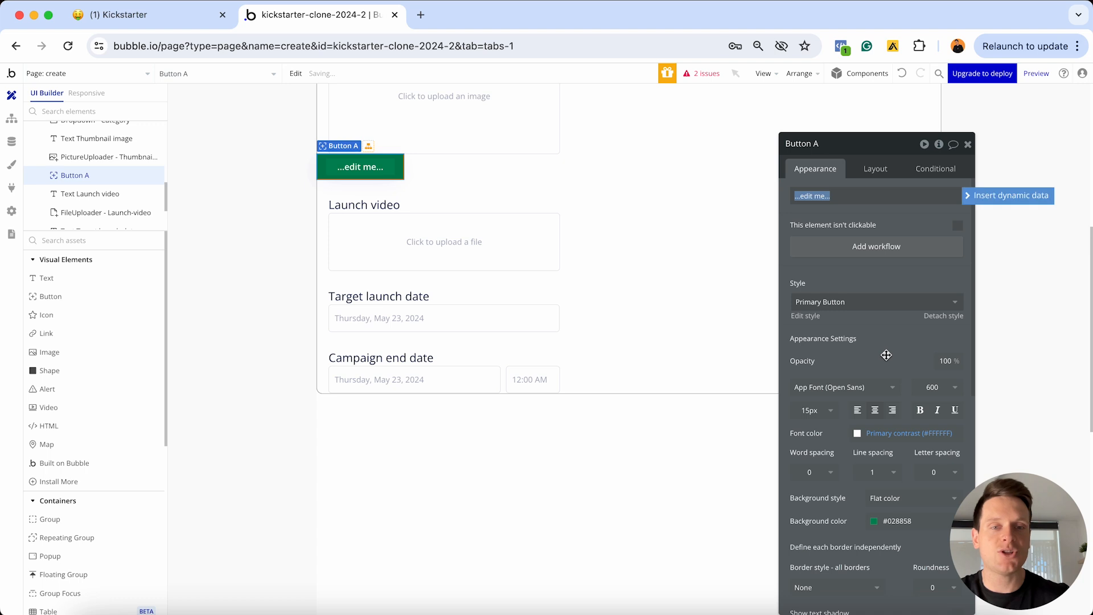
left_click(825, 191)
type("Ne")
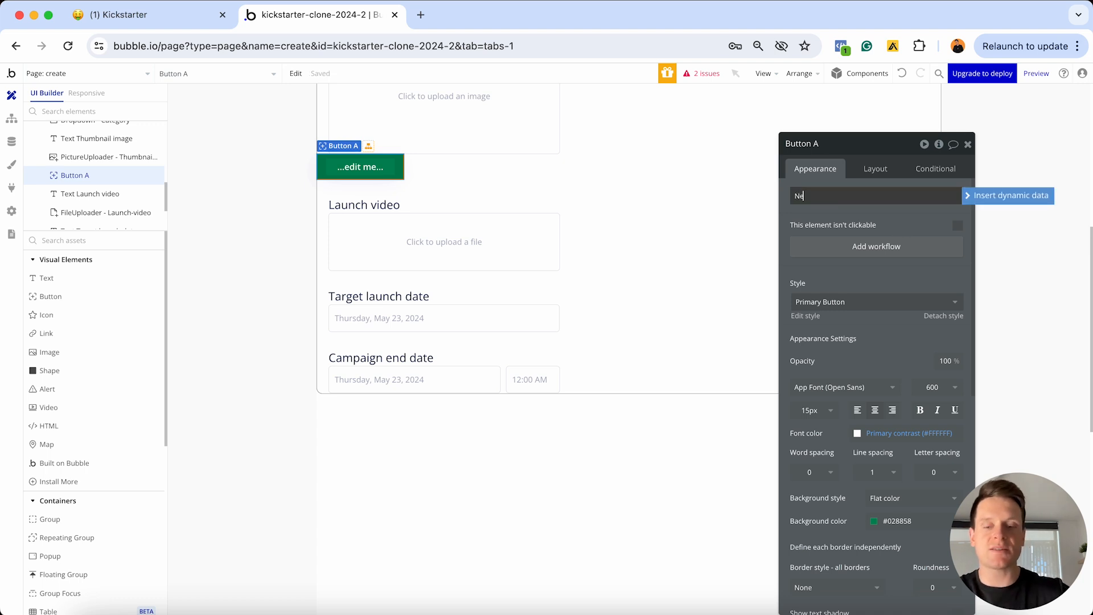
type("xt")
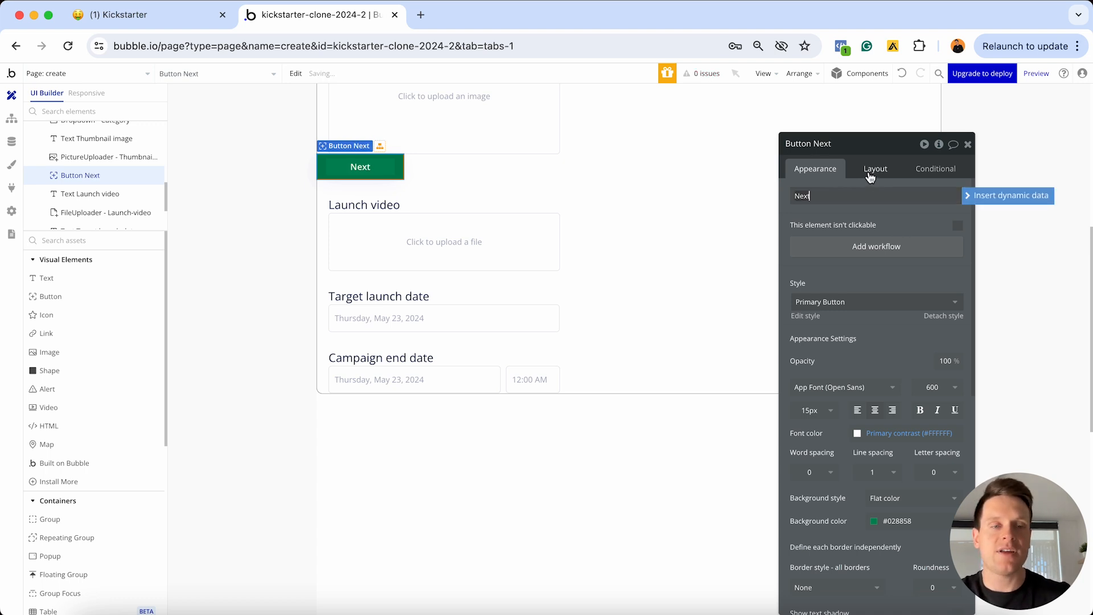
left_click(875, 169)
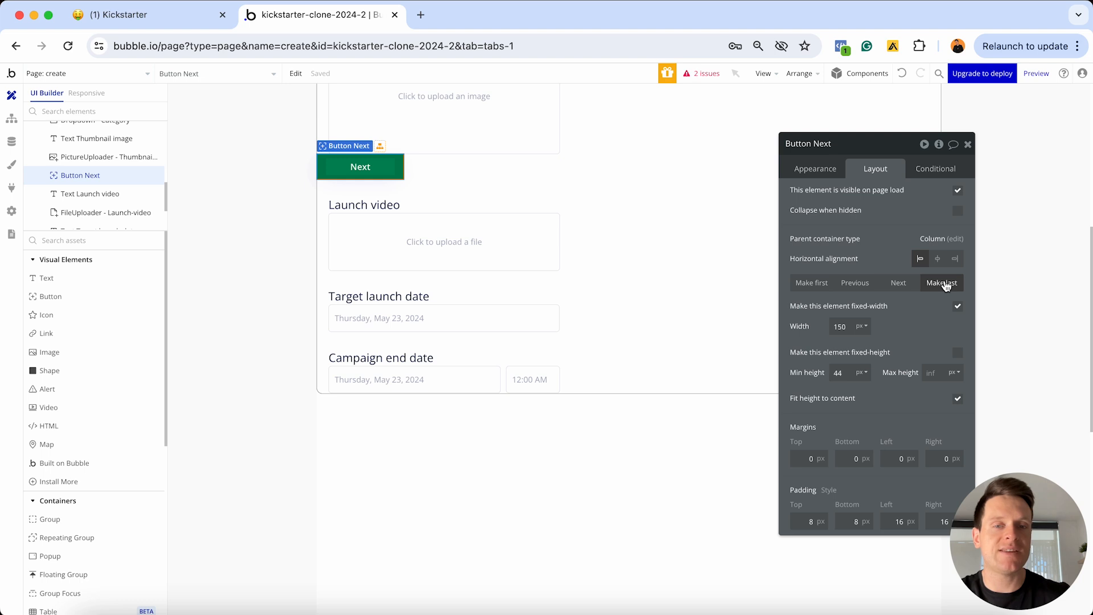
left_click(942, 283)
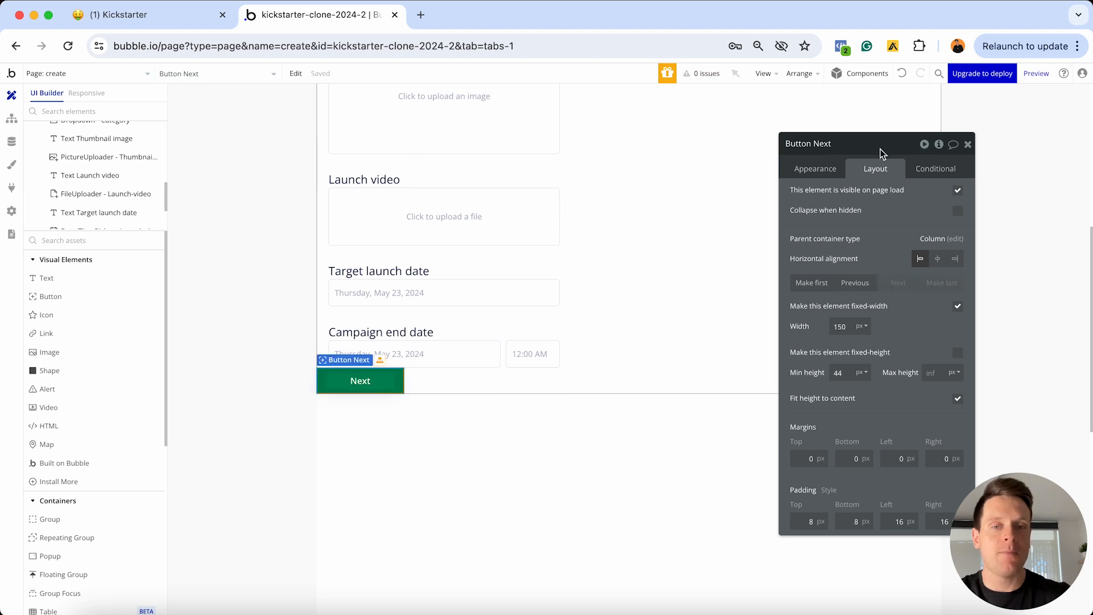
Align the Next button to the right of the form
left_click_drag(882, 152, 564, 452)
scroll(563, 452, "down", 3)
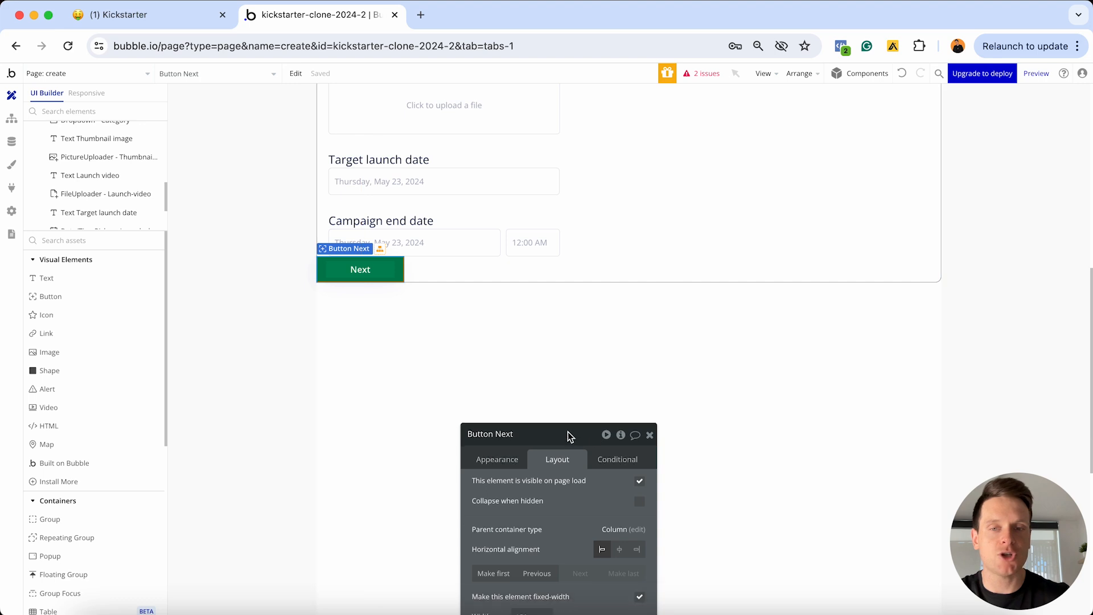
left_click_drag(567, 449, 604, 320)
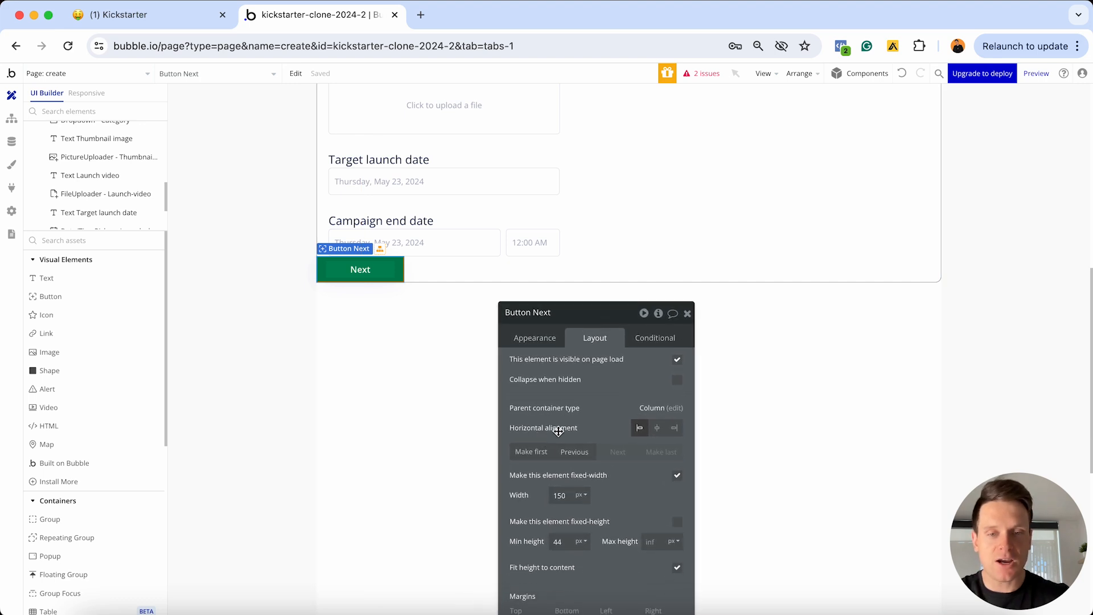
left_click(675, 434)
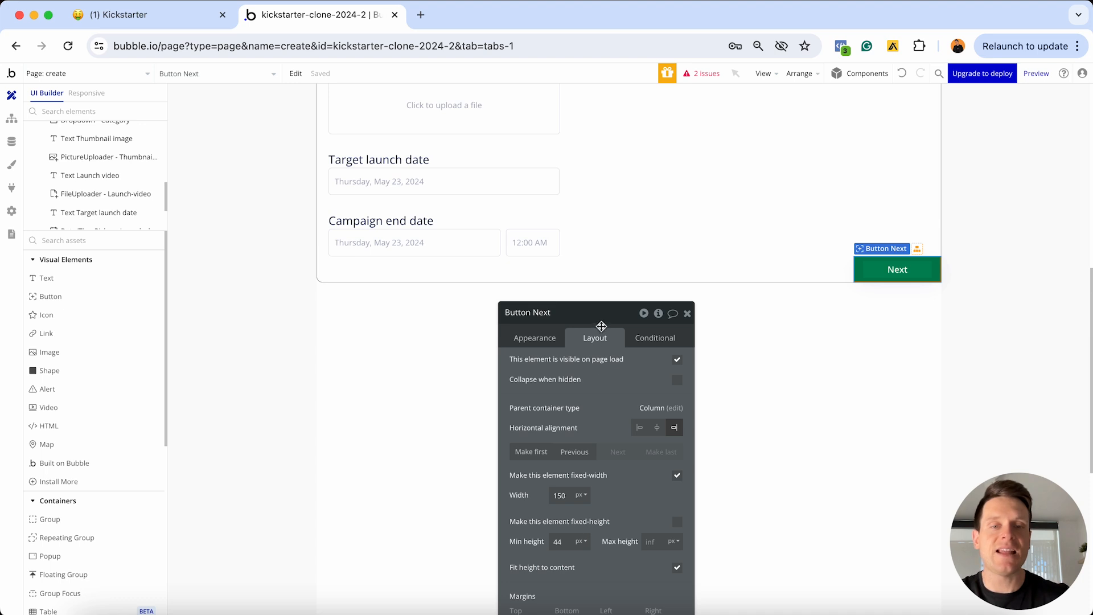
Give the Next button 30 px top and bottom margins and 20 px left and right margins
left_click_drag(601, 326, 531, 164)
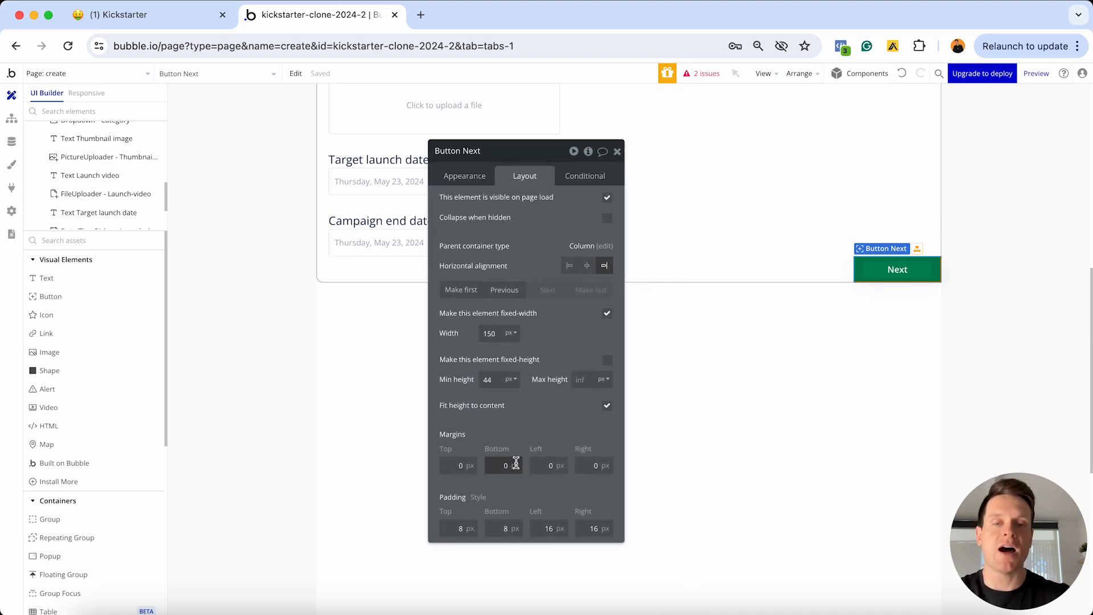
left_click(458, 464)
type("30")
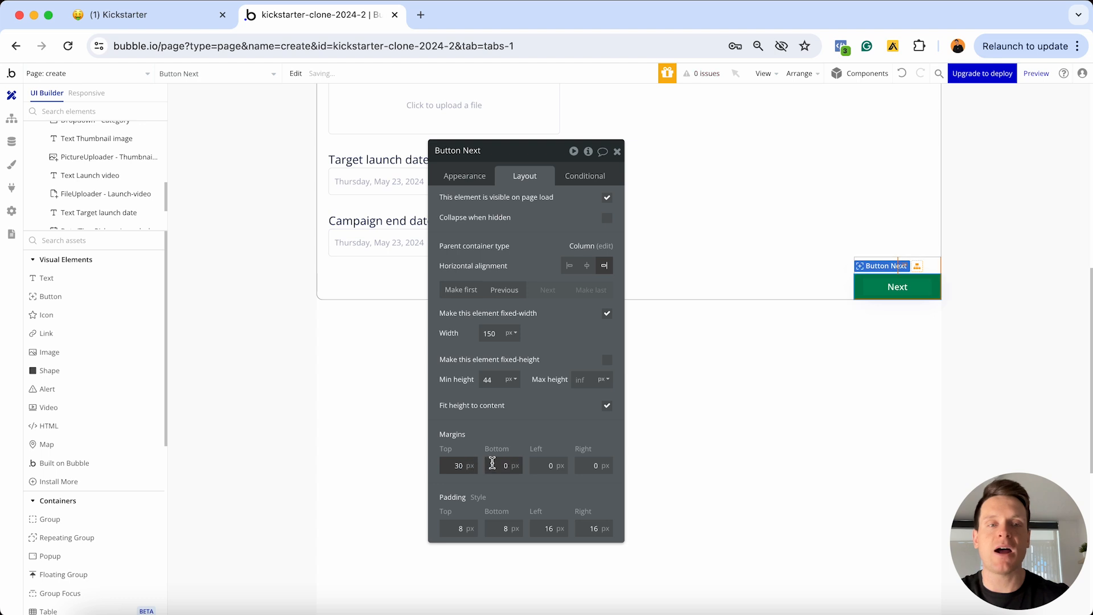
left_click(495, 464)
type("3")
left_click(544, 465)
type("2")
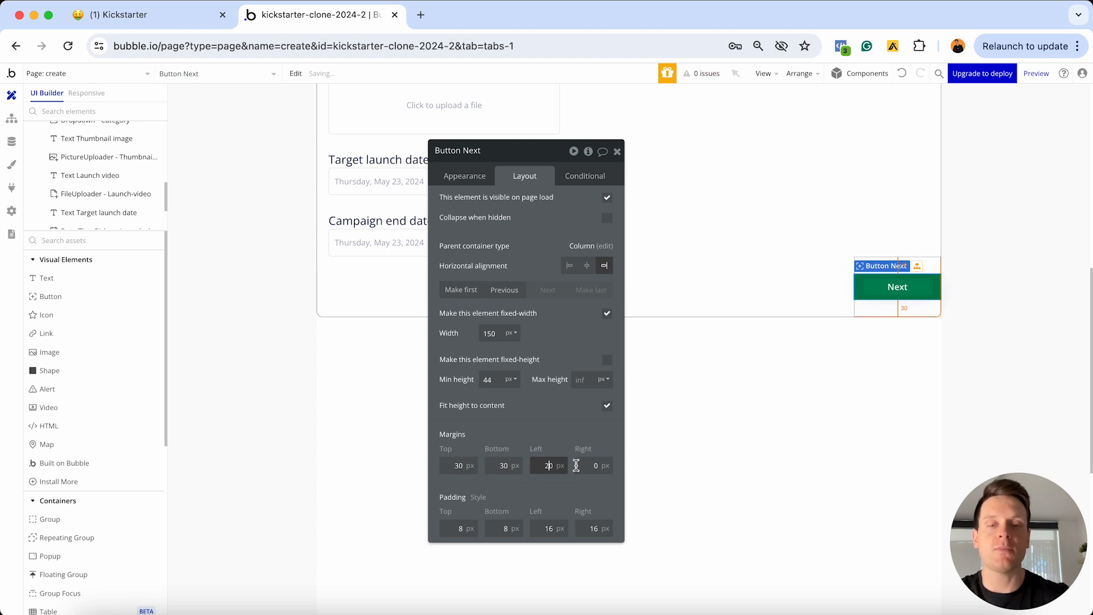
left_click(592, 465)
type("2")
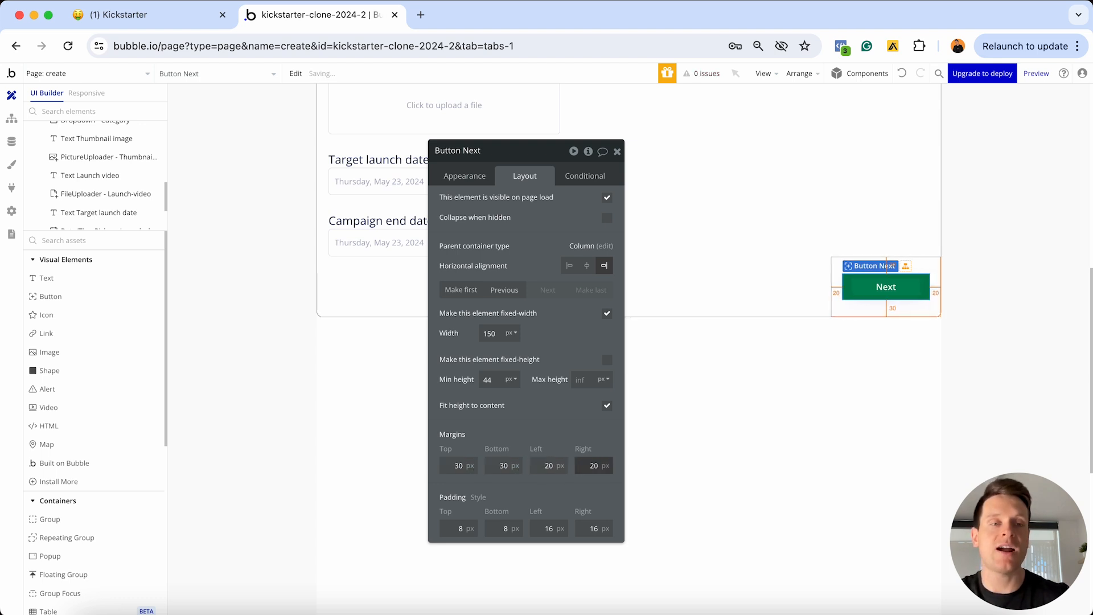
left_click(617, 151)
scroll(671, 322, "up", 5)
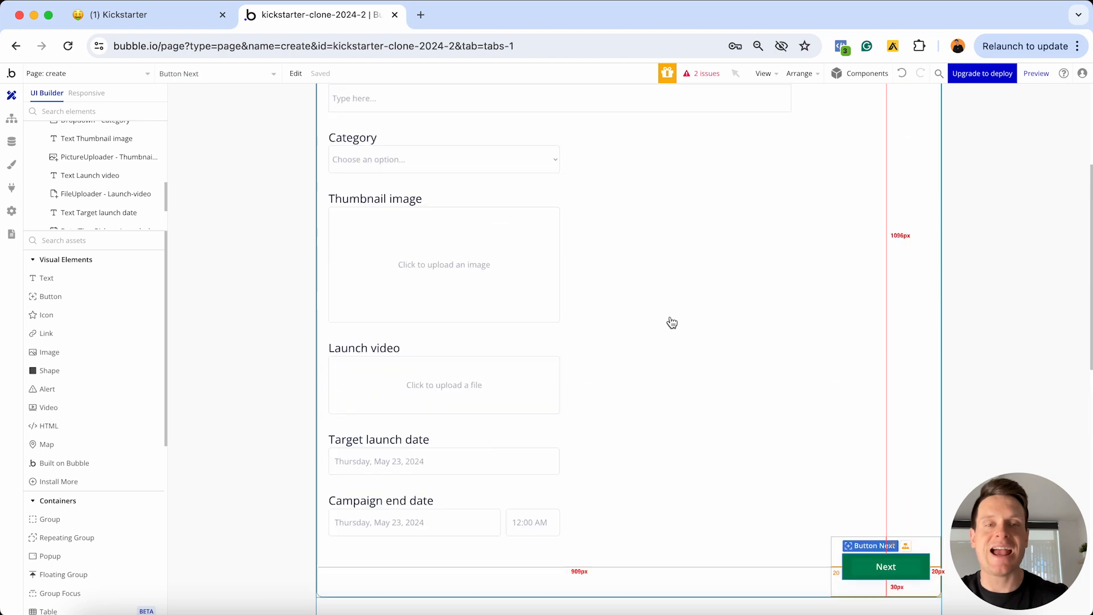
scroll(672, 322, "up", 4)
Set Group - Step-1's minimum width and minimum height to 0
scroll(672, 322, "down", 5)
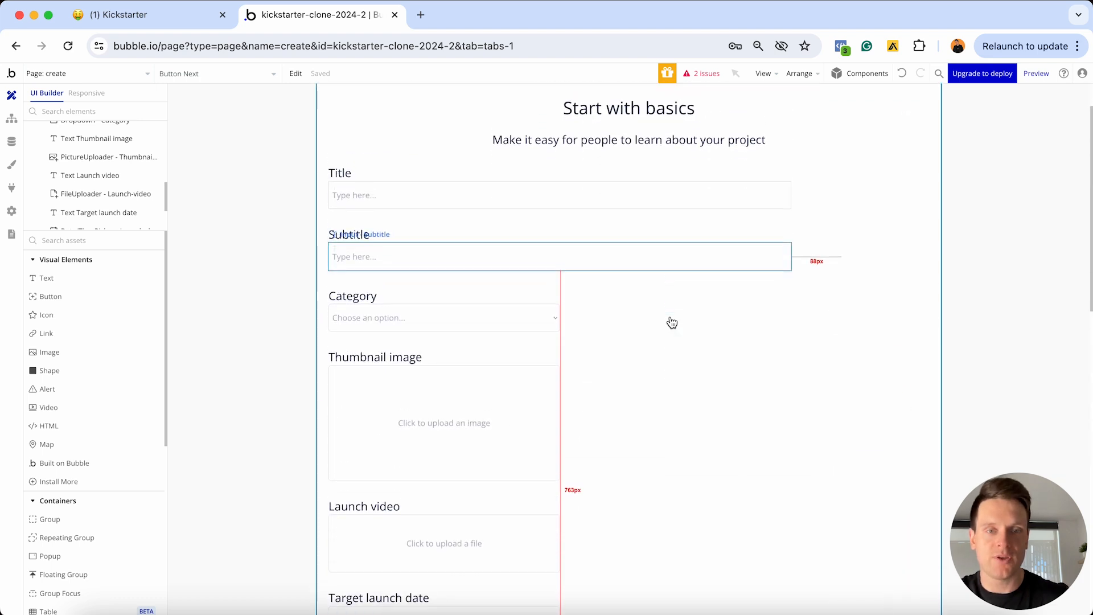
double_click(752, 335)
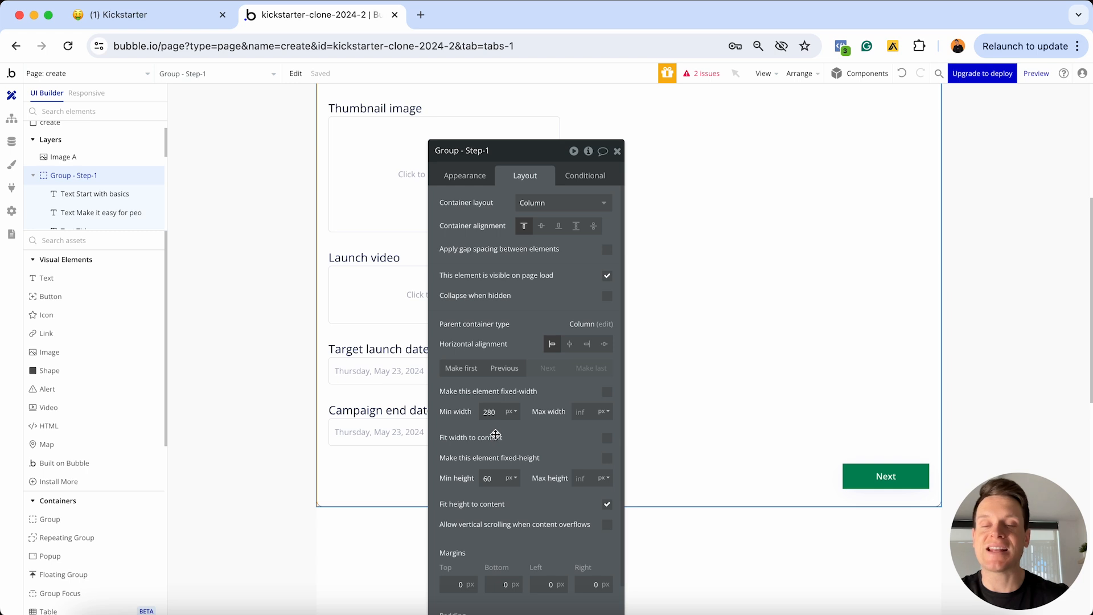
double_click(489, 411)
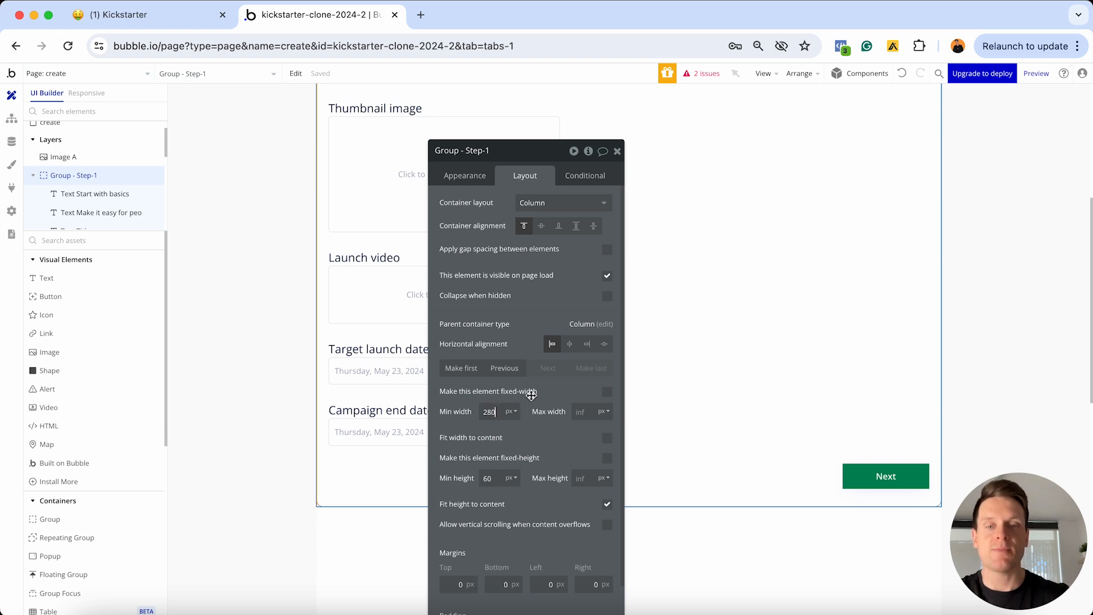
type("0")
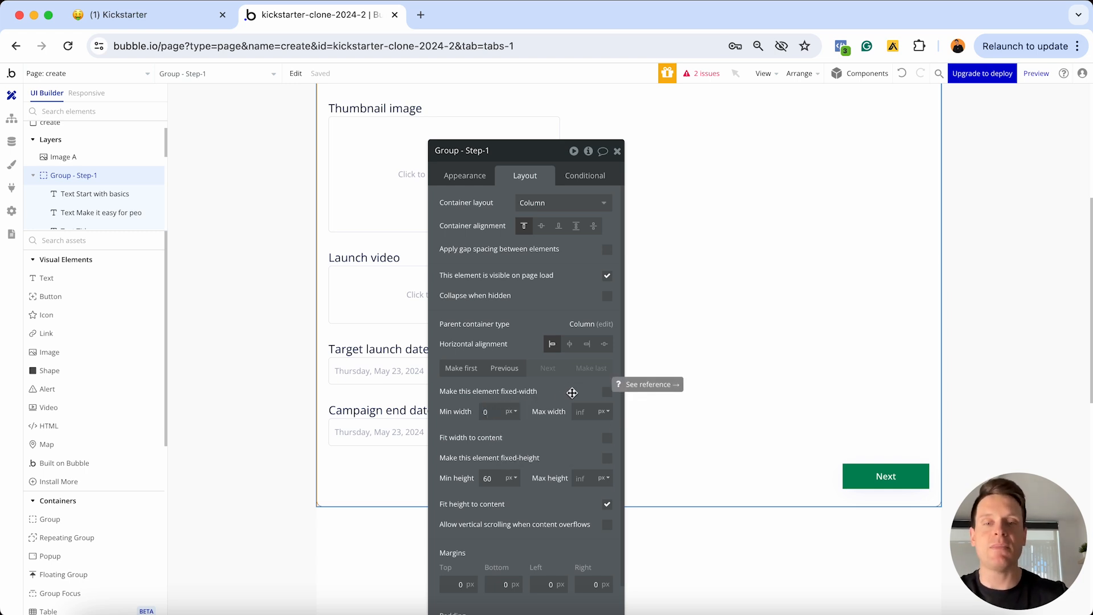
left_click(500, 476)
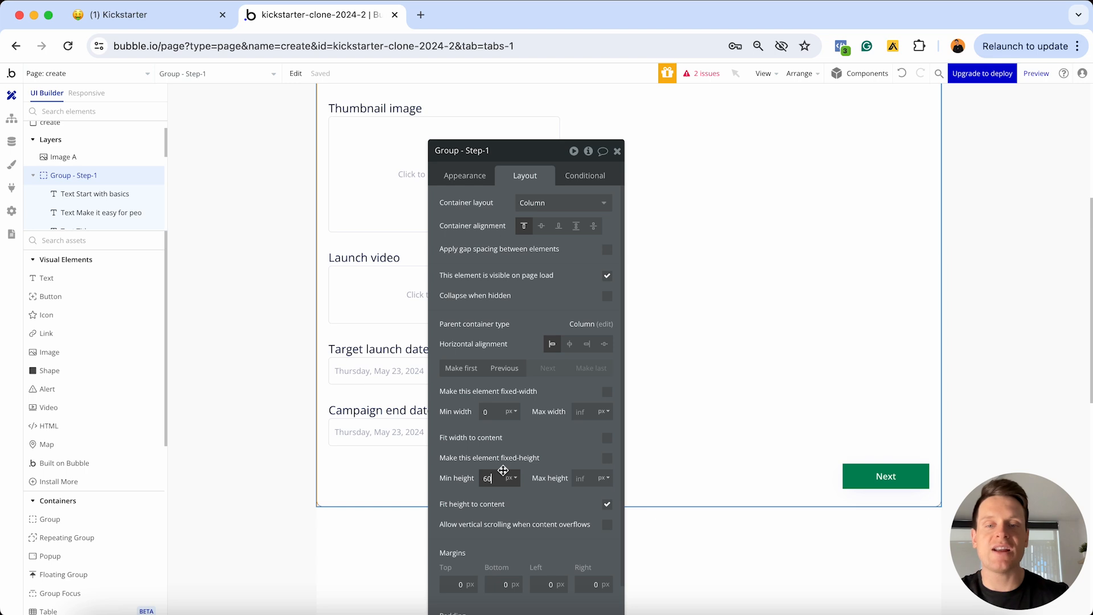
type("0")
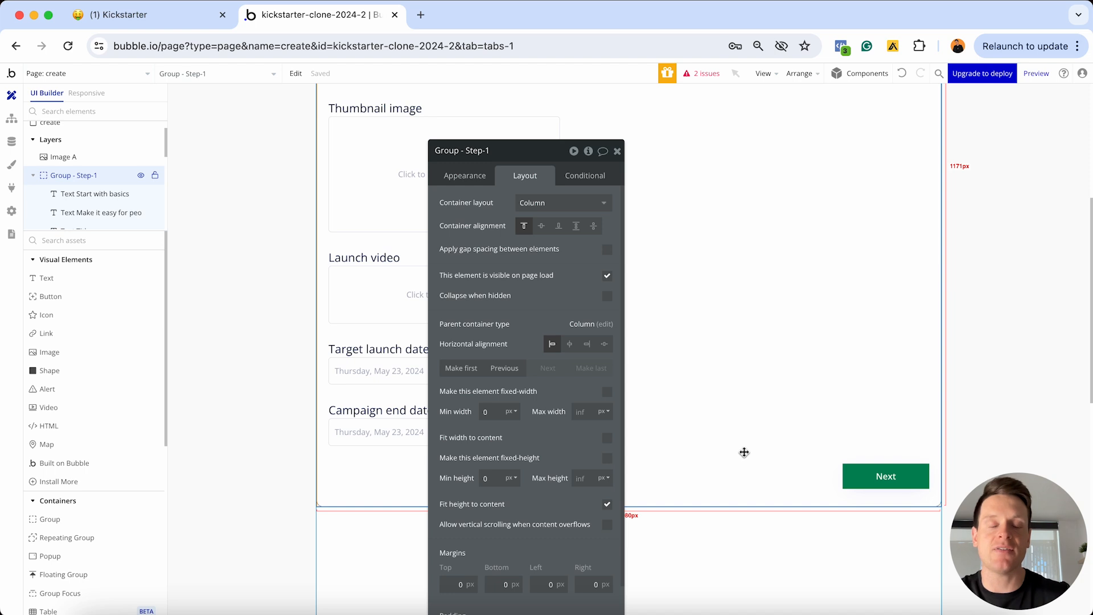
Give Group - Step-1 20 px margins on top, bottom, left and right
scroll(526, 399, "down", 1)
left_click(456, 545)
type("2")
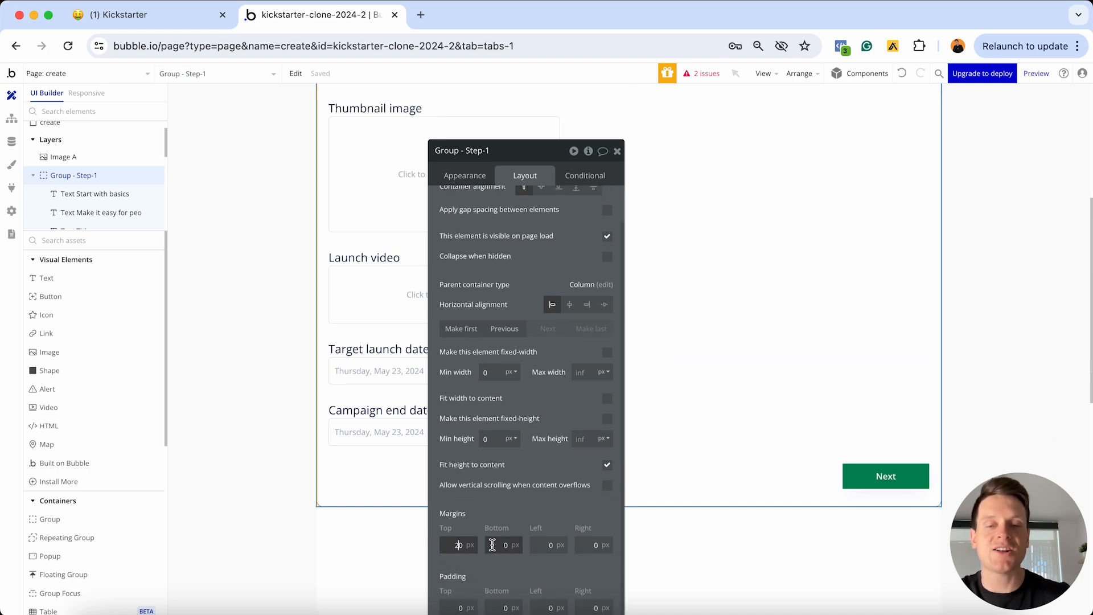
left_click(492, 544)
type("2")
left_click(542, 544)
type("2")
left_click(580, 542)
type("2")
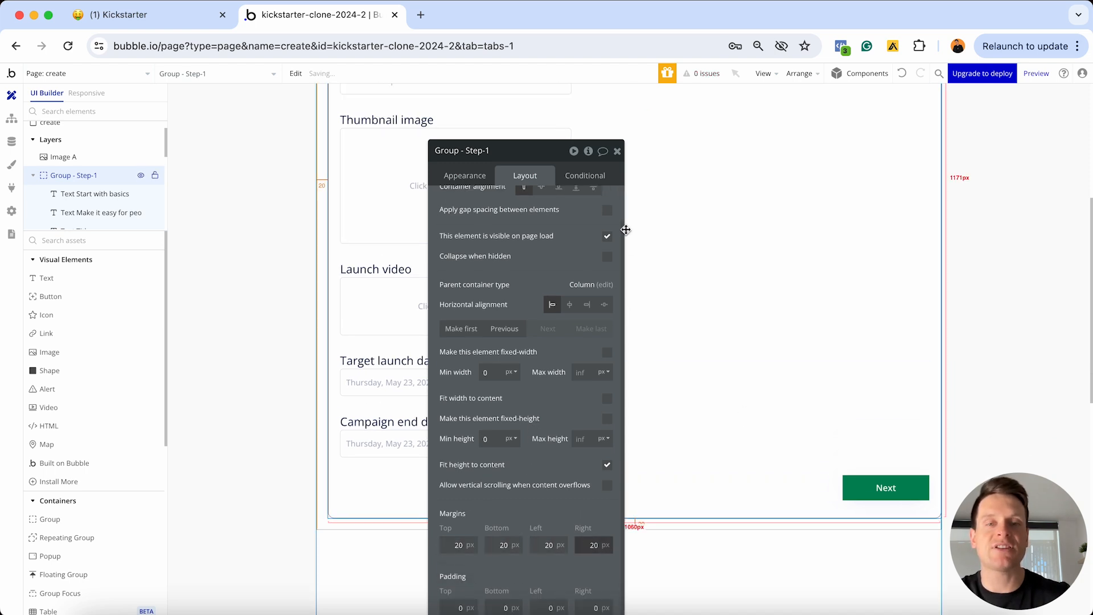
key("Escape")
scroll(689, 285, "up", 6)
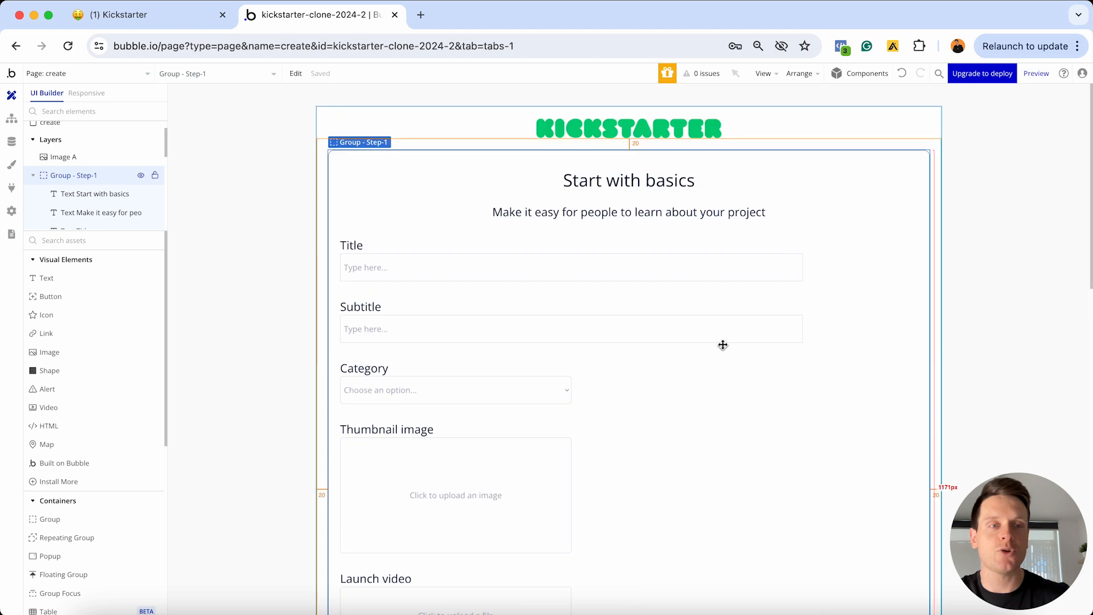
double_click(886, 137)
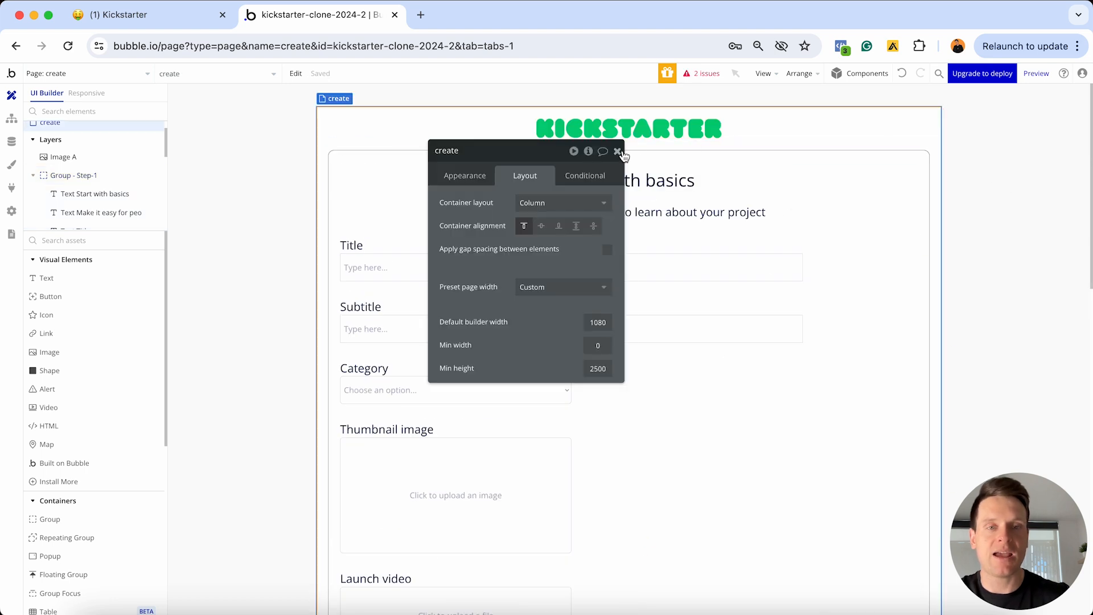
left_click(617, 151)
scroll(936, 143, "down", 2)
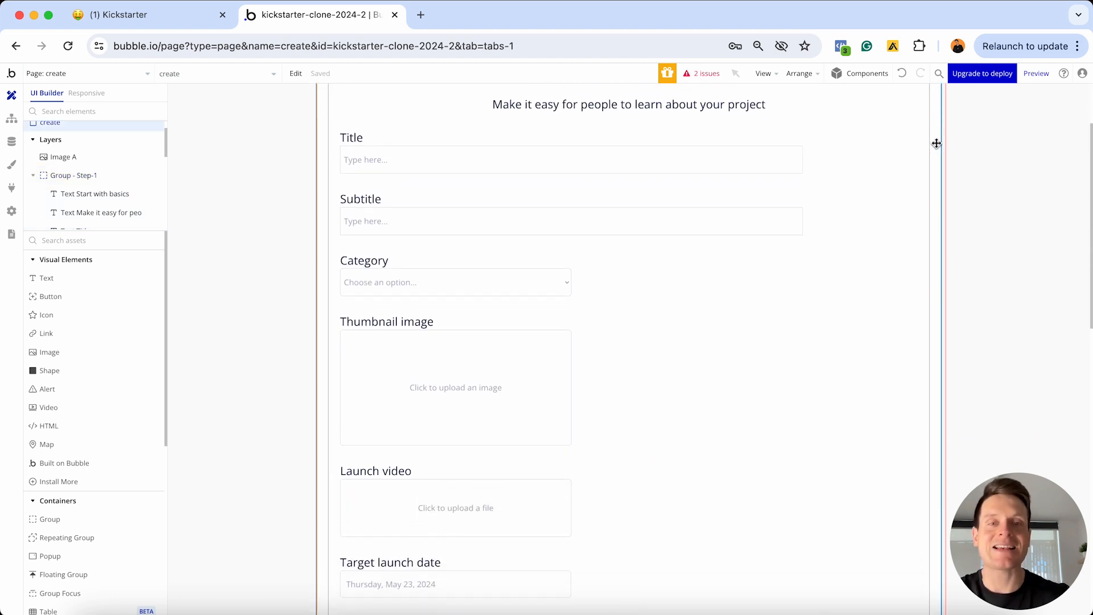
scroll(937, 143, "down", 5)
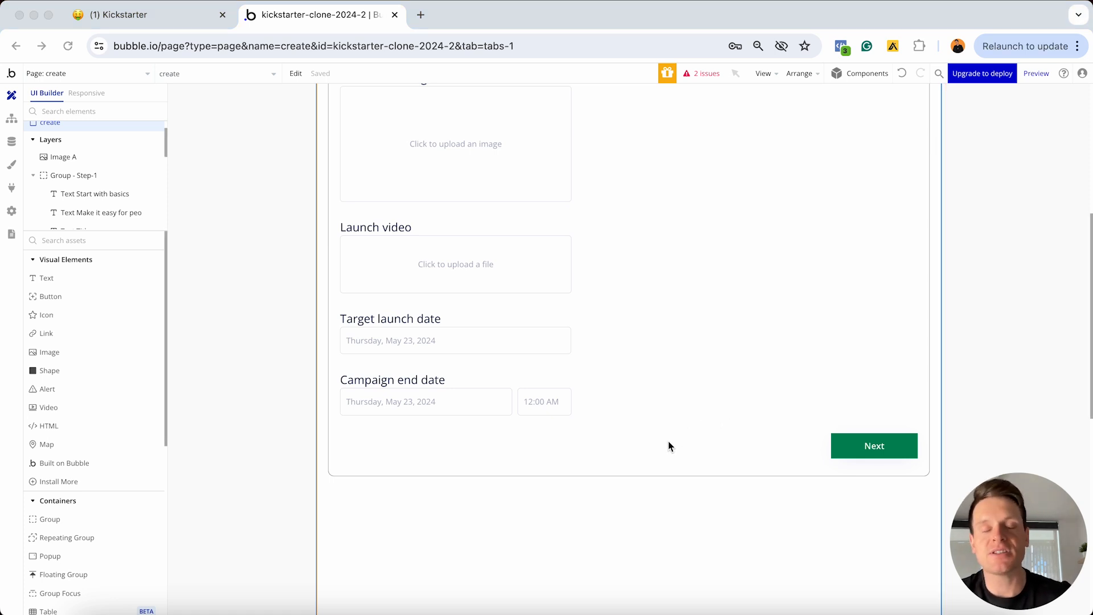
scroll(669, 446, "up", 6)
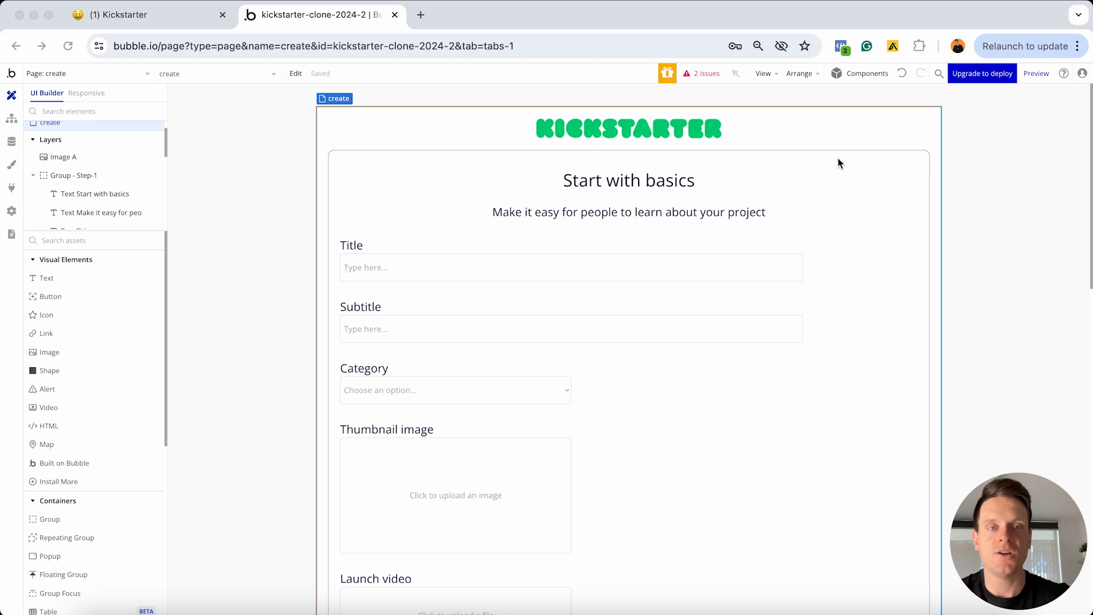
Duplicate the Step-1 group with its 'Start with basics' form elements
double_click(857, 162)
key("super+v")
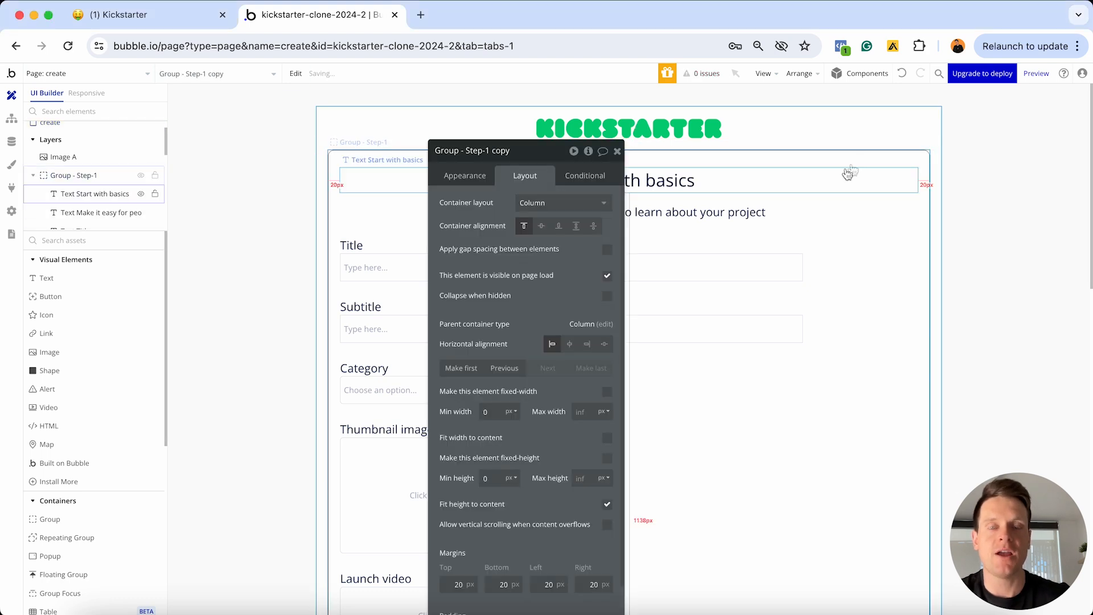
scroll(834, 193, "down", 10)
scroll(834, 193, "down", 3)
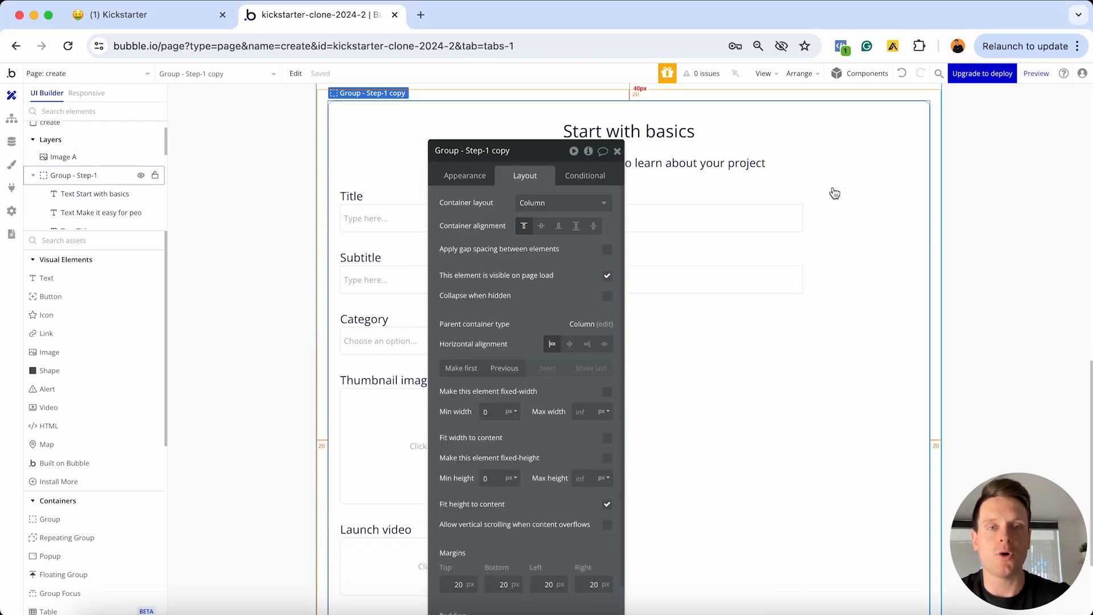
scroll(834, 192, "up", 1)
Rename the copy 'Group - Step-2' and select its 'Start with basics' heading
left_click_drag(536, 171, 887, 172)
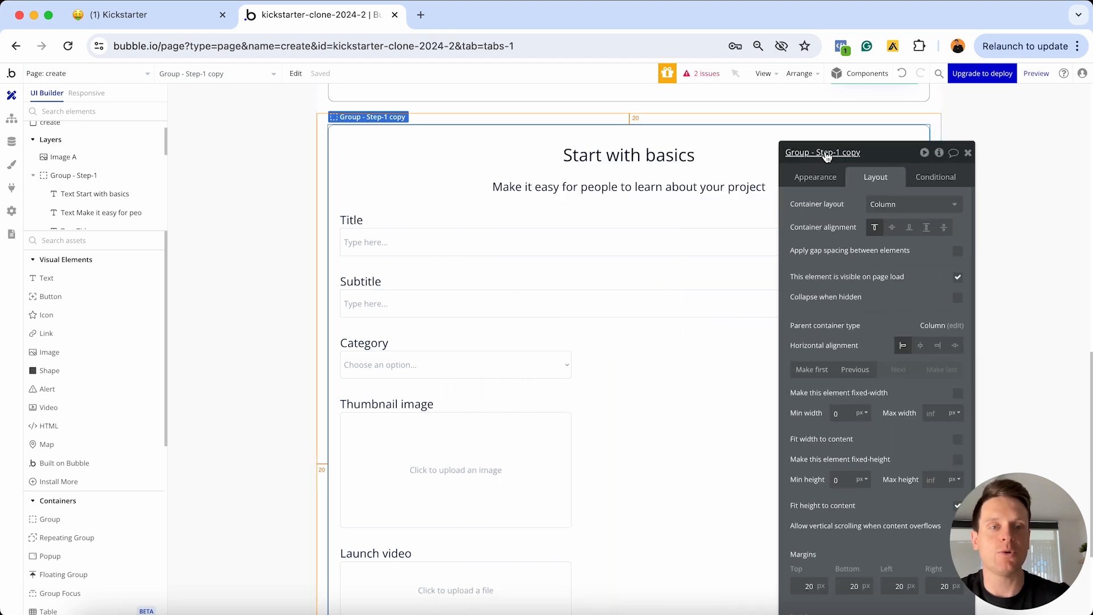
left_click(825, 152)
left_click_drag(835, 152, 862, 137)
type("2")
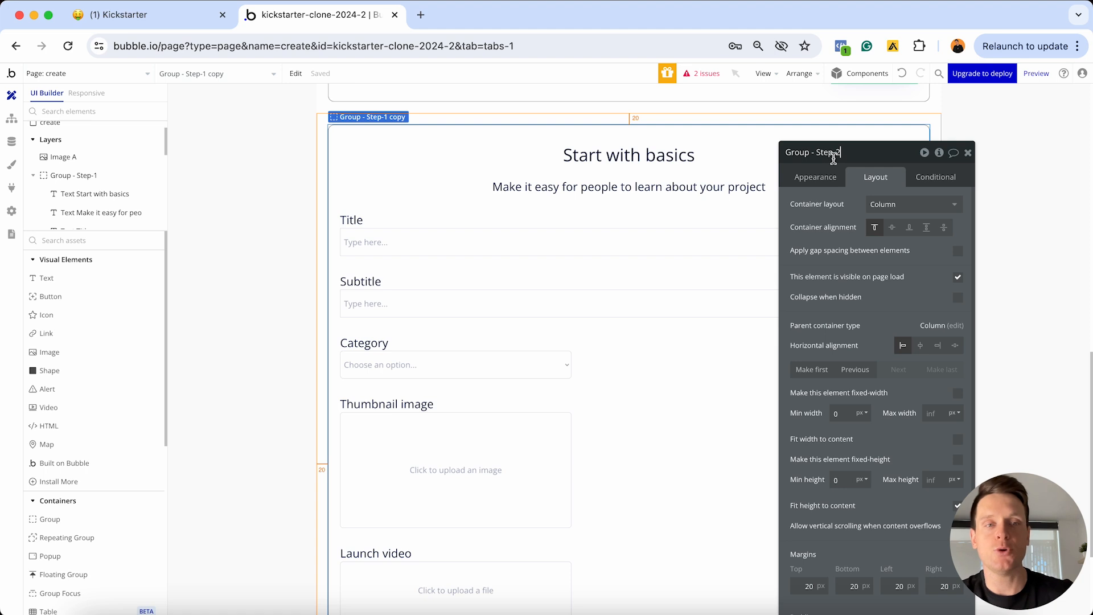
left_click(860, 162)
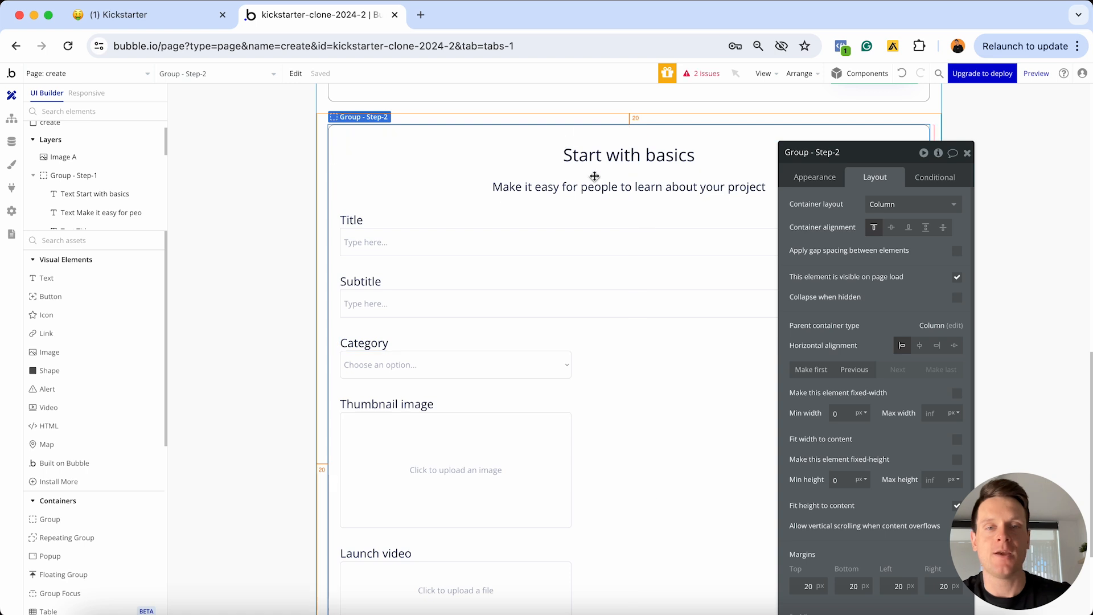
left_click(587, 156)
Change the Step-2 heading text to 'Introduce your project'
left_click(827, 180)
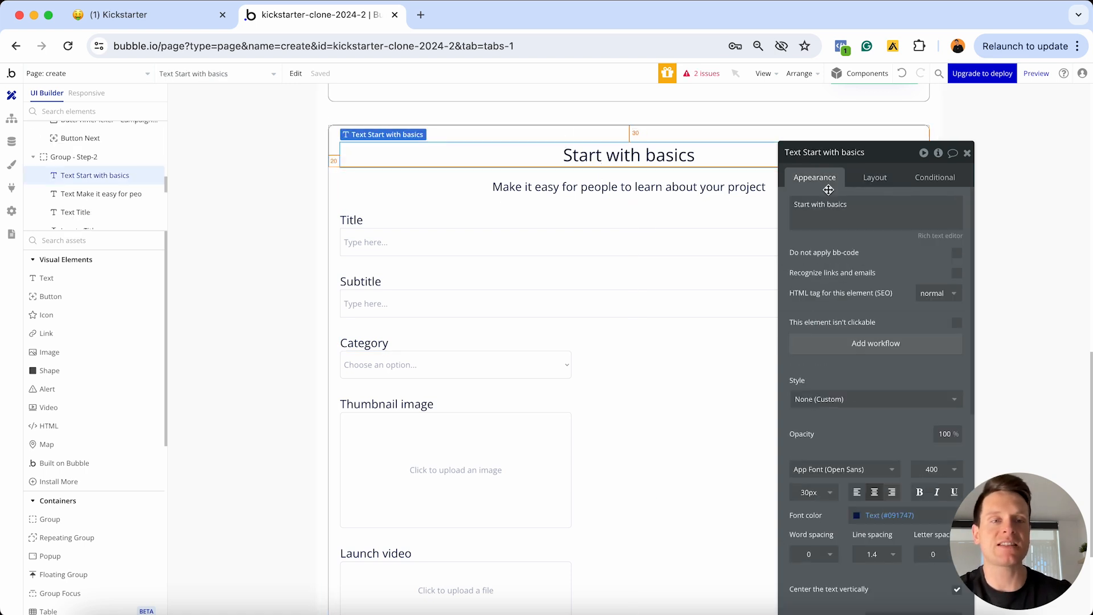
triple_click(832, 204)
type("Introduce your project")
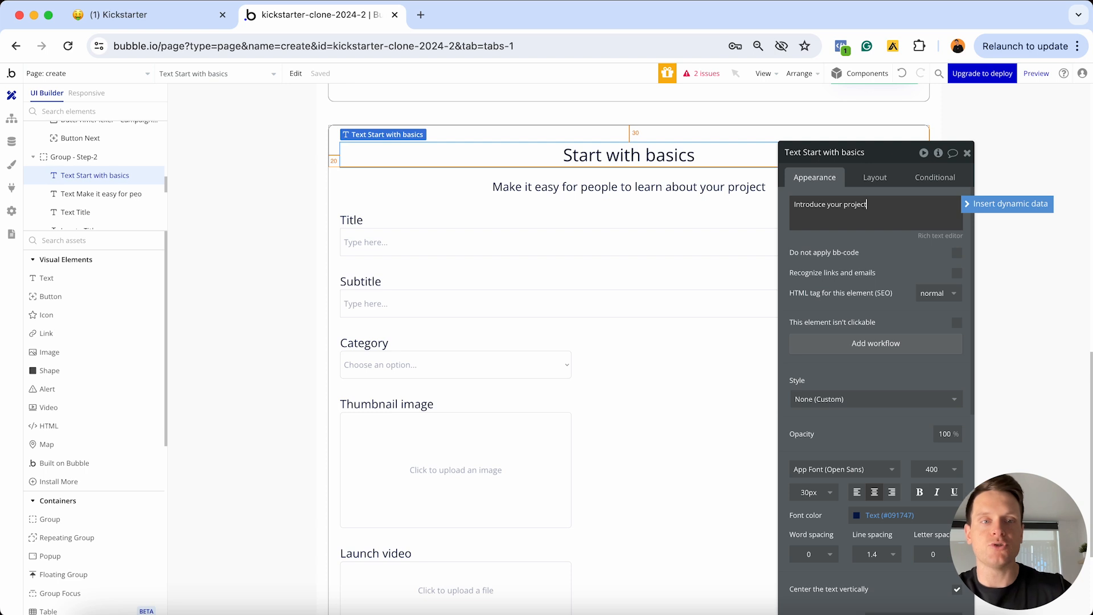
Replace the subheading with 'Tell people why they should be excited about your project'
left_click(650, 192)
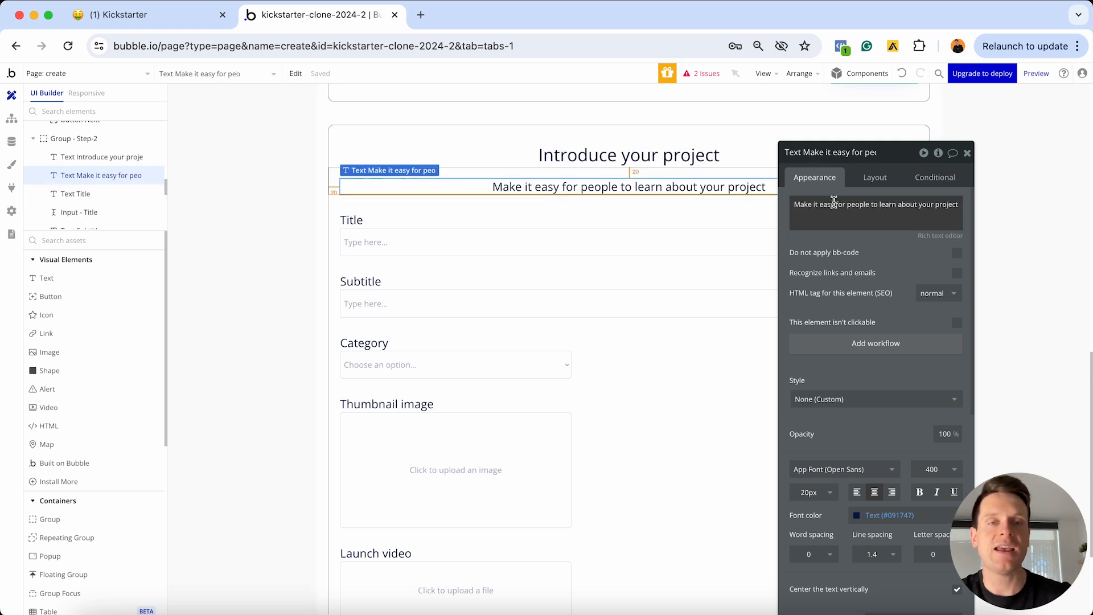
triple_click(826, 203)
type("Tell")
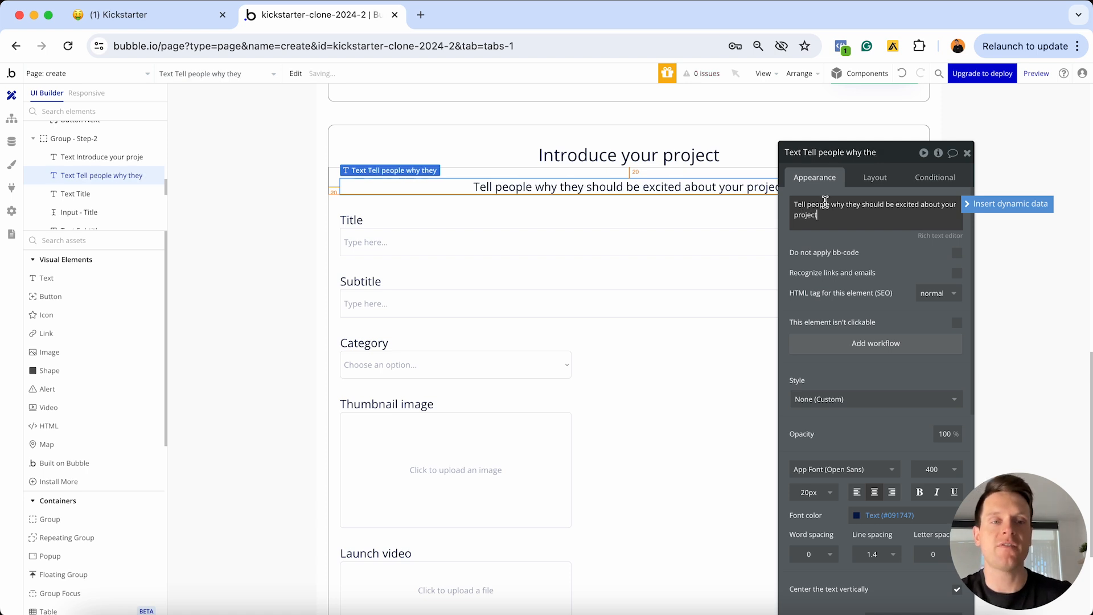
left_click(966, 156)
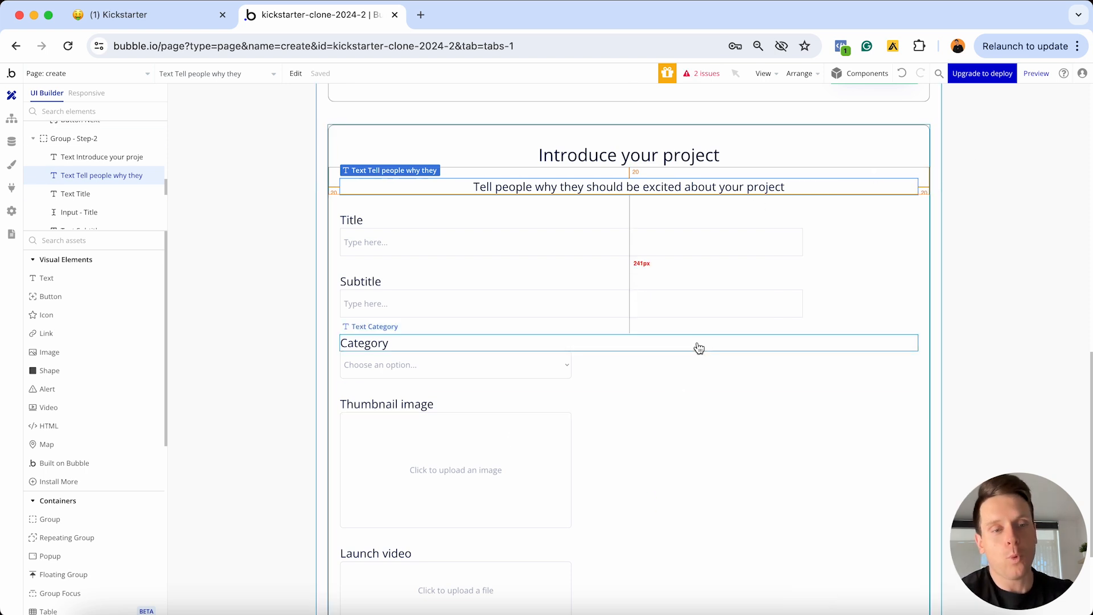
Delete the copied Campaign end date, Target launch date, Launch video, Thumbnail and Category fields with their labels
scroll(420, 251, "down", 4)
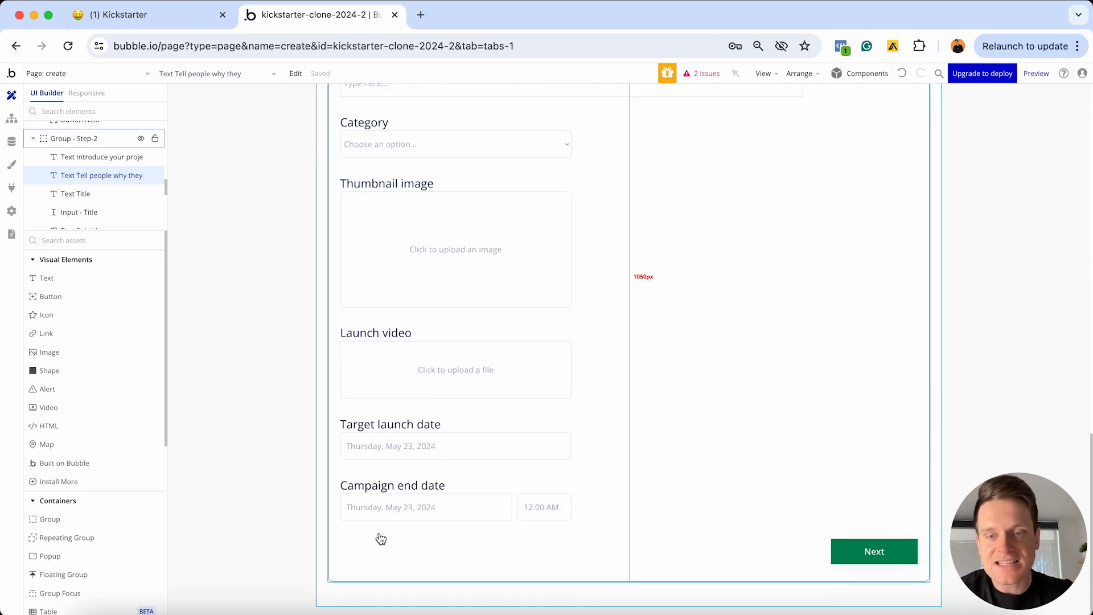
left_click(412, 488)
left_click(415, 505, "shift")
left_click(411, 425, "shift")
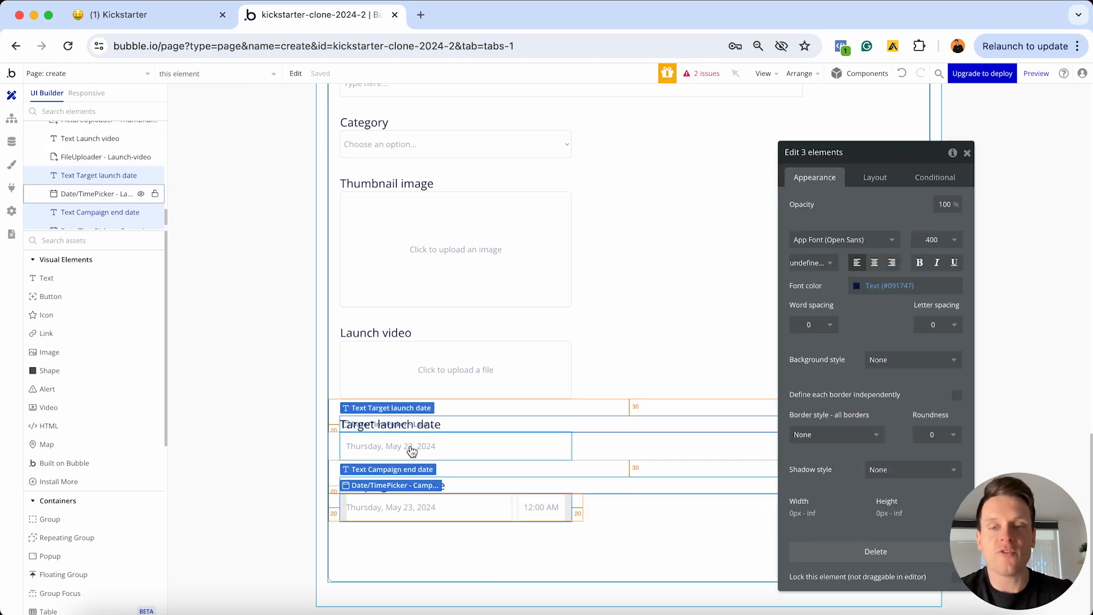
left_click(410, 448, "shift")
left_click(409, 334, "shift")
left_click(409, 362, "shift")
left_click(387, 183, "shift")
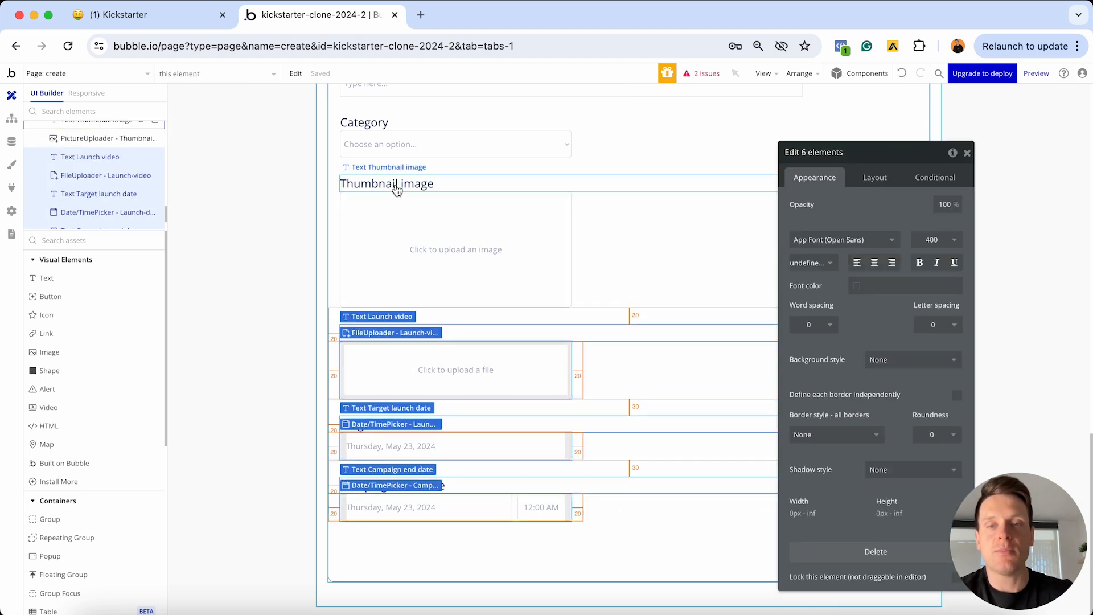
left_click(396, 222, "shift")
left_click(365, 122, "shift")
left_click(374, 144, "shift")
key("Delete")
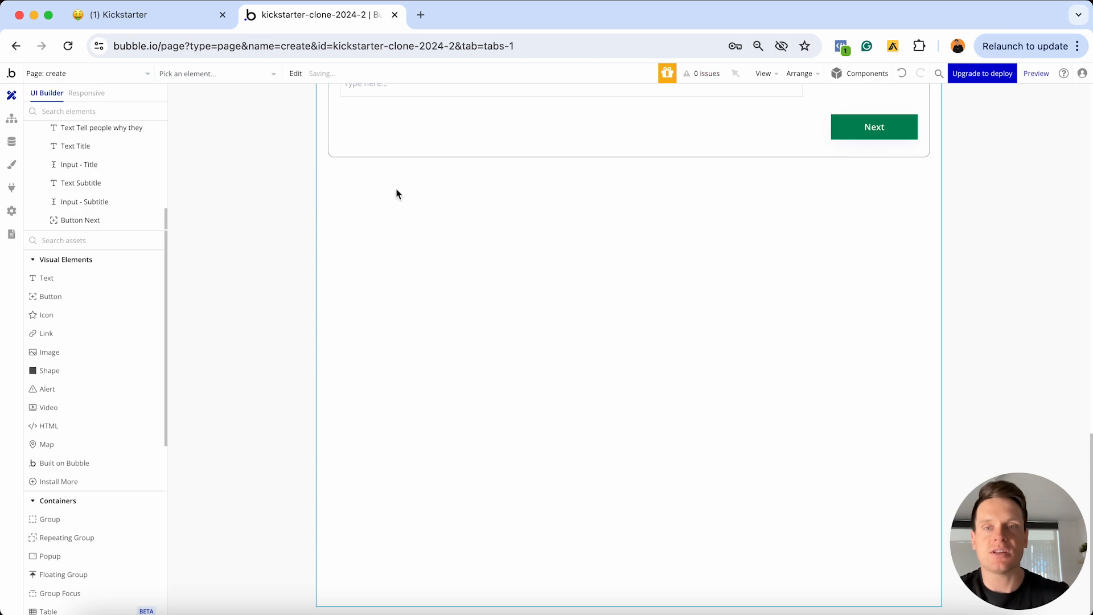
Delete the Title and Subtitle labels and inputs from the Step-2 group
scroll(399, 200, "up", 5)
left_click(363, 316)
left_click(366, 334, "shift")
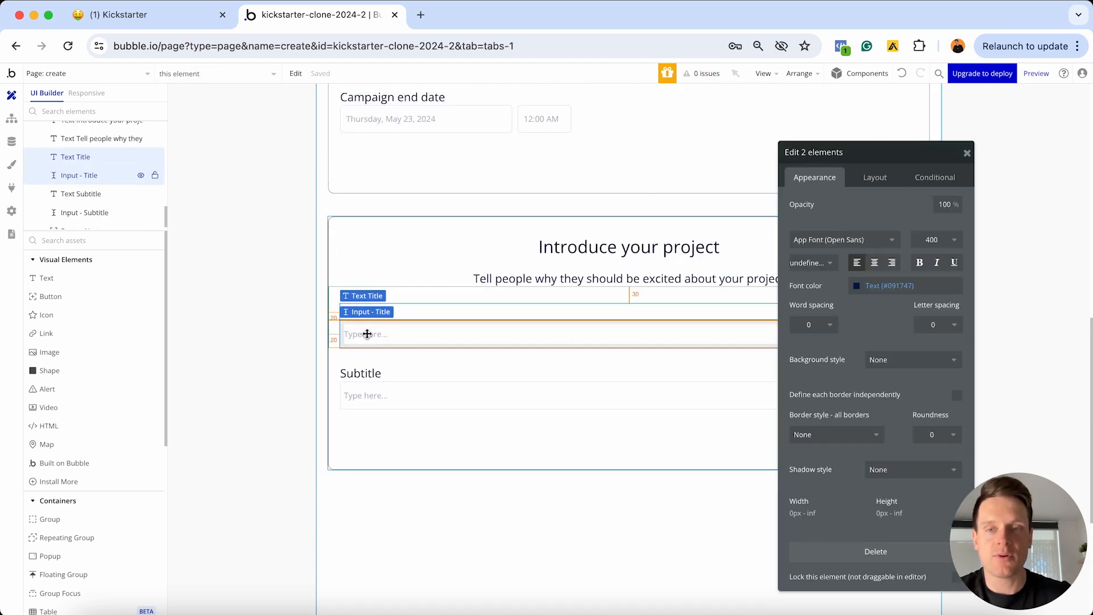
left_click(361, 373, "shift")
left_click(364, 394, "shift")
key("Delete")
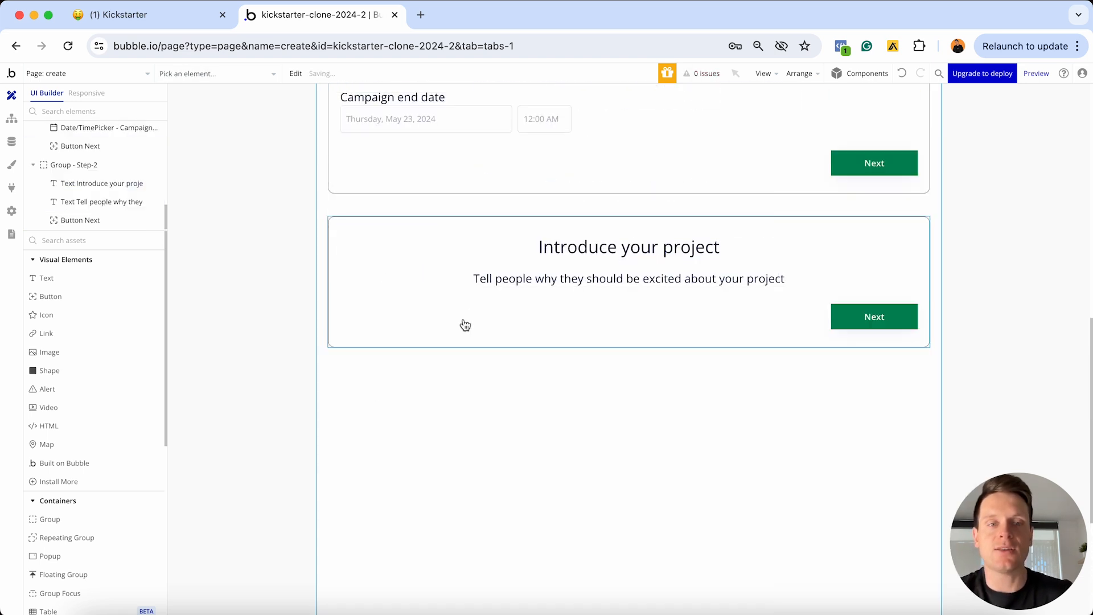
scroll(85, 450, "down", 3)
scroll(91, 467, "down", 4)
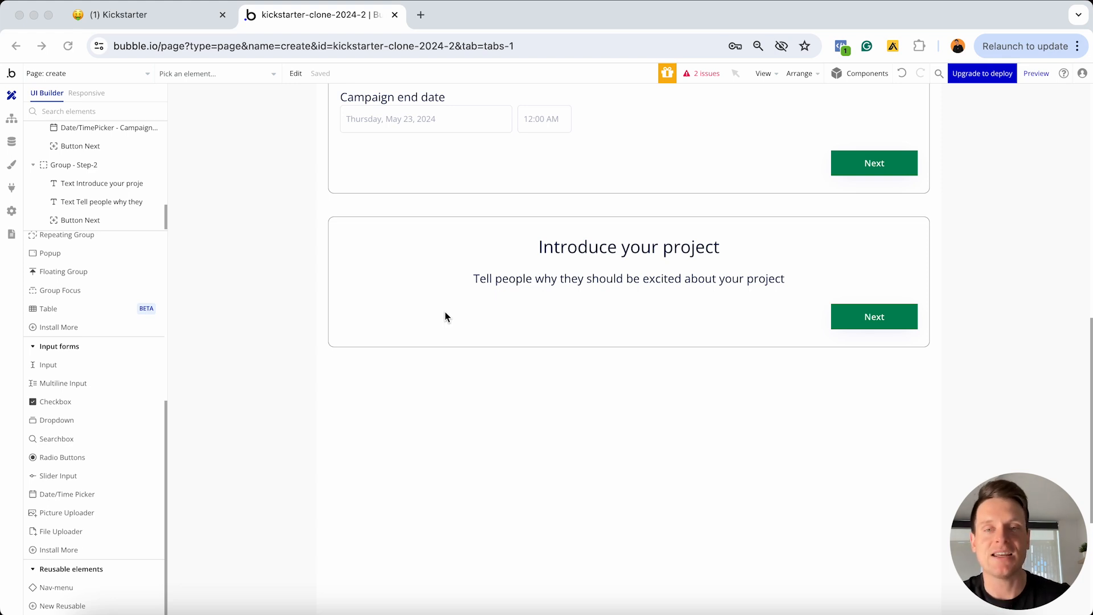
Install the free Rich Text Editor plugin, found by searching 'rich te', then return to Design
left_click(12, 189)
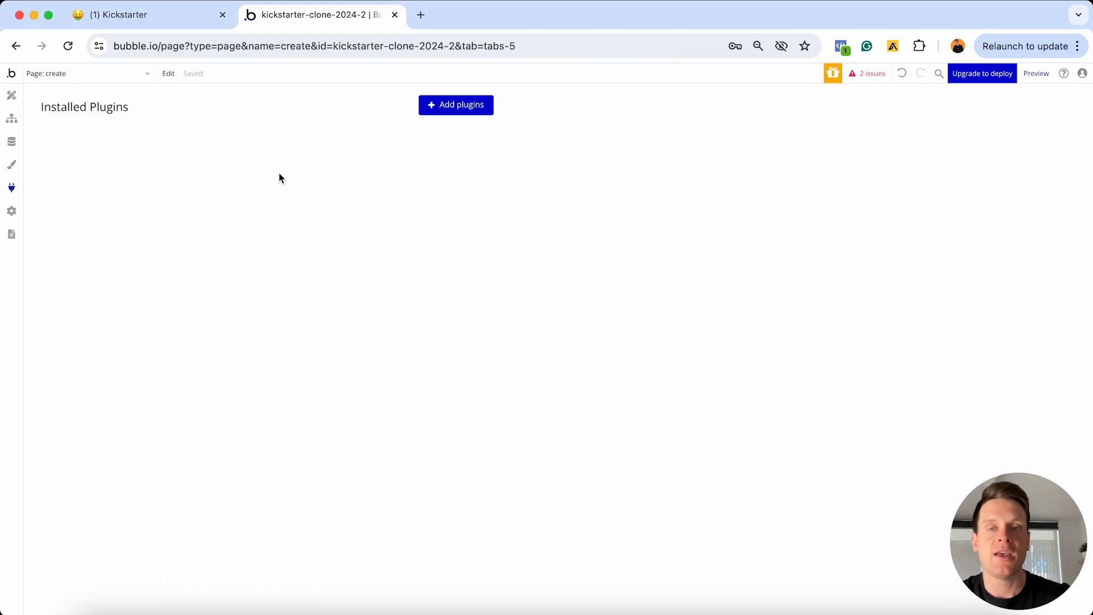
left_click(478, 106)
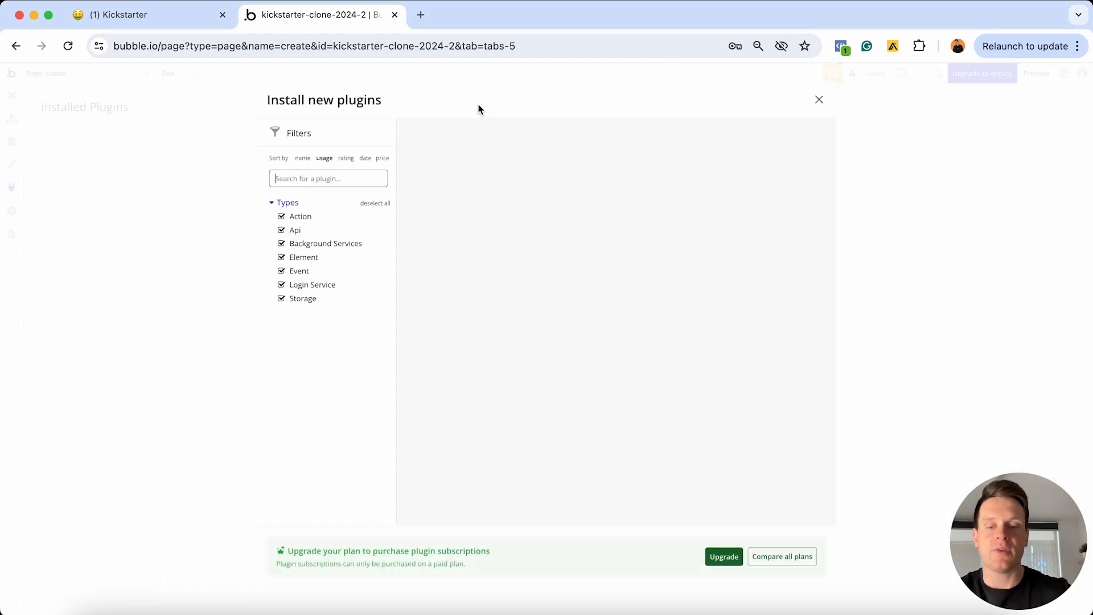
type("rich text")
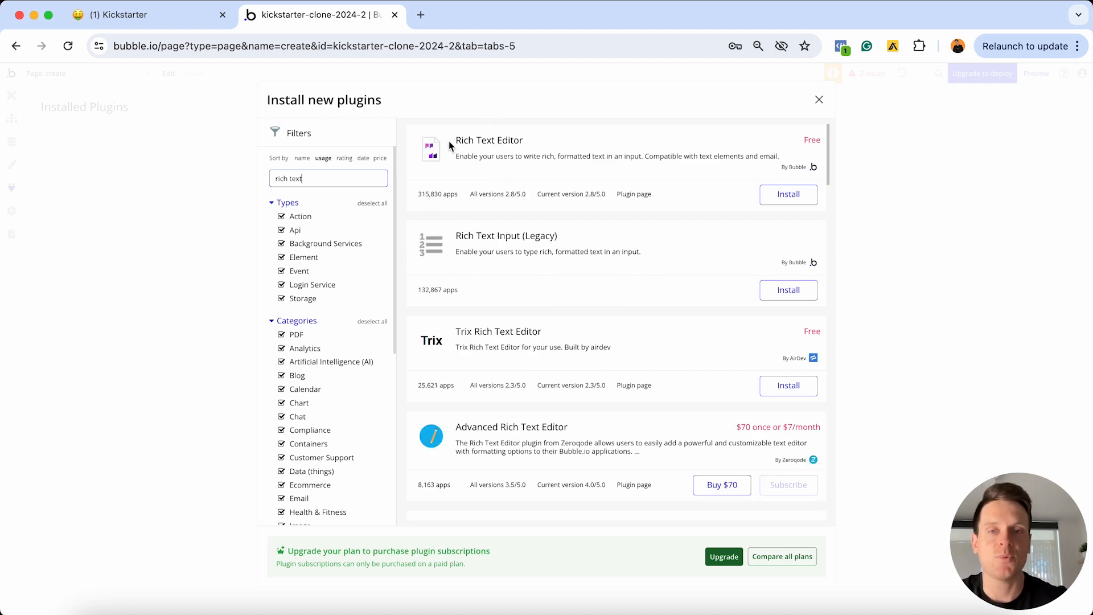
left_click(796, 195)
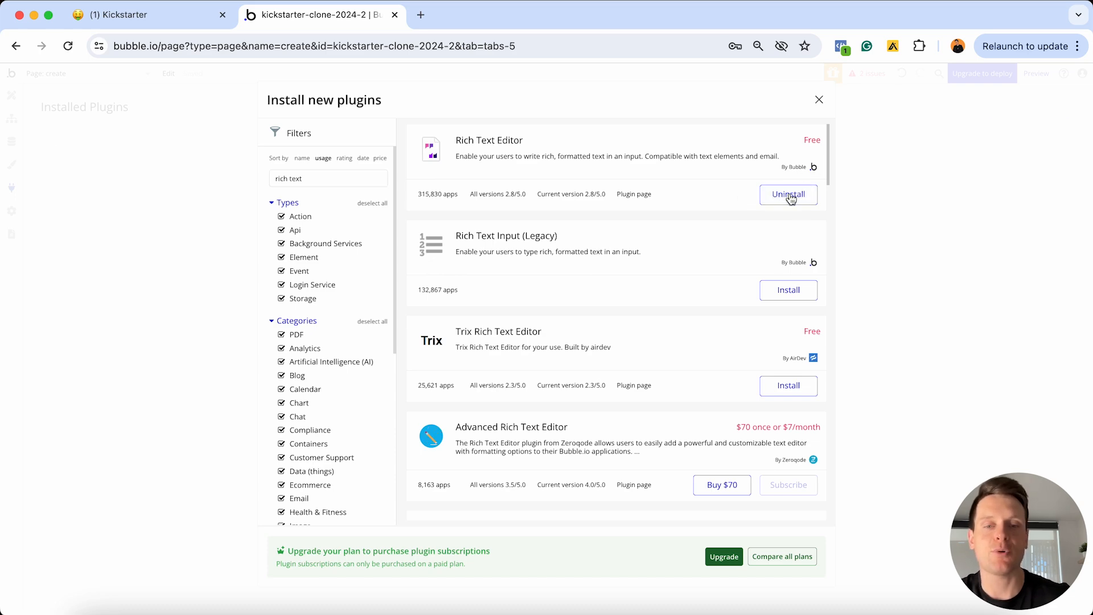
left_click(819, 103)
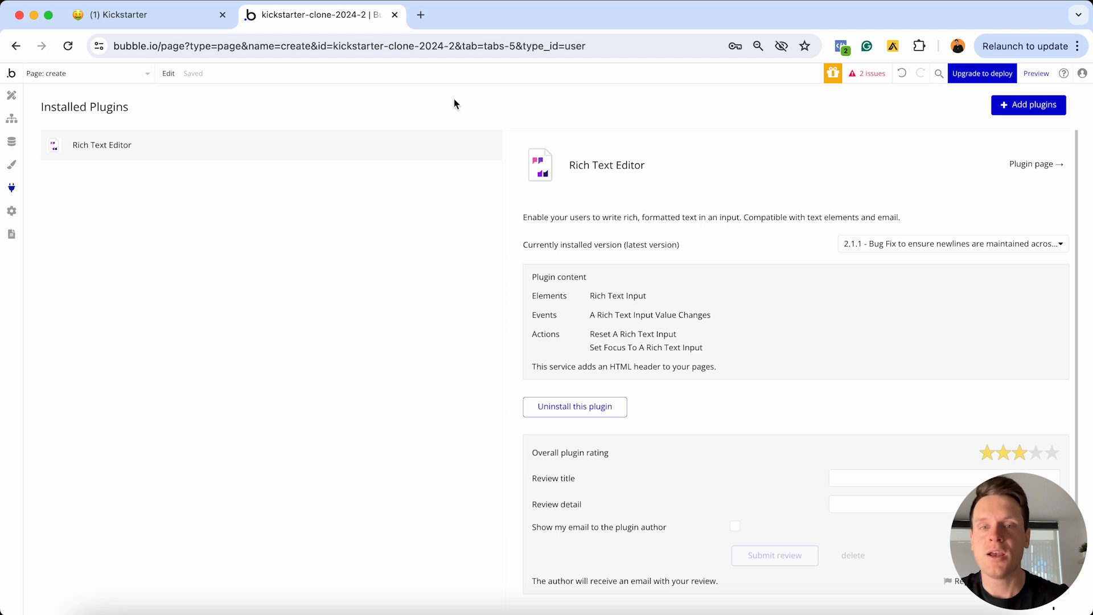
left_click(12, 96)
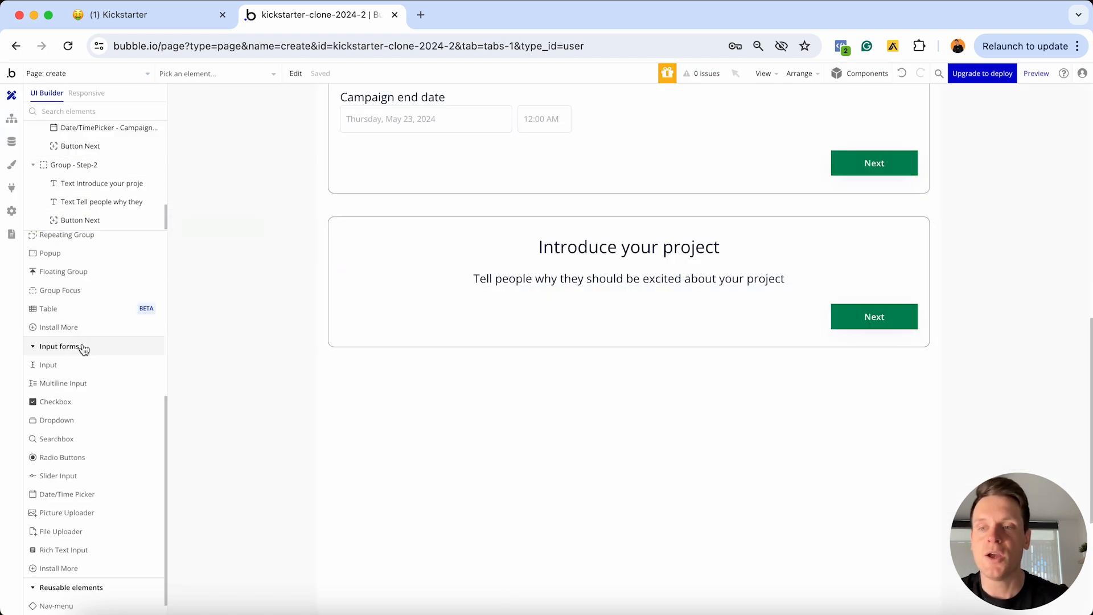
Place a Rich Text Input in the Step-2 group and name it 'RichTextInput - Campaign-description'
left_click(66, 550)
left_click(453, 296)
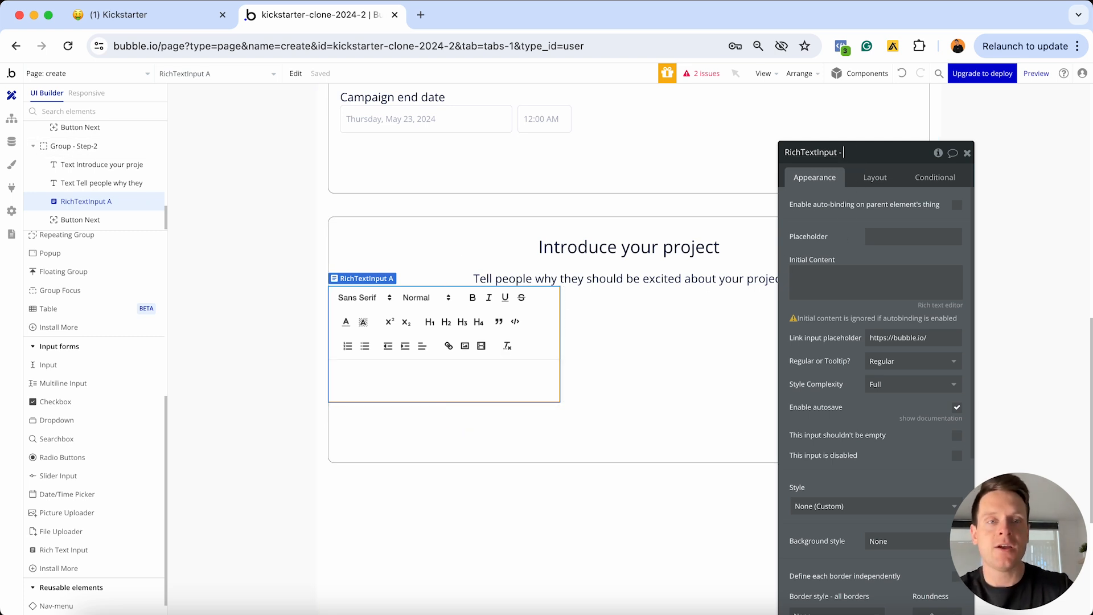
type("Campaoign")
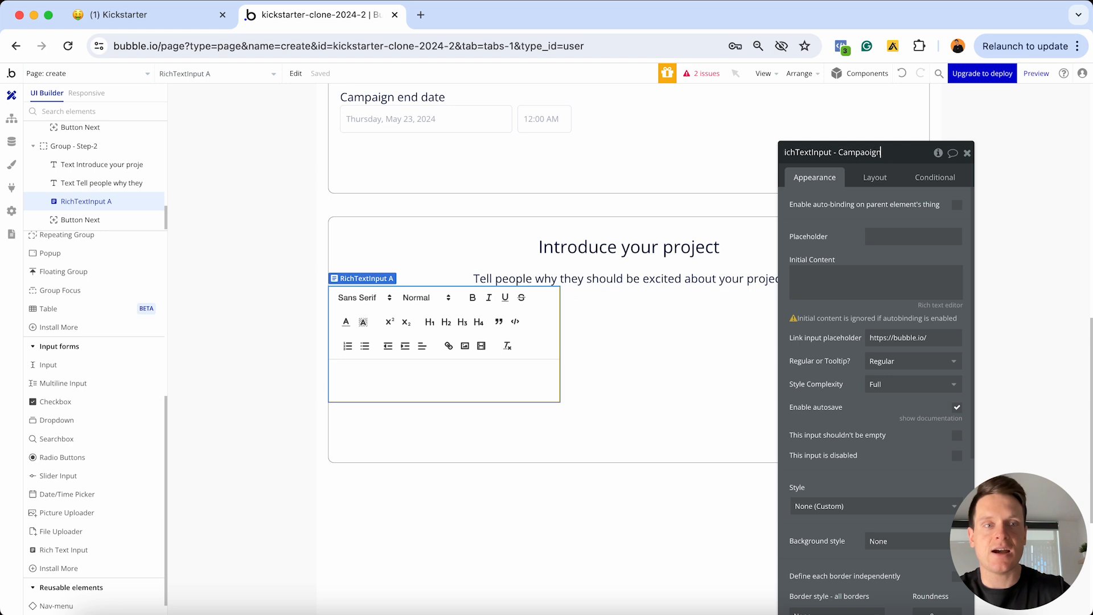
type("-")
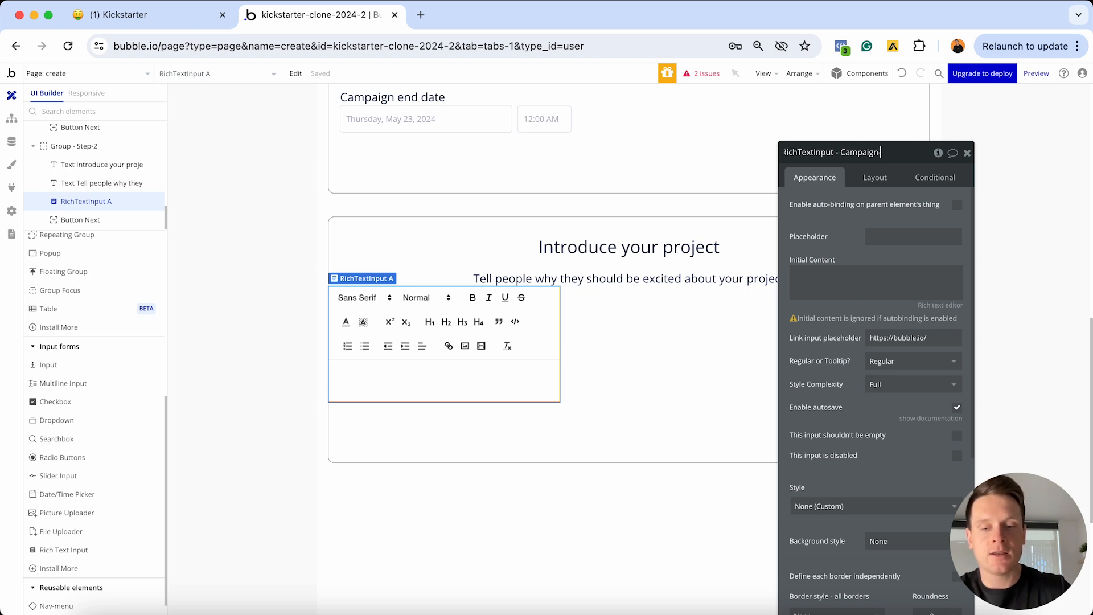
type("description")
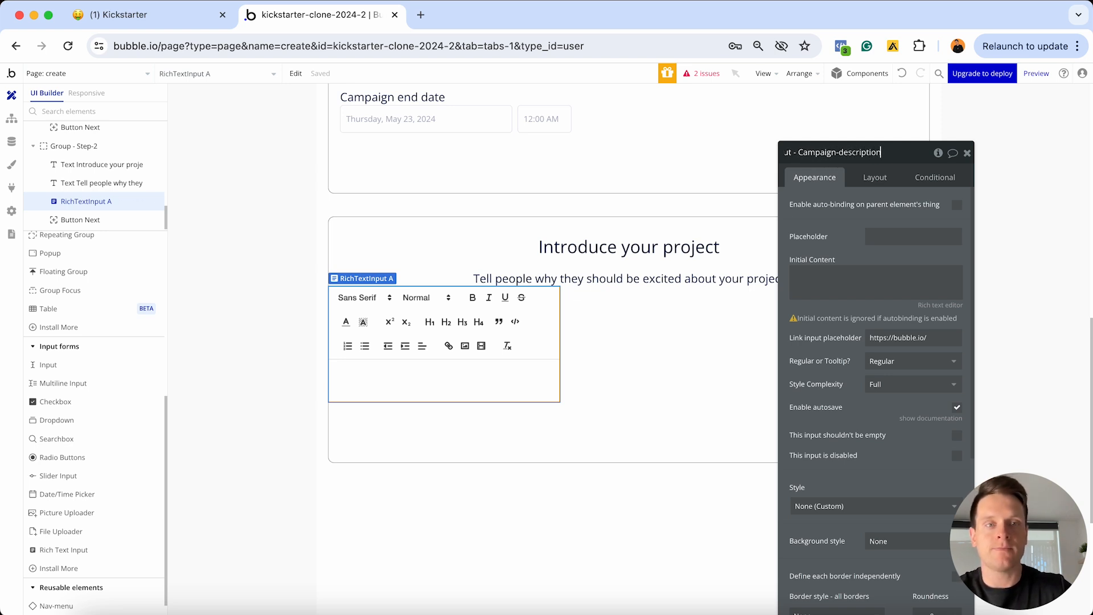
key("Return")
scroll(818, 267, "down", 3)
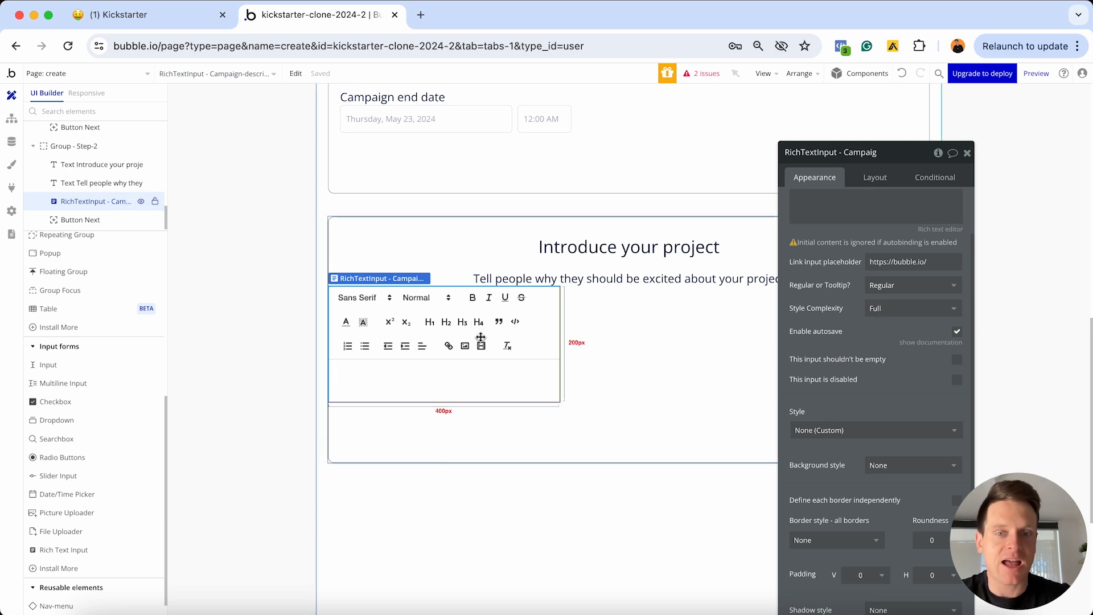
Set the rich text input's toolbar style complexity to Medium
left_click(883, 309)
left_click(885, 363)
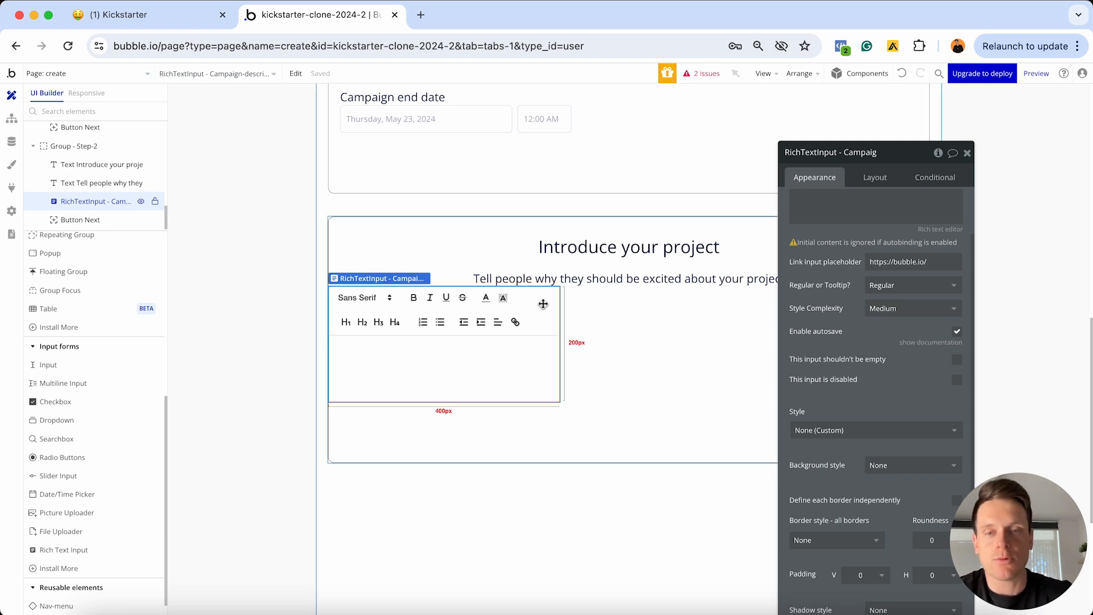
left_click(902, 302)
left_click(884, 349)
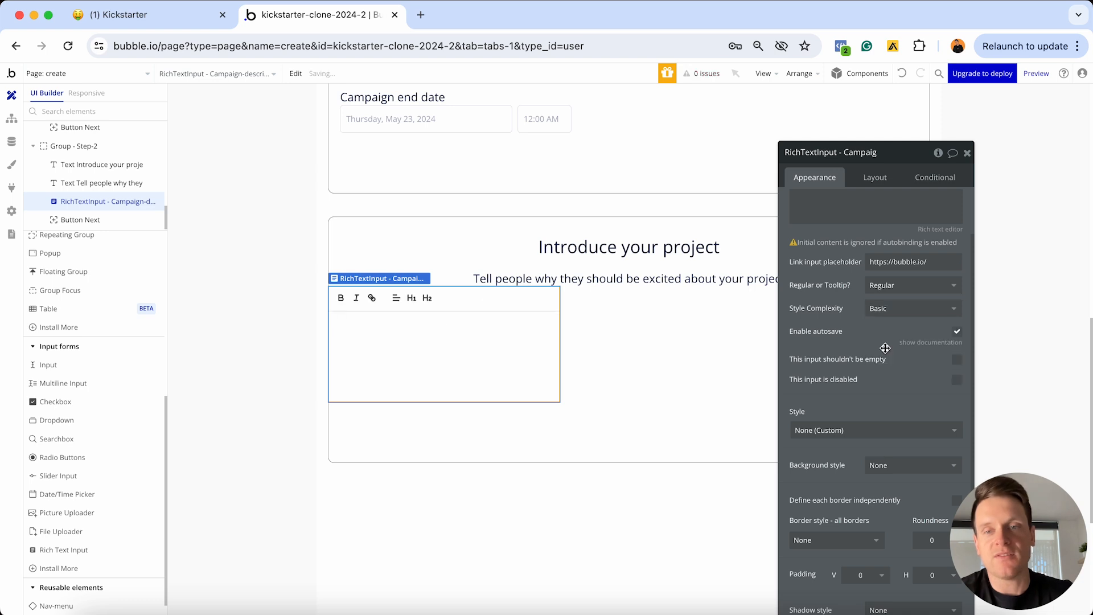
left_click(891, 309)
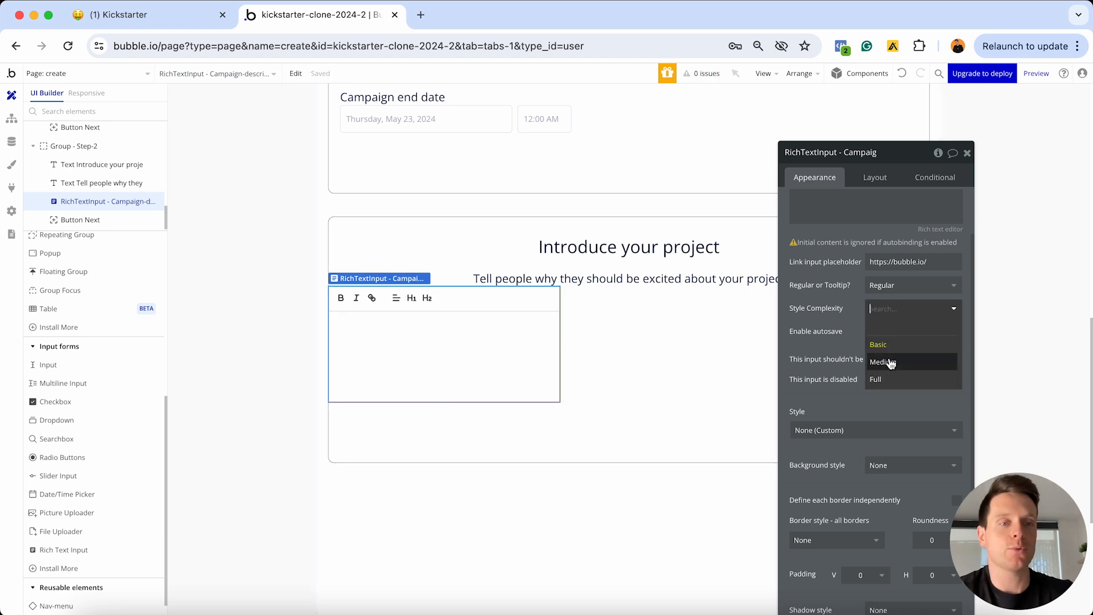
left_click(890, 362)
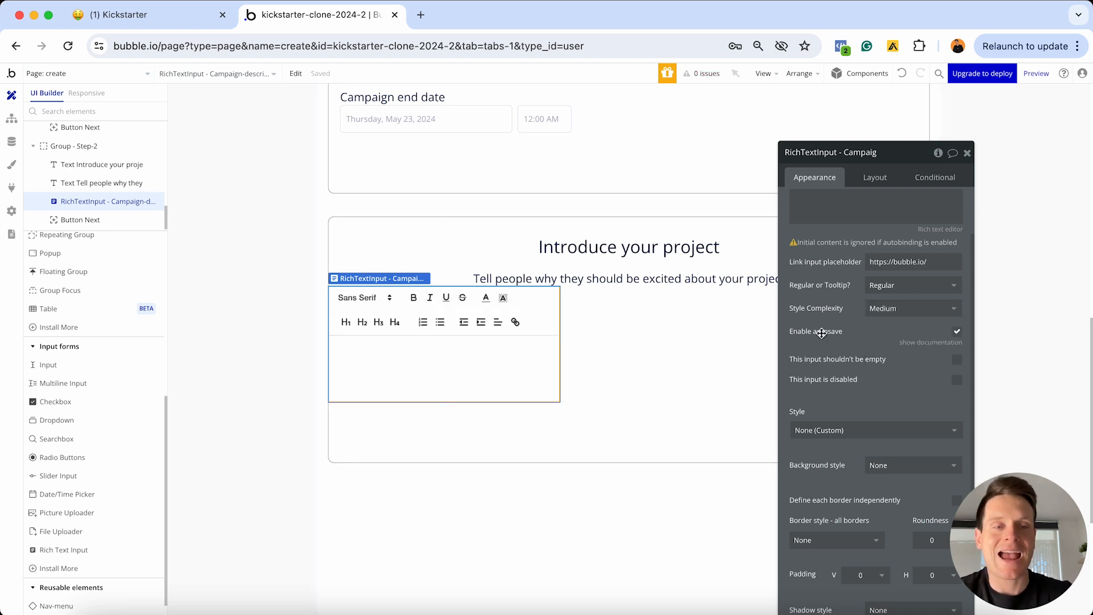
Give the rich text input a solid border
scroll(822, 330, "down", 3)
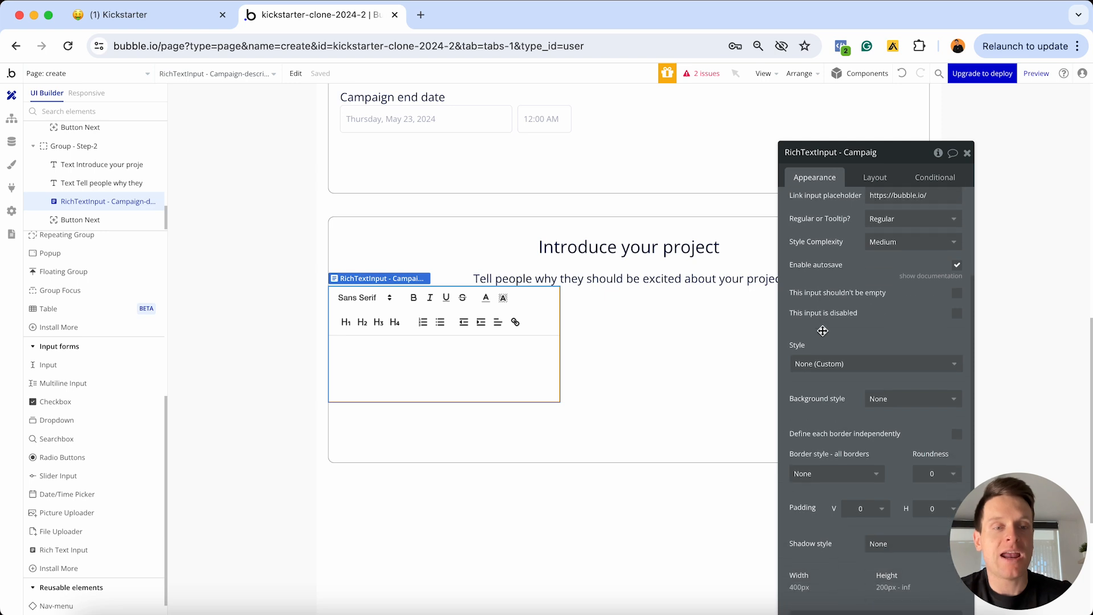
left_click(824, 377)
left_click(819, 431)
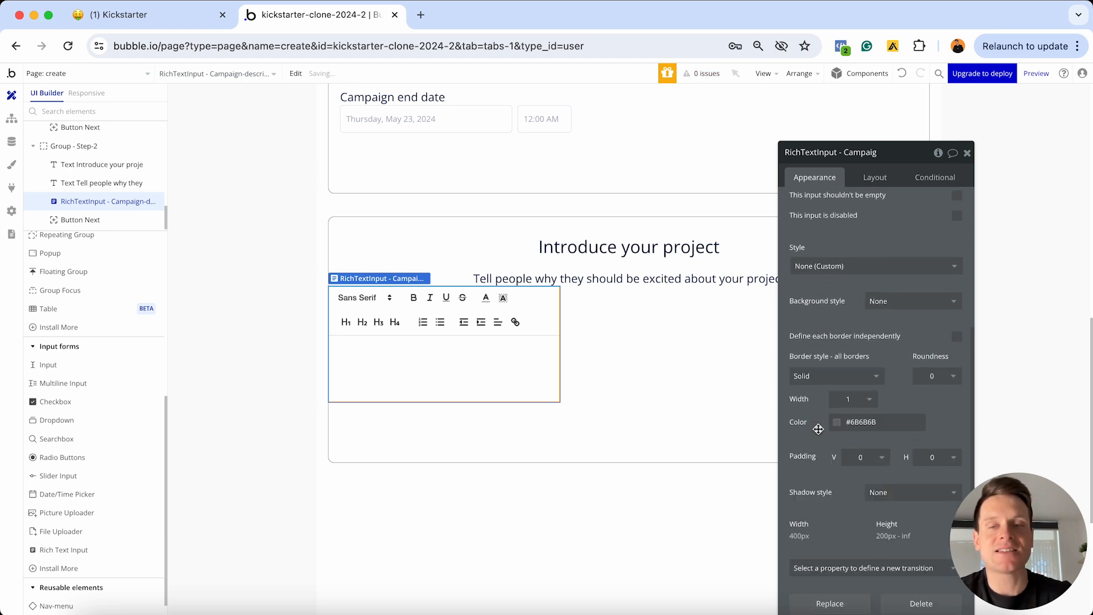
Reselect the Campaign-description rich text input and show its Layout settings
left_click(648, 252)
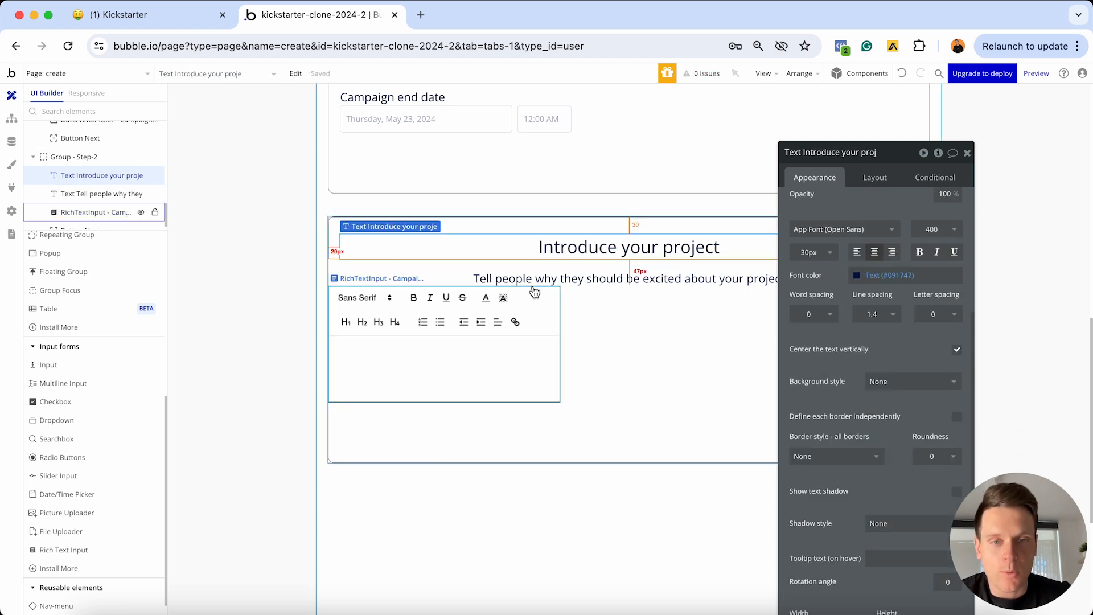
left_click(518, 410)
left_click(486, 381)
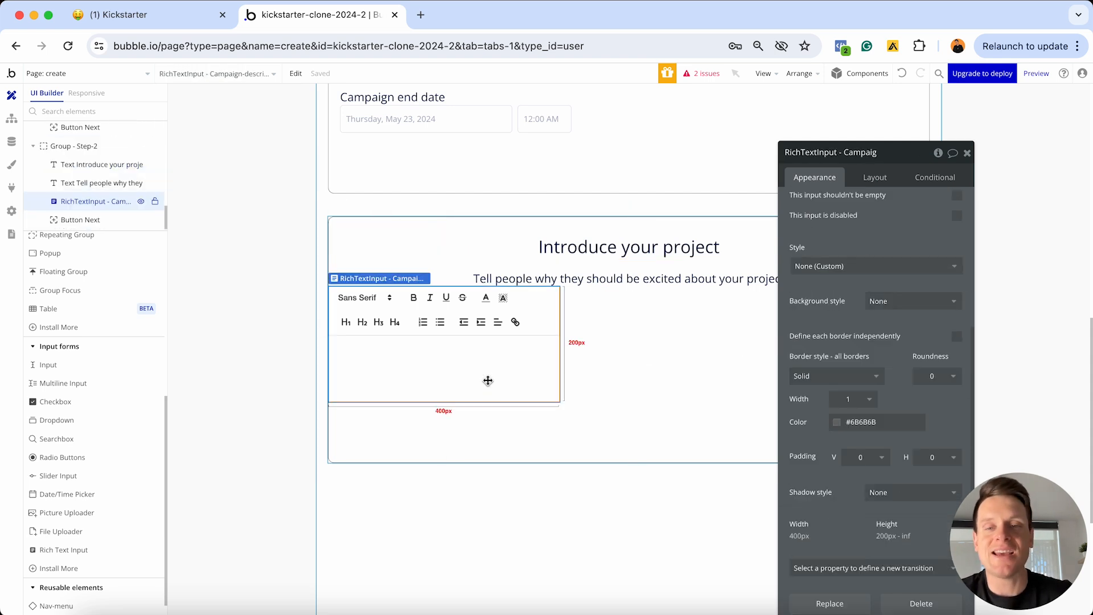
left_click(862, 180)
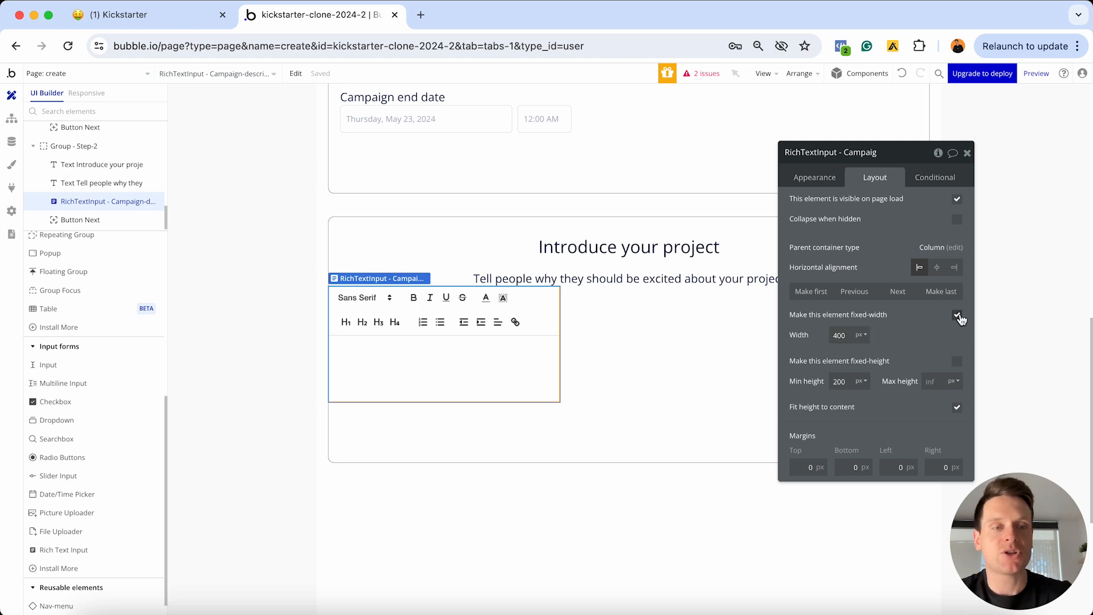
Turn off fixed width, set min width 0, and give the rich text input a 30 px top margin and 20 px side margins
left_click(958, 317)
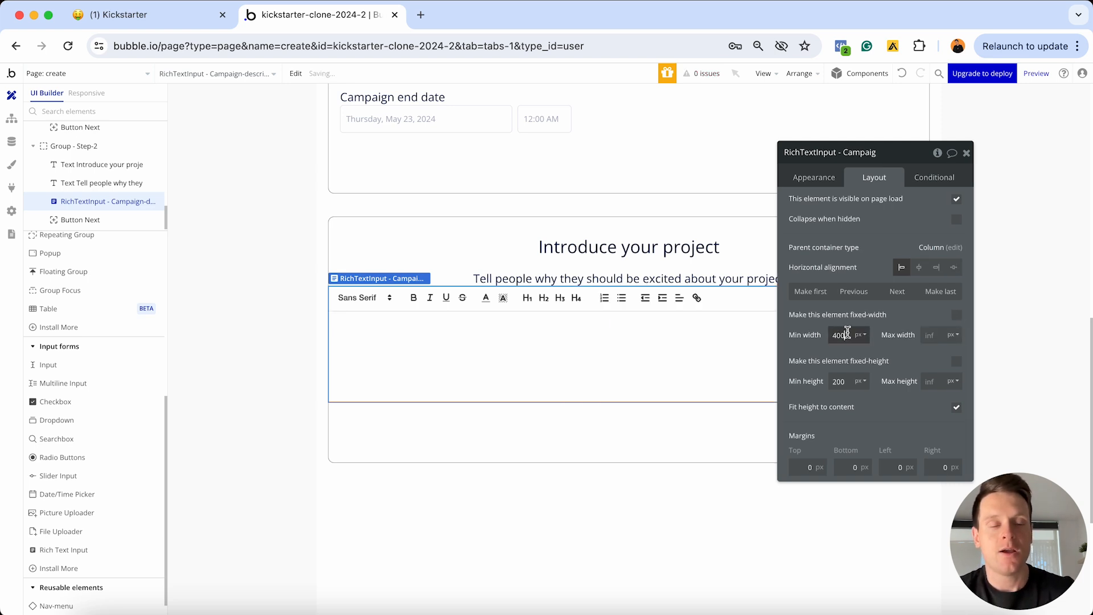
double_click(842, 334)
type("0")
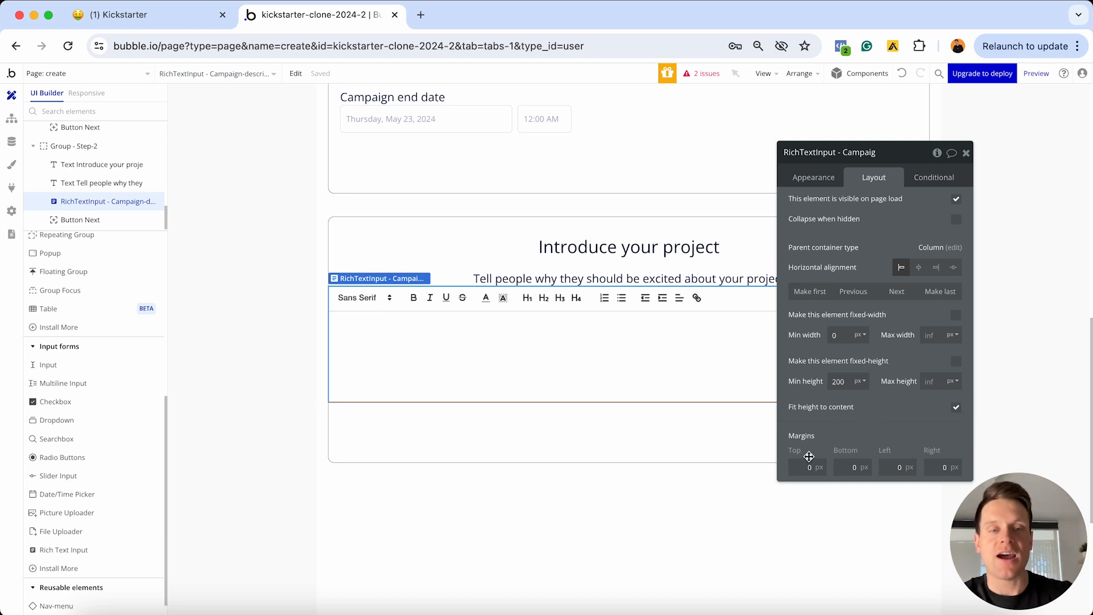
left_click(807, 464)
type("30")
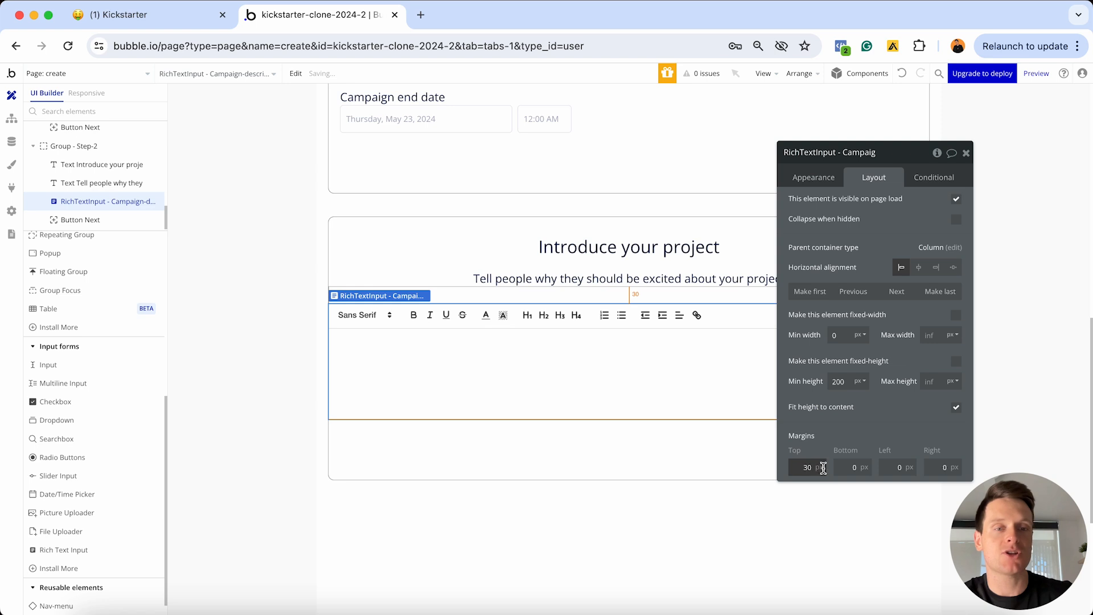
left_click(886, 466)
type("20")
left_click(939, 465)
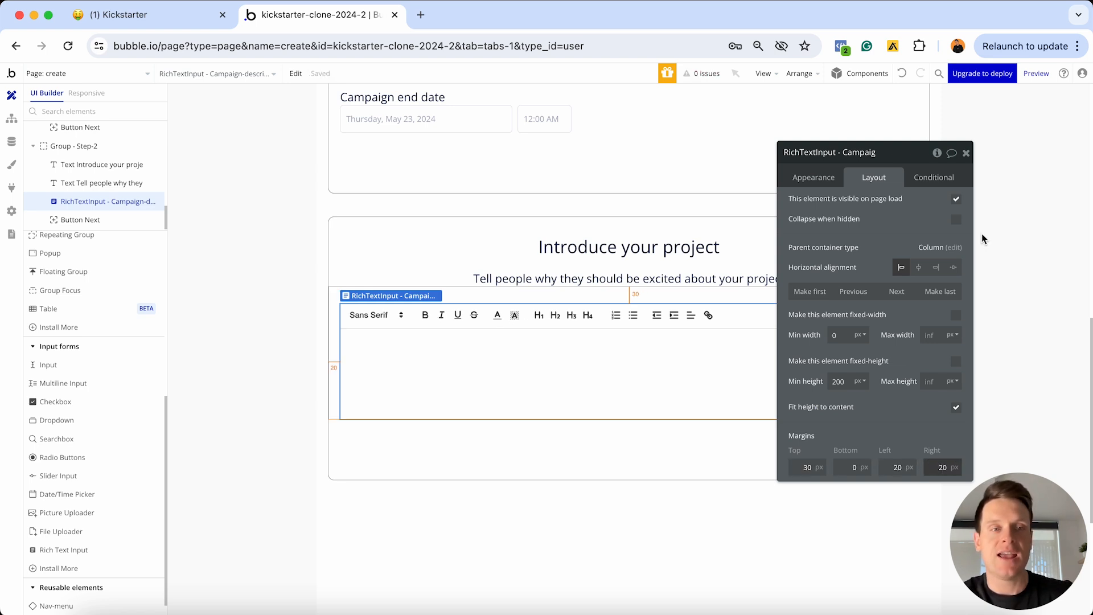
left_click(966, 154)
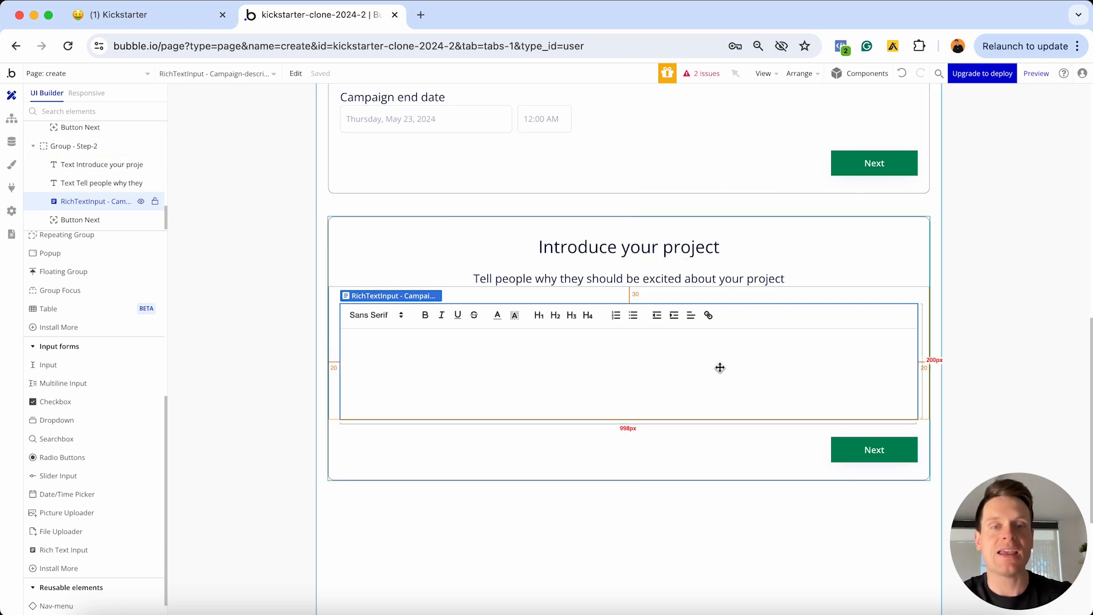
Rename the Next buttons 'Button Next - Group-2' (Step-2) and 'Button Next - Group-1' (Step-1)
left_click(855, 456)
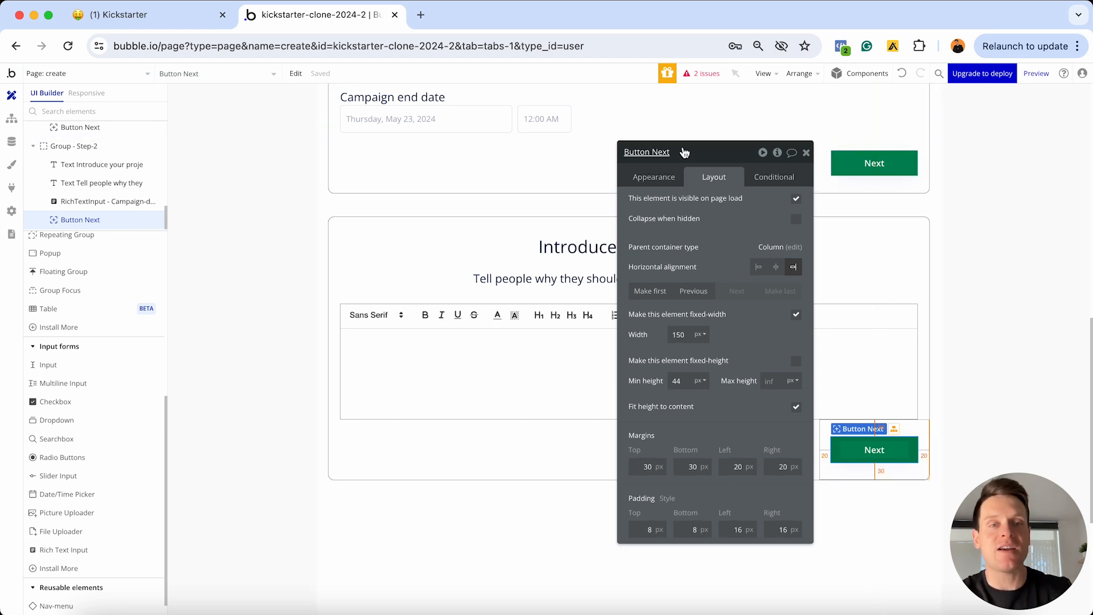
left_click(685, 152)
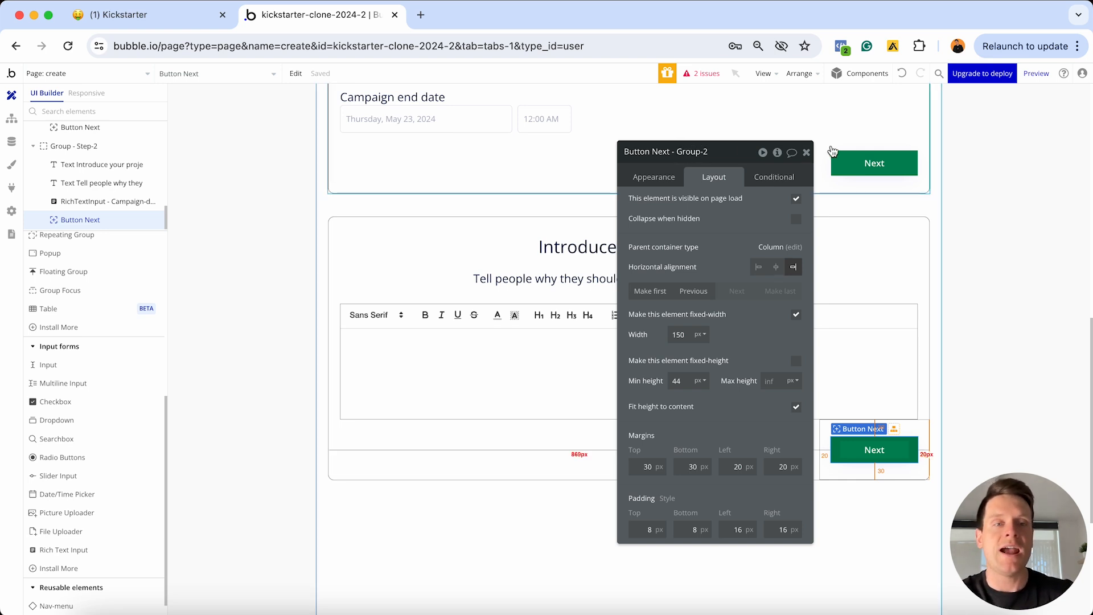
left_click(874, 162)
left_click(700, 152)
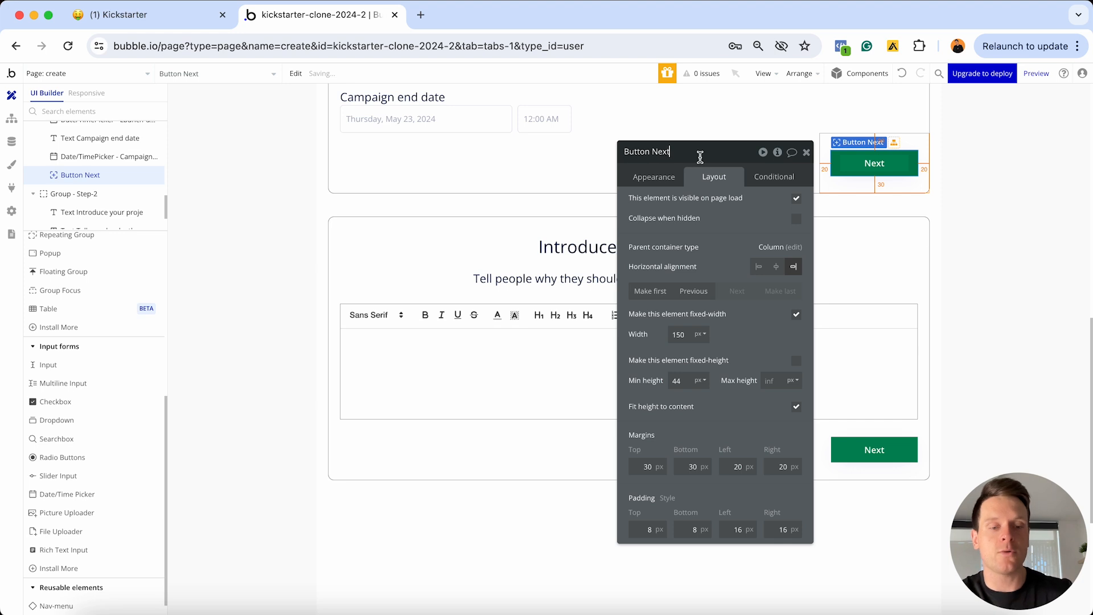
type("- Group-1")
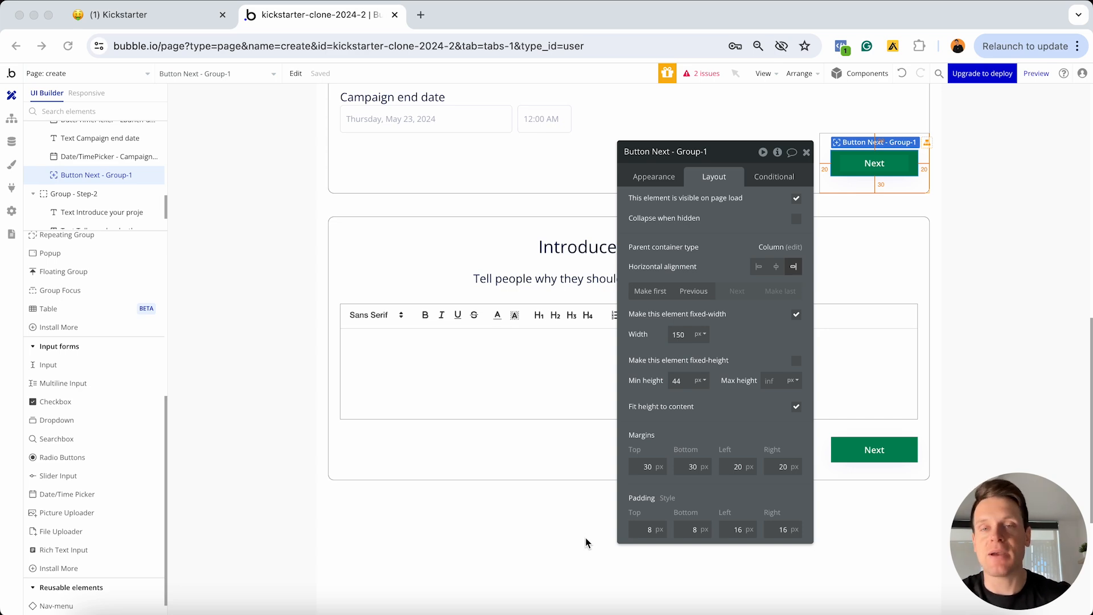
In the app preview, advance the create page to the 'Let's talk about money' step
key("ctrl+Up")
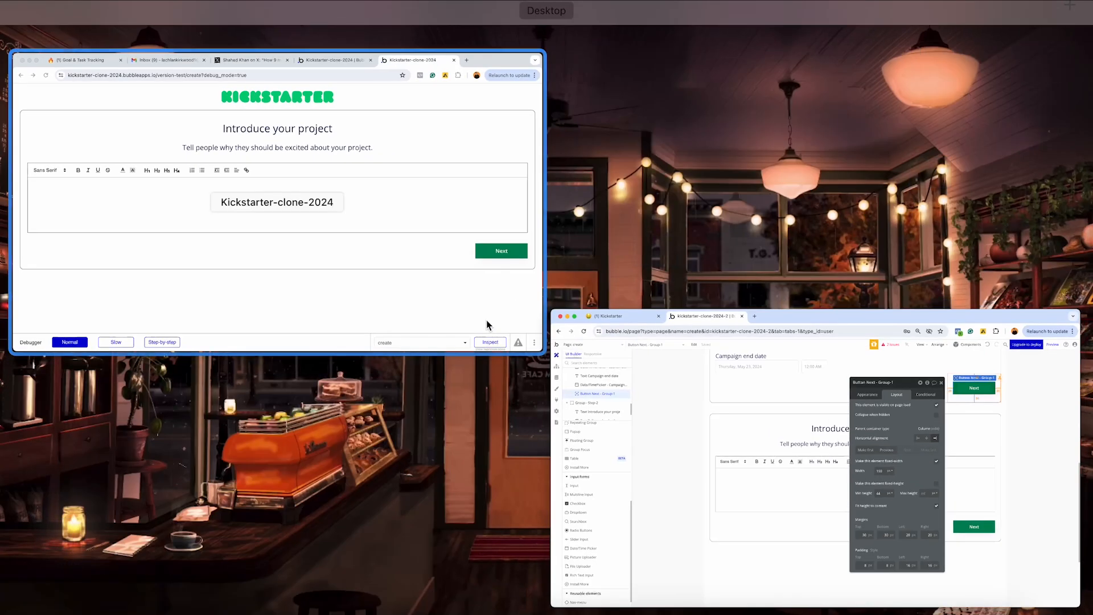
left_click(487, 321)
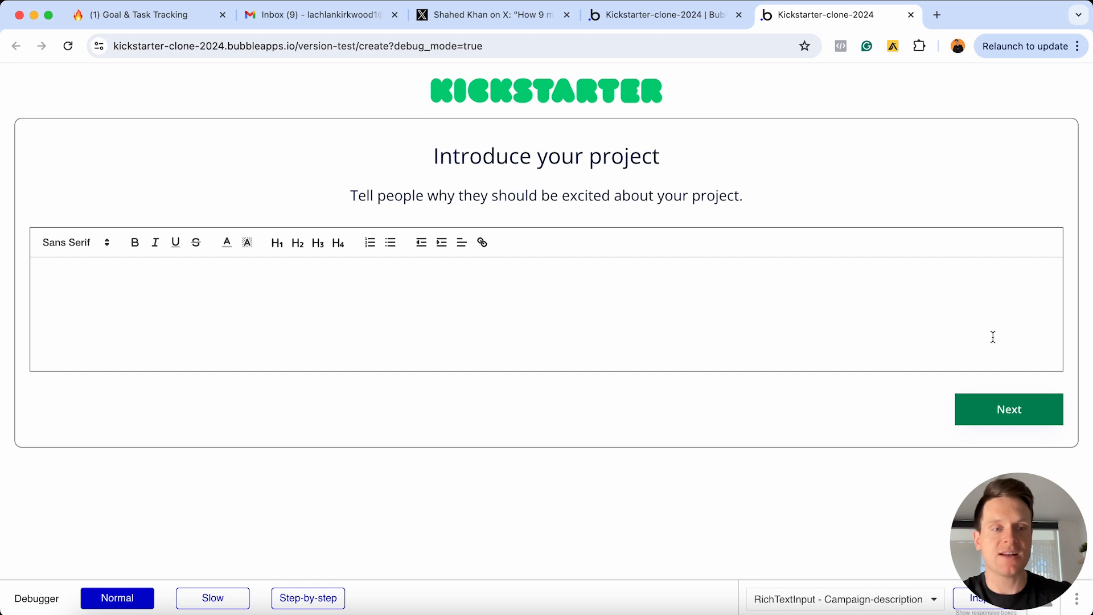
left_click(973, 418)
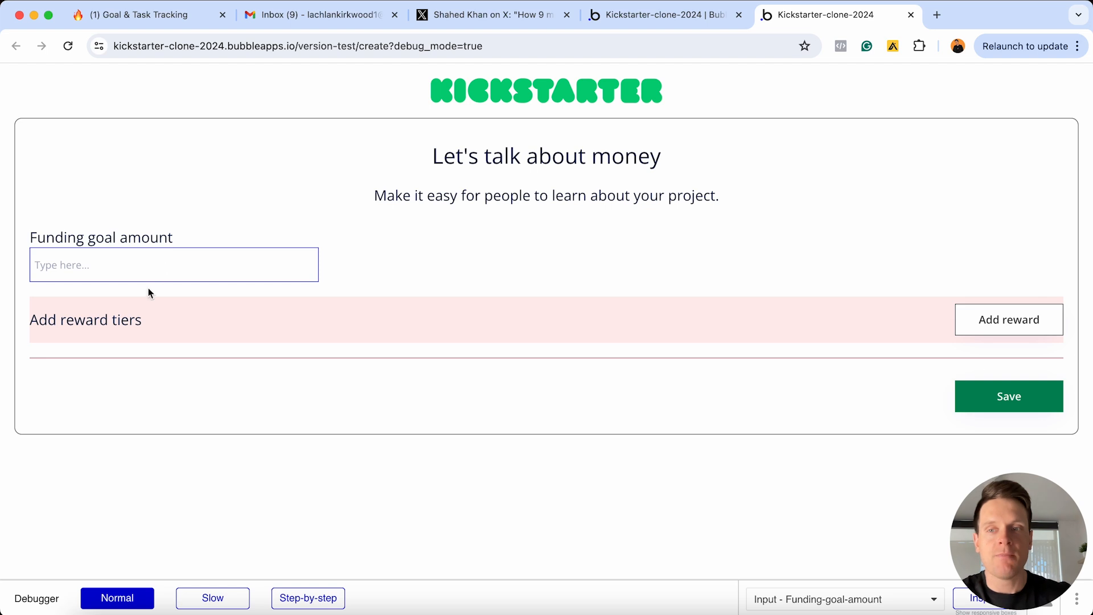
Add a blank reward tier and scroll through the reward form's fields
left_click(983, 323)
scroll(654, 281, "down", 4)
scroll(555, 210, "up", 1)
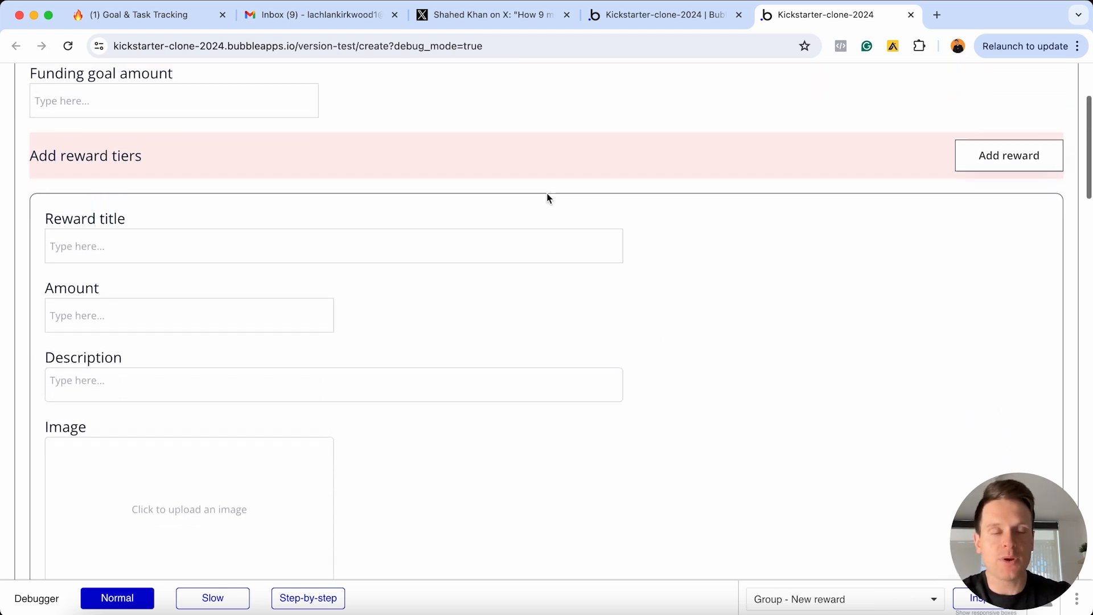
scroll(472, 85, "up", 2)
scroll(430, 254, "down", 4)
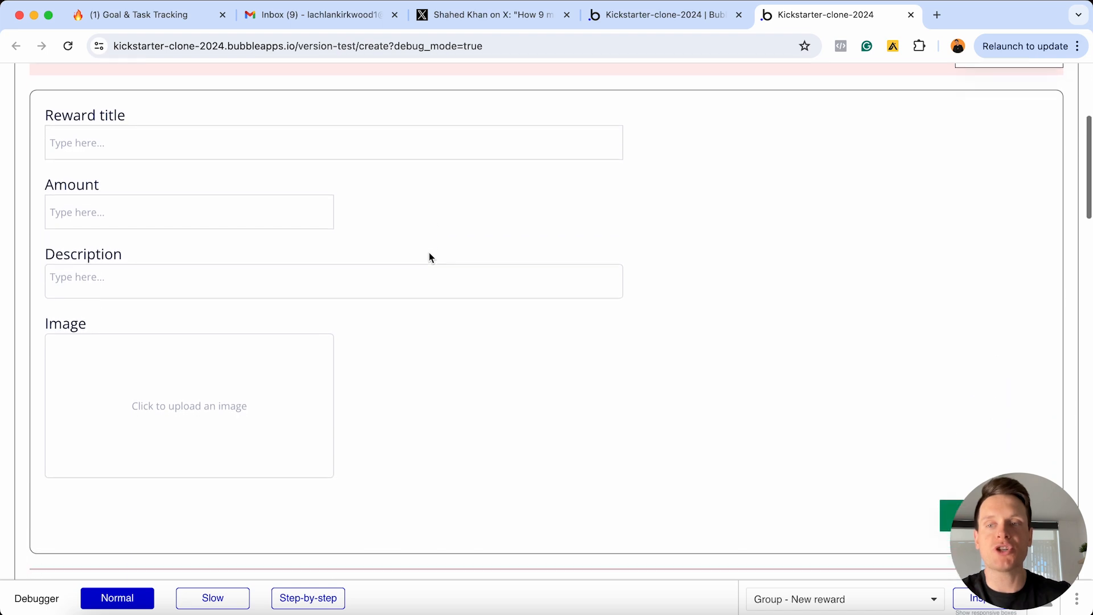
scroll(428, 252, "down", 2)
scroll(429, 252, "up", 4)
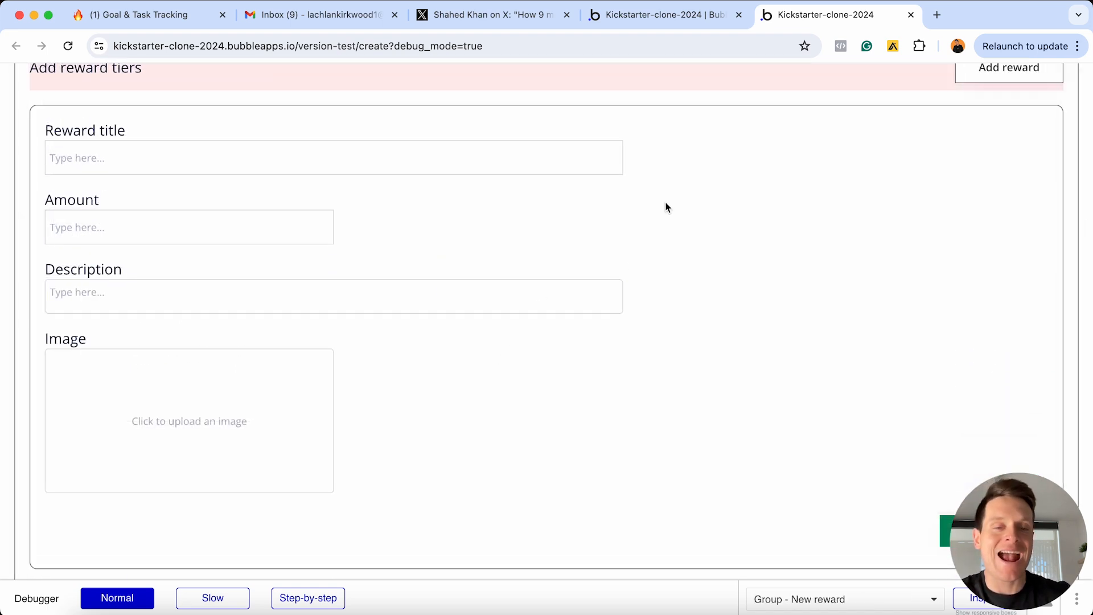
scroll(626, 356, "down", 2)
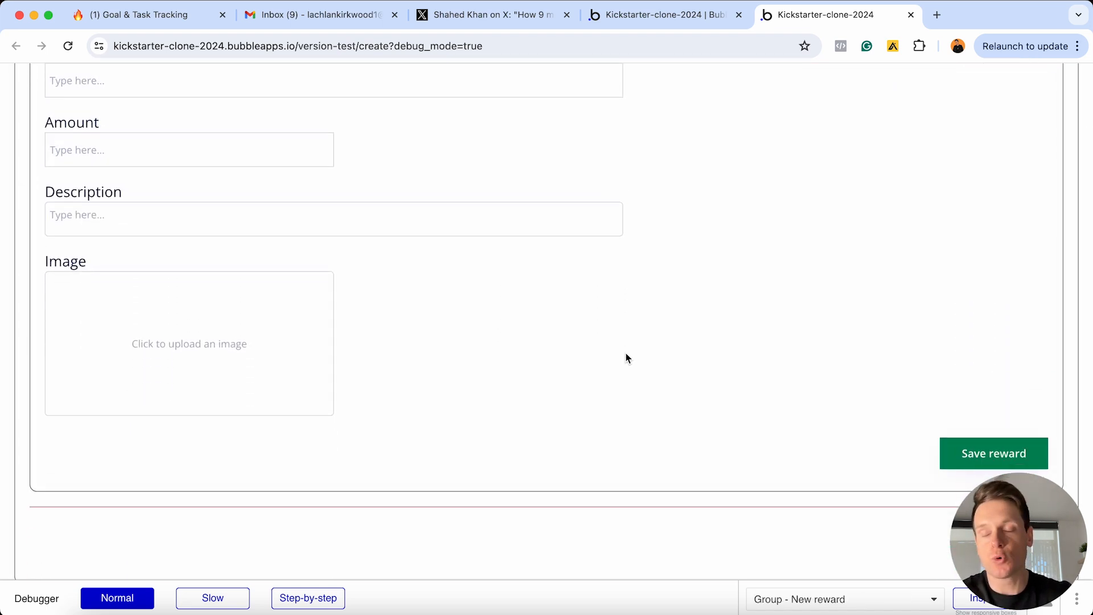
scroll(626, 357, "down", 1)
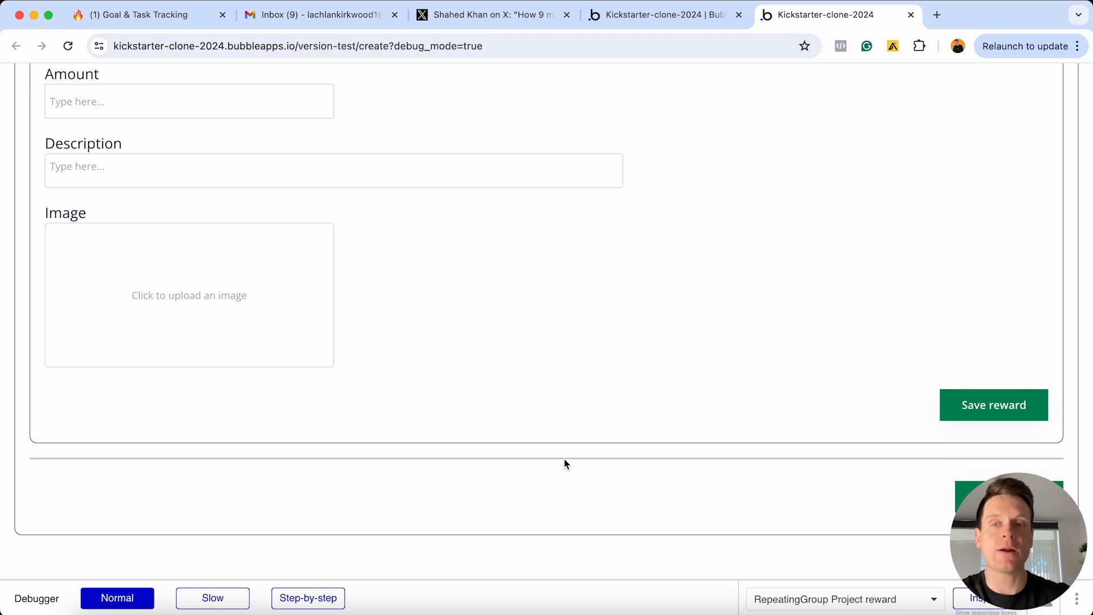
scroll(565, 459, "up", 5)
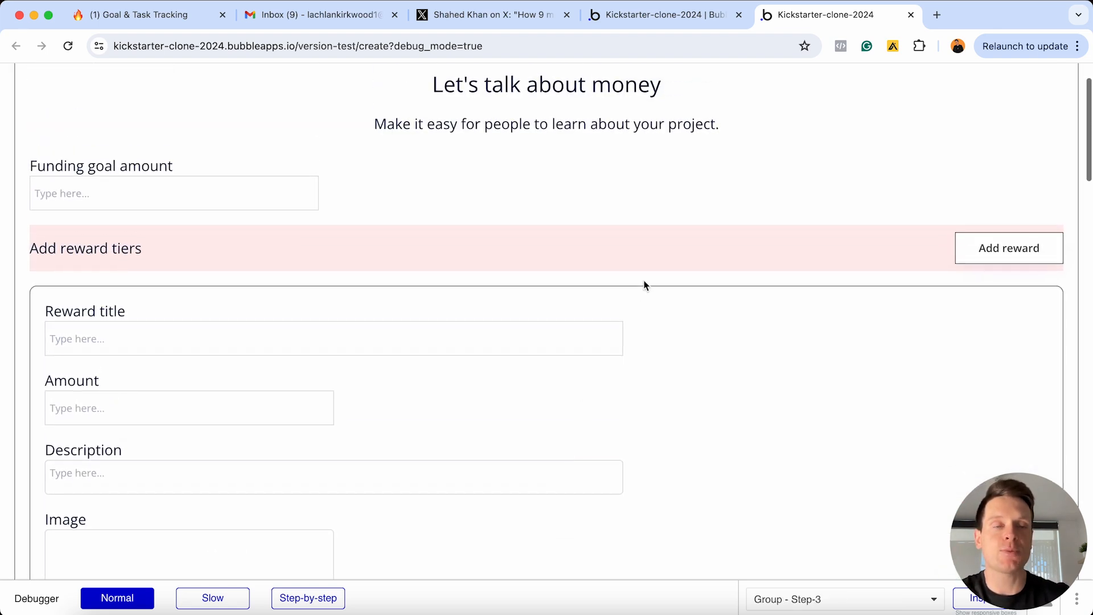
scroll(512, 250, "down", 3)
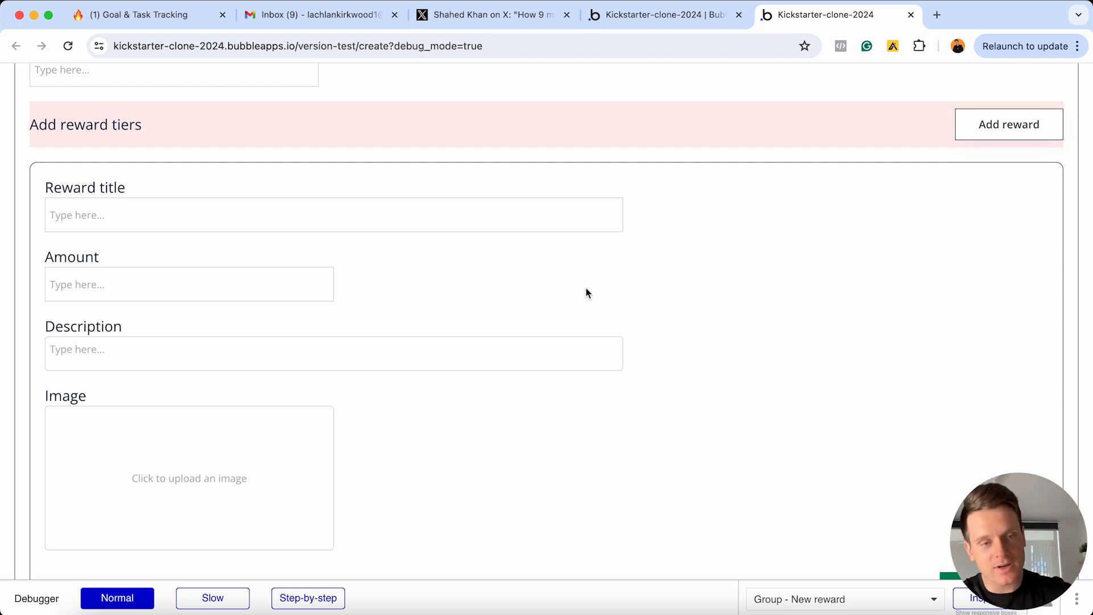
Back in the editor, rename the copied 'Group - Step-1 copy 2' to 'Group - Step-3'
key("ctrl+Up")
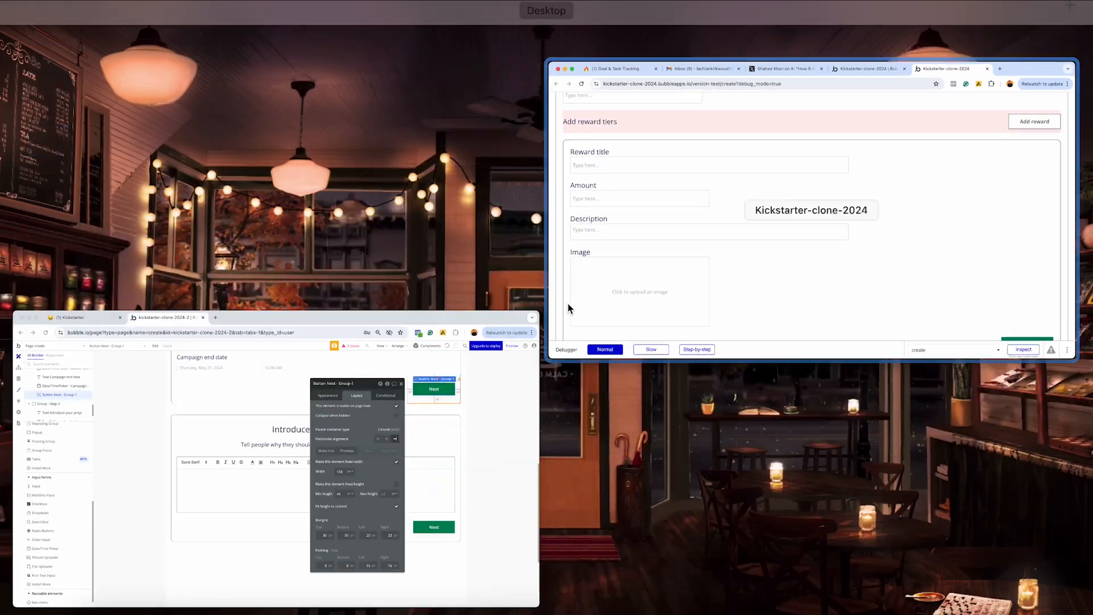
left_click(397, 426)
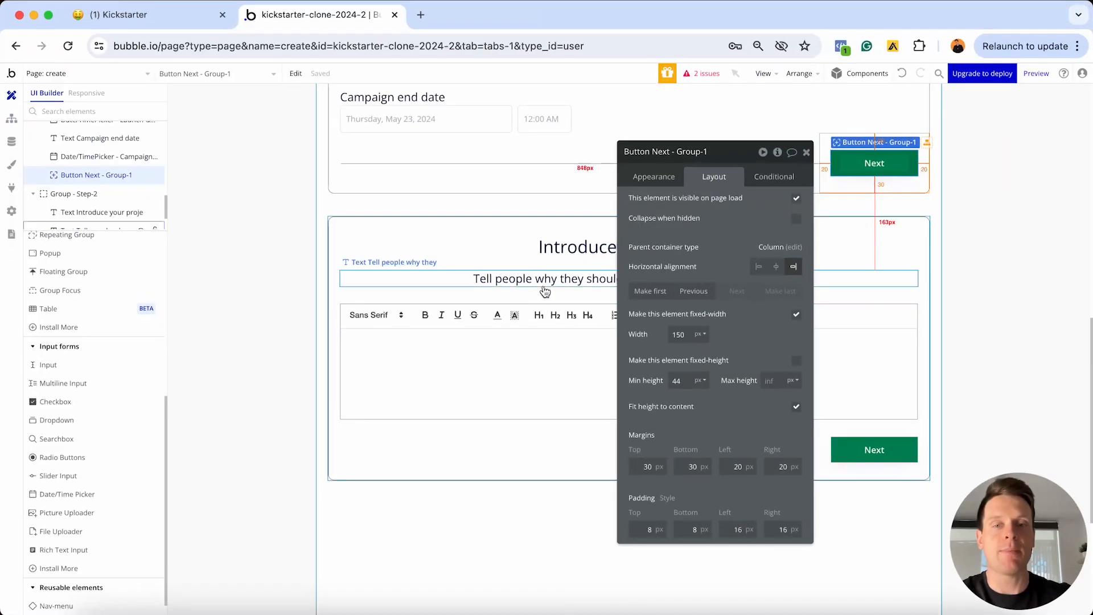
left_click(806, 152)
scroll(714, 260, "up", 10)
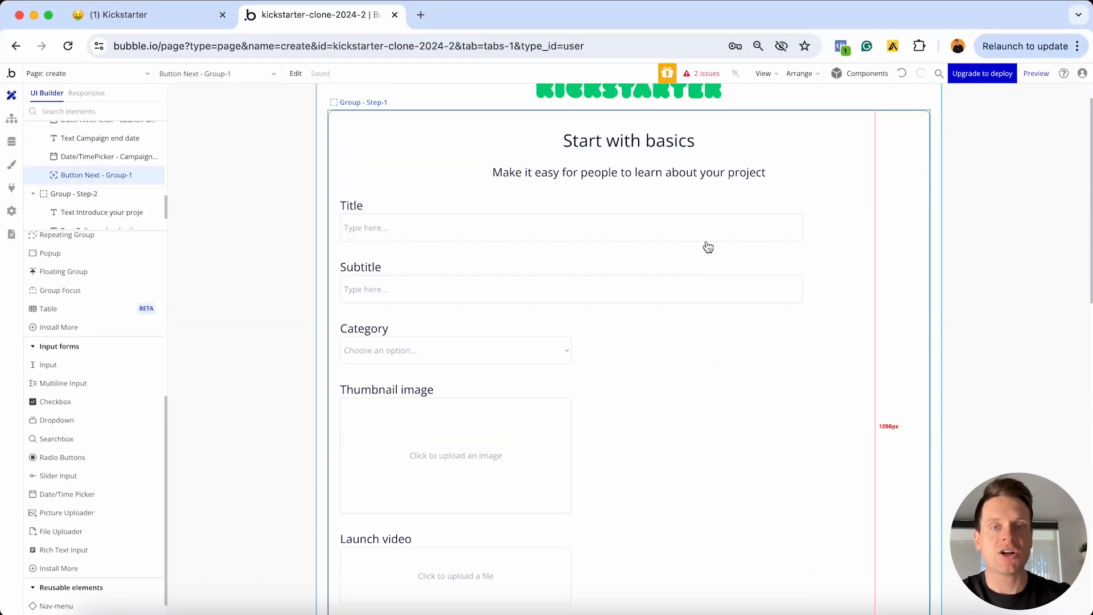
left_click(827, 123)
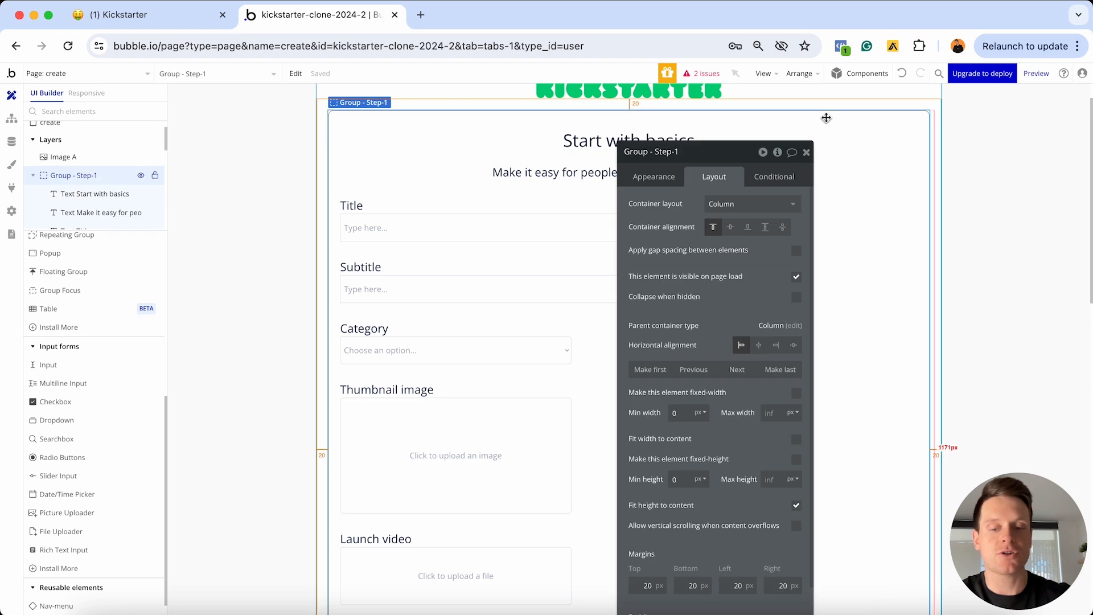
scroll(825, 115, "up", 5)
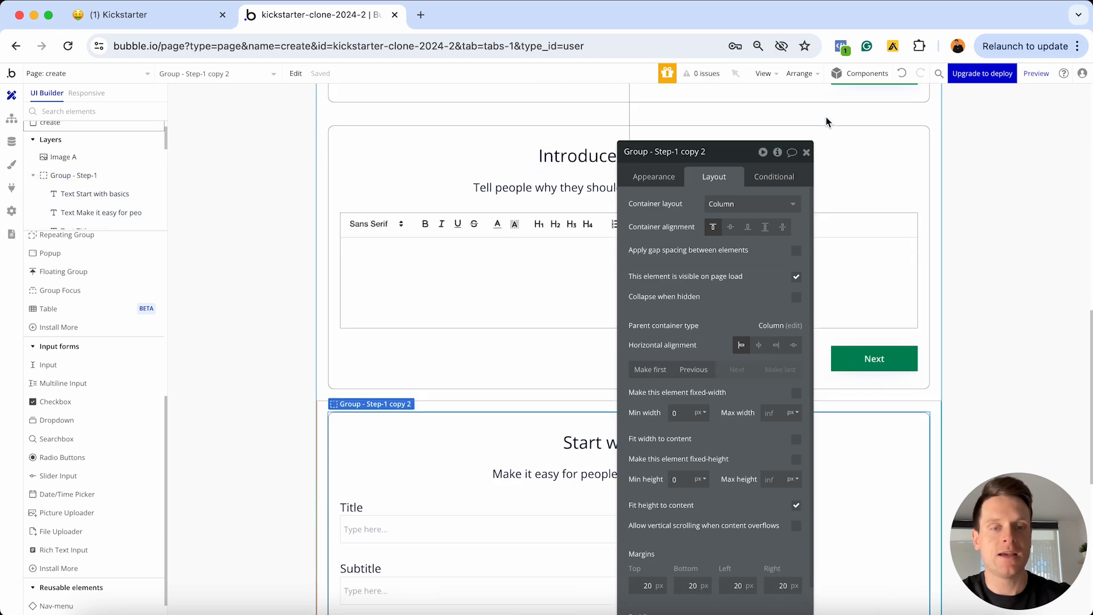
scroll(825, 115, "down", 5)
left_click_drag(740, 160, 949, 190)
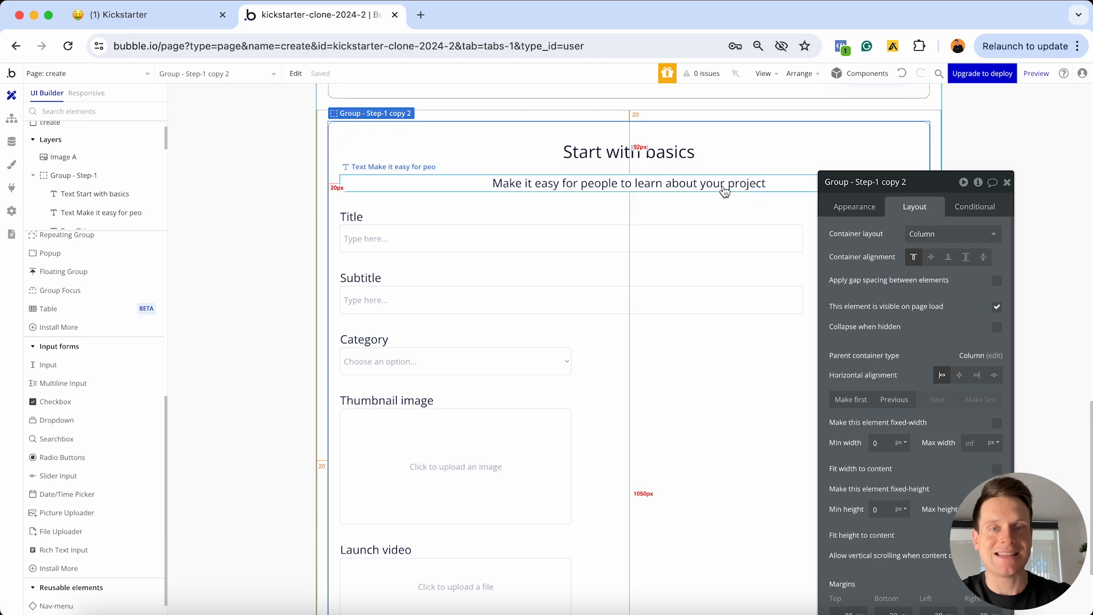
left_click_drag(877, 180, 912, 173)
type("3")
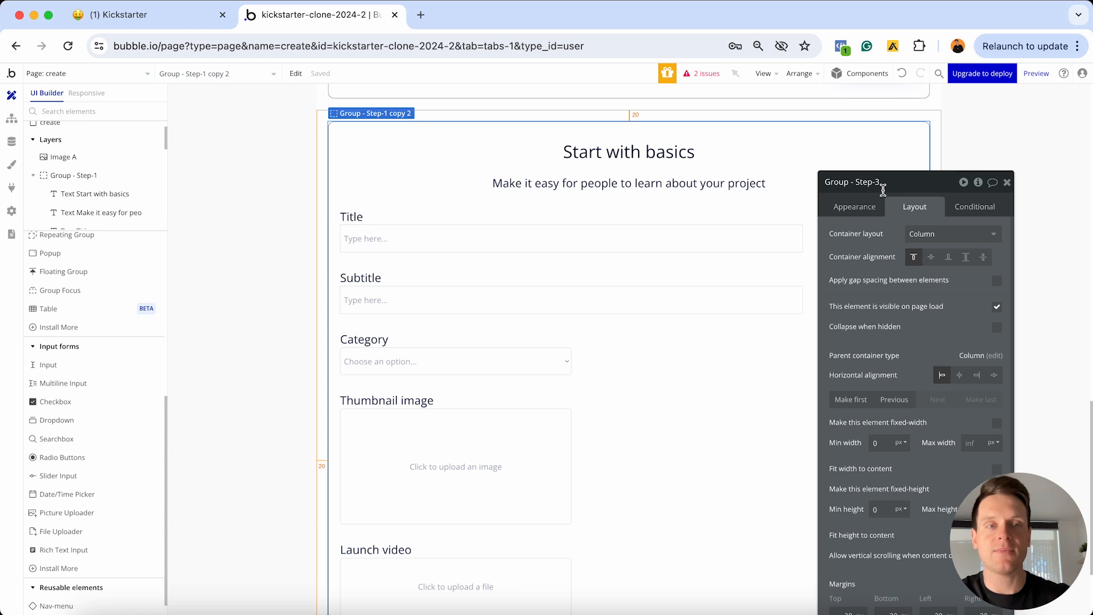
key("Return")
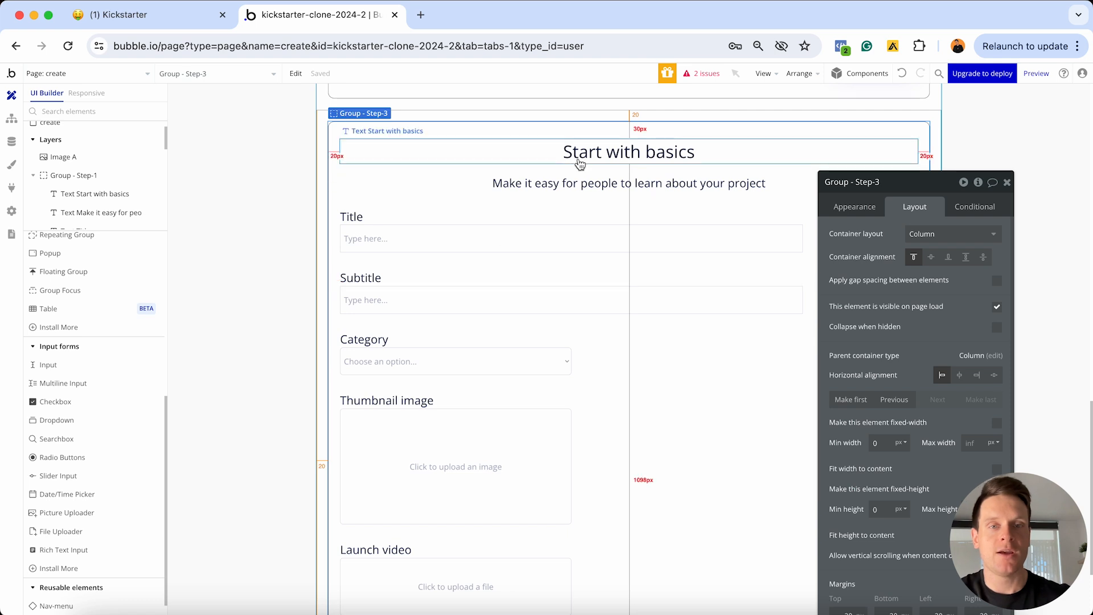
Change the copied 'Start with basics' heading to 'Let's talk about money'
left_click(578, 161)
left_click(868, 210)
triple_click(887, 237)
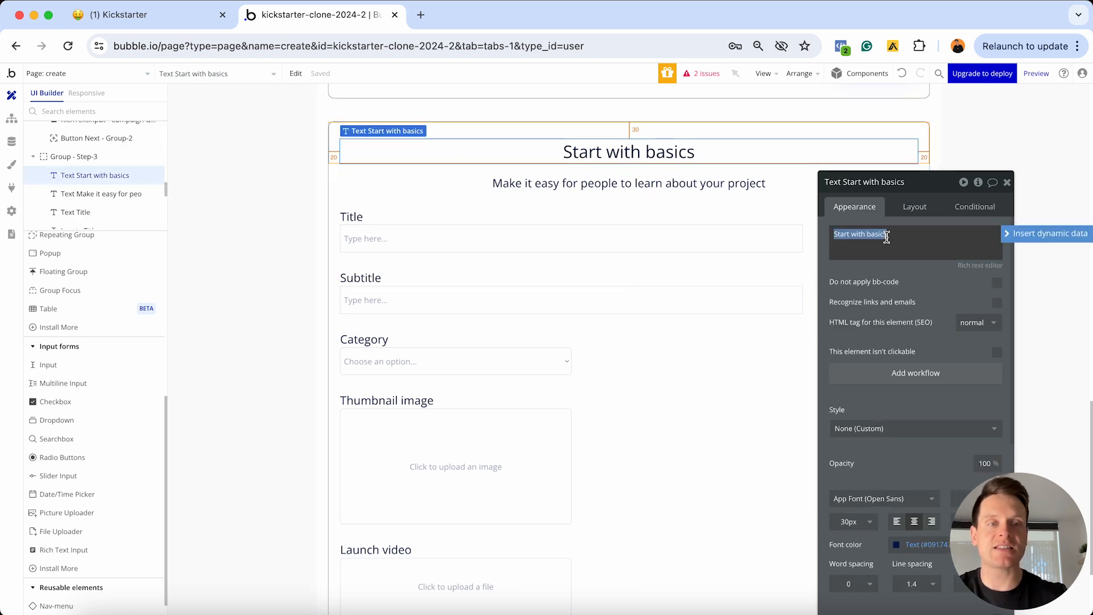
type("Let's talk about money")
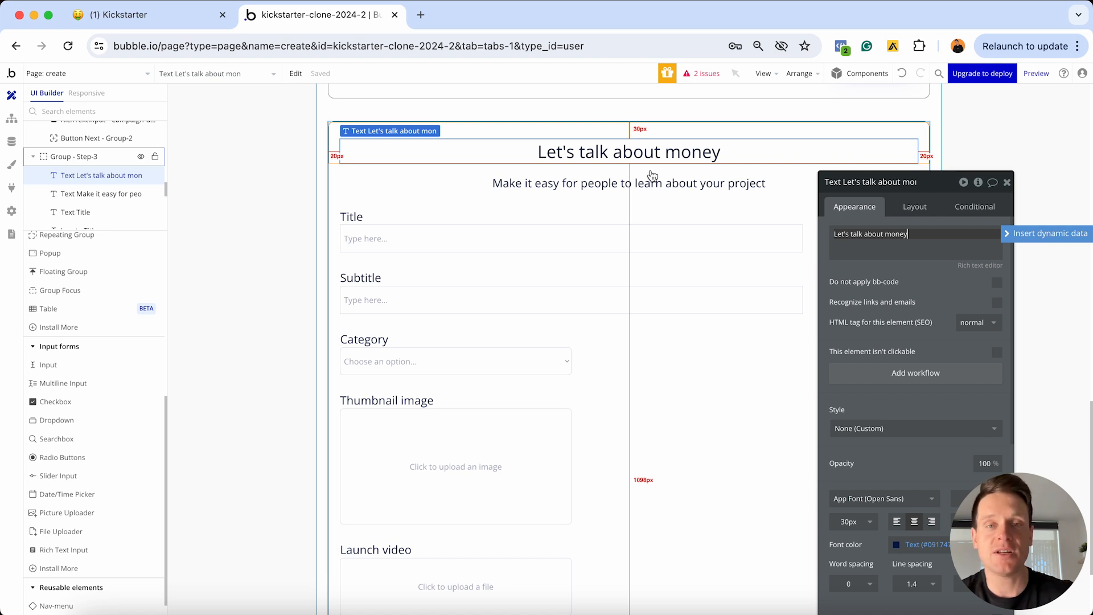
Reword the subtitle below it as 'Share your funding goals'
left_click(686, 188)
triple_click(910, 242)
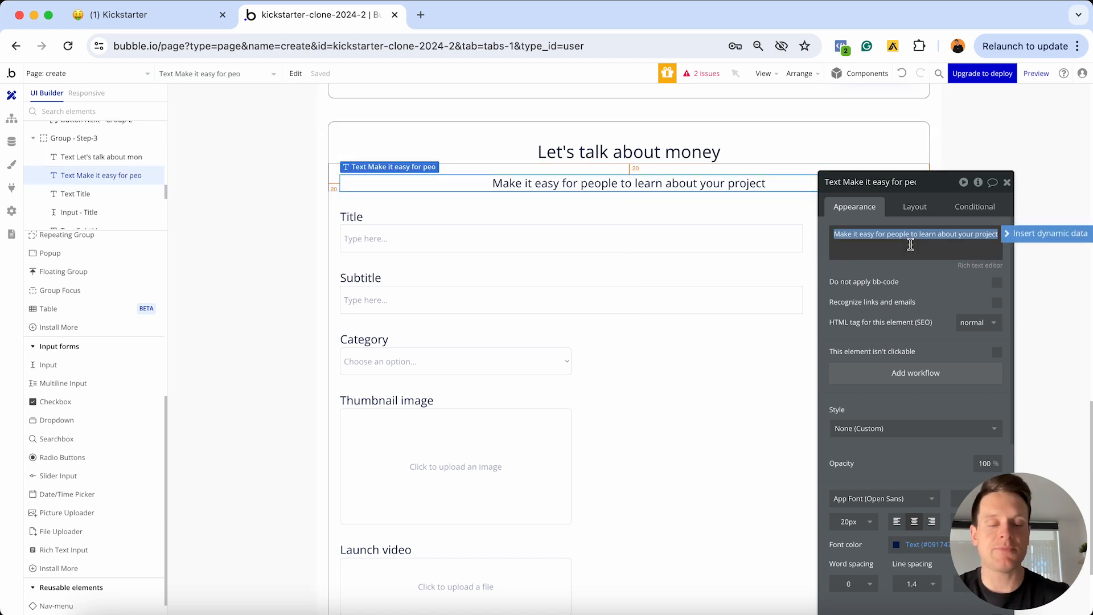
type("S")
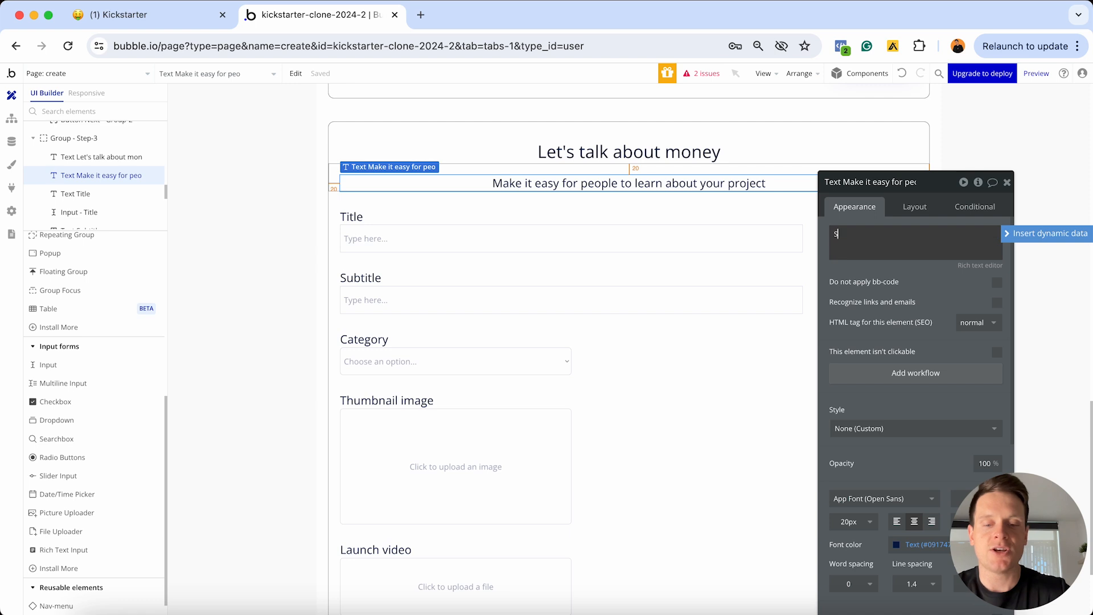
type("hare your fundi")
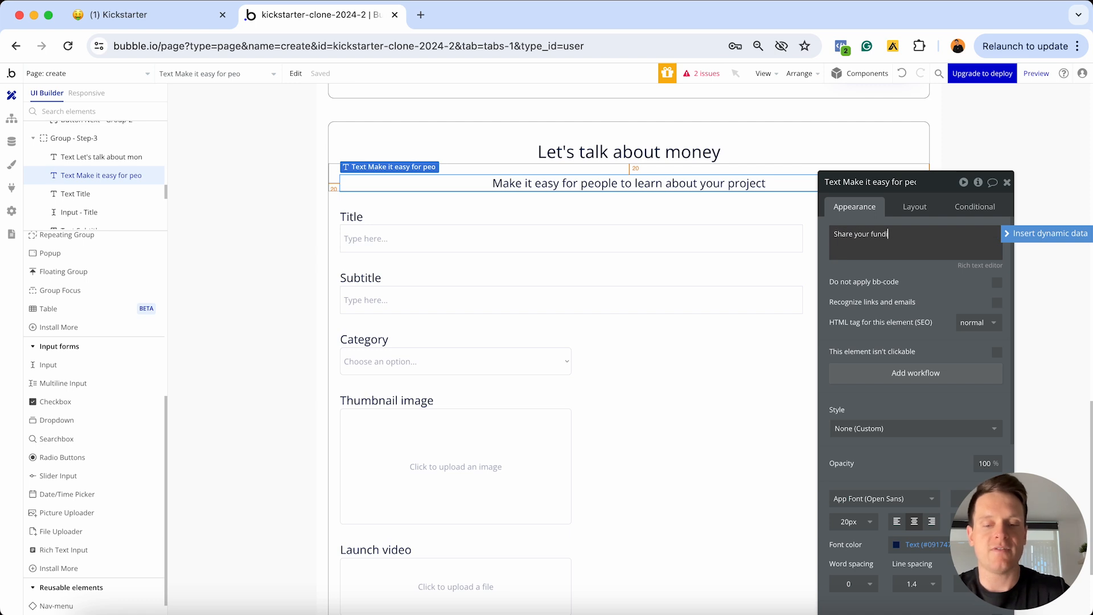
type("ng goals")
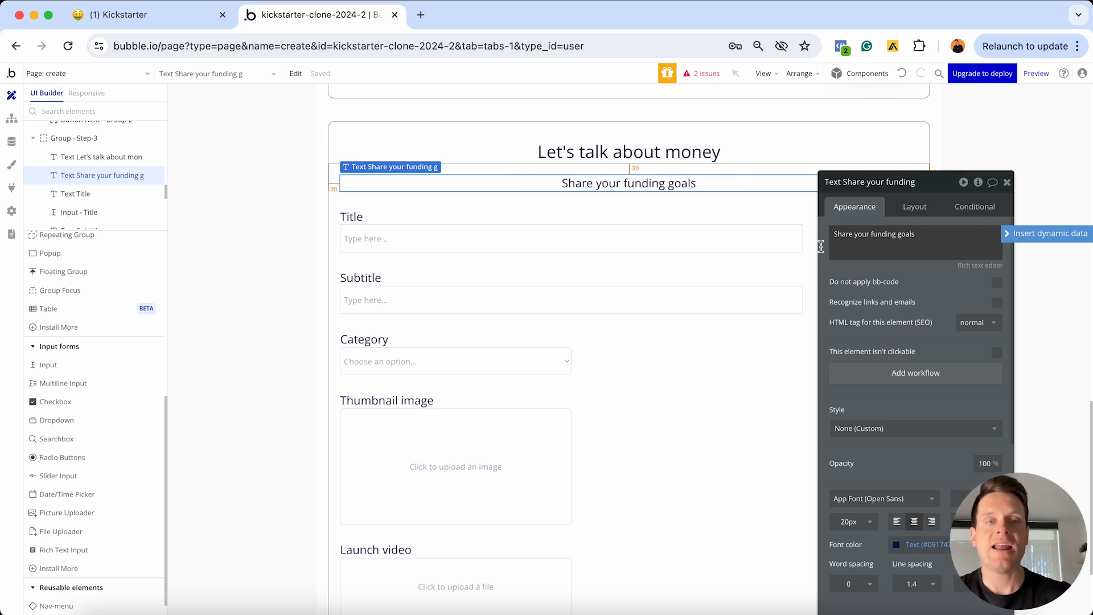
scroll(651, 268, "down", 3)
scroll(652, 268, "down", 4)
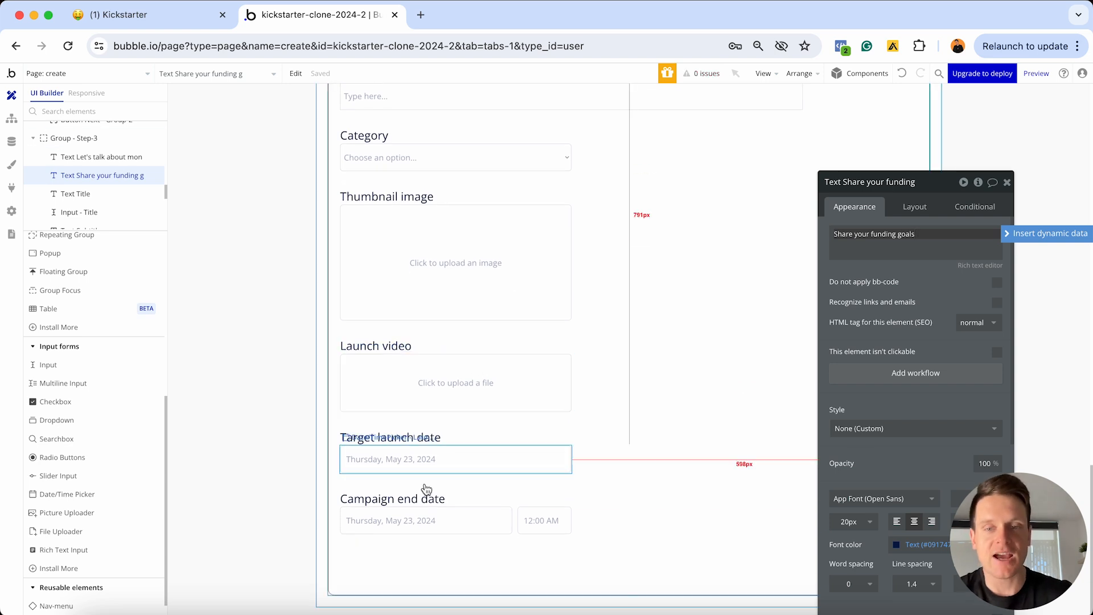
Delete the copied campaign end date, launch video and thumbnail labels with their fields
left_click(410, 499)
left_click(413, 523, "shift")
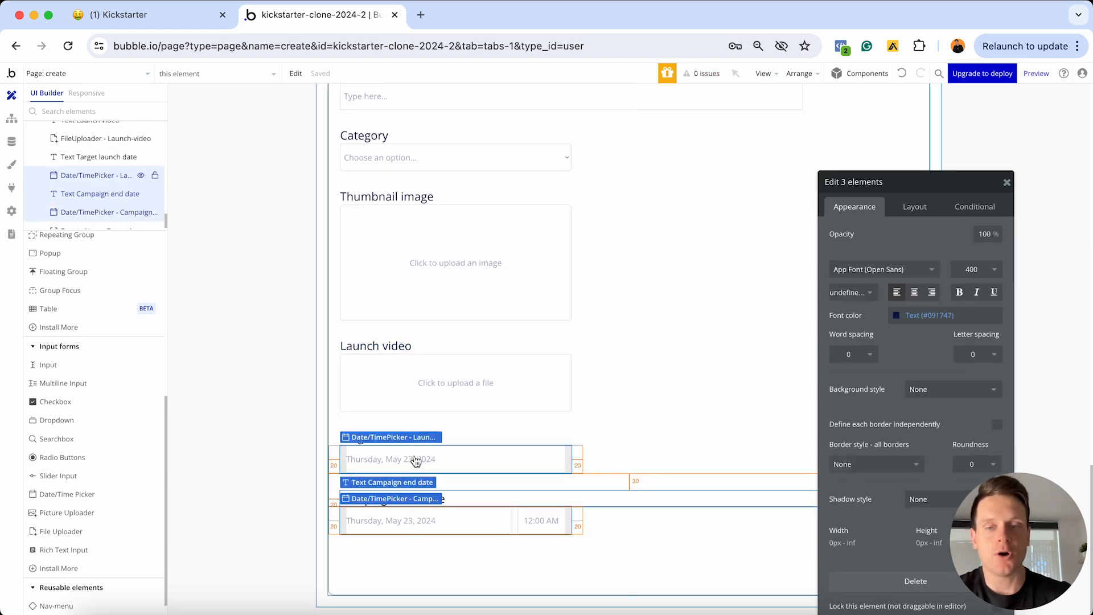
left_click(412, 347, "shift")
left_click(398, 384, "shift")
left_click(390, 199, "shift")
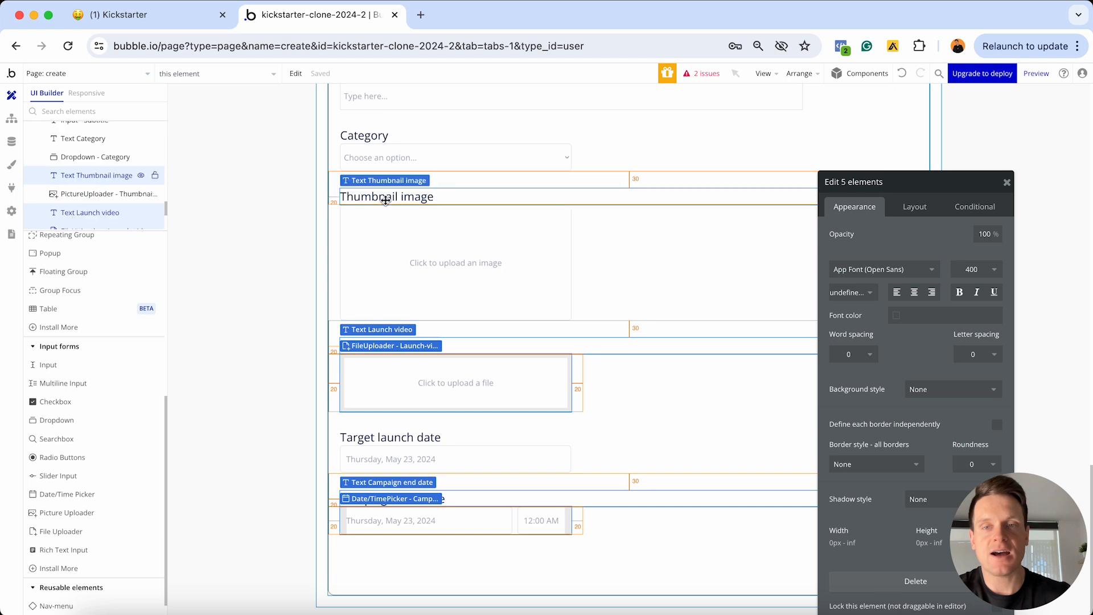
left_click(386, 257, "shift")
key("Delete")
Delete the copied subtitle, category and target launch date labels with their inputs
left_click(379, 347)
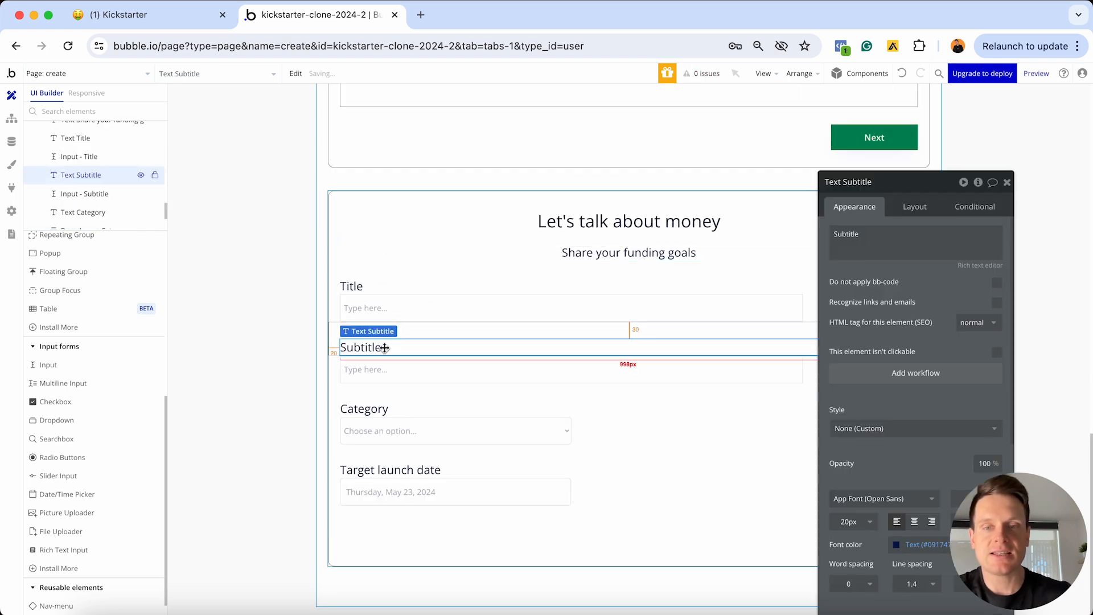
left_click(367, 371, "shift")
left_click(370, 409, "shift")
left_click(380, 427, "shift")
left_click(391, 470, "shift")
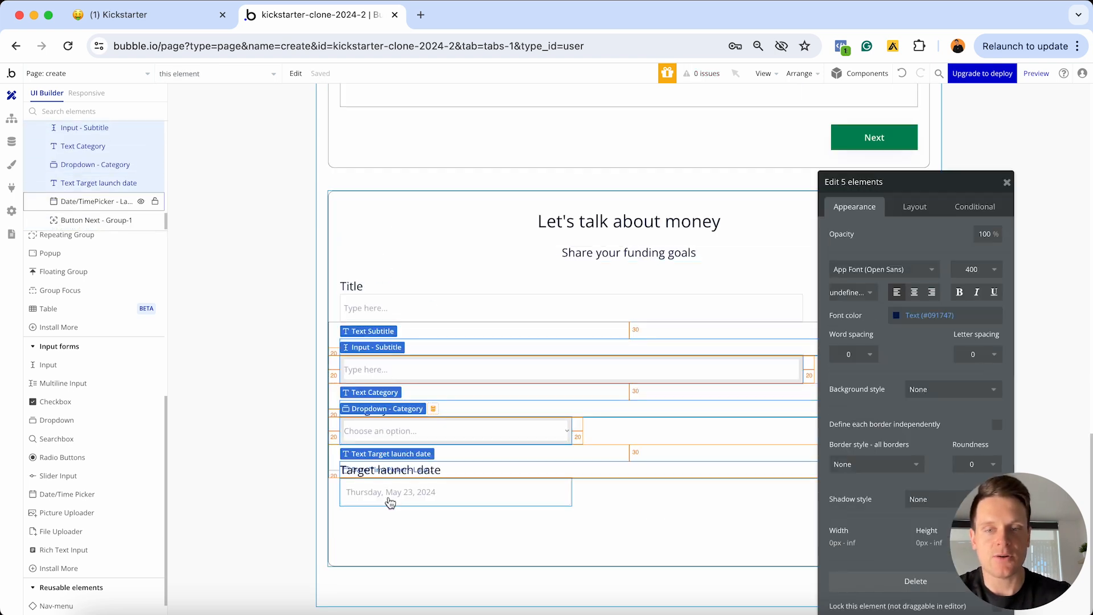
left_click(389, 499, "shift")
key("Delete")
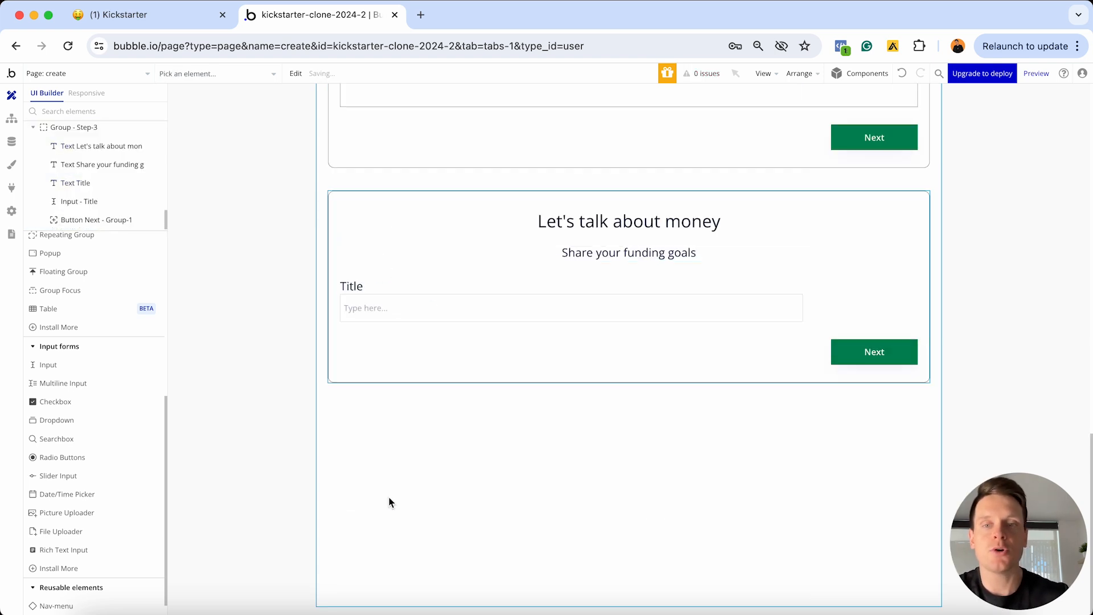
Reword the Title label as 'Funding goal amount'
left_click(373, 287)
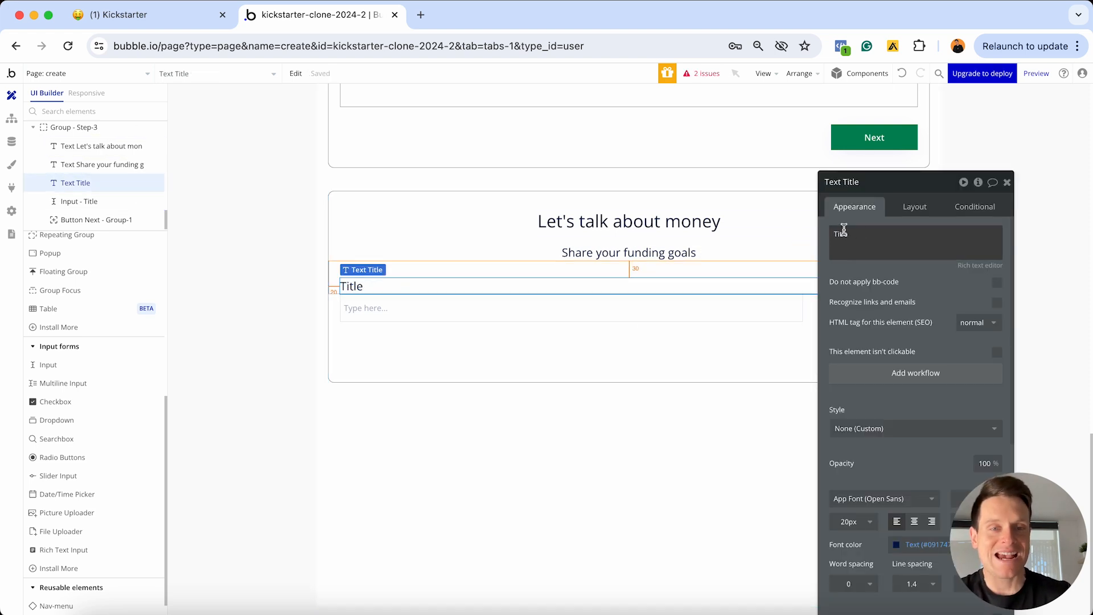
double_click(870, 234)
type("Fundi")
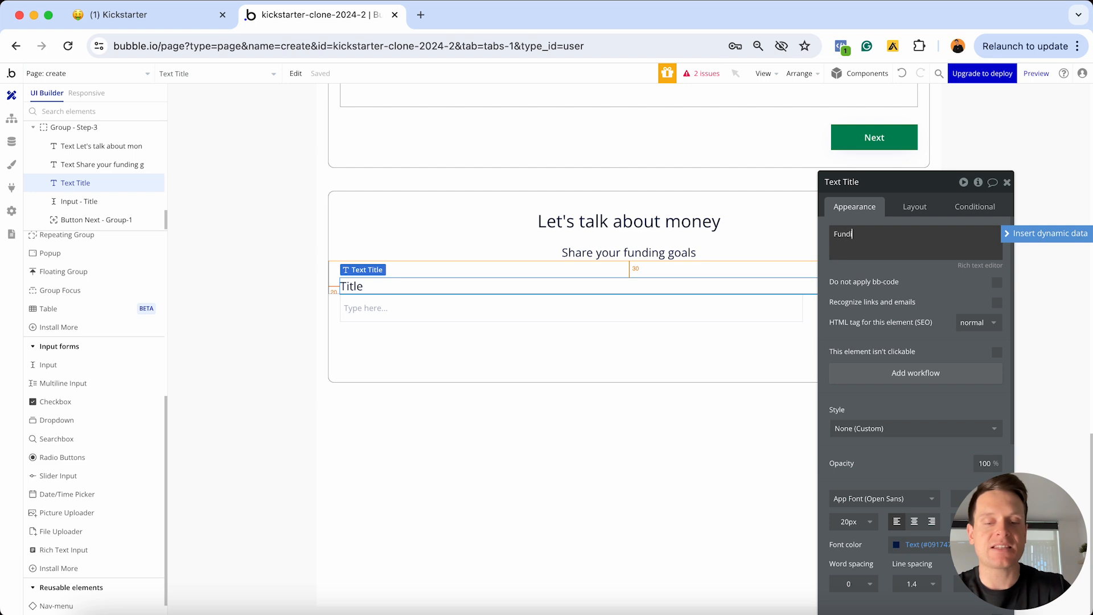
type("ng goal amount")
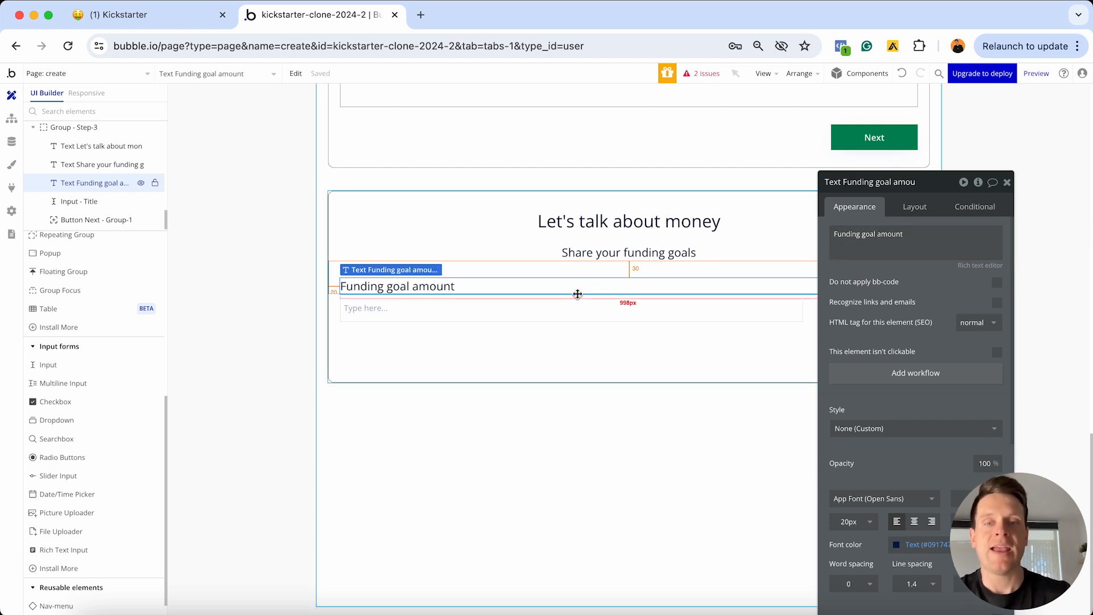
Rename the input element to 'Input - Funding-goal-amount'
left_click(512, 309)
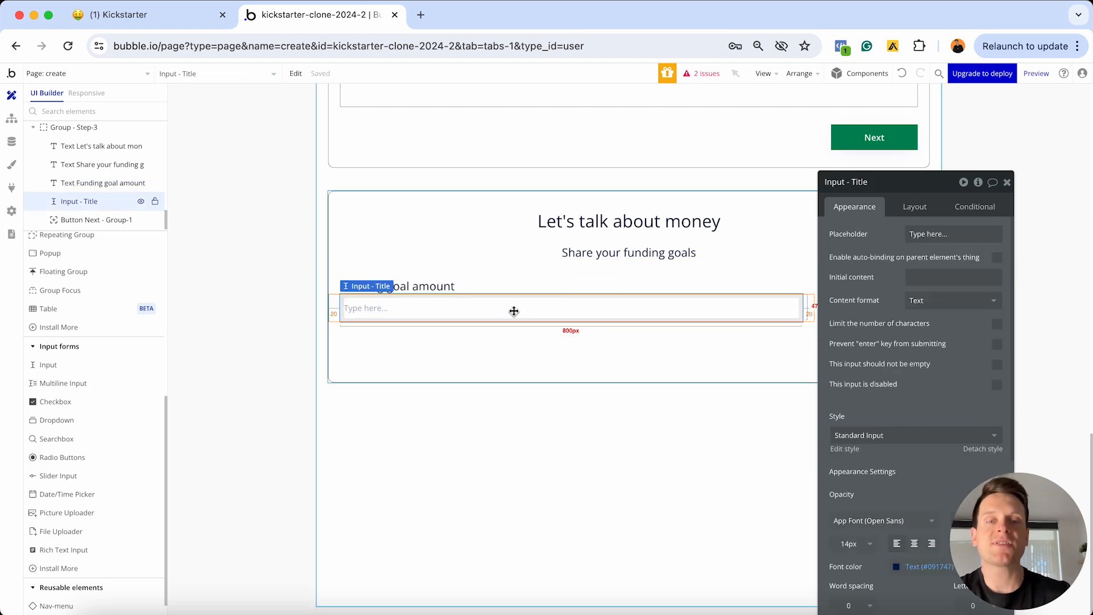
left_click(854, 182)
double_click(854, 182)
type("F")
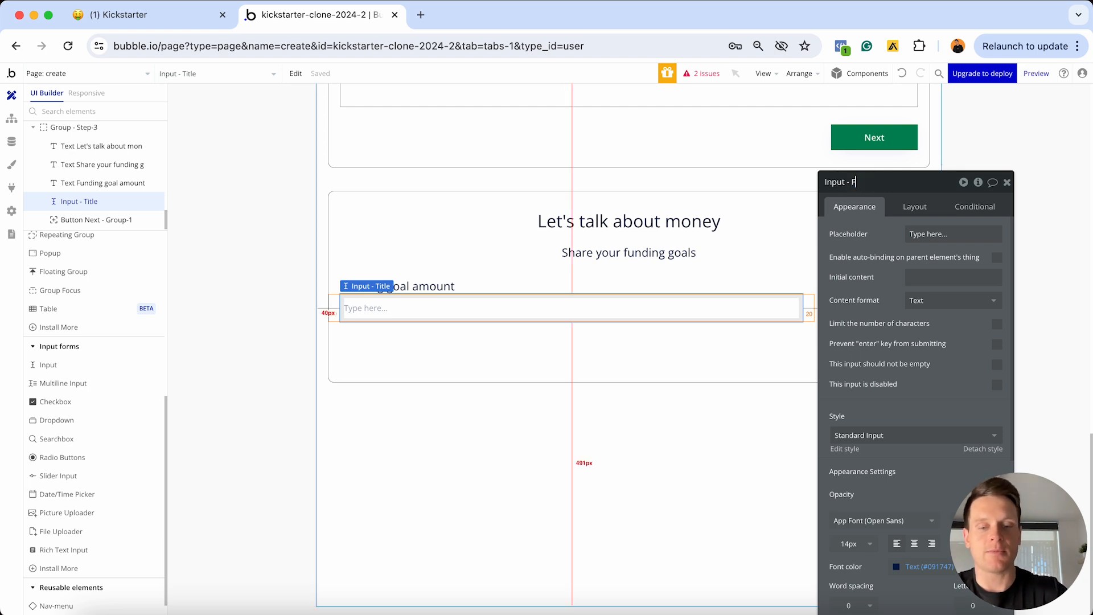
type("unding-goal-amount")
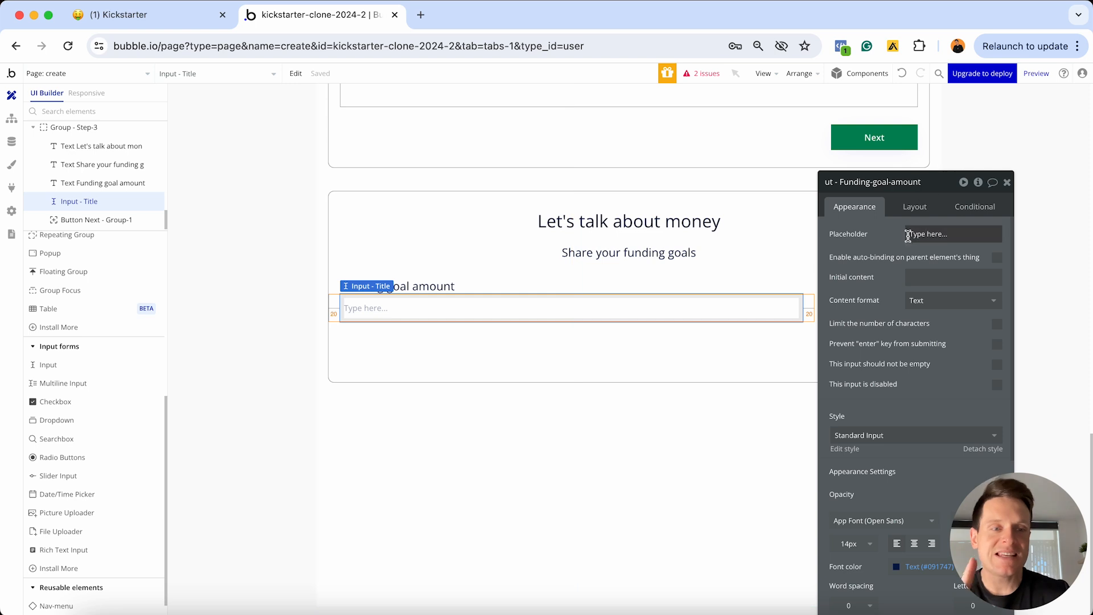
Set the input's content format to Currency with a $ prefix
left_click(919, 301)
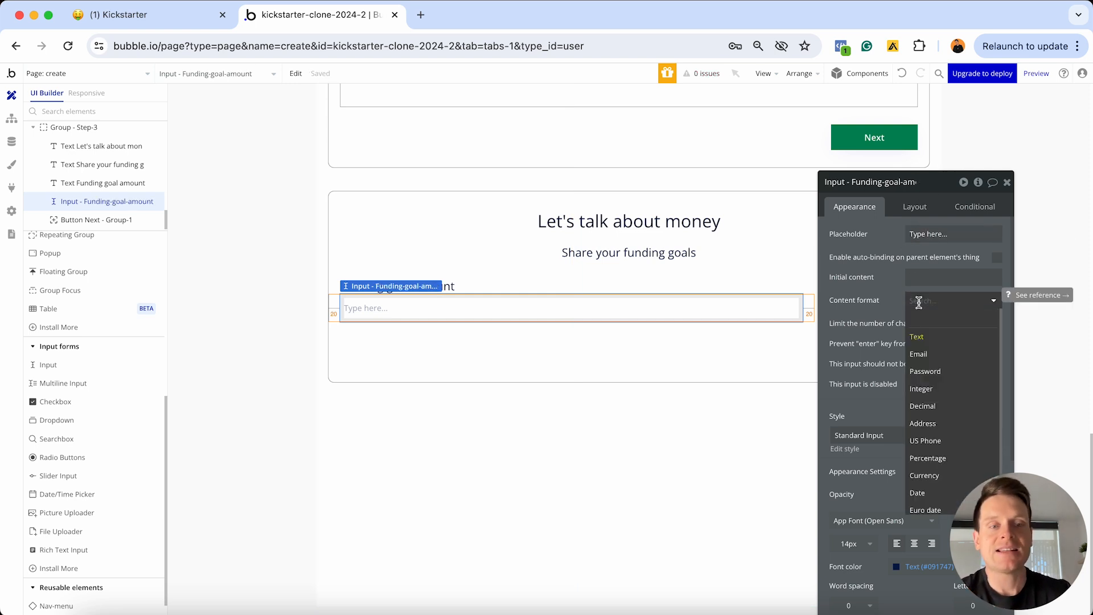
left_click(923, 476)
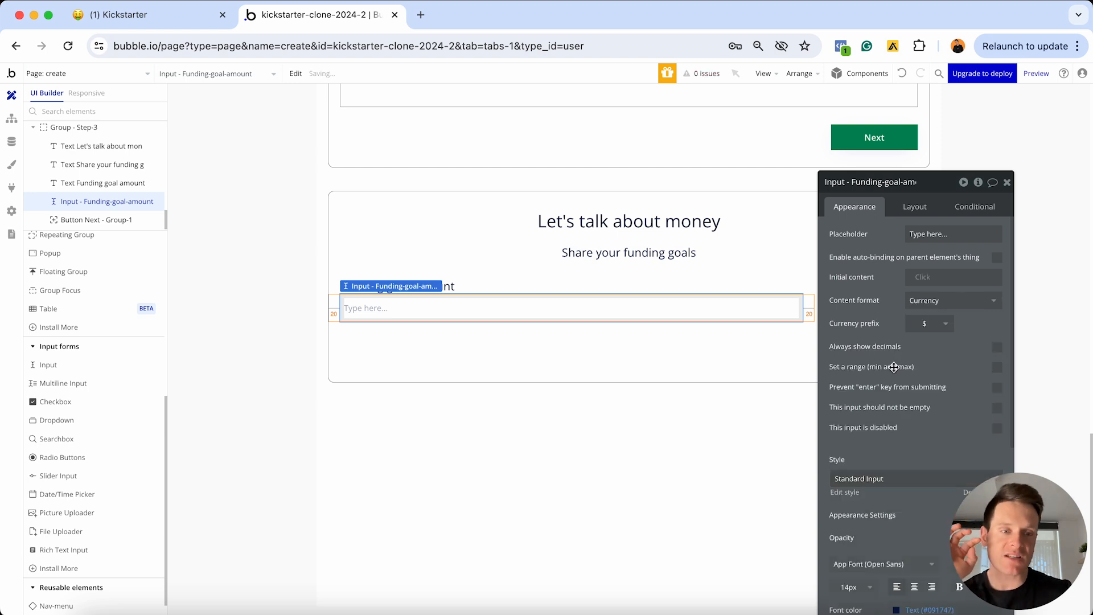
left_click(923, 333)
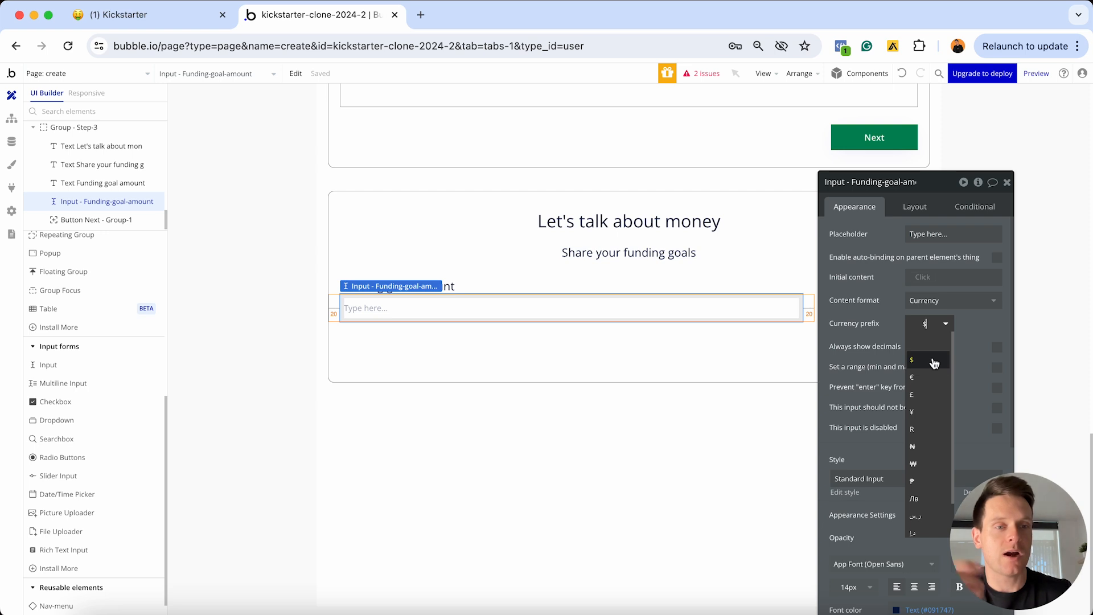
left_click(894, 294)
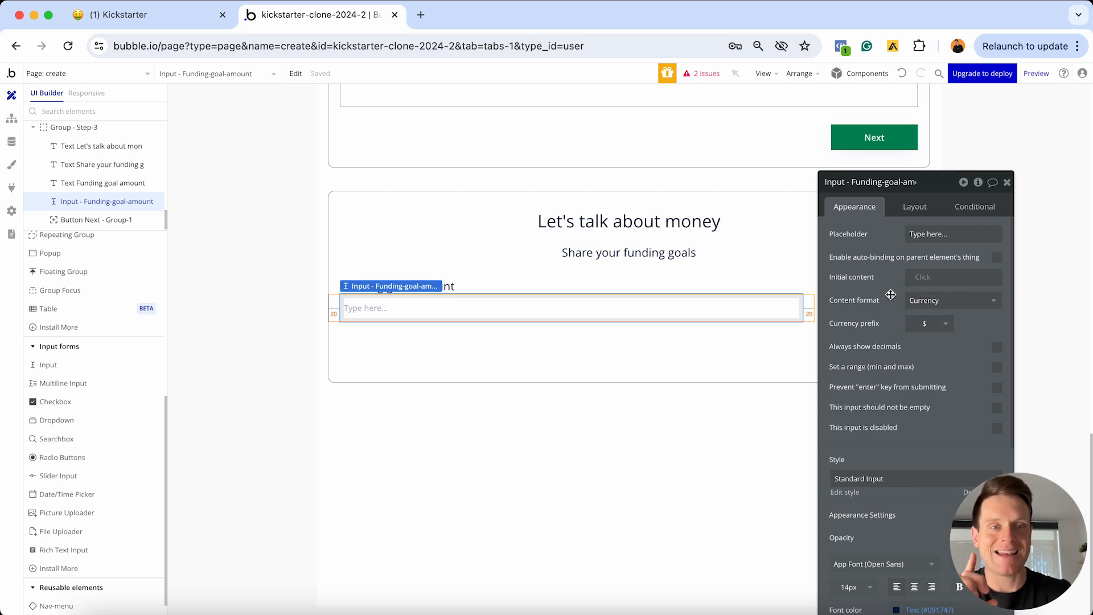
Cap the input's layout maximum width at 400 px
left_click(920, 203)
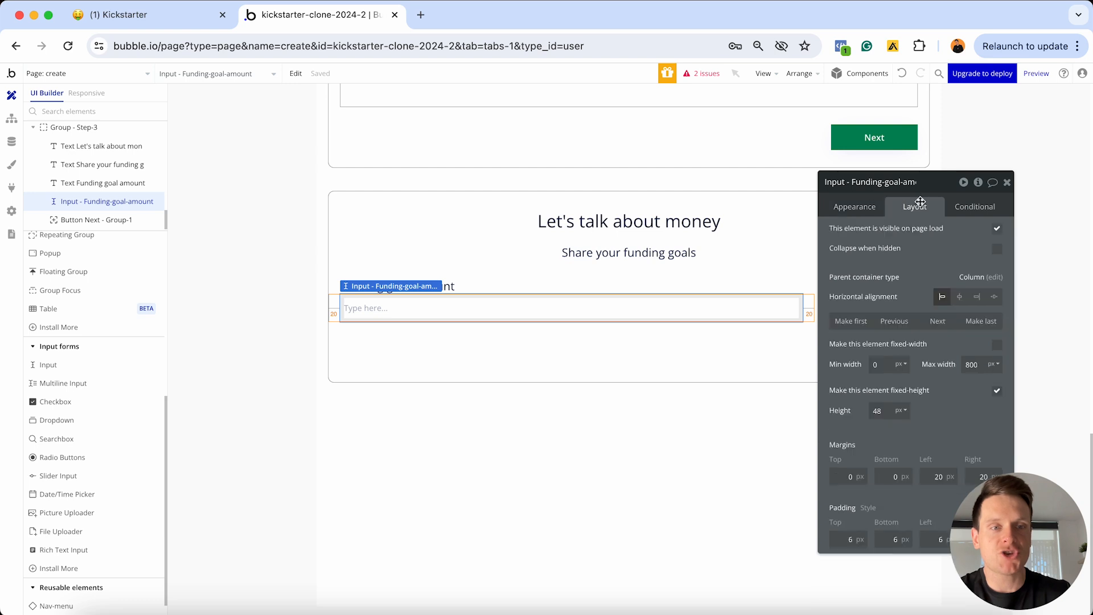
left_click(973, 364)
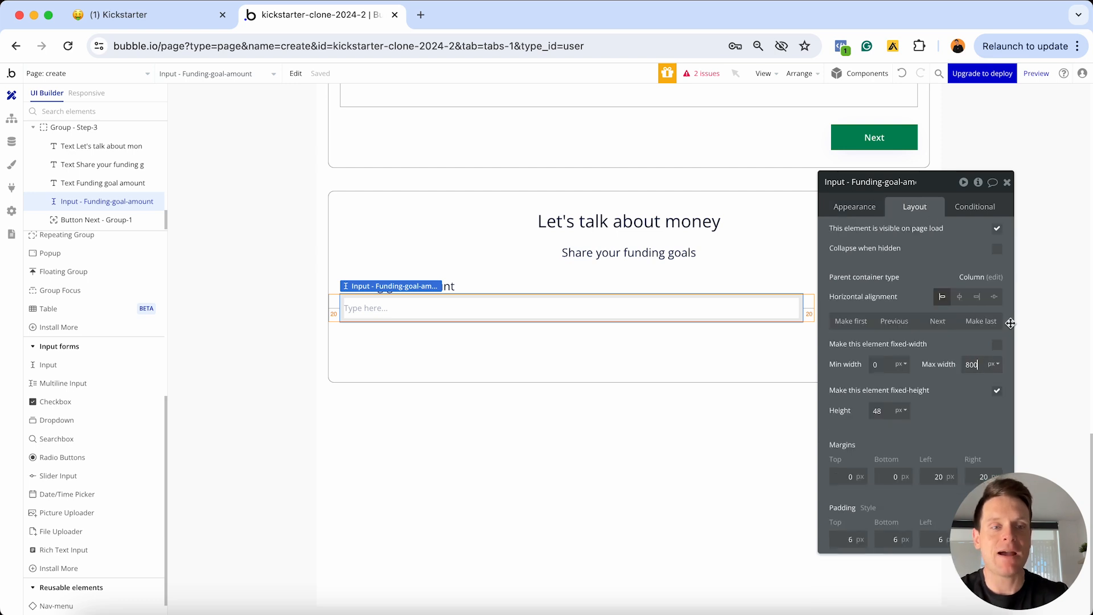
key("Delete")
type("4")
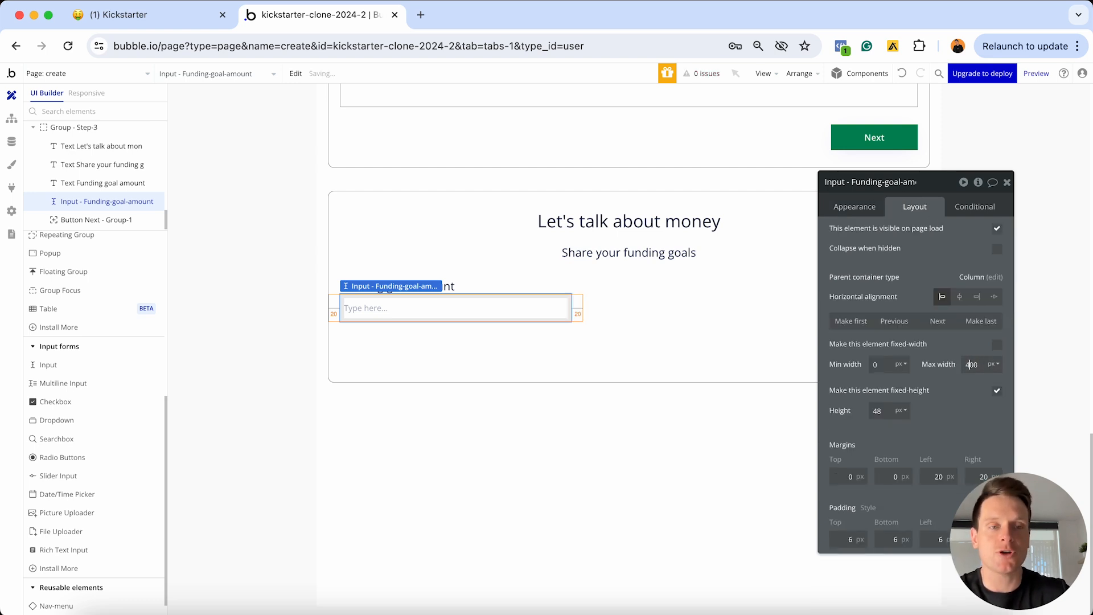
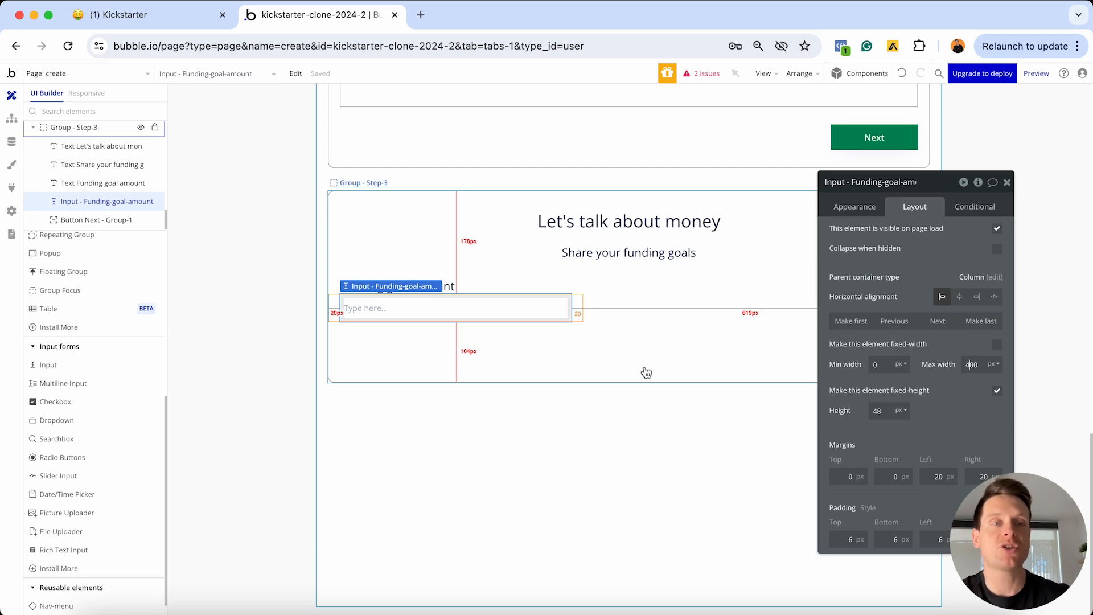
Check the live app preview, then go back to the Bubble editor
key("ctrl+Up")
left_click(514, 252)
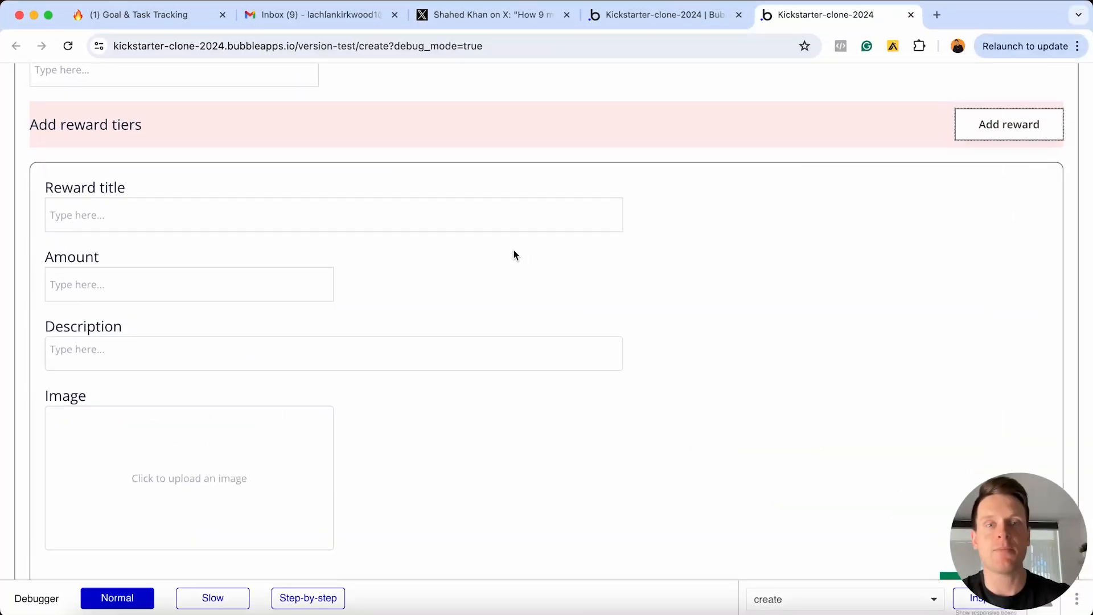
scroll(514, 252, "up", 3)
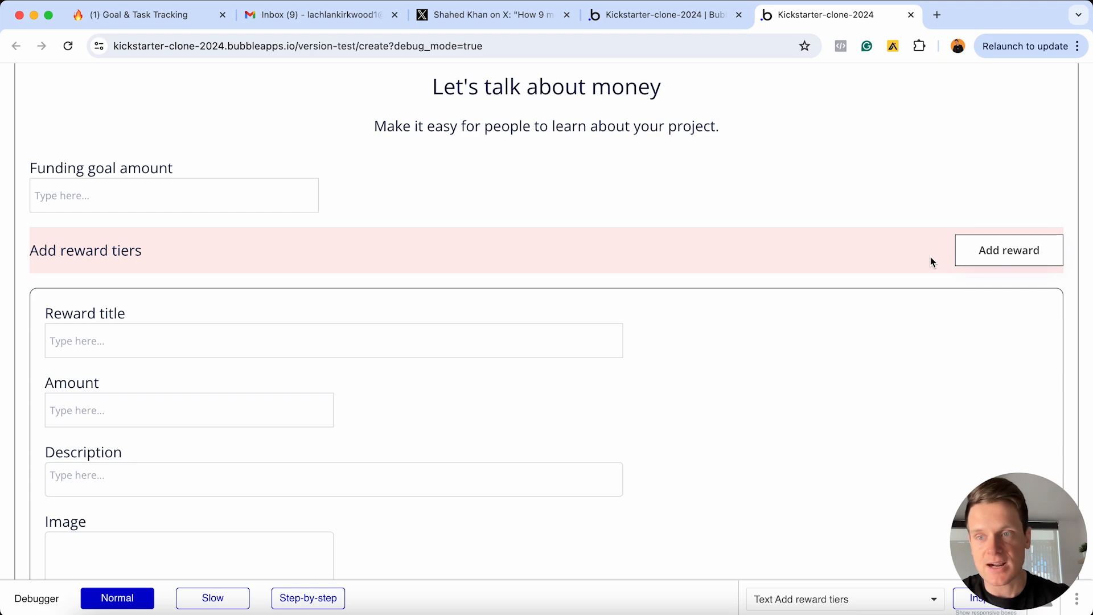
key("ctrl+Up")
left_click(466, 373)
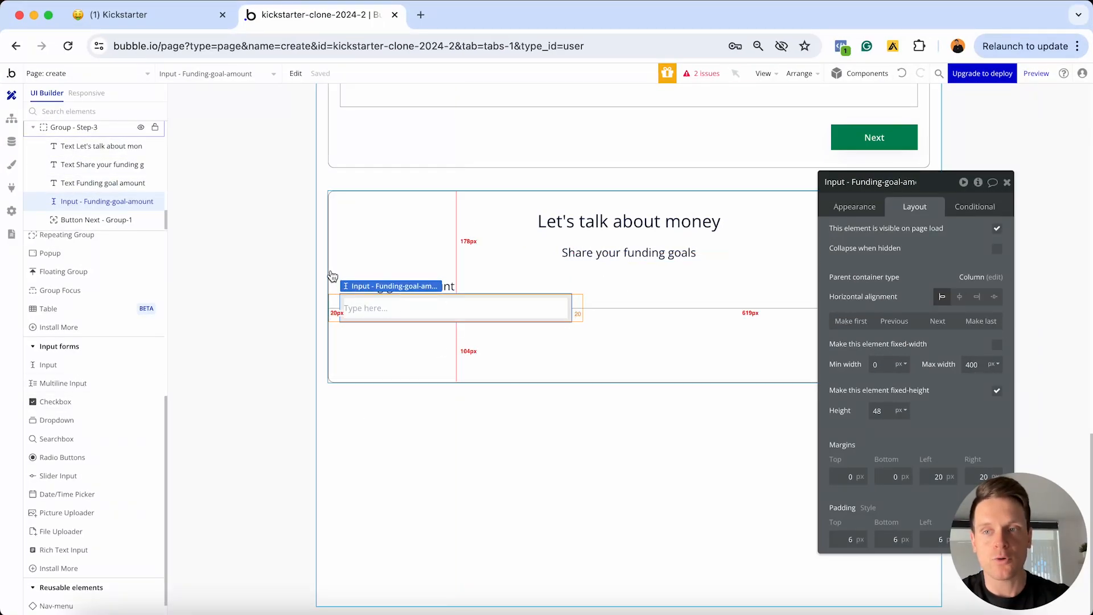
scroll(96, 340, "down", 1)
scroll(94, 340, "up", 5)
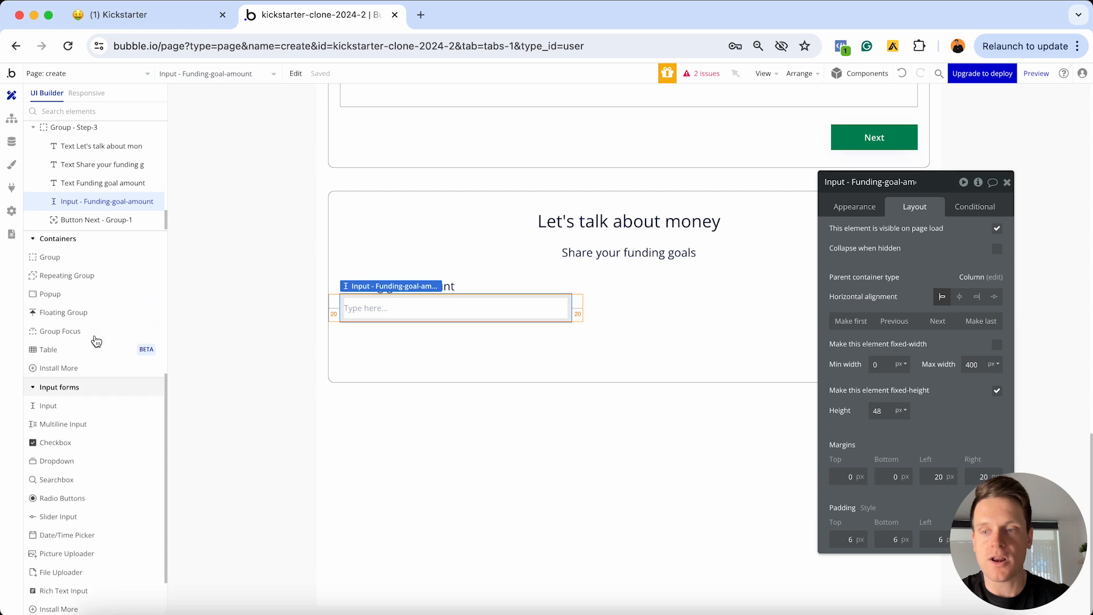
Draw a new group beneath the funding goal input with a flat #FFF1F1 pale-pink background
left_click(59, 347)
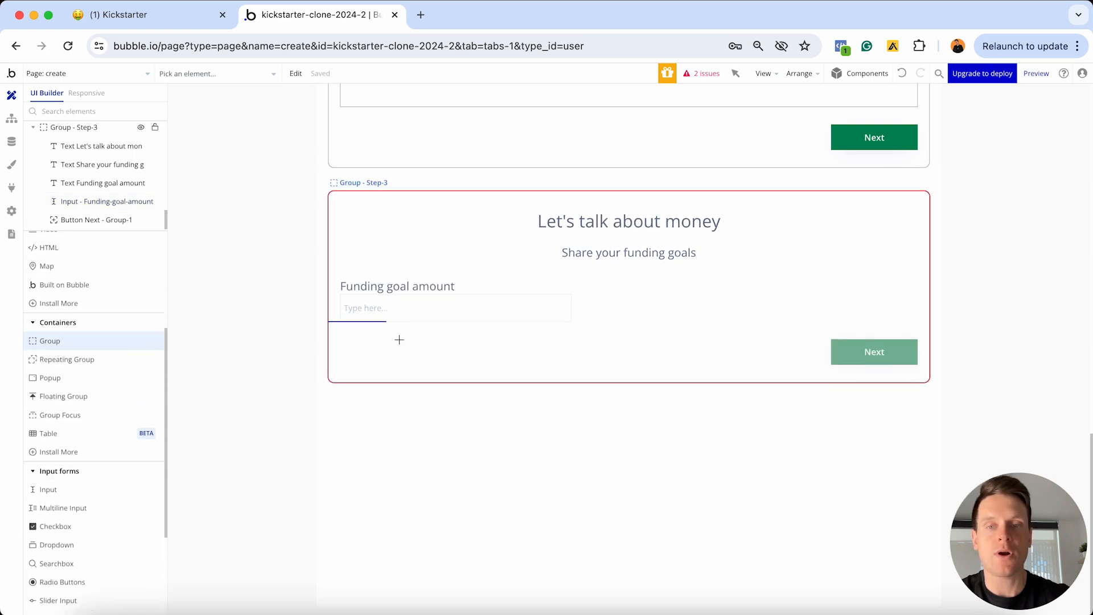
left_click(400, 339)
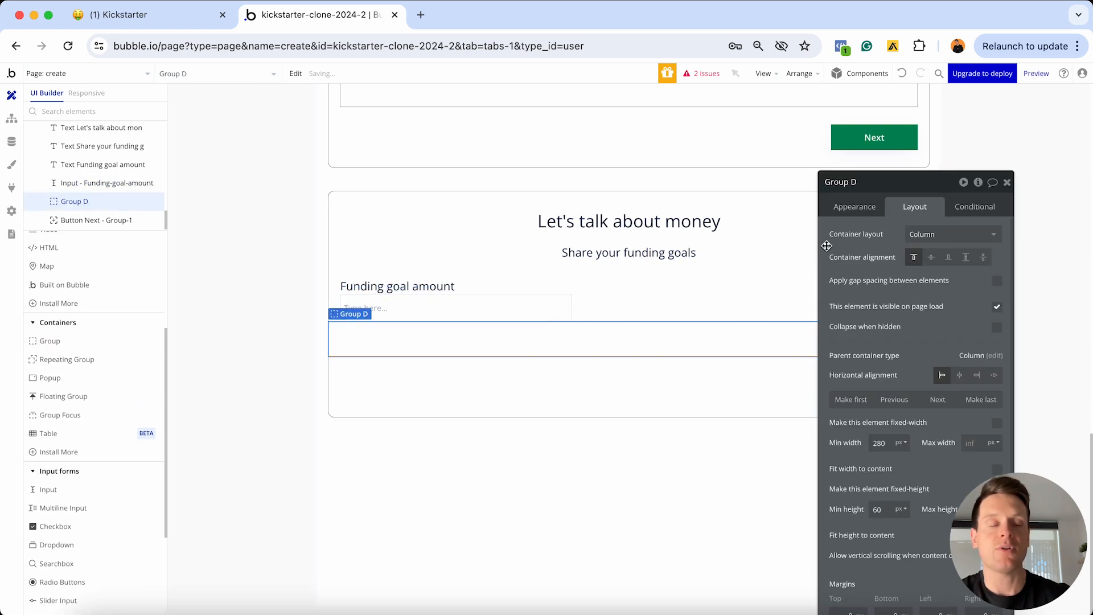
left_click_drag(872, 188, 786, 123)
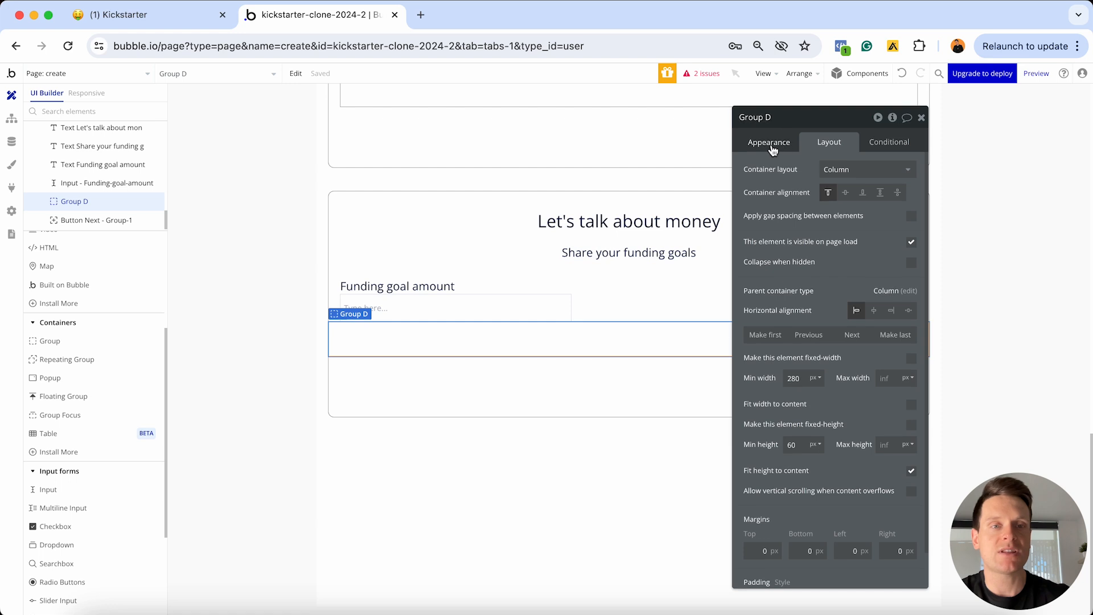
left_click(771, 143)
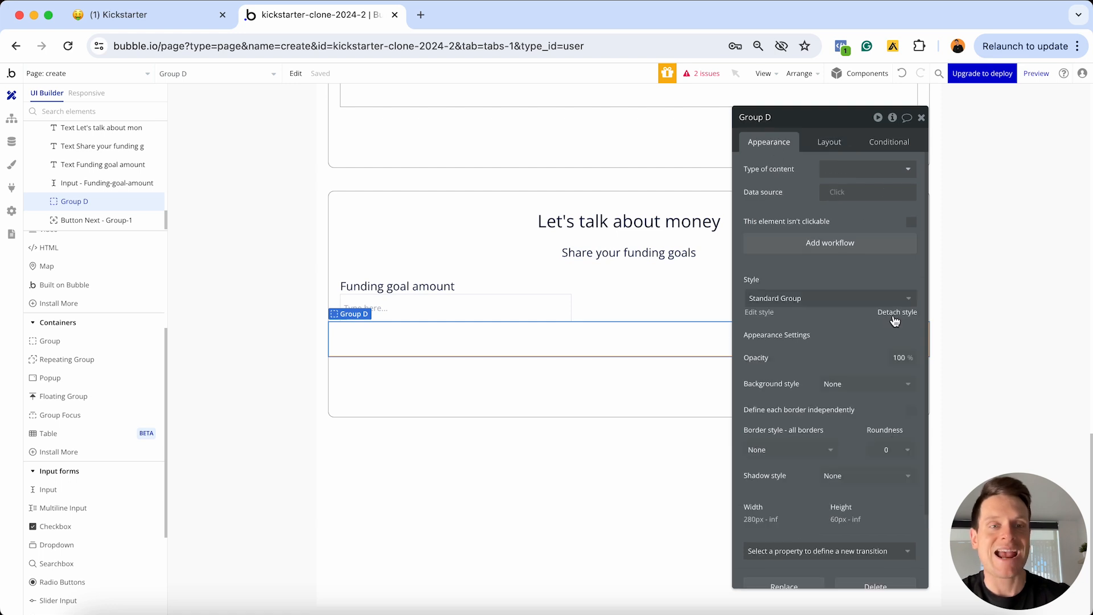
left_click(866, 369)
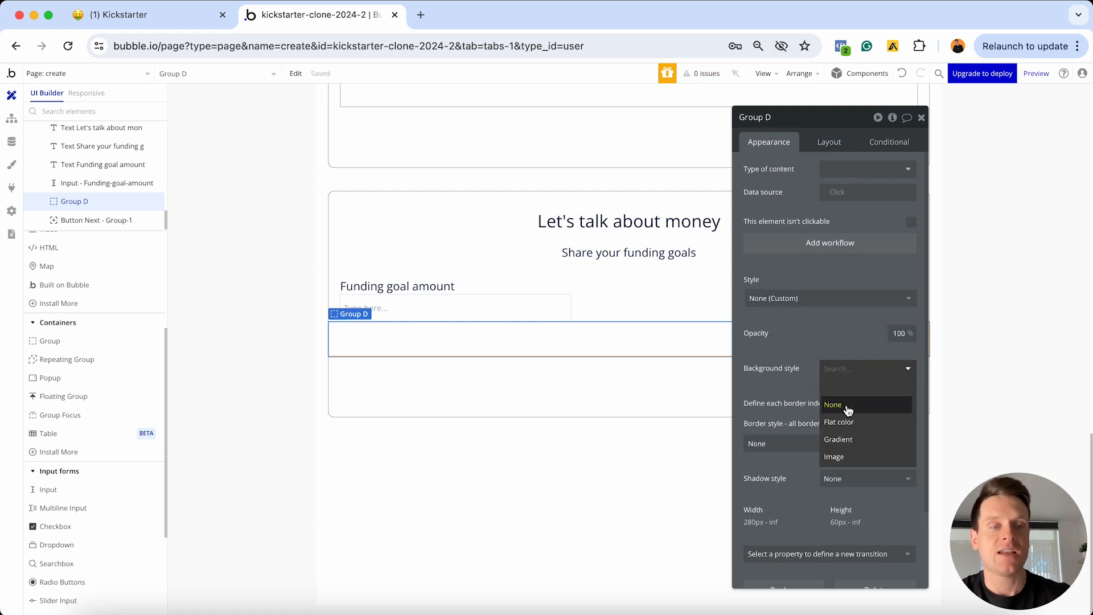
left_click(845, 419)
left_click(848, 394)
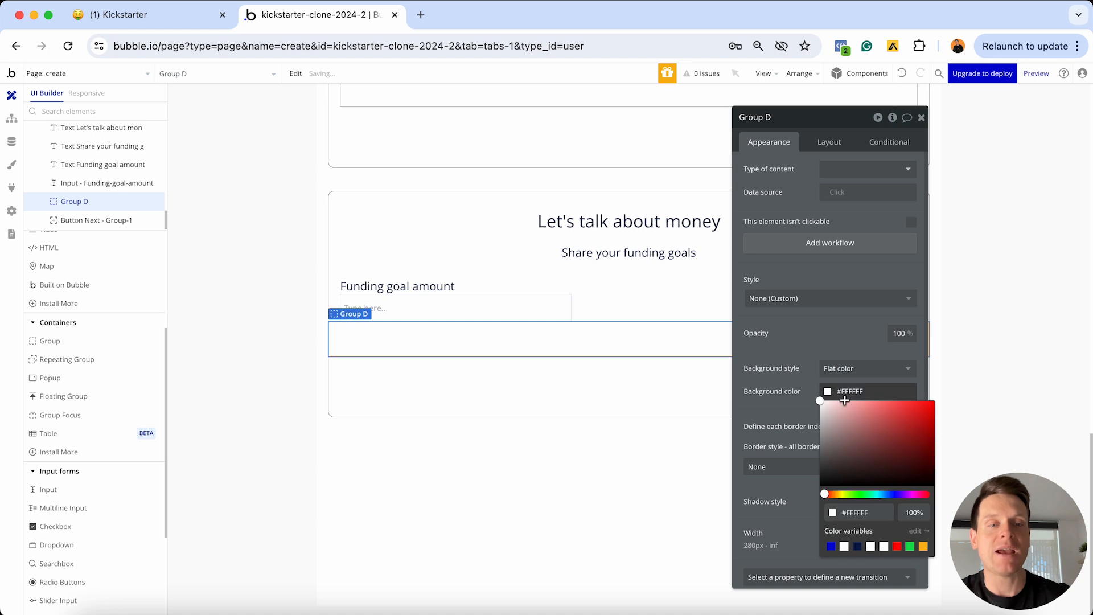
left_click_drag(846, 406, 827, 396)
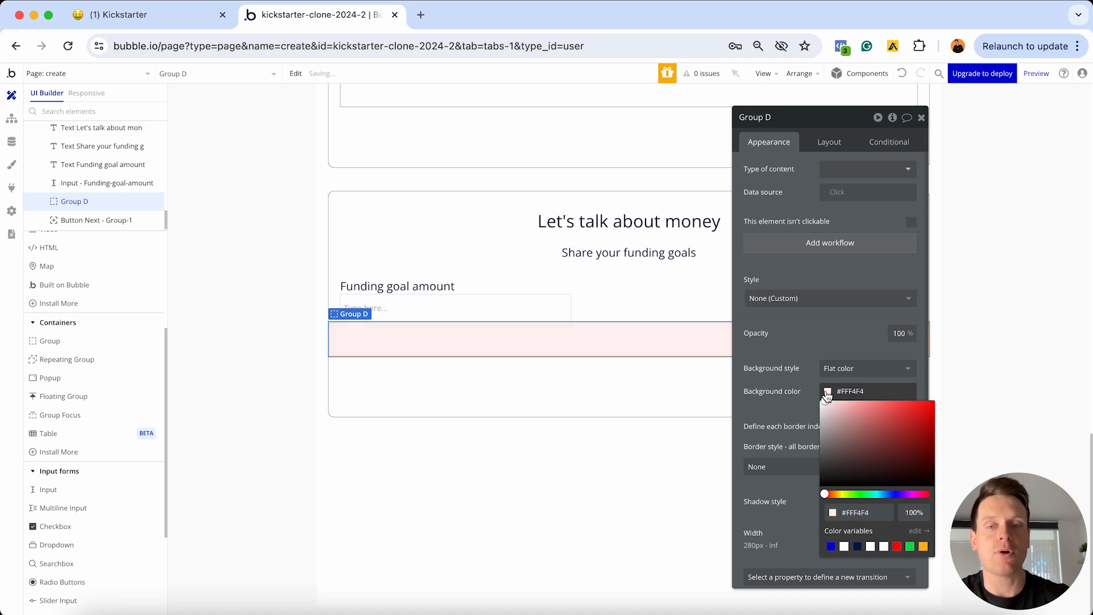
left_click(529, 380)
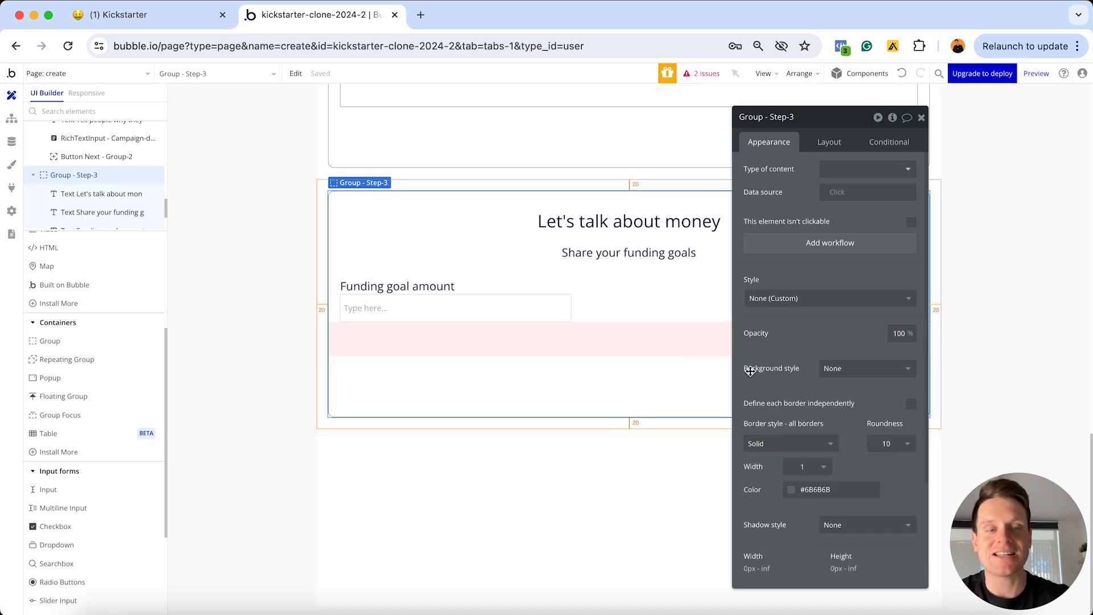
Set the pink group's container layout to Row and move the Funding goal amount label into it
left_click(674, 342)
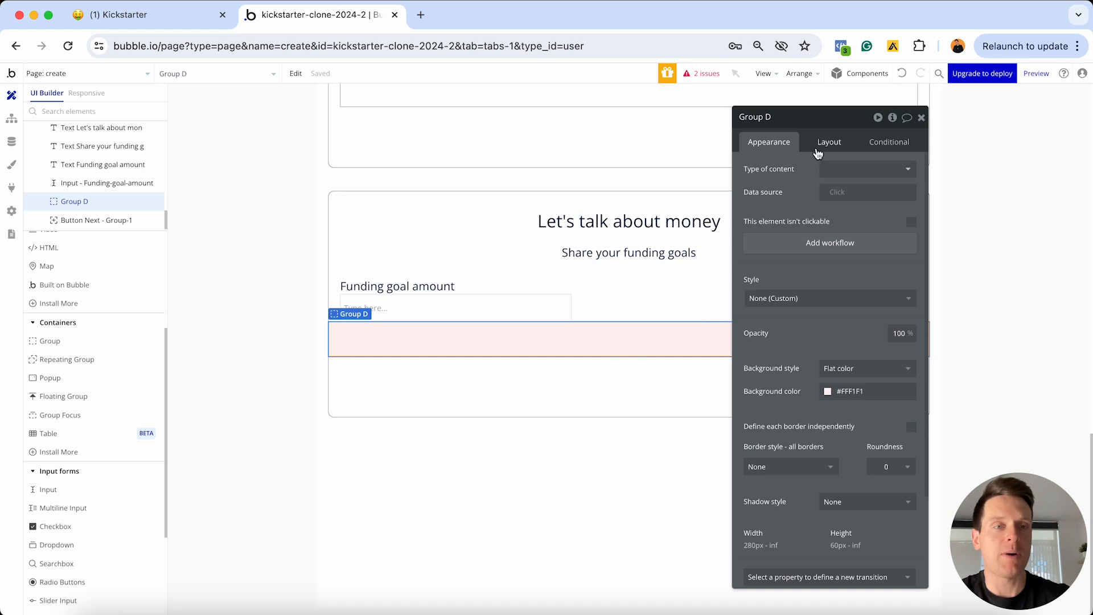
left_click(819, 143)
left_click(832, 169)
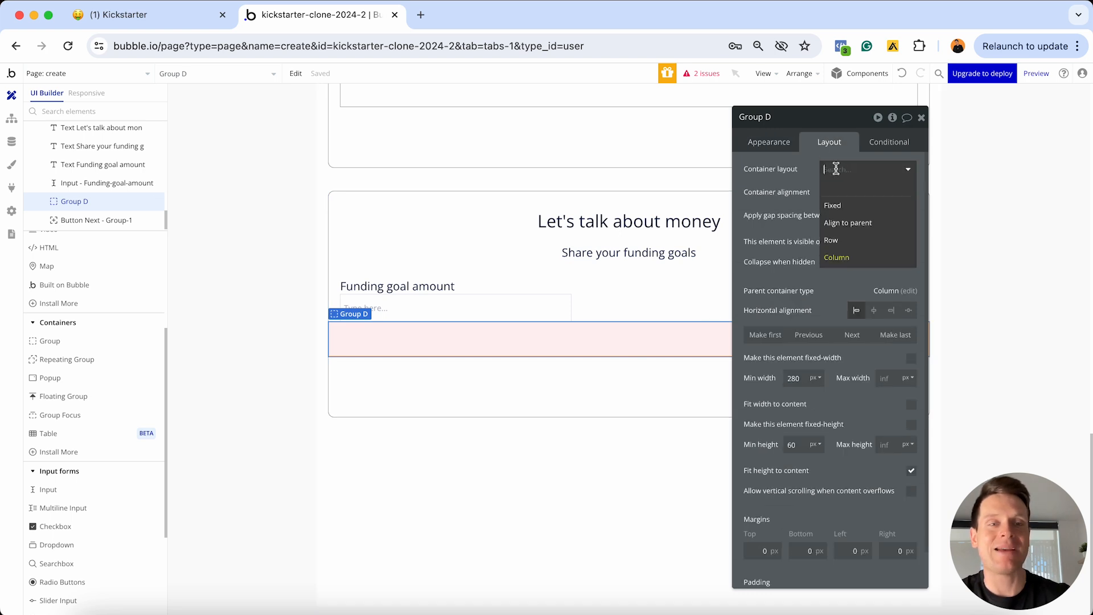
left_click(846, 241)
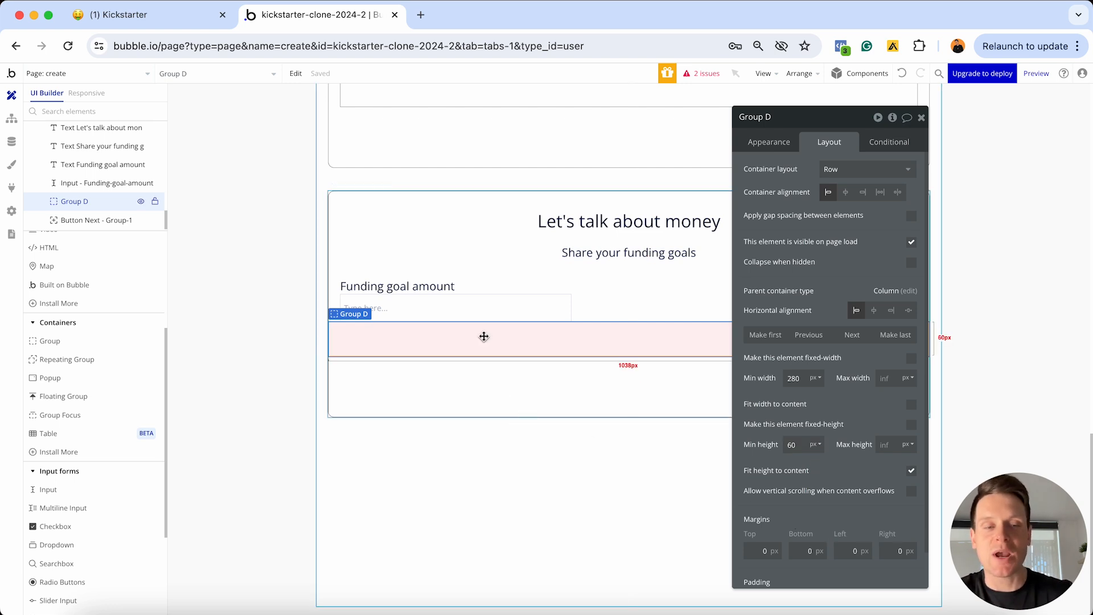
left_click_drag(434, 290, 413, 335)
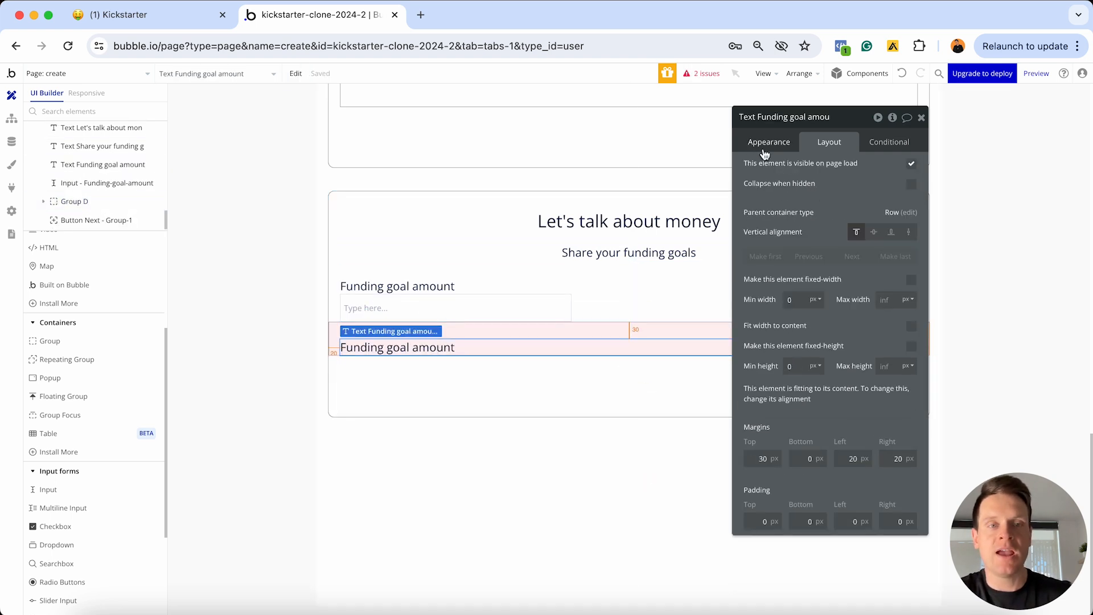
Change the label's text to 'Add reward tiers'
left_click(764, 153)
triple_click(751, 168)
type("Add reward t")
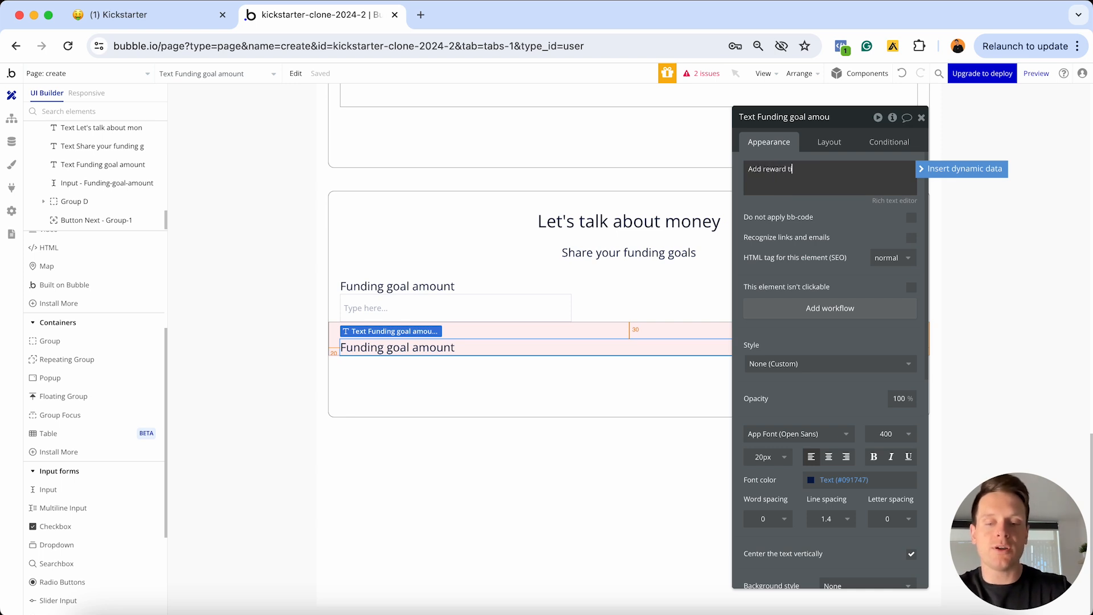
type("iers")
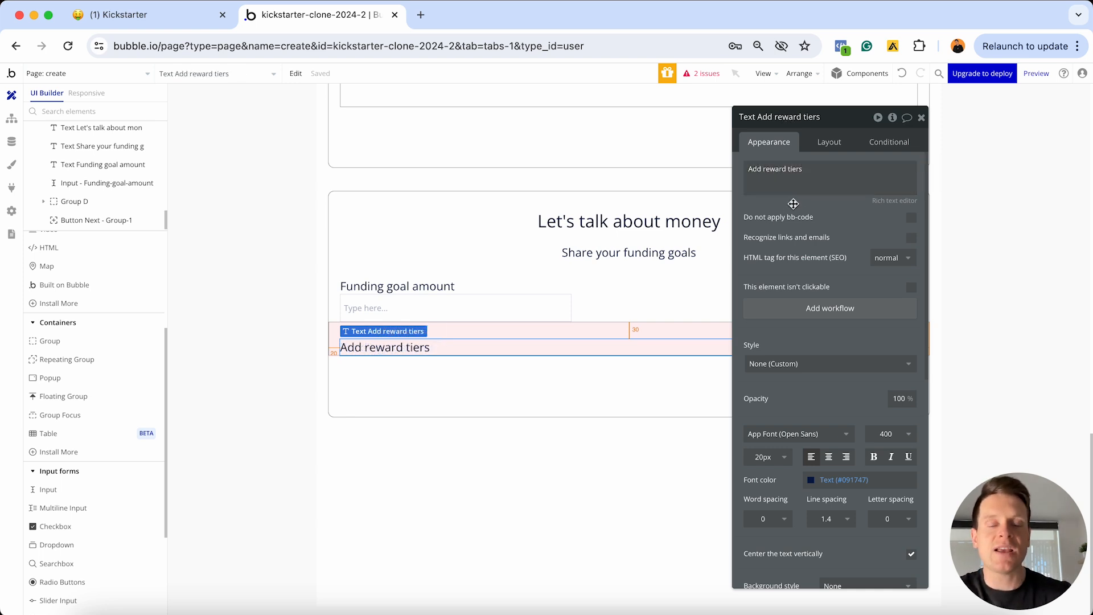
Set the label's margins to 10 top, 10 bottom and 0 left
left_click(830, 143)
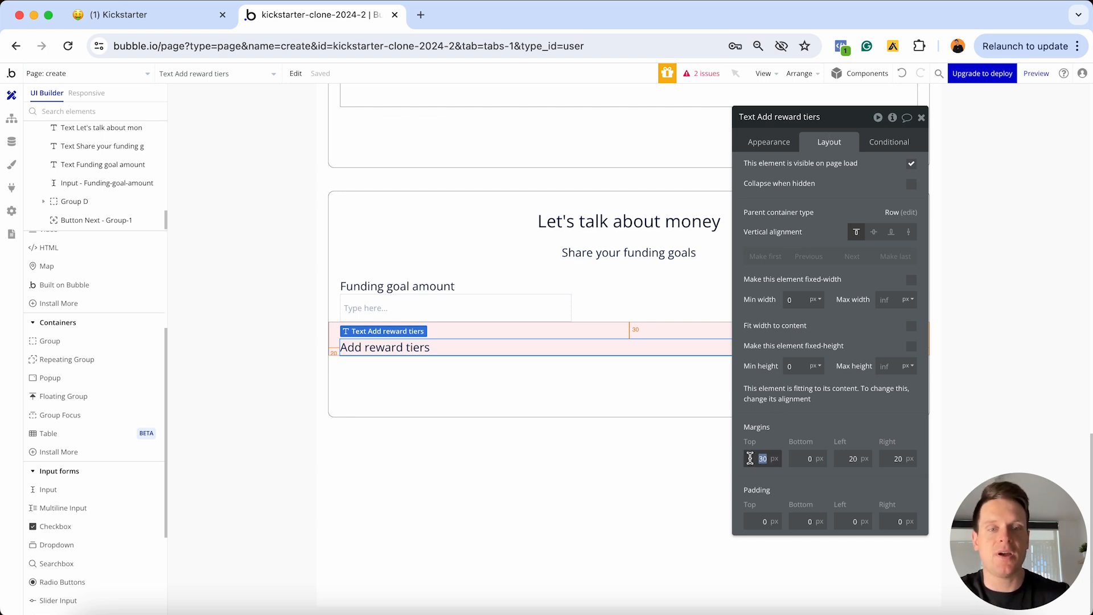
type("1")
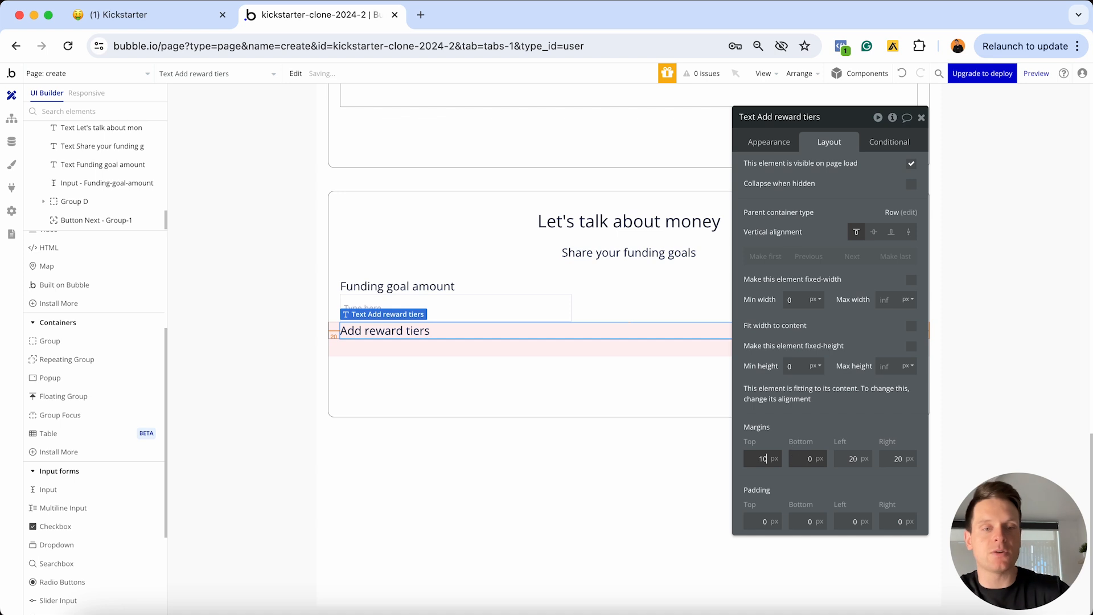
left_click(801, 458)
type("100")
left_click(837, 458)
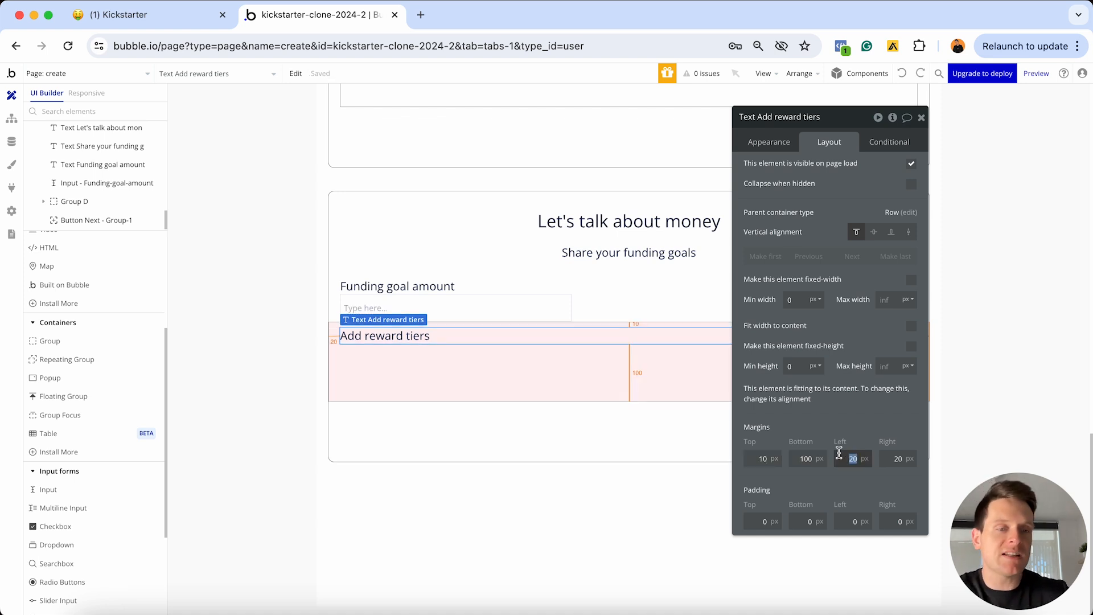
type("0")
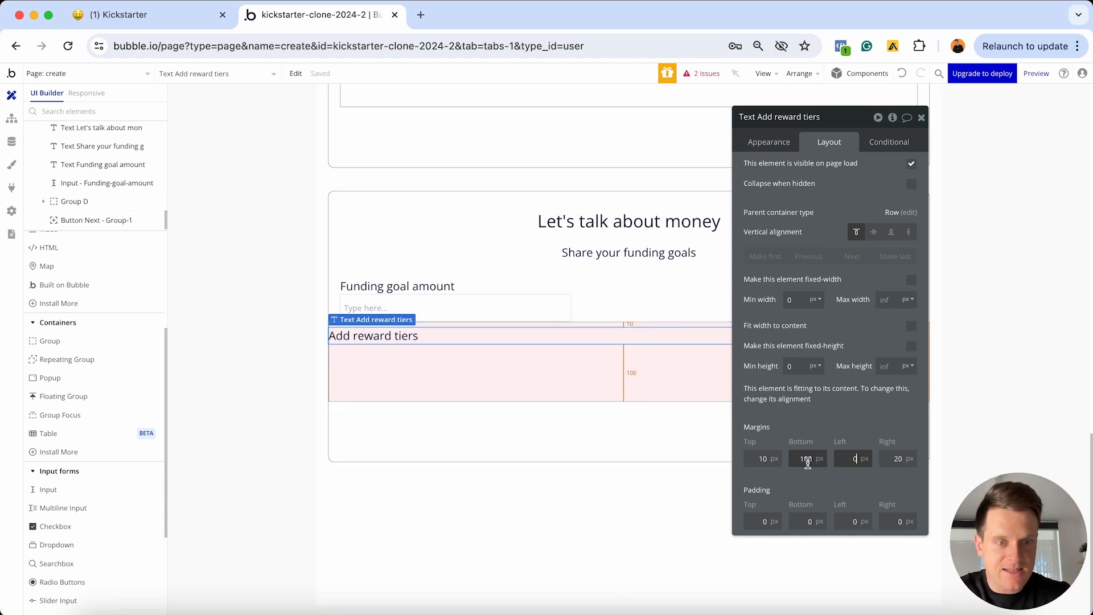
left_click(807, 461)
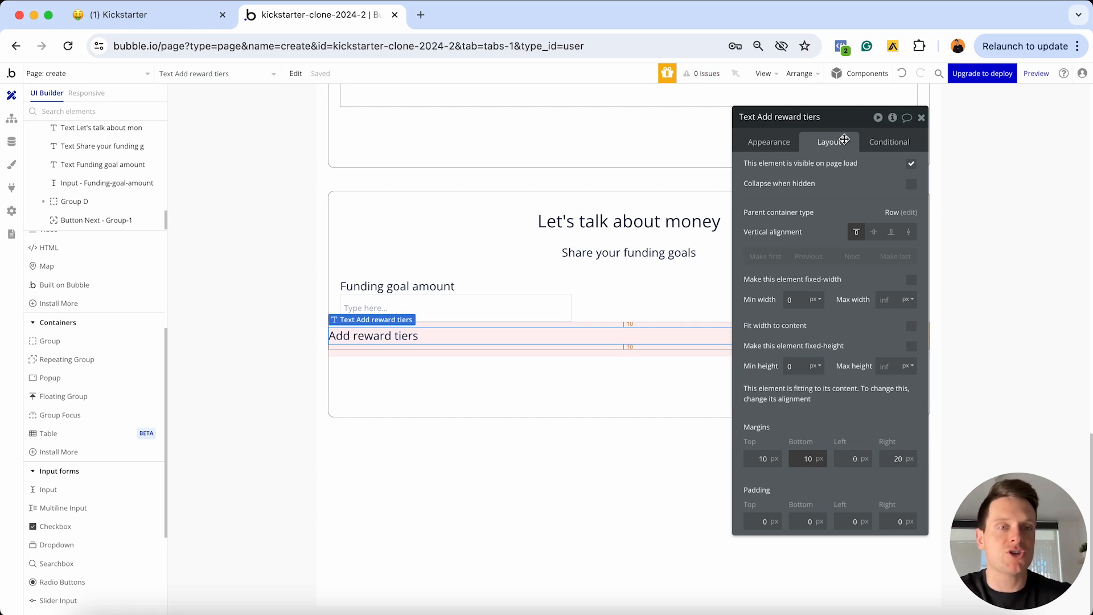
left_click_drag(808, 119, 595, 201)
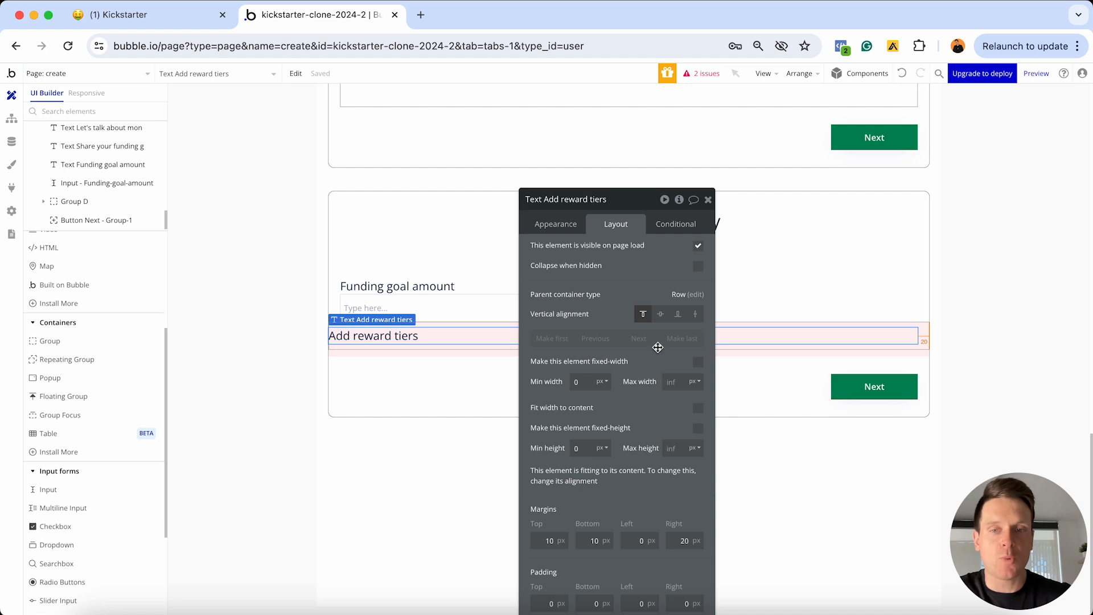
Vertically centre the label, then add an Outline Button style 'Add reward' button to the row
left_click(661, 314)
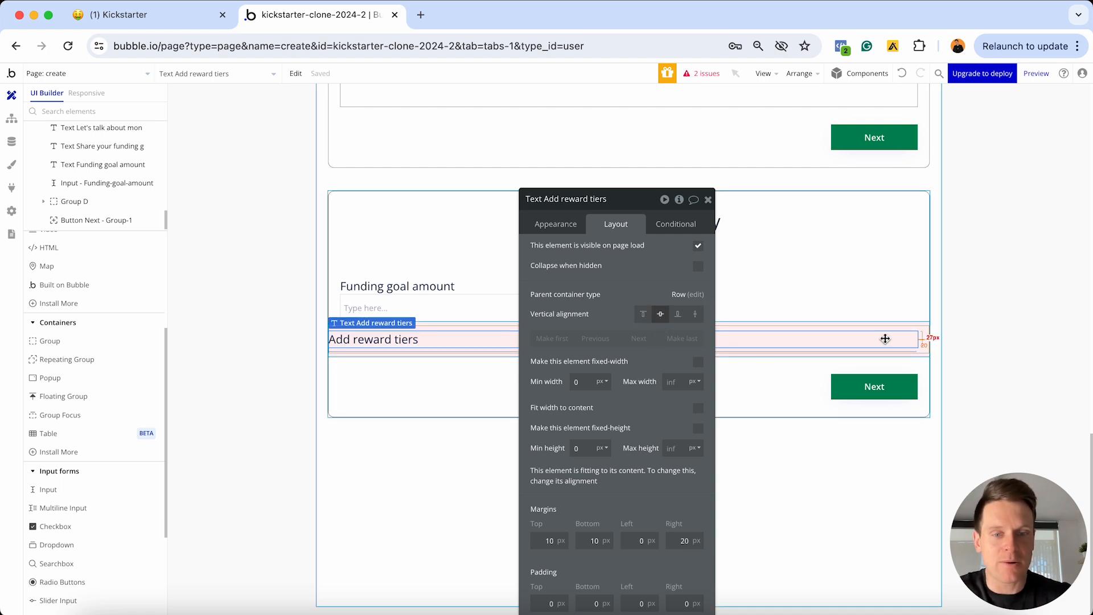
scroll(125, 384, "up", 5)
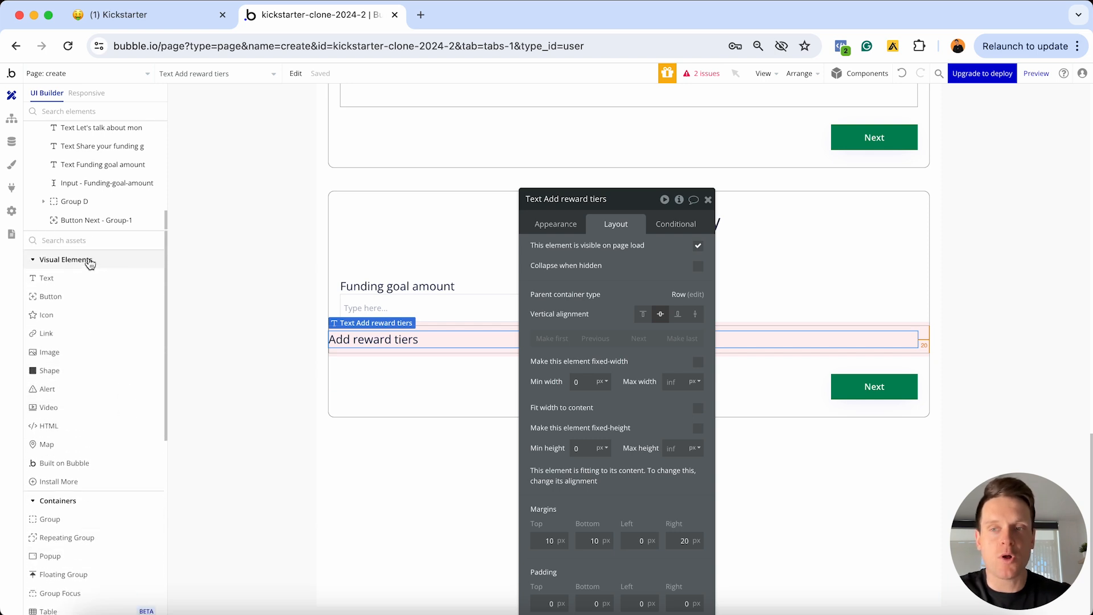
left_click(59, 299)
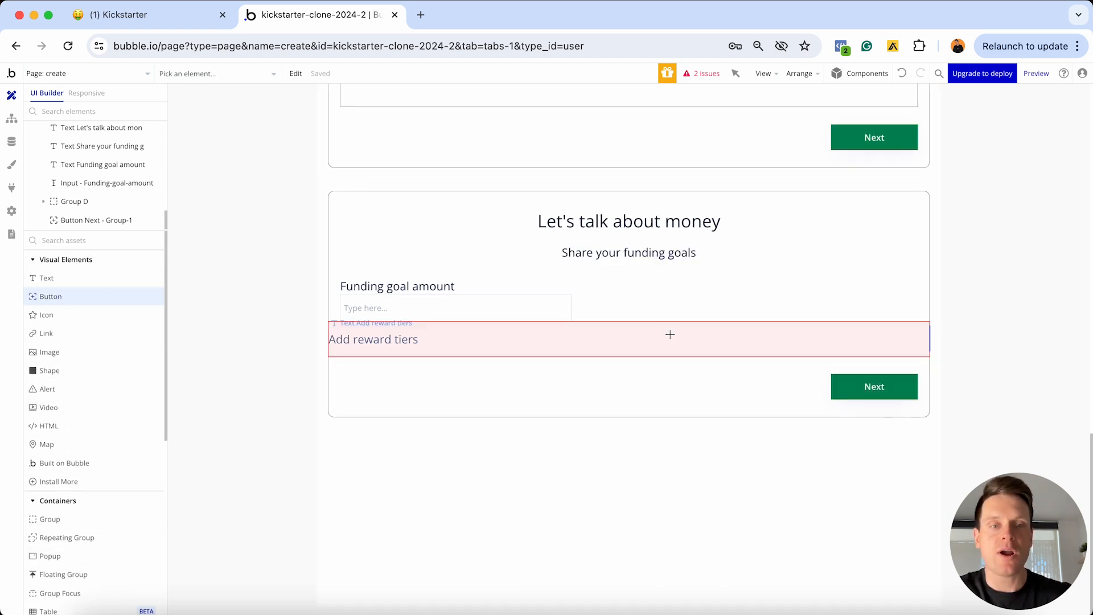
left_click(889, 334)
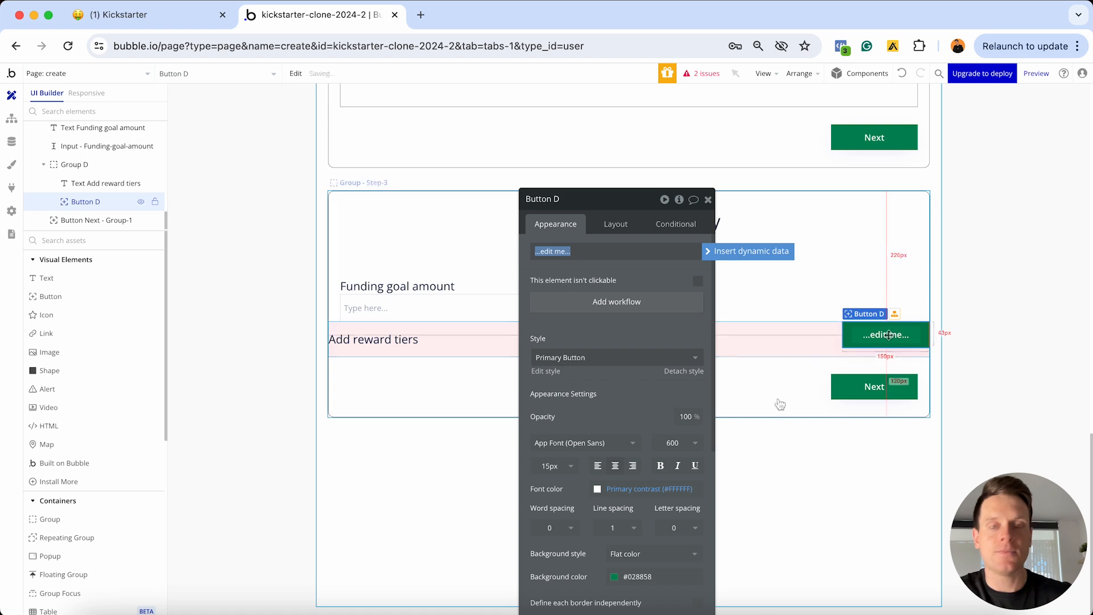
type("Add reward")
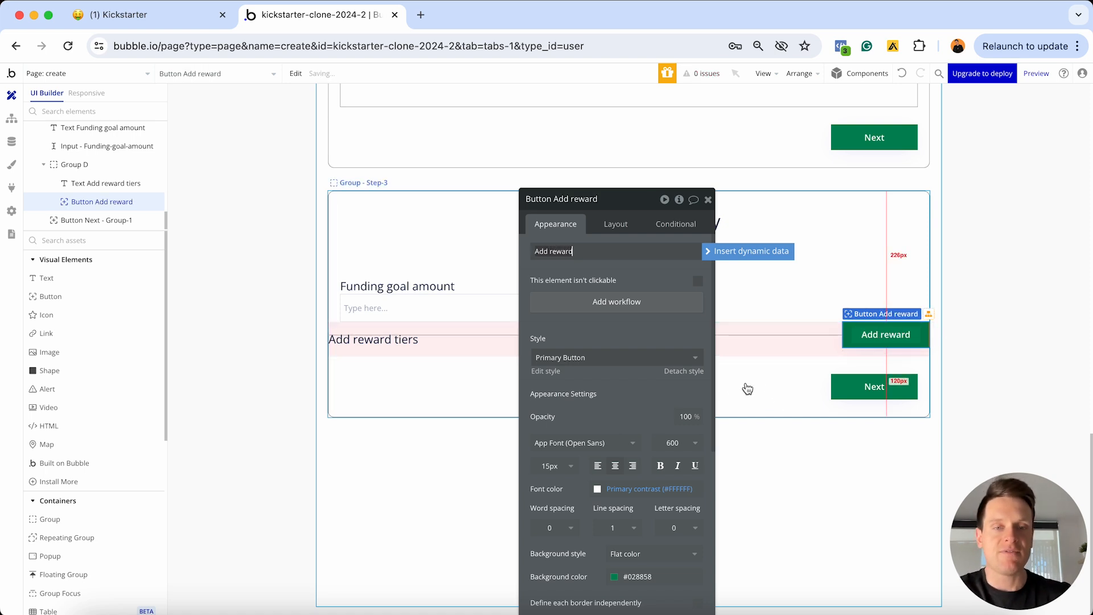
left_click(635, 364)
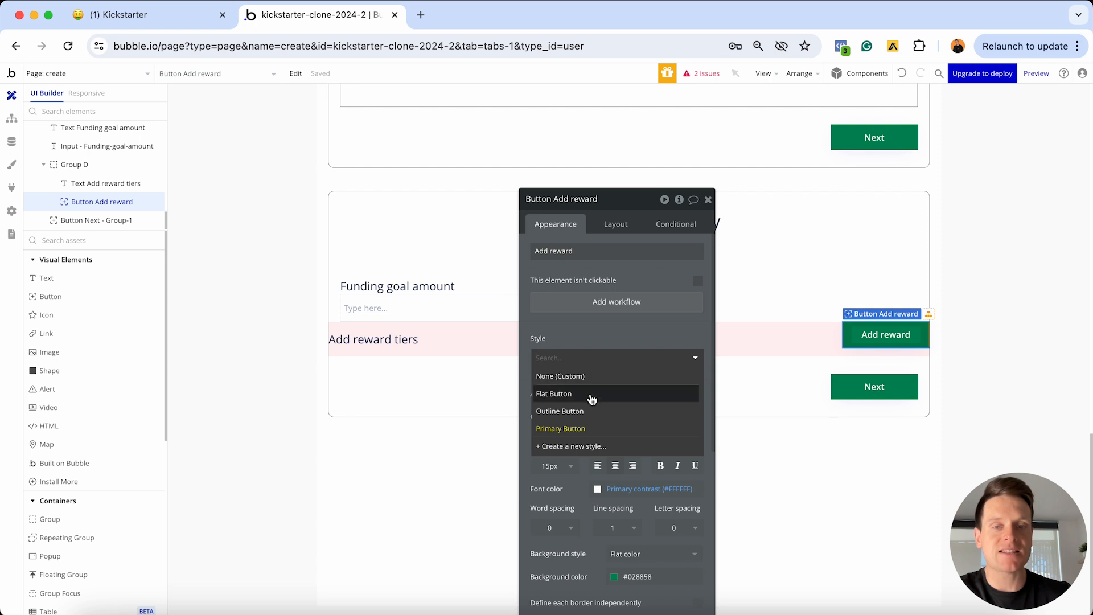
left_click(581, 412)
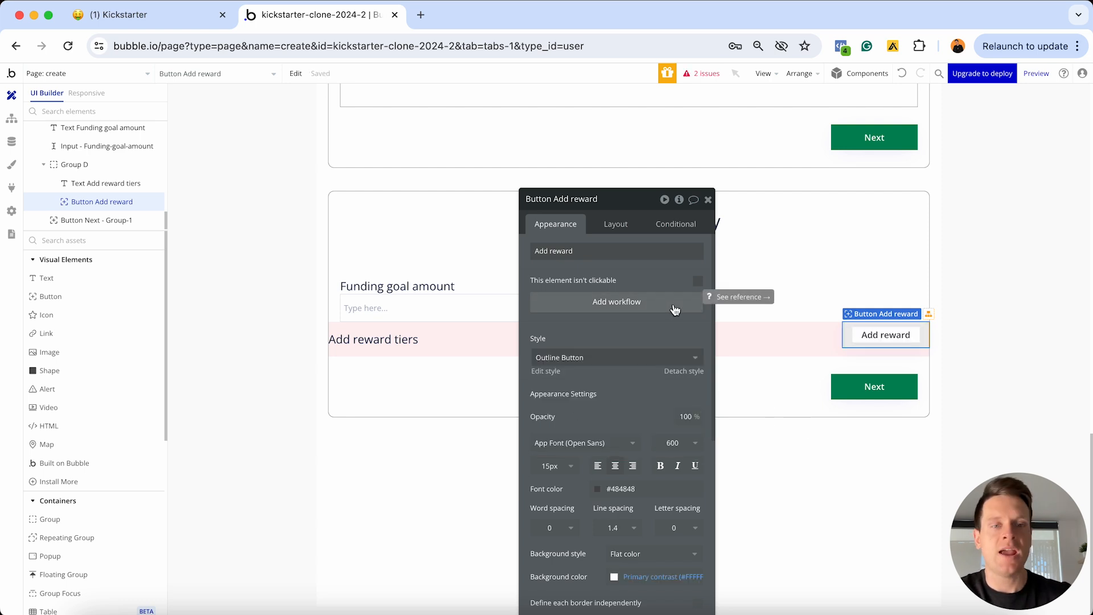
Centre the Add reward button vertically with 10 px top and bottom margins
left_click(614, 225)
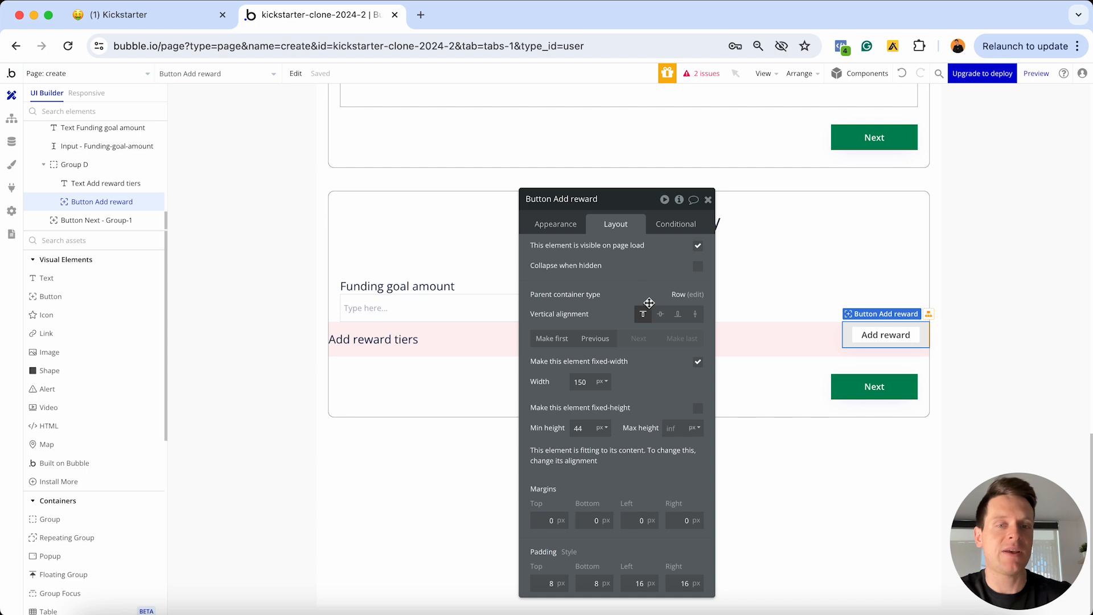
left_click(659, 316)
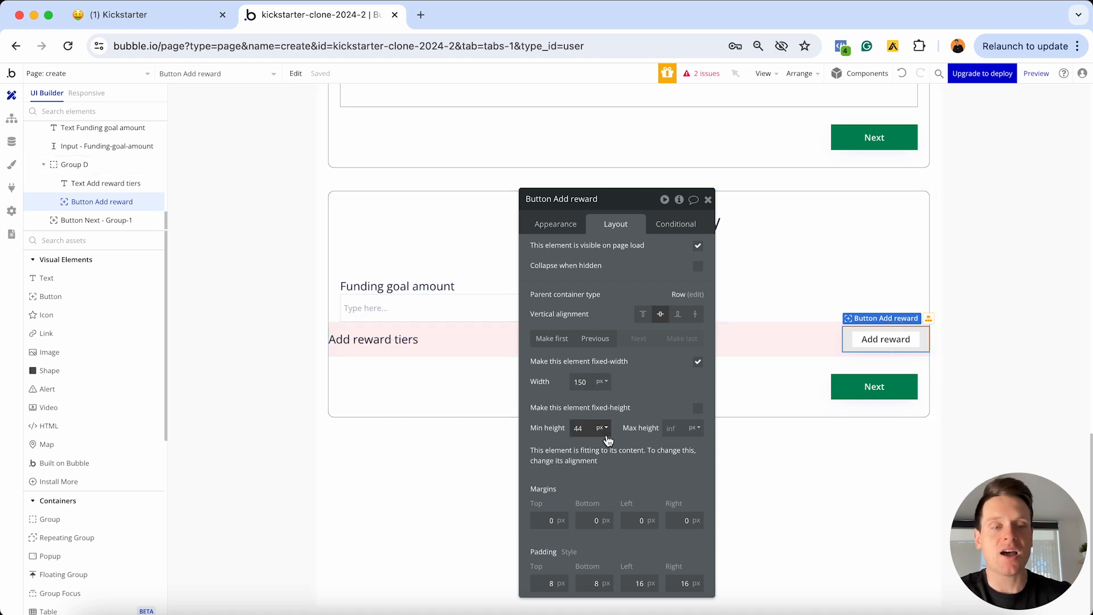
type("1")
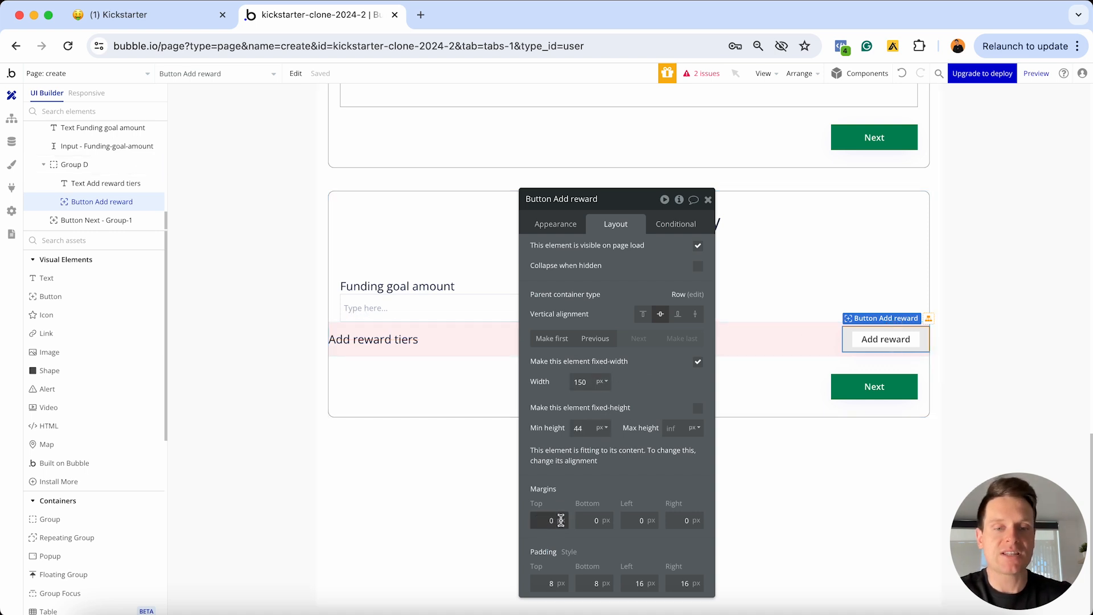
left_click(585, 519)
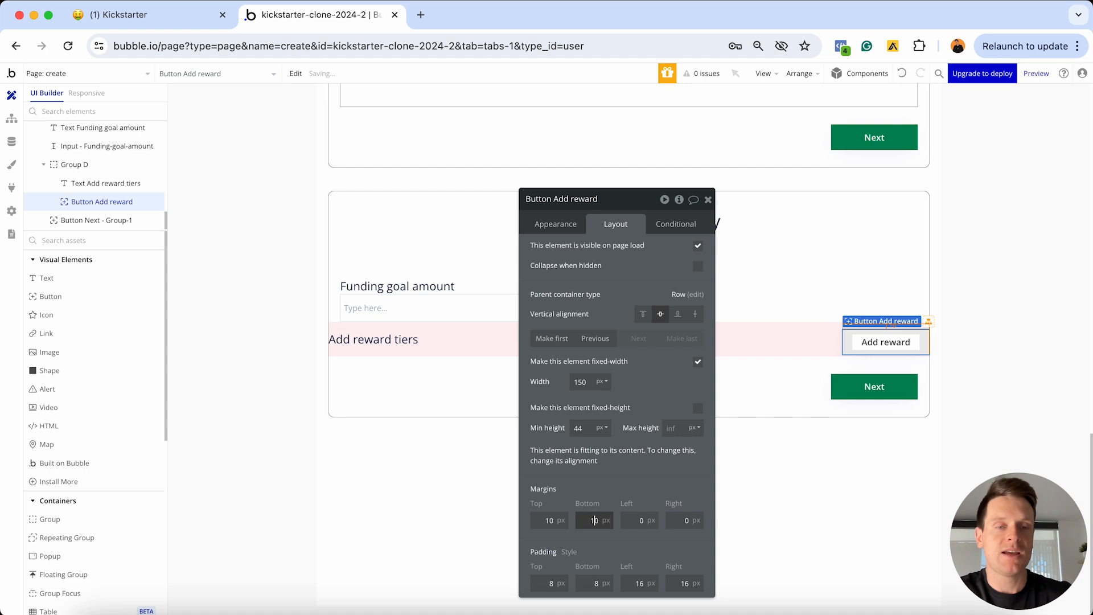
type("1")
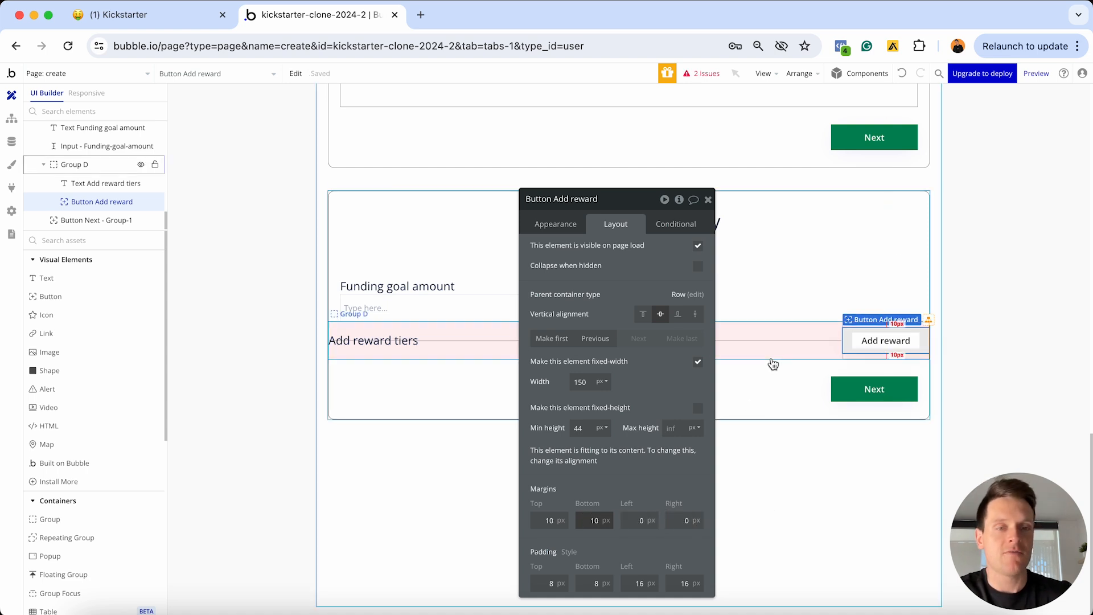
left_click(771, 357)
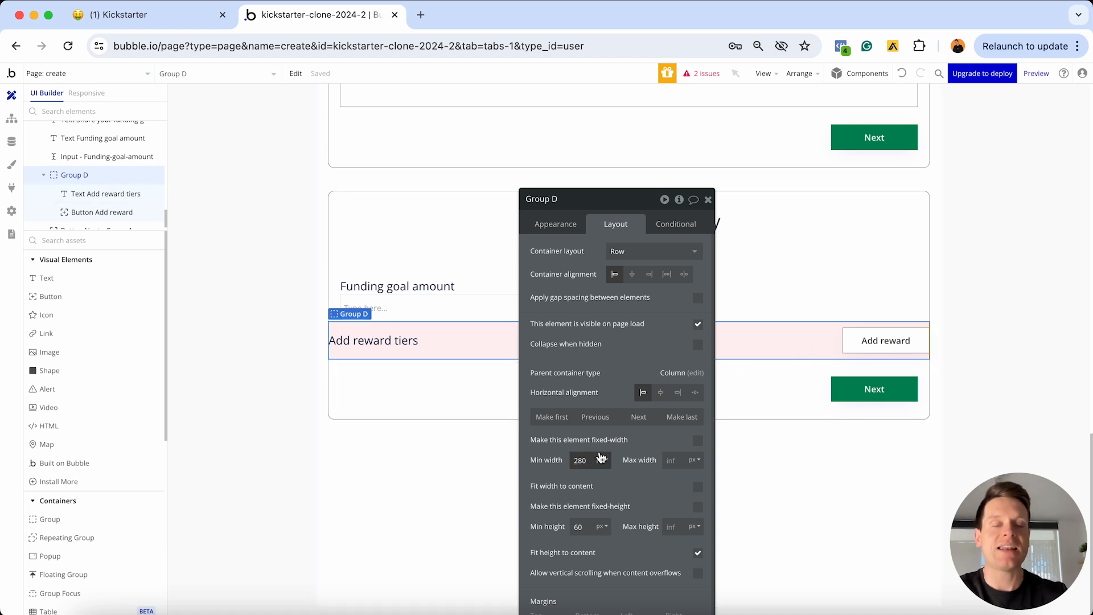
Give Group D 0 min width and height and 20 px top, left and right margins, then open Responsive view
type("0")
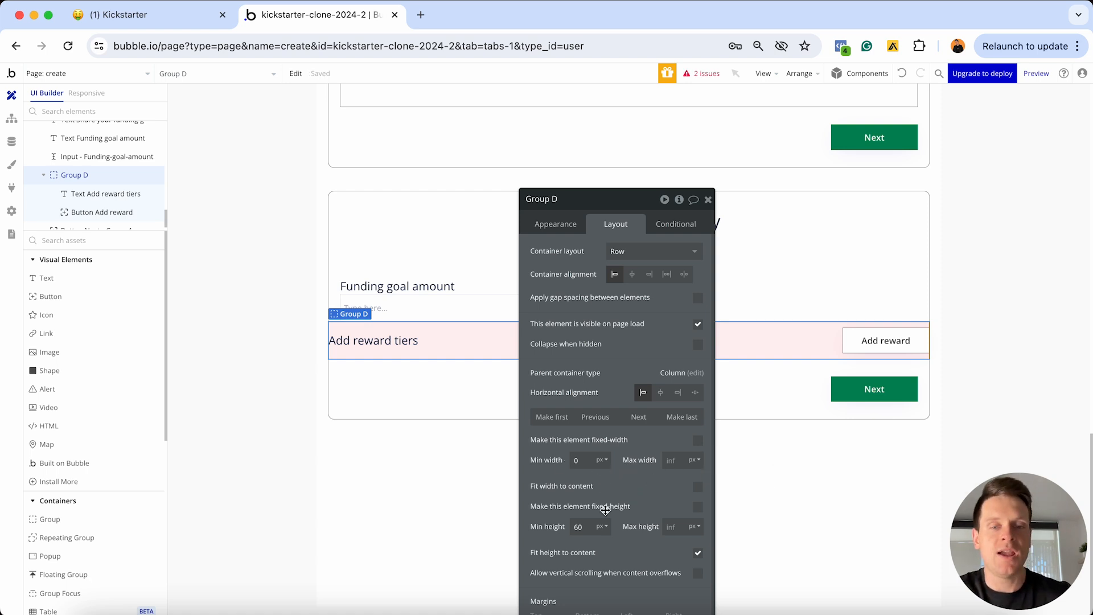
type("0")
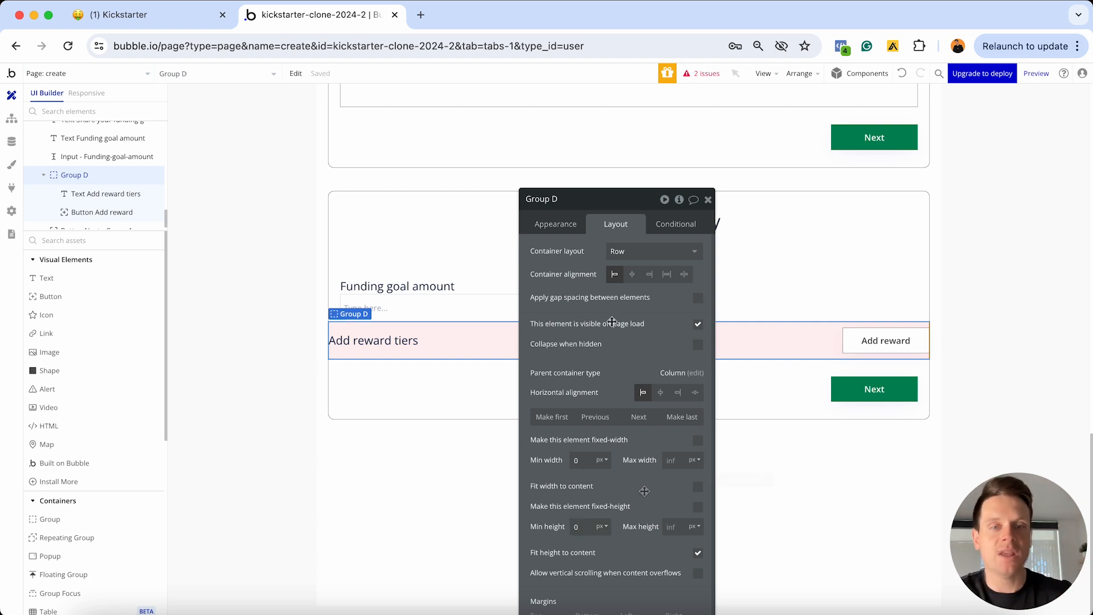
left_click_drag(616, 205, 610, 97)
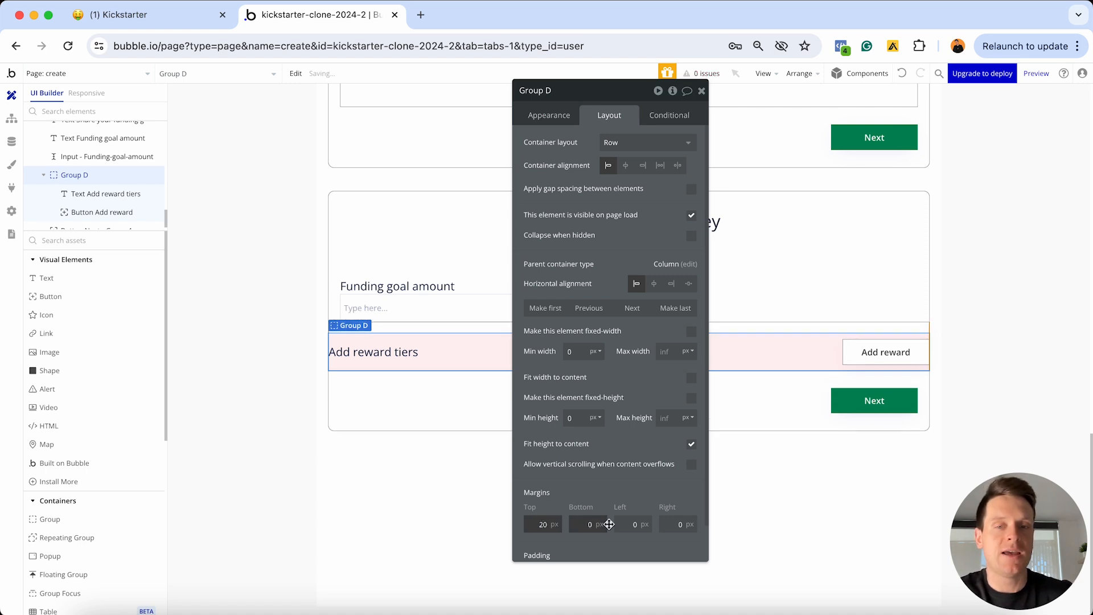
left_click(631, 524)
type("2")
left_click(669, 524)
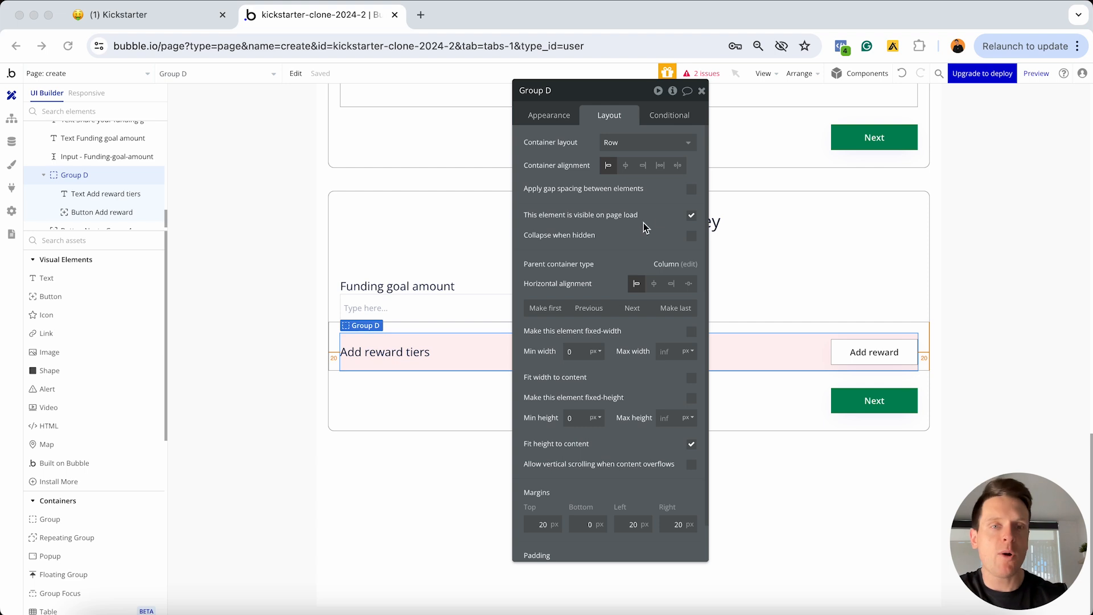
left_click(702, 91)
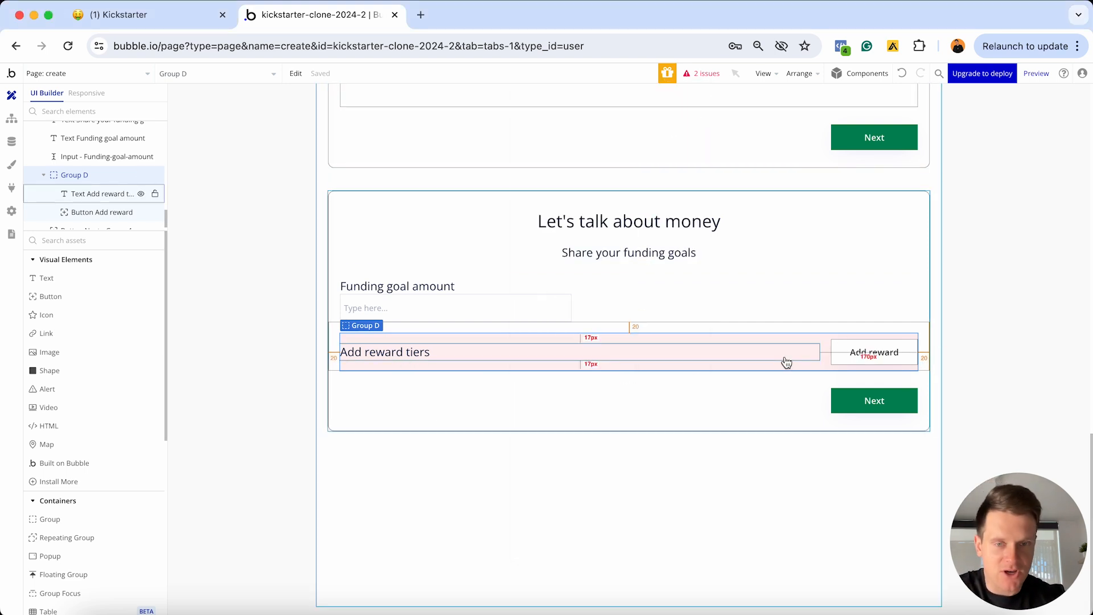
left_click(83, 96)
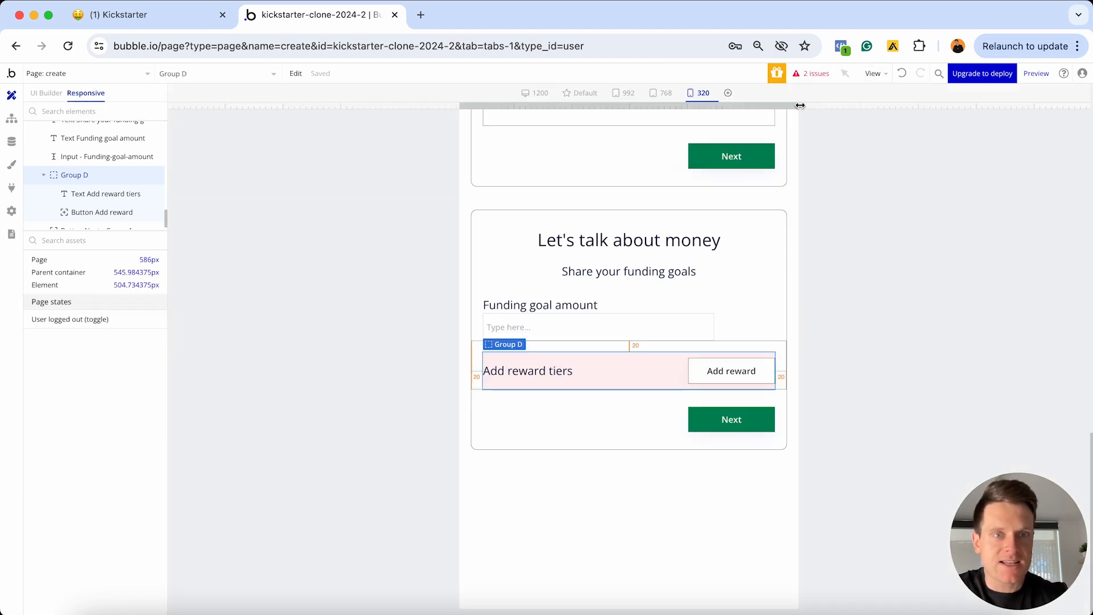
Preview the page at the 320 px breakpoint and open the Add reward button's layout settings
mouse_move(800, 106)
left_mouse_down()
mouse_move(1068, 105)
mouse_move(802, 106)
left_mouse_up()
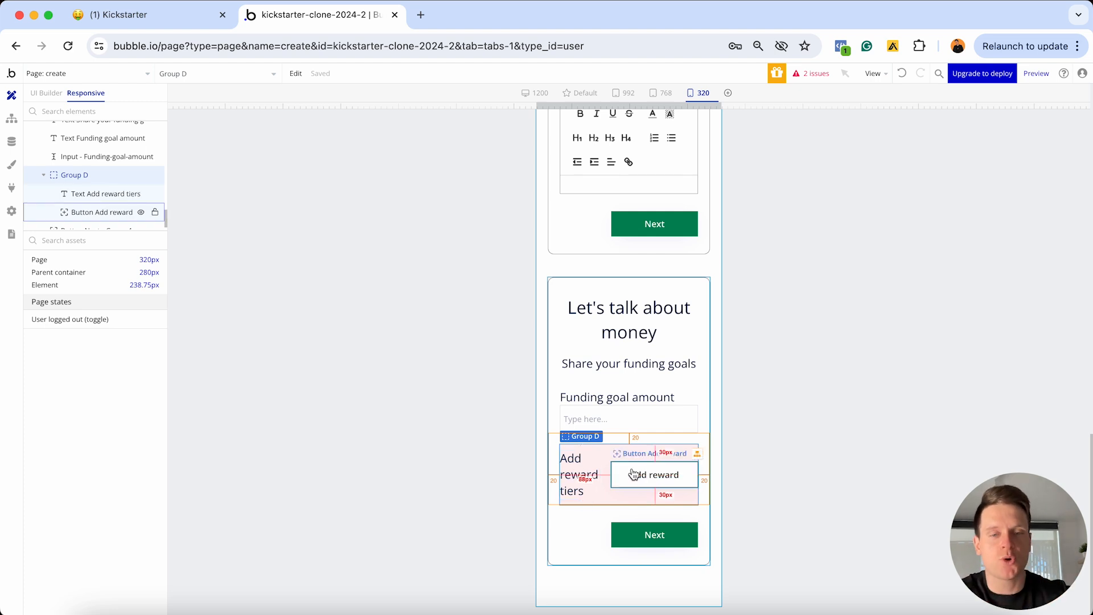
double_click(658, 481)
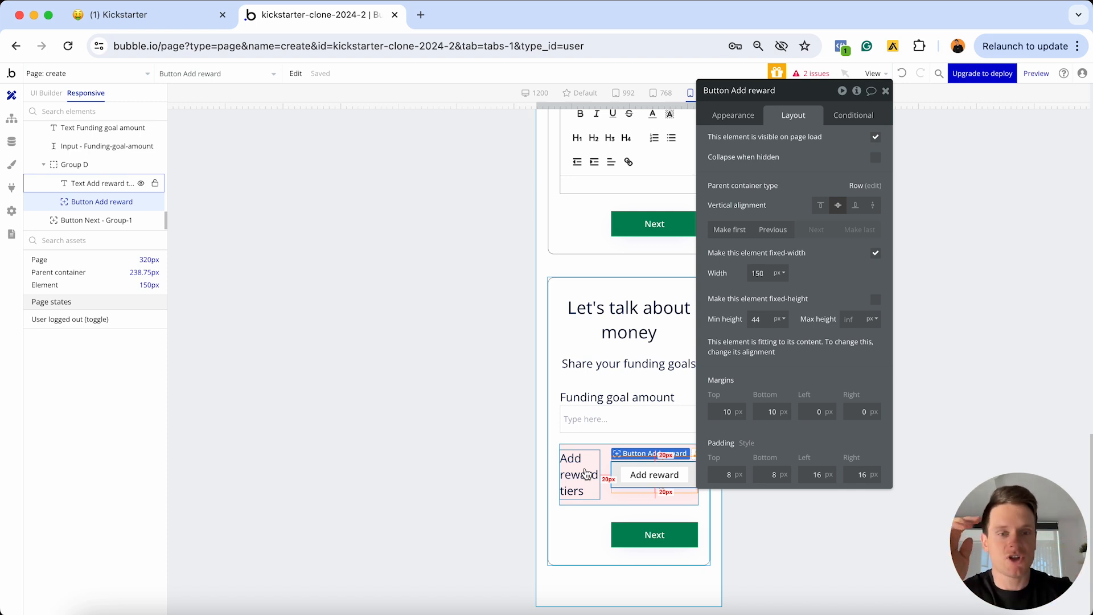
left_click(586, 473)
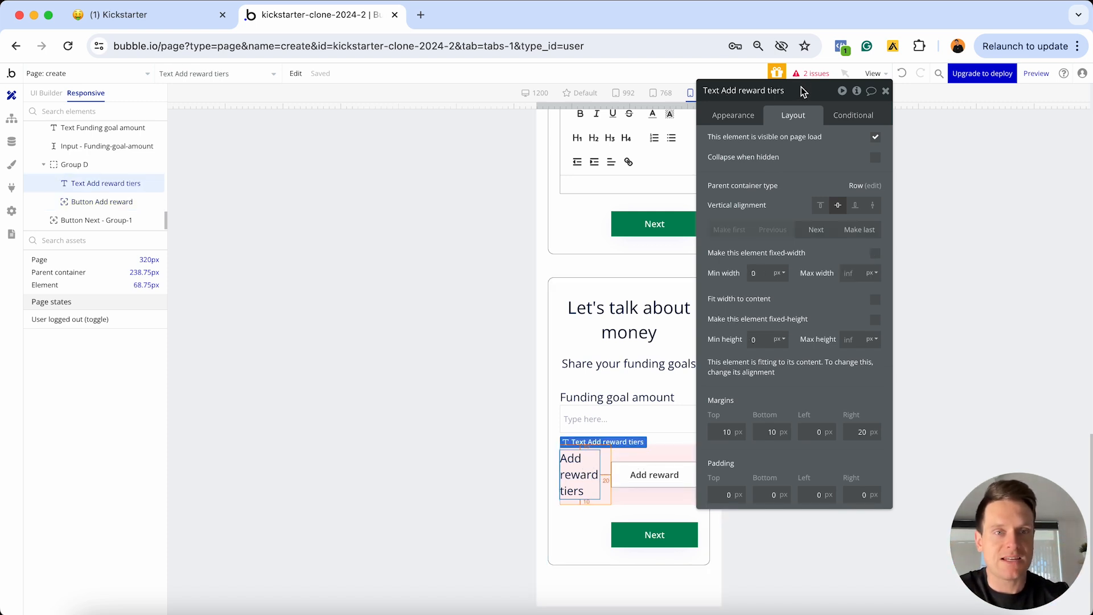
left_click_drag(803, 91, 927, 93)
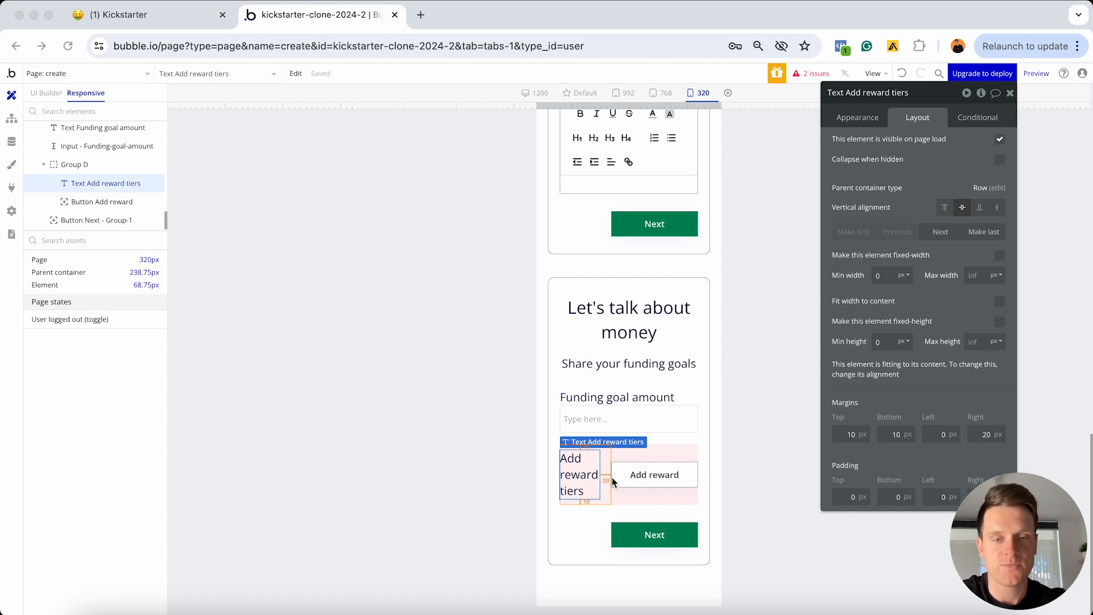
left_click(649, 499)
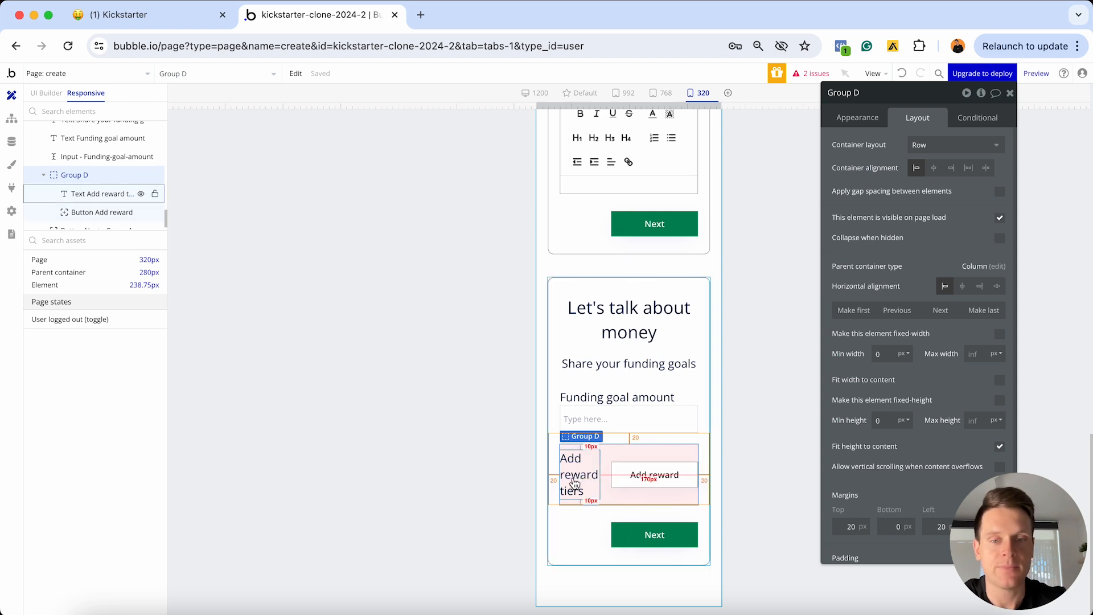
left_click(708, 514)
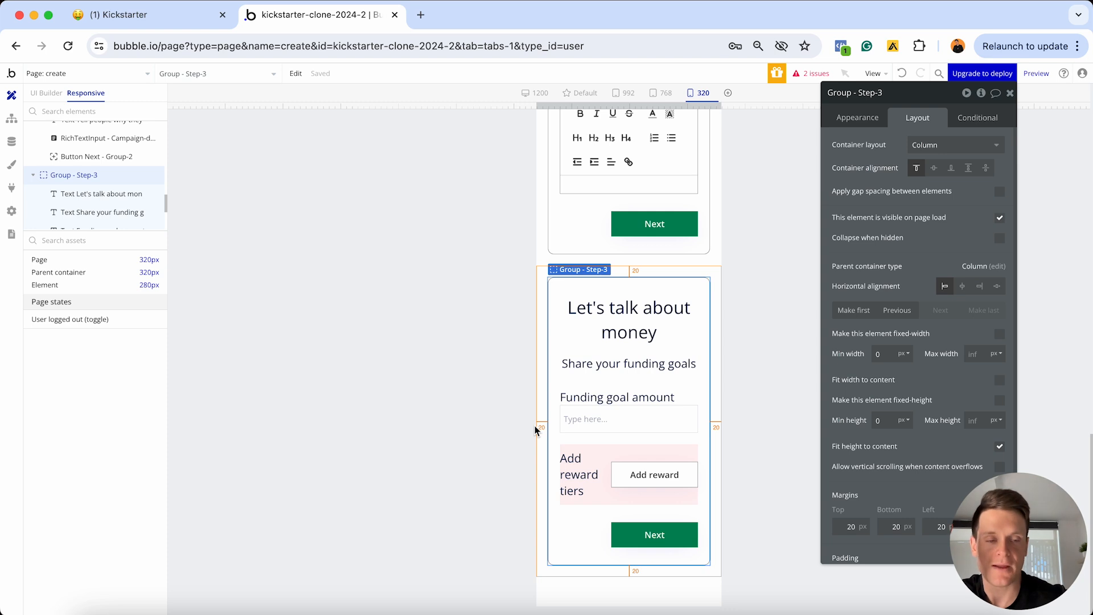
Give the Add reward tiers text a 220 px minimum width and test it at different preview widths
left_click(586, 465)
left_click(886, 275)
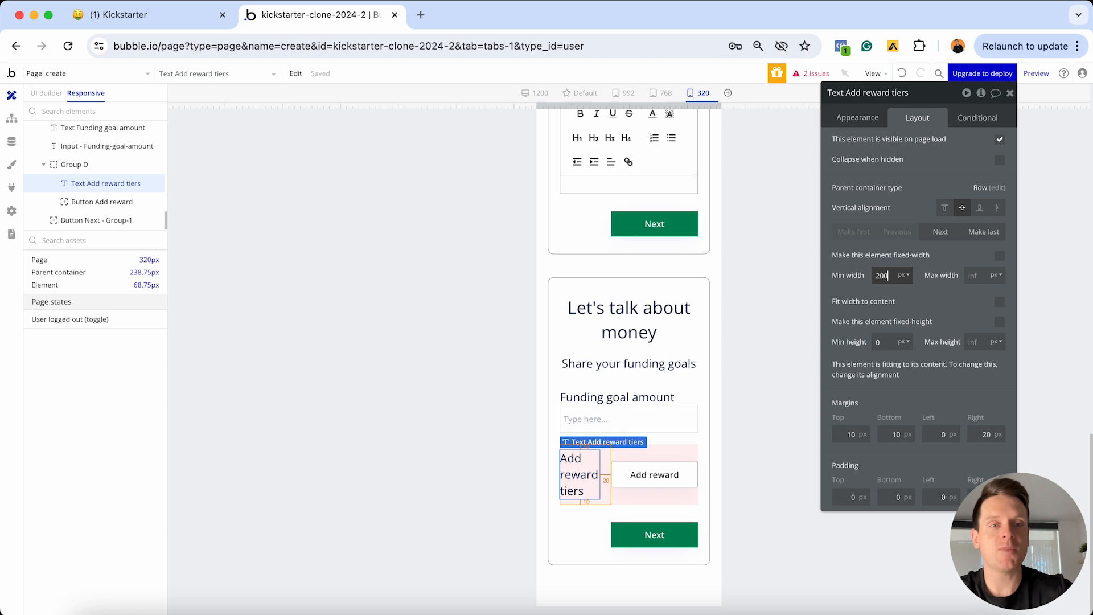
type("220")
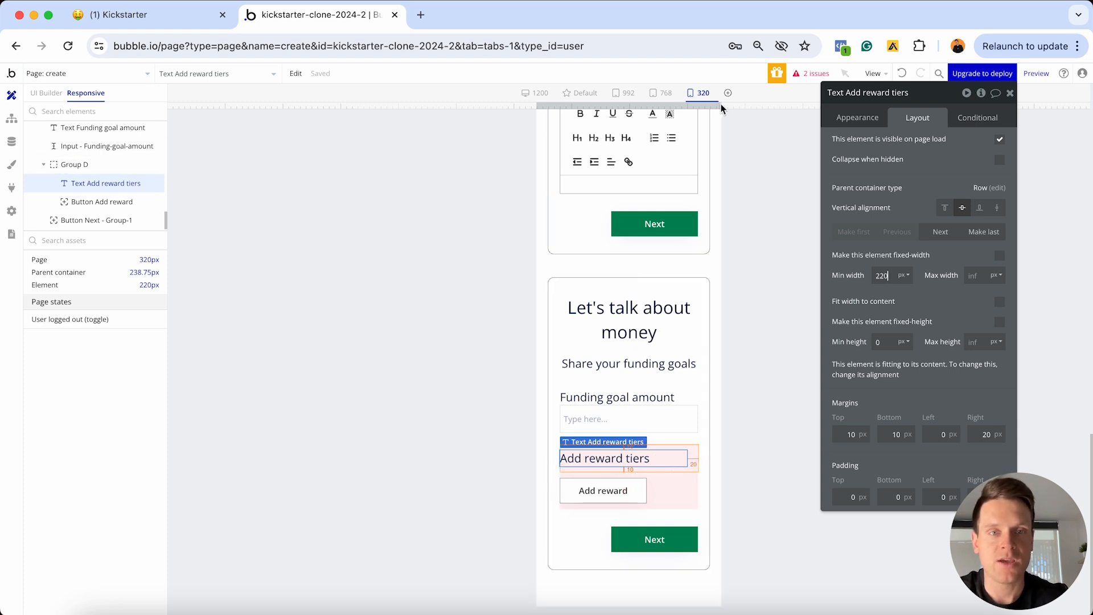
left_click_drag(722, 105, 765, 103)
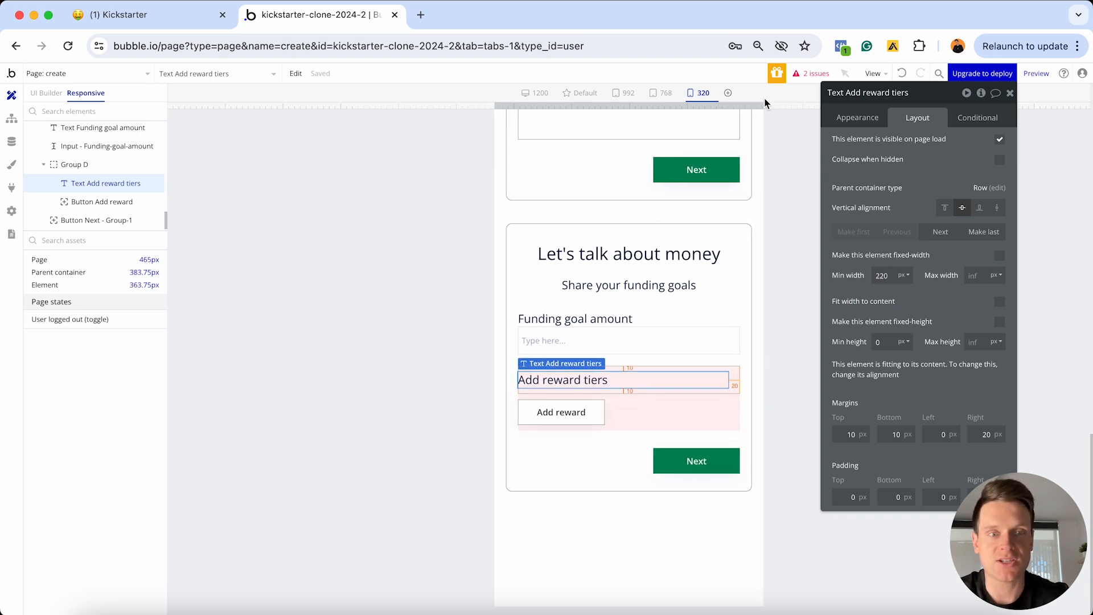
left_click_drag(764, 103, 830, 94)
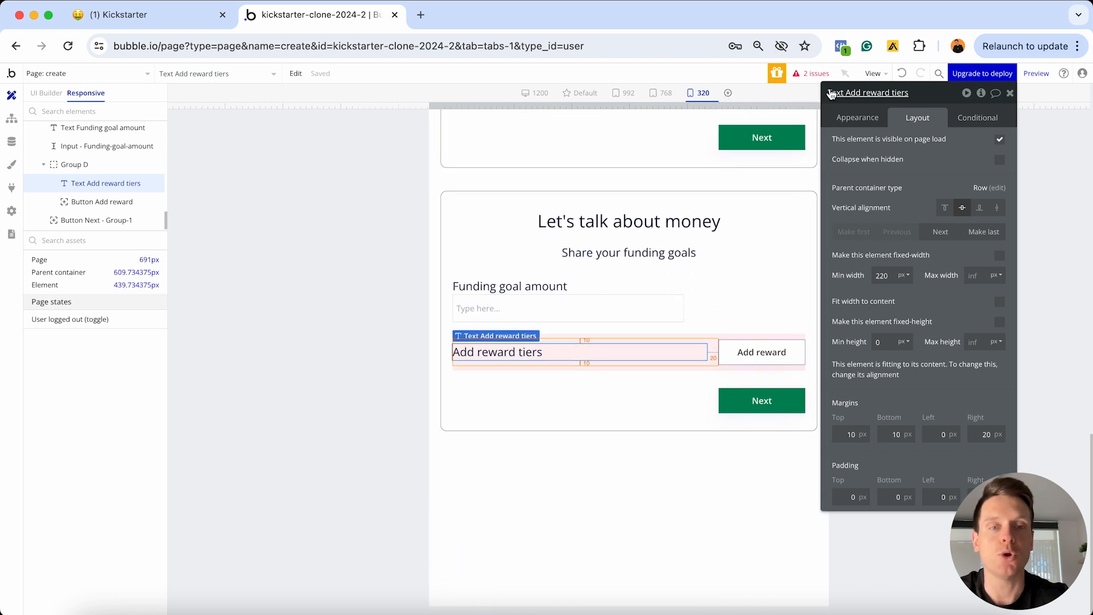
left_click(46, 93)
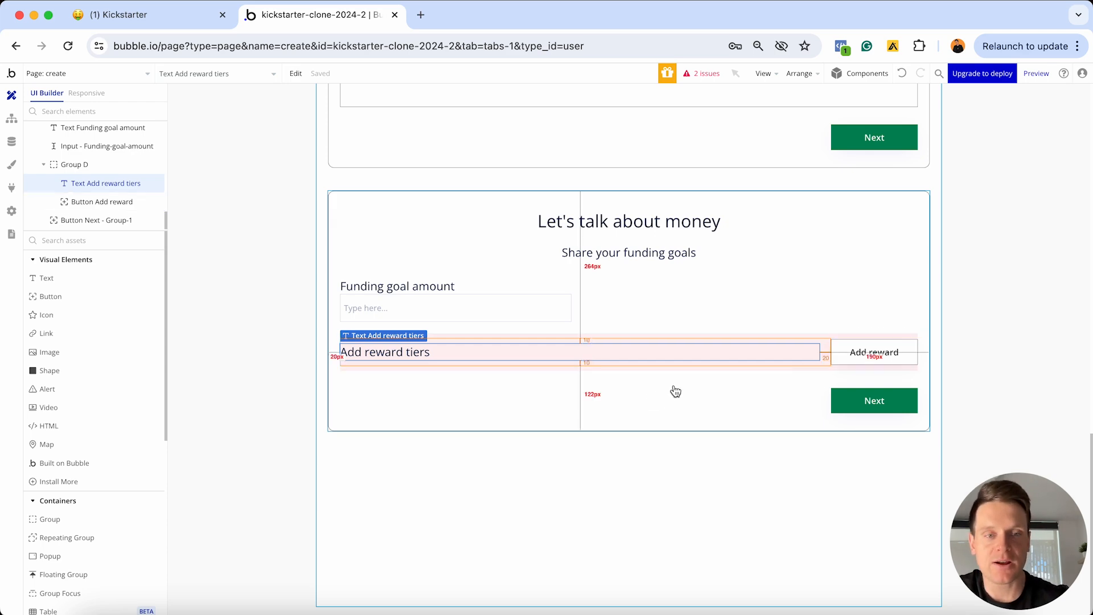
Copy Group - Step-1 and paste it into the Group - Step-3 money step
scroll(676, 391, "up", 15)
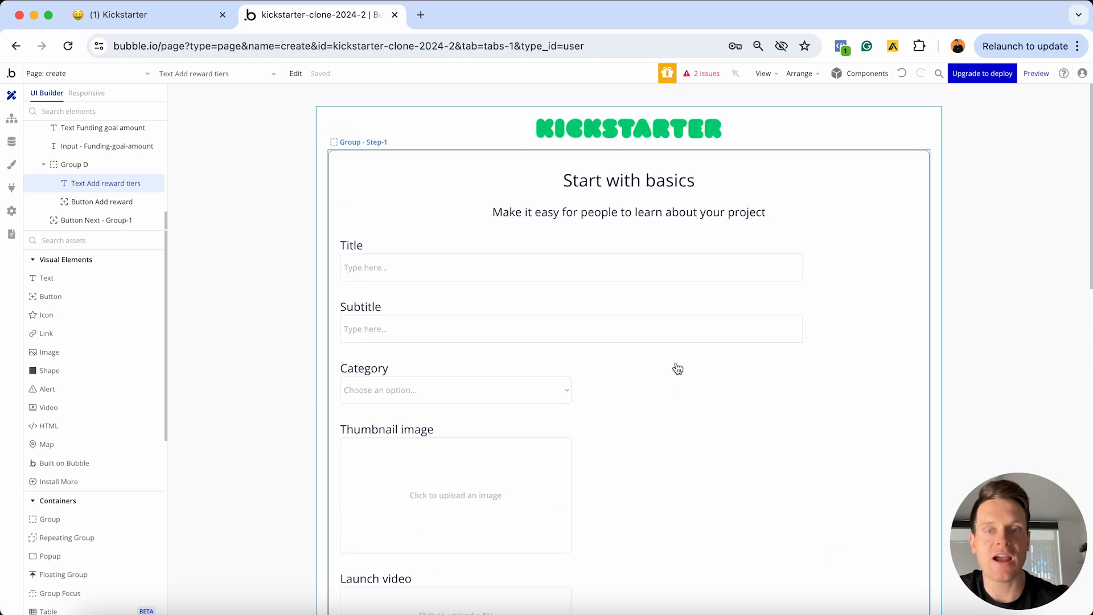
double_click(819, 162)
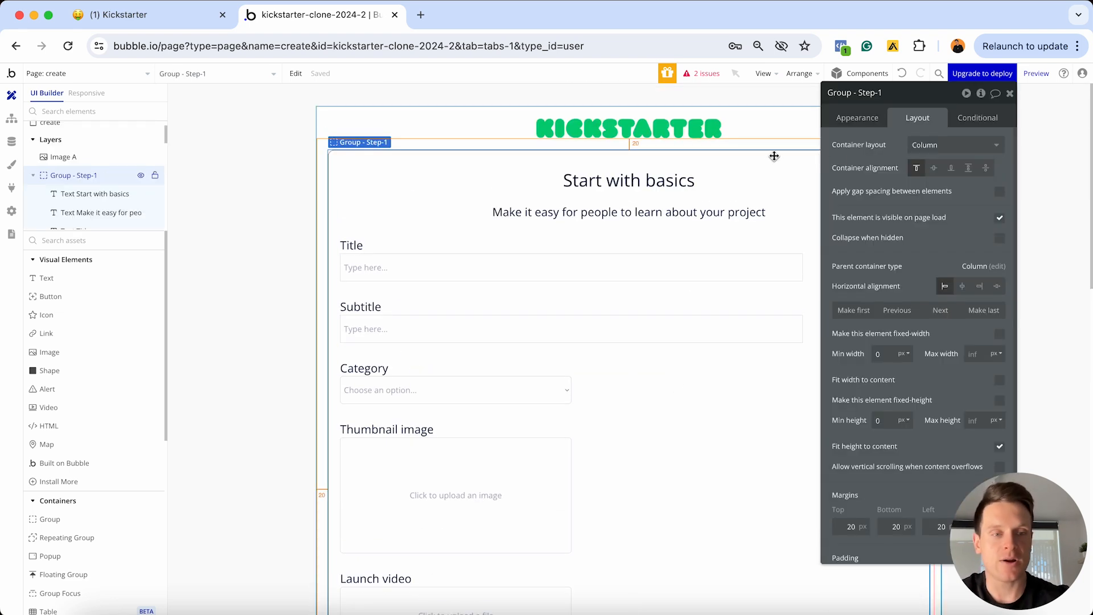
scroll(618, 205, "down", 15)
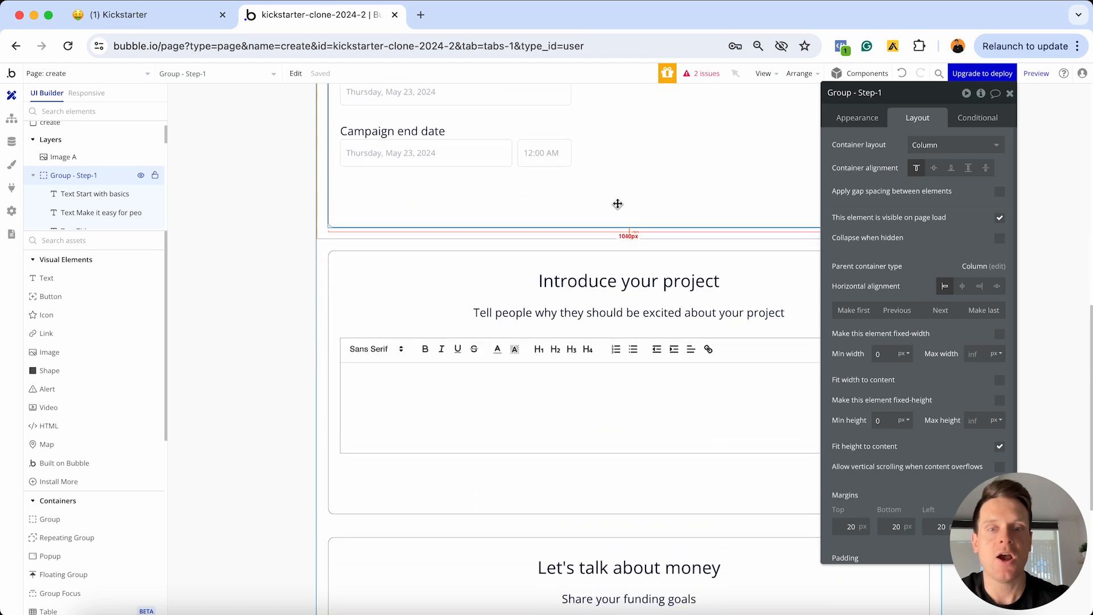
left_click(499, 403)
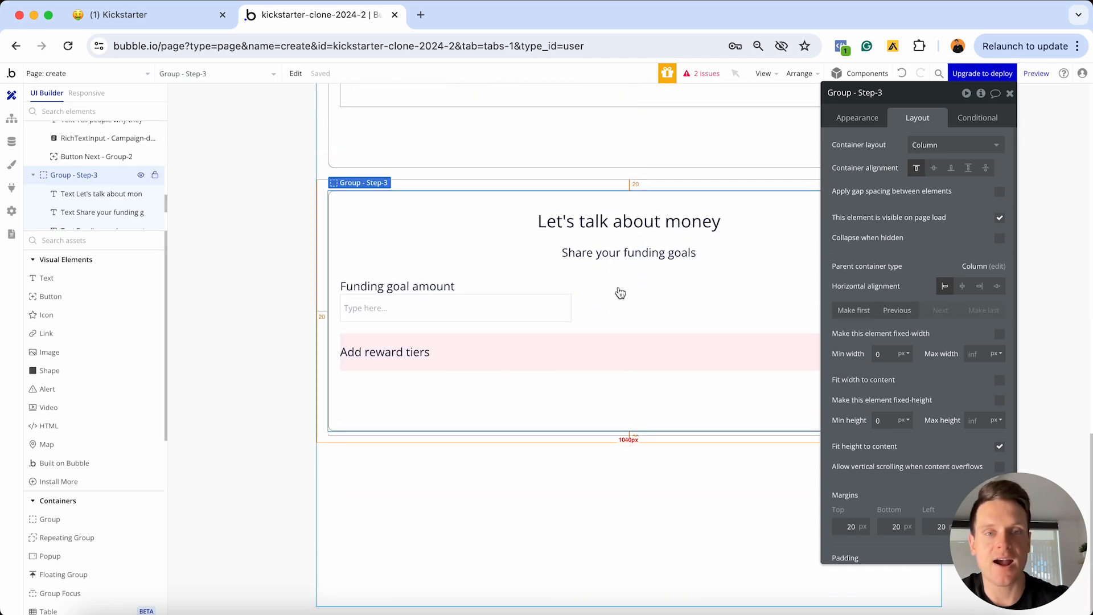
key("super+v")
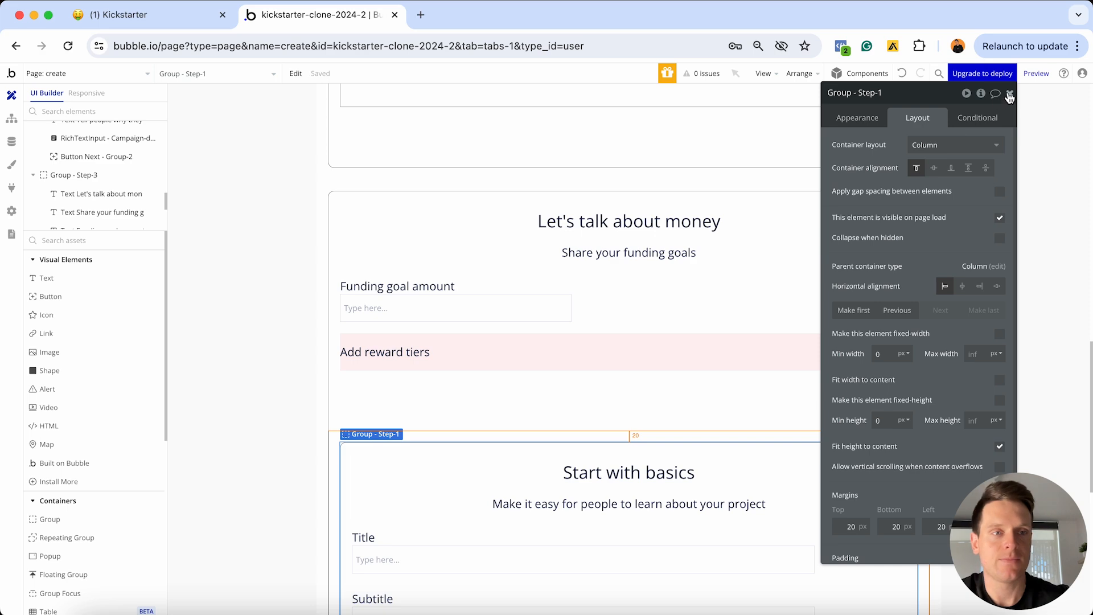
left_click(1010, 93)
scroll(716, 285, "down", 2)
scroll(717, 284, "down", 8)
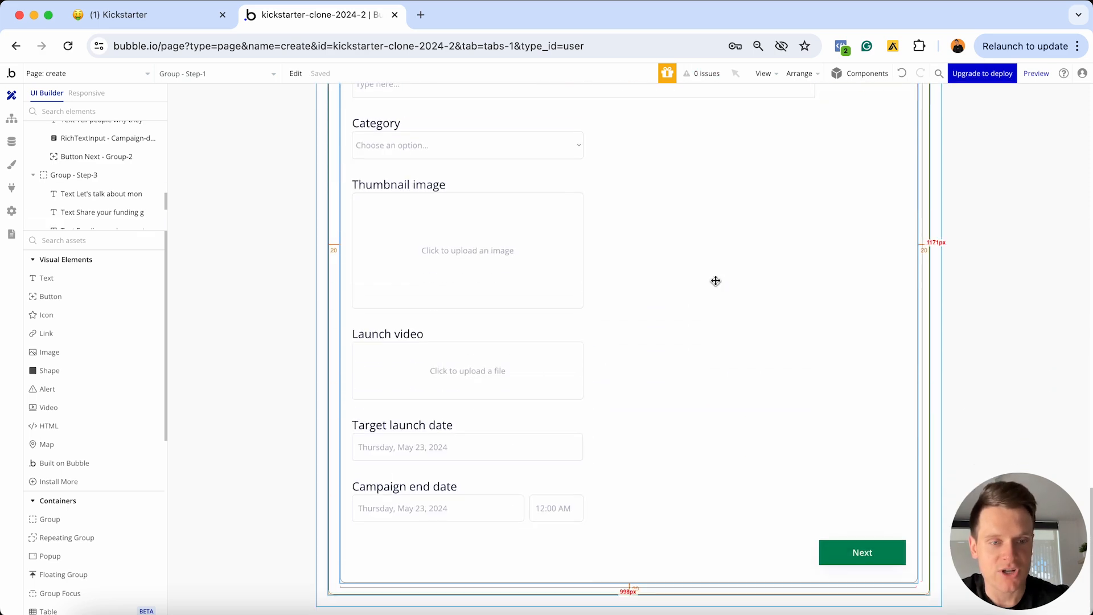
scroll(715, 281, "up", 7)
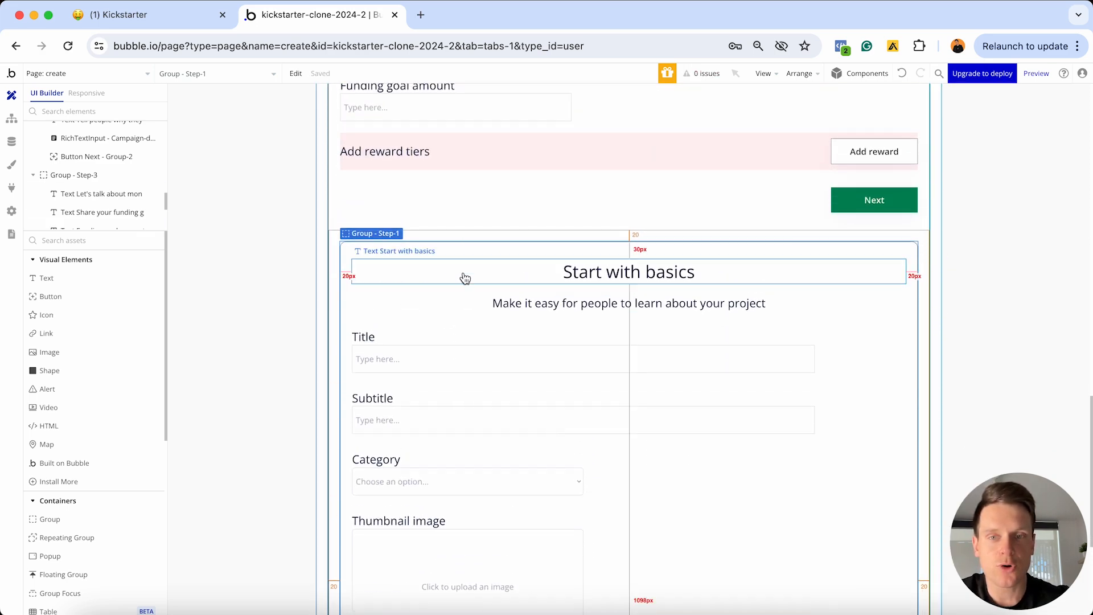
scroll(456, 280, "up", 2)
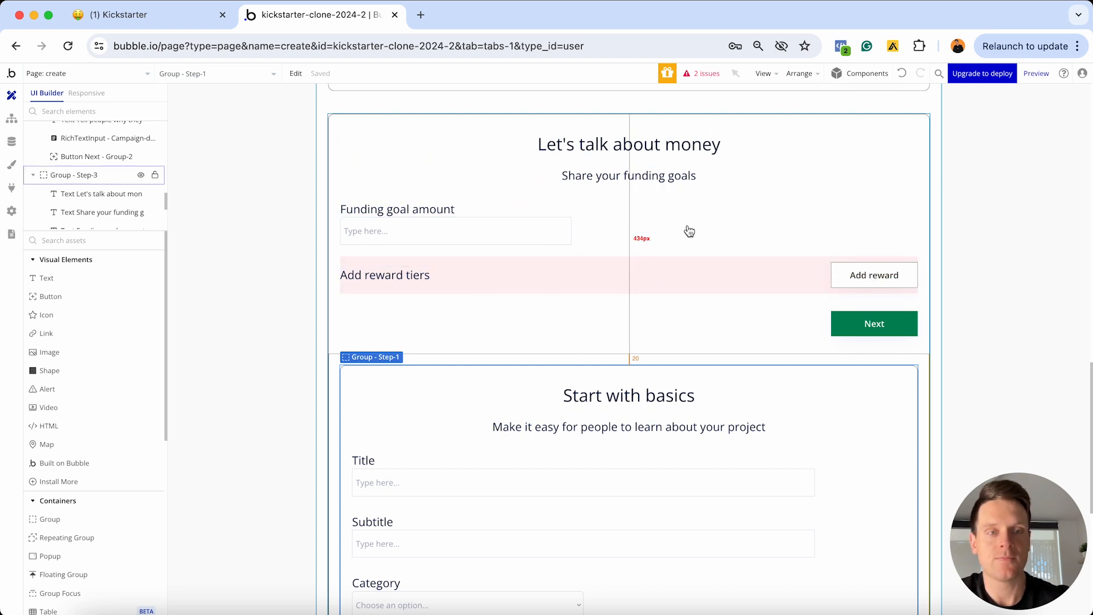
Reorder Button Next - Group-1 so it sits below the pasted Step-1 group
double_click(863, 333)
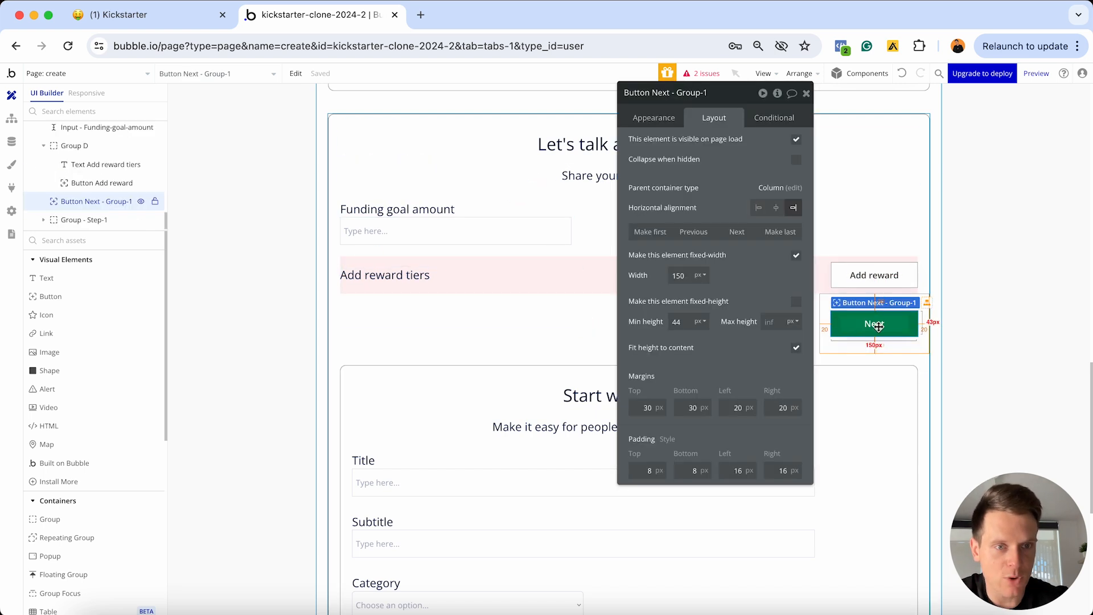
left_click(737, 234)
left_click(807, 94)
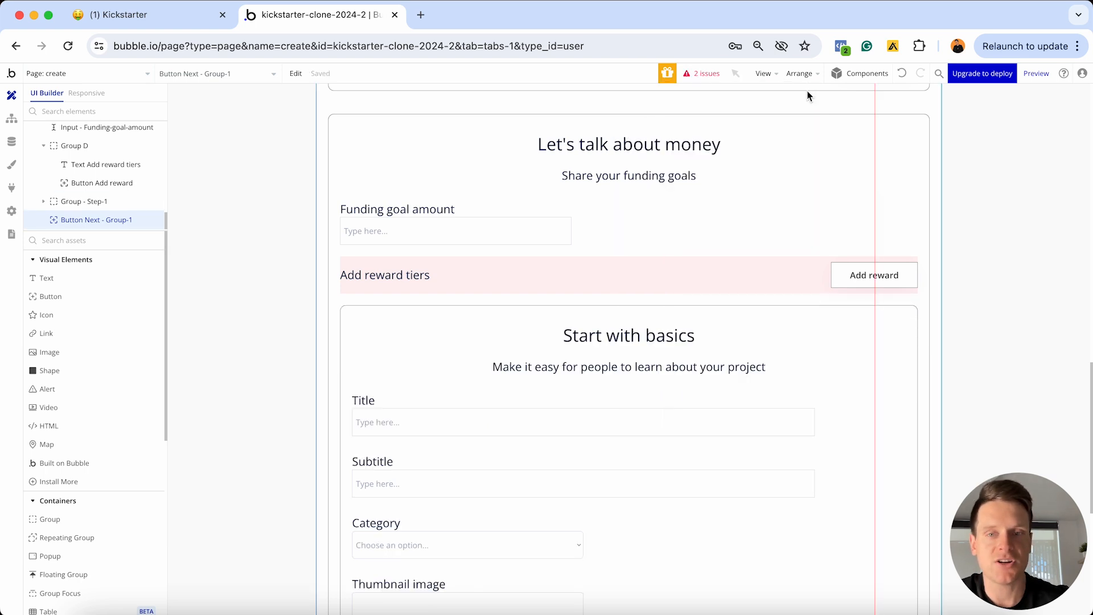
scroll(1000, 193, "down", 2)
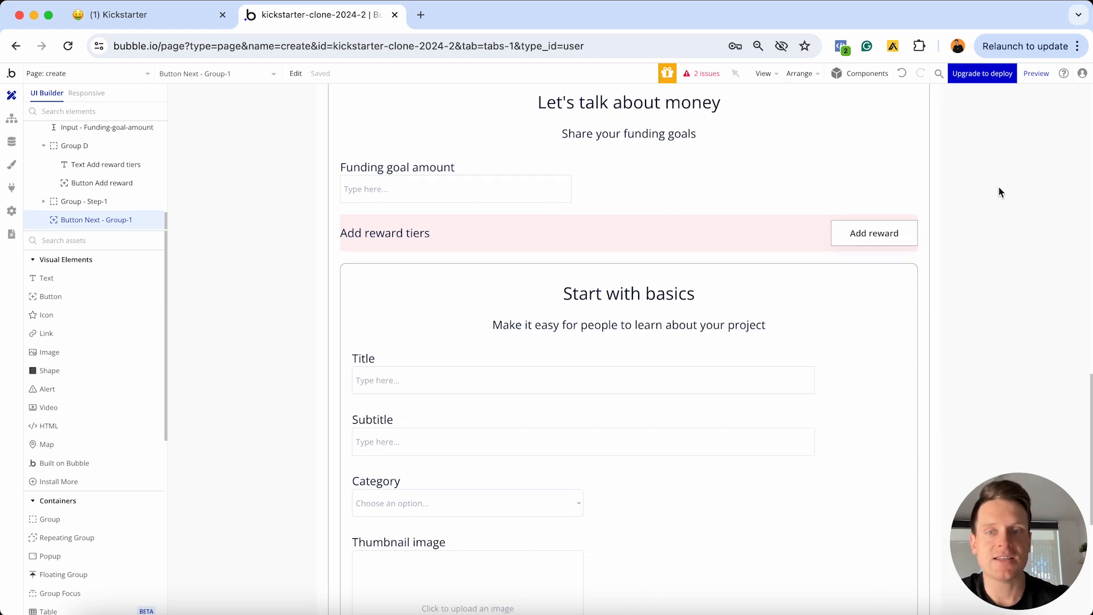
scroll(948, 245, "down", 10)
scroll(948, 245, "up", 9)
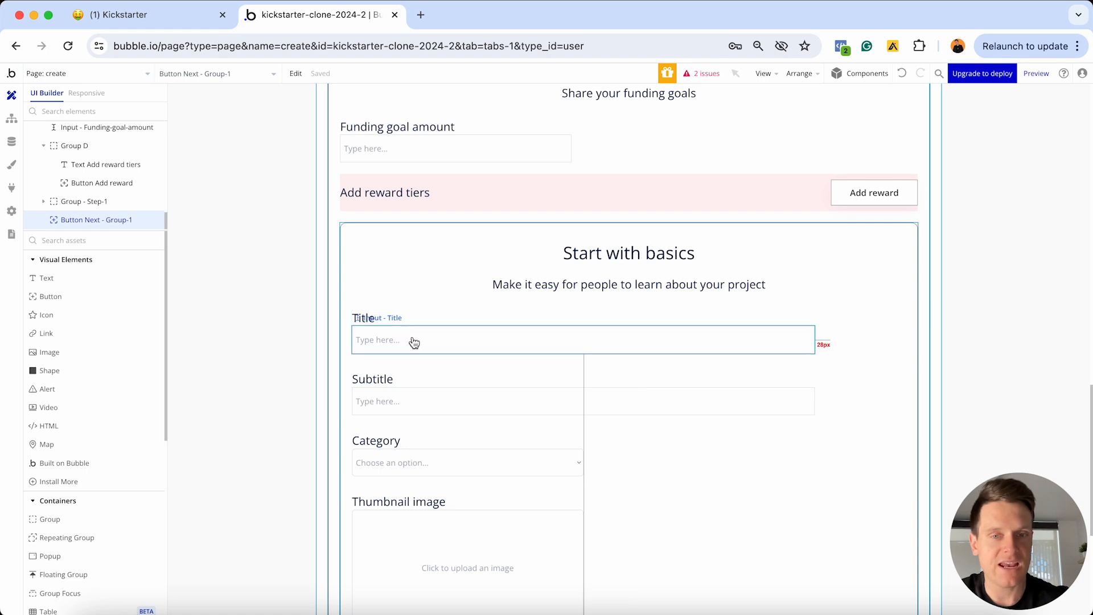
Delete the 'Start with basics' heading and its subtitle from the pasted group
left_click(620, 265)
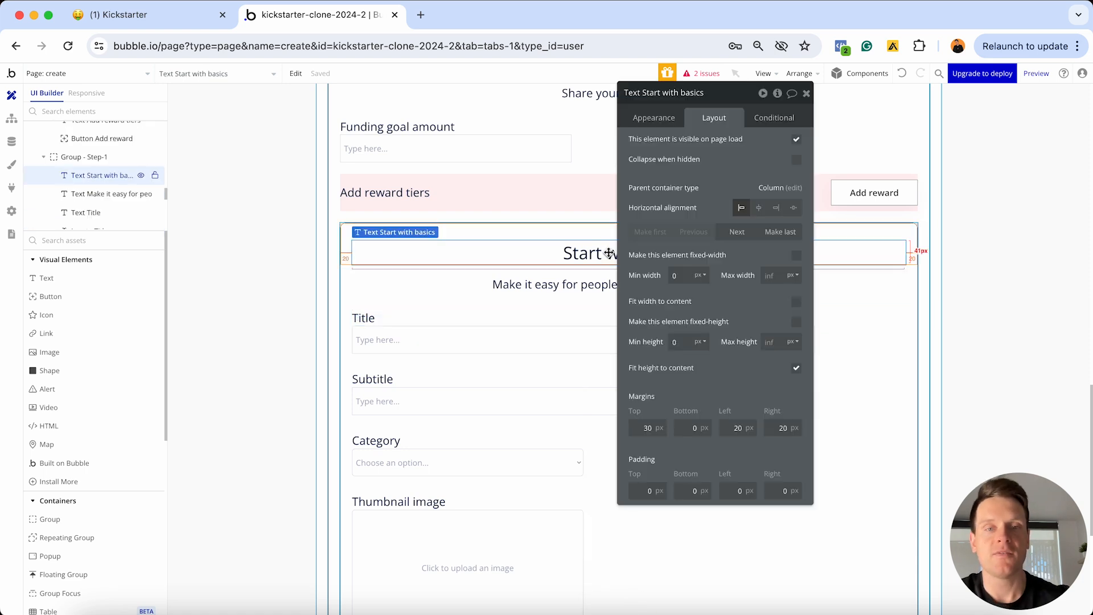
left_click(590, 287, "shift")
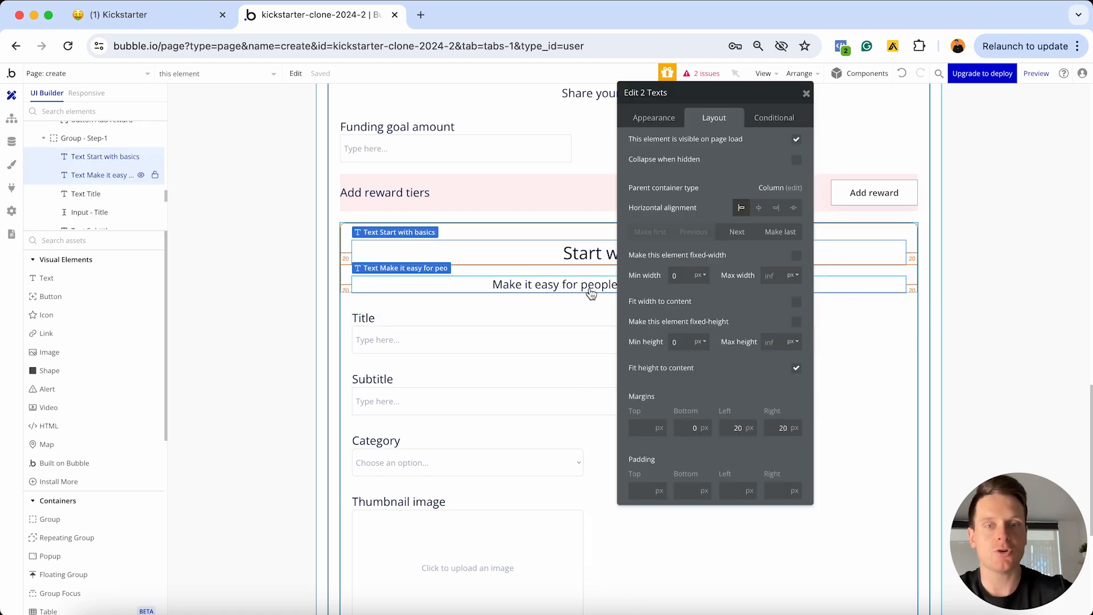
key("Delete")
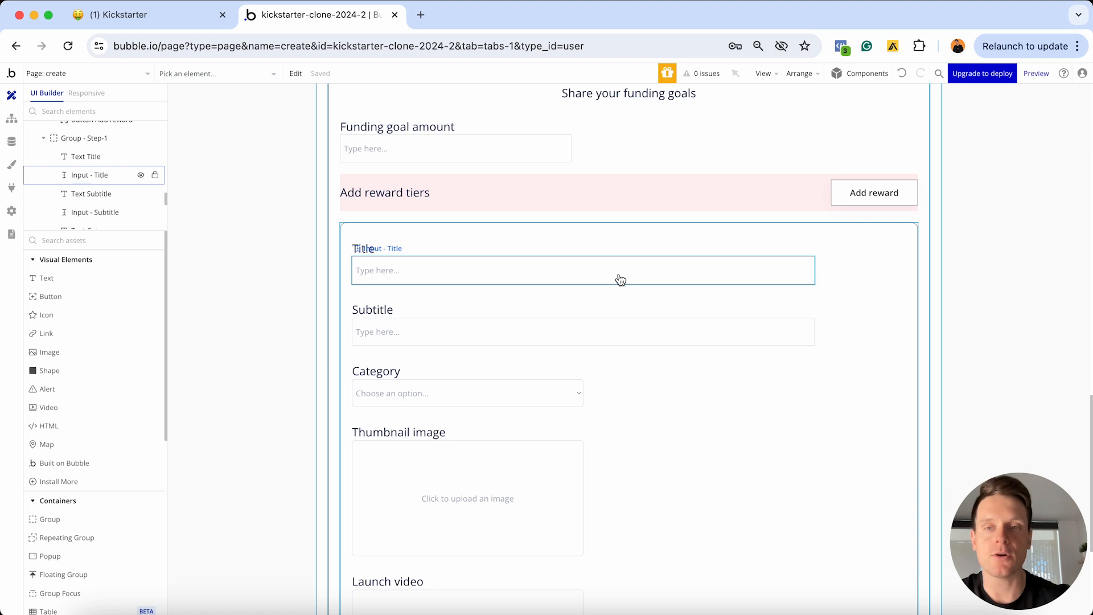
left_click(394, 251)
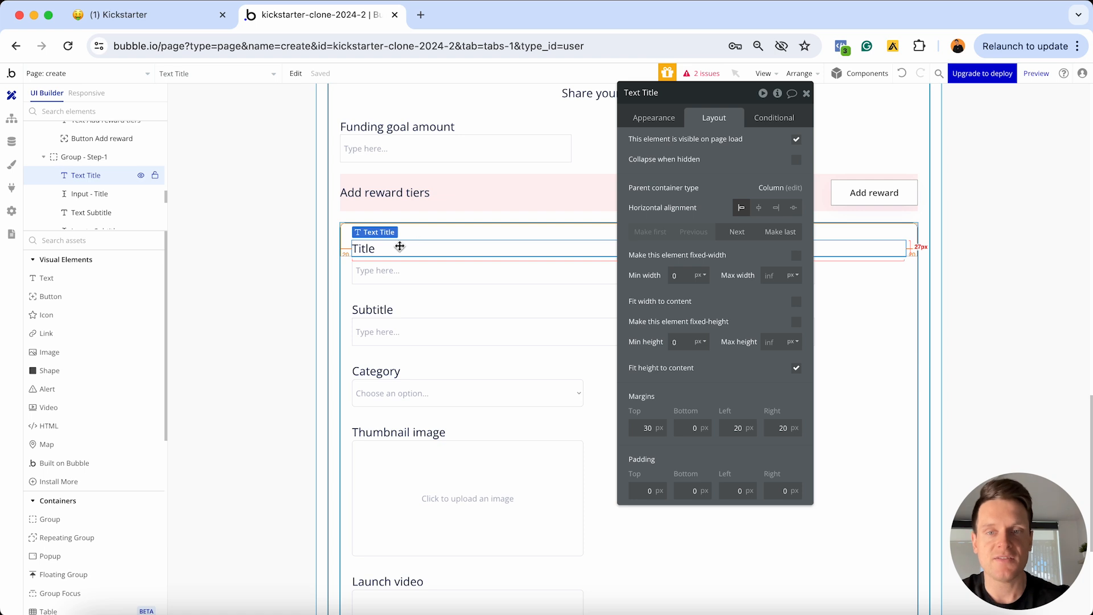
Change the Title label's text to 'Reward title'
left_click(653, 117)
double_click(641, 145)
key("Left")
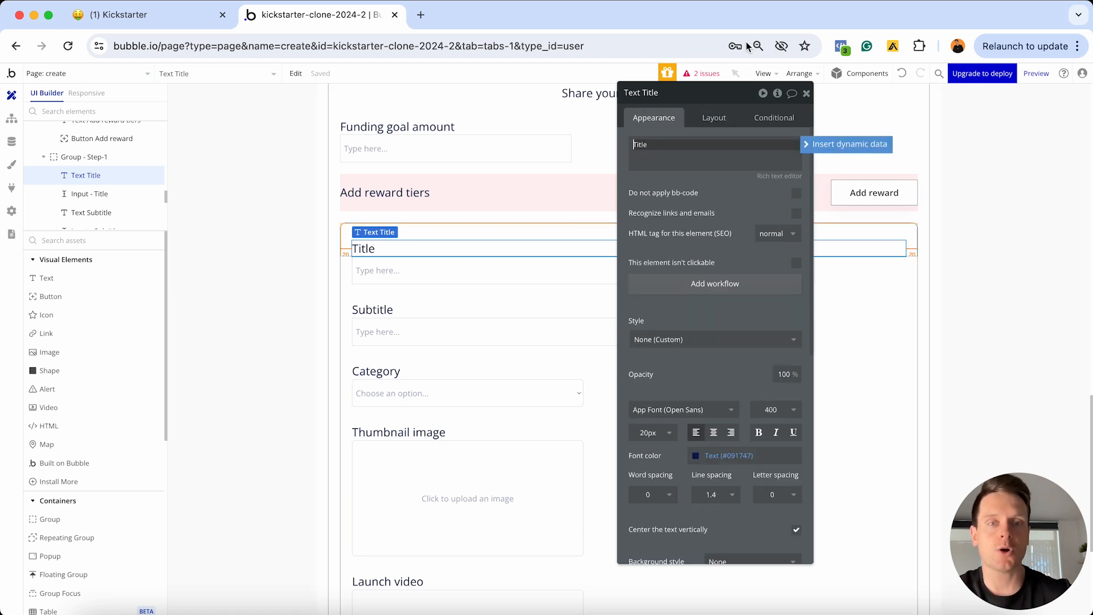
type("Reward")
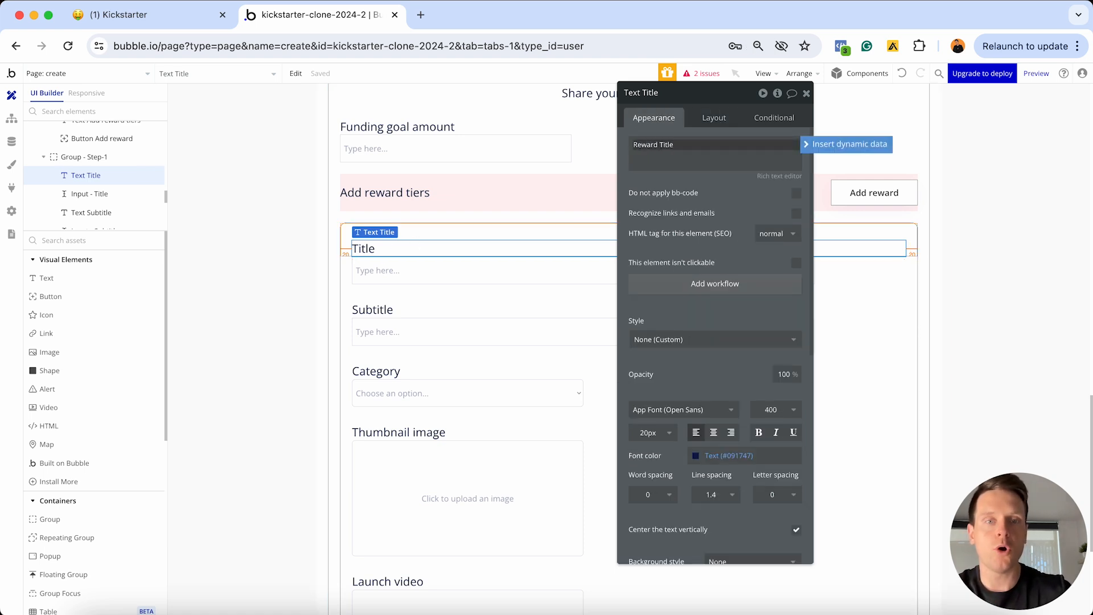
key("Delete")
type("t")
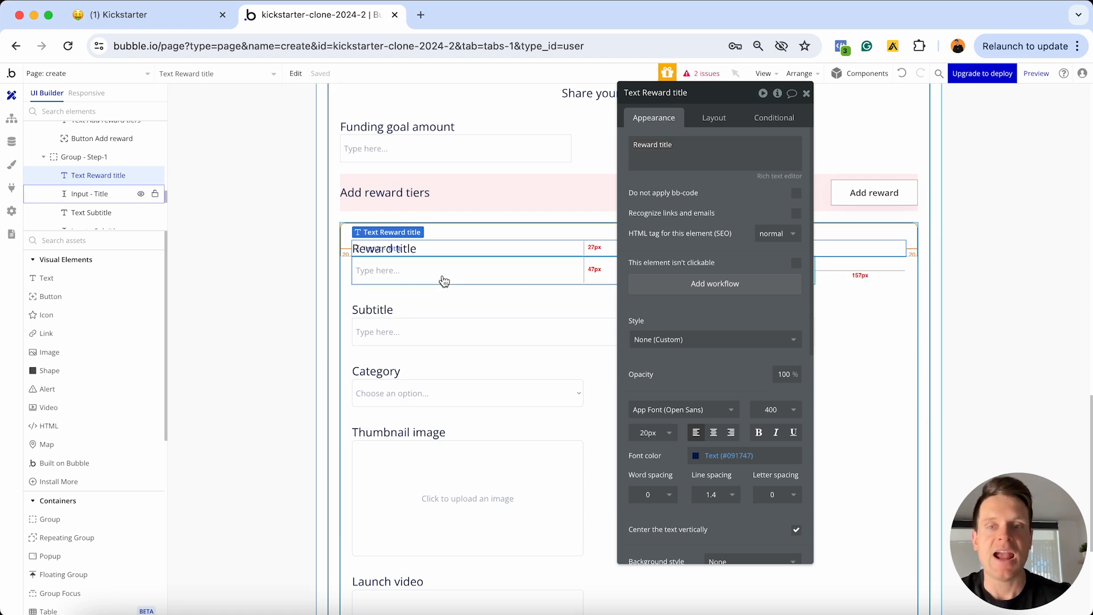
Rename the input below it to 'Input - Reward-title'
left_click(443, 278)
left_click_drag(713, 104, 745, 154)
left_click(685, 142)
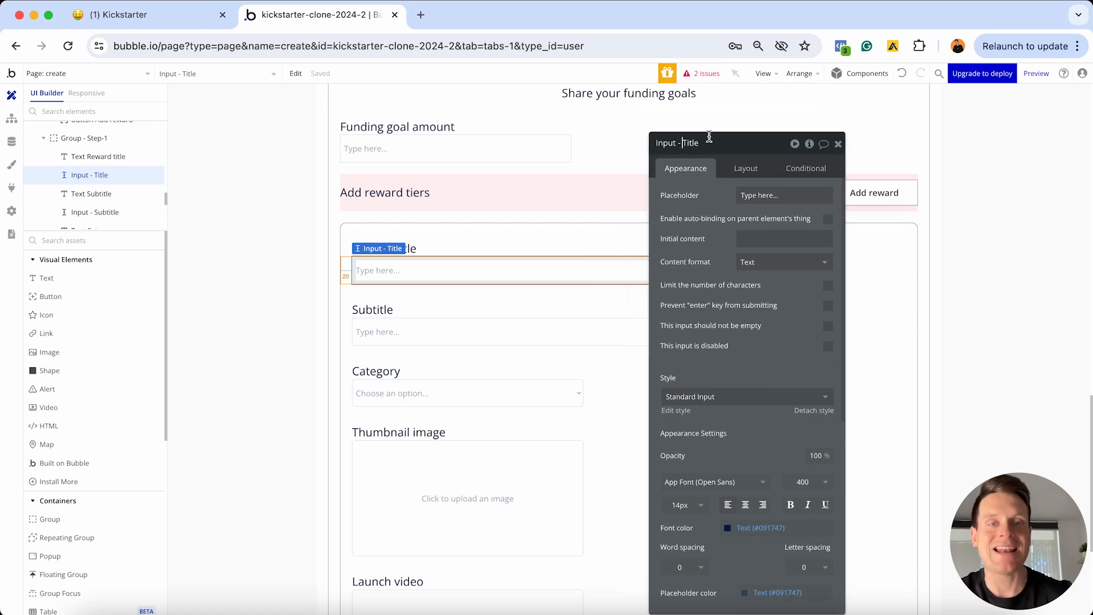
type("Reward-t")
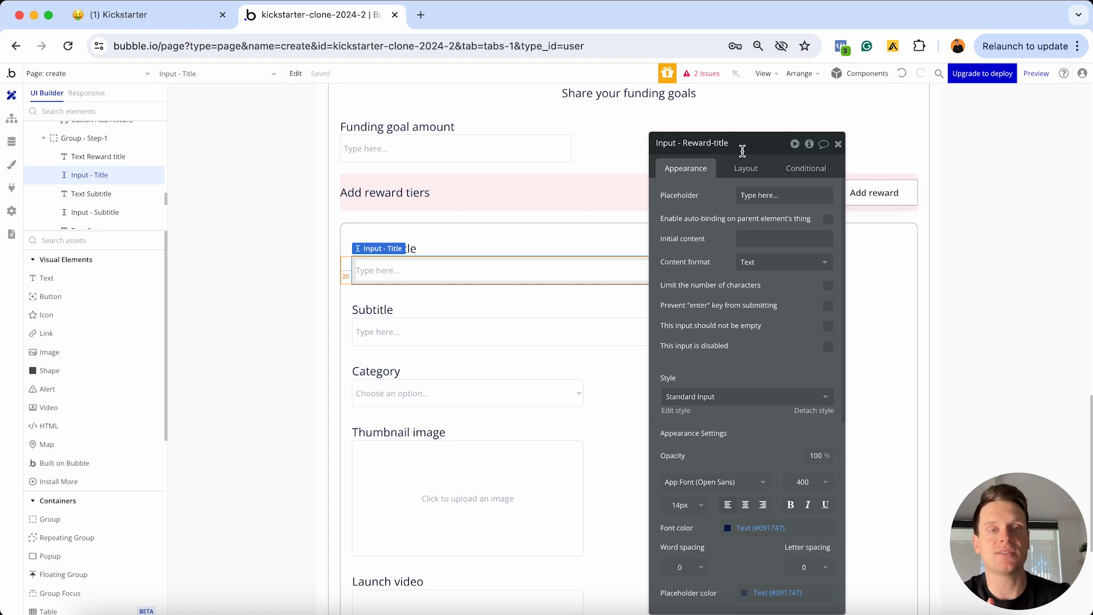
left_click(745, 168)
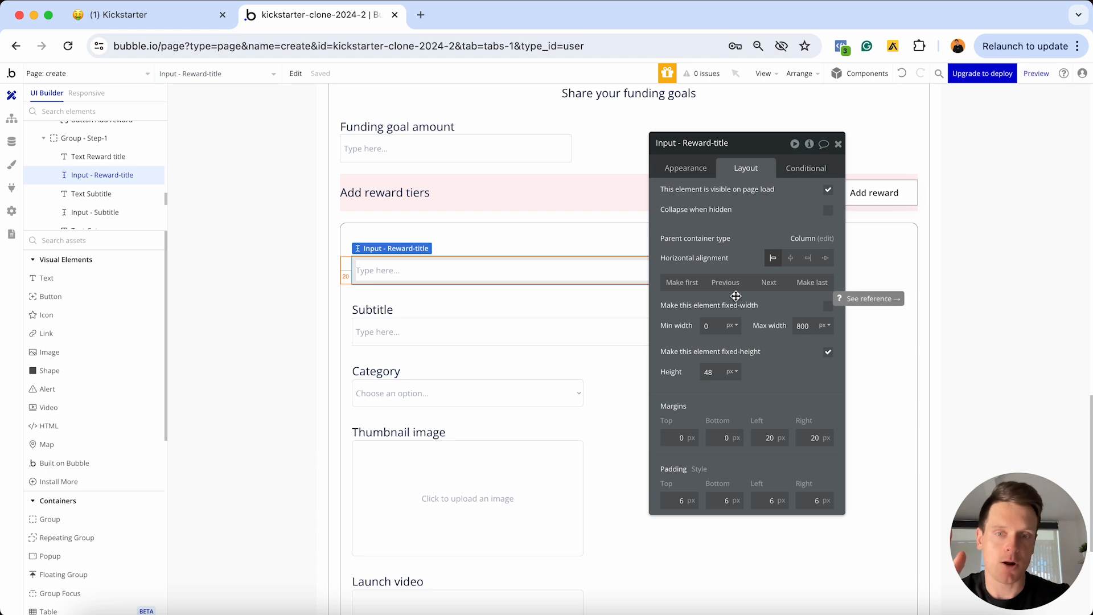
left_click(838, 145)
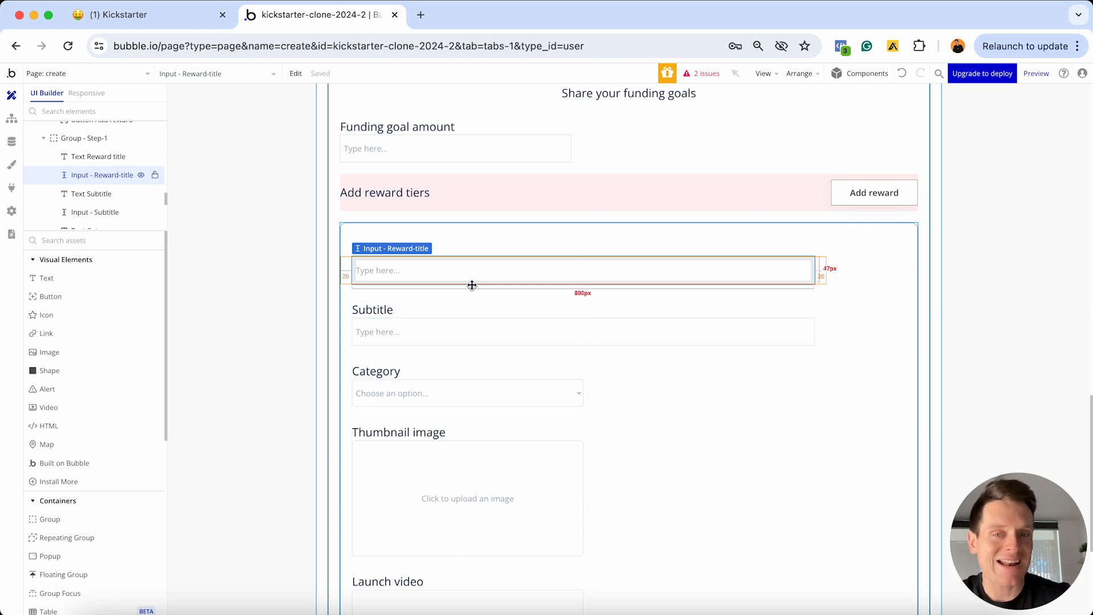
double_click(427, 308)
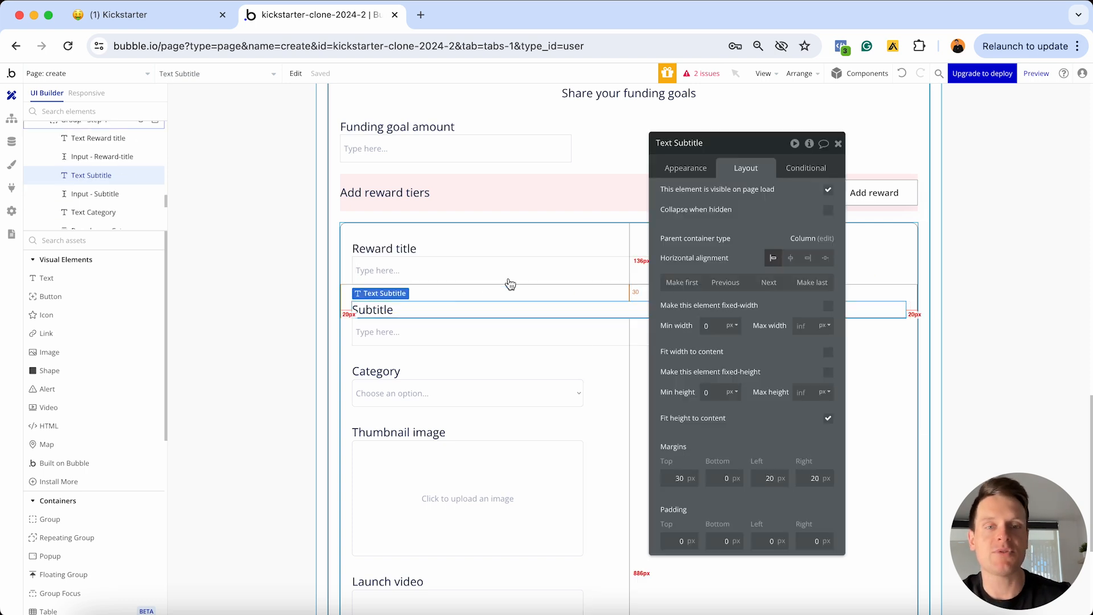
Change the Subtitle label's text to 'Amount'
left_click(683, 168)
double_click(706, 203)
type("Am")
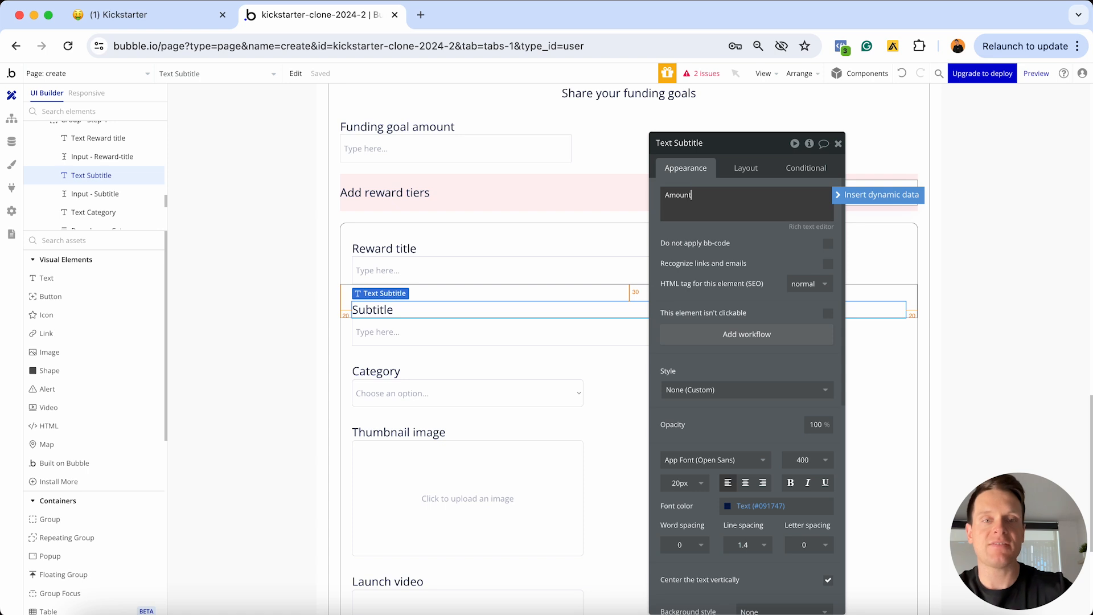
type("ount")
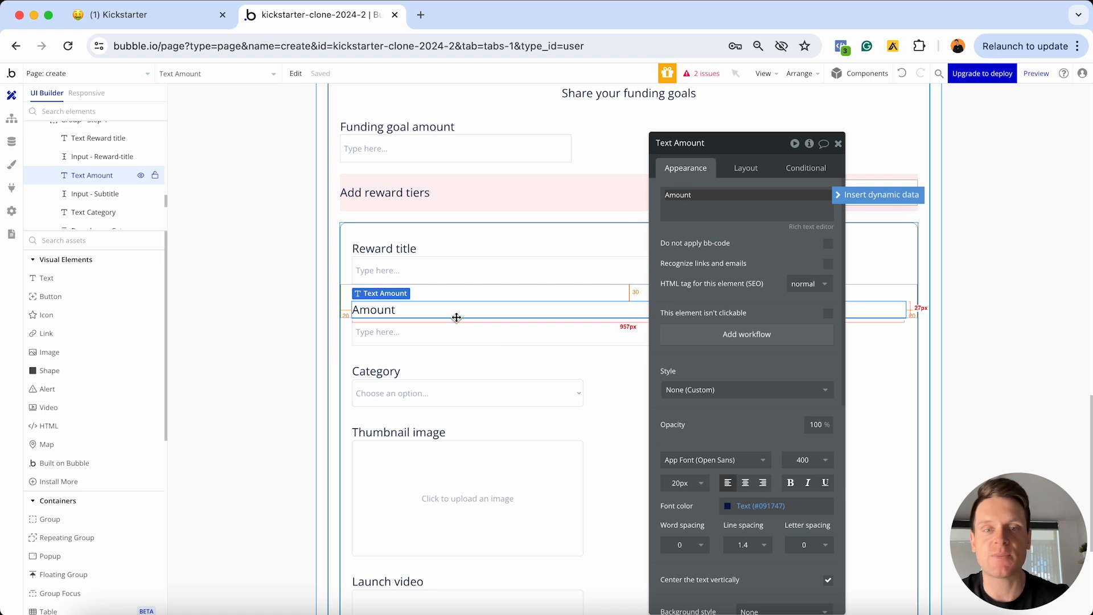
Rename the input under it to 'Input - Reward-amount' and set its content format to Currency
left_click(447, 336)
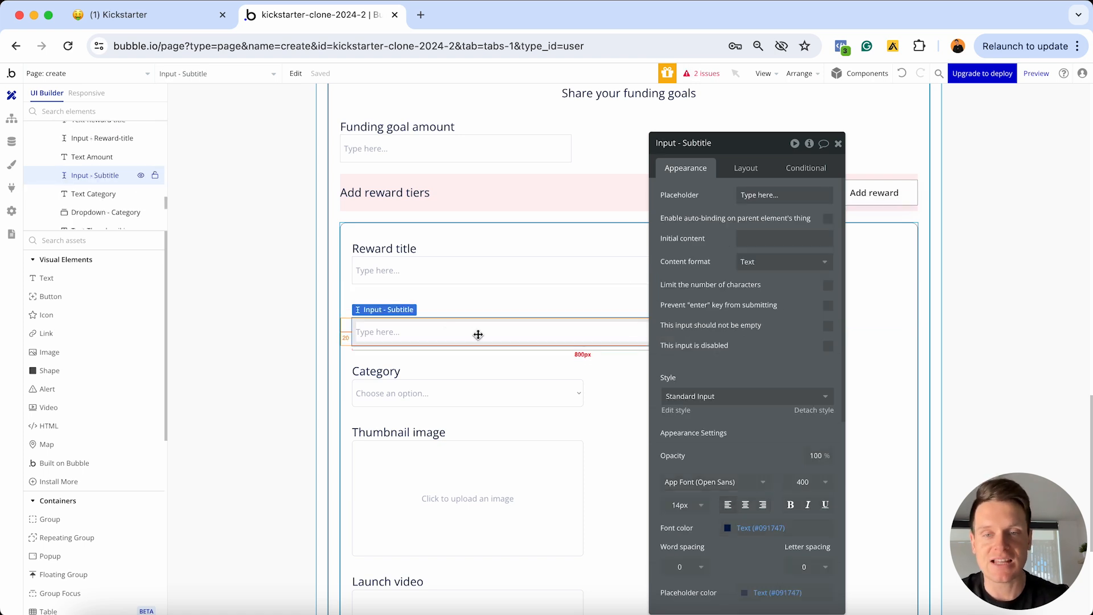
left_click(683, 143)
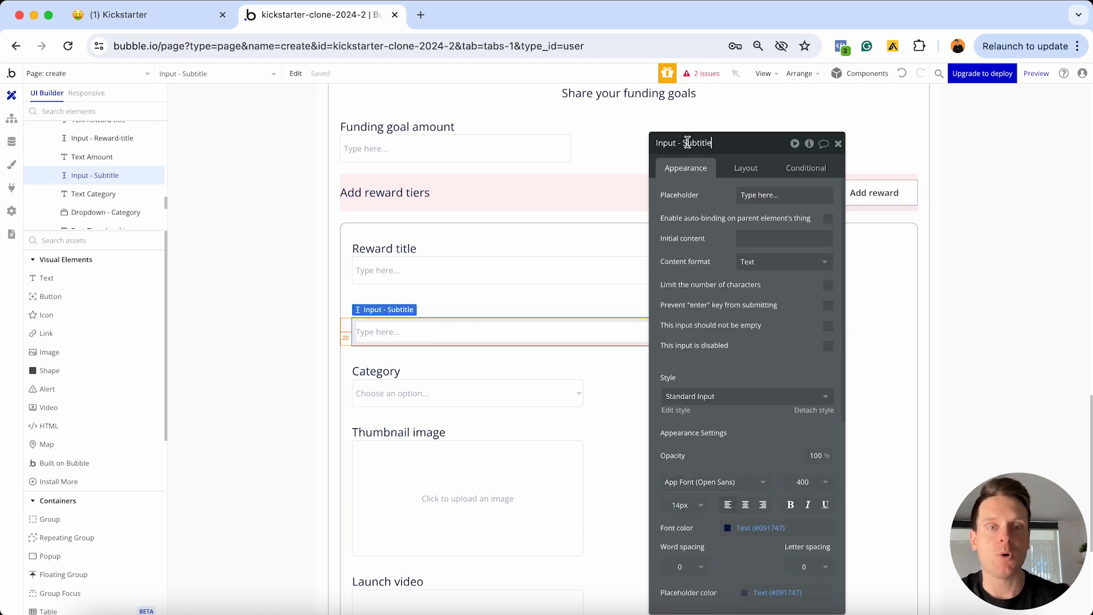
key("shift+End")
type("Re")
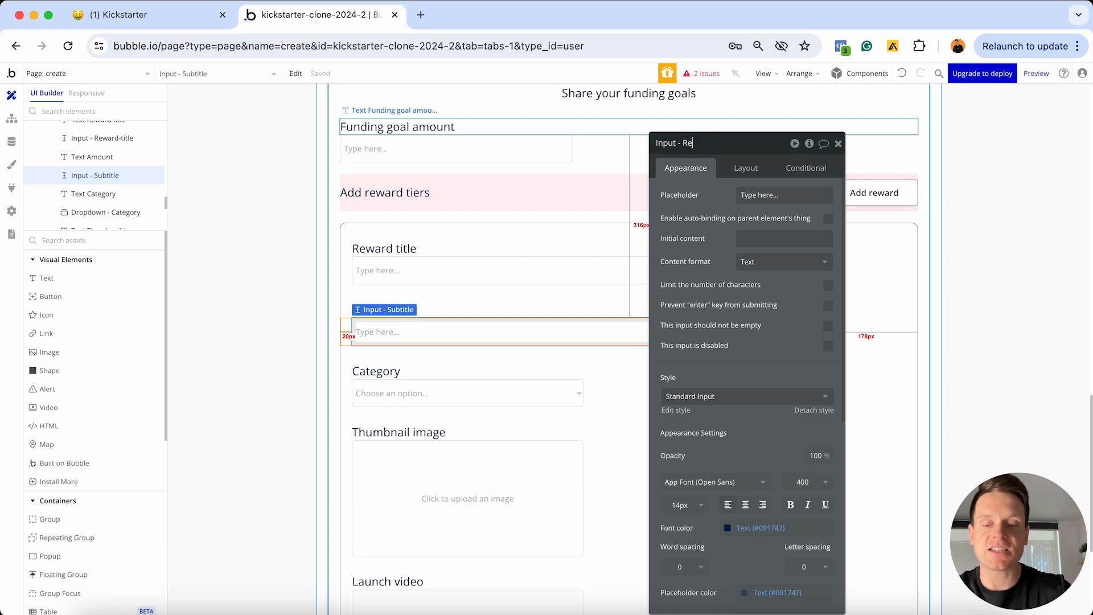
type("ward-amount")
key("Return")
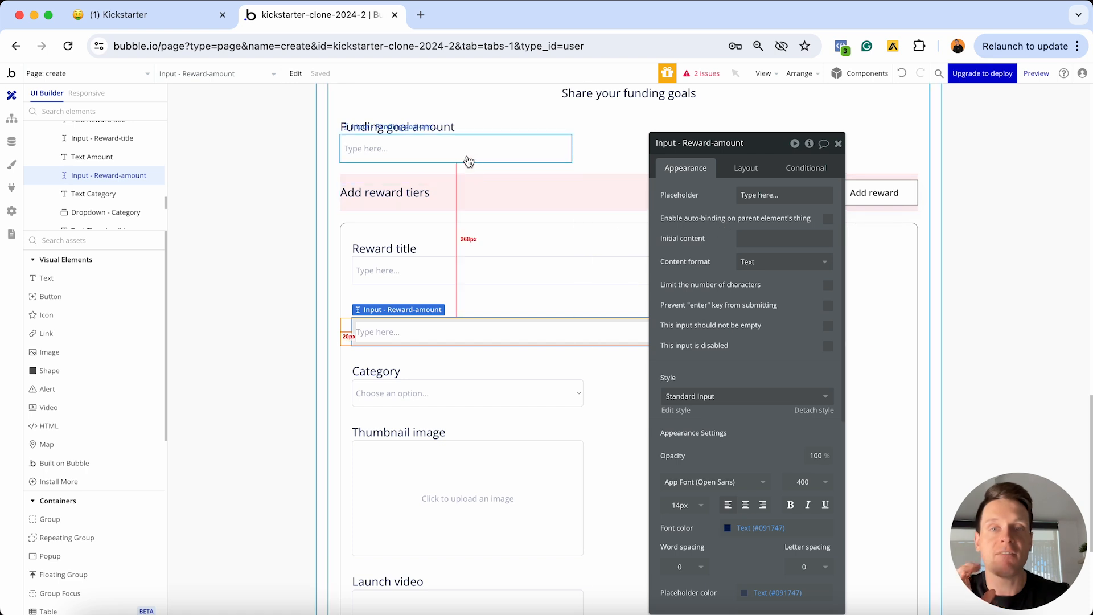
left_click(763, 262)
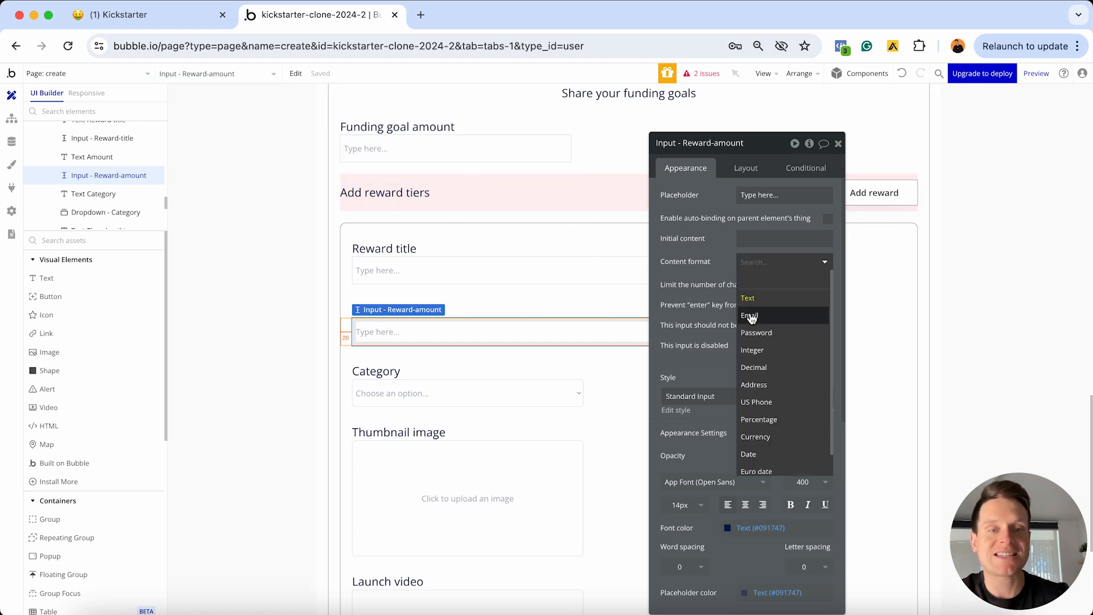
left_click(756, 436)
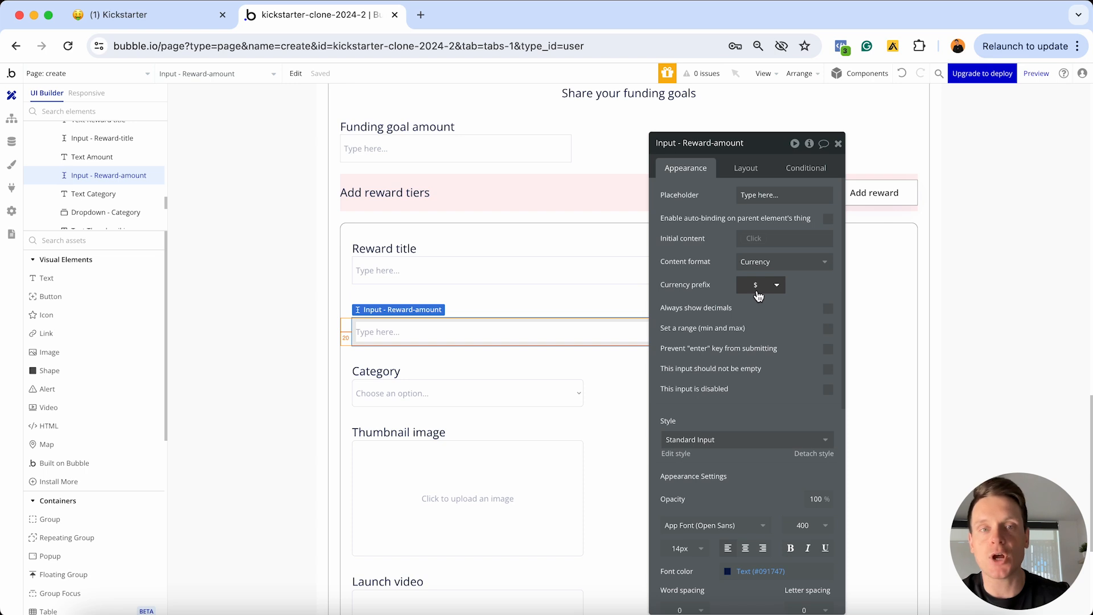
Limit the amount input's maximum width to 400 px
left_click_drag(752, 148, 958, 145)
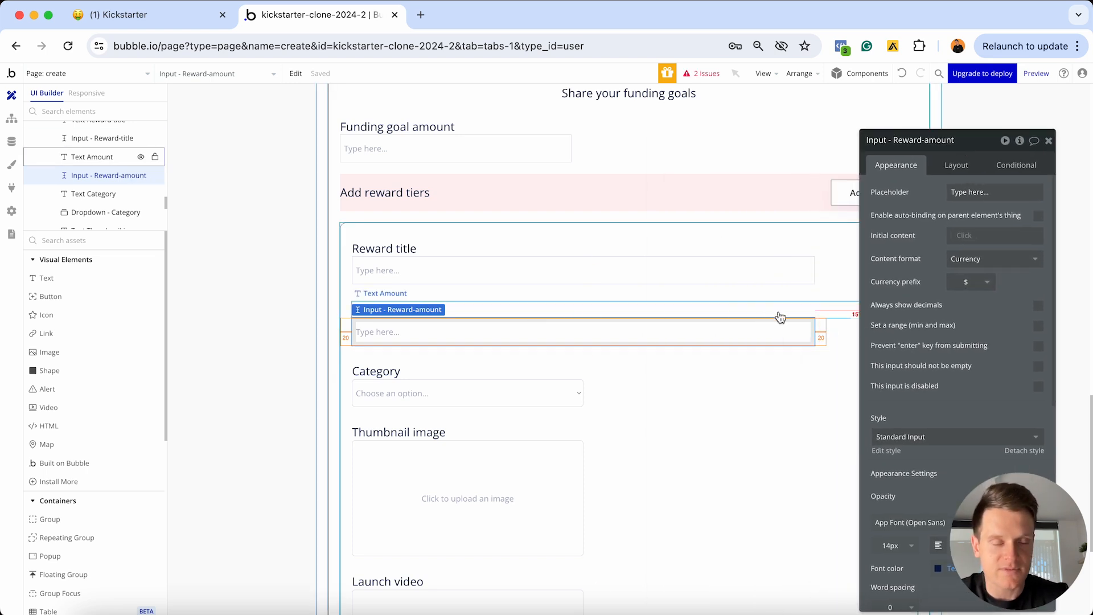
left_click(960, 165)
left_click_drag(979, 149, 770, 126)
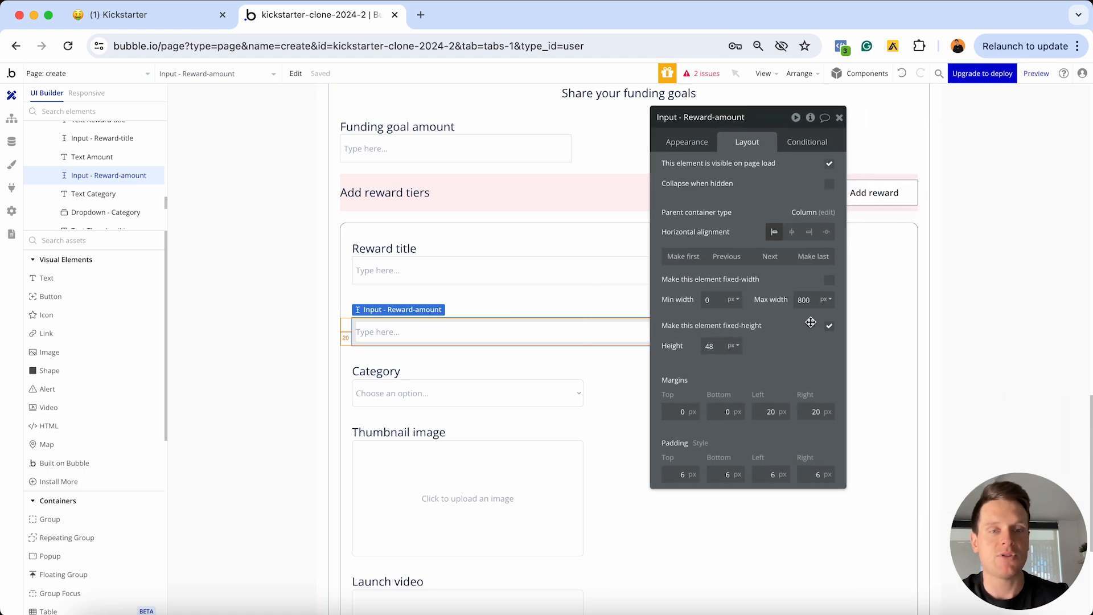
key("BackSpace")
type("4")
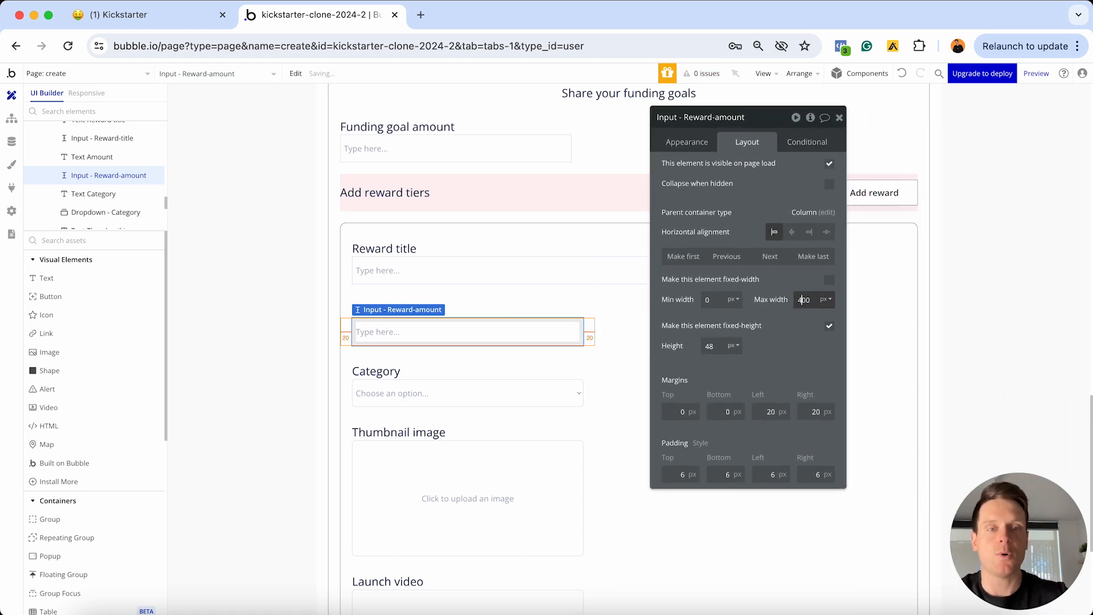
left_click(839, 118)
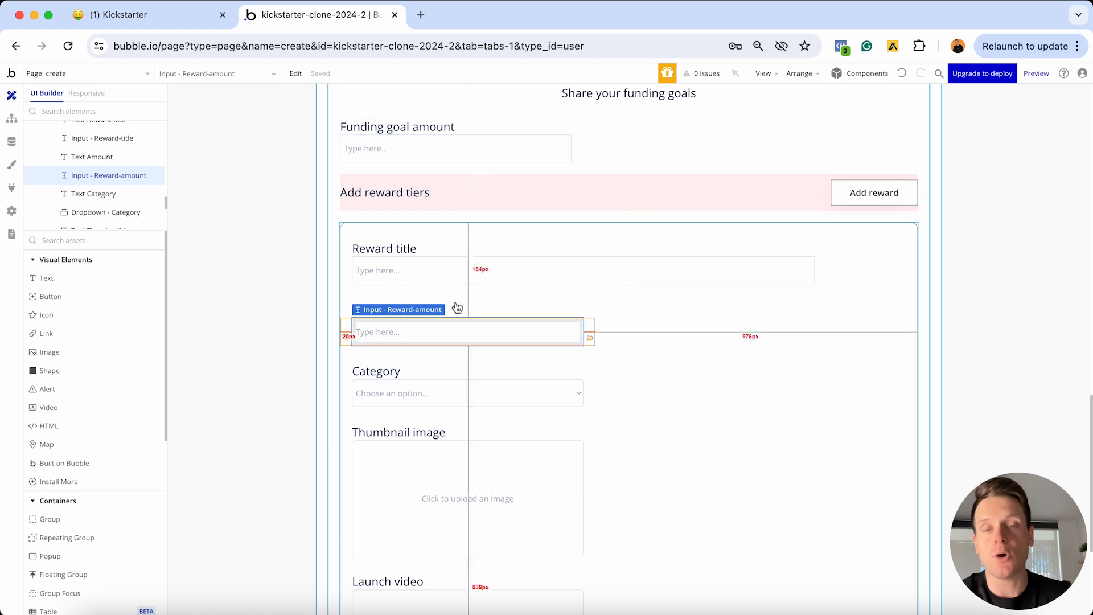
Change the Category label's text to 'Description'
double_click(421, 373)
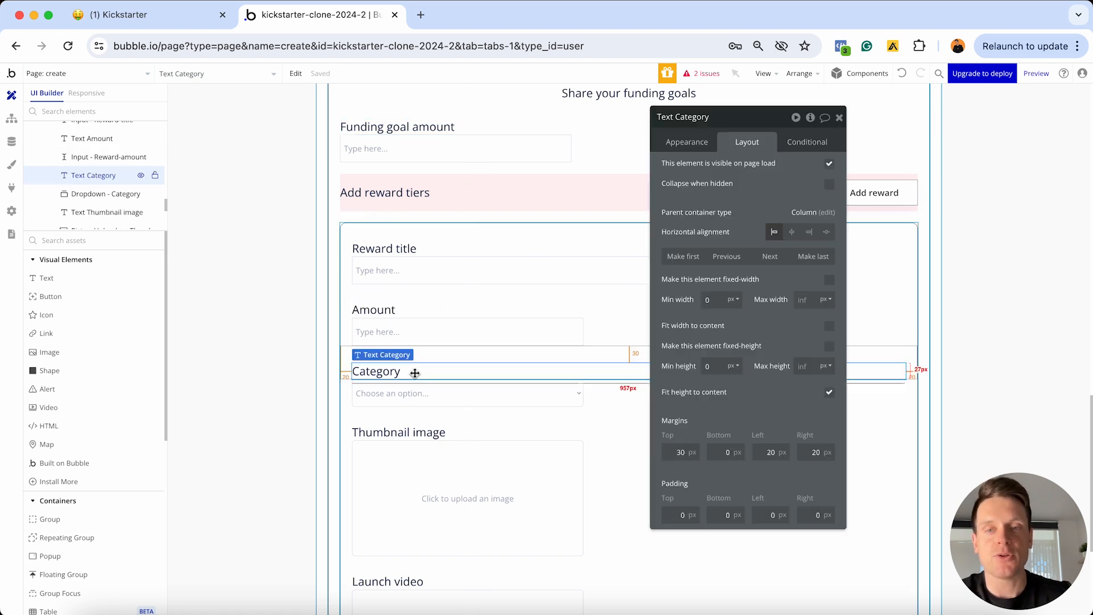
left_click(687, 142)
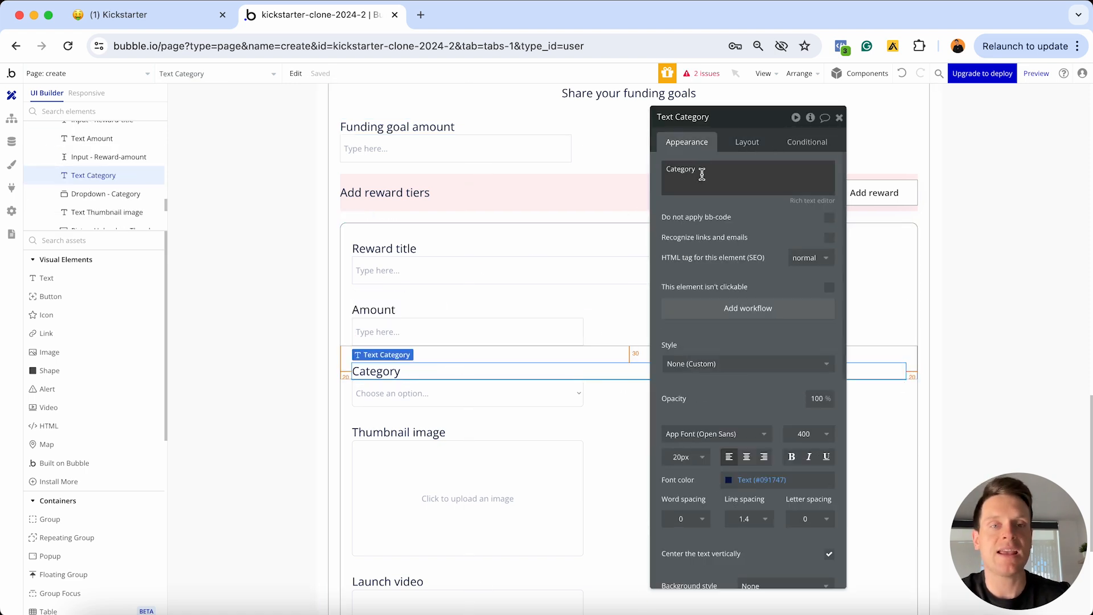
double_click(701, 174)
type("Description")
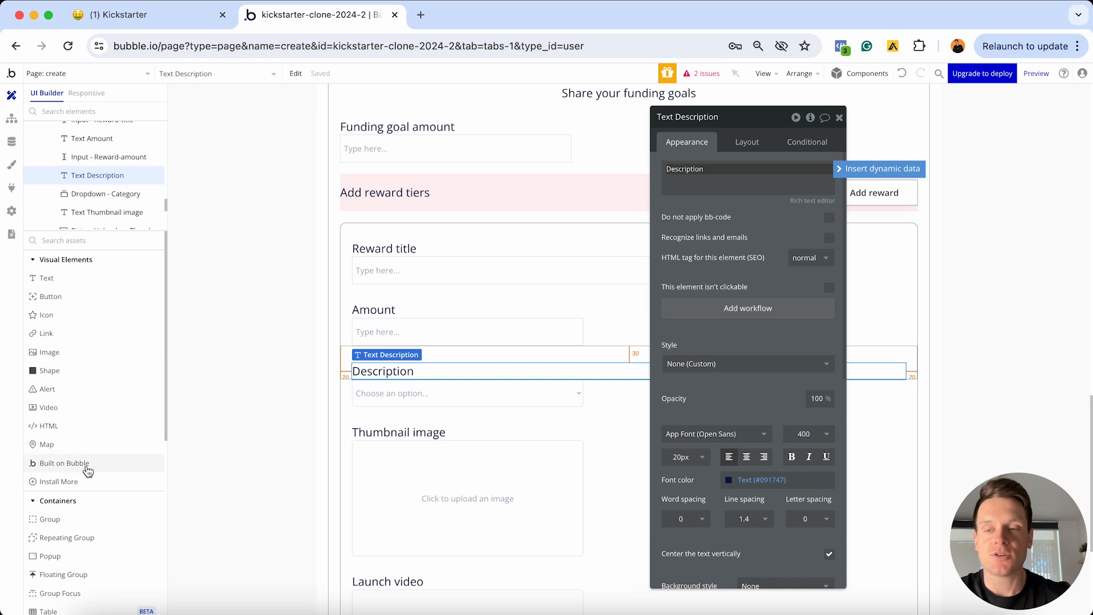
Add a multiline input named 'MultilineInput - Reward-description', not fixed-width, with 0 minimum width
scroll(88, 466, "down", 5)
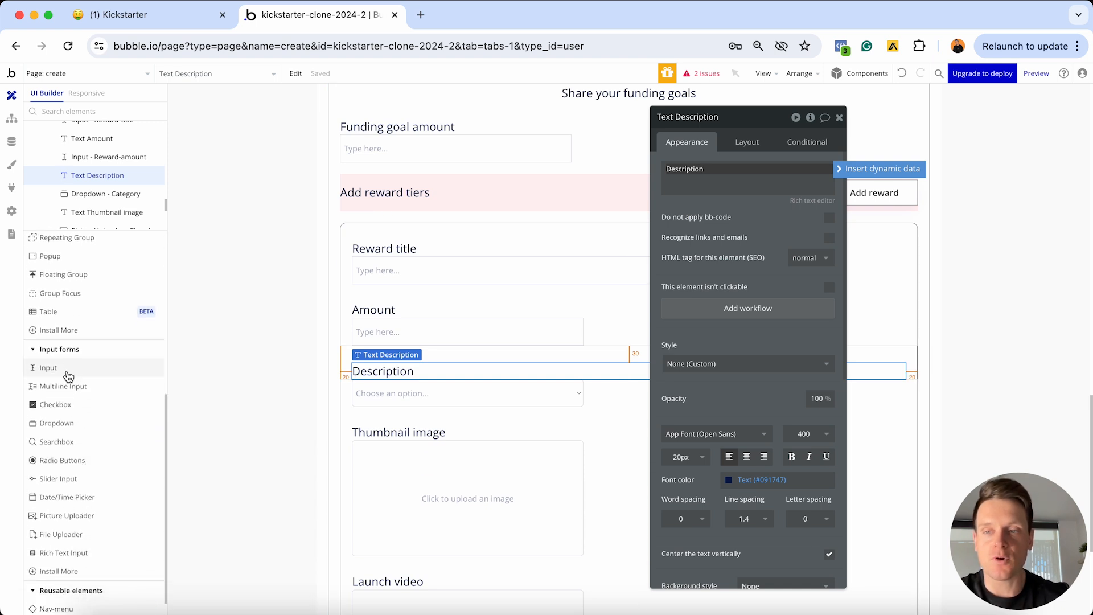
left_click_drag(73, 393, 344, 382)
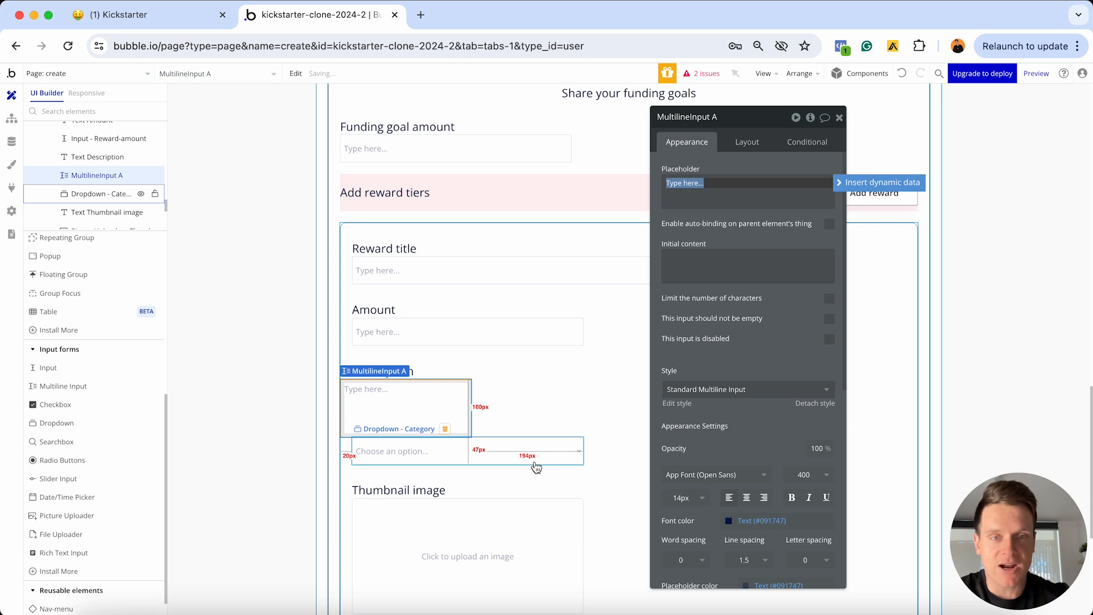
left_click(732, 117)
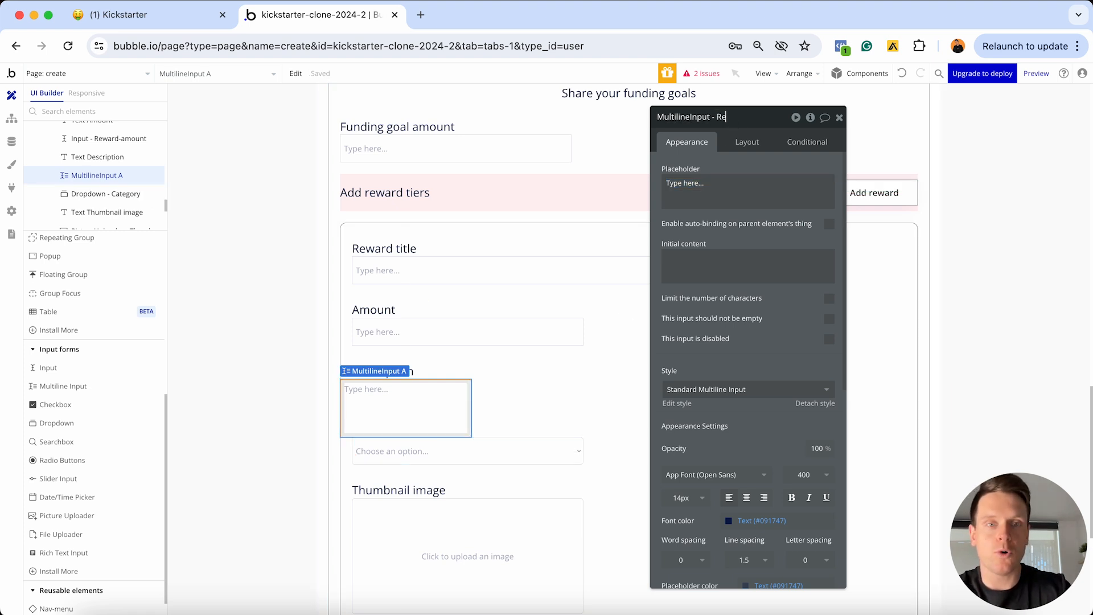
type("- Reward-description")
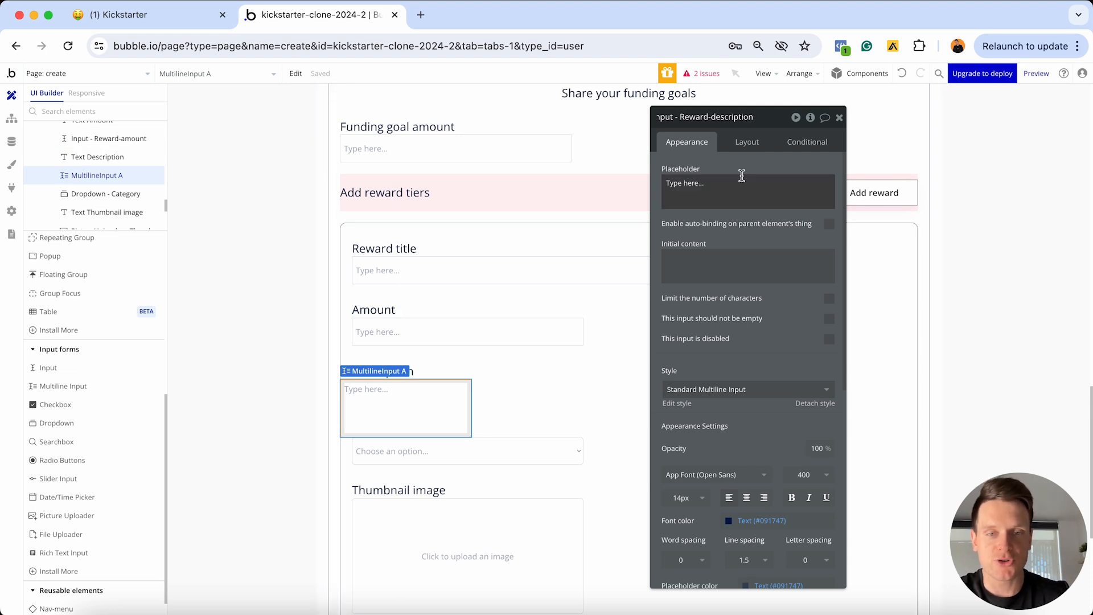
left_click(749, 143)
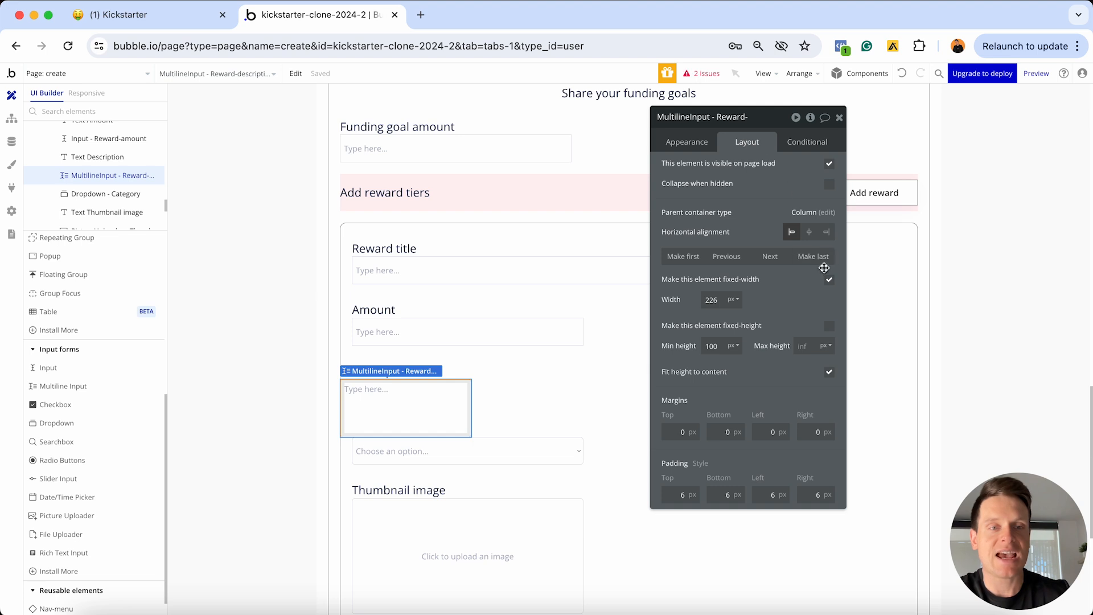
left_click(829, 282)
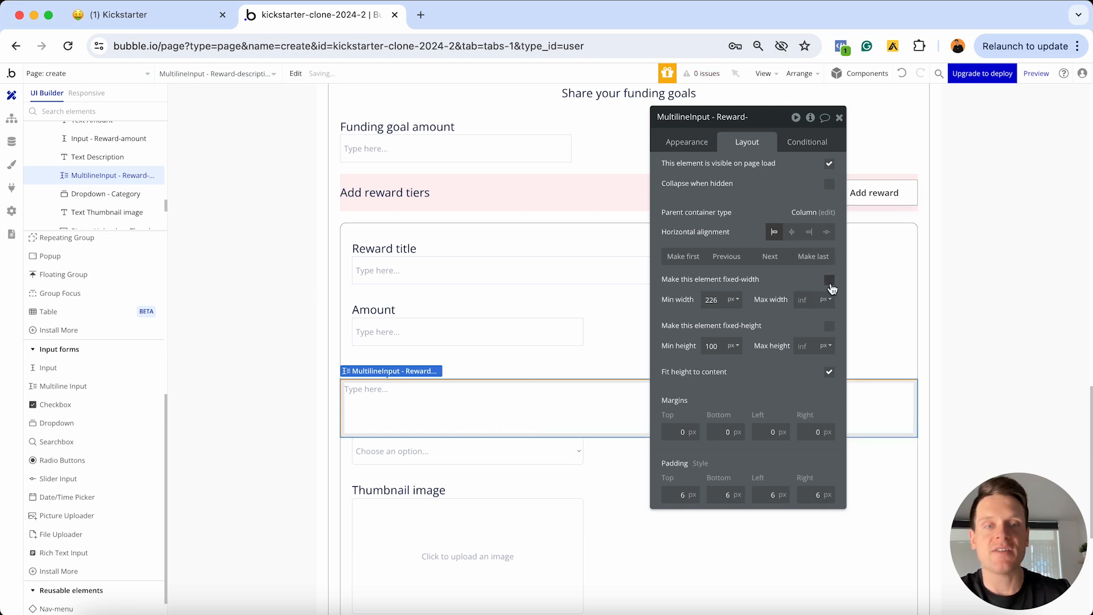
left_click(723, 300)
key("BackSpace")
key("BackSpace")
key("BackSpace")
type("0")
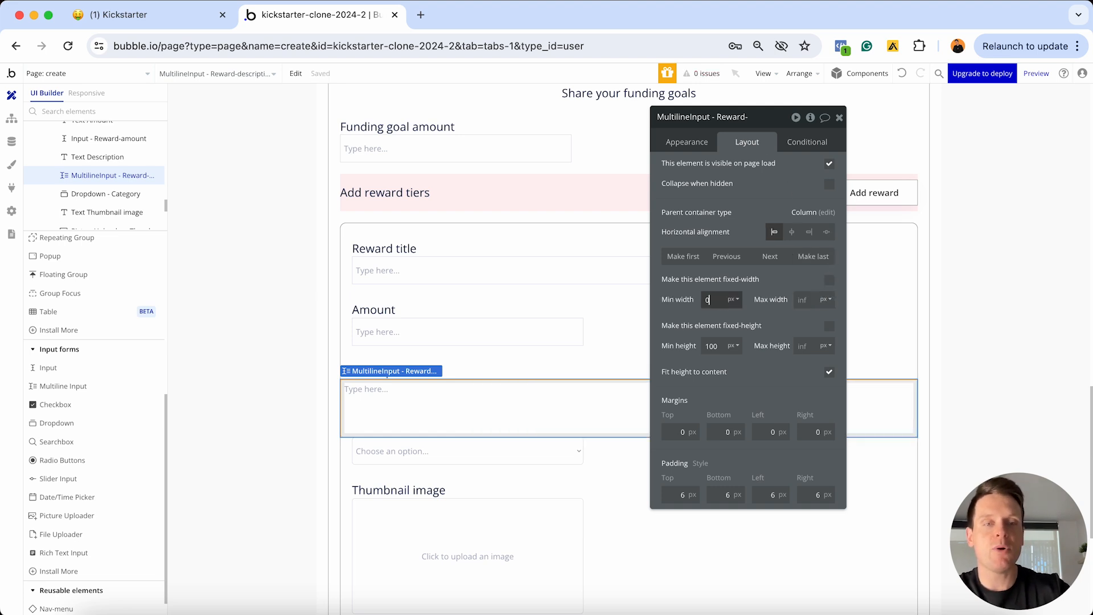
Set the multiline input's maximum width to 800 and minimum height to 48
left_click_drag(769, 119, 670, 516)
scroll(685, 303, "down", 3)
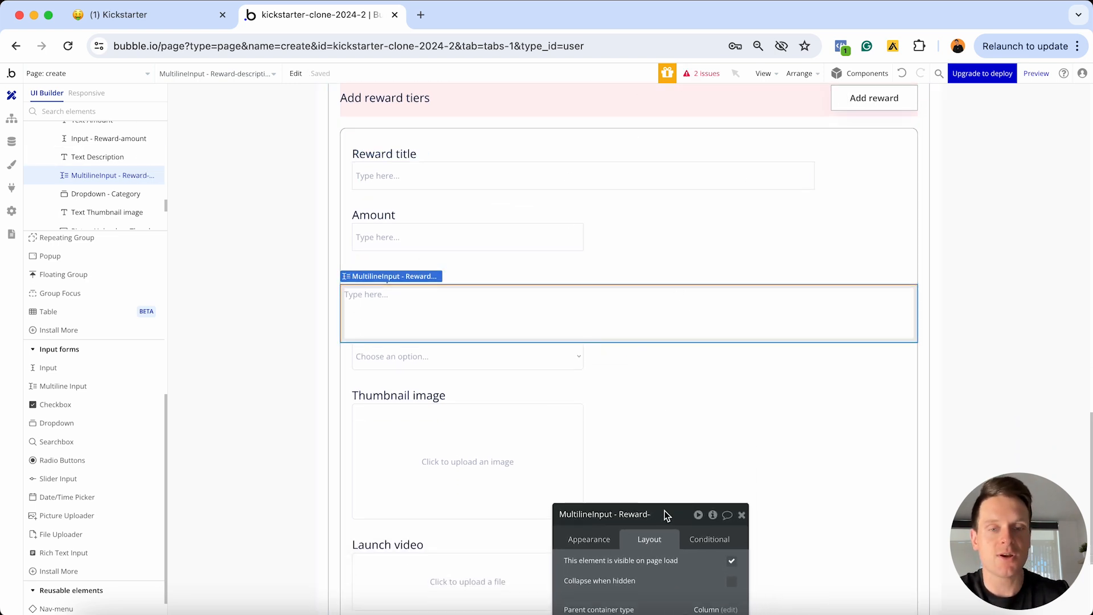
left_click_drag(665, 513, 580, 293)
left_click(627, 482)
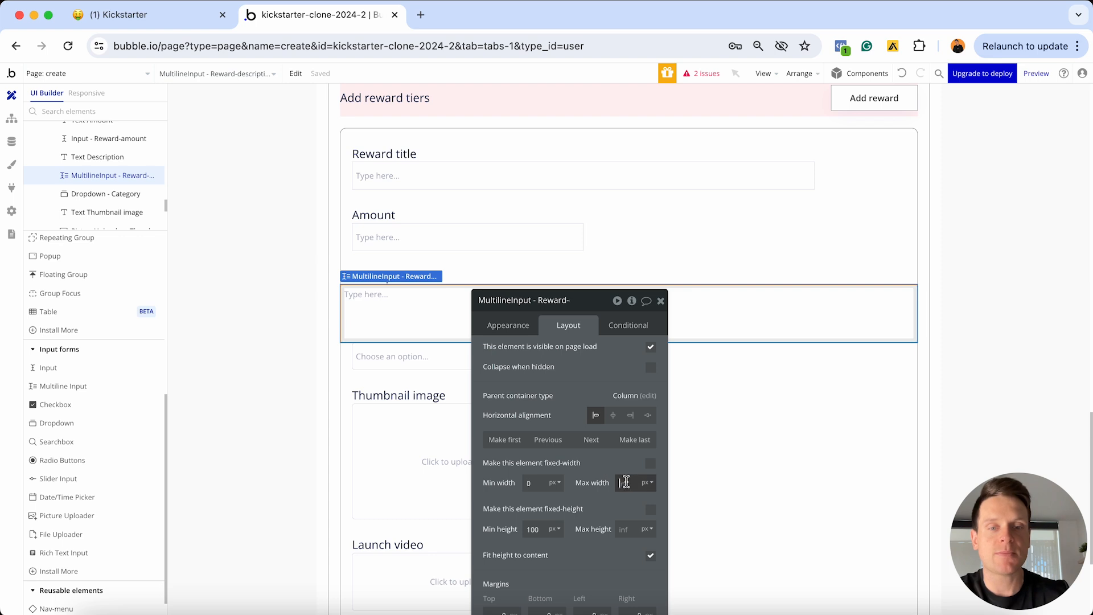
type("800")
key("Return")
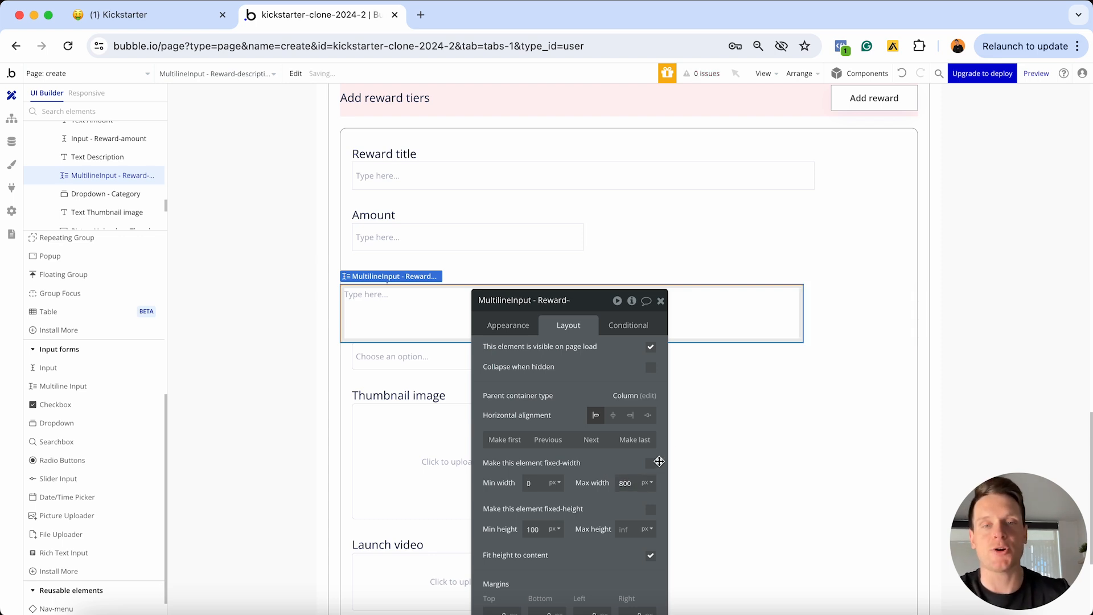
double_click(743, 386)
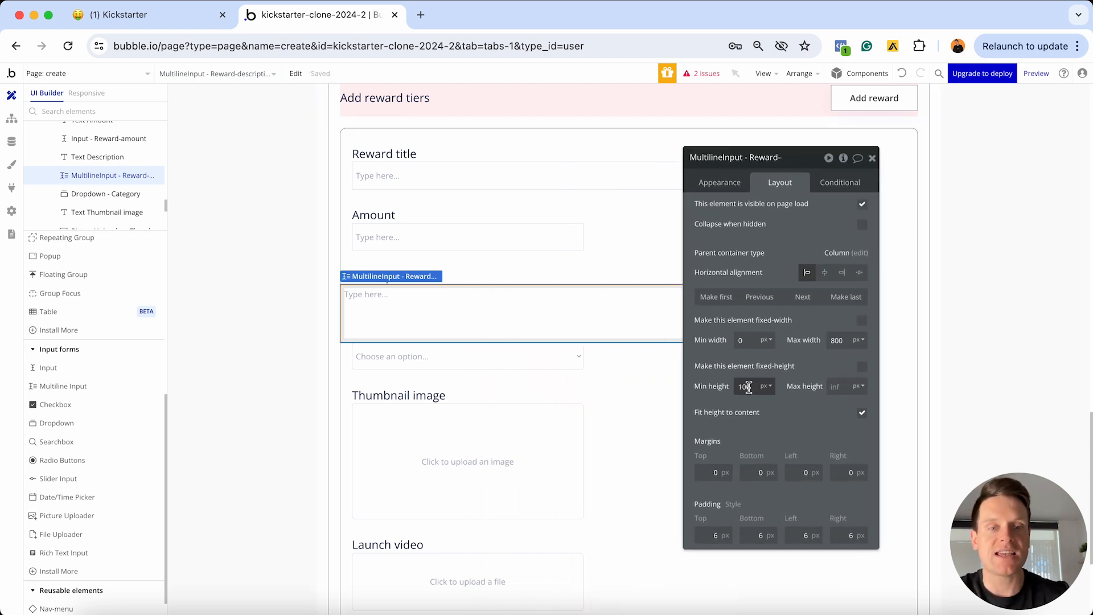
type("48")
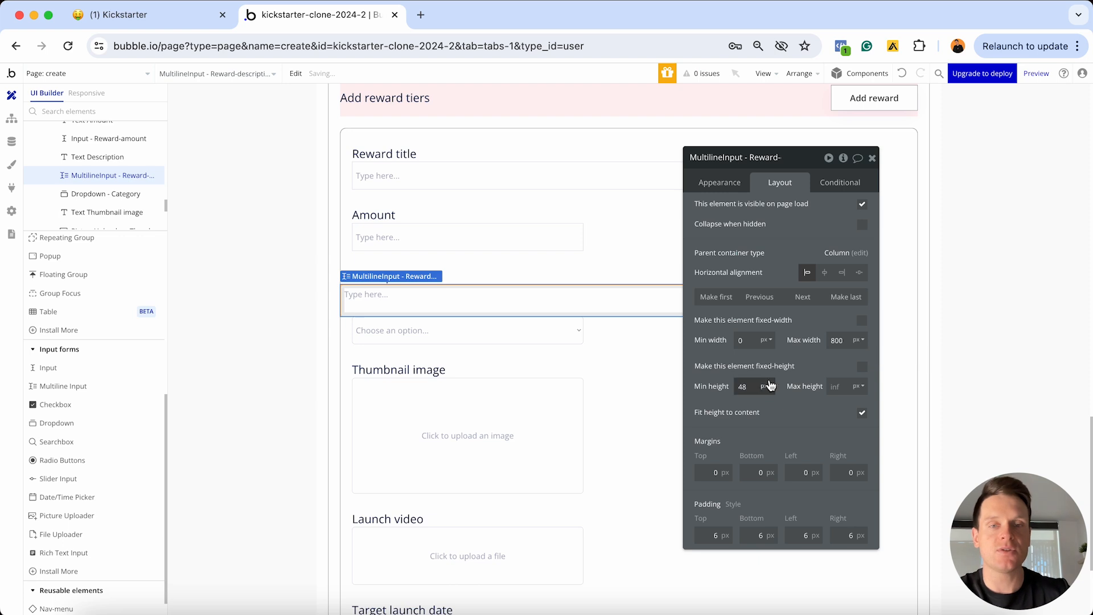
Give the multiline input 20 px left and right margins
left_click(539, 177)
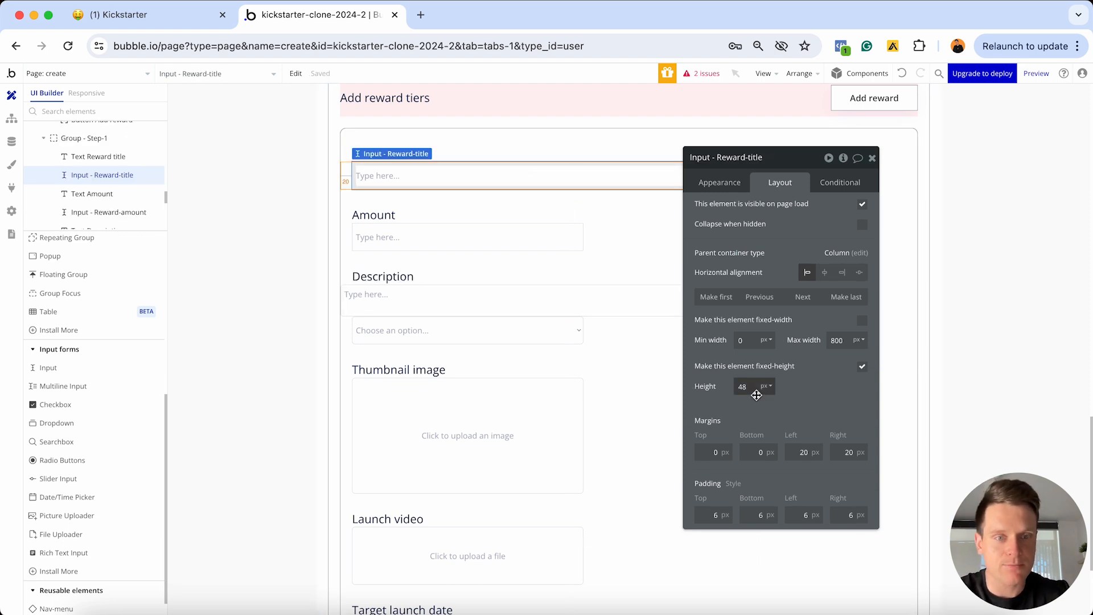
left_click(627, 296)
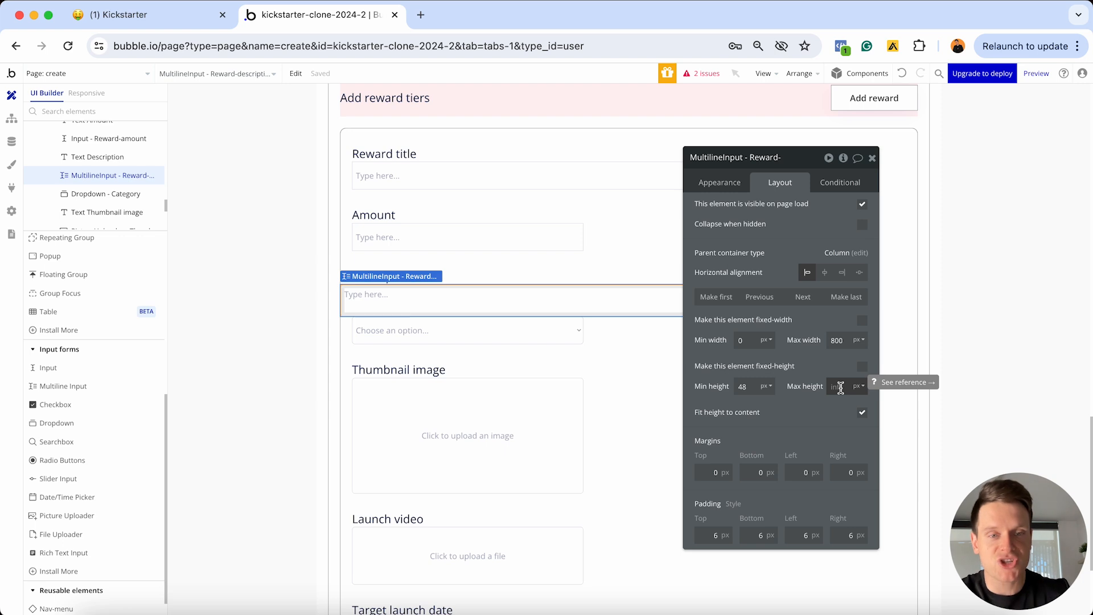
left_click(804, 472)
type("20")
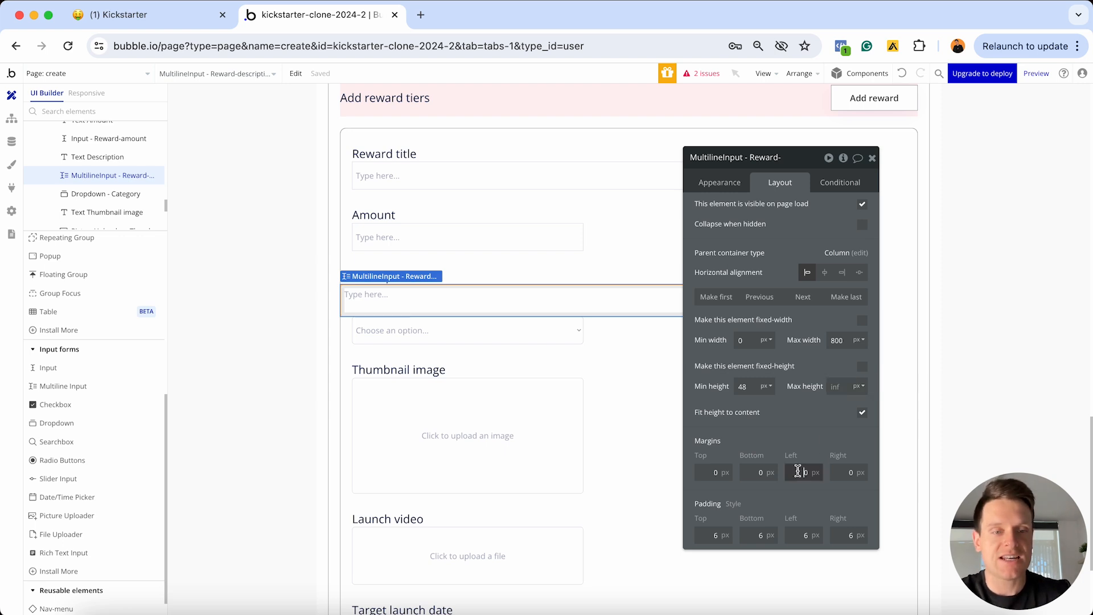
left_click(840, 472)
type("20")
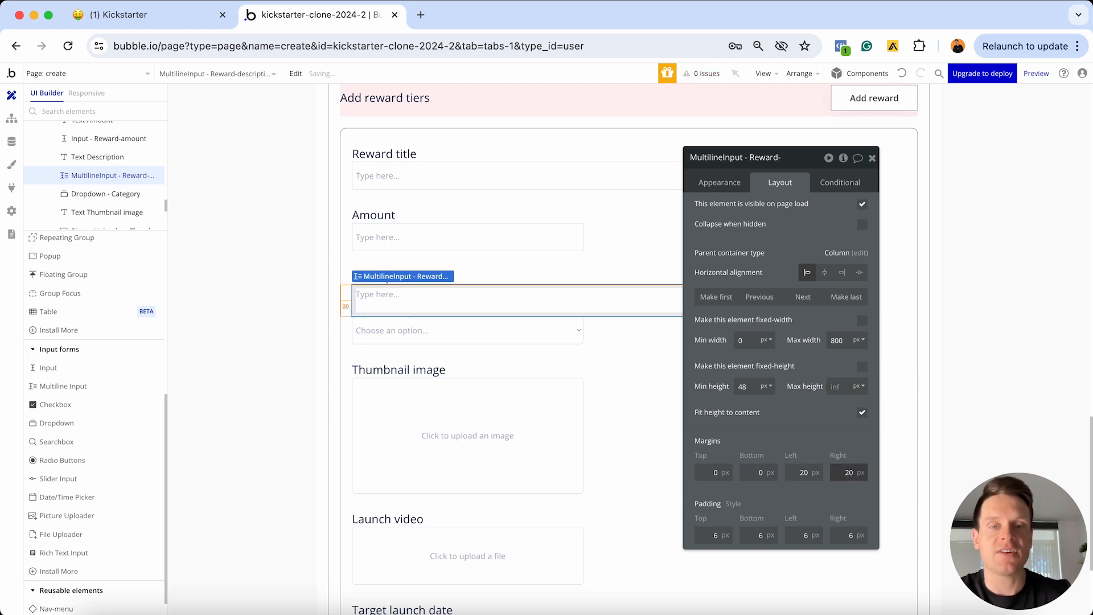
left_click(872, 158)
double_click(528, 338)
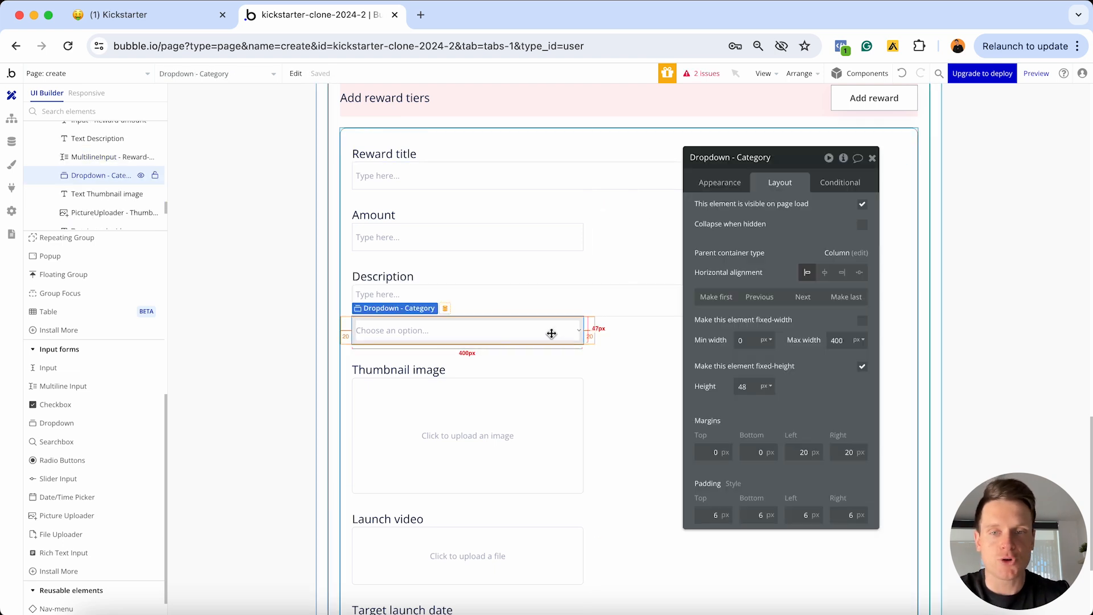
Delete the Category dropdown and rename the Thumbnail image label to Image
key("Delete")
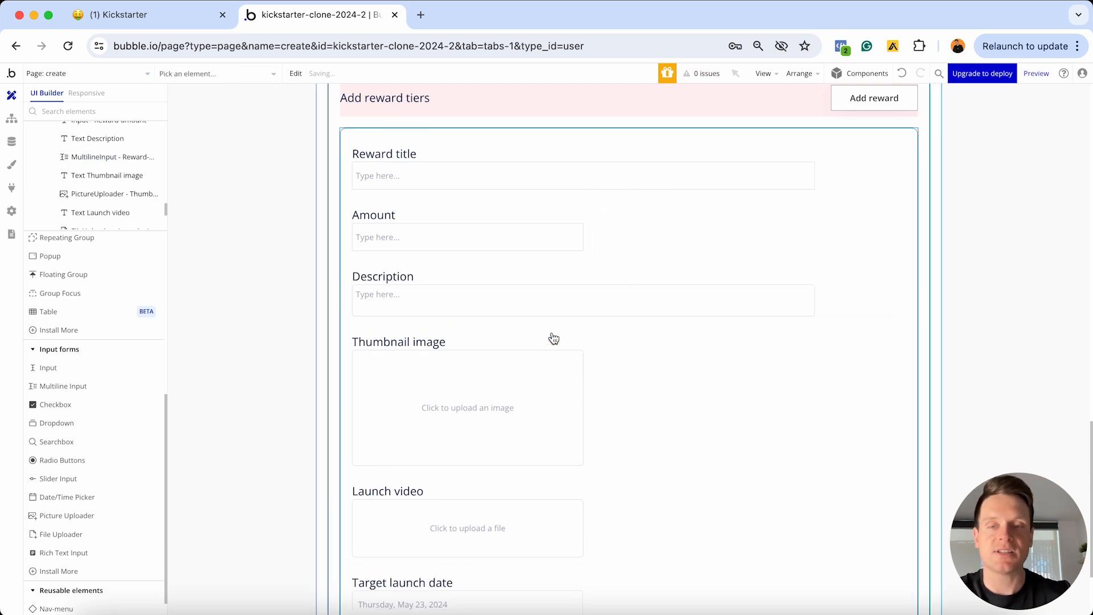
double_click(441, 344)
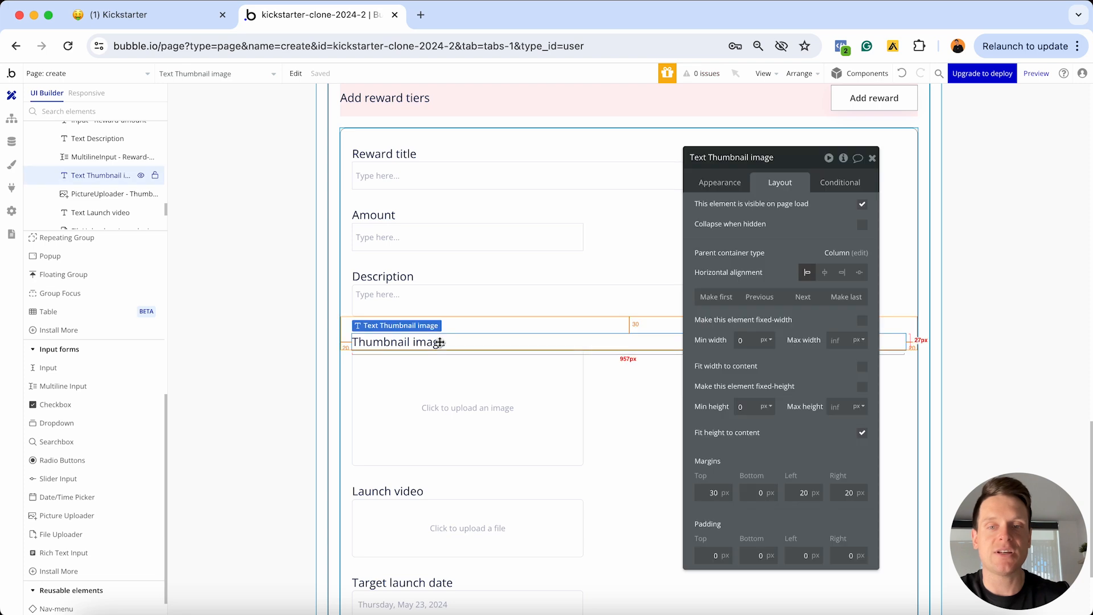
left_click(720, 183)
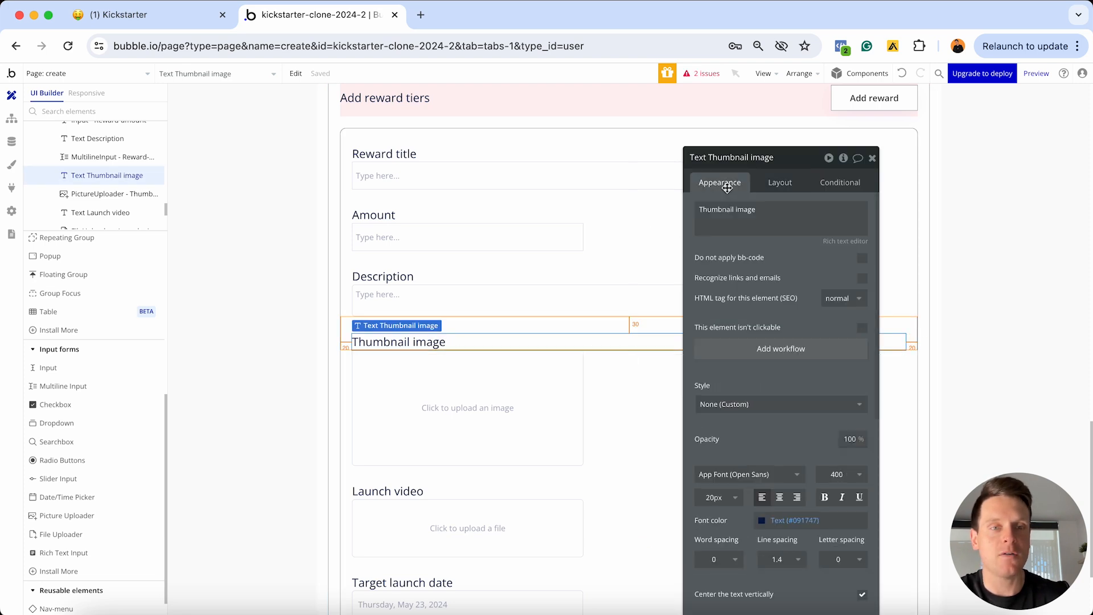
triple_click(729, 206)
left_click(729, 206)
double_click(734, 209)
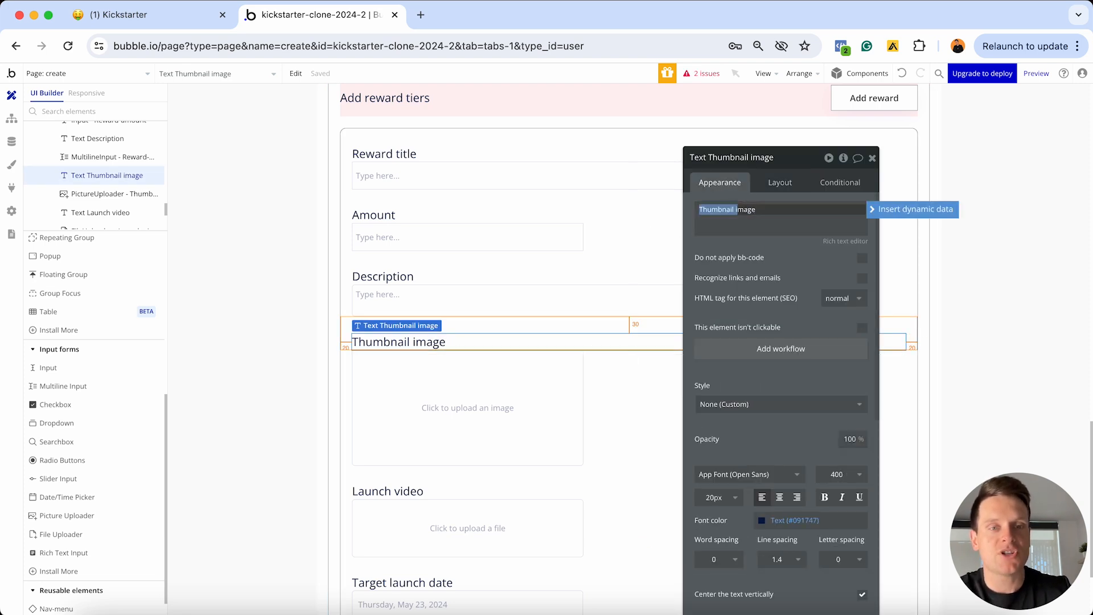
type("I")
left_click(822, 210)
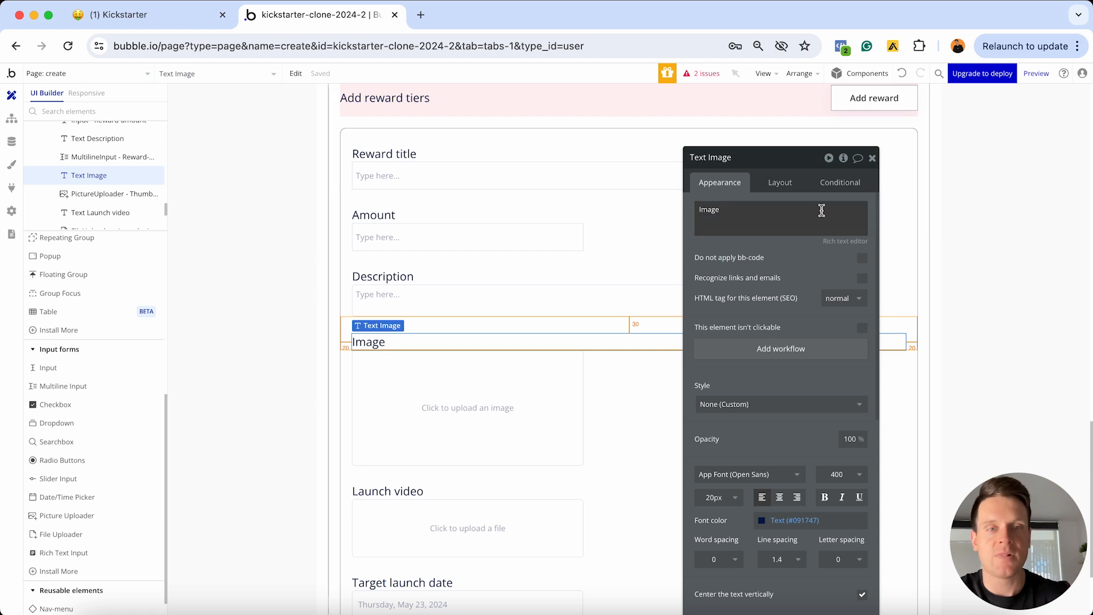
Rename the thumbnail picture uploader to Reward-image
left_click(483, 409)
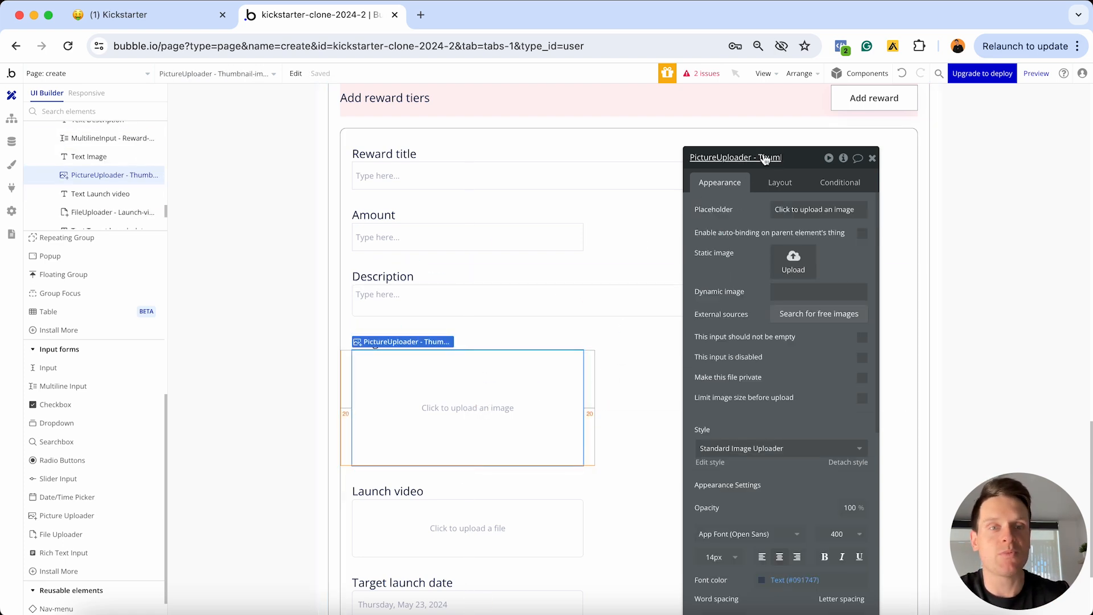
left_click(725, 159)
left_click_drag(721, 156, 763, 155)
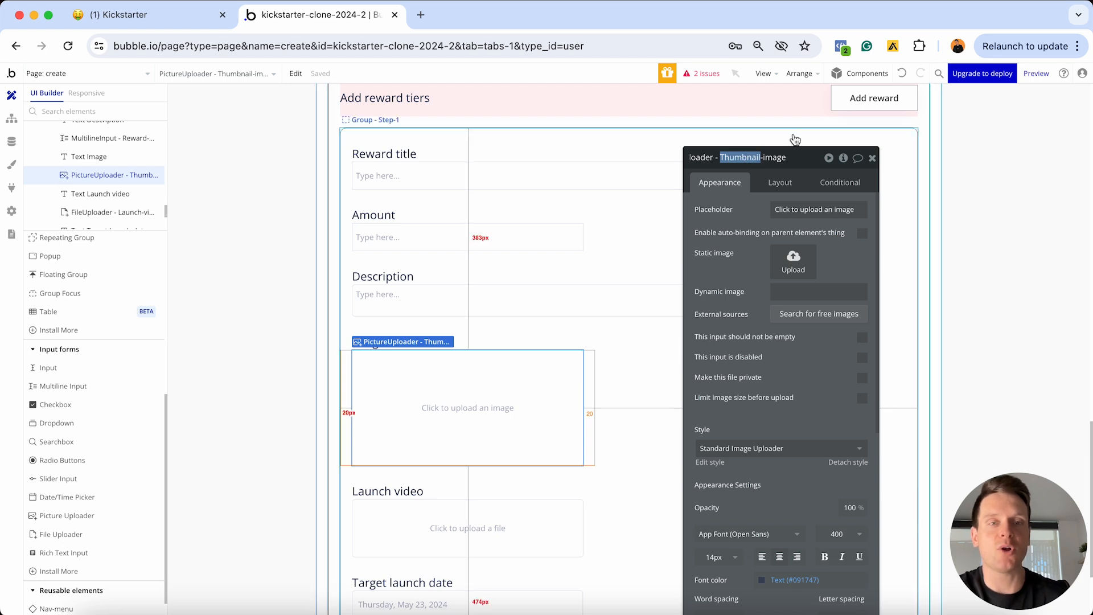
type("Reward")
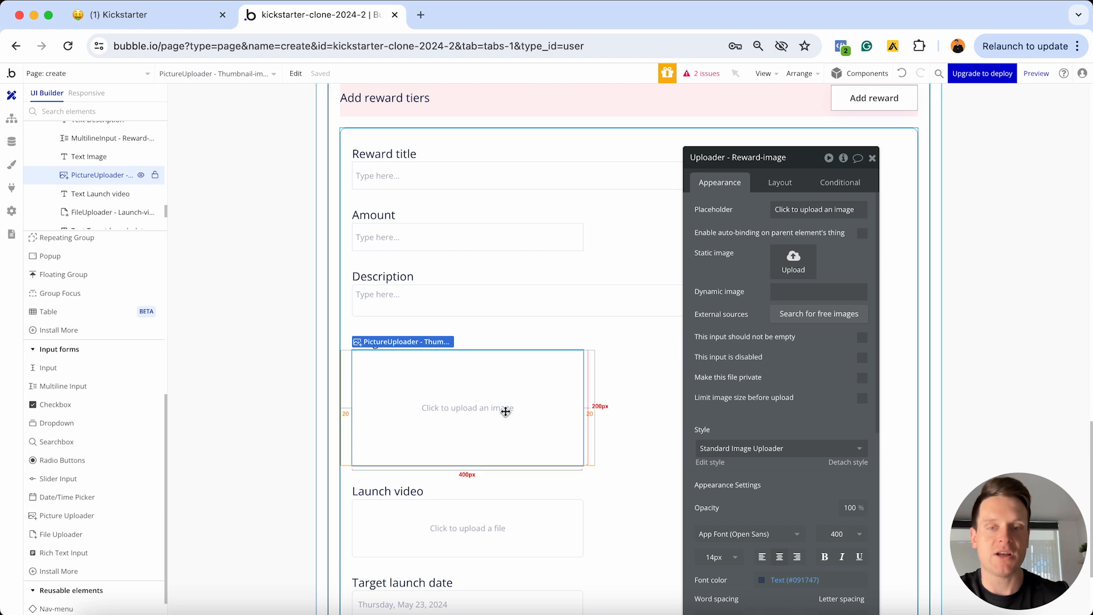
Delete the Launch video, Target launch date and Campaign end date labels and inputs
scroll(506, 411, "down", 5)
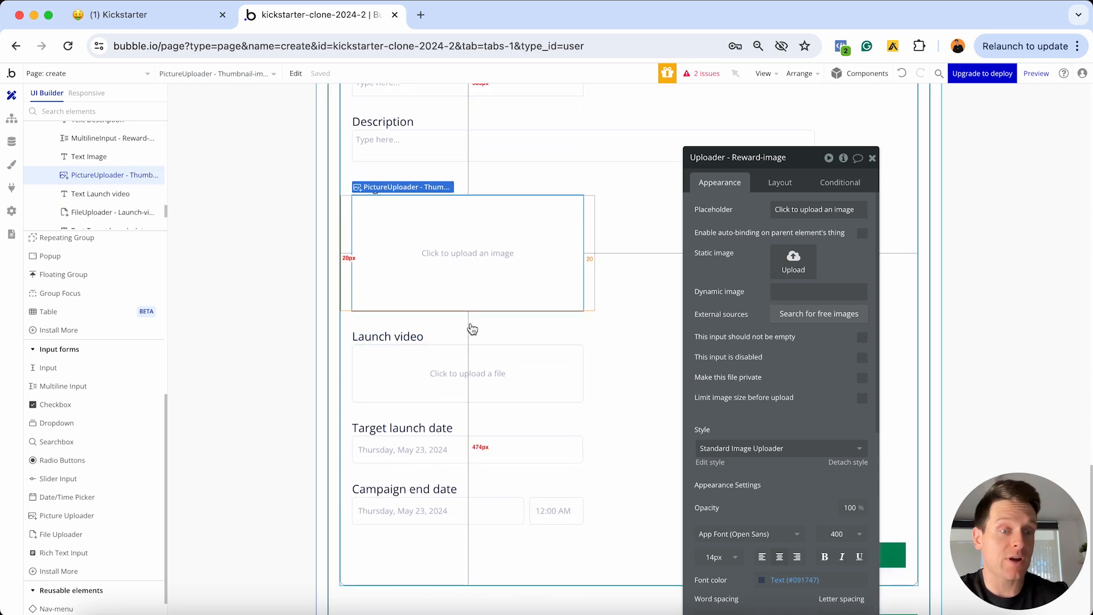
left_click(399, 337)
left_click(399, 375, "shift")
left_click(399, 428, "shift")
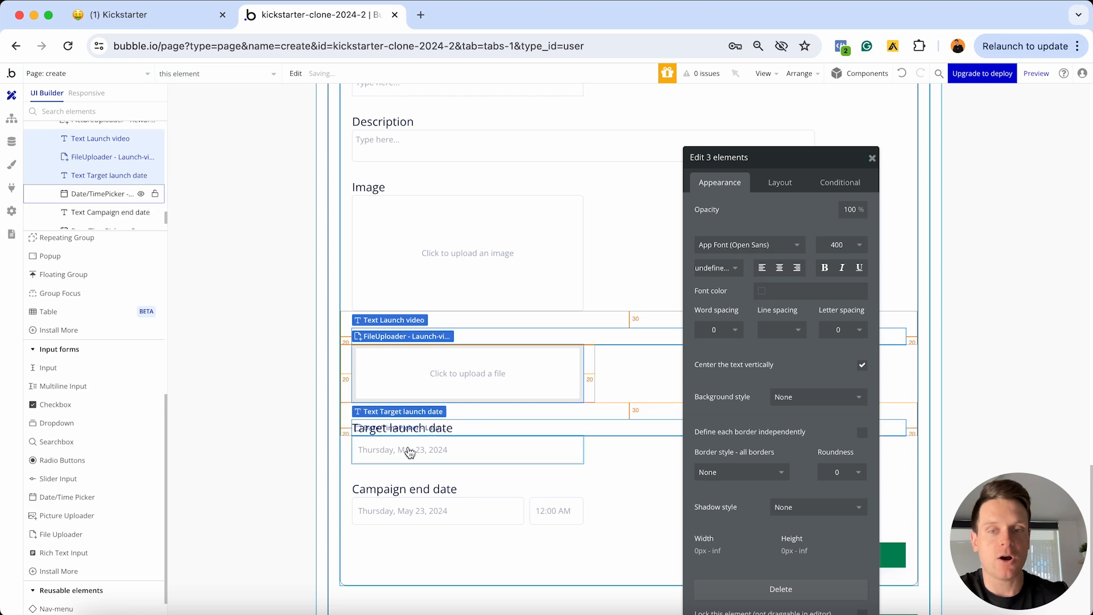
left_click(398, 450, "shift")
left_click(407, 508, "shift")
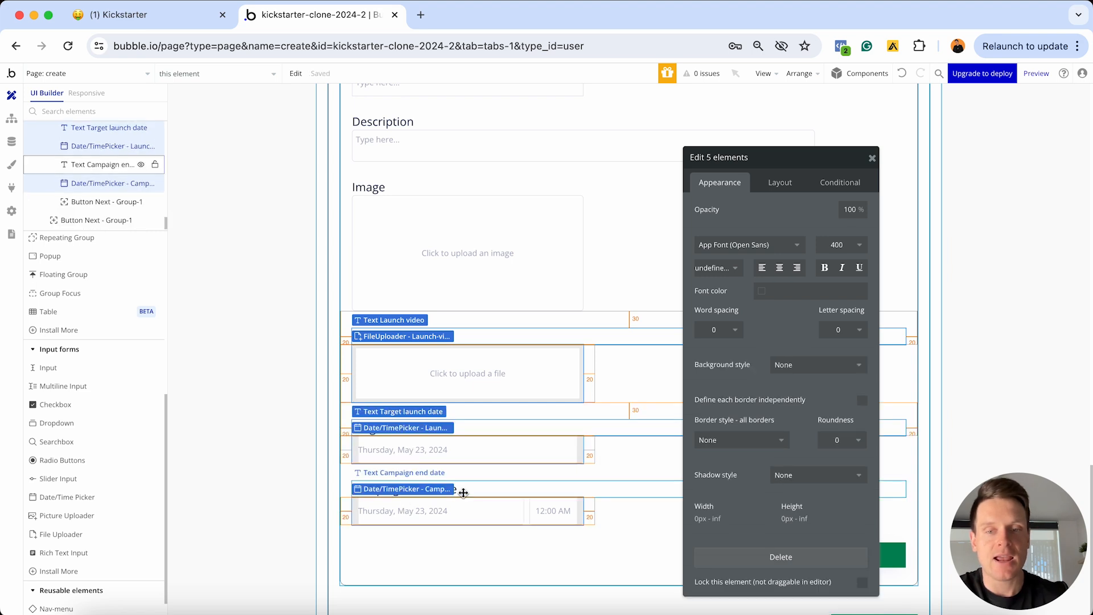
key("Delete")
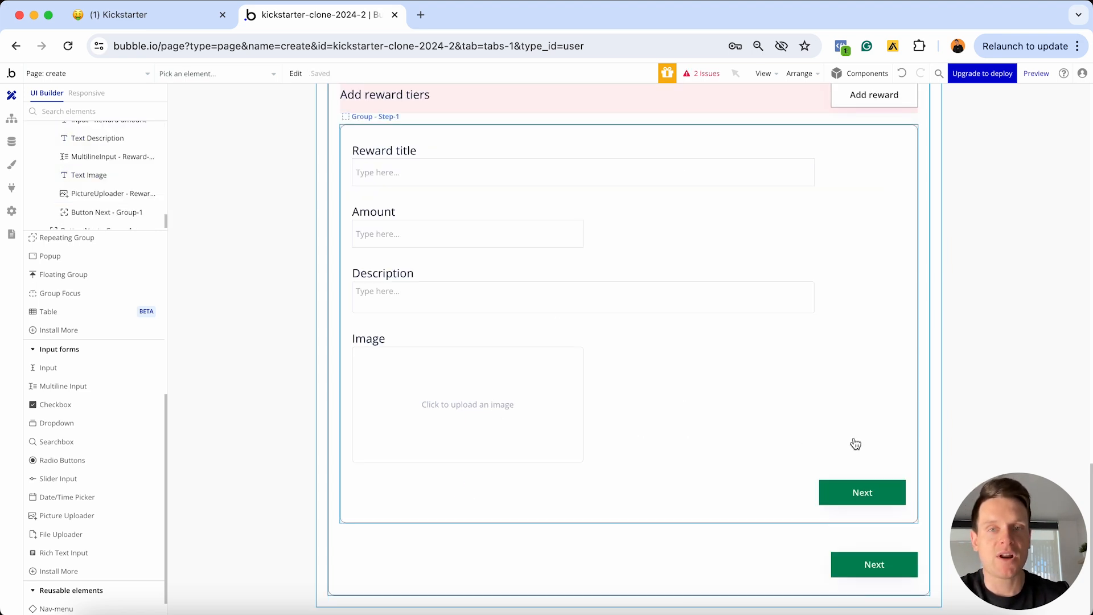
Change the reward group's Next button text to 'Save reward'
double_click(855, 496)
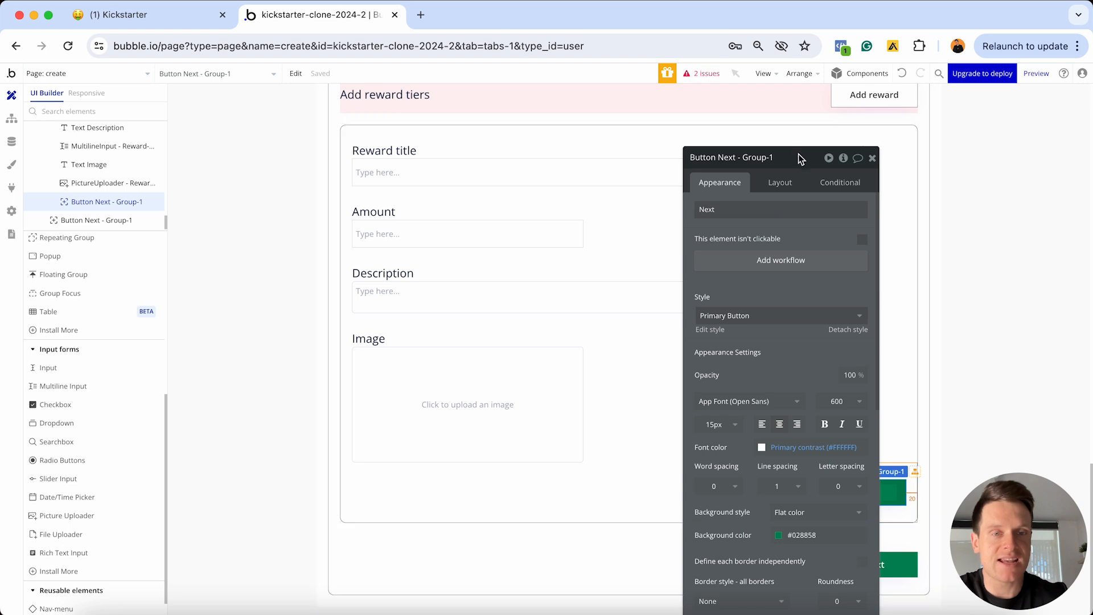
left_click_drag(798, 154, 619, 132)
double_click(580, 183)
type("Save reward")
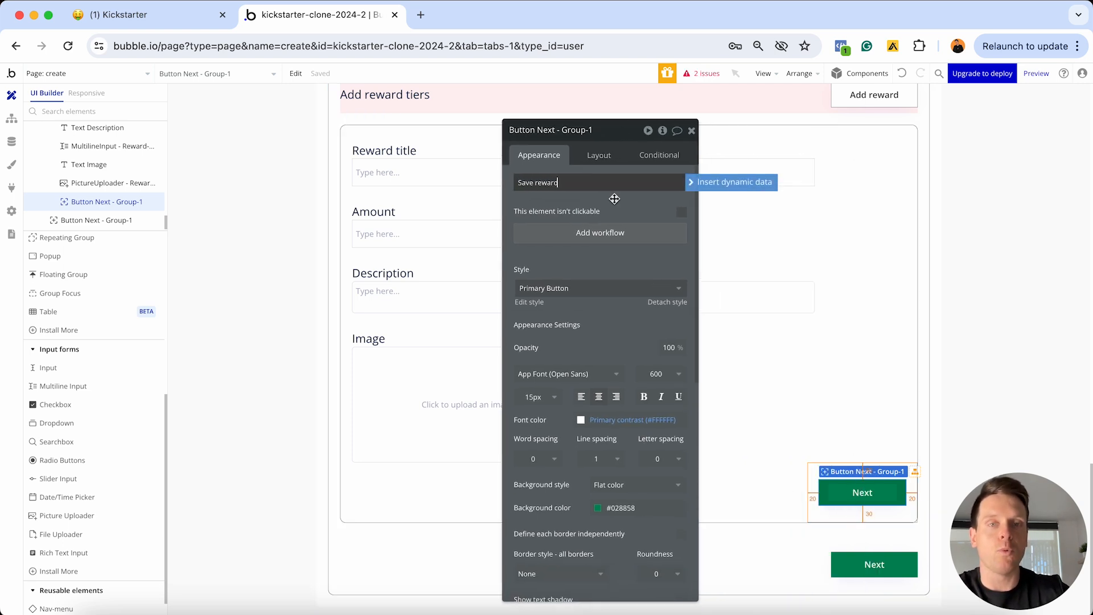
left_click(632, 205)
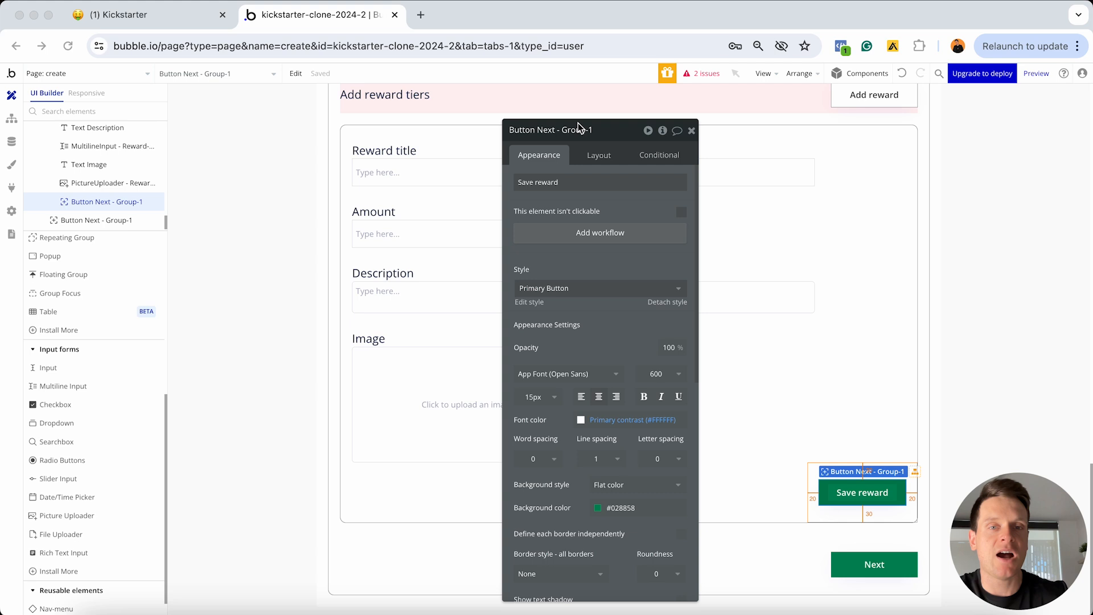
Rename the button element to 'Button Next - save-reward' and close its editor
left_click(579, 130)
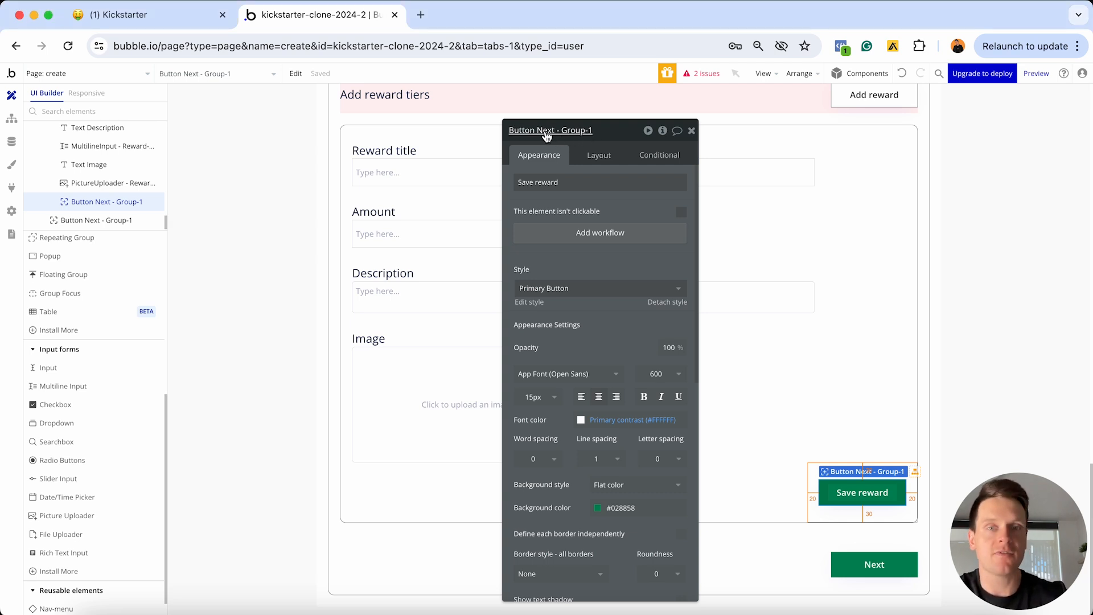
left_click(576, 132)
left_click_drag(562, 130, 600, 114)
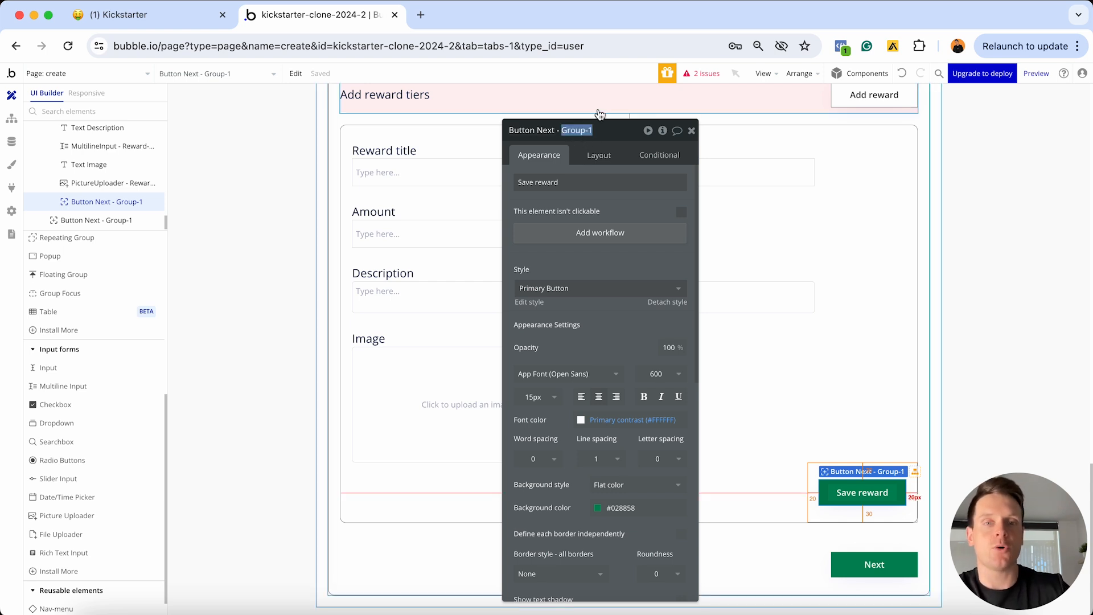
type("save")
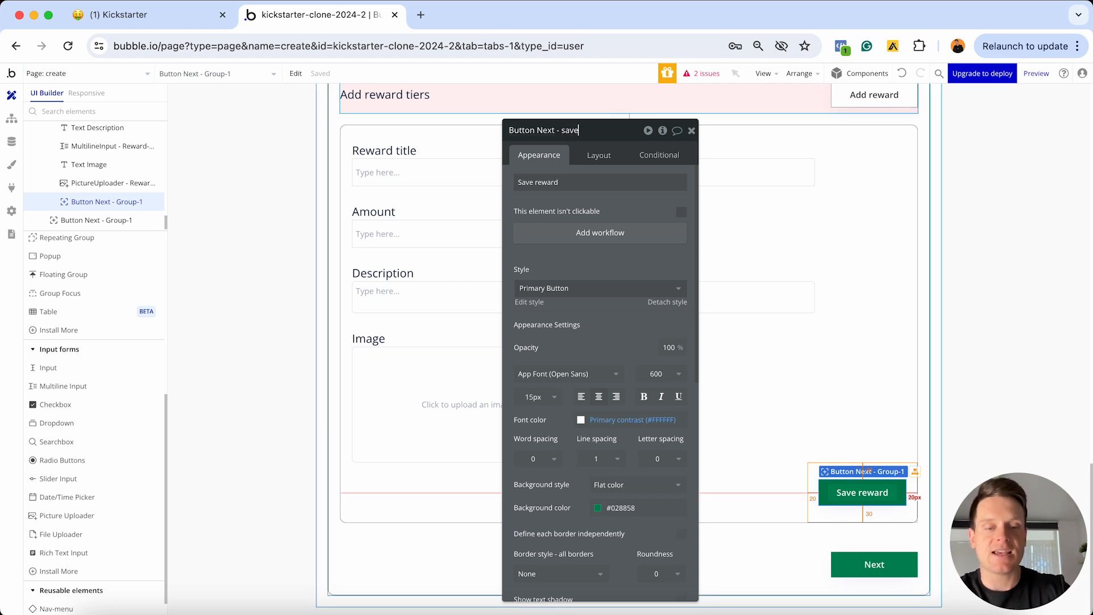
type("-reward")
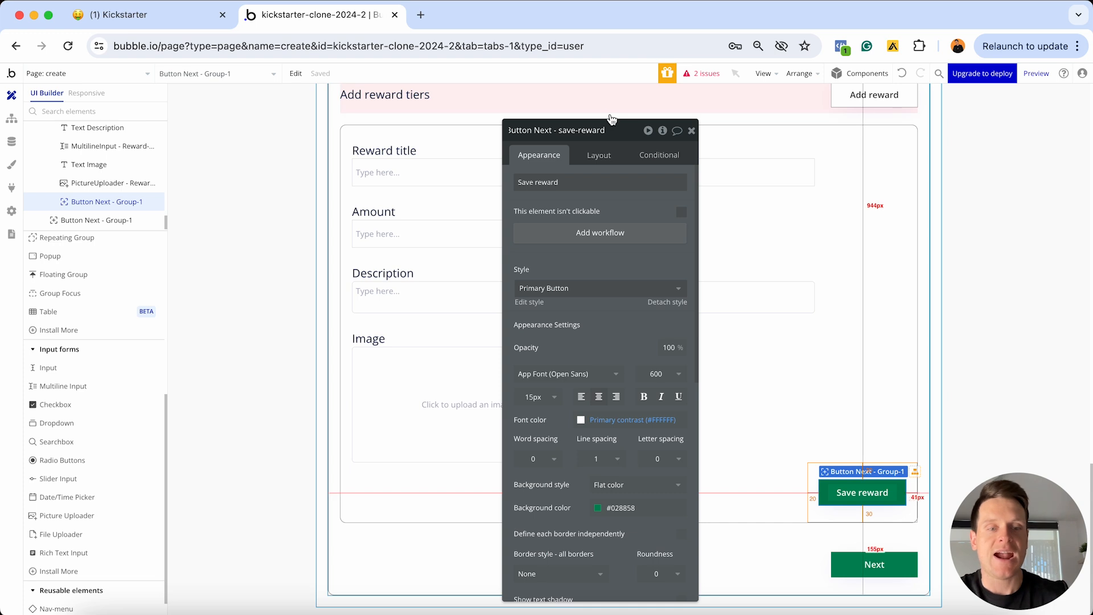
left_click(692, 133)
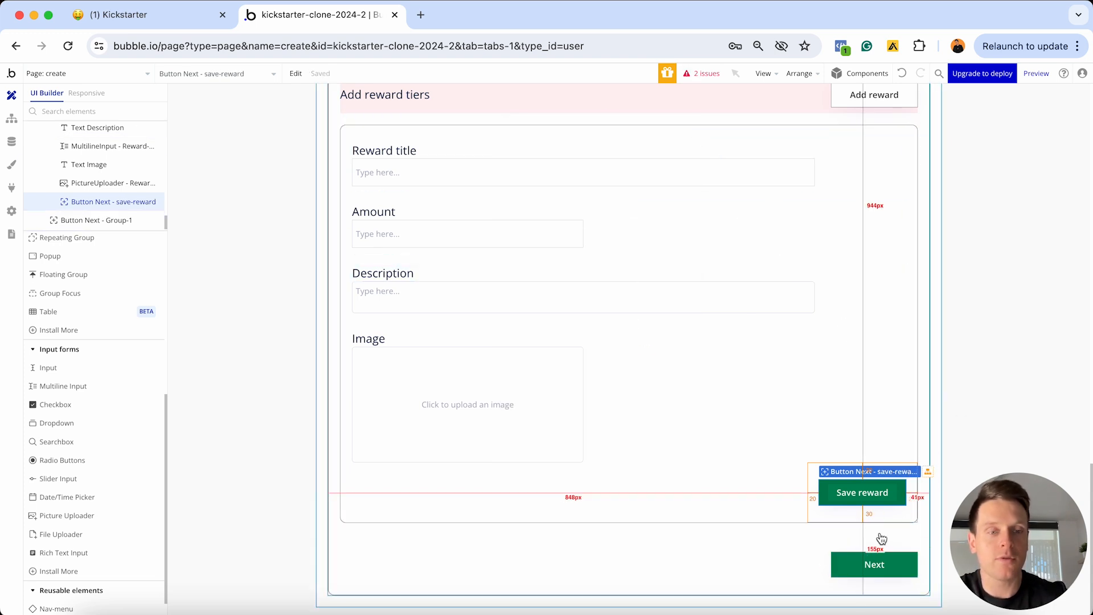
Set the bottom Next button's text to Save and rename it 'Button save - Group-3'
double_click(871, 562)
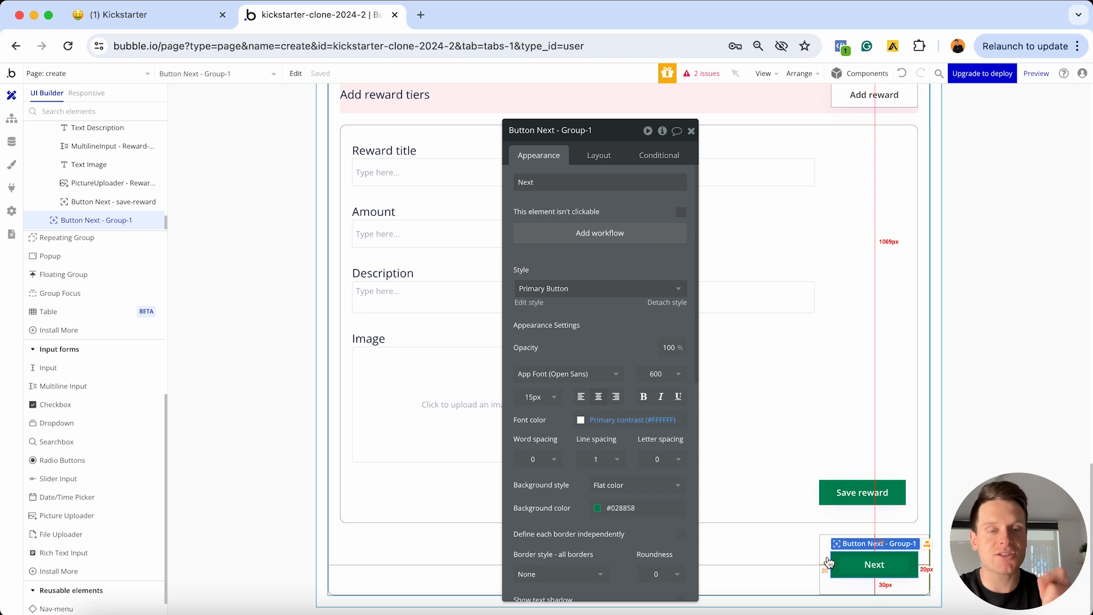
left_click(665, 180)
type("Save")
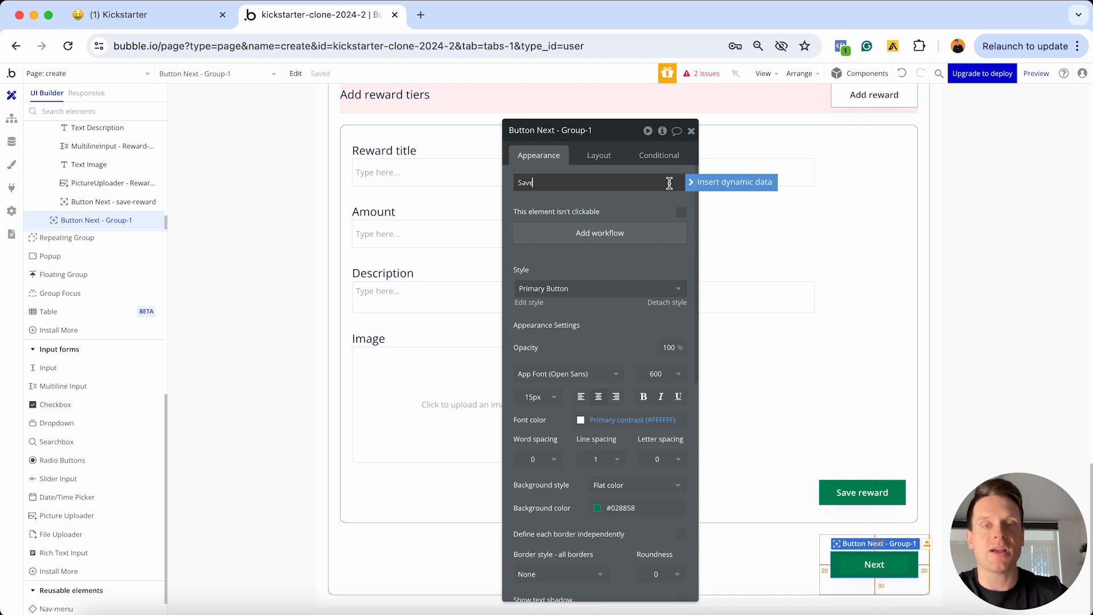
left_click(588, 130)
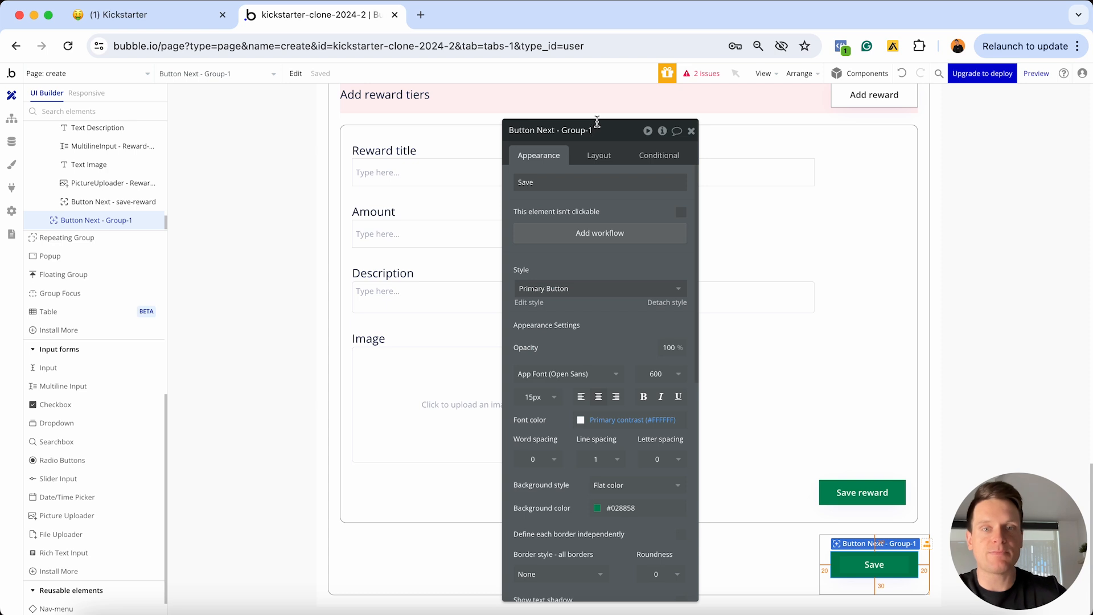
left_click(557, 129)
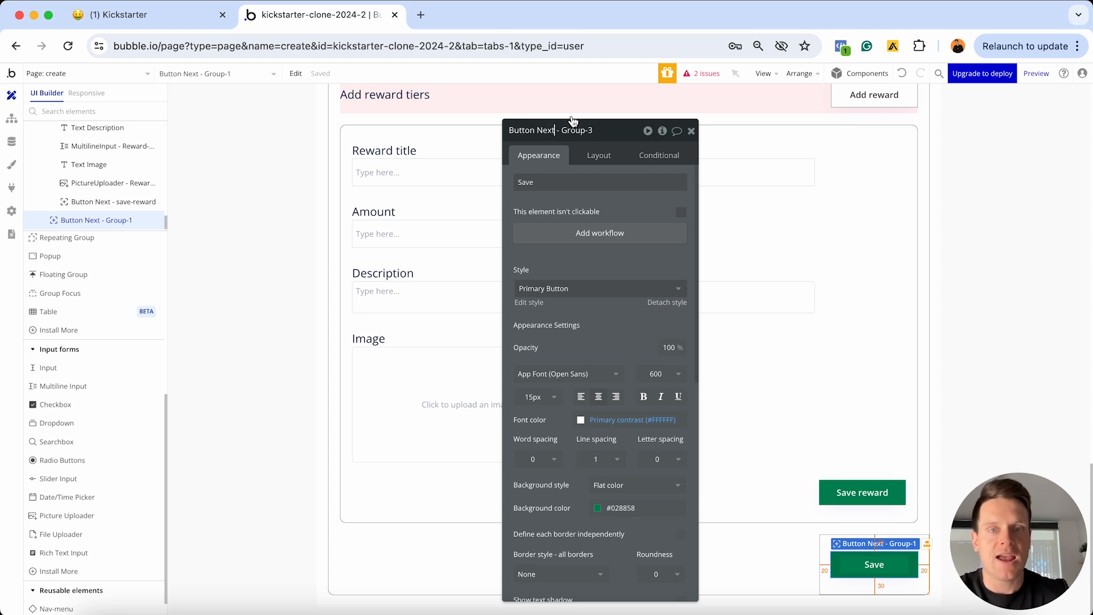
key("BackSpace")
key("BackSpace")
key("BackSpace")
key("BackSpace")
type("save")
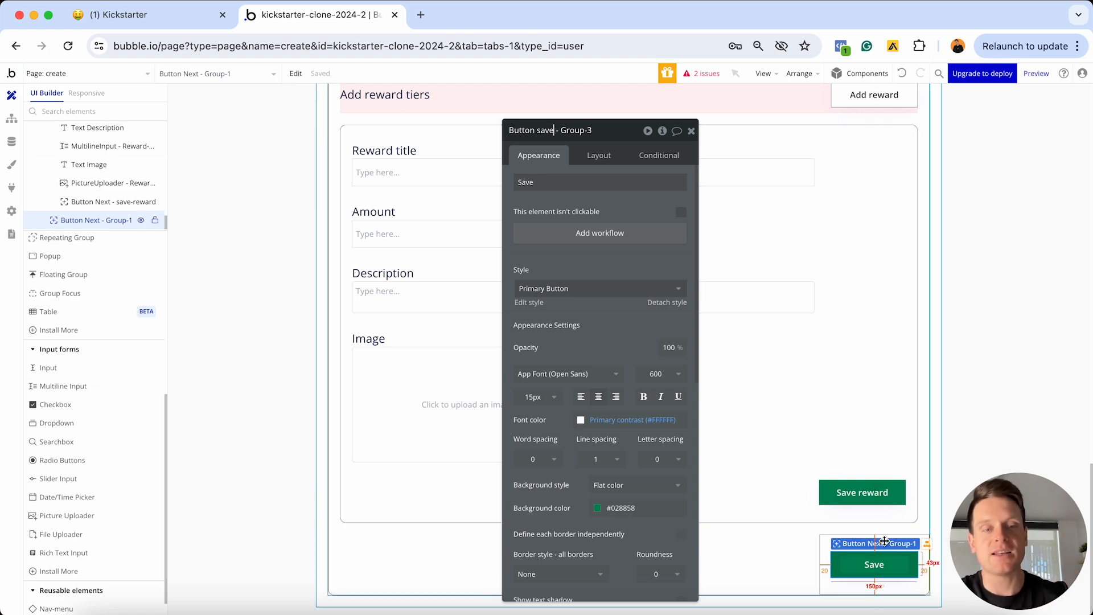
left_click(782, 505)
scroll(801, 406, "up", 1)
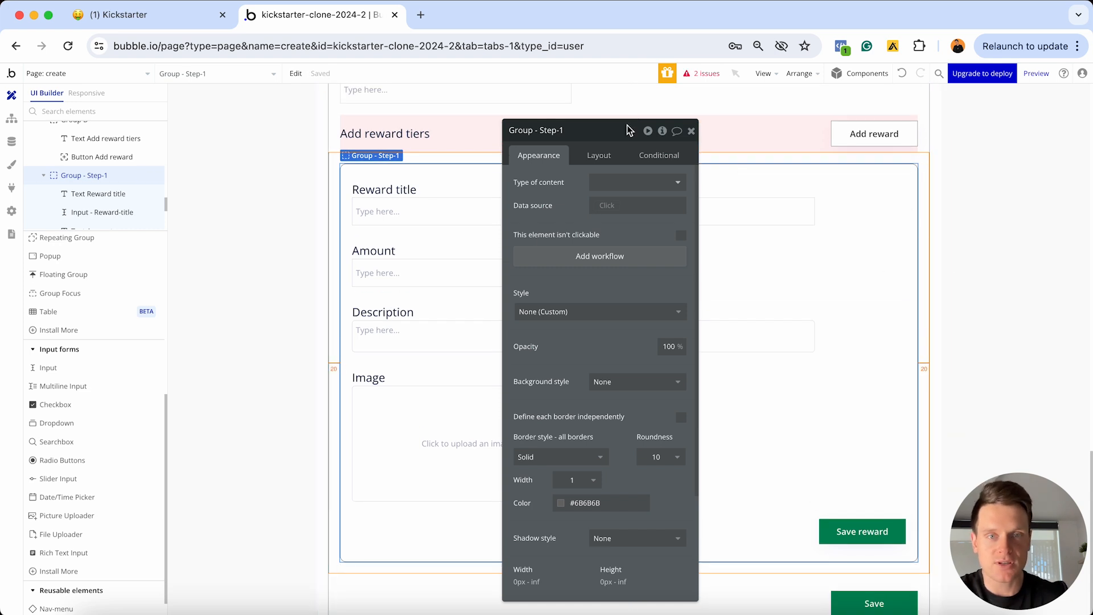
Give Group - Step-1 a 0 bottom margin in its Layout settings, then close the editor
left_click_drag(620, 129, 573, 145)
scroll(819, 358, "down", 1)
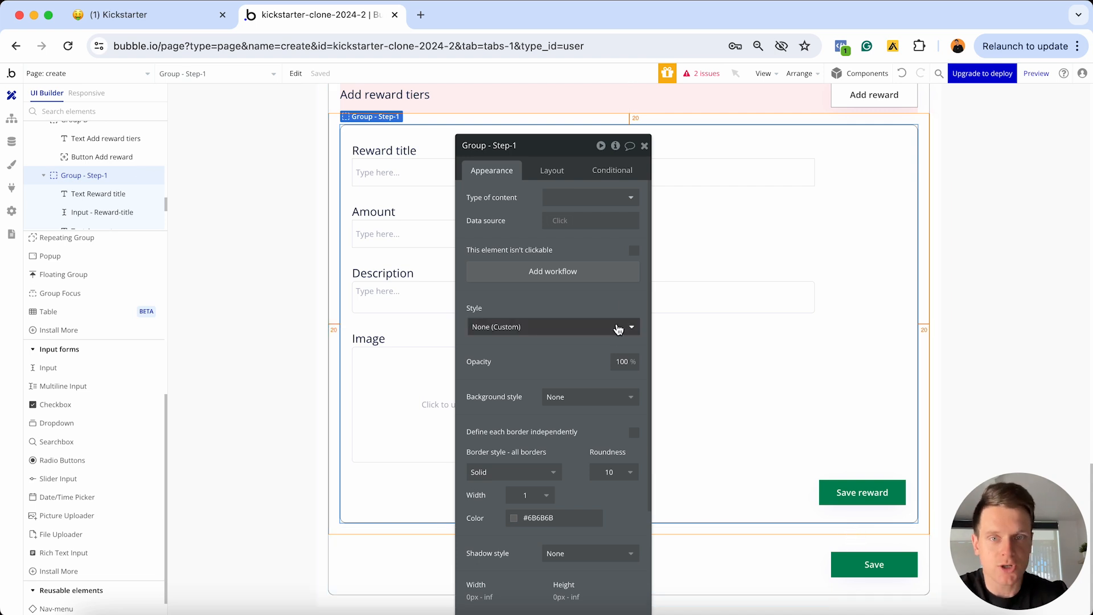
left_click(555, 172)
left_click_drag(552, 144, 542, 99)
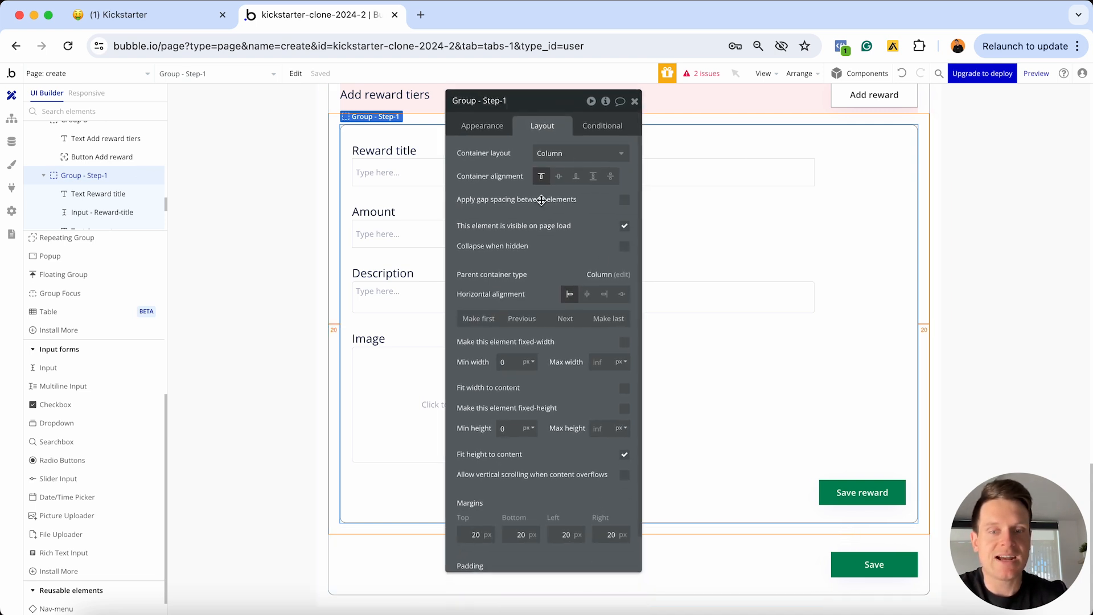
double_click(508, 534)
type("0")
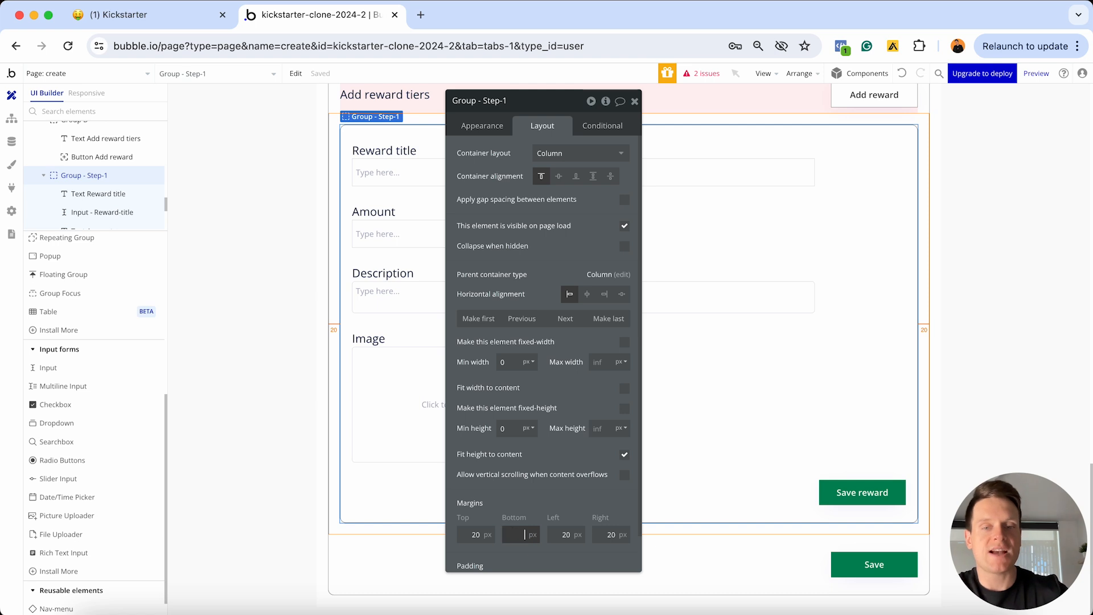
left_click(540, 499)
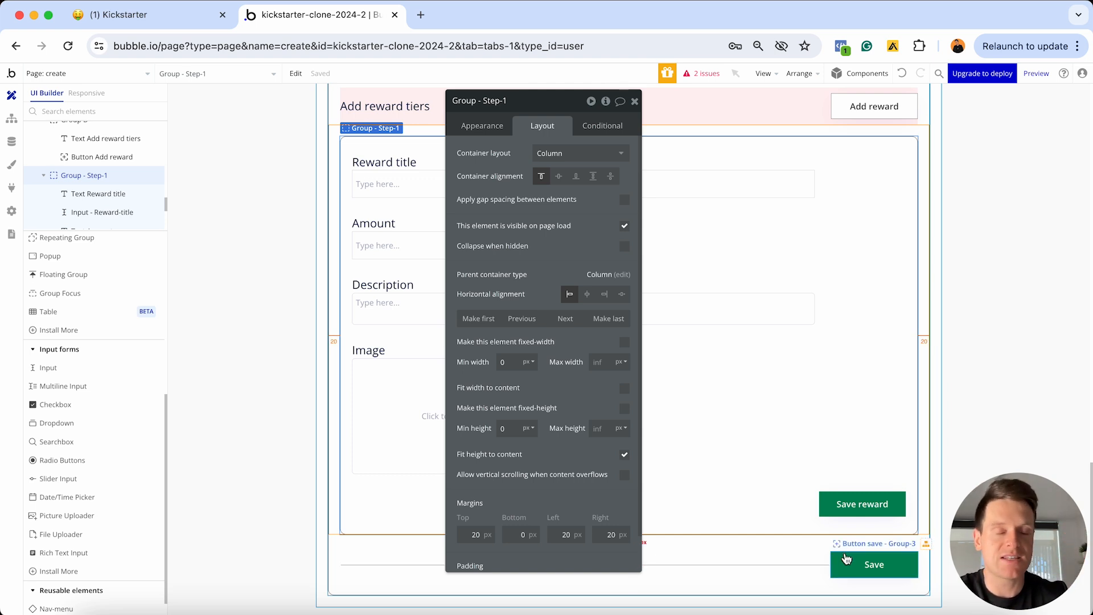
scroll(810, 391, "up", 2)
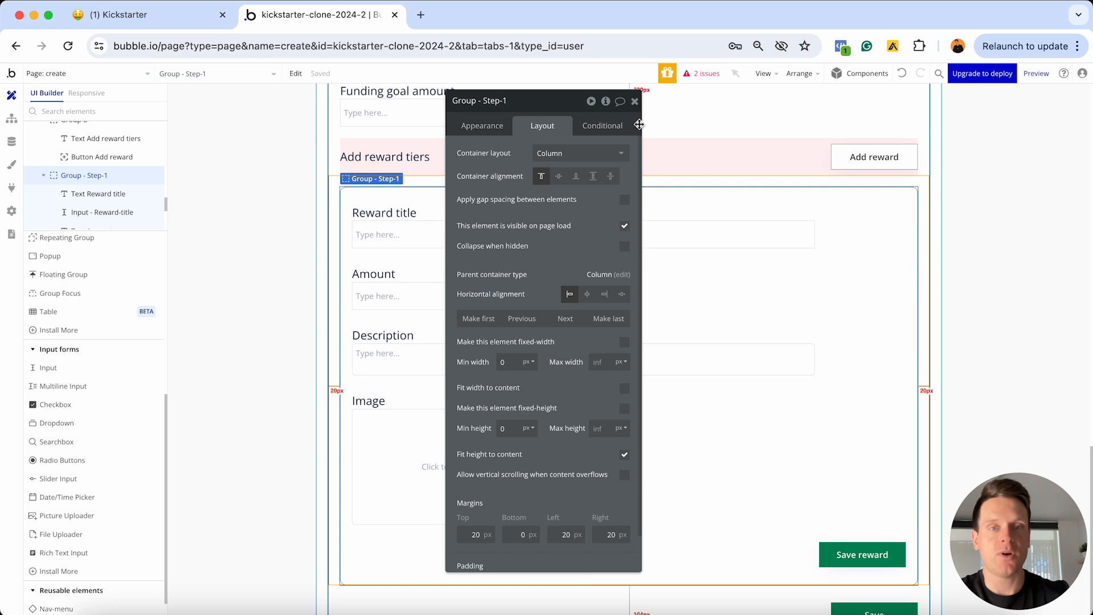
left_click(634, 102)
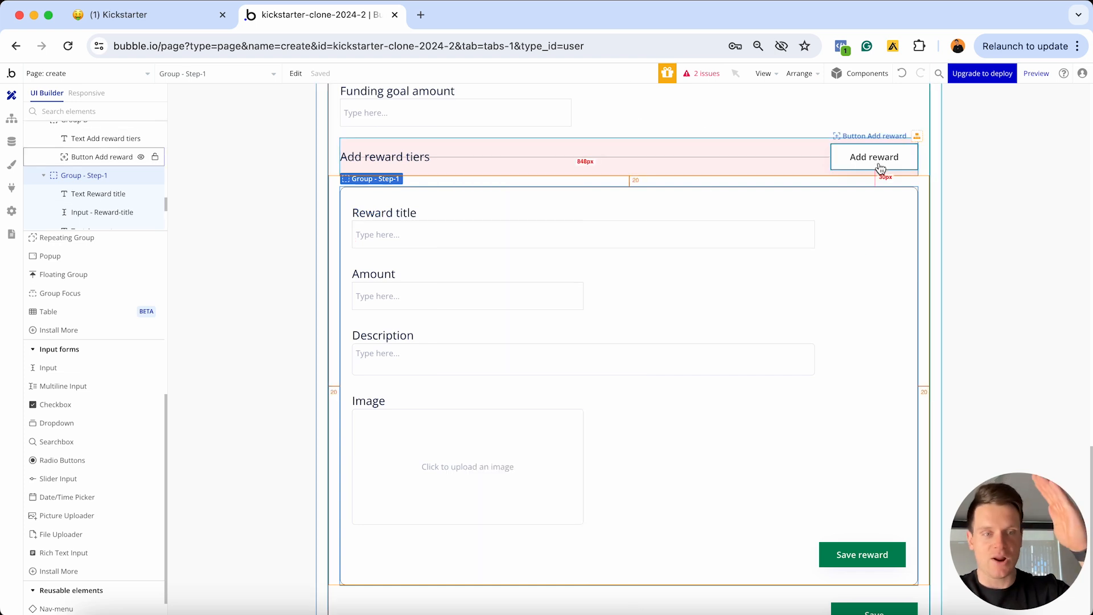
scroll(831, 222, "down", 2)
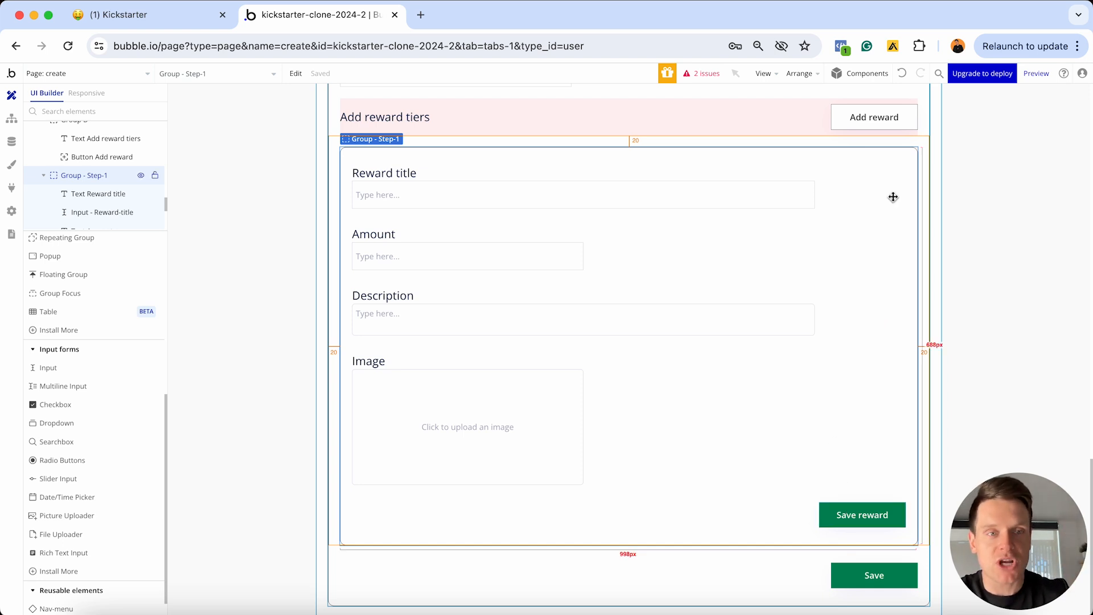
Uncheck visible on page load for Group - Step-1, enable collapse with Slide Up/Down animation
double_click(906, 181)
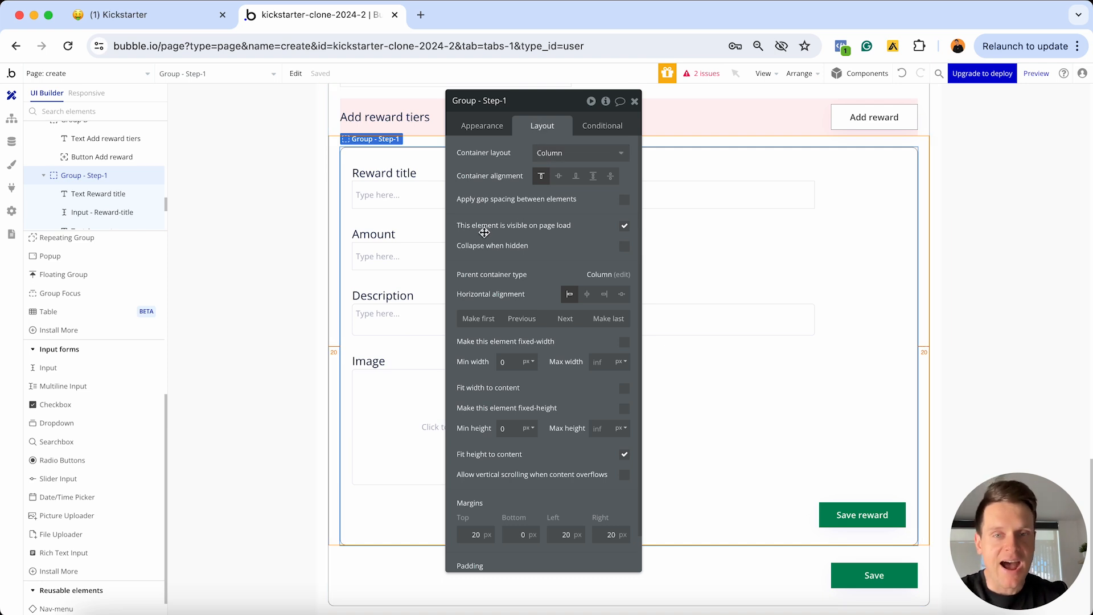
left_click(624, 227)
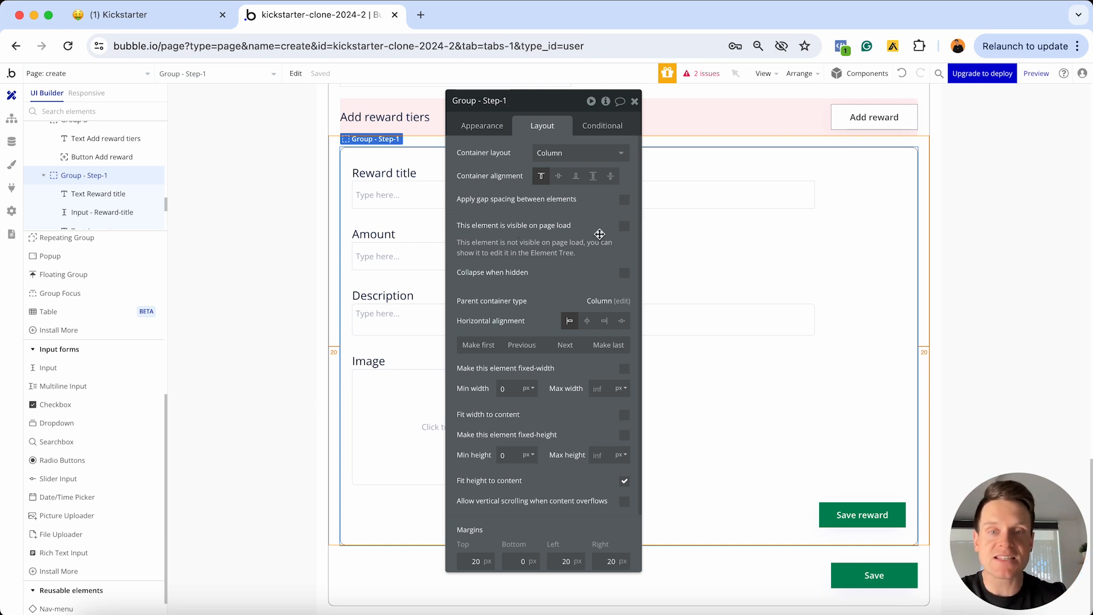
left_click(624, 274)
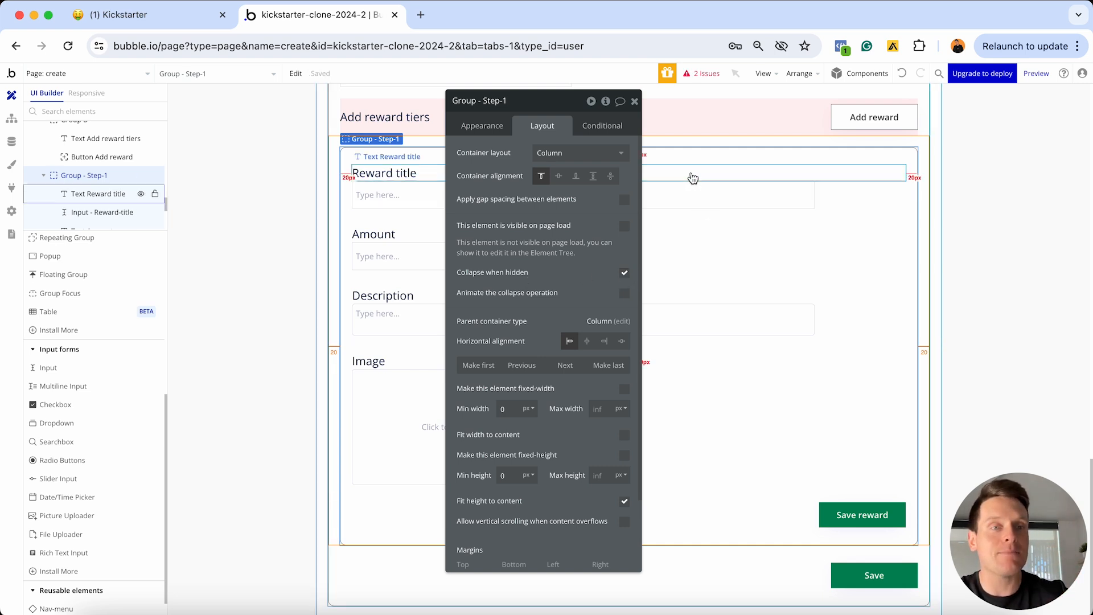
left_click(625, 293)
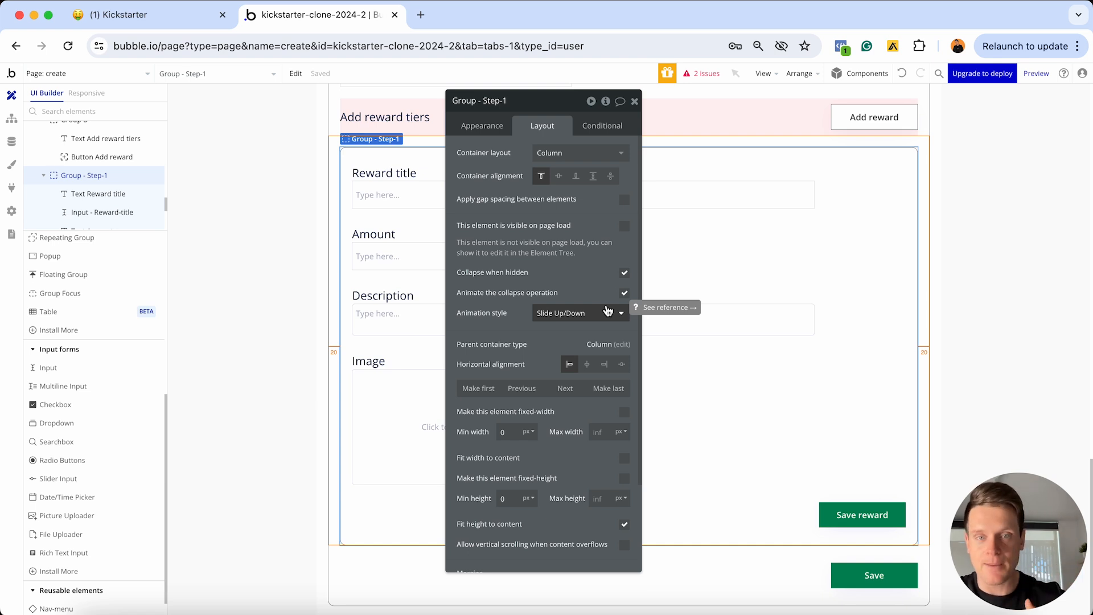
left_click(571, 314)
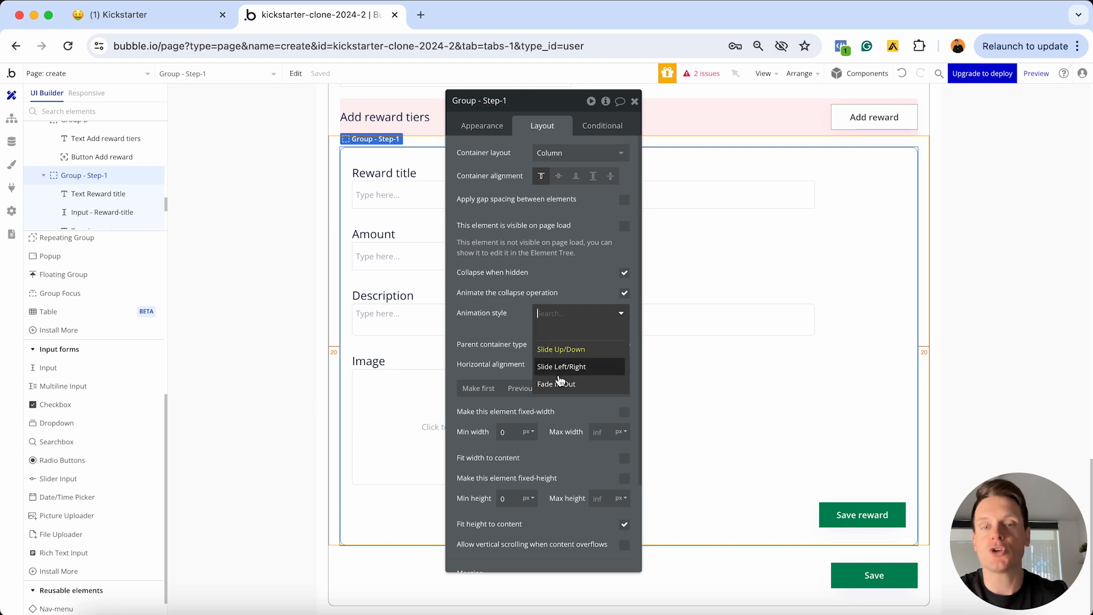
left_click(585, 272)
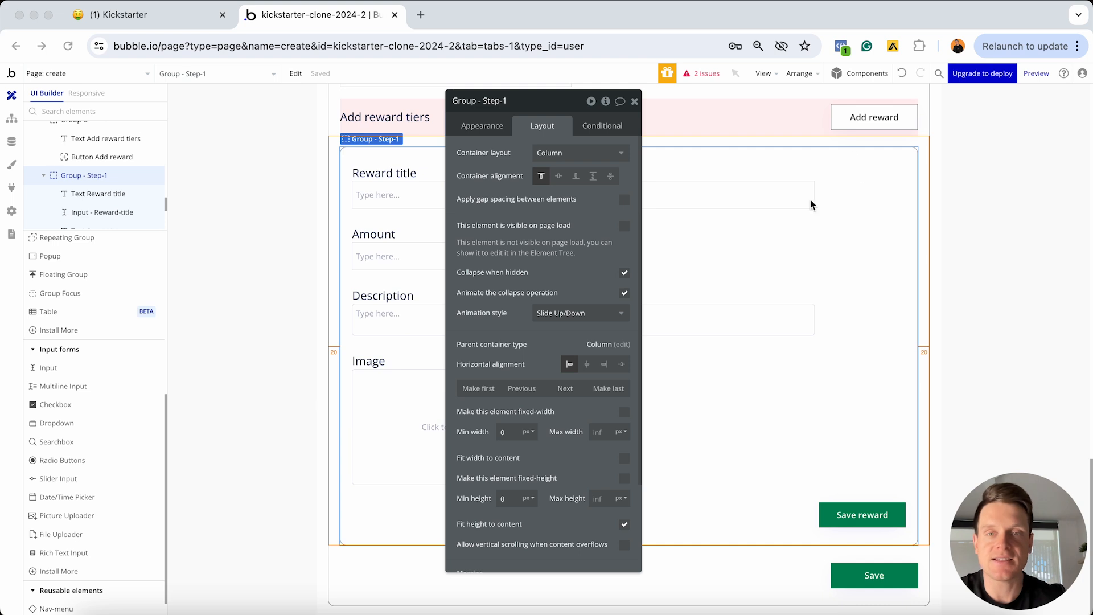
scroll(822, 227, "up", 2)
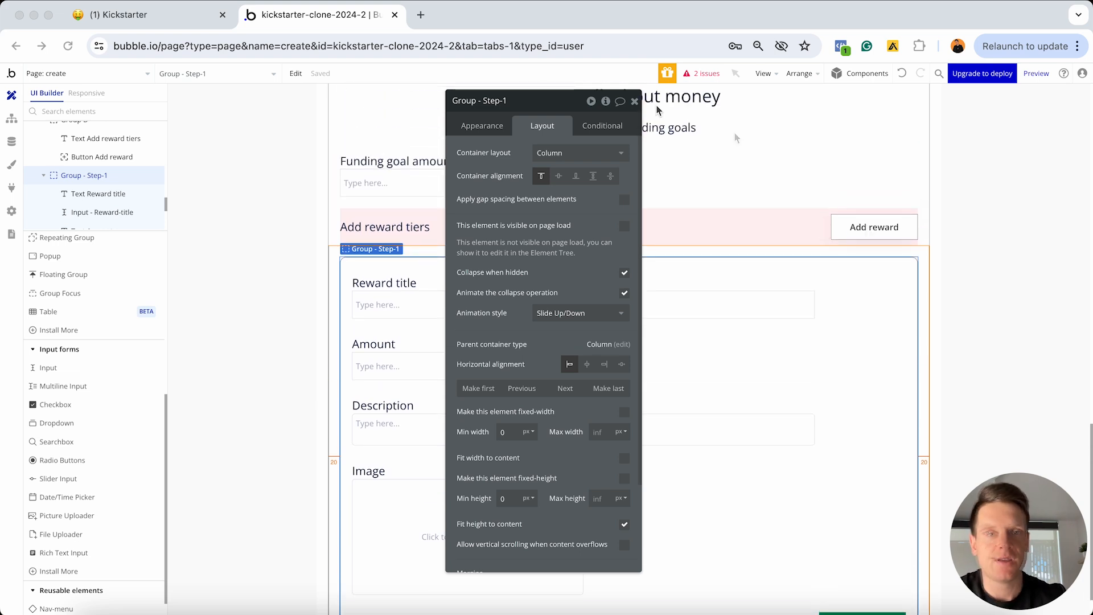
left_click(635, 102)
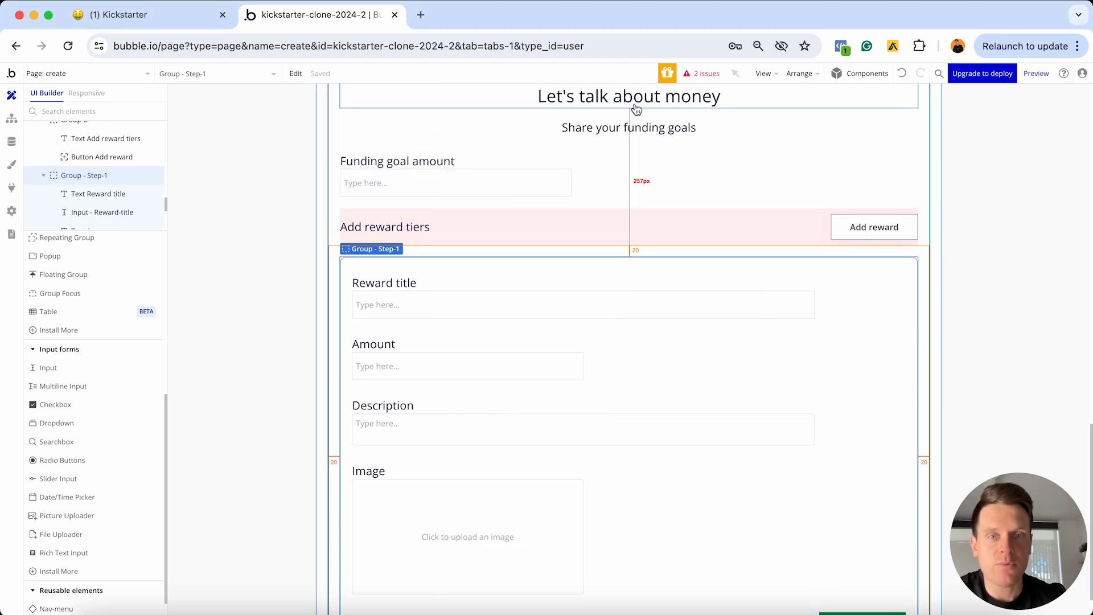
Create a workflow for when the Add reward button is clicked
double_click(860, 233)
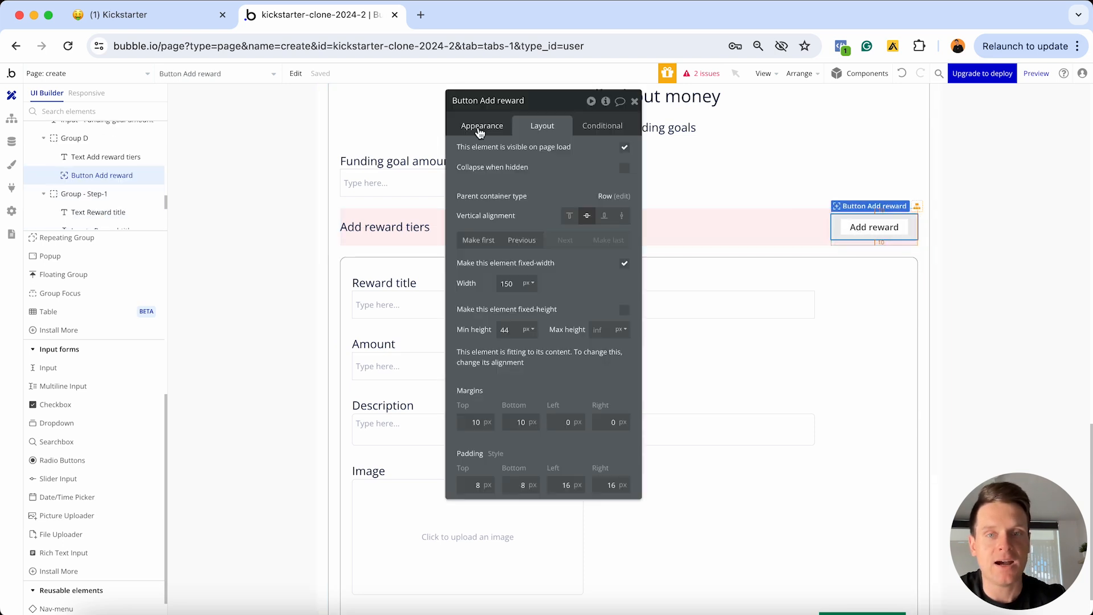
left_click(478, 126)
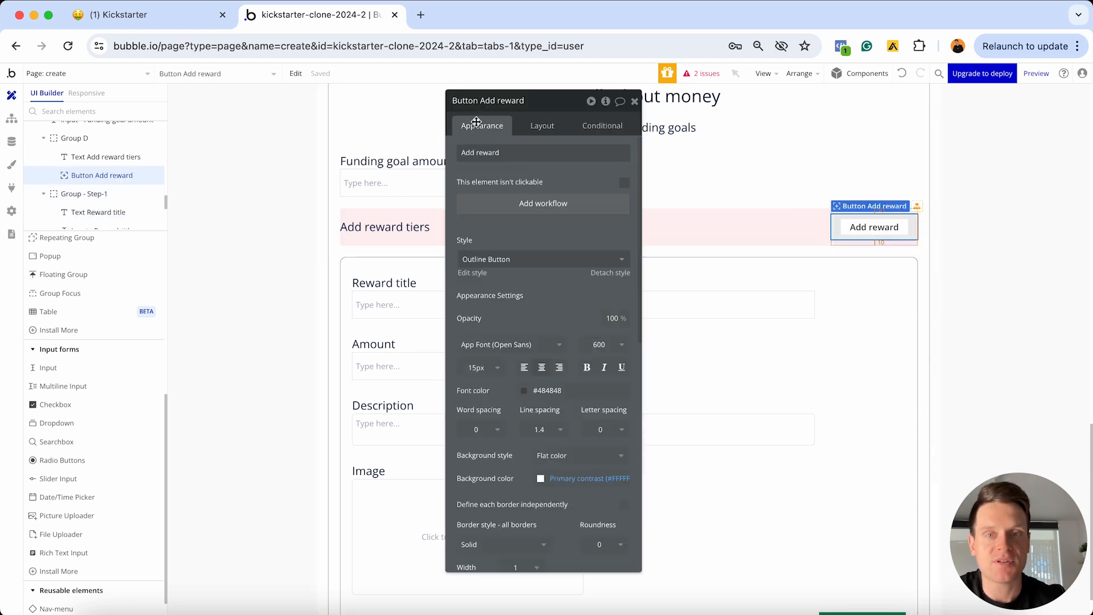
left_click(518, 209)
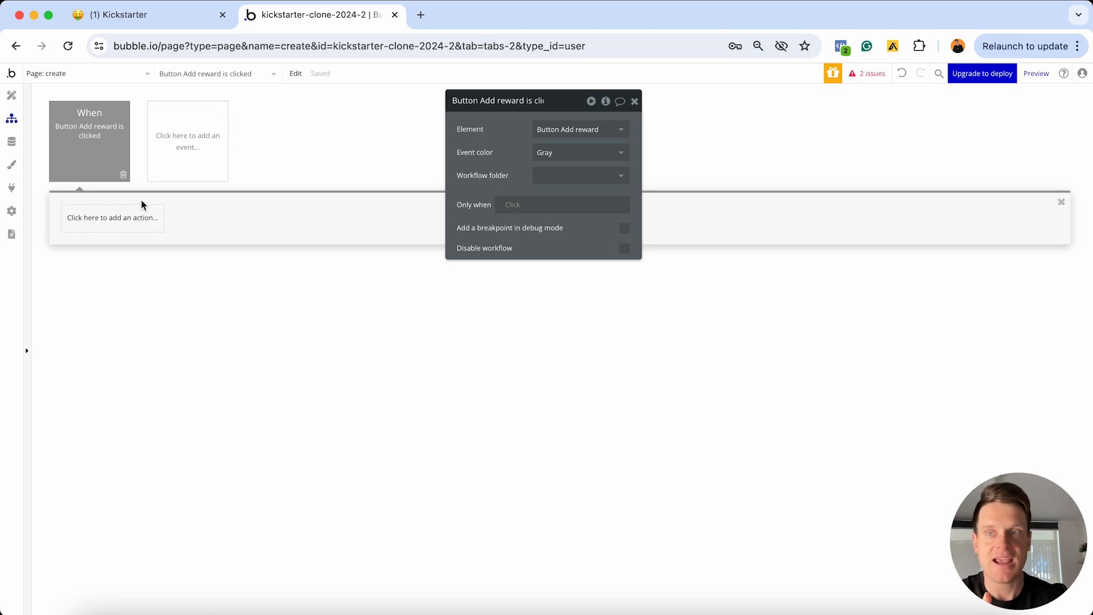
Add an Element Actions > Toggle step and open its Element list
left_click(124, 225)
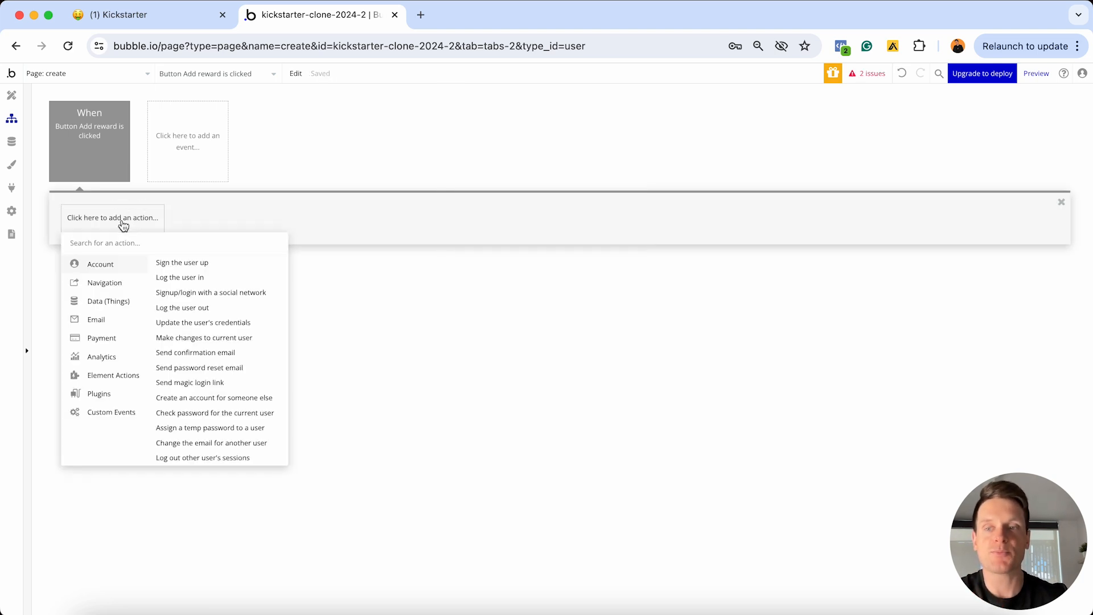
mouse_move(100, 378)
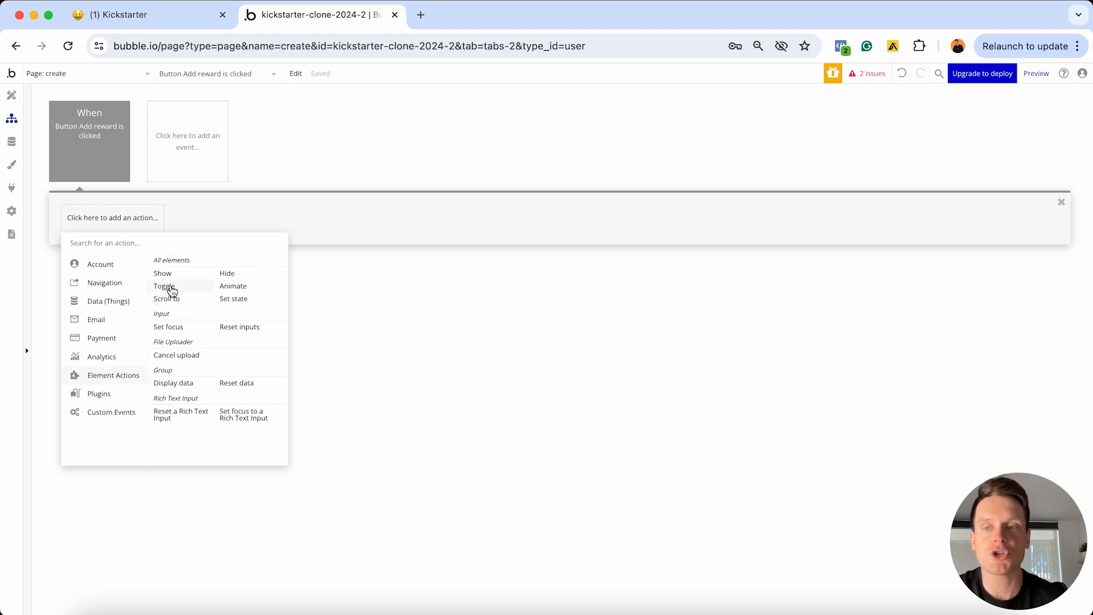
left_click(166, 287)
left_click_drag(500, 102, 431, 167)
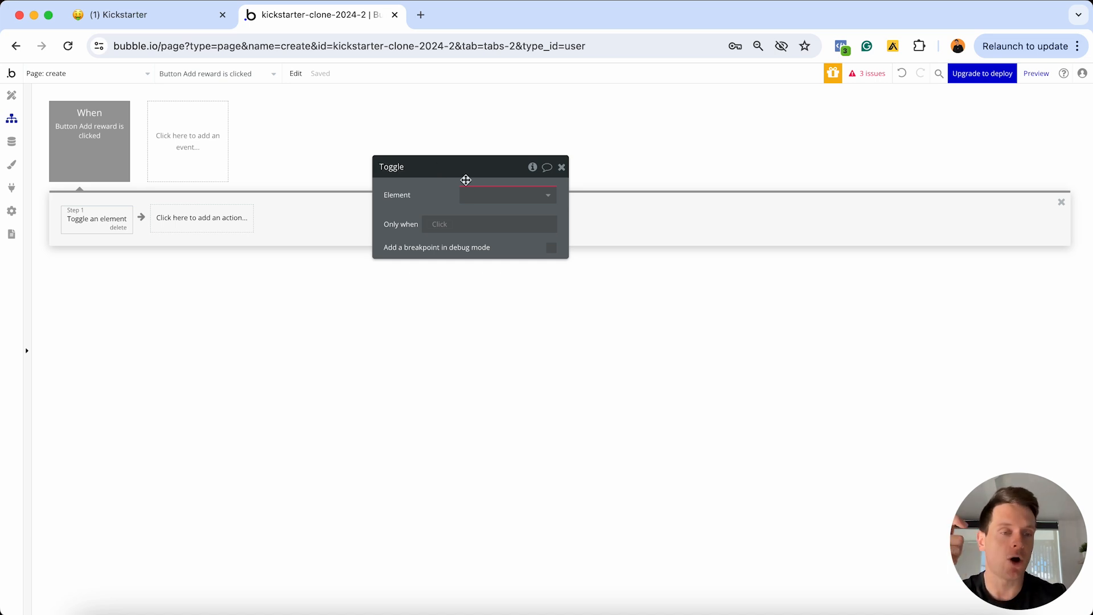
left_click(476, 194)
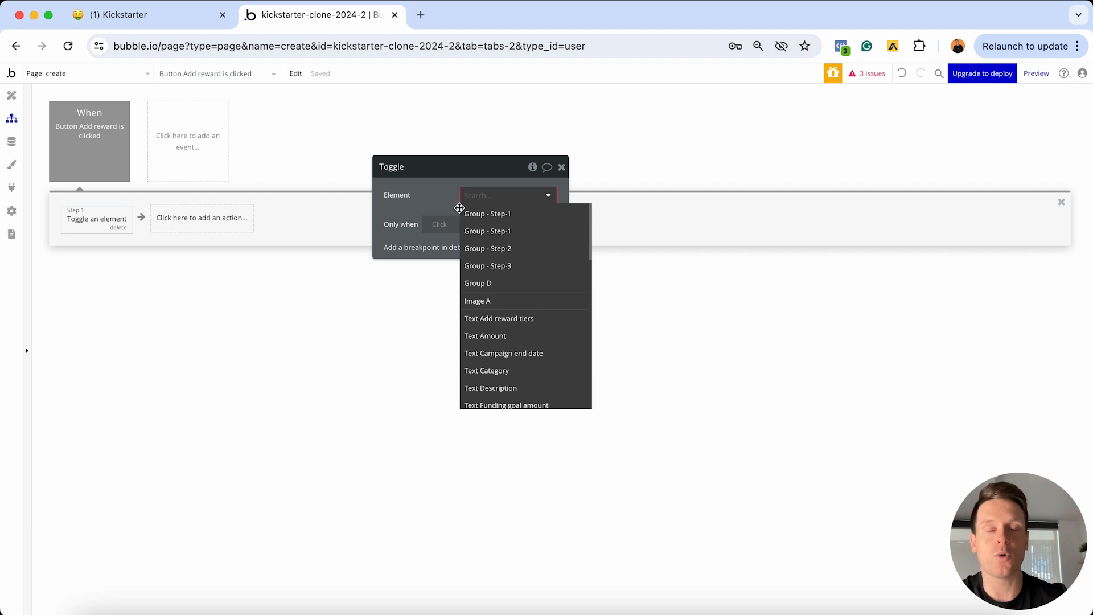
mouse_move(499, 269)
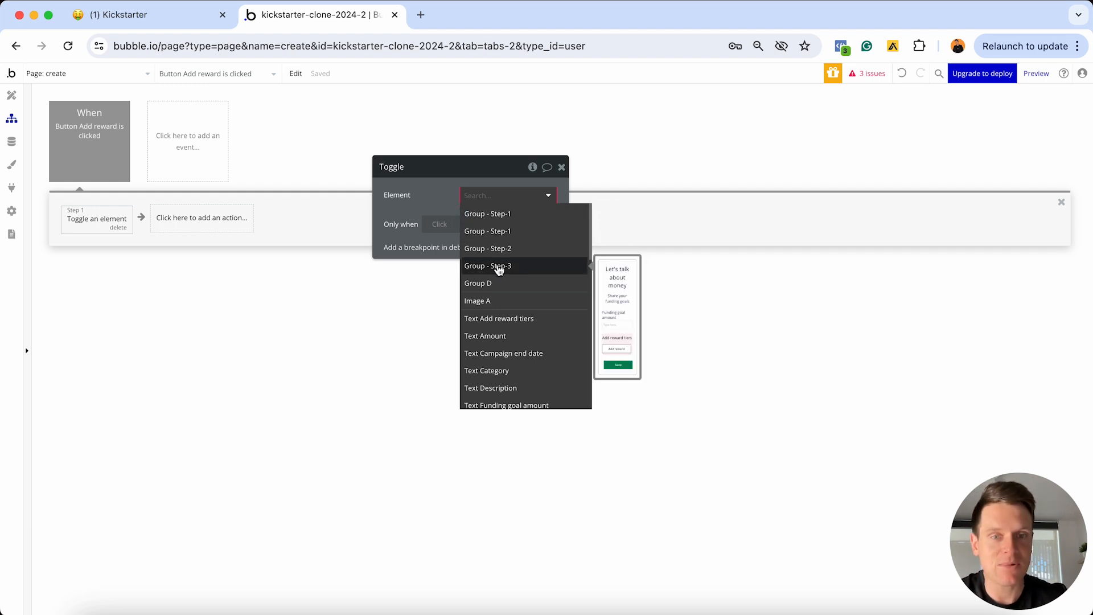
Rename Group - Step-1 to Group - Rewards
left_click(11, 95)
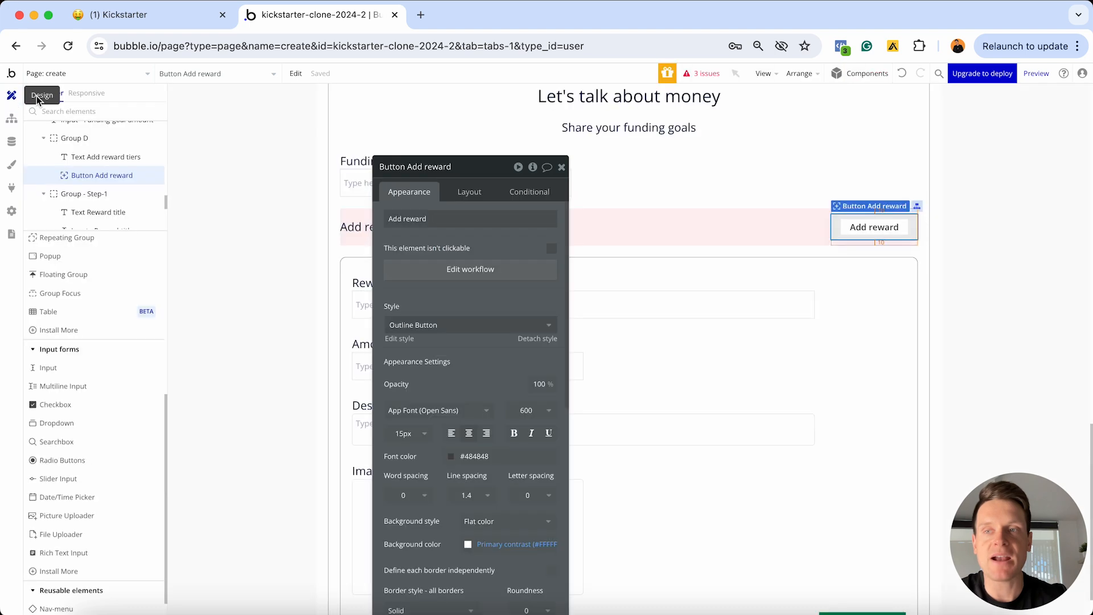
left_click(708, 260)
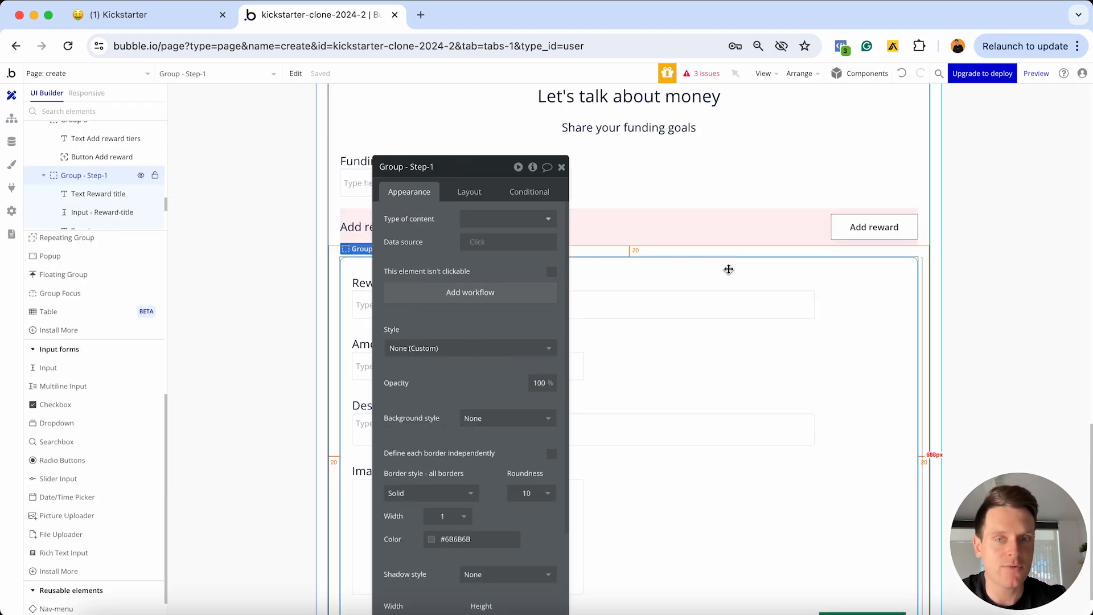
left_click(430, 170)
key("BackSpace")
key("BackSpace")
key("BackSpace")
key("BackSpace")
key("BackSpace")
key("BackSpace")
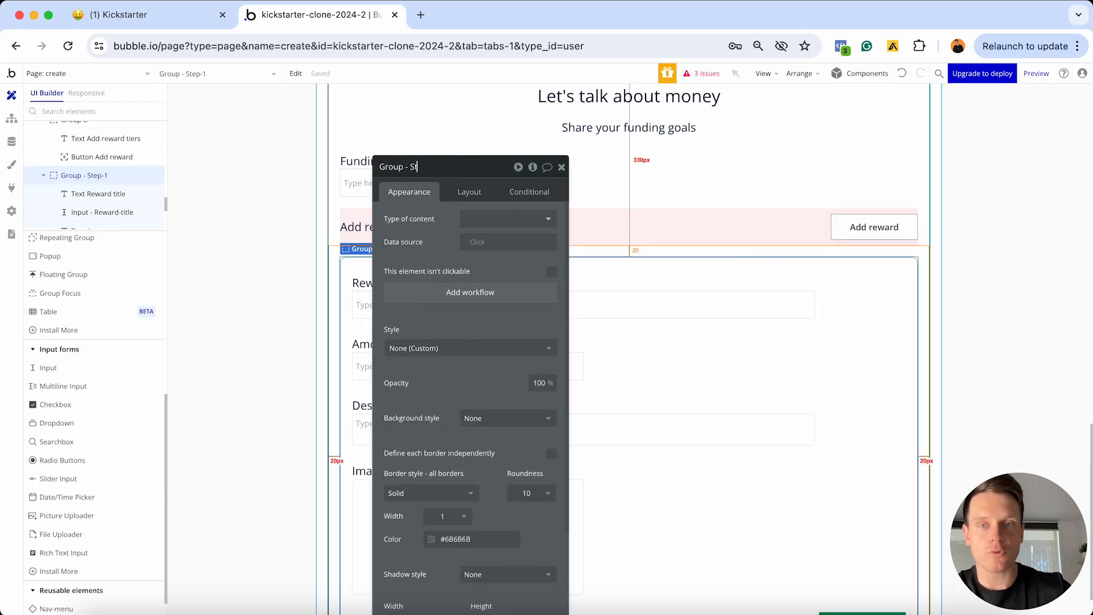
type("Rewards")
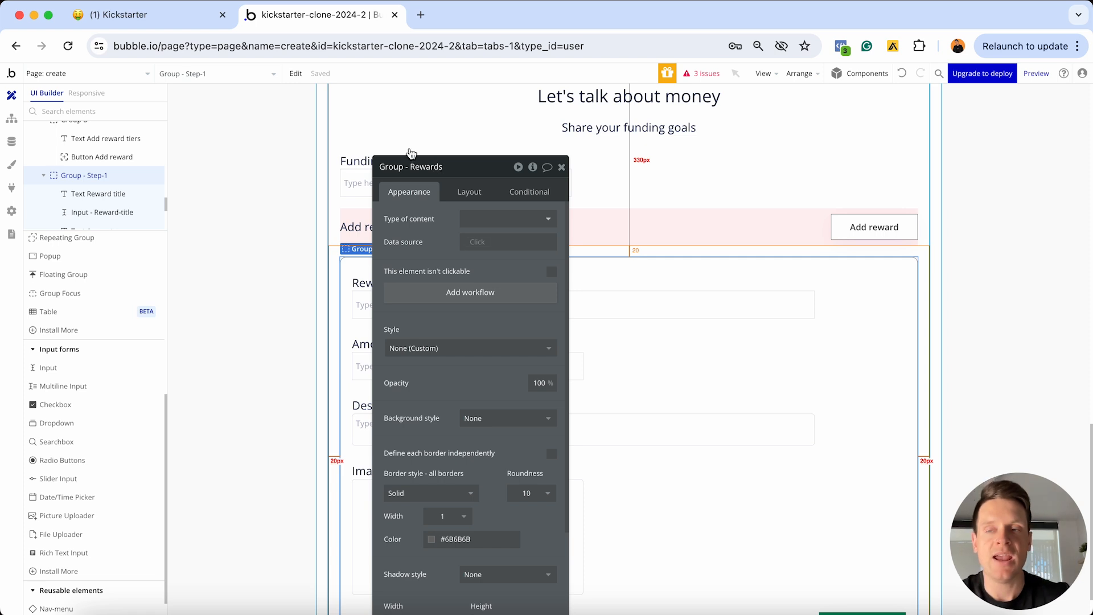
Make the Toggle action target Group - Rewards and colour the Add reward event Blue
left_click(11, 119)
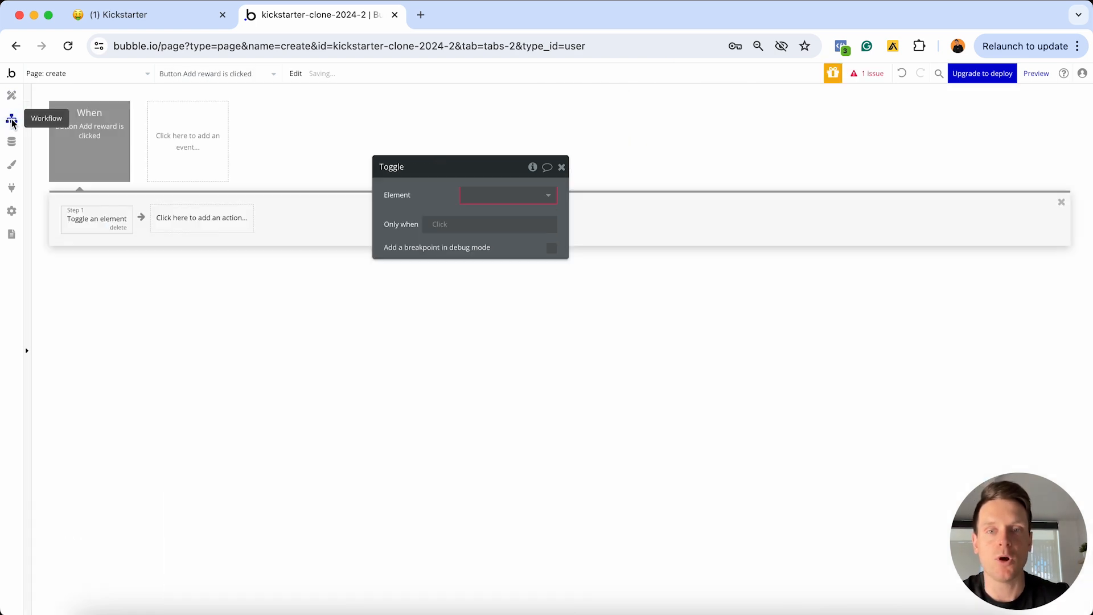
left_click(477, 195)
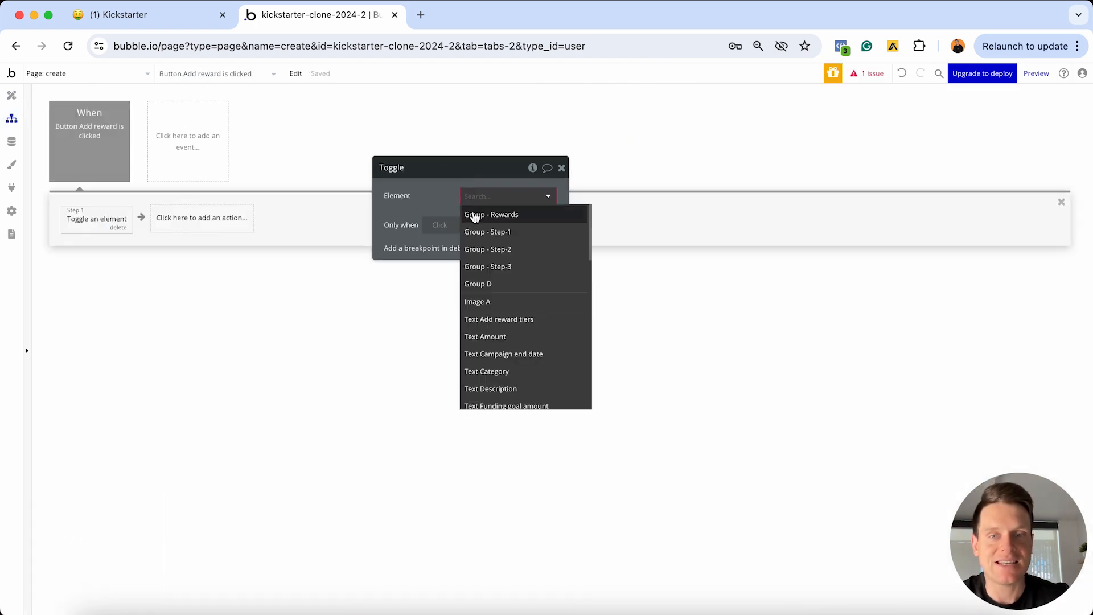
left_click(501, 221)
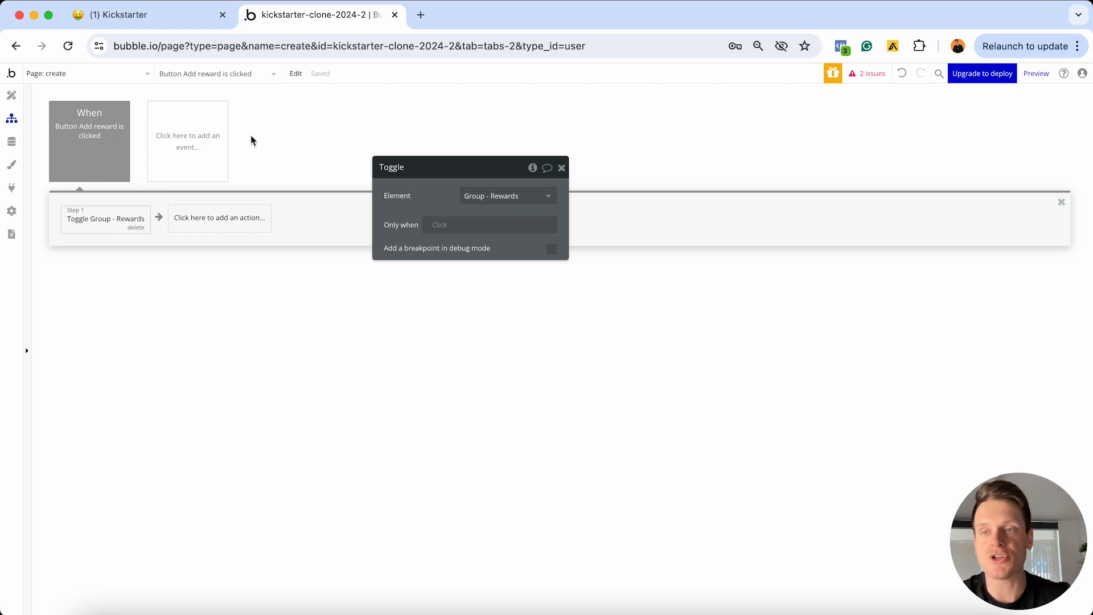
left_click(102, 141)
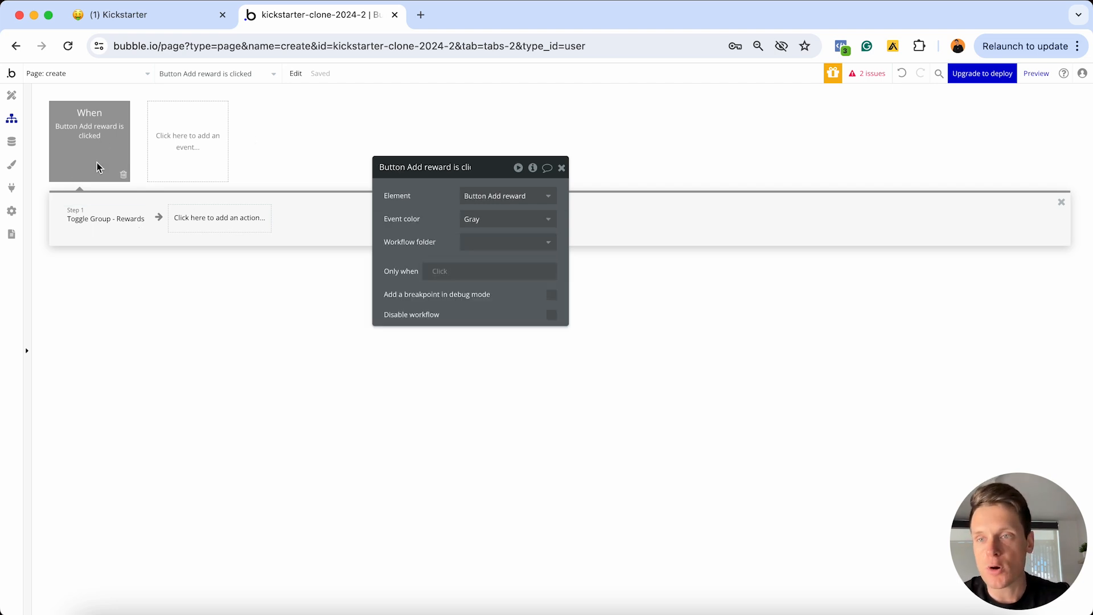
left_click(483, 222)
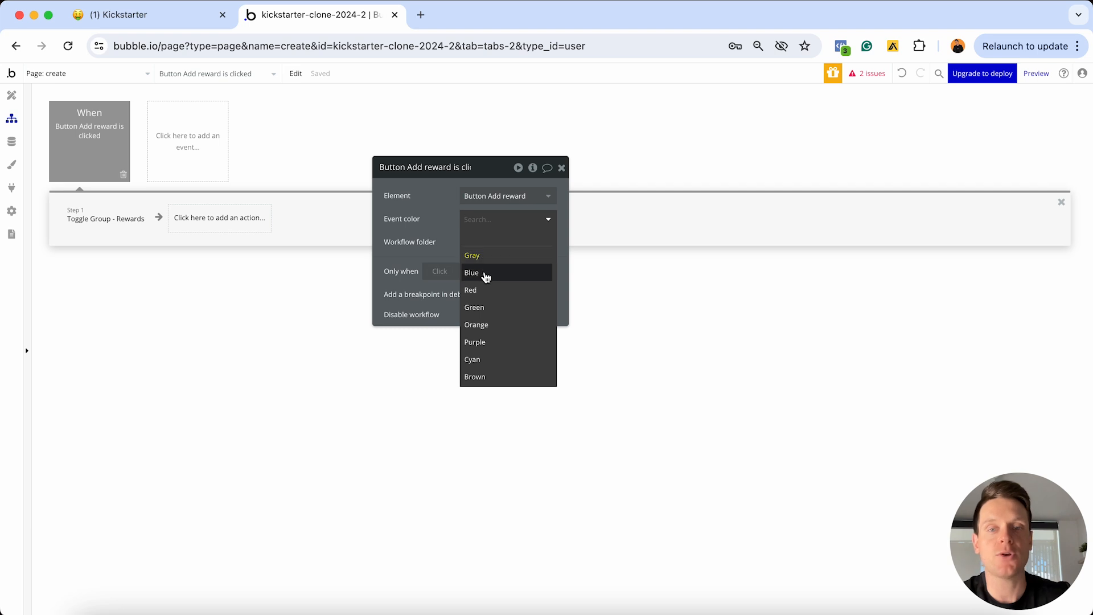
left_click(486, 276)
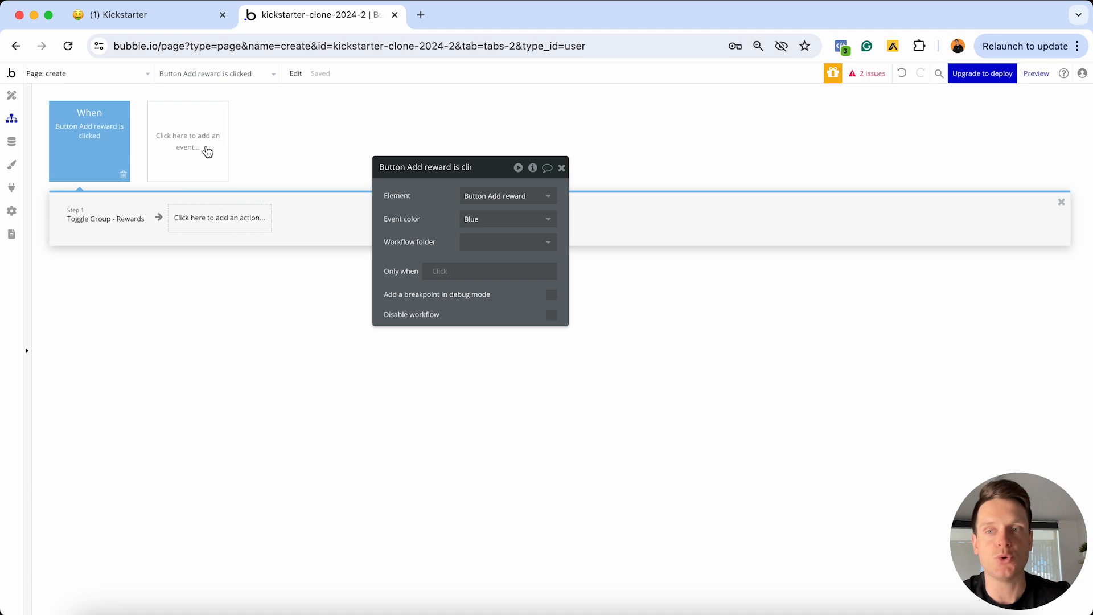
Return to the design canvas and close the Group - Rewards property editor
left_click(12, 95)
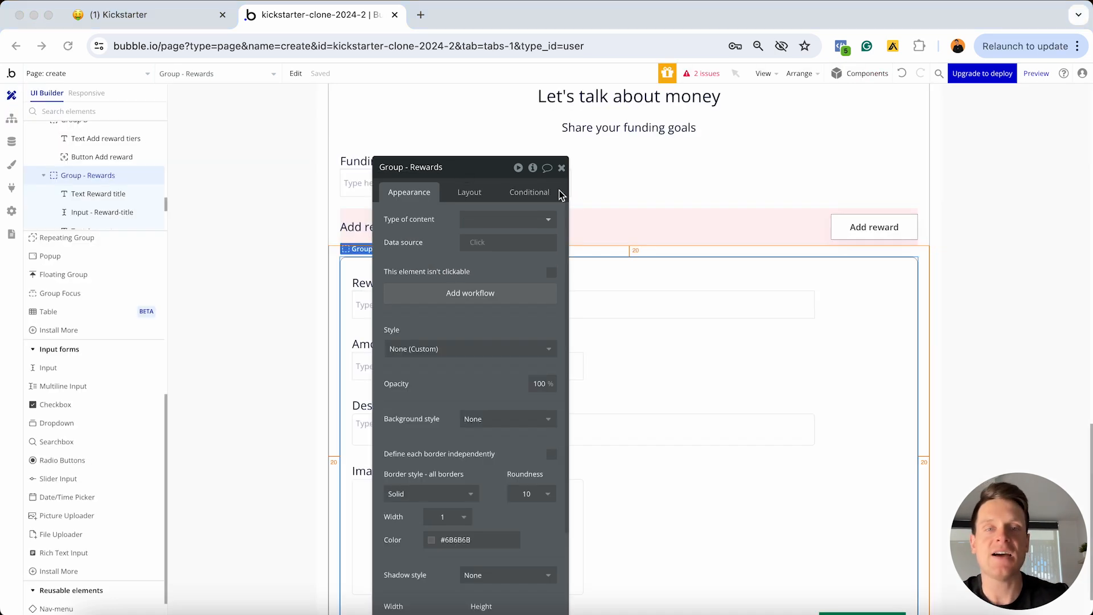
left_click(562, 168)
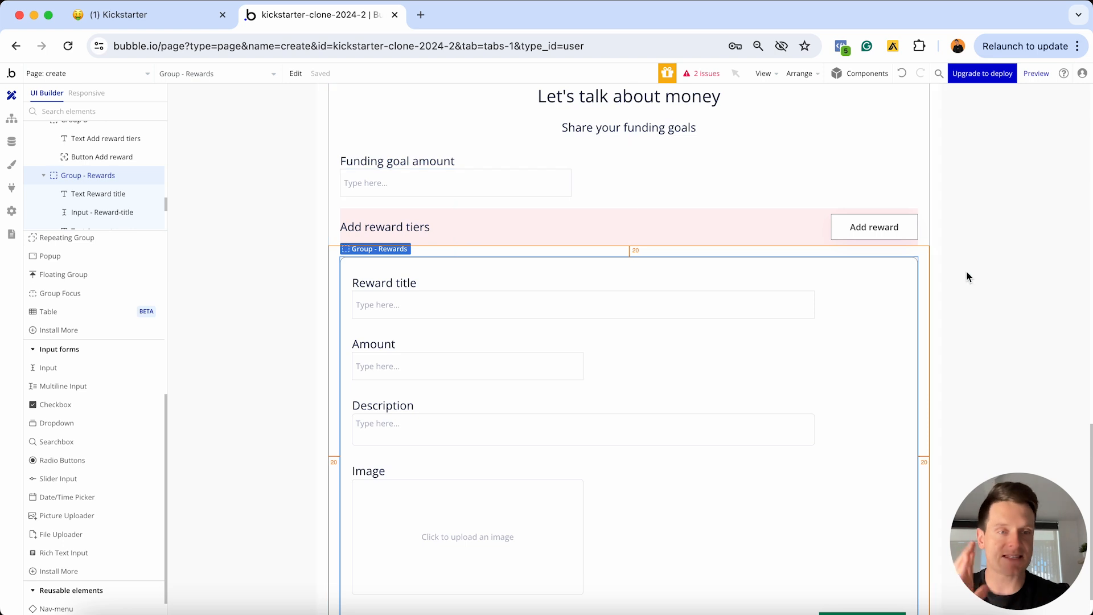
scroll(982, 269, "up", 10)
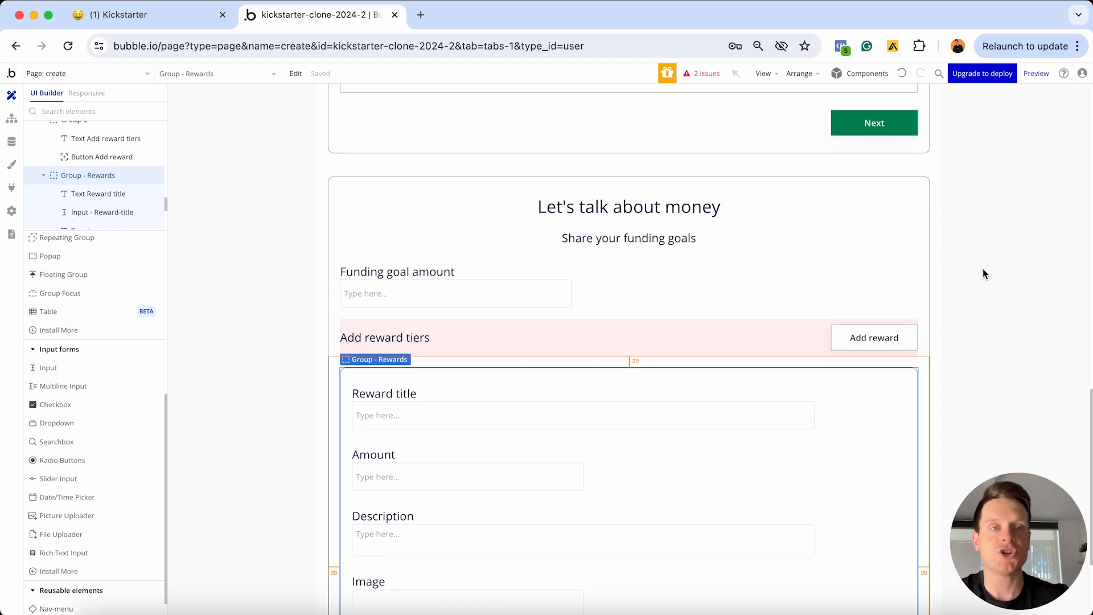
scroll(983, 269, "up", 15)
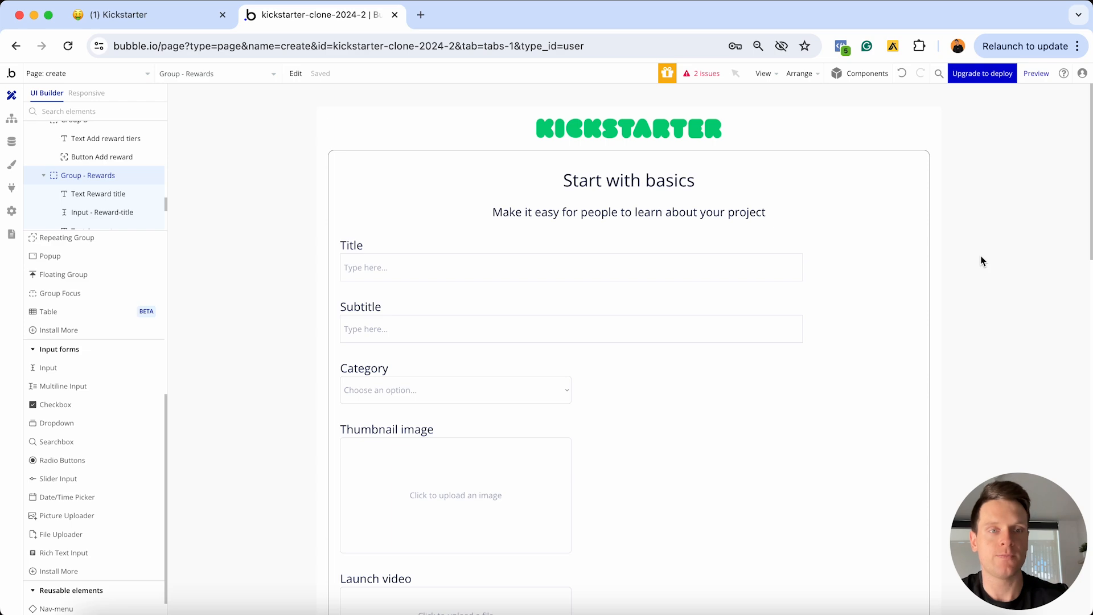
Scroll the create page to review the Group - Rewards form and back up to Start with basics
scroll(848, 198, "down", 13)
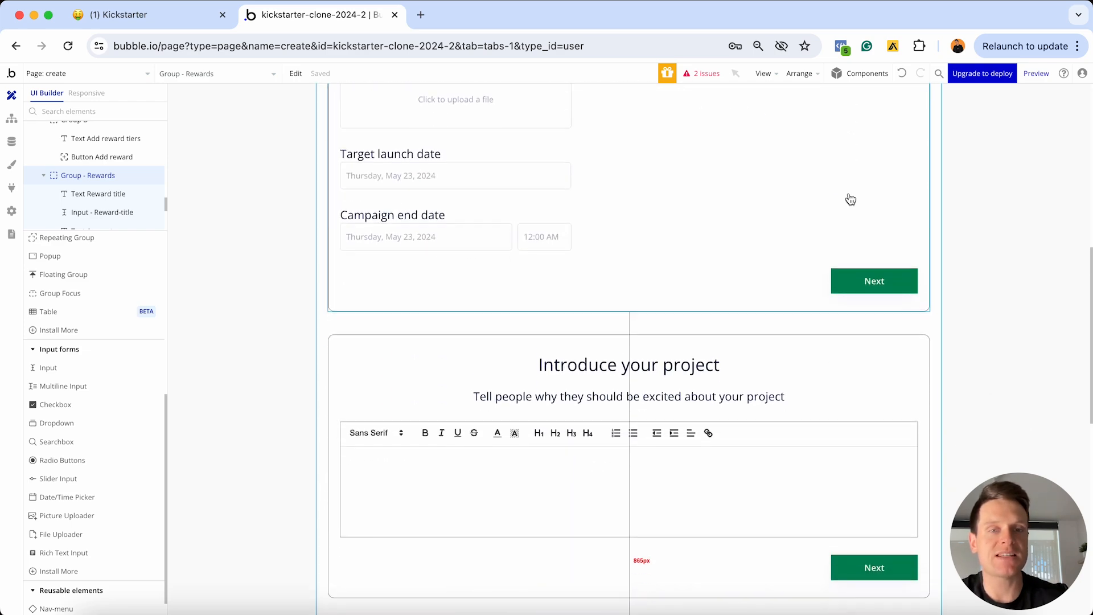
scroll(850, 198, "down", 10)
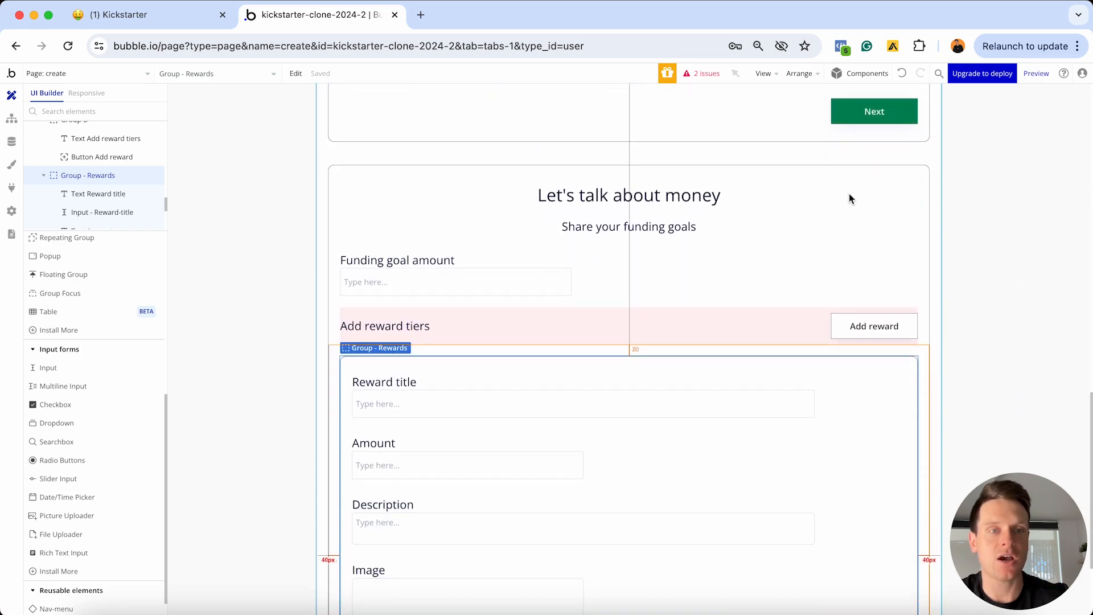
scroll(850, 198, "up", 20)
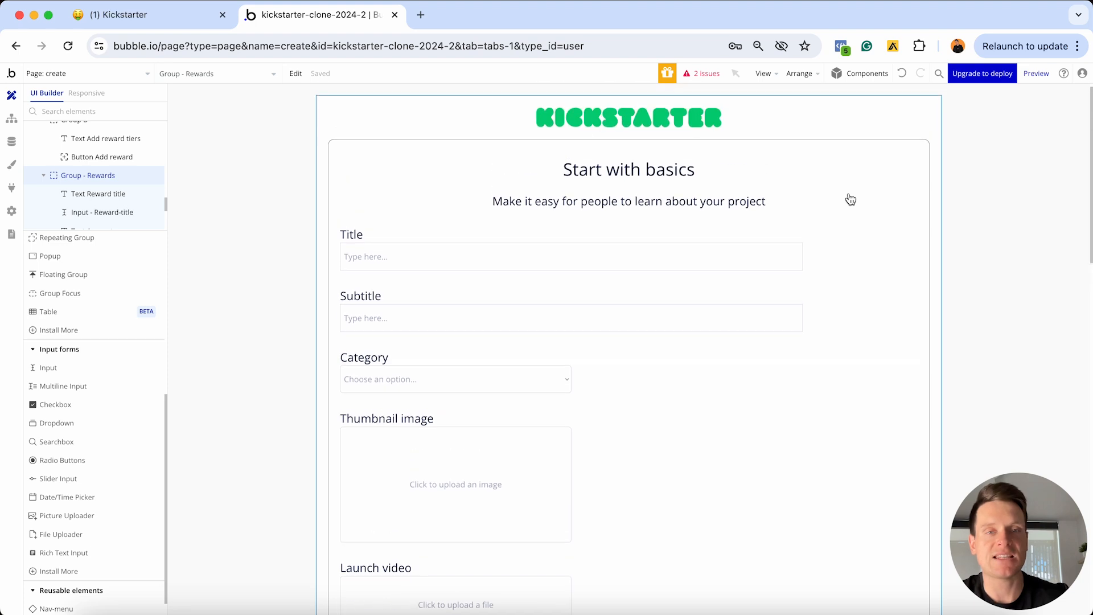
scroll(850, 199, "up", 2)
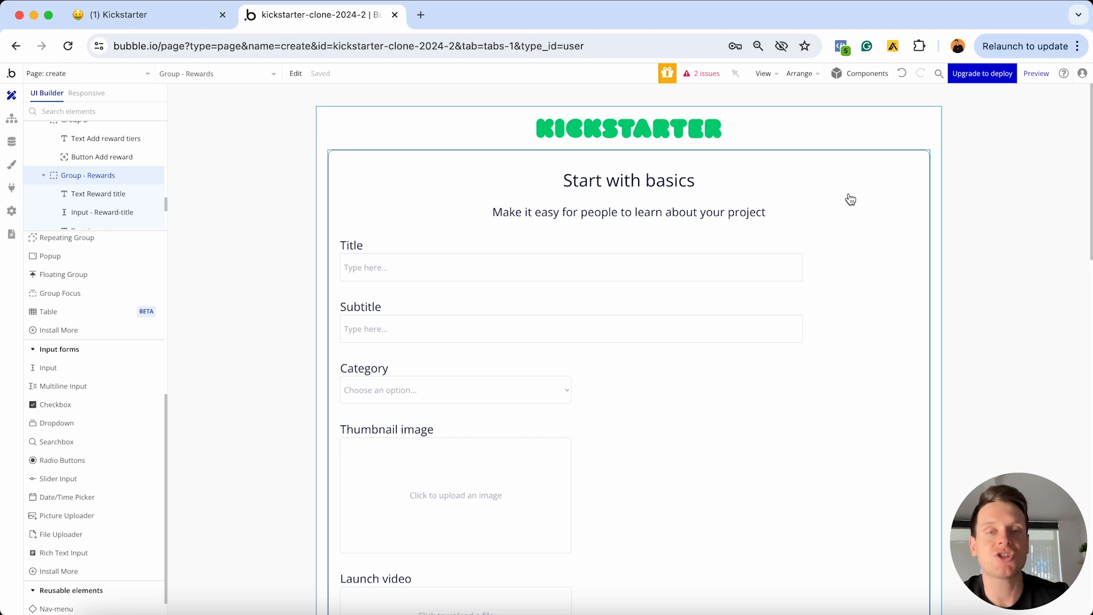
scroll(850, 200, "down", 2)
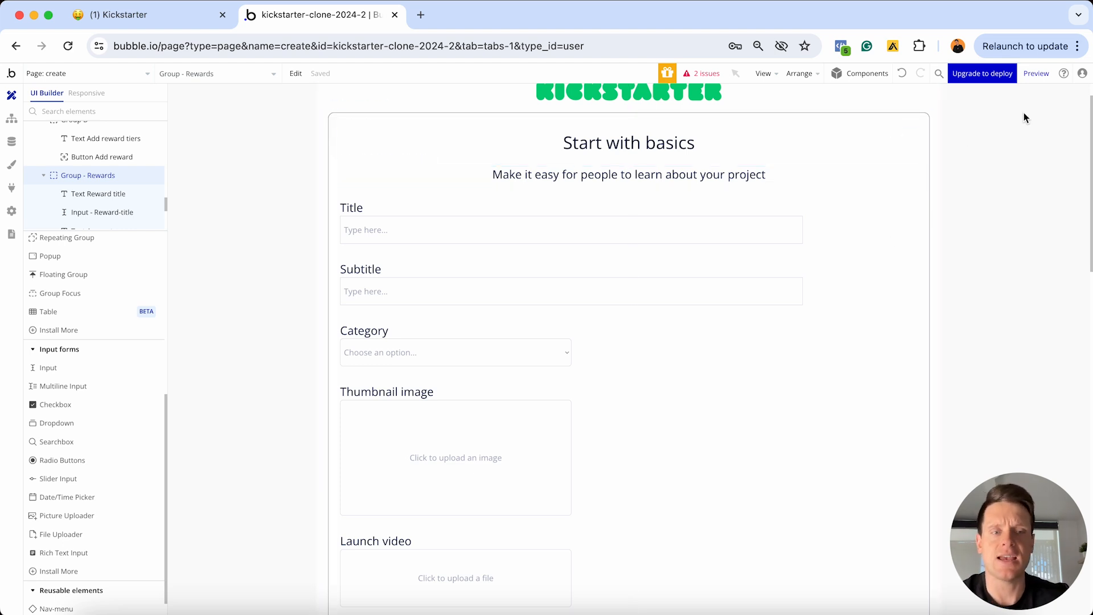
scroll(959, 202, "down", 10)
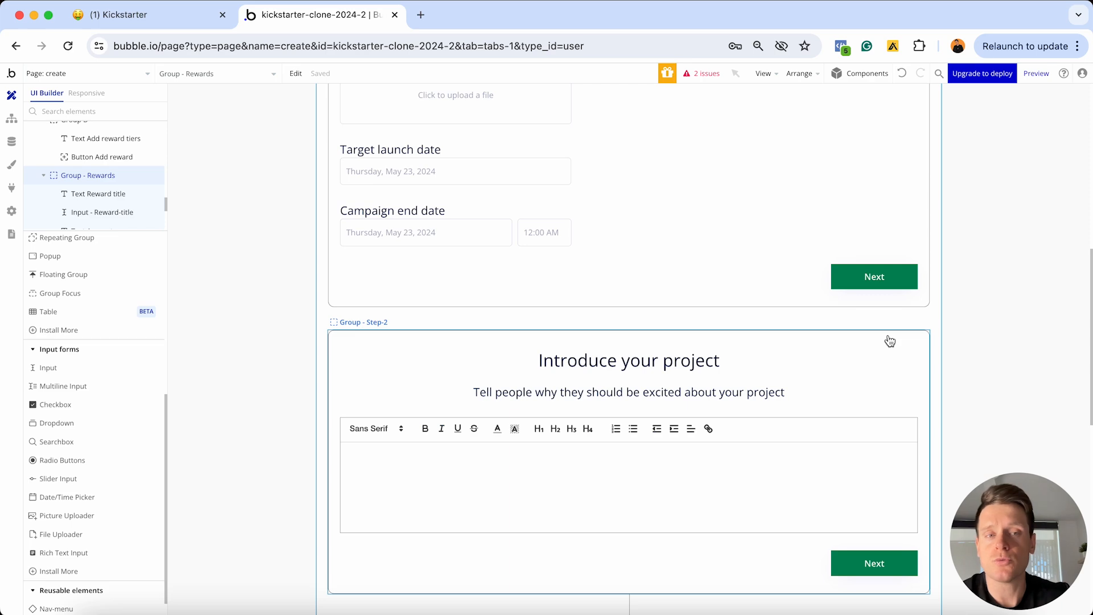
scroll(890, 340, "down", 10)
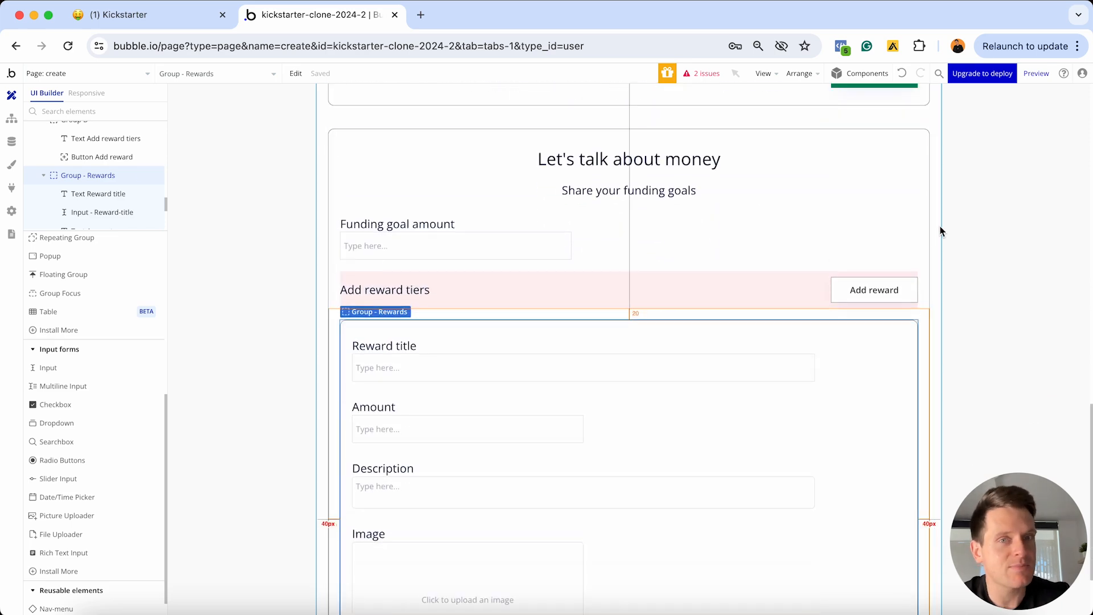
scroll(941, 230, "up", 15)
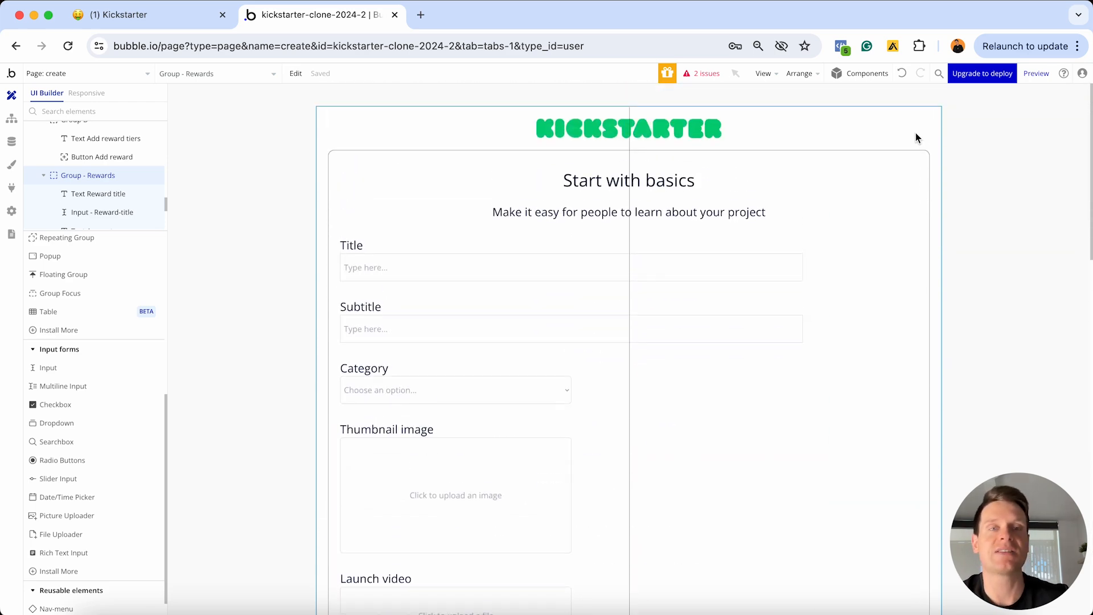
Open the create page's property editor and its Element inspector with custom states
double_click(863, 127)
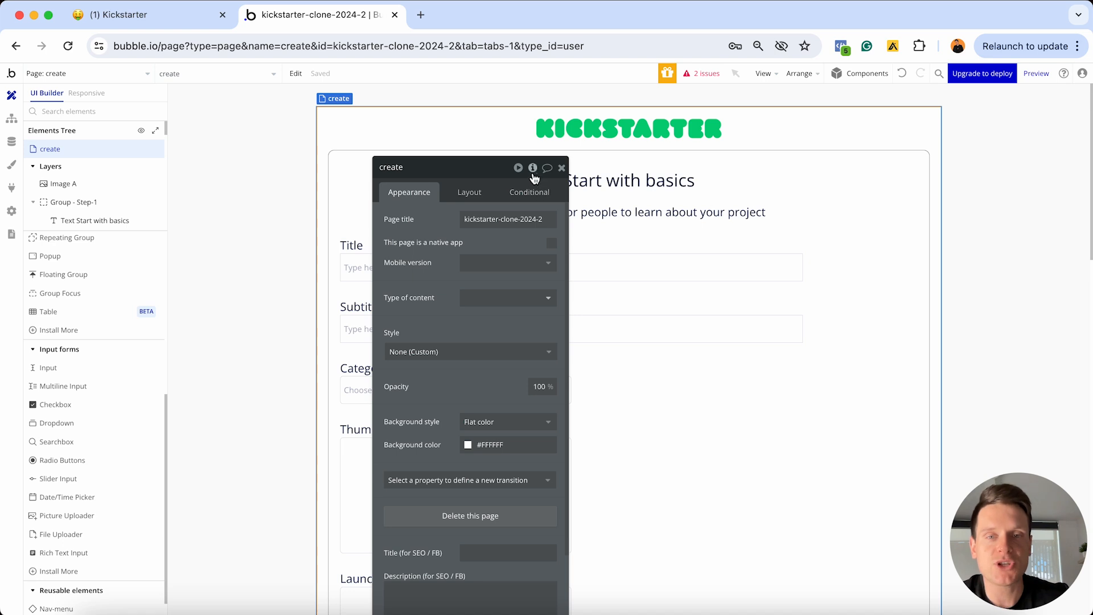
left_click_drag(459, 171, 501, 145)
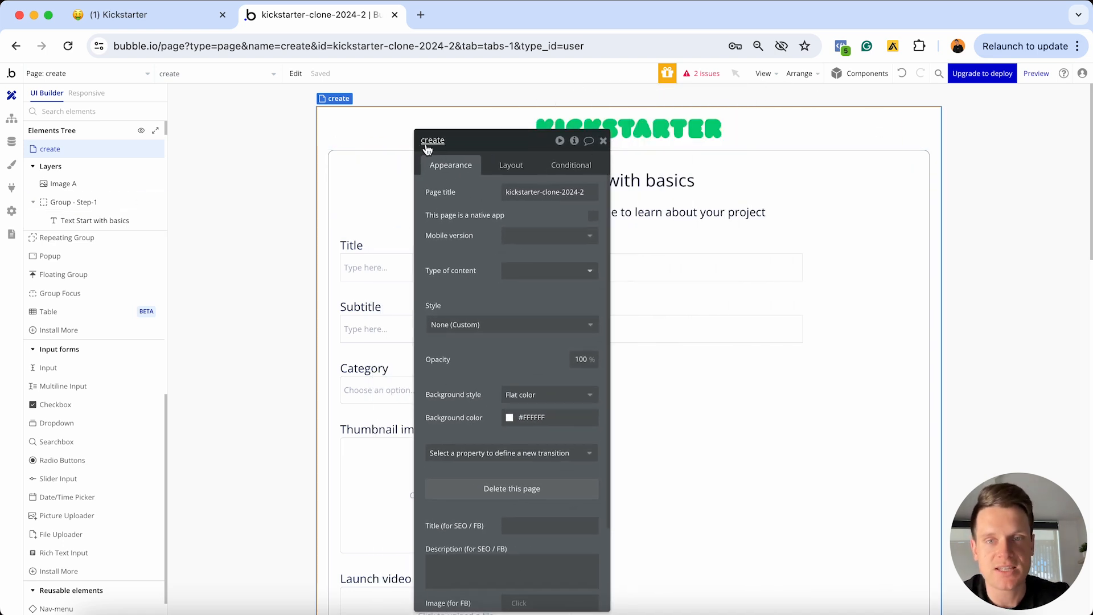
left_click(574, 145)
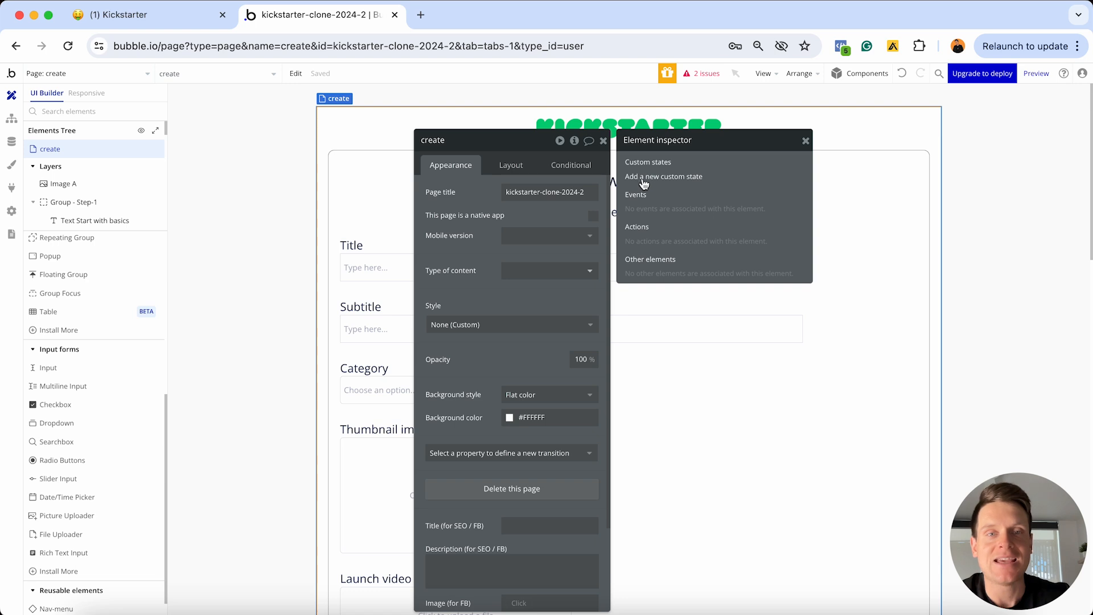
Add the page custom state Display-step-1 of type yes / no, defaulting to yes
left_click(680, 182)
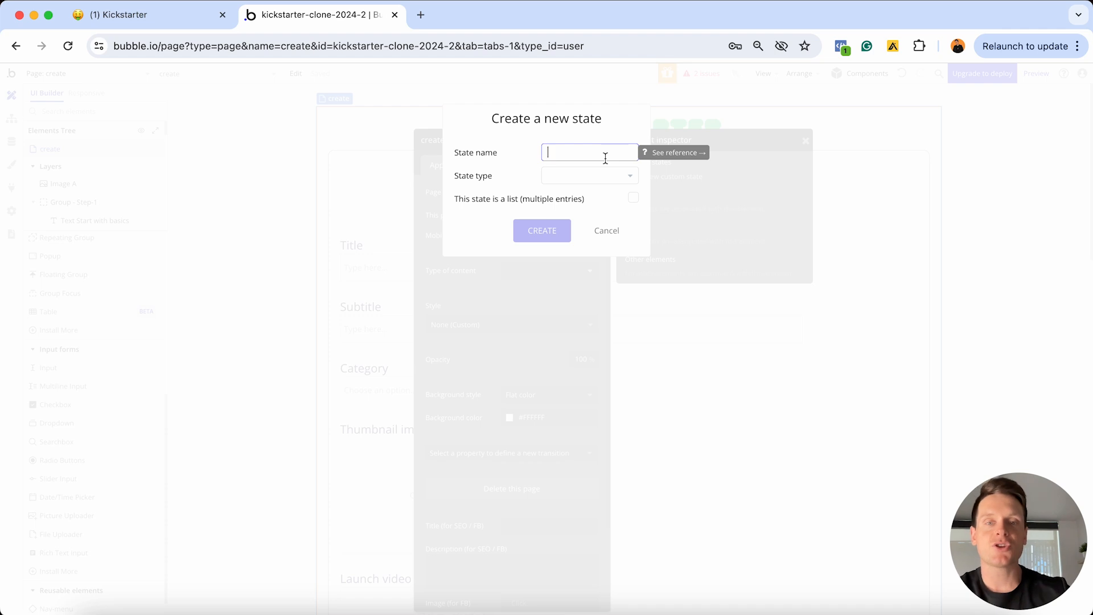
type("Display-step-1")
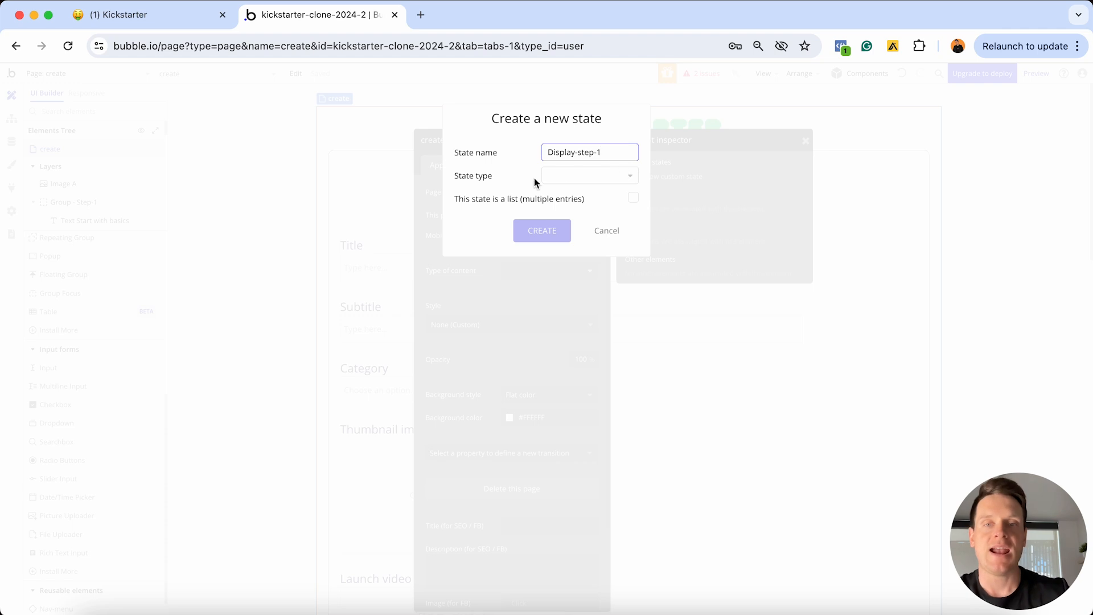
left_click(573, 182)
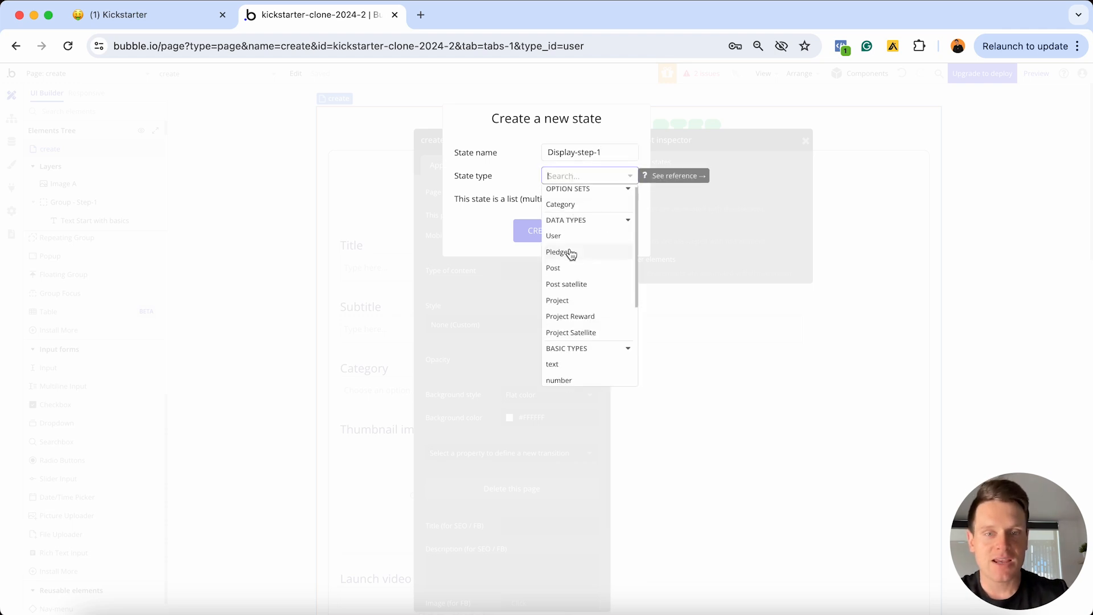
scroll(571, 251, "down", 3)
scroll(571, 254, "down", 1)
left_click(559, 334)
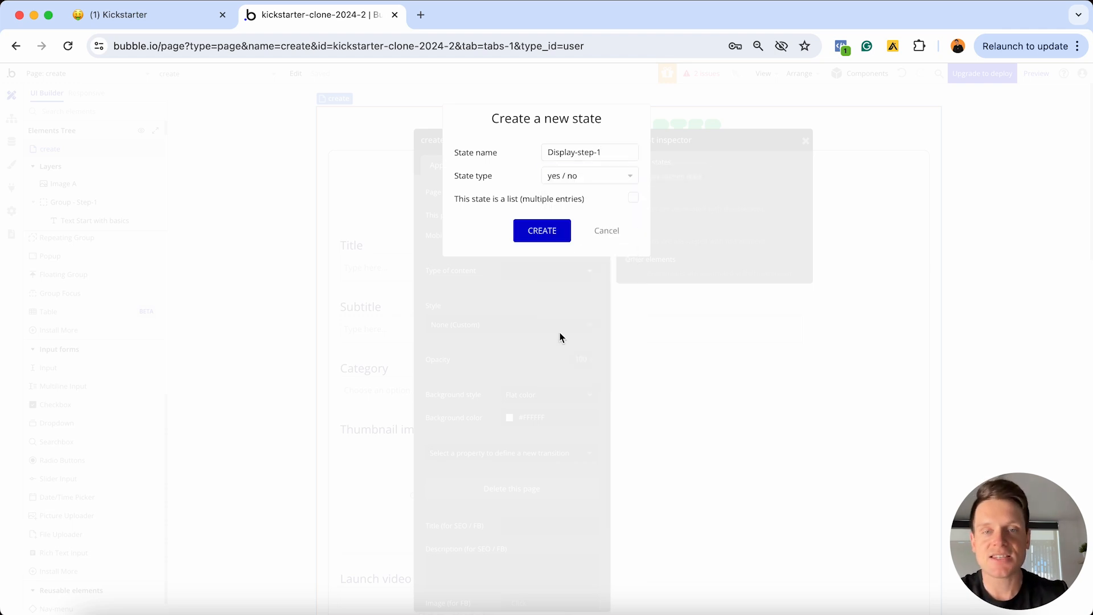
left_click(555, 235)
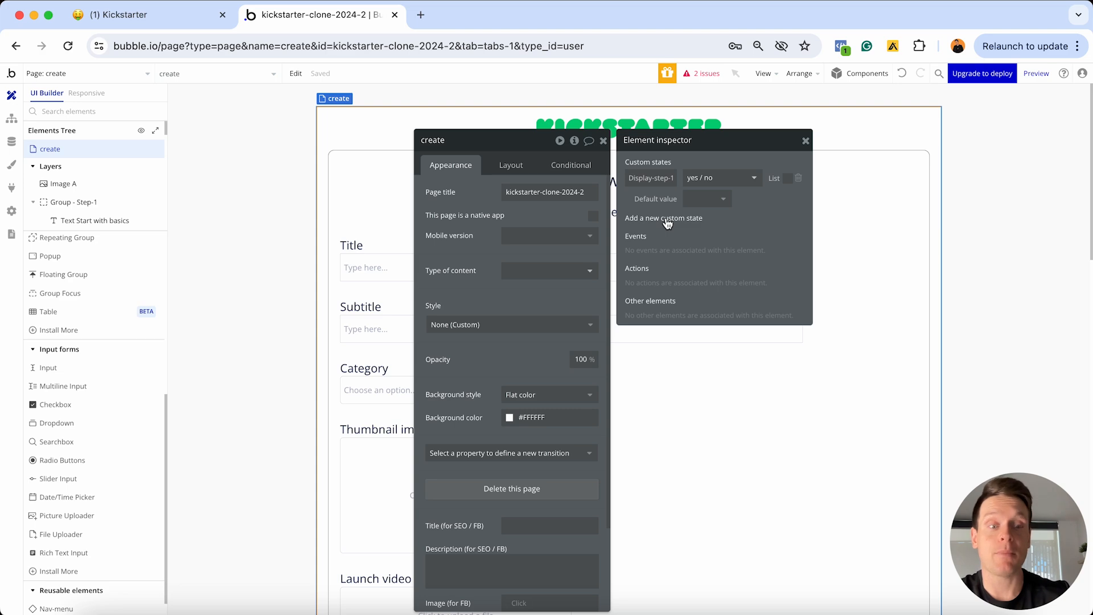
left_click(706, 199)
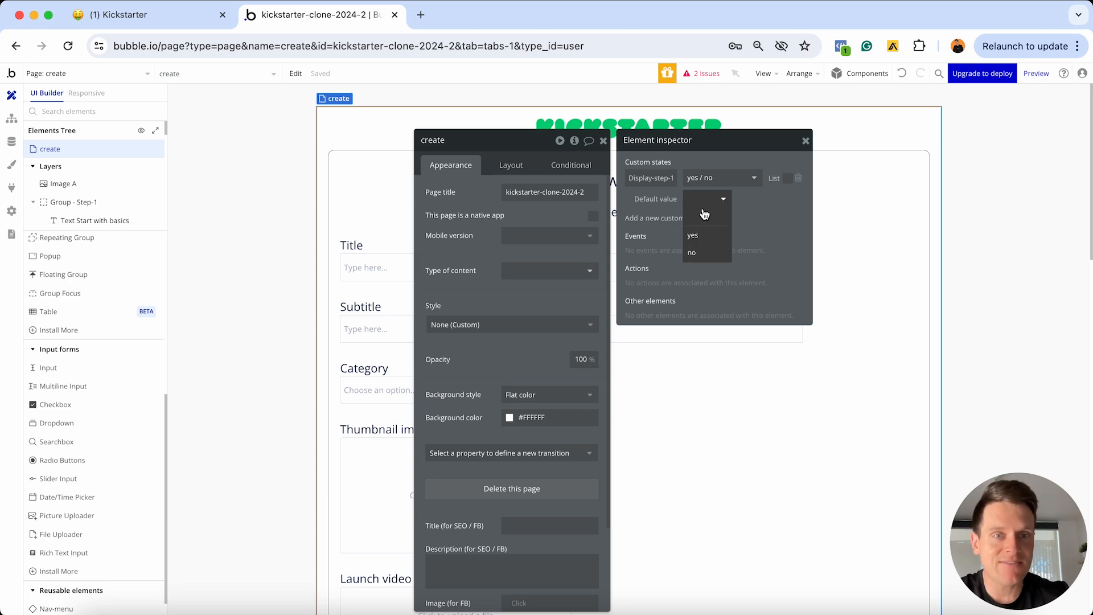
left_click(696, 236)
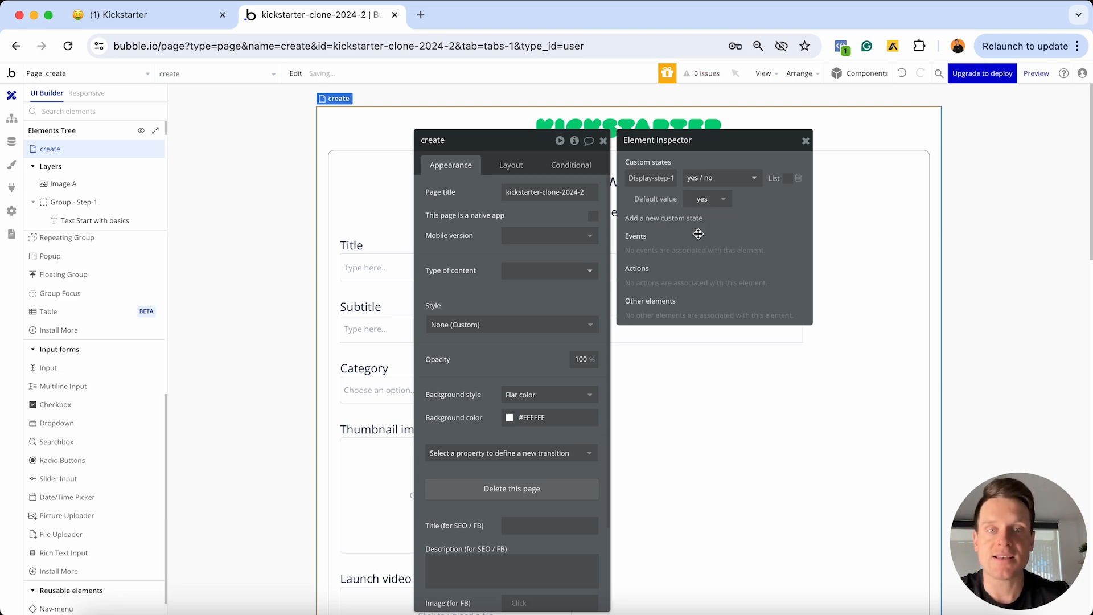
Add a yes / no custom state Display-step-2 with default value no
left_click(652, 221)
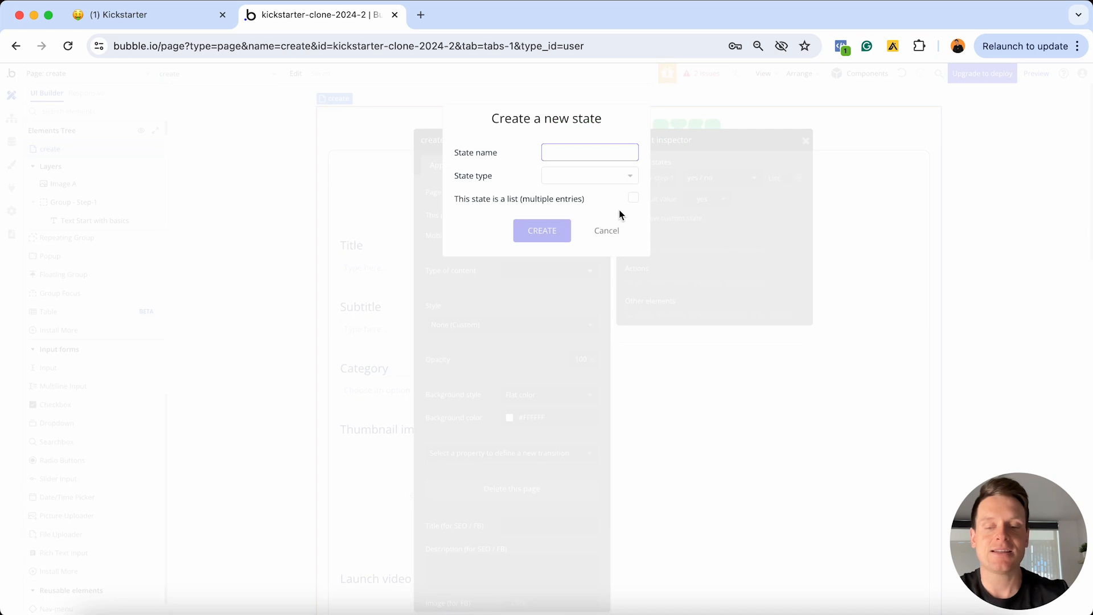
type("Display-step-2")
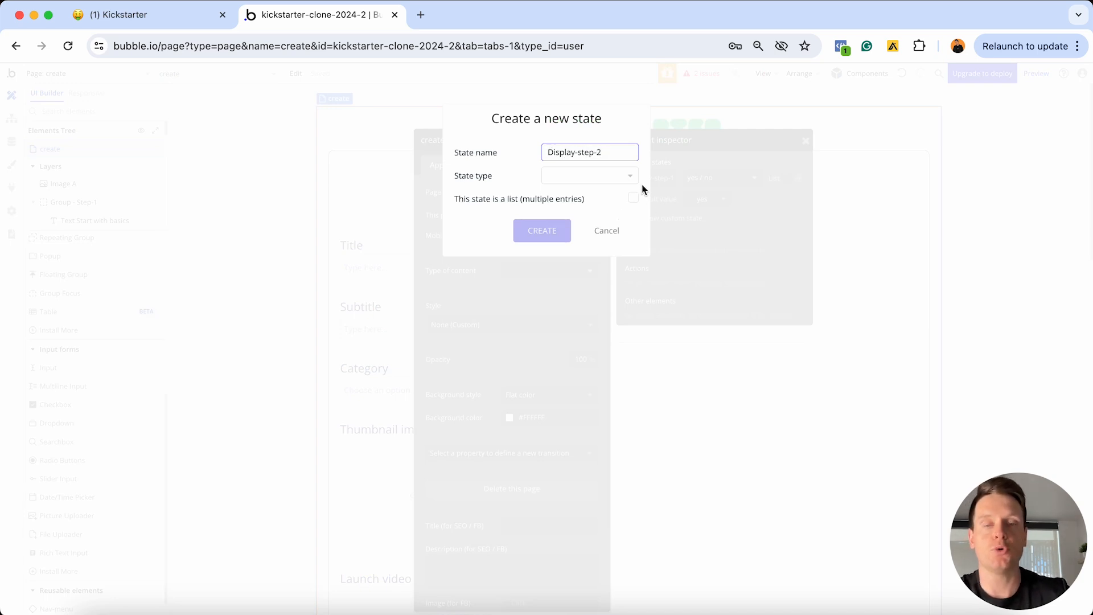
left_click(612, 177)
scroll(590, 244, "down", 5)
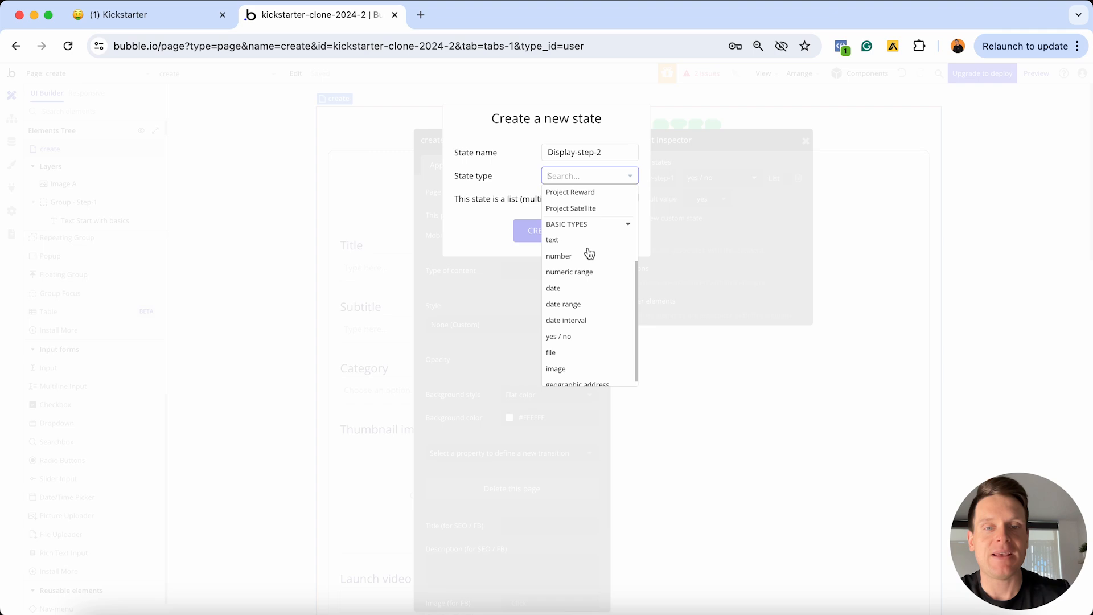
left_click(559, 336)
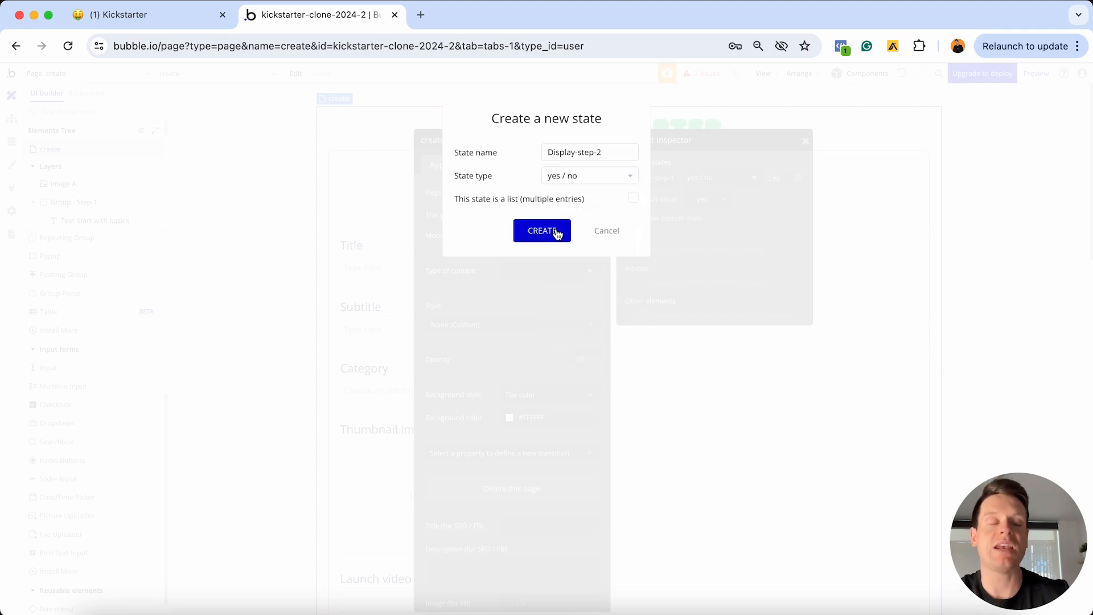
left_click(542, 231)
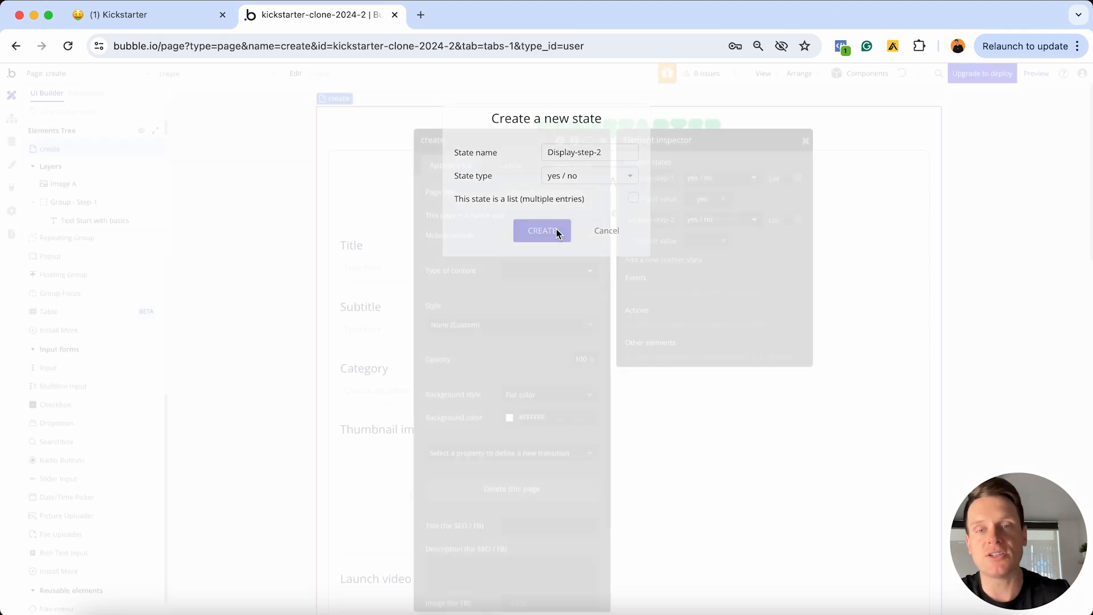
left_click(708, 241)
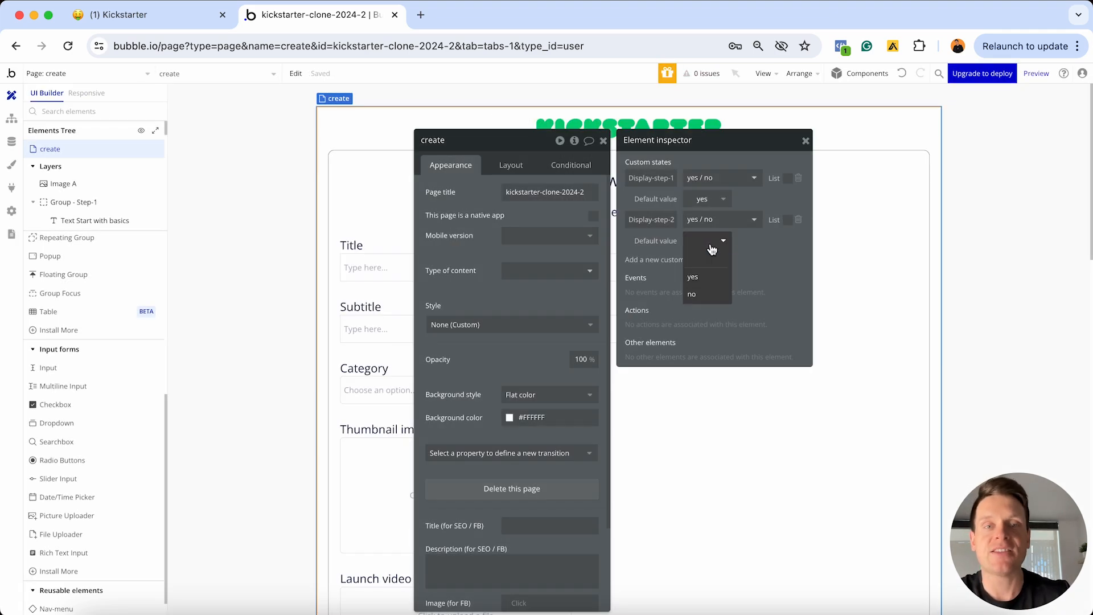
left_click(693, 294)
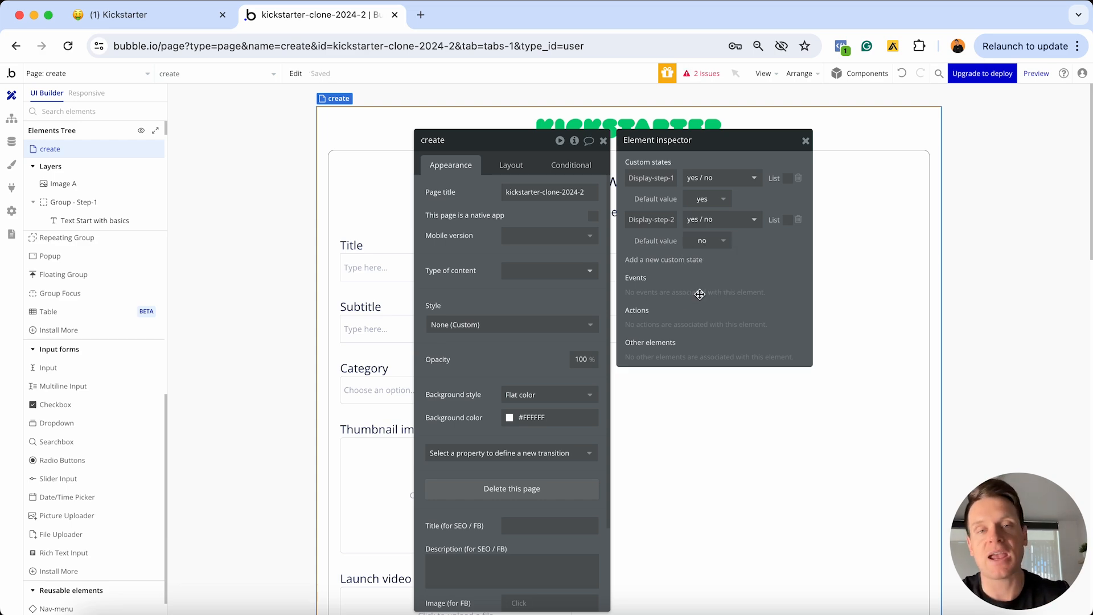
Add a yes / no custom state Display-step-3 with default value no
left_click(681, 260)
type("Di")
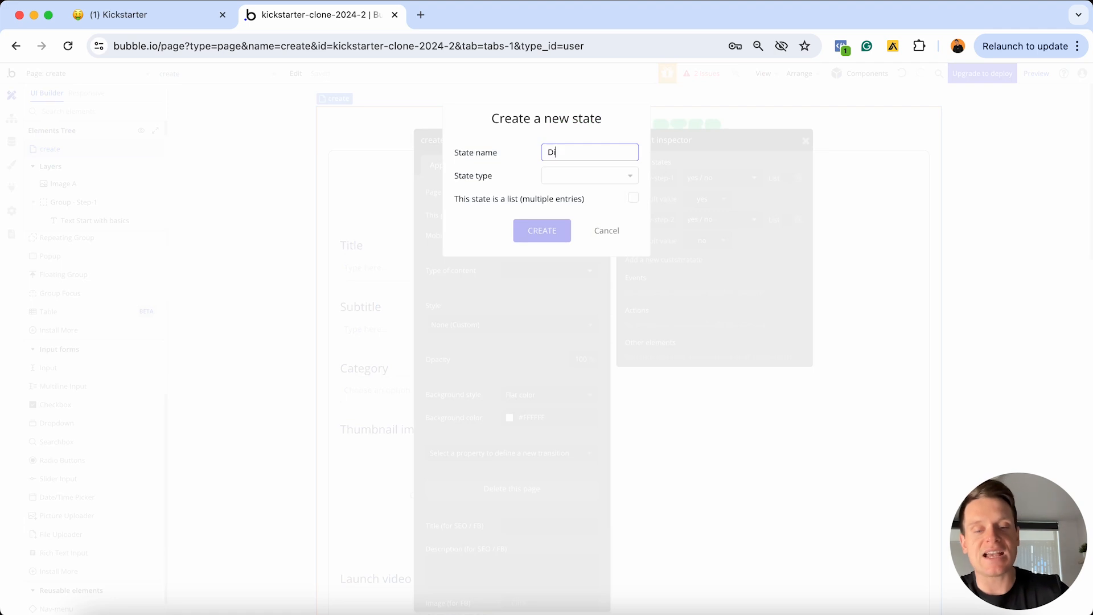
type("spla")
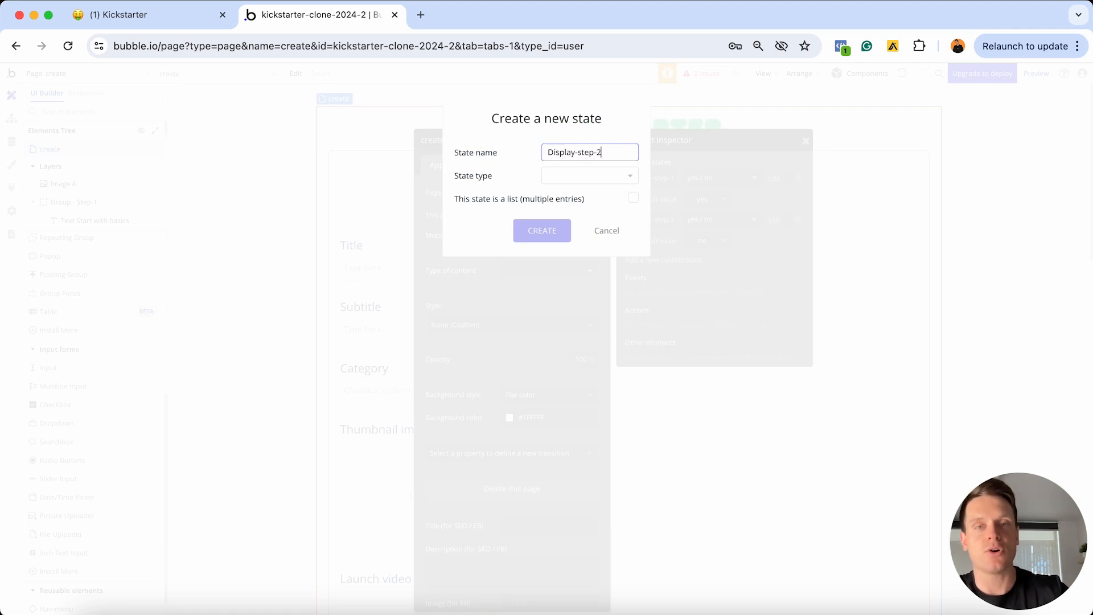
type("y-step-3")
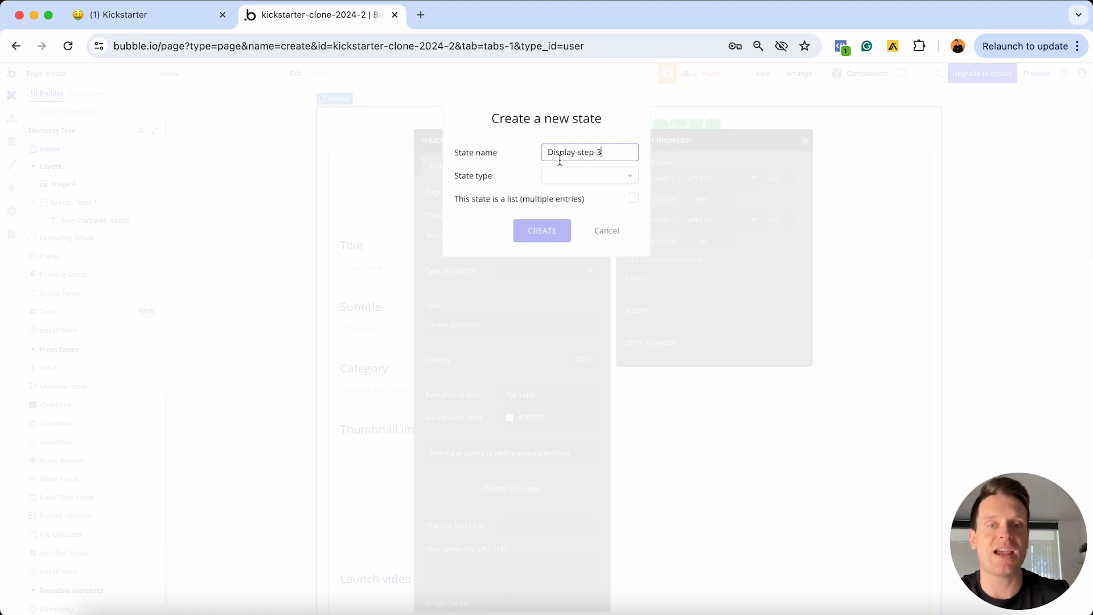
left_click(597, 179)
scroll(575, 279, "down", 5)
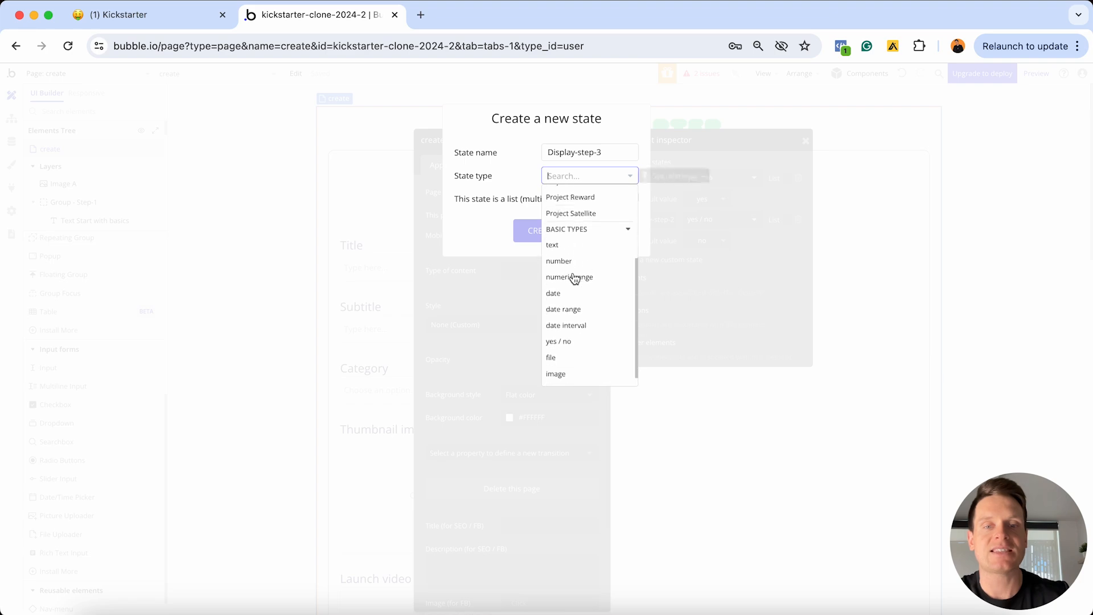
left_click(562, 326)
left_click(541, 230)
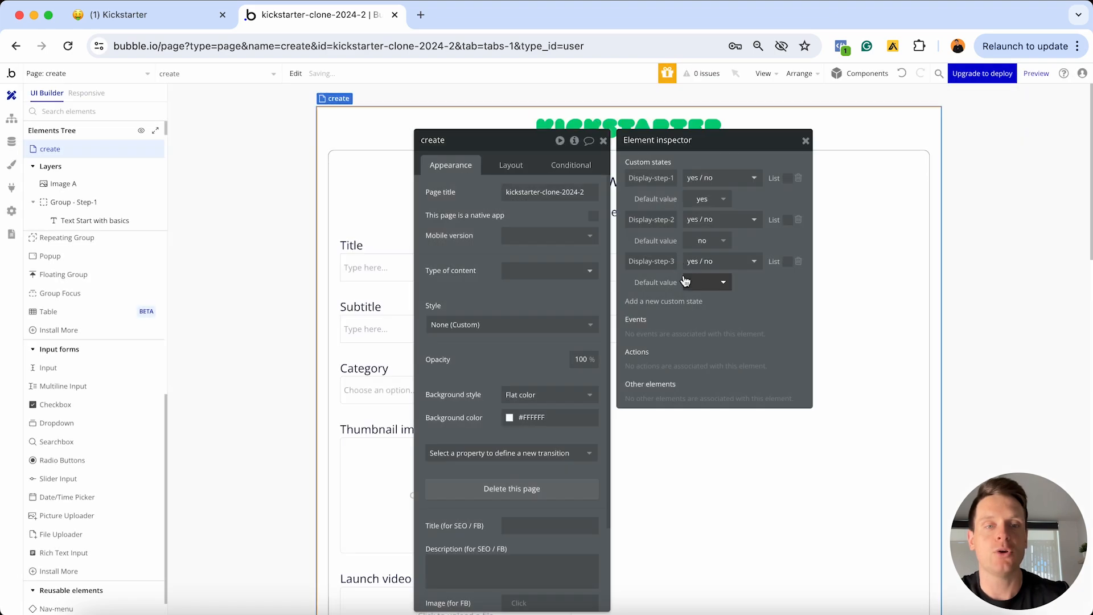
left_click(706, 282)
left_click(704, 336)
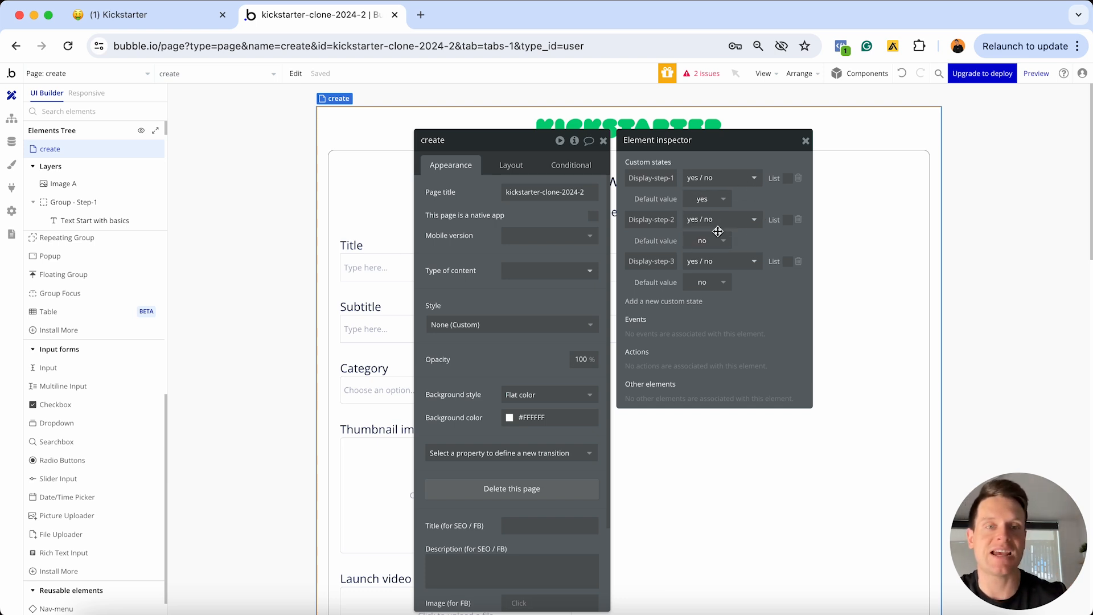
scroll(883, 283, "down", 5)
Close the Element inspector and select the Step-1 group's Next button, Button Next - Group-1
scroll(884, 283, "down", 2)
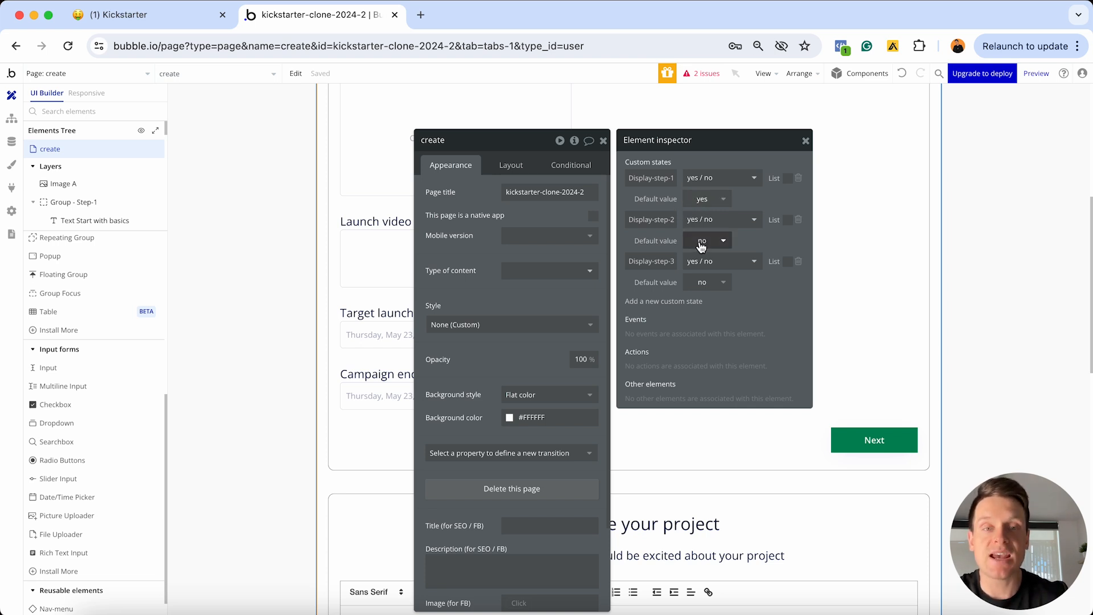
scroll(888, 296, "down", 8)
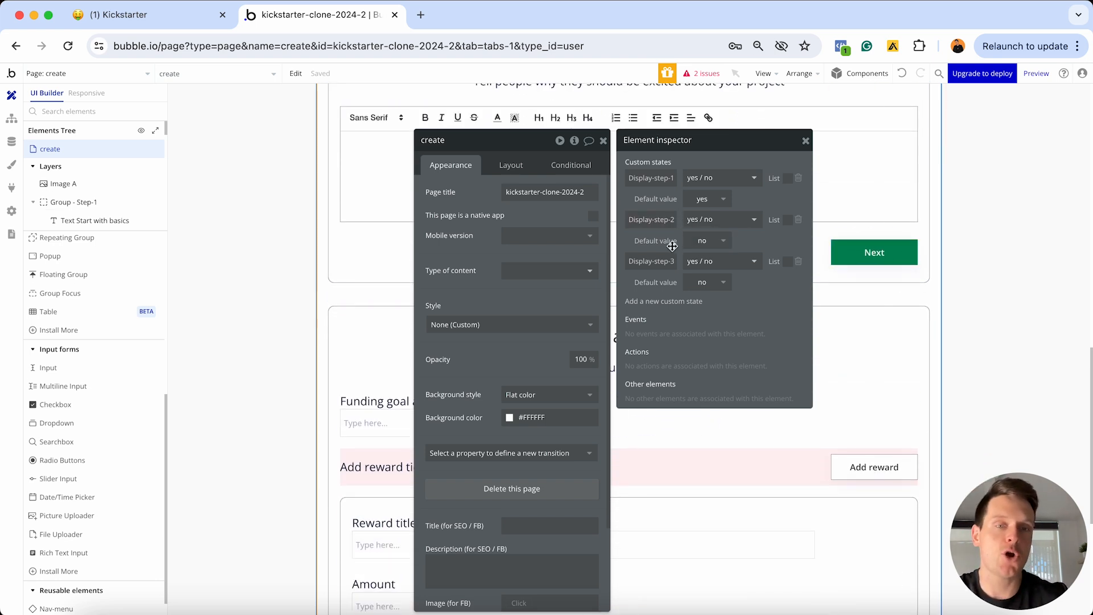
left_click(806, 141)
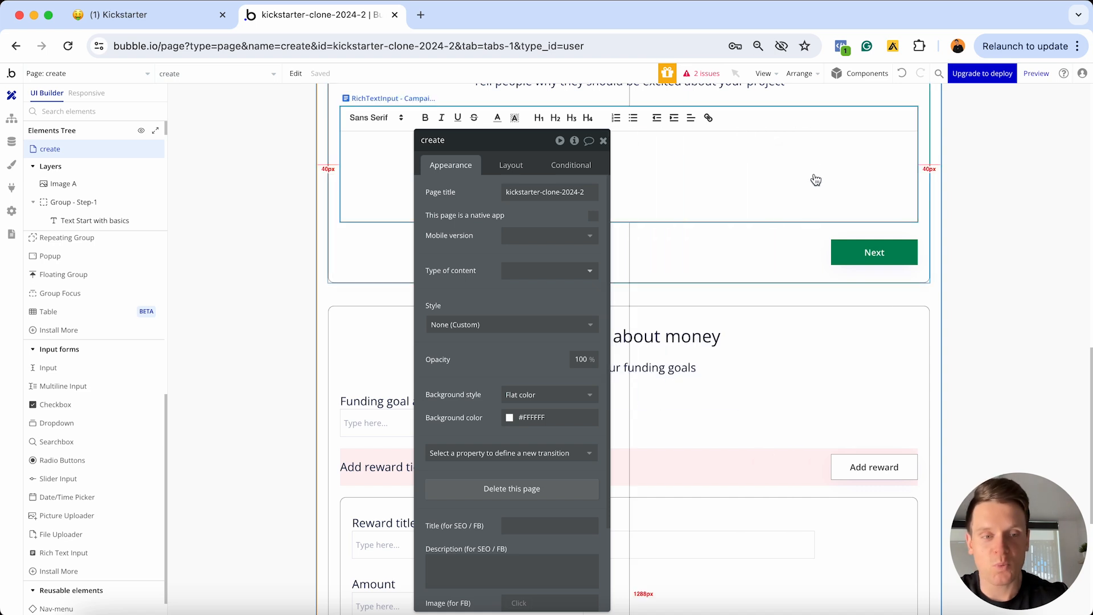
scroll(815, 178, "up", 15)
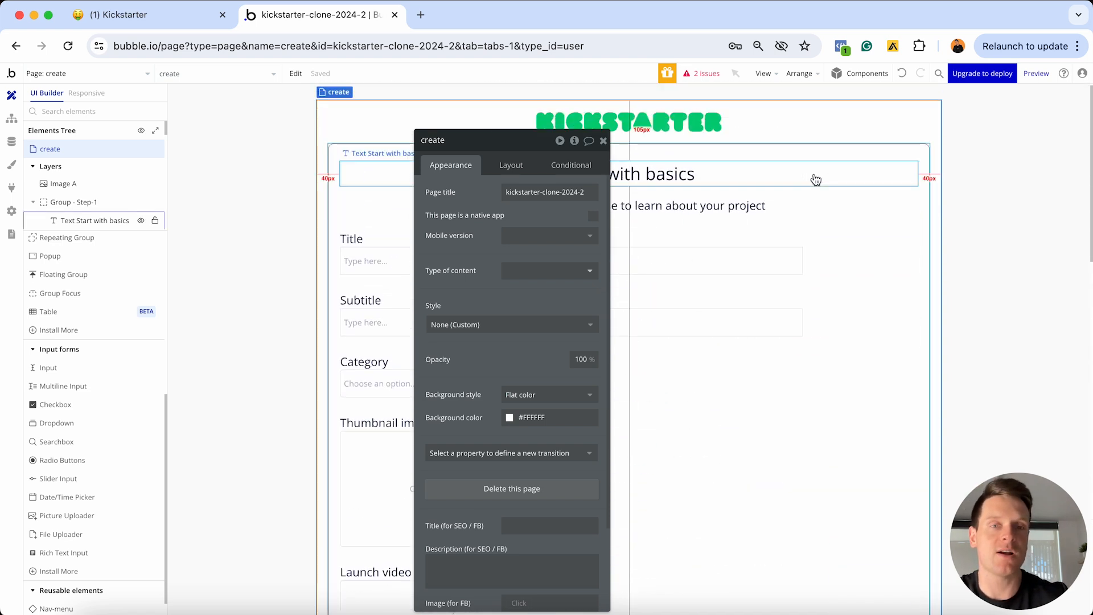
scroll(737, 213, "down", 8)
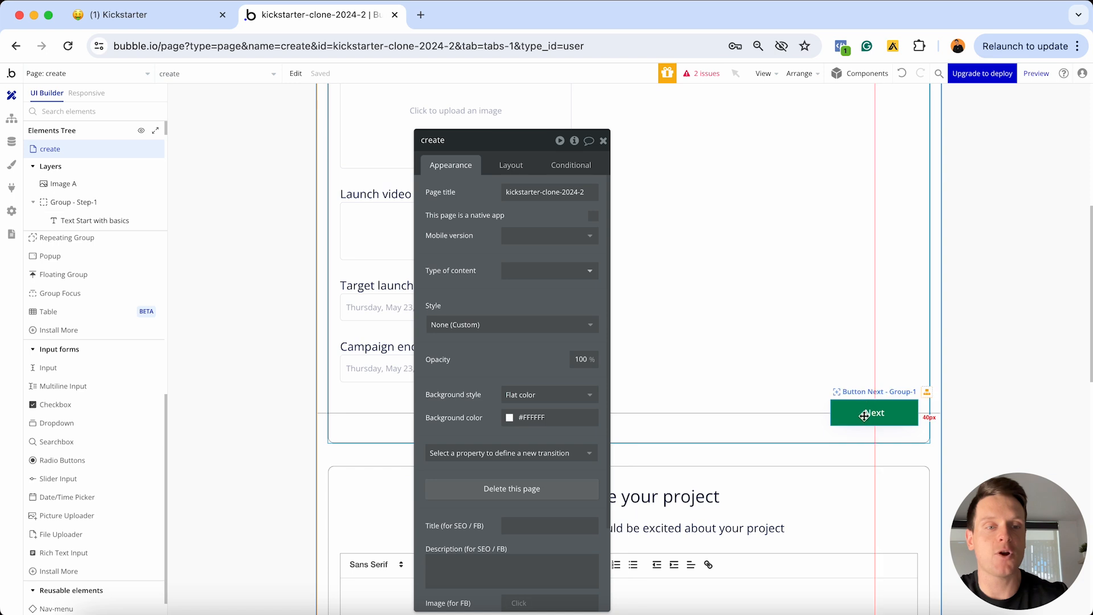
left_click(864, 416)
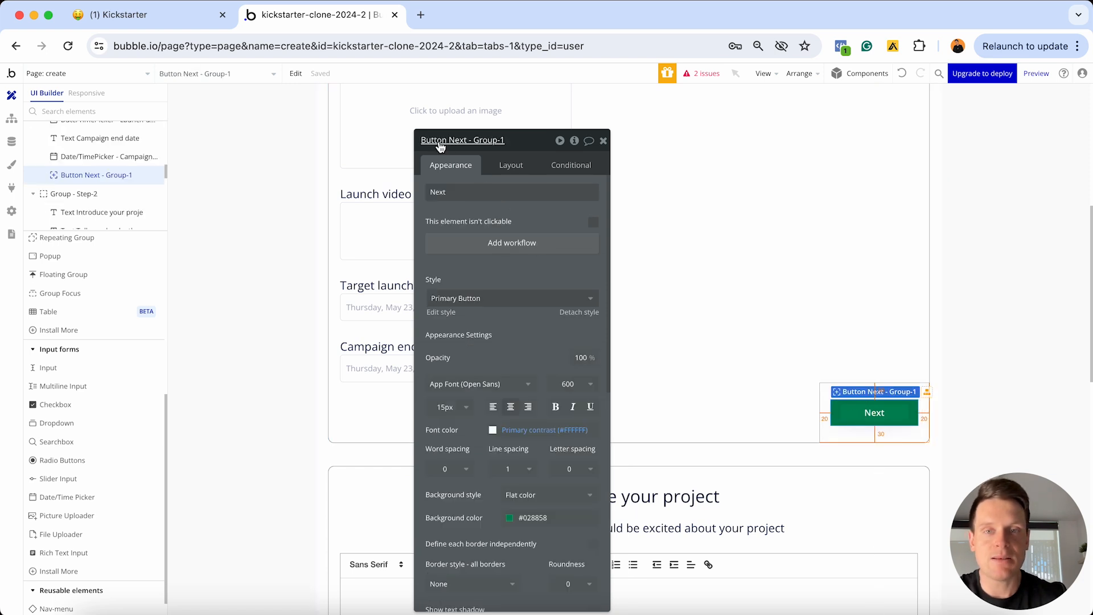
Create the Button Next - Group-1 click workflow with a Set state action making create's Display-step-1 no
left_click(499, 245)
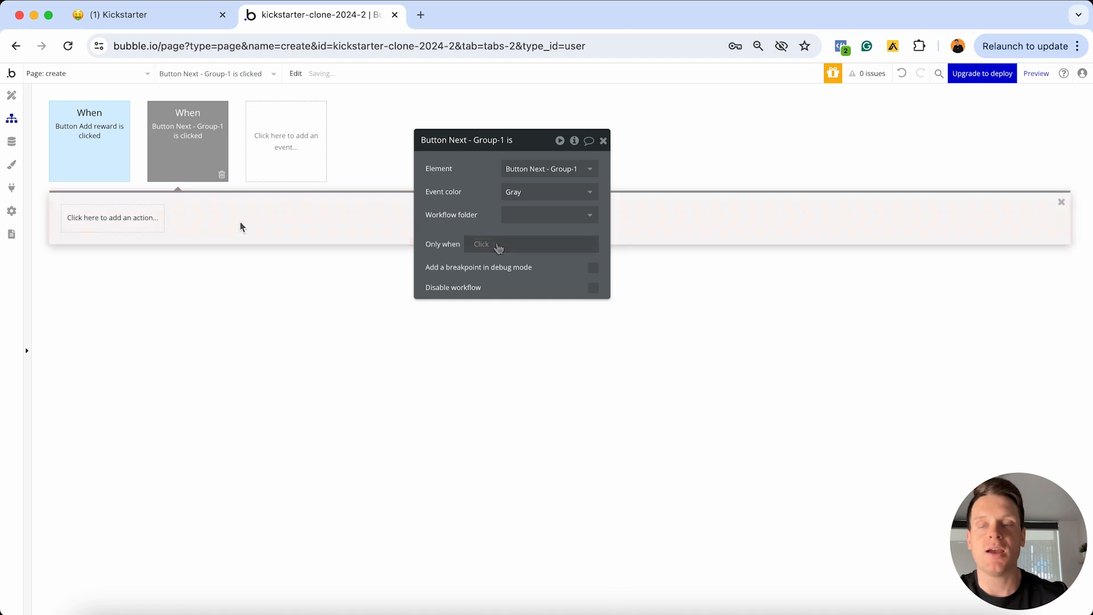
left_click(134, 228)
type("state")
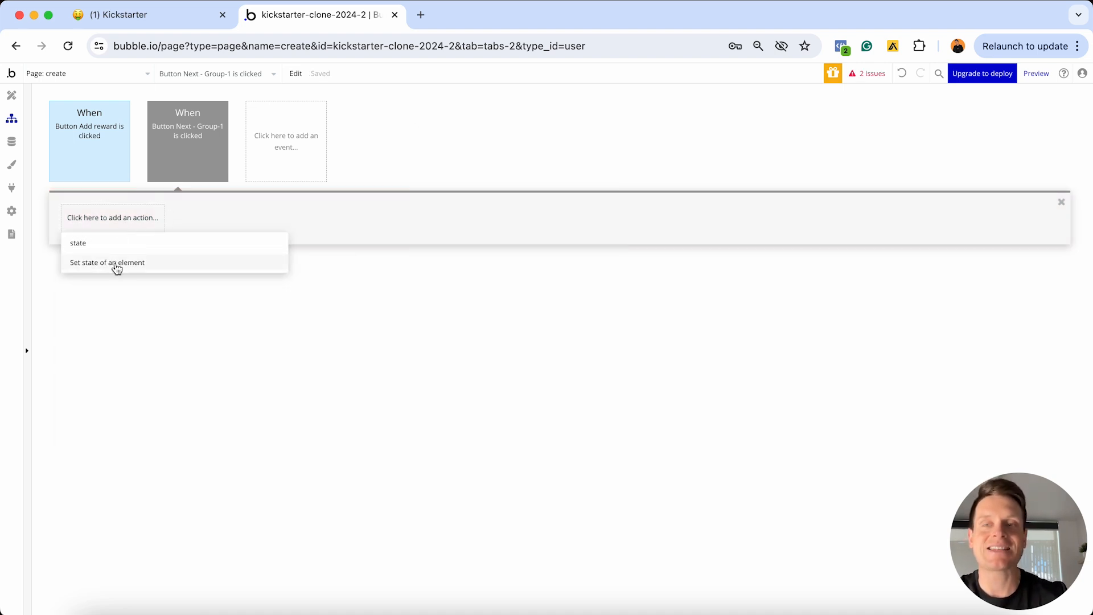
left_click(117, 263)
left_click(555, 169)
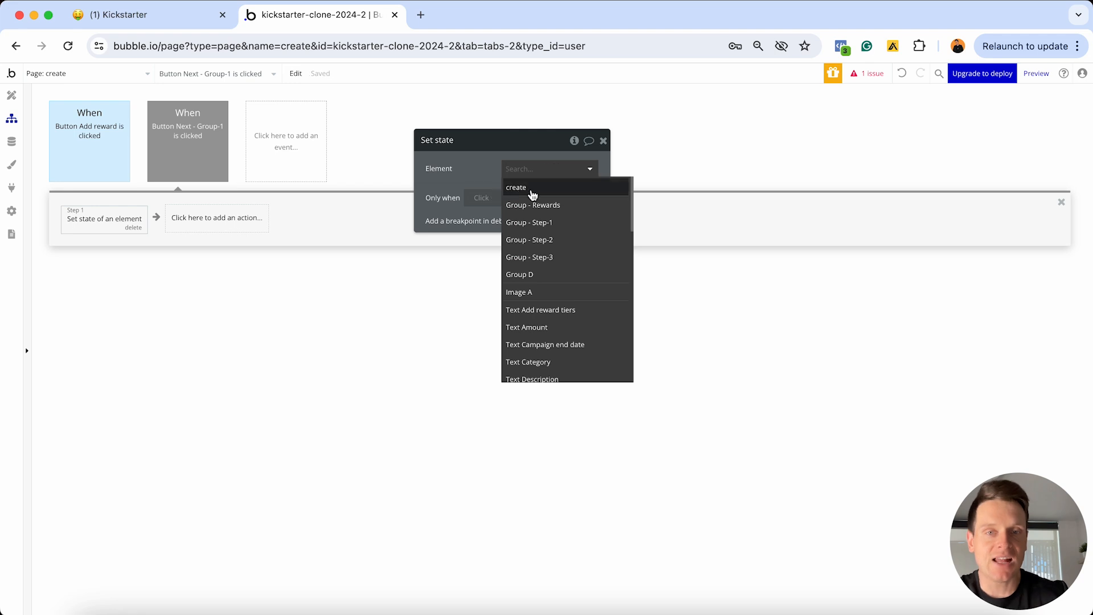
left_click(536, 189)
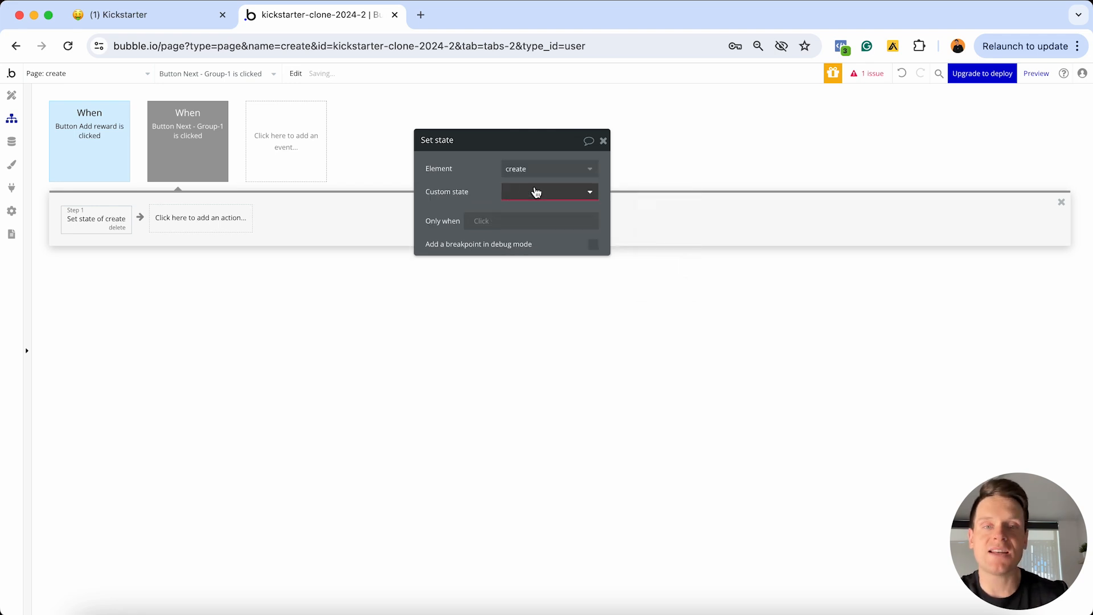
left_click(536, 192)
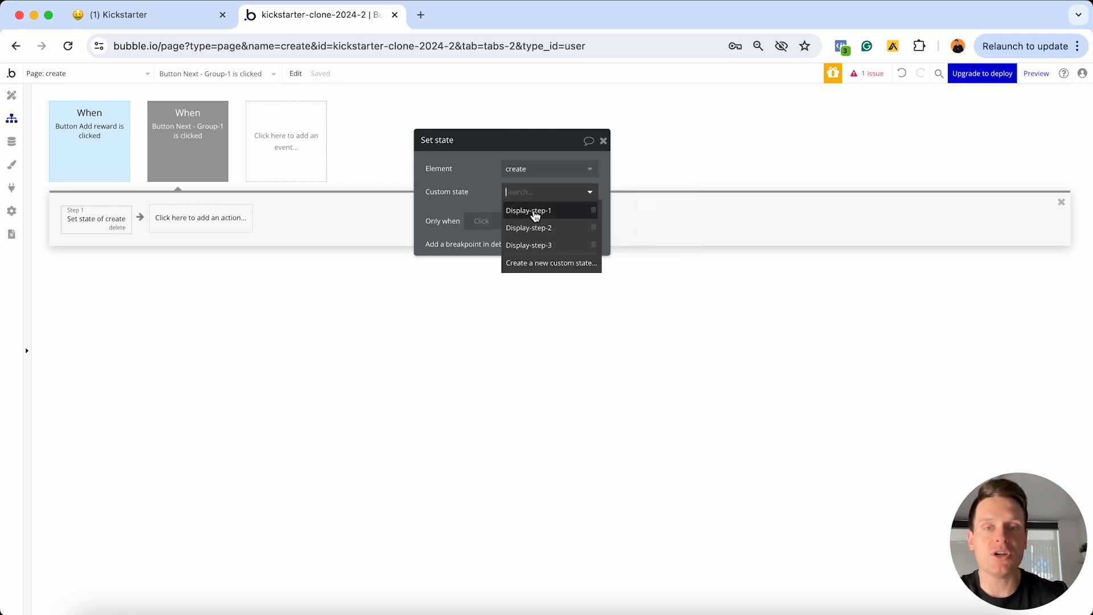
left_click(540, 211)
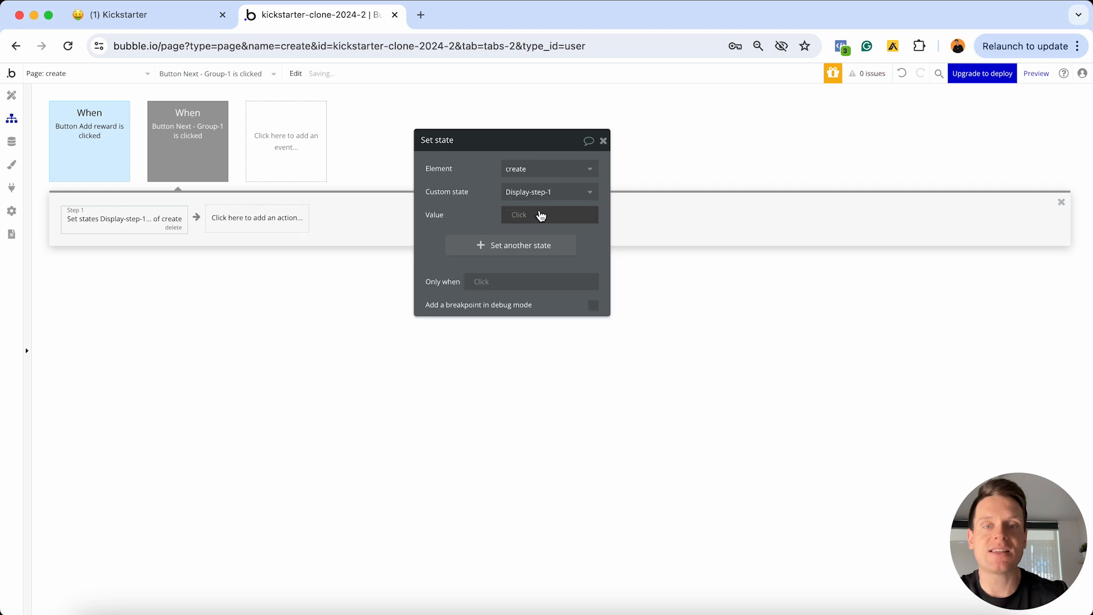
left_click(517, 217)
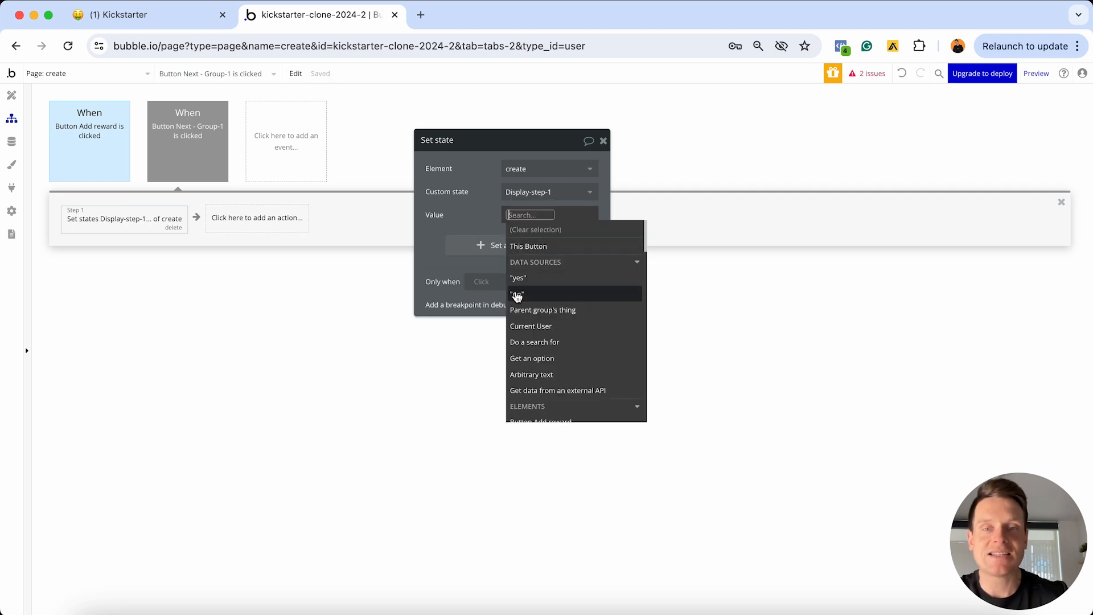
left_click(522, 294)
Add Display-step-2 set to yes and Display-step-3 set to no in the same action
left_click(479, 246)
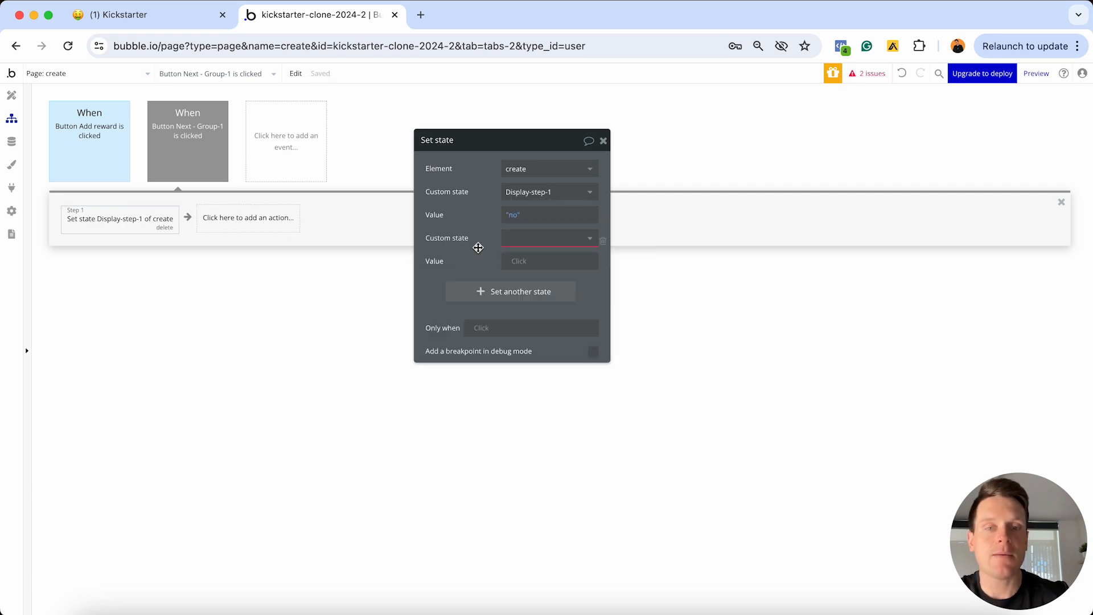
left_click(524, 238)
left_click(527, 272)
left_click(518, 262)
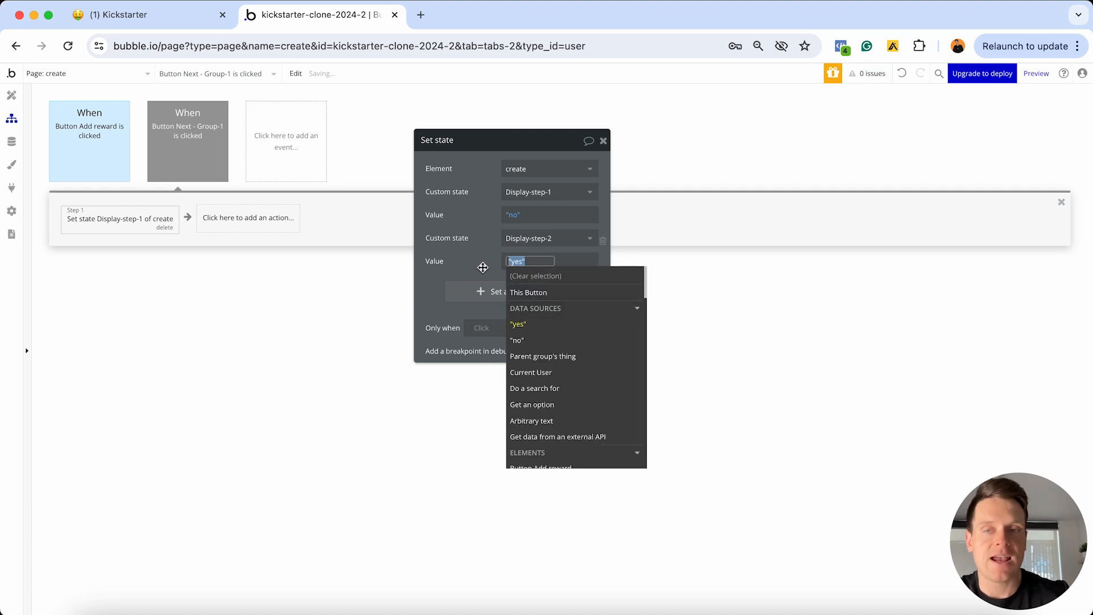
left_click(483, 266)
left_click(488, 288)
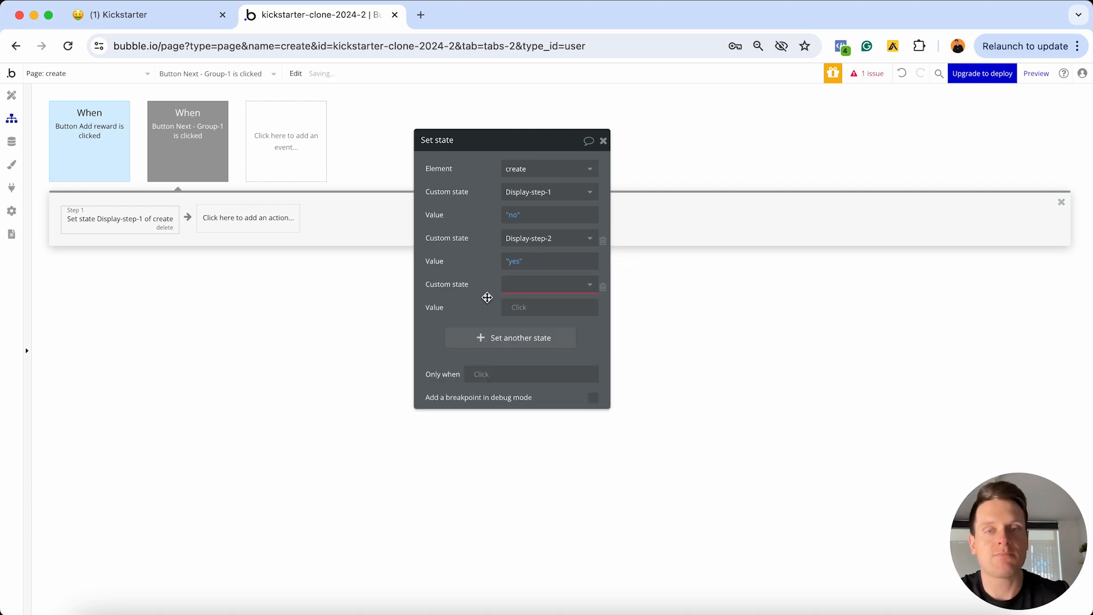
left_click(518, 286)
left_click(529, 339)
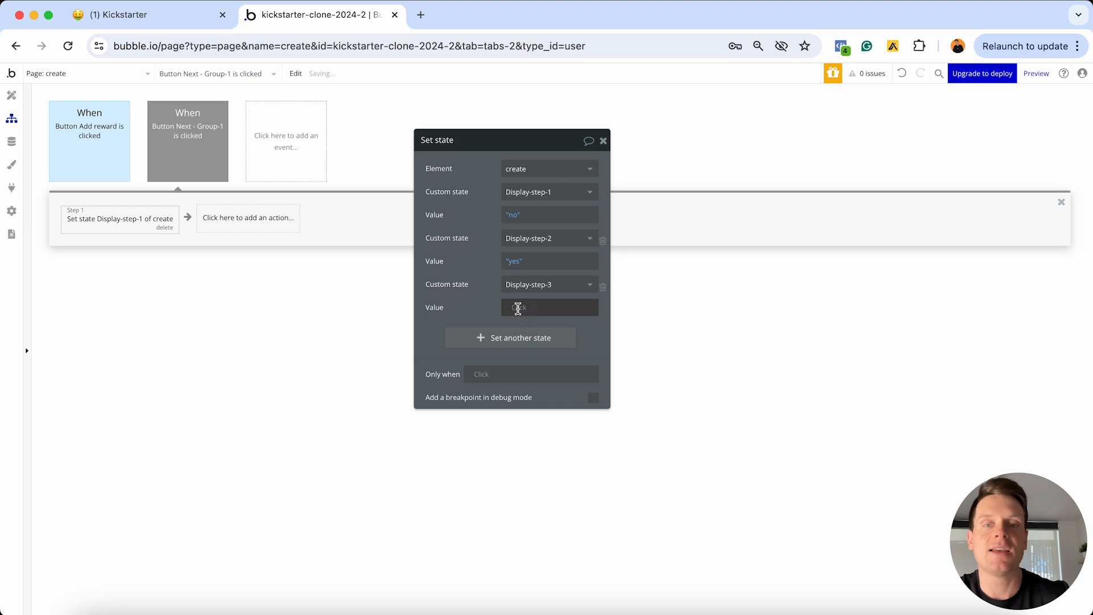
left_click(519, 308)
left_click(520, 385)
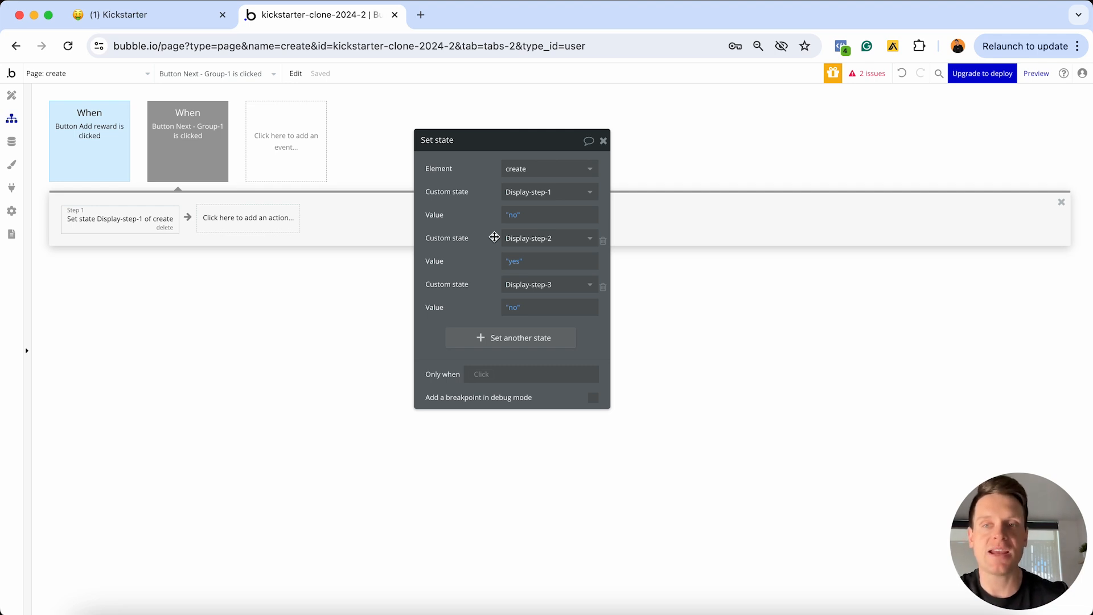
Close the button's property editor in Design view and return to its workflow
left_click(11, 95)
left_click(604, 142)
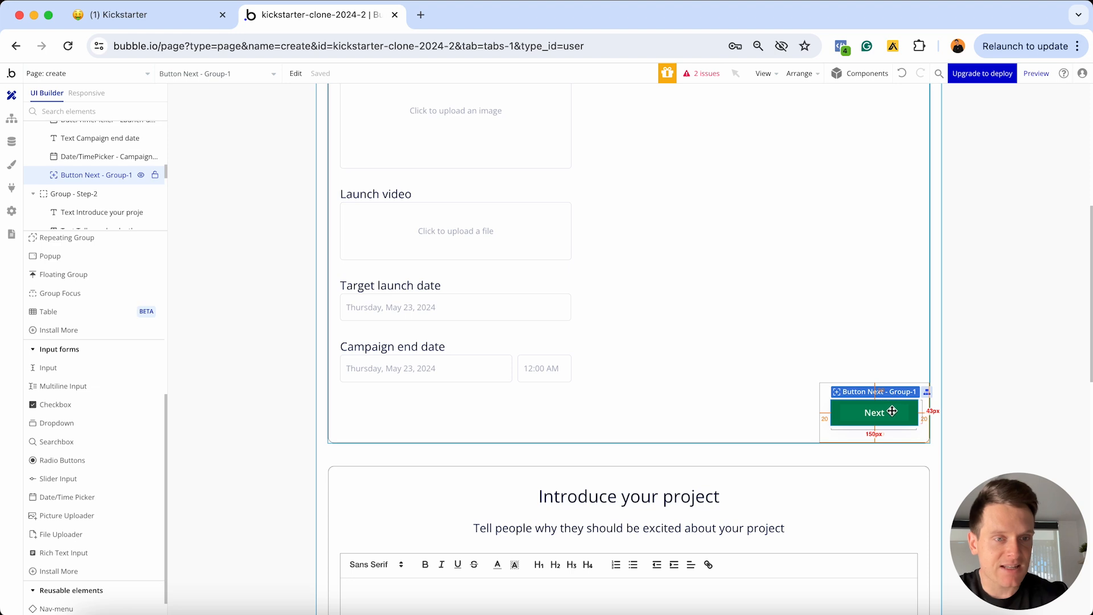
scroll(892, 411, "up", 7)
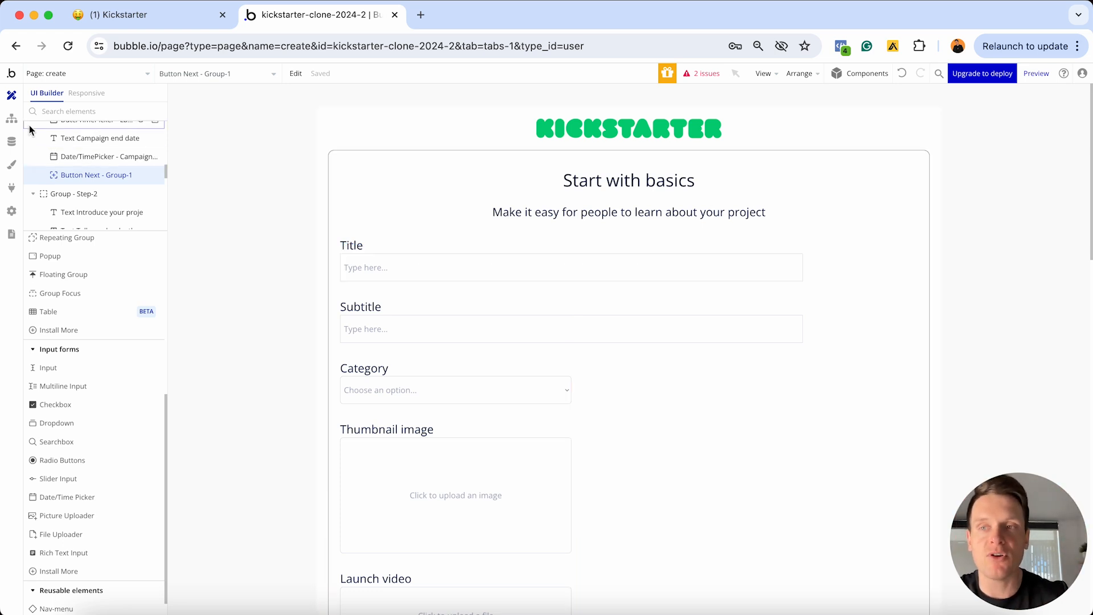
left_click(11, 118)
Add a Scroll to an element action targeting create as step 2 of the Group-1 Next workflow
left_click(222, 225)
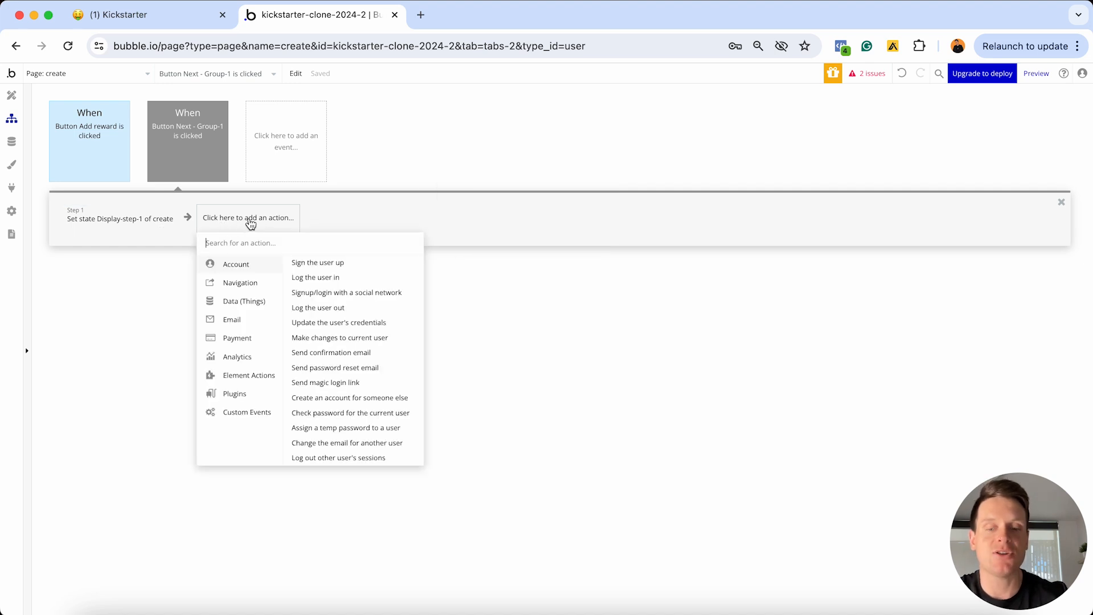
type("scrol")
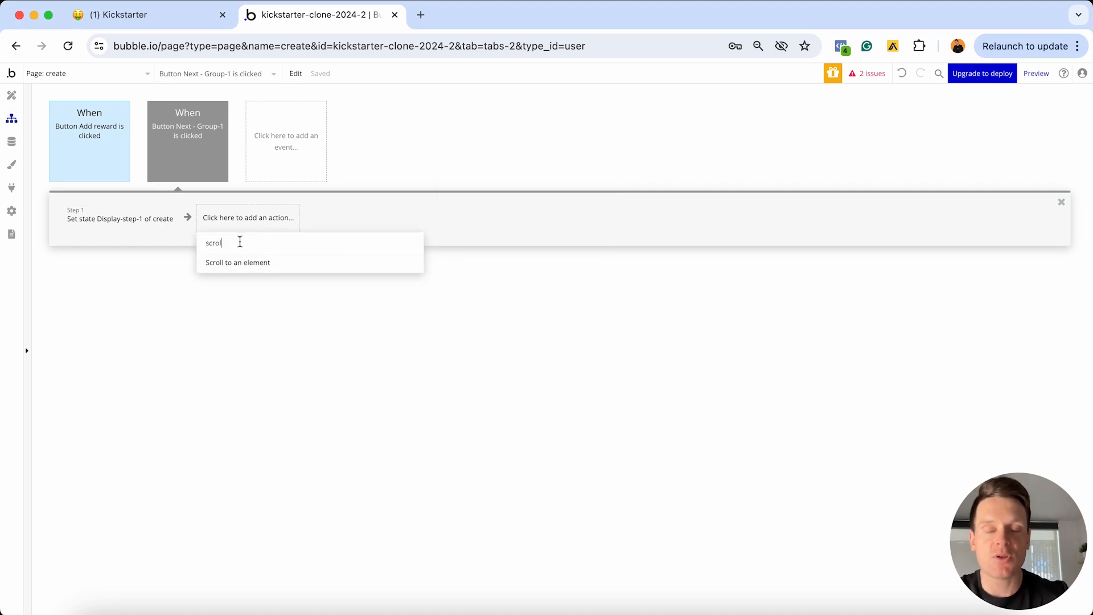
left_click(269, 262)
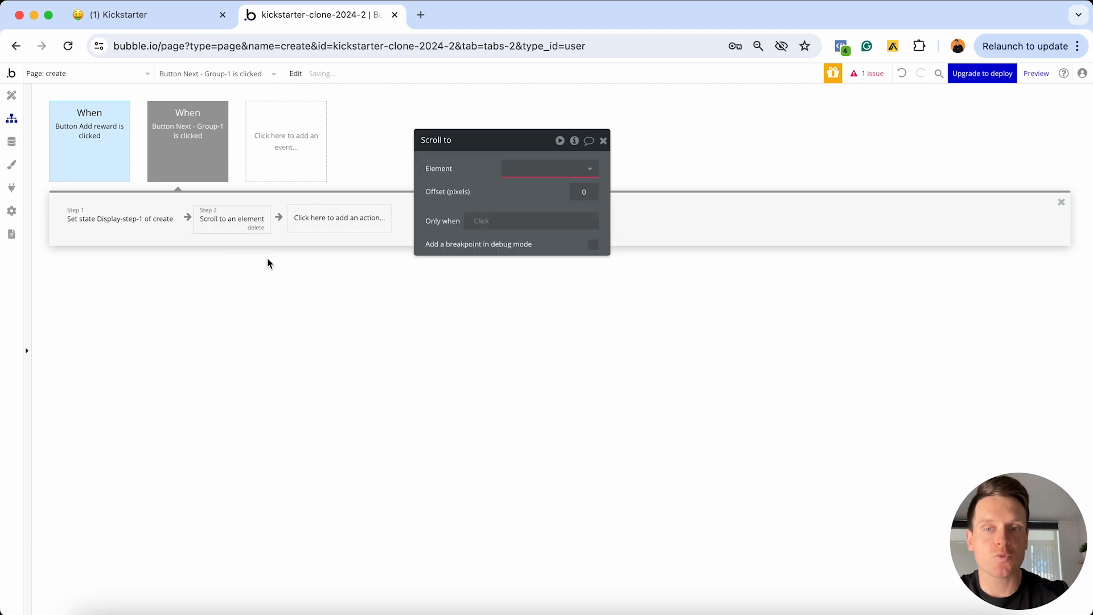
left_click(508, 169)
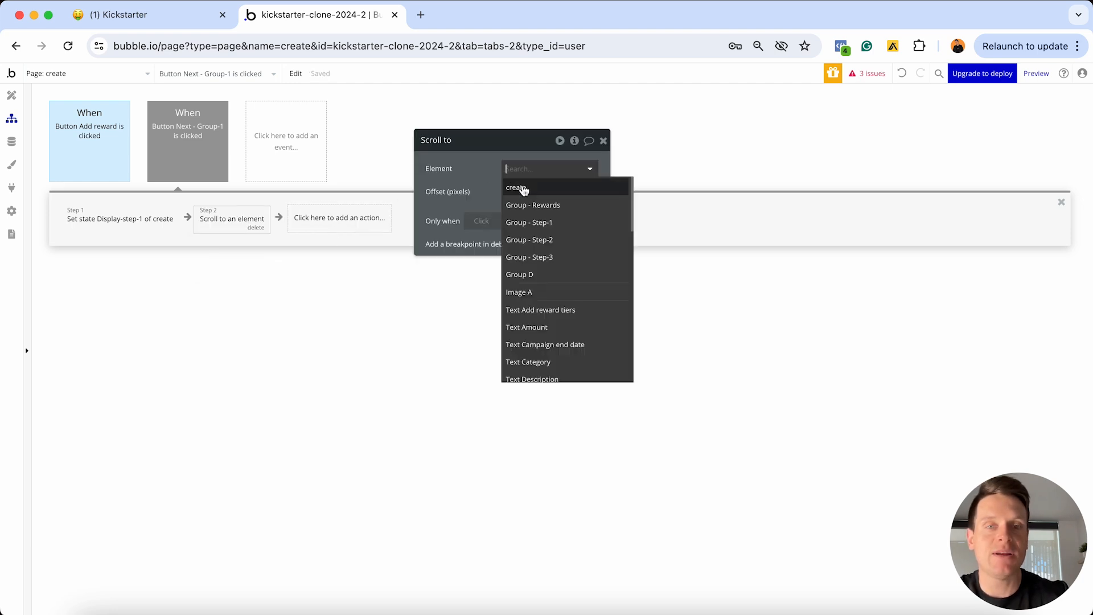
mouse_move(528, 191)
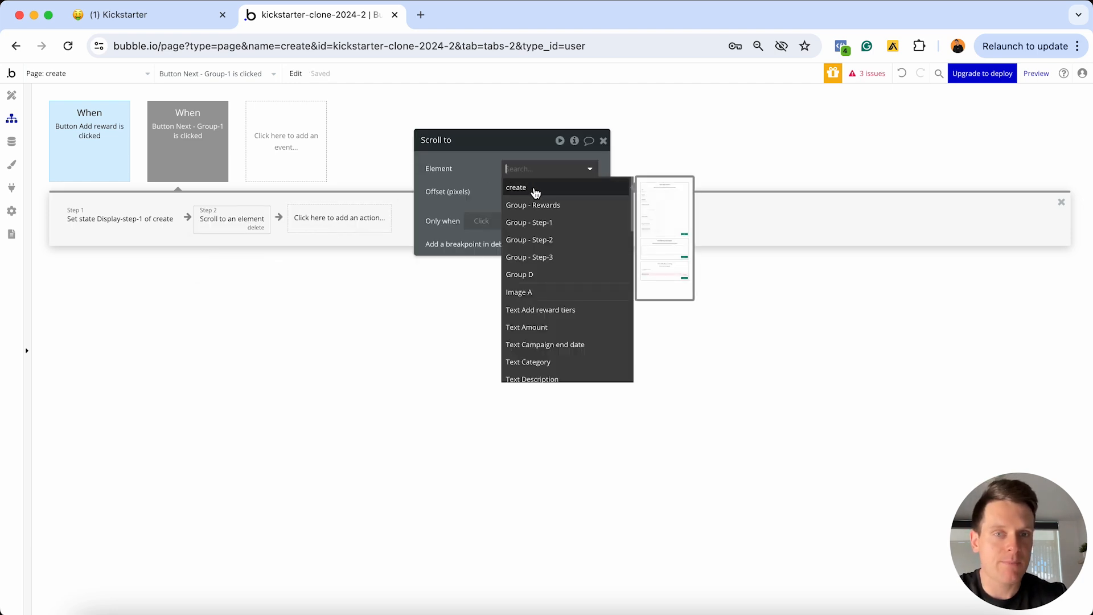
left_click(535, 189)
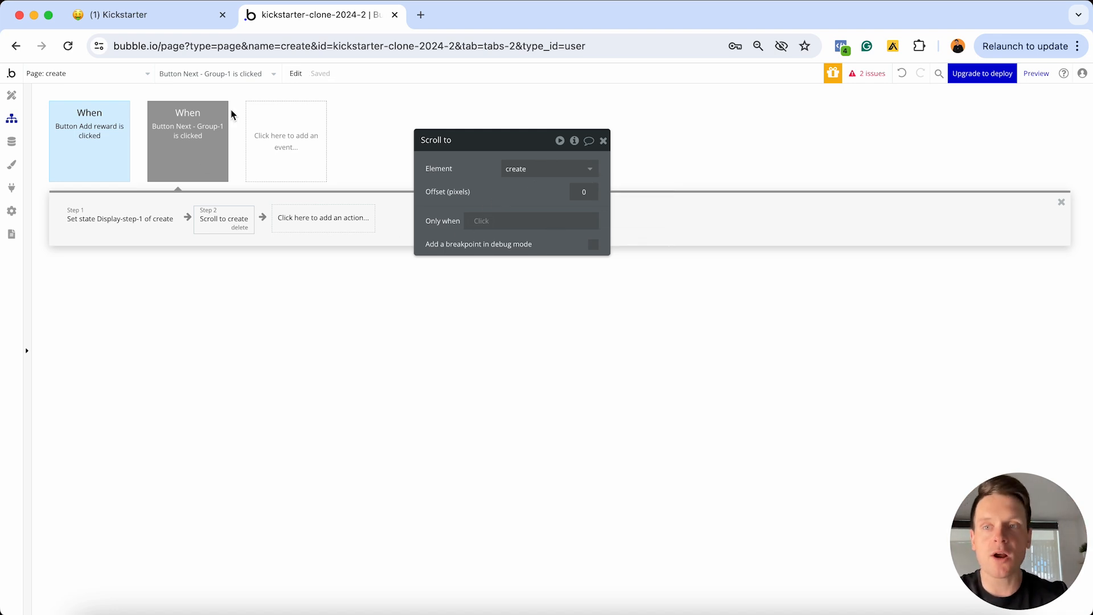
mouse_move(194, 130)
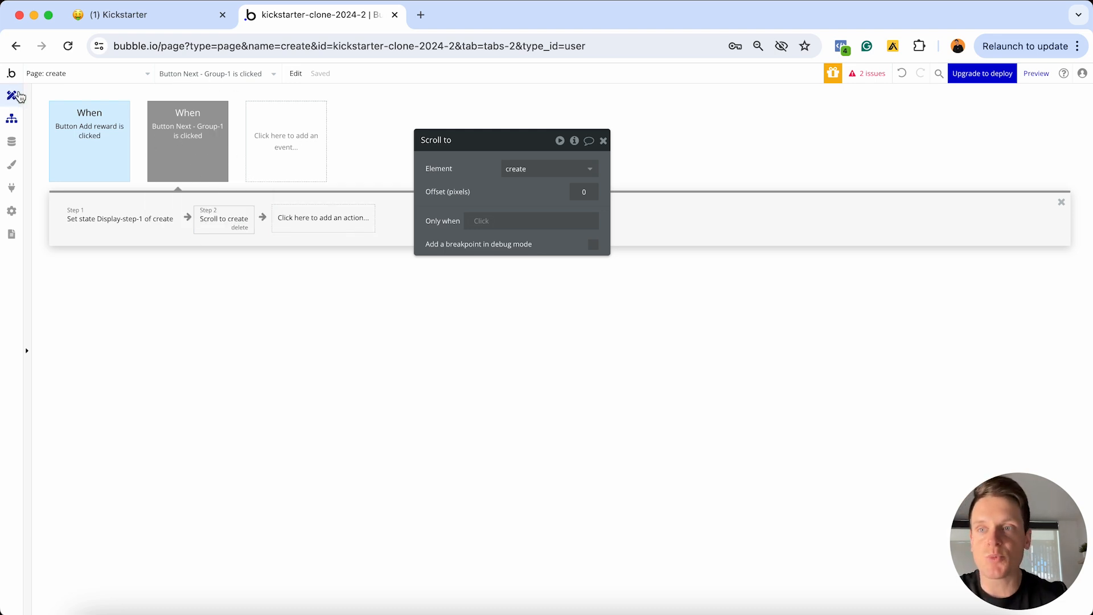
left_click(11, 95)
Create a click workflow for the Group-2 Next button
scroll(625, 196, "down", 15)
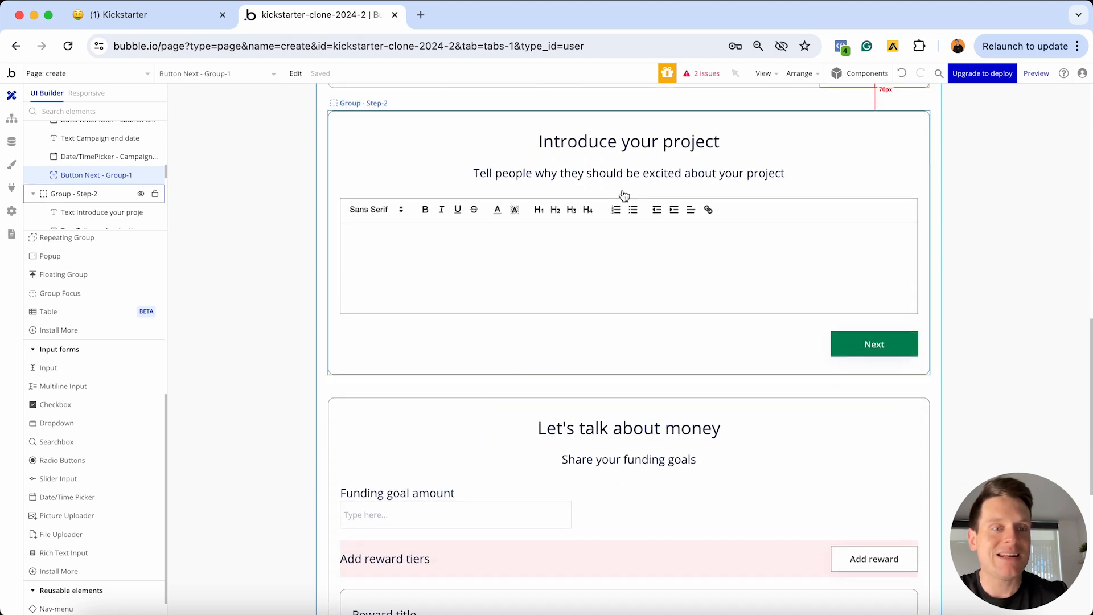
double_click(846, 344)
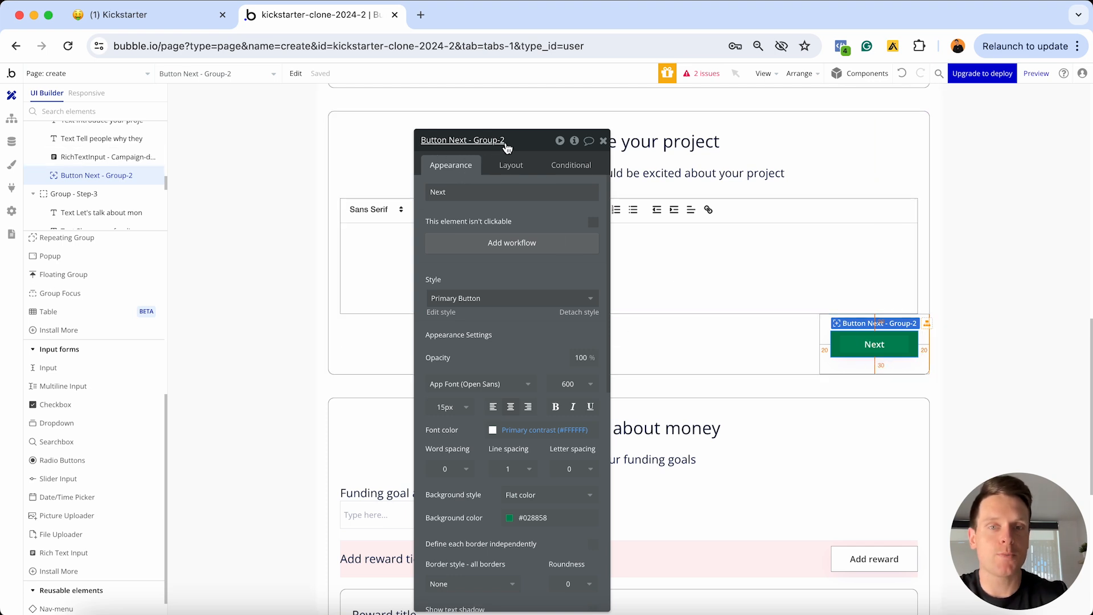
left_click(487, 250)
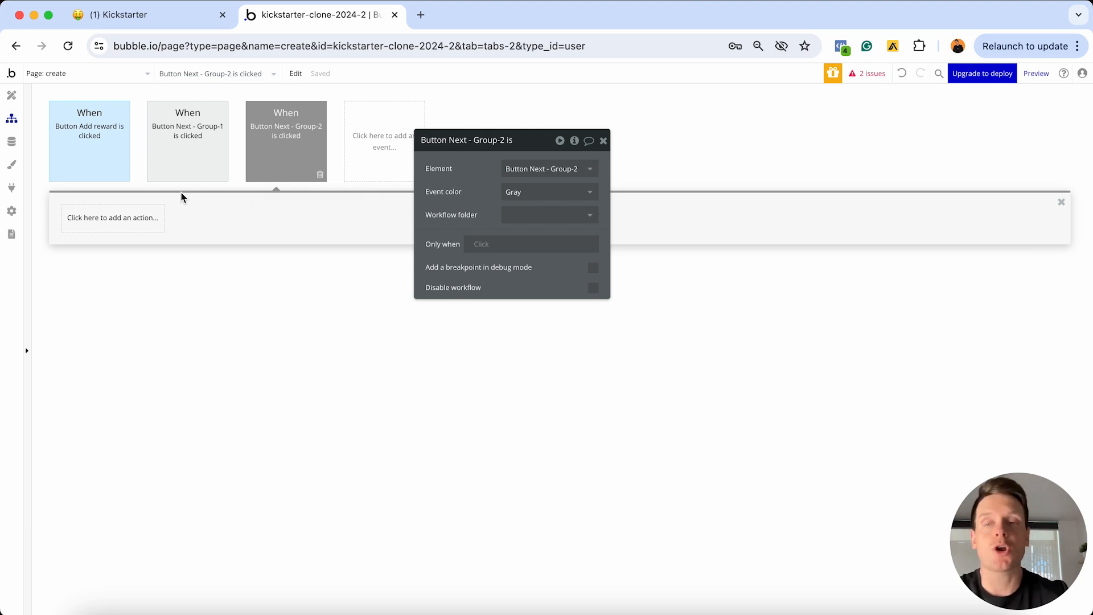
Copy the Group-1 Next event, delete the empty Group-2 event, and paste the copy
left_click(177, 158)
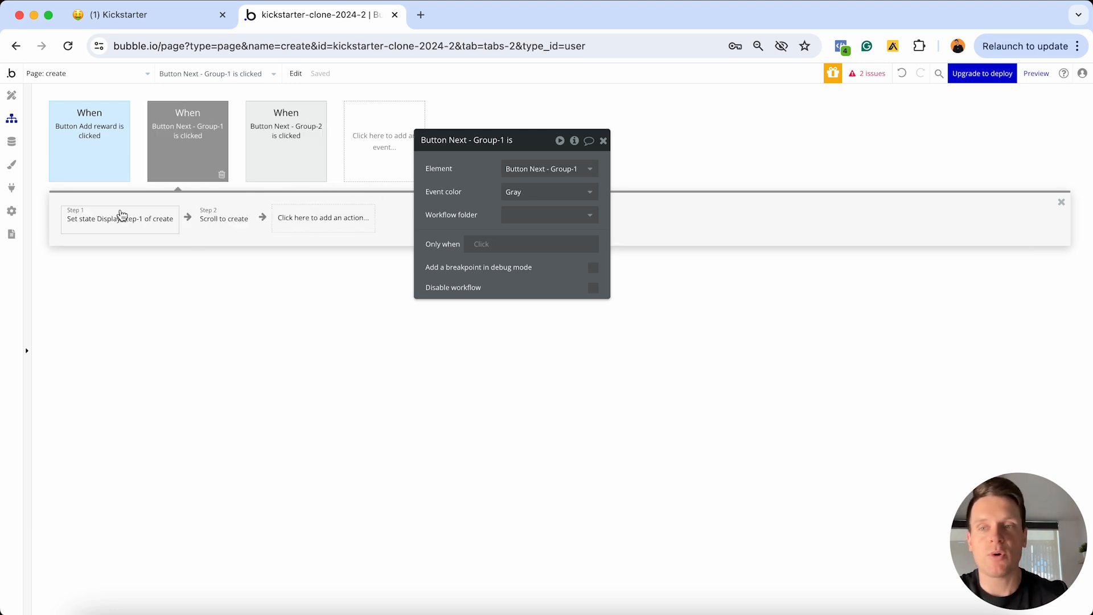
right_click(114, 219)
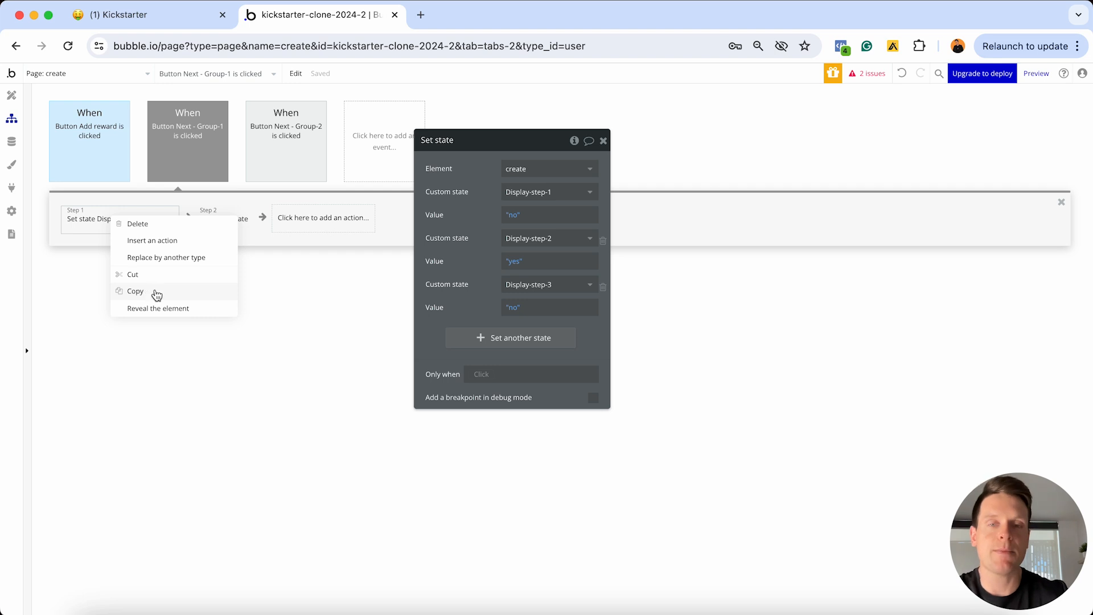
left_click(178, 125)
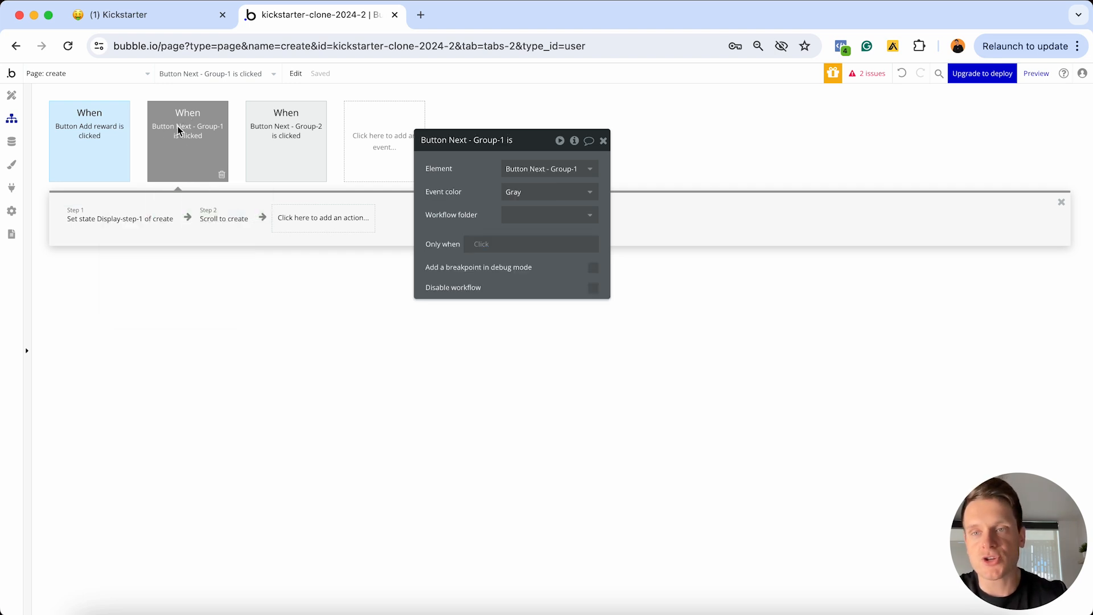
right_click(177, 128)
left_click(205, 188)
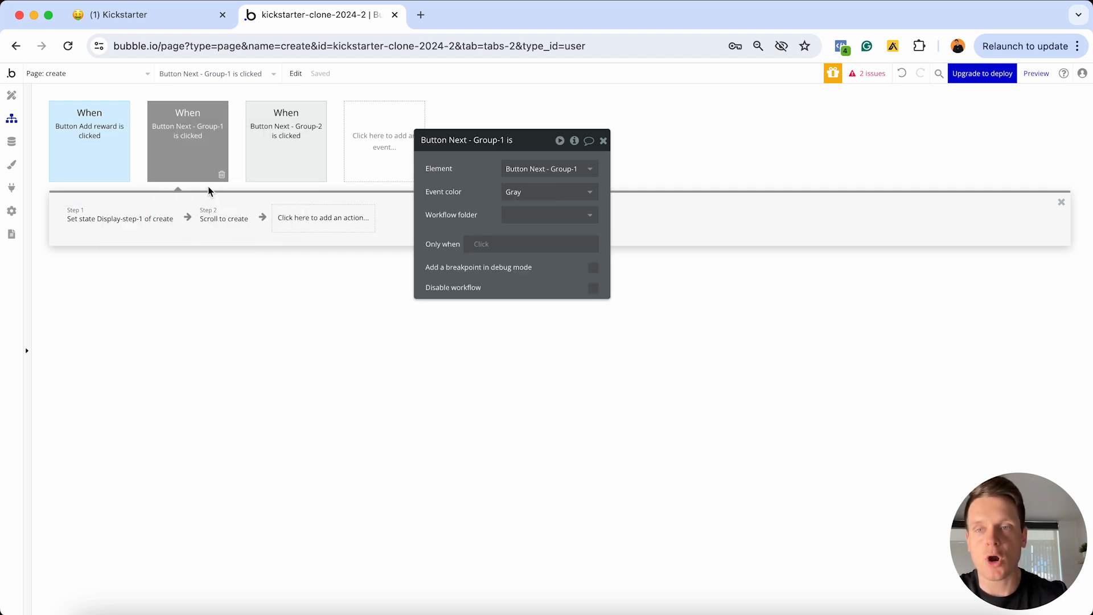
left_click(290, 154)
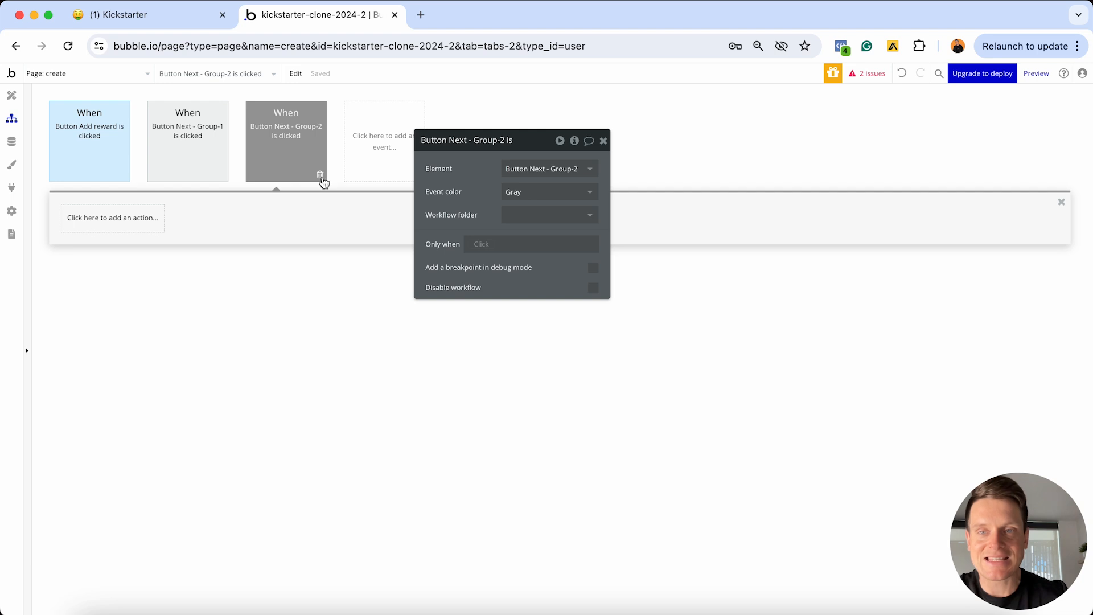
left_click(321, 176)
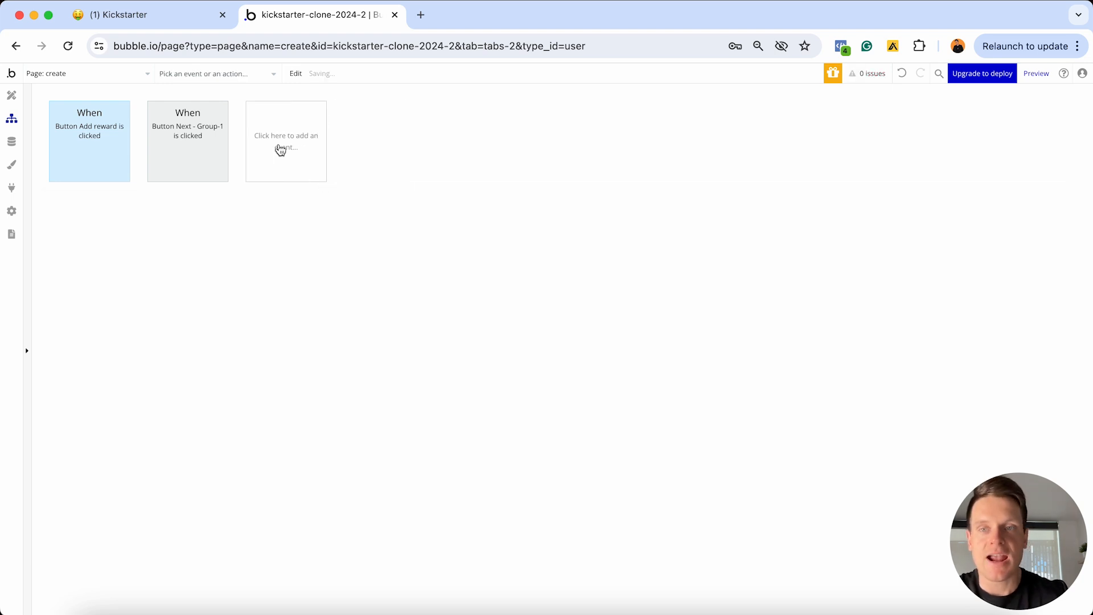
right_click(280, 149)
left_click(299, 156)
Make Button Next - Group-2 the trigger of the pasted event
left_click(300, 162)
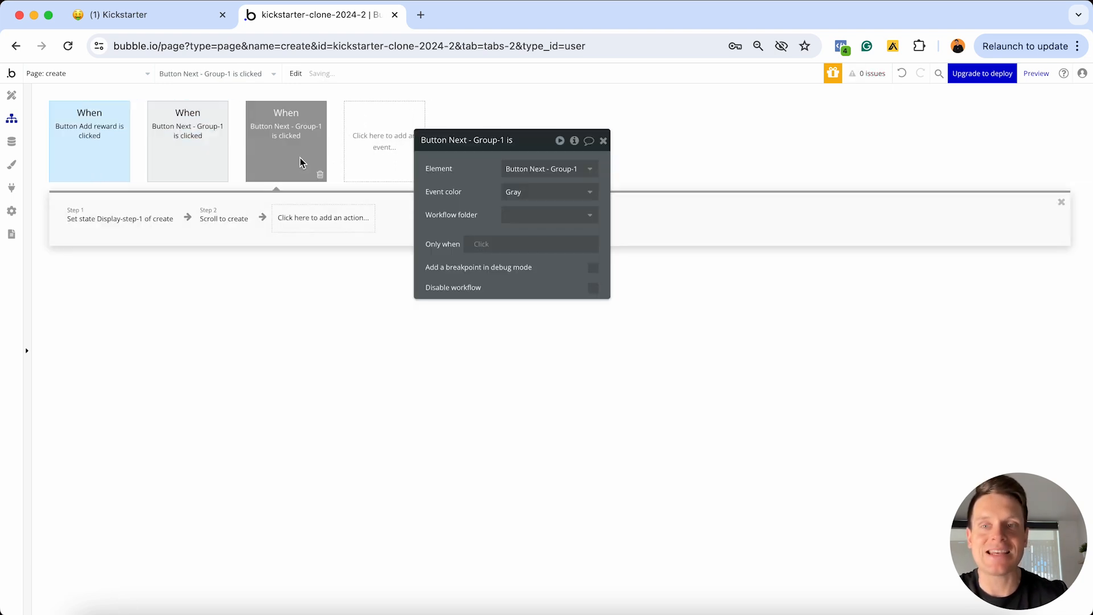
left_click(506, 169)
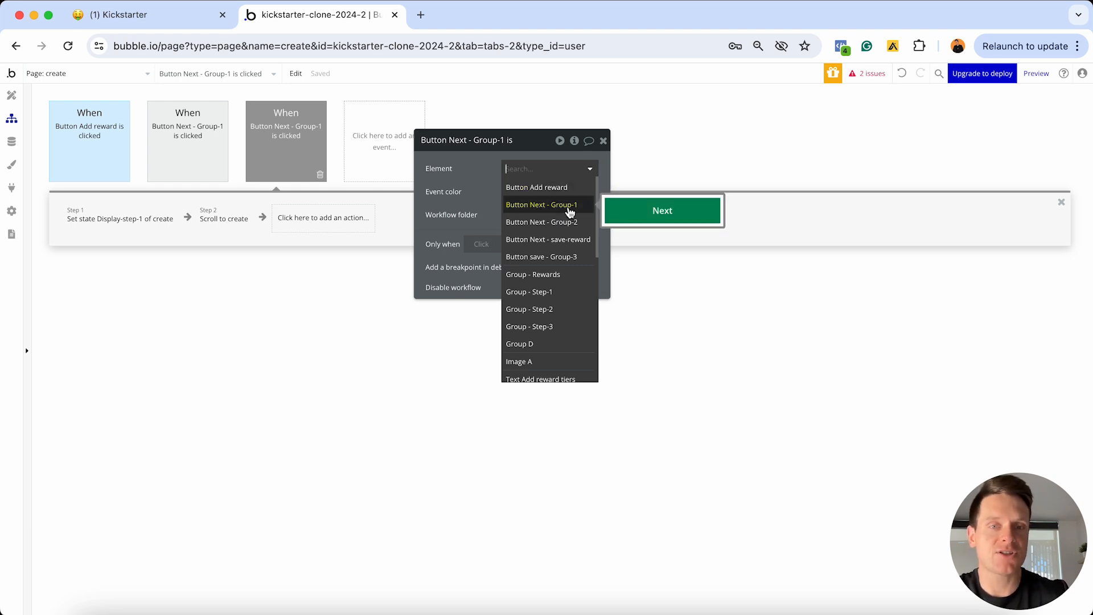
left_click(555, 226)
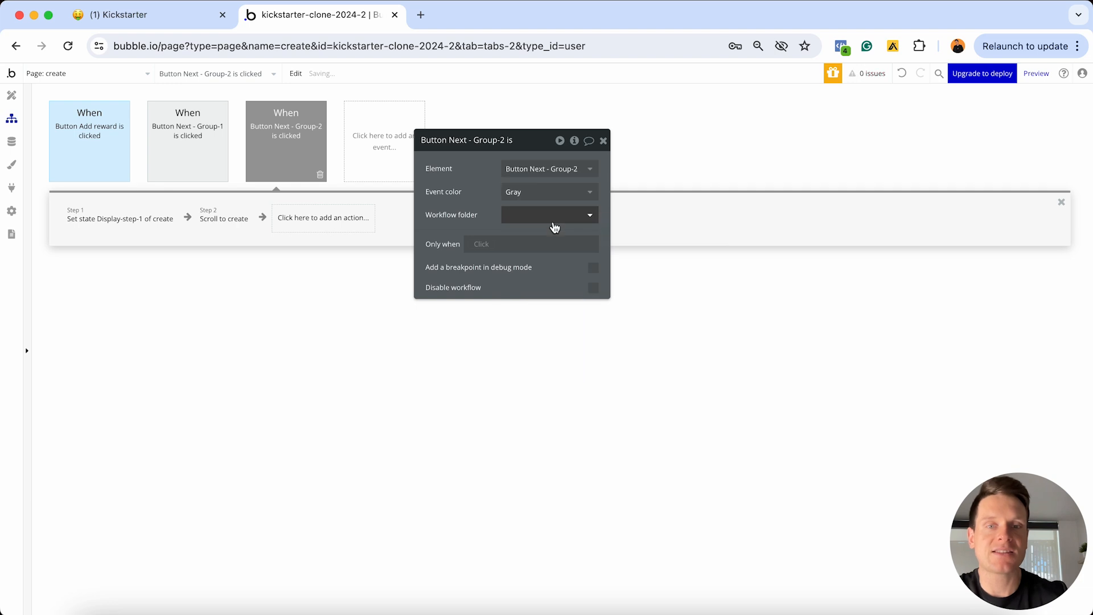
Change the set-state values to Display-step-2 no and Display-step-3 yes, then open the scroll step
left_click(100, 227)
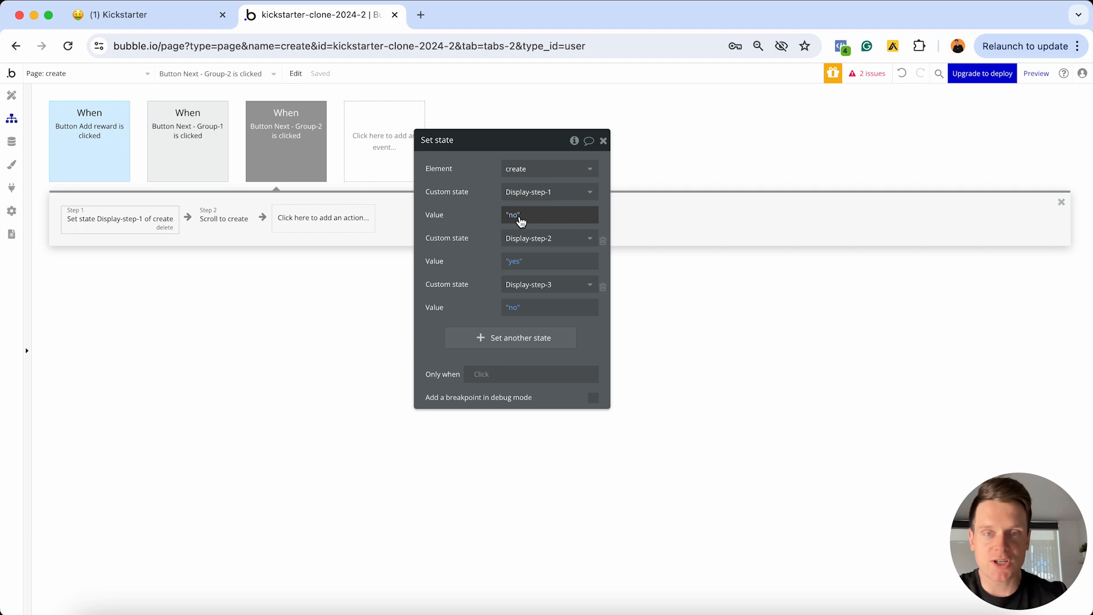
left_click(514, 263)
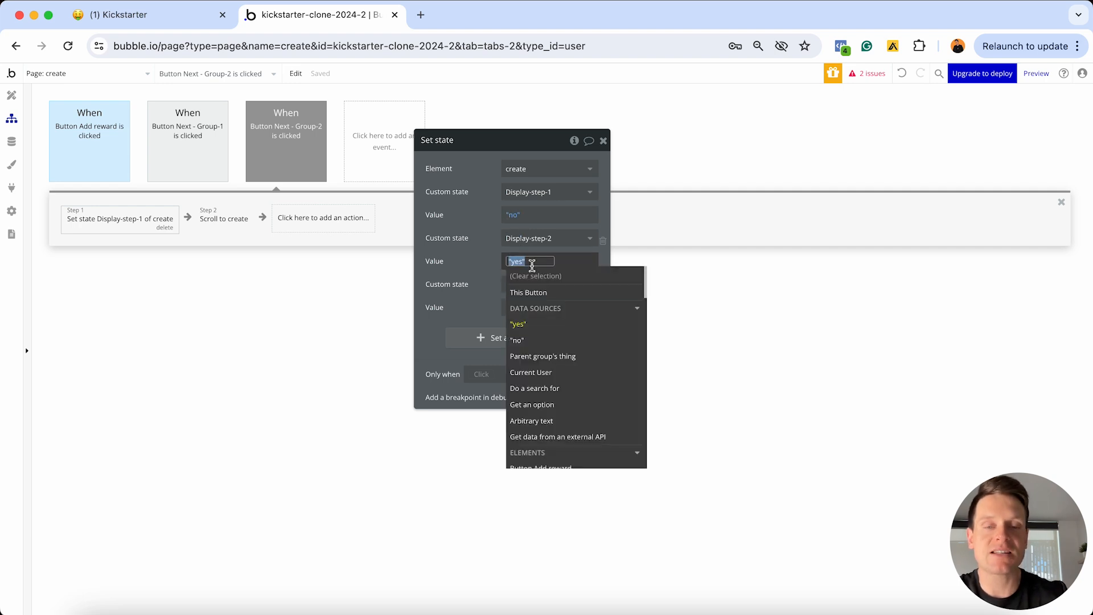
left_click(536, 341)
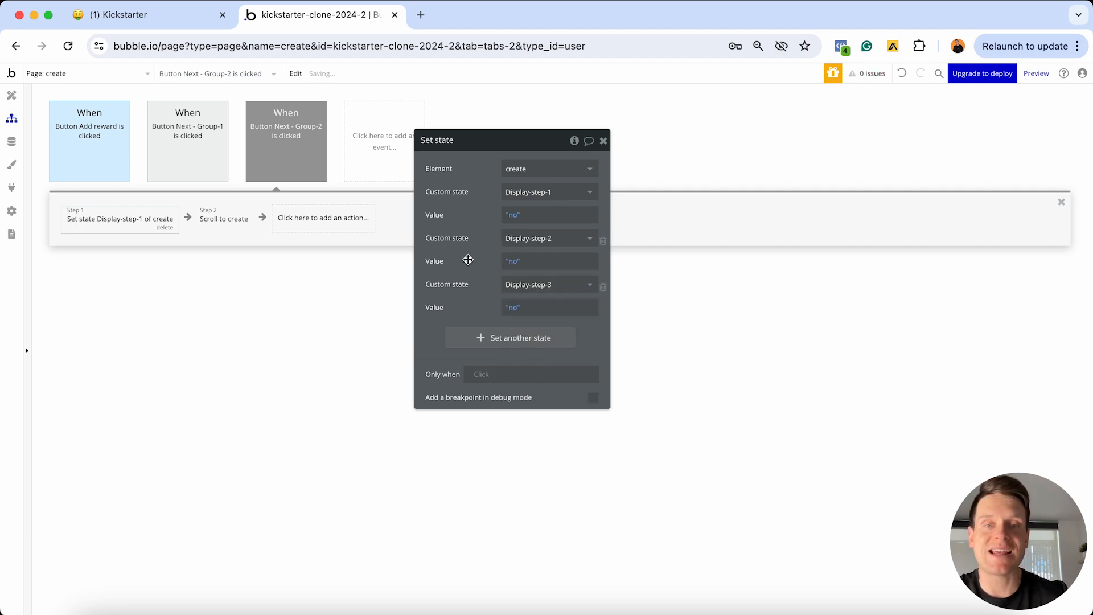
left_click(515, 306)
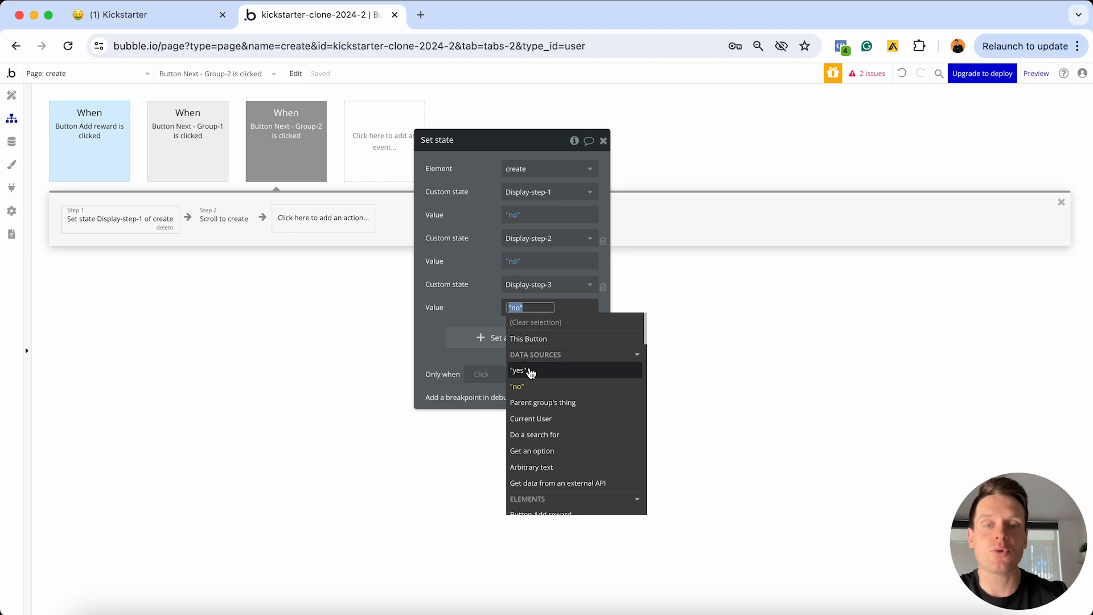
left_click(521, 370)
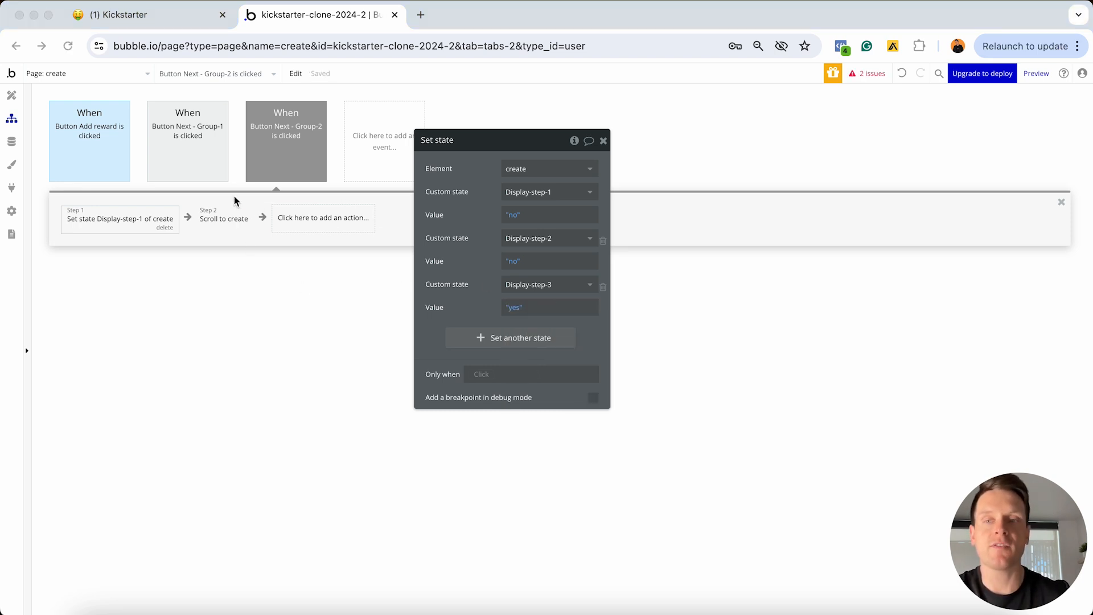
left_click(219, 219)
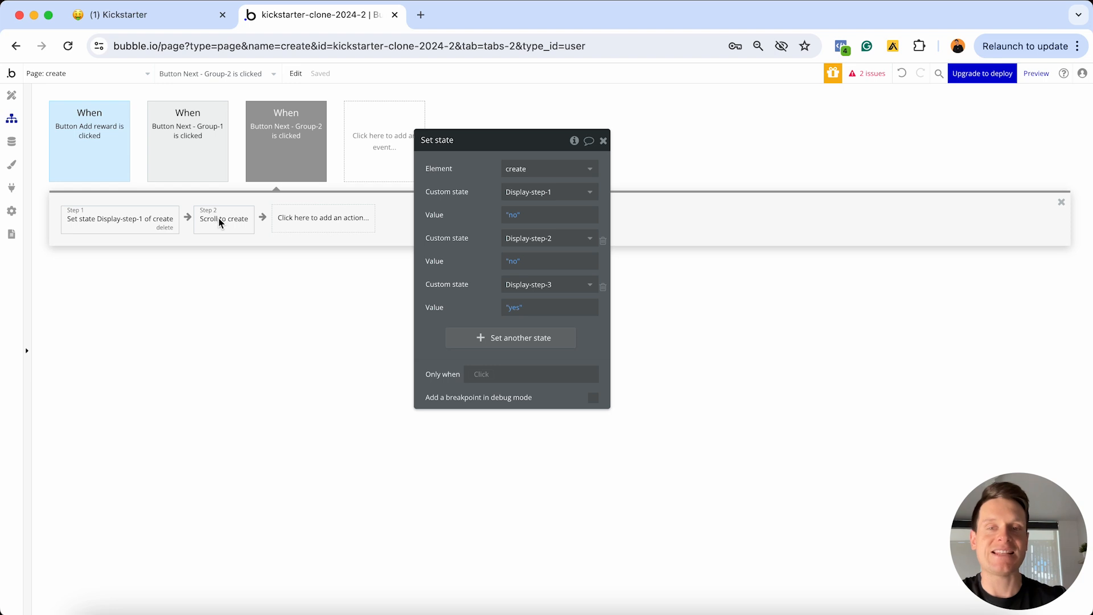
left_click(220, 222)
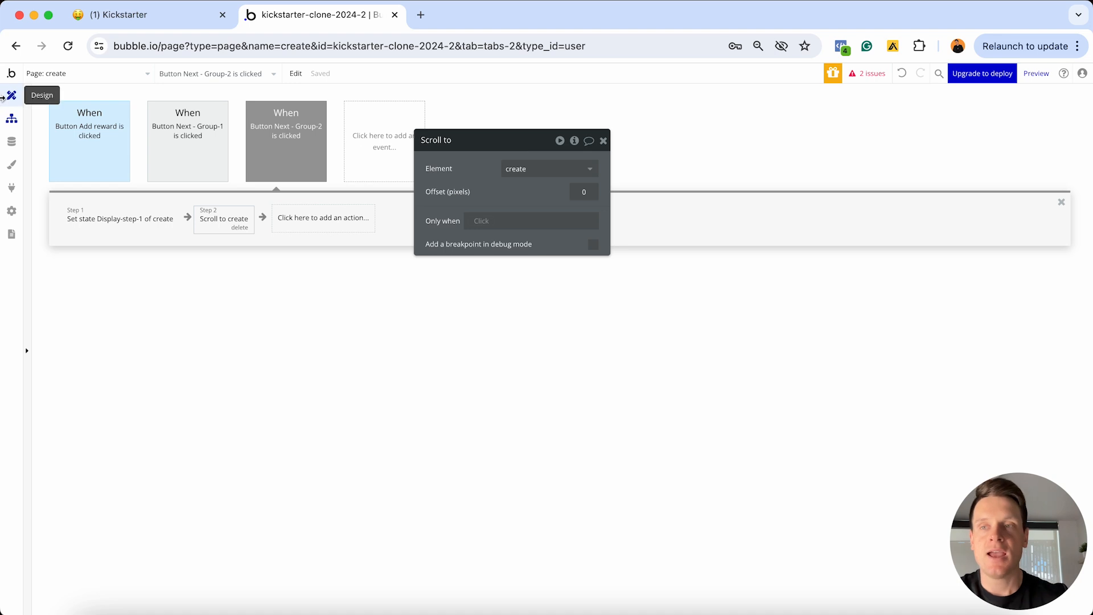
Back in Design, select Button save - Group-3 and scroll to the top of the page
left_click(11, 95)
scroll(707, 250, "down", 7)
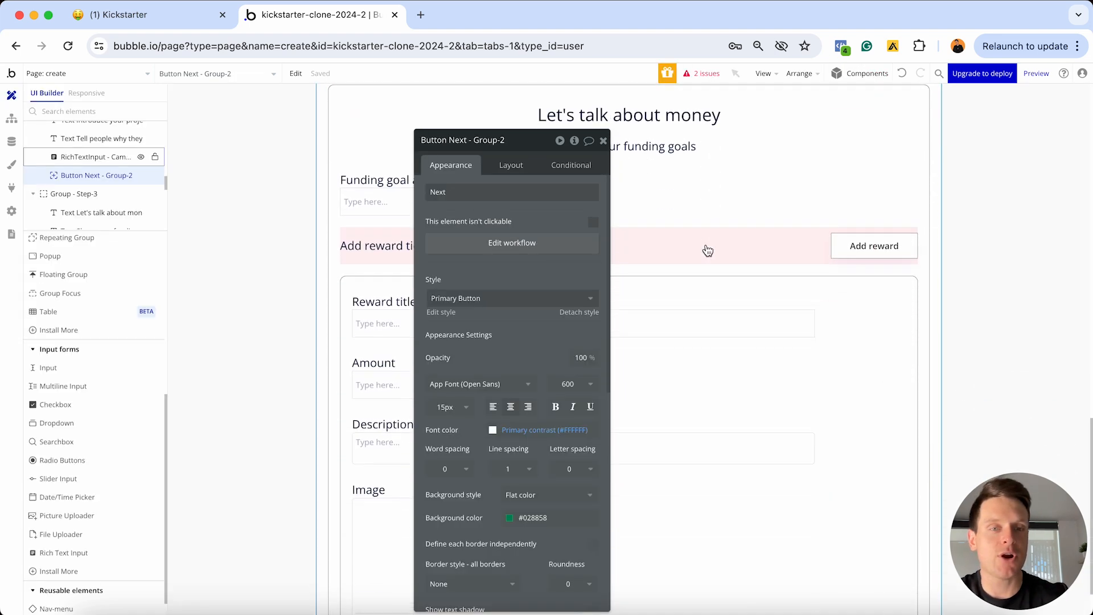
left_click(875, 567)
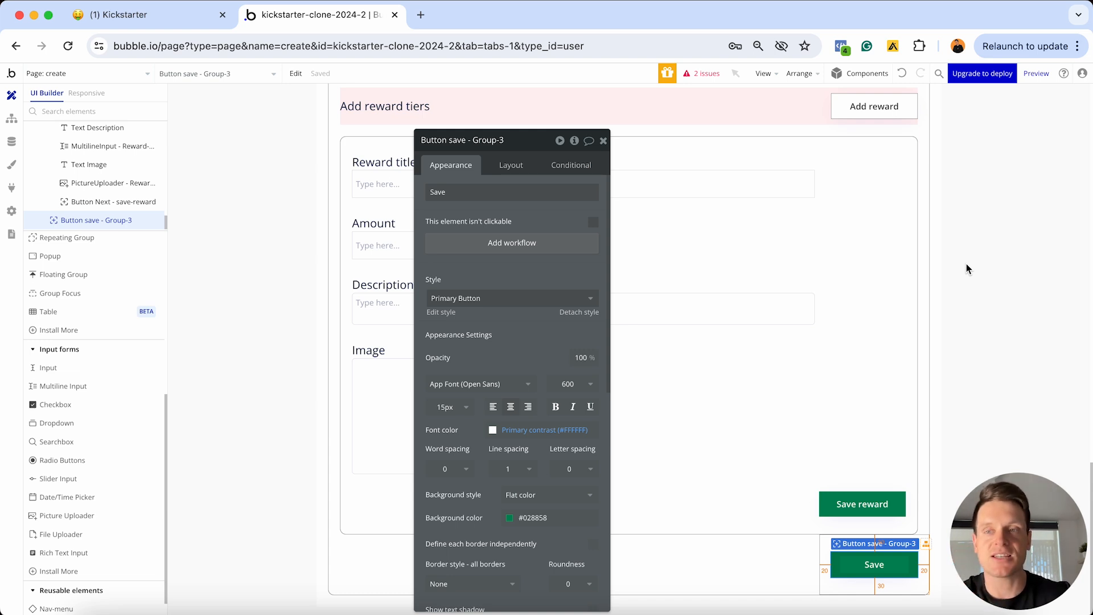
scroll(948, 267, "up", 10)
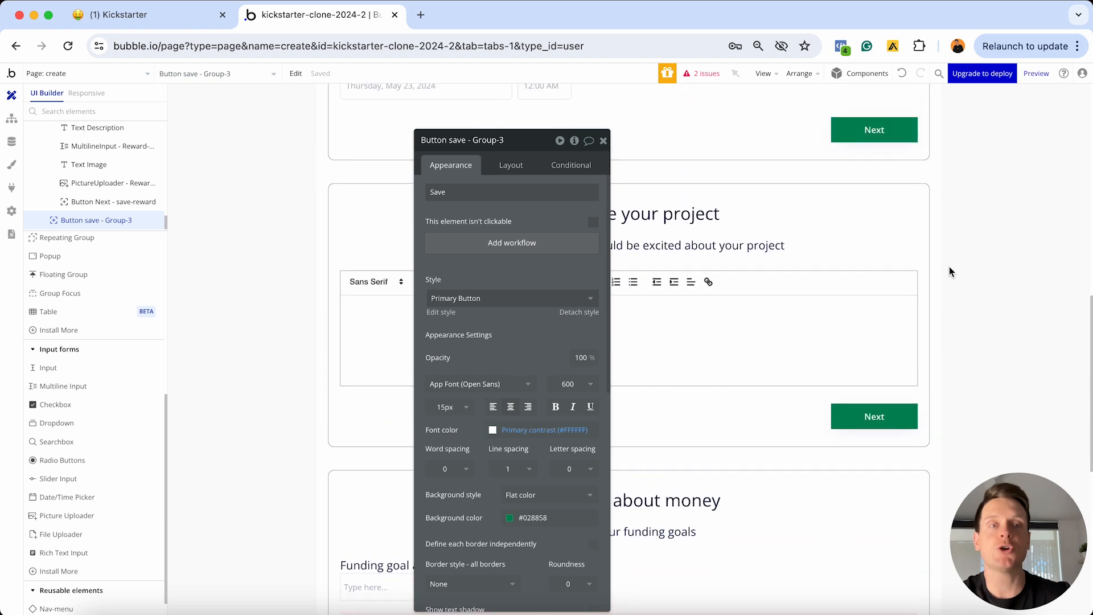
scroll(949, 266, "up", 10)
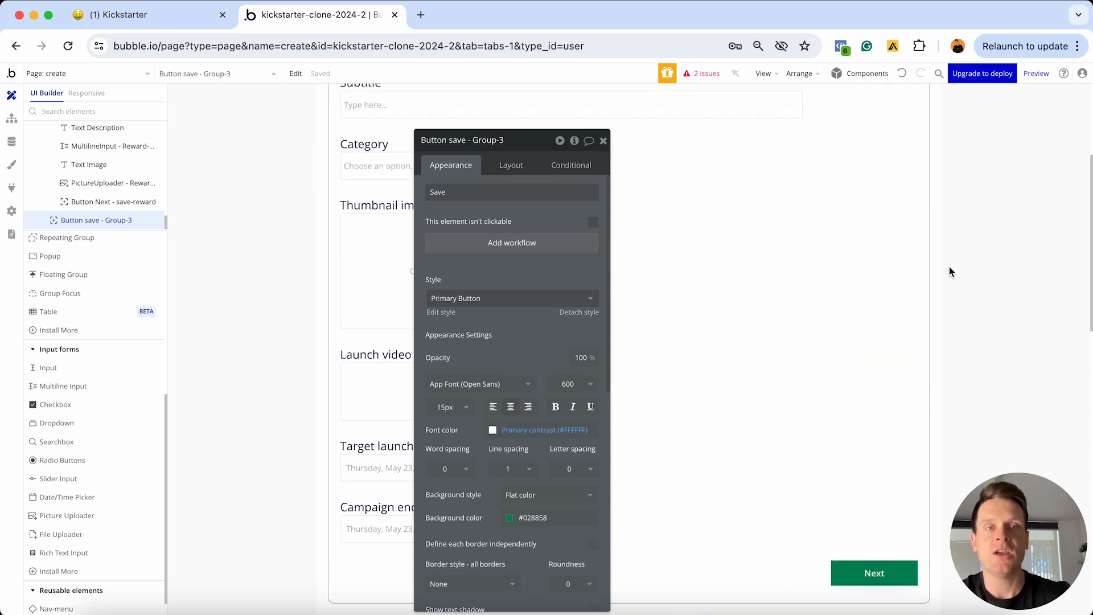
scroll(949, 271, "up", 5)
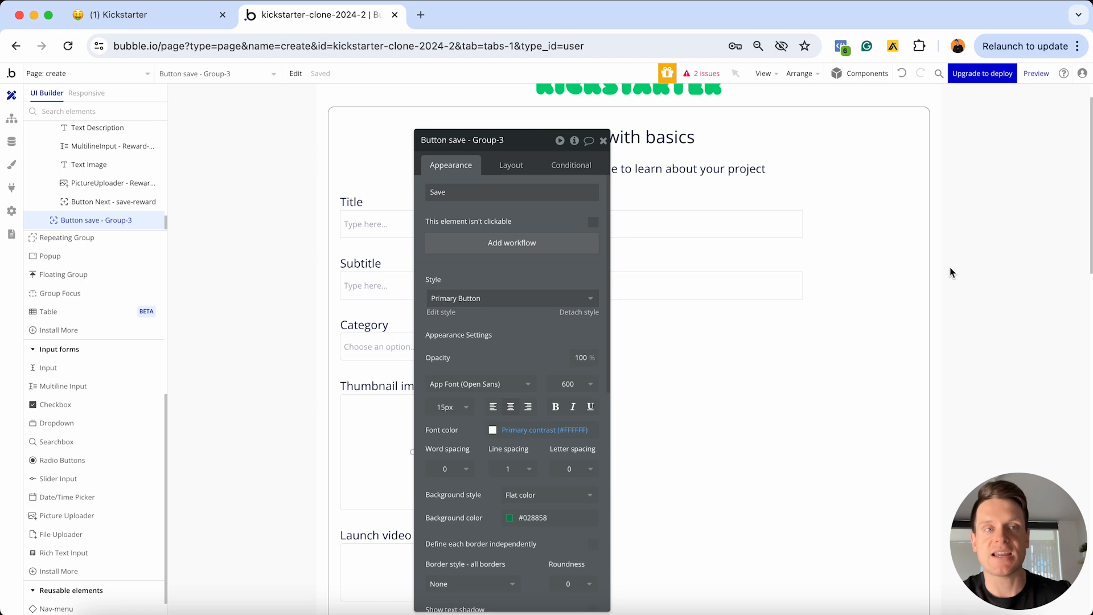
Make Group - Step-1 hidden on page load and collapsing when hidden in its Layout settings
left_click(867, 126)
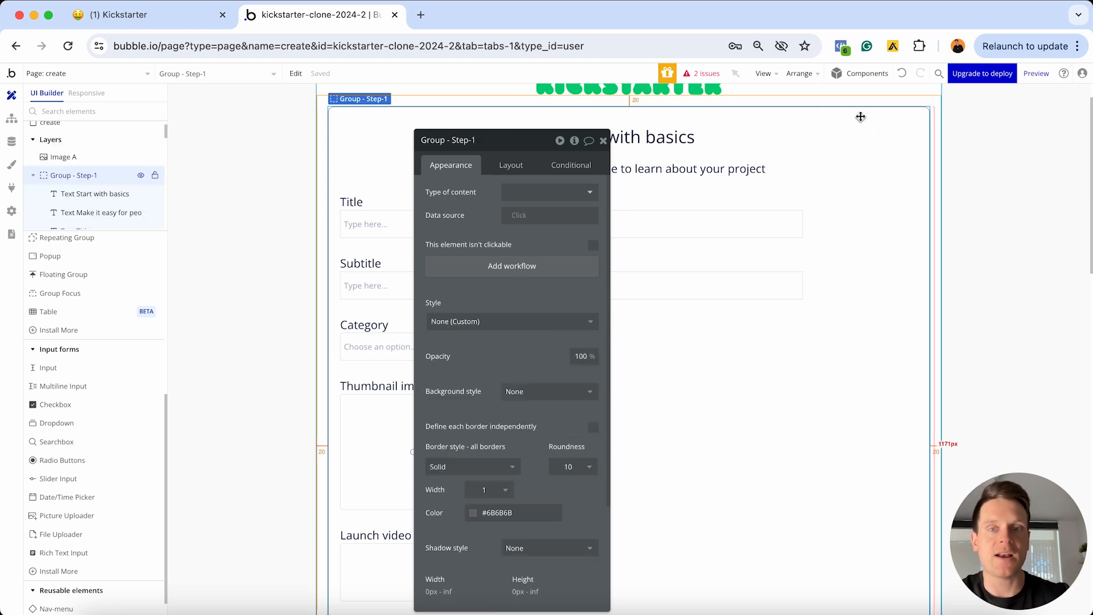
left_click(508, 166)
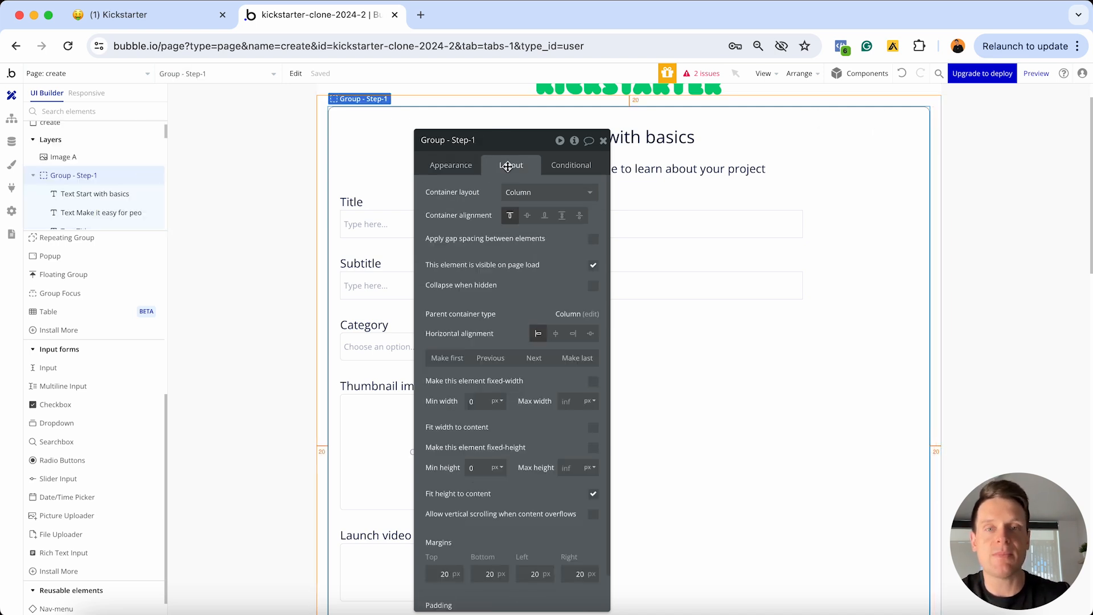
left_click(593, 266)
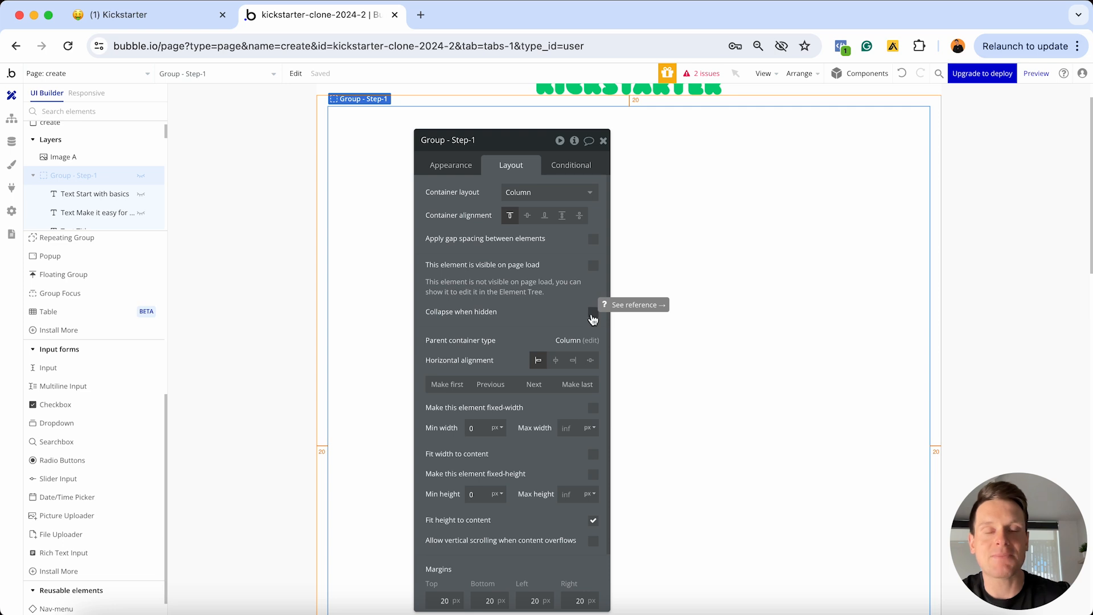
scroll(658, 295, "down", 5)
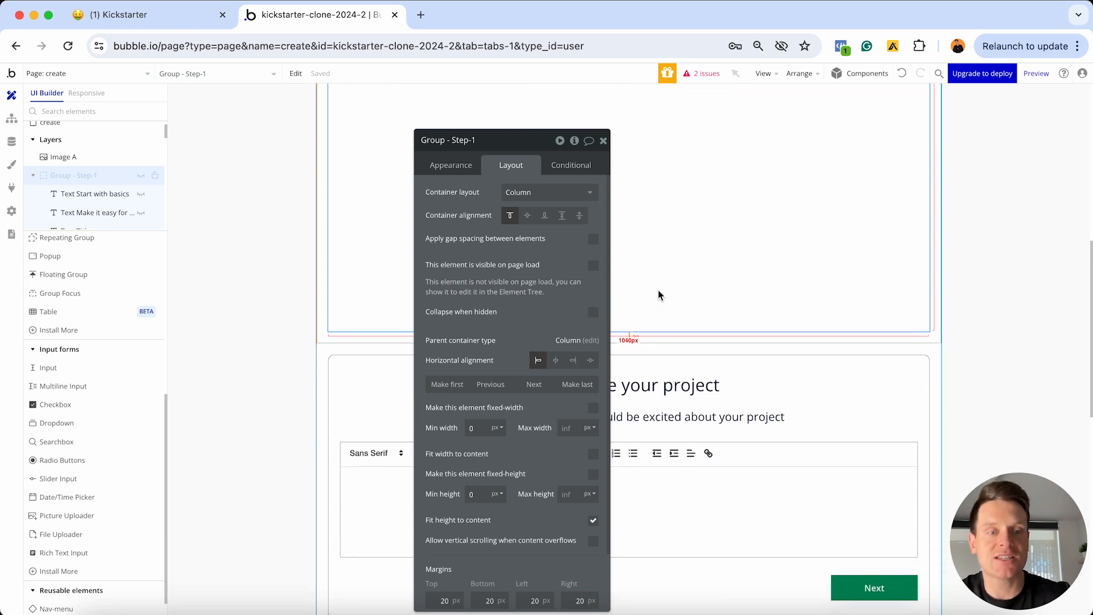
scroll(809, 274, "up", 10)
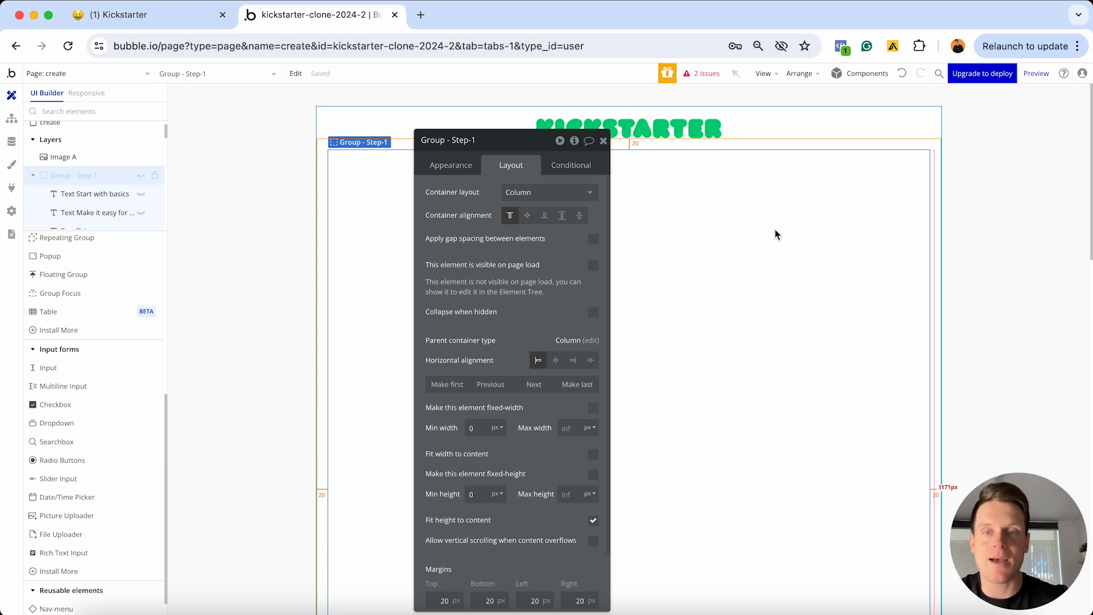
left_click(592, 314)
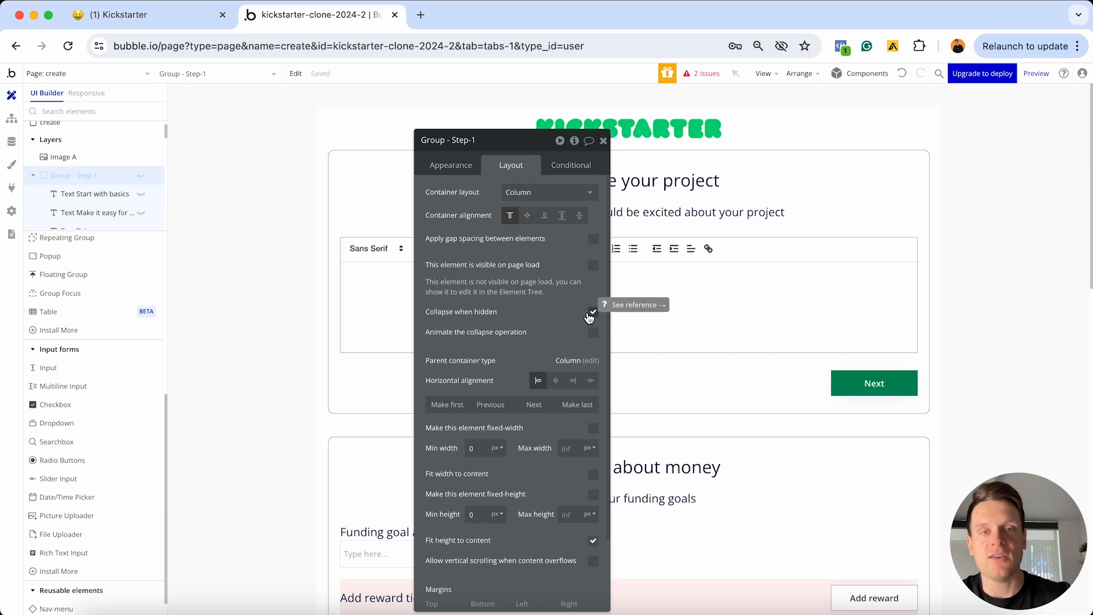
Toggle Group - Step-1's eye icon in the Elements Tree so it shows on the canvas
scroll(140, 164, "up", 2)
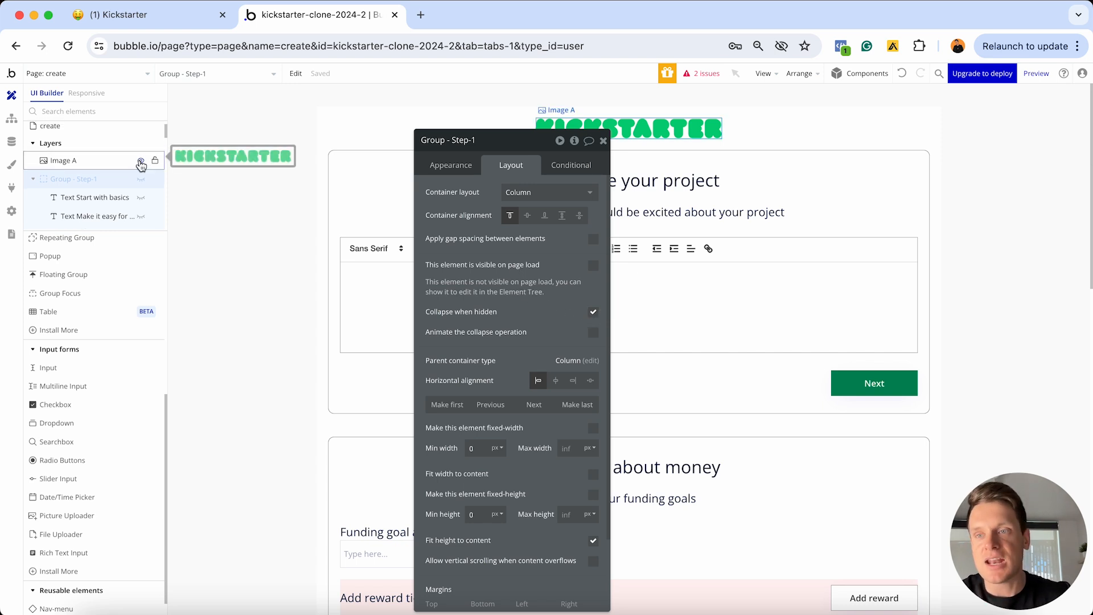
mouse_move(59, 207)
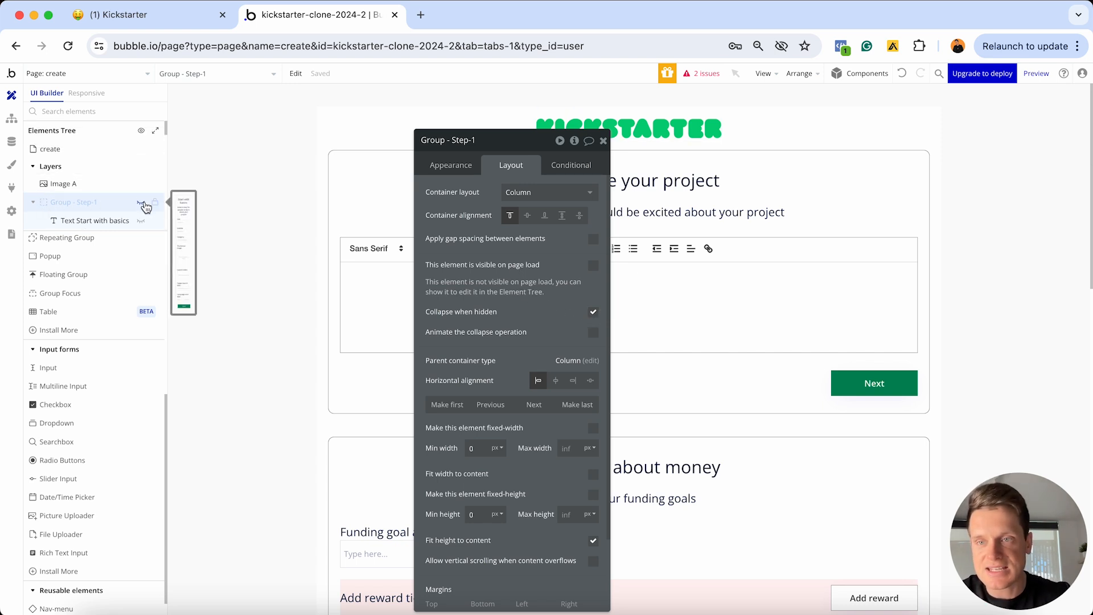
left_click(142, 206)
left_click(141, 206)
left_click(141, 206)
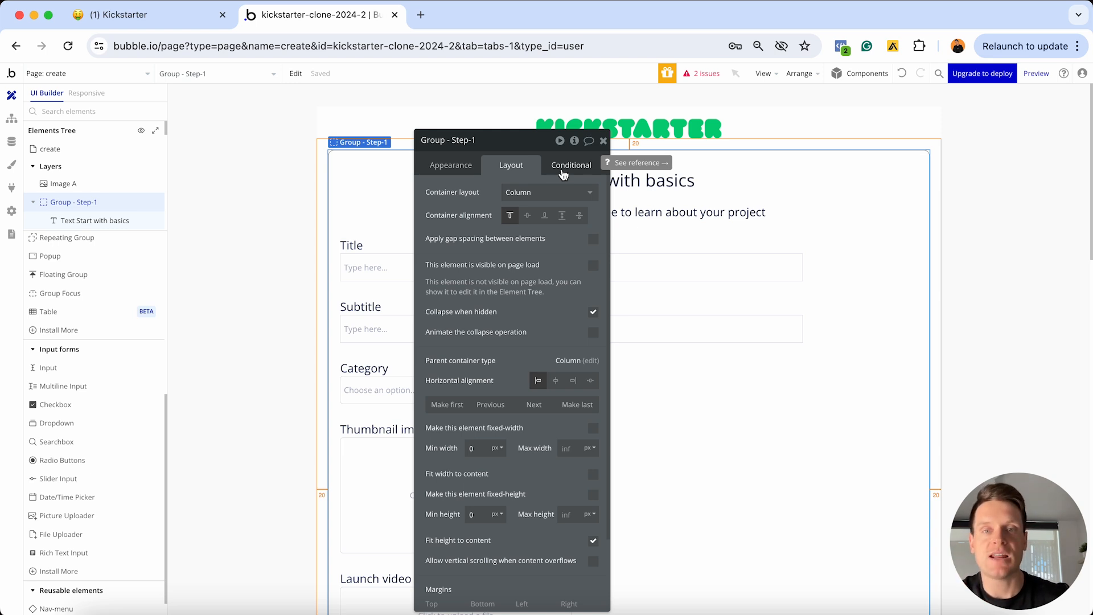
Add a Group - Step-1 condition: when create's Display-step-1 is yes, This element is visible is checked
left_click(563, 171)
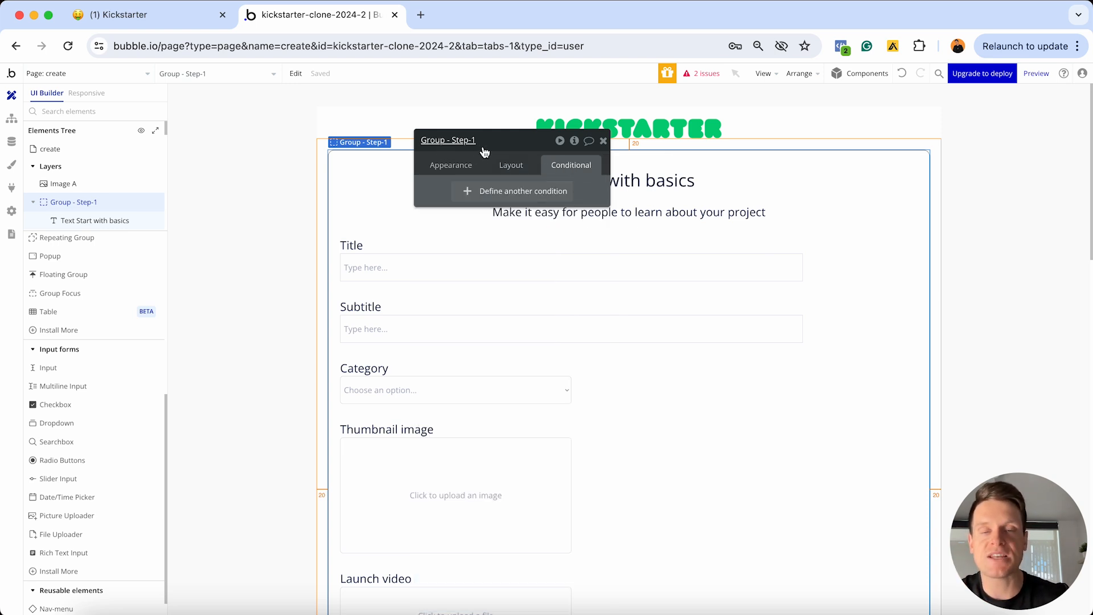
left_click(470, 193)
left_click(464, 198)
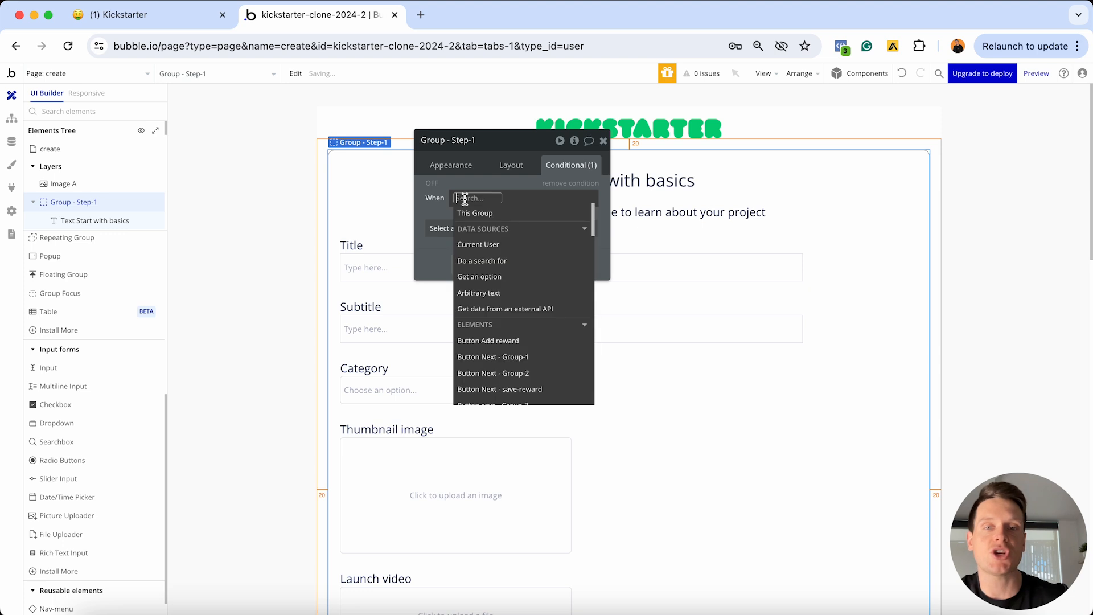
type("crea")
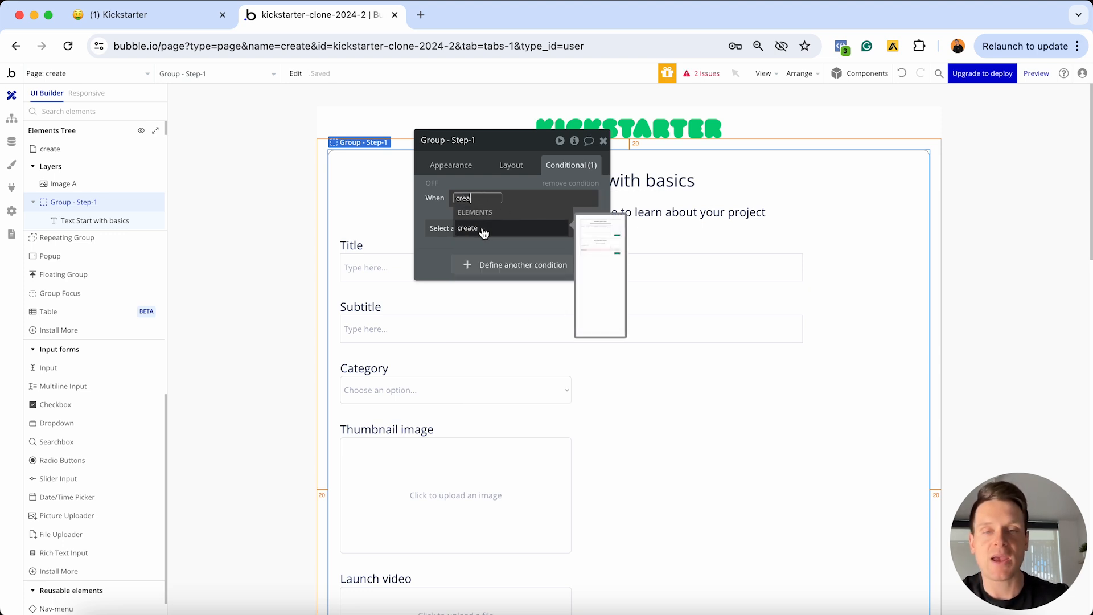
left_click(481, 228)
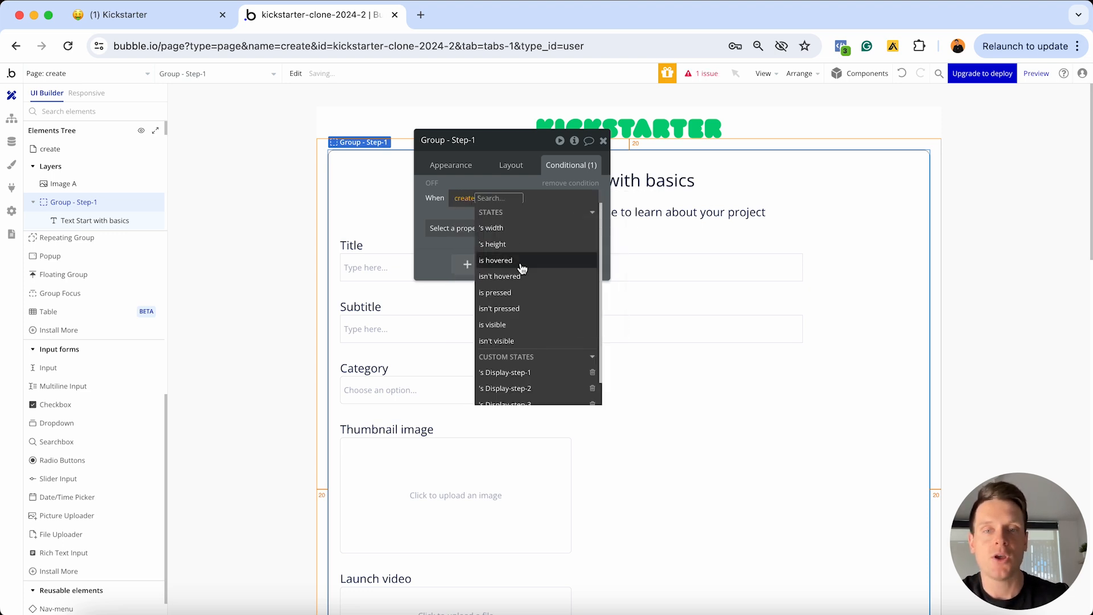
left_click(521, 348)
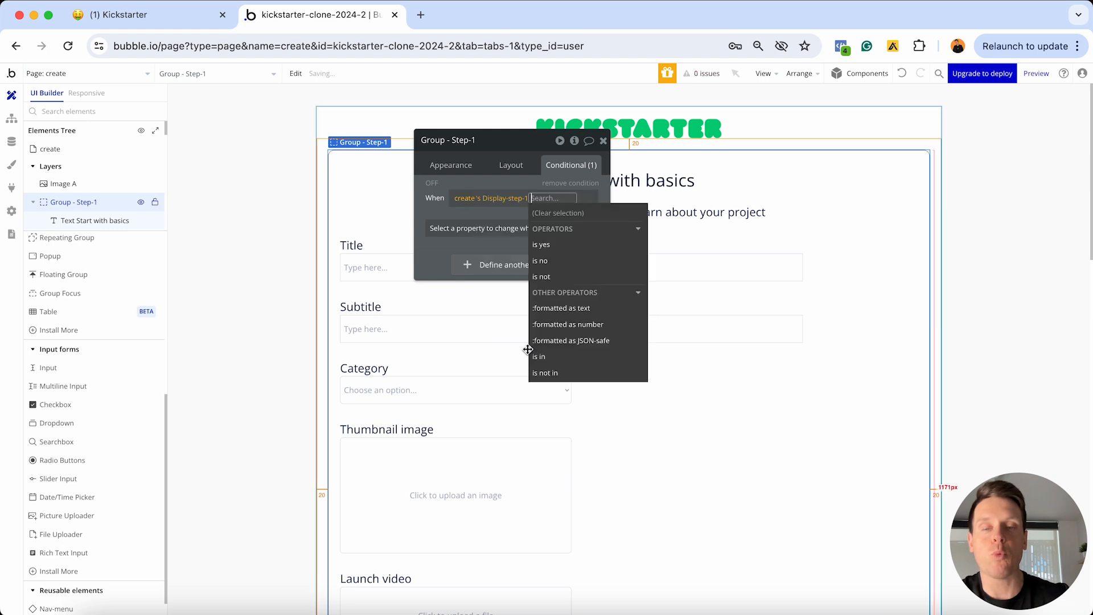
left_click(543, 245)
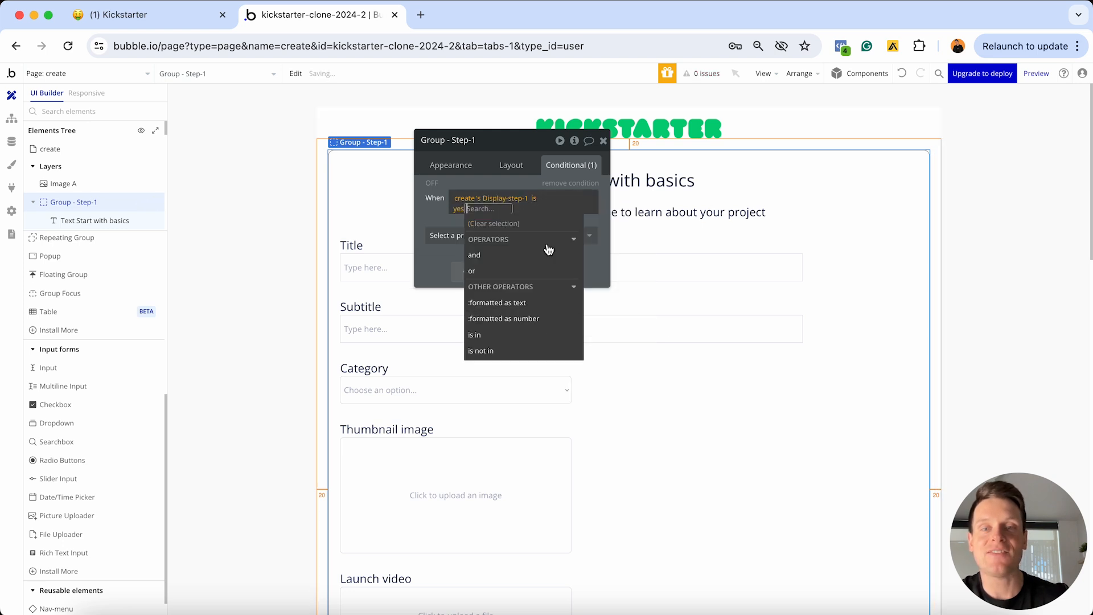
left_click(446, 229)
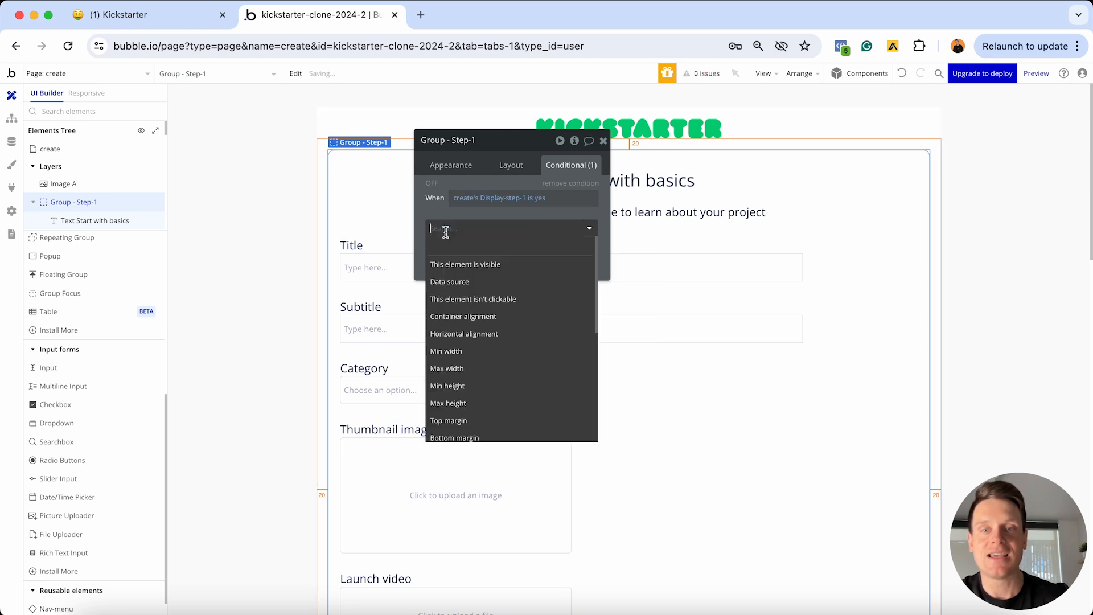
left_click(462, 264)
left_click(582, 226)
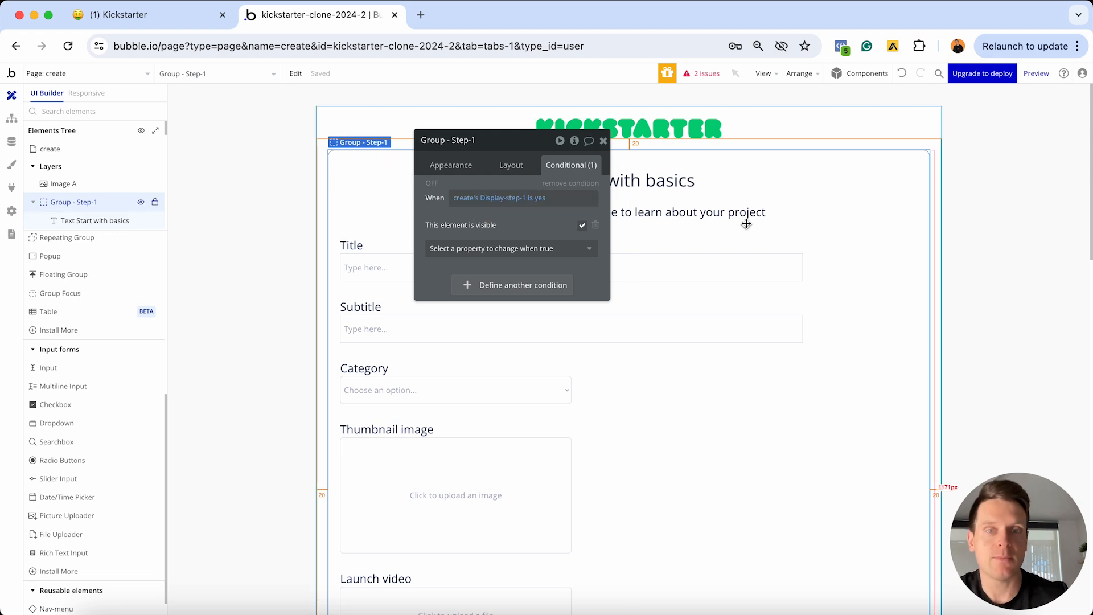
scroll(746, 224, "down", 10)
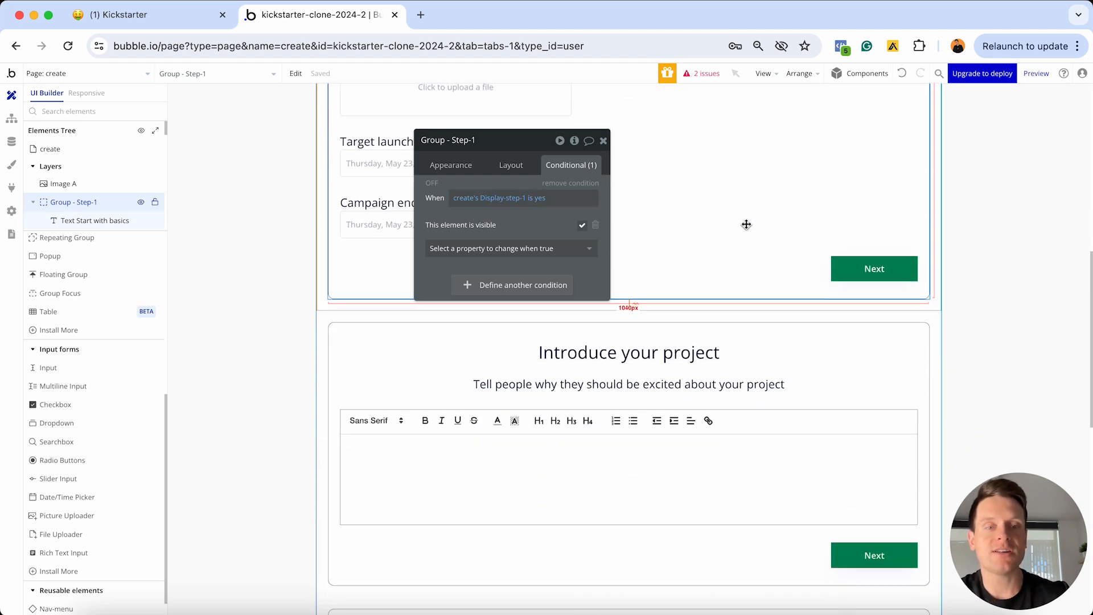
In Group - Step-2's Layout, untick visible on page load and tick Collapse when hidden
left_click(763, 281)
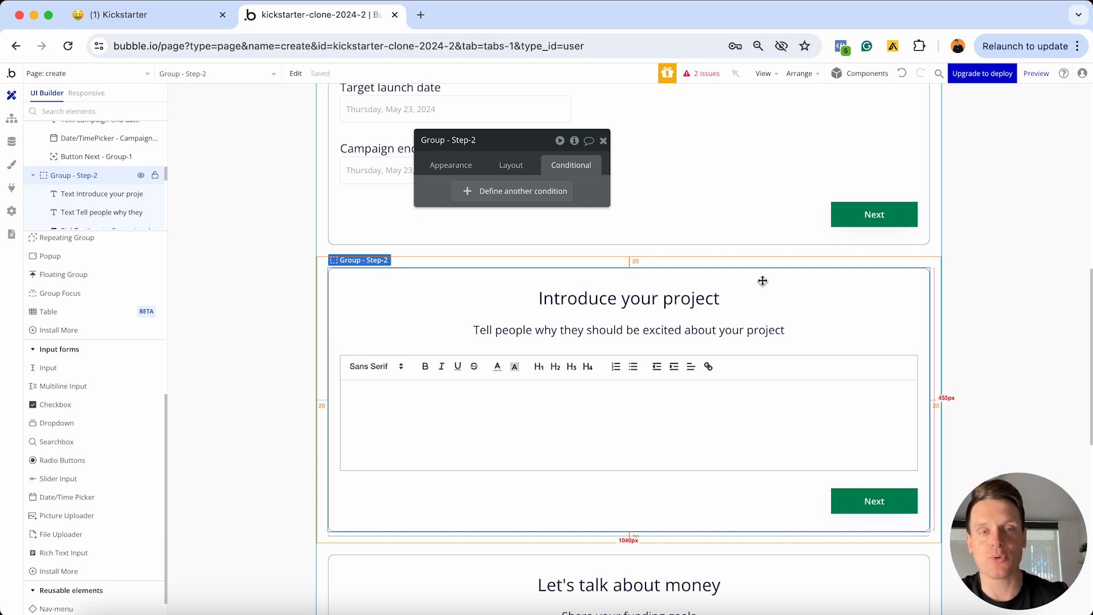
left_click(510, 165)
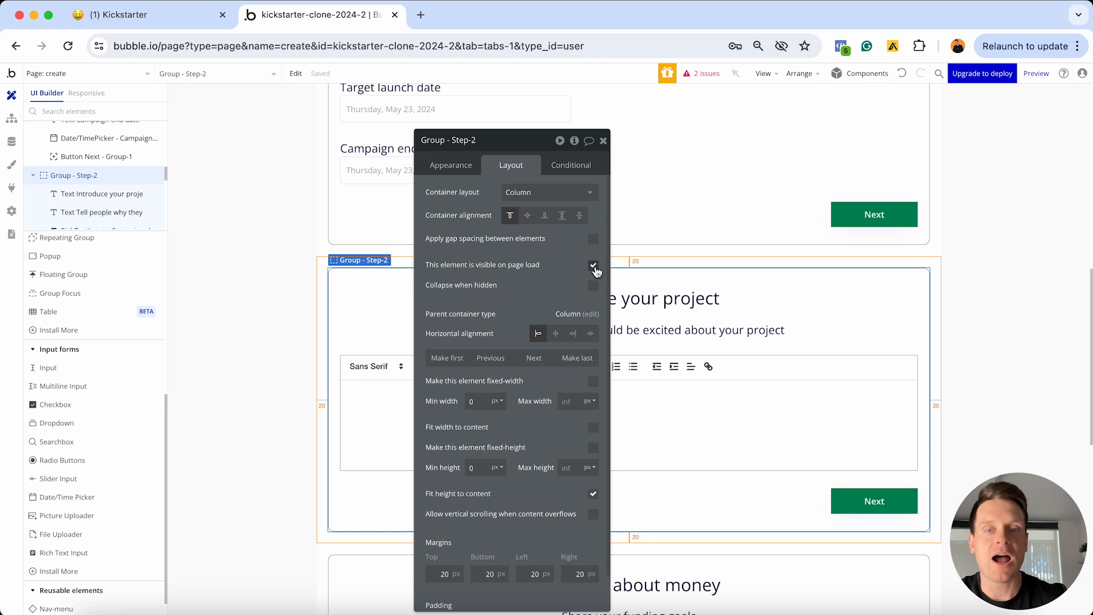
left_click(594, 266)
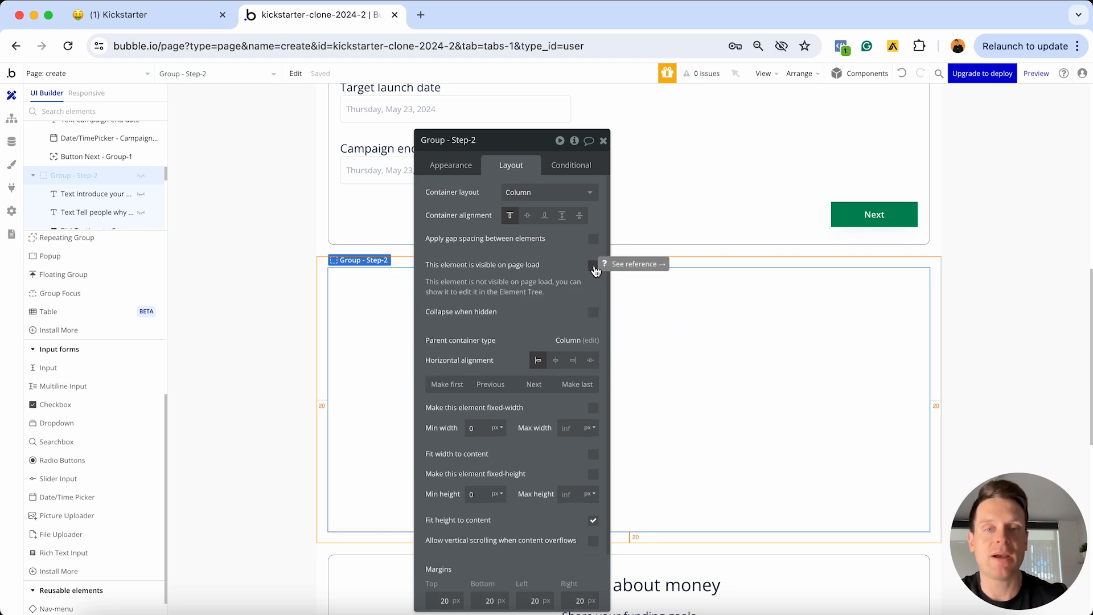
left_click(593, 314)
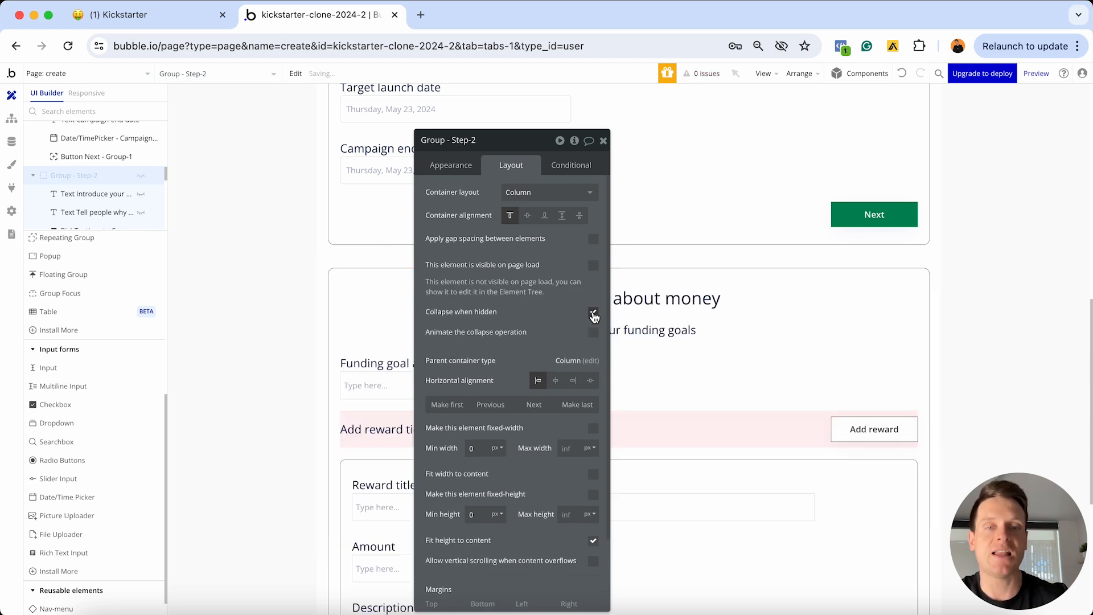
Add a Group - Step-2 condition: when create's Display-step-2 is yes, This element is visible is ticked
left_click(564, 172)
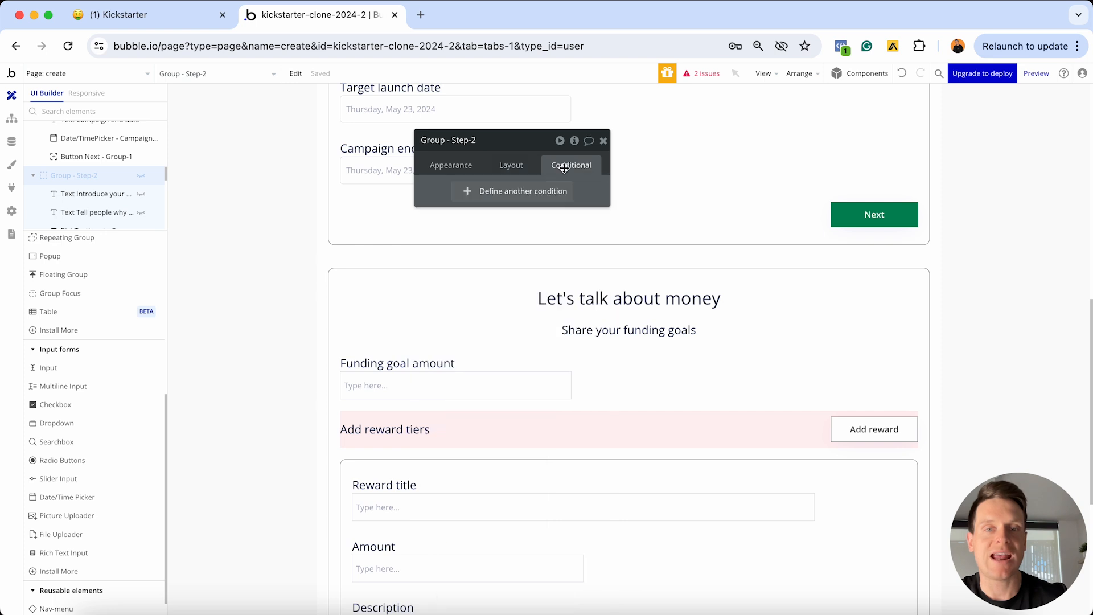
left_click(518, 189)
left_click(468, 198)
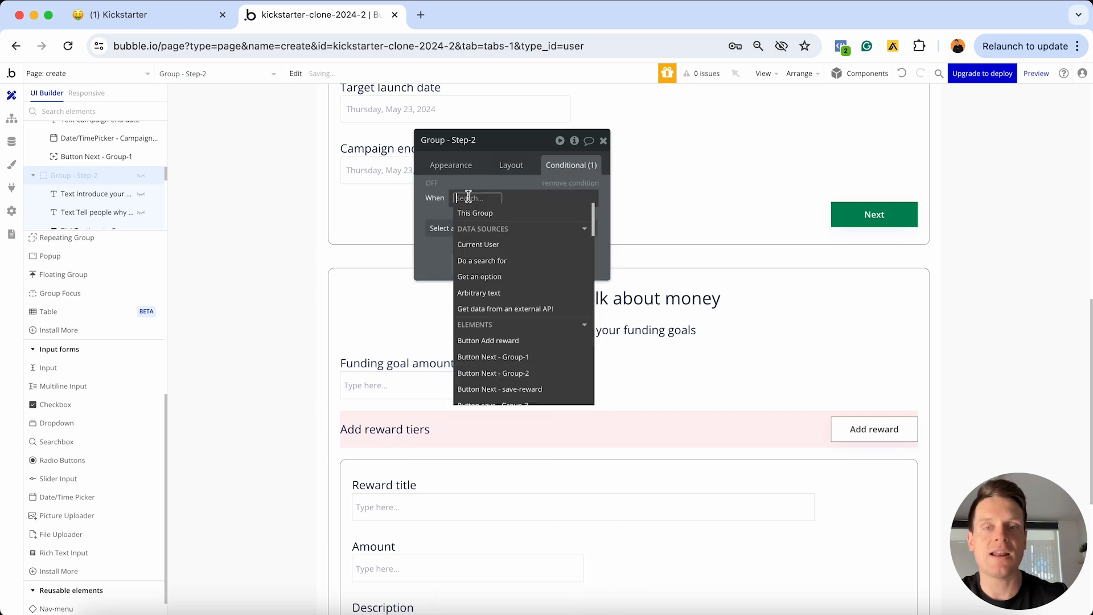
type("crea")
left_click(472, 228)
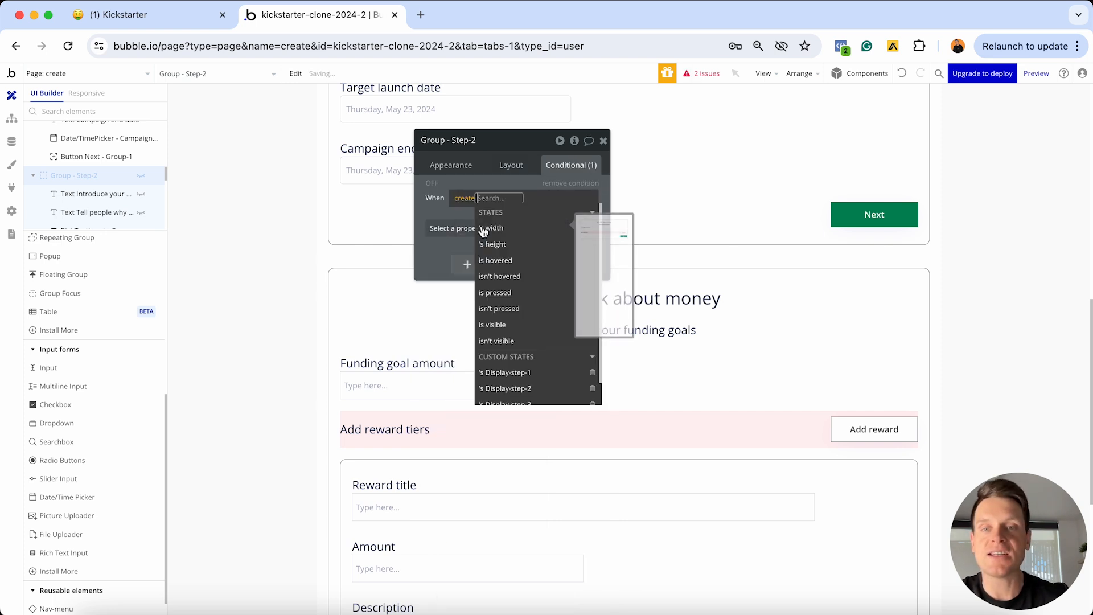
scroll(515, 319, "down", 3)
left_click(517, 369)
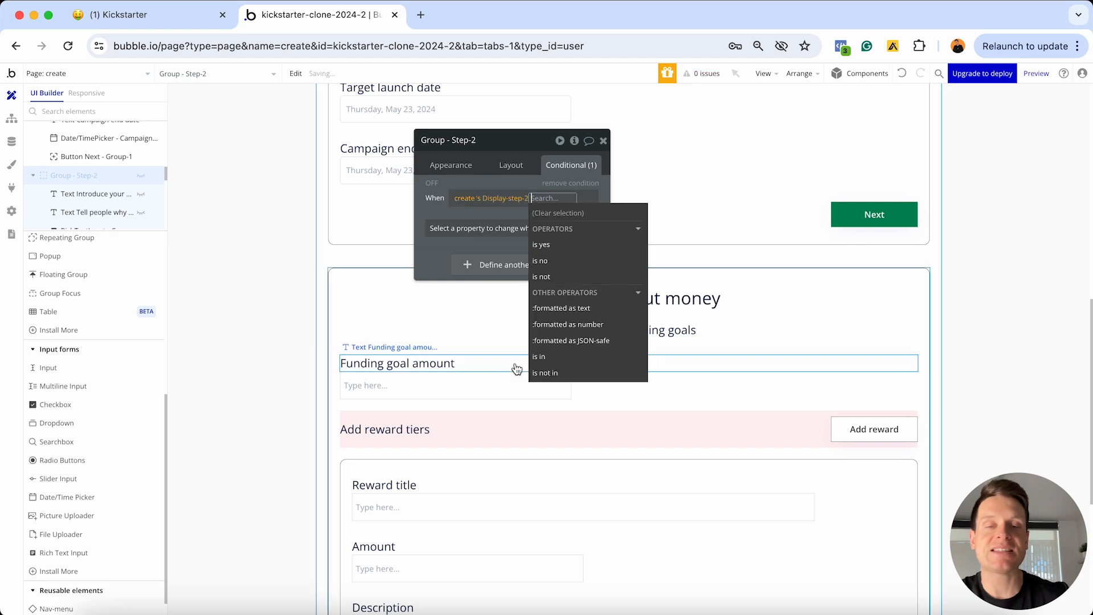
left_click(554, 249)
left_click(447, 235)
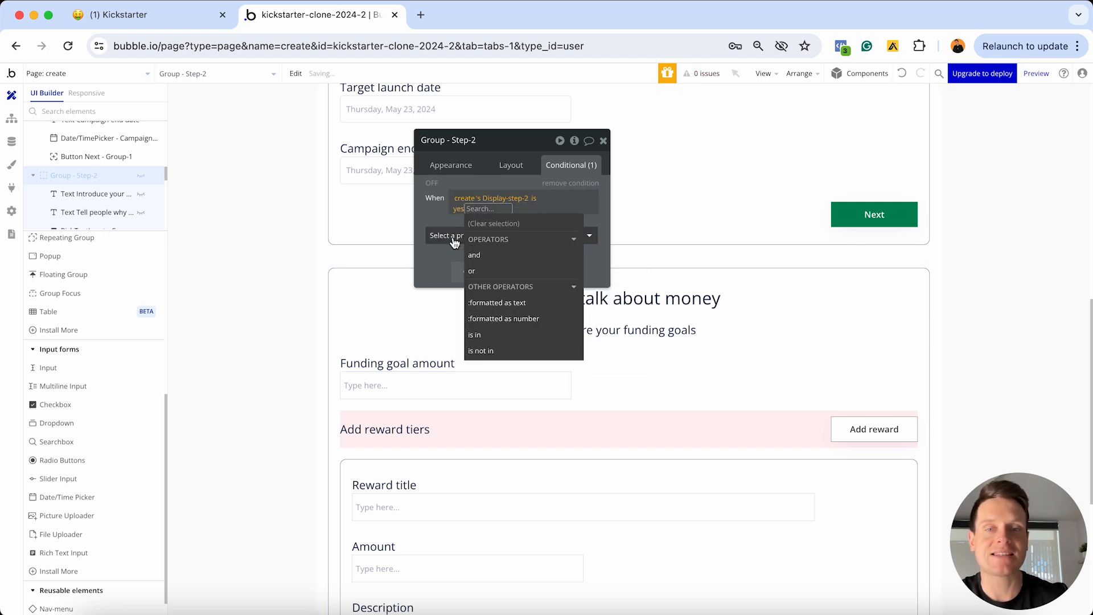
left_click(493, 259)
left_click(583, 226)
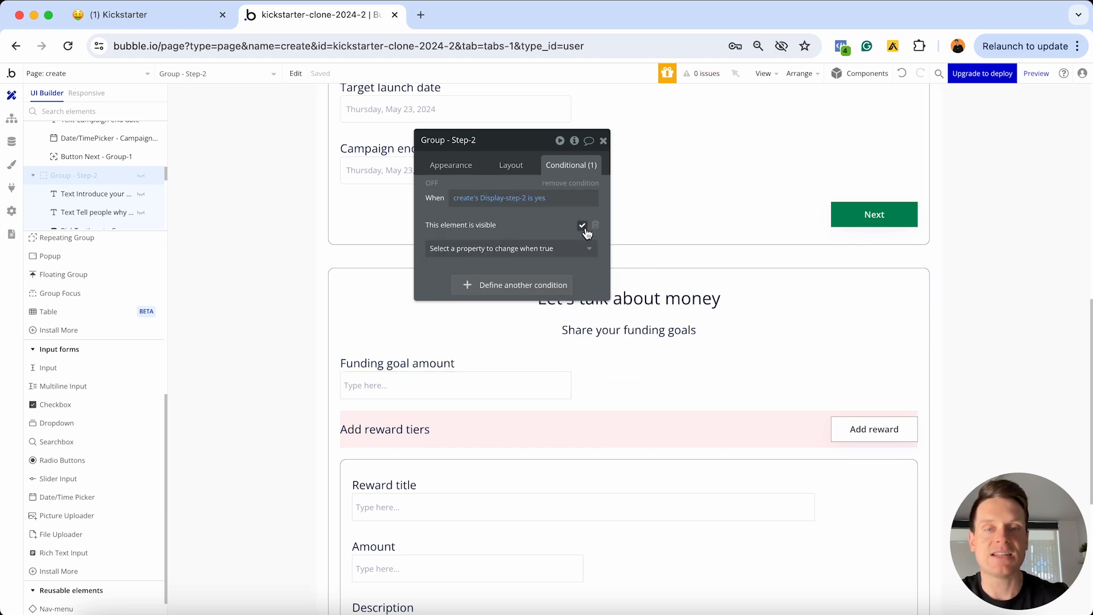
Hide the Let's talk about money group on page load and make it collapse when hidden
left_click(756, 271)
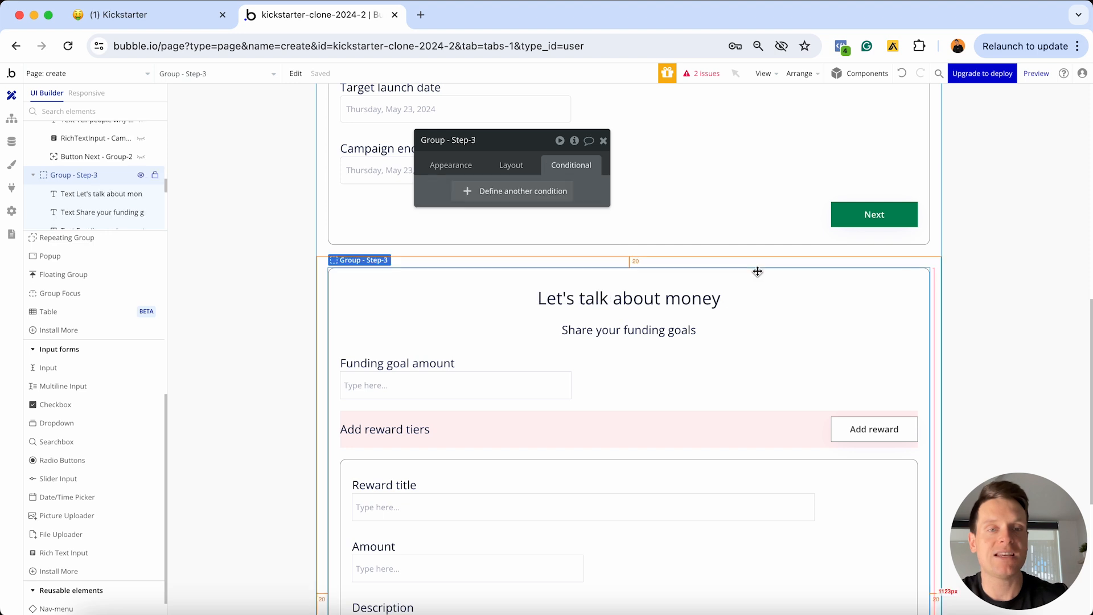
left_click(510, 165)
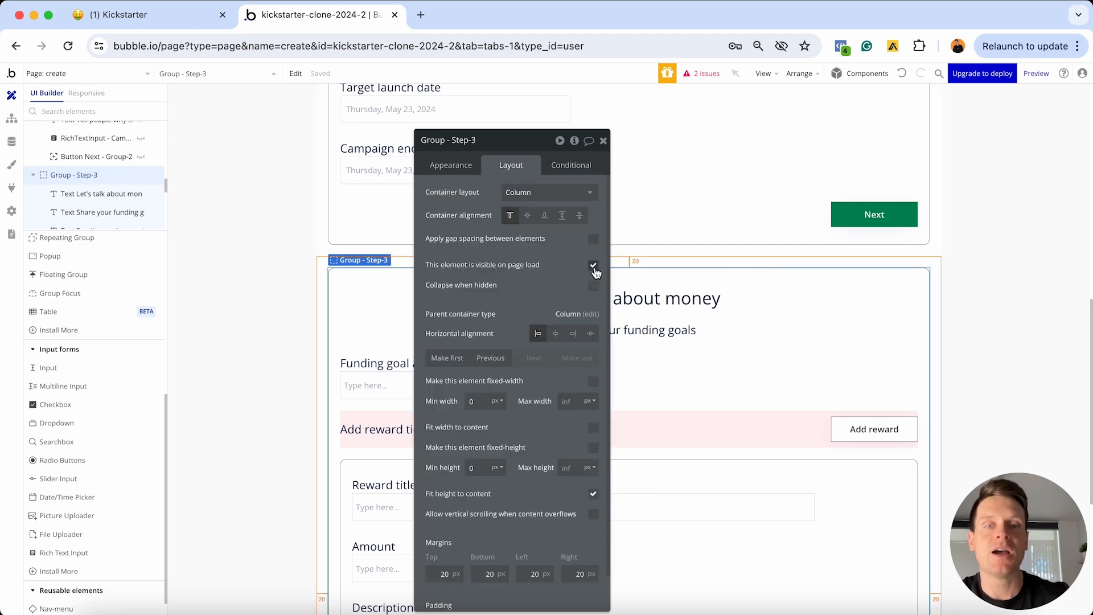
left_click(595, 268)
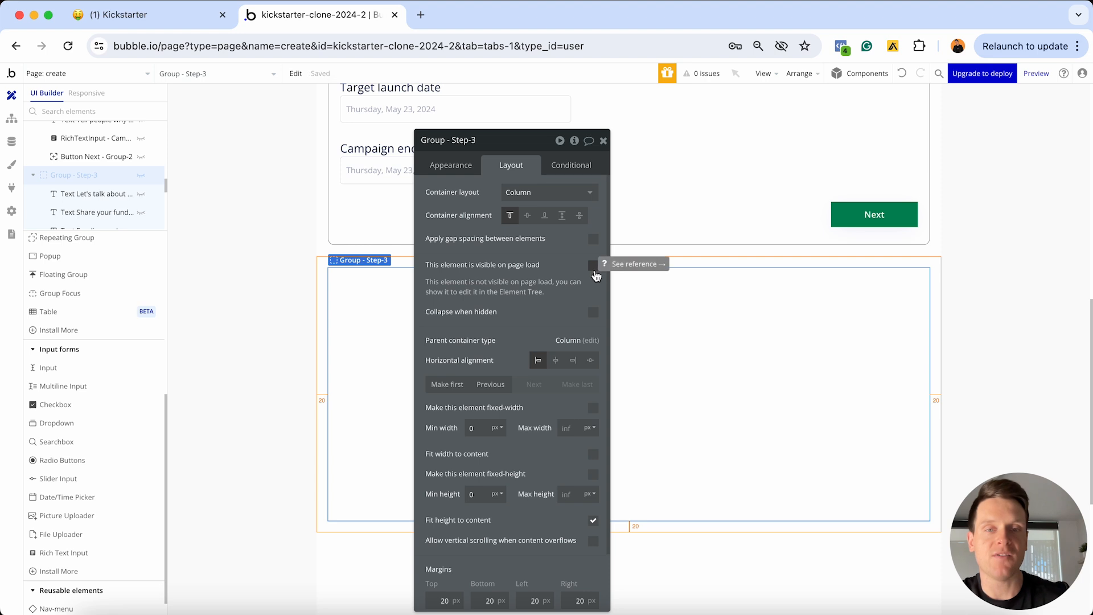
left_click(593, 312)
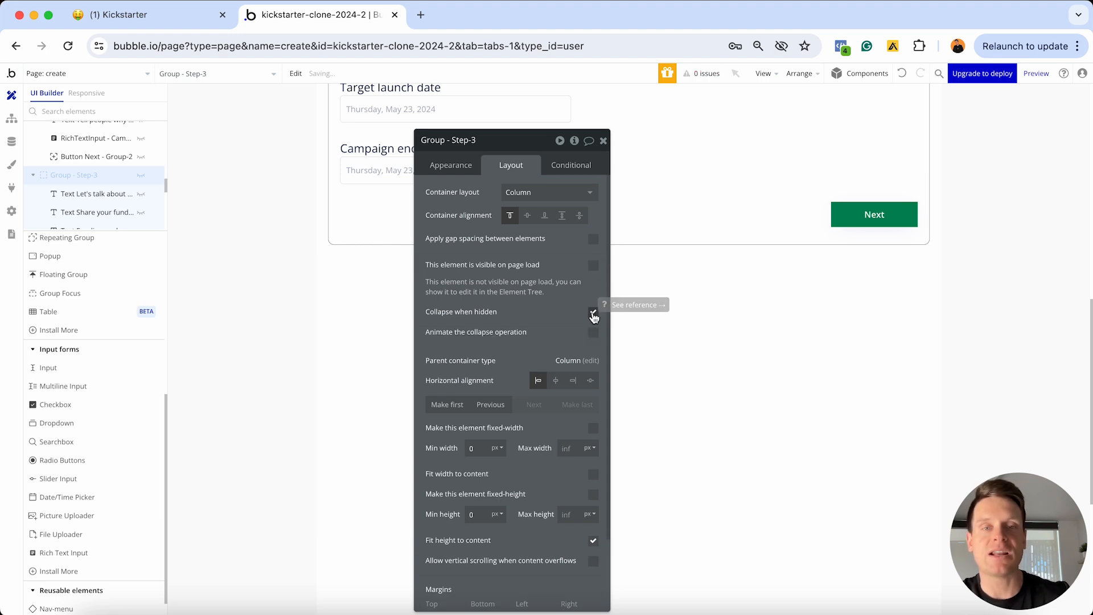
left_click(567, 164)
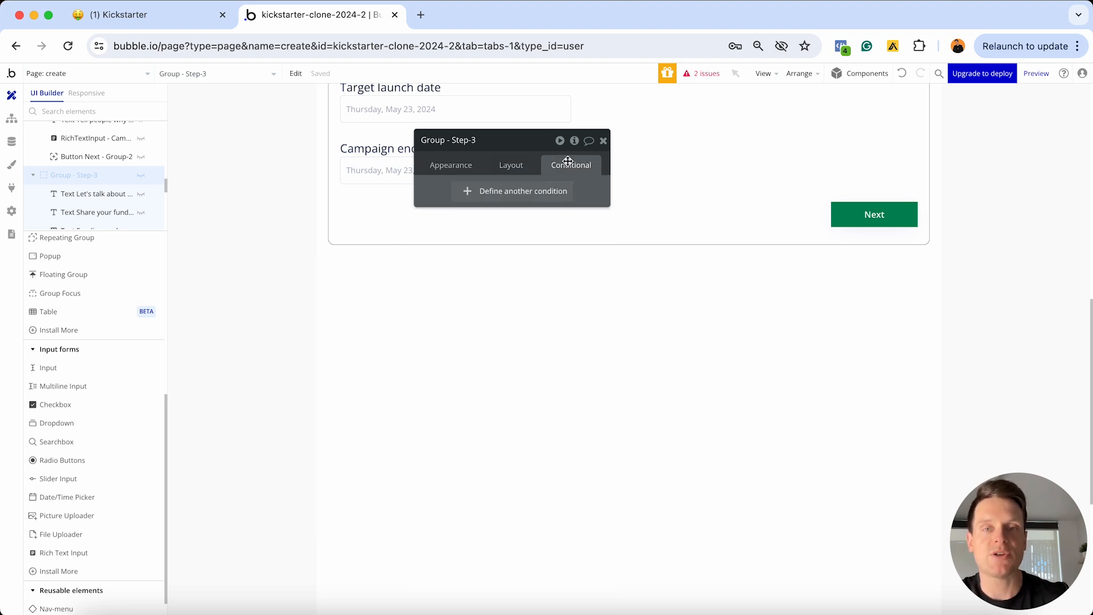
Make Group - Step-3 visible when create's Display-step-3 is yes, then close its property editor
left_click(472, 191)
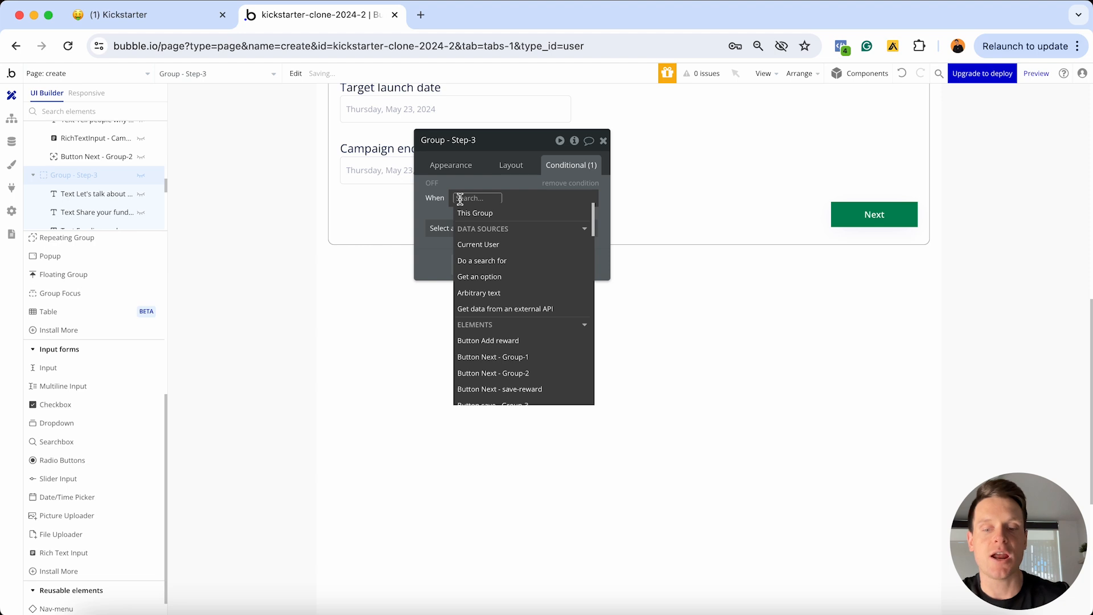
type("crea")
left_click(487, 228)
scroll(537, 269, "down", 1)
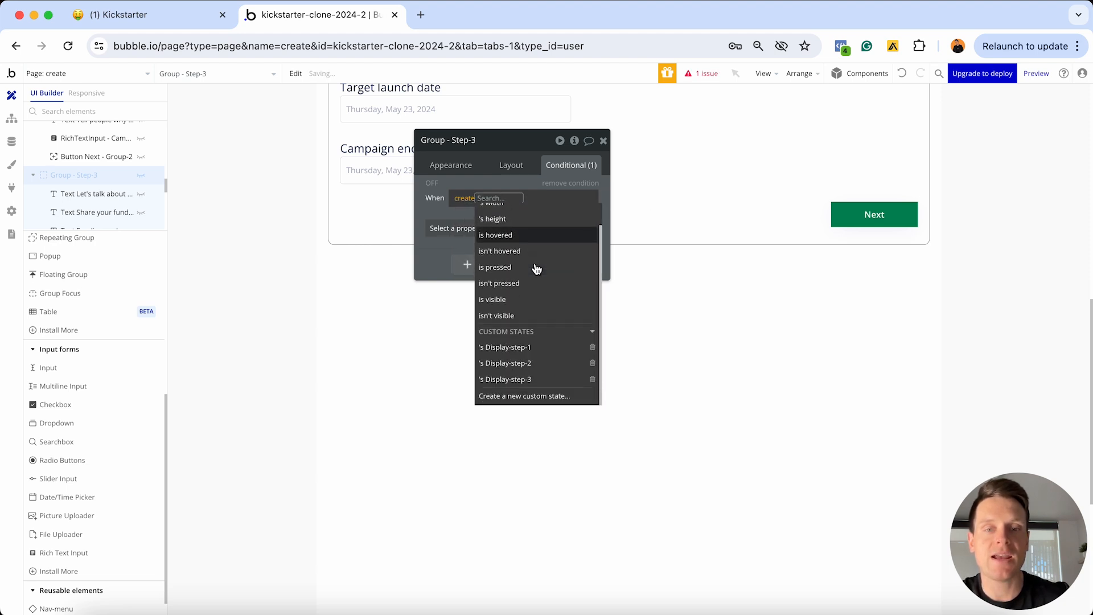
left_click(519, 379)
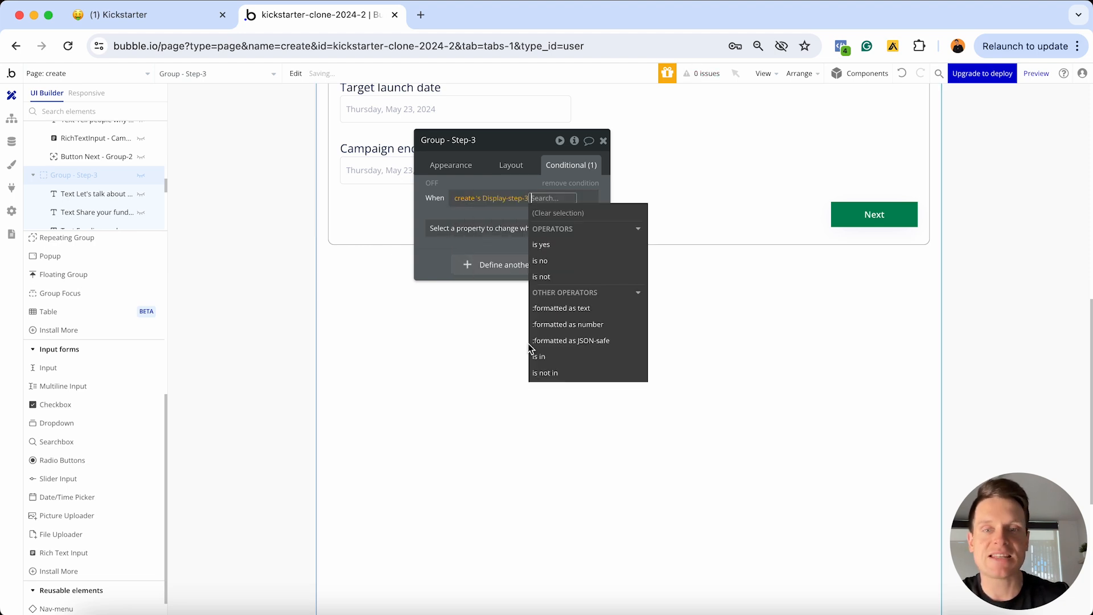
left_click(557, 252)
left_click(480, 229)
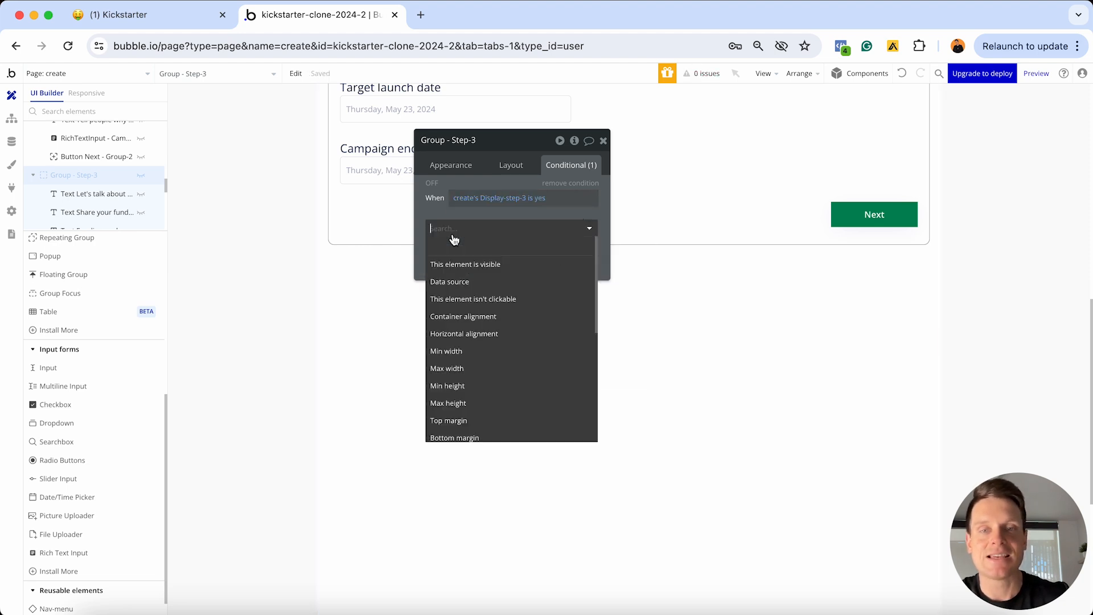
left_click(503, 266)
left_click(582, 227)
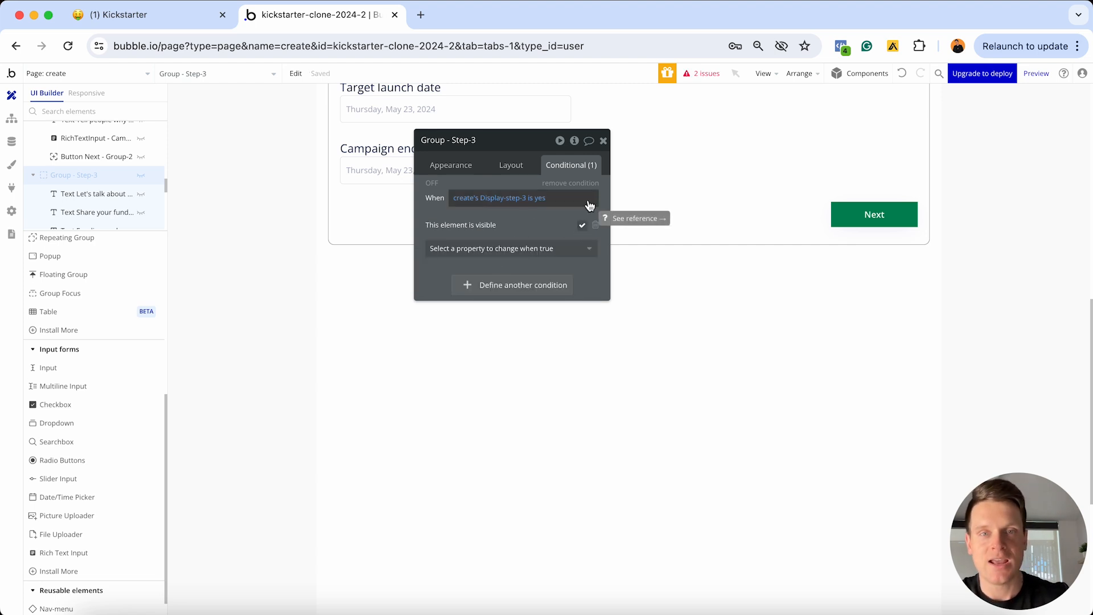
left_click(603, 140)
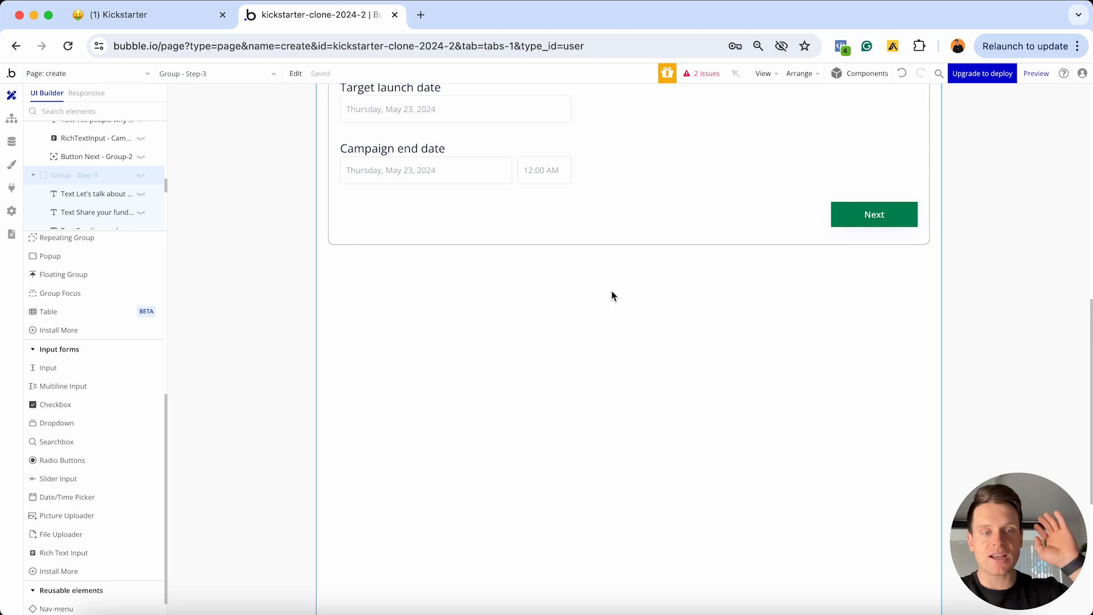
scroll(612, 295, "up", 15)
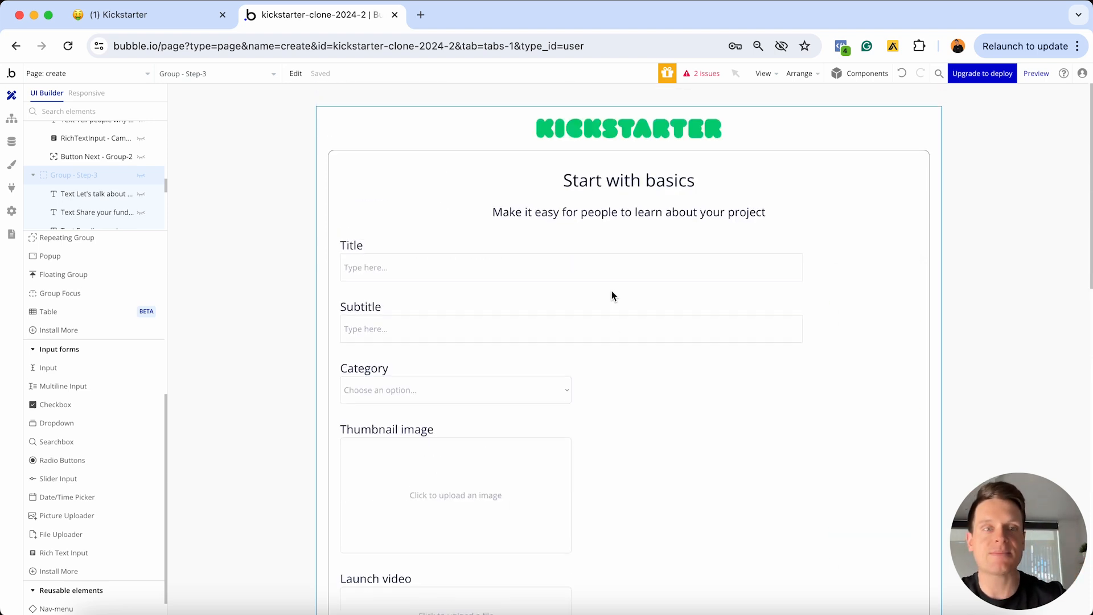
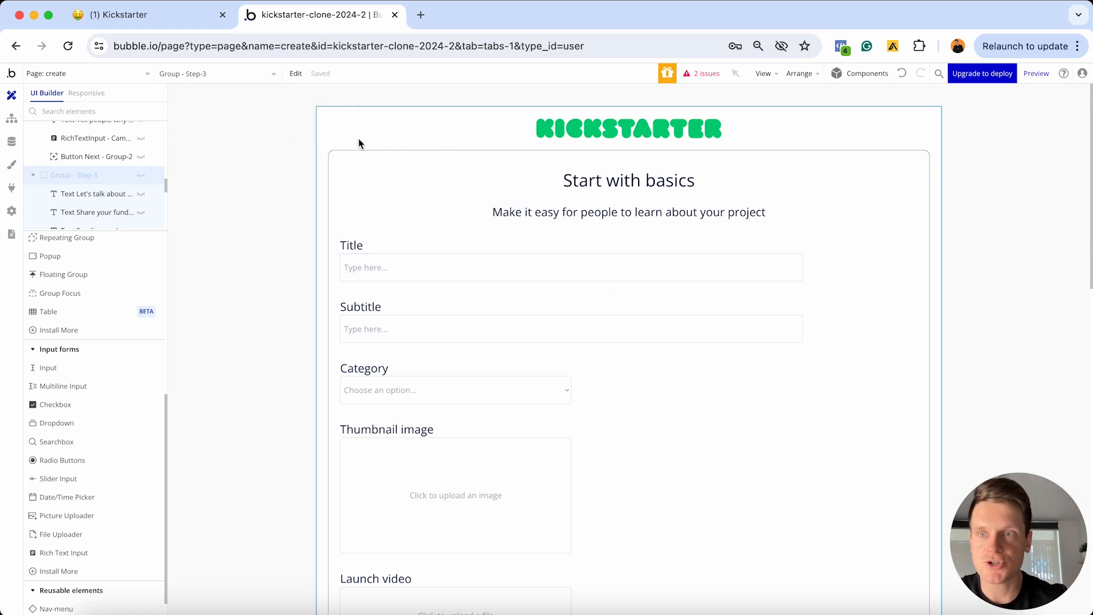
Open the Nav-menu reusable and show its Start a project button's Appearance properties
left_click(142, 74)
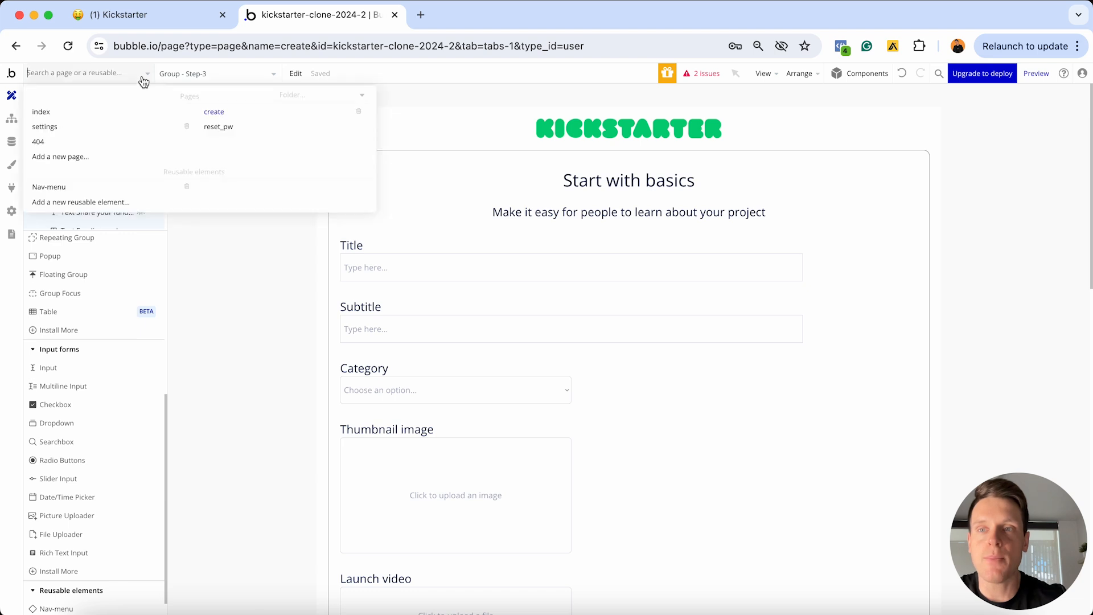
left_click(80, 188)
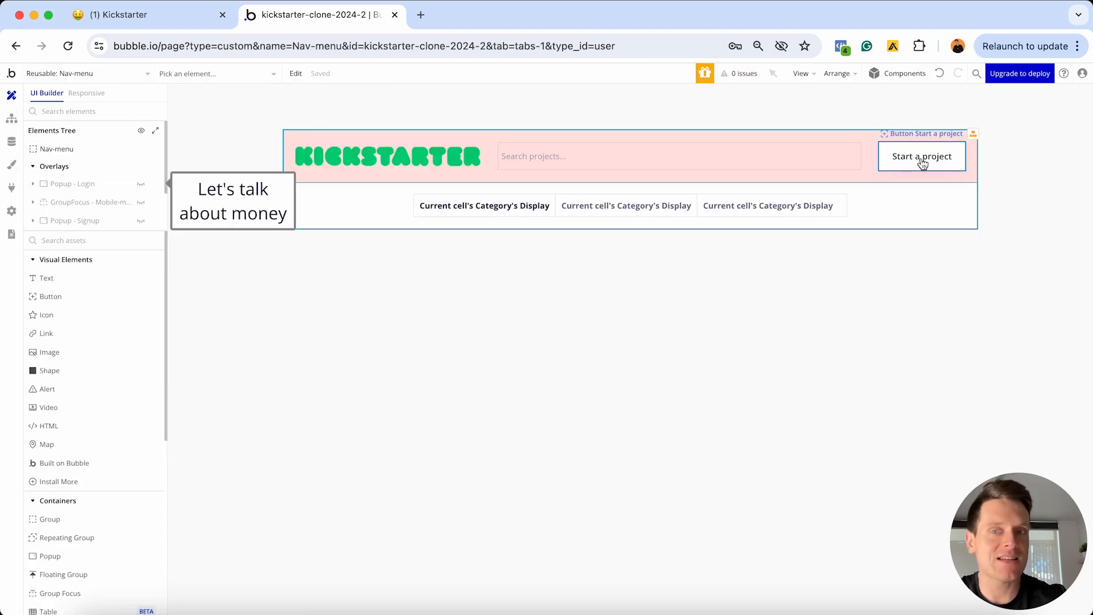
double_click(922, 163)
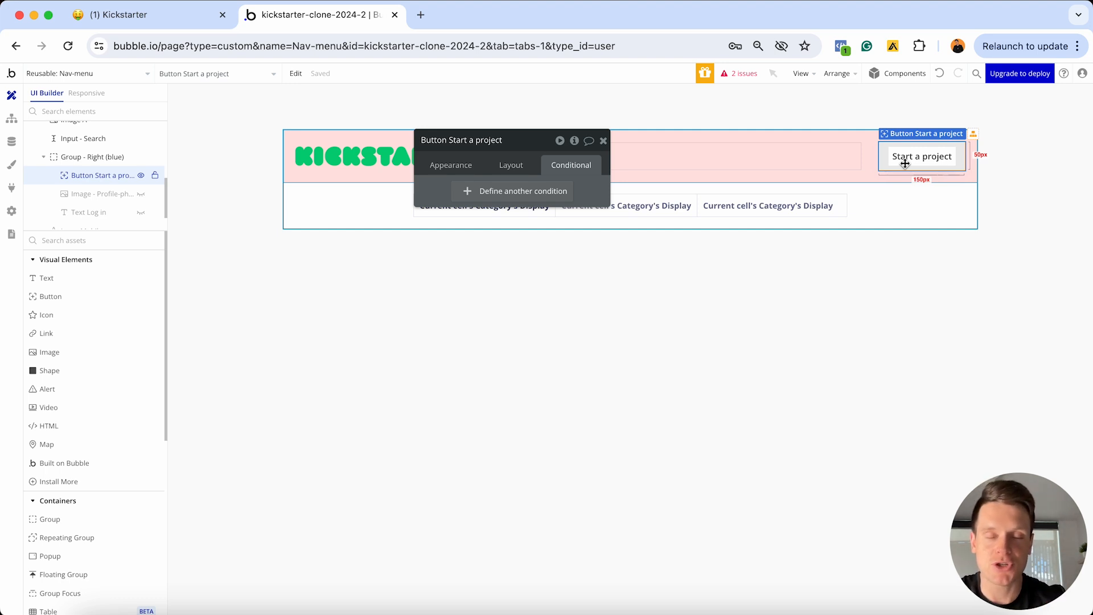
left_click(451, 165)
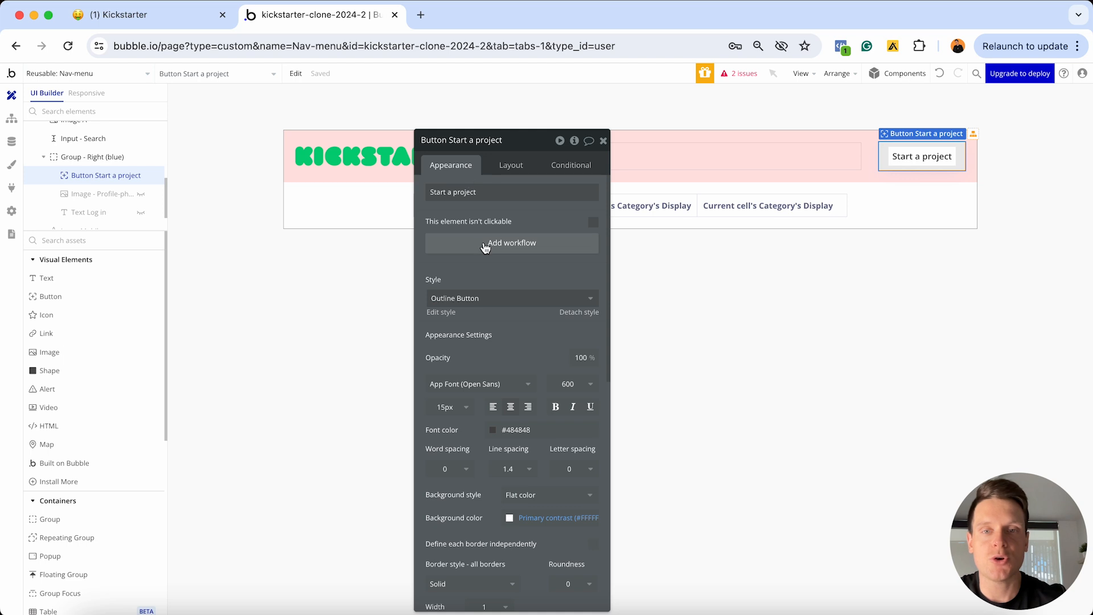
Add a click workflow to Start a project whose Go to page action targets create
left_click(485, 245)
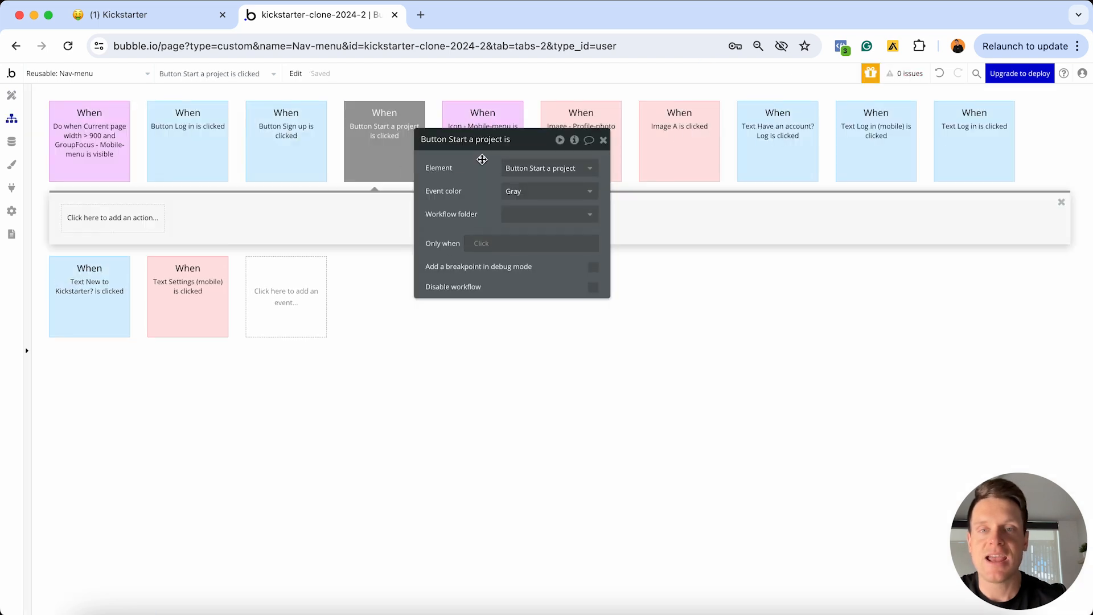
left_click(66, 221)
mouse_move(98, 284)
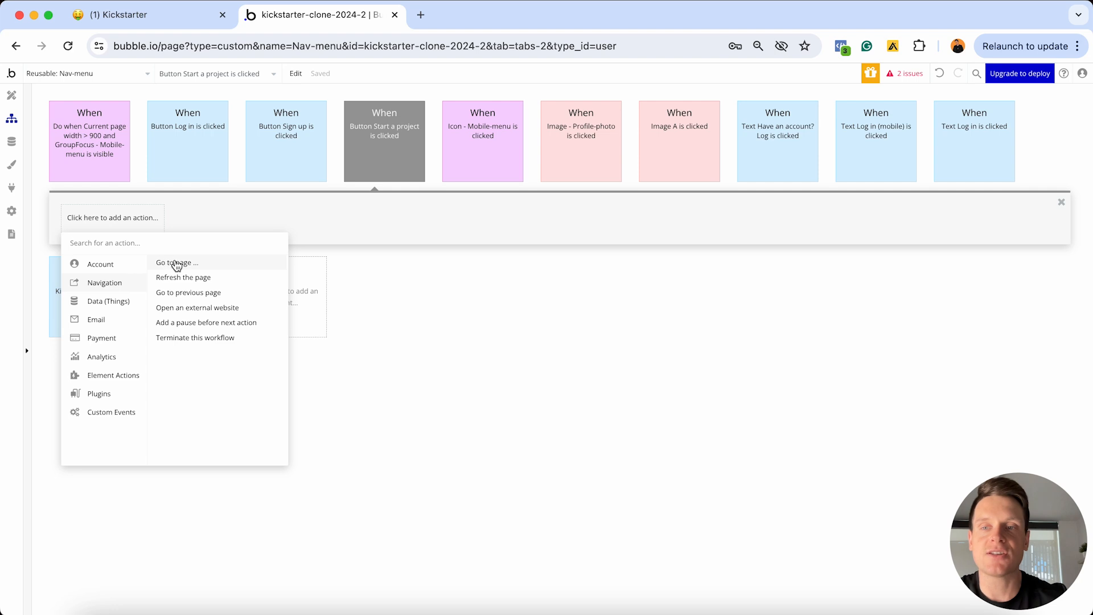
left_click(176, 263)
left_click(601, 236)
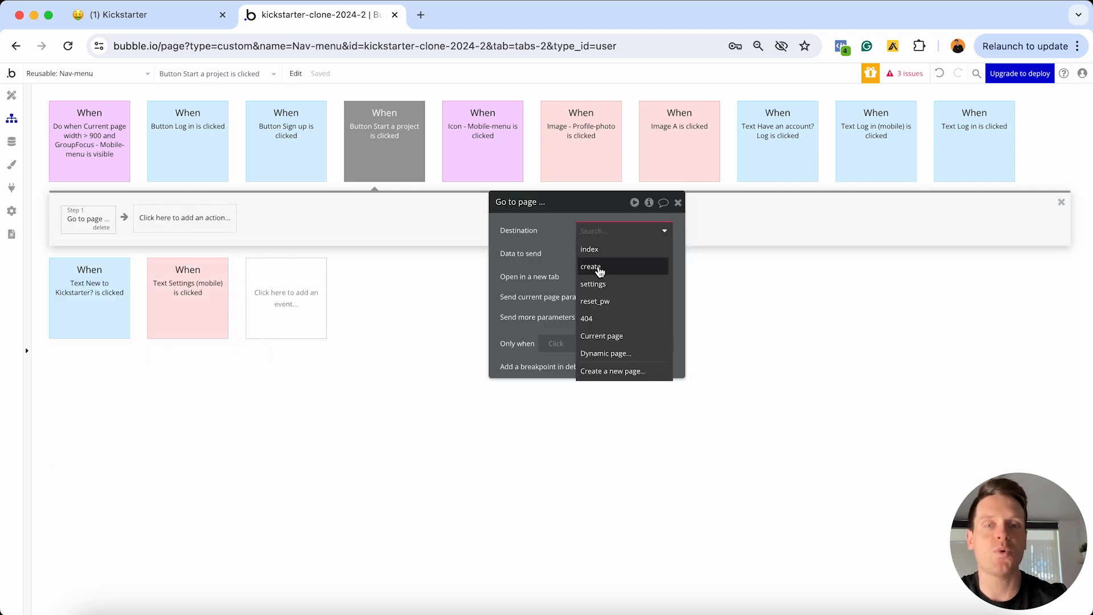
left_click(599, 267)
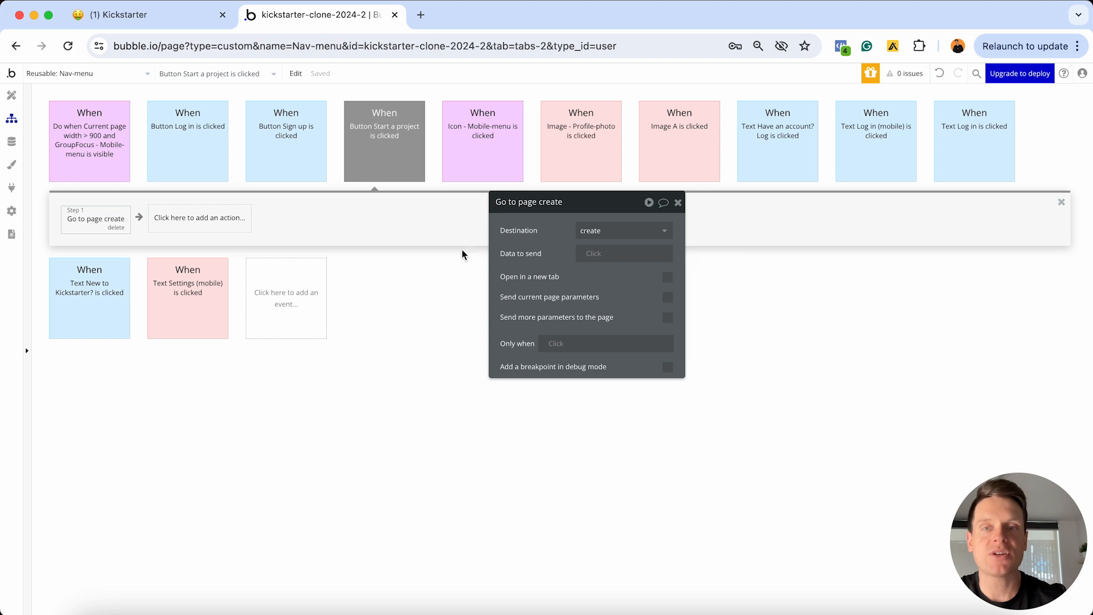
Set the button's click event color to Red
left_click(381, 151)
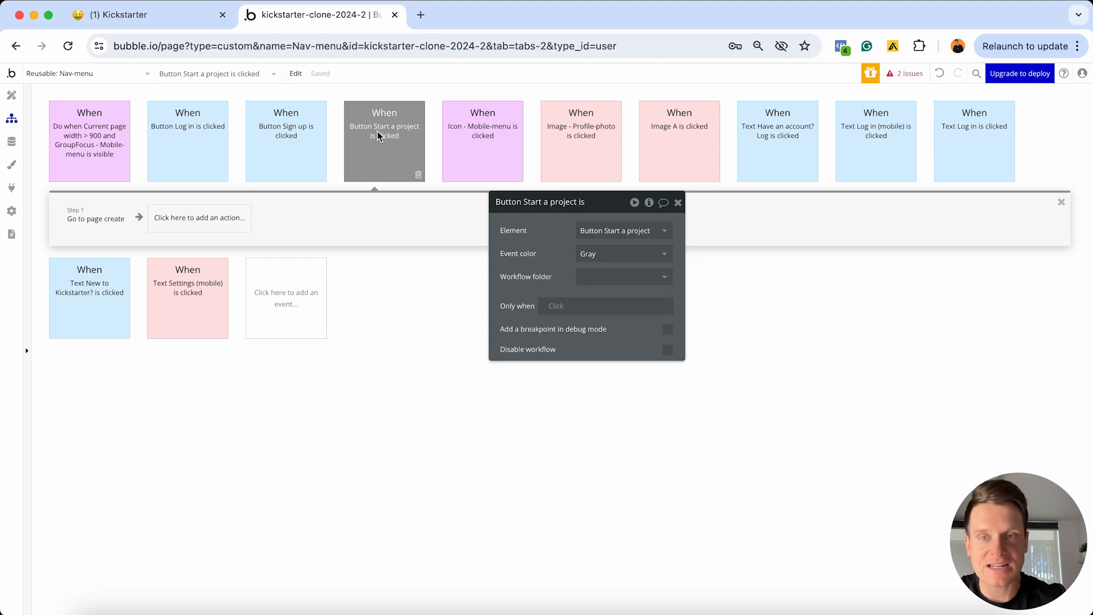
left_click(612, 252)
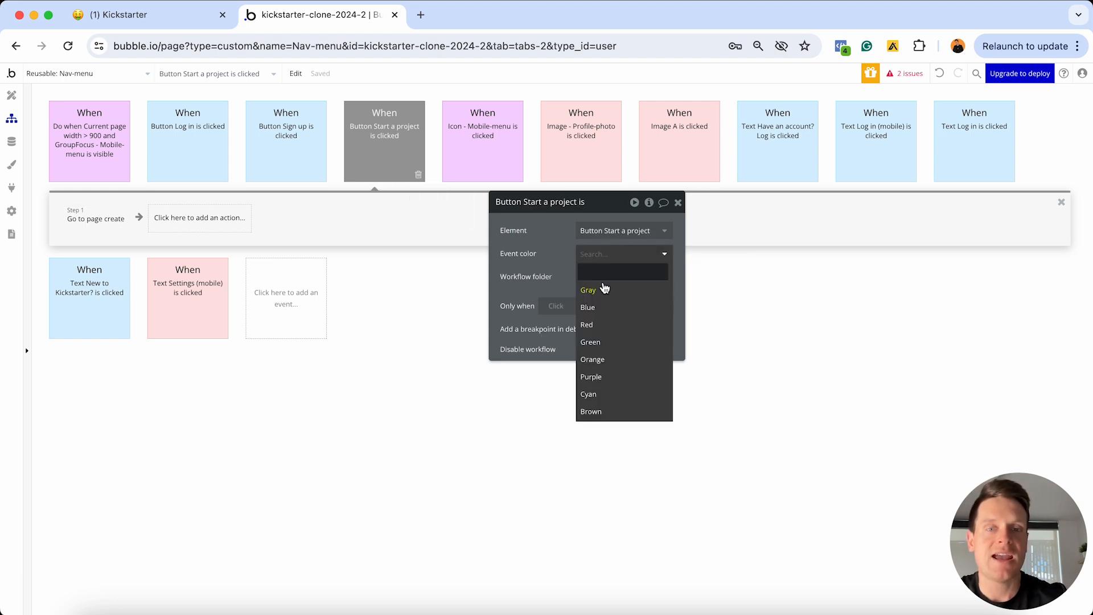
left_click(598, 323)
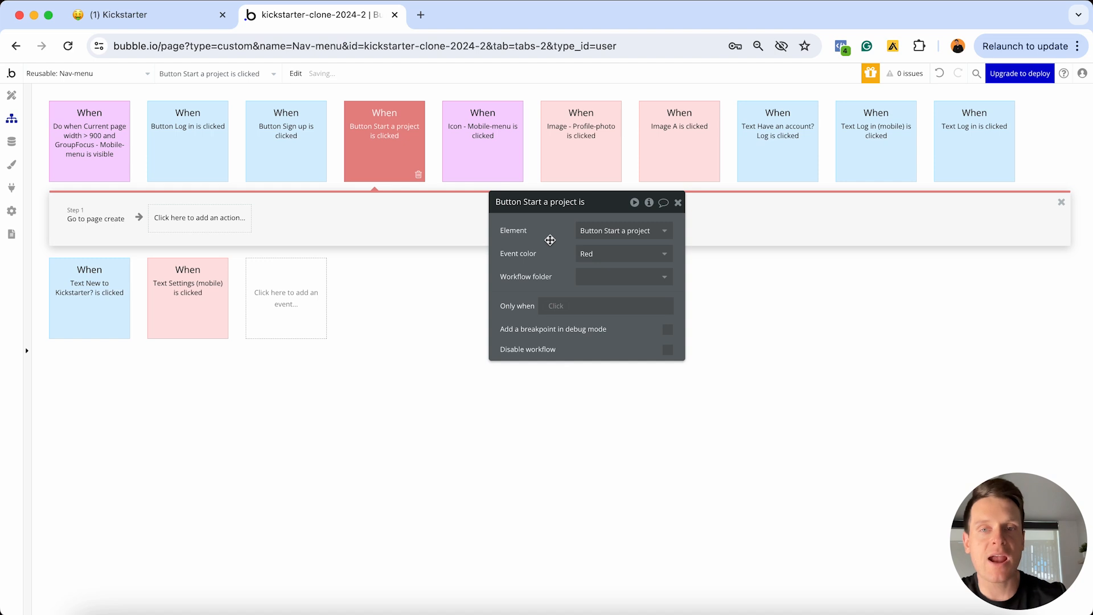
Preview the index page and check that Start a project opens the create page
left_click(105, 73)
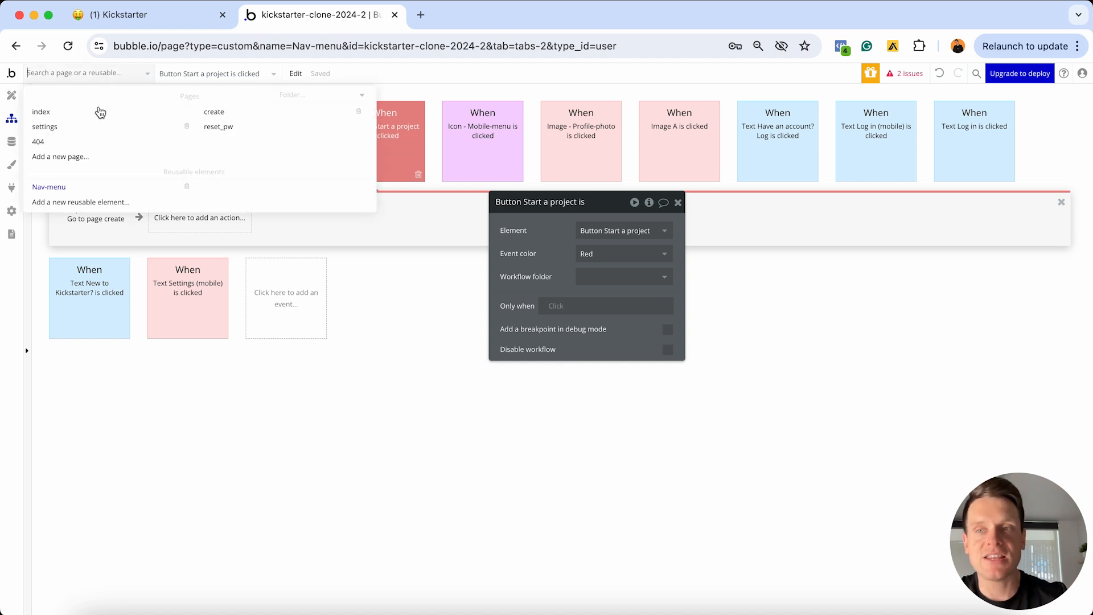
left_click(100, 112)
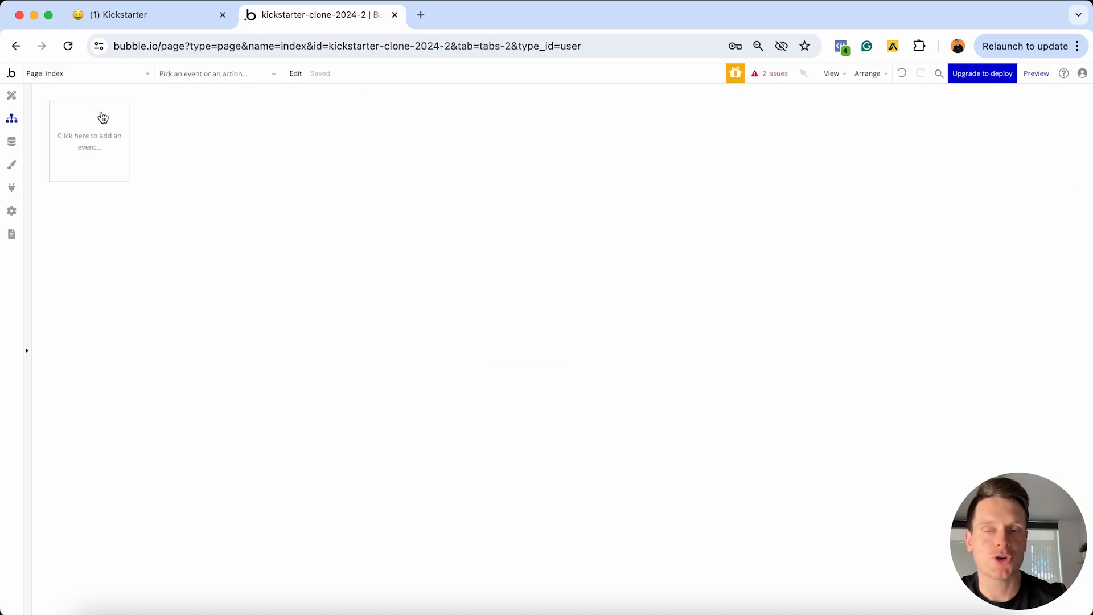
left_click(11, 95)
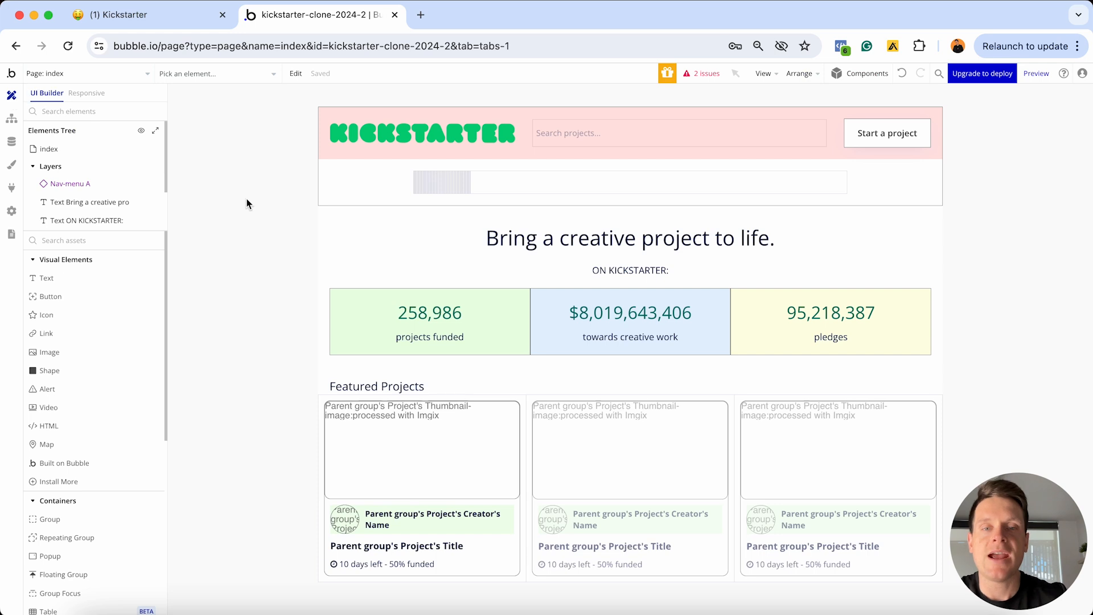
left_click(1035, 74)
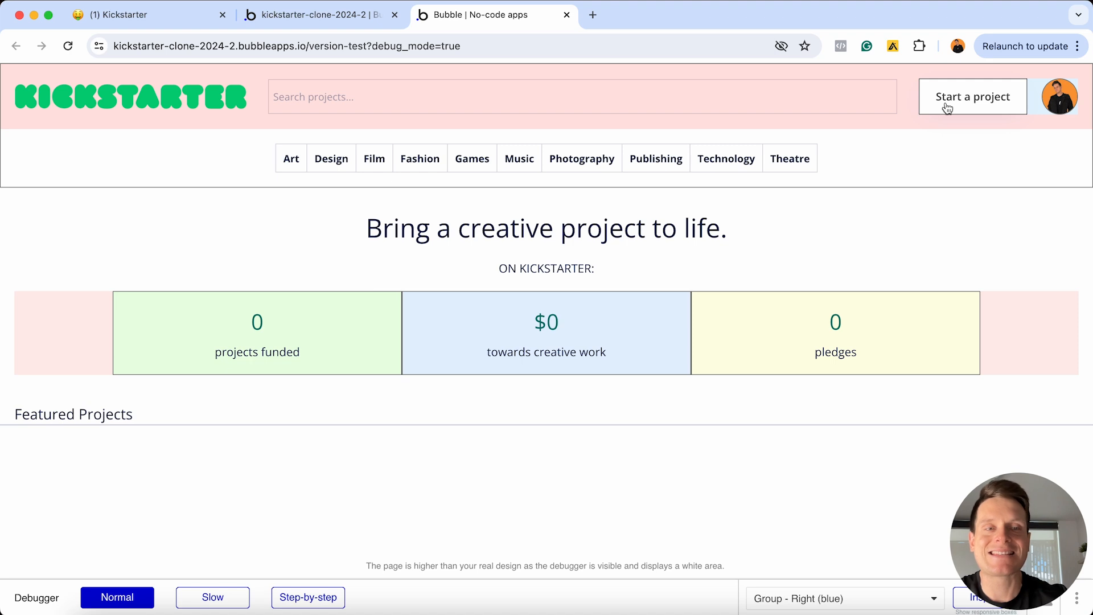
left_click(947, 108)
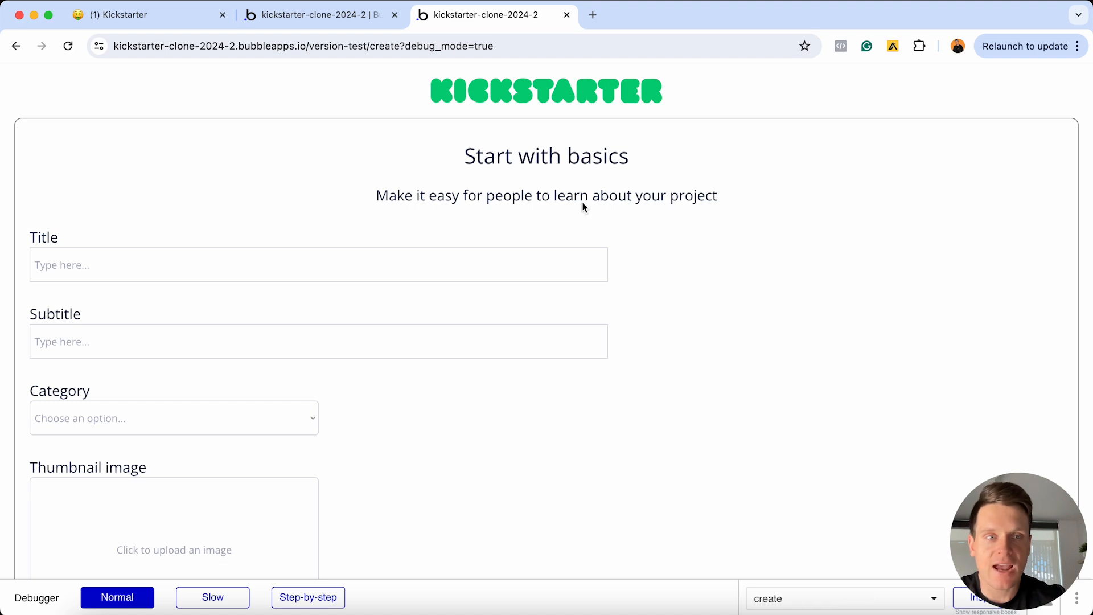
Click Next twice to move from the first group to the Let's talk about money step
scroll(549, 190, "down", 2)
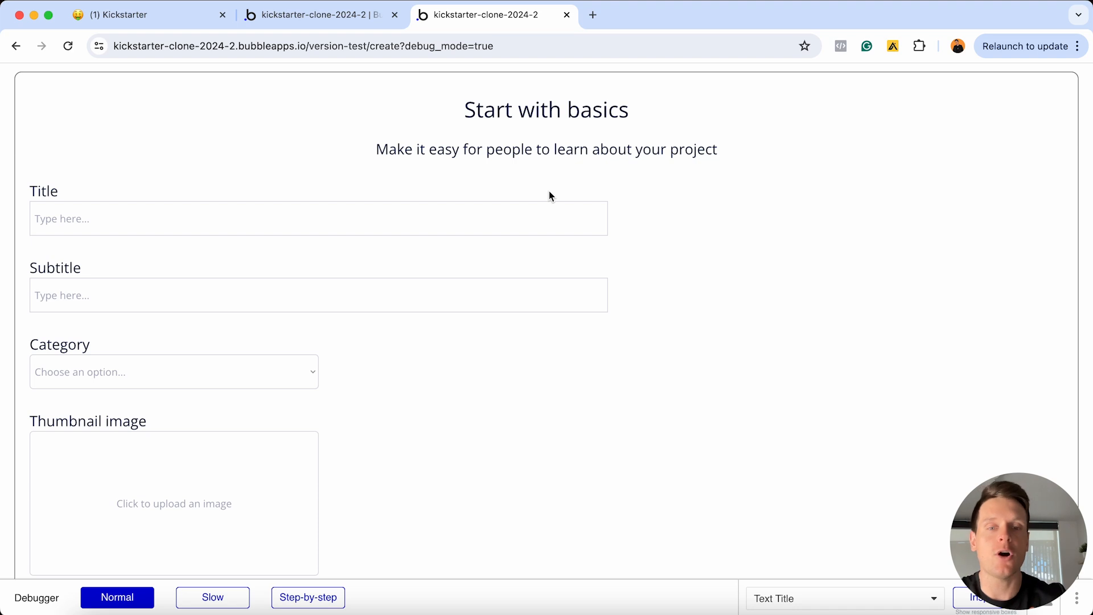
scroll(550, 194, "down", 12)
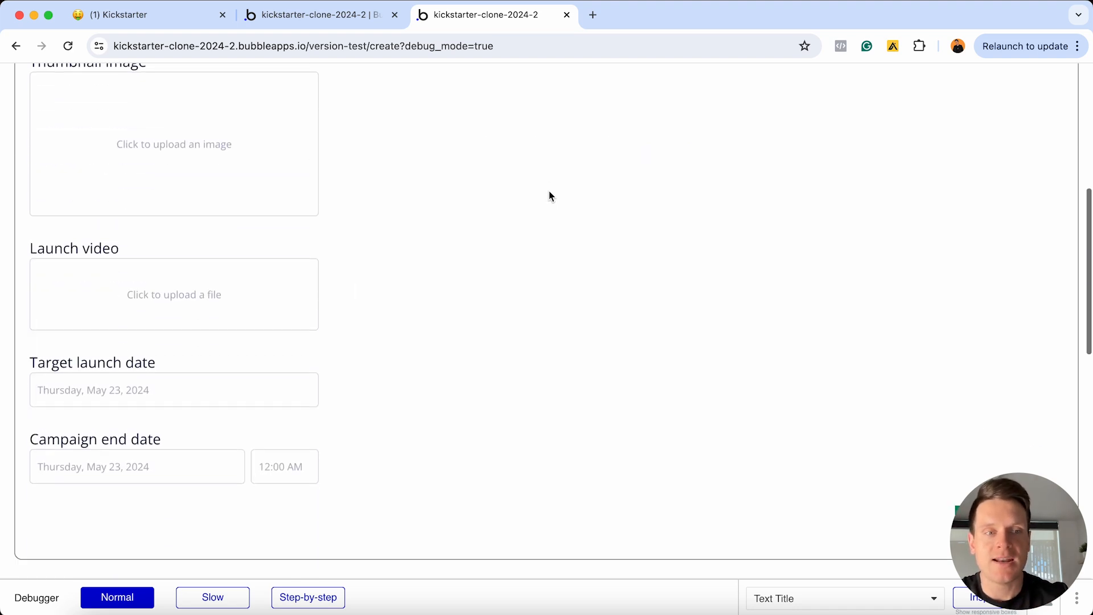
scroll(549, 195, "down", 4)
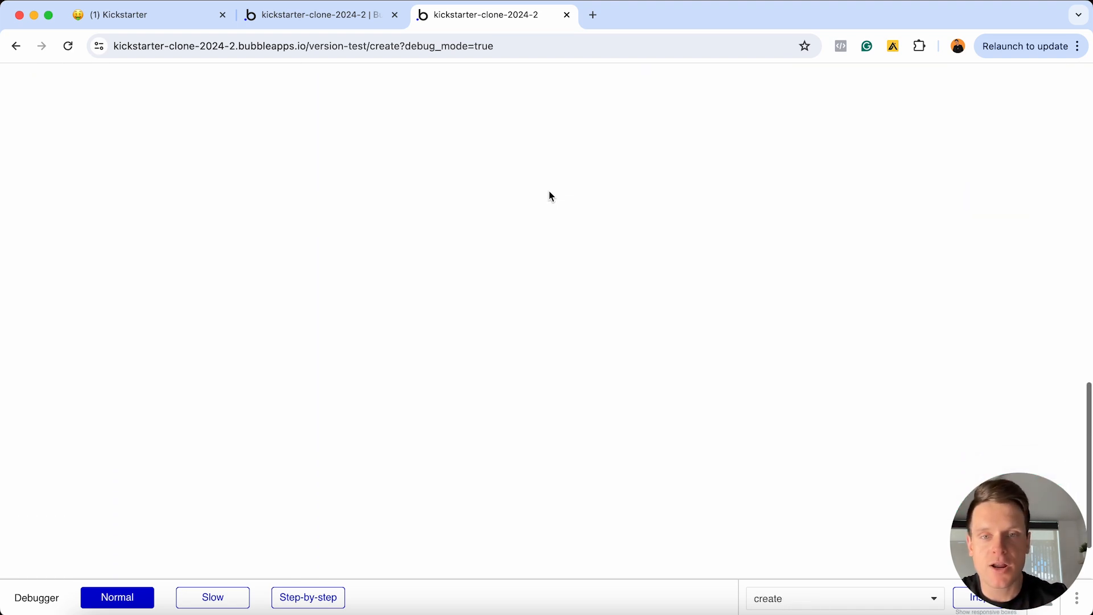
scroll(465, 356, "up", 9)
scroll(481, 419, "up", 9)
scroll(644, 249, "down", 12)
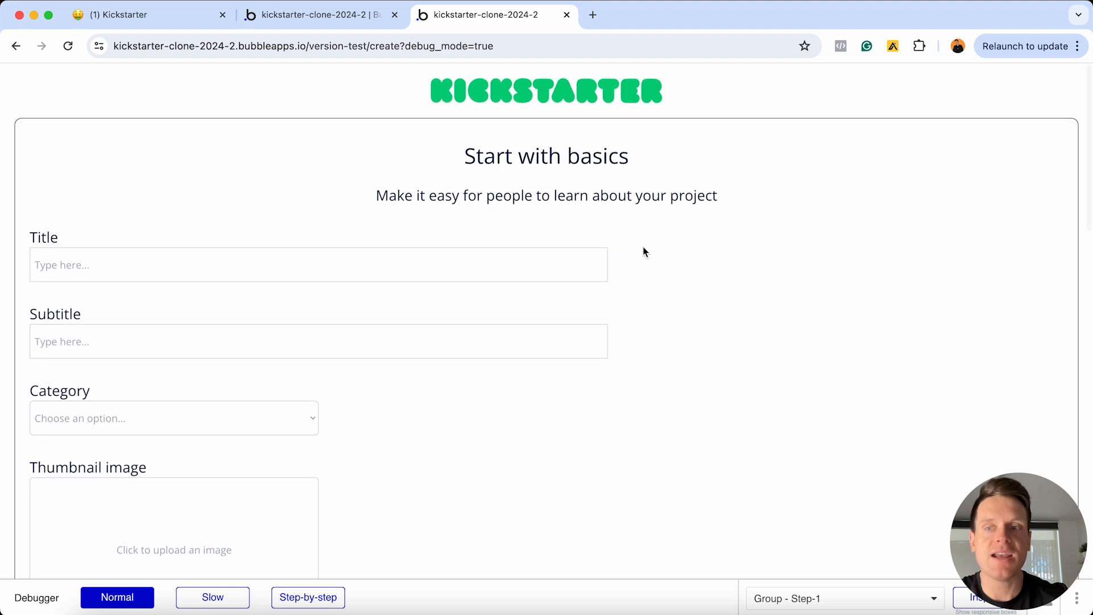
left_click(991, 242)
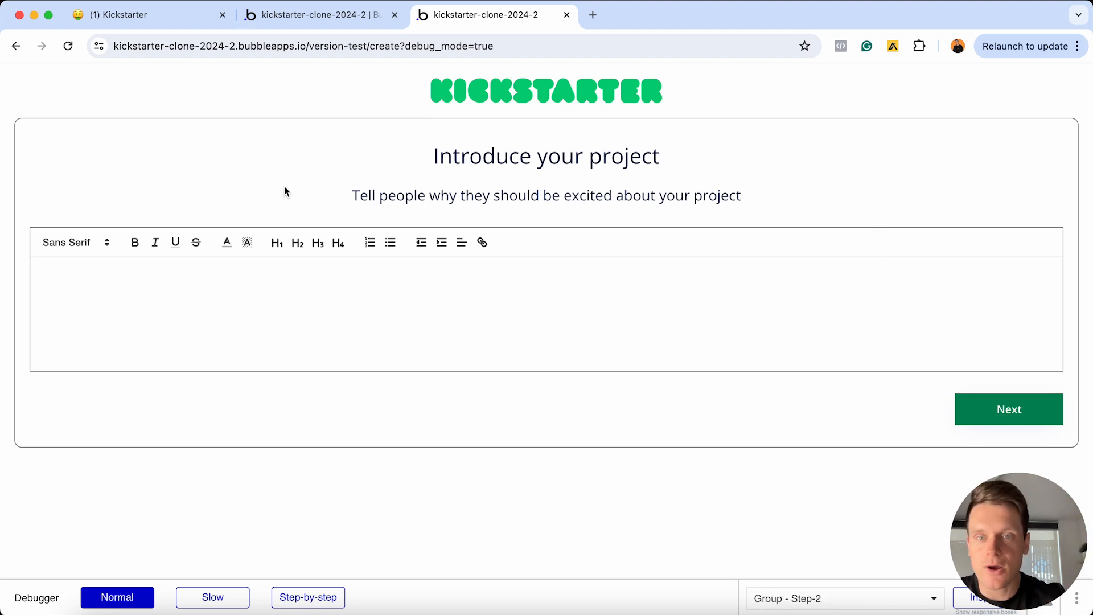
left_click(1016, 415)
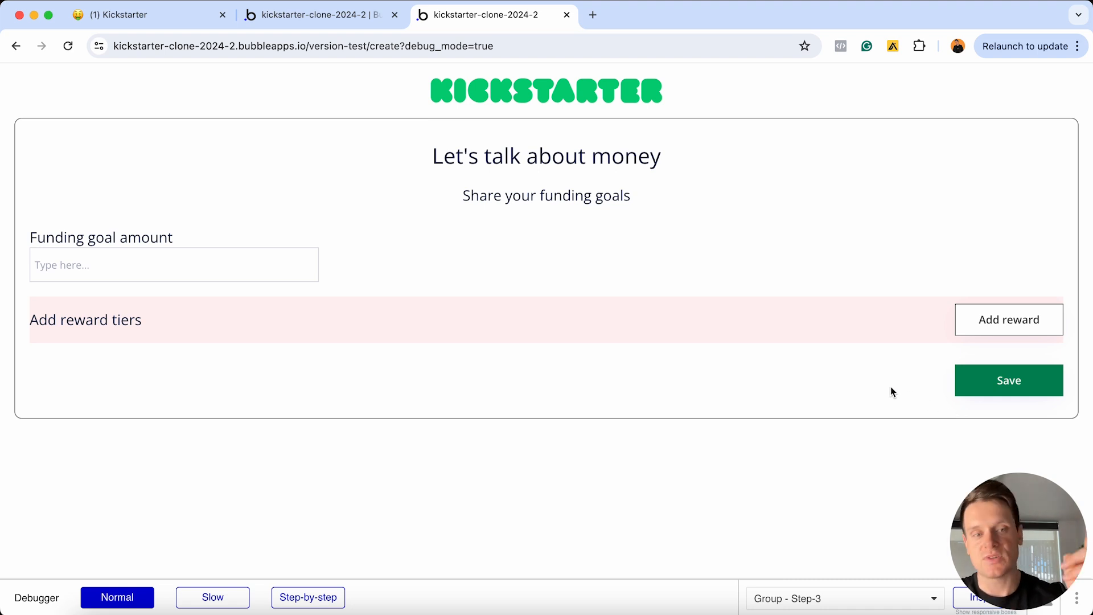
Toggle Add reward to show and hide the reward tier form, leaving it collapsed
left_click(1003, 322)
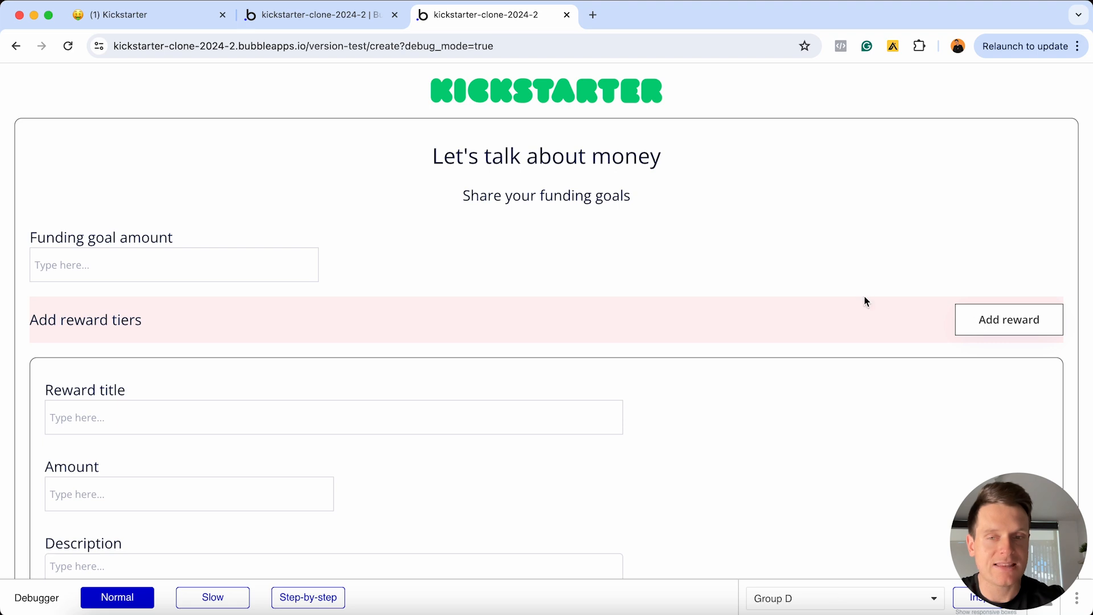
scroll(865, 298, "down", 5)
scroll(865, 301, "up", 3)
left_click(992, 141)
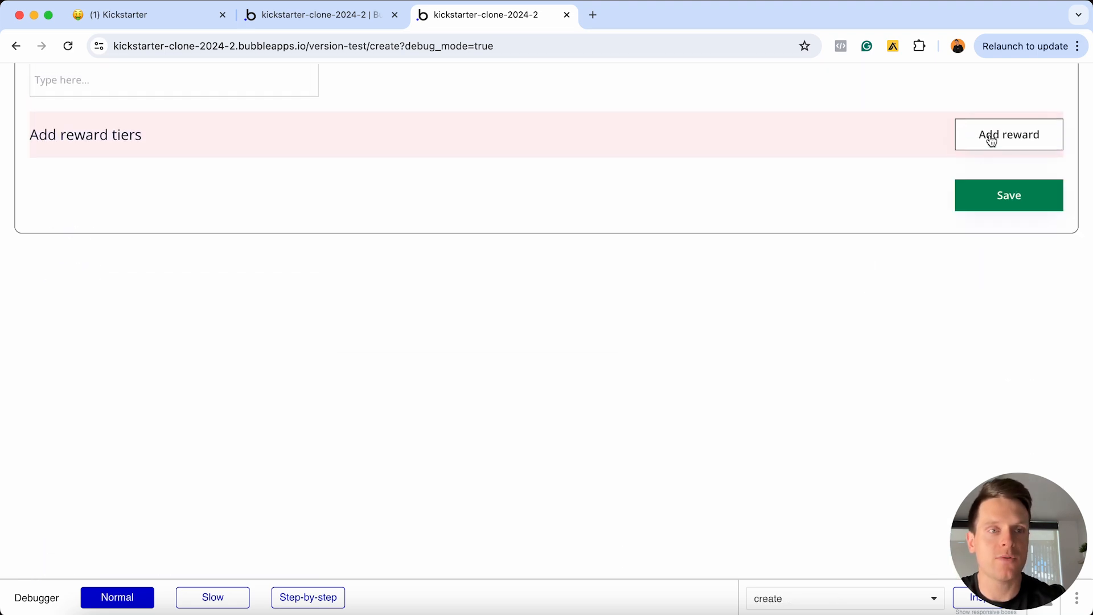
left_click(992, 141)
left_click(992, 141)
scroll(992, 141, "up", 3)
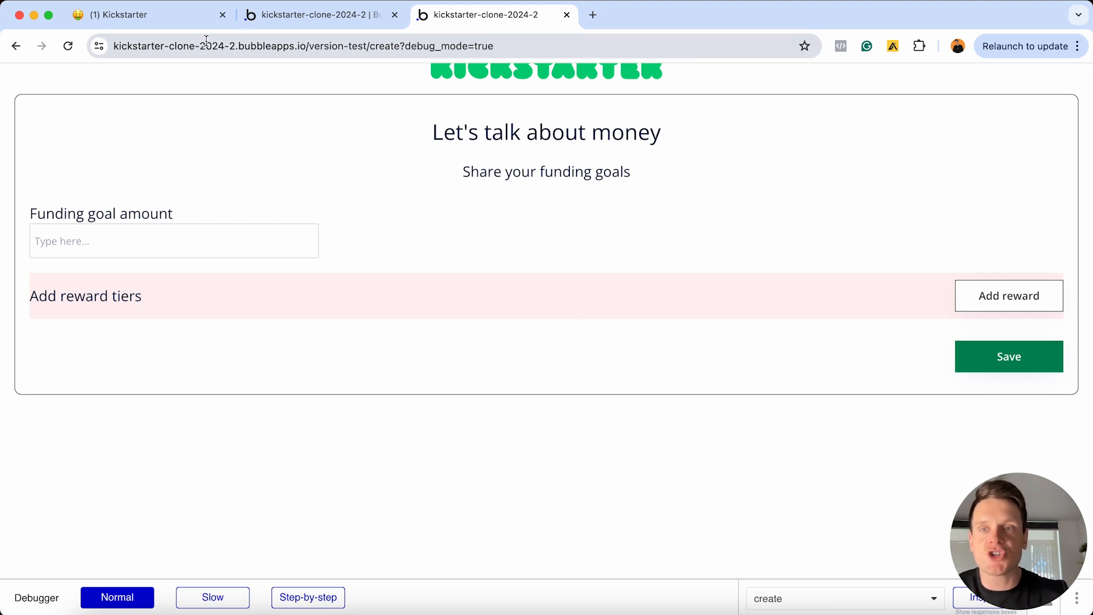
left_click(197, 17)
Tick off every Creating a new project task, from the new page through the custom state workflows
left_click(428, 214)
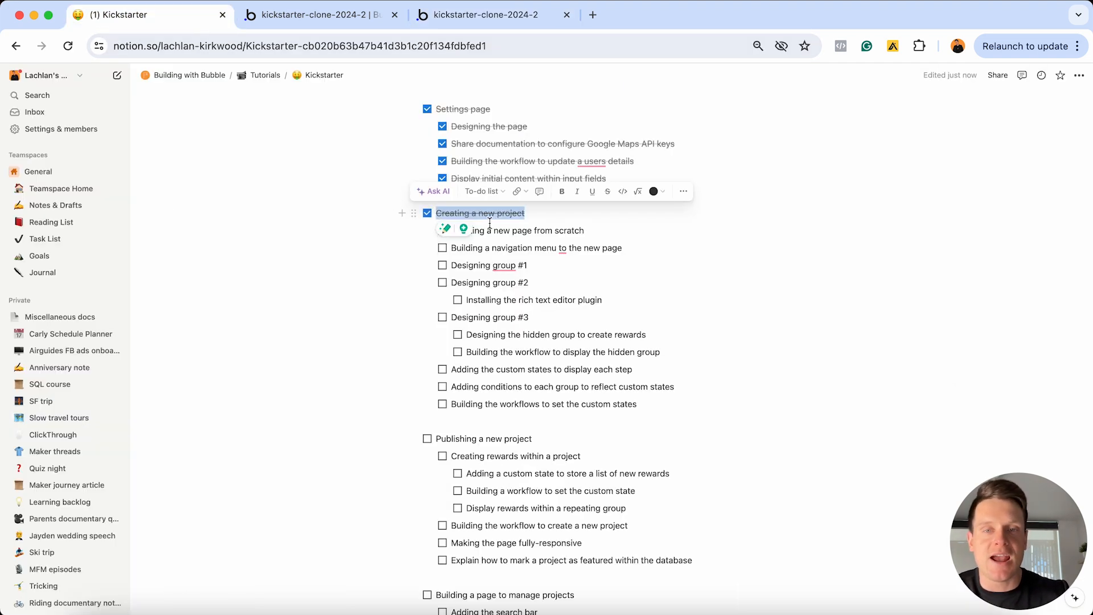
left_click(442, 231)
left_click(442, 248)
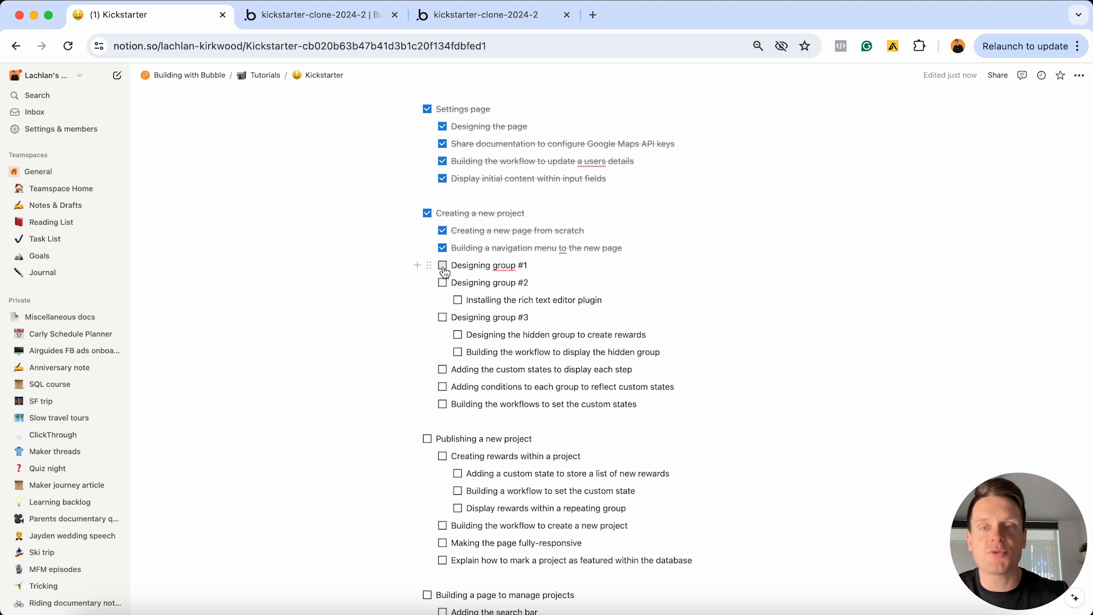
left_click(442, 265)
left_click(443, 282)
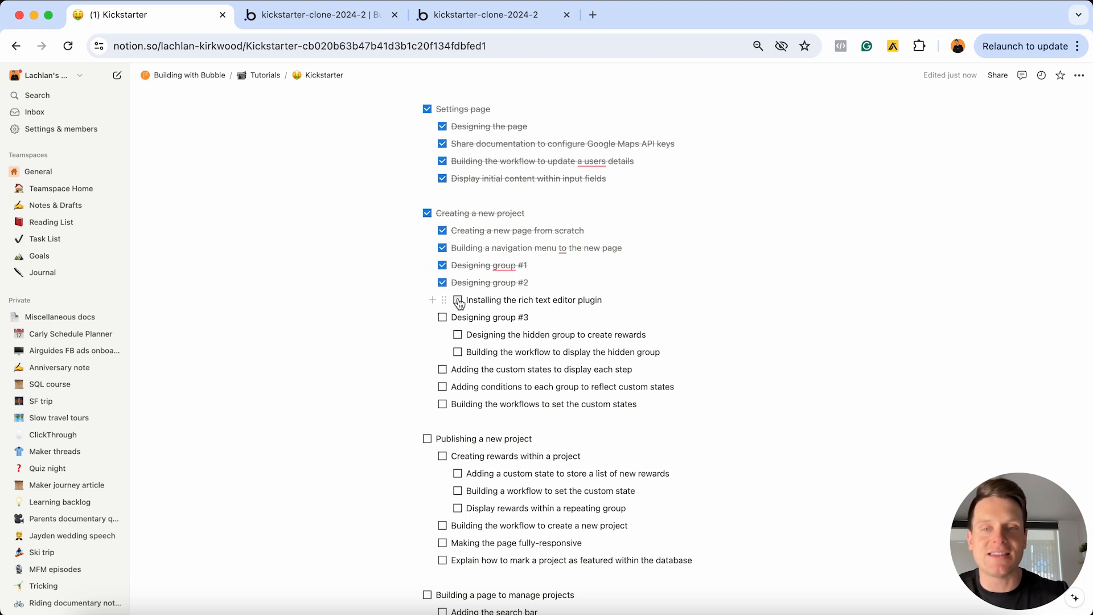
left_click(458, 300)
left_click(442, 317)
left_click(458, 335)
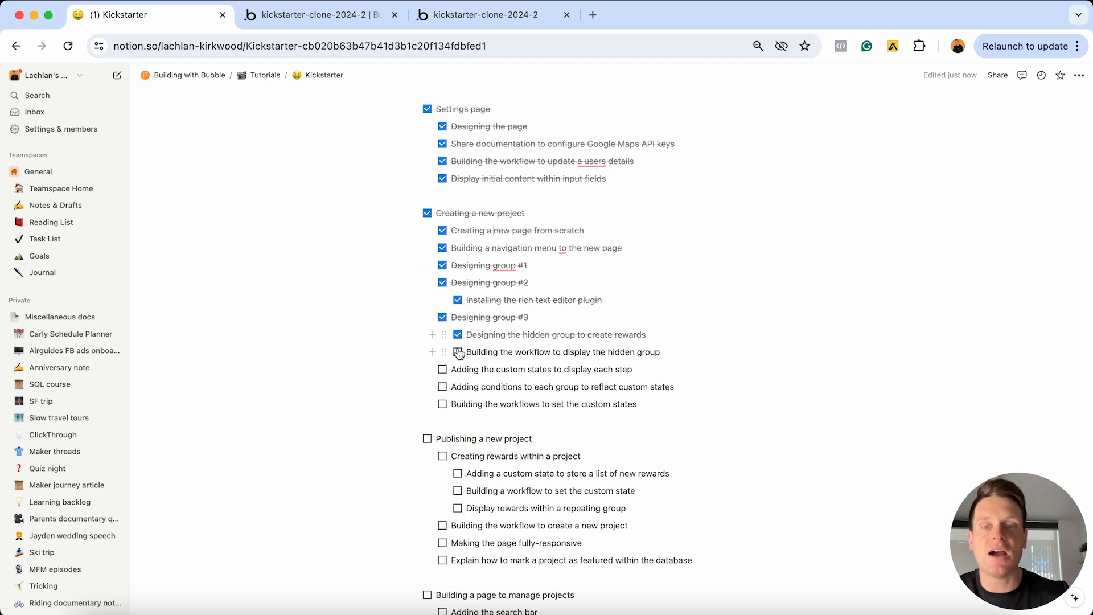
left_click(458, 352)
scroll(456, 350, "down", 2)
left_click(443, 304)
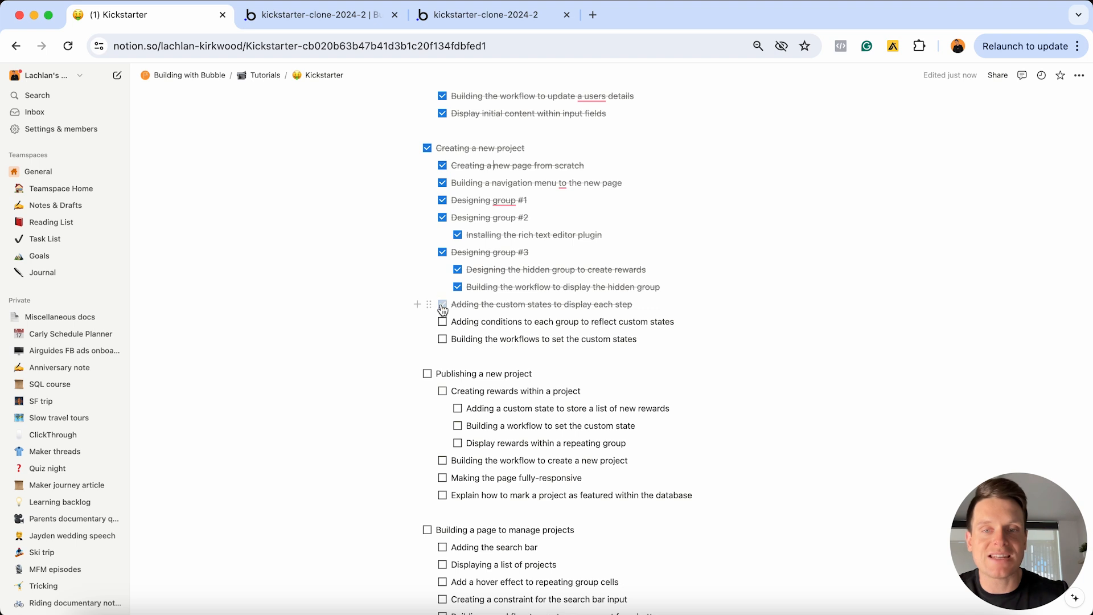
left_click(442, 322)
left_click(443, 338)
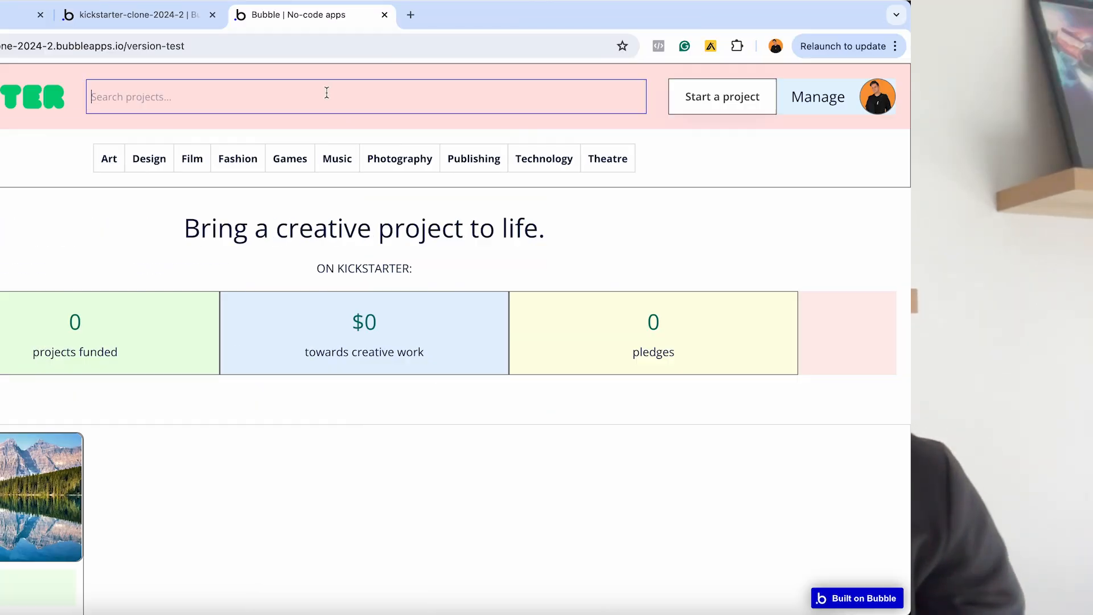
Search projects for 'p' and pay a US$180.00 pledge through Stripe
left_click(507, 95)
type("phone")
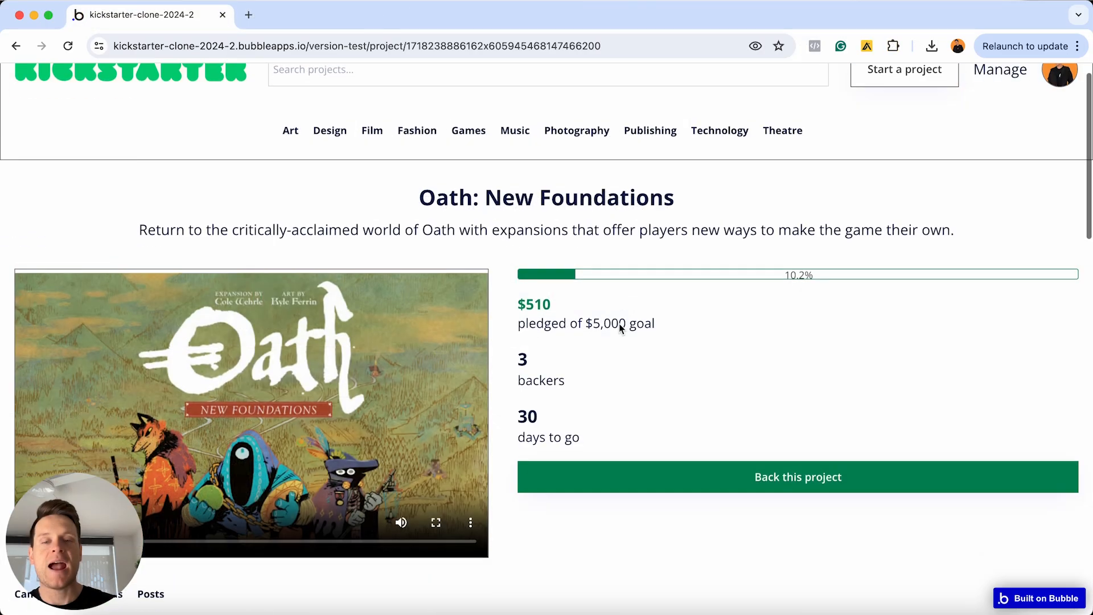
scroll(609, 324, "down", 1)
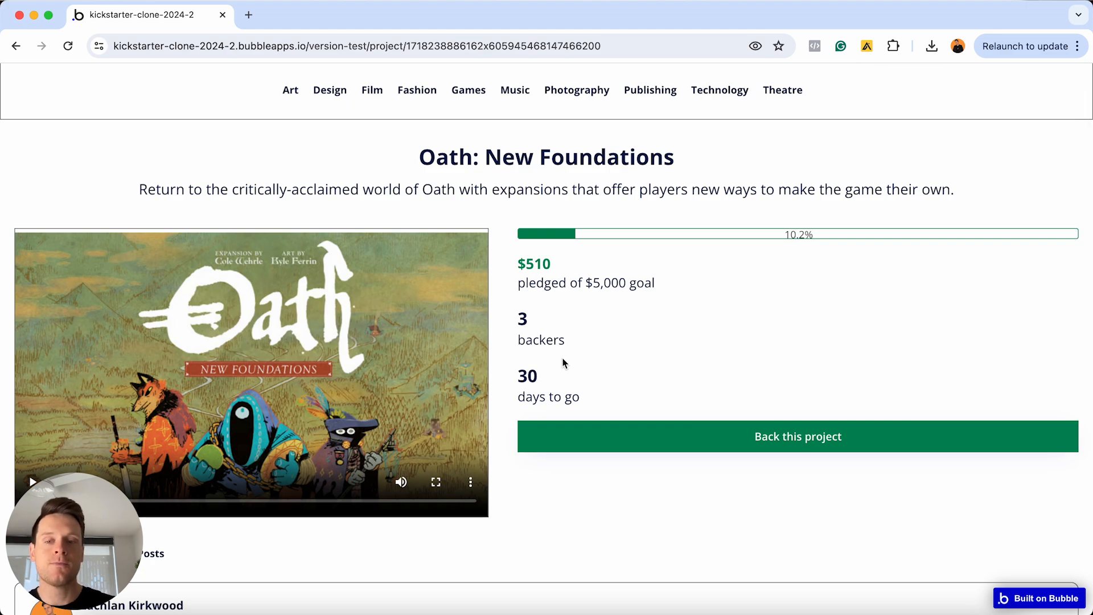
scroll(562, 363, "down", 2)
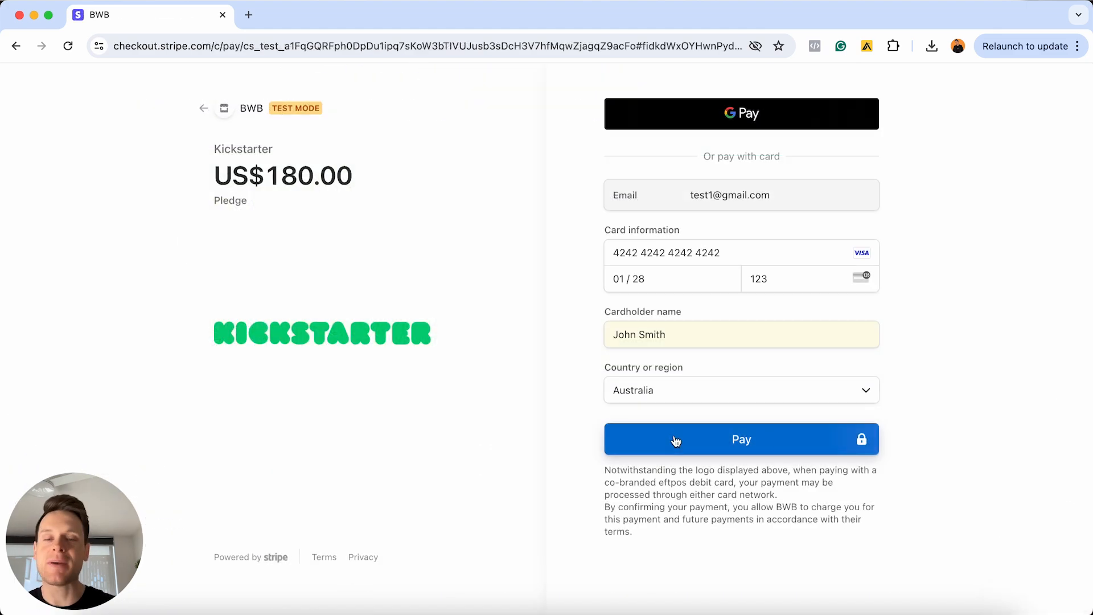
left_click(676, 439)
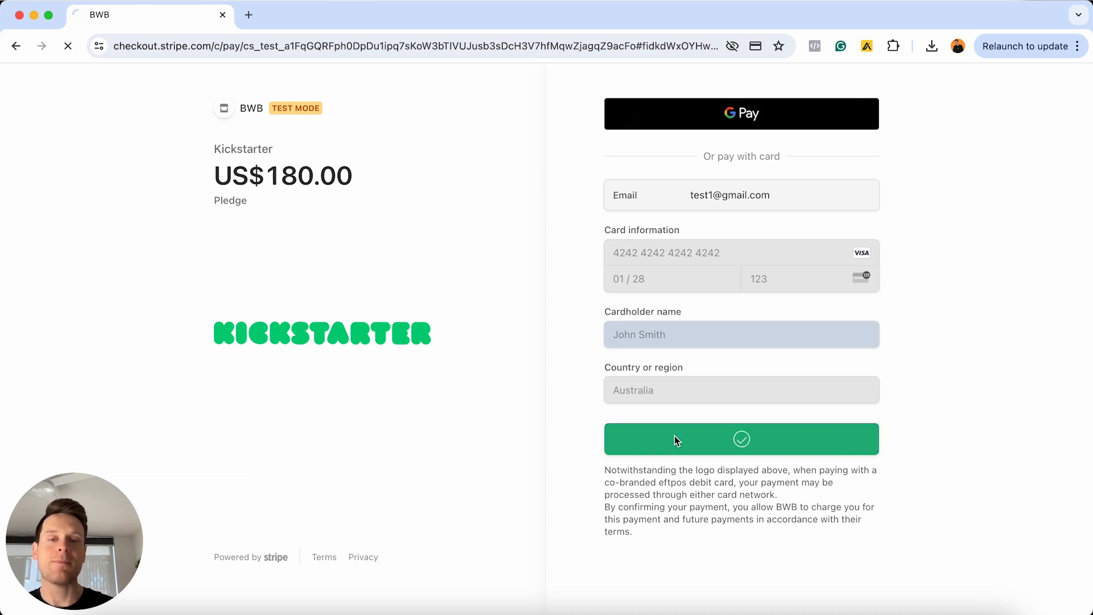
From the creator's Created projects, start a new update post for Oath: New Foundations
left_click(544, 319)
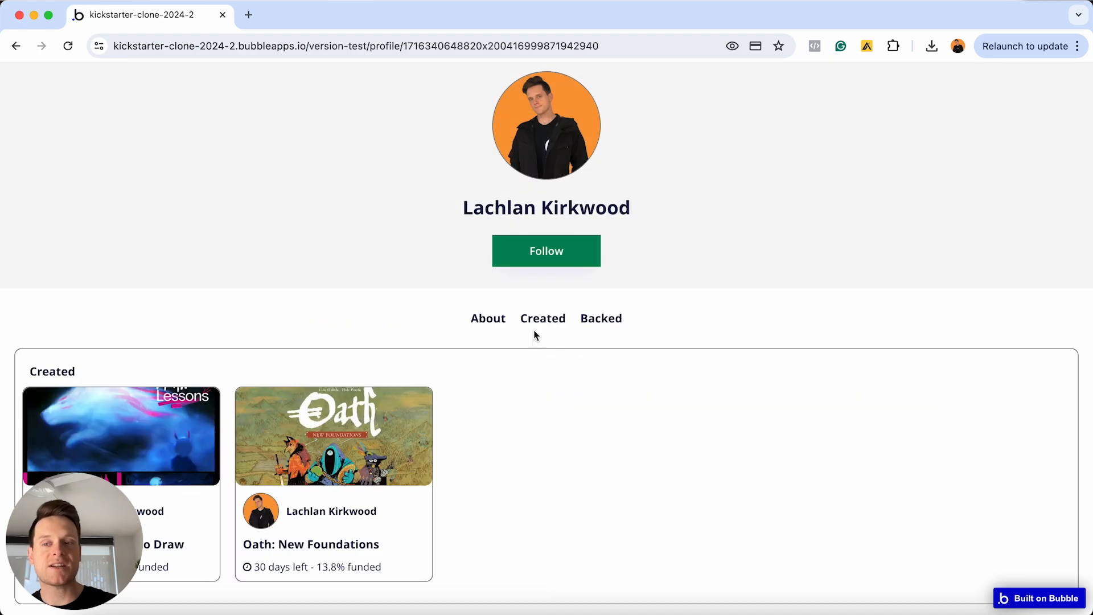
scroll(491, 367, "down", 2)
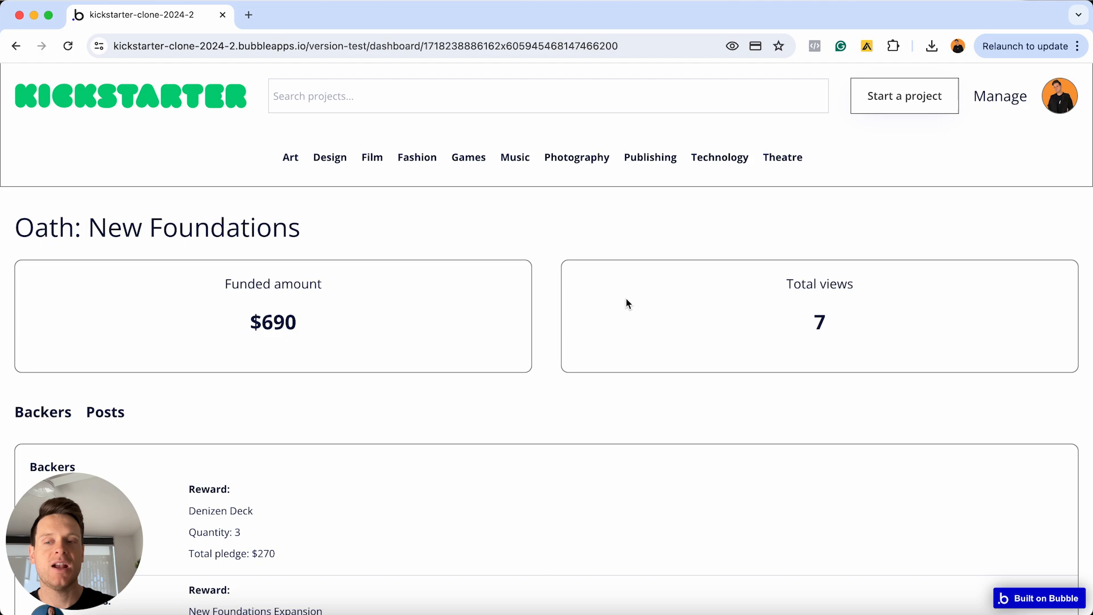
scroll(628, 304, "down", 6)
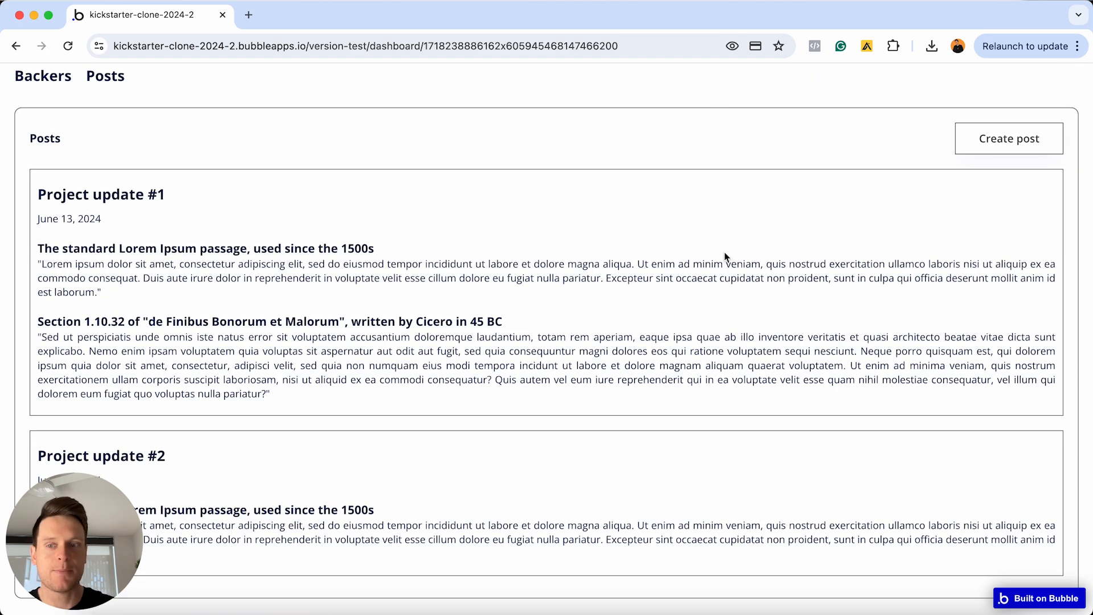
left_click(1023, 139)
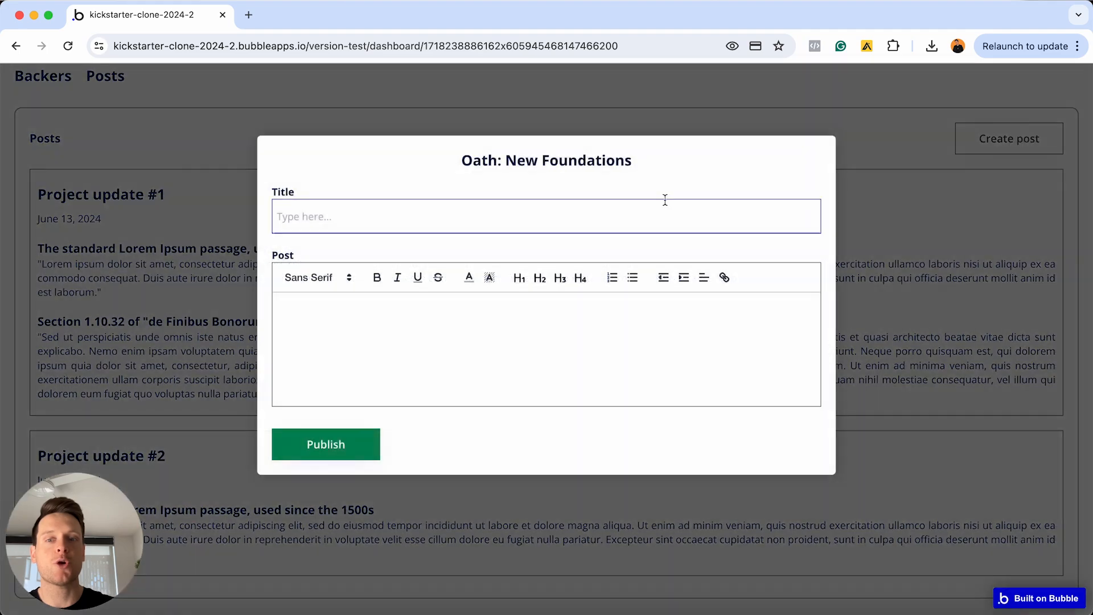